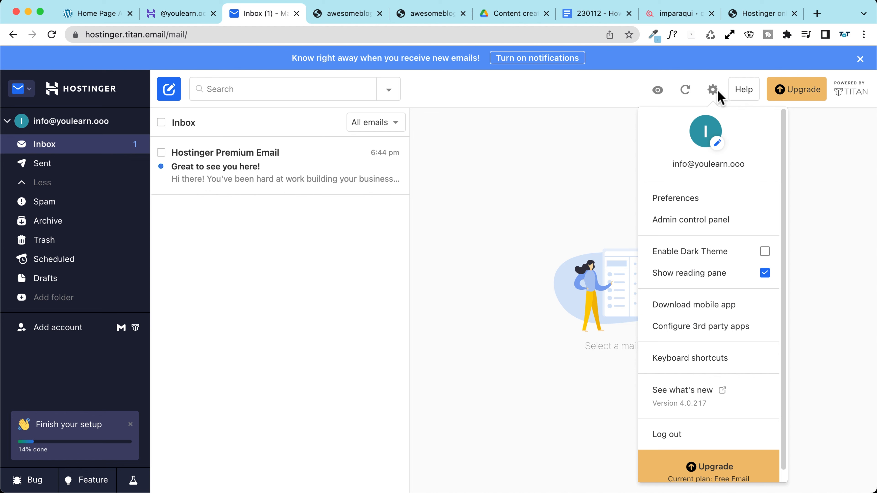
Step: Open the Apple Mail on macOS setup guide under Configure 3rd party apps
click(711, 337)
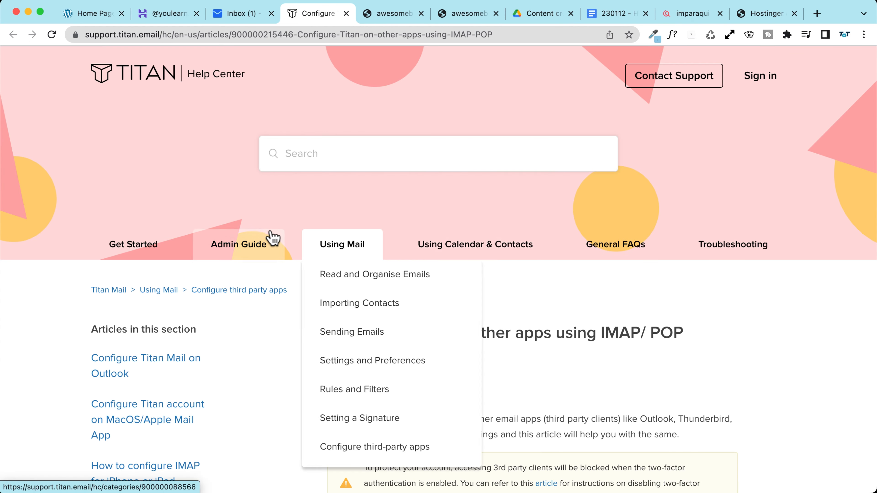
scroll(326, 207, down, 10)
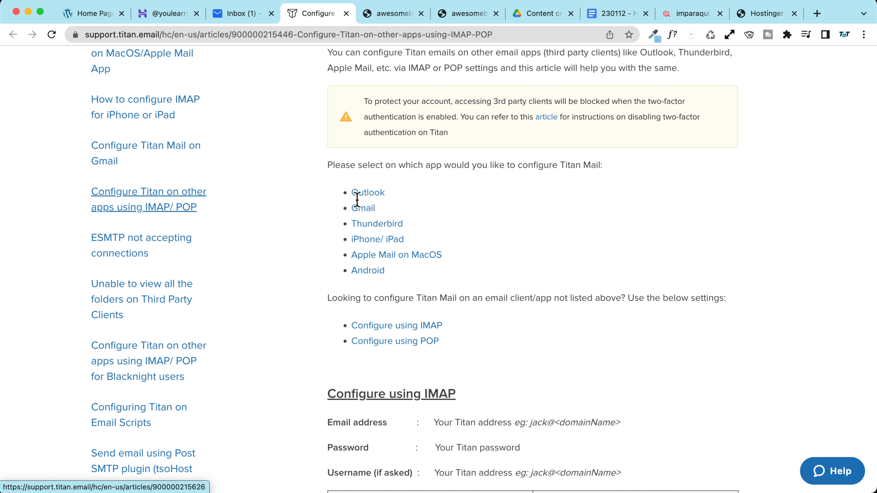
click(367, 259)
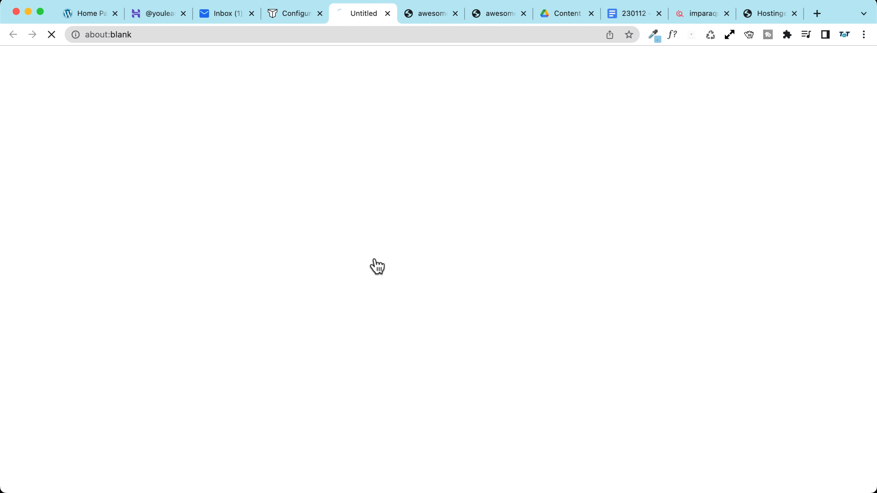
mouse_move(281, 245)
Step: Highlight the guide's login credential steps, then return to the webmail inbox
scroll(325, 235, down, 10)
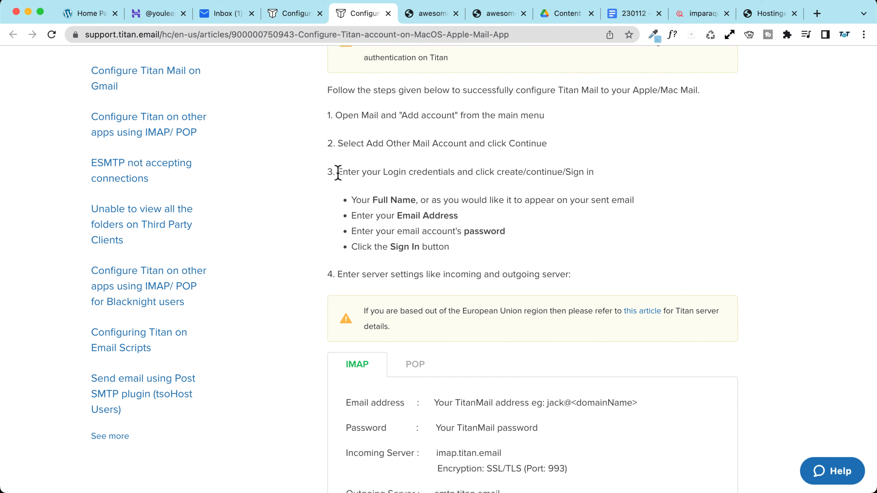
drag(337, 172, 467, 258)
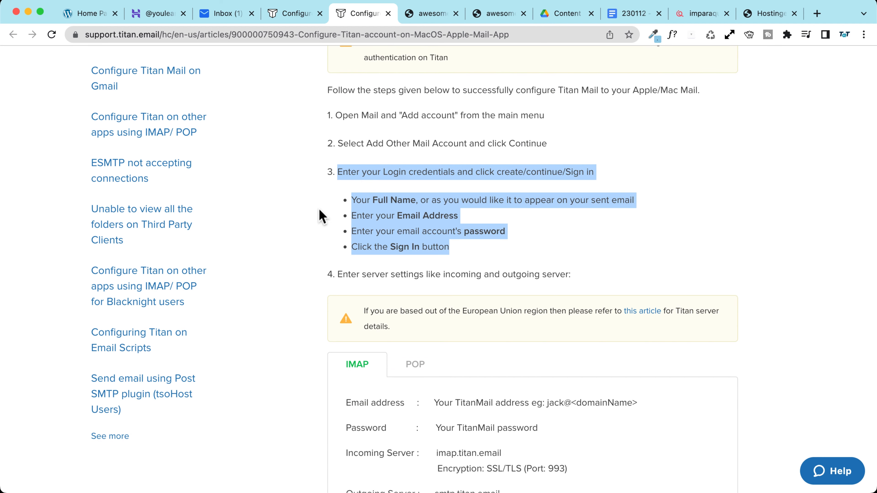
scroll(313, 211, down, 1)
key(super+3)
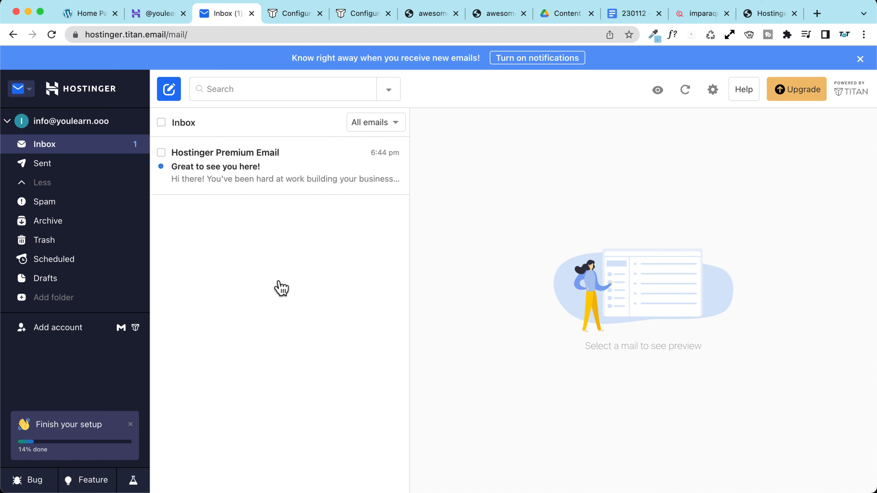
Step: Start and discard a new email draft, then bring up the webmail account settings
click(169, 90)
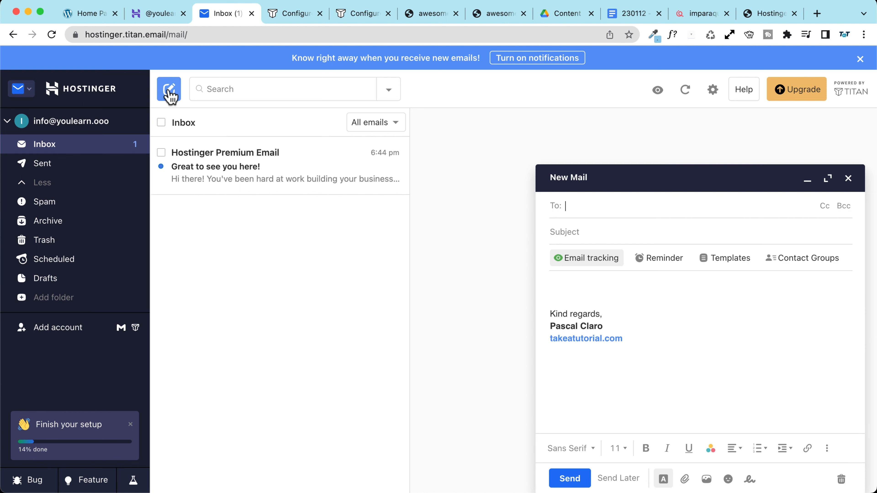
click(848, 178)
click(713, 91)
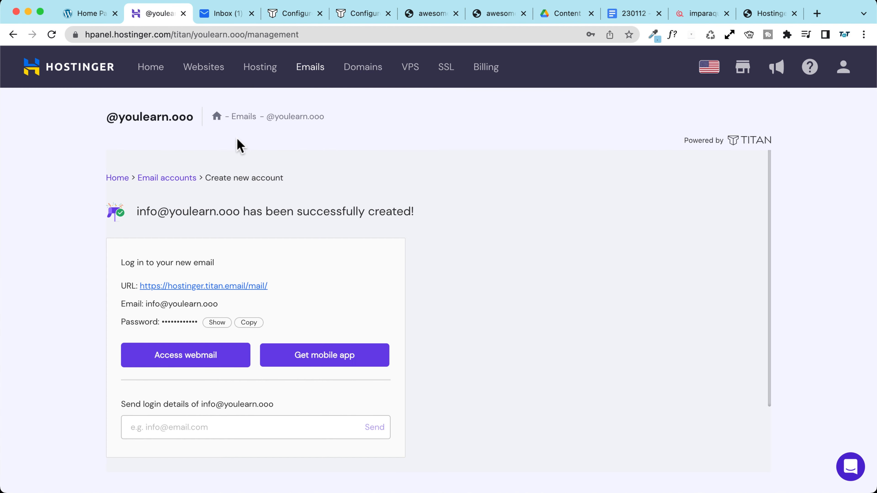
Step: Open webmail for the youlearn.ooo email account from hPanel's Email Accounts list
click(310, 69)
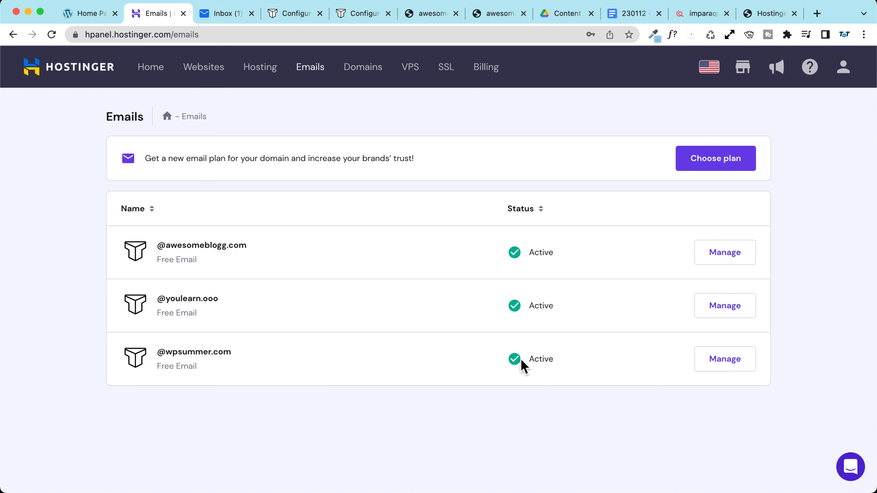
click(714, 307)
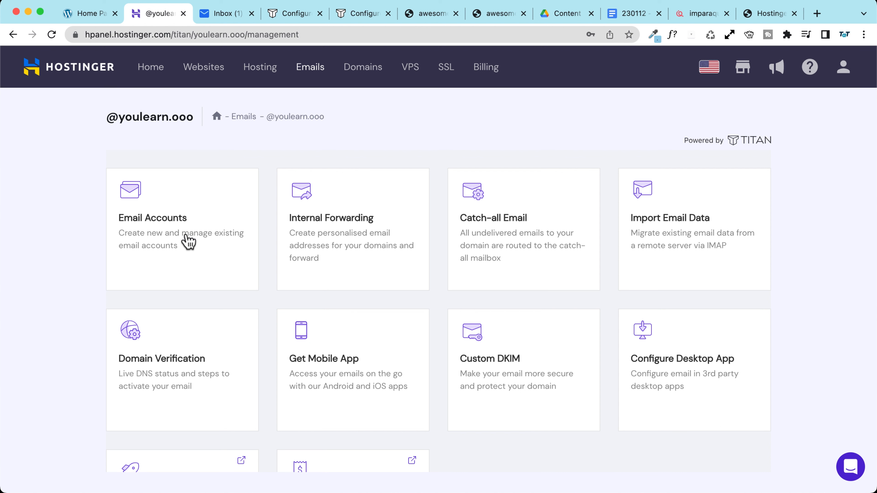
click(164, 215)
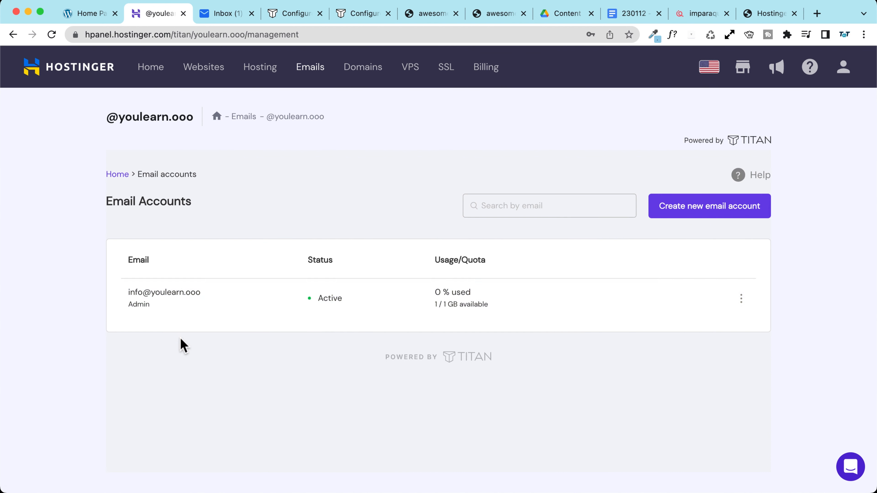
click(741, 299)
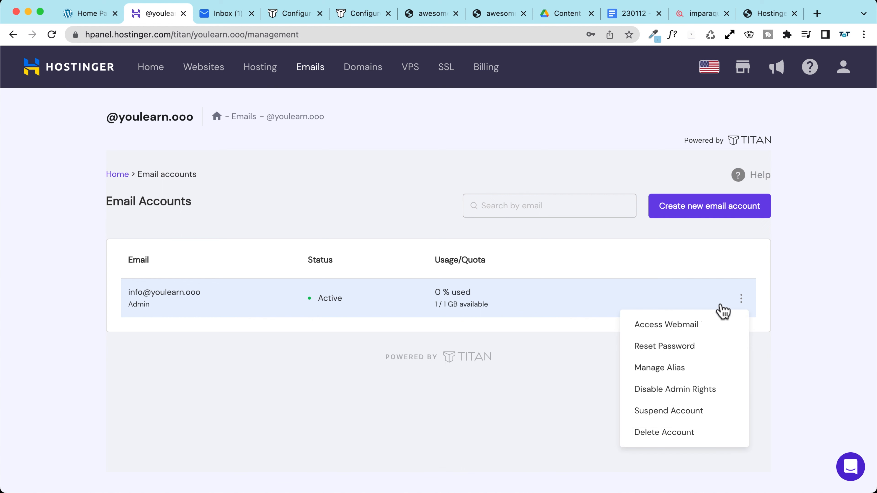
click(683, 325)
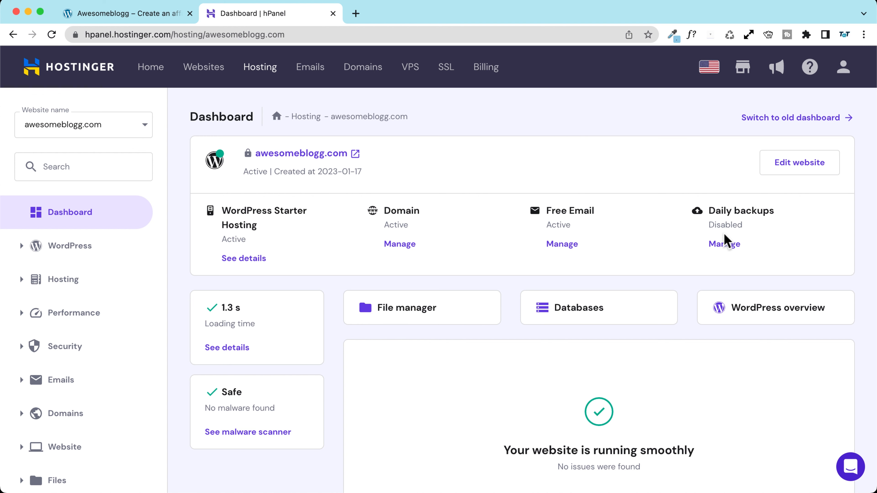
Step: Review the 12-month daily backups option for awesomeblogg.com, then cancel without buying
click(727, 246)
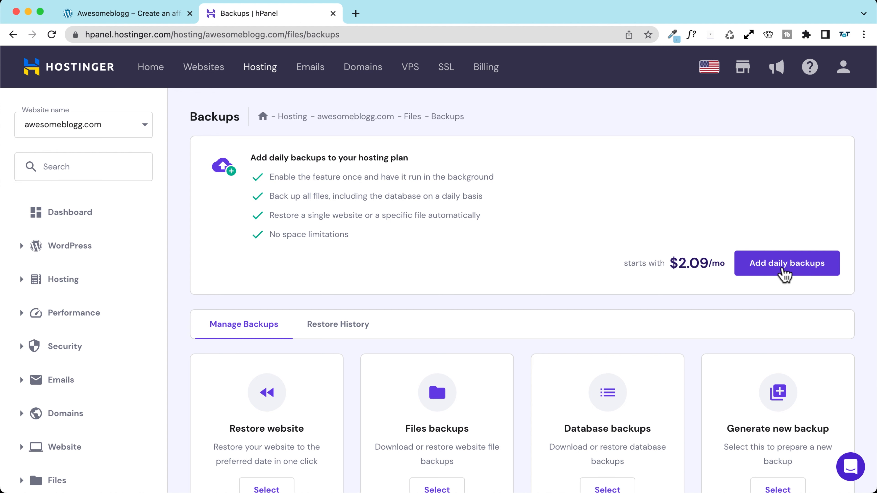
click(785, 265)
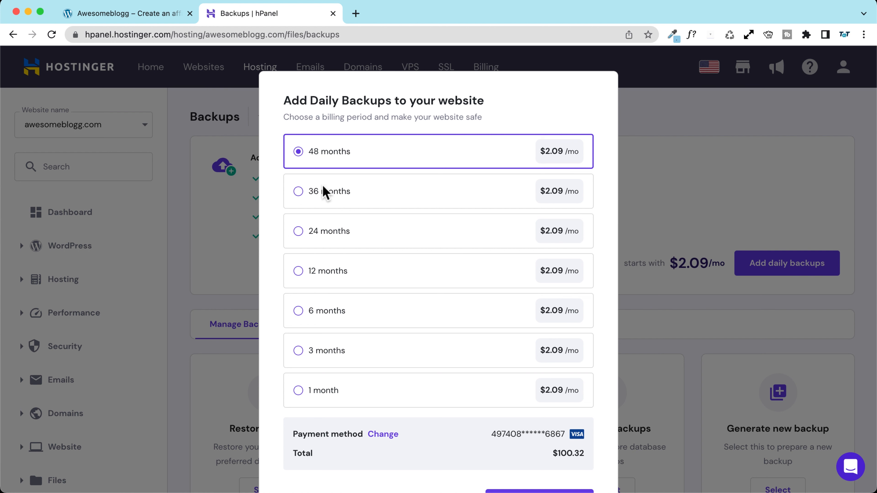
scroll(338, 166, down, 2)
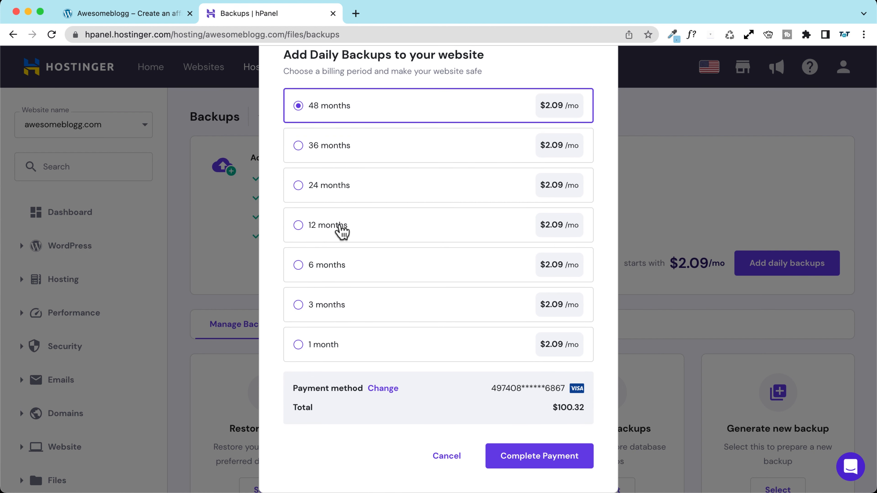
click(339, 225)
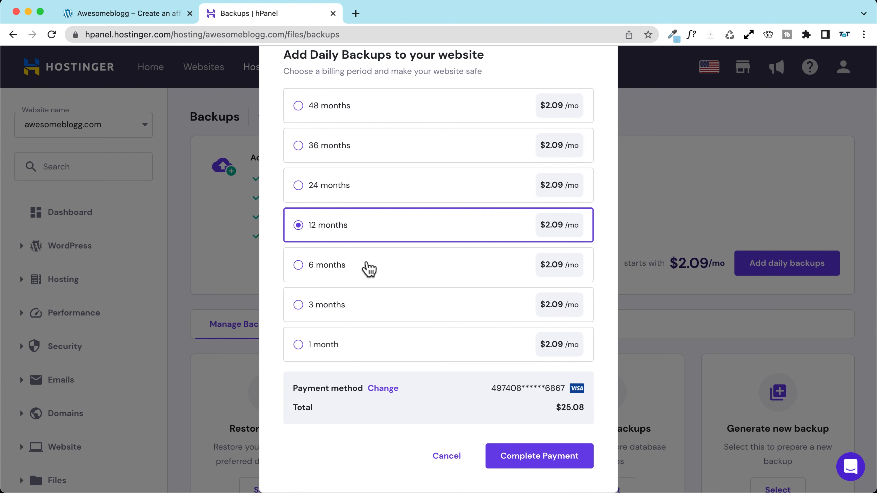
scroll(371, 239, up, 1)
scroll(371, 239, up, 1)
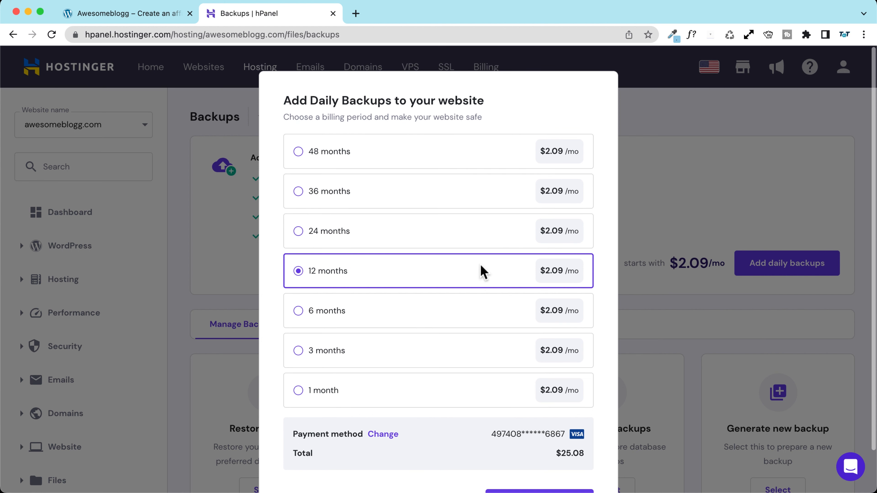
scroll(410, 281, down, 2)
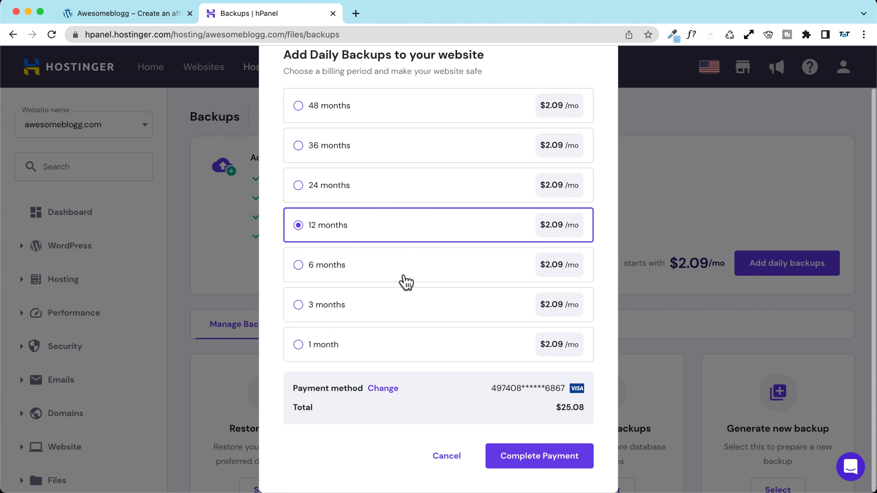
scroll(607, 124, up, 2)
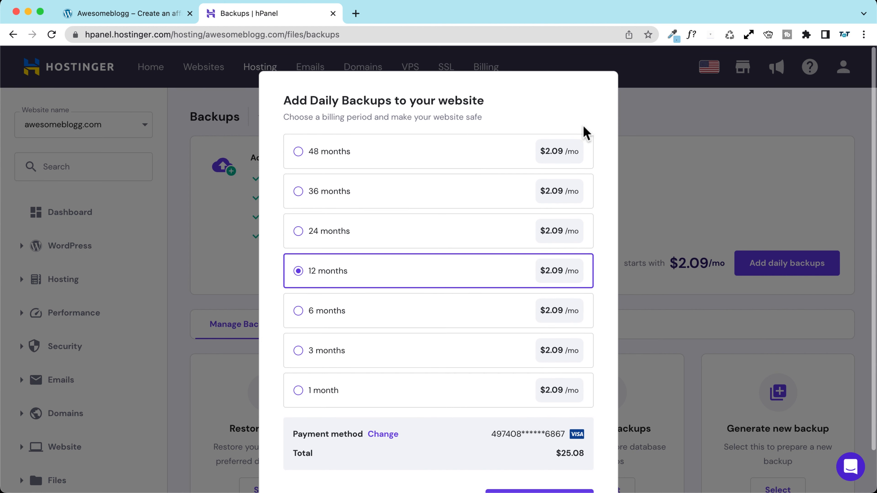
scroll(355, 259, down, 2)
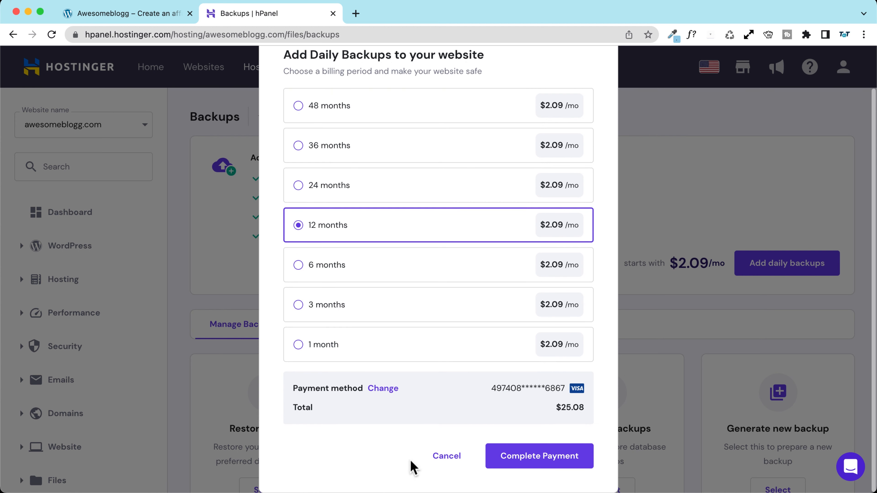
click(447, 460)
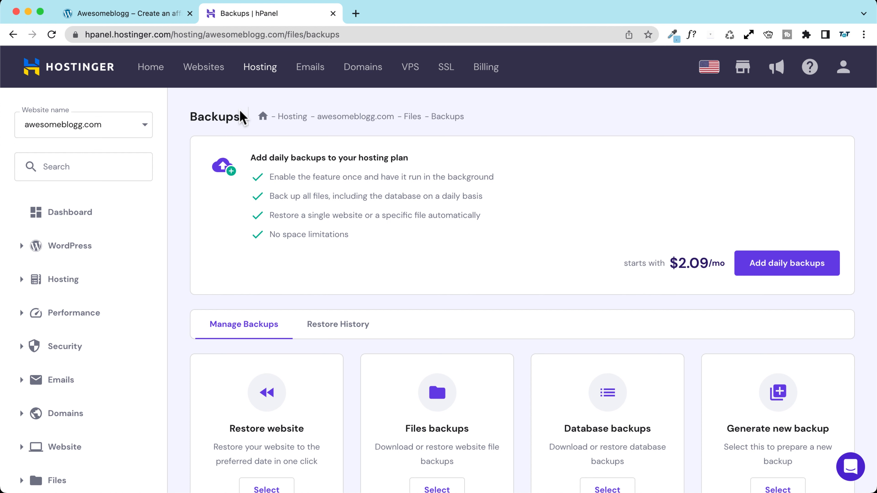
Step: Open the live blog in a new tab and move between the affiliate site and hosting dashboard tabs
click(65, 217)
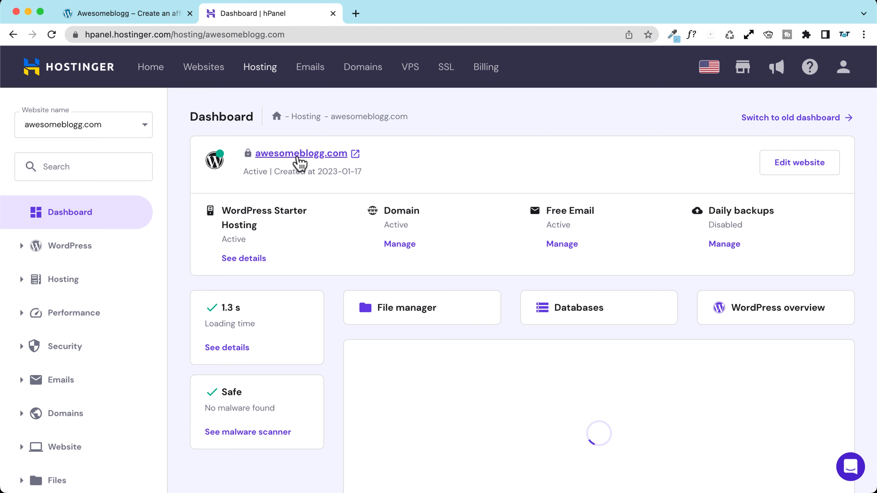
click(300, 154)
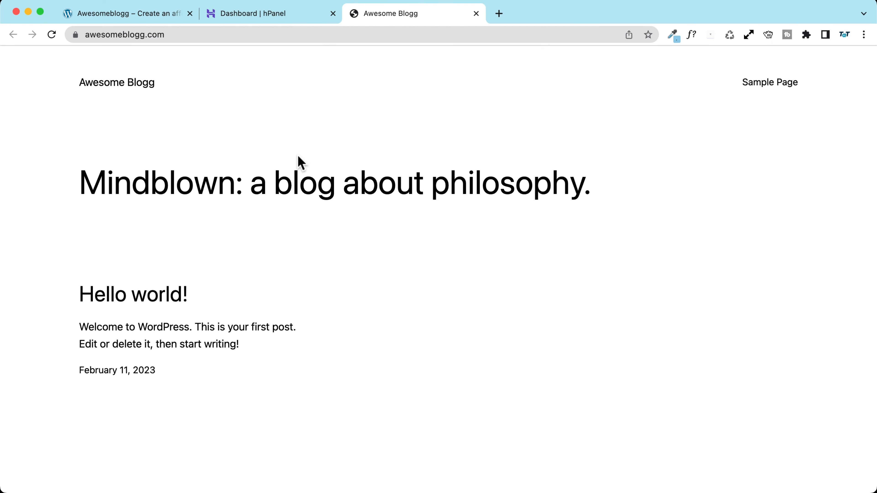
click(260, 13)
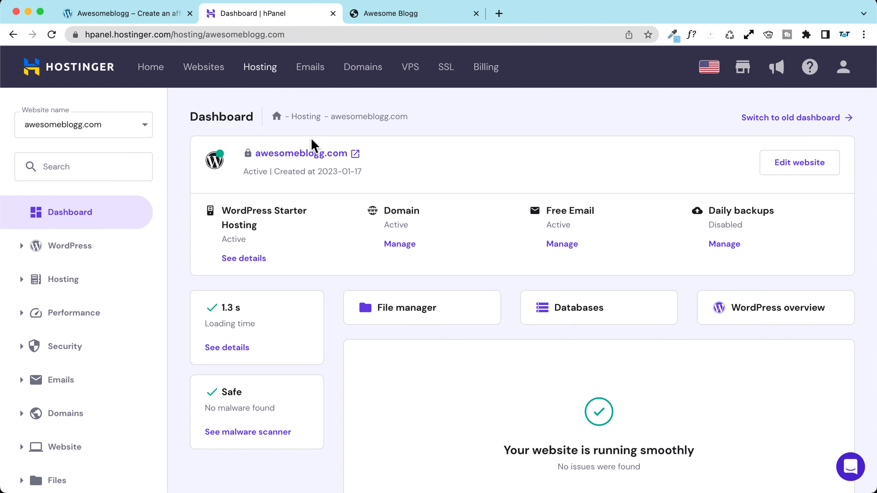
click(409, 15)
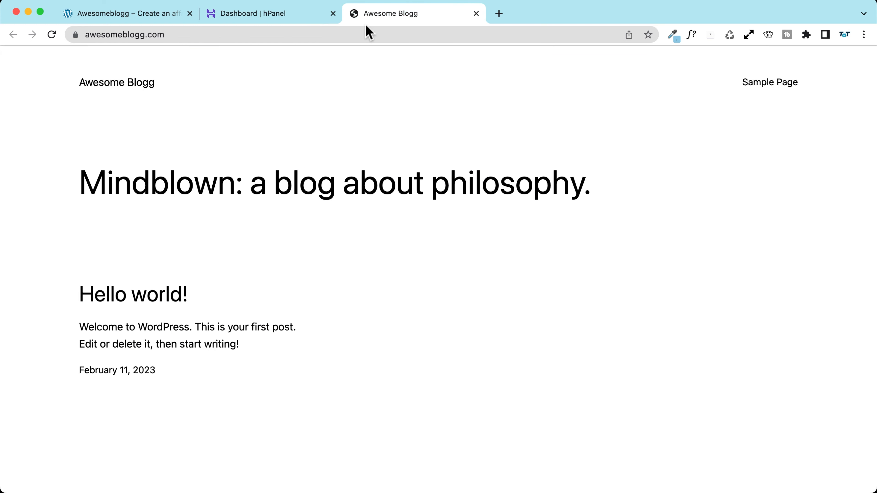
click(147, 14)
scroll(472, 258, down, 10)
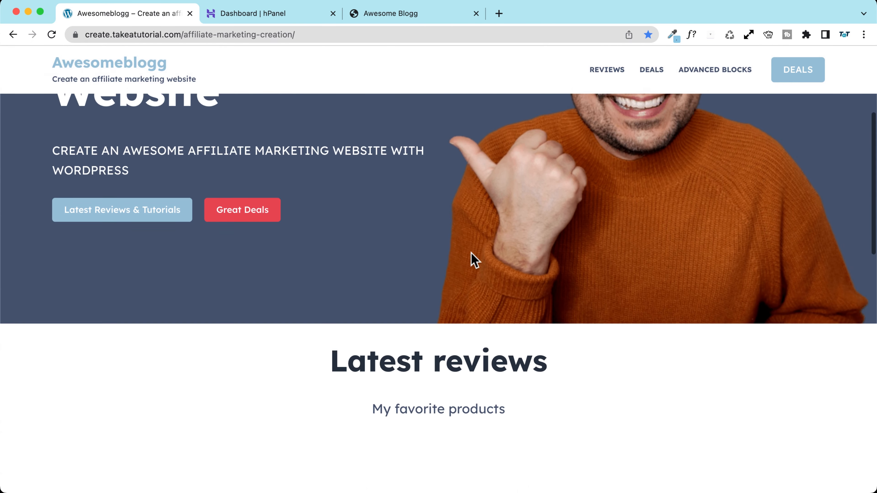
key(ctrl+Tab)
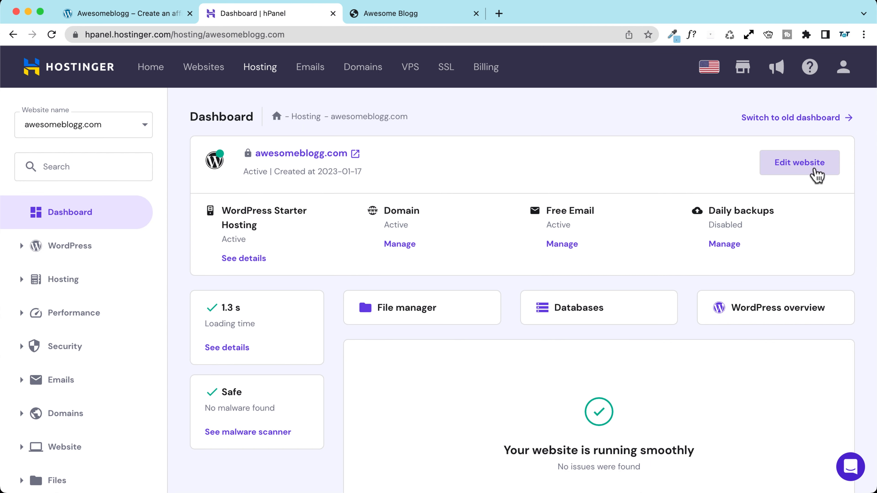
Step: Exit the WordPress new-page editor and reopen awesomeblogg.com's dashboard from hPanel's Websites list
click(819, 175)
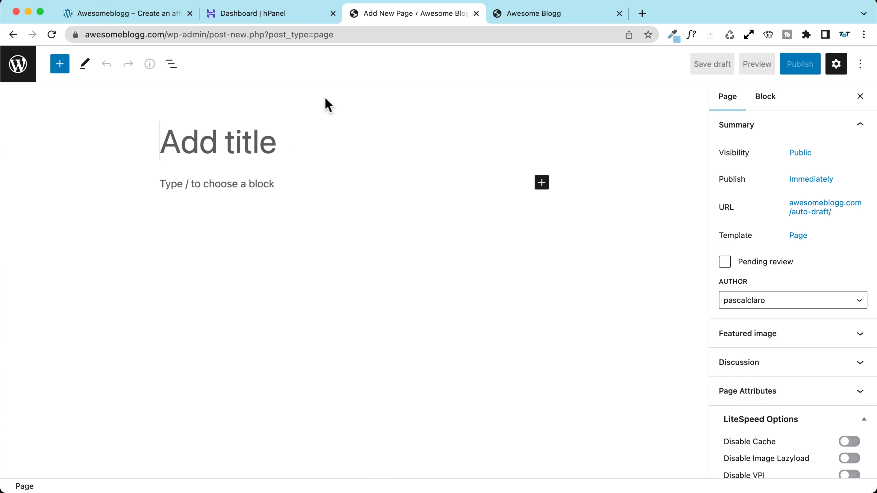
click(21, 73)
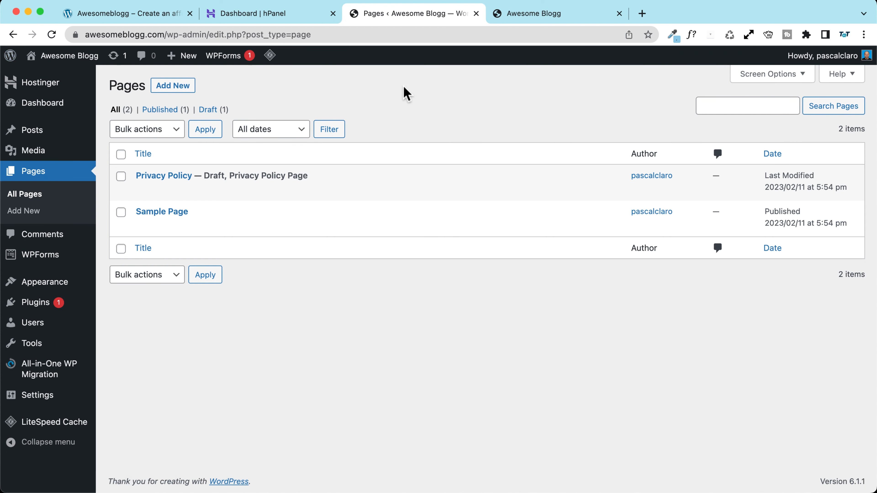
mouse_move(34, 111)
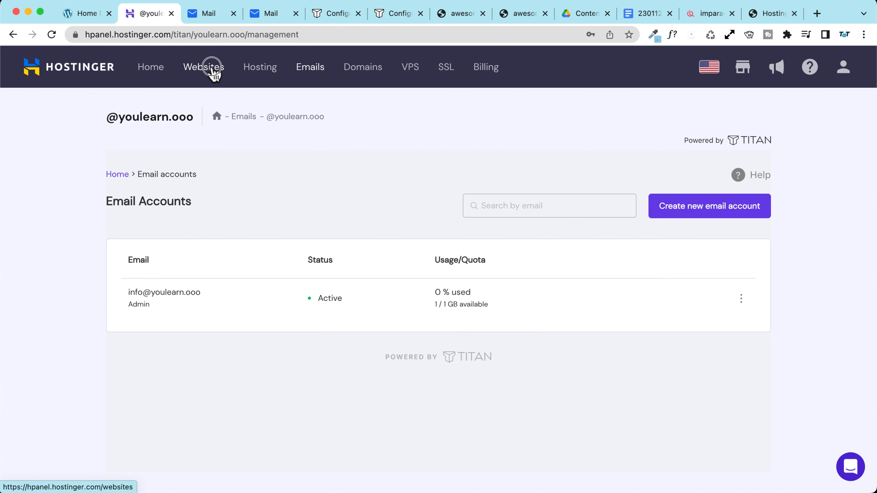
click(211, 67)
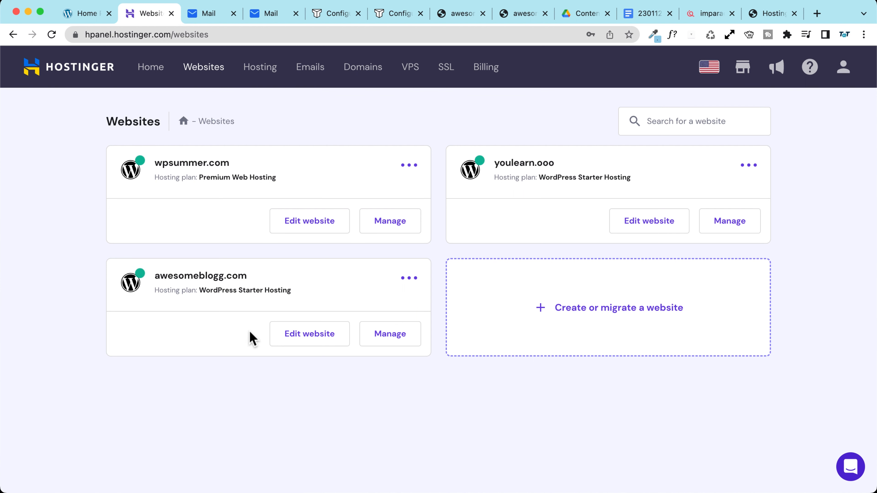
click(383, 337)
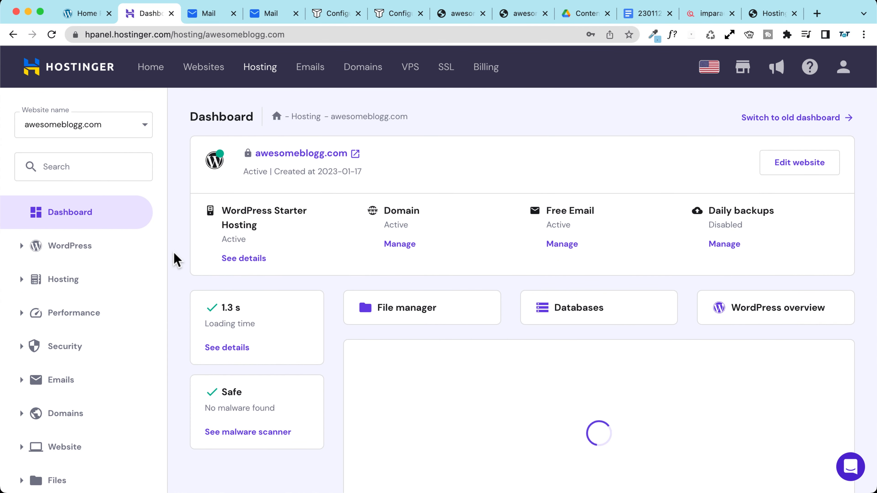
Step: Switch on Object cache in the Core panel of awesomeblogg.com's WordPress Overview
click(83, 254)
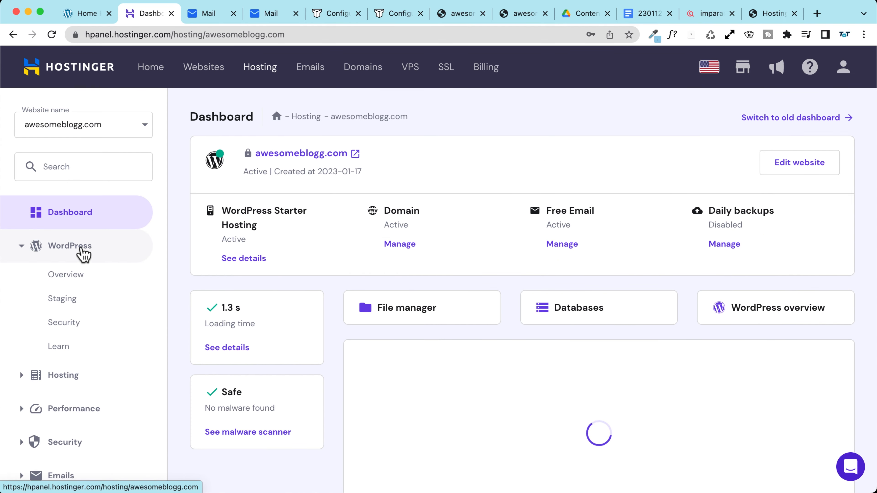
click(74, 281)
scroll(254, 254, down, 5)
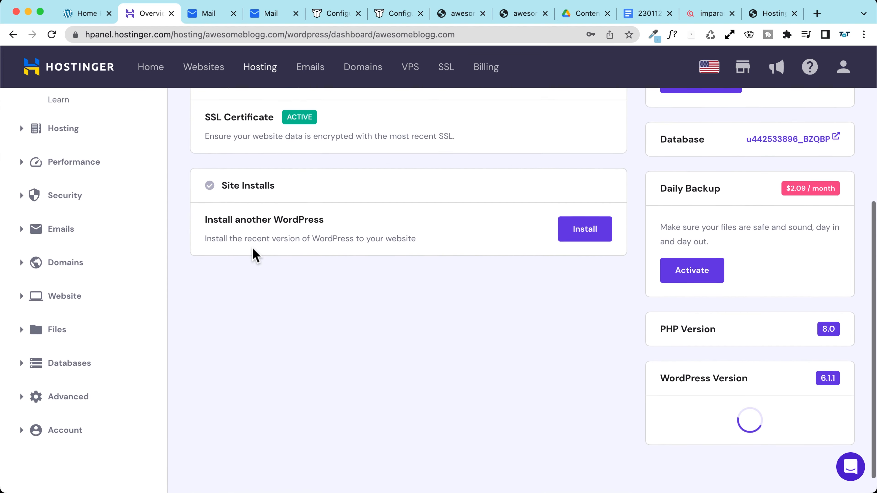
scroll(254, 255, up, 5)
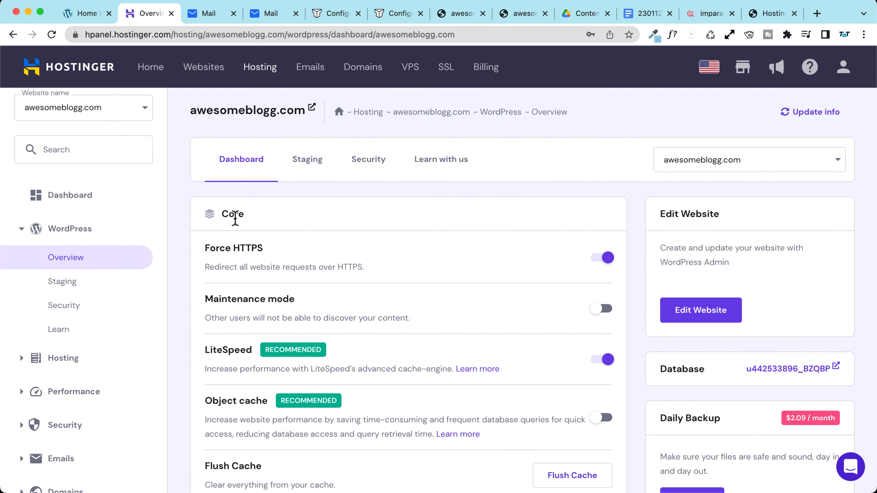
scroll(230, 213, down, 3)
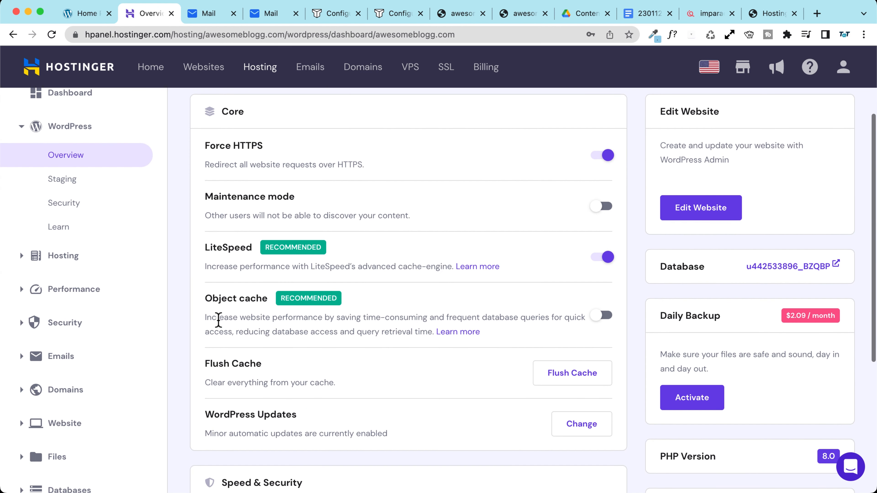
drag(205, 298, 266, 294)
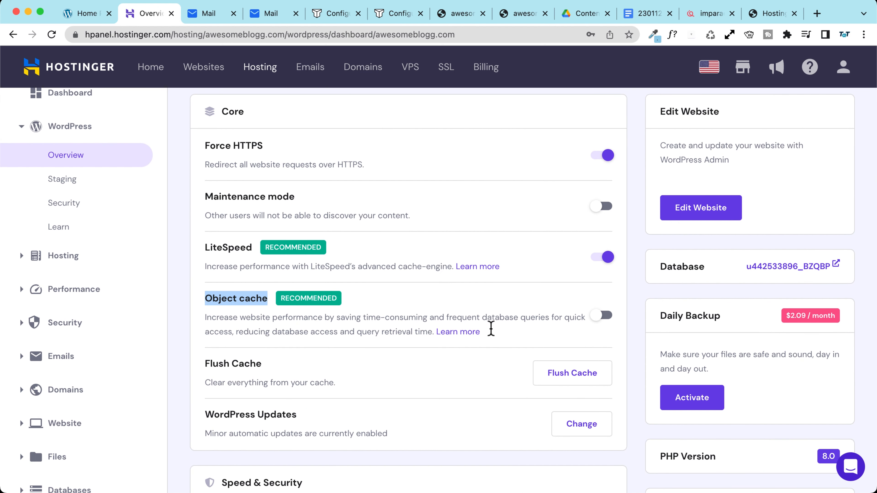
click(601, 315)
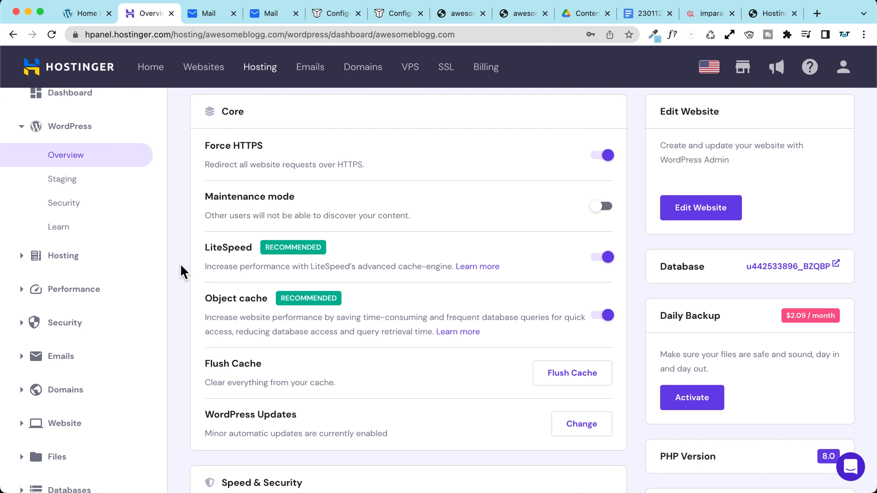
scroll(180, 269, down, 5)
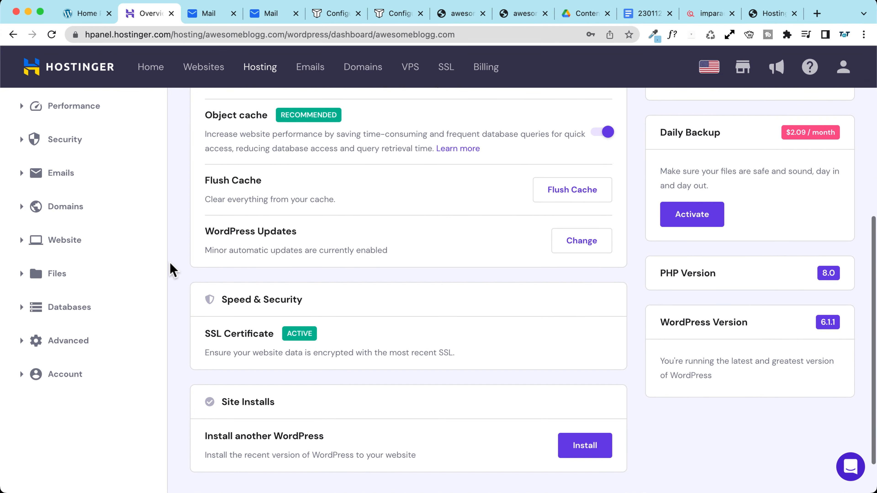
scroll(171, 269, down, 2)
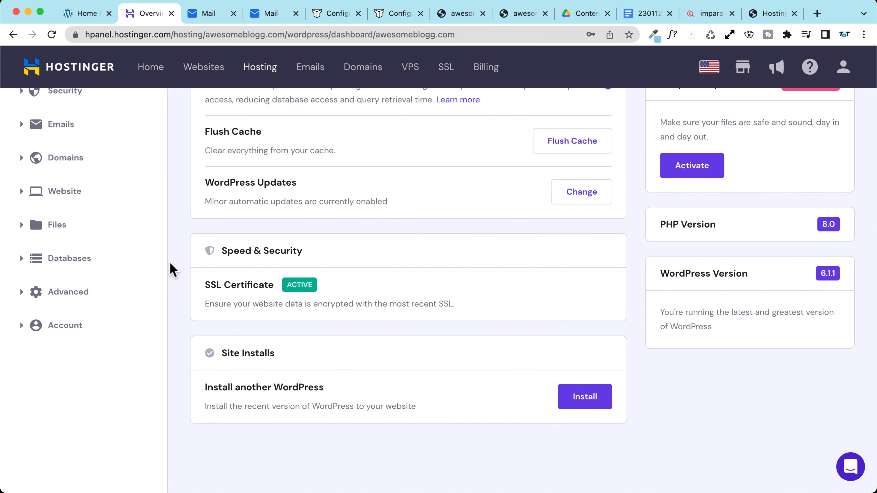
scroll(171, 269, up, 10)
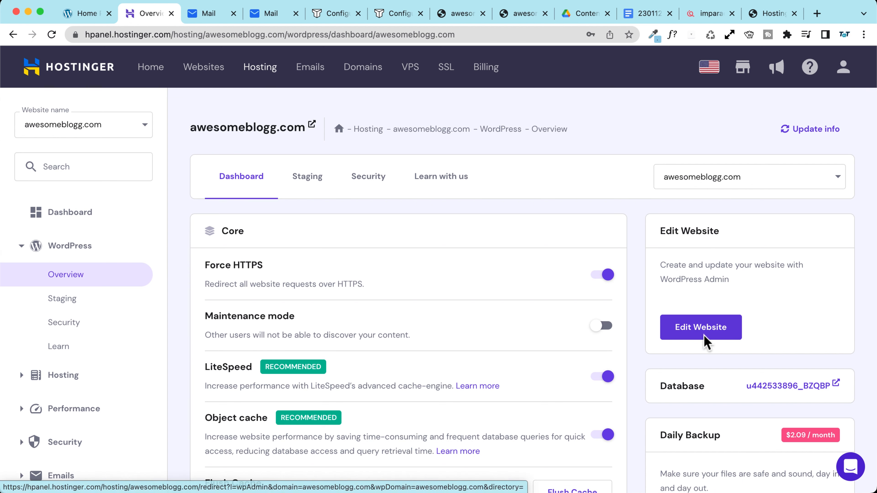
Step: Log in to Hostinger and open awesomeblogg.com's WordPress admin from the Websites list
click(703, 331)
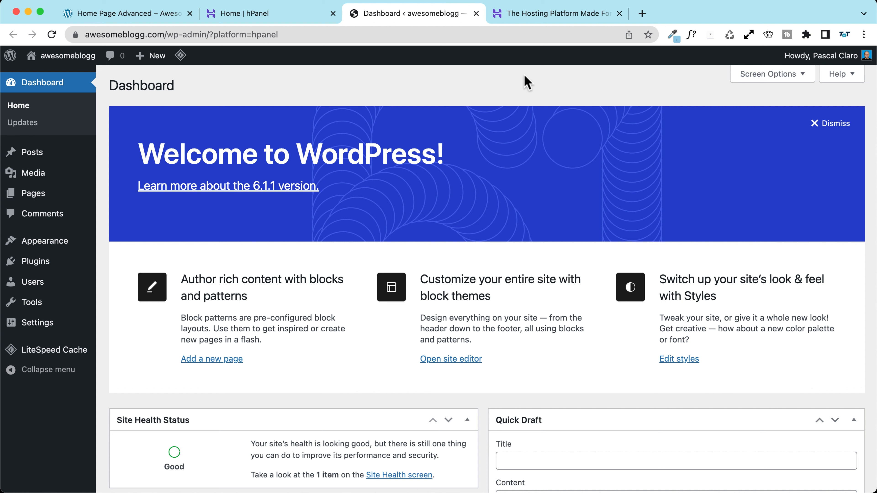
click(518, 19)
click(827, 115)
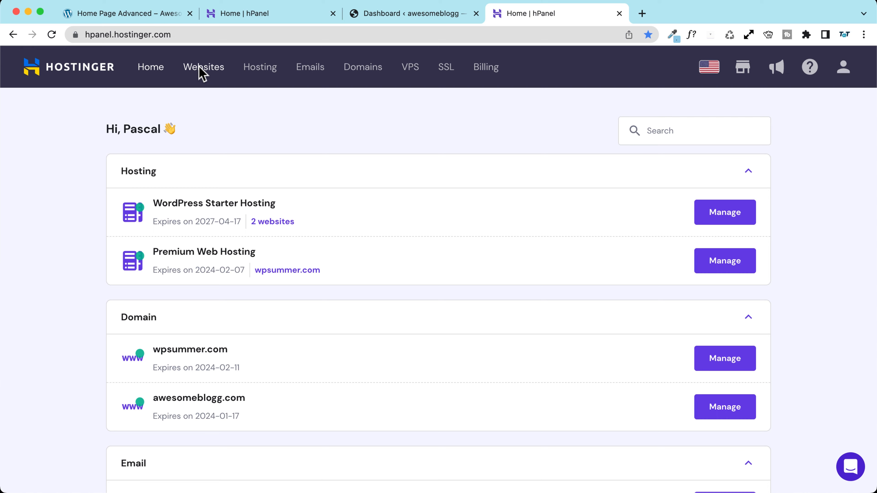
click(202, 69)
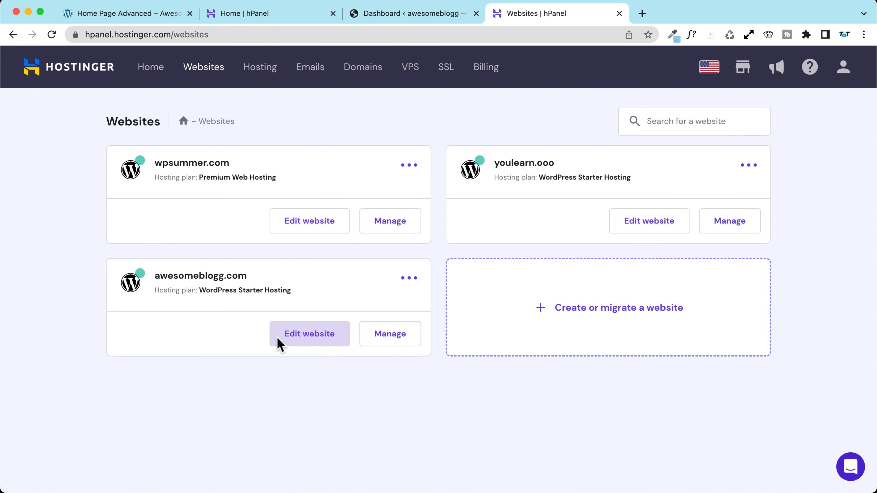
click(305, 337)
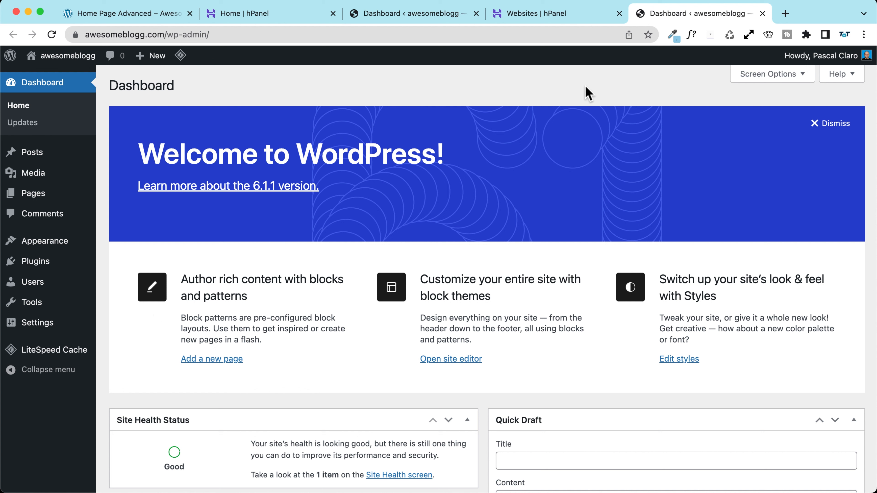
Step: Log out of WordPress admin and visit the awesomeblogg homepage
mouse_move(830, 69)
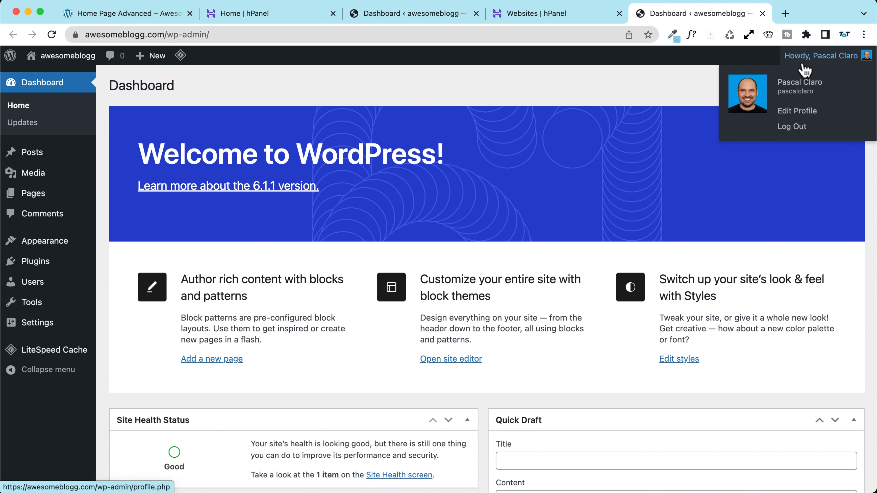
click(792, 126)
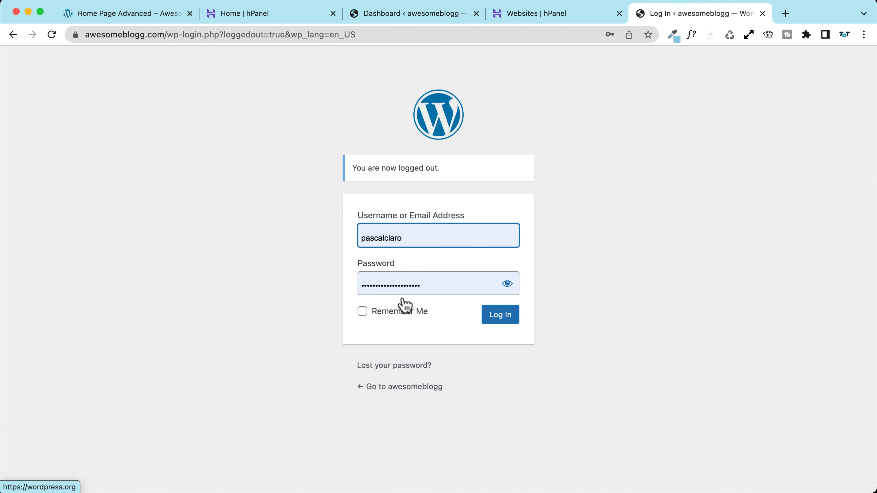
click(414, 386)
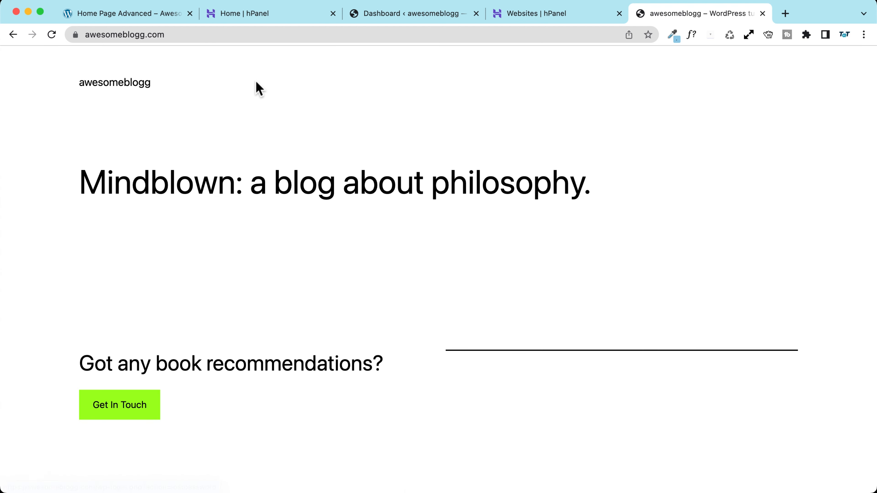
Step: Sign back in through the site's /wp-admin URL, then return to the hPanel Websites tab
drag(184, 34, 69, 34)
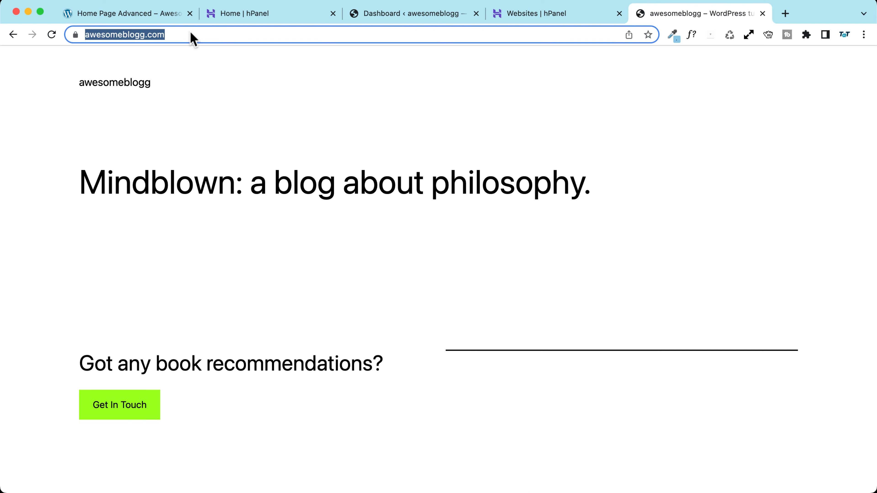
click(188, 34)
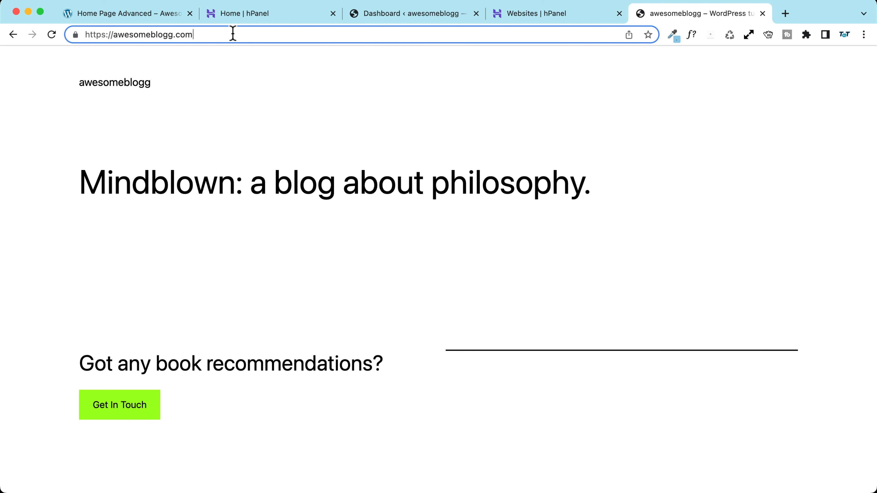
text(/wp-)
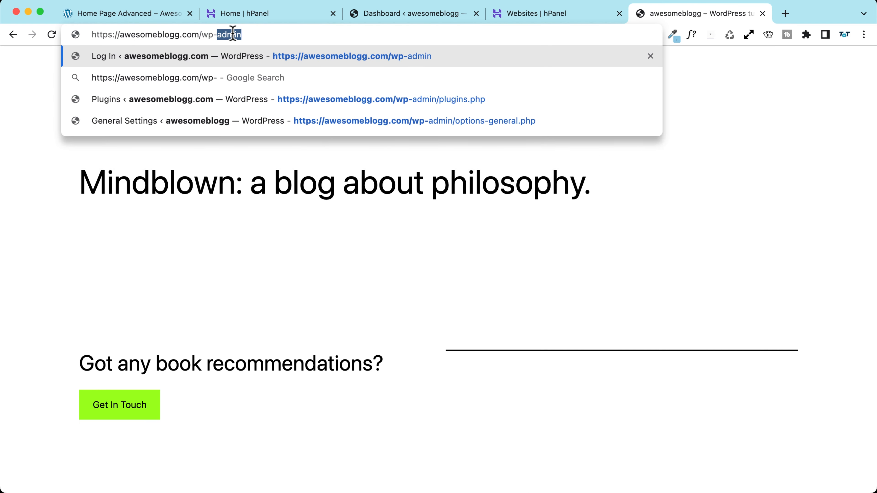
text(admin)
key(Return)
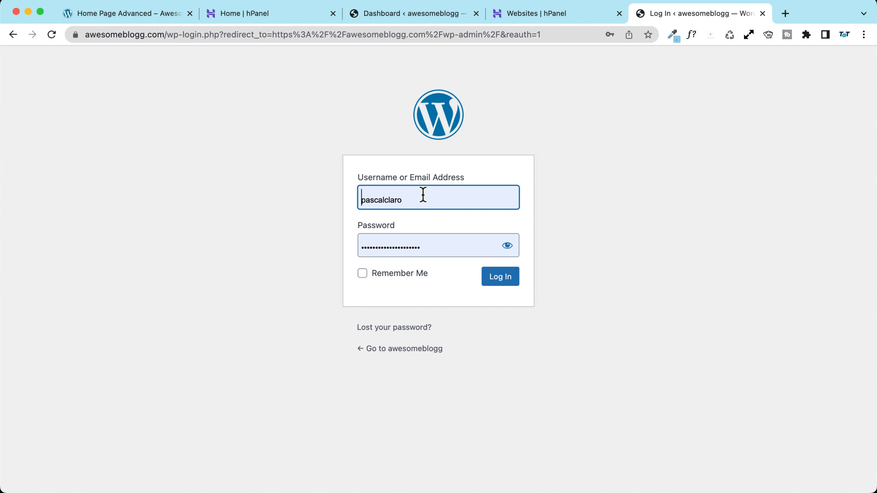
click(492, 280)
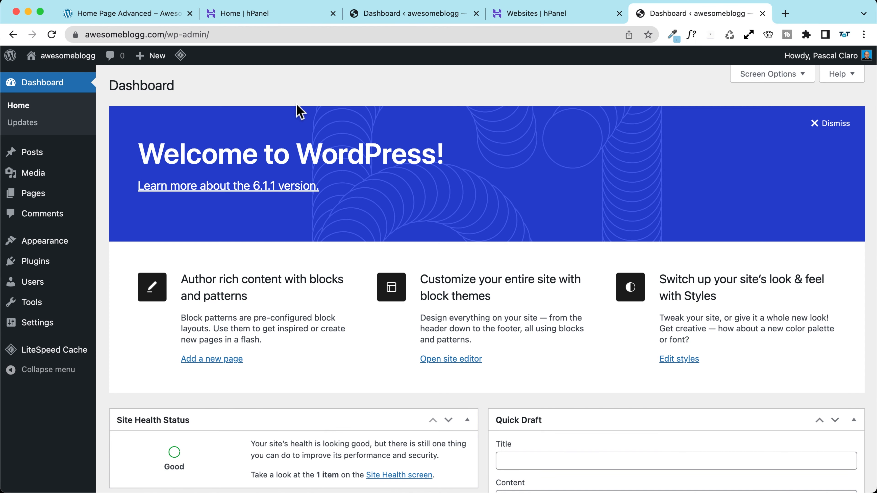
click(549, 13)
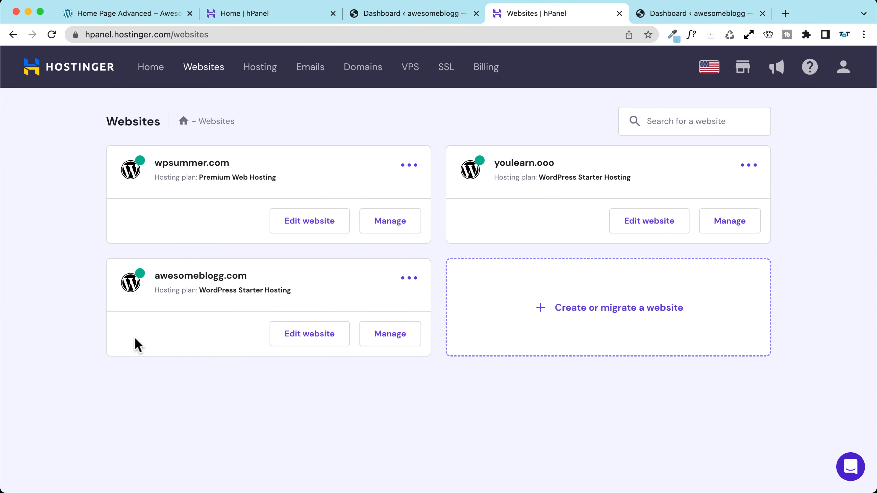
Step: Open awesomeblogg.com's admin and uncheck all seven Dashboard boxes, WPForms through Welcome, in Screen Options
click(305, 337)
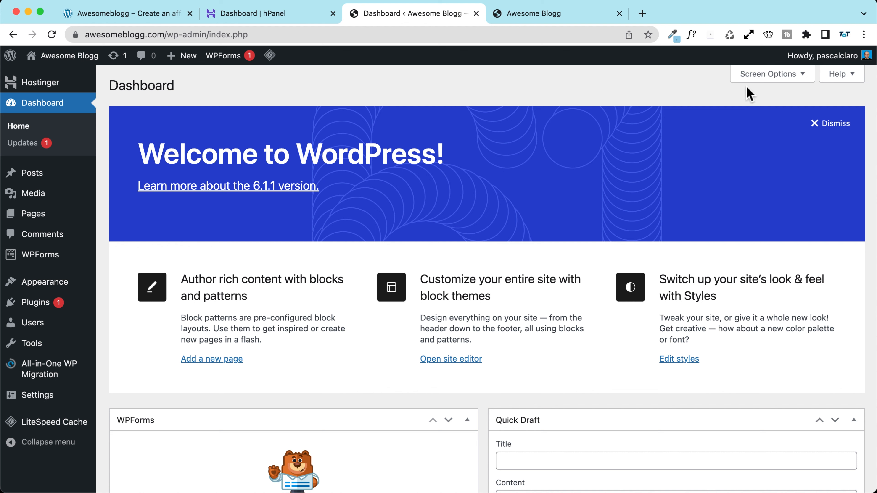
click(770, 76)
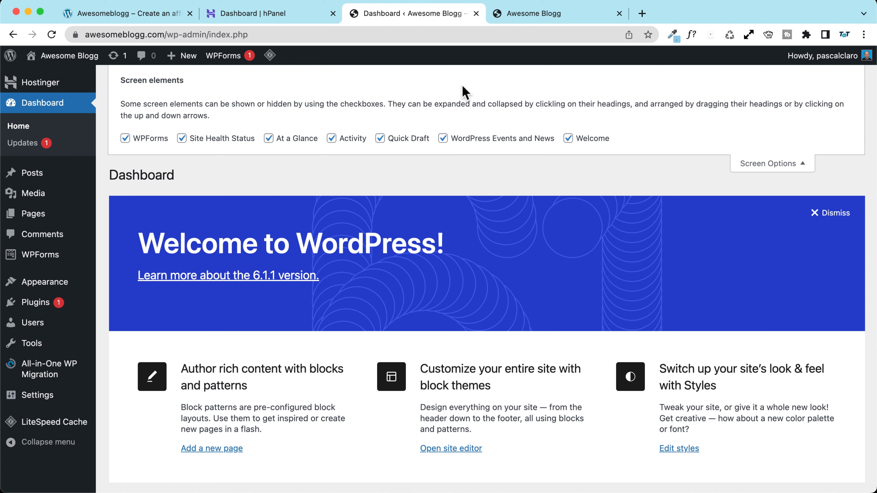
click(125, 138)
click(181, 138)
click(268, 139)
click(331, 138)
click(380, 138)
click(443, 138)
click(568, 138)
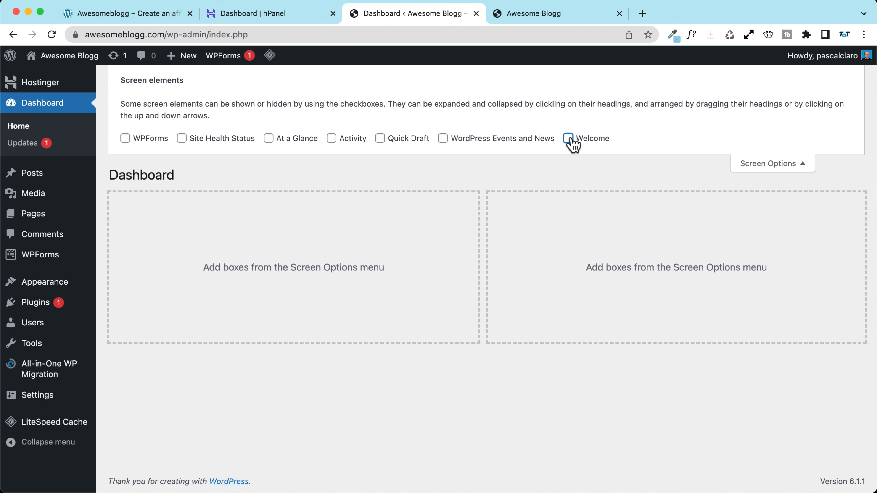
click(767, 165)
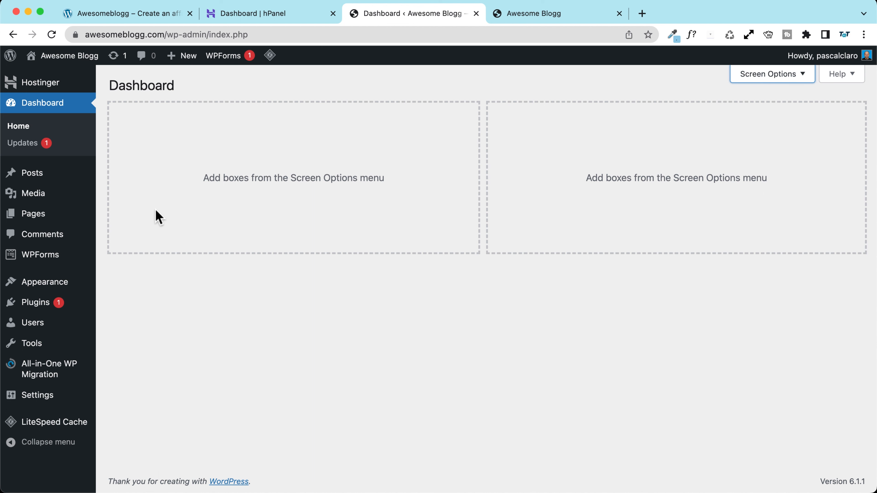
Step: Delete the Akismet Anti-Spam plugin from Installed Plugins
mouse_move(29, 309)
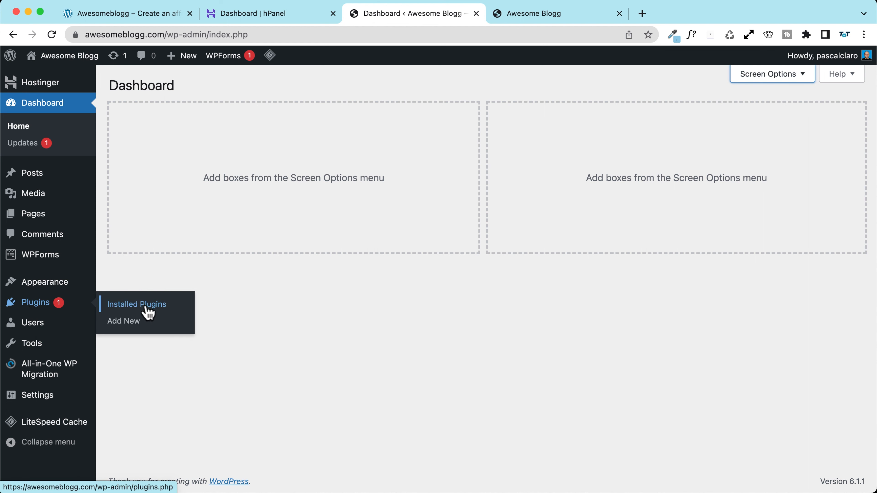
click(174, 305)
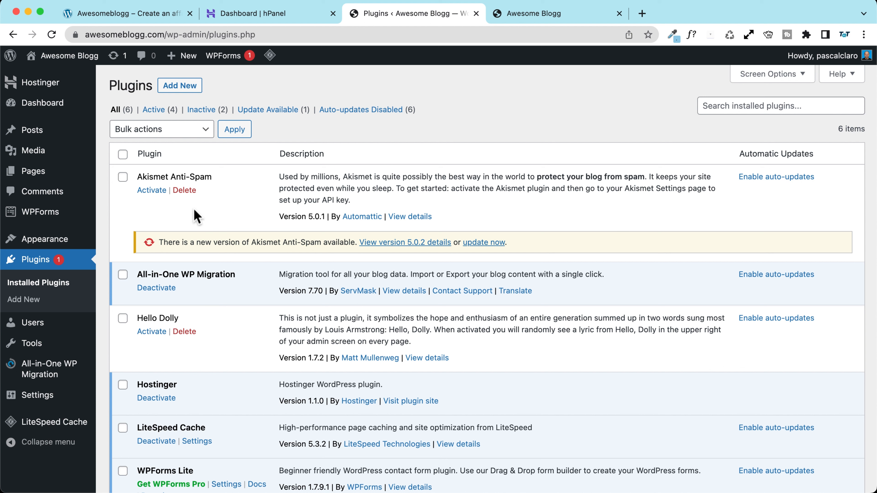
click(184, 191)
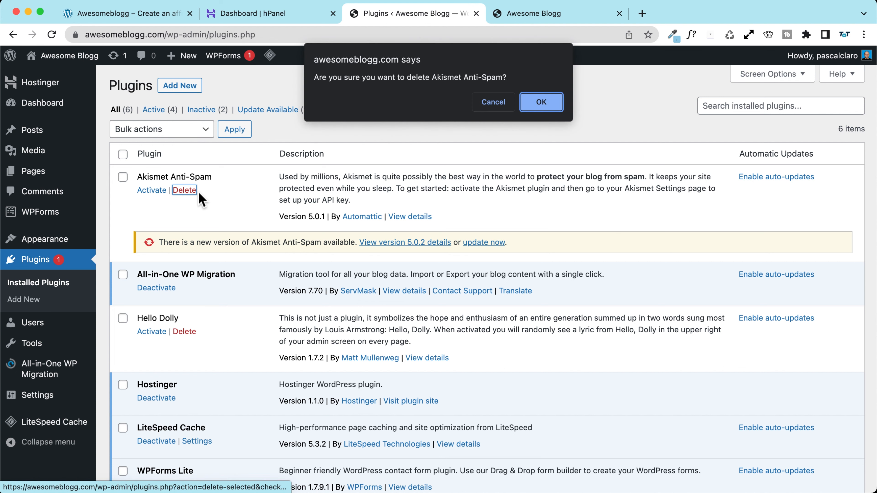
click(540, 103)
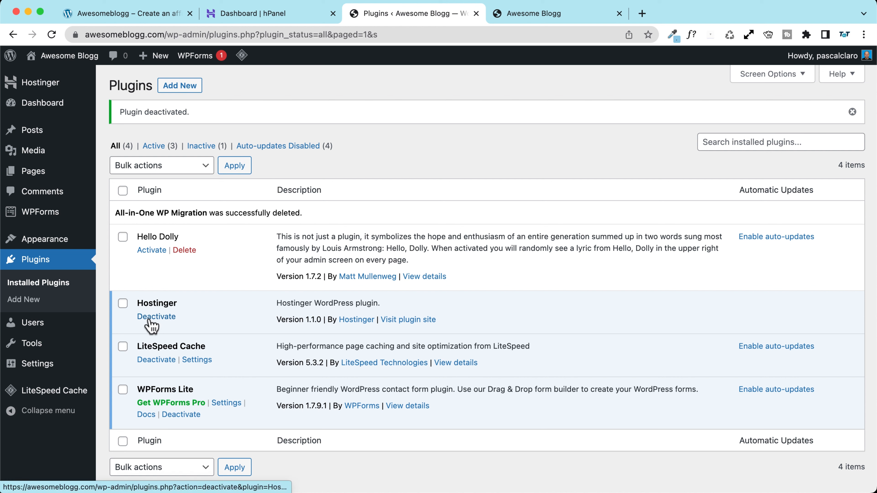
Step: Deactivate Hostinger, then bulk-delete Hello Dolly and Hostinger together
click(159, 314)
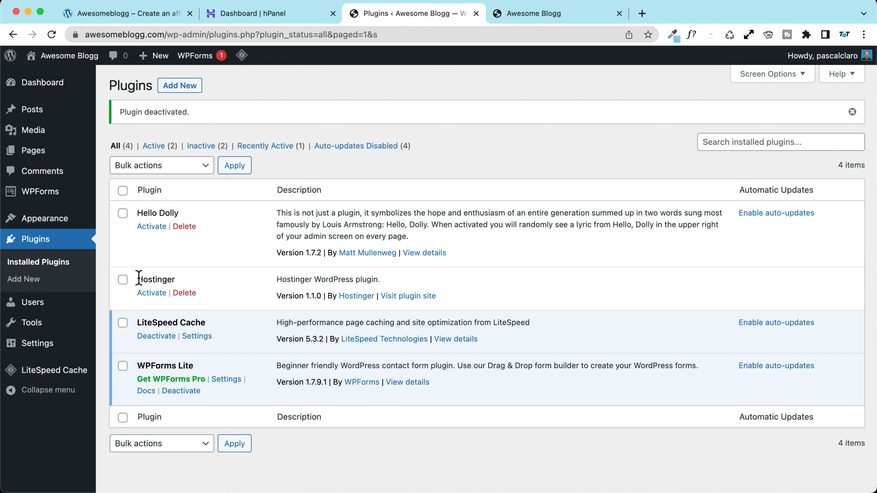
click(123, 279)
click(123, 213)
click(152, 165)
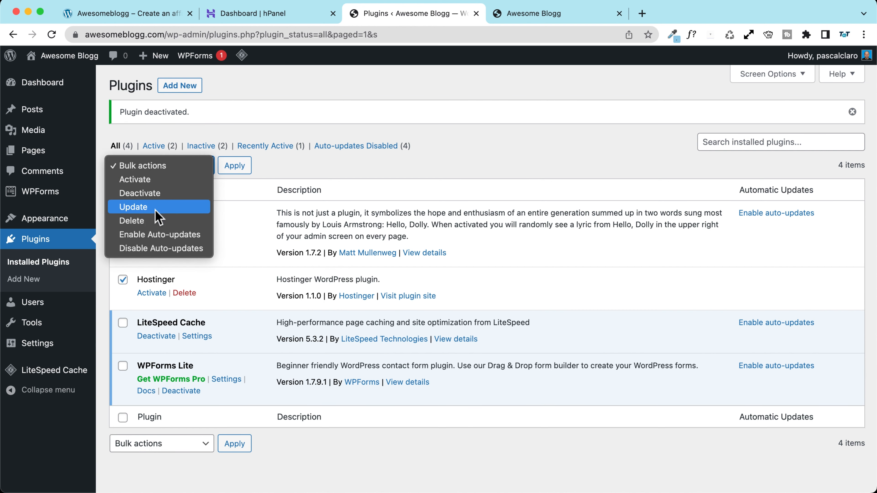
click(157, 221)
click(235, 165)
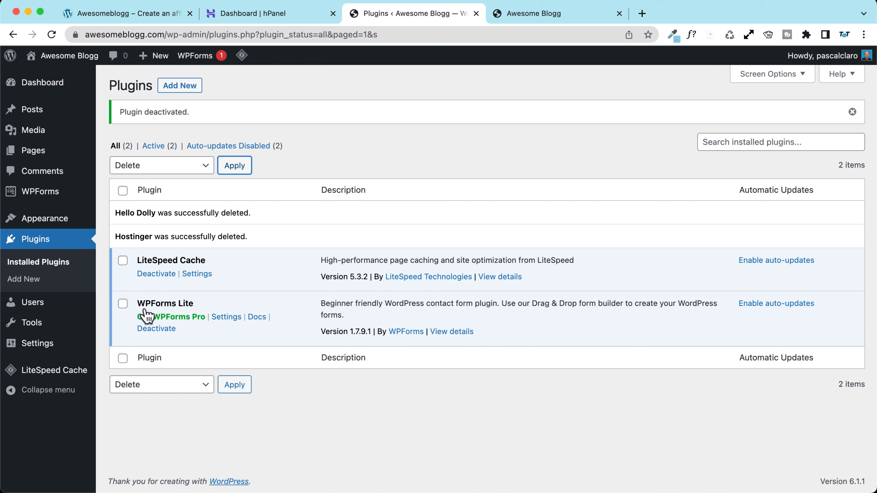
Step: Deactivate and delete the WPForms Lite plugin
click(166, 328)
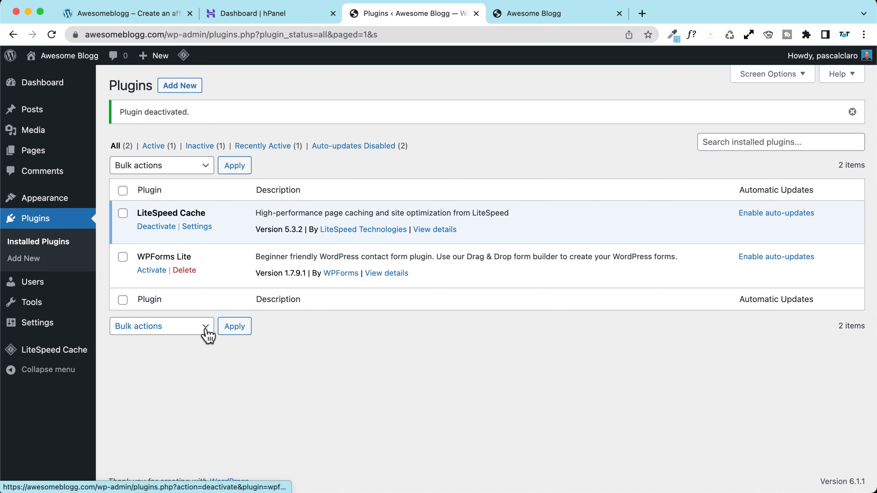
click(184, 270)
click(530, 110)
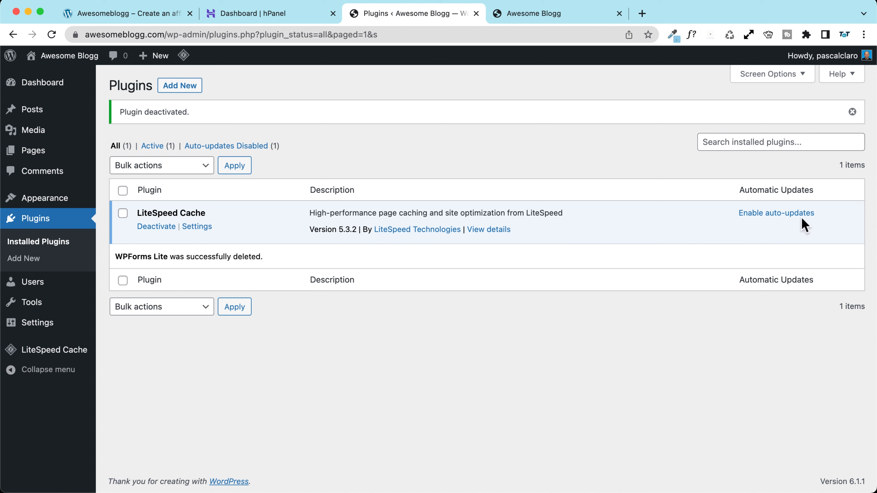
Step: Enable auto-updates for LiteSpeed Cache, then go to Appearance > Themes
click(781, 215)
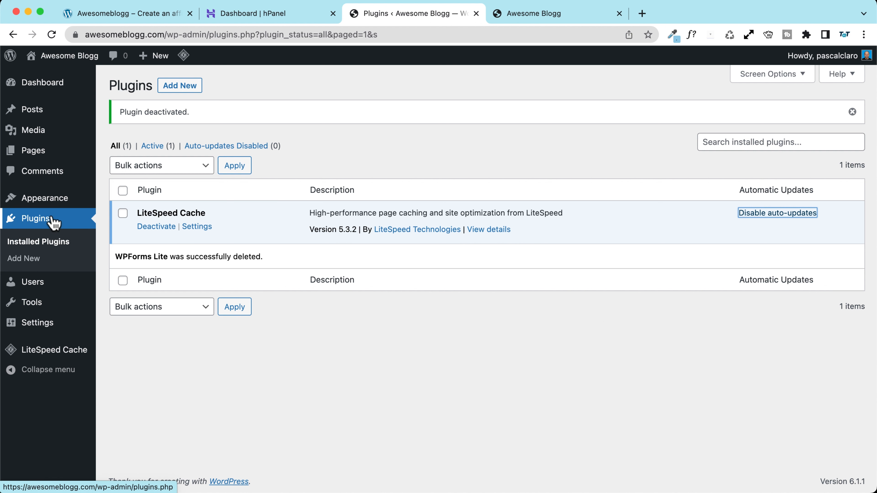
mouse_move(46, 207)
click(121, 200)
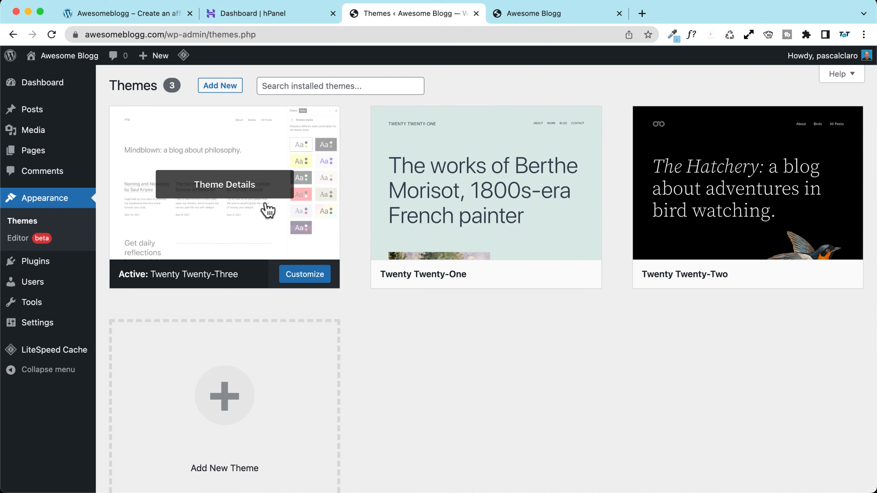
Step: Delete the unused Twenty Twenty-One theme from its Theme Details
click(472, 239)
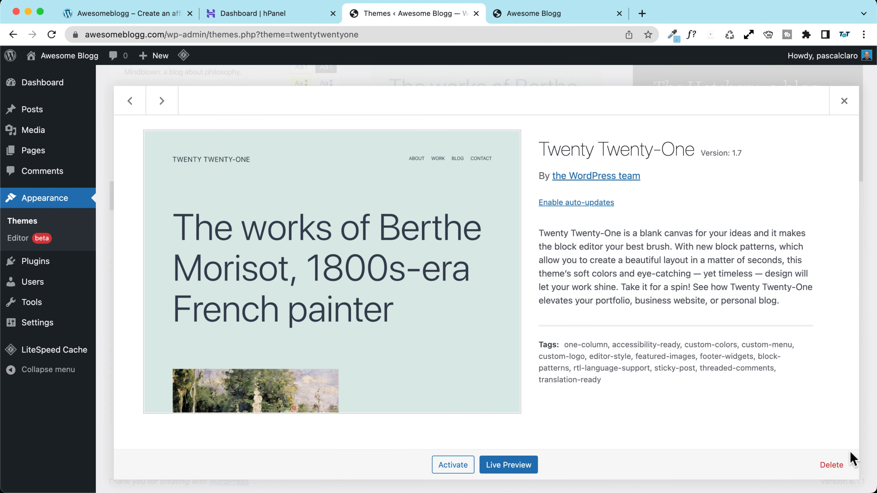
click(832, 465)
click(541, 124)
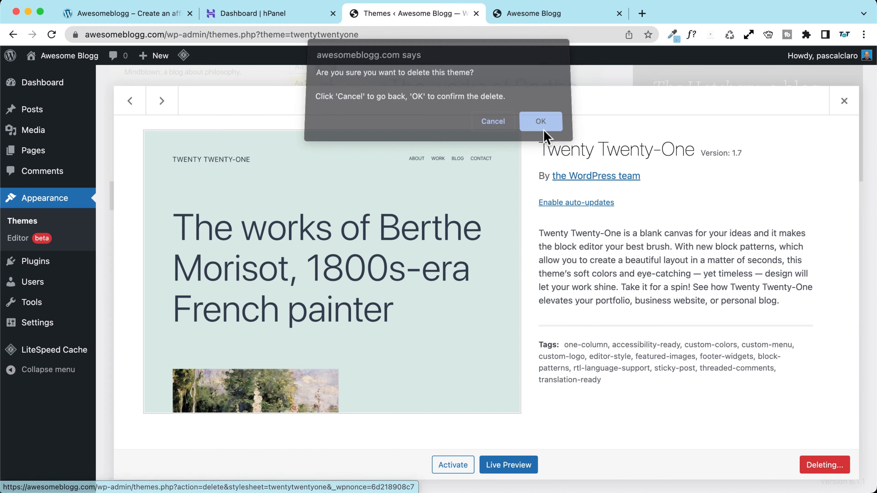
Step: Delete the Twenty Twenty-Two theme as well, then go to Settings > General
click(471, 247)
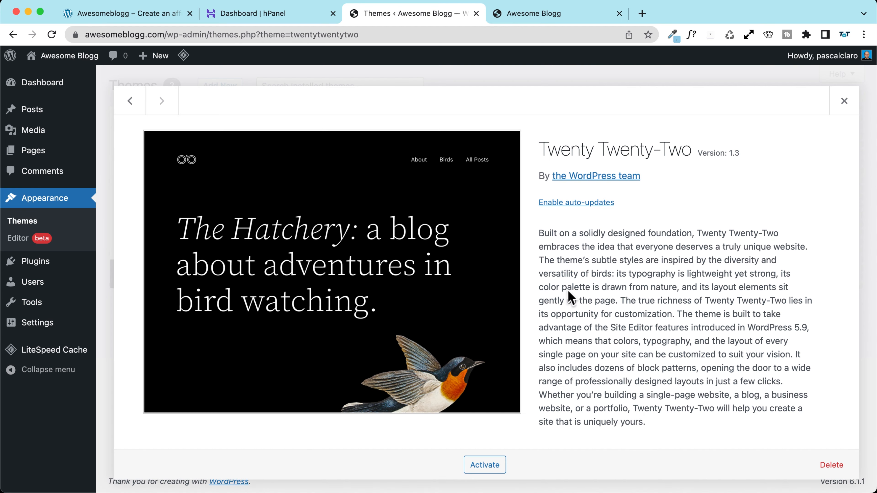
click(842, 467)
click(540, 125)
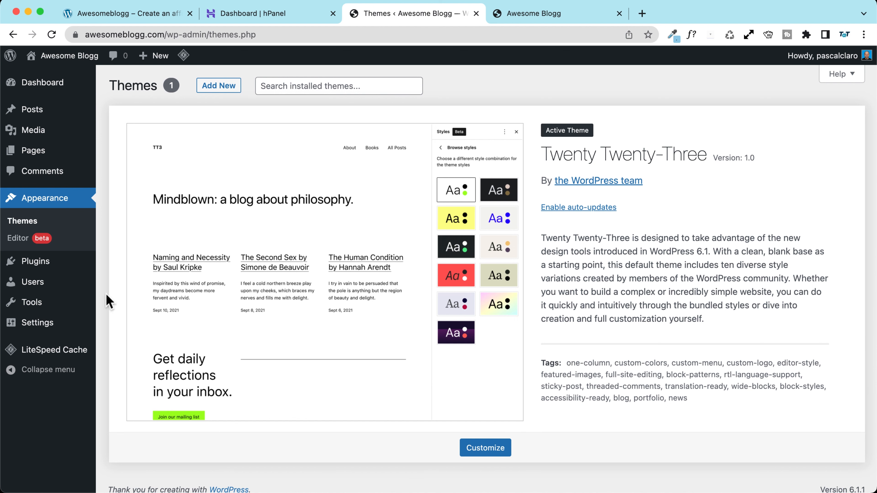
mouse_move(52, 332)
click(126, 325)
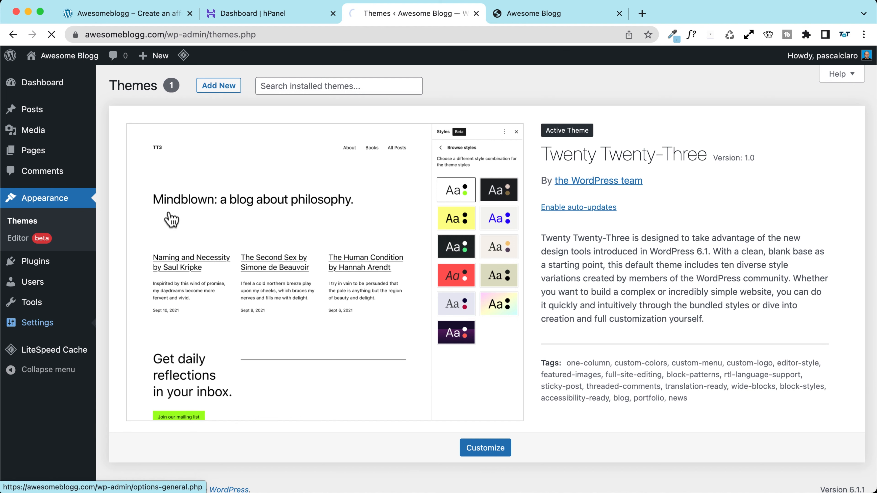
Step: Enter 'Best Phones, Laptops and Cameras Reviews' as the site Tagline
drag(326, 122, 220, 120)
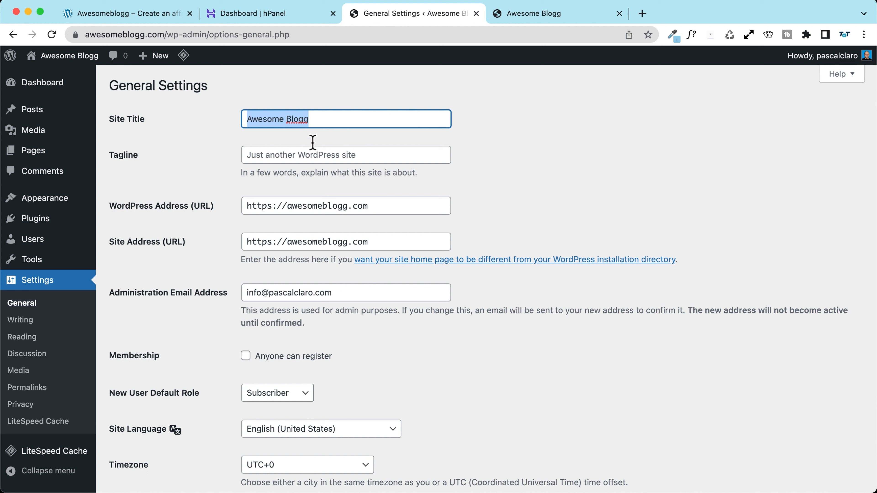
click(290, 159)
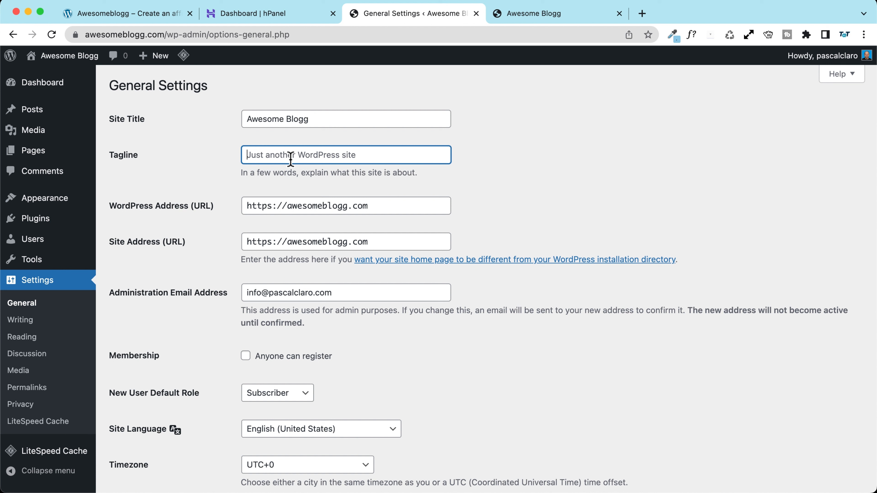
text(Best Phones, Laptops and Cameras Reviews)
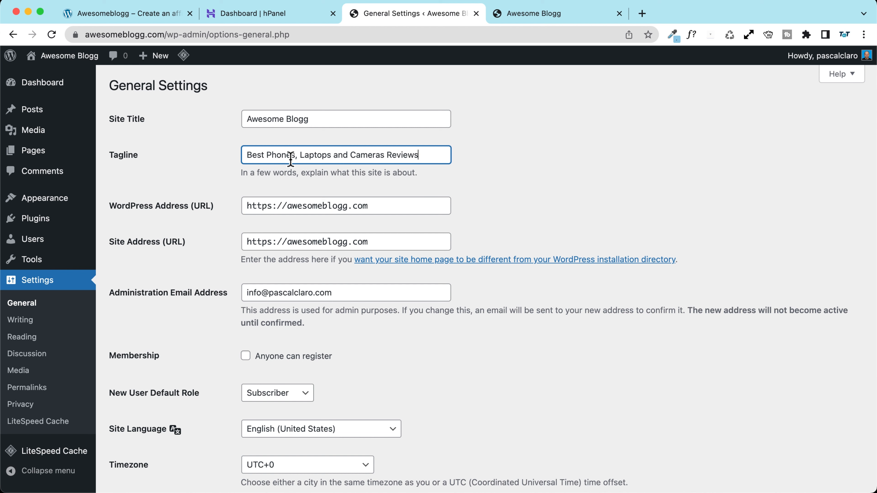
scroll(190, 200, down, 5)
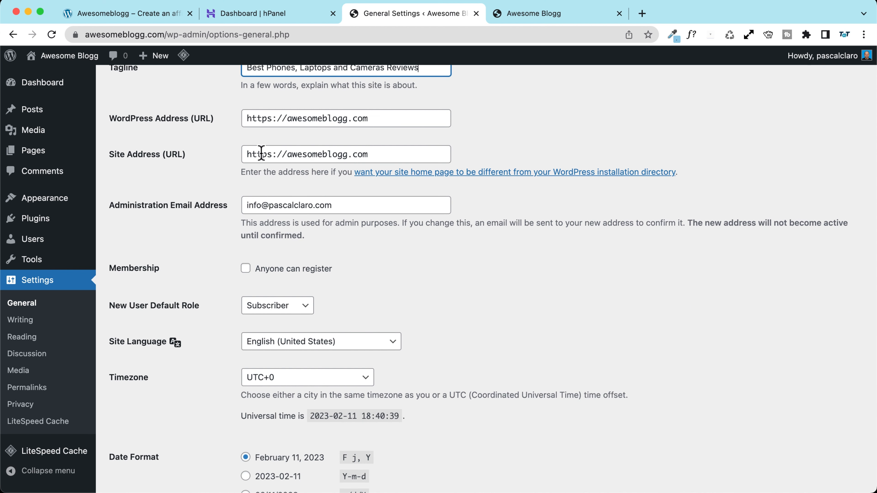
Step: Scroll down General Settings to the Timezone field, clearing an accidental text highlight
scroll(214, 139, down, 1)
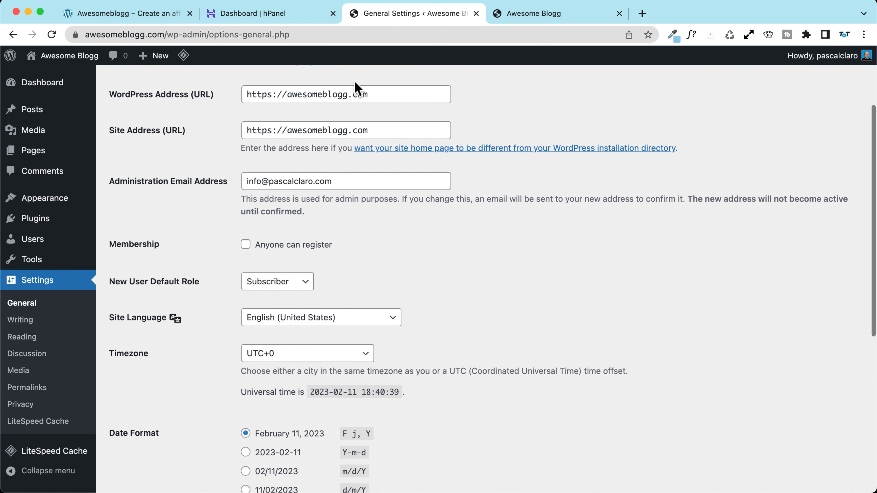
scroll(250, 86, down, 5)
drag(110, 84, 228, 89)
click(200, 128)
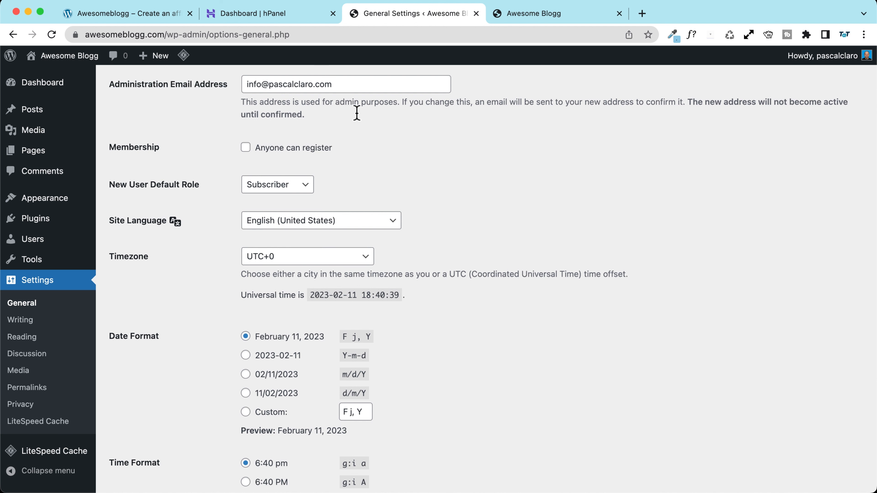
scroll(280, 114, up, 1)
scroll(187, 130, down, 1)
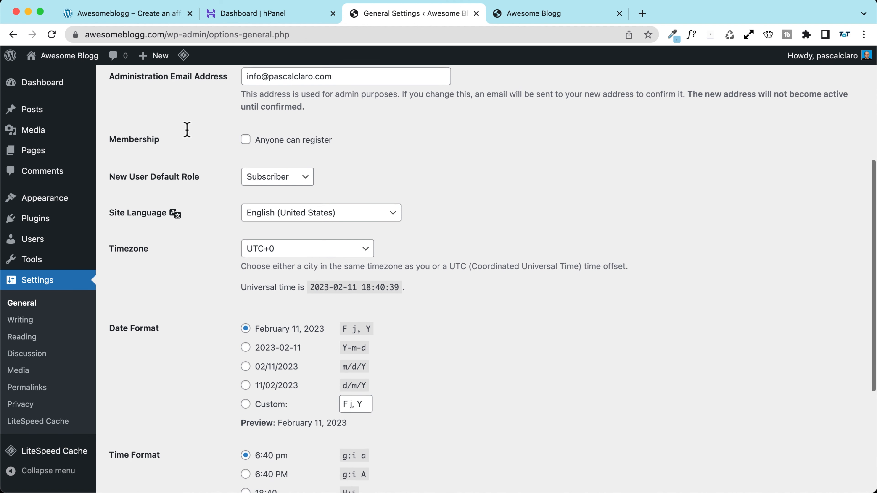
scroll(187, 129, down, 2)
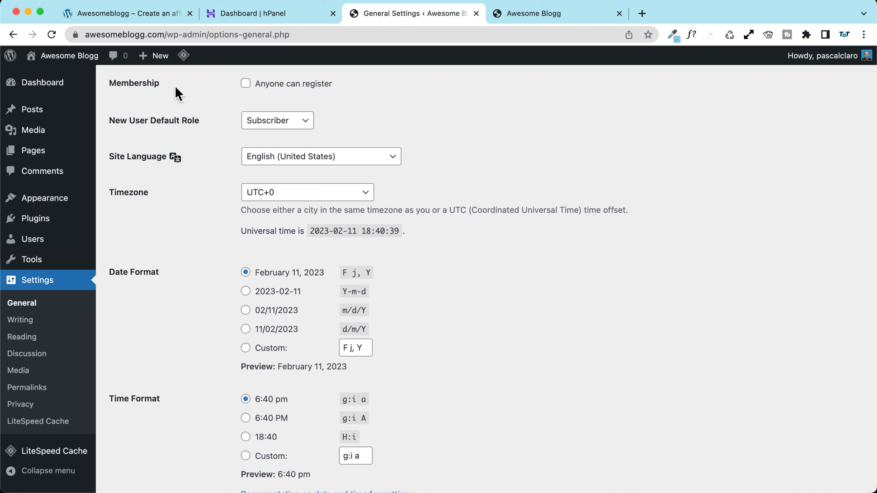
scroll(178, 93, up, 2)
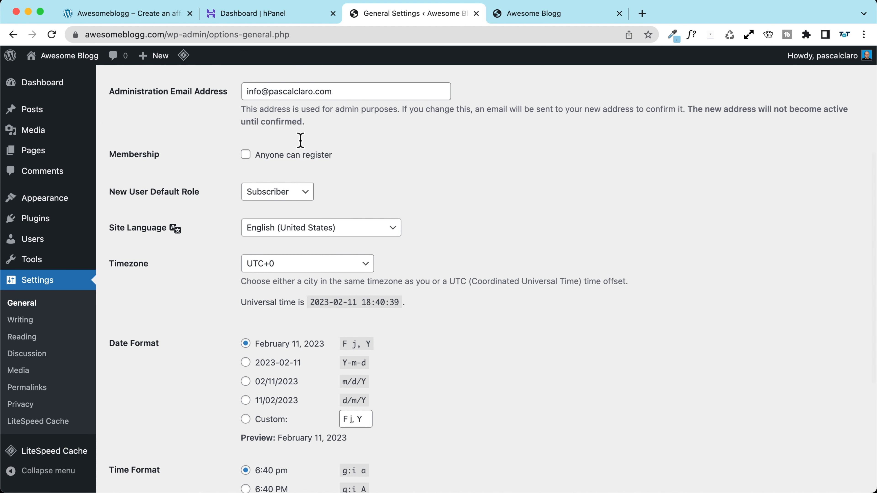
scroll(169, 148, down, 3)
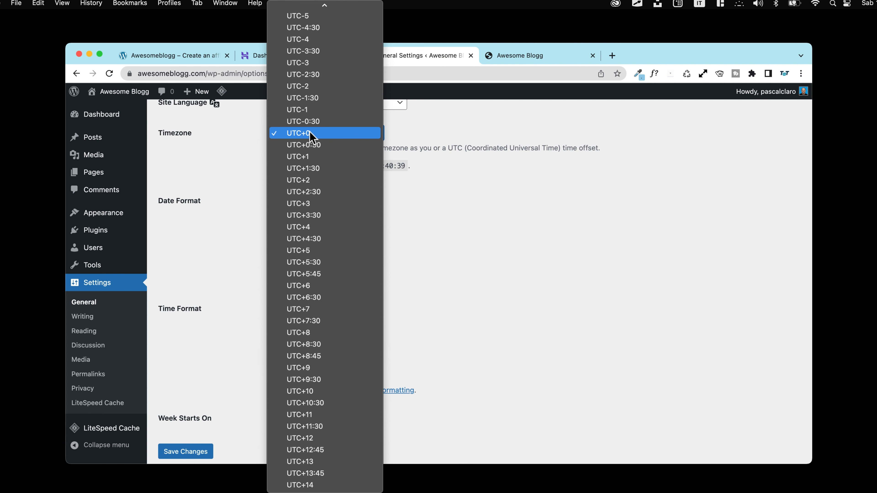
Step: Search the Timezone list by typing city names, landing on Panama
key(p)
key(e)
key(r)
key(i)
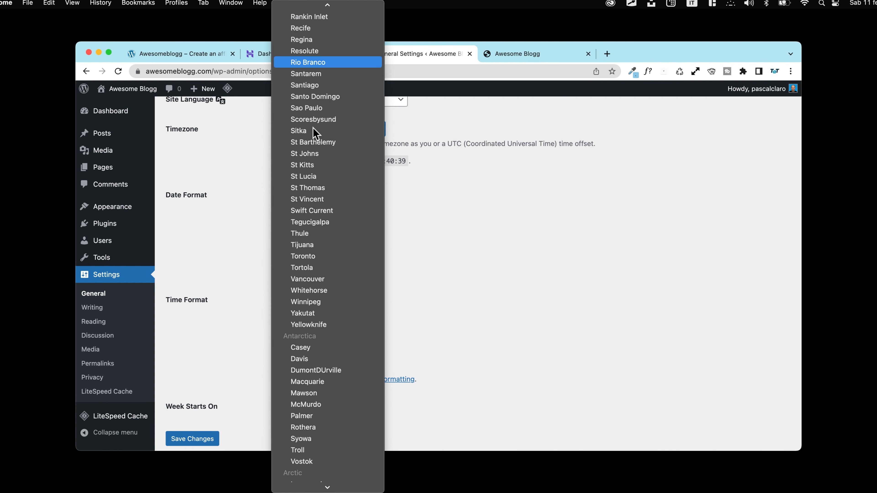
key(p)
key(a)
key(r)
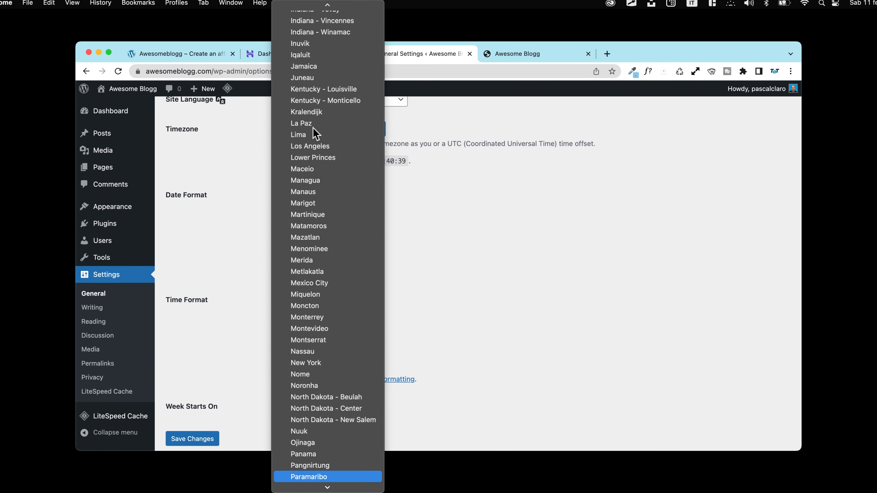
key(Up)
key(Up)
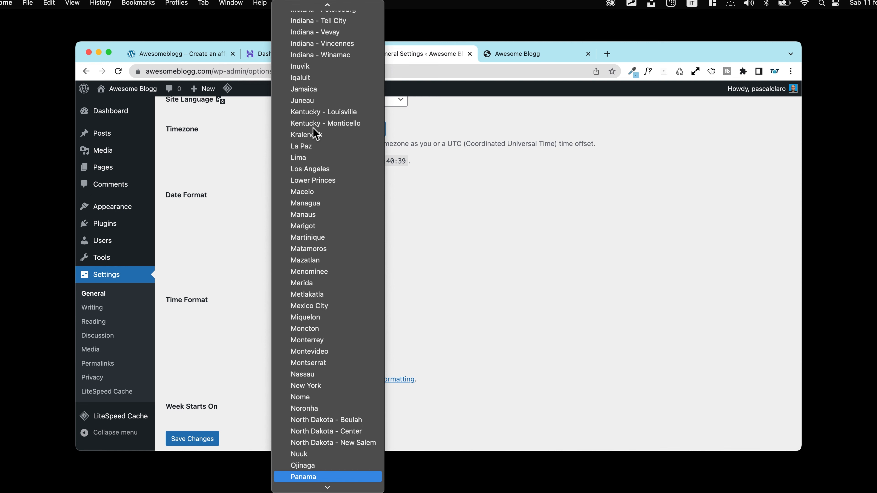
Step: Select Riyadh as the site timezone
key(r)
key(i)
key(s)
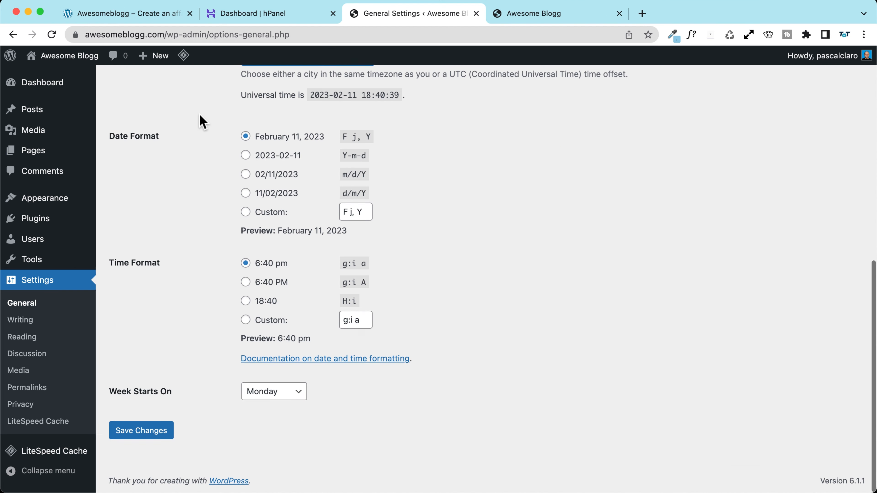
Step: Choose the 6:40 PM time format, keep the February 11, 2023 date format, and save
scroll(197, 138, down, 2)
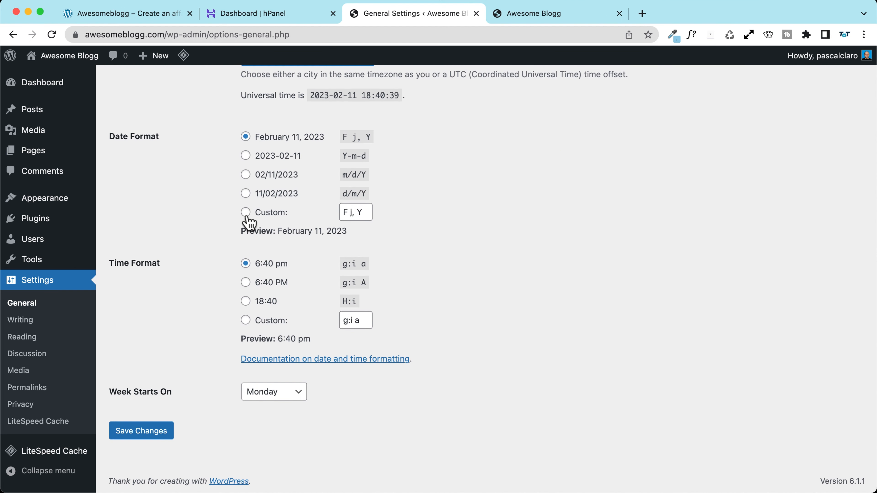
click(246, 281)
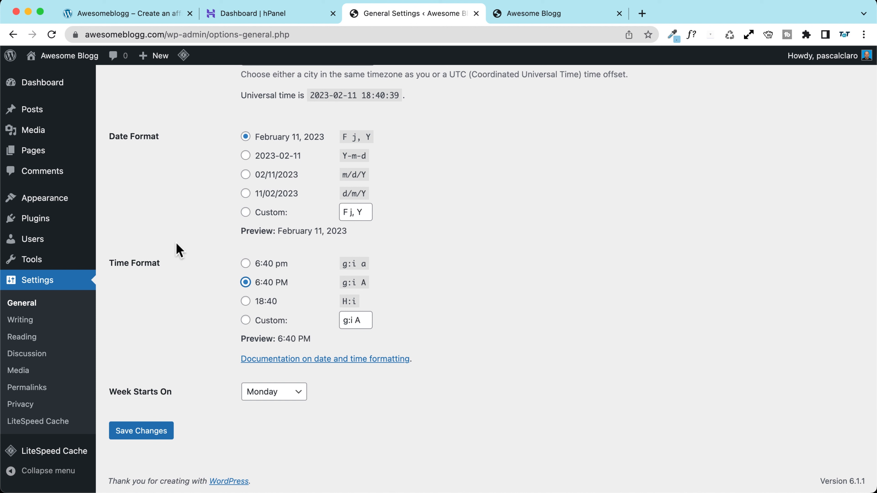
click(245, 174)
click(245, 155)
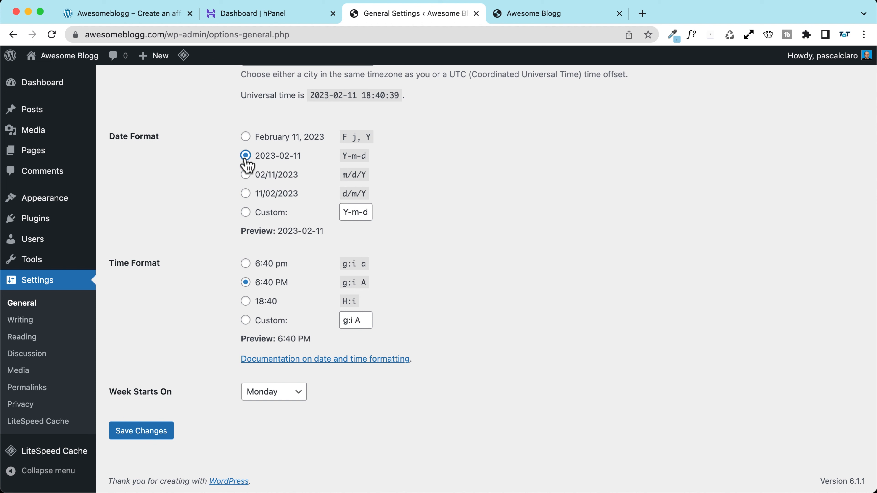
drag(278, 231, 339, 230)
click(245, 137)
click(141, 431)
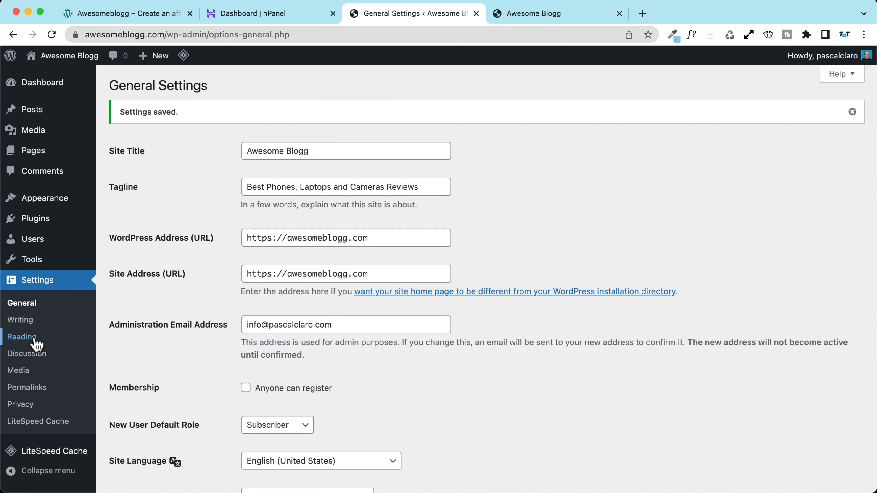
Step: Set permalinks to Post name (/%postname%/), save them, and open Reading Settings
click(31, 388)
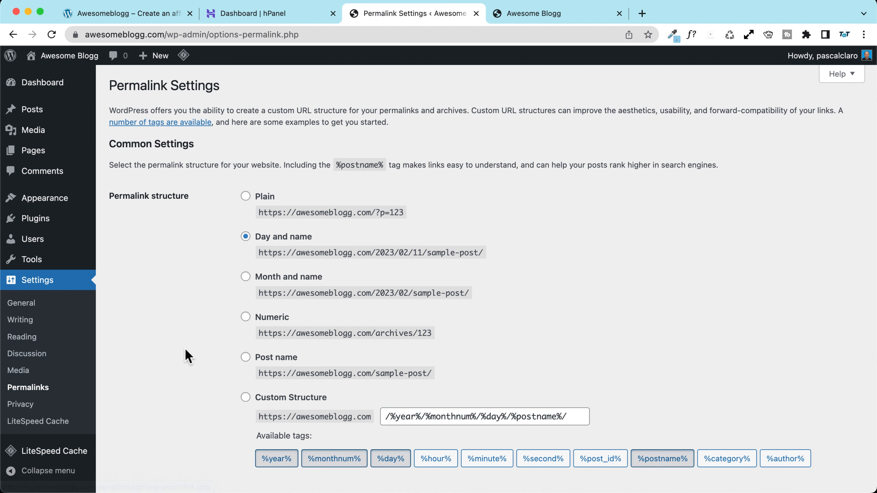
click(246, 357)
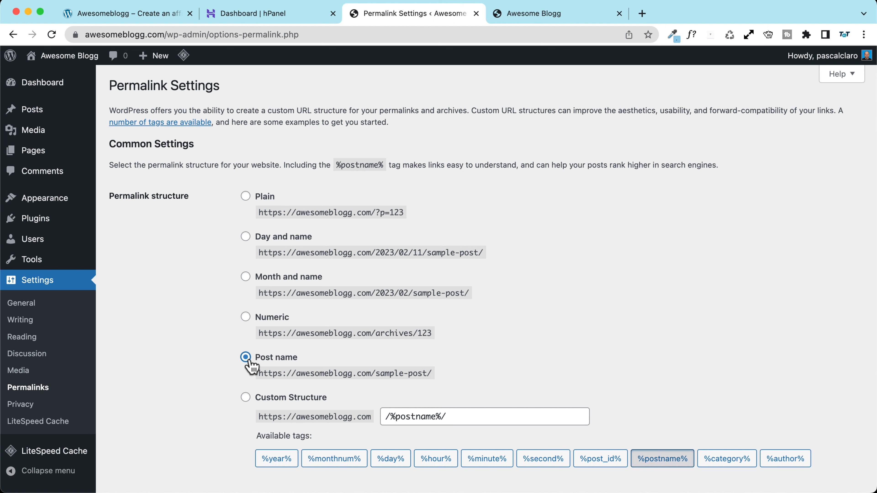
scroll(293, 366, down, 3)
drag(303, 286, 257, 291)
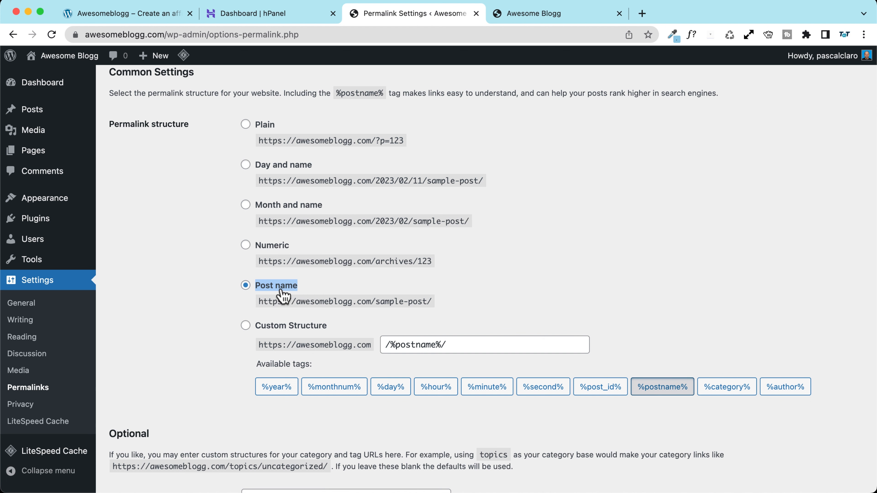
scroll(192, 284, down, 6)
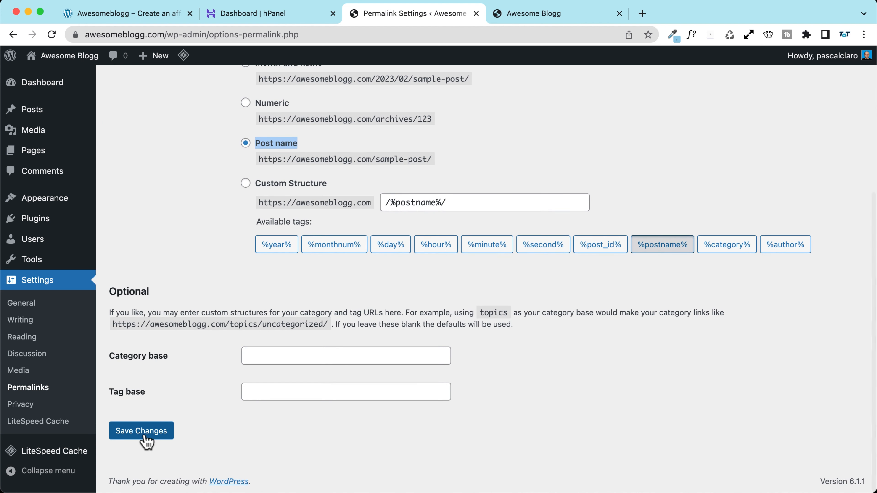
click(139, 436)
scroll(214, 283, down, 3)
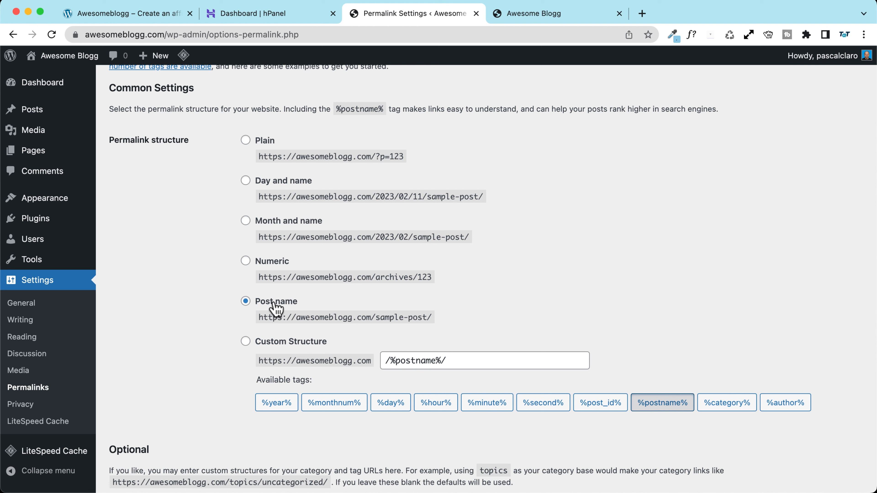
click(22, 336)
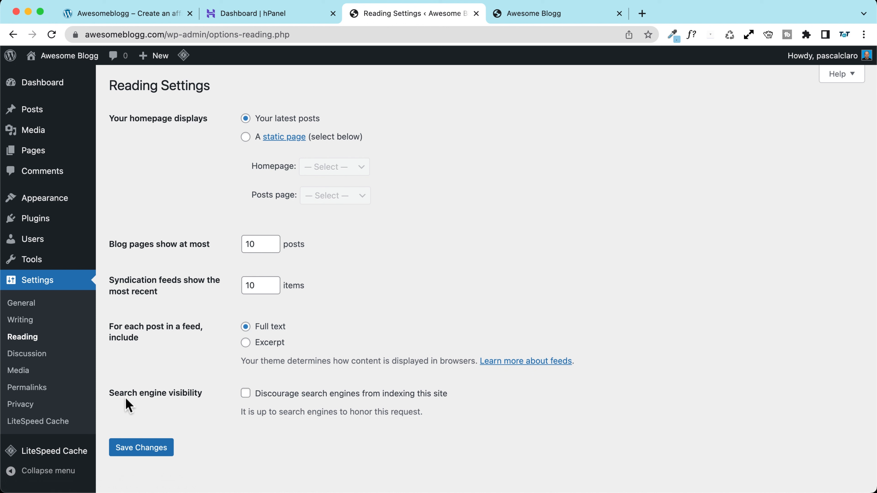
click(245, 395)
click(246, 394)
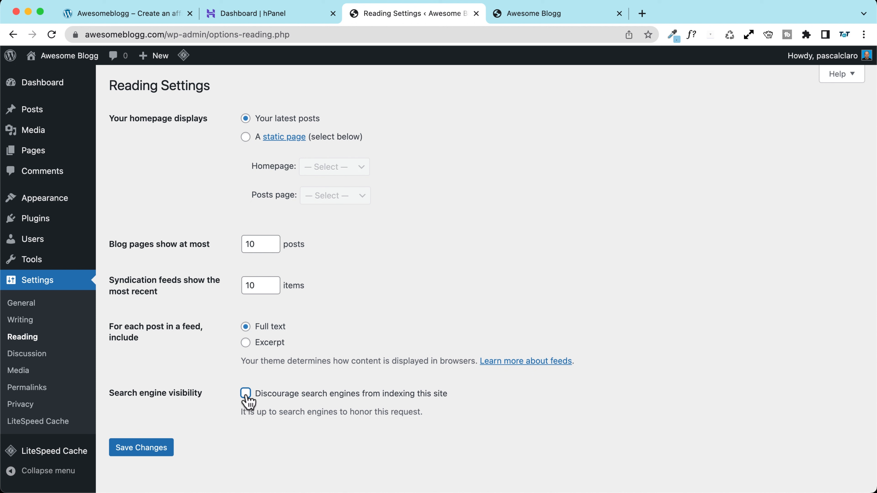
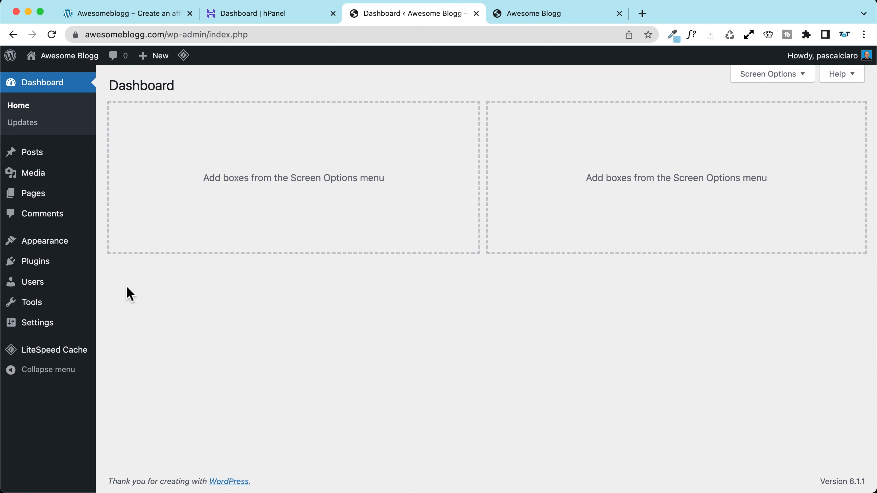
Step: Open the admin user's profile from All Users and fill in the first and last names
mouse_move(7, 289)
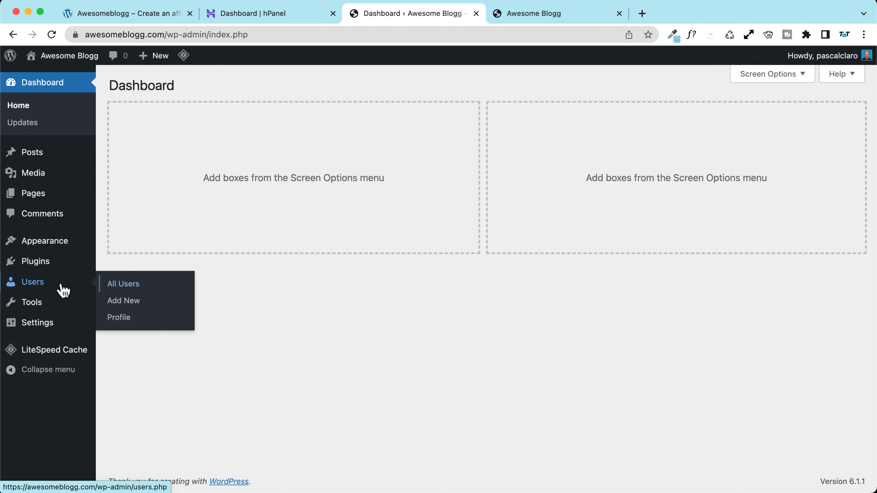
click(148, 286)
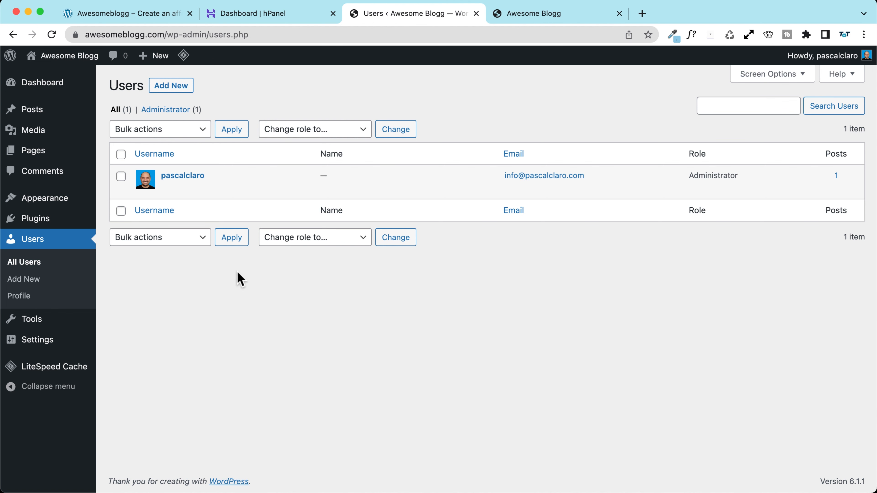
click(188, 177)
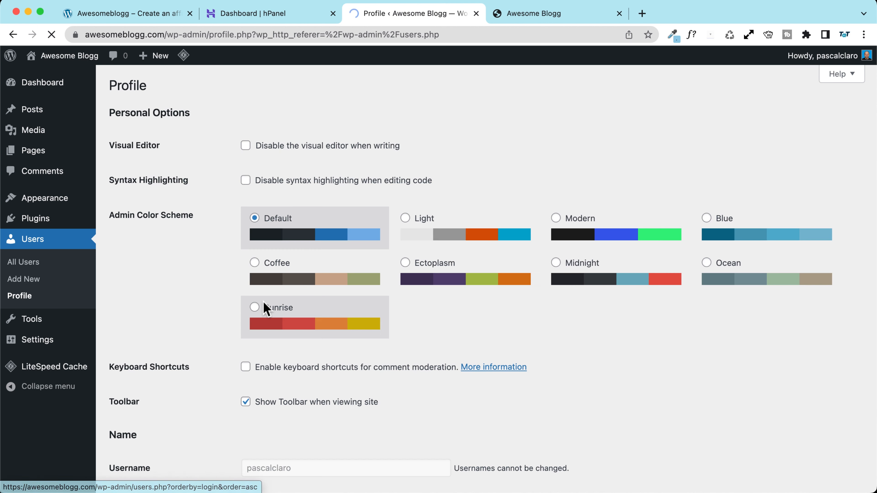
scroll(151, 289, down, 10)
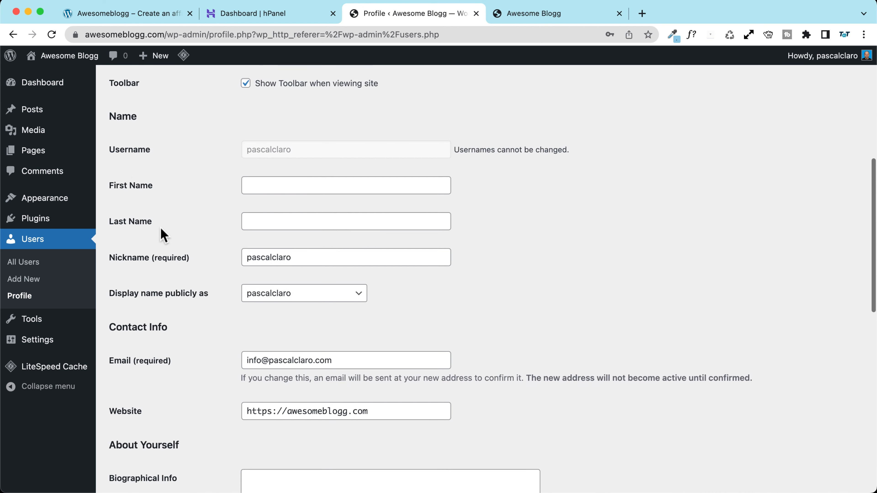
click(265, 187)
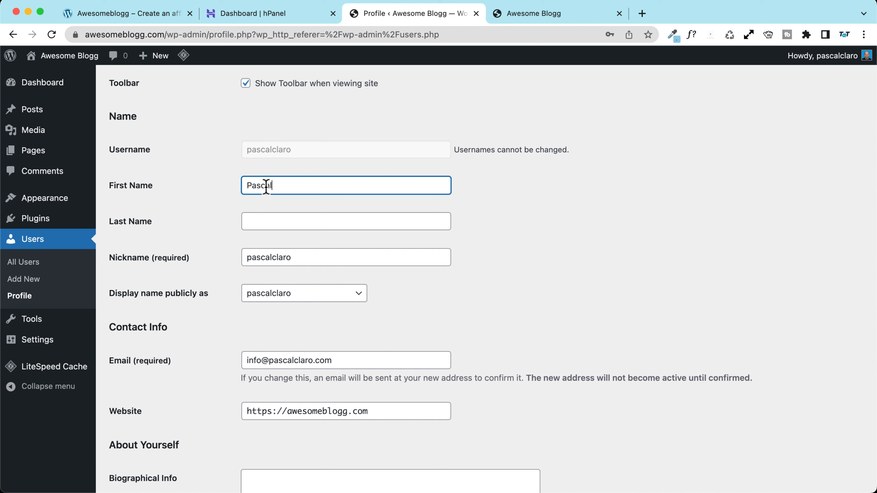
key(Tab)
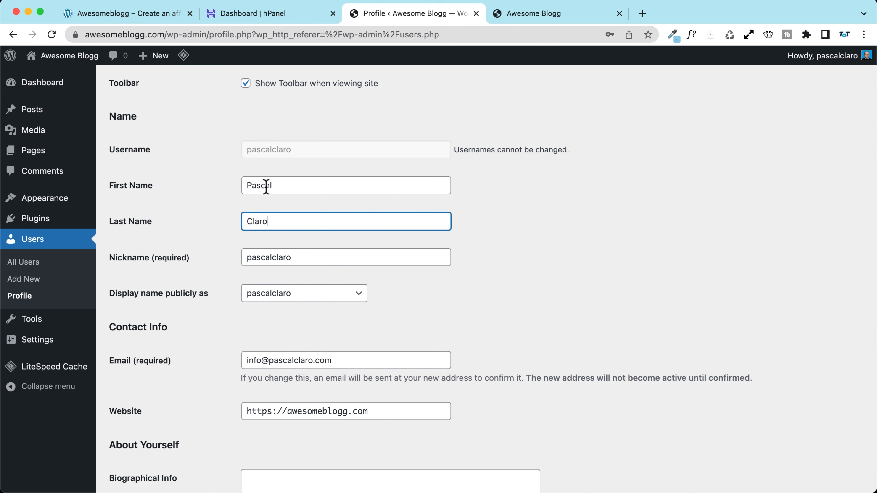
Step: Set 'Display name publicly as' to the user's full name
scroll(189, 207, down, 3)
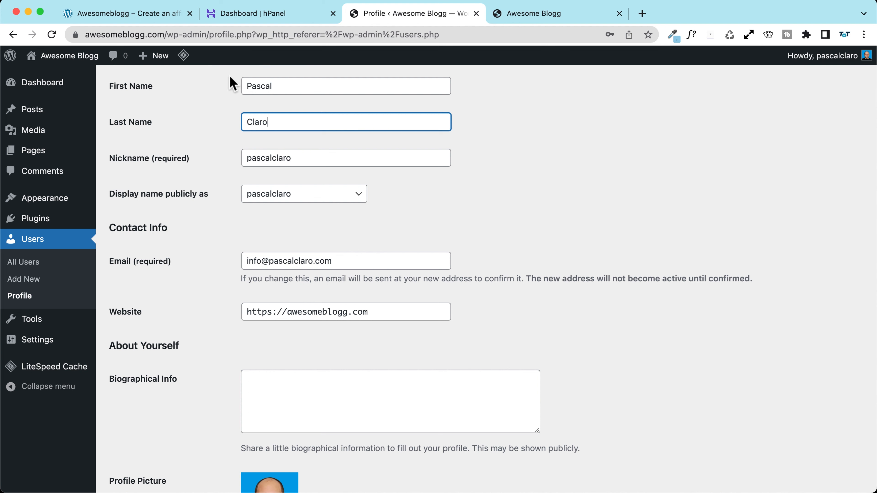
scroll(180, 151, down, 2)
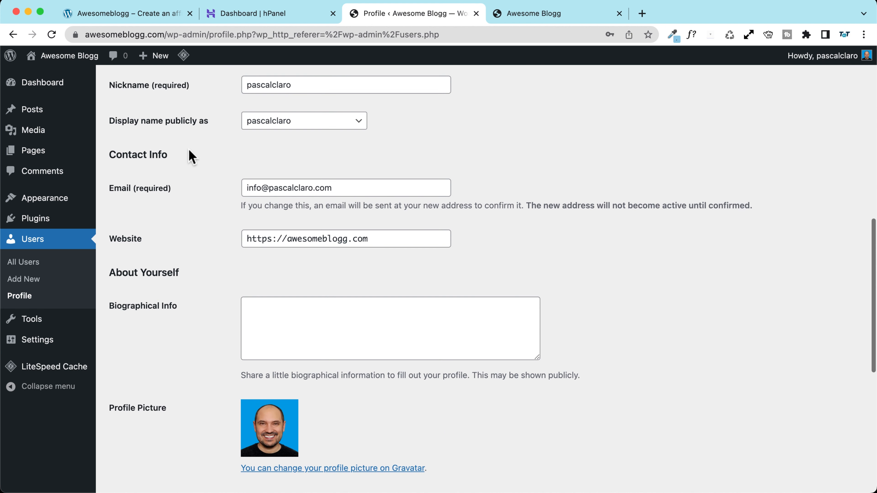
click(285, 121)
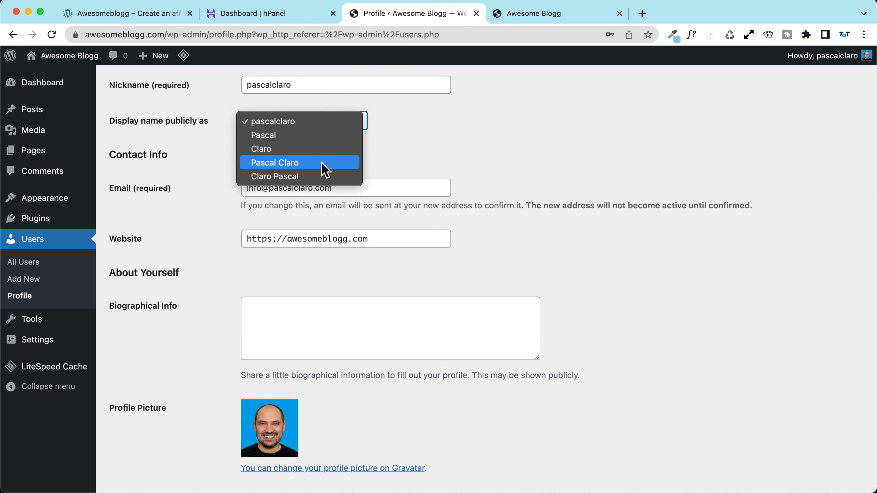
click(324, 169)
scroll(168, 152, down, 2)
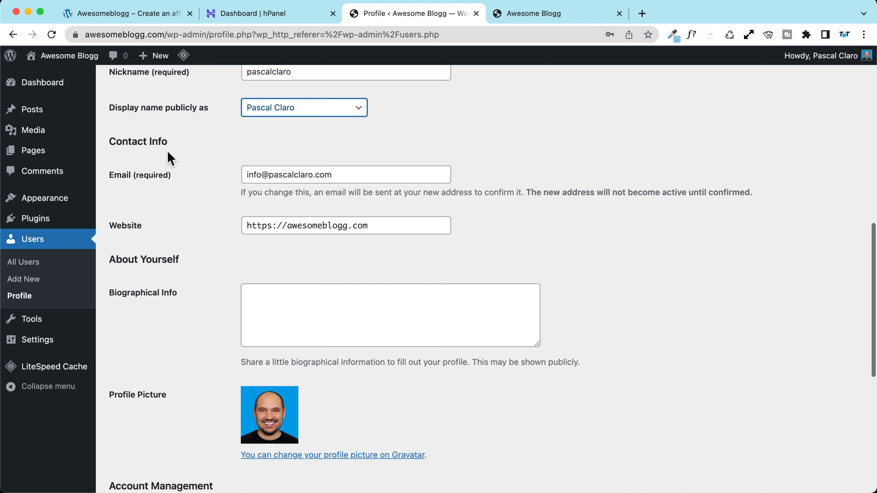
drag(335, 133, 166, 134)
scroll(162, 135, down, 2)
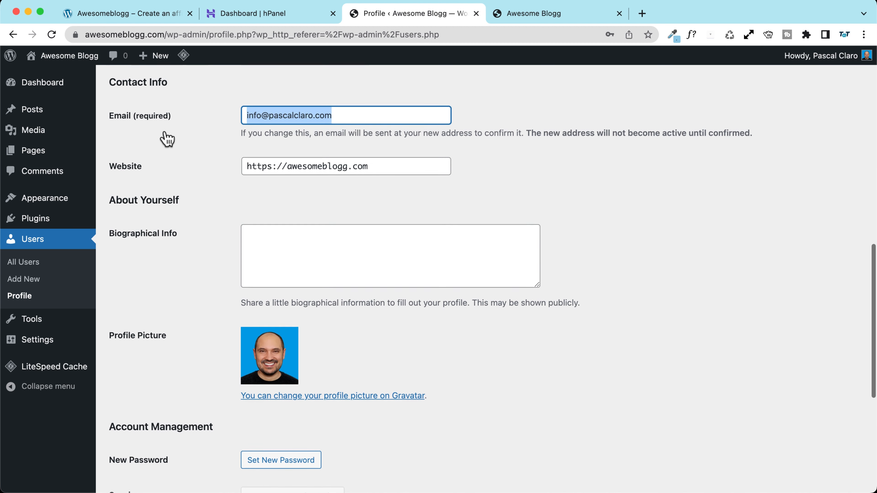
drag(395, 121, 170, 118)
scroll(166, 112, up, 2)
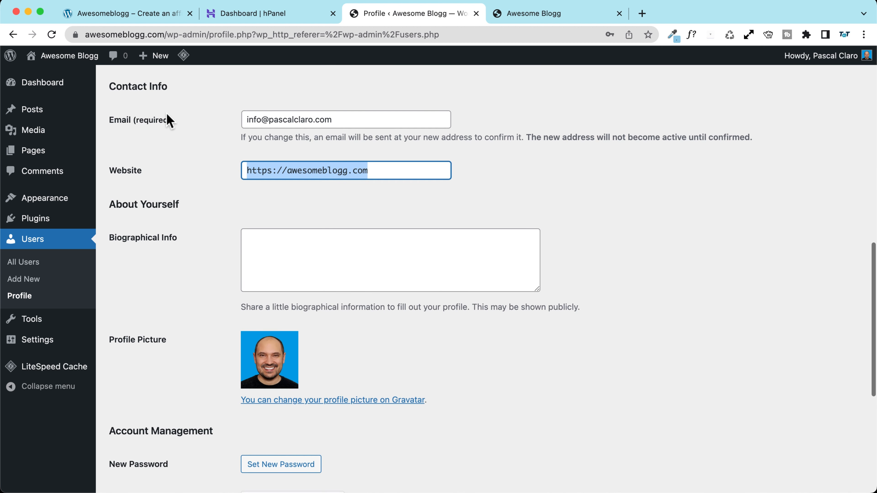
Step: Set Biographical Info to 'Add here a short text about you', removing the extra lorem ipsum text
scroll(169, 143, down, 2)
click(256, 188)
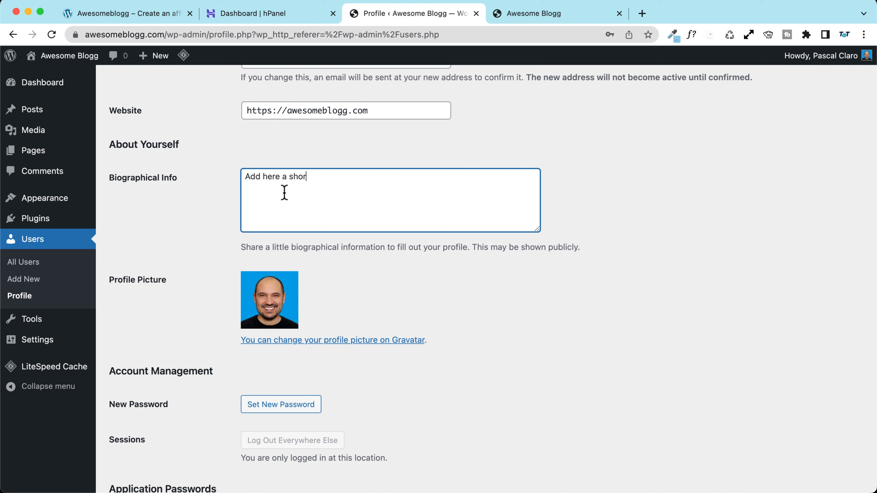
text(Add here a short text about )
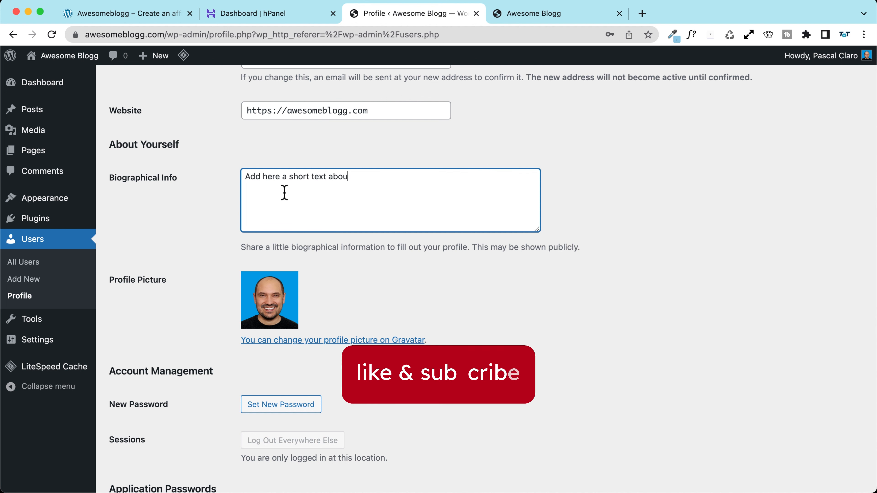
text(you)
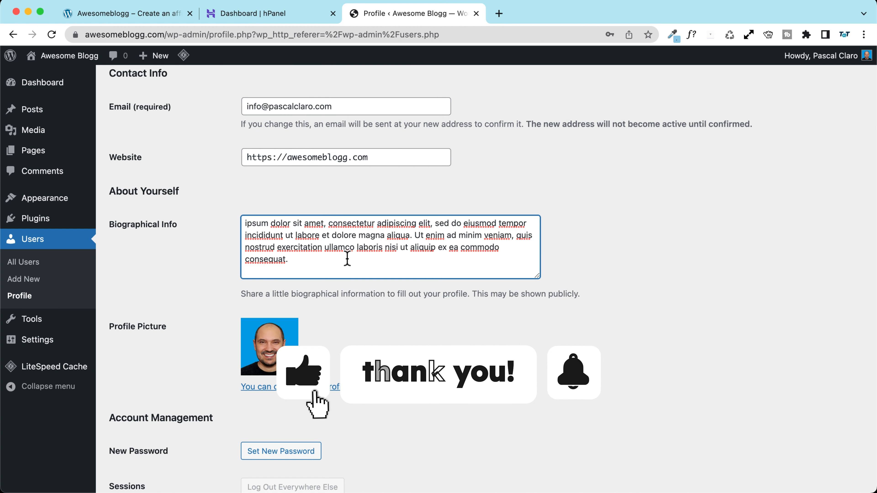
scroll(330, 254, up, 3)
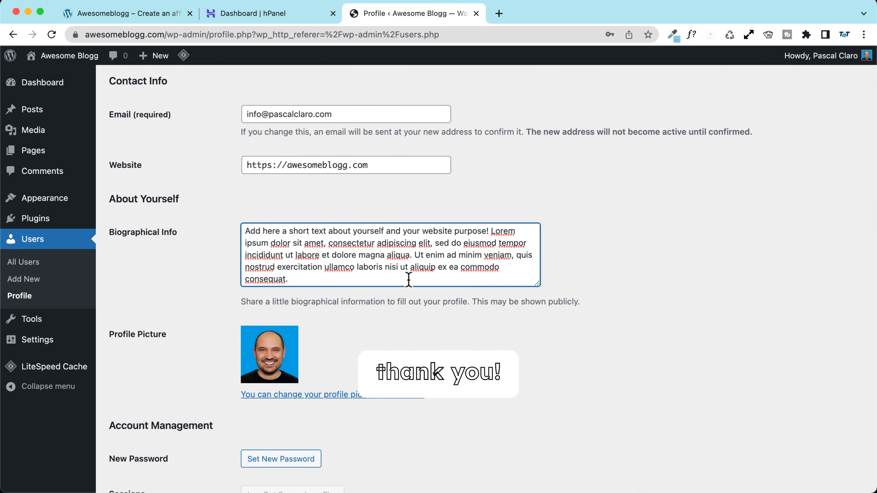
drag(408, 279, 415, 255)
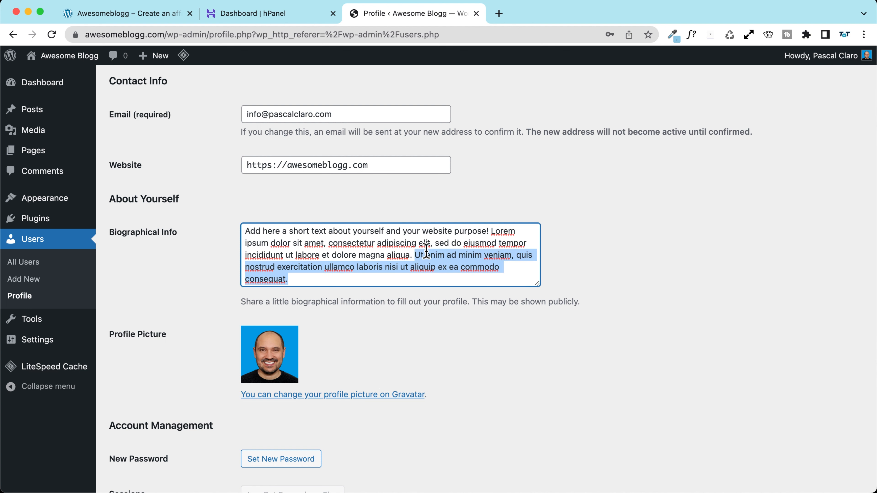
key(BackSpace)
scroll(128, 261, down, 6)
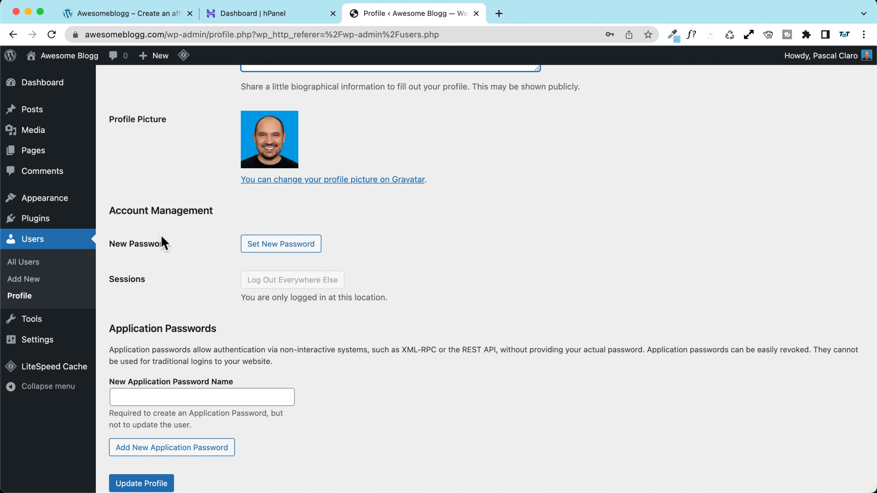
scroll(175, 142, up, 2)
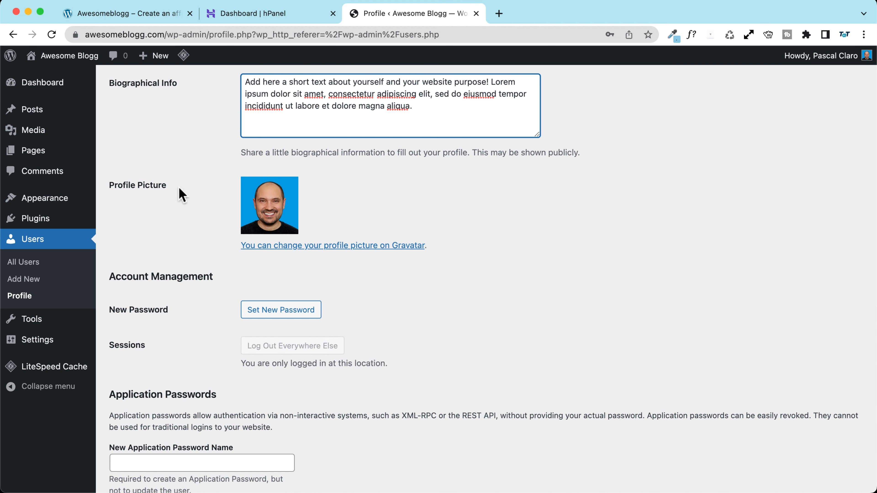
Step: Check how the profile picture is changed, save the profile, and return to the Dashboard
click(377, 252)
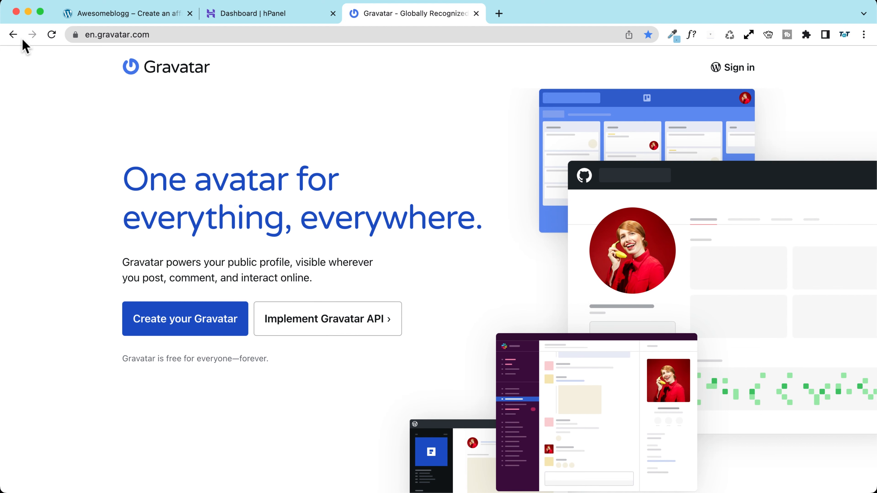
click(13, 34)
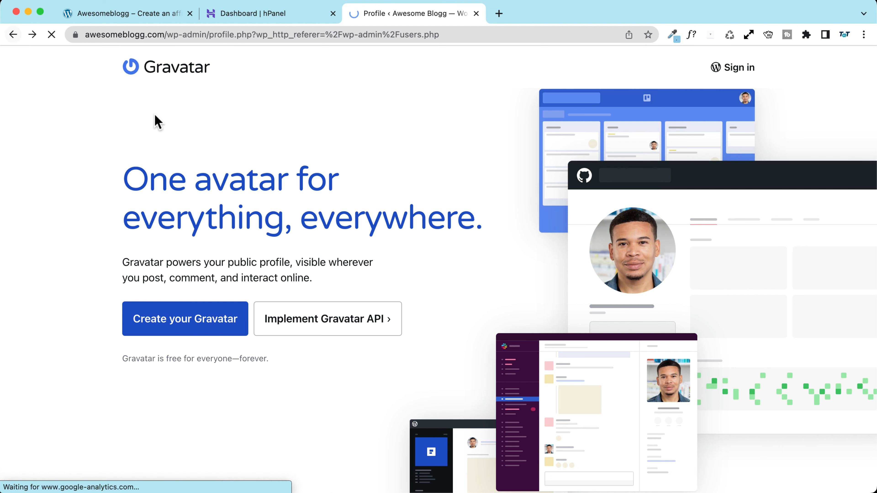
scroll(181, 254, down, 5)
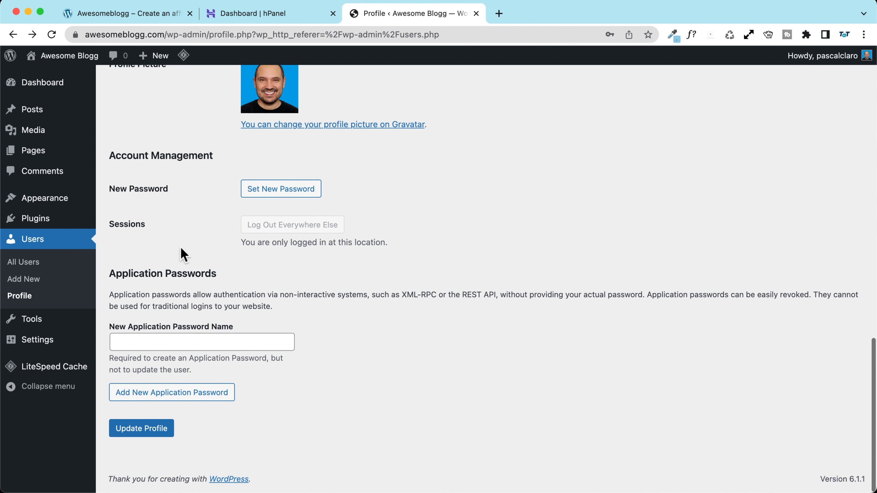
click(136, 436)
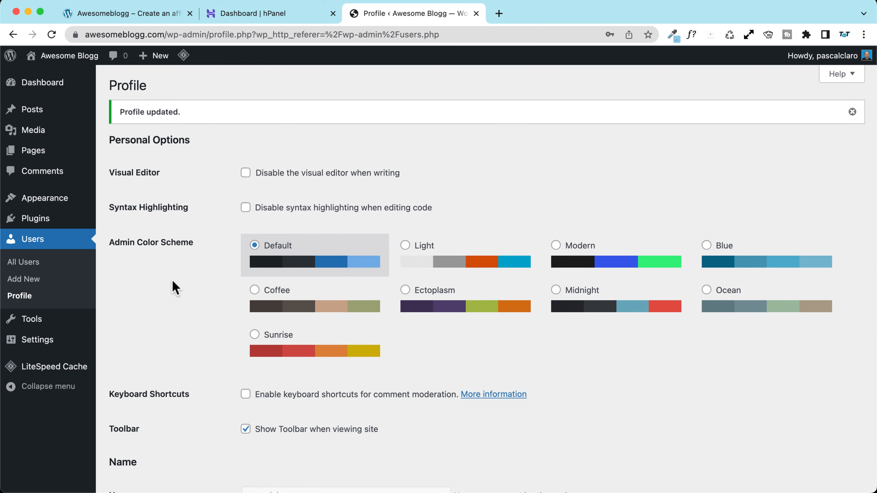
scroll(170, 286, down, 15)
scroll(158, 293, down, 10)
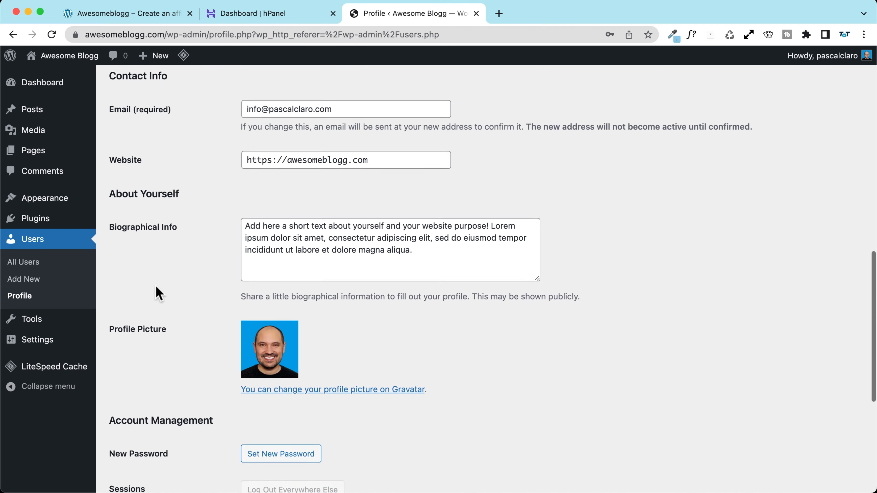
scroll(158, 293, up, 20)
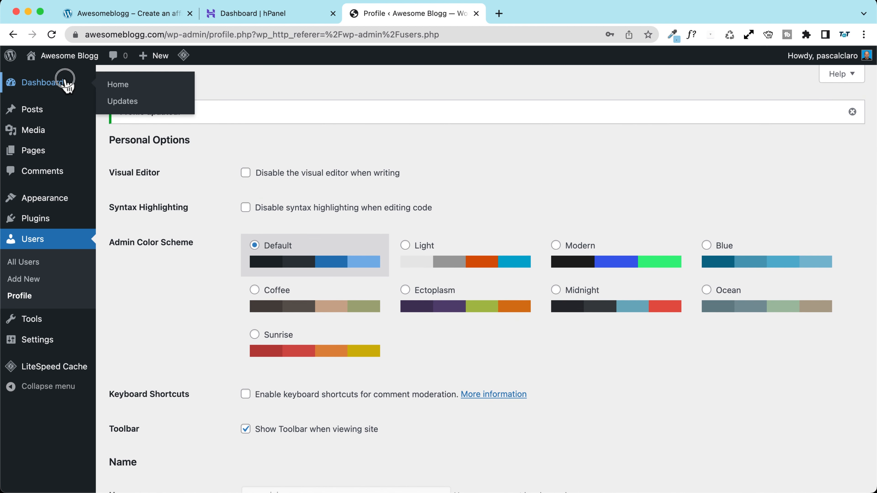
click(65, 82)
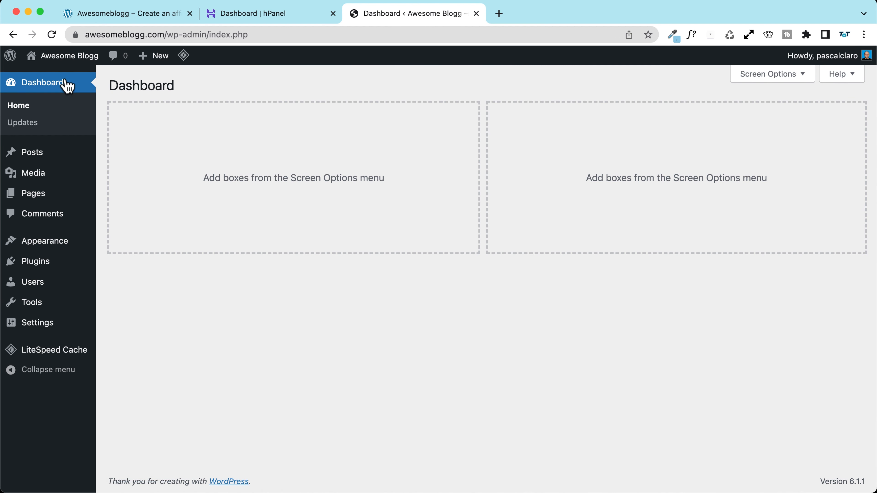
Step: Search the theme directory for 'blo', then install and activate the Blocksy theme
mouse_move(65, 250)
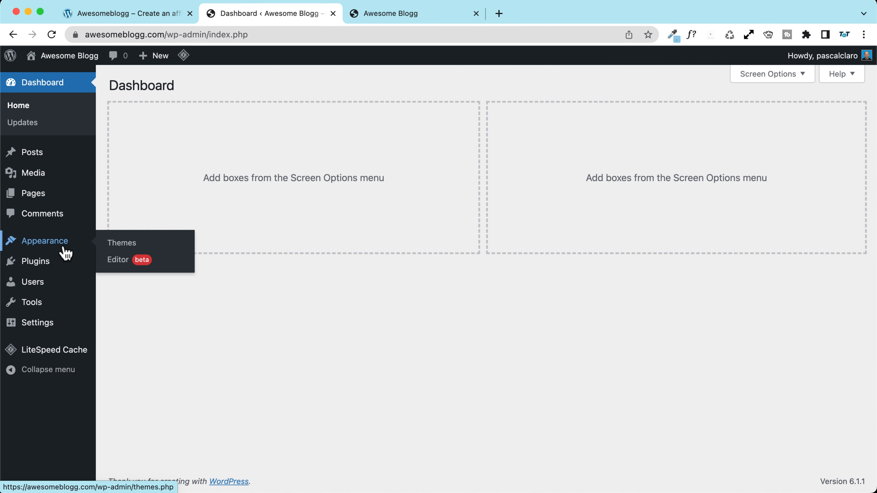
click(151, 246)
click(221, 85)
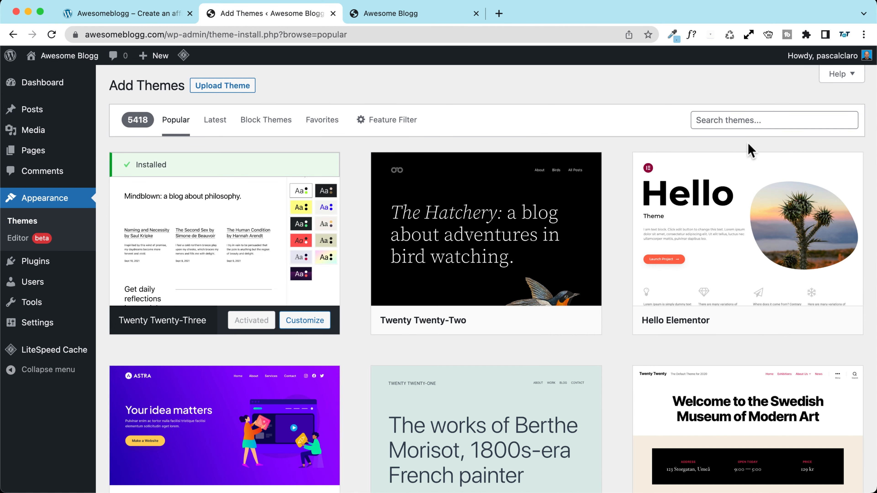
click(751, 121)
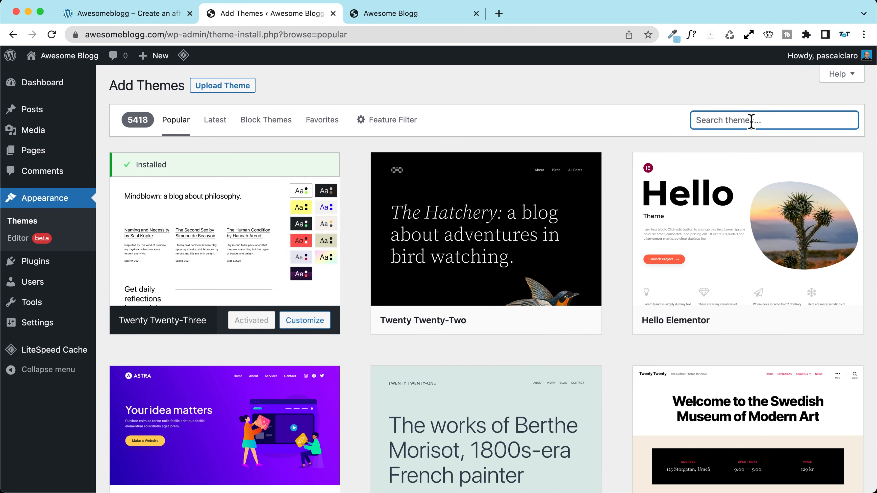
text(blocksy)
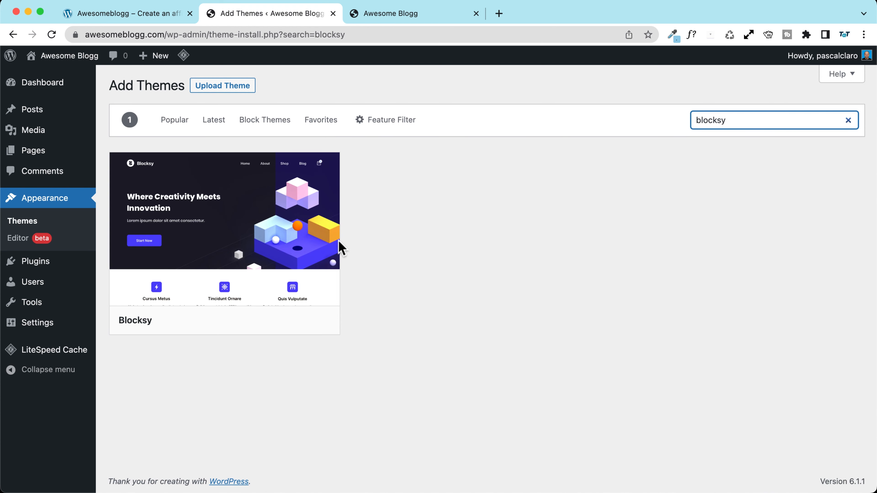
mouse_move(224, 219)
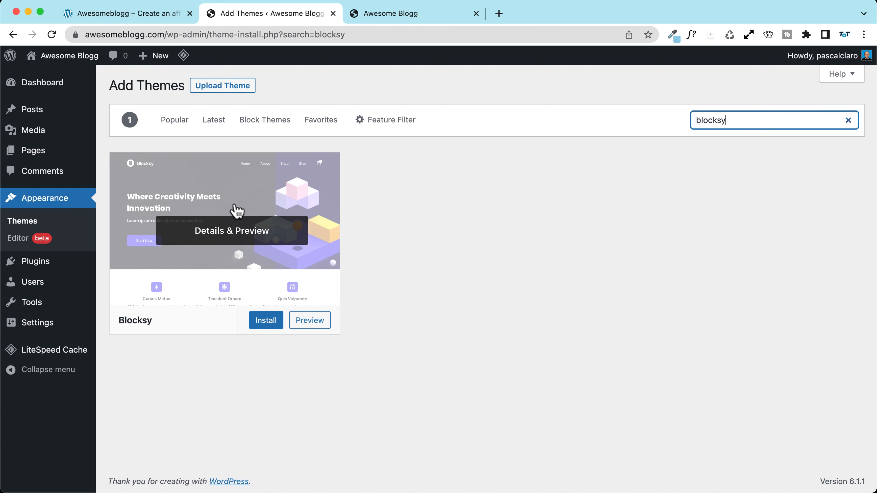
click(266, 320)
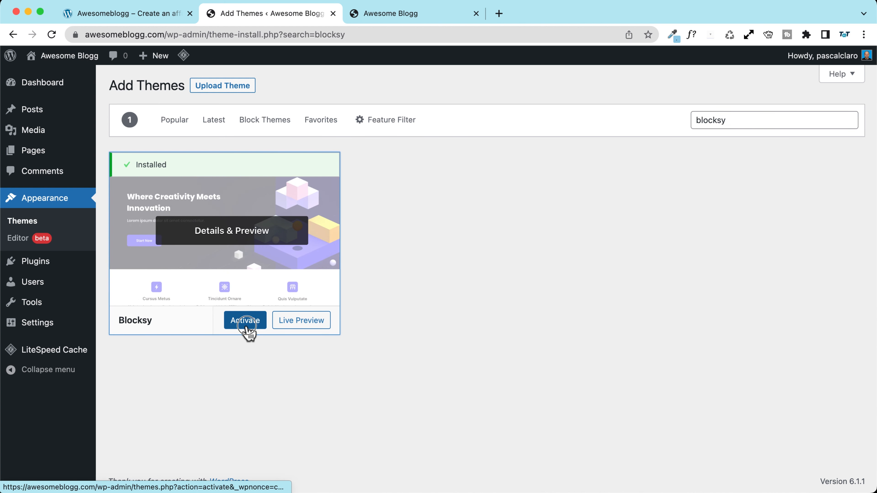
click(245, 323)
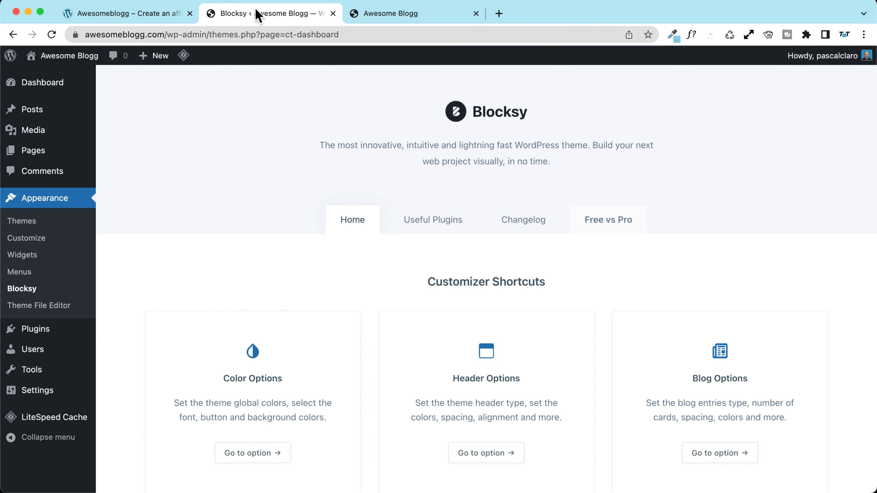
Step: Compare the public front end with the reference affiliate site, then return to the Blocksy dashboard
click(404, 15)
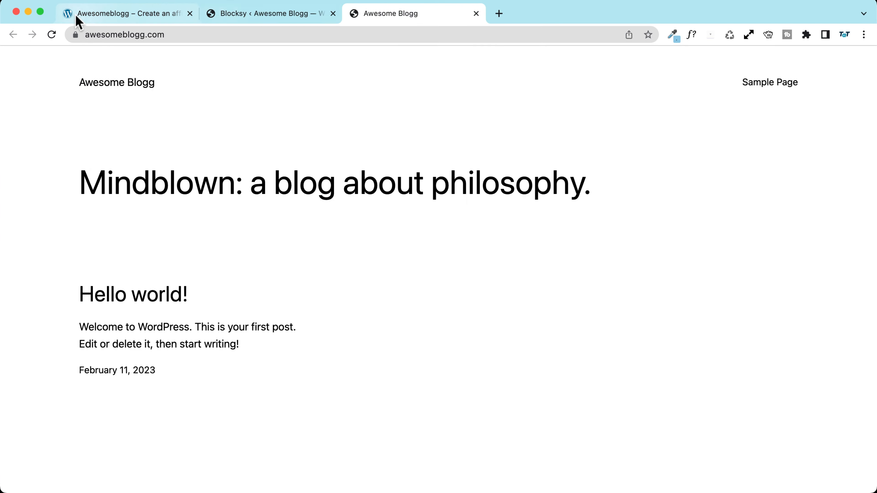
click(116, 15)
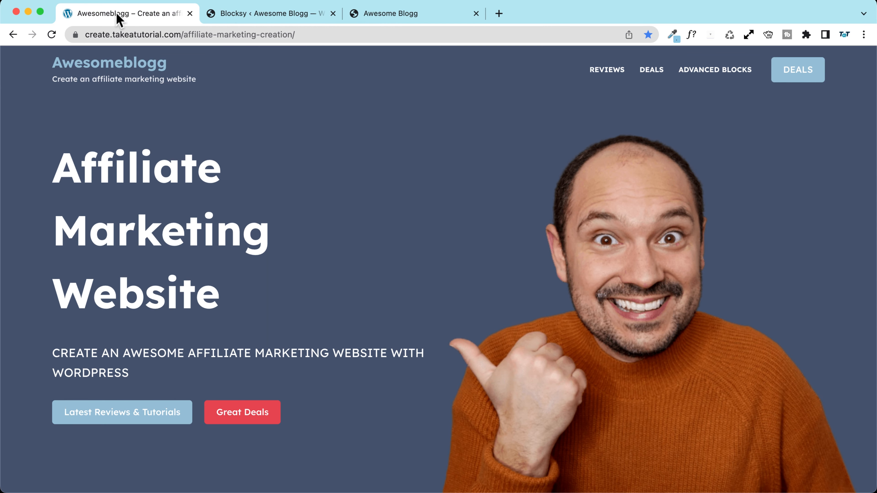
click(217, 15)
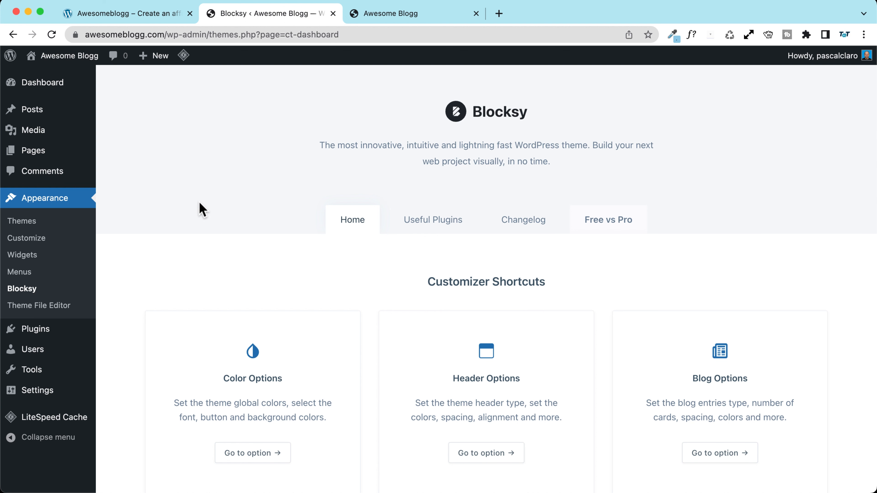
Step: Install and activate Blocksy Companion from the notice on Installed Plugins
mouse_move(39, 334)
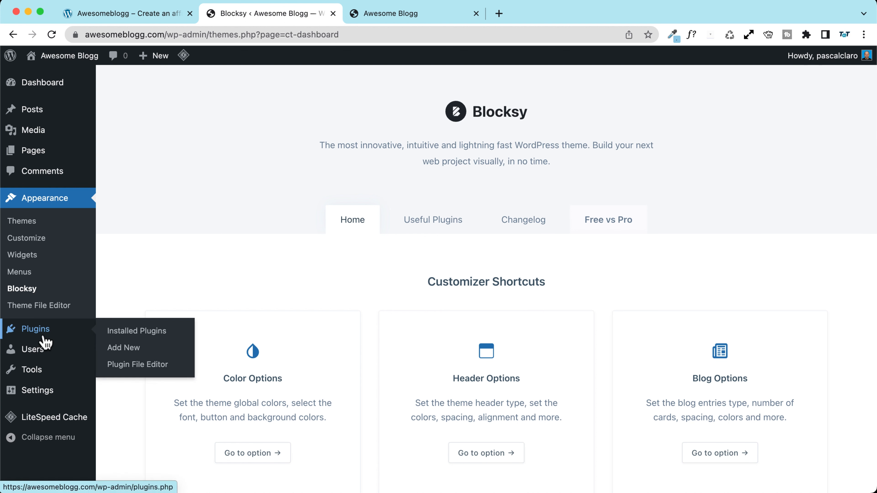
click(148, 332)
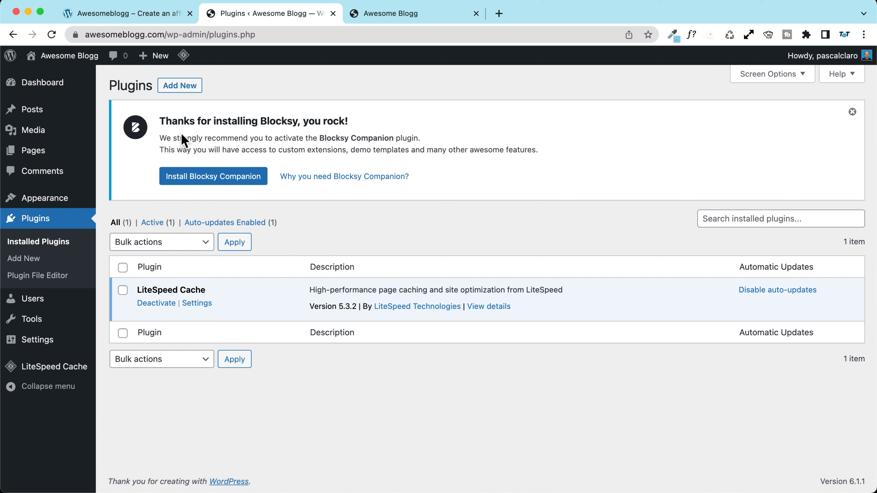
click(209, 182)
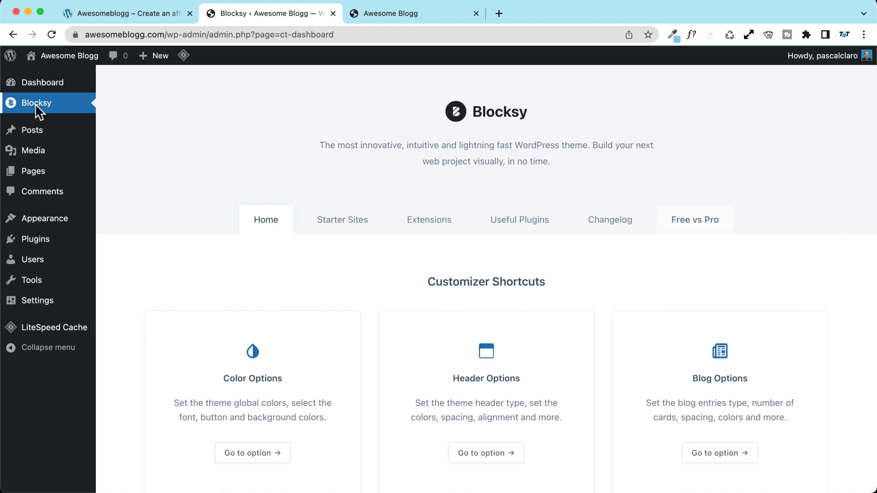
Step: Enable auto-updates for the Blocksy and Twenty Twenty-Three themes
mouse_move(45, 218)
click(140, 224)
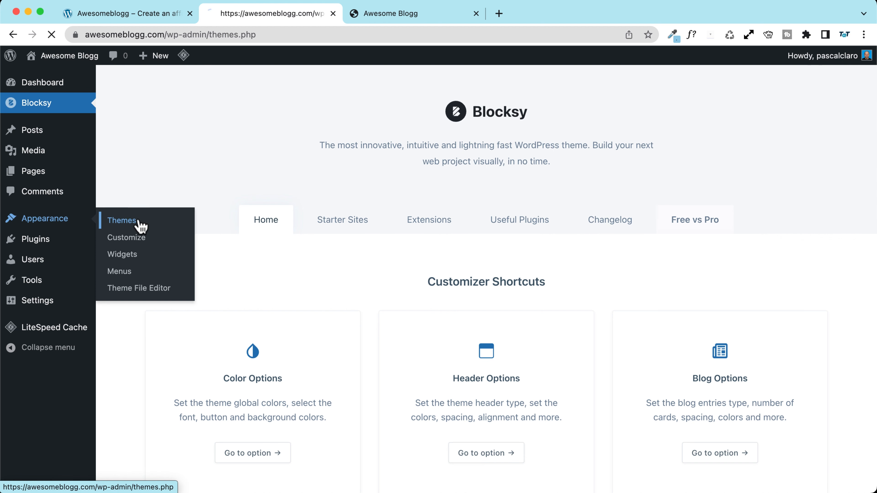
click(225, 309)
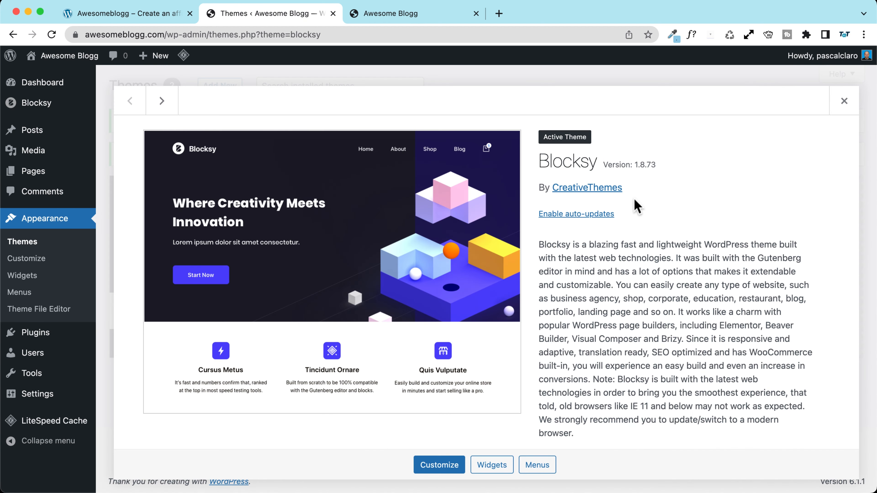
click(562, 215)
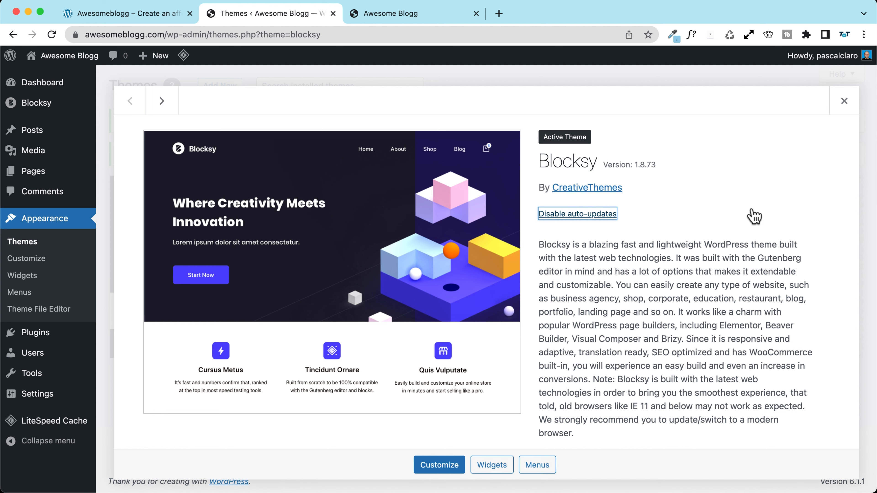
click(843, 102)
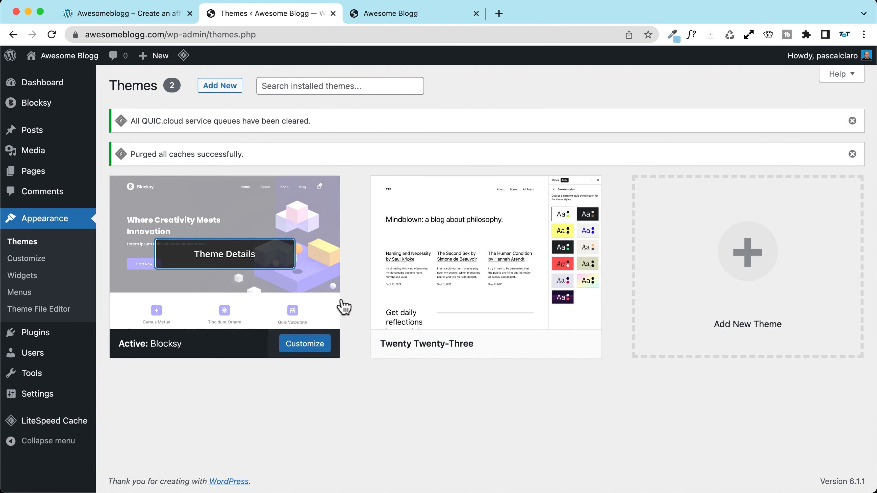
click(483, 293)
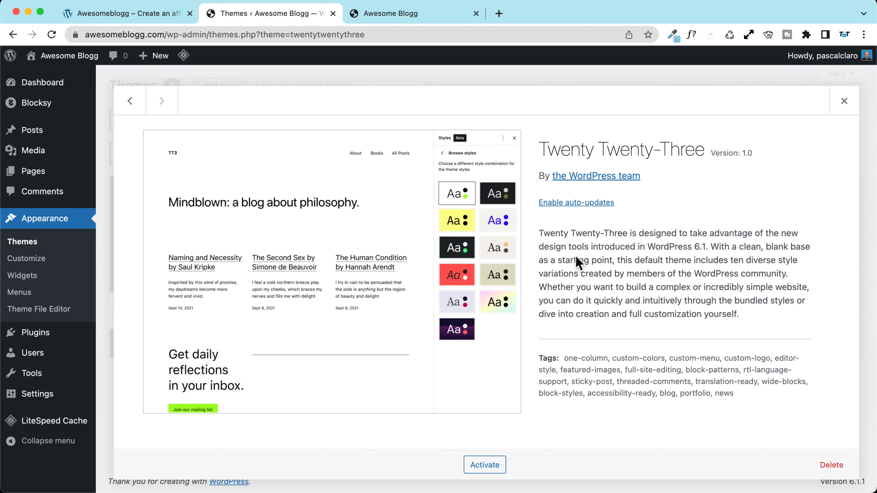
click(572, 204)
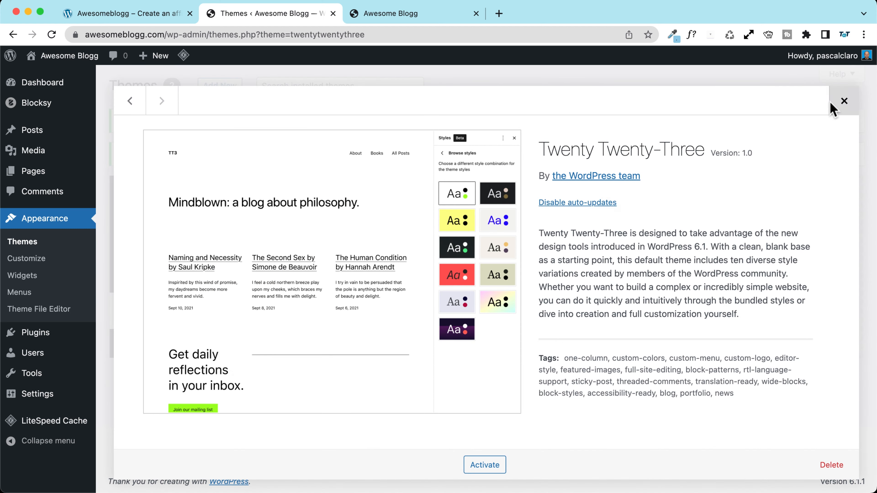
click(844, 101)
Step: Enable auto-updates for the Blocksy Companion plugin
click(35, 332)
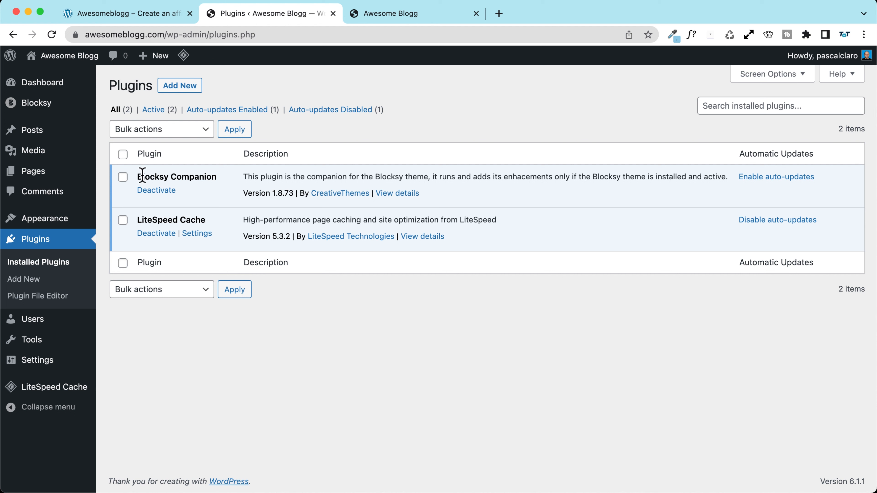
drag(142, 175, 222, 184)
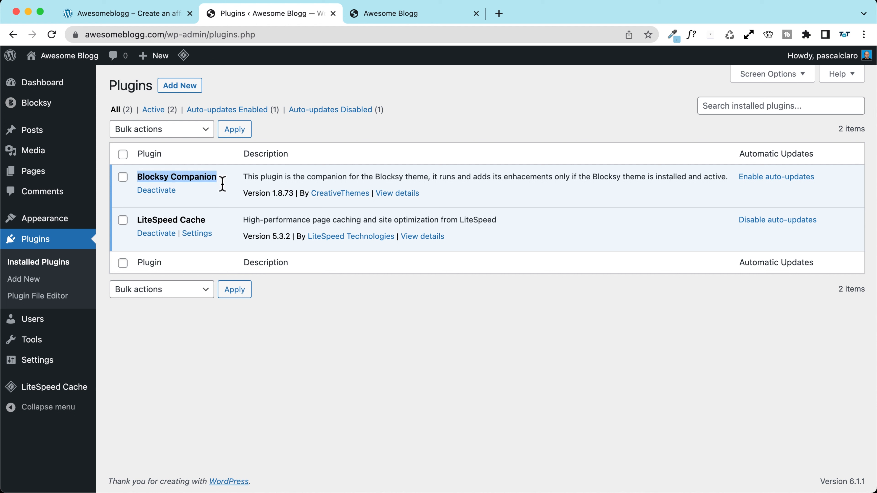
click(769, 178)
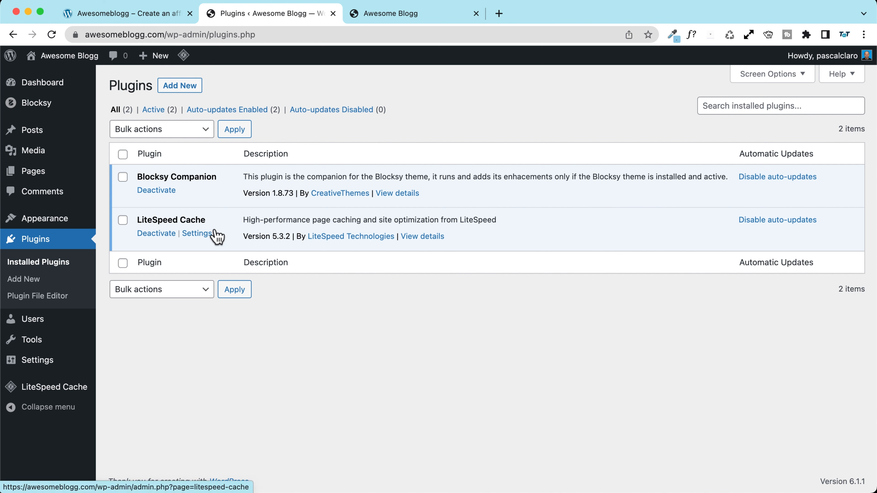
mouse_move(58, 55)
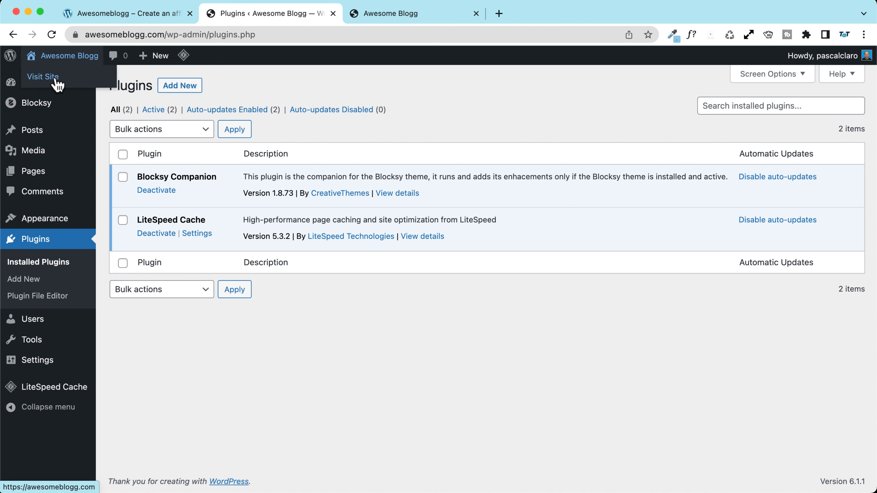
Step: View and reload the public site to see the Blocksy styling, then return to the Dashboard
click(50, 86)
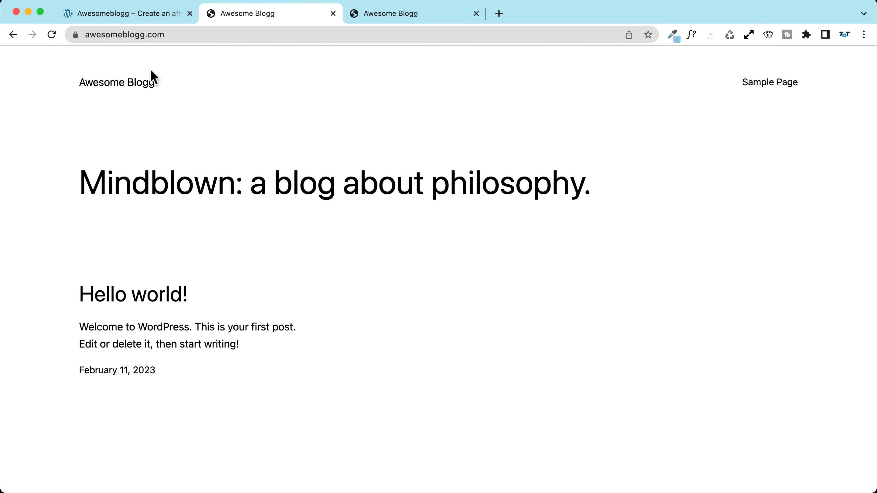
click(51, 34)
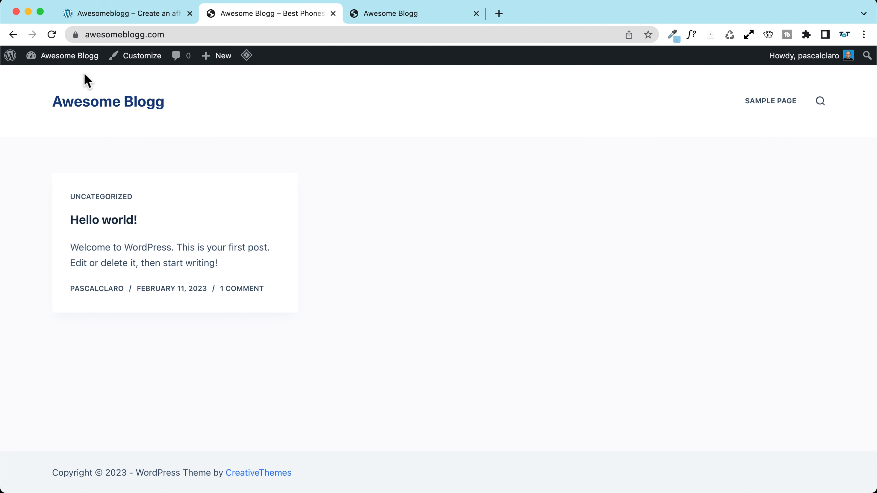
click(71, 58)
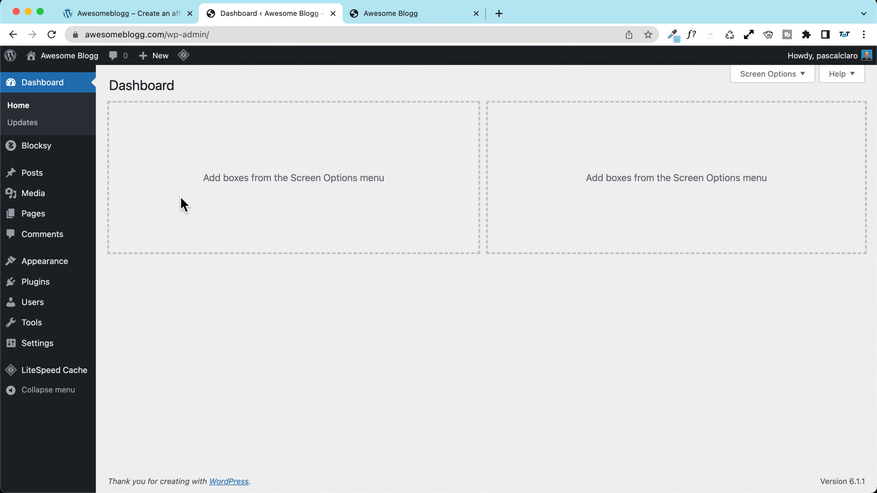
Step: Trash the Hello world! post and permanently delete it
mouse_move(33, 172)
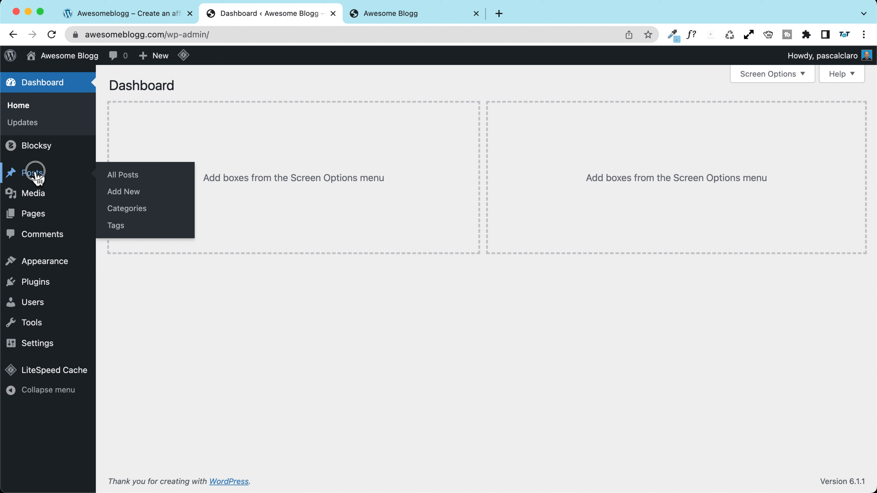
click(126, 179)
click(210, 192)
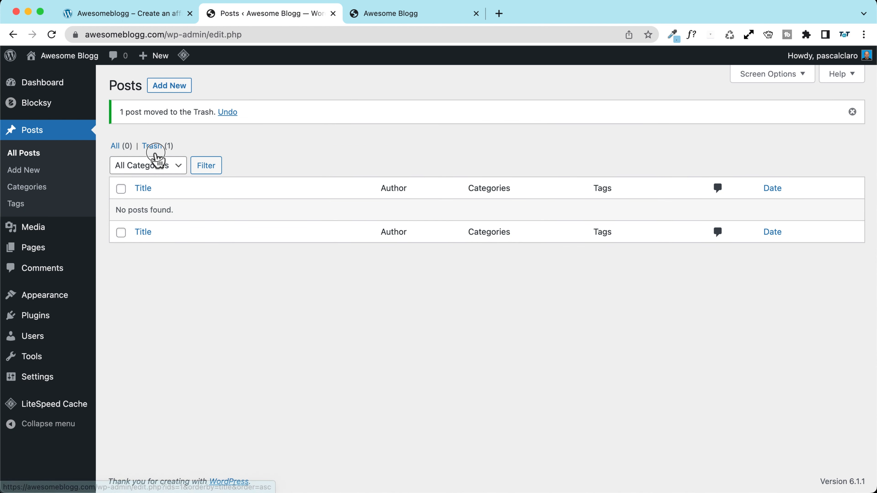
click(152, 146)
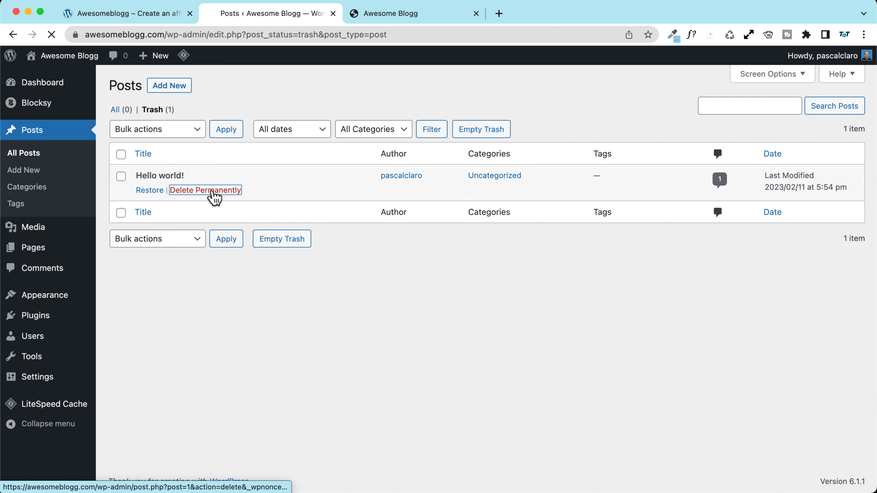
click(213, 192)
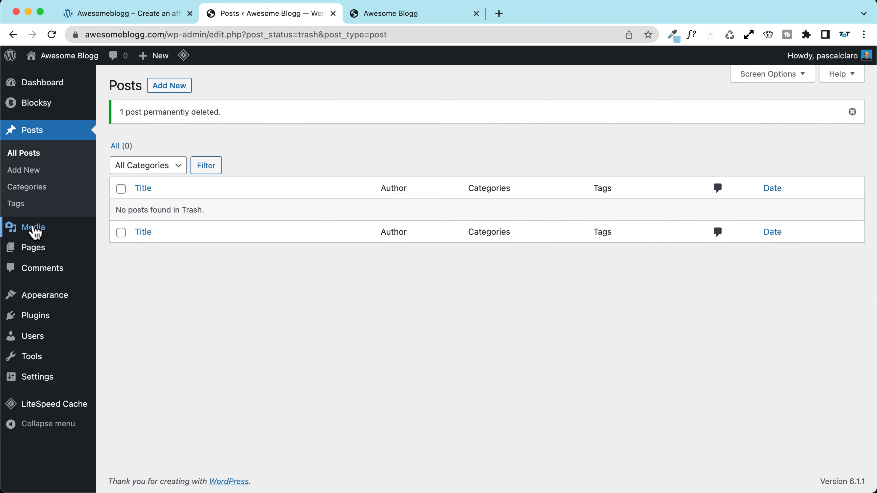
Step: Bulk-trash Privacy Policy and Sample Page, empty the page trash, and view the front page
click(33, 247)
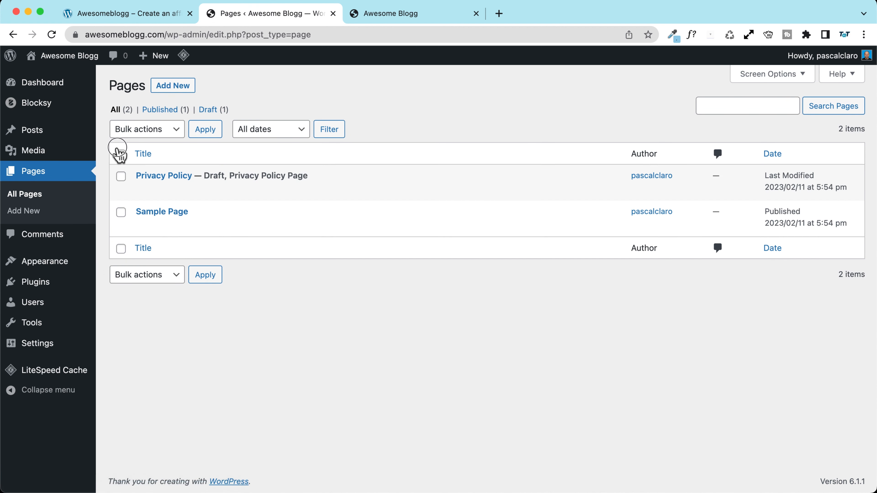
click(121, 154)
click(151, 133)
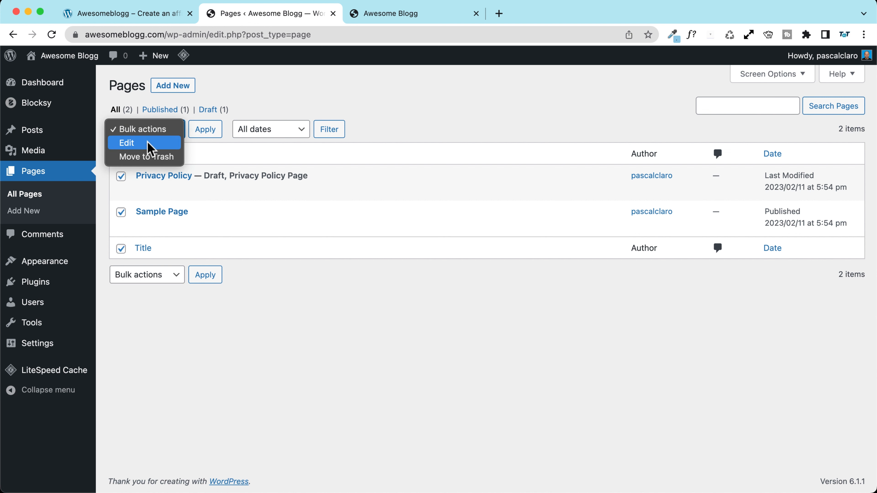
click(183, 155)
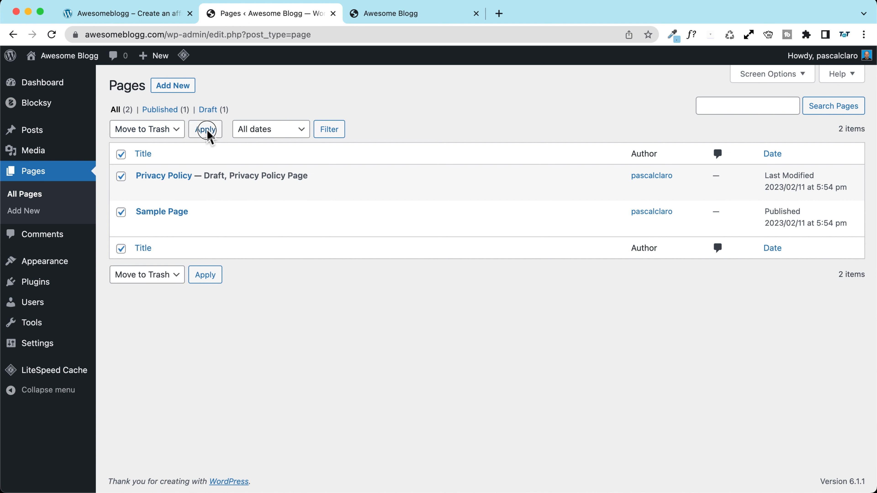
click(207, 133)
click(152, 145)
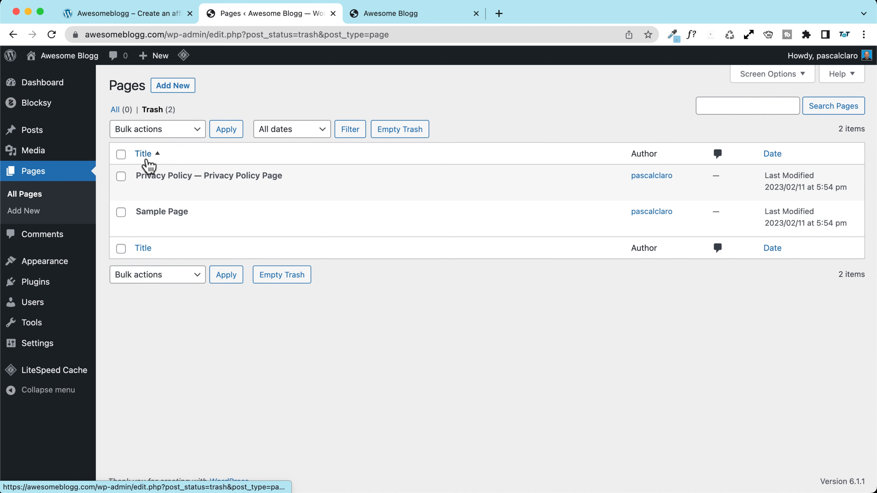
click(416, 133)
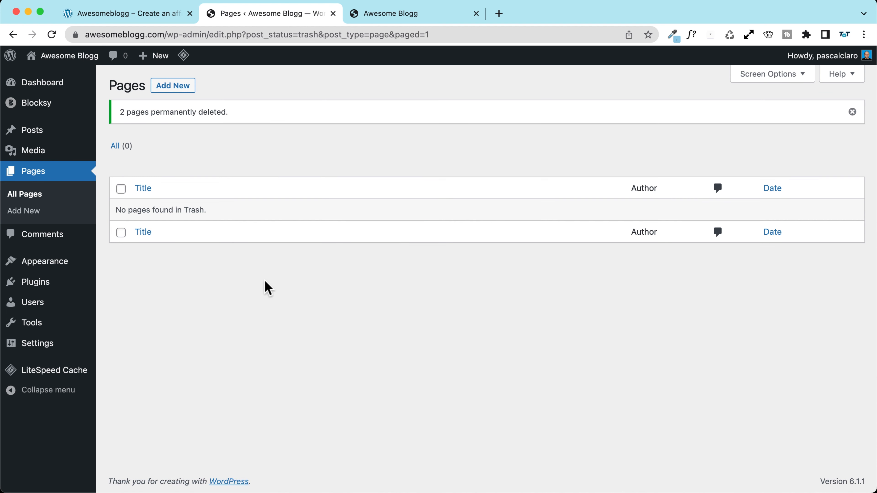
mouse_move(69, 57)
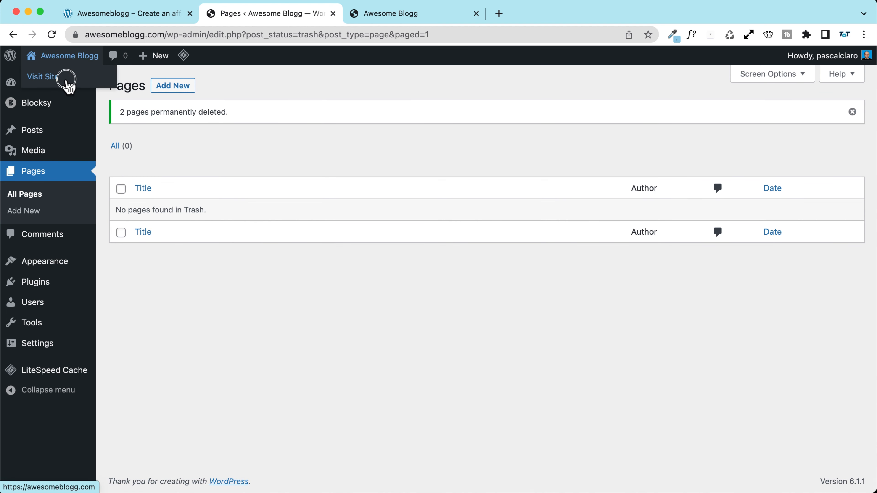
click(66, 80)
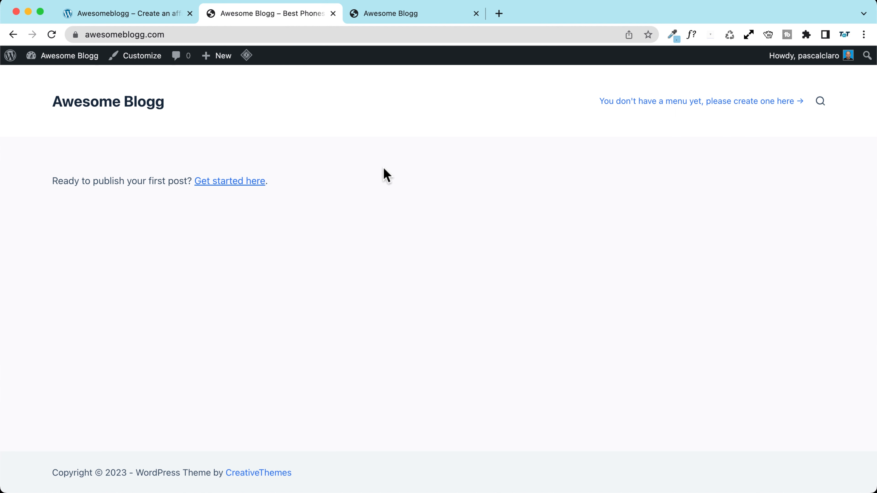
Step: Create and publish a new page titled Home, turning off pre-publish checks
mouse_move(215, 62)
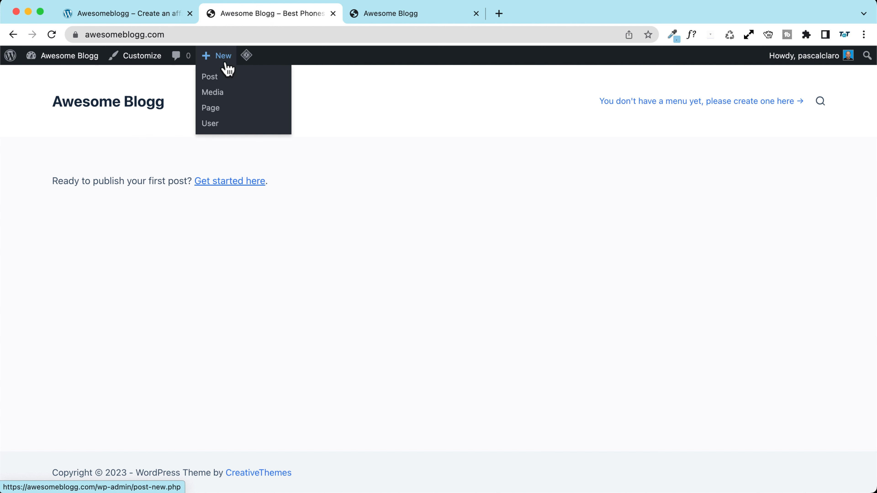
click(226, 110)
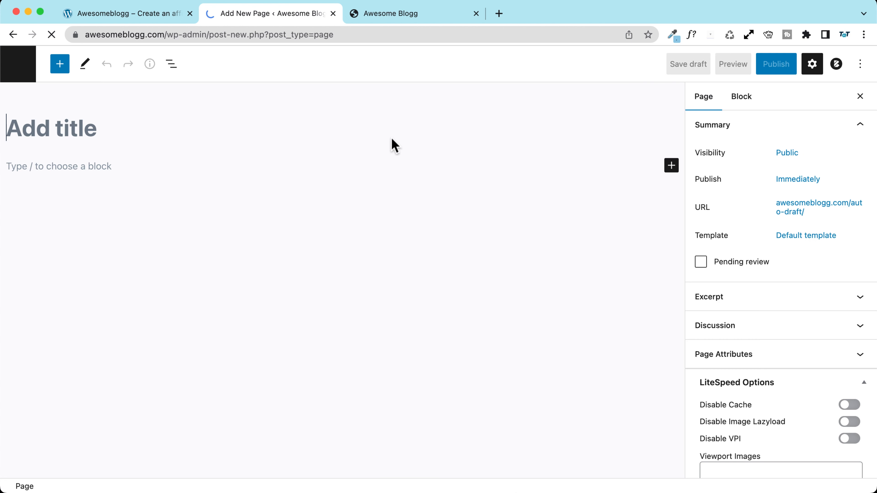
text(Home)
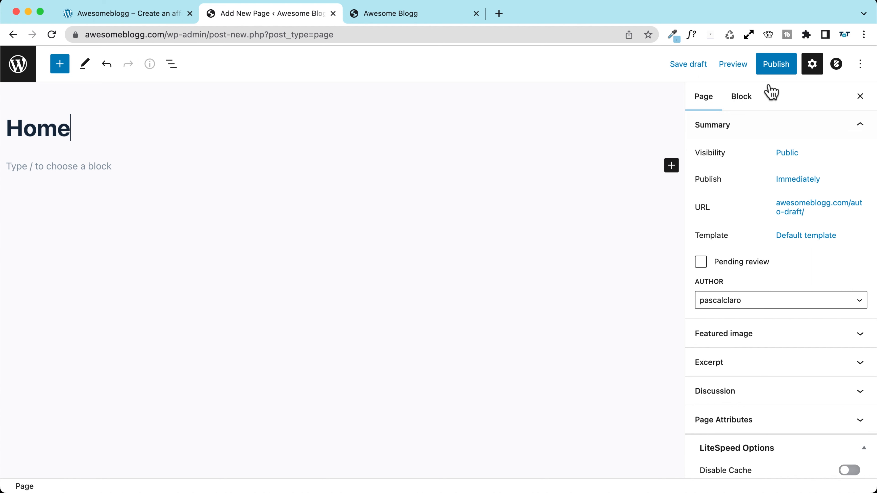
click(775, 68)
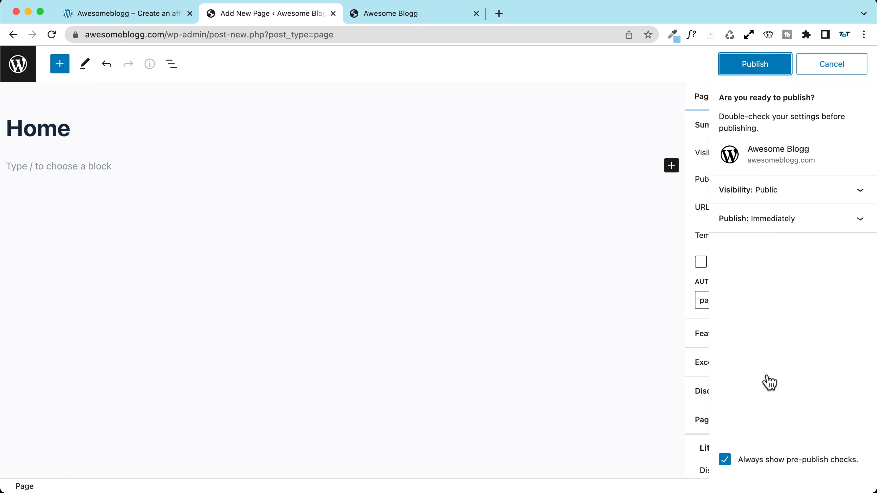
click(724, 461)
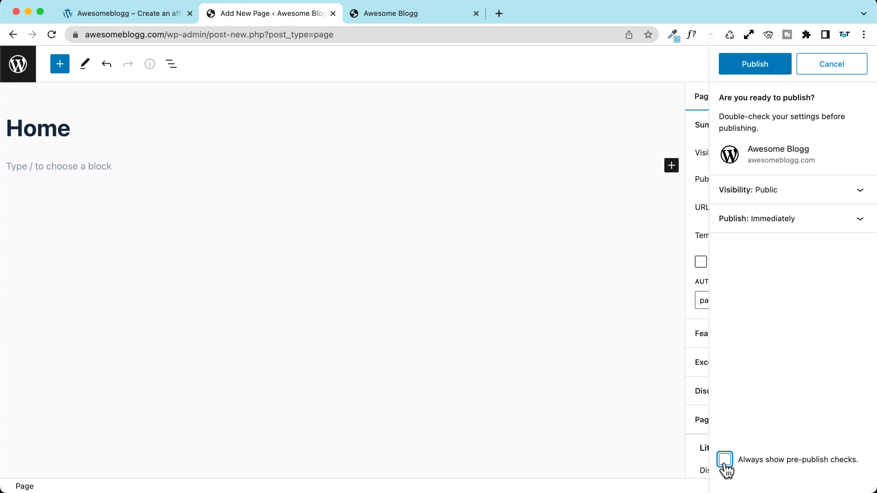
click(748, 70)
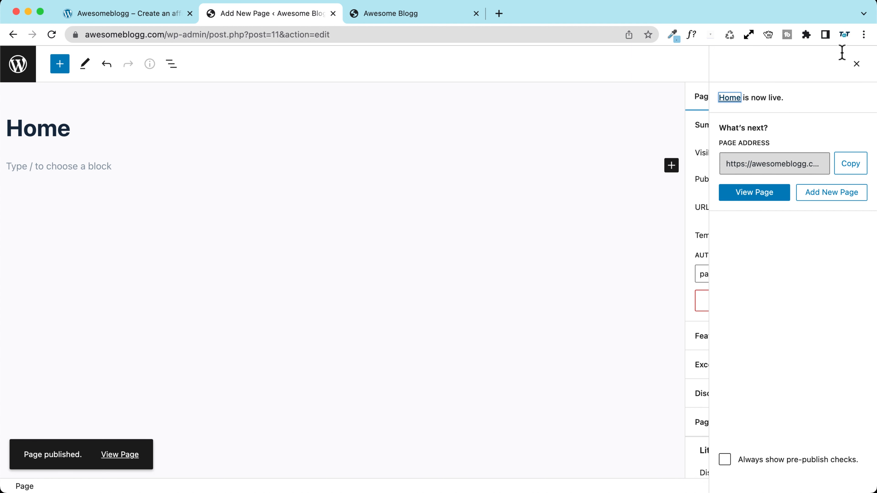
click(855, 64)
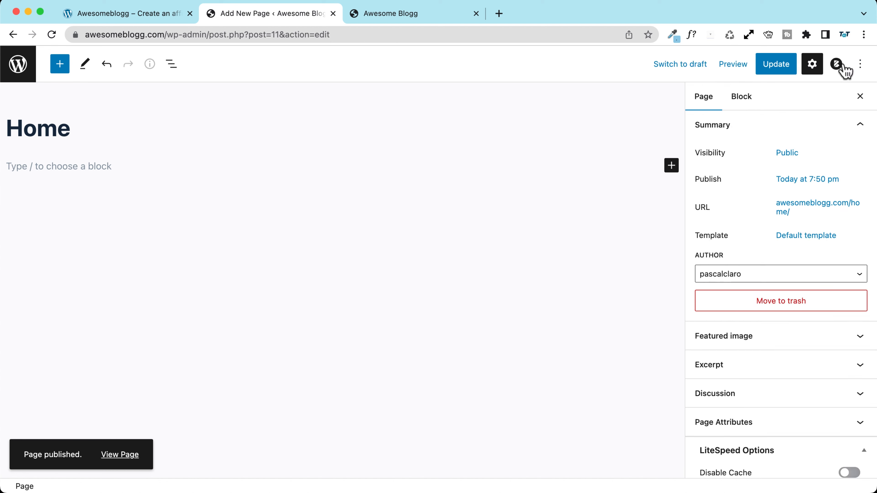
click(122, 463)
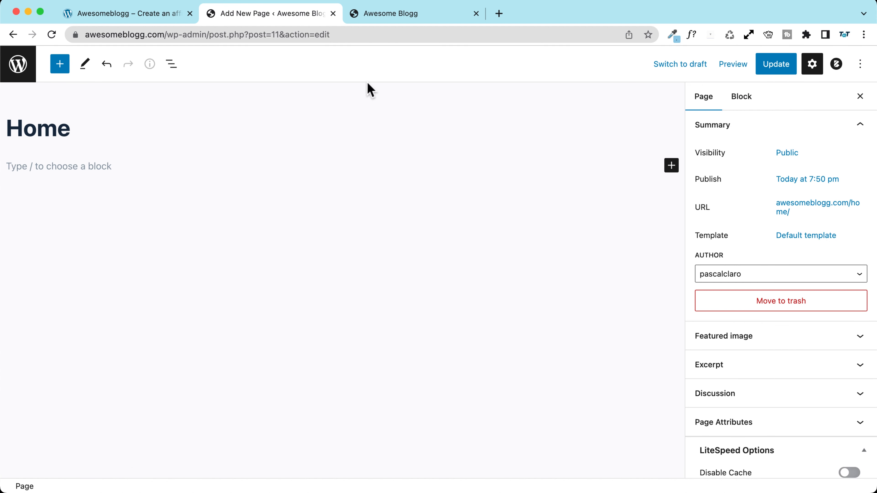
Step: Turn off editor fullscreen mode and view the published Home page
click(860, 63)
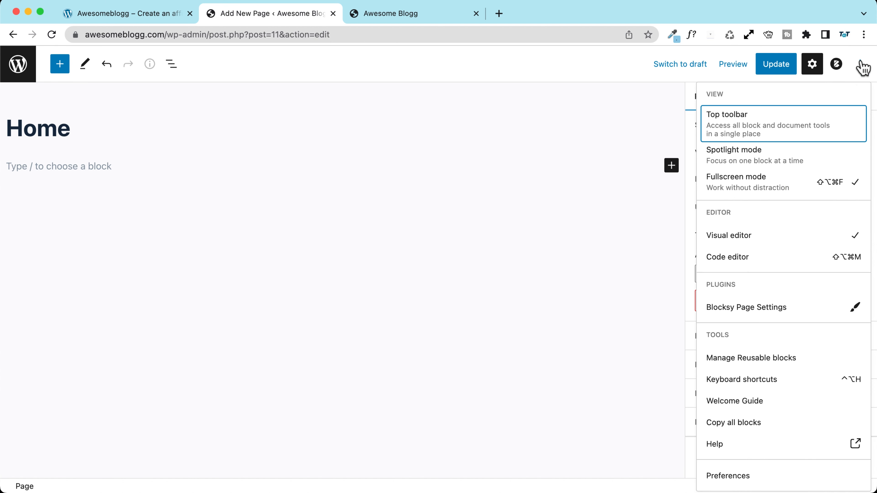
click(764, 195)
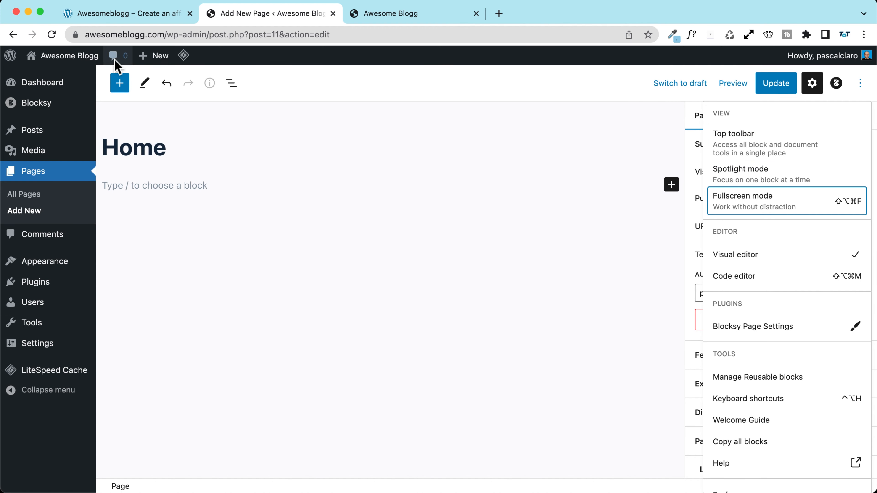
mouse_move(80, 66)
click(52, 34)
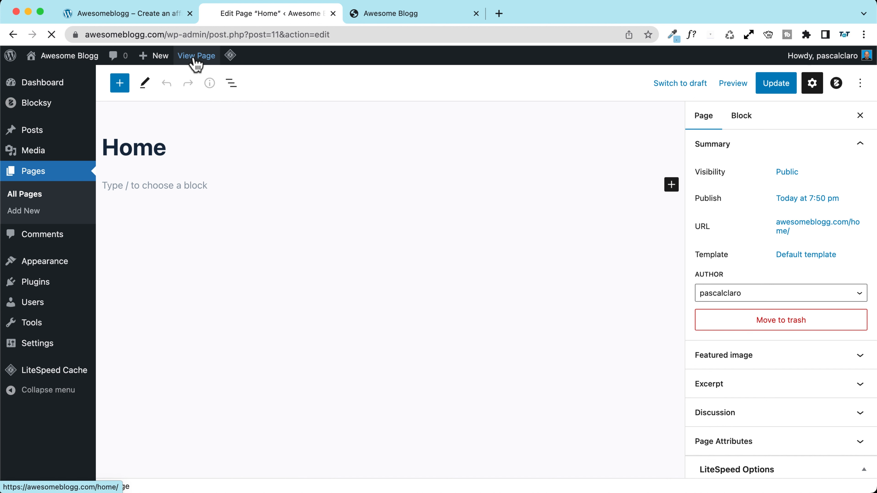
click(195, 58)
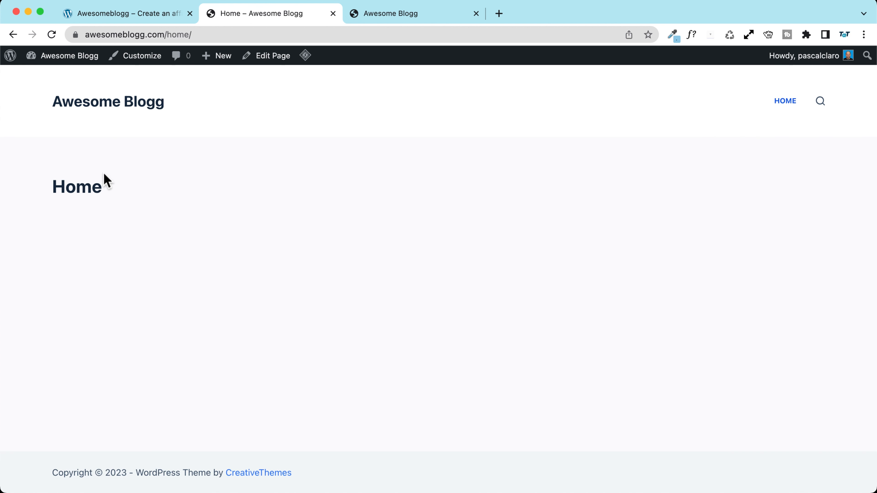
Step: Compare the reference affiliate site with the new Home page
click(119, 14)
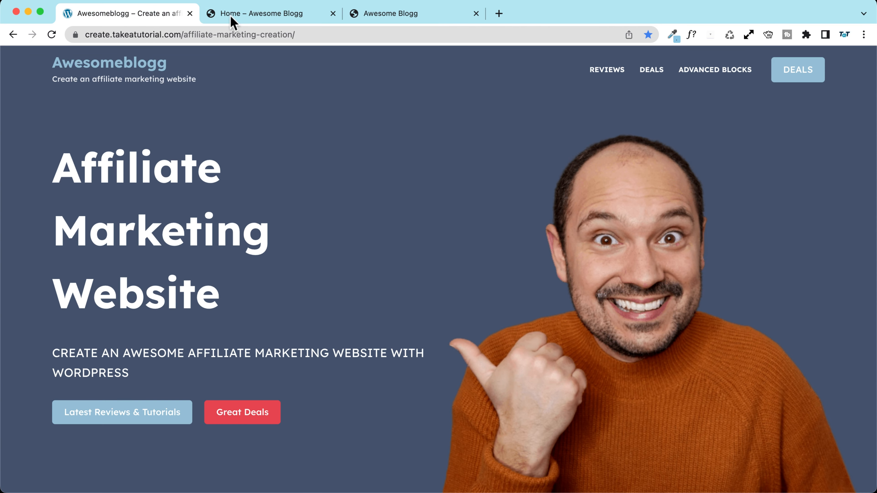
click(265, 23)
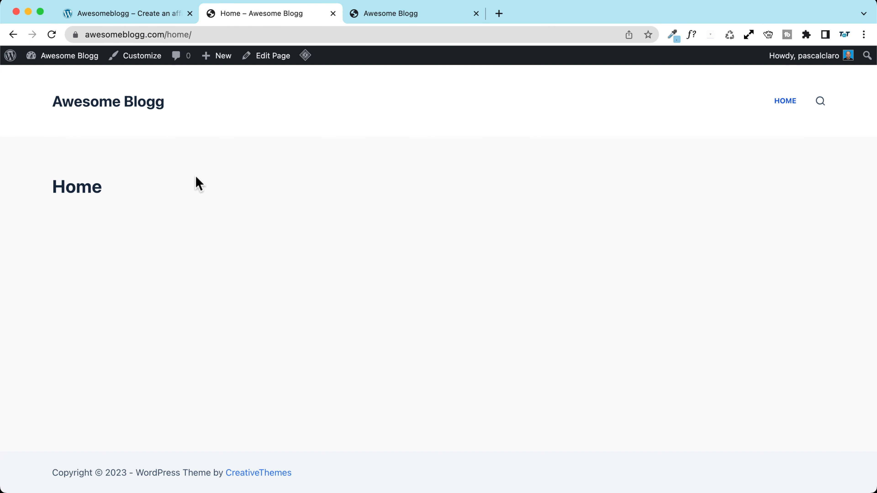
click(158, 21)
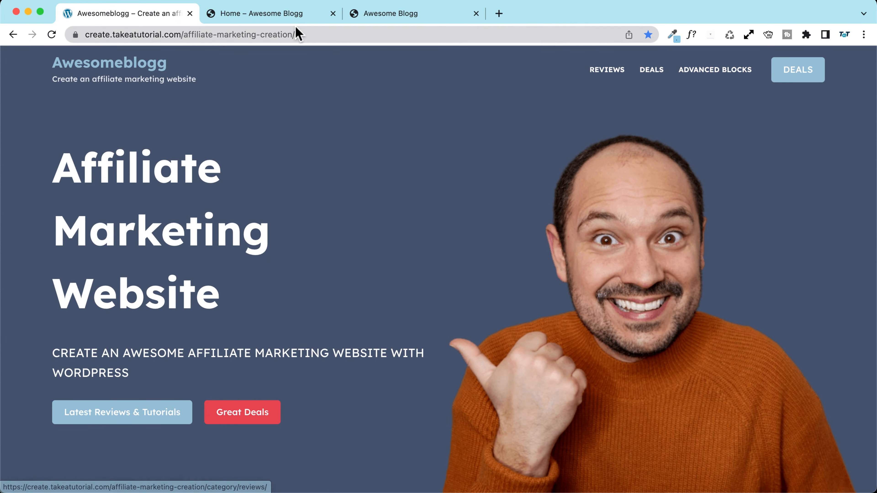
click(243, 14)
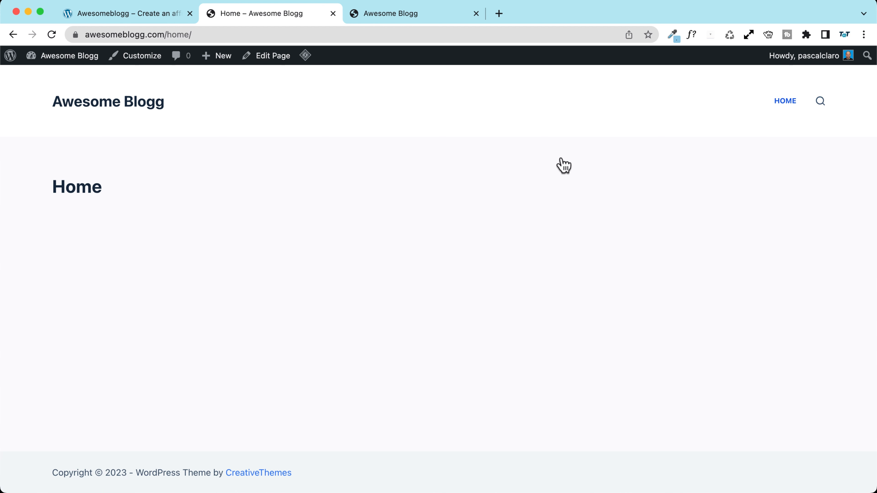
Step: Open the Customizer's header menu settings and launch the Menus screen in a new tab
click(133, 61)
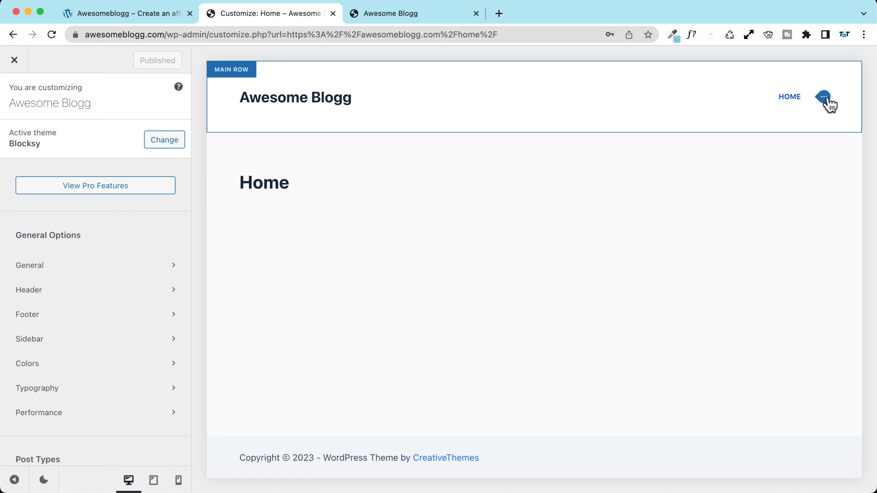
click(824, 100)
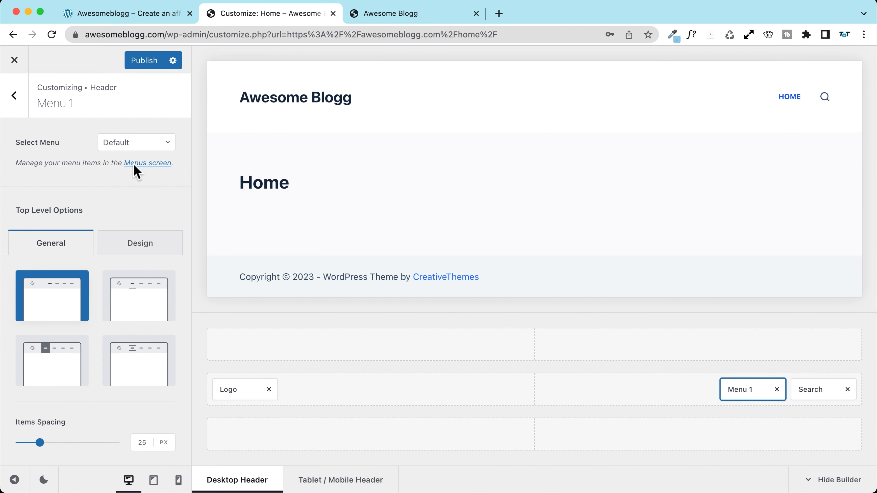
drag(15, 164, 184, 163)
click(159, 185)
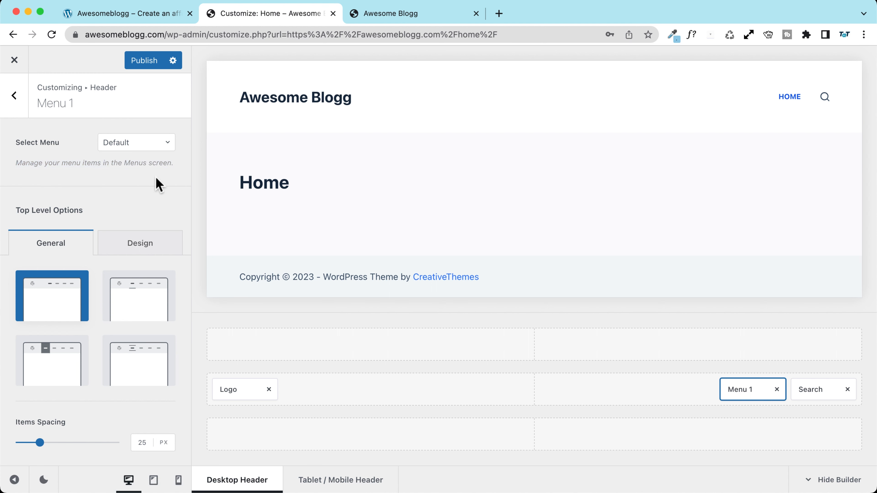
click(144, 164)
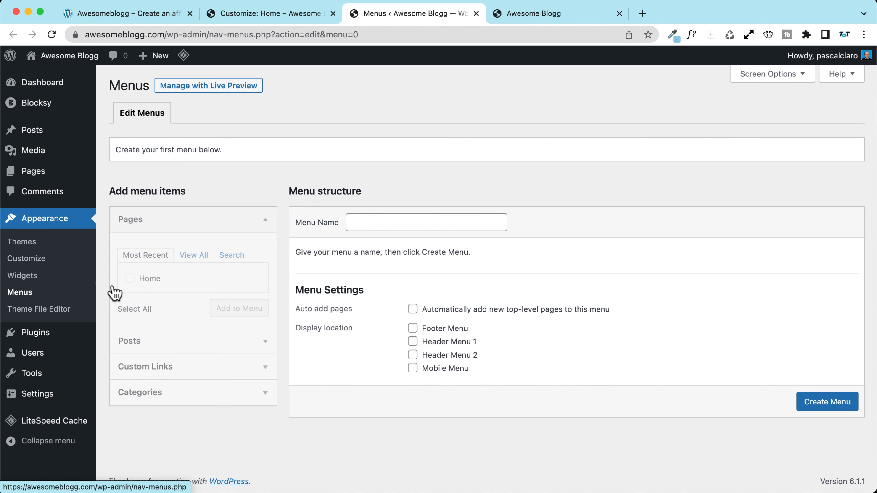
Step: Create a menu named 'Main manu' assigned to Header Menu 1
click(371, 223)
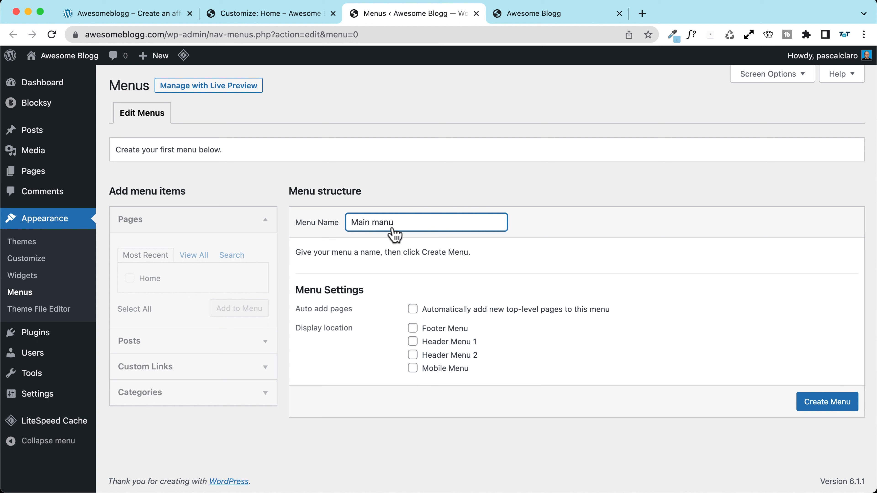
click(413, 341)
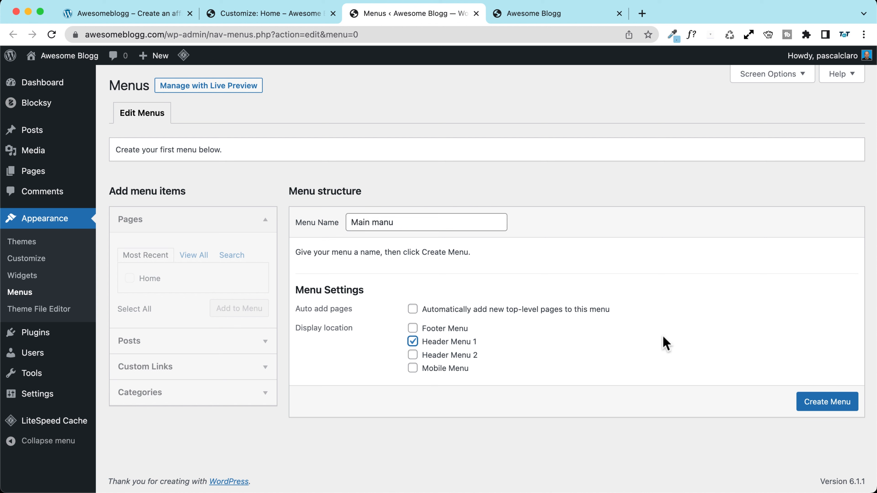
click(820, 409)
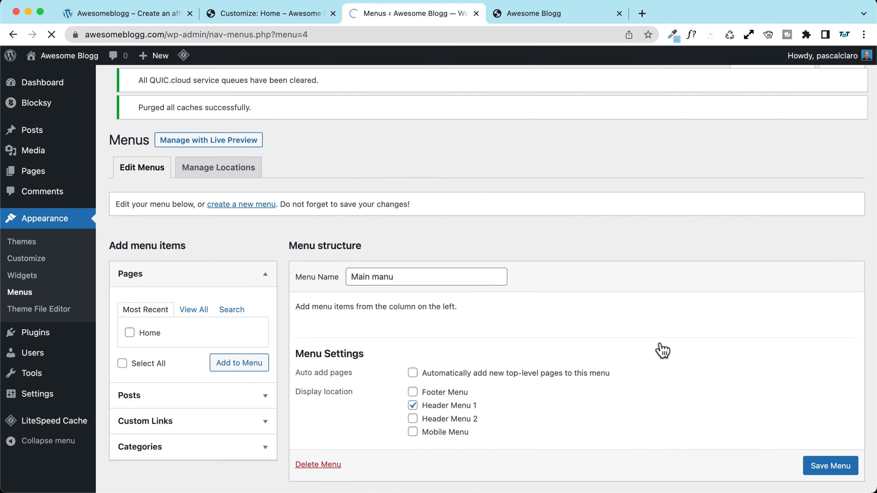
Step: Add the Home page to Main manu, save the menu, and return to the Customizer
click(133, 349)
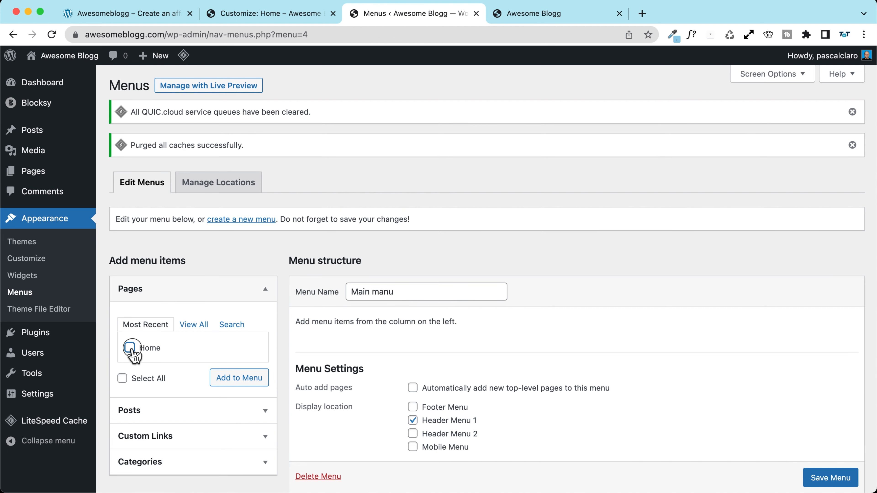
click(239, 380)
scroll(386, 347, down, 3)
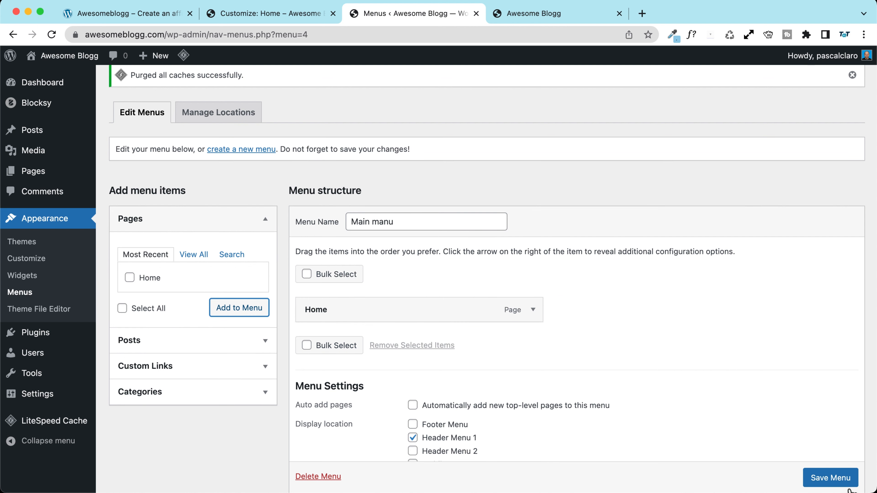
scroll(850, 491, down, 1)
click(828, 473)
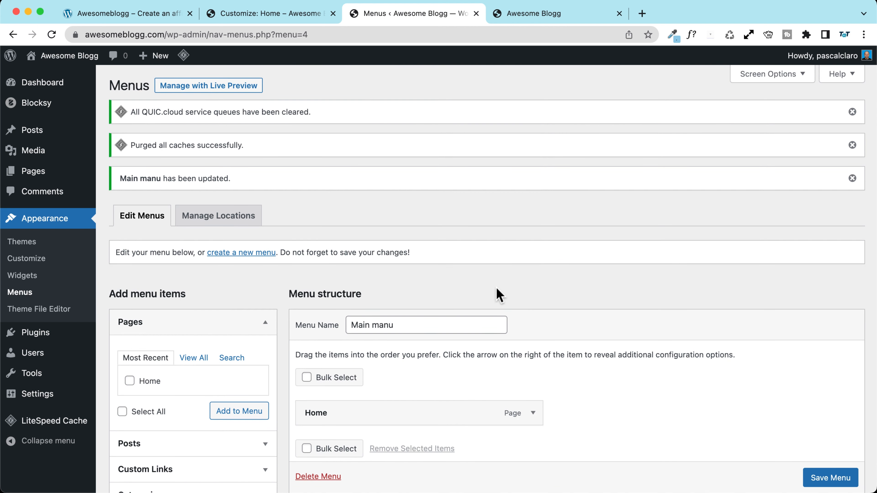
click(283, 14)
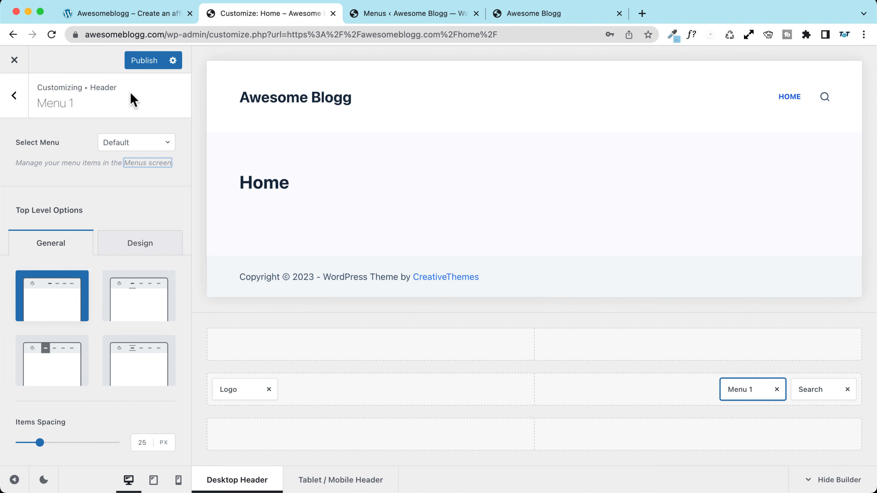
Step: Reload the Customizer, assign the Main manu menu to header Menu 1, and publish
click(51, 34)
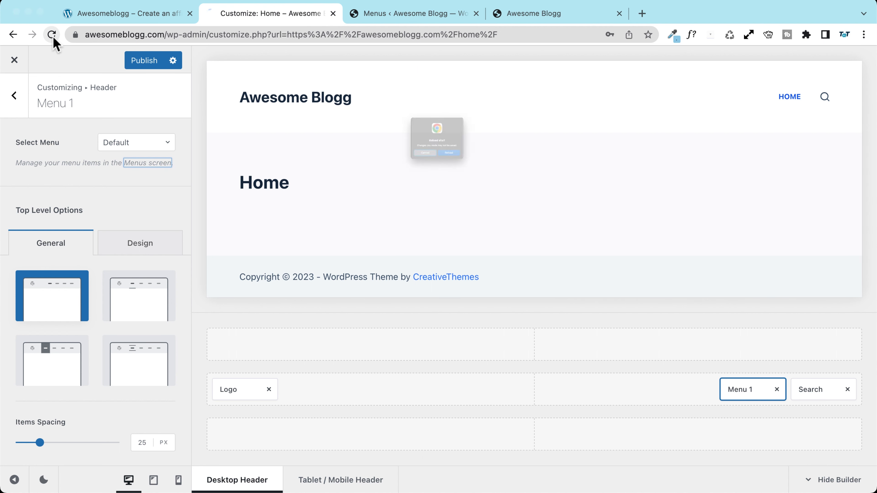
click(466, 181)
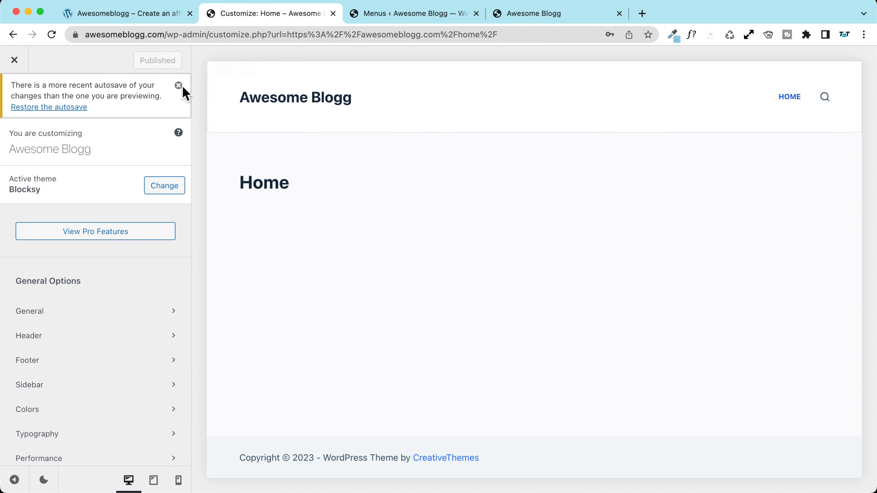
click(178, 86)
click(822, 98)
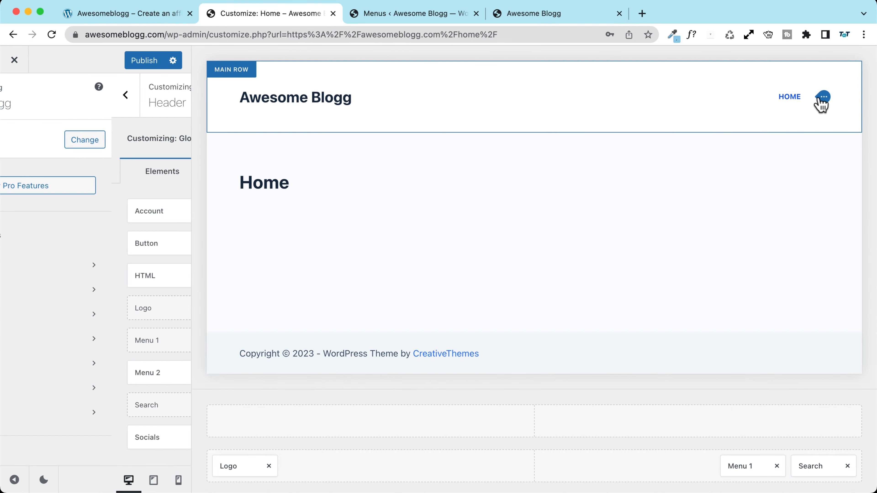
click(135, 145)
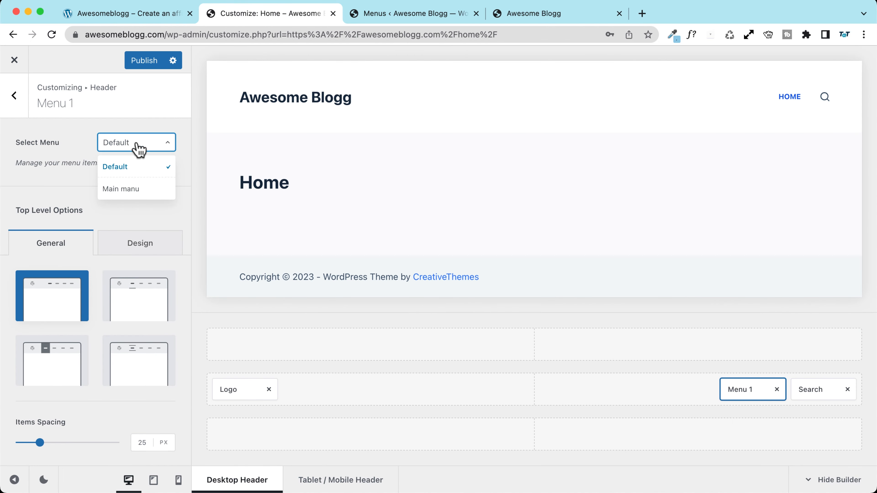
click(133, 190)
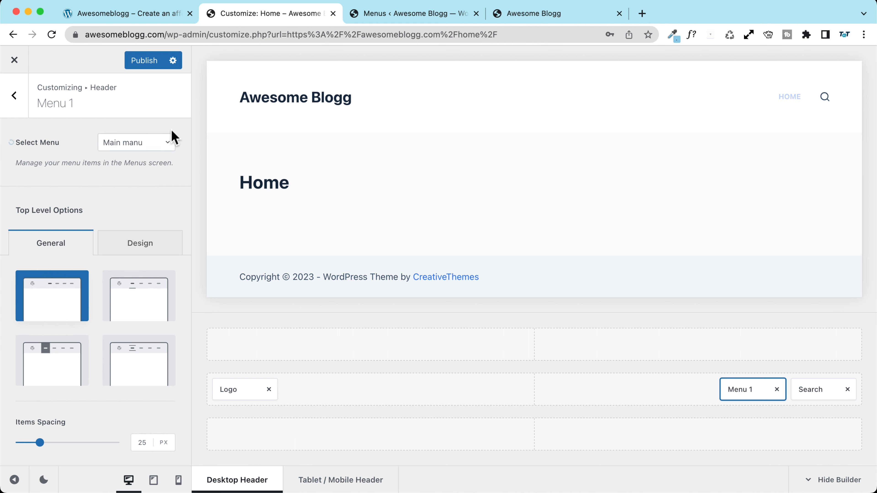
click(143, 61)
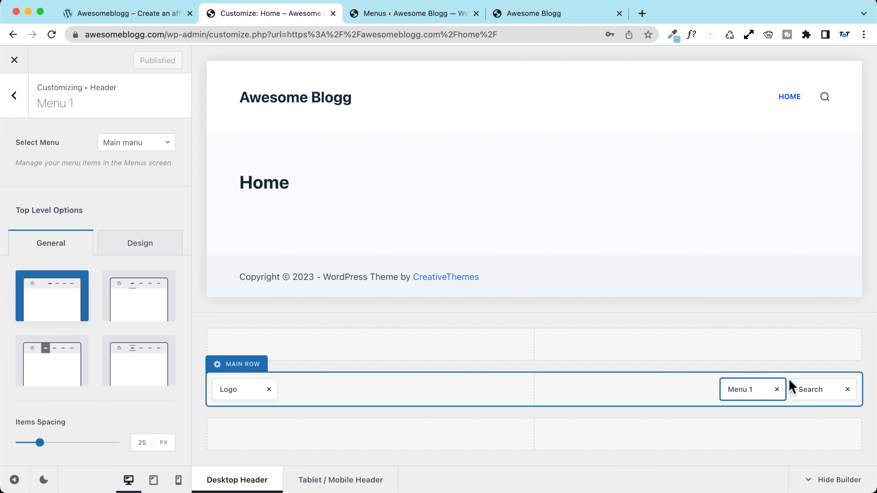
Step: Delete the Search element from the header and compare against the reference affiliate site
click(816, 395)
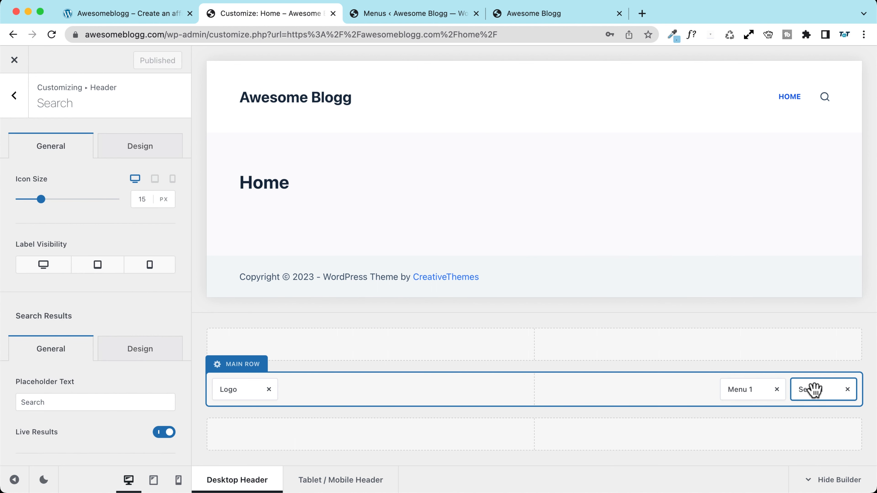
click(847, 390)
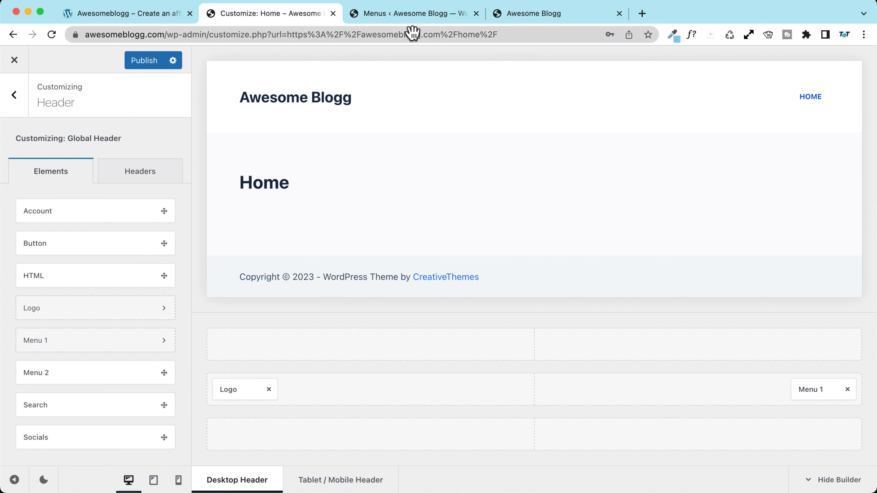
click(125, 14)
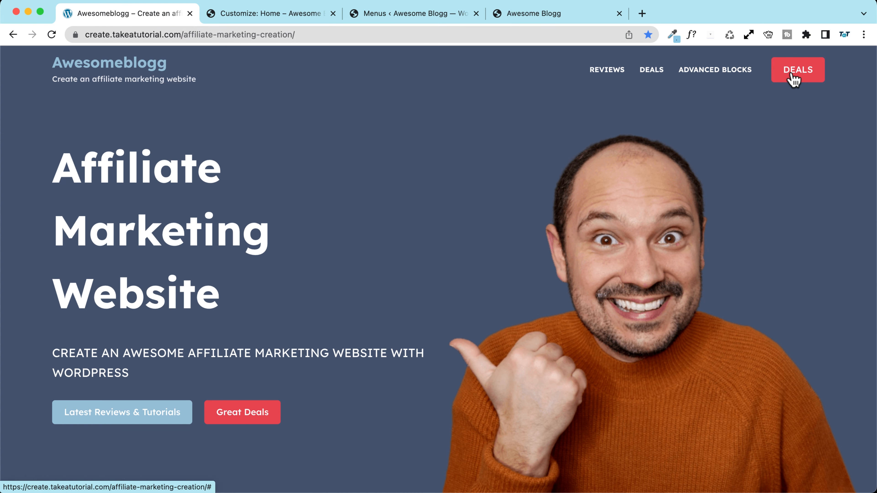
click(248, 16)
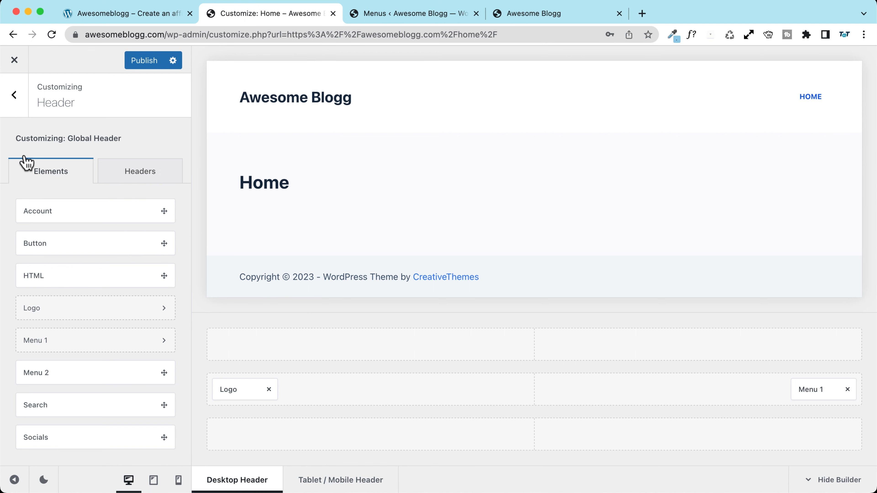
click(13, 97)
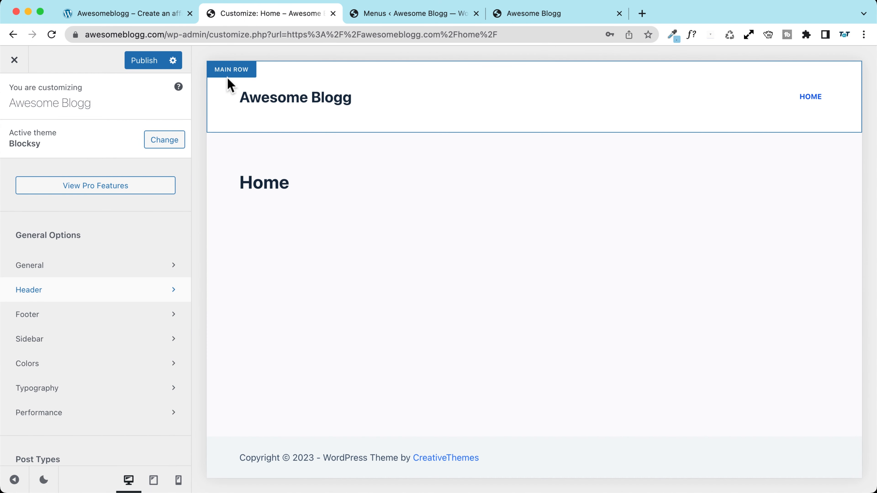
click(229, 73)
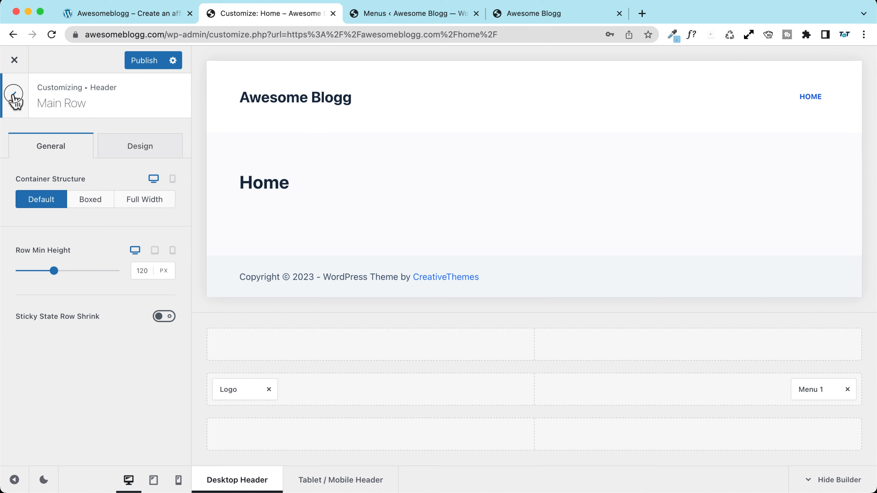
click(14, 96)
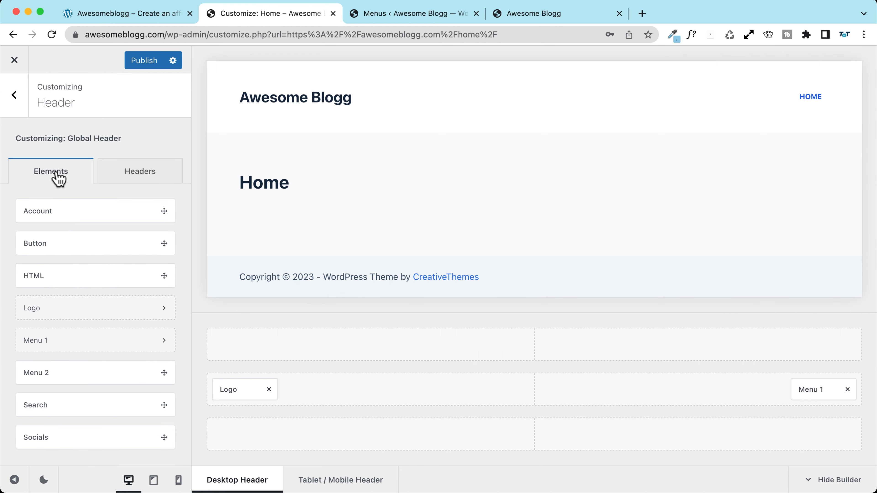
scroll(12, 207, down, 1)
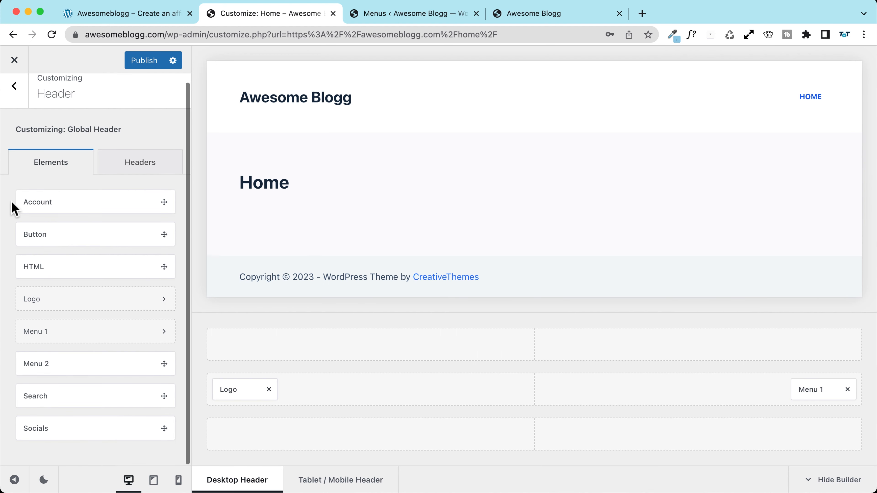
Step: Add a medium-size header button labelled 'Deals' beside Menu 1, leave its link empty, and publish
drag(37, 233, 814, 389)
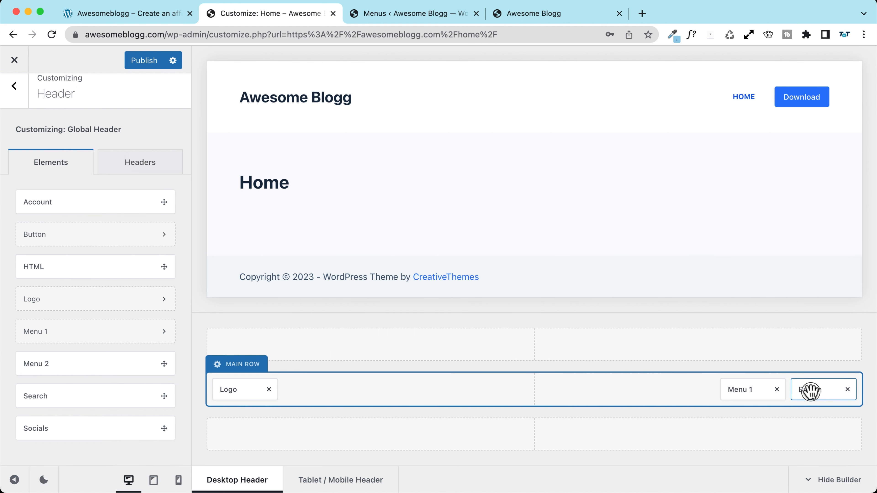
click(810, 389)
click(130, 276)
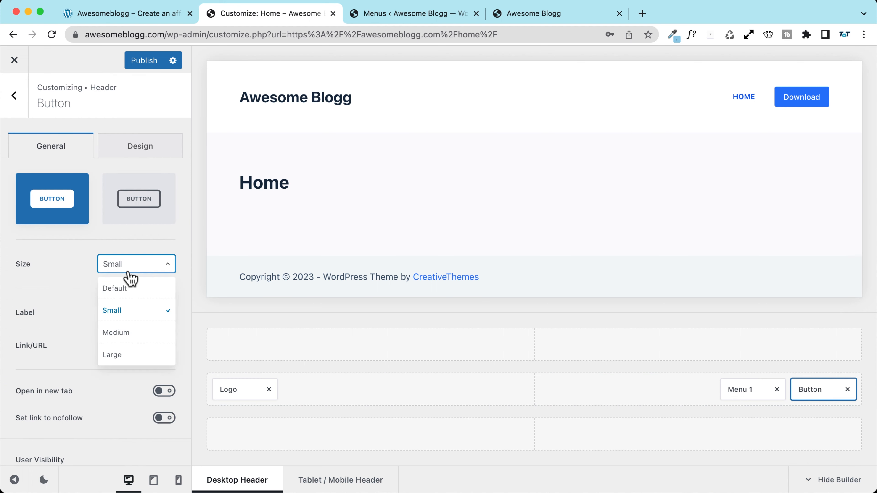
click(131, 336)
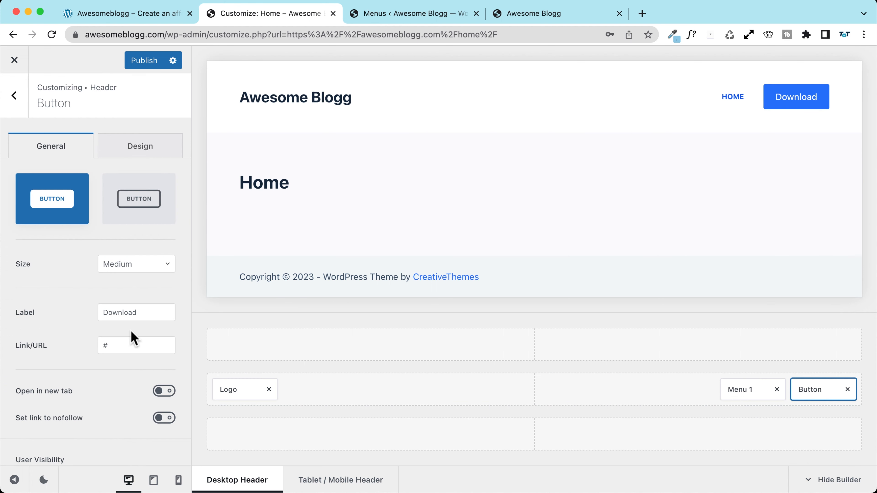
double_click(132, 314)
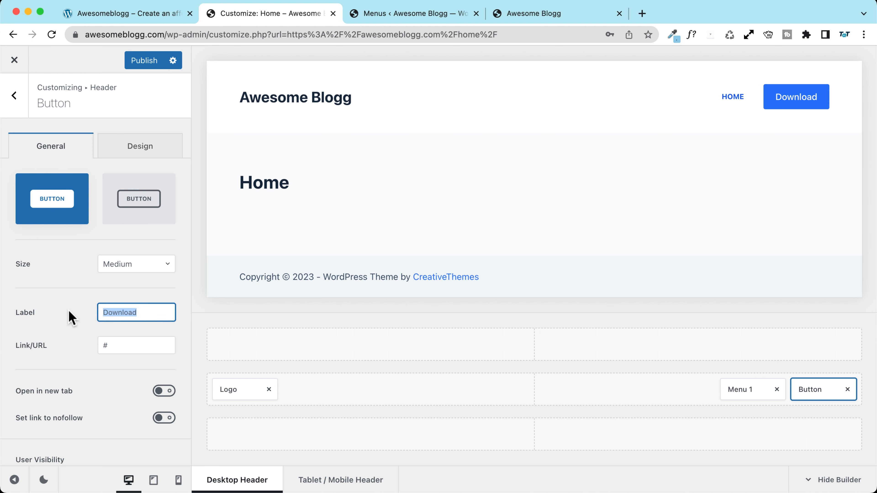
text(Deals)
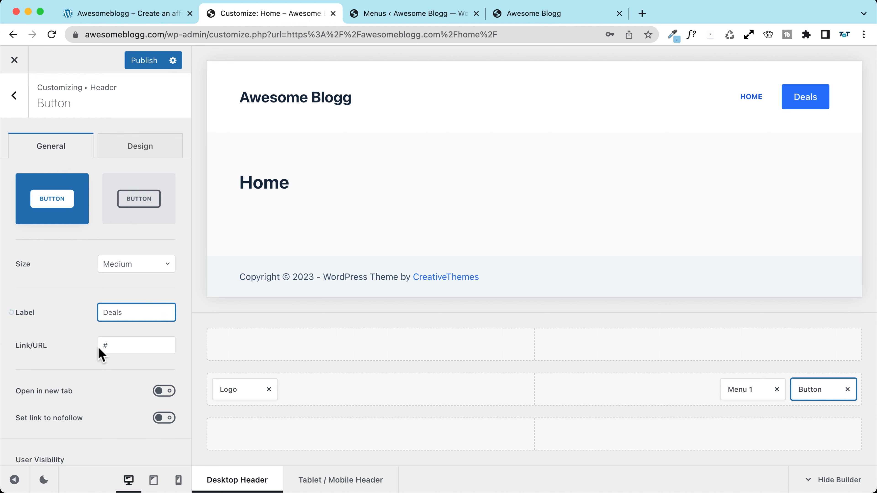
key(Tab)
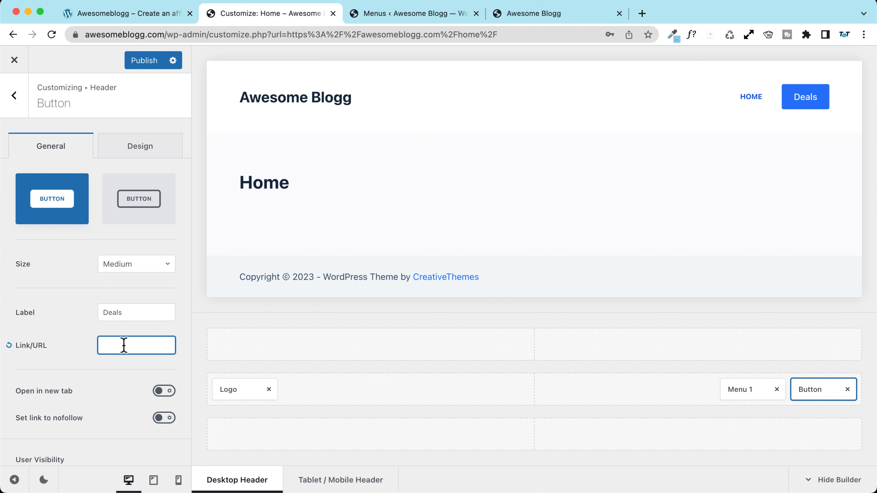
click(143, 62)
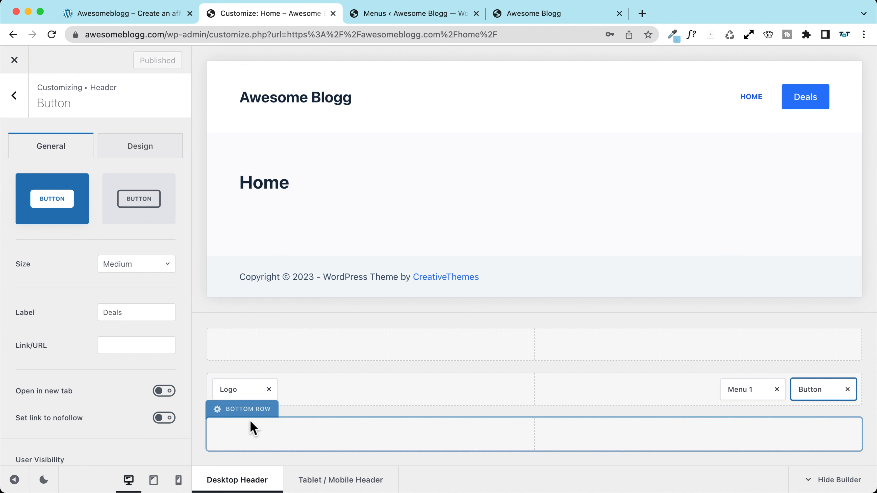
Step: Set the header Main Row minimum height to 90 px, publish, and view the live Home page
click(243, 365)
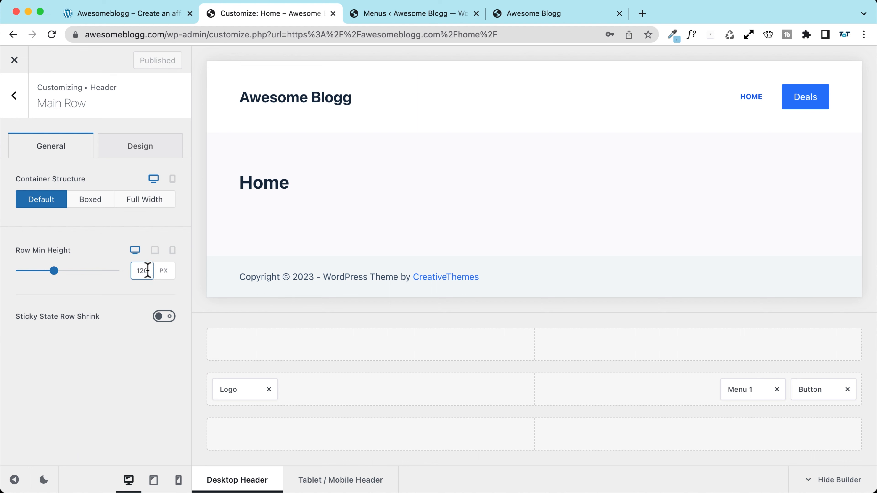
drag(55, 272, 41, 275)
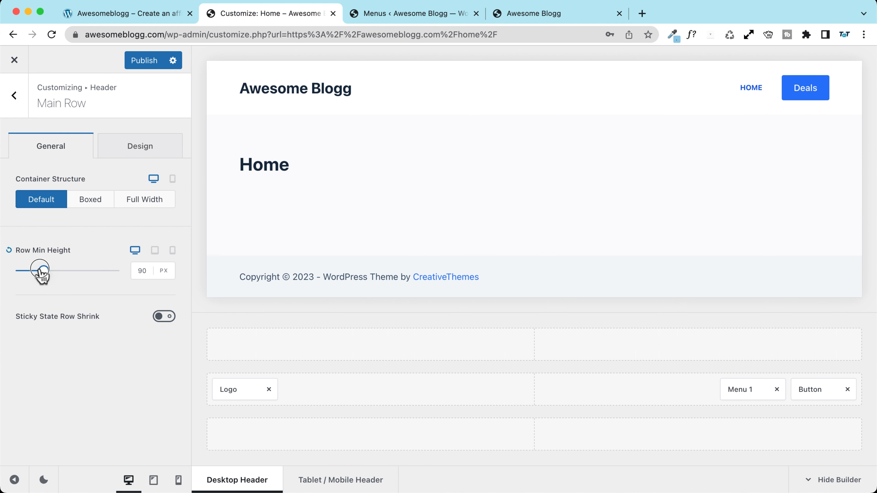
click(145, 65)
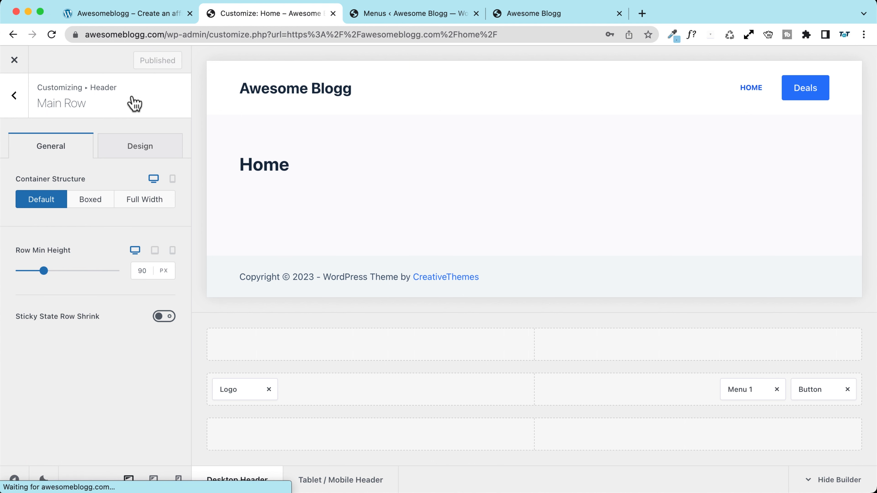
click(14, 61)
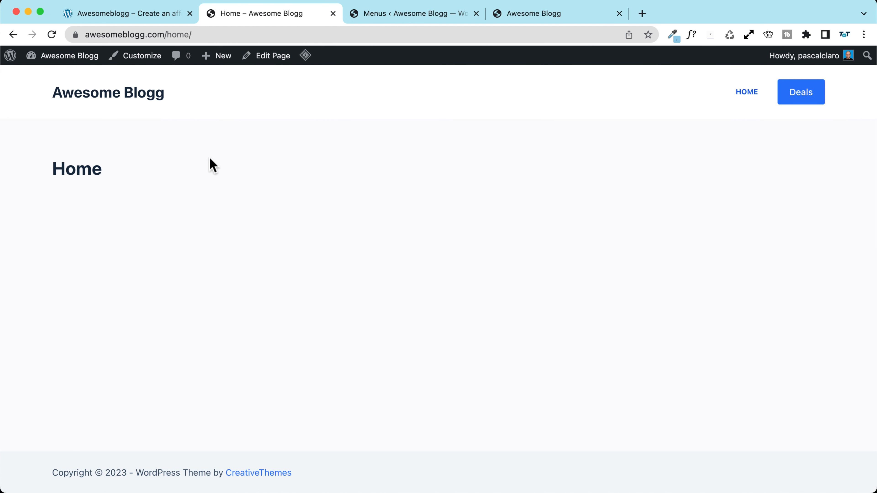
click(360, 164)
Step: Trim the footer copyright to 'Copyright © {current_year} -' by deleting the theme credit
click(131, 58)
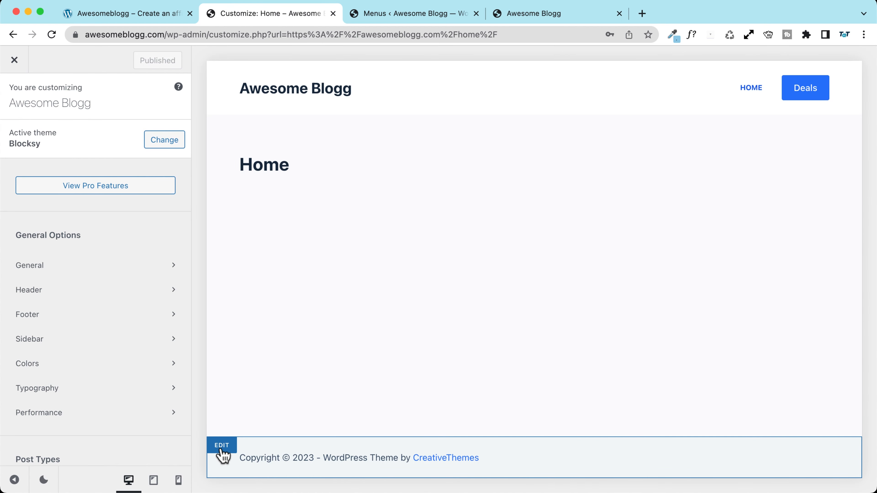
click(222, 446)
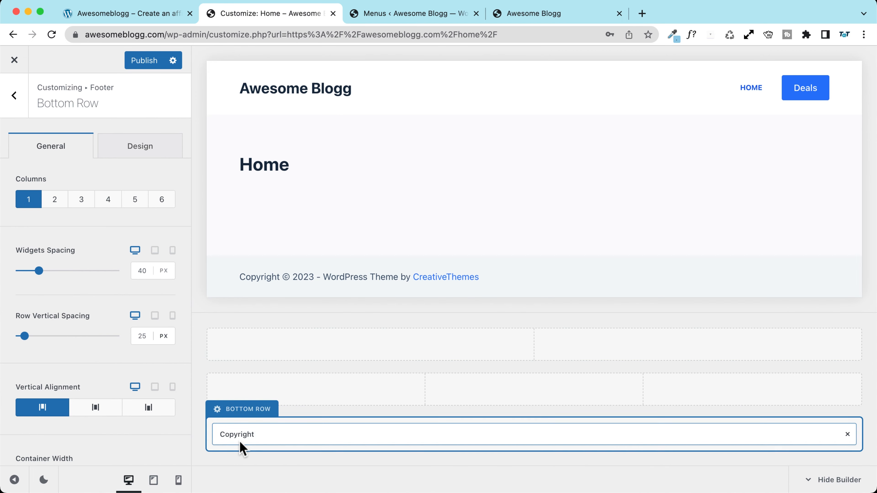
click(238, 436)
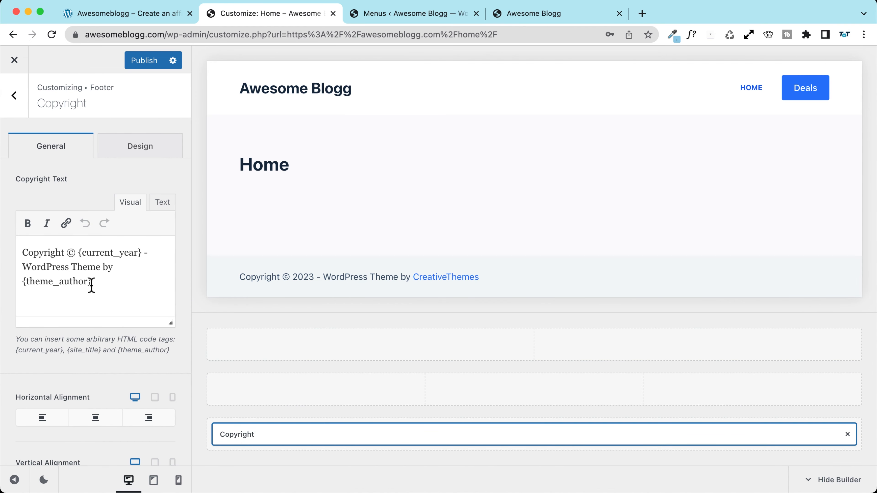
drag(65, 252, 8, 251)
click(56, 253)
drag(82, 252, 143, 253)
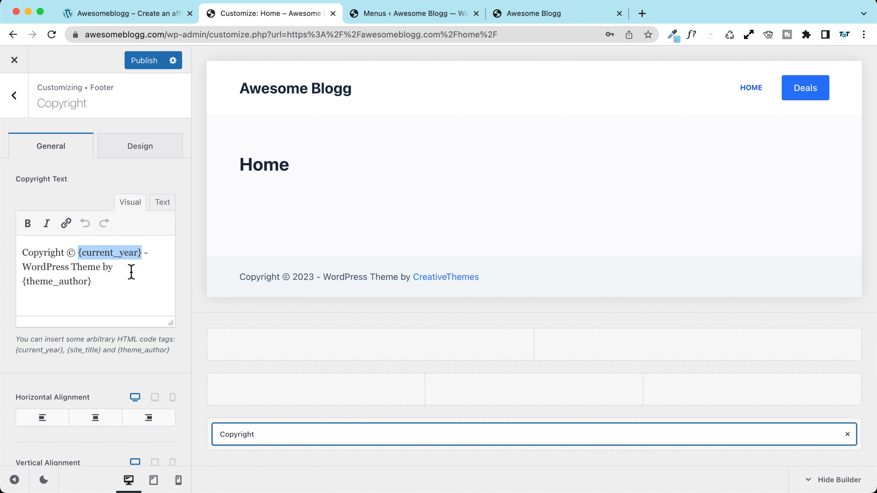
drag(109, 280, 12, 269)
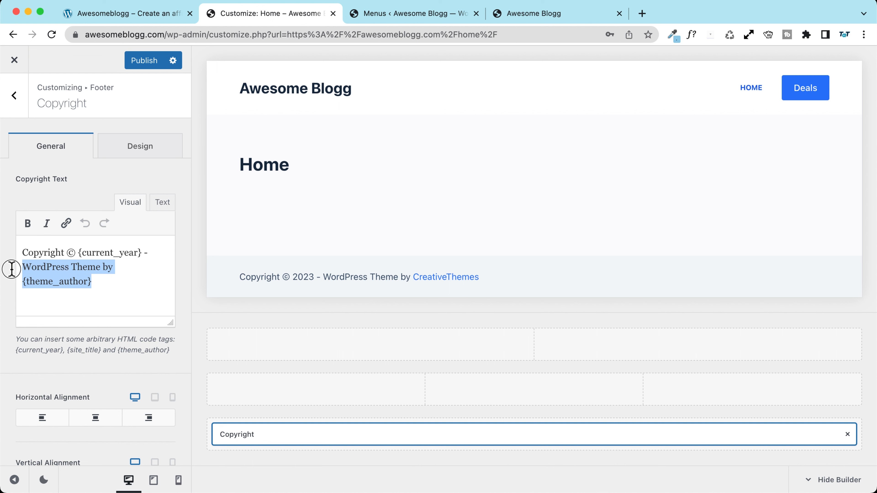
key(BackSpace)
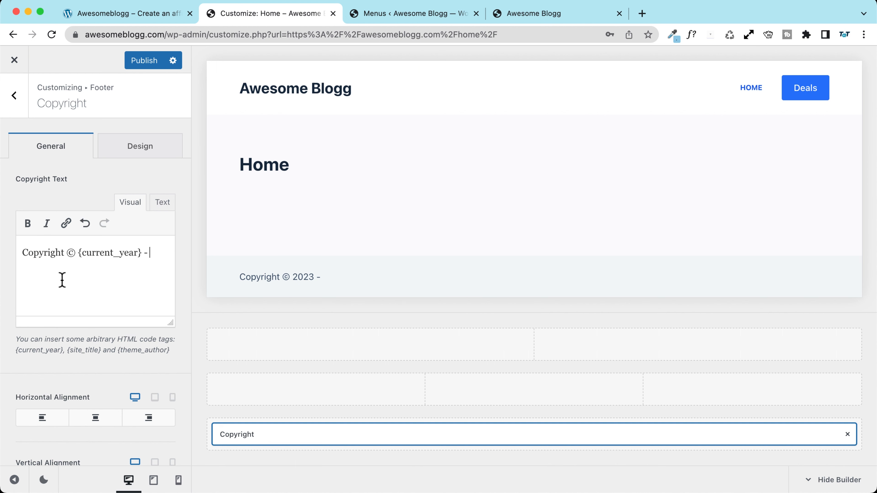
click(409, 14)
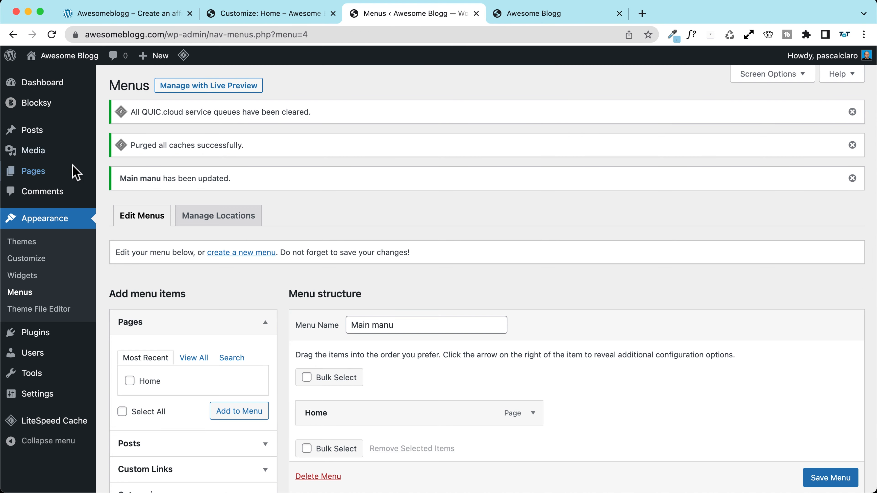
Step: Copy the site tagline from General Settings and close the extra front-page tab
mouse_move(40, 397)
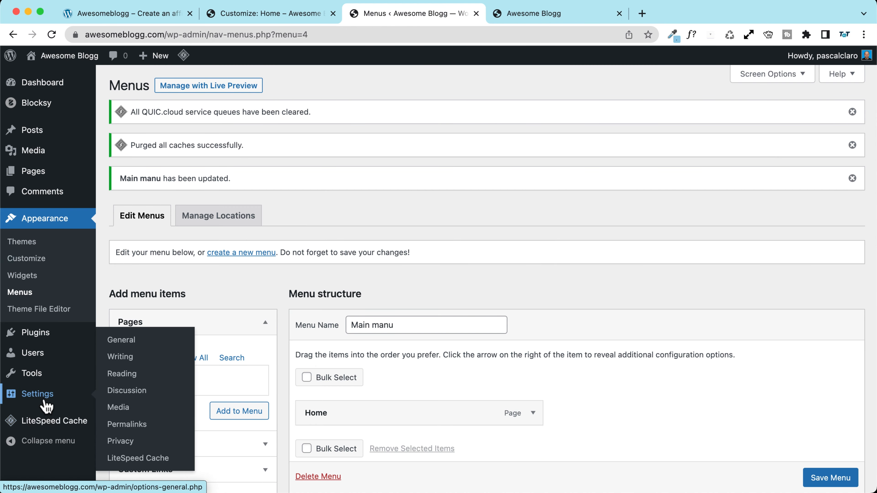
click(128, 340)
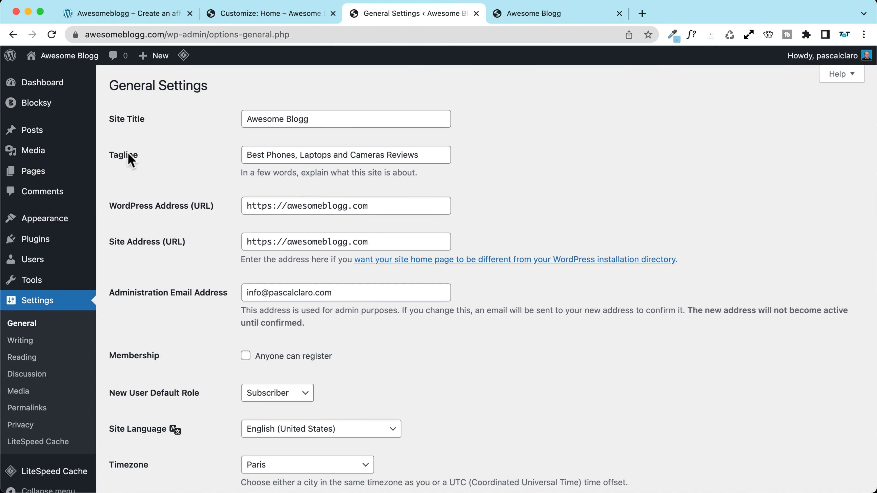
drag(247, 156, 492, 157)
key(super+c)
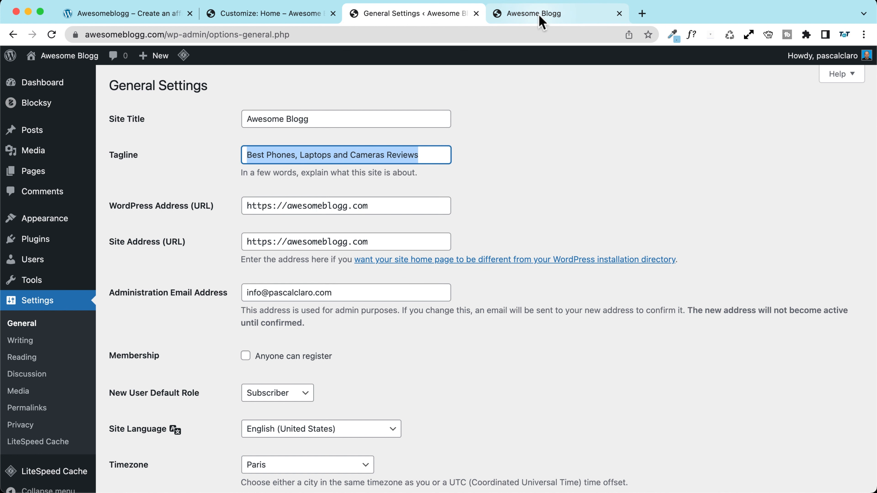
click(542, 23)
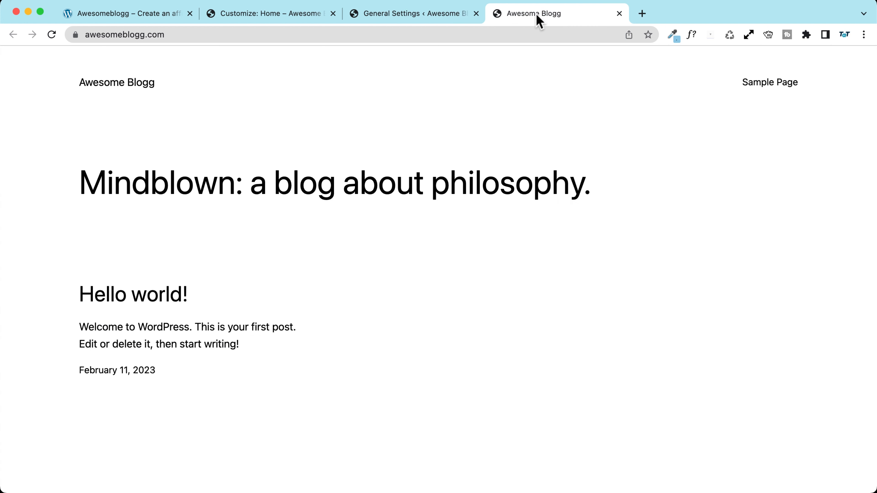
click(619, 13)
click(276, 16)
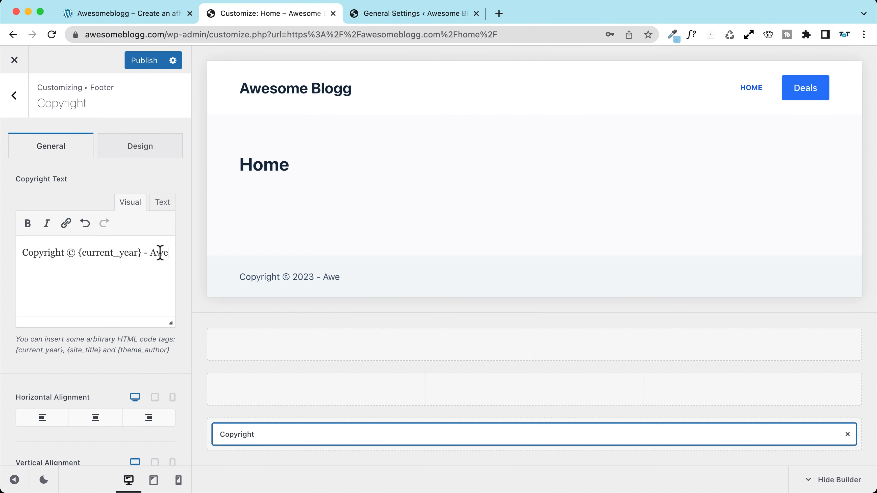
Step: Extend the copyright with 'Awesome Blogg' and the pasted tagline, fix the typo, and publish
text(osome Blogg -)
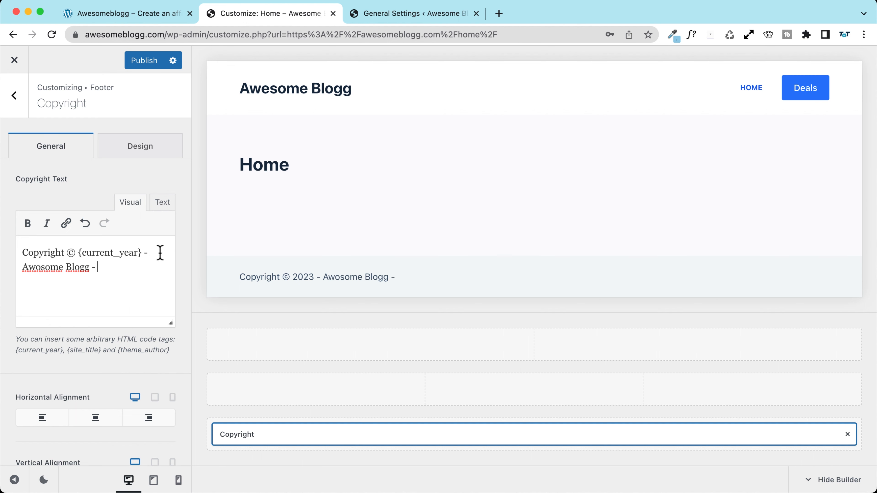
key(super+v)
click(42, 267)
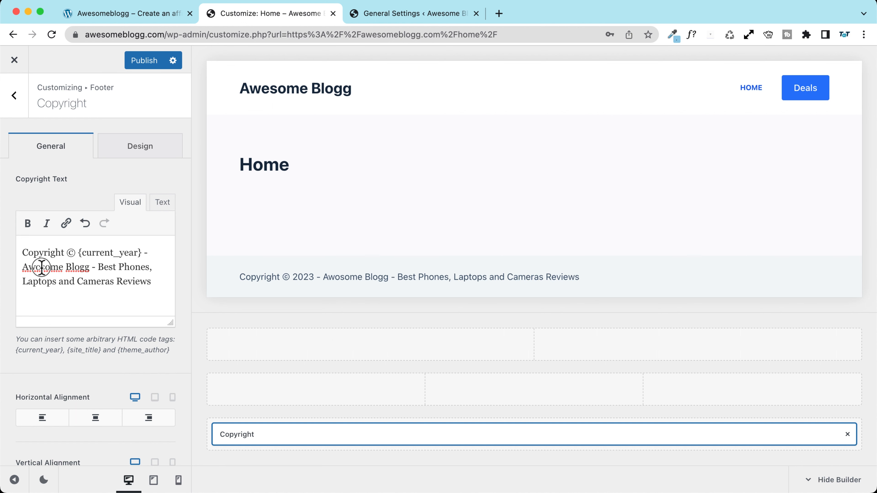
key(BackSpace)
text(e)
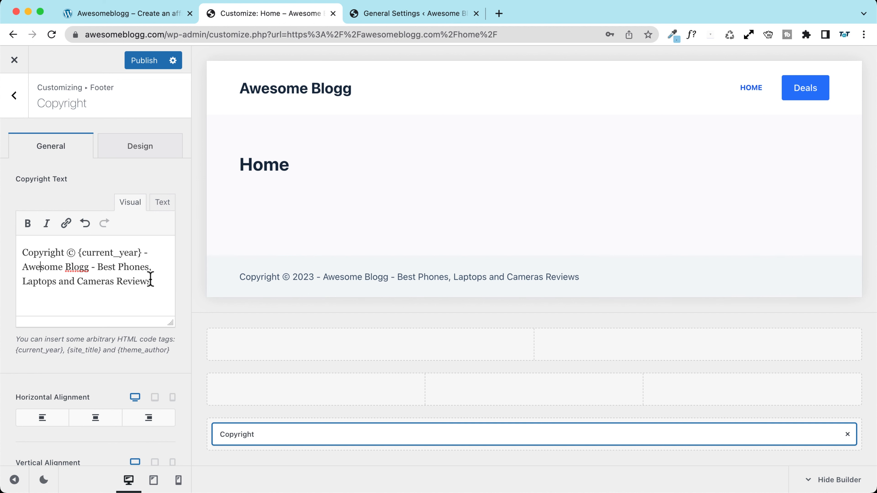
drag(155, 282, 92, 268)
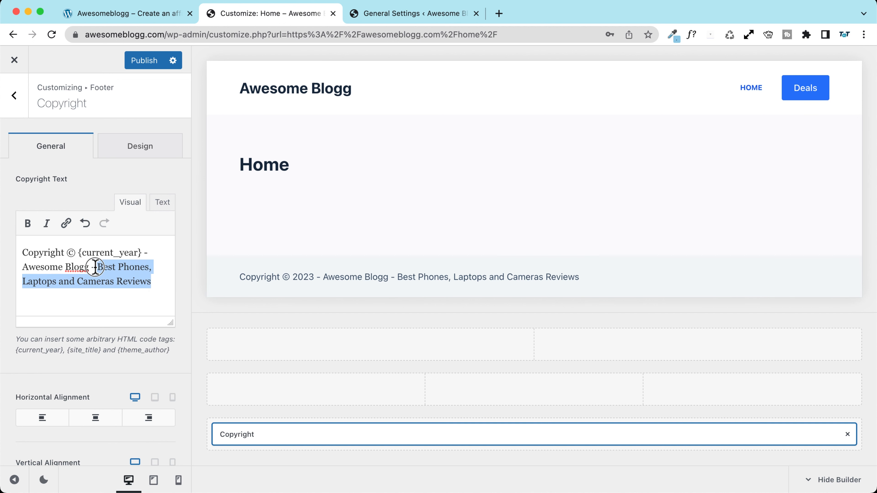
click(154, 283)
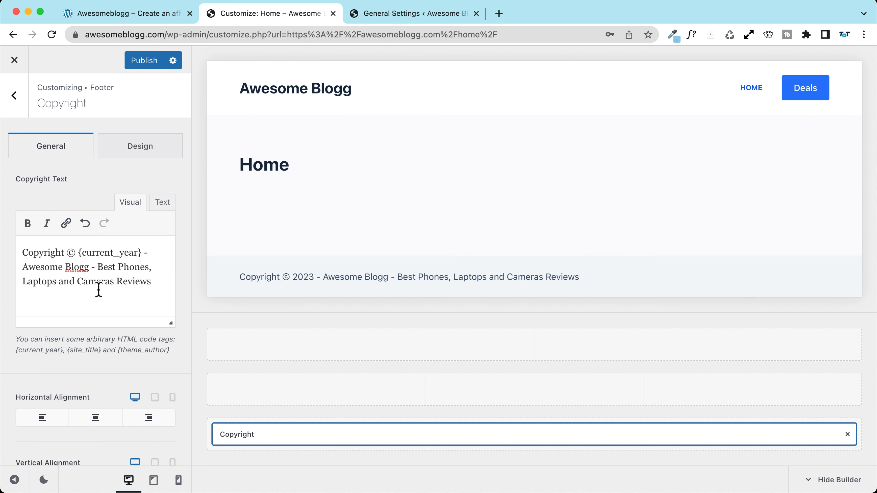
click(145, 61)
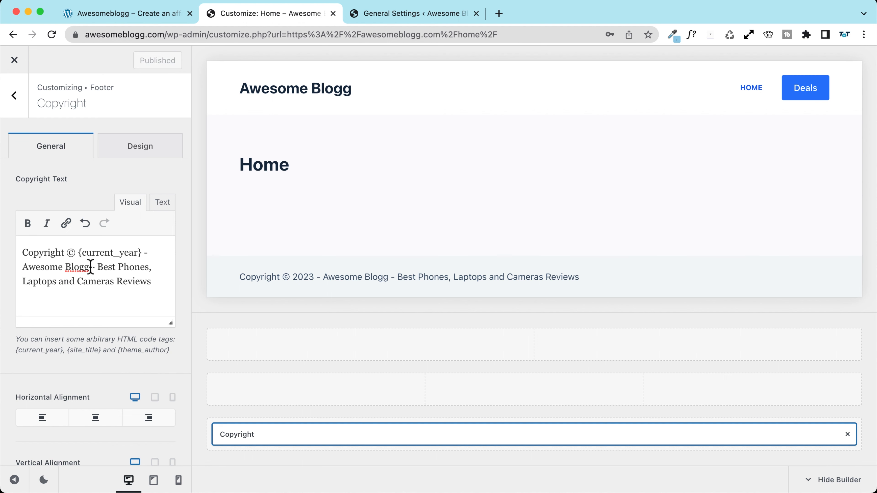
Step: Bold 'Awesome Blogg', centre the footer copyright horizontally, and publish
drag(92, 268, 20, 267)
key(super+b)
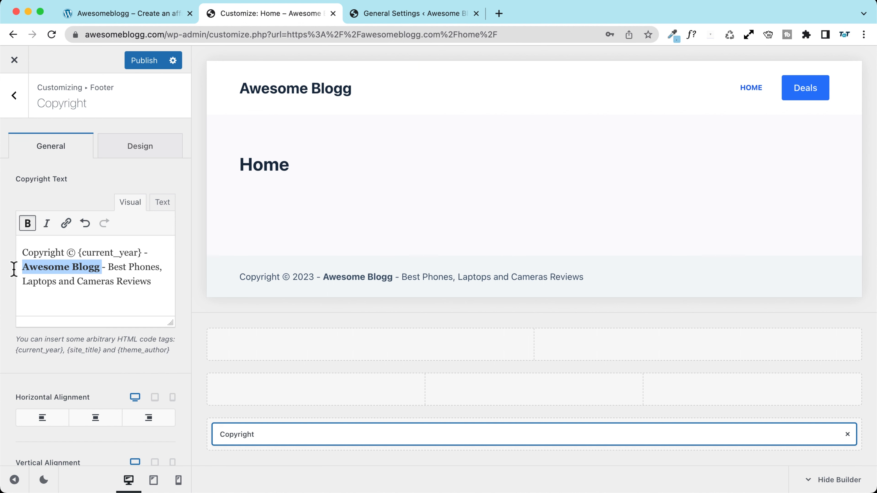
click(95, 417)
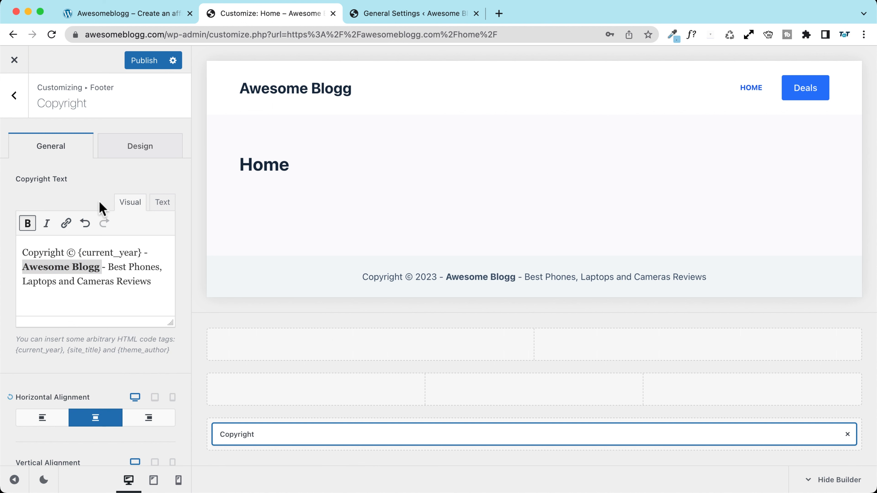
click(138, 61)
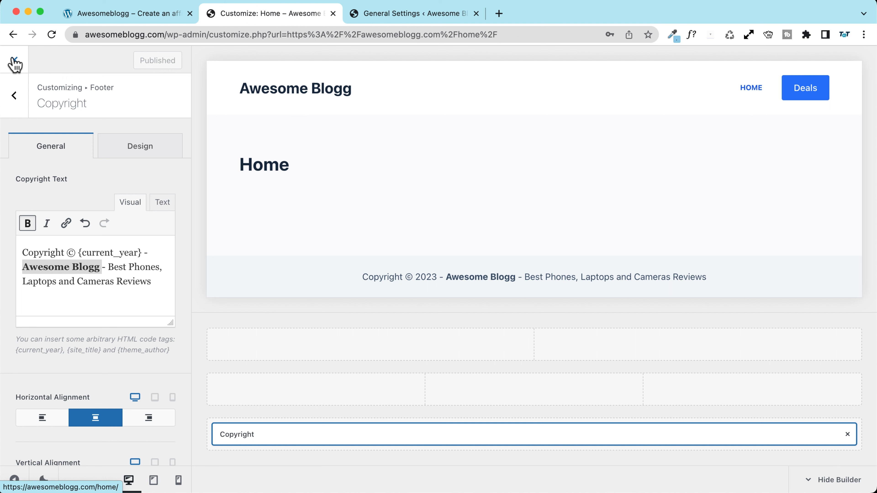
click(139, 148)
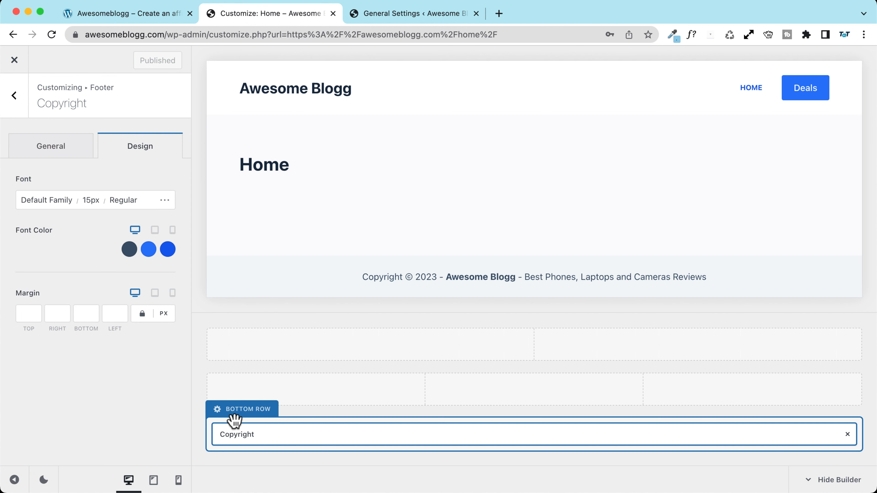
Step: Give the footer bottom row 20 px row vertical spacing and middle vertical alignment
click(244, 414)
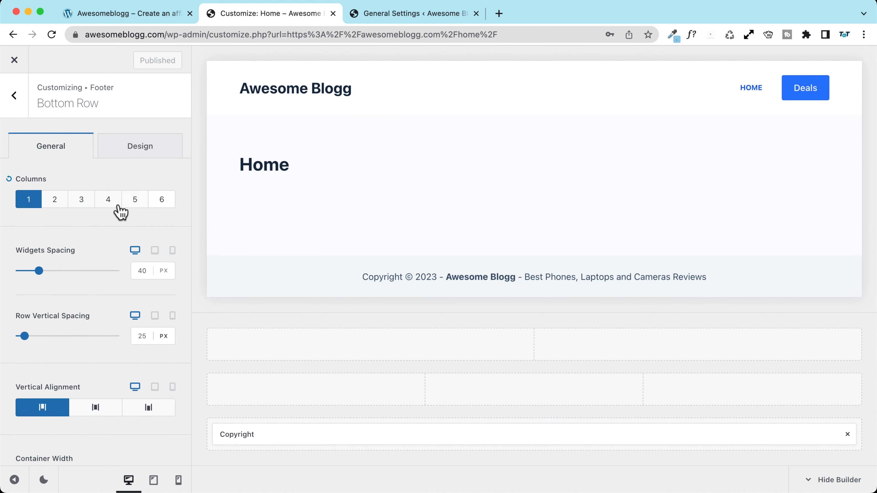
scroll(55, 330, down, 3)
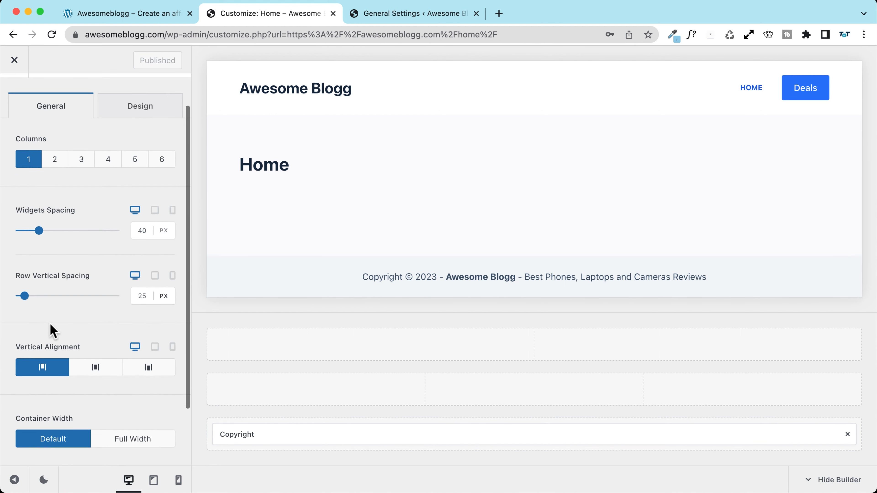
drag(28, 296, 20, 294)
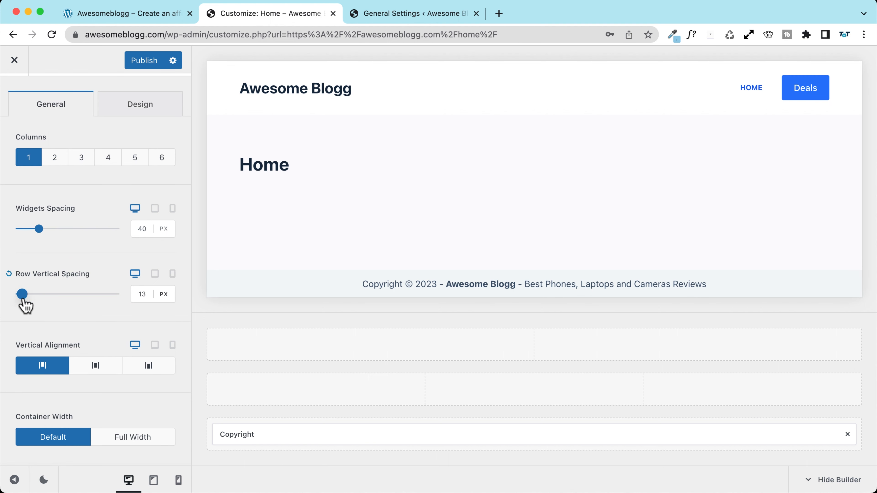
click(153, 296)
key(Up)
key(Up)
key(Up)
key(Up)
key(Up)
key(Up)
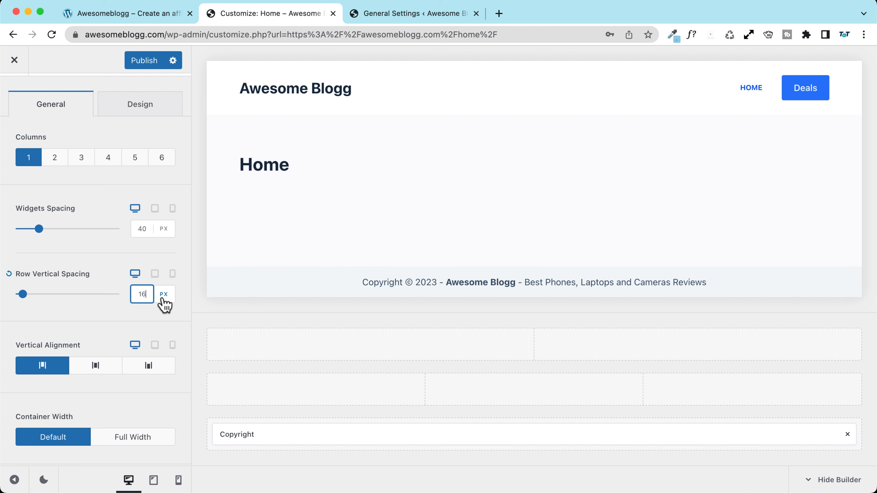
key(Up)
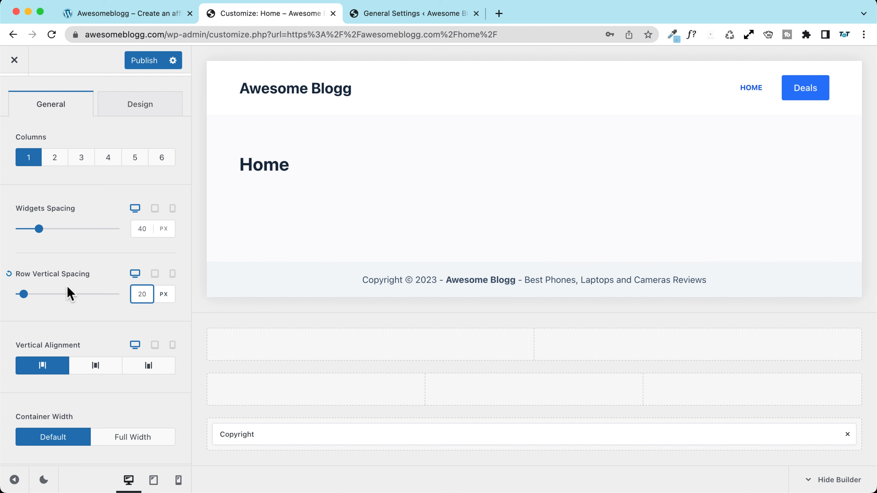
scroll(67, 292, down, 3)
click(95, 300)
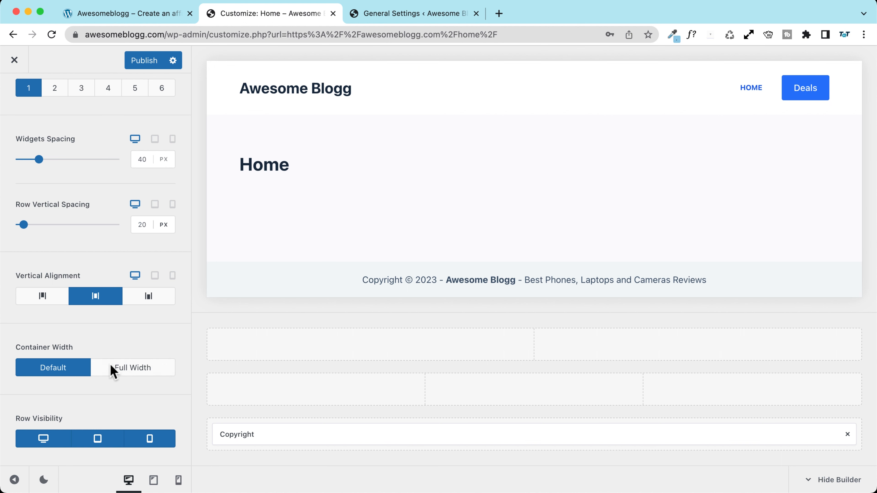
scroll(111, 365, up, 5)
click(137, 148)
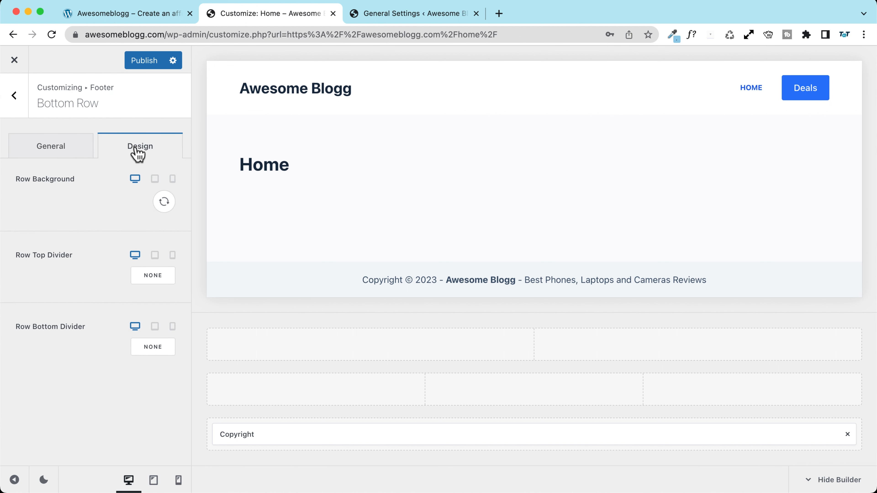
Step: Set the footer bottom row background colour to dark blue #3A4F66
click(165, 204)
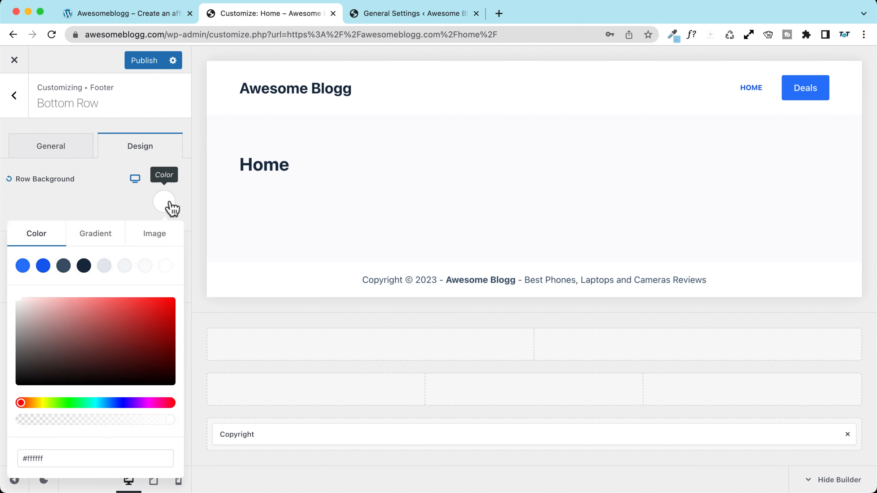
click(165, 266)
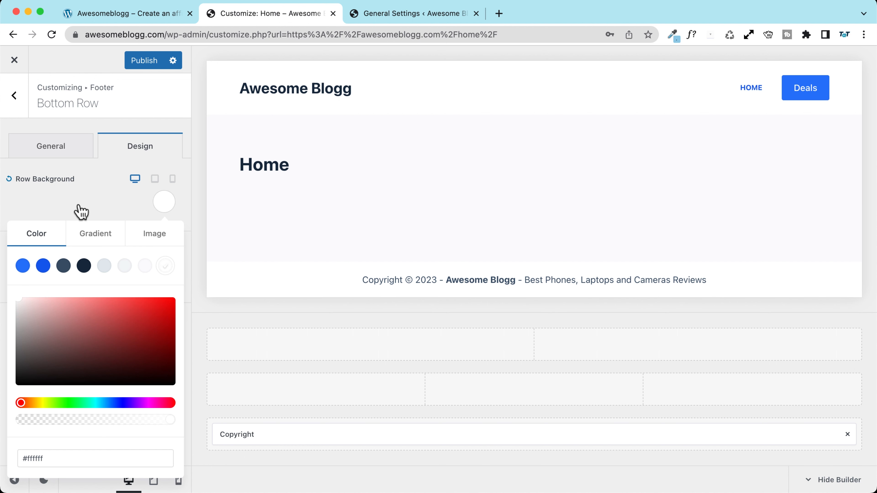
click(64, 269)
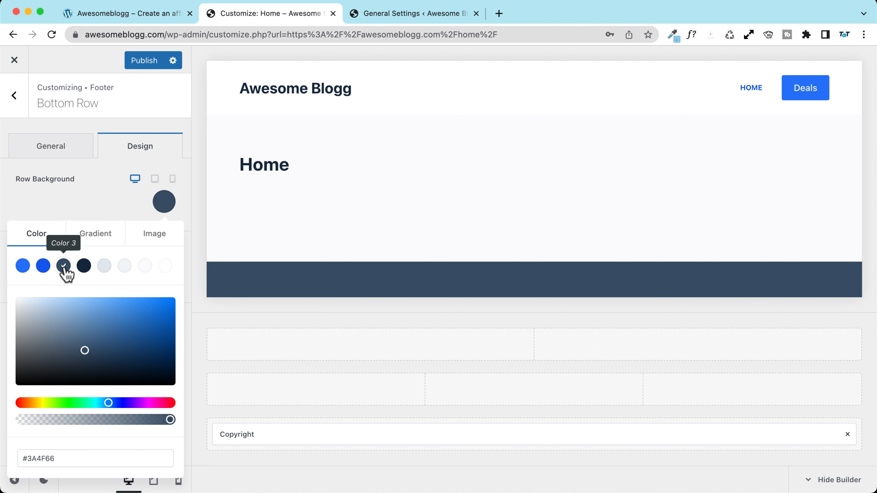
click(84, 209)
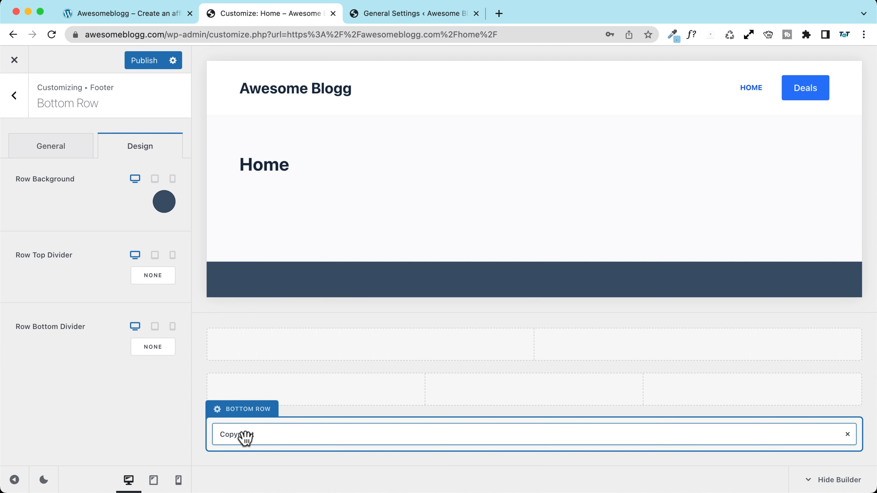
Step: Make the footer copyright text white (#ffffff) and publish
click(233, 427)
click(152, 144)
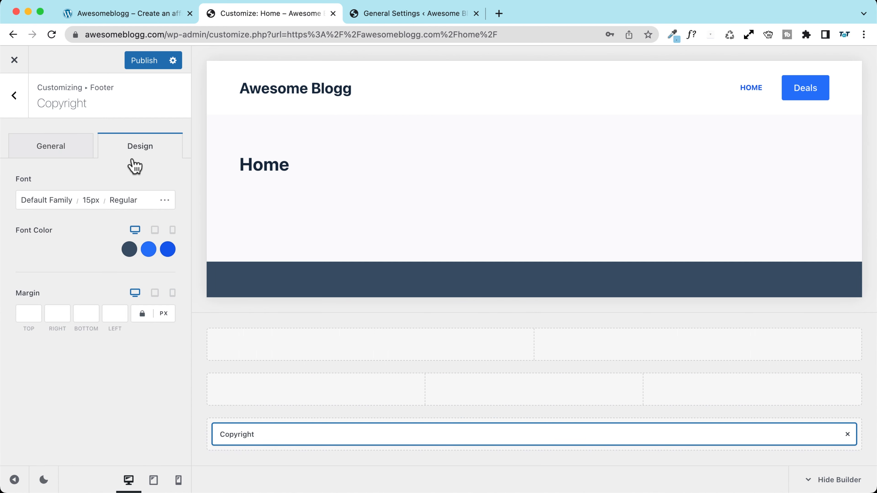
click(130, 250)
click(166, 282)
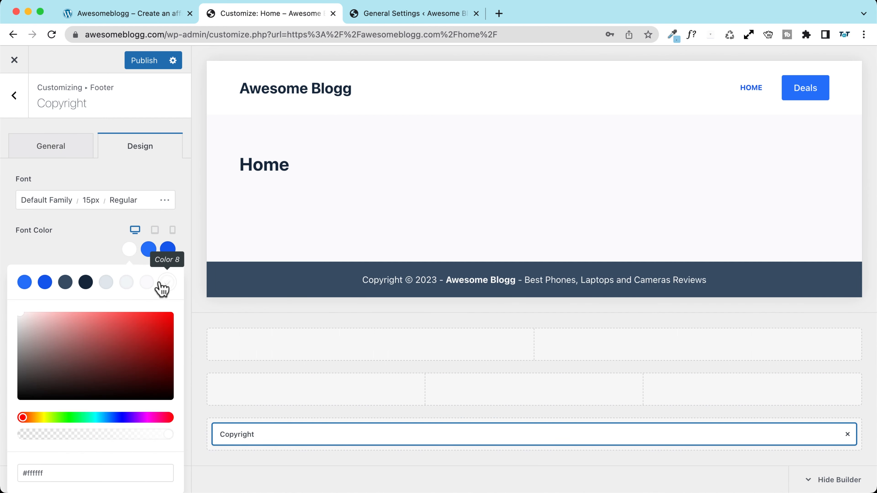
click(140, 62)
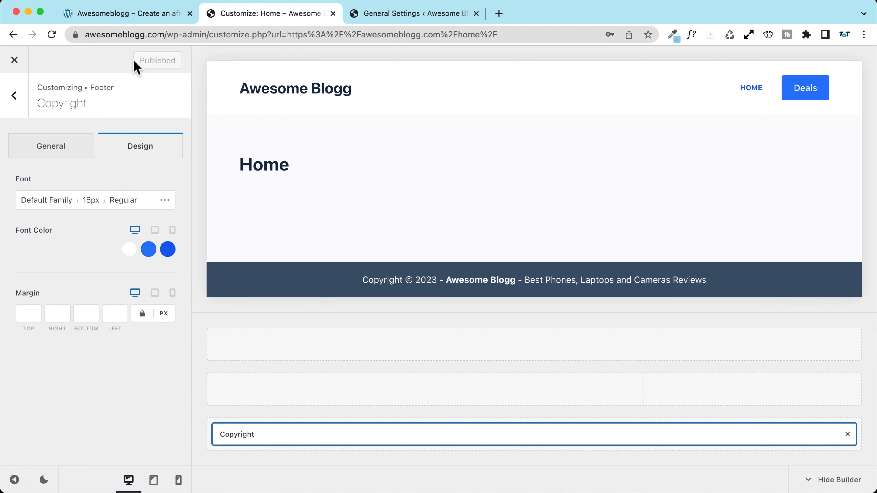
Step: Close the Customizer, reload the reference affiliate site, and scroll to its Latest reviews cards
click(14, 61)
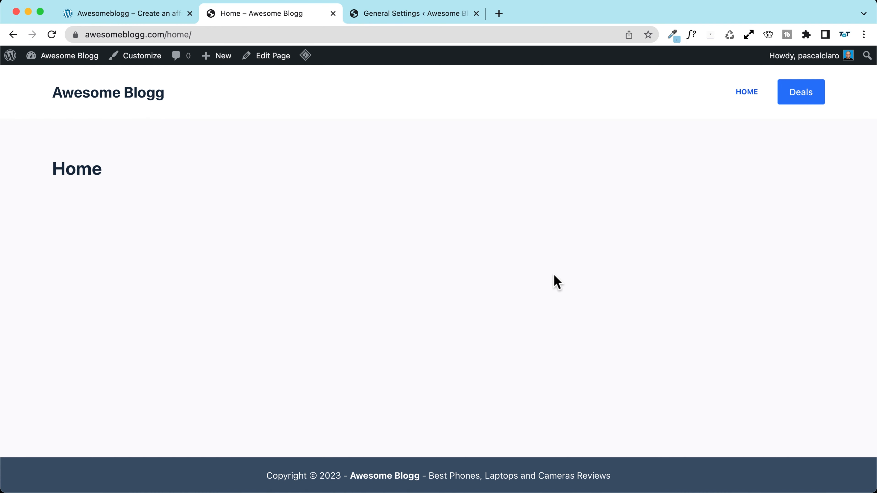
click(114, 16)
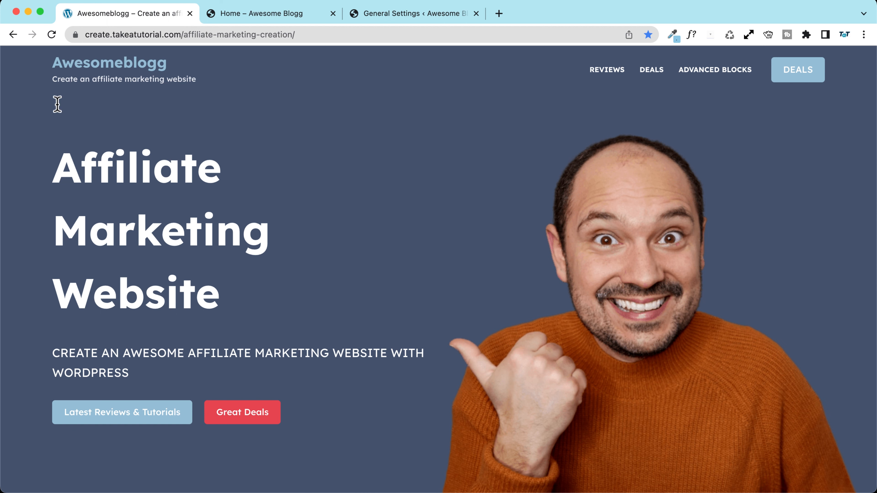
click(52, 34)
scroll(31, 235, down, 10)
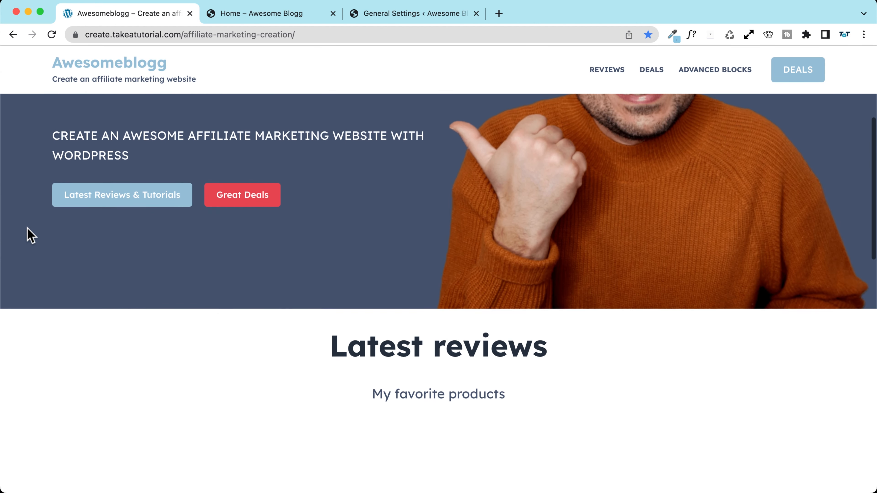
scroll(30, 235, down, 4)
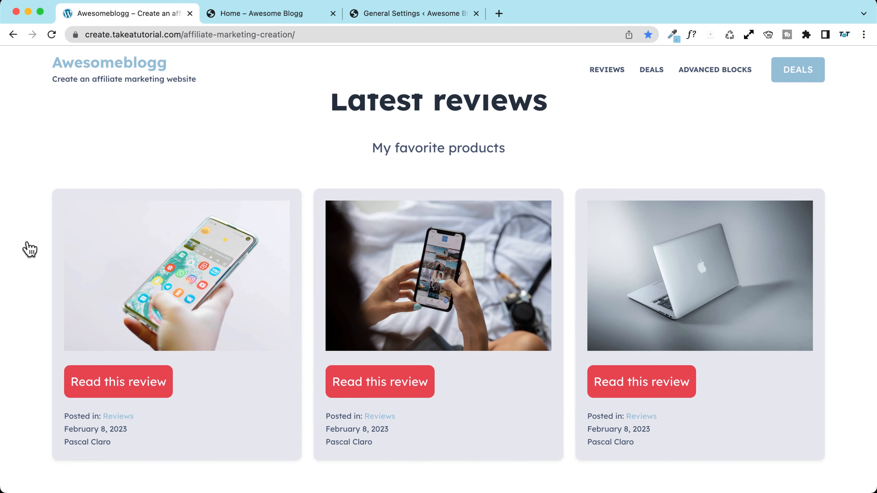
scroll(31, 250, down, 10)
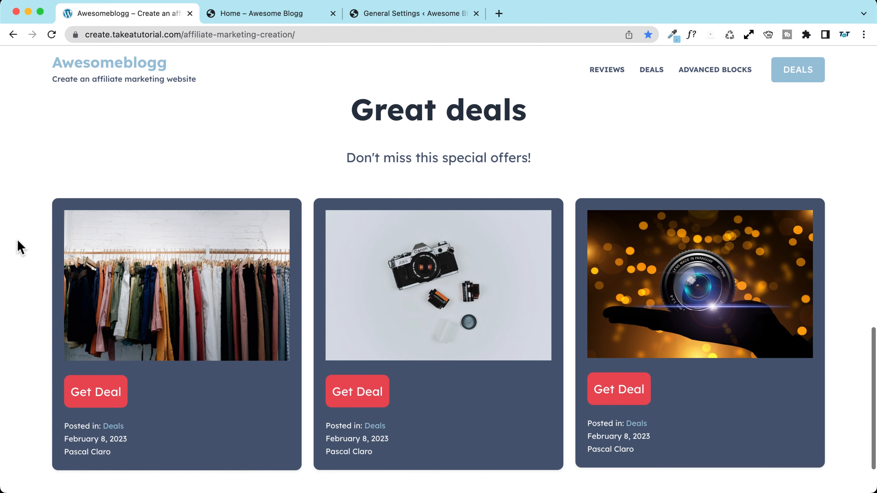
scroll(20, 247, up, 10)
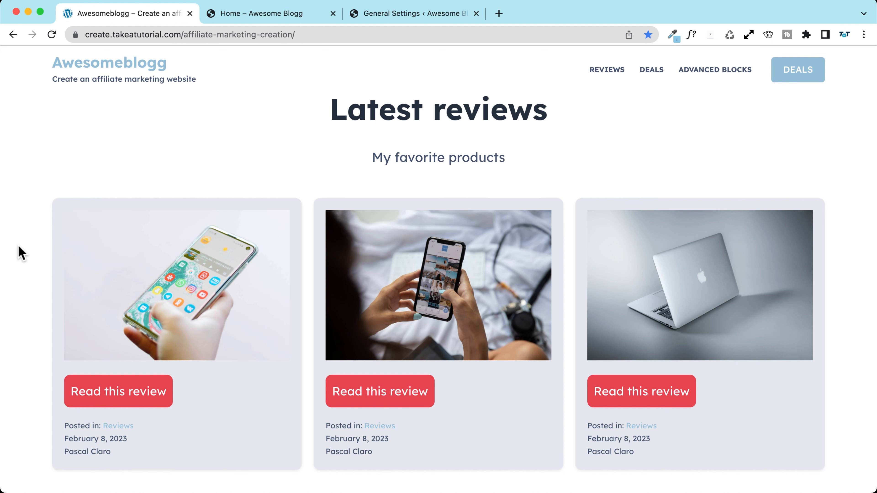
right_click(159, 277)
Step: Open the first review card in a new tab and scroll through the review article
click(207, 283)
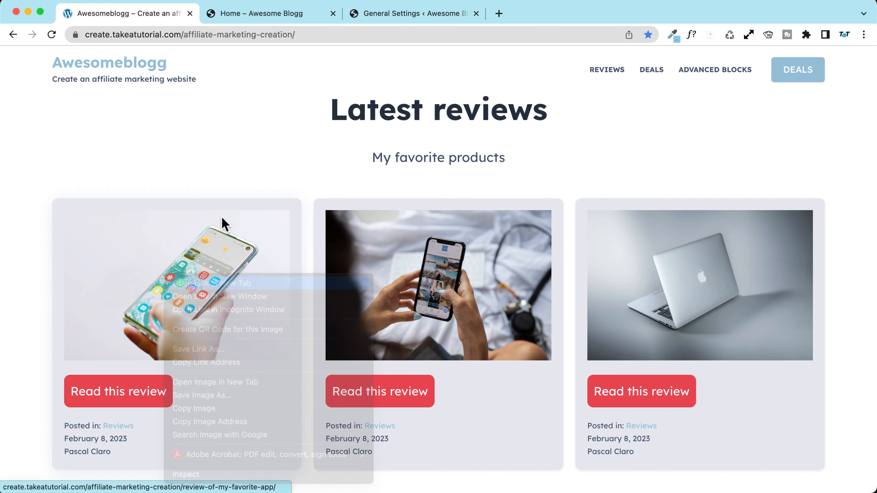
click(267, 16)
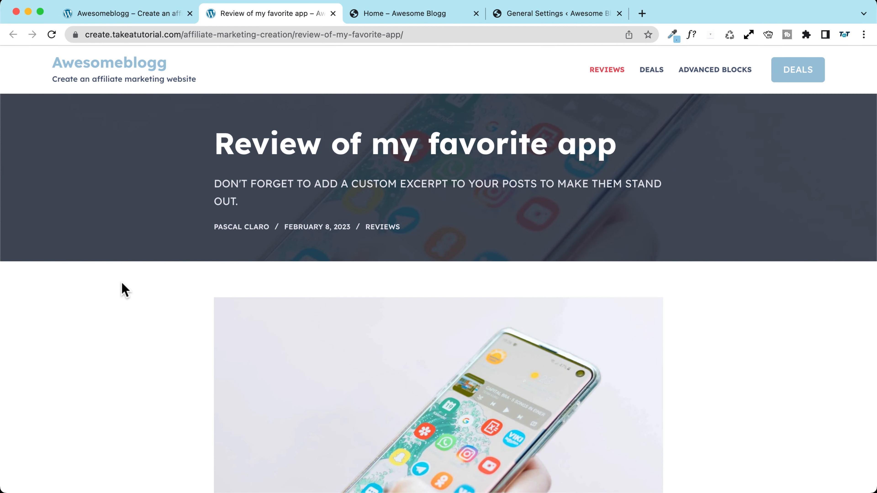
scroll(121, 281, down, 5)
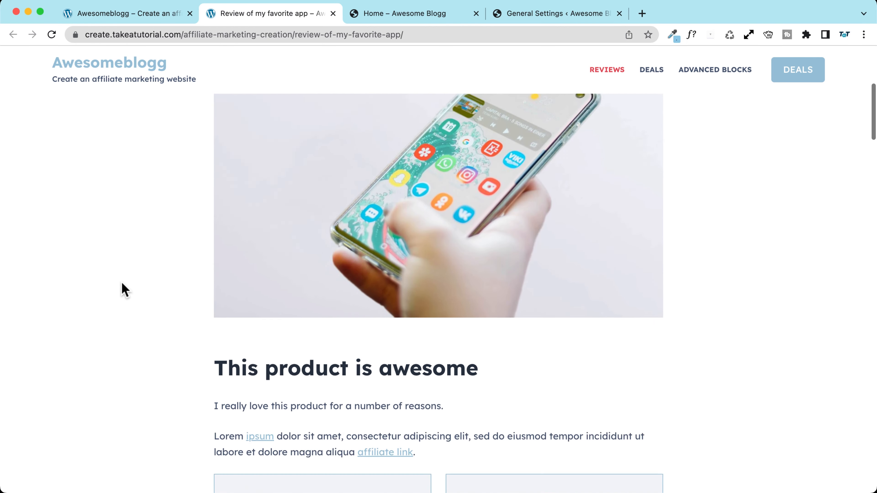
scroll(121, 281, down, 6)
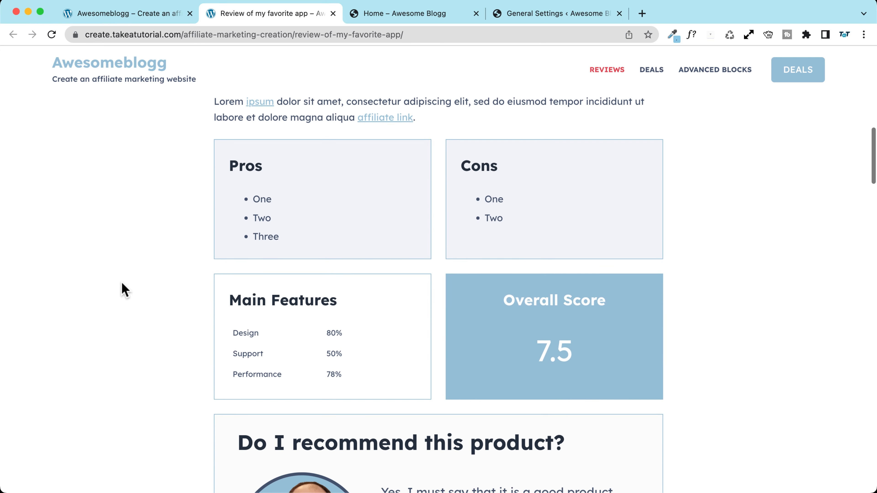
scroll(294, 207, down, 2)
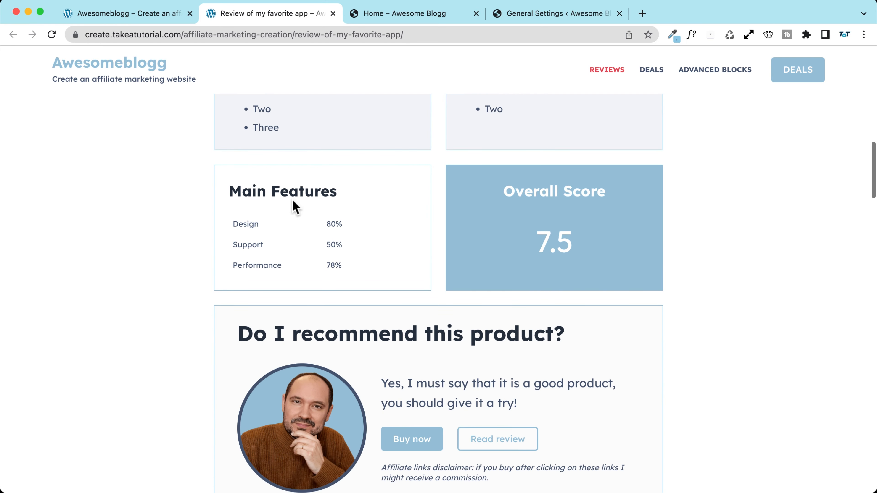
scroll(204, 242, down, 2)
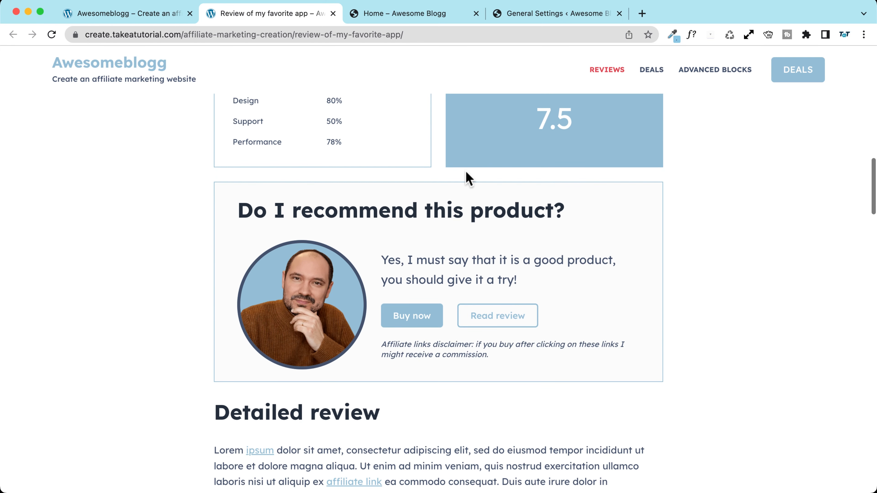
scroll(88, 234, down, 8)
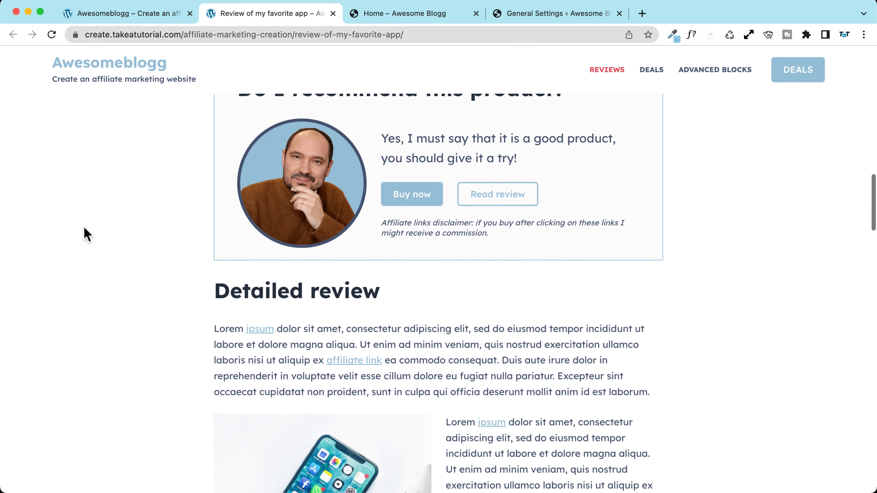
scroll(87, 234, down, 10)
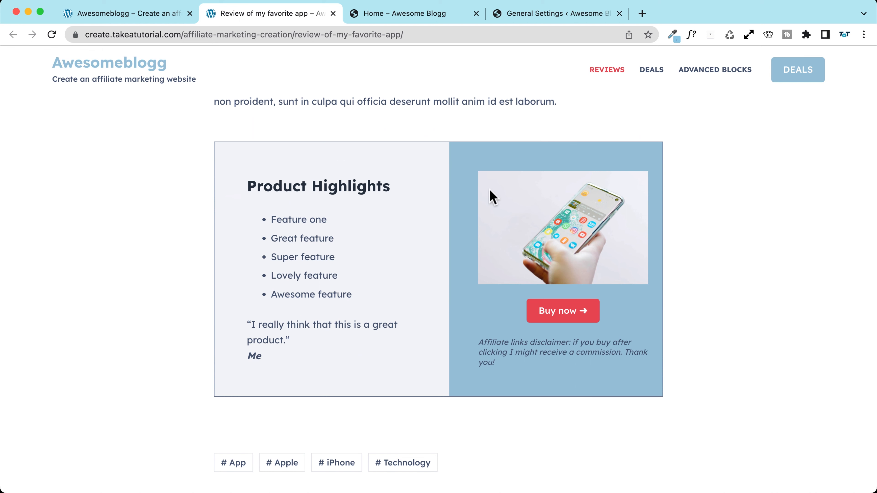
scroll(109, 190, down, 2)
scroll(110, 190, up, 4)
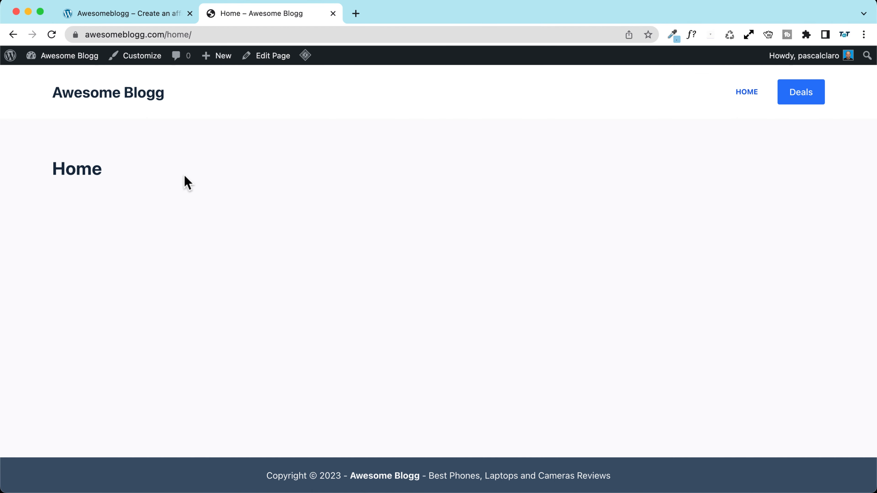
Step: Open the Home page in the block editor with the block library panel showing
click(266, 56)
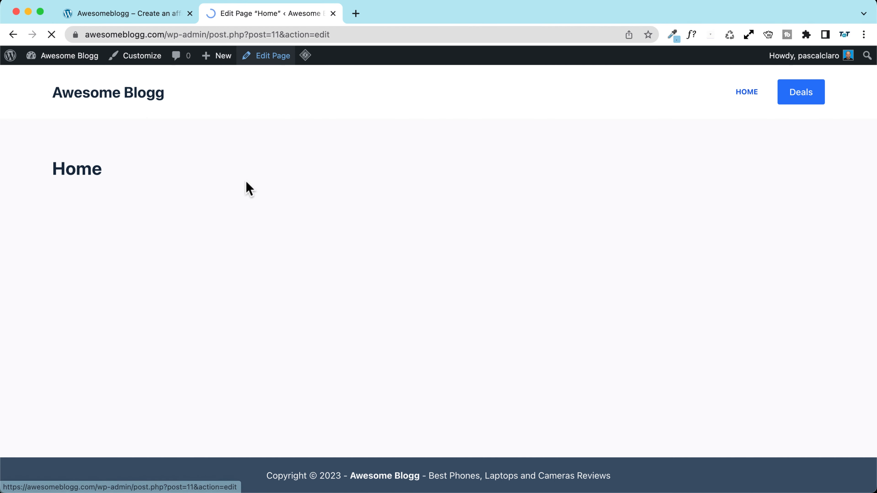
click(273, 182)
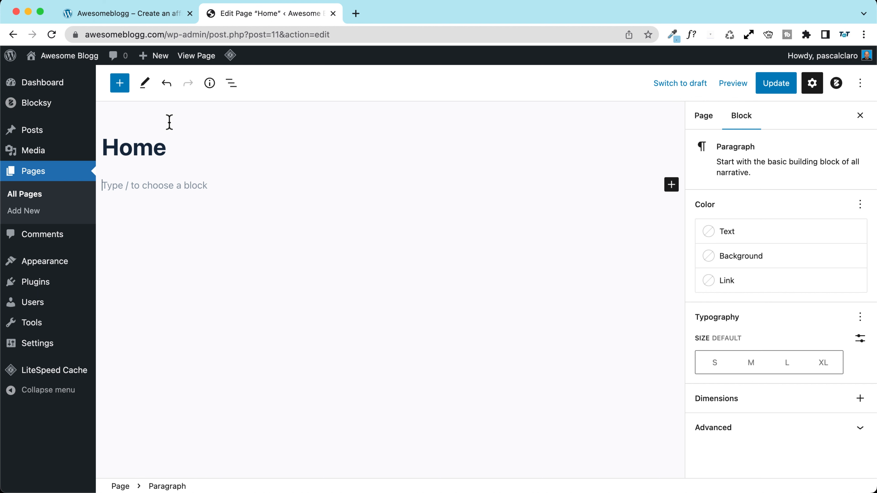
click(120, 87)
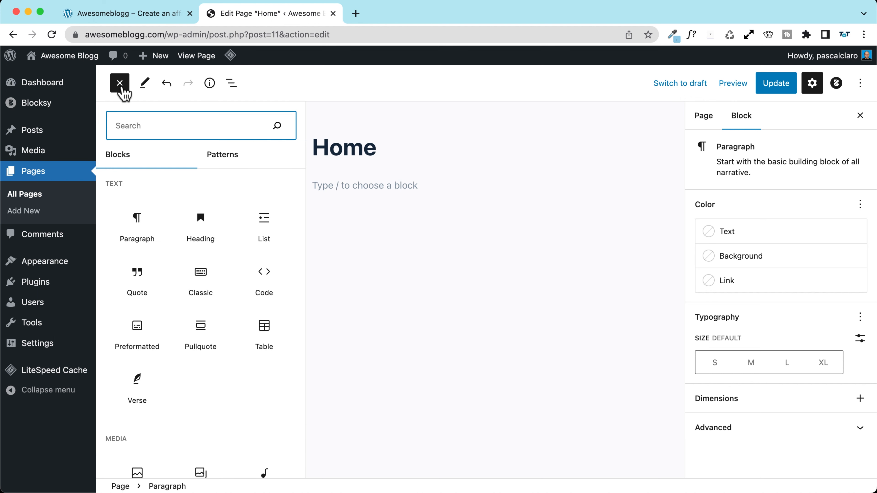
Step: Browse the available blocks in the library, then return to the reference demo site tab
mouse_move(133, 227)
scroll(132, 223, down, 3)
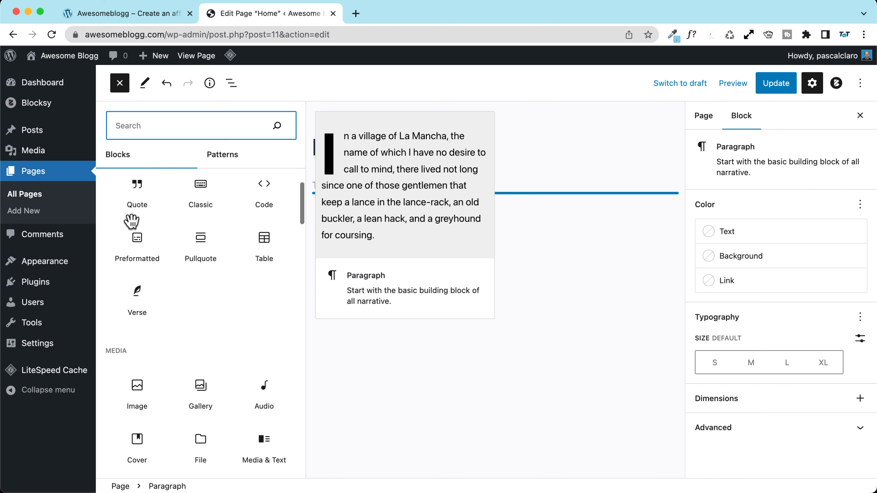
scroll(132, 223, down, 3)
scroll(129, 225, up, 6)
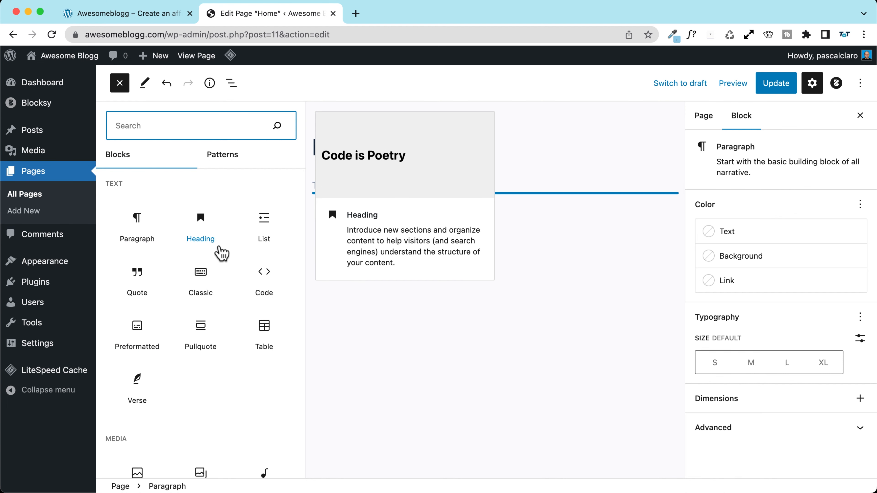
scroll(132, 250, down, 12)
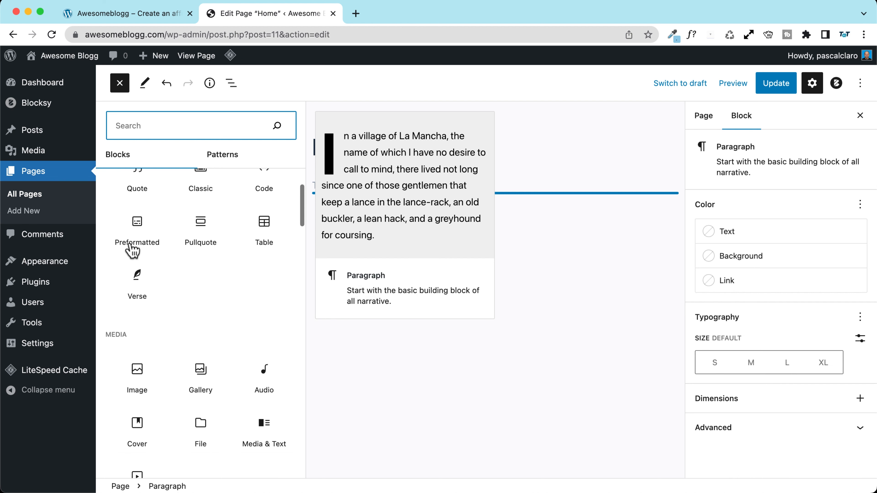
scroll(116, 240, down, 8)
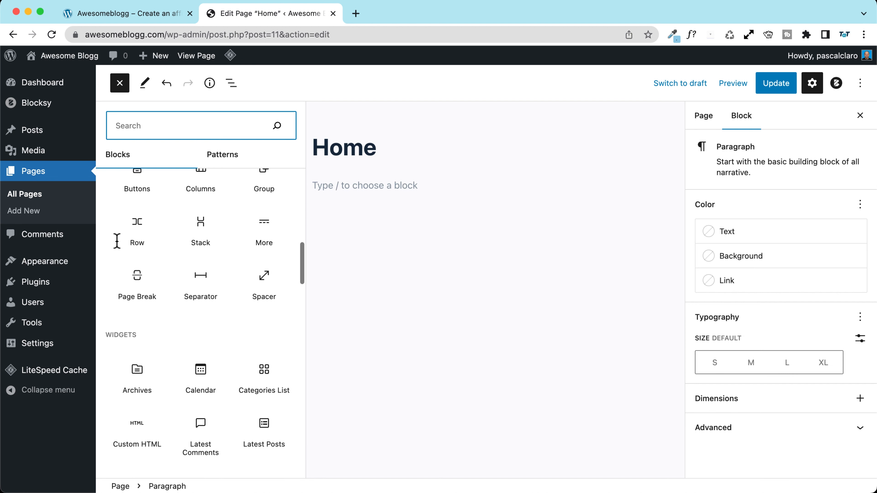
scroll(116, 241, up, 6)
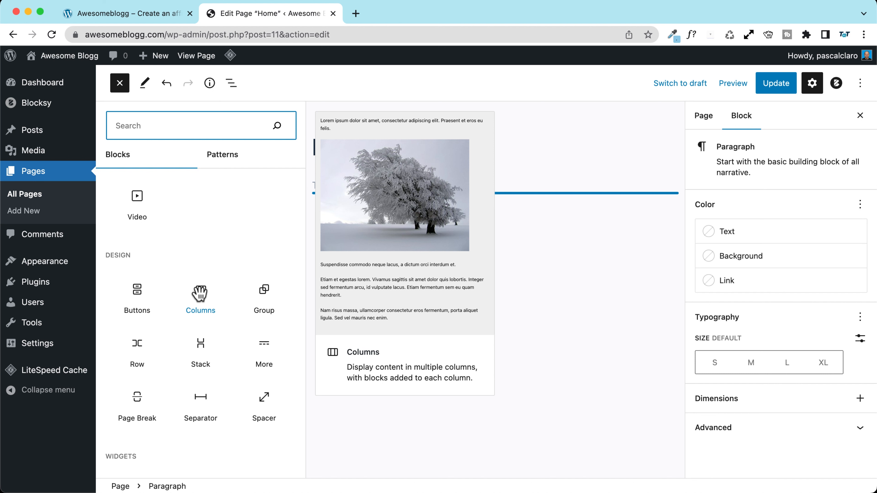
scroll(180, 280, up, 6)
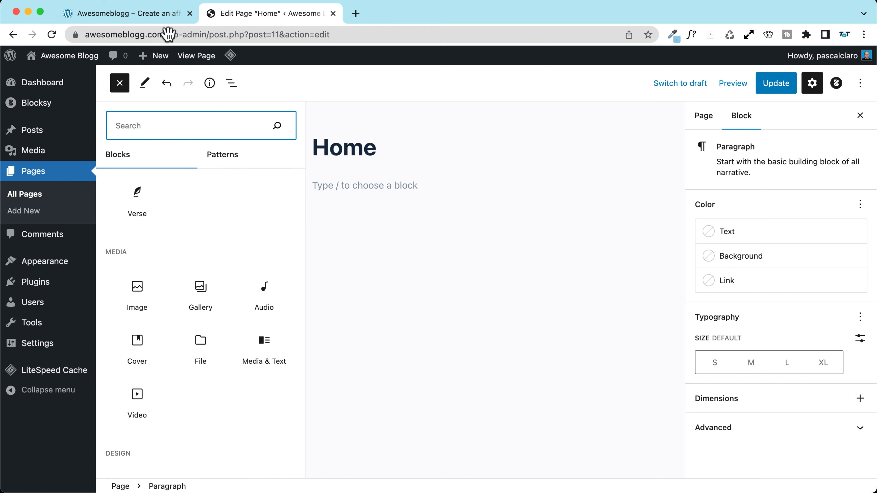
click(134, 13)
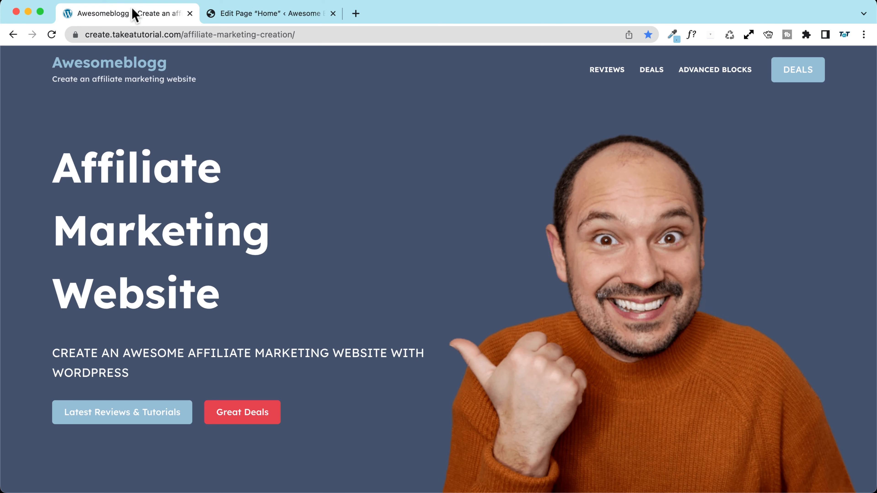
Step: Reload the demo site and inspect its 'Affiliate Marketing Website' heading at mobile width
click(268, 16)
click(172, 14)
click(52, 35)
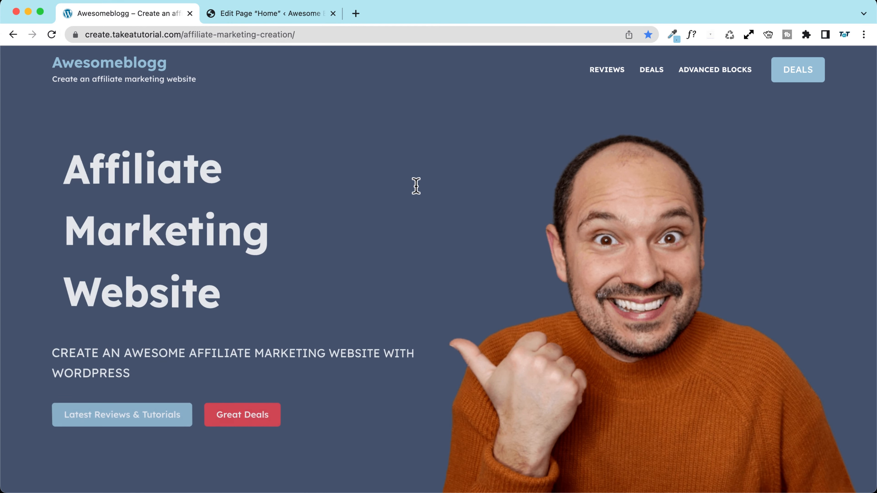
right_click(414, 183)
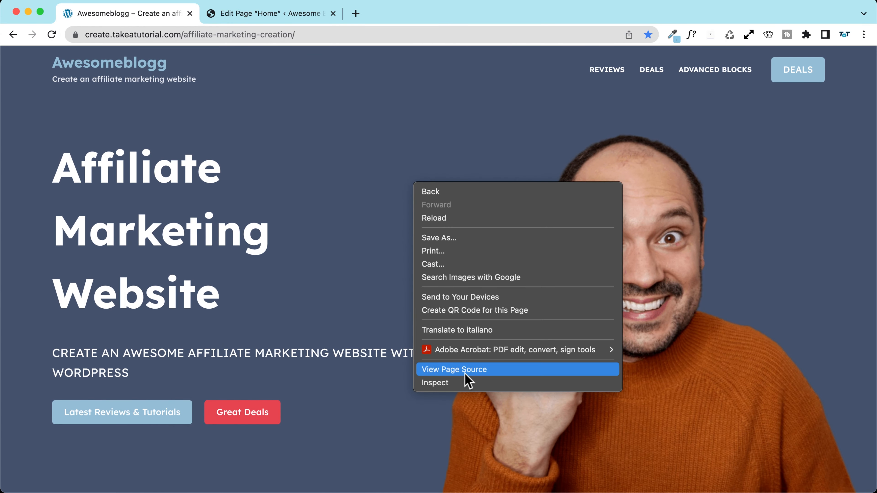
click(445, 382)
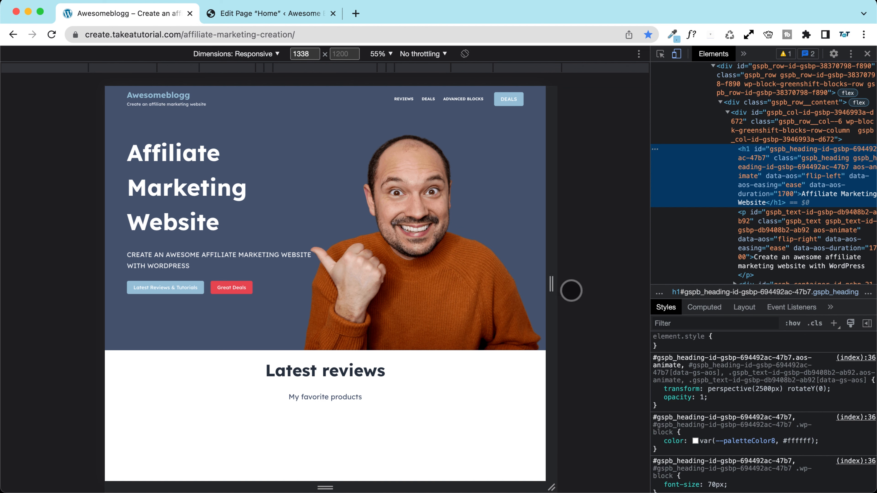
drag(551, 284, 465, 270)
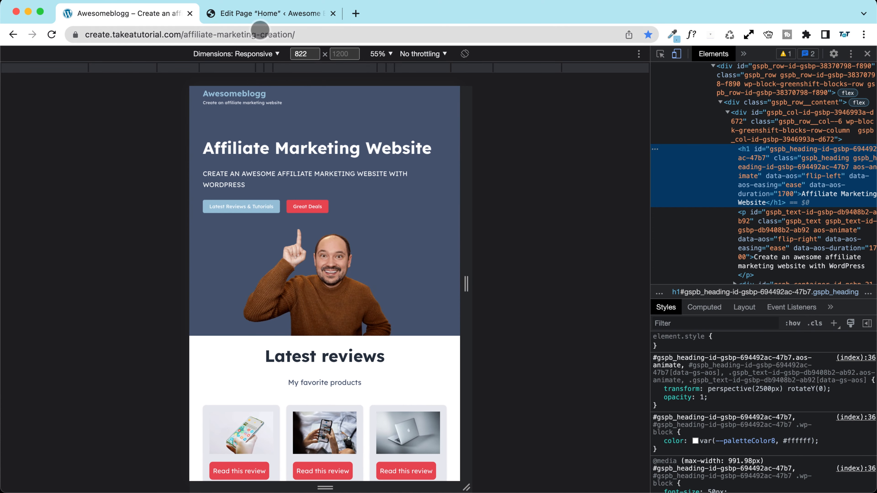
click(253, 20)
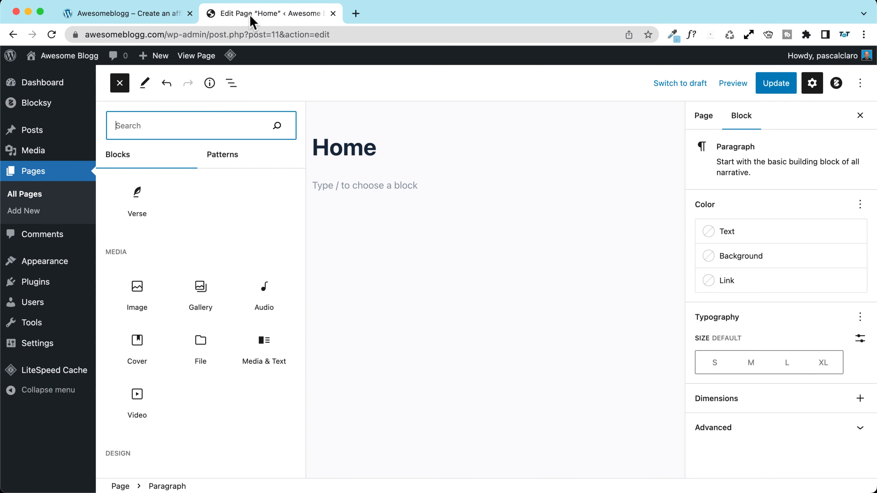
Step: Close the block inserter and open the Add Plugins page in a new tab
click(120, 84)
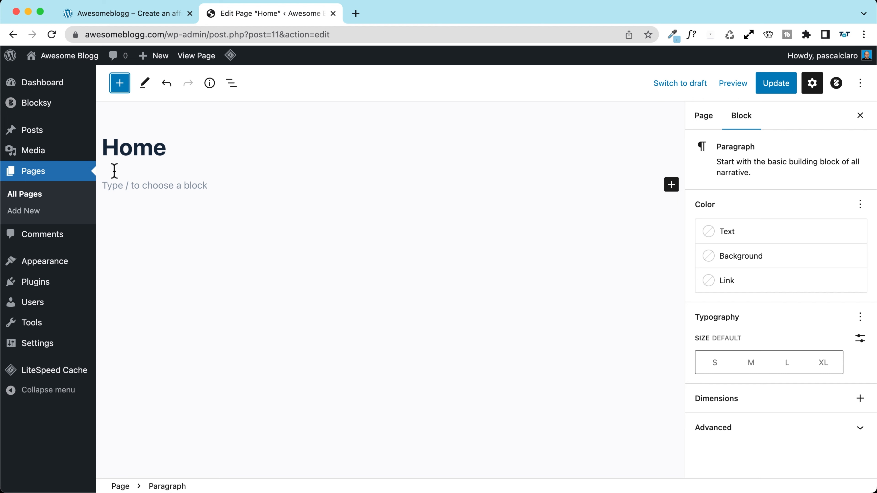
mouse_move(39, 283)
right_click(133, 301)
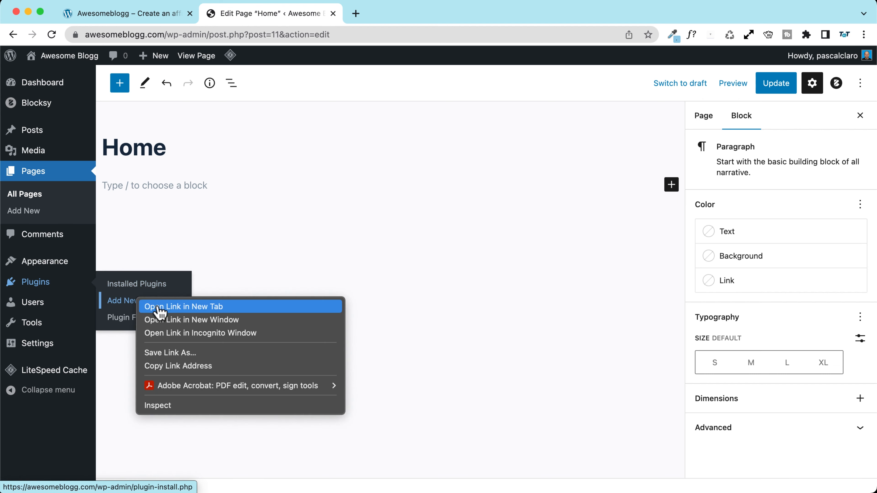
click(152, 306)
click(370, 15)
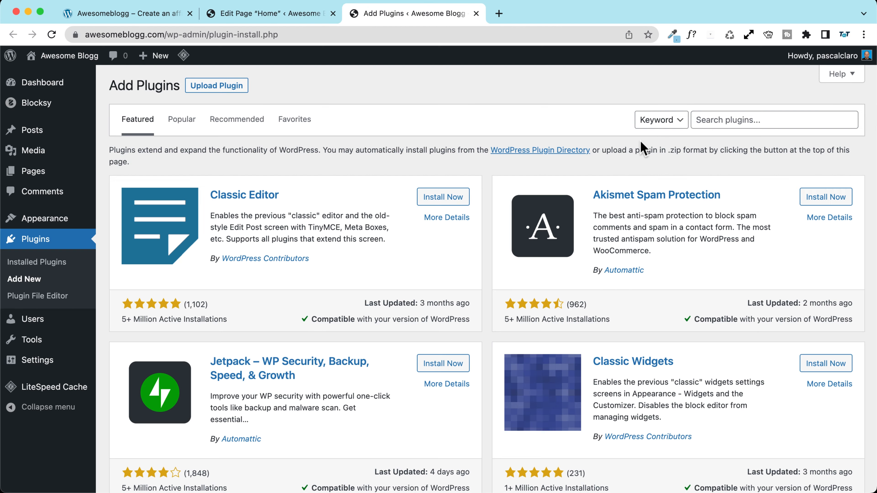
Step: Search for 'gree', then install and activate the GreenShift plugin
click(724, 126)
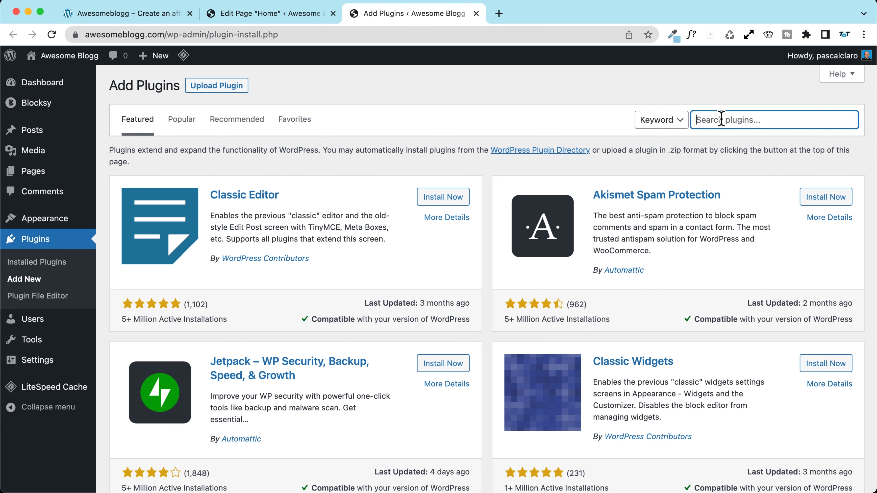
text(greenshift)
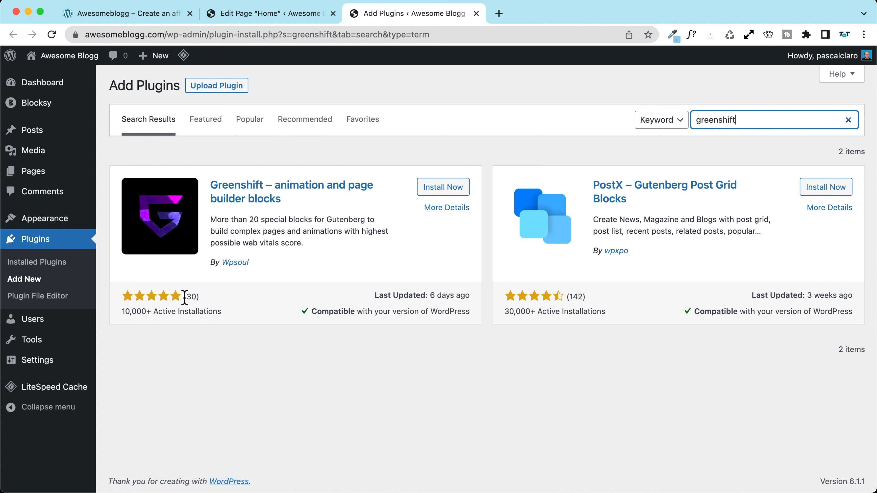
drag(429, 297, 473, 296)
click(473, 297)
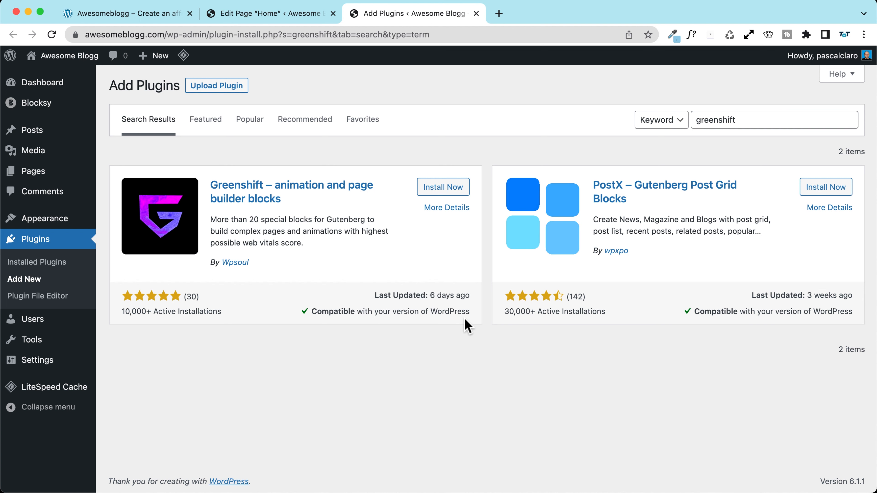
click(446, 188)
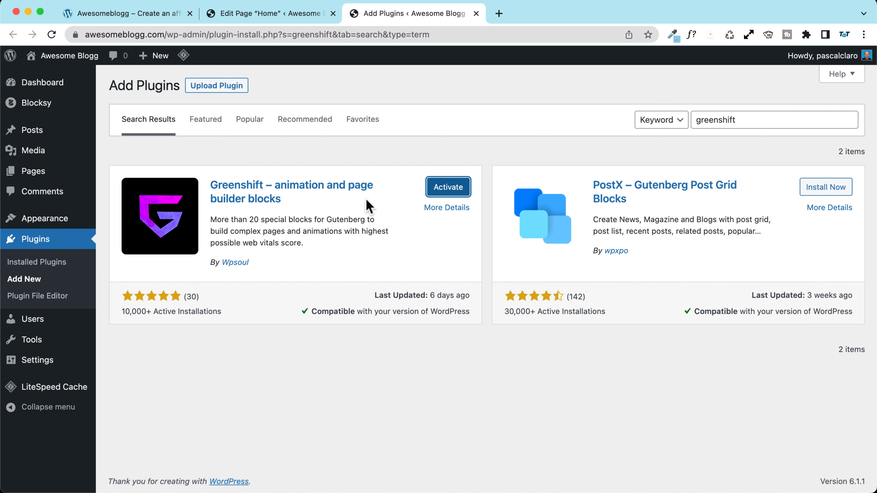
click(453, 189)
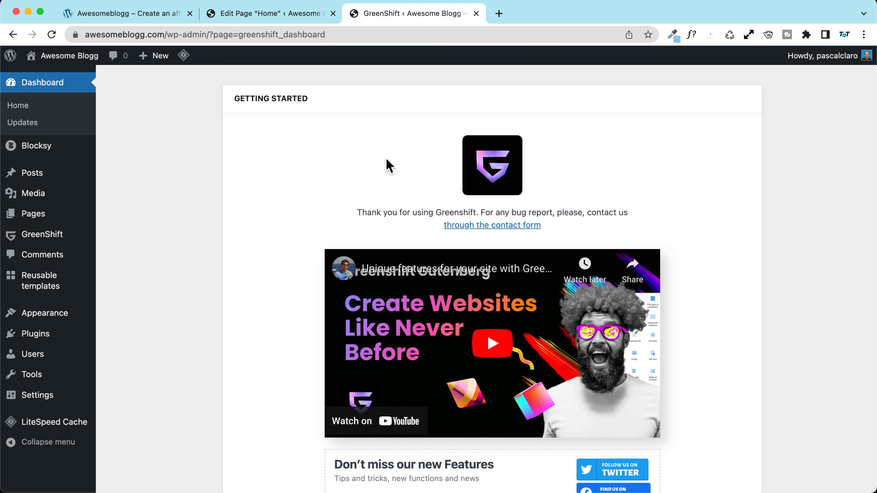
Step: Return to the reference demo site tab and glance over its page
click(138, 14)
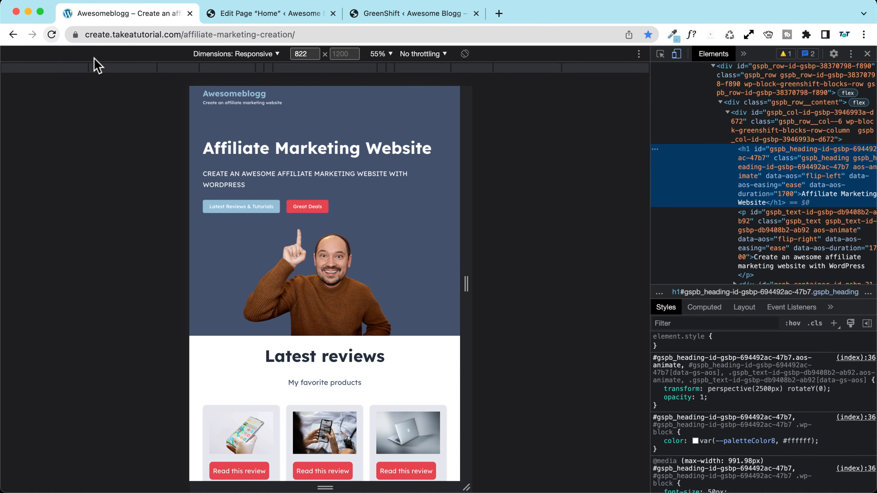
scroll(263, 266, down, 5)
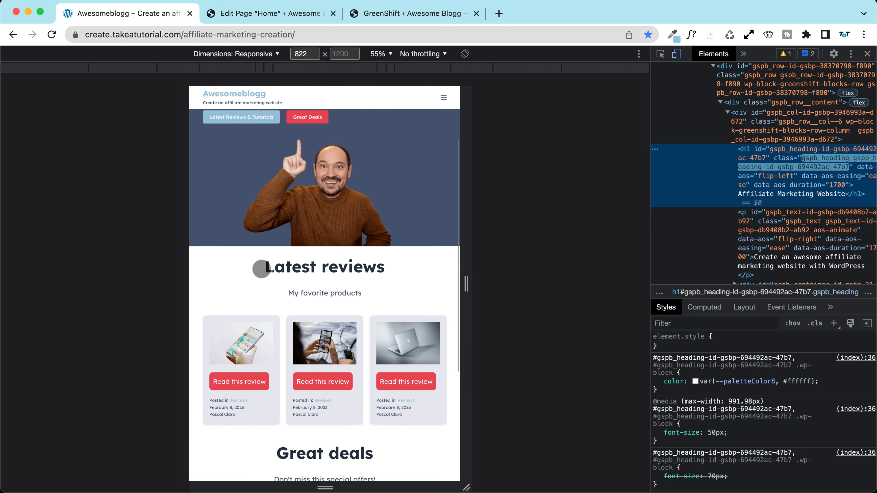
scroll(345, 190, up, 5)
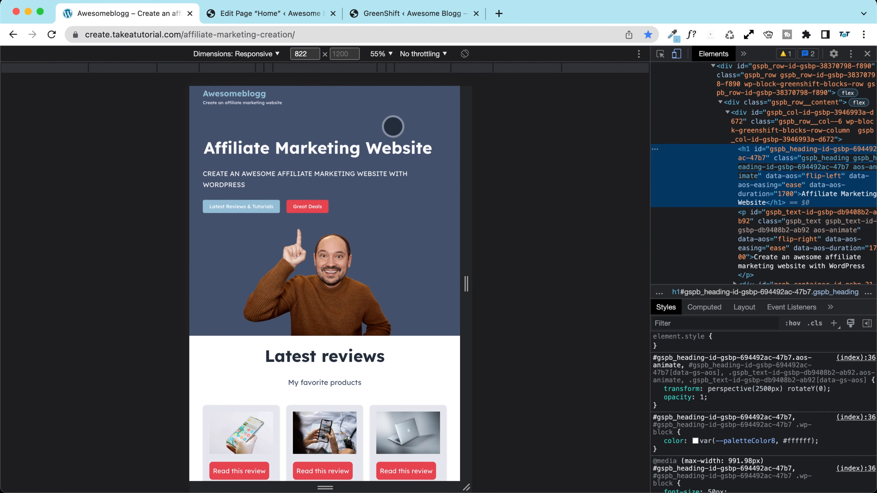
Step: Widen the demo preview to 1899 px and browse its Advanced Blocks page top to bottom
drag(466, 285, 655, 286)
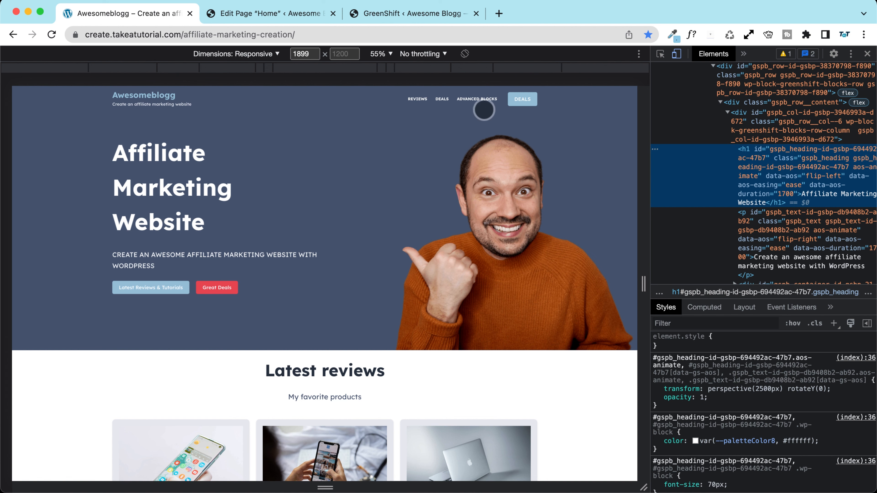
click(471, 99)
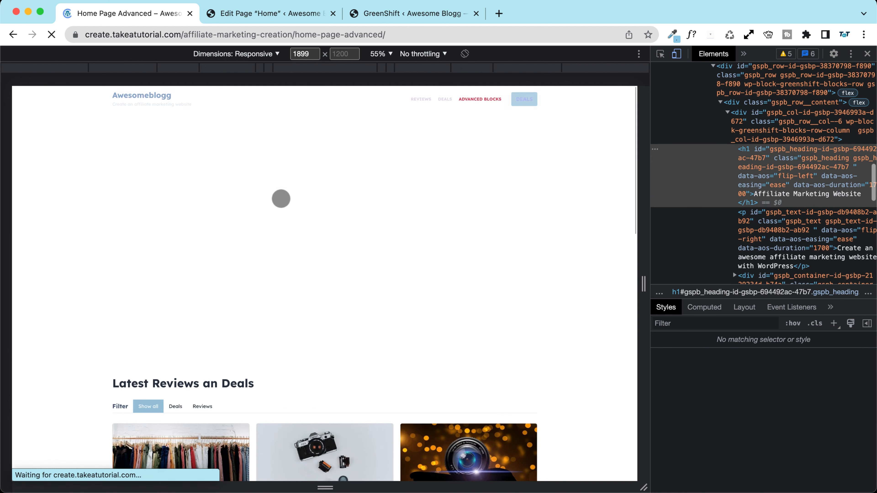
scroll(85, 204, down, 3)
scroll(84, 204, down, 2)
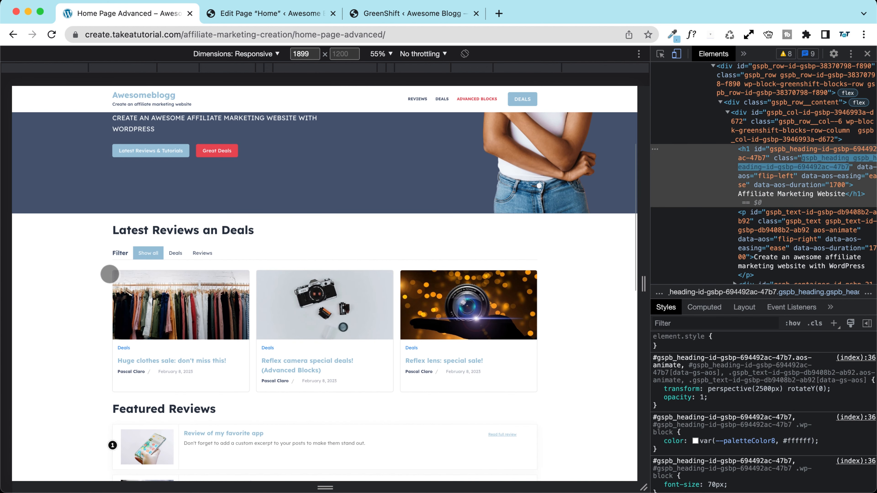
scroll(96, 279, down, 7)
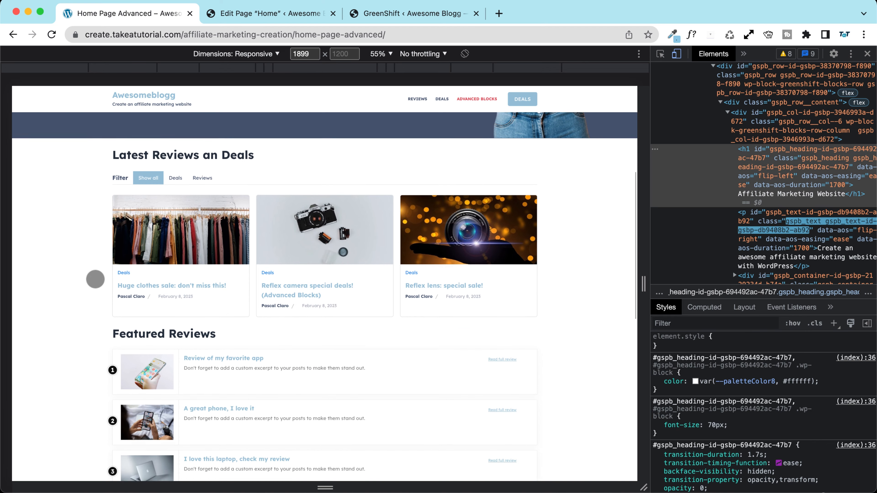
scroll(472, 333, down, 4)
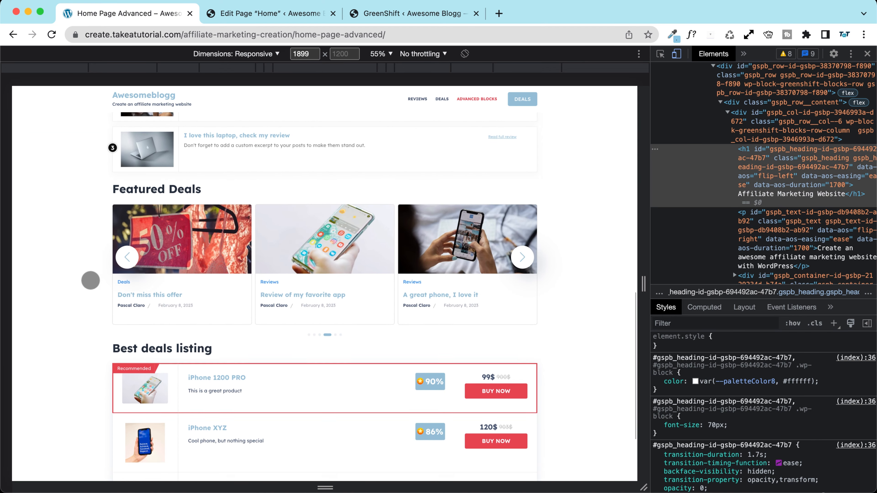
scroll(89, 280, down, 3)
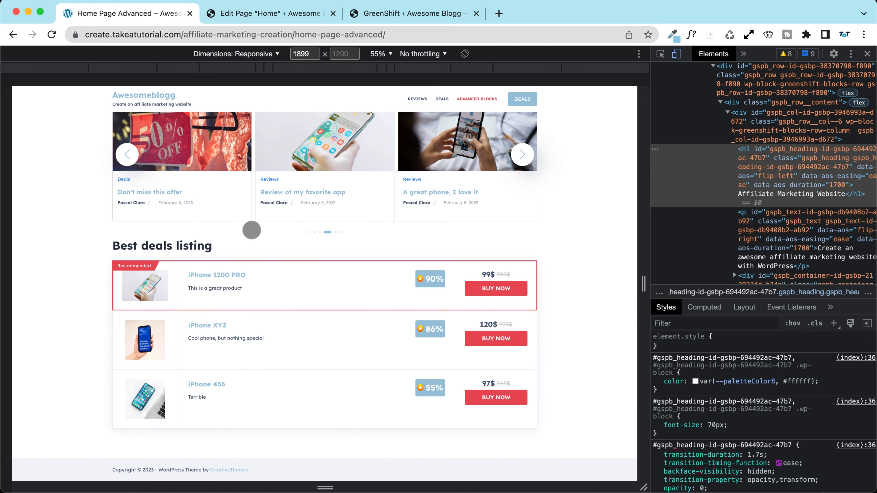
scroll(249, 227, up, 20)
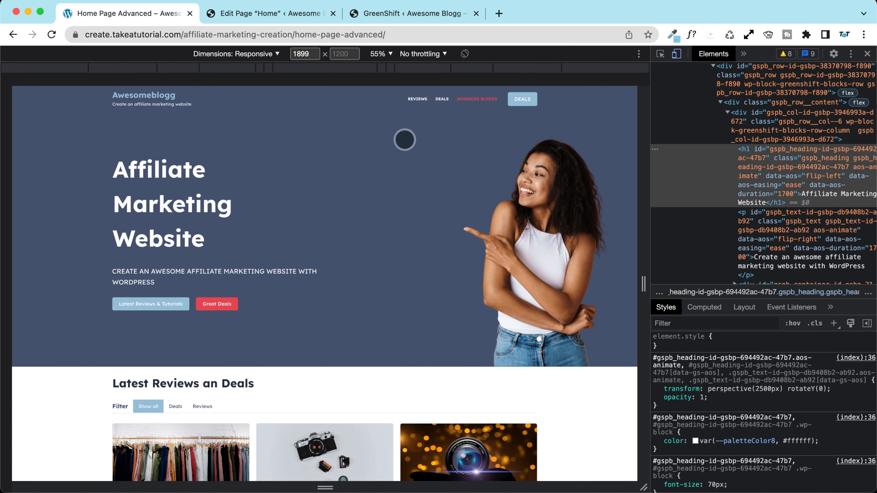
click(247, 16)
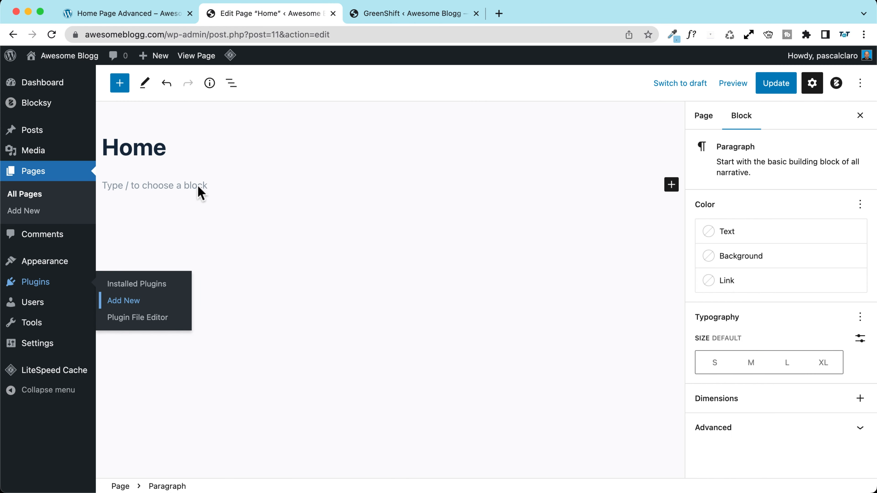
Step: Enable auto-updates for GreenShift under Installed Plugins, then open the Pages list
click(385, 16)
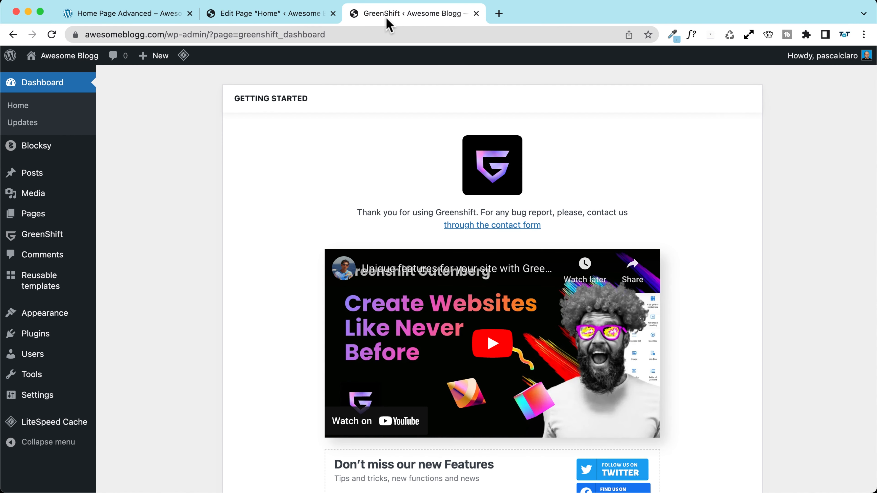
scroll(270, 153, down, 10)
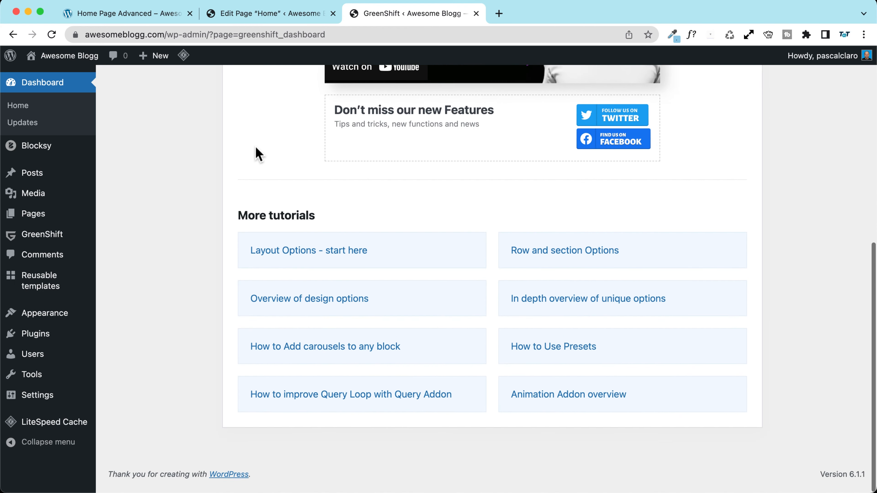
scroll(256, 150, up, 10)
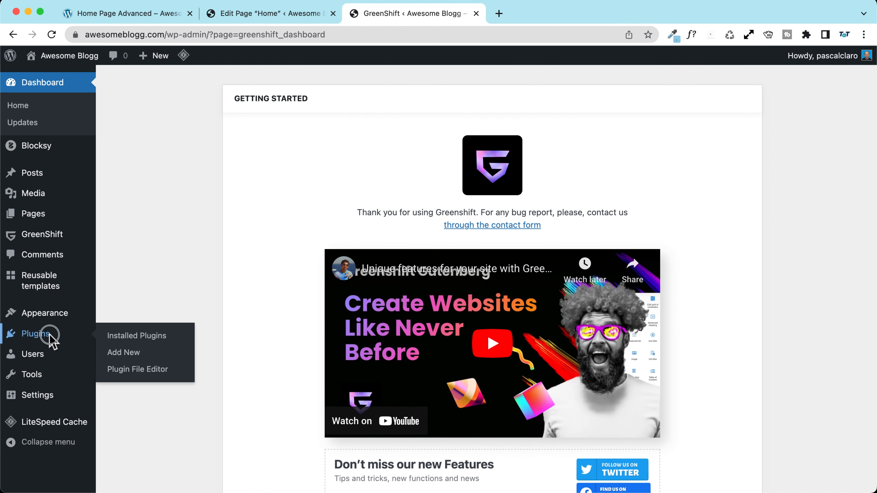
click(43, 333)
drag(137, 231, 333, 237)
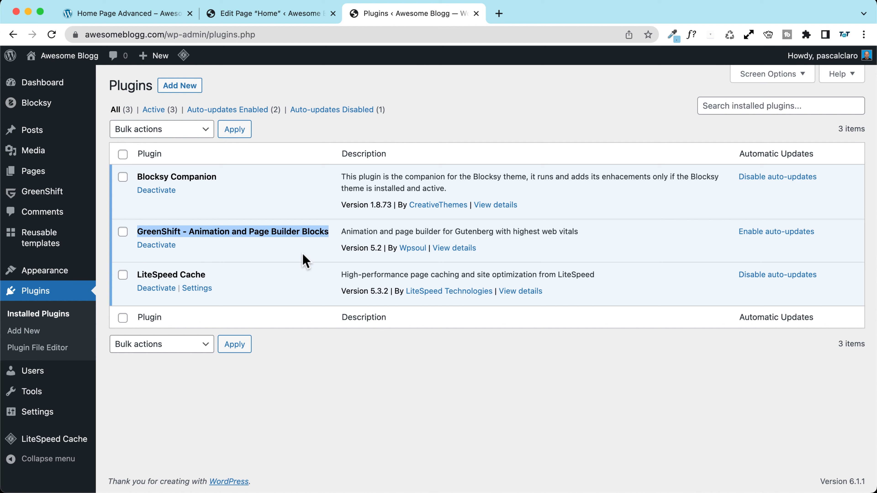
click(771, 233)
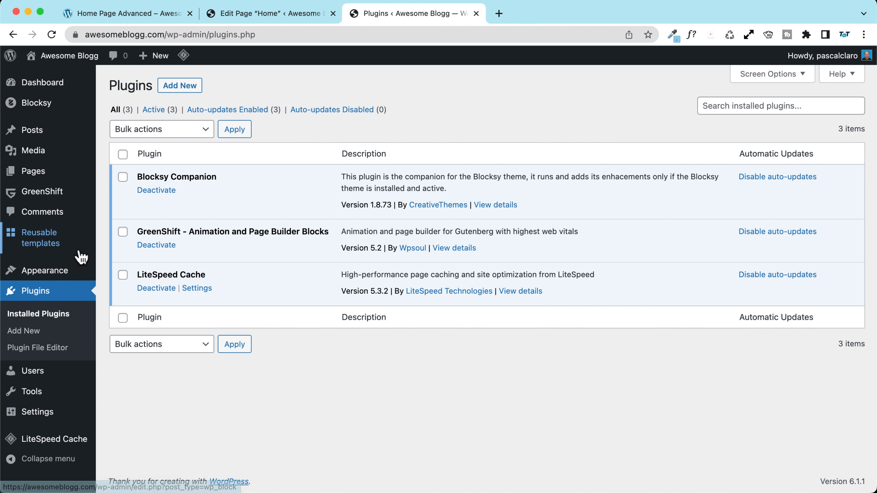
mouse_move(49, 273)
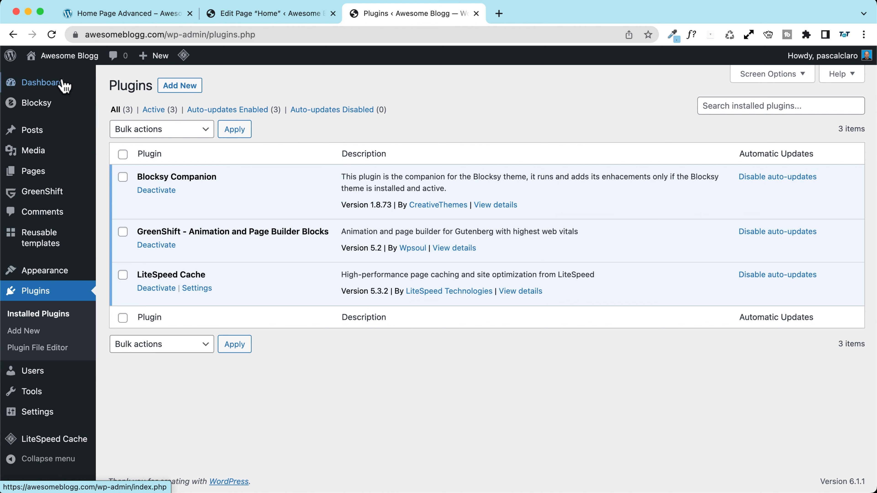
click(43, 172)
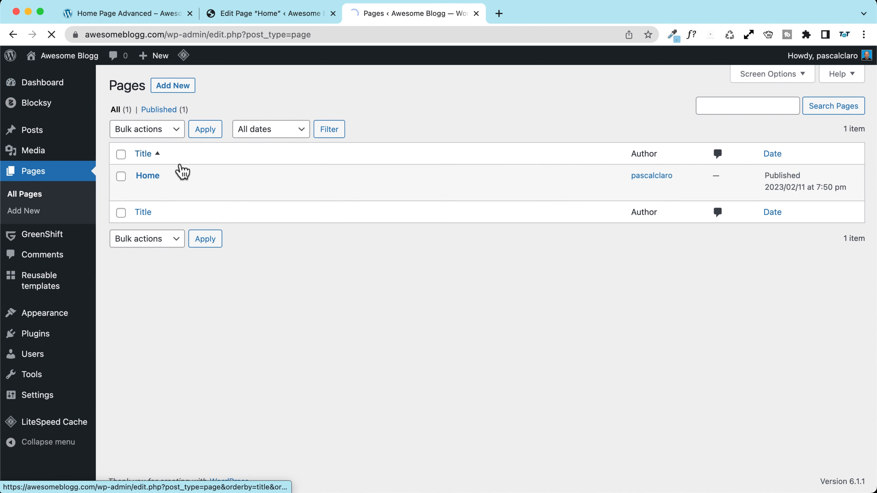
Step: Open the Home page in the editor, close the extra tab, and view the live site
click(152, 177)
key(super+w)
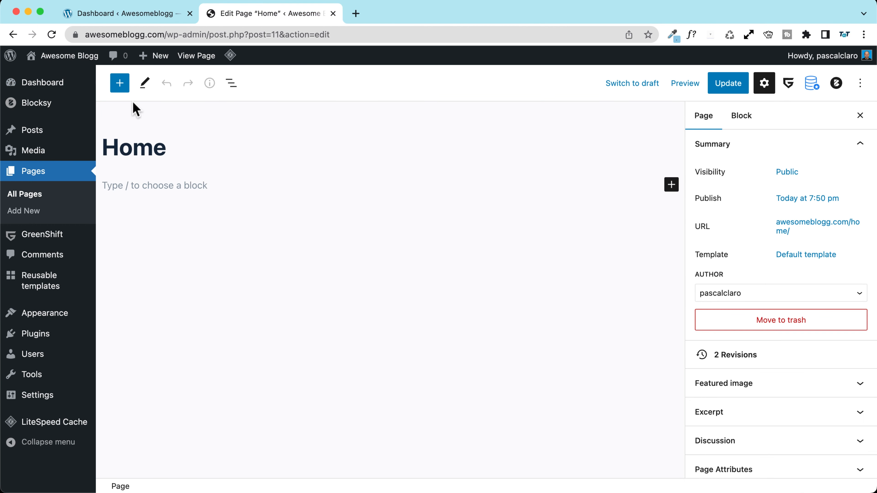
click(120, 83)
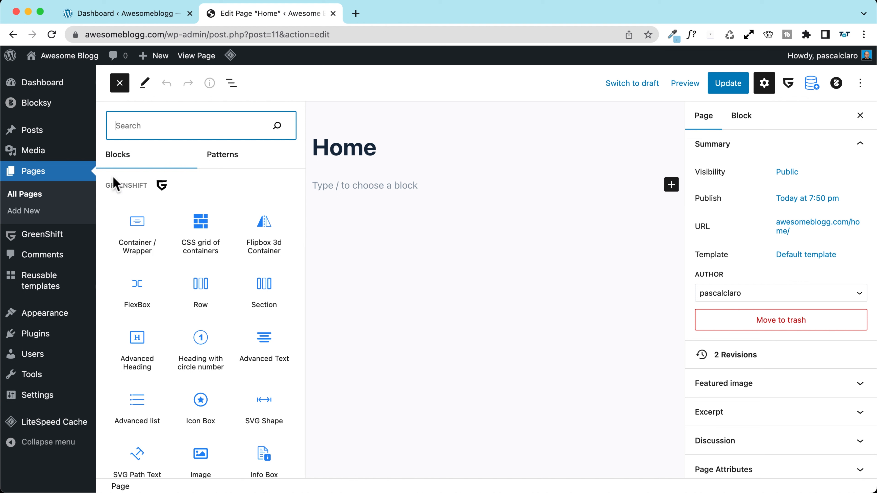
drag(106, 185, 149, 186)
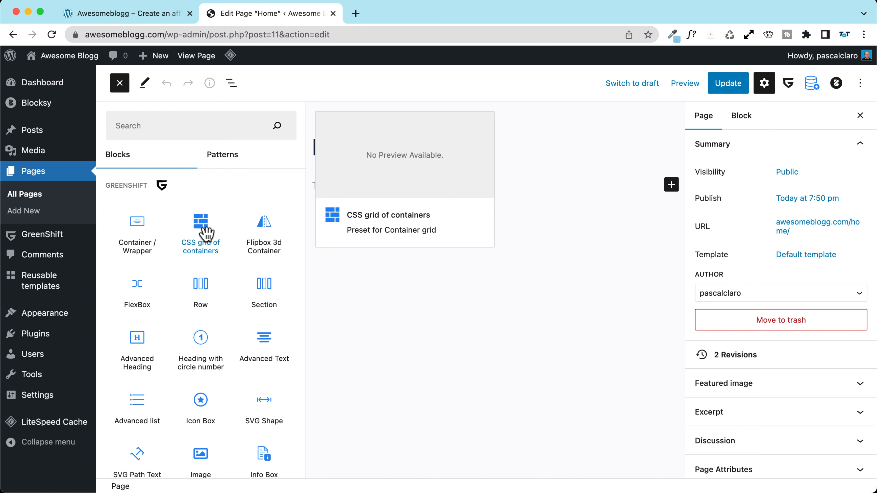
click(134, 16)
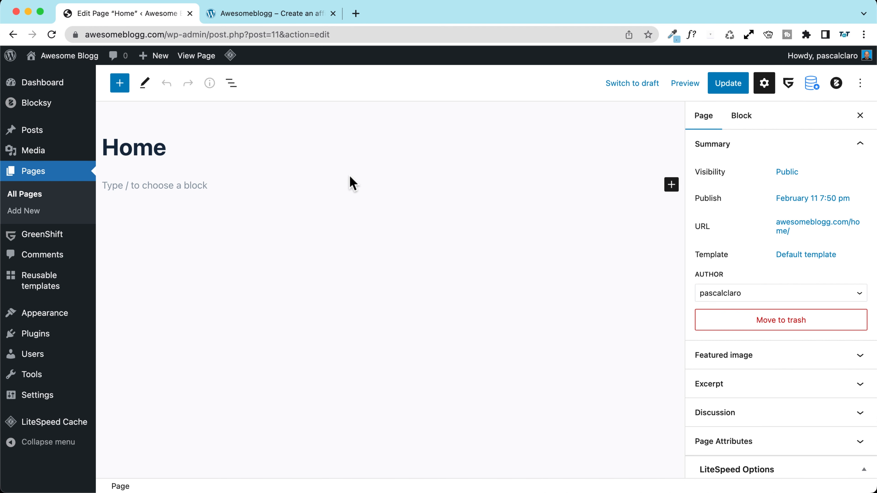
Step: Turn on fullscreen mode in Options, select the empty block line and close the Settings sidebar
click(860, 84)
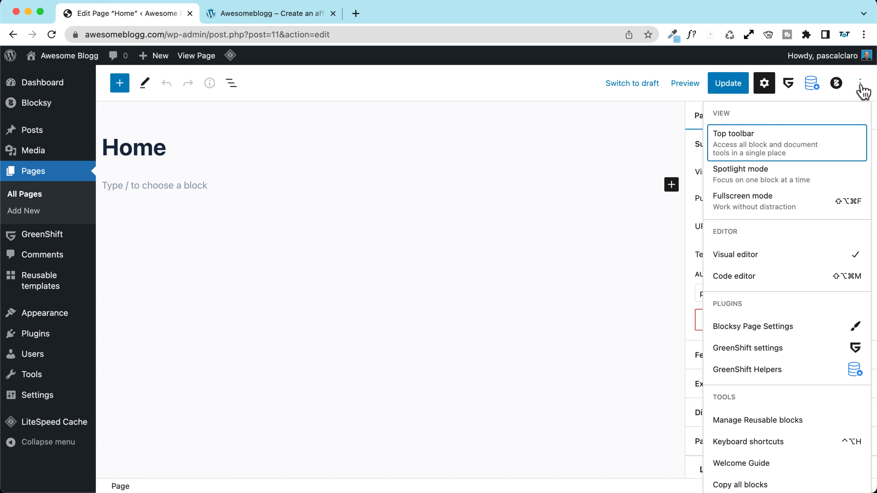
click(793, 209)
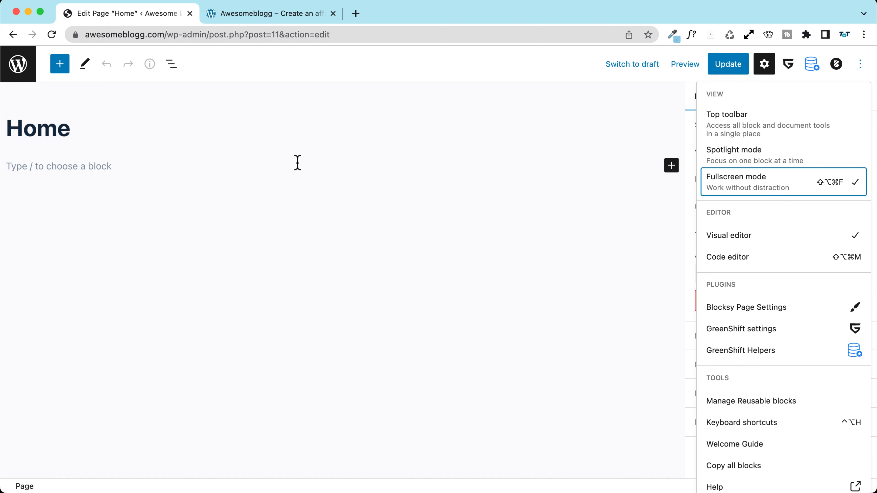
click(754, 190)
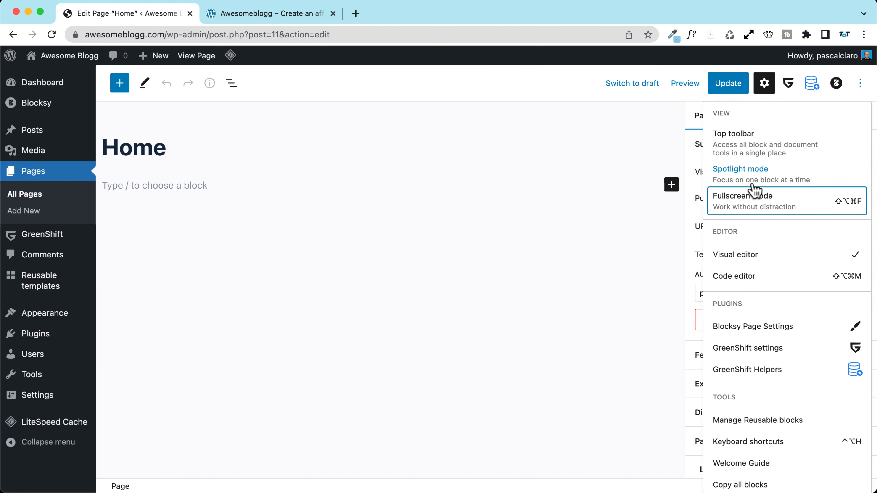
click(752, 208)
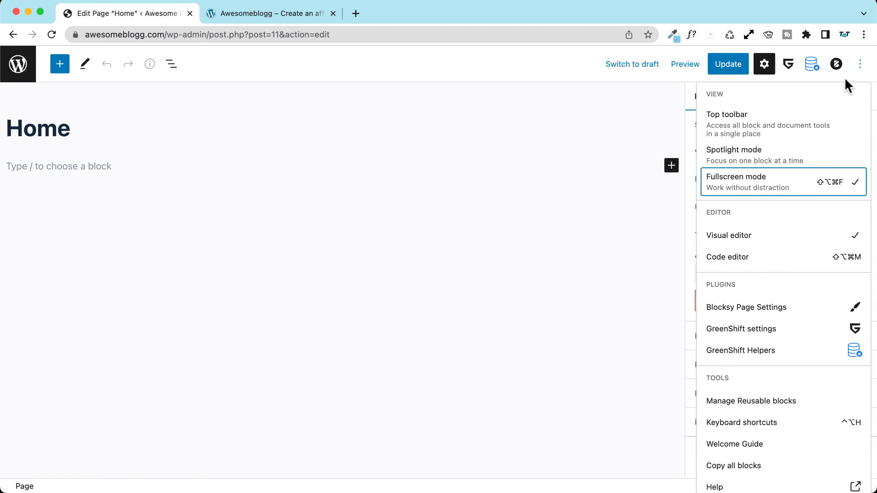
click(860, 67)
click(860, 67)
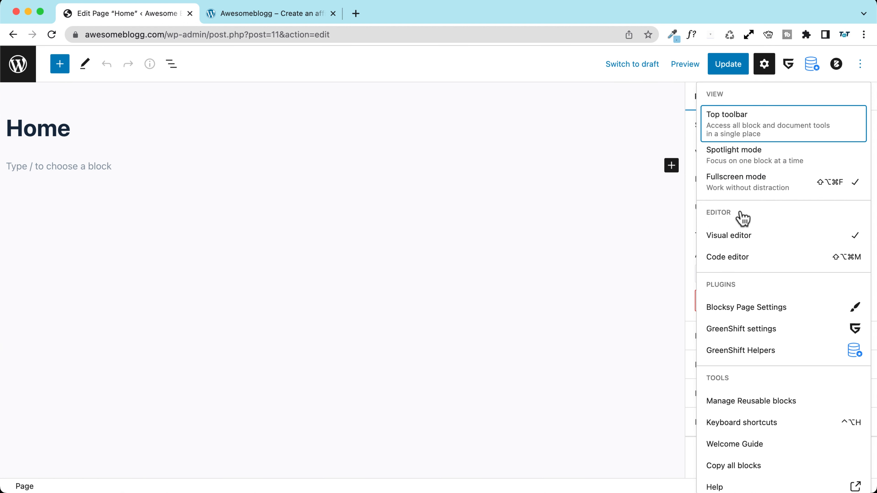
click(757, 192)
click(761, 202)
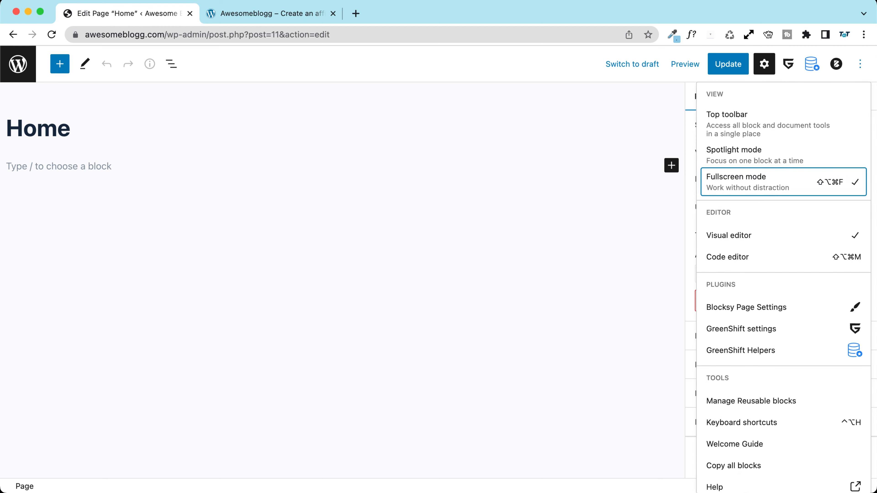
click(860, 64)
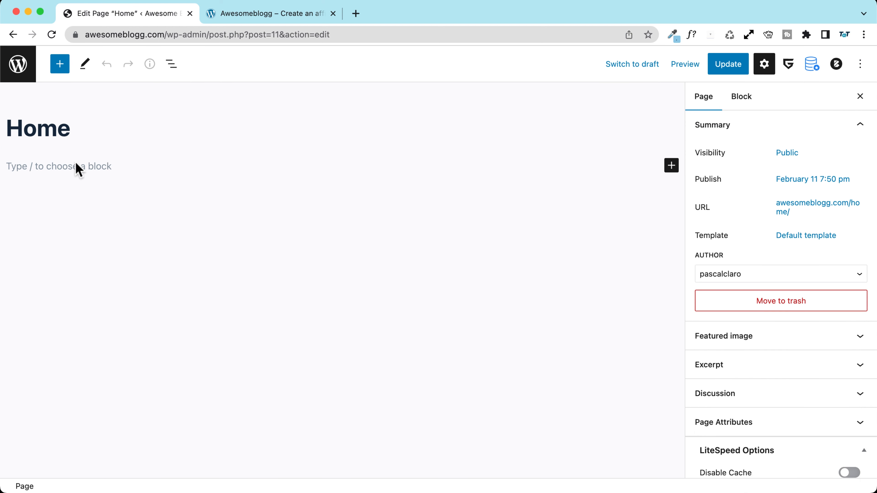
click(56, 166)
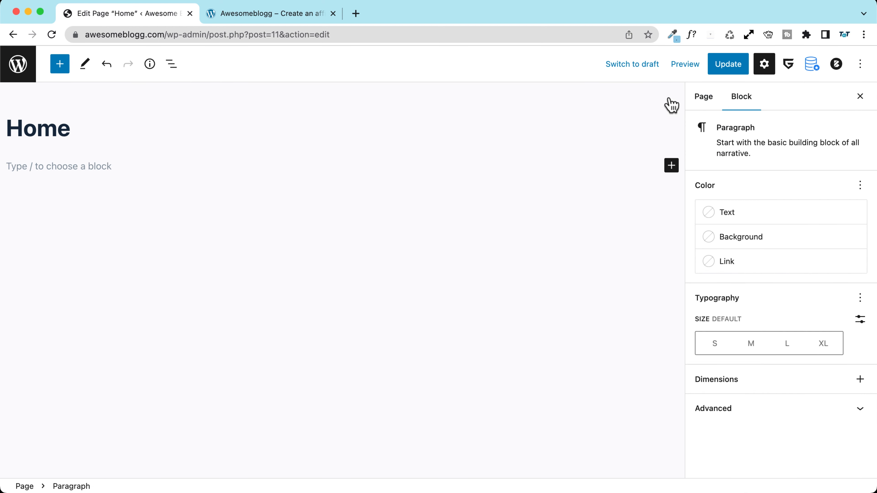
click(860, 96)
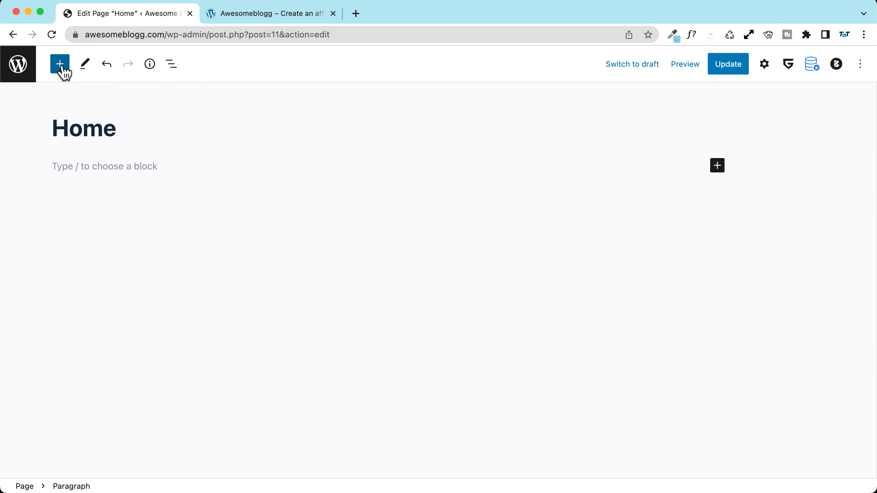
Step: Insert a GreenShift Row block with the two-column layout
click(60, 64)
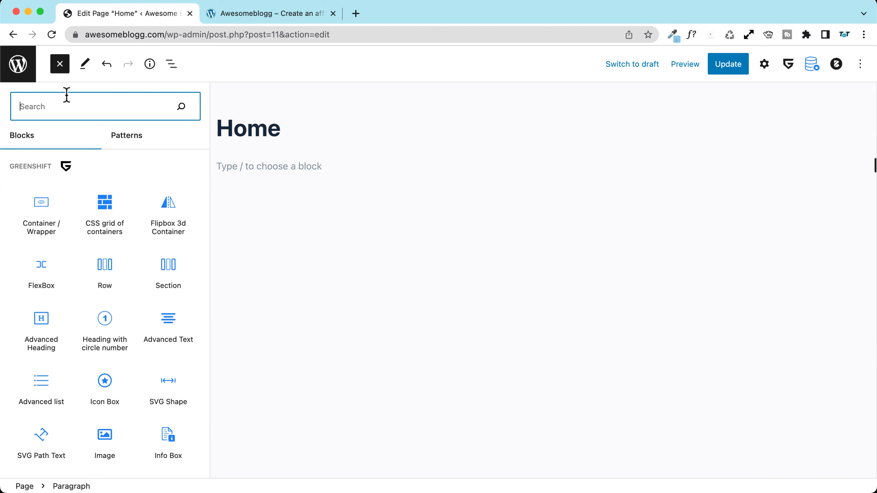
click(105, 270)
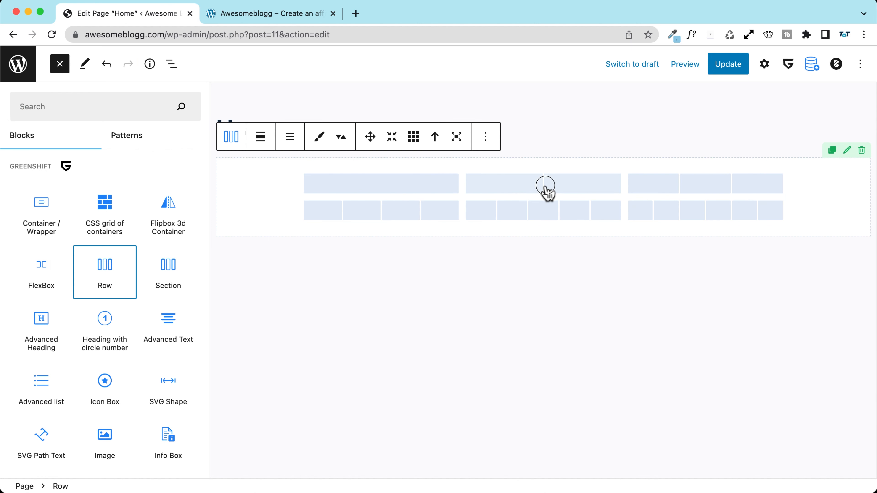
click(545, 186)
click(444, 190)
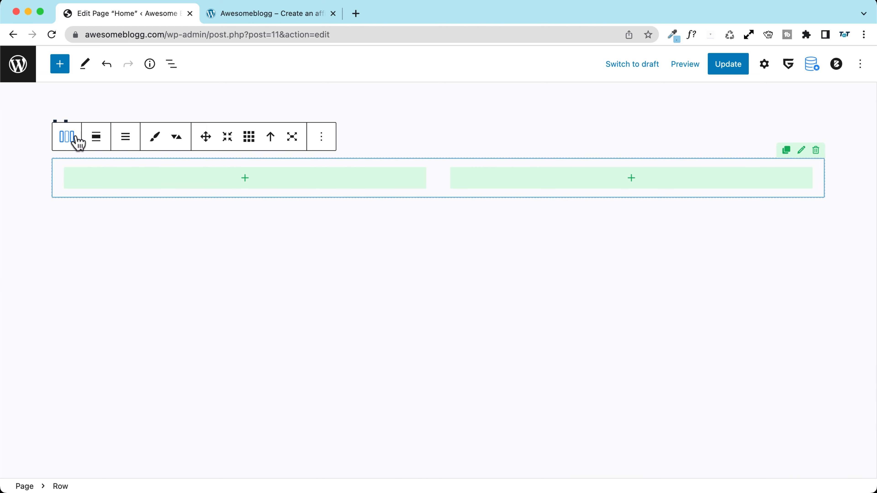
Step: Set the Row's two columns to an equal-width split in its Structure settings
click(765, 67)
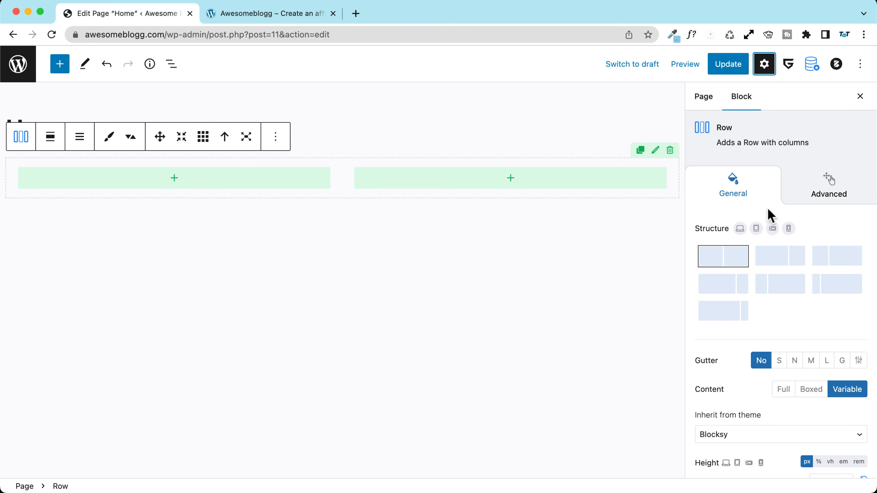
scroll(753, 207, down, 3)
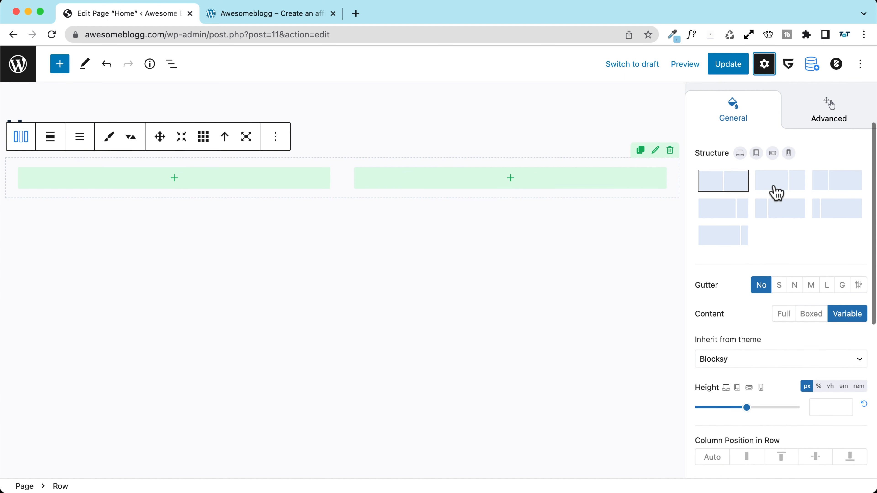
click(775, 188)
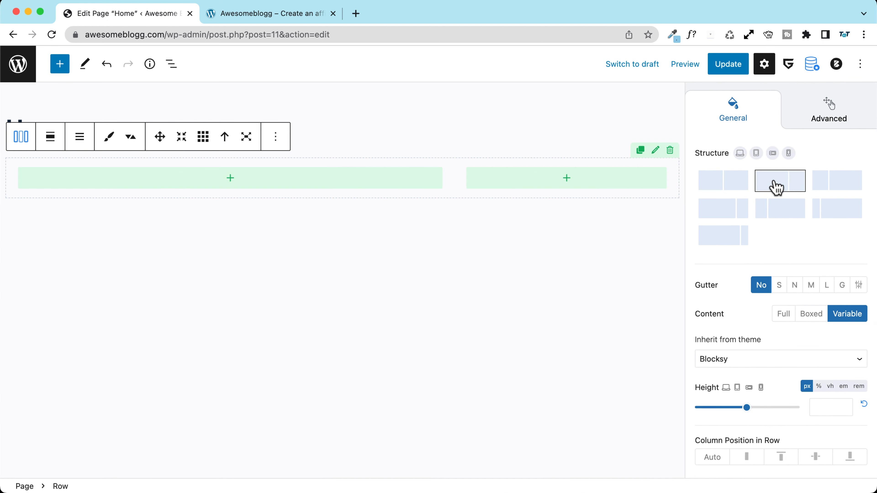
click(720, 186)
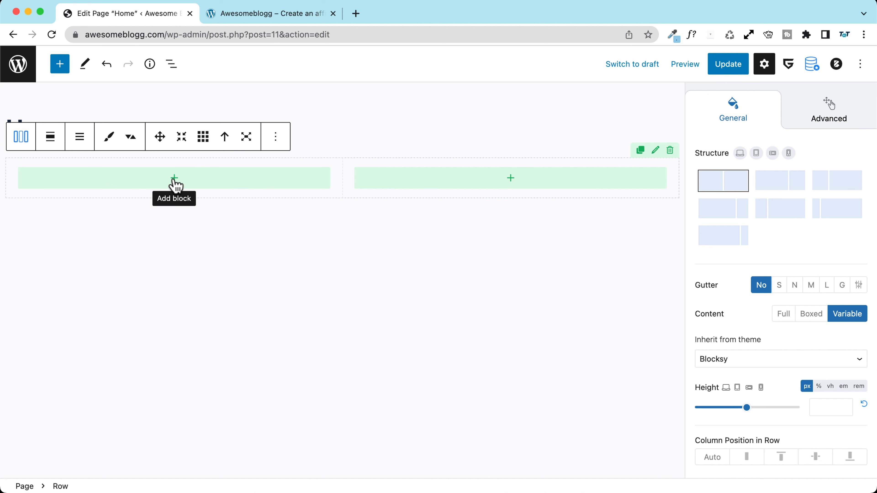
click(235, 14)
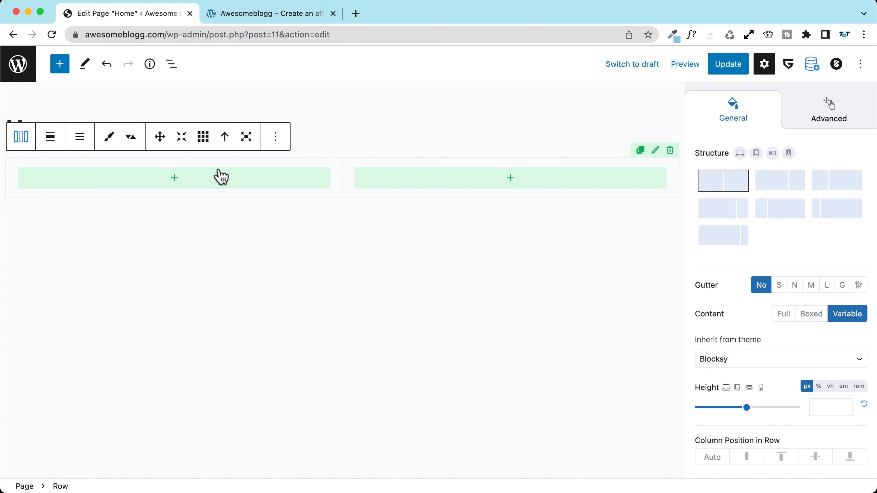
click(174, 180)
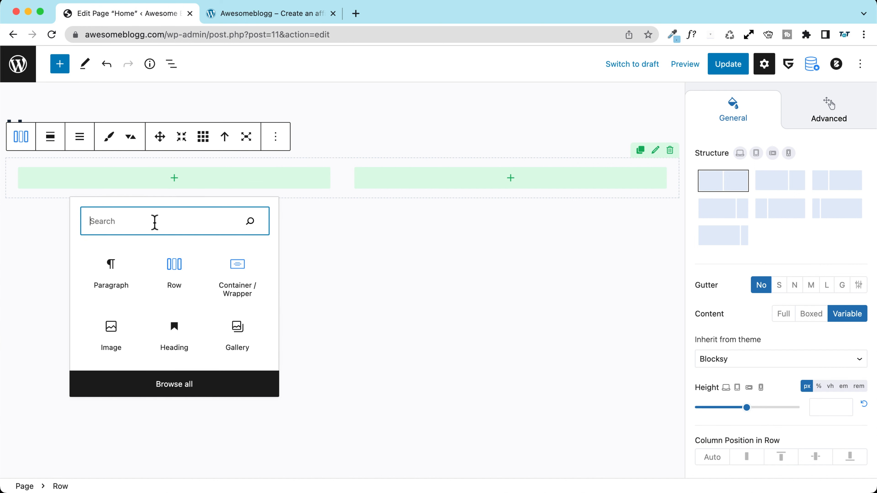
Step: Add an Advanced Heading in the left column reading 'Affiliate Marketing Website'
text(heading)
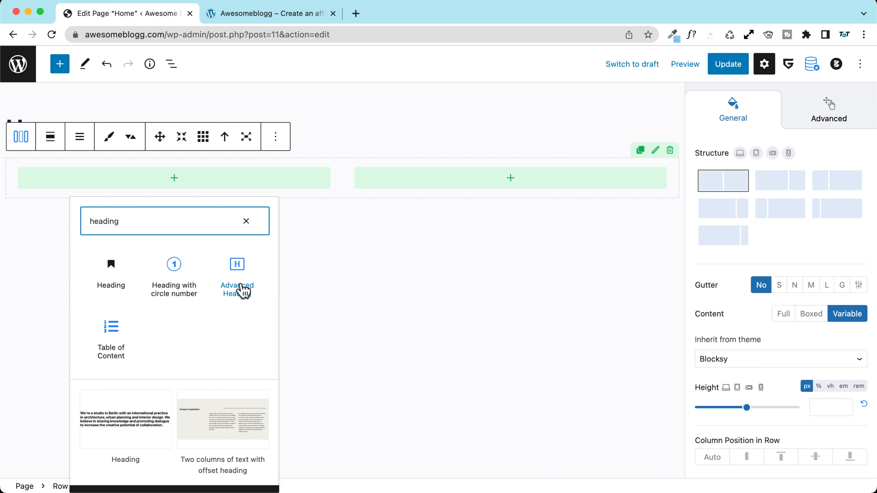
click(244, 291)
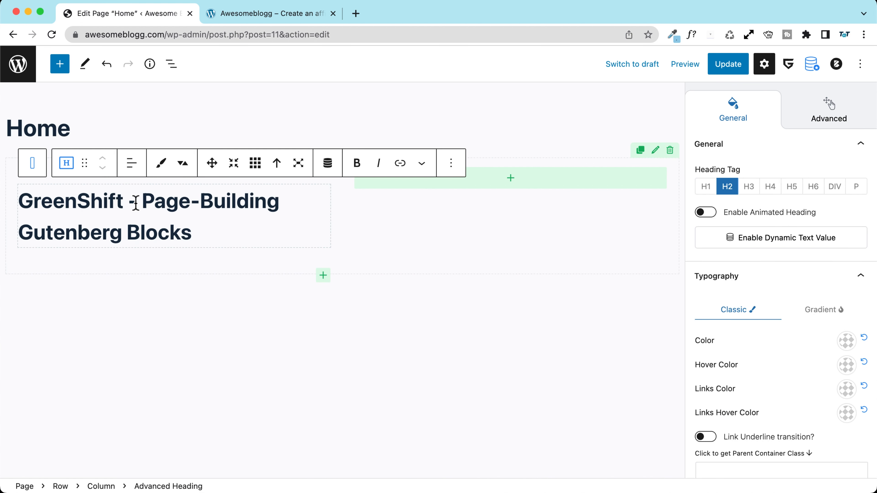
drag(134, 202, 137, 201)
triple_click(137, 201)
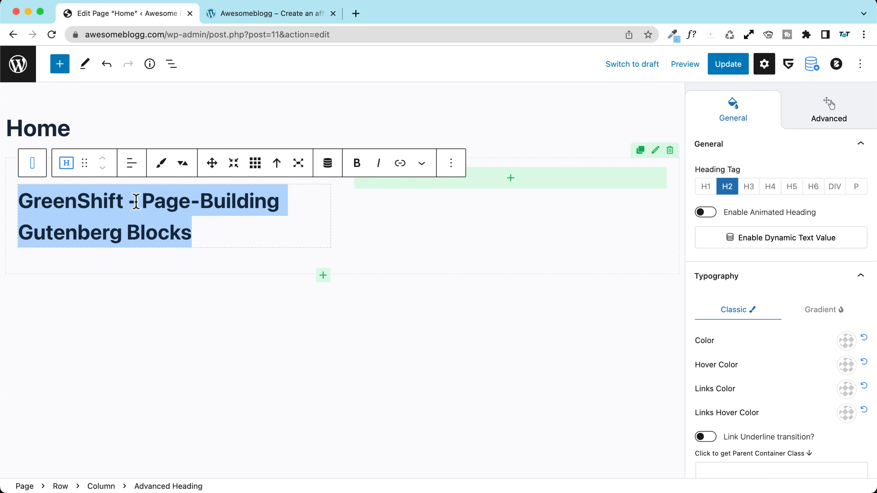
key(BackSpace)
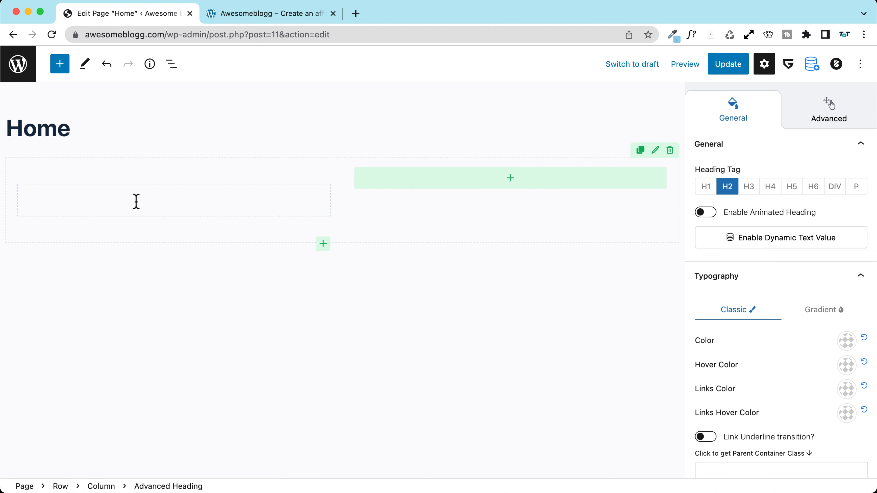
text(Affiliate M)
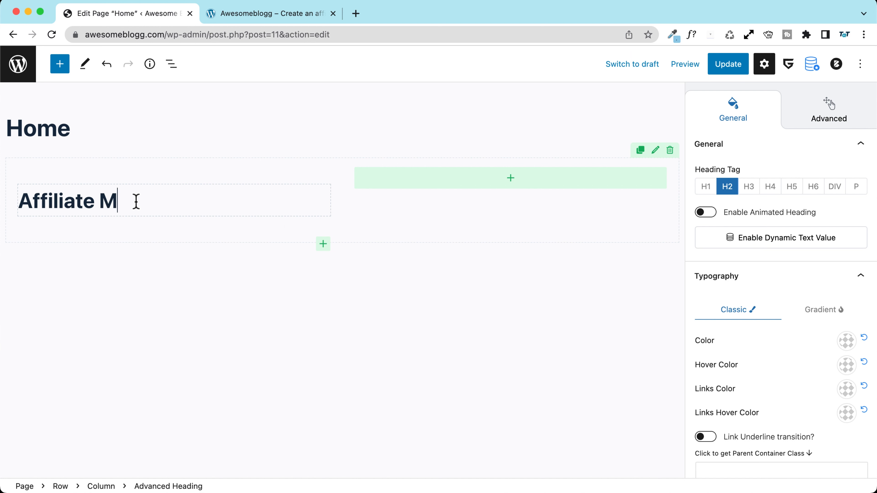
text(arketing Website)
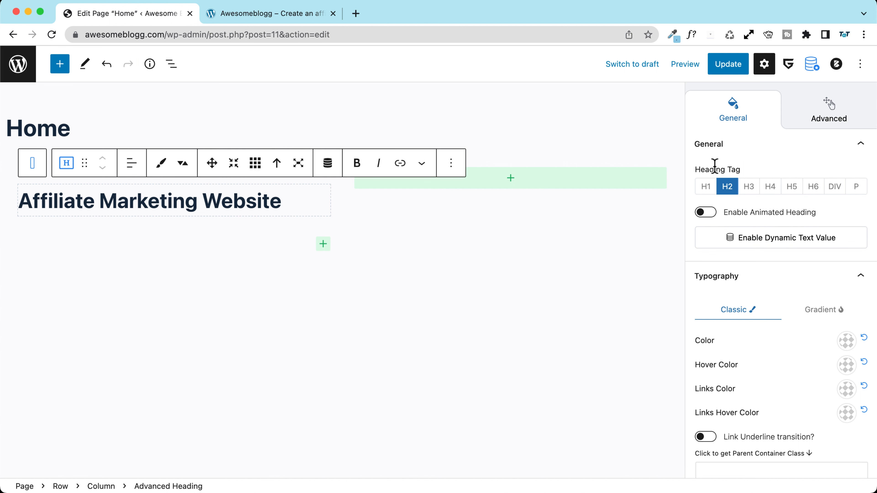
Step: Set the heading's tag to H1
scroll(713, 164, up, 3)
scroll(708, 255, down, 3)
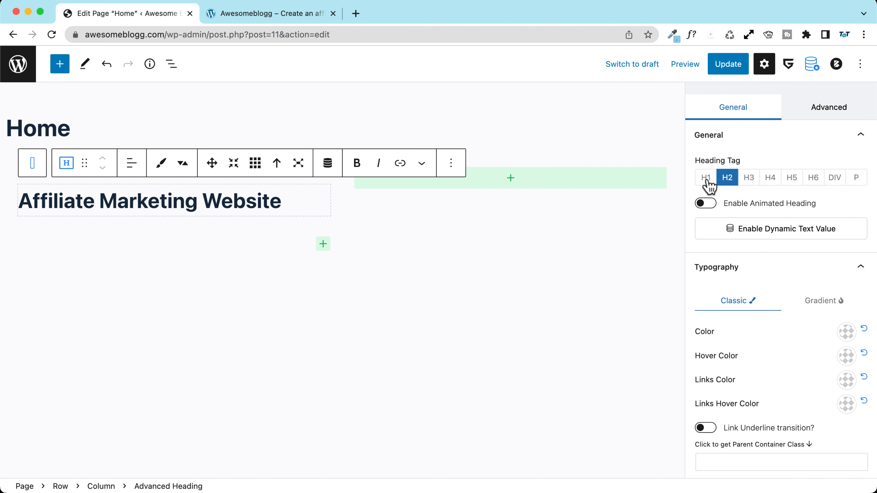
click(706, 180)
click(706, 179)
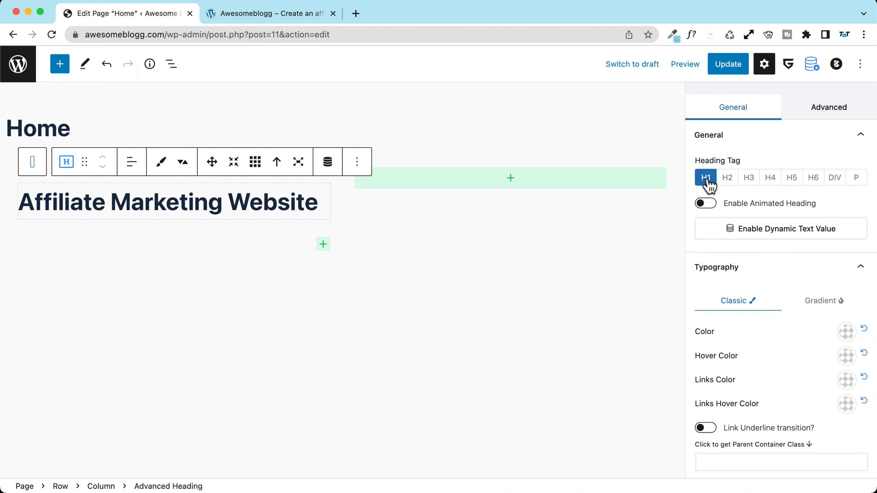
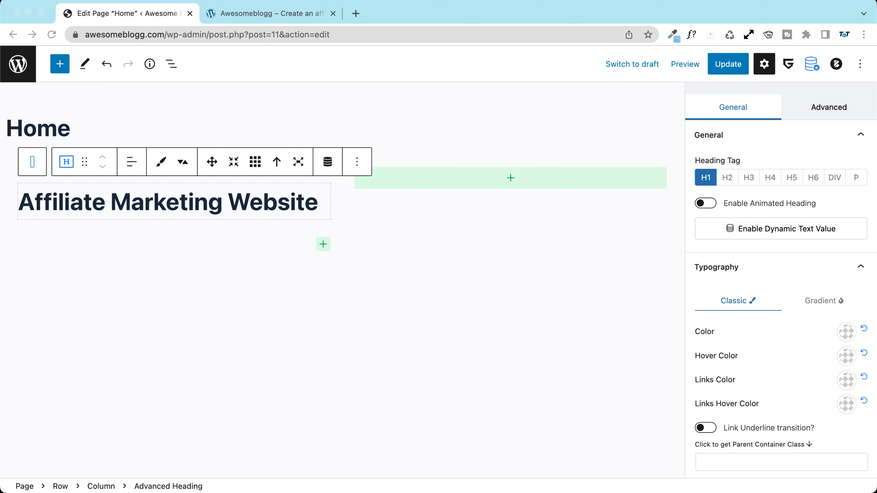
Step: Set the Affiliate Marketing Website heading's desktop font size to 70 px
click(325, 203)
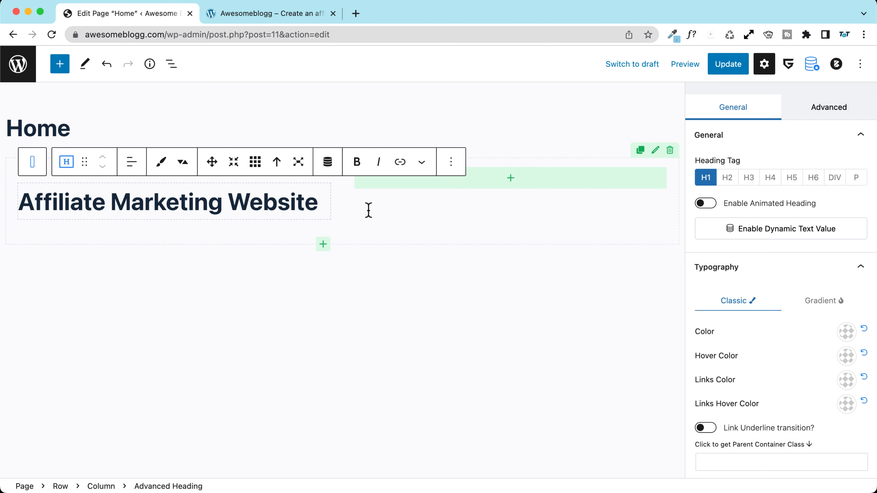
scroll(781, 234, down, 10)
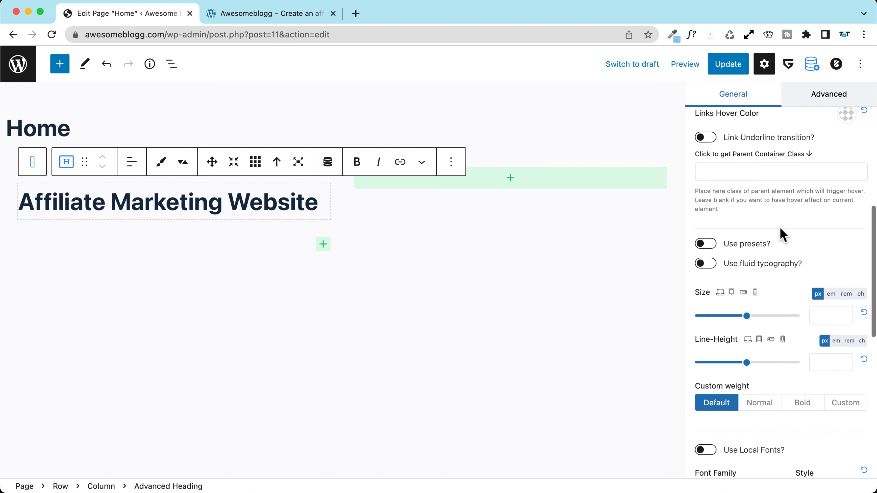
scroll(780, 235, down, 3)
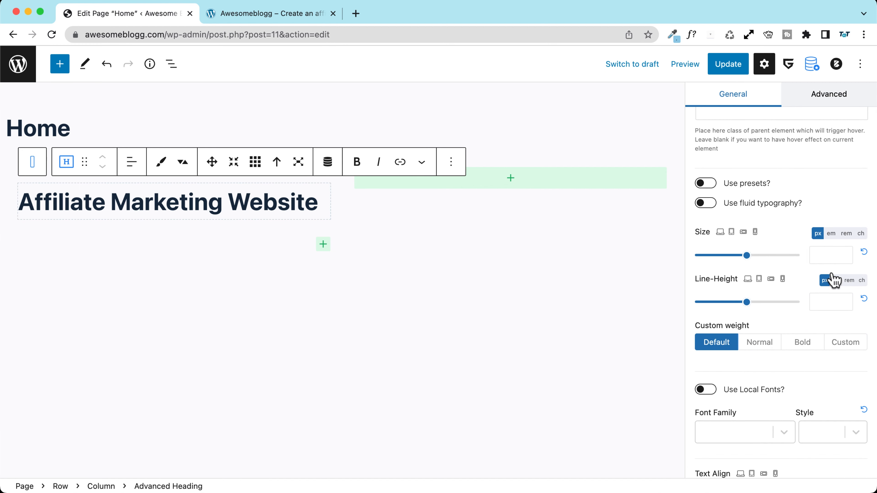
click(826, 255)
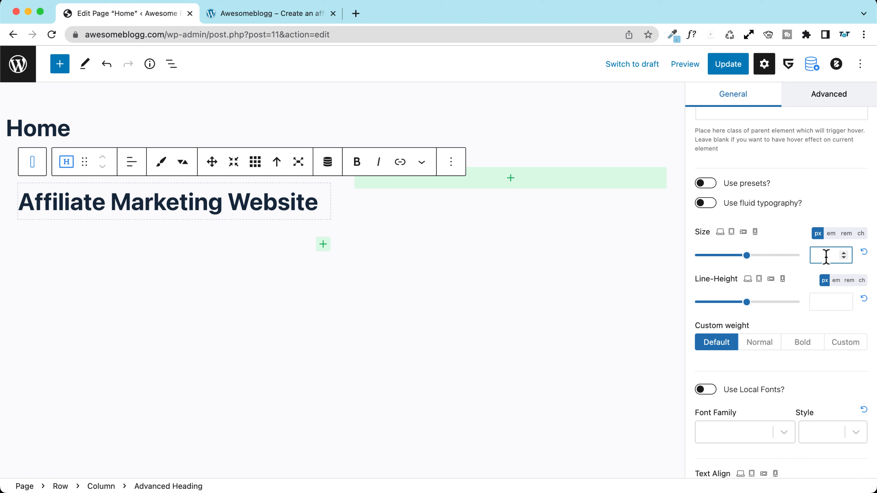
text(70)
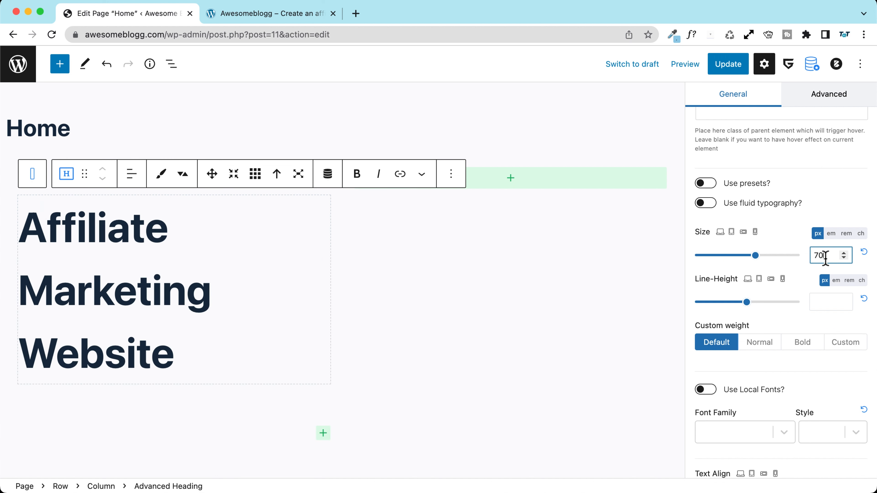
Step: Set the heading's font size to 60 px and 50 px for the next two smaller screens
click(731, 232)
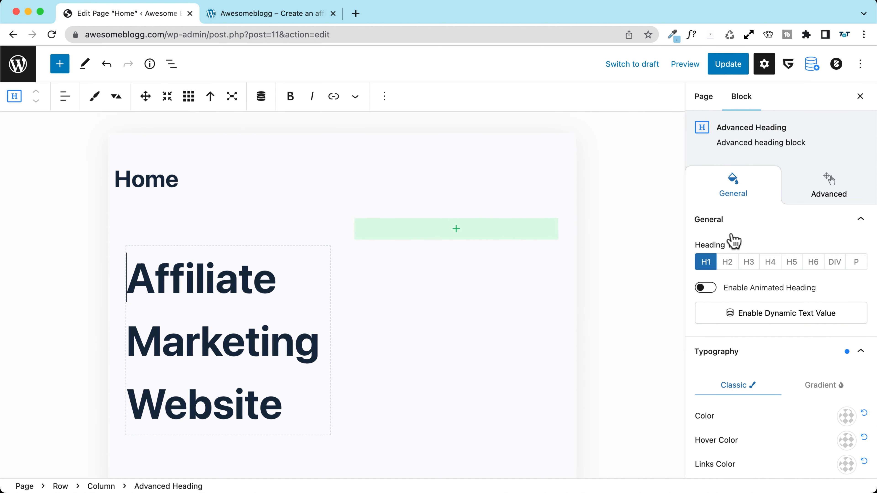
scroll(733, 242, down, 10)
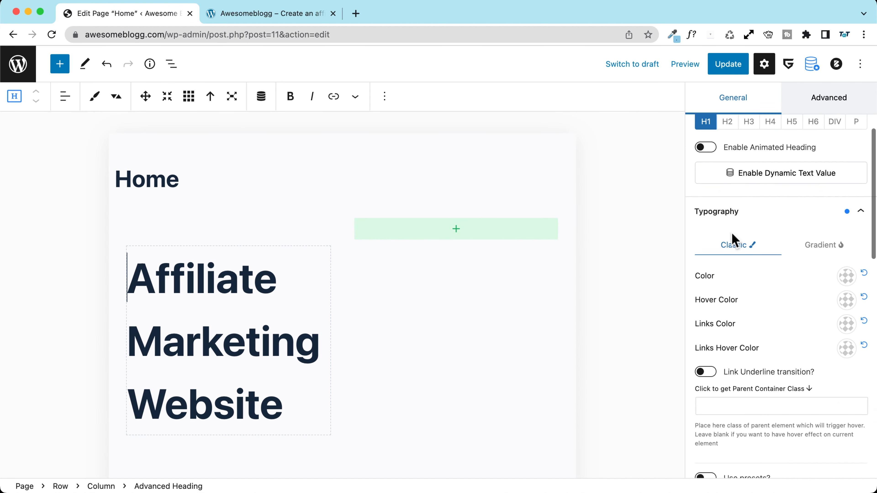
scroll(746, 250, down, 2)
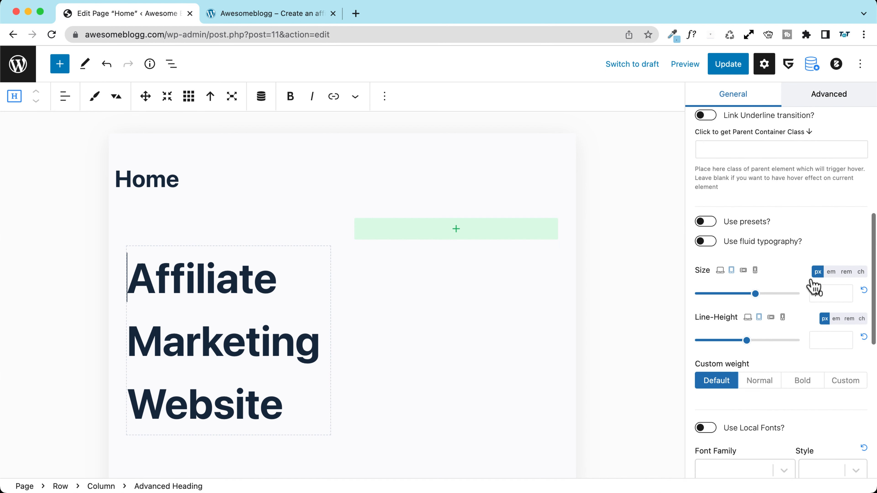
drag(820, 293, 810, 291)
text(6)
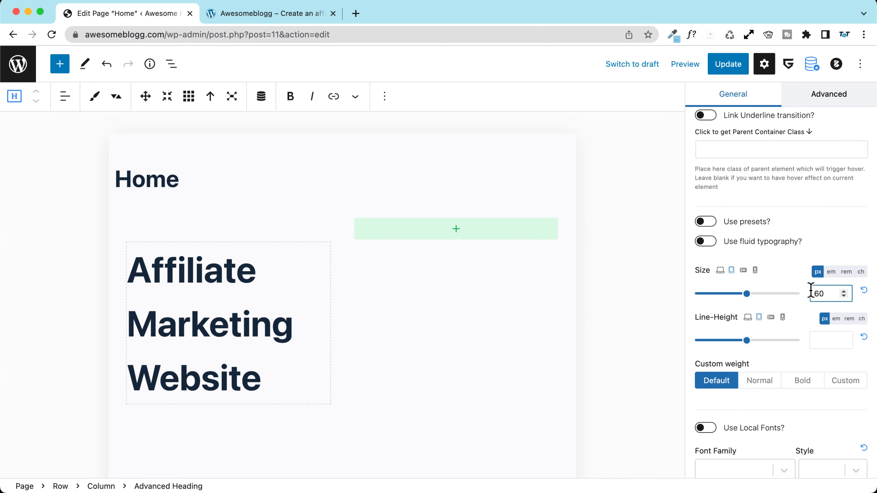
scroll(776, 307, down, 1)
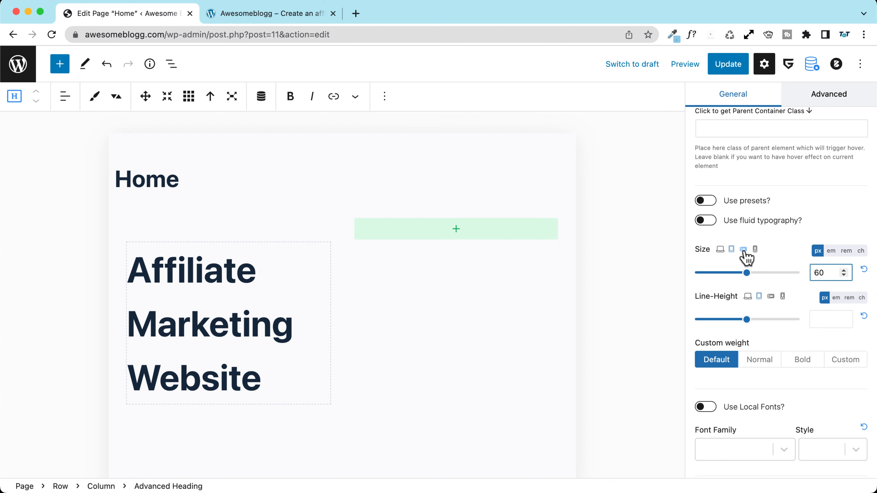
click(743, 249)
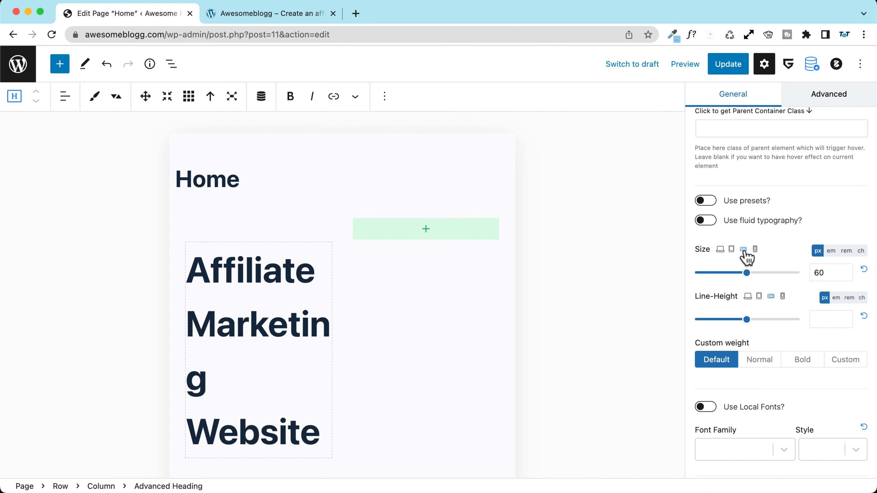
drag(818, 272, 812, 274)
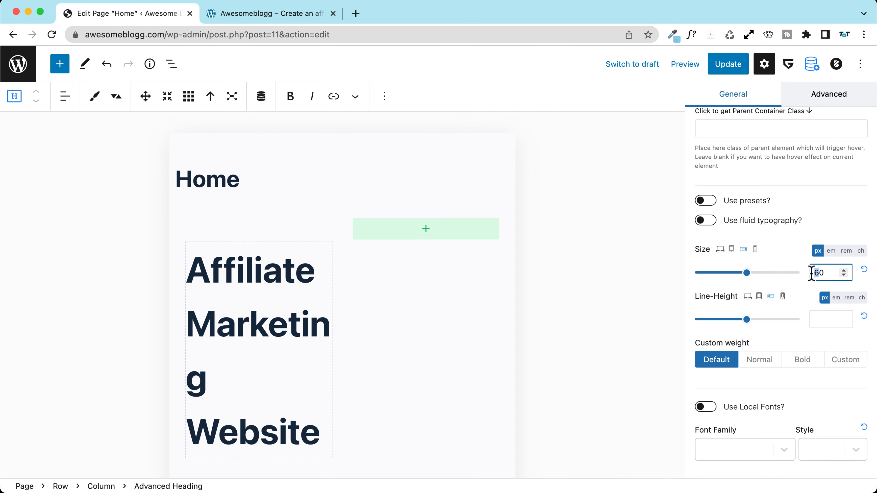
text(5)
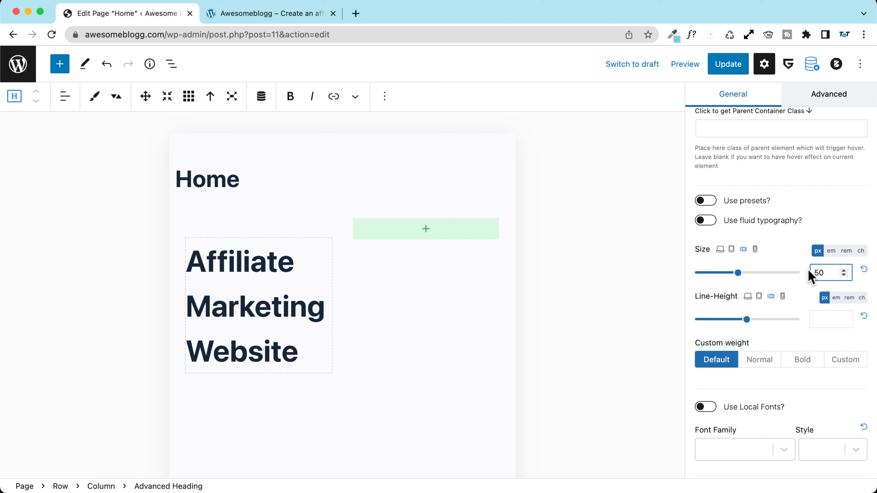
Step: Set the heading's mobile font size to 45 px
click(755, 250)
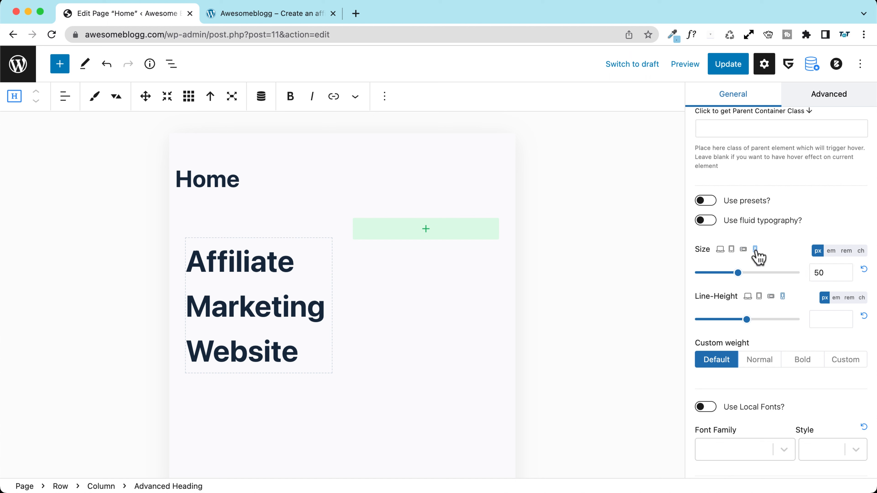
click(814, 273)
text(4)
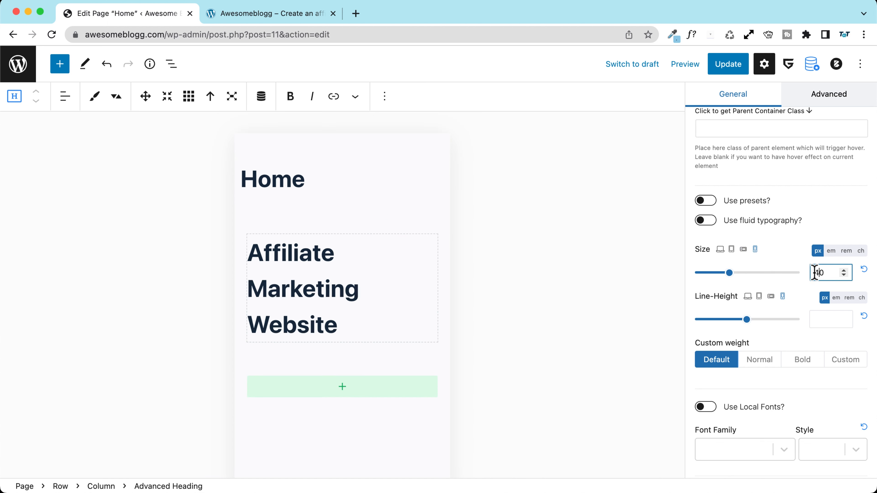
key(BackSpace)
text(5)
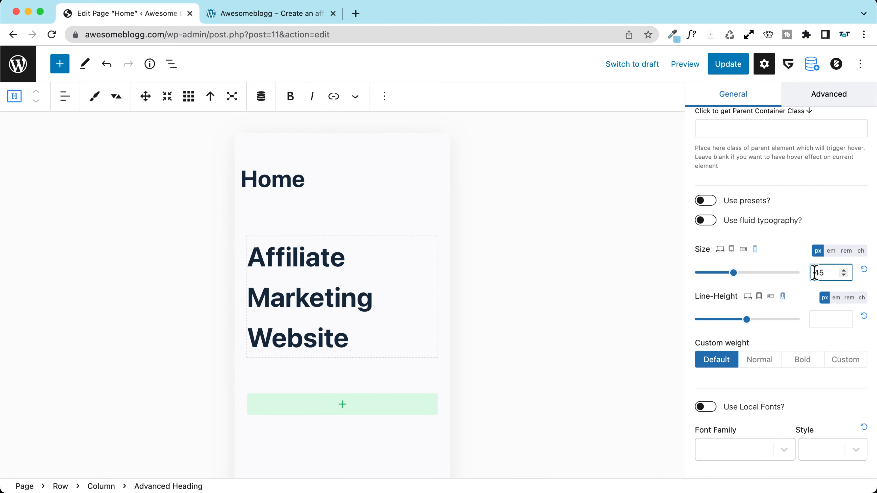
click(720, 250)
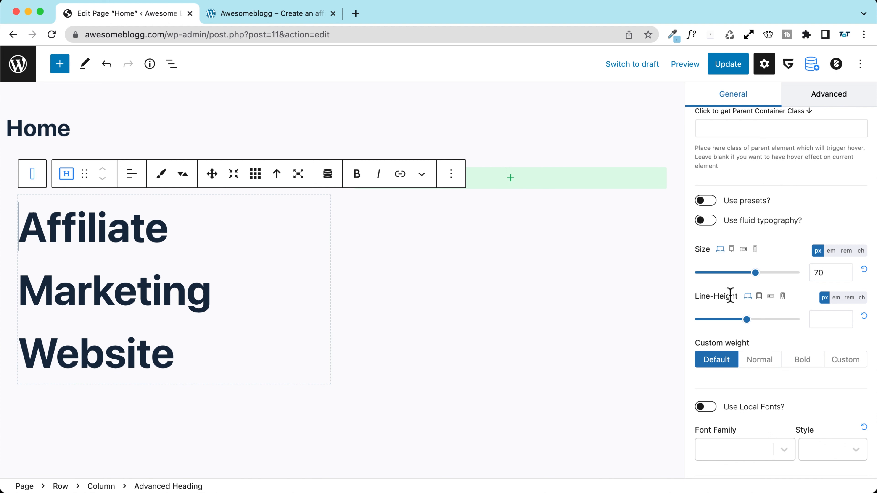
Step: Try a few line-height values for the heading, then reset it to default
click(835, 318)
text(0,02)
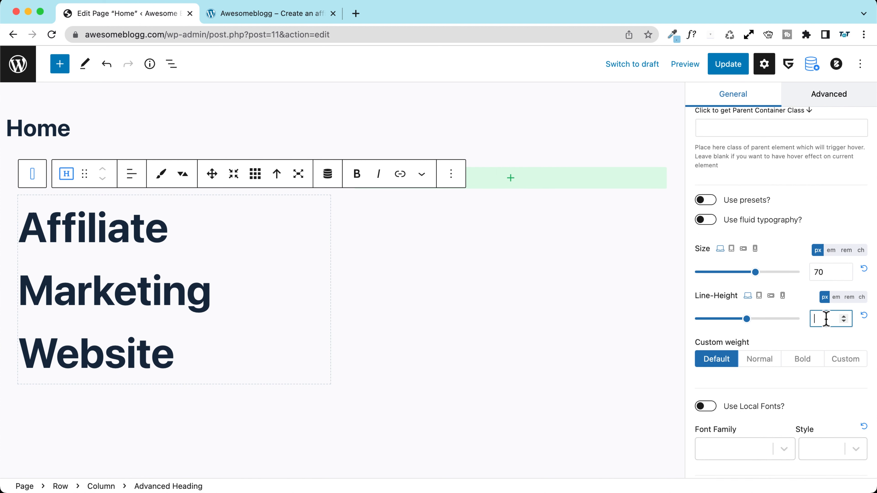
double_click(822, 318)
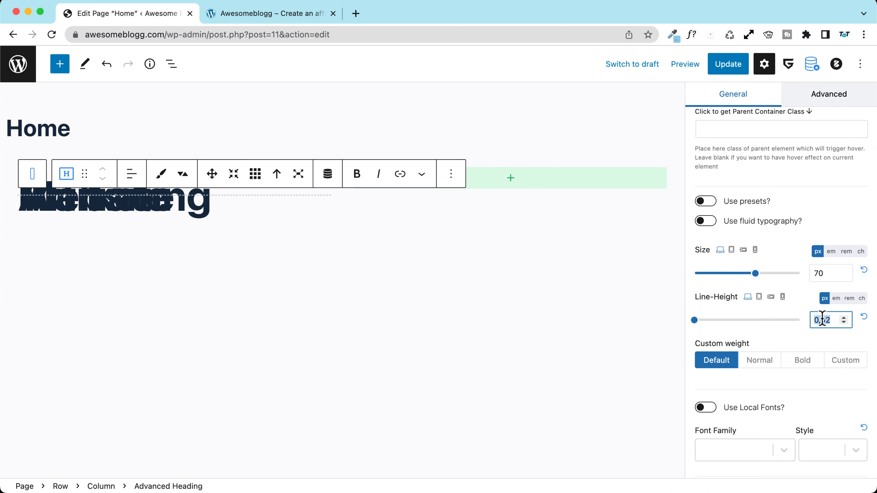
text(1.)
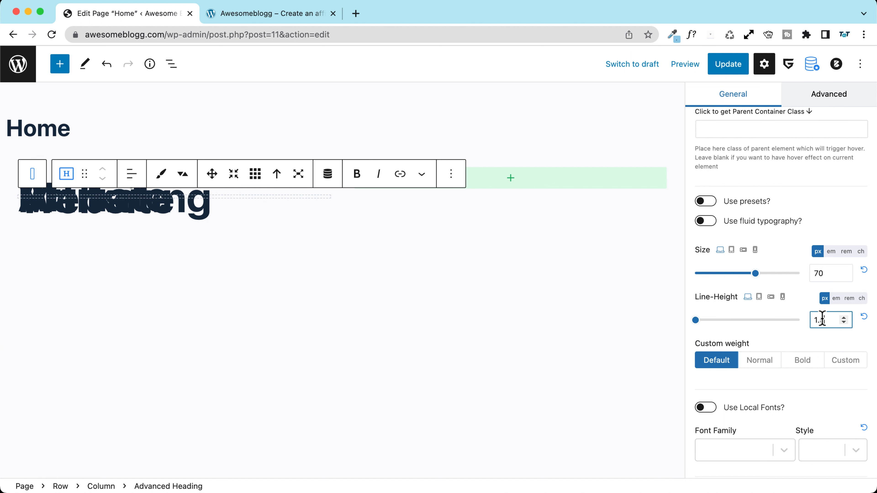
key(BackSpace)
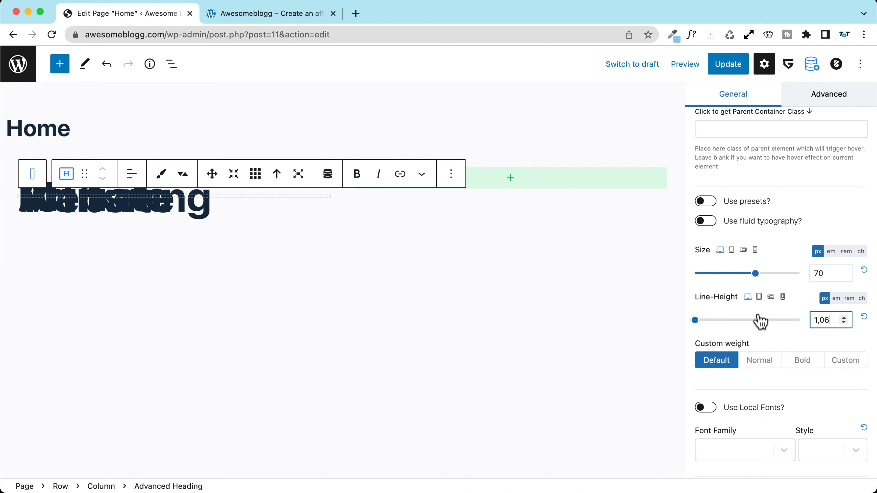
click(864, 318)
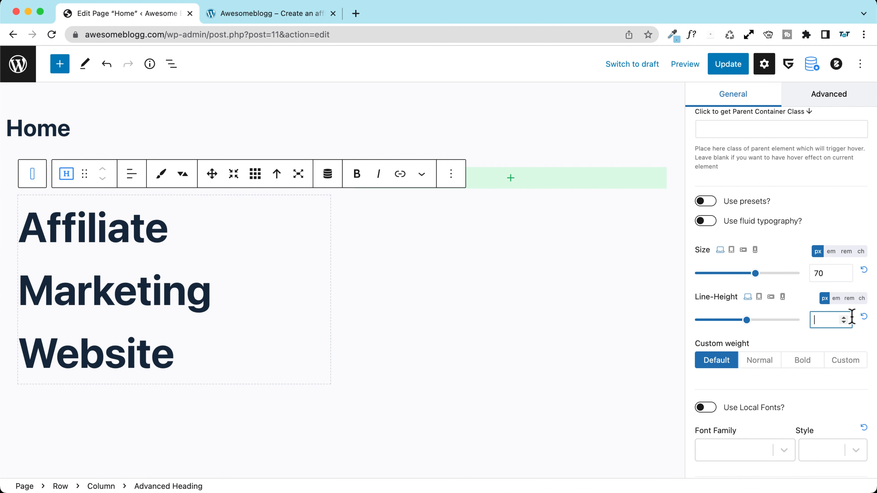
click(844, 320)
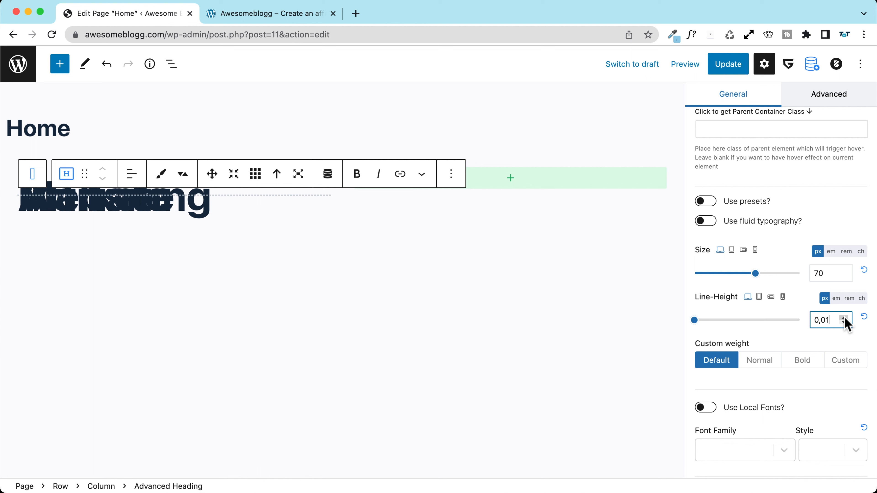
click(864, 317)
drag(746, 320, 752, 320)
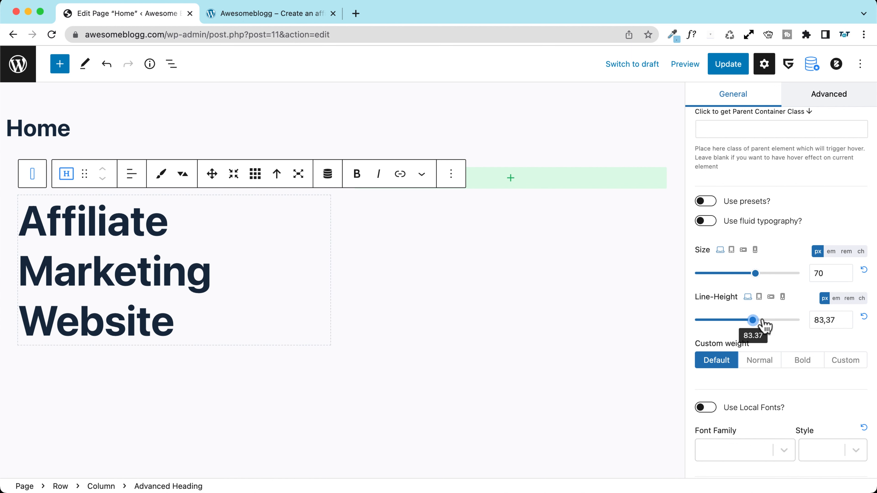
Step: Set the heading's line height to 1,1 em and update the page
click(836, 298)
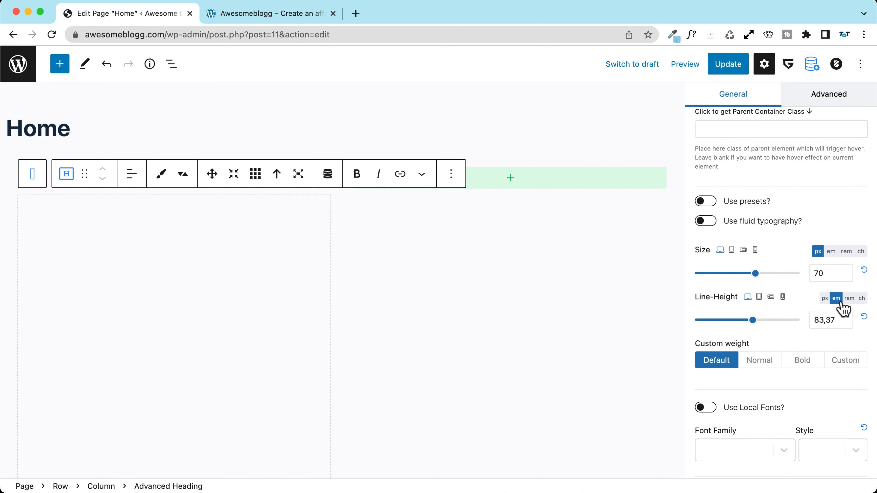
click(843, 318)
double_click(824, 319)
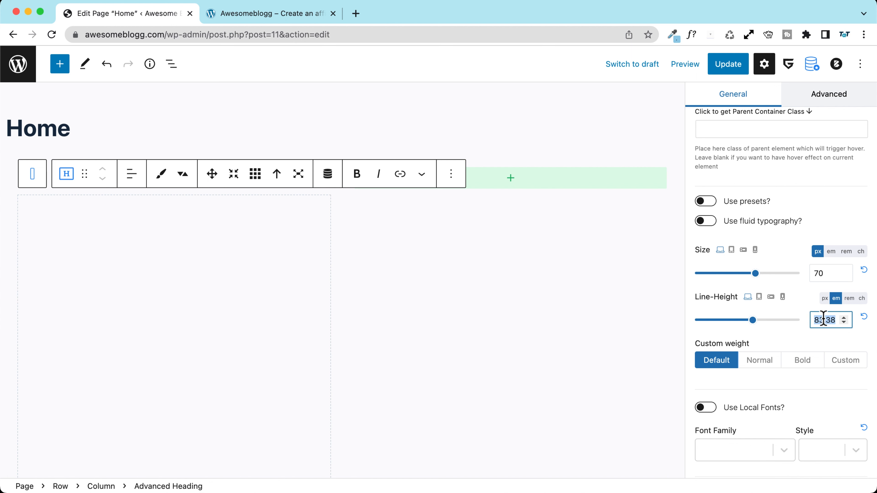
text(1)
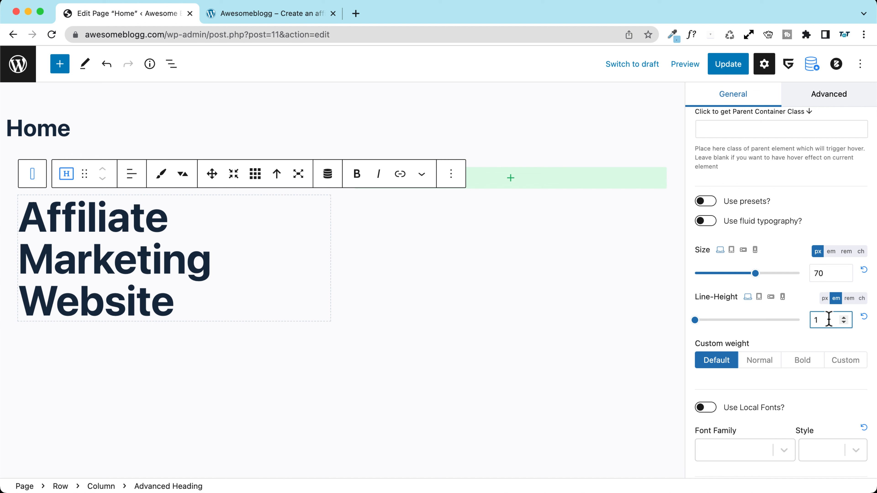
text(,3)
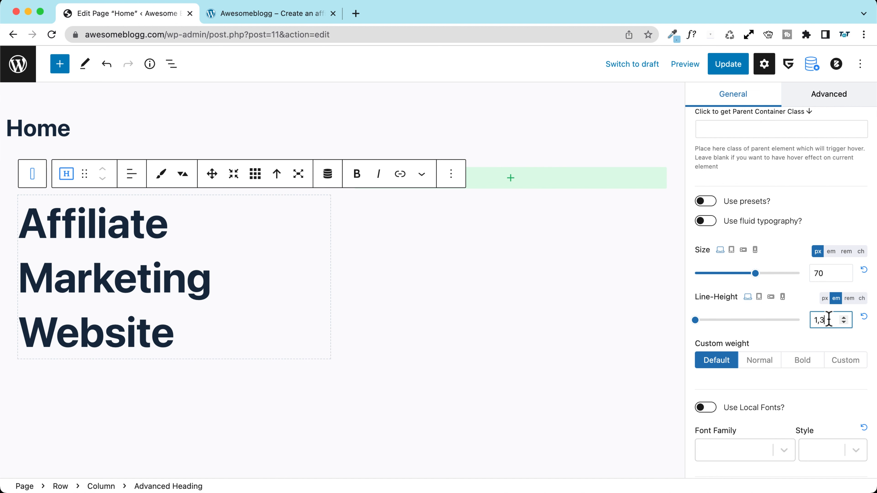
key(BackSpace)
text(2)
key(BackSpace)
text(1)
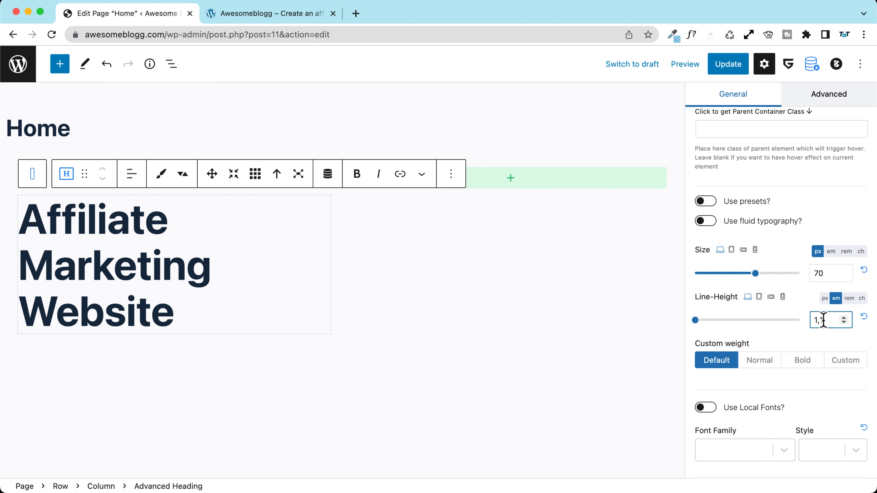
click(733, 68)
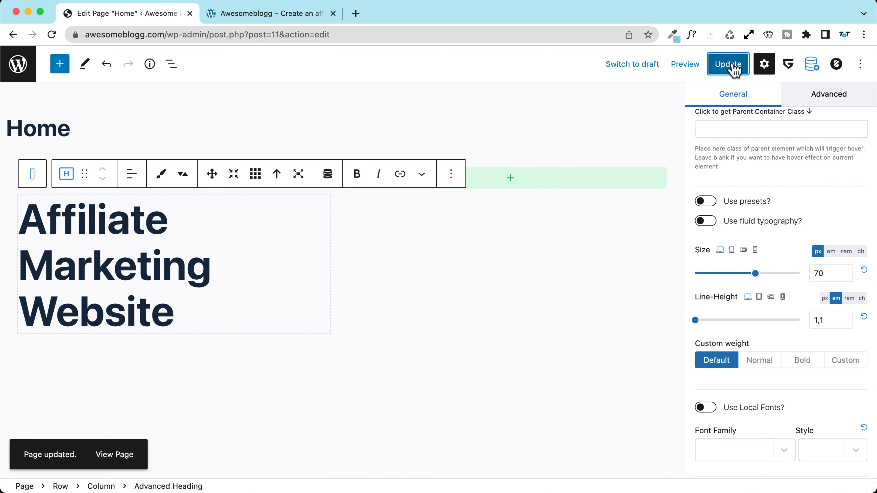
Step: Preview the Home page in a new tab and compare it with the reference site
click(689, 69)
click(624, 180)
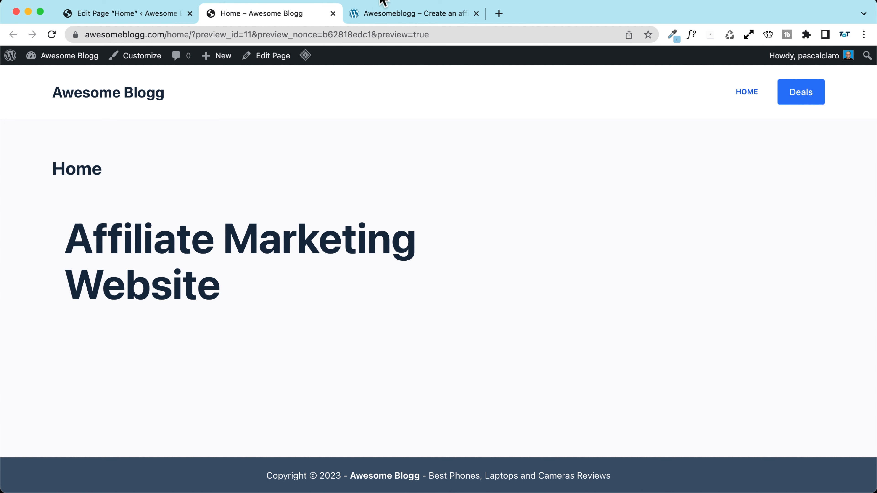
click(383, 11)
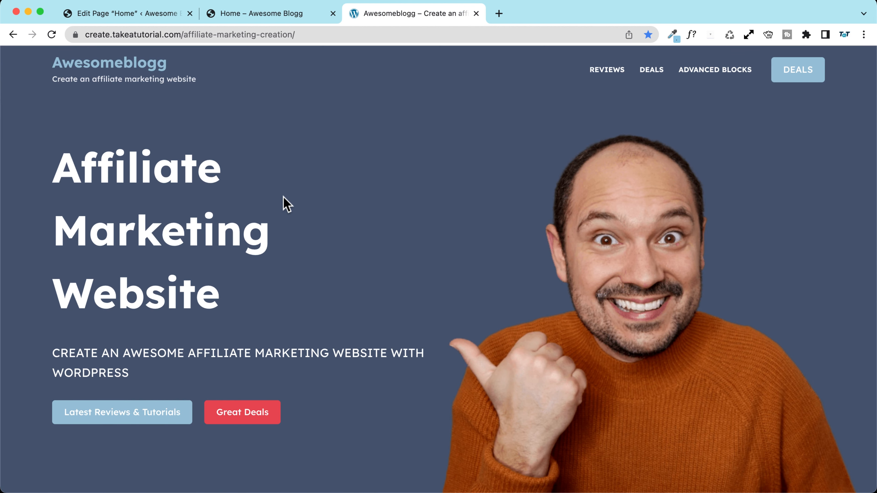
click(273, 16)
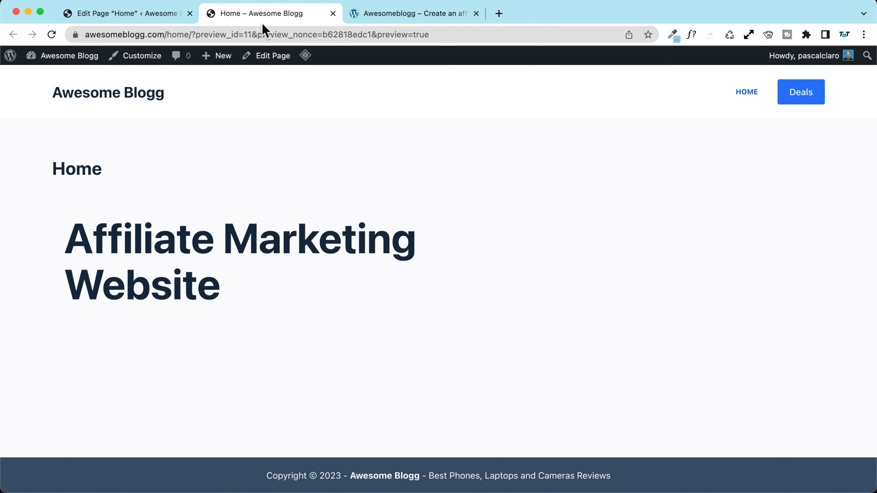
Step: Close the preview menu in the editor and check the Home title shown in the preview
click(122, 16)
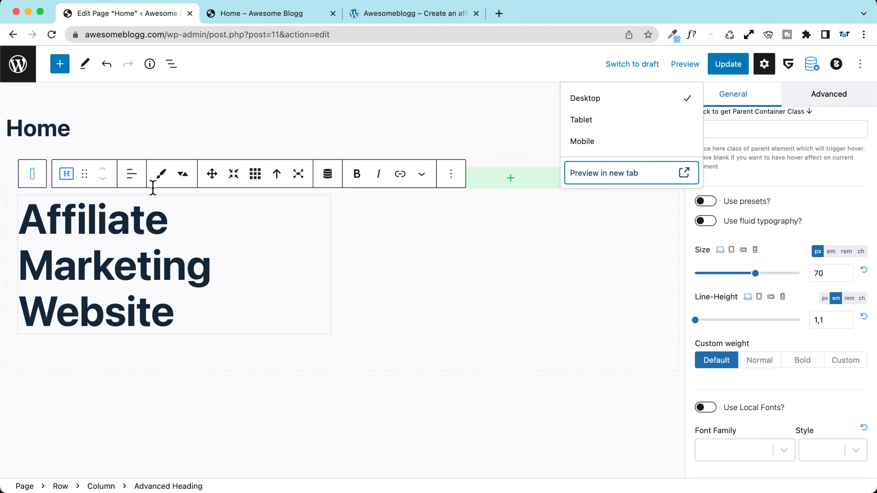
click(135, 129)
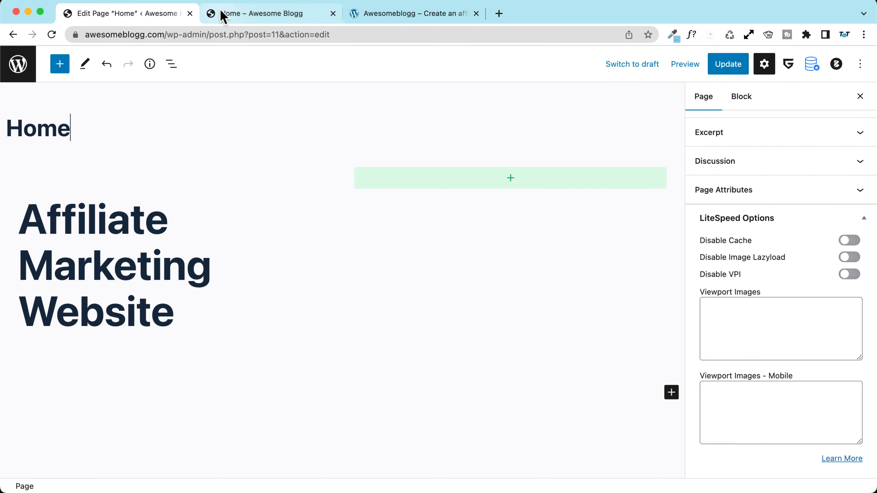
click(223, 15)
drag(53, 169, 129, 172)
click(129, 172)
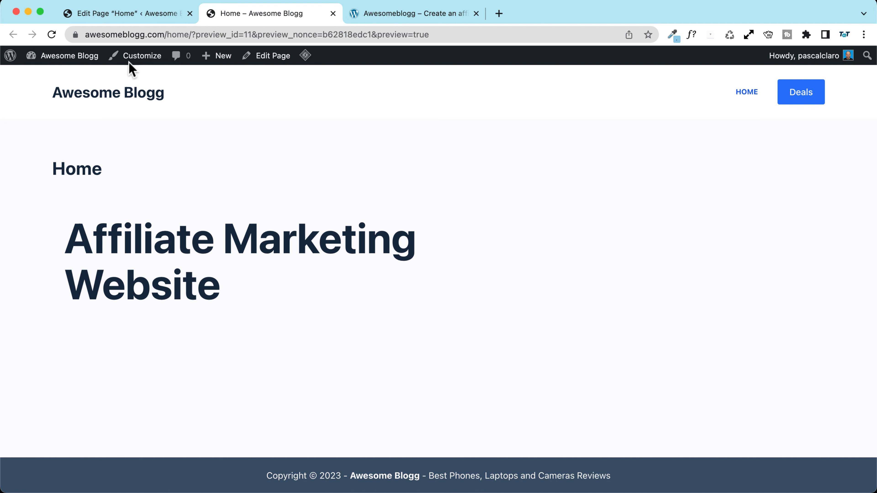
click(124, 16)
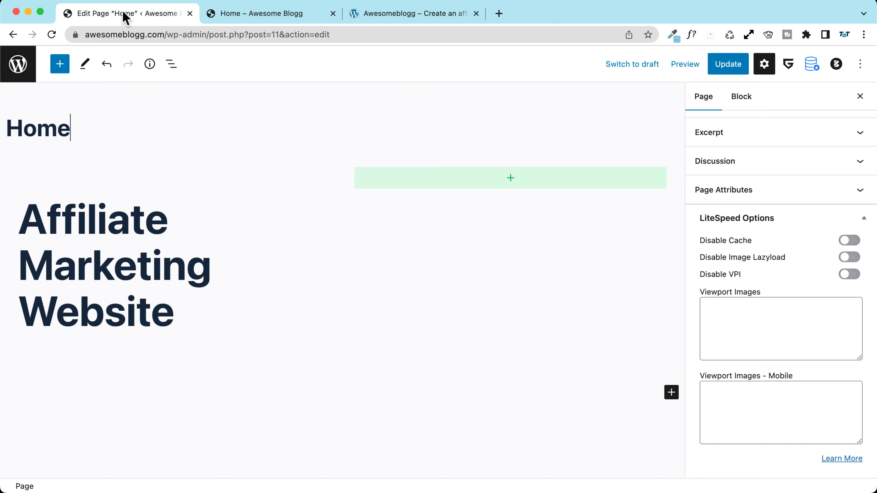
Step: Disable the Page Title in Blocksy Page Settings, update, and reload the preview
click(839, 69)
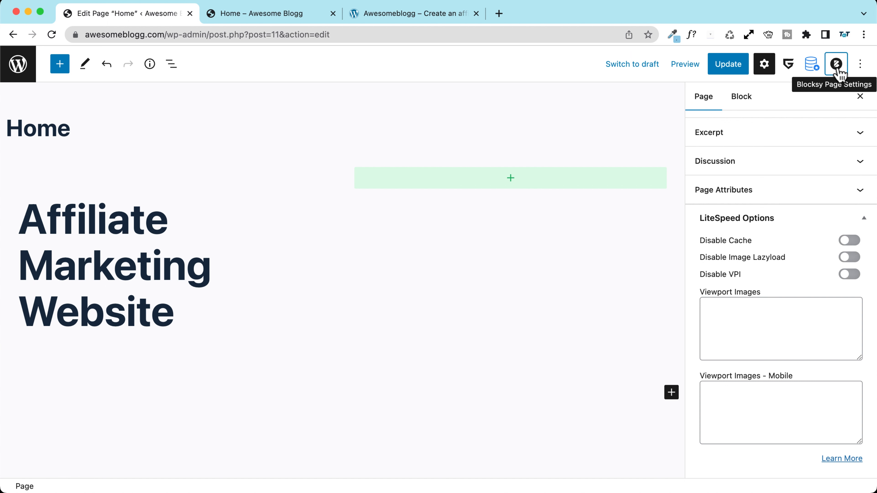
scroll(810, 186, up, 8)
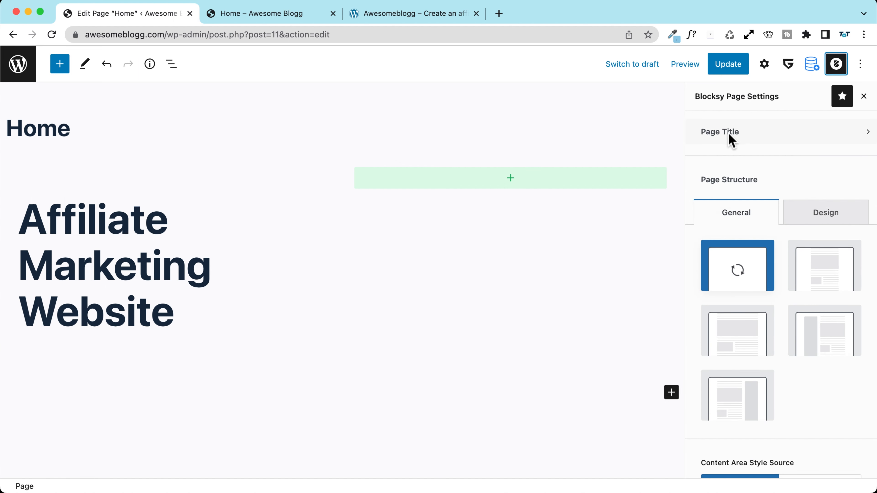
click(764, 140)
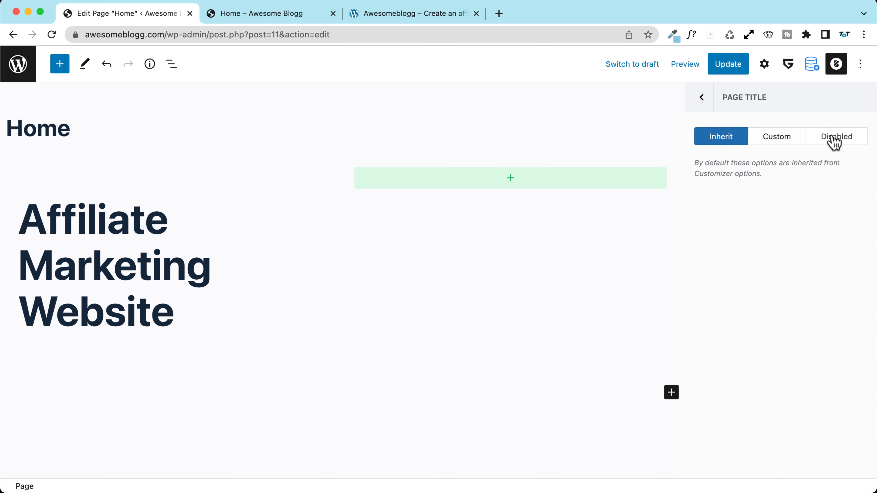
click(837, 141)
click(729, 71)
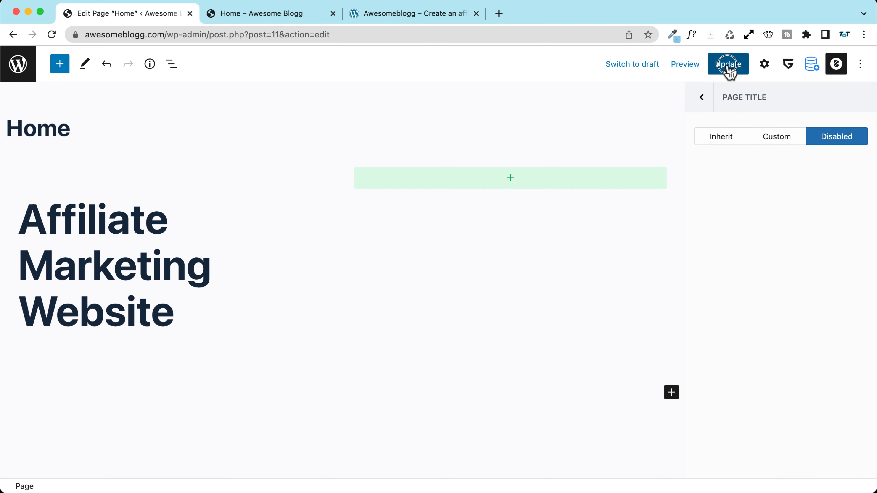
click(293, 16)
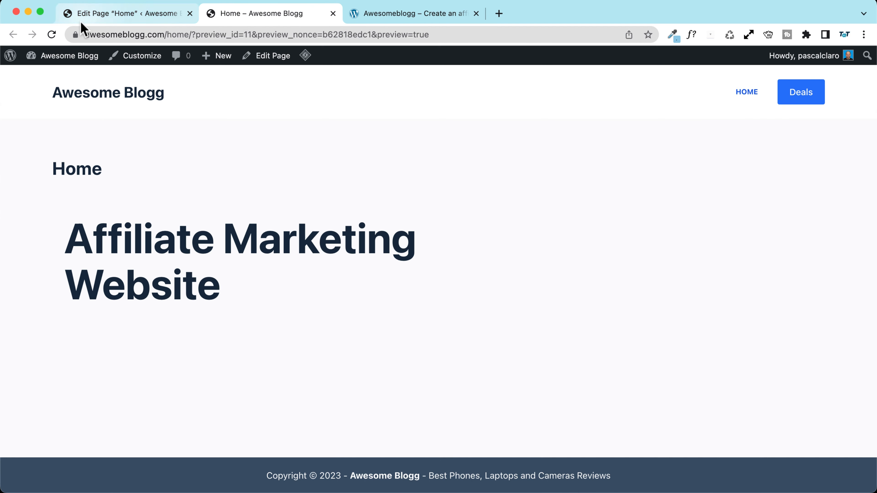
click(52, 34)
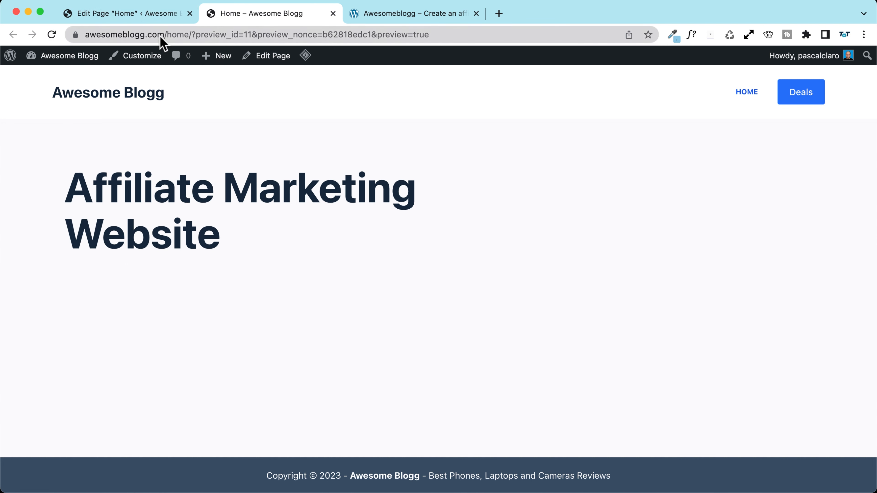
Step: Open List View in the editor and select the Row block
click(122, 15)
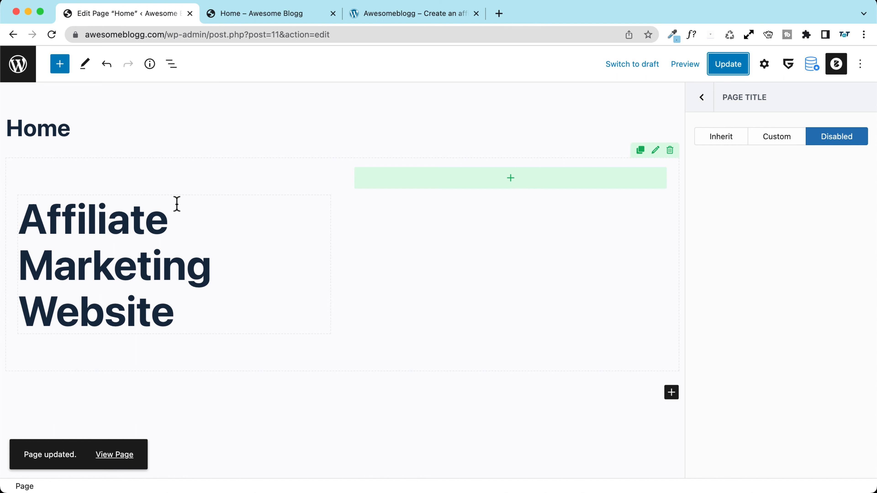
click(172, 64)
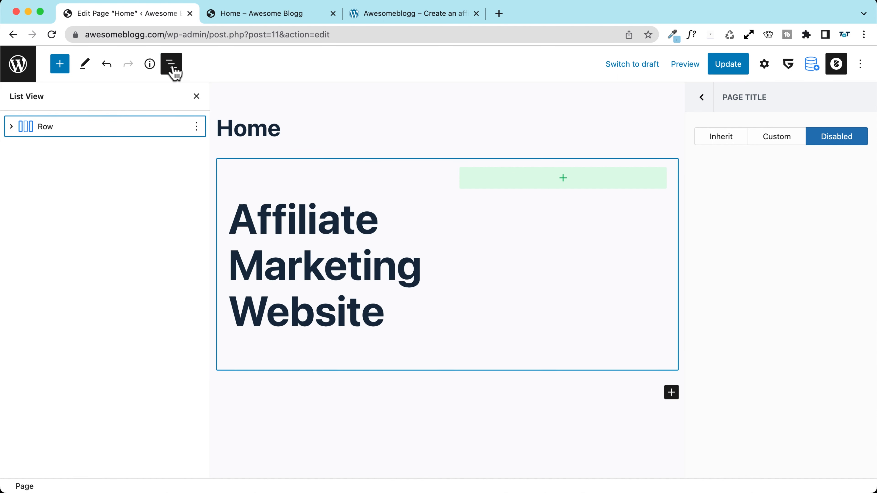
click(50, 126)
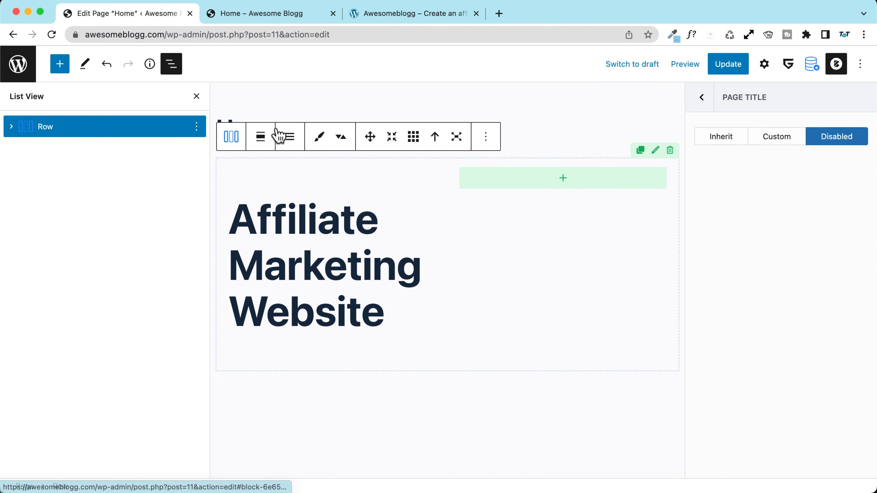
Step: Align the Row block to Full width, update the page, and reload the preview
click(261, 137)
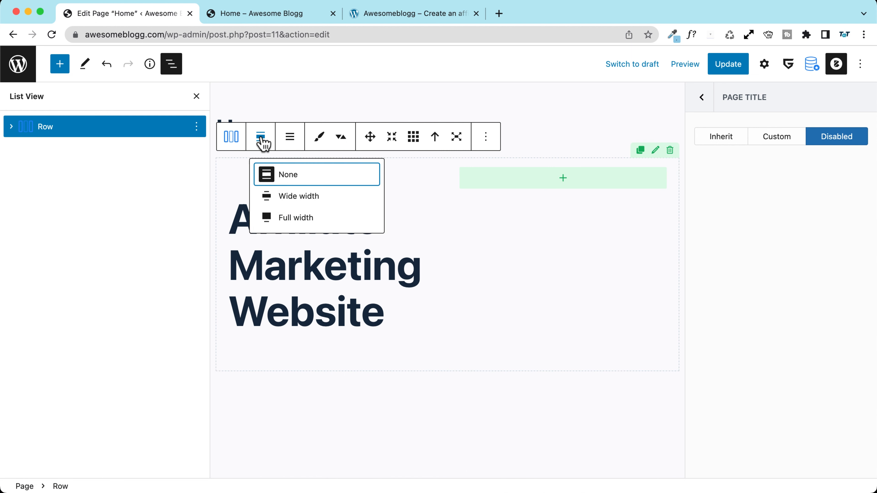
click(299, 221)
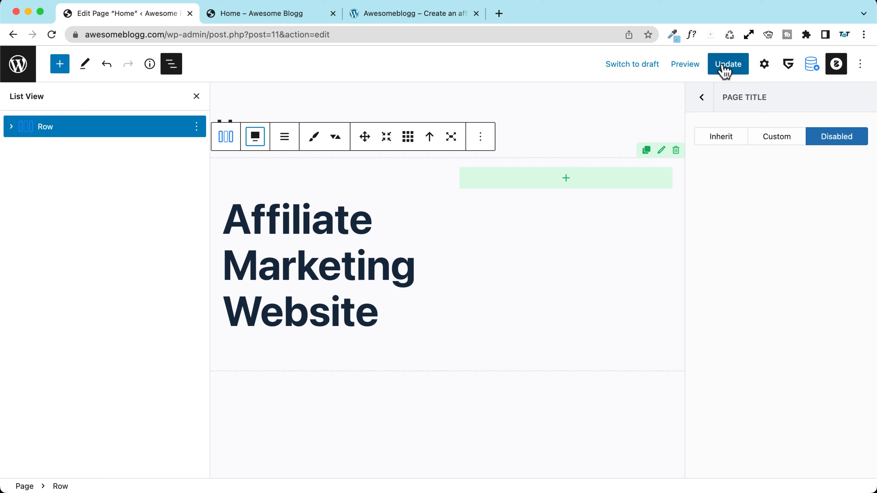
click(725, 71)
click(247, 16)
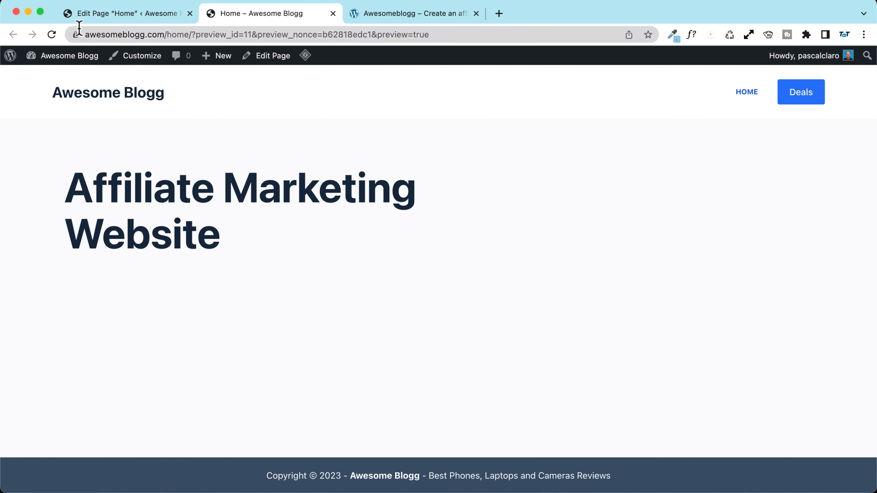
click(50, 35)
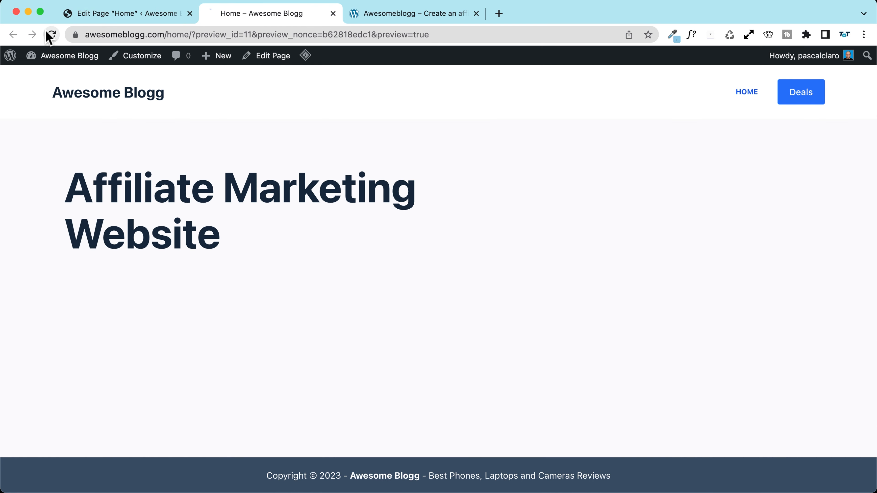
click(125, 15)
Step: Open the page preview in the other tab to inspect the full-width heading
click(674, 68)
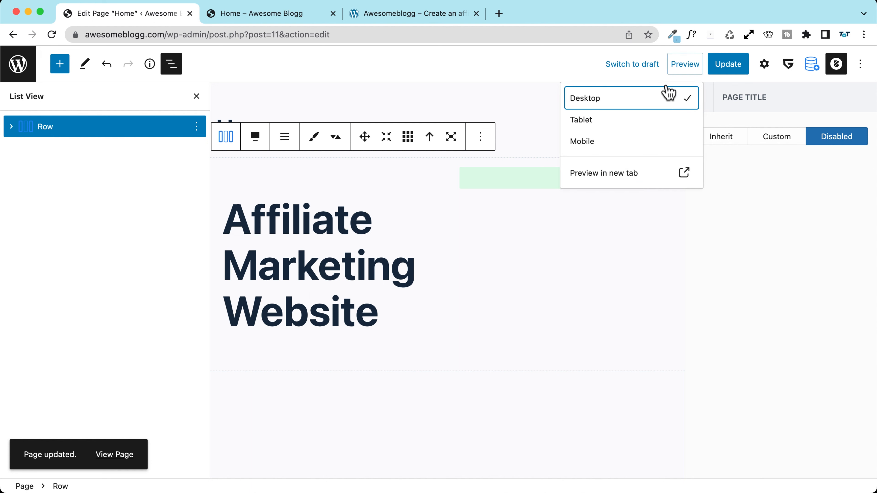
click(610, 175)
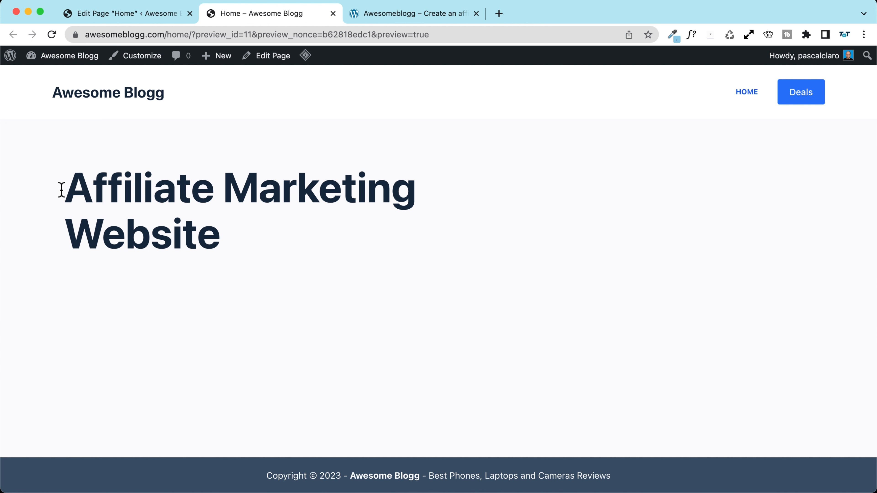
drag(47, 173, 472, 283)
click(288, 251)
click(137, 17)
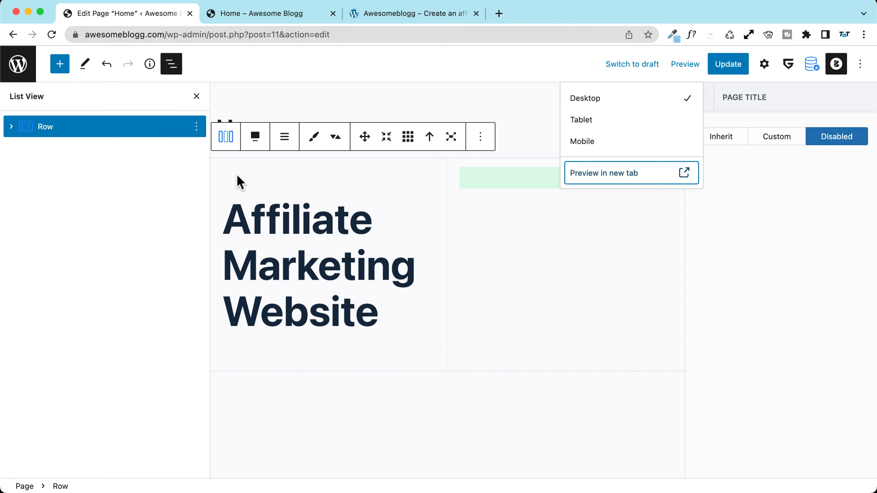
click(47, 124)
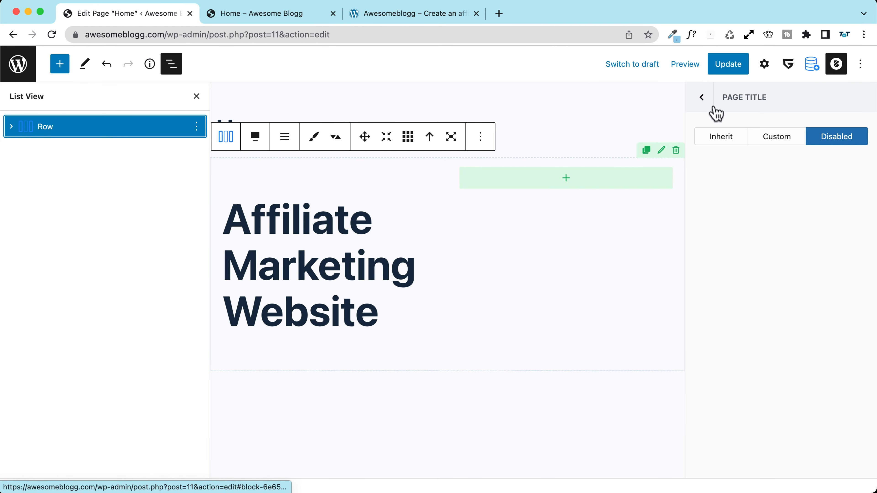
Step: Set the Row's content width to Full, update, and reload the preview to check it
click(765, 64)
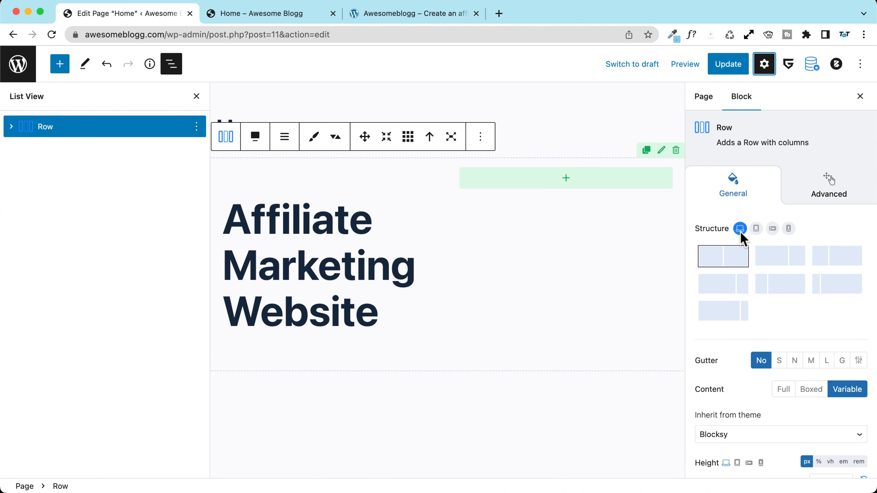
scroll(740, 237, down, 5)
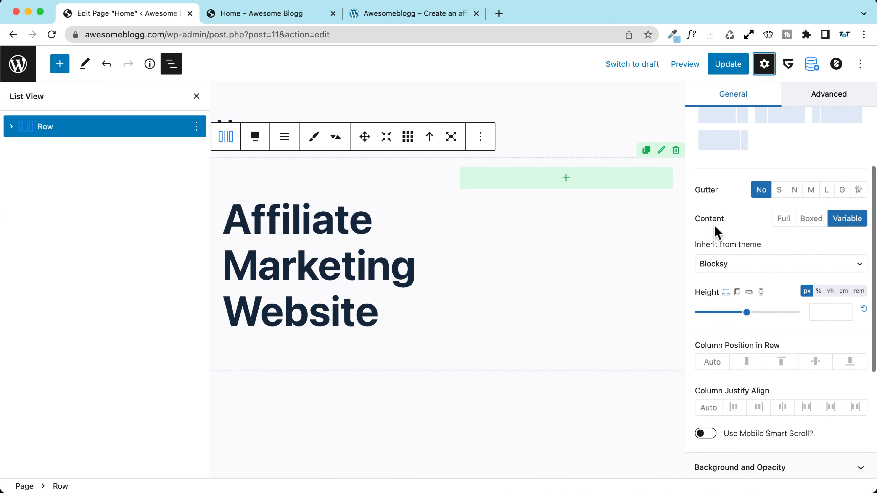
scroll(714, 233, down, 6)
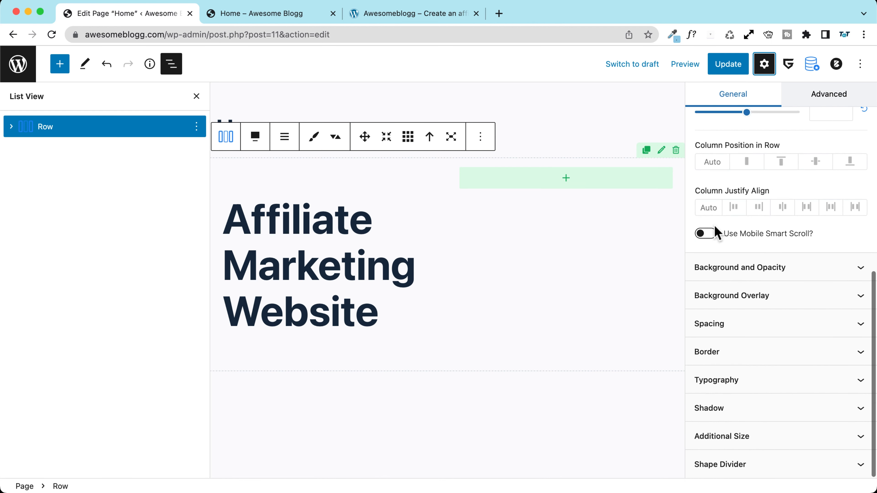
scroll(714, 233, up, 7)
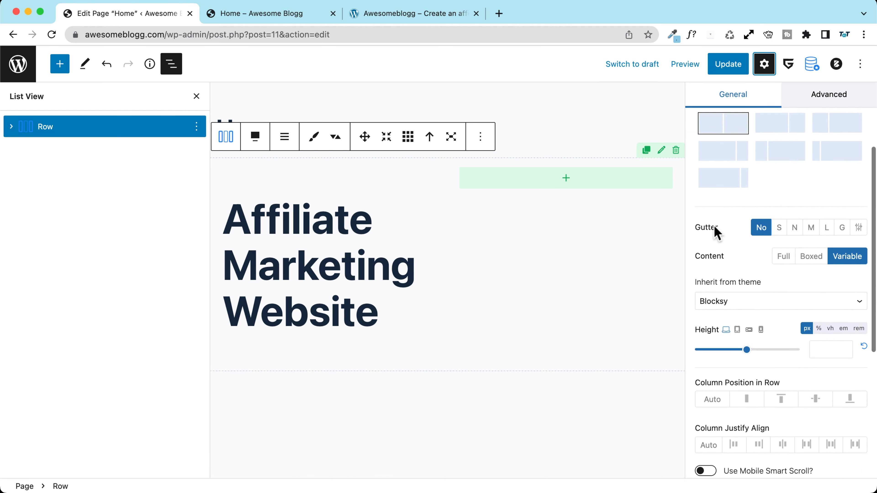
scroll(714, 231, down, 1)
scroll(713, 232, up, 3)
scroll(713, 232, down, 3)
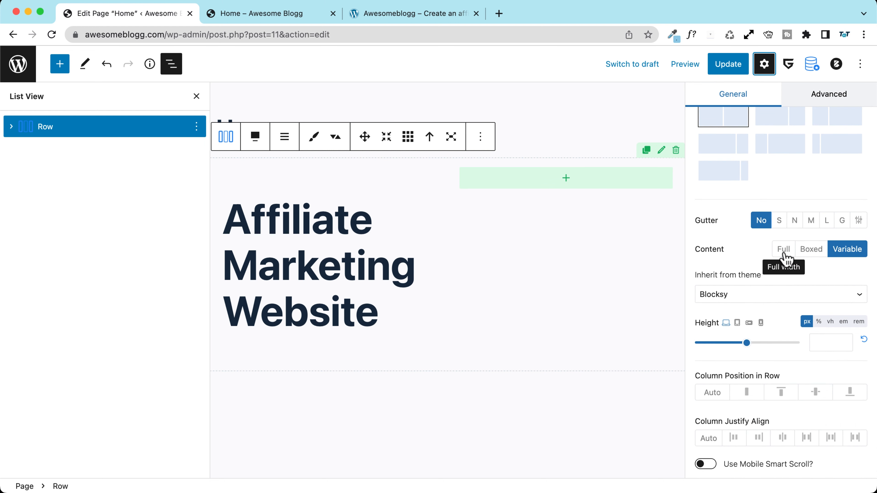
click(783, 249)
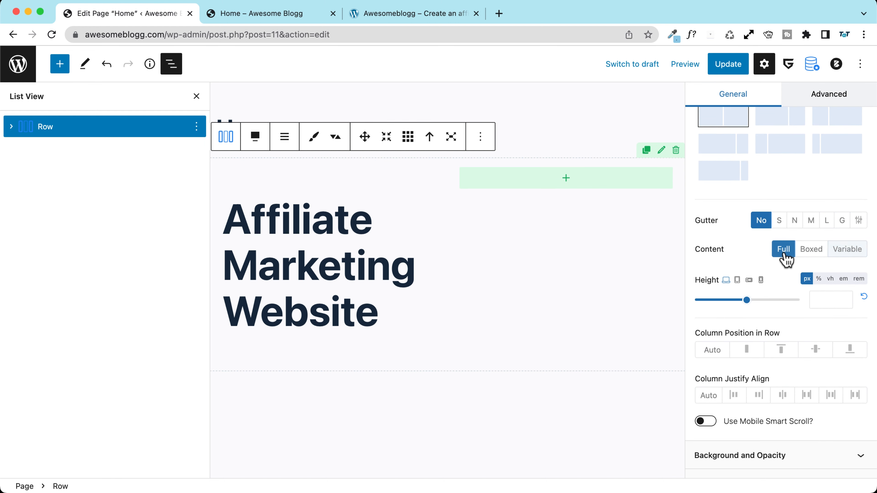
click(729, 64)
click(273, 13)
click(51, 35)
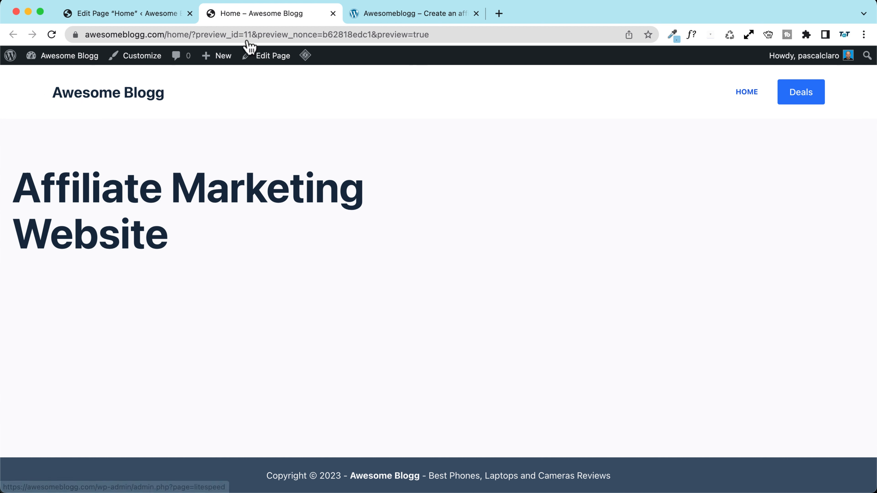
Step: Switch the Row's content width back to Variable and update the page
click(143, 16)
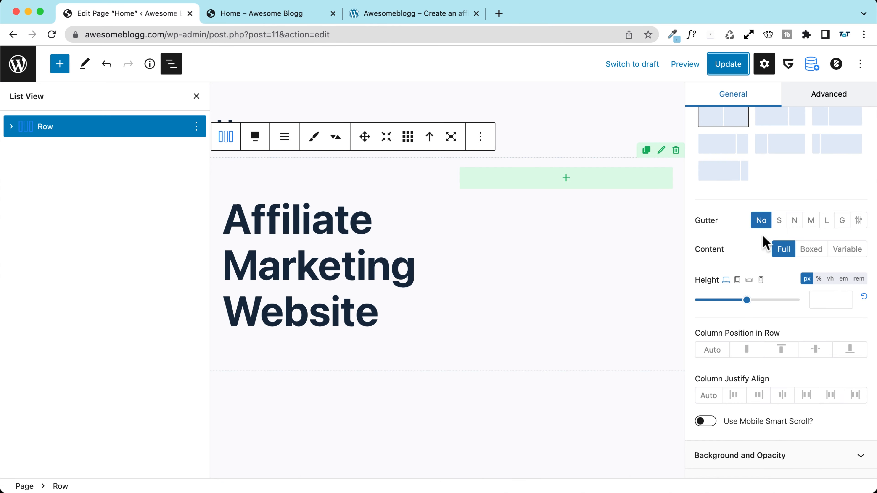
click(847, 250)
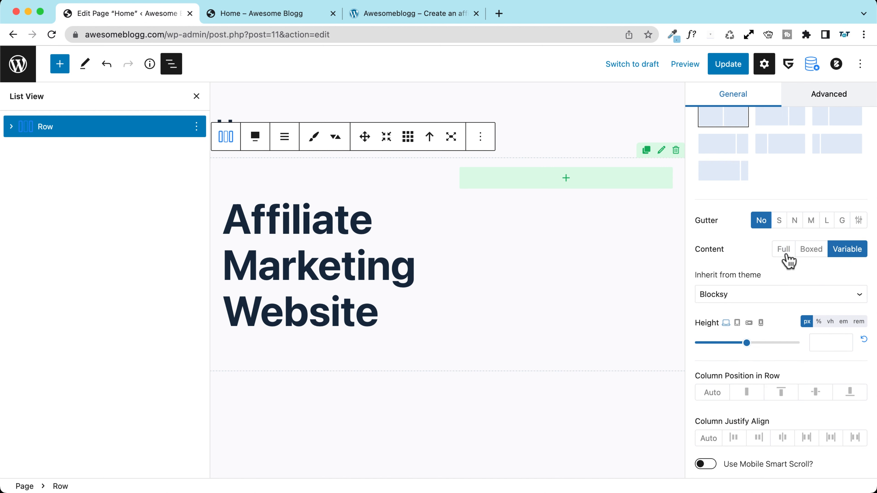
scroll(717, 210, up, 5)
click(725, 66)
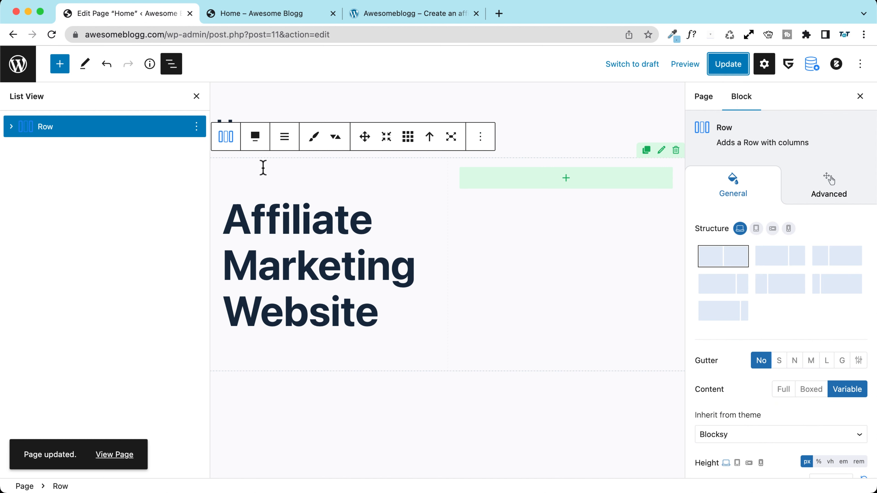
Step: Set the left column's linked padding to 0 on all sides and update the page
click(223, 172)
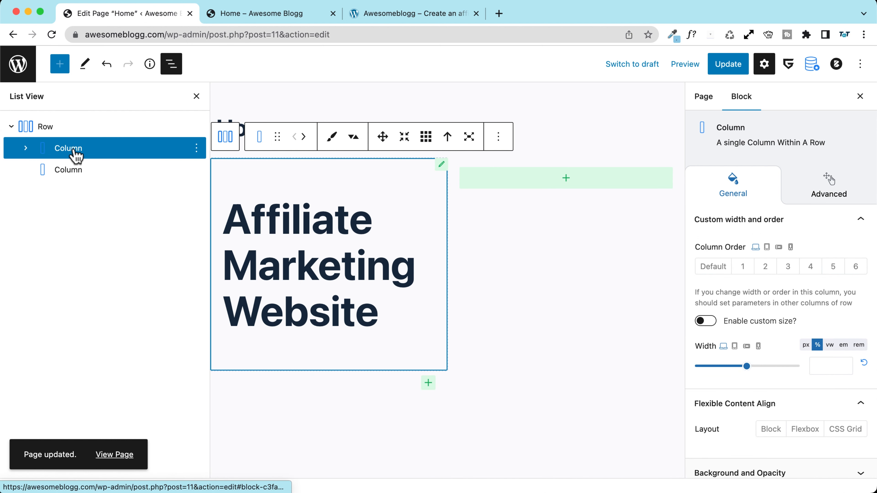
scroll(759, 299, down, 5)
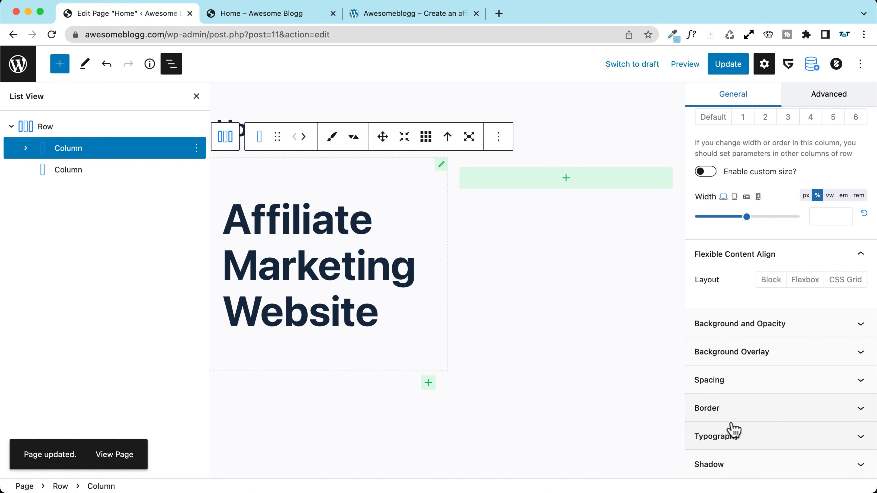
click(716, 381)
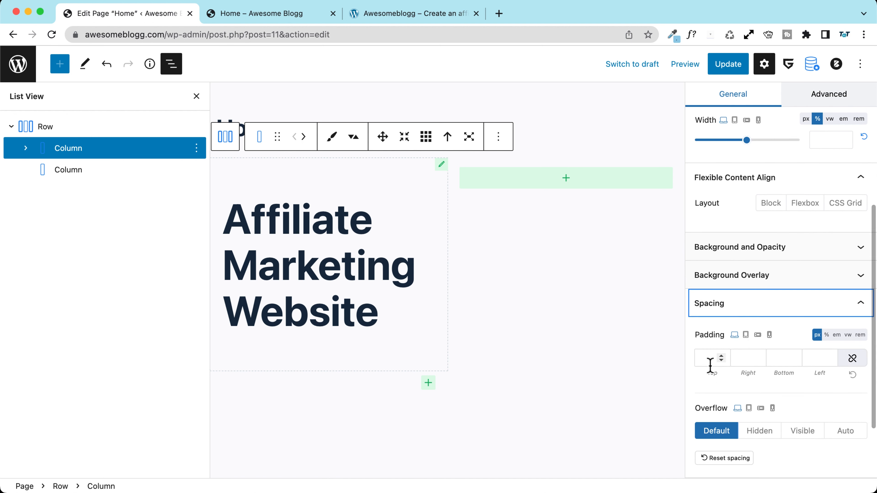
scroll(711, 345, down, 3)
click(705, 273)
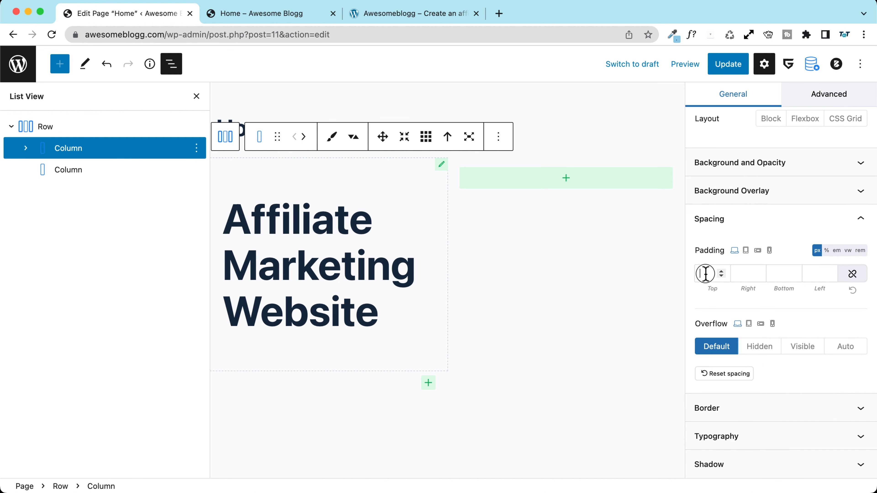
click(852, 275)
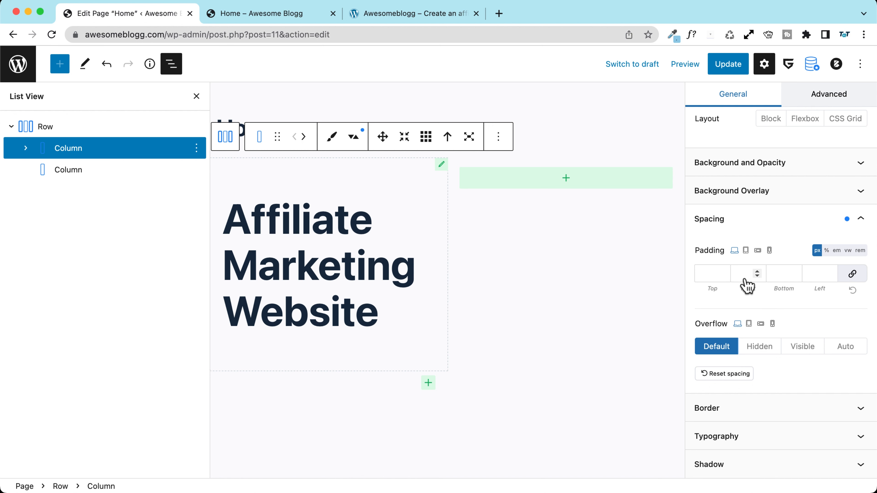
click(709, 276)
text(0)
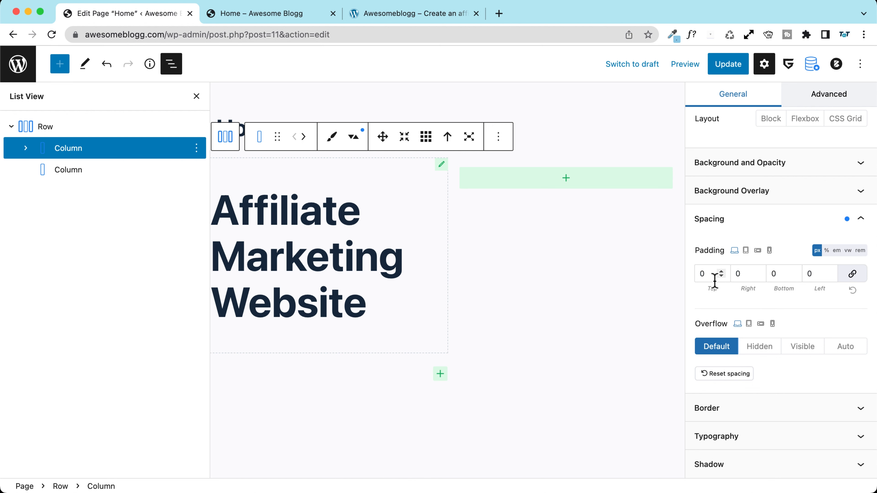
click(723, 64)
Step: Reload the preview and compare the heading alignment with the reference site
click(254, 13)
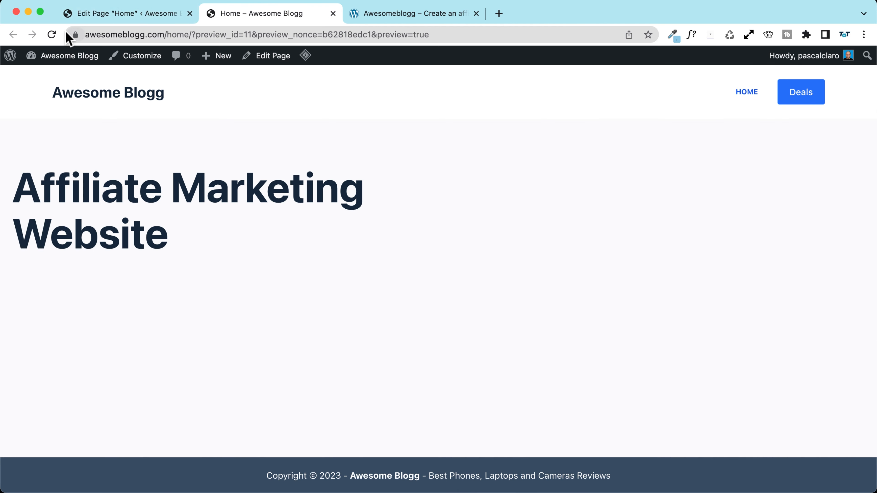
click(52, 34)
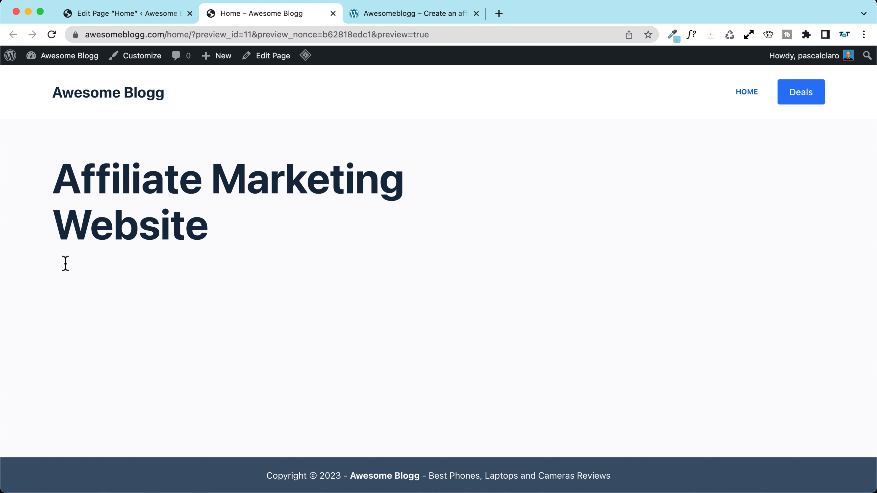
click(397, 13)
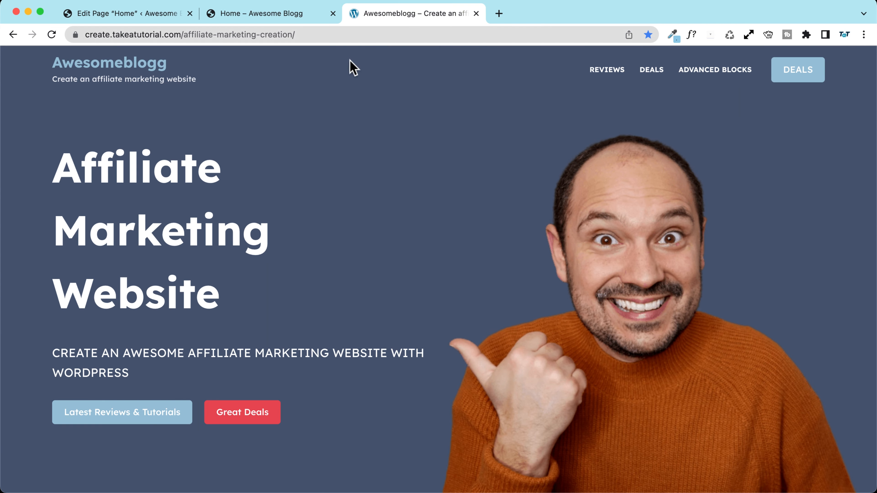
click(262, 14)
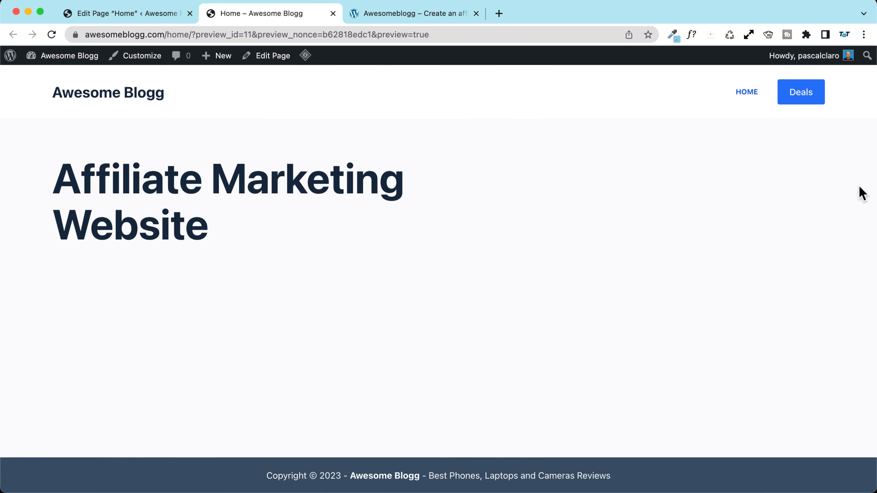
Step: Inspect the preview in DevTools at iPad Mini and iPhone 12 Pro sizes
right_click(644, 199)
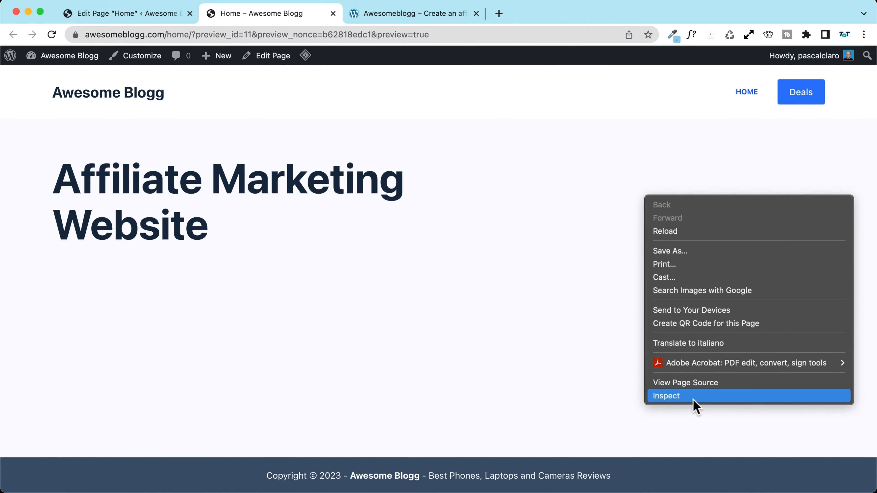
click(743, 397)
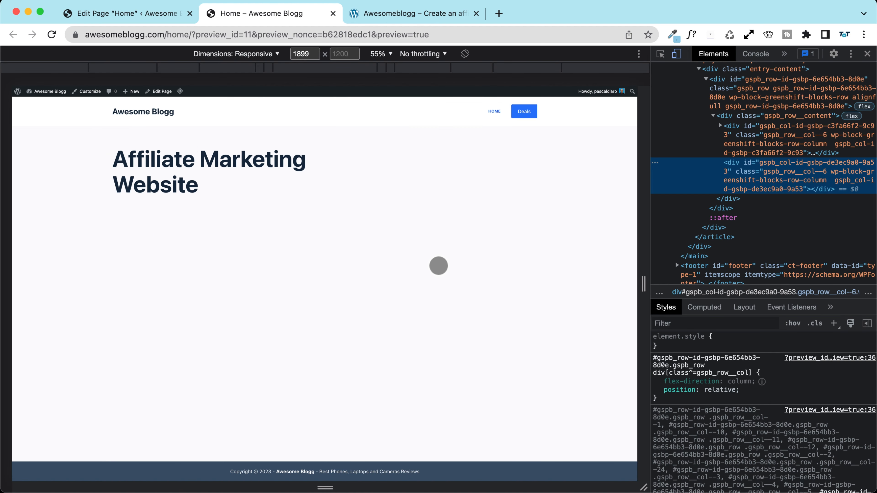
click(244, 56)
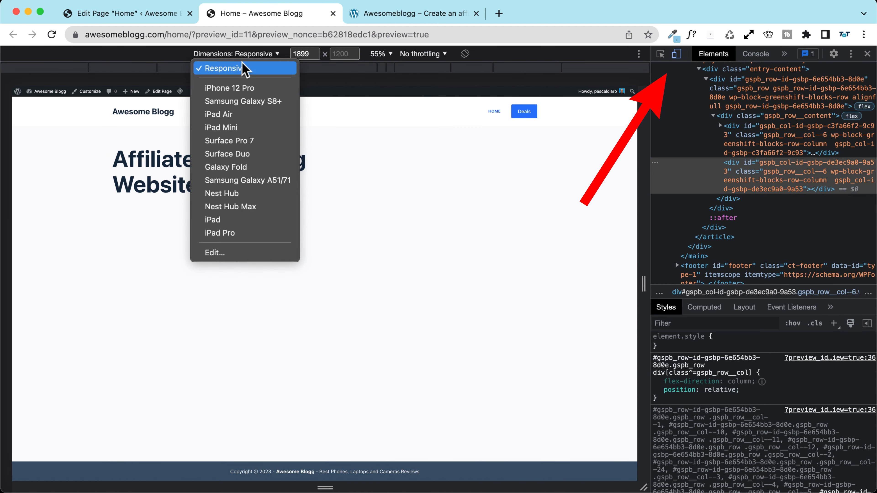
click(243, 132)
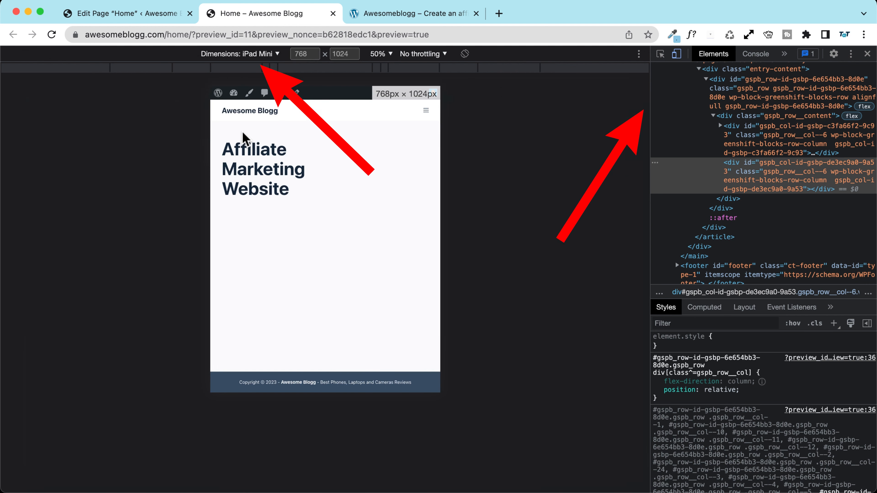
click(262, 54)
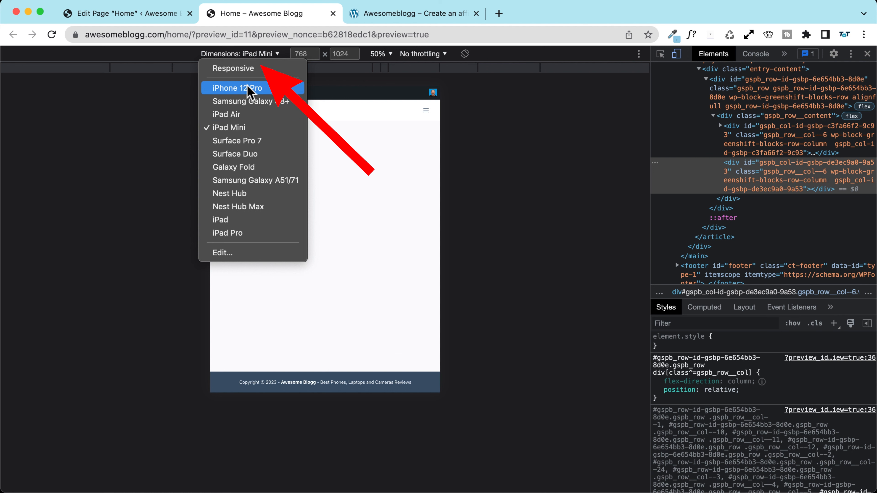
click(278, 89)
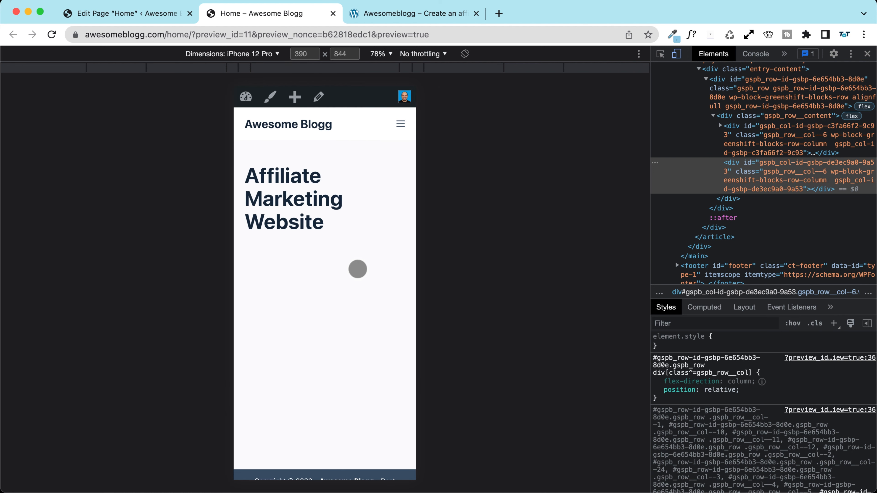
scroll(362, 249, down, 2)
scroll(359, 249, up, 2)
scroll(356, 249, down, 2)
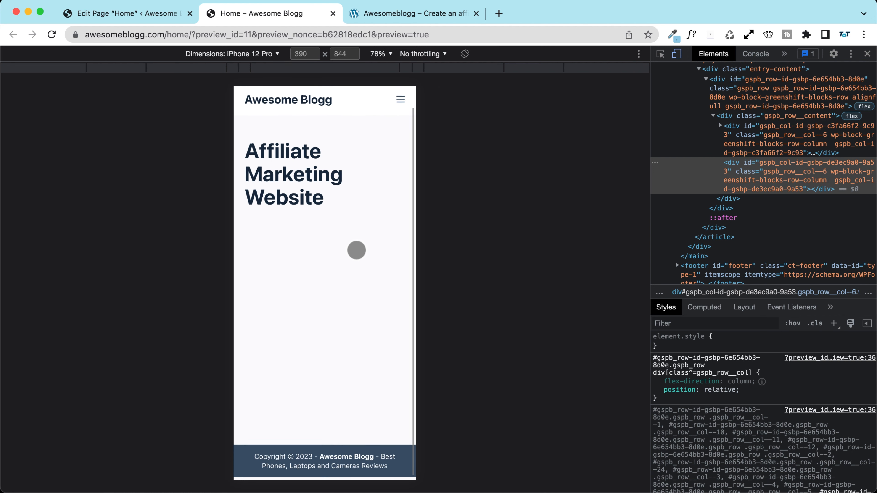
scroll(356, 249, up, 2)
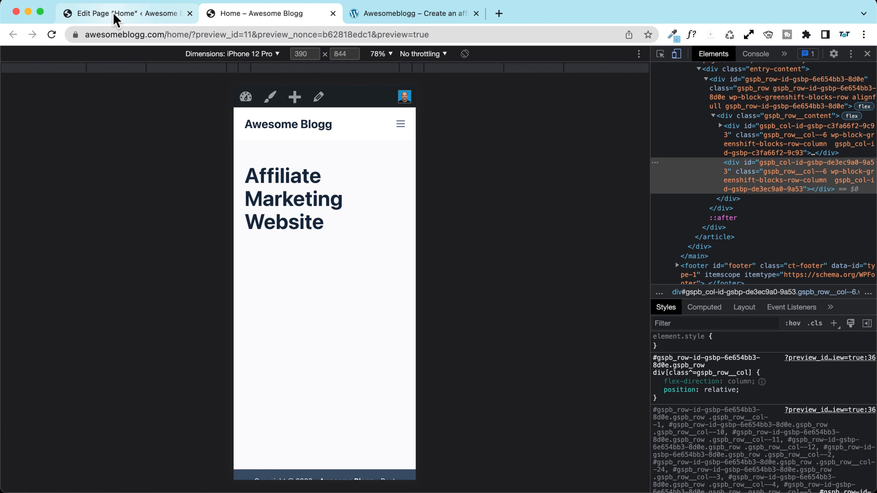
Step: Select the Row block in the editor and close DevTools on the preview
click(115, 18)
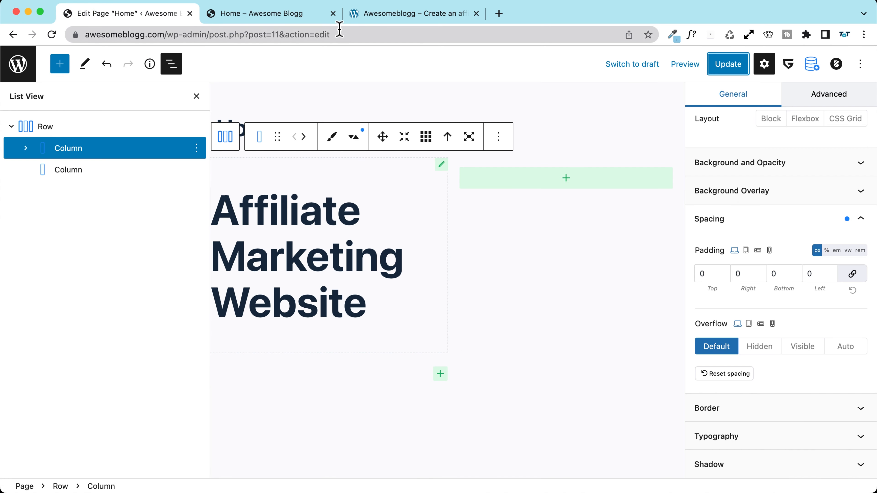
click(49, 130)
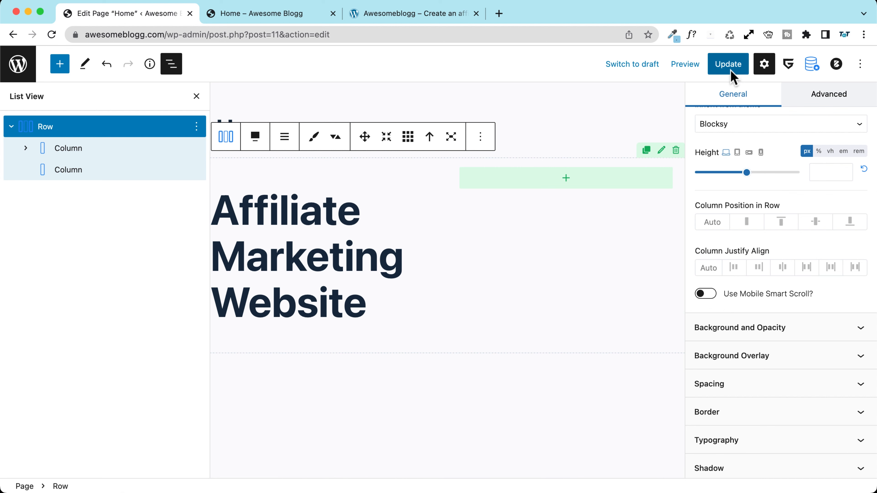
click(257, 16)
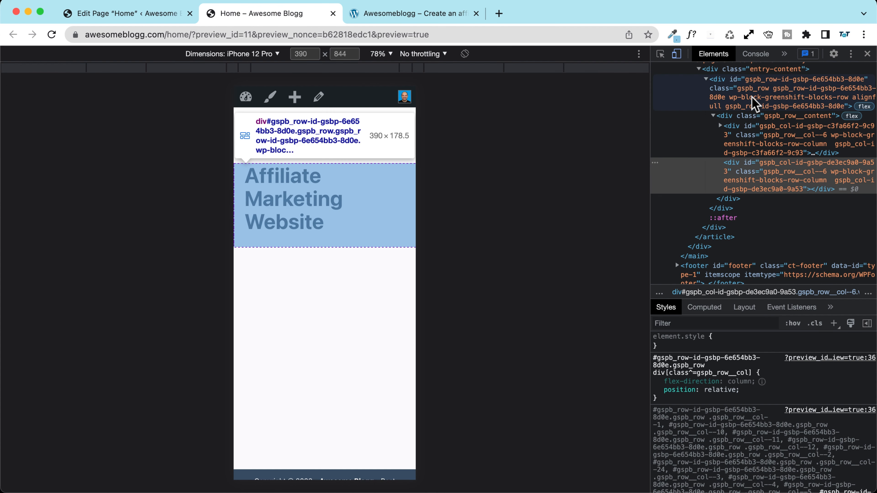
click(867, 54)
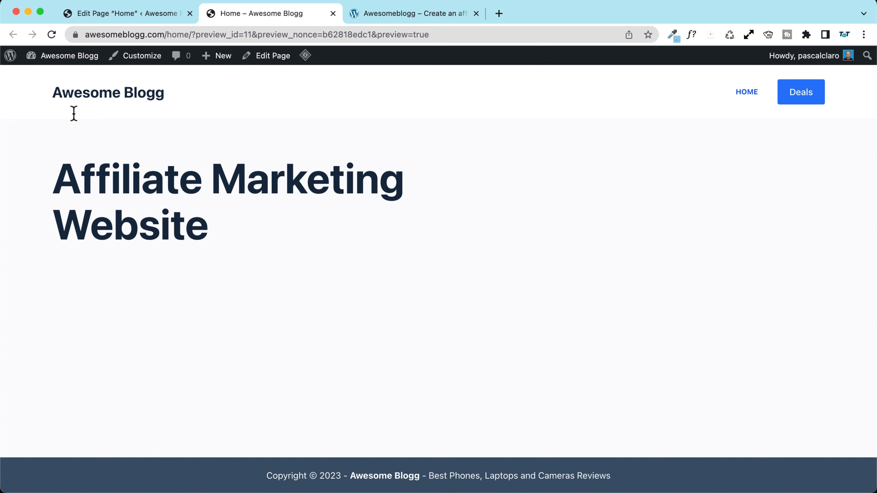
click(152, 14)
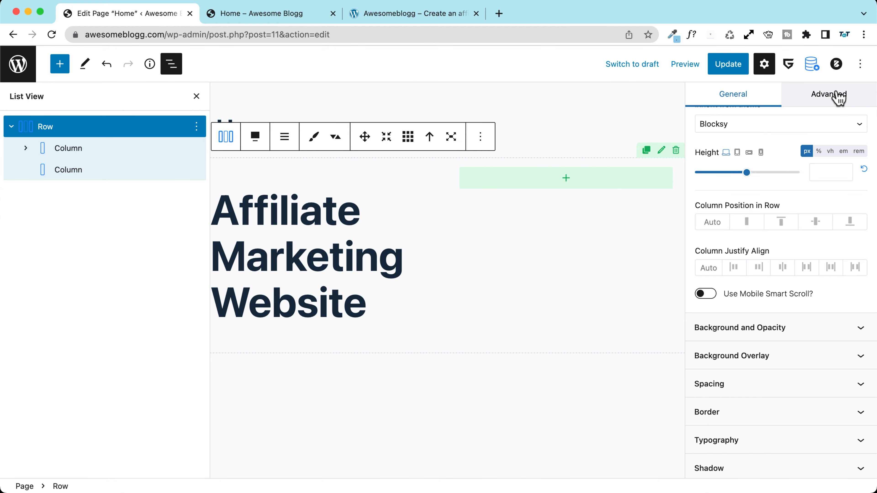
Step: Set Content Area Vertical Spacing to Custom > Disabled in Blocksy Page Settings and update
click(837, 65)
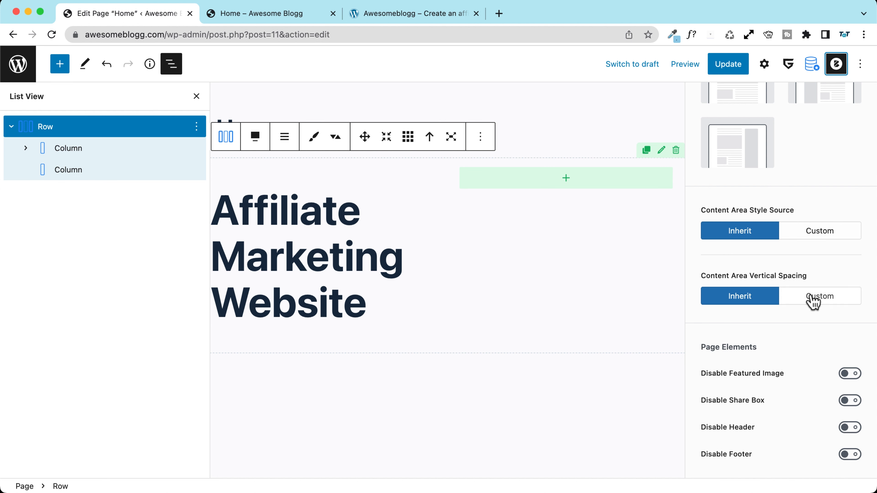
click(825, 299)
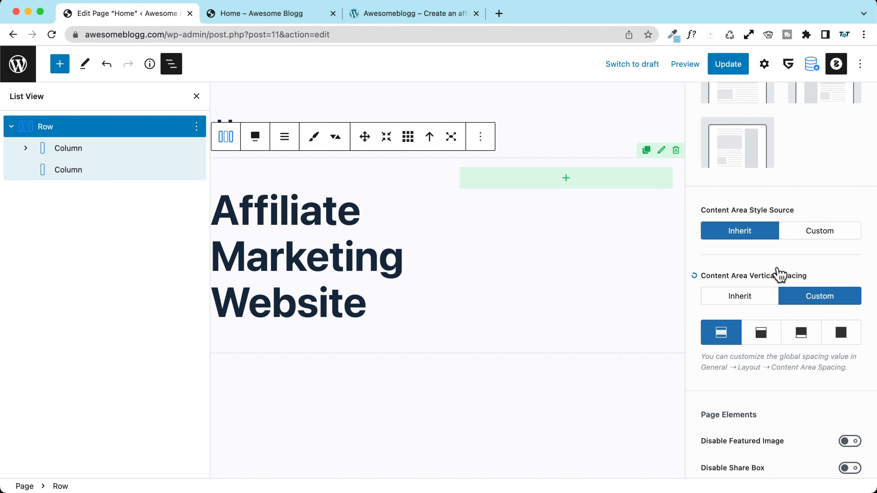
scroll(779, 273, down, 4)
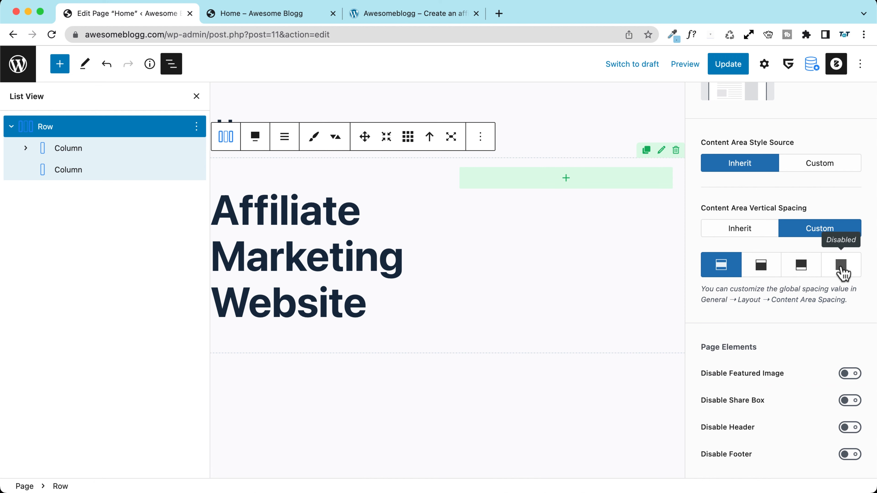
click(840, 267)
click(725, 67)
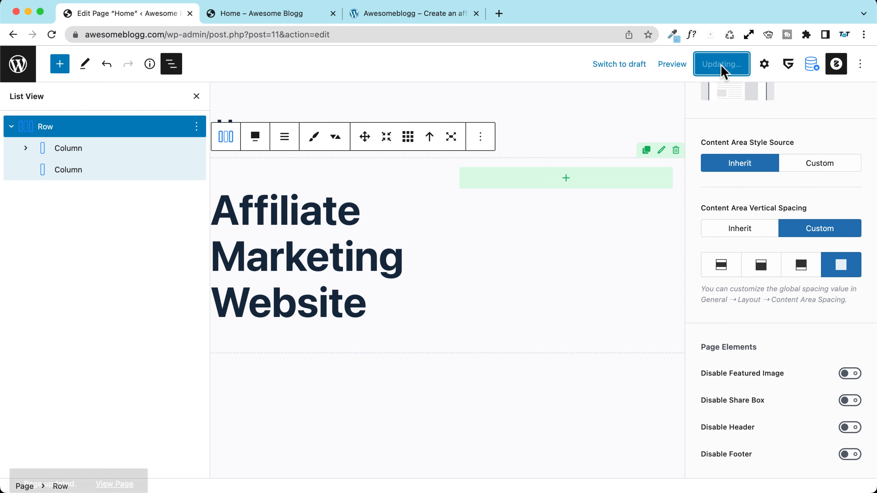
Step: Reload the preview to confirm the heading sits right below the header
click(263, 13)
click(52, 35)
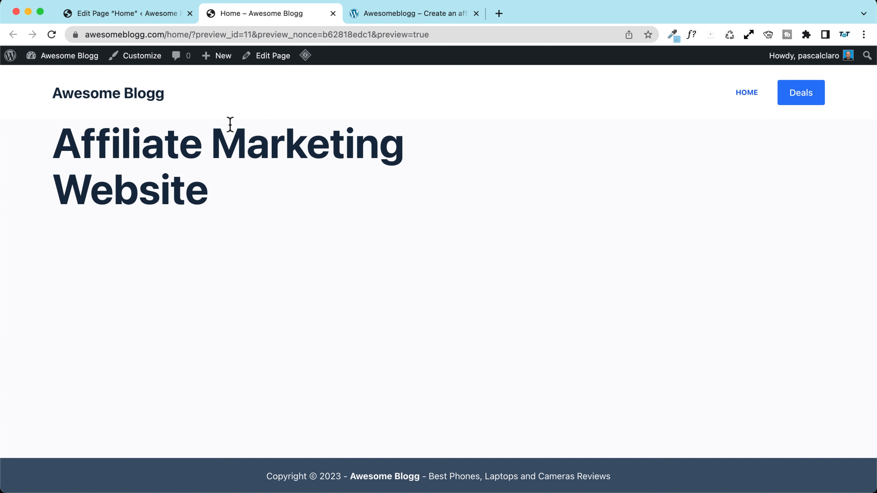
click(118, 15)
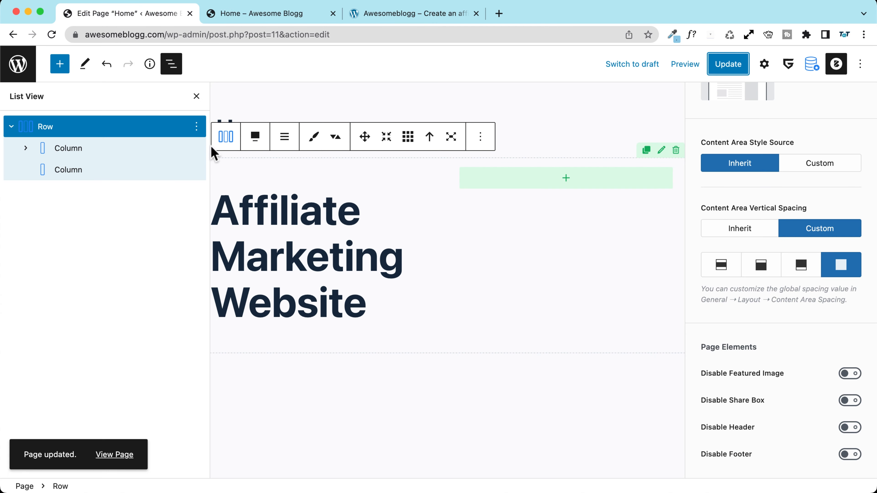
click(36, 129)
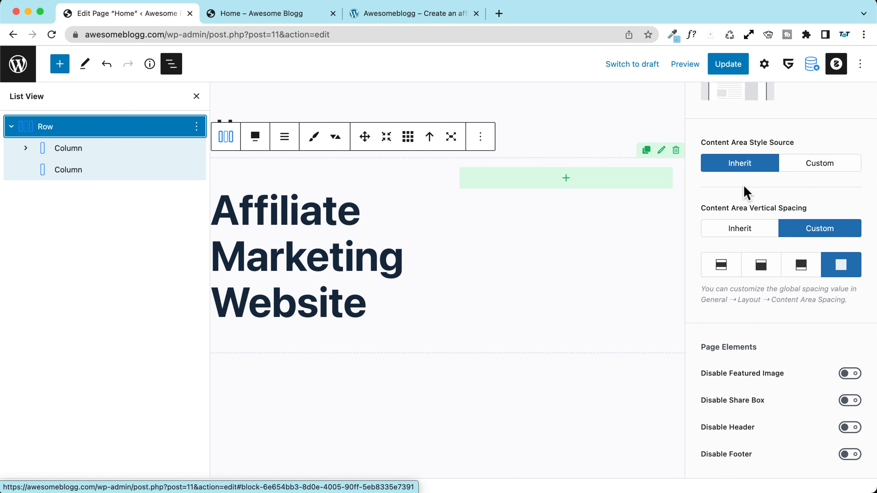
scroll(742, 195, up, 10)
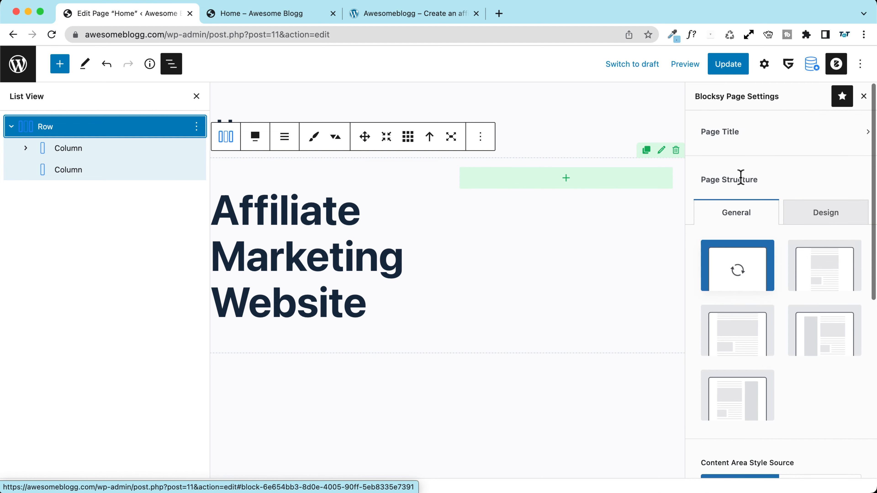
Step: Give the Row 100 px top and bottom padding and update the page
click(766, 67)
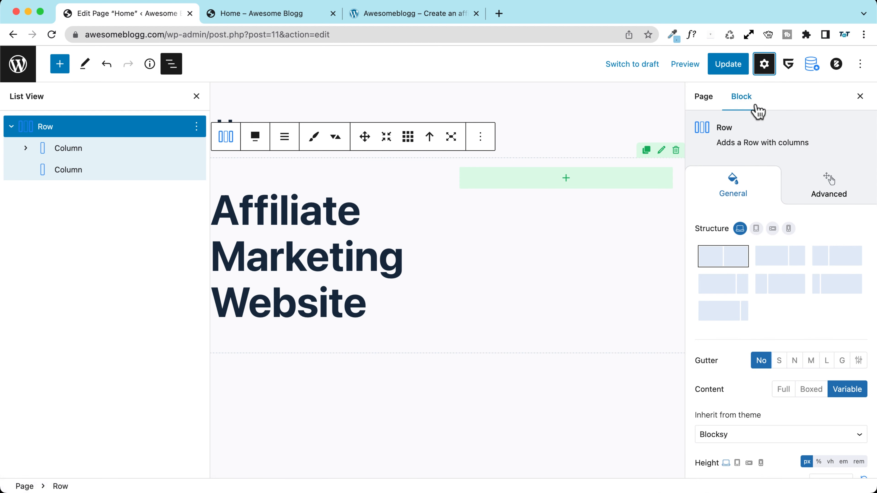
scroll(728, 203, down, 3)
scroll(716, 196, down, 8)
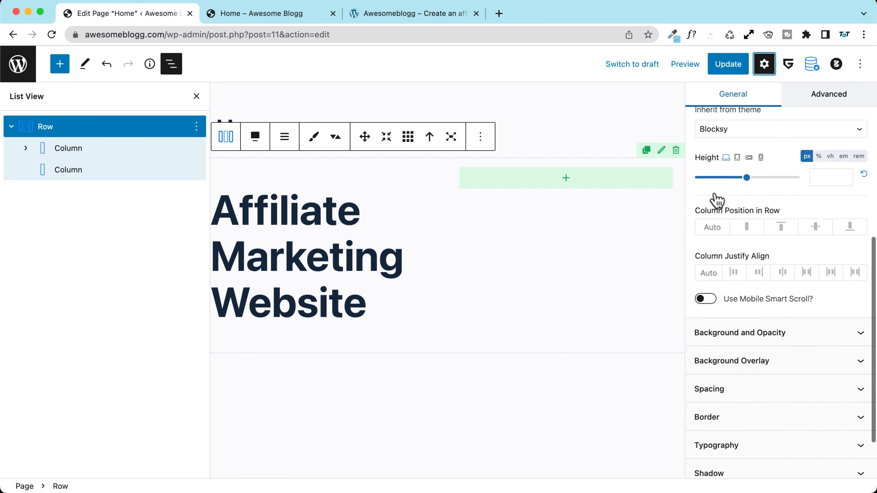
click(749, 321)
scroll(711, 276, down, 5)
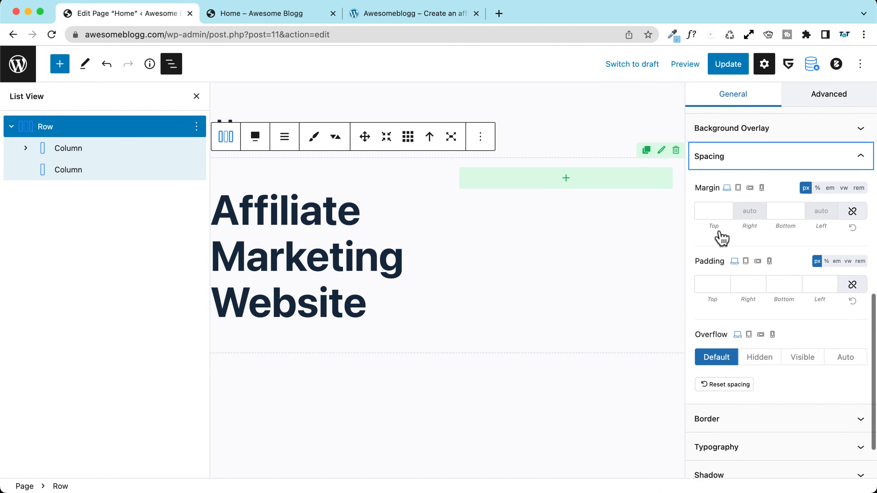
click(706, 266)
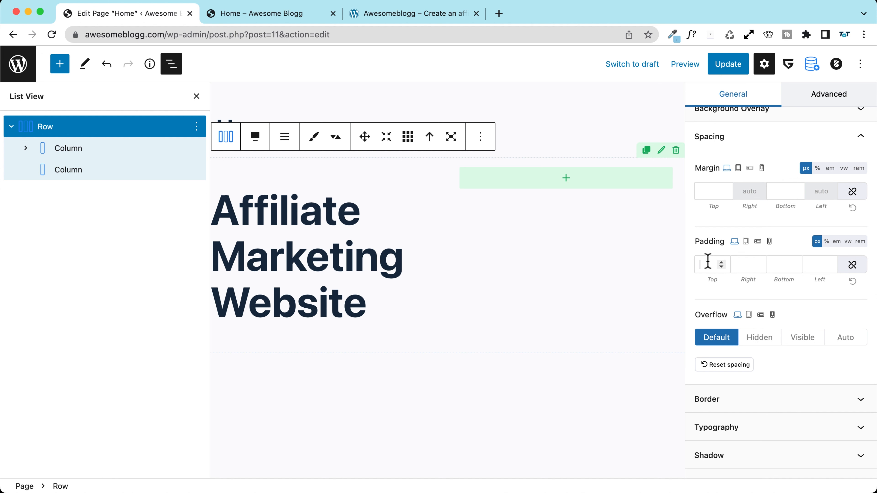
text(100)
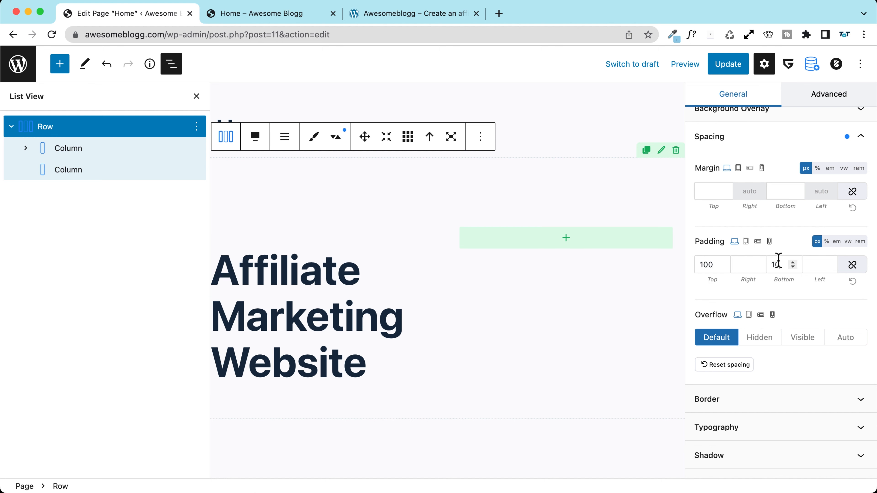
click(713, 66)
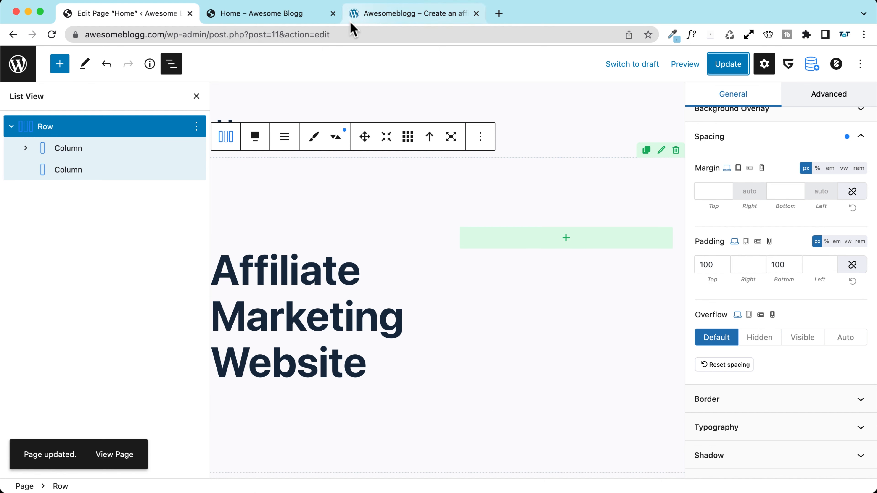
Step: Reload the preview and compare the hero spacing with the reference site
click(270, 14)
click(52, 34)
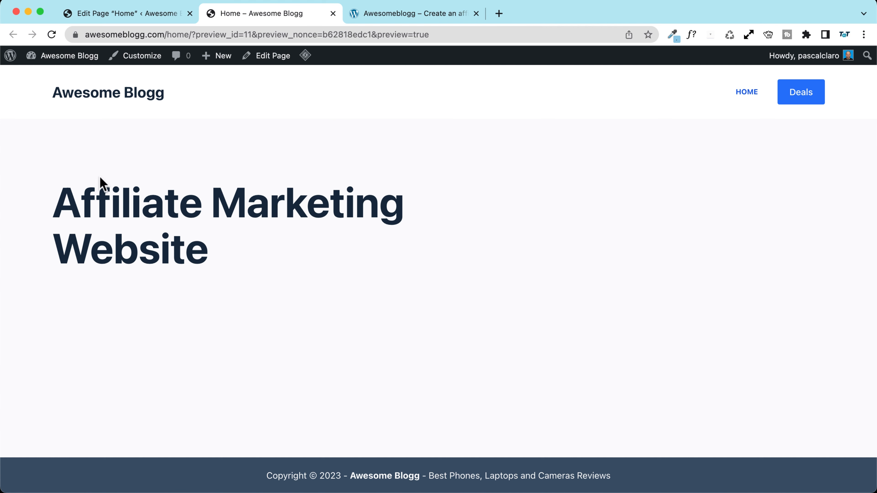
click(400, 12)
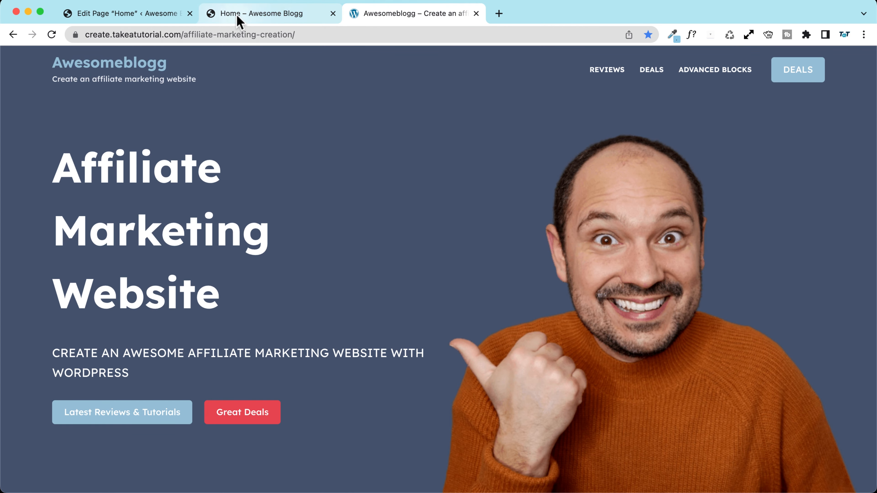
click(248, 18)
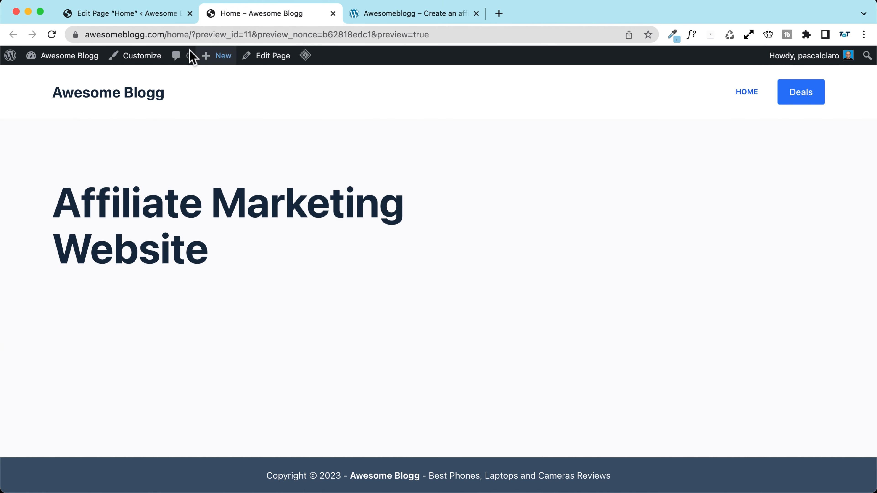
click(120, 17)
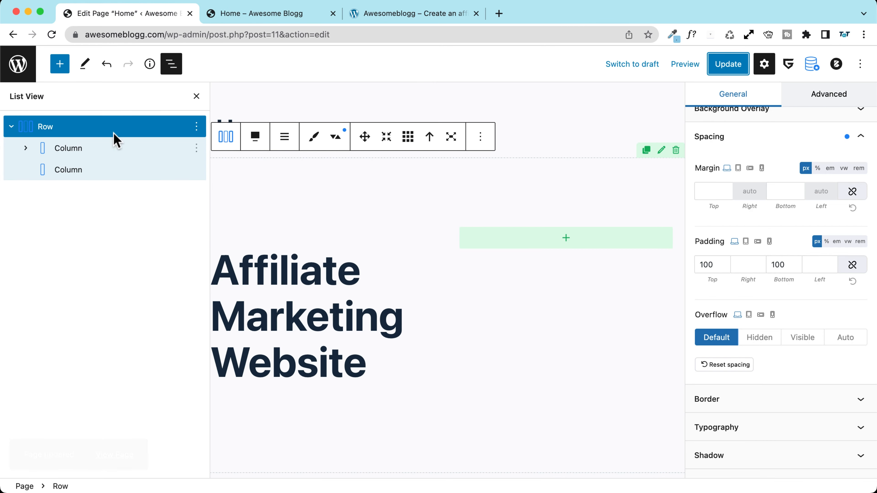
Step: Give the hero row a dark slate background colour from the theme palette
click(794, 147)
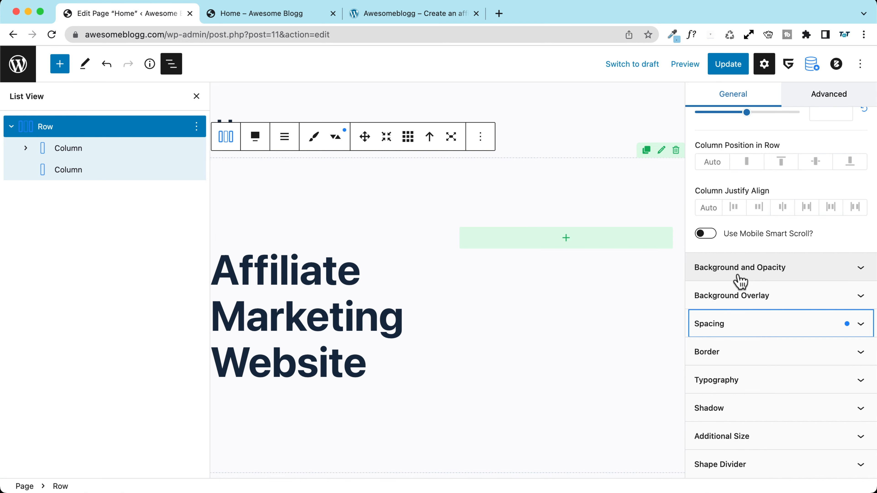
scroll(756, 166, up, 10)
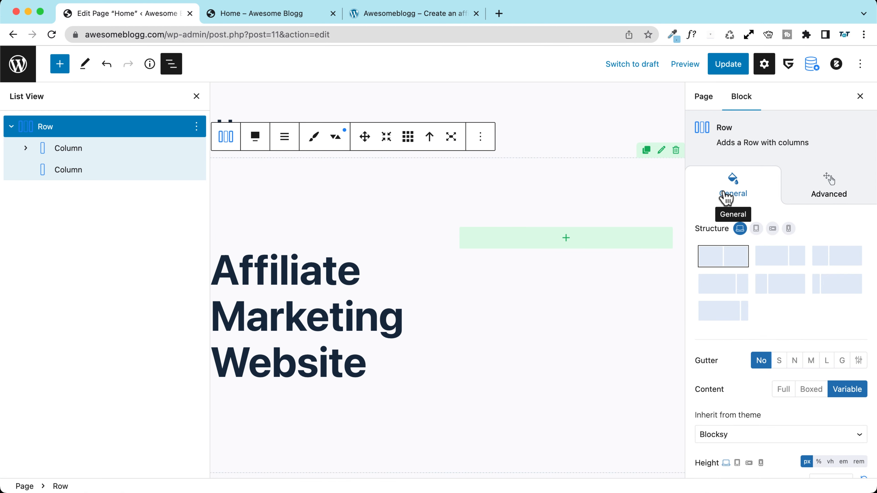
scroll(721, 197, down, 10)
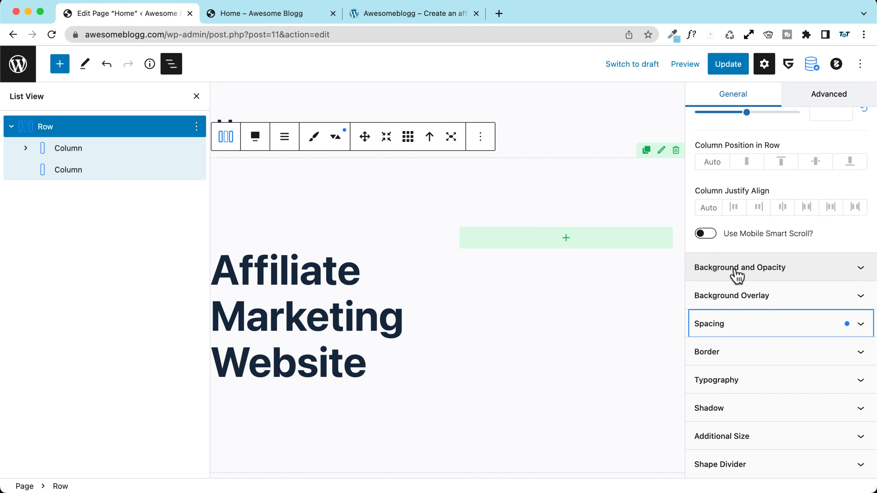
click(788, 273)
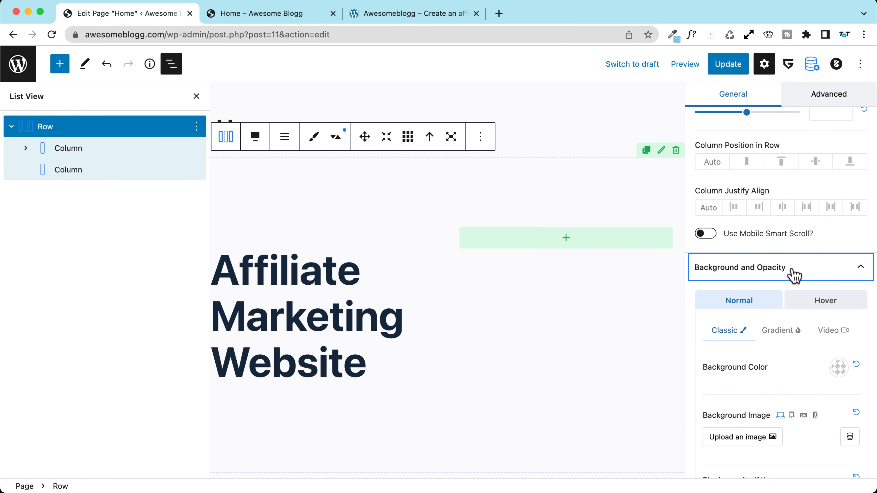
scroll(711, 280, down, 5)
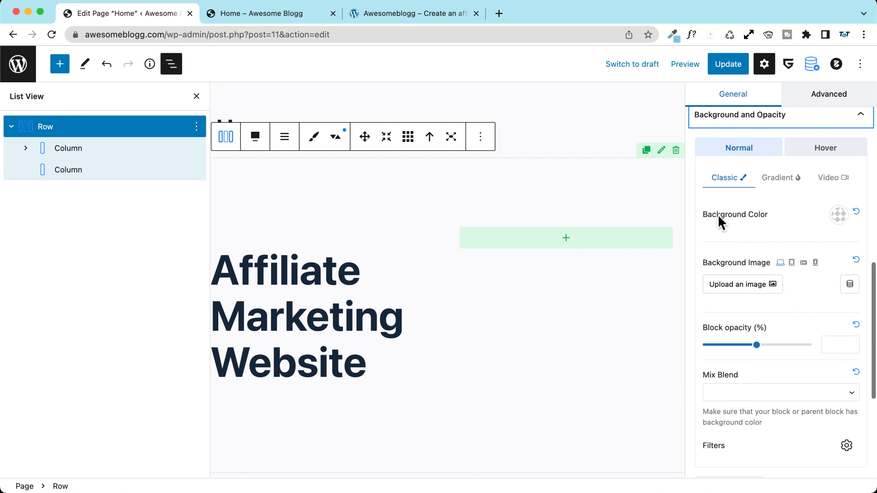
click(839, 215)
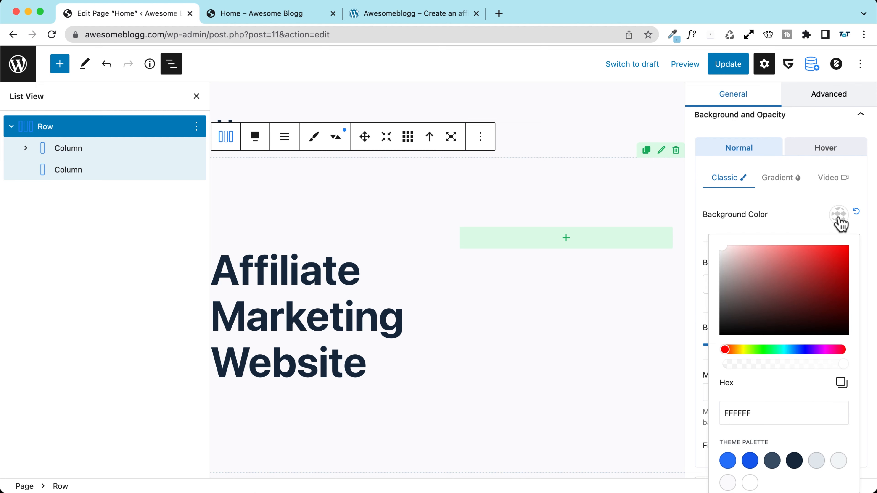
scroll(711, 277, down, 3)
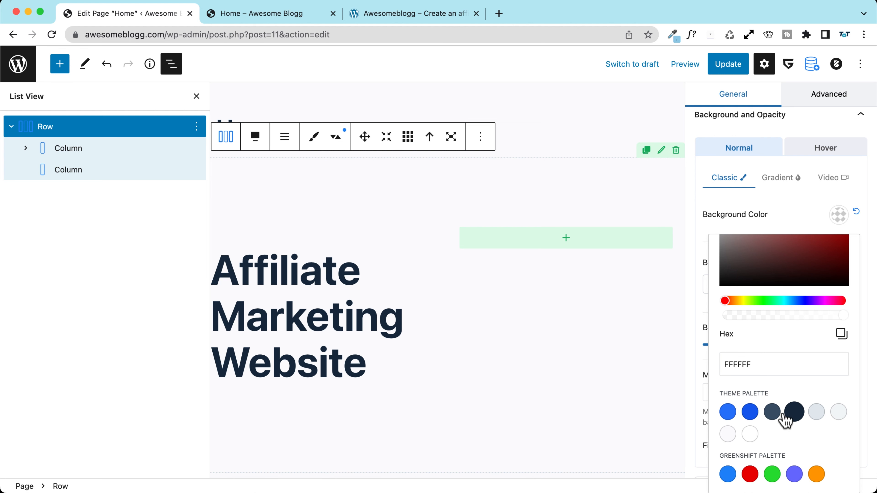
click(773, 413)
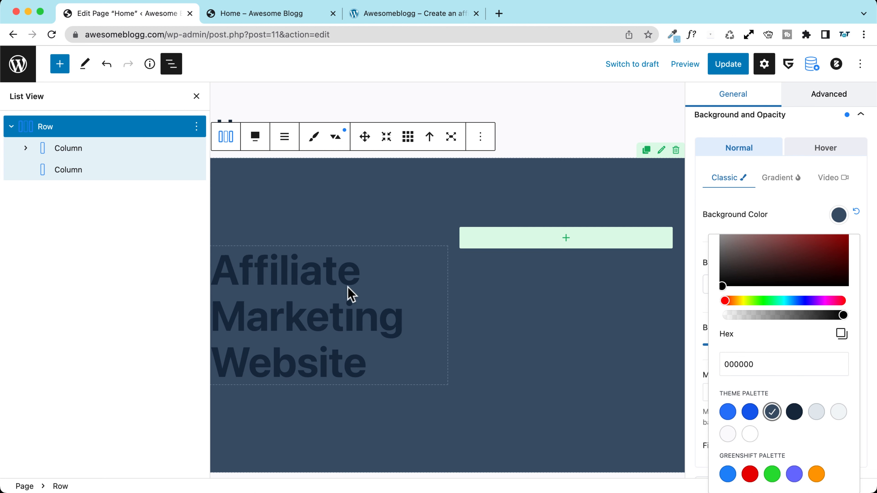
click(343, 274)
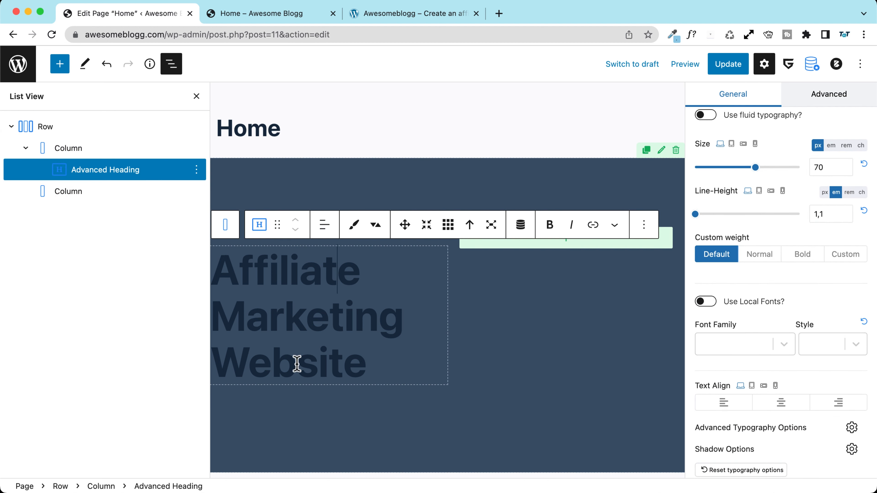
Step: Set the Advanced Heading's typography colour to white (Palette Color 8)
click(394, 15)
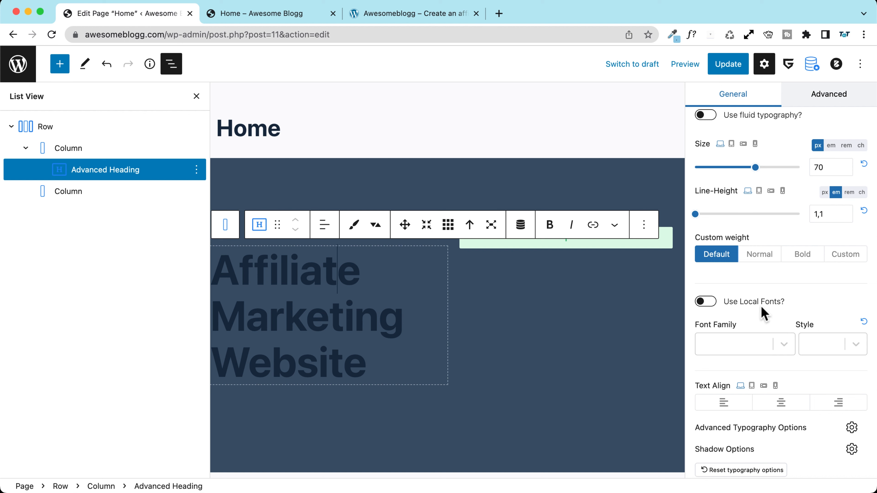
scroll(759, 312, down, 10)
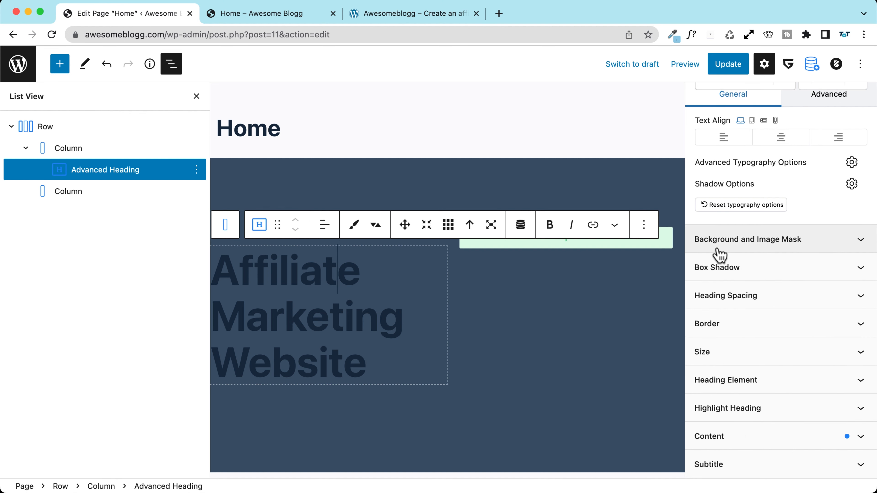
scroll(724, 262, up, 15)
scroll(736, 270, up, 10)
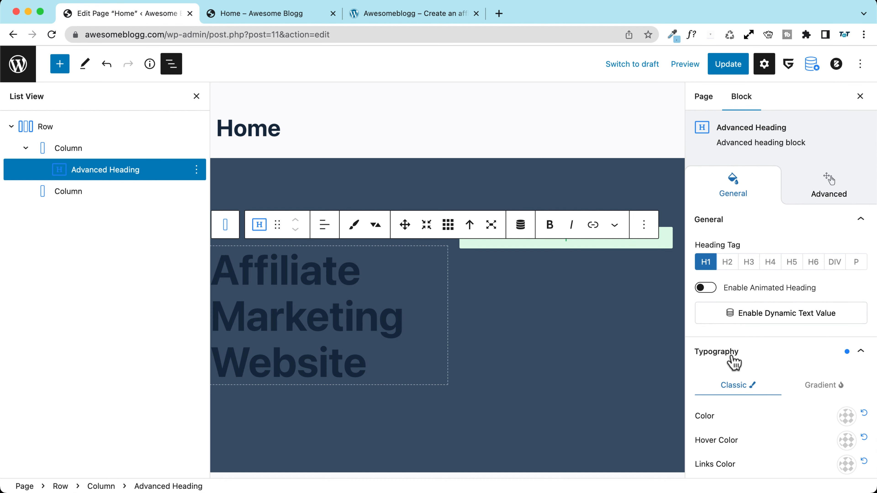
scroll(731, 362, down, 4)
click(846, 282)
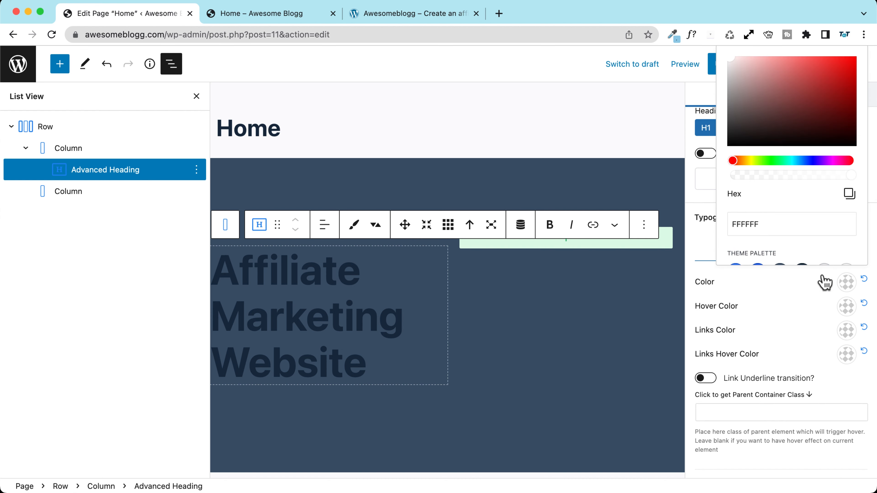
scroll(765, 221, down, 2)
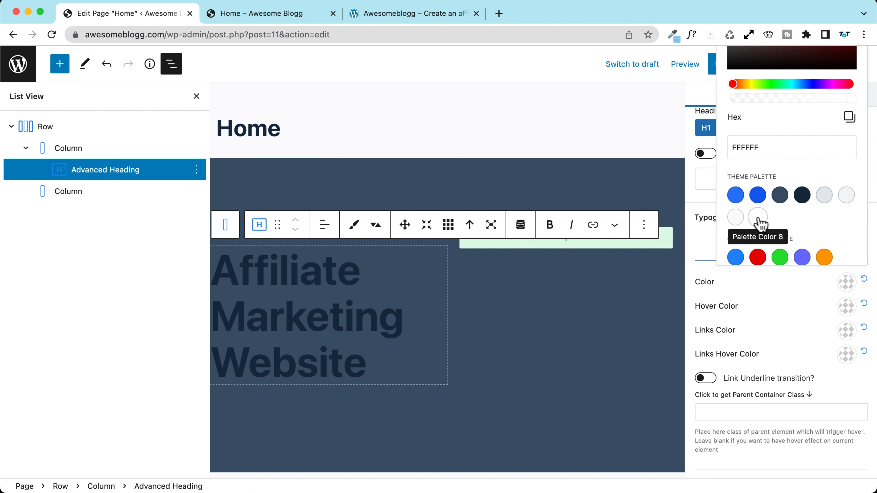
drag(730, 177, 787, 177)
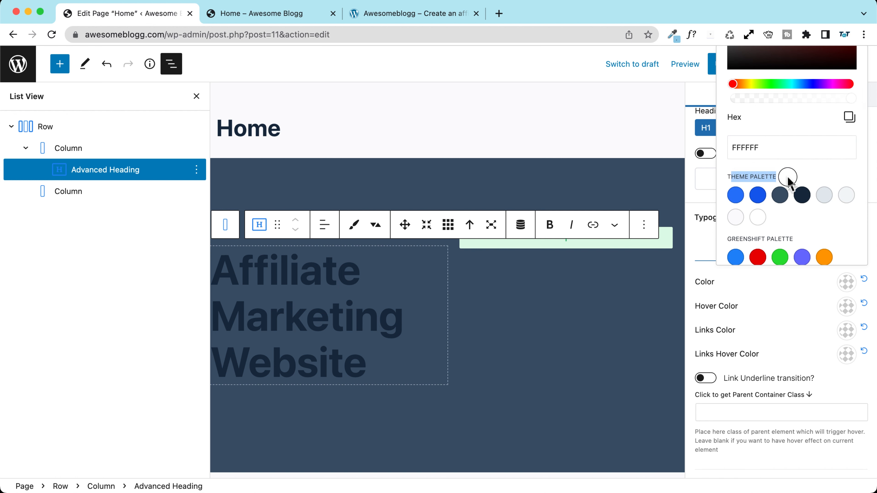
click(778, 180)
drag(728, 176, 766, 174)
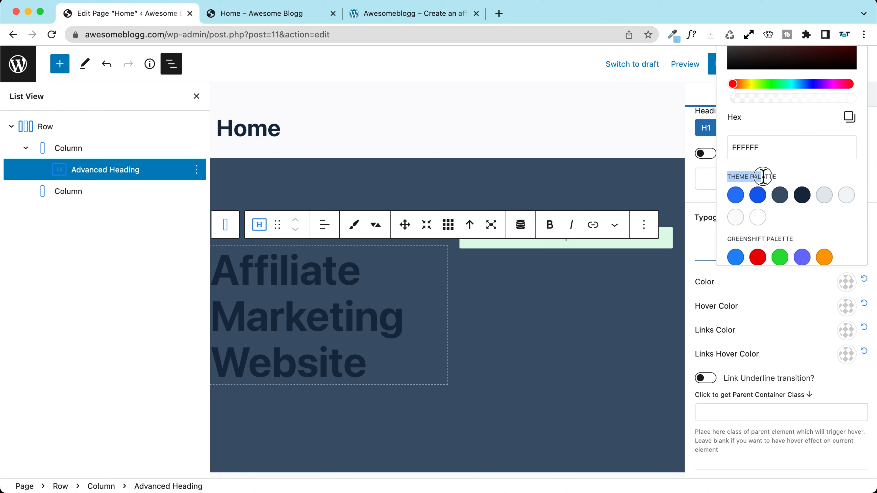
click(779, 180)
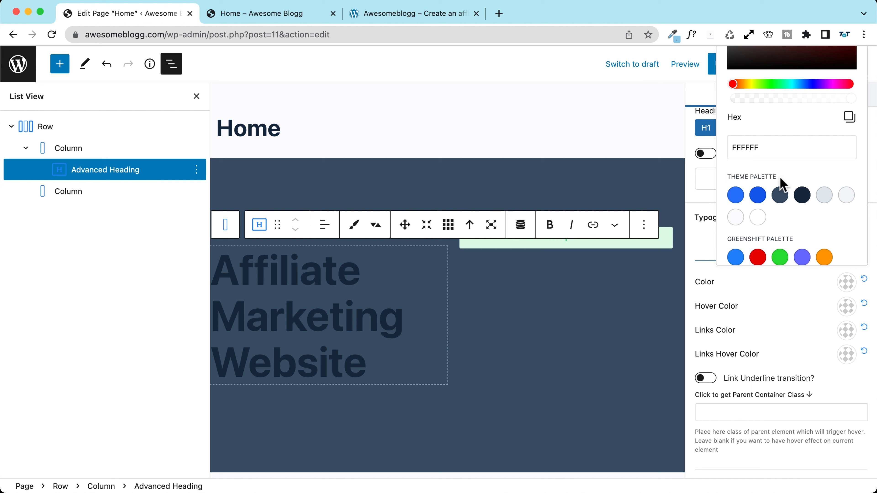
click(758, 217)
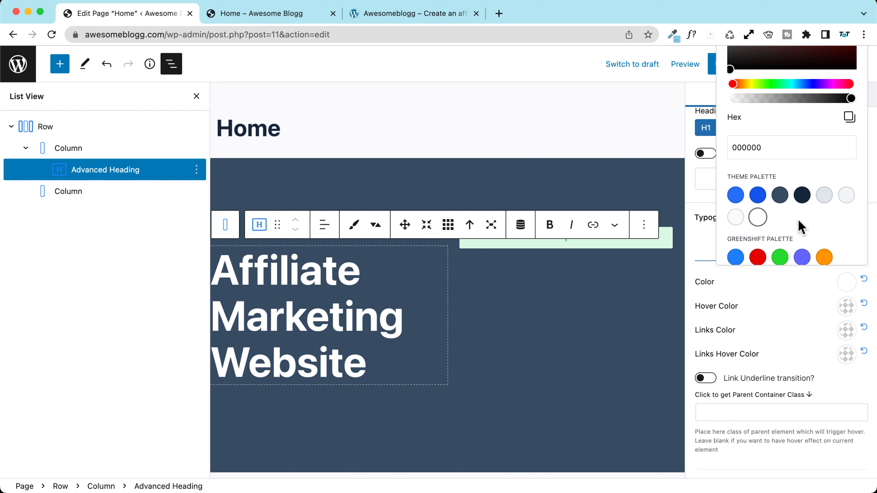
click(690, 230)
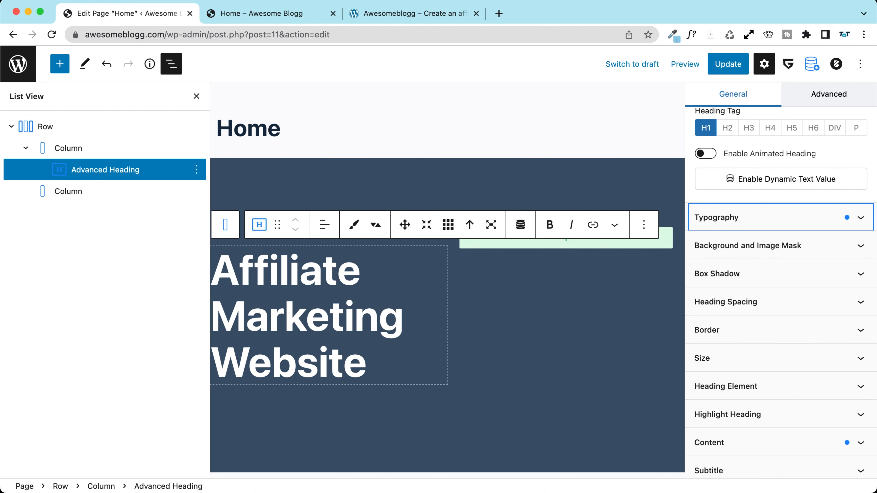
Step: Compare the Home page preview with the reference site's hero subtitle
click(252, 19)
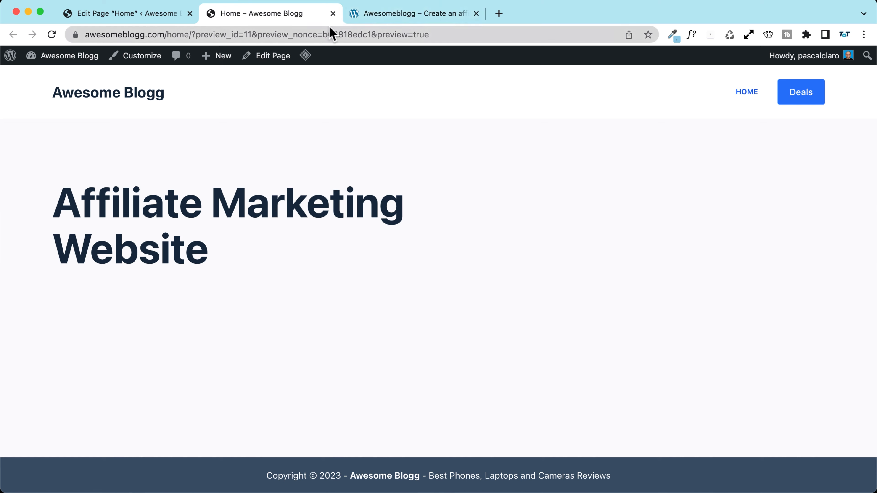
click(402, 17)
drag(127, 373, 53, 350)
key(super+c)
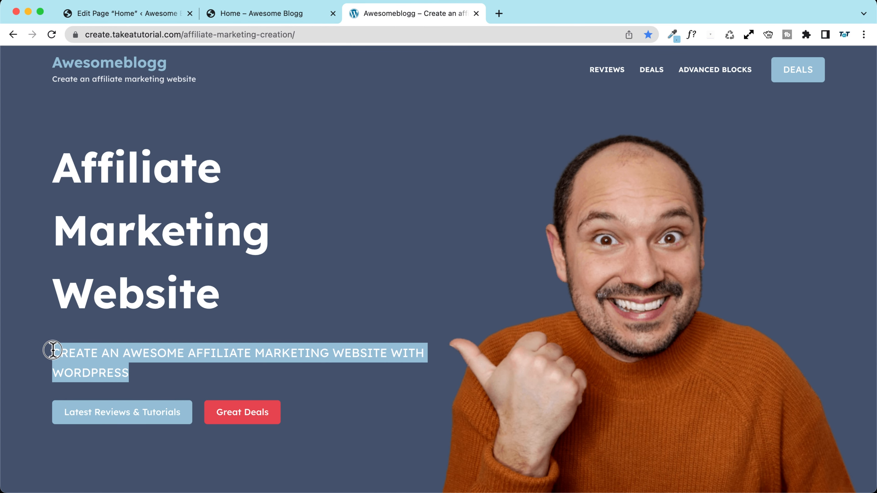
Step: Add an empty paragraph block below the Affiliate Marketing Website heading
click(128, 14)
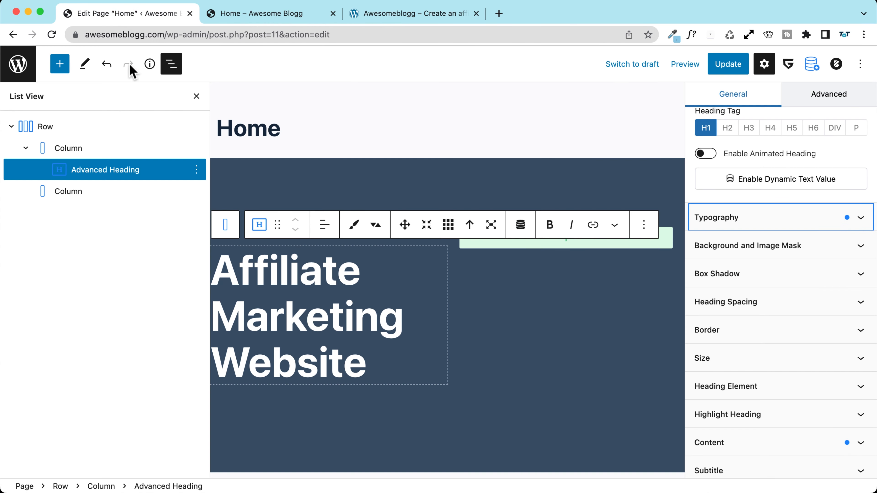
click(382, 362)
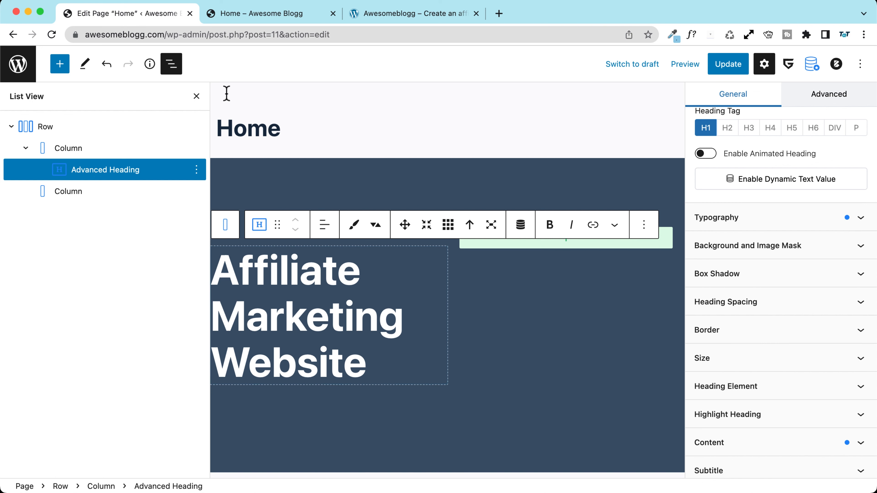
click(197, 169)
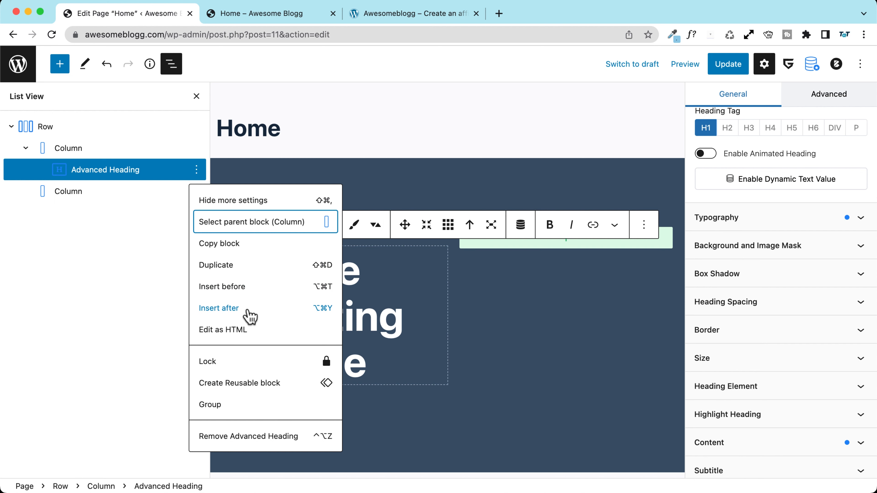
click(249, 316)
scroll(370, 354, down, 1)
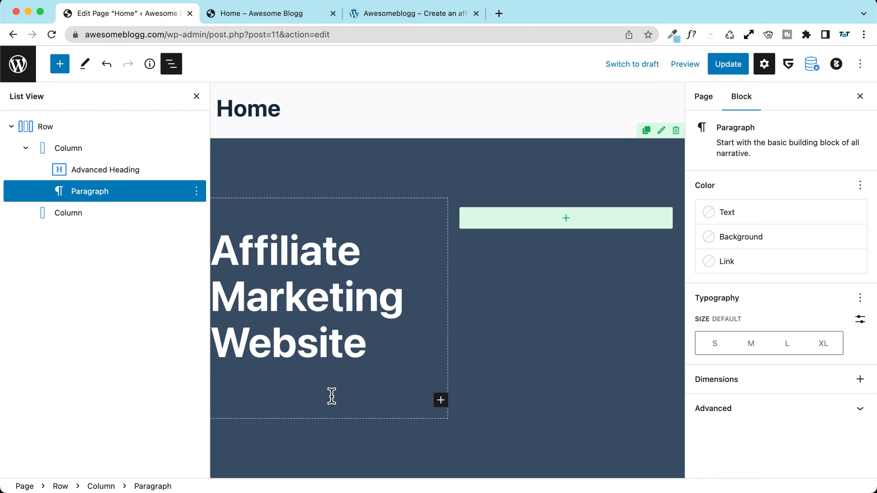
Step: Search the full block library for 'text' blocks
click(441, 400)
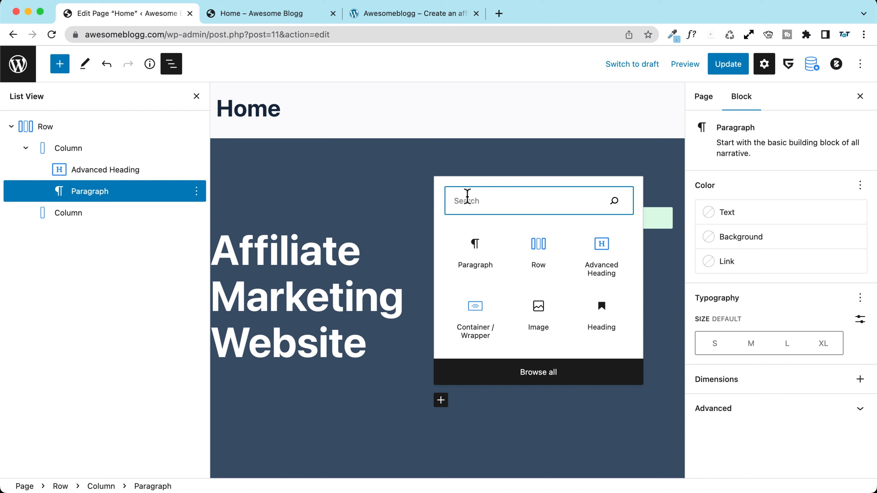
text(text)
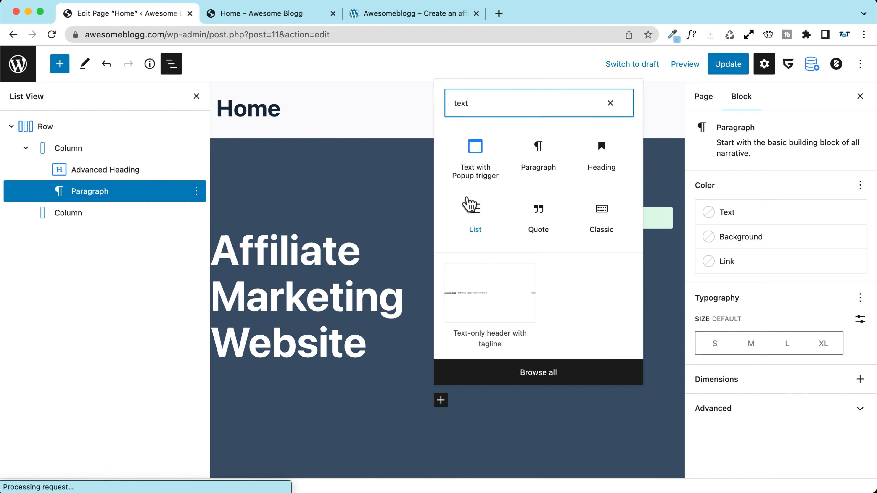
key(BackSpace)
key(BackSpace)
key(BackSpace)
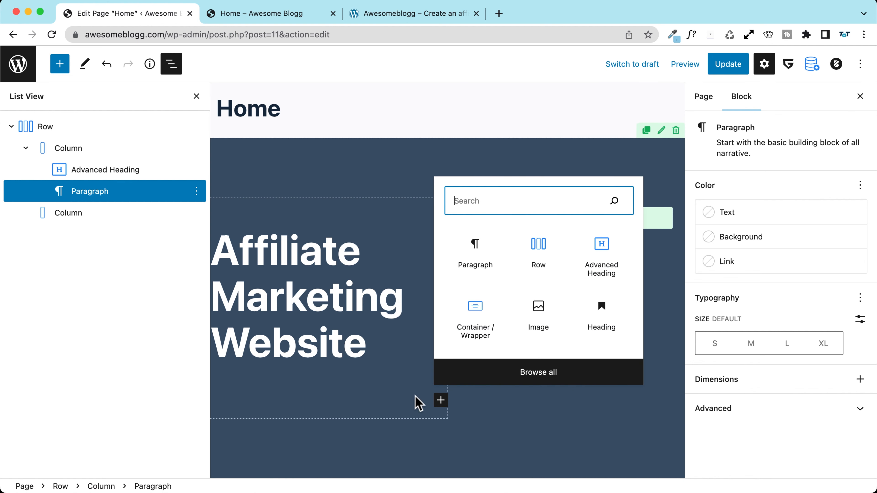
click(62, 66)
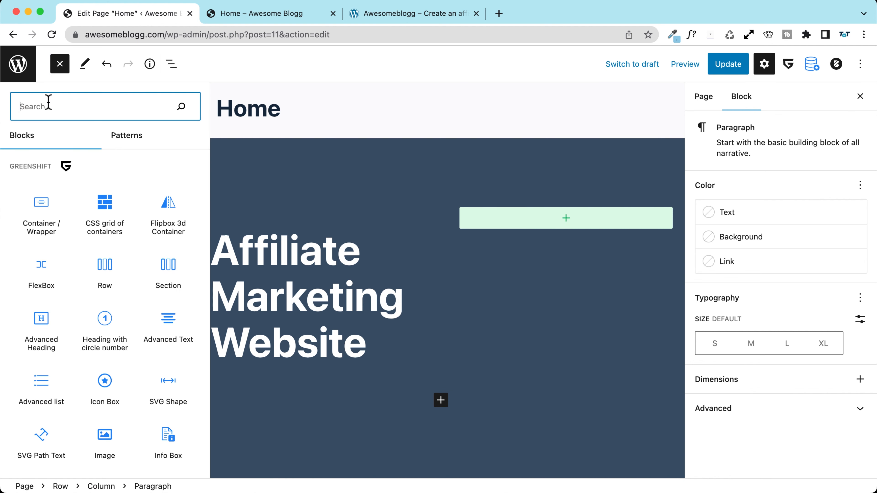
text(text)
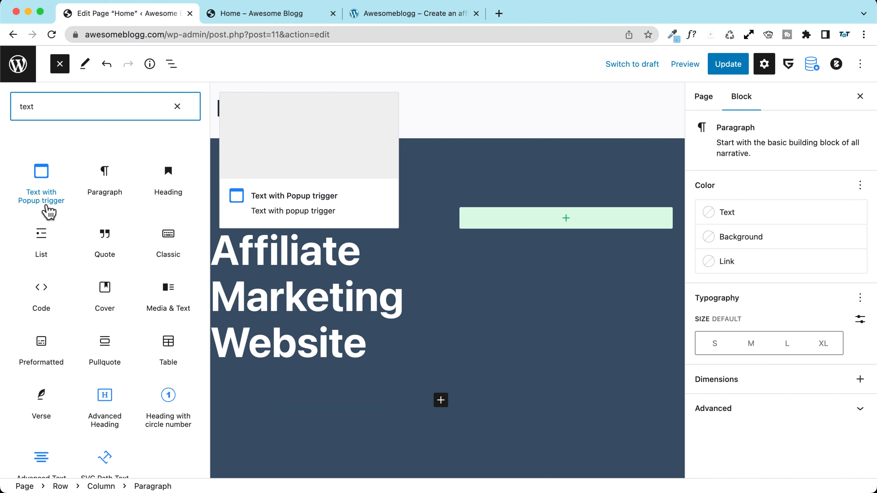
scroll(44, 203, down, 3)
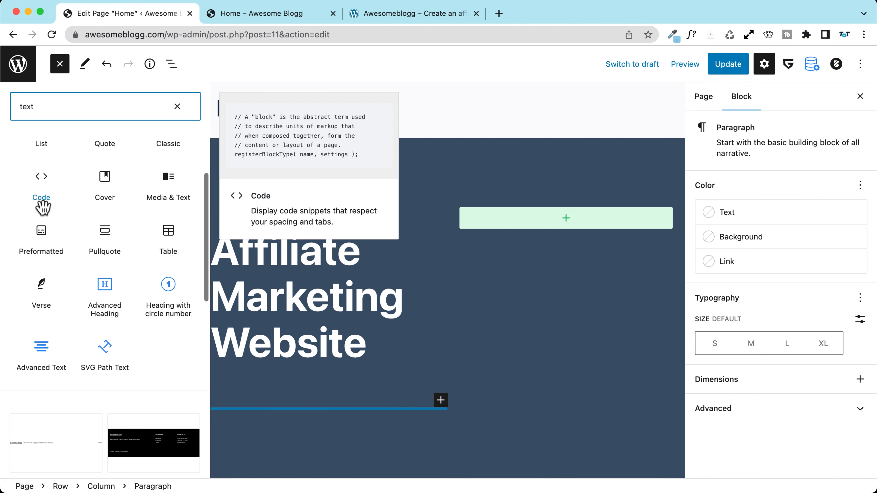
Step: Insert an Advanced Text block below the heading with white text colour
click(42, 350)
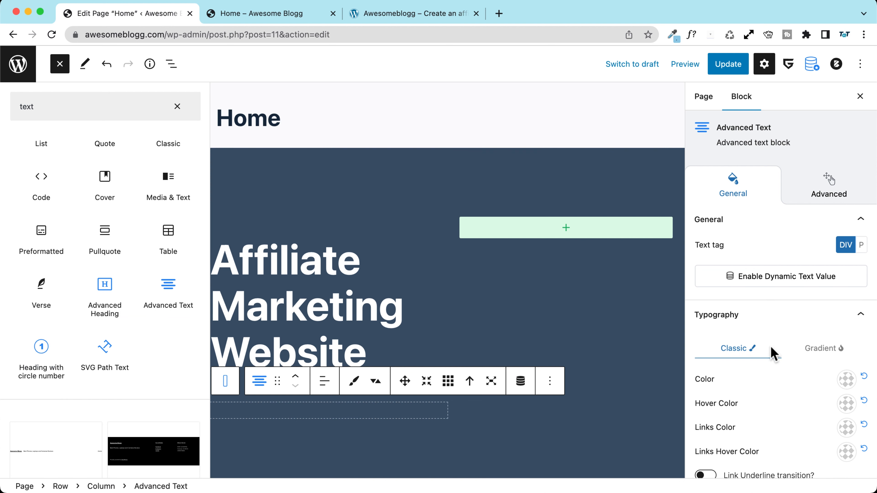
scroll(780, 346, down, 3)
click(845, 307)
scroll(785, 289, down, 1)
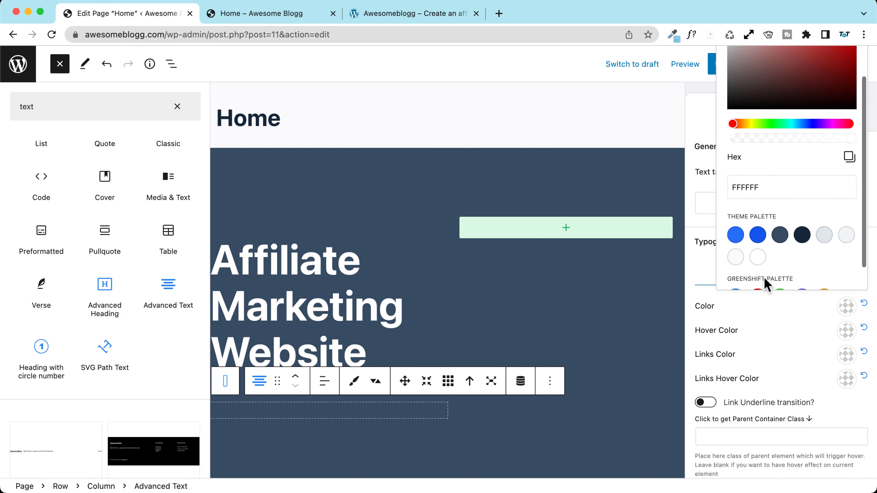
click(757, 257)
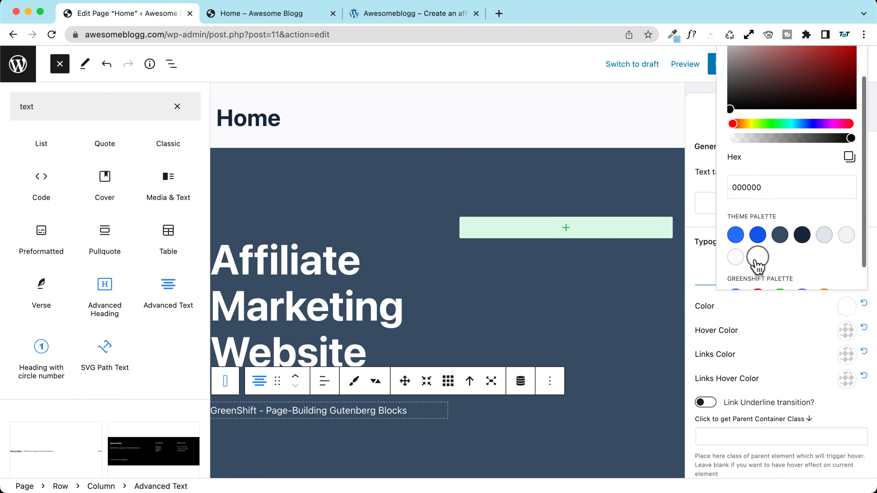
click(402, 409)
Step: Replace the placeholder with the pasted subtitle 'CREATE AN AWESOME AFFILIATE MARKETING WEBSITE WITH WORDPRESS'
triple_click(402, 411)
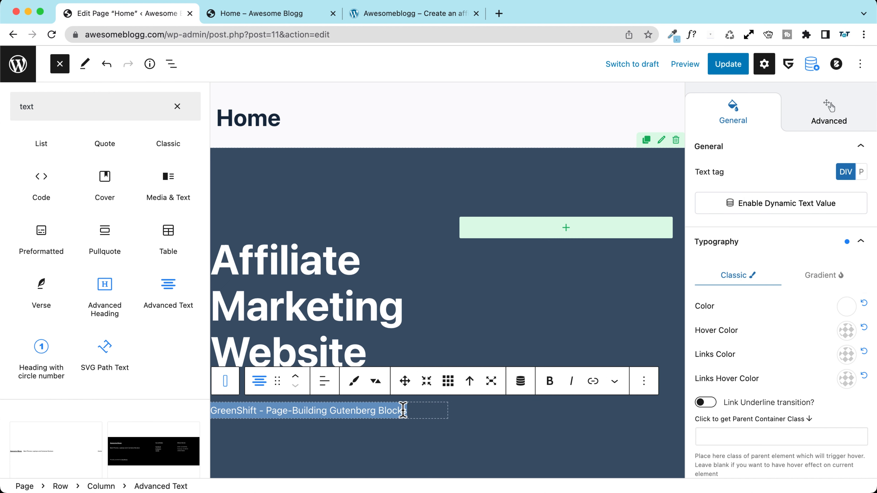
key(super+v)
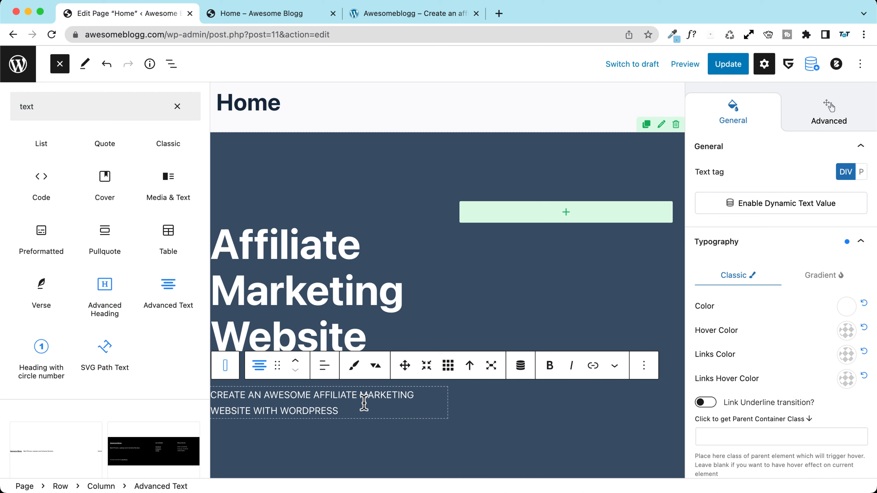
scroll(780, 358, down, 1)
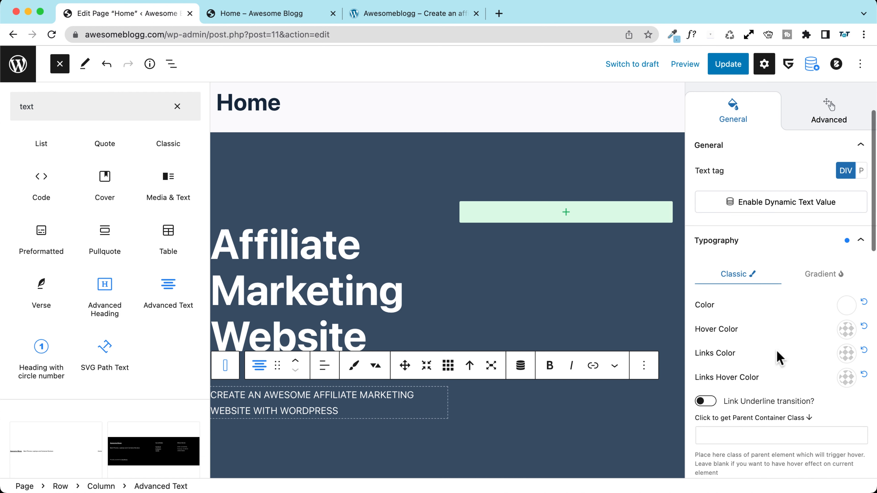
scroll(763, 352, down, 7)
Step: Set the subtitle font size to 20 px on desktop and 18 px on tablet
click(837, 341)
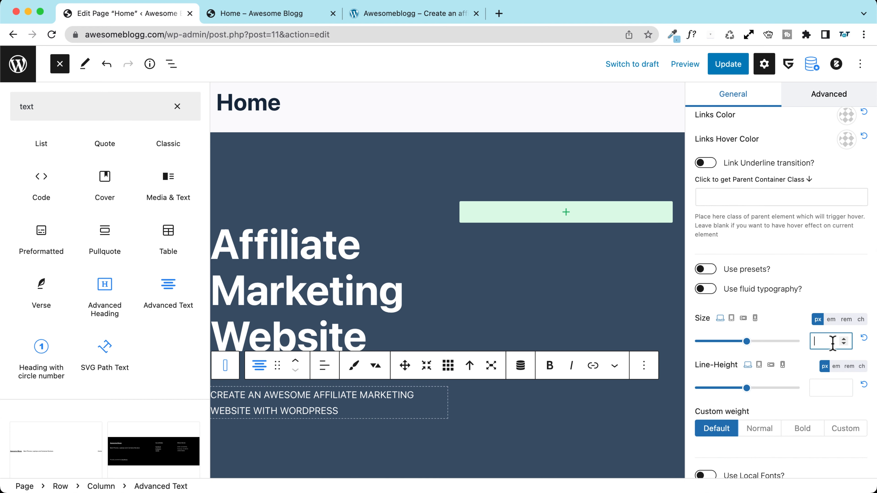
text(20)
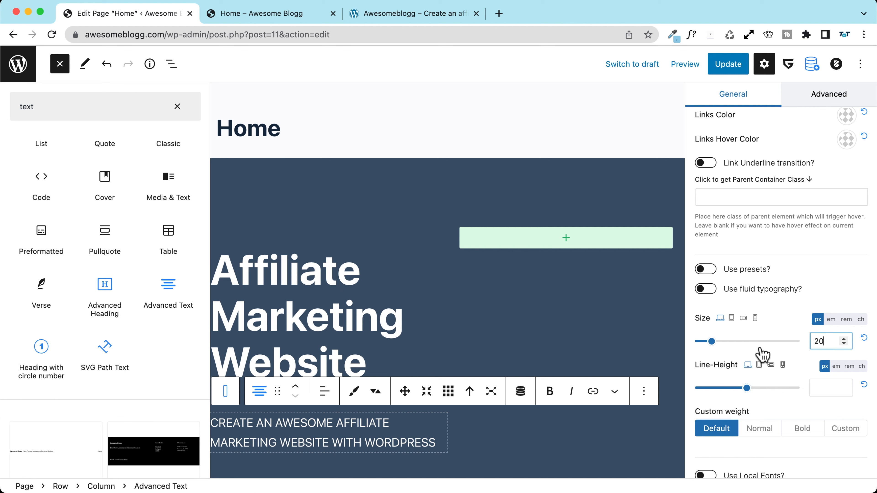
scroll(759, 352, down, 2)
click(731, 287)
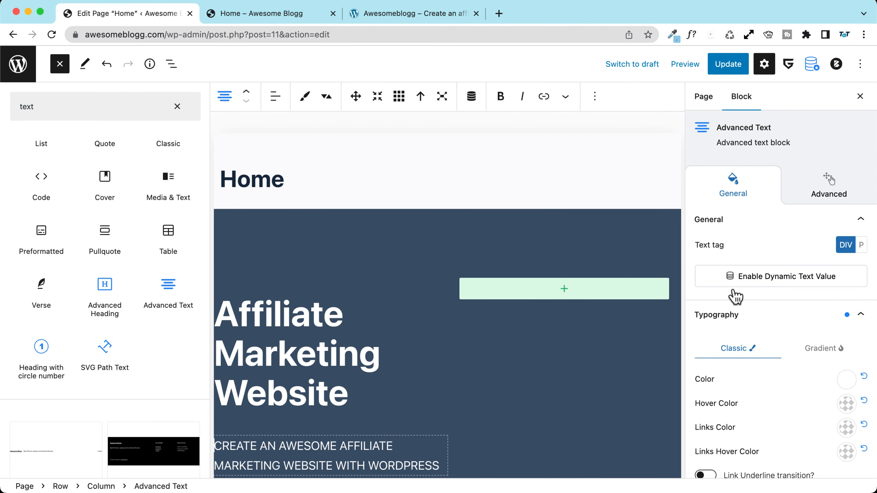
scroll(425, 291, down, 3)
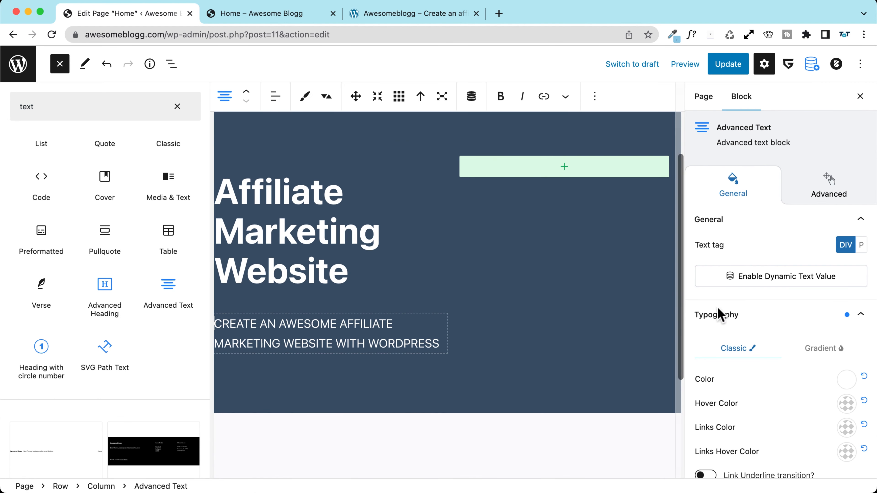
scroll(759, 338, down, 10)
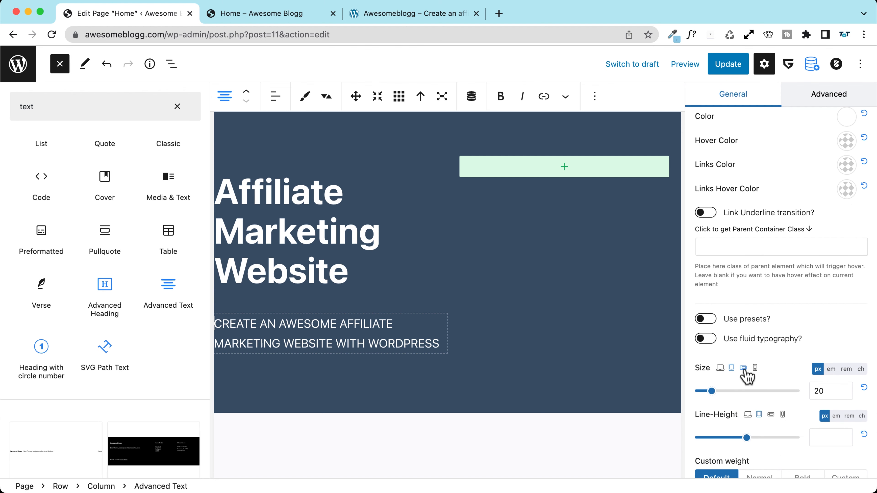
click(743, 368)
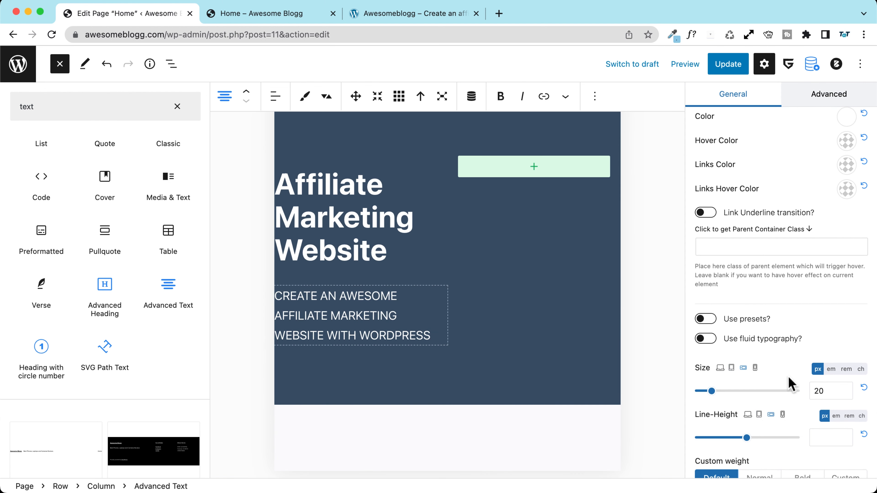
drag(828, 391, 810, 391)
text(18)
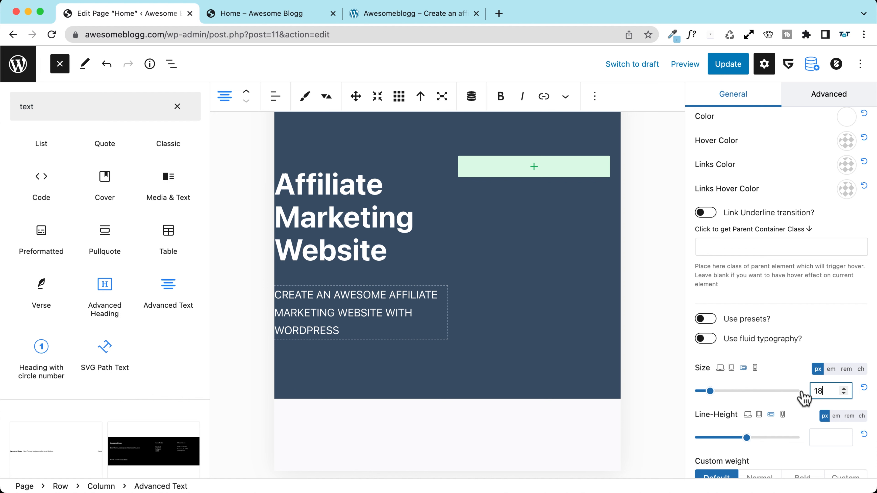
Step: Set the mobile subtitle size to 16 px and return to the desktop preview
click(755, 368)
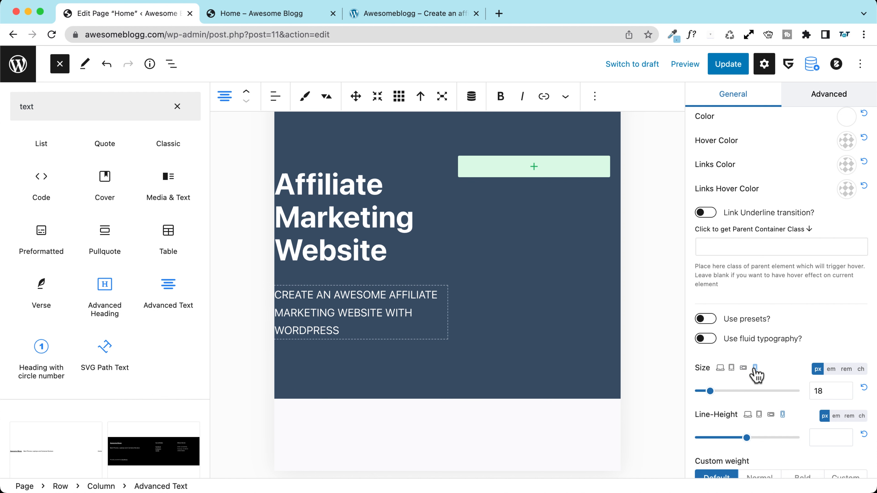
double_click(822, 391)
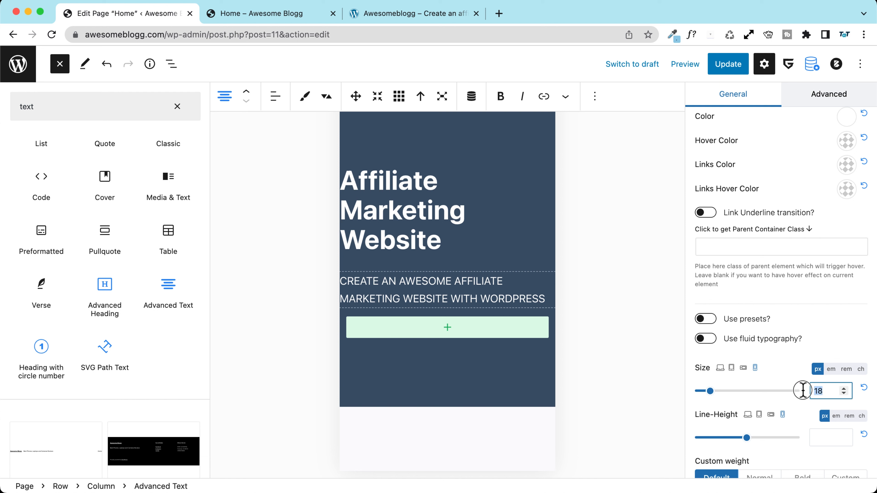
text(16)
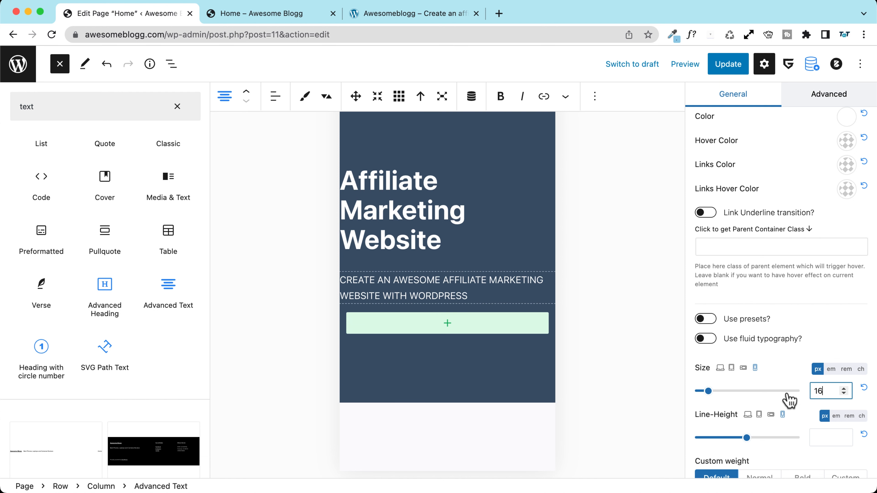
click(720, 369)
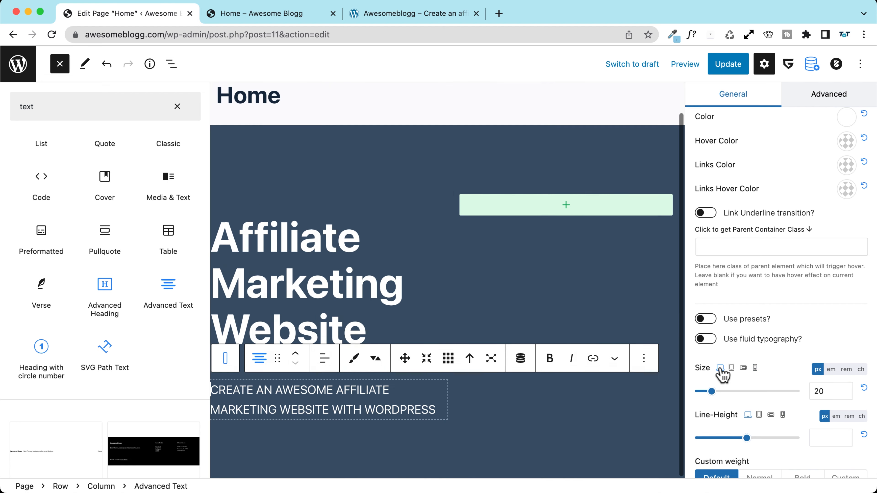
scroll(722, 373, down, 3)
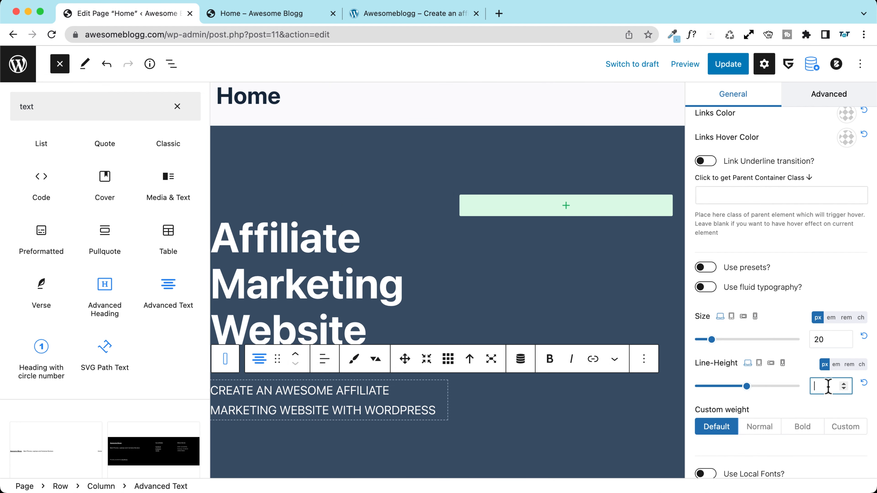
Step: Give the subtitle a 1,3 em line height and update the Home page
click(836, 364)
click(824, 381)
text(1)
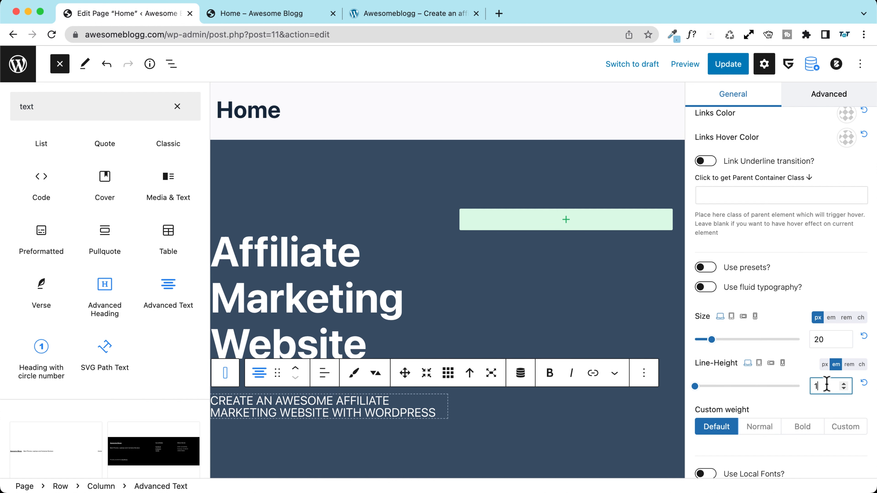
text(,05)
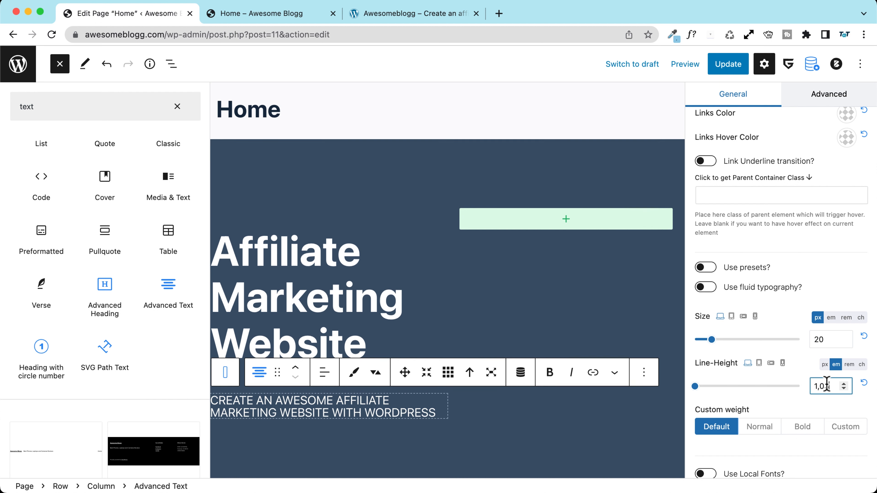
key(BackSpace)
key(BackSpace)
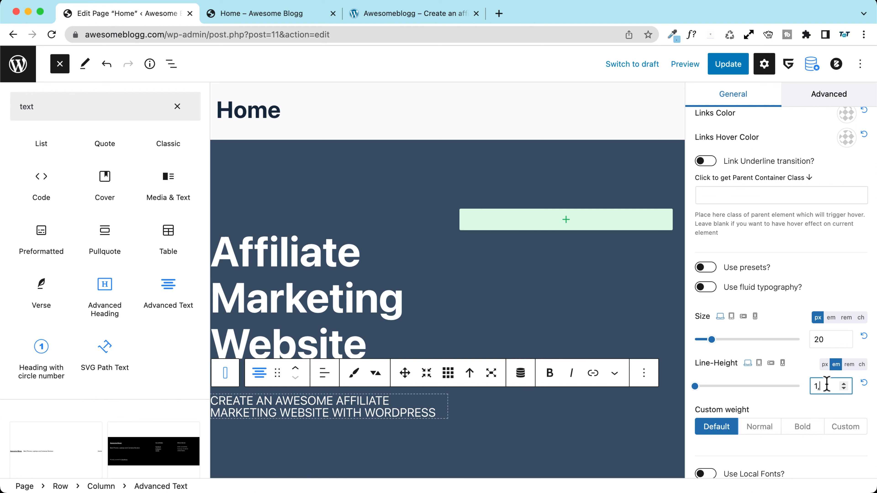
text(3)
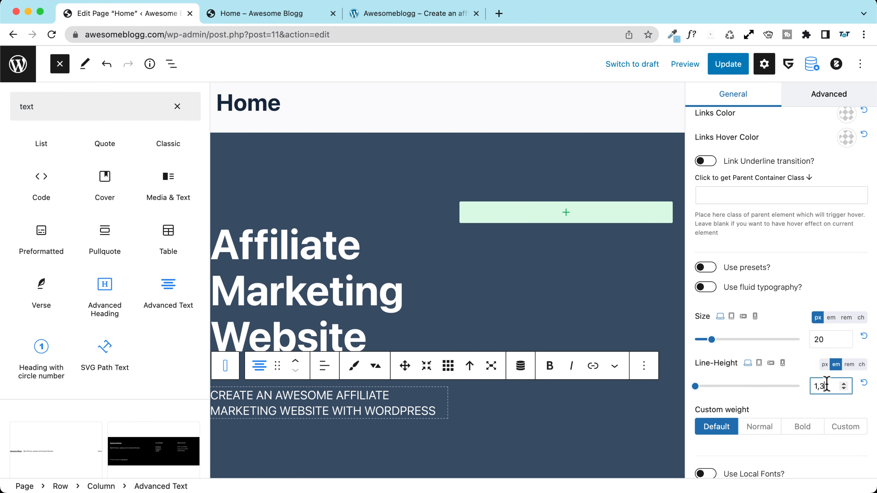
click(730, 66)
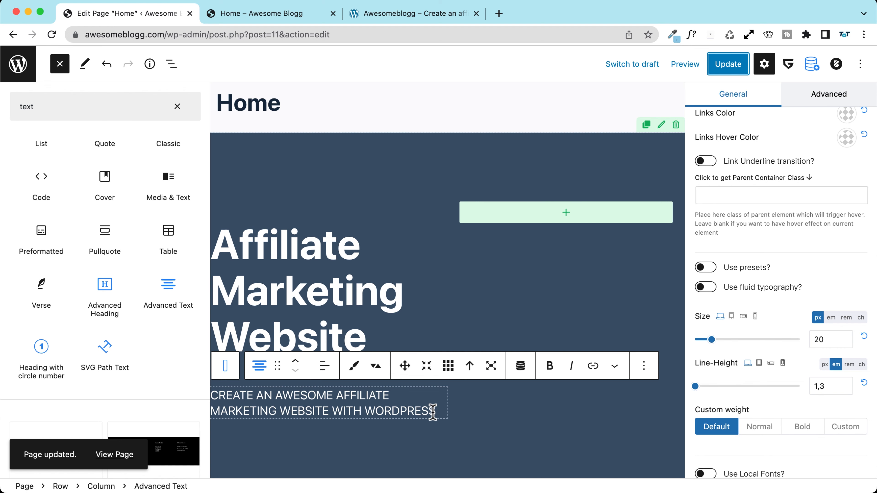
Step: Compare the Home page with the Awesomeblogg reference site, then return to the editor
click(257, 14)
click(371, 11)
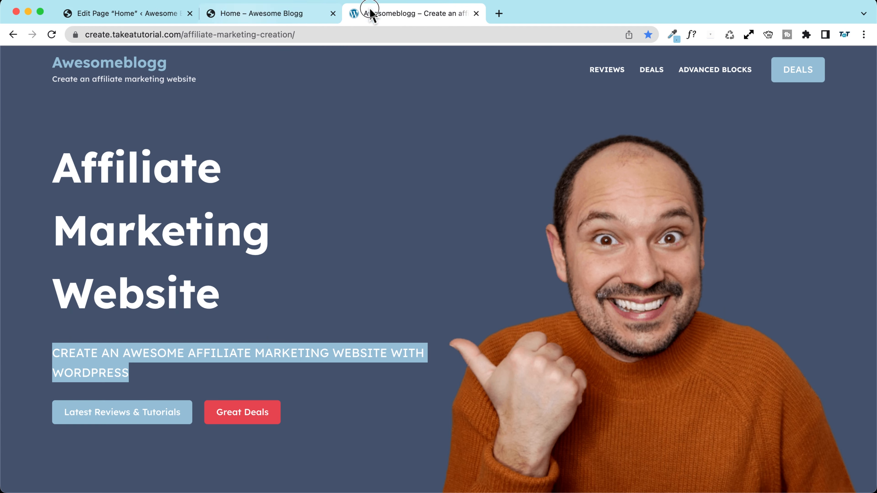
click(331, 425)
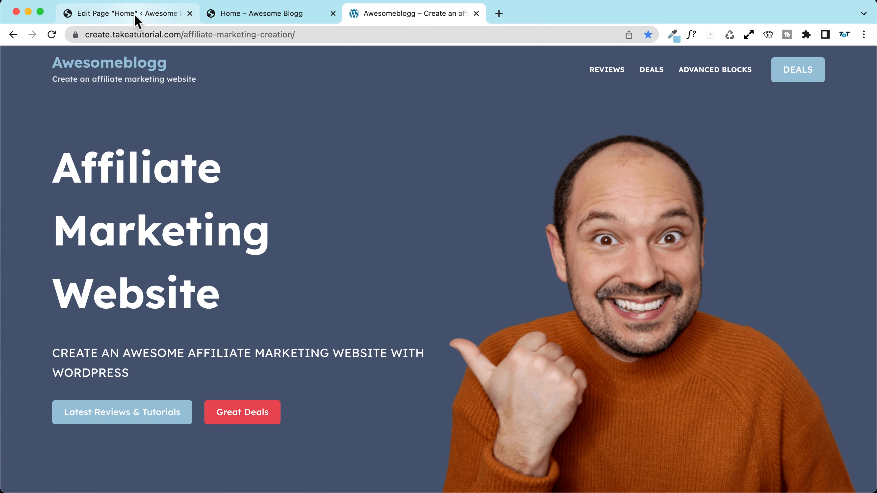
click(153, 14)
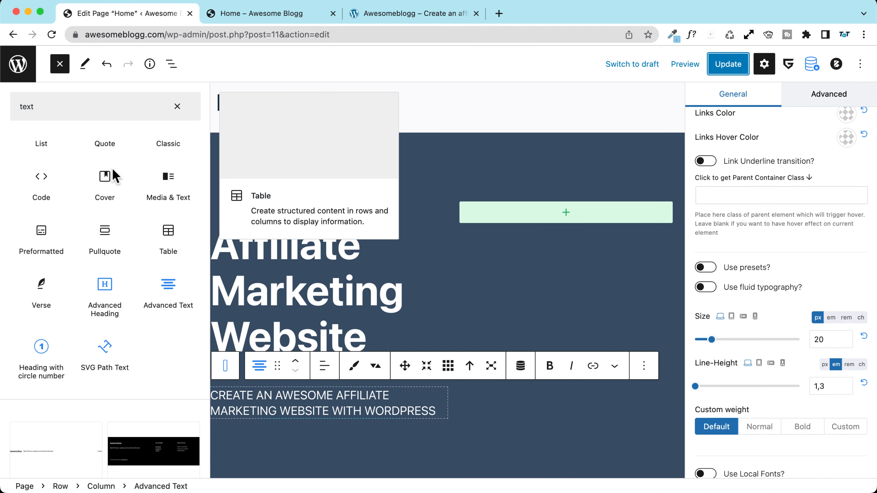
Step: Insert an Advanced Button block below the subtext and select its 'Buy This Now!' label
click(60, 65)
click(59, 66)
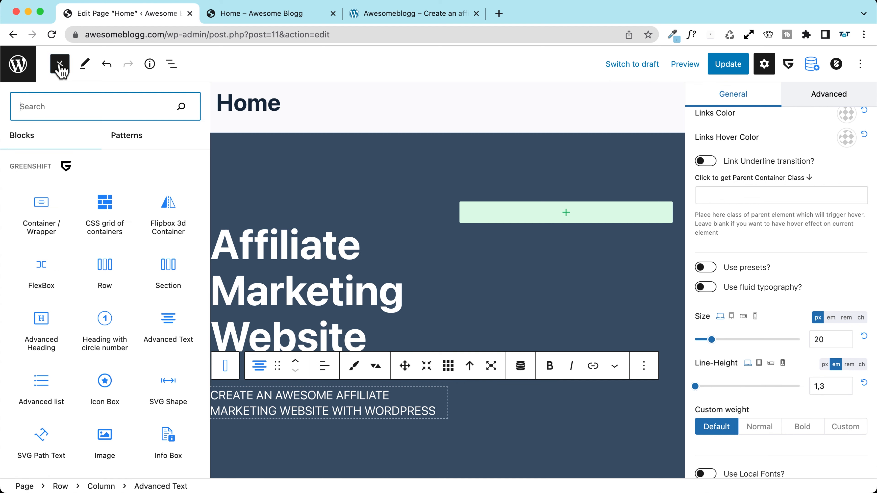
text(button)
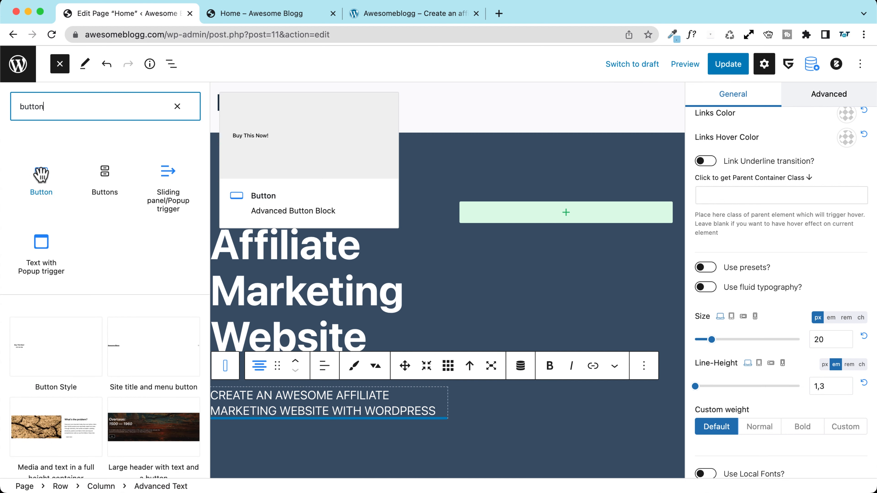
click(37, 175)
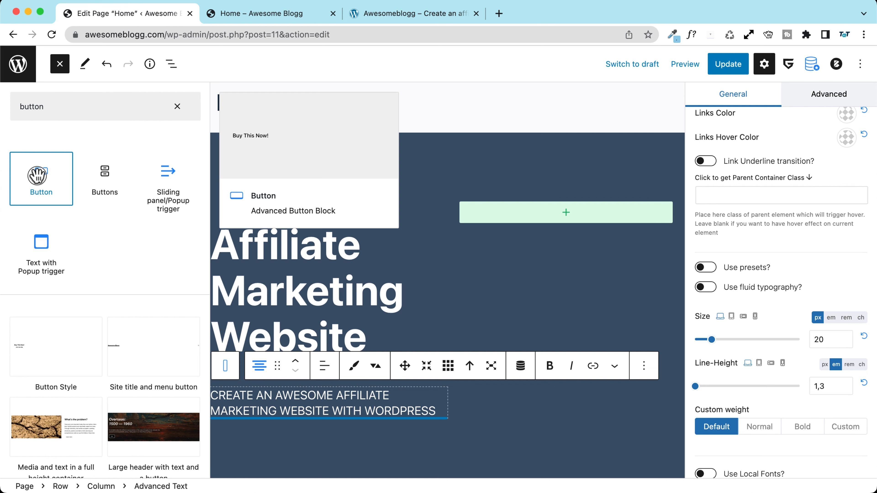
click(265, 431)
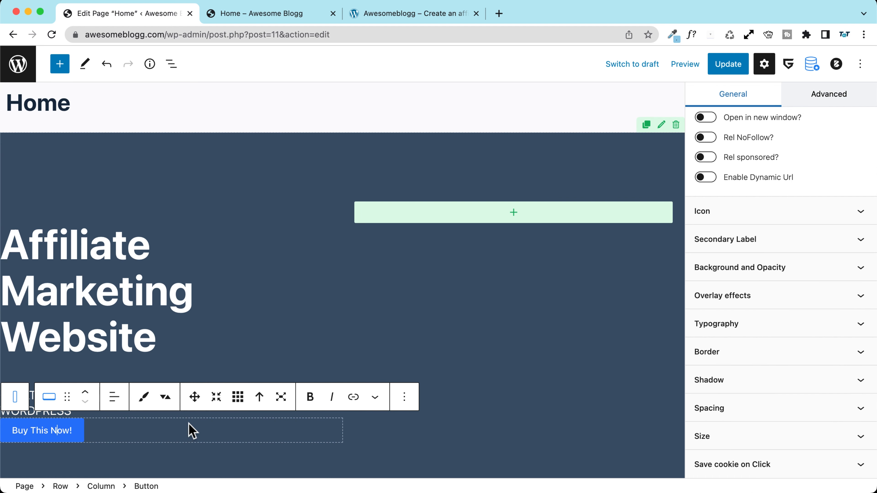
triple_click(57, 436)
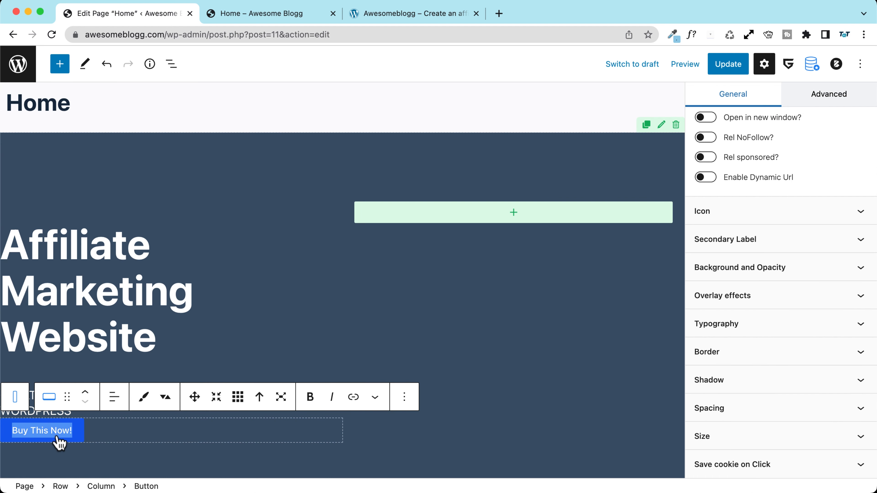
Step: Check the front-end home page and the reference site's hero buttons
click(242, 13)
click(376, 7)
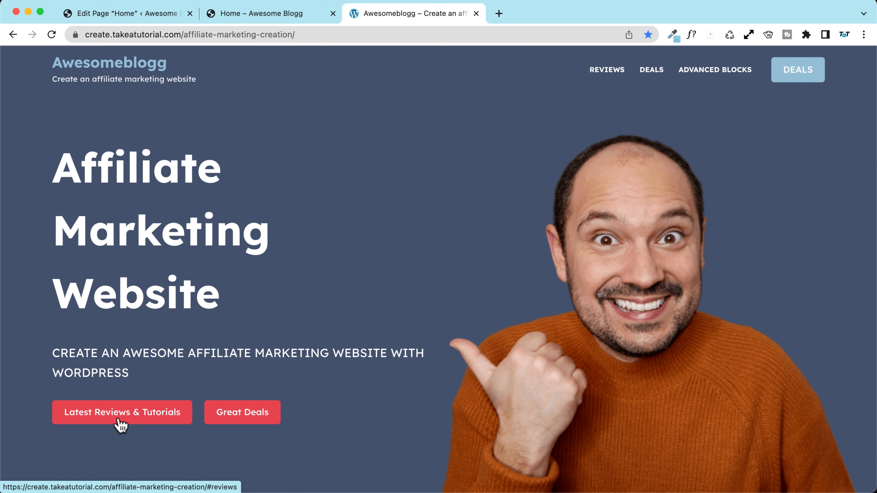
click(131, 13)
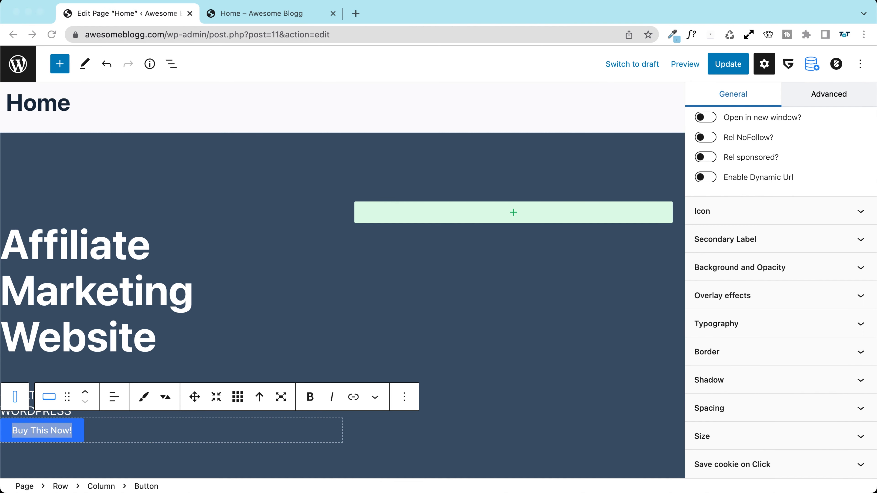
Step: Change the button label to 'Latest Tutorials & Reviews'
click(30, 430)
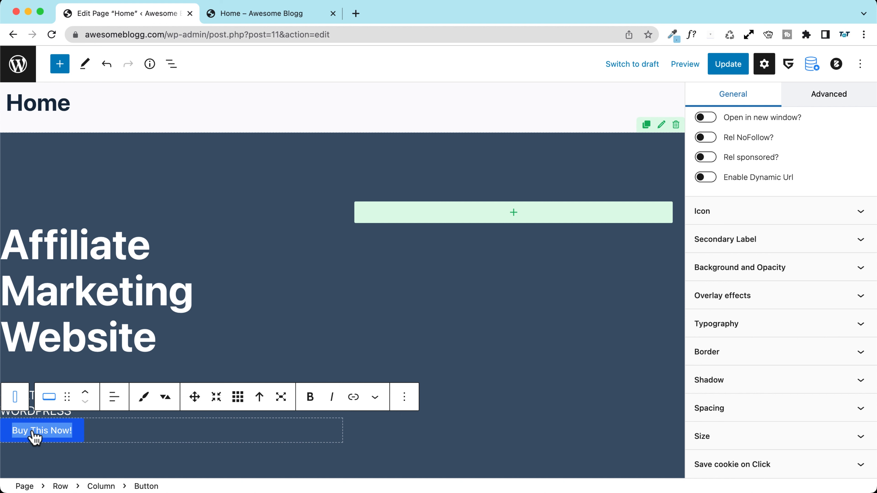
text(CREATE AN AWESOME AFFILIATE MARKETING WEBSITE WITH WORDPRESS)
key(super+z)
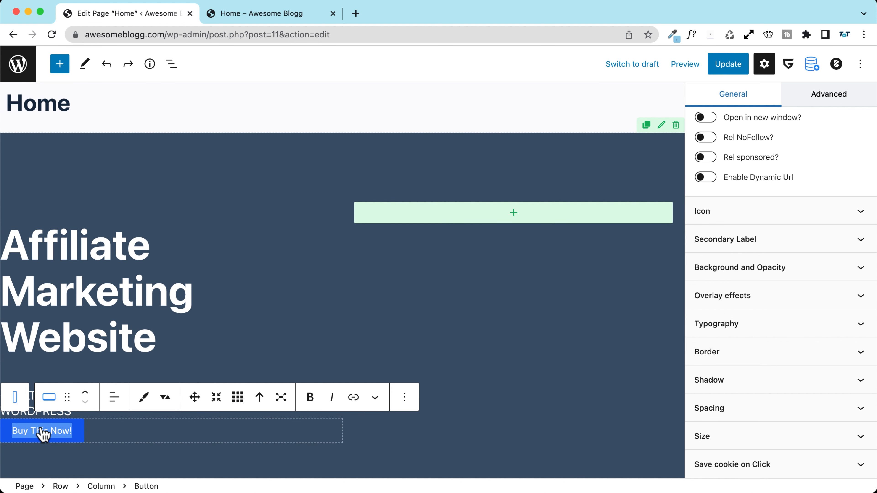
text(Latest Tutorials & Reviews)
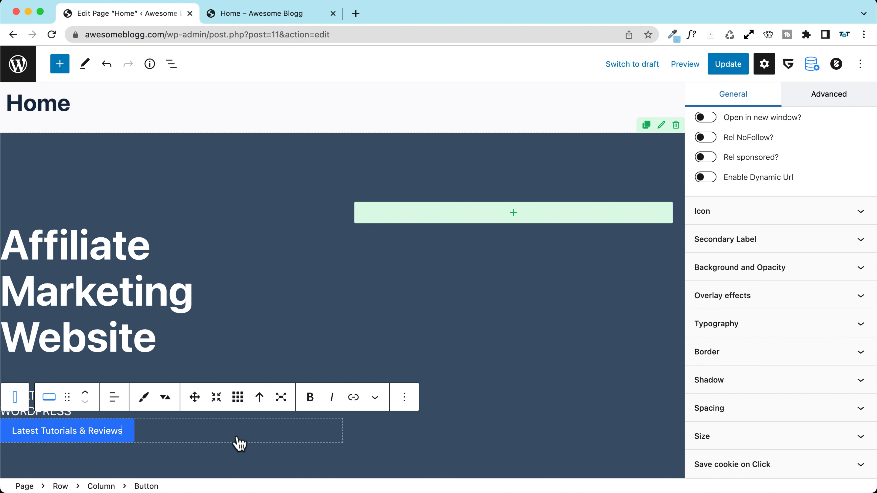
Step: Open the button's link settings and toggle the Open in new tab option on and off
click(353, 398)
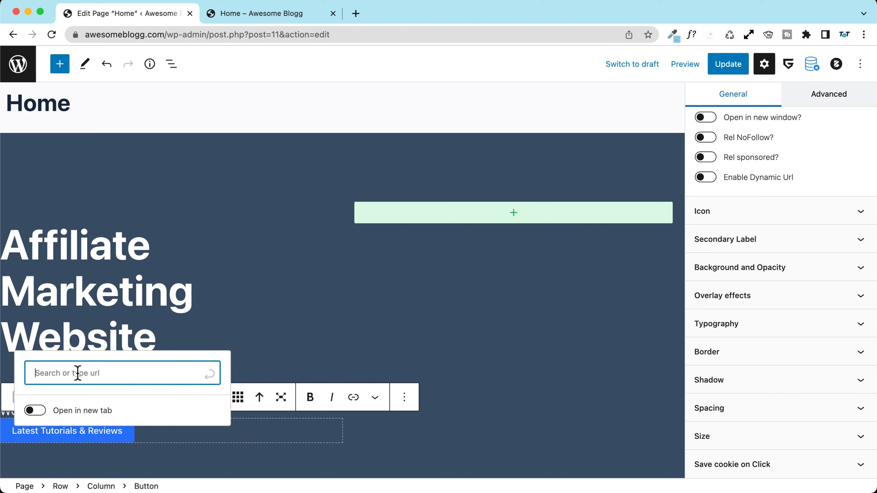
click(35, 410)
click(37, 413)
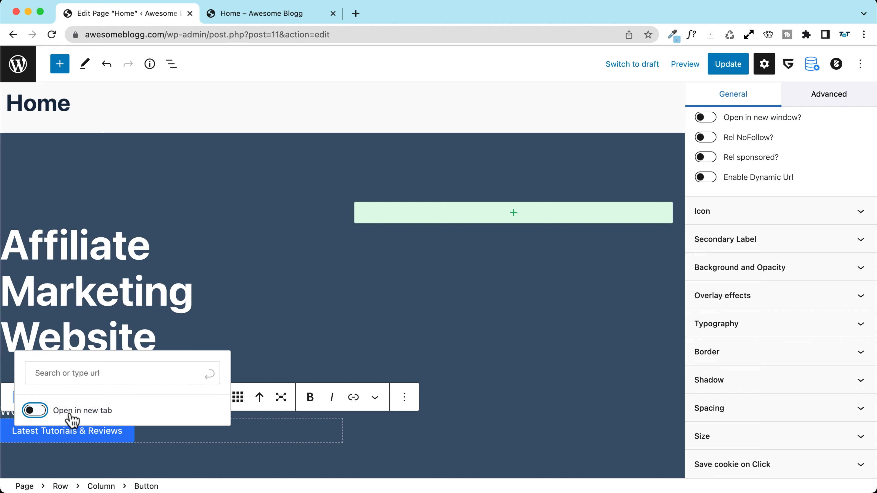
click(78, 374)
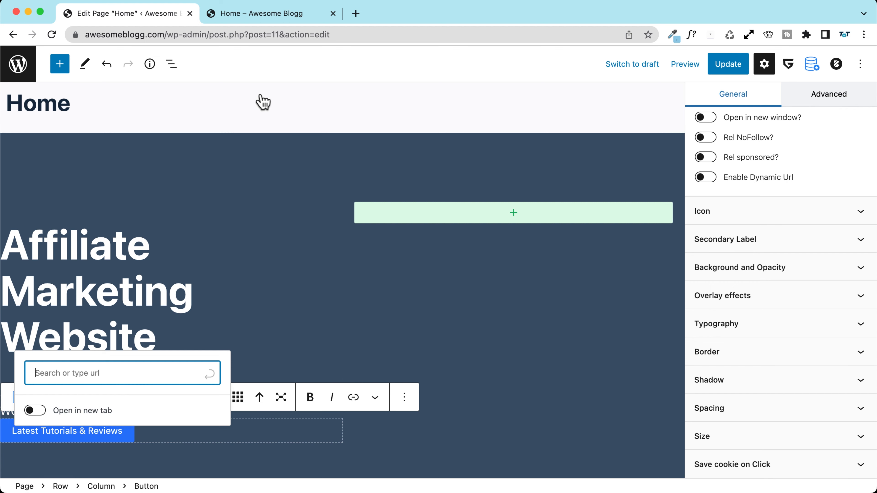
click(241, 14)
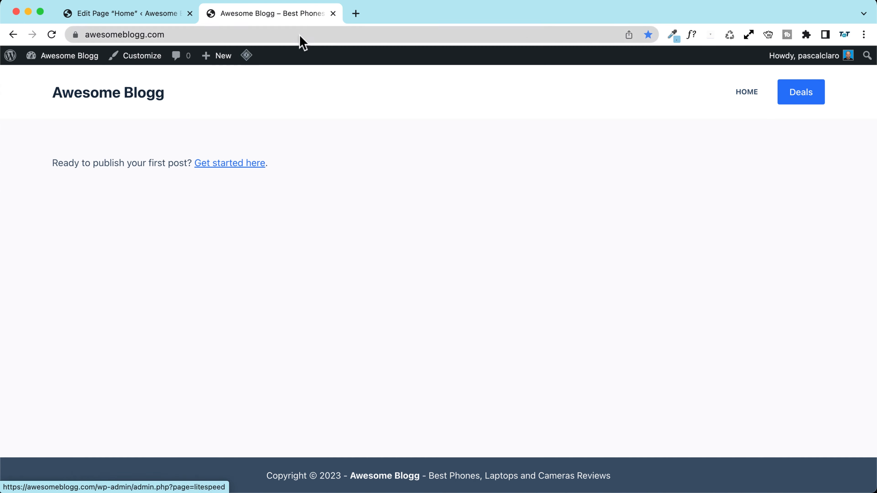
Step: Open the Awesomeblogg reference site in a new tab from the TAT Creation bookmarks
click(355, 15)
text(awo)
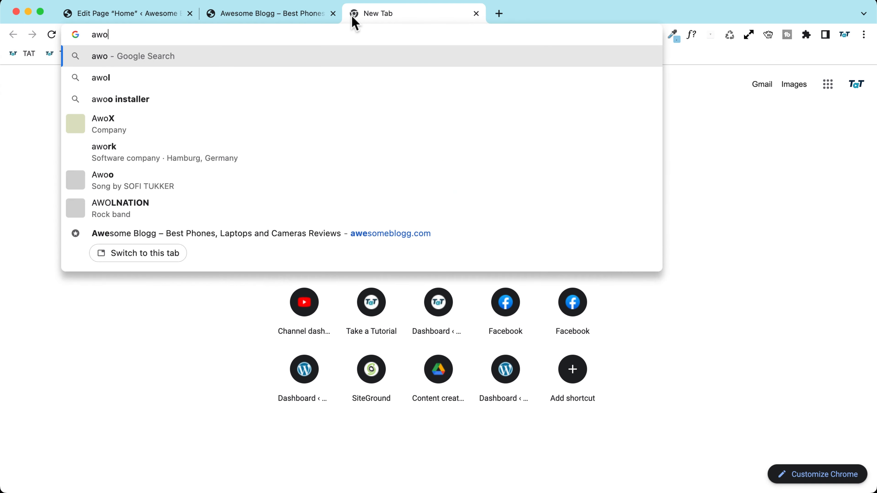
key(BackSpace)
key(BackSpace)
key(BackSpace)
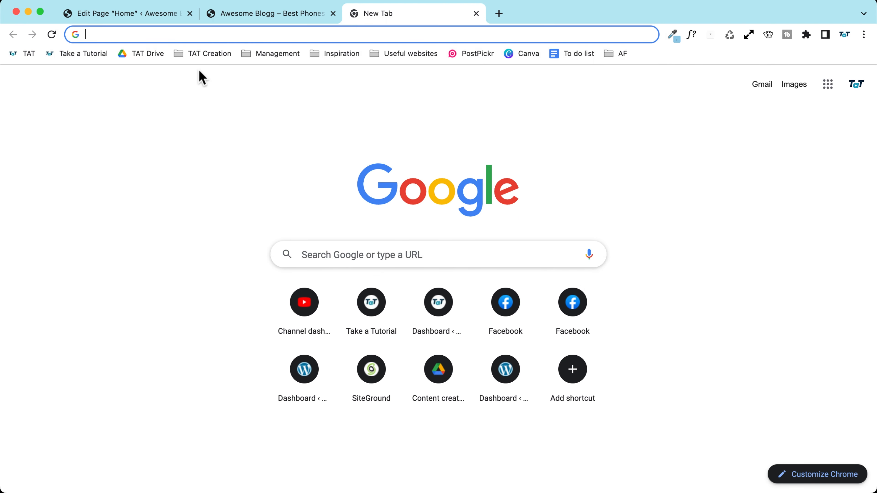
click(209, 54)
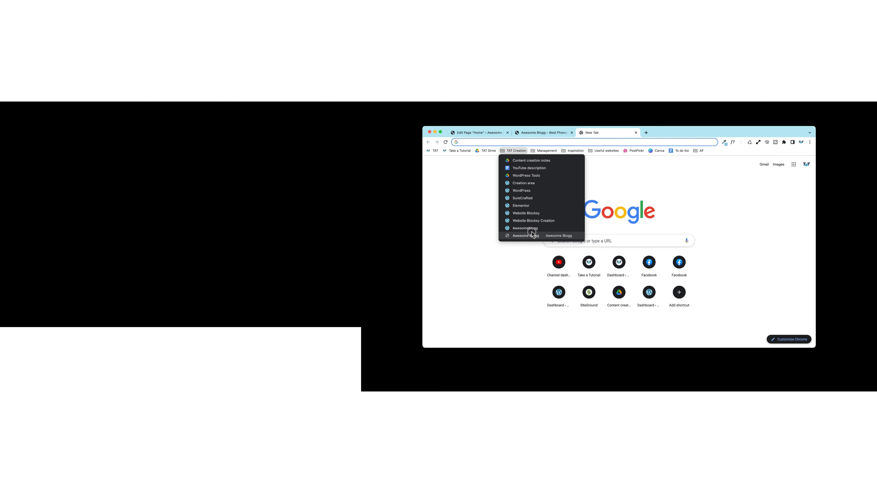
click(530, 229)
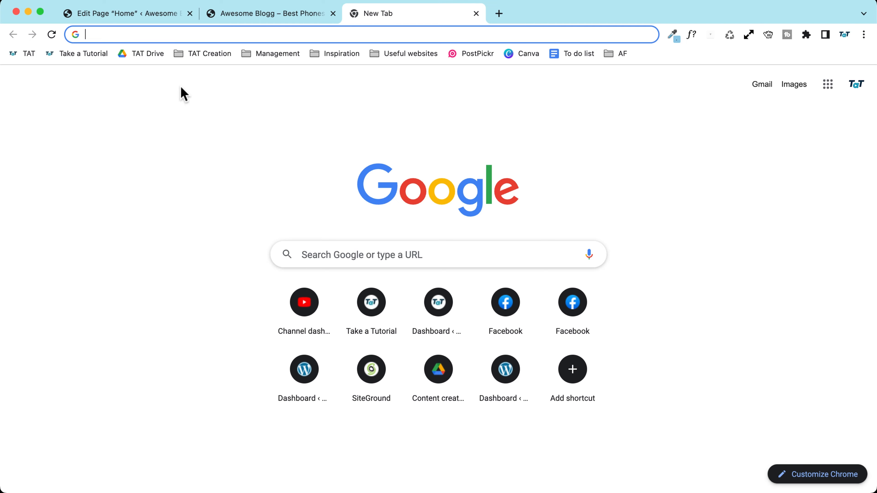
click(204, 54)
click(228, 228)
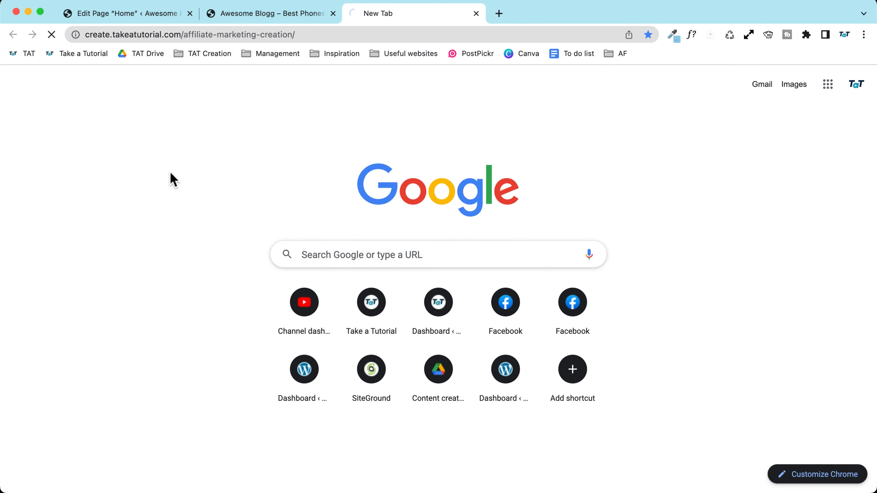
Step: Test the reference hero's Latest reviews and Great Deals buttons, then return to the editor
scroll(138, 437, down, 4)
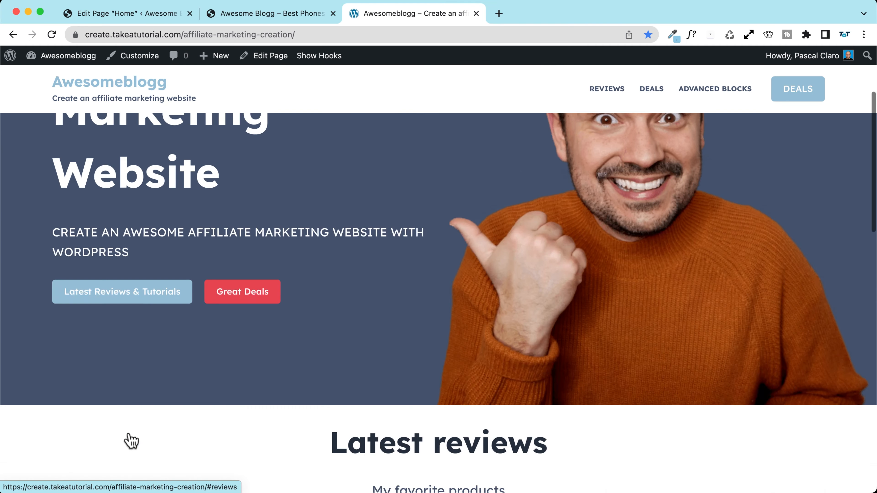
scroll(120, 407, up, 10)
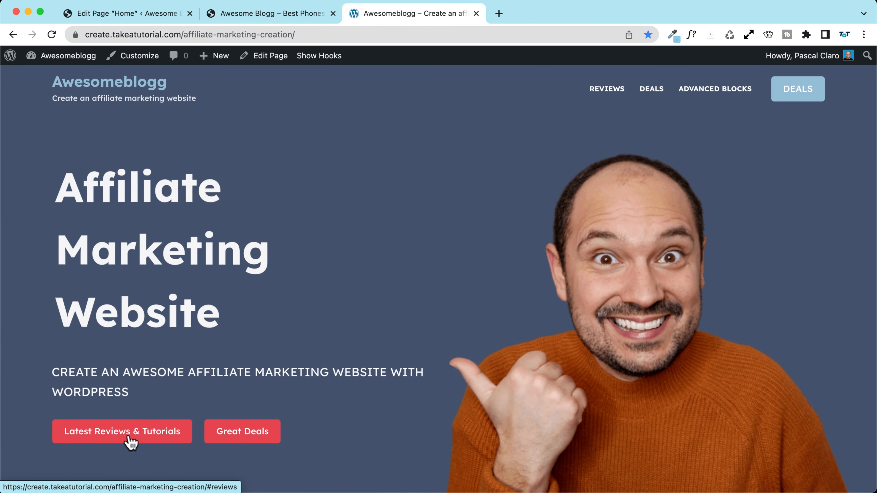
click(130, 443)
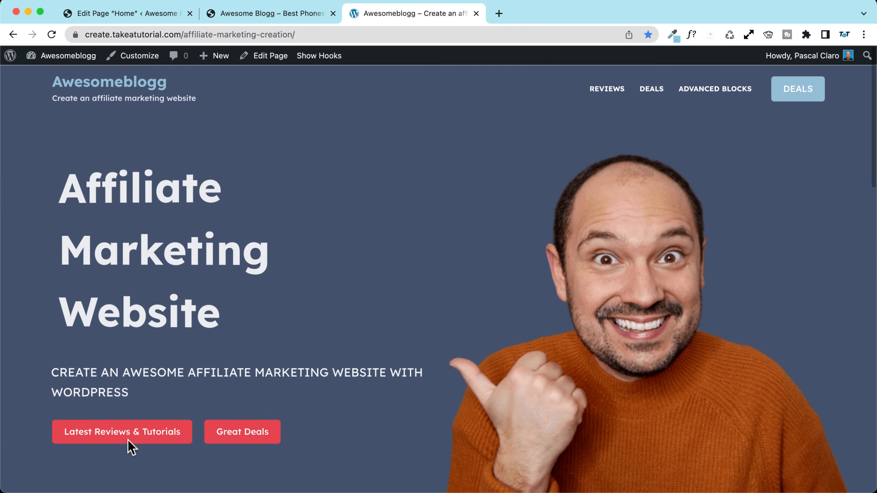
click(128, 435)
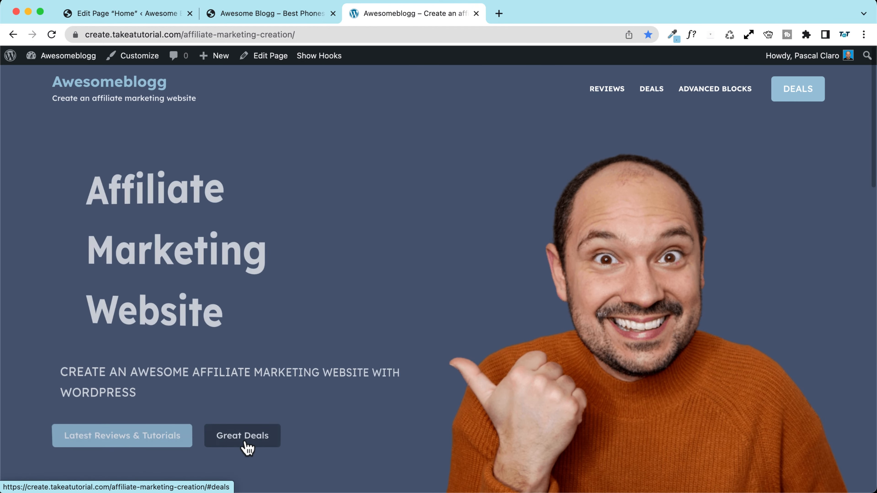
click(244, 443)
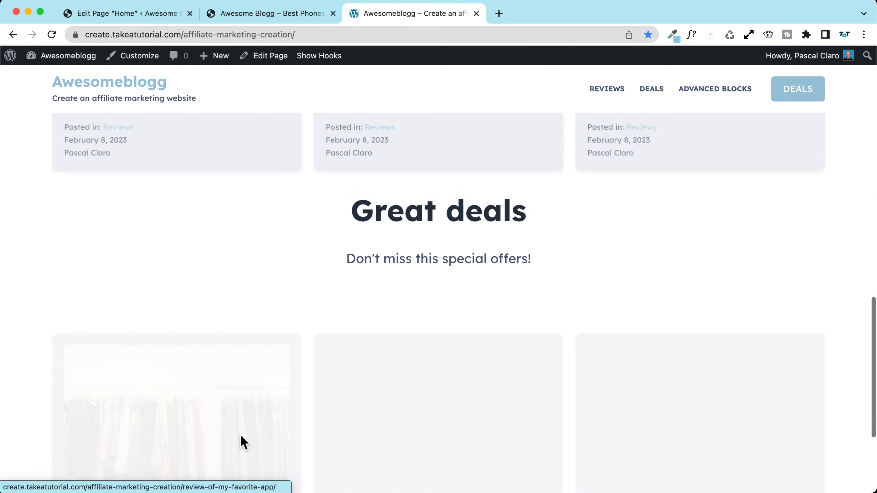
scroll(45, 261, up, 15)
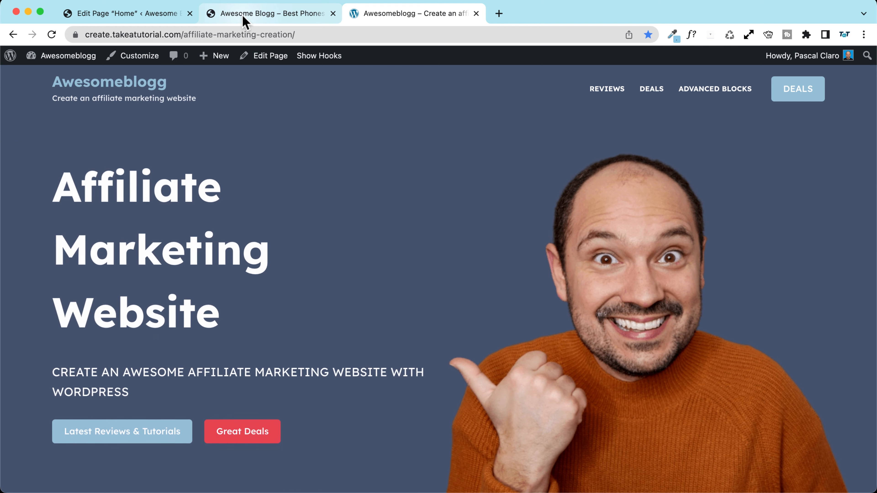
click(130, 15)
click(138, 271)
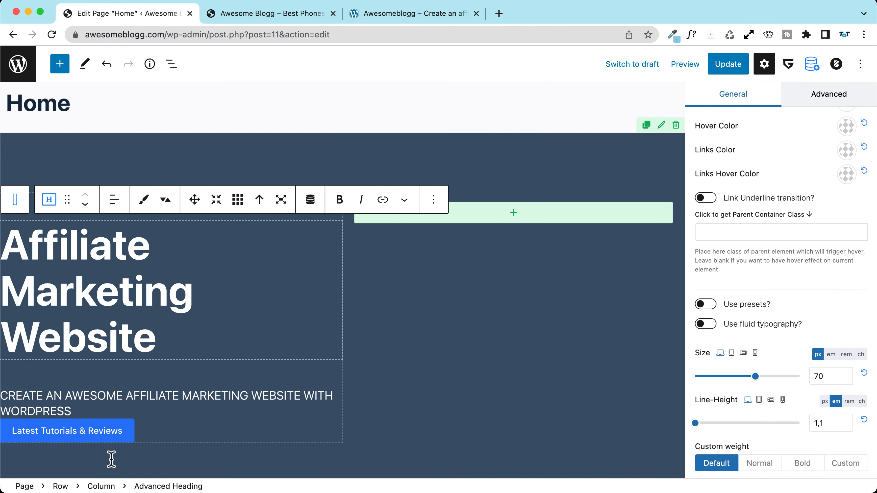
Step: Add a second Button block below the 'Latest Tutorials & Reviews' button
scroll(112, 460, down, 1)
click(33, 411)
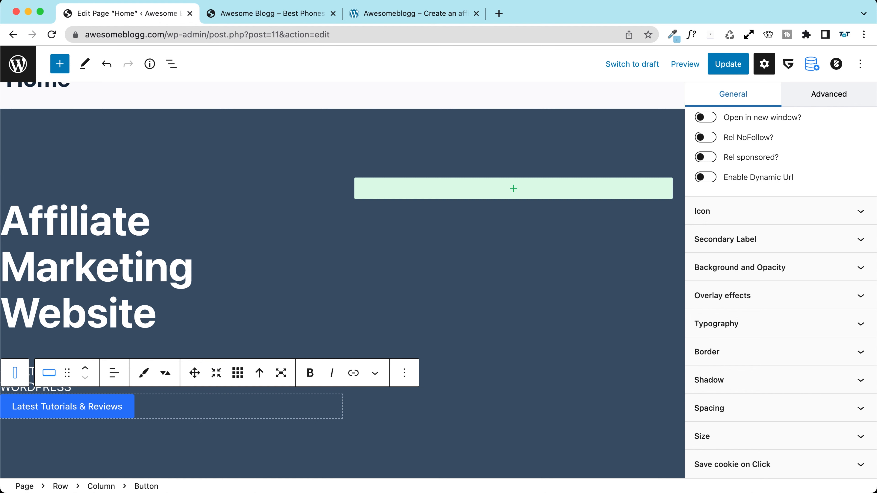
click(60, 64)
text(button)
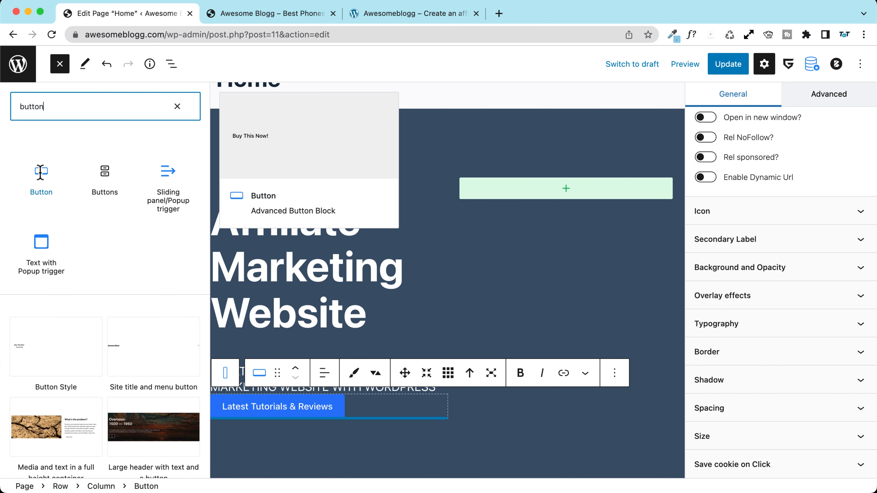
drag(41, 171, 40, 179)
click(42, 174)
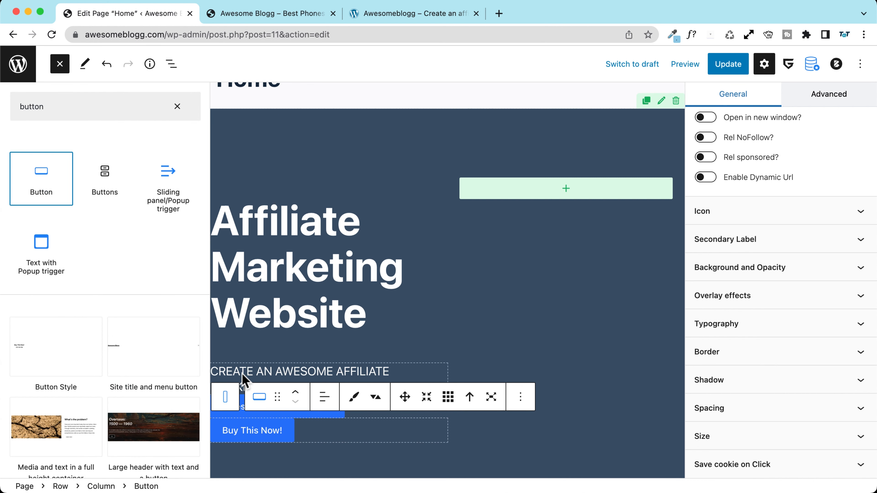
scroll(767, 305, up, 5)
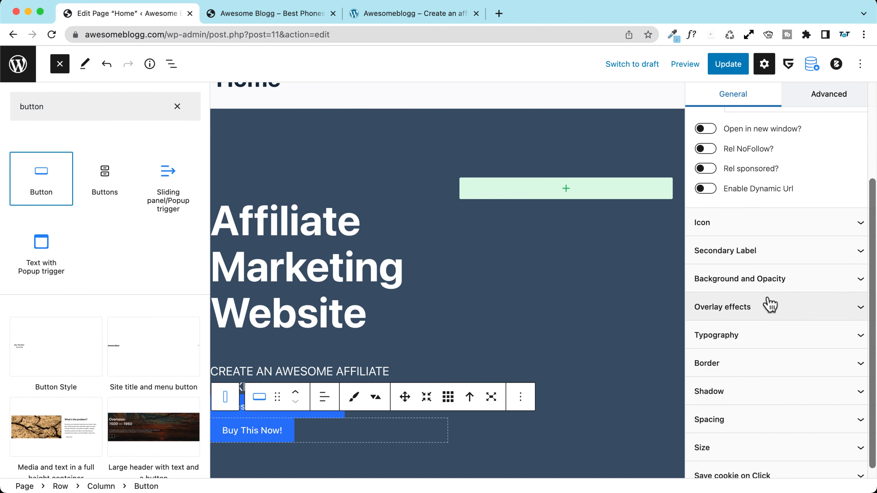
Step: Relabel the new button from 'Buy This Now!' to 'Hot Deals' and compare with the reference
click(235, 429)
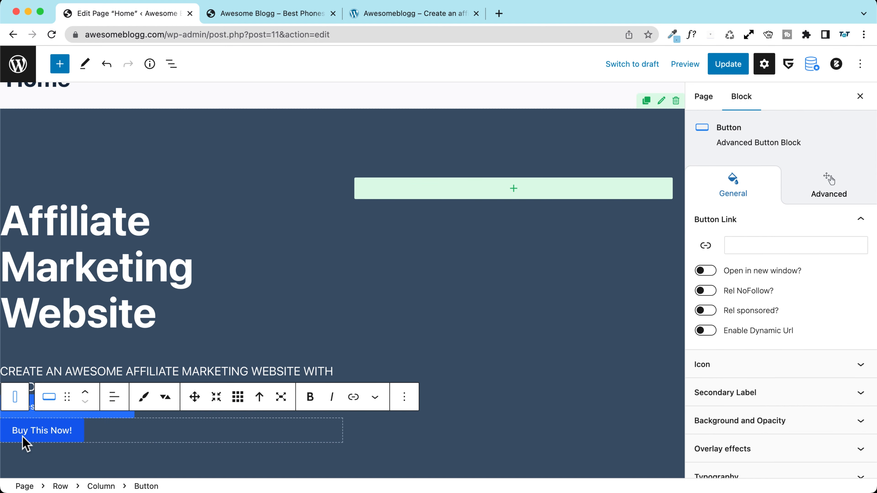
triple_click(51, 431)
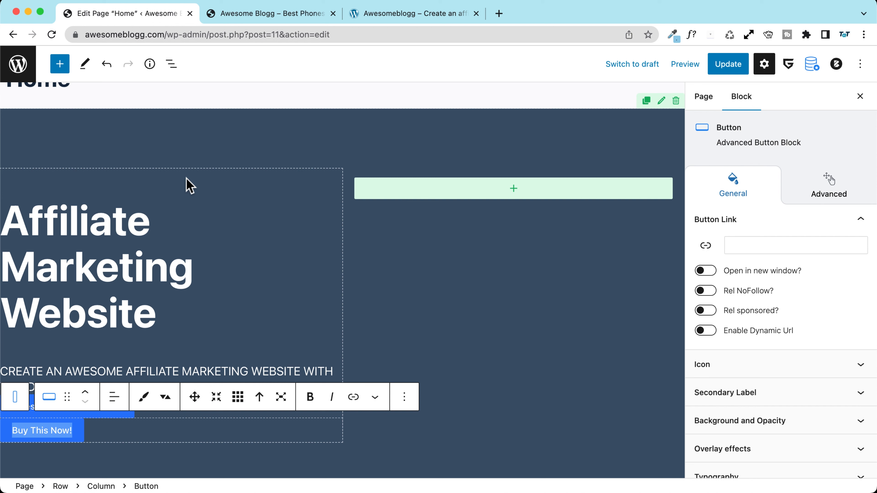
text(N)
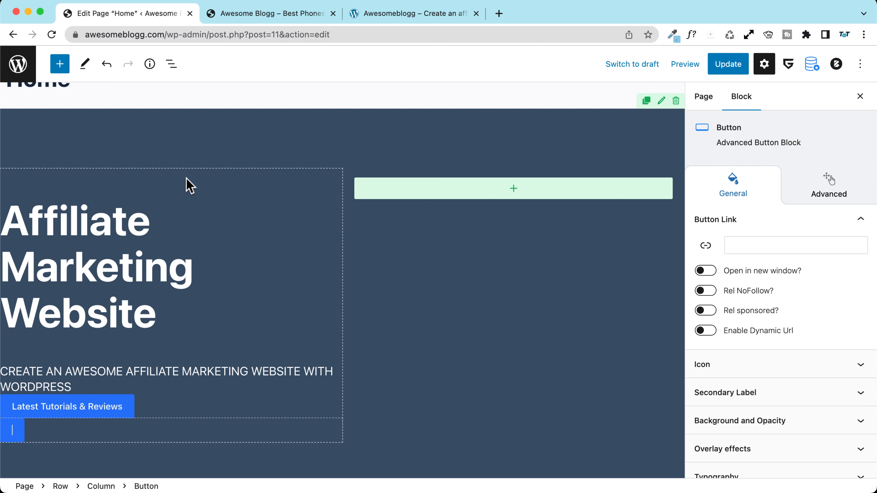
text(ot Deals)
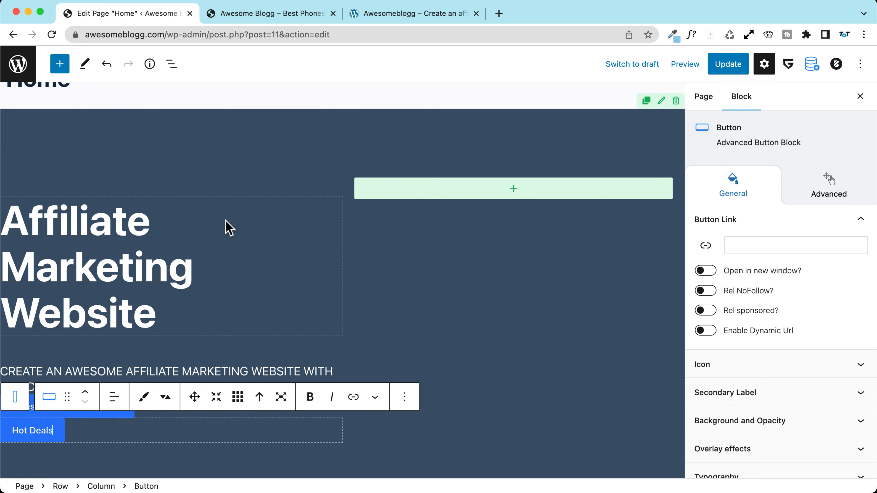
click(397, 14)
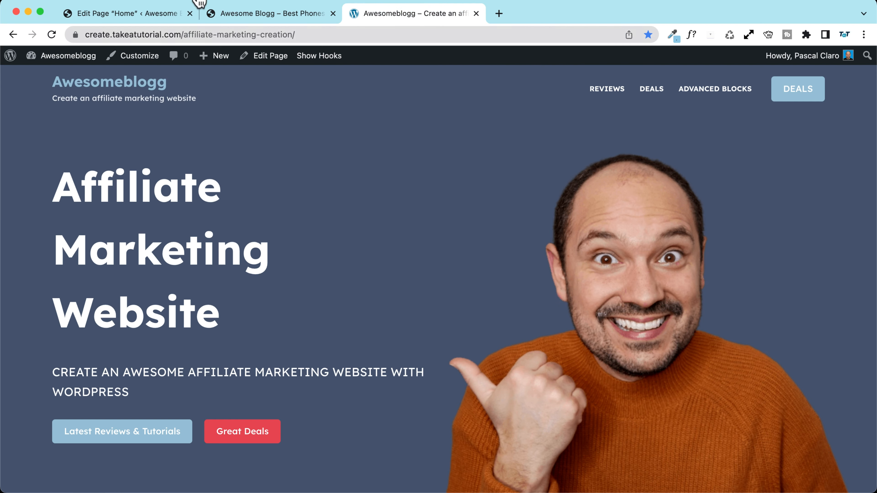
click(136, 16)
Step: Insert an empty Container / Wrapper block right below the uppercase subtext, above the hero buttons
scroll(61, 354, down, 1)
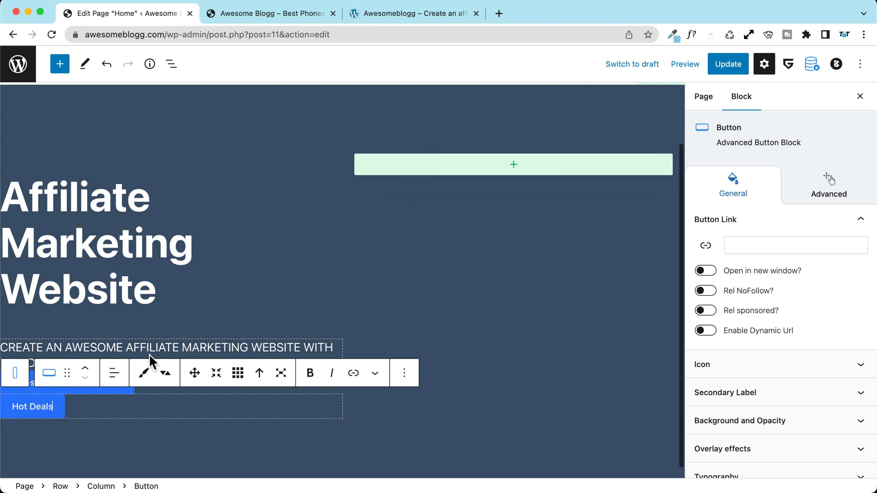
click(176, 348)
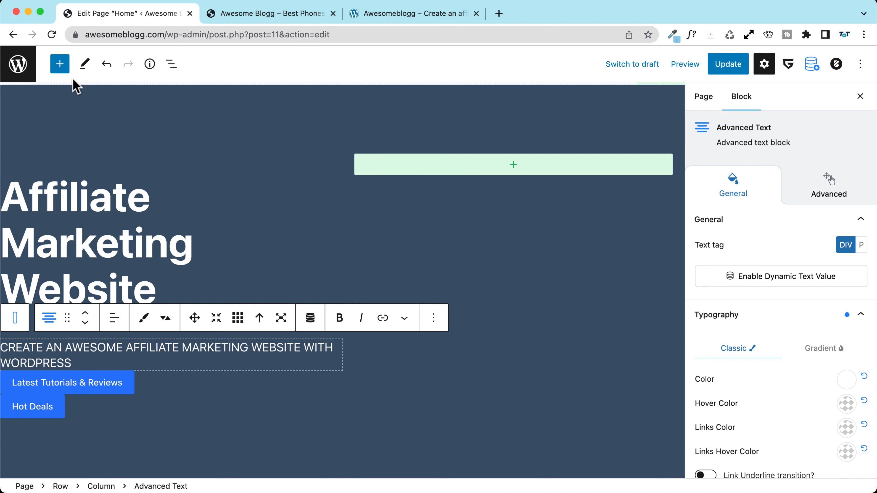
click(60, 63)
mouse_move(40, 216)
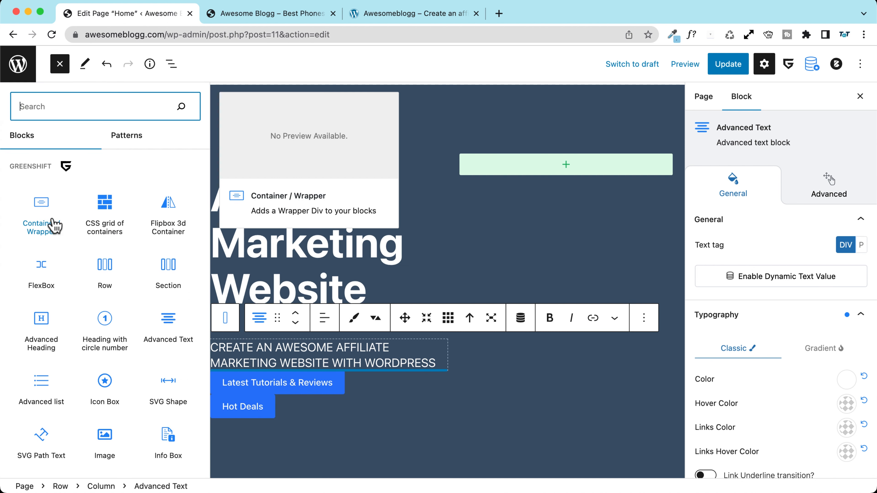
click(40, 206)
scroll(306, 385, down, 1)
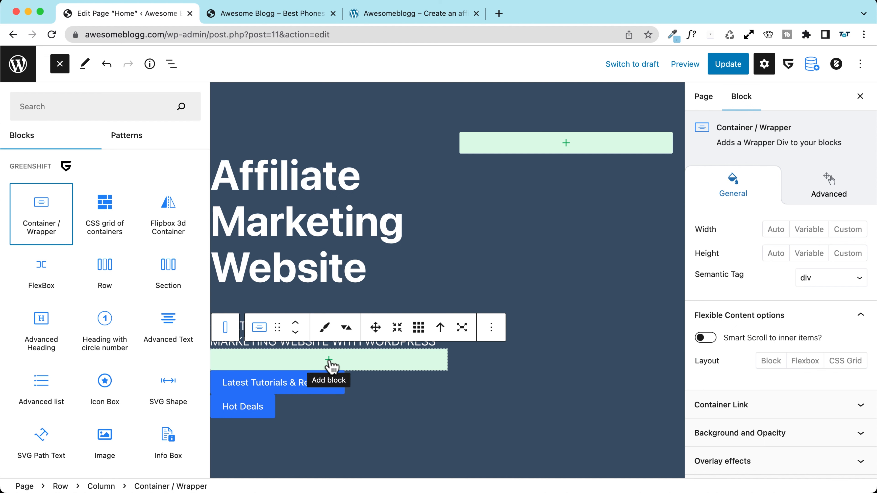
mouse_move(45, 226)
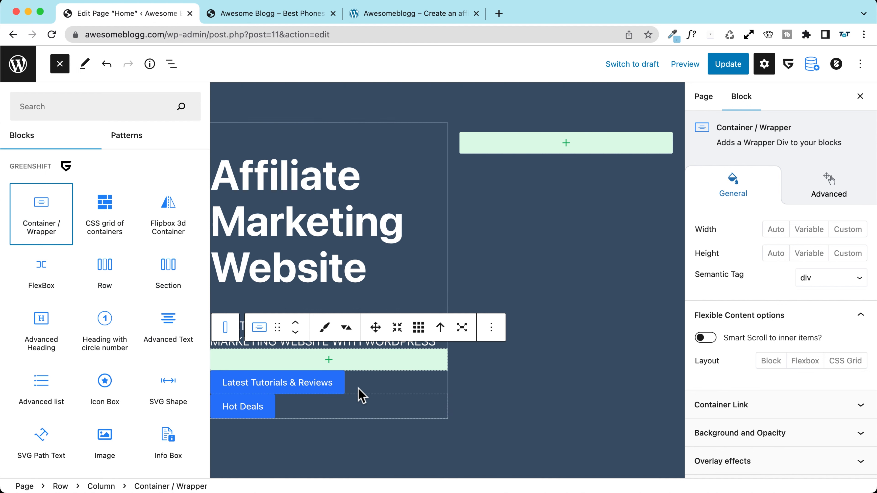
click(377, 385)
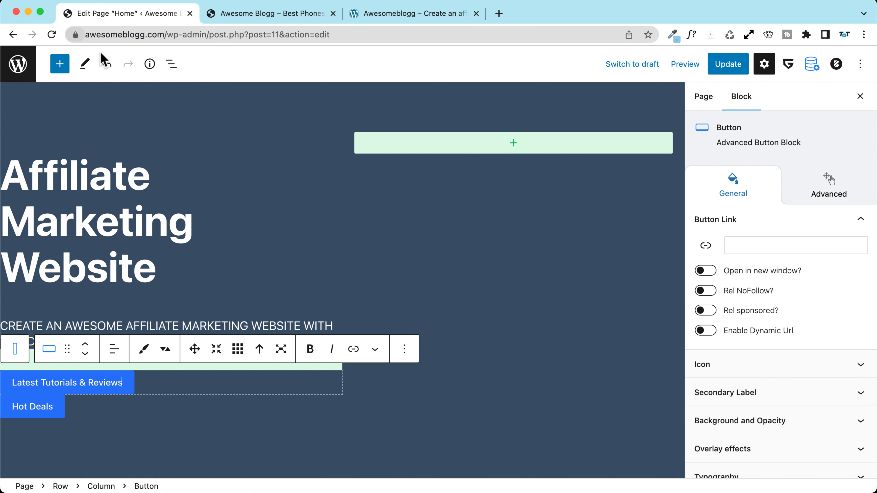
Step: With the block outline shown, move the Latest Tutorials & Reviews button into the Container / Wrapper
click(172, 64)
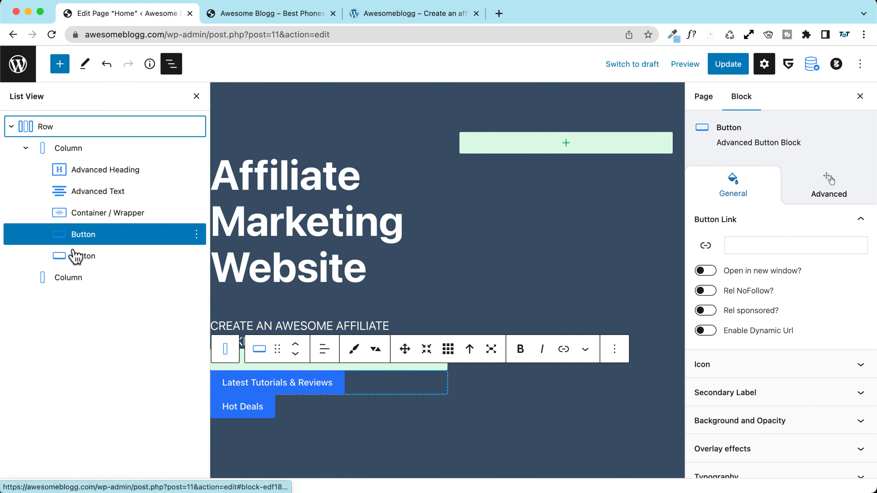
click(88, 222)
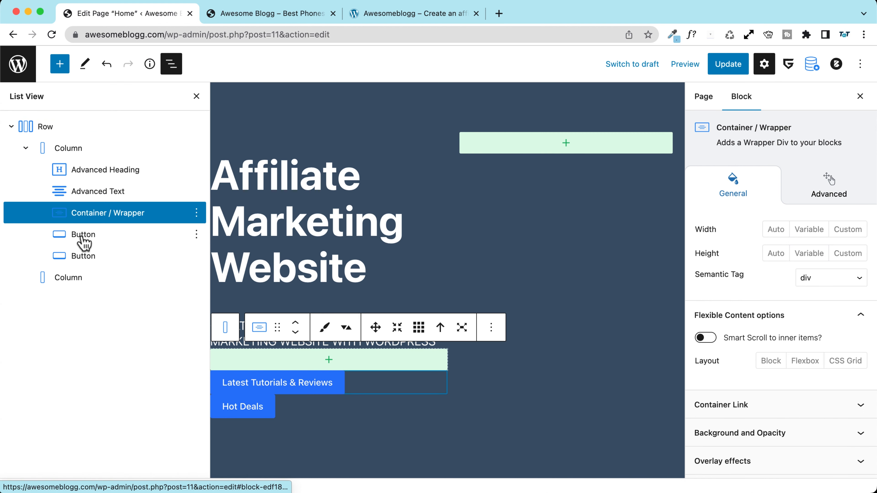
click(87, 243)
mouse_move(74, 241)
mouse_down()
mouse_move(85, 234)
mouse_move(78, 225)
mouse_move(84, 230)
mouse_up()
drag(460, 228, 461, 229)
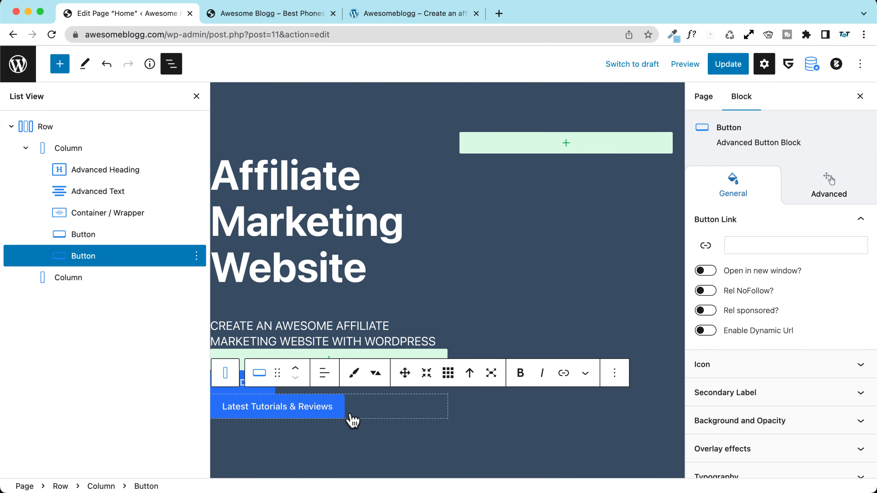
drag(277, 373, 307, 365)
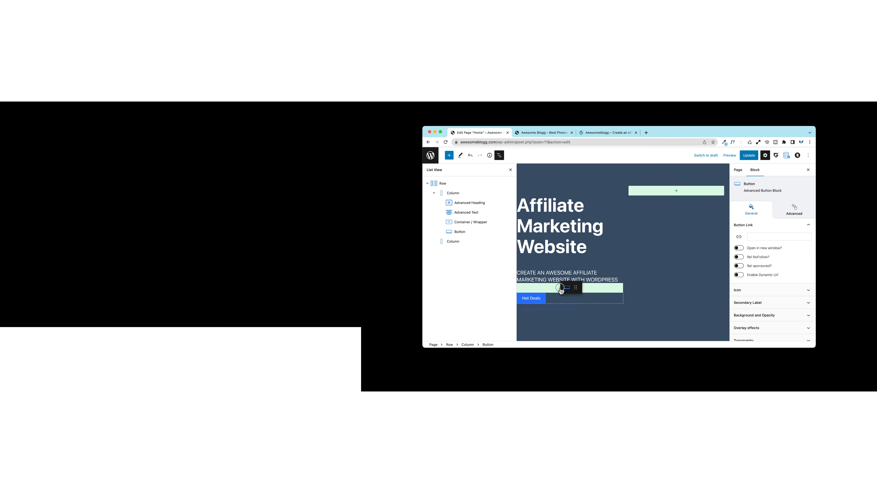
drag(560, 291, 560, 290)
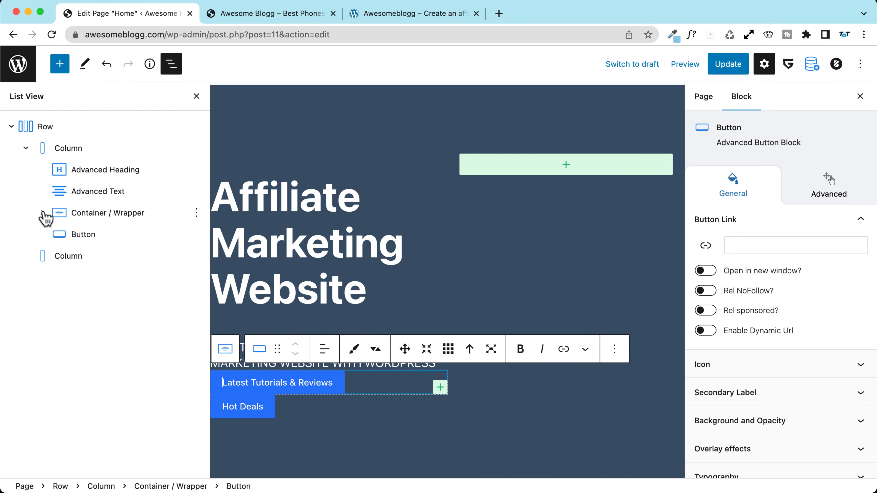
Step: Move the Hot Deals button into the container below Latest Tutorials & Reviews, then select the container
click(326, 416)
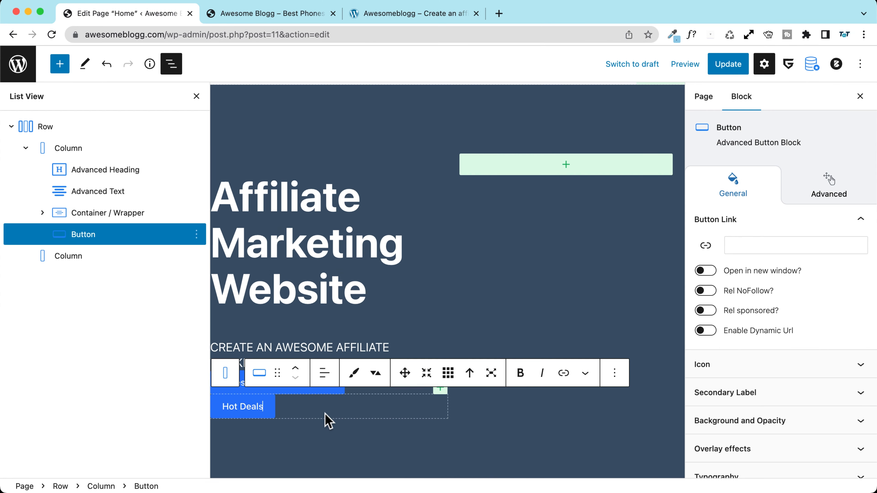
drag(277, 373, 300, 377)
click(42, 213)
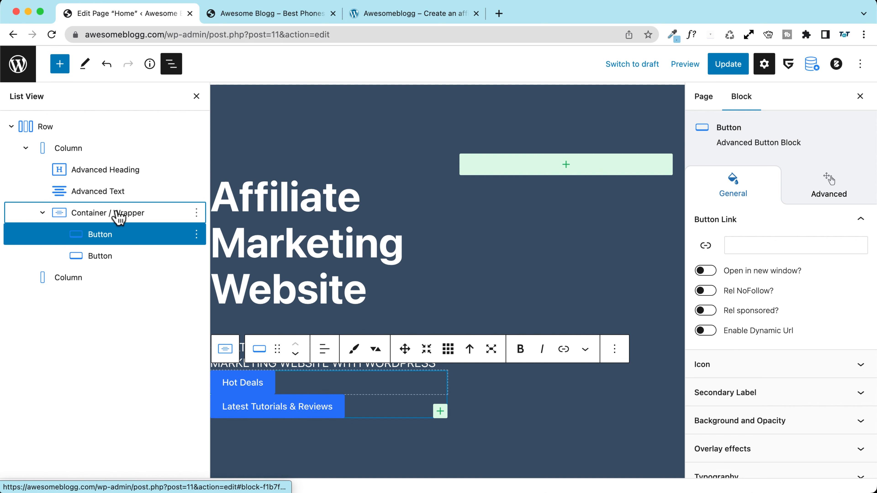
click(295, 353)
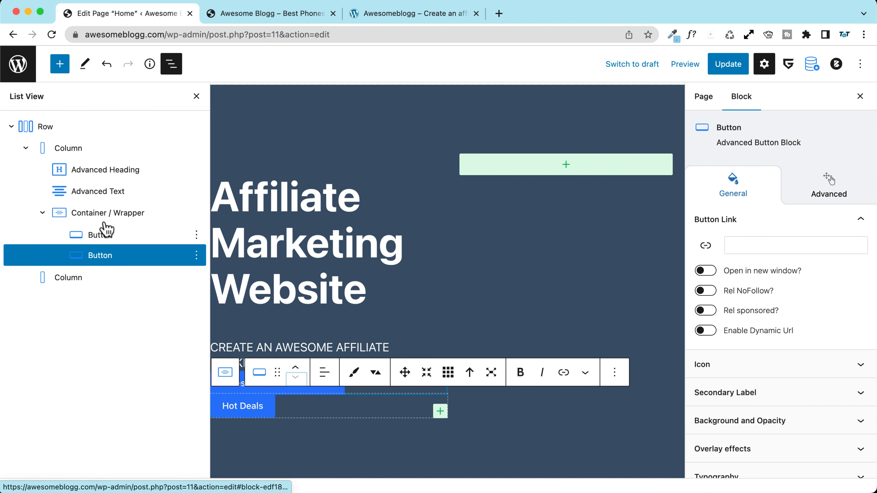
click(90, 217)
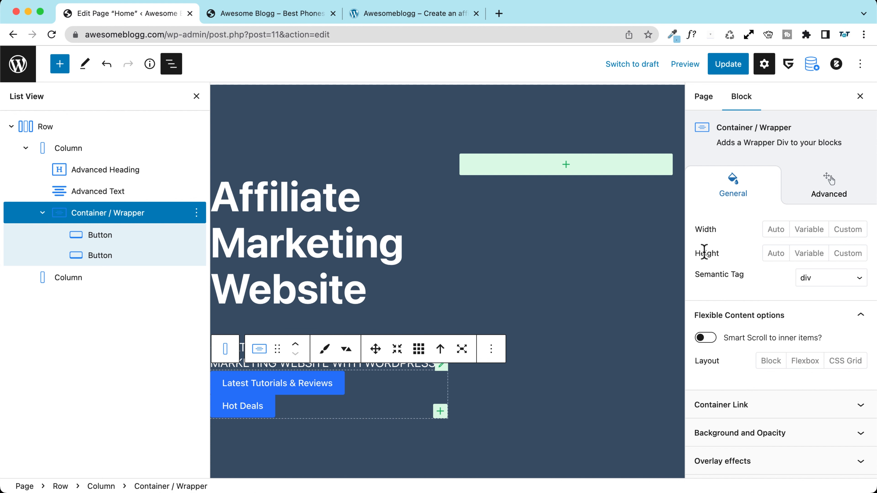
Step: Give the button container a Flexbox layout with a 25 px side gap
scroll(702, 252, down, 5)
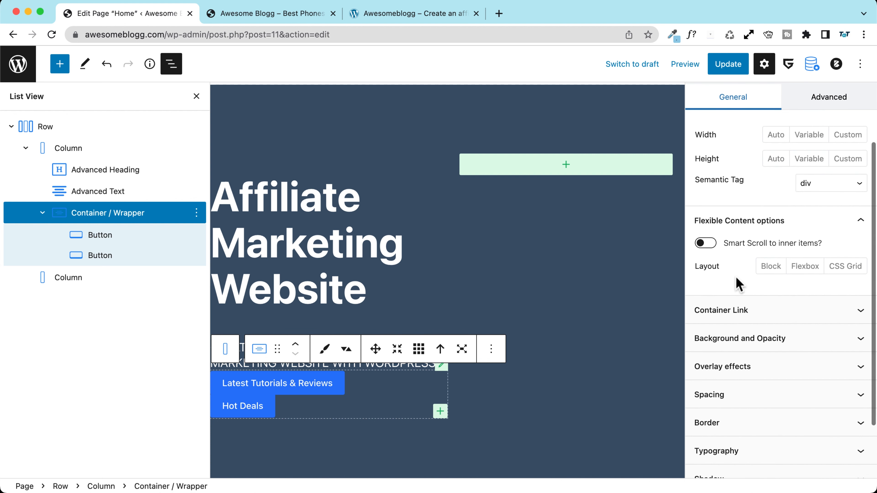
scroll(728, 274, up, 6)
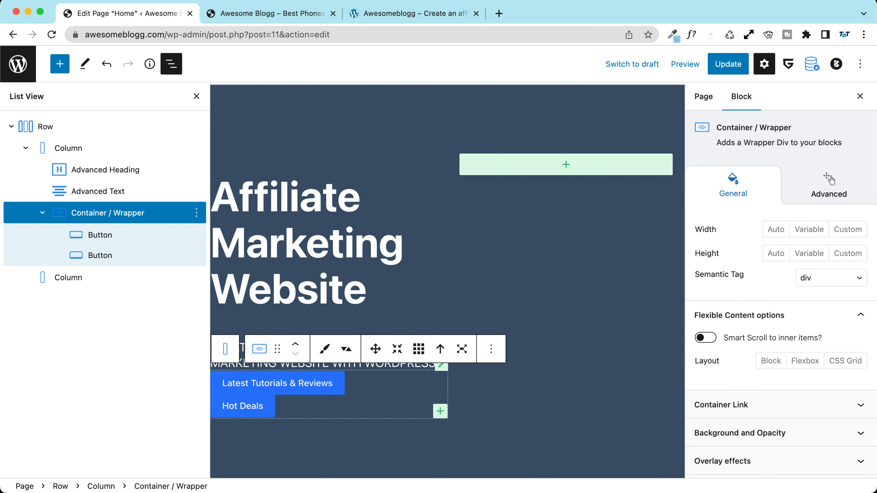
scroll(780, 276, down, 2)
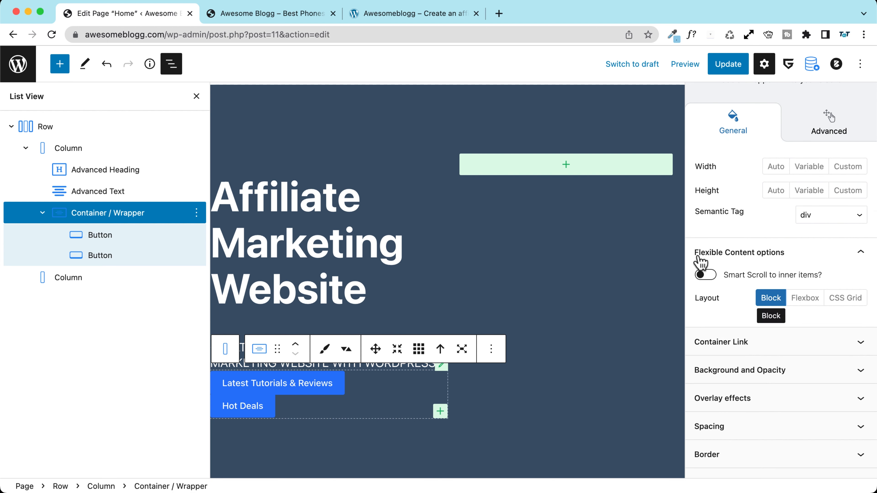
click(804, 298)
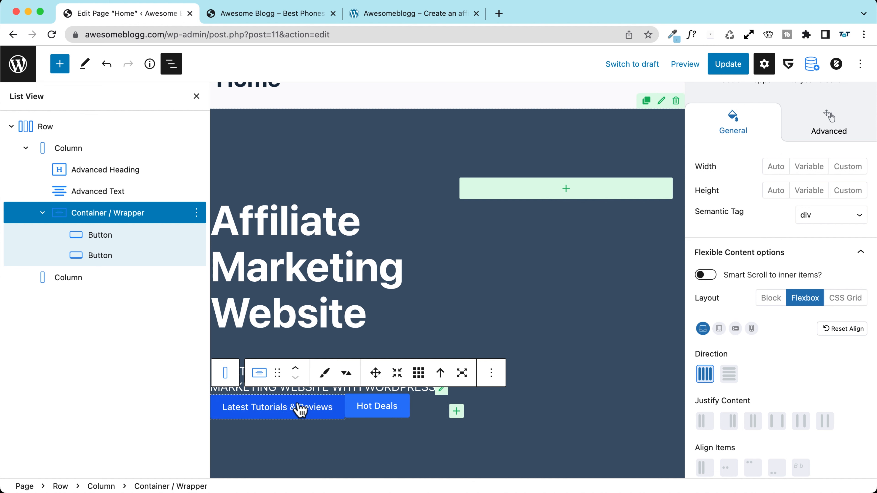
scroll(742, 349, down, 8)
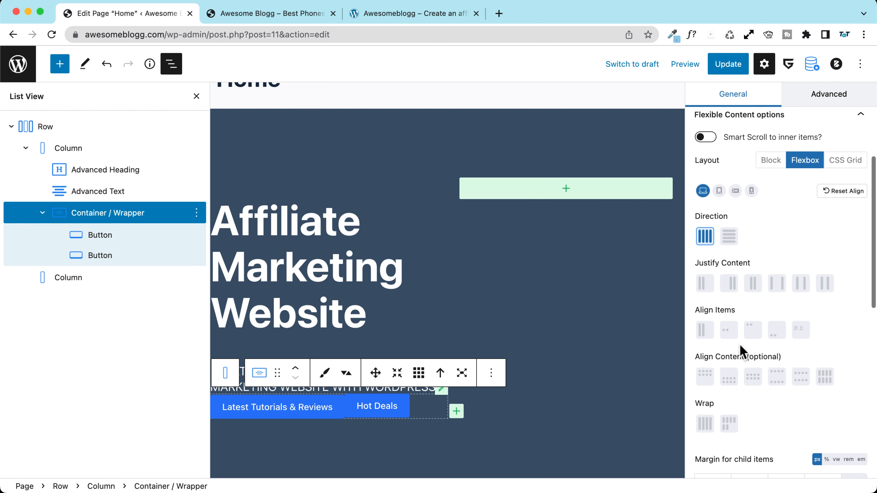
scroll(734, 354, down, 4)
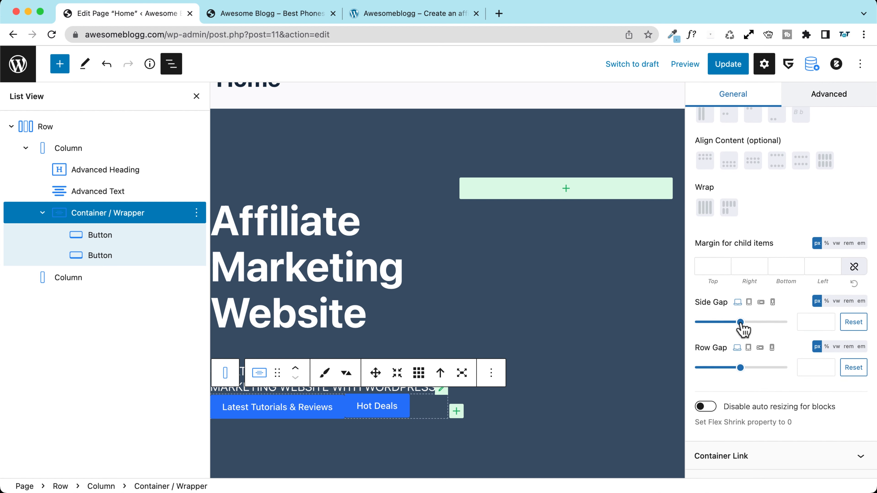
drag(740, 325, 707, 324)
click(817, 322)
key(BackSpace)
key(BackSpace)
Step: Set the row gap to 25 and make the buttons stack vertically on mobile
scroll(740, 351, down, 2)
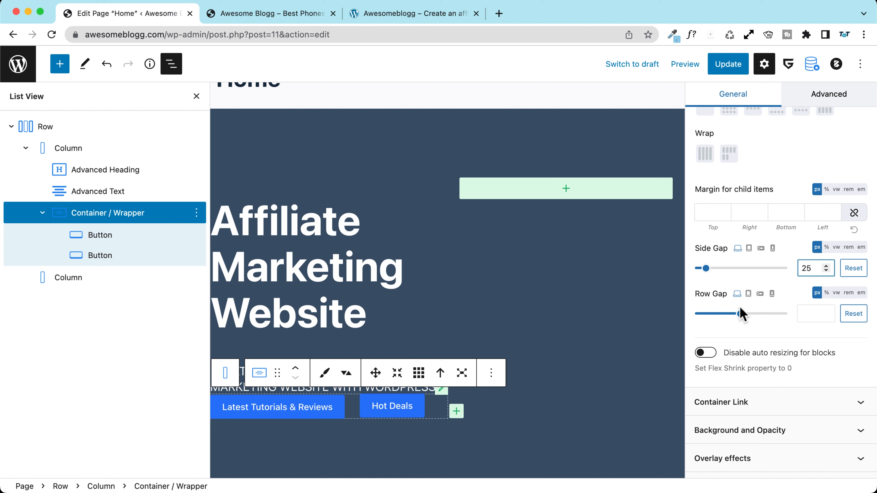
drag(738, 316, 746, 316)
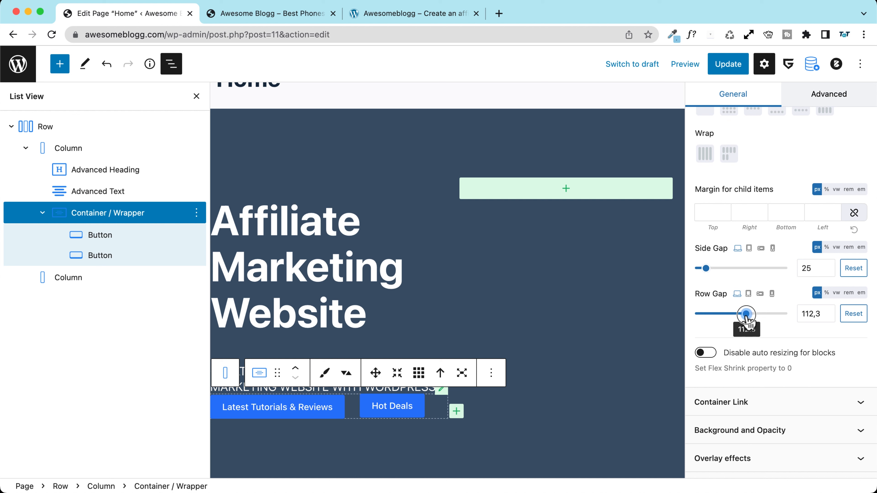
double_click(813, 315)
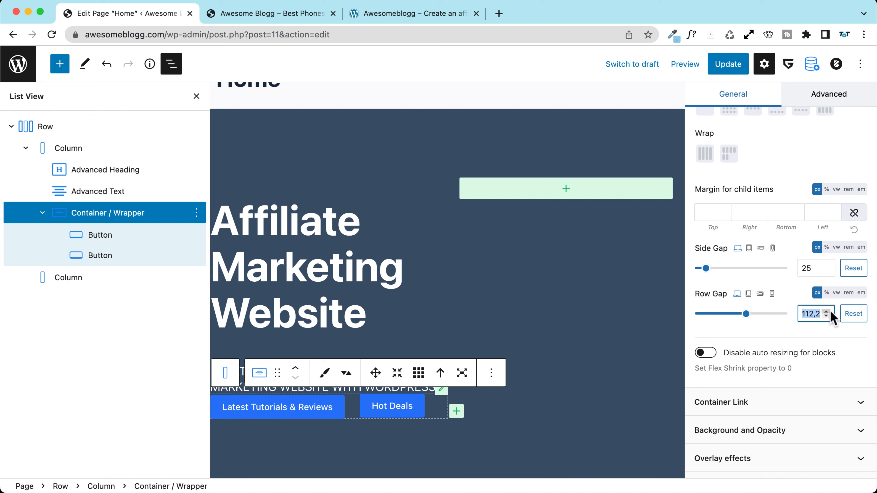
text(25)
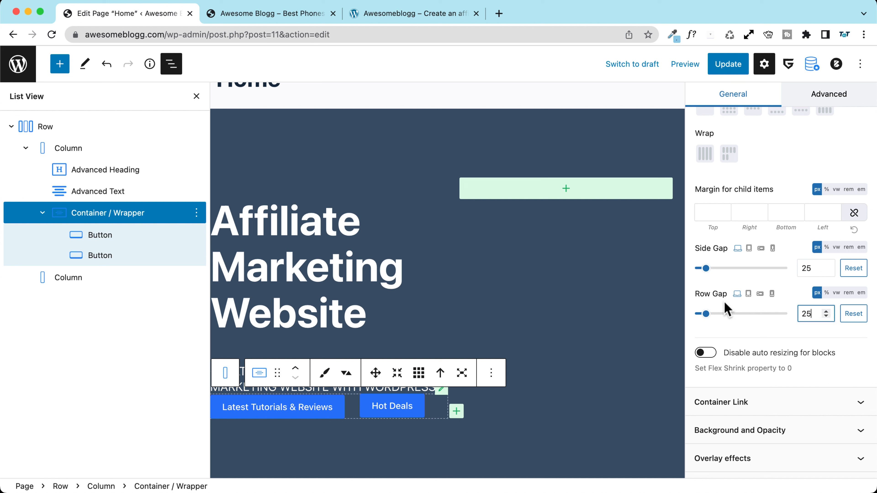
click(747, 294)
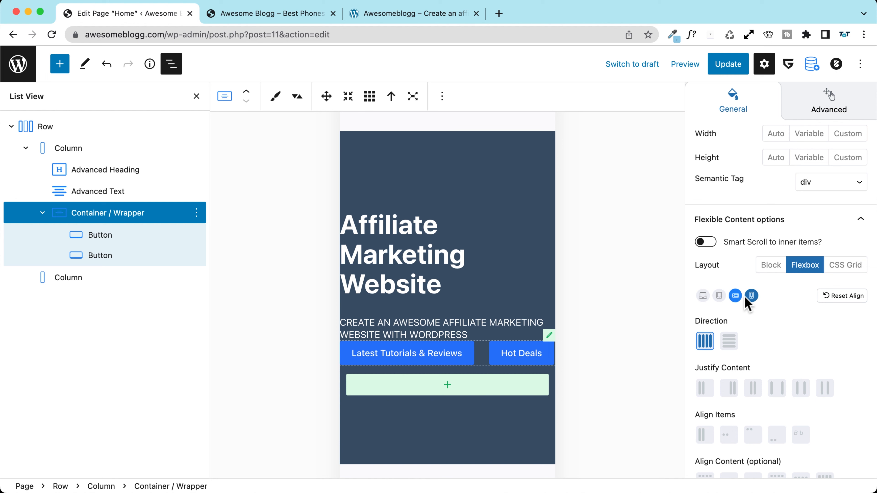
click(729, 342)
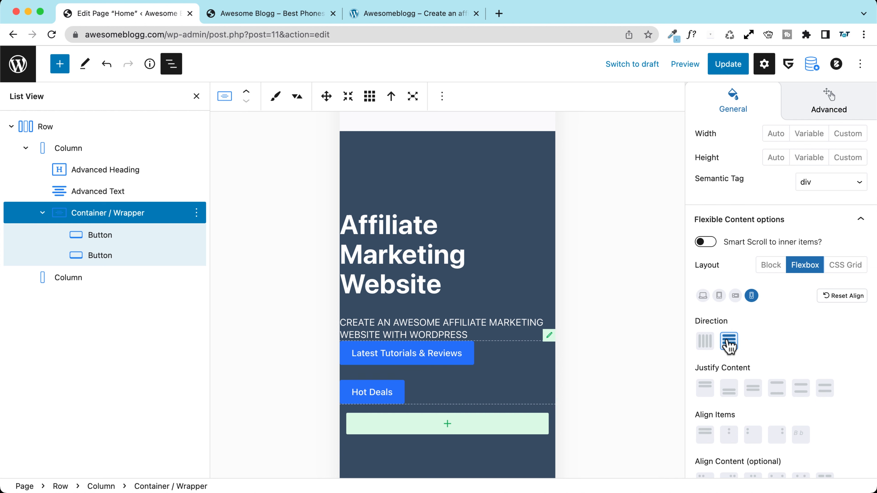
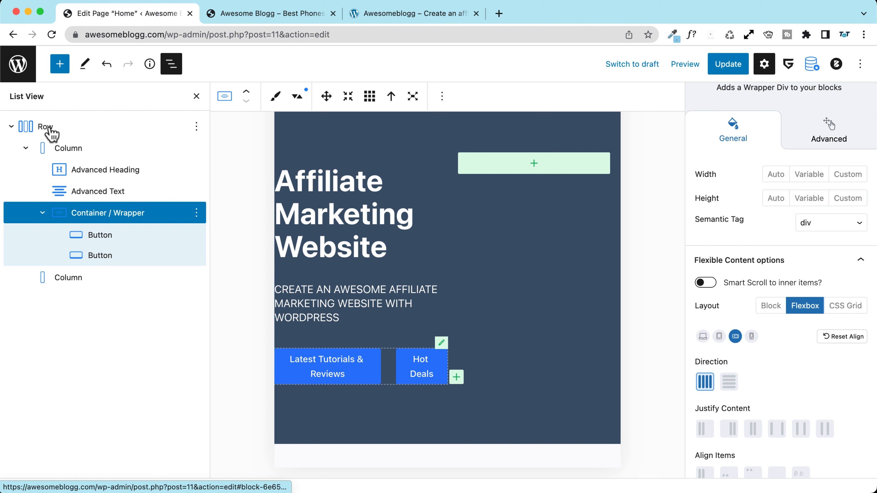
Step: Select the first column and try widths of 100 and 47%, then clear the width
click(71, 155)
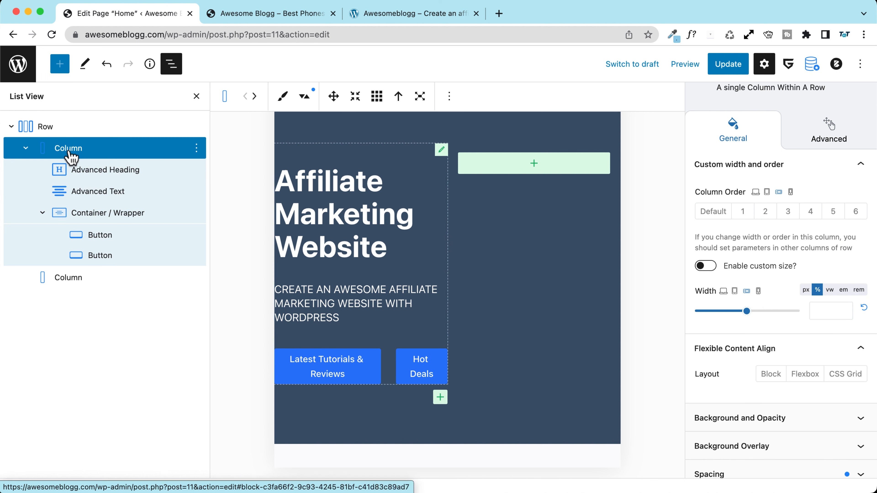
scroll(729, 272, up, 2)
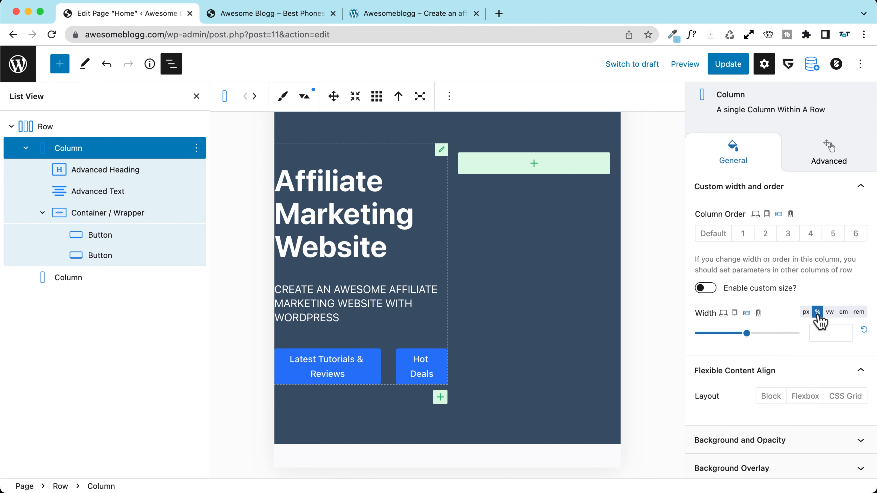
click(825, 331)
text(100)
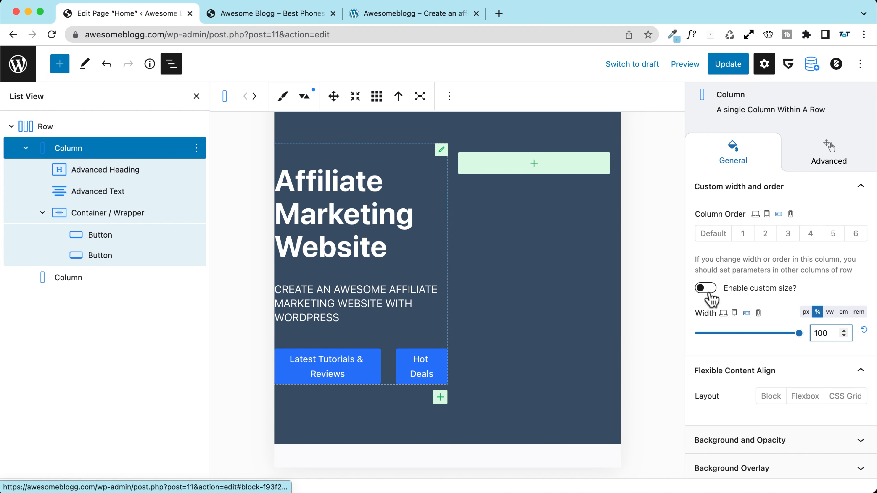
drag(831, 333, 806, 334)
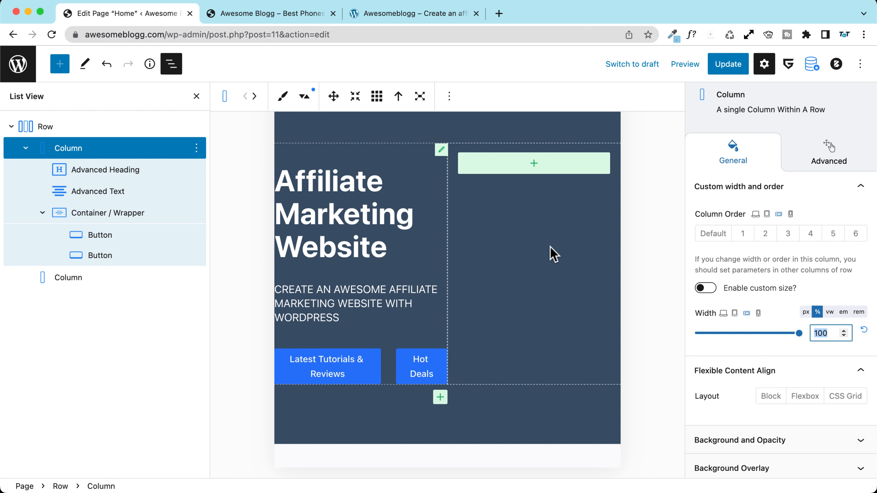
drag(798, 332, 744, 333)
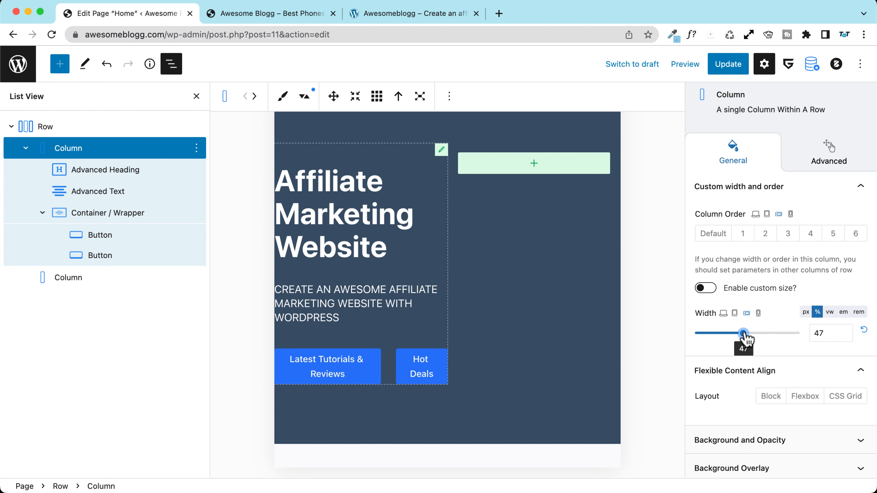
click(863, 331)
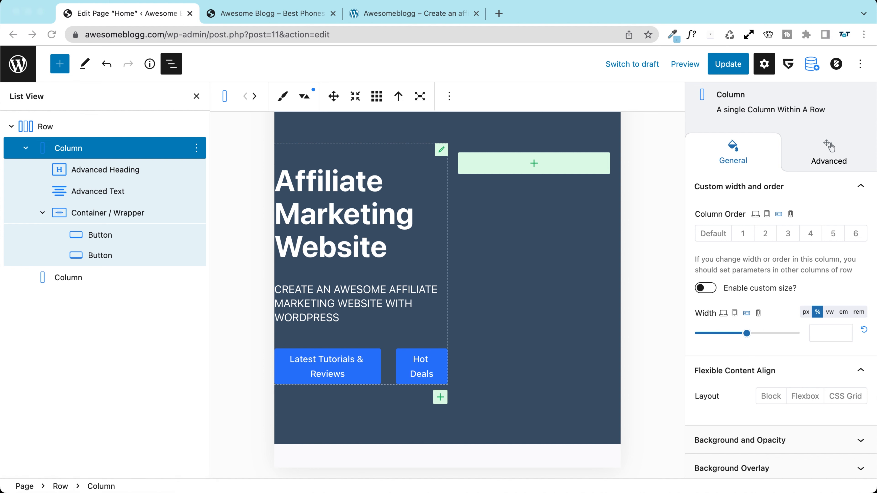
Step: Enable custom sizing on the first column and give it a custom width of 100%
click(702, 290)
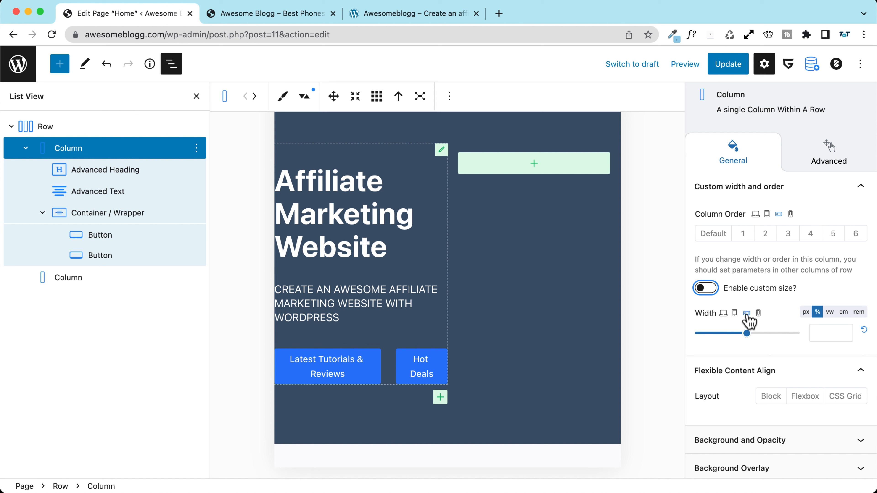
click(706, 289)
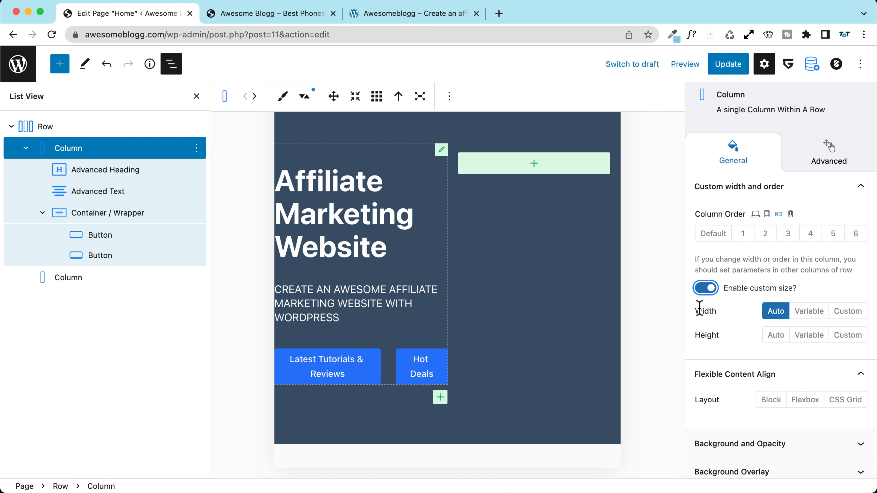
click(847, 311)
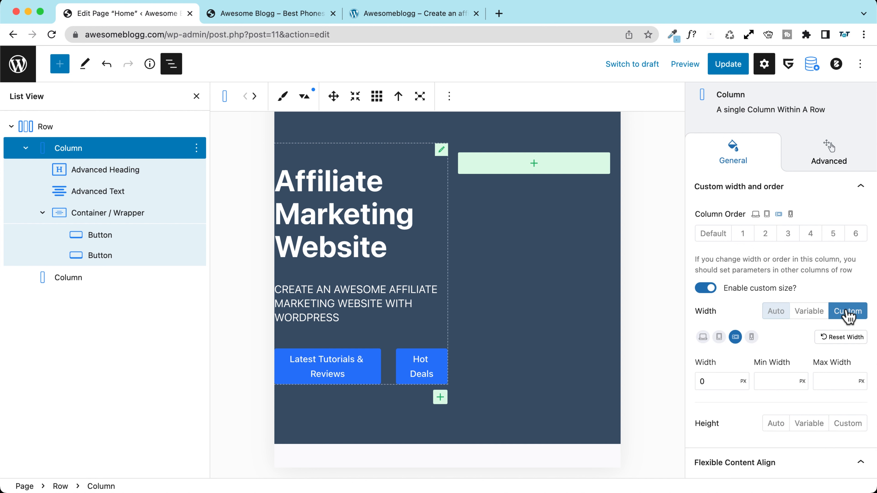
click(744, 382)
click(743, 391)
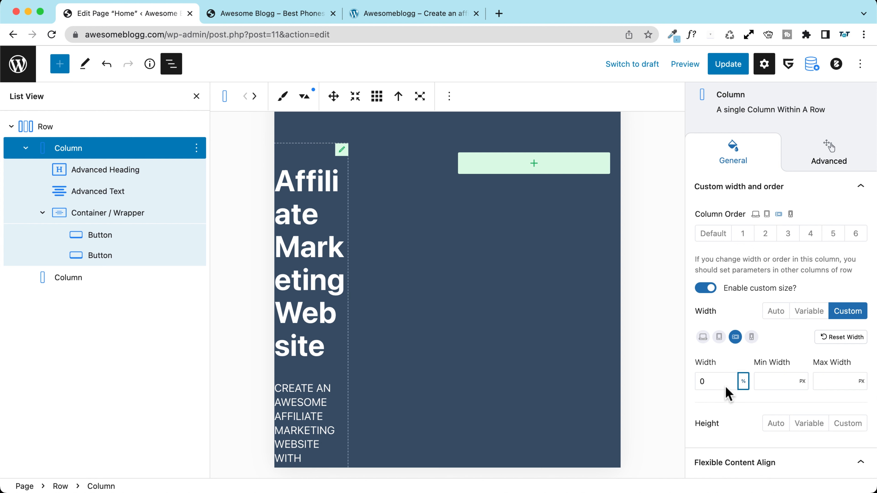
text(100)
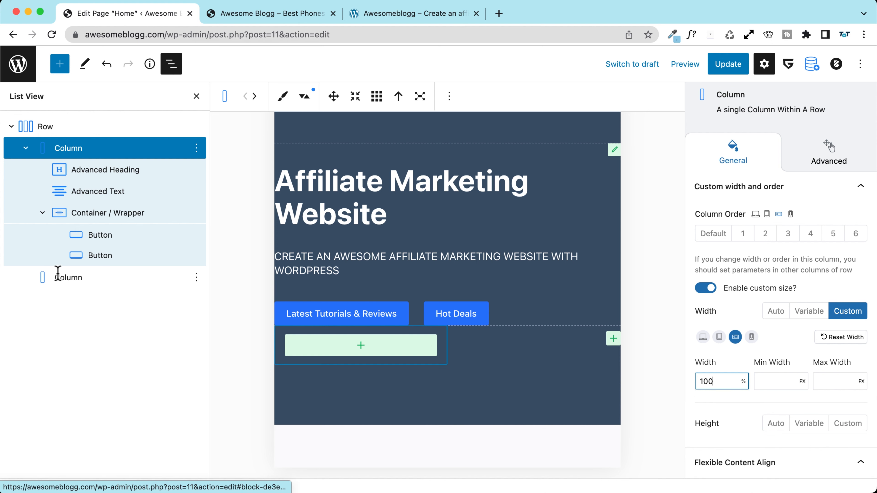
click(79, 279)
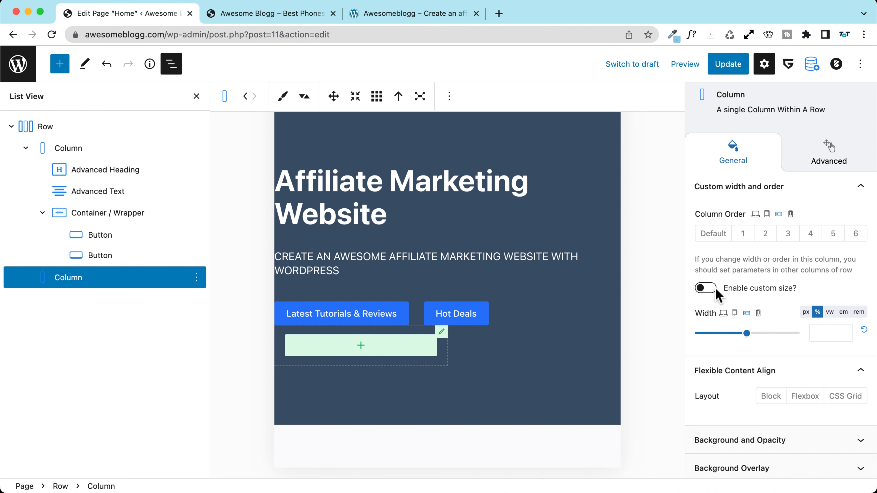
Step: Enable custom sizing on the second column and set its width to 100%
click(707, 290)
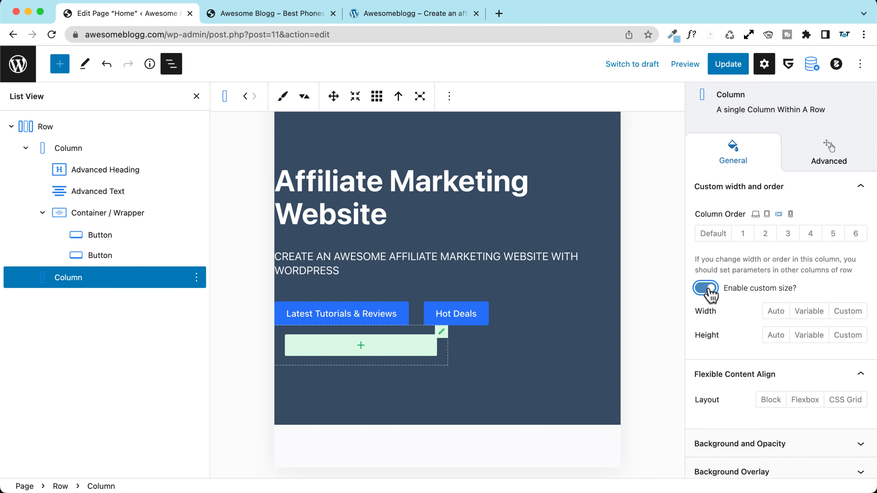
click(853, 312)
click(743, 380)
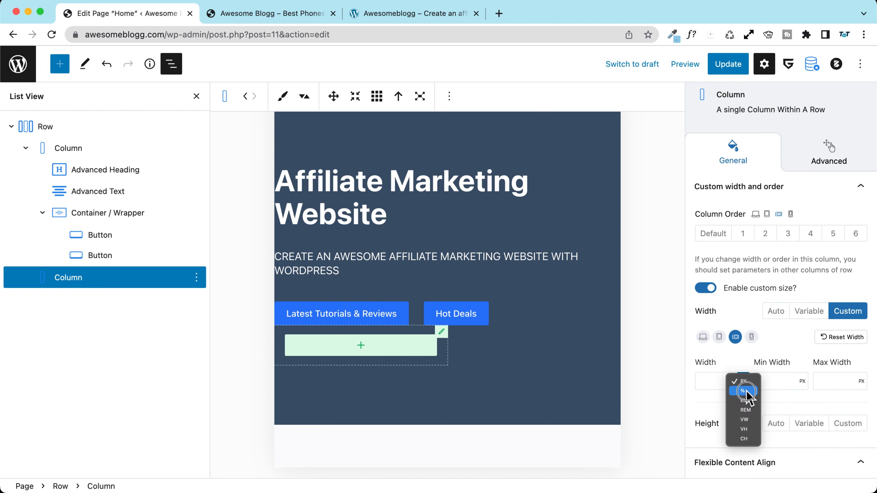
click(743, 392)
click(712, 382)
text(100)
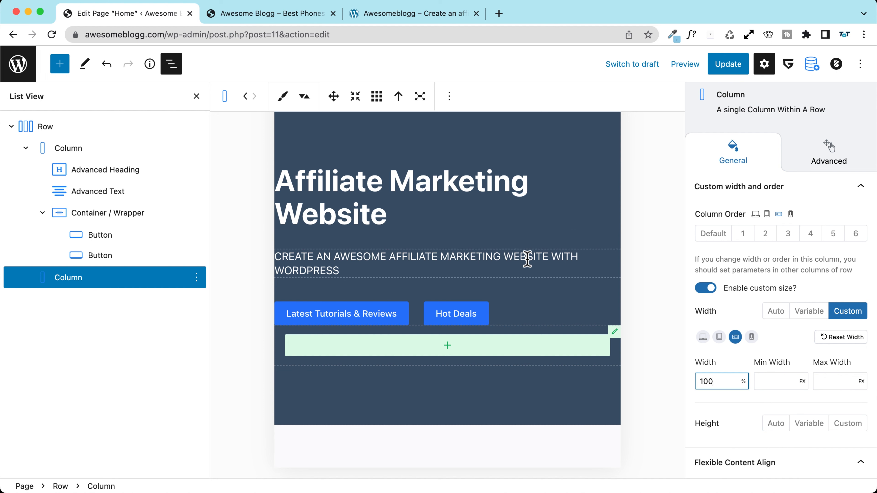
Step: Give the second column 20 px of left and right padding
scroll(682, 354, down, 1)
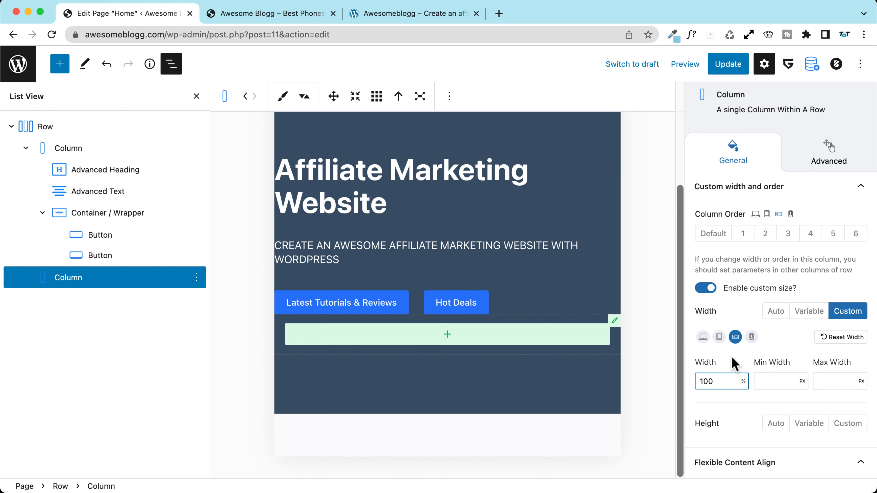
scroll(734, 364, down, 5)
scroll(734, 365, down, 2)
click(718, 388)
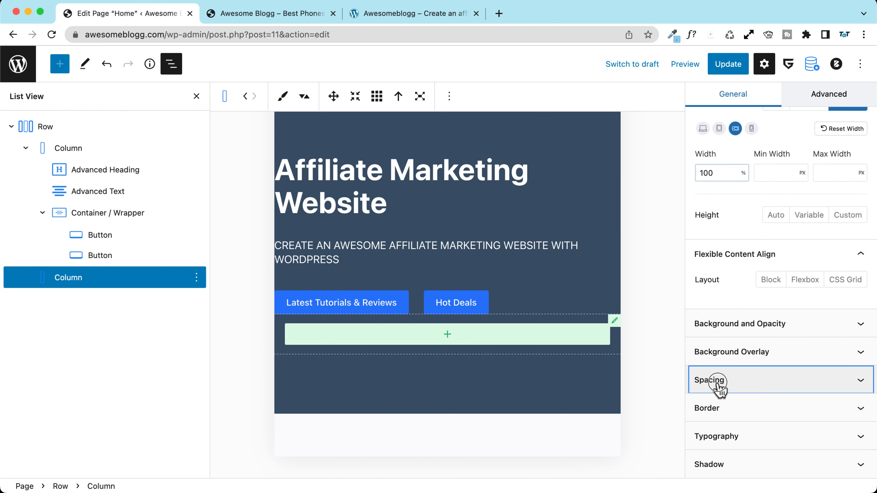
scroll(726, 392, down, 3)
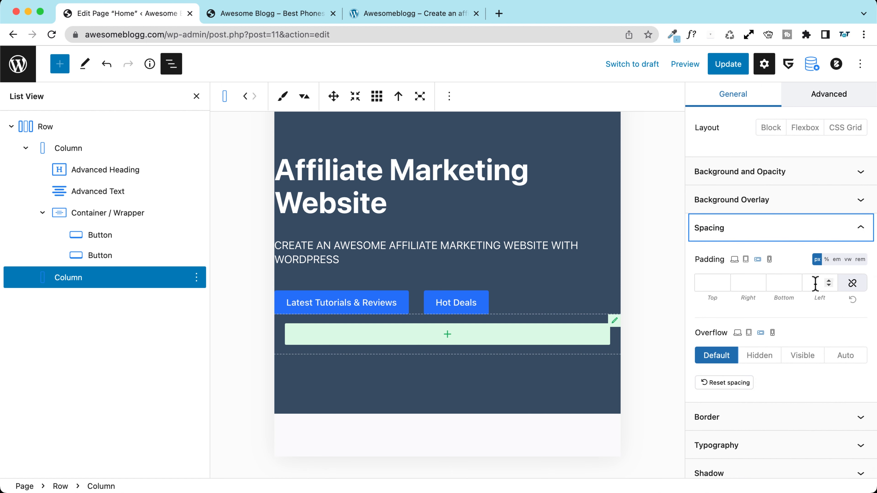
scroll(714, 300, down, 1)
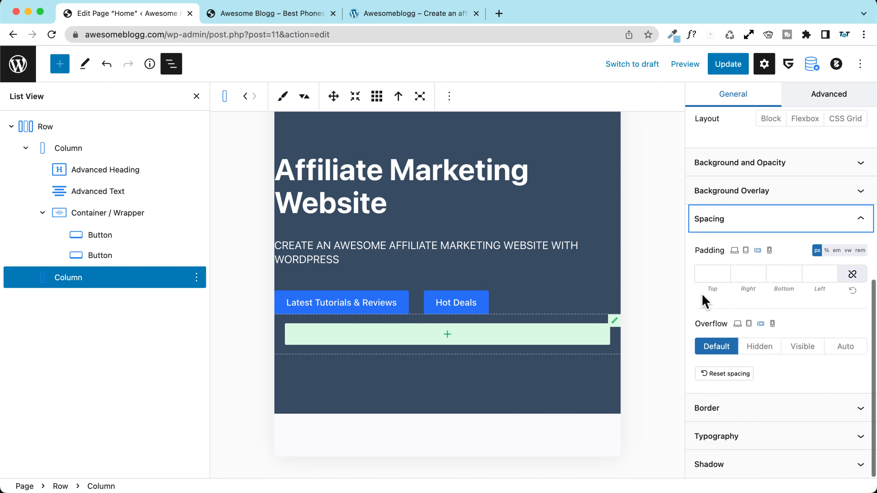
click(741, 273)
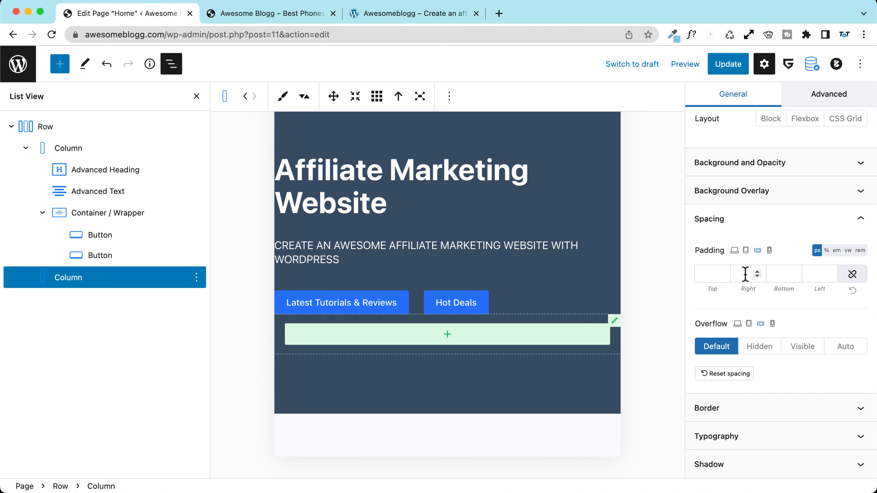
click(810, 276)
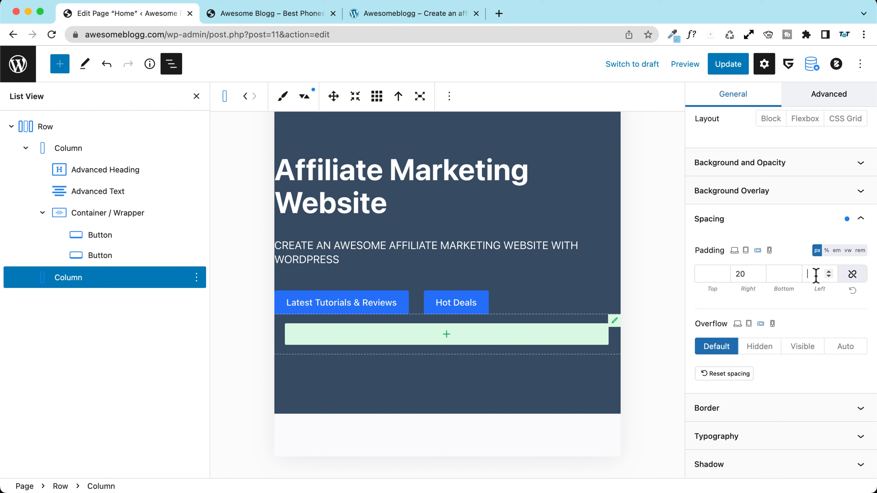
text(20)
Step: Reselect the second column and remove its side padding
click(81, 151)
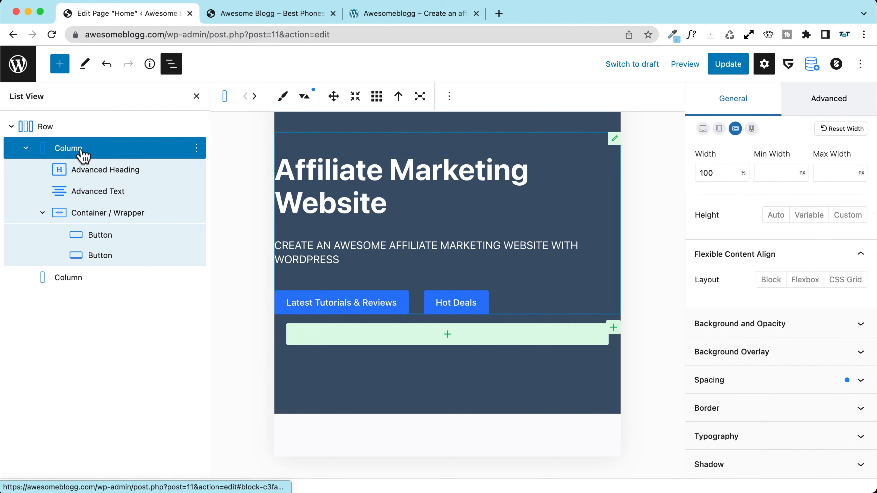
click(82, 279)
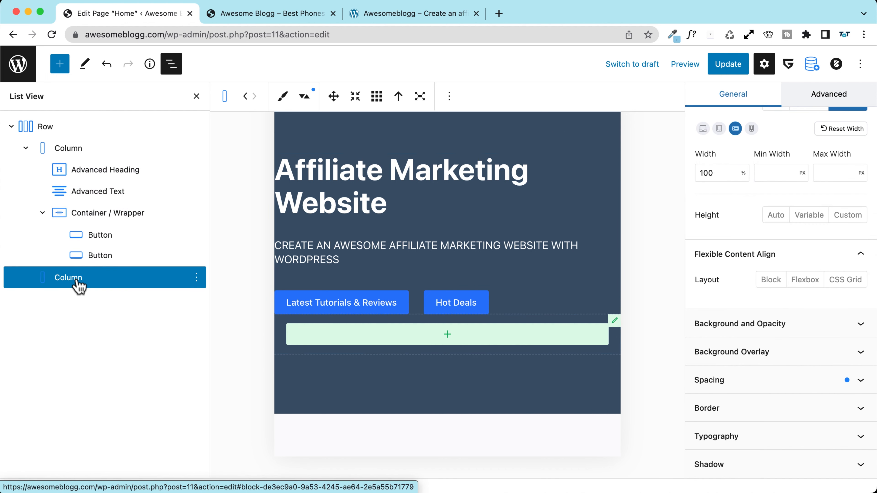
click(729, 380)
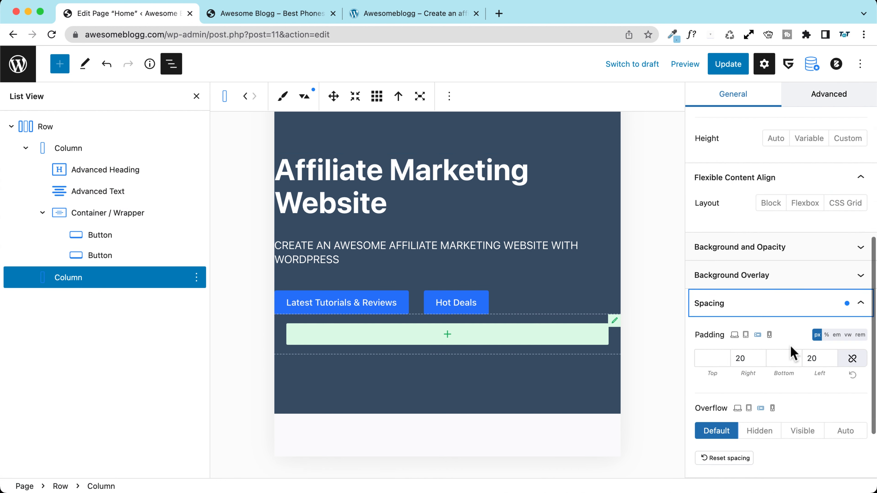
click(852, 374)
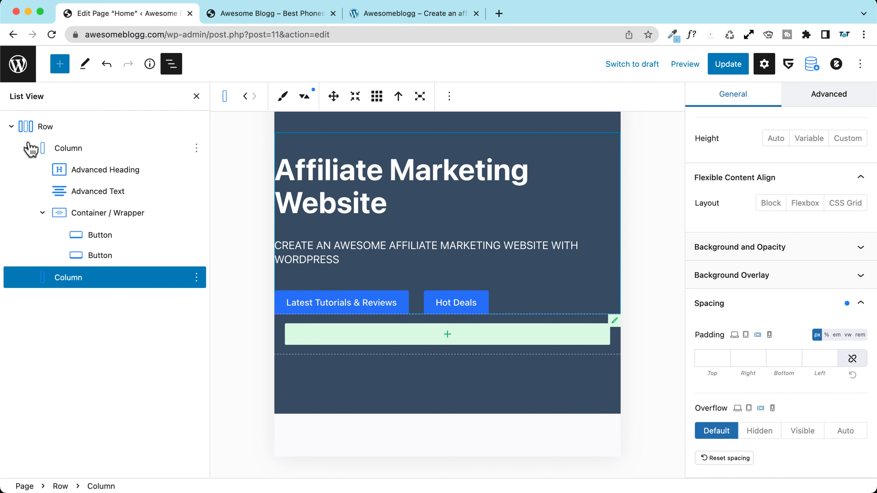
Step: Select the hero row and try boxed, then full, content width before returning to variable width
click(48, 128)
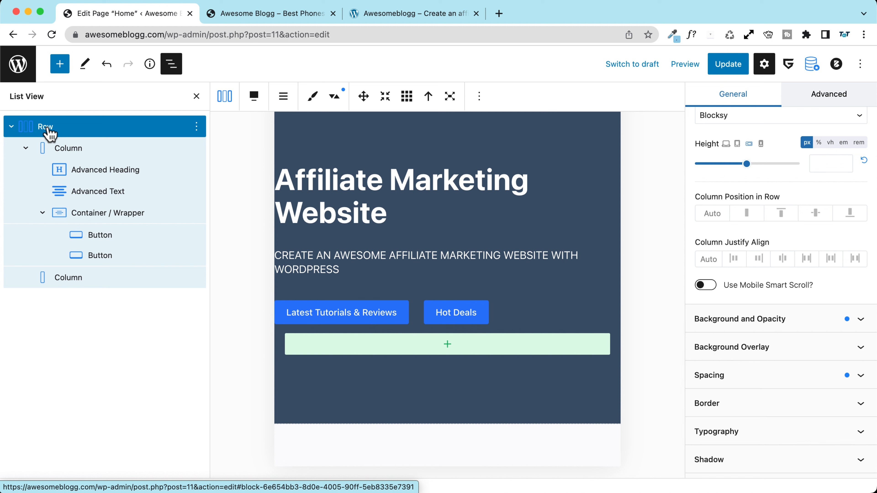
scroll(804, 290, up, 5)
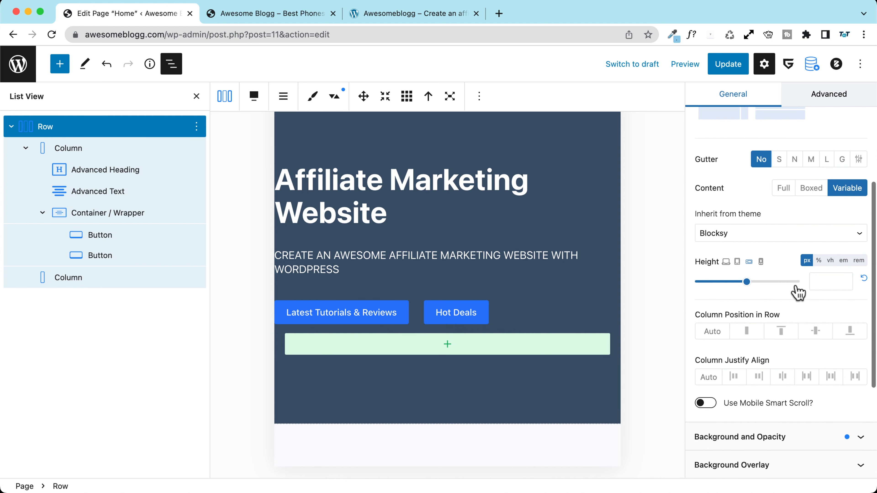
scroll(794, 292, up, 2)
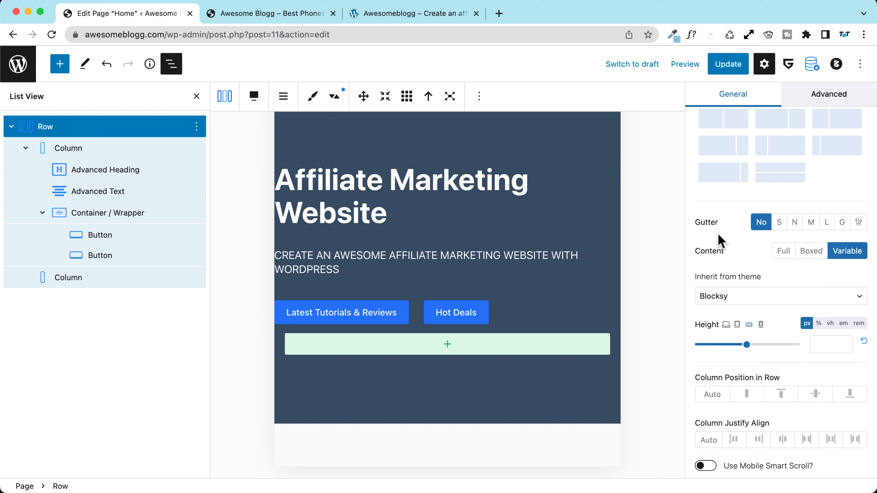
click(811, 253)
click(789, 252)
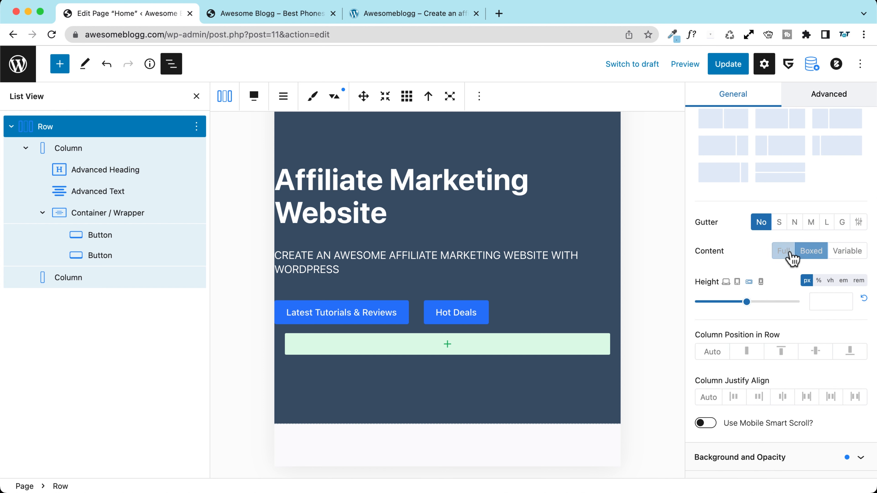
click(846, 252)
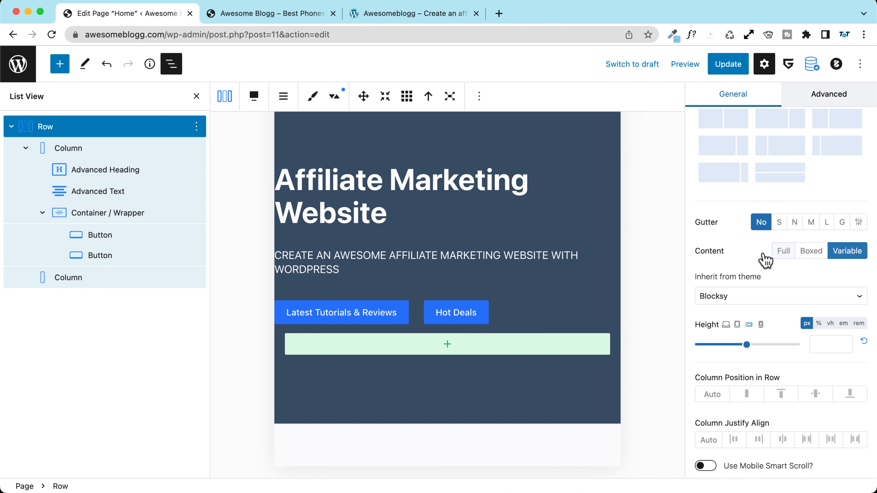
Step: Try a small column gap, set it back to none, and bring up the editor's preview options
click(778, 223)
click(763, 223)
scroll(733, 248, down, 3)
scroll(719, 288, down, 2)
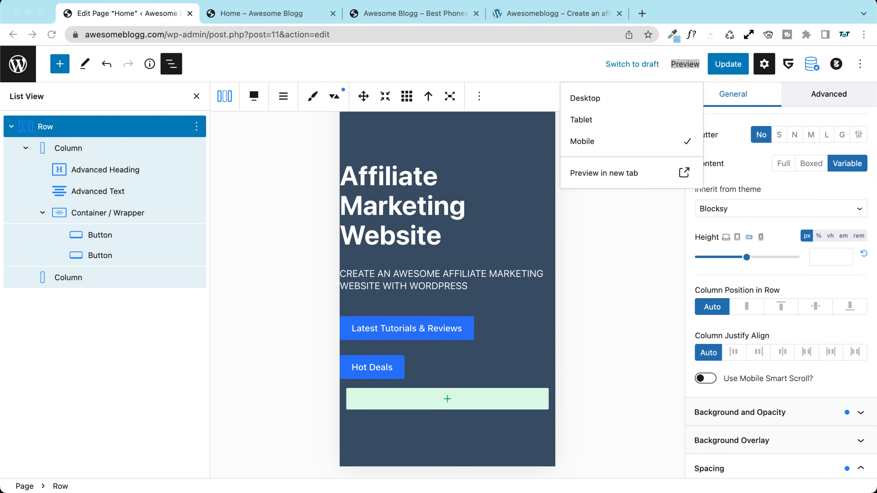
click(625, 254)
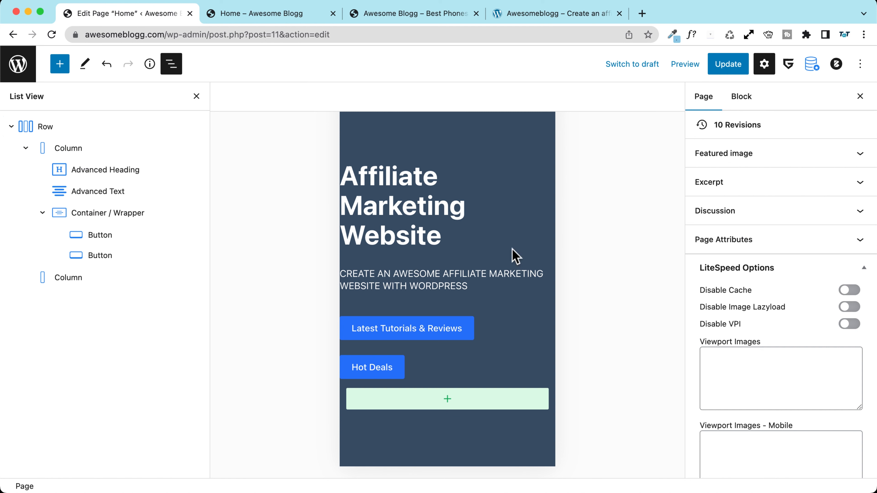
scroll(373, 181, up, 3)
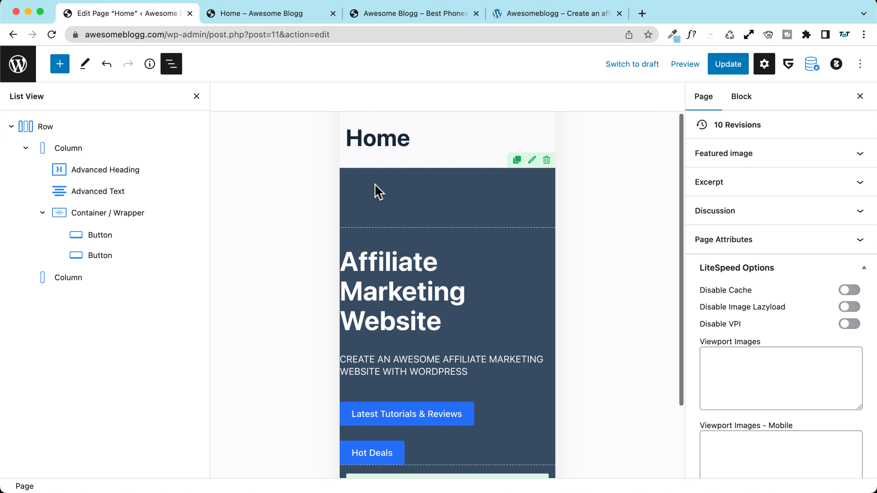
scroll(376, 190, down, 3)
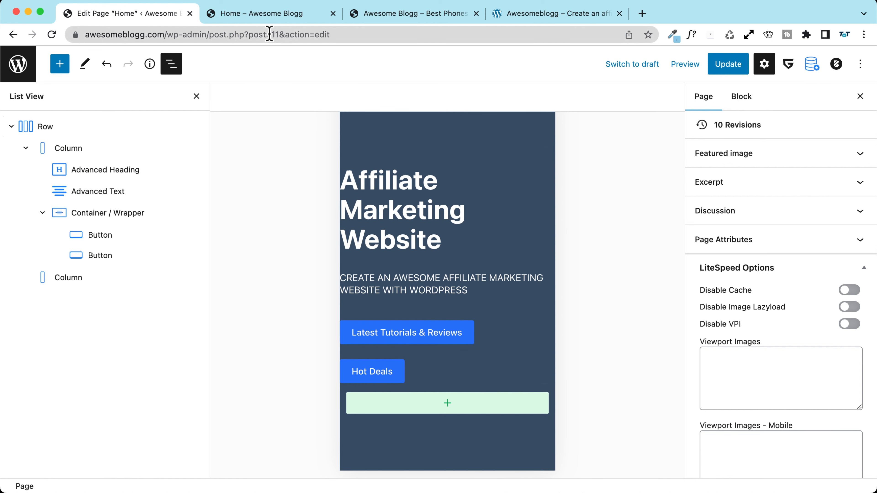
click(251, 15)
click(168, 16)
click(680, 65)
Step: Preview the page in a new tab, inspect the hero column, and narrow the responsive viewport
click(619, 180)
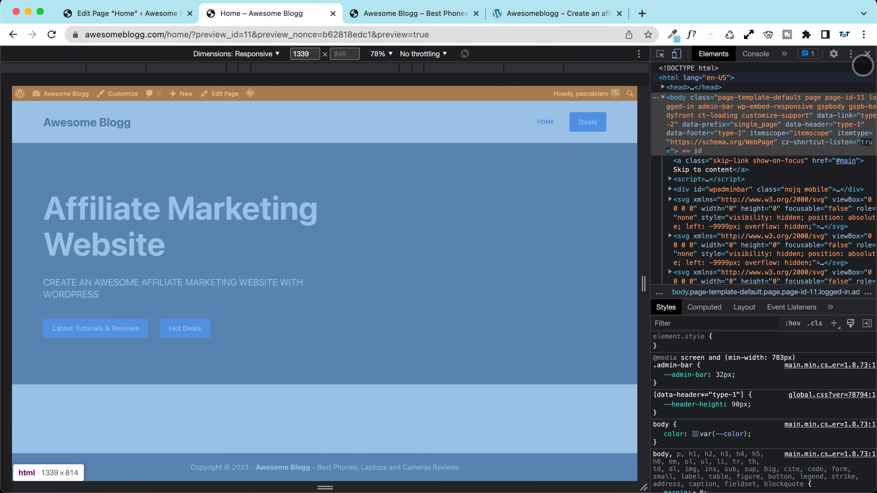
click(866, 54)
right_click(475, 209)
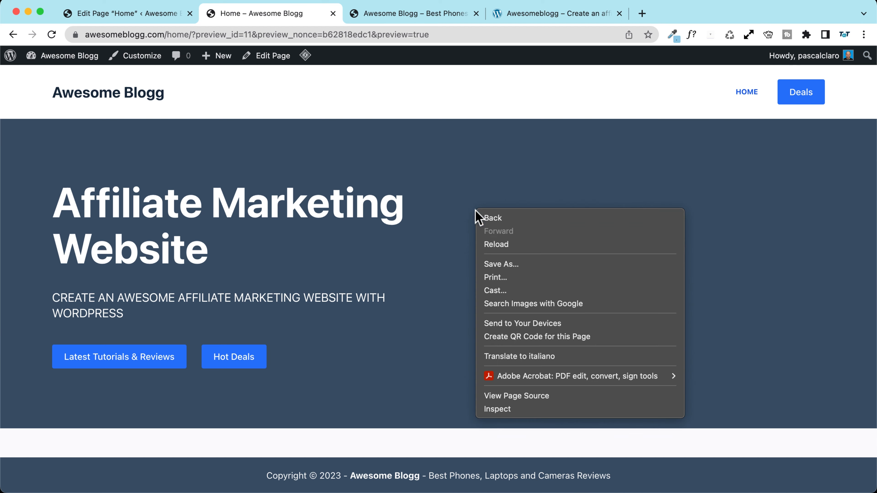
click(517, 409)
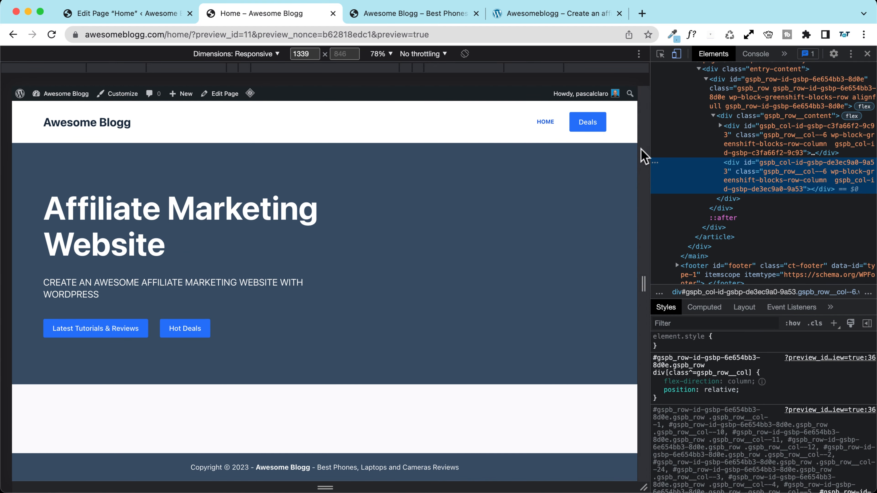
click(238, 54)
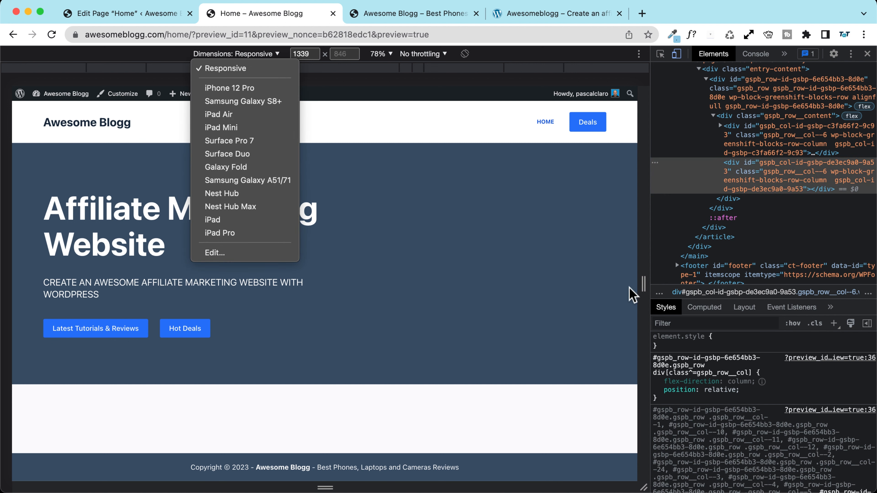
click(642, 288)
drag(642, 288, 622, 289)
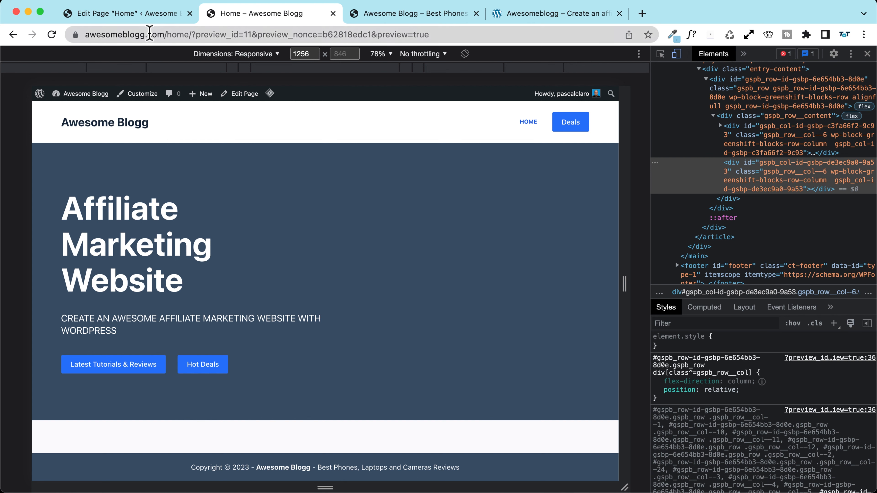
click(141, 12)
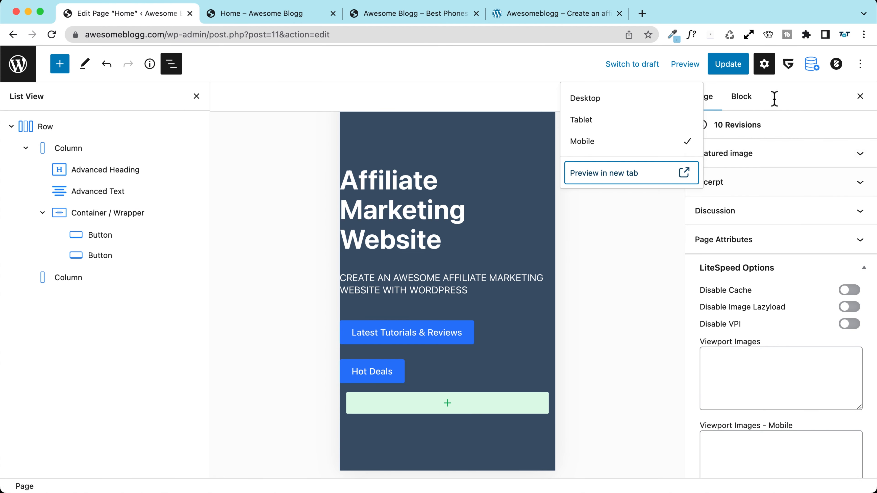
Step: Show the hero Row at desktop width in the editor with the block list closed
click(494, 91)
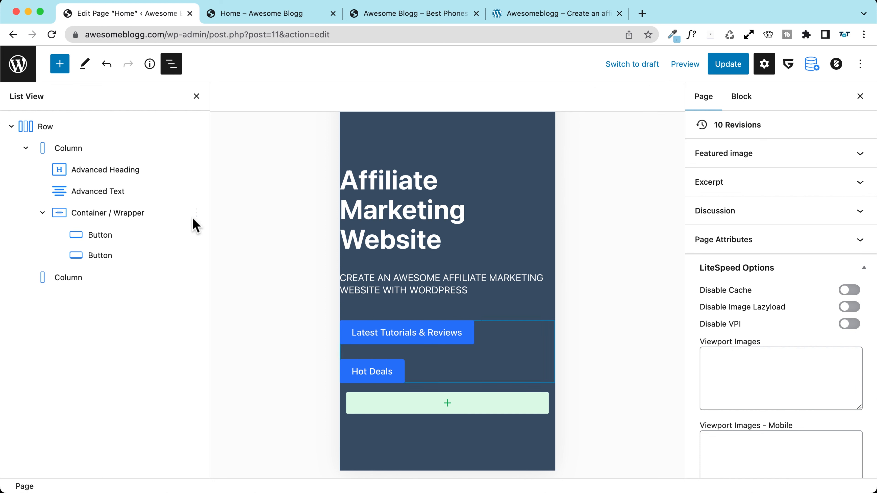
click(41, 131)
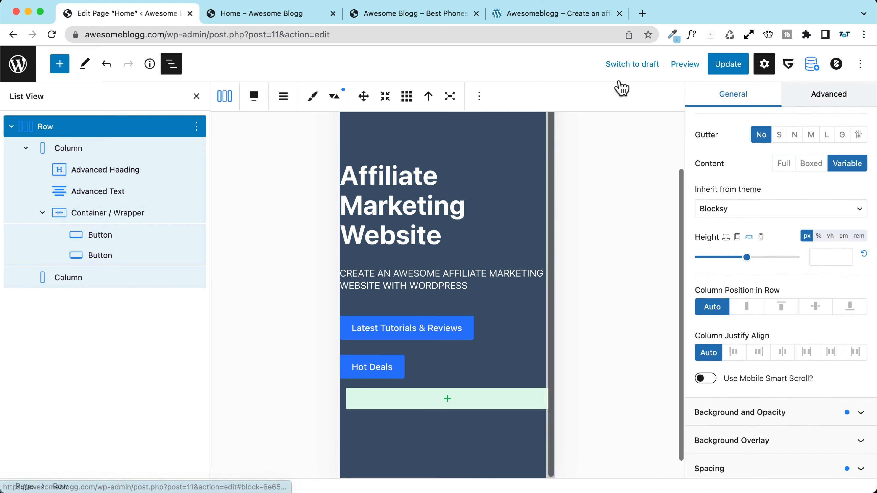
click(725, 238)
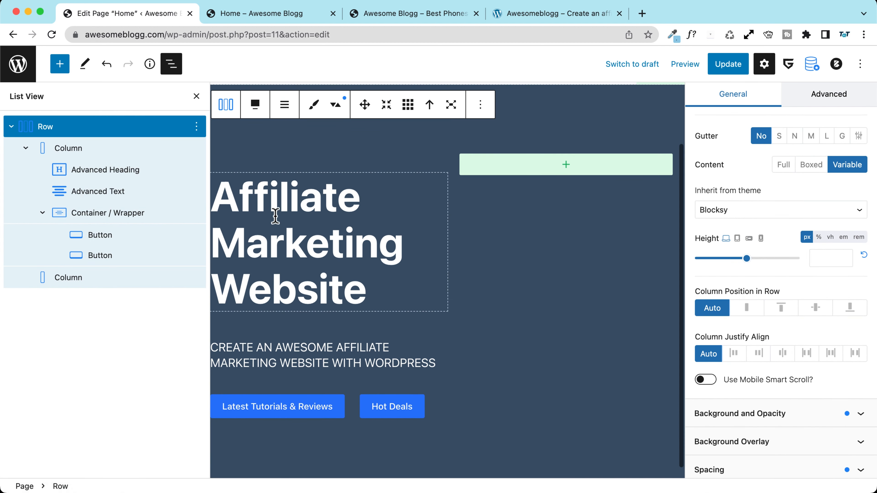
scroll(275, 224, down, 2)
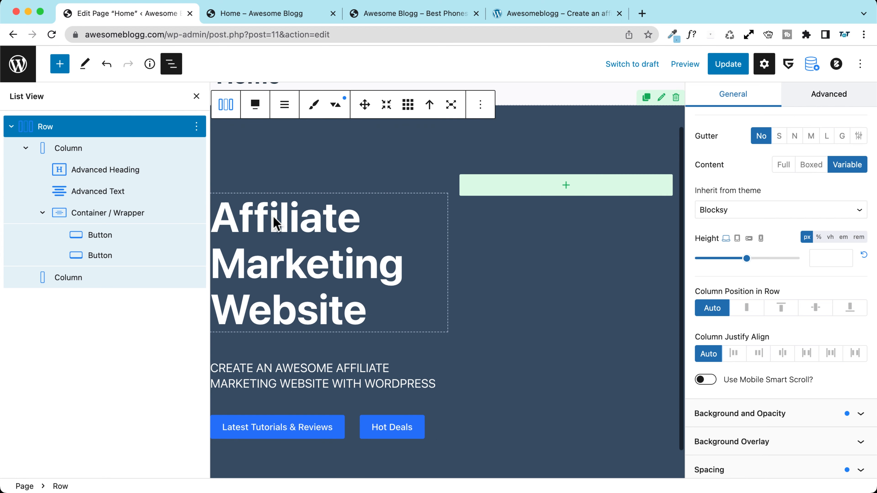
click(196, 98)
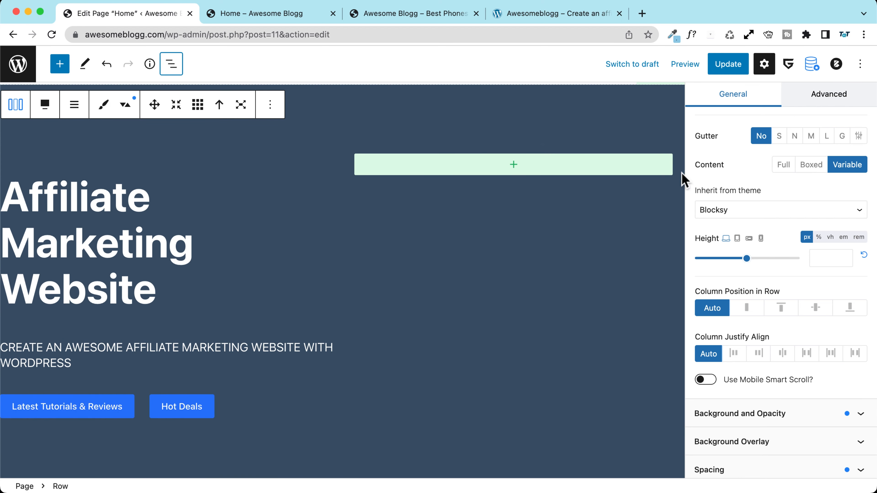
Step: Hide and reopen the Row block's settings, then return to the page preview tab
click(766, 68)
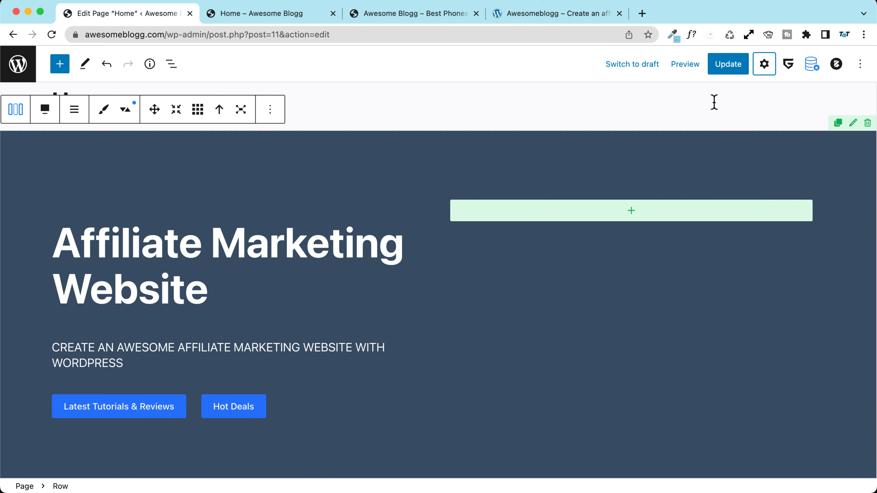
click(764, 65)
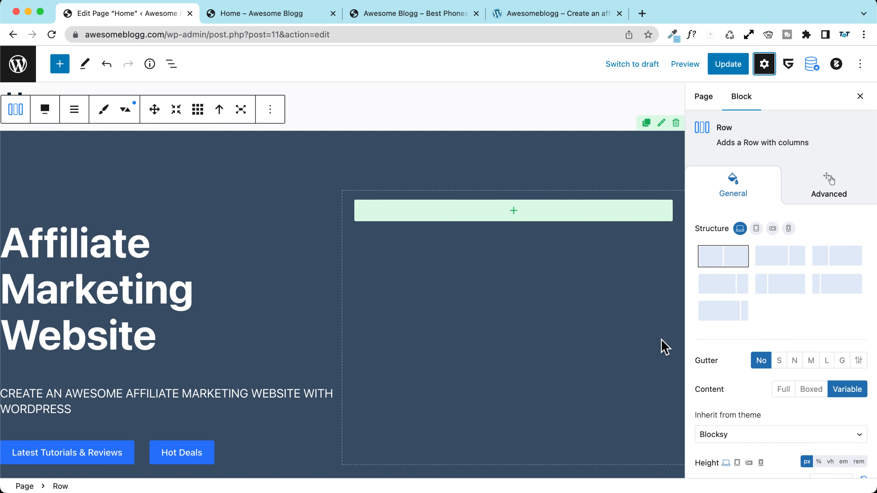
scroll(414, 278, down, 2)
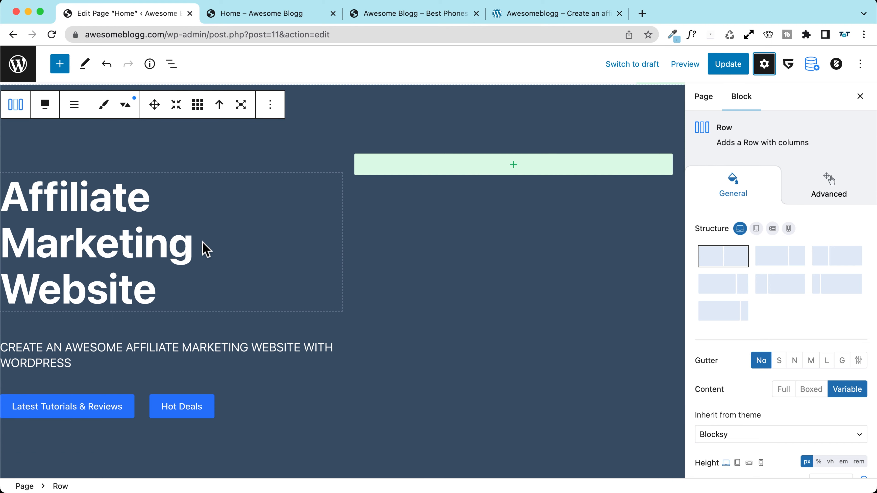
scroll(197, 242, up, 2)
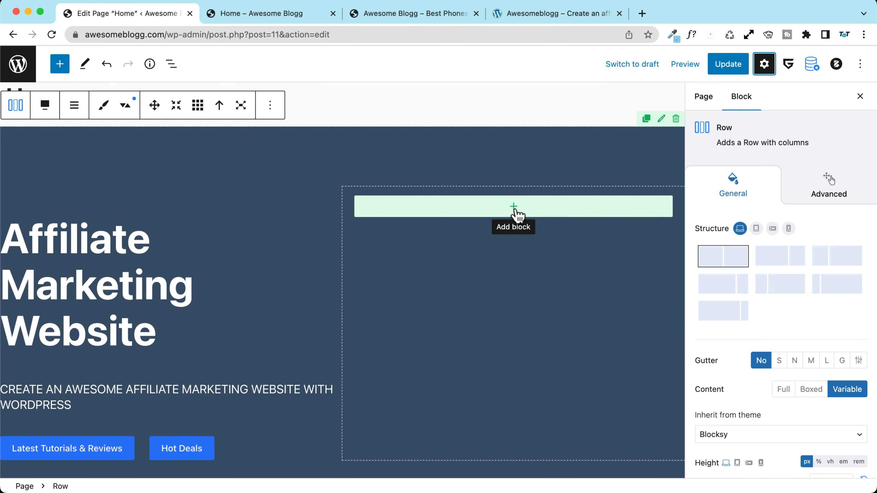
scroll(293, 204, down, 2)
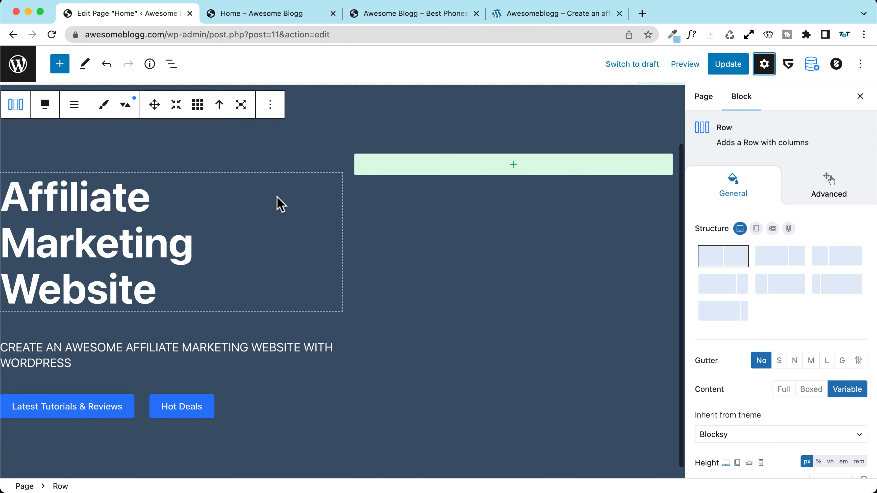
scroll(207, 170, up, 2)
scroll(176, 162, up, 1)
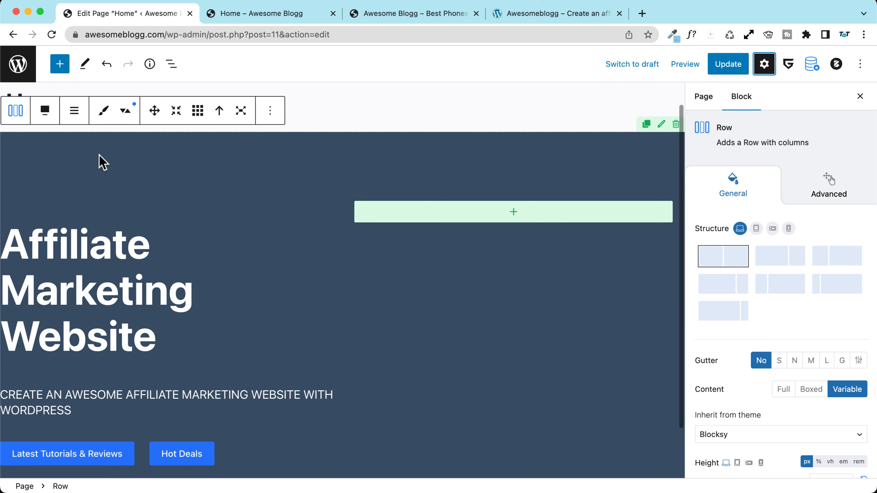
click(283, 15)
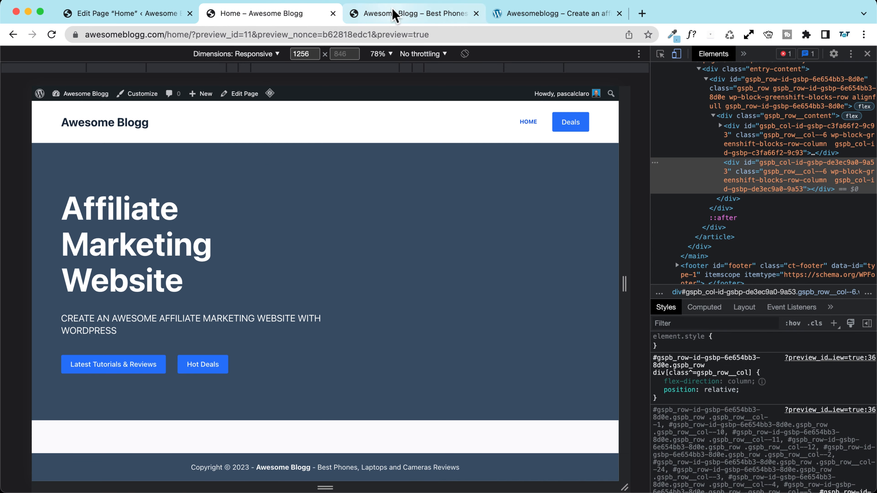
Step: Review the transparent-header hero on the Awesomeblogg reference site
click(524, 15)
scroll(307, 213, down, 3)
scroll(307, 214, up, 3)
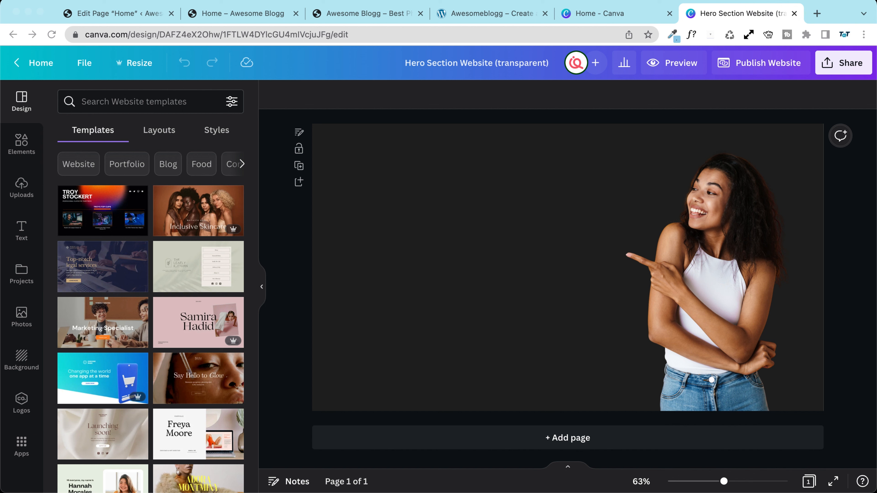
Step: Open the Awesomeblogg advanced home page example with the pointing-woman hero image
click(509, 21)
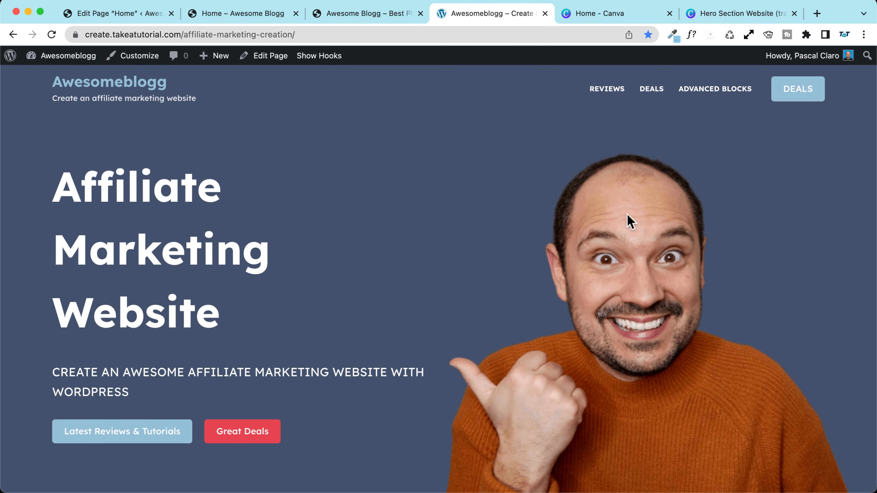
click(724, 93)
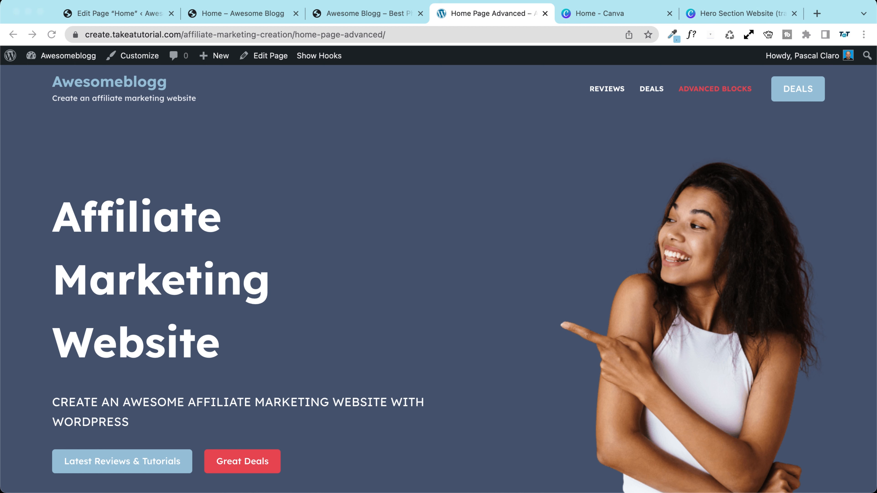
click(530, 196)
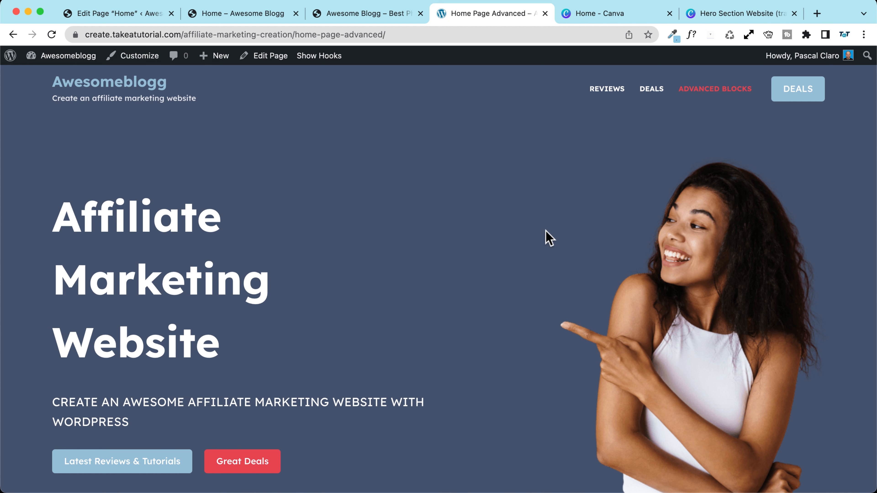
click(597, 13)
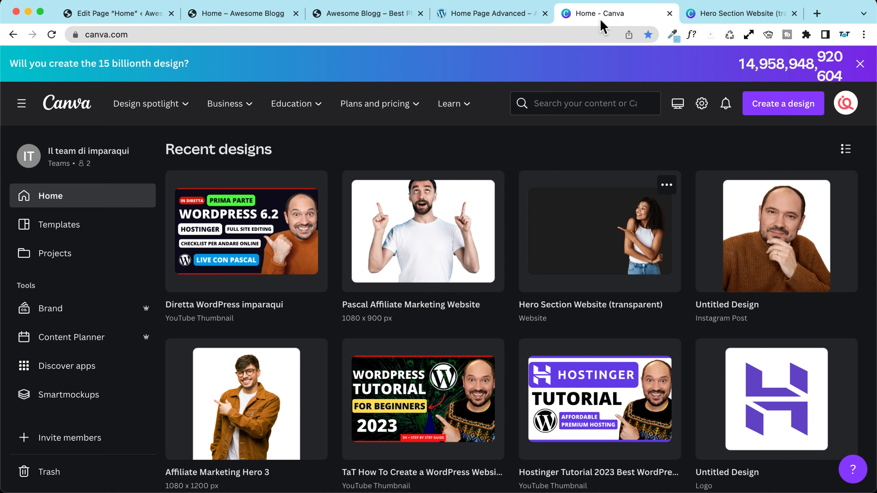
Step: Create a new blank Website-format design from the Canva home page
scroll(530, 221, up, 3)
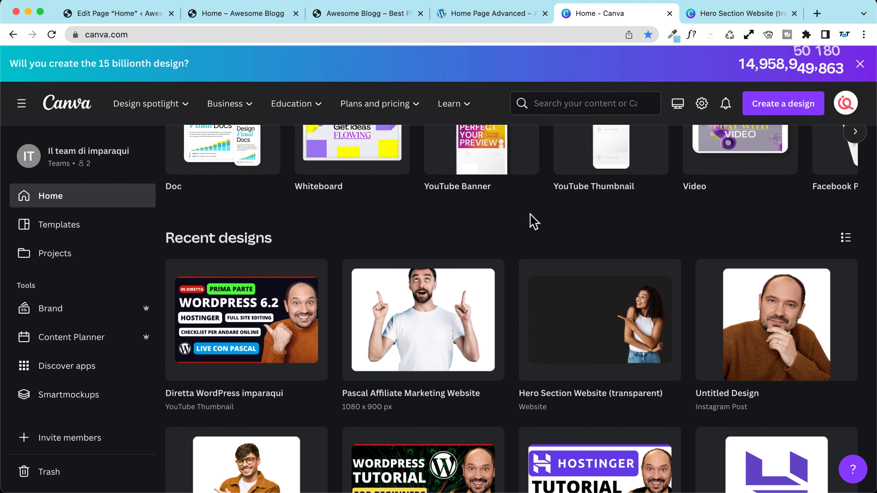
scroll(533, 221, down, 3)
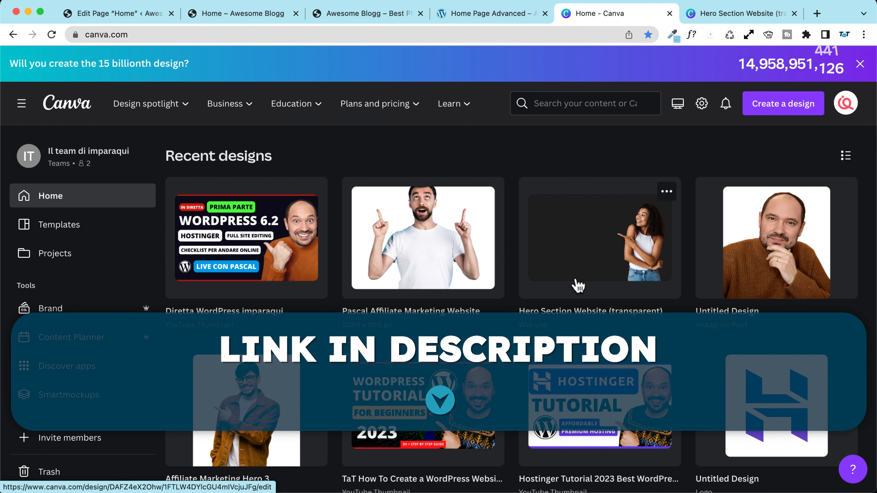
click(736, 14)
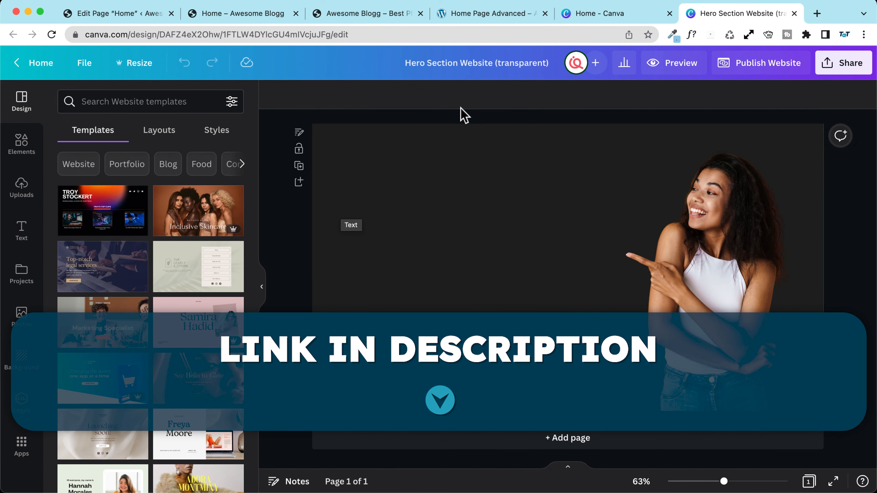
click(589, 14)
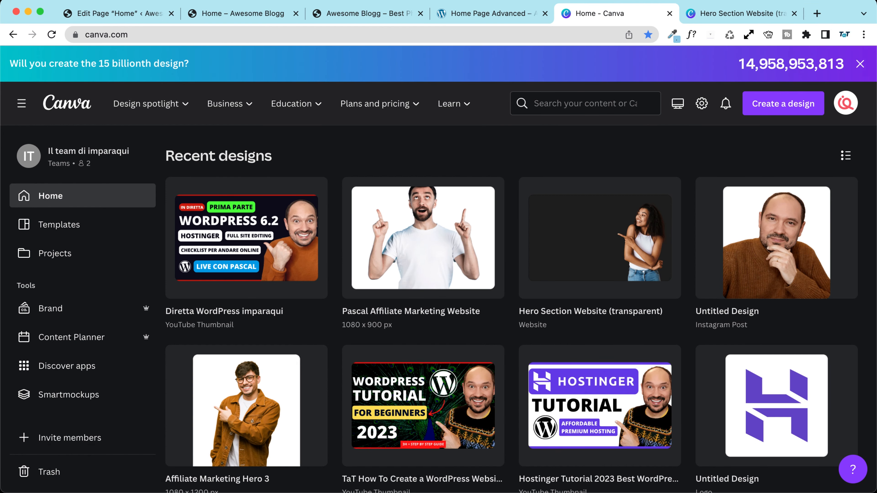
click(778, 107)
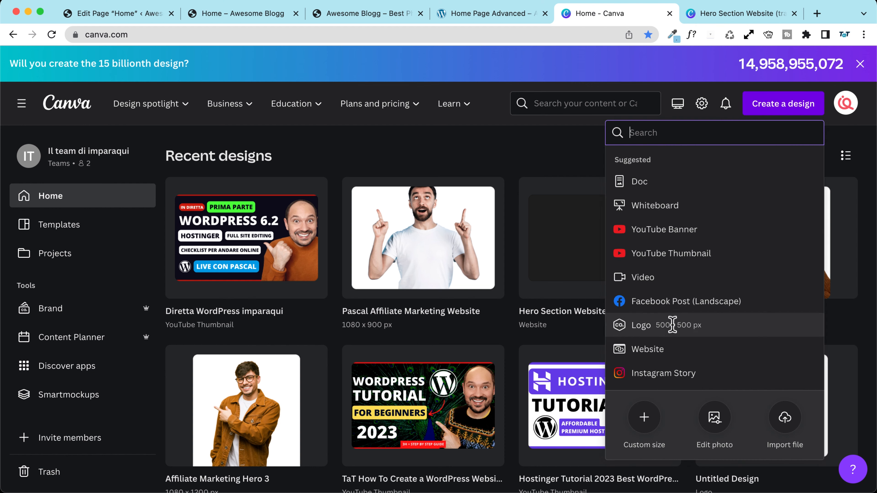
click(646, 349)
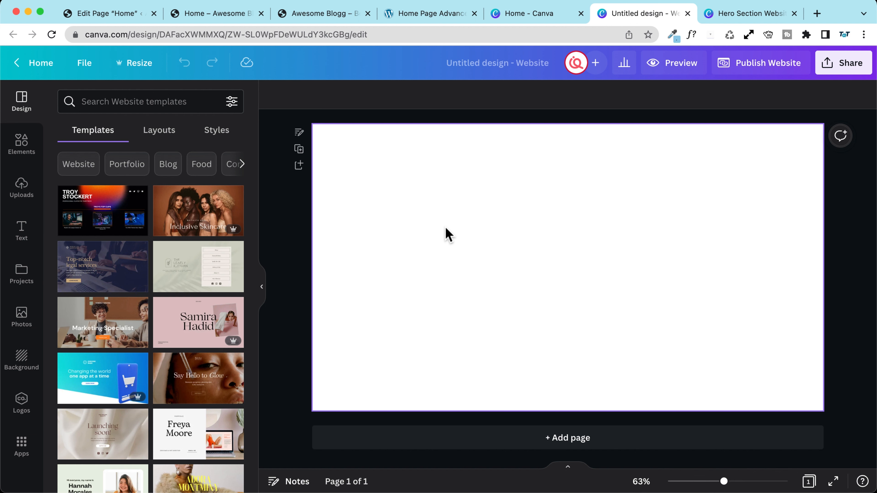
click(730, 13)
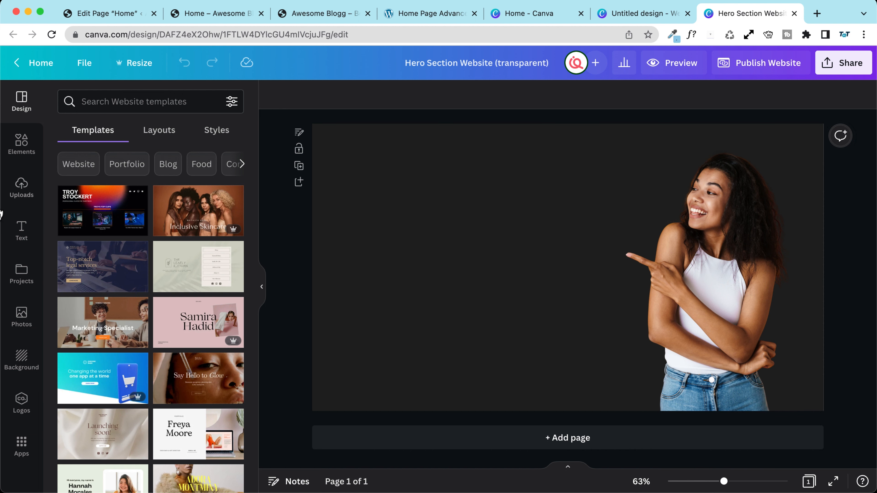
Step: Search stock photos for 'pointing left' and add several candidates, including the man in a grey polo on blue
click(21, 318)
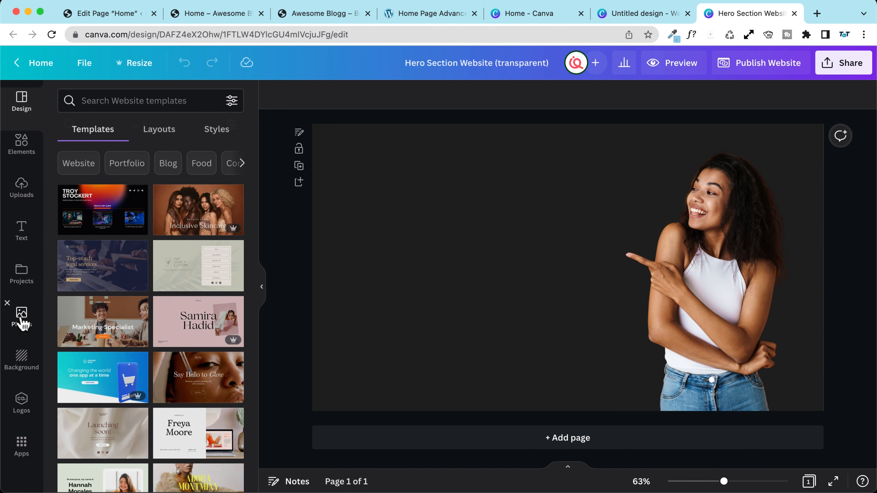
click(133, 103)
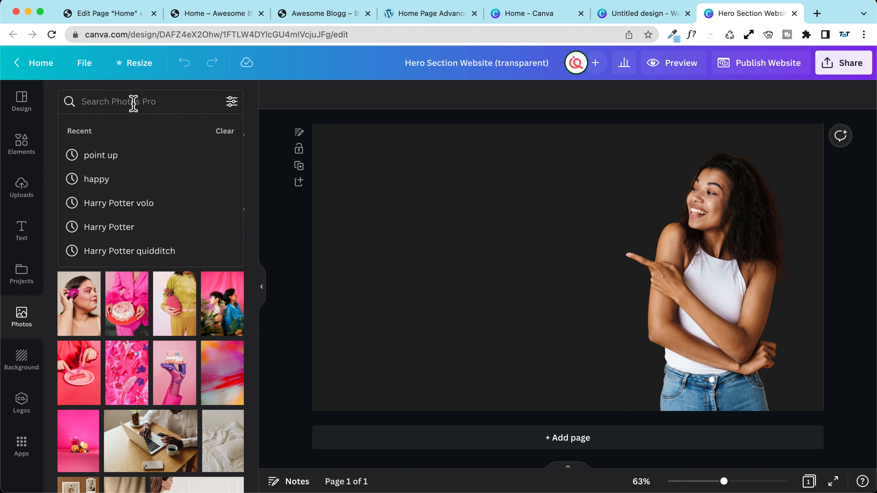
text(point)
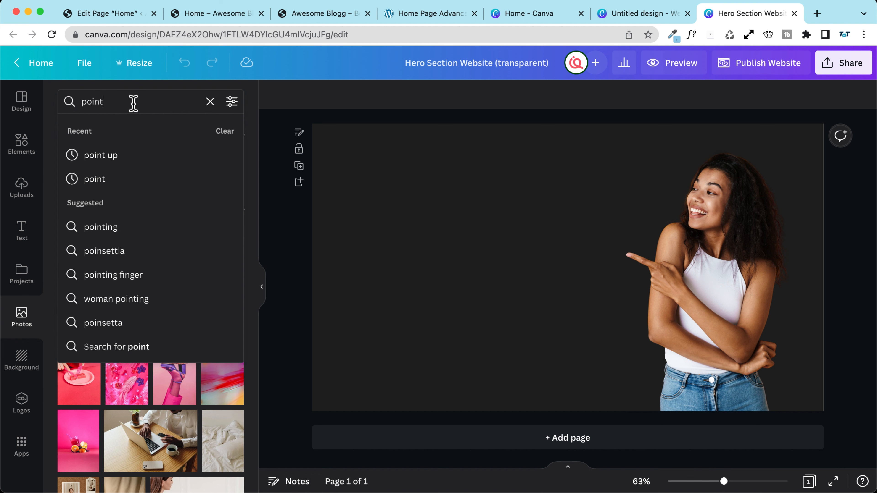
text(ing left)
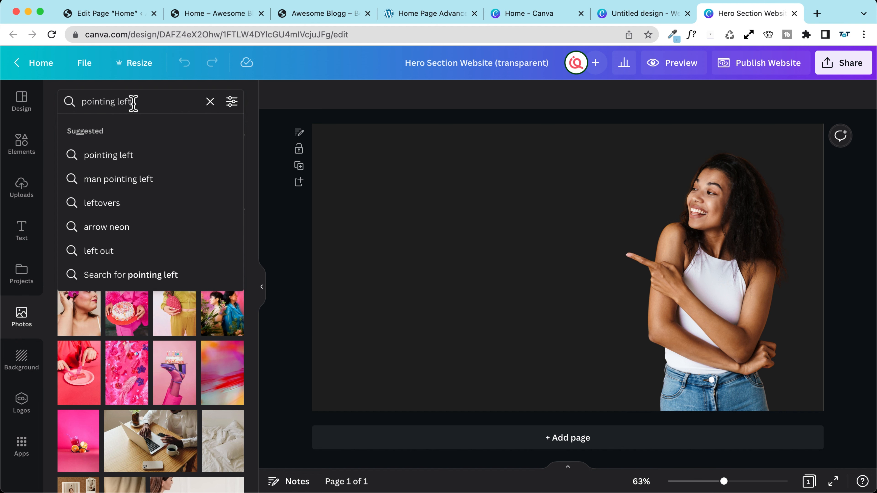
key(Return)
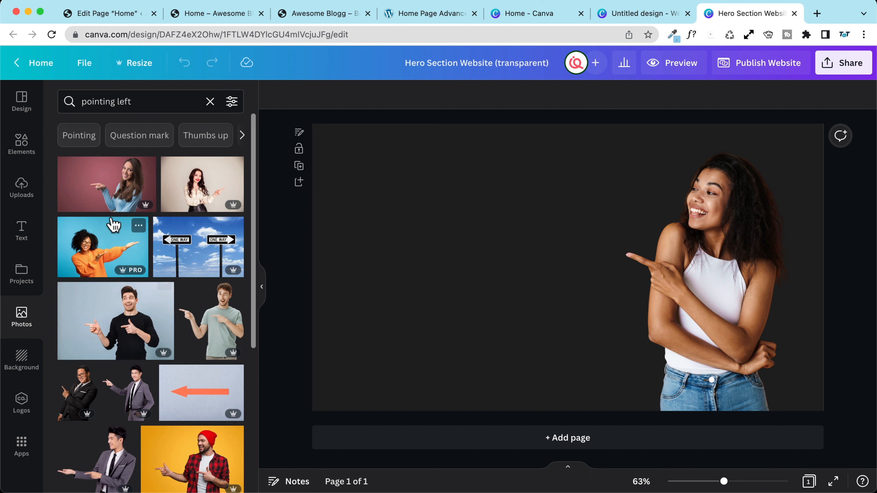
click(103, 184)
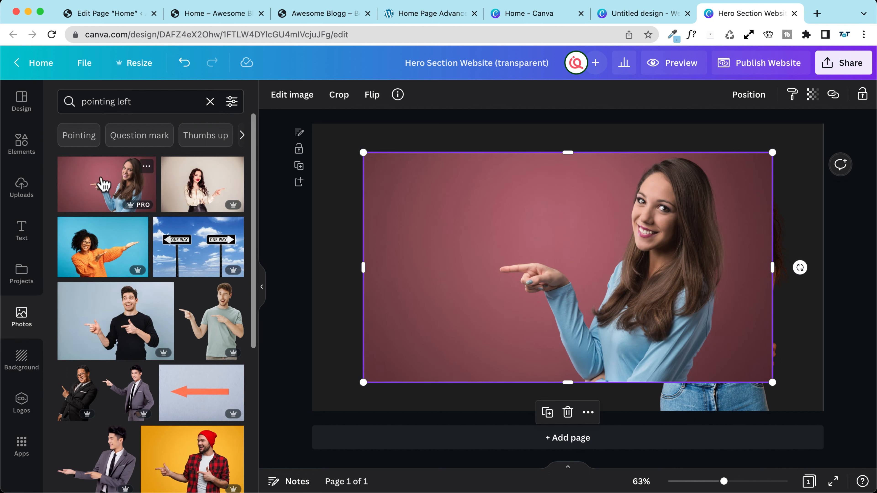
click(101, 258)
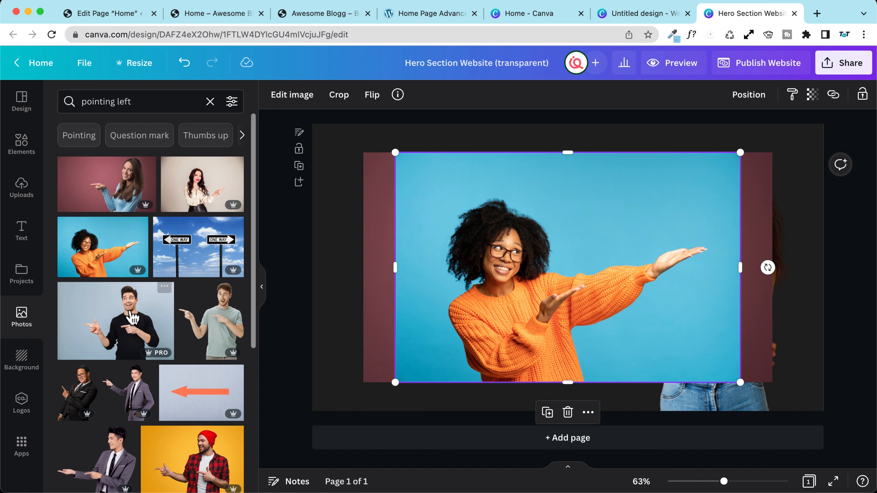
click(135, 320)
scroll(145, 304, down, 3)
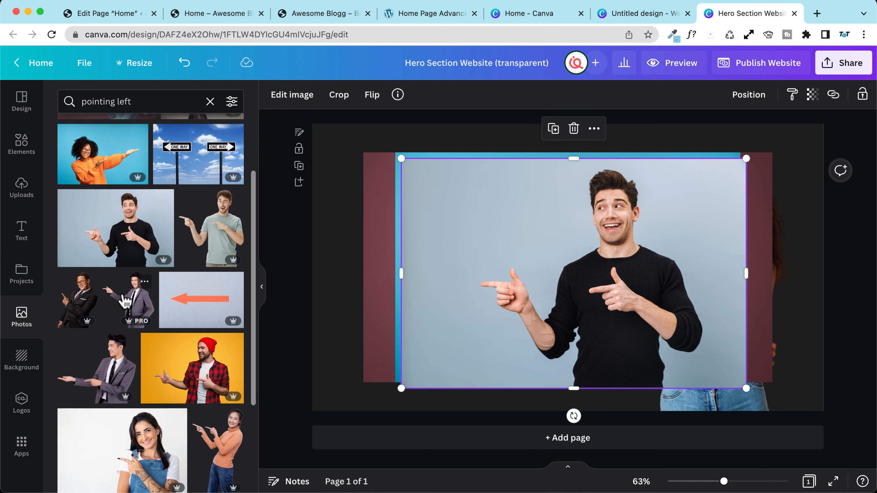
scroll(186, 362, down, 3)
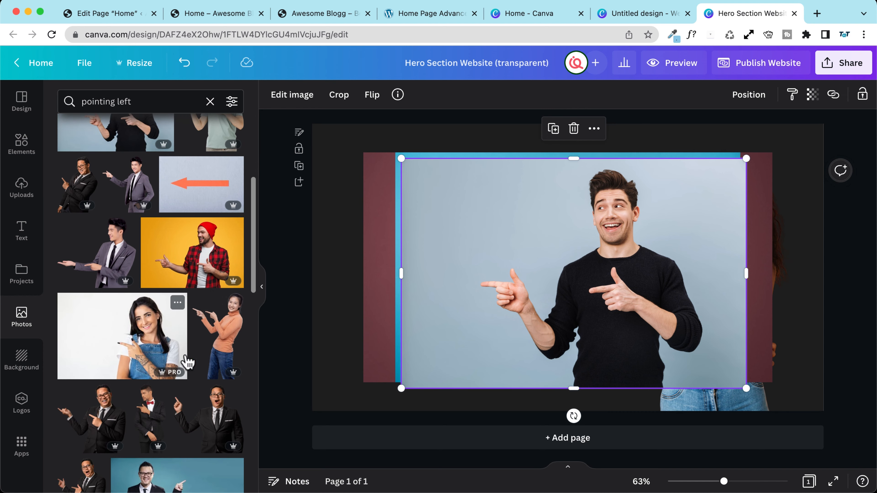
scroll(92, 358, down, 2)
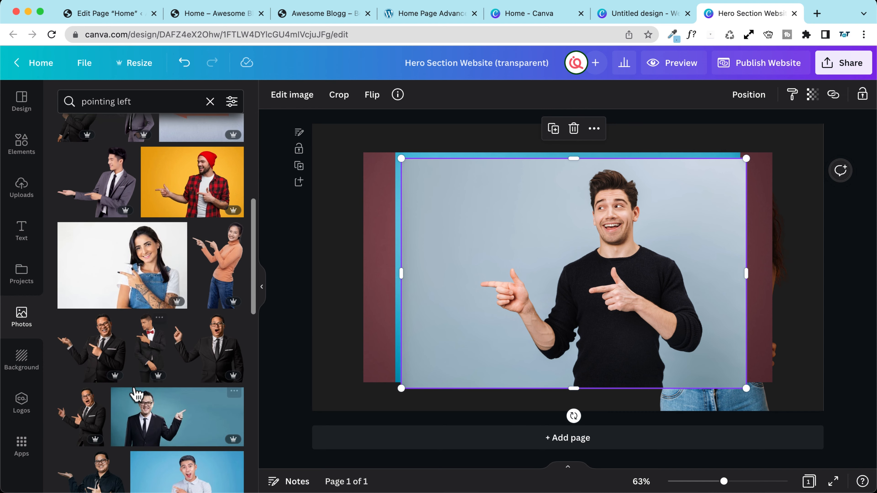
scroll(174, 369, down, 3)
scroll(111, 345, down, 3)
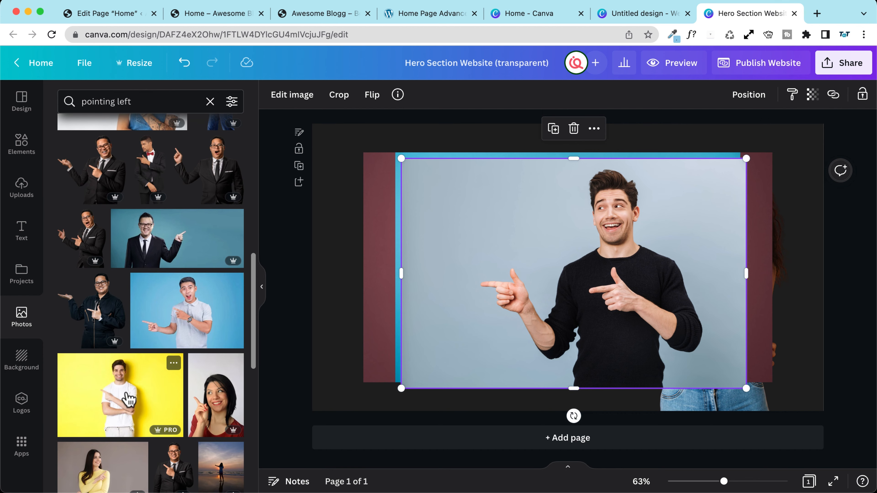
scroll(190, 311, down, 1)
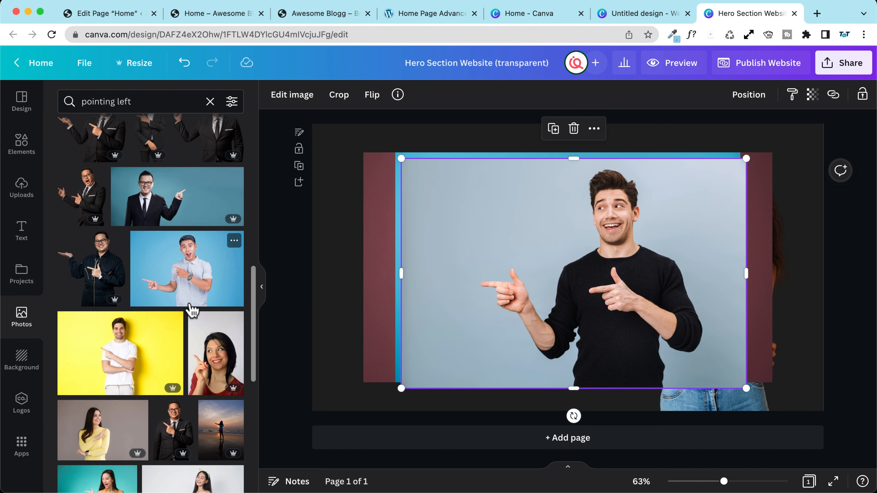
click(192, 267)
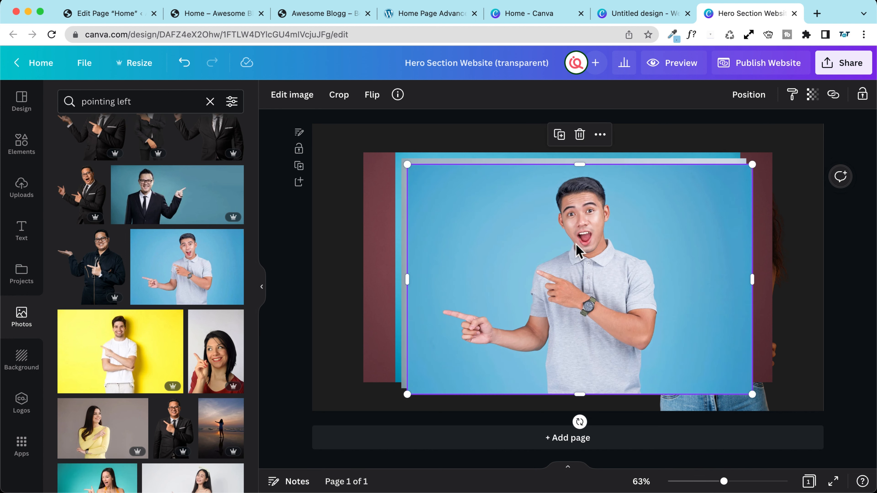
Step: Delete the other candidate photos and the original pointing woman, and centre the polo-shirt photo
drag(577, 248, 712, 292)
click(481, 238)
key(Delete)
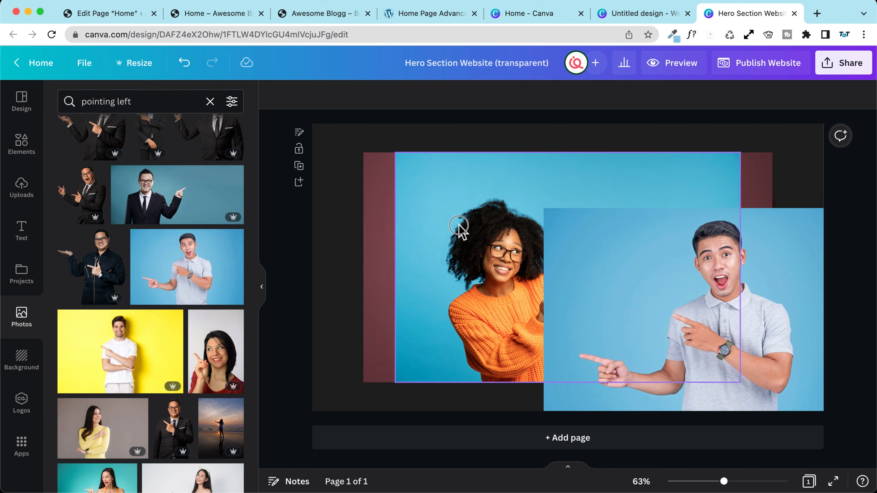
click(459, 225)
key(Delete)
click(497, 190)
key(Delete)
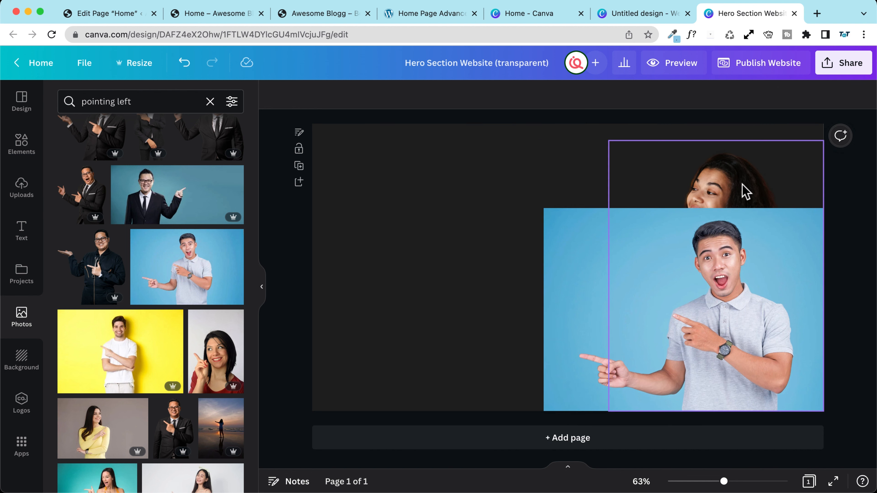
click(743, 188)
key(Delete)
drag(723, 267, 552, 198)
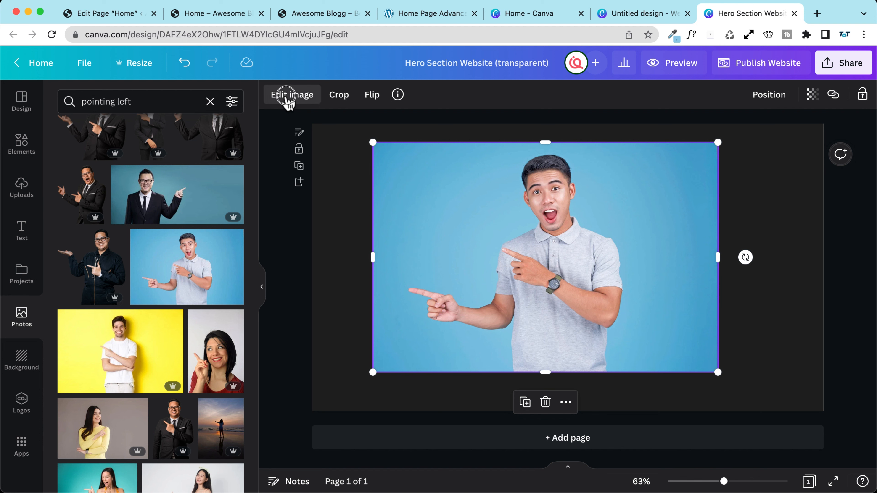
Step: Run Background Remover on the pointing man's photo from Edit image
click(287, 98)
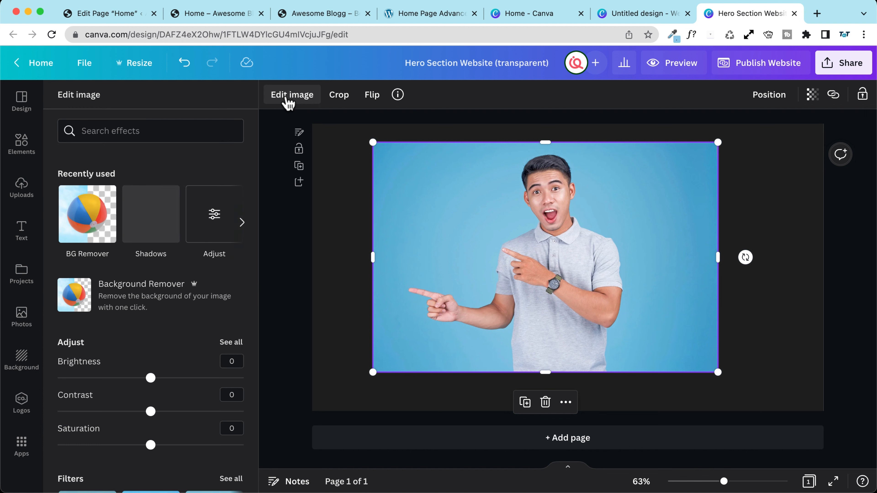
click(135, 300)
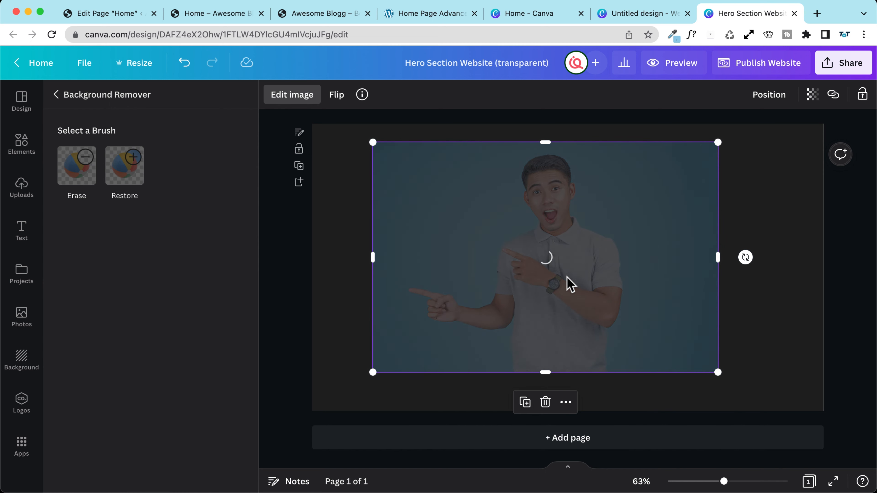
click(332, 16)
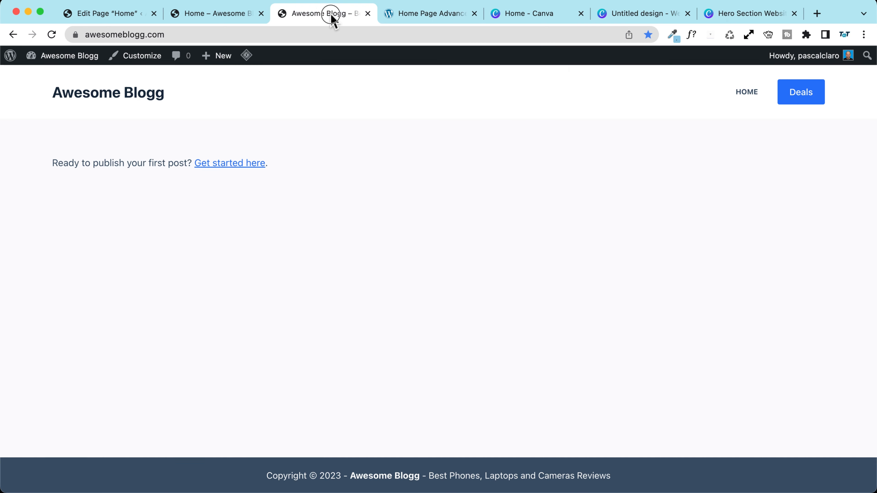
Step: Open the site Customizer from the preview and go to its Colors settings
click(223, 16)
click(428, 16)
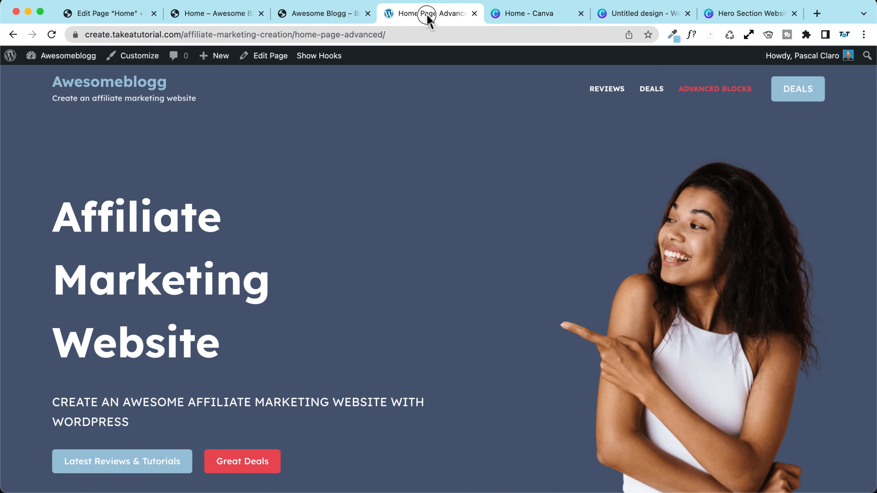
click(138, 58)
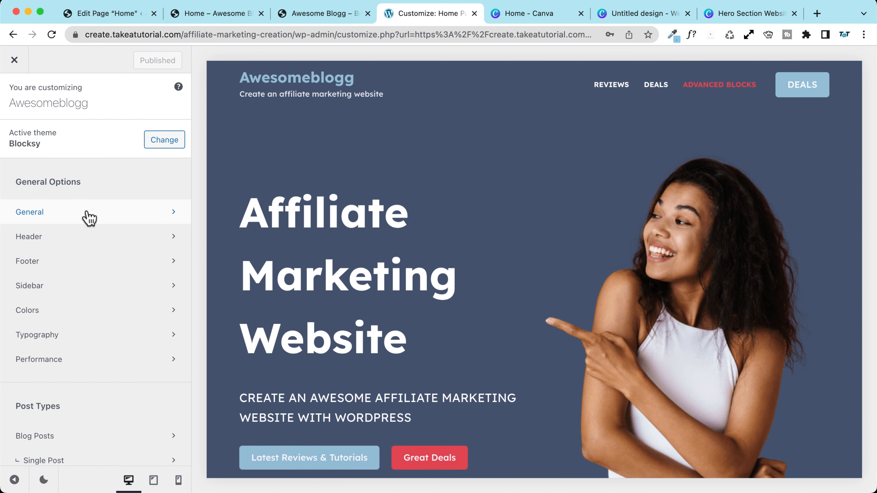
click(89, 217)
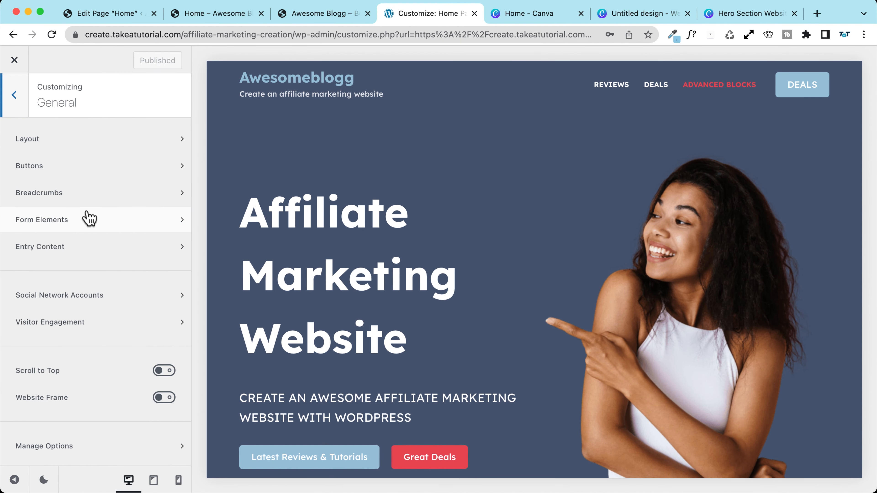
click(9, 98)
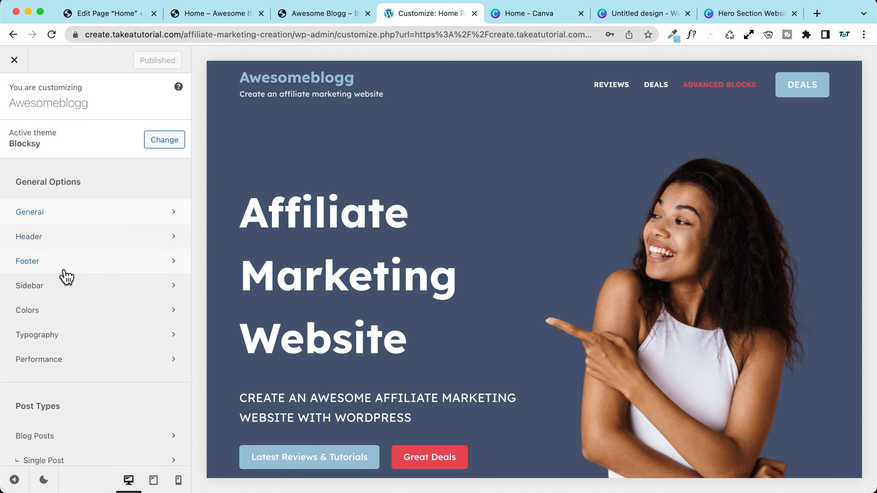
click(53, 310)
Step: Try the green Palette #2, Palette #4 and teal Palette #5 in the Global Color Palette
click(173, 160)
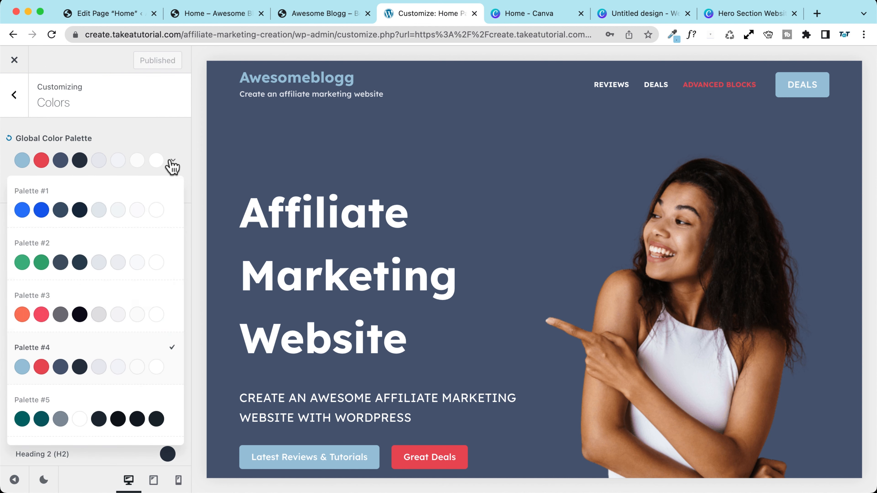
click(134, 246)
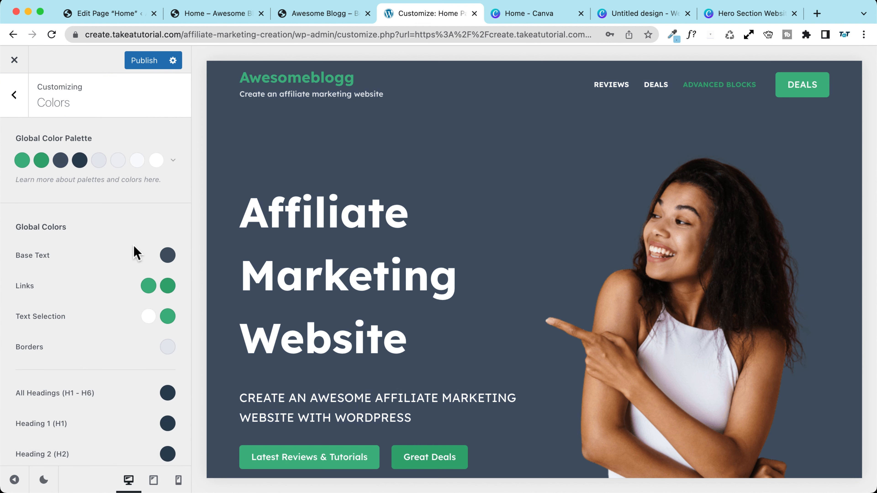
click(173, 161)
scroll(129, 249, down, 3)
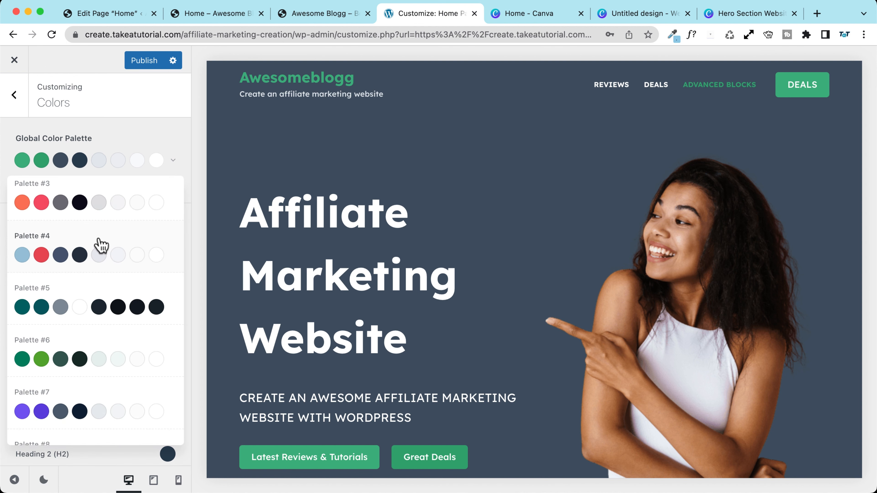
click(100, 246)
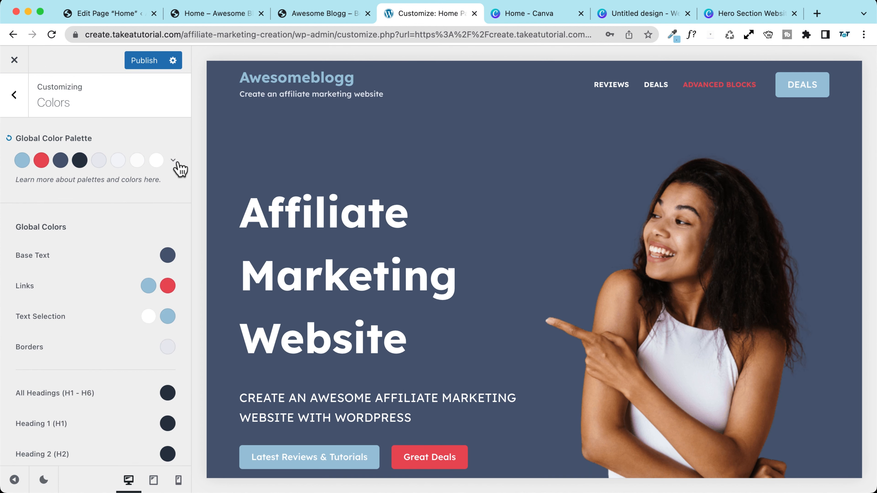
click(173, 161)
scroll(119, 280, down, 4)
click(113, 283)
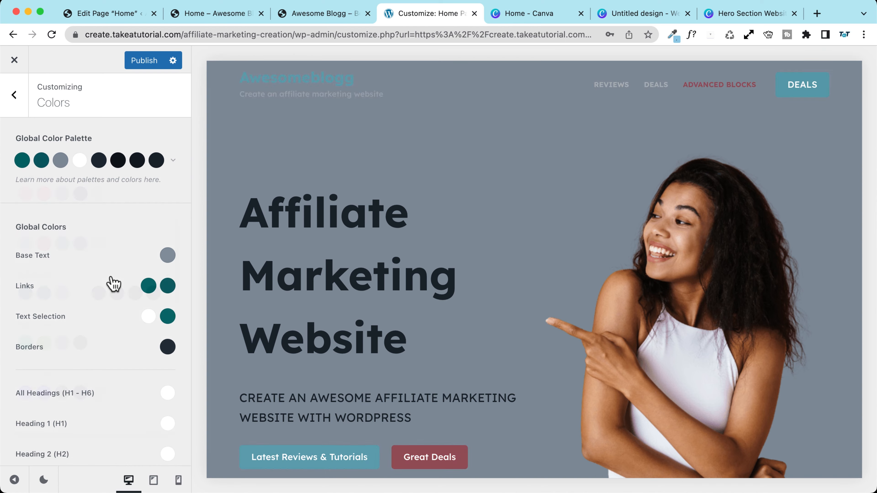
Step: Compare the blue Palette #1, then settle on Palette #4's light blue and red
scroll(418, 221, down, 3)
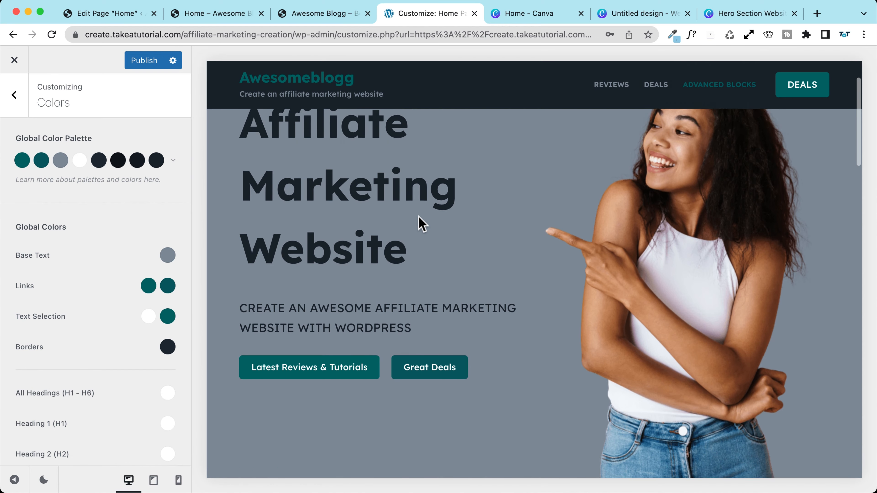
scroll(419, 222, up, 3)
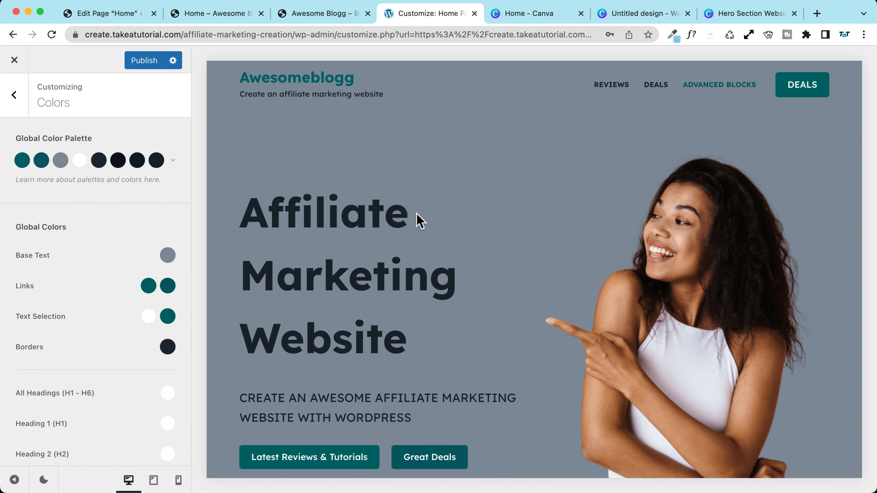
scroll(418, 221, down, 6)
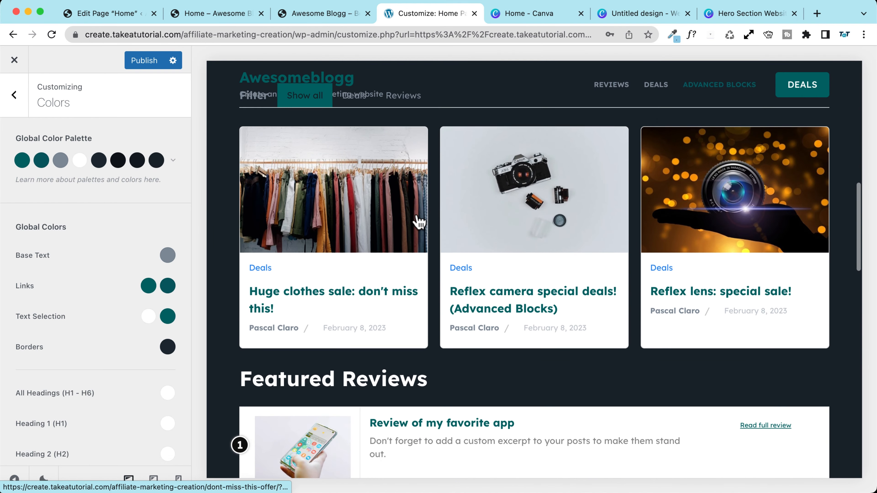
scroll(419, 222, up, 3)
scroll(418, 222, up, 3)
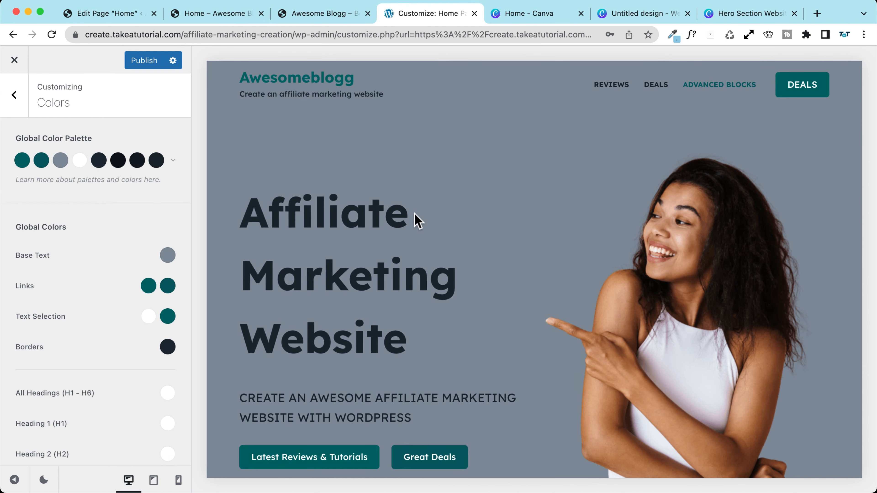
click(174, 160)
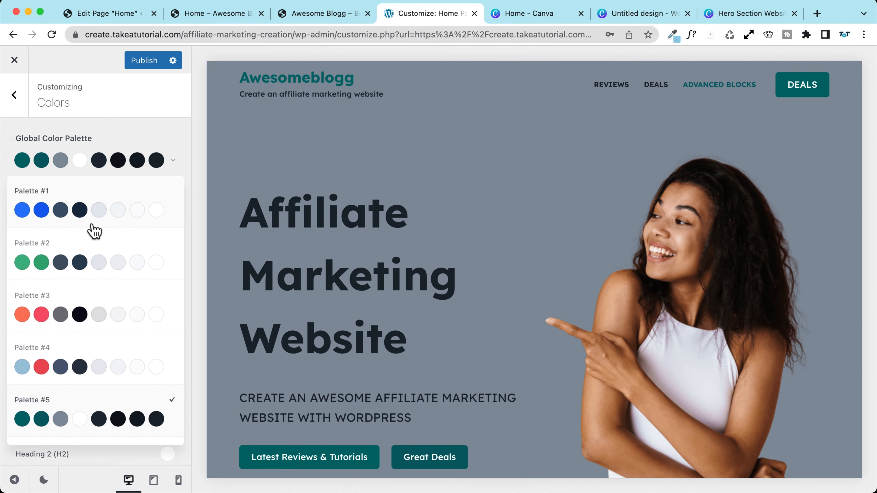
click(106, 203)
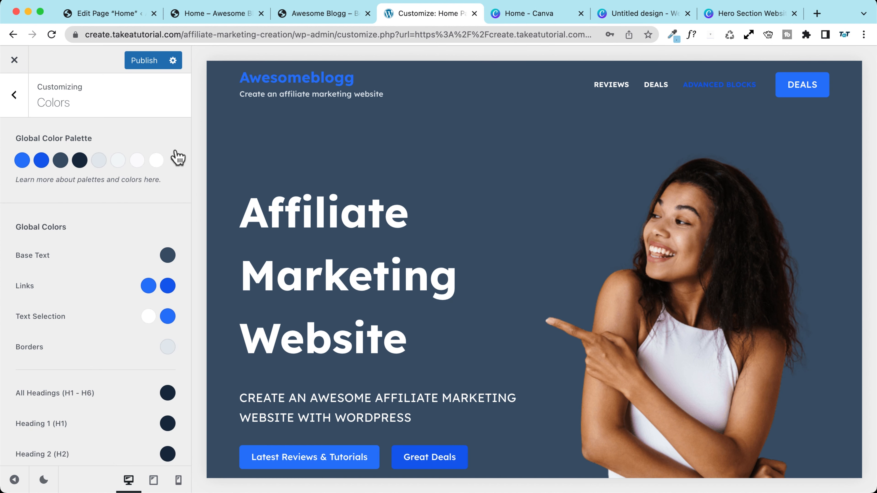
click(175, 159)
click(131, 362)
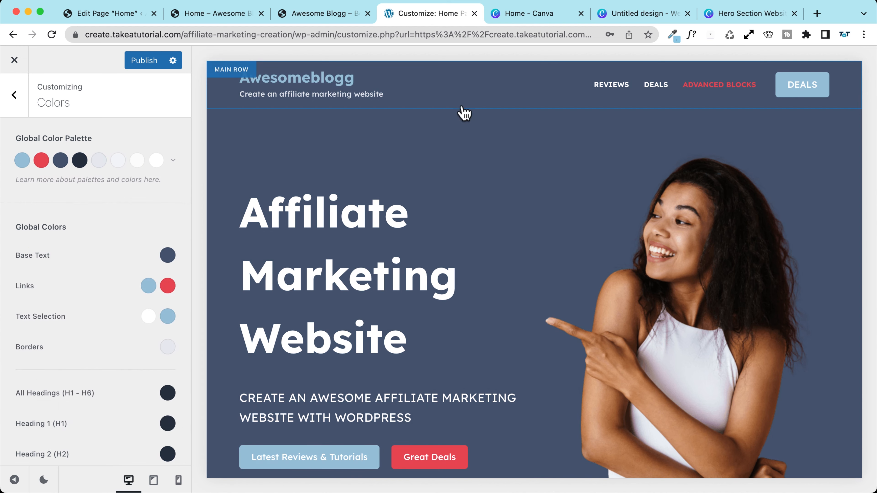
click(732, 13)
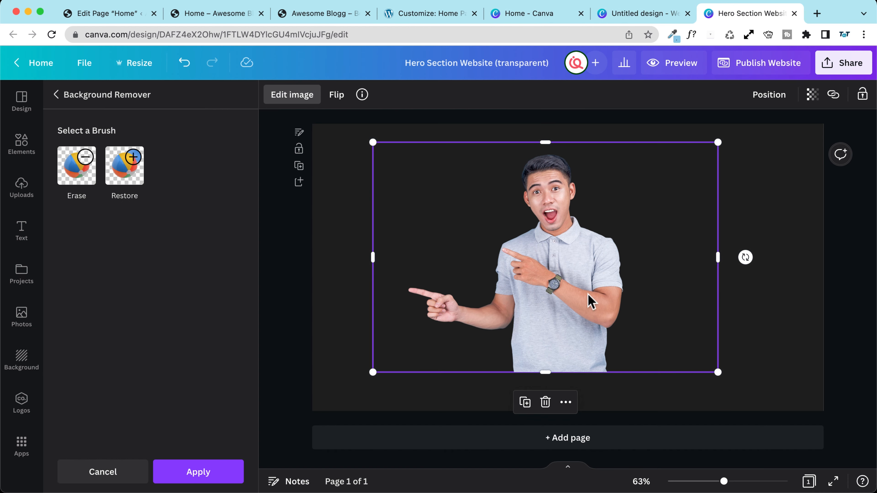
Step: Enlarge the cutout pointing-man photo on the right, running off the page edge, and close Background Remover
drag(556, 292, 738, 330)
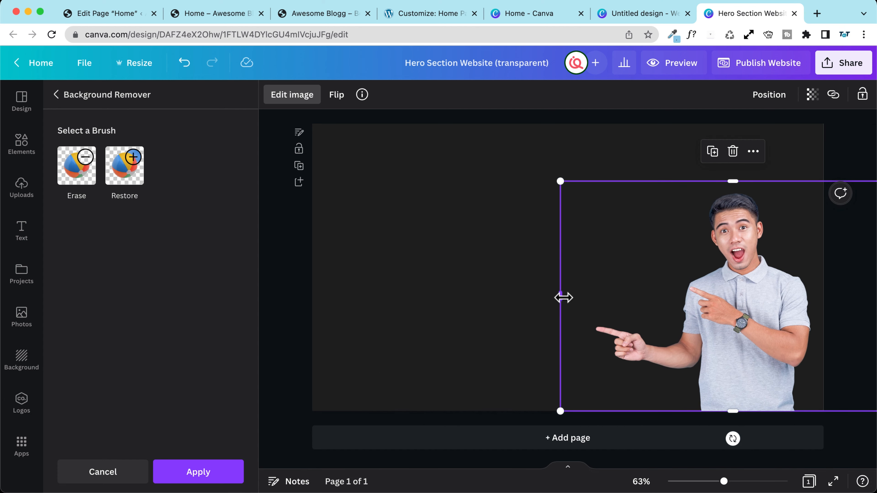
drag(562, 298, 594, 298)
drag(591, 182, 511, 155)
drag(695, 257, 710, 256)
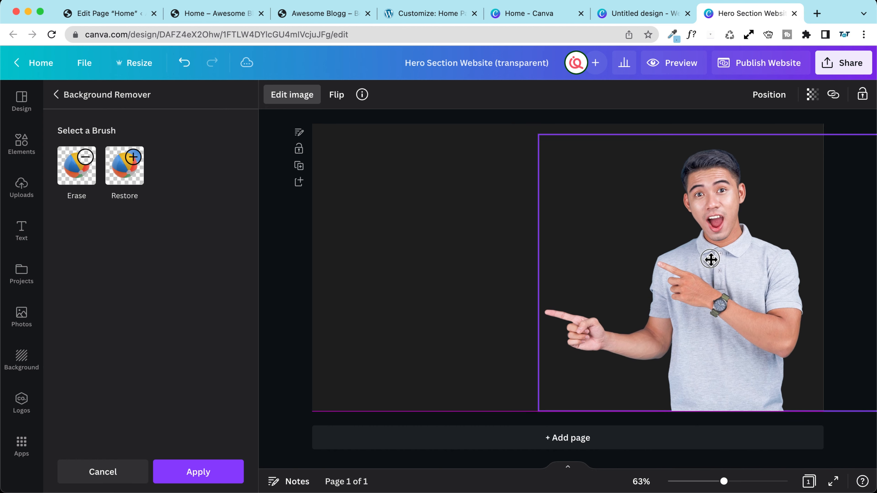
drag(538, 134, 560, 151)
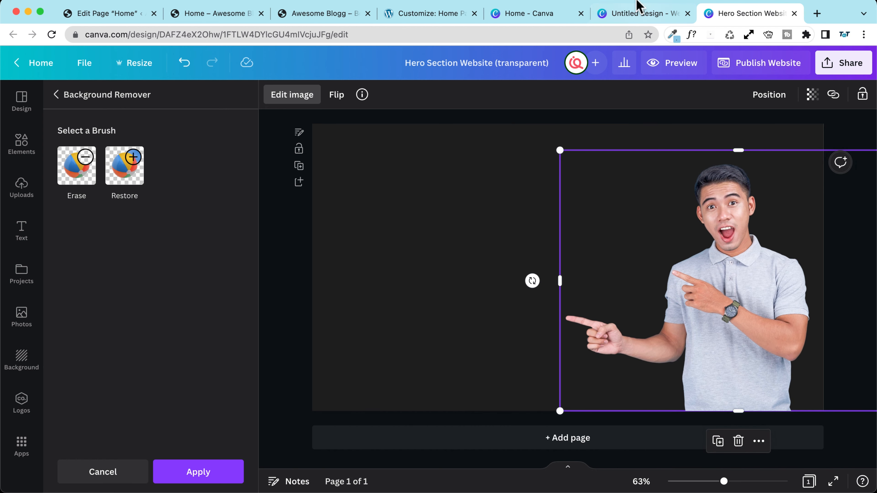
click(445, 15)
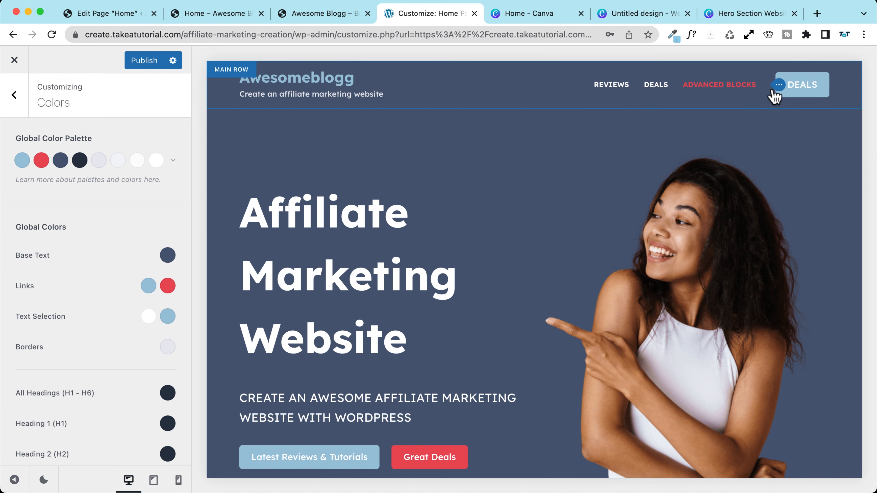
click(741, 14)
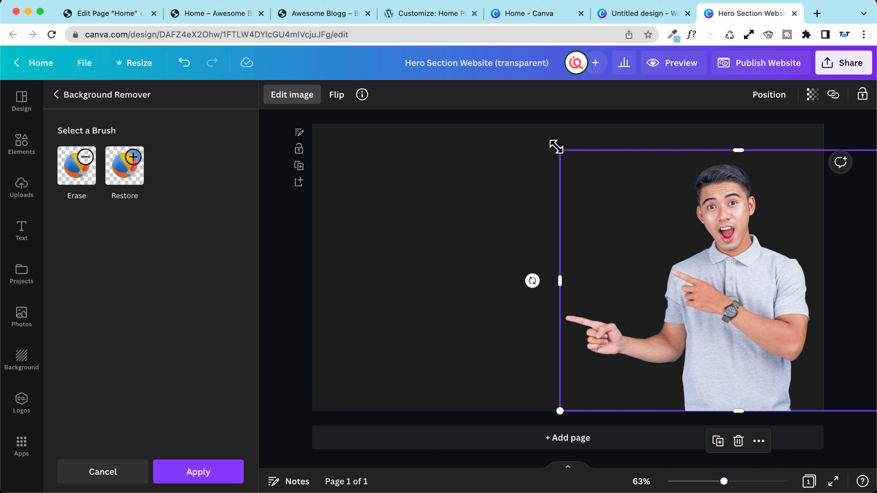
drag(743, 299, 725, 300)
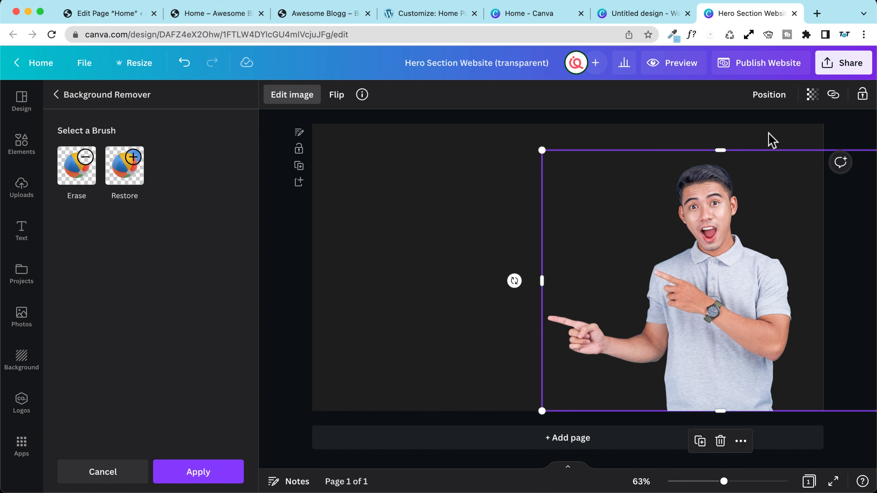
click(427, 172)
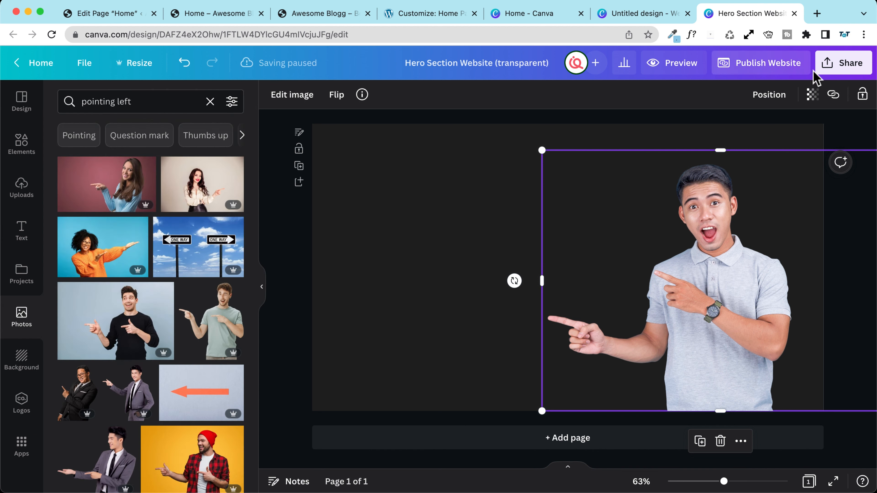
Step: Rename the design to 'Hero Section Website Tutorial (transparent)'
click(853, 67)
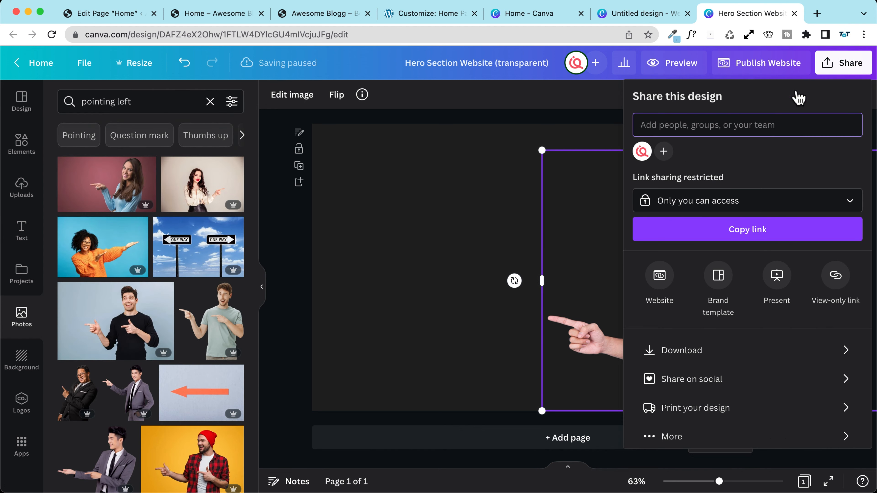
click(423, 61)
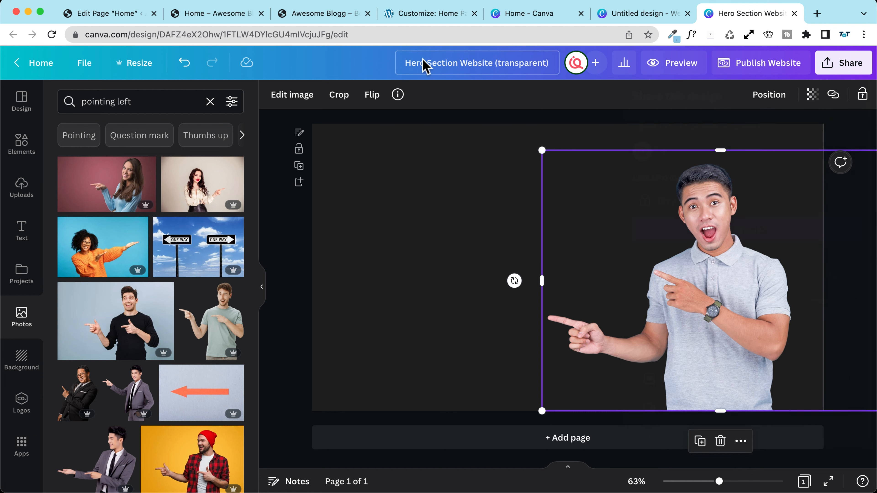
click(505, 62)
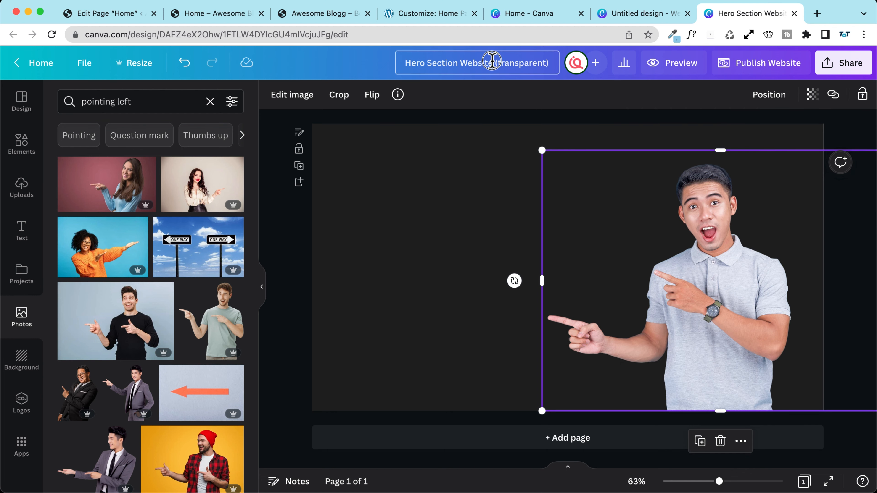
text(Tutori )
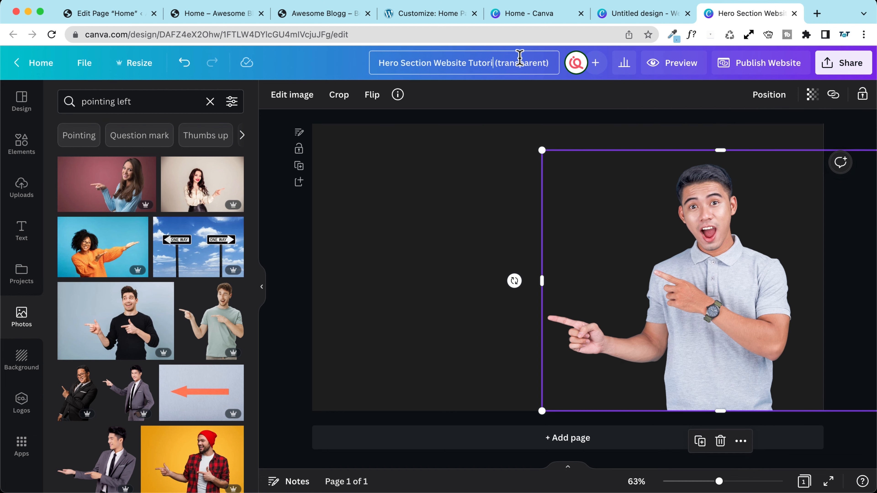
text(al)
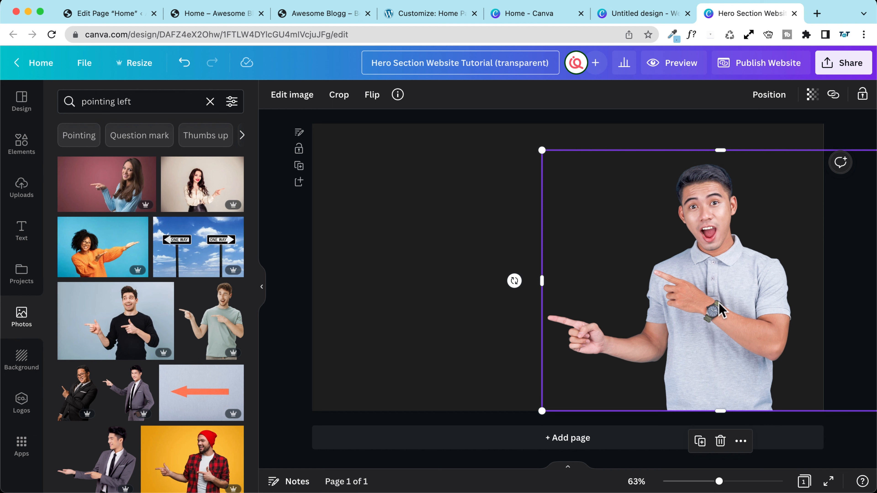
Step: Download the design as a PNG with a transparent background
click(844, 63)
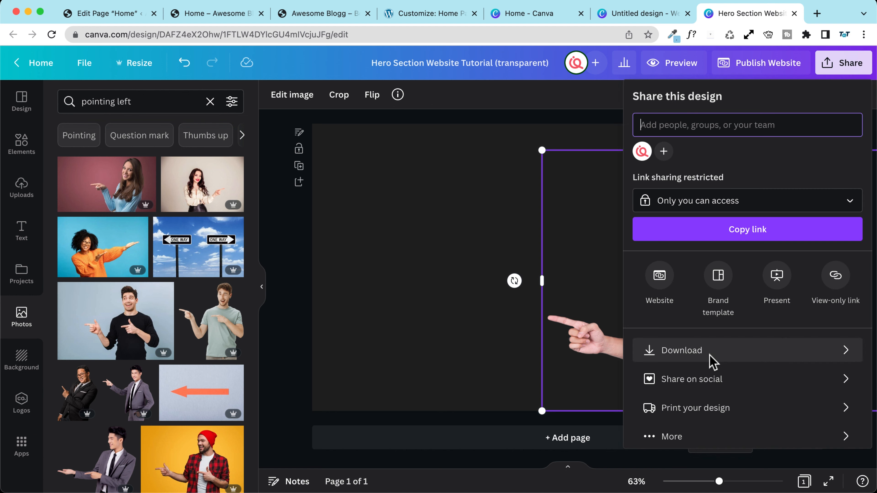
click(714, 361)
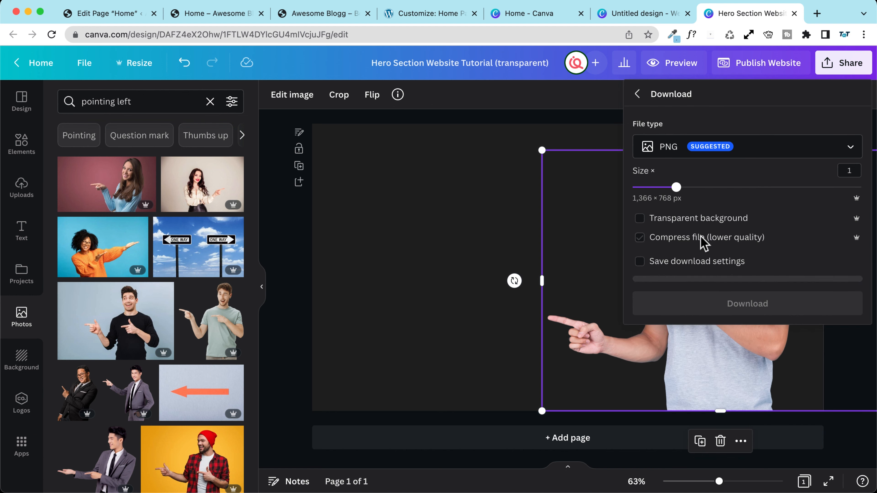
click(690, 221)
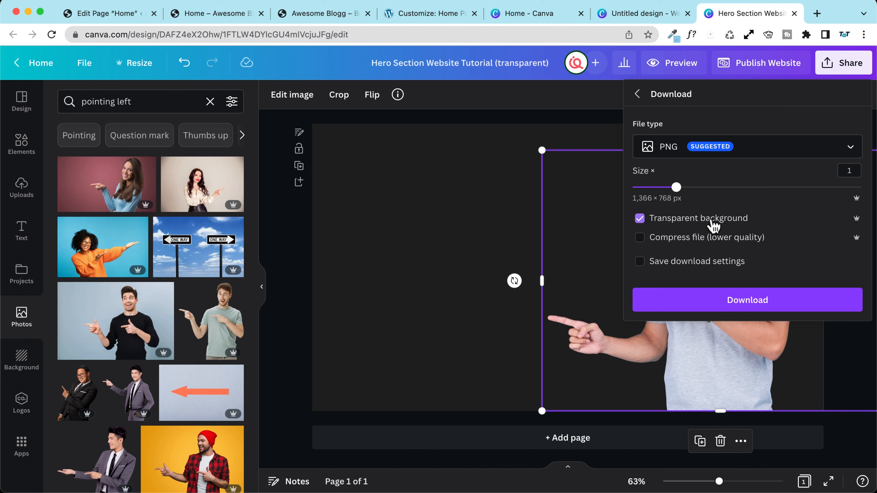
click(746, 307)
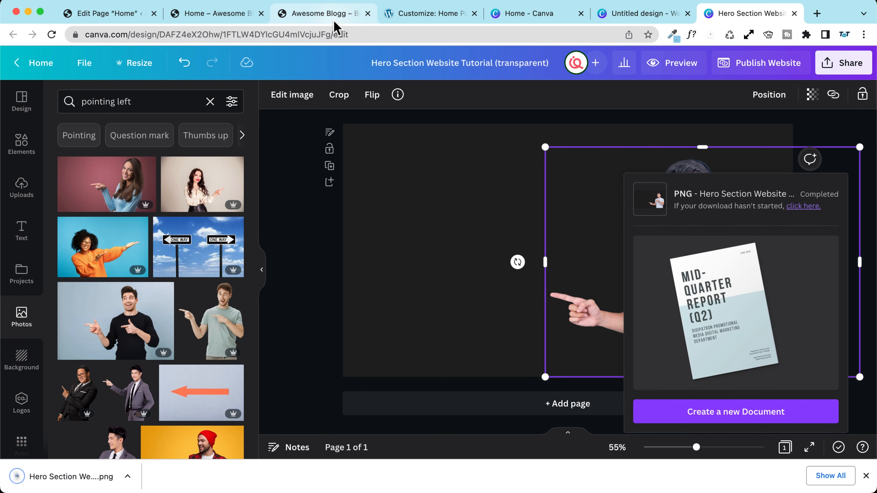
Step: In the Home page editor, expand the hero row's Background and Opacity settings
click(124, 15)
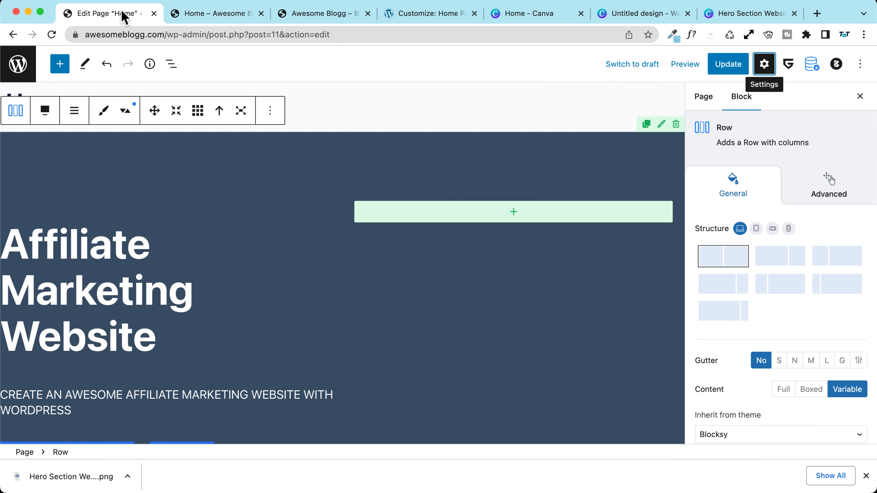
click(172, 64)
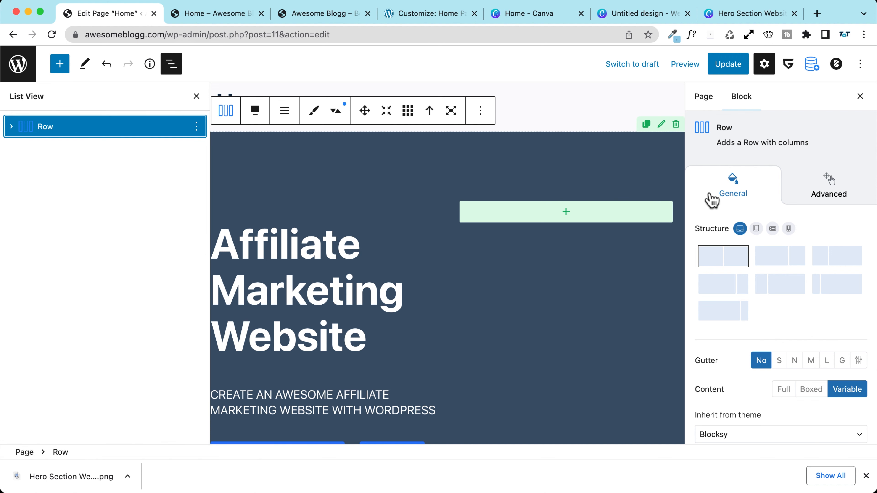
scroll(707, 200, down, 5)
scroll(711, 201, down, 10)
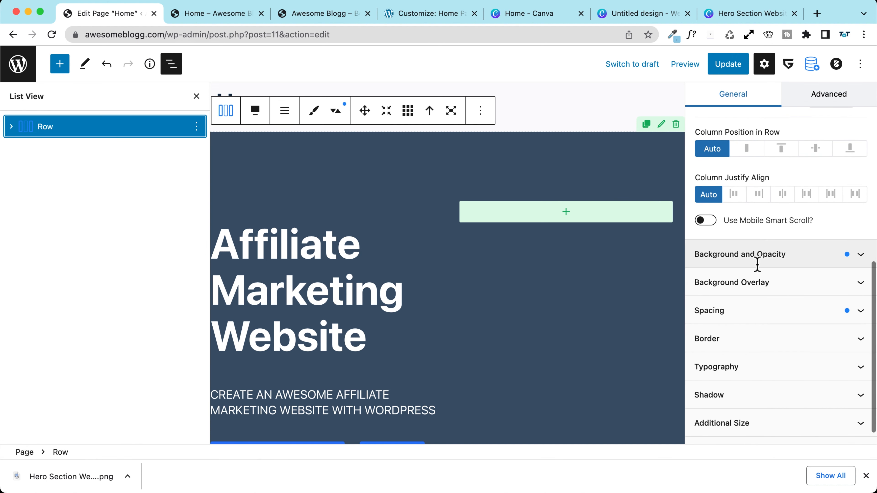
click(740, 263)
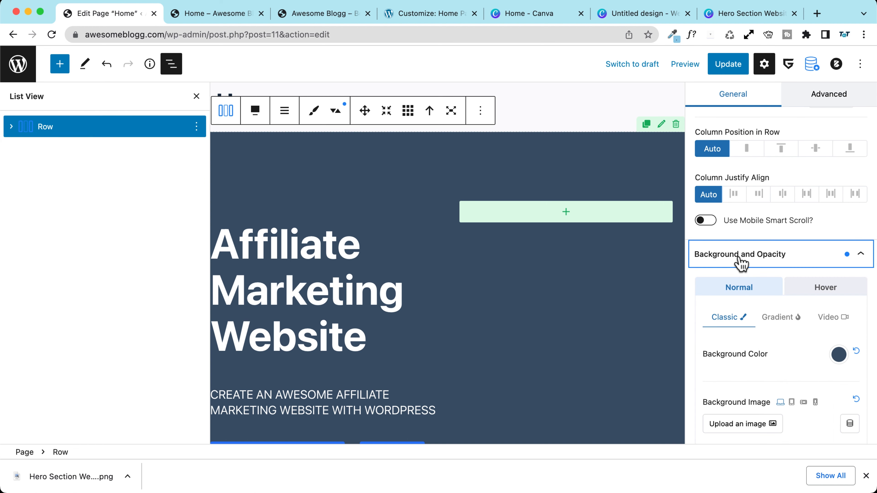
scroll(735, 262, down, 5)
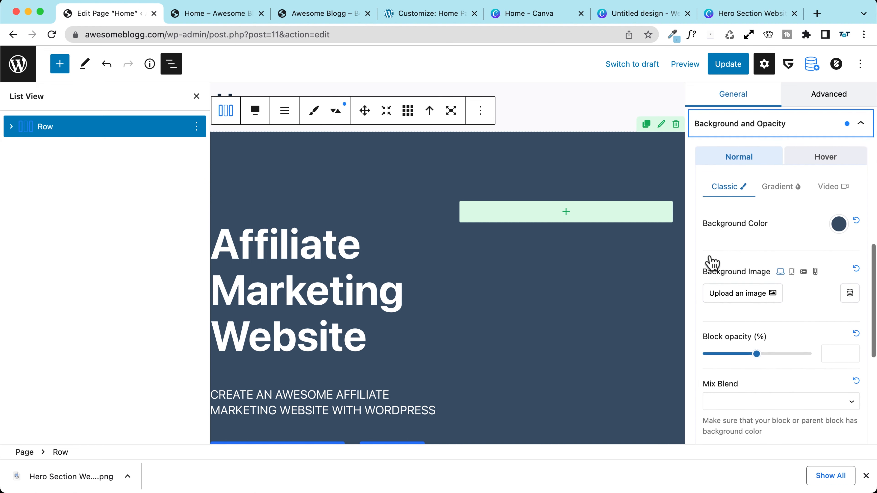
scroll(711, 262, down, 2)
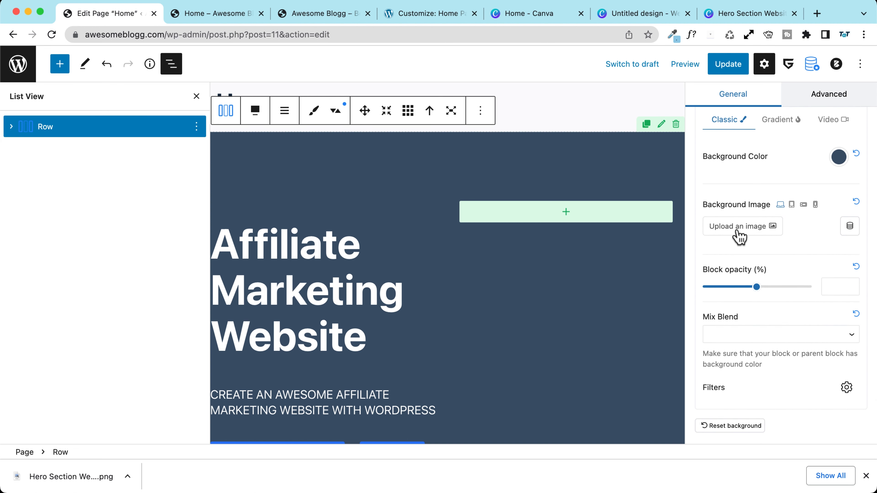
Step: Upload Hero-Section-Website-Tutorial-transparent.png and set it as the row's background image
click(738, 228)
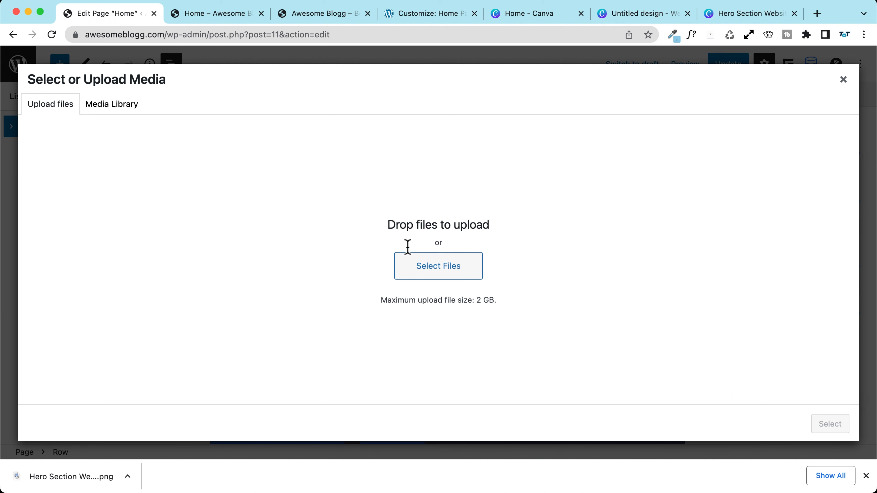
drag(110, 487, 372, 281)
drag(586, 246, 586, 246)
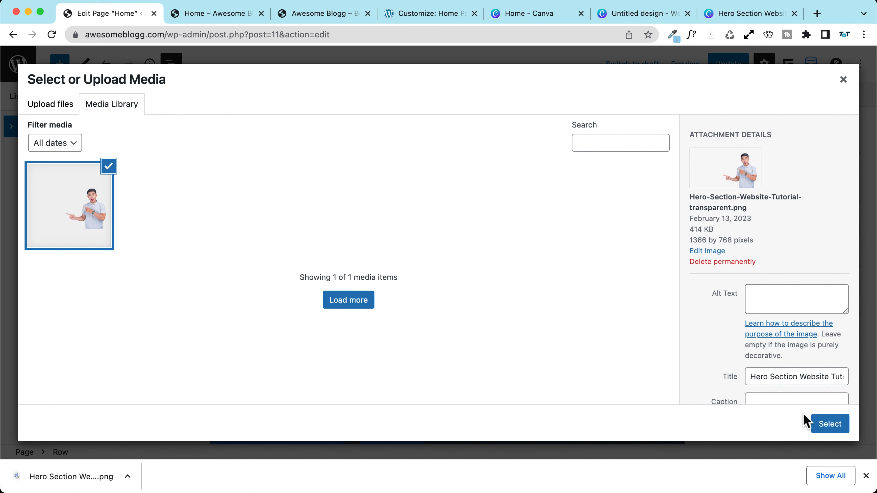
click(830, 424)
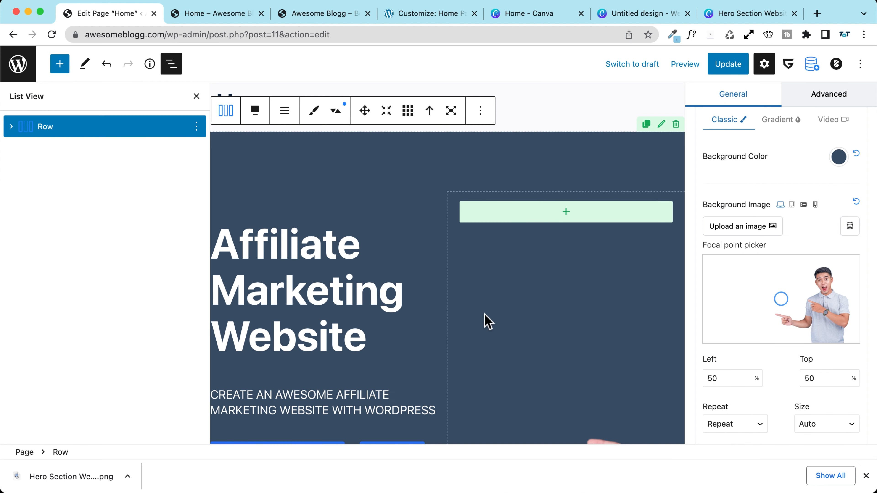
Step: Save the page and preview it at full width in a new tab
click(728, 64)
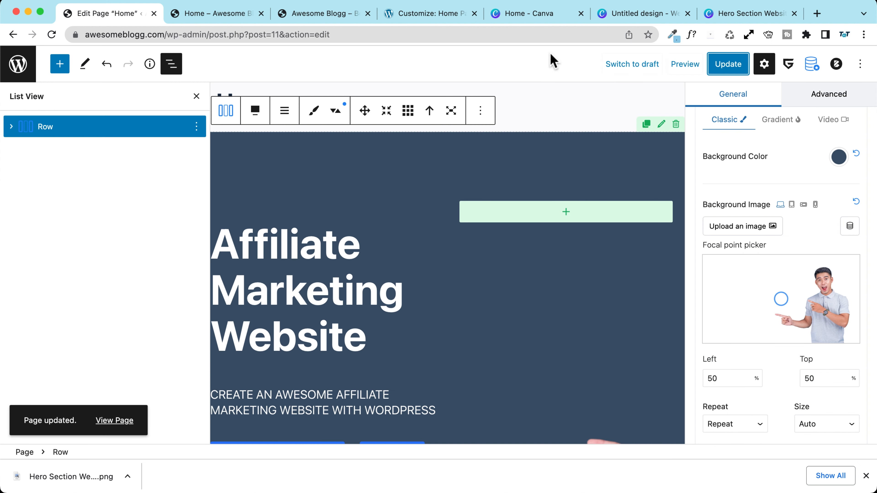
click(684, 65)
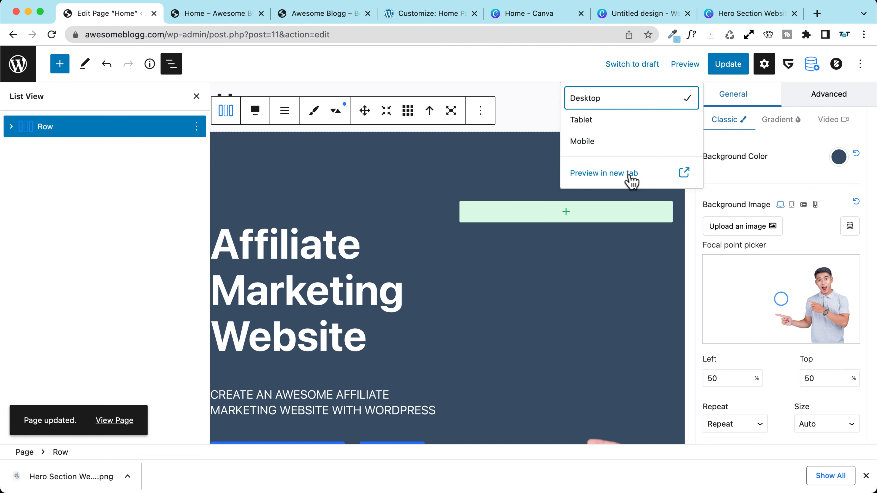
click(631, 176)
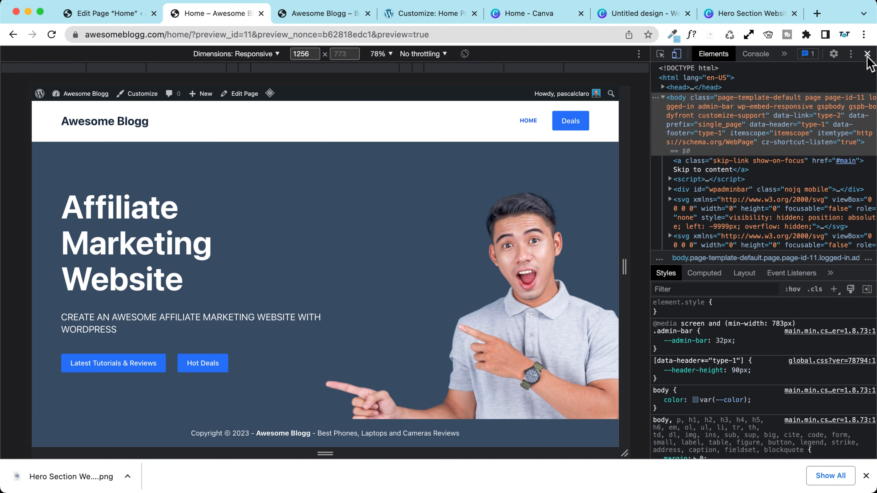
click(866, 53)
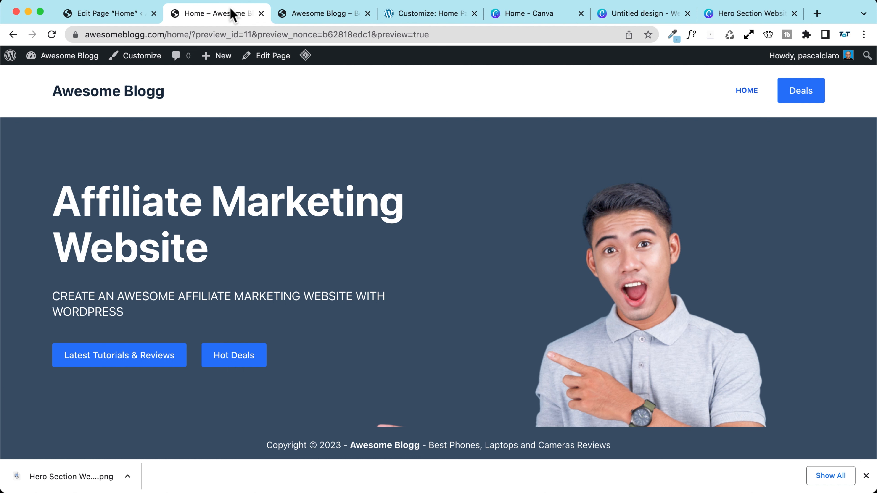
click(119, 18)
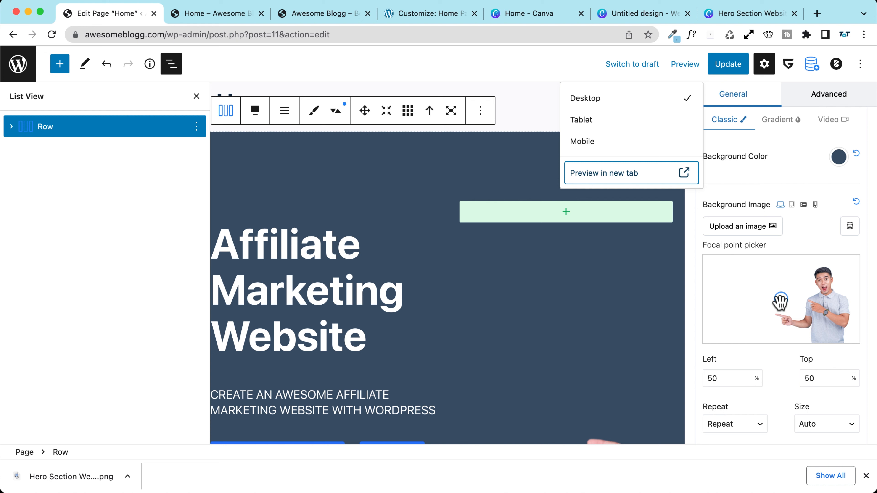
Step: Move the background focal point to the bottom-right, save, and reload the preview
mouse_move(781, 300)
mouse_down()
mouse_move(853, 333)
mouse_move(864, 349)
mouse_up()
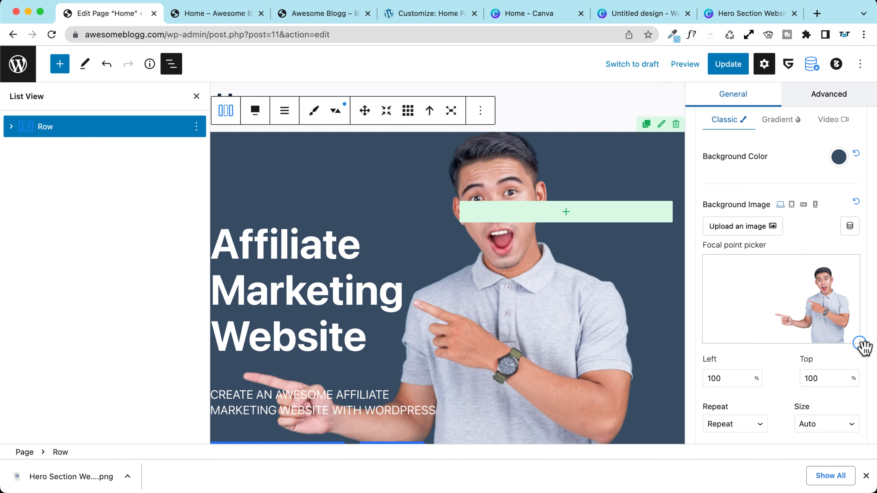
click(727, 67)
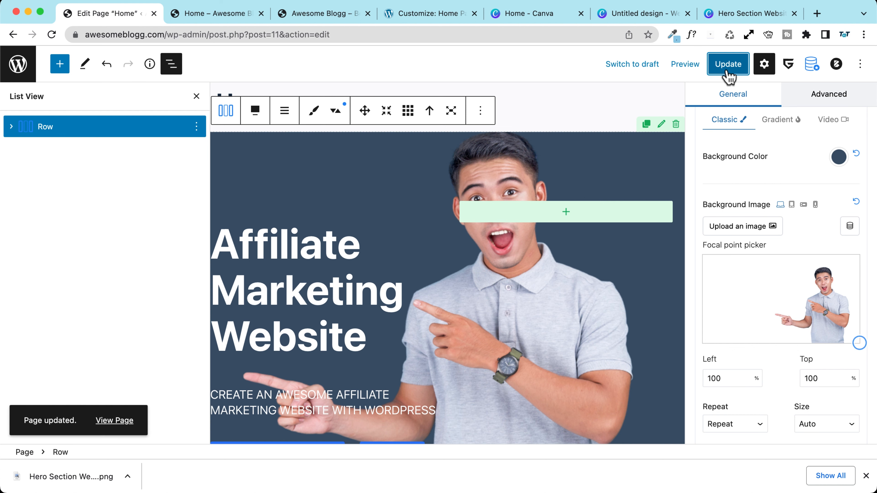
click(245, 13)
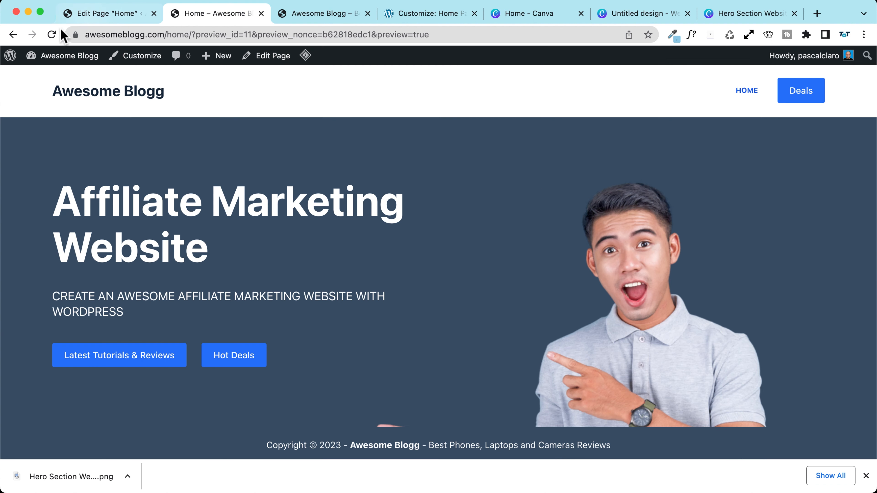
click(52, 34)
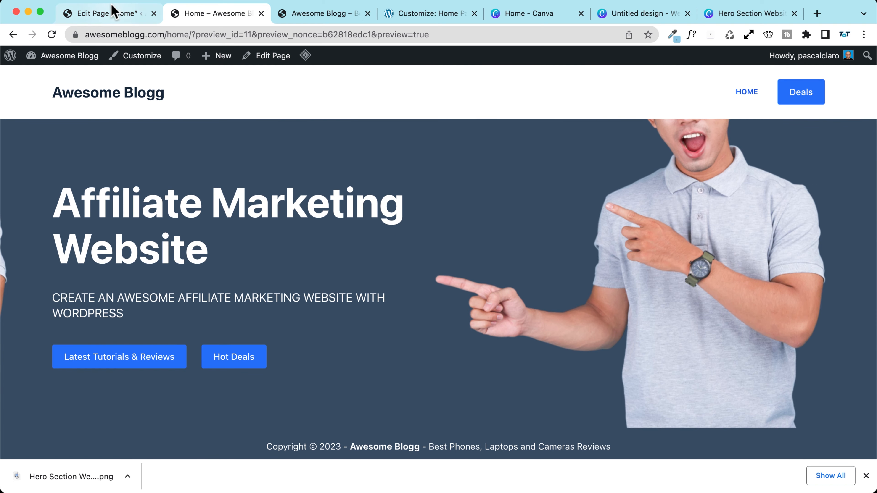
click(110, 13)
Step: Raise the focal point to Left 100% / Top 50%, saving and checking the preview each time
drag(860, 338, 861, 324)
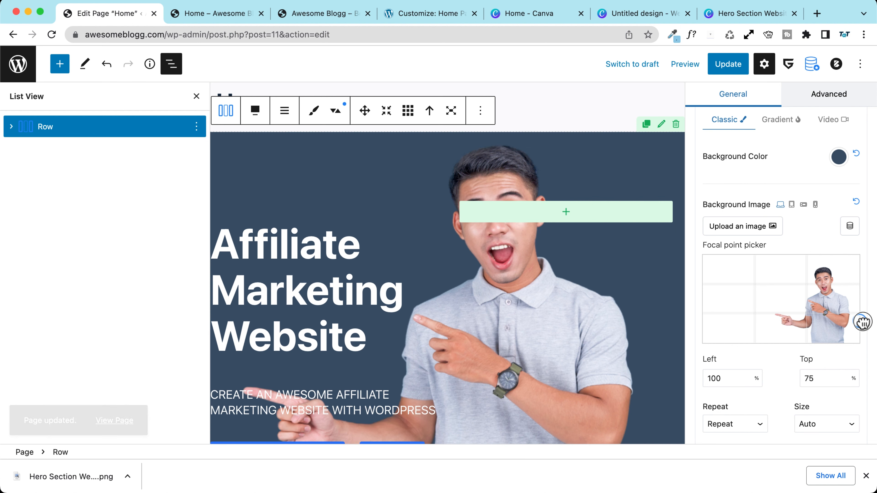
click(725, 62)
click(179, 15)
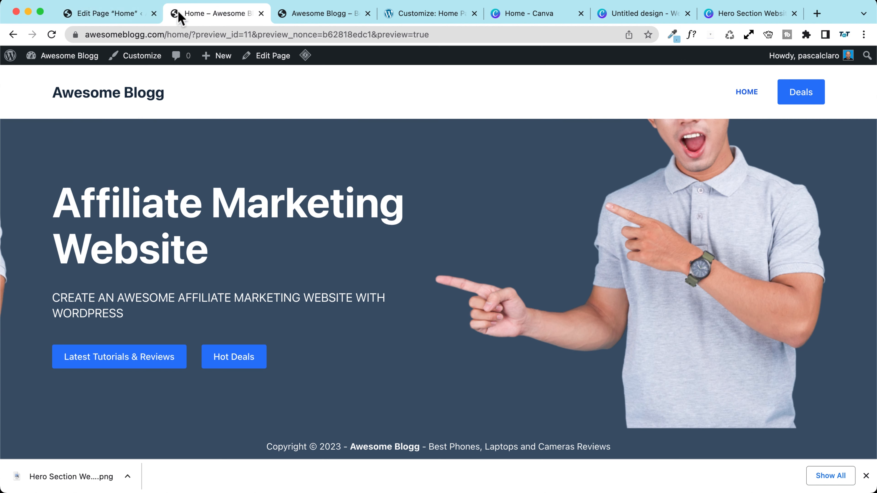
click(52, 35)
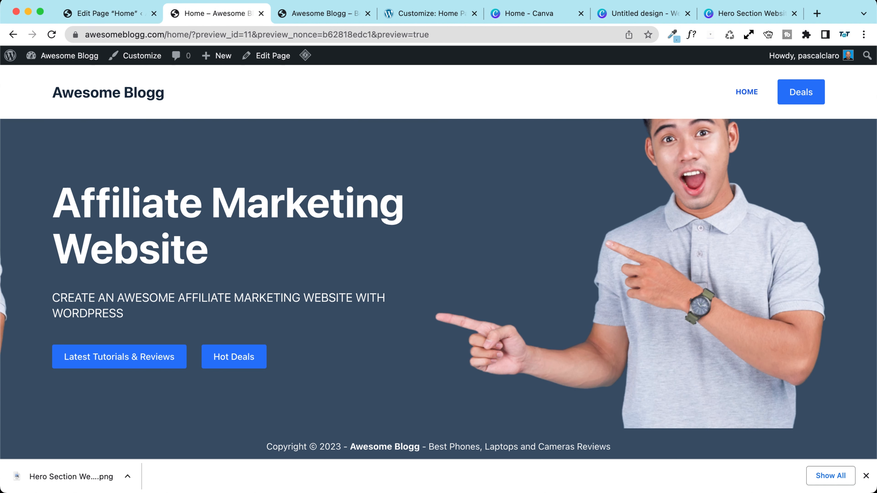
click(121, 21)
drag(860, 324, 866, 300)
click(730, 64)
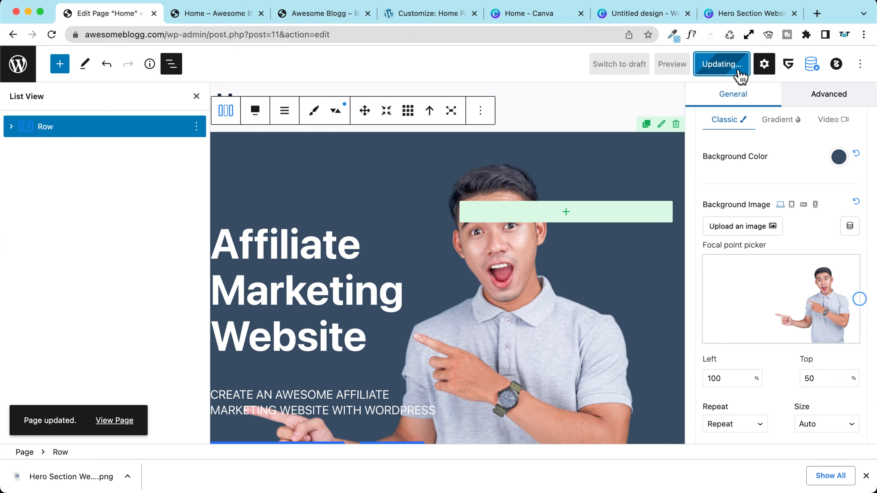
click(241, 13)
click(52, 35)
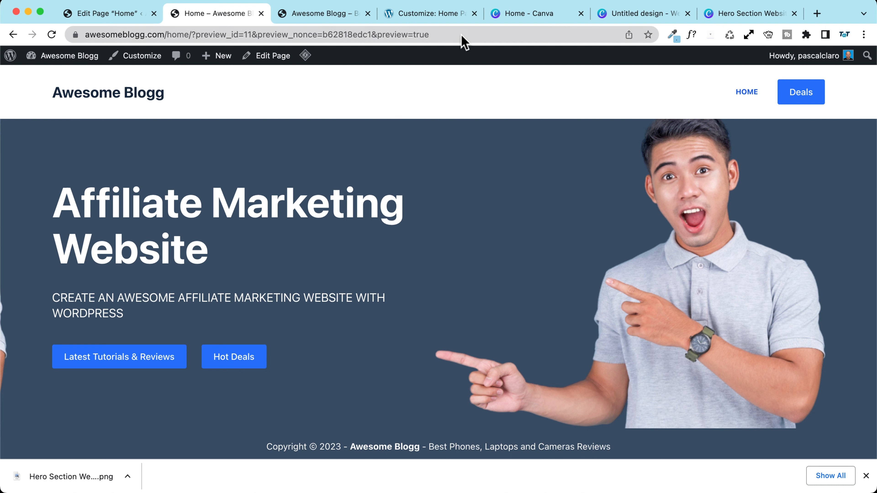
Step: Compare the hero in the site preview with the reference demo's hero section
click(430, 16)
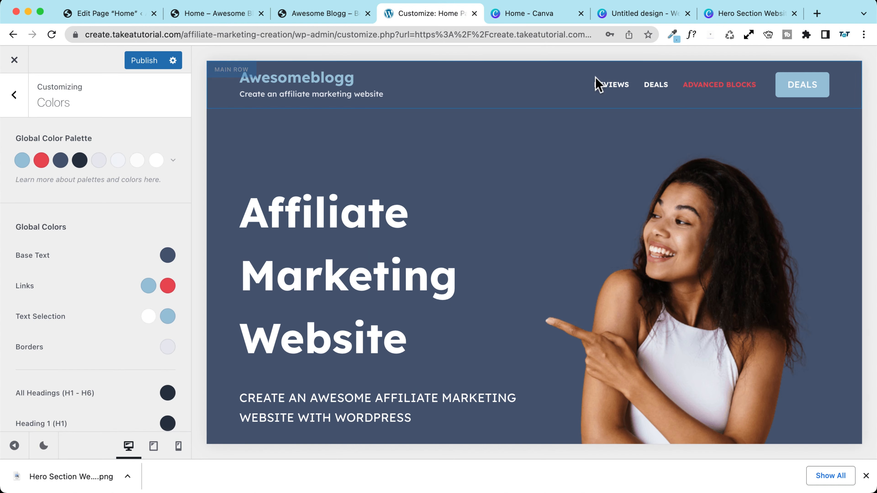
click(102, 16)
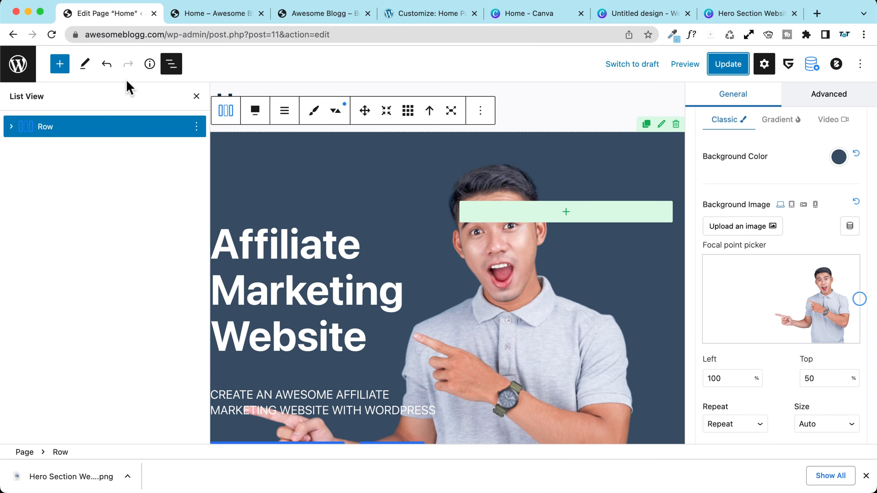
click(216, 14)
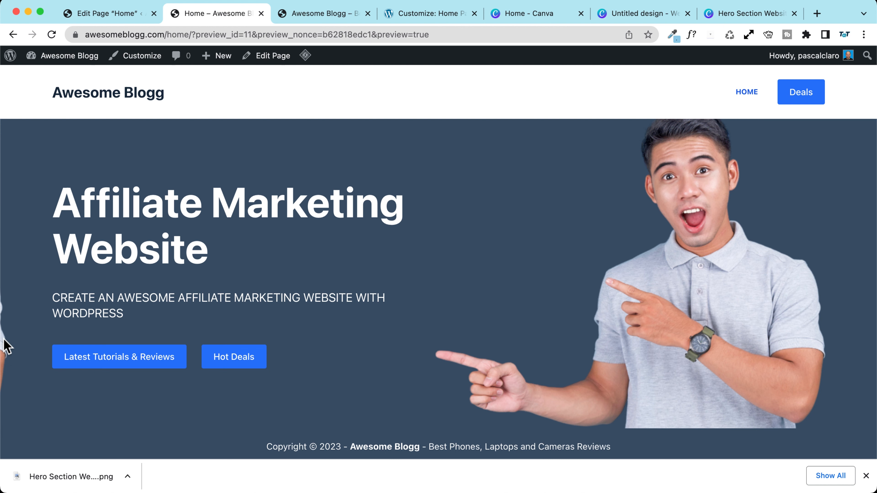
scroll(4, 339, up, 5)
scroll(9, 347, down, 5)
click(111, 14)
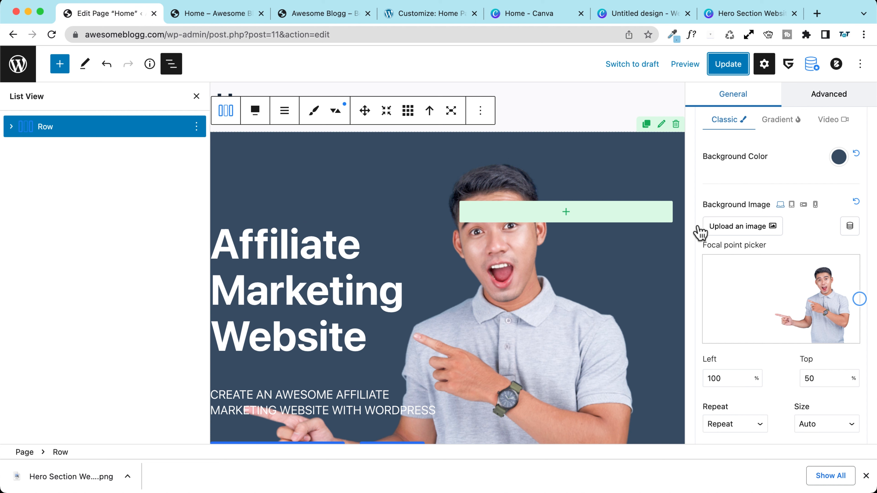
Step: Set the hero background image to No repeat and update the page
scroll(697, 229, down, 5)
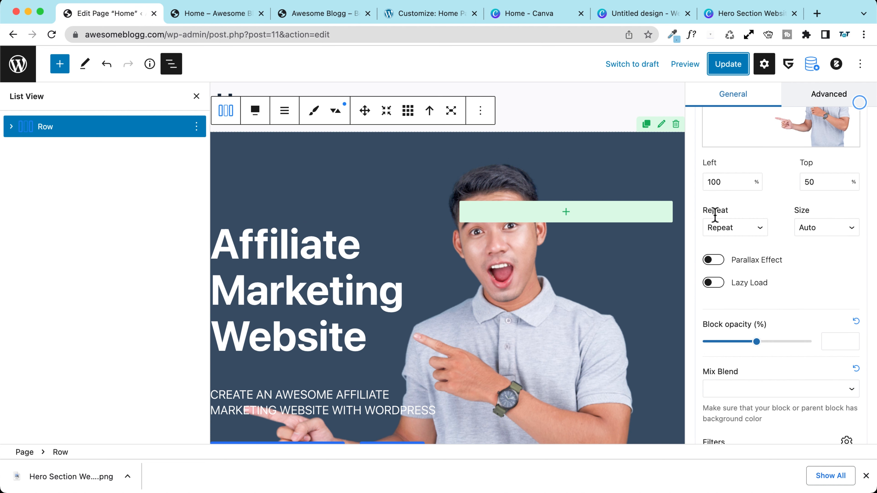
click(720, 227)
click(727, 240)
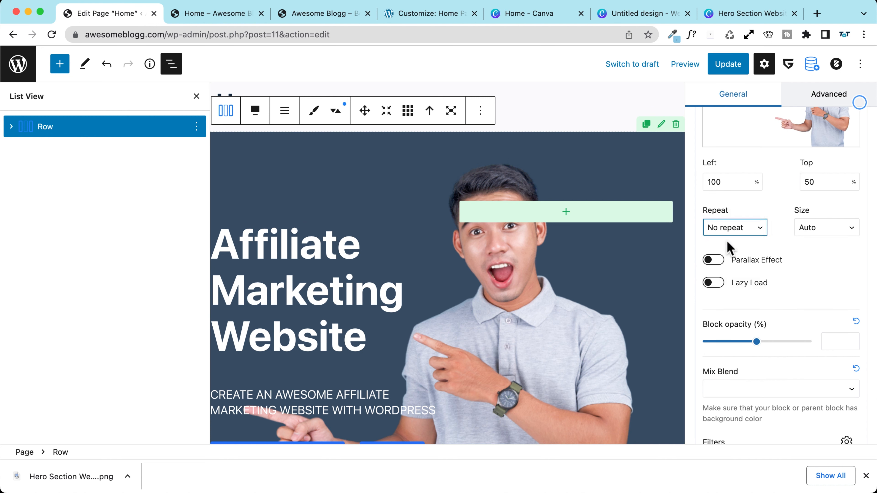
click(727, 66)
Step: Check the updated hero in the site preview against the reference demo
click(214, 16)
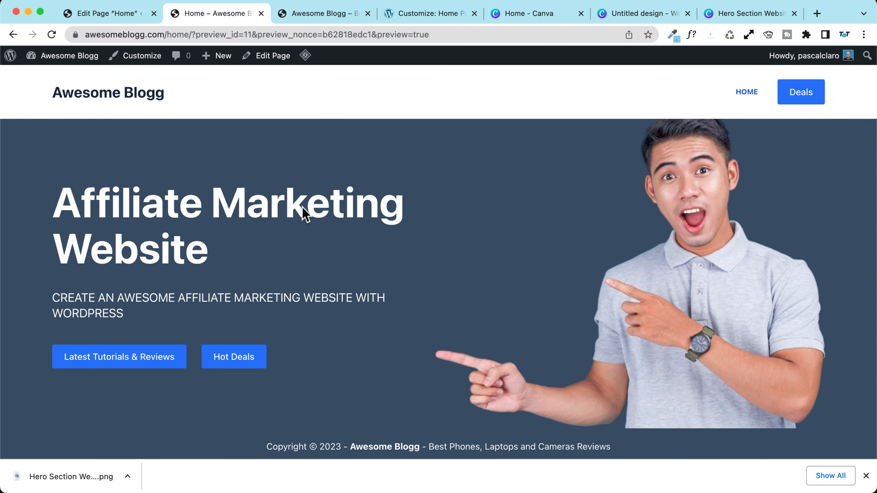
click(123, 16)
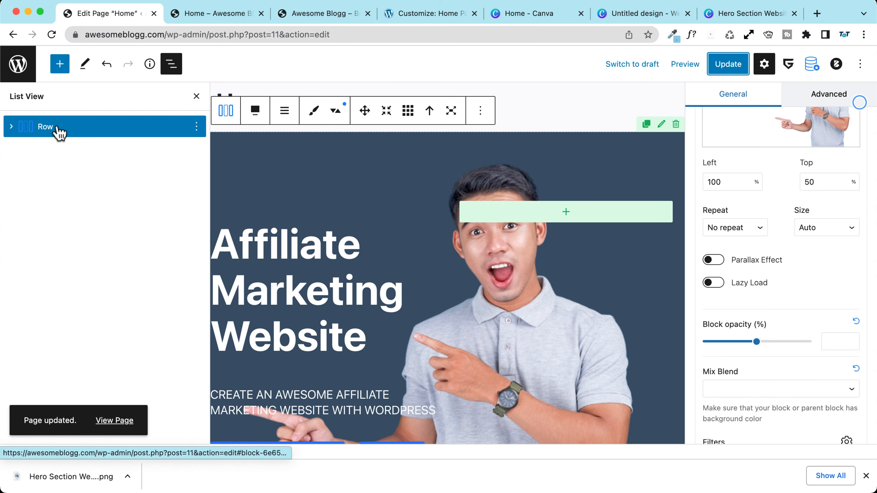
scroll(777, 276, up, 3)
scroll(778, 276, up, 4)
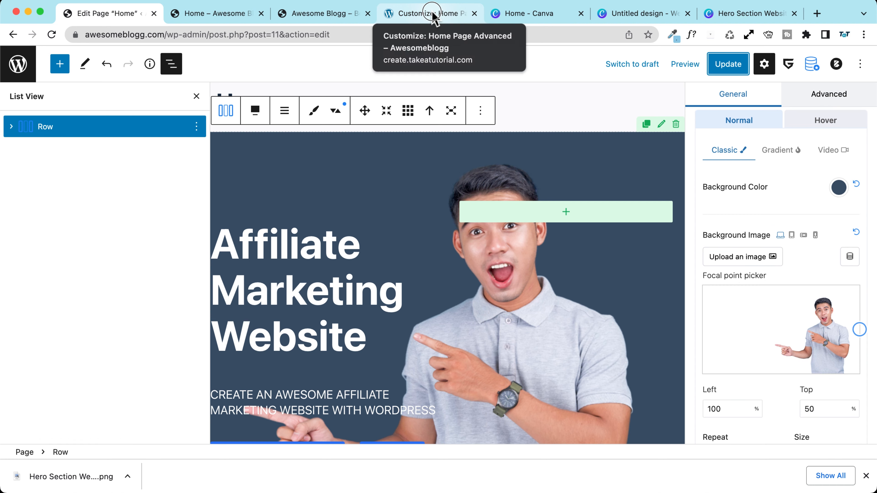
click(438, 16)
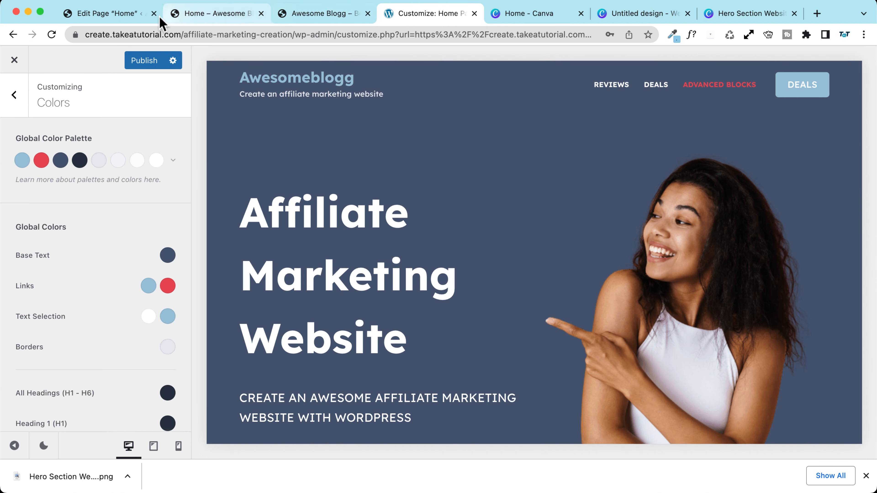
click(229, 18)
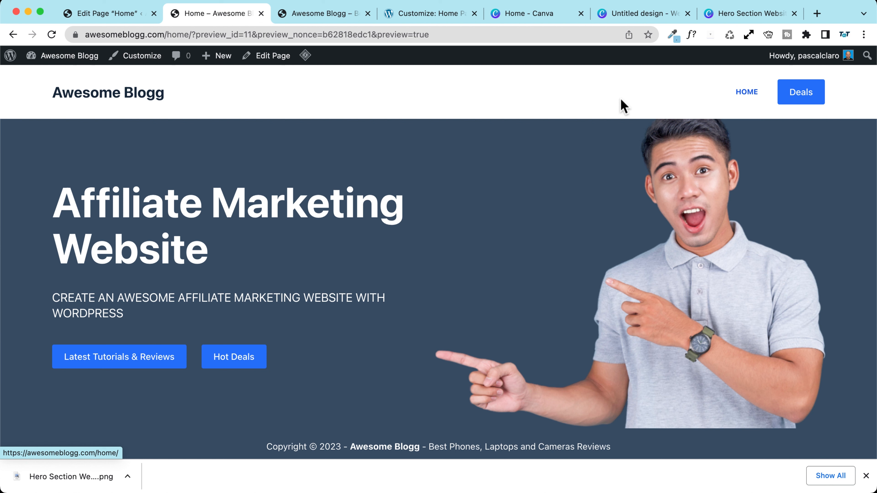
Step: Go from the blog page to the Home page and open the Customizer there
click(100, 98)
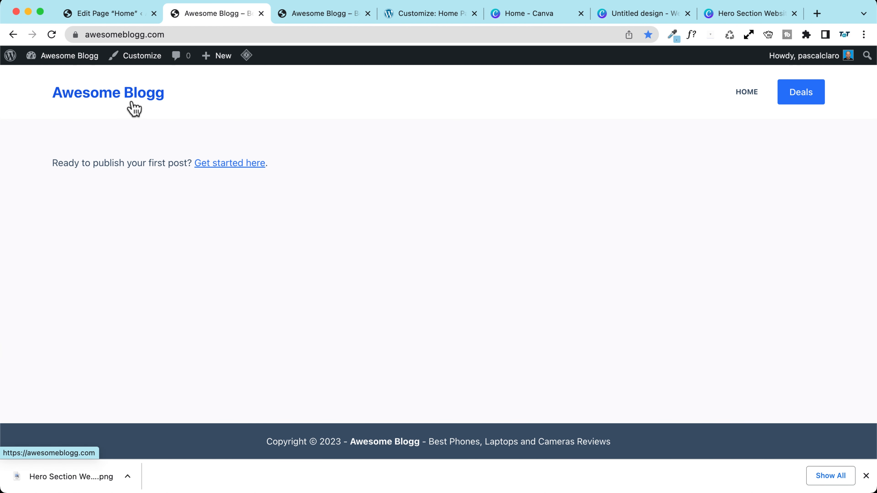
click(176, 33)
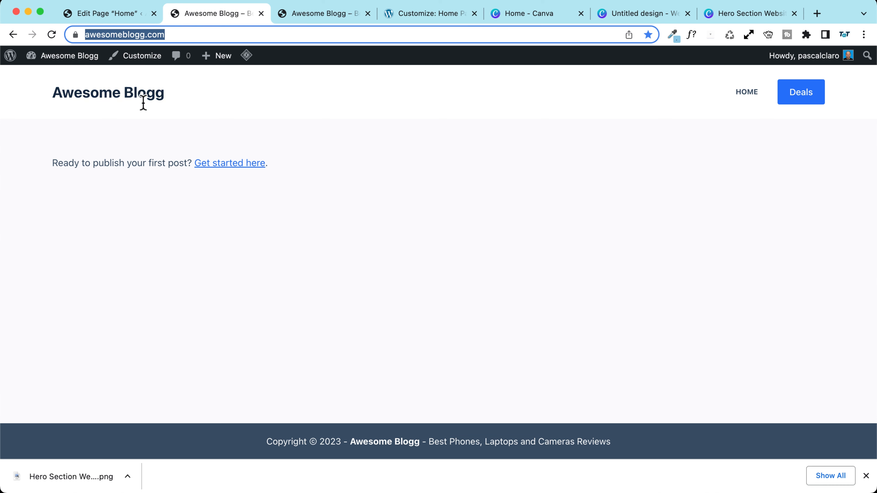
click(755, 94)
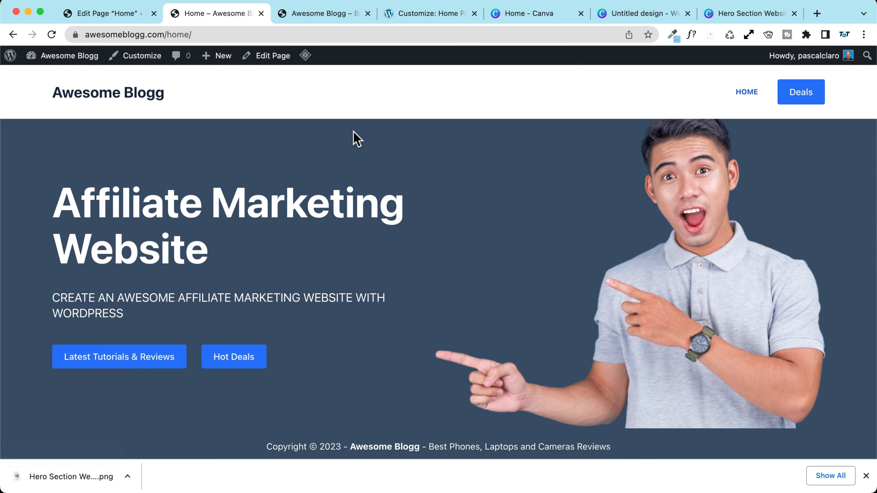
click(140, 57)
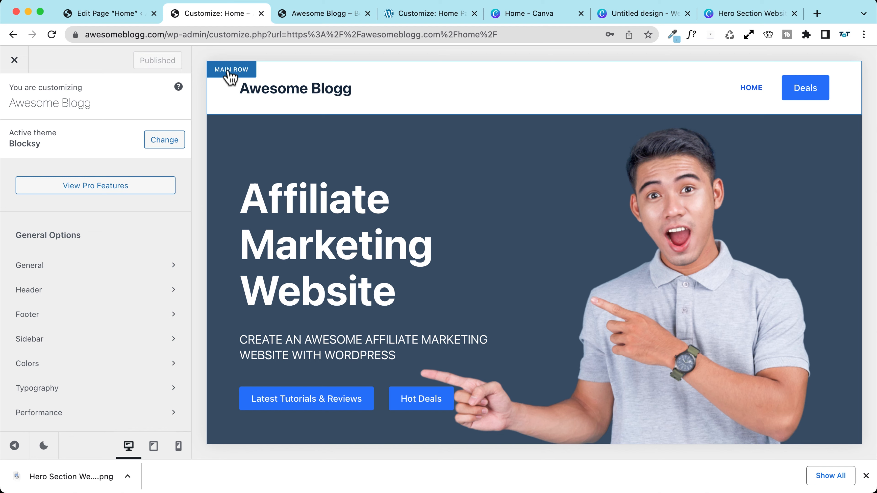
Step: Open Header, list the available headers, and select the Global Header settings
click(229, 71)
click(10, 97)
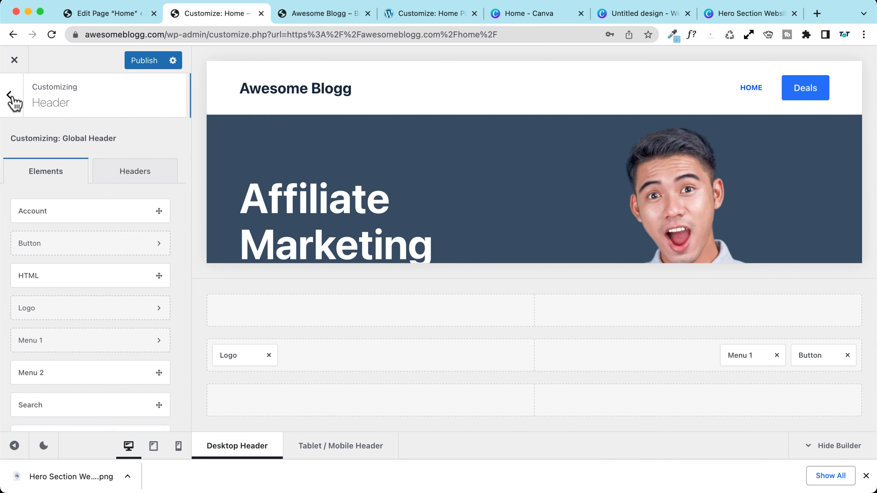
click(11, 97)
click(54, 292)
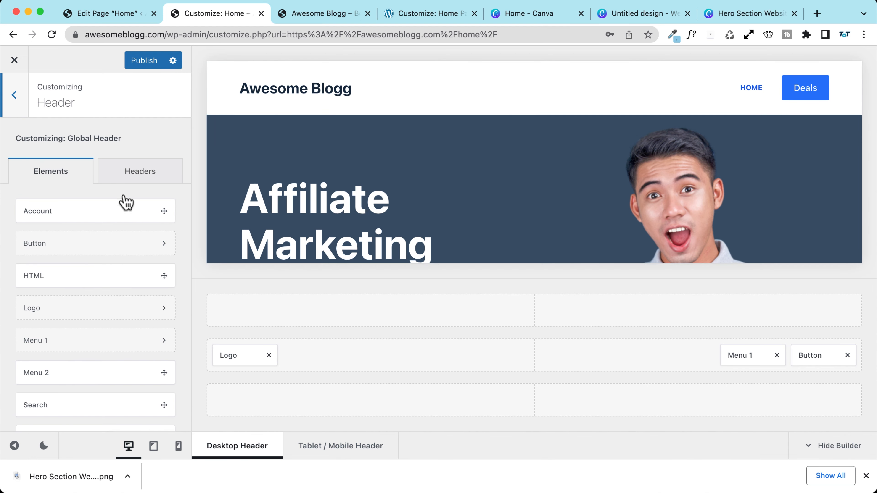
click(139, 173)
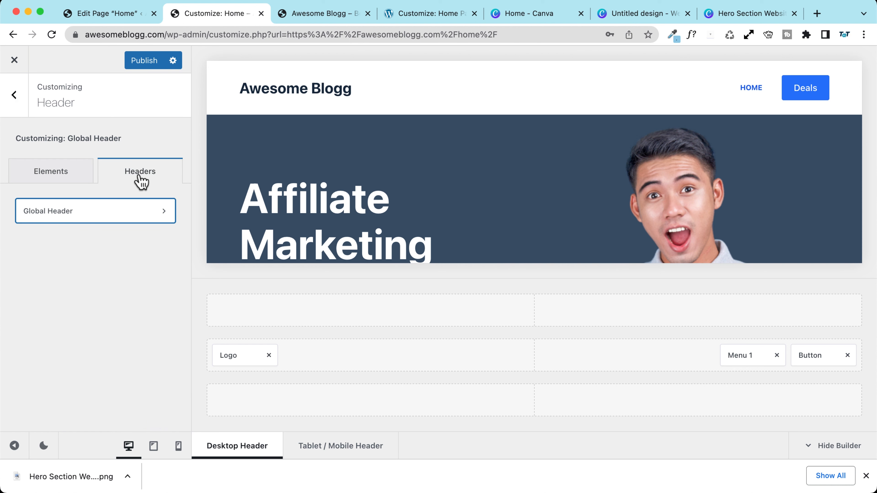
click(65, 220)
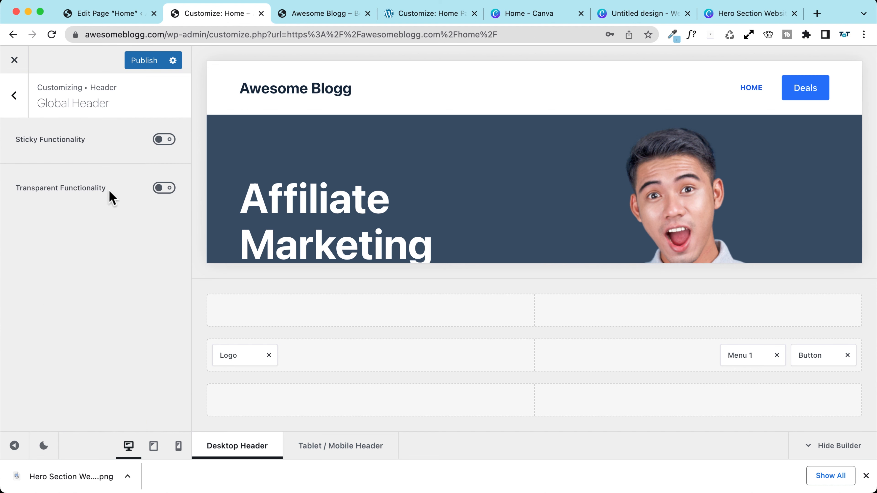
Step: Turn on the global header's Transparent Functionality
click(159, 188)
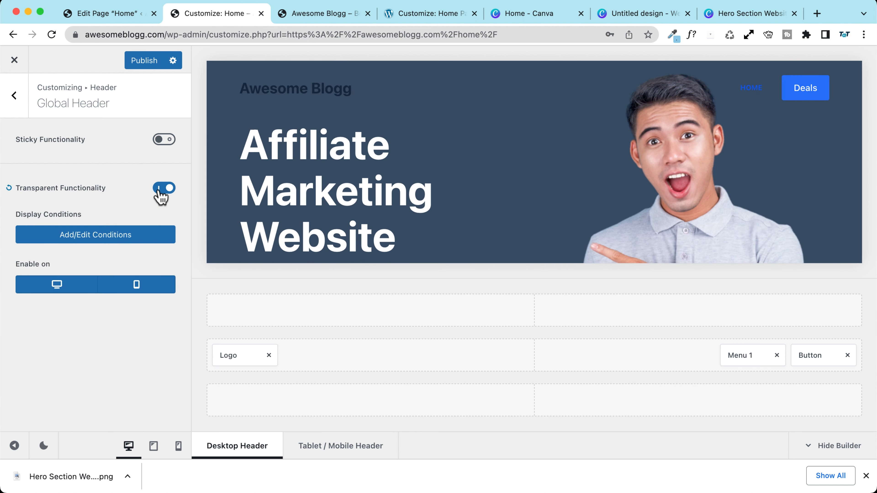
scroll(518, 183, down, 5)
scroll(505, 186, up, 5)
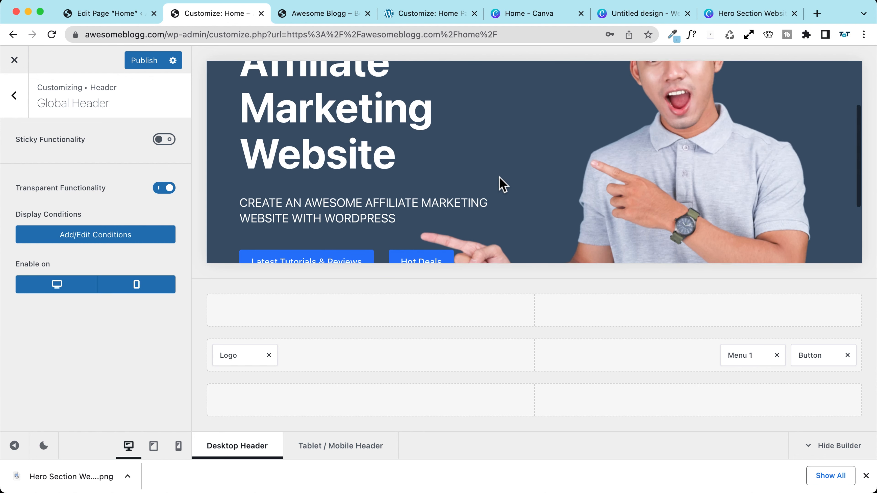
scroll(476, 179, down, 5)
scroll(473, 176, up, 5)
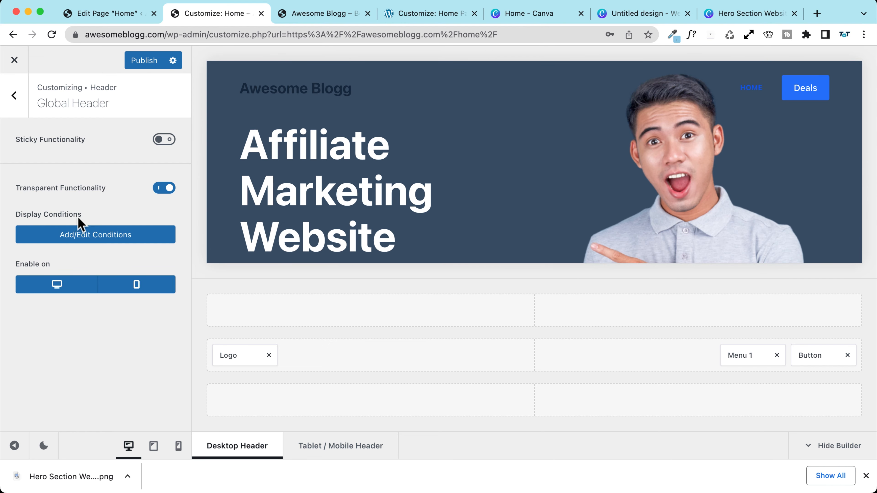
Step: Drop the 404, Search and Archives exclusions, include only Front Page, and publish
click(122, 239)
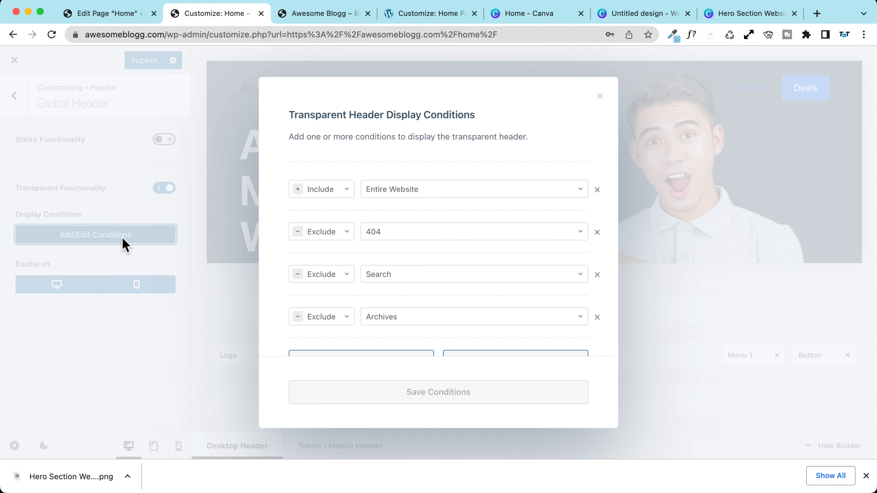
click(597, 231)
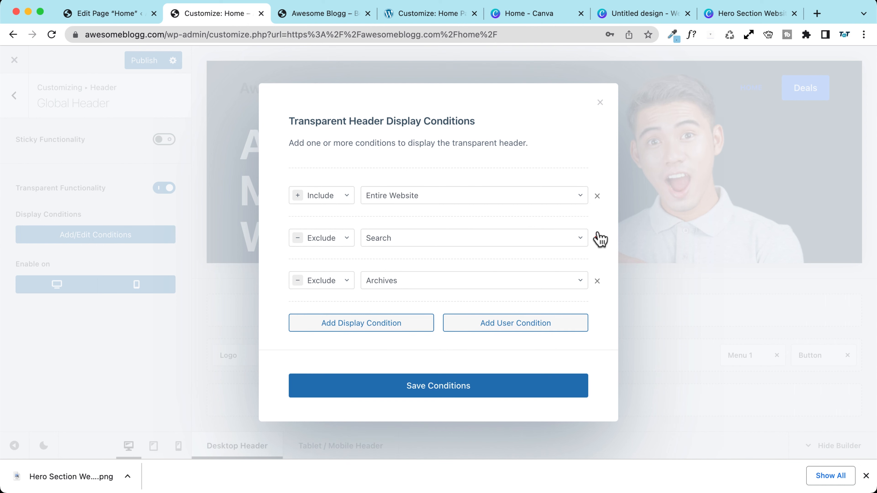
click(598, 239)
click(597, 257)
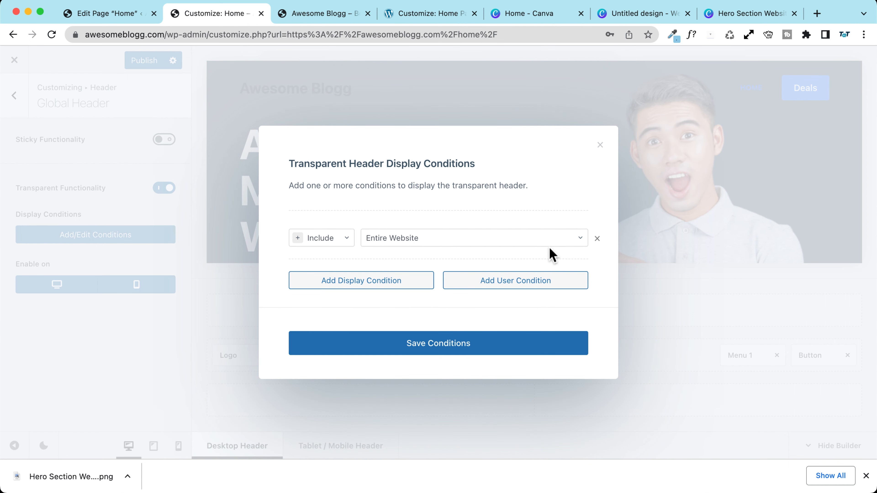
click(371, 246)
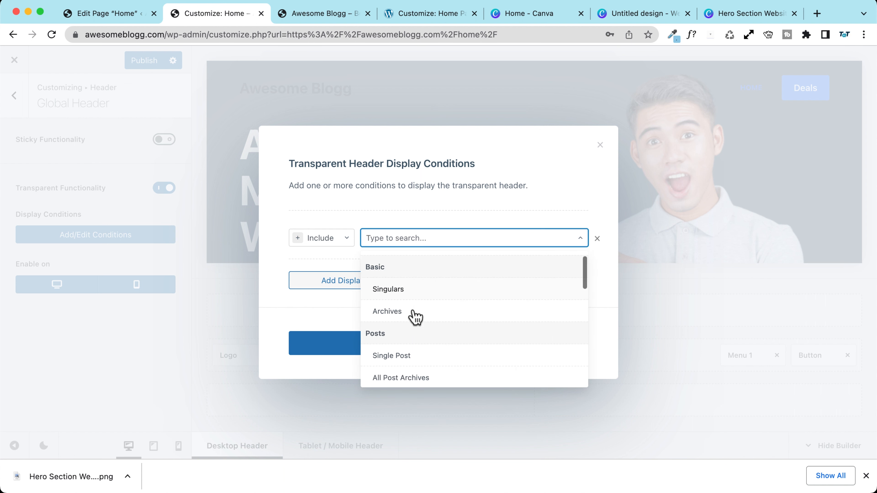
scroll(414, 316, down, 5)
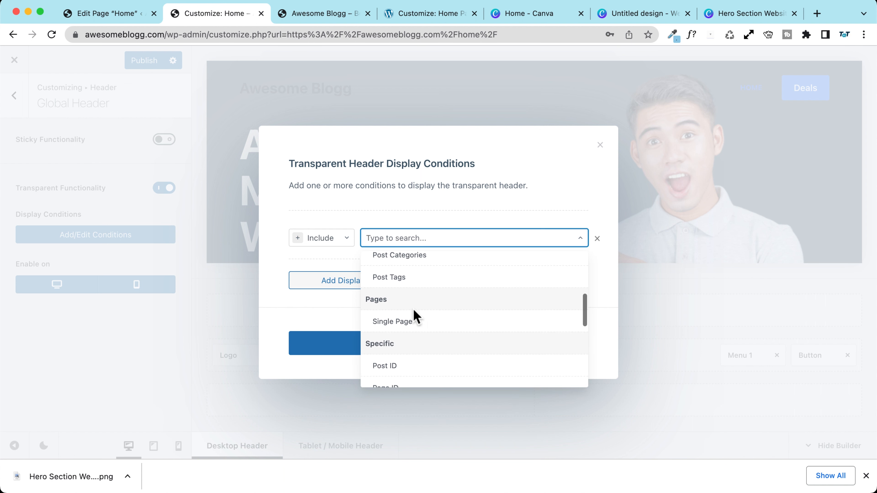
scroll(416, 316, down, 8)
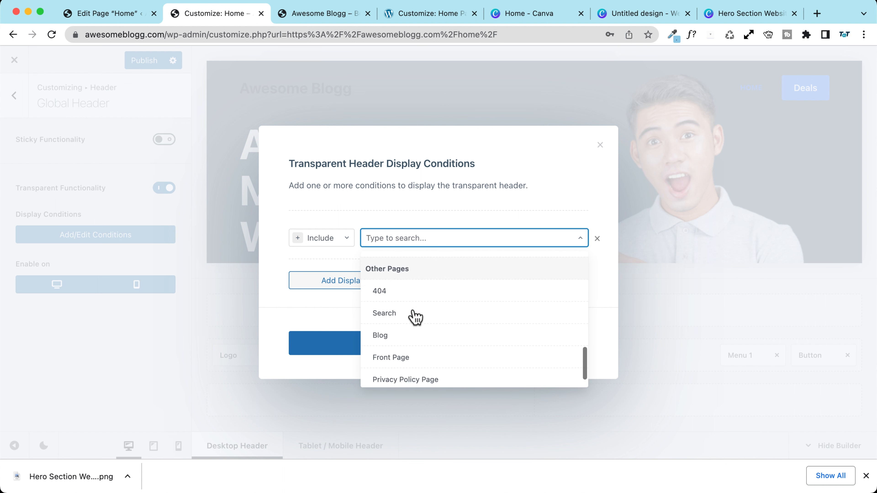
scroll(414, 316, down, 1)
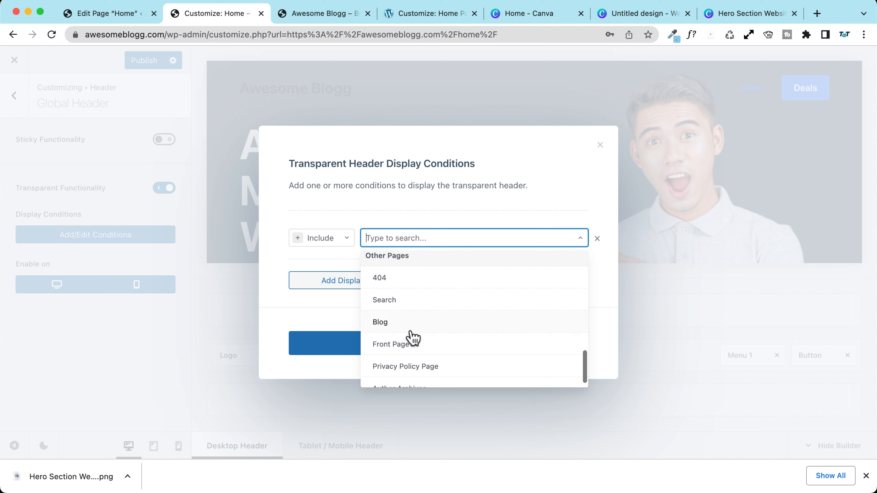
click(431, 351)
click(435, 355)
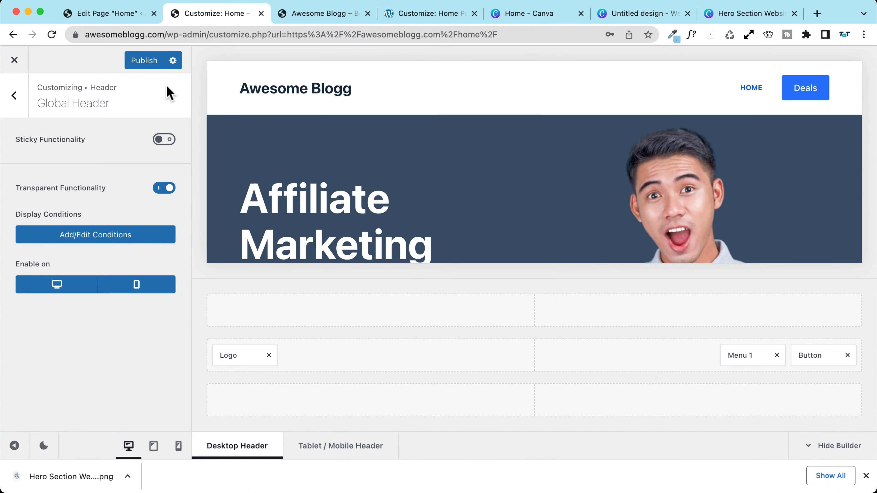
click(142, 63)
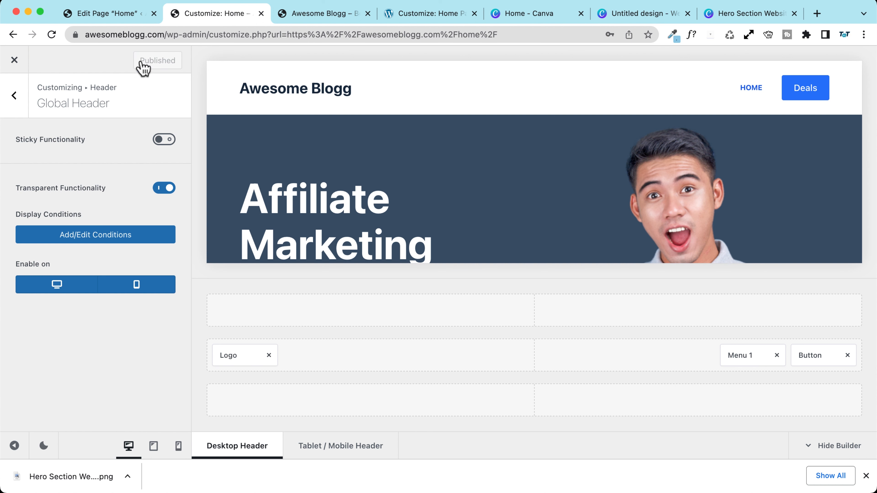
Step: Check the live blog and Home pages, then reopen the Customizer from Home
click(14, 60)
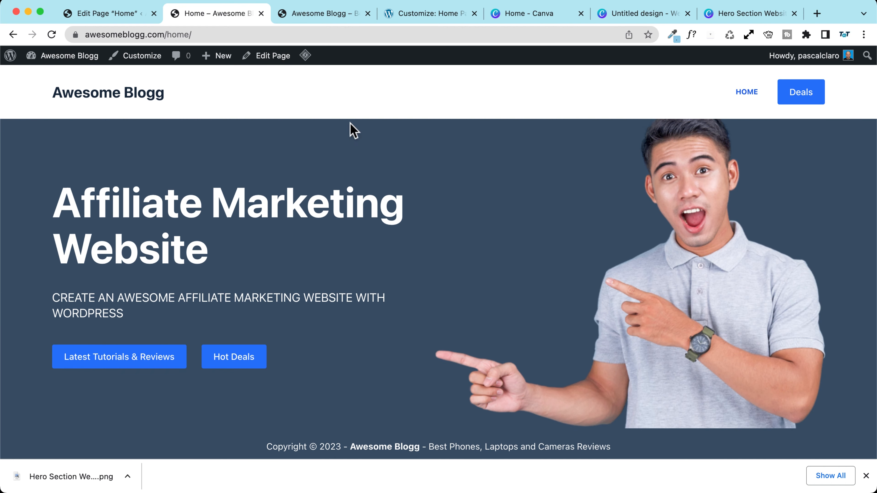
click(100, 101)
drag(169, 35, 84, 37)
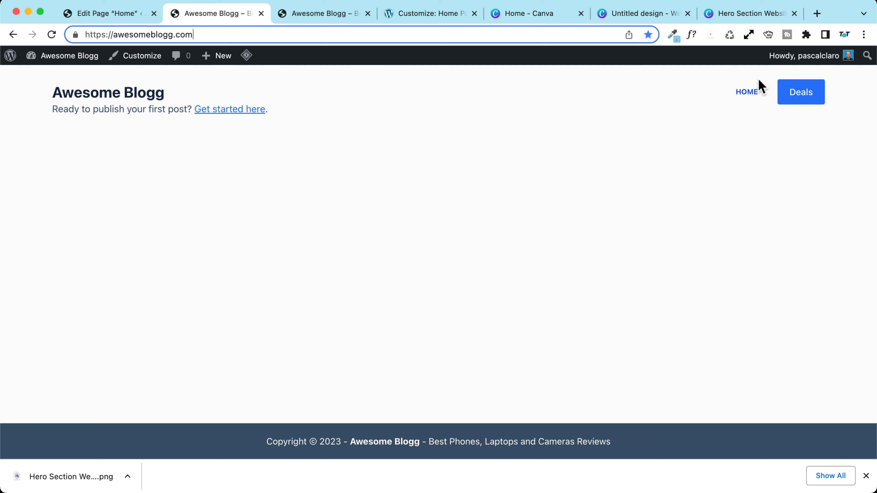
click(750, 91)
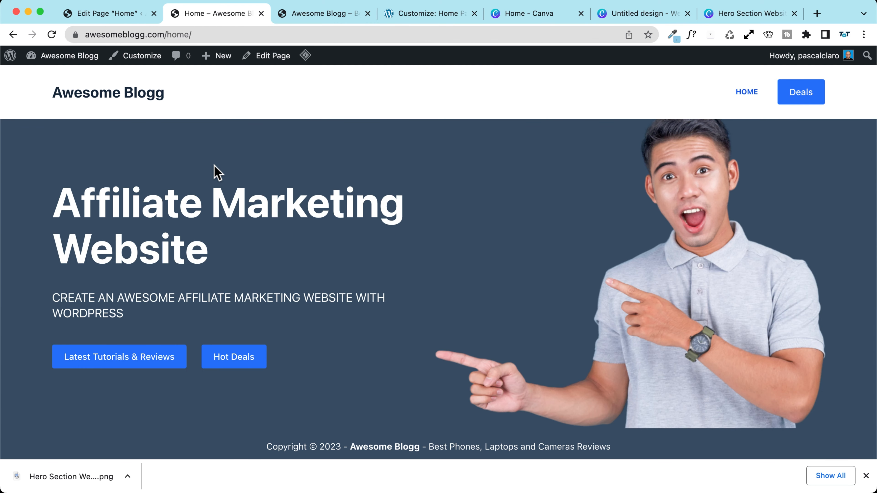
click(141, 61)
Step: Look over the Home page editor and the admin list of all pages
click(121, 15)
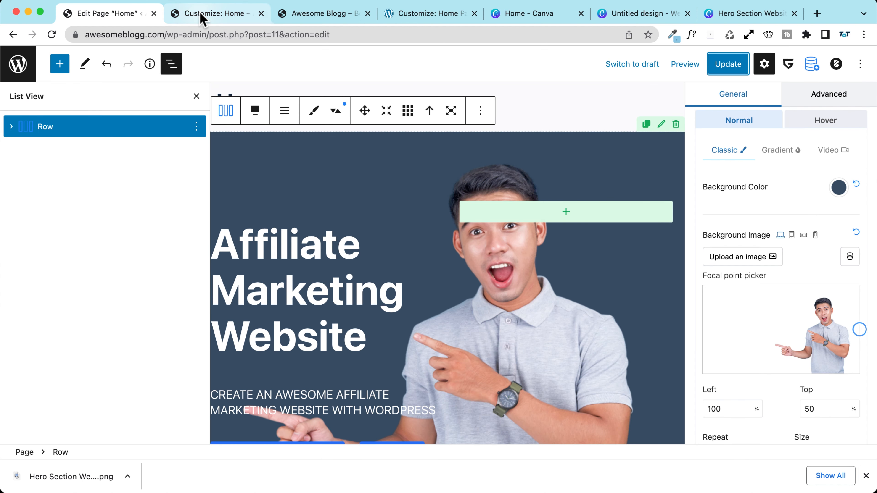
click(18, 64)
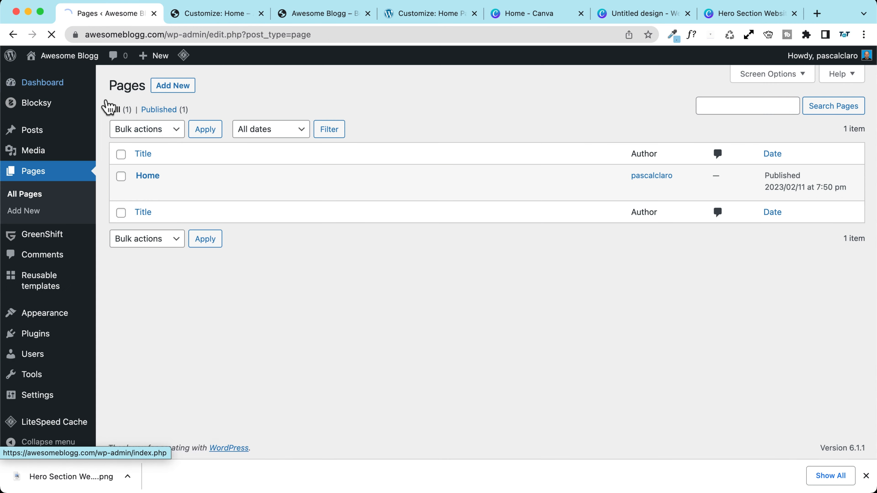
click(48, 171)
mouse_move(162, 172)
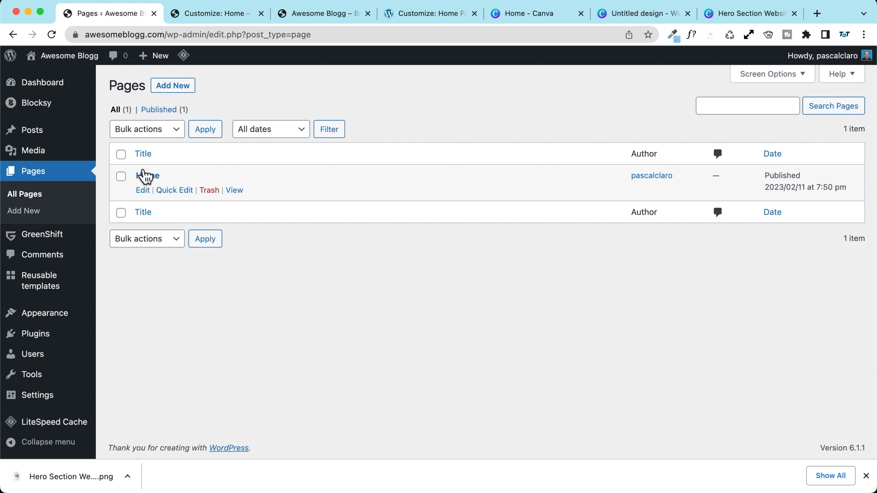
click(217, 15)
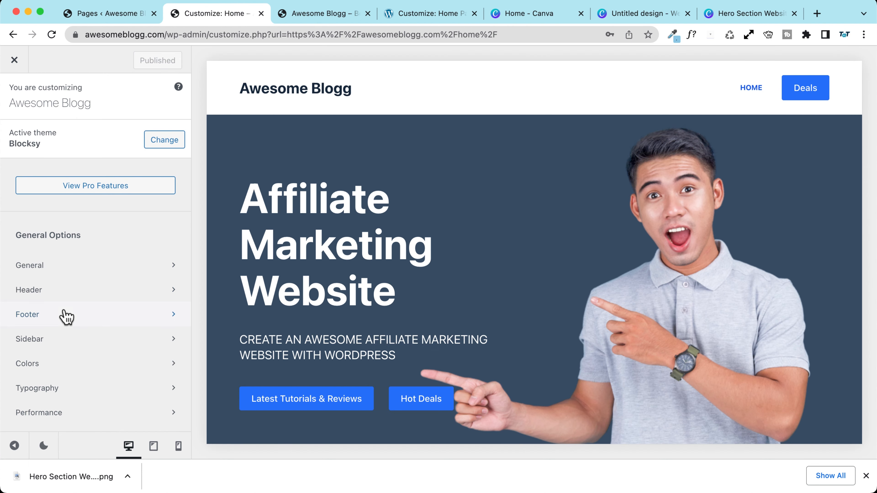
Step: Set the homepage to the static page Home, publish, and view the live site
scroll(62, 314, down, 10)
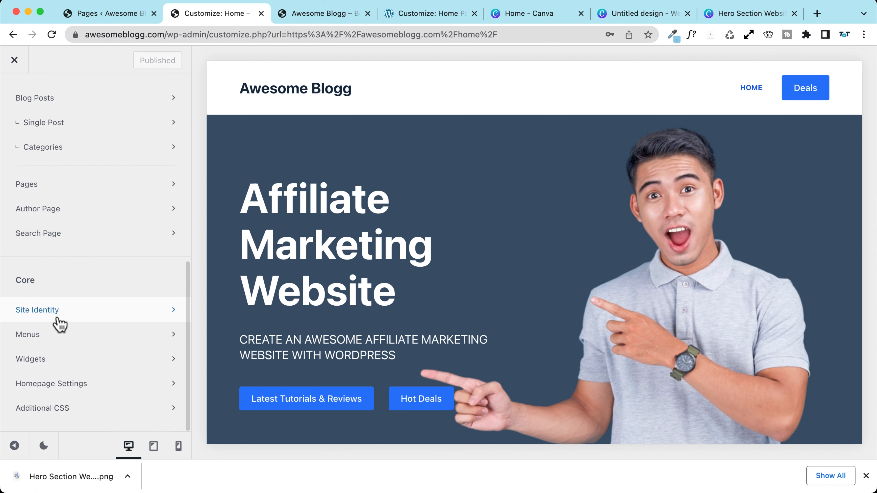
click(94, 385)
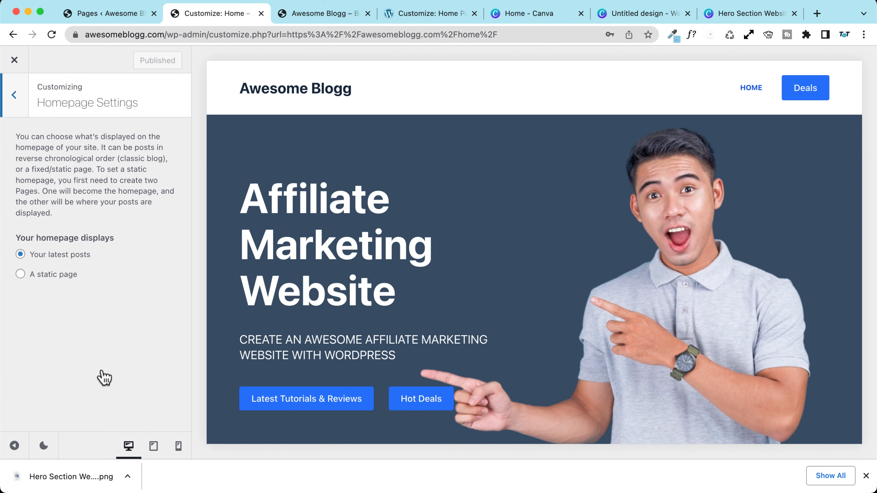
click(51, 279)
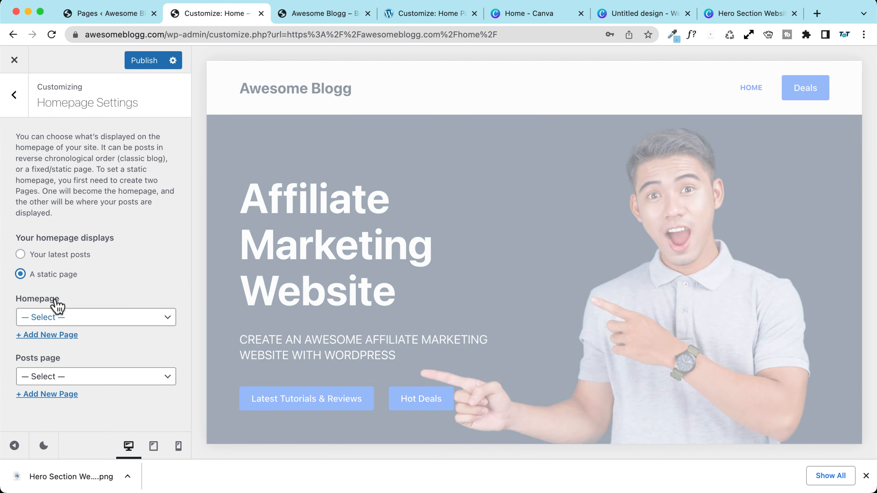
click(59, 322)
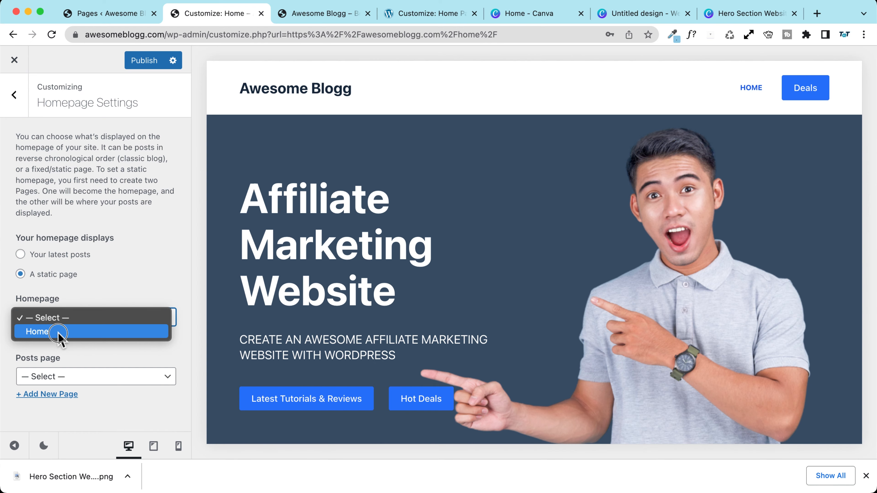
click(58, 332)
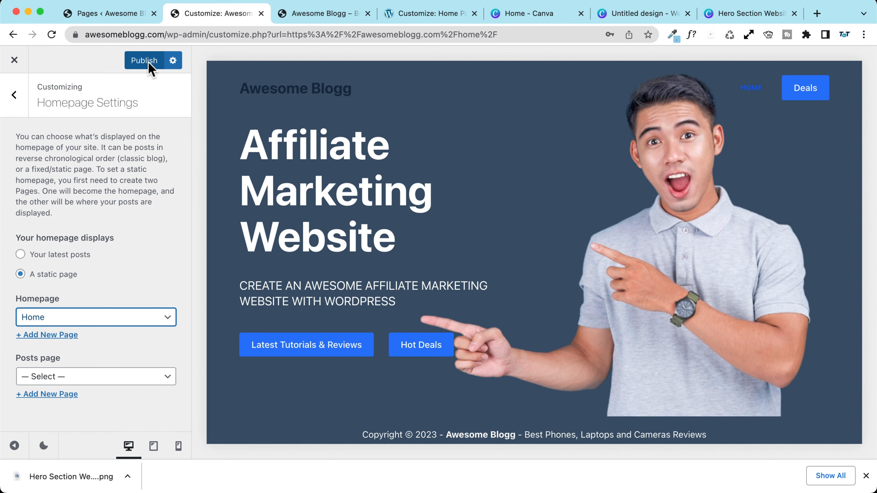
click(146, 63)
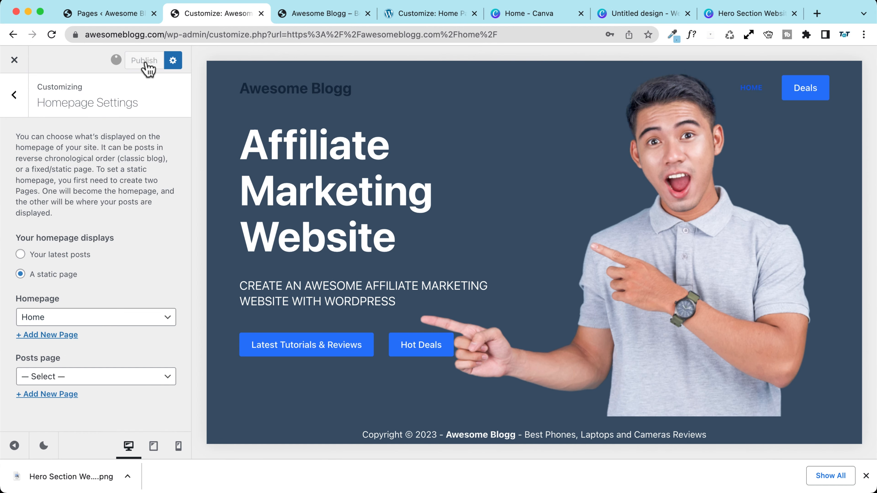
click(14, 60)
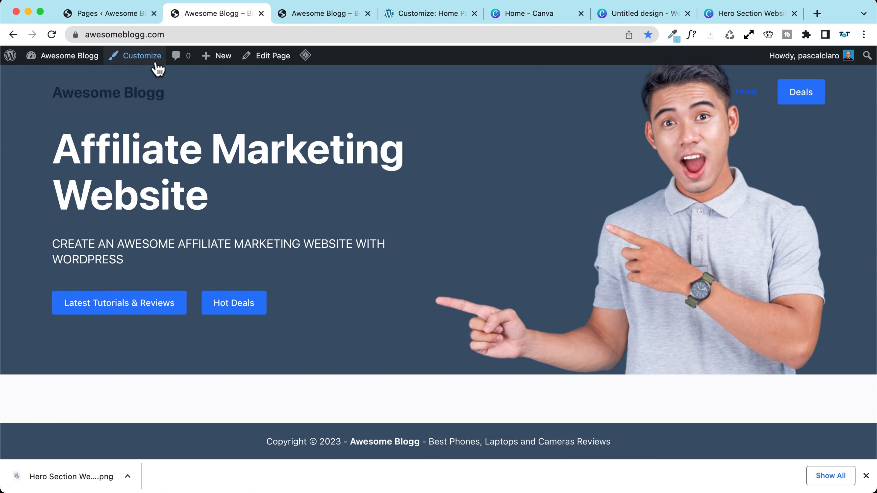
Step: Reopen the Customizer and close the extra Pages, site and customizer tabs
click(152, 56)
click(154, 13)
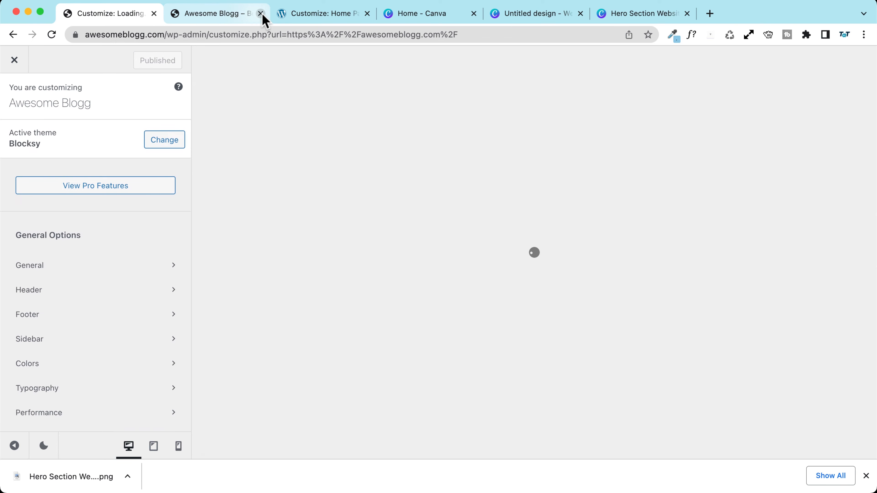
click(260, 13)
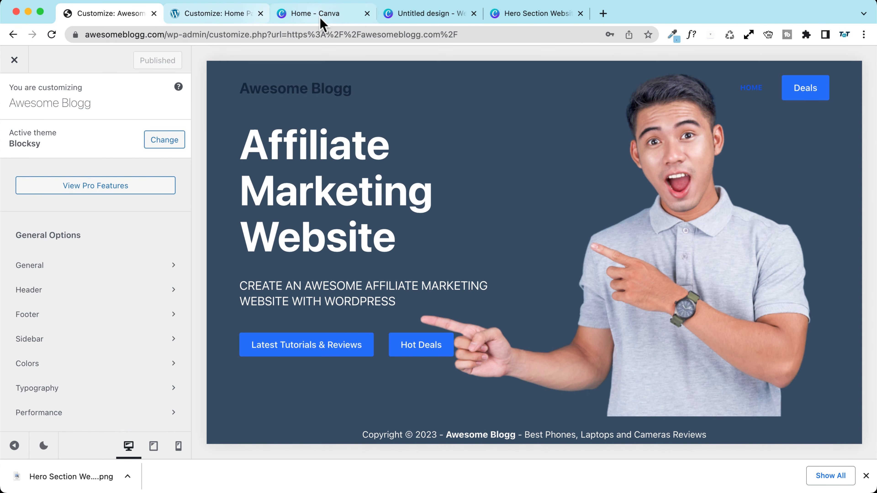
click(250, 15)
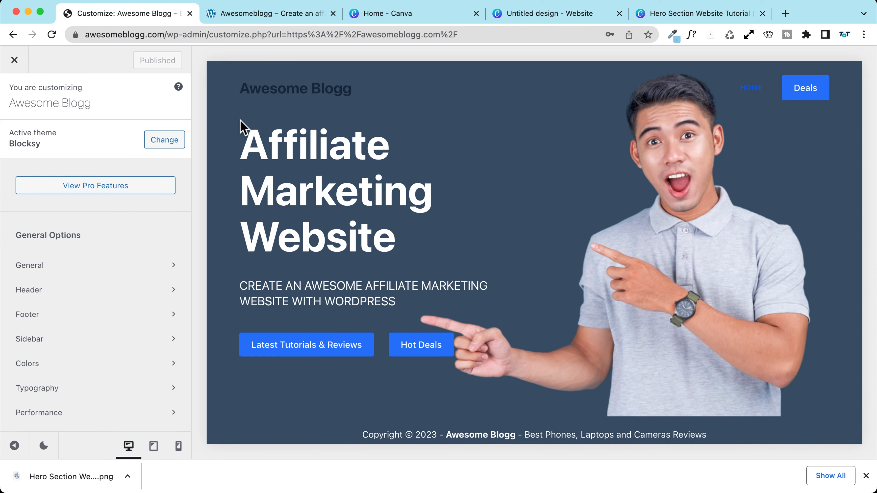
Step: Open the Logo element settings in the header Main Row and compare with the reference demo
click(228, 73)
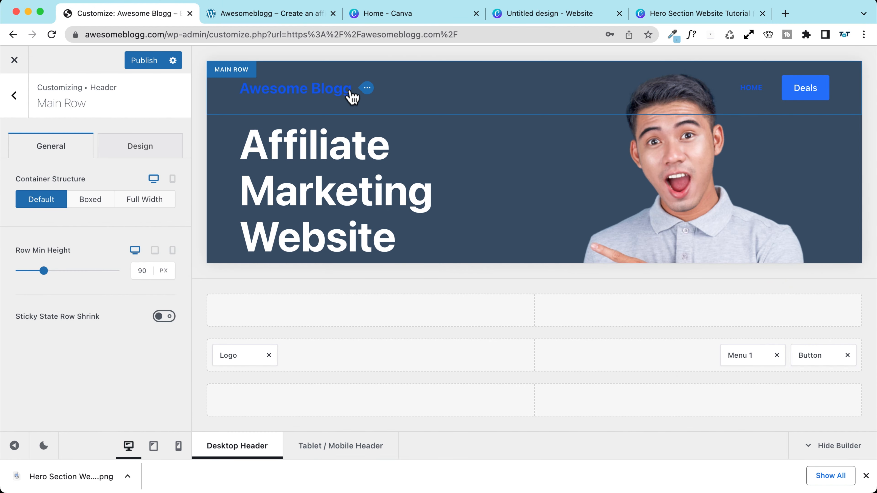
click(367, 89)
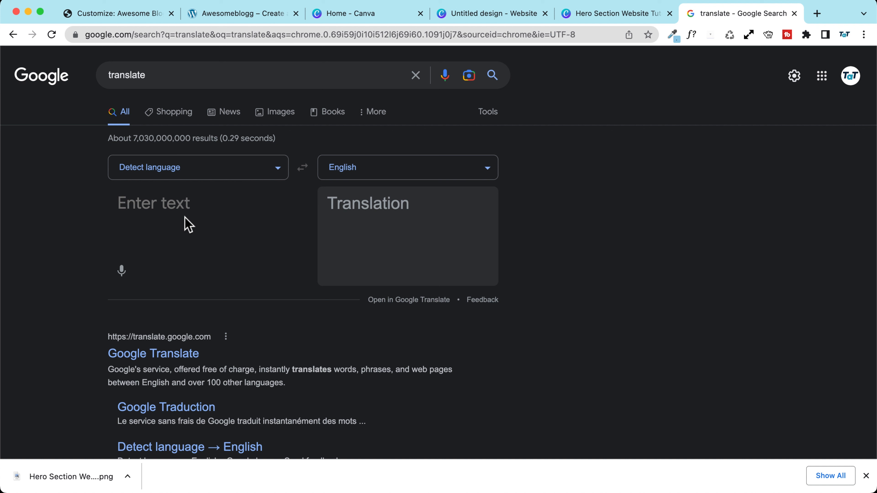
text(ho scelto)
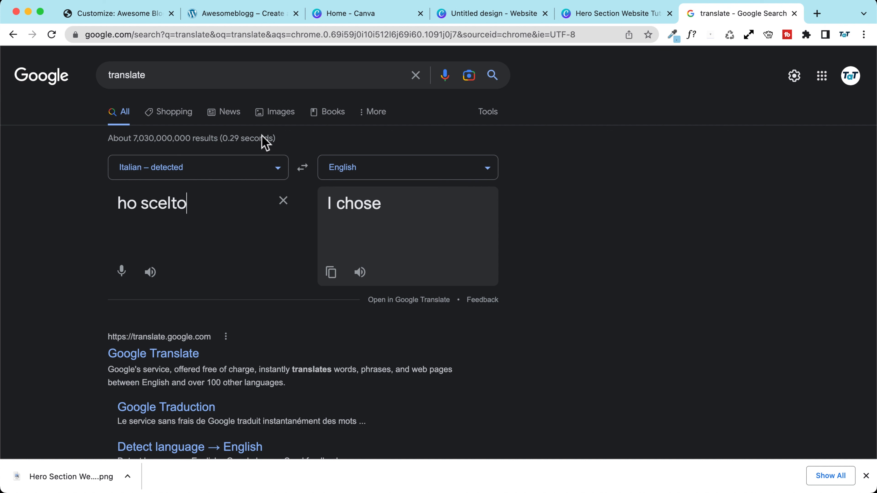
click(213, 15)
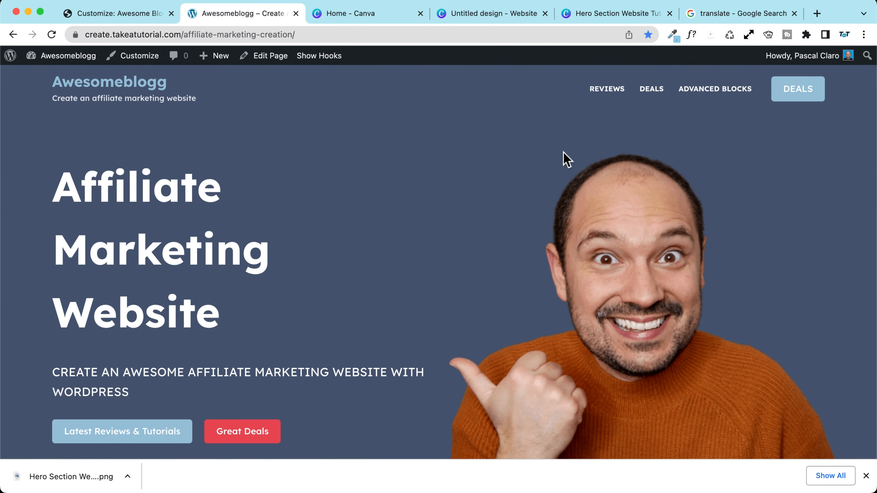
click(119, 14)
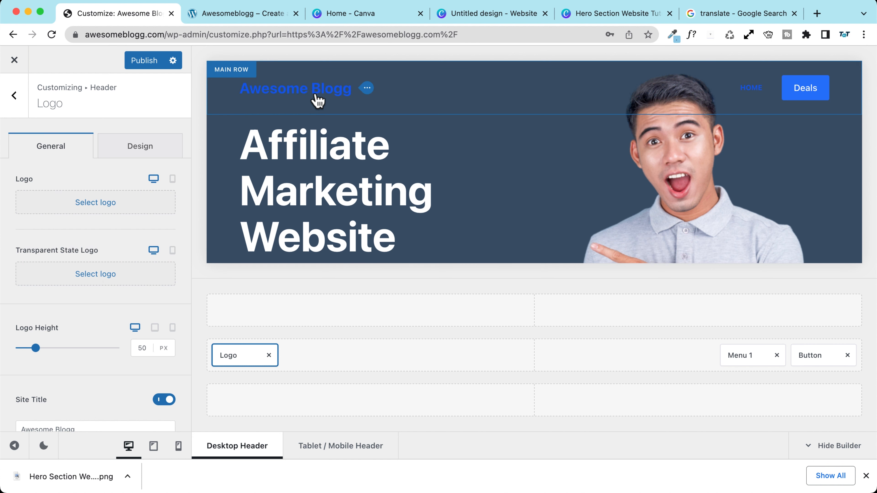
Step: Switch on the site tagline 'Best Phones, Laptops and Cameras Reviews' beside the header logo
scroll(69, 308, down, 3)
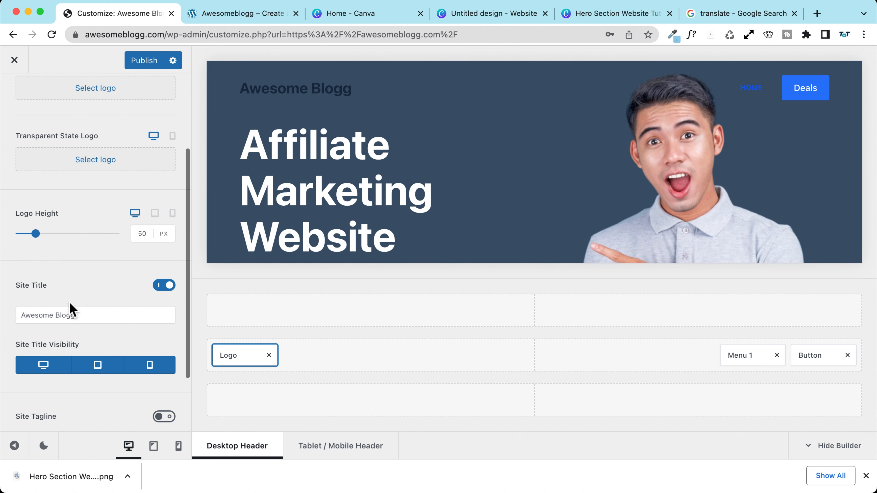
click(97, 315)
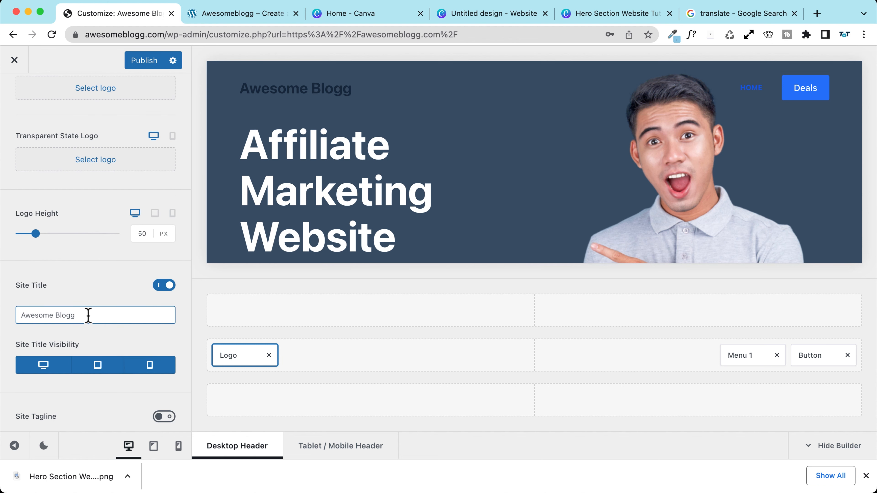
drag(88, 315, 11, 312)
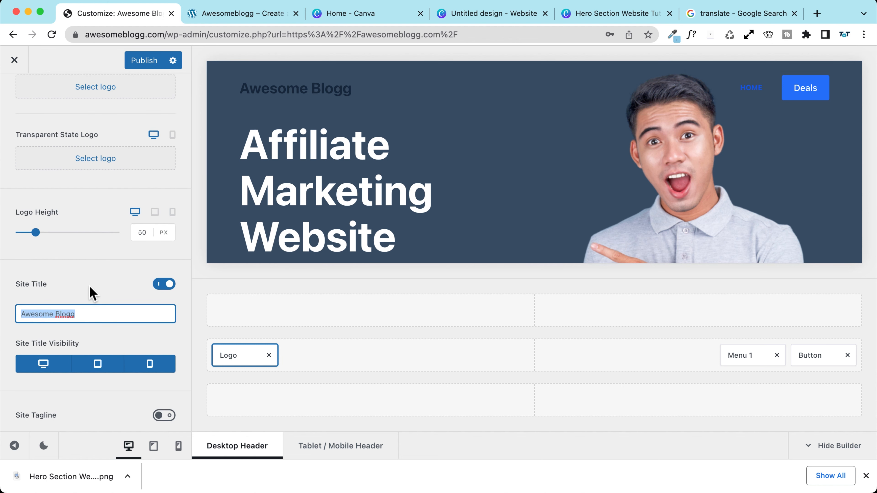
scroll(91, 290, down, 2)
scroll(74, 264, down, 3)
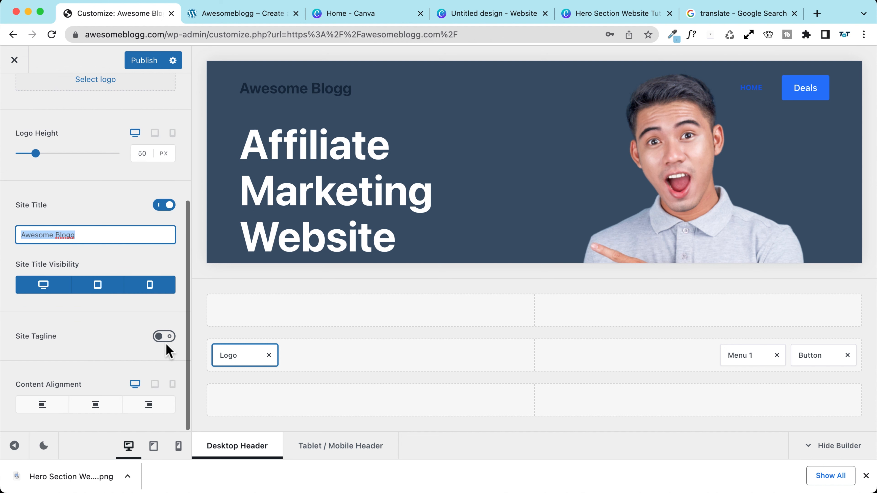
click(165, 336)
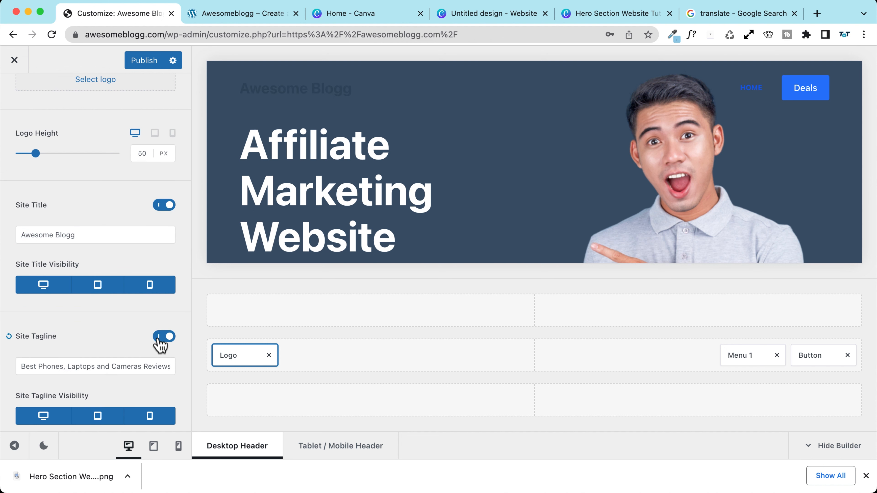
click(121, 367)
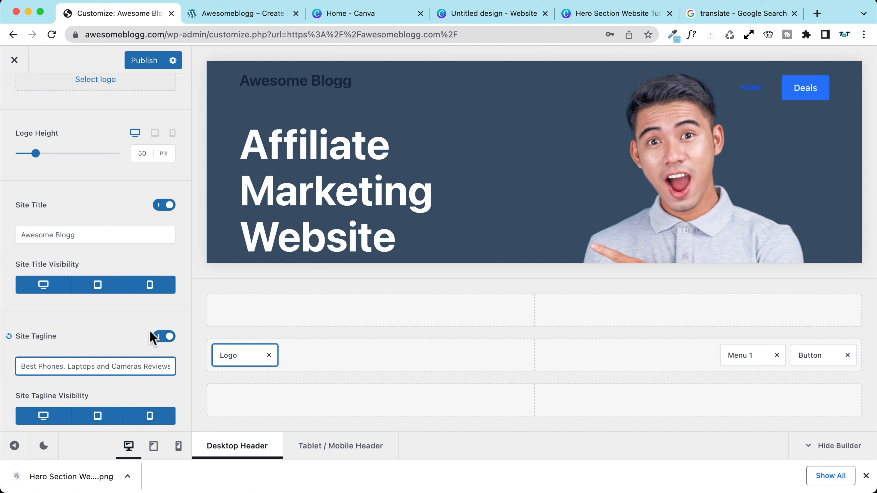
scroll(115, 319, down, 5)
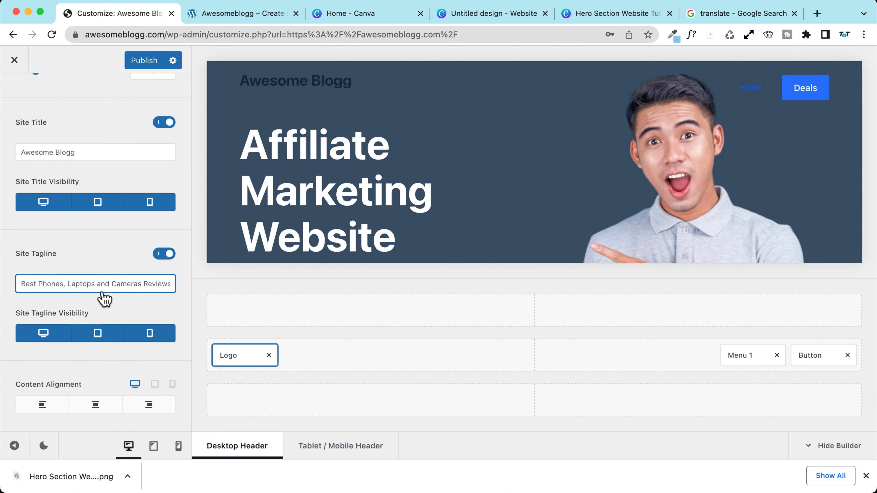
scroll(147, 118, up, 15)
click(141, 151)
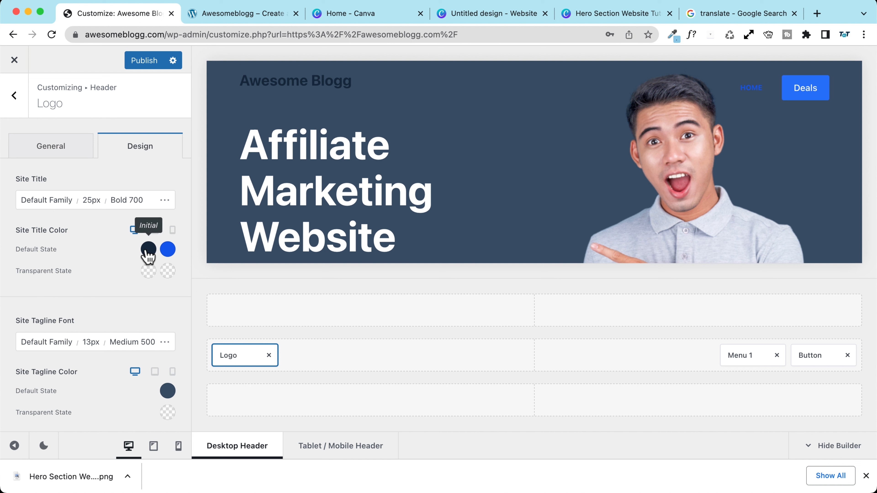
Step: Make the site title white in the transparent header, with a blue Color 1 hover
click(149, 271)
click(168, 240)
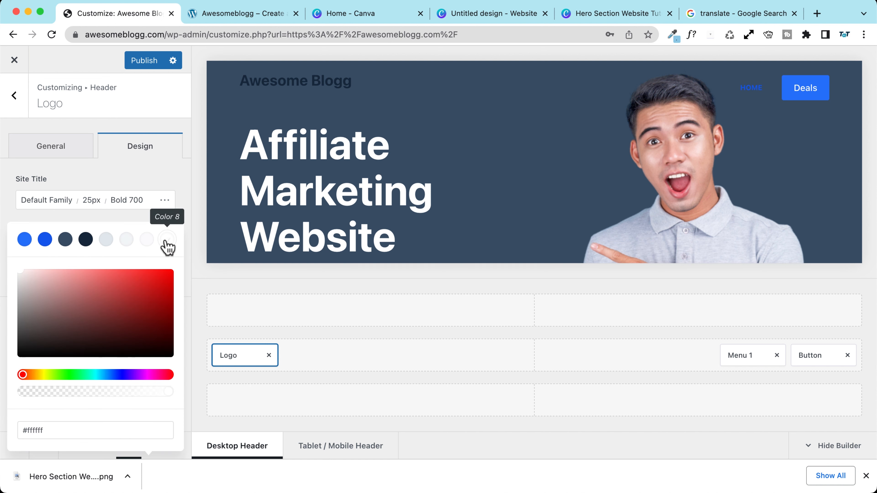
click(138, 202)
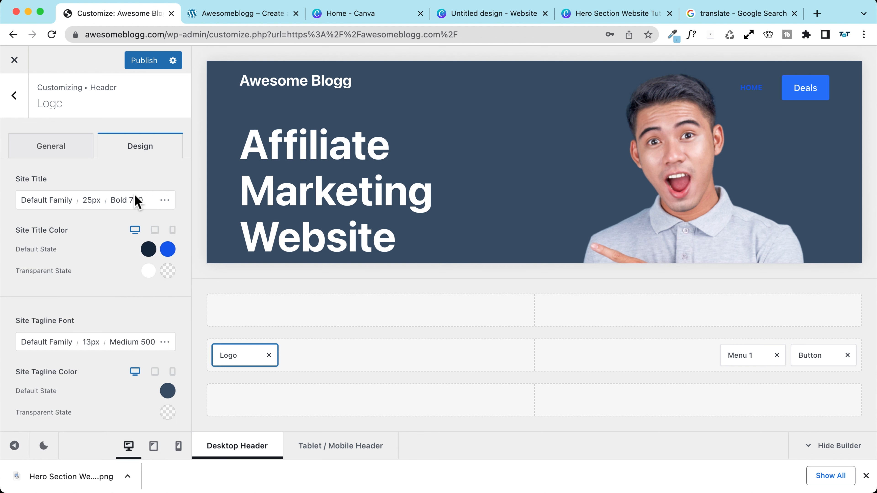
click(168, 271)
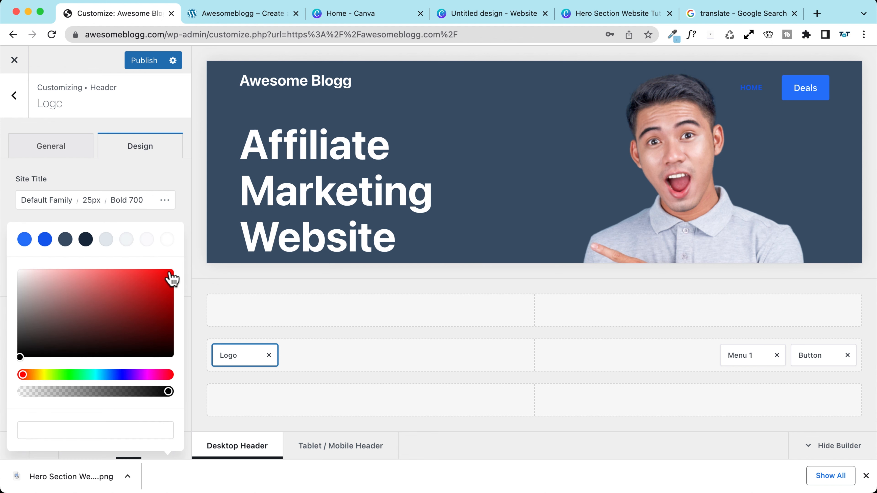
click(106, 240)
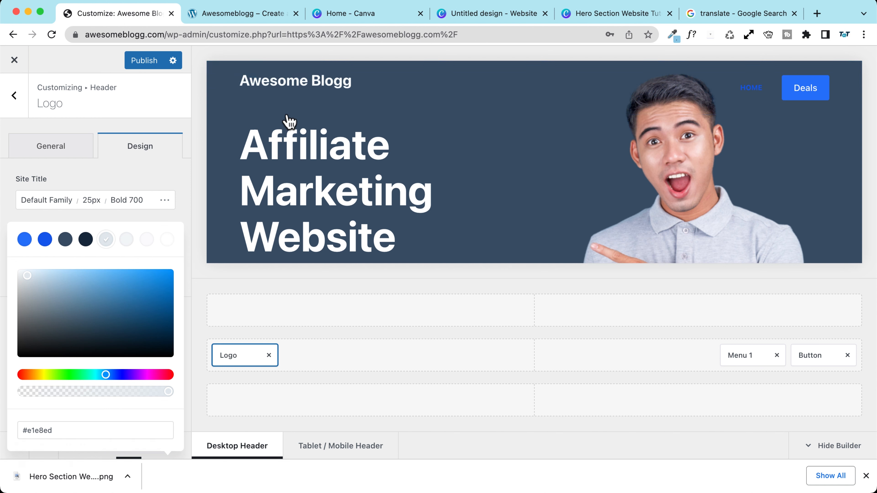
click(25, 241)
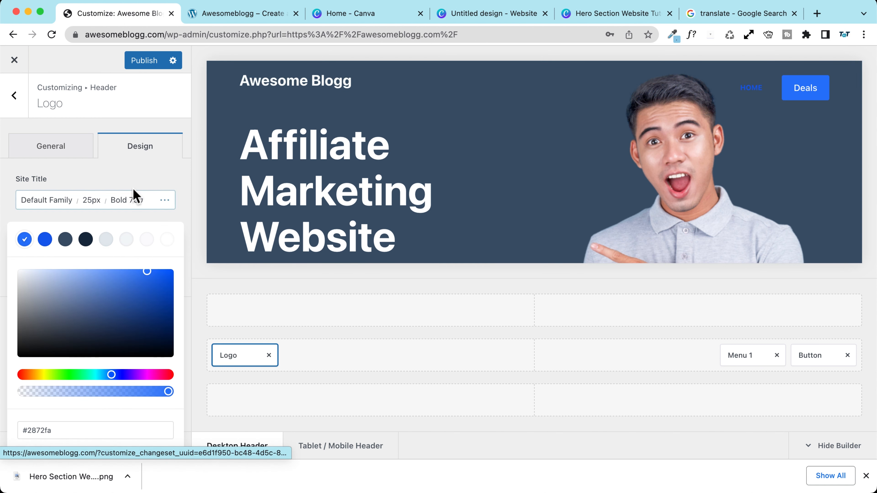
click(131, 180)
Step: Set the site tagline's transparent-state colour to white (#ffffff)
scroll(96, 276, down, 3)
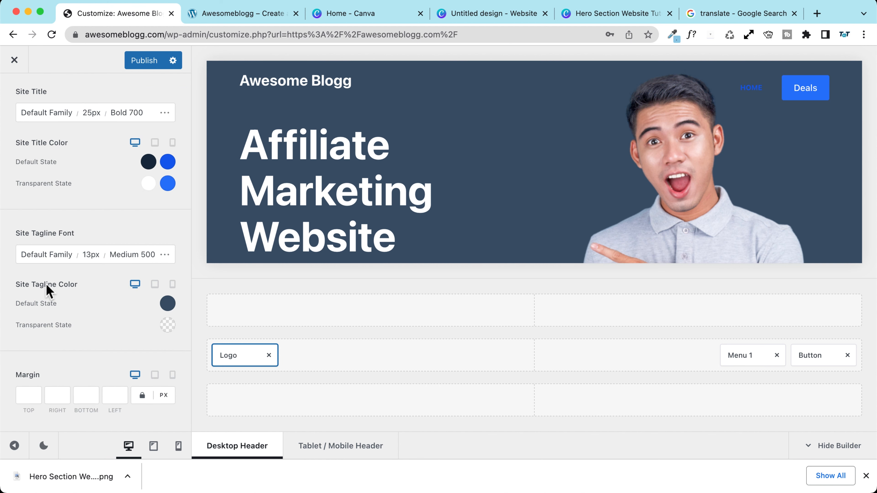
click(167, 326)
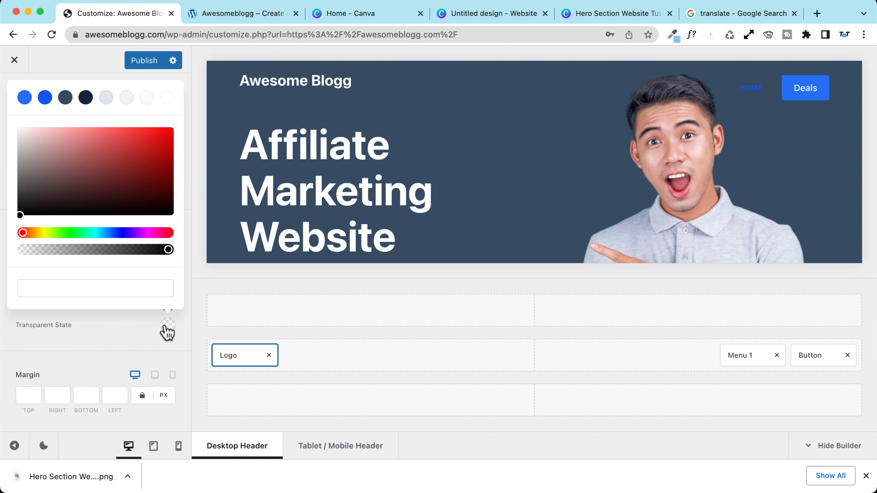
click(167, 98)
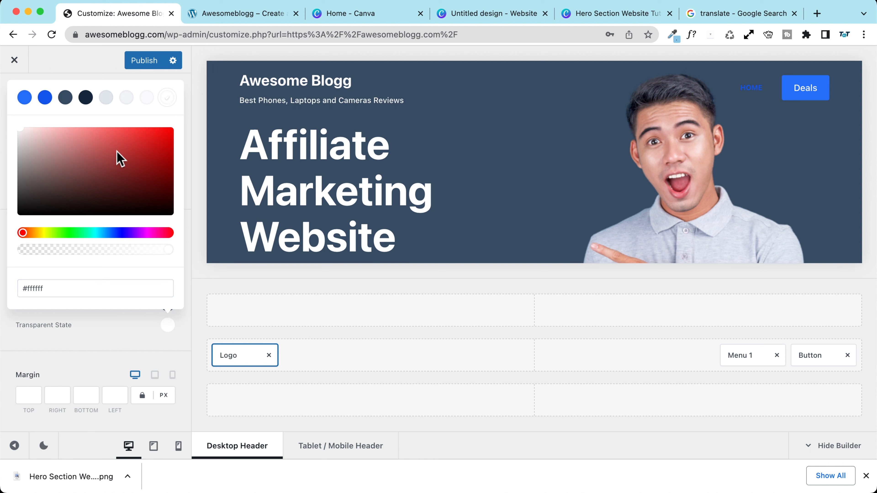
click(103, 333)
scroll(93, 334, up, 2)
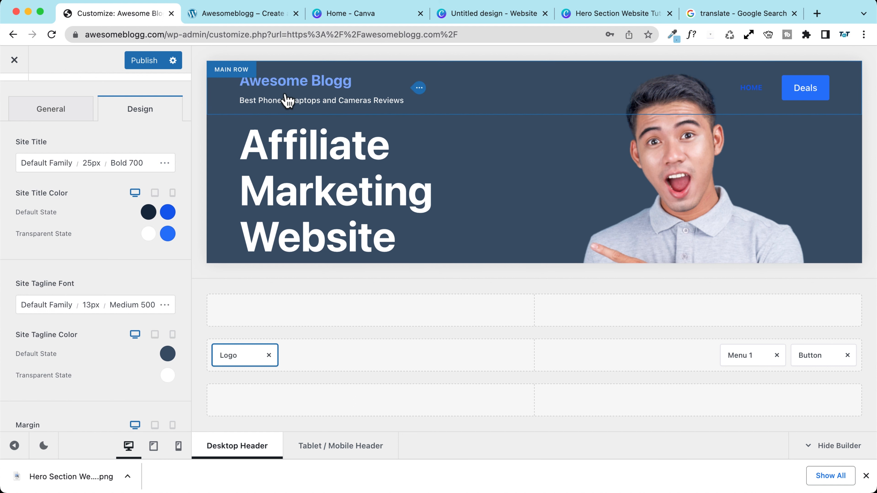
Step: Set the site title line height to 1,3, keeping normal letter case
click(164, 164)
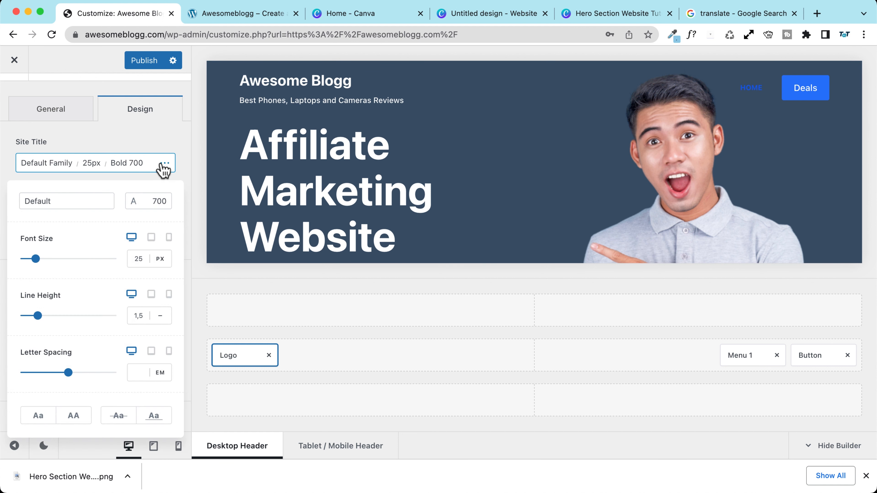
click(138, 317)
text(1,5)
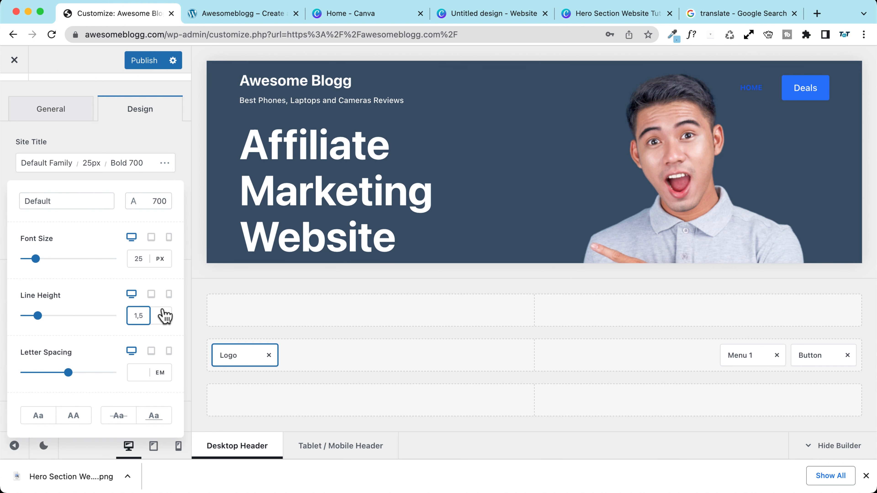
key(BackSpace)
key(BackSpace)
text(,2)
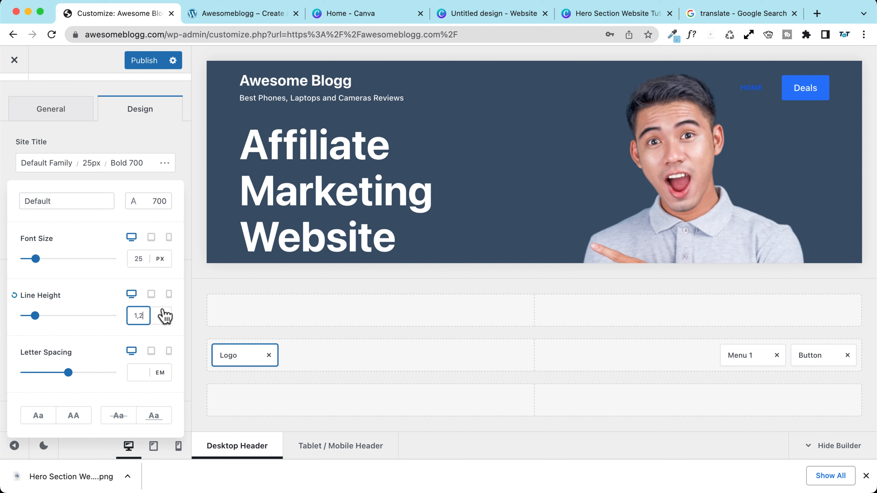
key(BackSpace)
text(1)
key(BackSpace)
text(3)
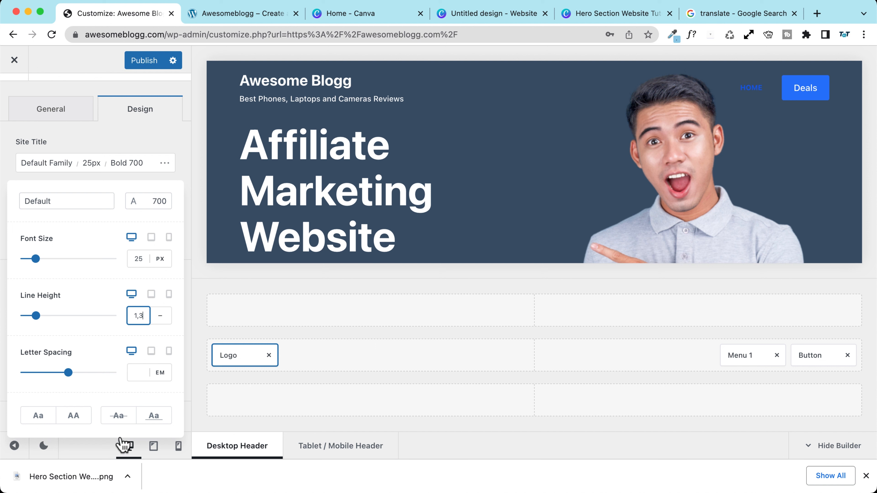
click(73, 416)
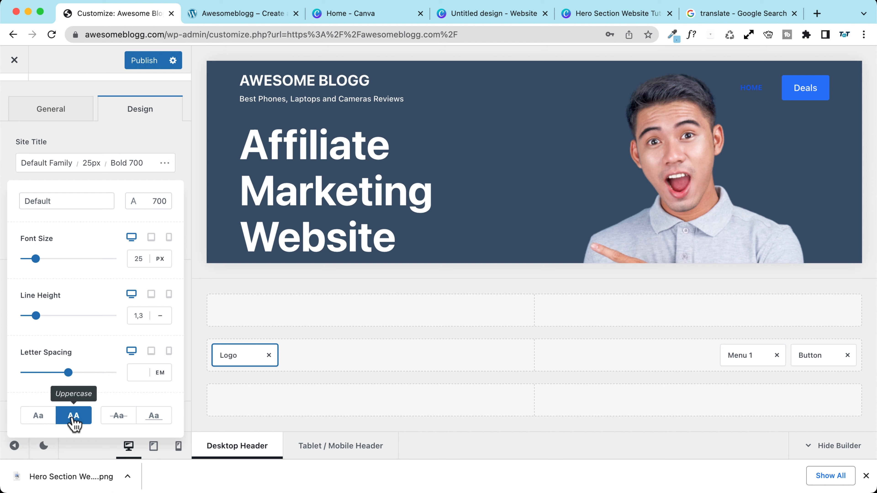
click(73, 416)
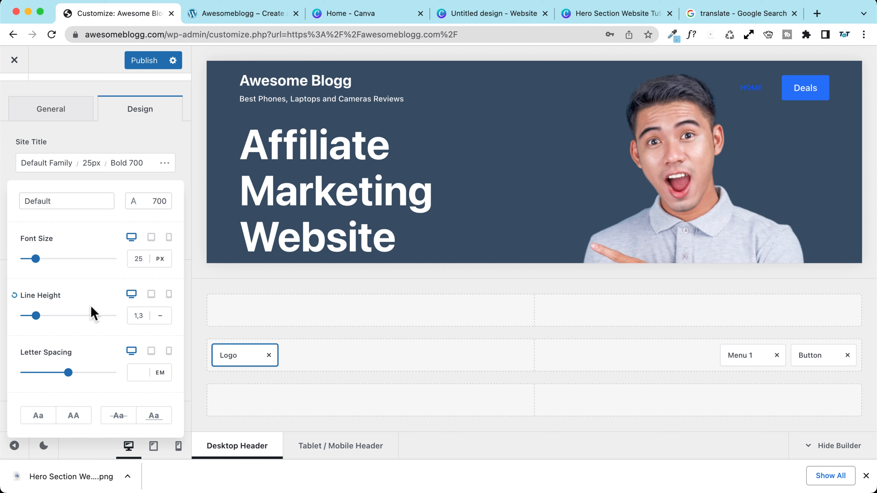
click(100, 149)
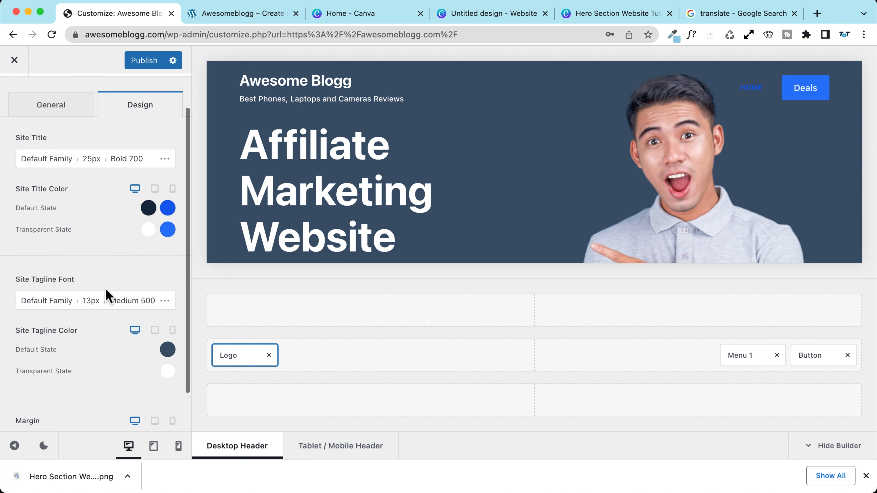
Step: Make the tagline uppercase at 12px and publish the header changes
scroll(105, 294, down, 3)
click(167, 255)
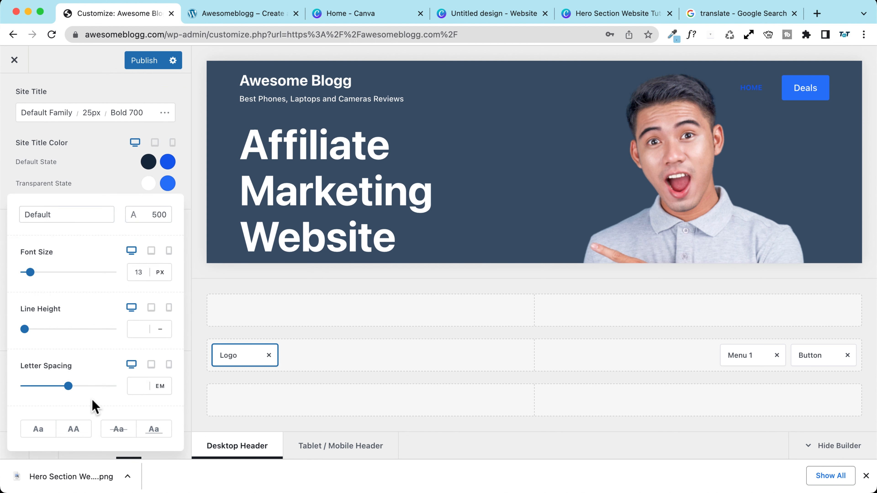
click(76, 430)
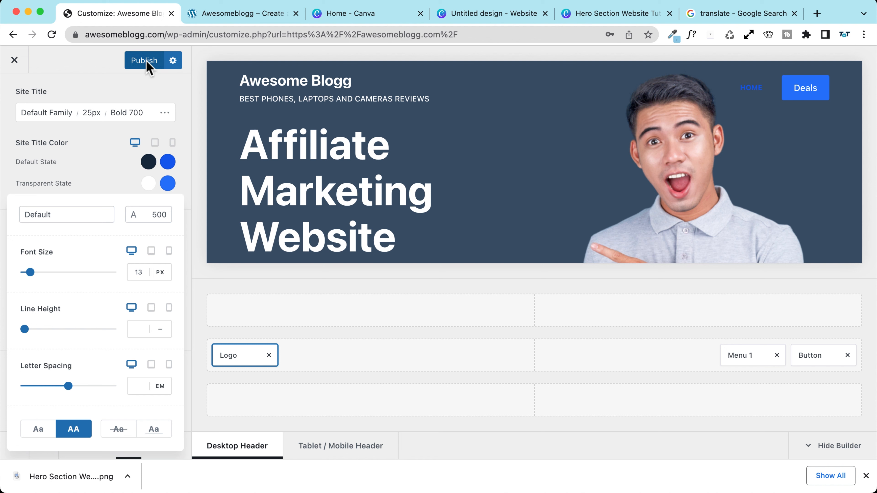
click(141, 276)
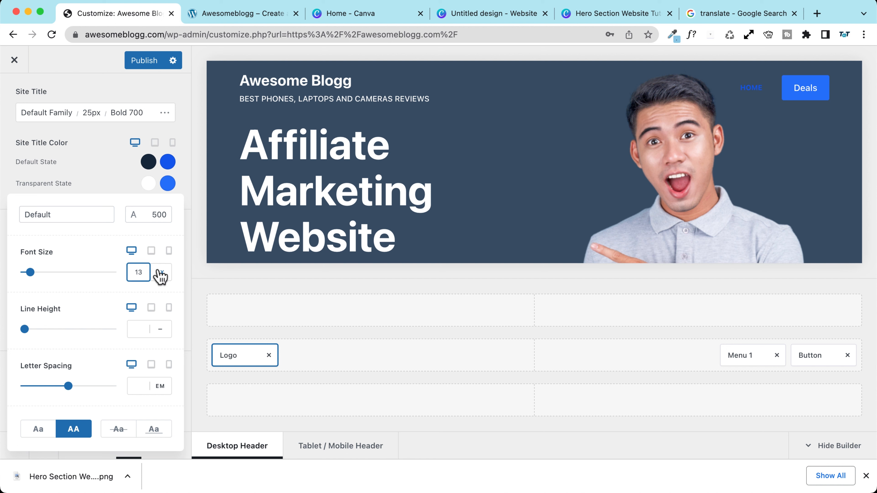
key(Down)
click(147, 63)
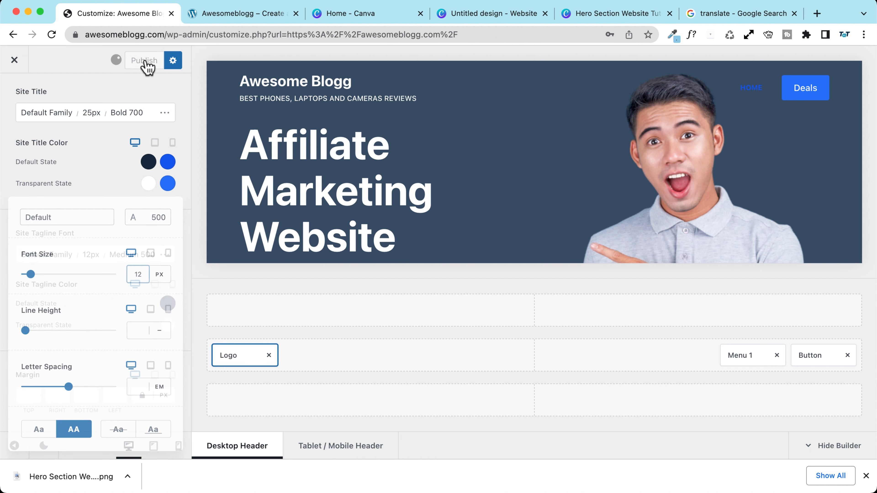
Step: Return to the header elements and bring up the Menu 1 settings
scroll(81, 197, up, 3)
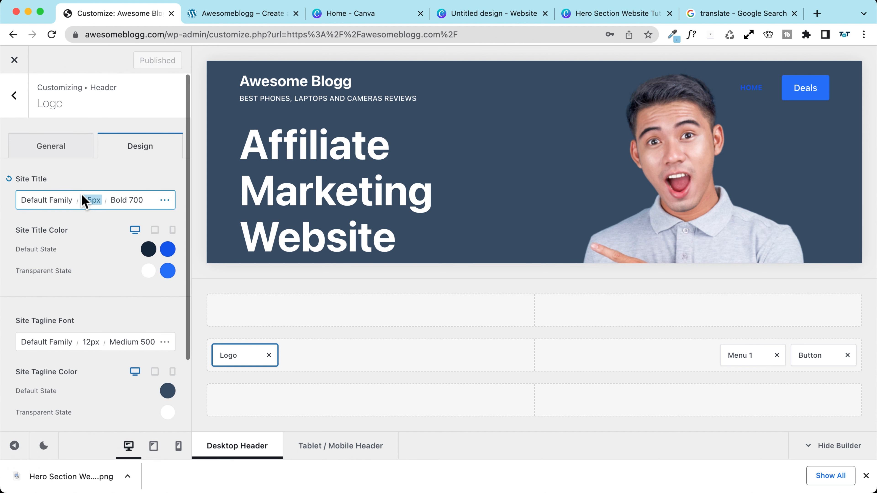
click(57, 148)
scroll(62, 251, down, 8)
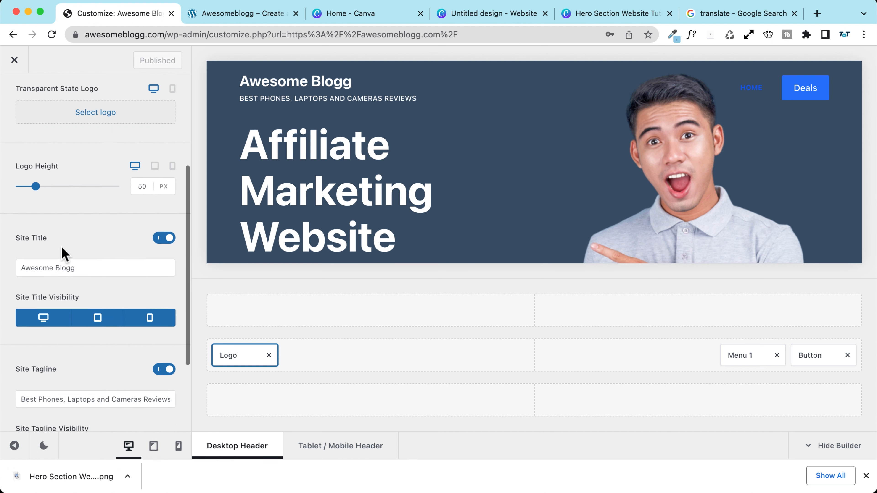
scroll(62, 244, up, 8)
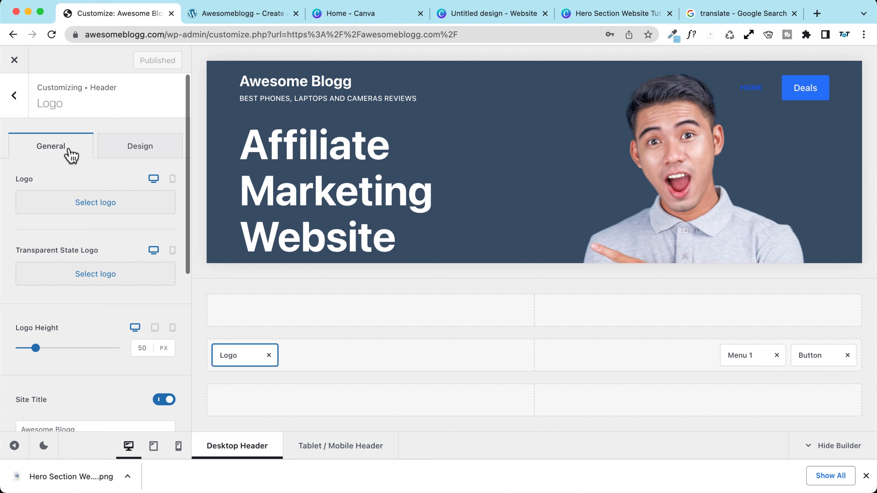
click(14, 96)
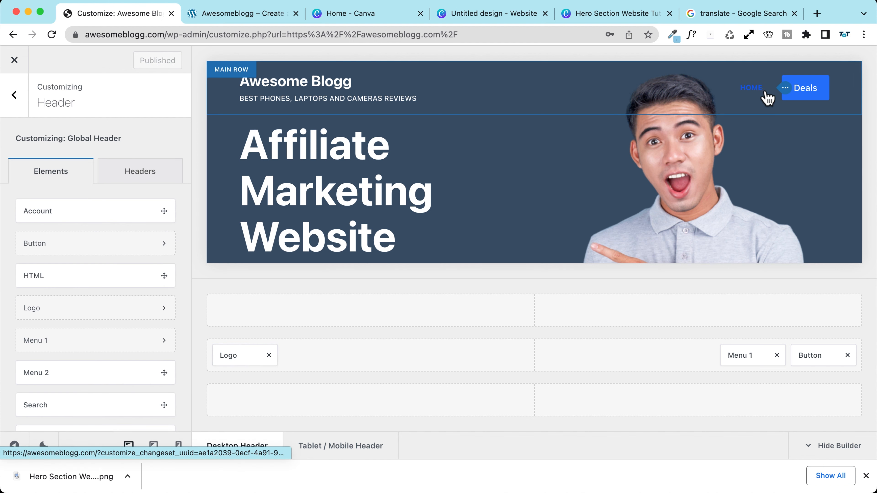
click(783, 87)
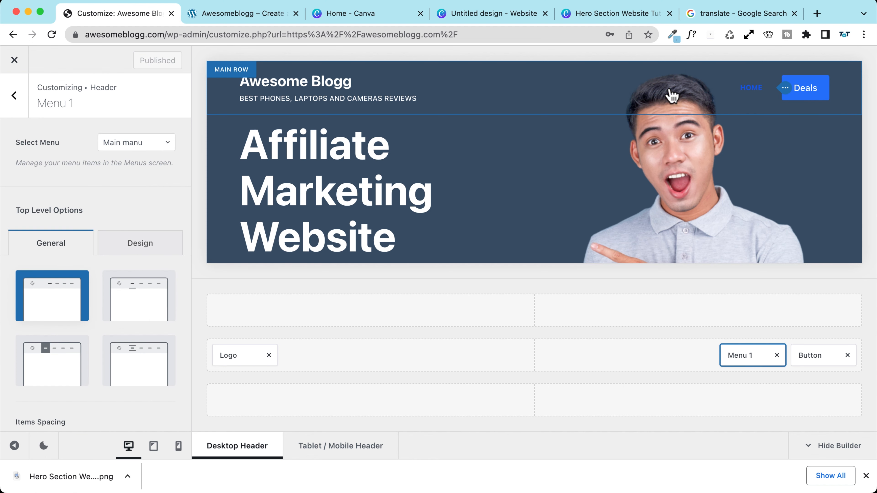
Step: Set the menu's transparent-state font colour to white
click(138, 246)
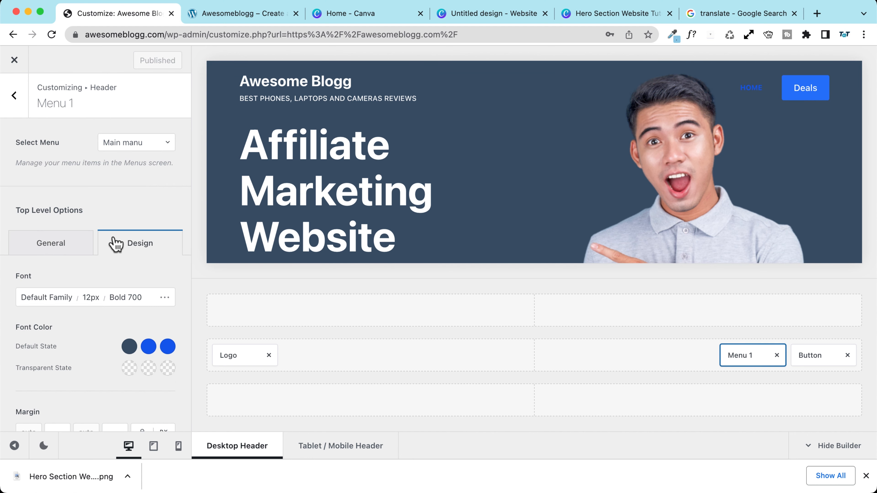
scroll(87, 238, down, 3)
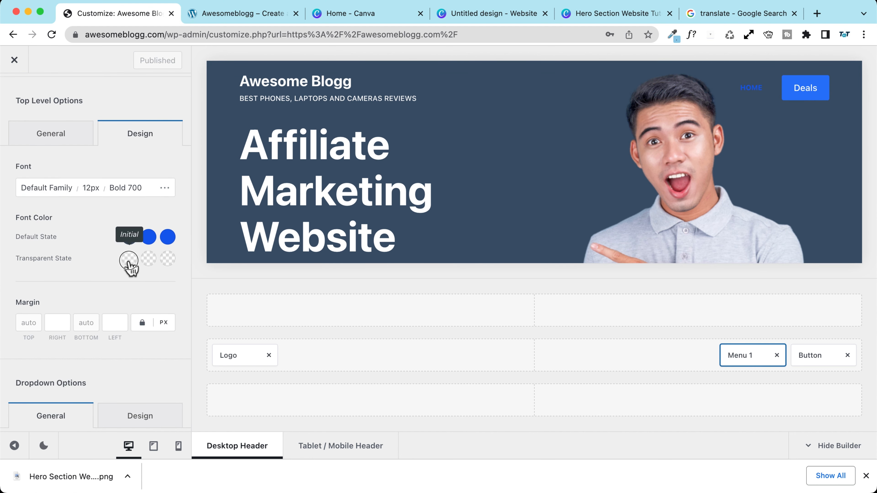
click(129, 259)
click(168, 239)
click(109, 248)
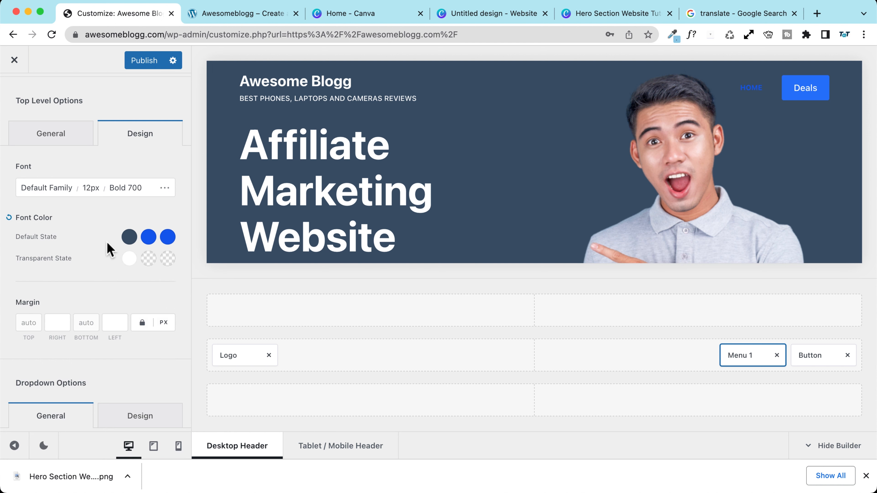
Step: Give the menu text a blue Color 1 (#2872fa) hover colour on the transparent header
click(148, 259)
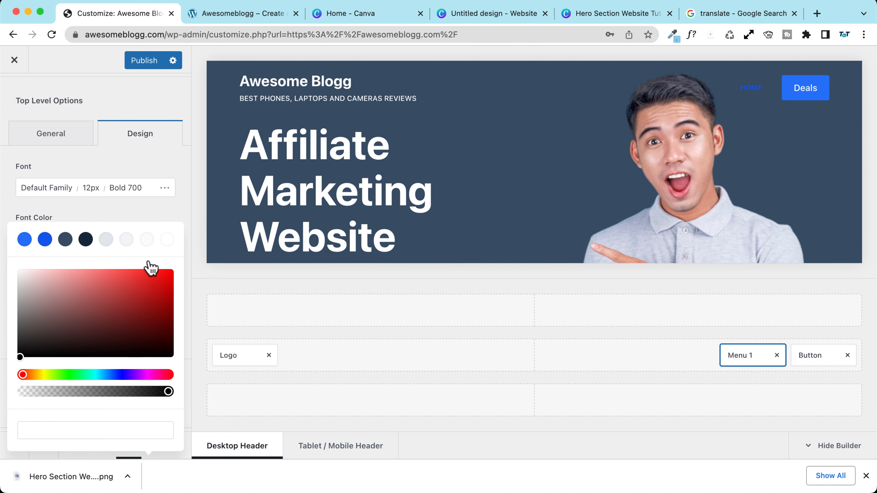
click(24, 239)
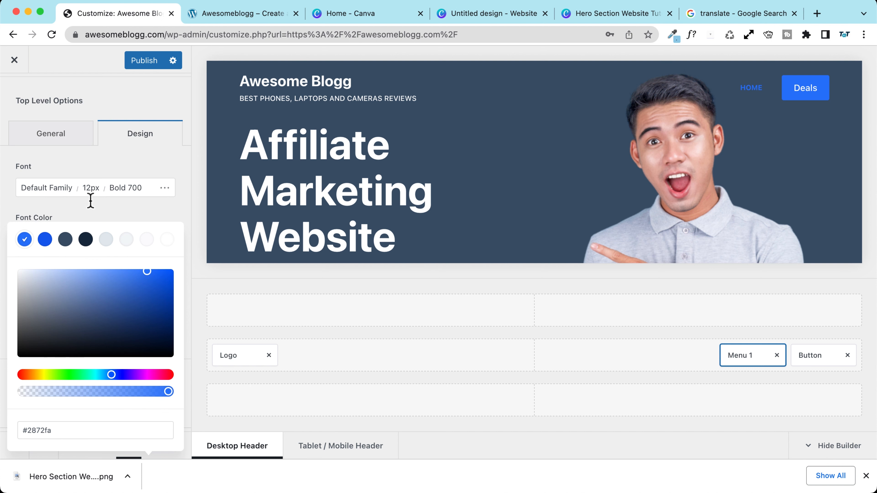
click(73, 210)
scroll(73, 211, down, 5)
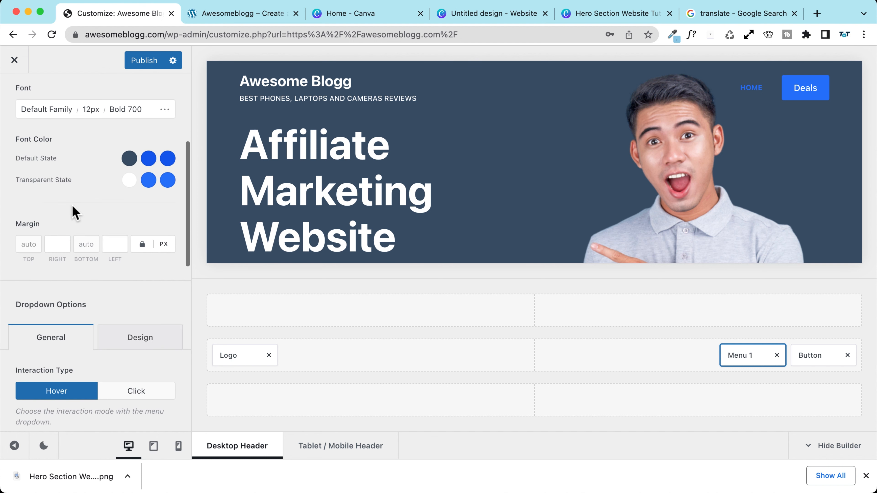
scroll(73, 212, down, 7)
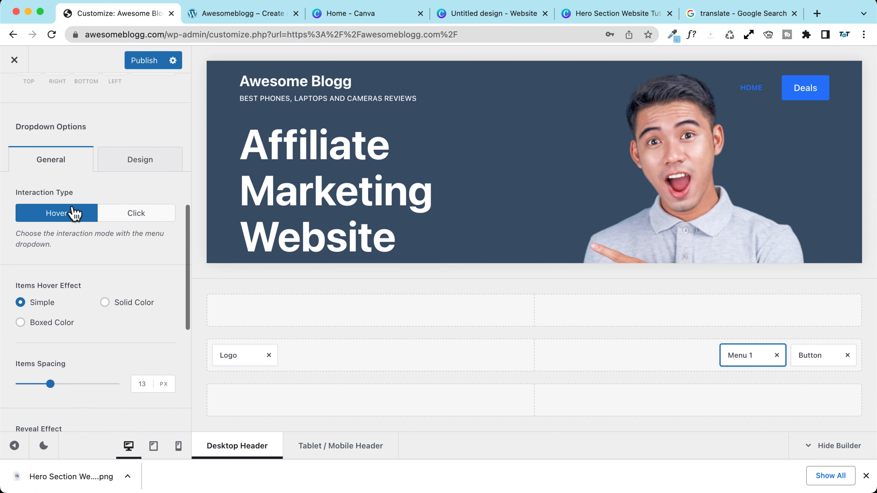
scroll(73, 212, down, 5)
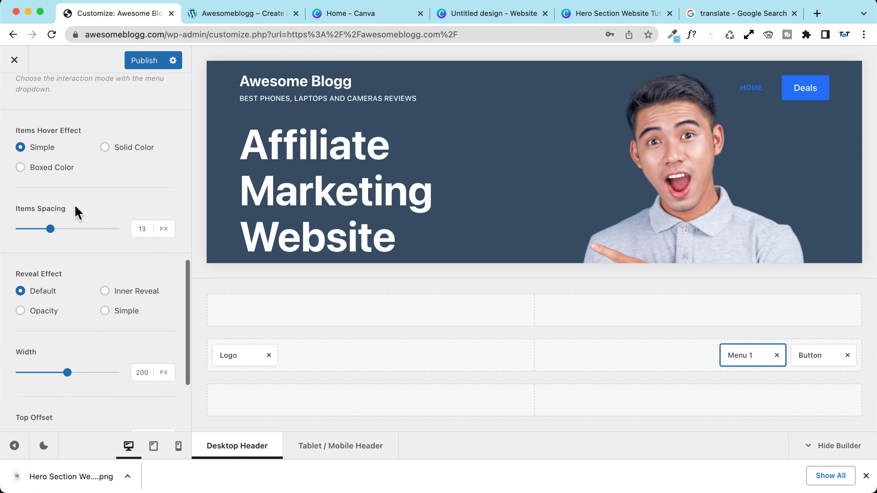
scroll(78, 211, up, 1)
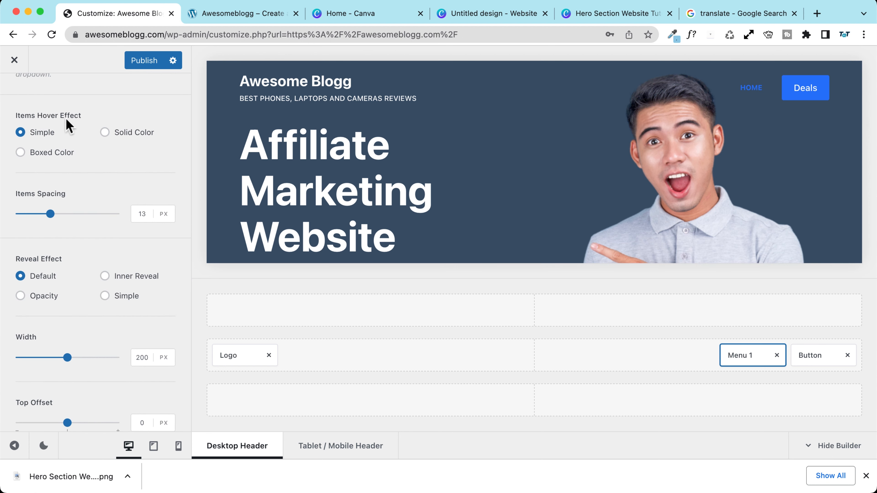
scroll(91, 212, down, 1)
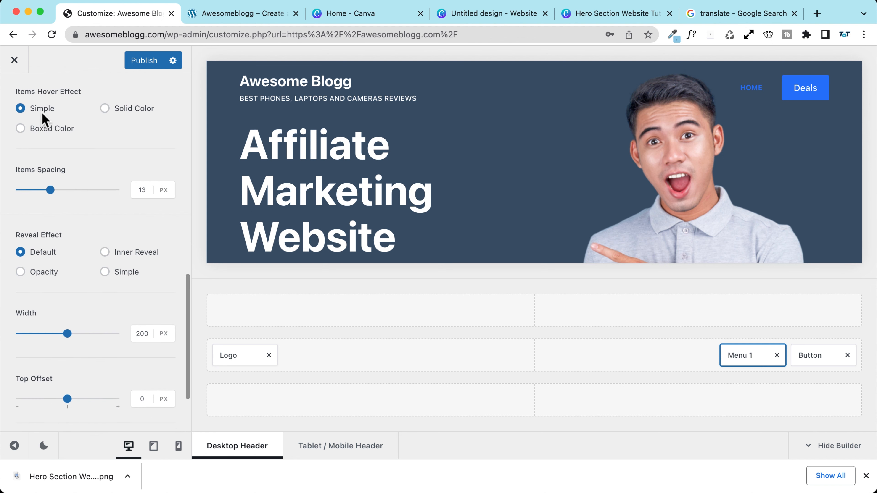
scroll(69, 180, down, 3)
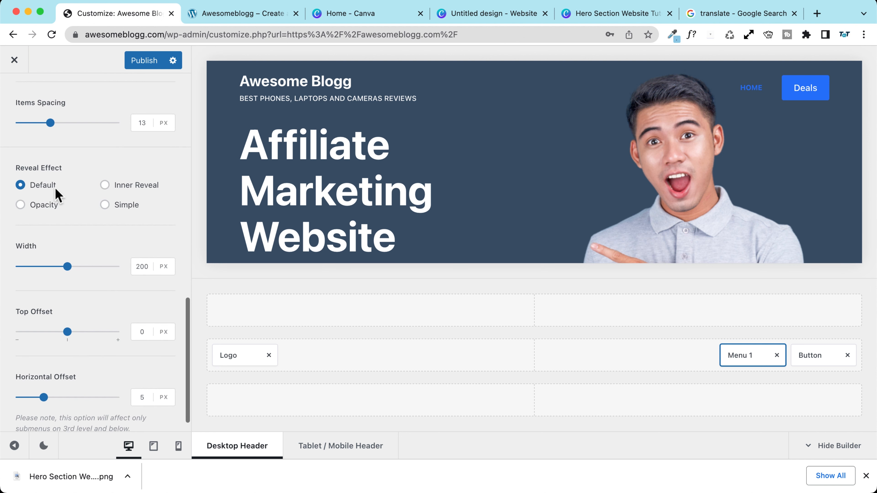
scroll(66, 205, up, 15)
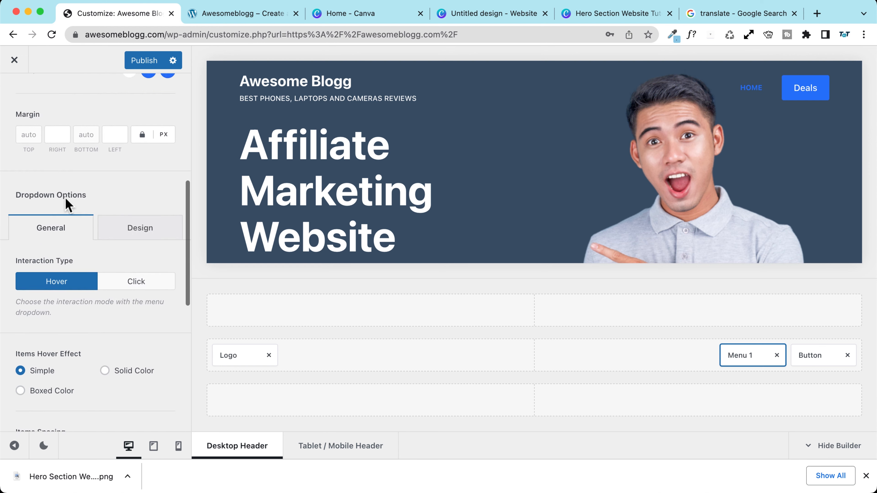
Step: Give menu items an underline indicator and set Items Height to 30%
scroll(68, 193, up, 2)
click(52, 154)
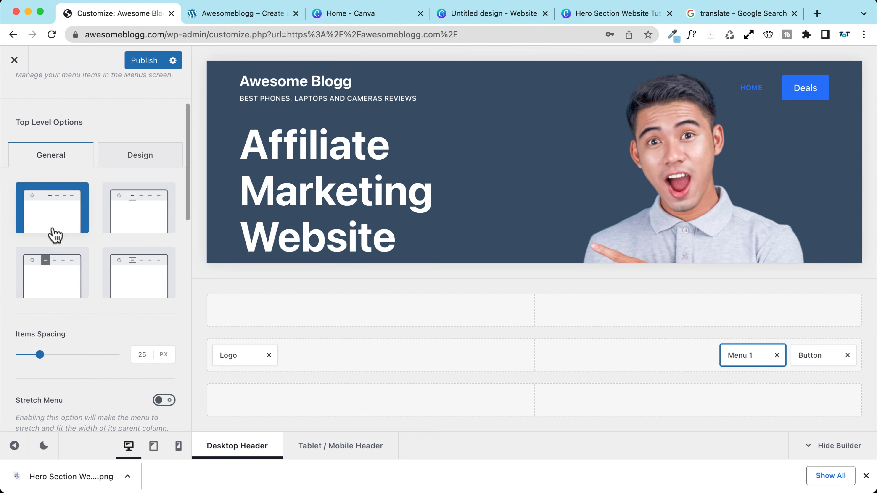
scroll(103, 235, down, 1)
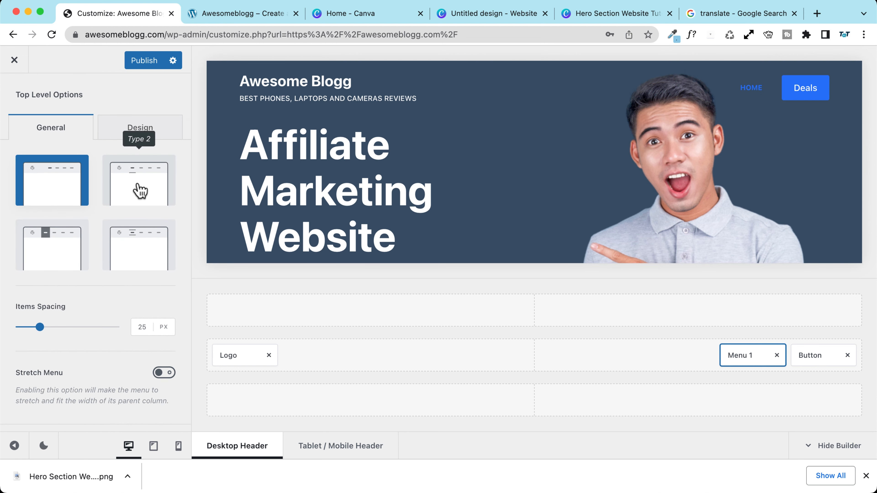
click(140, 191)
scroll(72, 229, down, 3)
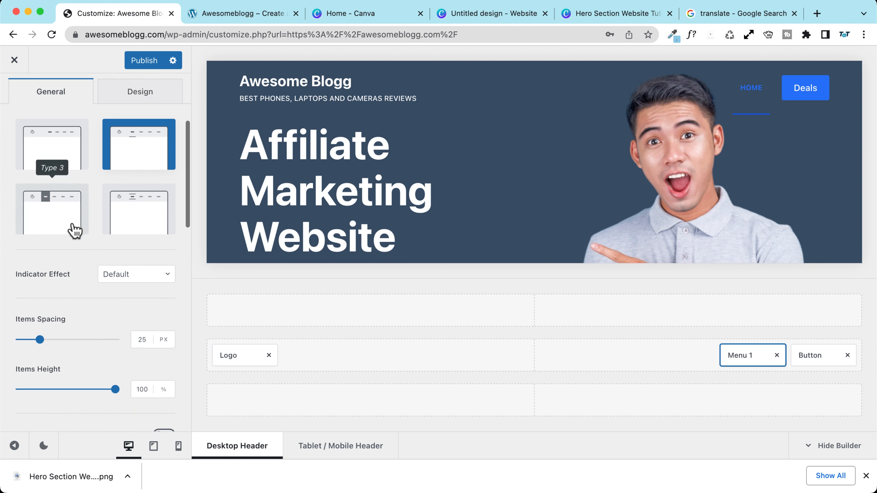
drag(115, 328, 43, 328)
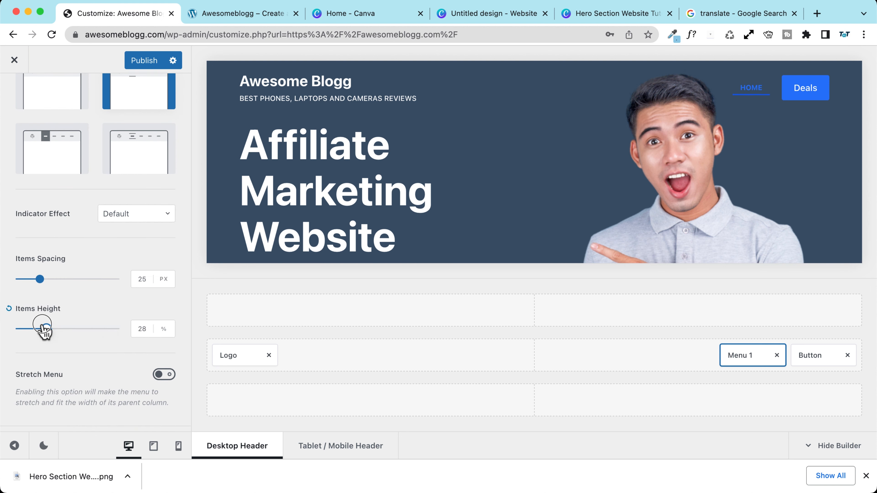
click(142, 329)
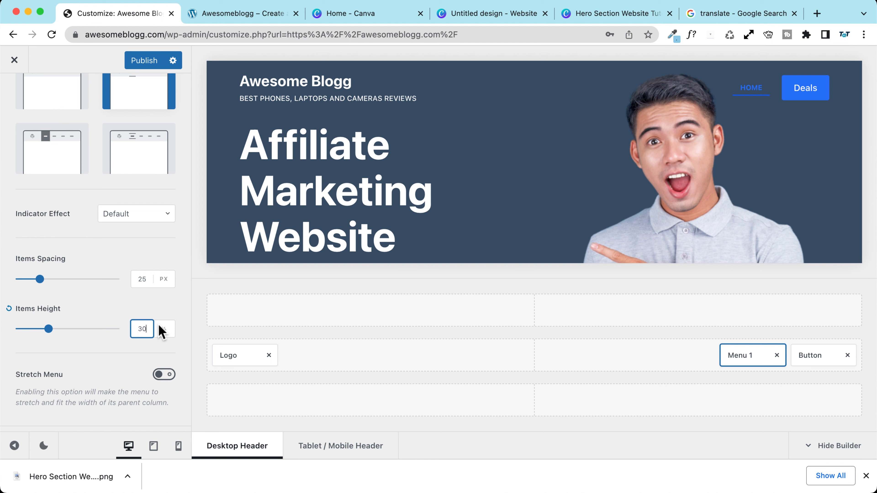
Step: Leave Stretch Menu off, set the indicator effect to Left to Right, and publish
scroll(105, 358, down, 3)
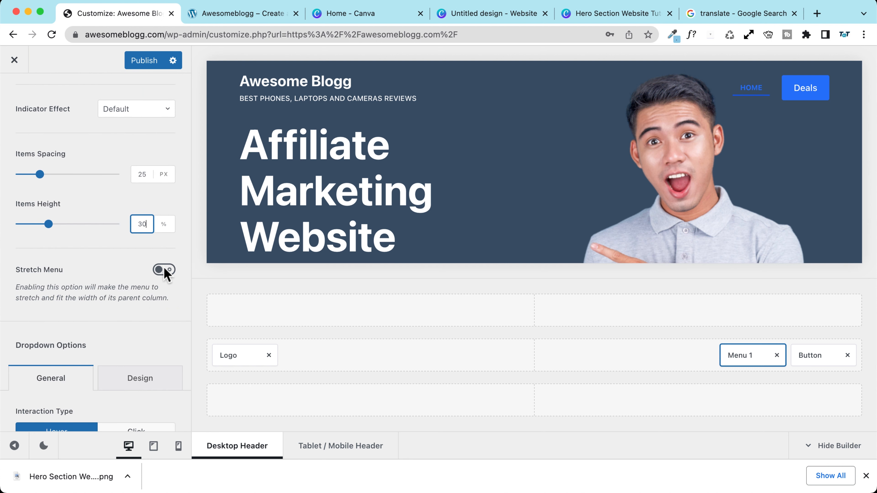
click(164, 270)
click(164, 270)
scroll(84, 286, down, 6)
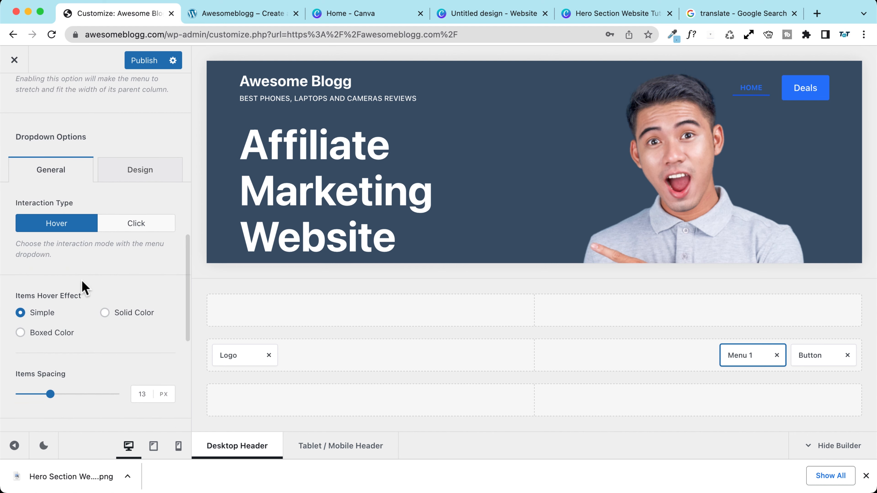
scroll(85, 294, down, 3)
scroll(84, 290, up, 3)
scroll(85, 288, up, 10)
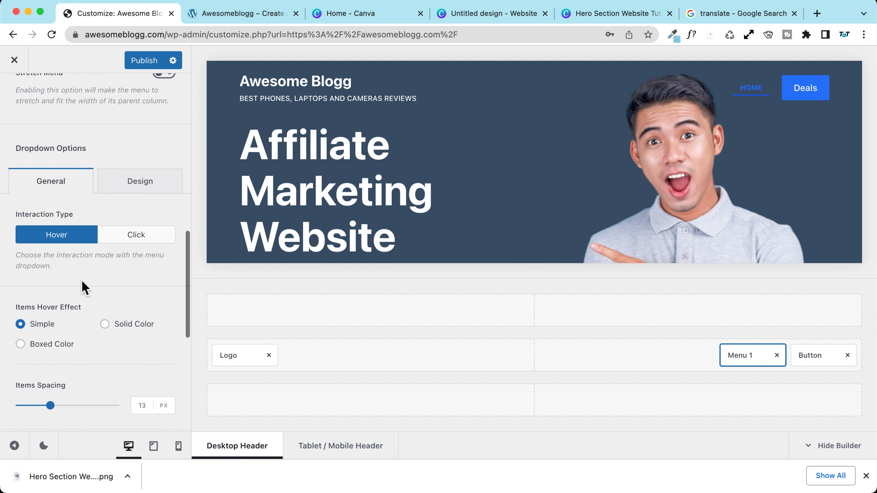
scroll(83, 288, up, 1)
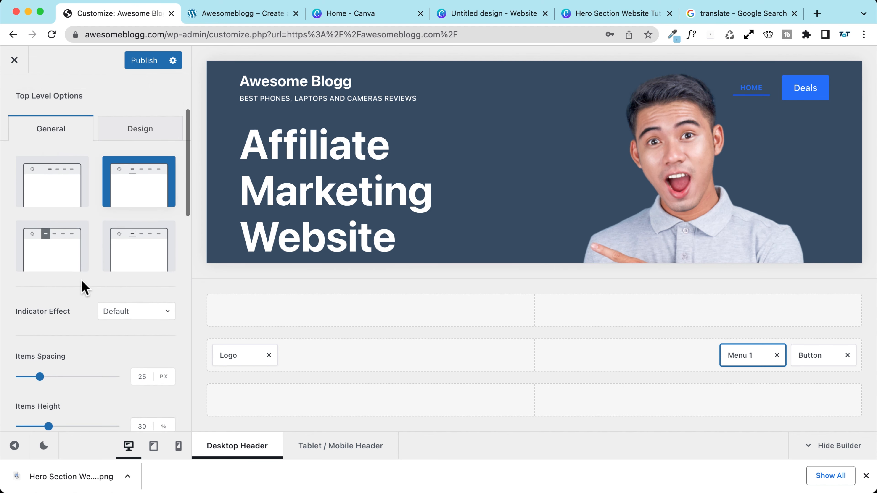
click(121, 312)
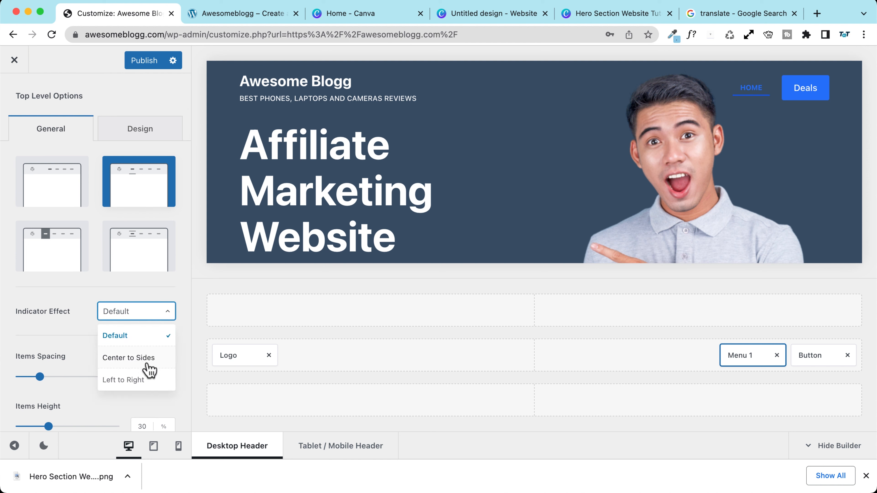
click(146, 380)
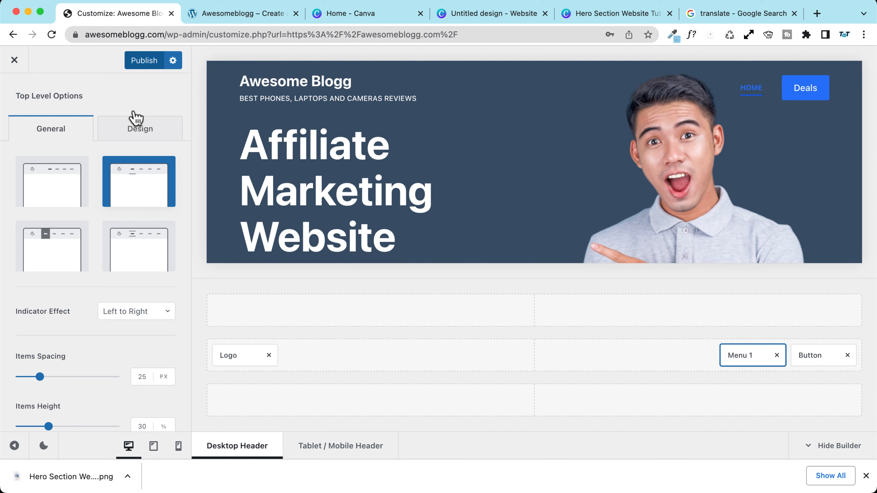
click(145, 60)
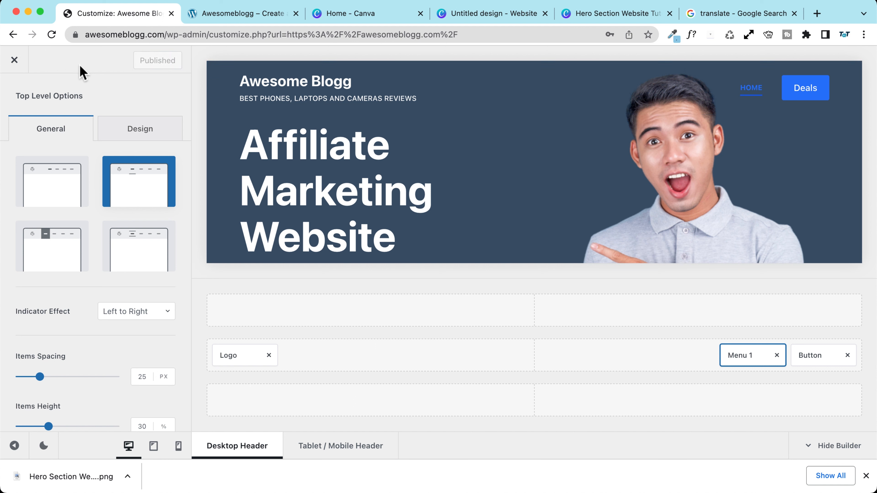
Step: Set the menu's active indicator colour to white (Color 8) and publish it
click(133, 133)
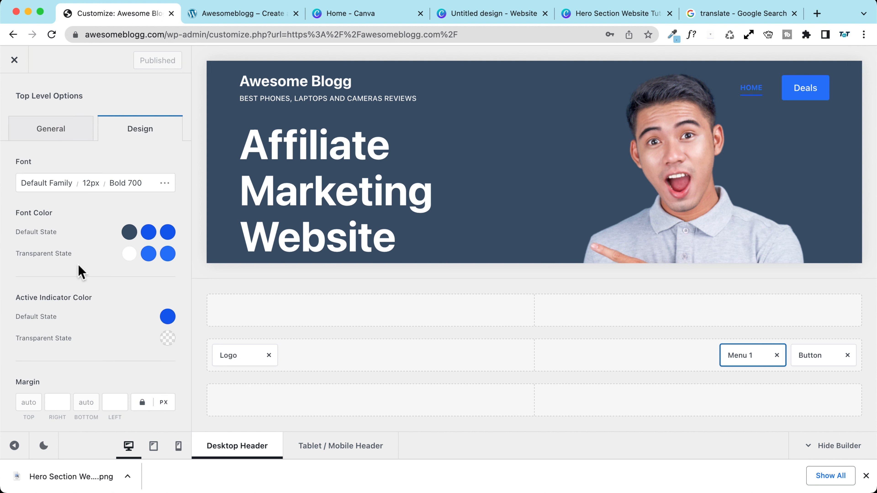
scroll(79, 266, down, 3)
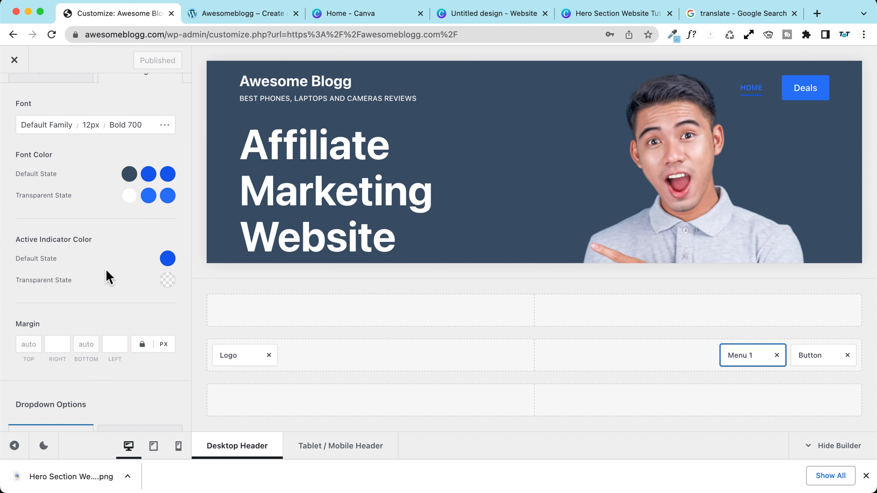
click(168, 257)
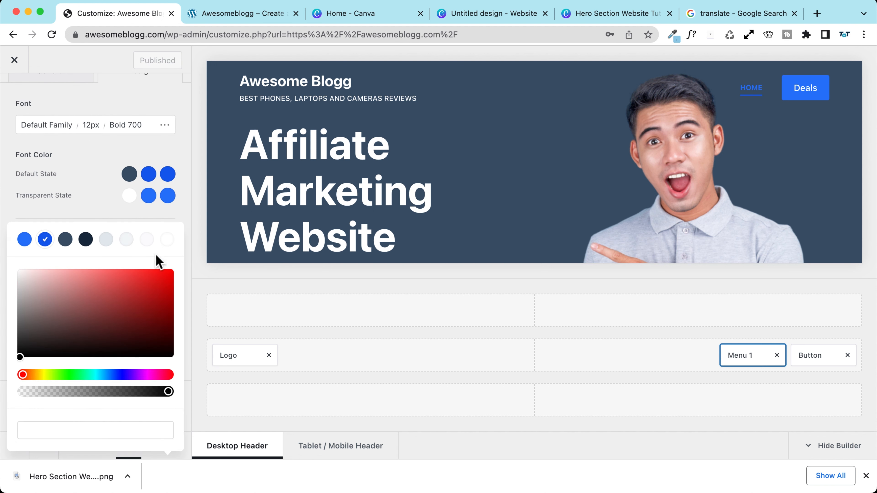
click(167, 240)
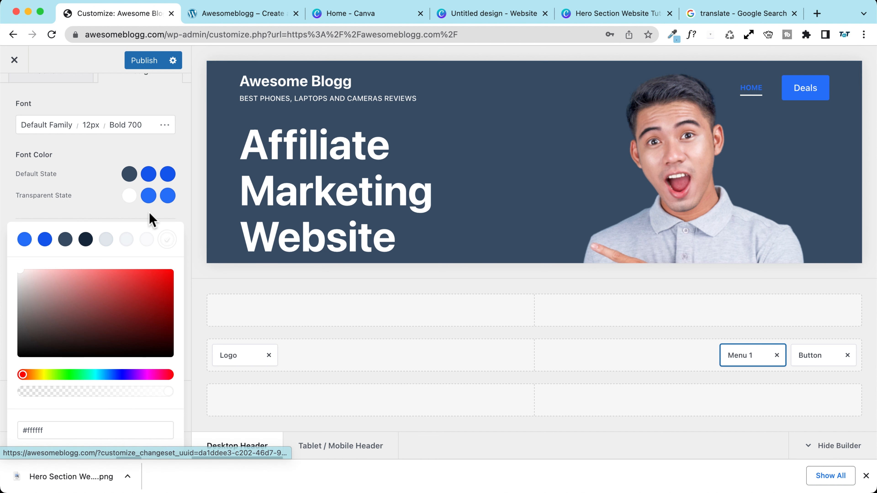
click(25, 239)
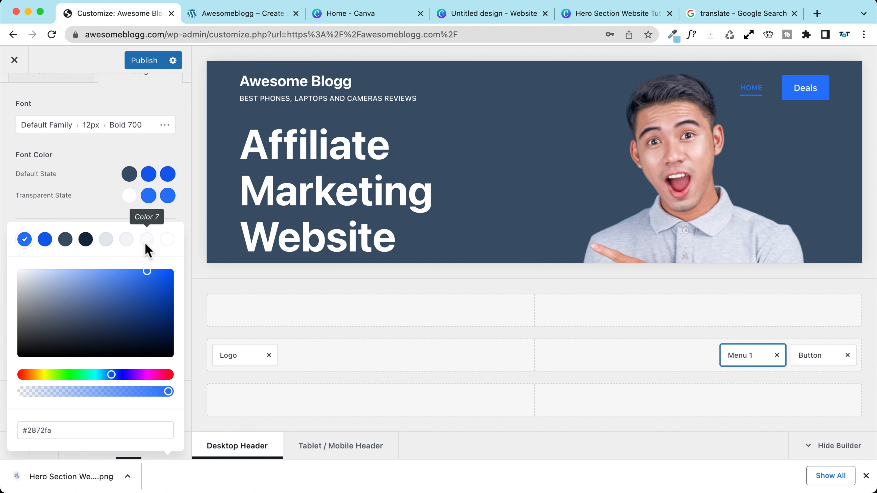
click(167, 239)
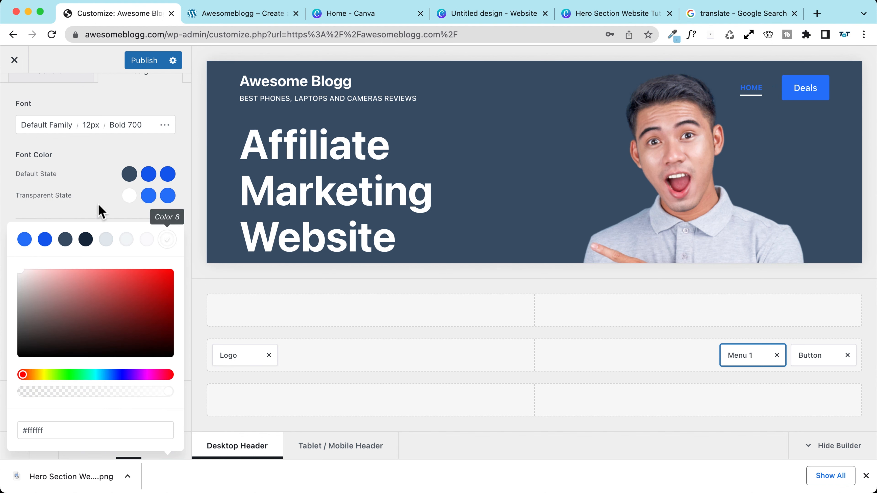
click(87, 160)
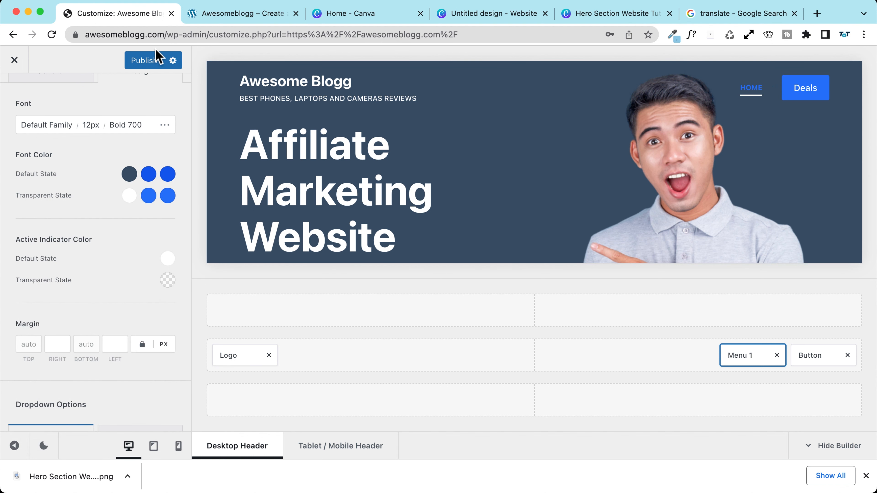
click(153, 60)
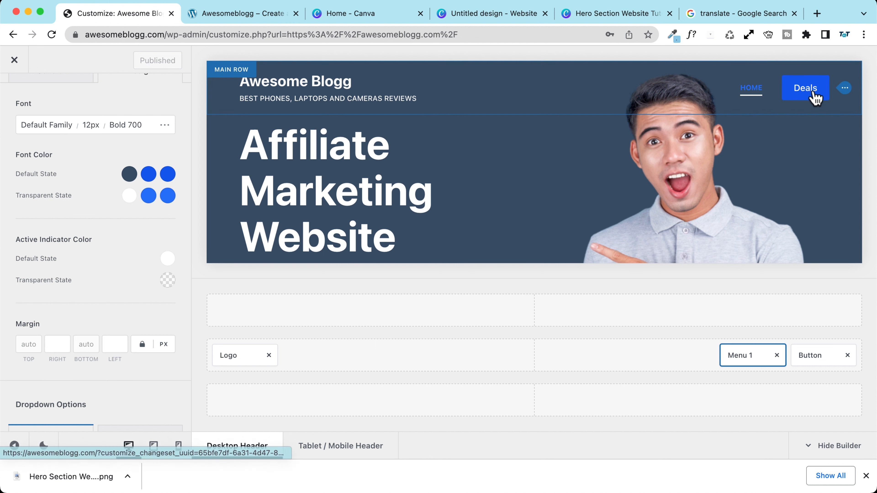
click(844, 88)
Step: Make Deals a Ghost button with white text and white border on the transparent header
click(134, 200)
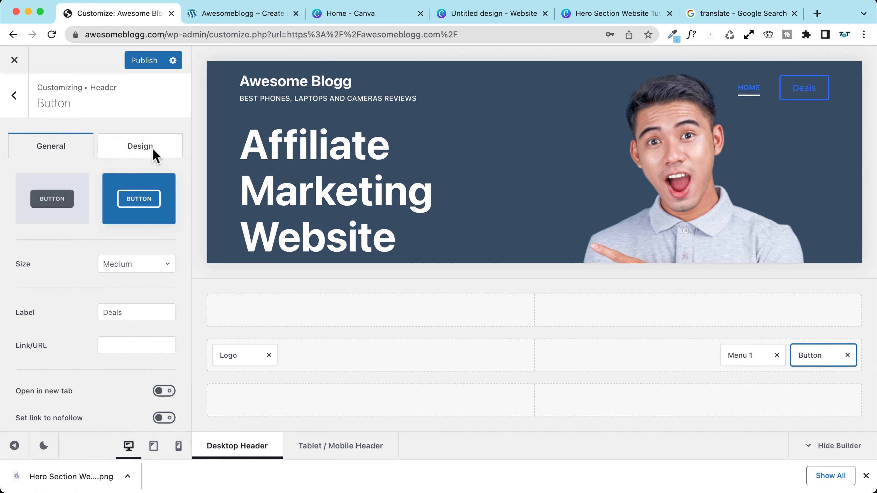
click(154, 152)
click(145, 223)
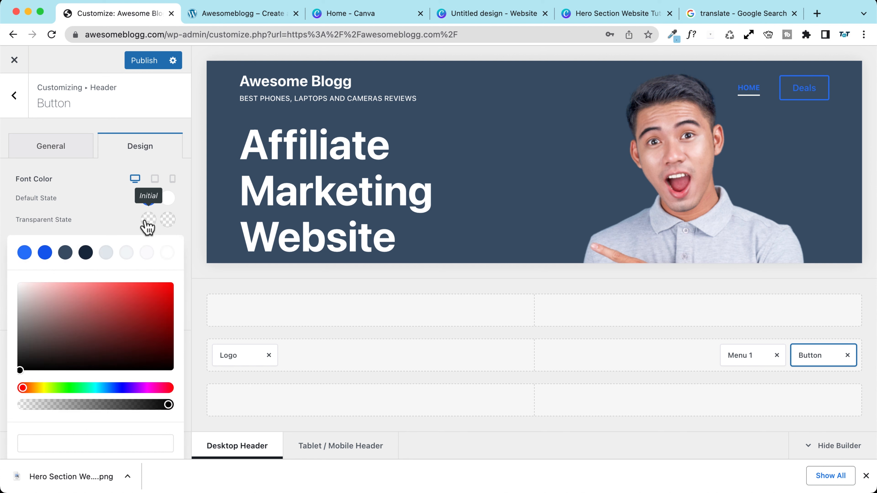
click(167, 254)
click(103, 220)
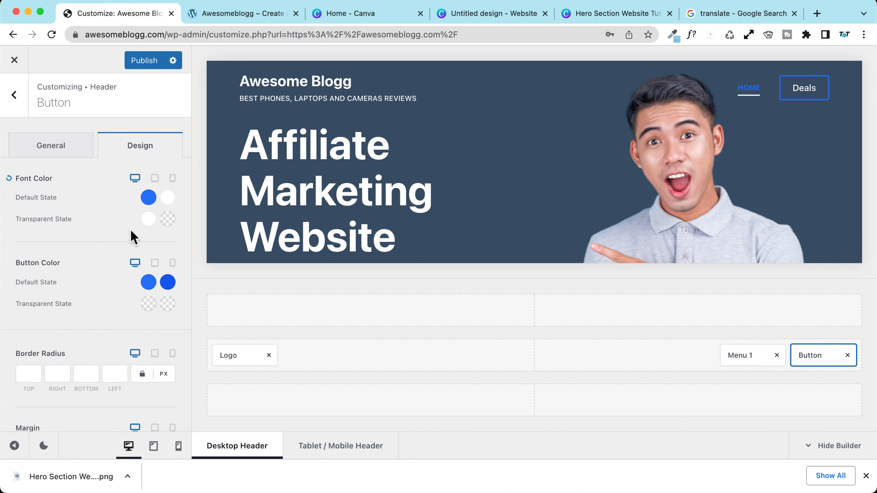
scroll(133, 235, down, 2)
click(150, 274)
click(167, 239)
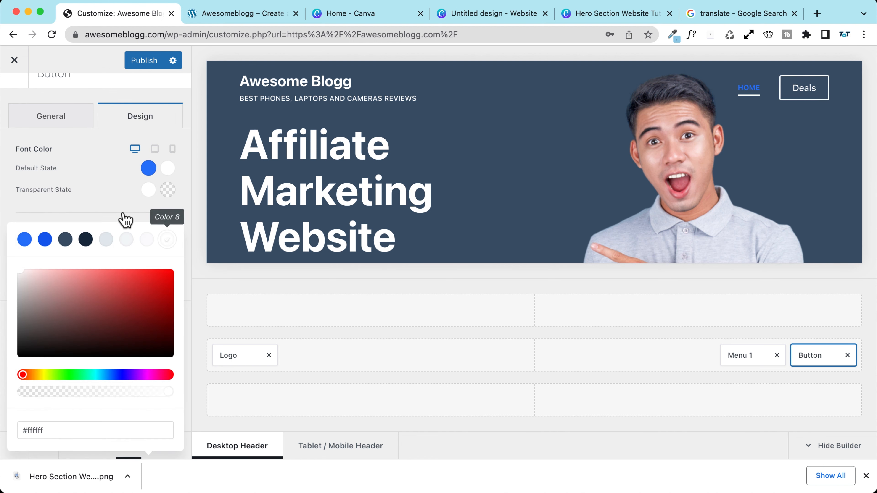
click(80, 186)
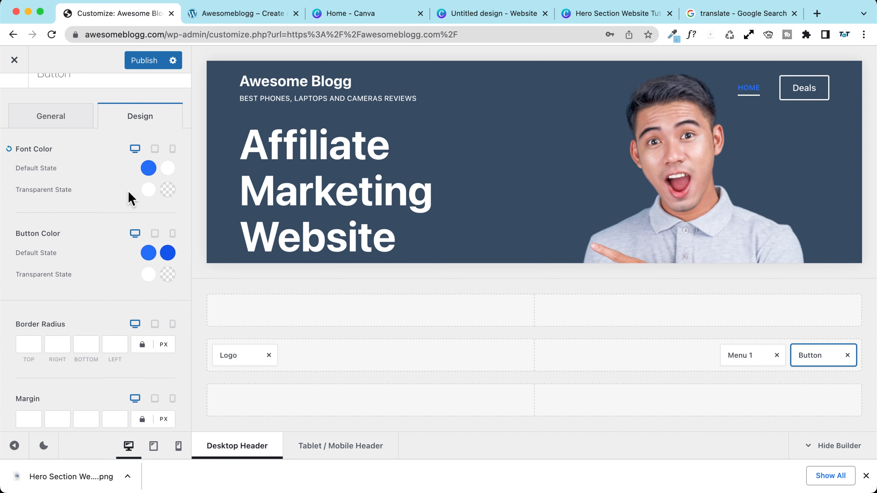
Step: Set the Deals button's transparent-state hover colour to blue with white hover text
click(167, 190)
click(25, 223)
click(104, 183)
scroll(111, 190, down, 1)
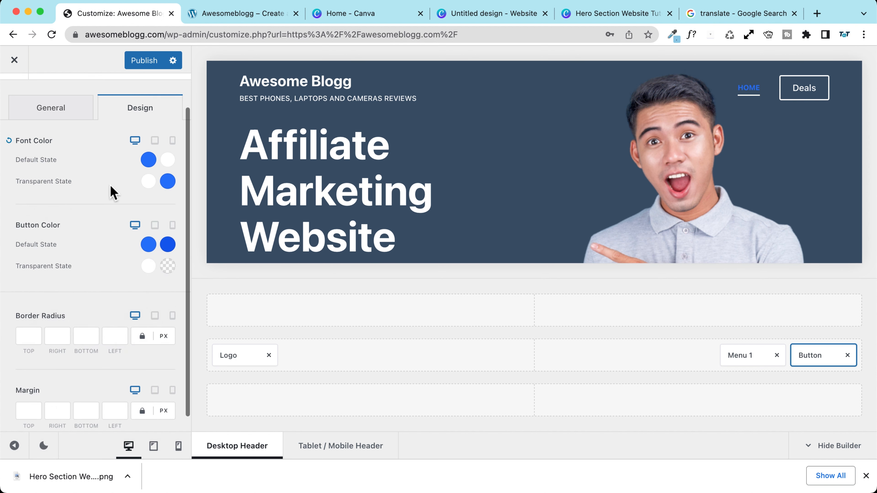
click(167, 261)
click(24, 239)
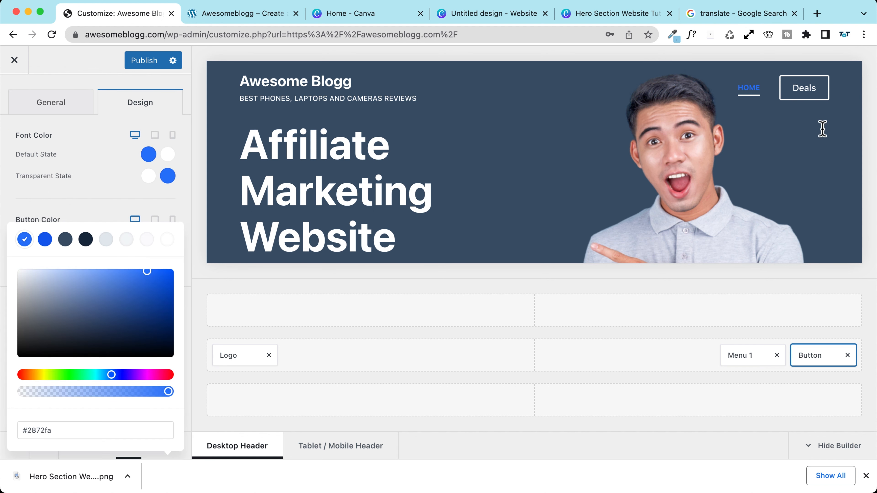
click(109, 210)
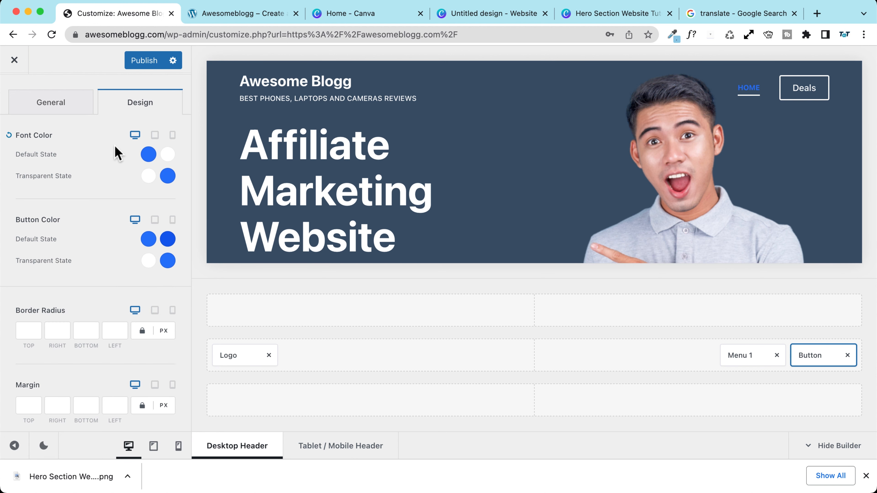
click(167, 175)
click(167, 209)
click(101, 162)
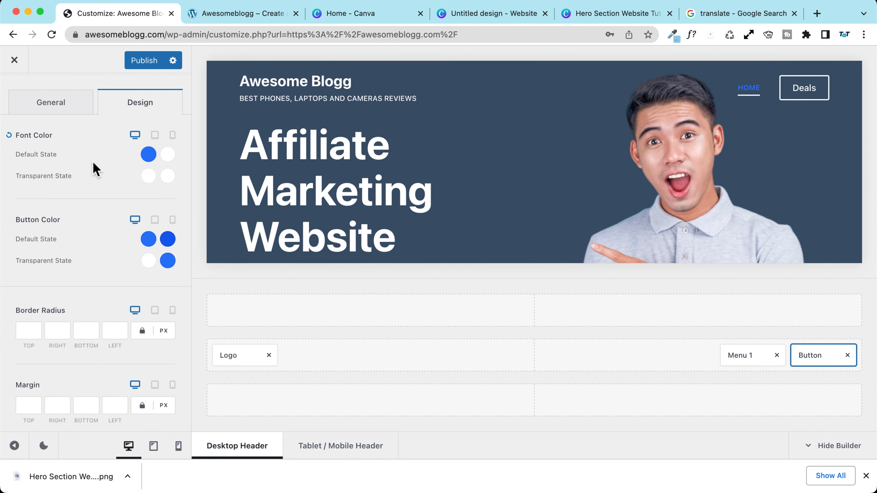
Step: Publish the button changes and close the Customizer to view the live homepage
scroll(74, 165, down, 1)
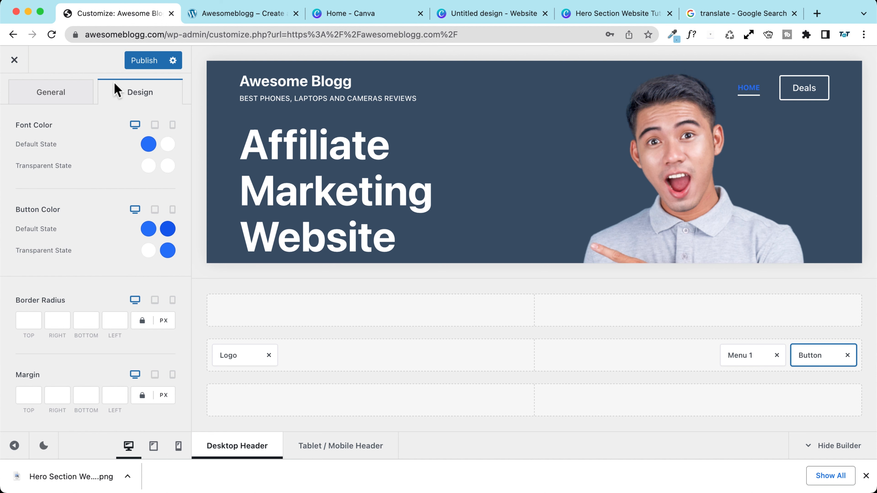
click(145, 62)
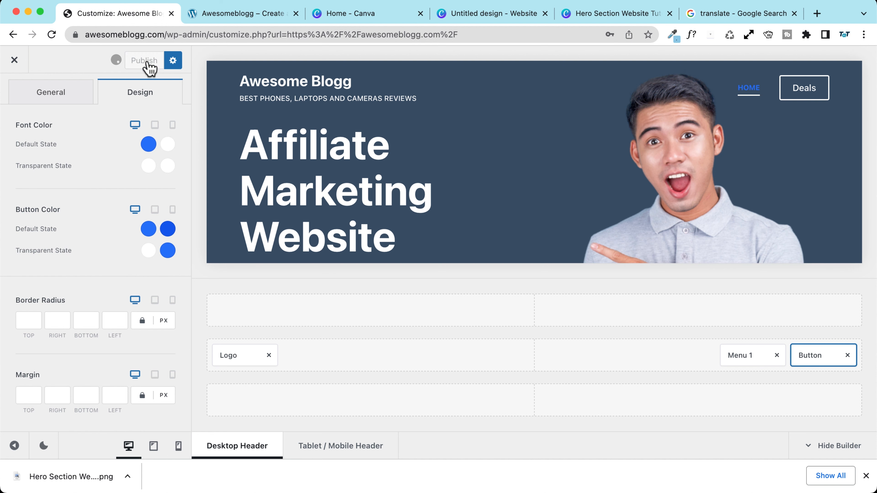
click(14, 61)
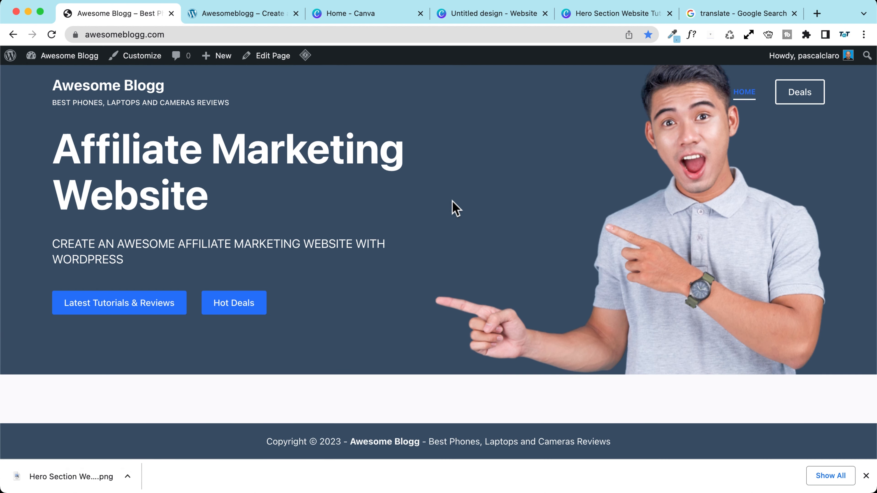
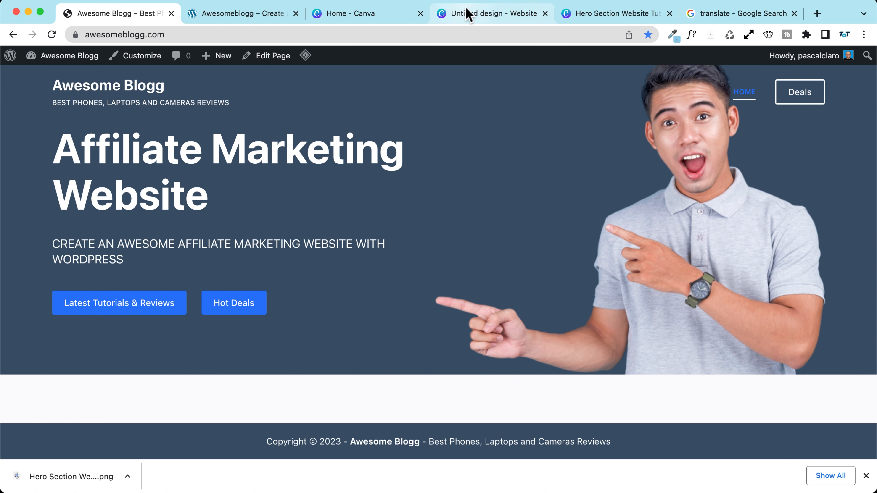
Step: Compare with the reference site, then open the Home page in the block editor
click(267, 15)
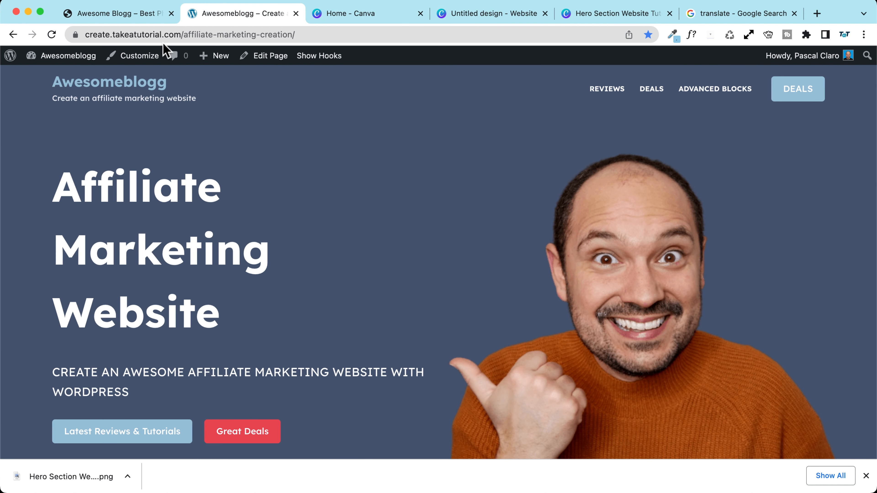
click(134, 14)
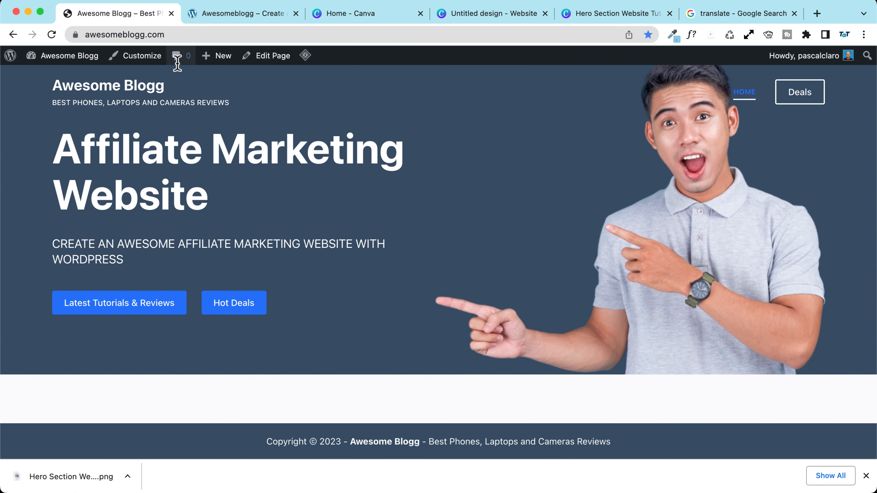
click(263, 57)
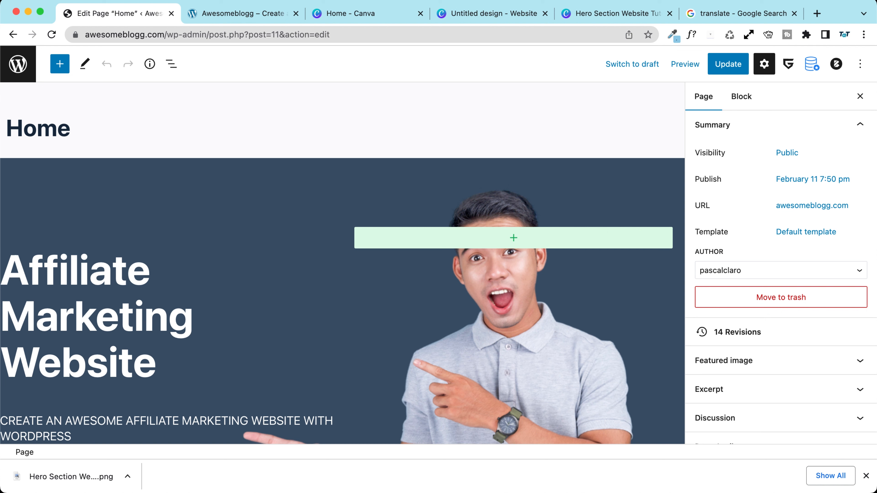
click(865, 476)
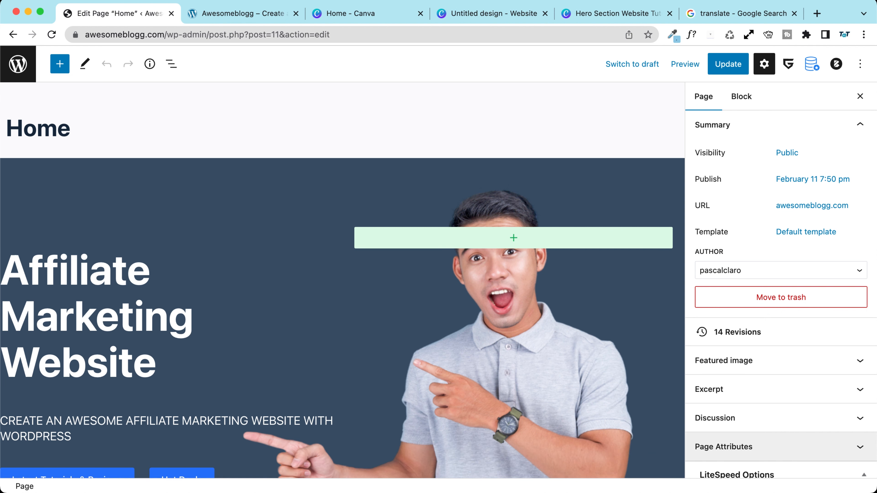
Step: Select the hero Row through its left column and show the List View outline
click(117, 242)
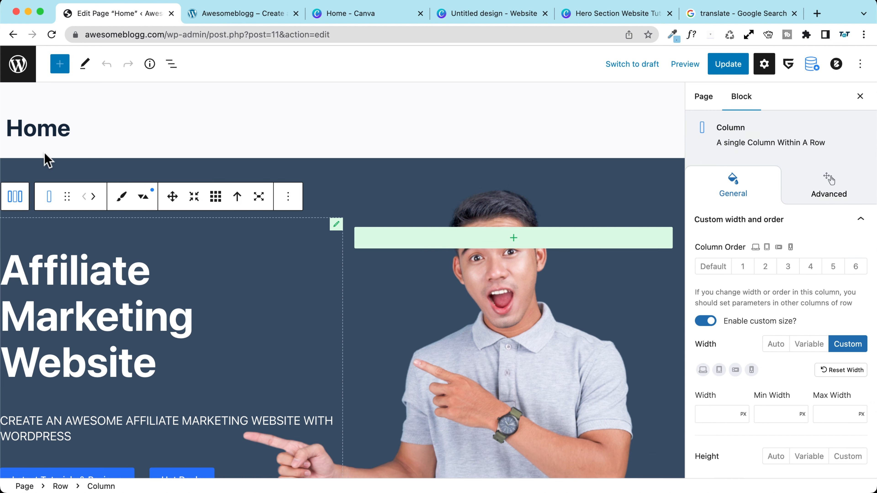
click(32, 163)
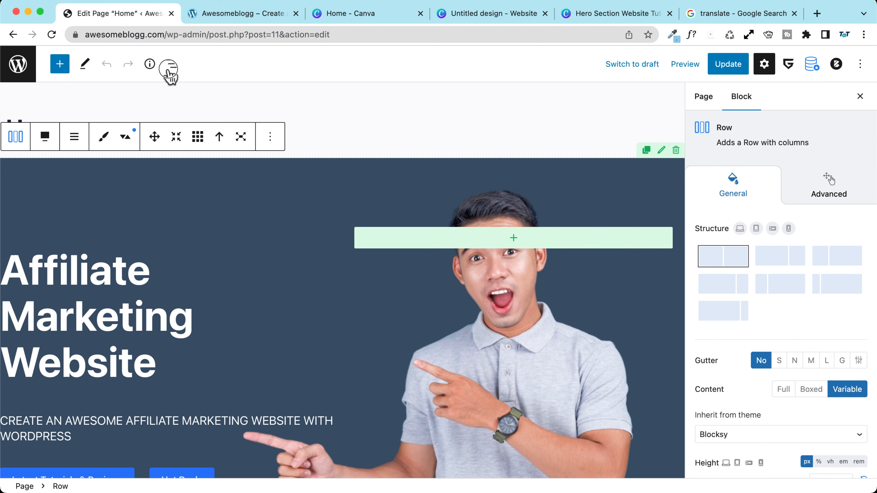
click(172, 64)
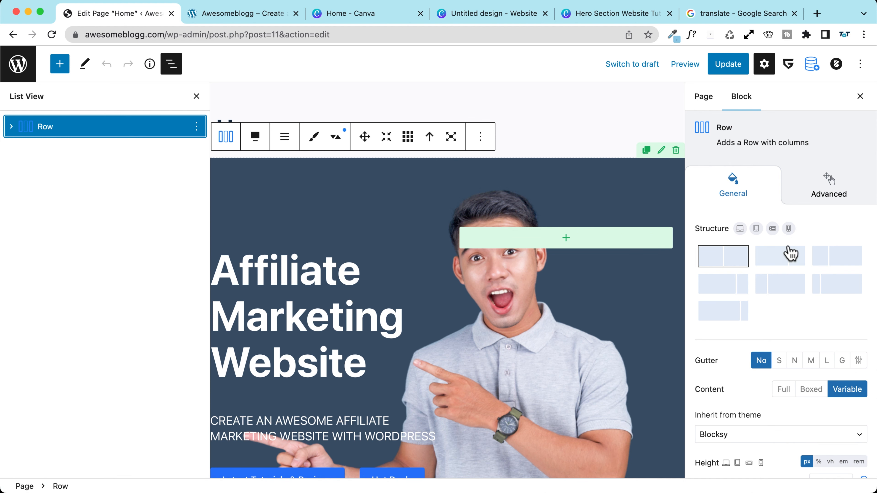
scroll(737, 229, down, 10)
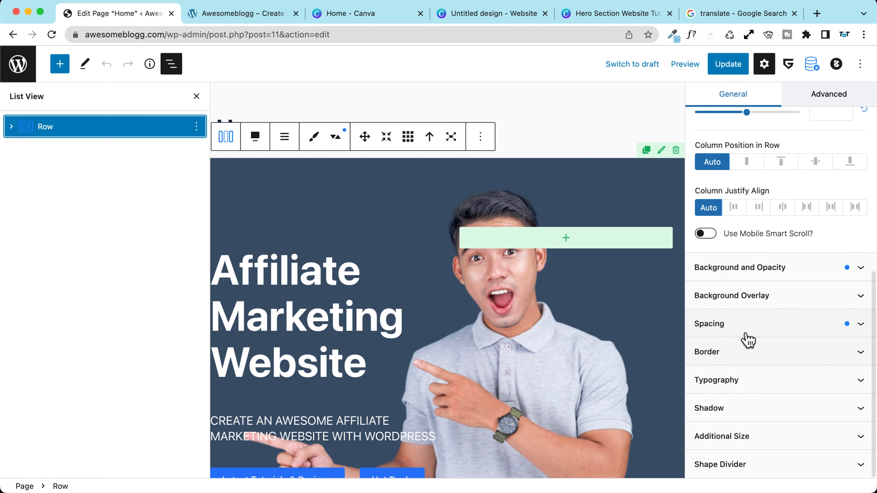
Step: Set the hero row's top and bottom padding to 150 and update the page
click(745, 334)
scroll(716, 298, down, 3)
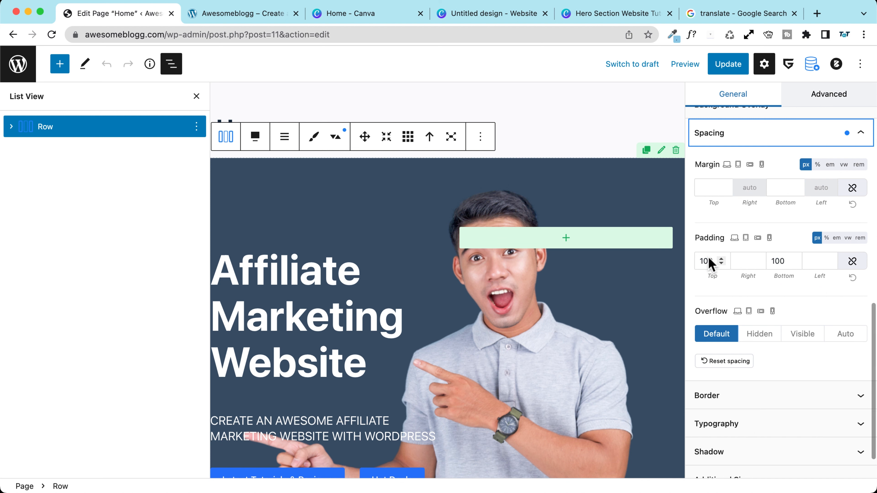
click(711, 262)
key(BackSpace)
text(5)
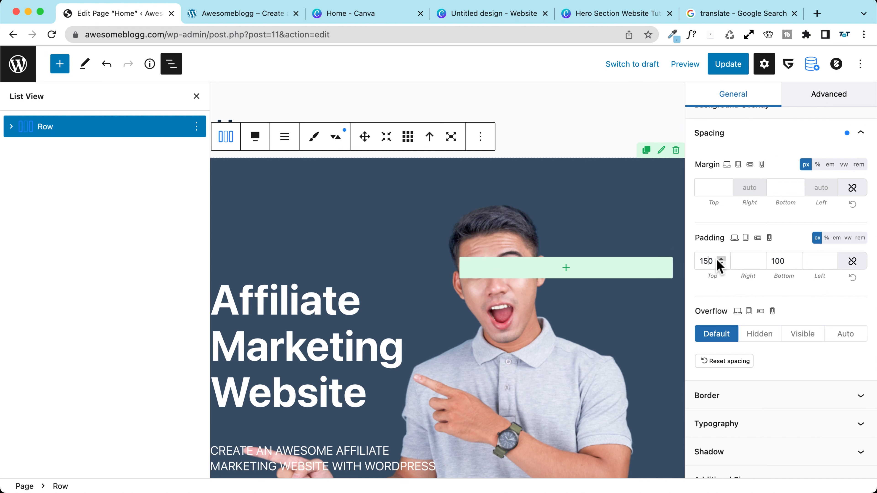
click(787, 257)
key(BackSpace)
text(5)
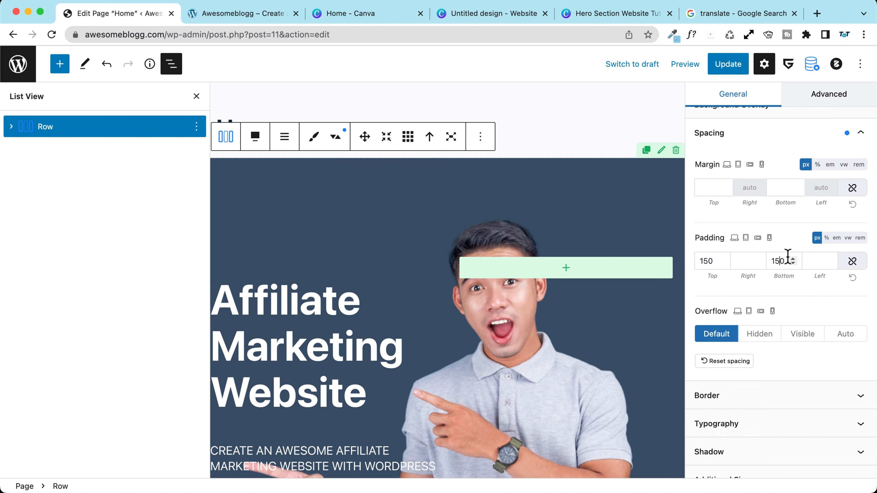
click(727, 64)
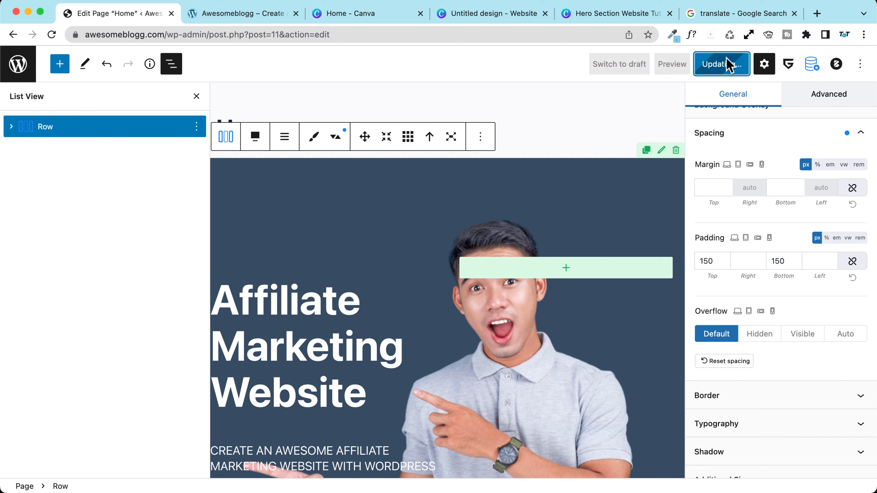
Step: Check the reference site and preview the updated Home page in a new tab
click(228, 14)
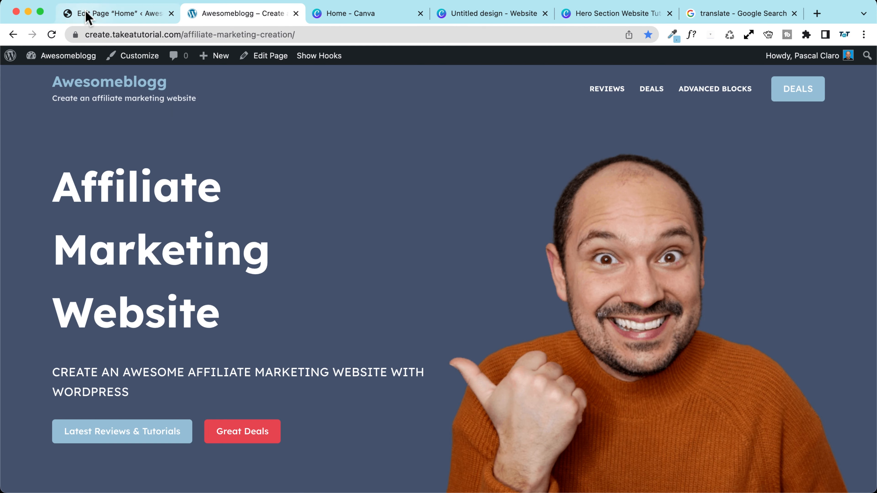
click(69, 14)
click(658, 69)
key(Escape)
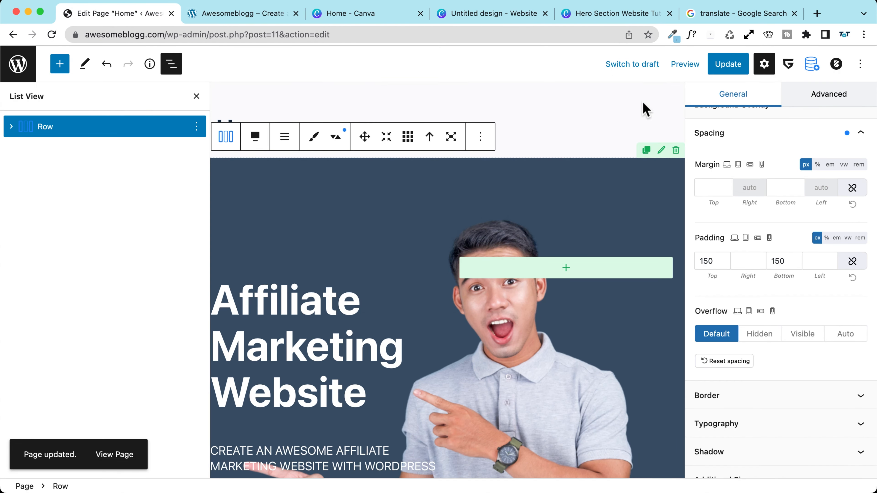
click(685, 64)
click(621, 184)
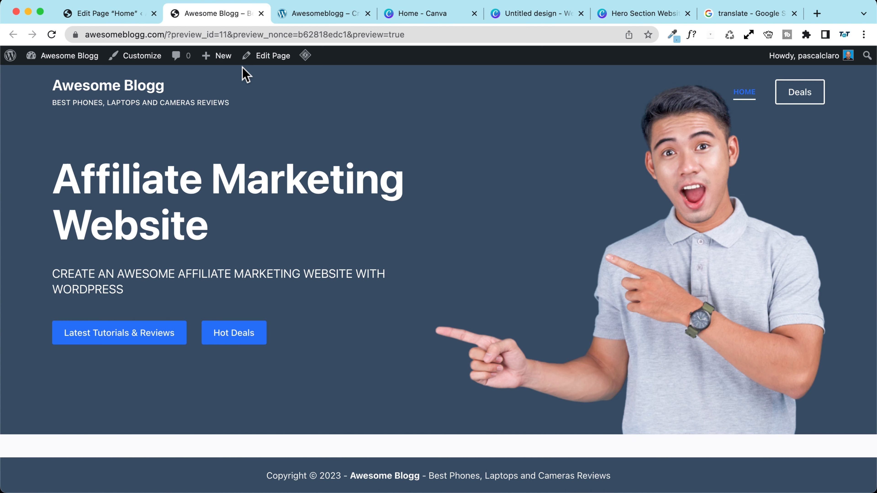
click(137, 14)
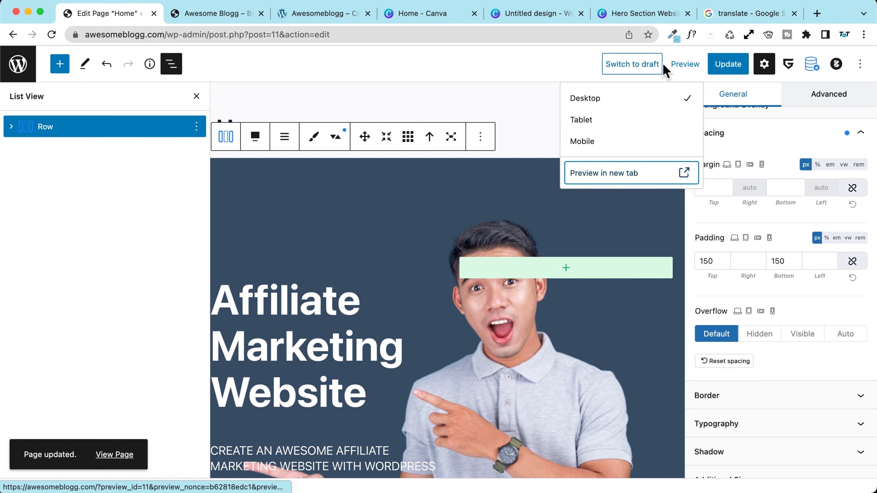
click(729, 67)
click(687, 68)
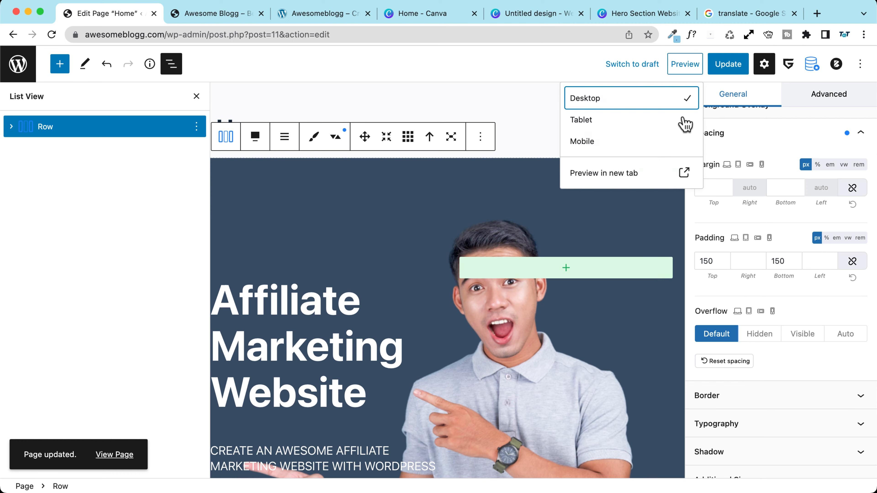
click(637, 184)
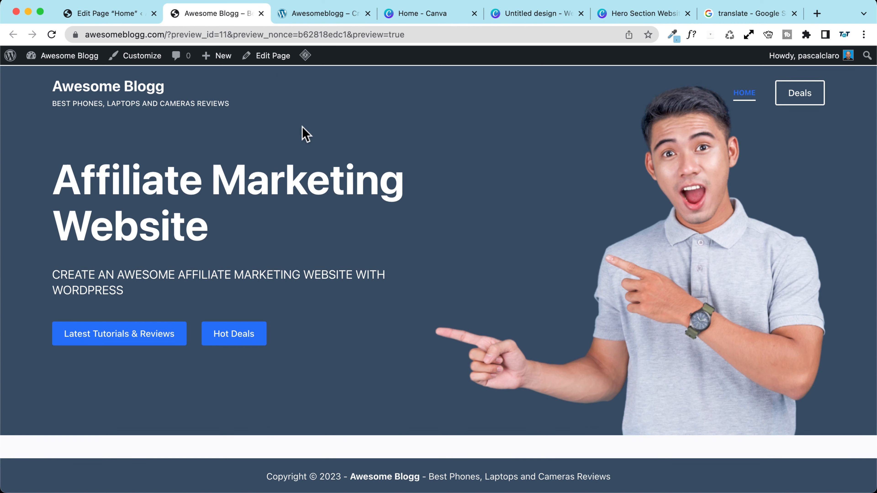
click(114, 18)
Step: Raise the hero's top padding to 200, save, and preview the page
click(718, 259)
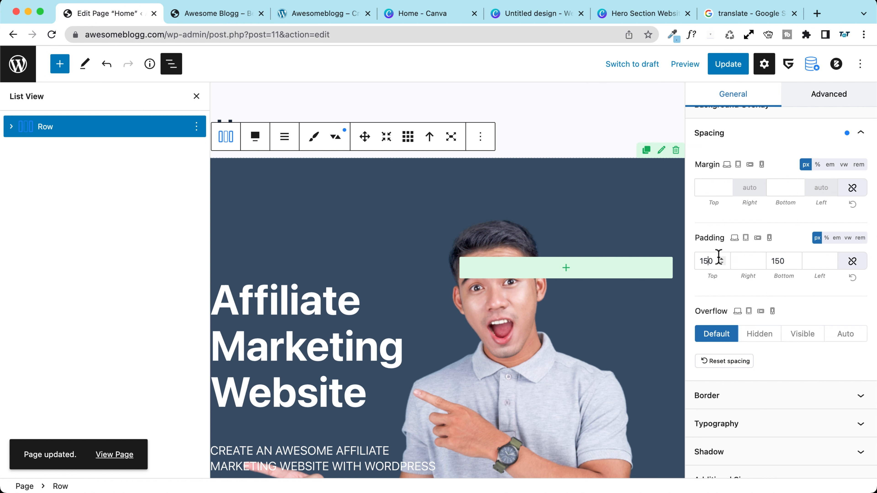
key(BackSpace)
key(BackSpace)
text(200)
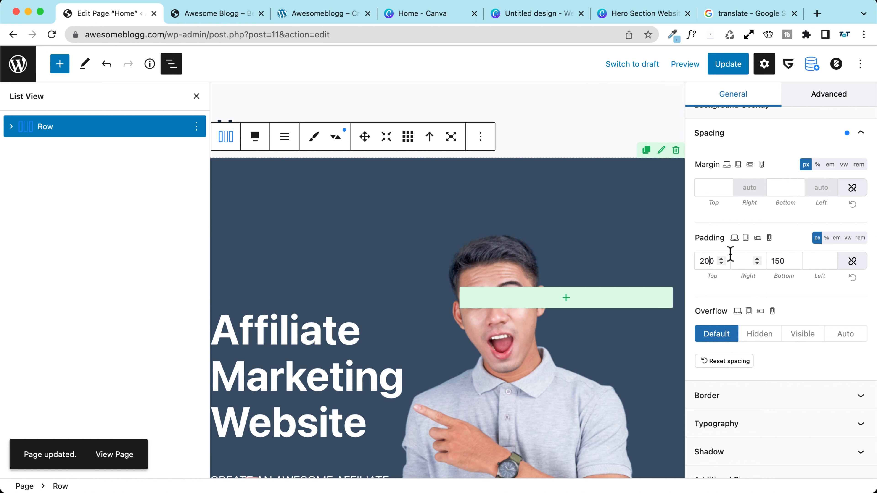
click(725, 69)
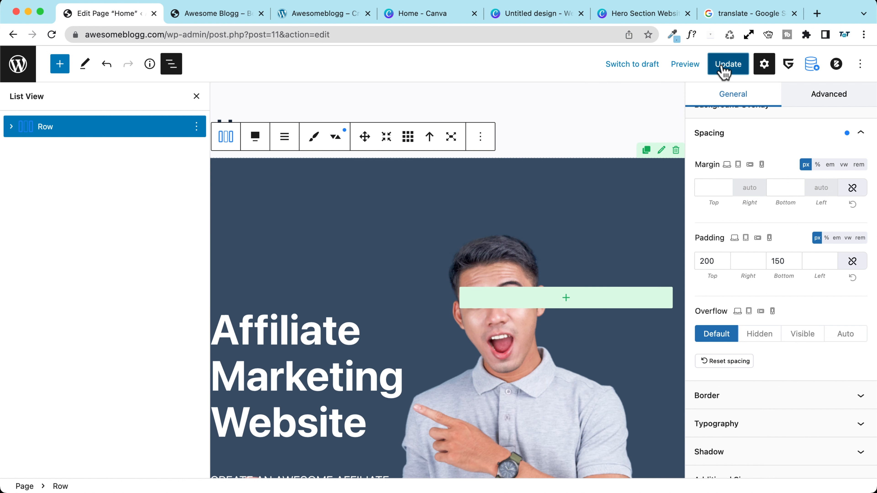
click(692, 68)
click(638, 175)
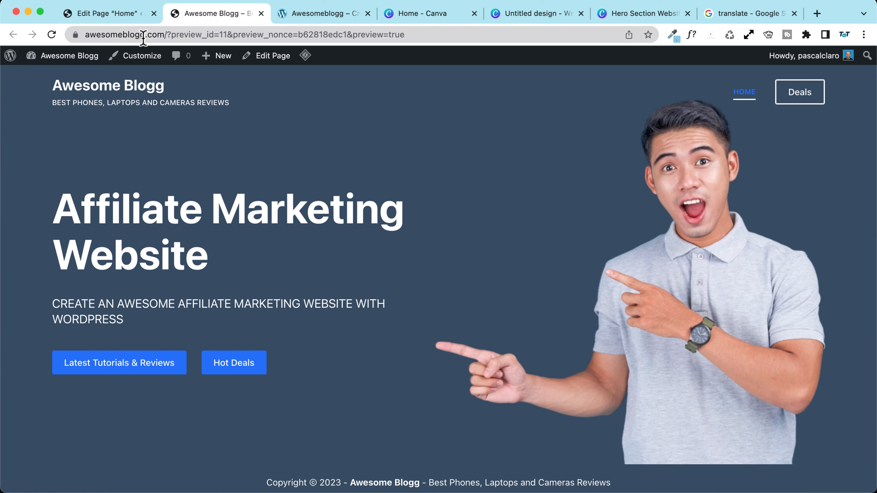
click(119, 14)
Step: Raise the hero's top padding to 250, save, and review the updated preview
click(706, 262)
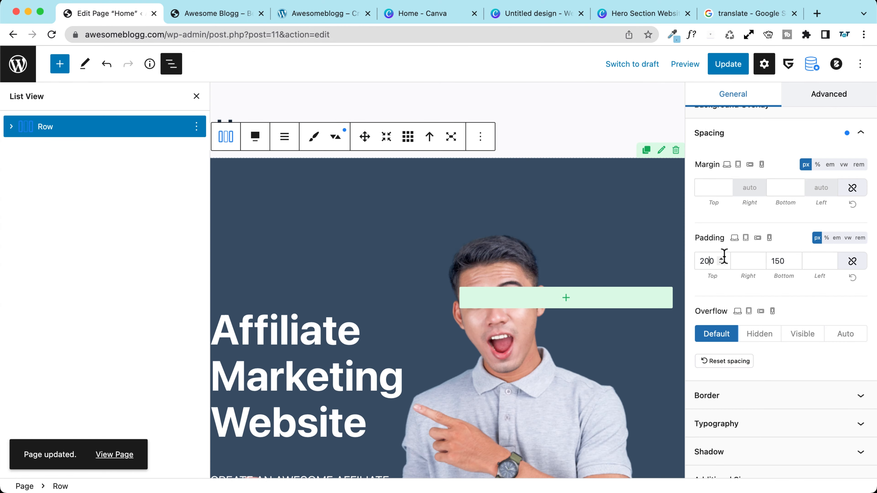
key(BackSpace)
text(5)
click(728, 63)
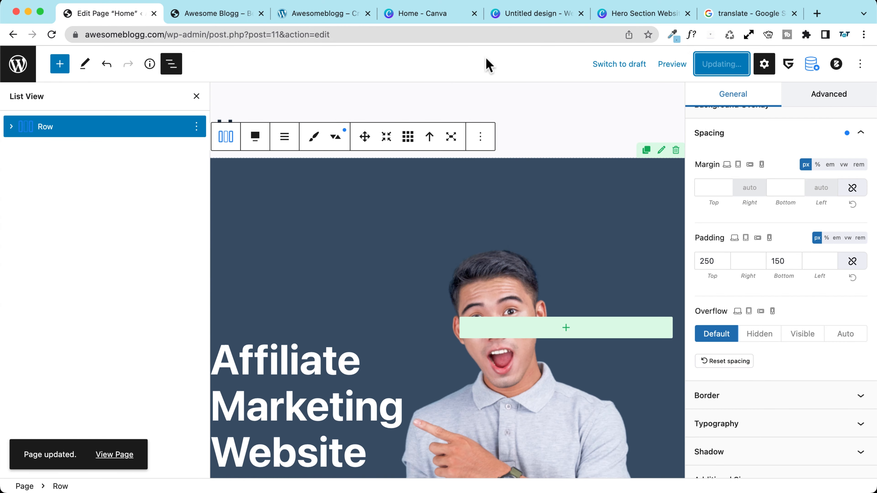
click(205, 14)
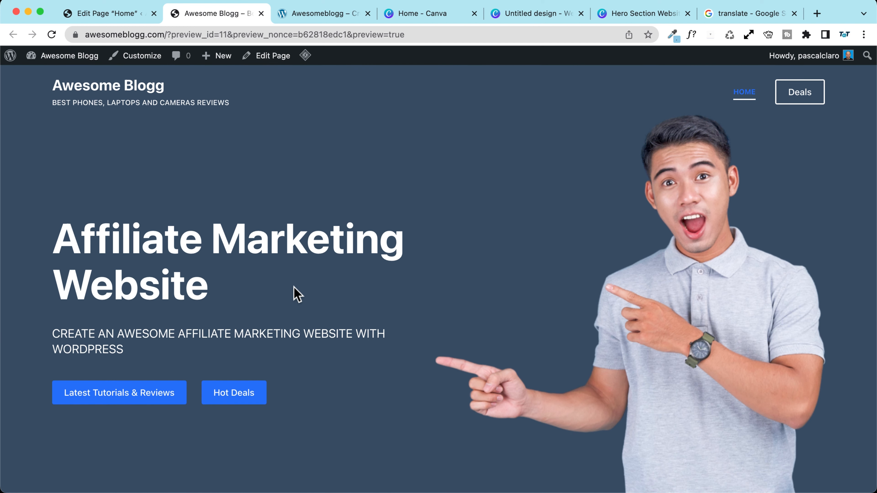
scroll(294, 294, down, 2)
scroll(294, 288, up, 3)
Step: Replay the reference site's animations, resize the window to view its mobile layout, and return to the editor
click(312, 21)
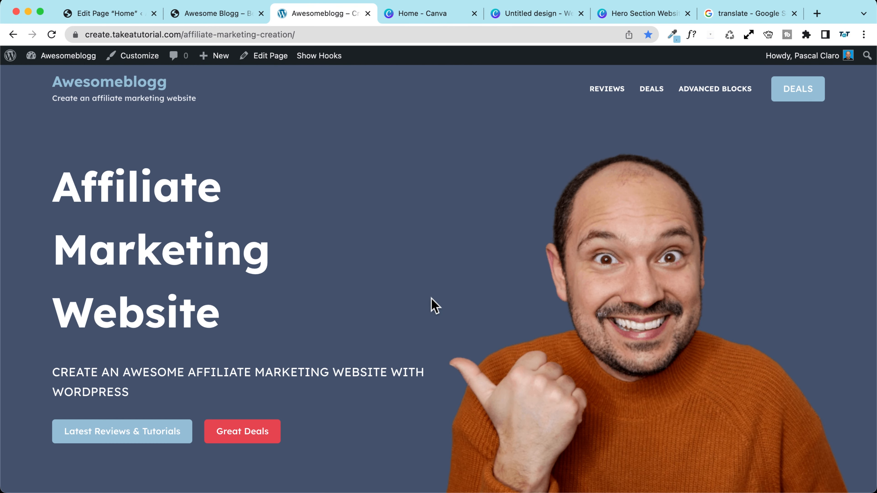
click(51, 35)
scroll(303, 183, down, 10)
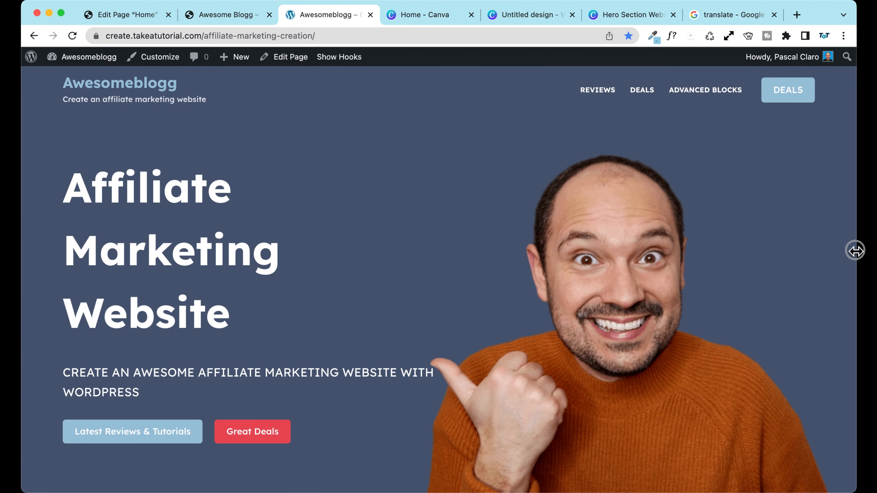
drag(855, 249, 725, 240)
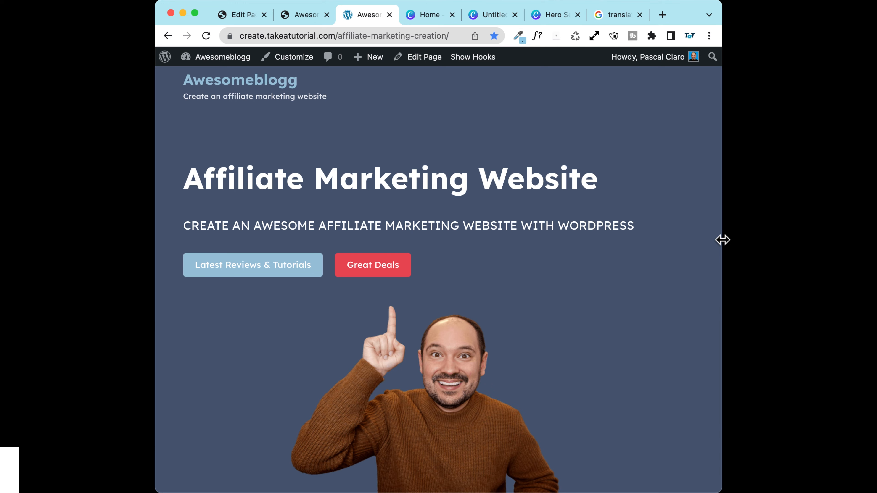
drag(722, 240, 870, 281)
click(745, 39)
click(707, 195)
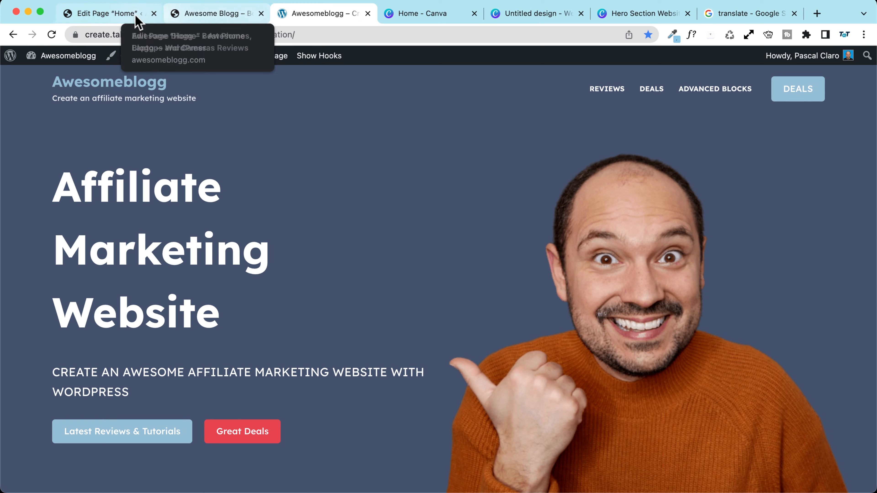
click(112, 15)
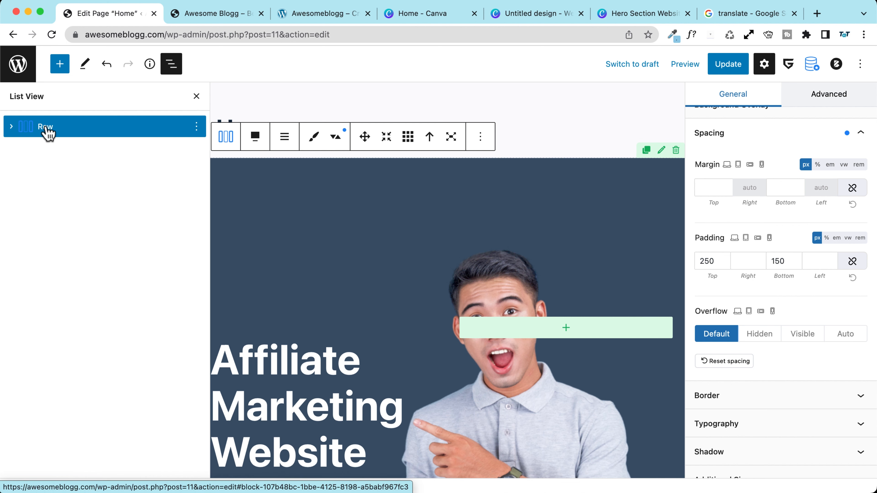
Step: Turn on Disable on Tablets for the hero row's background image
scroll(760, 278, up, 6)
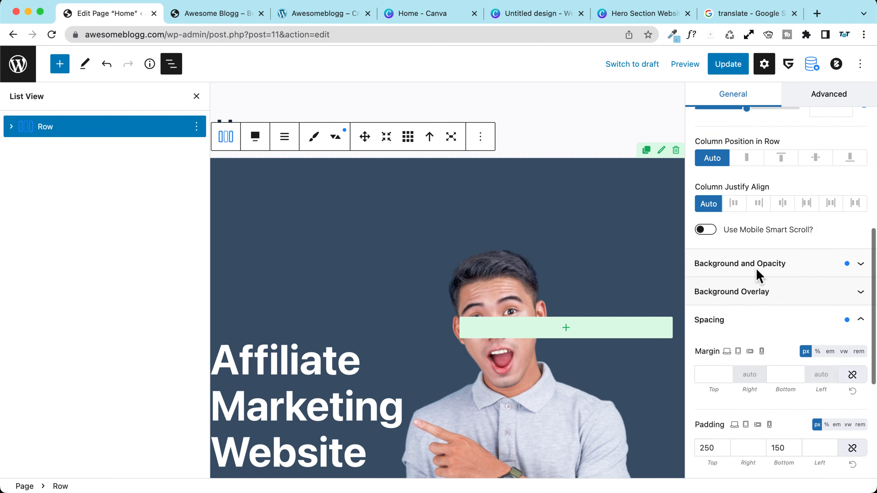
click(743, 293)
scroll(765, 328, down, 5)
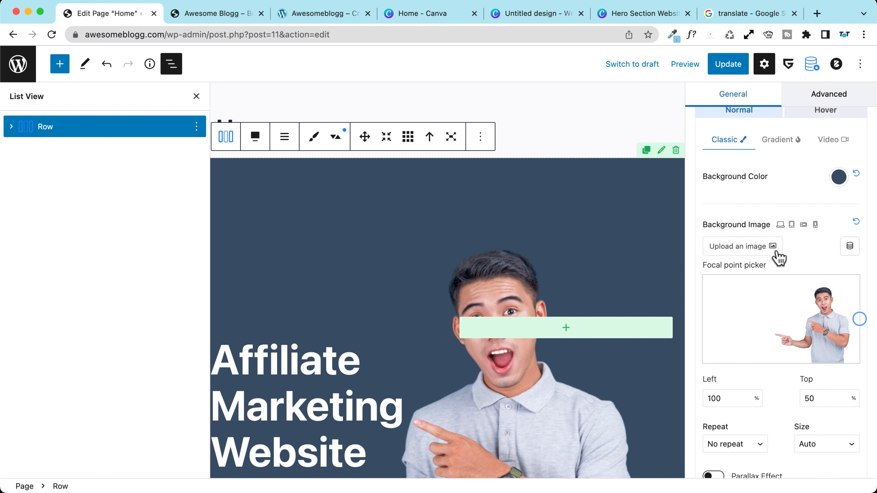
click(793, 231)
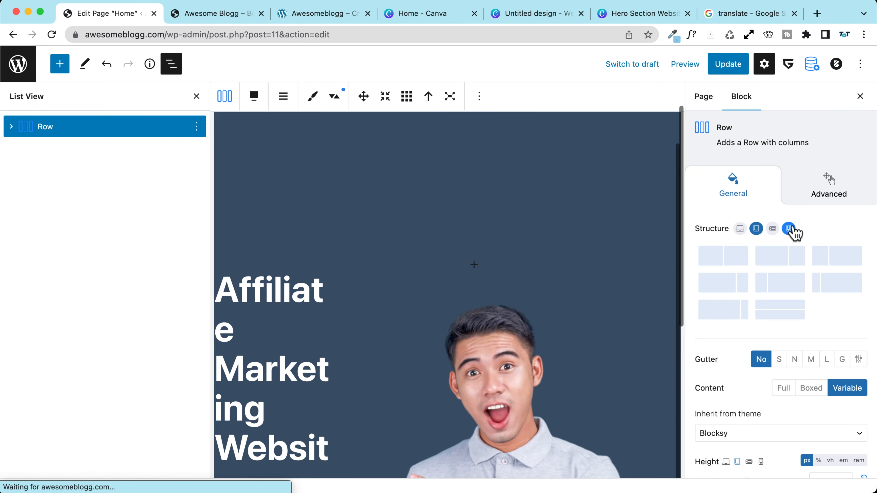
scroll(734, 244, down, 3)
scroll(734, 245, down, 5)
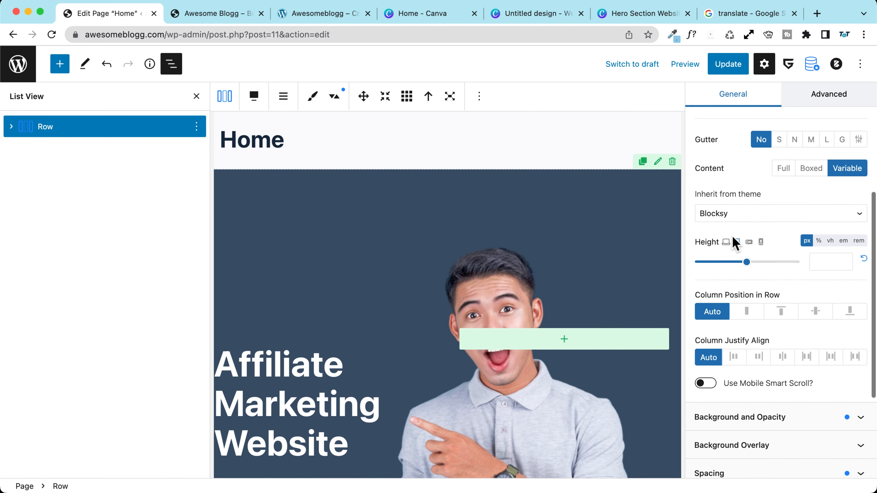
click(764, 276)
scroll(773, 313, down, 8)
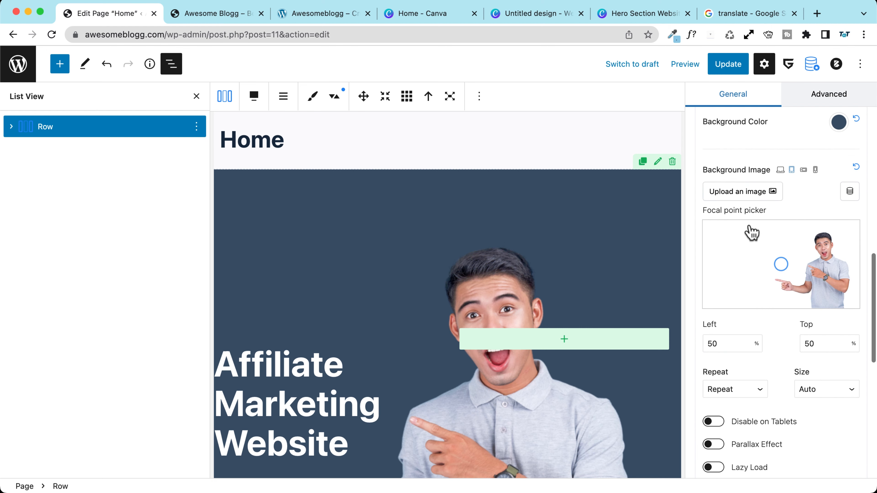
scroll(742, 362, down, 3)
scroll(773, 203, up, 4)
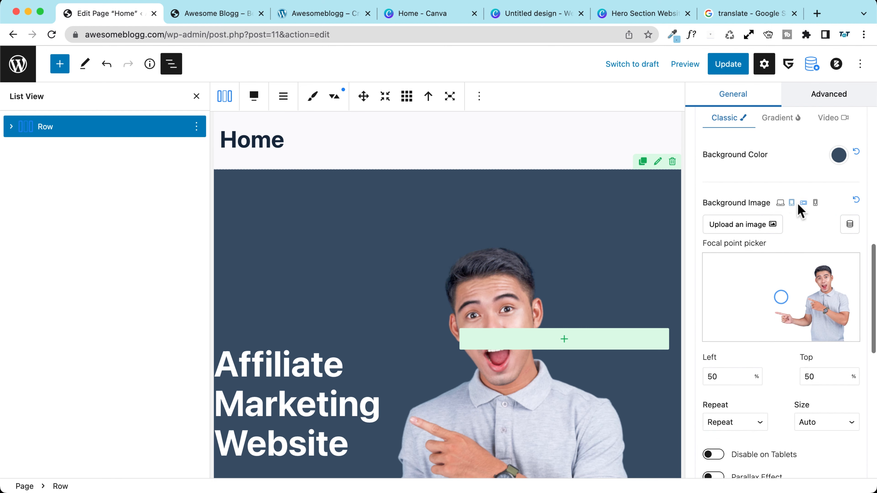
scroll(794, 211, down, 5)
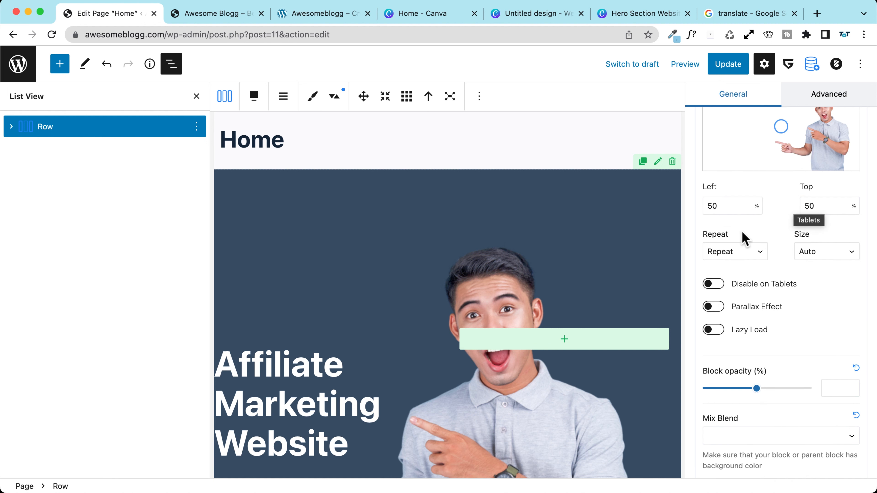
click(714, 285)
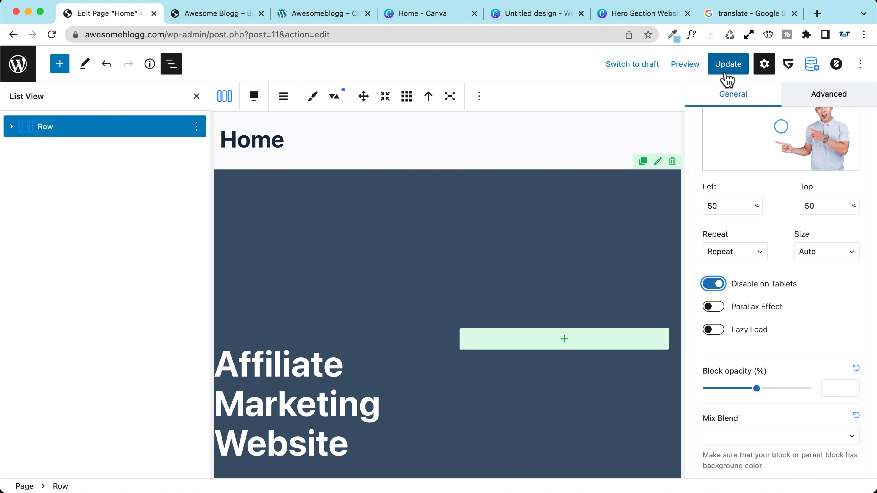
Step: Update the Home page and preview it in a new tab
click(727, 65)
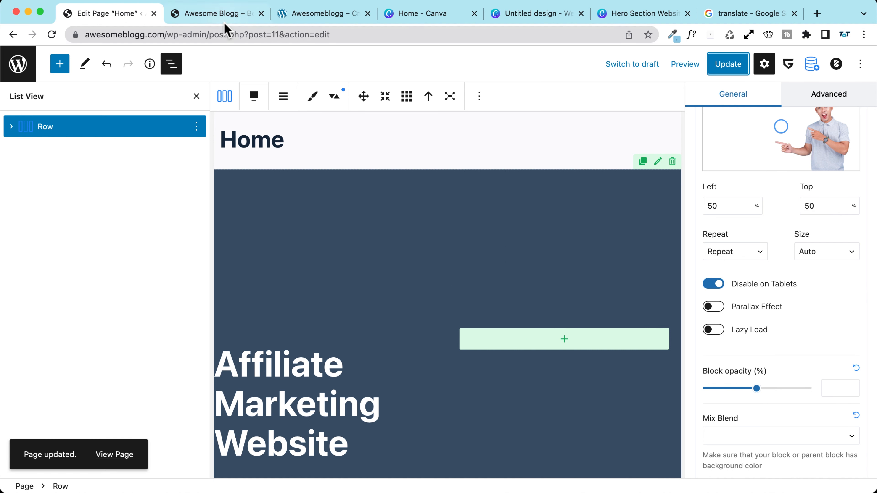
click(684, 65)
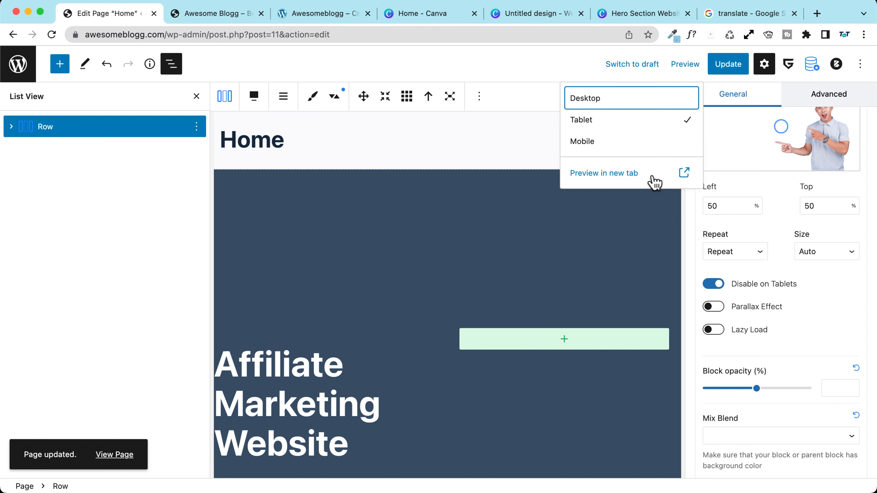
click(654, 182)
Step: Inspect the preview in responsive mode, dragging the viewport around tablet width to confirm the photo hides
right_click(437, 212)
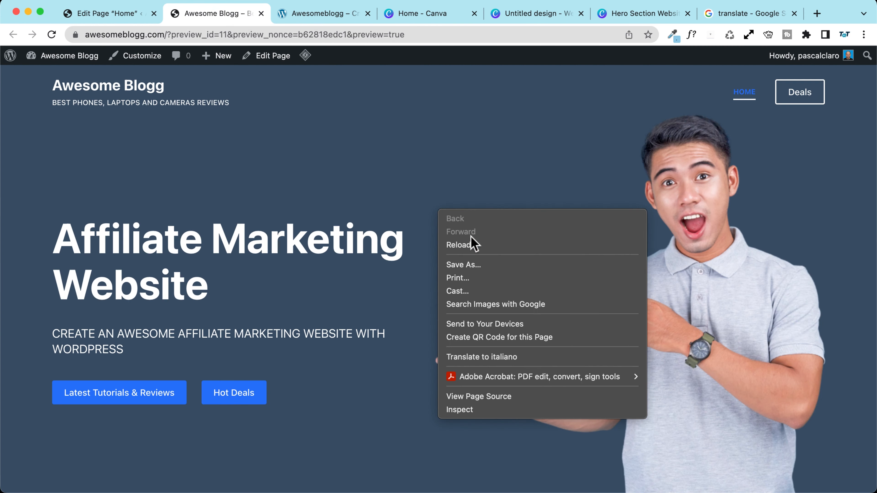
click(486, 411)
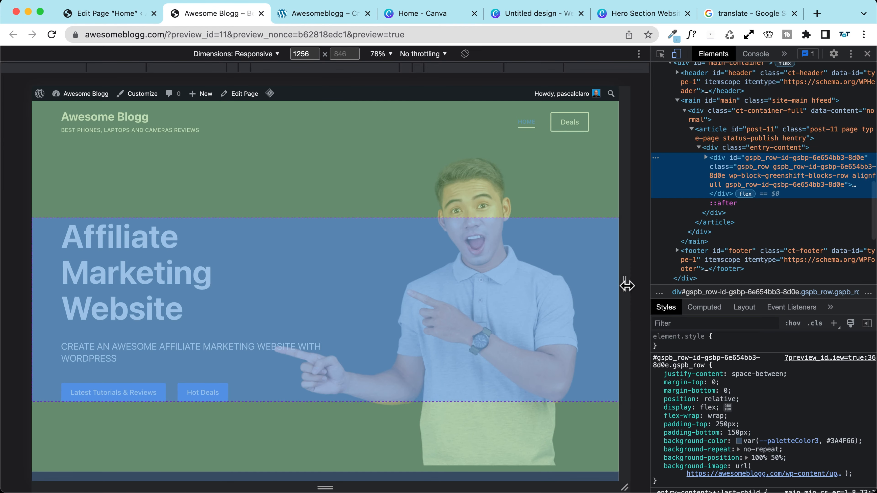
drag(626, 285, 547, 284)
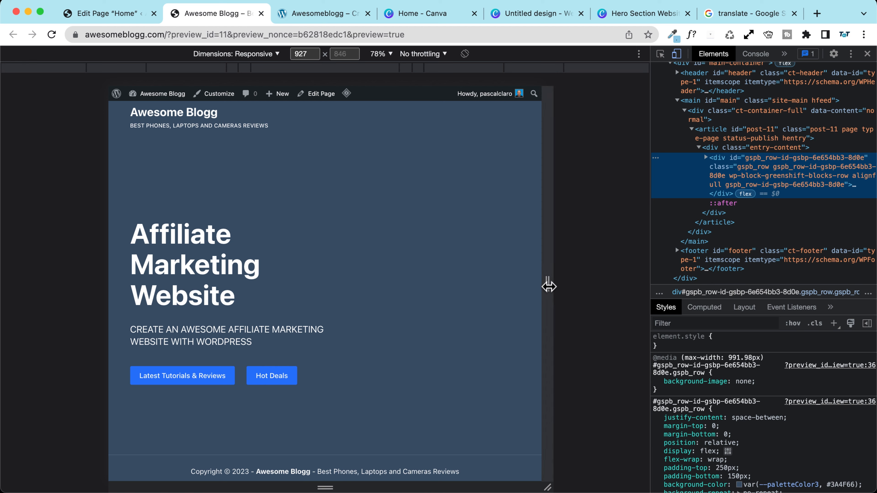
mouse_move(549, 286)
mouse_down()
mouse_move(595, 289)
mouse_move(544, 288)
mouse_up()
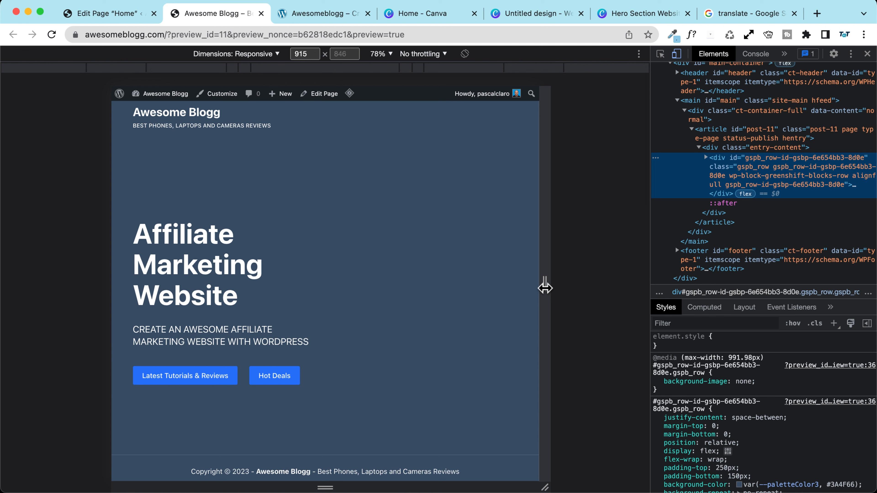
drag(544, 288, 592, 291)
Step: Show the background image on tablets again and disable it on landscape mobiles instead
click(112, 13)
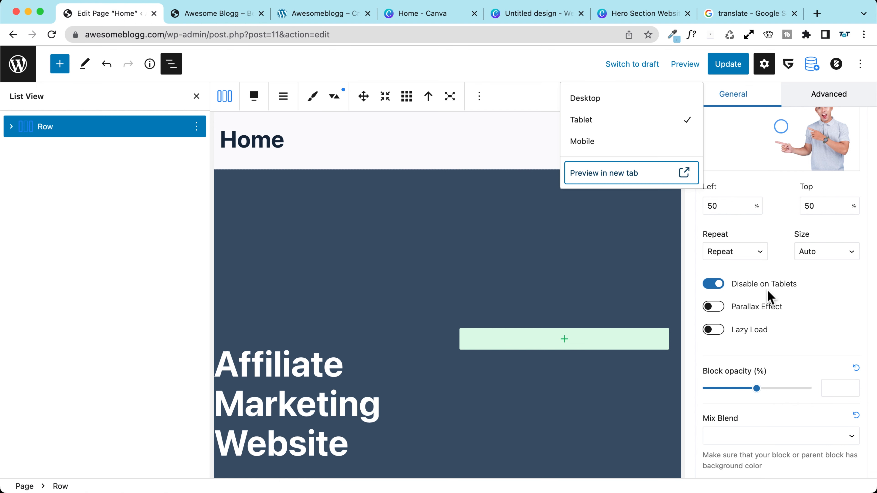
click(713, 283)
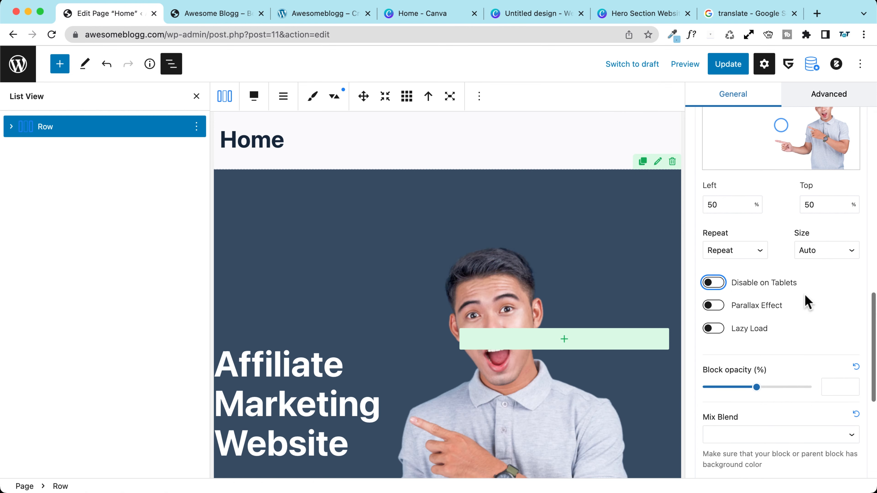
scroll(781, 291, up, 4)
scroll(781, 290, up, 3)
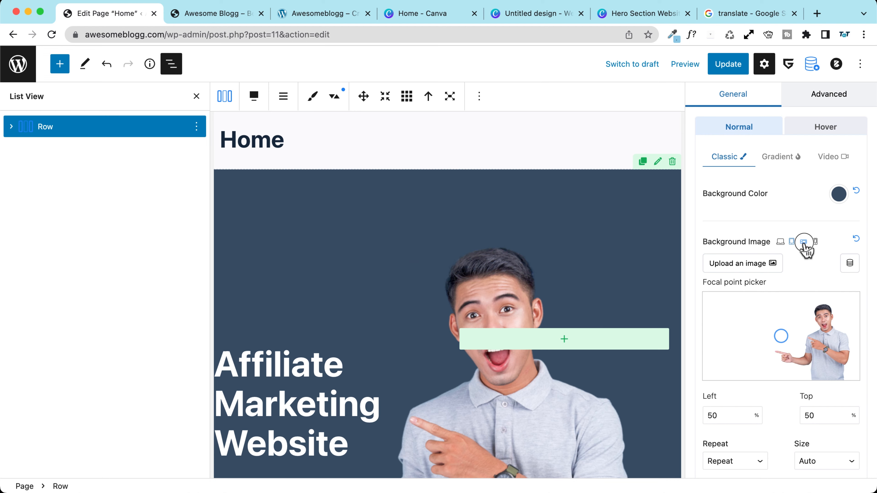
click(803, 242)
scroll(773, 260, down, 7)
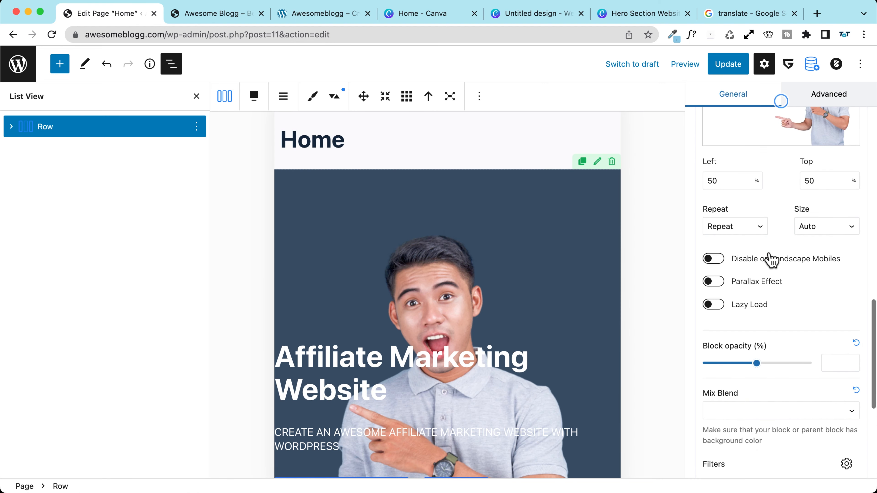
click(708, 262)
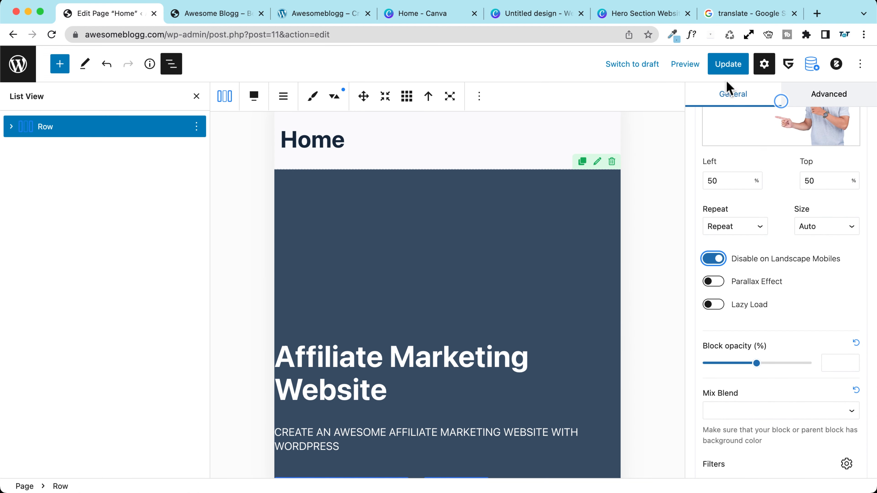
Step: Update the Home page and preview the saved page in a new tab
click(728, 64)
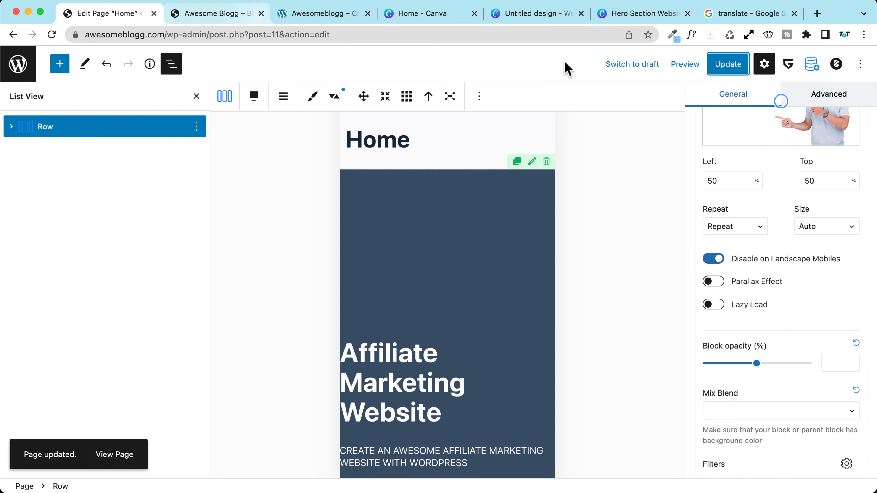
click(685, 64)
click(622, 176)
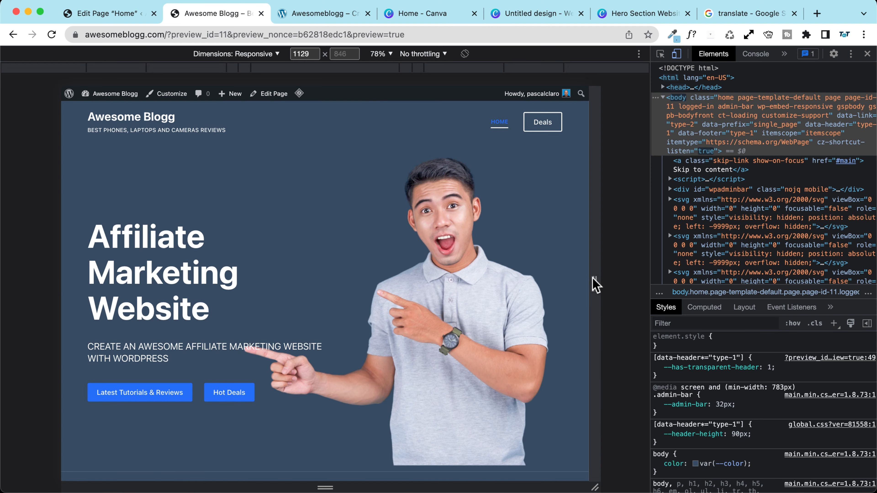
drag(593, 284, 500, 277)
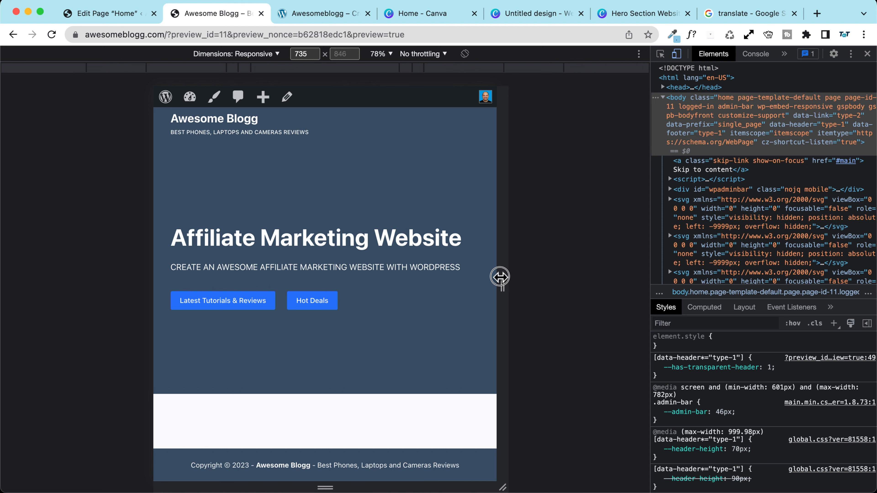
drag(500, 276, 533, 286)
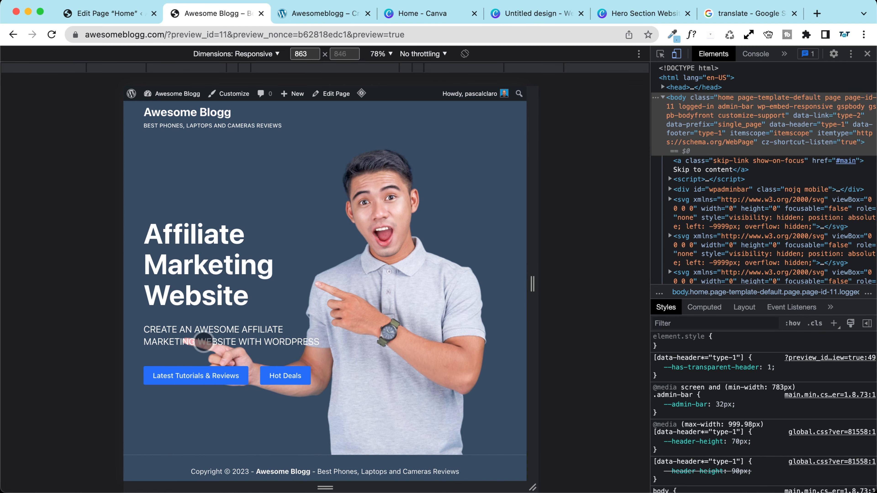
mouse_move(531, 289)
mouse_down()
mouse_move(508, 286)
mouse_move(523, 286)
mouse_up()
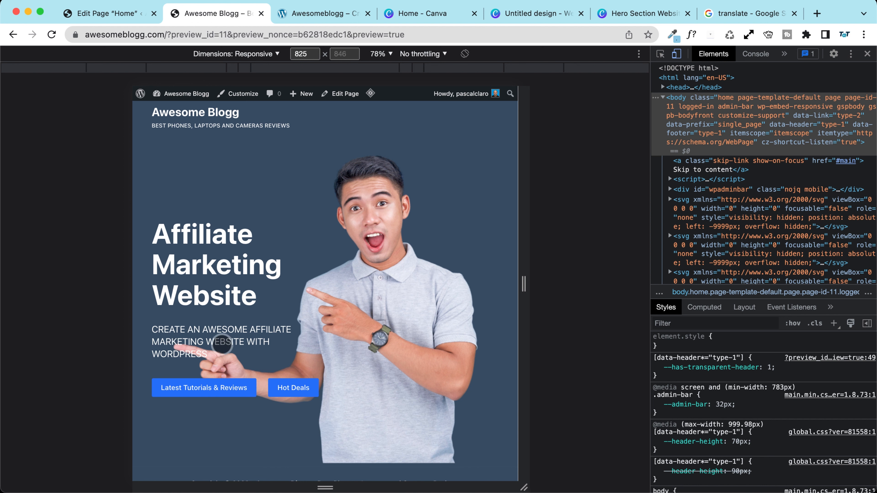
drag(525, 284, 651, 287)
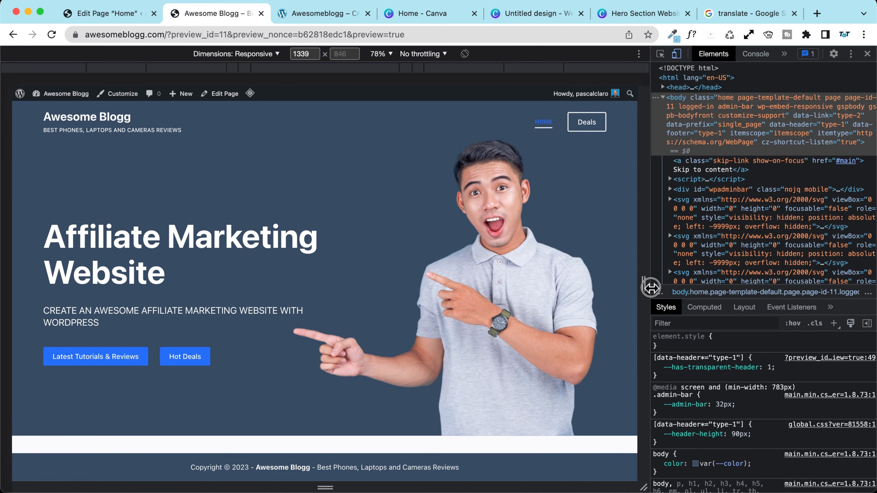
Step: Open the block inserter beneath the Hot Deals button, then go to the Canva hero design
click(117, 14)
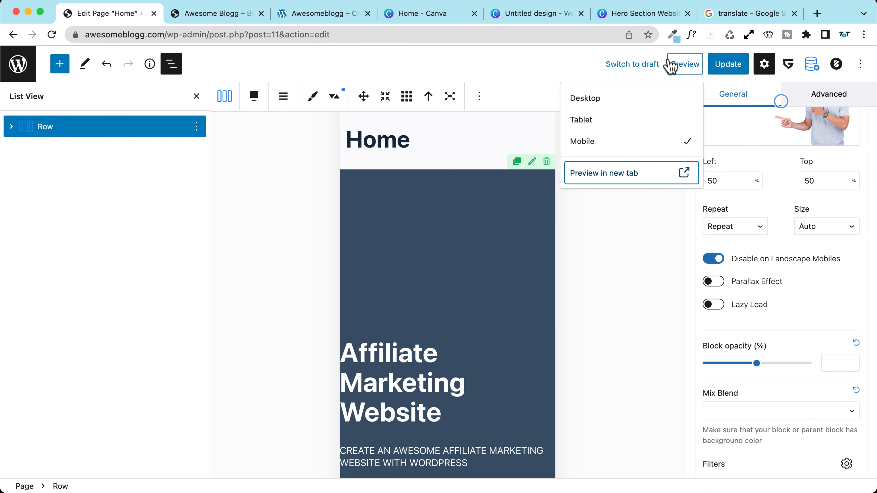
scroll(471, 319, down, 2)
scroll(798, 169, up, 2)
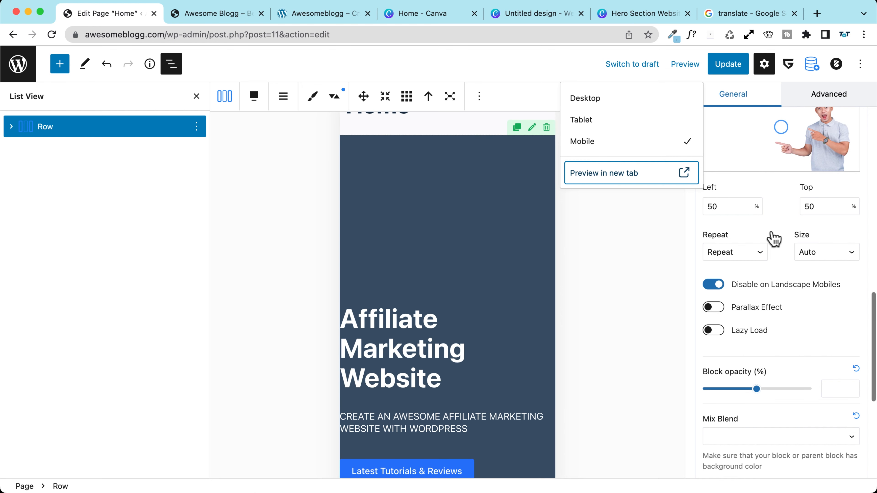
scroll(765, 340, up, 5)
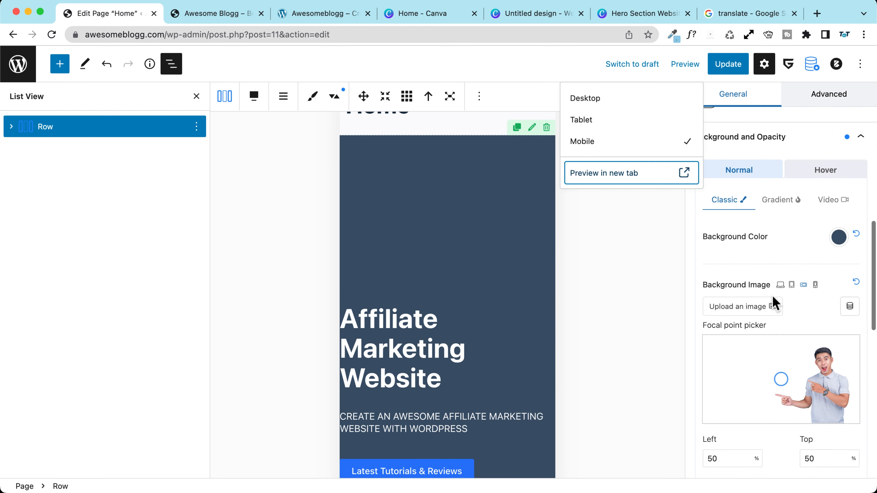
scroll(780, 287, down, 8)
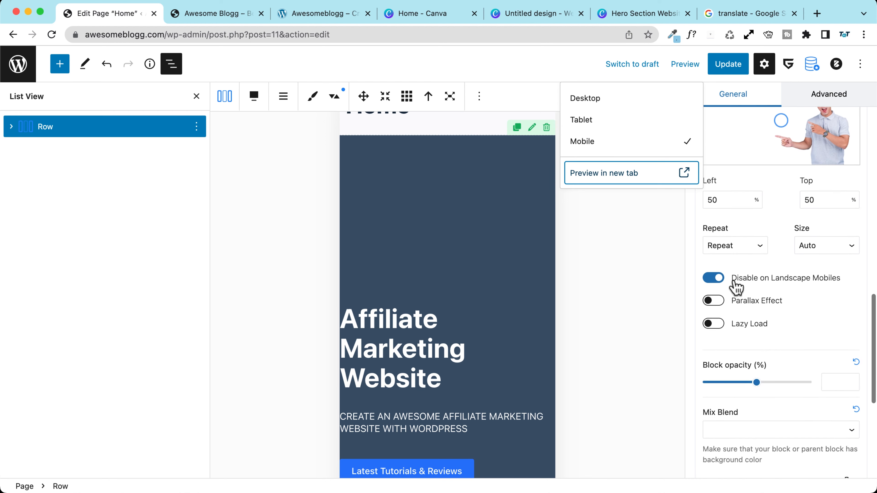
scroll(736, 286, up, 3)
scroll(736, 283, down, 2)
scroll(734, 279, up, 5)
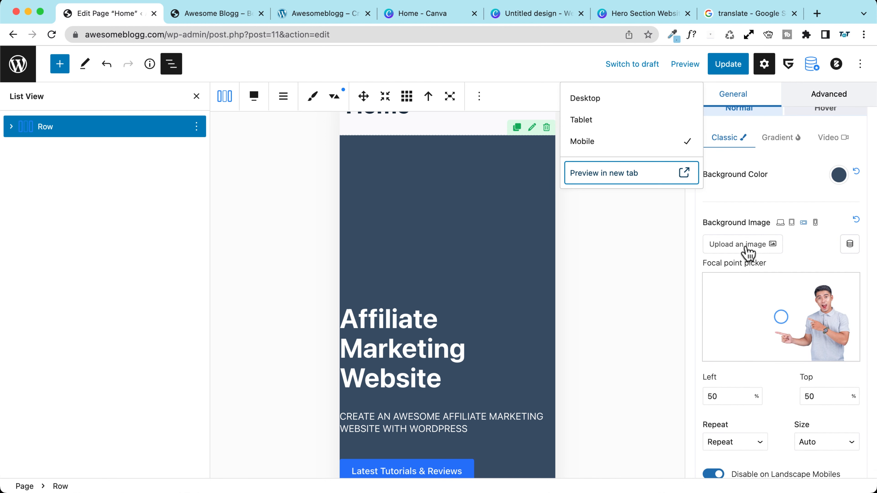
scroll(756, 276, down, 2)
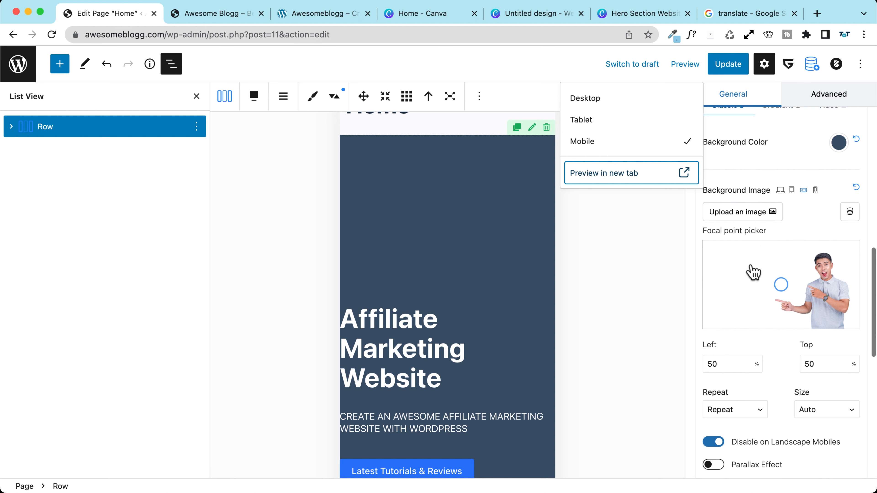
scroll(417, 283, down, 5)
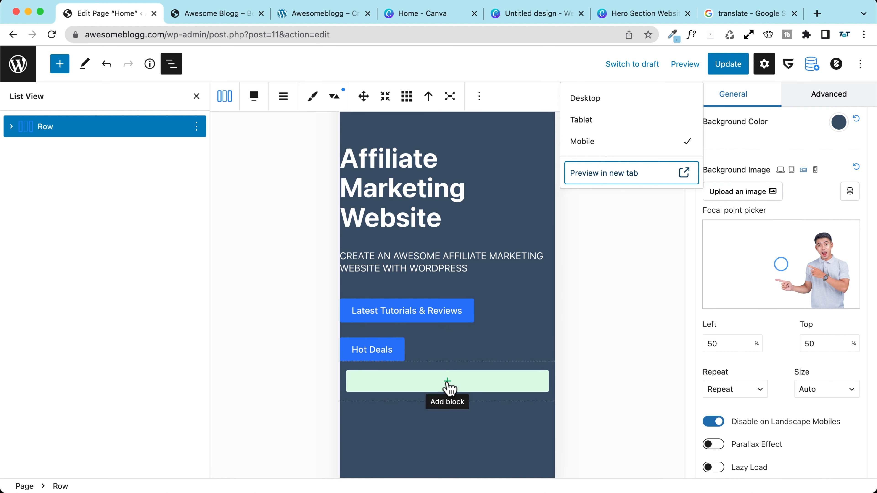
click(448, 381)
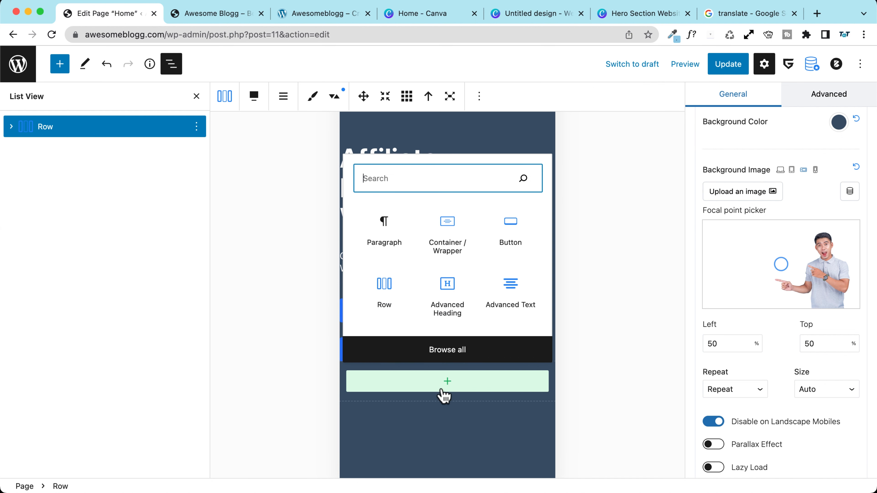
click(620, 15)
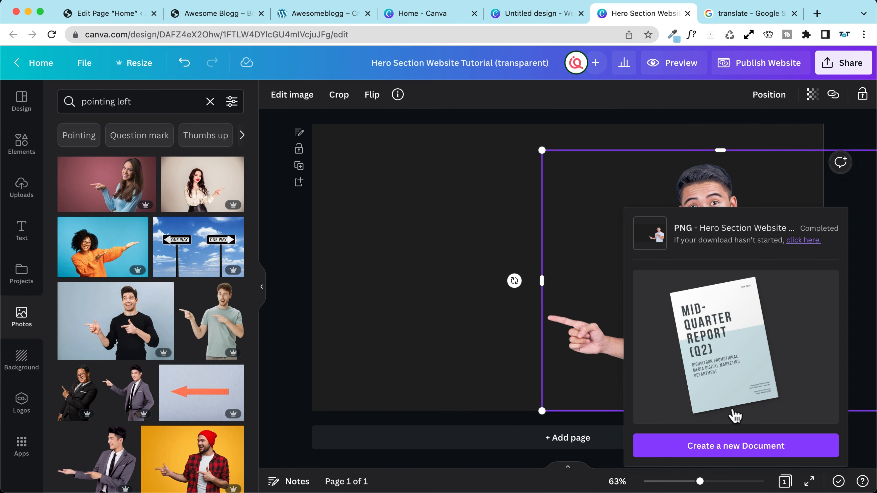
Step: Search Canva Photos for 'pointing up'
click(373, 211)
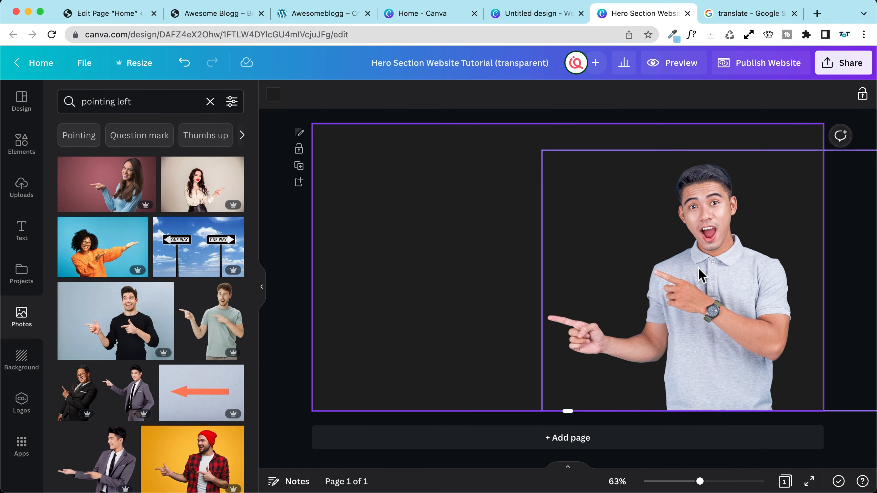
click(136, 102)
double_click(129, 101)
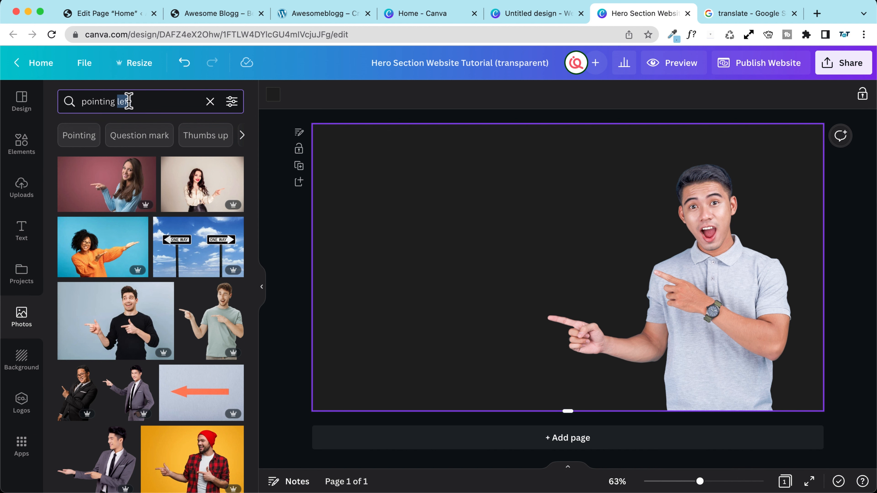
text(u)
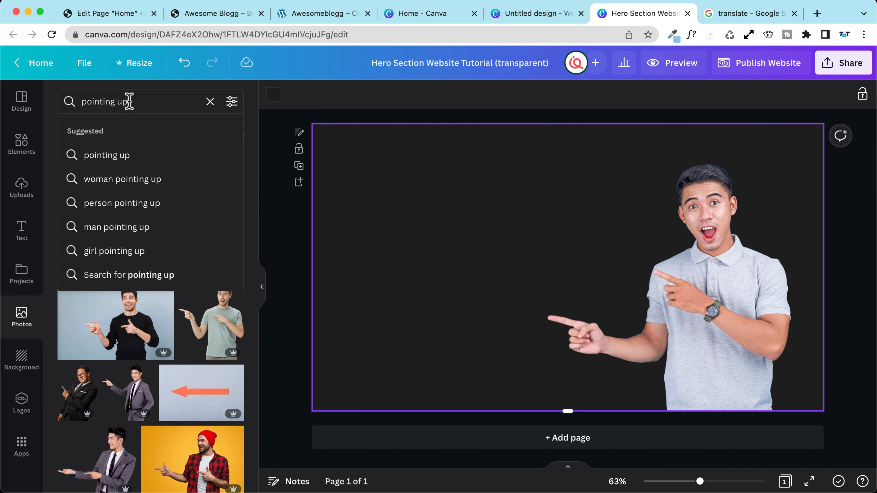
text(p)
key(Return)
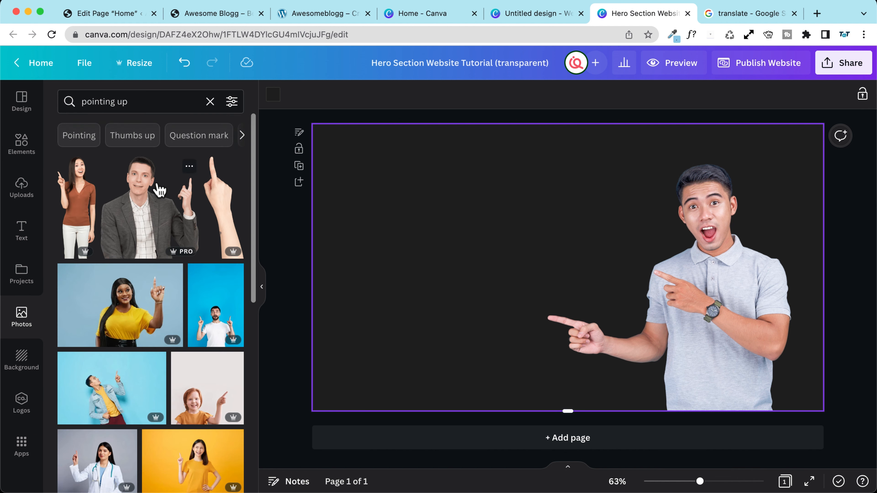
scroll(131, 191, down, 3)
scroll(137, 184, down, 2)
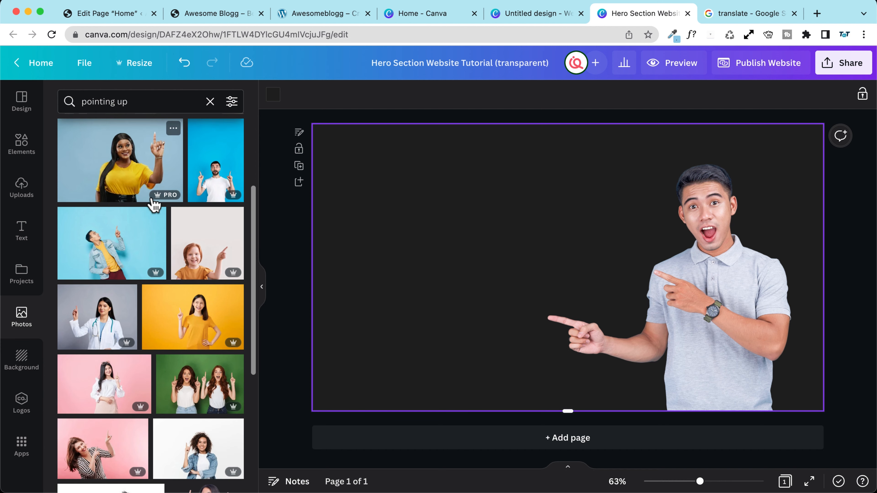
scroll(104, 214, down, 1)
Step: Add the two-women green photo to the design, discarding the blue-background man photo
click(100, 217)
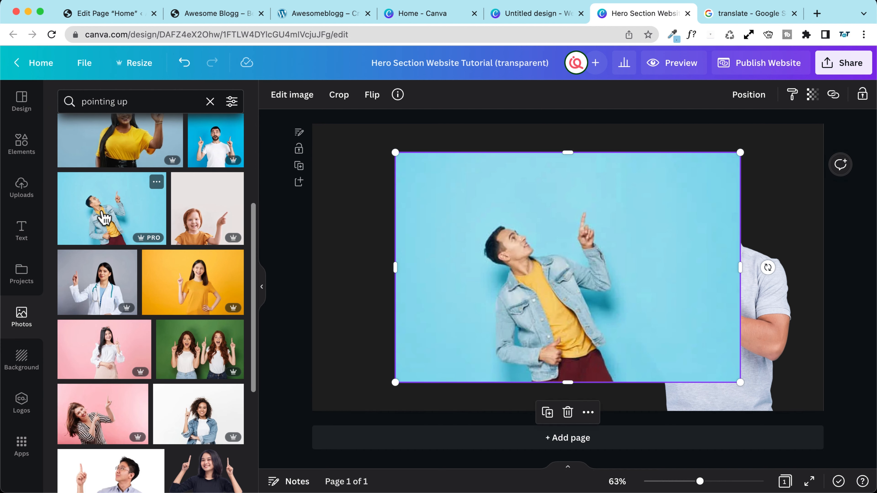
key(Delete)
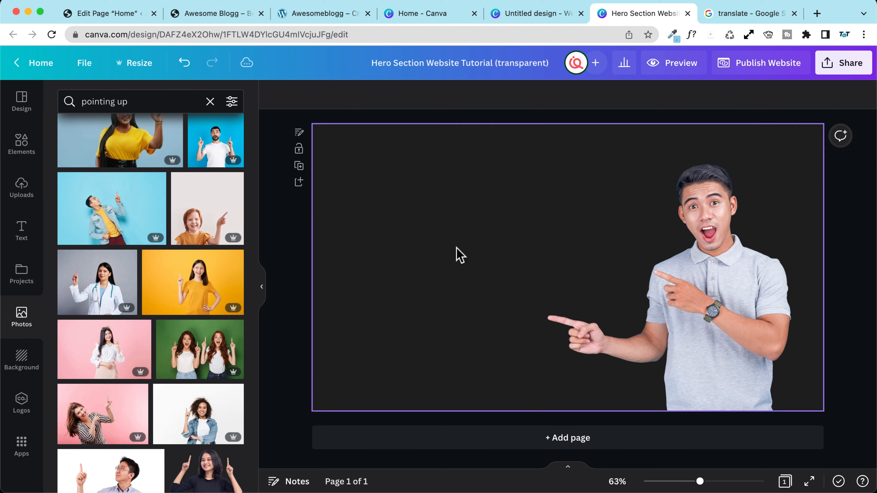
scroll(162, 204, down, 4)
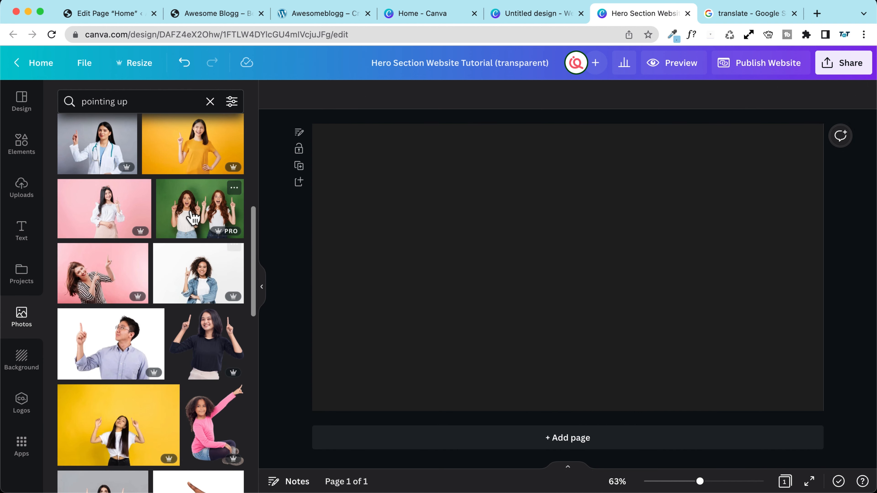
click(193, 217)
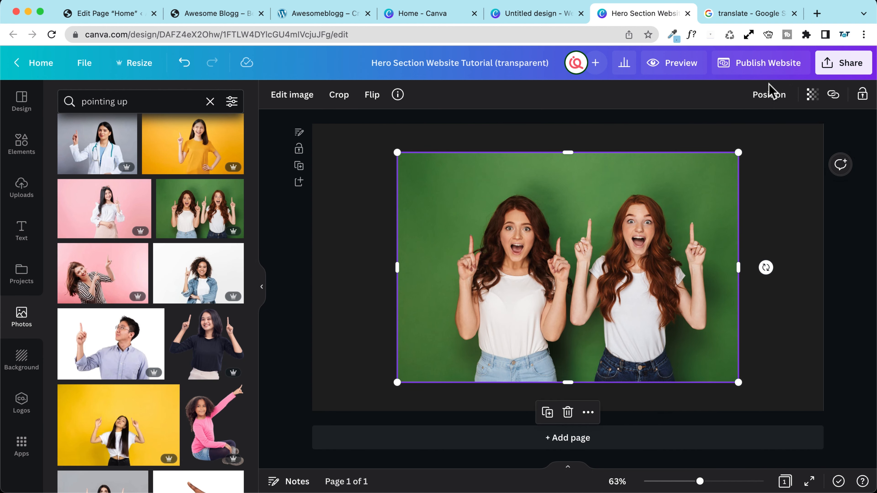
Step: Remove the two-women photo's green background with BG Remover and enlarge it
click(299, 100)
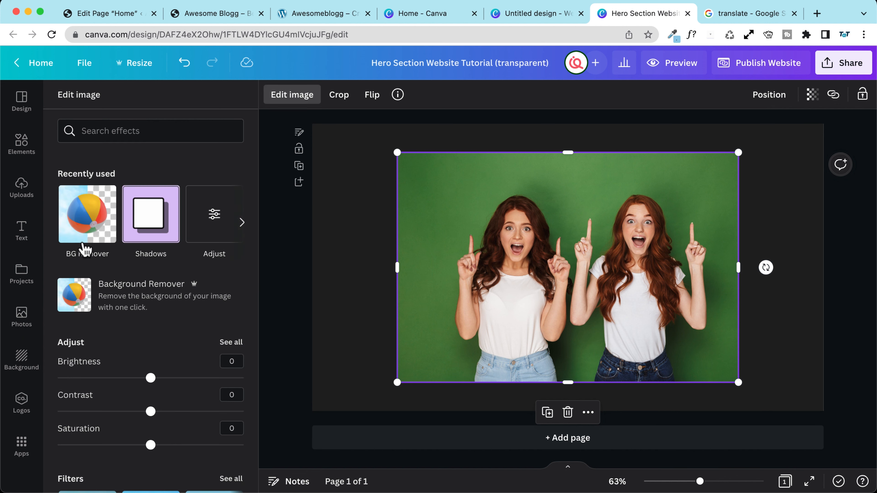
click(114, 311)
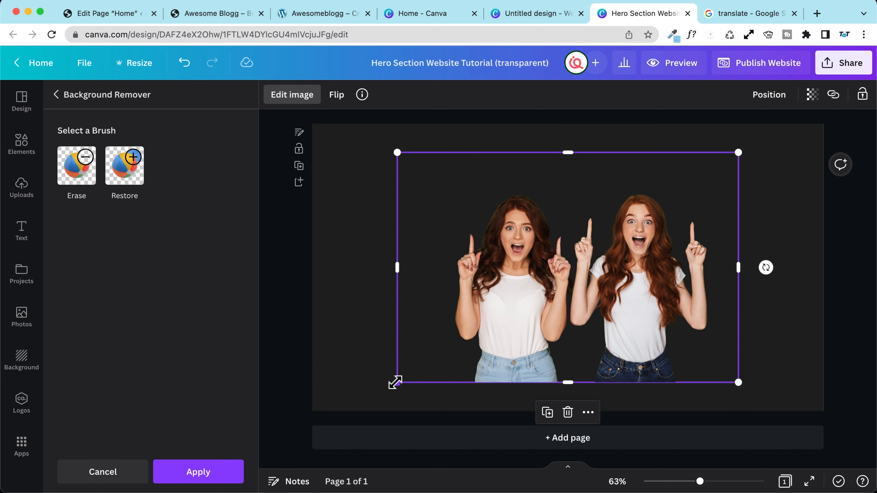
drag(395, 382, 350, 408)
drag(735, 152, 782, 125)
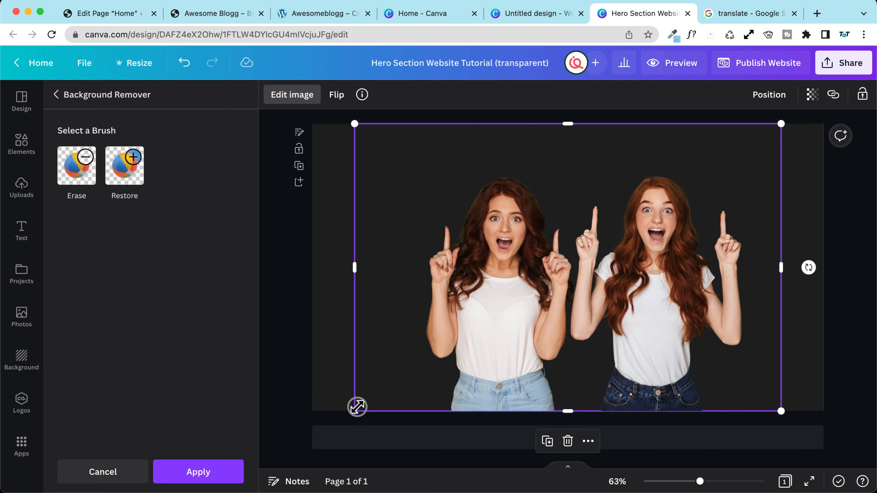
drag(357, 407, 355, 408)
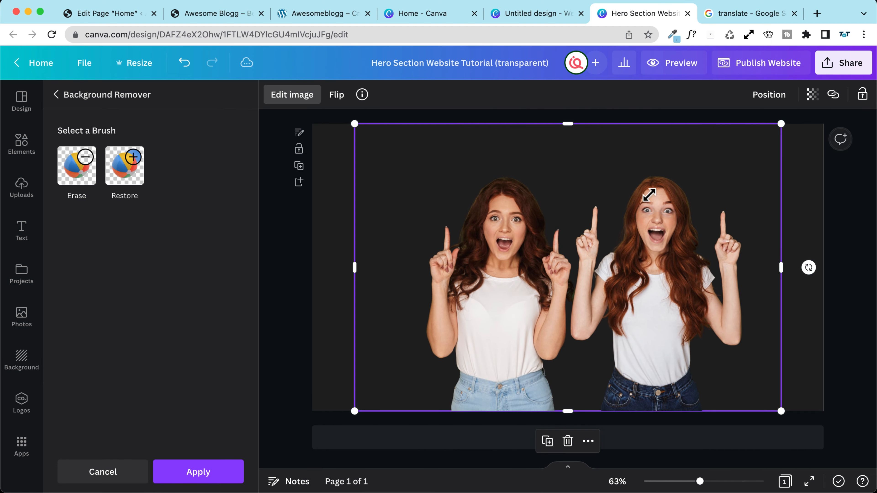
Step: Download the design as a PNG with a transparent background
click(847, 61)
click(706, 351)
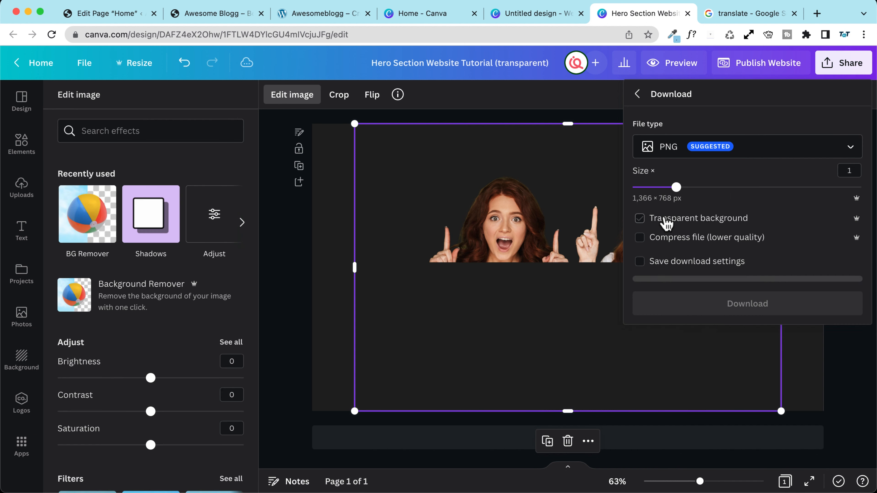
click(665, 221)
click(742, 304)
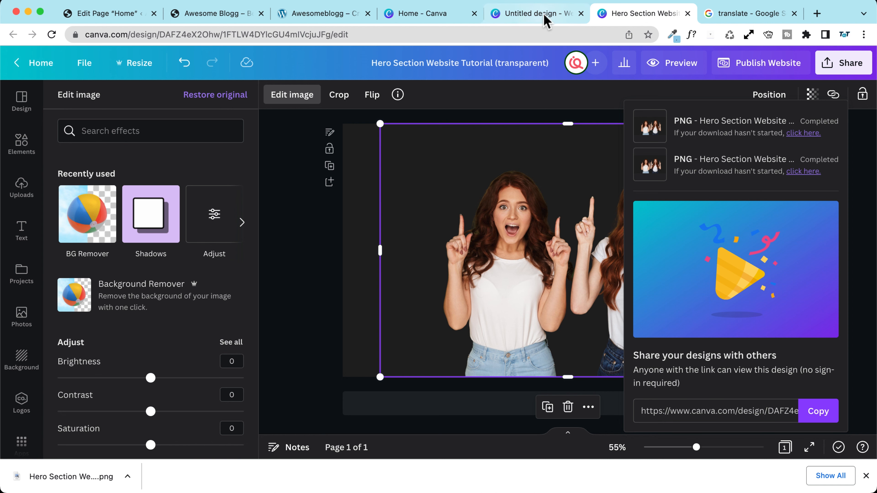
Step: Back in the Home page editor, insert an Image block below the hero buttons
click(328, 19)
click(214, 14)
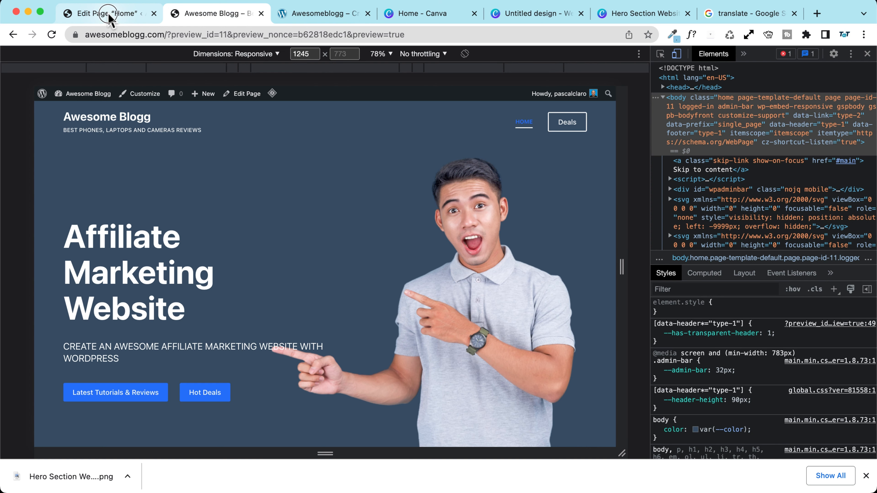
click(121, 15)
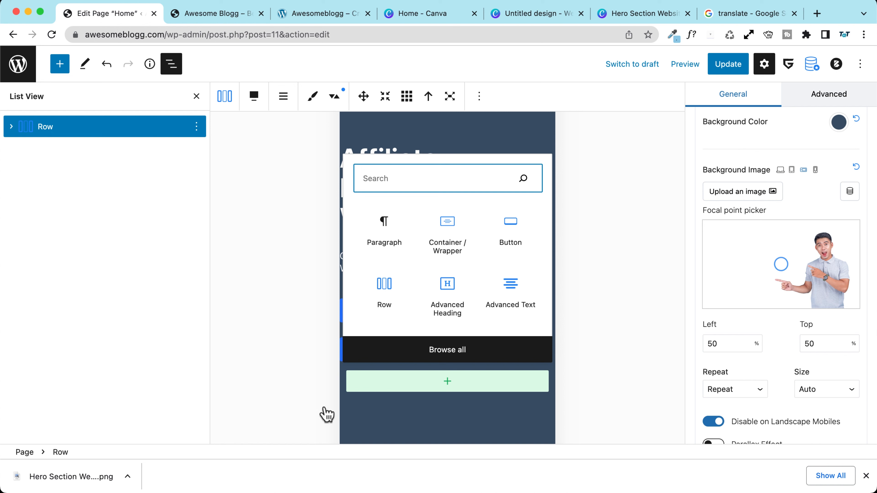
click(451, 388)
click(448, 387)
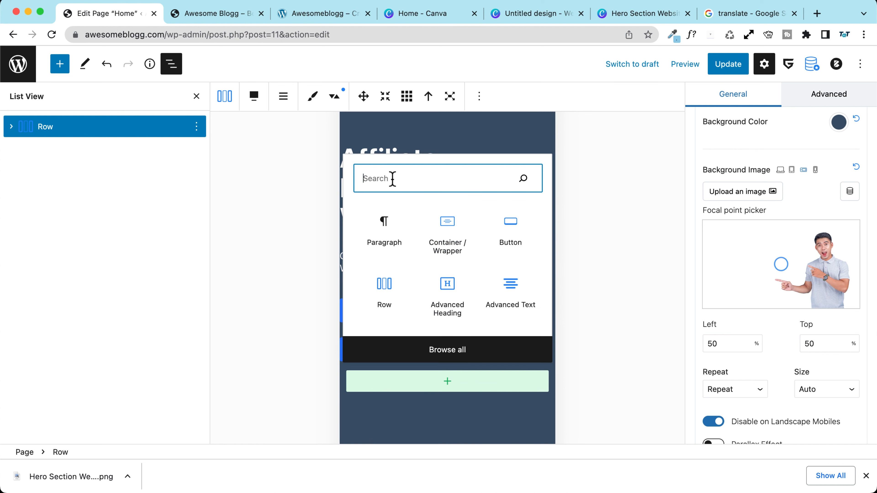
text(image)
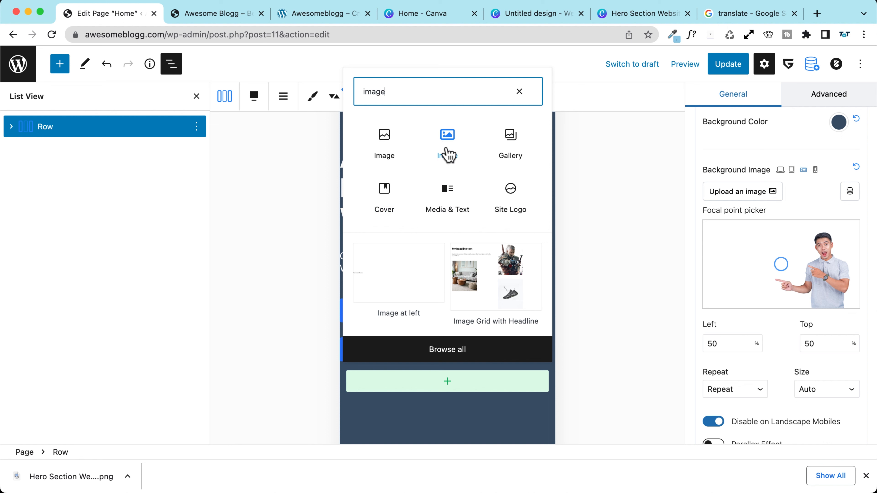
click(448, 138)
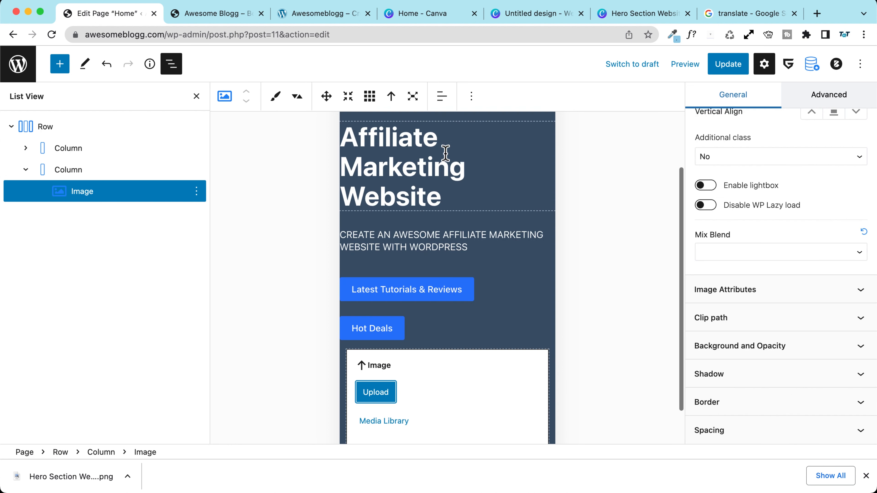
Step: Upload the transparent two-women PNG to the Media Library, use it in the block, and update the page
scroll(395, 362, down, 3)
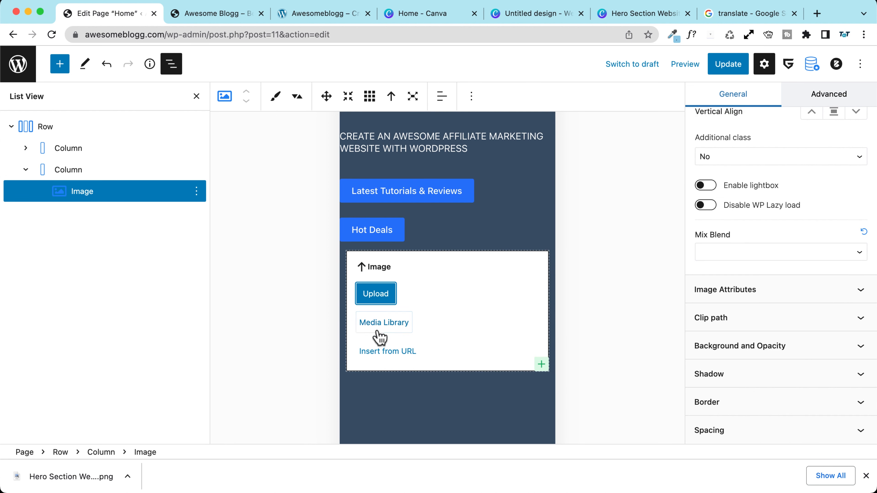
click(369, 324)
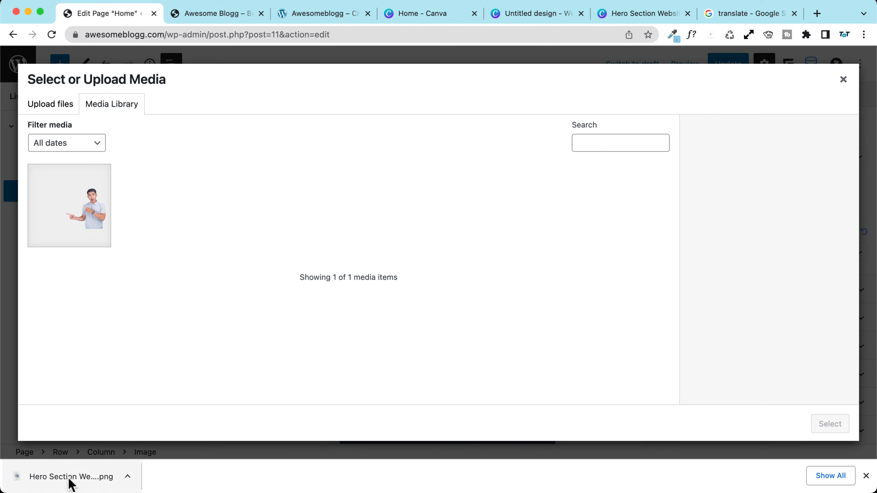
drag(68, 482, 345, 276)
click(865, 476)
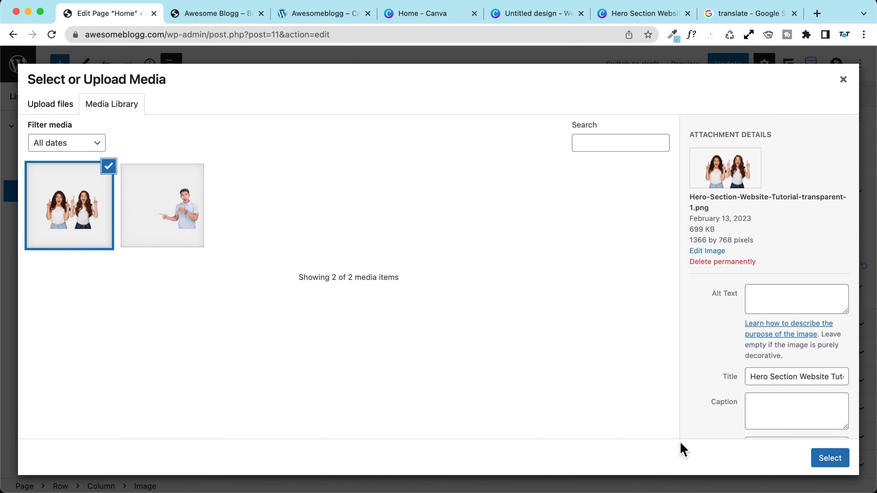
click(830, 458)
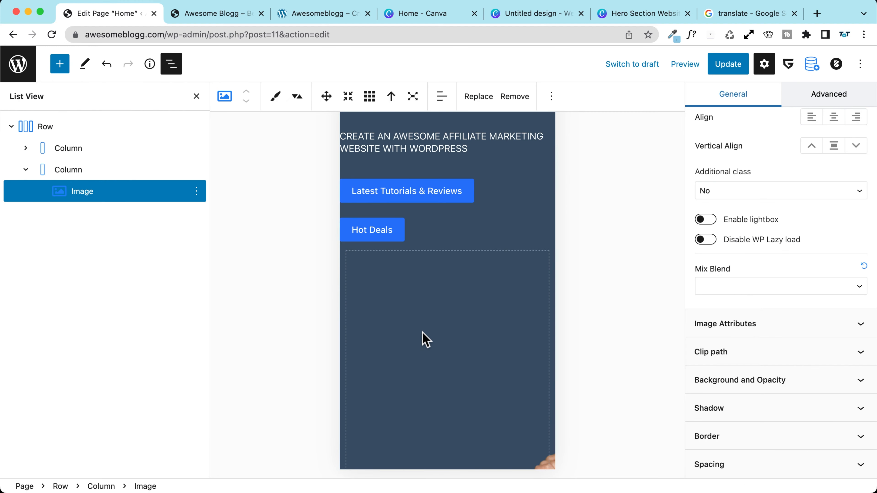
scroll(376, 286, down, 5)
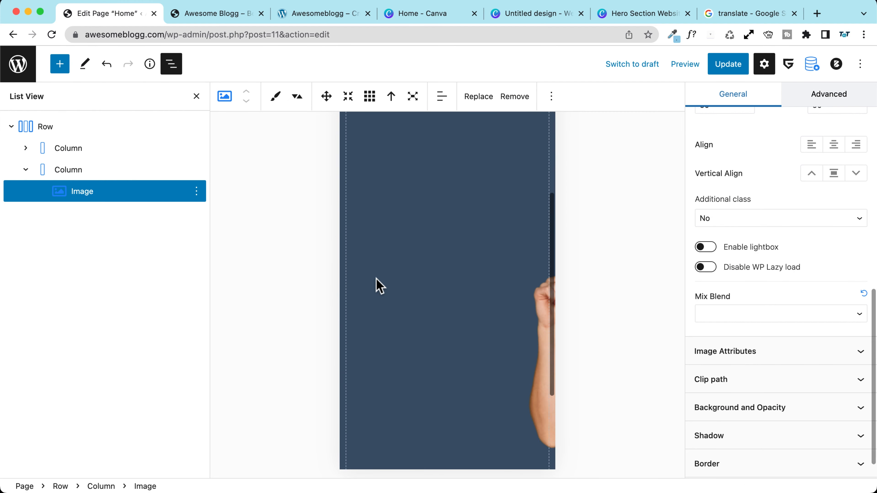
click(728, 64)
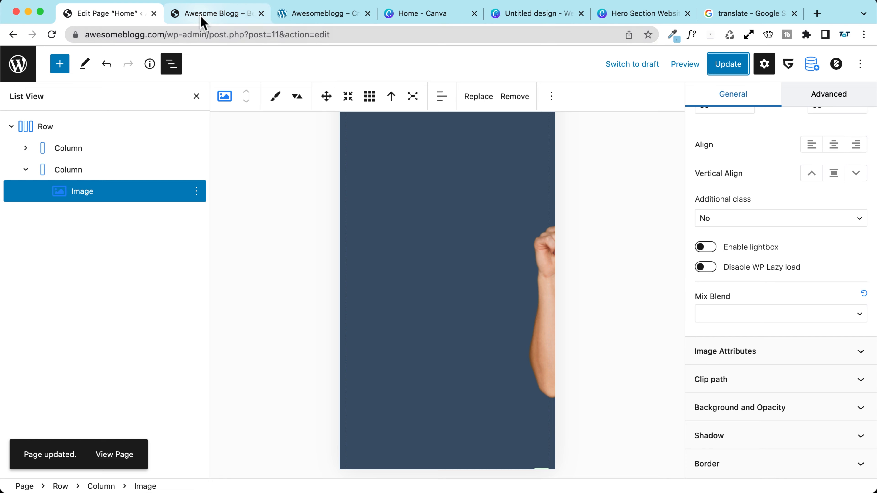
click(690, 67)
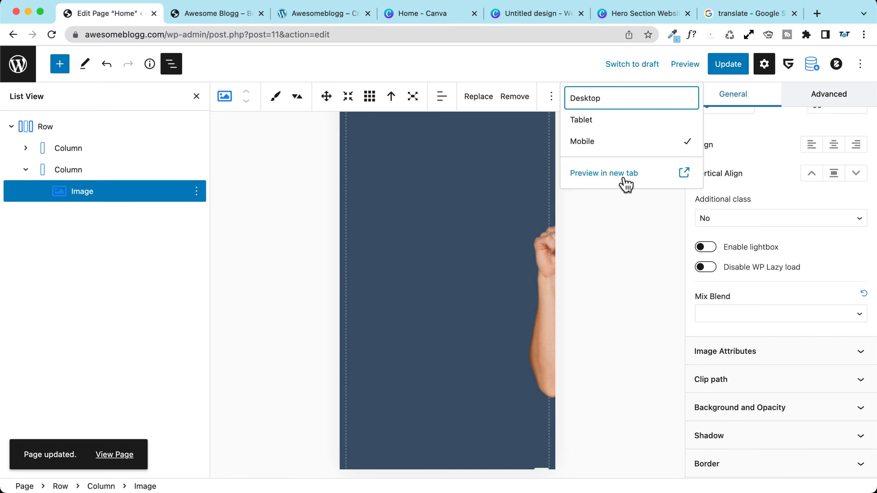
click(607, 177)
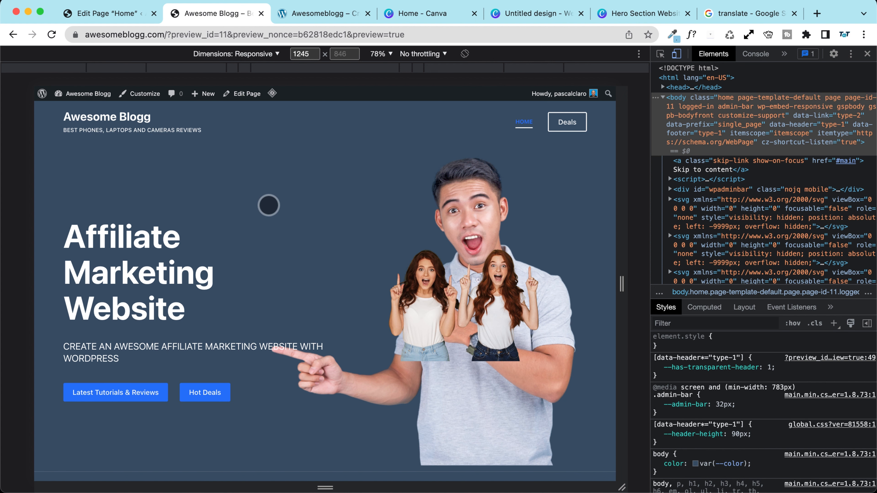
click(103, 14)
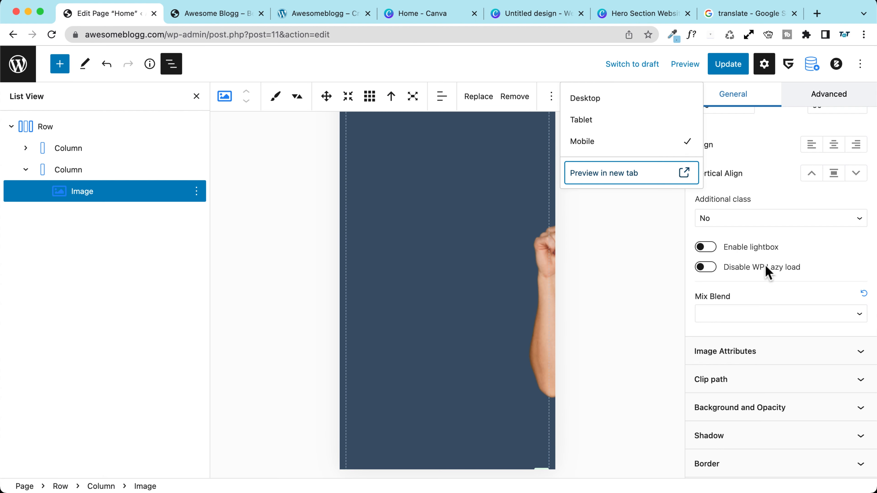
click(75, 196)
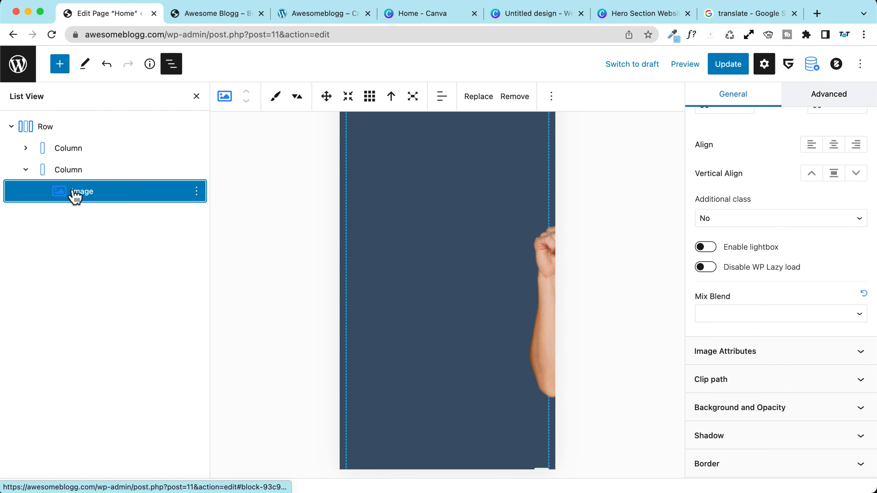
scroll(808, 244, up, 7)
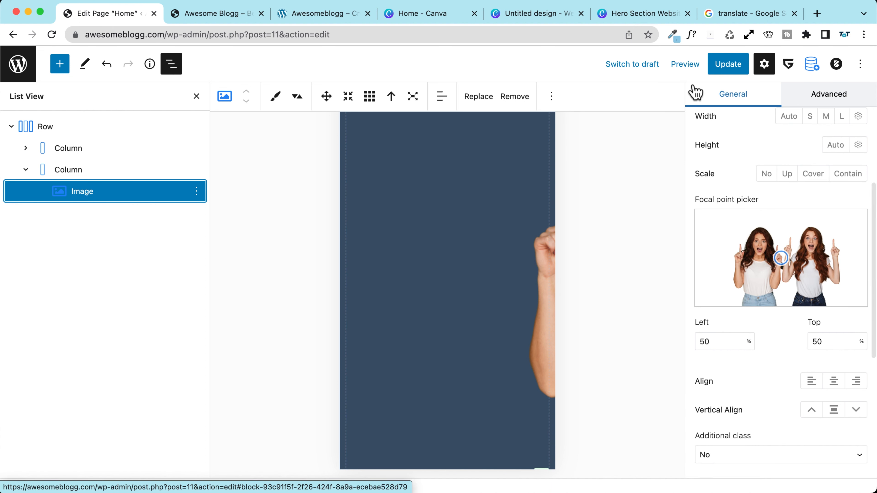
Step: With the preview set to Desktop, enable Hide on desktop for the two-women image under Advanced > Responsive
click(687, 66)
click(638, 103)
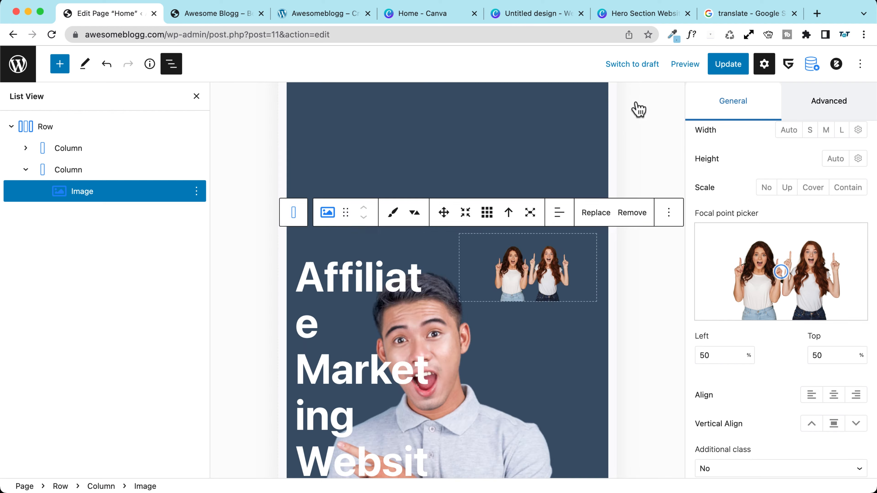
scroll(773, 261, down, 5)
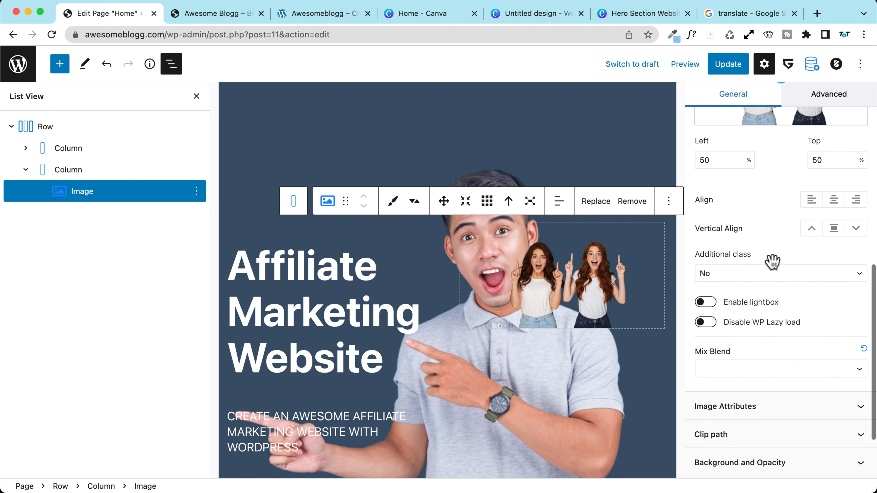
scroll(773, 269, up, 6)
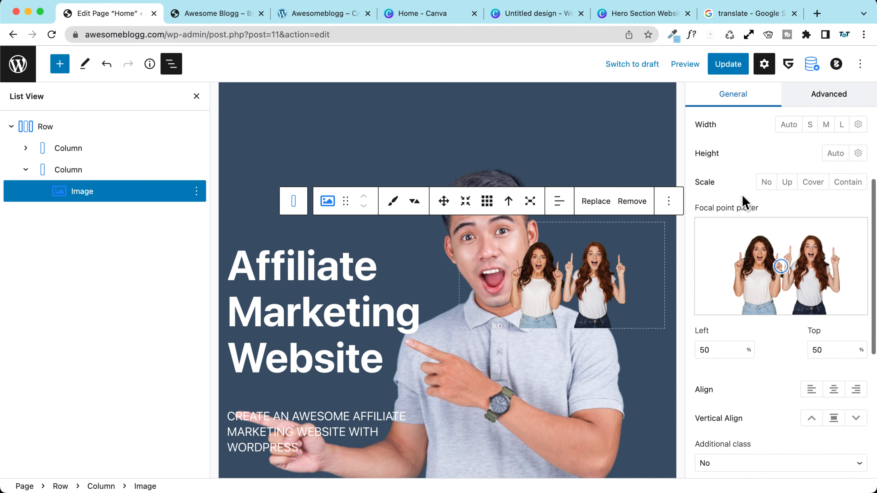
scroll(744, 203, up, 4)
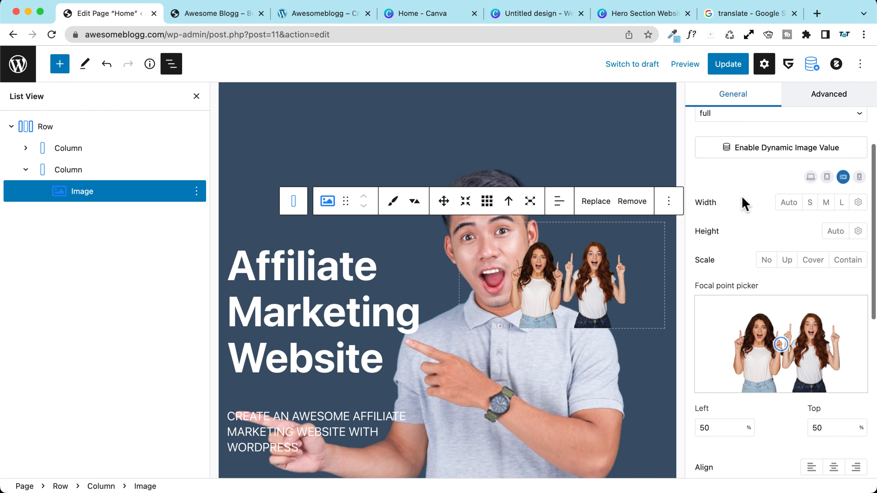
scroll(743, 204, down, 2)
click(811, 172)
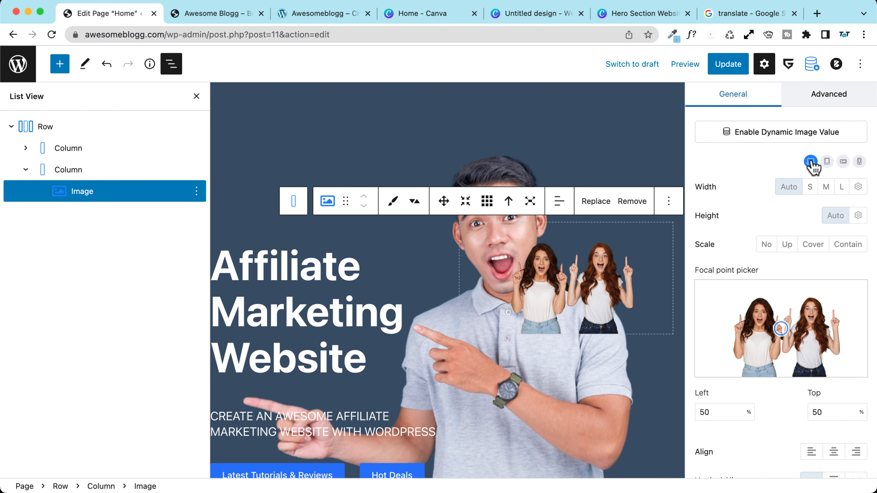
scroll(755, 180, down, 3)
scroll(793, 155, up, 3)
click(830, 126)
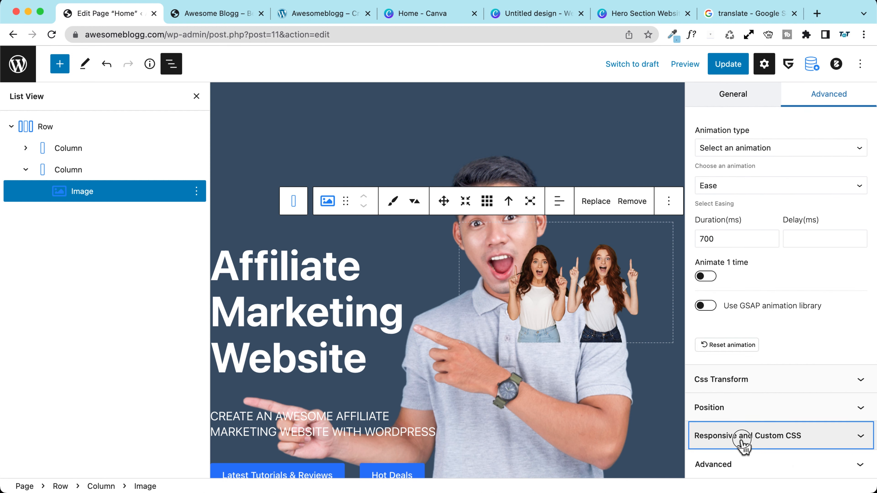
click(692, 443)
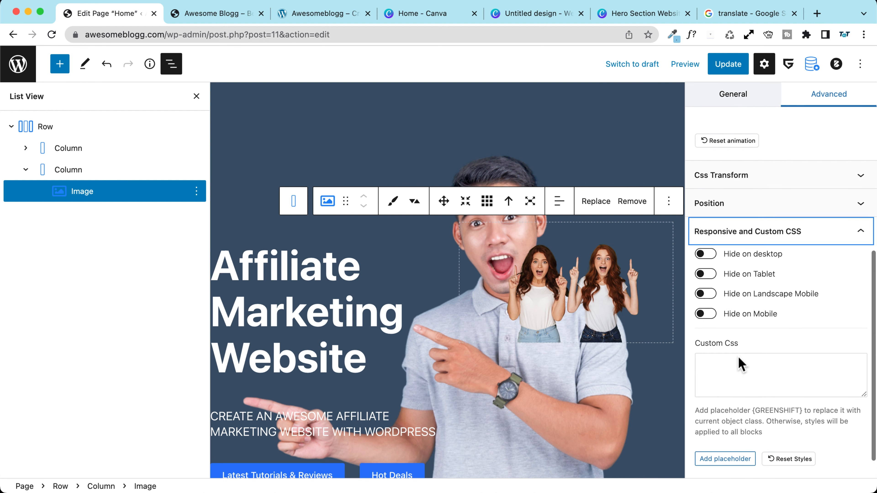
click(704, 254)
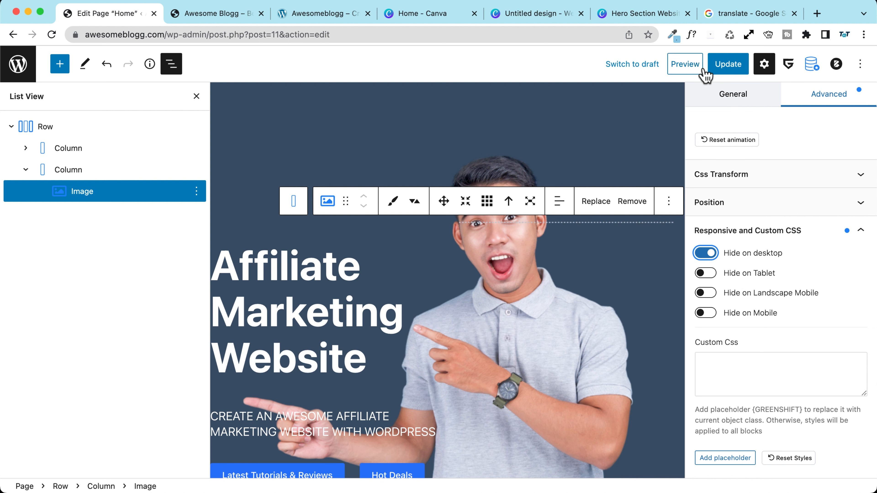
Step: Switch the preview to Tablet and enable Hide on Tablet for the same image
click(694, 71)
click(631, 127)
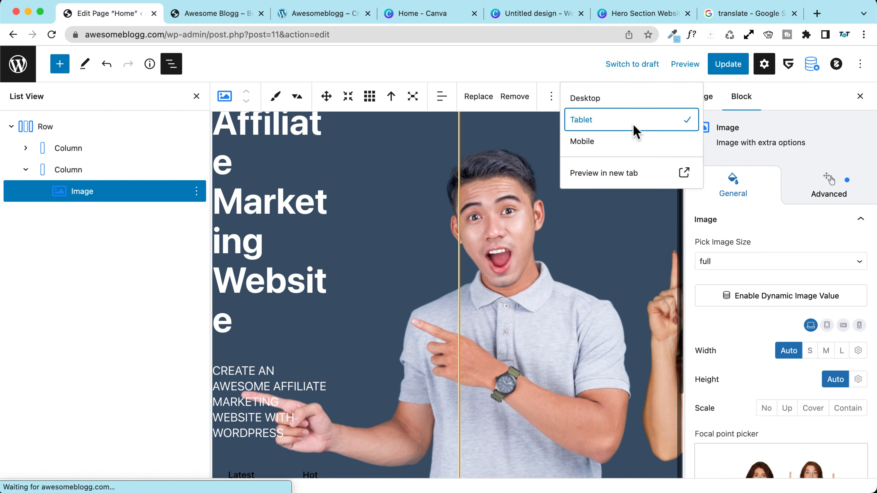
click(501, 260)
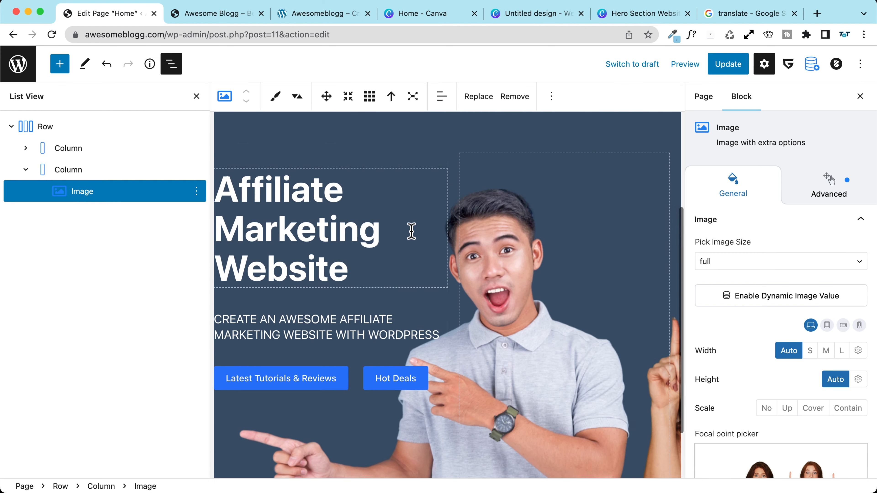
scroll(414, 231, down, 3)
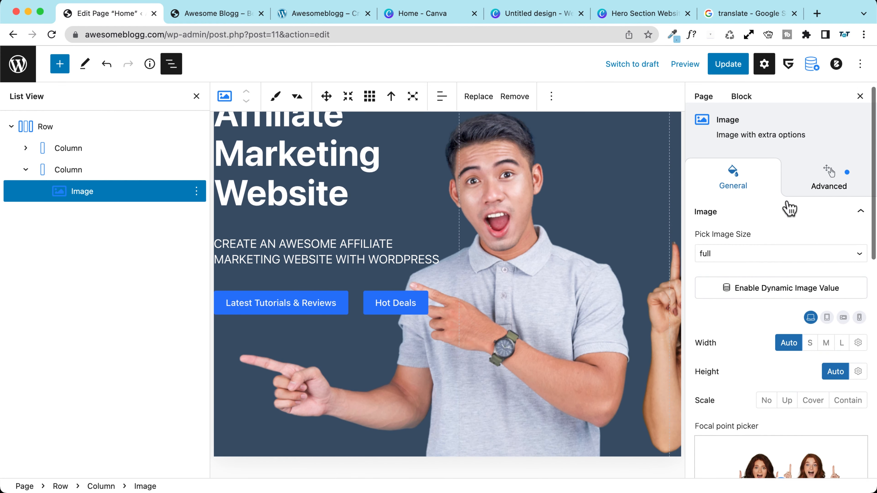
click(805, 196)
scroll(732, 292, down, 4)
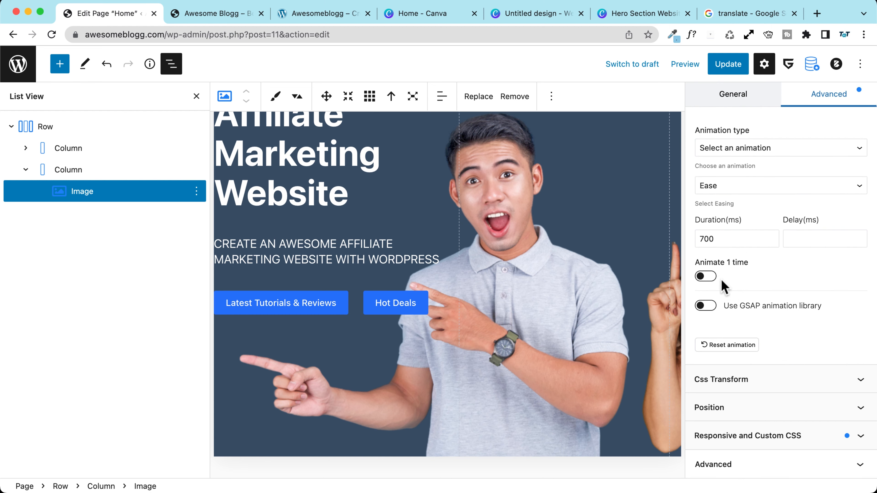
click(747, 431)
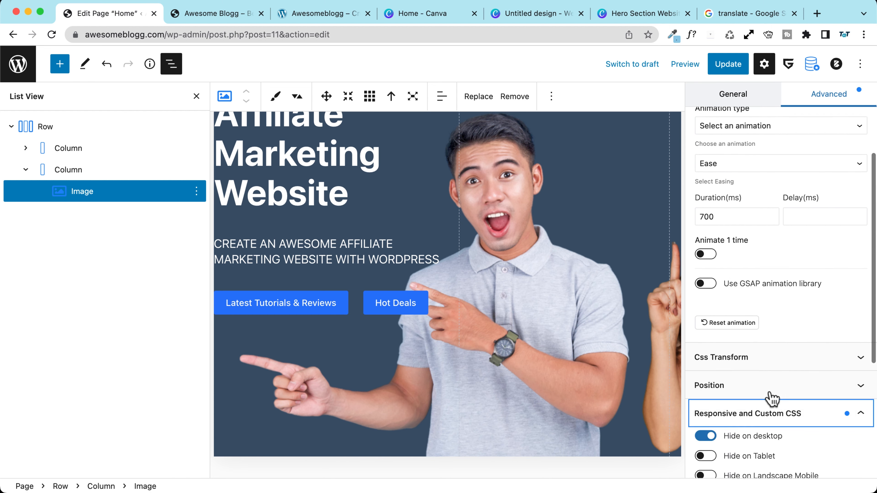
click(704, 245)
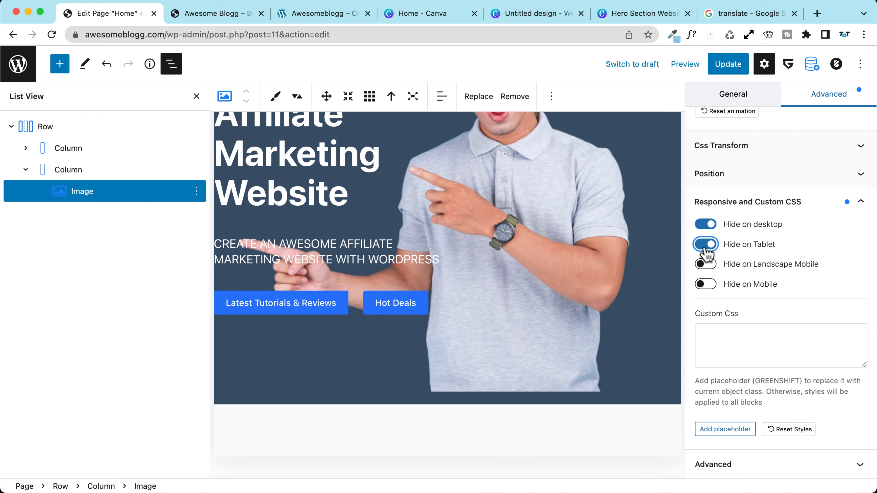
click(685, 64)
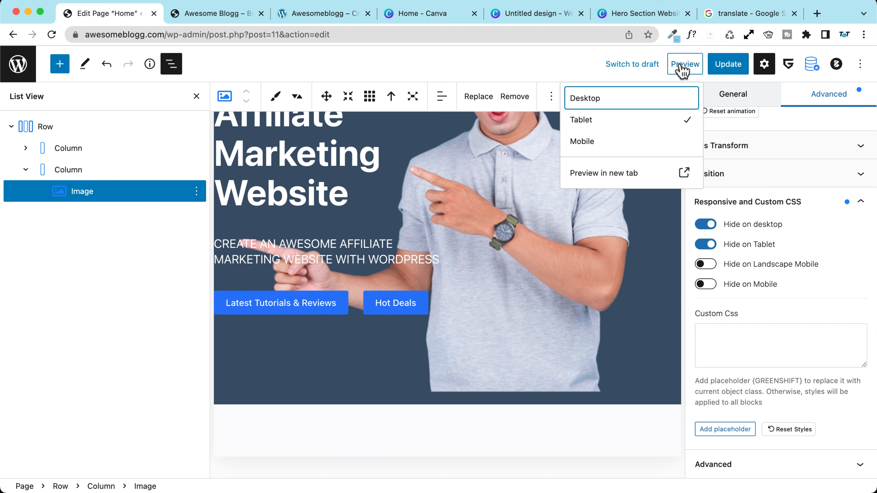
Step: Return to the general image settings and centre the image horizontally
click(686, 64)
scroll(757, 258, up, 5)
scroll(755, 257, up, 3)
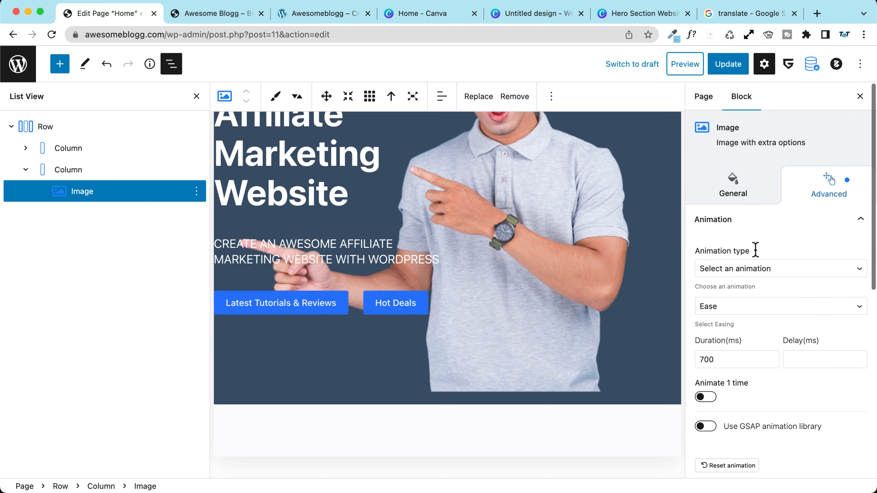
click(741, 184)
scroll(728, 294, down, 4)
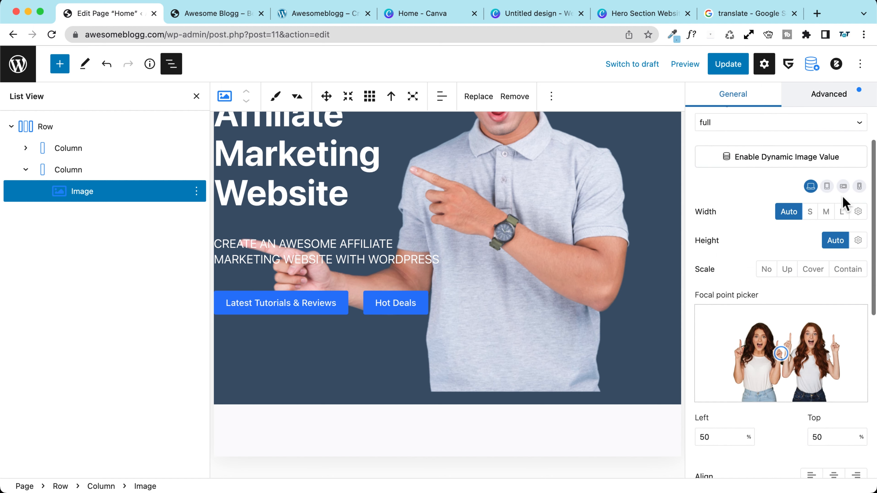
click(843, 187)
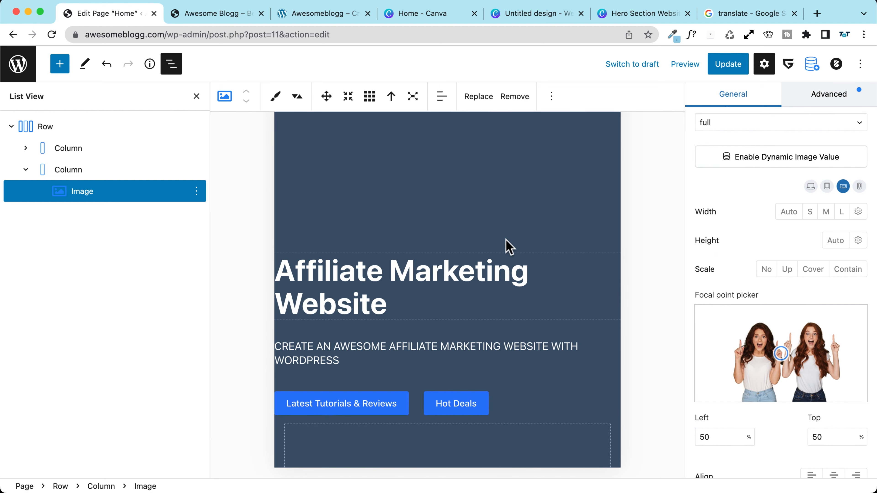
scroll(472, 230, down, 5)
scroll(473, 230, down, 3)
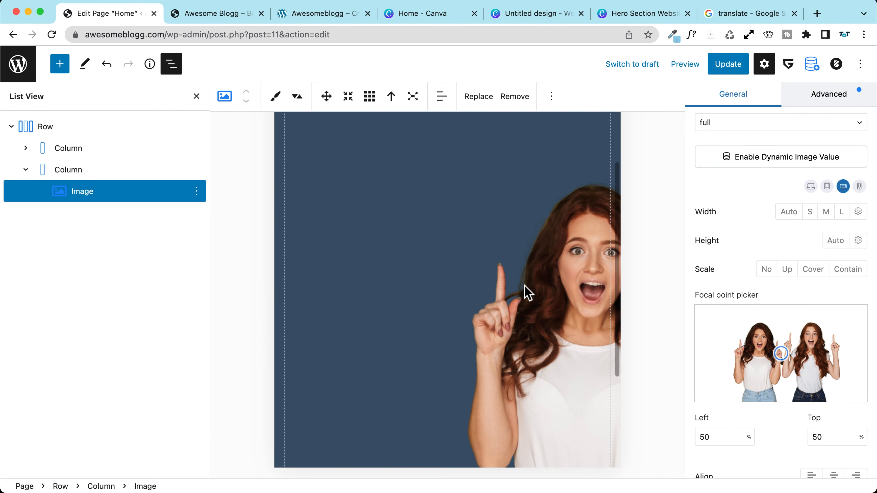
scroll(724, 243, down, 6)
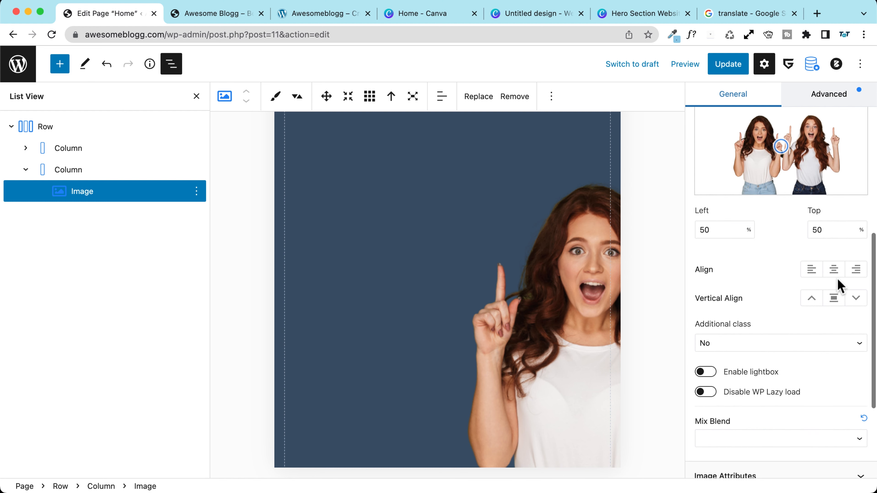
click(834, 270)
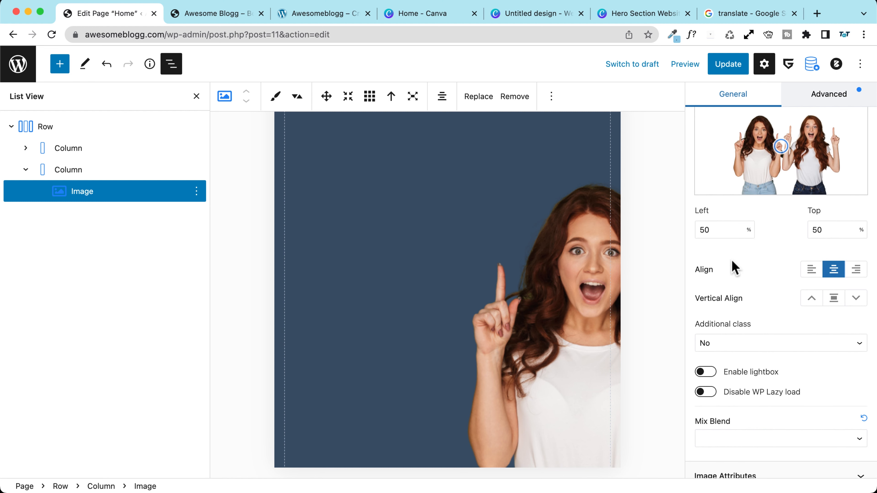
scroll(734, 267, down, 5)
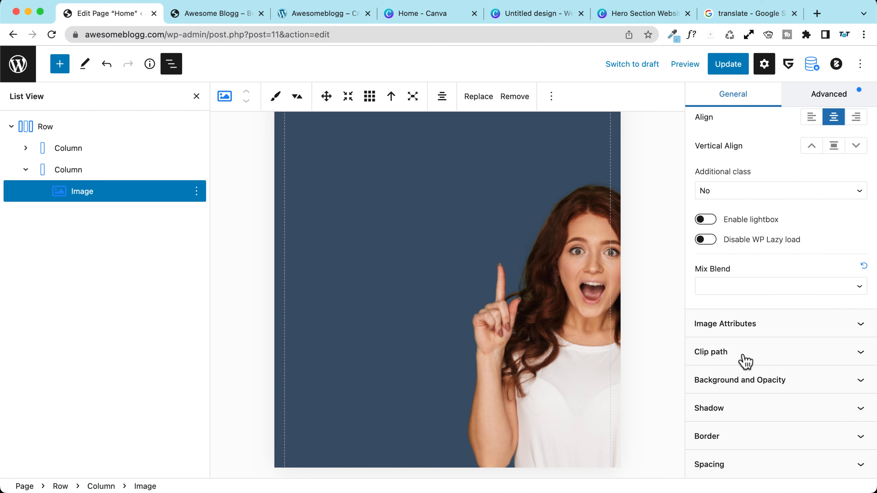
scroll(743, 360, up, 12)
scroll(744, 359, up, 2)
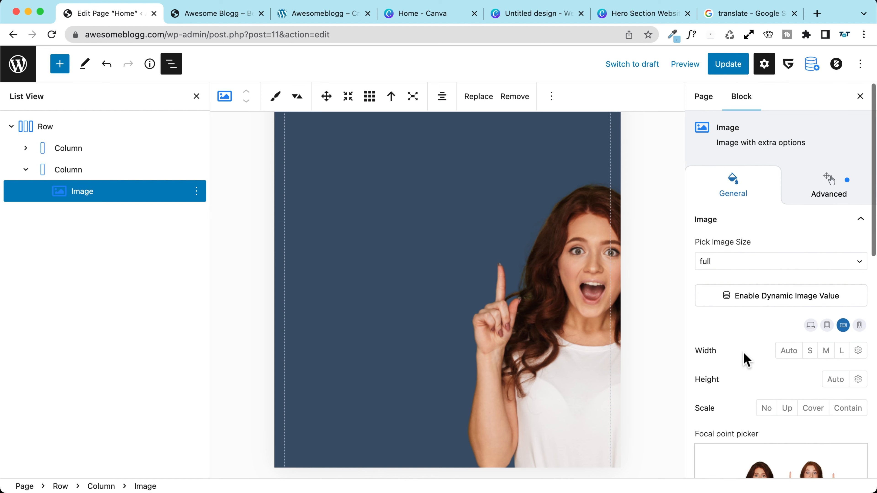
Step: Pick the Large image size, try widths Auto, S, M and L, and set height Auto
click(723, 264)
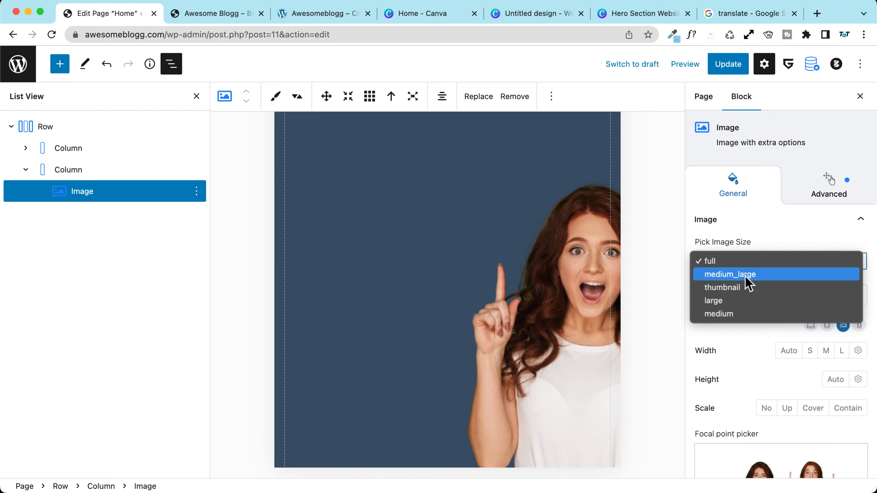
click(745, 301)
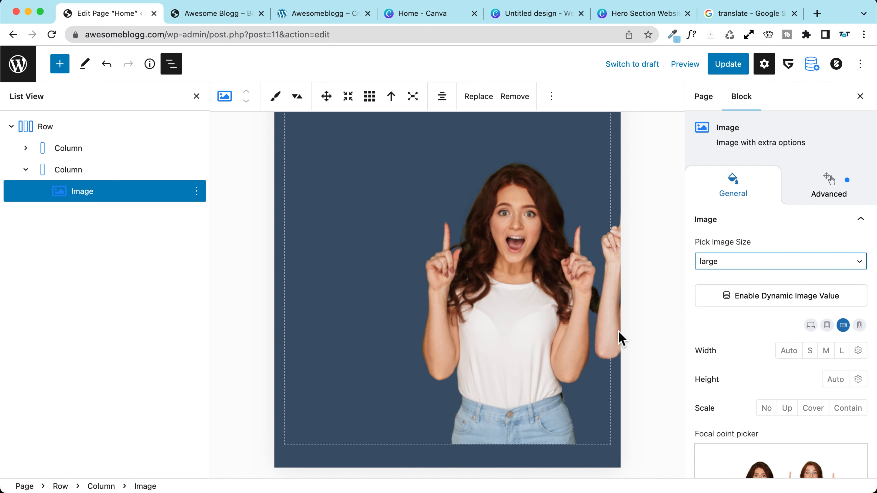
click(789, 351)
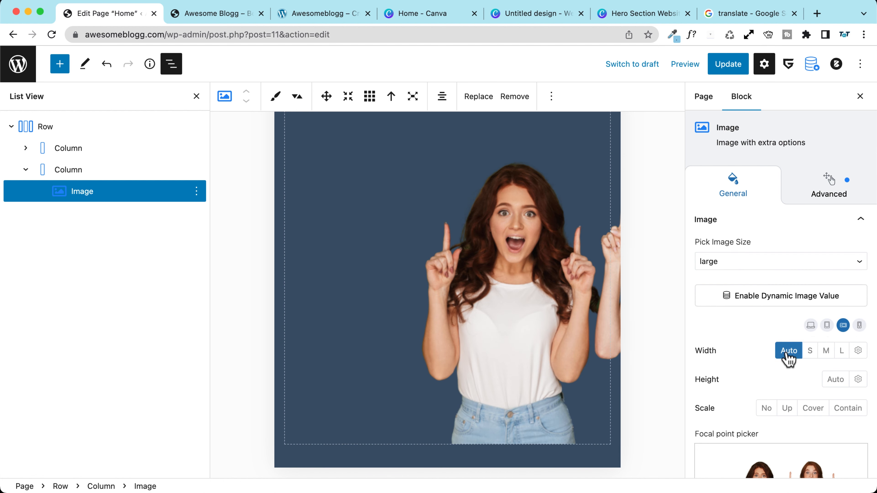
click(810, 351)
click(825, 351)
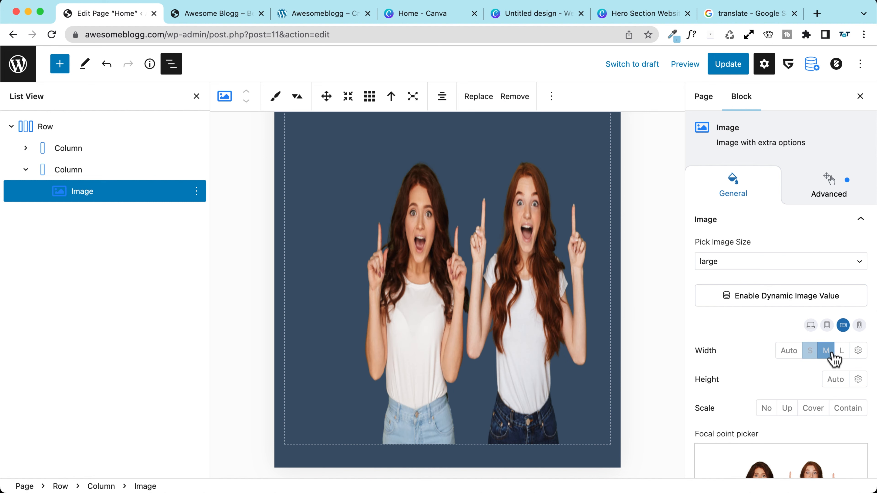
click(841, 351)
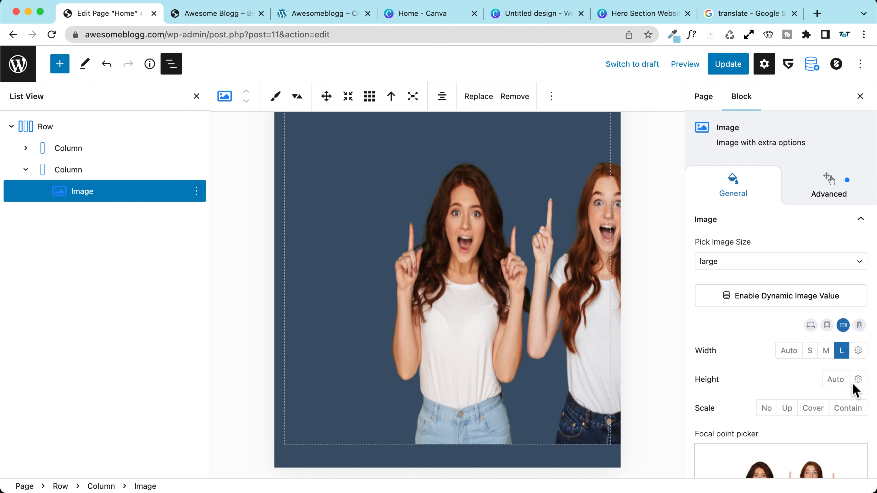
click(834, 380)
Step: After retrying Auto and S, settle the image width on M
click(790, 353)
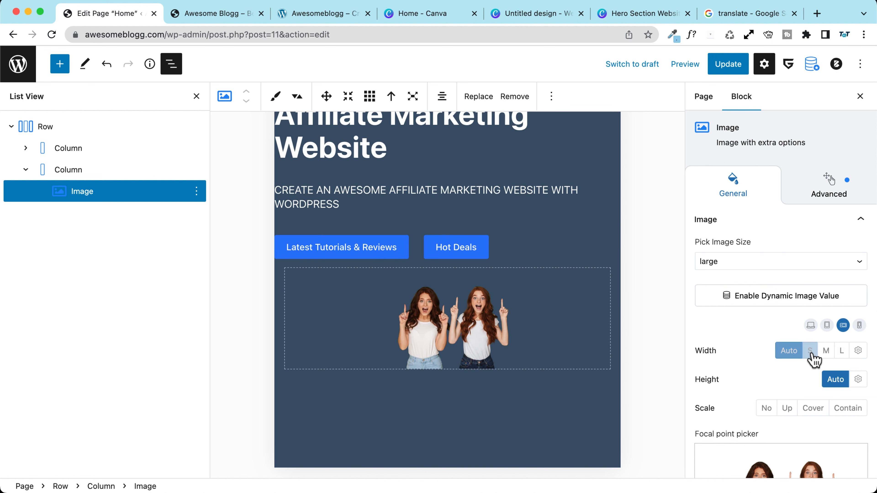
click(811, 354)
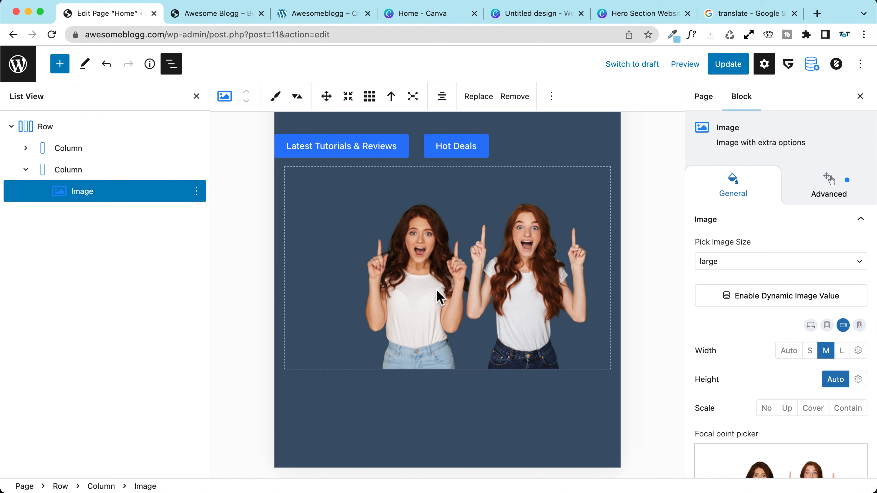
scroll(437, 291, up, 2)
scroll(437, 290, down, 2)
scroll(436, 293, up, 3)
scroll(435, 293, down, 1)
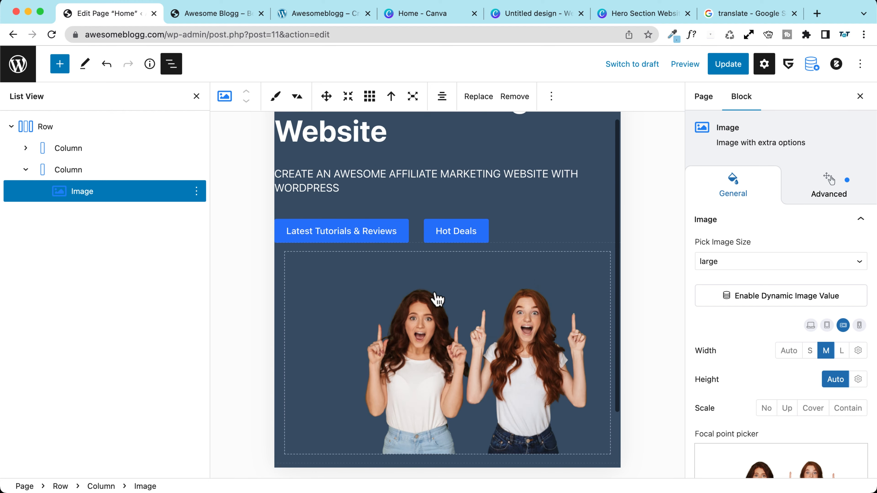
scroll(436, 293, down, 3)
scroll(719, 341, down, 1)
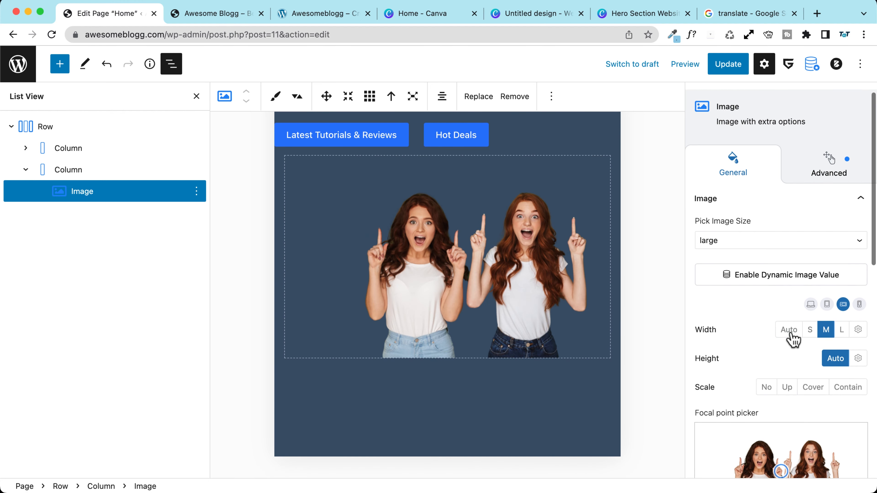
click(790, 332)
click(825, 330)
Step: Keep the image aligned center and save the Home page with Update
scroll(711, 328, down, 4)
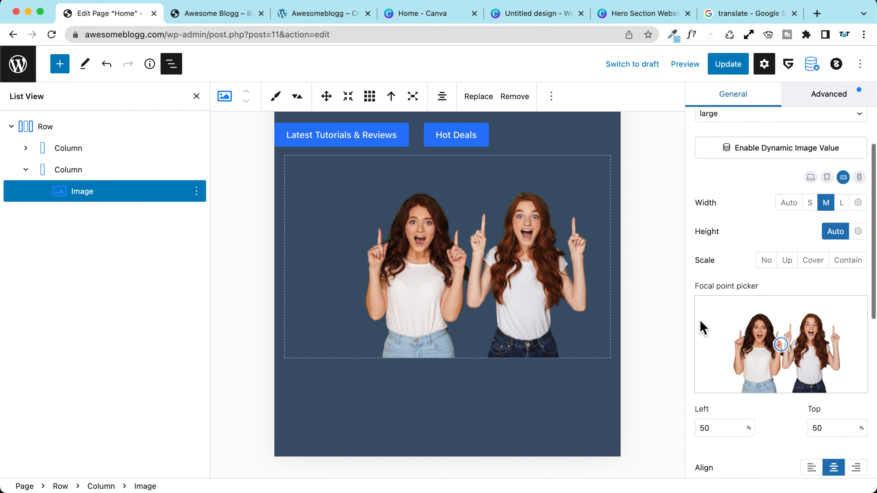
scroll(703, 328, down, 5)
click(811, 287)
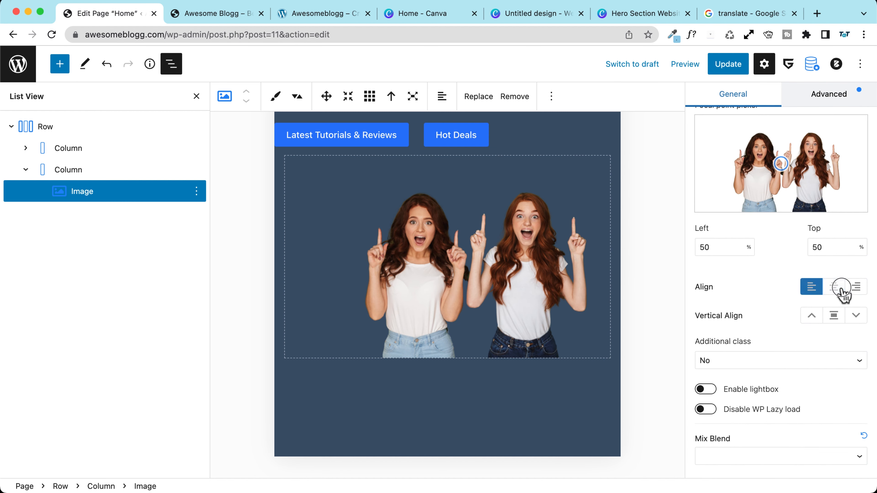
click(836, 288)
scroll(763, 278, up, 2)
scroll(756, 353, down, 3)
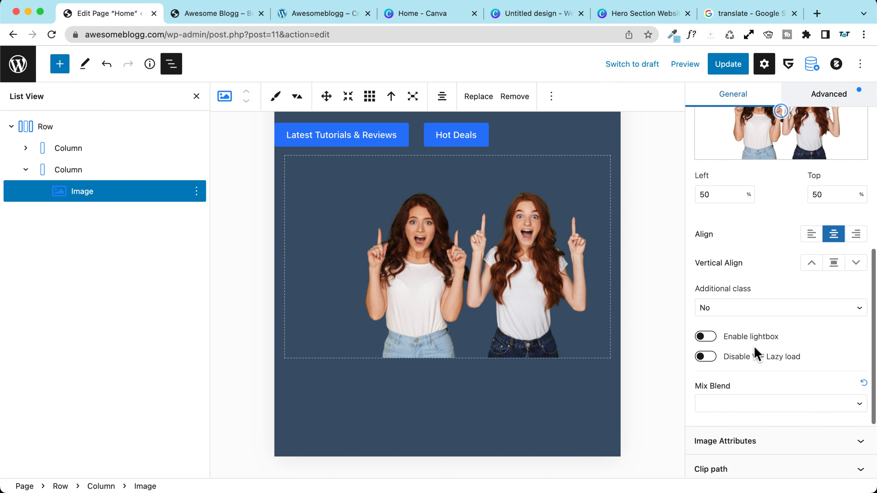
scroll(756, 354, down, 2)
click(729, 65)
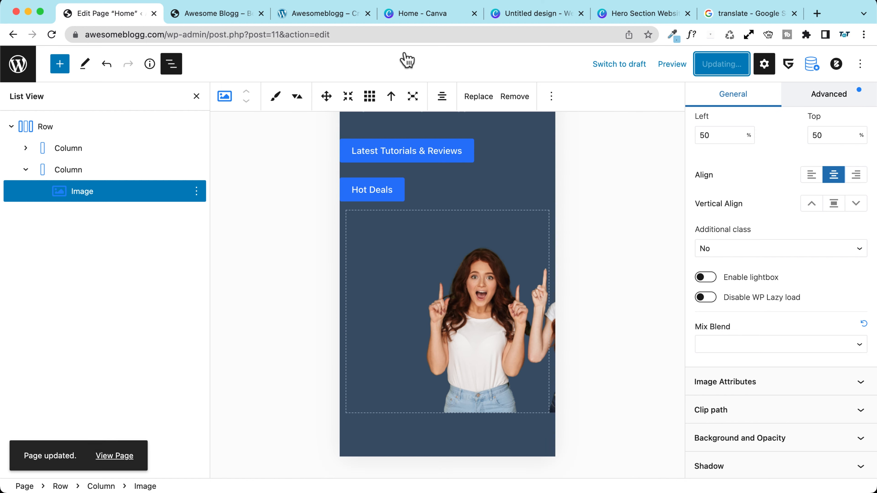
Step: Reload the front-end preview and narrow it to about 734 px to inspect the hero
click(211, 14)
click(51, 34)
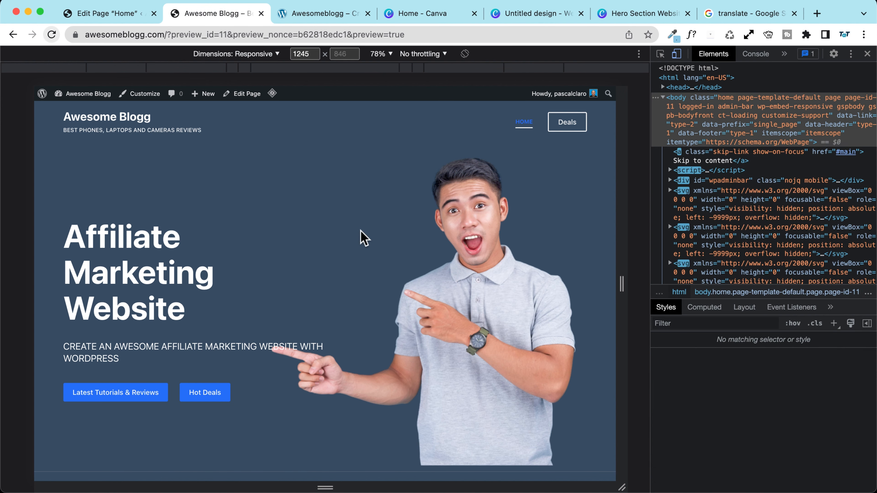
drag(621, 285, 504, 284)
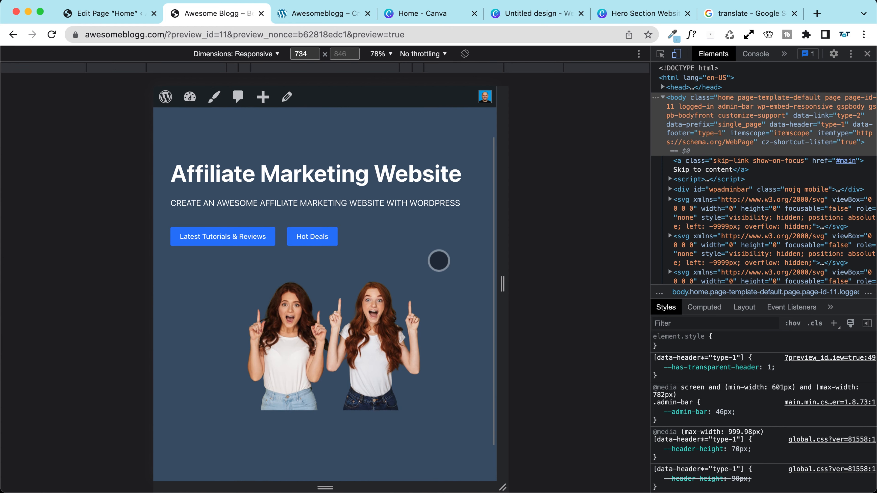
scroll(439, 261, up, 3)
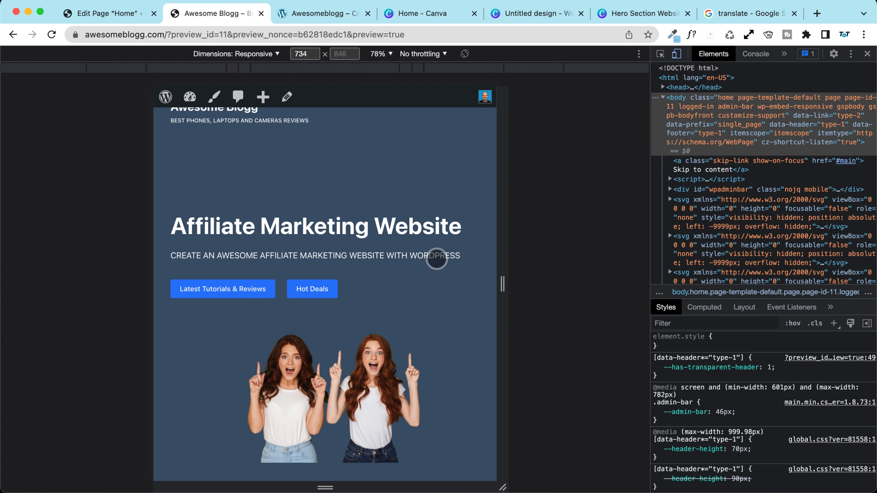
scroll(419, 244, down, 5)
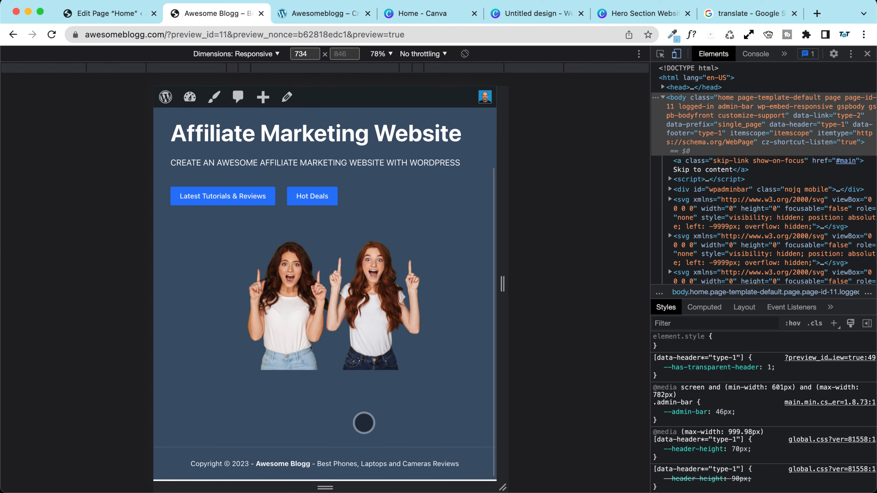
scroll(399, 416, up, 3)
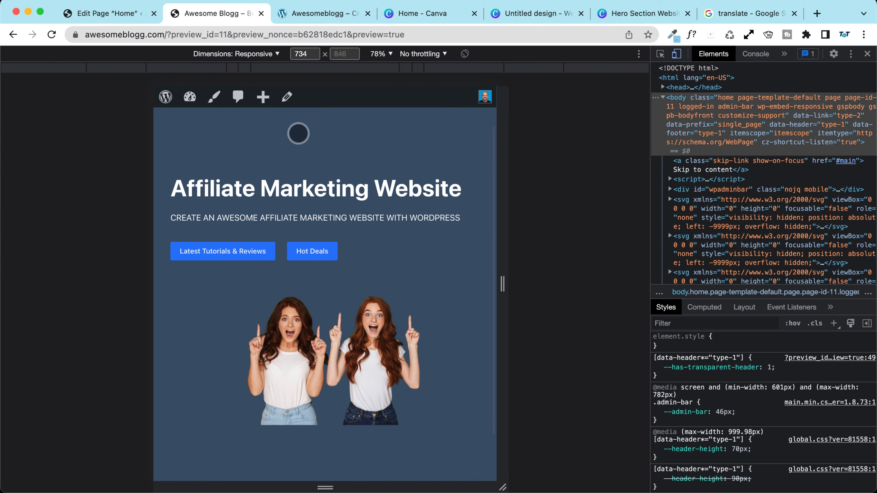
click(123, 17)
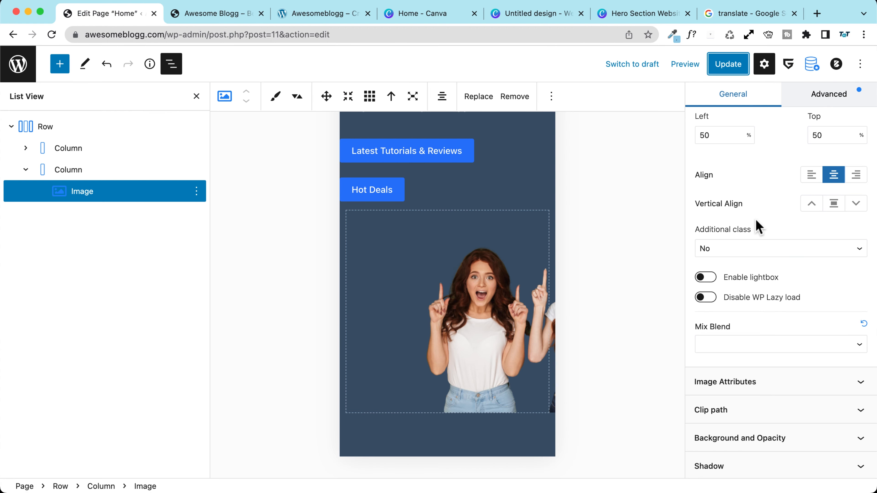
Step: Change the hero row's bottom padding from 150 to 0
scroll(773, 242, up, 6)
scroll(821, 204, up, 5)
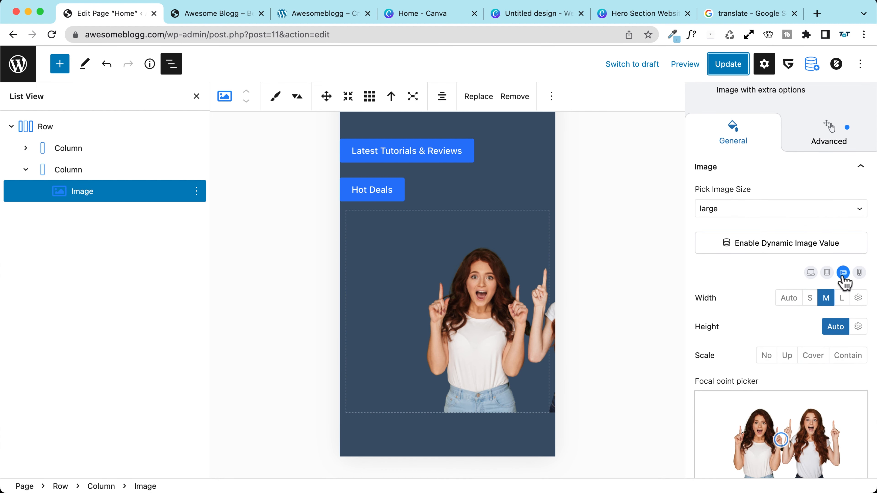
click(47, 131)
scroll(729, 349, down, 10)
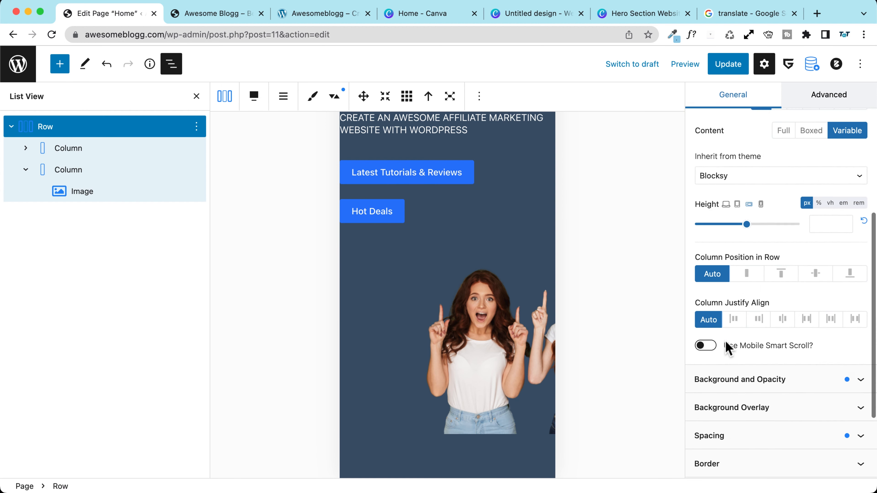
click(750, 332)
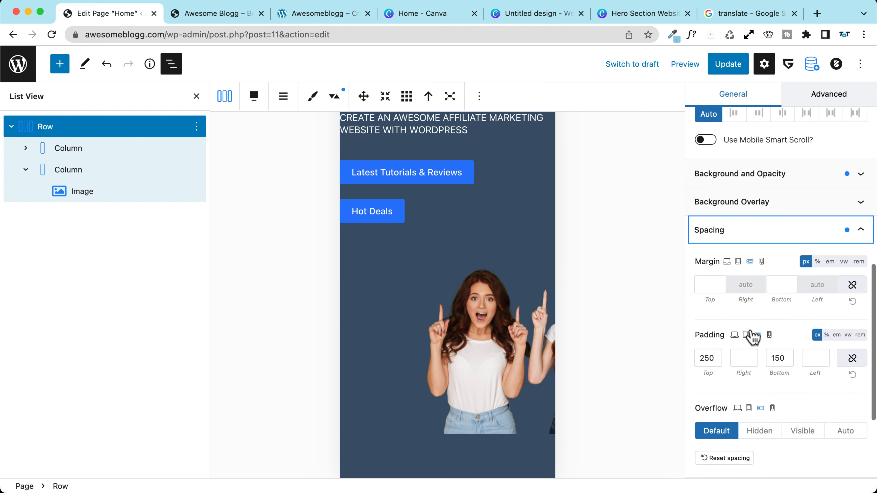
double_click(782, 265)
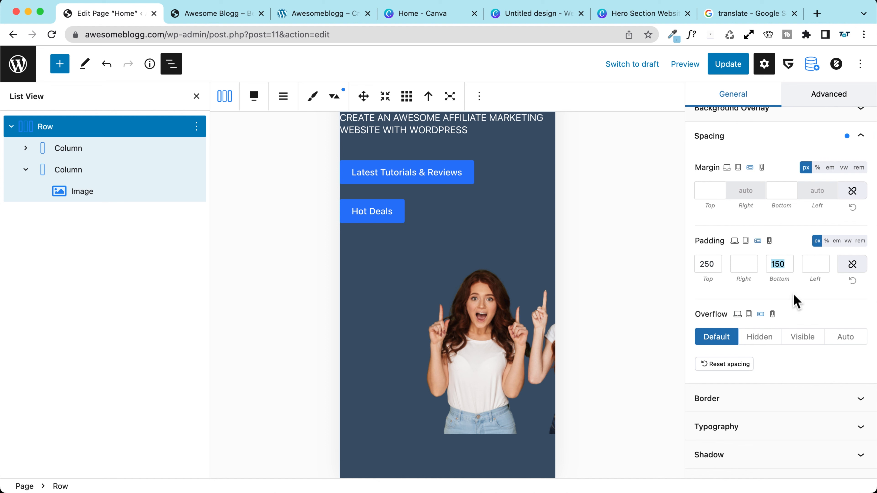
key(BackSpace)
text(0)
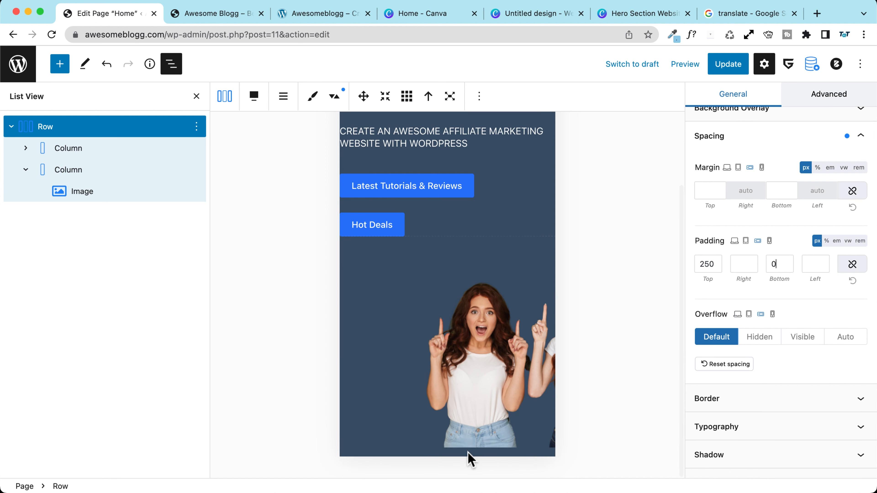
Step: Set the image column's bottom padding to 0 and save the page
click(69, 172)
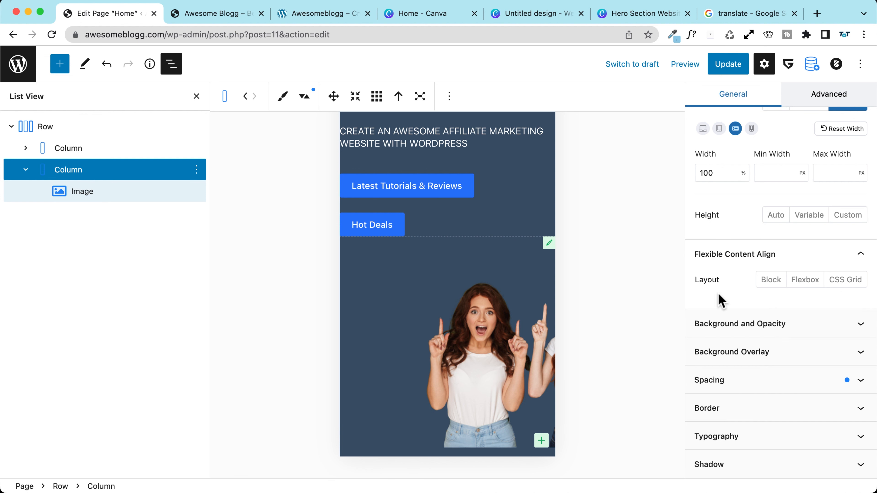
click(735, 380)
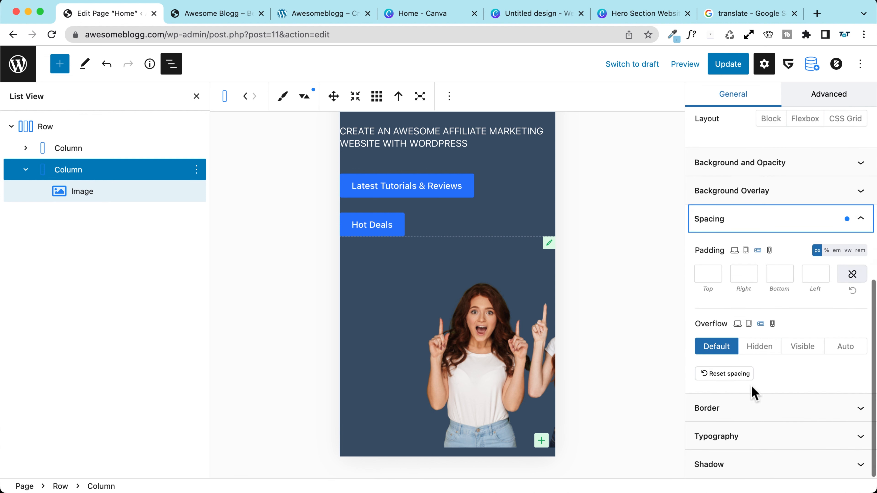
click(781, 274)
text(0)
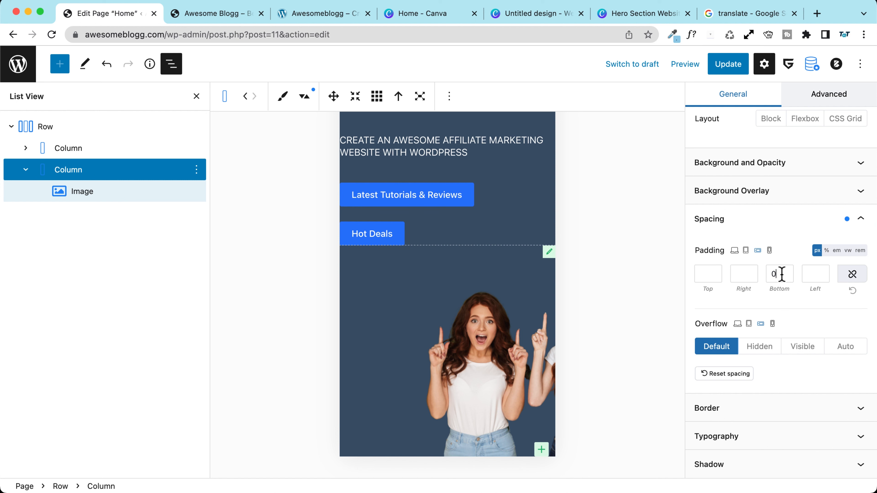
click(708, 64)
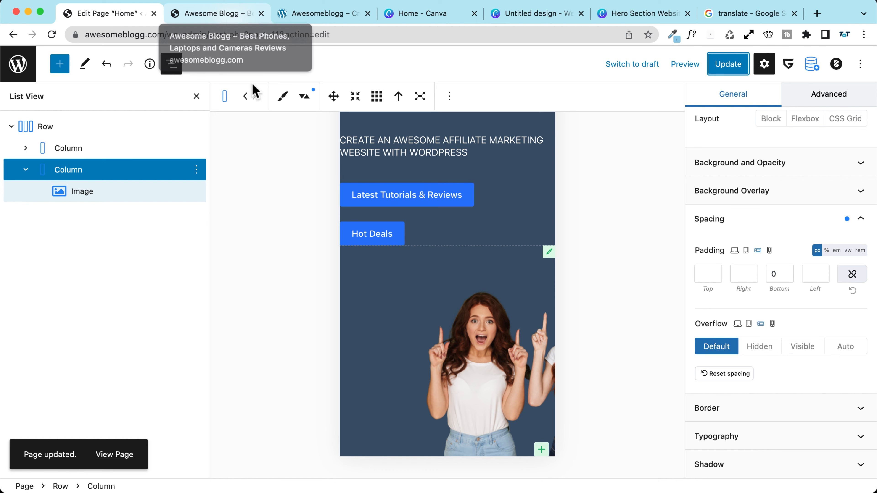
click(219, 10)
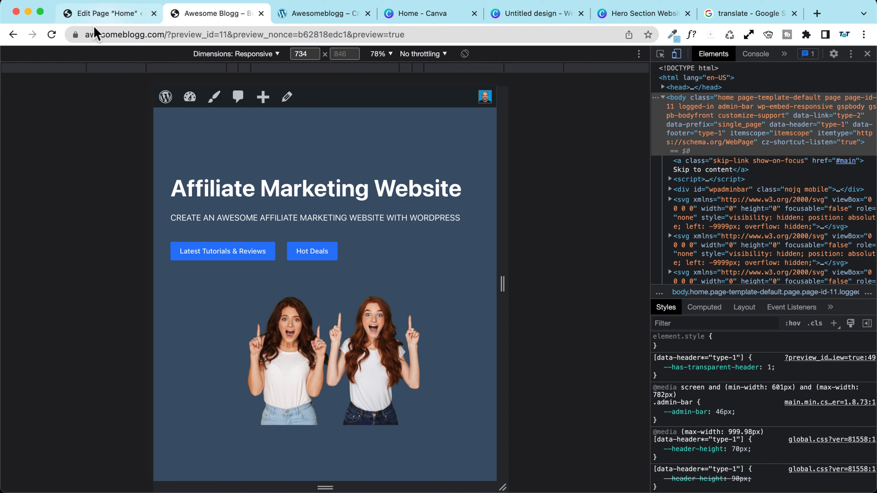
Step: Reload the 734 px preview to confirm the women sit flush with the hero's bottom
click(52, 34)
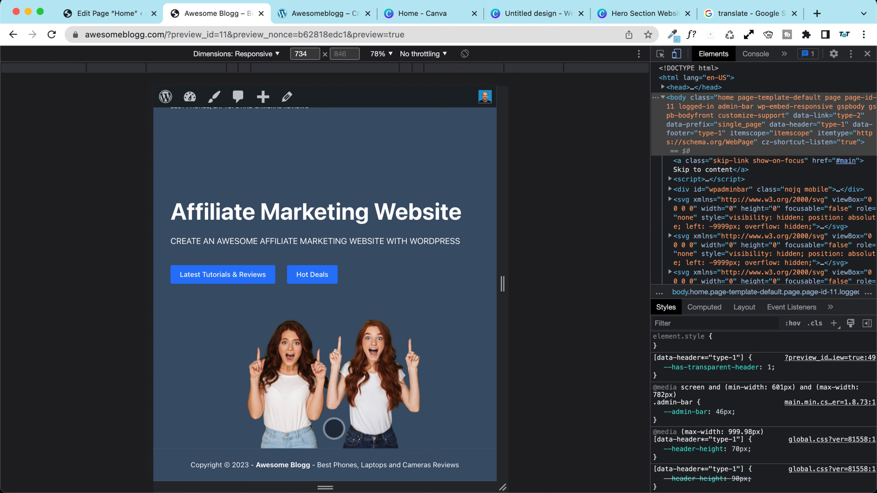
scroll(334, 428, up, 2)
scroll(292, 305, down, 2)
scroll(374, 459, up, 2)
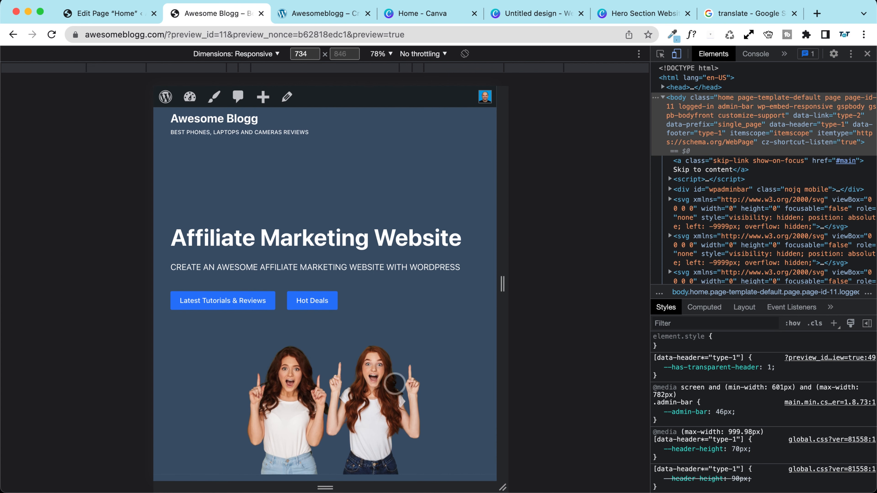
scroll(392, 394, down, 2)
scroll(310, 397, up, 2)
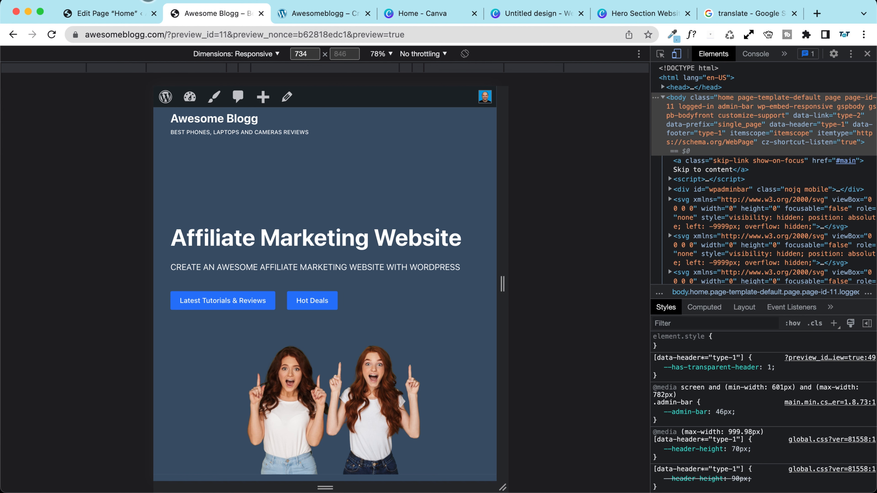
click(111, 14)
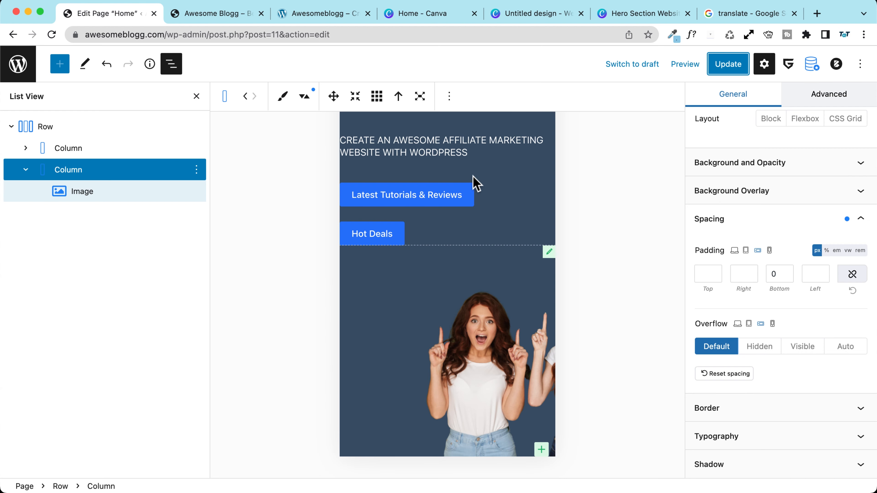
Step: Set Text Align to Center for the hero heading and the subtitle
scroll(472, 183, up, 5)
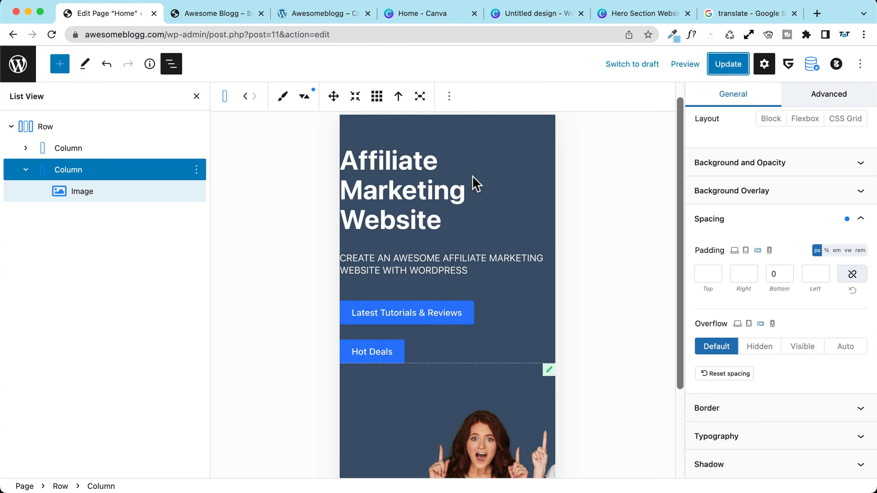
click(444, 204)
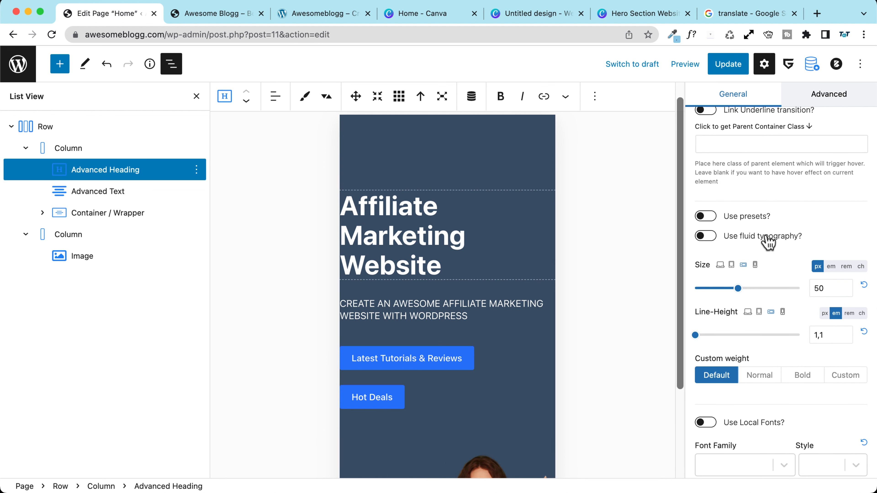
scroll(767, 242, down, 1)
scroll(767, 242, up, 3)
scroll(765, 241, down, 1)
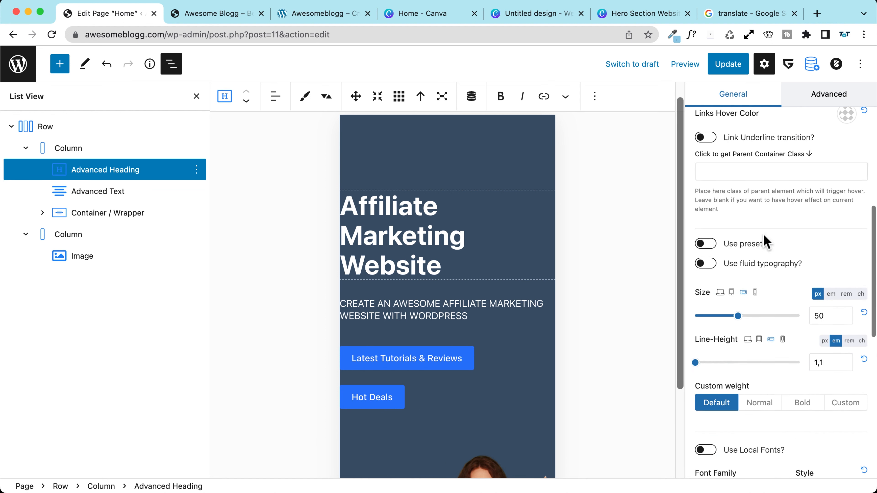
scroll(765, 244, down, 5)
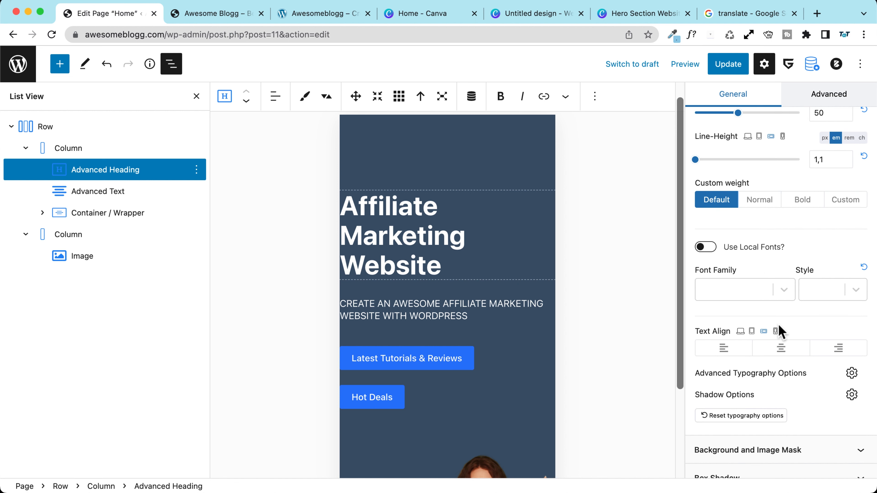
scroll(770, 311, down, 1)
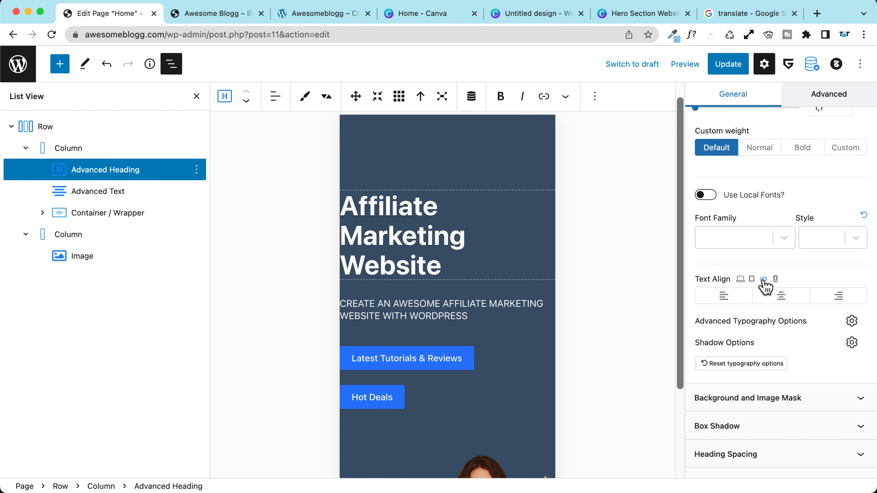
click(781, 301)
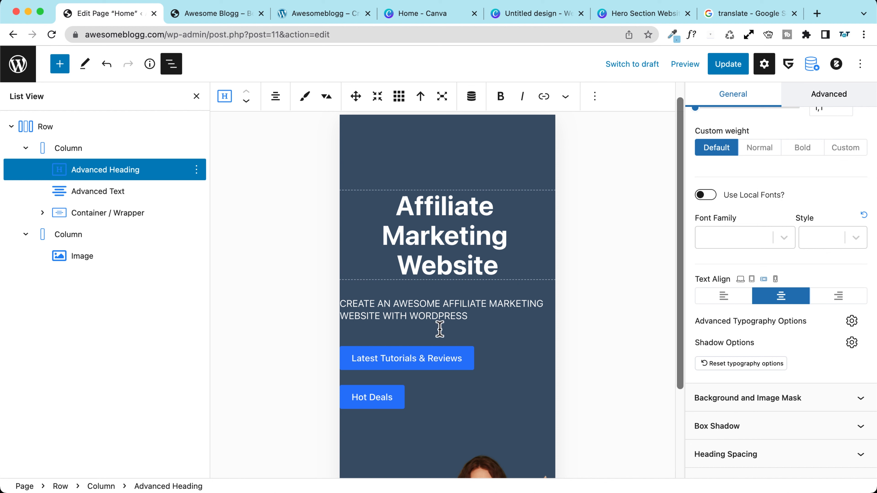
click(473, 315)
scroll(763, 306, down, 8)
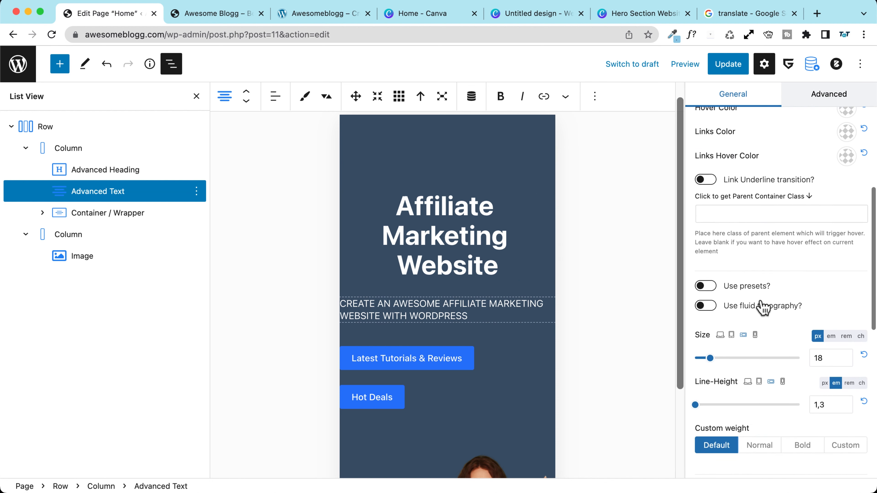
scroll(763, 305, down, 5)
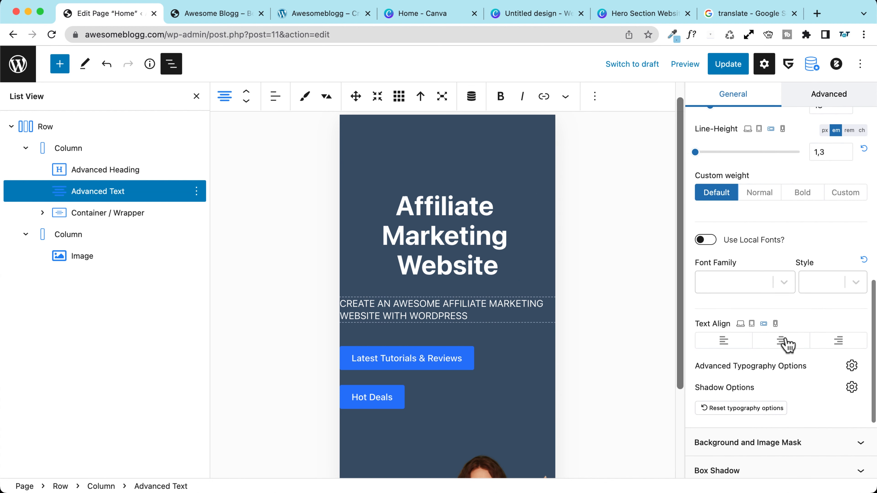
click(787, 343)
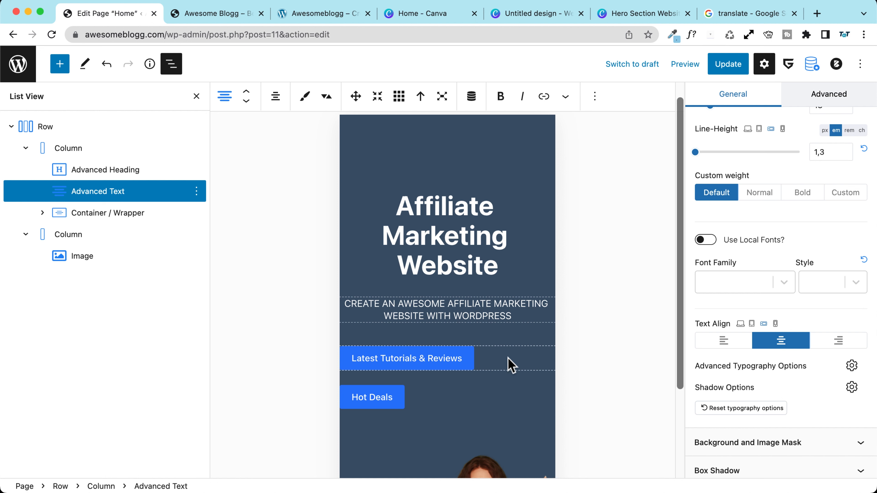
Step: On the buttons' container, center the content alignment and enable Wrap
click(508, 361)
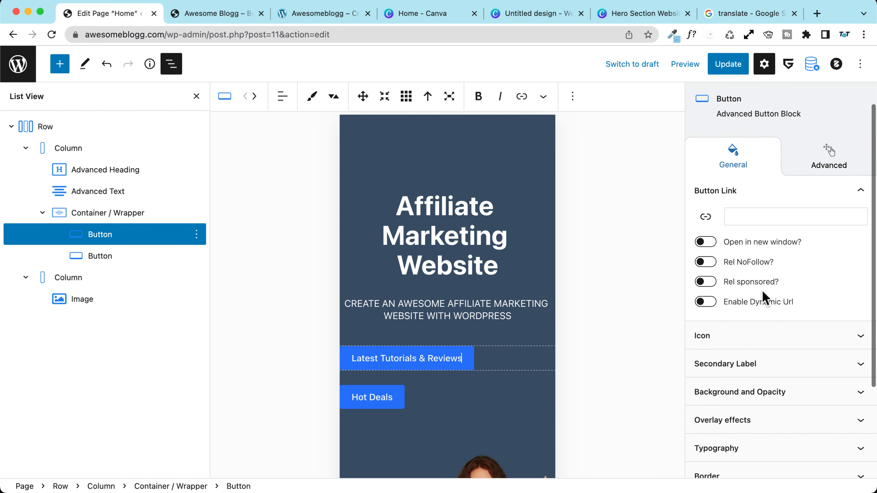
scroll(759, 308, down, 5)
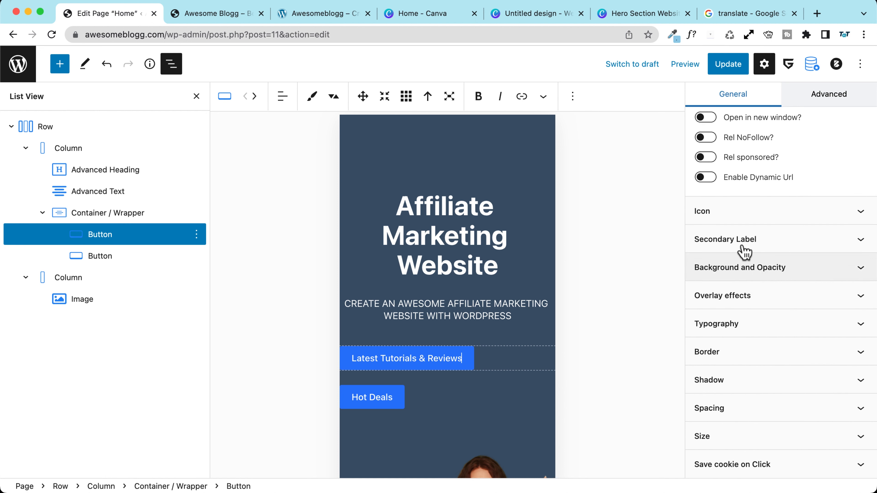
scroll(732, 220, up, 5)
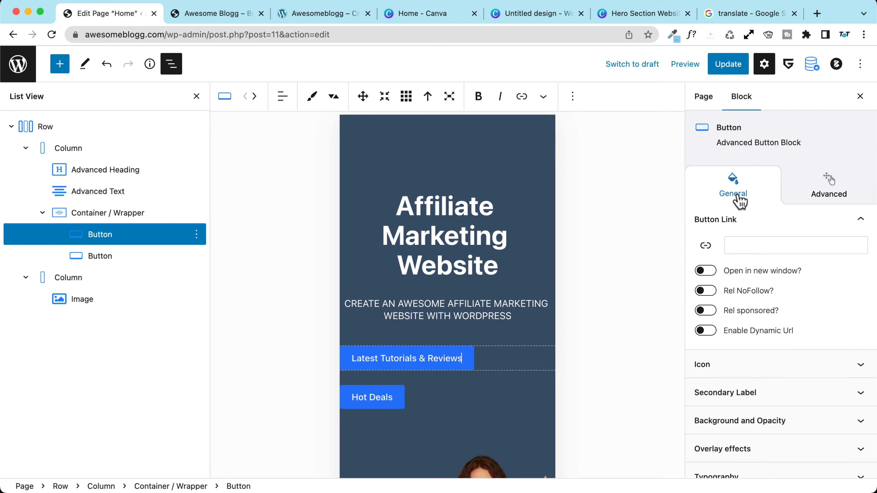
click(101, 217)
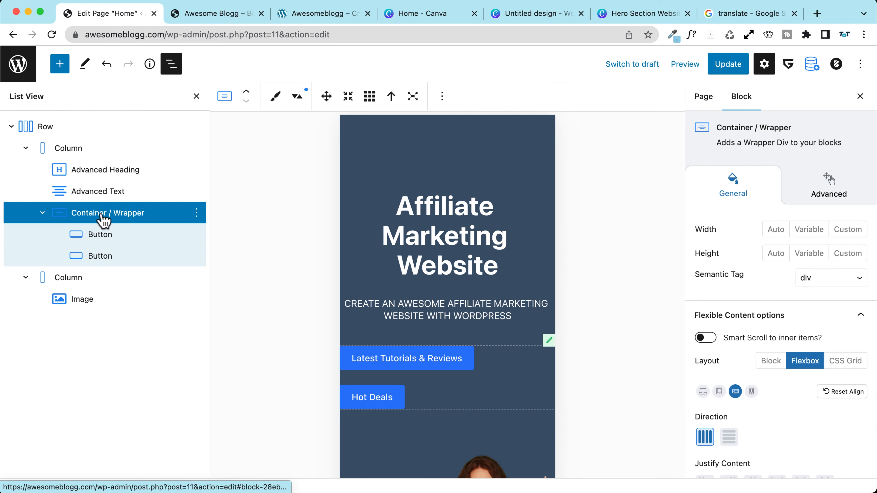
scroll(721, 298, down, 5)
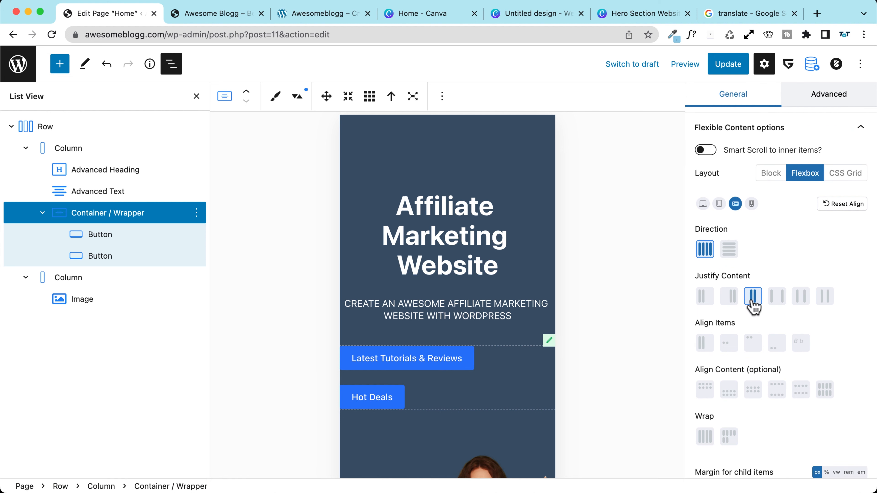
click(706, 296)
scroll(781, 282, down, 2)
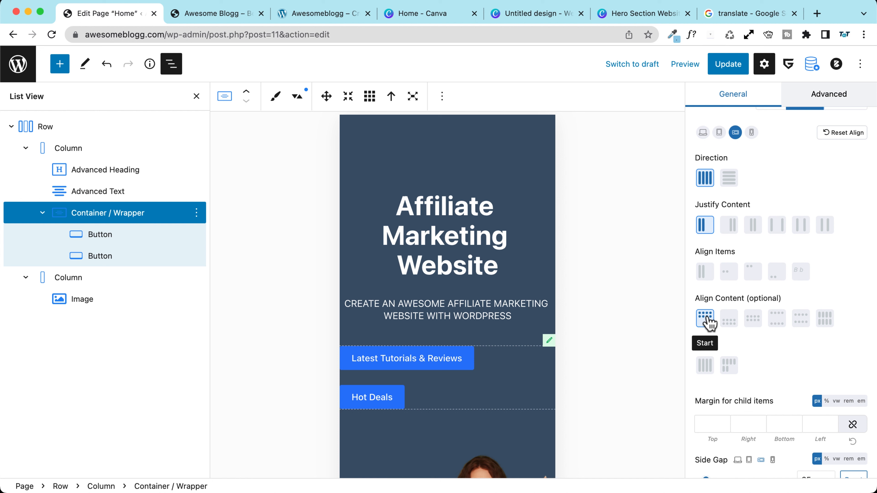
scroll(732, 273, up, 1)
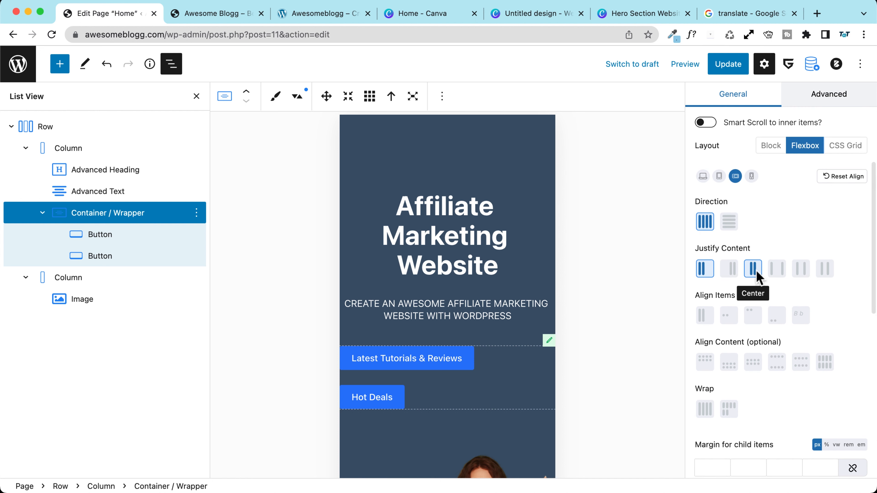
scroll(757, 271, up, 1)
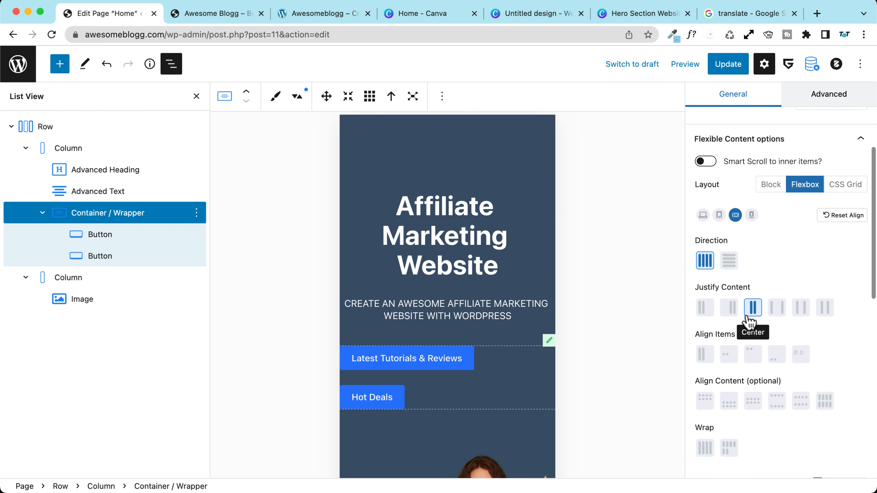
scroll(751, 304, down, 2)
scroll(754, 276, down, 2)
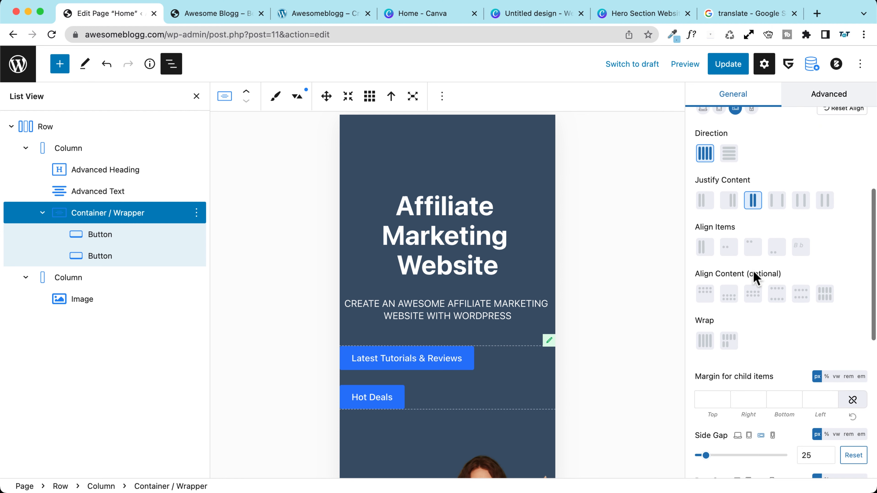
click(755, 294)
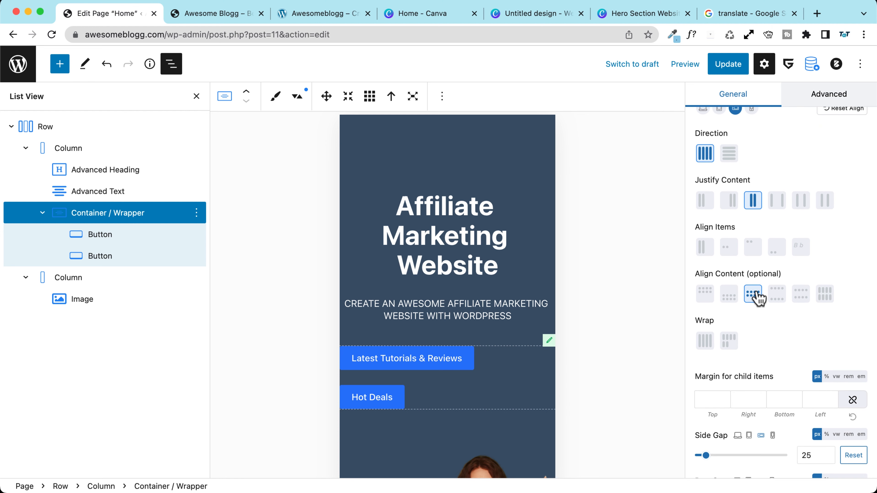
click(728, 340)
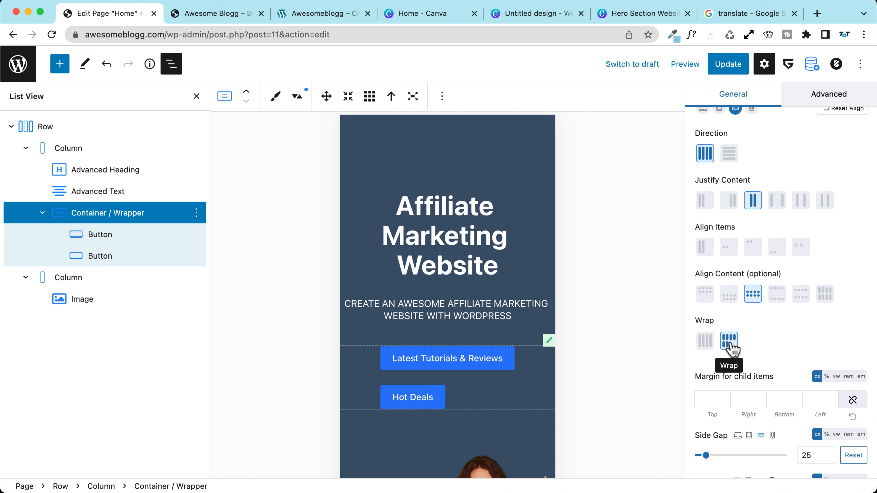
Step: Set the container's align items and justification to Center, then save the page
click(753, 248)
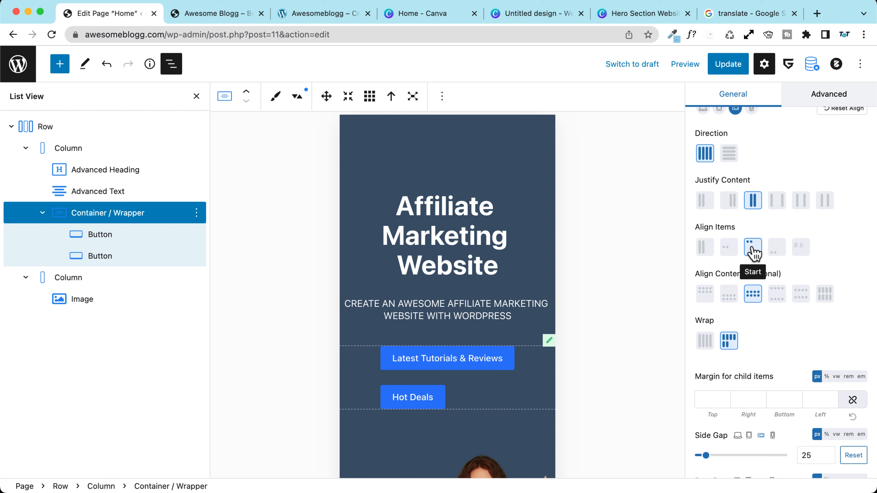
click(728, 249)
click(751, 249)
click(729, 251)
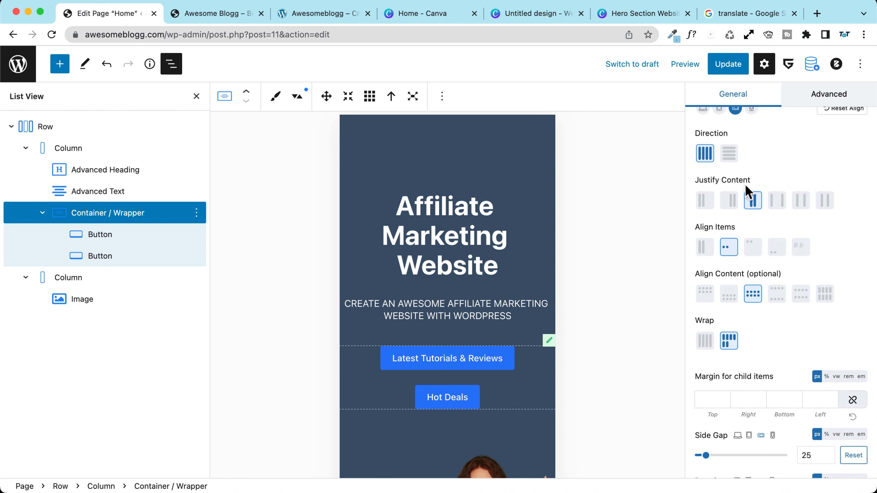
click(757, 203)
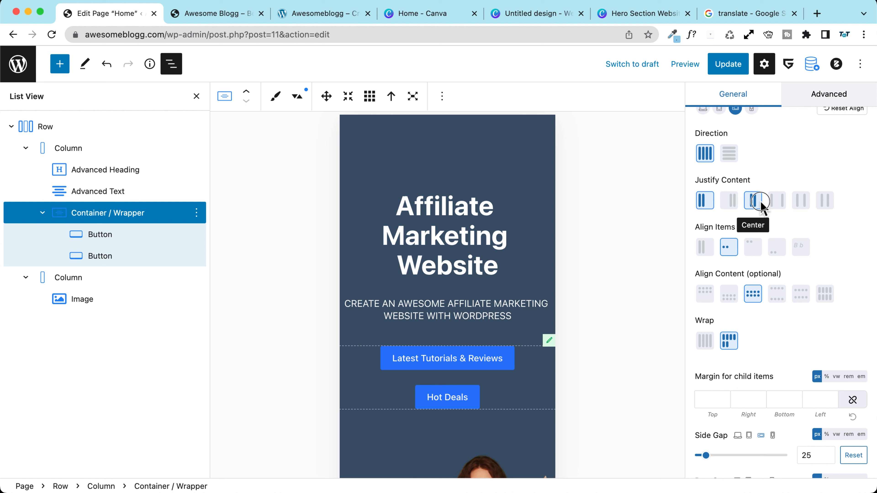
click(710, 202)
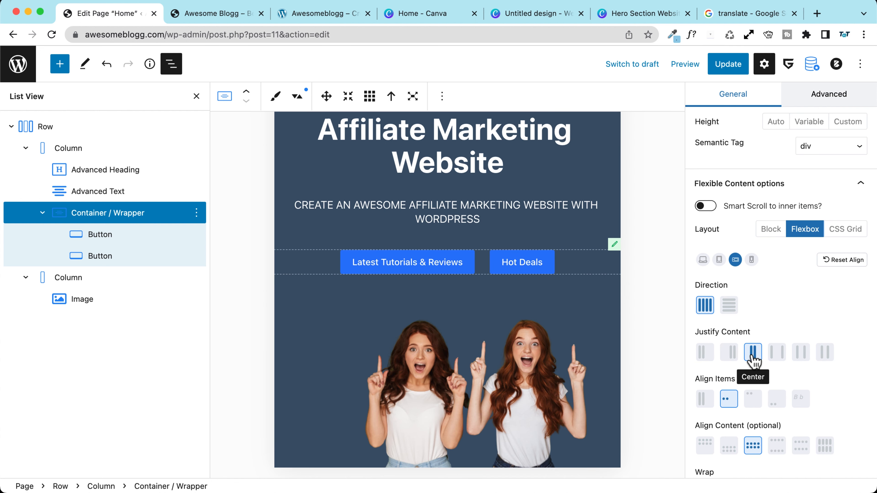
click(728, 64)
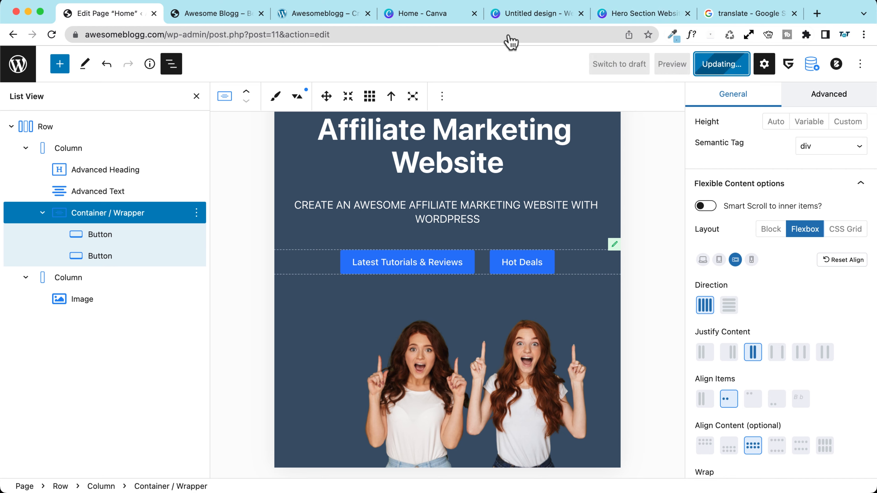
click(223, 17)
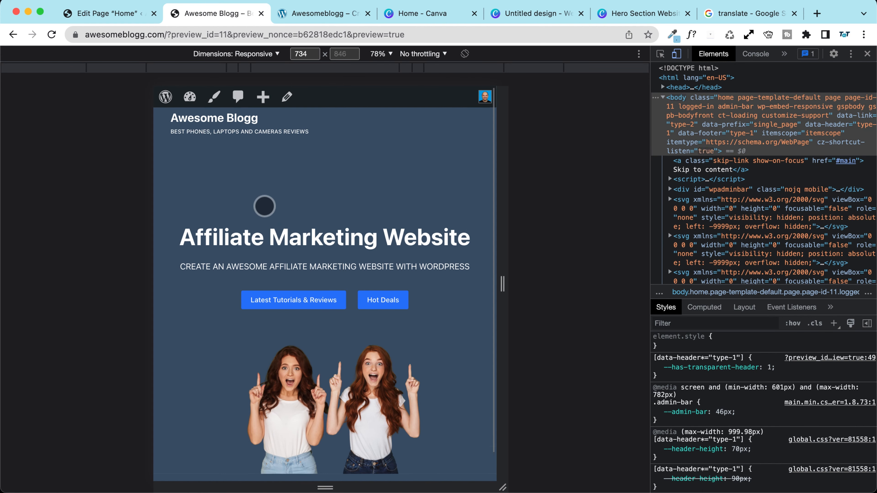
Step: Scroll the saved preview and widen the viewport to check the centred hero at 814 and 962 px
scroll(264, 204, down, 2)
scroll(264, 204, up, 2)
scroll(264, 207, down, 2)
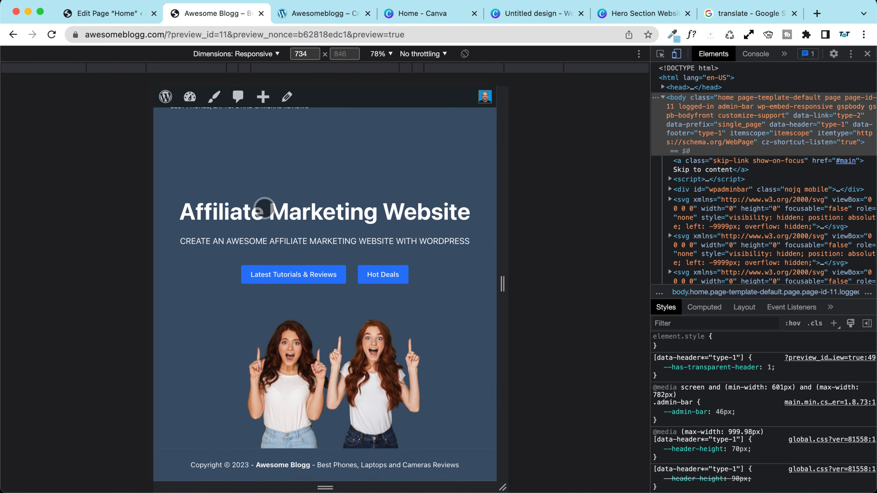
scroll(262, 204, up, 2)
mouse_move(506, 284)
mouse_down()
mouse_move(664, 292)
mouse_move(491, 286)
mouse_move(719, 308)
mouse_move(505, 298)
mouse_up()
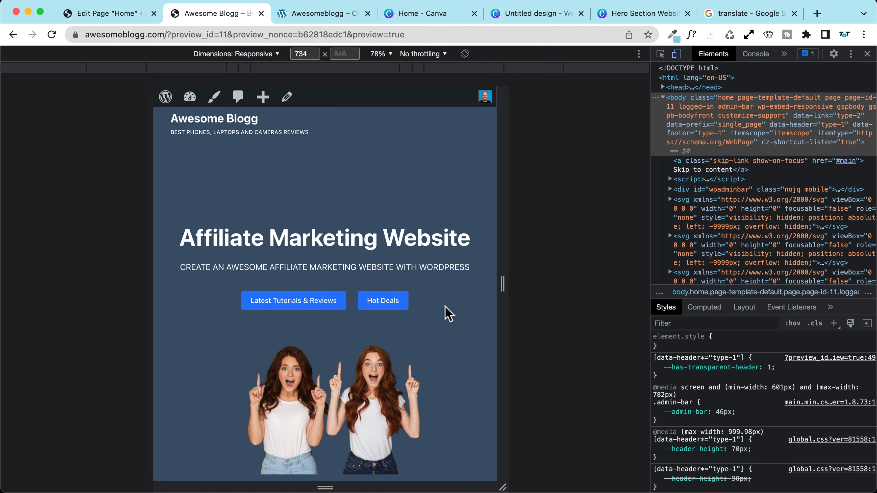
click(130, 21)
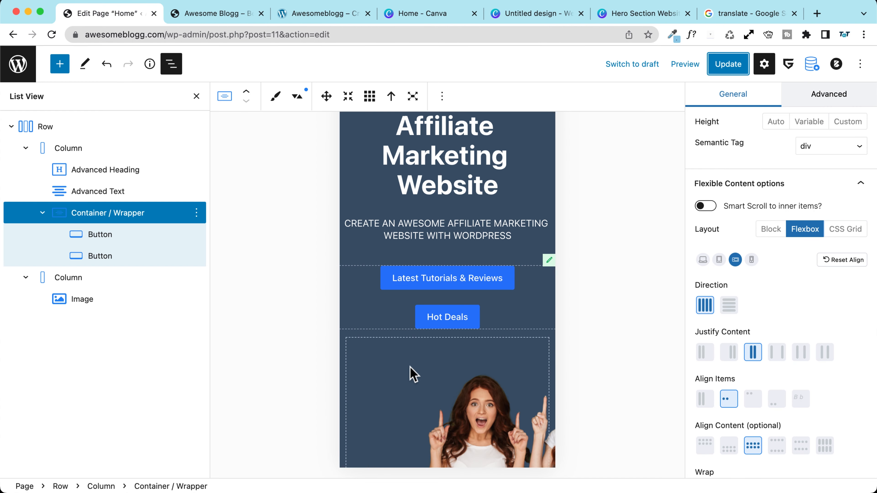
Step: Set the second hero column's Padding Top to 0 and save the Home page
click(84, 279)
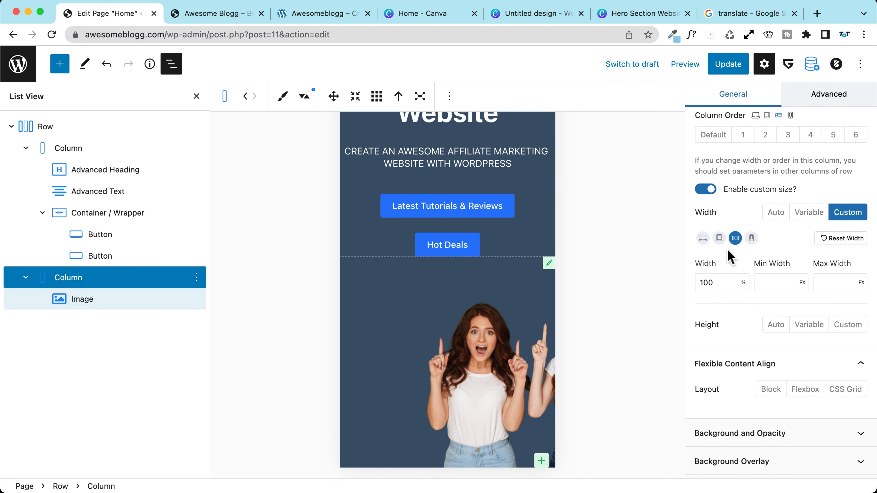
scroll(731, 215, down, 5)
click(743, 380)
scroll(740, 390, down, 3)
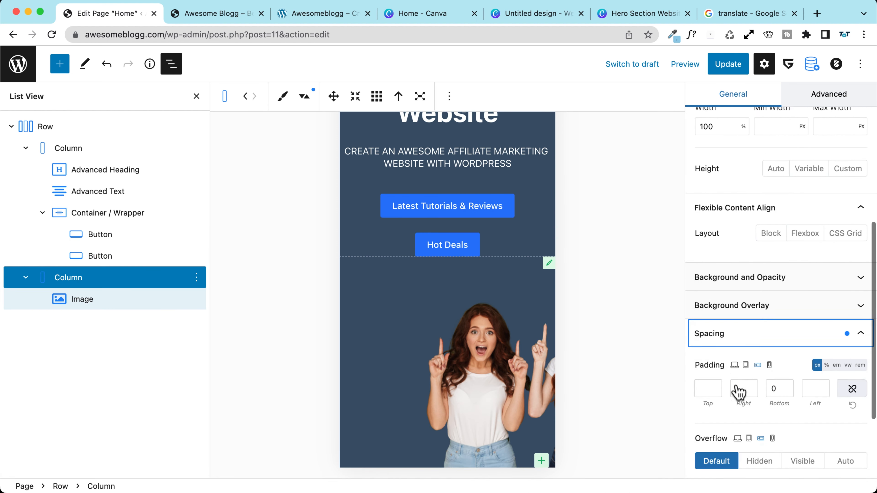
click(708, 357)
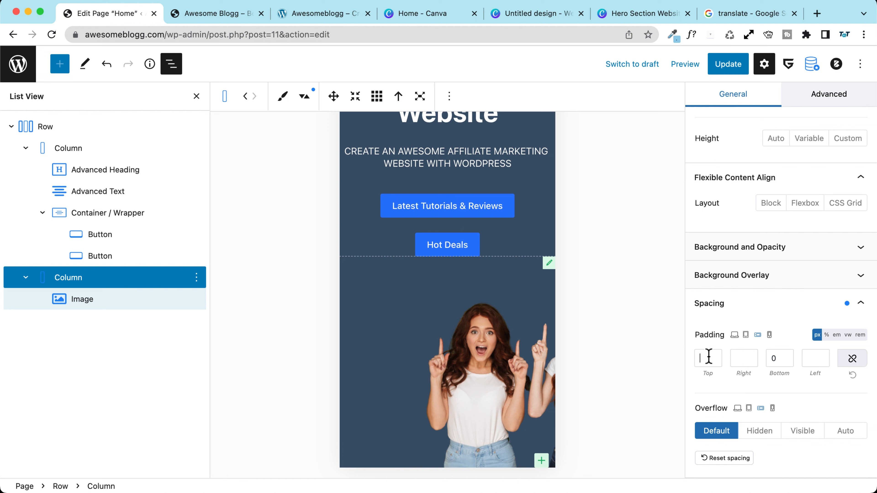
text(2)
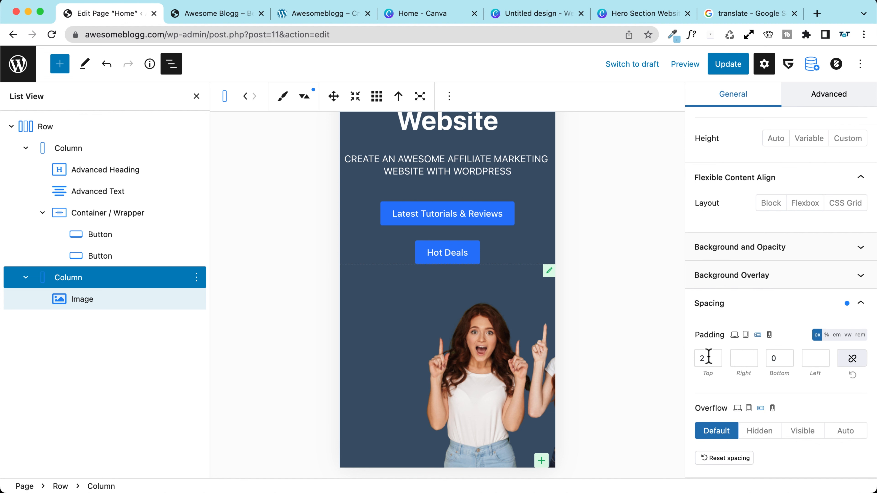
key(BackSpace)
text(0)
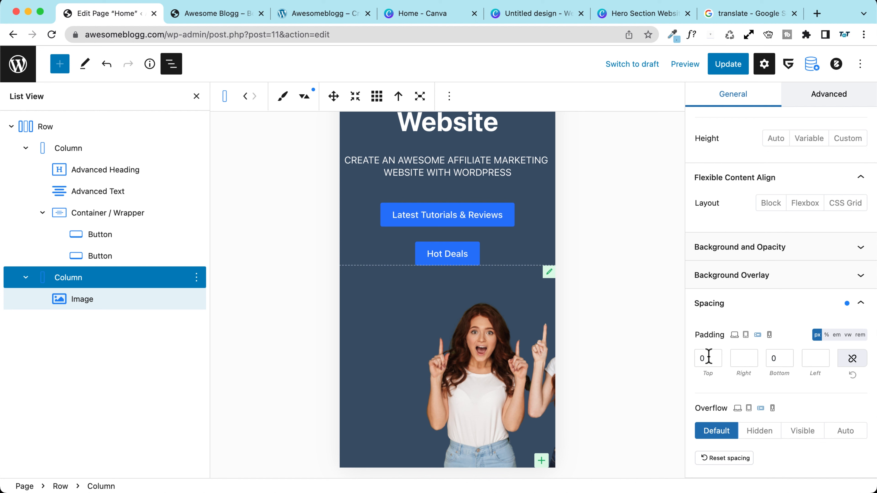
click(123, 305)
scroll(760, 300, down, 5)
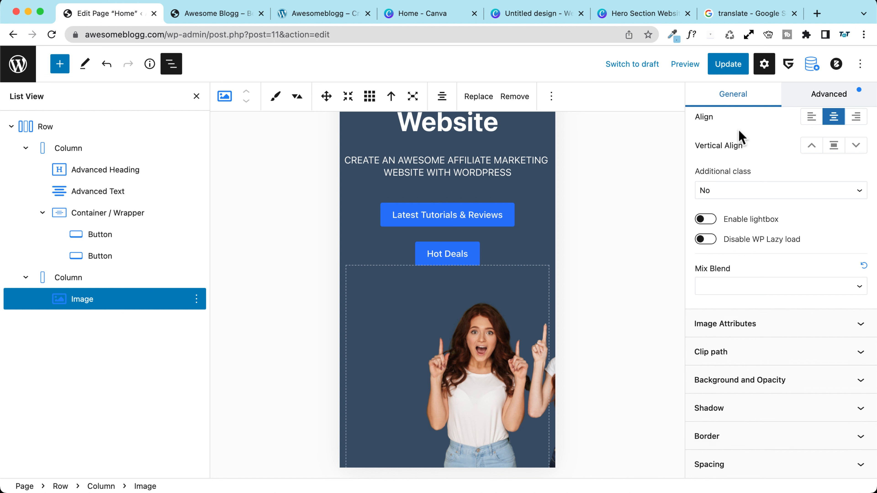
click(729, 73)
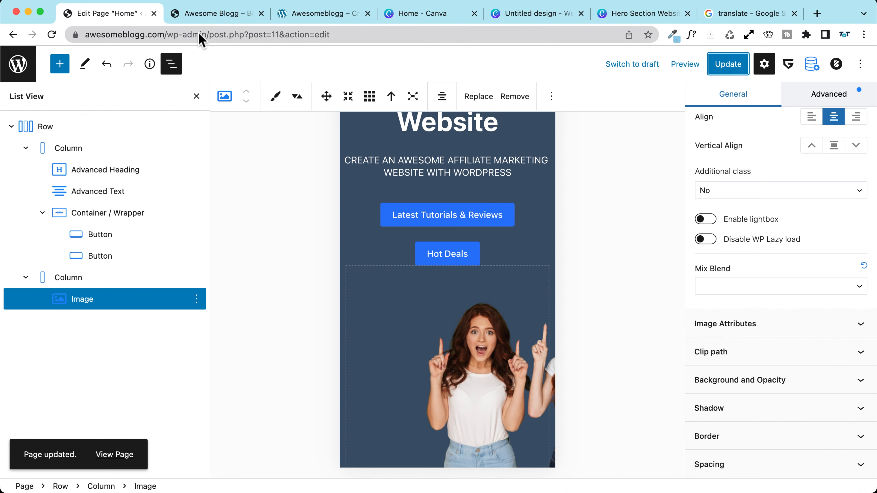
click(209, 18)
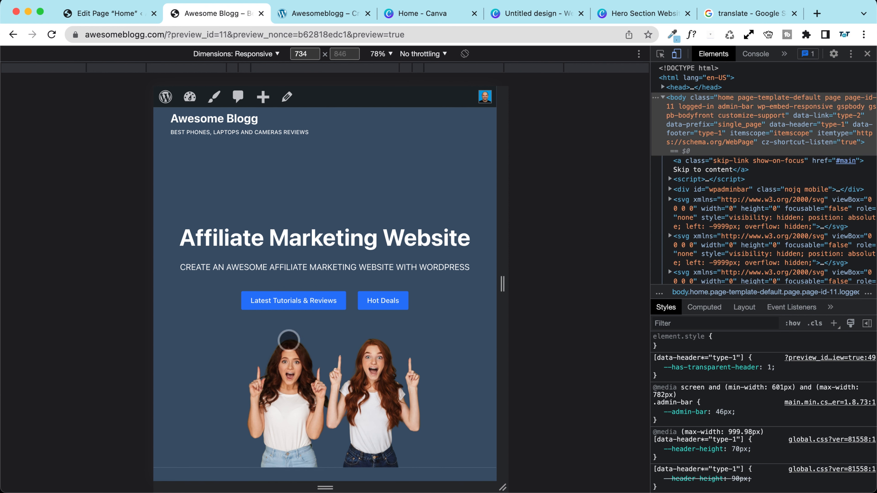
drag(502, 285, 402, 285)
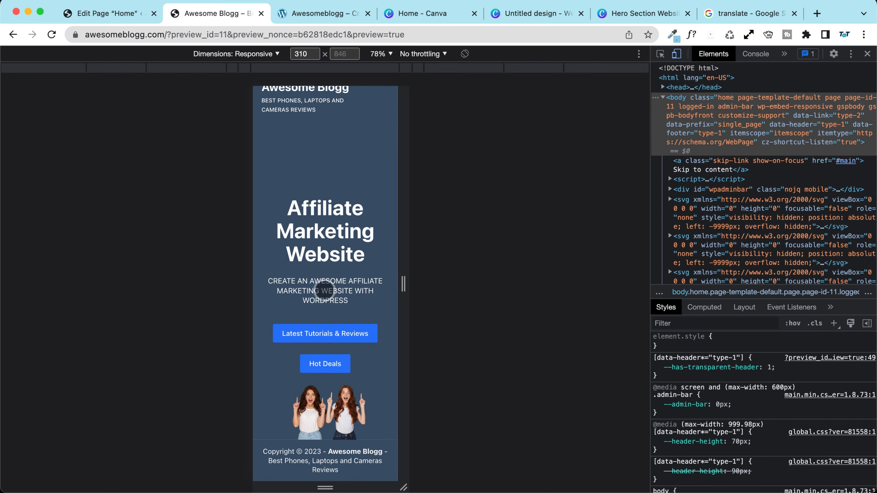
scroll(307, 295, up, 2)
scroll(385, 300, down, 2)
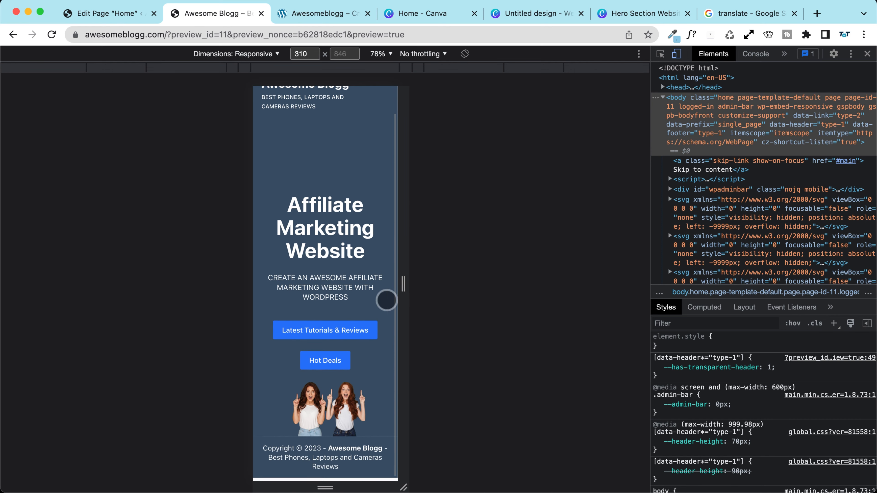
scroll(362, 287, up, 2)
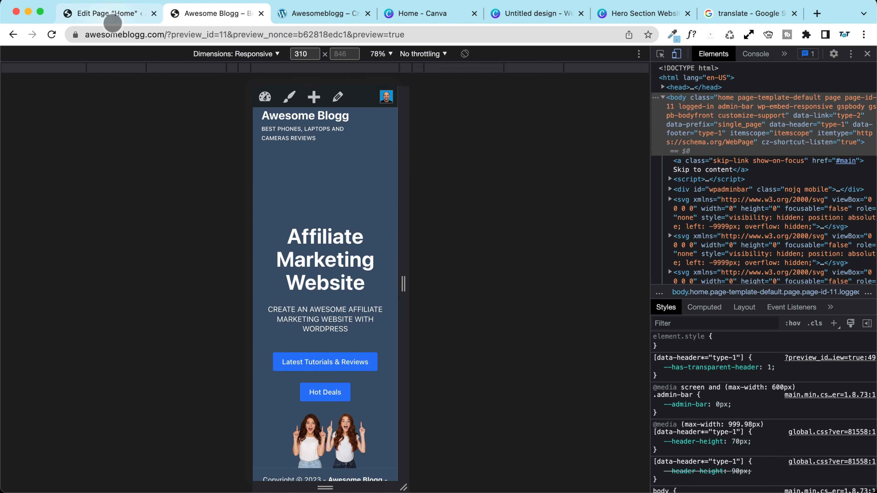
click(107, 15)
scroll(411, 342, up, 6)
scroll(455, 153, up, 3)
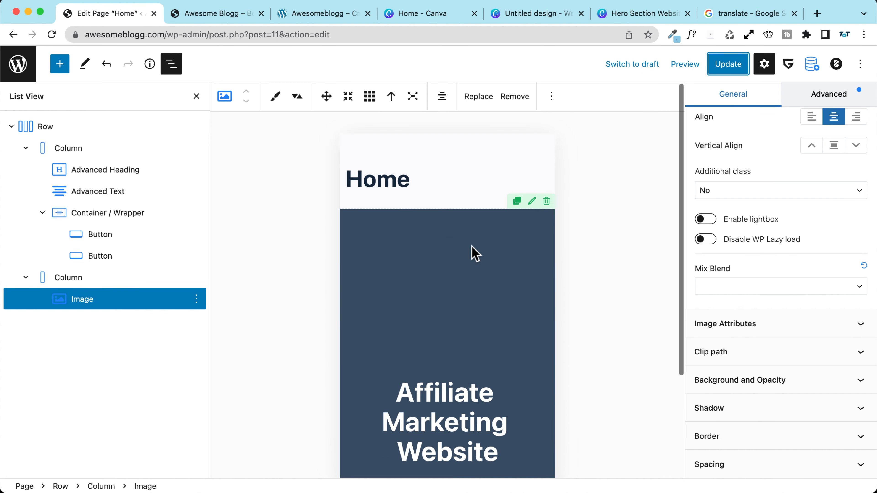
click(193, 14)
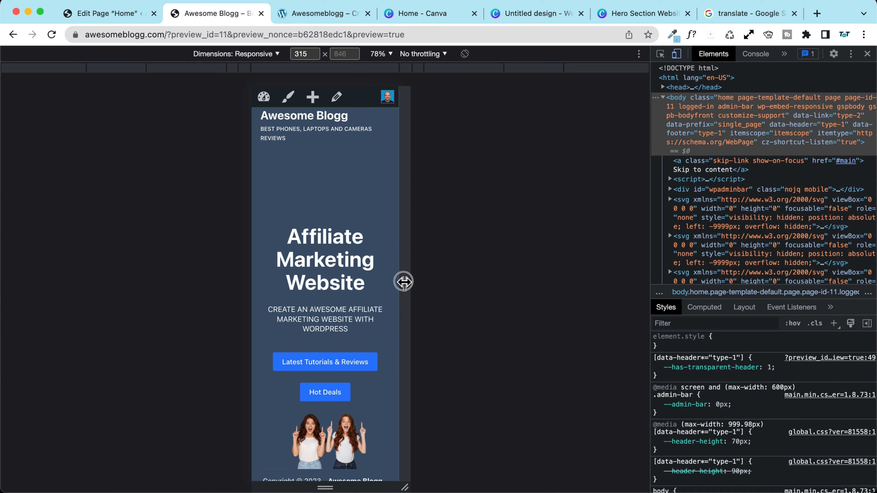
drag(402, 280, 480, 286)
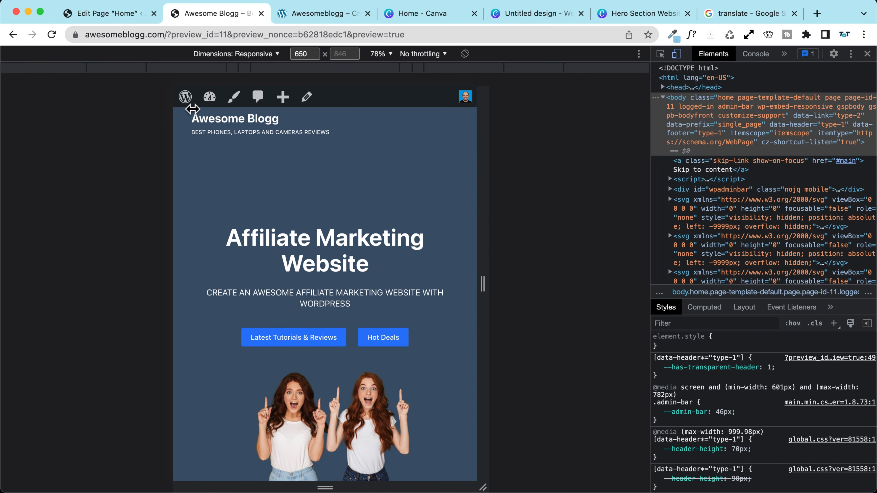
click(103, 14)
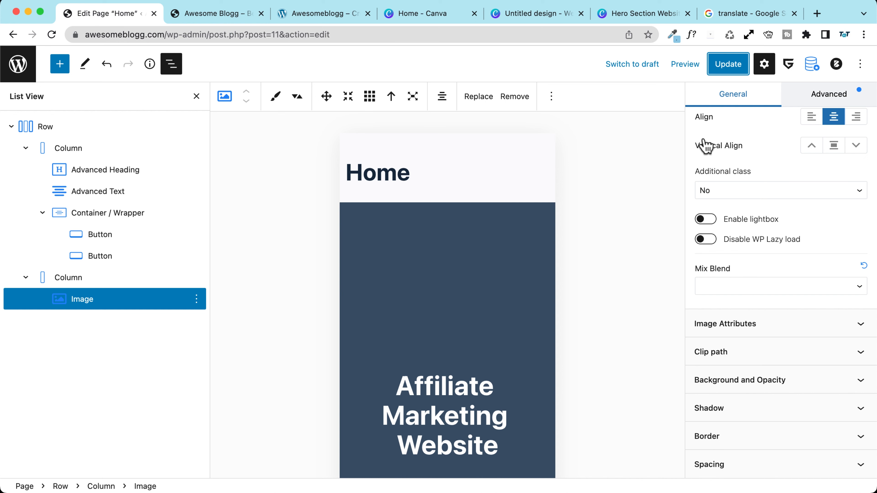
click(44, 127)
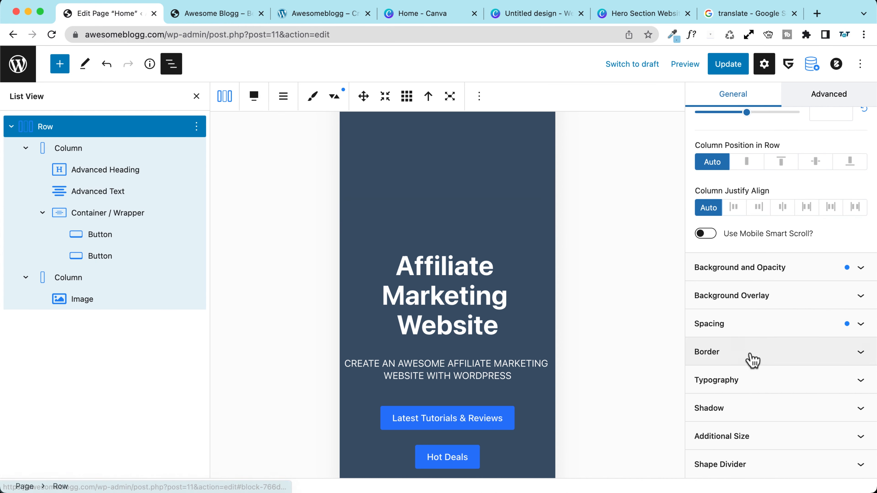
Step: Lower the hero row's tablet top padding from 250 to 150 px and update the page
click(742, 324)
scroll(705, 333, down, 3)
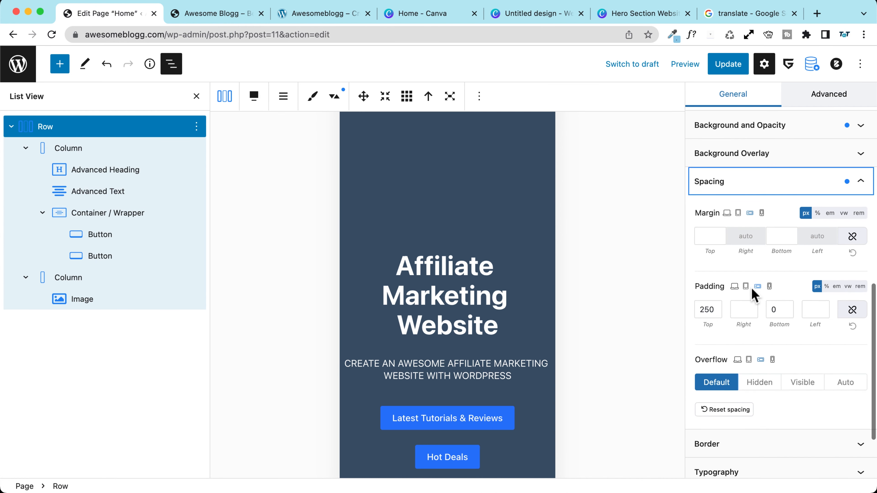
click(746, 287)
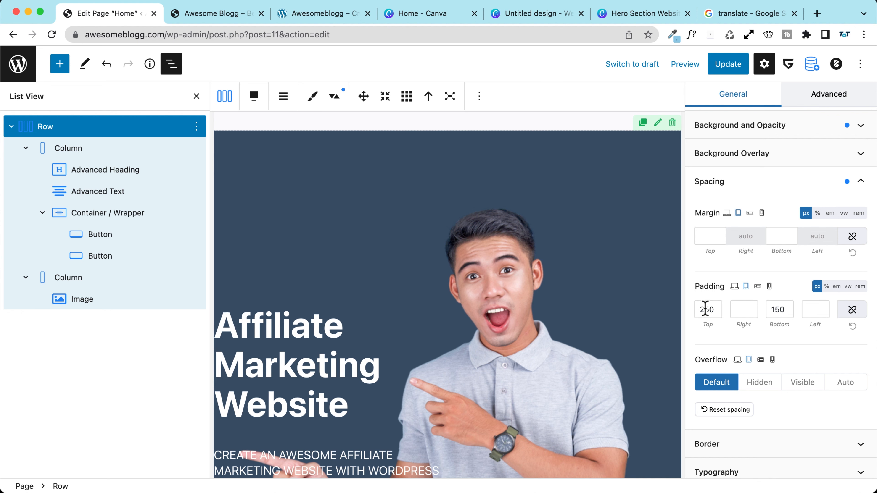
text(1)
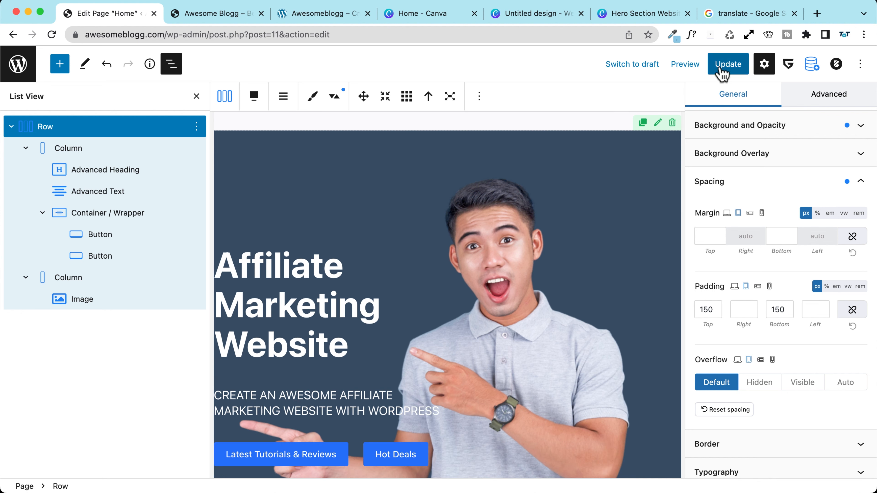
click(727, 64)
Step: Reload the front-end preview and resize it to check the hero at tablet widths
click(207, 14)
click(52, 35)
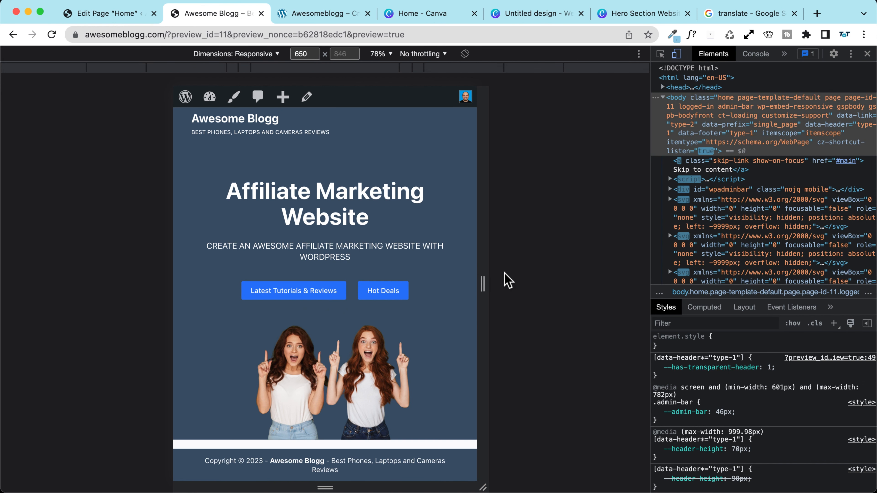
drag(483, 284, 542, 298)
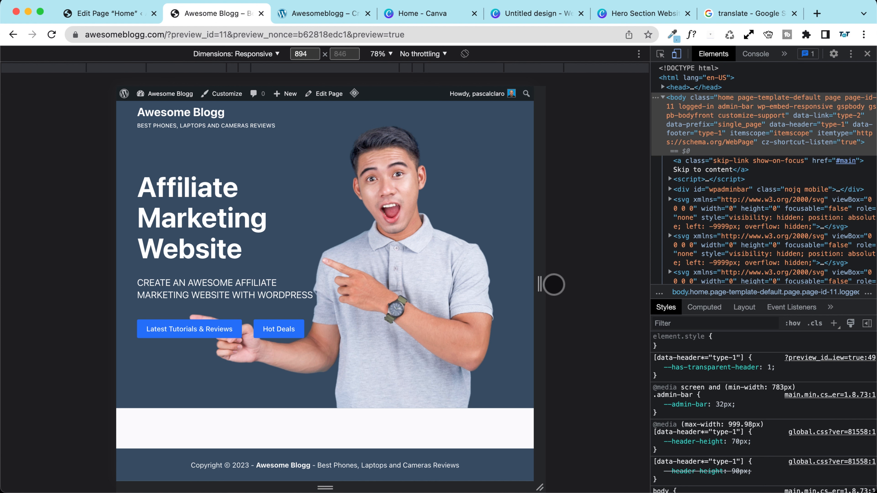
drag(540, 284, 637, 300)
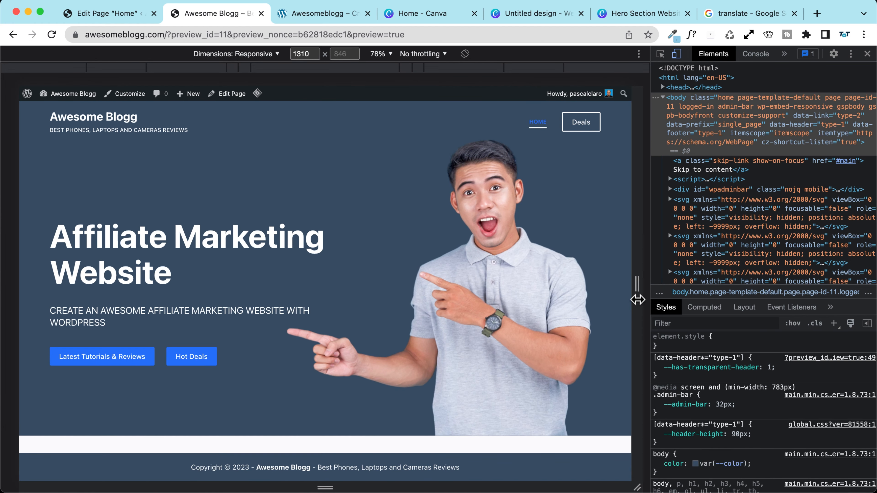
click(116, 15)
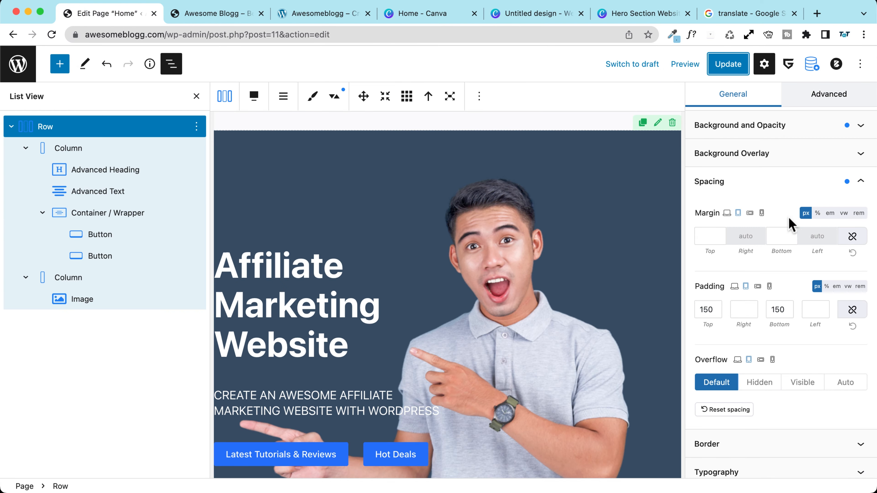
Step: Change a digit of the row's mobile top padding to 0, save, and check the narrowed preview
click(768, 287)
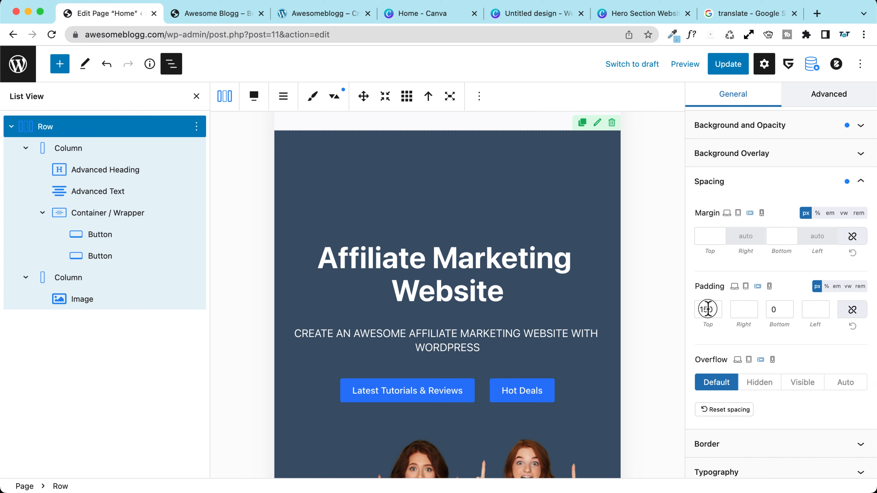
key(BackSpace)
text(0)
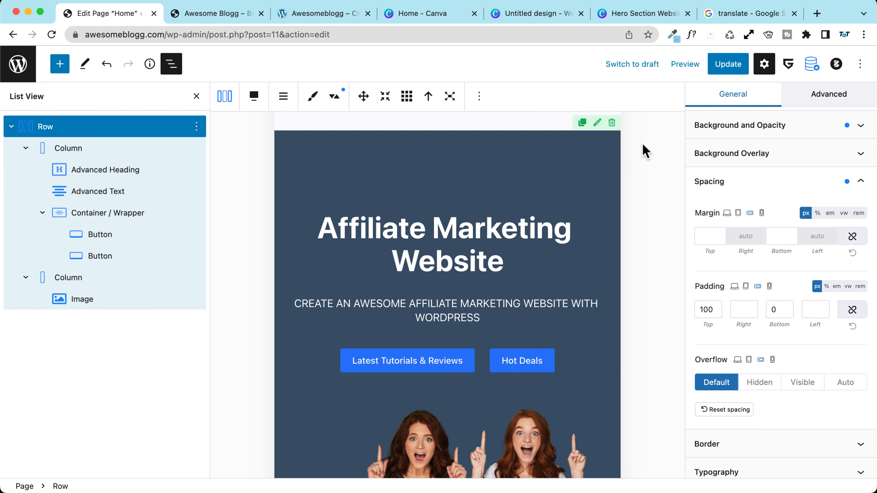
click(728, 64)
click(221, 15)
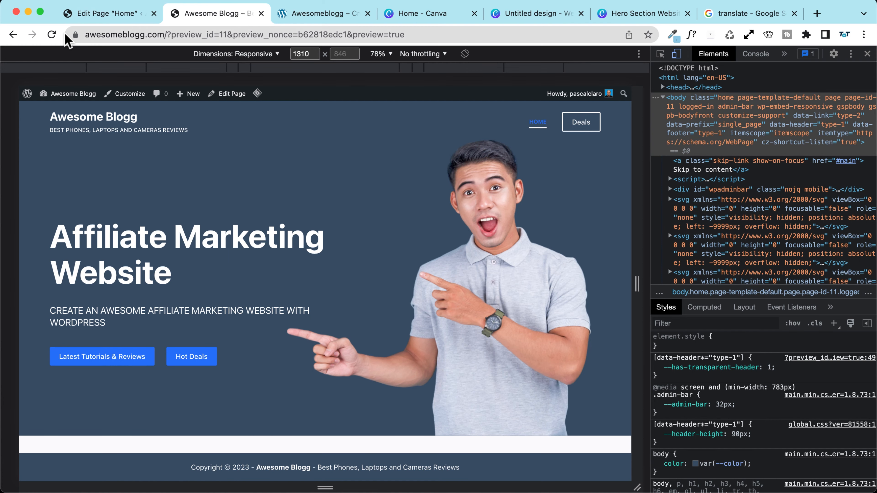
drag(637, 285, 504, 285)
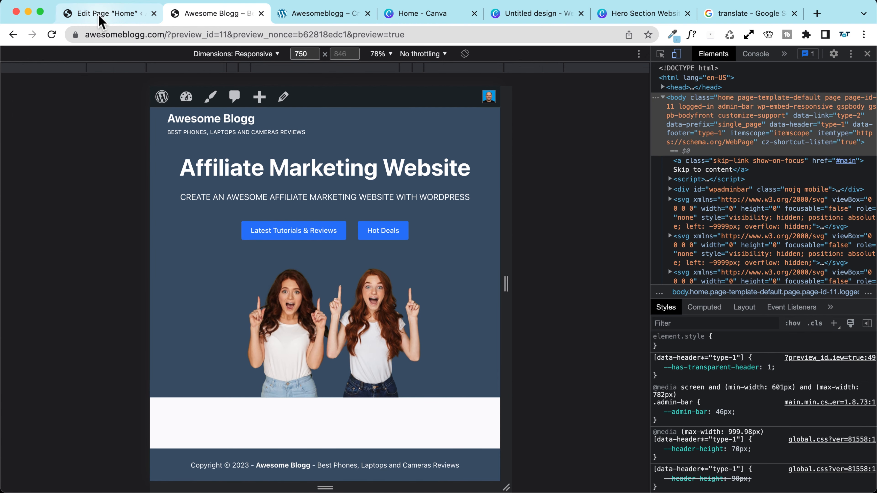
Step: Change a digit of the mobile top padding to 5, save, and recheck the preview at mobile width
click(101, 19)
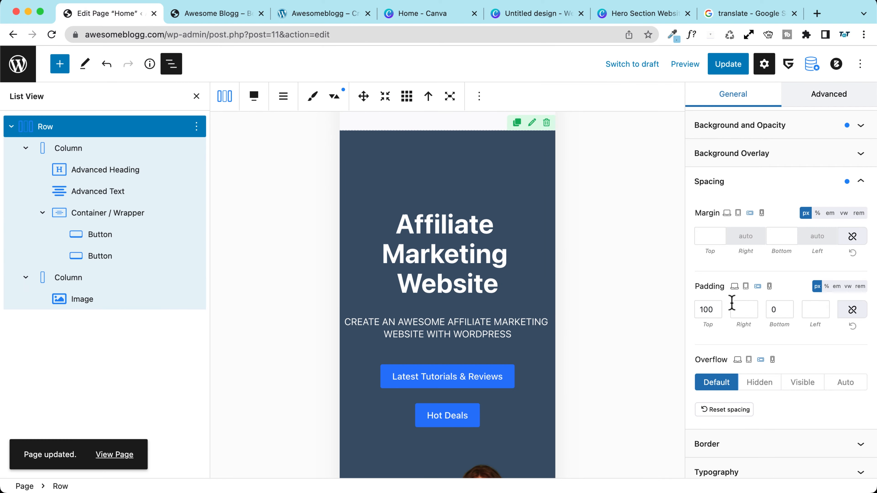
key(BackSpace)
text(5)
click(726, 71)
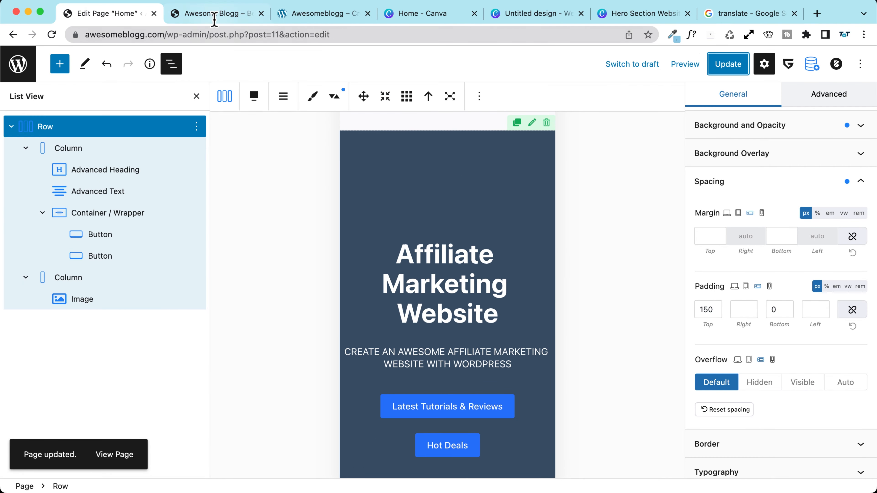
click(214, 19)
click(52, 34)
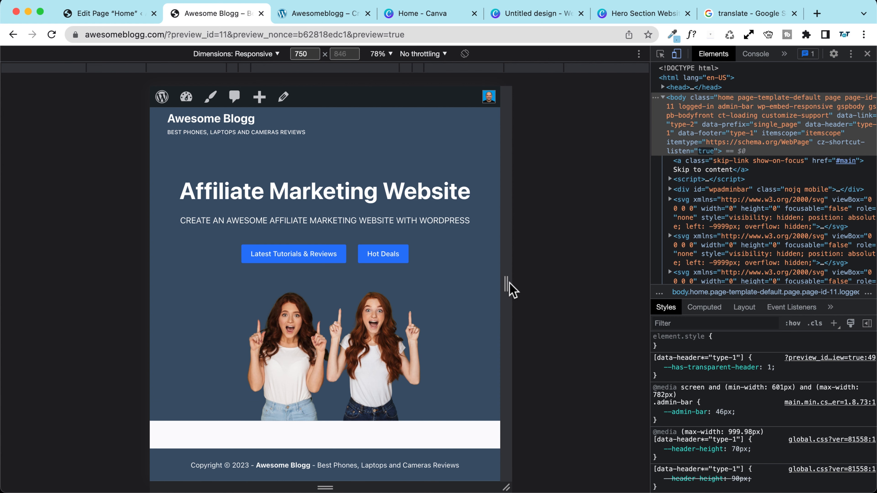
drag(510, 289, 660, 296)
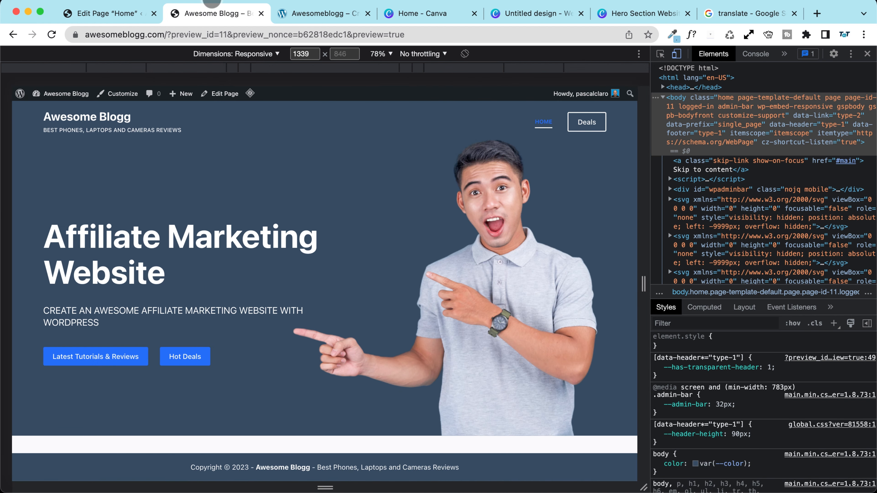
Step: Reload the reference site for comparison, then switch the editor preview from Mobile to Desktop
click(328, 14)
click(52, 34)
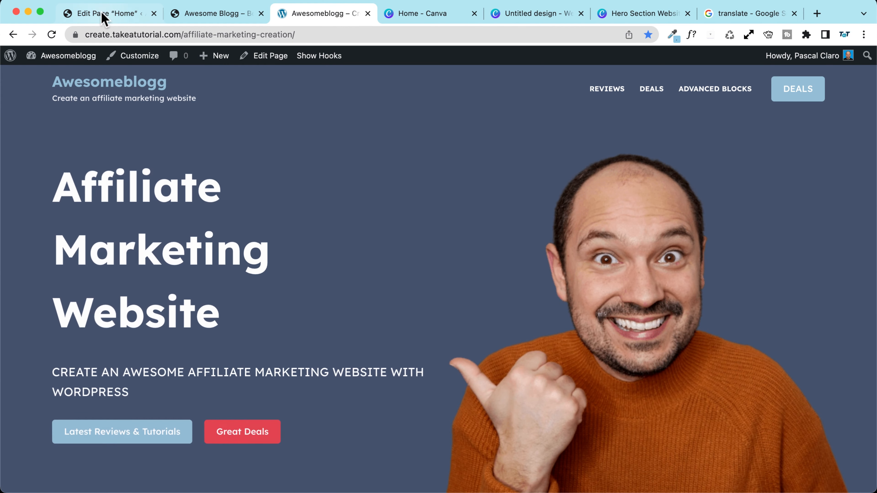
click(104, 16)
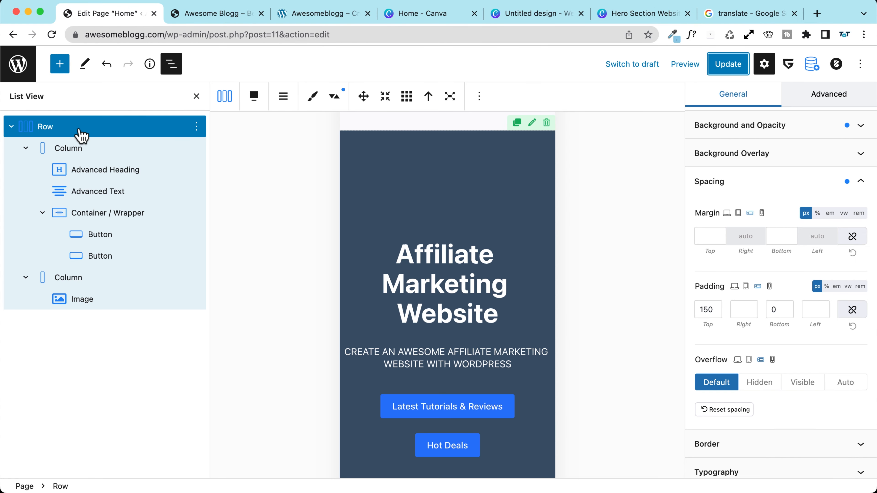
click(685, 67)
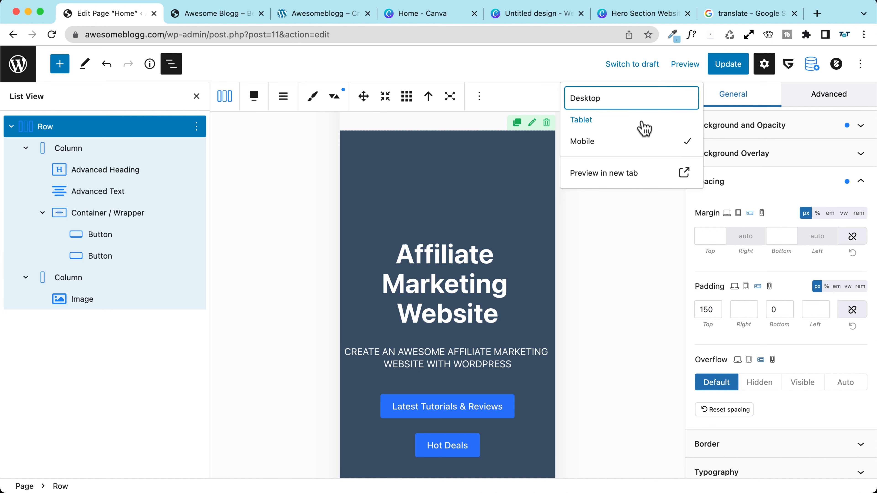
click(685, 64)
click(685, 64)
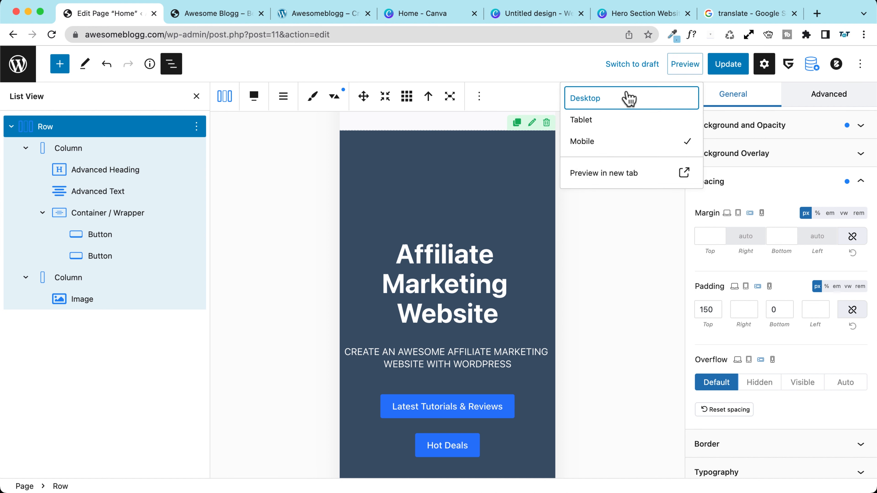
click(700, 67)
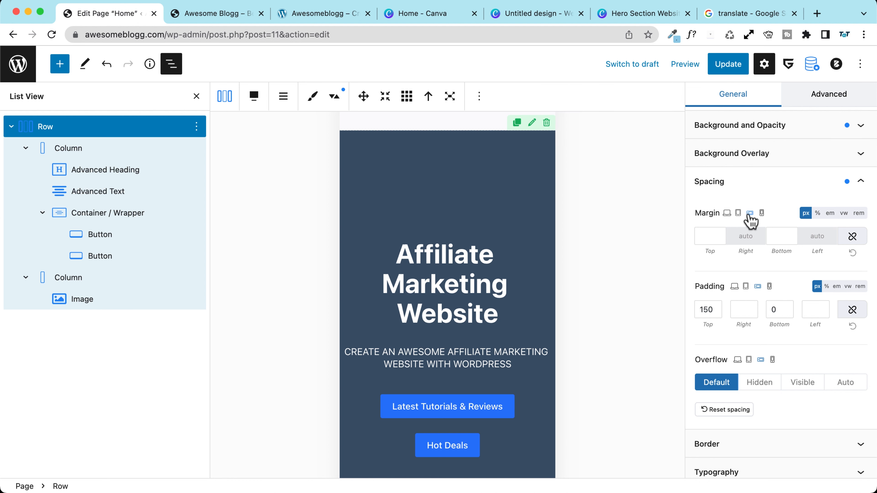
click(727, 215)
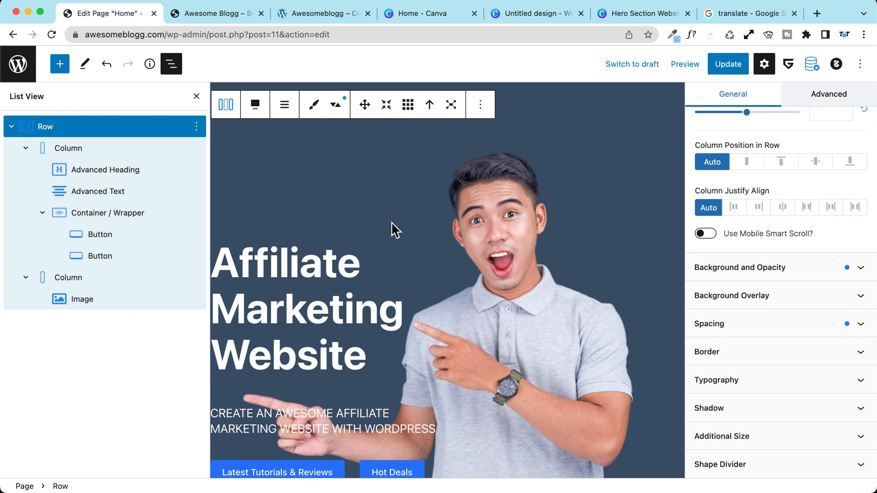
Step: Select the hero row through the block outline and bring up its Advanced animation settings
click(196, 97)
scroll(277, 228, up, 3)
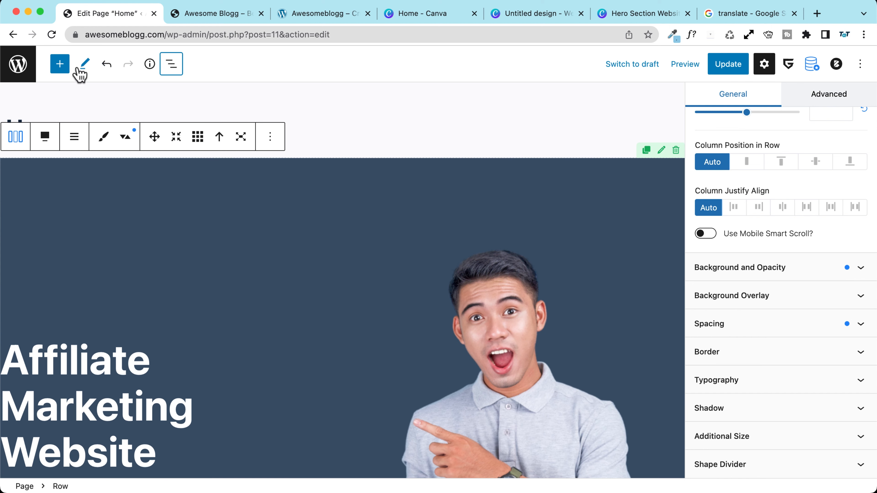
click(162, 63)
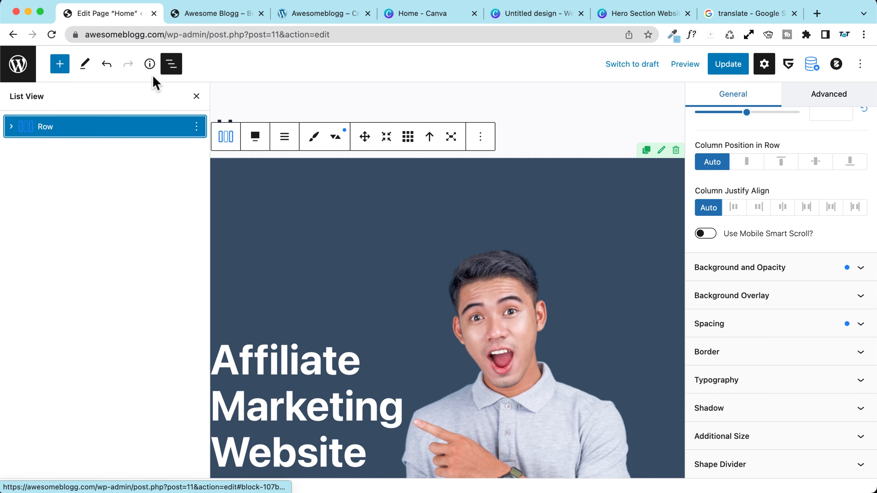
click(171, 64)
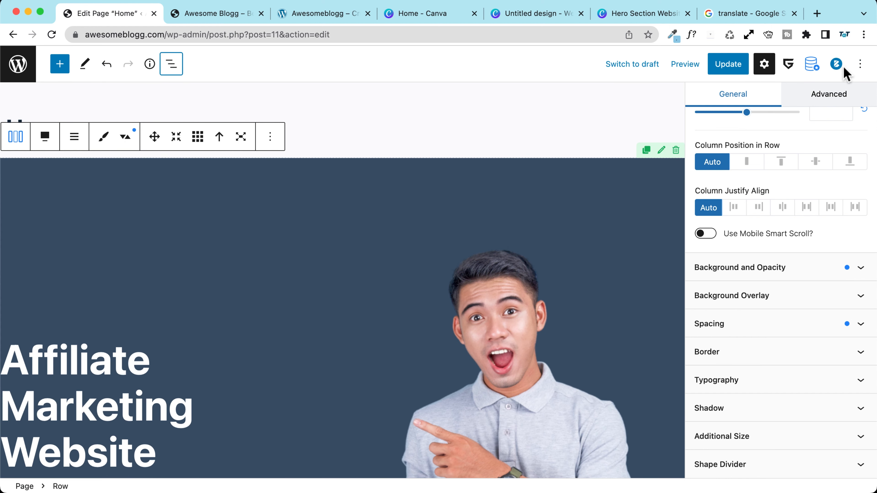
click(831, 97)
scroll(766, 242, up, 5)
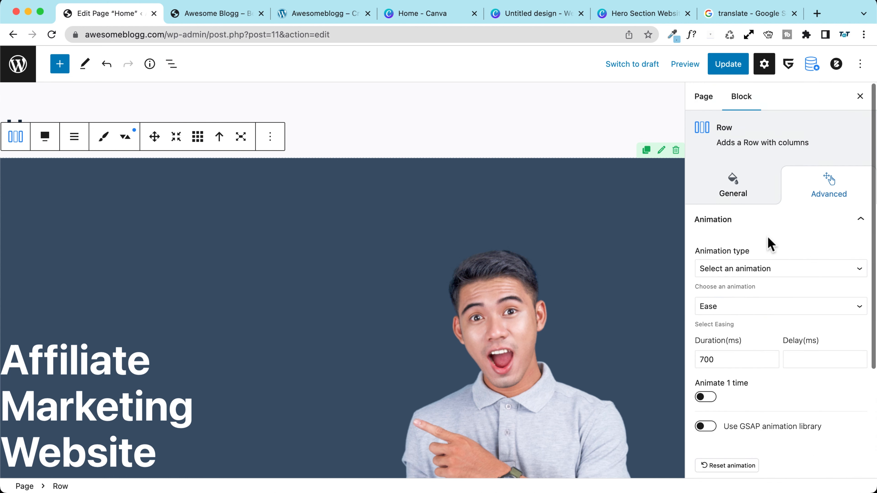
click(738, 228)
click(738, 228)
scroll(753, 230, down, 1)
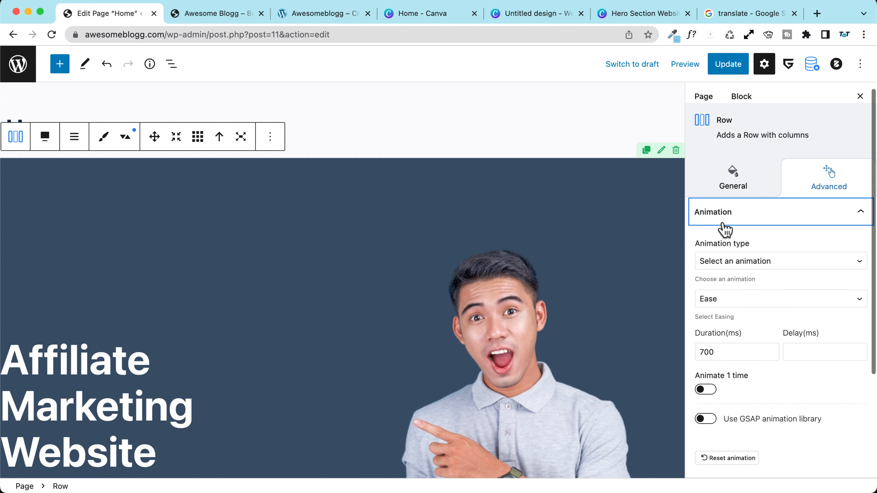
scroll(755, 231, down, 3)
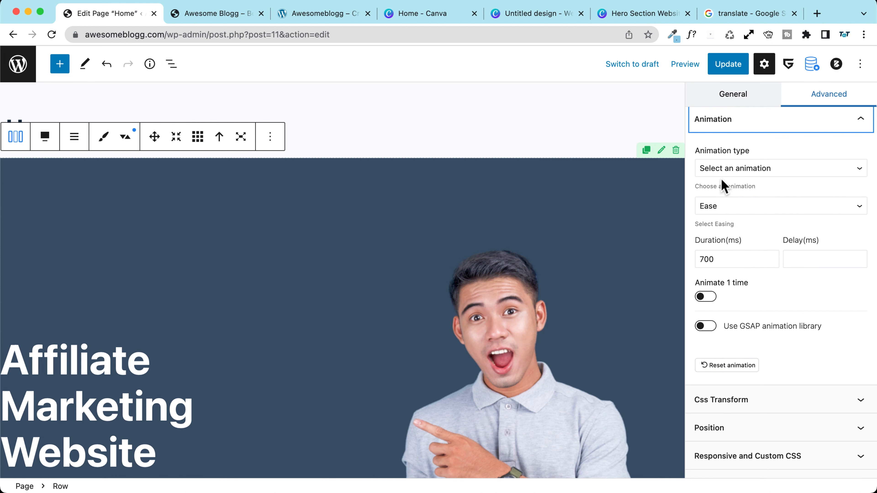
scroll(522, 218, down, 5)
scroll(522, 217, up, 5)
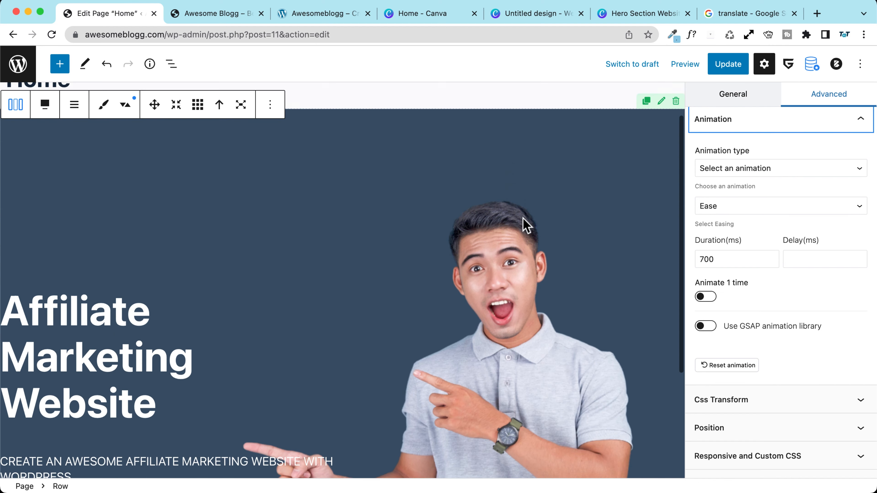
scroll(730, 171, up, 2)
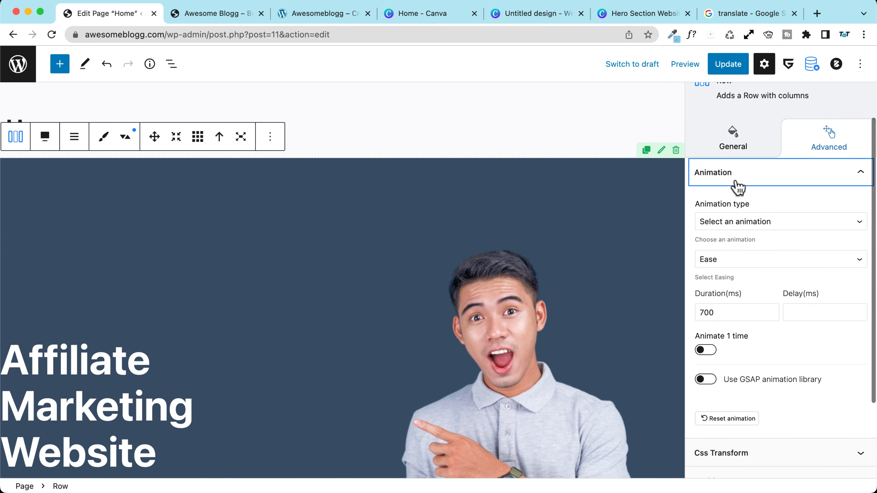
Step: Set the row's animation type to Fade Up and enable Animate 1 time
click(771, 223)
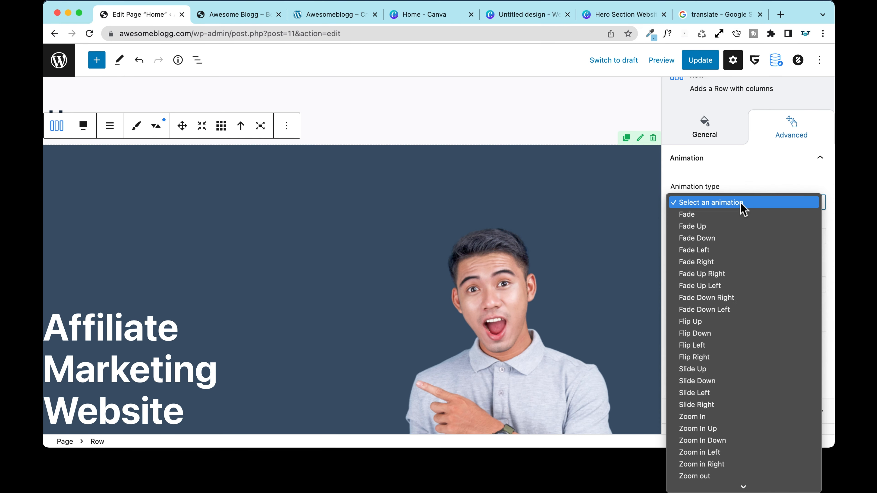
scroll(744, 309, down, 3)
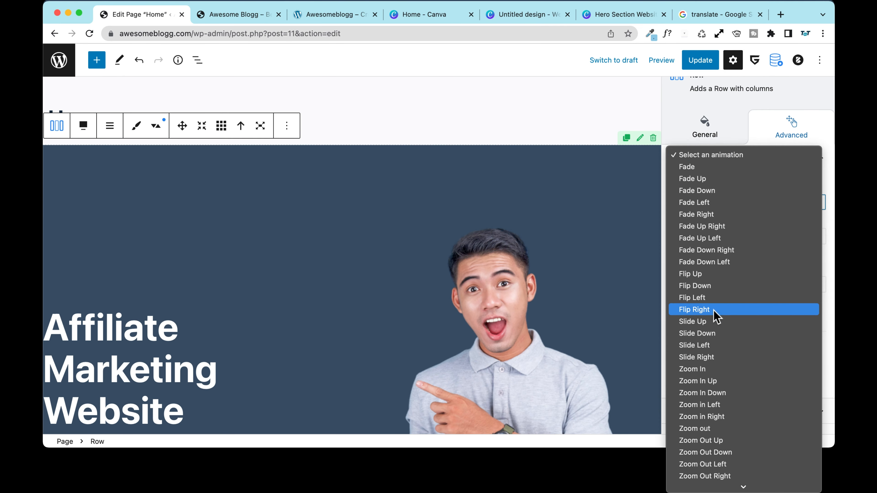
click(712, 274)
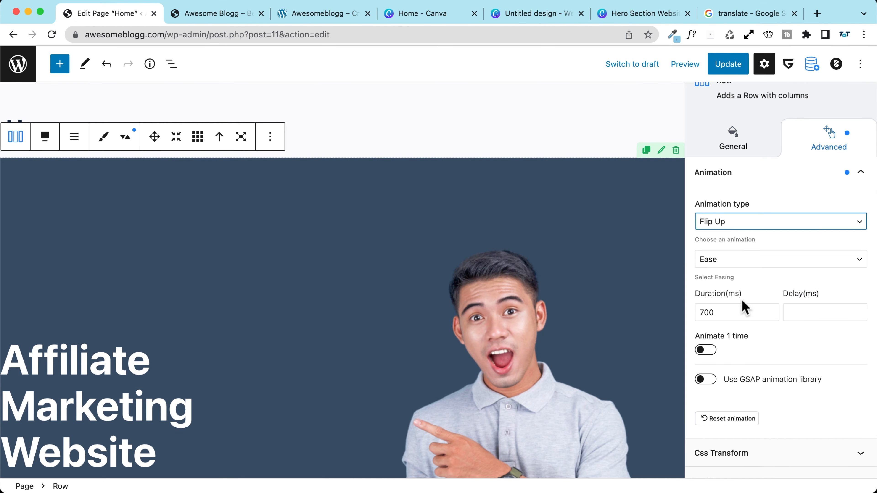
click(728, 221)
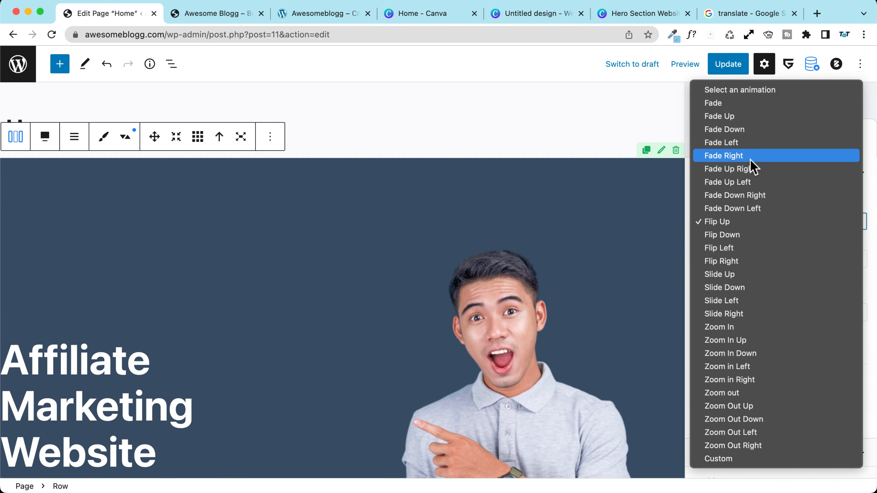
click(744, 117)
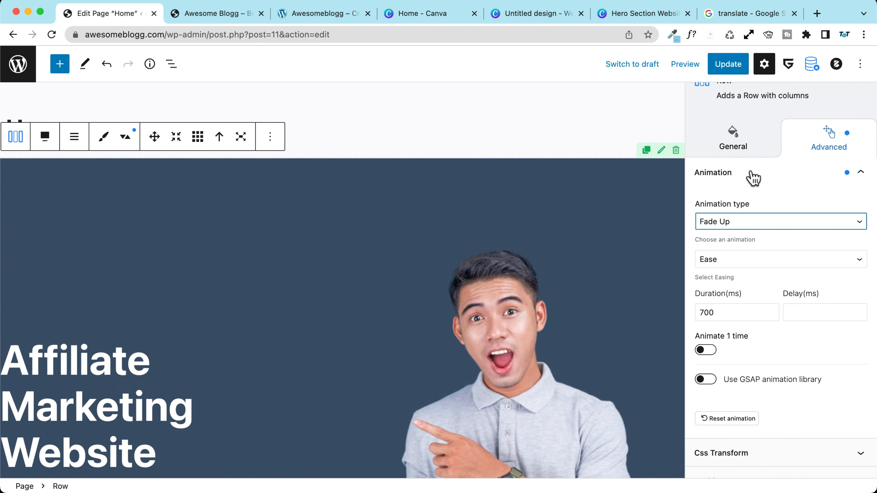
scroll(743, 215, down, 3)
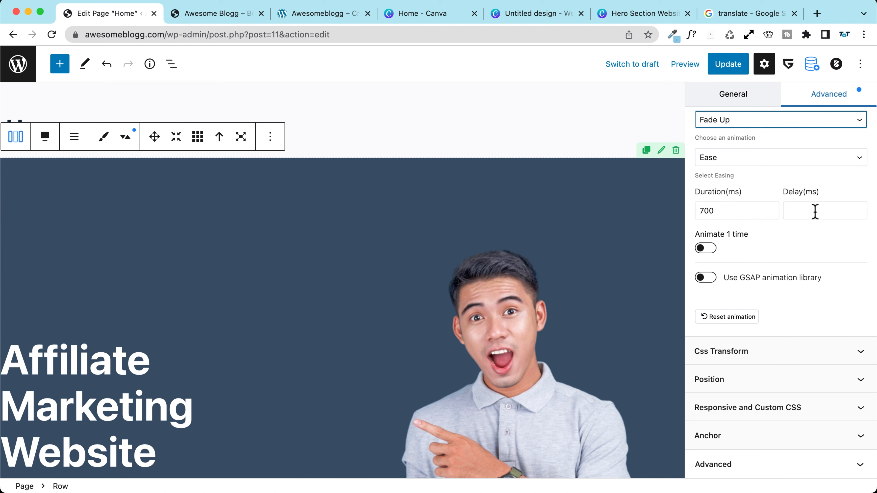
click(705, 251)
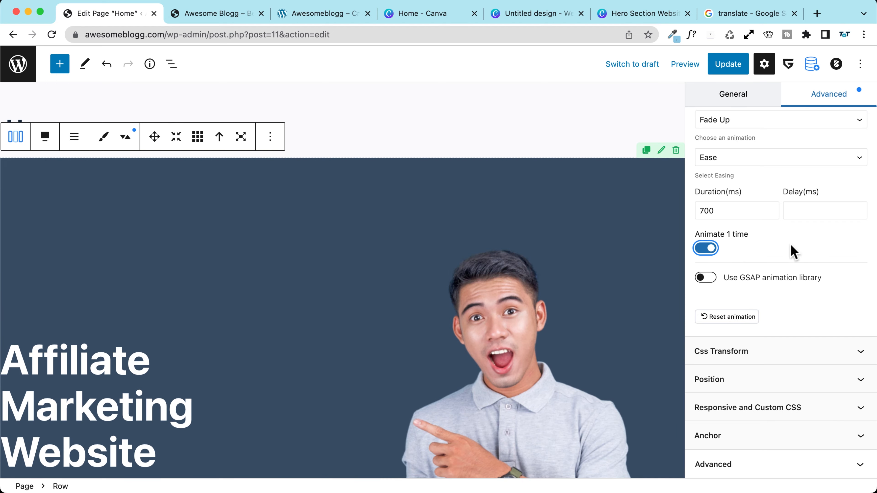
Step: Update the Home page and reload the preview twice to watch the row animation
click(738, 64)
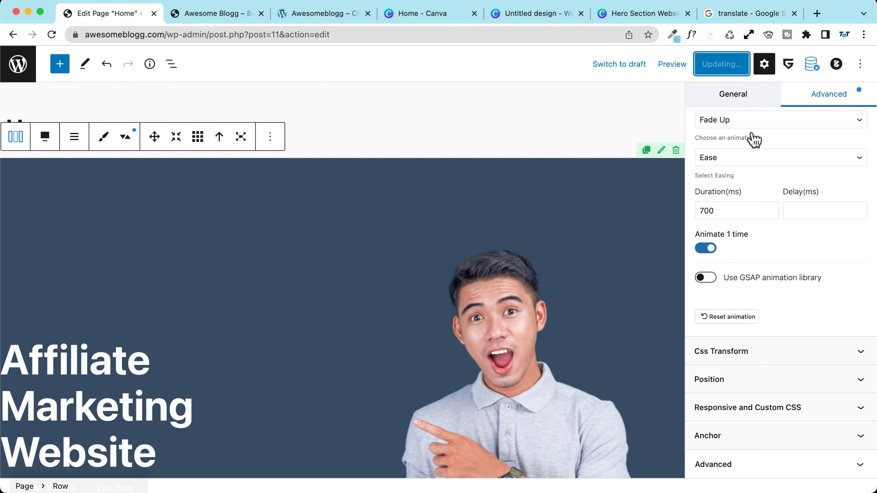
click(230, 15)
click(51, 35)
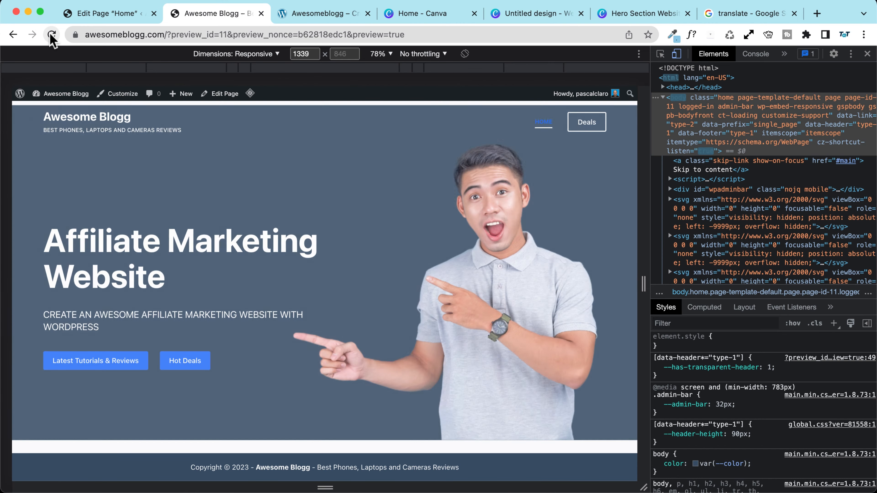
click(51, 35)
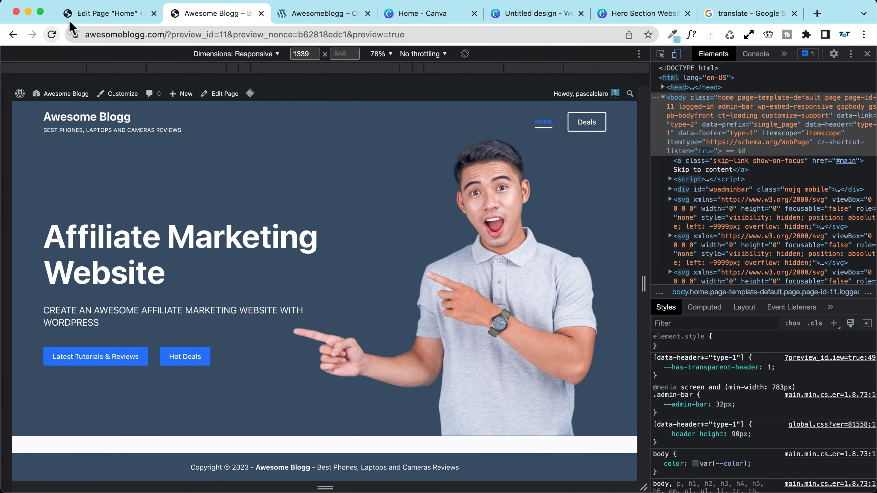
click(79, 15)
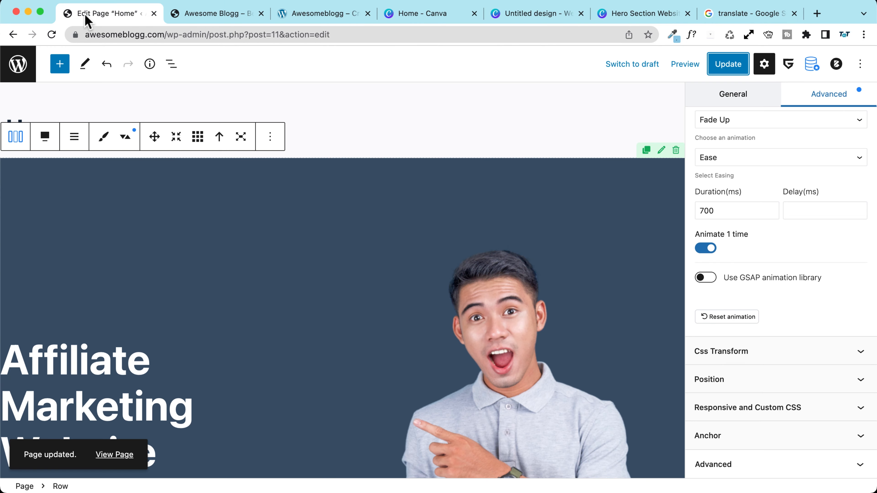
scroll(165, 228, down, 4)
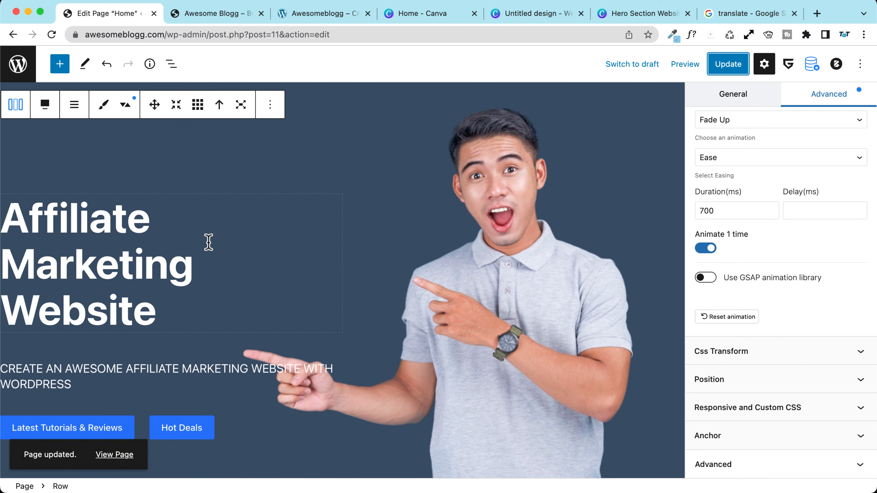
Step: Give the Affiliate Marketing Website heading a Slide Right entrance animation
click(169, 216)
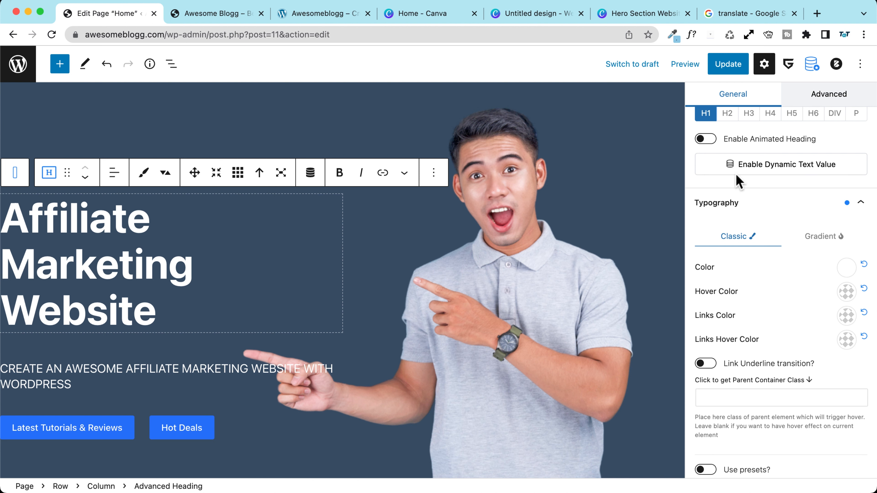
click(830, 94)
scroll(760, 188, up, 5)
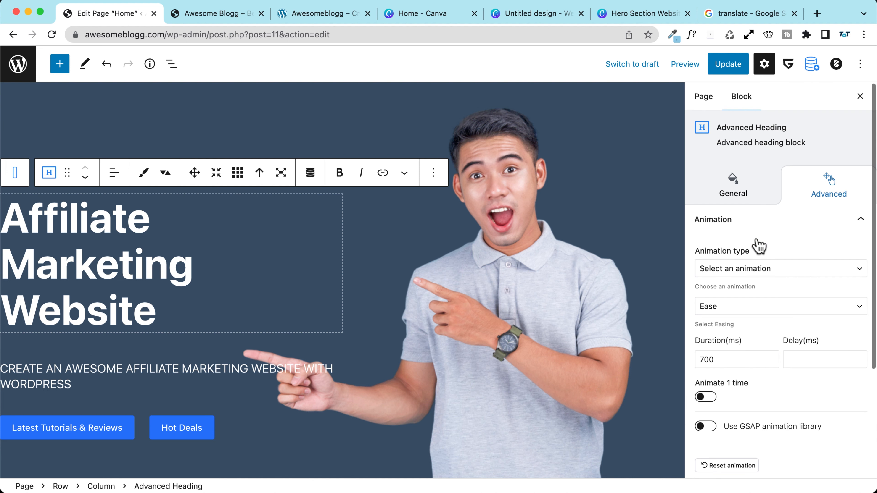
click(745, 270)
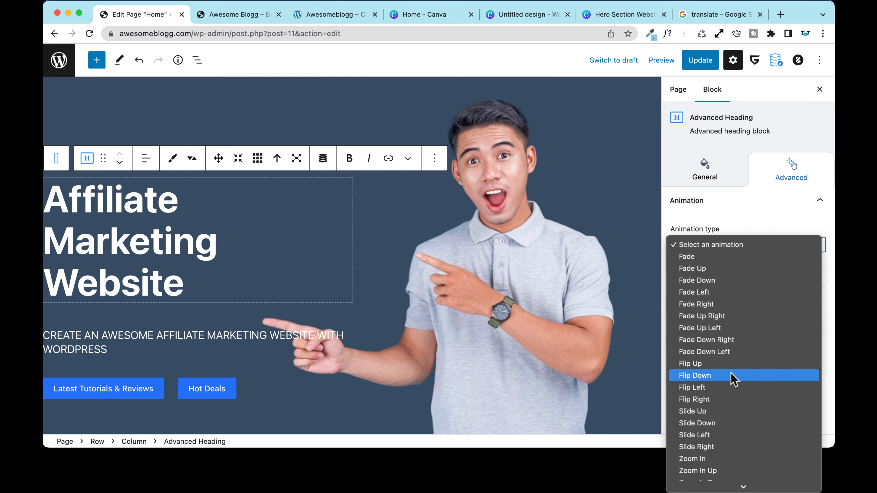
click(725, 387)
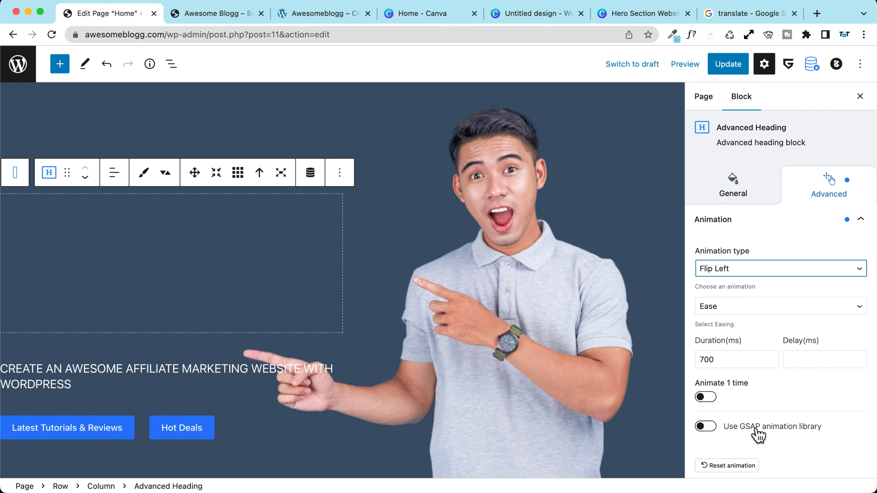
click(735, 273)
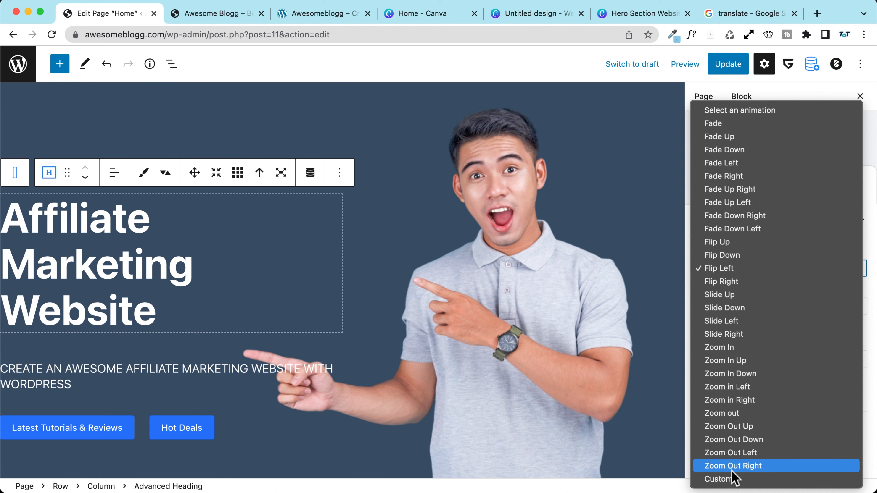
click(747, 321)
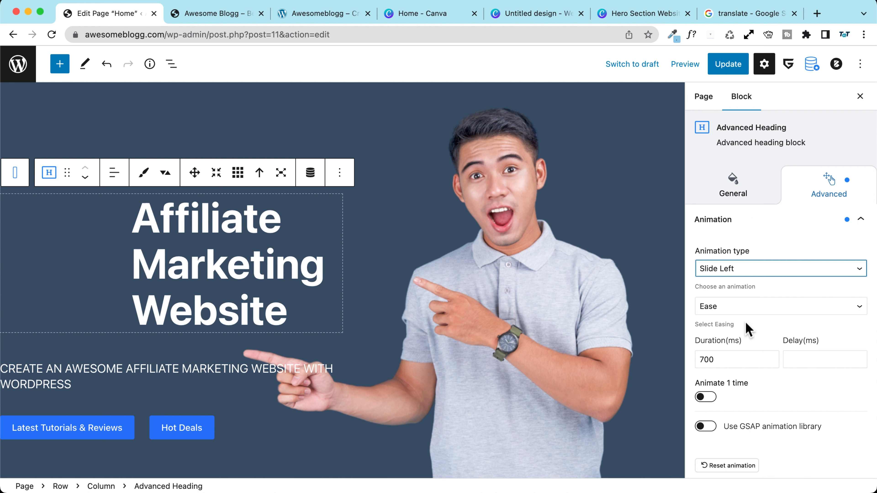
click(729, 271)
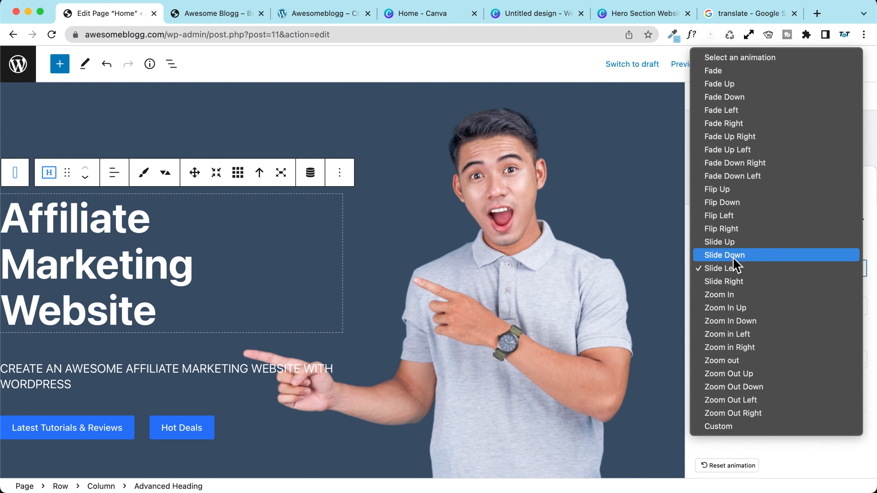
click(737, 281)
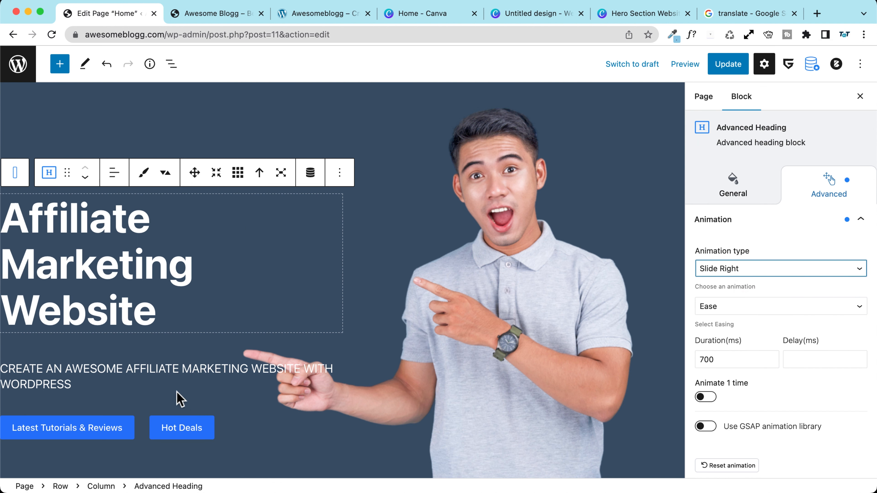
Step: Set the subtitle text block's entrance animation to Fade Up
click(168, 383)
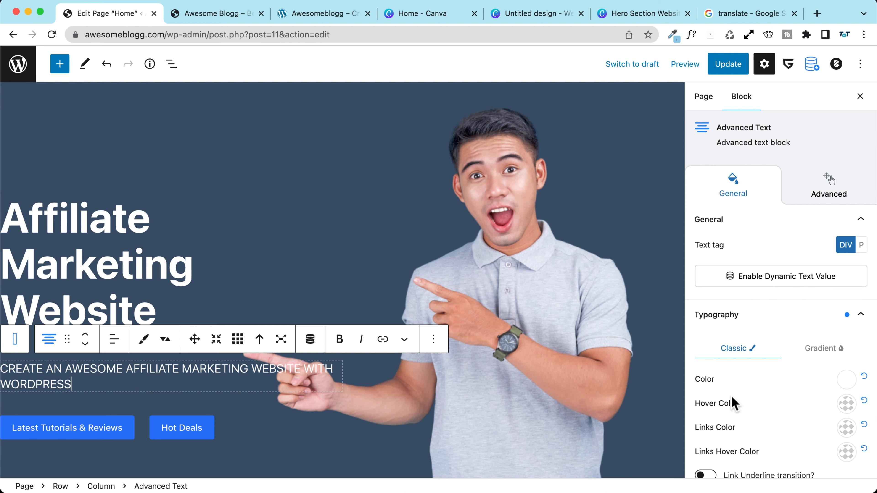
click(801, 200)
click(734, 273)
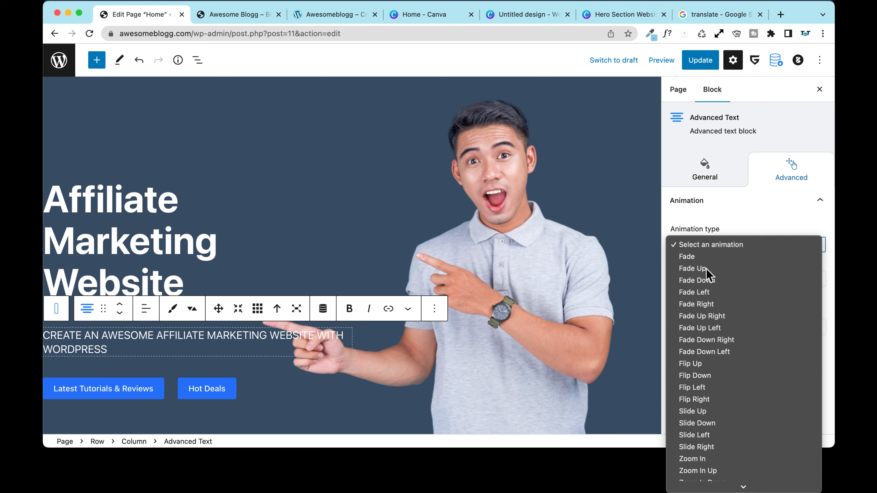
click(704, 269)
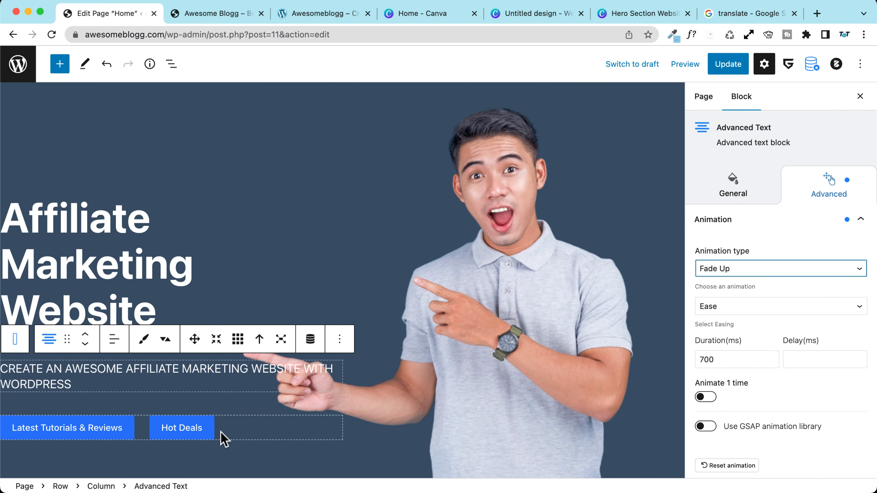
Step: Give the container holding both hero buttons a Fade Up Left entrance animation
click(194, 431)
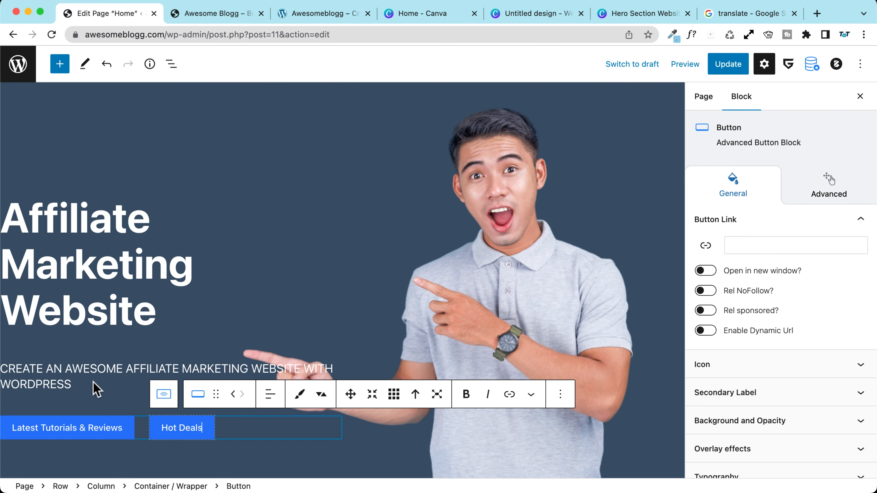
click(164, 394)
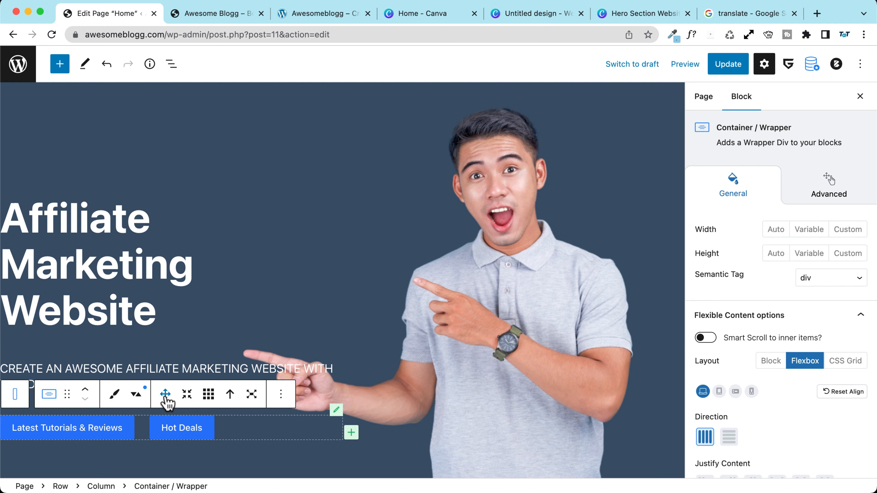
click(826, 196)
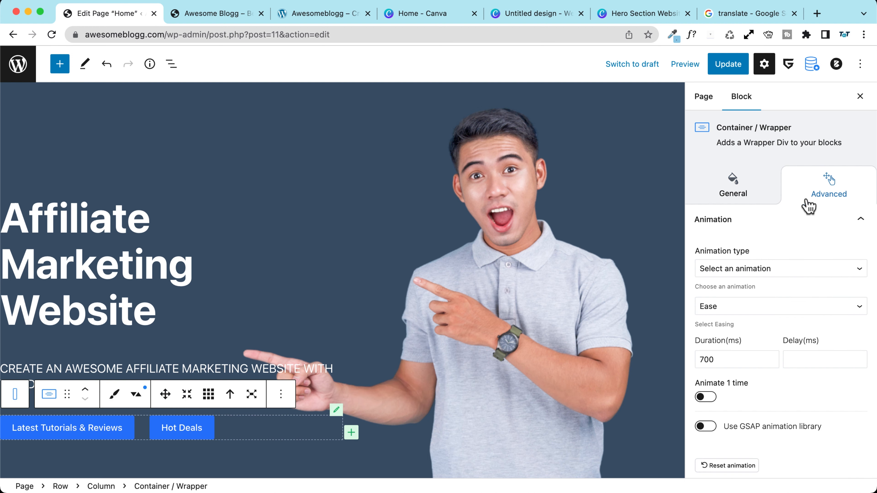
click(747, 270)
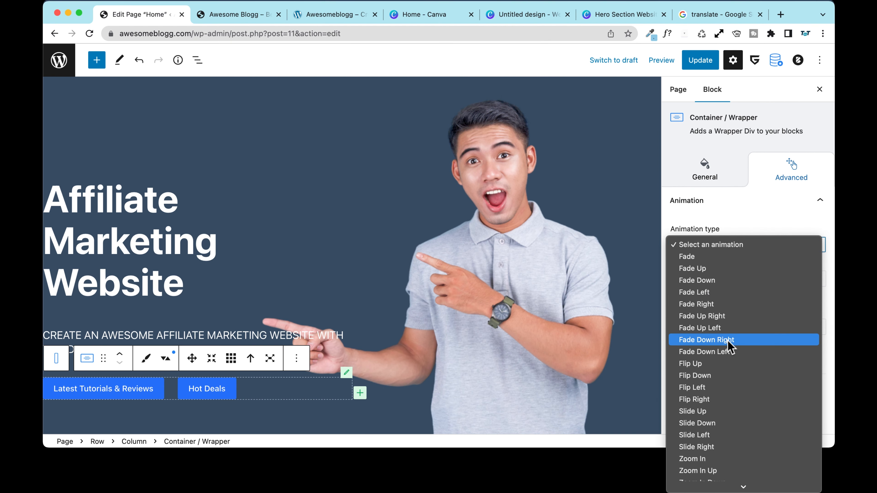
click(728, 341)
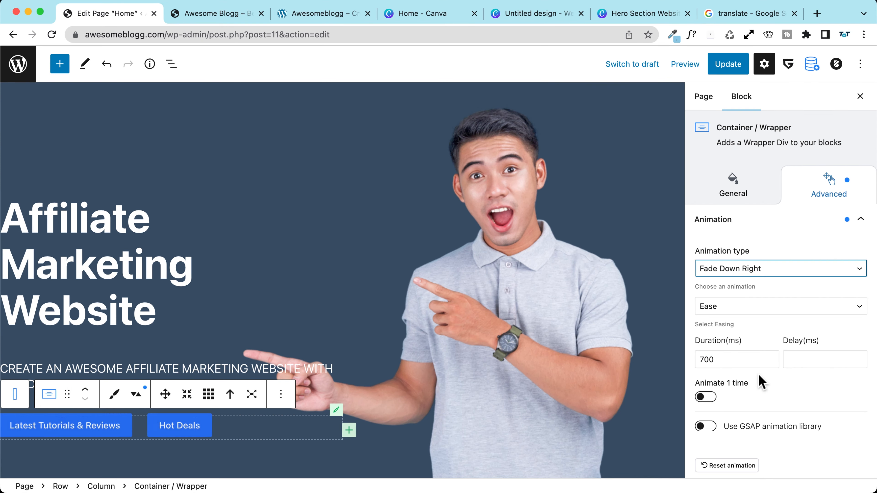
click(744, 269)
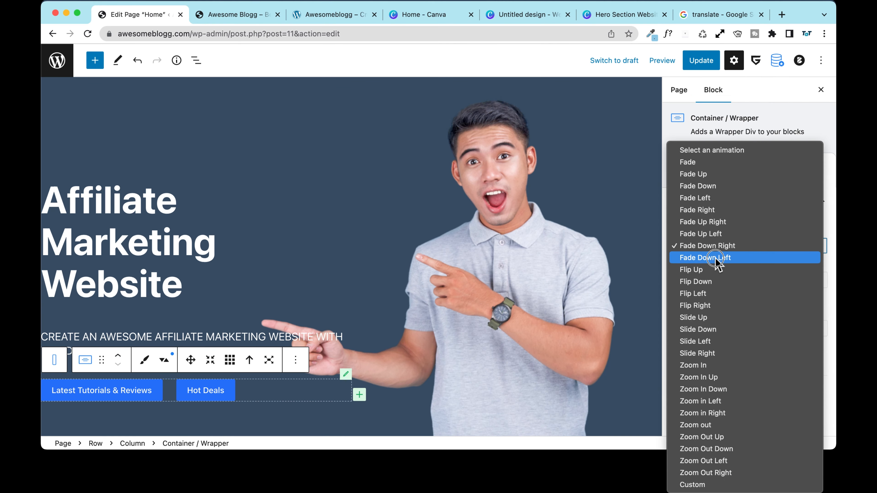
click(742, 281)
click(742, 271)
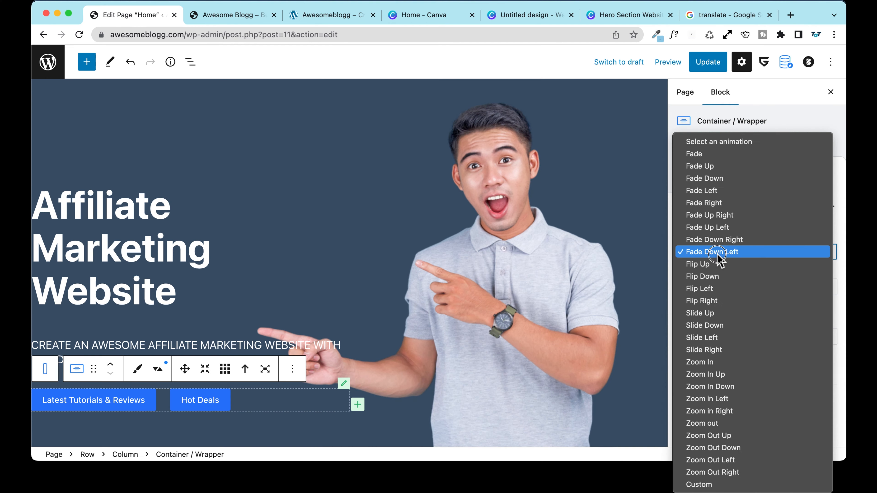
click(729, 227)
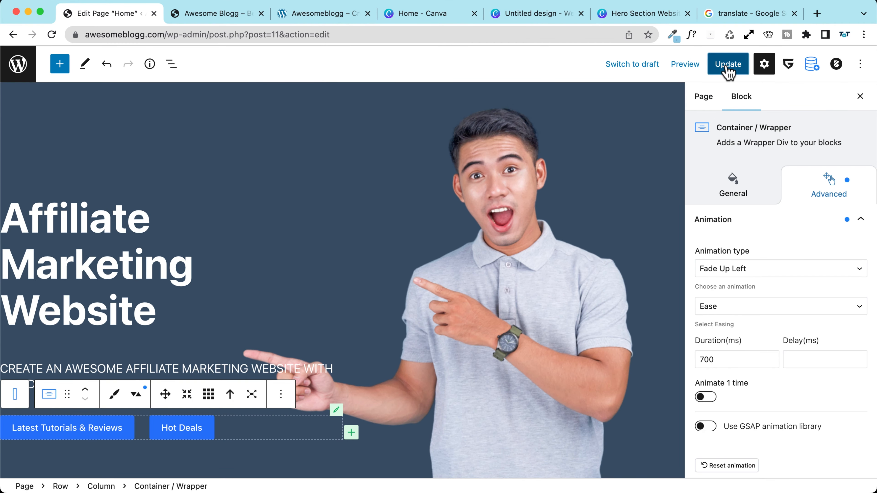
Step: Update the Home page and reload the front-end preview to replay the hero animations
click(728, 67)
click(220, 14)
click(53, 35)
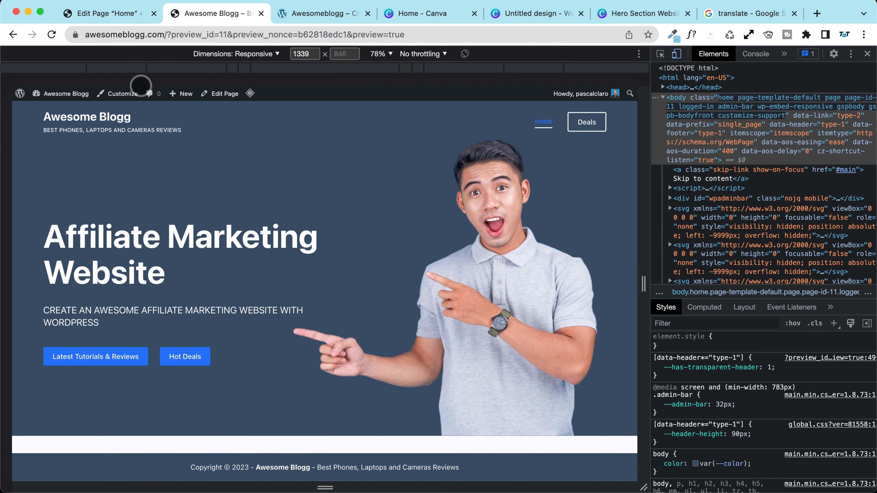
click(103, 14)
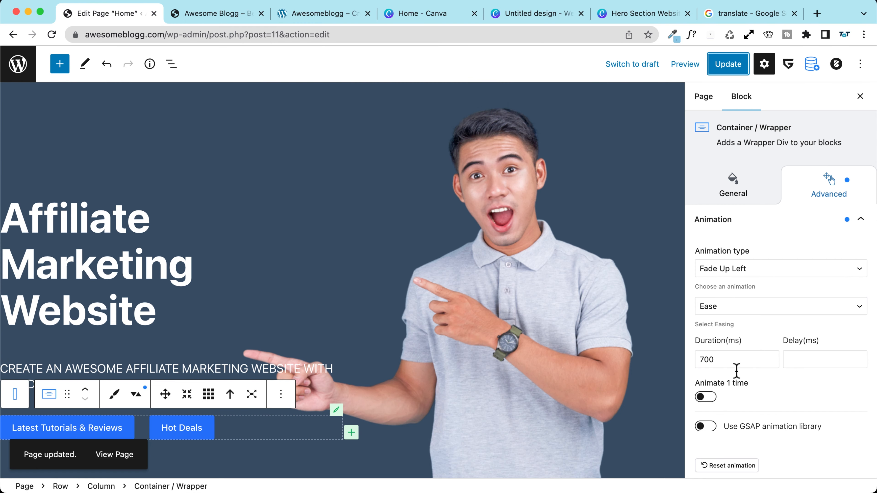
Step: Look over the Animate 1 time option, then bring up the reference site's hero for comparison
scroll(736, 371, down, 3)
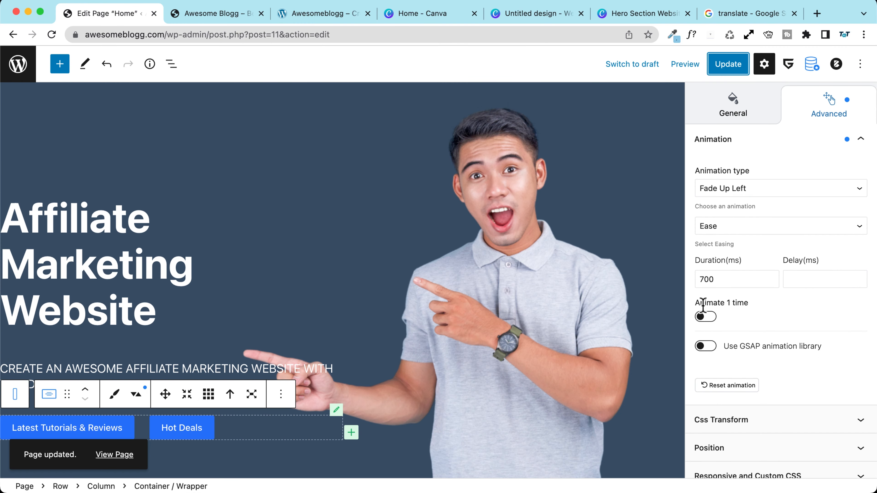
drag(695, 303, 767, 309)
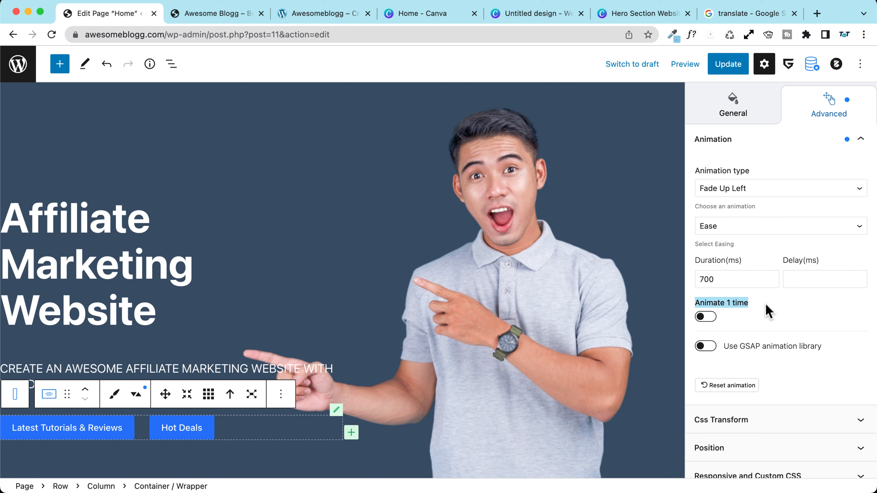
click(754, 316)
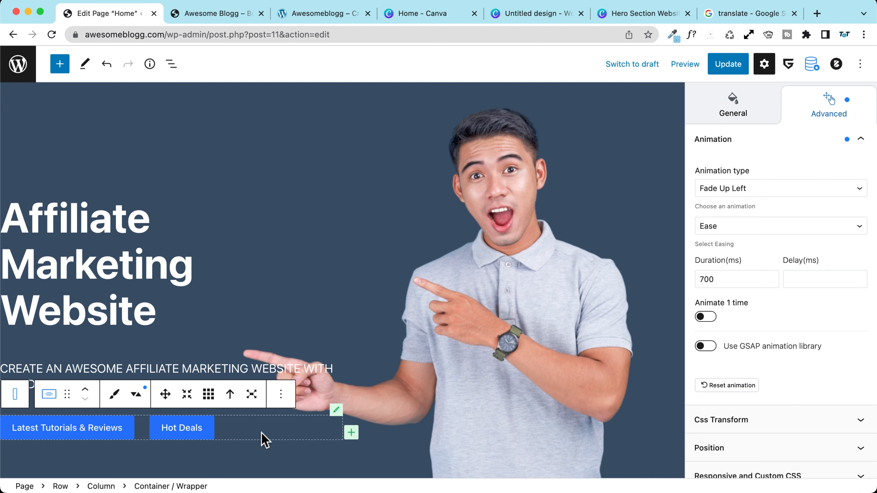
click(211, 16)
click(320, 22)
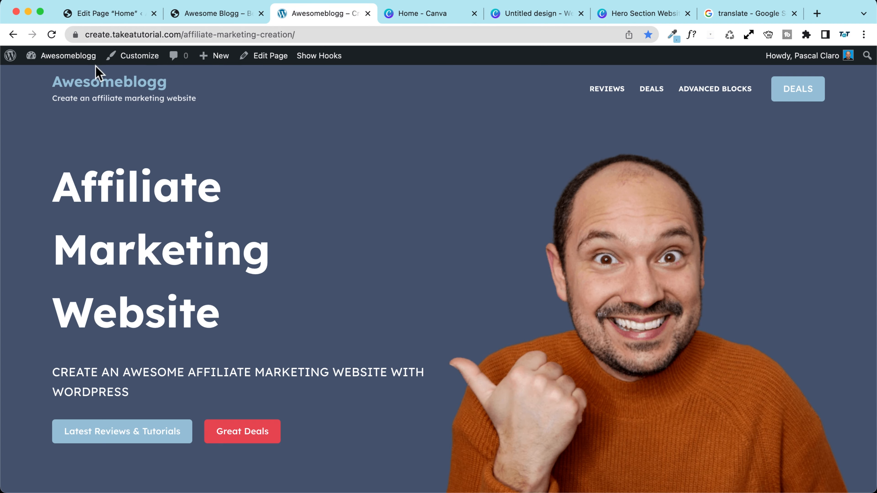
click(52, 35)
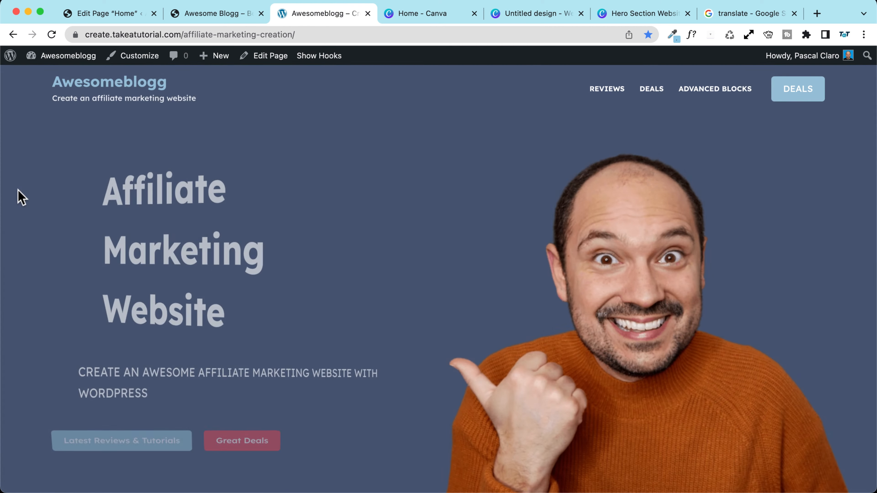
scroll(22, 198, down, 10)
scroll(22, 197, up, 15)
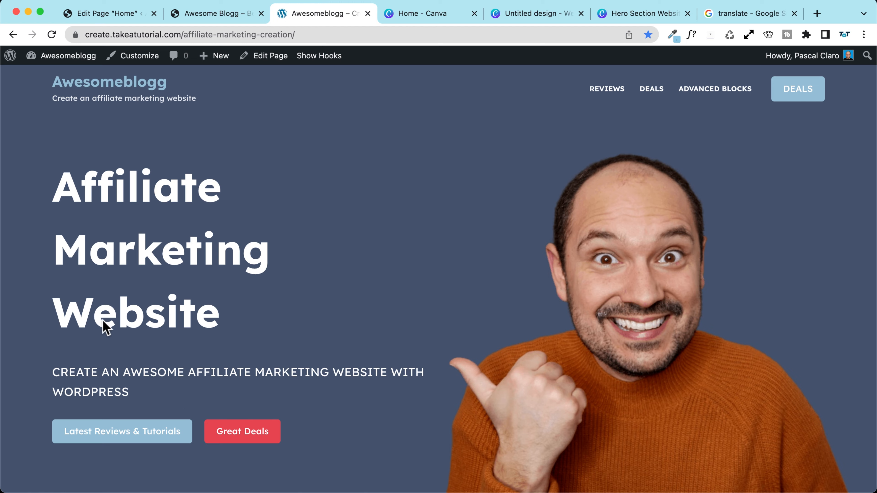
scroll(80, 317, down, 10)
scroll(80, 317, up, 10)
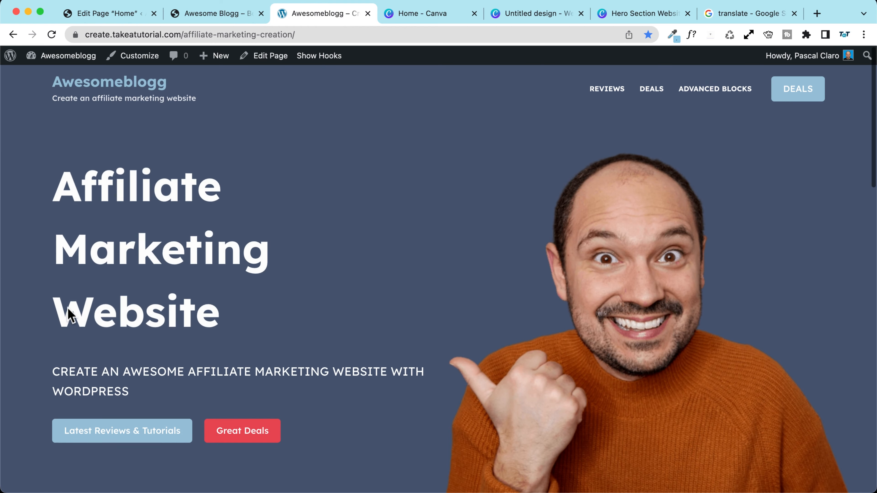
scroll(69, 314, down, 10)
scroll(69, 314, up, 10)
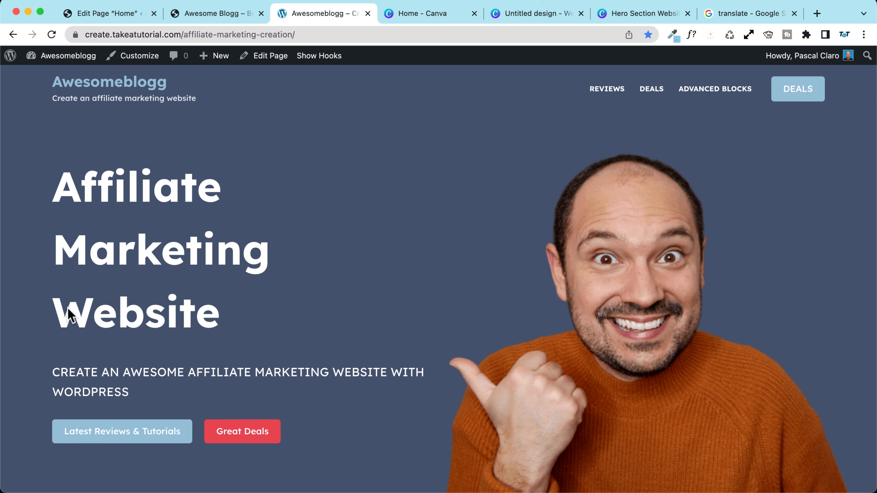
scroll(68, 310, down, 10)
scroll(49, 314, up, 10)
click(216, 16)
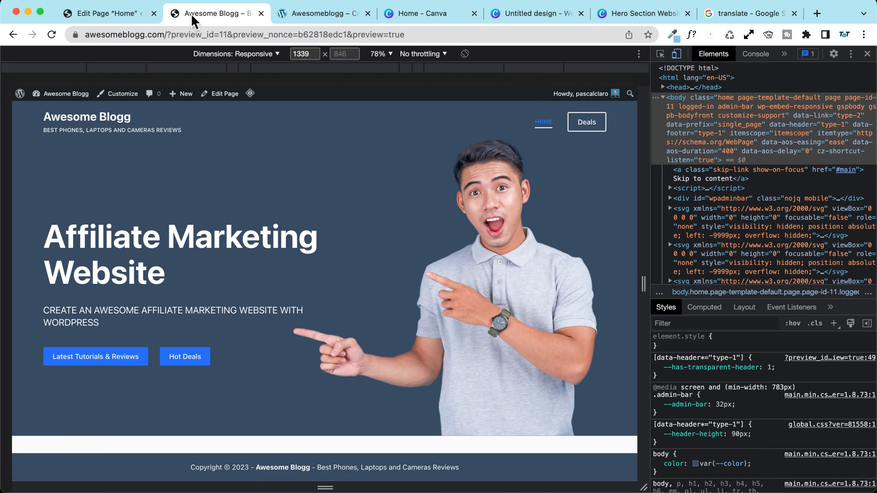
click(52, 37)
click(868, 54)
scroll(161, 192, down, 3)
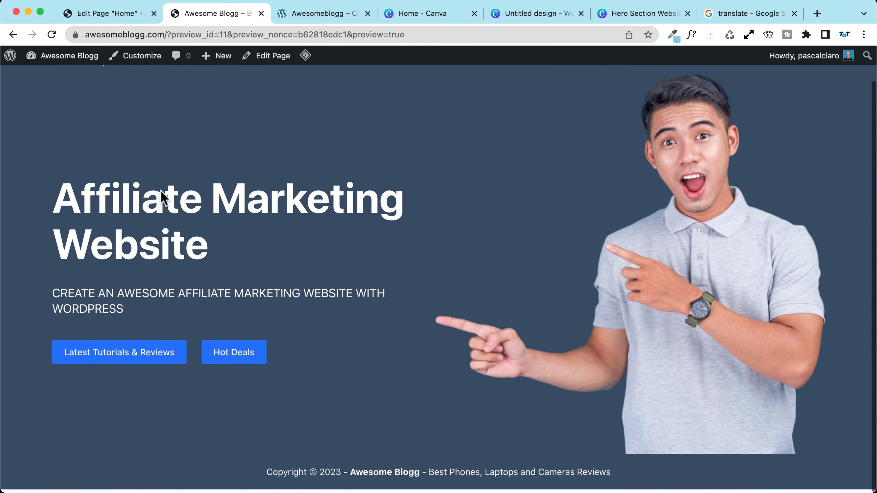
scroll(161, 192, up, 3)
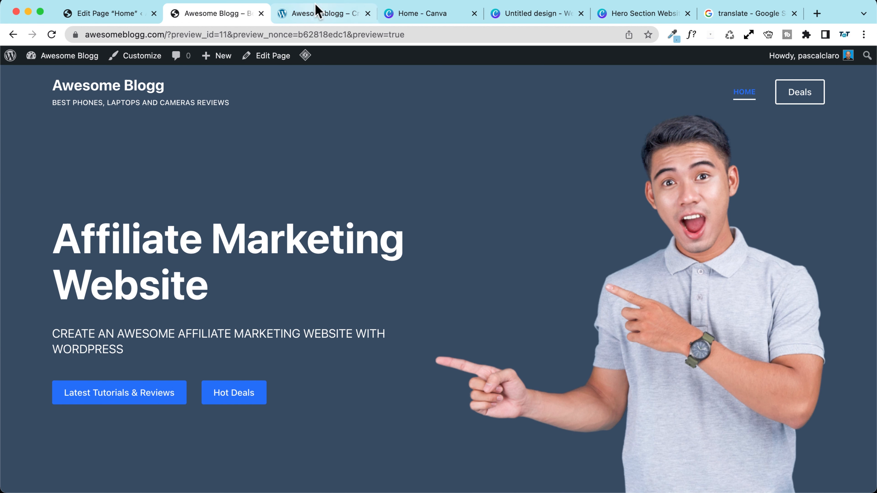
click(313, 12)
scroll(161, 229, down, 7)
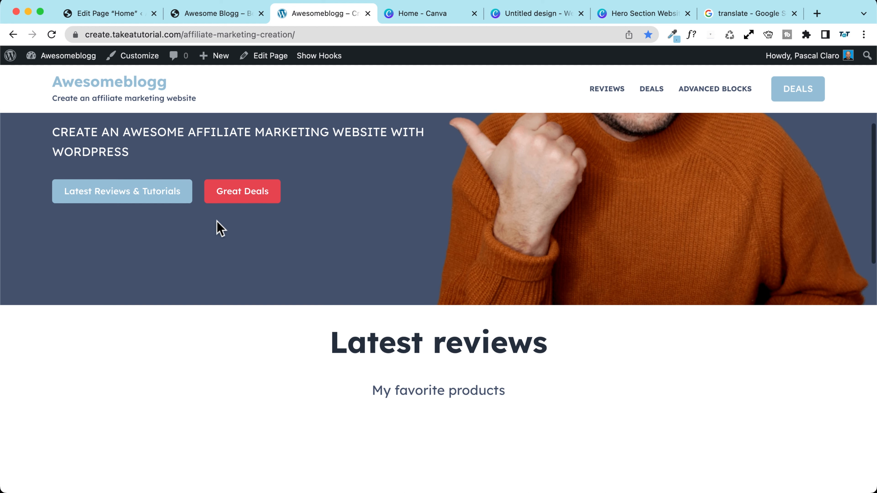
scroll(220, 227, down, 15)
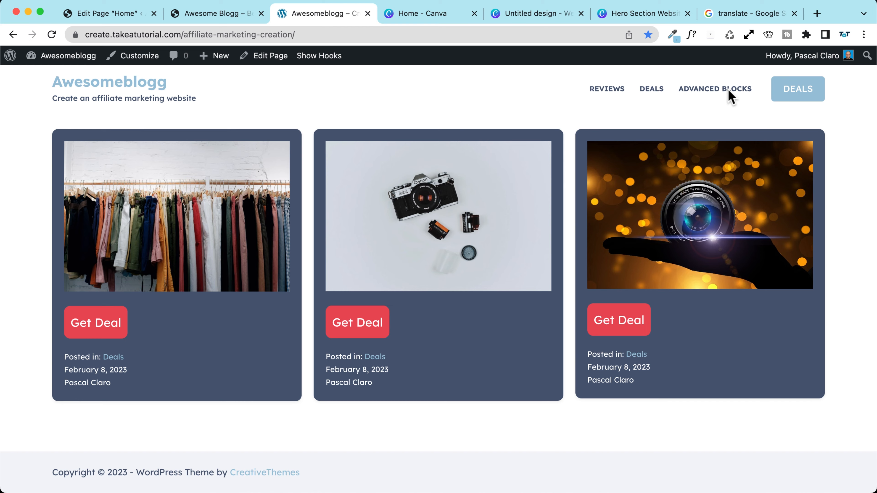
scroll(260, 196, up, 15)
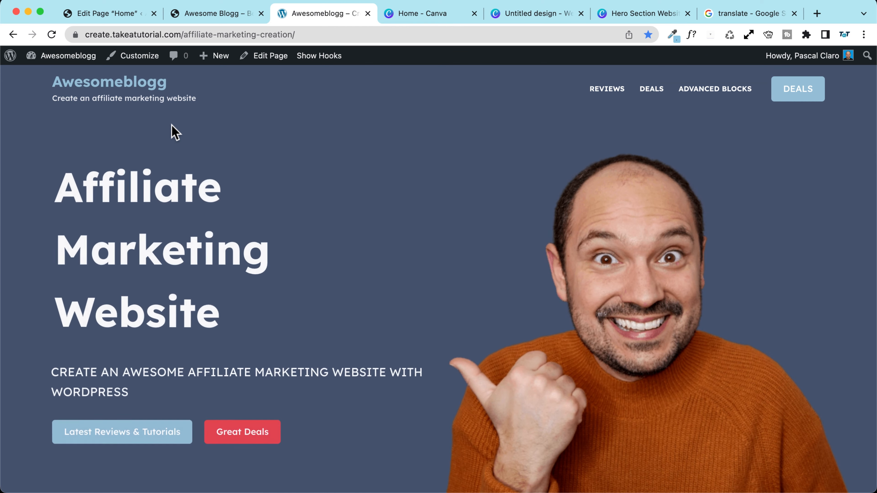
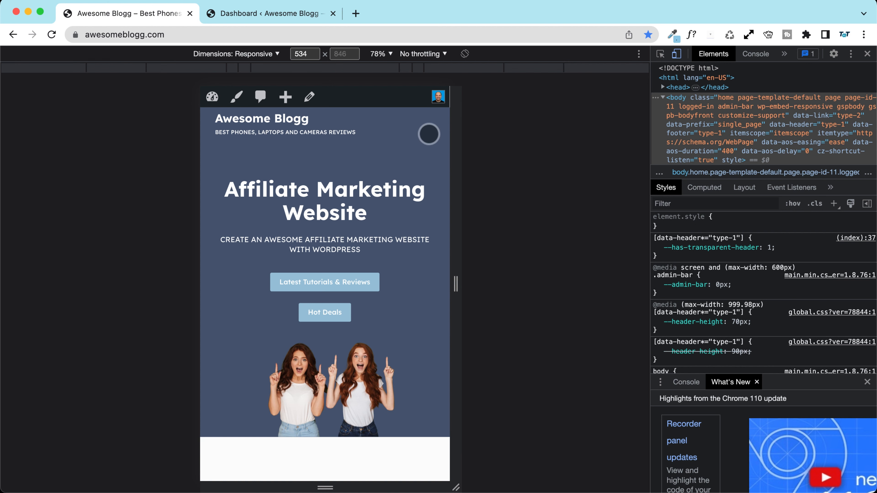
Step: Load the Awesome Blogg homepage from the Dashboard tab and bring up its context menu on the hero
click(276, 16)
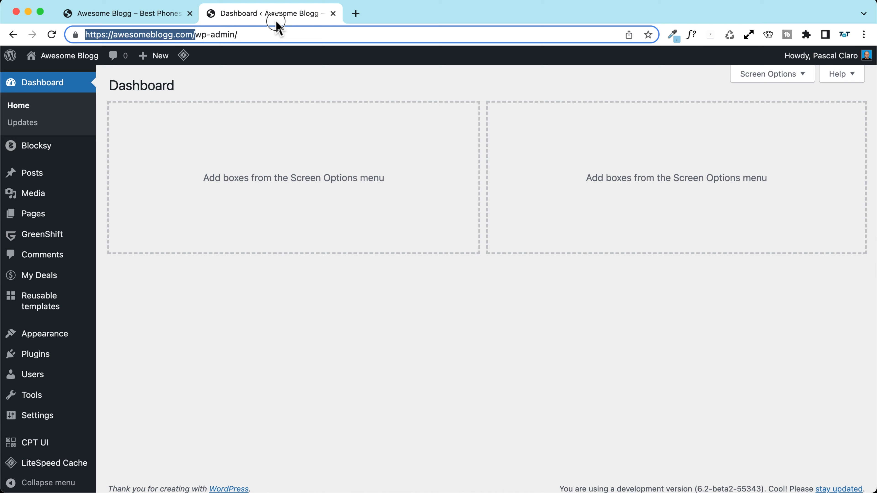
click(88, 59)
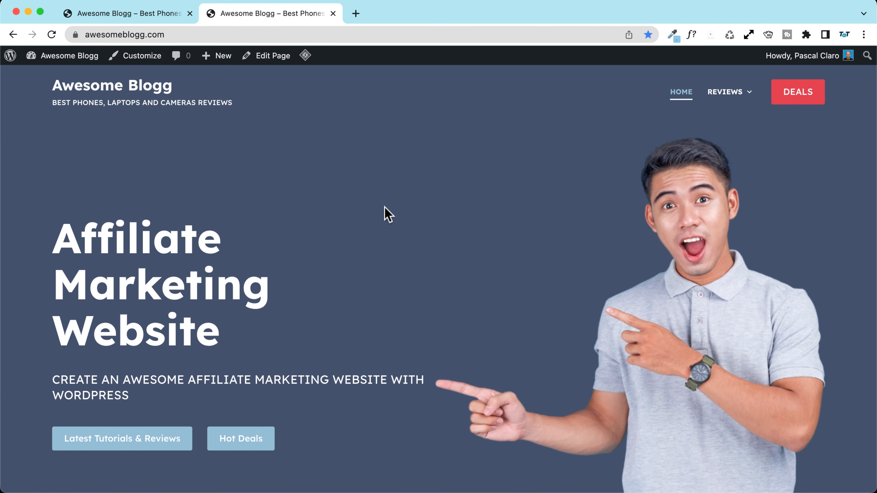
right_click(389, 214)
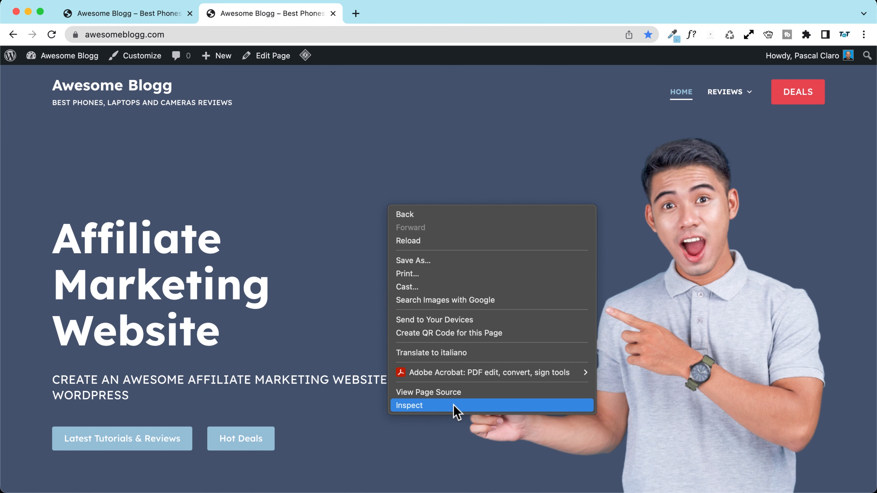
Step: Inspect the homepage and narrow the responsive device preview to a phone-like width
click(443, 406)
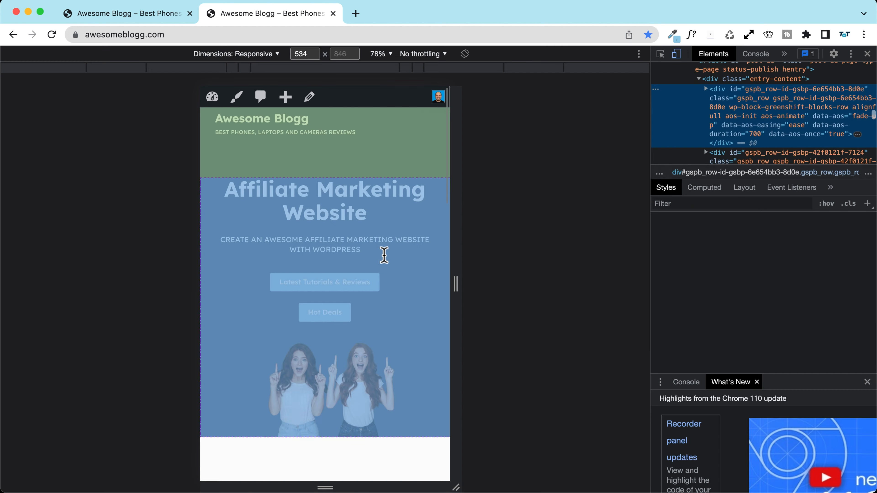
click(678, 56)
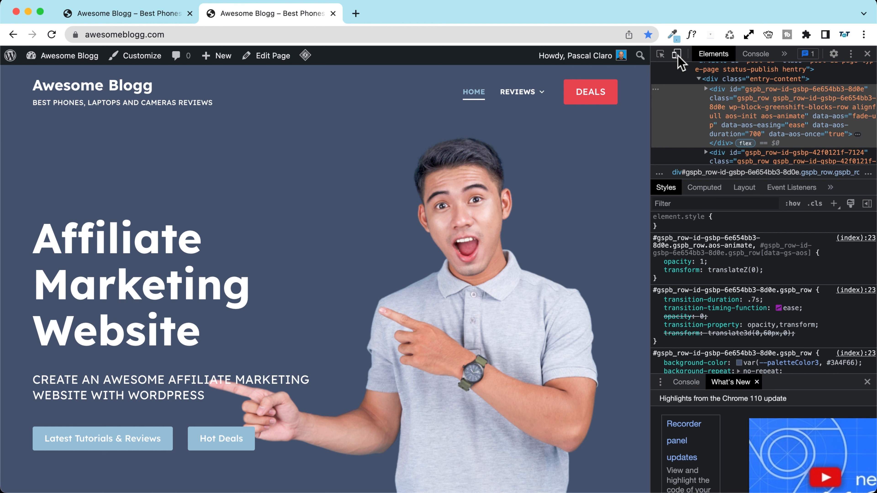
click(676, 55)
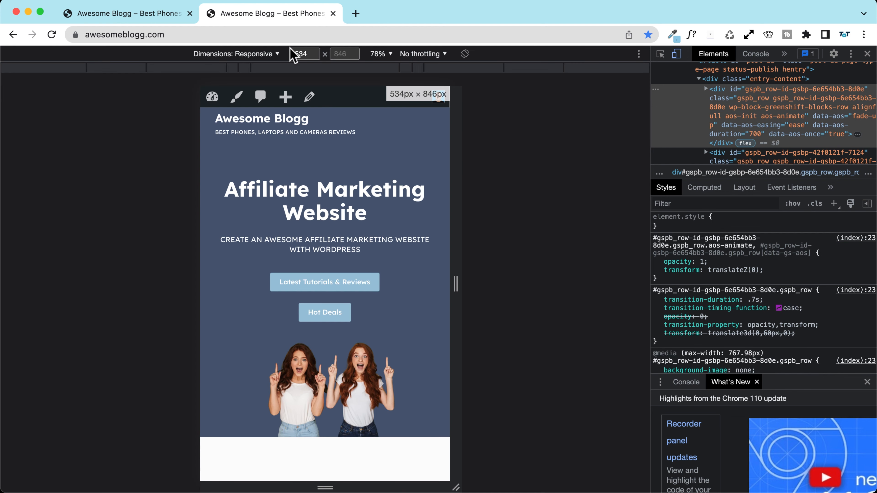
click(222, 54)
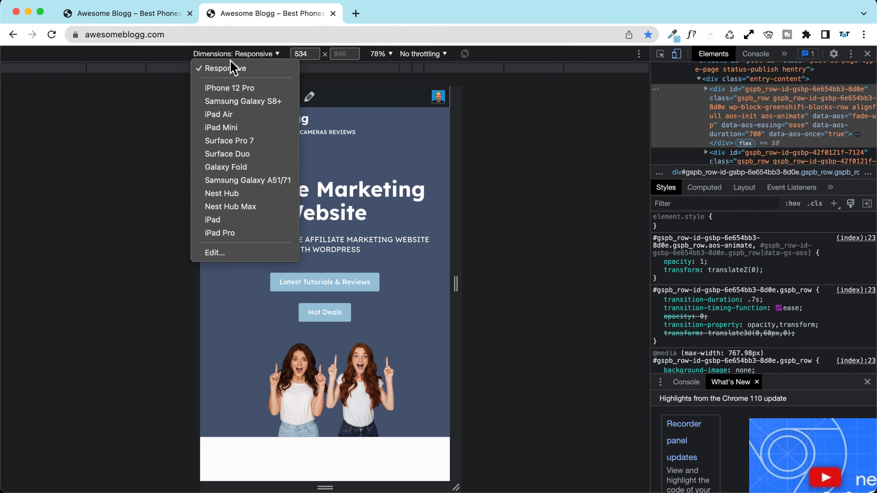
click(249, 70)
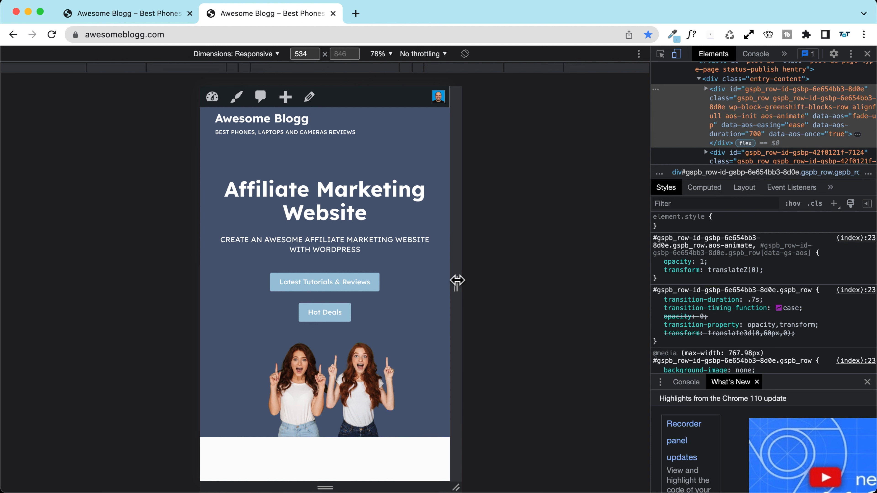
mouse_move(458, 280)
mouse_down()
mouse_move(401, 279)
mouse_move(572, 287)
mouse_move(442, 286)
mouse_up()
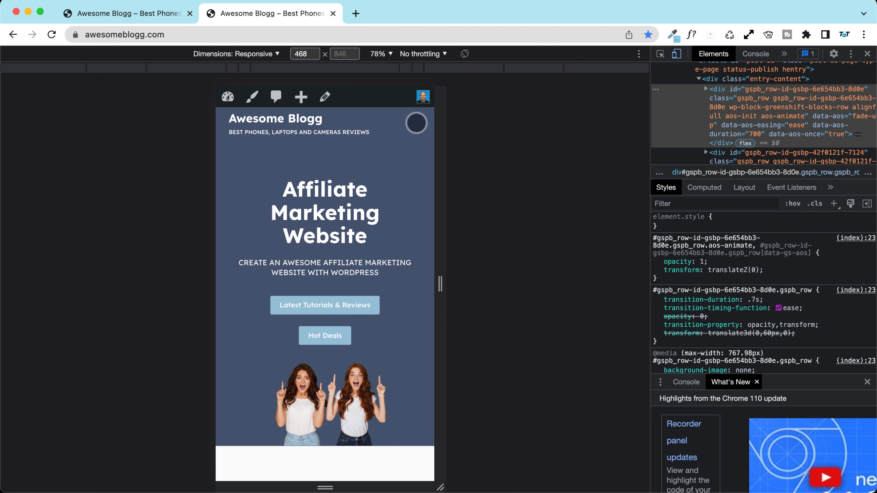
Step: Open and close the mobile navigation drawer twice to check the off-canvas menu
click(420, 124)
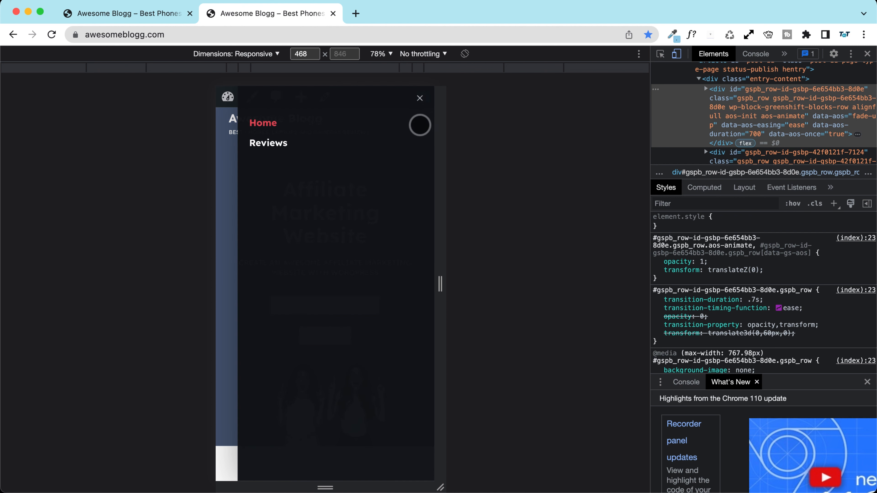
click(421, 99)
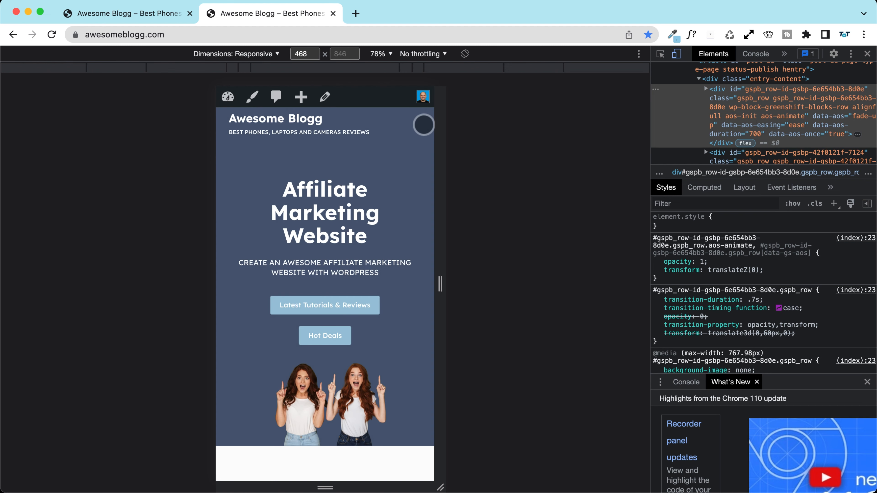
click(422, 125)
click(422, 100)
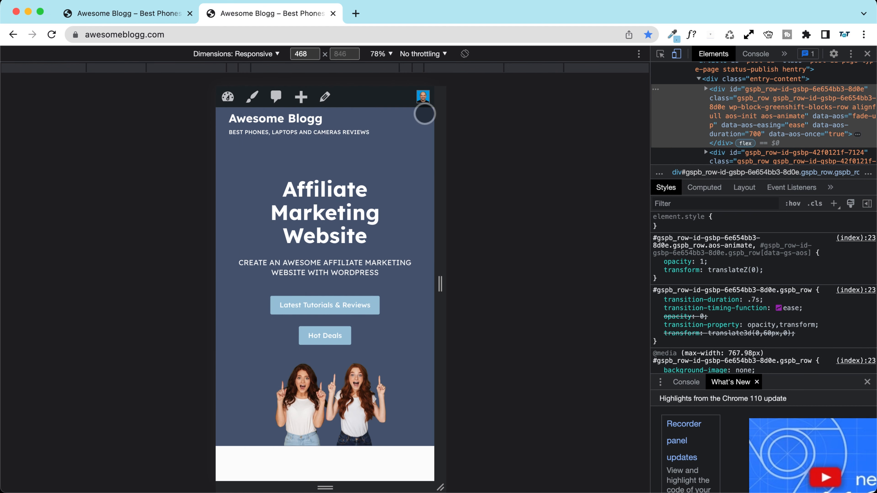
Step: Reload the homepage in the first tab and close DevTools
click(122, 12)
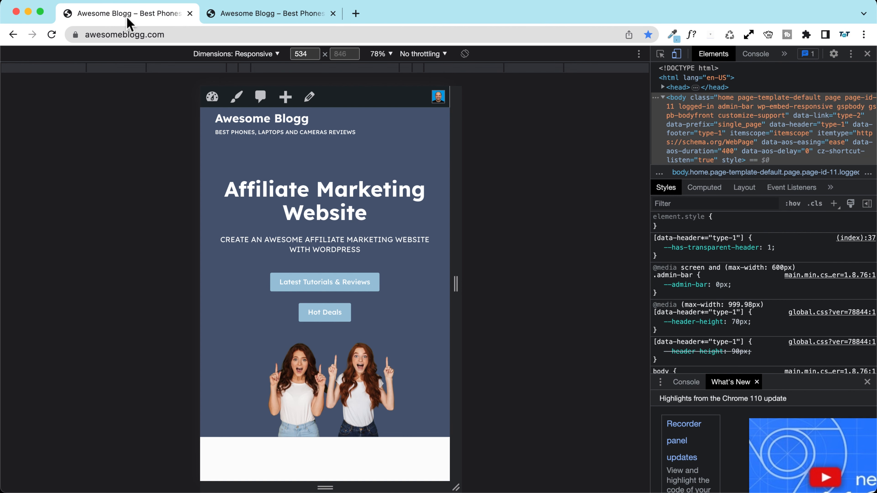
click(226, 33)
key(Return)
click(867, 54)
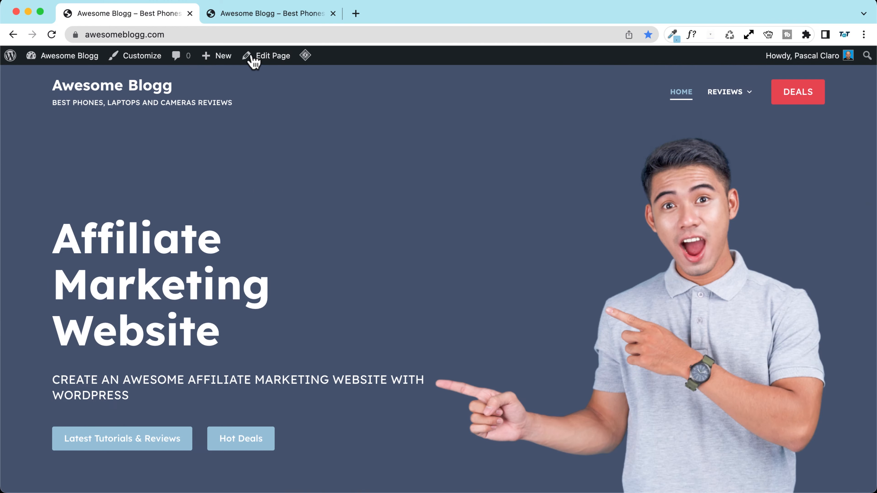
Step: In the Customizer's Main Row builder, switch to tablet preview and select the menu Trigger element
click(140, 56)
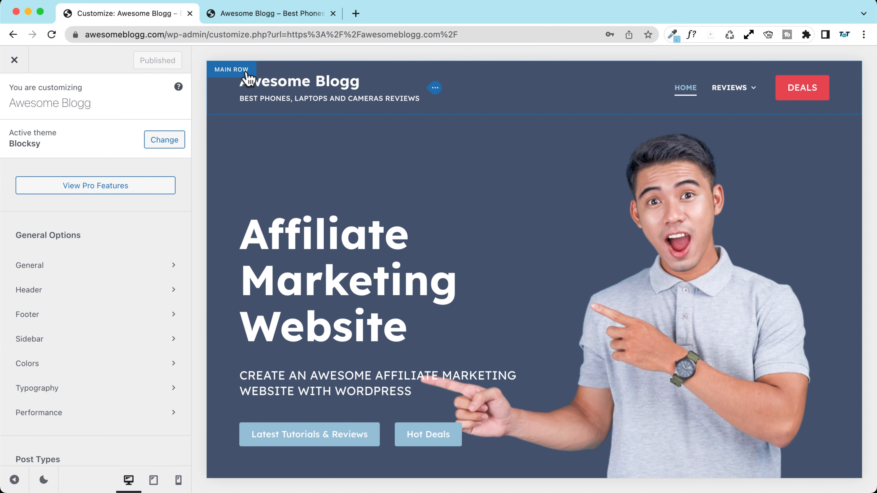
click(229, 78)
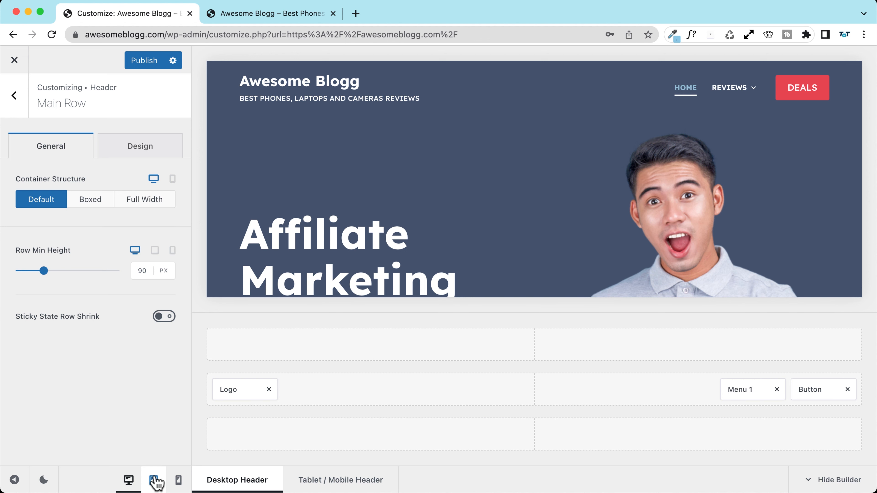
click(154, 480)
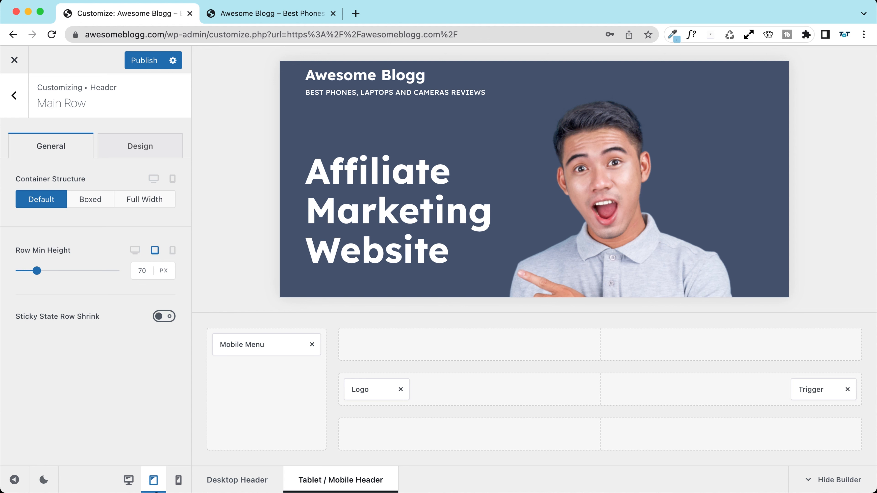
click(178, 482)
click(154, 481)
click(818, 387)
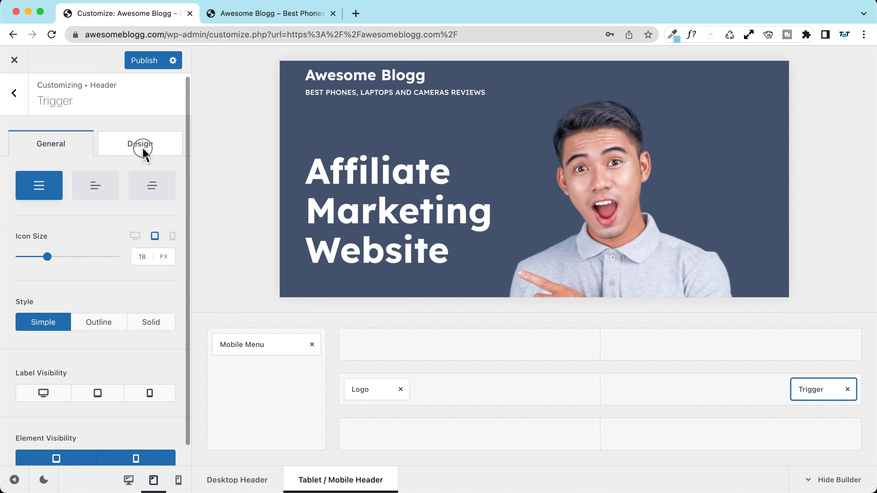
Step: Set the trigger icon colour to white, with light blue #98c1d9 on hover
click(169, 152)
click(148, 199)
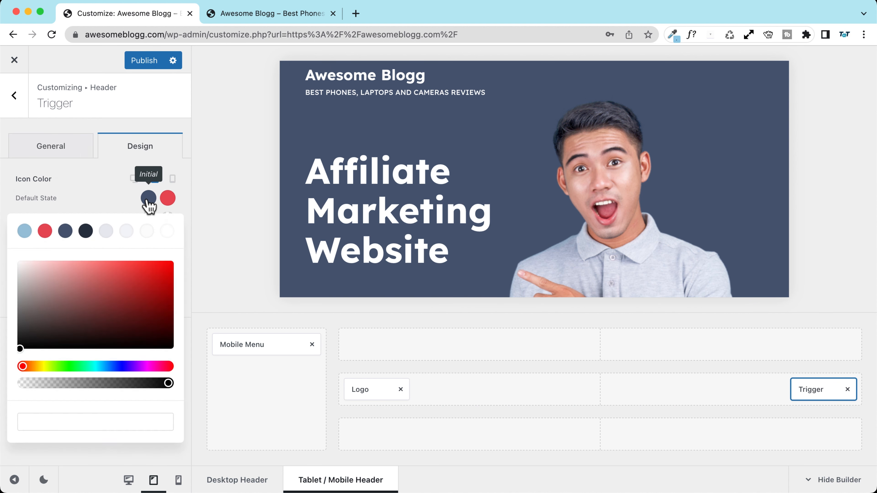
click(167, 232)
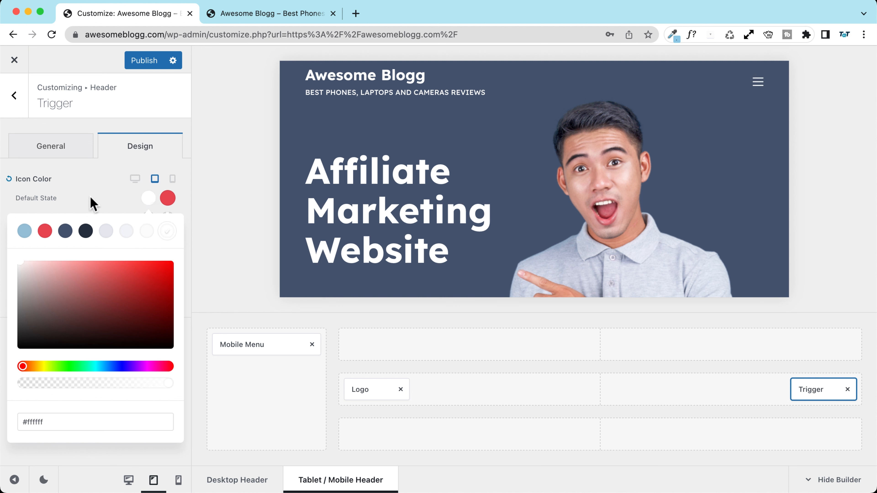
click(108, 204)
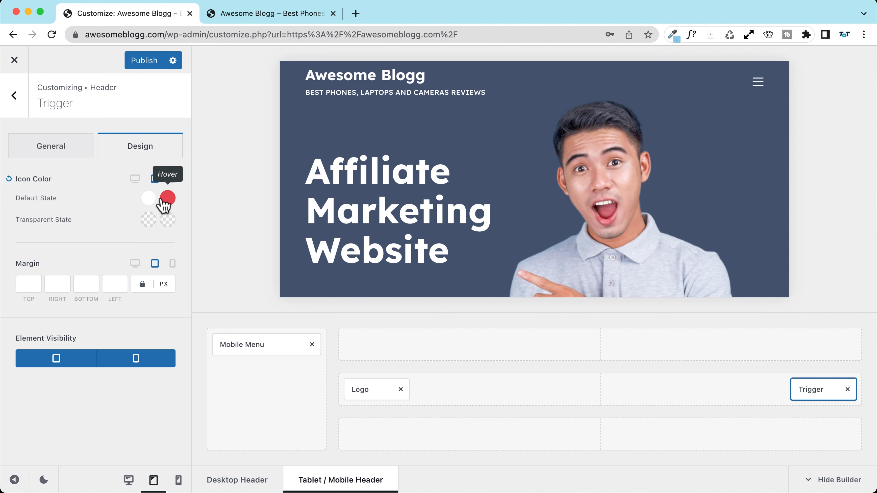
click(168, 198)
click(24, 231)
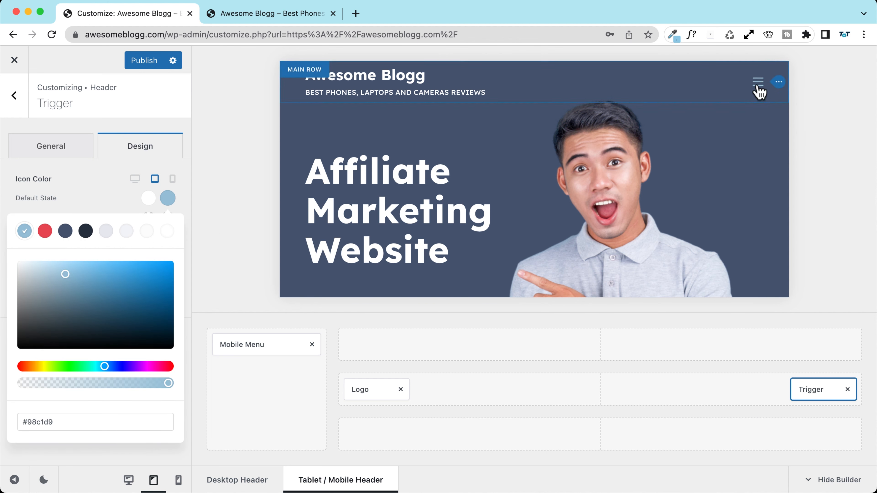
click(86, 194)
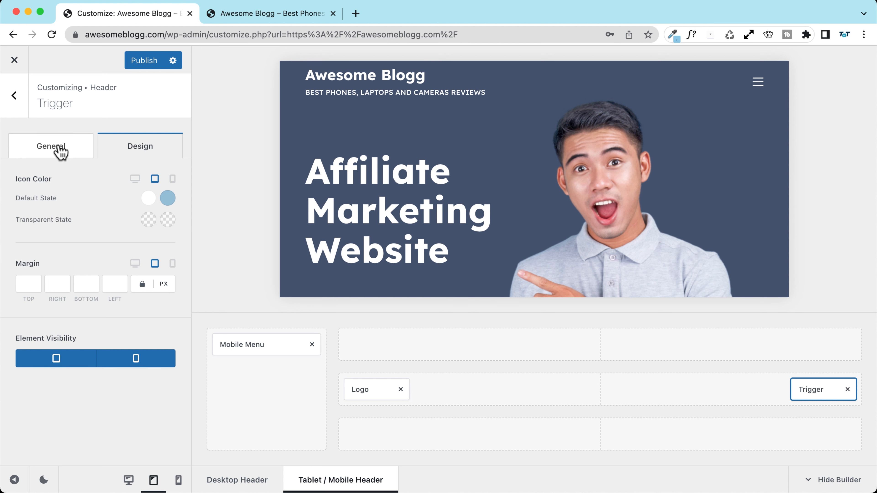
Step: Increase the trigger icon size from 18 to 25 px
scroll(572, 225, down, 3)
scroll(554, 222, up, 3)
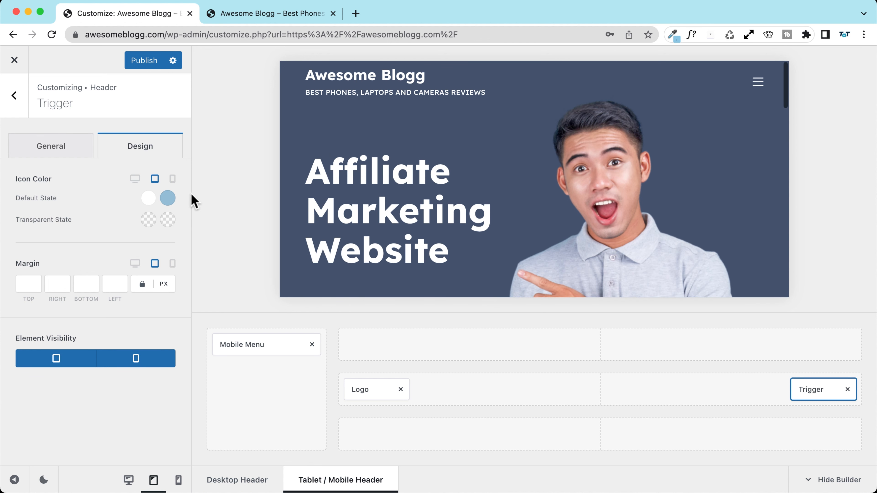
click(53, 147)
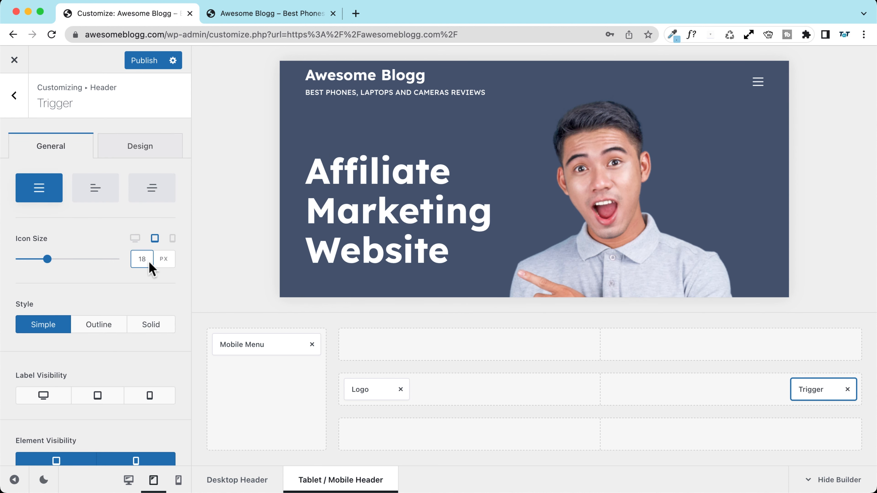
drag(149, 263, 136, 259)
text(25)
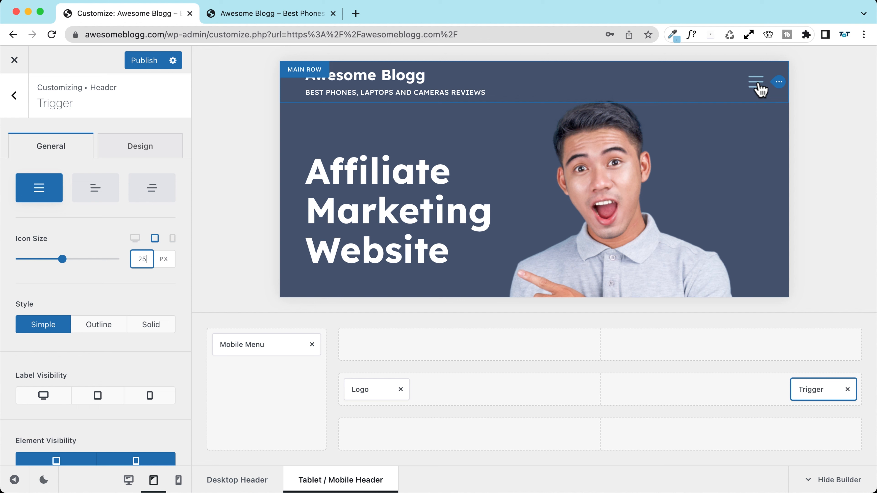
scroll(81, 231, down, 1)
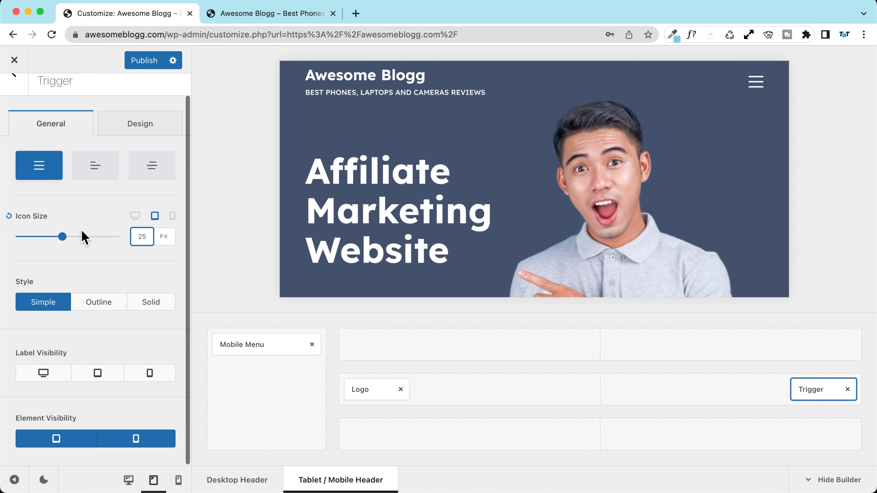
Step: Toggle the trigger label visibility per device, leaving desktop hidden, and check the Menu label text
click(30, 380)
click(97, 373)
click(149, 377)
click(29, 376)
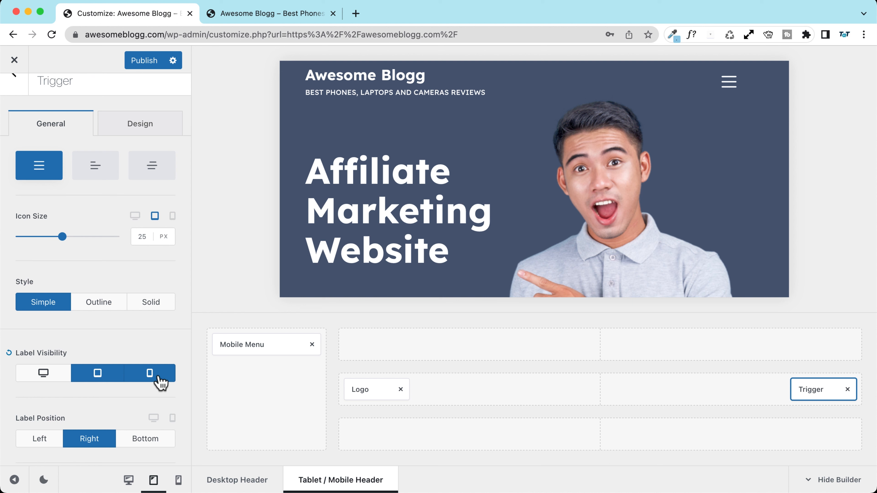
scroll(69, 359, down, 3)
click(74, 394)
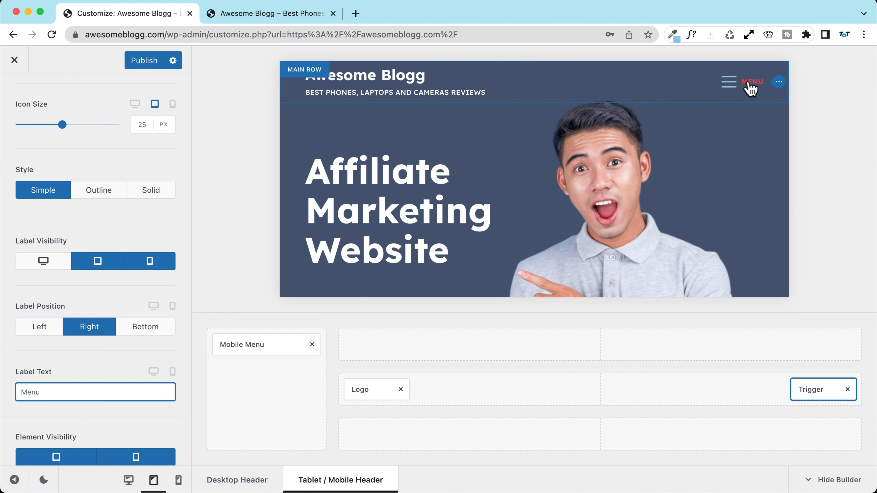
scroll(133, 145, up, 4)
Step: Make the MENU label text white with a light blue hover colour
click(151, 153)
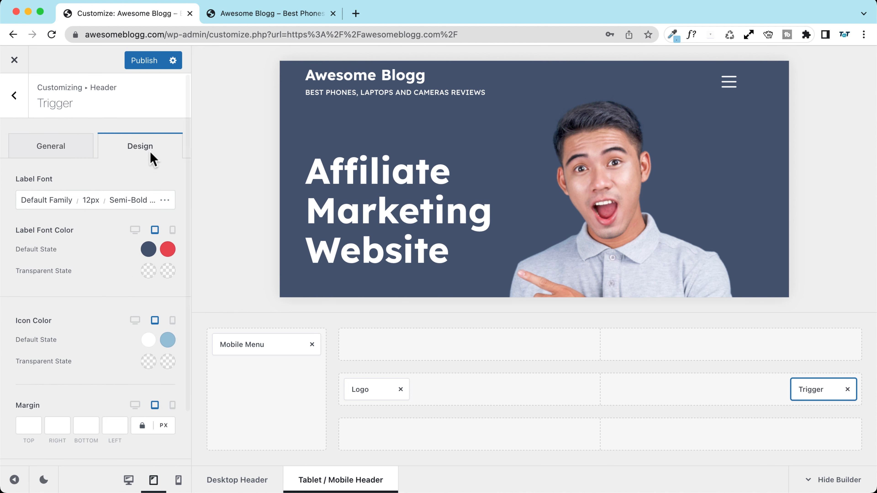
scroll(104, 285, down, 2)
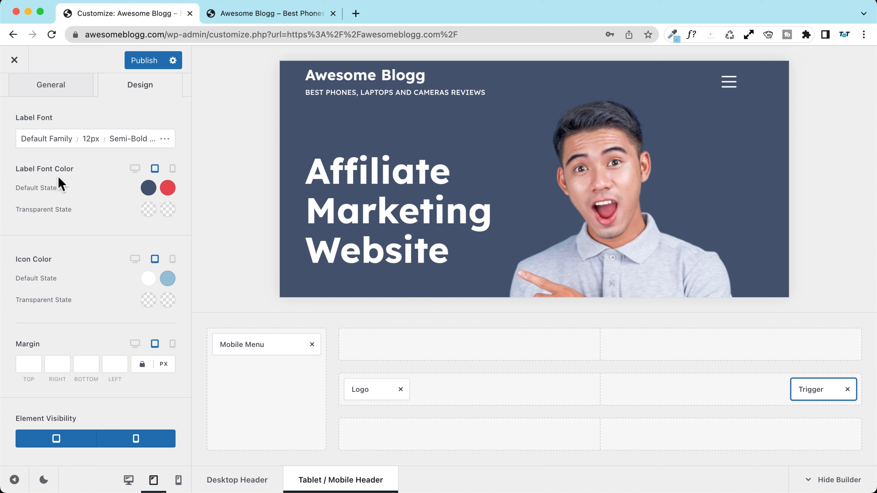
click(149, 188)
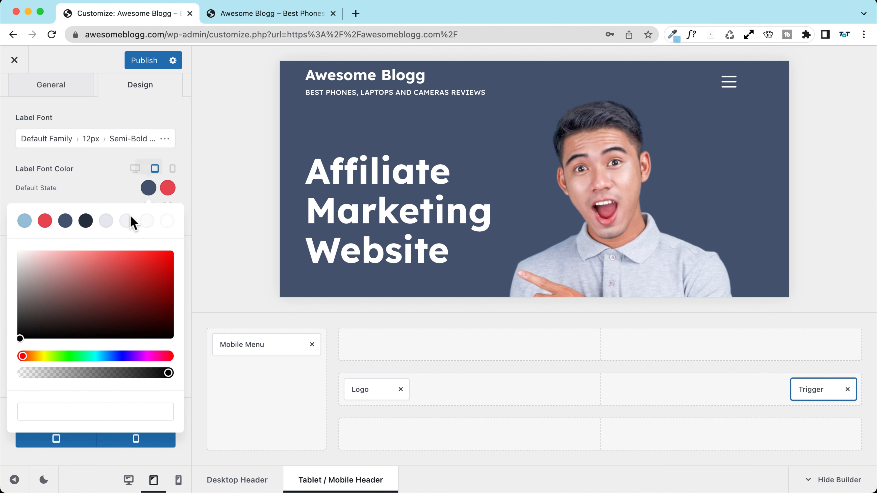
click(166, 221)
click(167, 188)
click(25, 221)
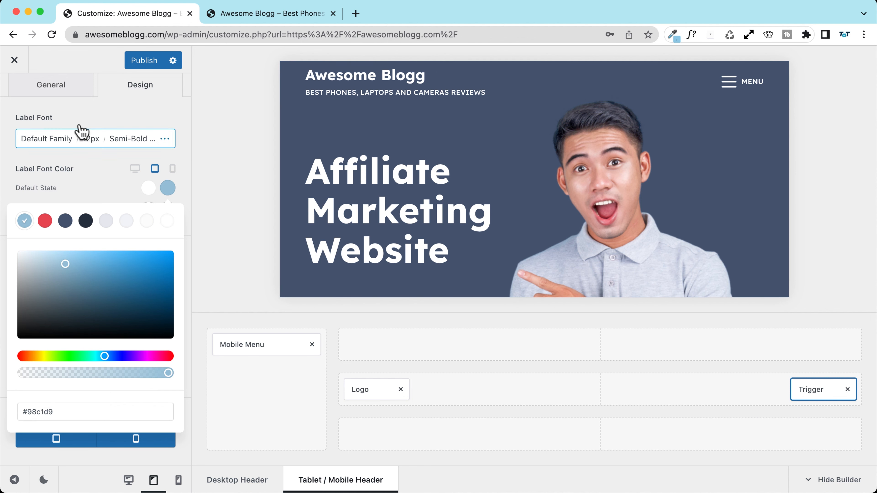
click(100, 110)
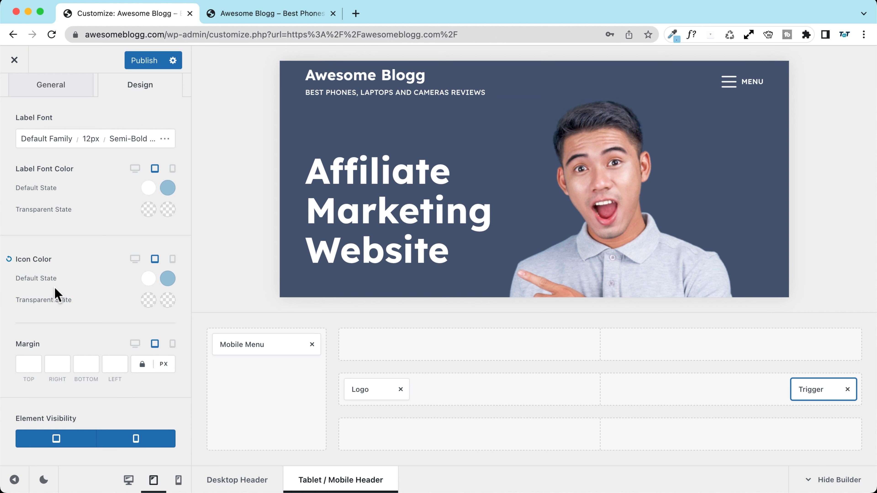
Step: Hide the MENU label on mobile and position it left of the icon
click(50, 90)
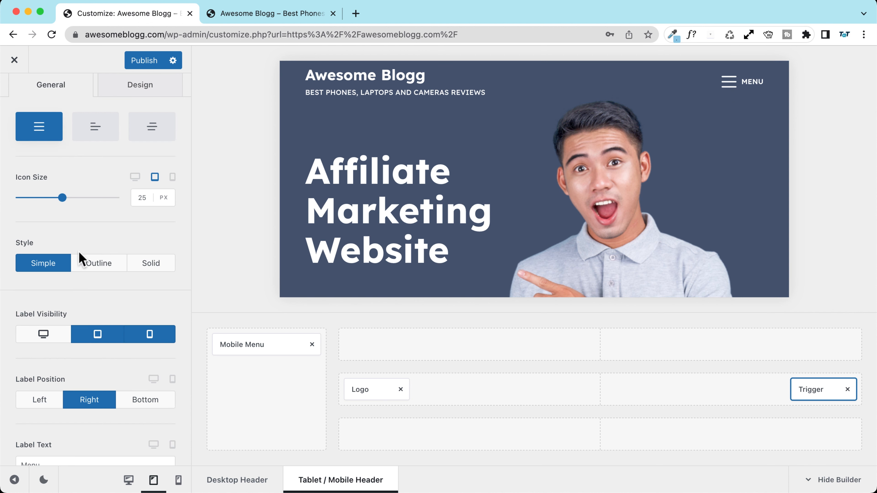
click(149, 341)
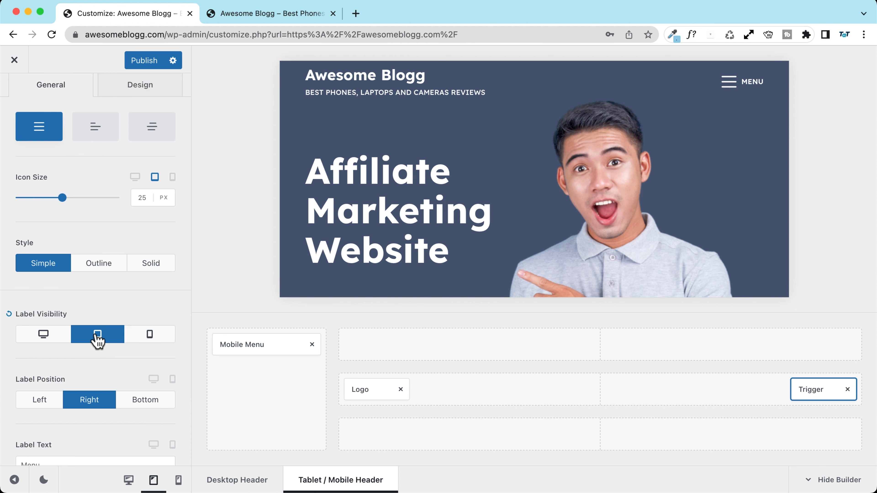
click(40, 401)
click(140, 401)
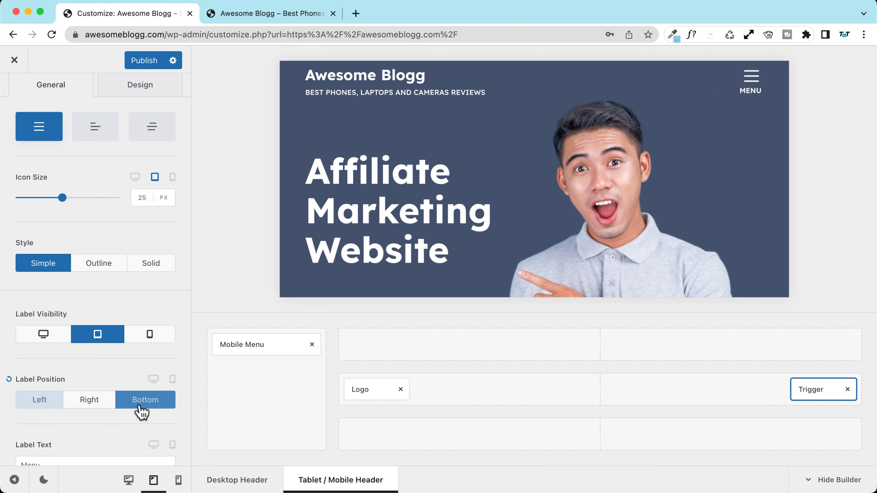
click(34, 402)
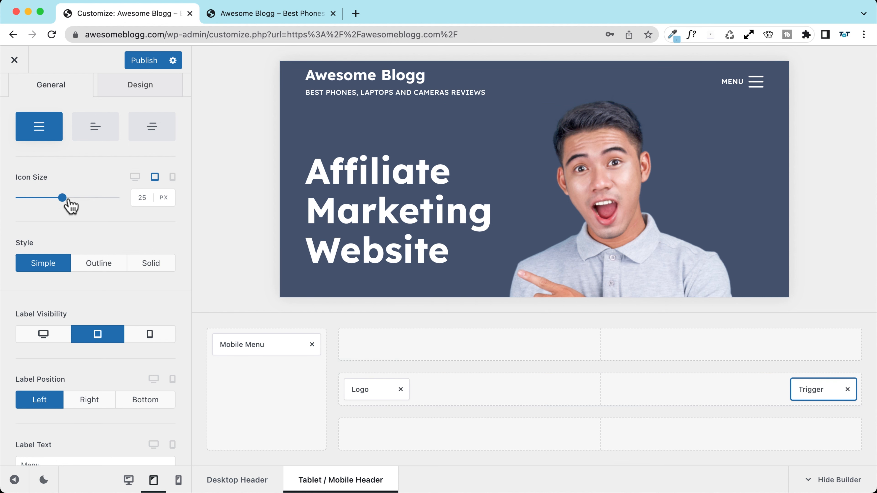
scroll(83, 212, down, 3)
scroll(84, 212, up, 5)
Step: Try a 10 top margin on the trigger, then clear it again
click(149, 146)
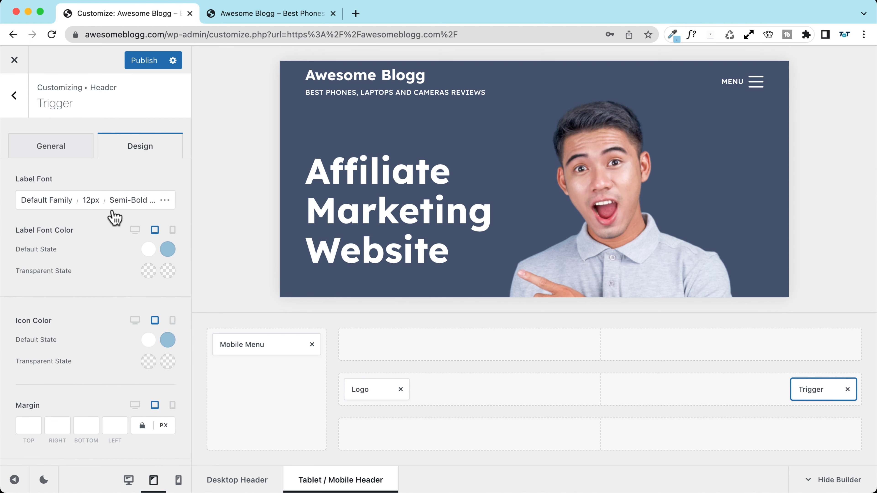
scroll(38, 415, down, 2)
click(30, 363)
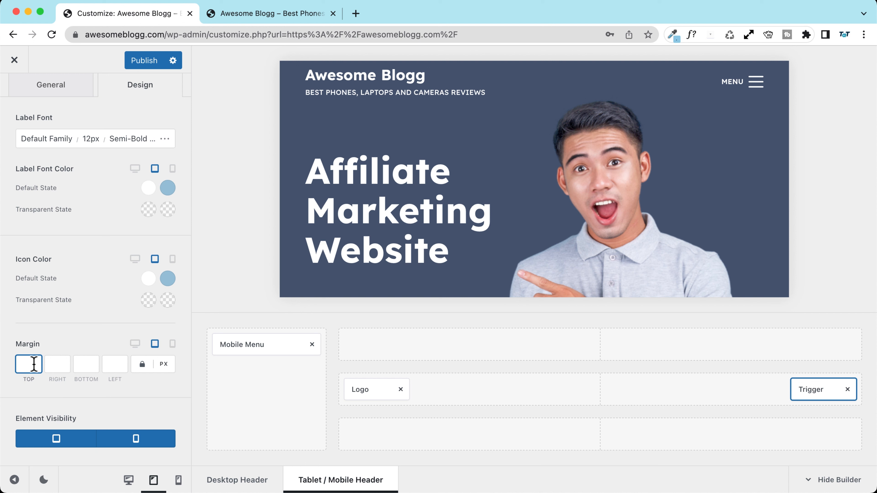
text(10)
key(BackSpace)
key(BackSpace)
click(360, 366)
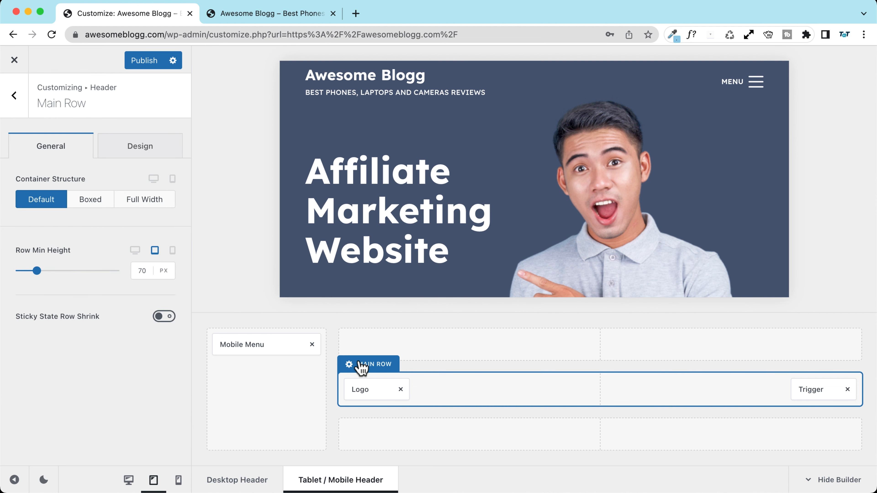
click(141, 270)
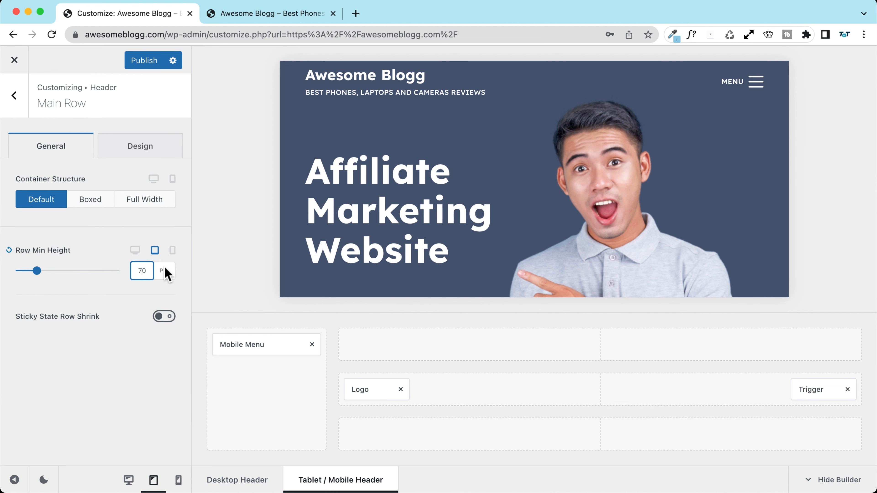
Step: Change Row Min Height from 70 to 90 px, publish, and return to the header element list
key(BackSpace)
text(8)
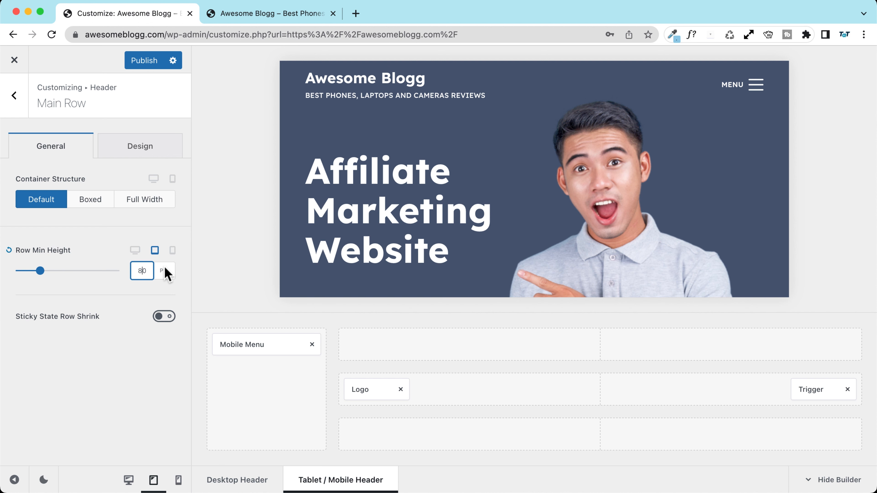
key(BackSpace)
text(9)
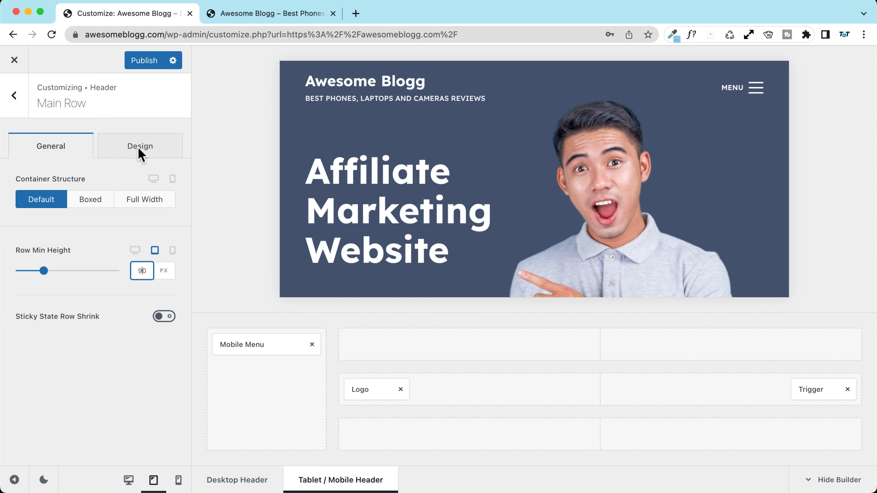
click(143, 62)
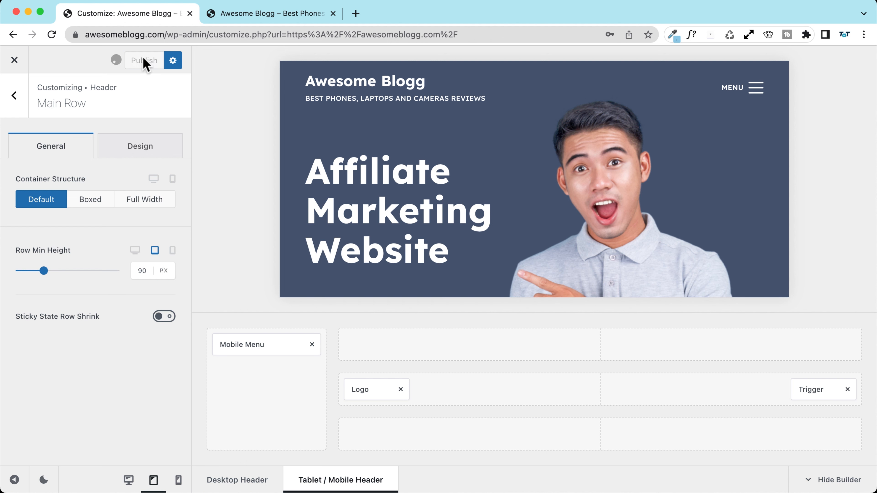
click(14, 96)
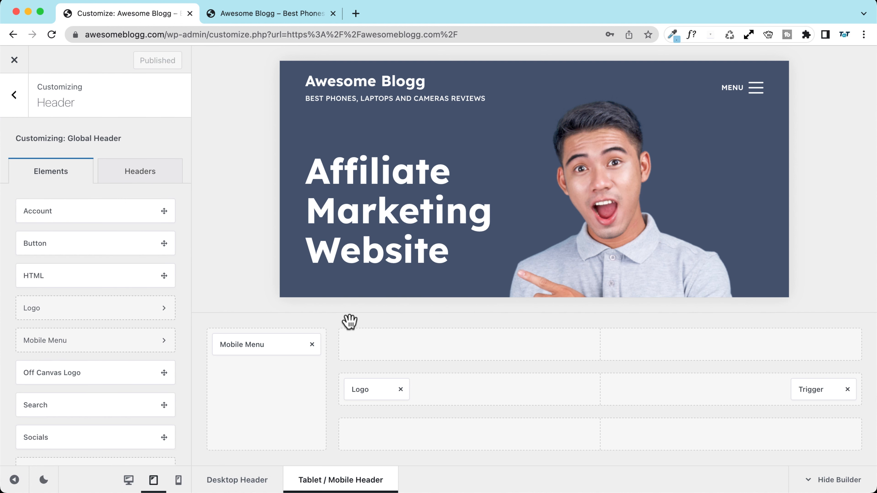
mouse_move(352, 371)
Step: Add a DEALS Button element to the tablet header's Main Row and publish it
drag(35, 245, 818, 394)
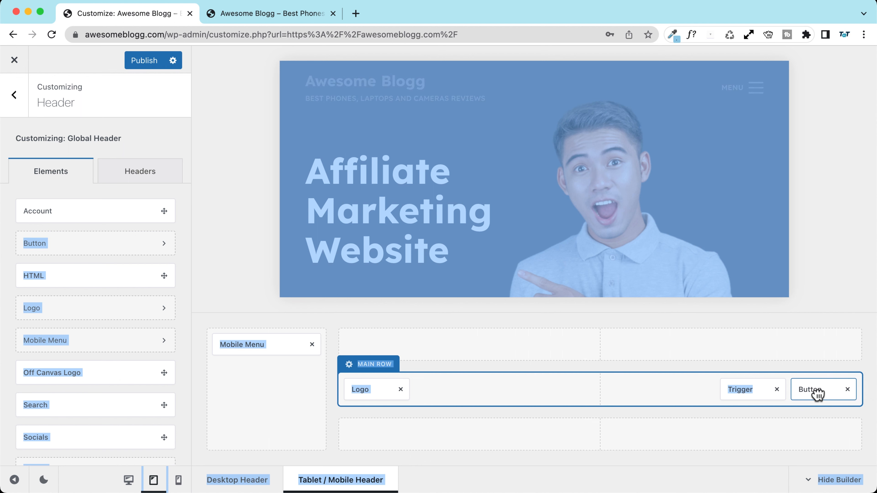
click(810, 392)
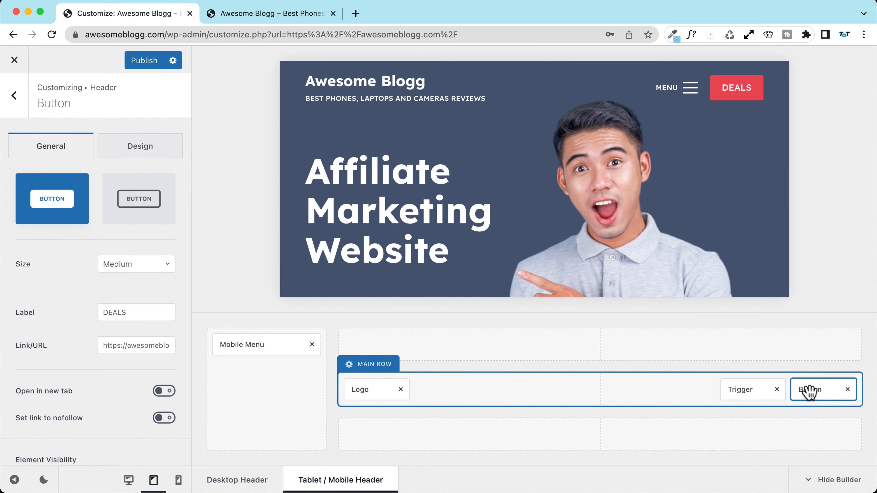
drag(808, 392, 604, 393)
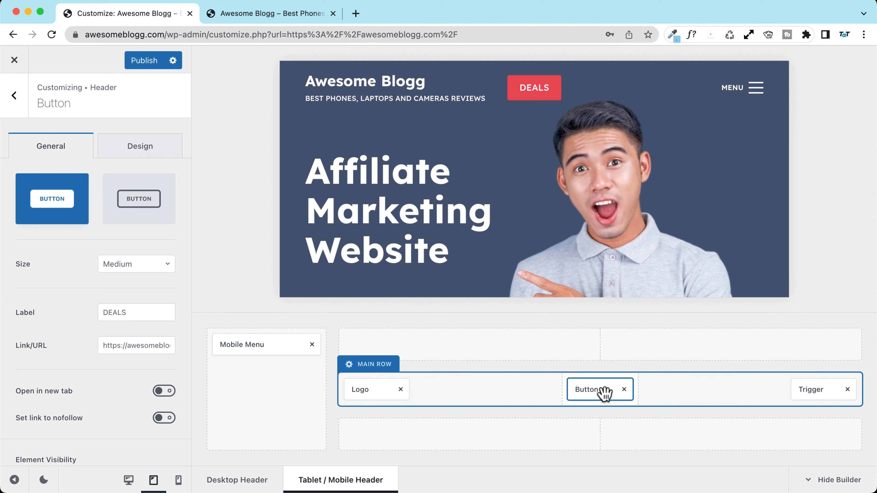
click(102, 312)
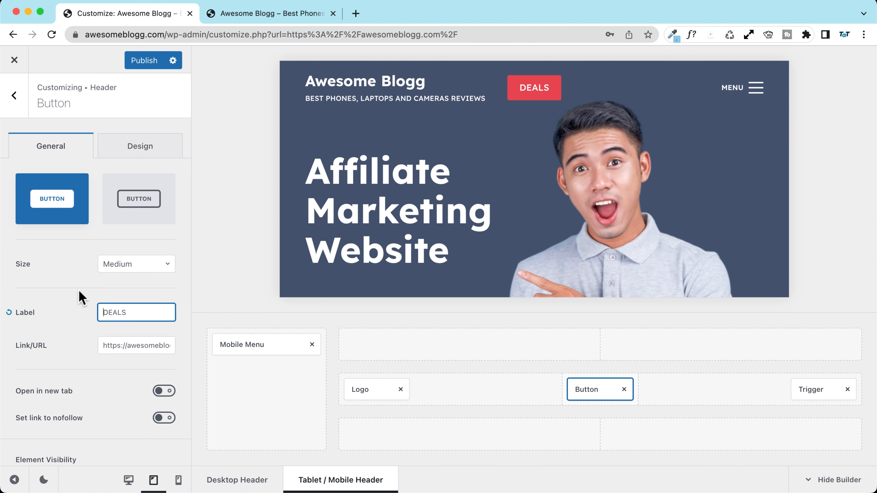
click(137, 60)
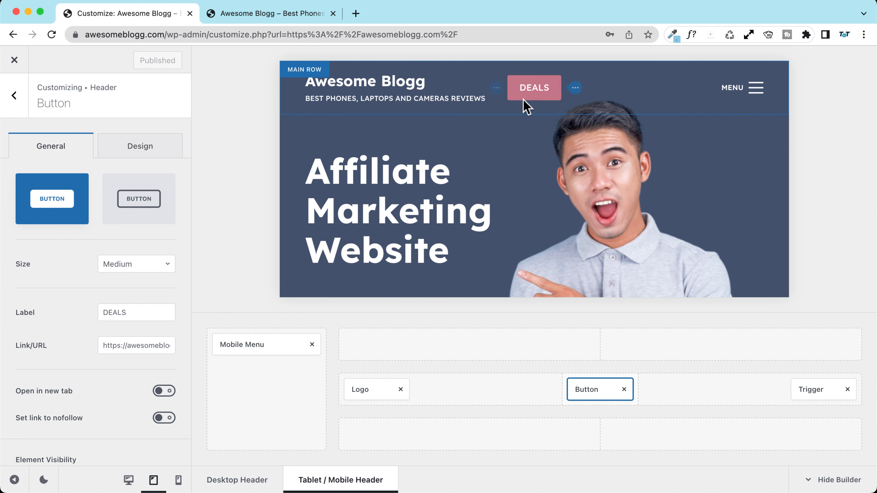
Step: Hide the site tagline on tablet and mobile in the Logo settings
click(500, 89)
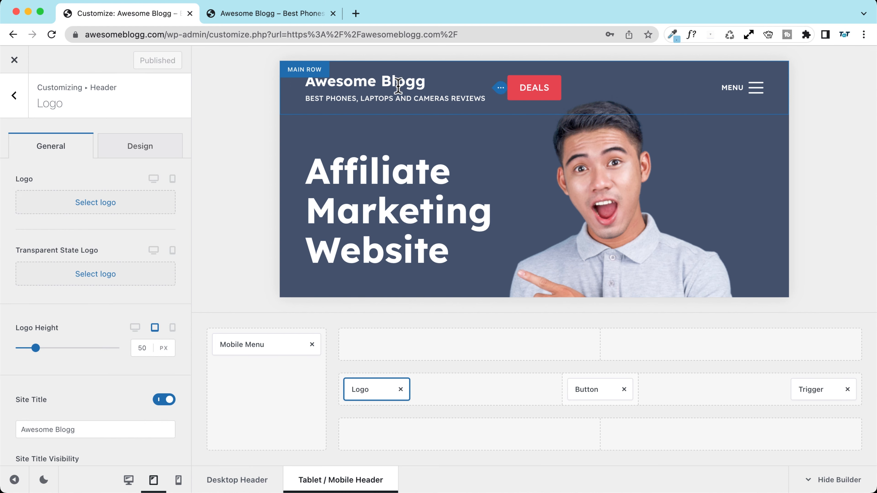
scroll(83, 211, down, 3)
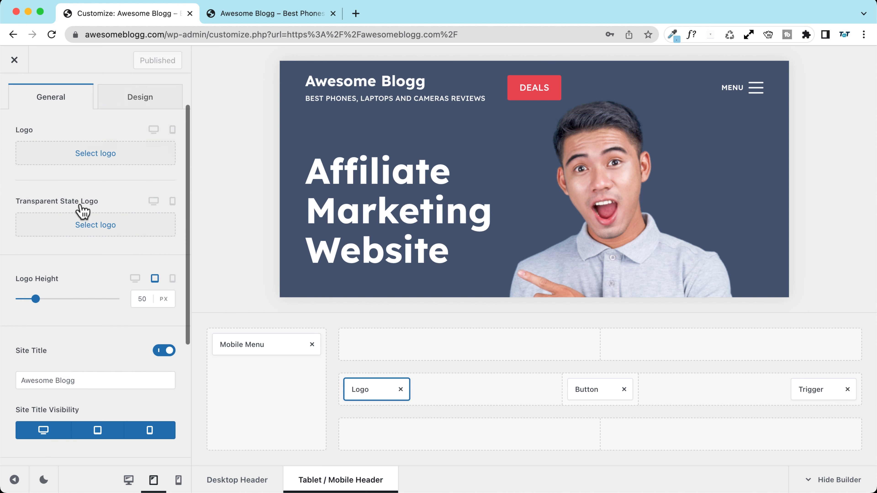
scroll(82, 211, down, 5)
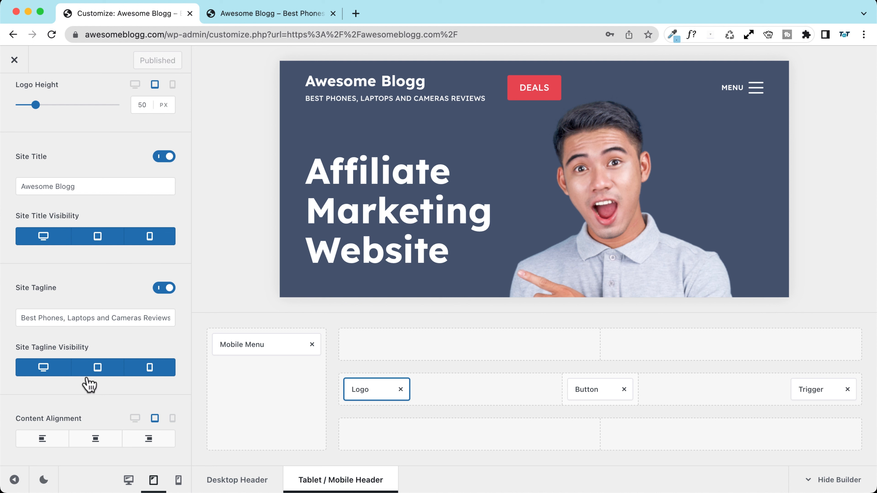
click(102, 371)
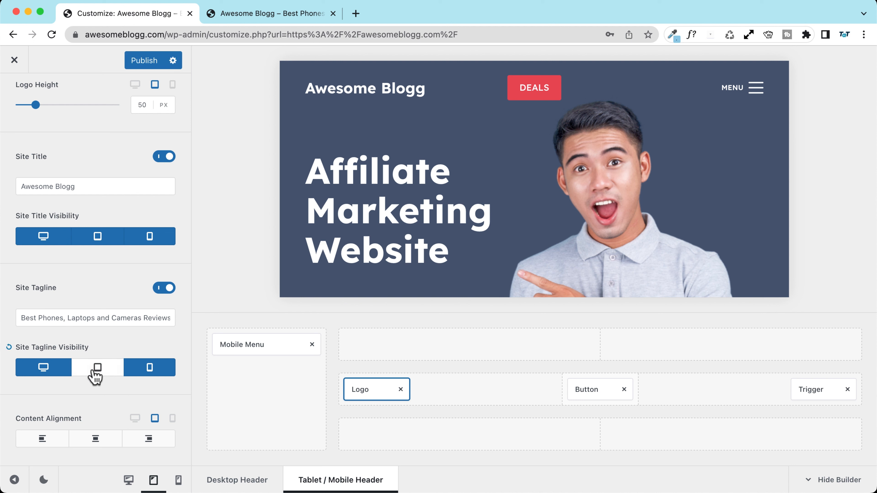
click(148, 373)
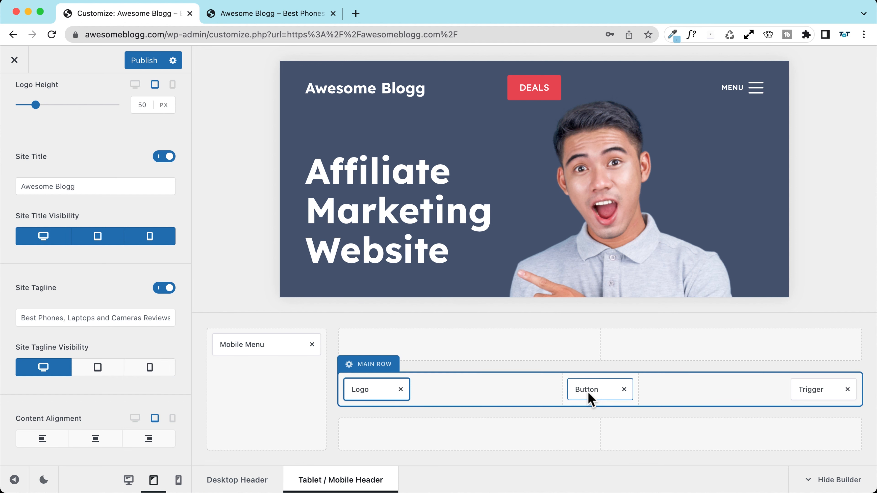
Step: Re-add the DEALS button directly beside the menu trigger and publish
drag(588, 395, 746, 391)
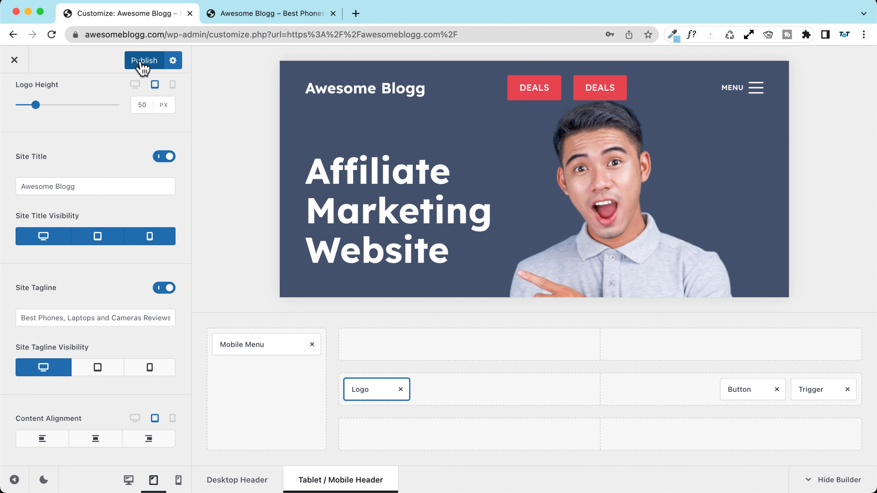
click(777, 389)
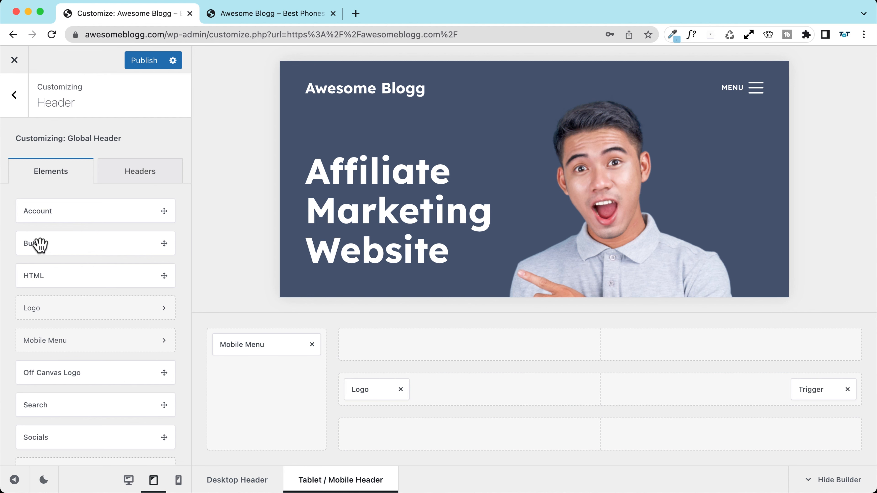
drag(37, 245, 761, 390)
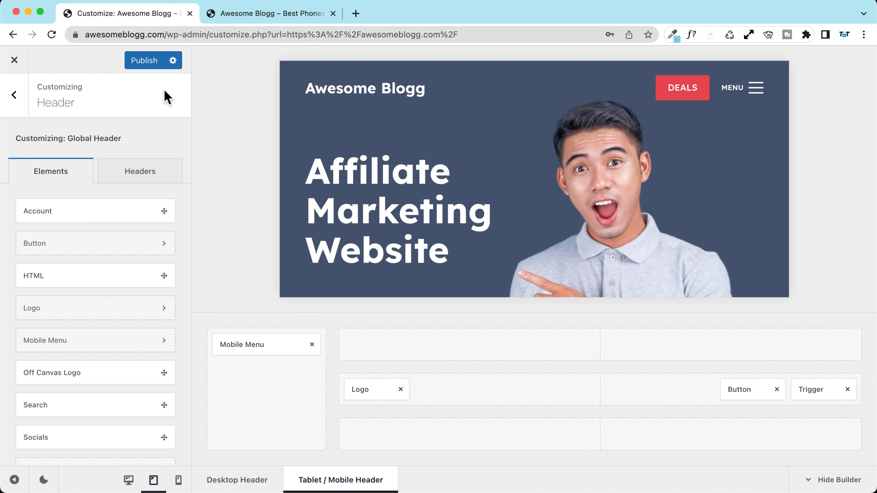
click(136, 64)
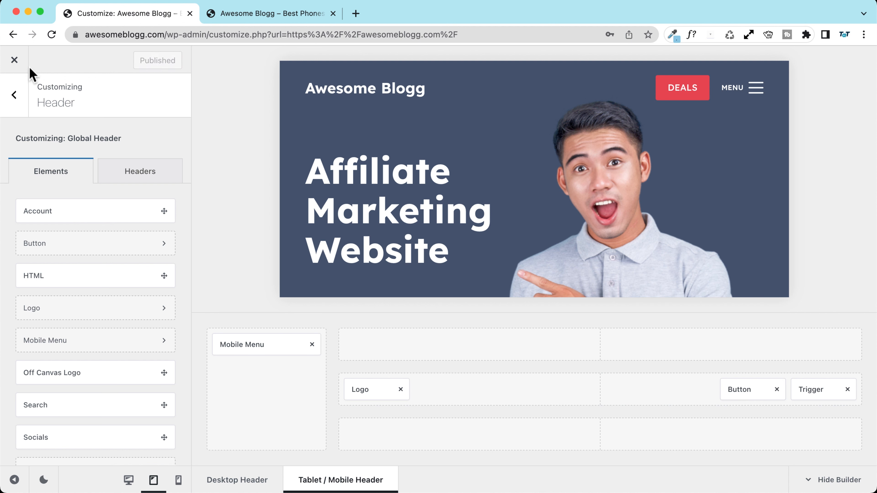
Step: In mobile preview, set the Main Row minimum height to 90
click(179, 480)
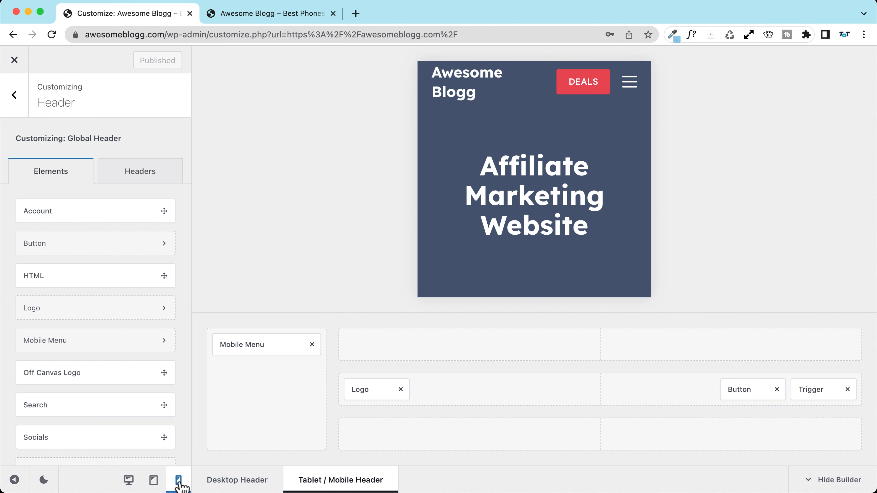
mouse_move(438, 408)
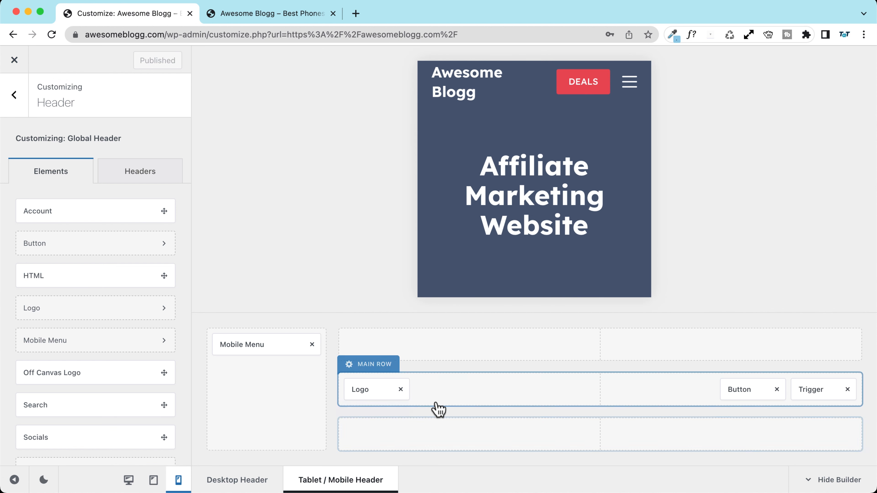
click(369, 366)
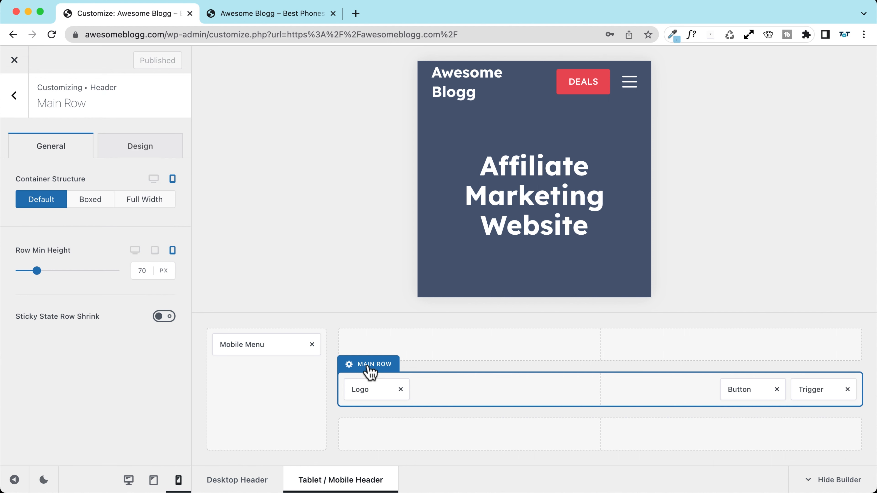
drag(143, 270, 125, 269)
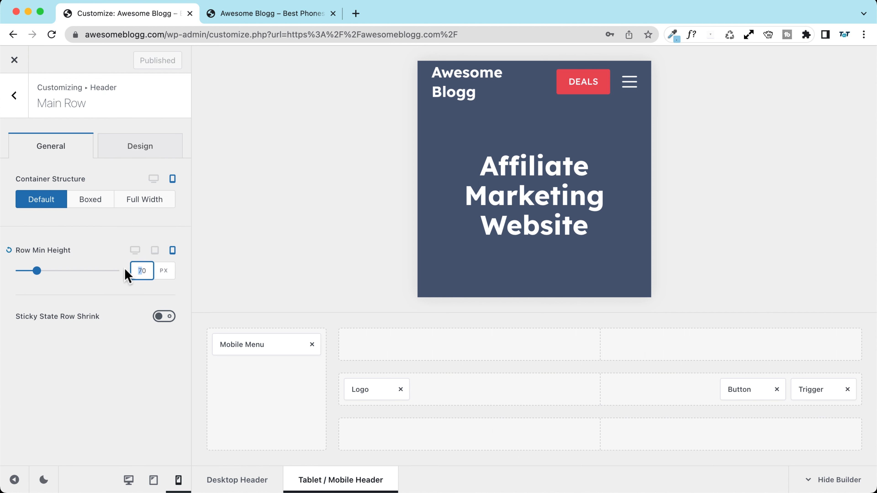
text(9)
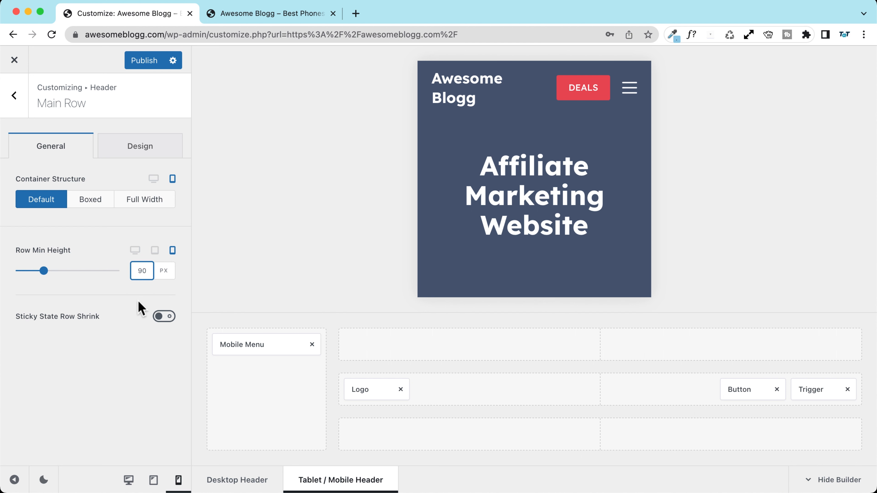
scroll(613, 161, down, 3)
scroll(614, 160, up, 3)
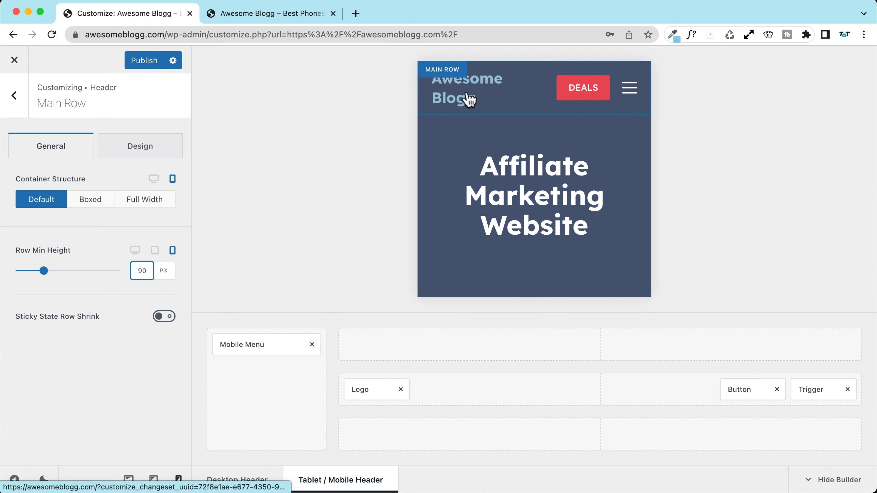
Step: Reduce the Logo's site title font size to 20px and publish
click(366, 390)
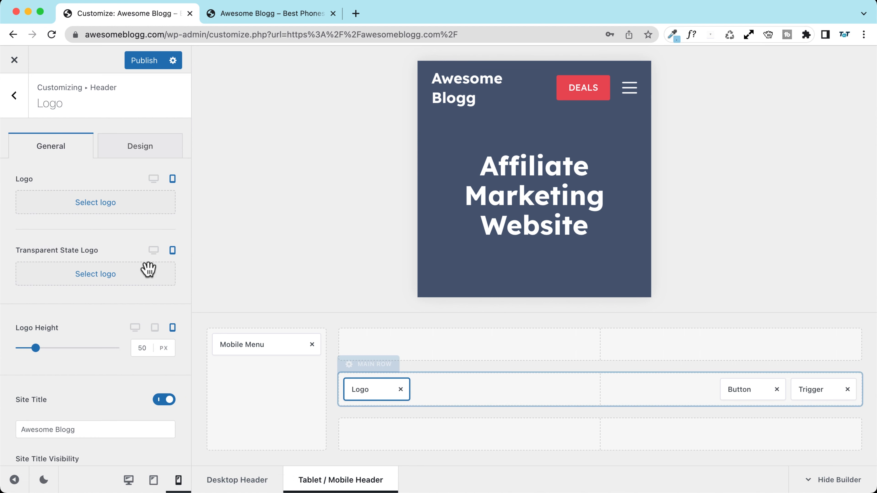
scroll(61, 252, down, 6)
scroll(72, 184, up, 5)
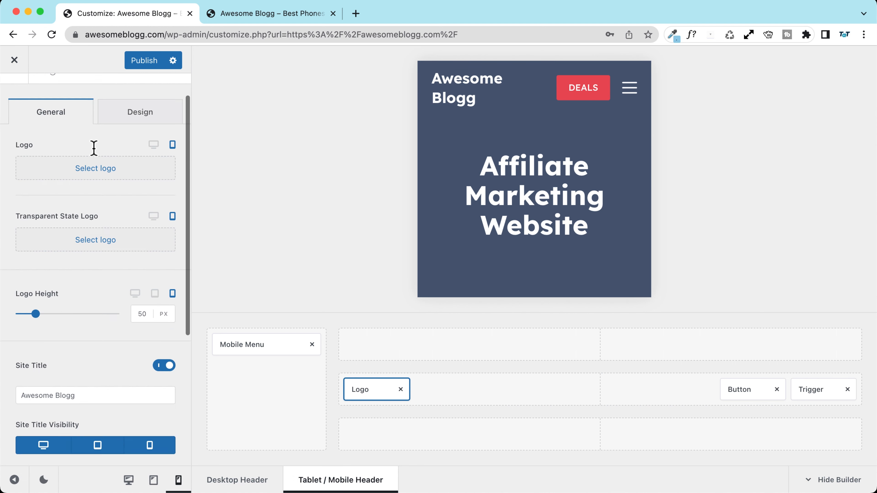
scroll(94, 148, up, 2)
click(141, 147)
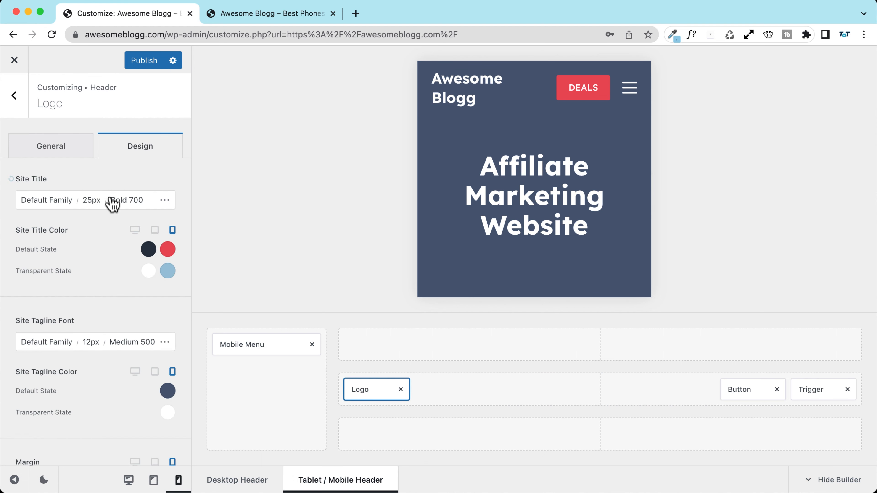
click(89, 204)
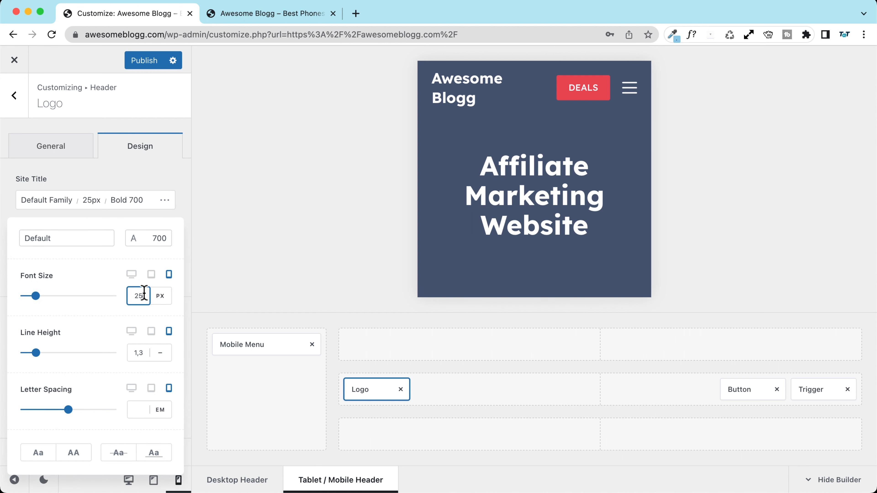
key(Down)
key(Down)
key(Down)
key(Down)
key(Down)
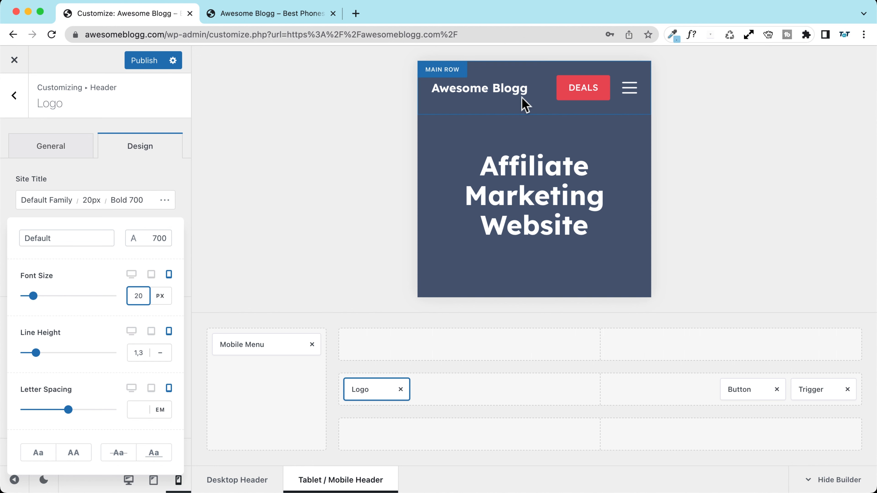
click(141, 64)
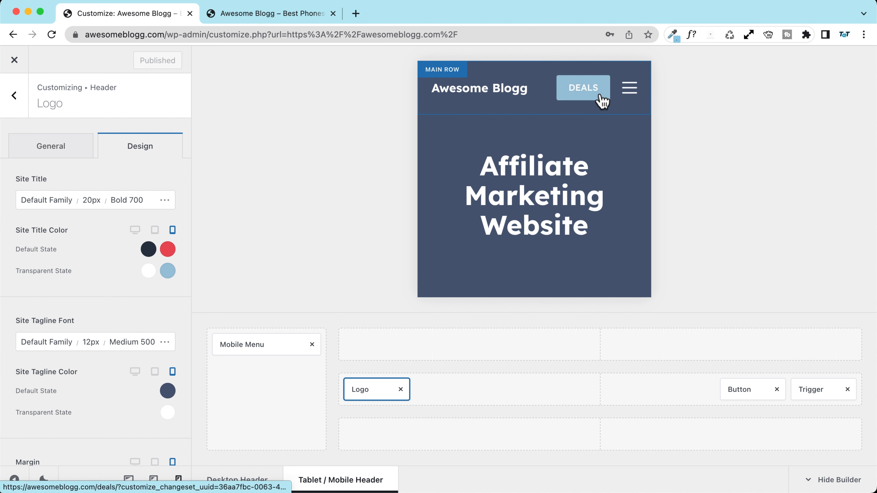
Step: Turn off the DEALS button's mobile Element Visibility
click(753, 392)
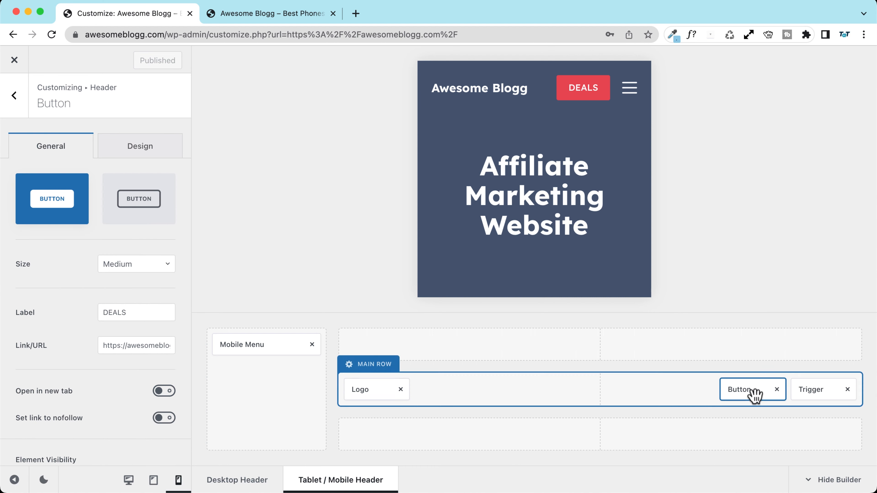
scroll(68, 289, down, 1)
scroll(66, 281, down, 5)
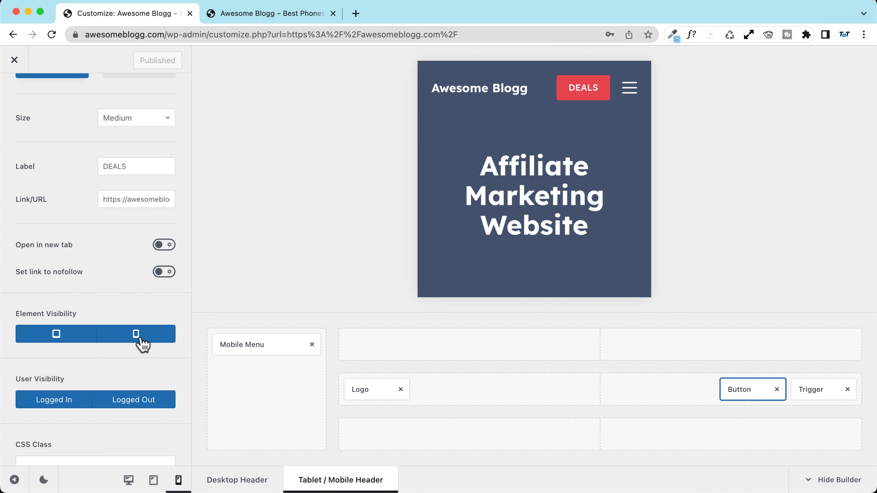
click(137, 334)
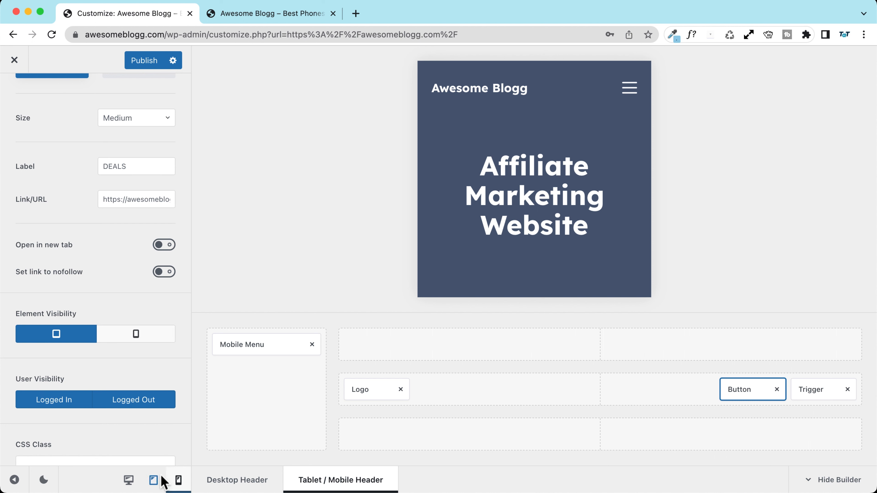
Step: Compare the tablet and mobile previews, ending on tablet
click(153, 481)
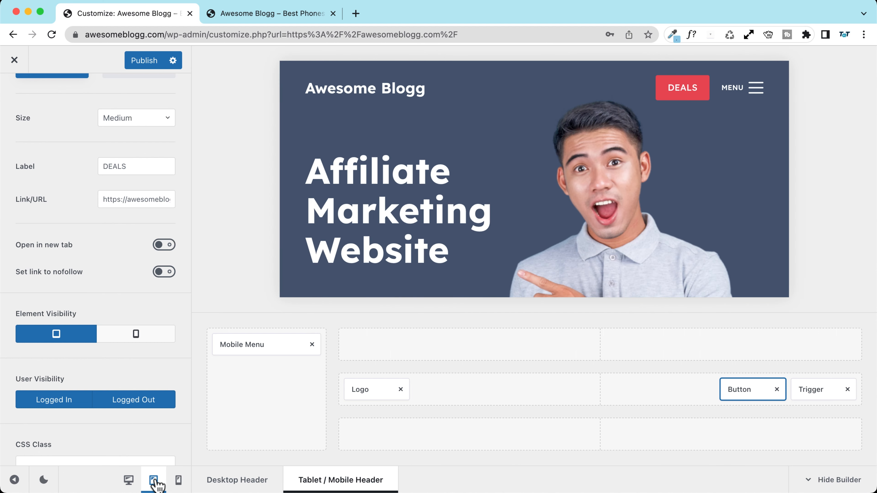
click(178, 481)
click(153, 481)
click(178, 480)
click(155, 485)
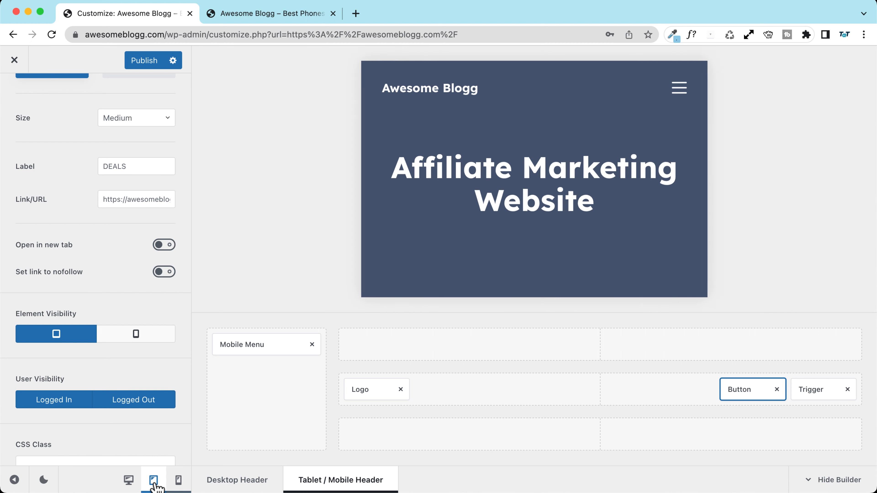
click(177, 481)
click(153, 482)
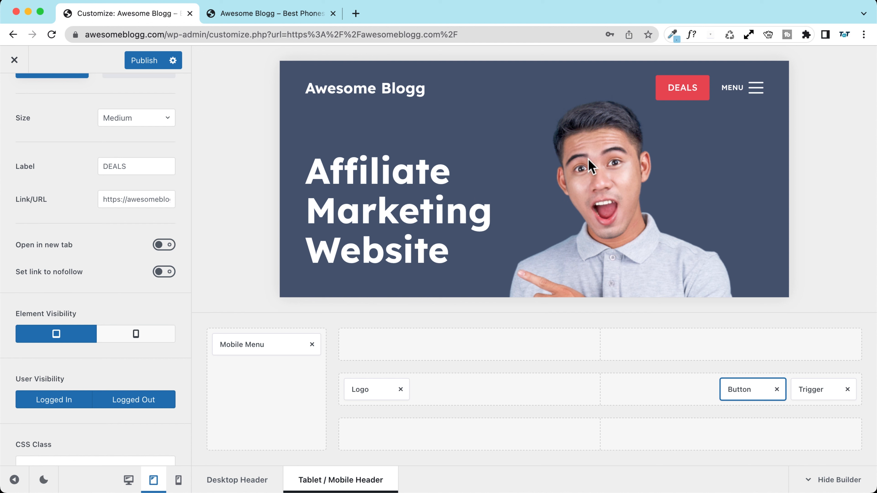
Step: Open and close the preview's off-canvas MENU a few times, leaving it open
click(754, 88)
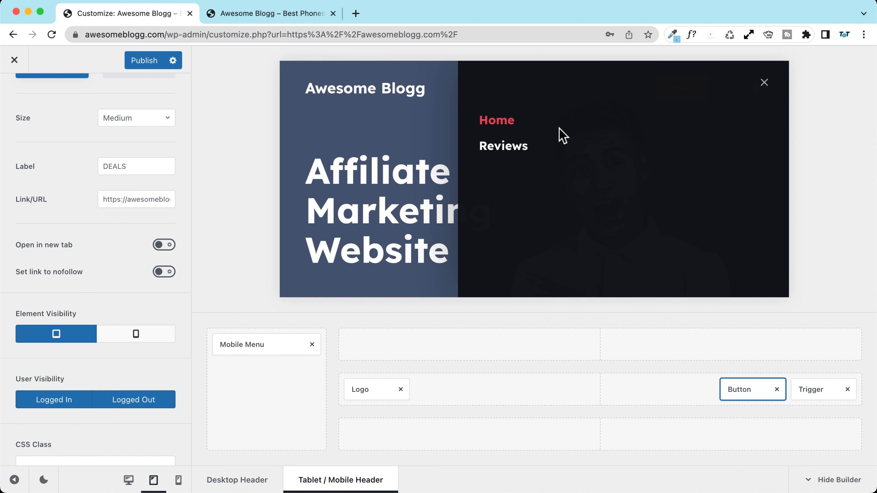
click(764, 84)
click(753, 90)
click(764, 85)
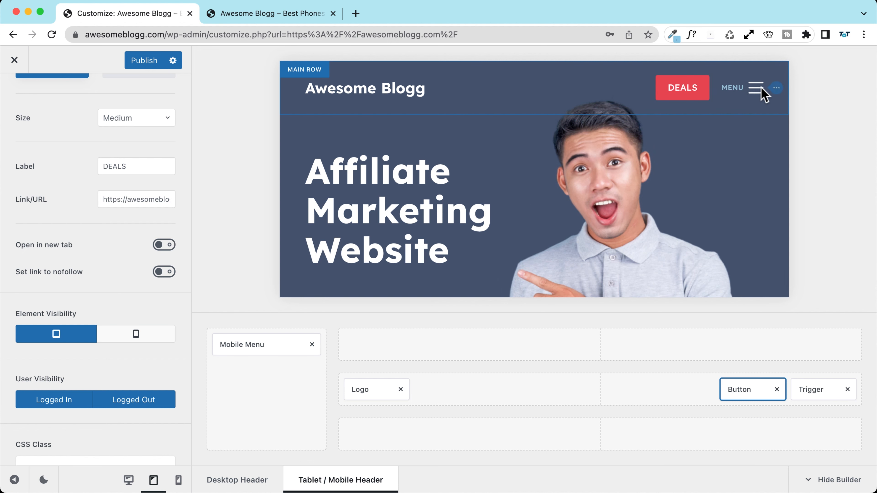
click(756, 90)
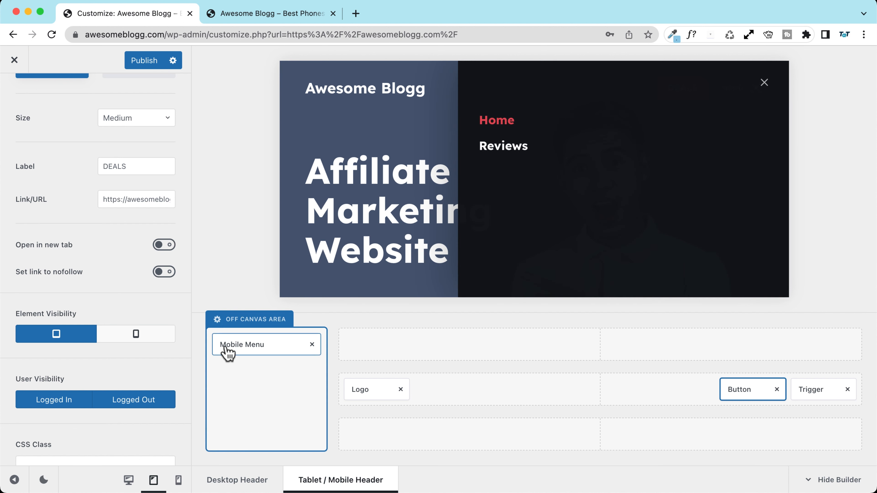
Step: In Off Canvas Area settings, try the Modal reveal, then return to Side Panel
click(260, 328)
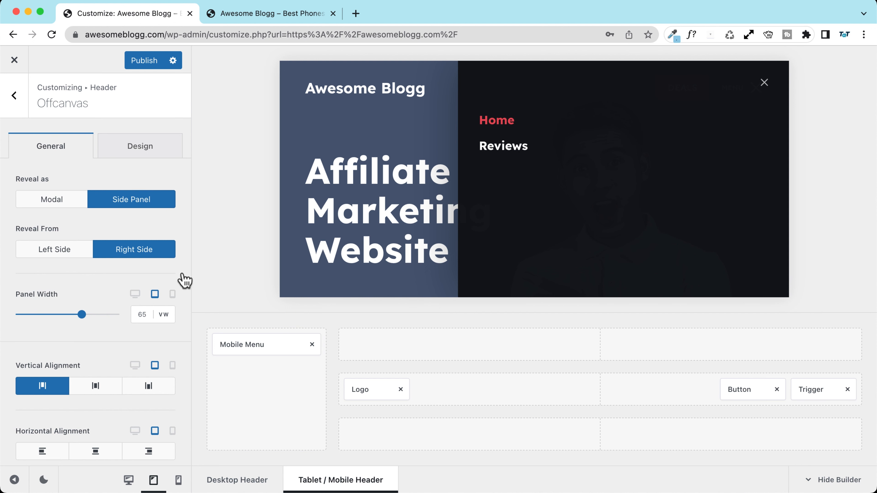
click(52, 199)
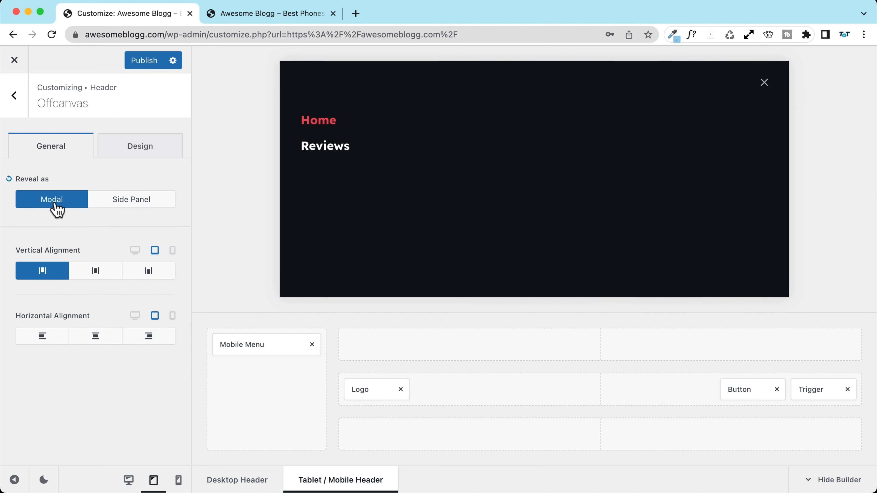
click(121, 207)
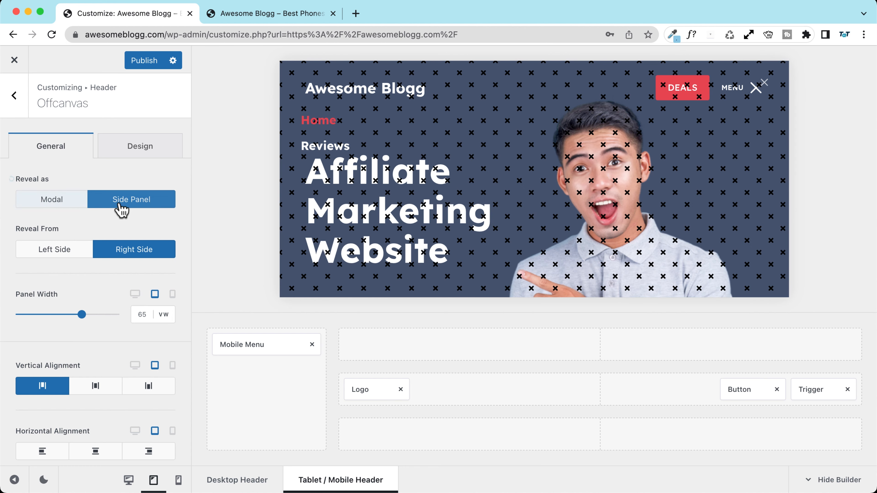
click(583, 83)
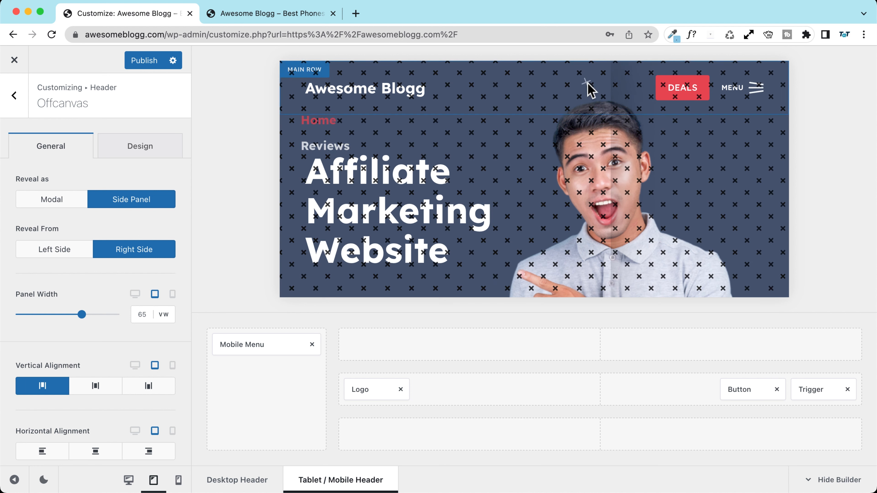
click(755, 89)
Step: Close the preview's off-canvas panel, publish the header changes and reload the Customizer
click(566, 89)
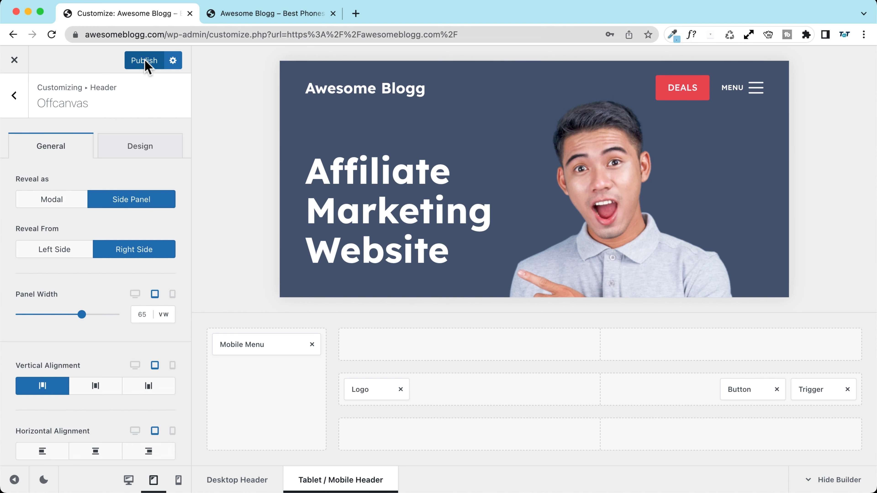
click(144, 61)
click(52, 34)
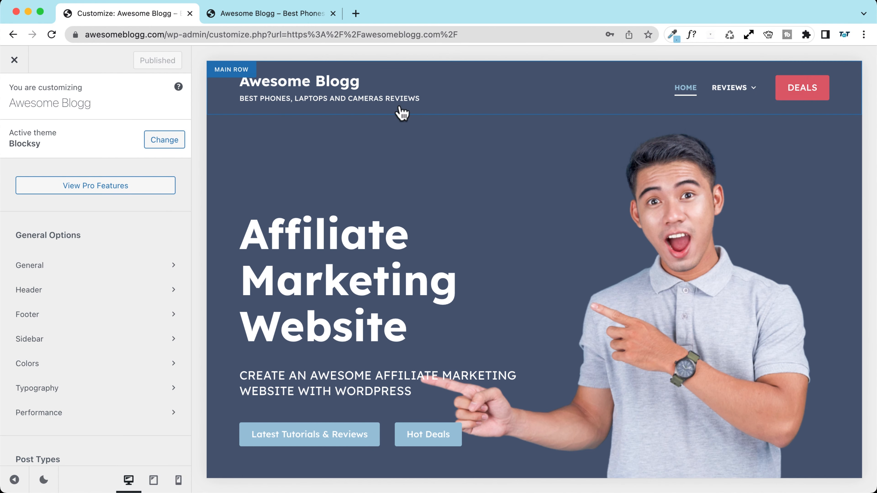
Step: At tablet width, open the off-canvas menu in the preview and show the Off Canvas Area settings
click(153, 480)
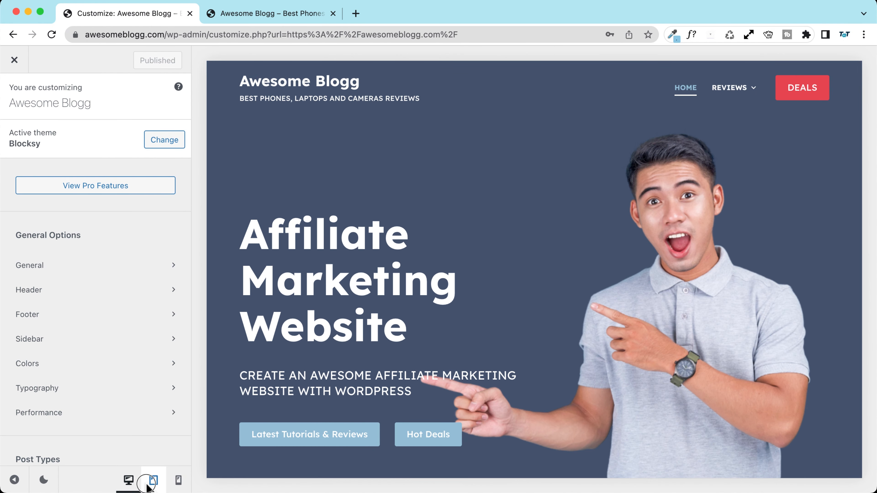
click(314, 81)
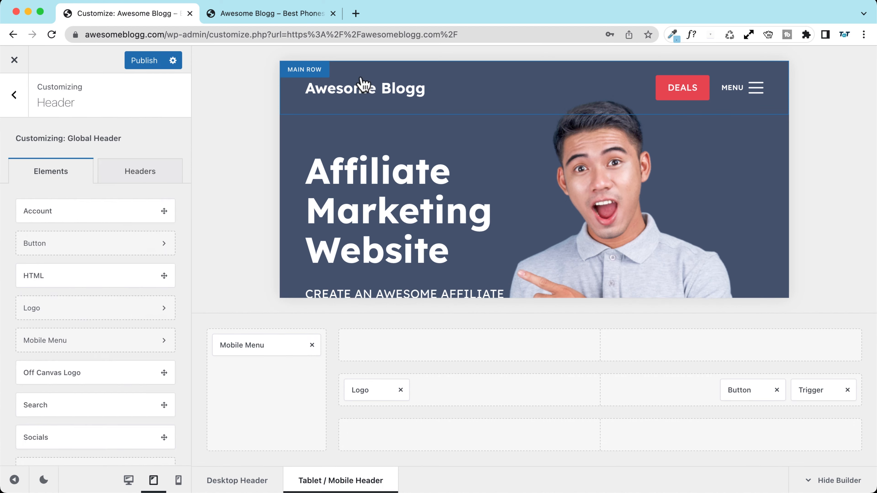
click(737, 92)
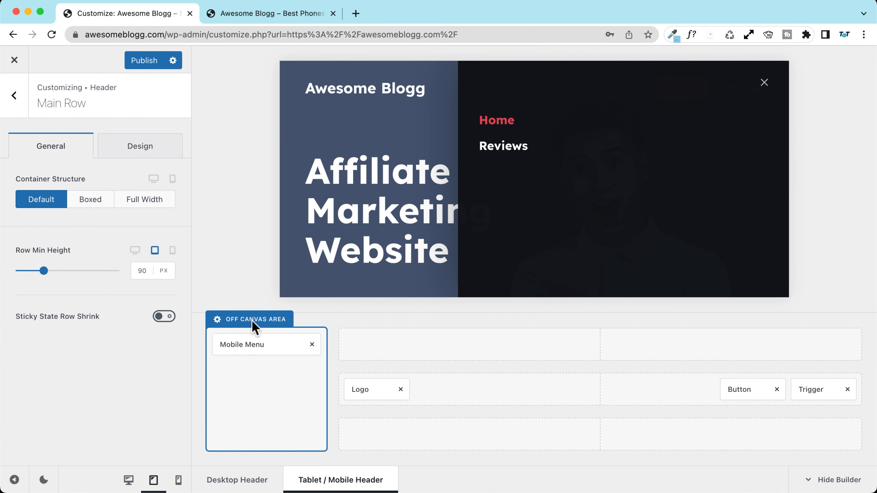
click(253, 321)
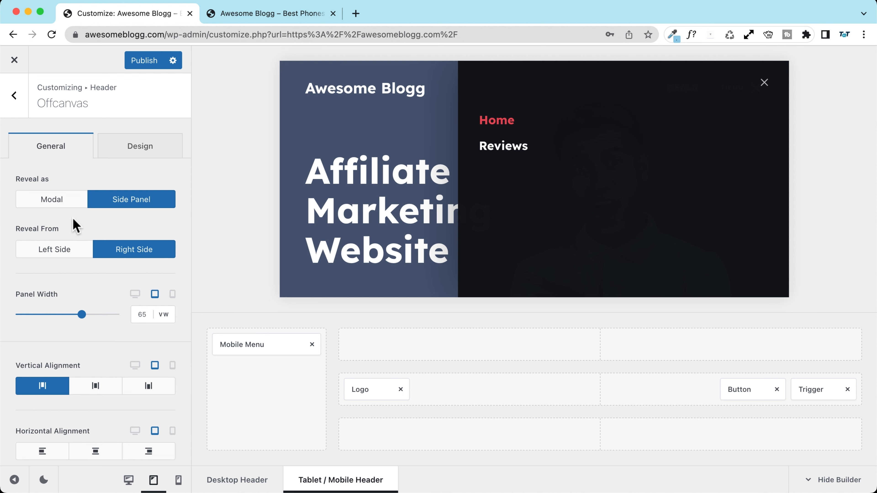
Step: Keep the off-canvas menu items top-aligned and centre them horizontally in the panel
scroll(51, 228, down, 1)
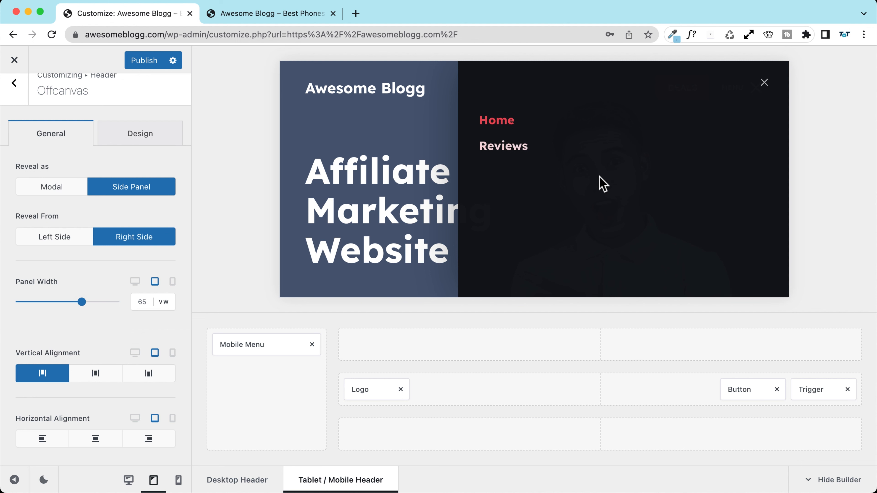
click(97, 380)
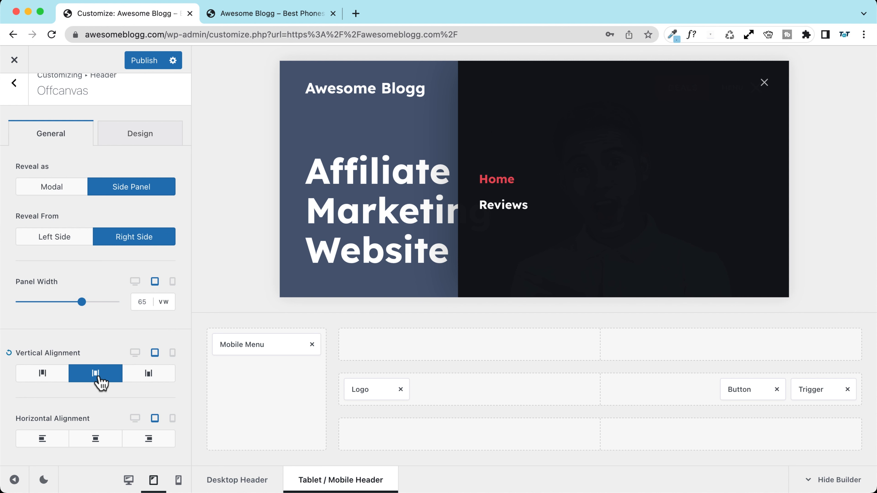
click(48, 380)
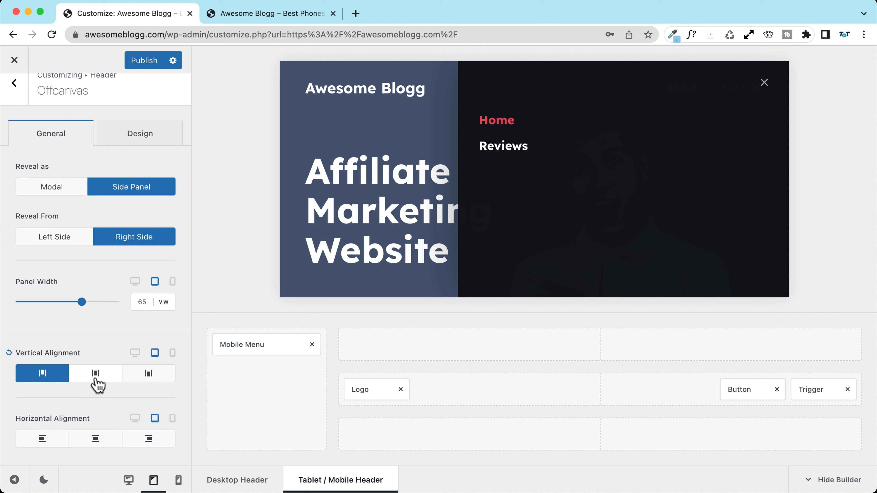
click(94, 446)
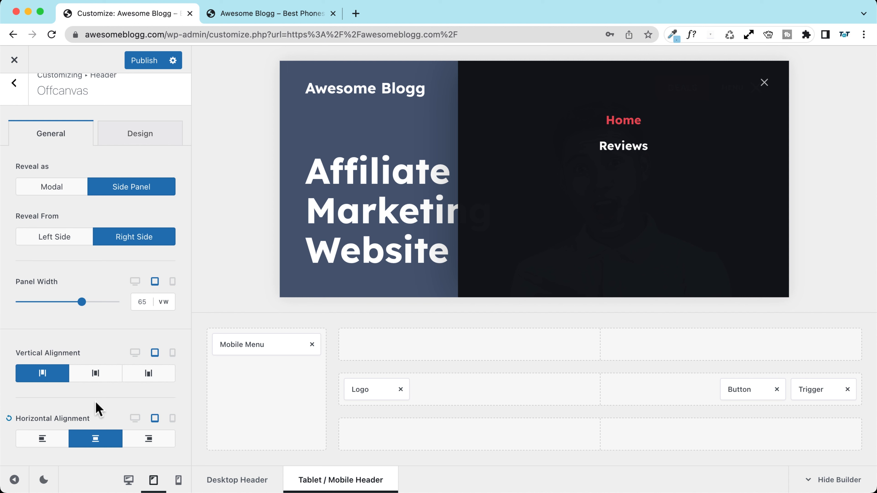
Step: In the Design options, compare palette colours and set the panel background to light grey
scroll(90, 263, up, 1)
click(146, 152)
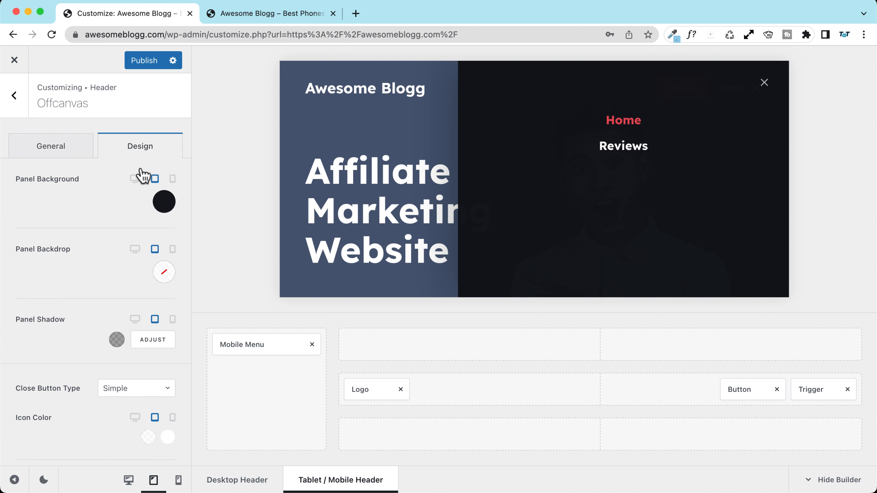
click(164, 201)
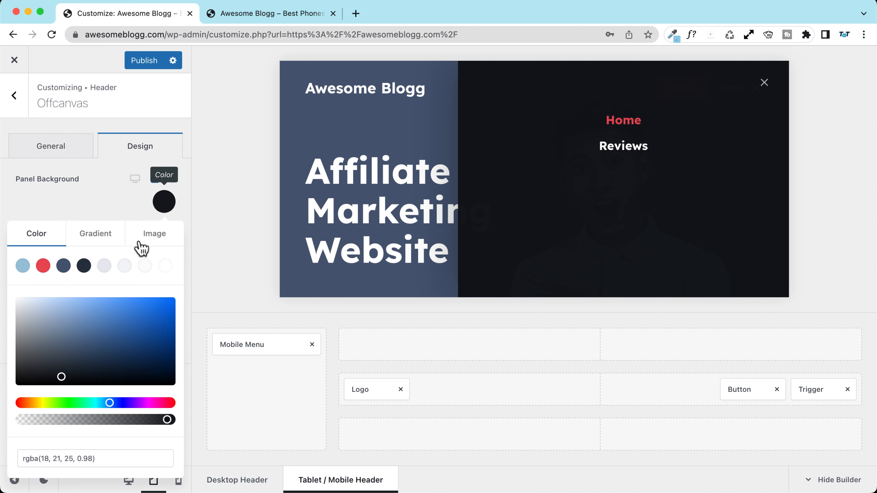
click(165, 266)
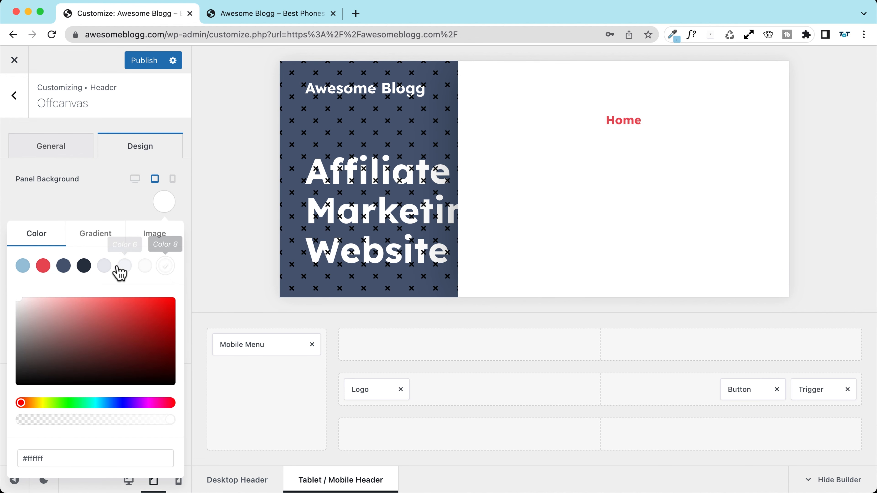
click(108, 267)
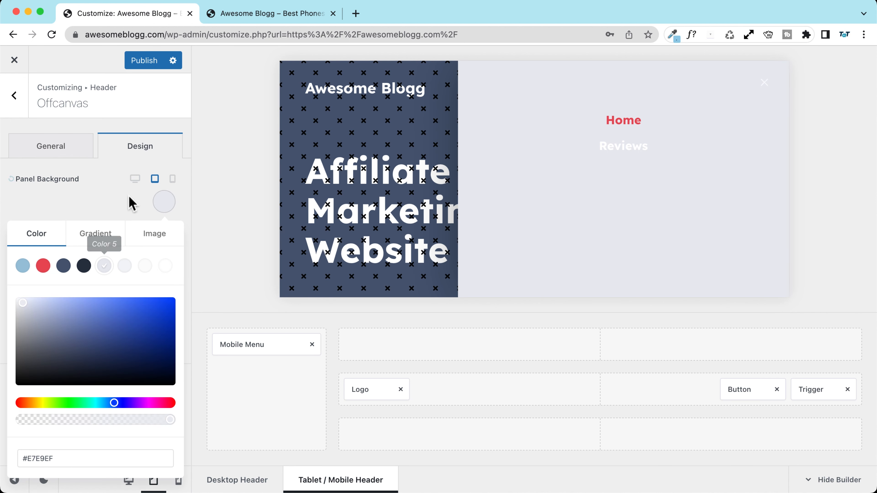
click(64, 268)
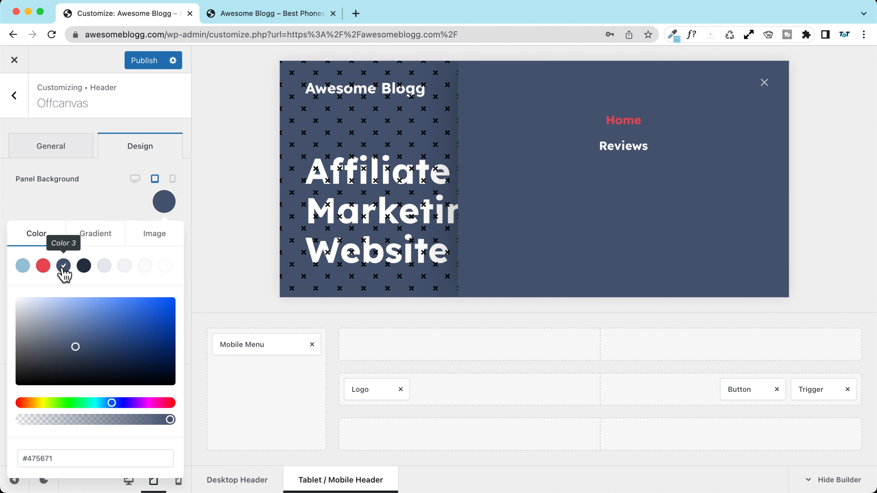
click(85, 268)
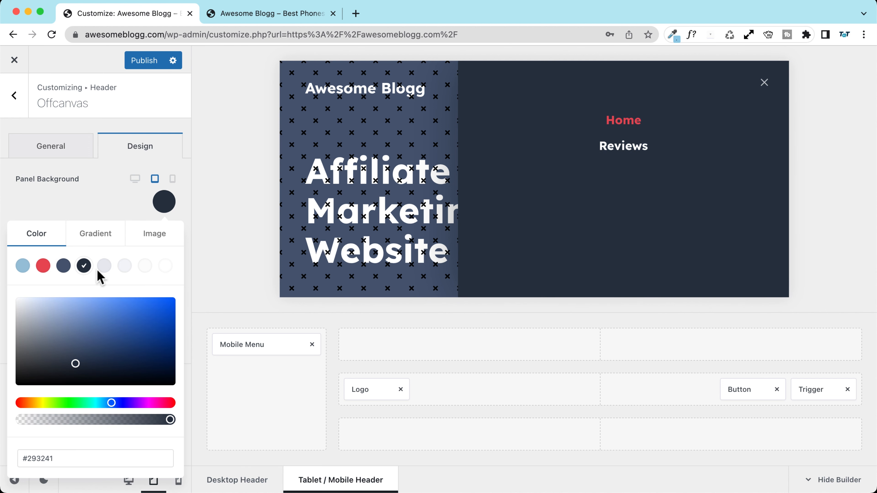
click(107, 268)
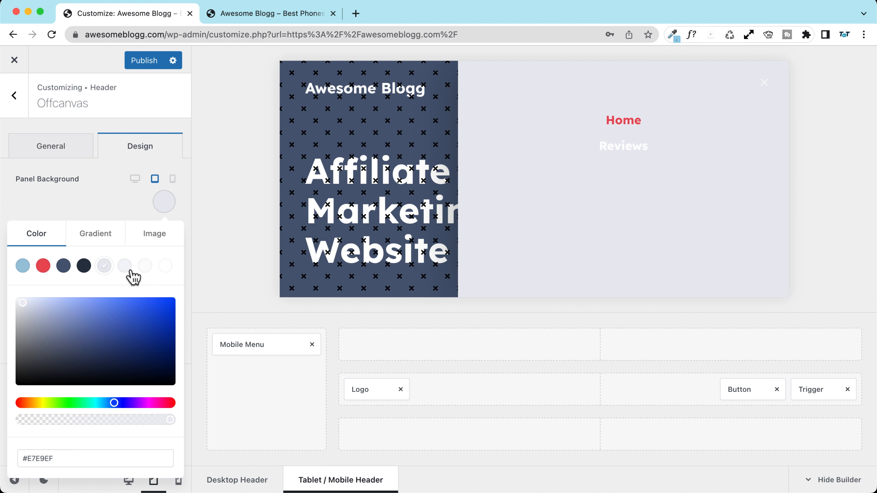
Step: Make the Mobile Menu's link font colour dark blue (Color 3)
click(258, 349)
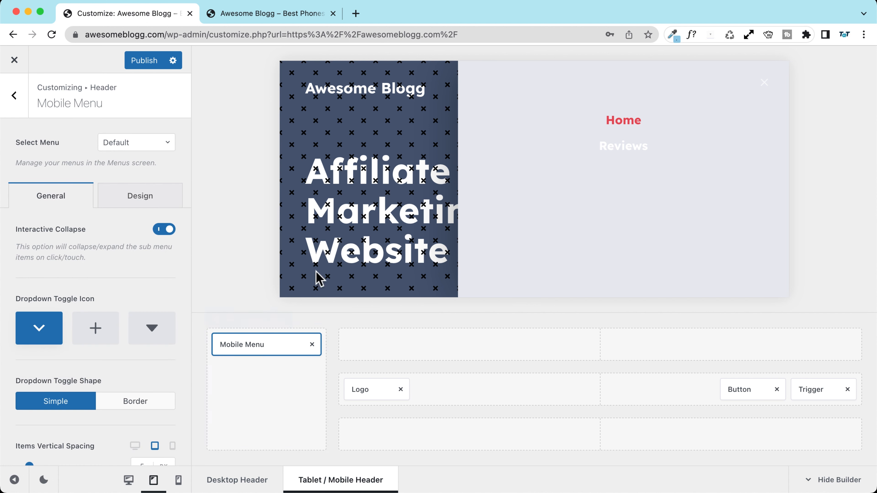
click(122, 197)
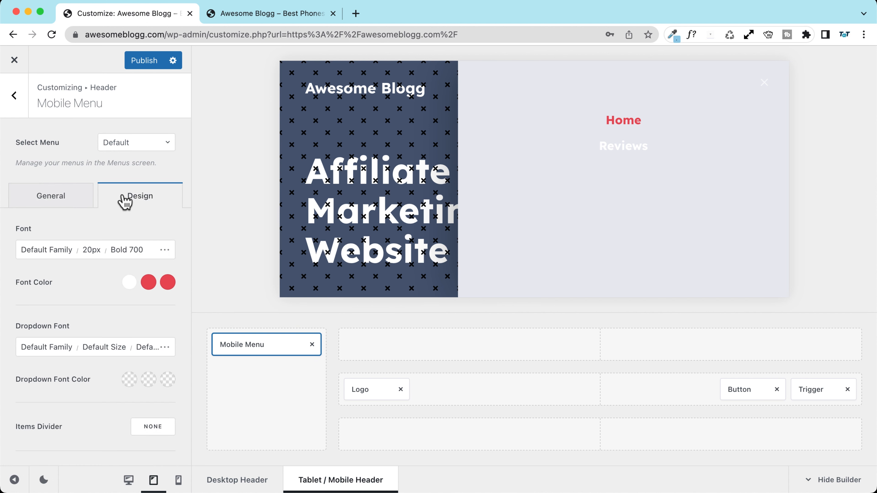
click(129, 288)
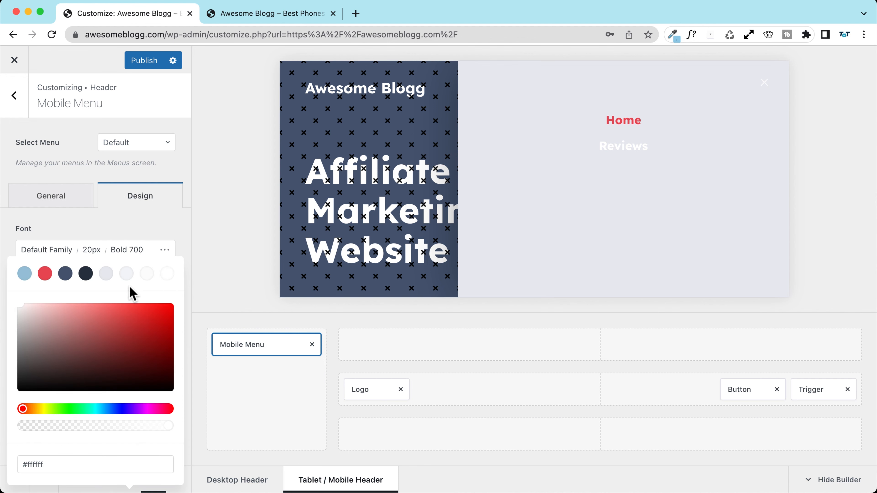
click(65, 274)
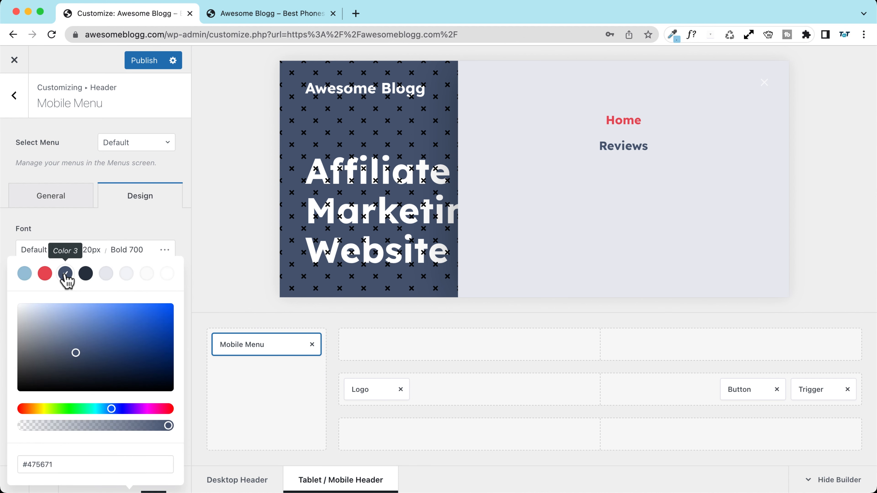
click(114, 228)
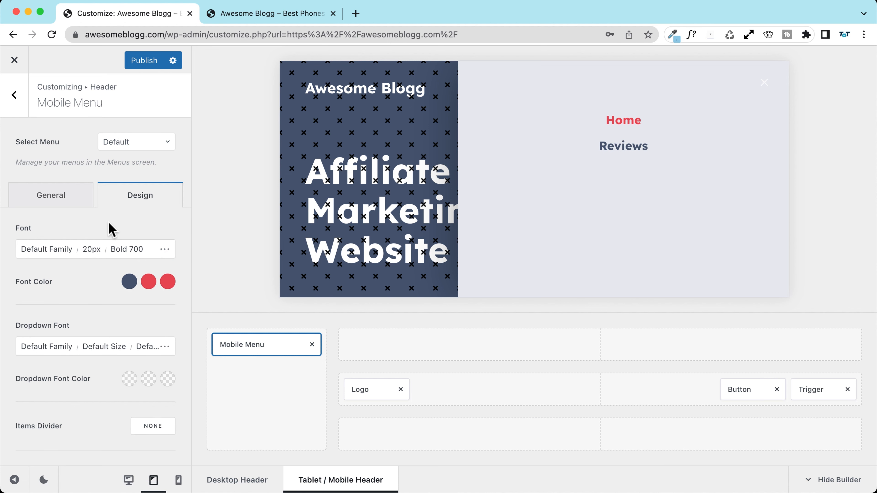
Step: Choose 'Main manu' as the menu shown in the Mobile Menu
scroll(85, 239, down, 4)
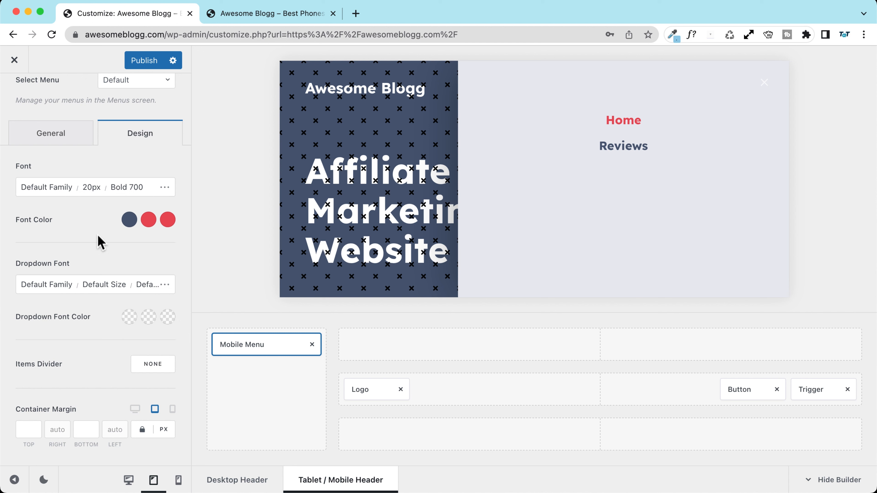
scroll(100, 242, up, 4)
click(48, 203)
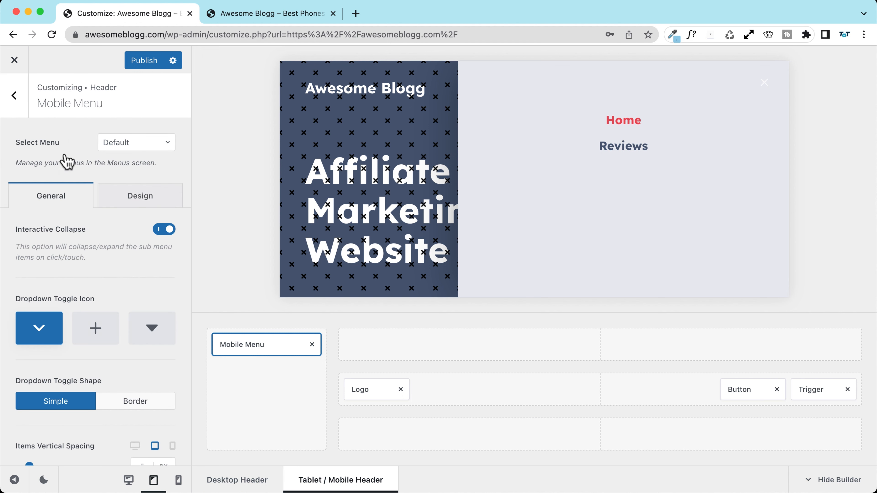
click(149, 149)
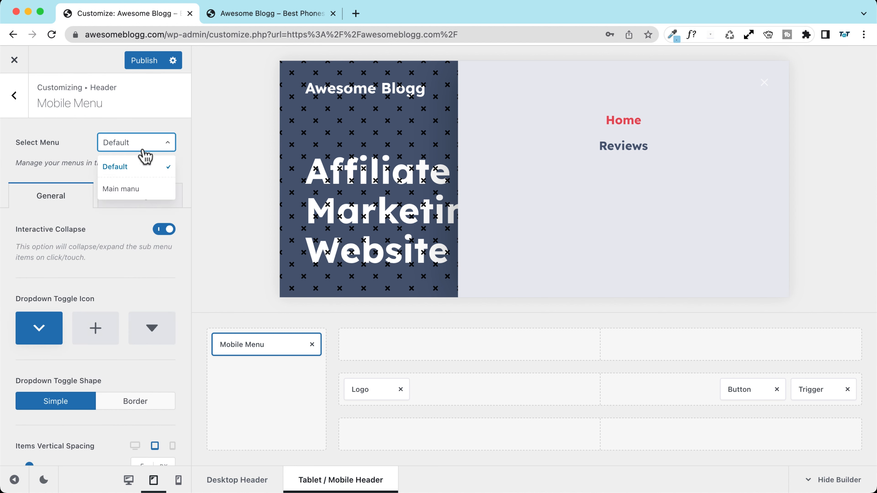
click(130, 190)
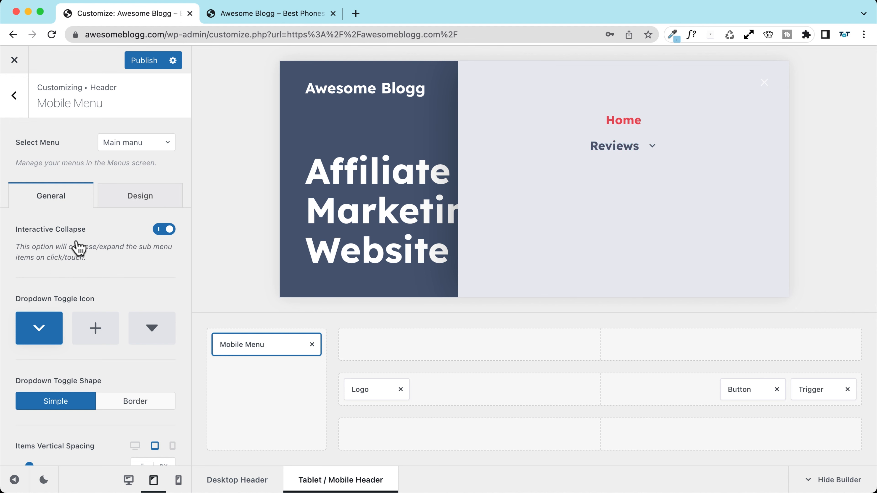
Step: Keep collapsible sub-menus on and set the dropdown toggle icon to the triangle
scroll(90, 300, down, 2)
scroll(118, 346, up, 2)
click(165, 229)
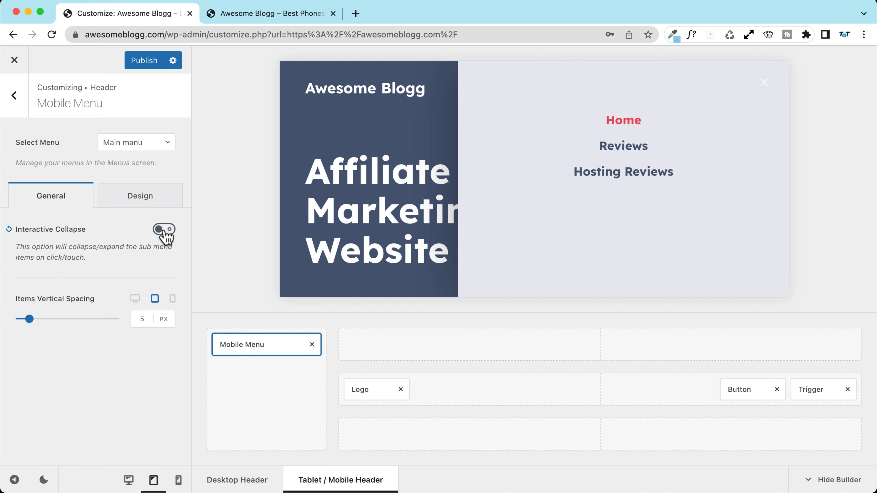
click(164, 229)
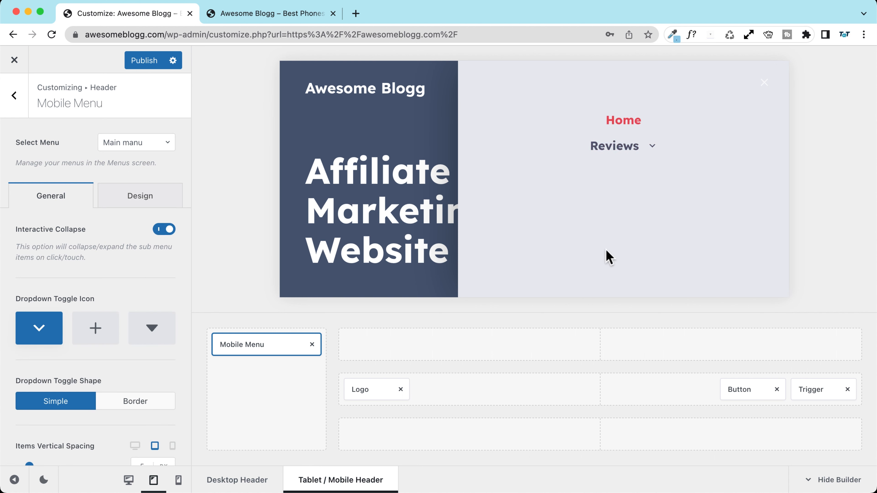
click(151, 328)
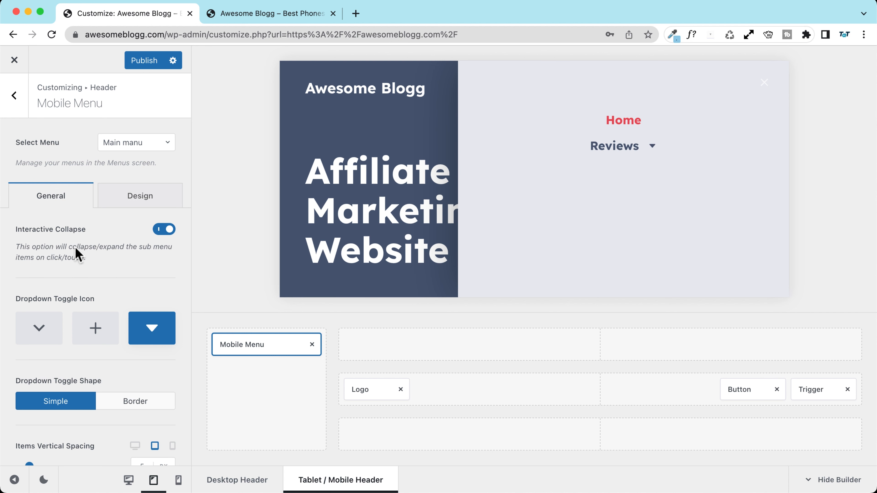
Step: Open the Menus management page in a new browser tab
right_click(133, 163)
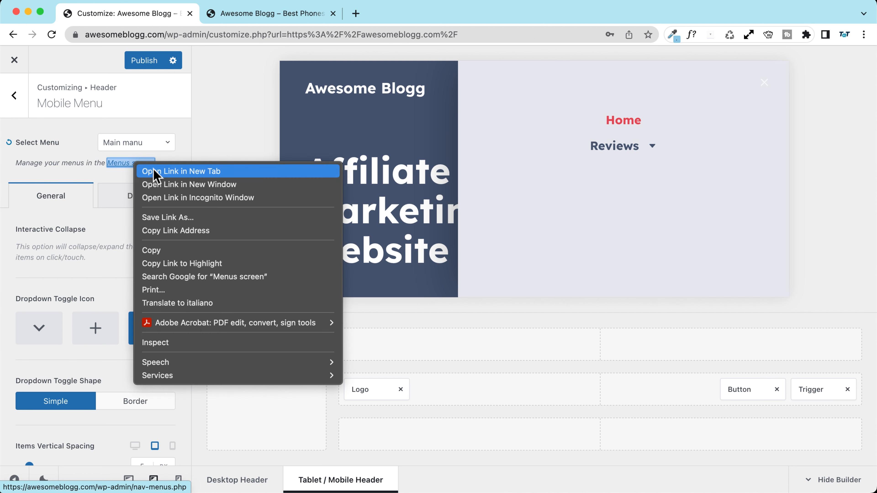
click(152, 170)
click(249, 15)
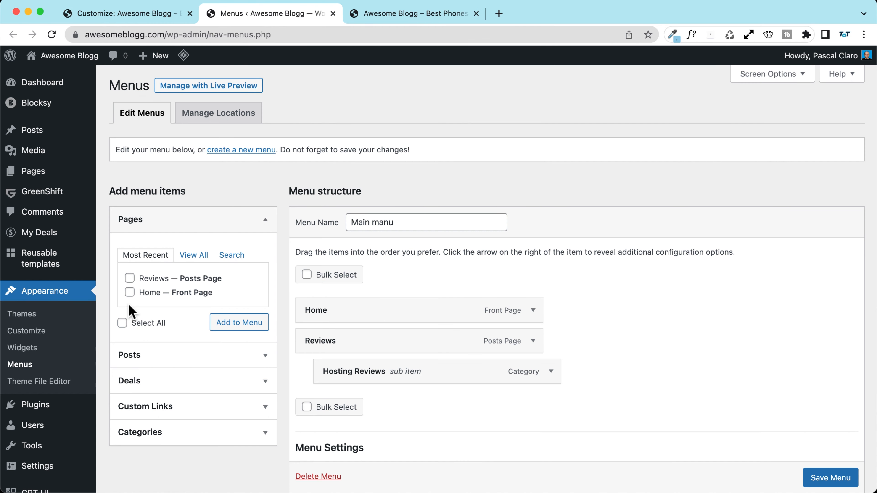
scroll(137, 300, down, 2)
scroll(192, 397, up, 2)
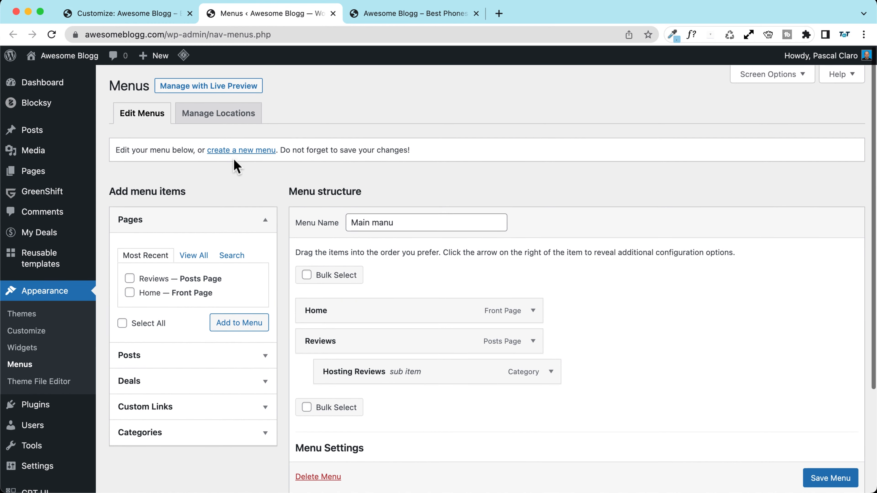
Step: Create a new menu named 'Mobile menu'
click(232, 151)
click(397, 223)
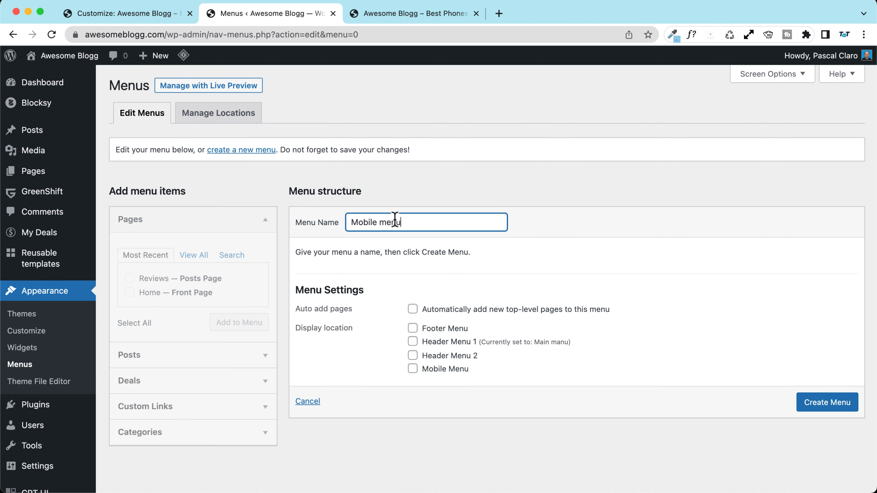
click(826, 404)
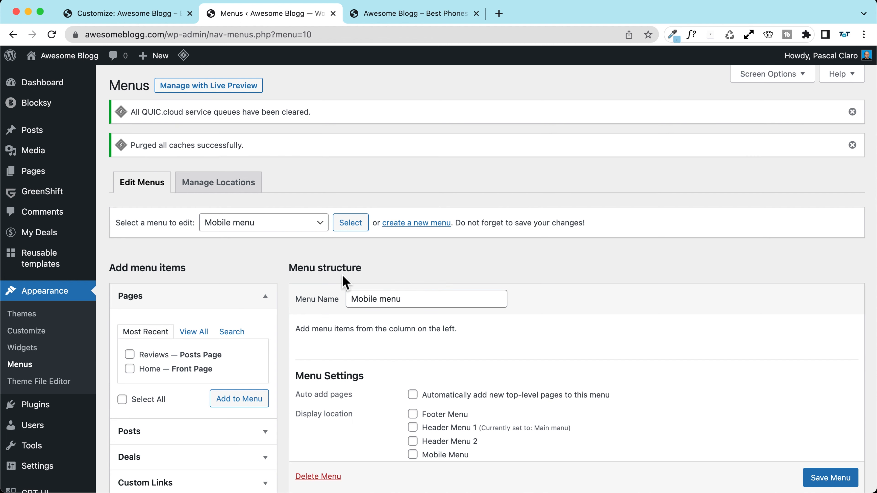
Step: Save the menu to the Mobile Menu location and tick the Reviews page for adding
scroll(393, 221, down, 2)
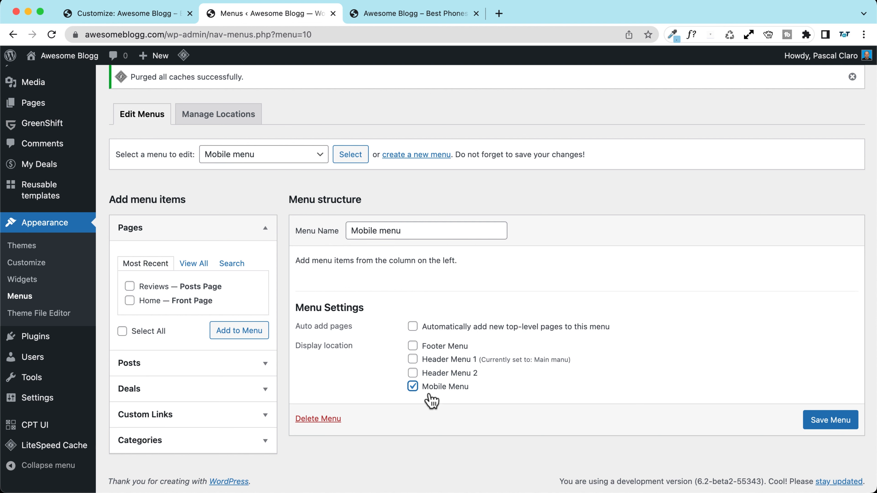
scroll(429, 393, up, 5)
scroll(388, 381, down, 5)
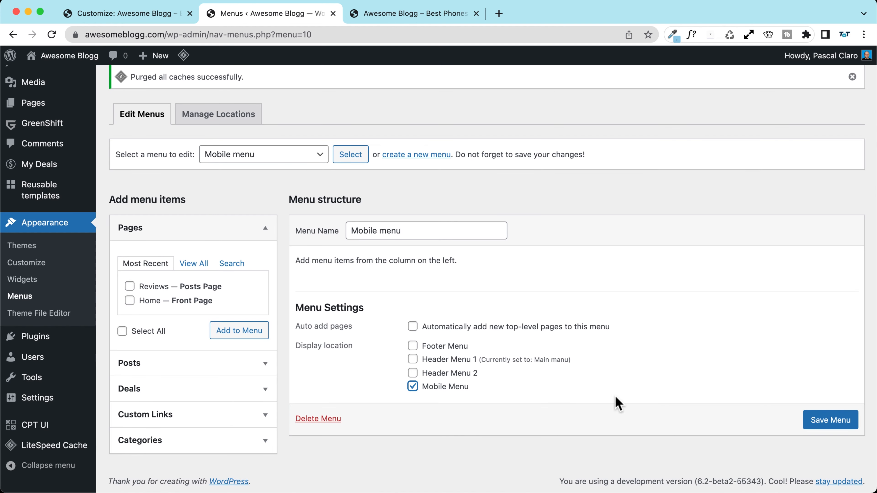
click(829, 420)
scroll(293, 284, down, 3)
click(130, 309)
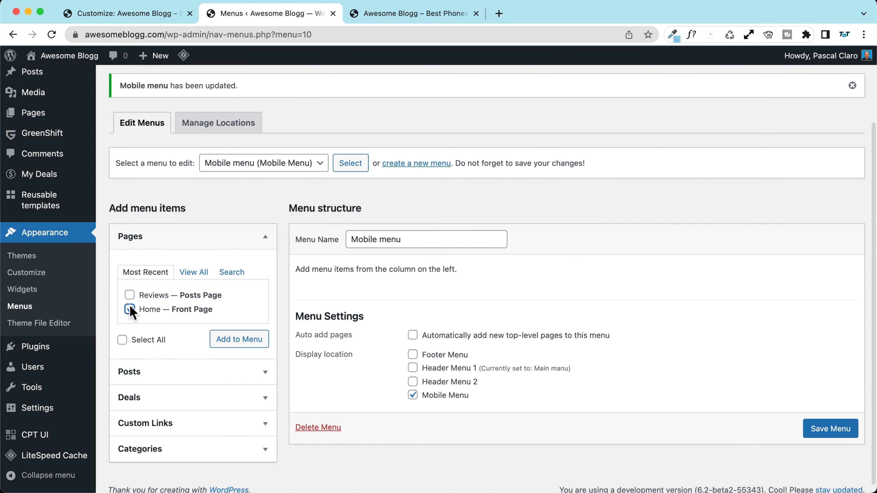
Step: Add the Home, Reviews and Deal archives items to the Mobile menu
click(129, 295)
click(235, 349)
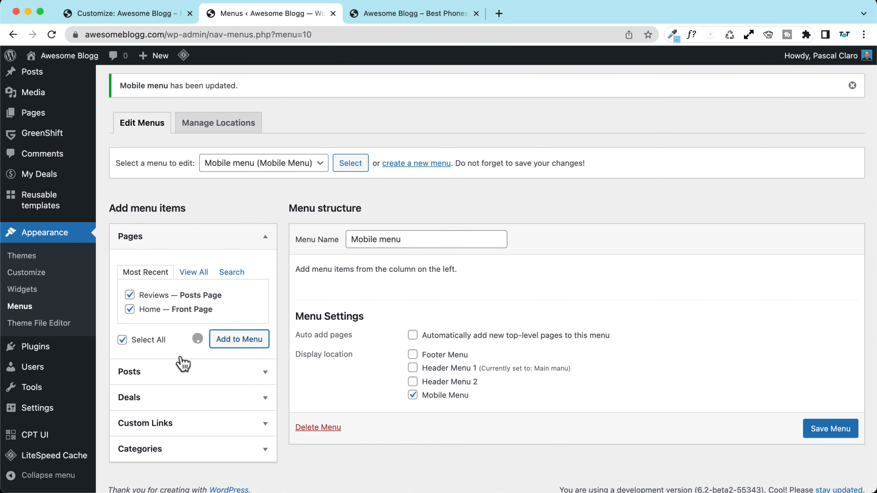
click(169, 398)
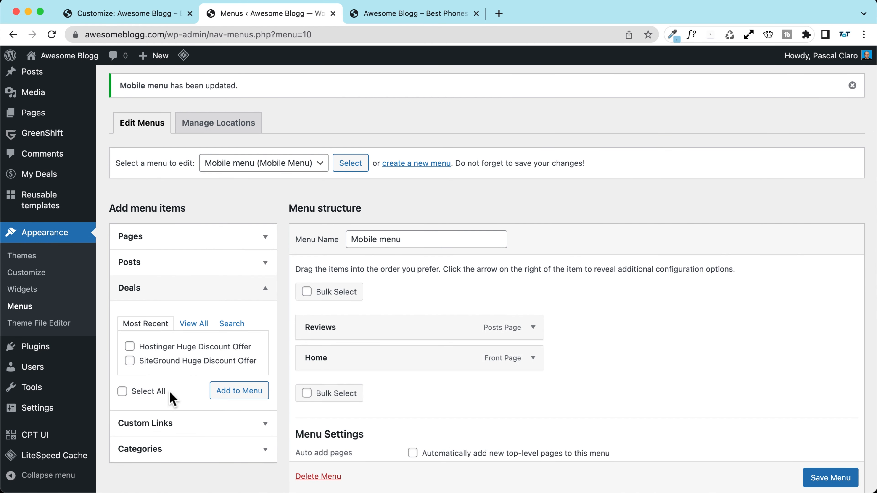
click(193, 323)
click(163, 346)
click(240, 406)
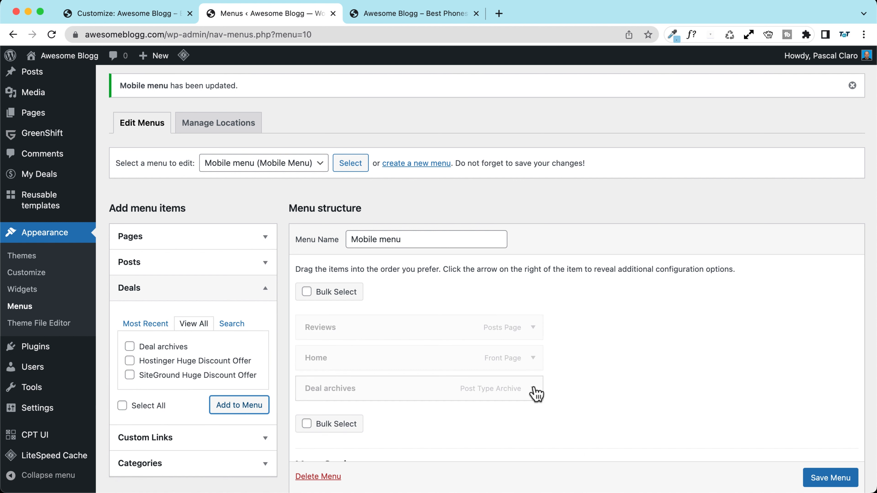
Step: Relabel 'Deal archives' to 'Deals' and move Home above Reviews
click(533, 388)
double_click(340, 430)
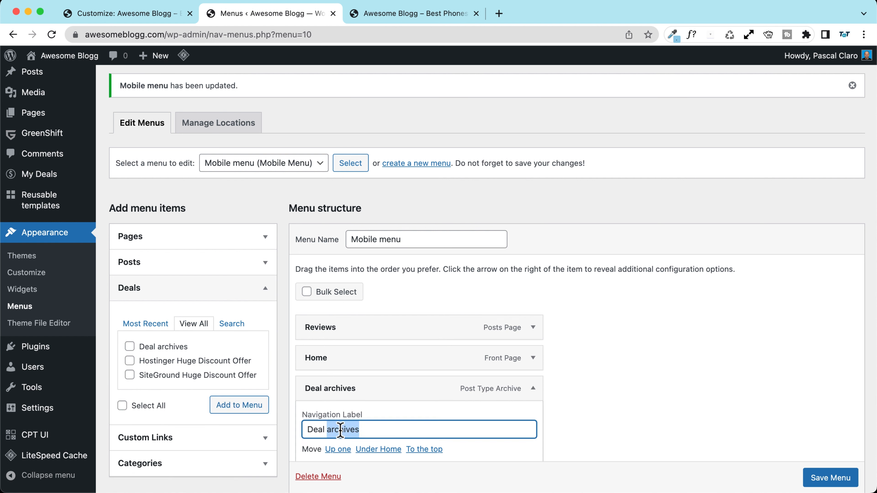
key(BackSpace)
key(BackSpace)
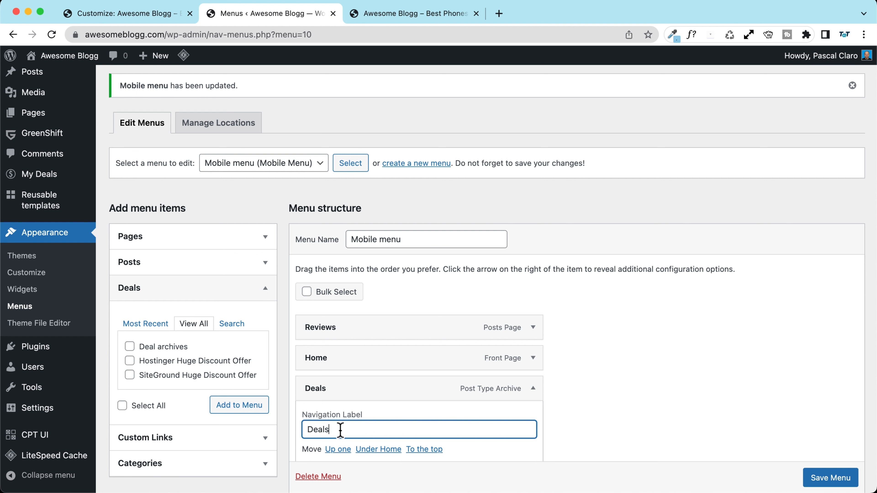
text(s)
click(533, 387)
drag(356, 357, 356, 326)
Step: Check the Posts and Pages item lists, then save the Mobile menu
scroll(182, 324, down, 3)
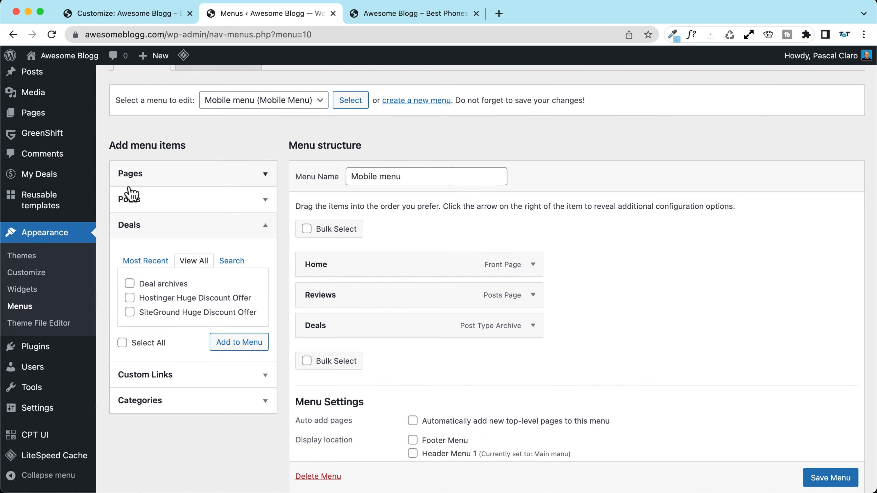
click(157, 200)
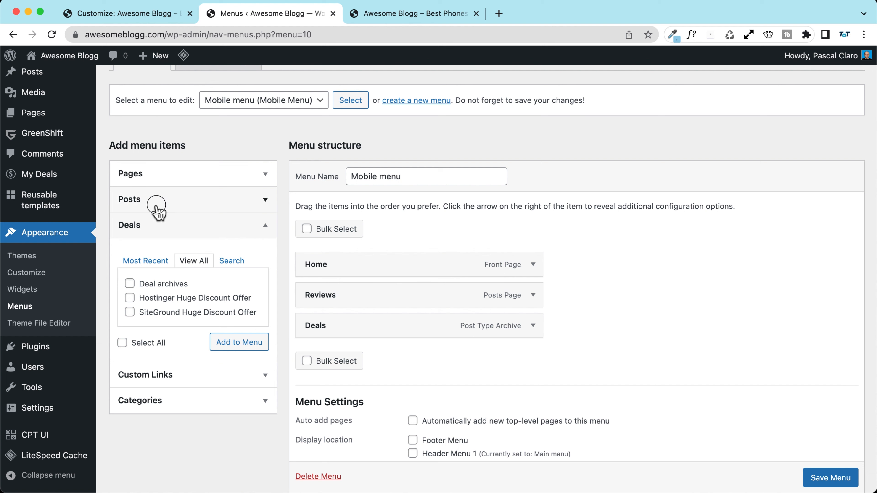
click(151, 176)
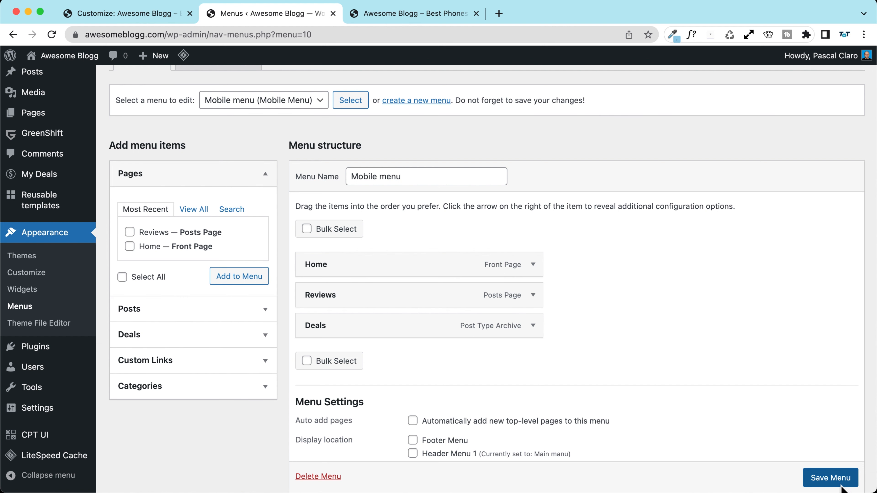
click(831, 478)
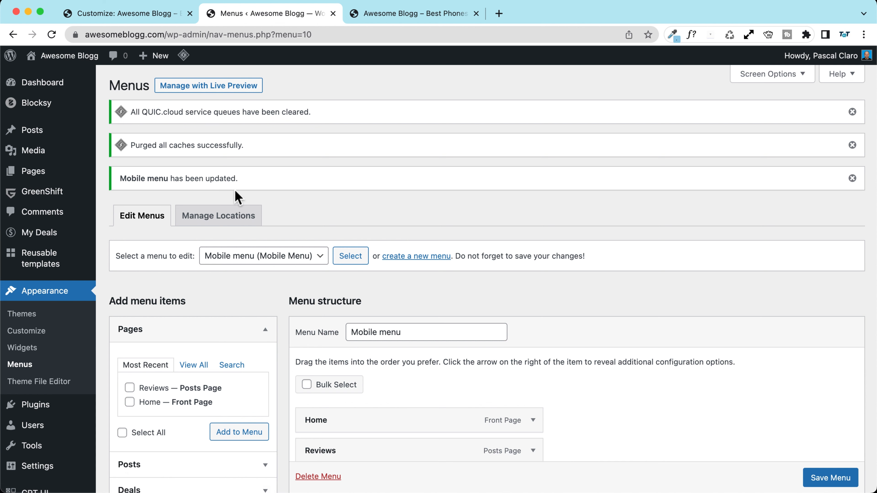
Step: Back in the Customizer tab, publish pending changes and reload to pick up the new menu
click(124, 15)
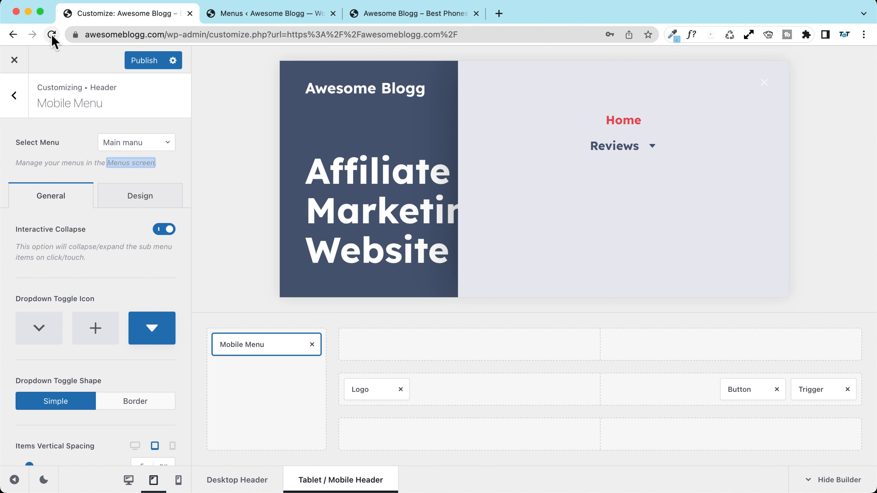
click(140, 62)
click(51, 34)
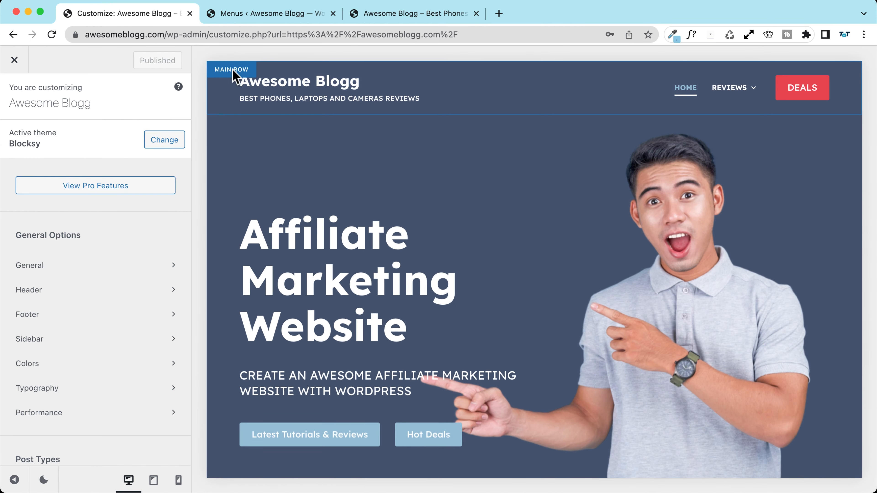
Step: In the tablet header, assign 'Mobile menu' to the Mobile Menu element
click(244, 74)
click(244, 71)
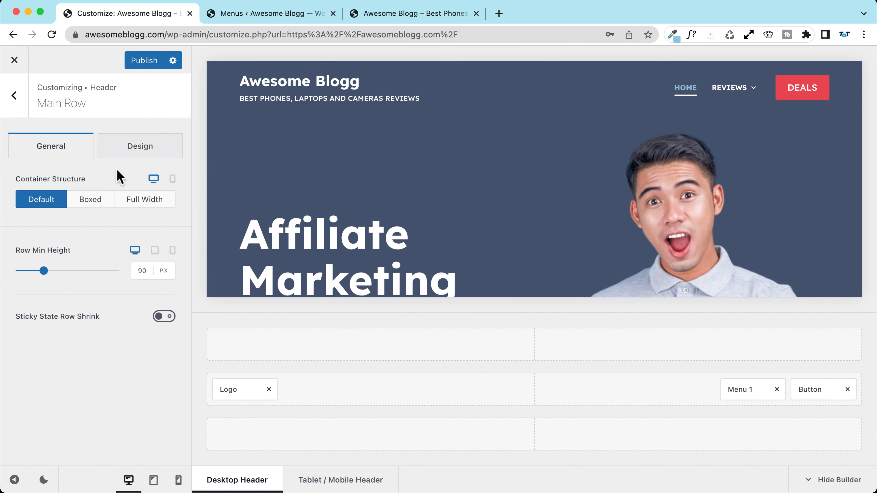
click(154, 480)
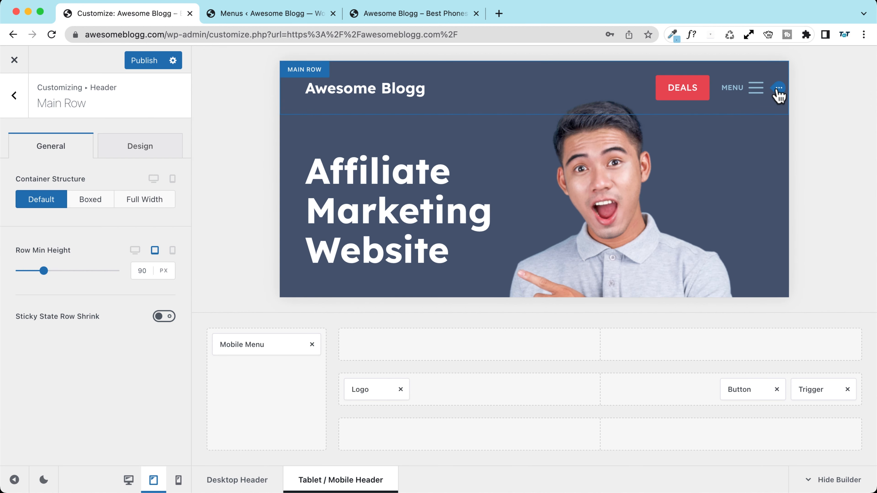
click(777, 92)
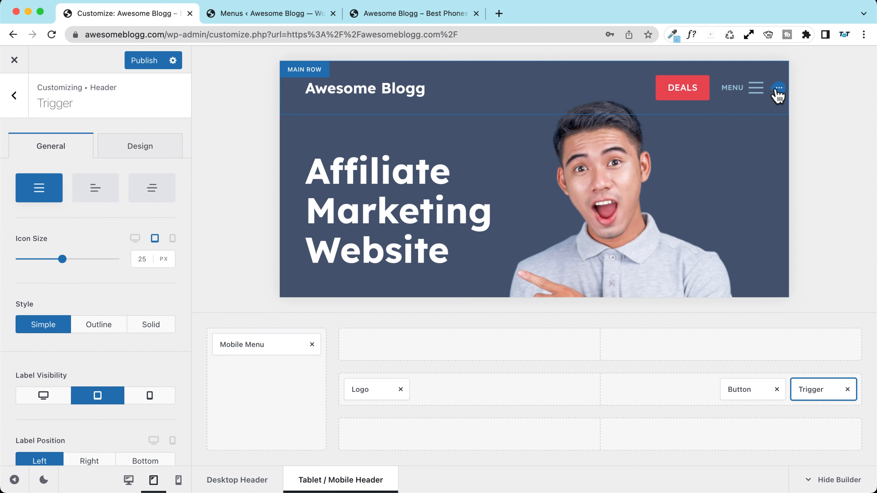
click(240, 344)
click(143, 143)
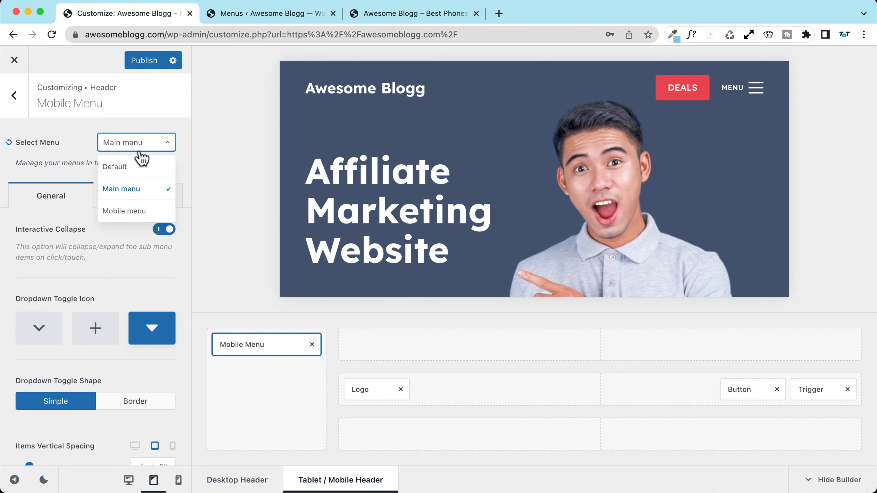
click(134, 211)
Step: Publish the menu assignment and open the off-canvas panel and its area settings
click(142, 65)
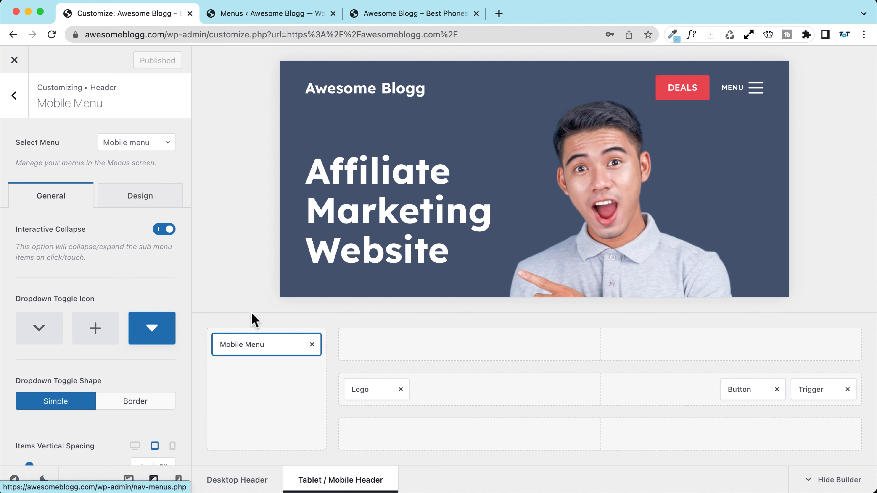
click(758, 90)
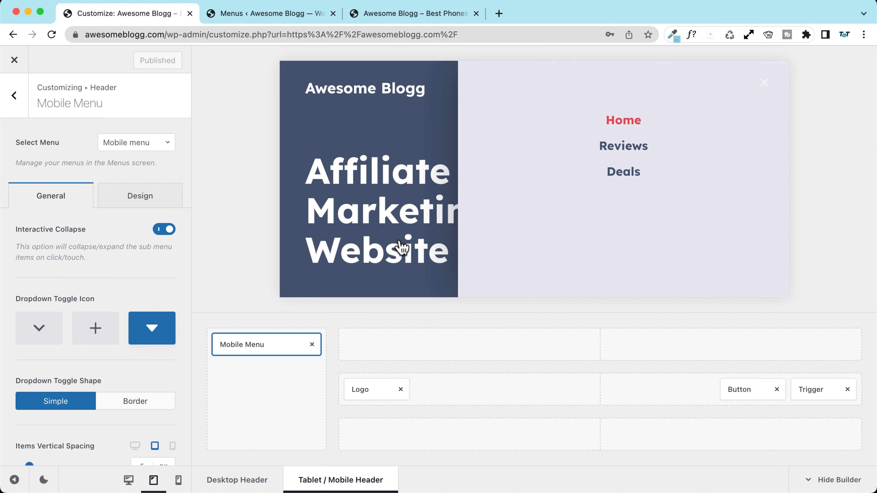
click(246, 320)
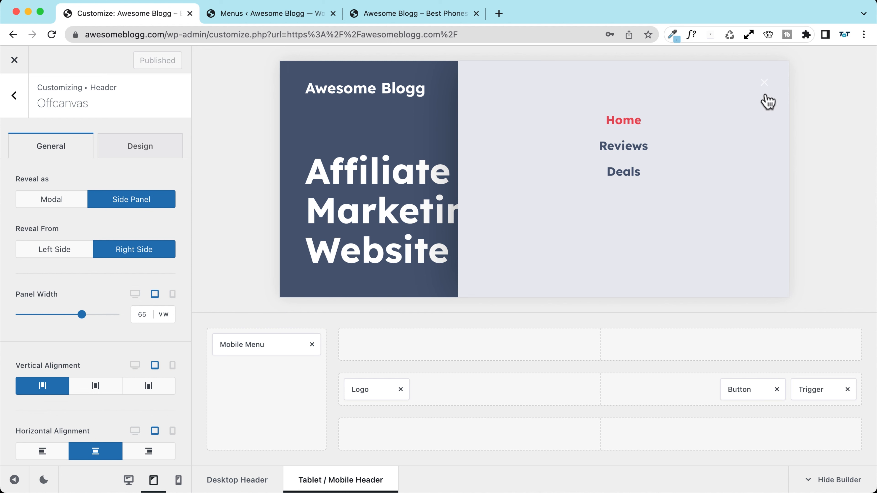
Step: Give the off-canvas close button a Border style with a dark-blue (Color 3) icon
click(138, 147)
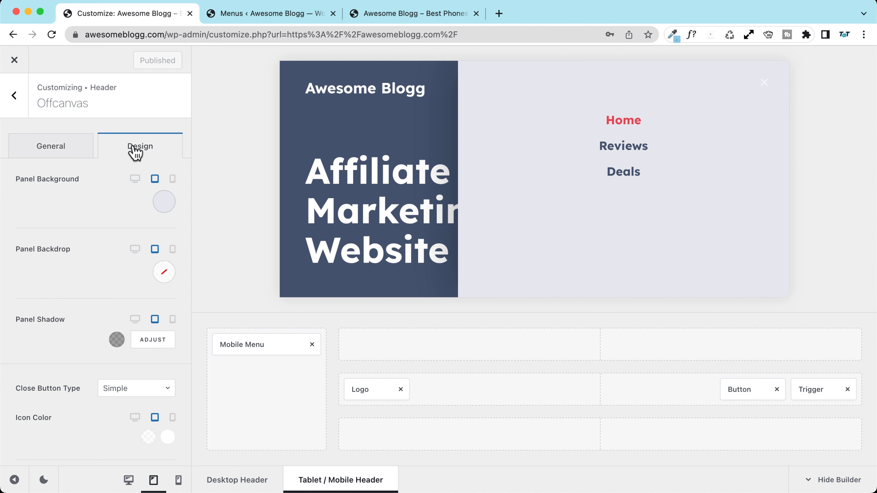
scroll(91, 221, down, 2)
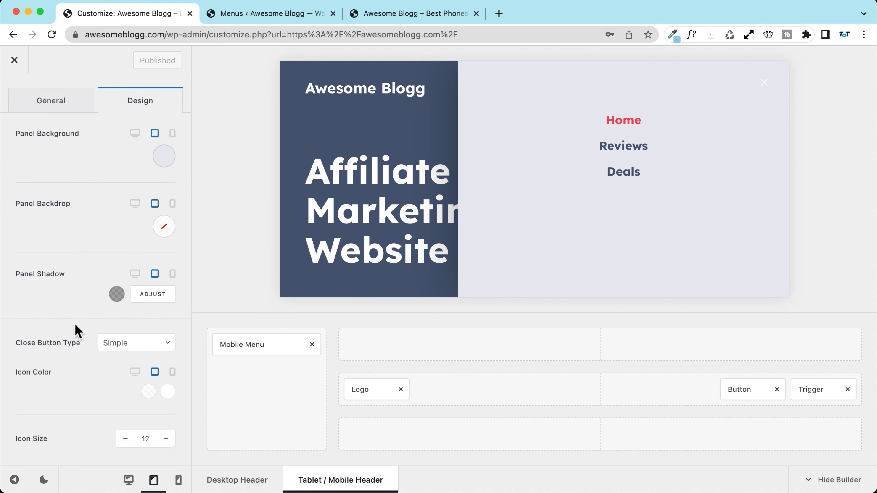
click(129, 344)
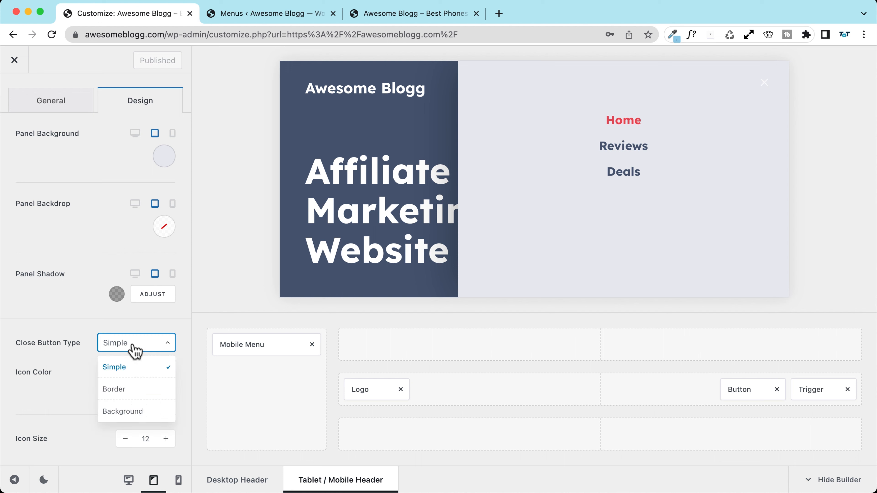
click(134, 392)
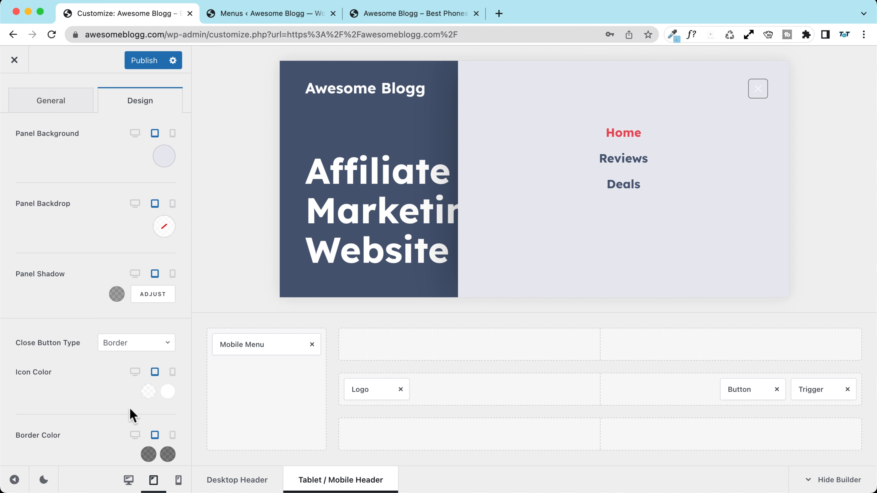
click(149, 394)
click(25, 165)
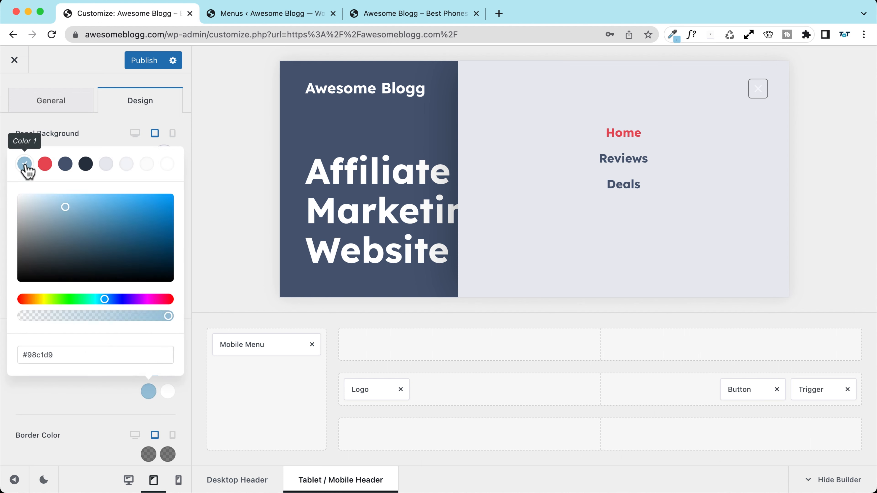
click(65, 165)
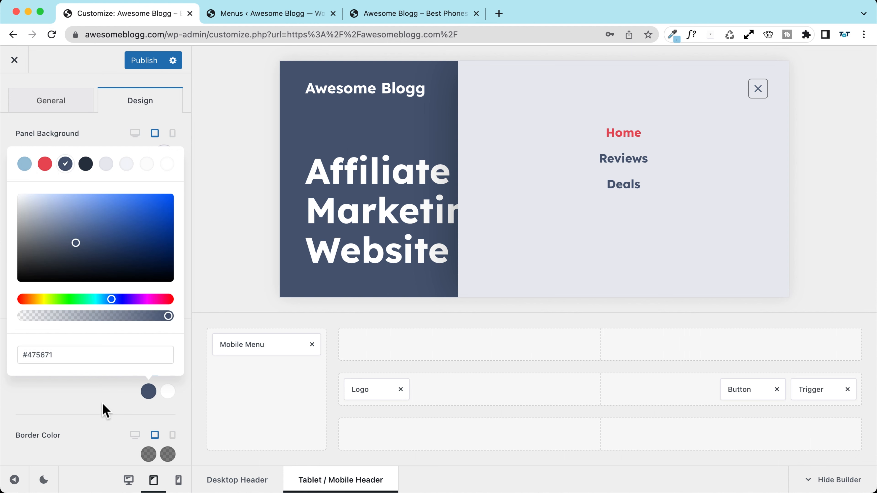
click(109, 399)
Step: Set the close button border colours to dark blue and red (Color 2)
scroll(117, 405, down, 3)
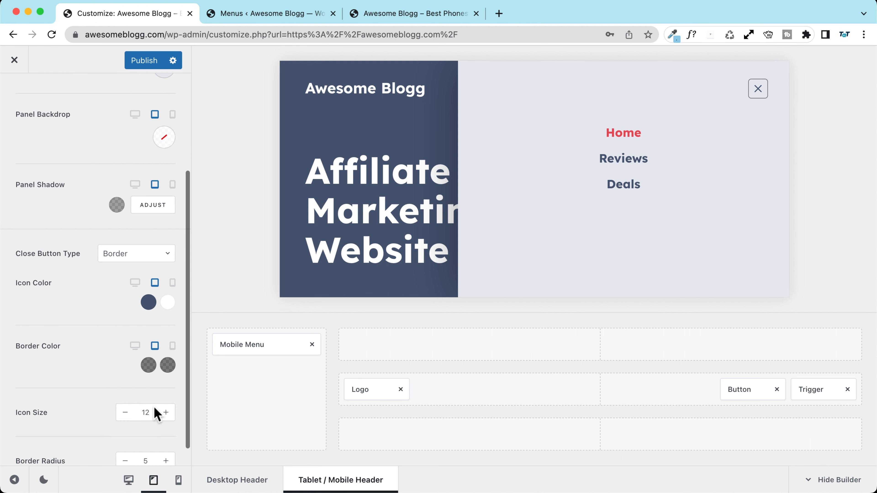
click(149, 365)
click(65, 139)
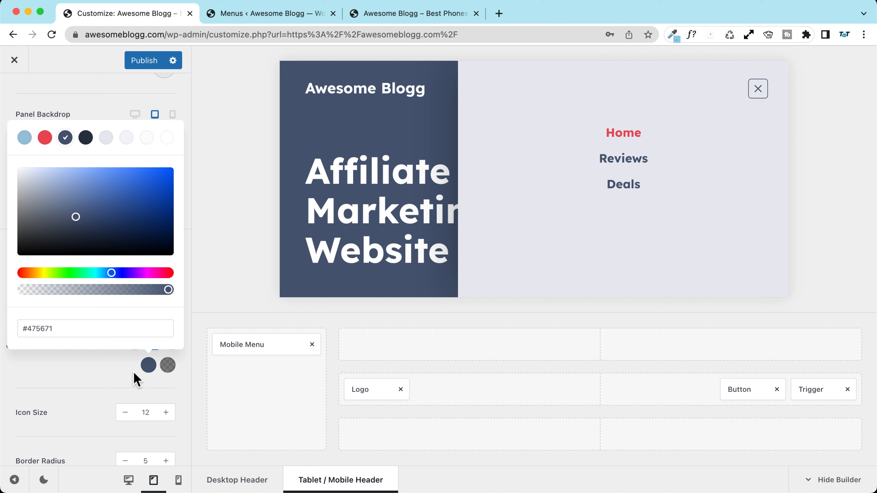
click(165, 366)
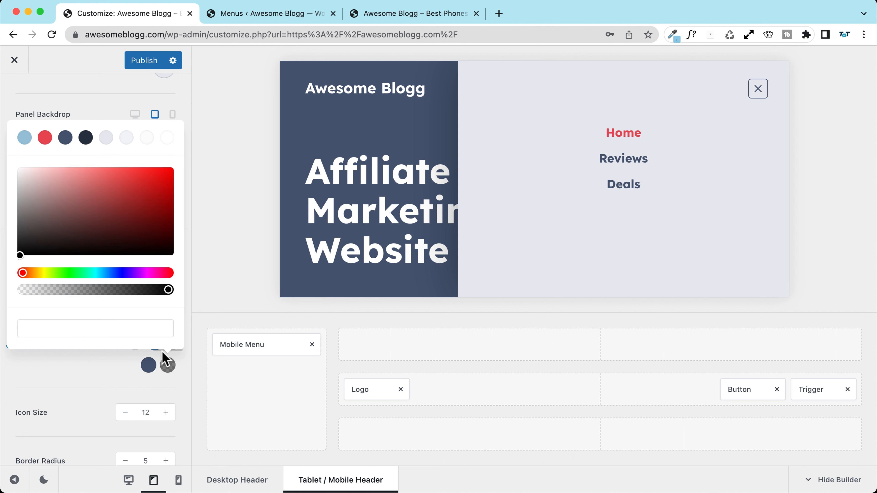
click(168, 138)
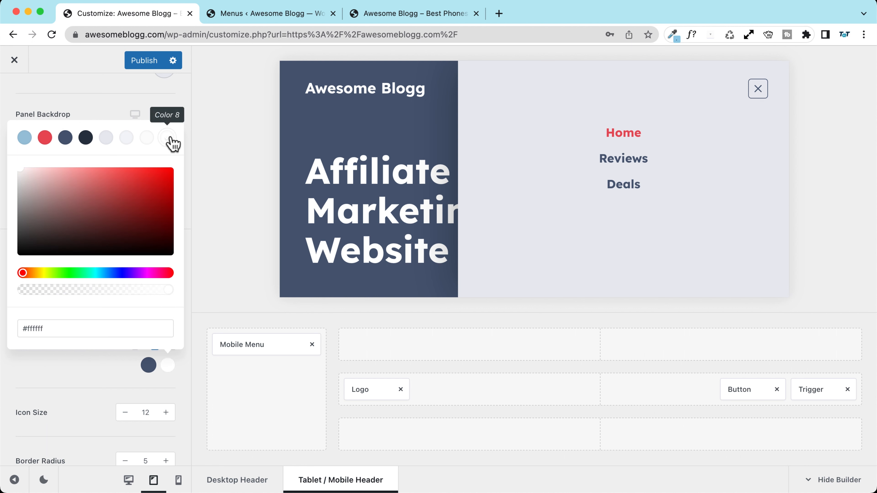
click(86, 138)
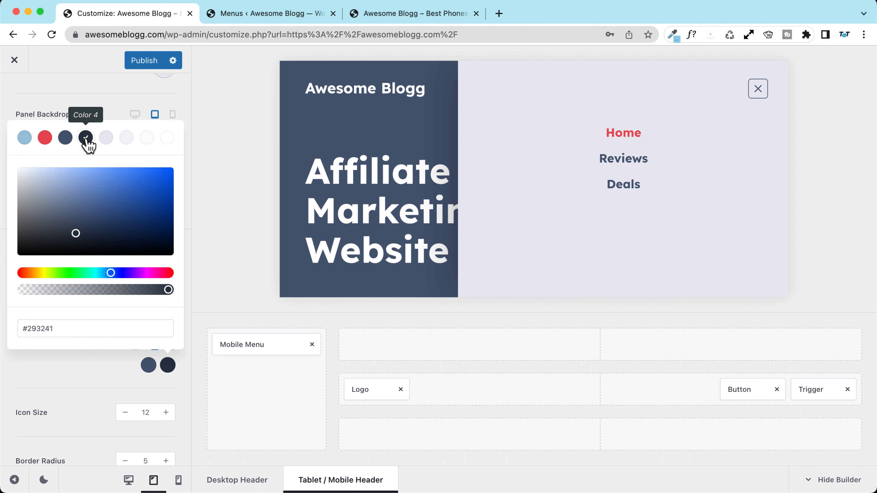
click(45, 137)
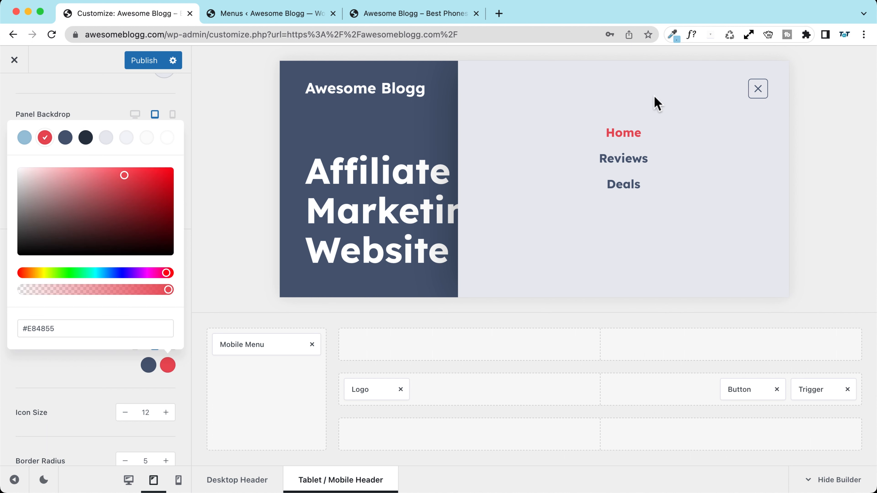
click(66, 373)
click(83, 406)
Step: Round the close button with border radius 50 and publish the styling
scroll(131, 425, down, 1)
click(150, 438)
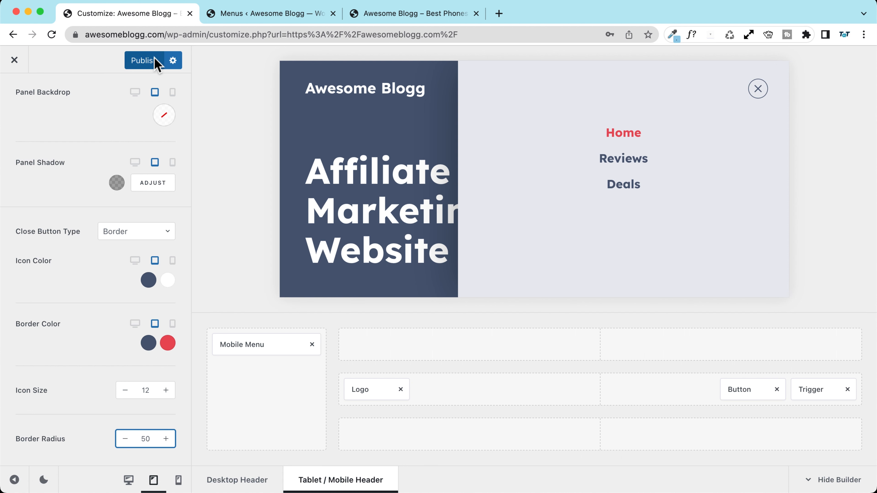
click(142, 62)
scroll(85, 171, up, 5)
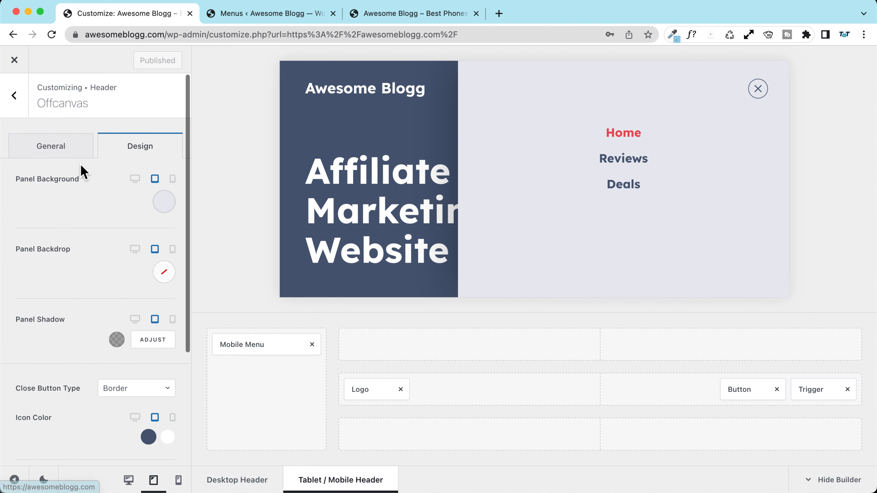
click(14, 95)
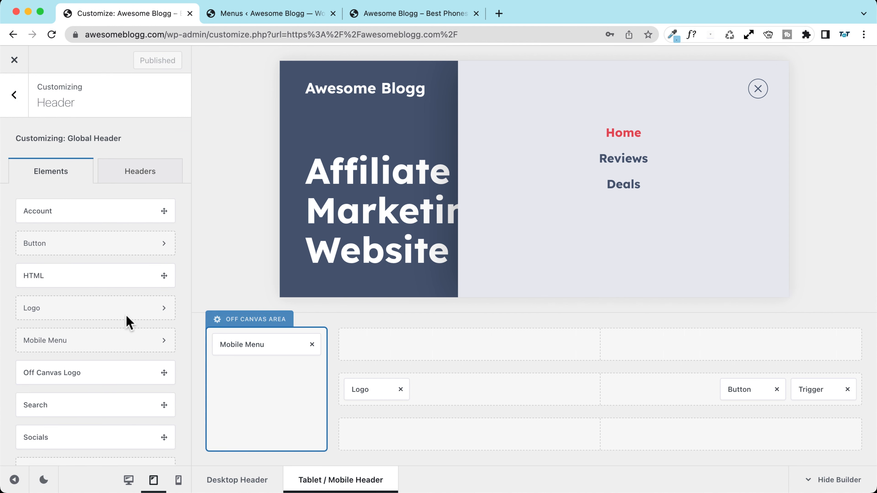
Step: Try an Off Canvas Logo, remove it, and drag Socials beneath Mobile Menu
scroll(54, 273, down, 2)
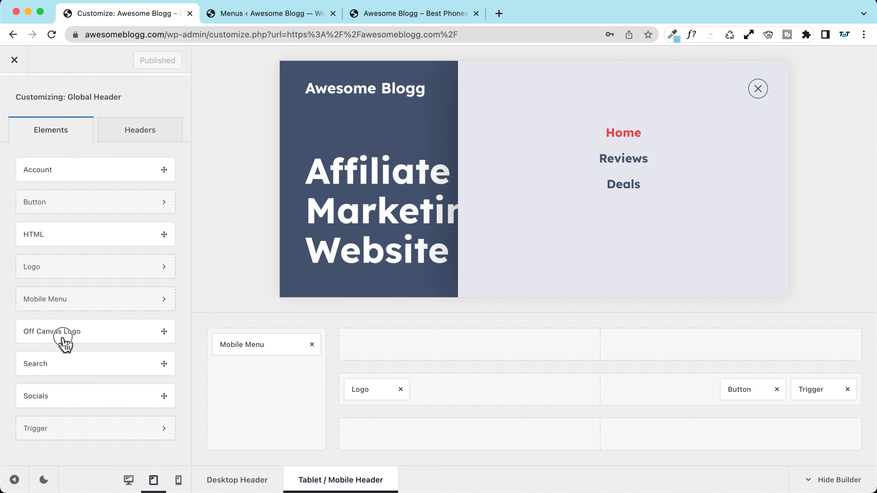
drag(64, 338, 246, 347)
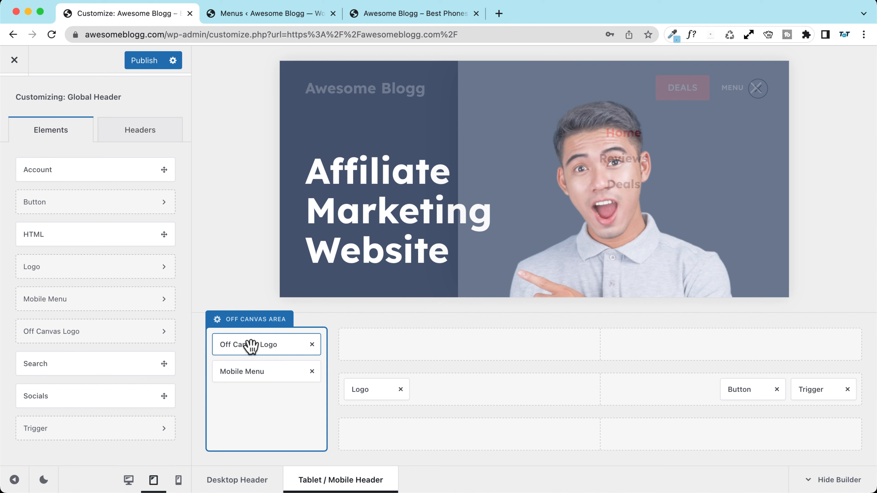
click(250, 346)
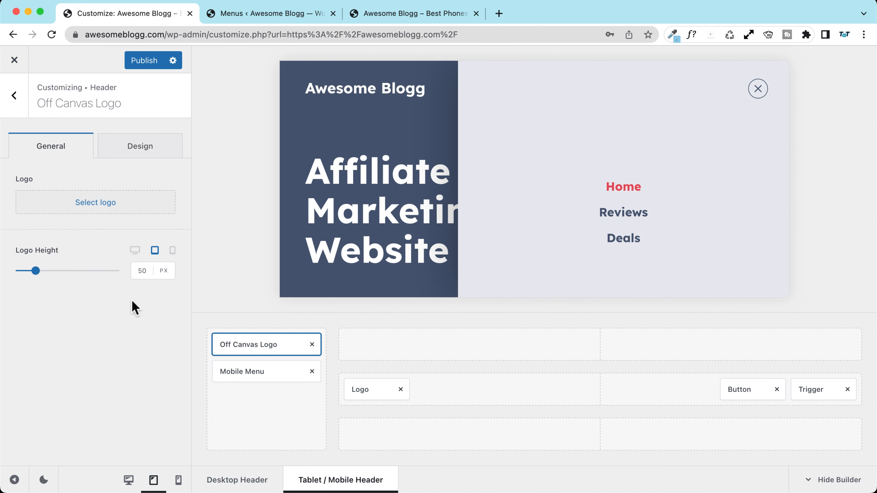
click(90, 204)
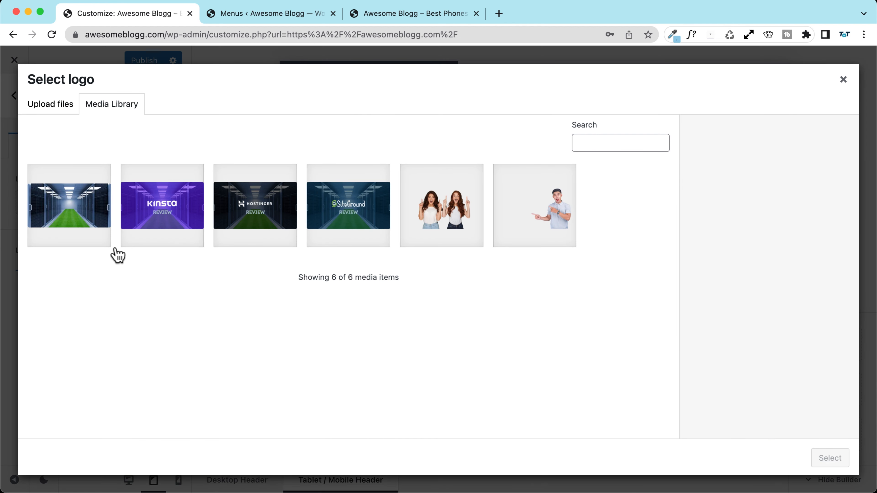
click(843, 80)
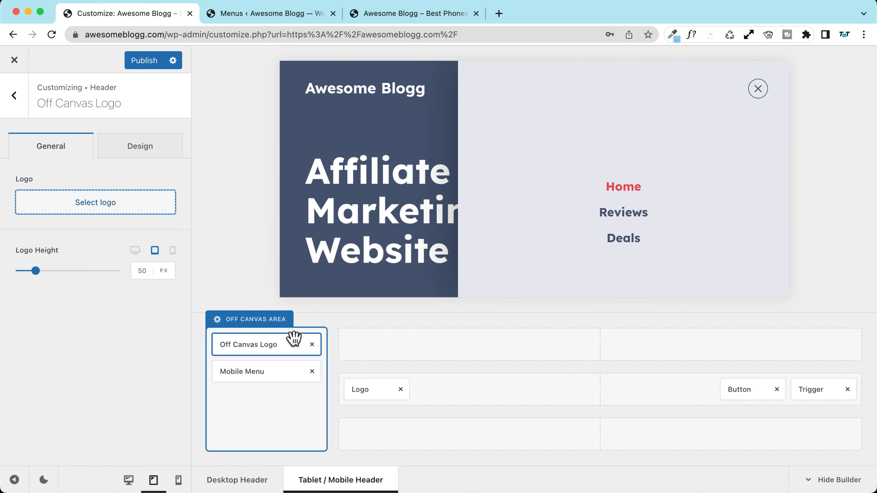
click(312, 344)
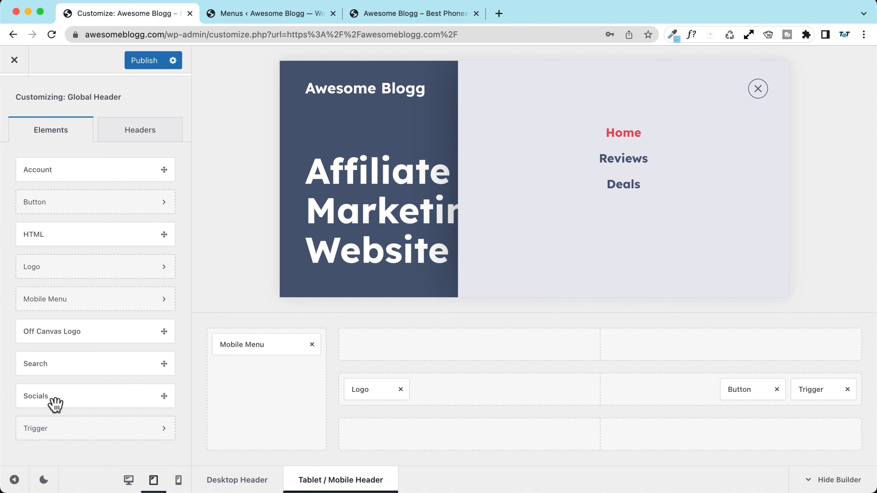
drag(51, 402, 249, 372)
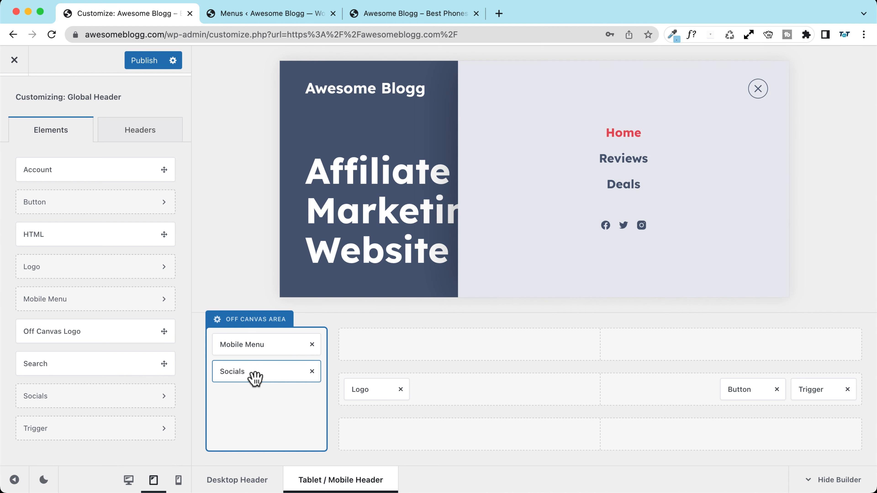
Step: Publish the header, reload, and reopen the tablet off-canvas menu in the preview
click(271, 375)
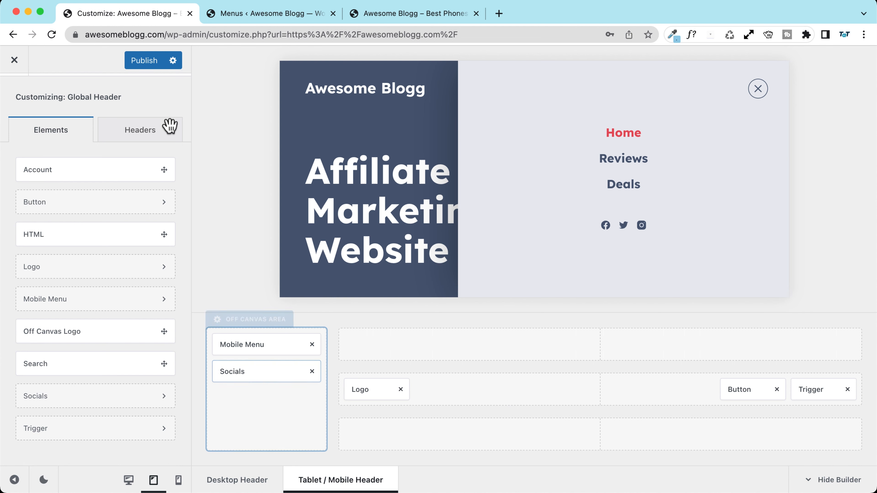
click(143, 66)
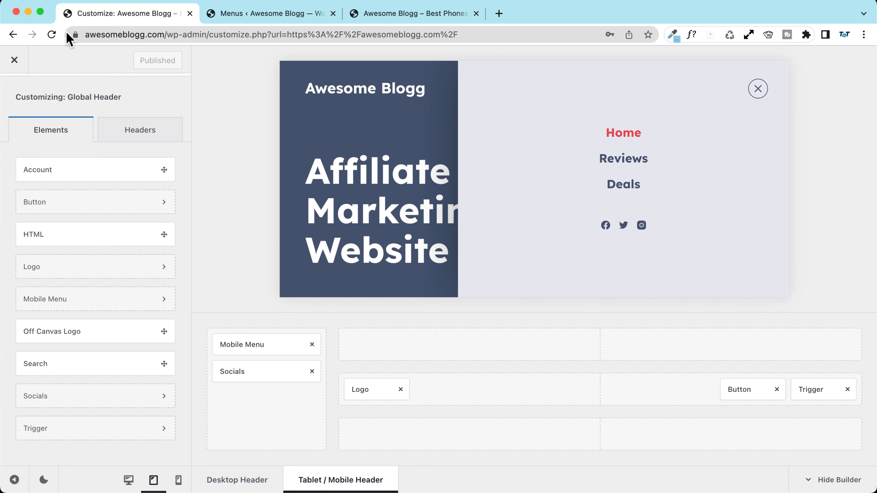
click(52, 34)
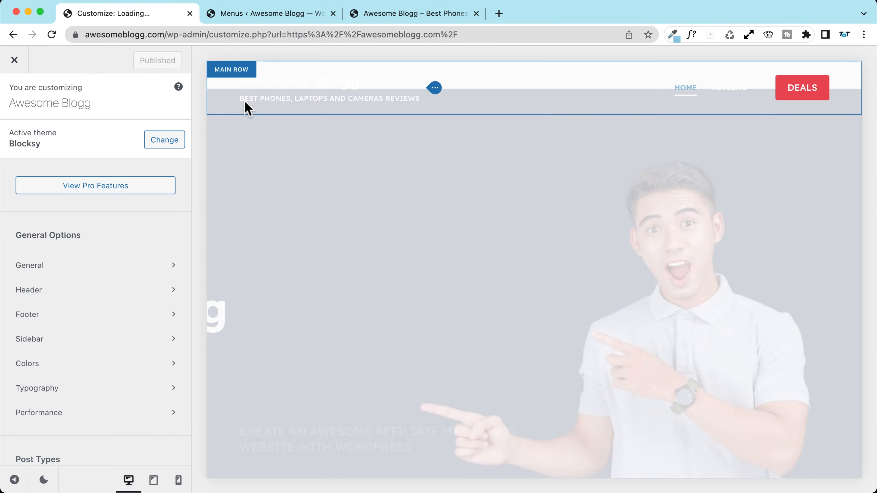
click(246, 108)
mouse_move(737, 93)
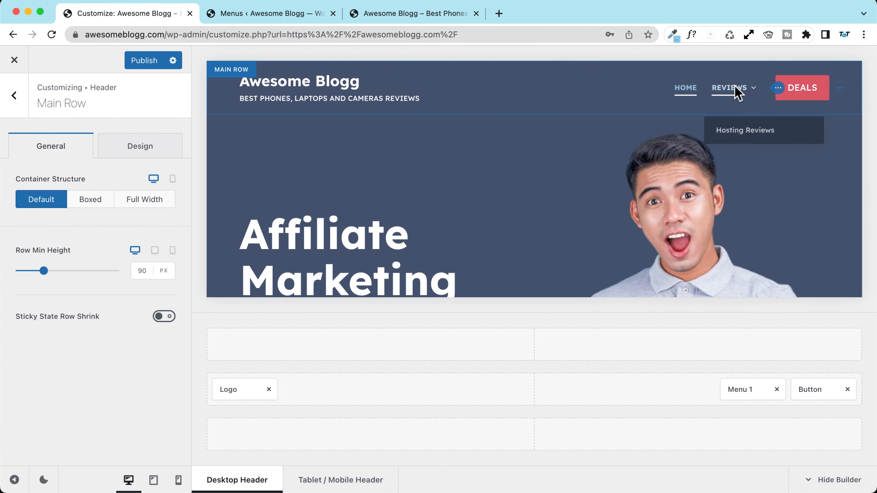
click(154, 480)
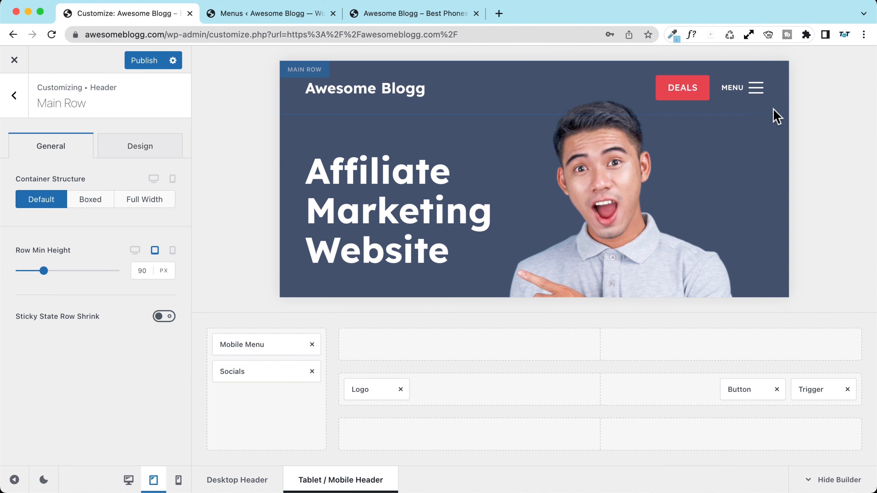
click(754, 89)
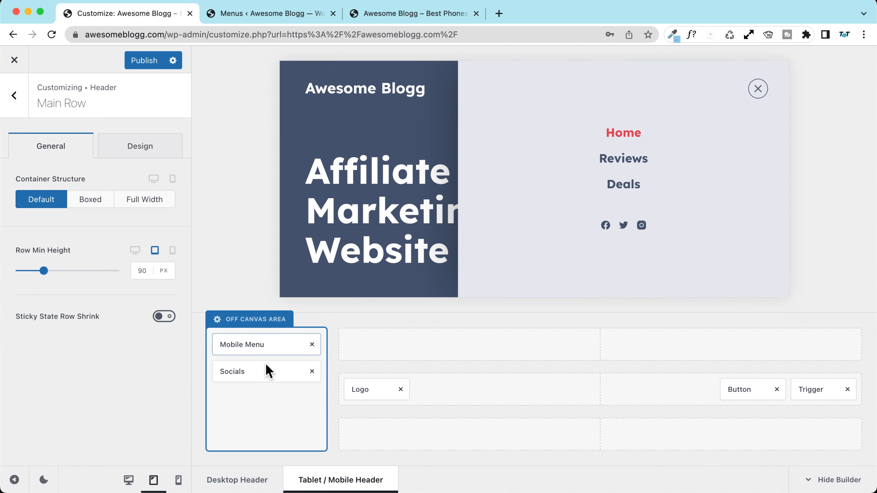
Step: Add YouTube to the Socials element's networks, discarding the stray Alignable entry
click(258, 372)
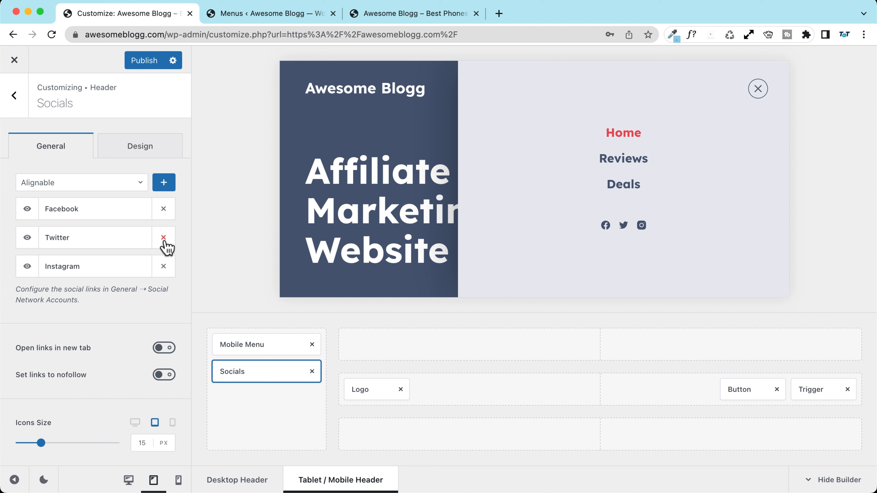
click(165, 183)
click(163, 295)
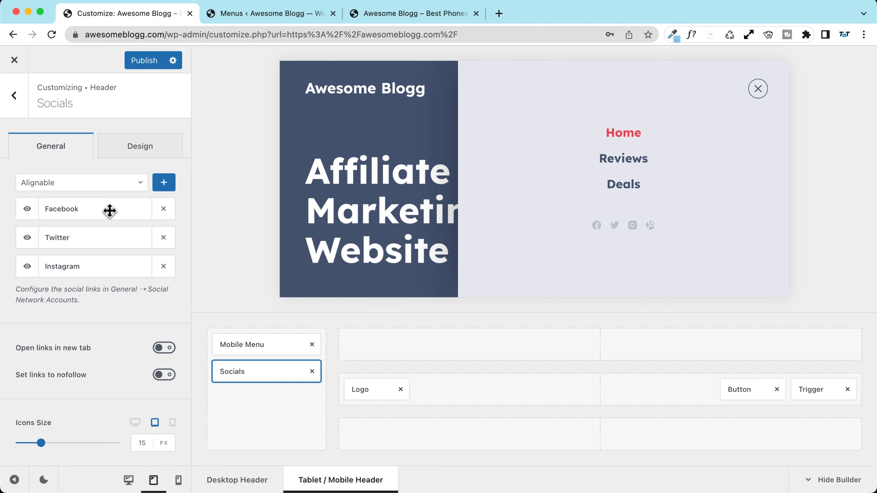
click(85, 183)
text(youtu)
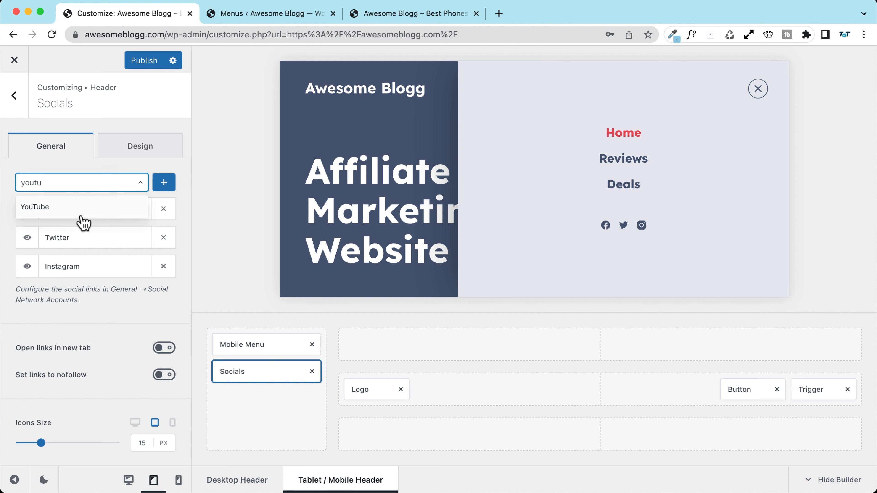
click(83, 211)
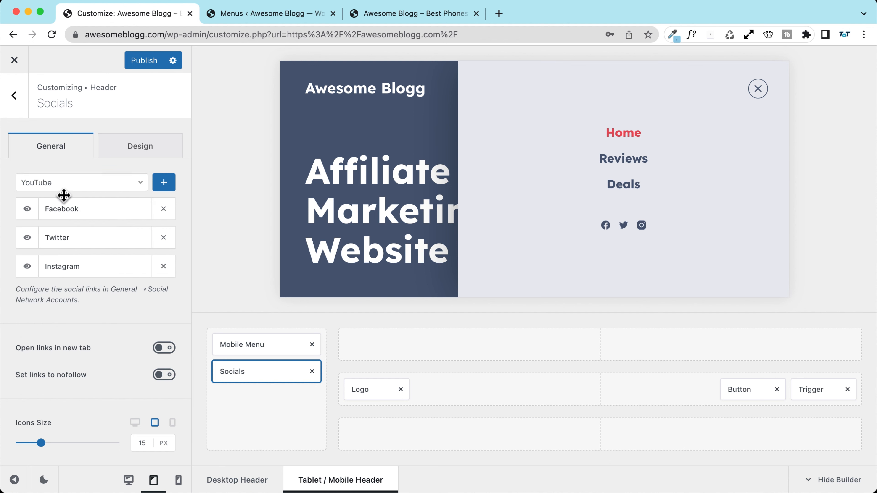
click(165, 183)
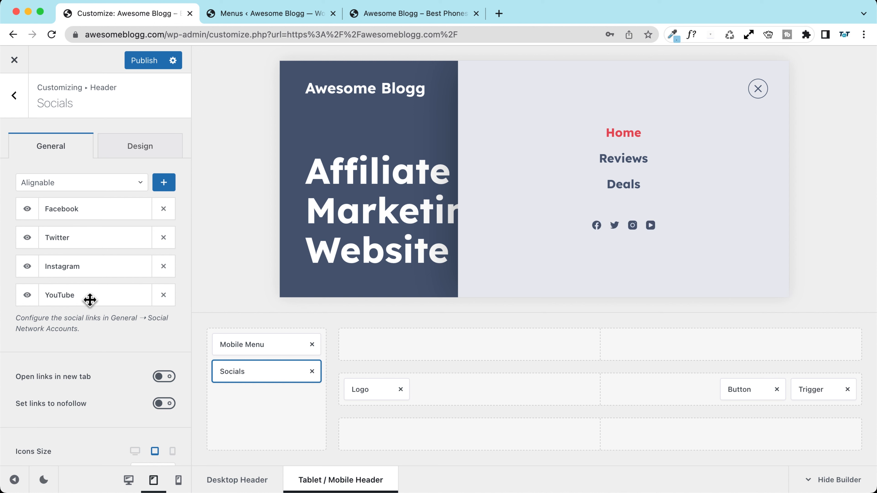
Step: Publish the social icon changes
scroll(118, 309, down, 2)
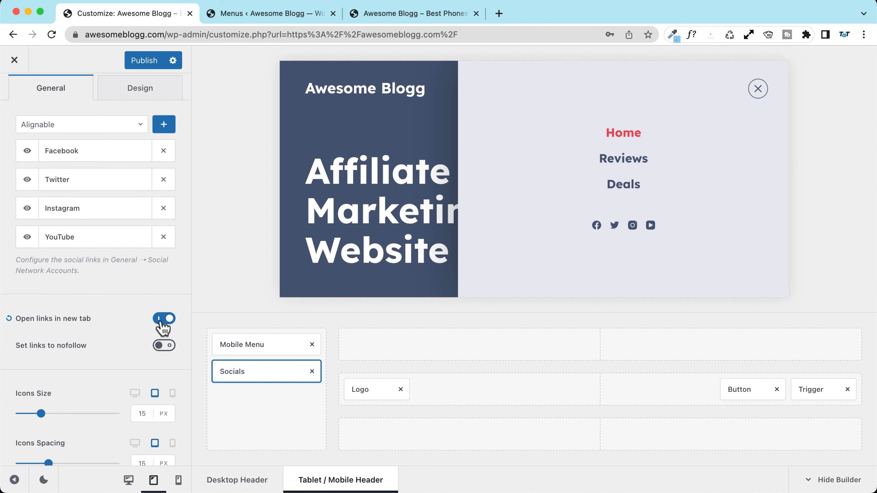
scroll(102, 345, down, 5)
scroll(118, 292, up, 6)
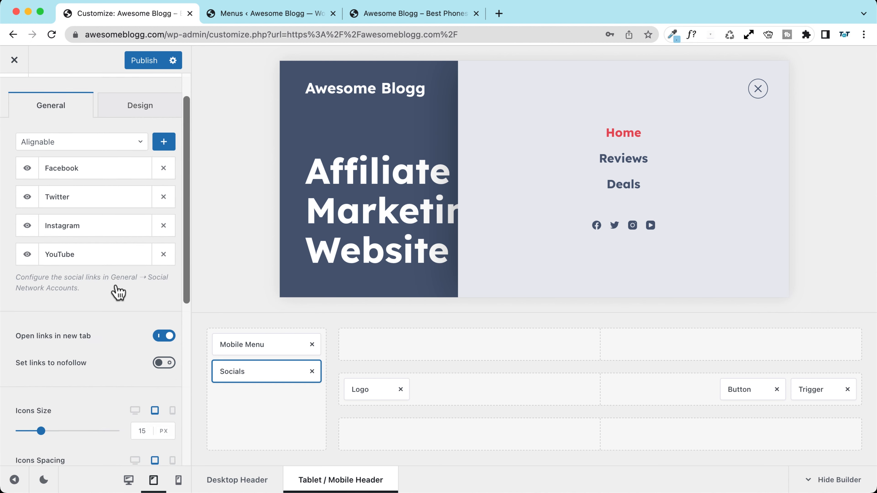
scroll(119, 292, up, 2)
click(141, 66)
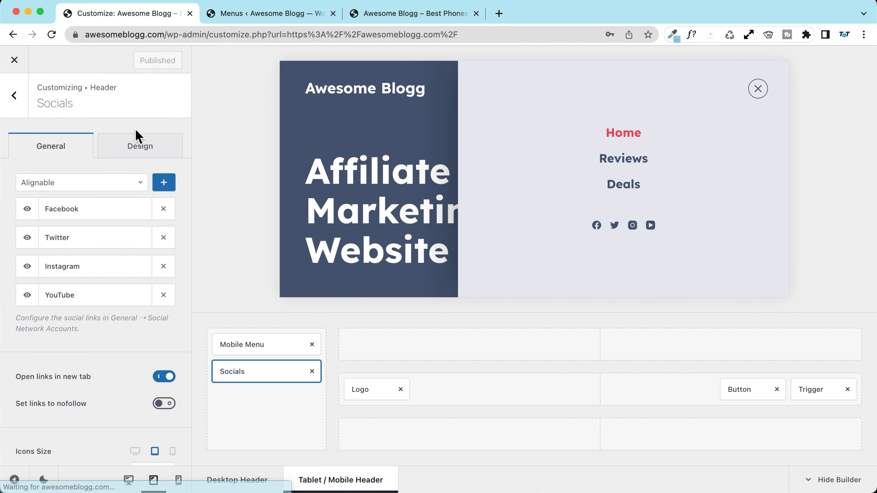
click(15, 96)
Step: Add an HTML block above Mobile Menu reading 'My custom message!' and publish it
drag(57, 280, 258, 348)
click(250, 345)
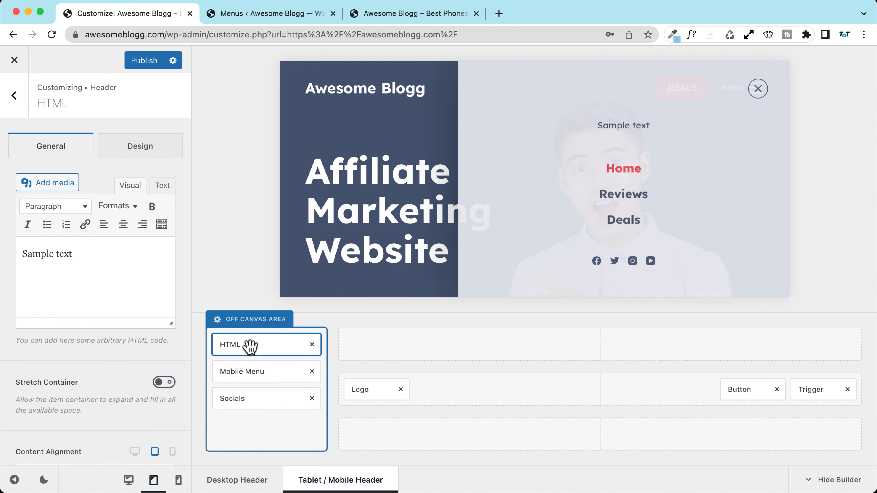
triple_click(93, 253)
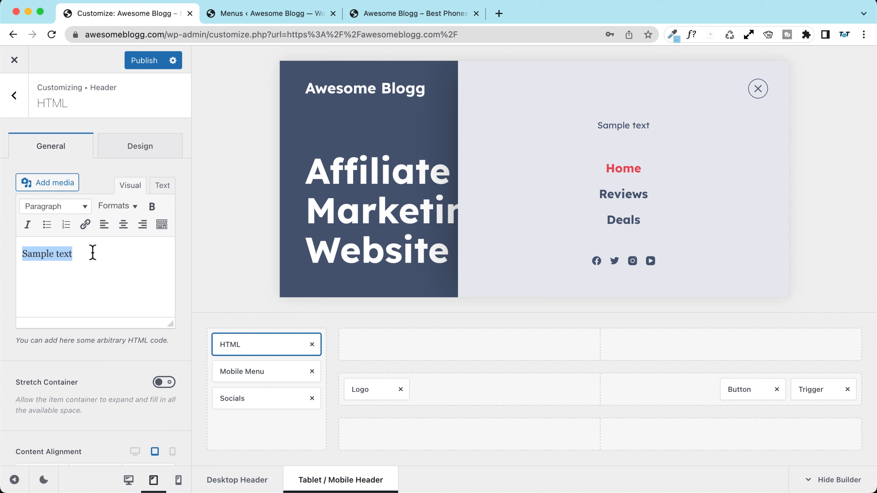
text(My custom message!)
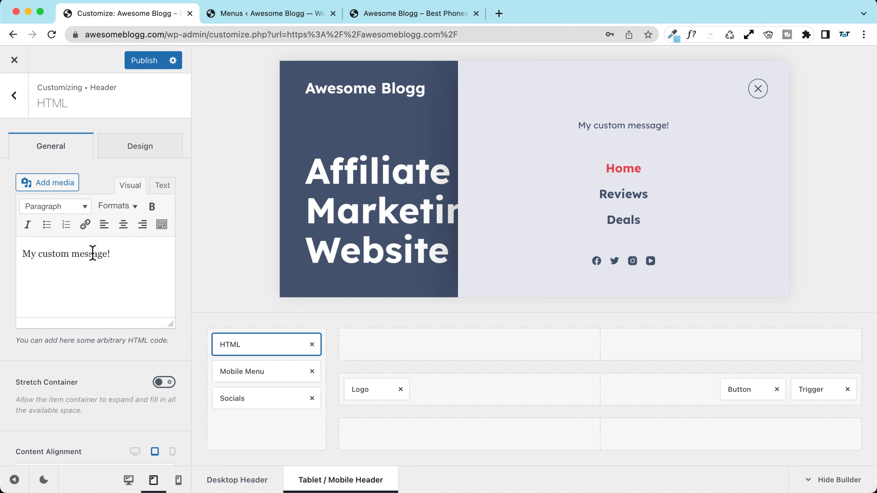
click(171, 59)
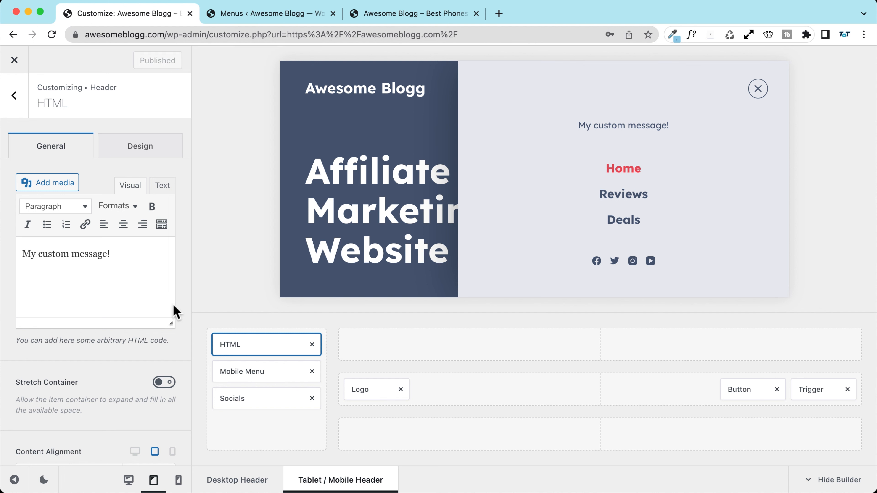
Step: Test opening and closing the off-canvas menu in mobile and tablet previews
click(178, 481)
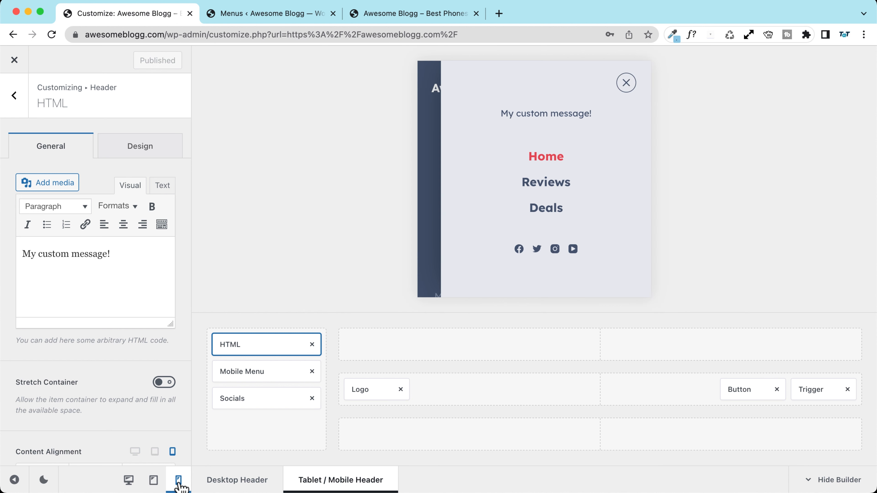
click(628, 84)
click(631, 91)
click(632, 91)
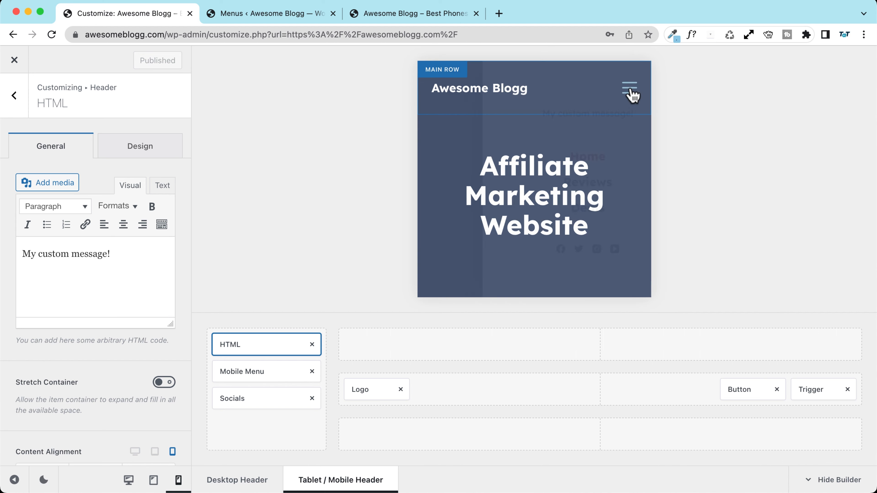
click(631, 91)
click(630, 90)
click(154, 481)
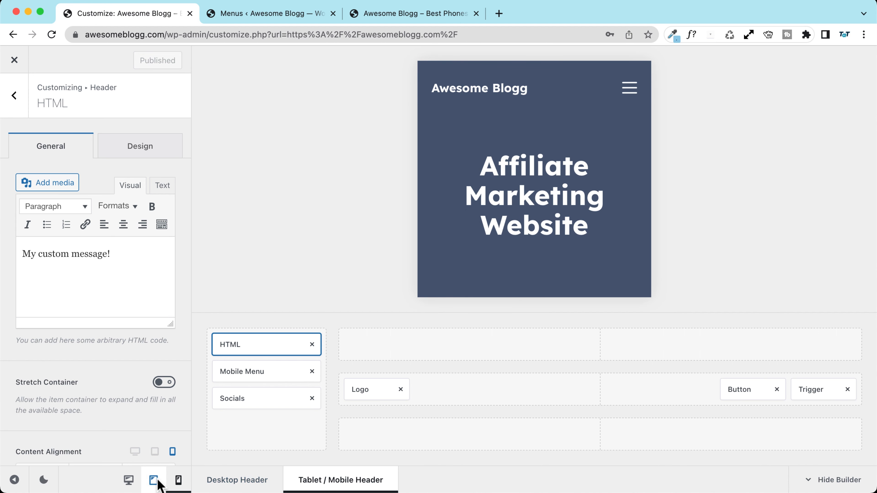
click(757, 90)
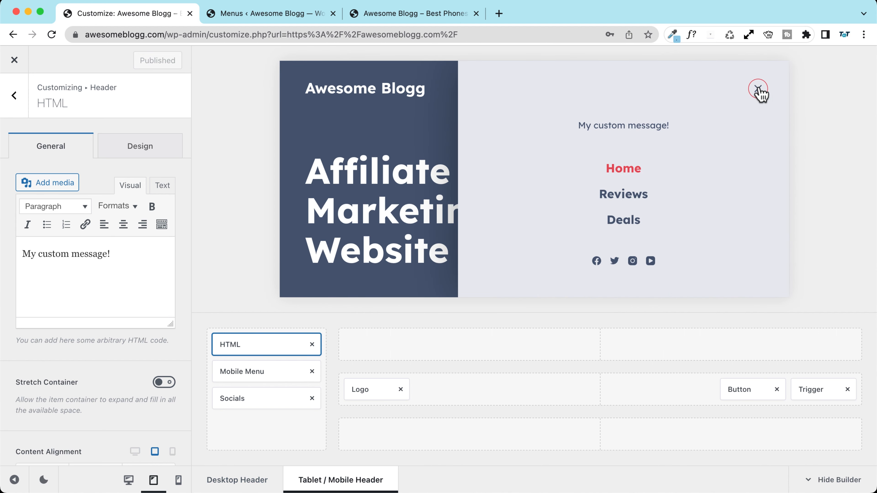
click(759, 92)
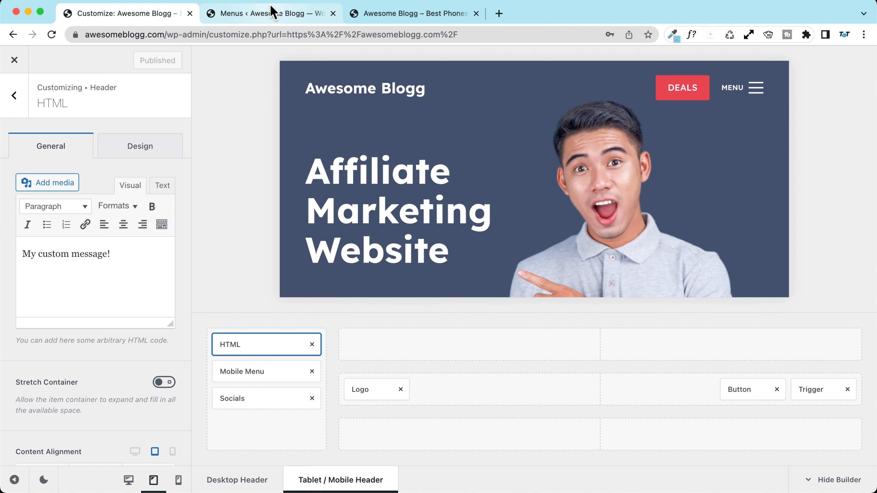
Step: Open the live site's front page in a single tab and launch DevTools with Inspect
click(264, 15)
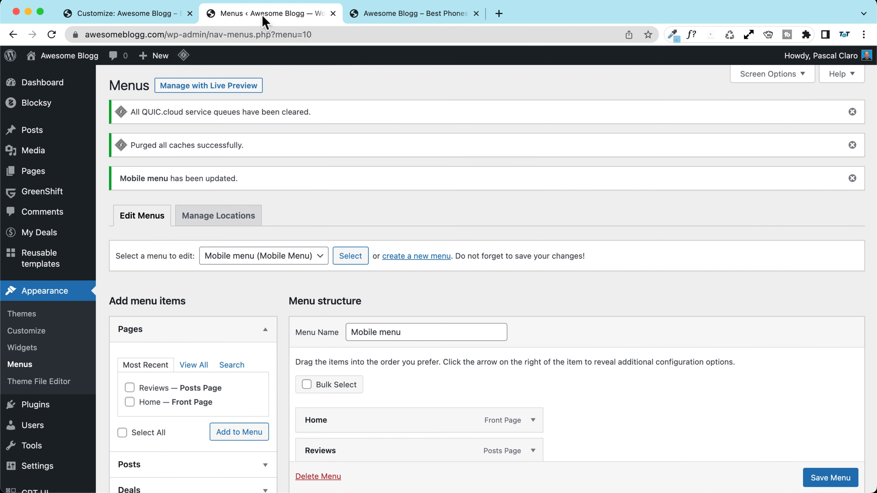
click(66, 55)
click(475, 13)
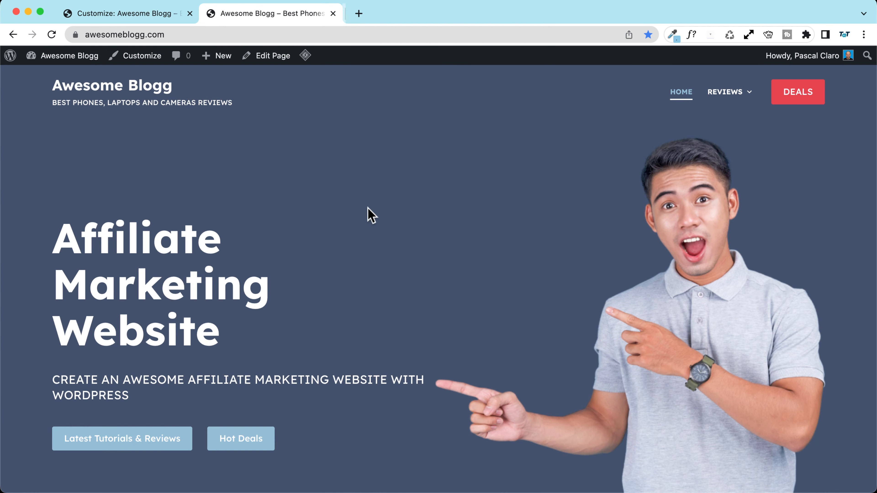
right_click(343, 176)
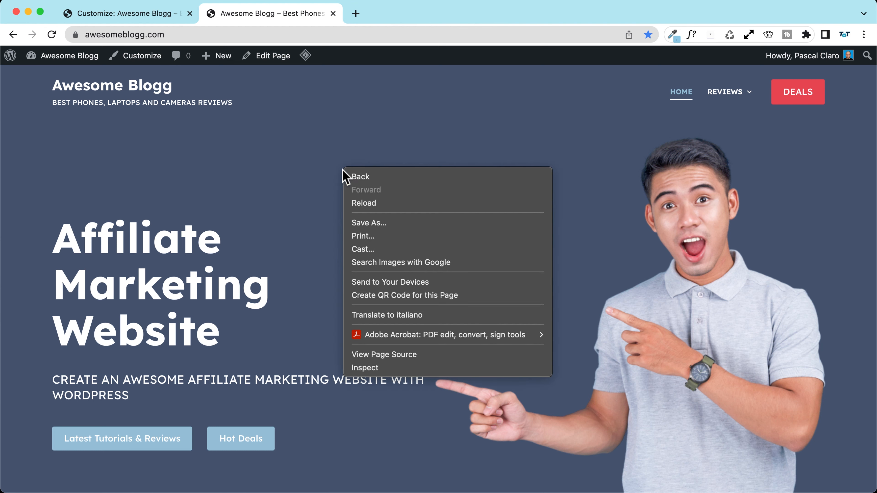
click(395, 373)
Step: Enable responsive device emulation and widen the viewport to tablet size
click(677, 56)
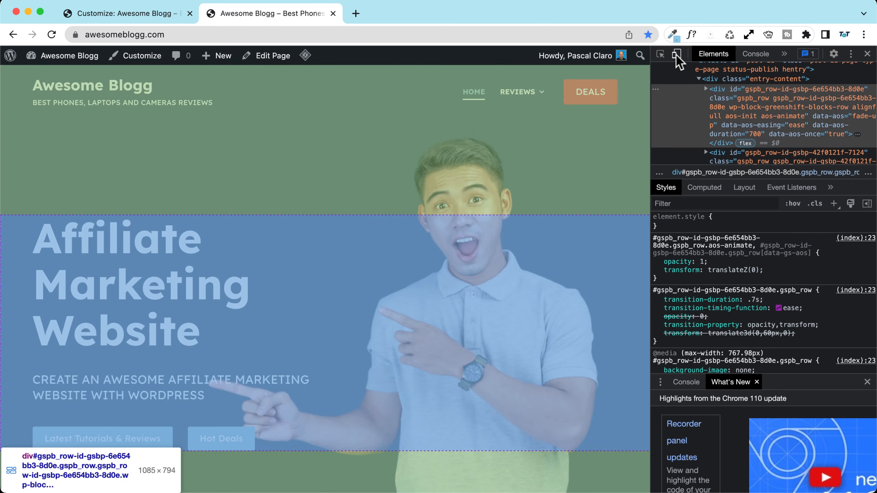
click(677, 54)
click(254, 55)
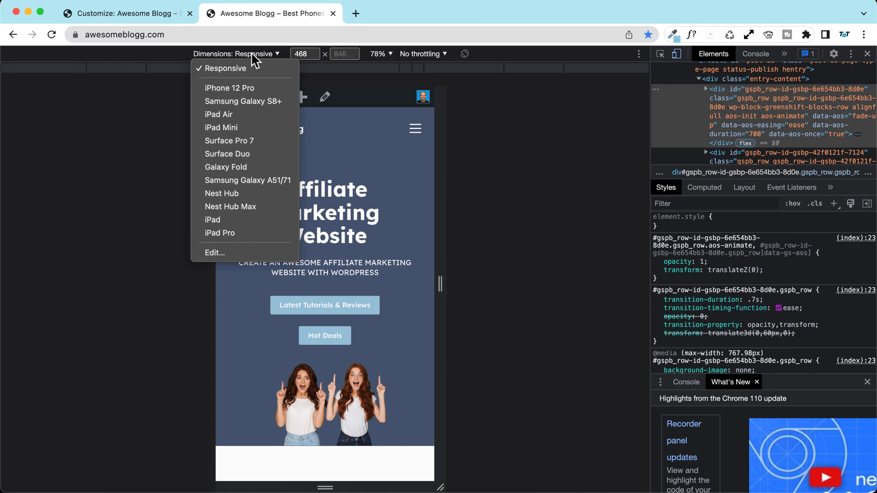
click(240, 69)
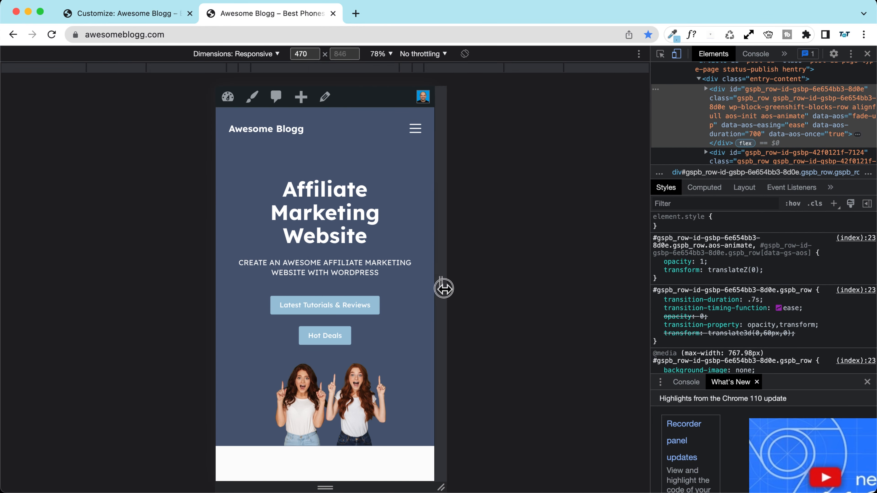
mouse_move(442, 288)
mouse_down()
mouse_move(605, 293)
mouse_move(552, 292)
mouse_move(545, 288)
mouse_move(566, 284)
mouse_move(495, 274)
mouse_move(497, 290)
mouse_move(432, 283)
mouse_up()
Step: Test the hamburger menu at tablet and narrower widths, then go to Reviews from the mobile menu
click(507, 121)
click(509, 121)
click(464, 128)
click(404, 130)
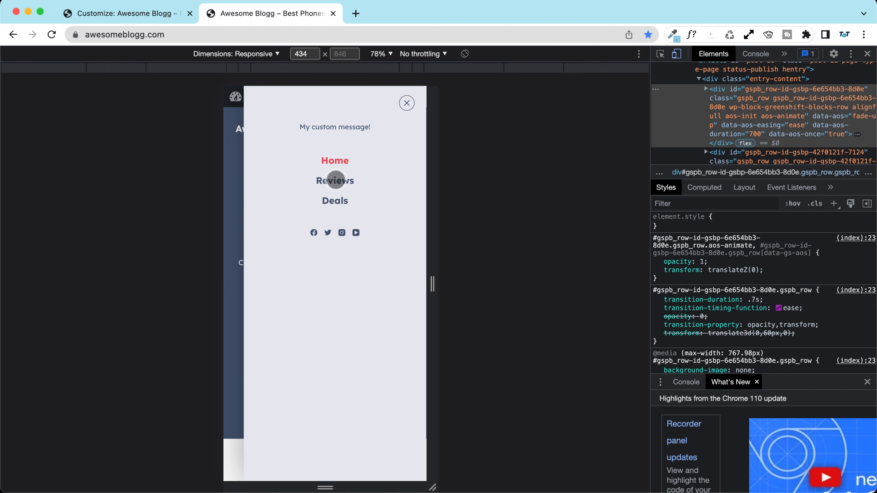
click(335, 180)
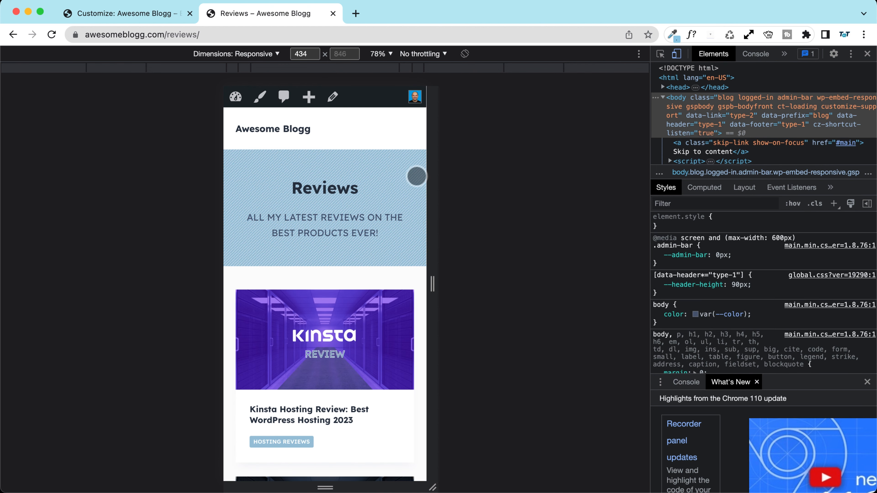
Step: Open and close the off-canvas menu on Reviews three times, then return to the Customizer
click(407, 128)
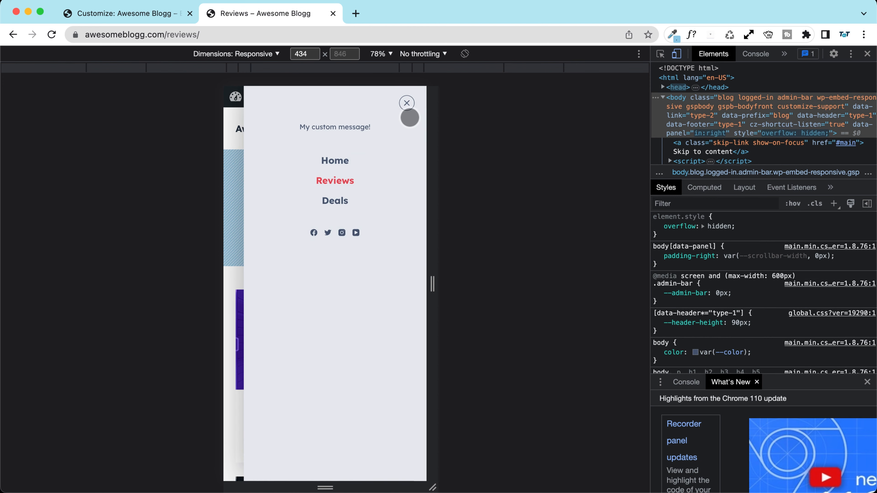
click(407, 103)
click(407, 128)
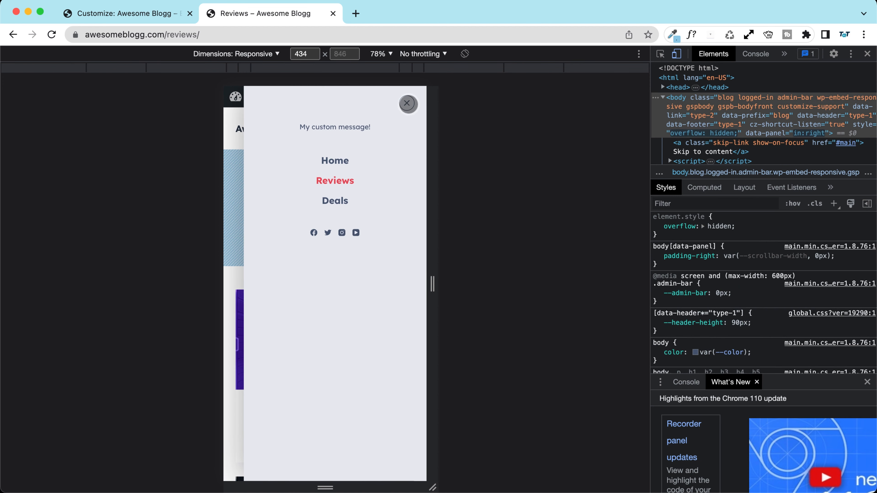
click(407, 103)
click(407, 129)
click(407, 103)
click(138, 14)
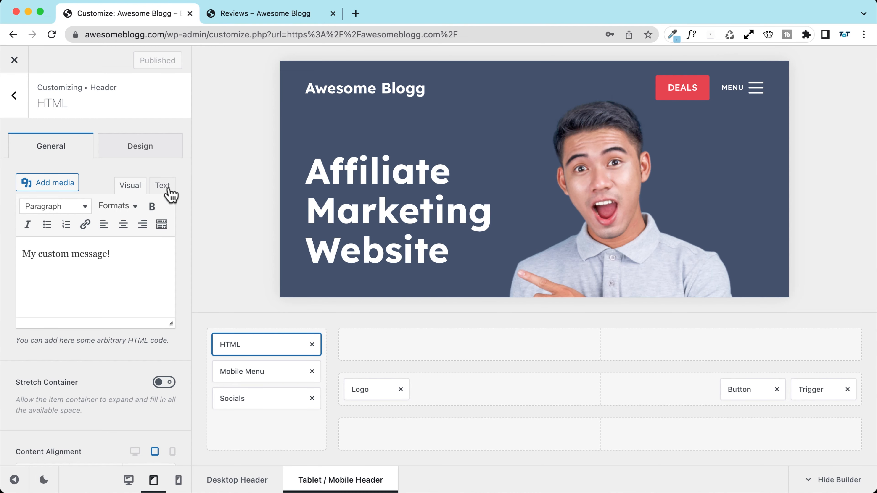
Step: In the trigger's Design settings, make the default label and icon colours palette Color 3 (dark blue)
click(778, 88)
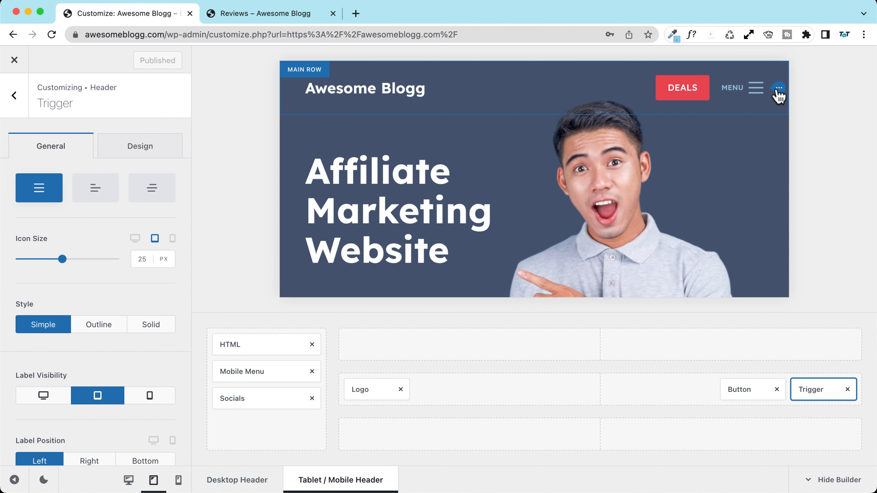
click(128, 156)
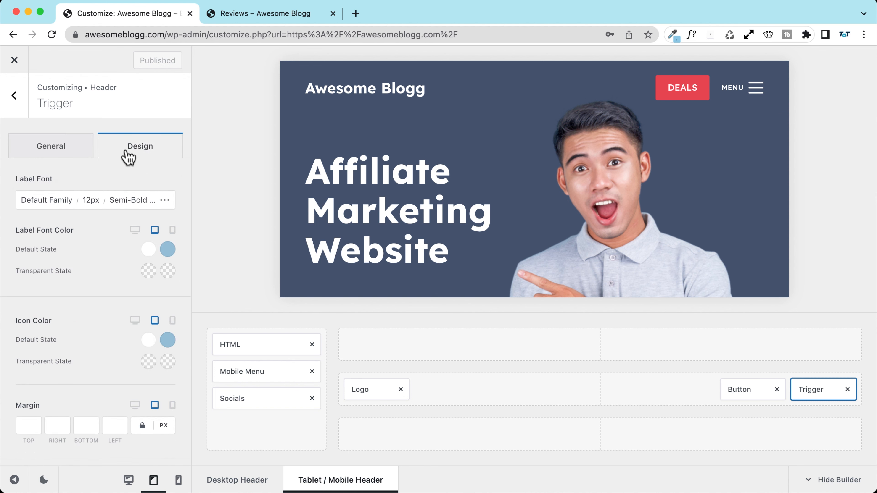
click(151, 249)
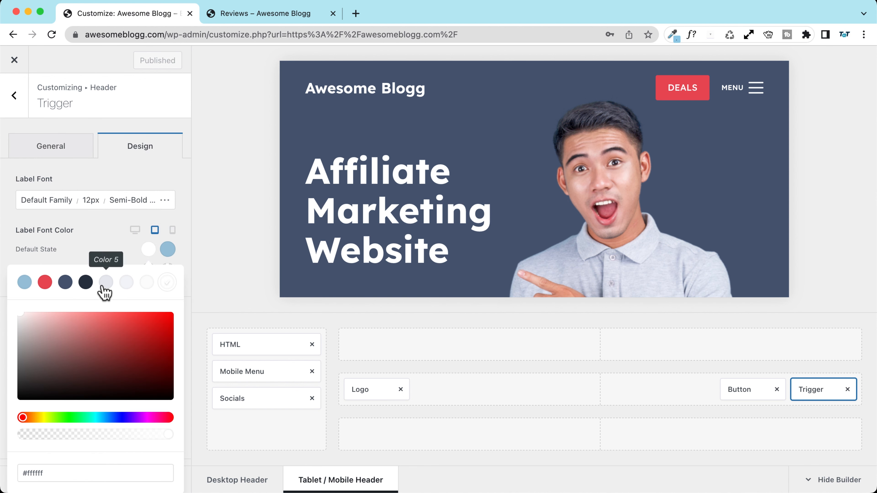
click(65, 283)
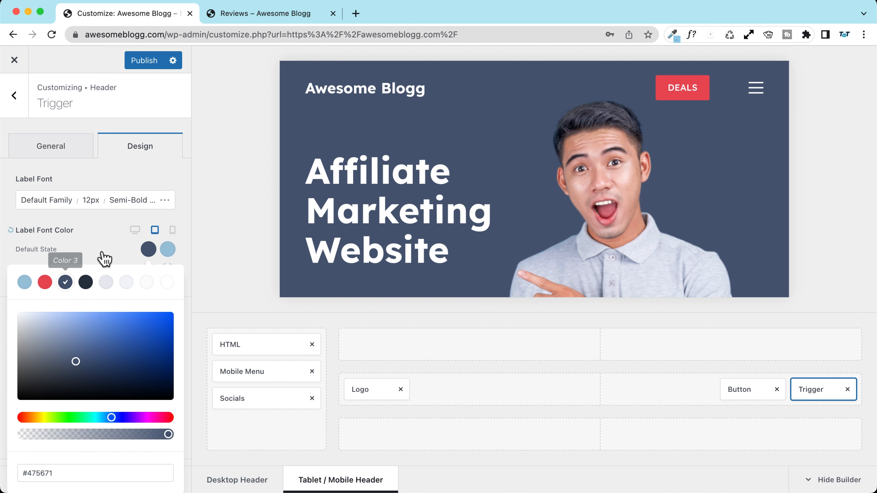
click(104, 256)
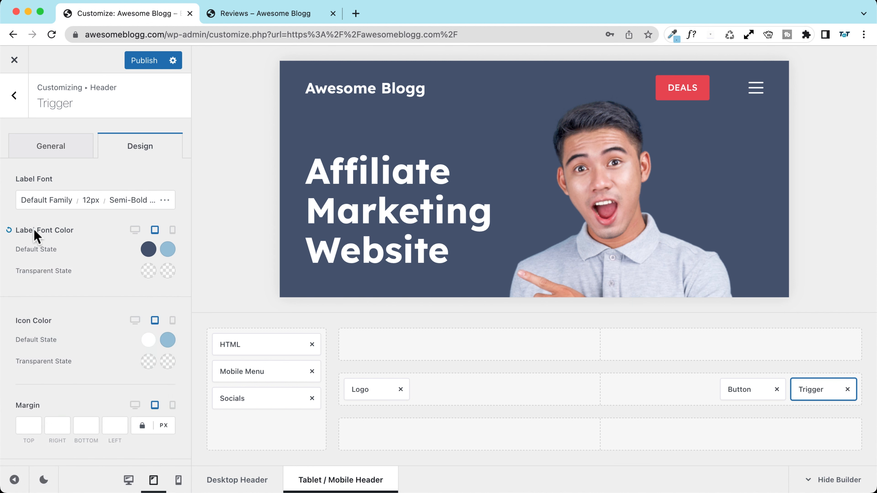
click(149, 341)
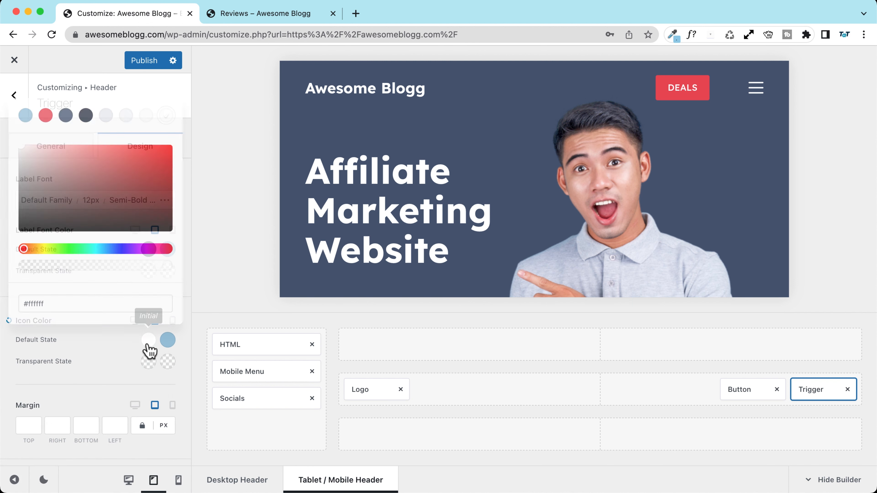
click(69, 111)
click(110, 368)
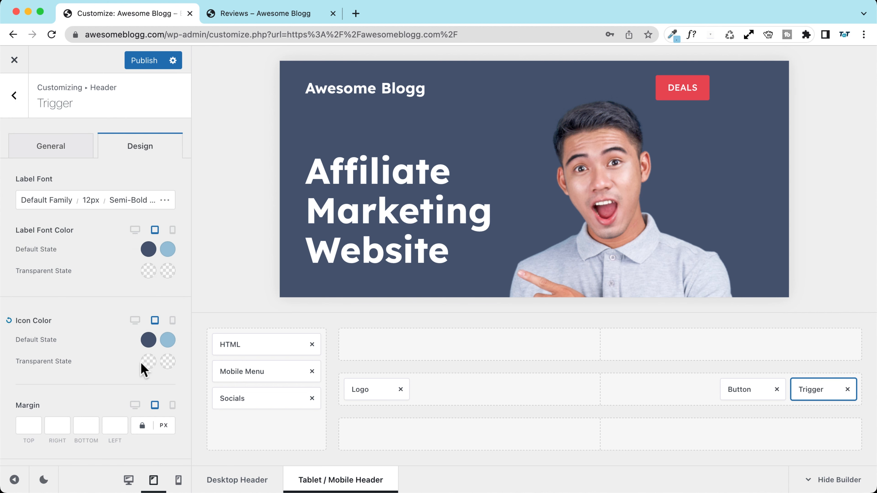
Step: Set the trigger label's transparent-header colour to white Color 8 with Color 1 hover
click(148, 271)
click(167, 274)
click(108, 255)
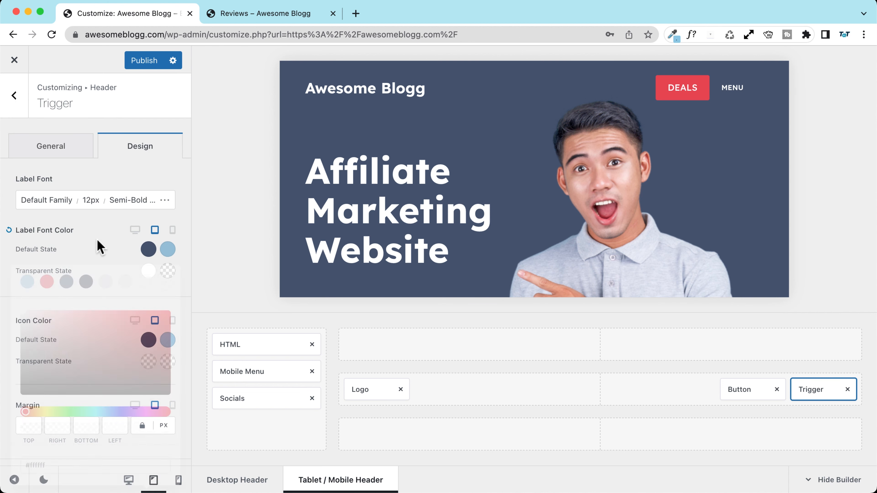
click(169, 272)
click(120, 248)
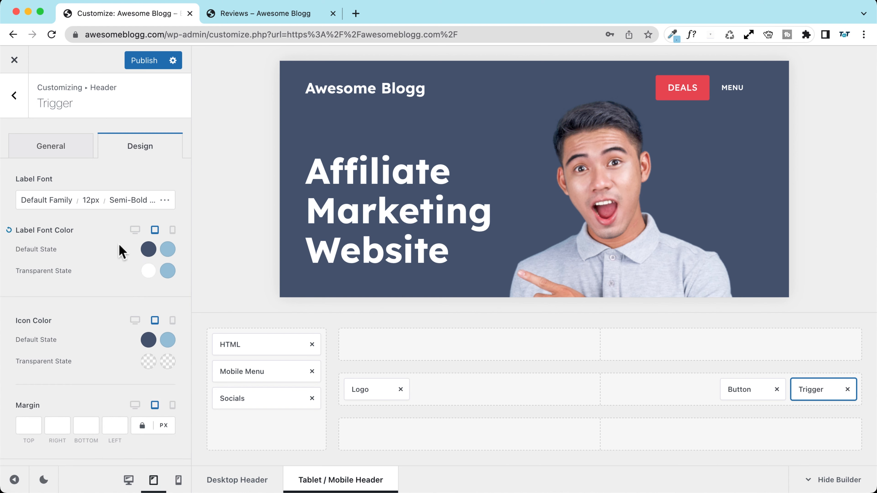
Step: Make the icon white over a transparent header with light-blue #98c1d9 hover, and publish
scroll(125, 255, down, 2)
click(150, 310)
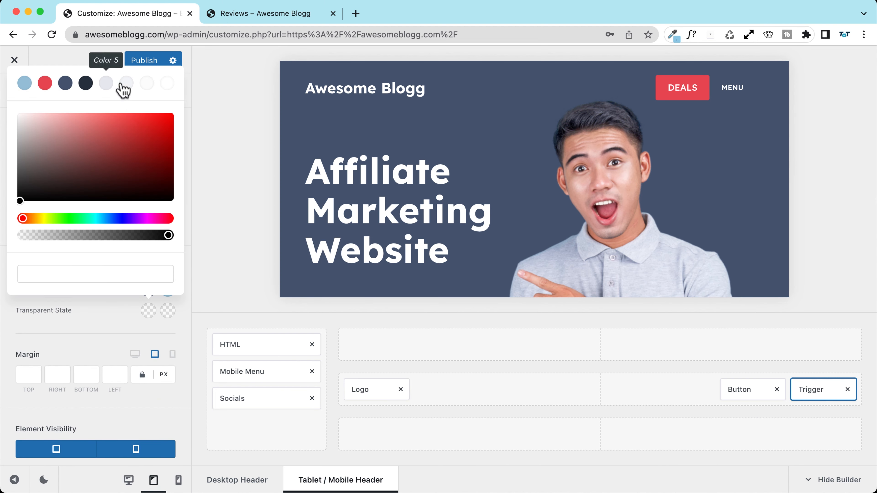
click(167, 83)
click(135, 328)
click(168, 311)
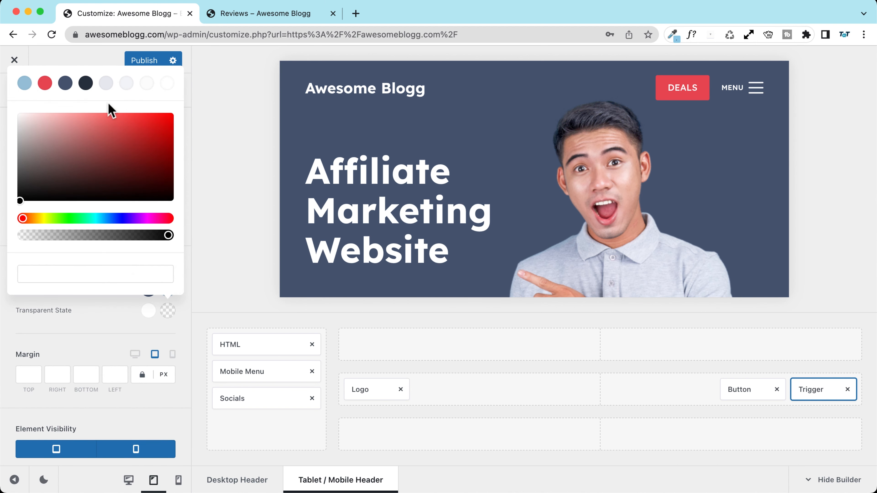
click(24, 83)
click(140, 69)
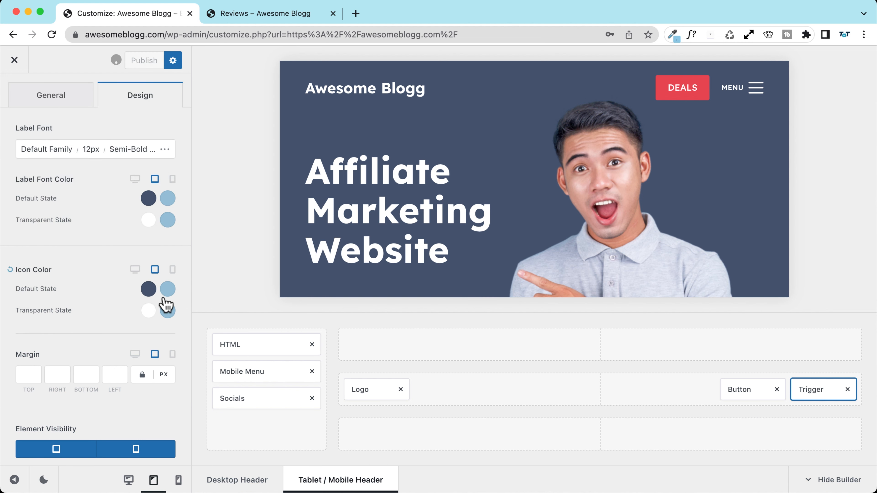
scroll(65, 145, up, 2)
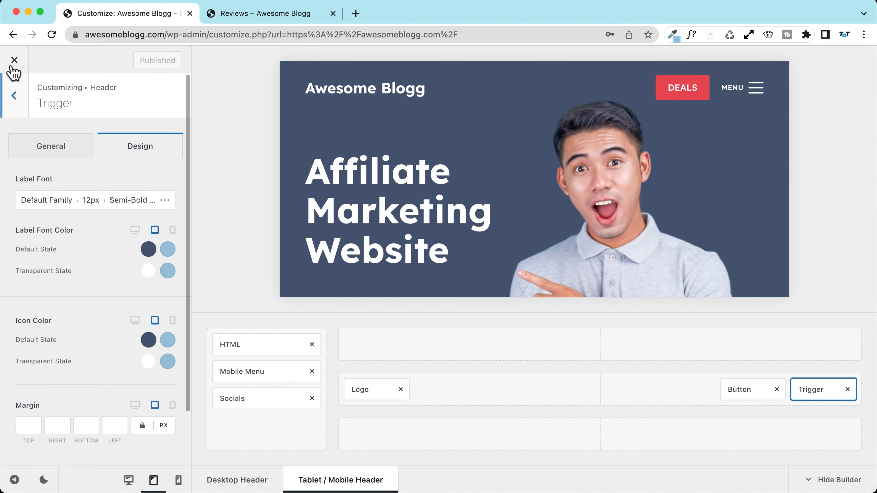
Step: Reload the Reviews page and toggle the off-canvas menu at phone width
click(234, 15)
click(50, 35)
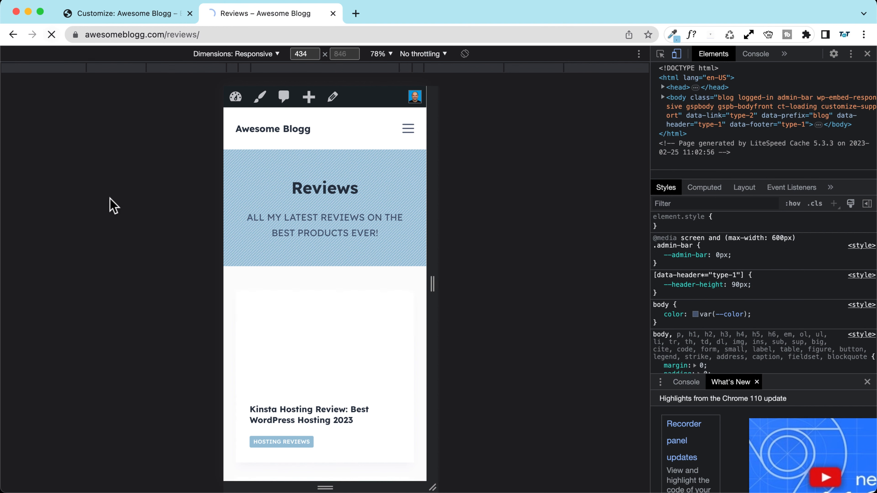
click(407, 129)
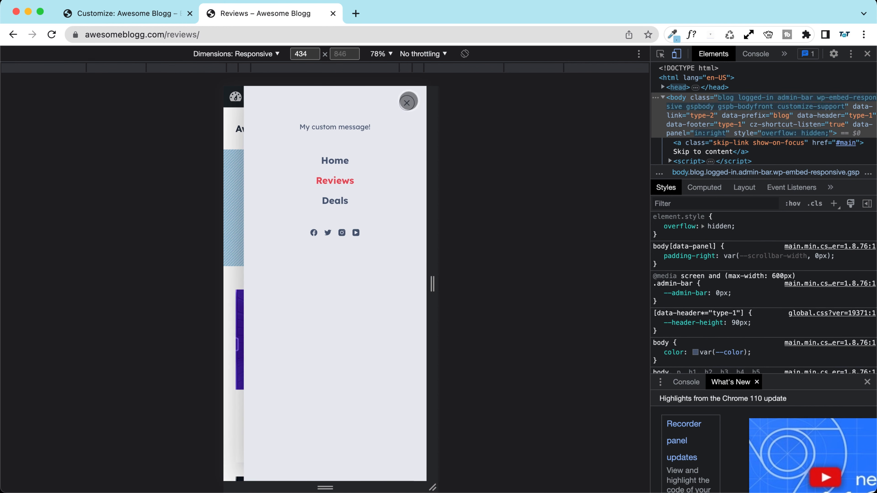
click(407, 98)
Step: Widen the preview to 913 px and toggle the off-canvas menu on the home page
drag(424, 279, 544, 285)
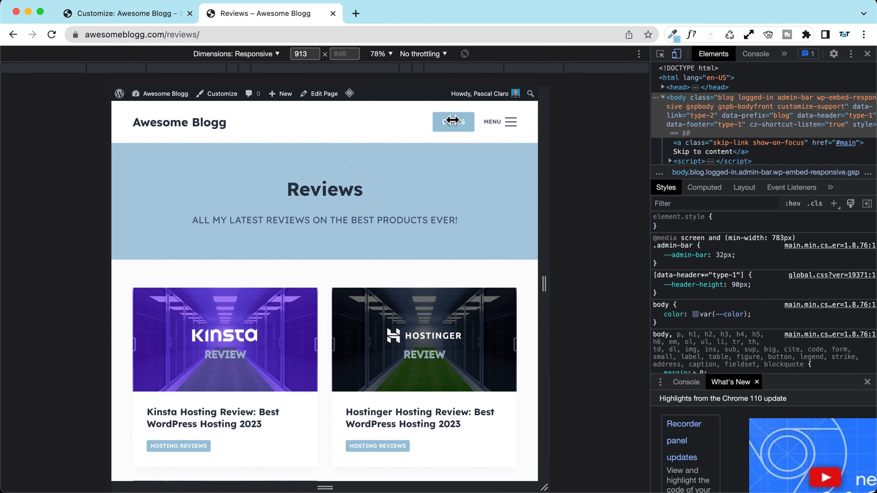
click(507, 126)
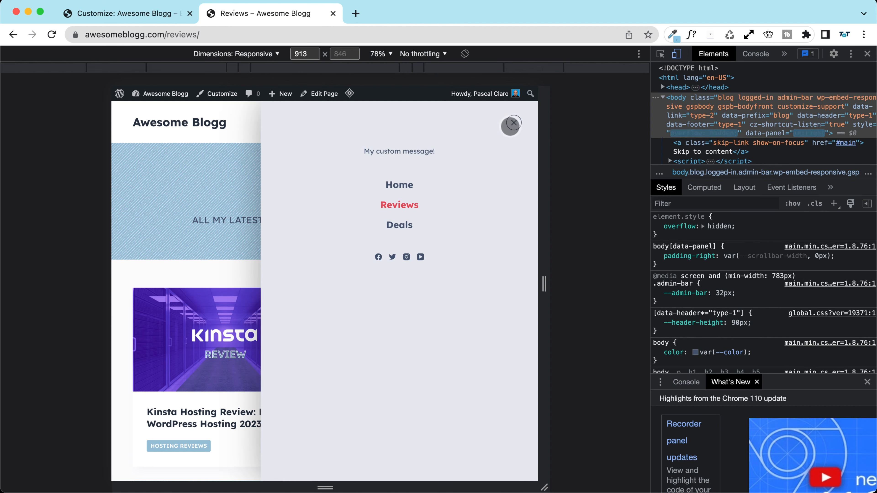
click(508, 127)
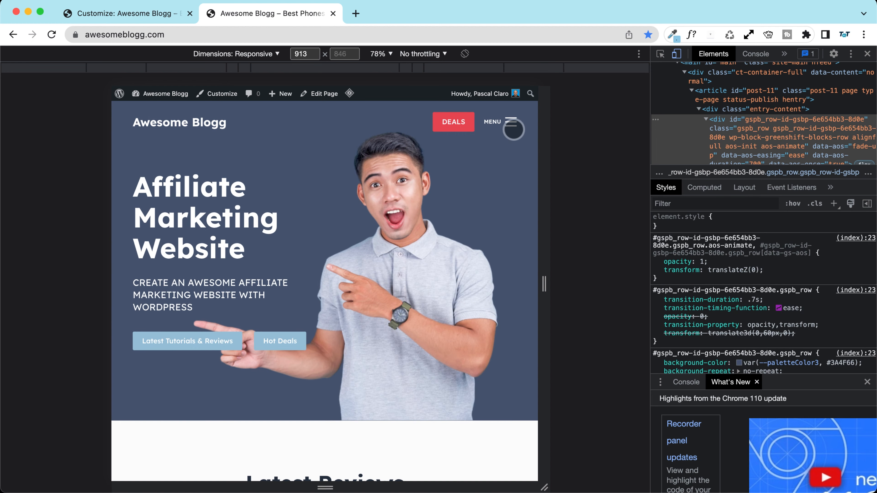
click(513, 129)
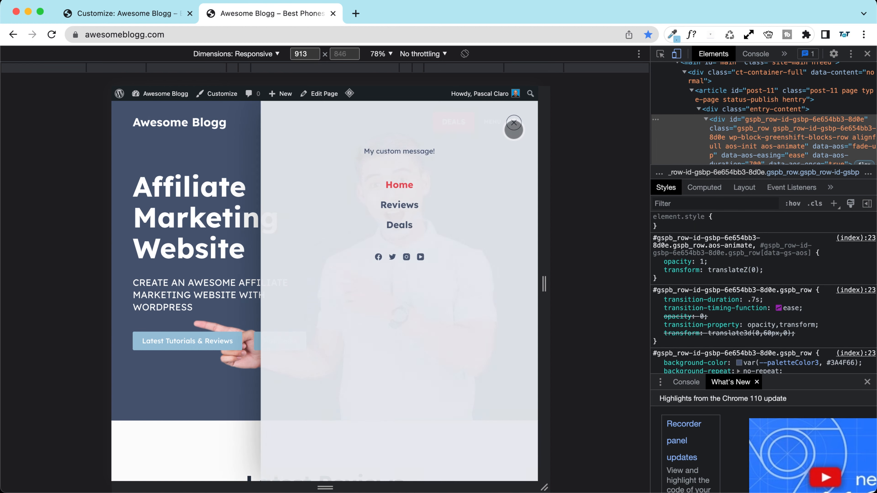
click(513, 125)
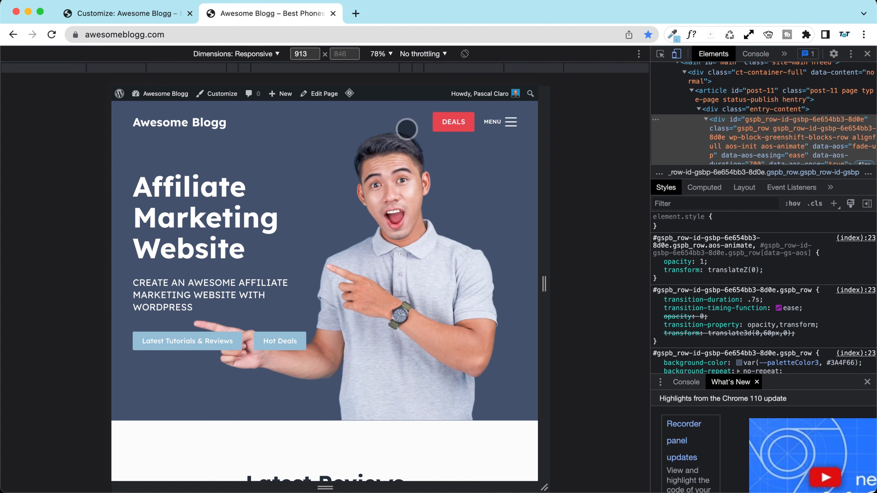
Step: Go to Reviews from the menu, toggle the off-canvas menu again, and return to the Customizer tab
click(502, 126)
click(400, 205)
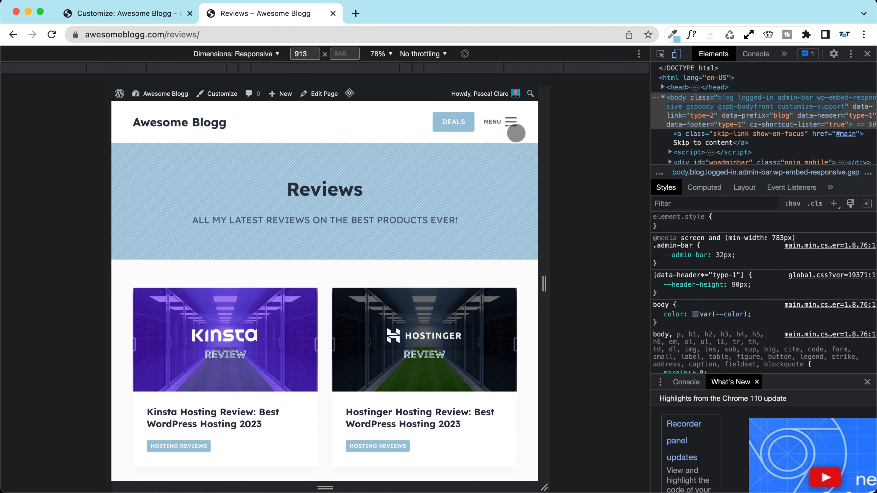
click(513, 123)
click(513, 123)
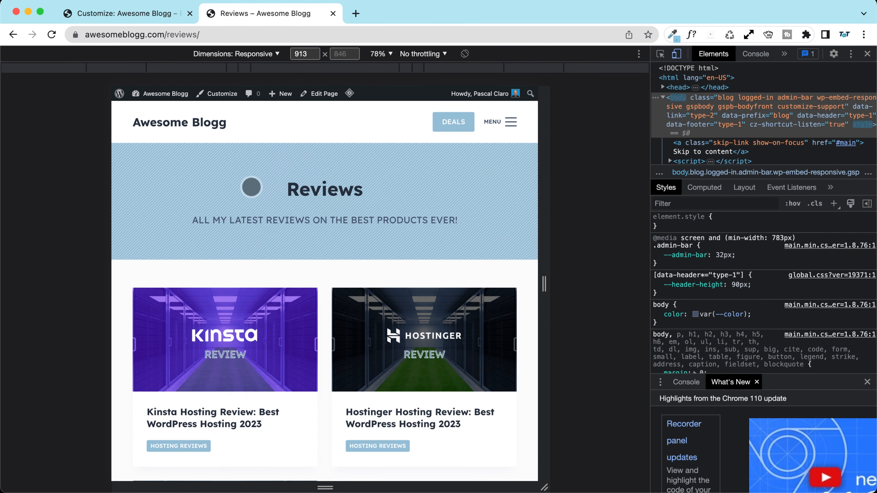
click(122, 14)
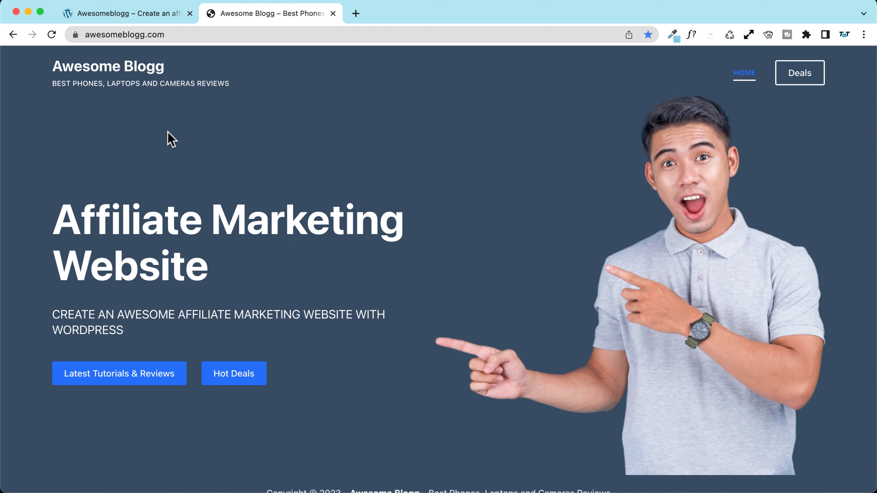
Step: Go to /wp-admin, log in with the saved credentials, and visit the site front end
click(266, 33)
text(/wp-admin)
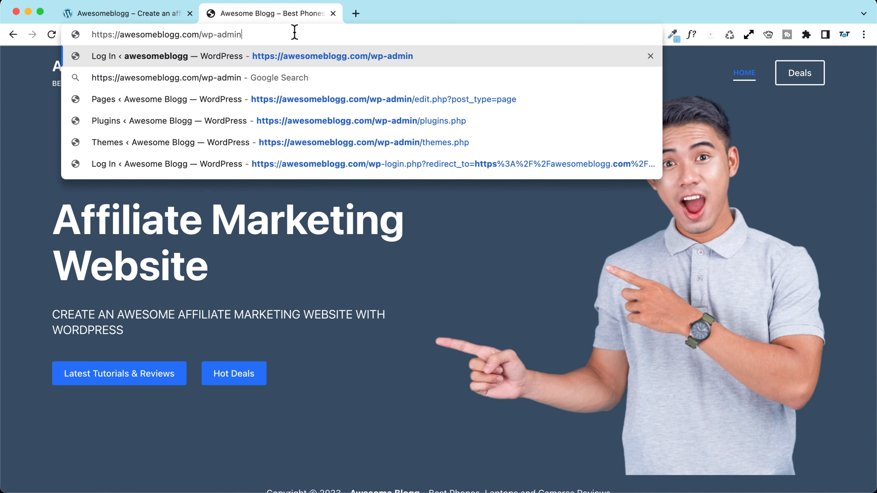
key(Return)
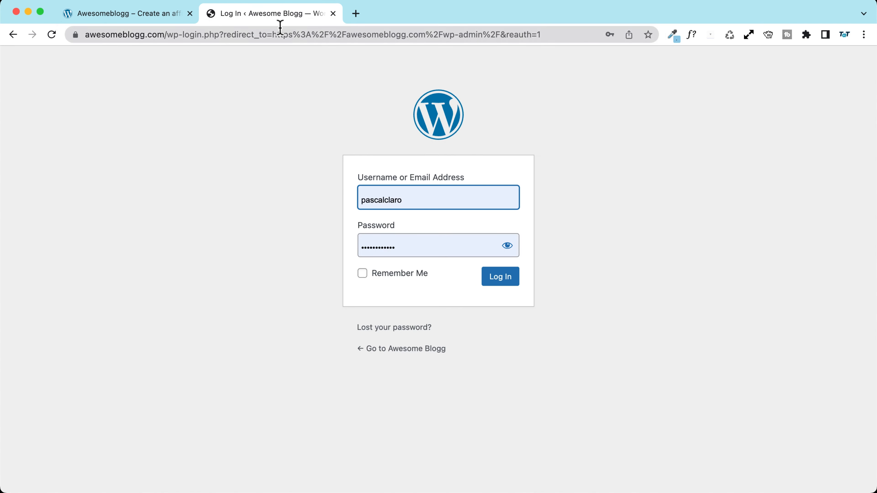
click(499, 282)
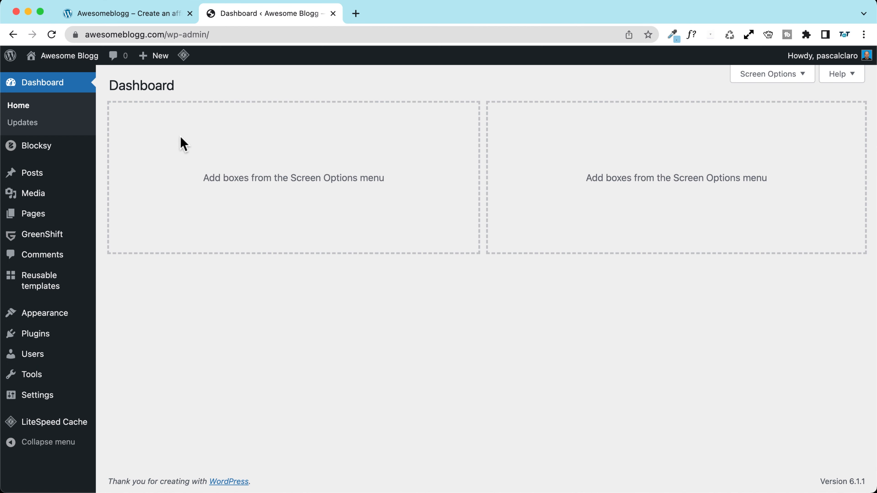
click(100, 72)
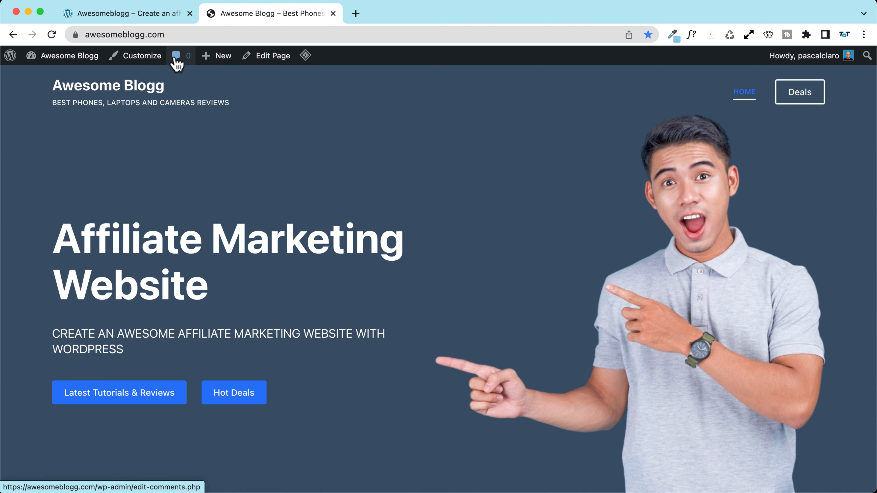
Step: Open the Customizer's Colors settings and try the green Palette #2
click(136, 59)
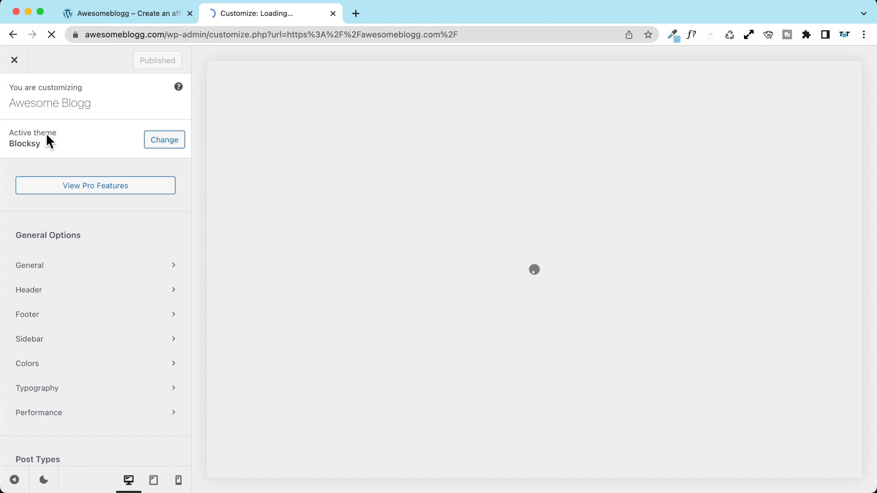
scroll(45, 168, down, 3)
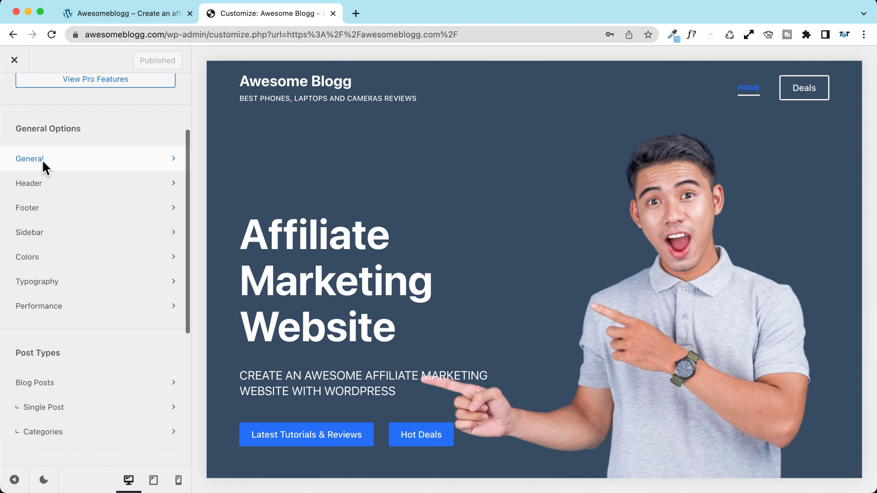
click(77, 259)
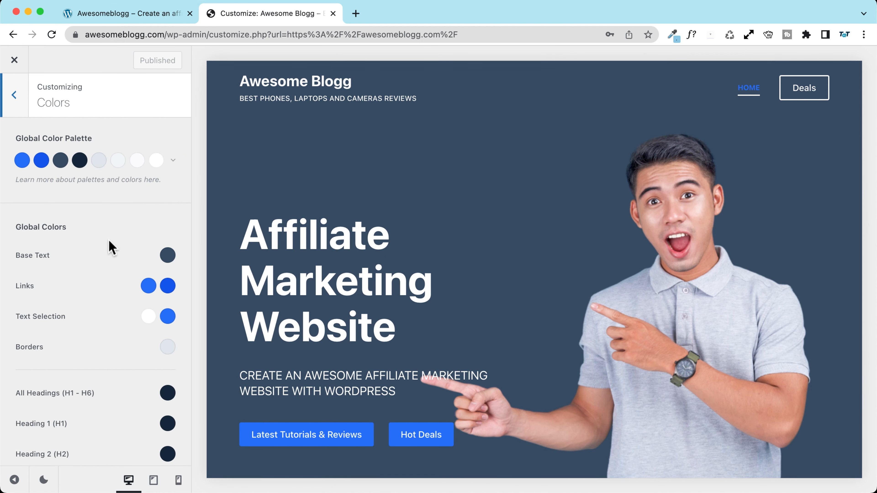
click(173, 160)
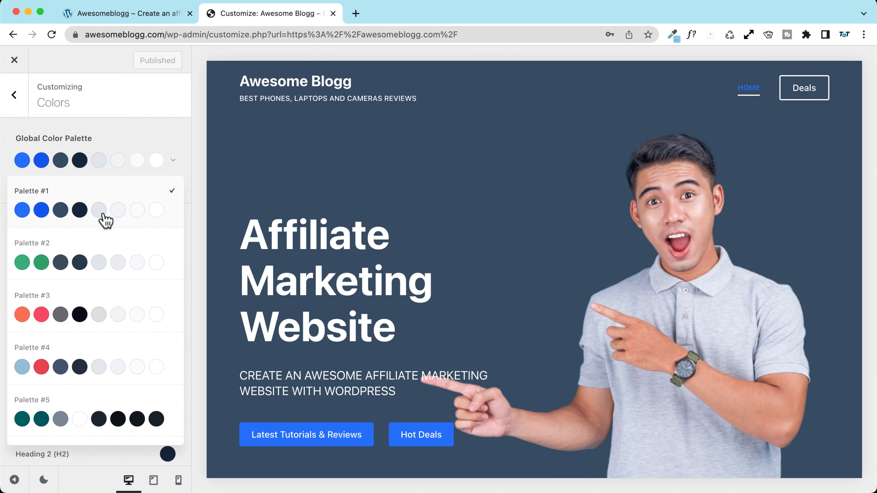
scroll(100, 245, down, 7)
scroll(100, 245, down, 6)
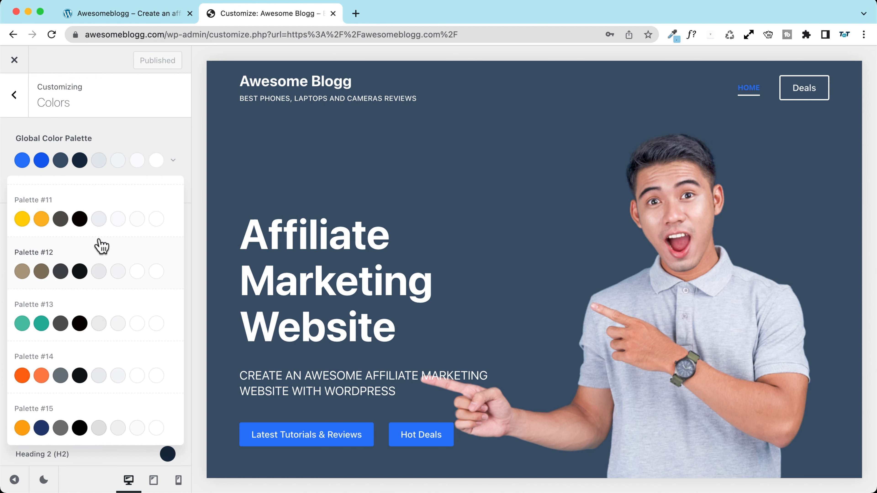
scroll(101, 246, up, 13)
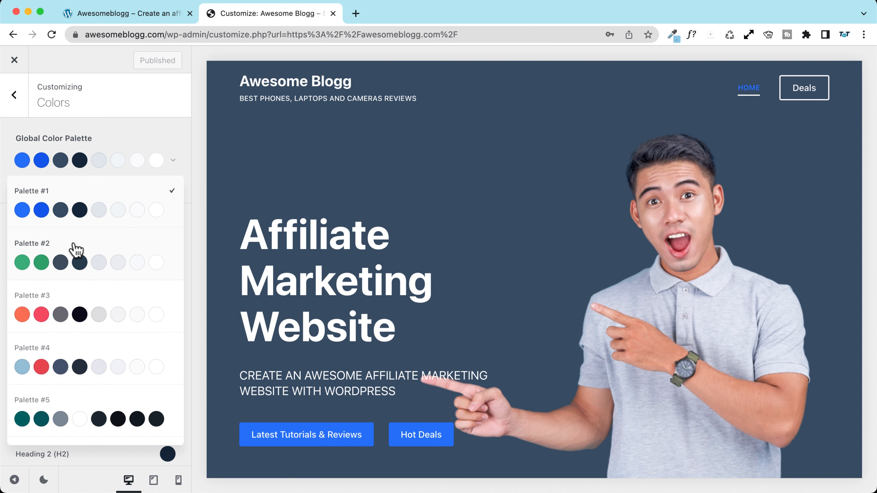
click(75, 249)
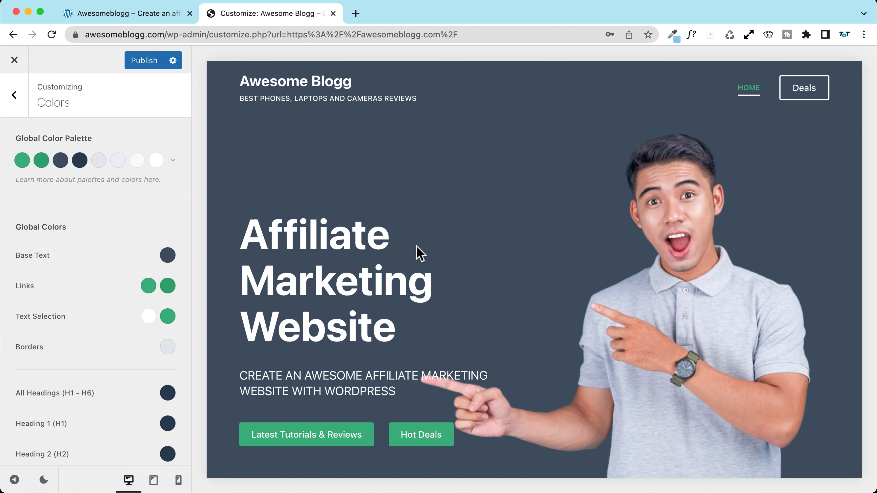
Step: Try the orange and red Palette #3 instead
scroll(417, 252, down, 3)
scroll(412, 251, up, 3)
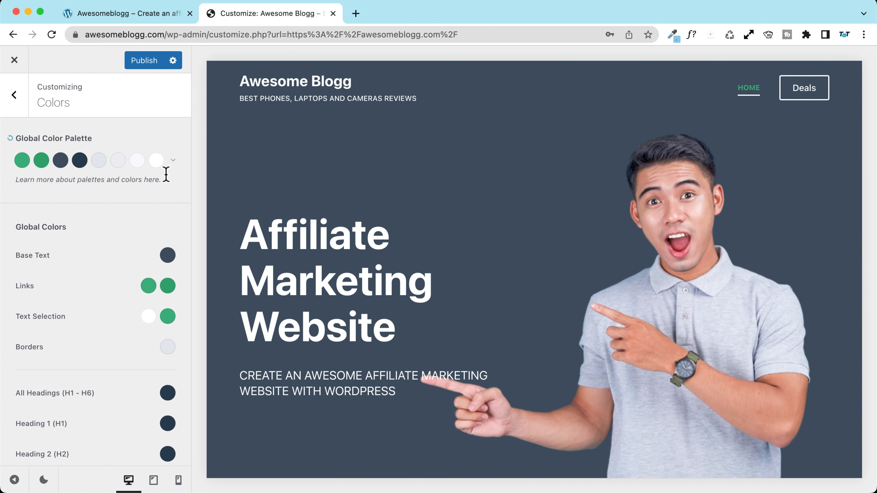
click(173, 160)
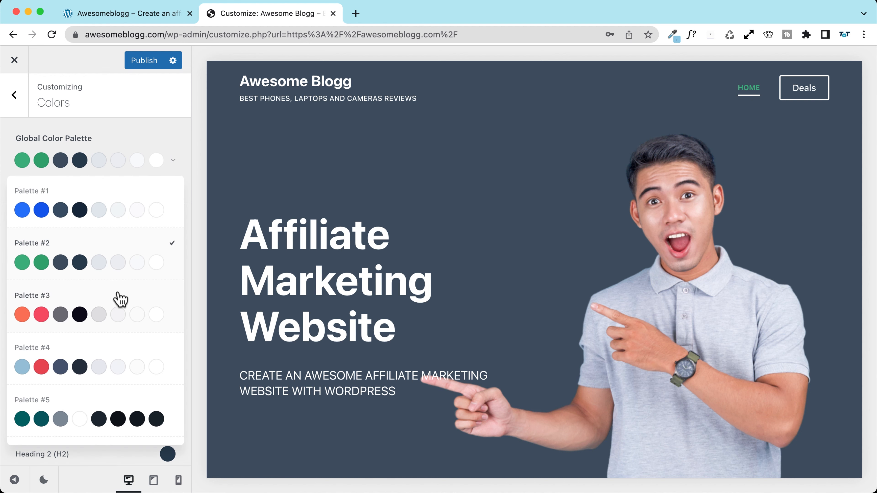
click(119, 299)
scroll(493, 235, down, 3)
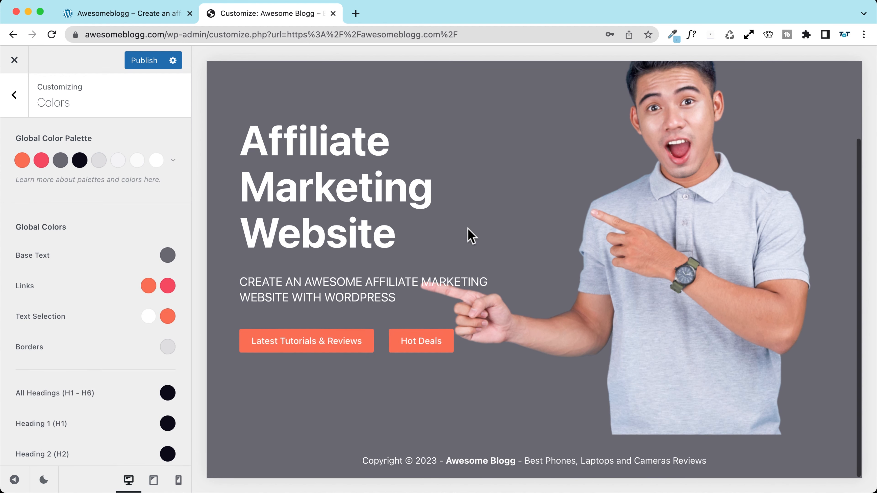
scroll(470, 235, up, 1)
scroll(470, 235, up, 2)
scroll(393, 221, down, 3)
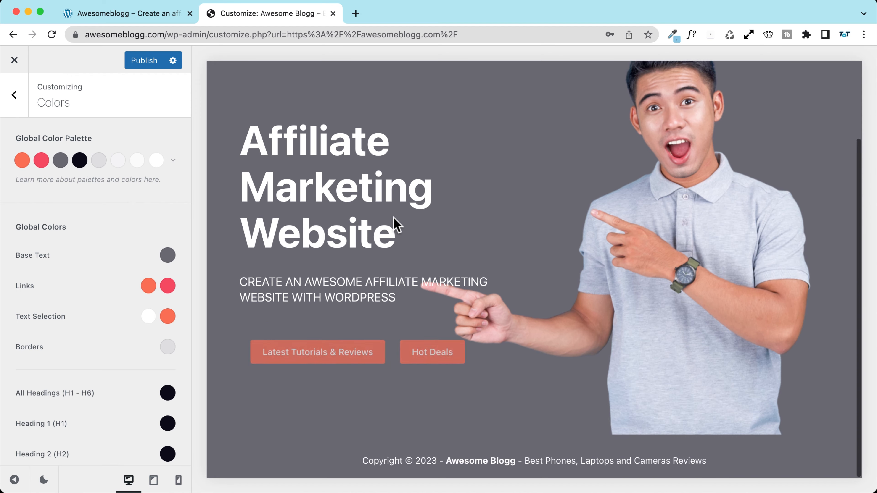
scroll(394, 219, up, 2)
scroll(394, 219, up, 2)
Step: Choose the light blue and red Palette #4 and publish it
click(173, 161)
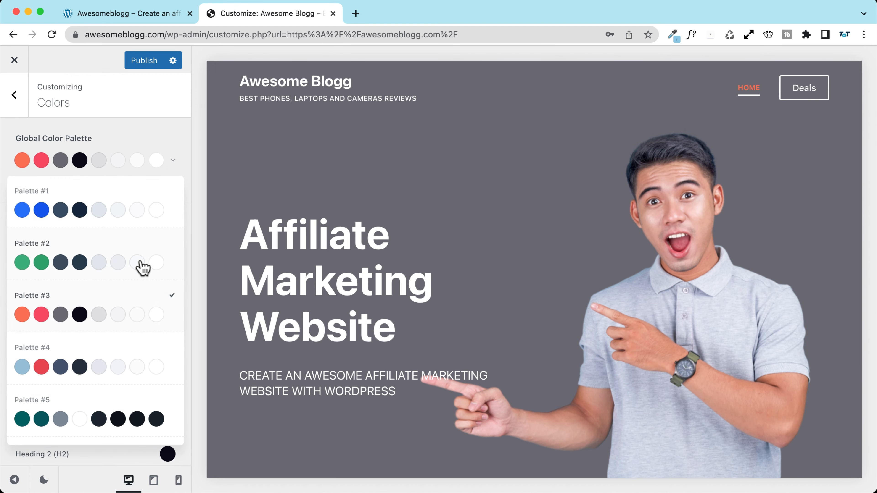
click(133, 343)
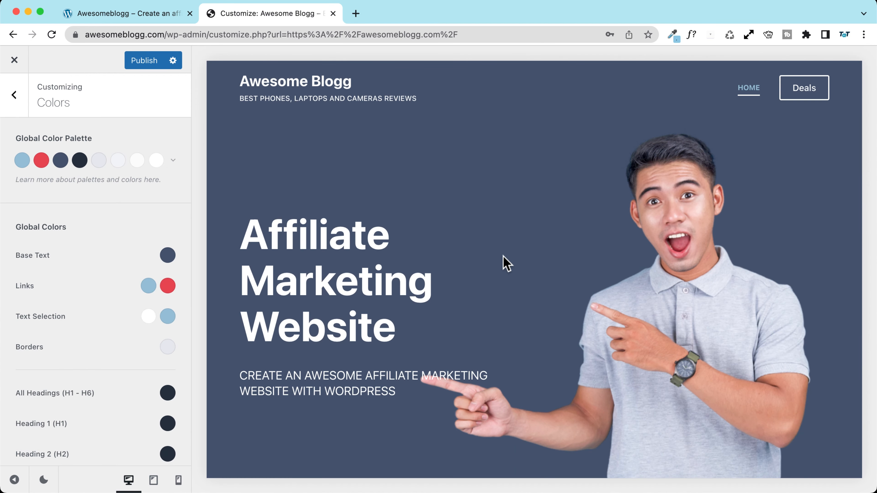
scroll(504, 263, down, 3)
scroll(504, 263, up, 3)
scroll(482, 268, down, 3)
scroll(480, 266, up, 3)
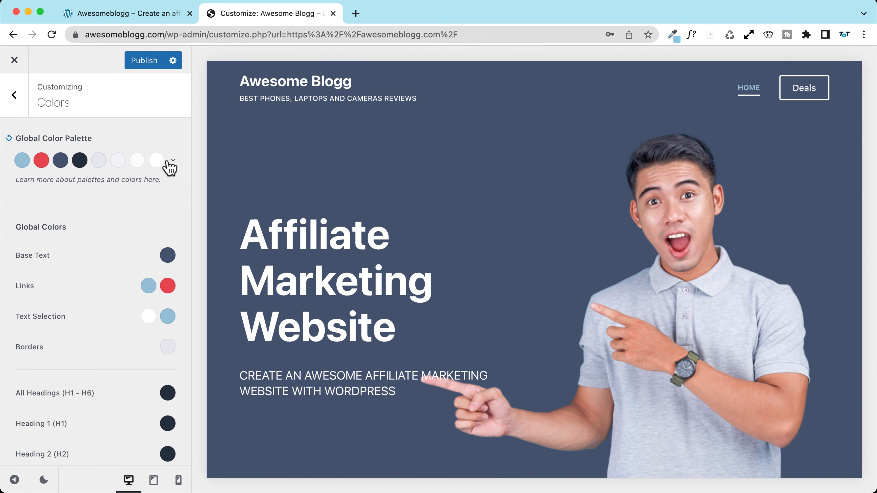
click(144, 62)
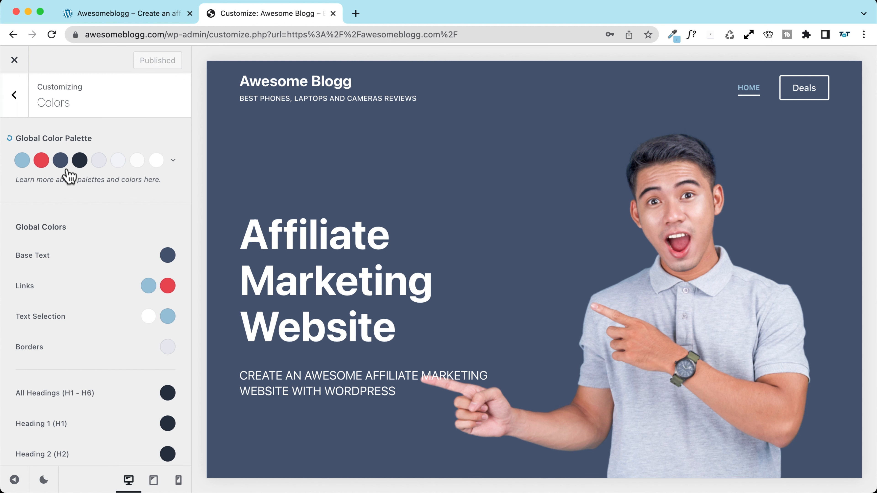
Step: Shift palette Color 2 from red to violet-blue #5848e8 with the hue slider
scroll(246, 182, down, 3)
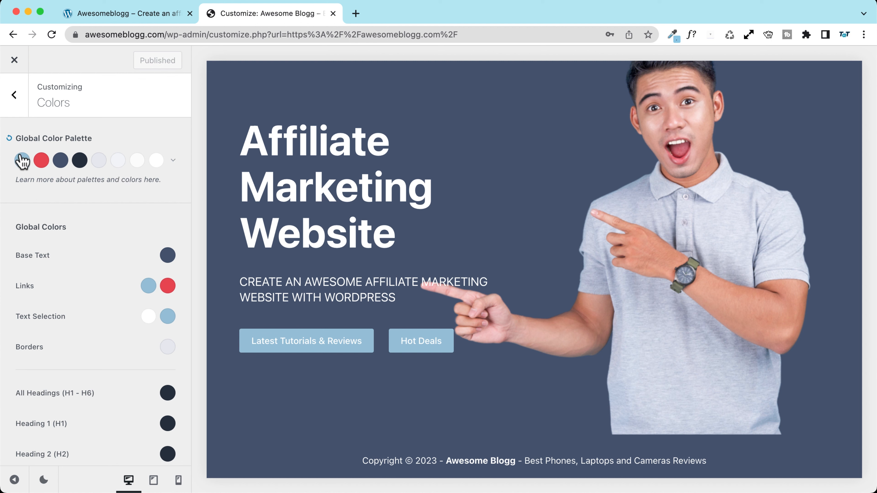
click(42, 161)
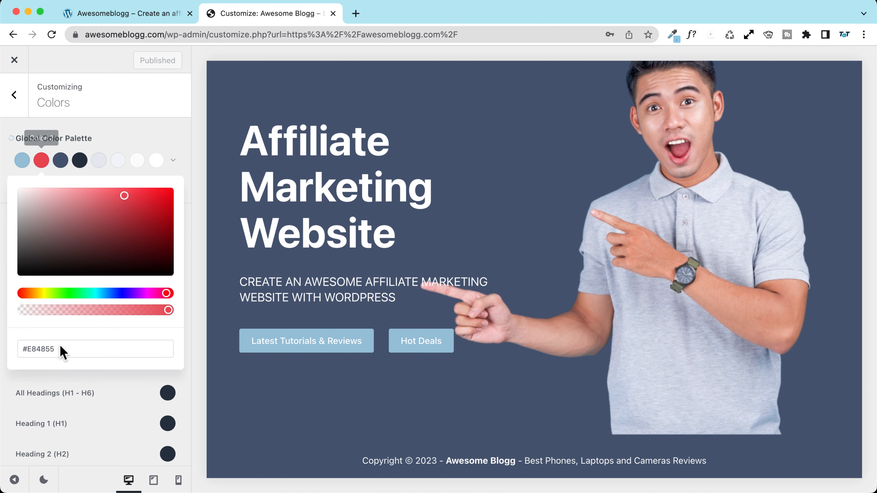
drag(65, 349, 30, 345)
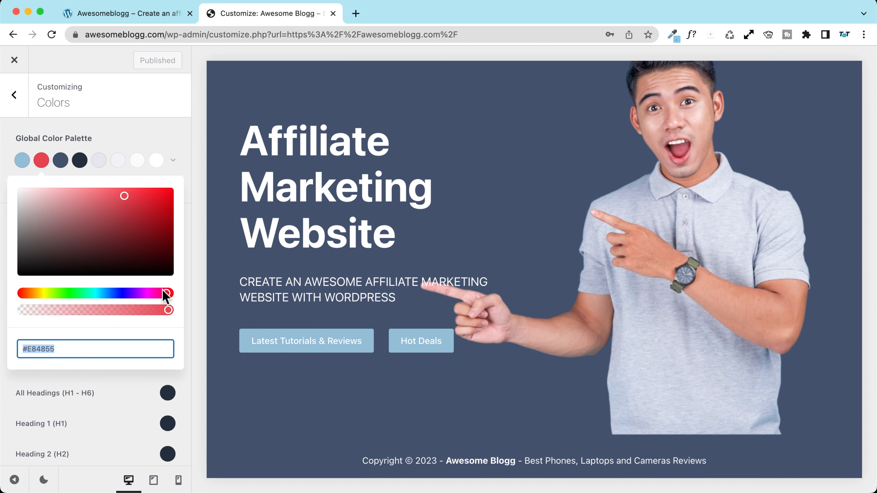
drag(165, 294, 123, 294)
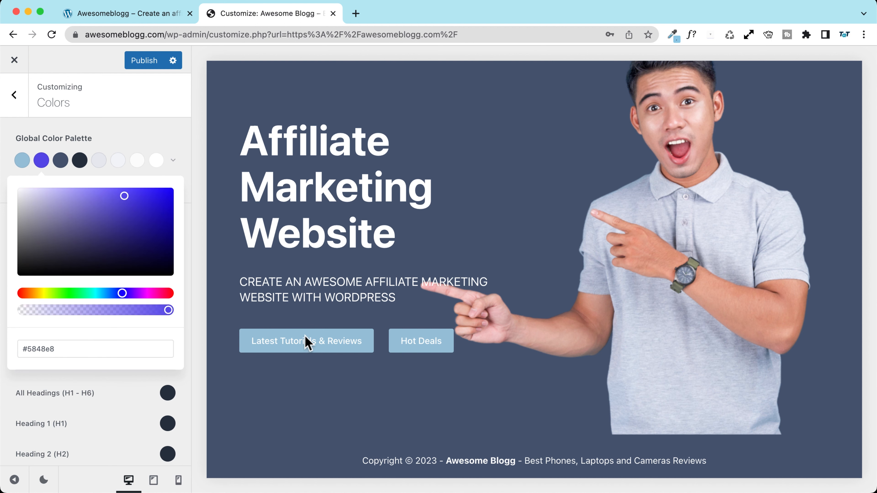
scroll(380, 345, up, 3)
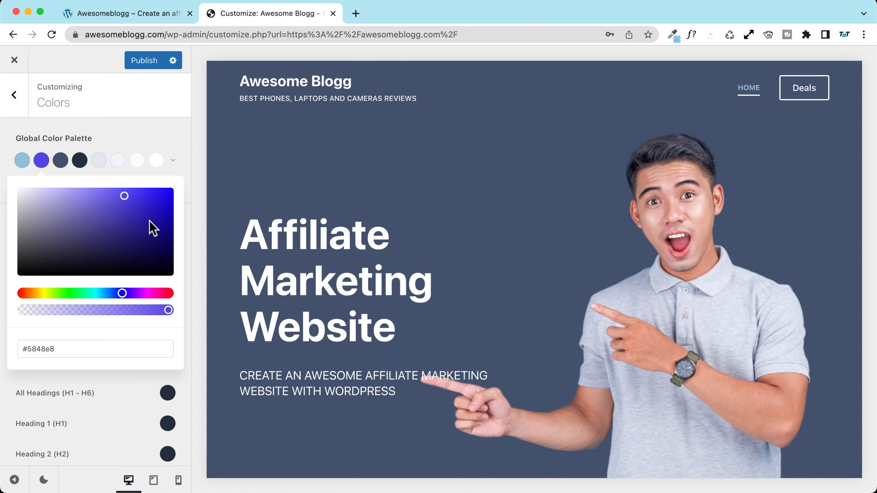
Step: Make palette Color 1 bright blue #009dff, then close the Customizer without publishing
click(23, 163)
drag(131, 237, 183, 187)
scroll(308, 238, down, 3)
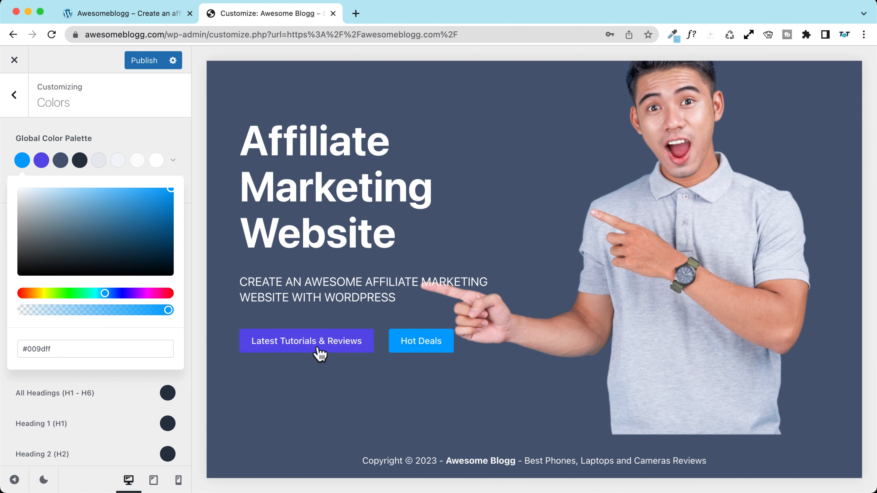
scroll(386, 263, up, 3)
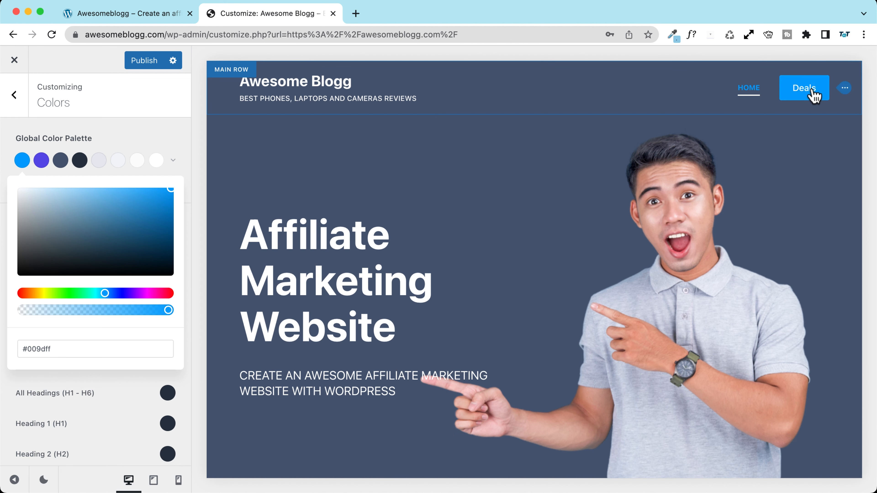
click(15, 60)
Step: Discard the unpublished colour changes and reopen the Customizer's Typography settings
click(552, 113)
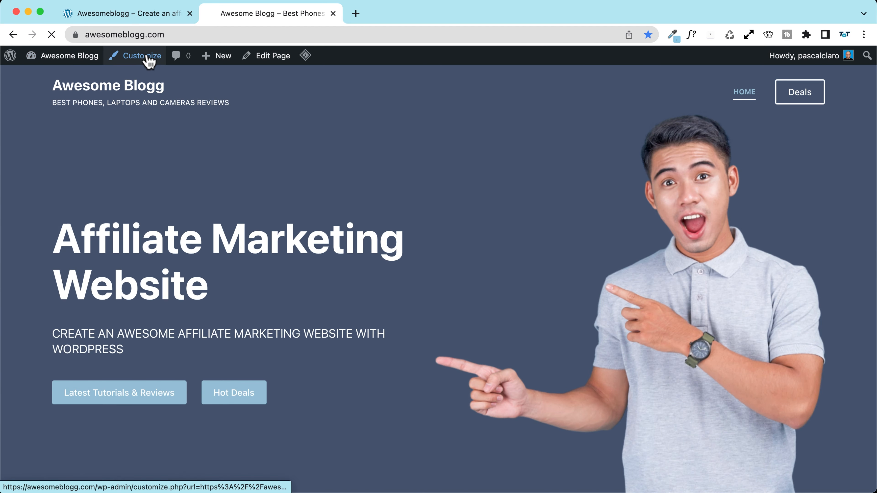
click(137, 55)
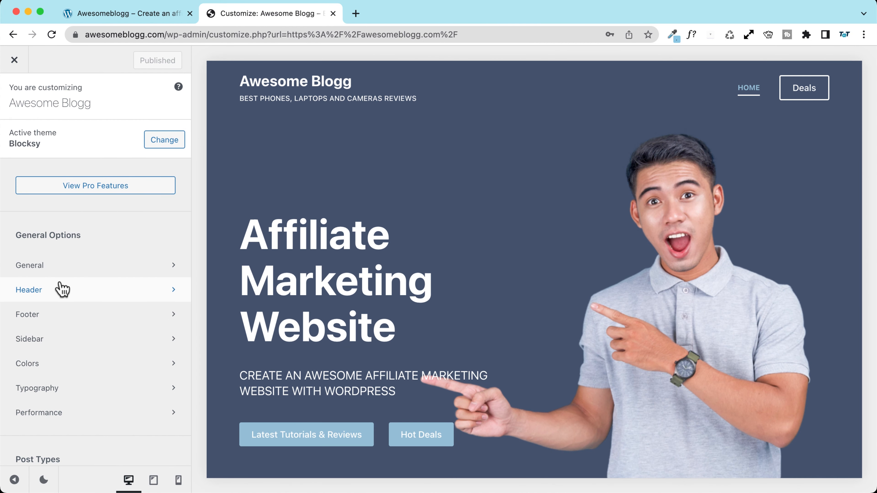
scroll(58, 308, down, 3)
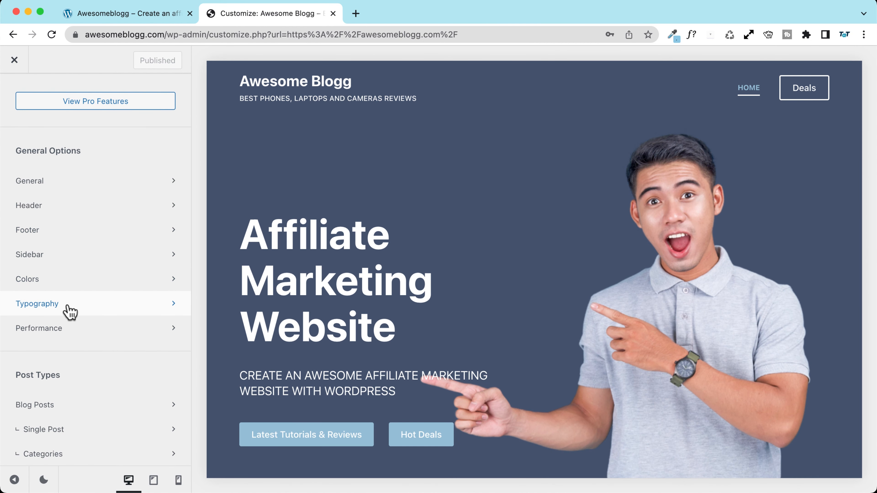
click(69, 310)
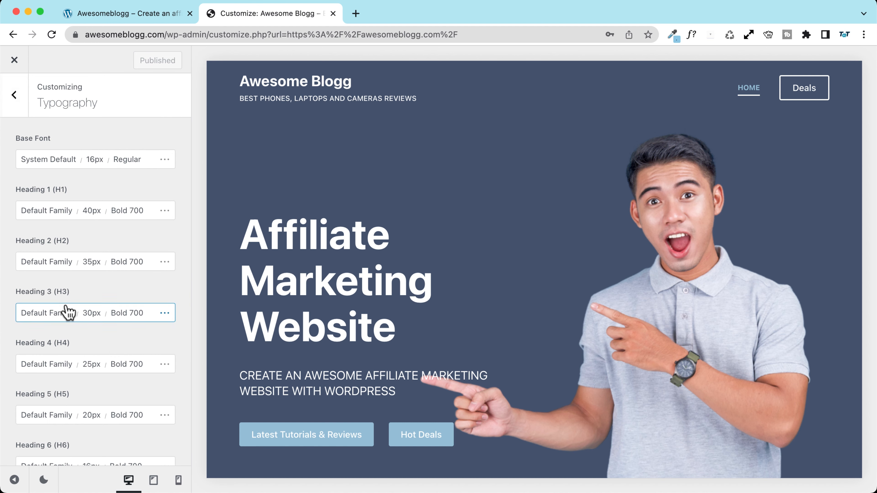
Step: Search 'lexend' for the base font, pick Lexend (Variable), and highlight the Local Google Fonts notice
click(60, 162)
key(BackSpace)
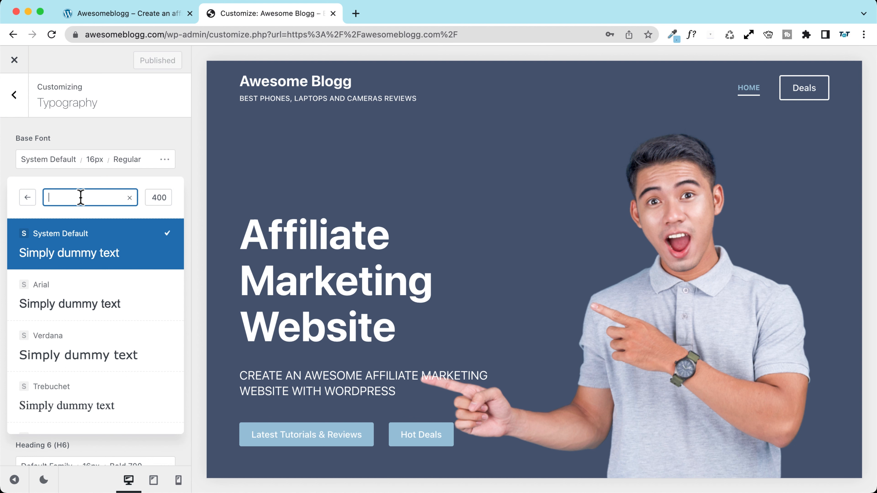
text(lex)
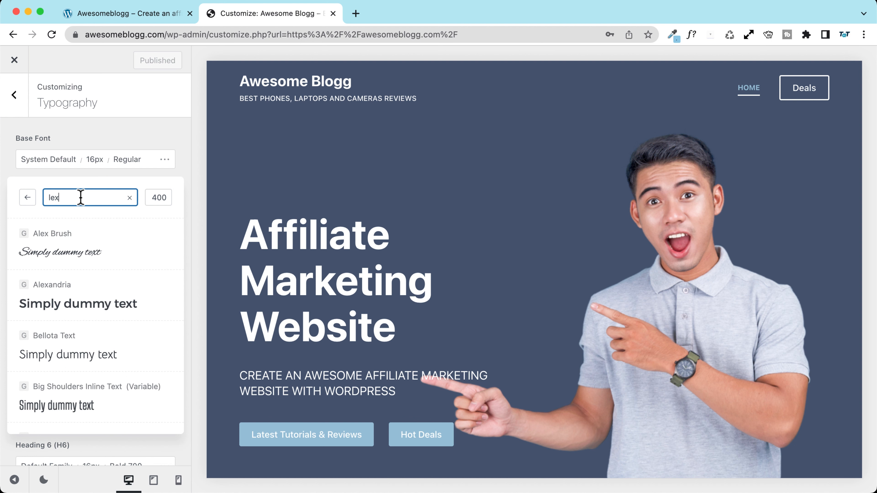
text(end)
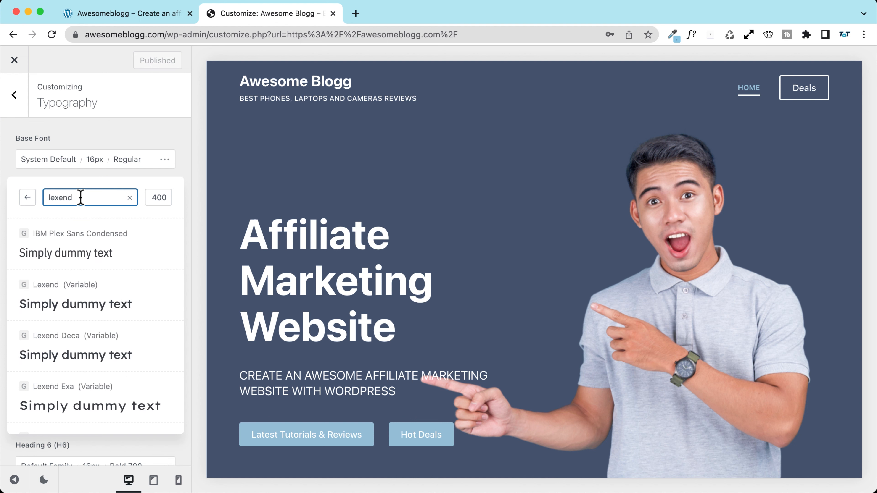
scroll(74, 258, down, 2)
scroll(71, 260, up, 2)
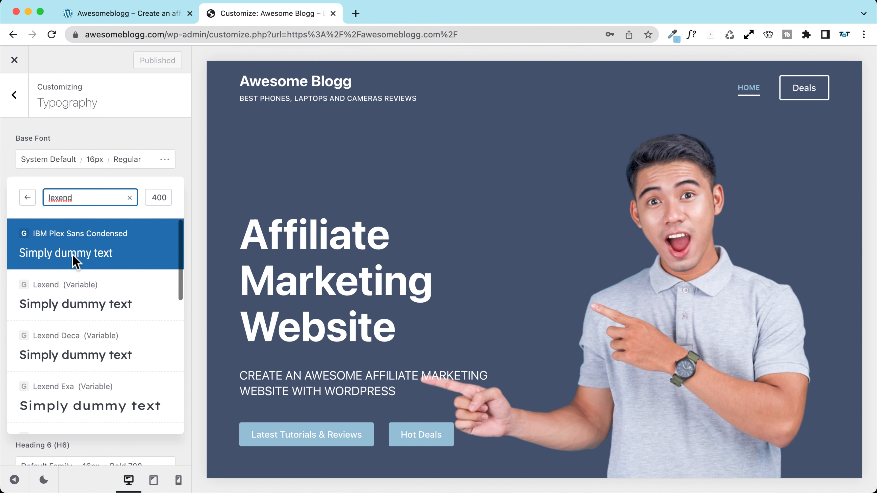
click(83, 307)
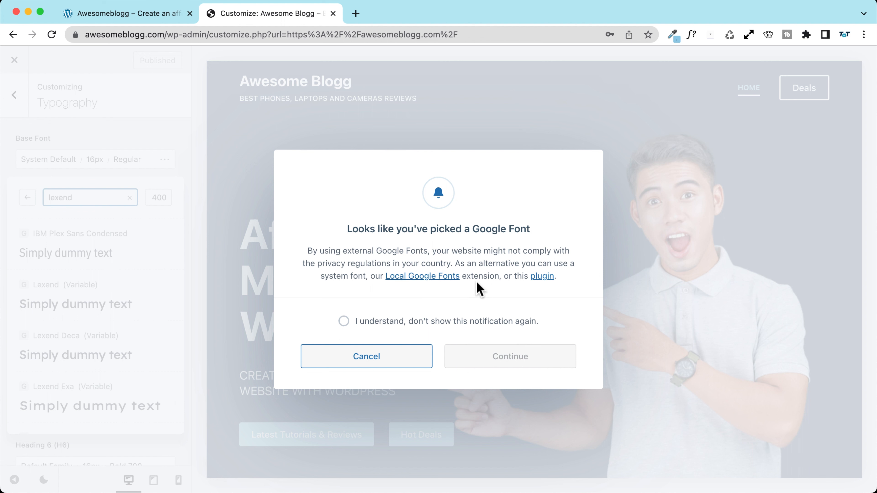
drag(385, 276, 462, 273)
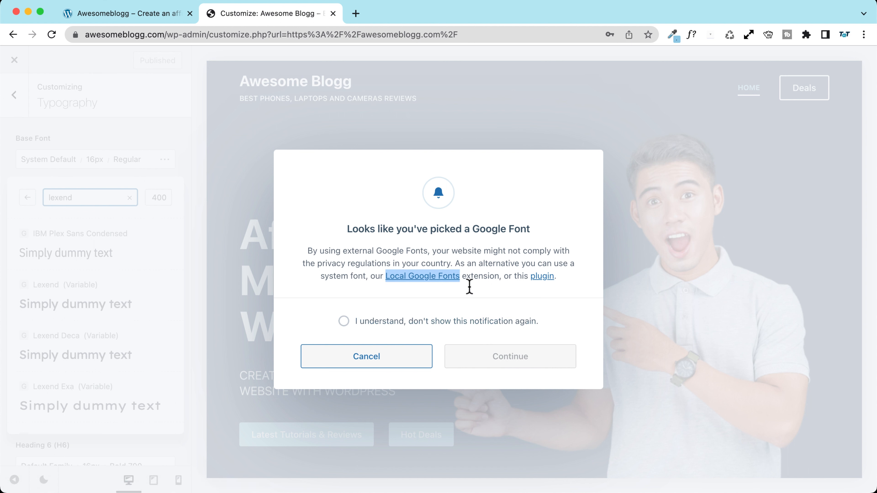
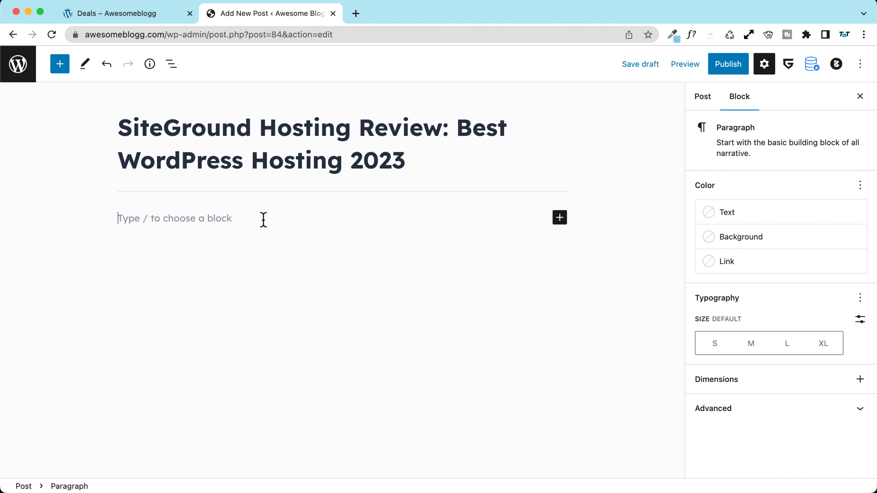
Step: Turn the empty block below the table of contents into an H2 heading using /tit
text(/)
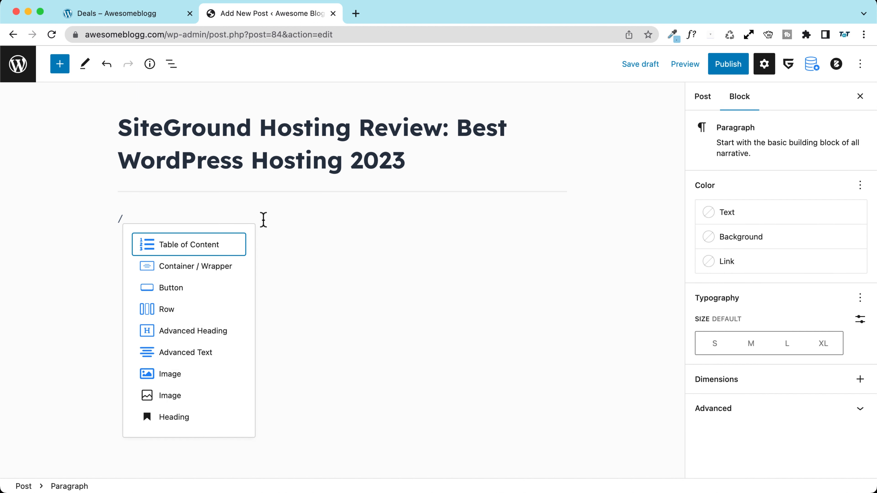
text(tit)
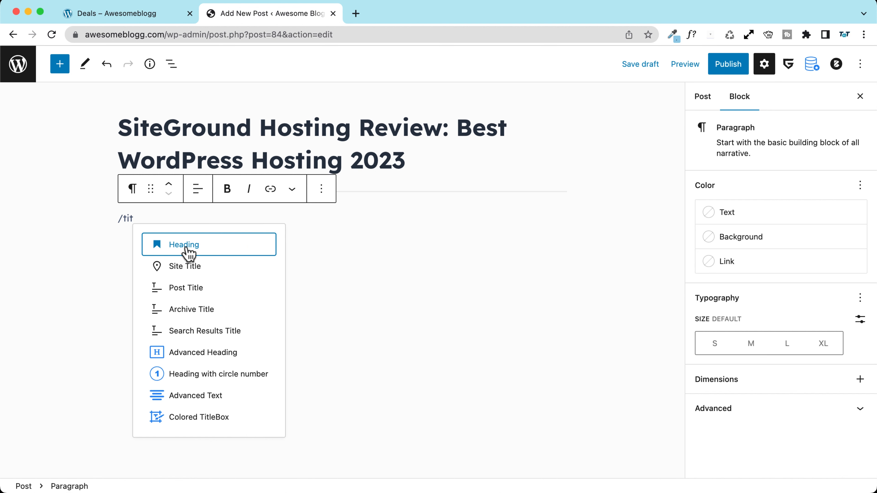
click(188, 246)
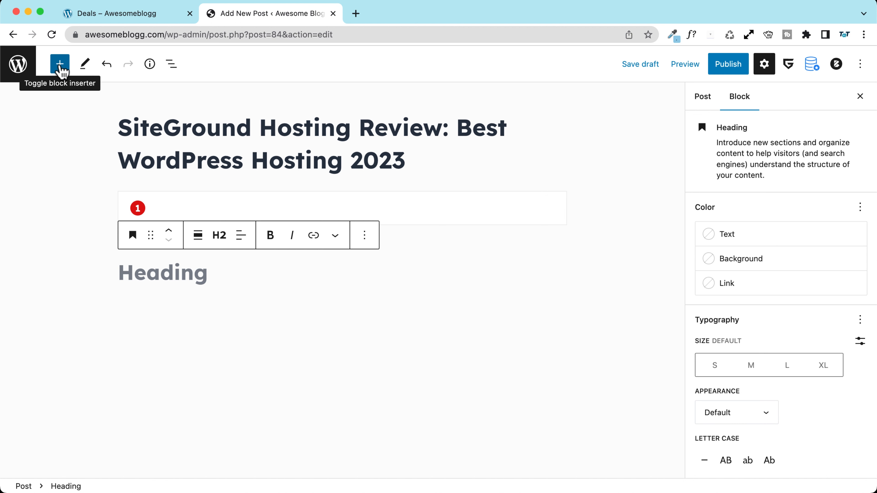
click(60, 66)
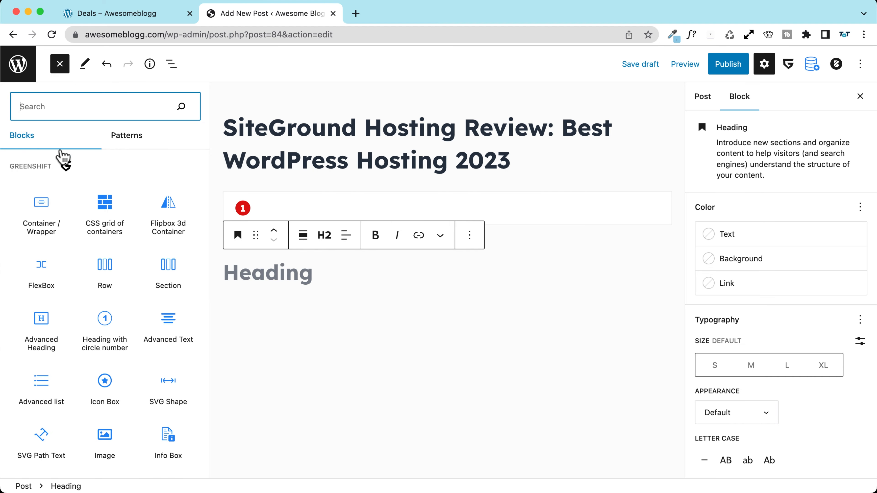
scroll(59, 207, down, 10)
scroll(57, 205, down, 5)
scroll(20, 180, up, 2)
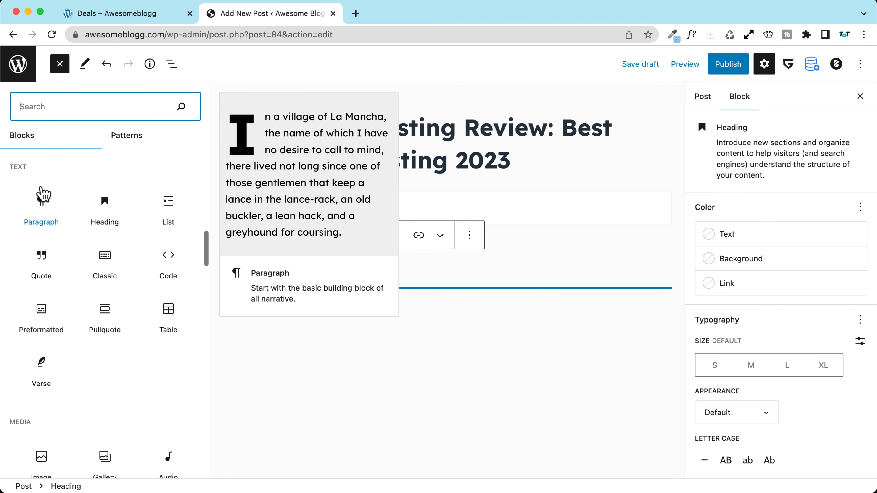
click(257, 313)
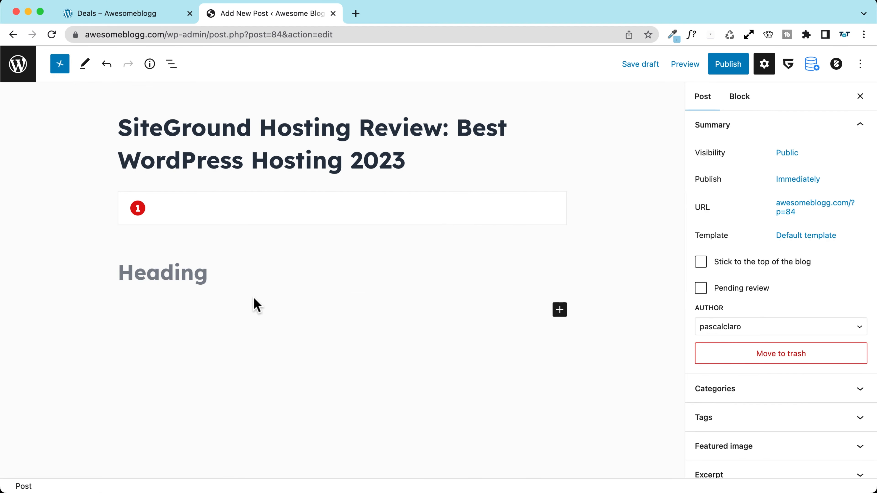
click(179, 272)
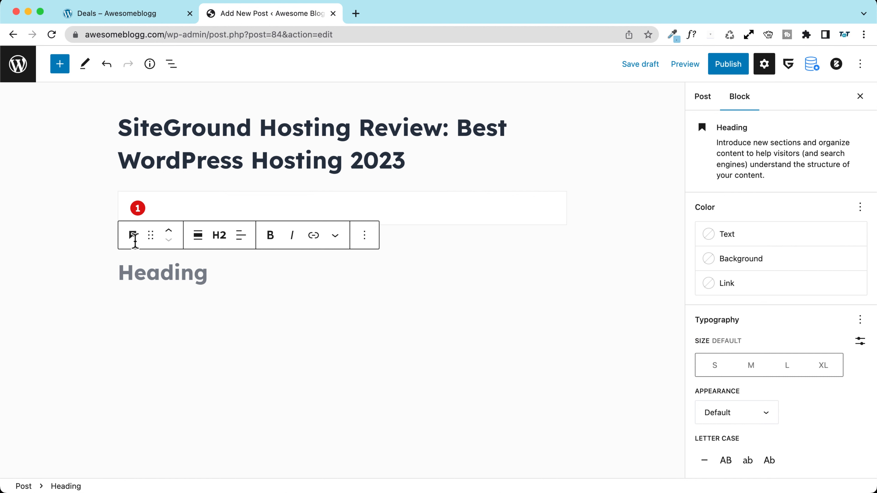
click(60, 65)
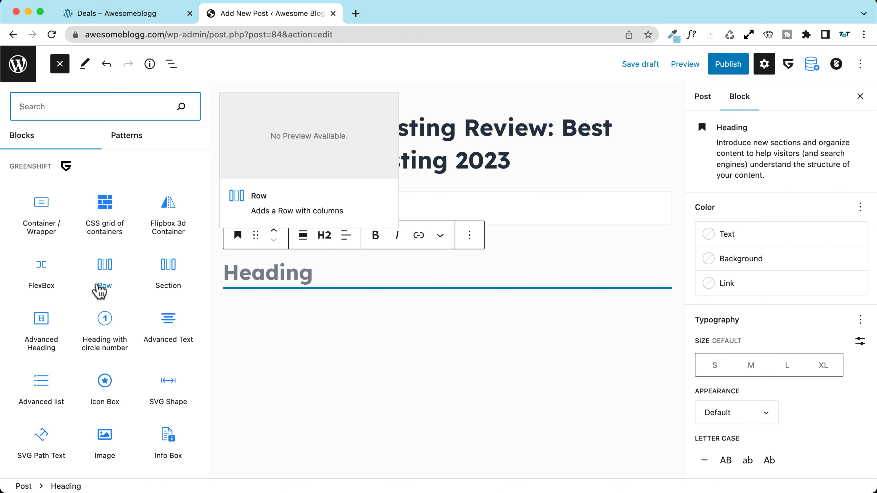
click(346, 277)
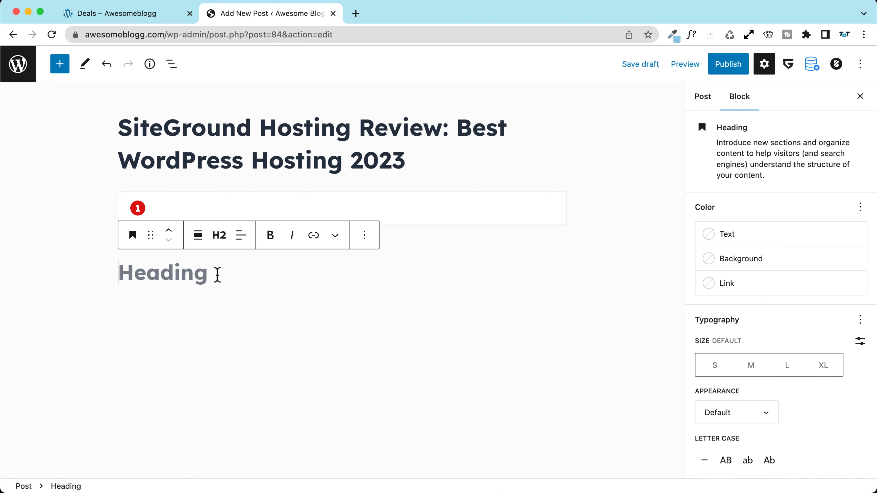
Step: Title the heading 'Why SiteGround is the best hosting?' and add Lorem ipsum text split after 'consequat.'
text(Why SiteGround is the best hosting?)
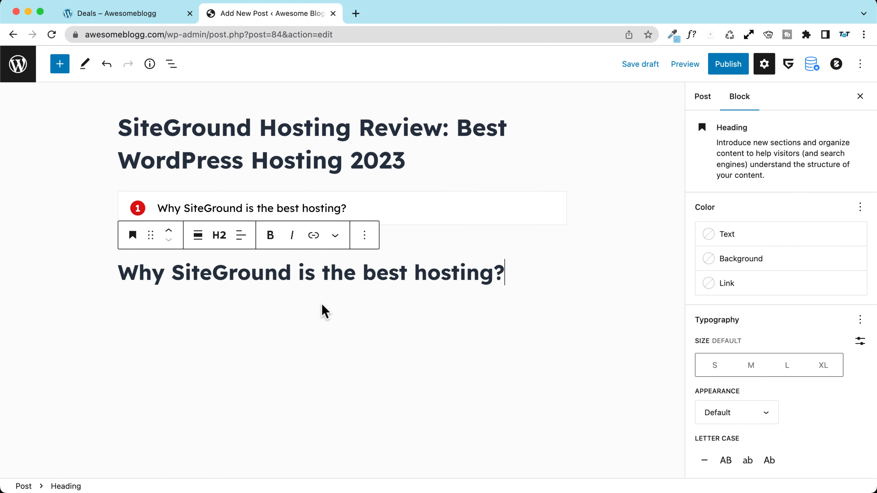
key(Return)
text(Lorem ipsum dolor sit amet, consectetur adipiscing elit, sed do eiusmod tempor incididunt ut labore et dolore magna aliqua. Ut enim ad minim veniam, quis nostrud exercitation ullamco laboris nisi ut aliquip ex ea commodo consequat. Duis aute irure dolor in reprehenderit in voluptate velit esse cillum dolore eu fugiat nulla pariatur. Excepteur sint occaecat cupidatat non proident, sunt in culpa qui officia deserunt mollit anim id est laborum.)
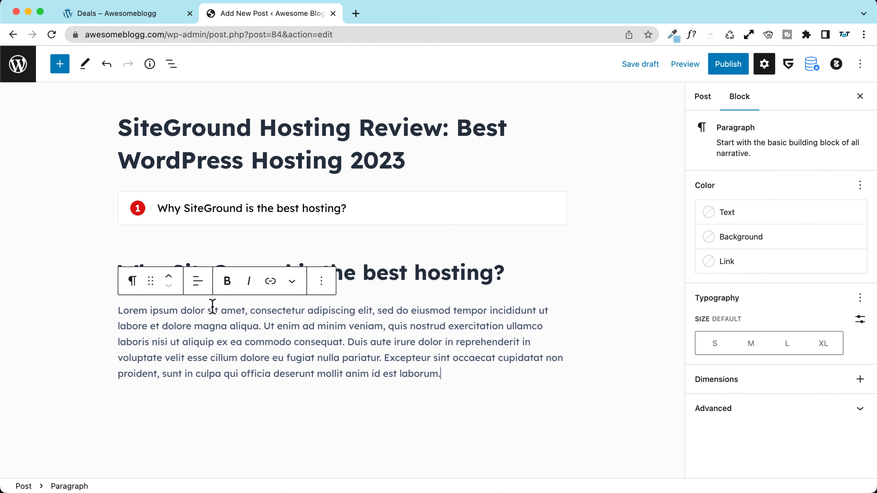
click(348, 342)
key(Return)
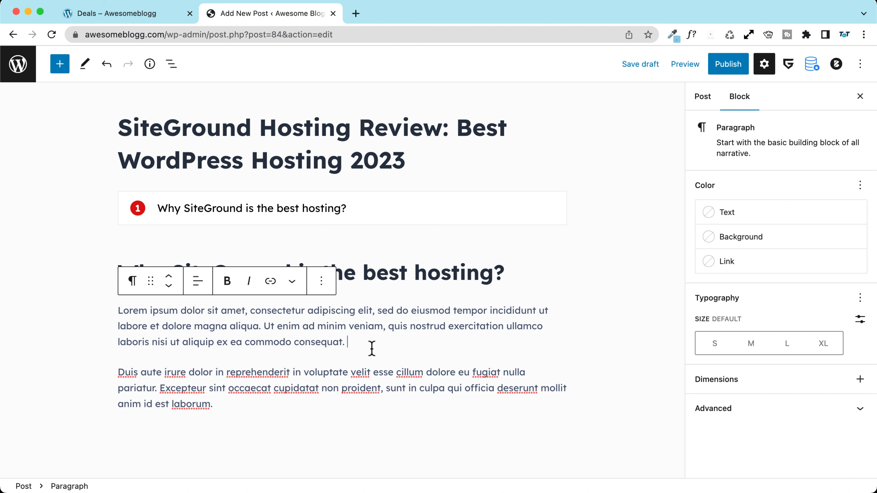
Step: Add a third Lorem ipsum paragraph after the one ending in 'laborum.'
drag(345, 343, 115, 311)
key(super+c)
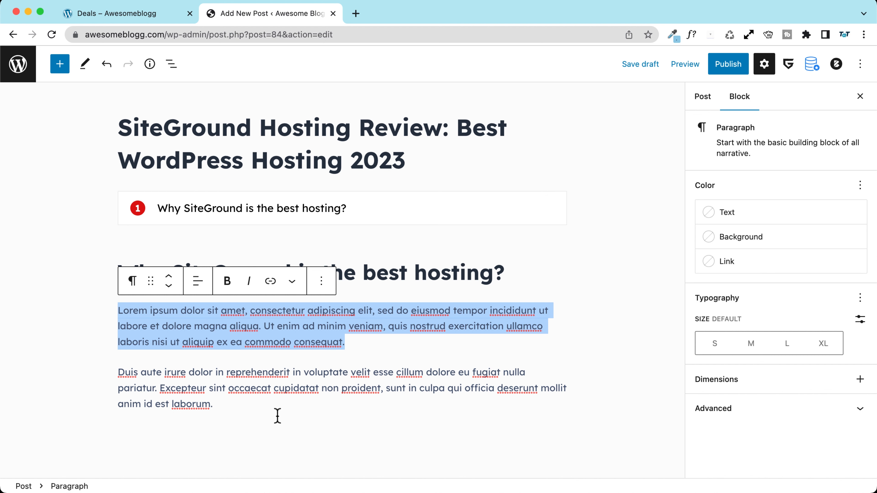
click(256, 404)
key(Return)
key(super+v)
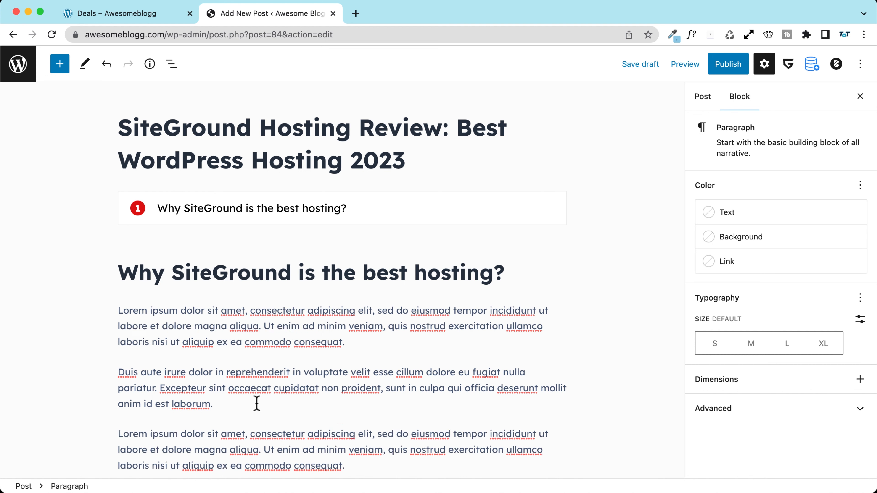
click(45, 326)
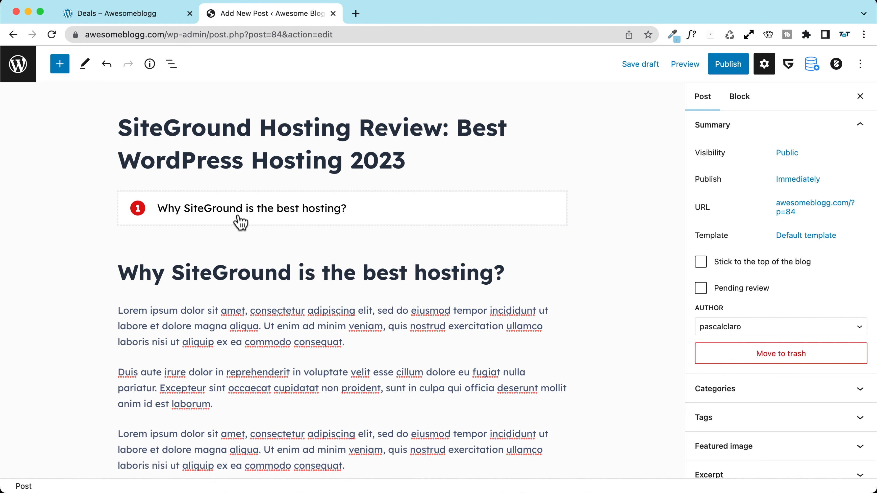
Step: Add a heading 'SiteGround pros and cons' at the end of the post
scroll(120, 271, down, 2)
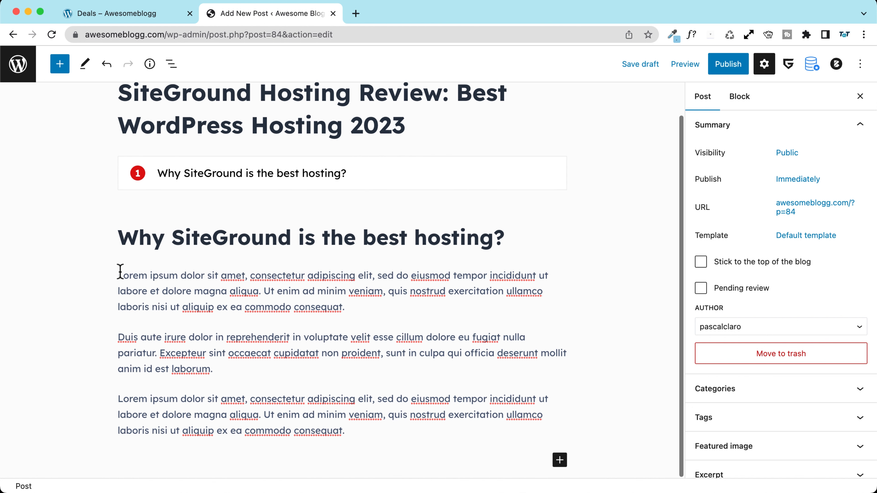
click(363, 462)
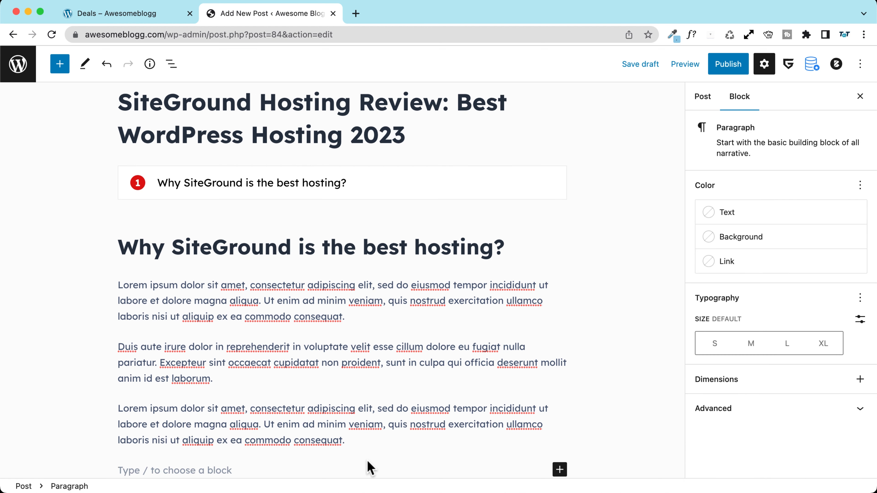
text(/)
key(Return)
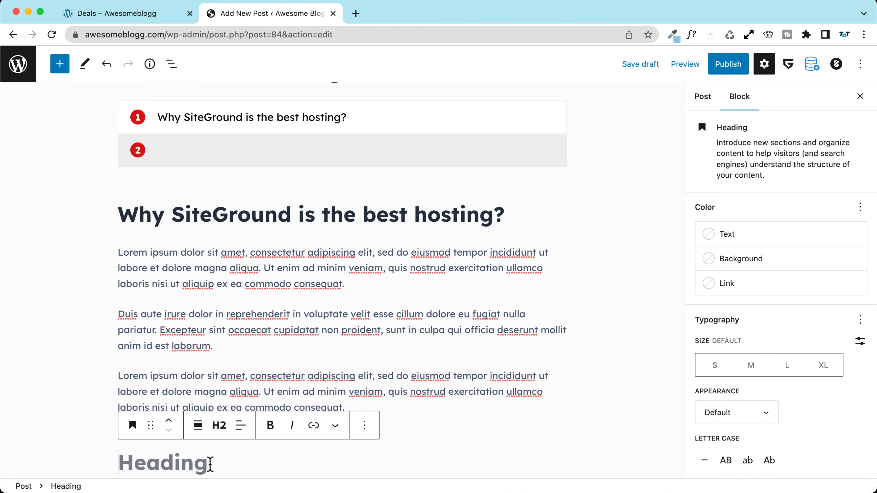
scroll(129, 270, up, 5)
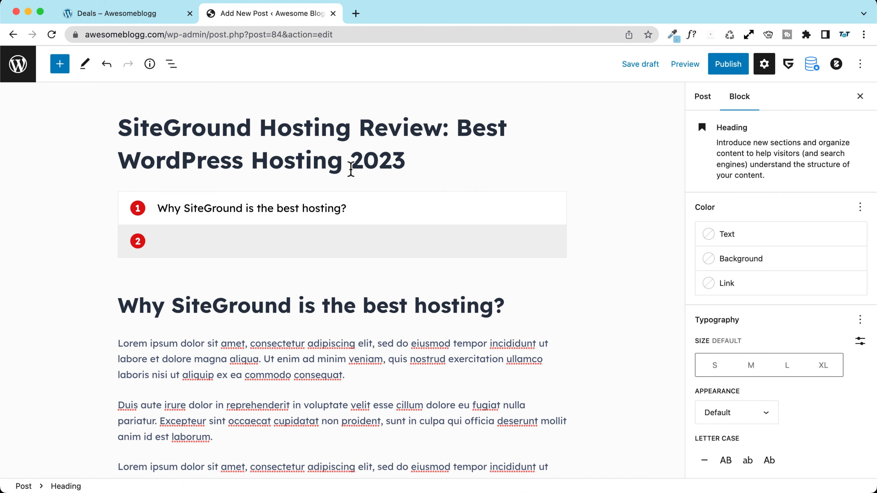
scroll(118, 216, down, 5)
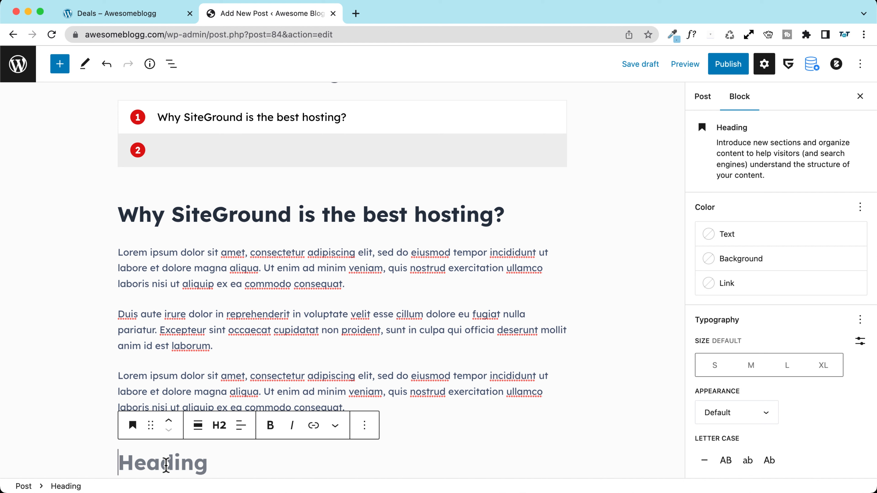
text(Site)
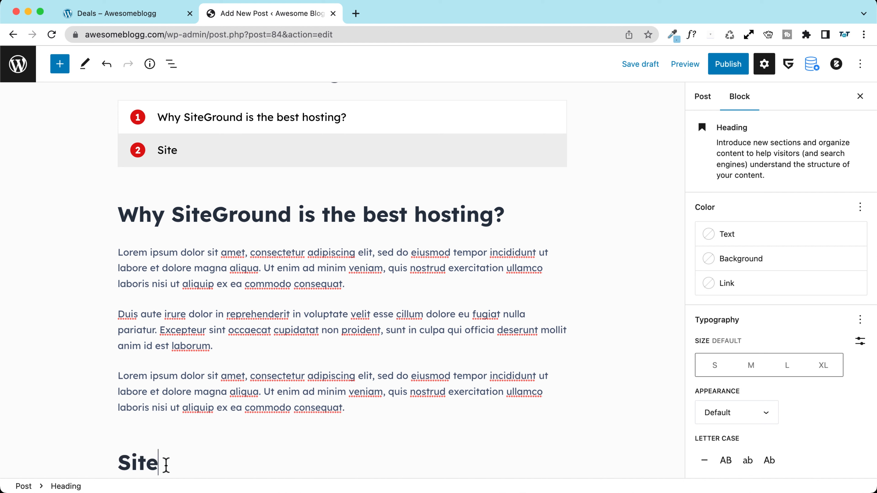
text(Ground pros and cons)
drag(245, 462, 397, 463)
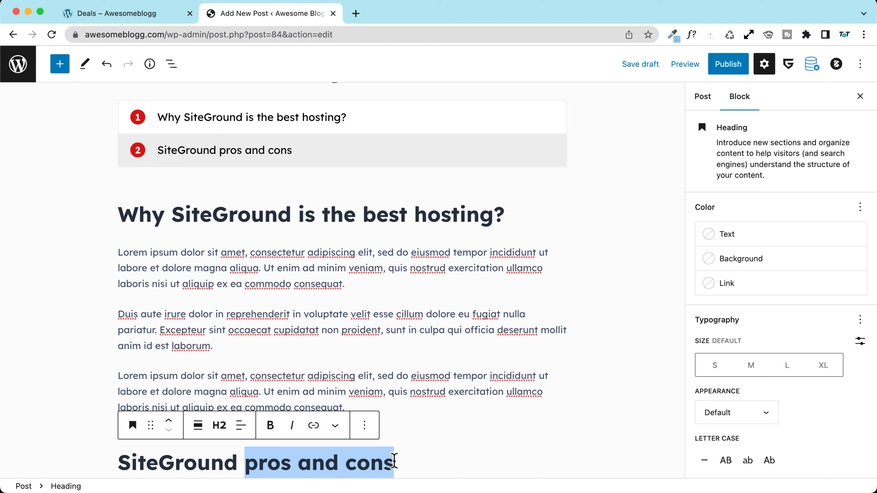
click(263, 462)
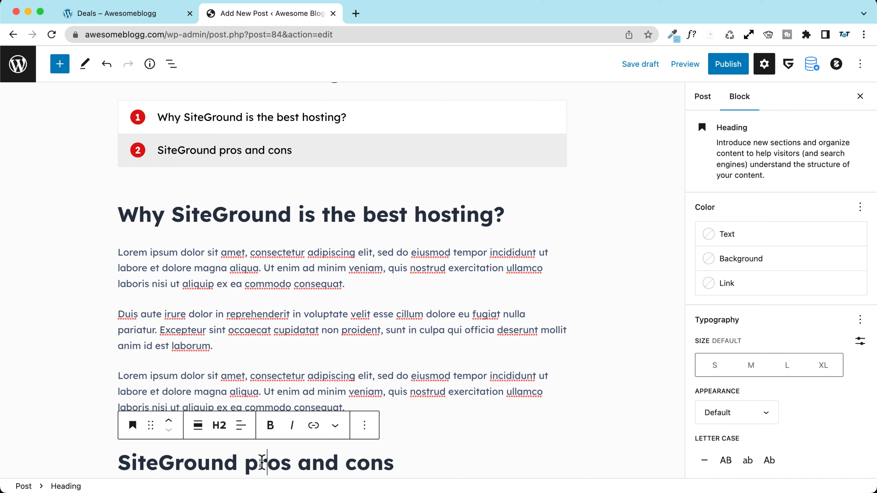
click(388, 463)
double_click(253, 461)
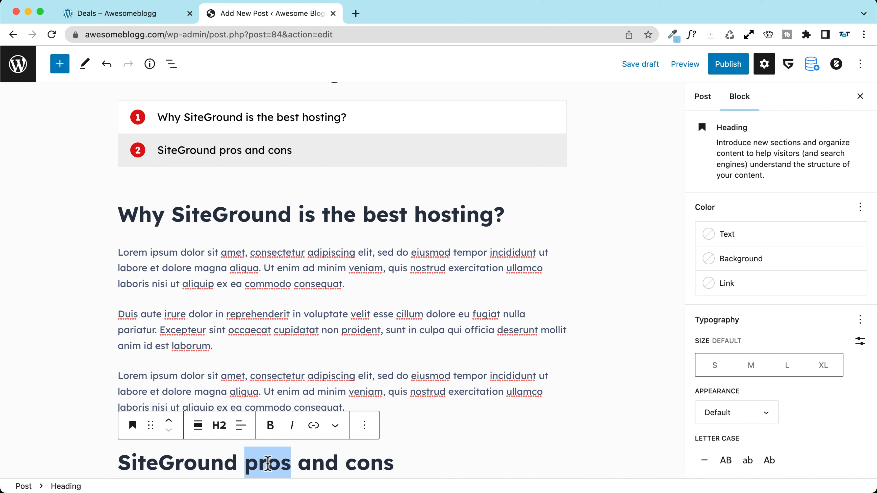
double_click(369, 464)
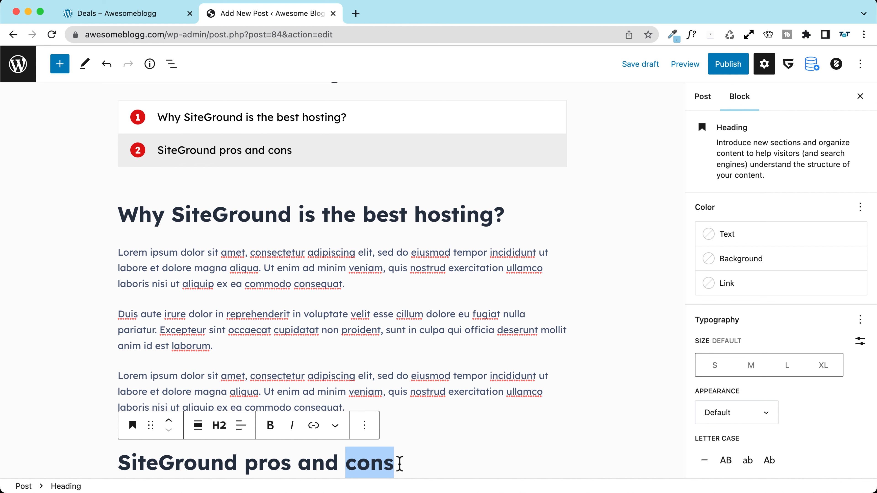
click(400, 462)
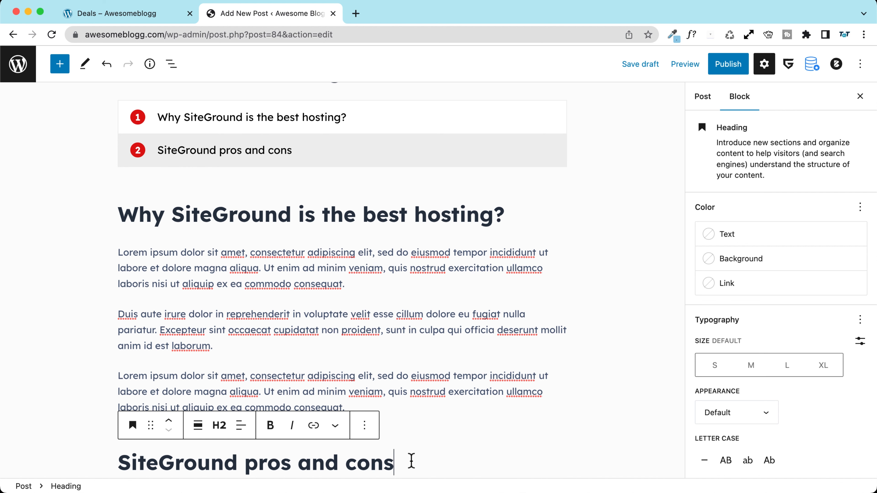
Step: Copy a Lorem ipsum paragraph and paste it twice under 'SiteGround pros and cons'
key(Return)
triple_click(223, 346)
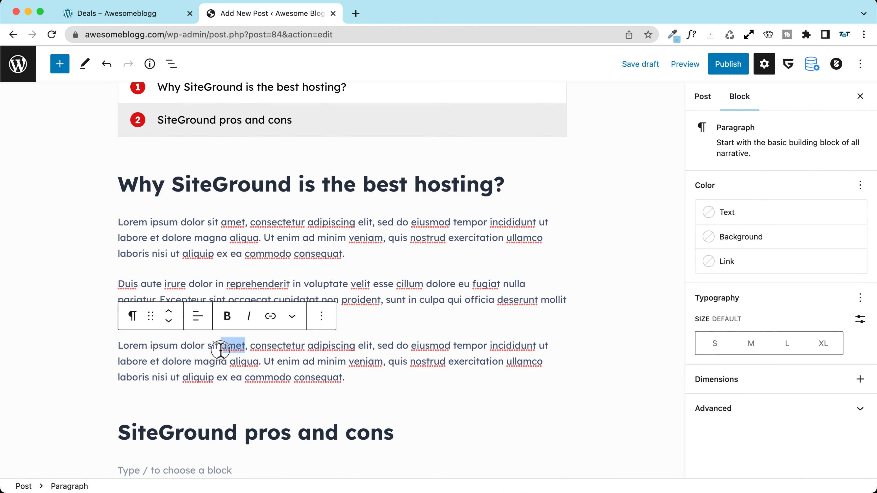
key(ctrl+c)
click(187, 468)
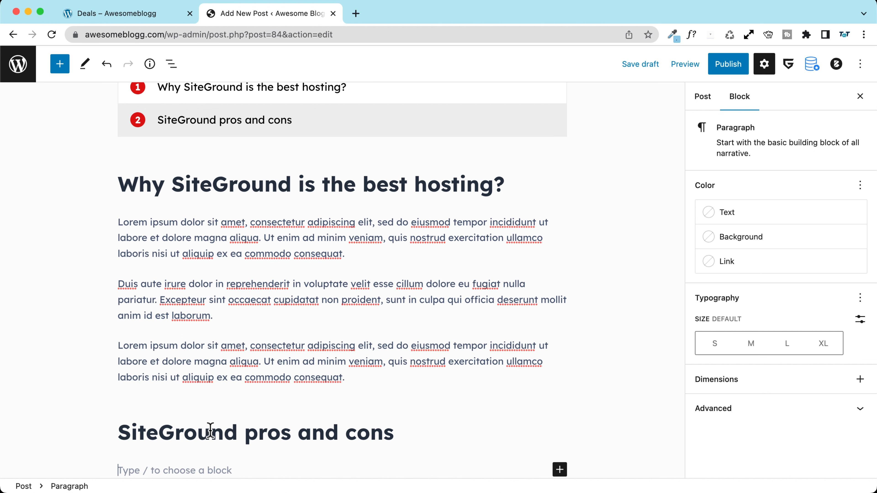
key(ctrl+v)
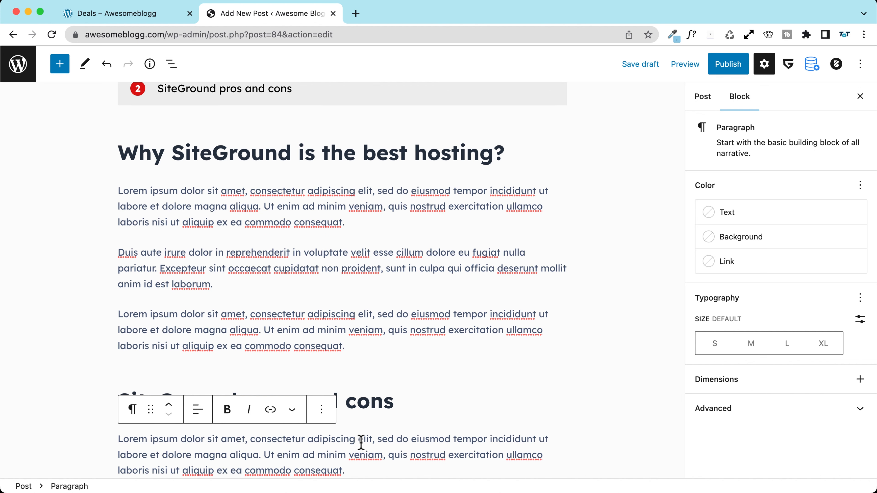
key(Return)
key(ctrl+v)
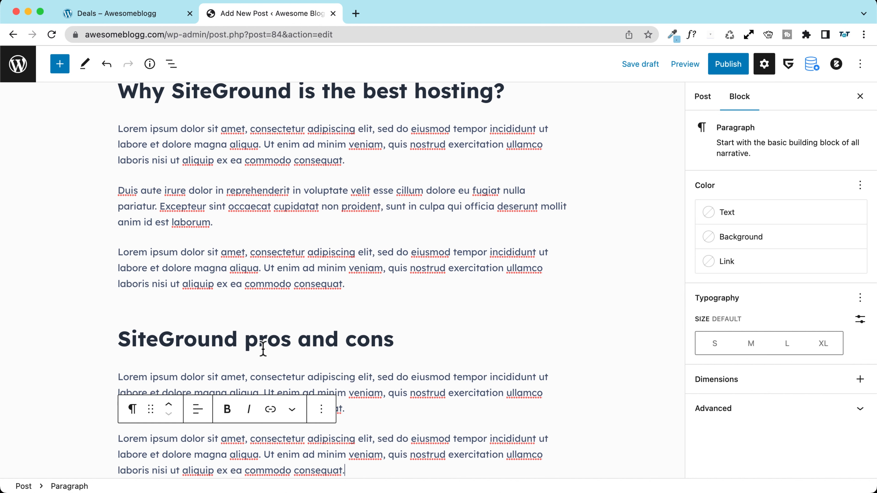
Step: On the live site, open Reviews and the 'This is another cool review' post
click(124, 14)
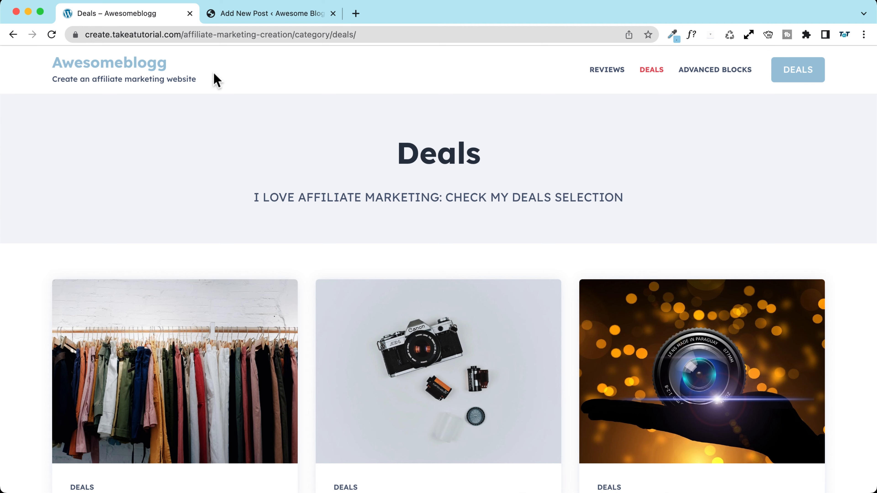
click(608, 70)
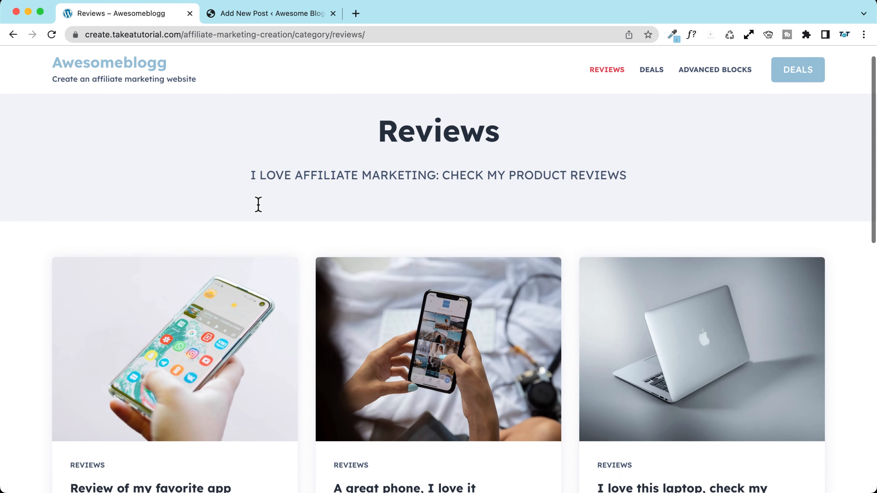
scroll(257, 208, down, 10)
scroll(261, 211, down, 5)
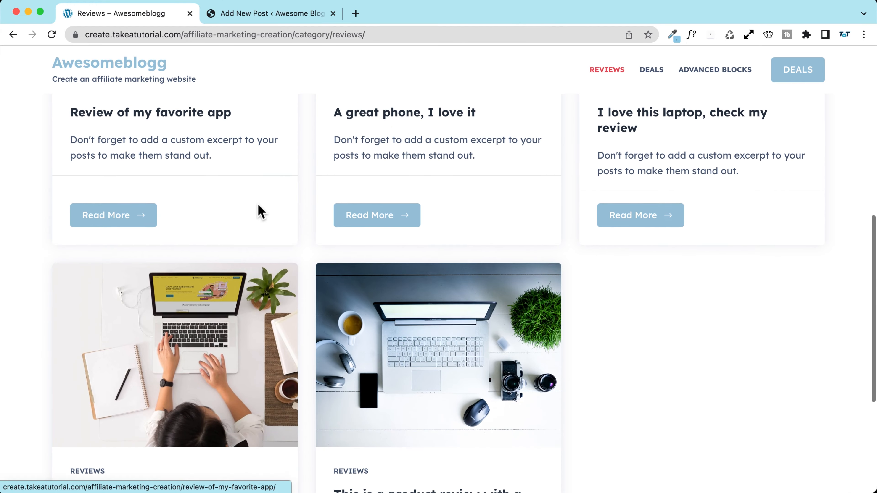
click(143, 264)
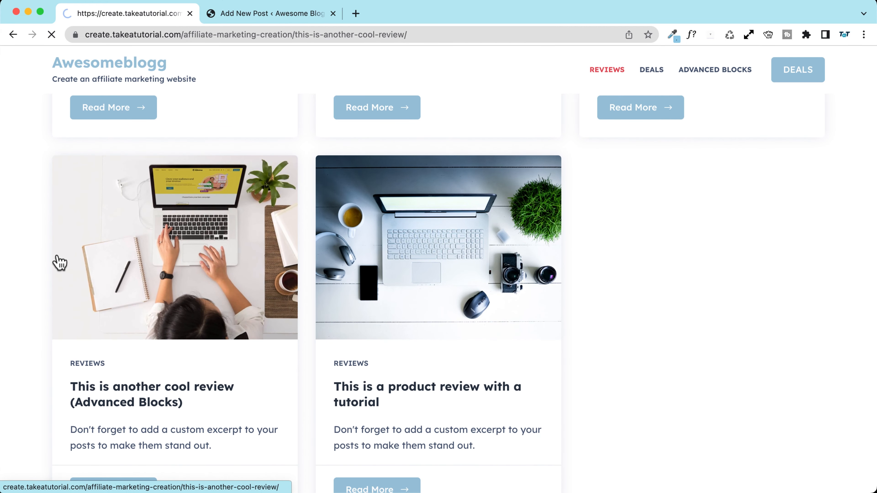
Step: Scroll through the example review post, then return to the new post draft
scroll(47, 259, down, 10)
scroll(86, 256, down, 6)
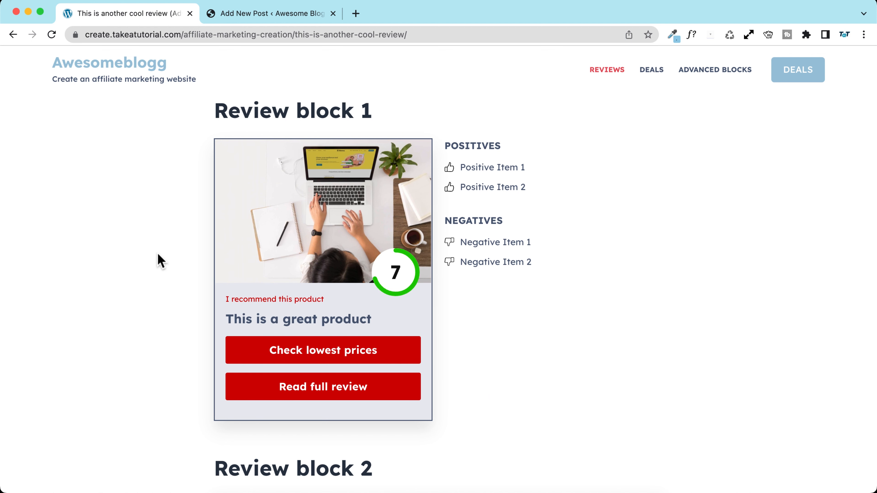
scroll(157, 255, down, 10)
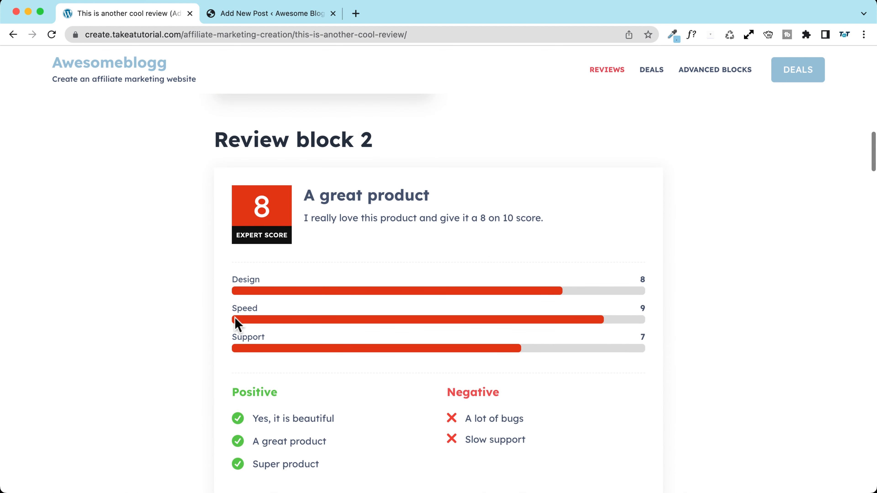
scroll(94, 304, down, 2)
drag(231, 322, 294, 322)
click(374, 314)
drag(436, 318, 501, 323)
click(411, 297)
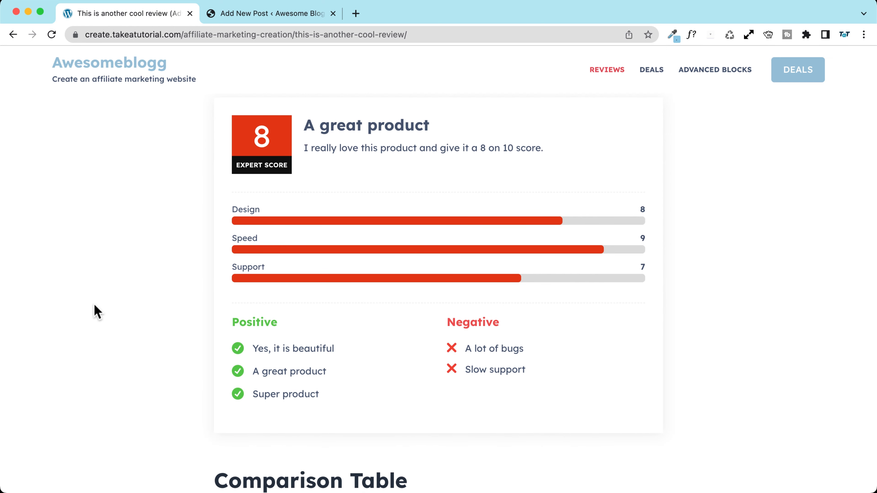
scroll(119, 249, down, 10)
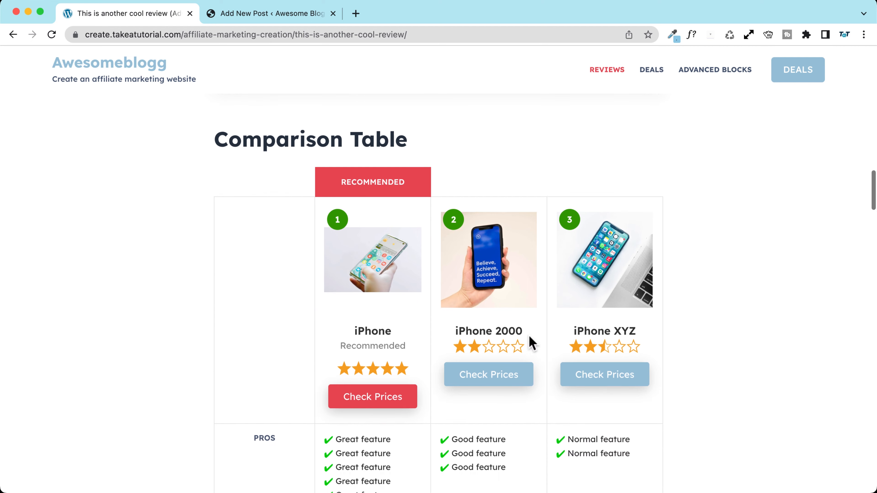
scroll(104, 247, down, 12)
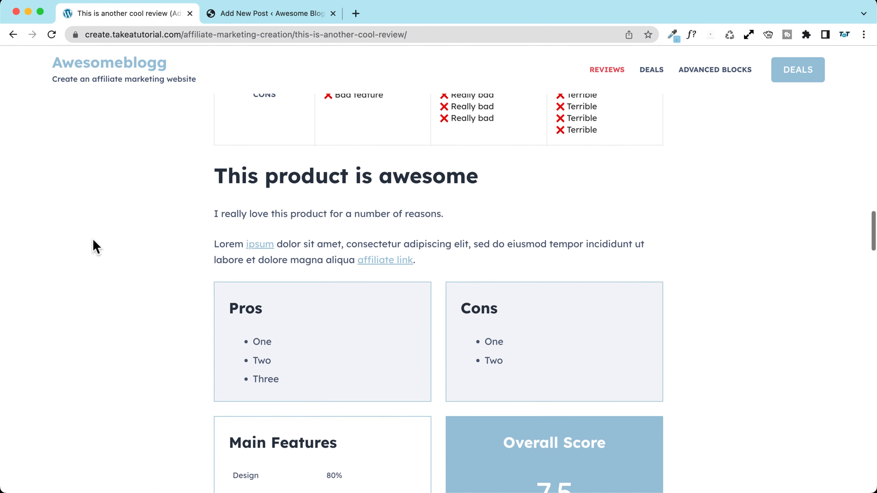
scroll(93, 239, down, 2)
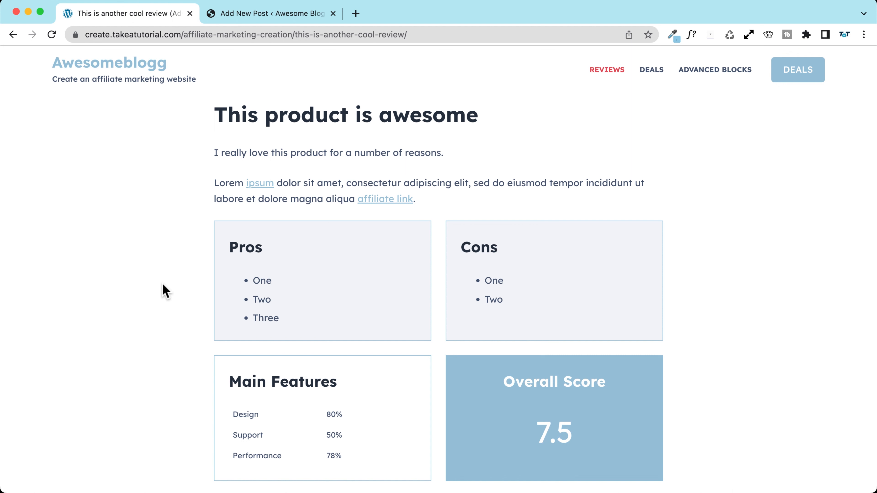
scroll(165, 291, down, 5)
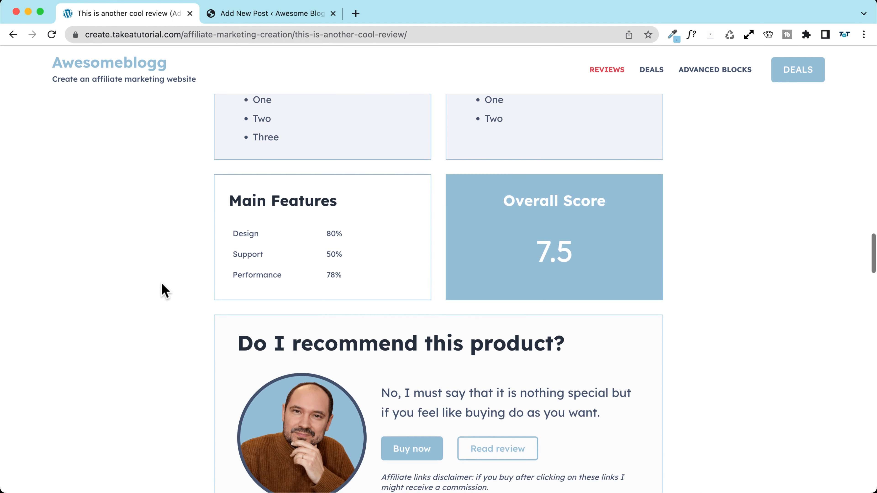
scroll(165, 291, up, 4)
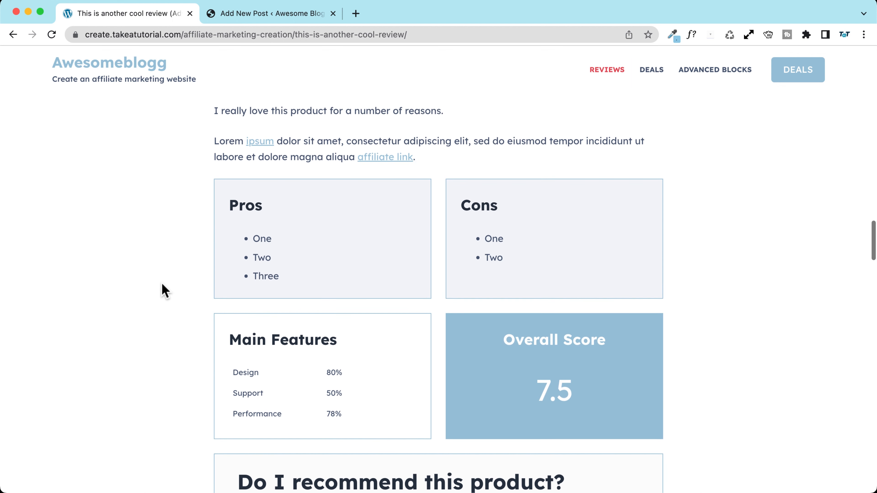
scroll(158, 276, down, 2)
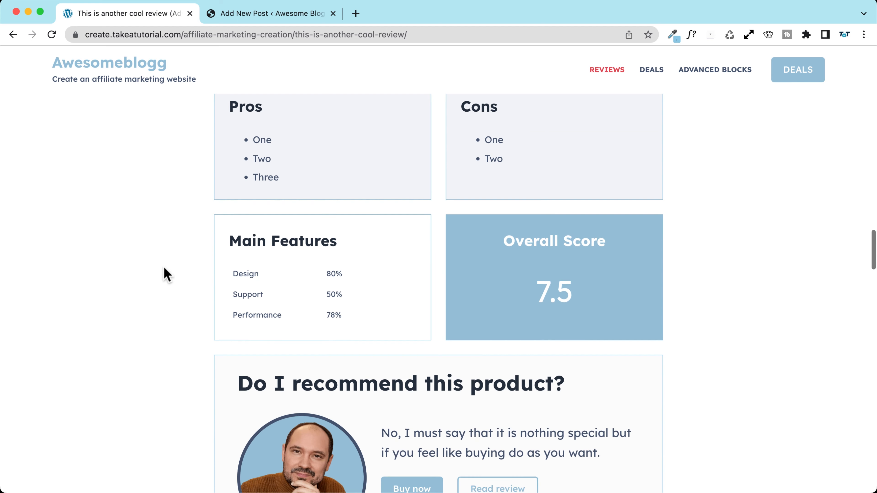
scroll(154, 266, up, 15)
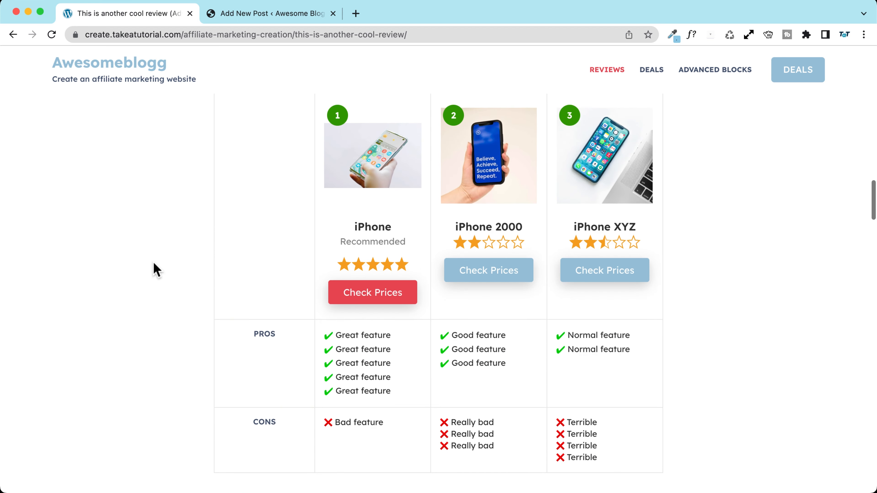
scroll(419, 293, up, 8)
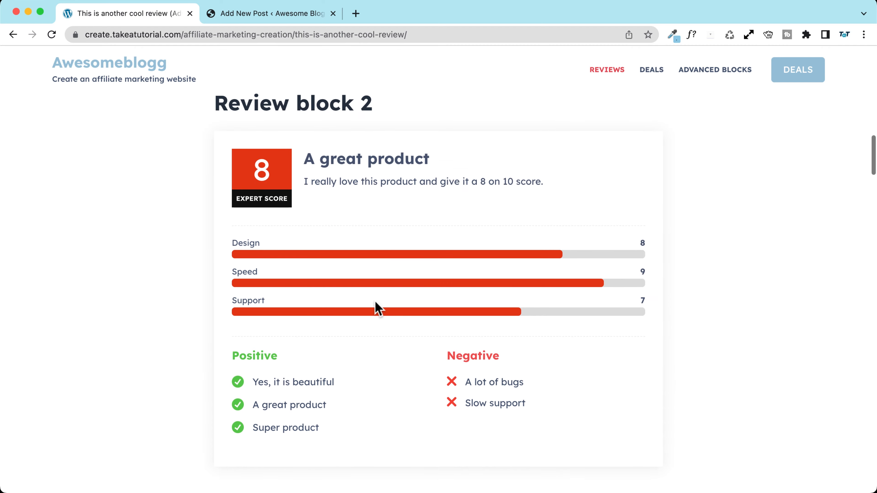
scroll(178, 197, up, 10)
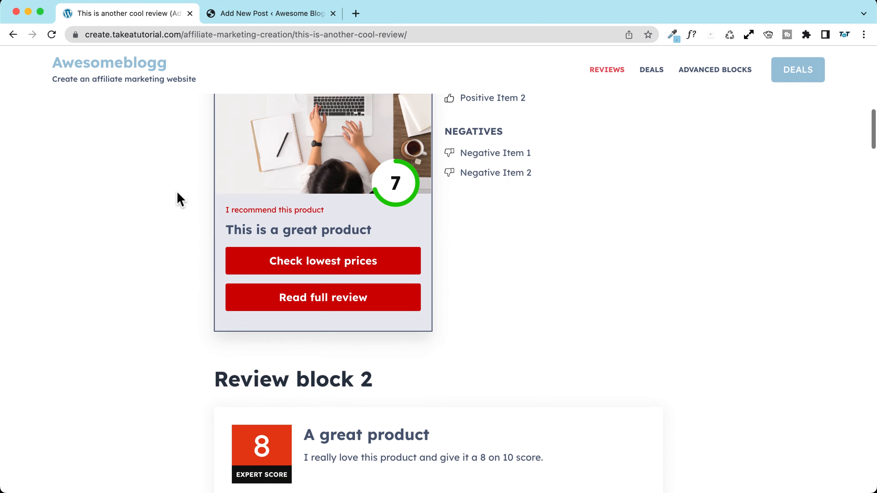
click(264, 14)
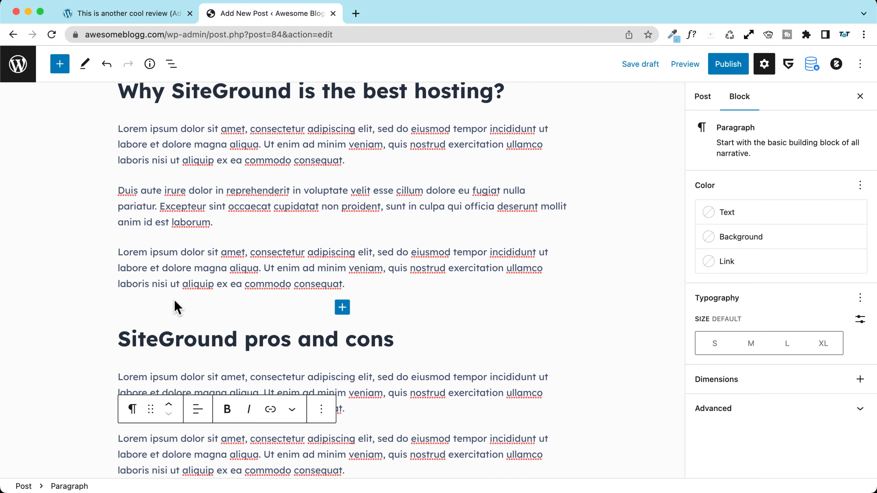
Step: Start a new slash block directly under the 'SiteGround pros and cons' heading
click(397, 340)
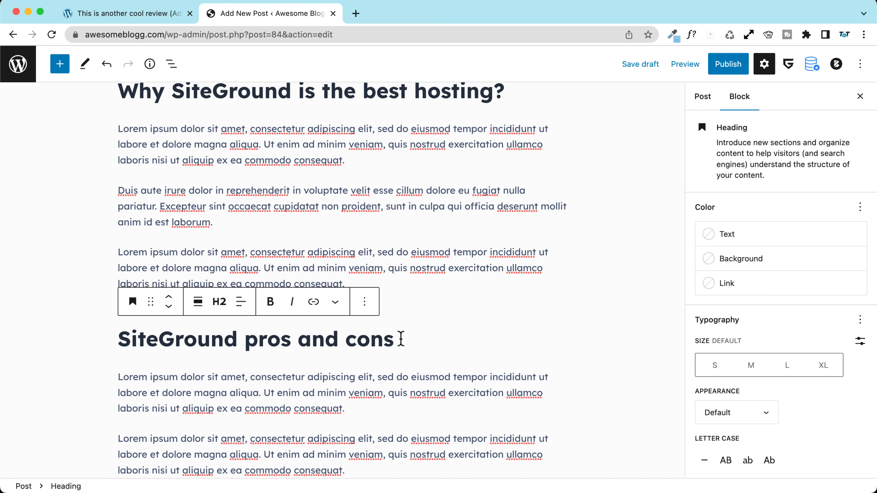
key(Return)
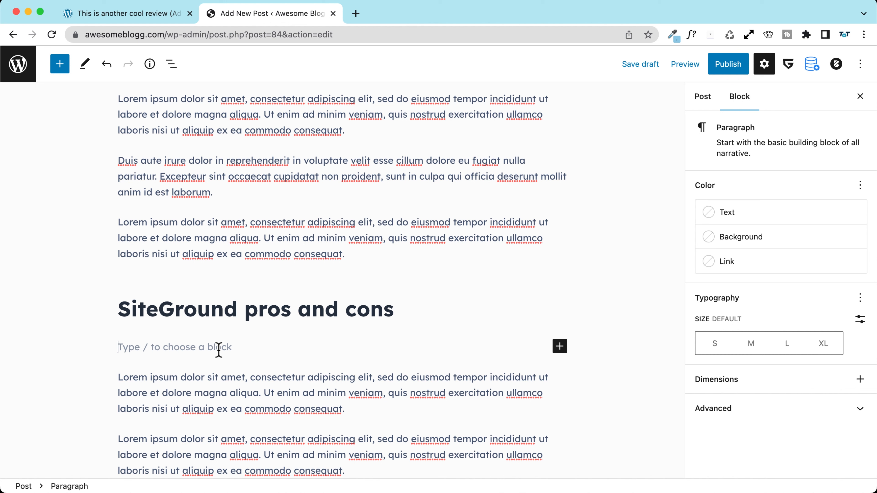
text(/)
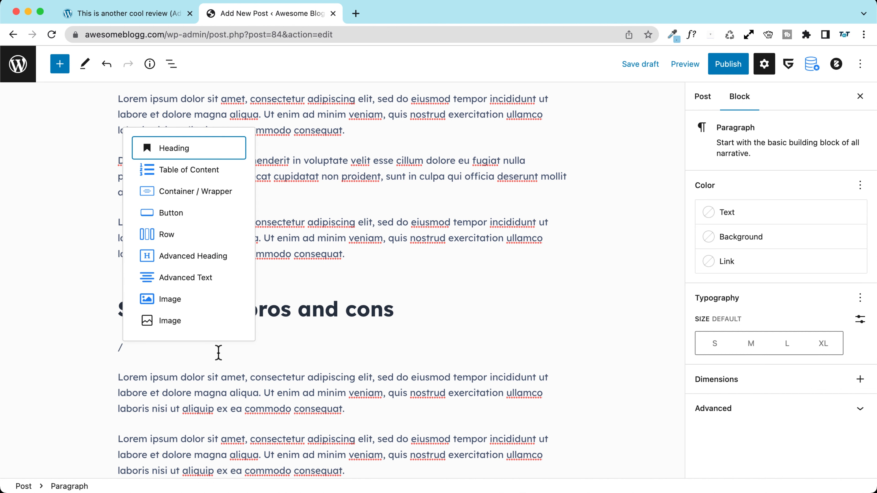
Step: Insert an Info Box block from the full block library
click(60, 64)
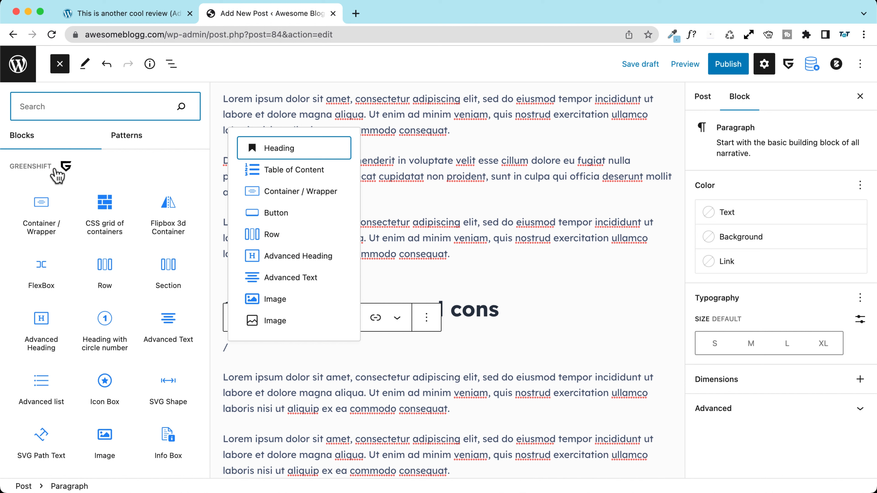
scroll(38, 226, down, 3)
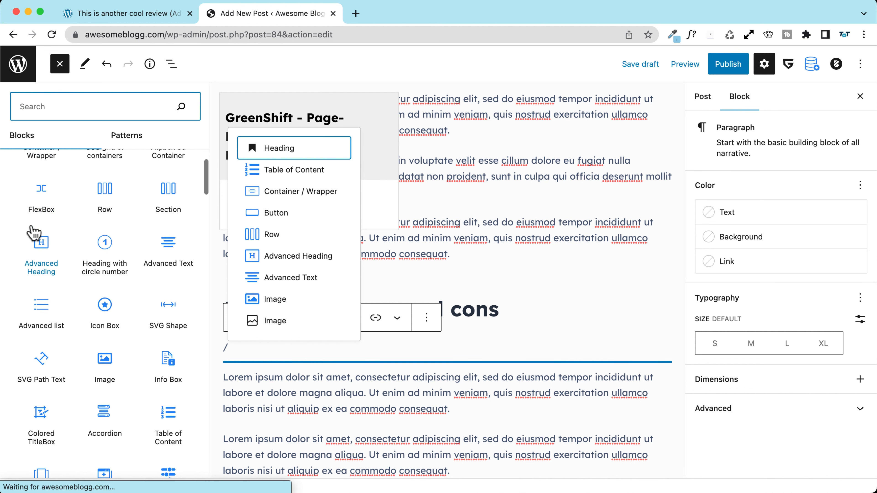
scroll(34, 234, down, 5)
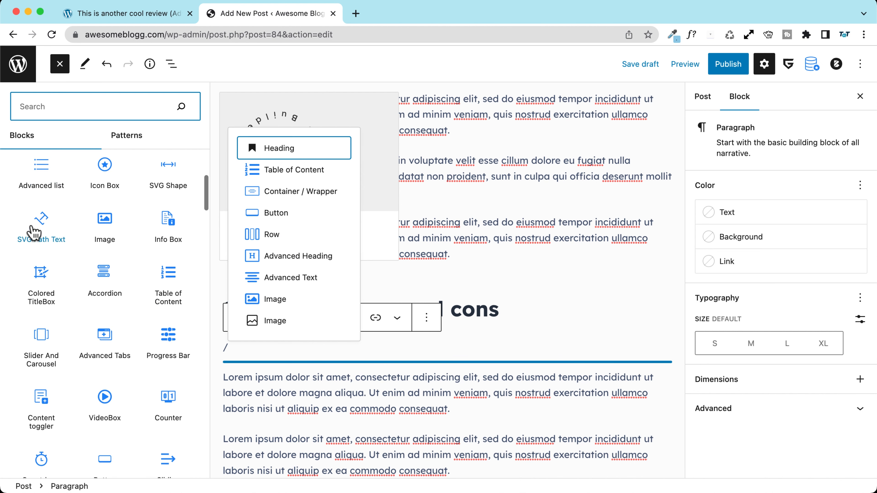
scroll(31, 224, down, 3)
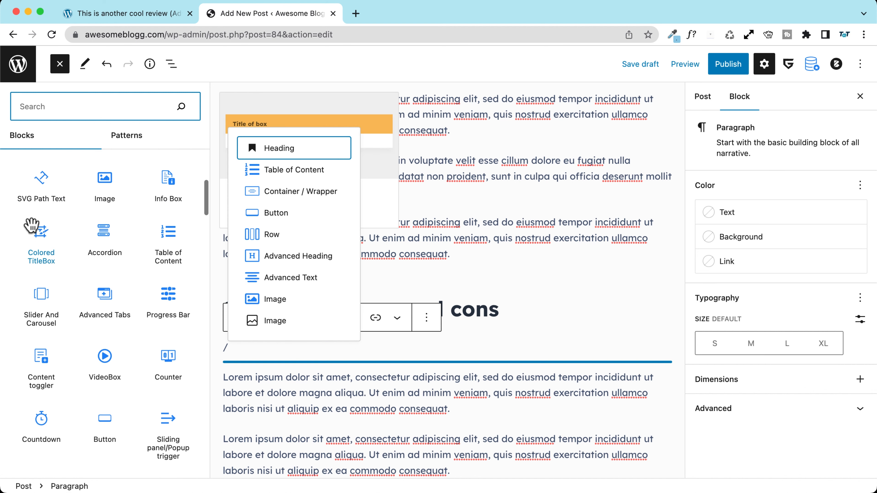
scroll(32, 226, down, 3)
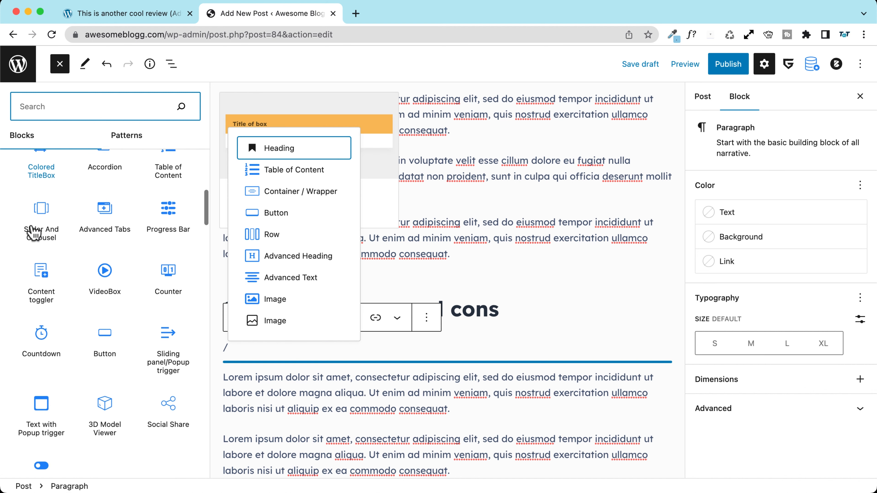
scroll(33, 232, down, 2)
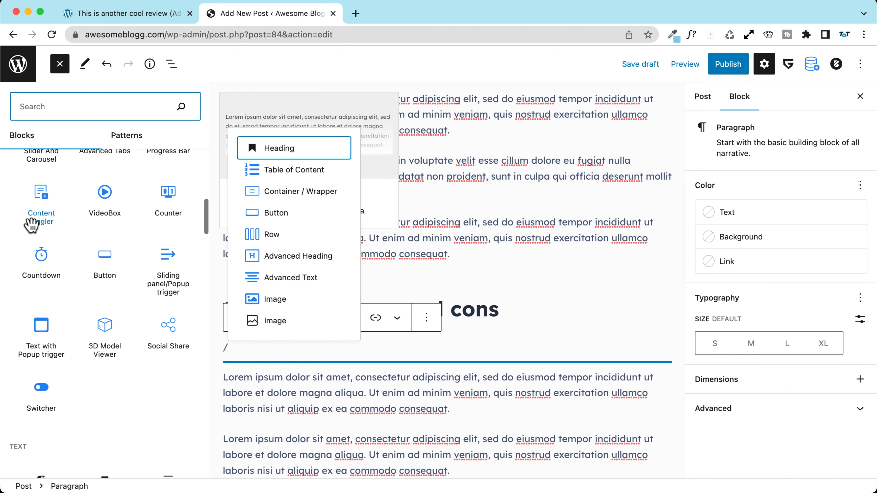
scroll(33, 233, up, 5)
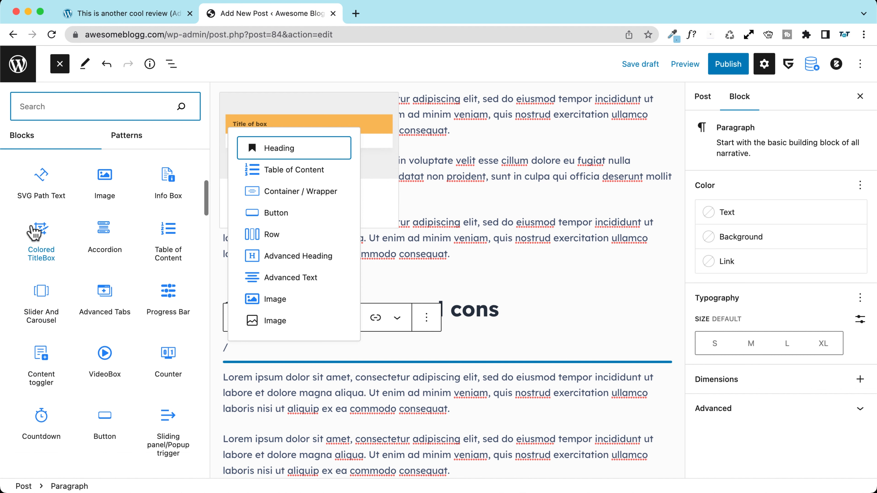
scroll(33, 234, up, 2)
scroll(34, 233, up, 3)
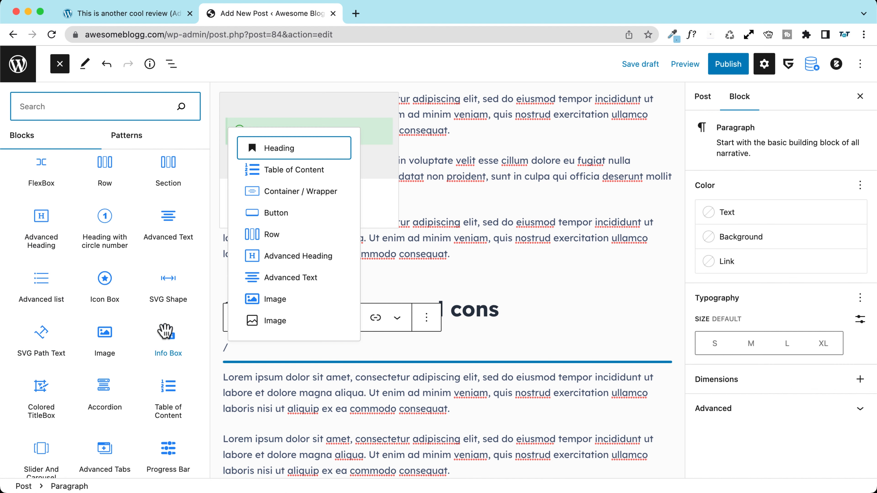
click(167, 342)
scroll(335, 301, down, 2)
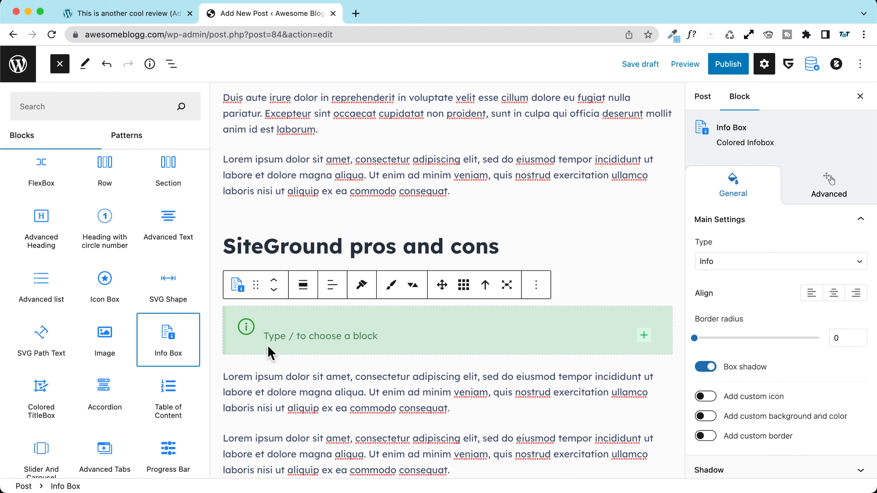
mouse_move(164, 337)
Step: Compare against the example review post, then return to the draft
click(147, 13)
scroll(324, 262, down, 10)
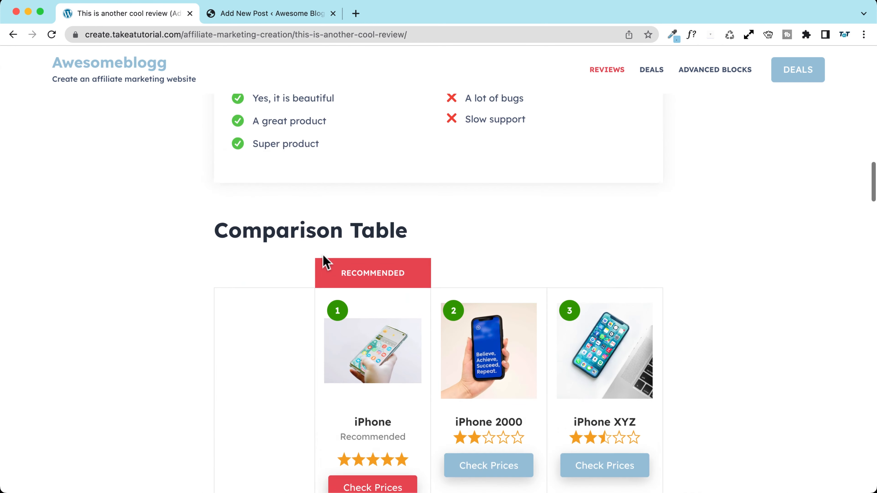
scroll(322, 258, down, 15)
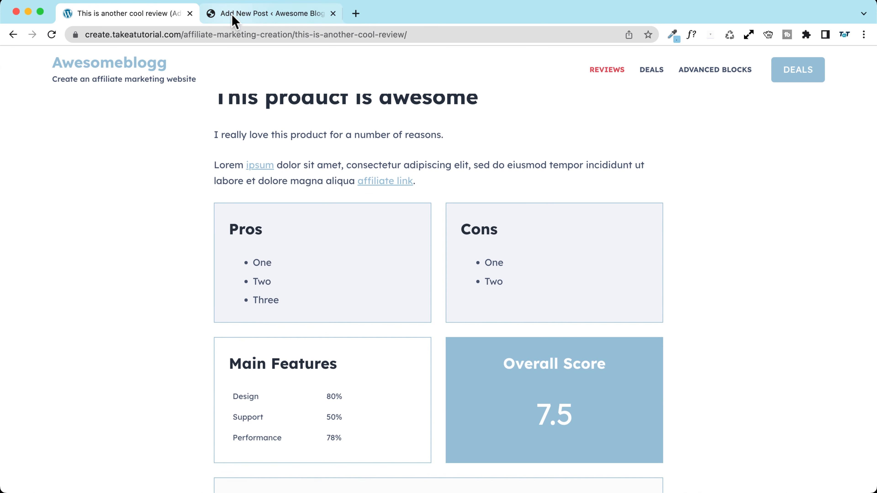
click(241, 14)
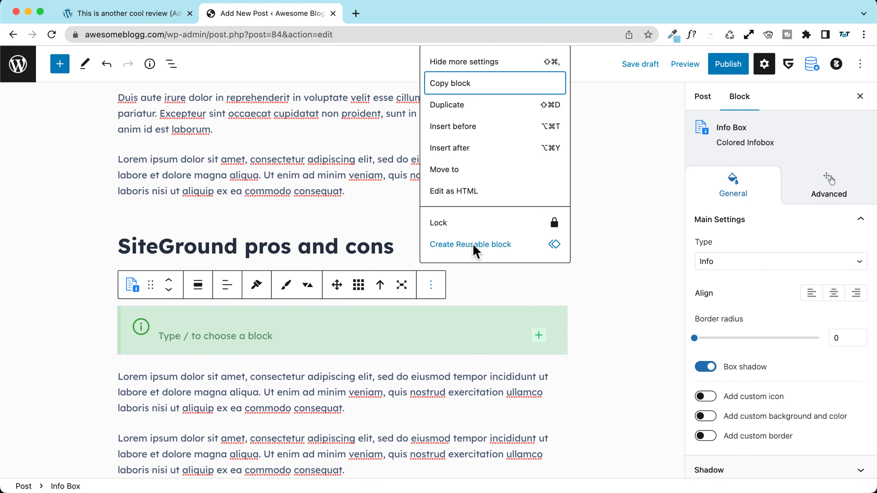
scroll(501, 225, down, 2)
Step: Replace the Info Box with a 50/50 Columns block
click(455, 251)
text(/)
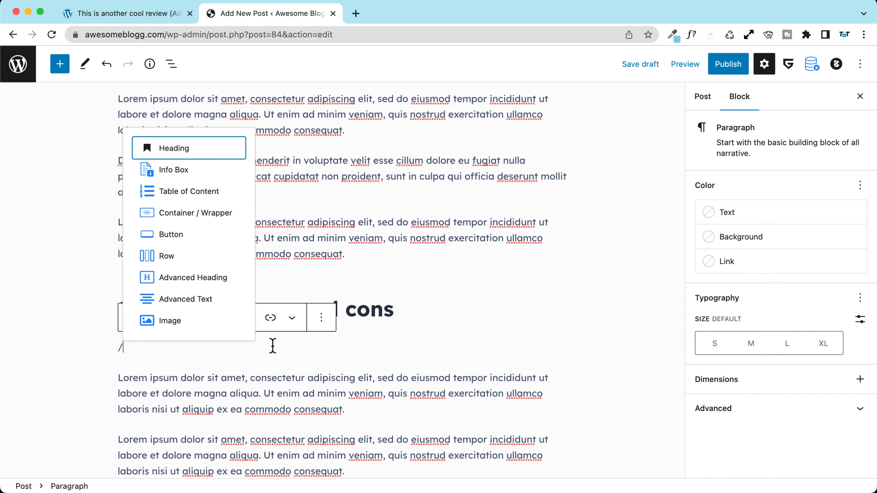
text(row)
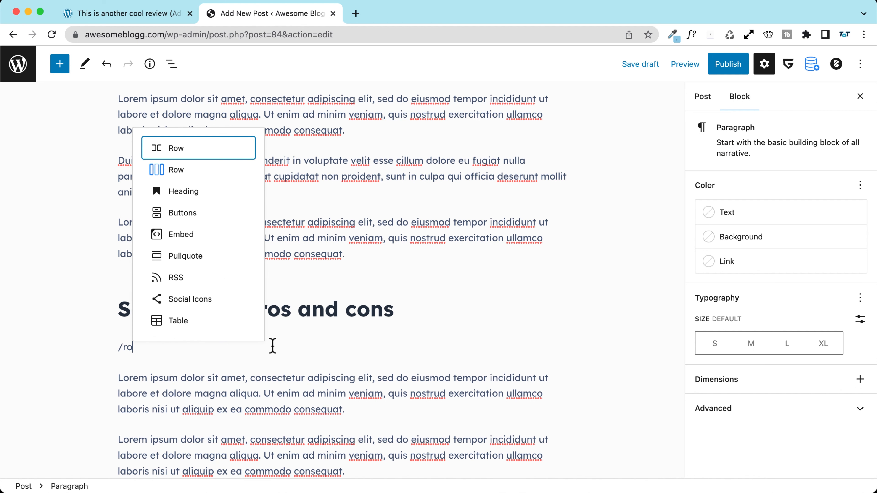
key(BackSpace)
key(BackSpace)
key(BackSpace)
text(colum)
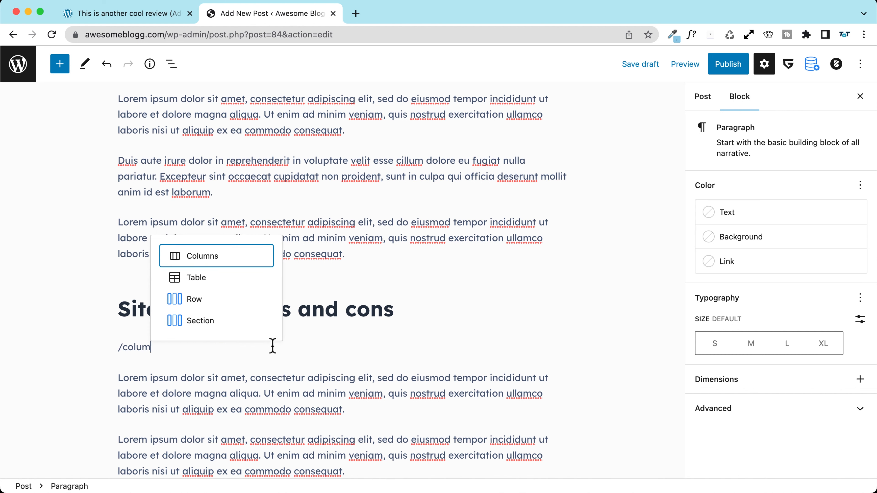
click(216, 266)
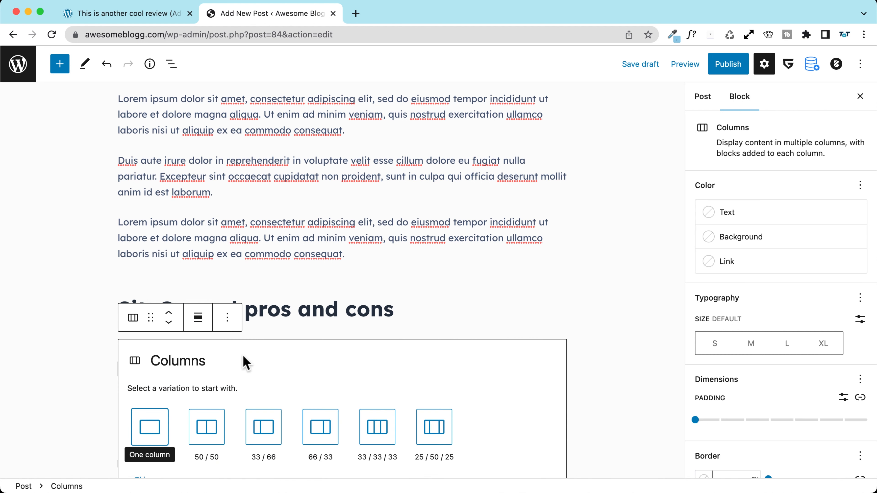
click(206, 433)
Step: Add an H3 heading 'Pros' in the first column
click(227, 340)
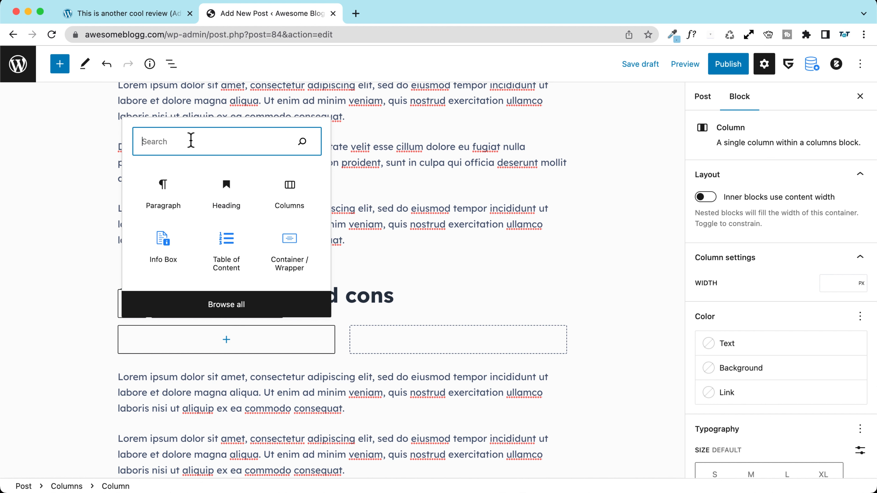
click(229, 191)
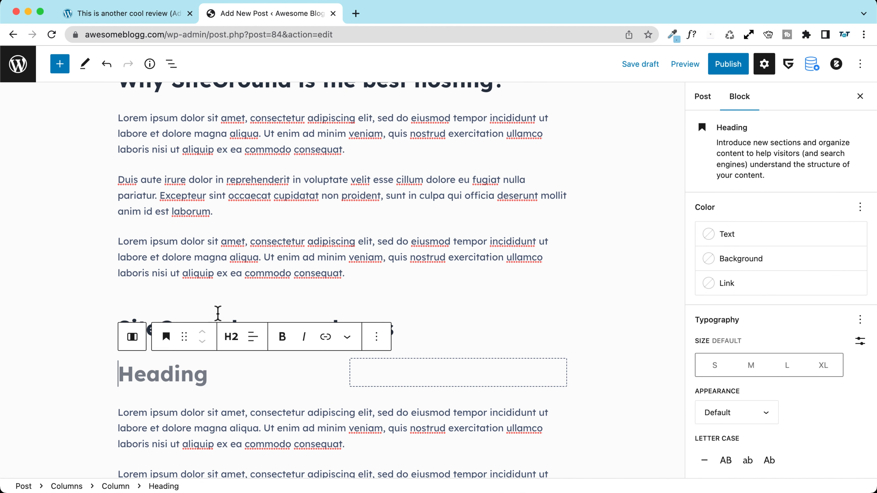
text(Pros)
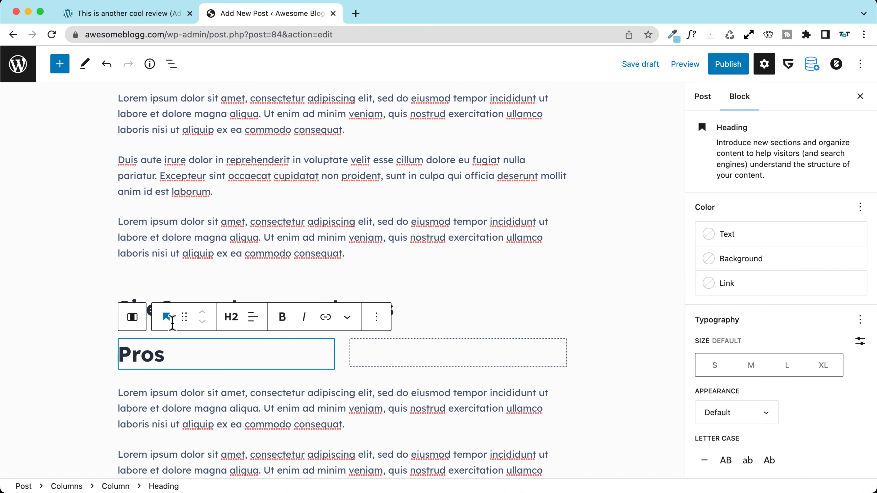
click(230, 323)
click(236, 339)
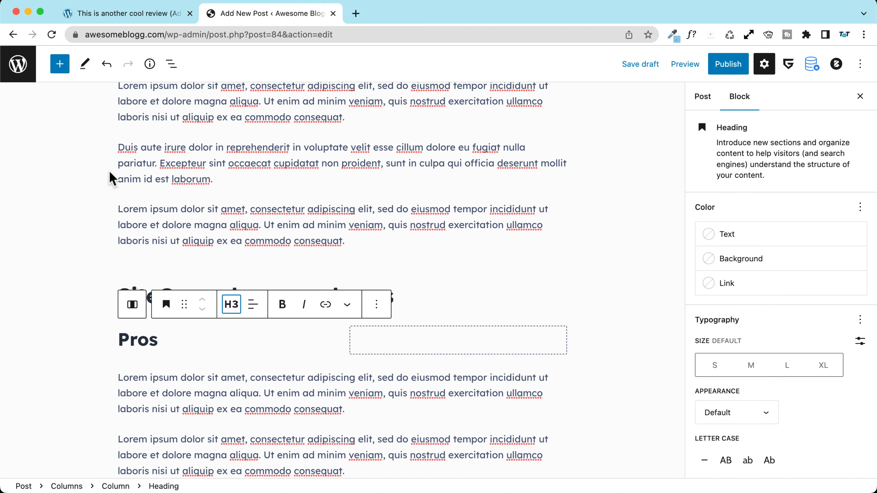
scroll(111, 177, up, 7)
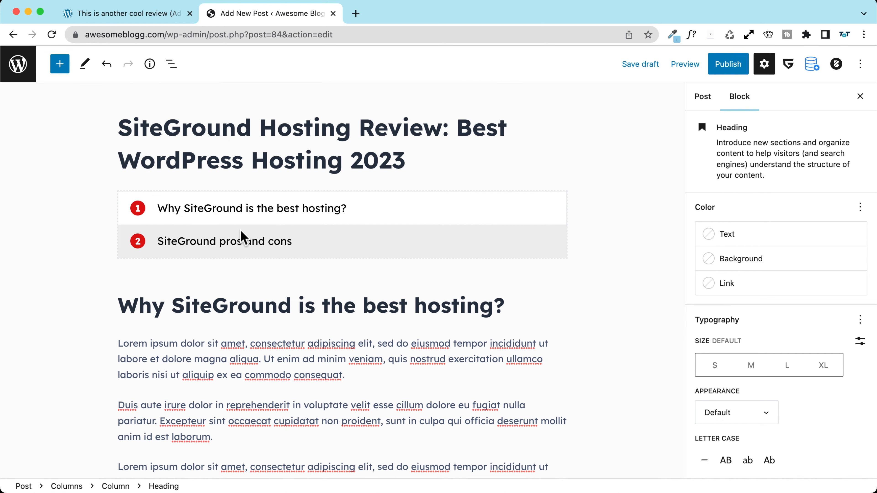
scroll(207, 259, down, 5)
scroll(176, 276, down, 3)
click(167, 339)
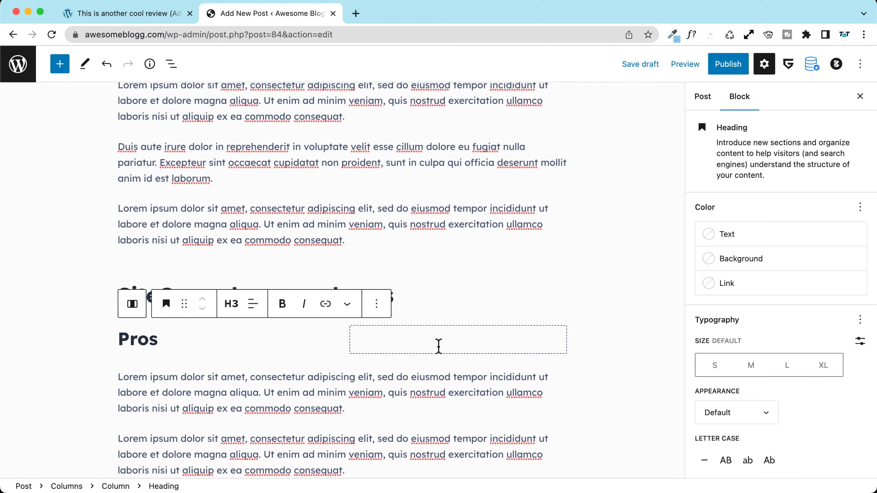
Step: Add an H3 heading 'Cons' in the second column
click(438, 346)
click(456, 347)
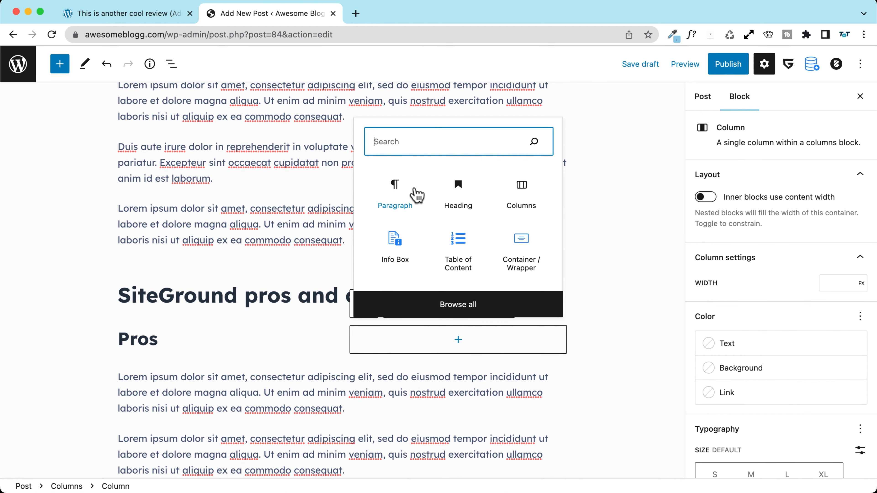
click(458, 192)
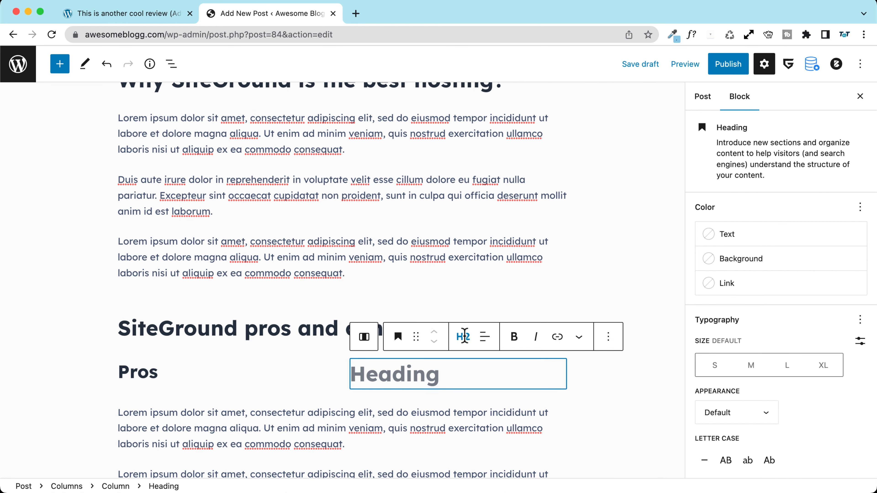
click(464, 335)
click(471, 239)
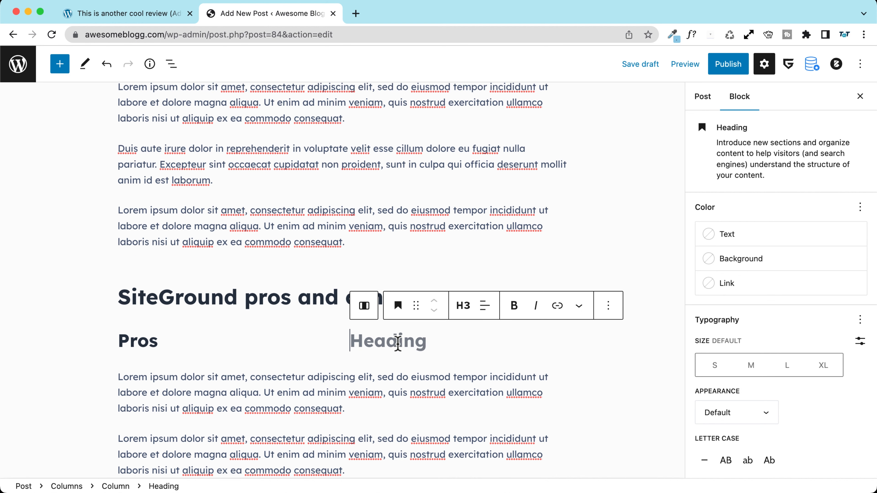
text(Cons)
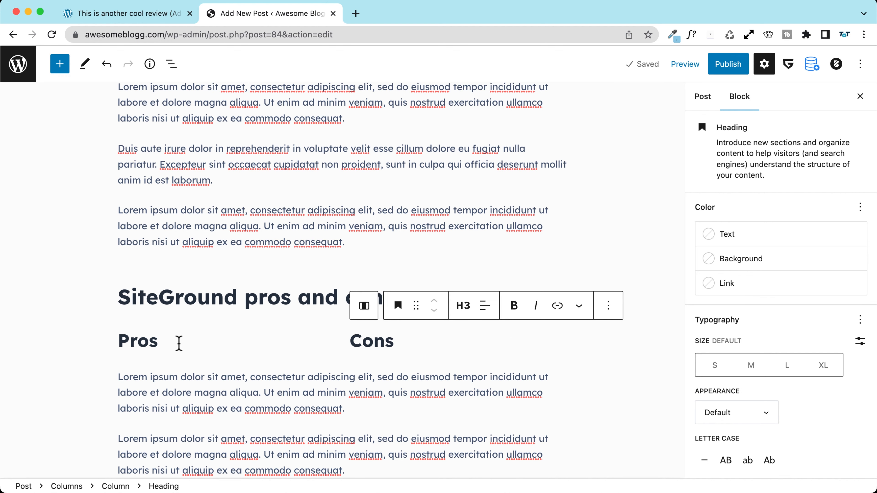
click(196, 337)
Step: Insert a List block under Pros via /list, then undo it
key(Return)
text(/listy)
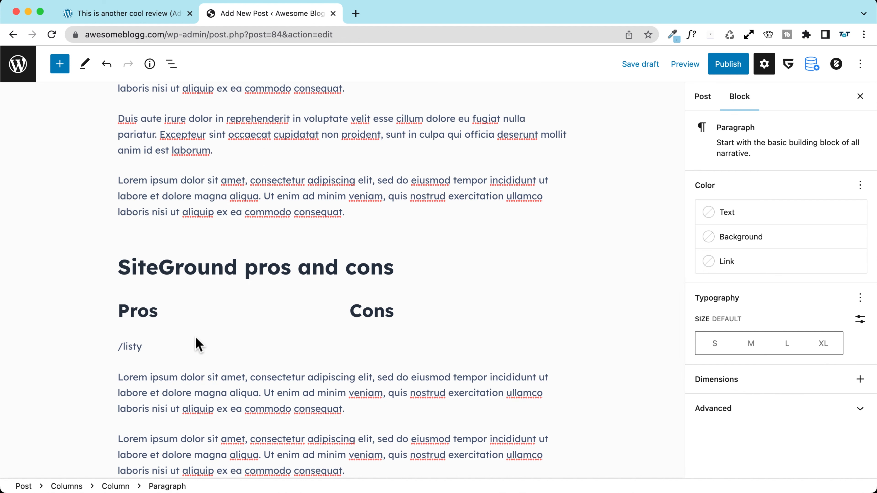
key(BackSpace)
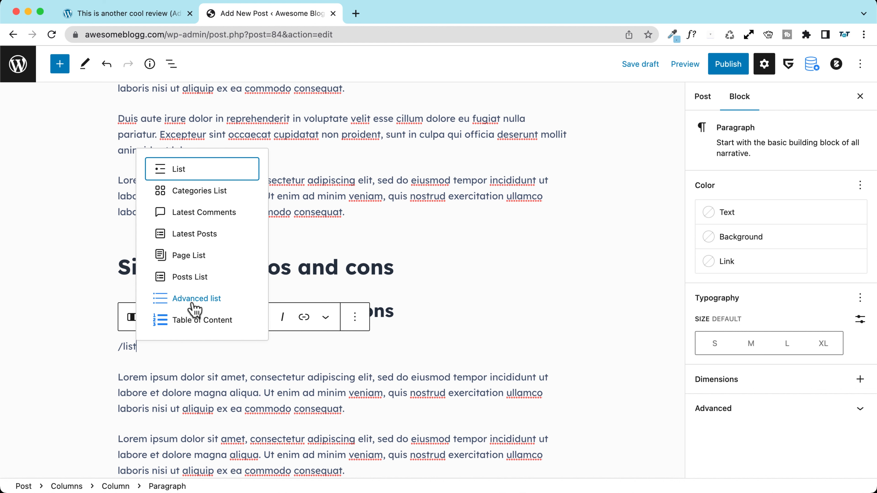
click(180, 170)
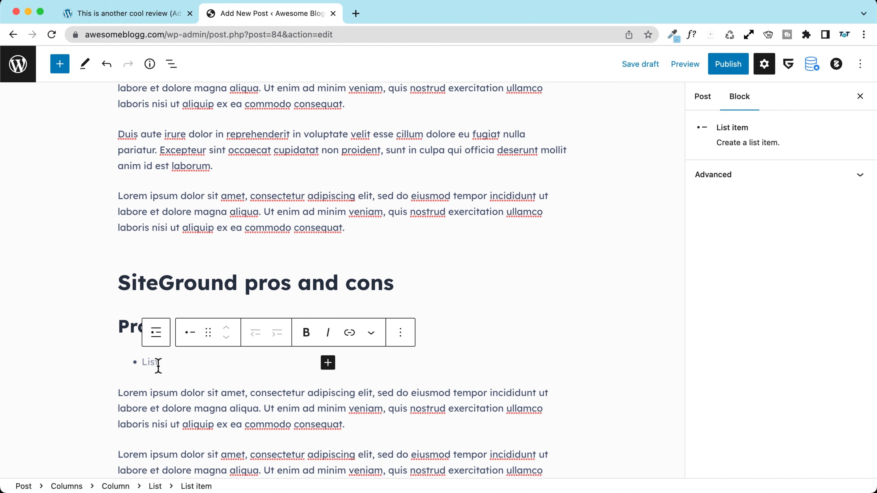
key(super+z)
Step: Check the Pros heading, column and its ✅ First element list item
click(160, 279)
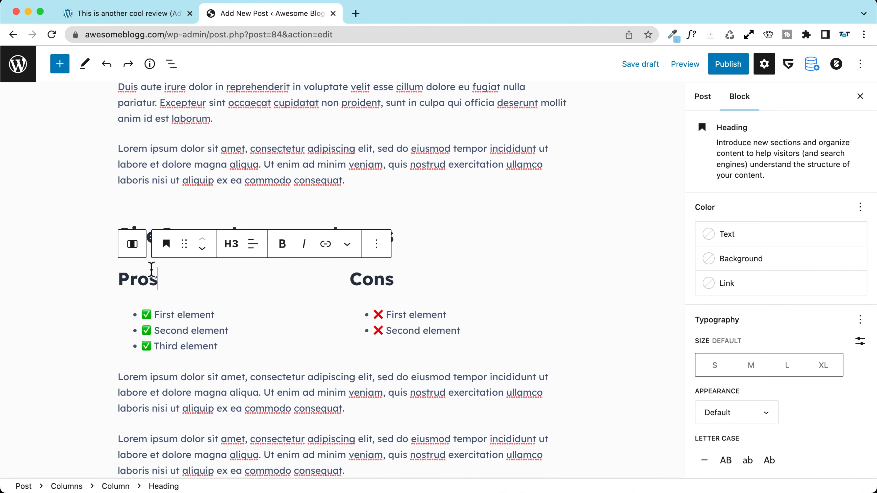
click(133, 244)
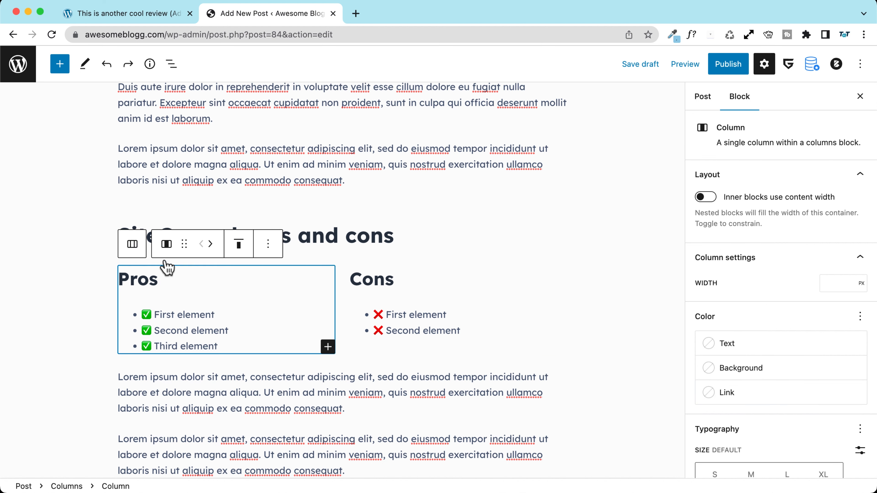
click(171, 282)
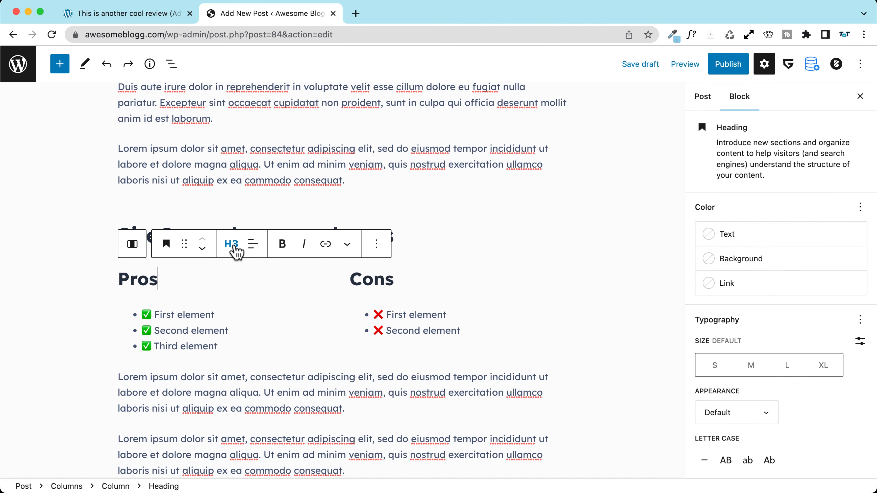
click(230, 314)
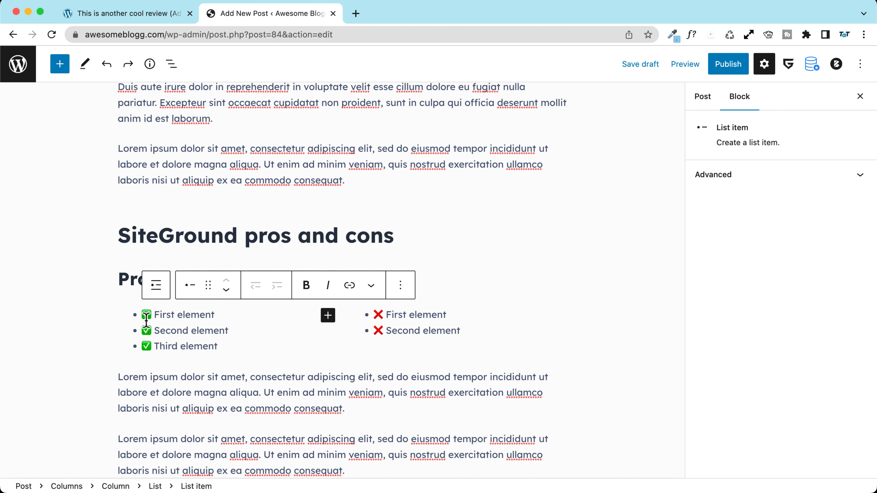
click(119, 279)
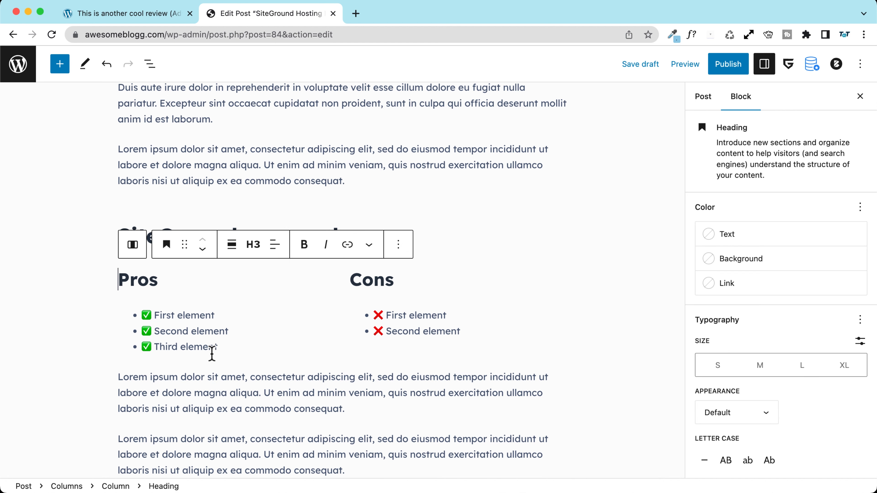
Step: Give the Pros column a light-grey background via Styles > Color > Background
click(150, 64)
click(65, 279)
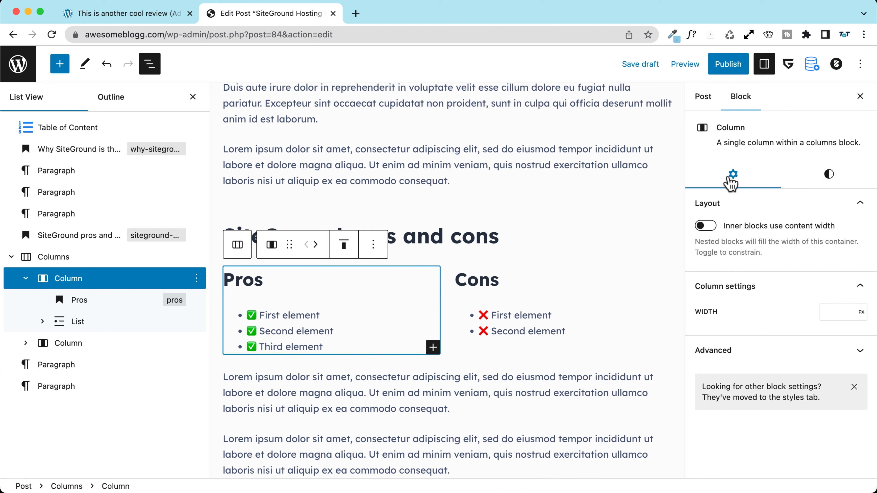
click(829, 177)
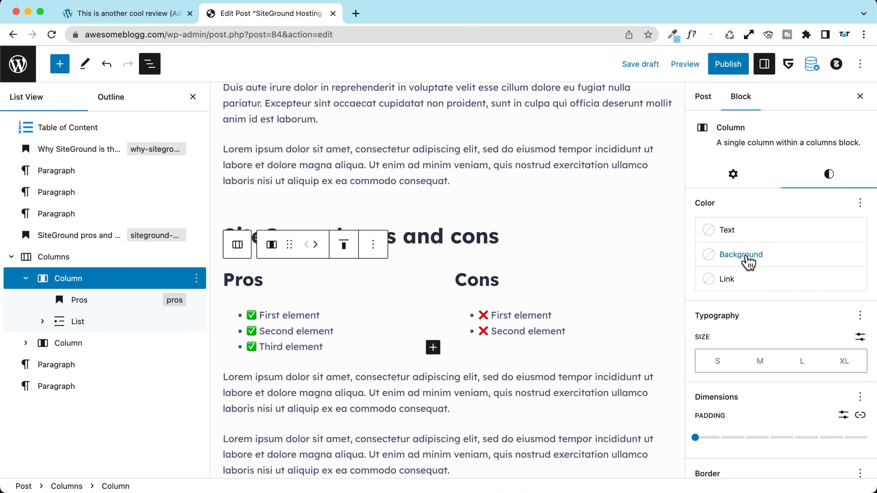
click(754, 258)
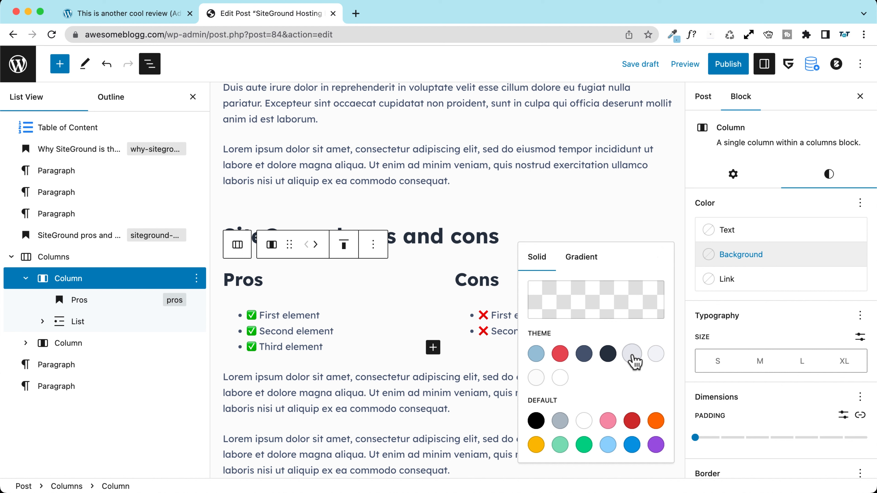
double_click(532, 333)
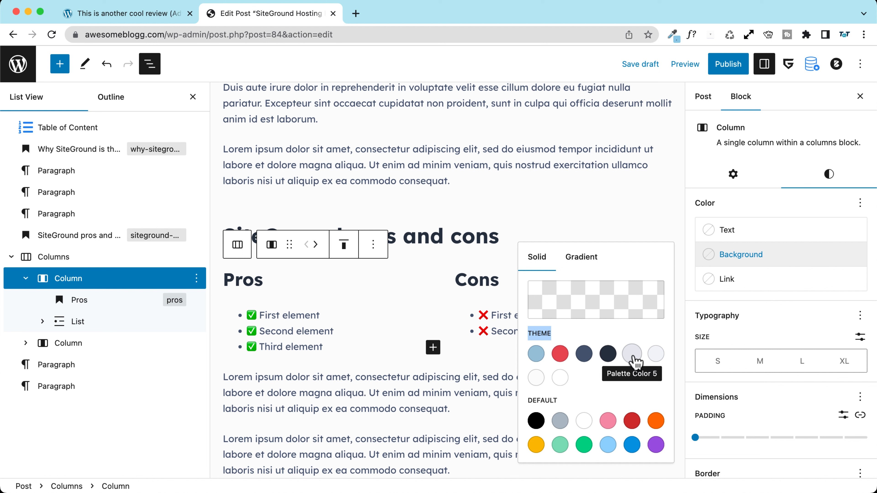
click(632, 354)
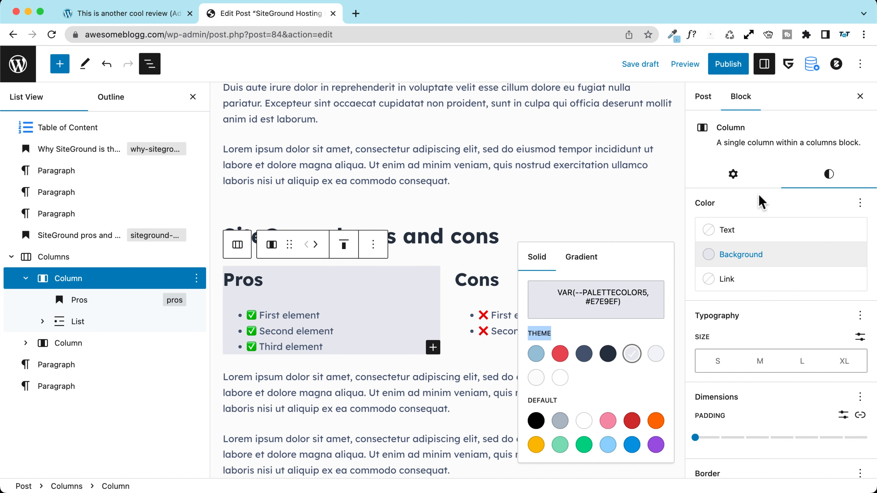
click(689, 198)
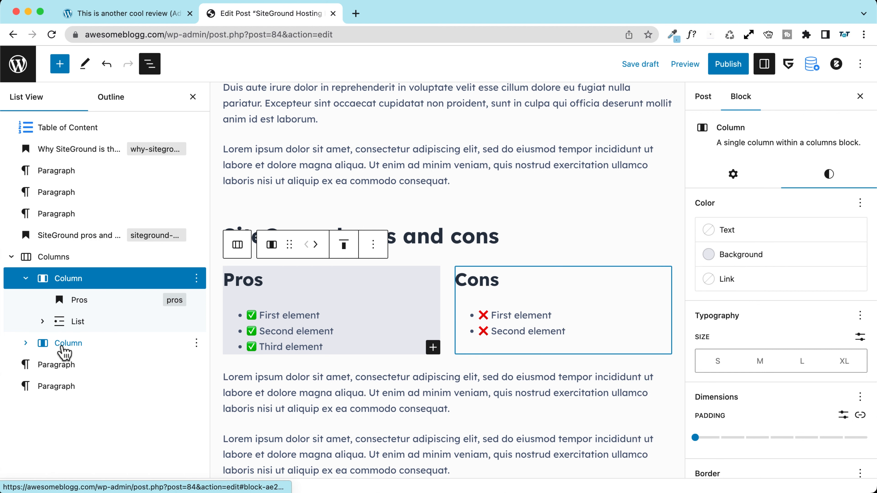
Step: Apply the same light-grey #E7E9EF background to the Cons column
click(64, 344)
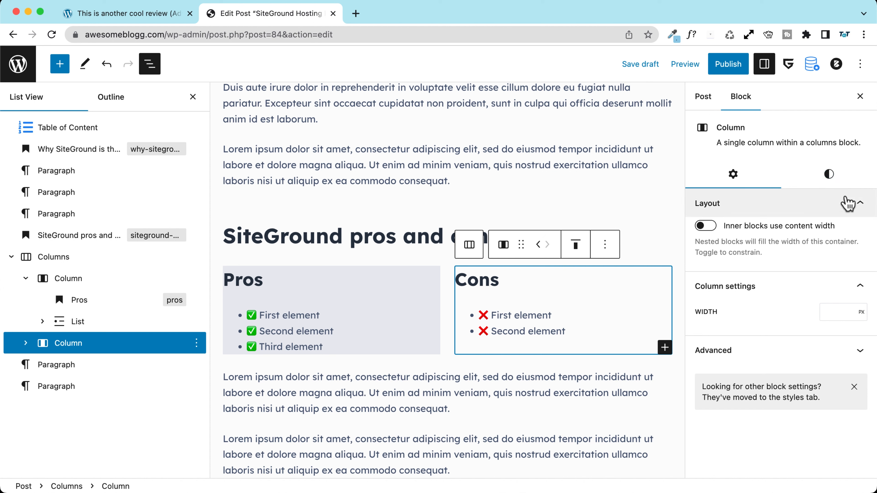
click(830, 176)
click(722, 177)
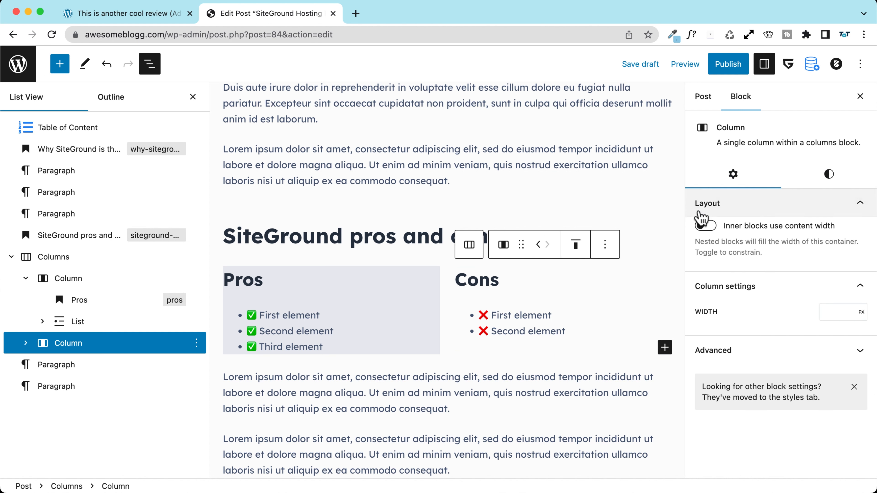
click(827, 181)
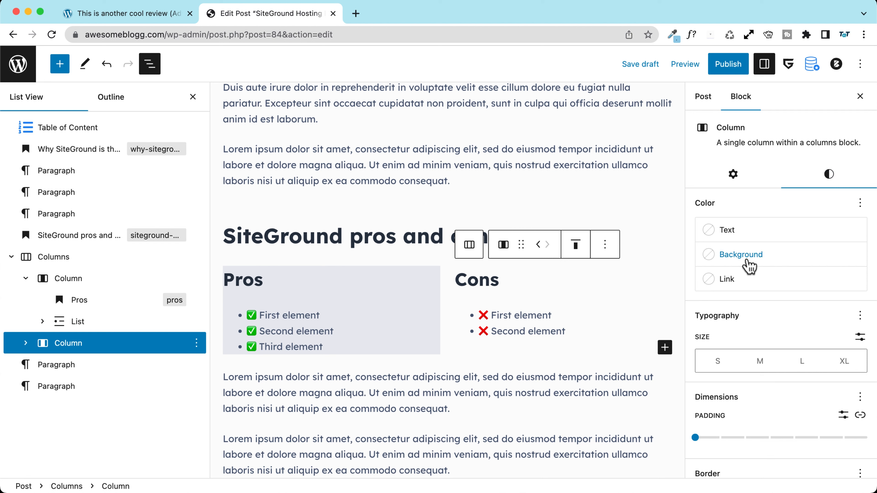
click(748, 262)
click(628, 356)
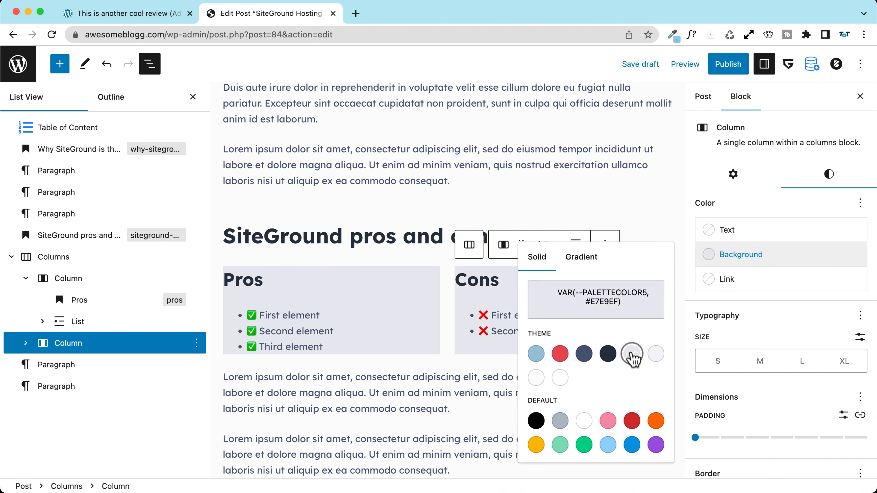
click(781, 207)
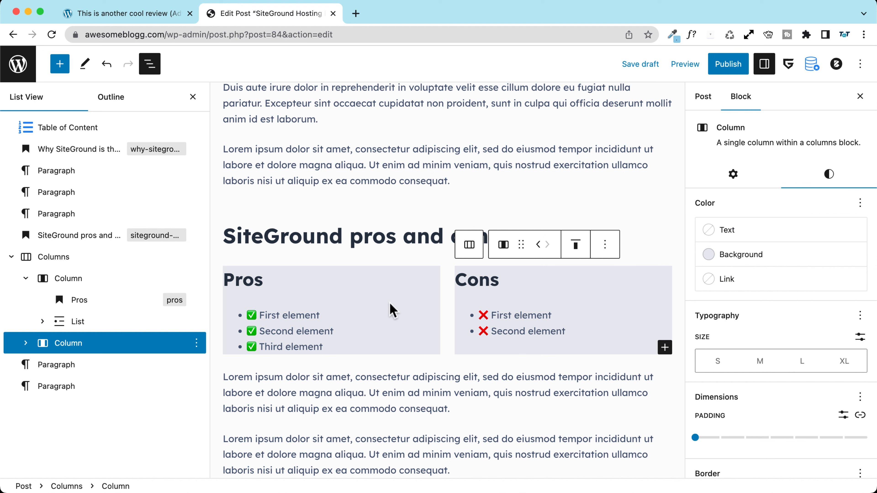
click(68, 279)
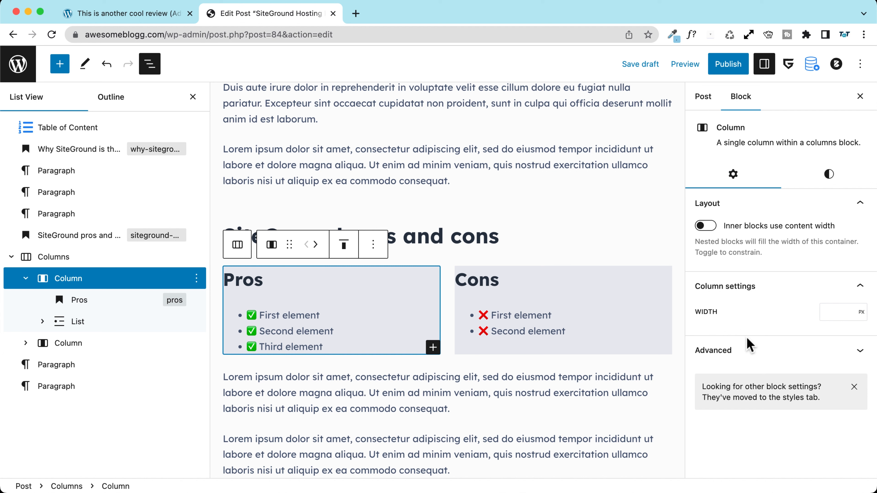
Step: Set the padding of both the Pros and Cons columns to 4
click(834, 178)
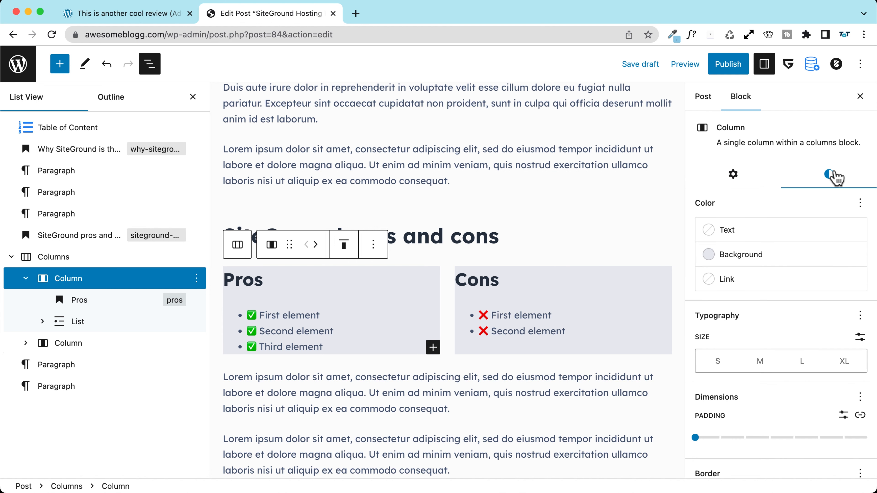
scroll(725, 276, down, 2)
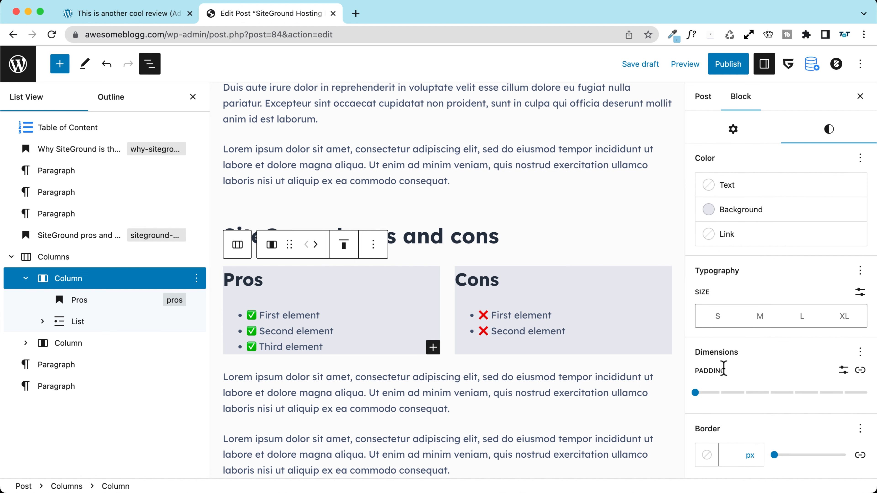
drag(695, 393, 796, 399)
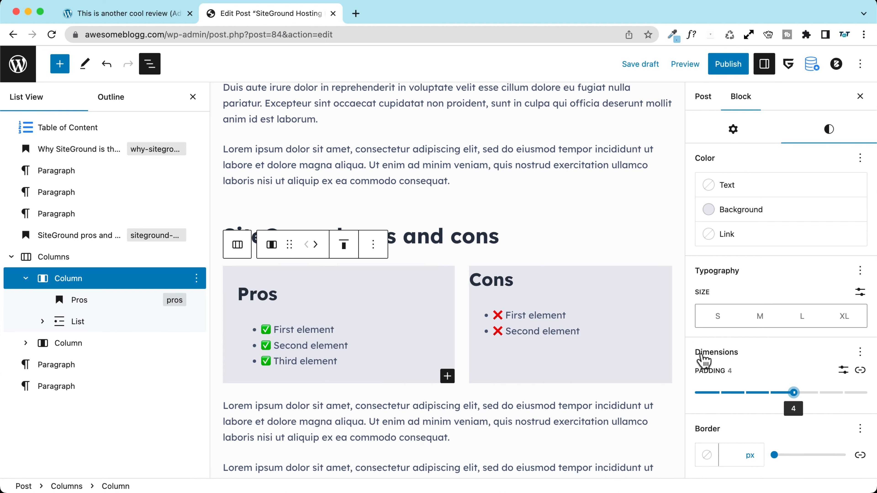
click(72, 349)
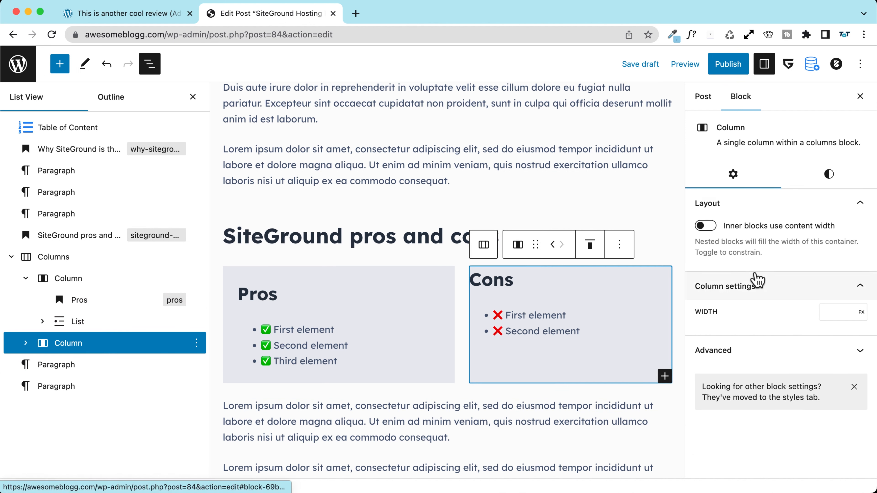
click(828, 174)
scroll(747, 362, down, 2)
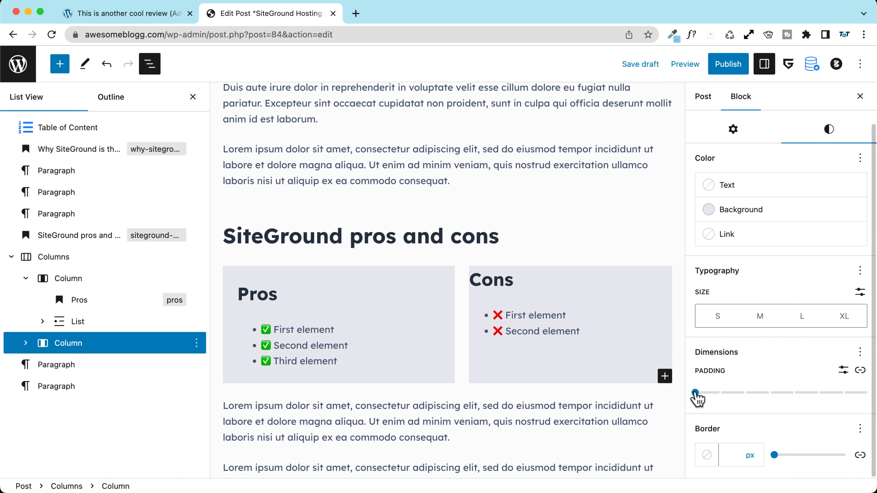
drag(695, 393, 793, 393)
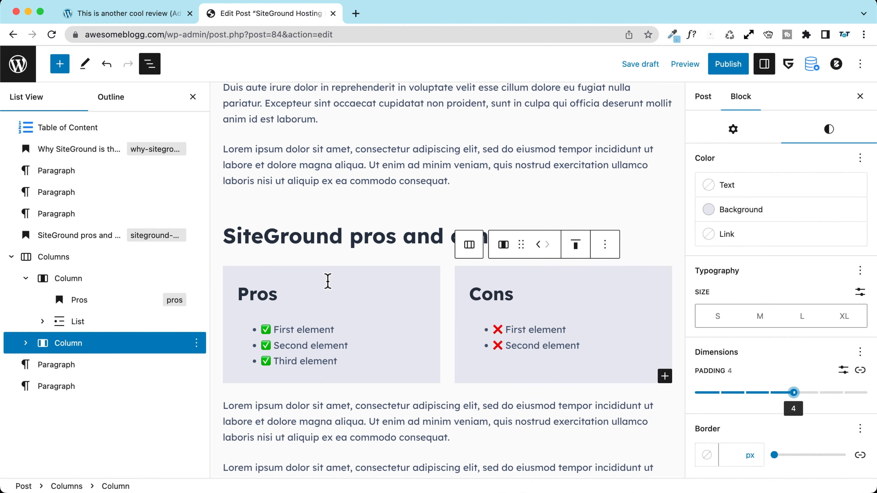
Step: Give the Cons column a 2px red border
click(730, 455)
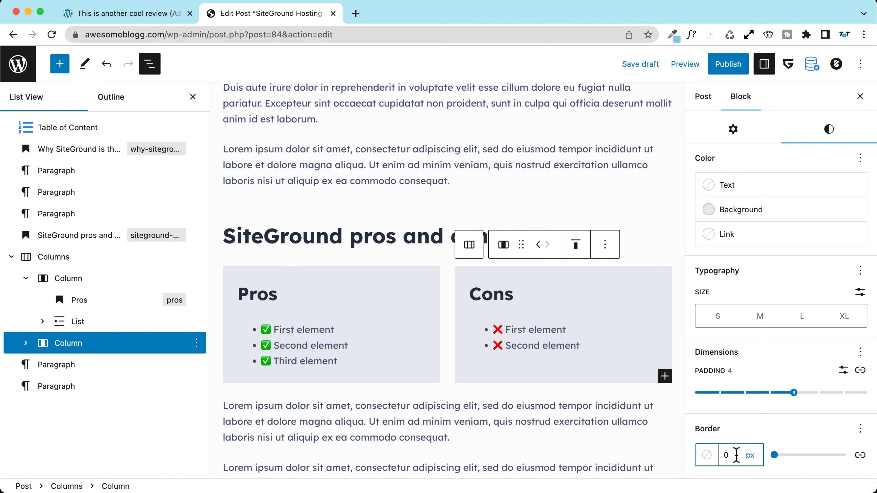
key(BackSpace)
text(5)
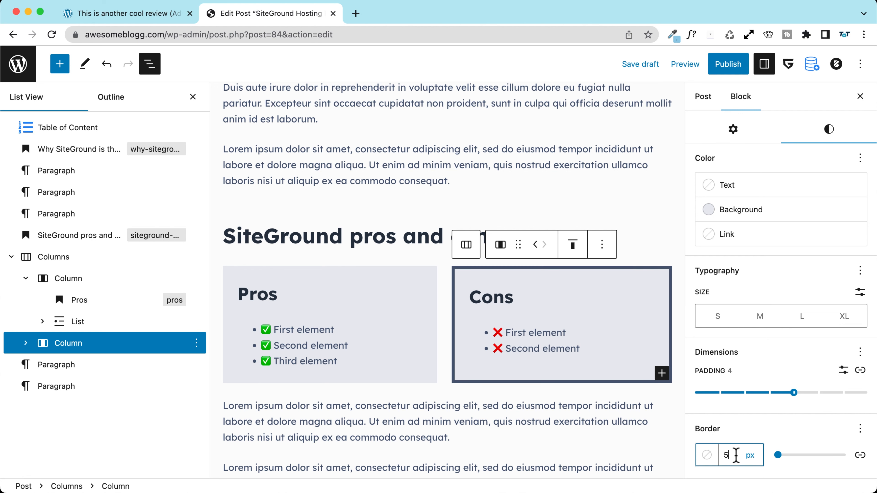
drag(736, 455, 718, 463)
text(2)
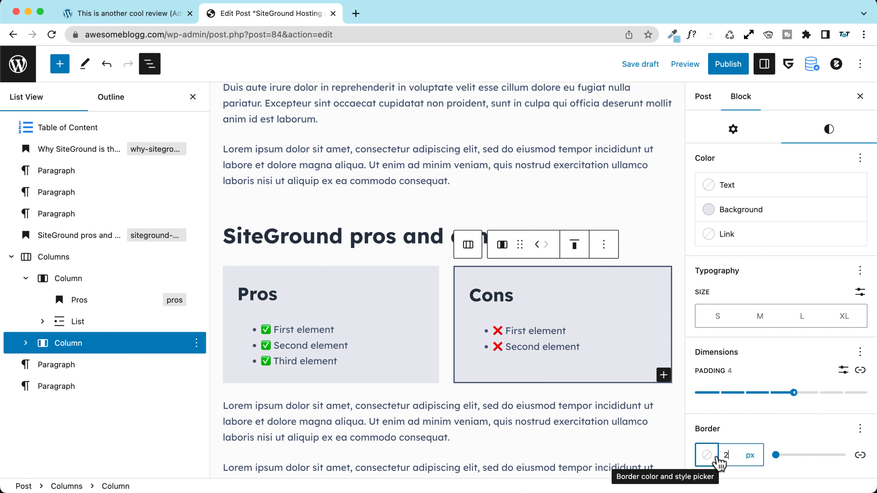
click(707, 456)
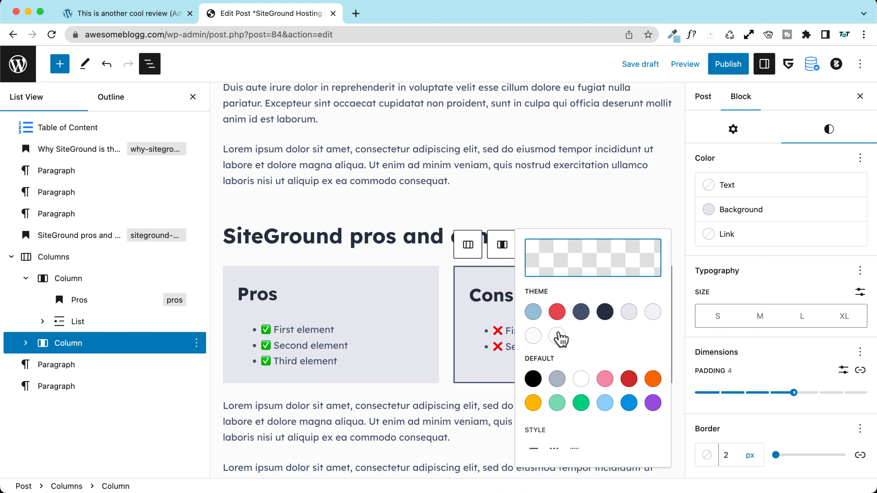
click(557, 312)
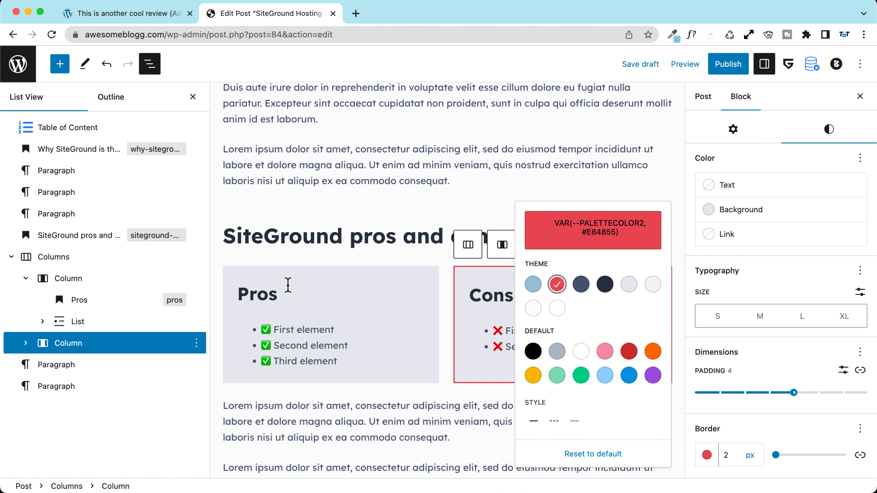
Step: Give the Pros column a 2px light-blue (#98C1D9) border
click(230, 269)
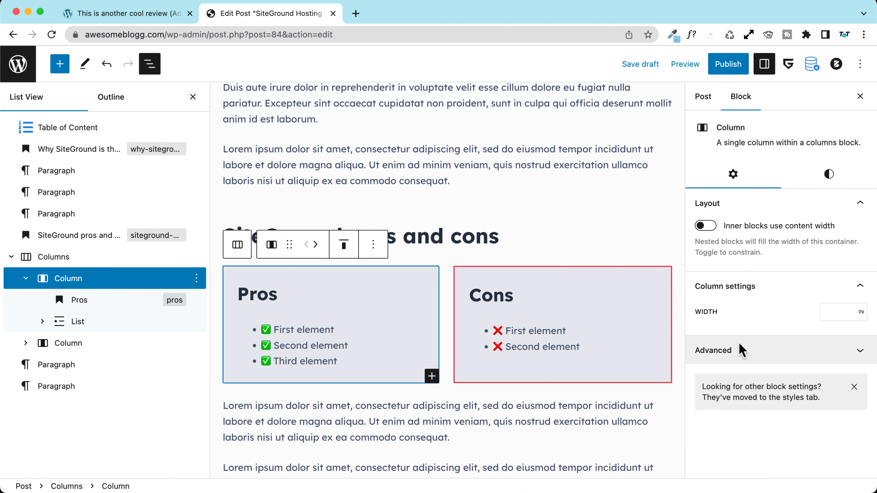
click(828, 177)
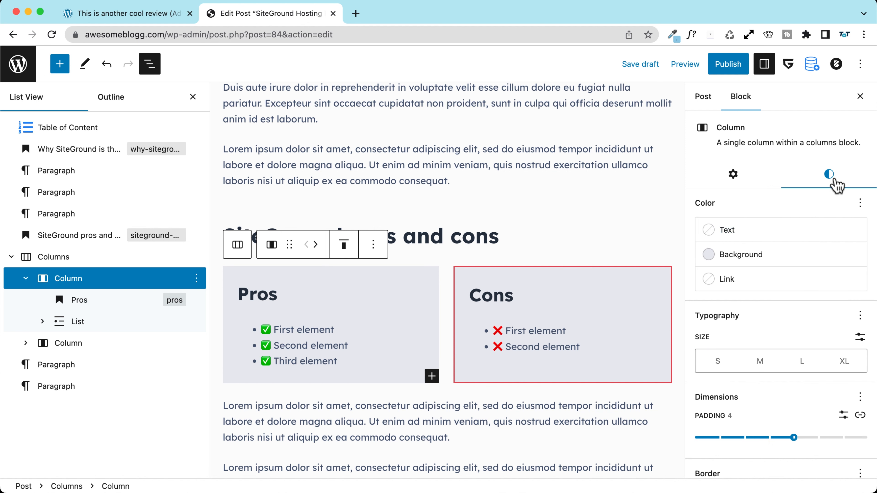
scroll(776, 346, down, 3)
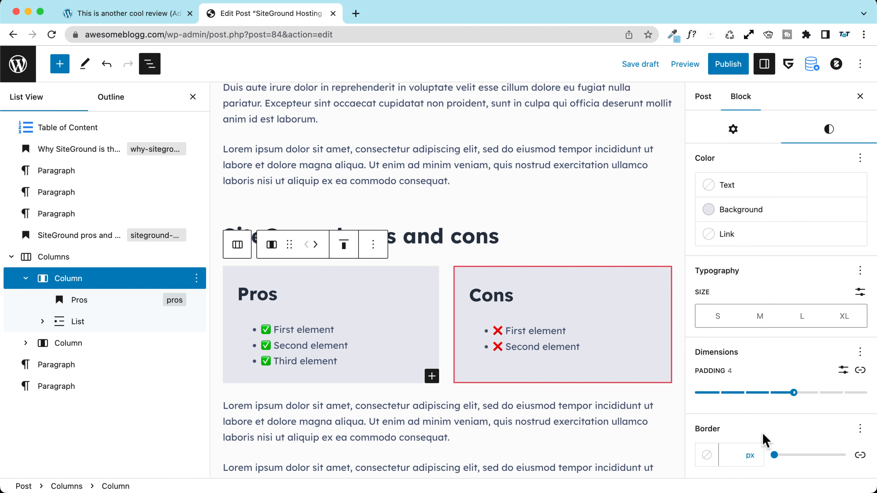
click(731, 455)
text(2)
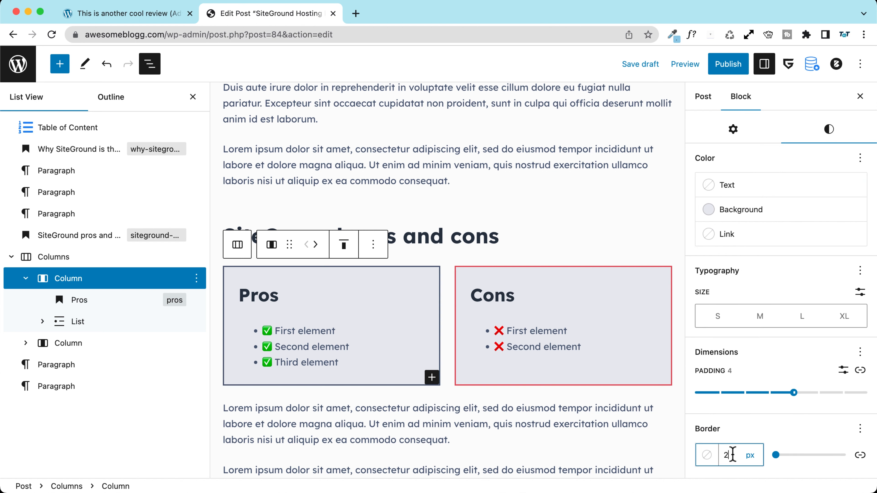
click(704, 455)
click(532, 284)
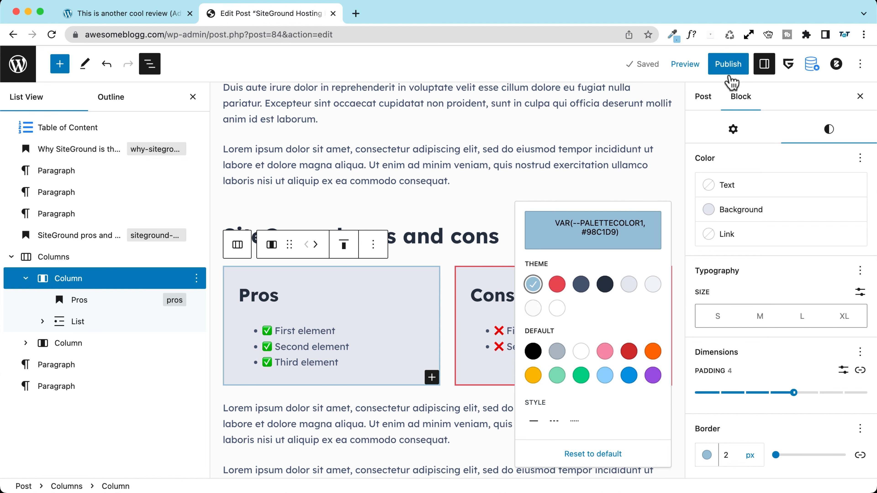
drag(526, 261, 545, 261)
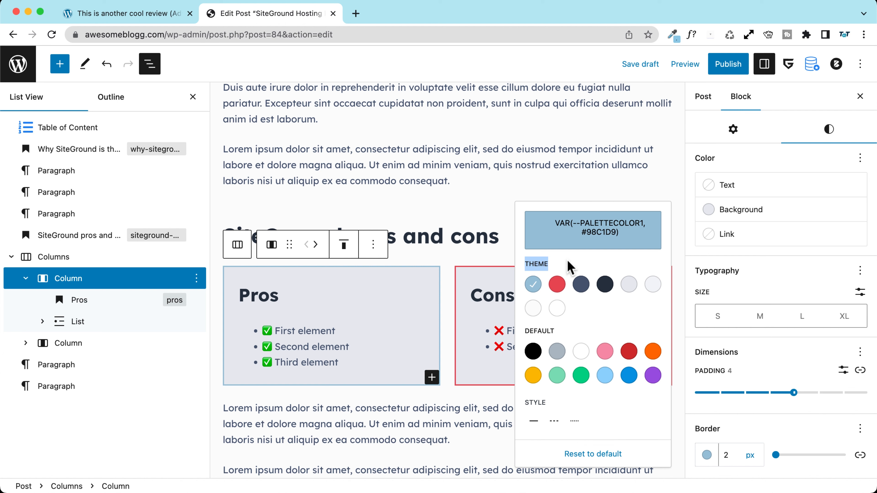
Step: Publish the SiteGround review post, switch it back to draft, and save the draft
click(725, 65)
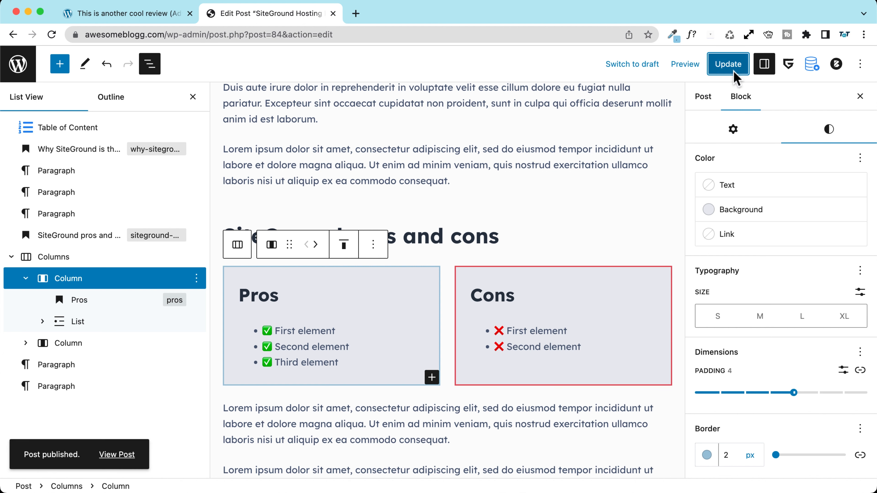
click(636, 64)
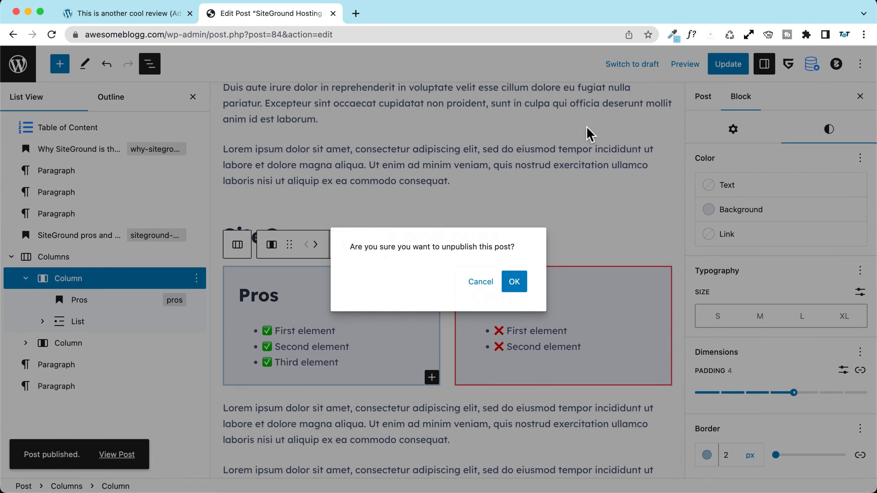
click(514, 280)
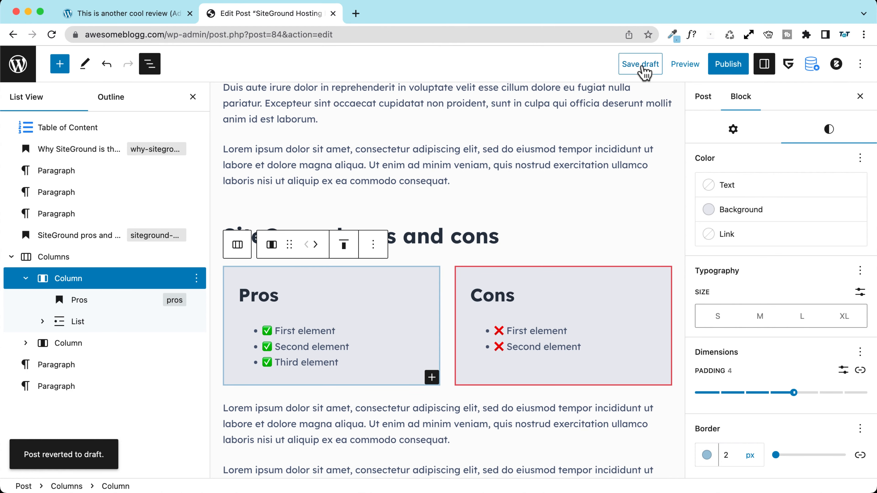
click(643, 66)
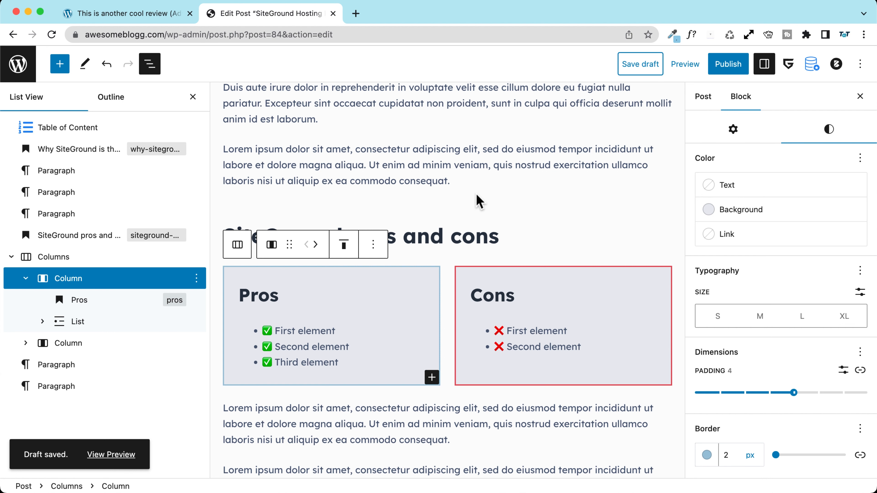
mouse_move(476, 202)
scroll(491, 231, down, 1)
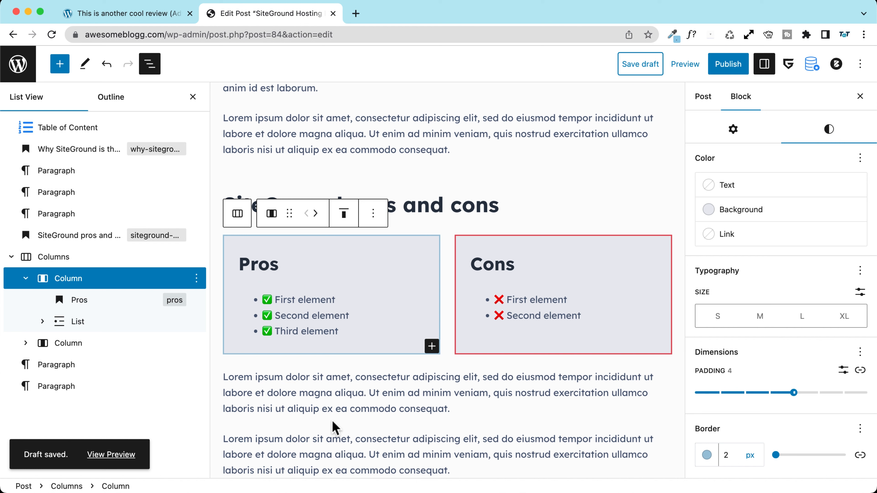
Step: Select the 'Why SiteGround is the best hosting?' heading in the List View outline
click(499, 209)
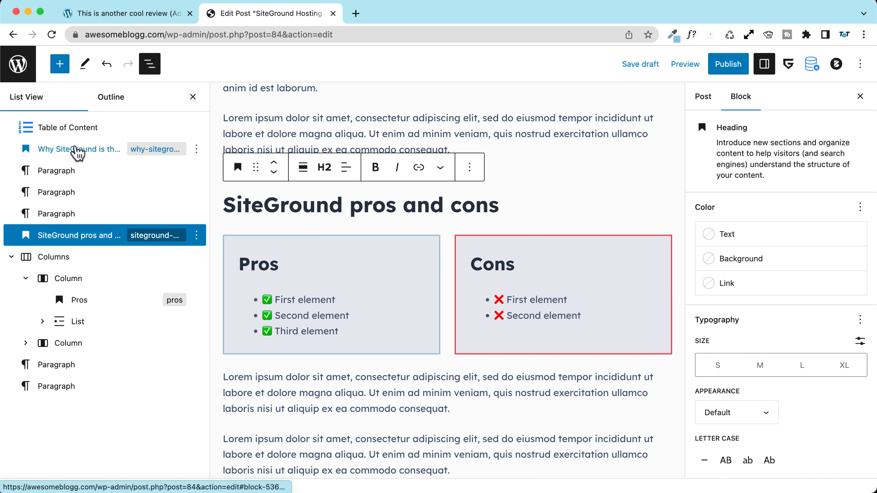
click(58, 131)
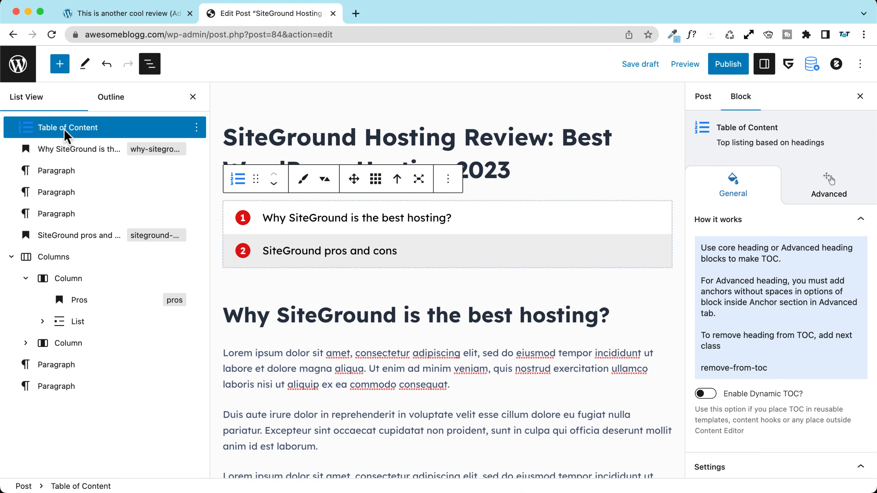
click(50, 158)
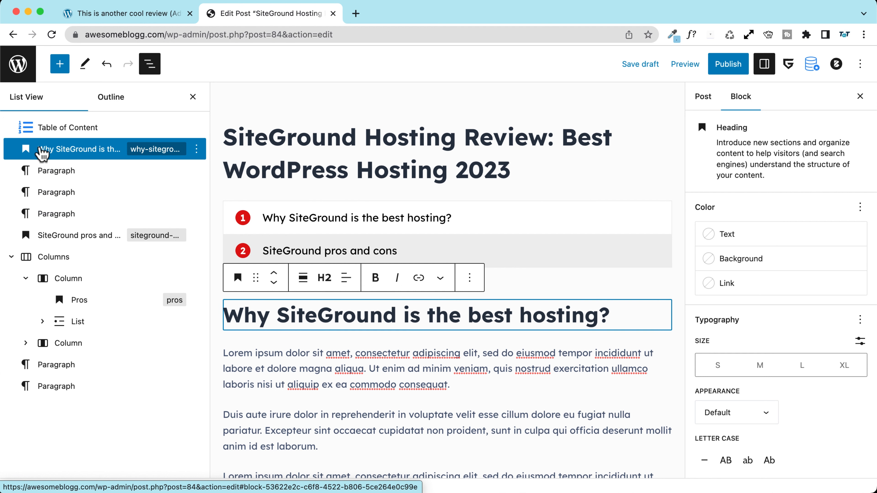
click(150, 64)
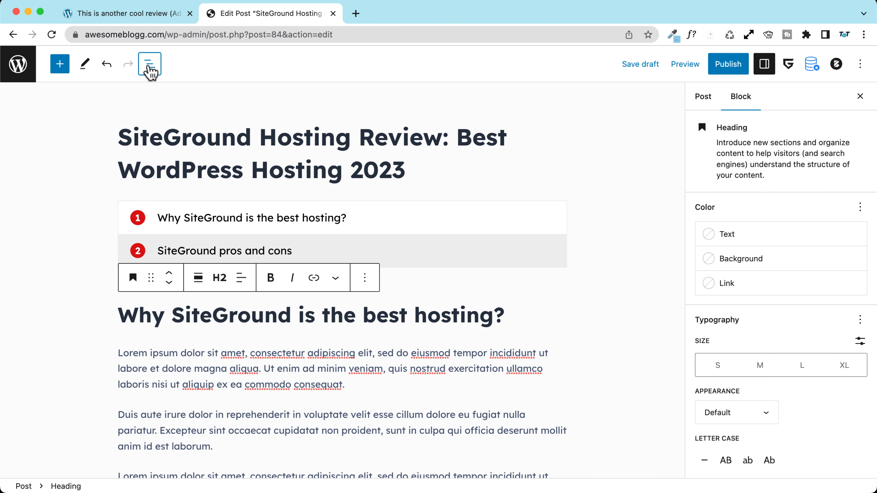
click(149, 63)
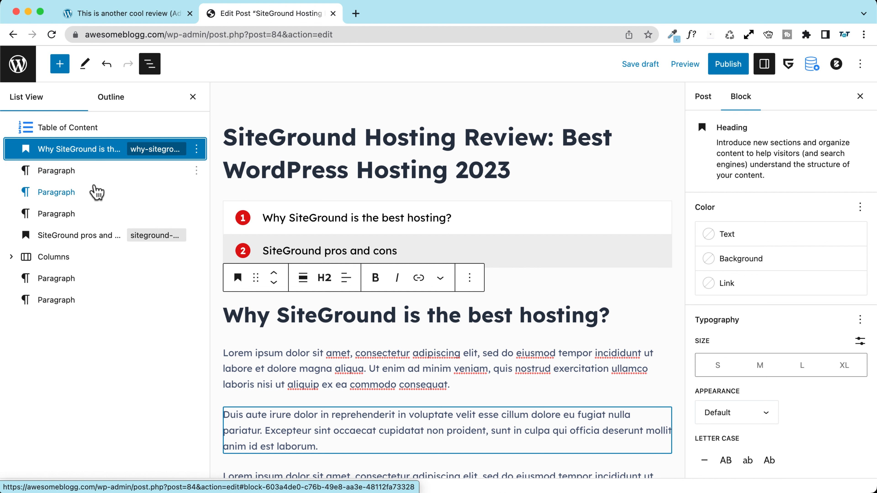
Step: Group the 'Why SiteGround' heading and its three paragraphs into one Group block
shift+click(60, 214)
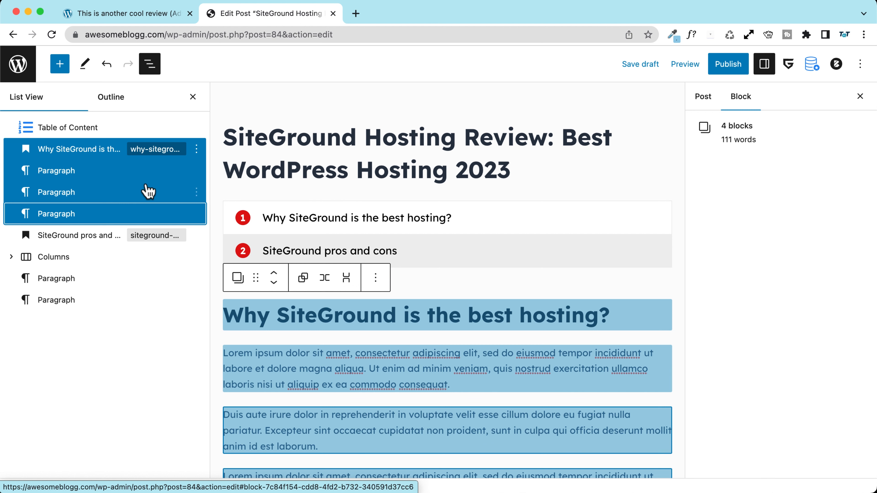
click(196, 149)
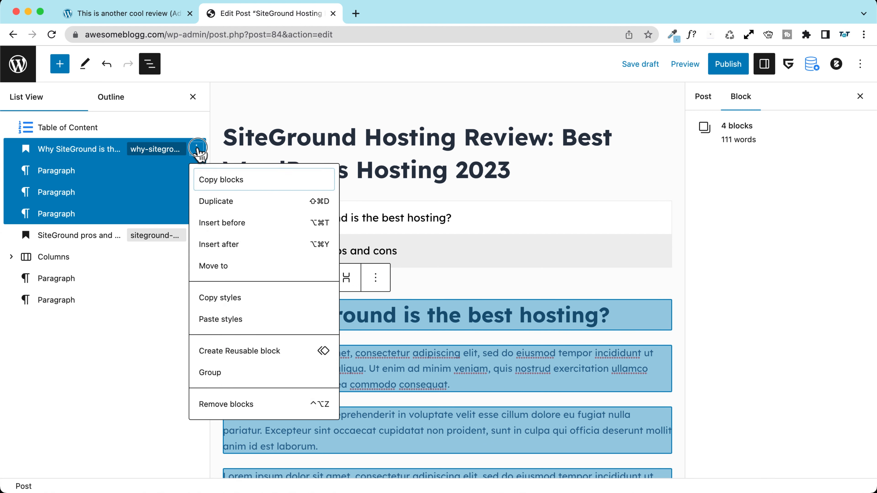
click(196, 149)
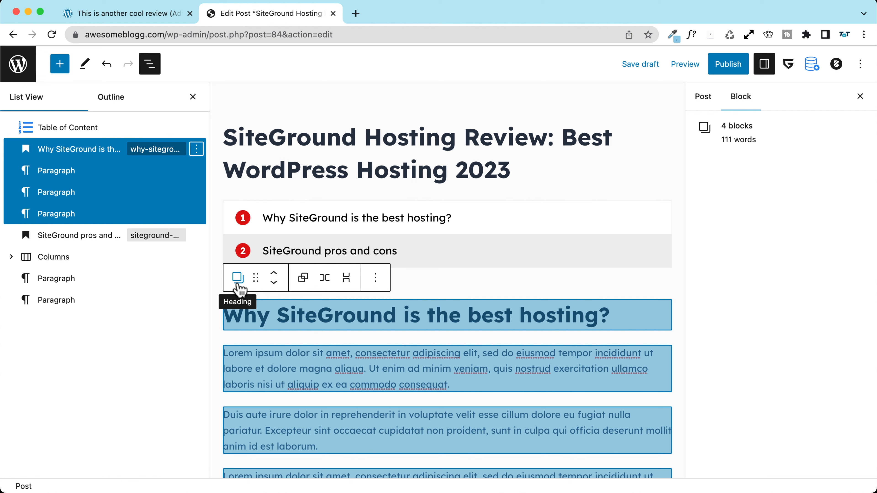
click(238, 283)
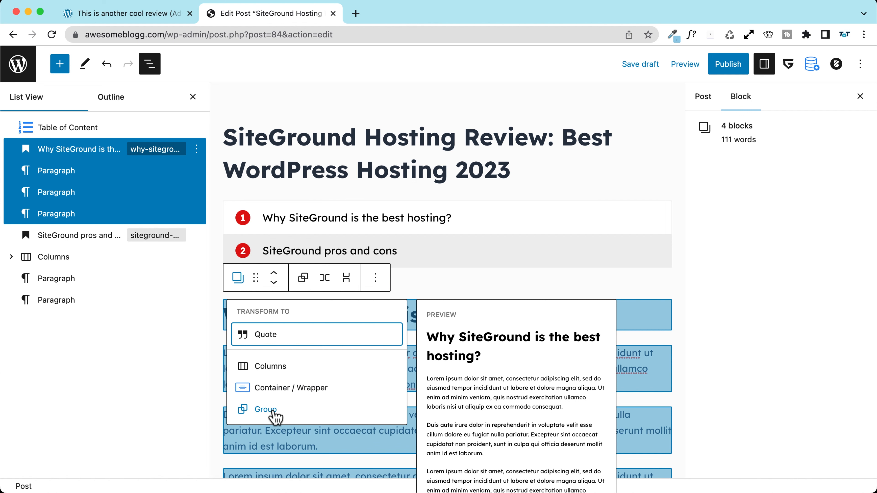
click(196, 149)
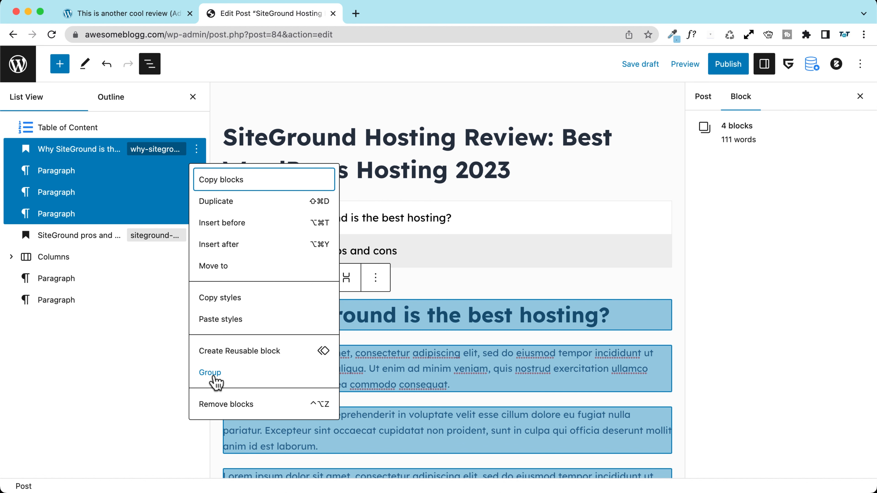
click(211, 373)
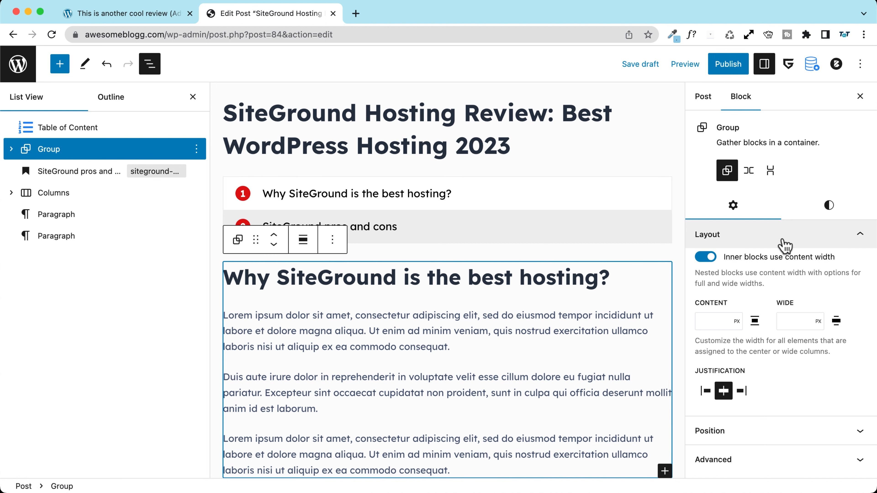
Step: Give the new group the HTML anchor 'Why-SiteGround'
scroll(783, 245, down, 3)
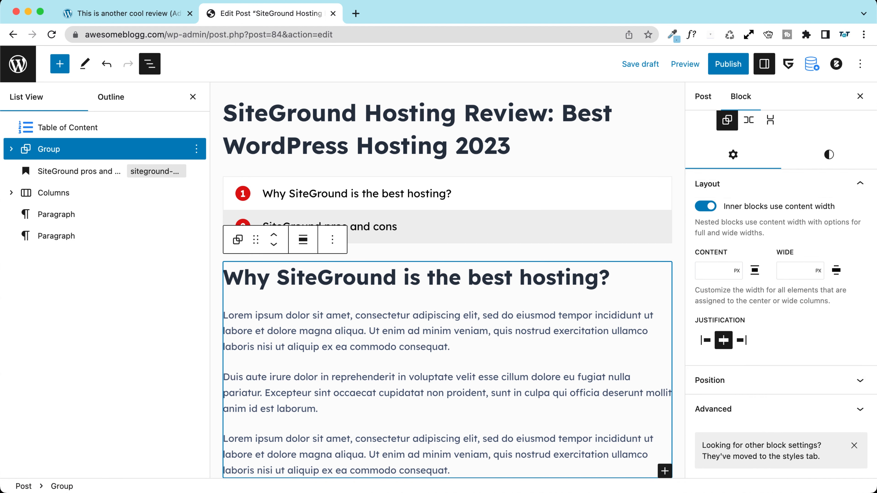
click(737, 410)
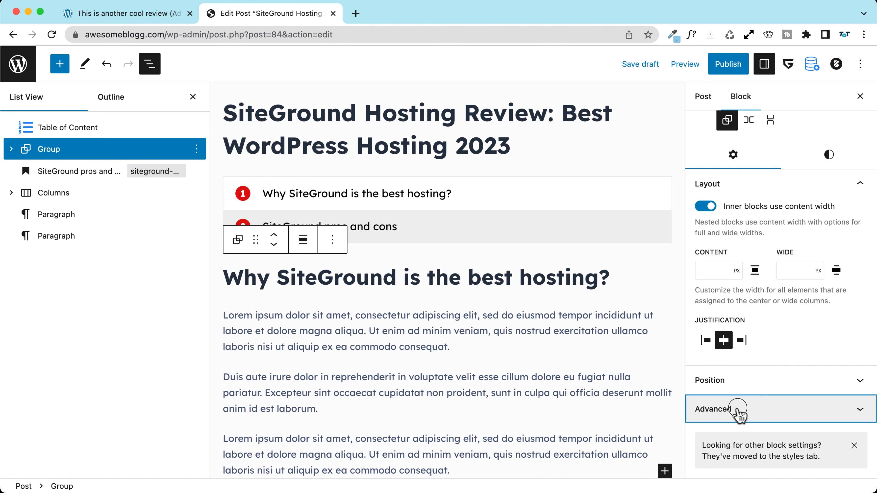
click(718, 270)
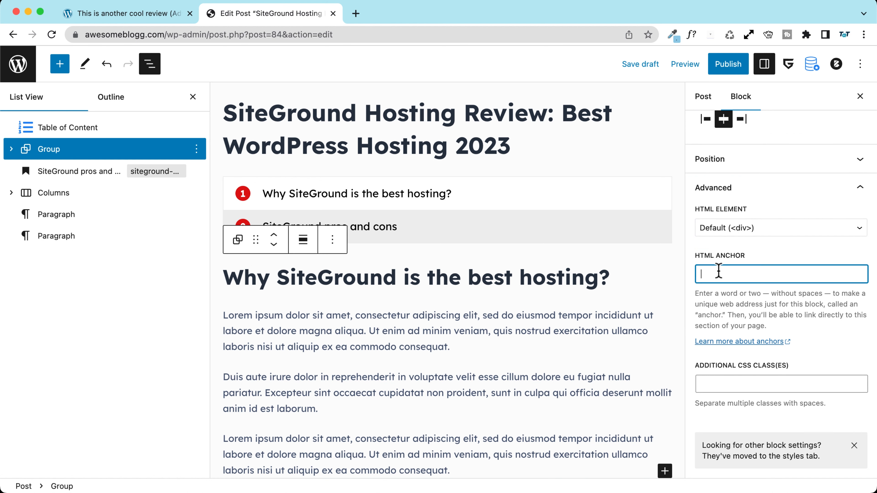
text(Why-SiteGround)
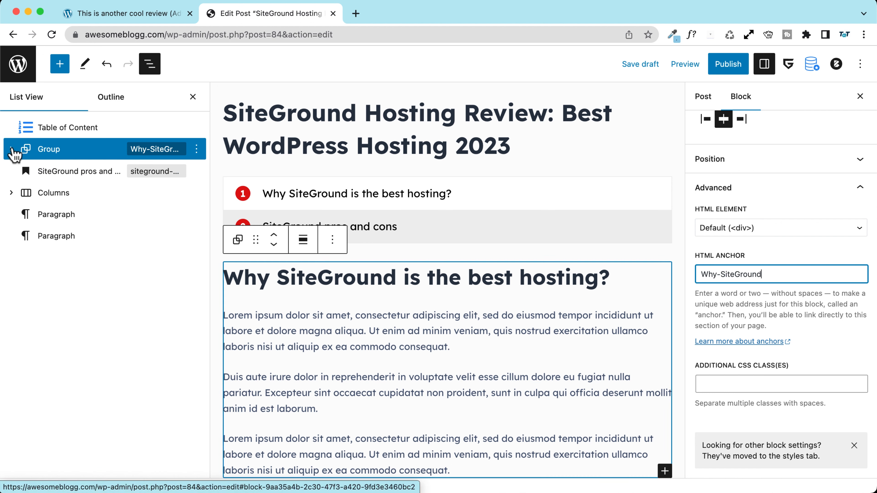
click(52, 175)
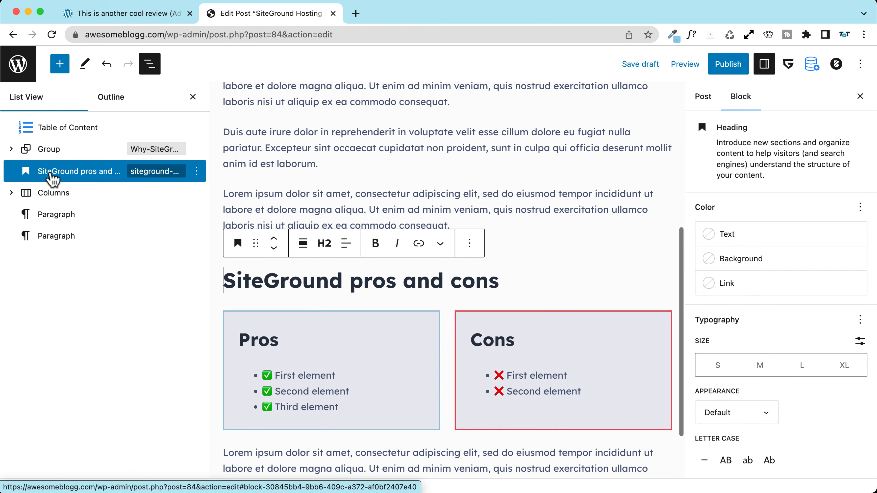
Step: Group the pros and cons heading, columns and paragraphs, anchored 'SiteGround-Pros-Cons'
shift+click(80, 238)
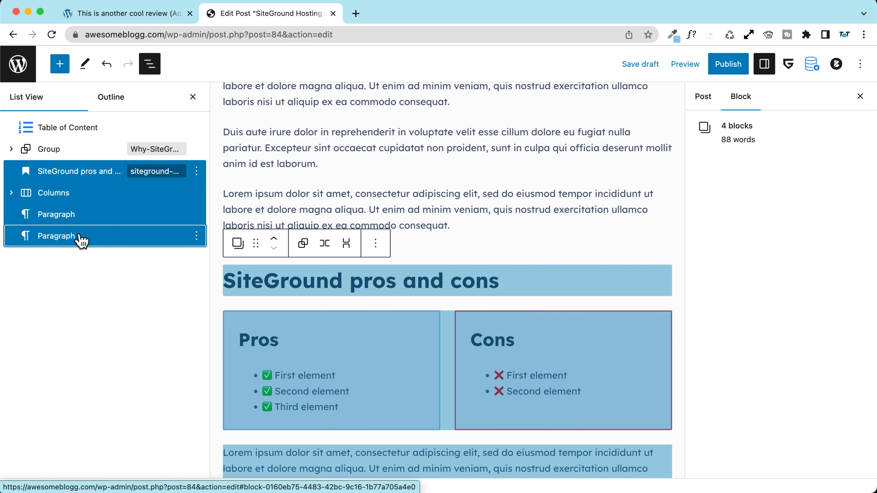
click(196, 171)
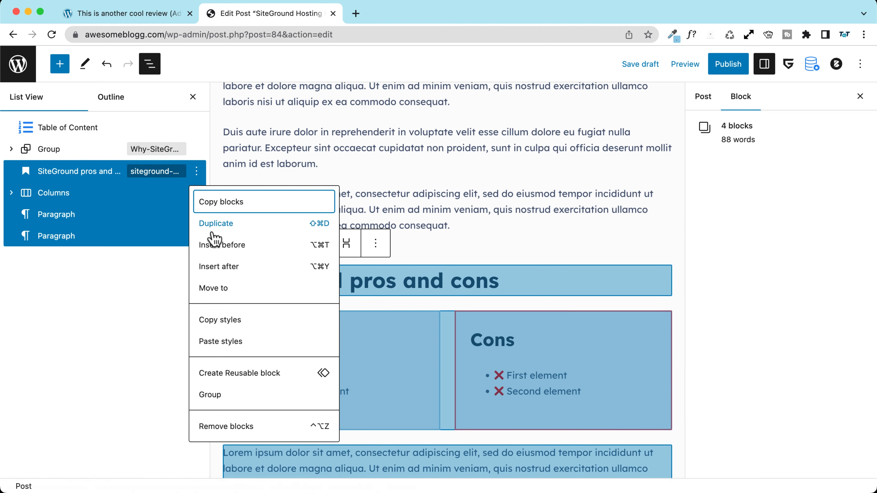
click(225, 393)
scroll(756, 366, down, 2)
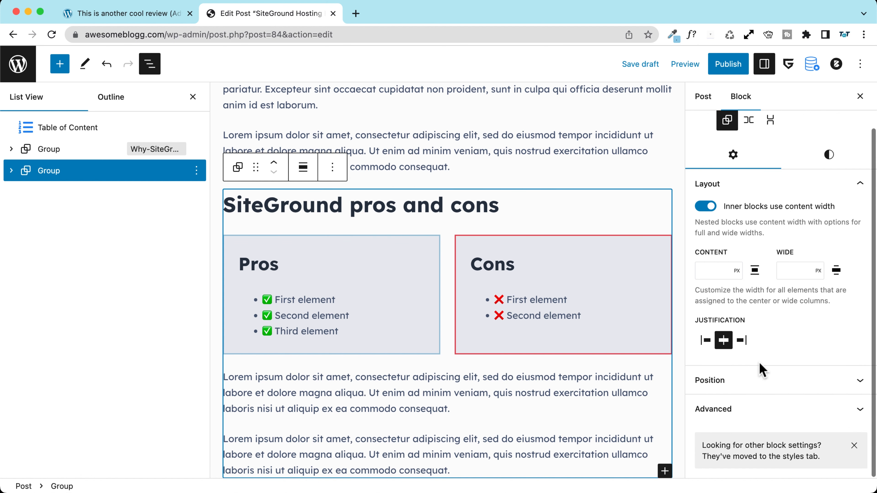
click(737, 411)
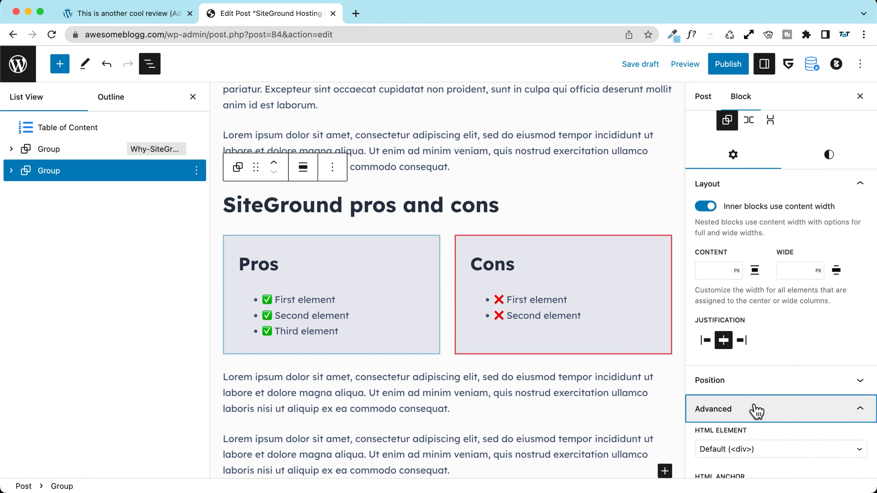
click(733, 426)
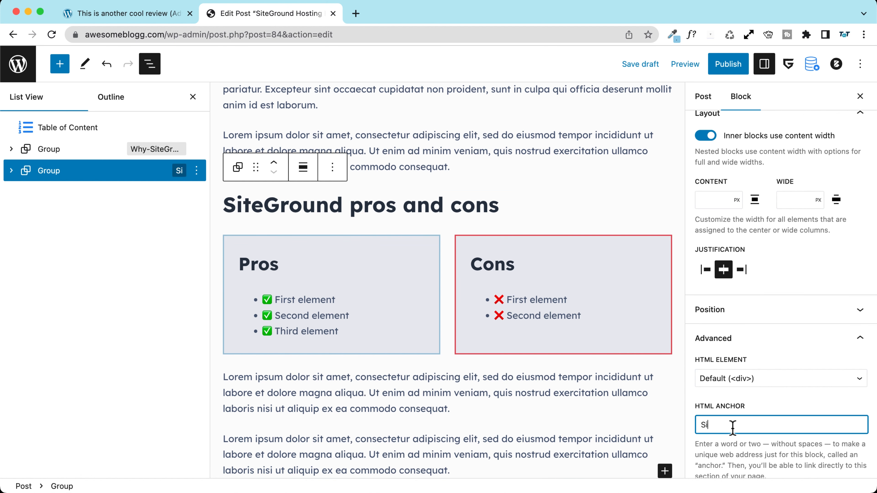
text(SiteGround-Pros-Cons)
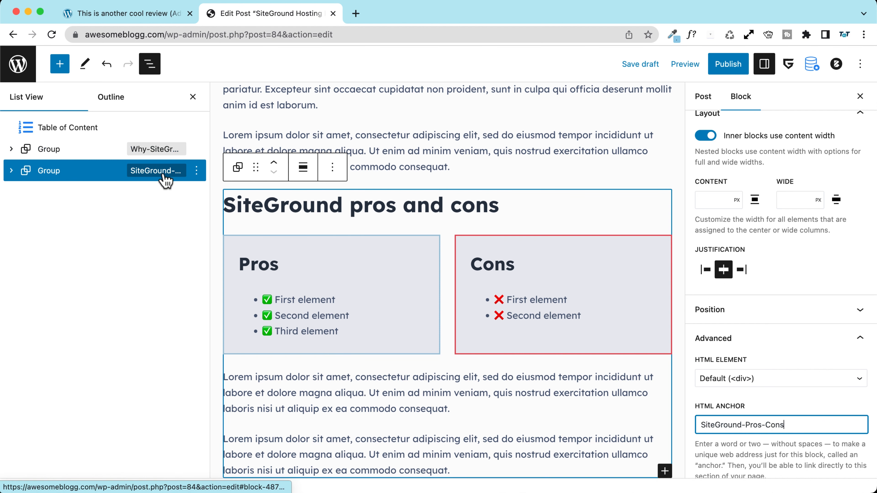
Step: Check both section groups' contents in List View and reselect the pros and cons group
click(11, 149)
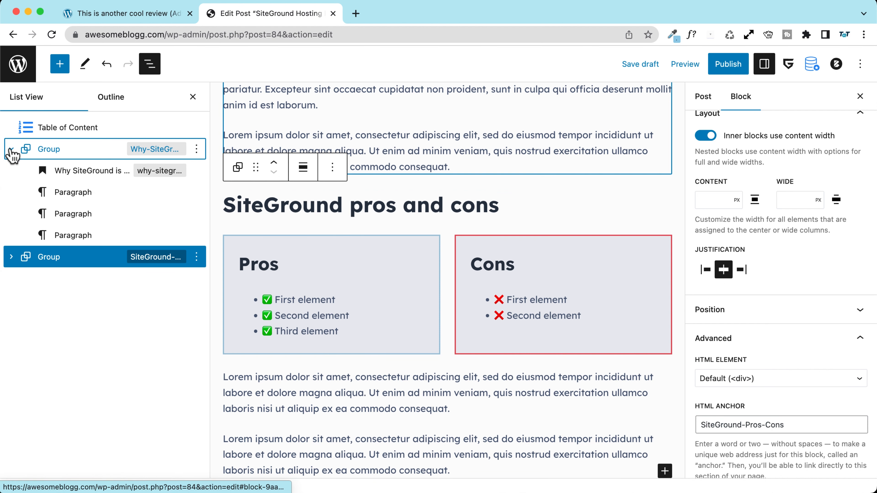
click(11, 149)
click(12, 170)
click(12, 170)
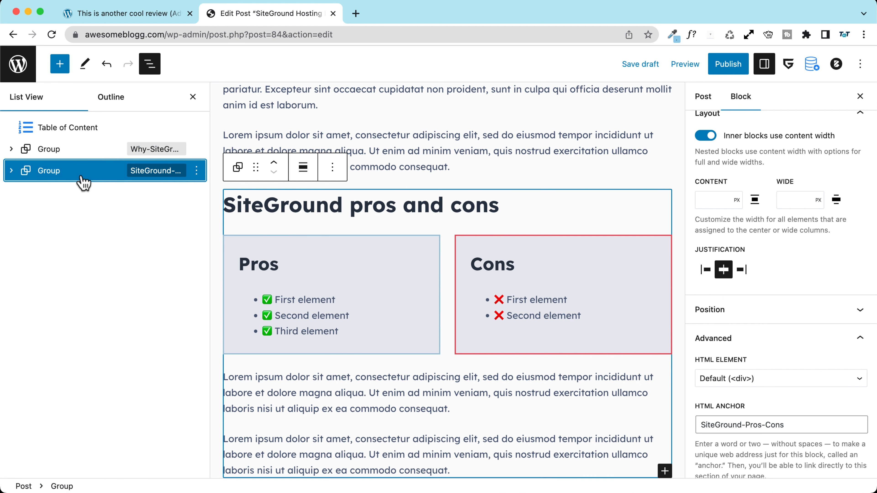
click(196, 169)
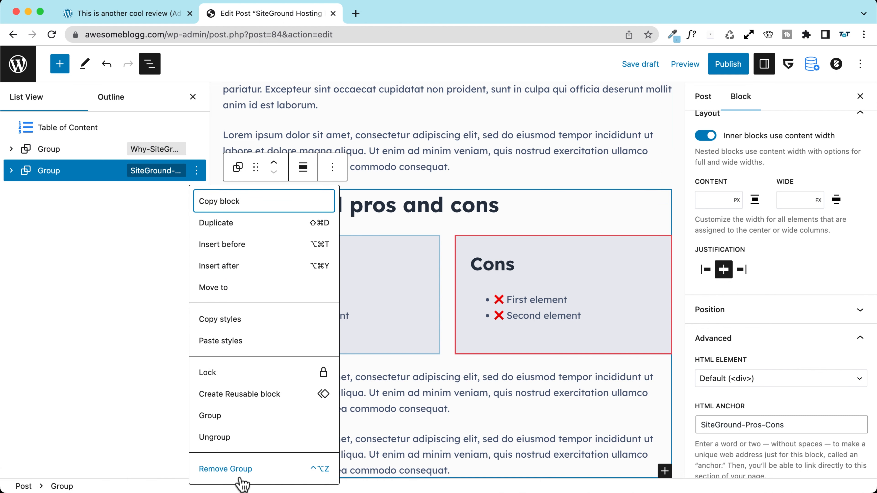
click(71, 178)
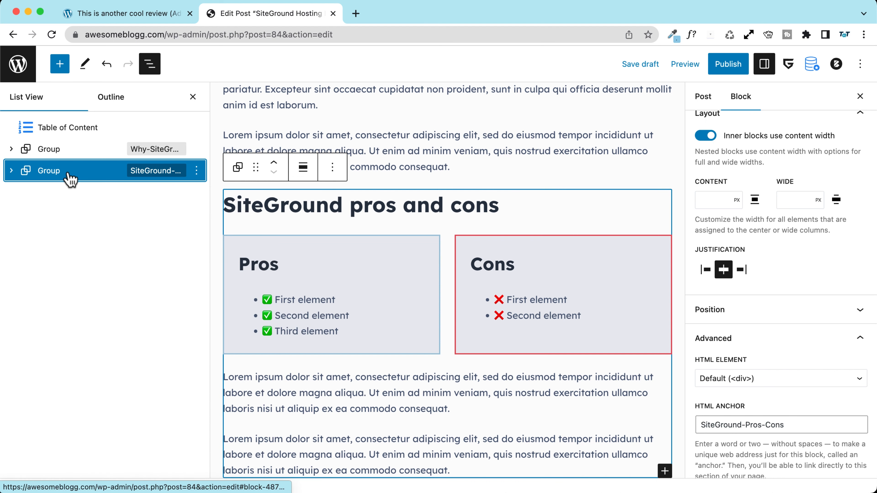
click(77, 149)
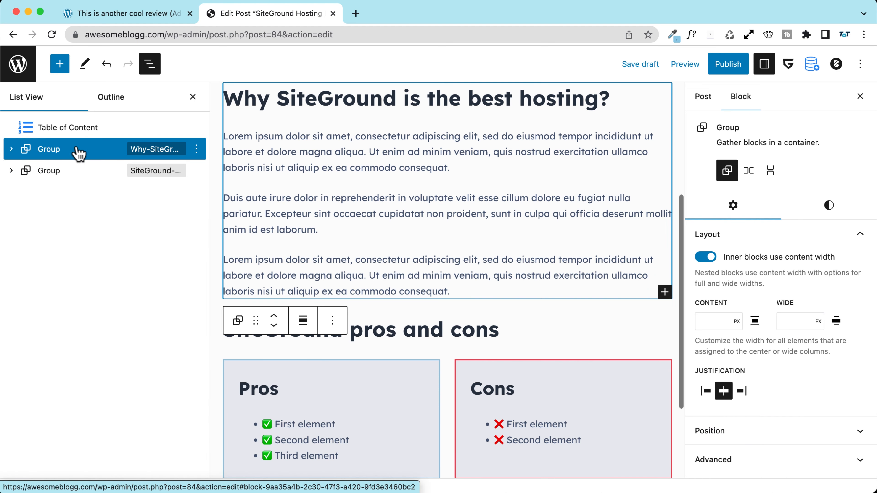
click(69, 171)
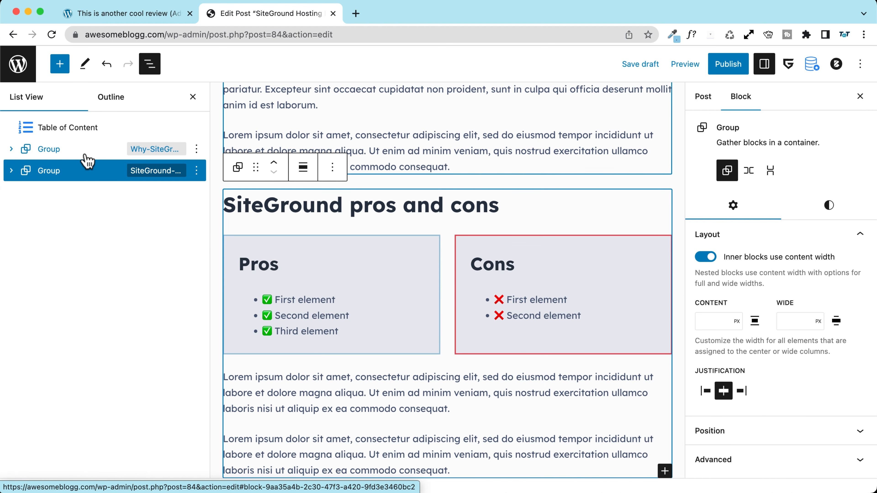
click(196, 171)
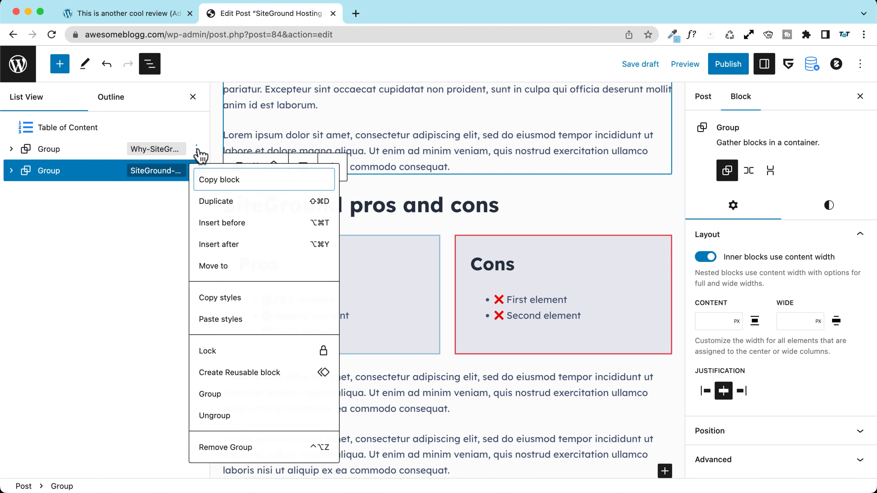
Step: Insert a new single-column Group between the two groups with a heading inside it
click(236, 245)
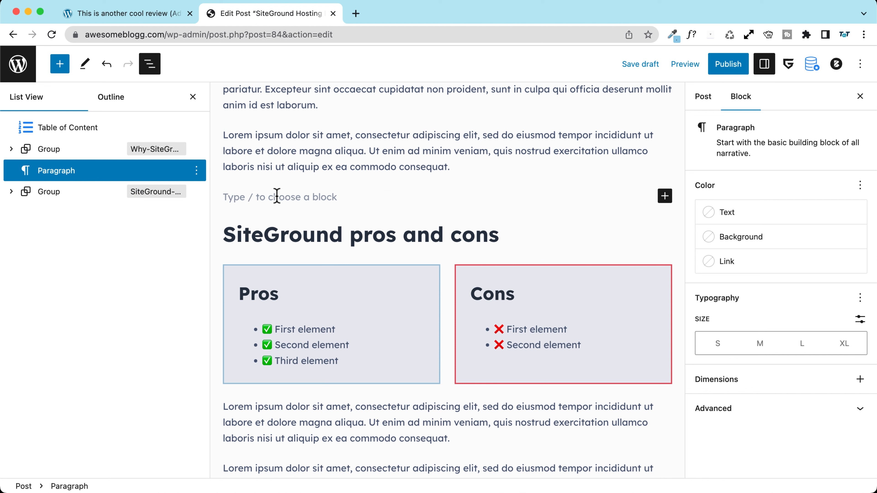
text(/)
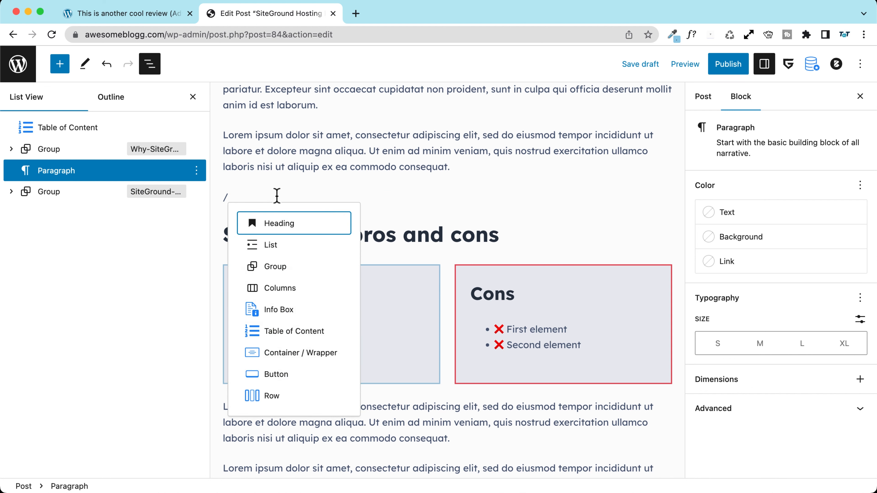
text(grou)
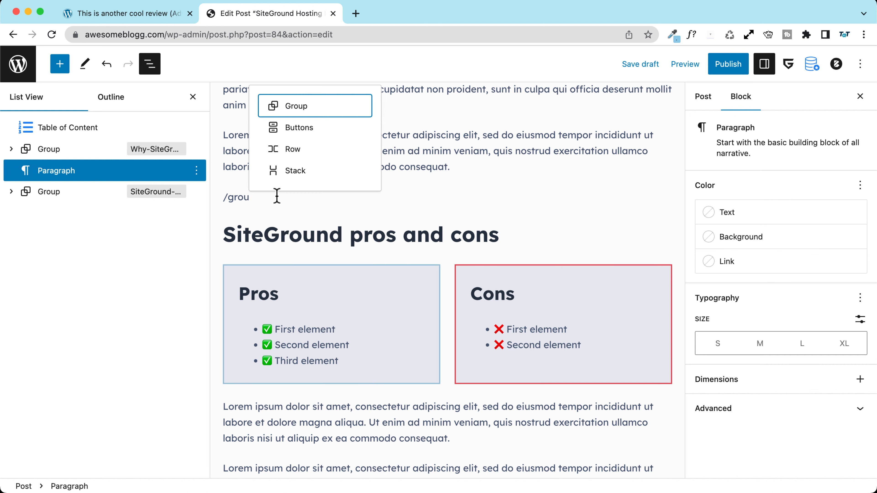
key(Return)
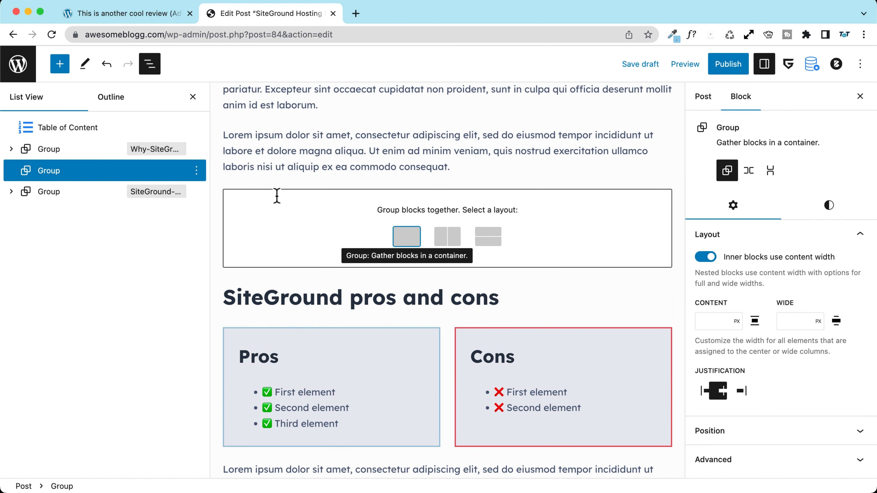
click(409, 240)
click(450, 205)
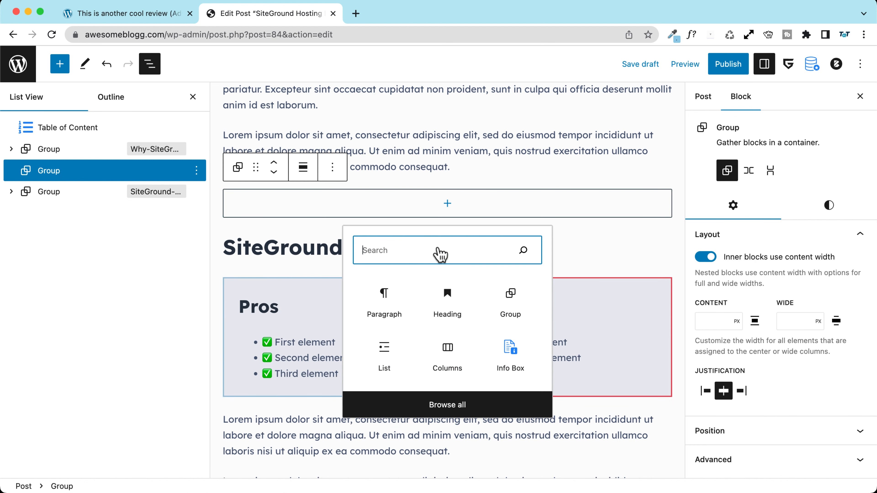
click(448, 293)
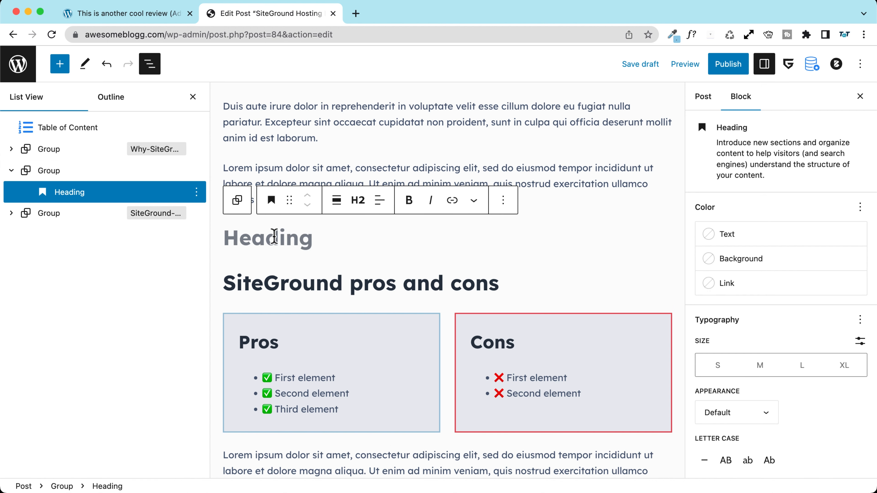
Step: Title the heading 'My experience with SiteGround hosting' and start a paragraph below it
scroll(274, 237, down, 1)
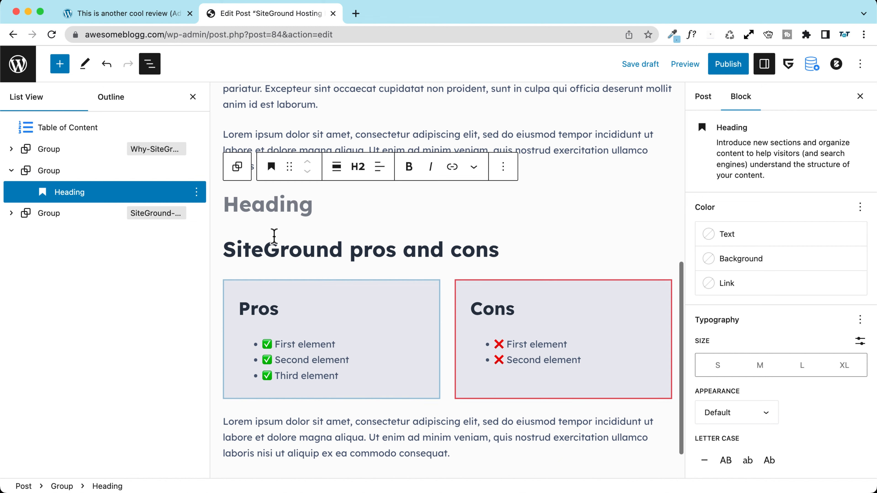
text(SiteGround )
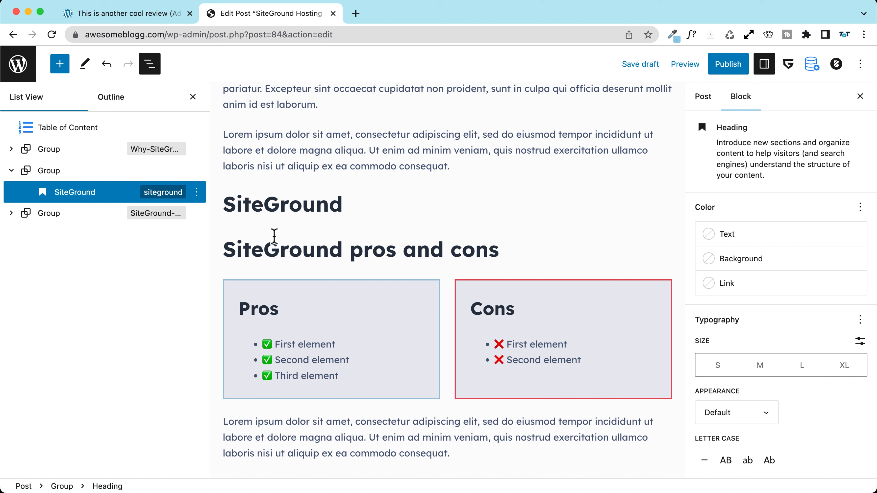
text(My expe)
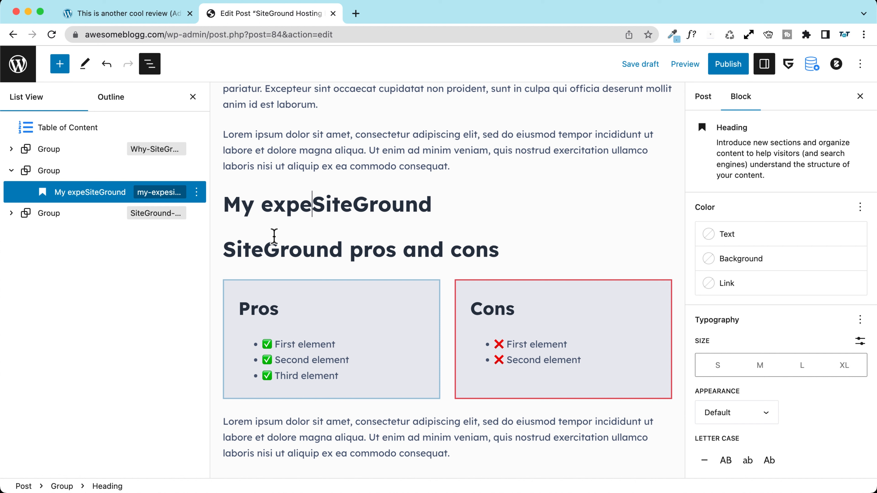
text(rience wit)
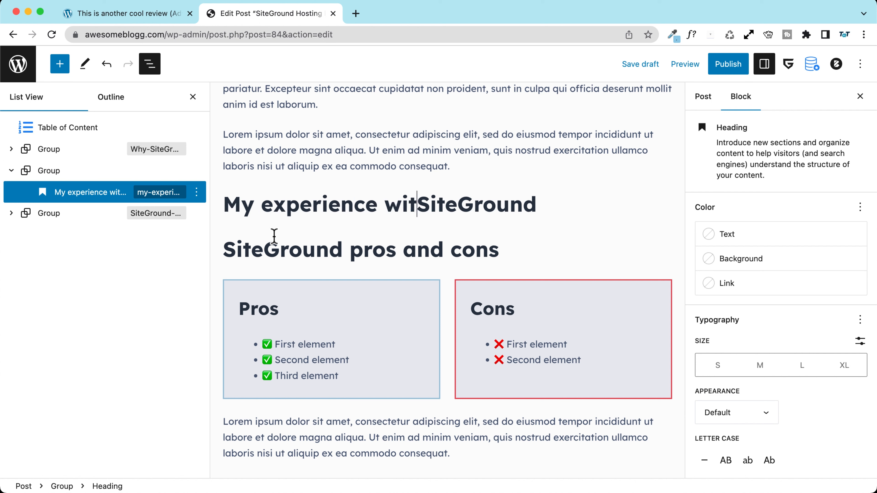
text(h)
click(273, 236)
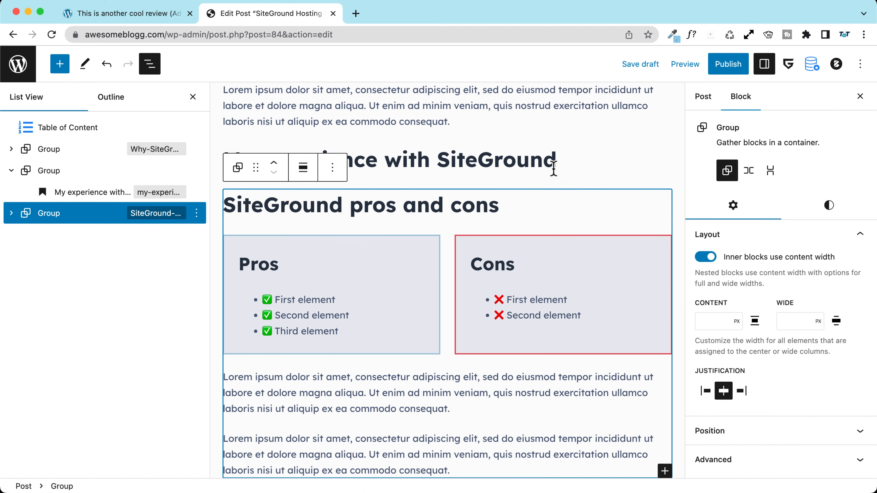
click(569, 163)
text(hosting)
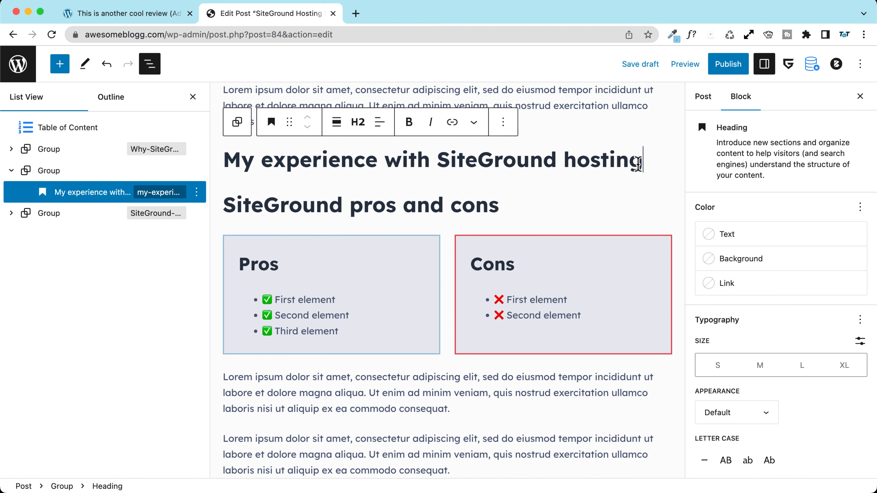
key(Return)
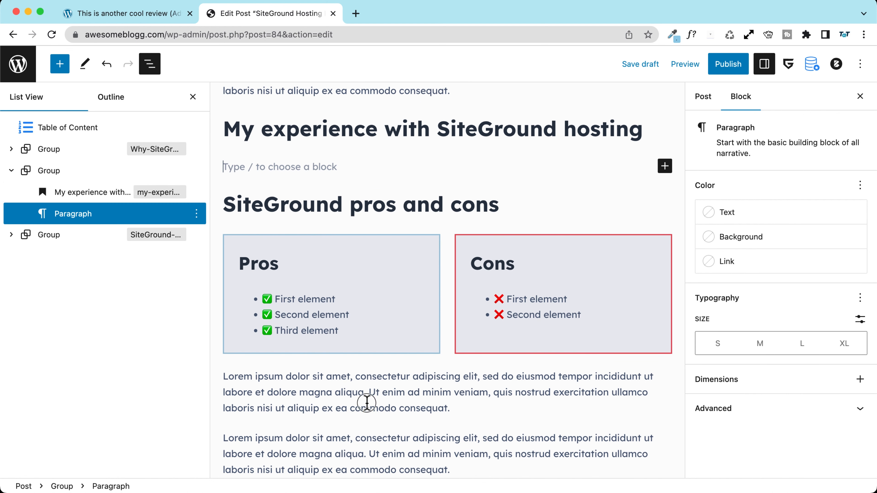
Step: Copy the Lorem placeholder paragraph and paste it under the new heading
click(364, 402)
double_click(348, 389)
triple_click(349, 389)
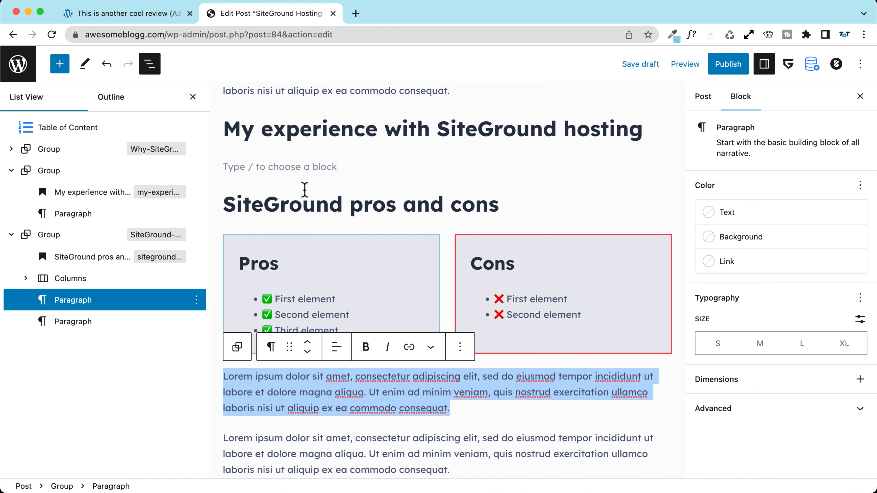
key(ctrl+c)
click(285, 169)
key(ctrl+v)
key(Return)
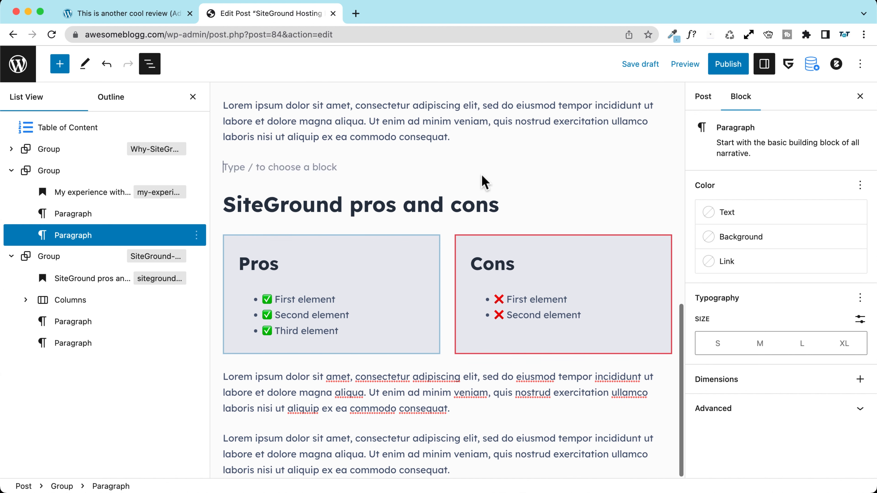
key(BackSpace)
Step: Review the new section's heading and paragraph, then save the draft
scroll(448, 178, up, 5)
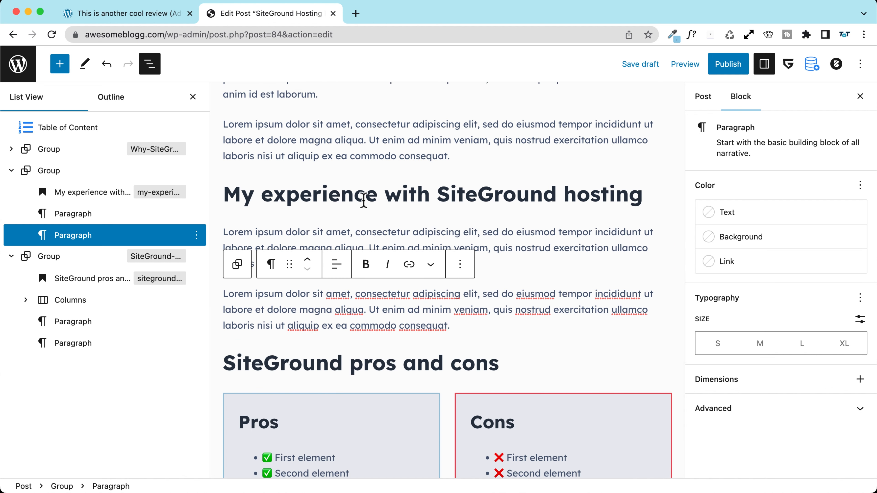
click(364, 201)
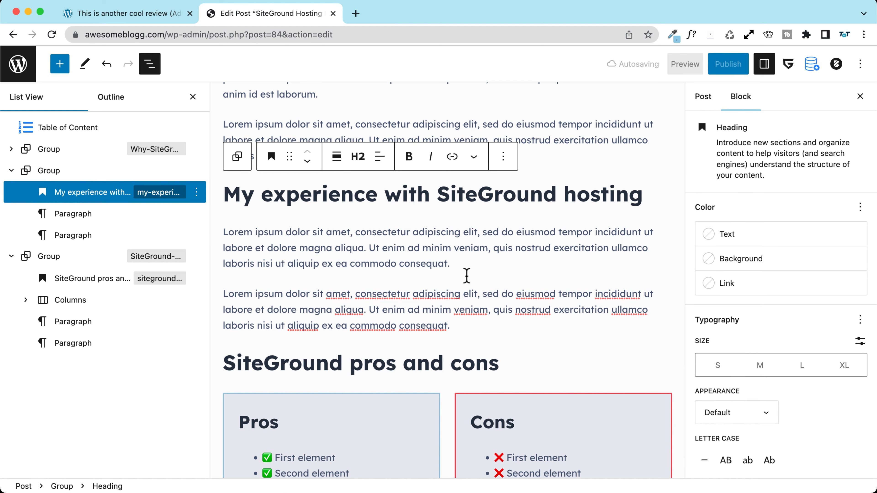
click(456, 322)
scroll(287, 216, down, 5)
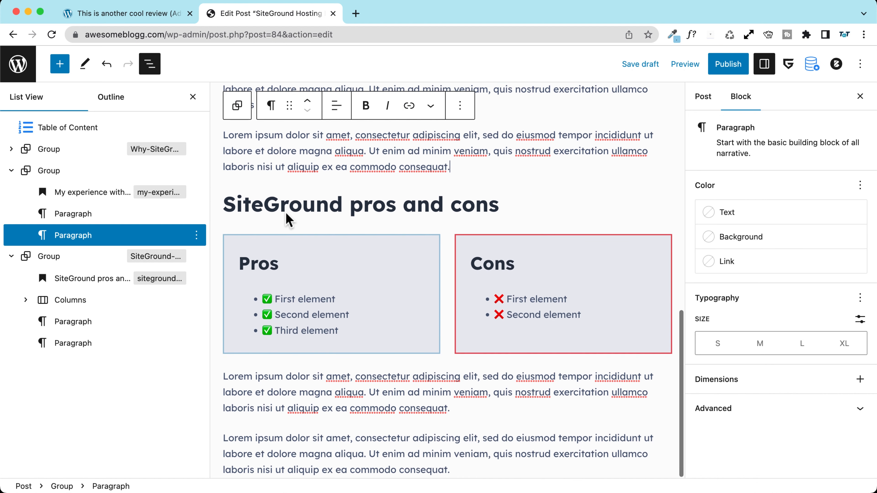
scroll(319, 248, up, 12)
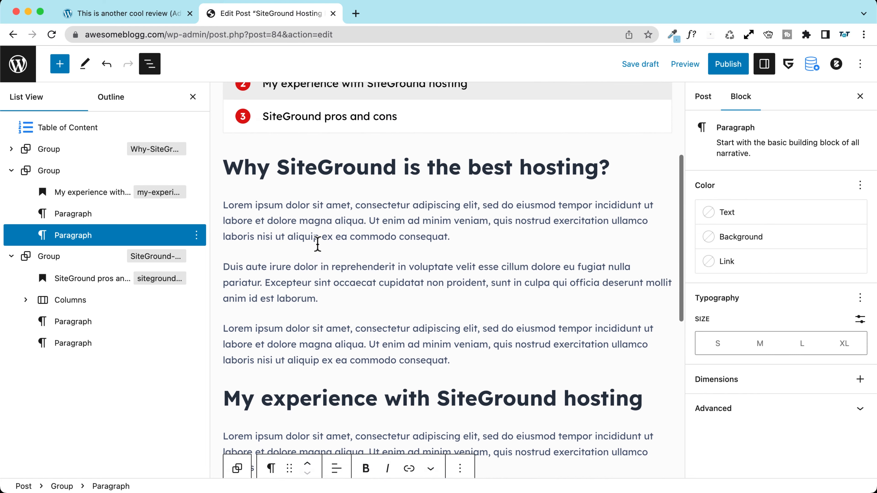
click(639, 66)
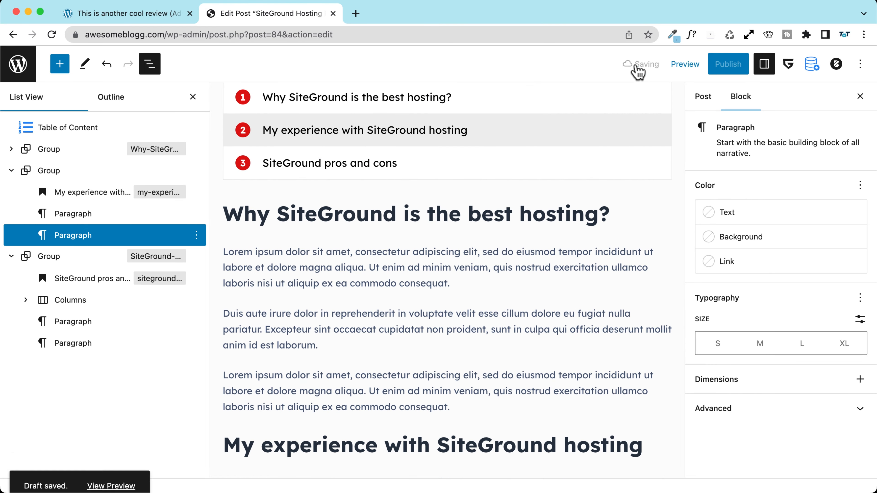
Step: Set the My experience group's HTML anchor to 'SiteGround-my-Experience'
click(11, 170)
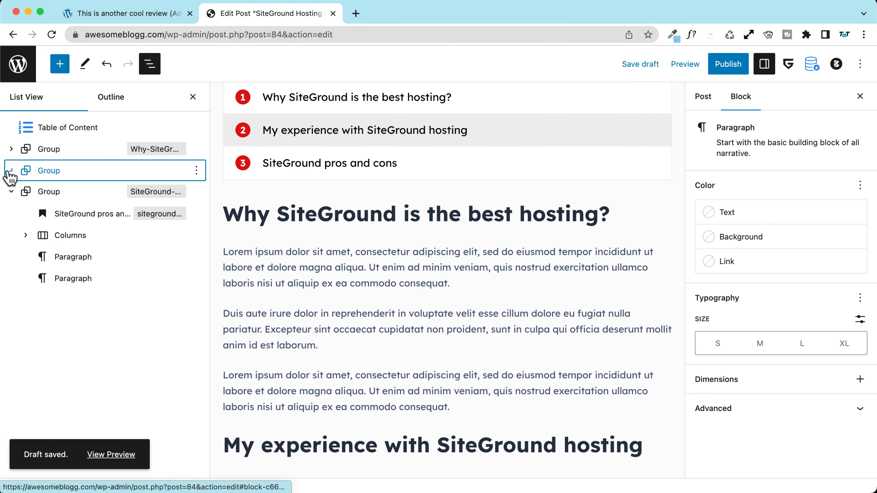
click(11, 191)
click(52, 171)
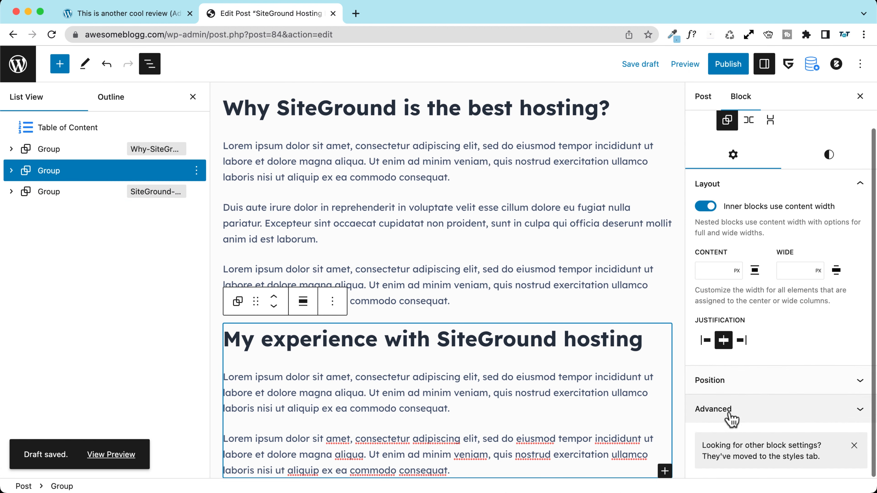
click(739, 416)
click(718, 277)
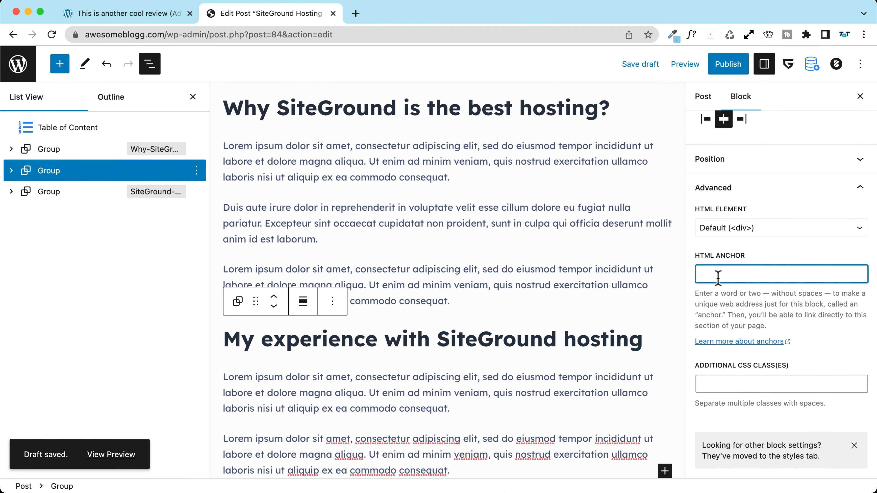
text(SiteGround-my-Experience)
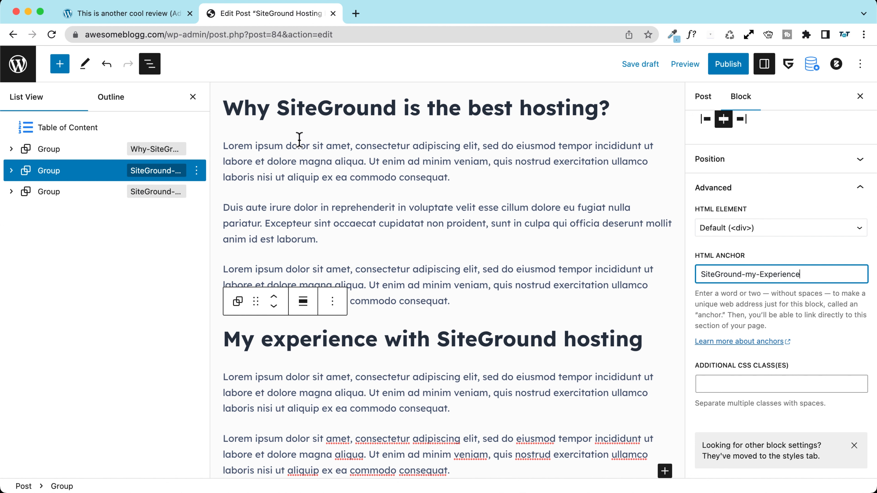
scroll(299, 140, up, 6)
scroll(491, 204, down, 4)
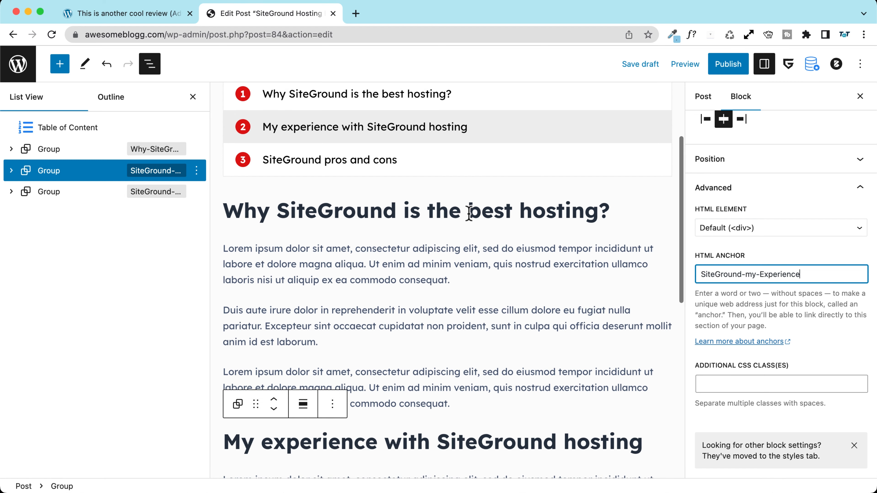
scroll(391, 204, down, 2)
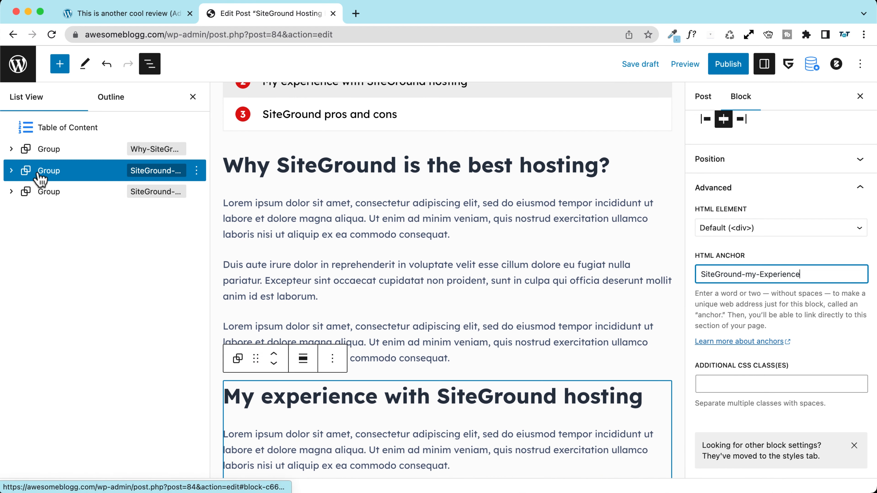
Step: Move the My experience group down below the pros and cons group
click(45, 199)
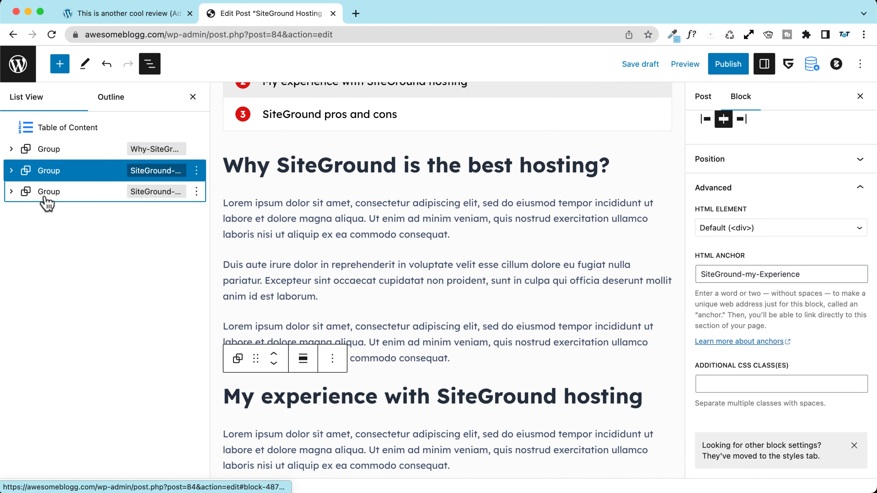
click(44, 170)
click(149, 64)
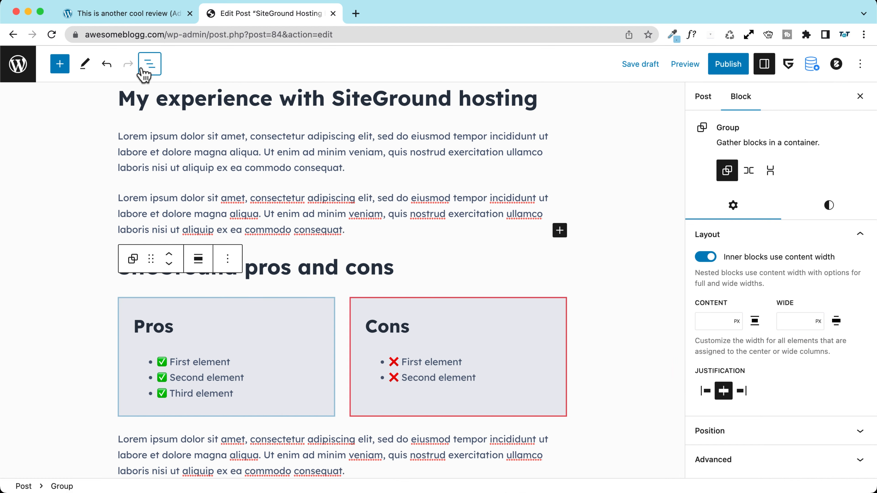
click(149, 65)
drag(43, 173, 43, 194)
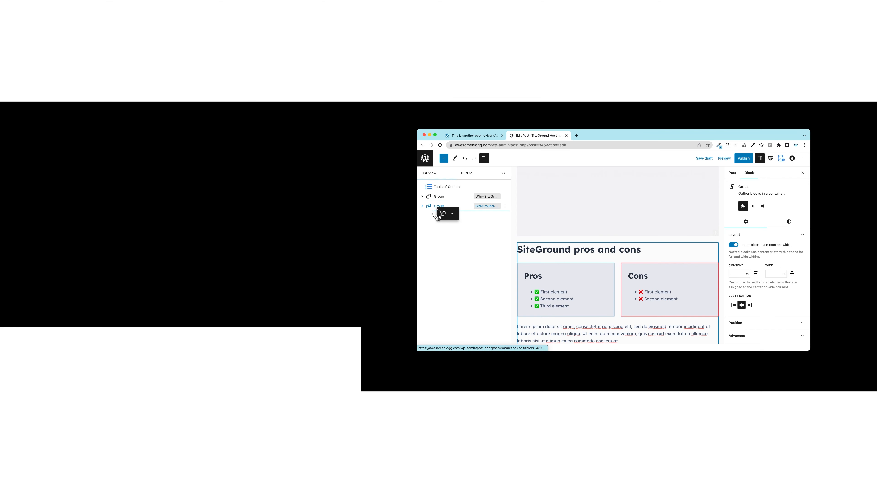
drag(436, 216, 431, 211)
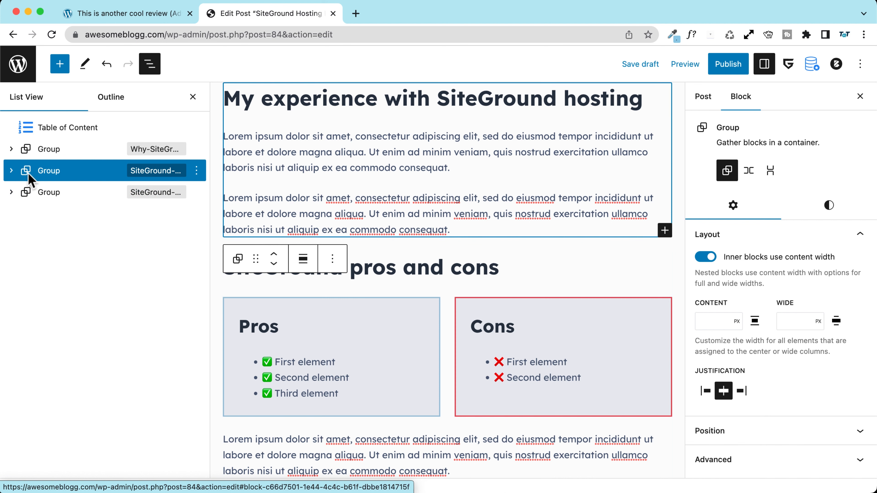
click(143, 173)
scroll(264, 101, up, 1)
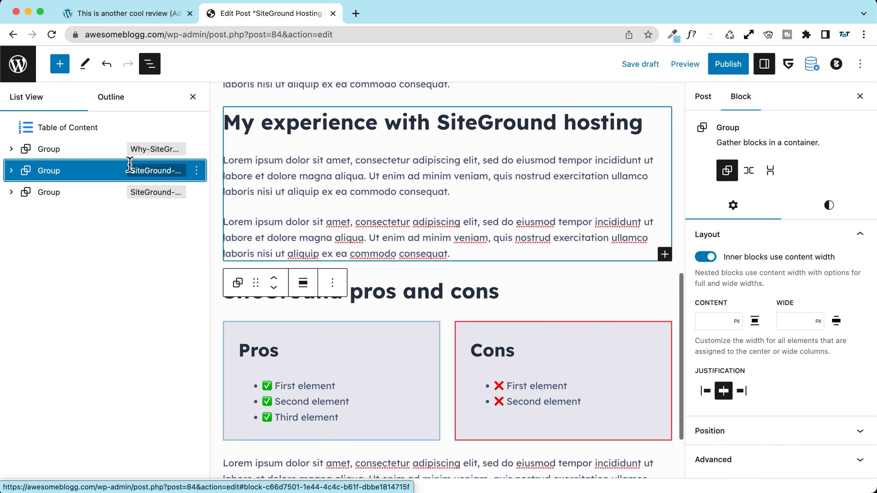
scroll(345, 194, up, 5)
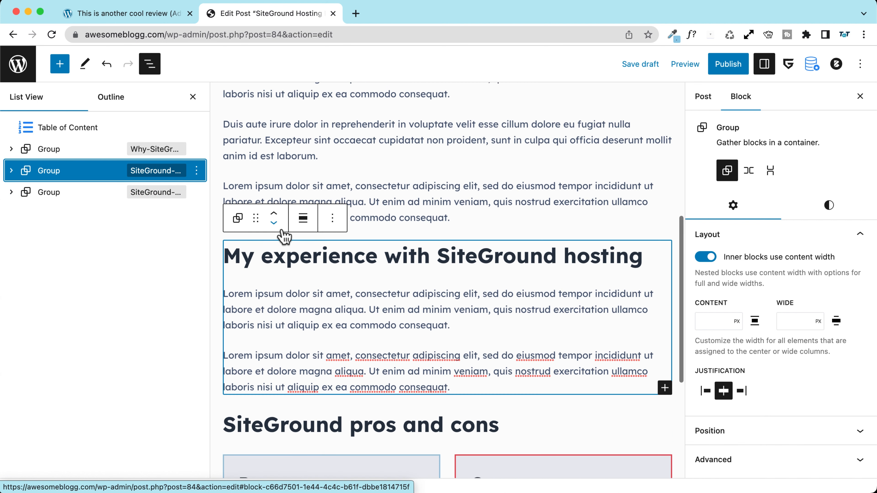
click(274, 222)
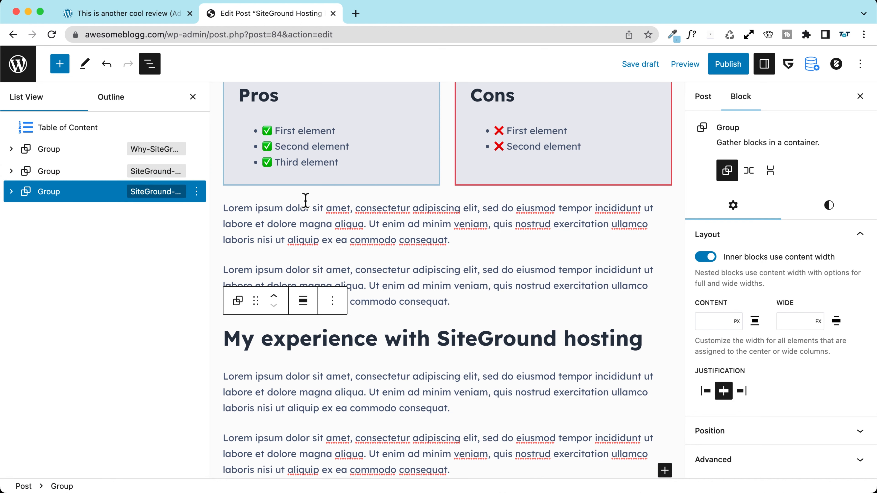
Step: Expand and collapse each section group in List View to verify the new order
scroll(305, 201, up, 2)
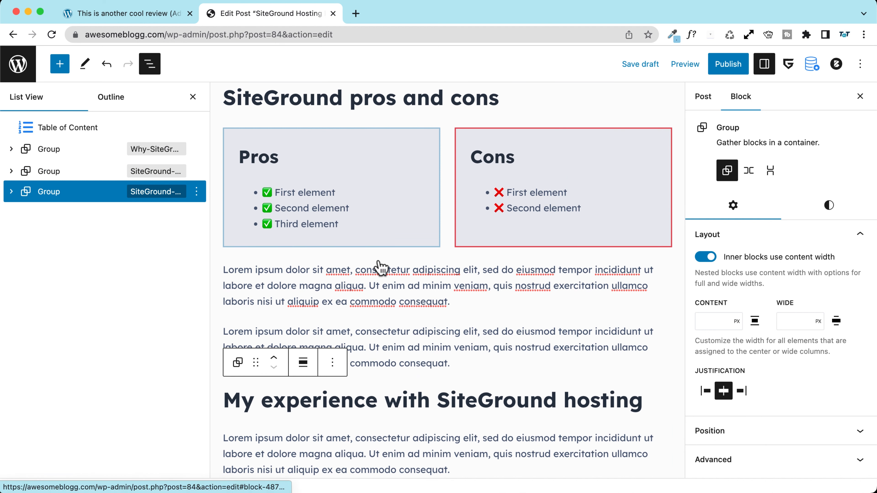
scroll(376, 253, up, 1)
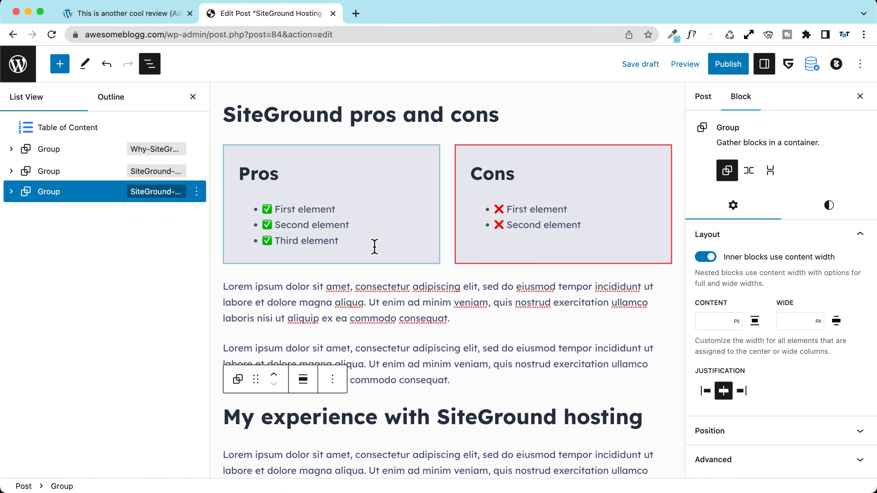
scroll(505, 414, down, 2)
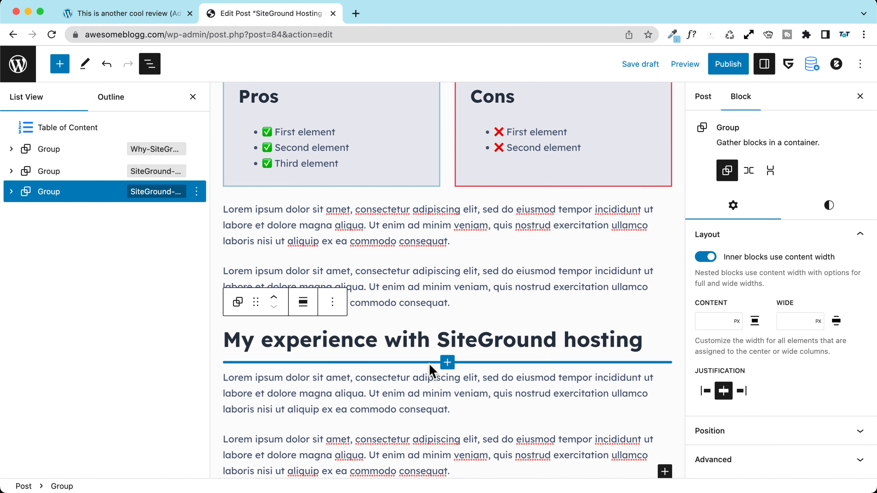
click(11, 192)
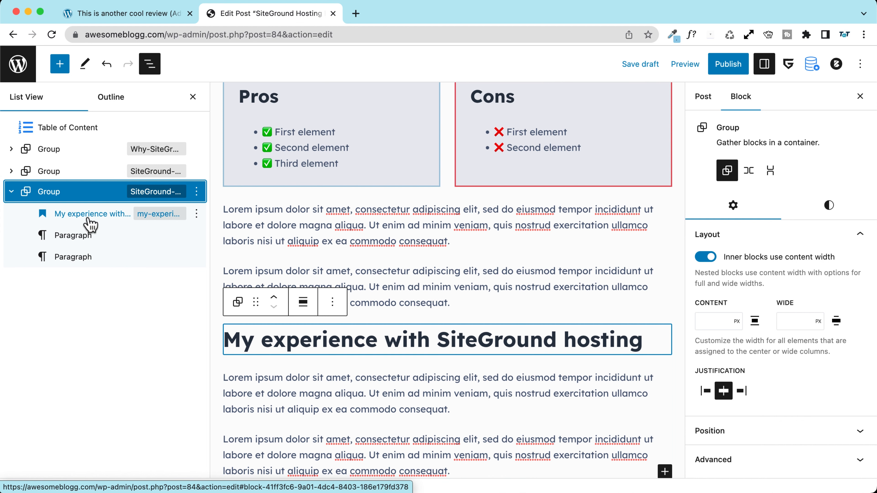
click(11, 191)
click(11, 171)
click(11, 171)
click(11, 148)
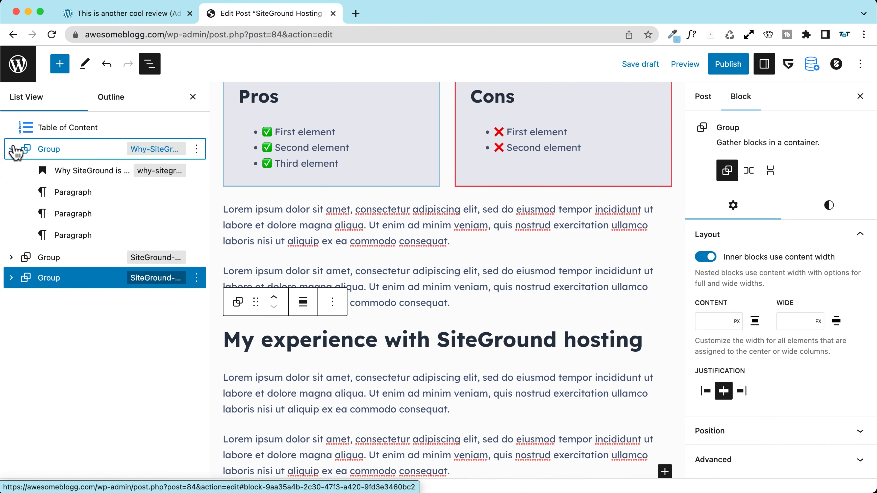
click(11, 148)
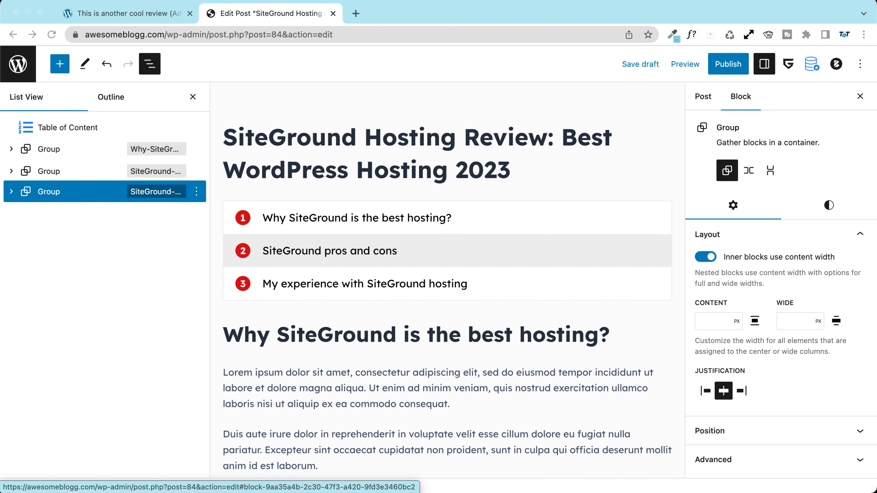
Step: Save the draft and switch the sidebar to the Post settings
click(632, 65)
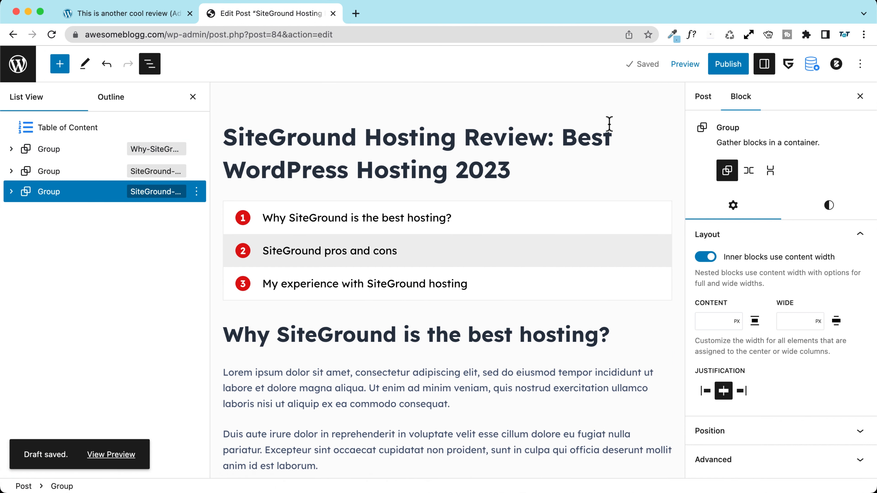
click(704, 100)
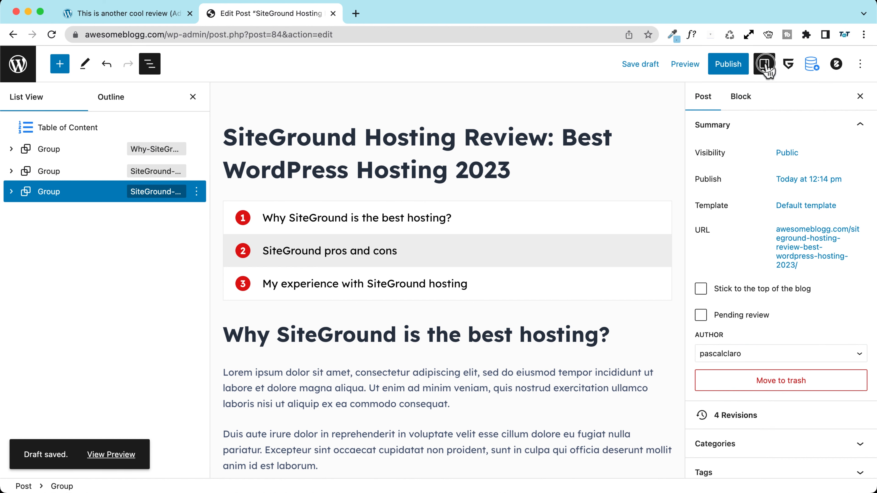
click(763, 63)
click(771, 70)
click(706, 101)
Step: Inspect the post's URL slug and locate the 2023 year in it
click(815, 256)
scroll(791, 341, right, 3)
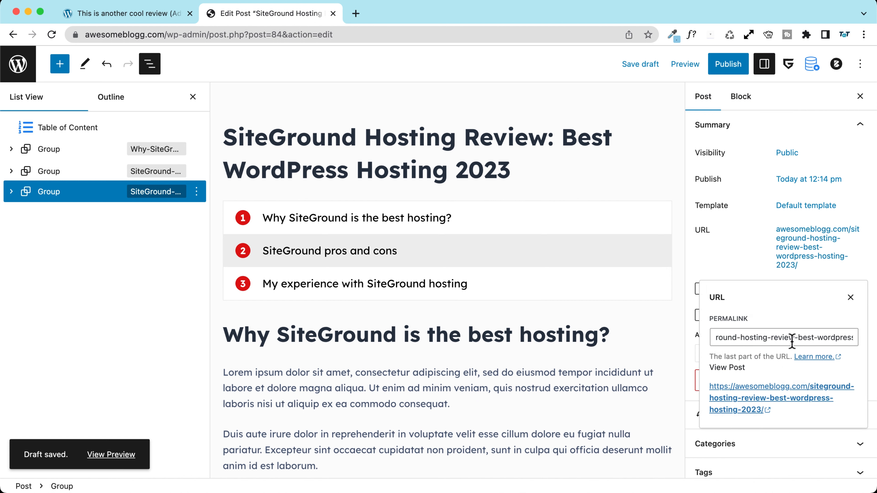
scroll(736, 340, left, 3)
scroll(736, 340, right, 3)
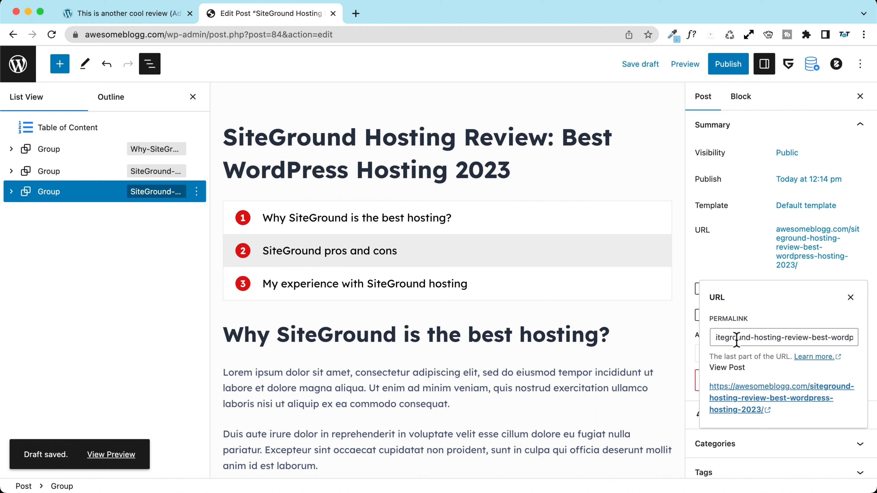
scroll(737, 341, left, 3)
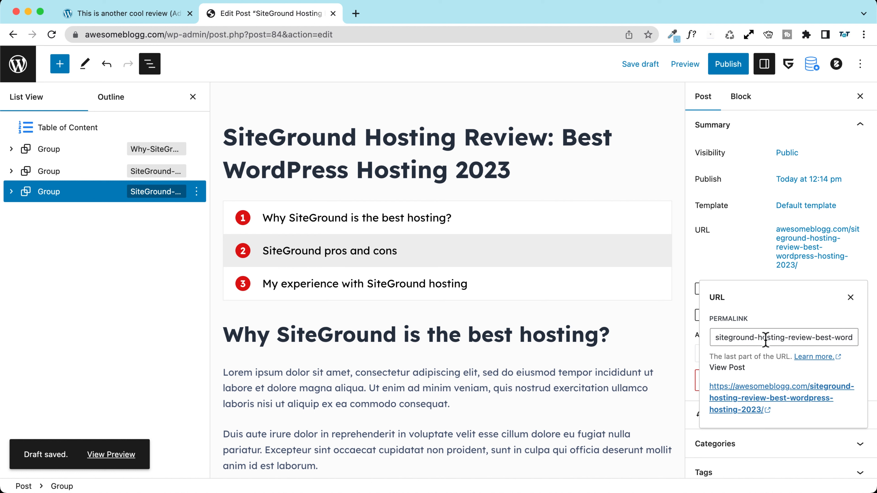
scroll(775, 341, right, 1)
scroll(776, 340, left, 1)
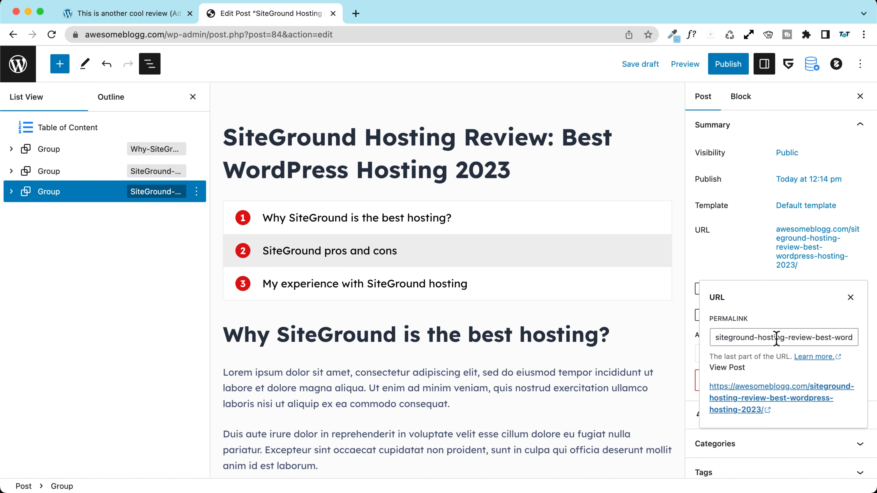
scroll(775, 339, right, 3)
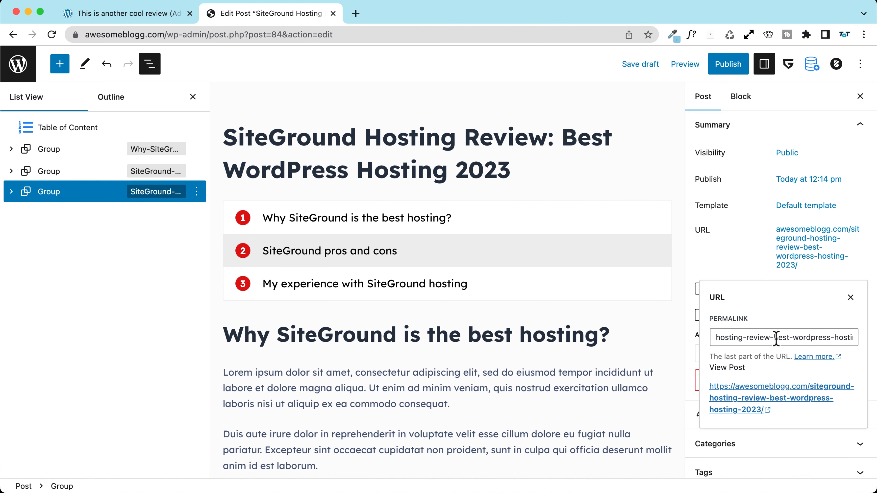
double_click(843, 337)
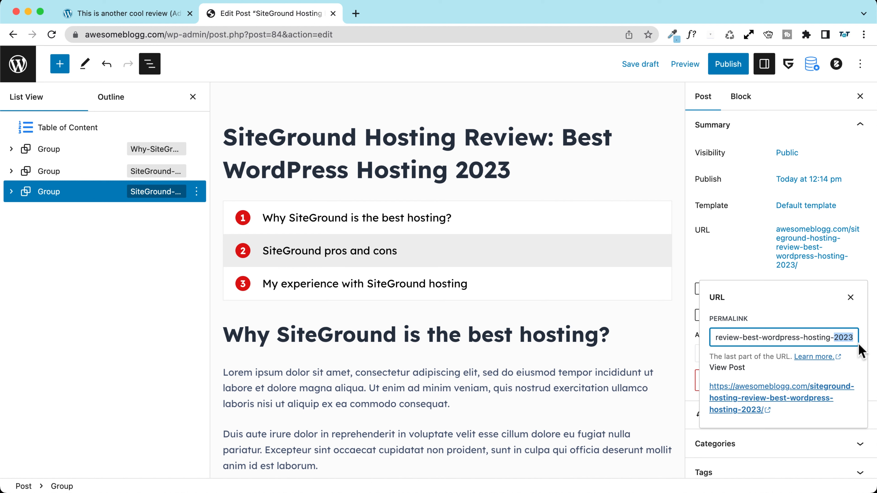
click(489, 172)
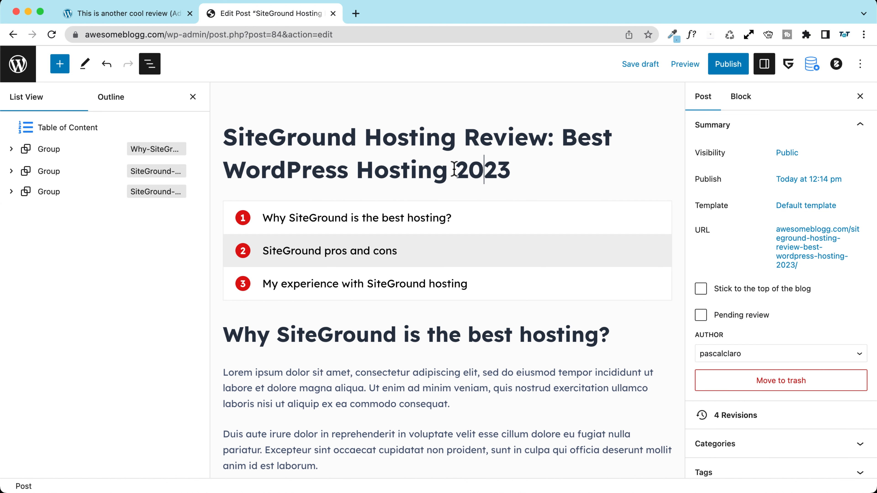
drag(454, 170, 530, 170)
Step: Delete '-2023' so the slug reads siteground-hosting-review-best-wordpress-hosting
click(809, 247)
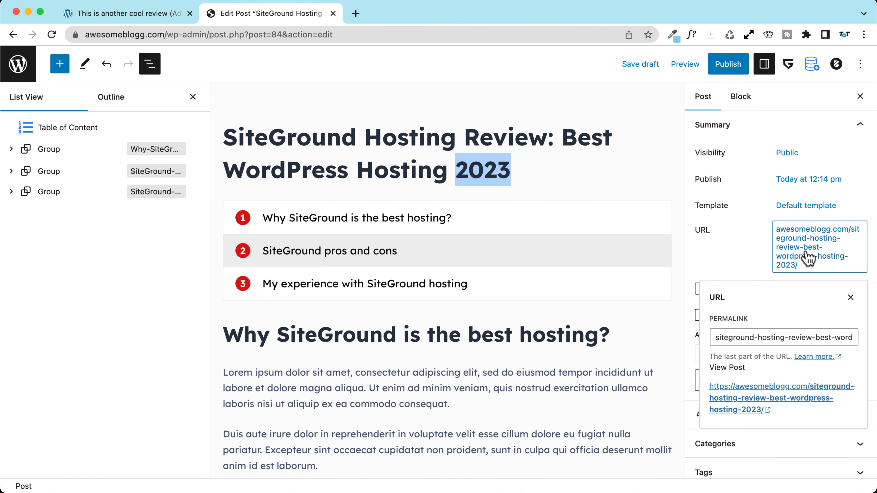
click(827, 337)
double_click(847, 338)
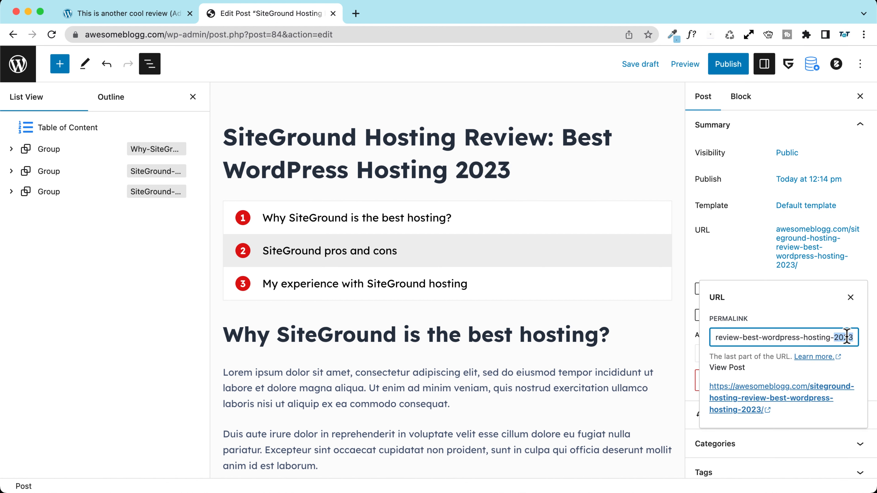
key(BackSpace)
key(BackSpace)
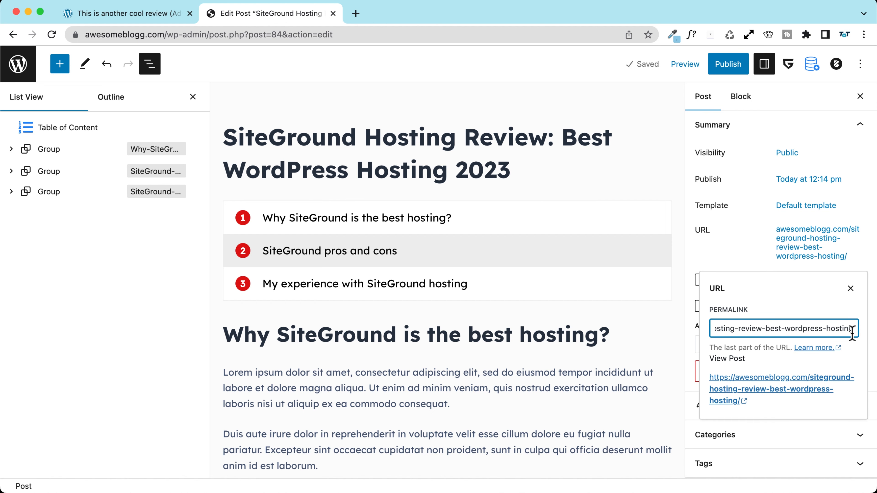
click(731, 257)
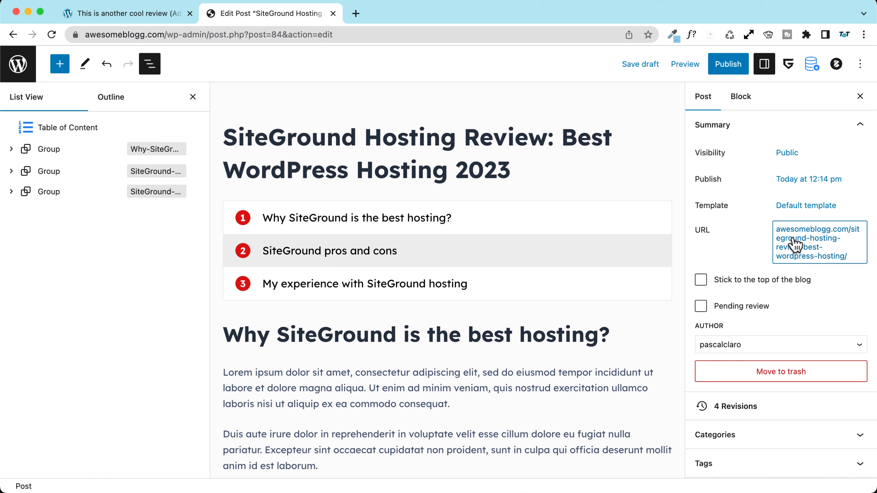
Step: Check the post's URL slug in the URL settings
click(788, 257)
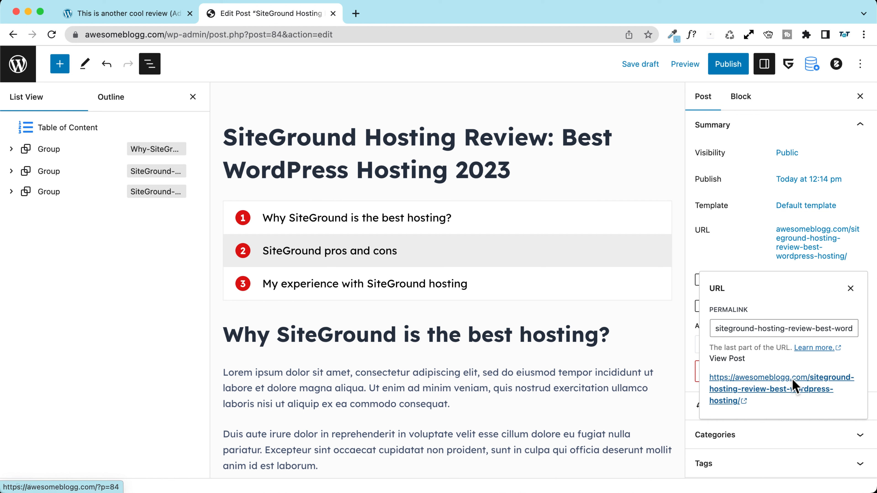
click(738, 252)
scroll(727, 266, down, 3)
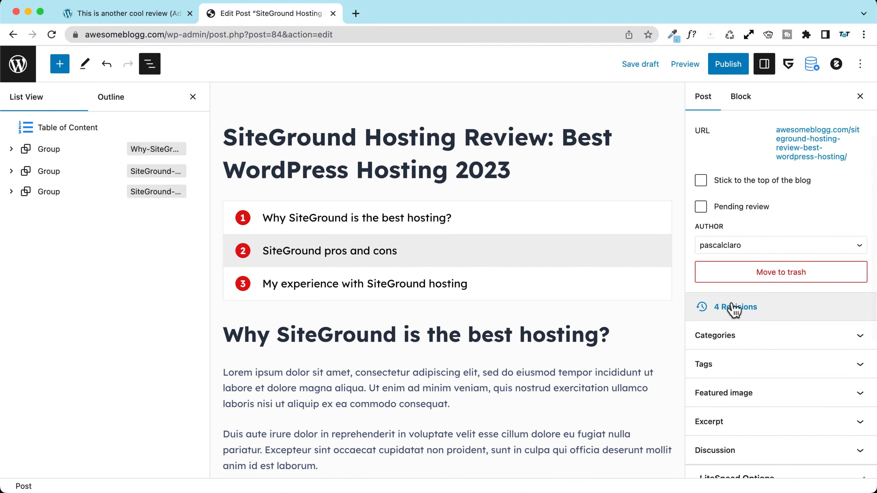
scroll(738, 306, down, 1)
scroll(746, 276, down, 3)
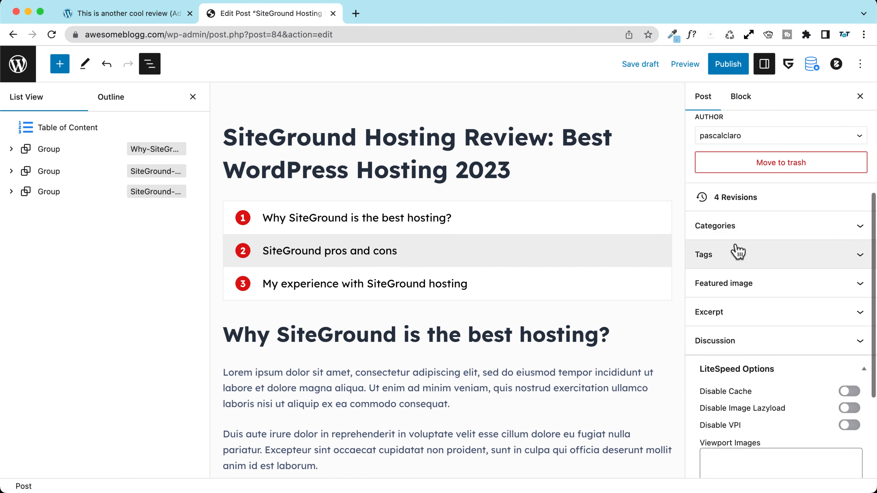
Step: Create a Hosting Reviews category for the post and uncheck Uncategorized
click(711, 230)
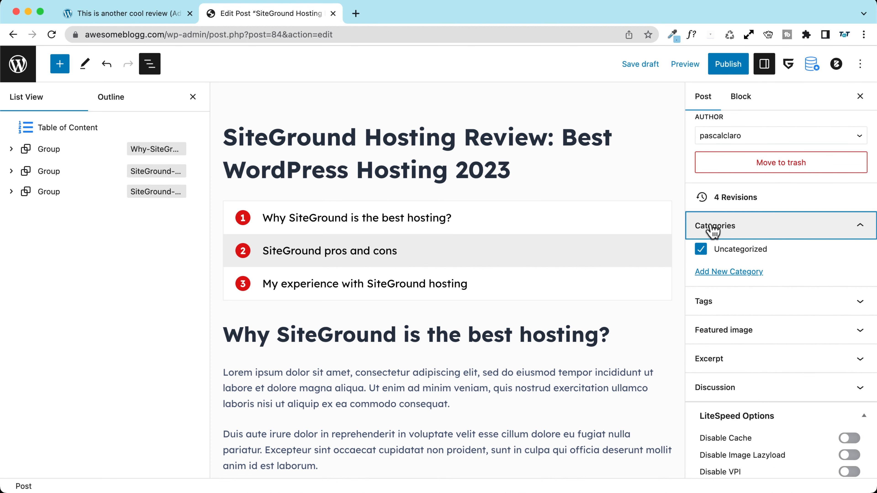
click(729, 273)
click(730, 306)
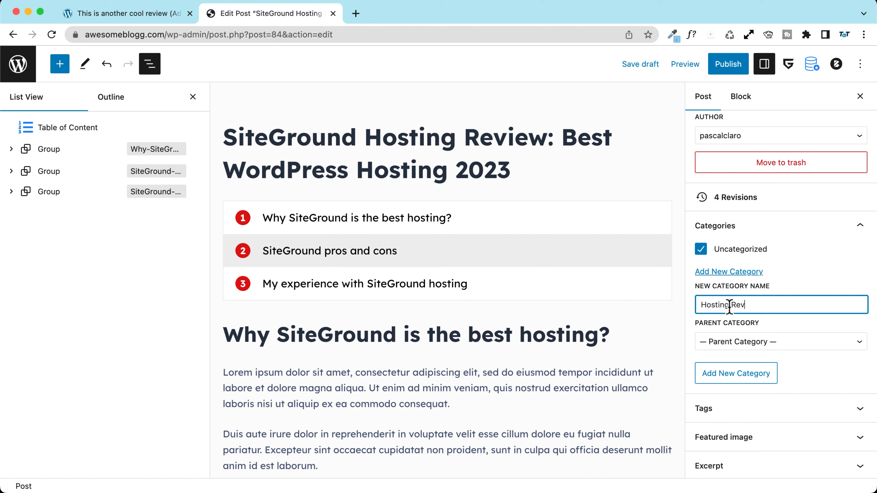
click(732, 370)
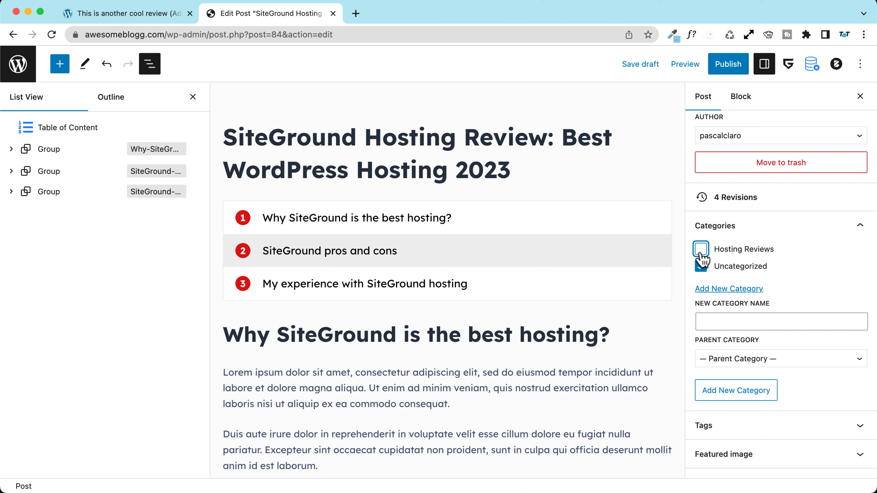
click(702, 267)
scroll(785, 252, down, 3)
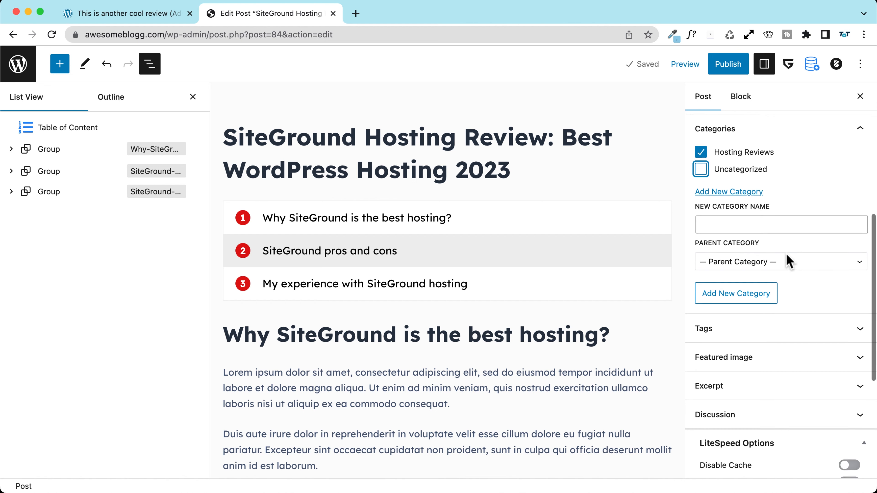
click(721, 323)
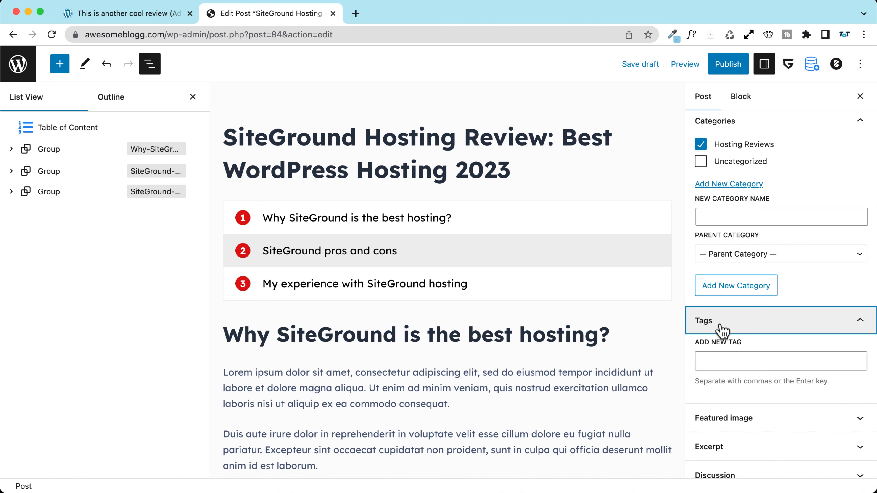
Step: Add the tags SiteGround and Hostinger to the post
click(729, 363)
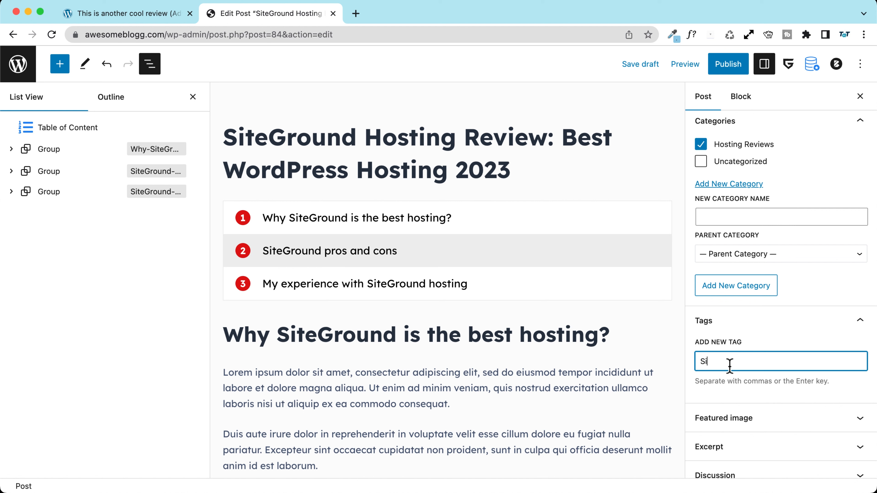
key(Return)
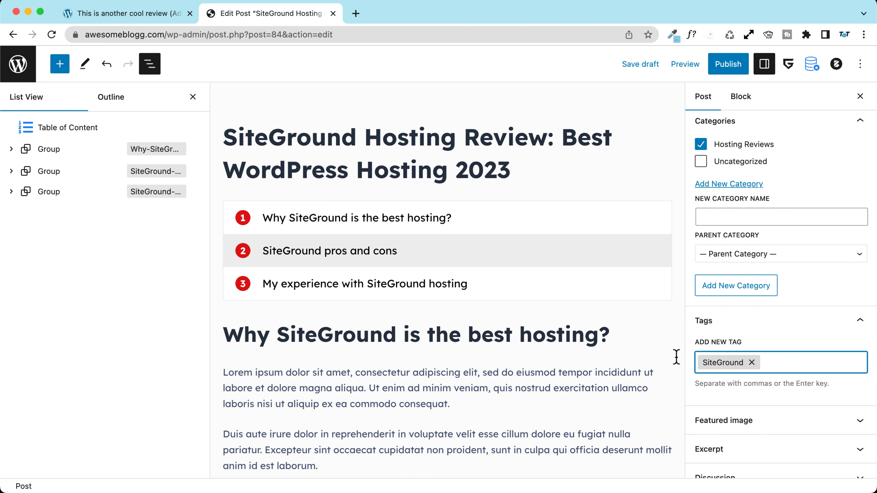
scroll(430, 294, down, 15)
scroll(431, 285, down, 2)
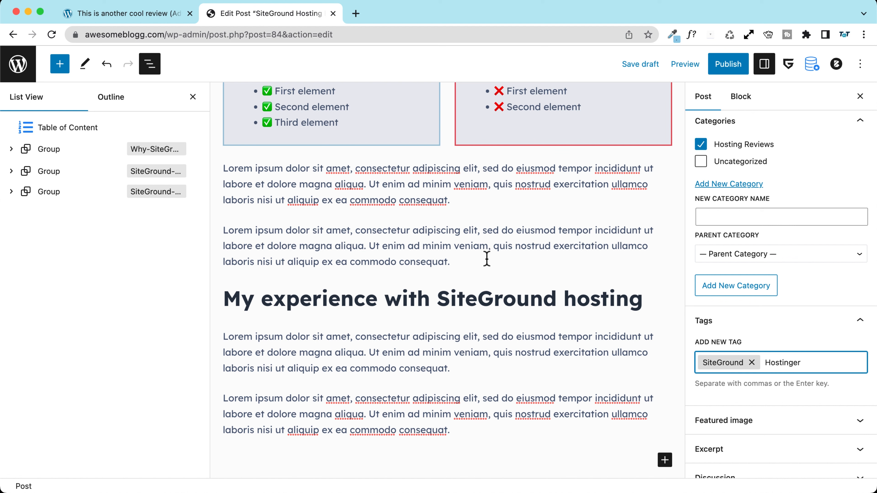
key(Return)
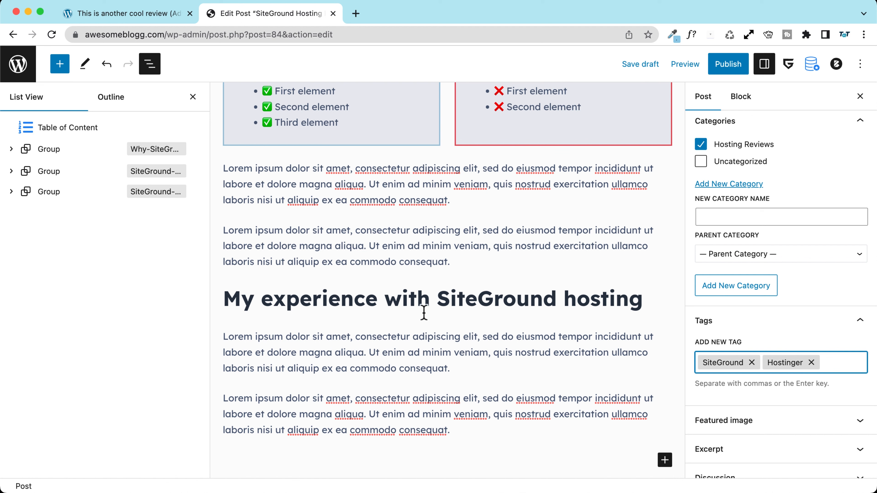
scroll(798, 342, down, 4)
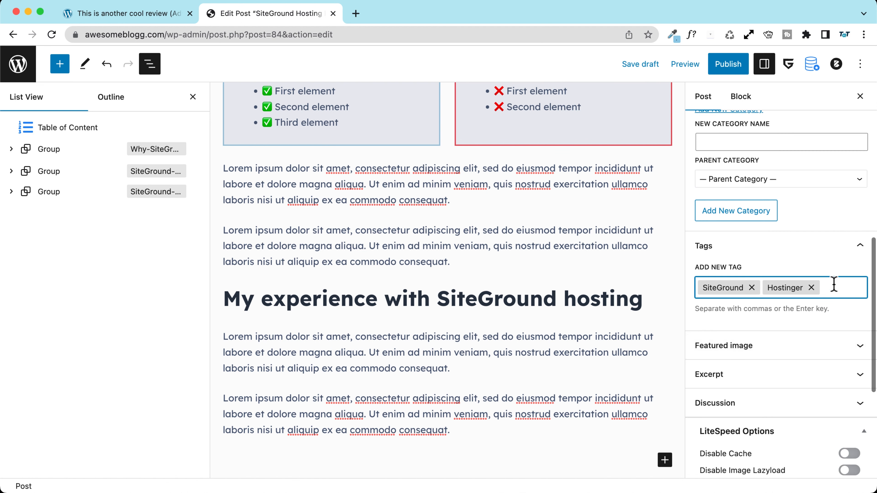
scroll(830, 288, down, 3)
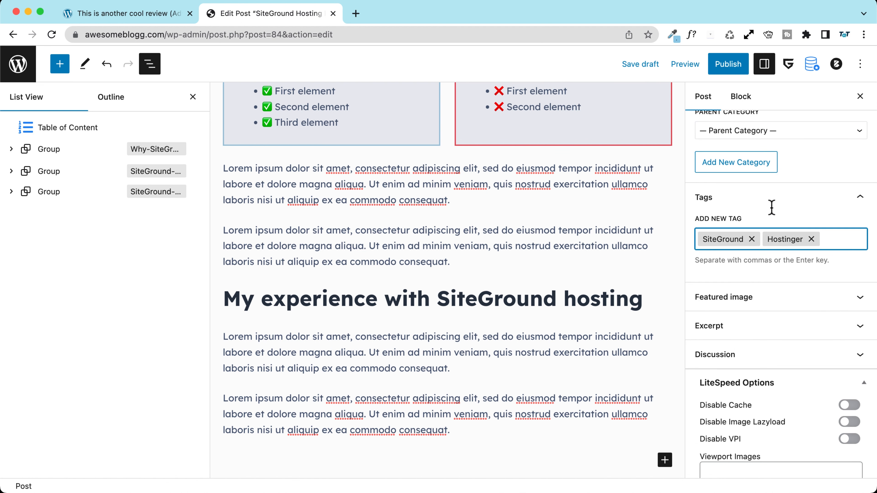
scroll(733, 228, down, 3)
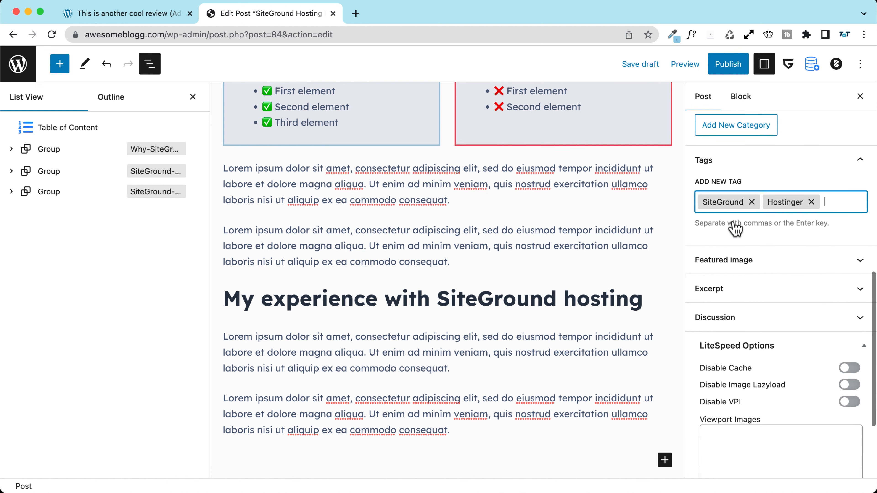
Step: Open the featured image Media Library picker and bring up the downloaded REVIEW.png options
click(737, 252)
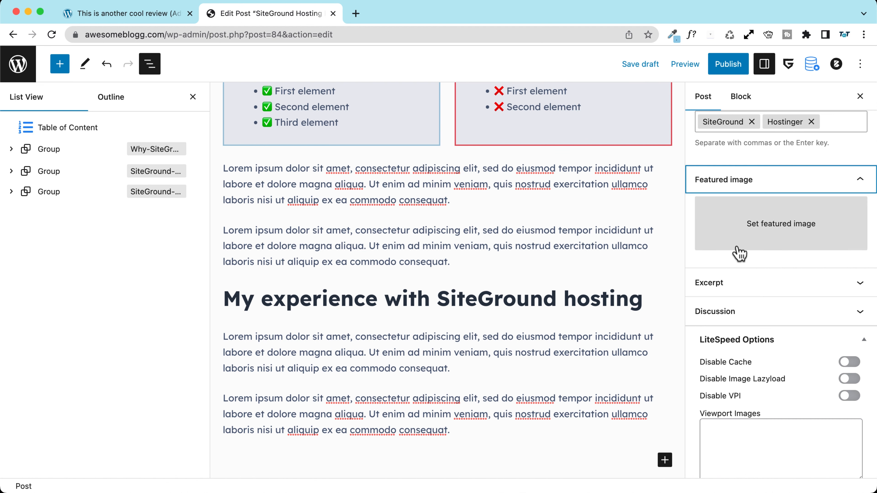
click(738, 223)
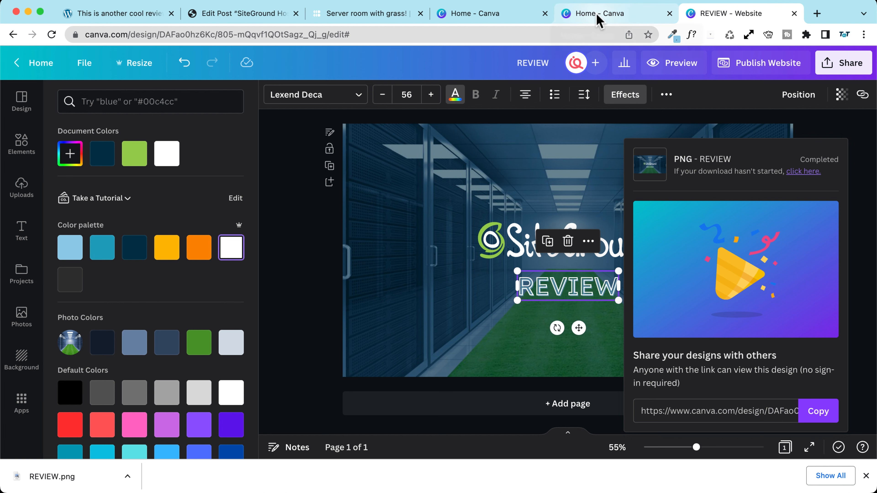
click(226, 15)
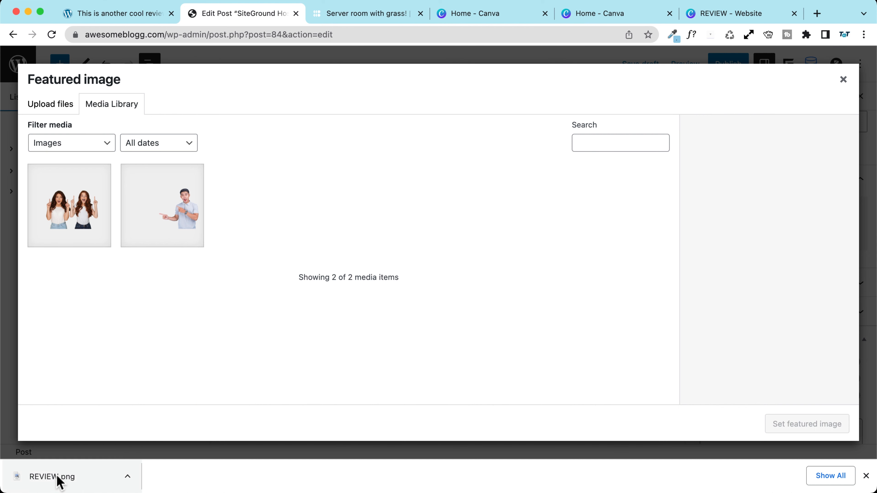
click(126, 478)
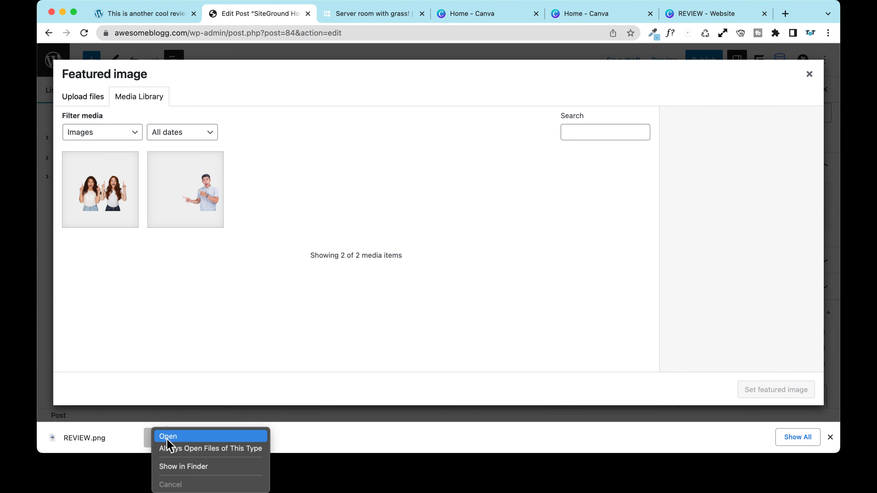
Step: Rename REVIEW.png to 'SiteGround Hosting Review Best WordPress Hosting.png' in Finder and check its 1,1 MB size
click(195, 467)
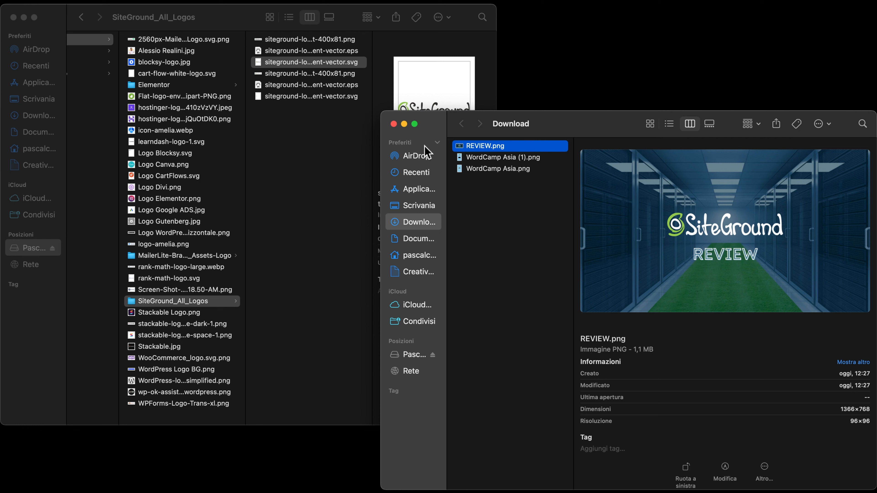
click(481, 149)
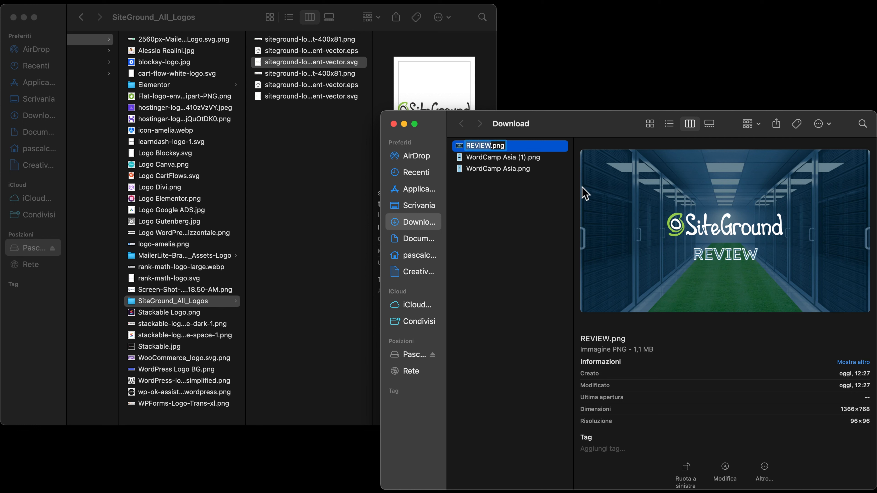
text(SiteGr)
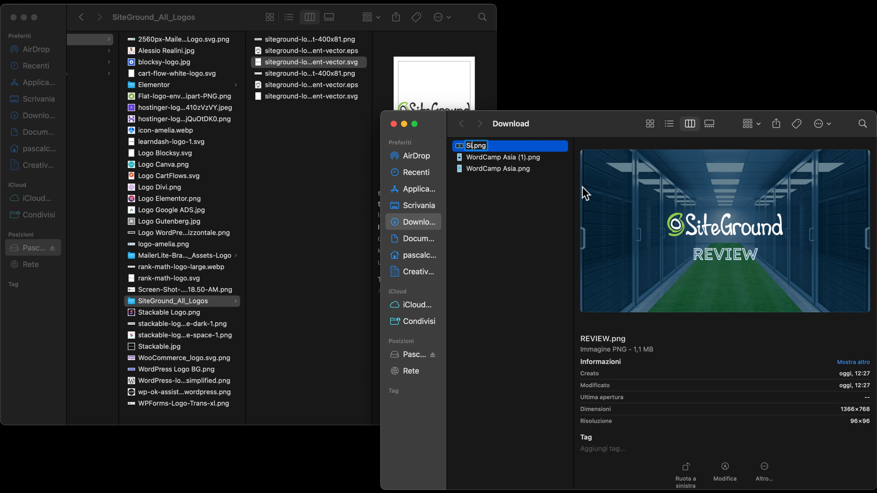
text(ound )
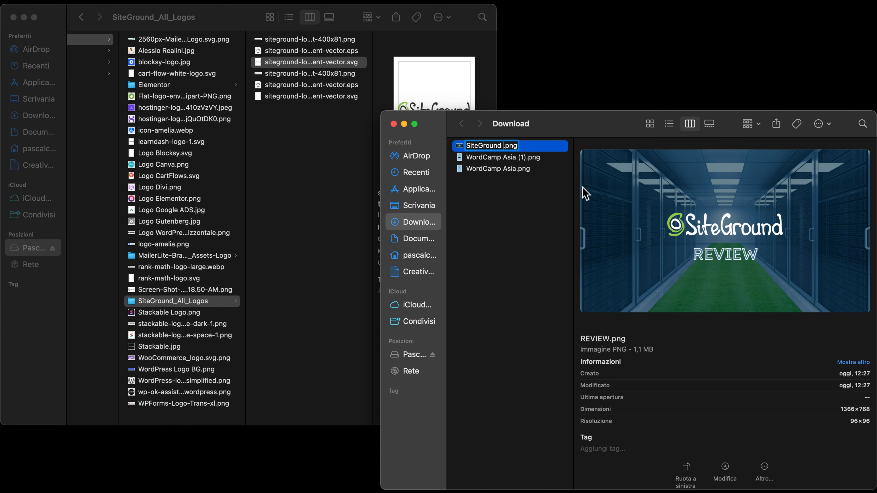
text(Hosting Rev)
text(iew B)
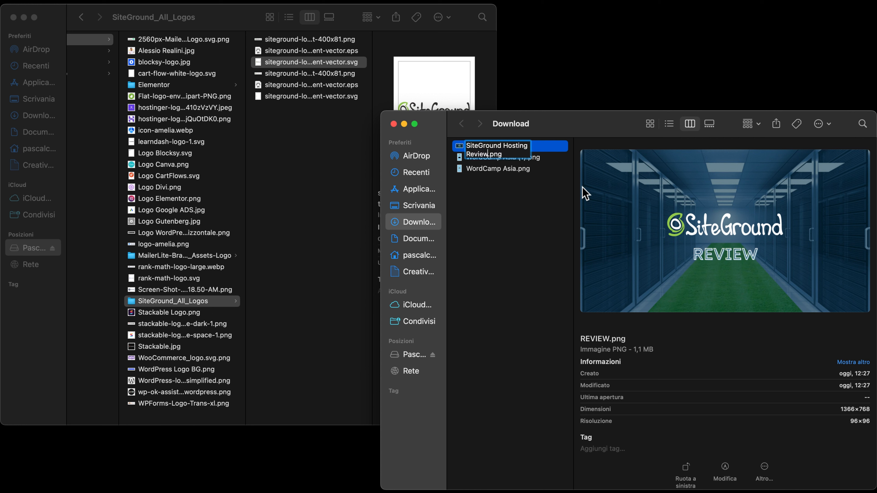
text(est WordPre)
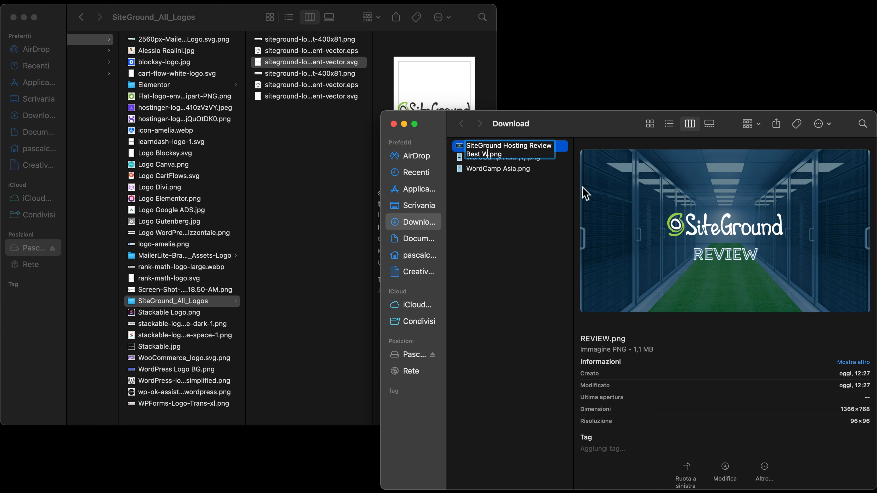
text(ss Hosting)
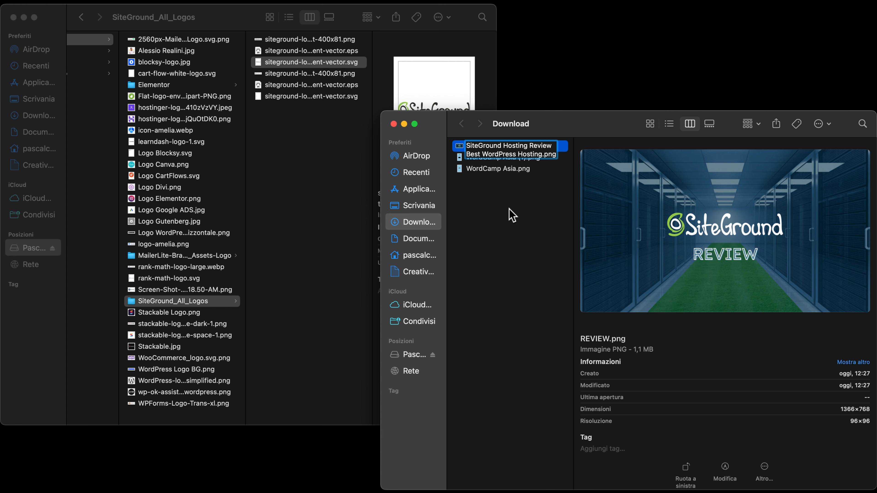
key(Return)
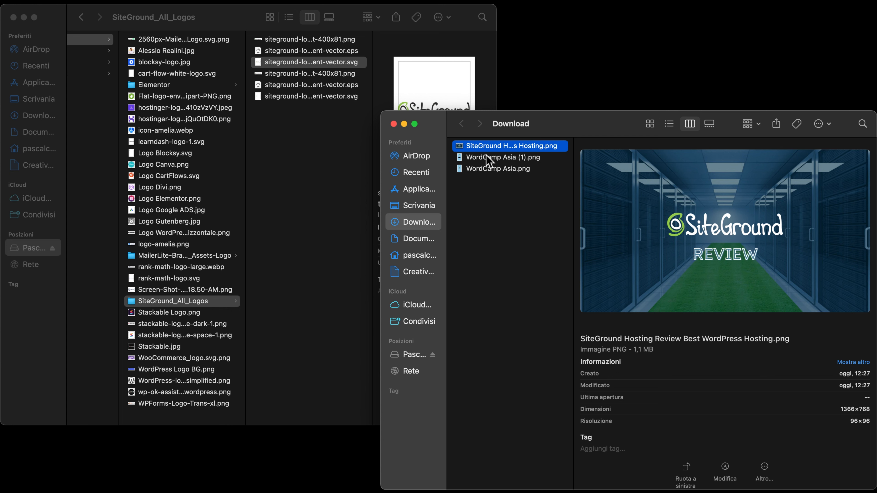
drag(633, 349, 666, 350)
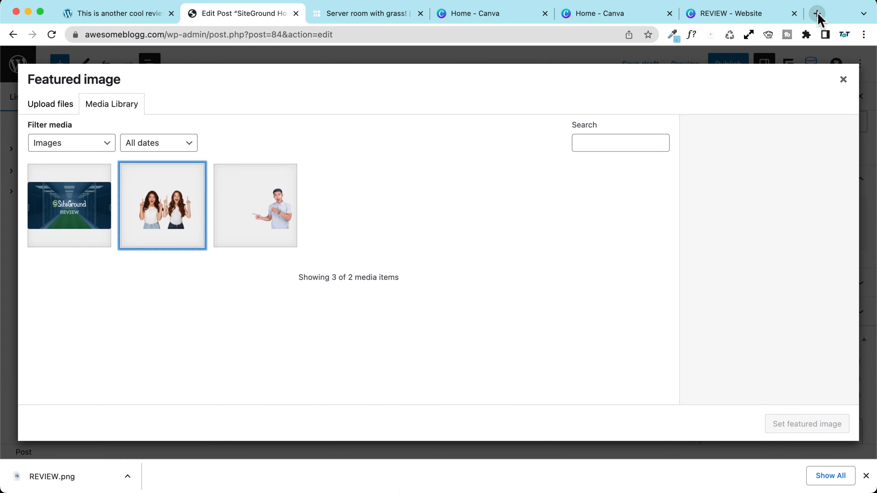
Step: Load tinypng.com in a new browser tab
click(816, 13)
text(t)
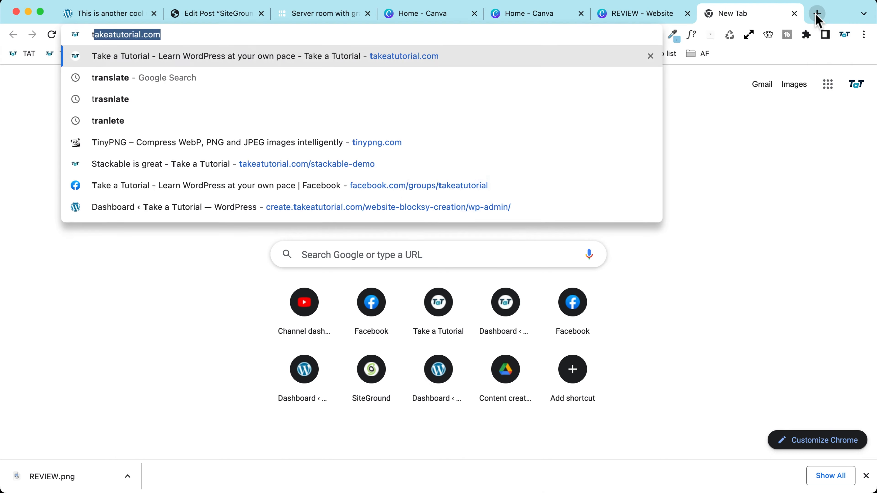
text(iny)
key(BackSpace)
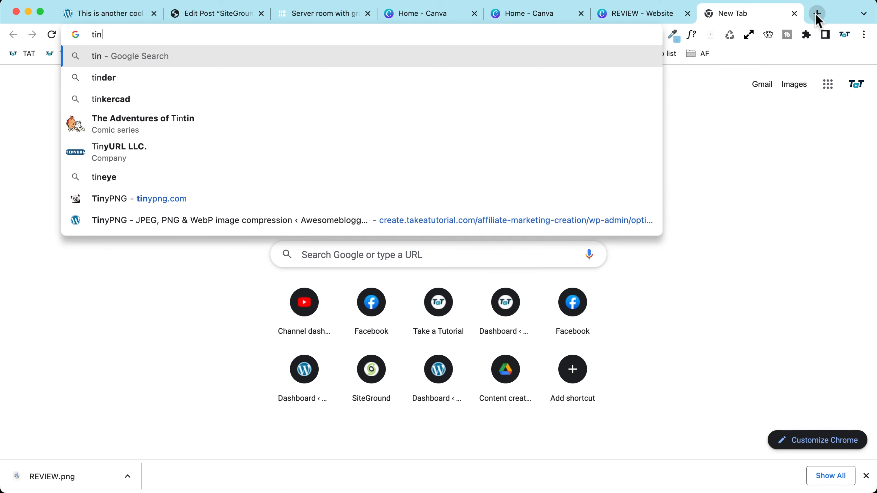
text(ypng)
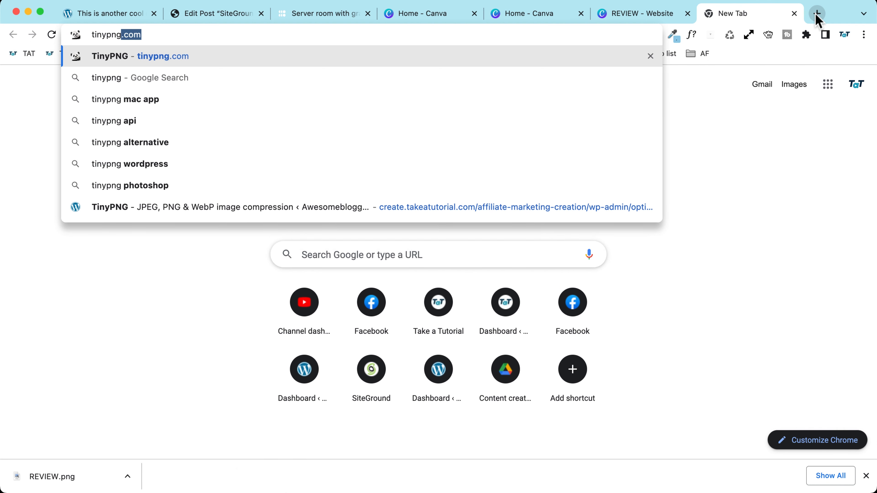
key(Return)
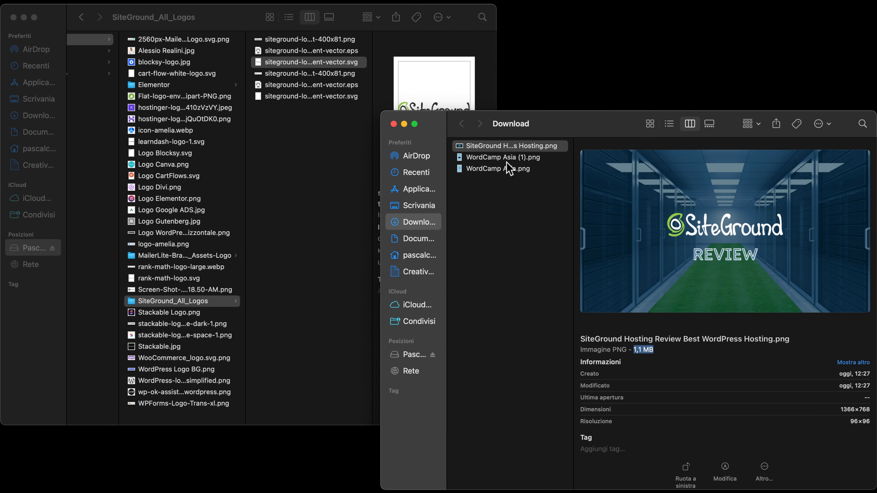
Step: Compress the SiteGround PNG from 1.1 MB to 492.9 KB and download the result
drag(496, 145, 491, 147)
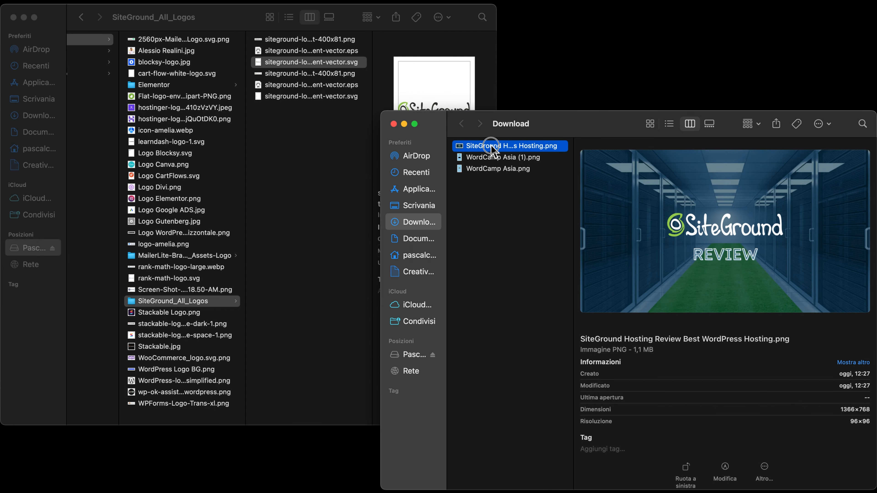
drag(491, 147, 299, 196)
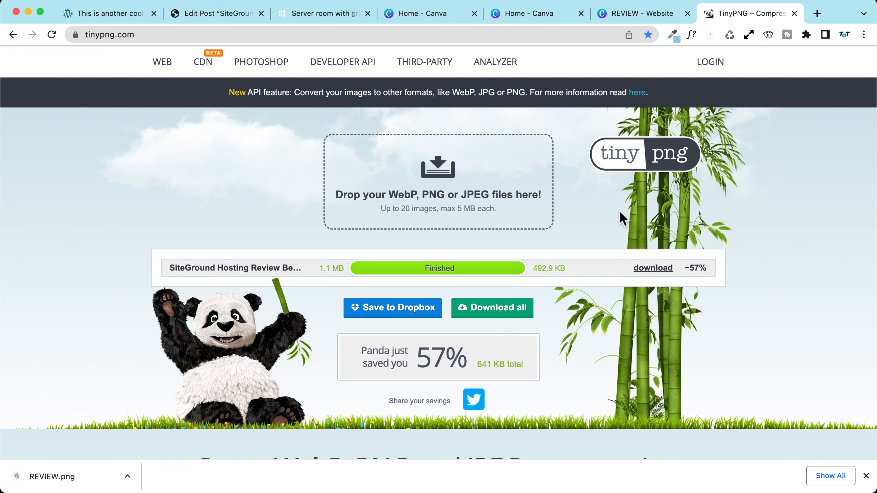
click(651, 269)
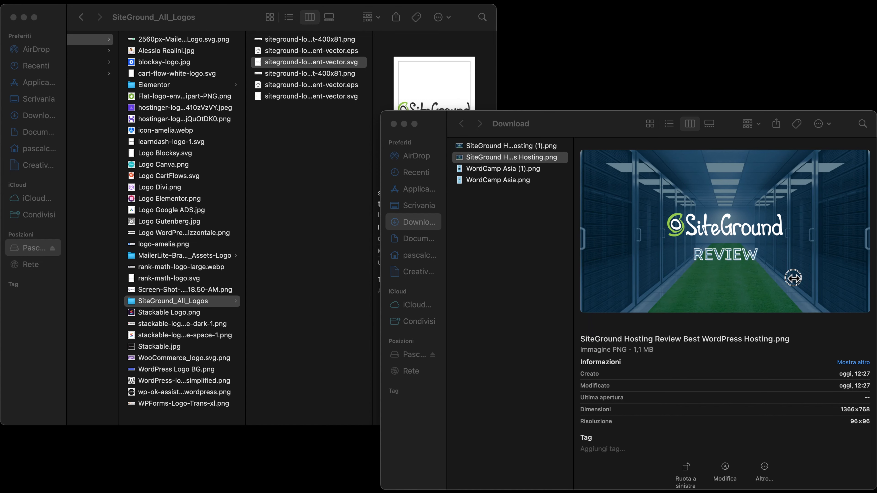
click(791, 277)
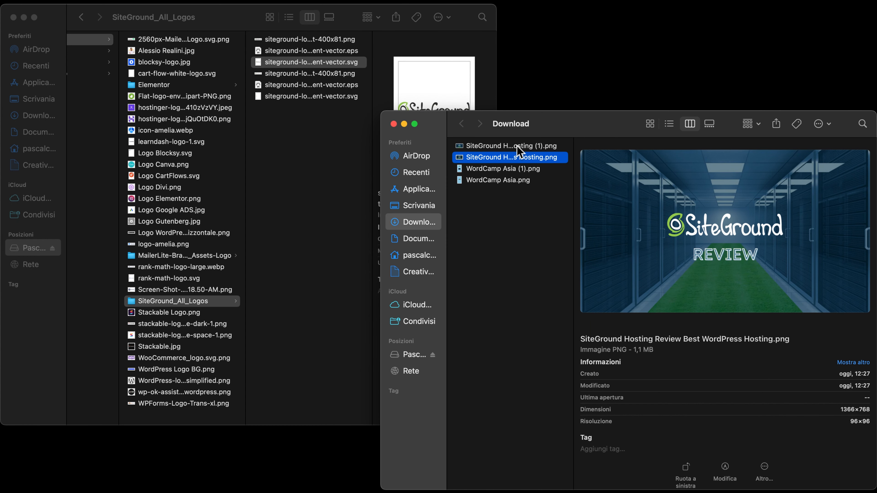
Step: Delete the original PNG and remove ' (1)' from the compressed copy's file name
click(507, 144)
click(503, 158)
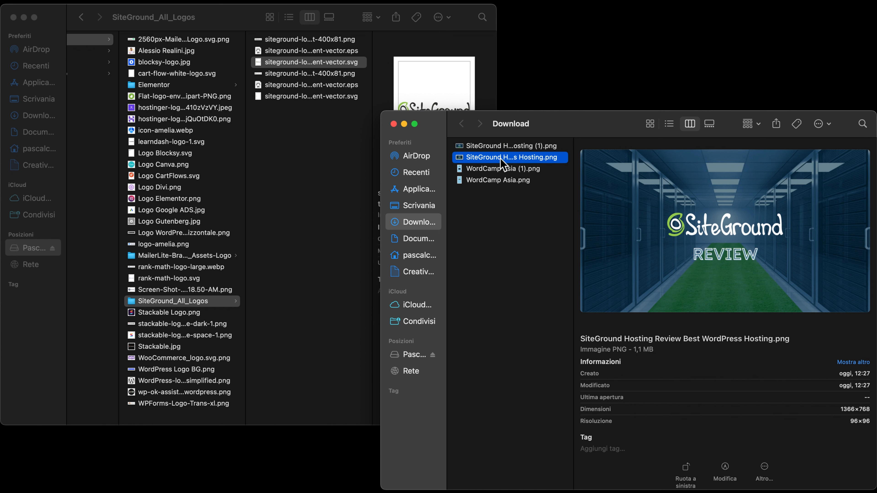
key(super+BackSpace)
click(513, 148)
click(537, 149)
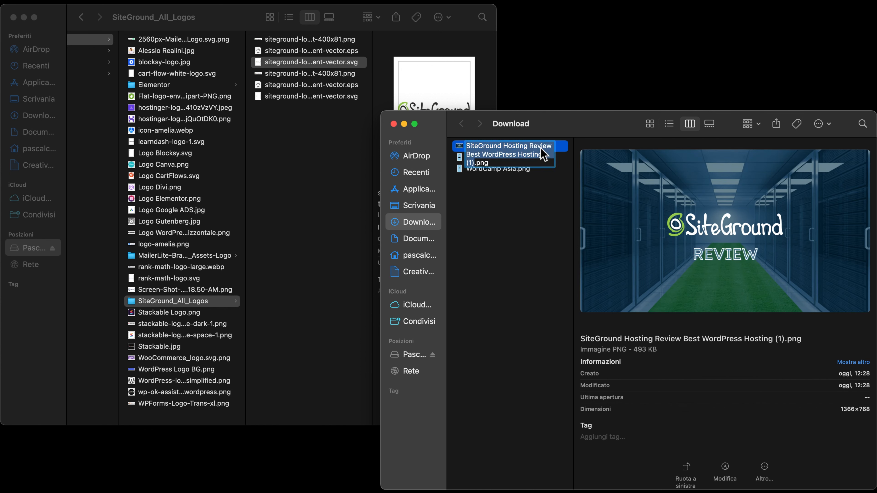
click(475, 161)
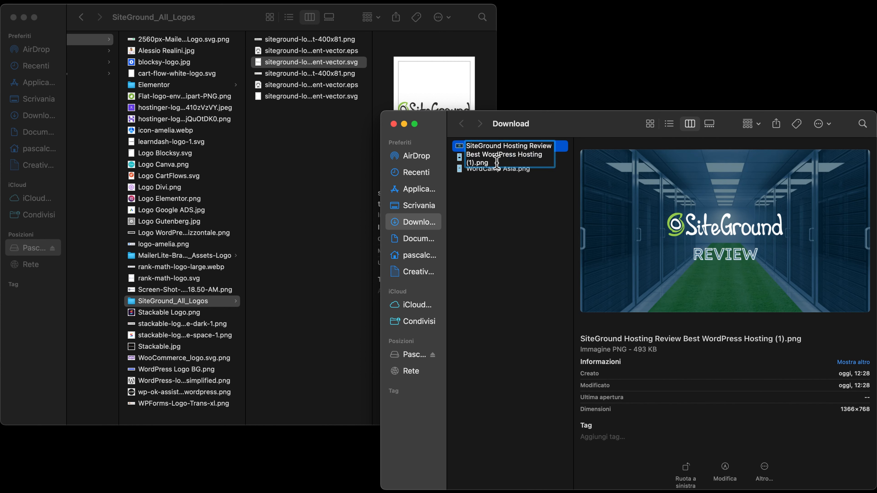
key(BackSpace)
key(BackSpace)
key(BackSpace)
key(BackSpace)
key(Return)
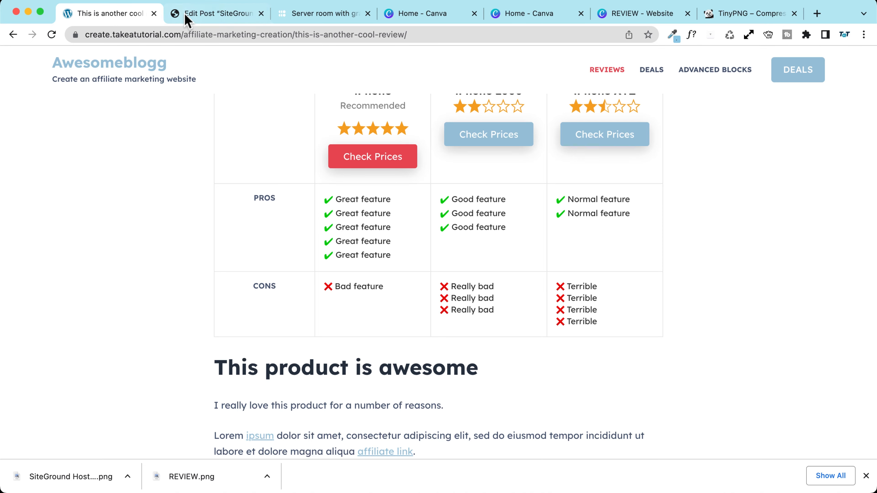
Step: Upload the compressed SiteGround PNG and set its alt text to 'SiteGround Hosting Review Best WordPress Hosting'
click(188, 14)
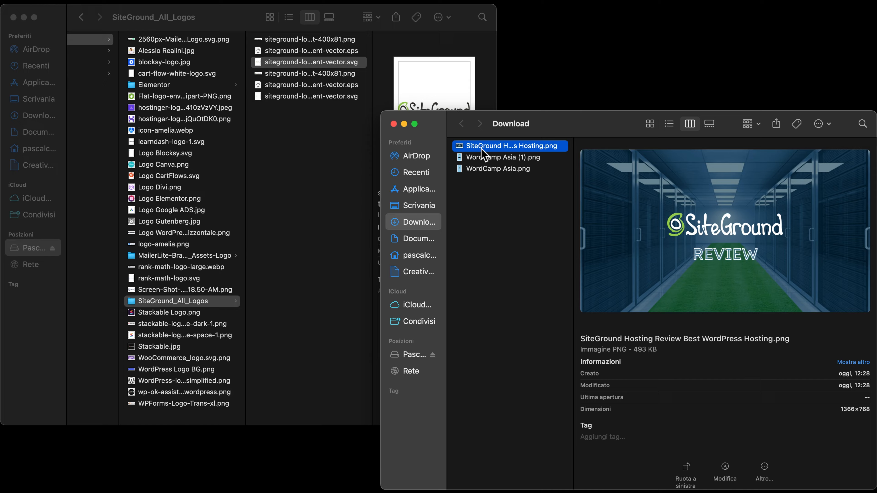
drag(481, 149, 511, 263)
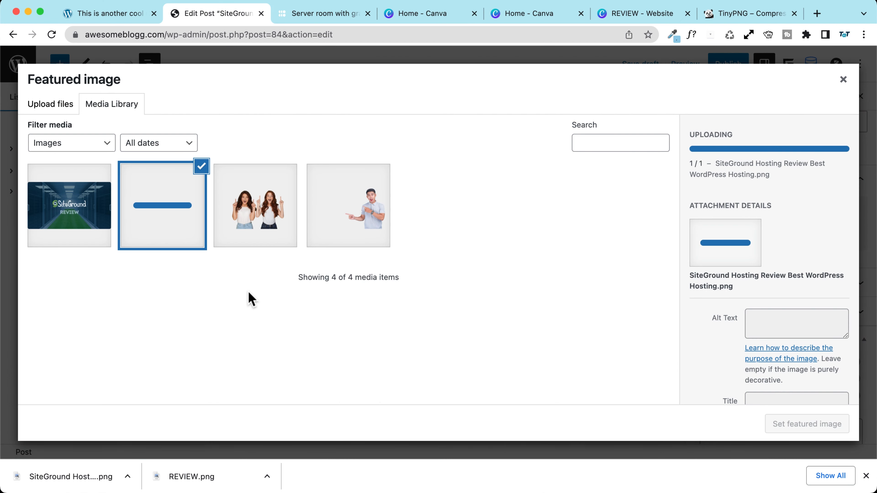
scroll(731, 293, down, 2)
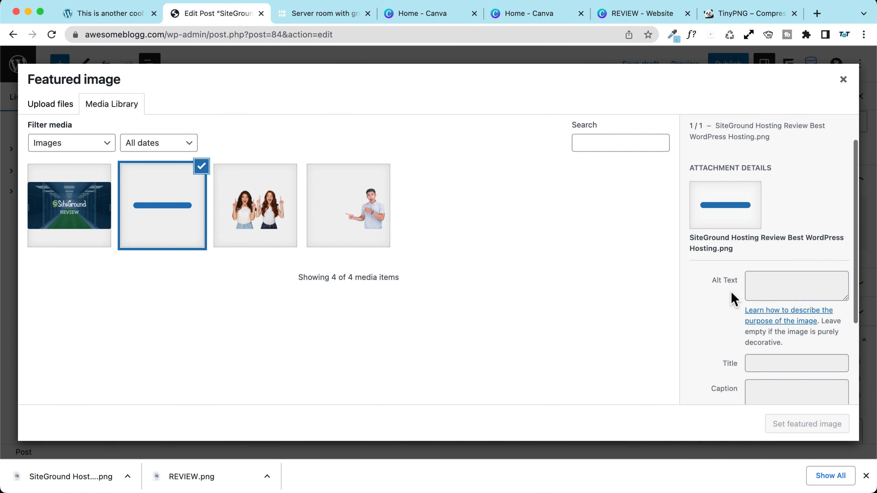
scroll(733, 297, down, 3)
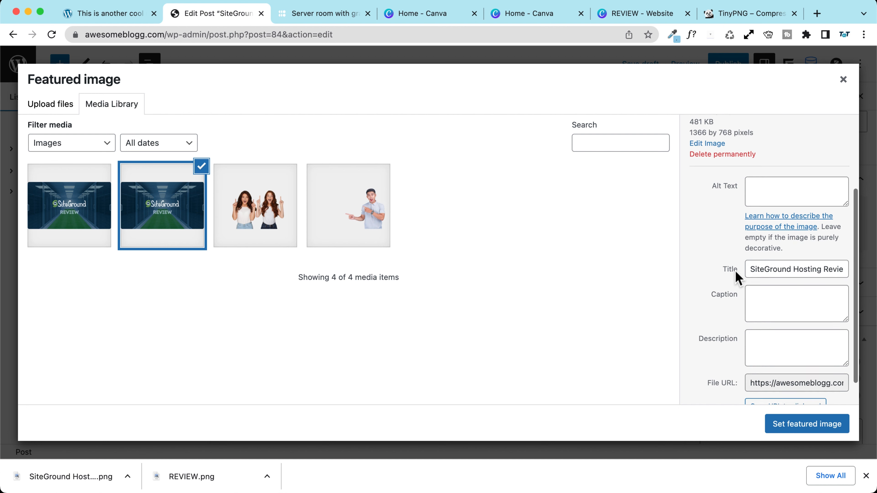
triple_click(769, 269)
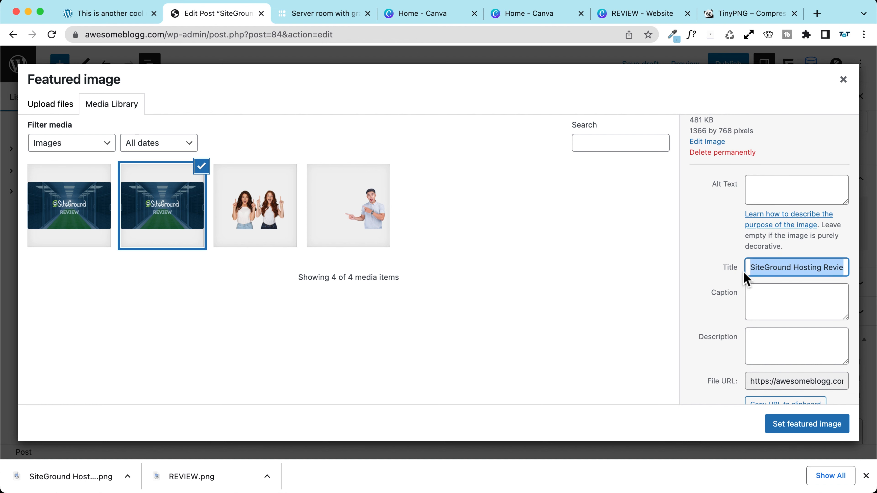
click(755, 191)
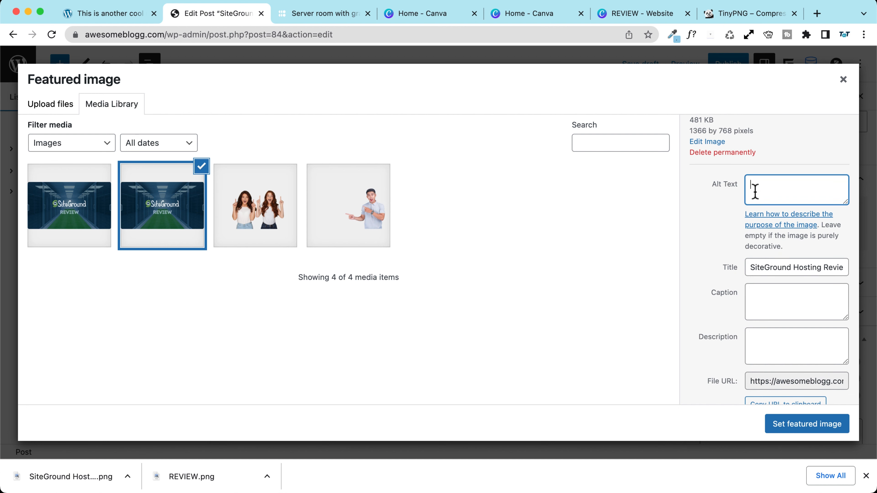
text(SiteGround Hosting Review Best WordPress Hosting)
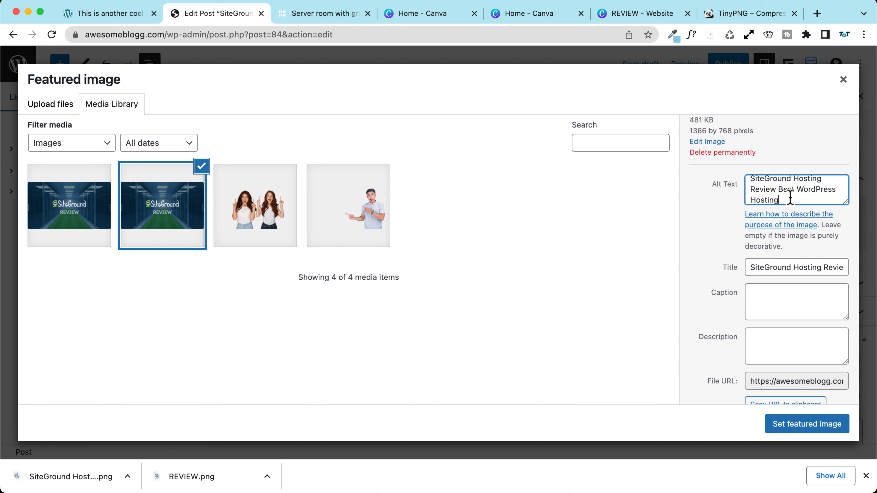
Step: Make the SiteGround banner, alt text 'SiteGround Hosting Review Best WordPress Hosting', the featured image
scroll(789, 196, up, 1)
scroll(790, 195, down, 1)
scroll(793, 193, up, 1)
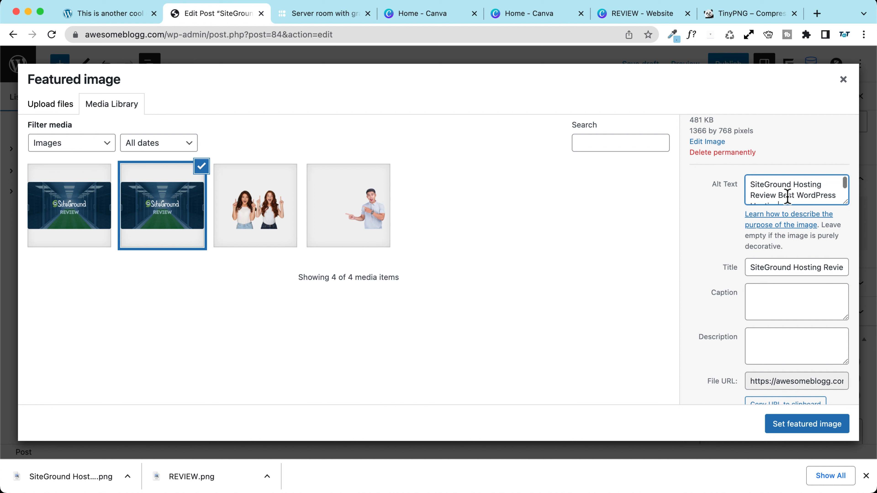
scroll(792, 194, down, 1)
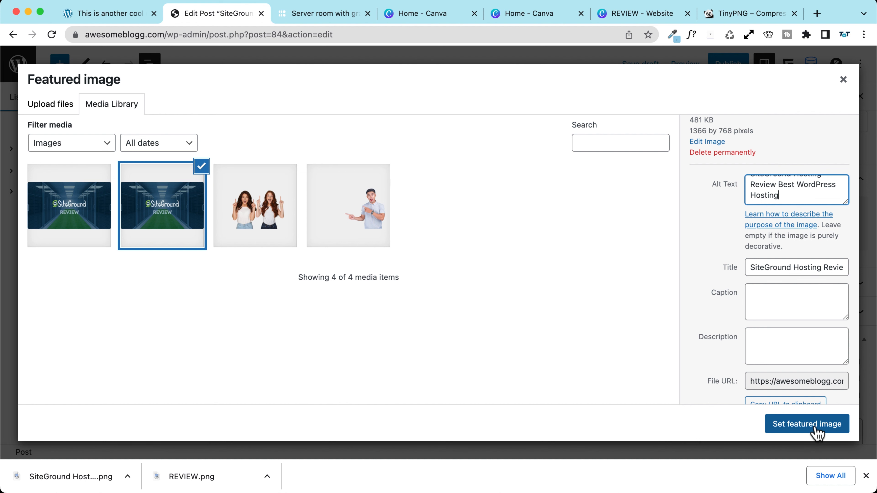
click(816, 433)
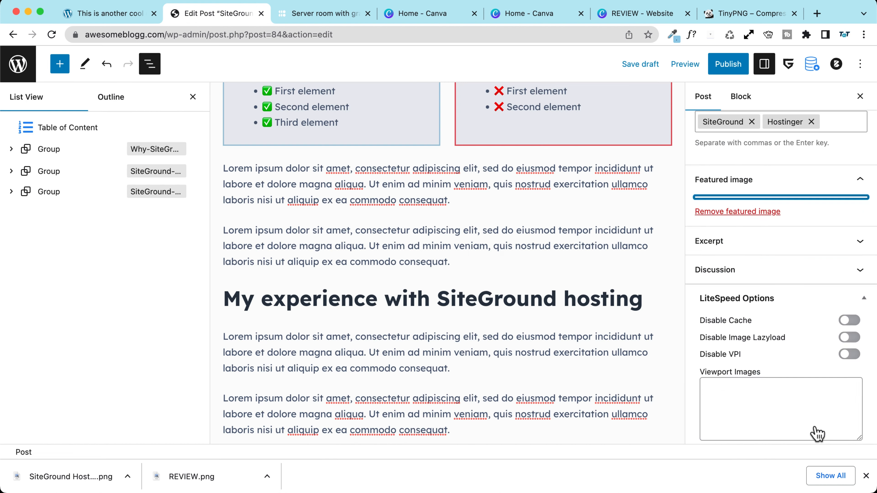
Step: Save the draft, expand the Excerpt panel and take 'SiteGround Hosting Review' from the title
click(643, 66)
scroll(760, 311, down, 3)
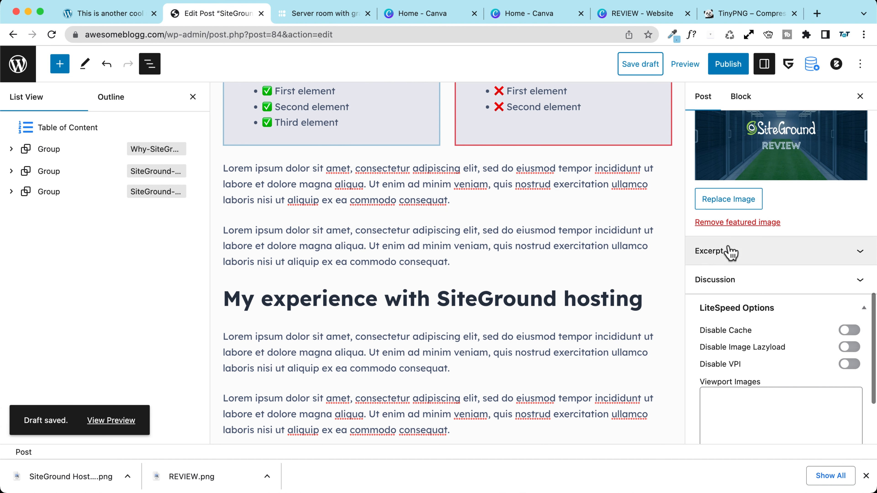
click(793, 263)
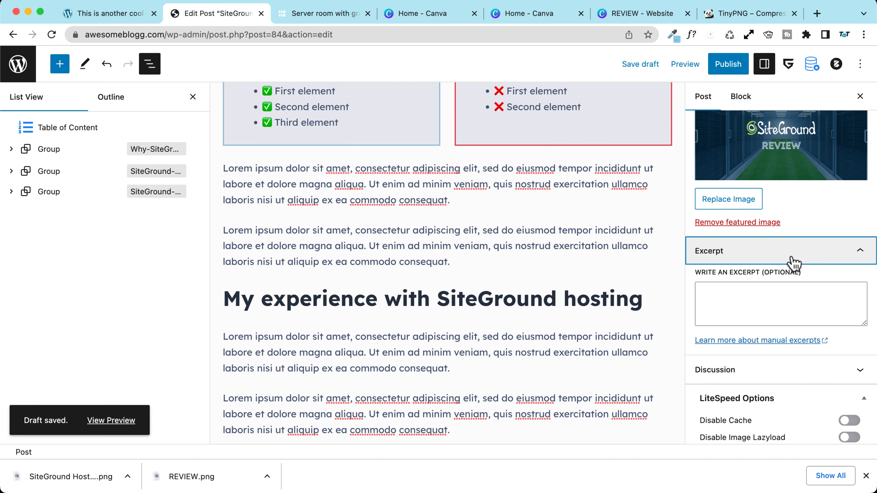
click(748, 304)
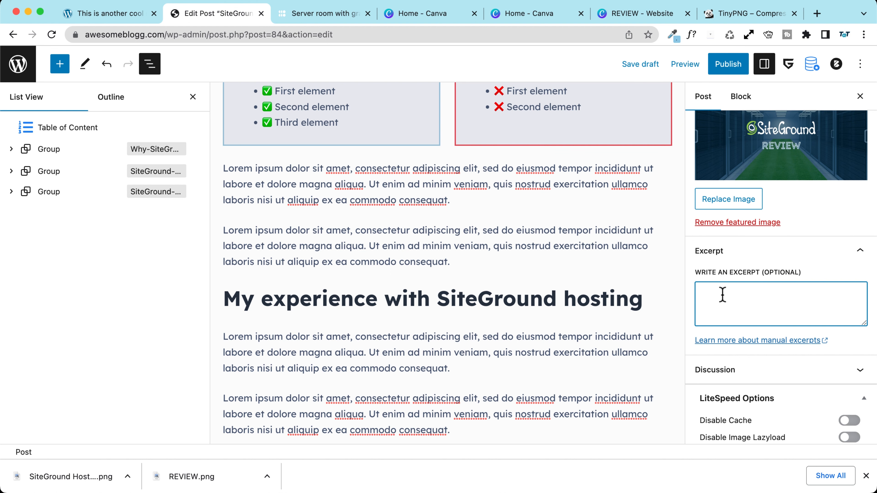
scroll(393, 257, up, 15)
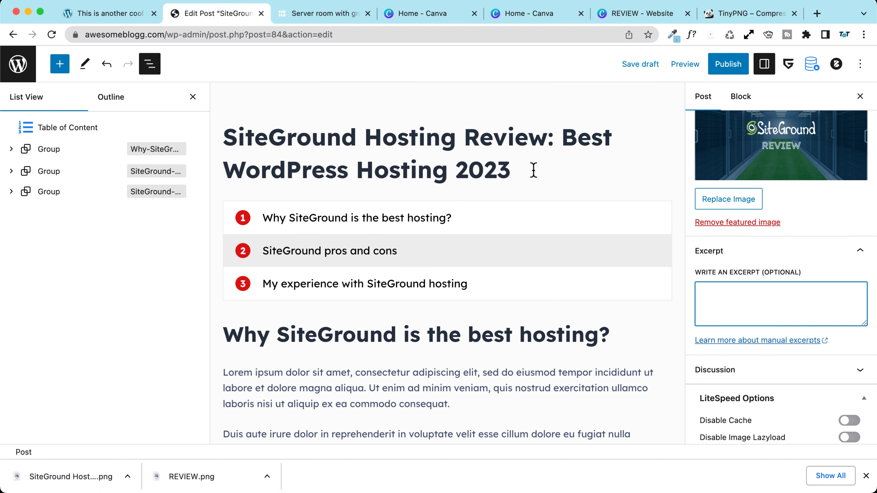
drag(533, 169, 225, 143)
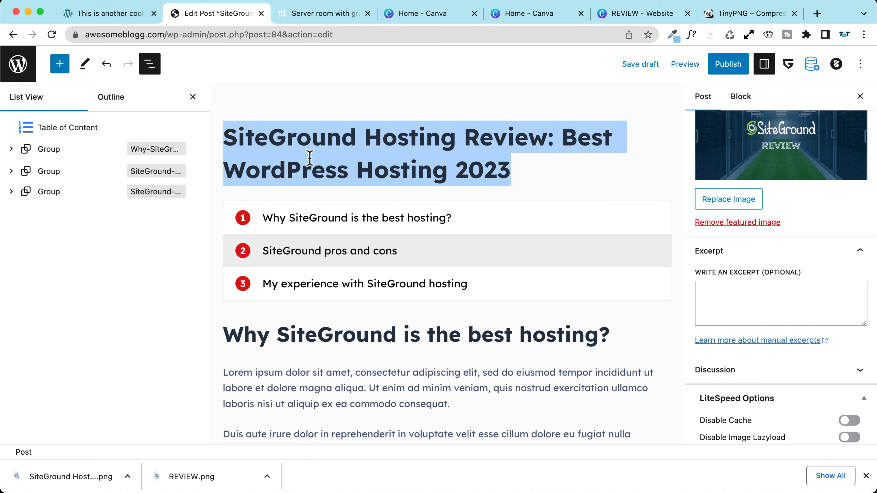
click(359, 161)
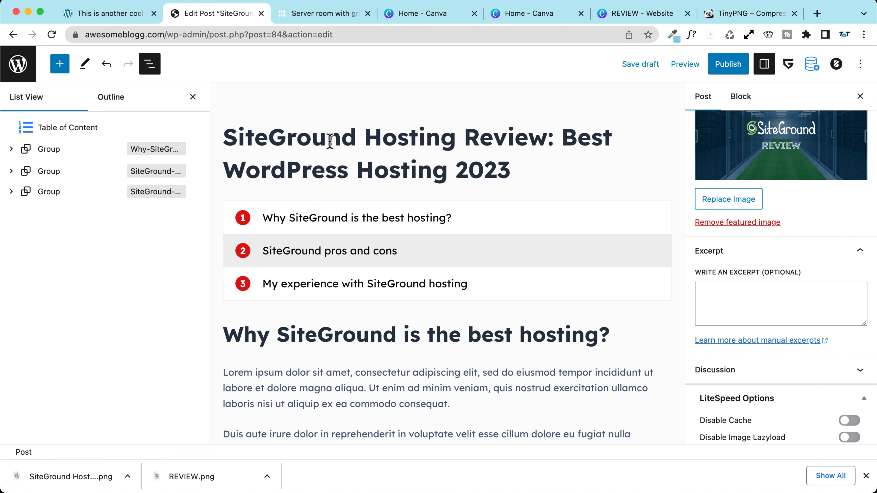
drag(548, 138, 221, 137)
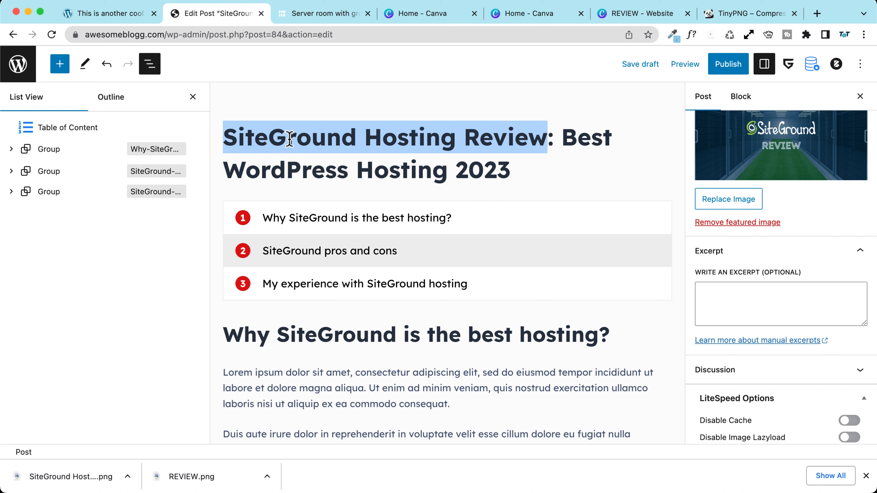
click(728, 299)
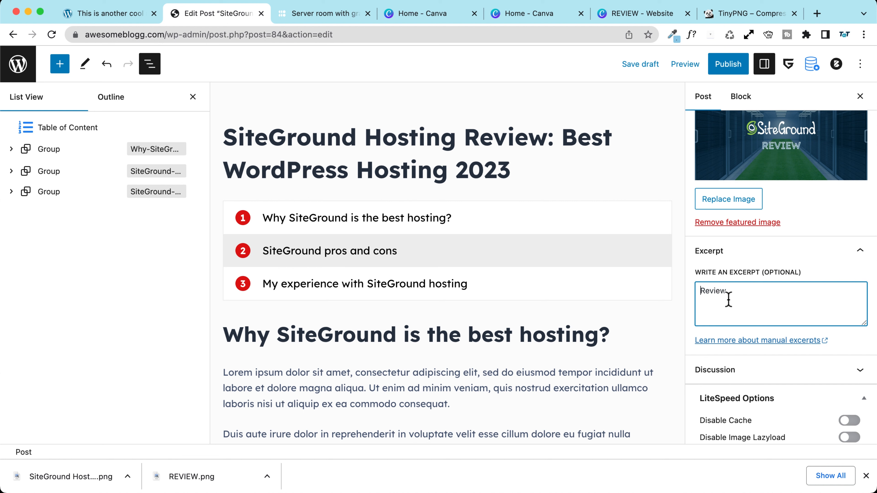
Step: Write the excerpt 'Complete SiteGround… the best WordPress hosting of the world? Let's see it together!'
text(Complete SiteGround)
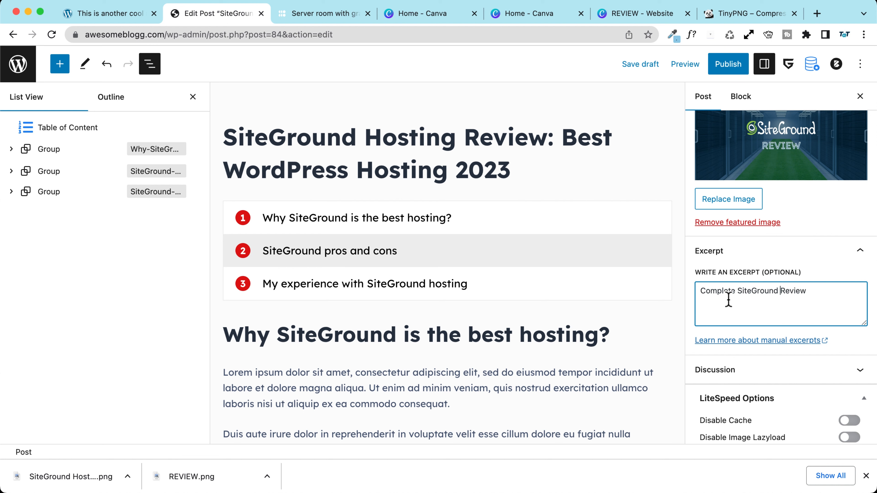
key(super+s)
text(ow t)
key(BackSpace)
key(BackSpace)
key(BackSpace)
key(BackSpace)
text(what is like to choose the best wW)
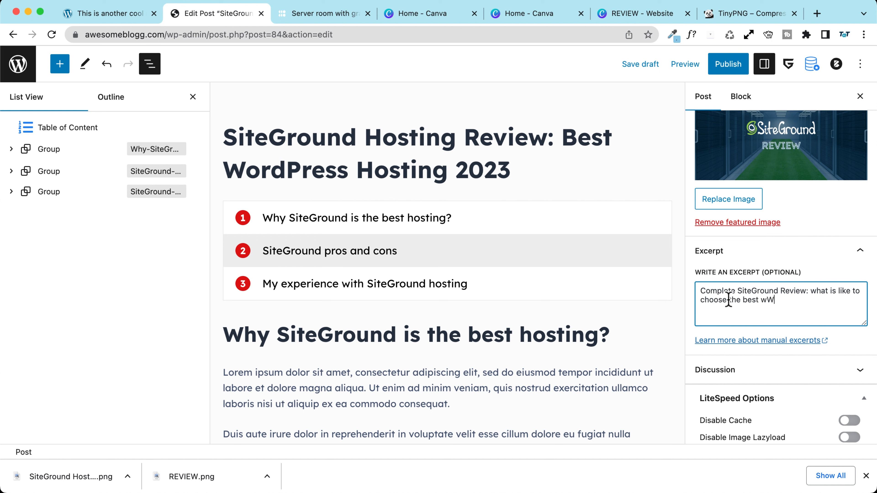
key(BackSpace)
key(BackSpace)
text(WordPress hosting of the wo)
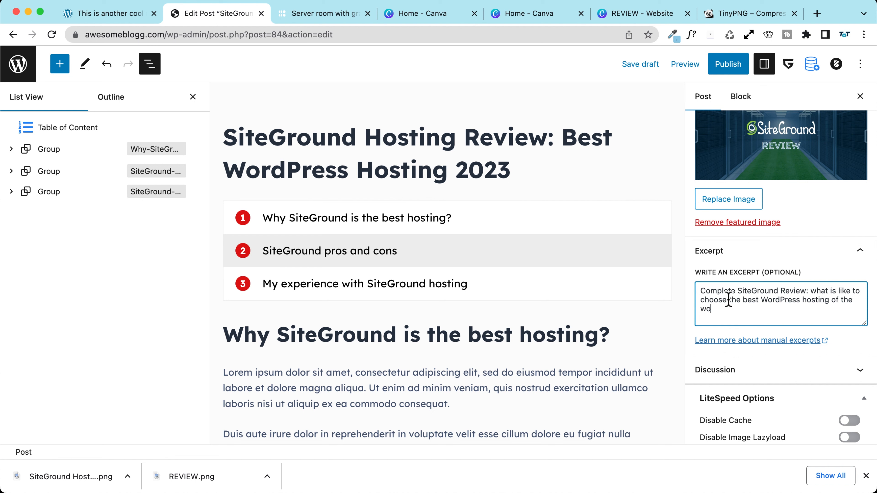
text(rld)
text(? Let's see it together!)
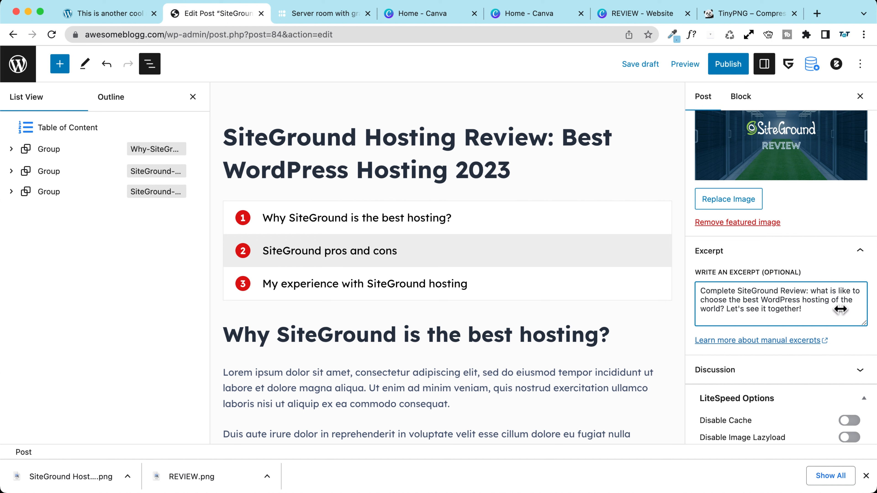
Step: Save the draft with the new excerpt and expand the Discussion panel
click(641, 66)
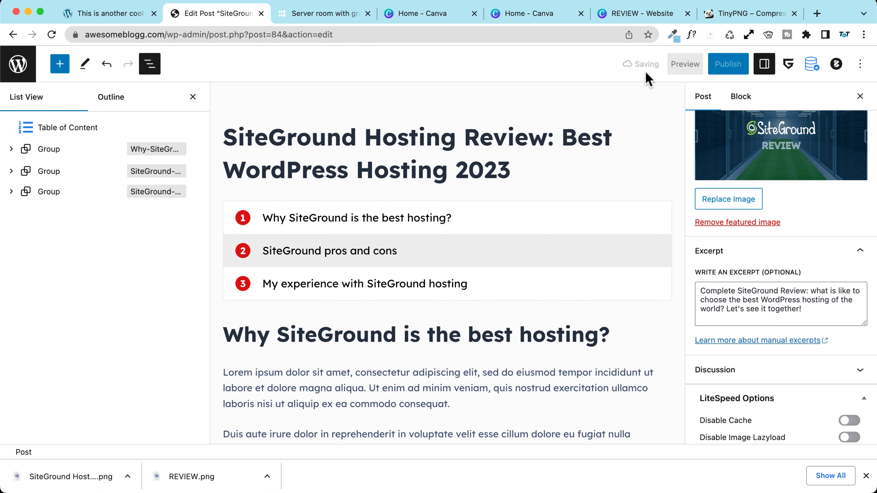
scroll(755, 299, down, 2)
scroll(755, 300, down, 1)
click(720, 259)
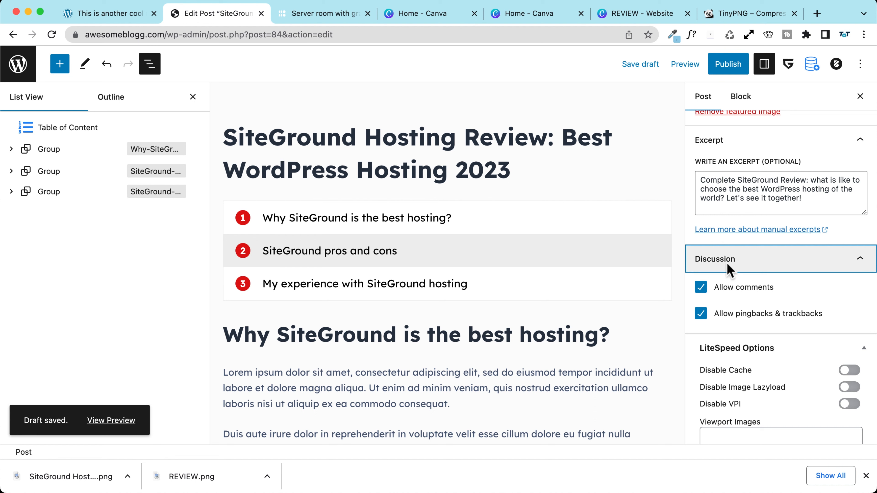
Step: Keep Allow comments on, collapse Discussion, save the draft and review the post content
click(700, 288)
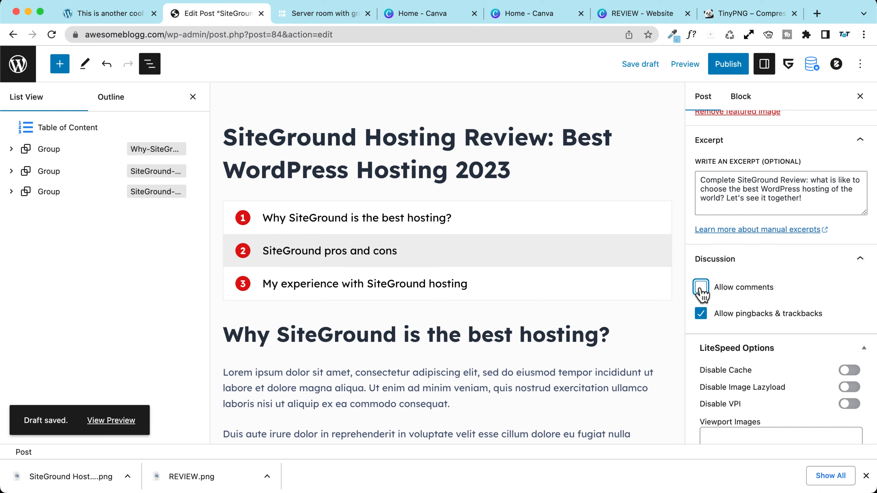
click(701, 290)
click(694, 269)
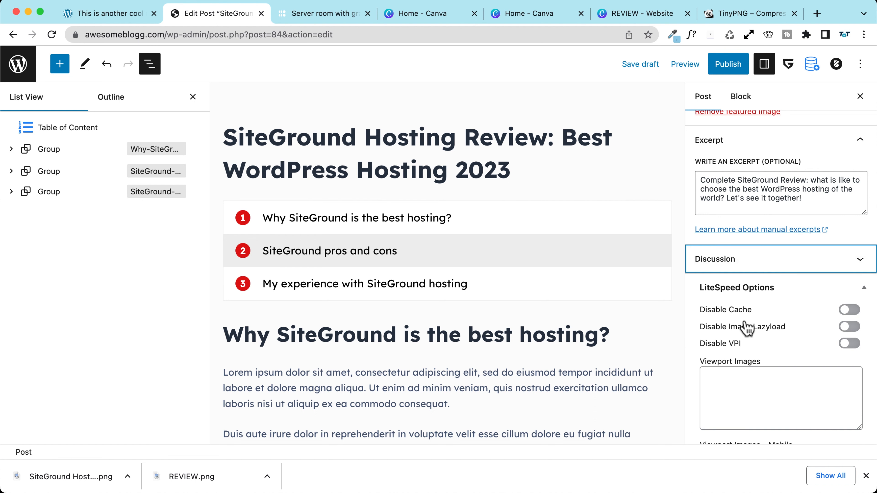
scroll(745, 327, down, 5)
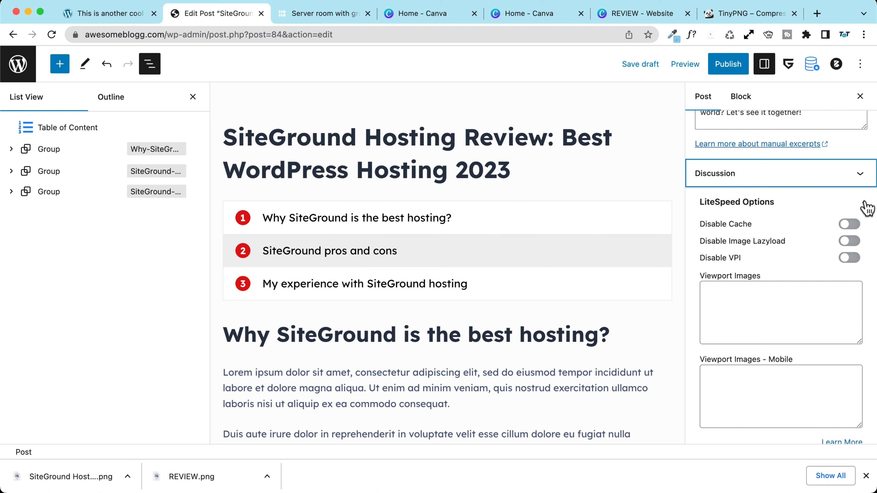
scroll(863, 207, up, 6)
scroll(863, 207, up, 10)
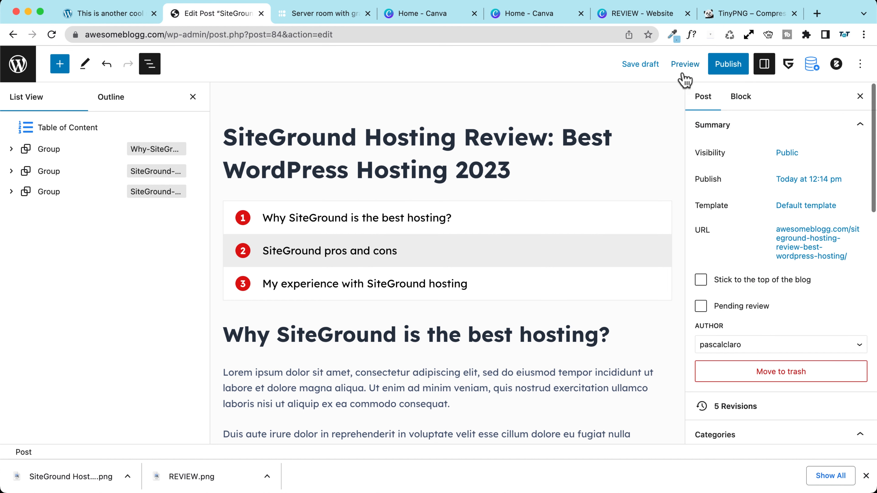
click(644, 64)
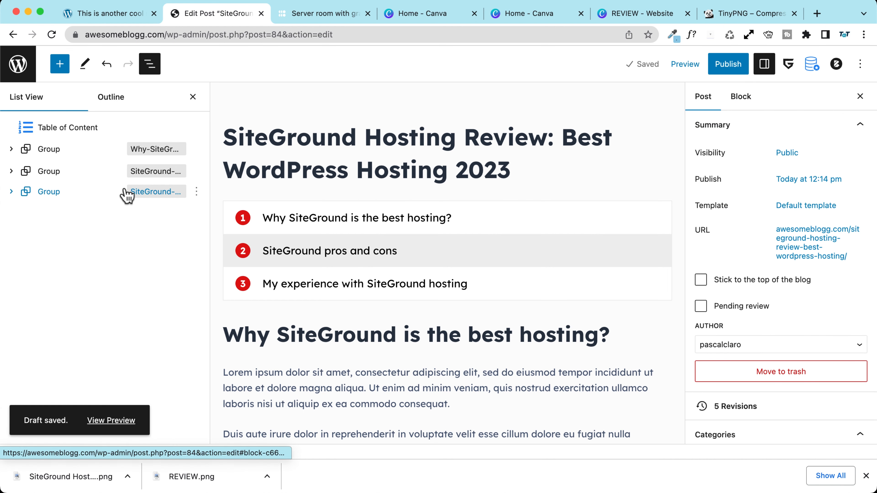
scroll(313, 245, down, 15)
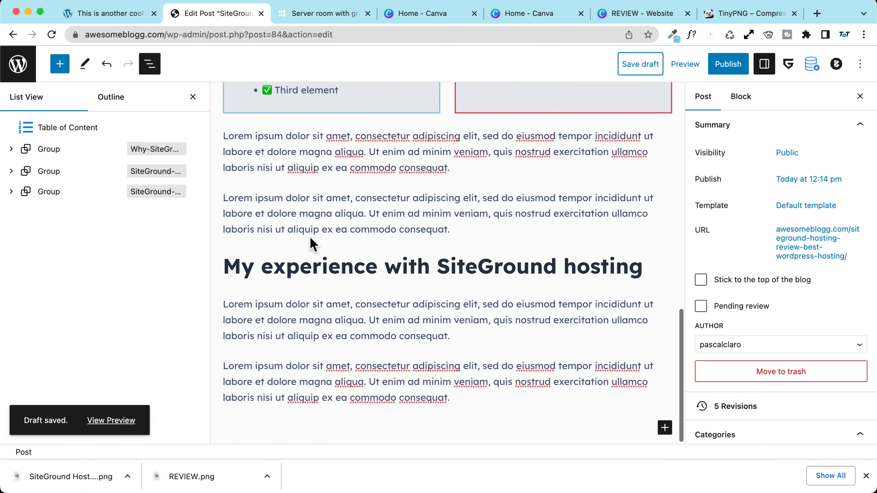
scroll(311, 245, up, 8)
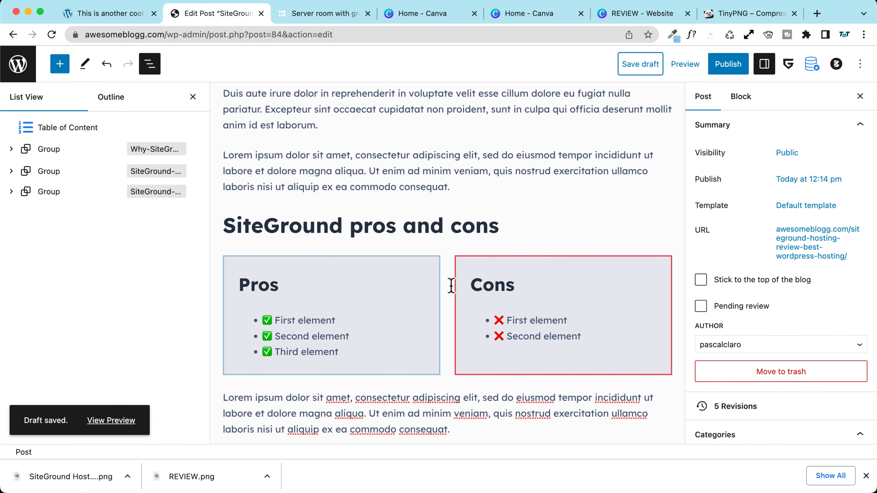
scroll(452, 285, up, 10)
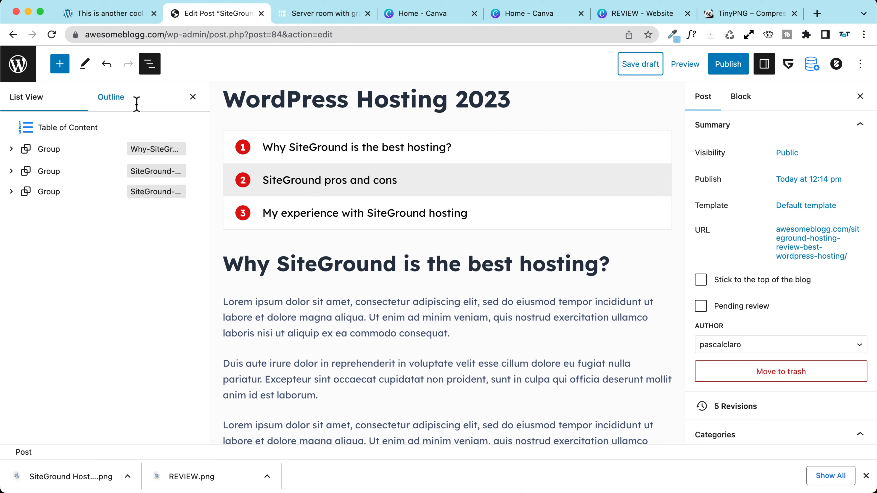
Step: Check the 294-word count in the Outline tab and save the draft
click(115, 106)
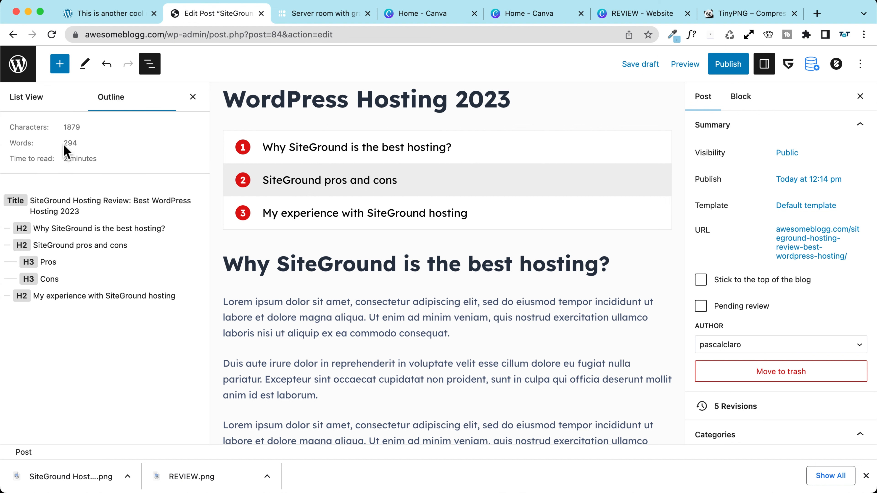
drag(64, 145, 88, 144)
click(89, 143)
double_click(64, 141)
click(105, 145)
click(643, 65)
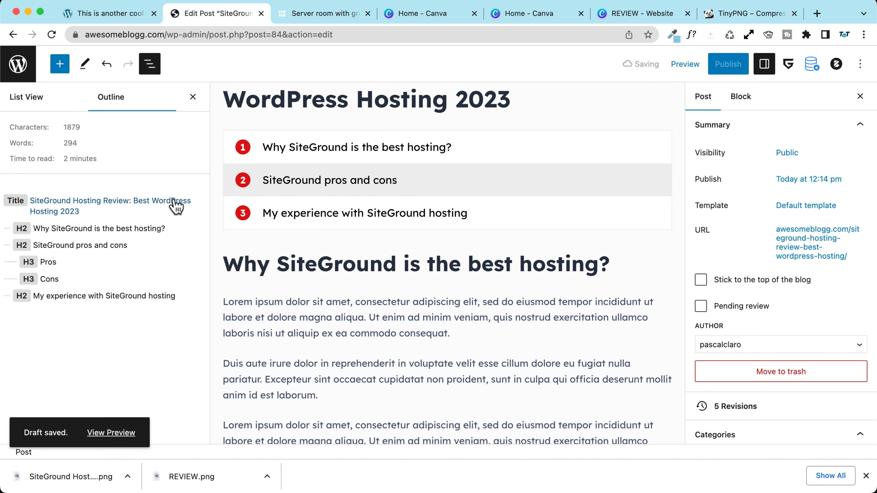
Step: Jump through the title, Pros and Cons and experience headings, then return to List View
click(48, 228)
click(59, 246)
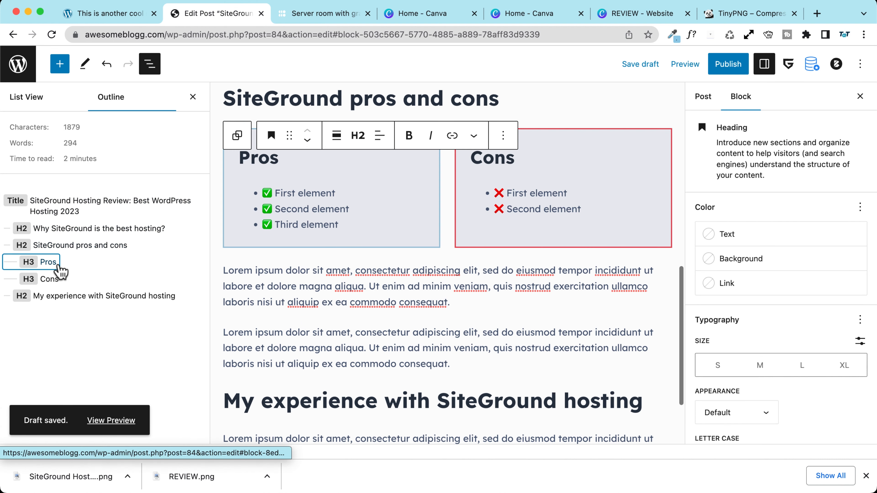
click(54, 262)
click(55, 280)
click(61, 297)
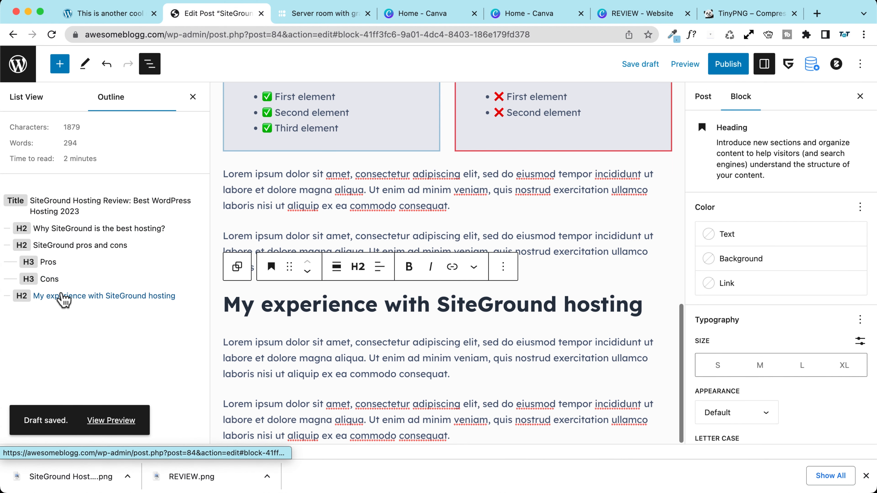
click(57, 245)
click(49, 228)
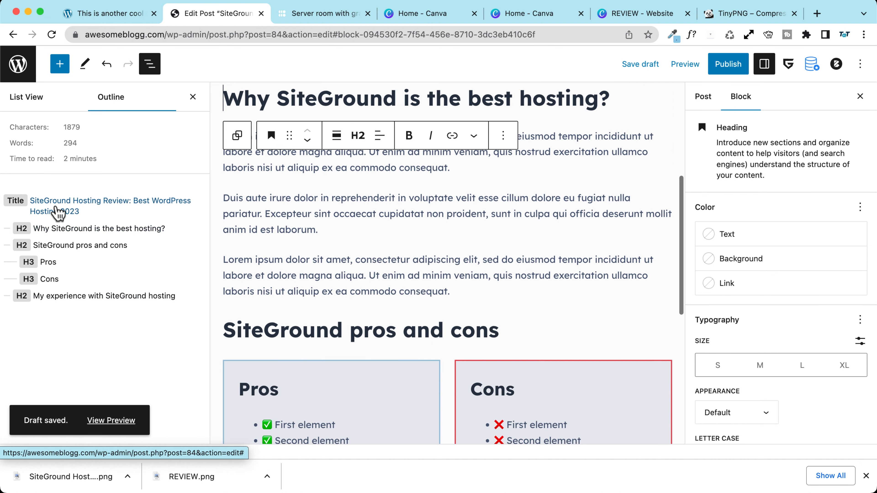
click(55, 208)
click(64, 229)
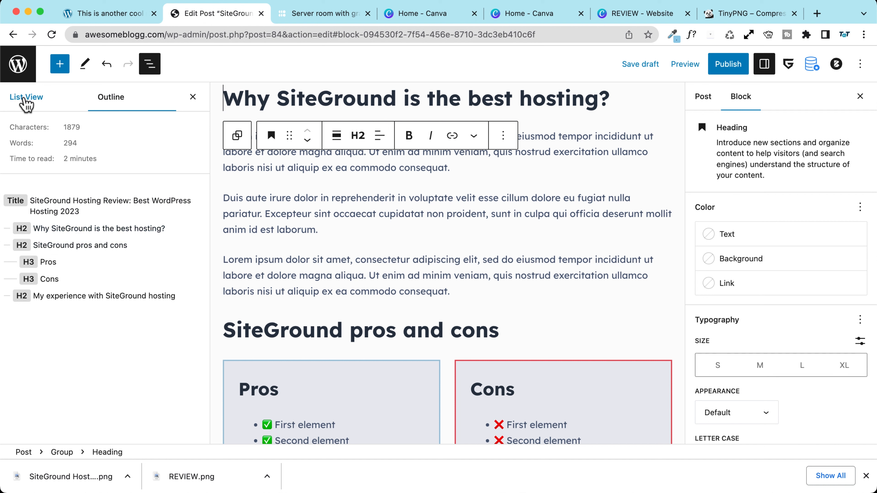
click(24, 100)
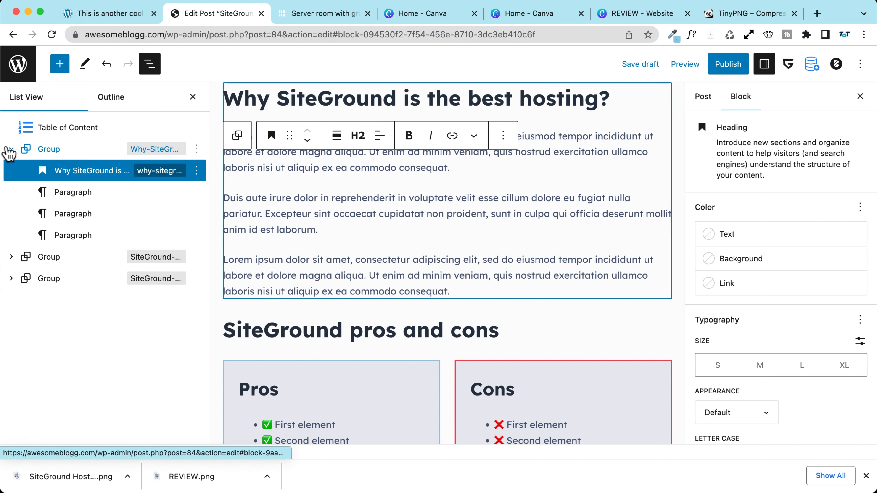
Step: Select the Table of Content block and enable its sticky panel
click(9, 150)
click(69, 131)
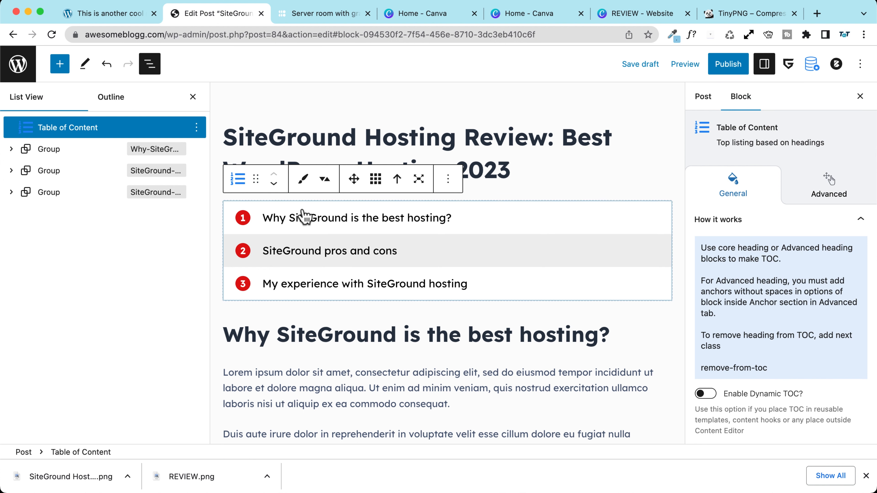
scroll(779, 239, down, 5)
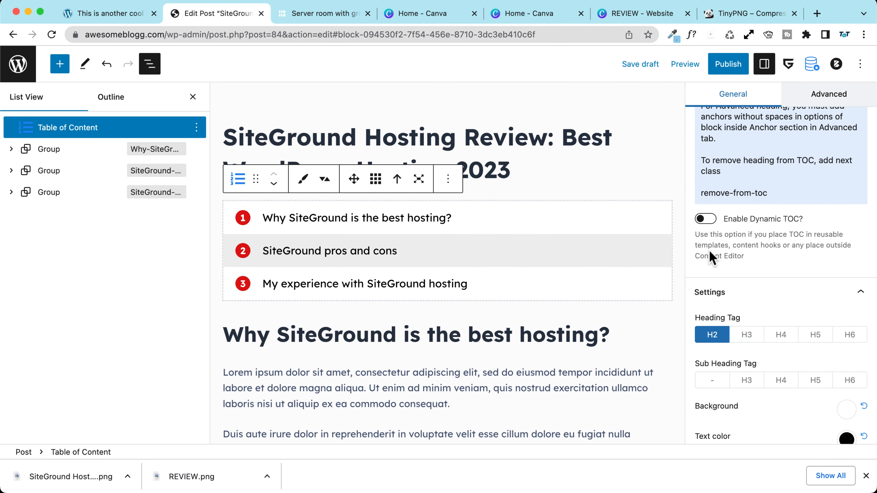
scroll(741, 233, down, 8)
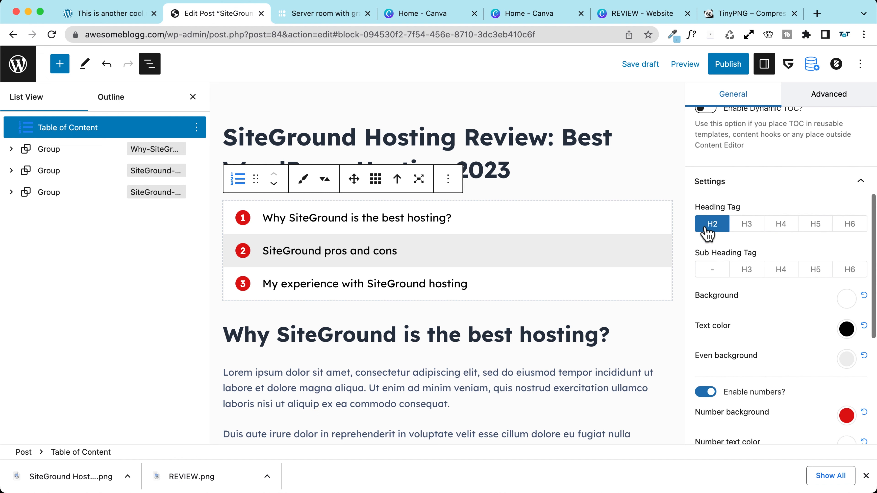
scroll(705, 226, up, 10)
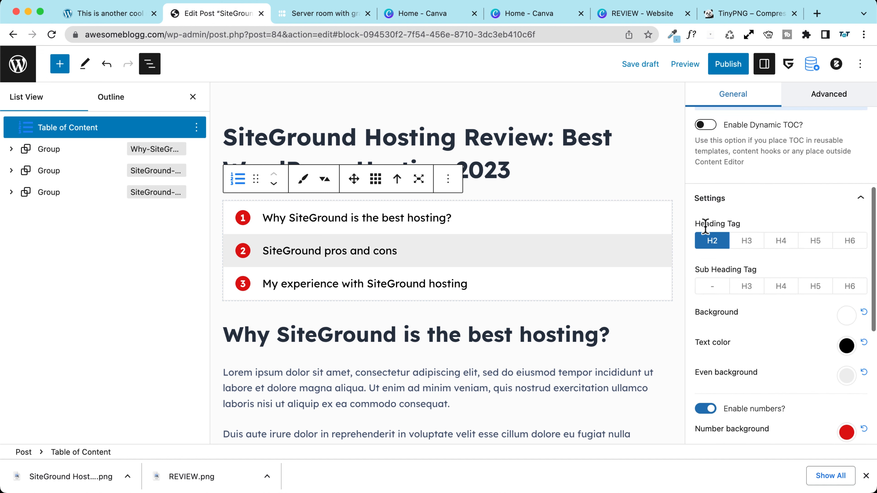
scroll(734, 201, down, 15)
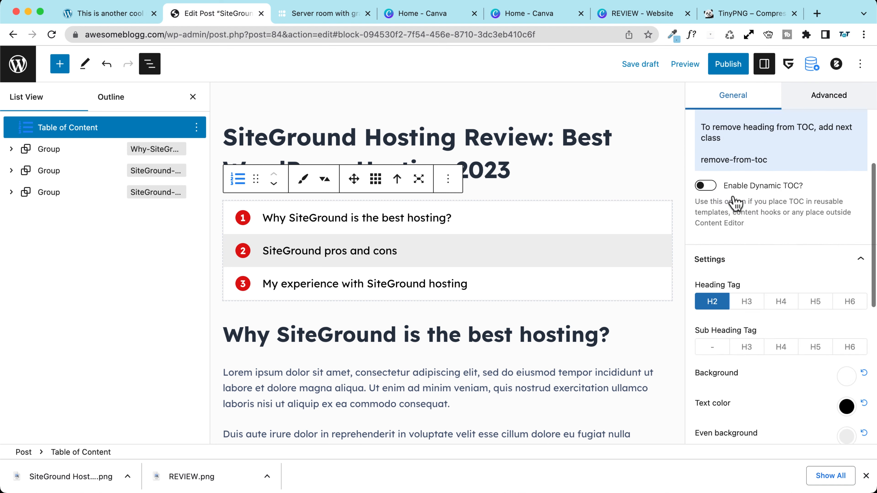
scroll(728, 198, down, 2)
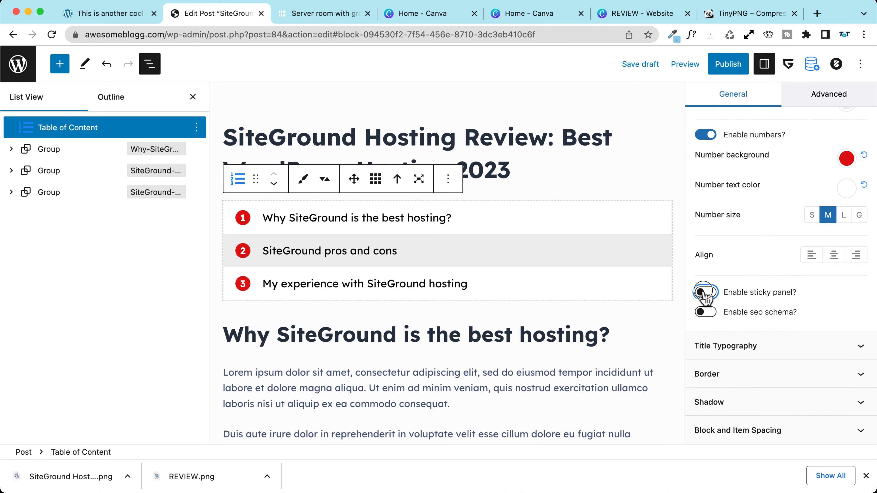
click(703, 293)
scroll(777, 320, down, 4)
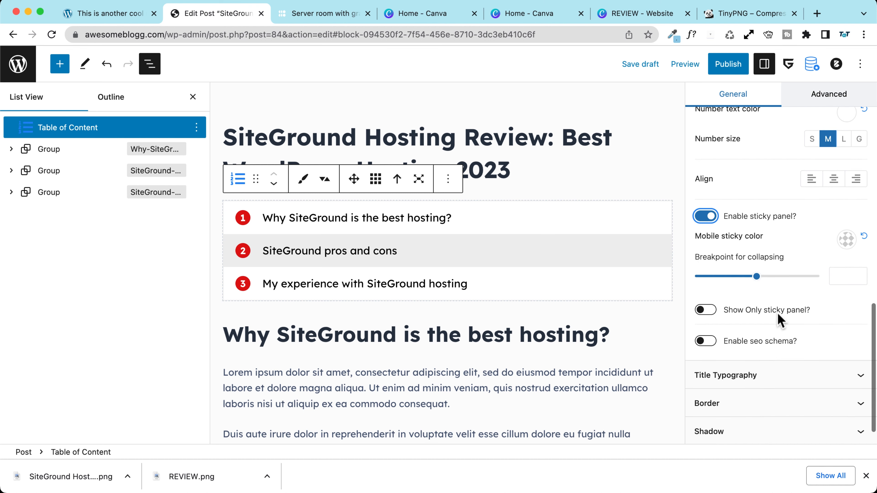
Step: Set Mobile sticky color to the first light-blue theme swatch and save the draft
click(846, 239)
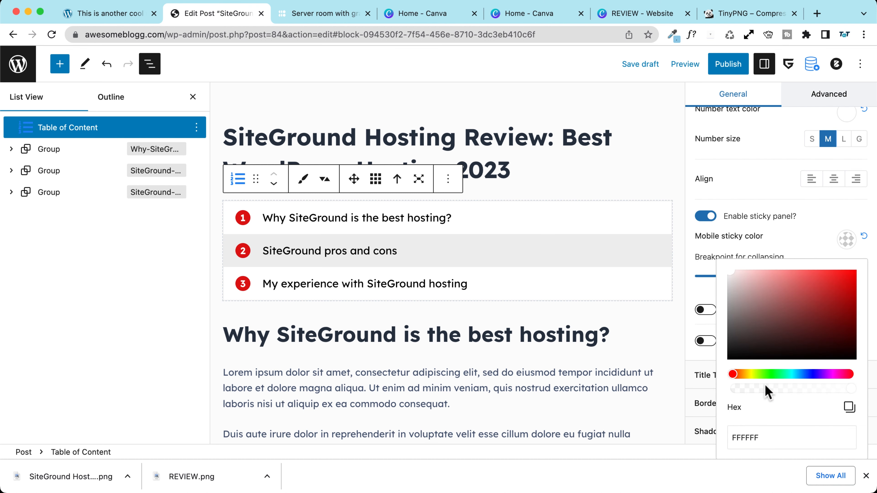
scroll(768, 423, down, 3)
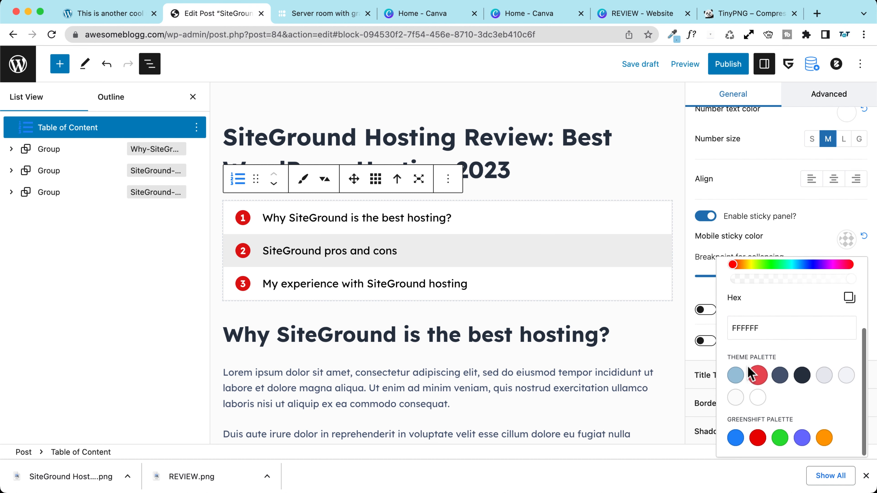
click(735, 377)
click(751, 194)
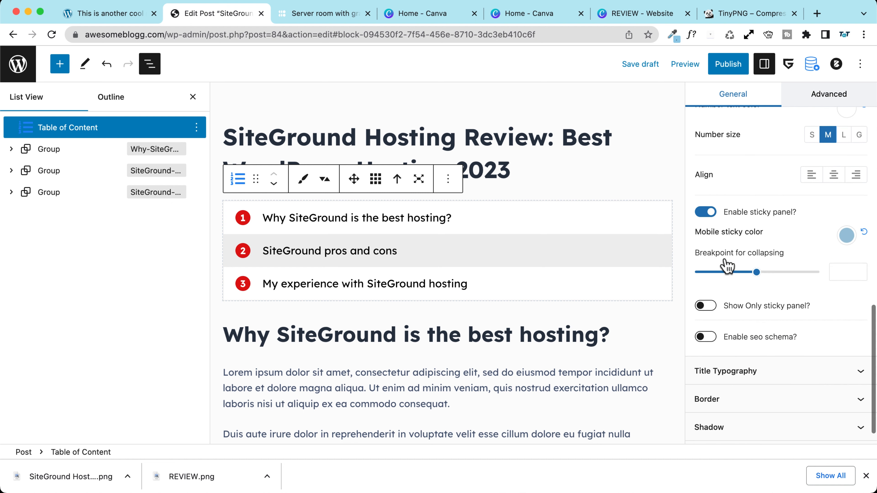
scroll(747, 260, down, 1)
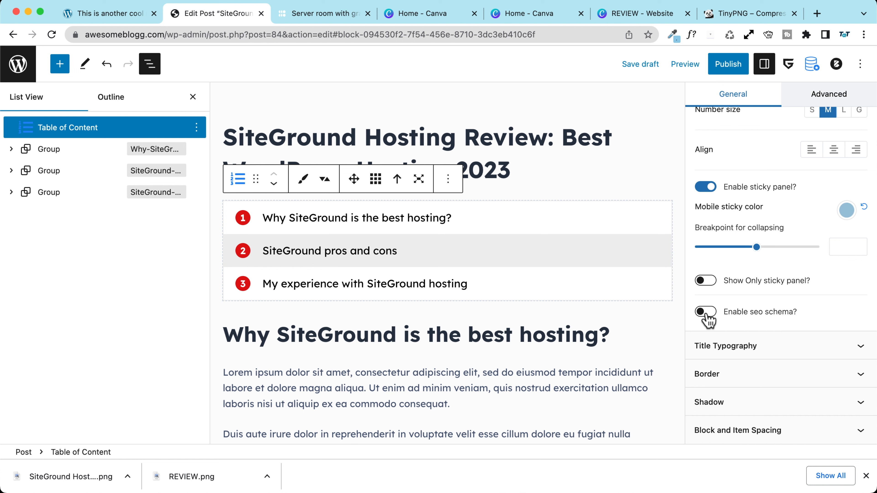
key(super+s)
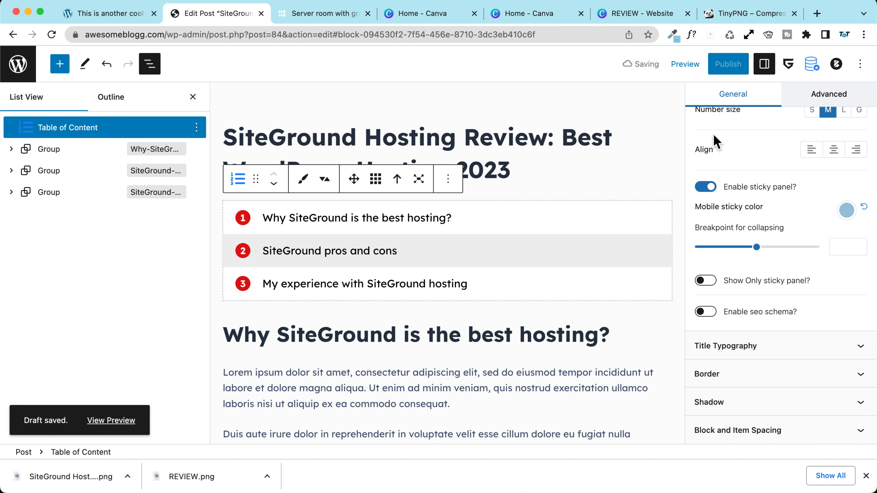
Step: Expand the Table of Content block's Border settings and look through them
click(736, 374)
scroll(718, 352, down, 6)
scroll(699, 340, down, 3)
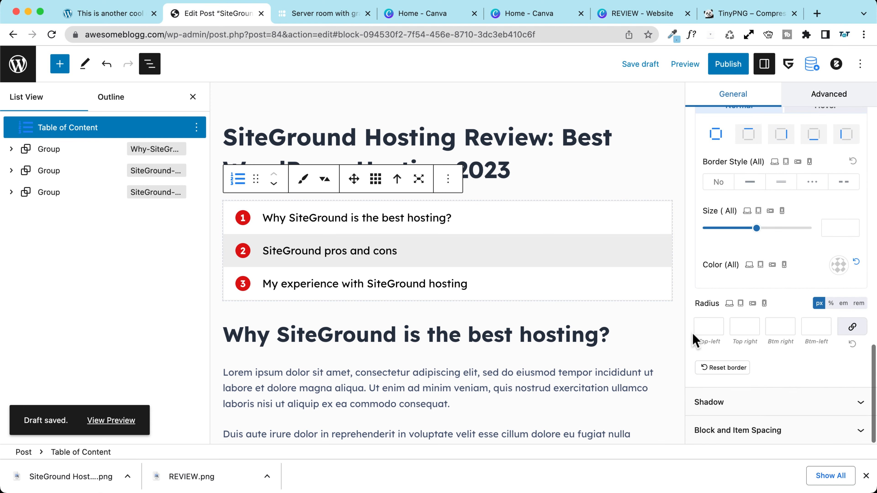
scroll(735, 265, up, 10)
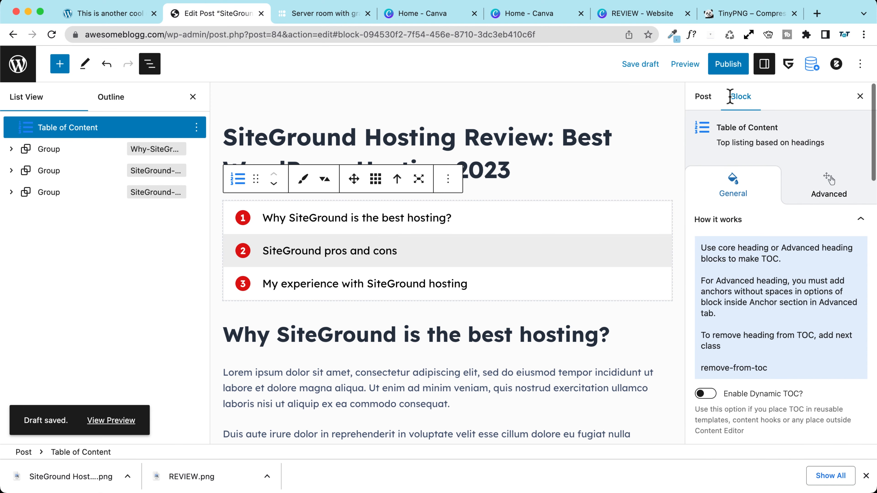
scroll(245, 208, down, 15)
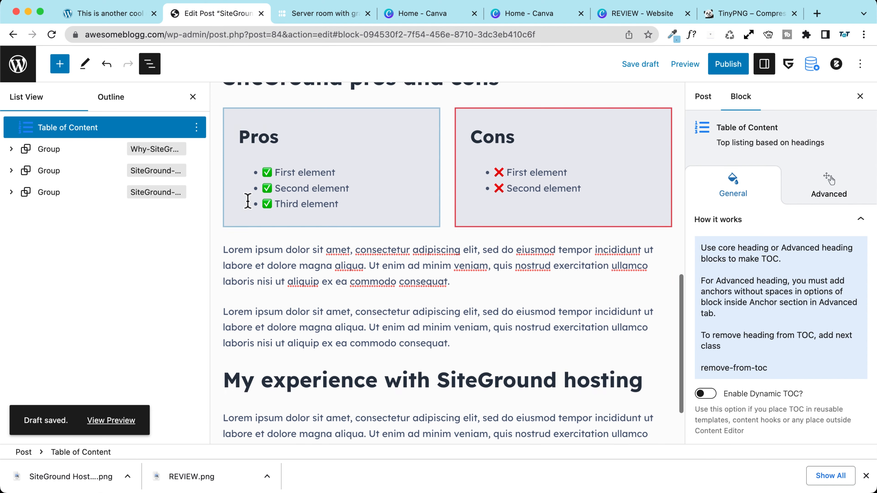
scroll(248, 201, up, 3)
scroll(247, 200, up, 5)
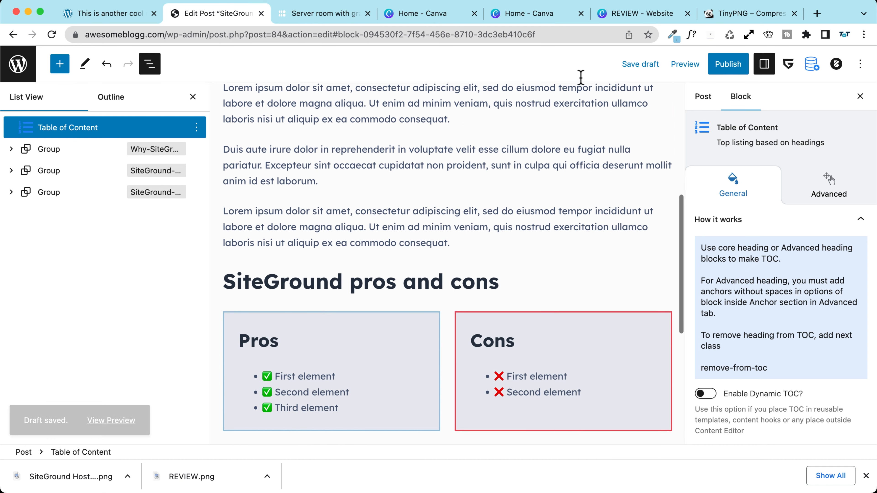
Step: Publish the SiteGround review, exit fullscreen editing and open the live post in a new tab
click(728, 70)
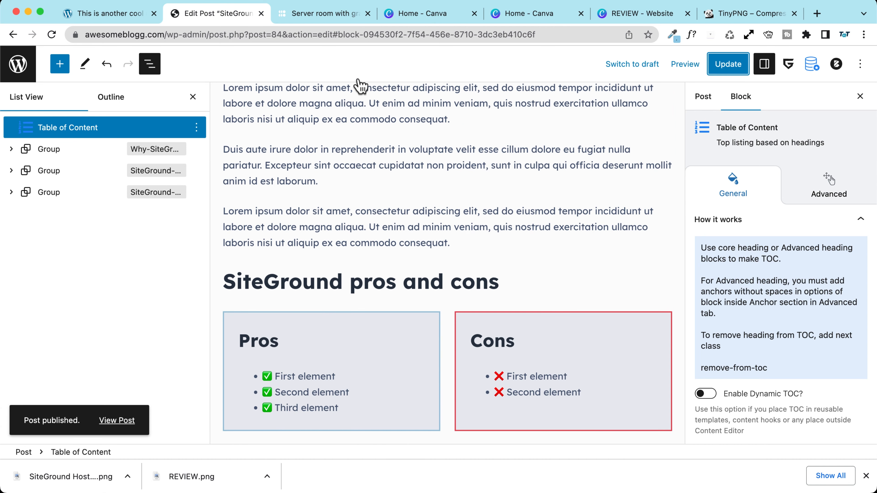
click(866, 476)
click(123, 459)
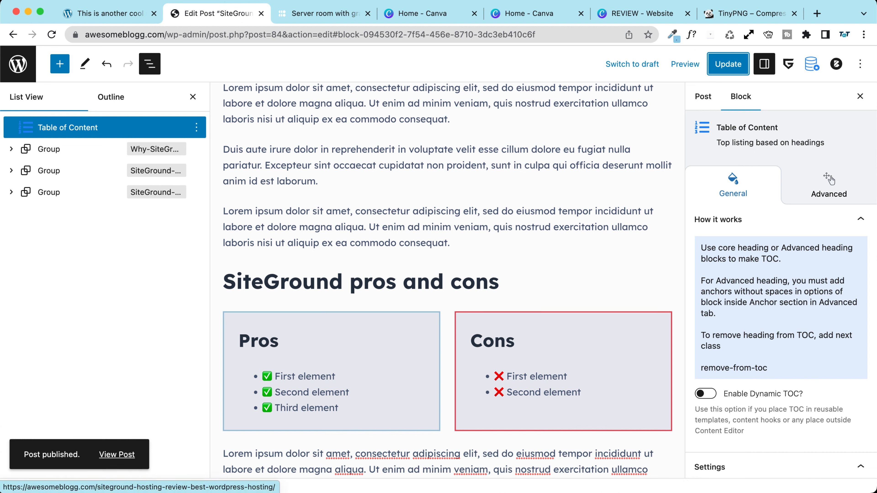
click(860, 63)
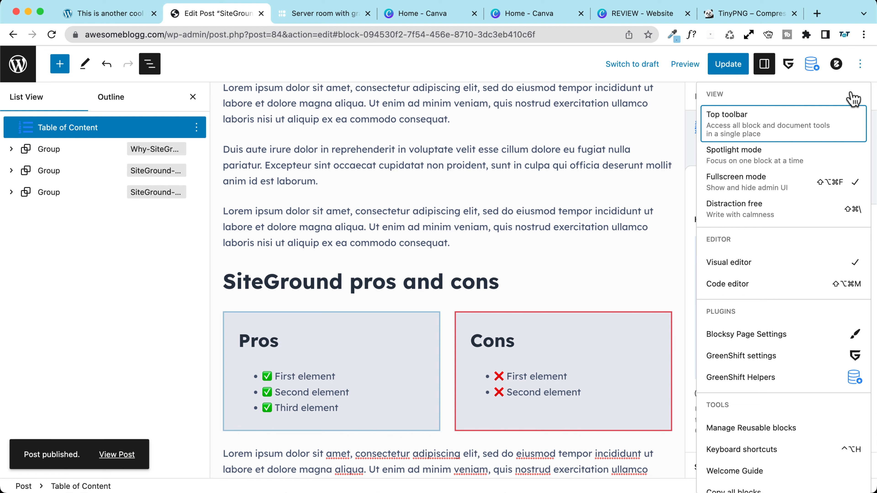
click(766, 191)
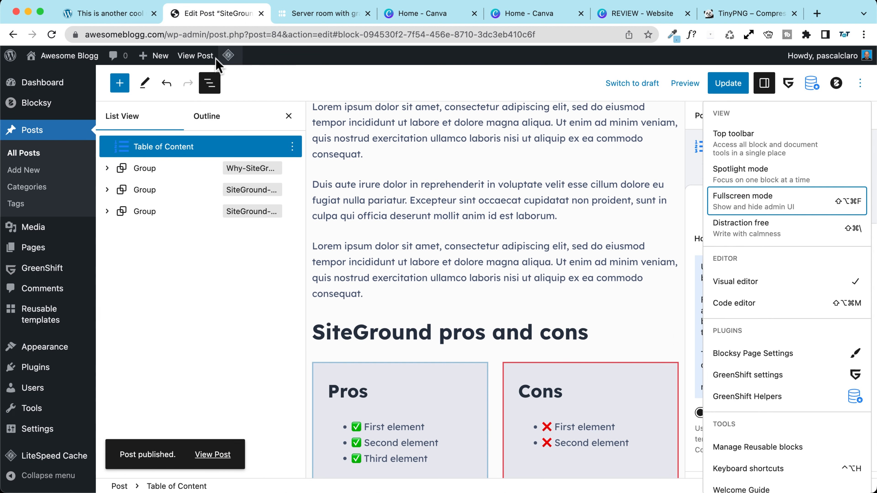
click(200, 58)
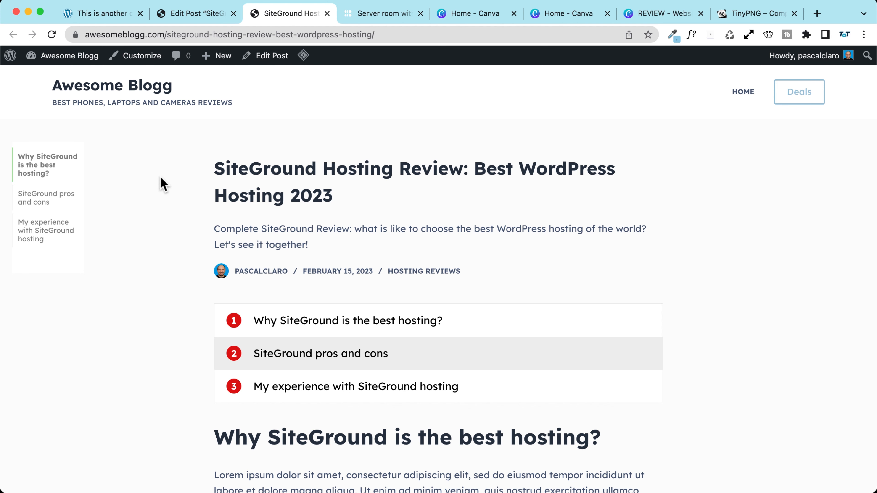
scroll(163, 183, down, 10)
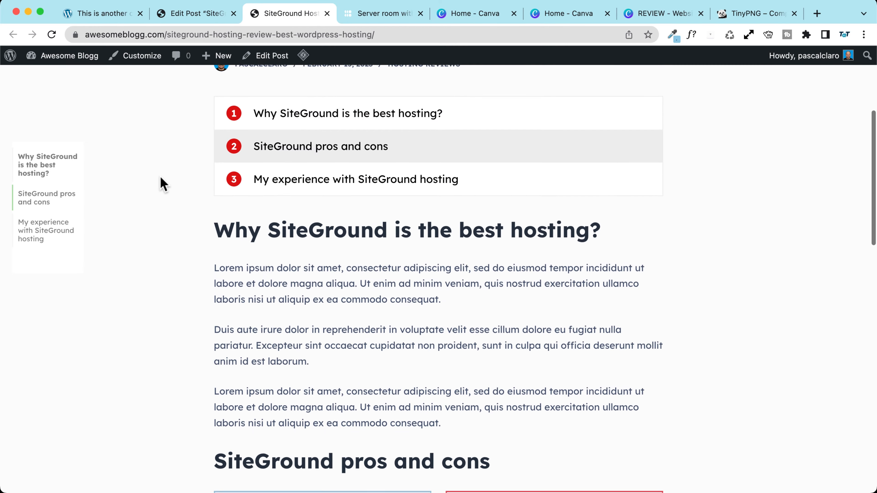
scroll(162, 183, down, 10)
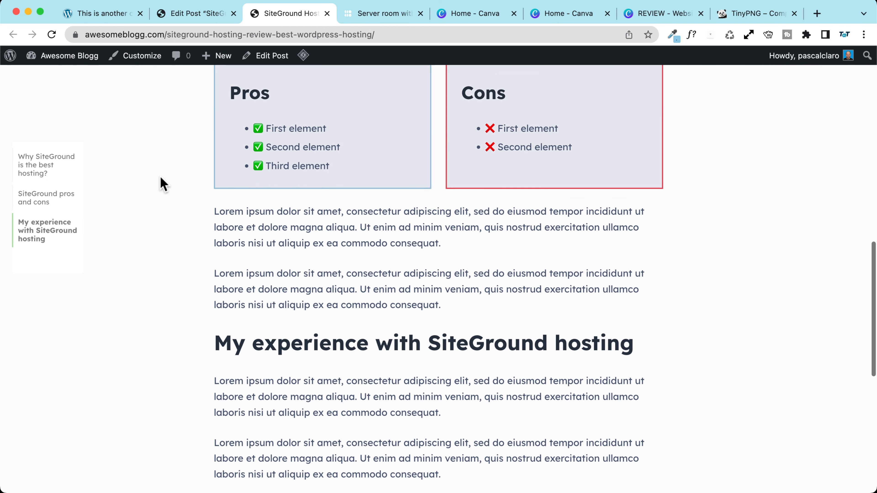
scroll(163, 183, down, 3)
scroll(163, 183, up, 8)
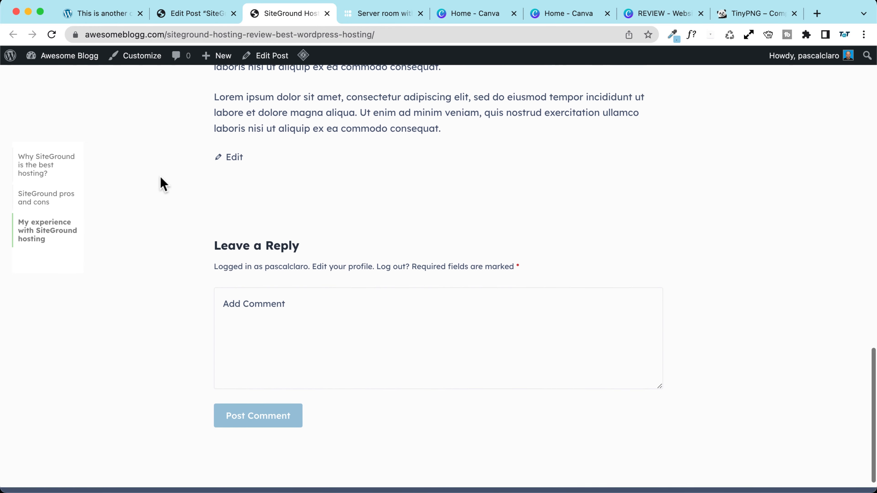
scroll(162, 183, down, 6)
scroll(162, 183, down, 2)
click(241, 274)
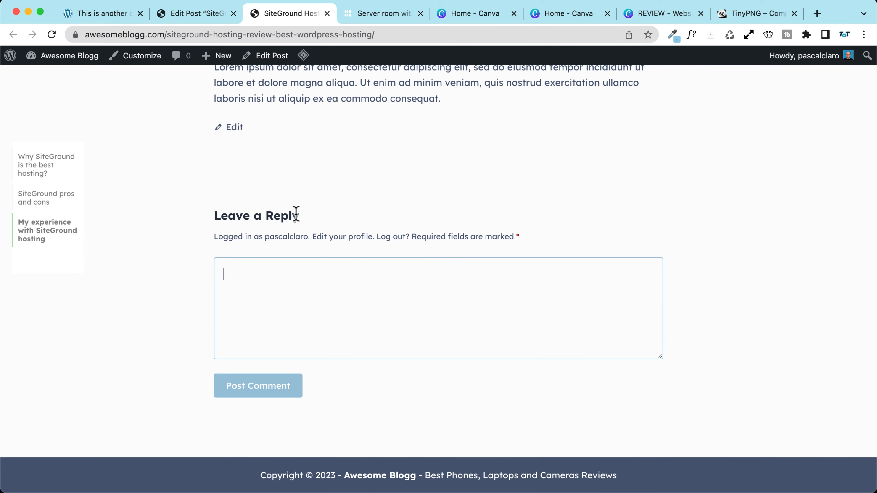
scroll(182, 210, up, 8)
scroll(182, 210, up, 10)
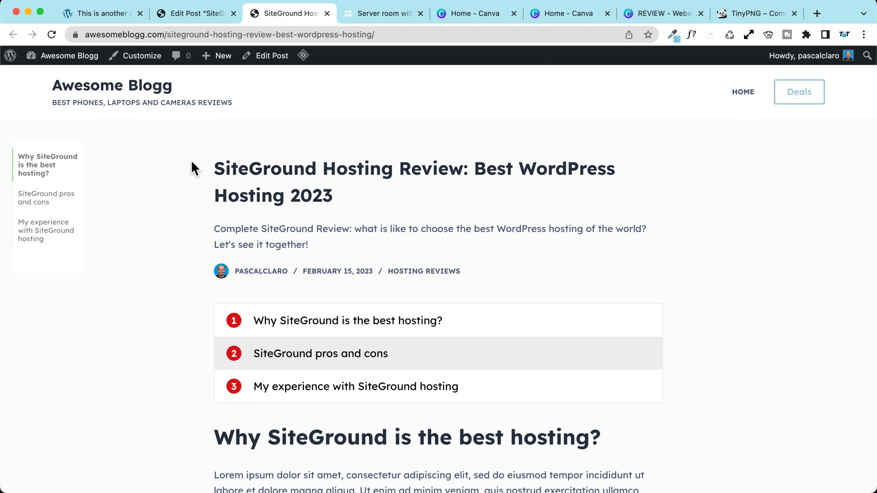
drag(217, 174, 368, 196)
click(370, 202)
drag(308, 244, 205, 229)
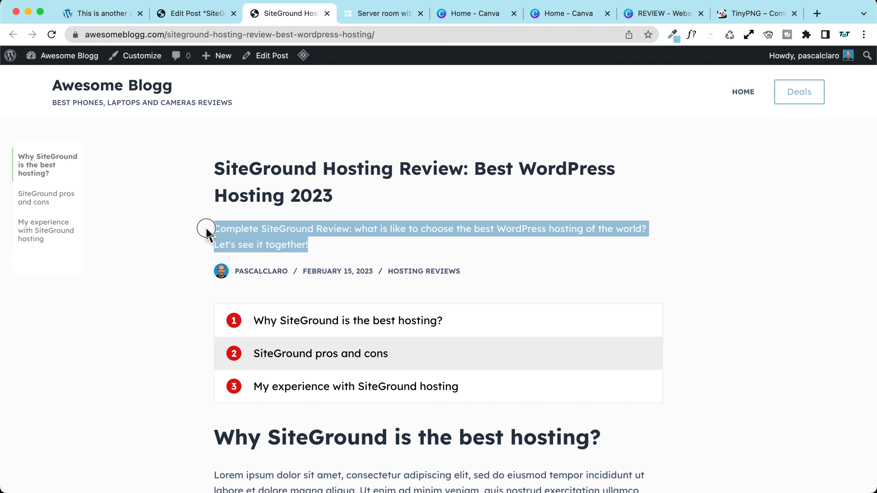
click(149, 226)
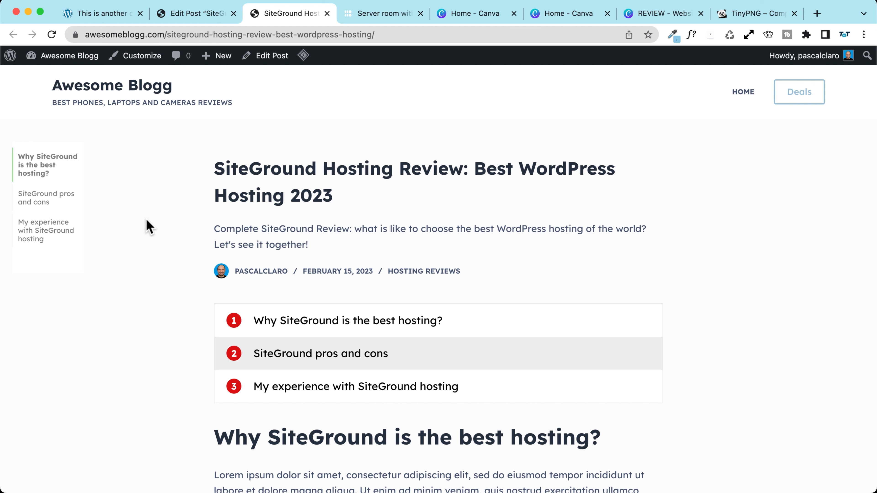
scroll(192, 223, down, 2)
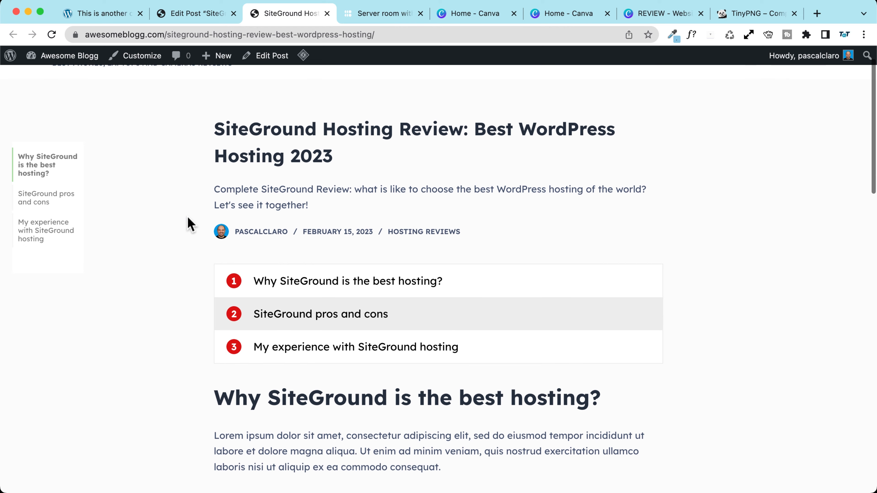
drag(373, 243, 204, 231)
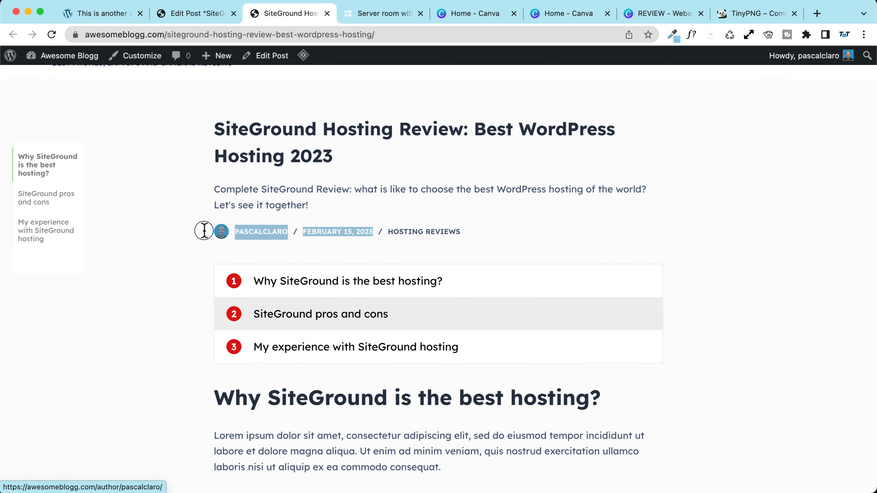
click(179, 230)
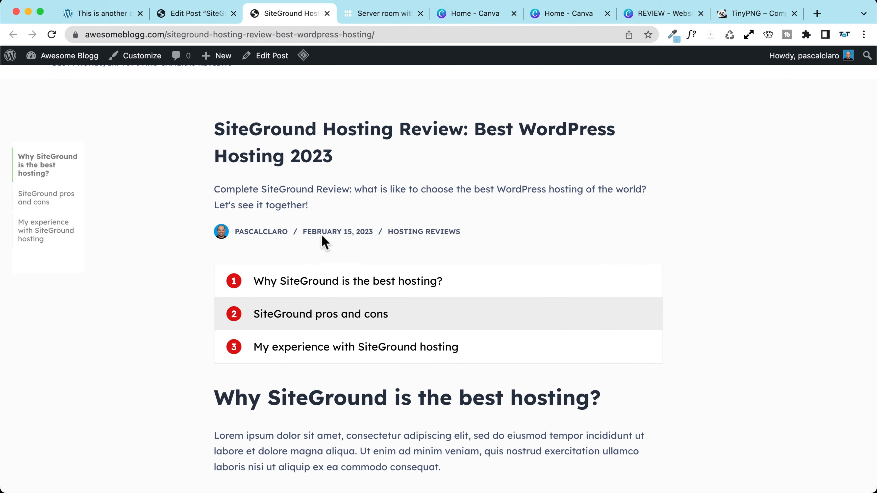
scroll(167, 243, down, 9)
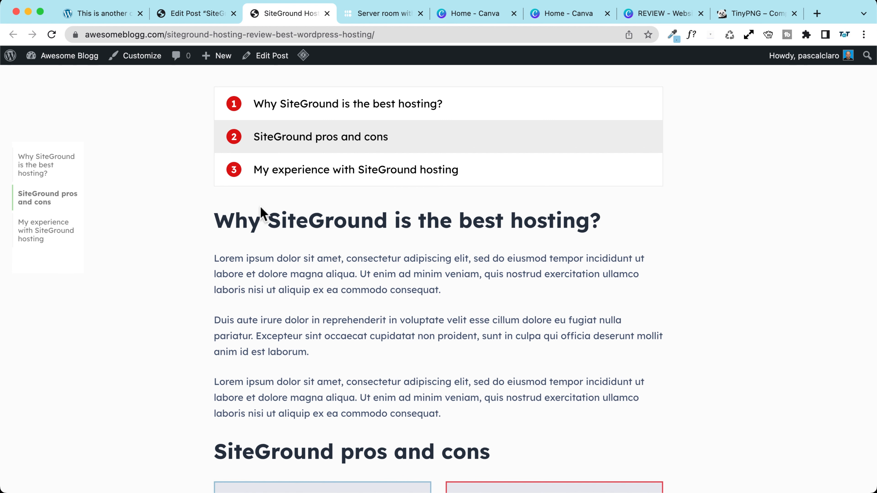
scroll(261, 212, down, 10)
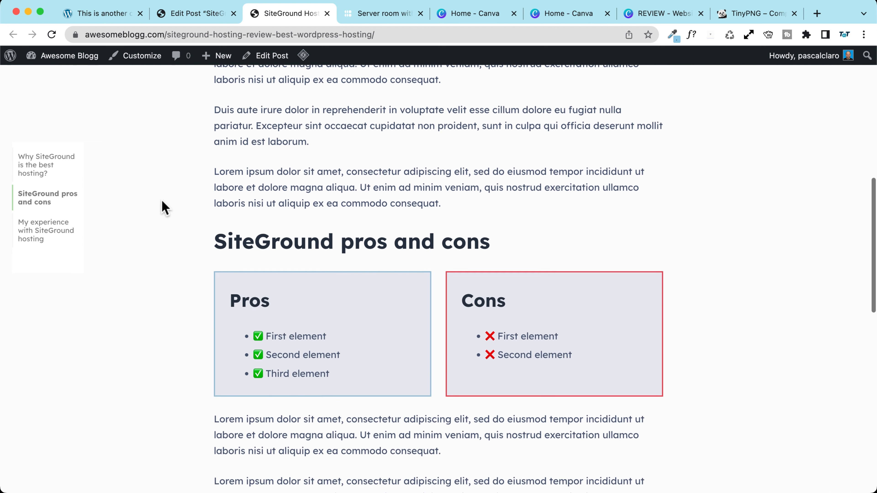
scroll(165, 207, down, 8)
scroll(165, 207, up, 2)
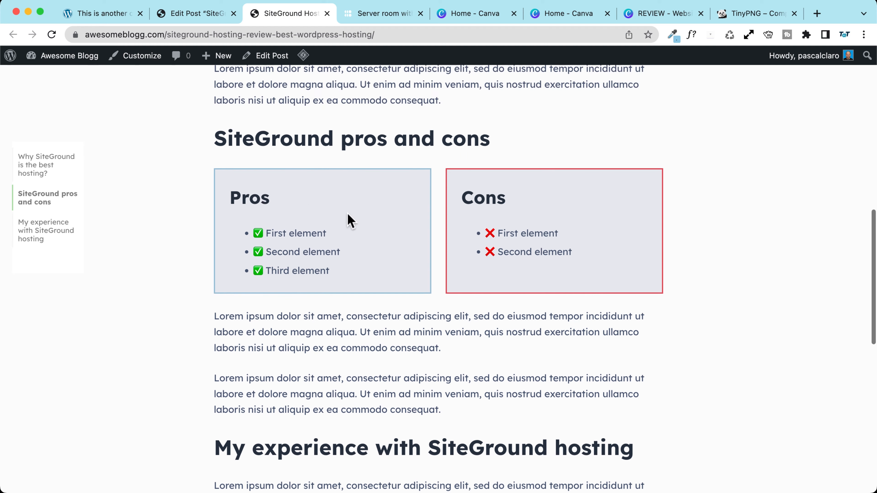
scroll(162, 225, down, 5)
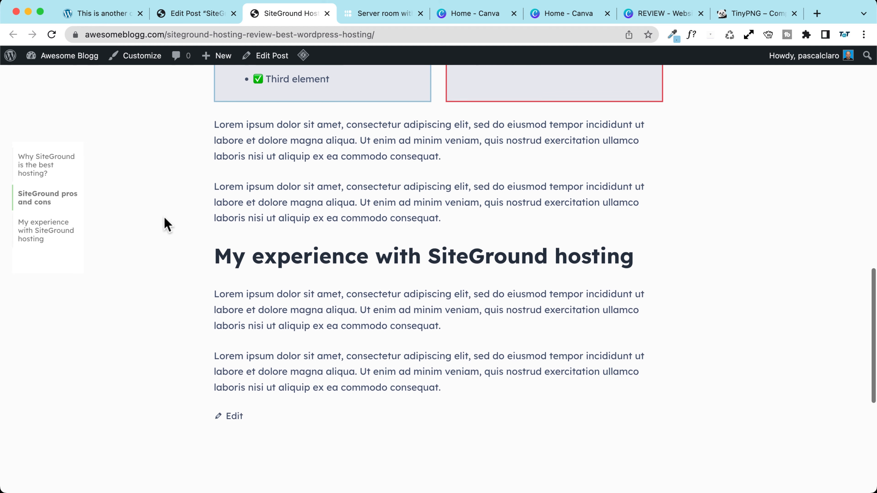
scroll(167, 223, up, 6)
scroll(164, 189, down, 10)
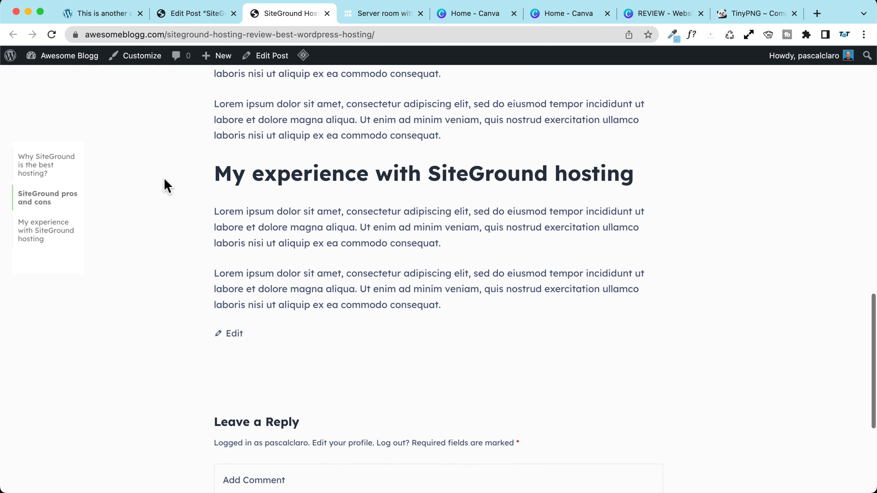
click(289, 279)
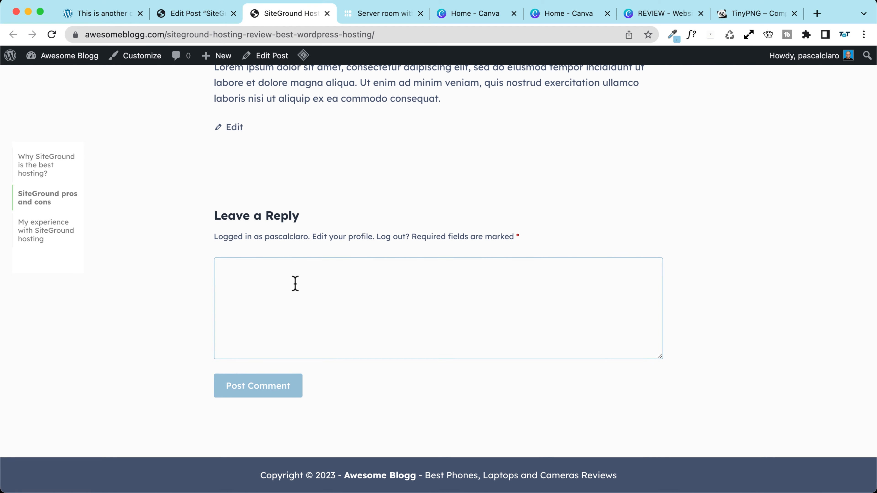
scroll(162, 202, up, 15)
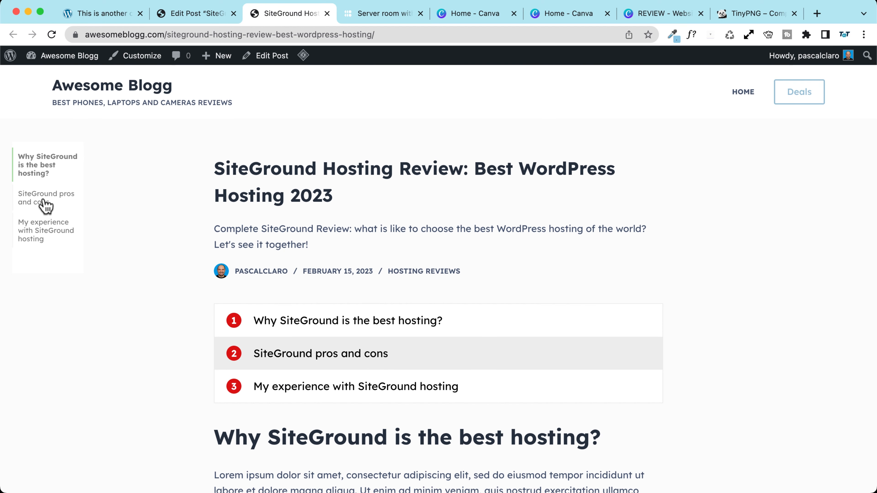
click(41, 226)
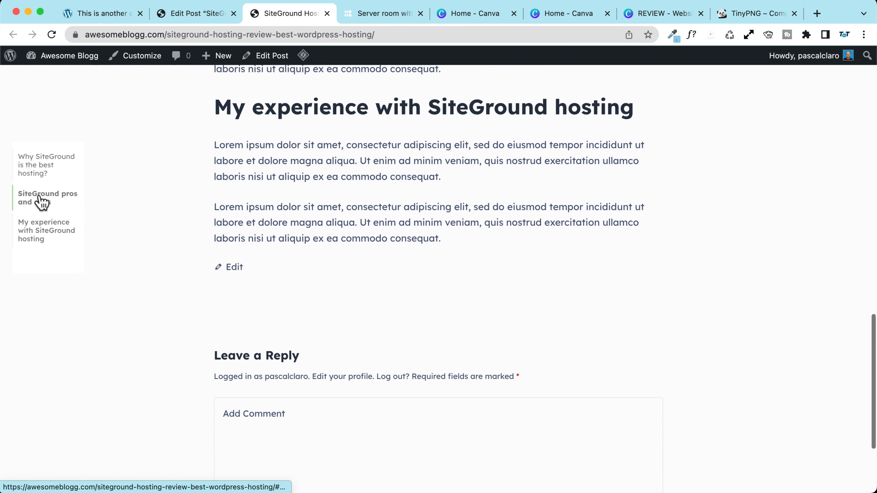
click(39, 201)
click(39, 162)
scroll(194, 186, up, 10)
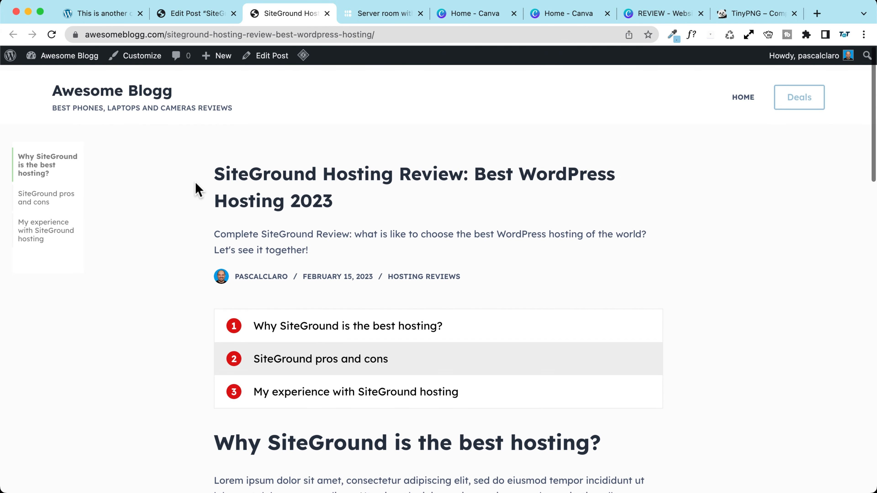
click(308, 320)
scroll(306, 316, up, 5)
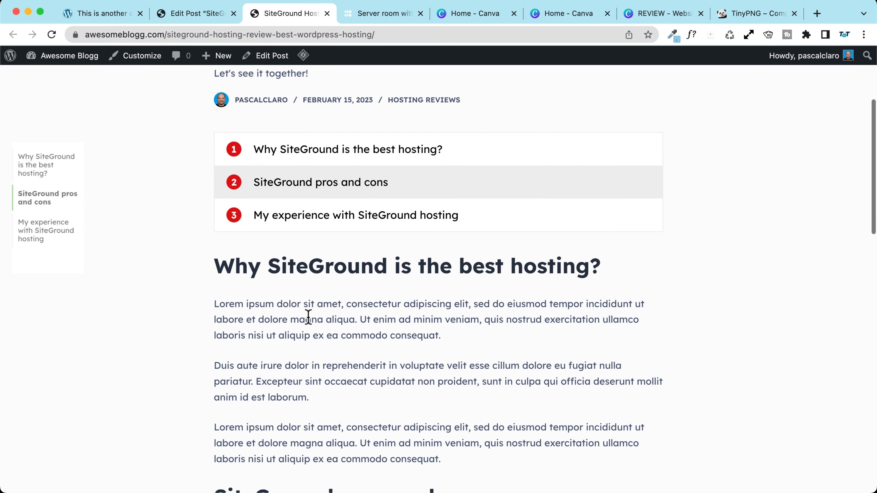
click(297, 218)
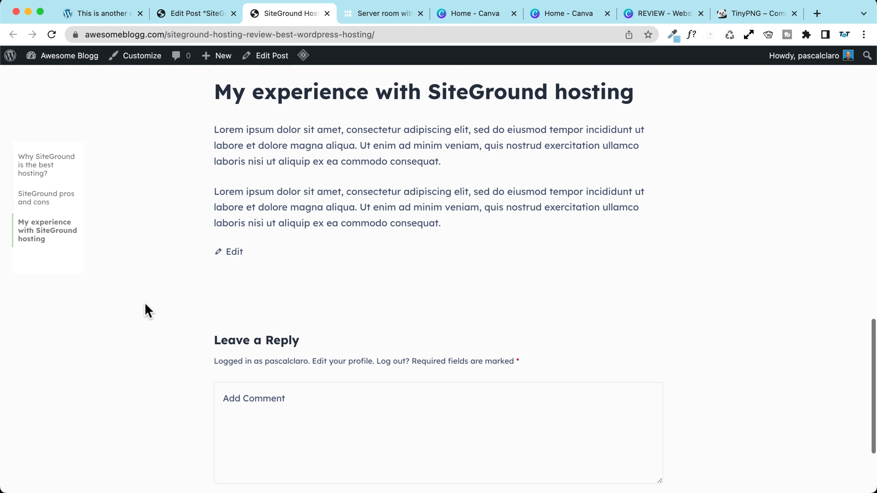
scroll(145, 309, up, 15)
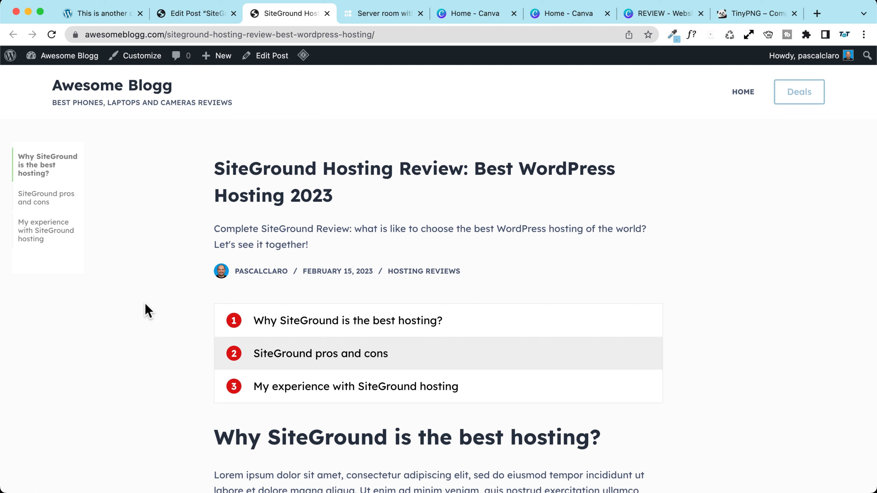
Step: In the Customizer, set Post Types > Single Post > Post Title to the Type 2 layout
click(136, 55)
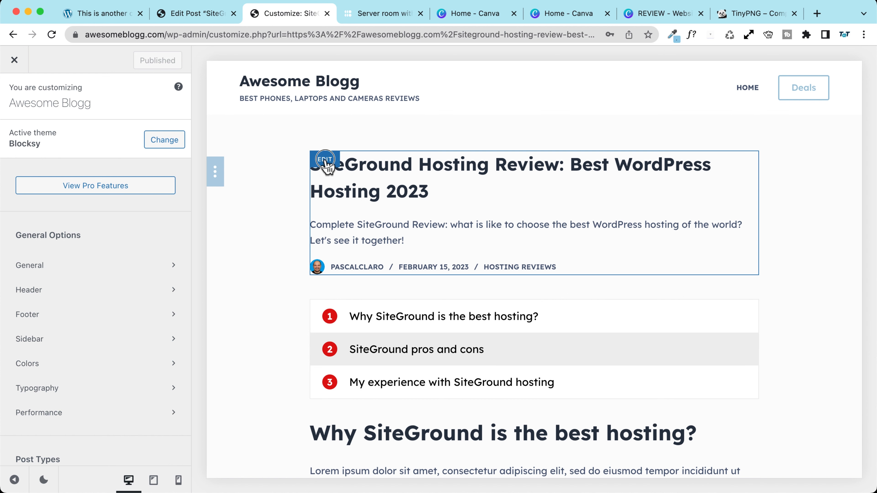
click(325, 160)
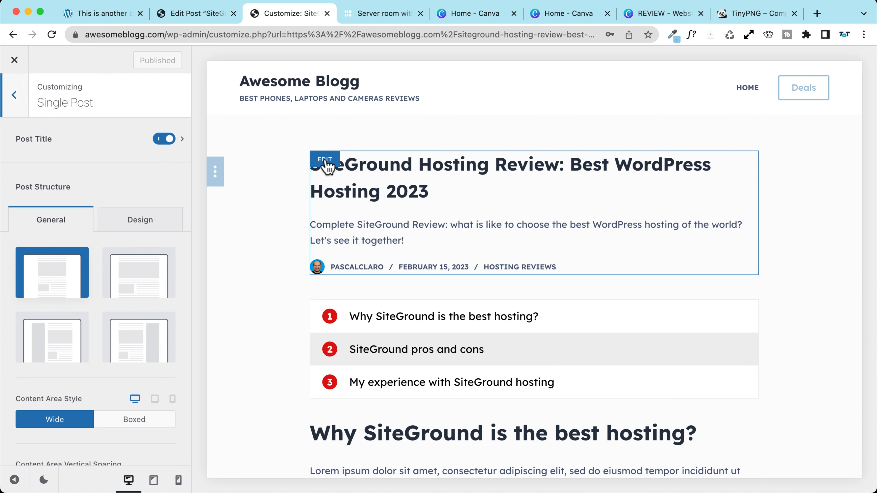
click(16, 105)
click(15, 105)
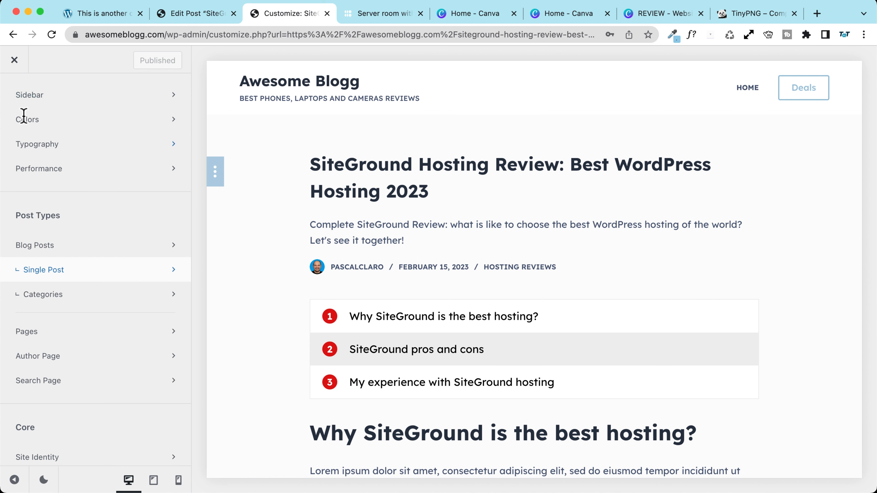
scroll(38, 131, up, 6)
scroll(53, 151, down, 9)
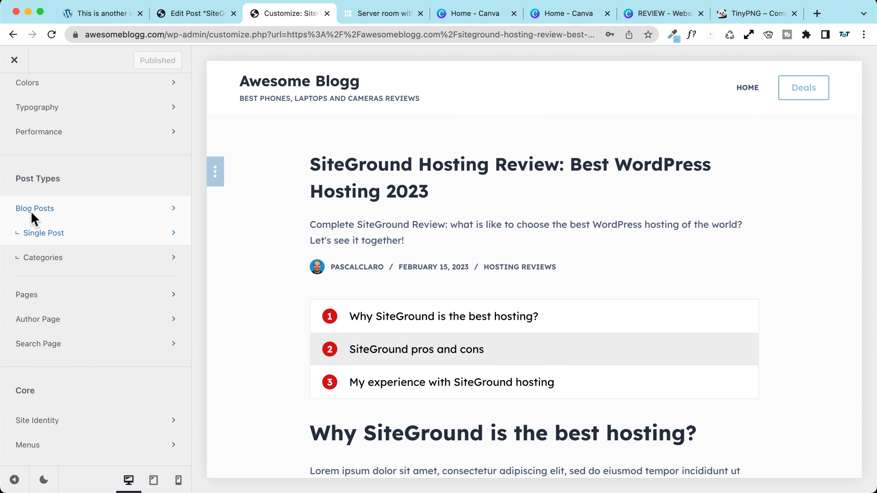
click(70, 241)
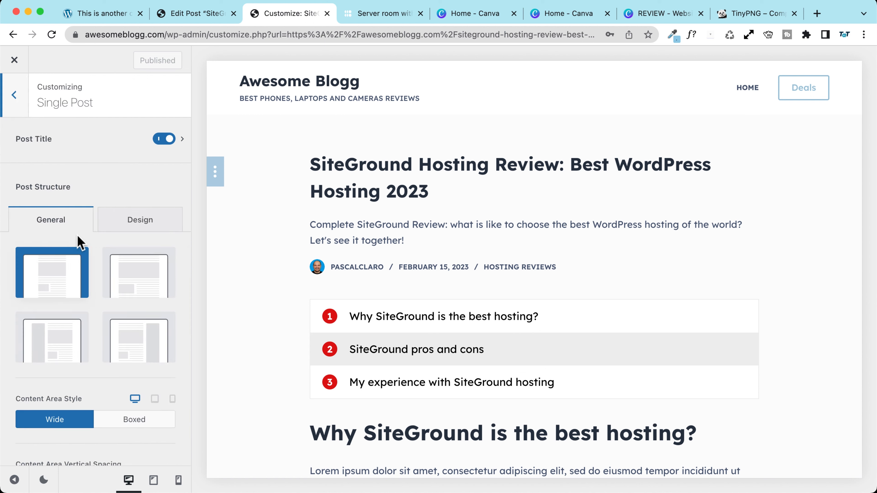
click(31, 143)
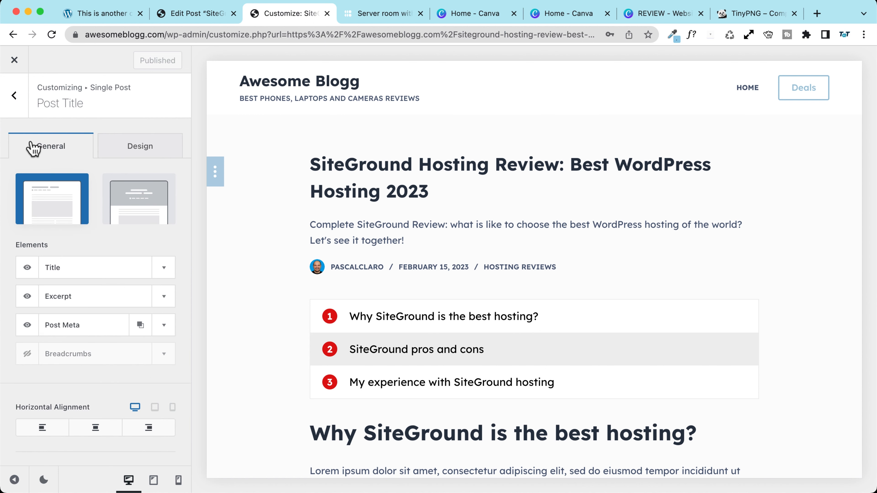
click(149, 152)
click(49, 153)
click(143, 201)
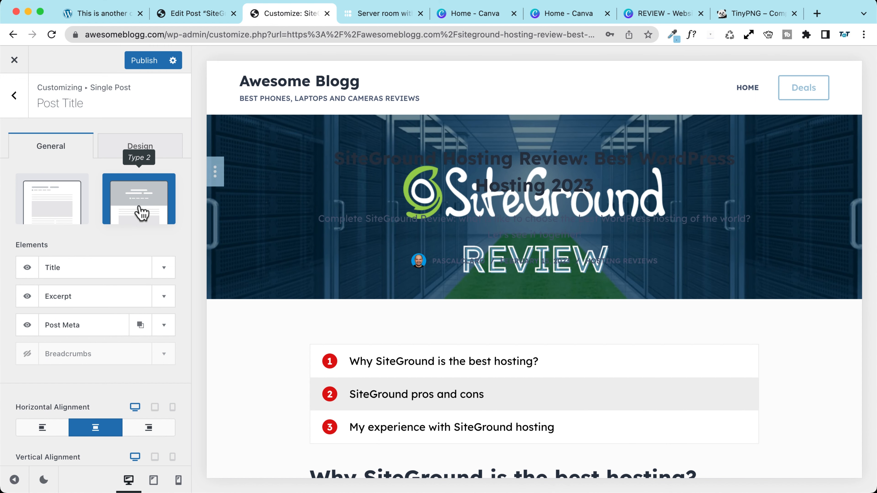
Step: Set the post title Container Background Image to None
scroll(138, 207, down, 10)
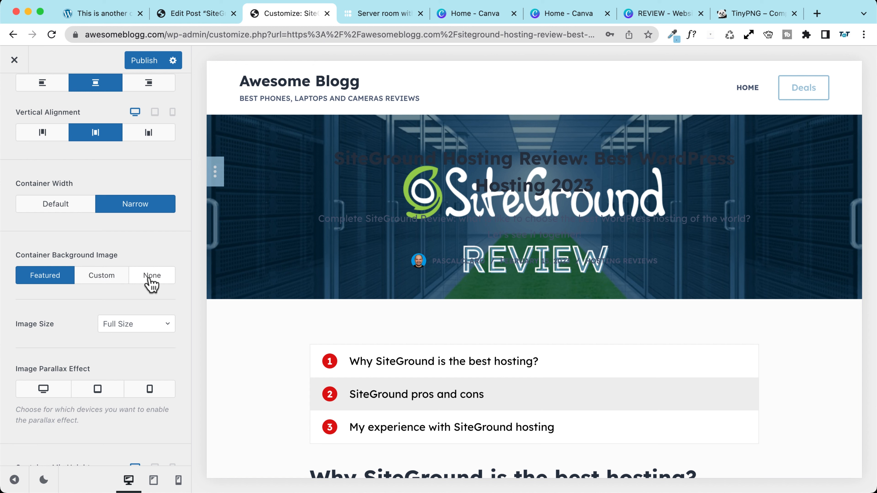
click(100, 281)
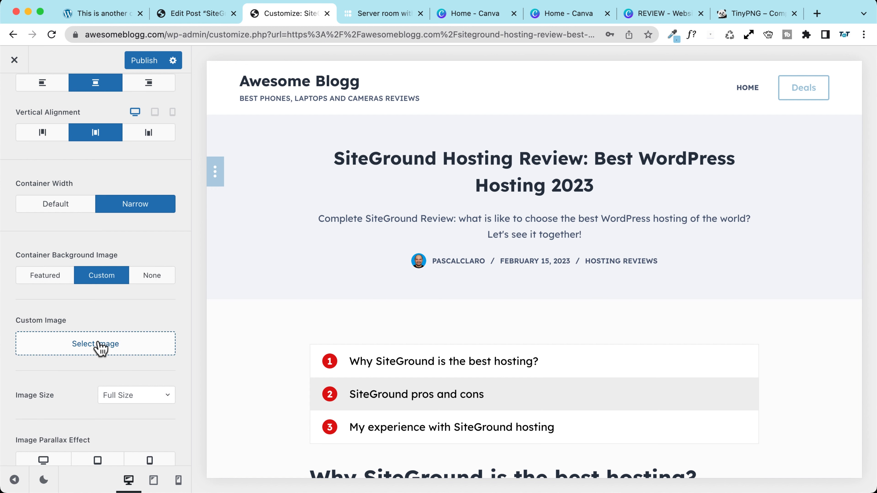
click(99, 343)
click(843, 79)
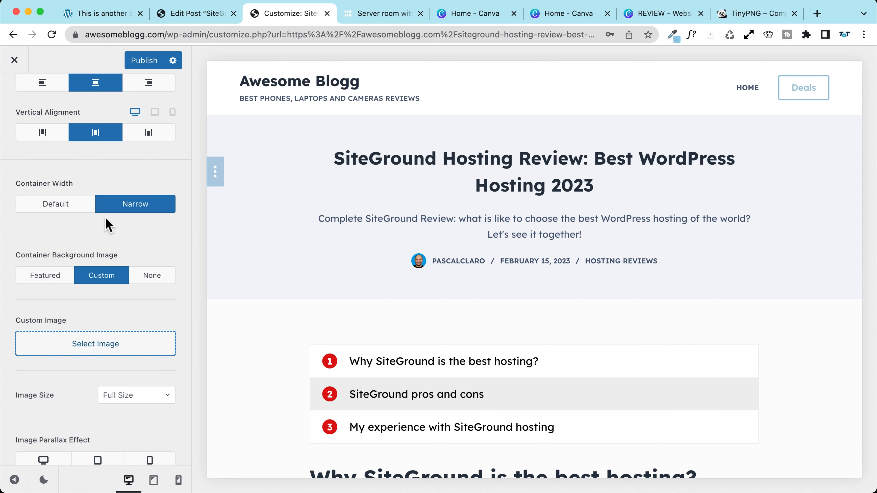
click(154, 279)
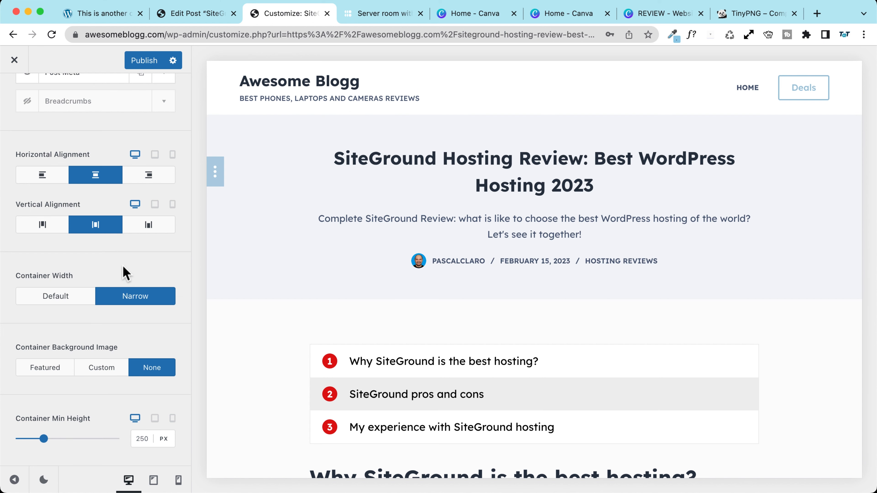
Step: Set the post title Horizontal Alignment to left
scroll(88, 359, up, 5)
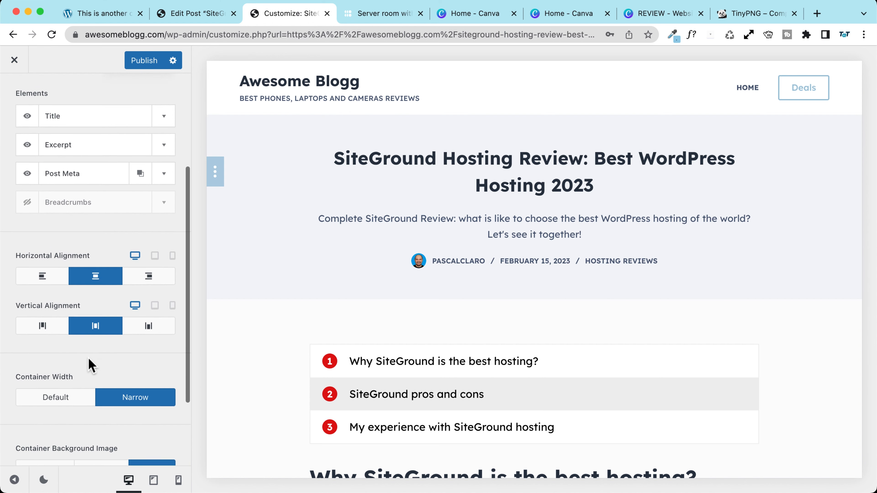
scroll(89, 363, up, 5)
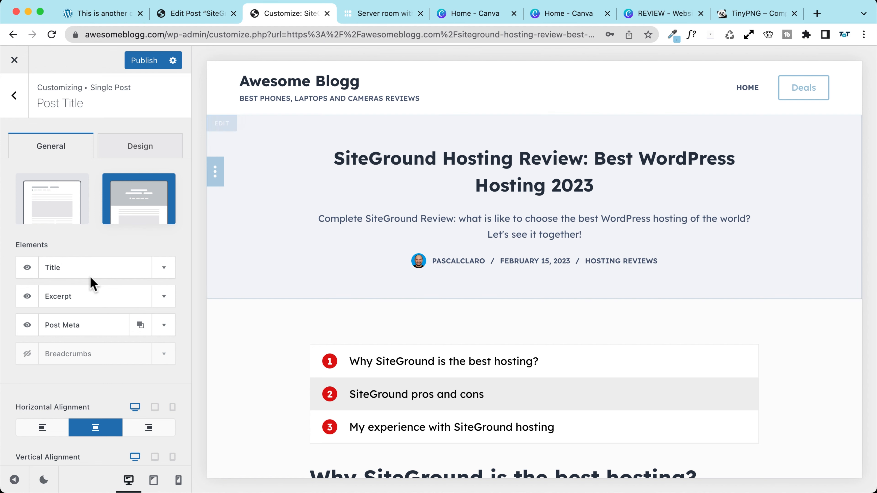
click(39, 429)
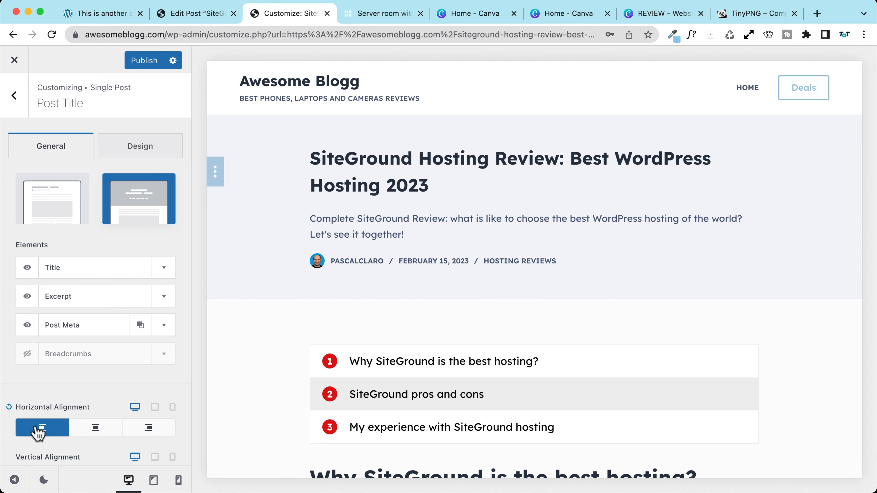
scroll(59, 334, down, 6)
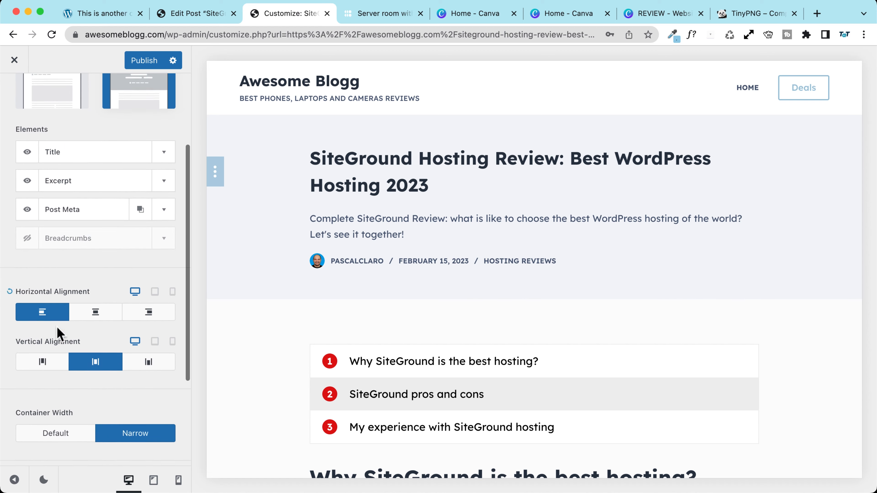
scroll(64, 376, down, 1)
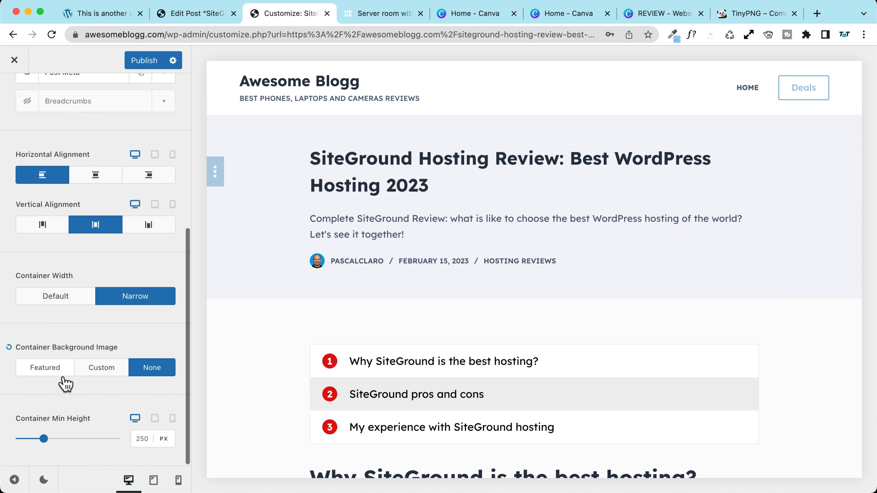
scroll(69, 377, up, 7)
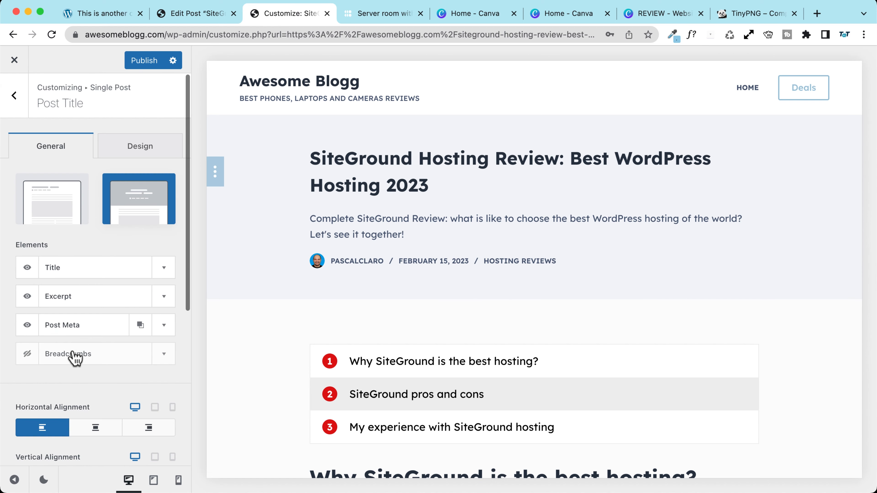
Step: Give the Title Font a size of 50 px and line height 1,3
click(141, 148)
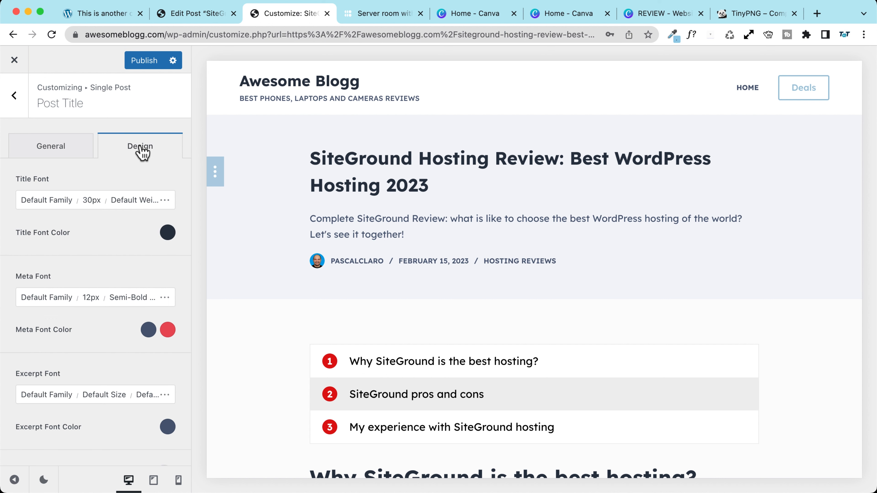
click(103, 204)
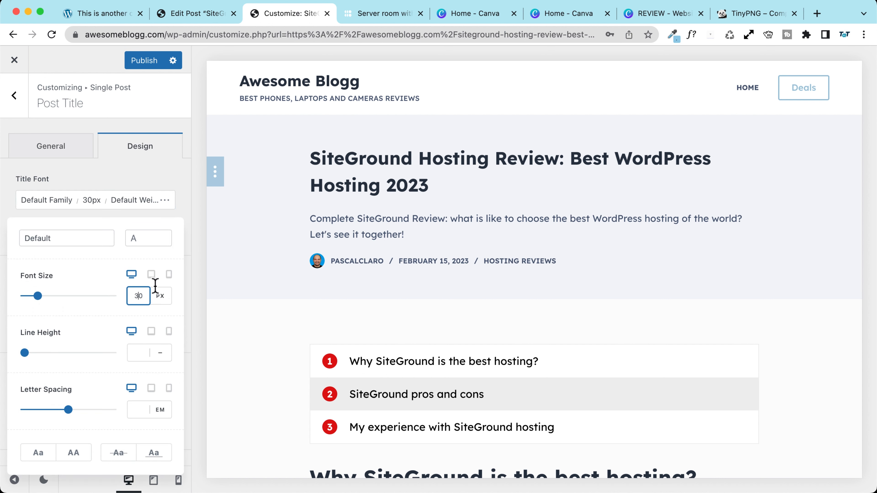
key(BackSpace)
text(5)
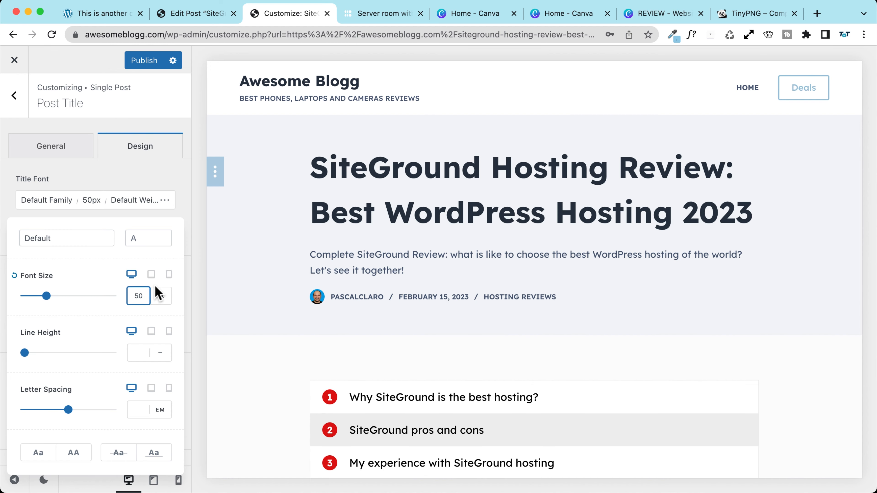
click(138, 353)
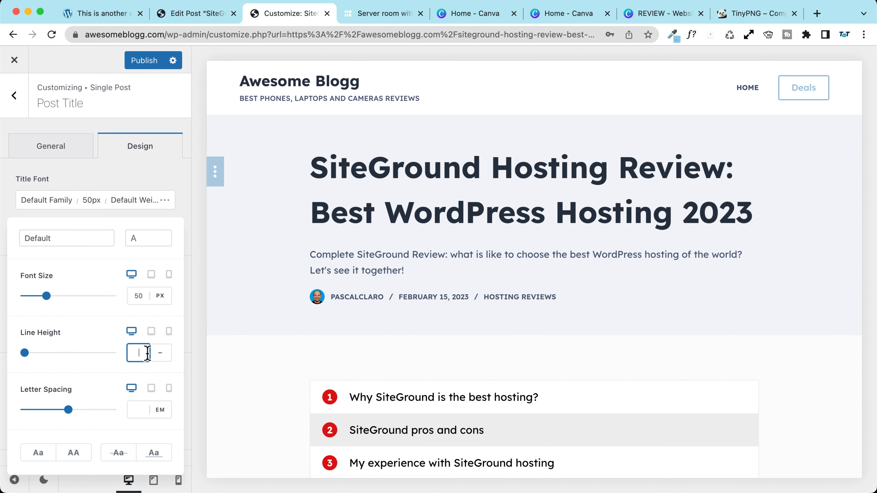
text(1,3)
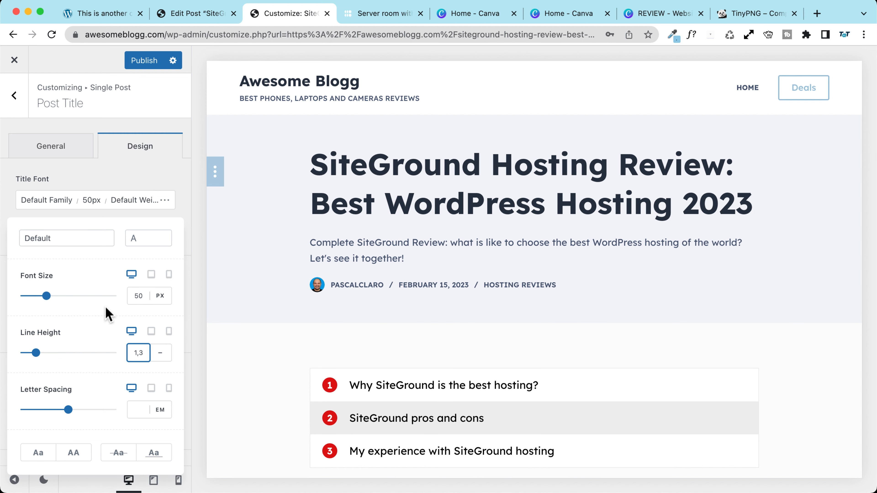
Step: Try meta font sizes 16 and 32, then leave the Meta Font at 12 px
click(126, 177)
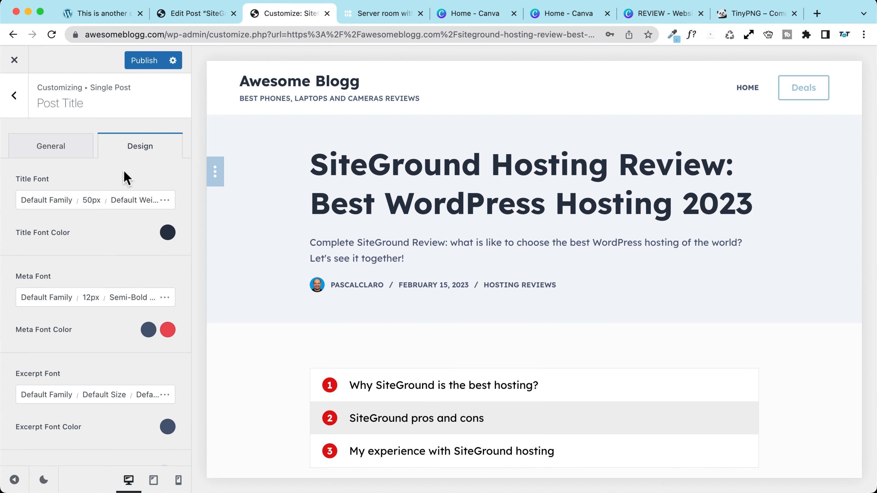
scroll(99, 277, down, 3)
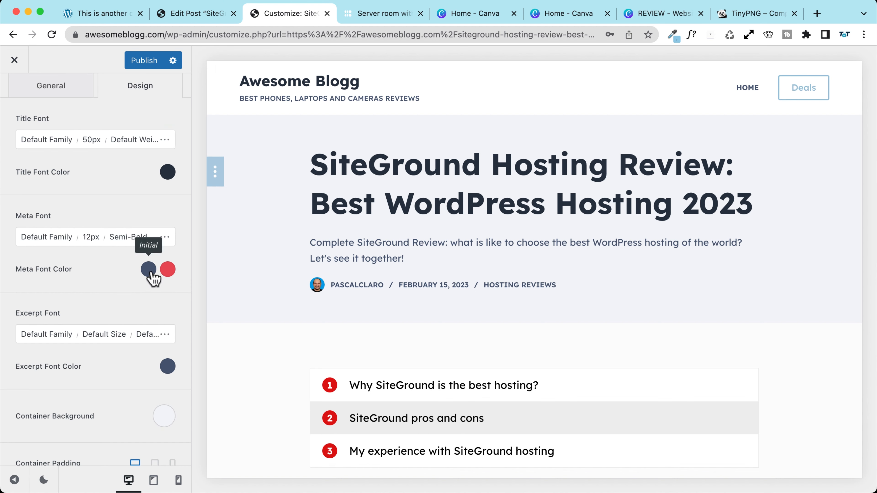
click(93, 238)
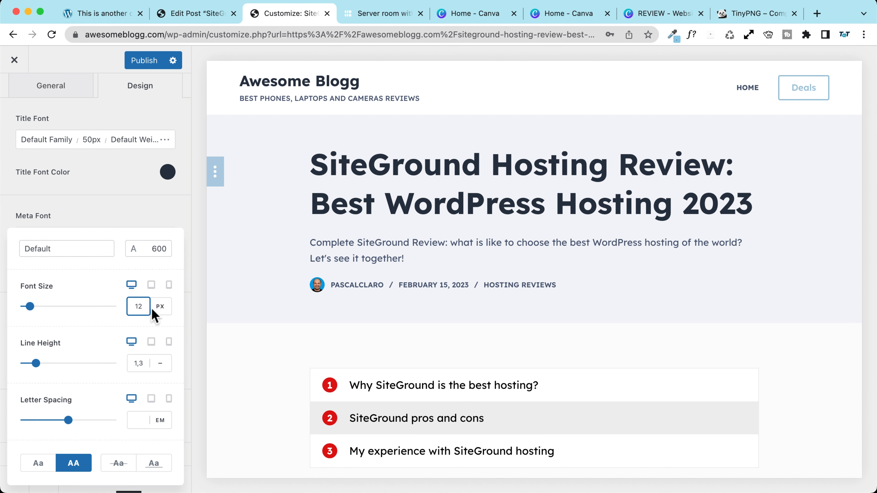
key(BackSpace)
key(BackSpace)
text(16)
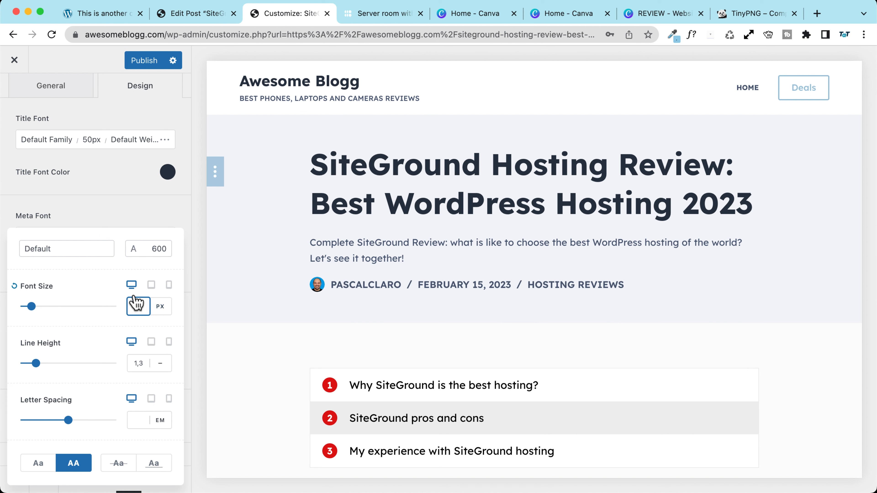
key(BackSpace)
text(32)
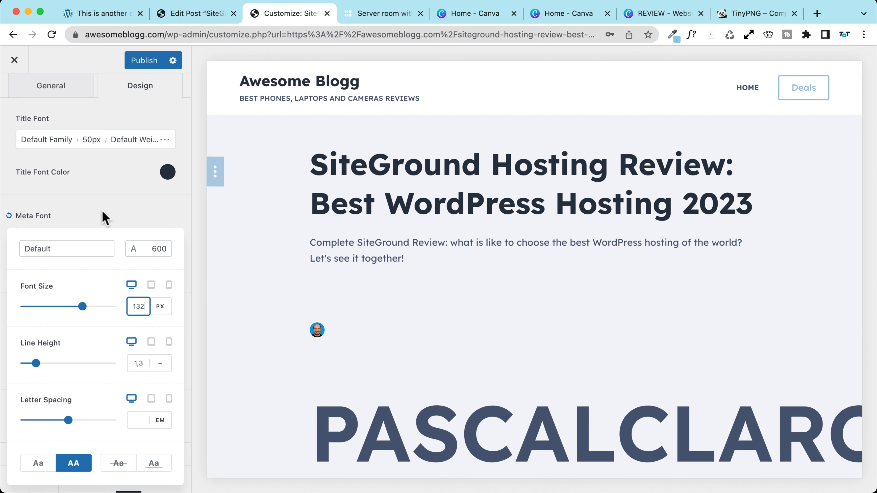
key(BackSpace)
key(BackSpace)
text(2)
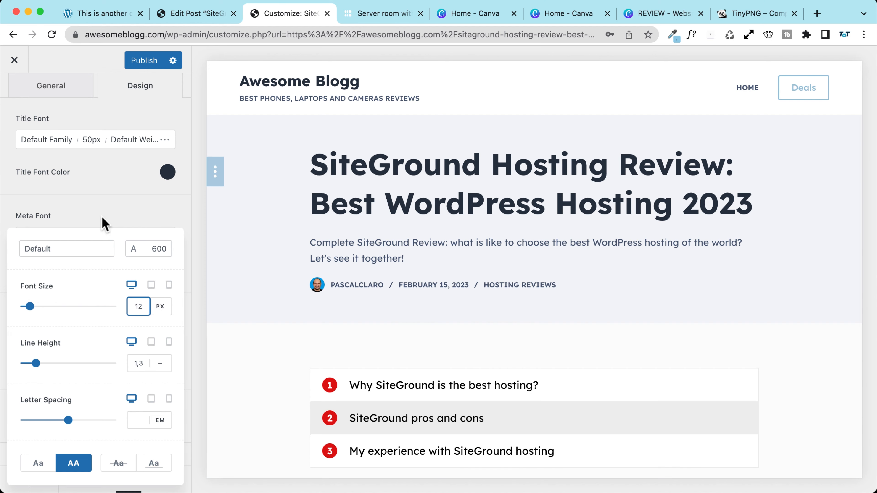
click(101, 216)
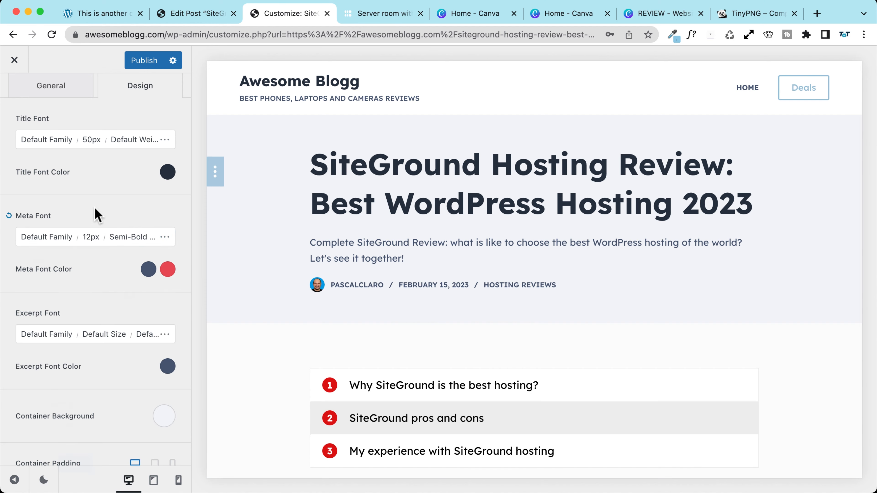
Step: Set the Excerpt Font to 20 px and uppercase
click(111, 334)
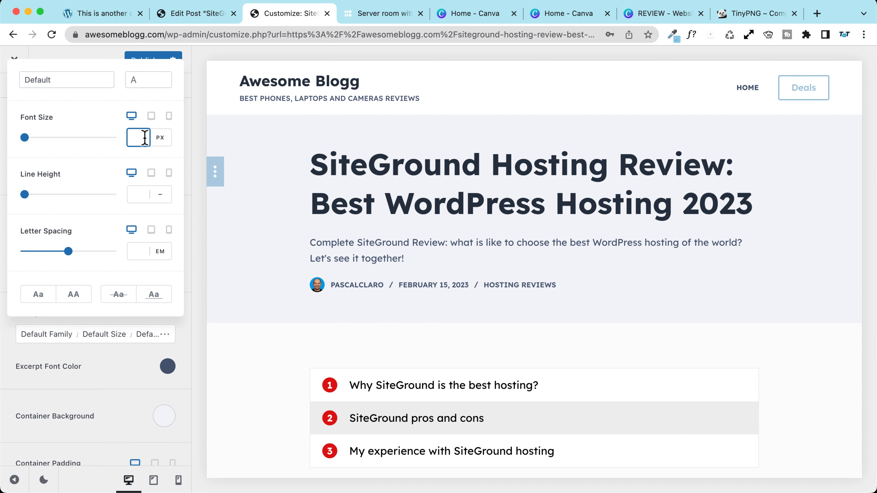
text(20)
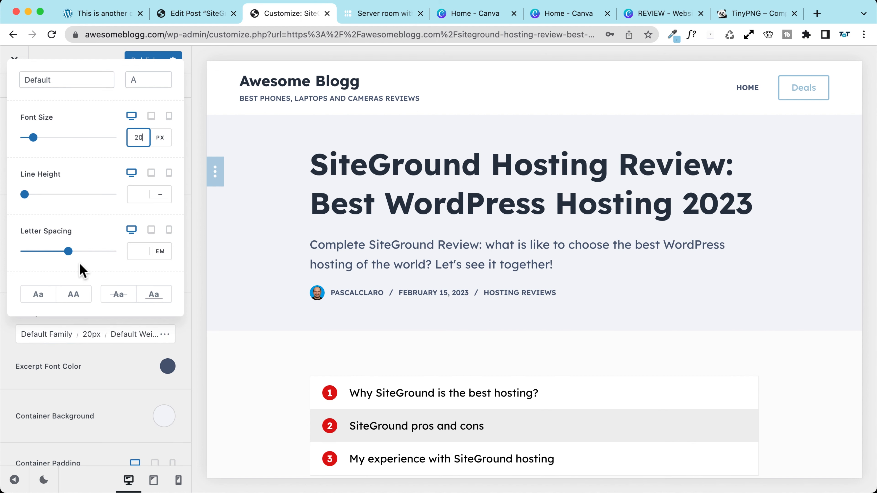
click(74, 295)
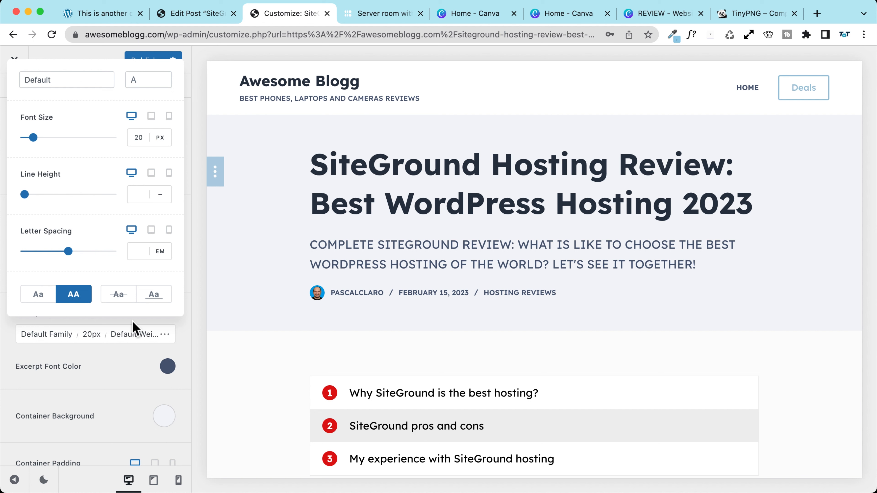
click(114, 373)
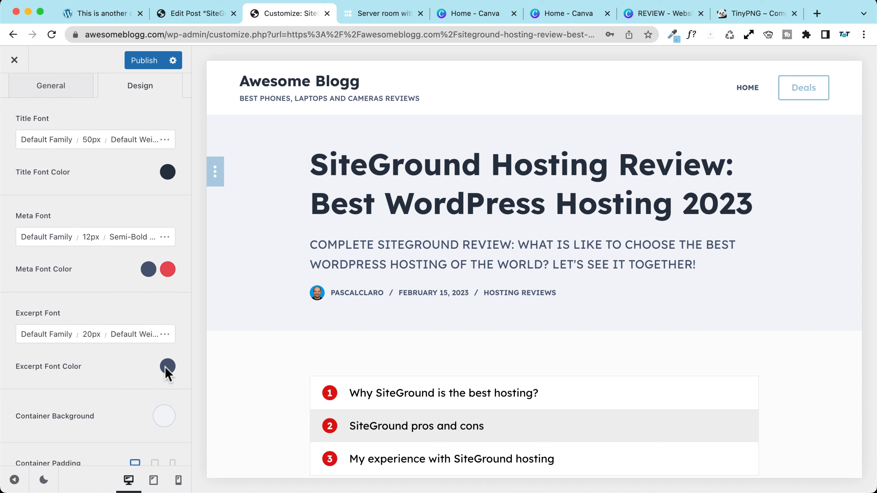
Step: Colour the excerpt light blue with Color 1 (#98c1d9)
click(167, 366)
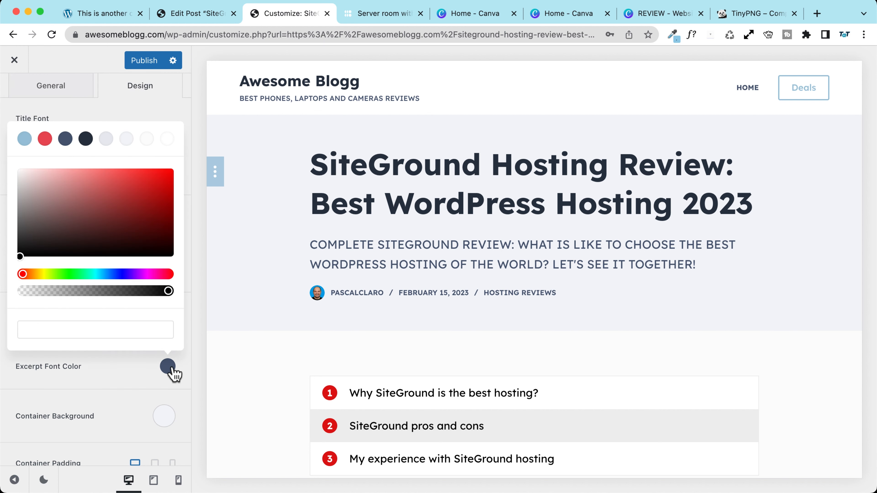
click(104, 140)
click(65, 139)
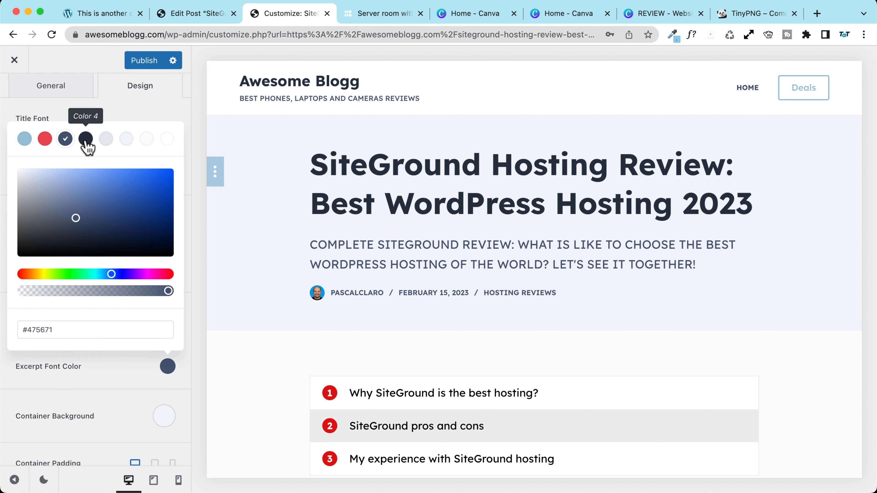
click(24, 139)
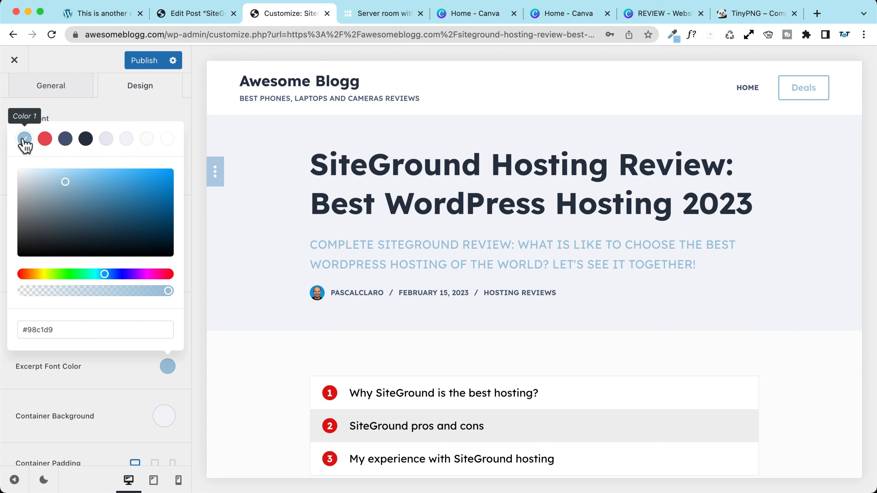
click(123, 378)
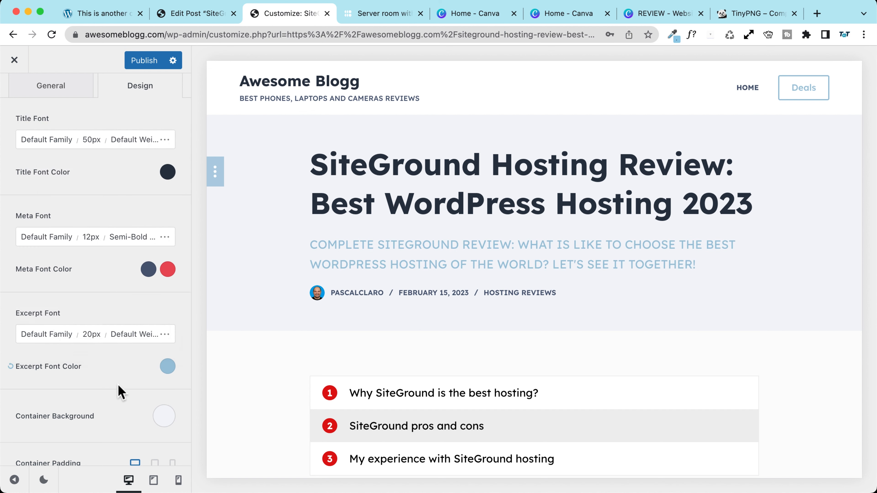
scroll(145, 380, down, 2)
click(165, 366)
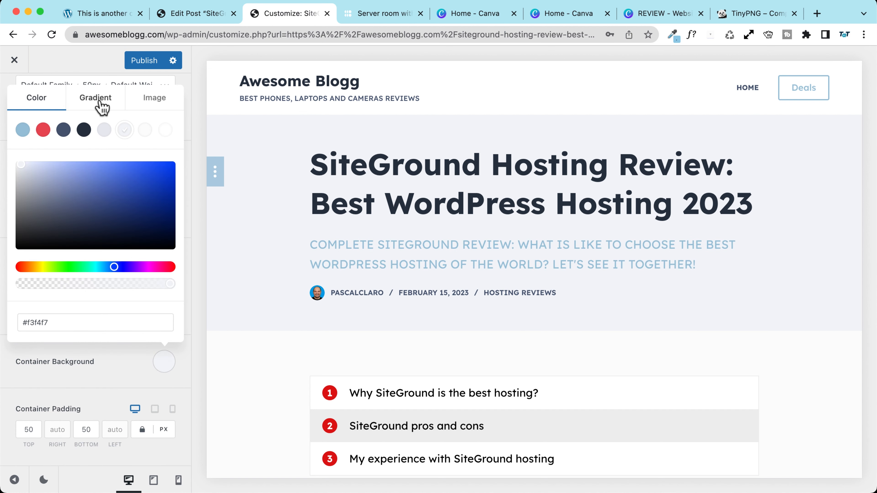
click(86, 103)
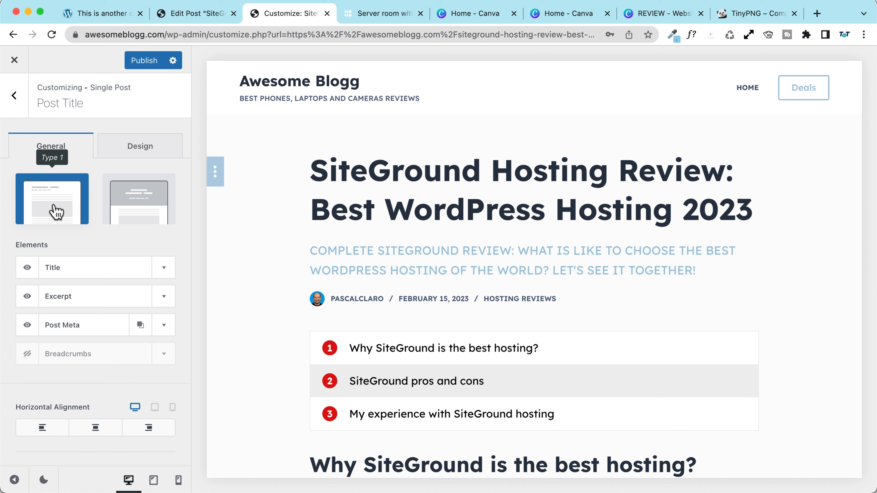
click(123, 151)
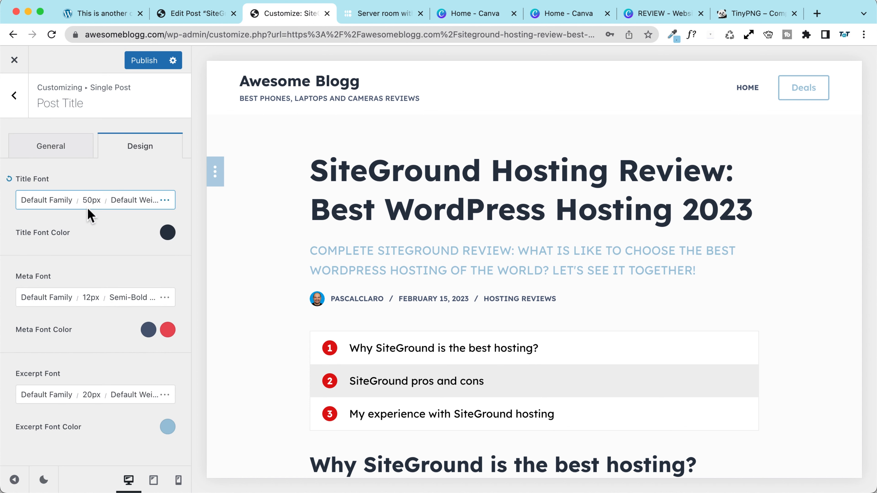
click(87, 200)
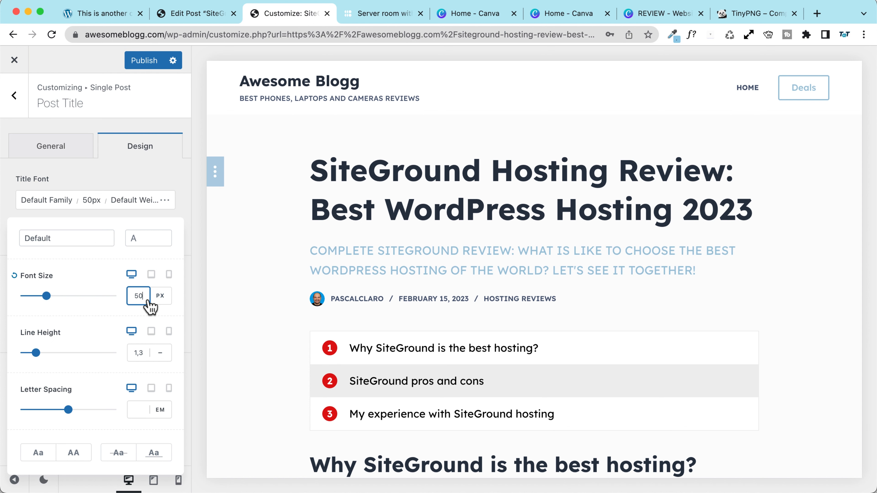
click(148, 354)
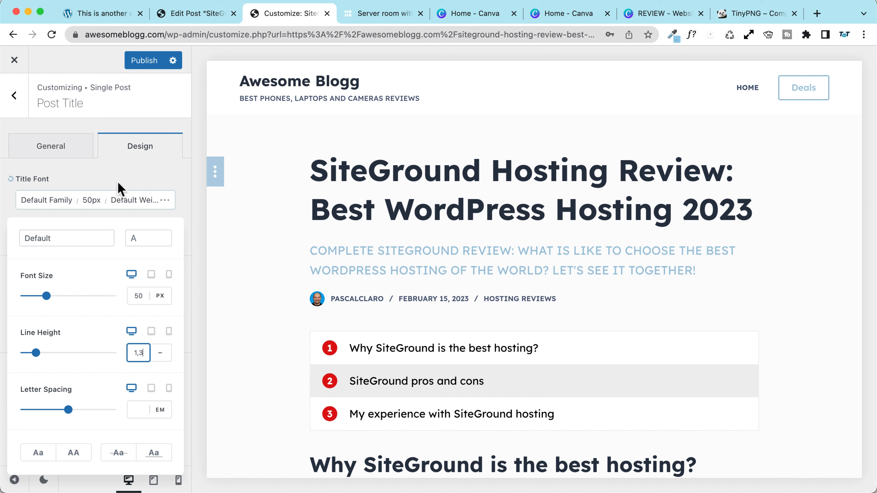
click(119, 196)
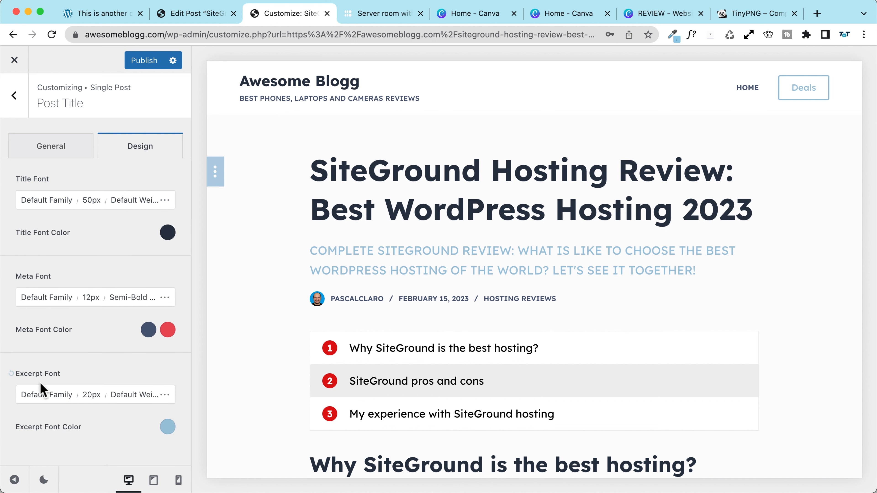
click(91, 395)
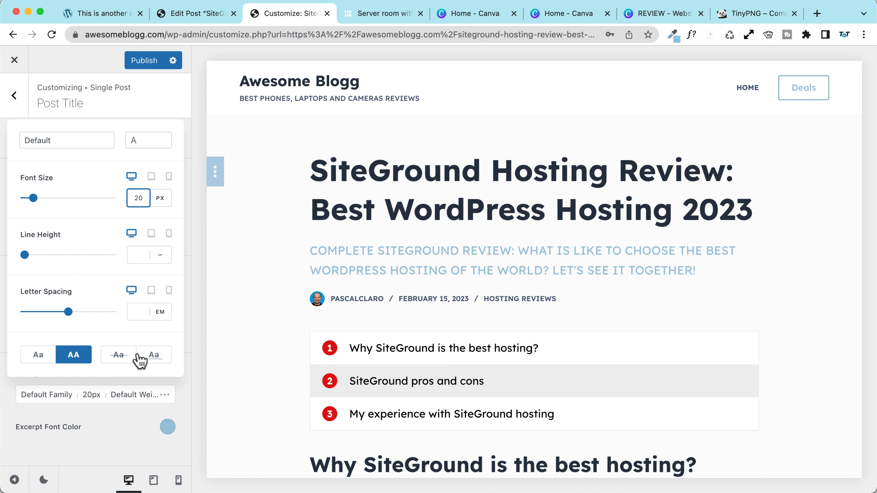
click(43, 355)
click(72, 359)
click(138, 254)
text(1,3)
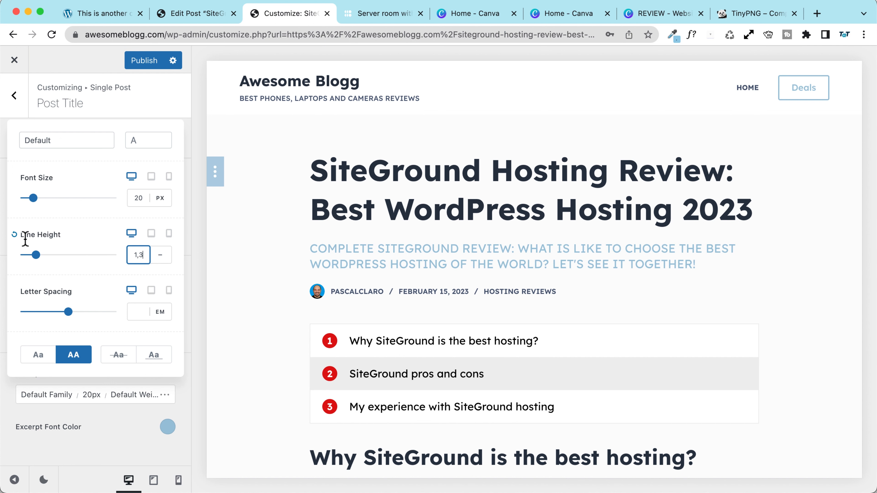
click(13, 235)
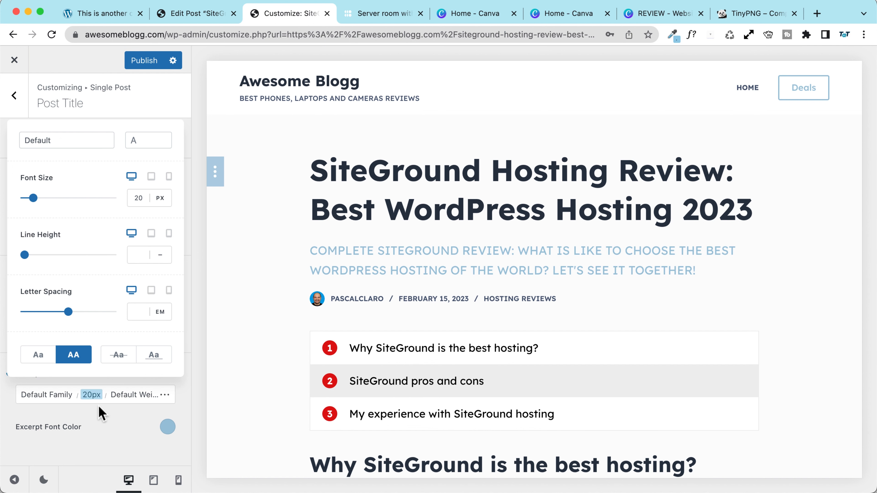
click(106, 437)
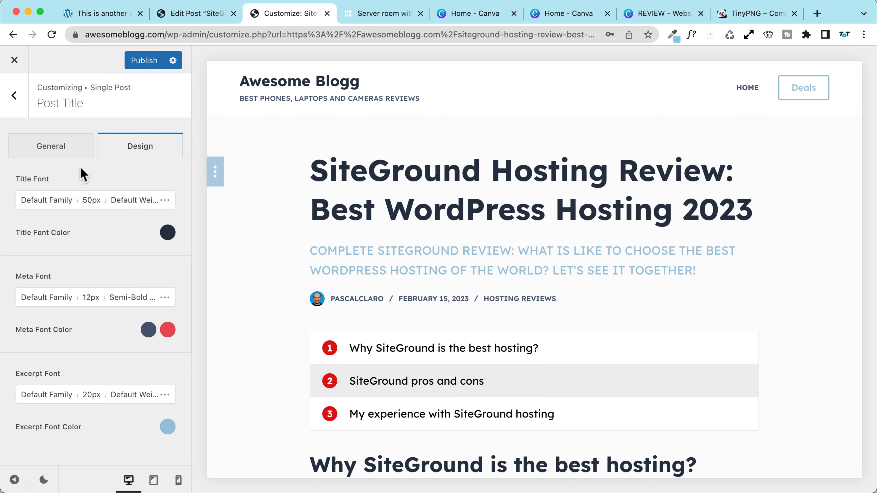
Step: Turn off the author avatar in the post meta items
click(51, 145)
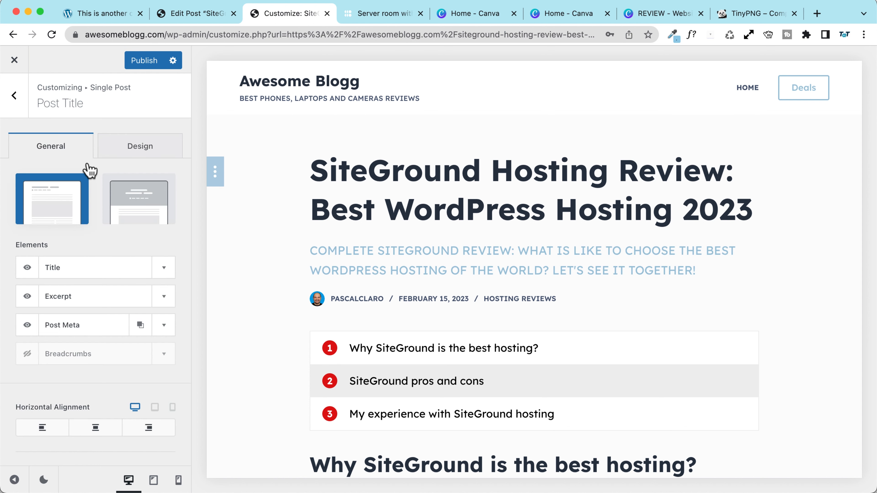
click(164, 328)
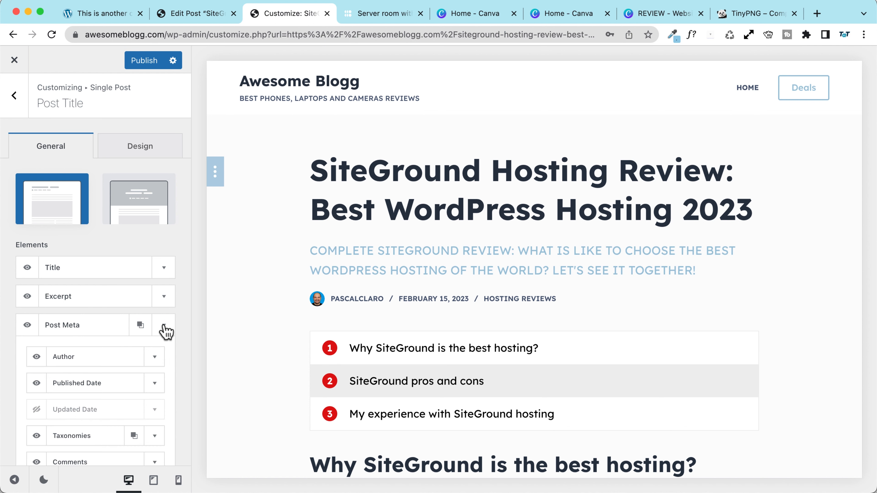
scroll(54, 302, down, 2)
click(27, 261)
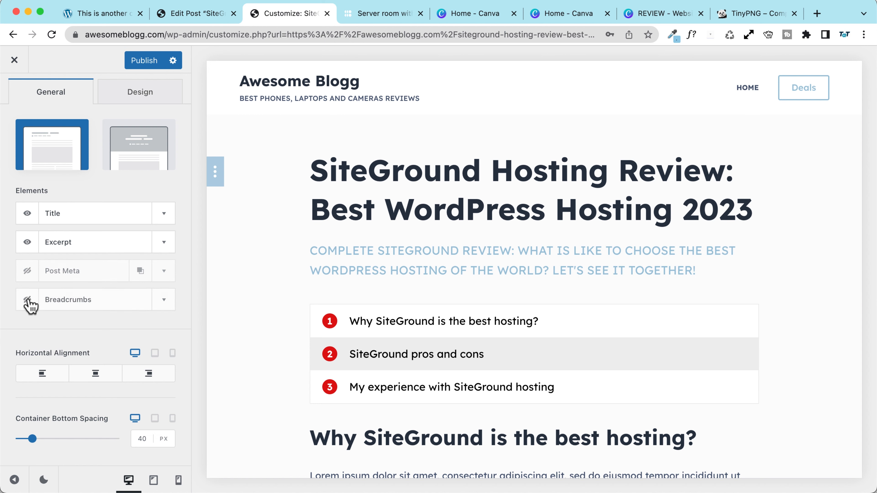
click(27, 271)
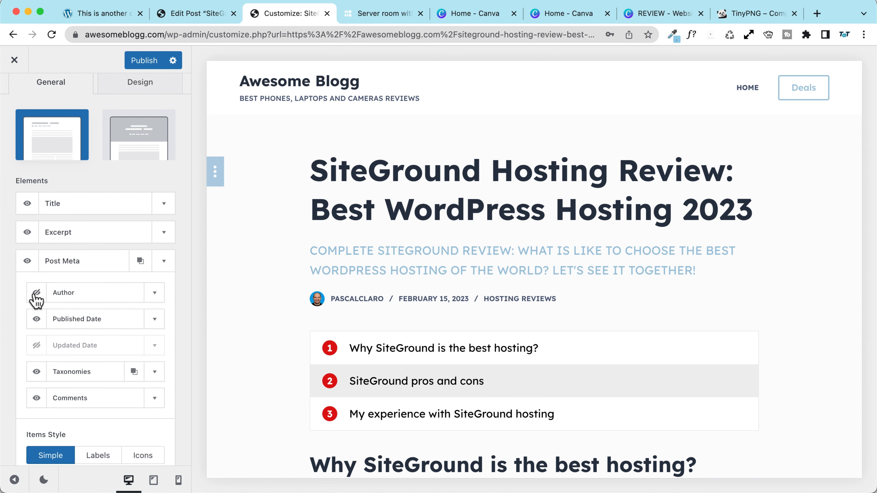
click(154, 293)
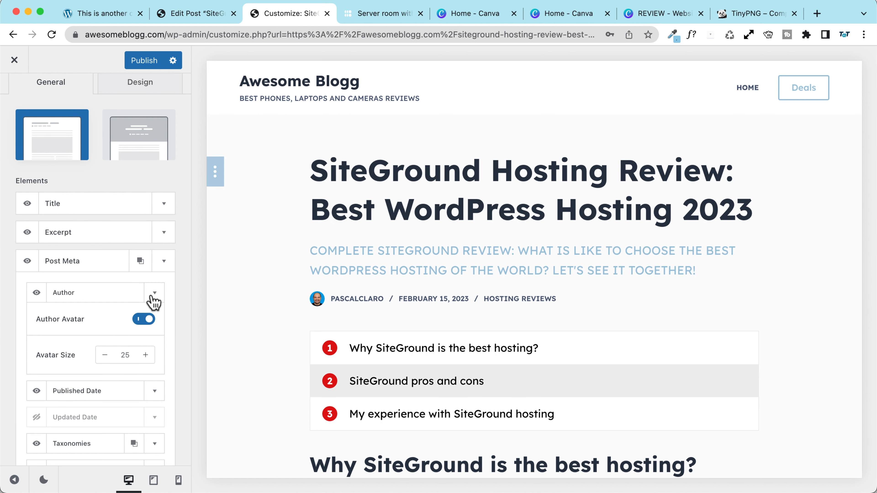
click(144, 319)
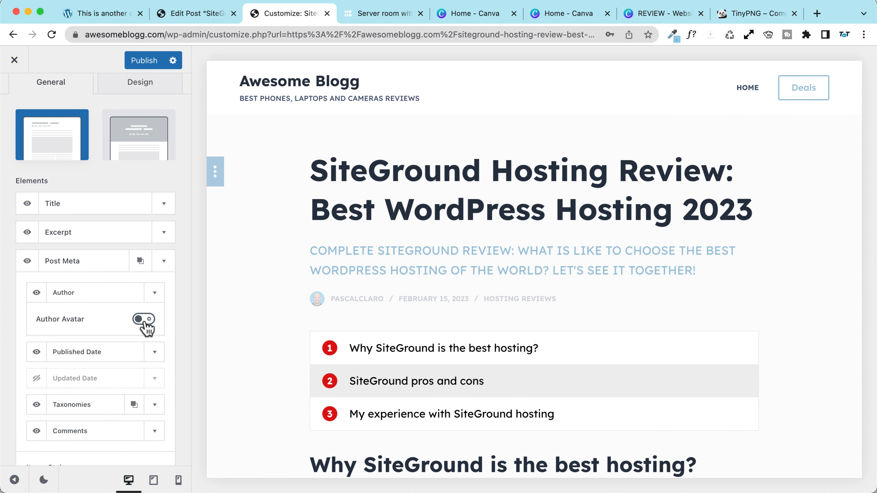
click(154, 293)
click(155, 320)
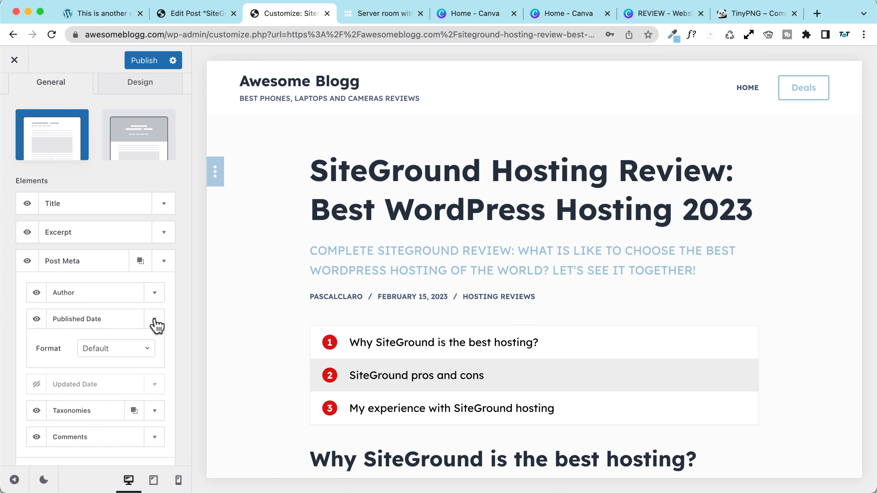
click(153, 321)
Step: Show Updated Date instead of Published Date and reorder it after Author, then Taxonomies and Comments
click(35, 345)
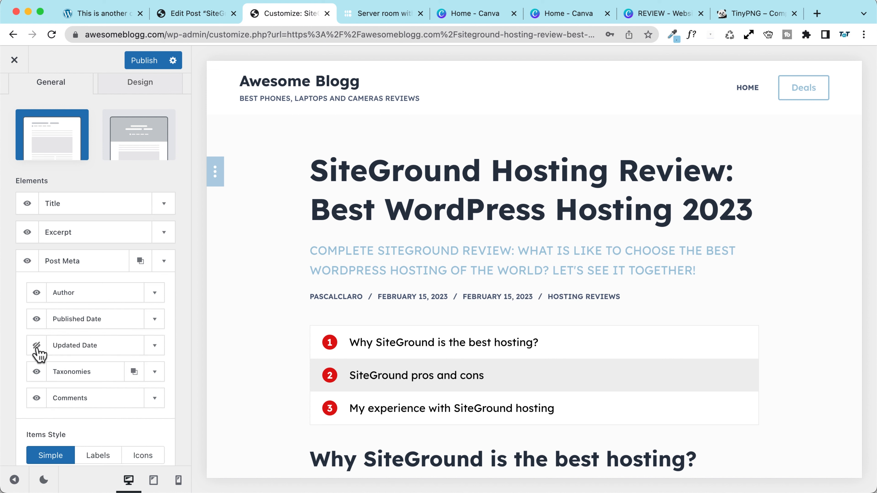
click(36, 320)
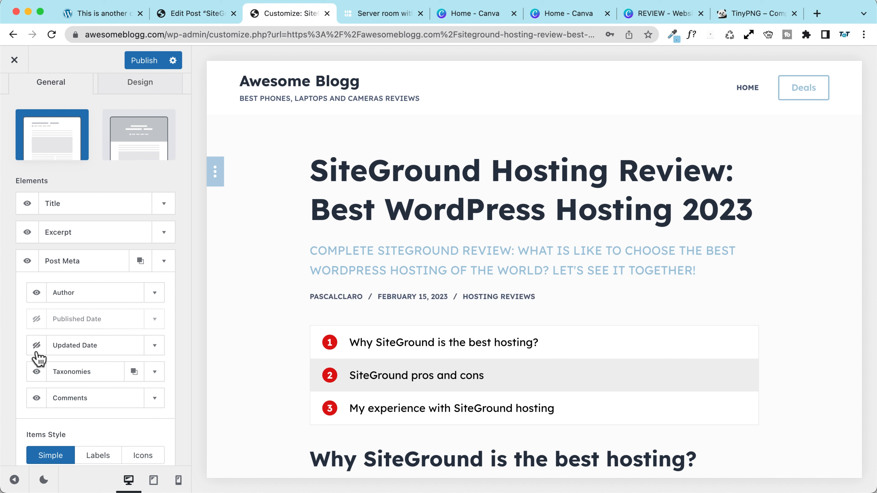
drag(90, 336, 91, 321)
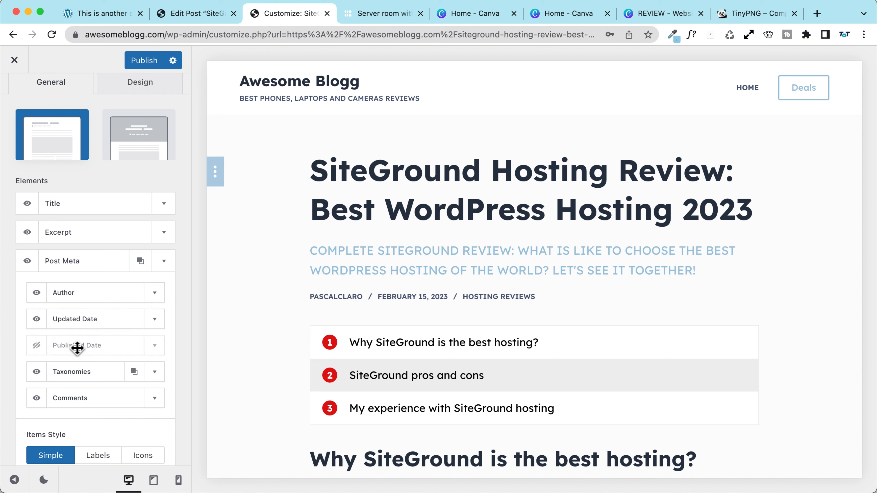
drag(76, 374, 73, 333)
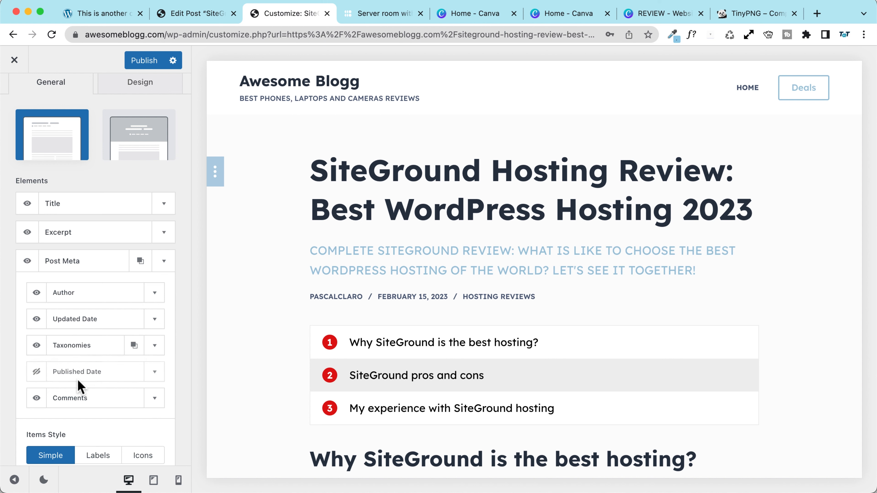
drag(72, 401, 68, 370)
click(36, 372)
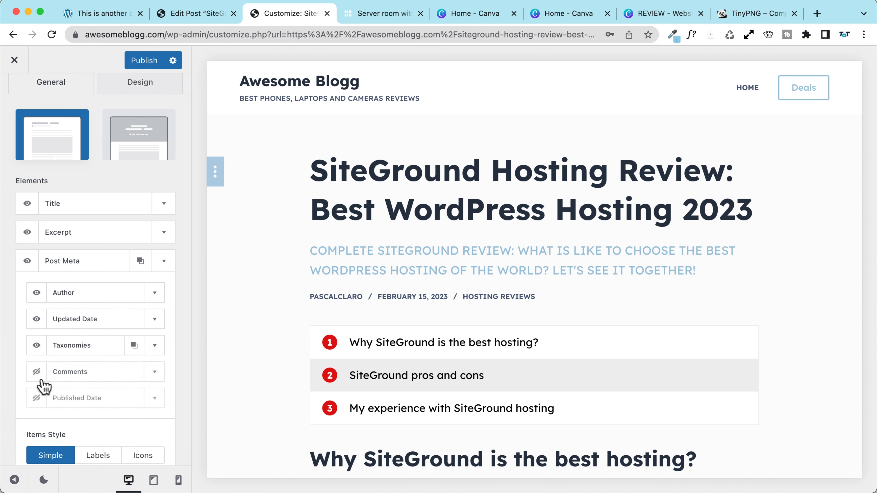
click(36, 373)
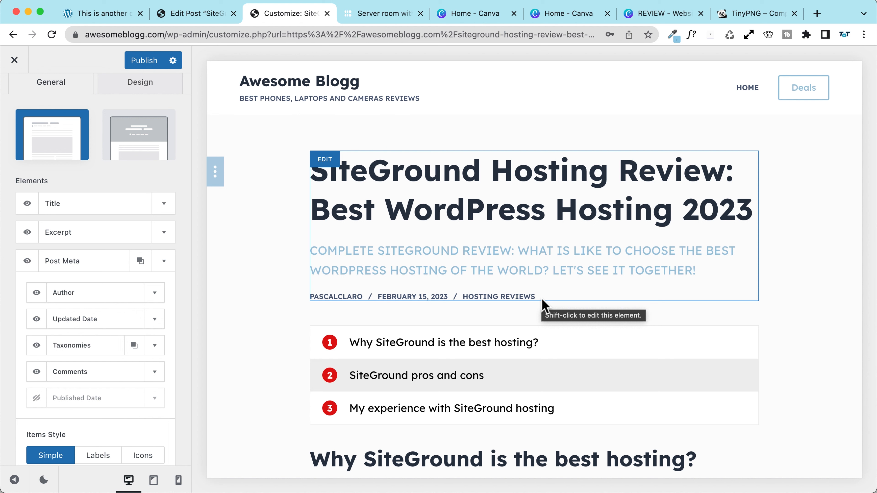
Step: Keep Categories on Taxonomies, then clone the item and set the copy to Tags
click(153, 347)
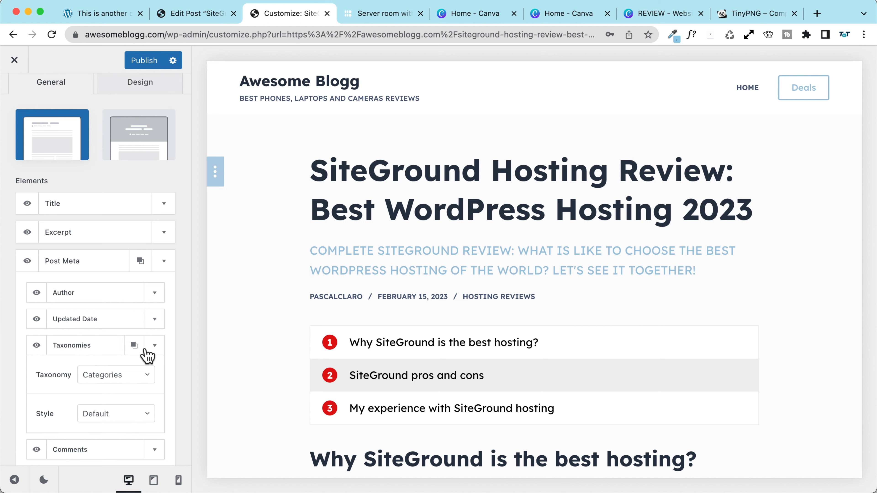
click(119, 380)
click(38, 394)
click(154, 345)
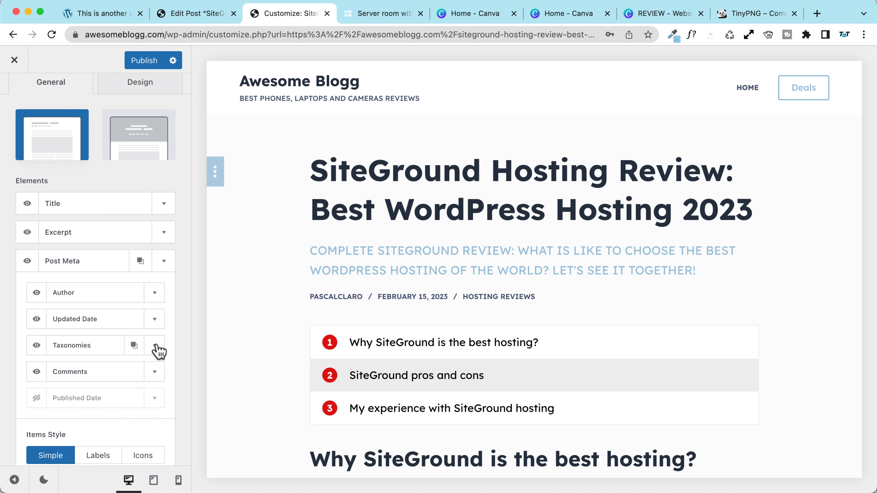
click(134, 345)
drag(86, 426, 87, 372)
click(149, 374)
click(115, 400)
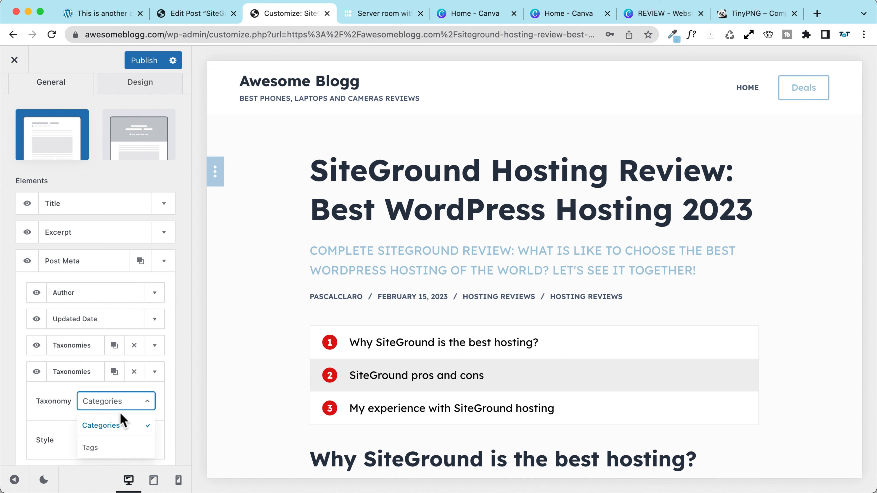
click(104, 445)
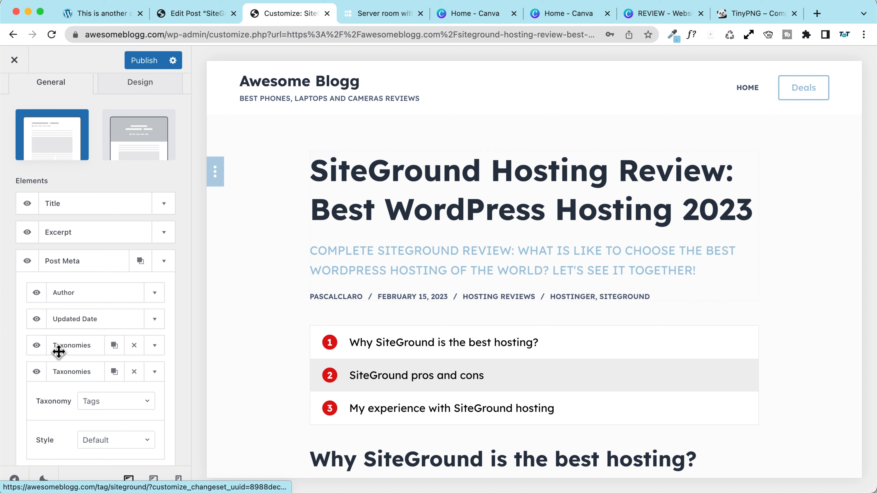
Step: Keep the Default style for Tags, then hide the Tags item and publish
scroll(59, 352, down, 5)
click(110, 333)
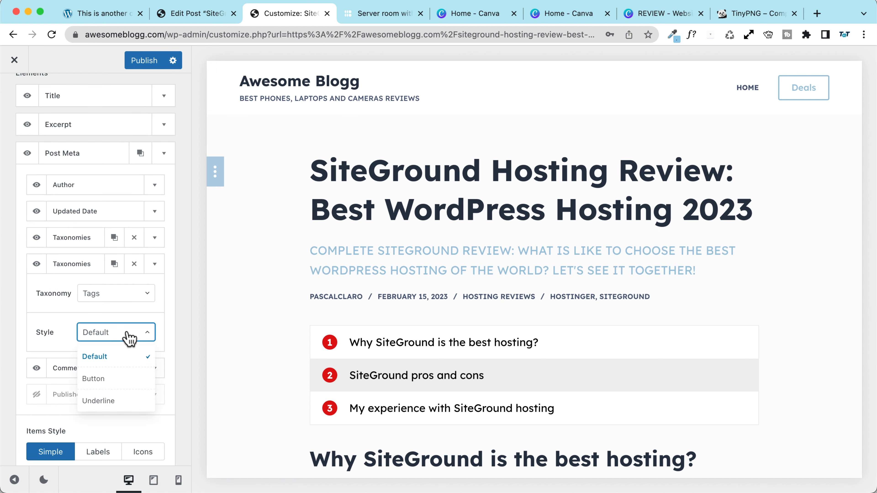
click(66, 311)
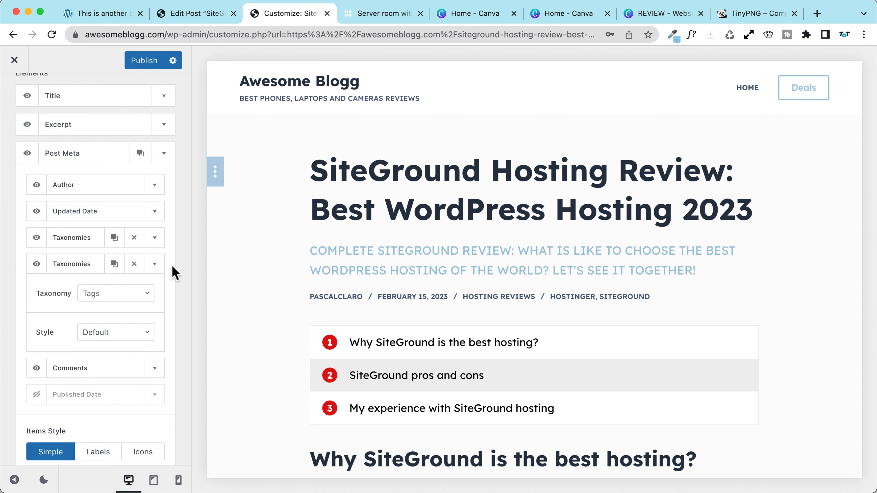
click(154, 264)
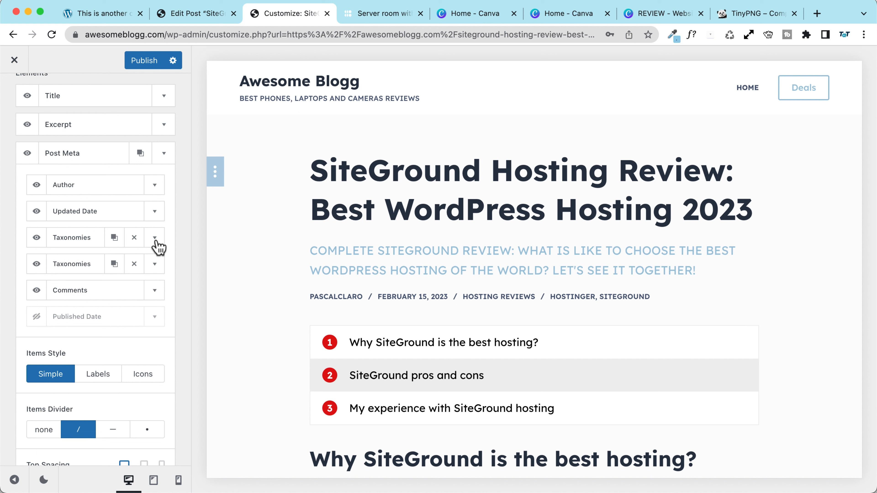
click(152, 60)
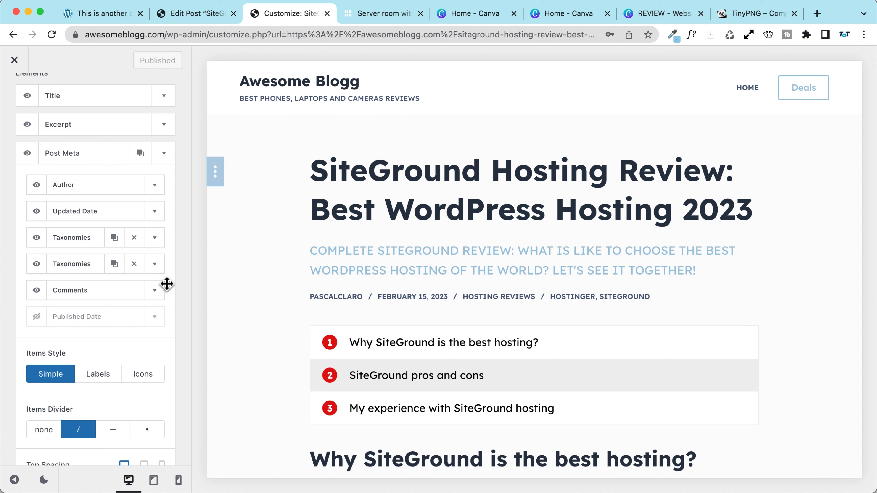
click(37, 264)
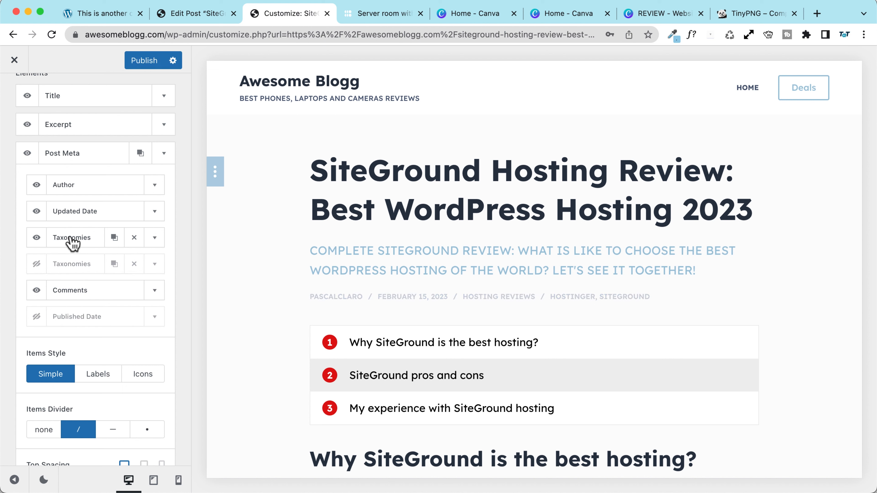
click(144, 66)
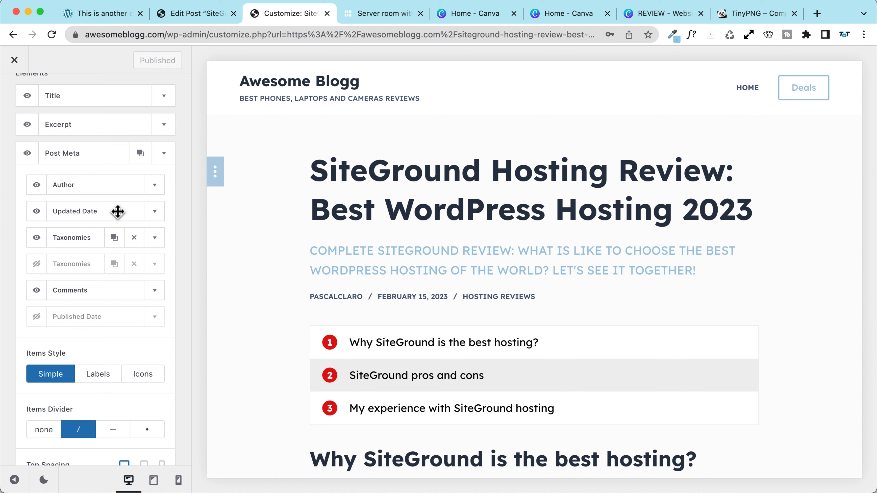
Step: Set the meta Items Divider to dashes and publish
scroll(274, 300, down, 1)
scroll(98, 323, down, 3)
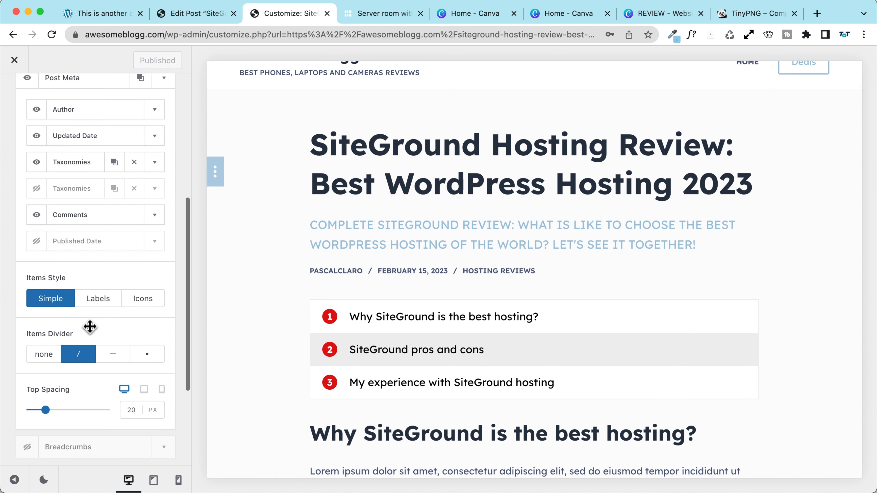
click(44, 355)
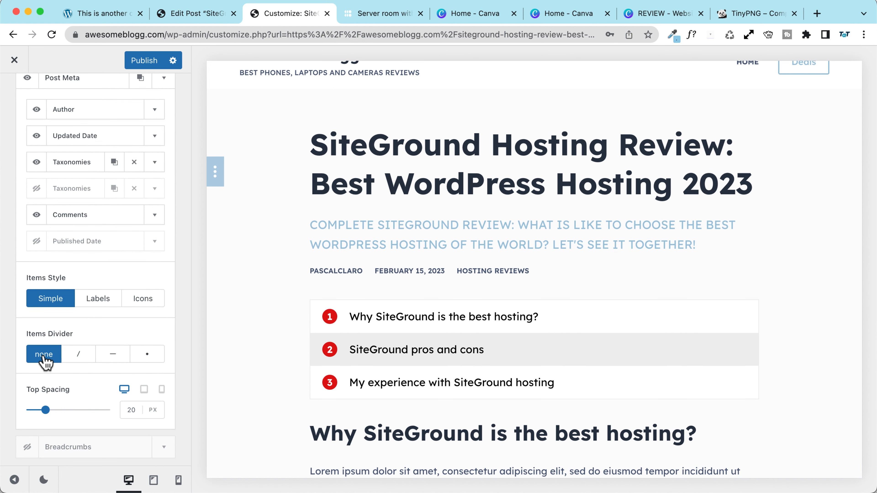
click(115, 356)
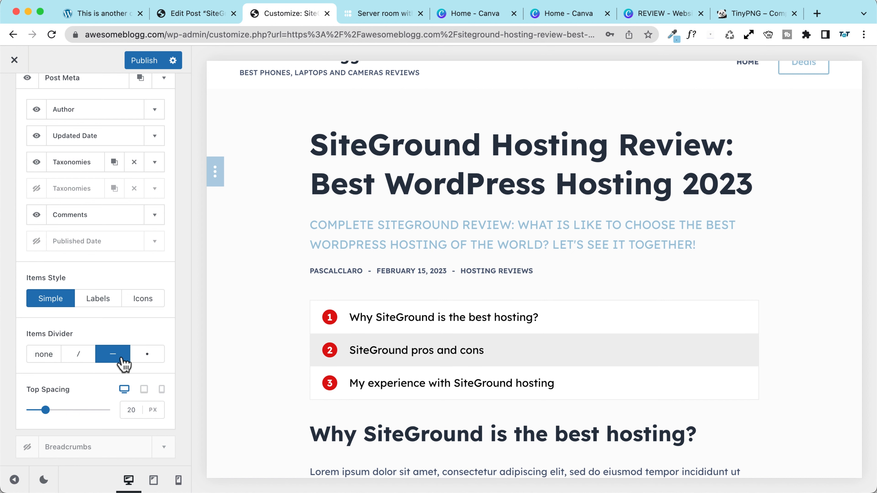
click(157, 359)
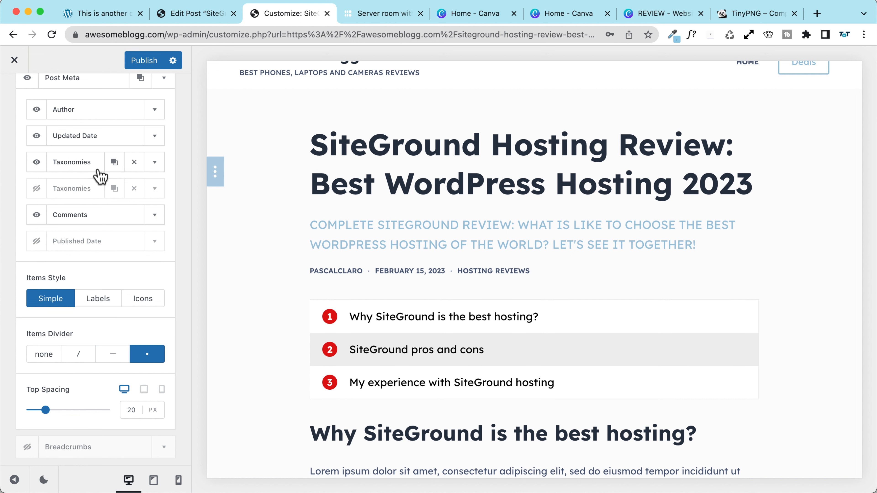
click(107, 358)
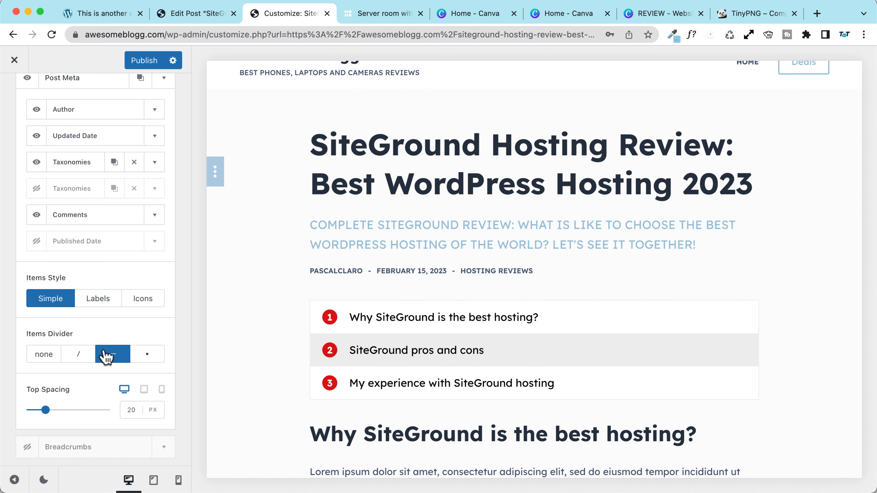
click(152, 62)
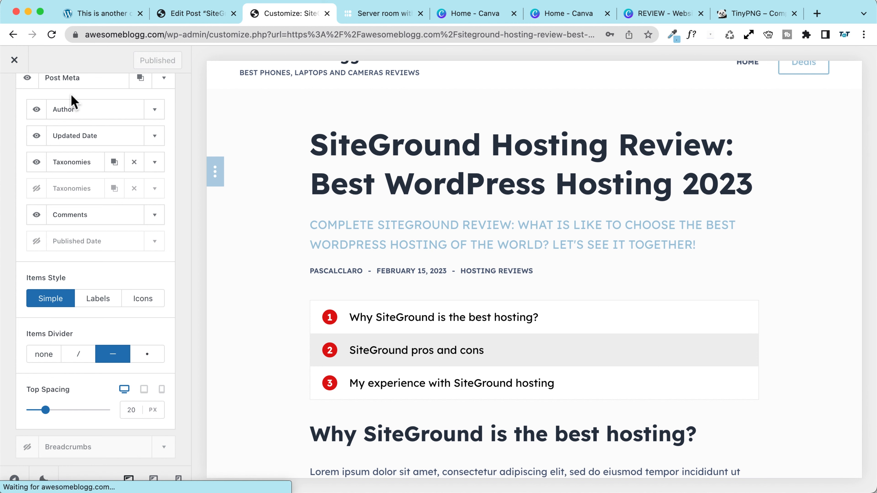
scroll(274, 295, down, 5)
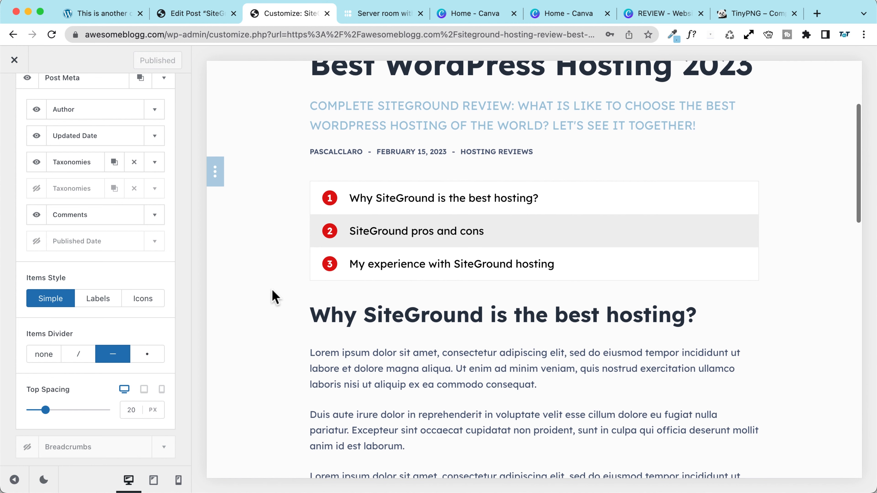
scroll(275, 295, up, 5)
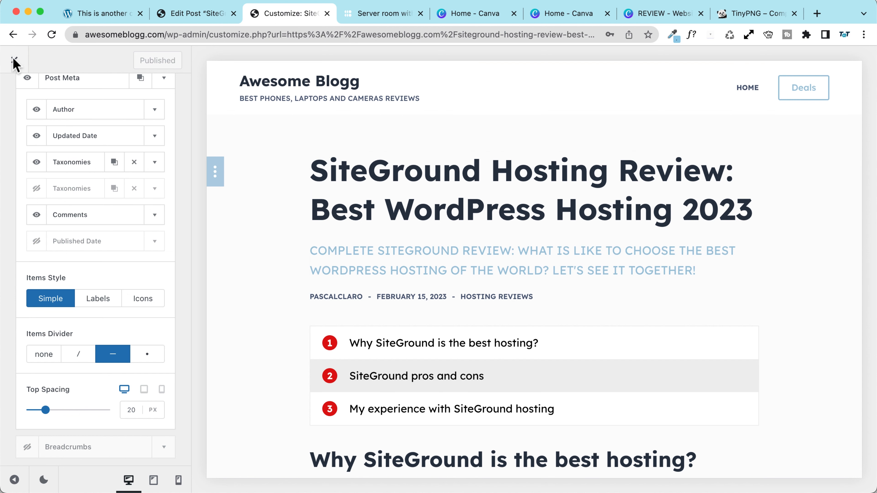
scroll(5, 132, up, 7)
Step: Switch on Featured Image under Post Elements so the SiteGround banner appears above the title
click(11, 100)
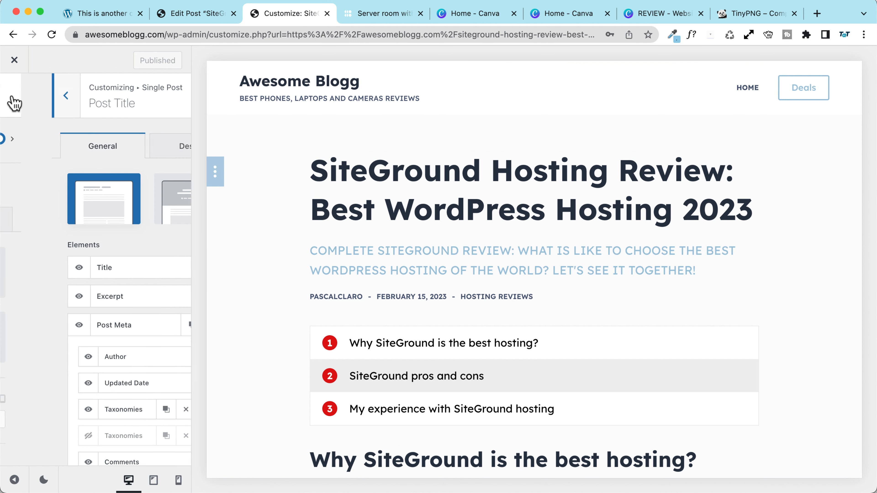
scroll(18, 366, down, 10)
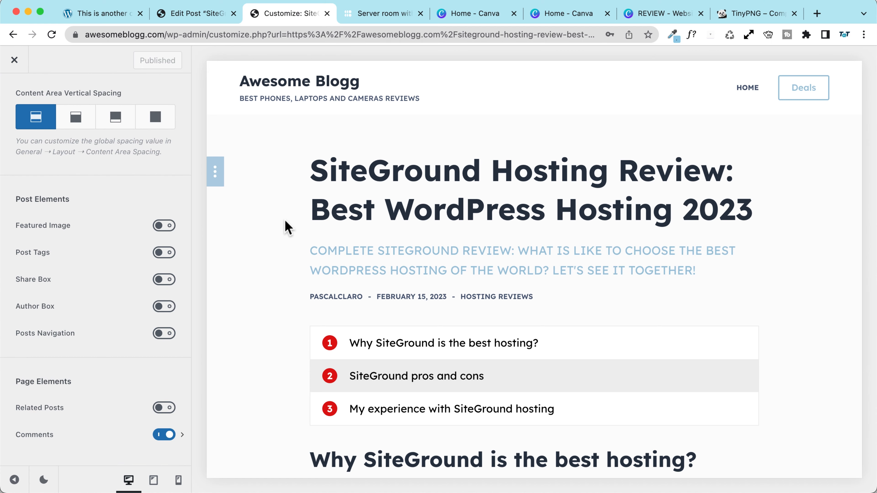
click(164, 226)
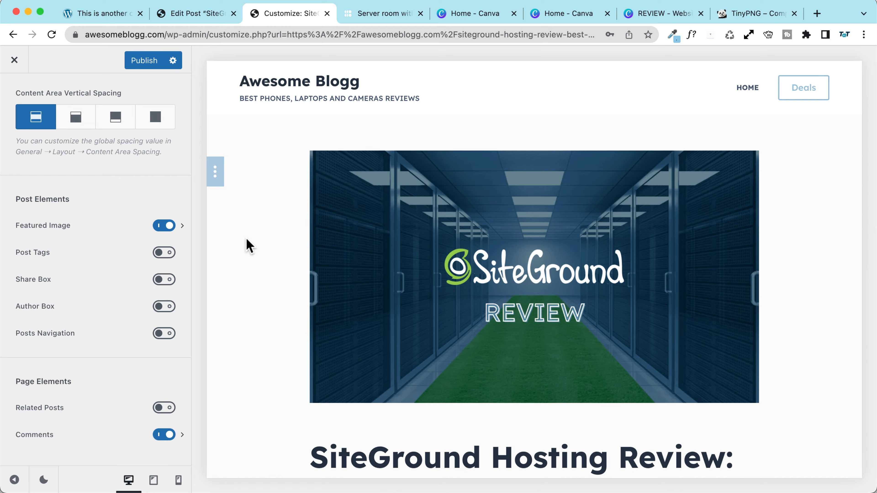
scroll(246, 238, down, 5)
scroll(247, 238, up, 5)
Step: Set the featured image ratio to Original
click(72, 235)
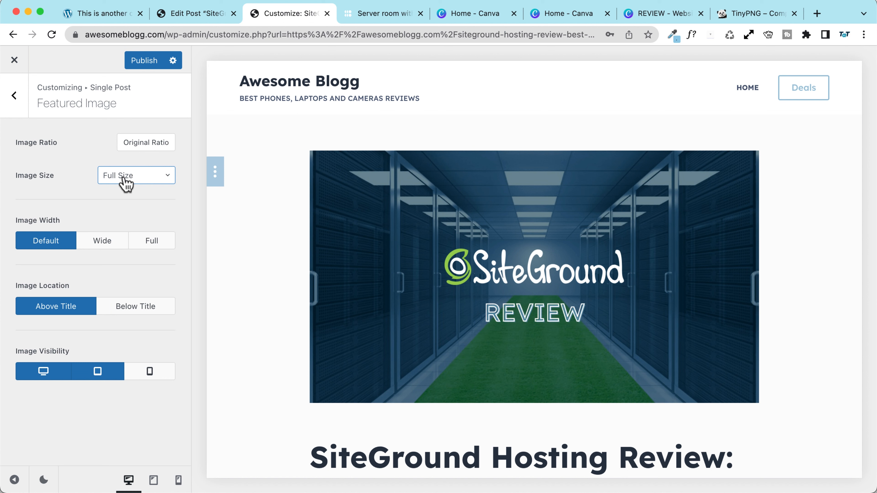
click(148, 145)
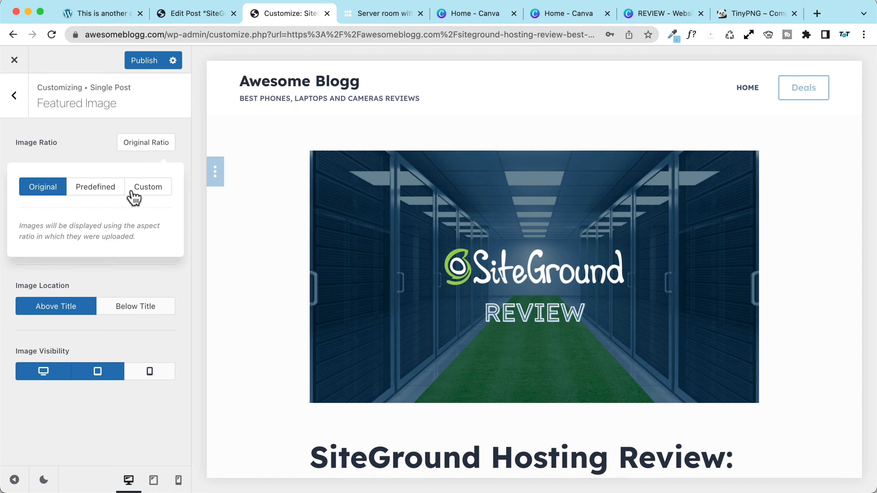
click(74, 145)
click(129, 145)
click(93, 190)
click(143, 194)
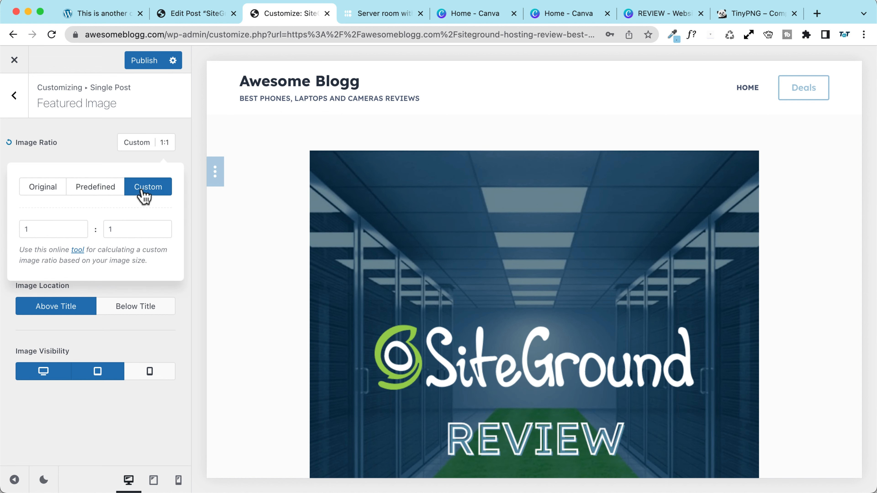
click(41, 188)
click(71, 143)
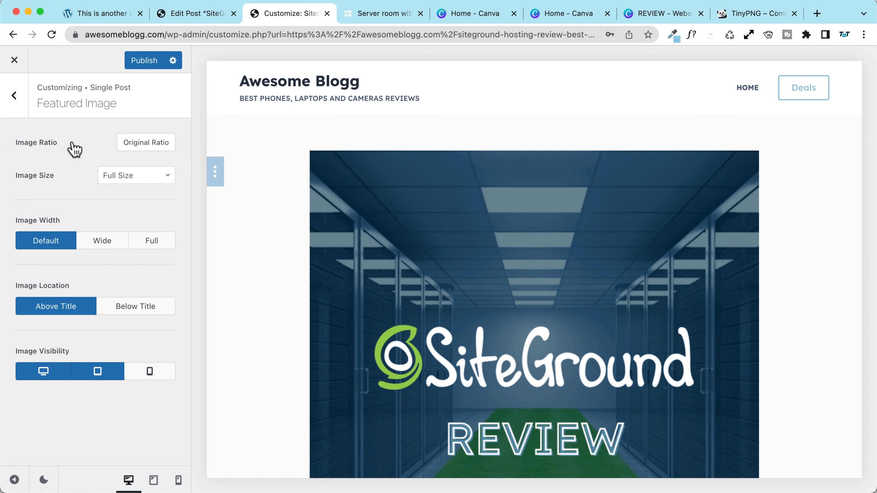
Step: Keep the featured image at Default width and located Above Title
click(100, 242)
click(147, 246)
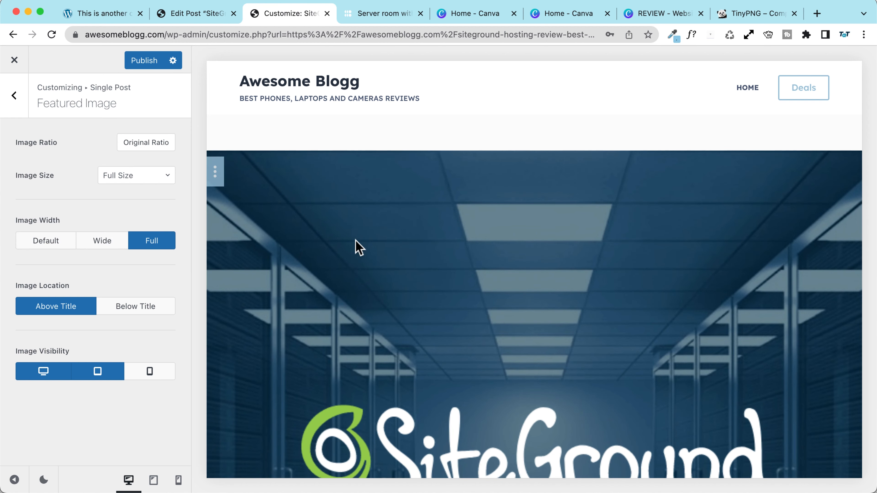
scroll(357, 245, down, 5)
scroll(313, 244, up, 5)
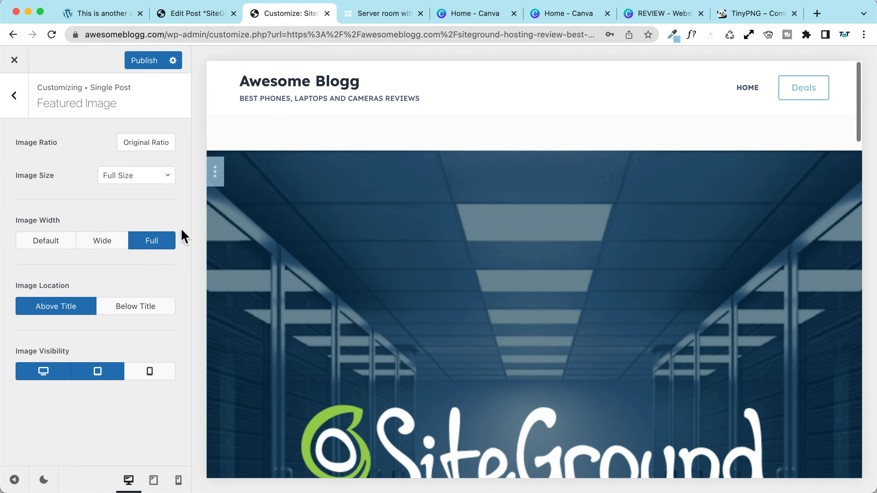
click(45, 240)
scroll(280, 221, down, 5)
scroll(277, 224, up, 5)
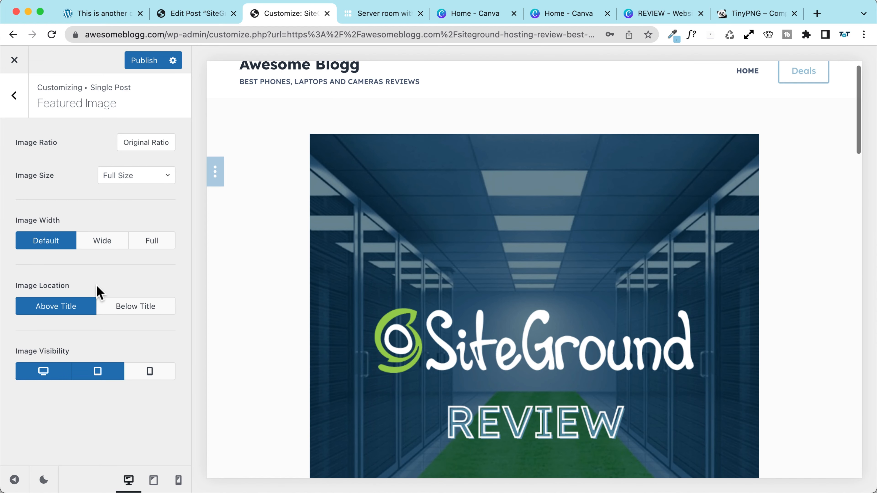
click(130, 315)
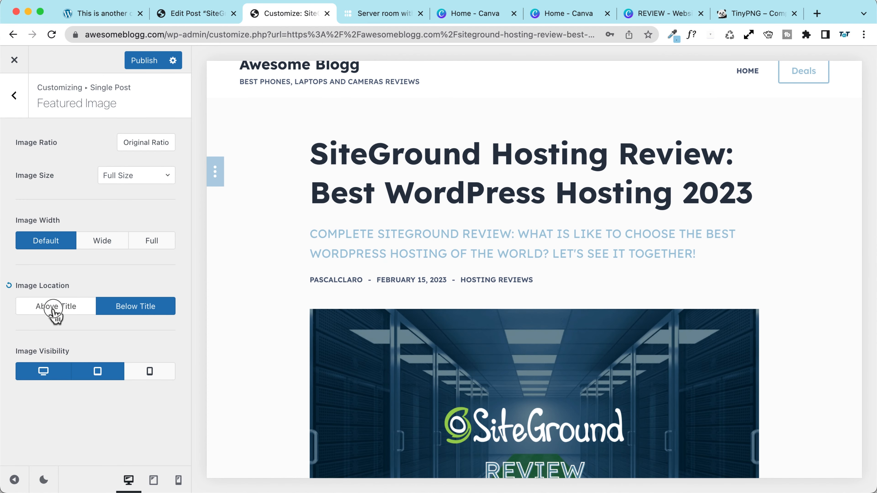
click(53, 306)
scroll(297, 279, up, 1)
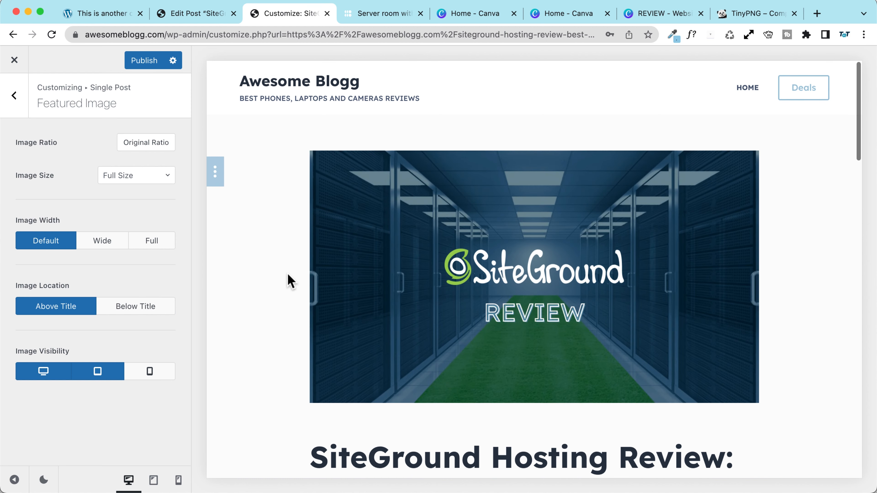
scroll(268, 288, down, 5)
scroll(268, 288, up, 5)
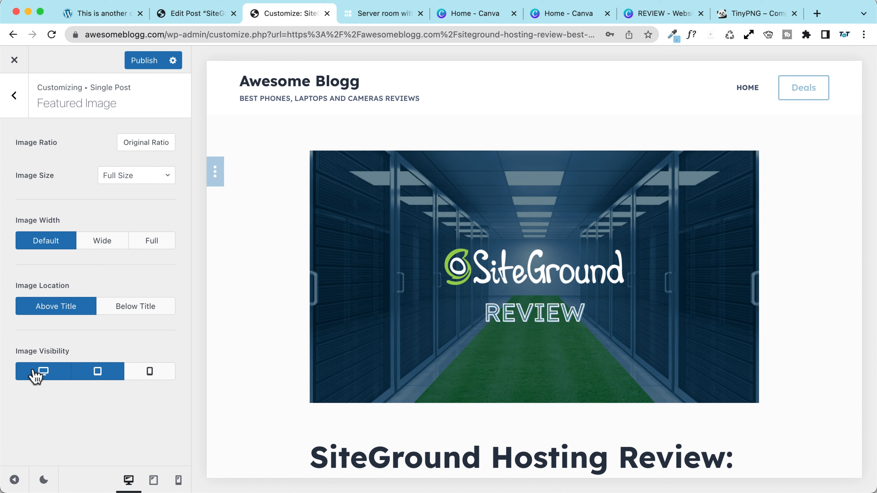
Step: Make the featured image visible on mobile and check tablet and mobile previews
click(138, 377)
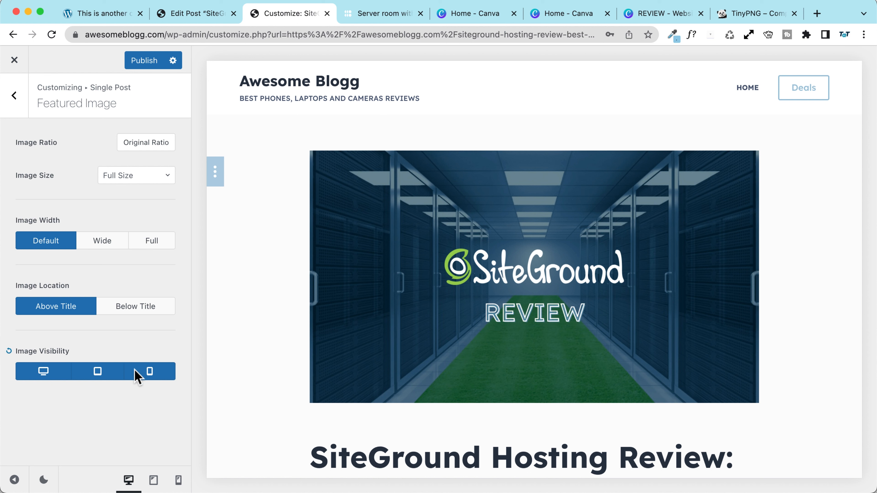
click(153, 480)
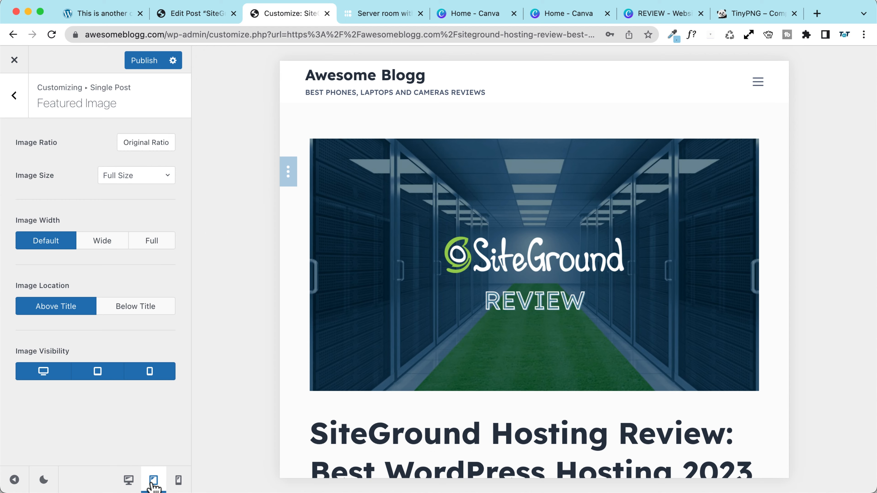
click(178, 480)
scroll(604, 369, down, 3)
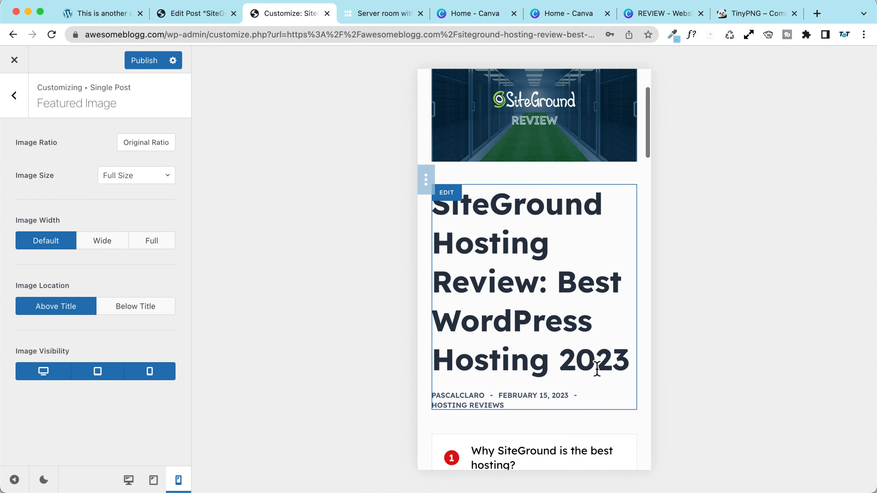
scroll(603, 362, up, 3)
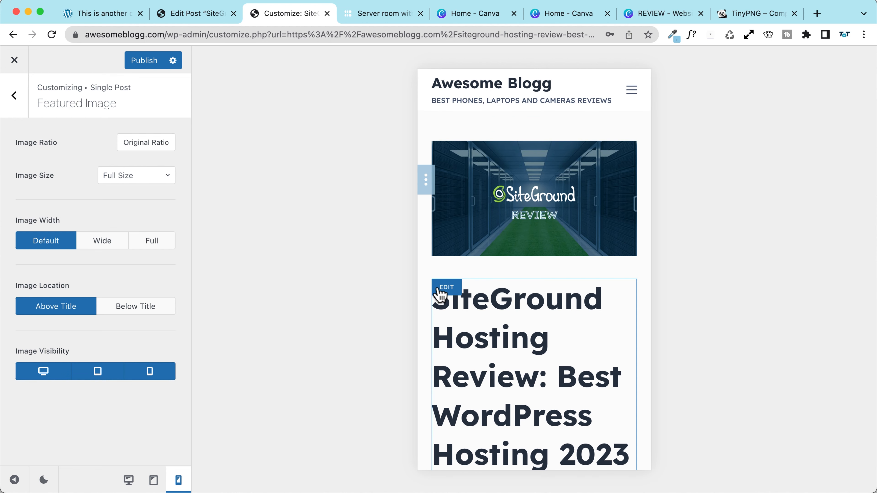
click(12, 98)
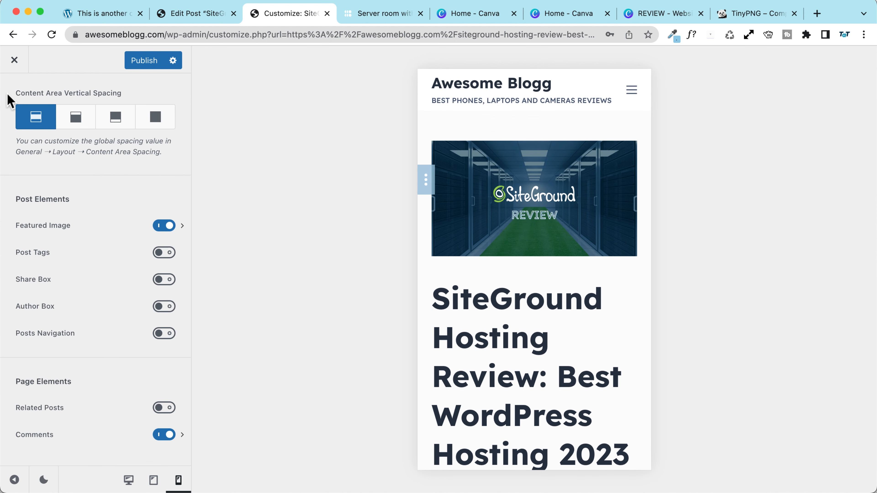
click(129, 480)
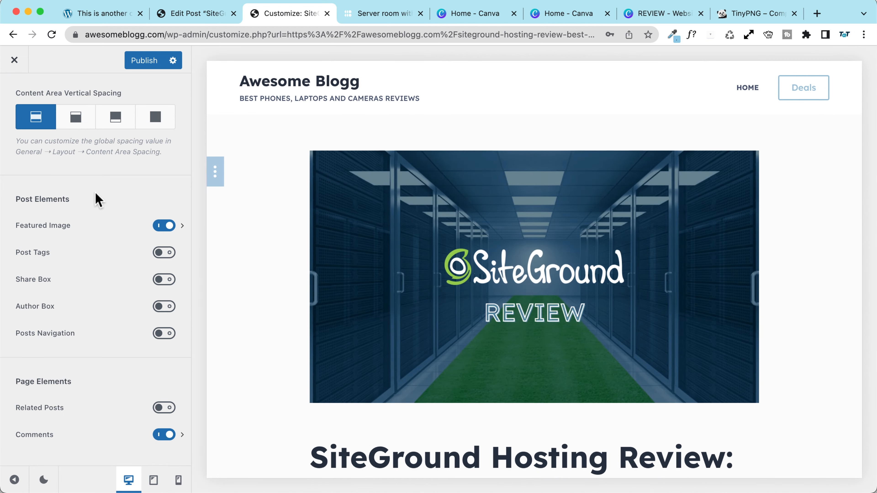
scroll(103, 173, up, 10)
Step: Set the post title font size to 50 on desktop and 40 on tablet
click(87, 152)
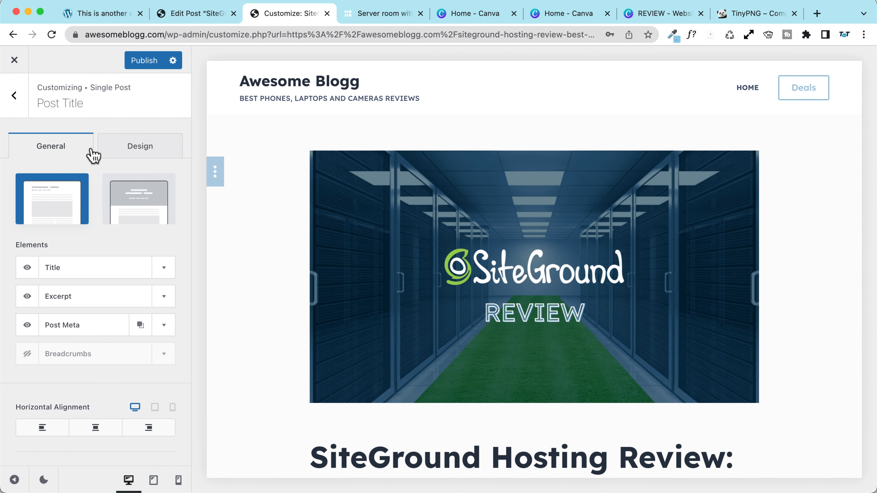
click(136, 154)
click(147, 203)
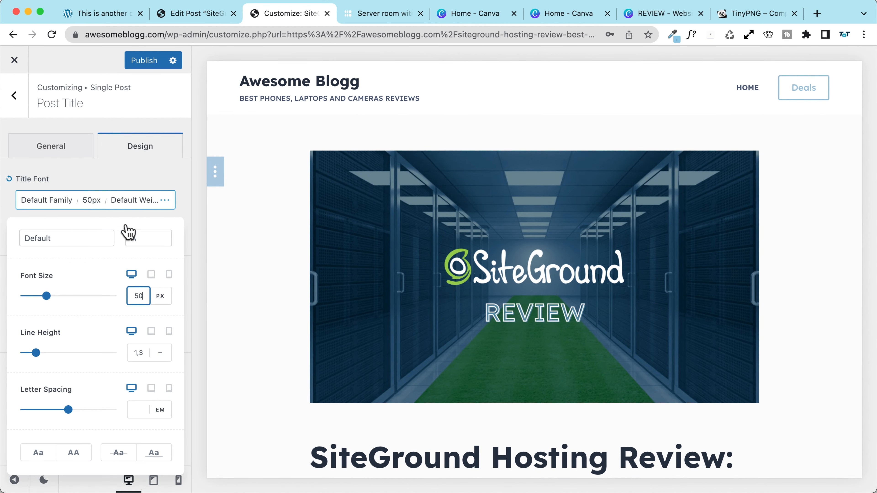
text(50)
click(150, 278)
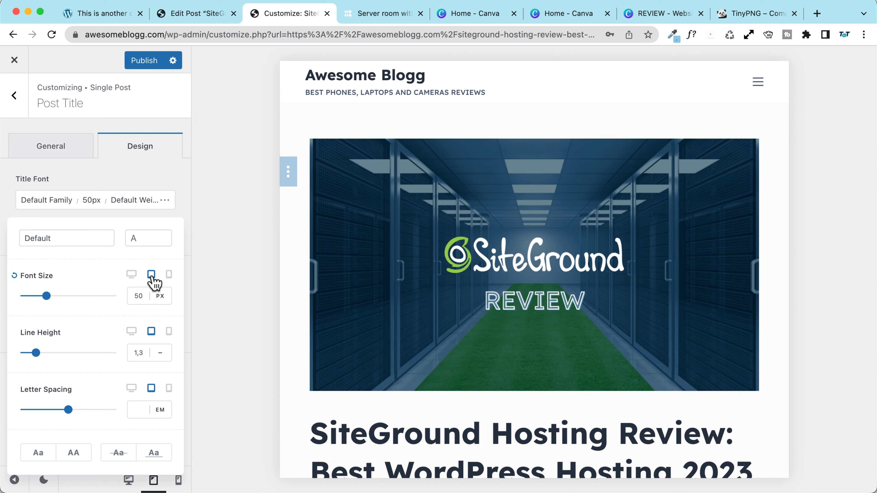
drag(141, 300, 125, 300)
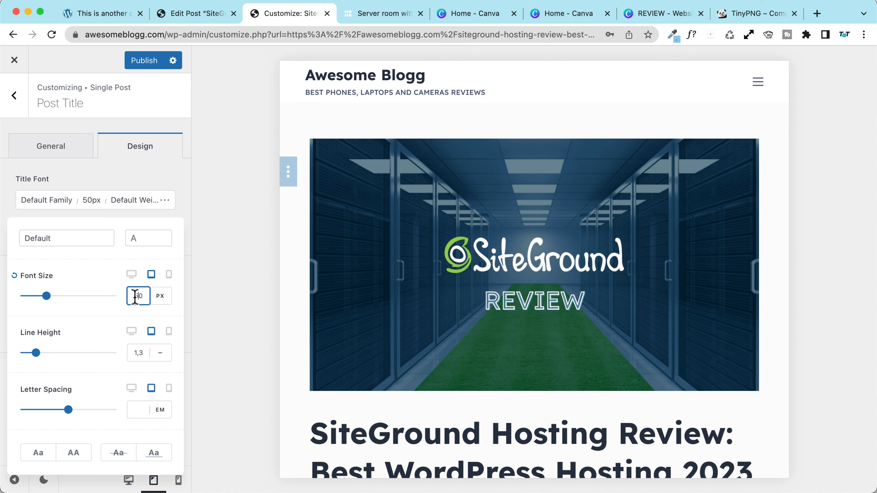
text(4)
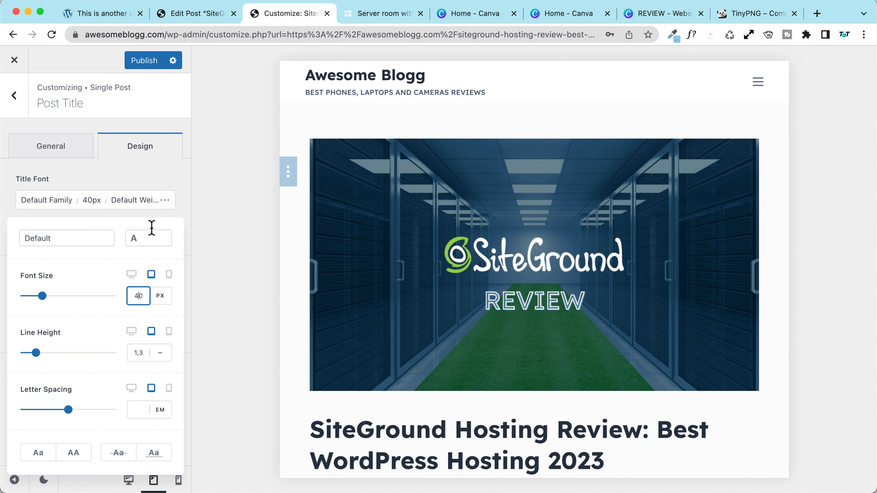
Step: Set the mobile title font size to 35 and publish
click(168, 275)
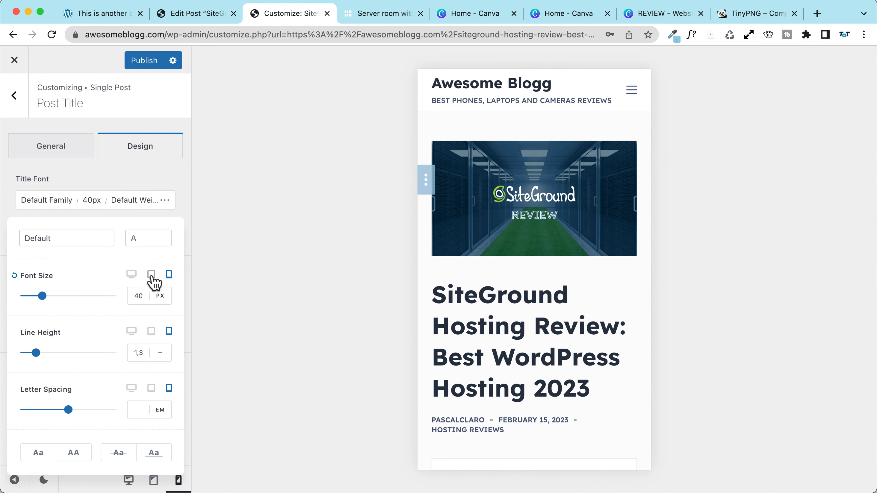
click(144, 297)
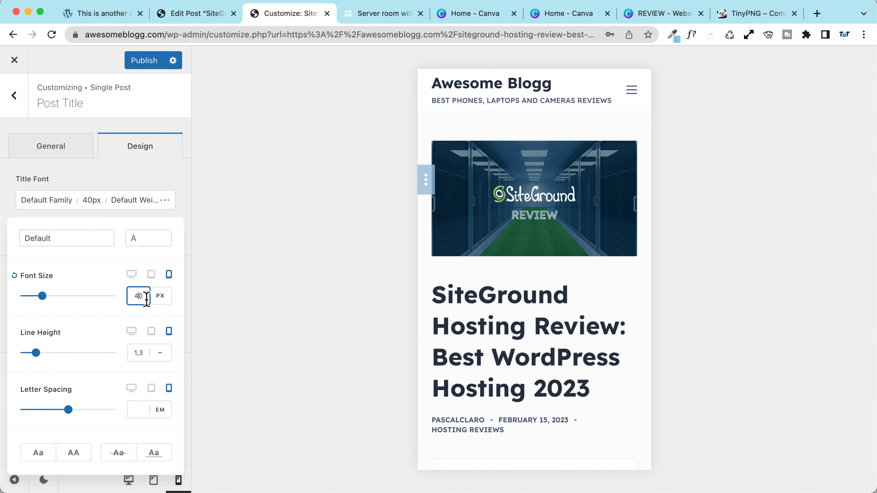
key(BackSpace)
key(BackSpace)
text(35)
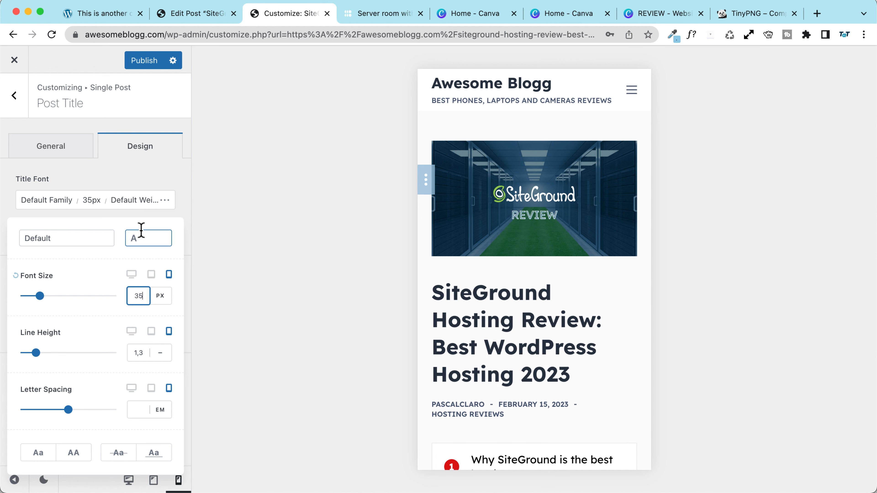
scroll(435, 232, down, 3)
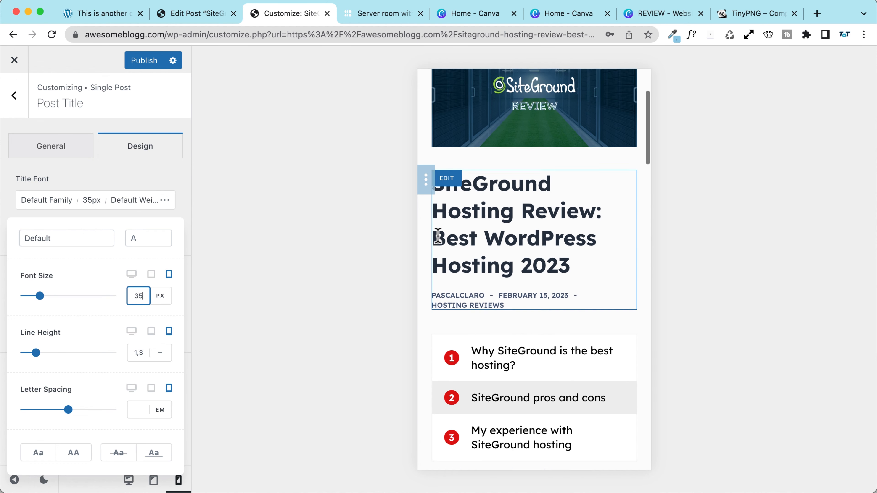
click(135, 61)
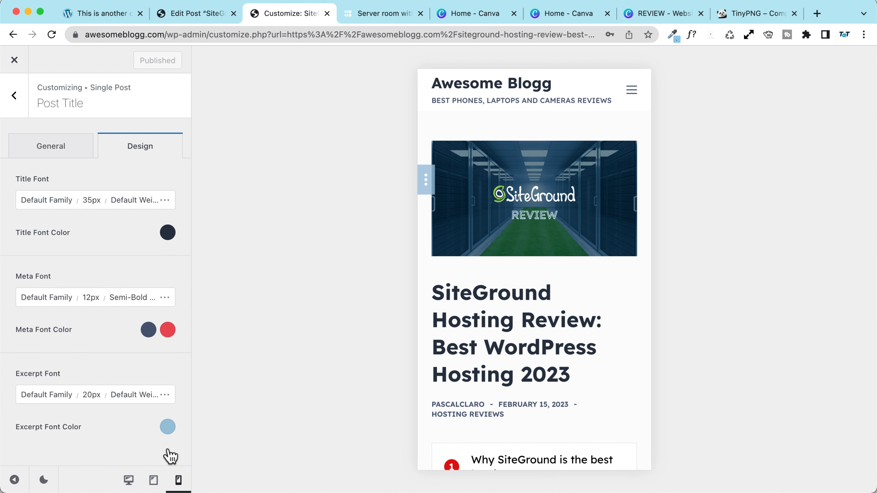
click(129, 480)
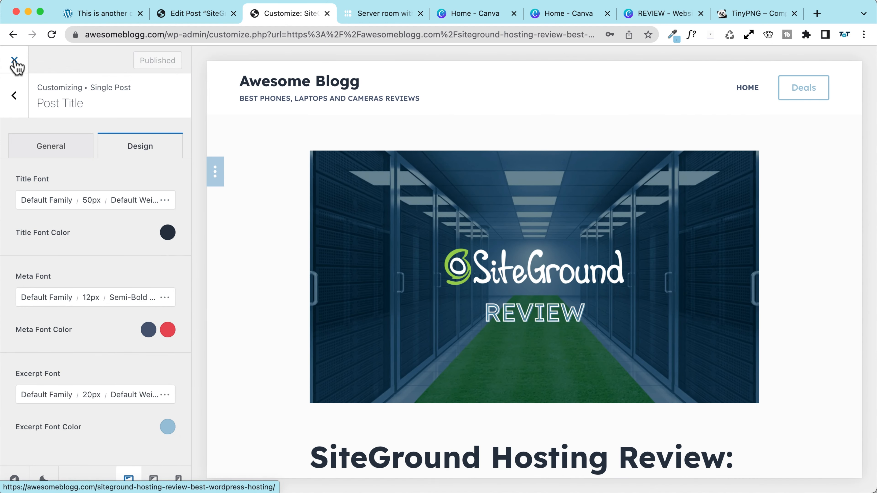
Step: Turn on Post Tags and Share Box for single posts
click(14, 96)
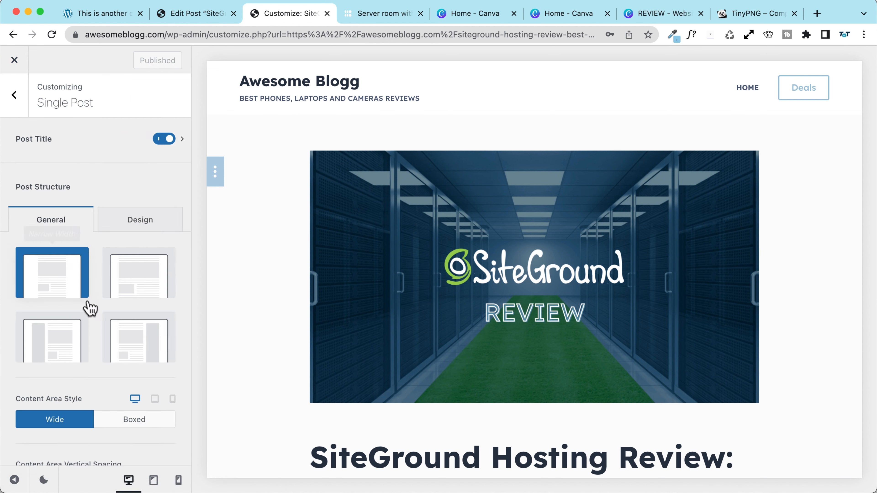
scroll(86, 325, down, 10)
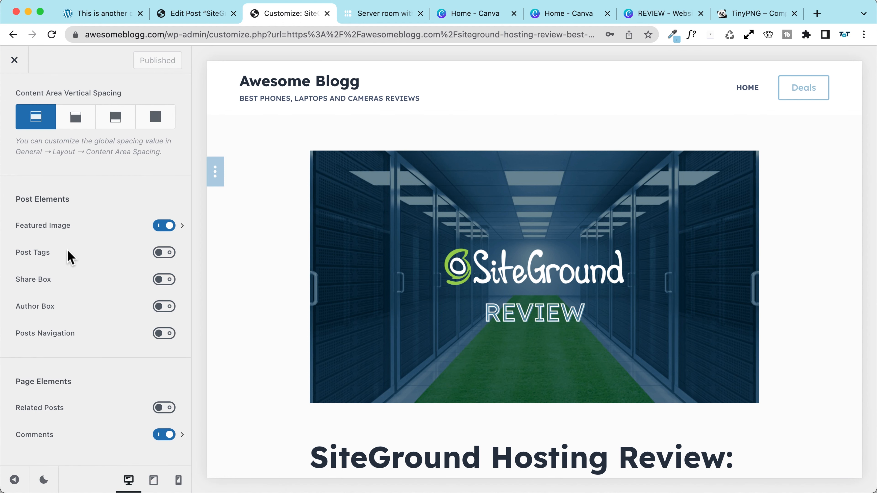
click(164, 254)
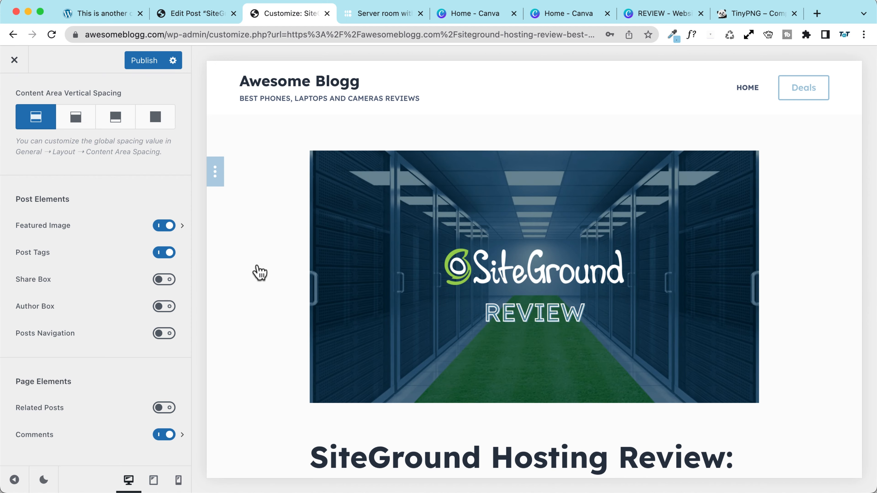
scroll(284, 276, down, 15)
scroll(283, 278, down, 14)
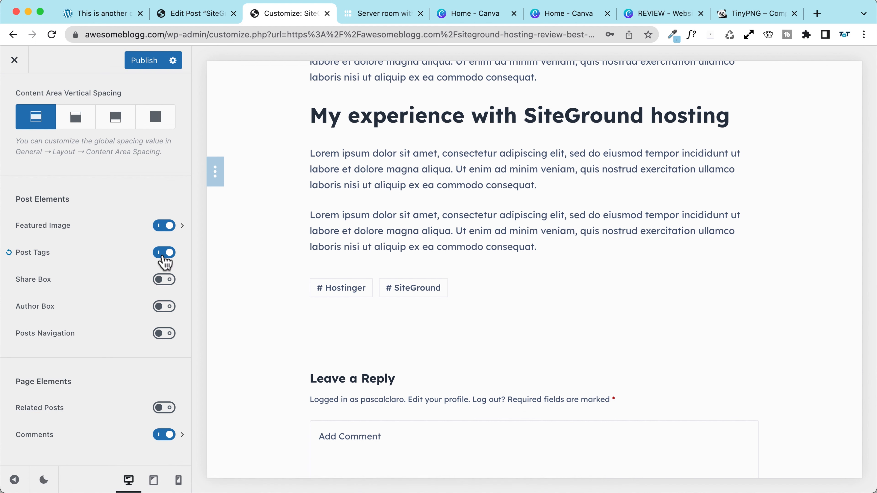
click(160, 281)
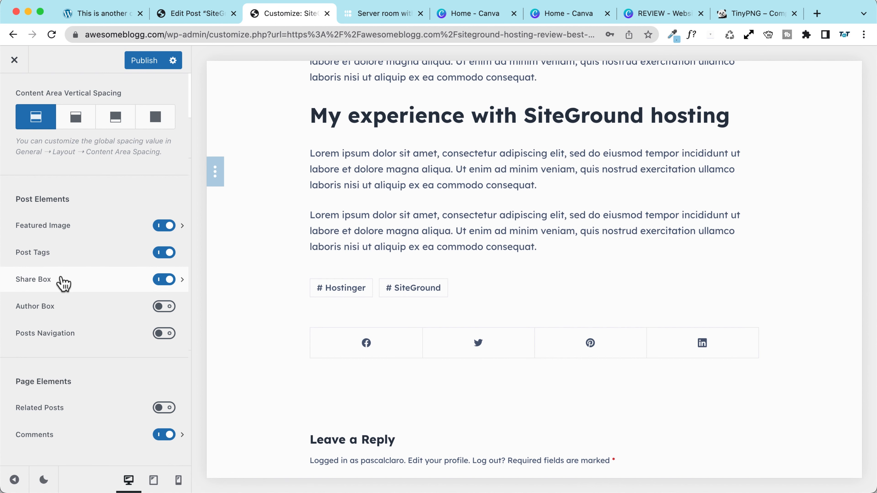
Step: Add Top to the share box location and enable its Module Title
click(179, 280)
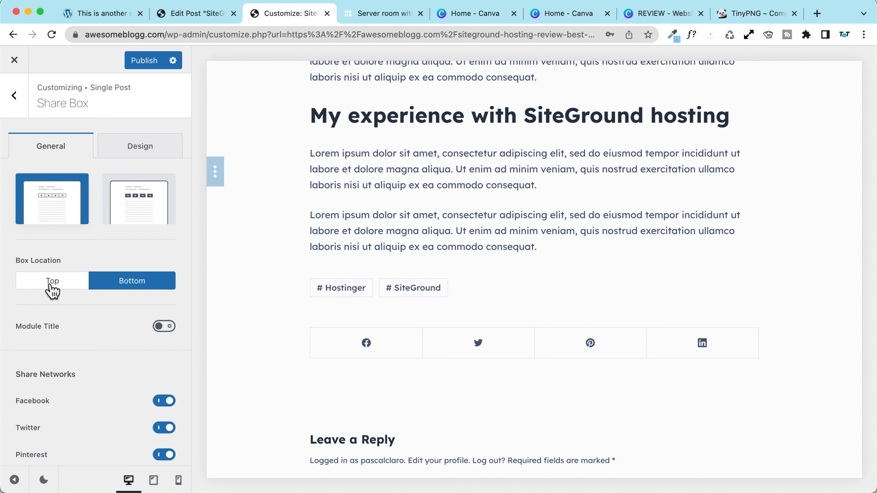
click(51, 288)
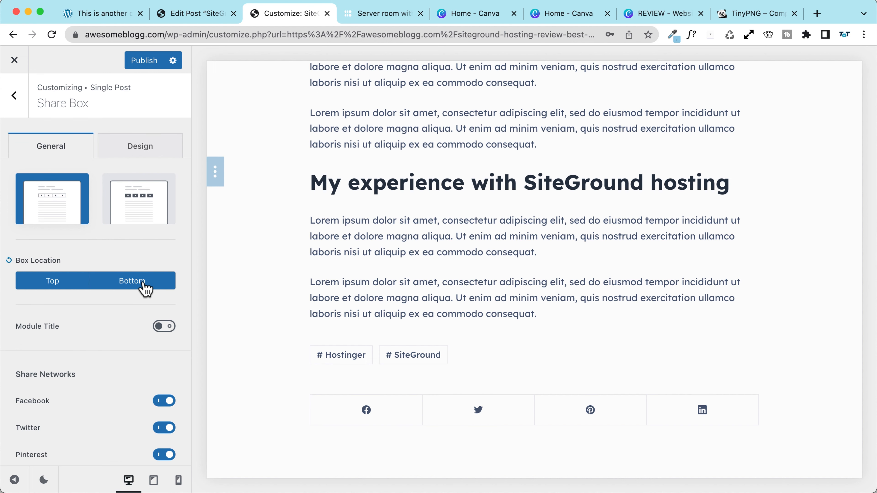
click(165, 326)
click(95, 353)
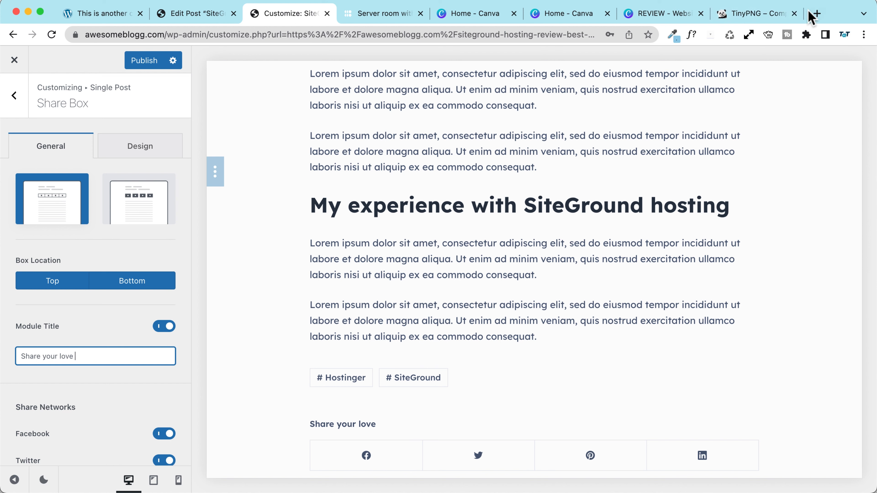
Step: Copy a curved arrow from CopyChar's Arrows page in a new tab
click(817, 13)
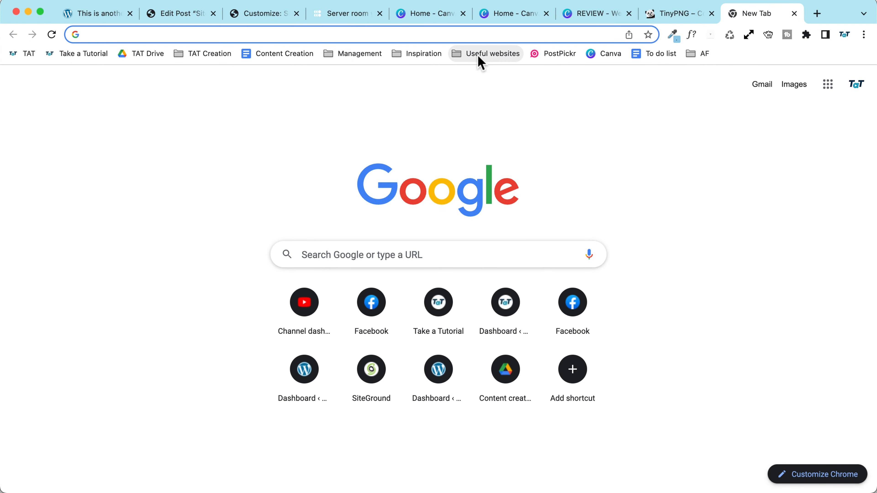
click(485, 54)
key(Down)
key(Return)
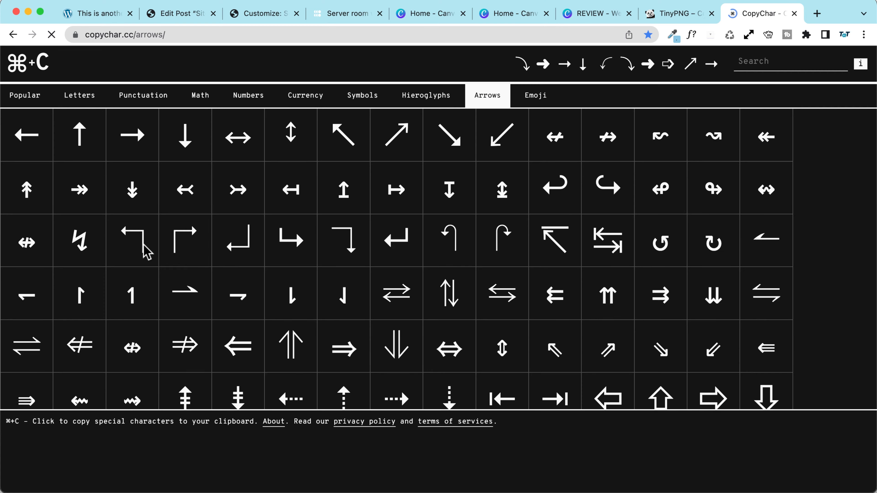
scroll(145, 252, down, 10)
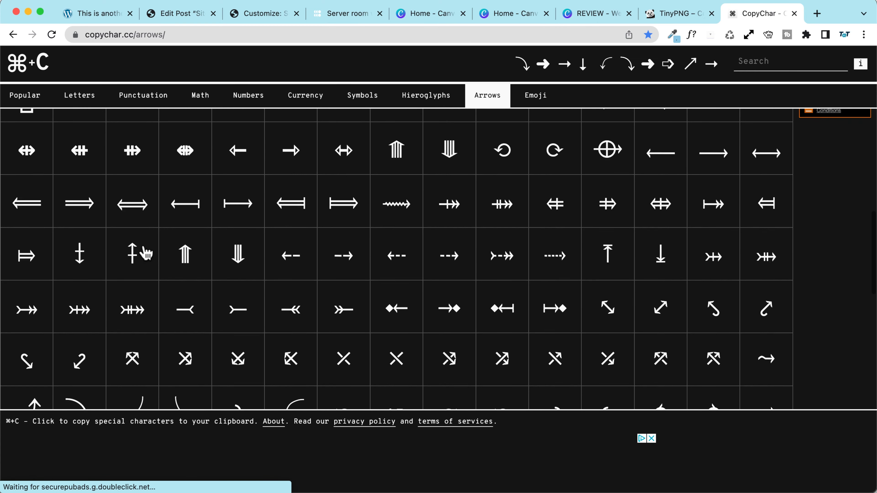
click(146, 253)
click(175, 16)
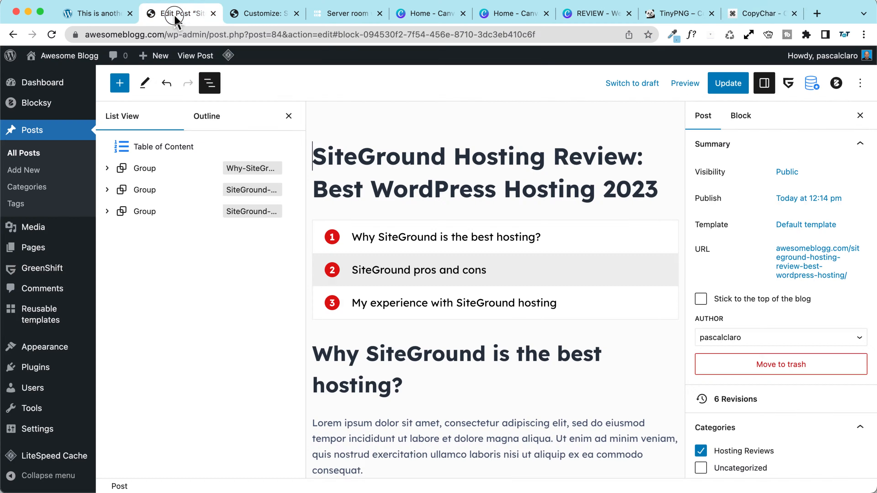
click(104, 14)
Step: Make the share box Type 2, centre its content and show it on mobile
click(289, 16)
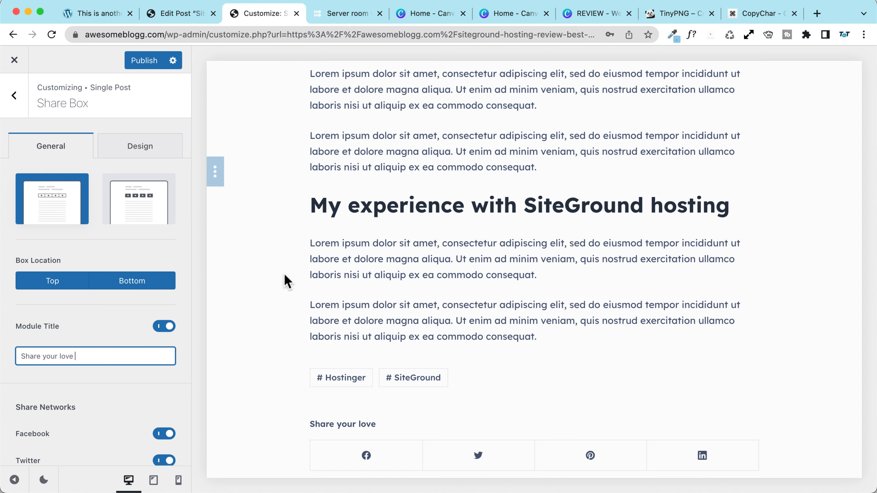
scroll(355, 366, down, 4)
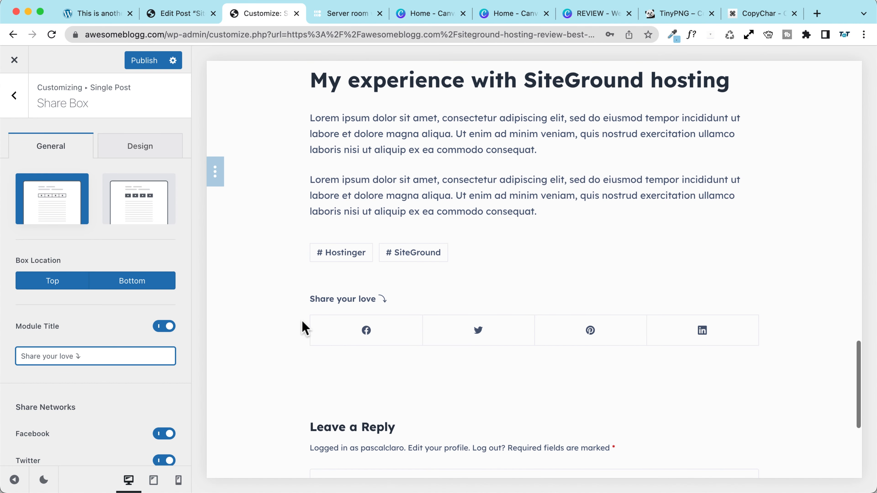
click(141, 206)
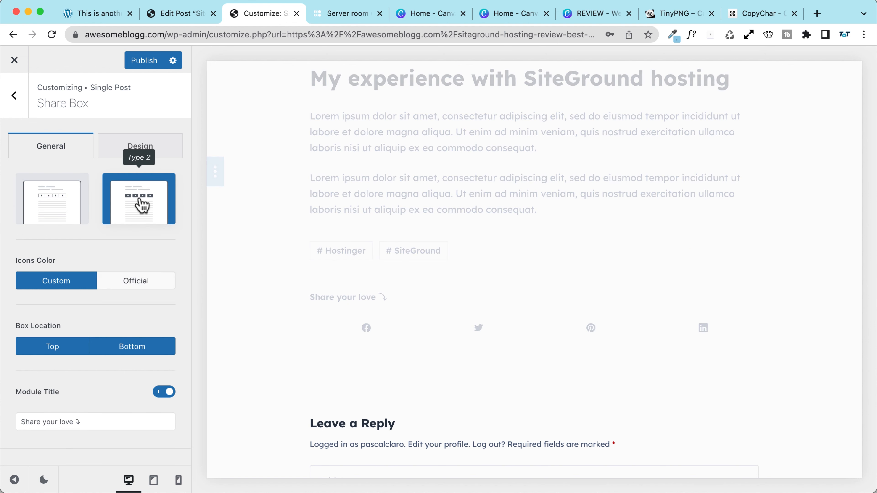
scroll(48, 249, down, 15)
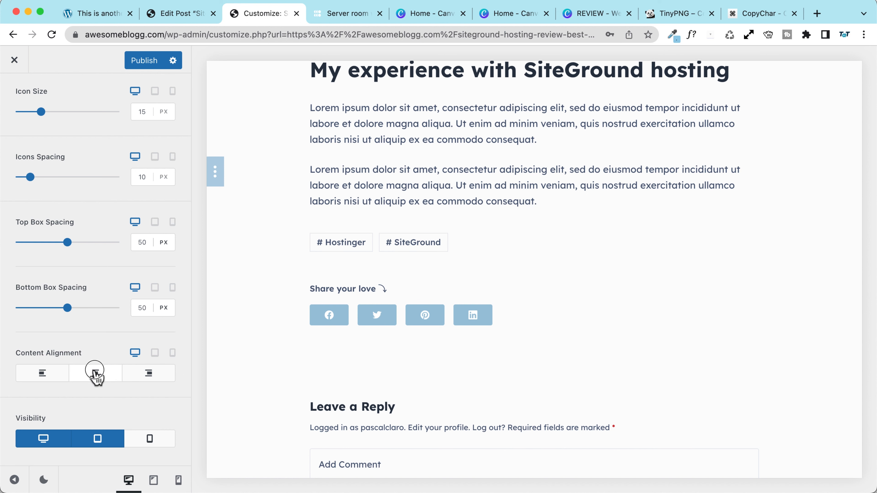
click(95, 373)
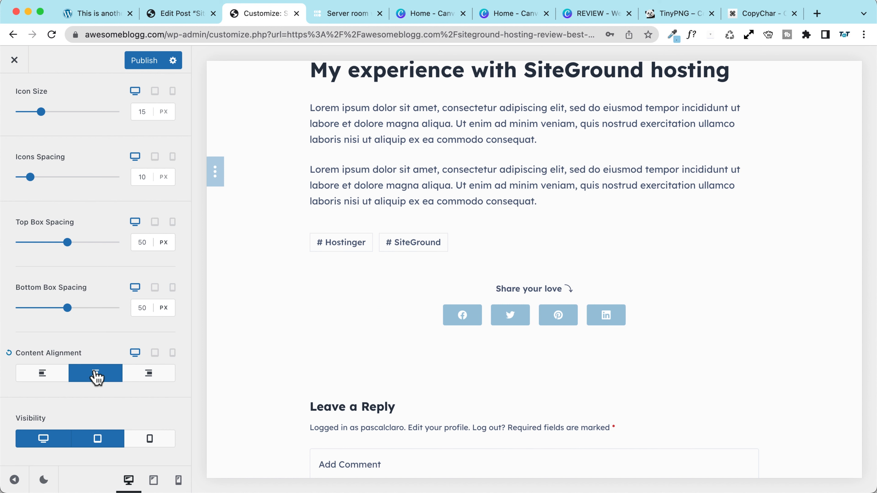
click(149, 439)
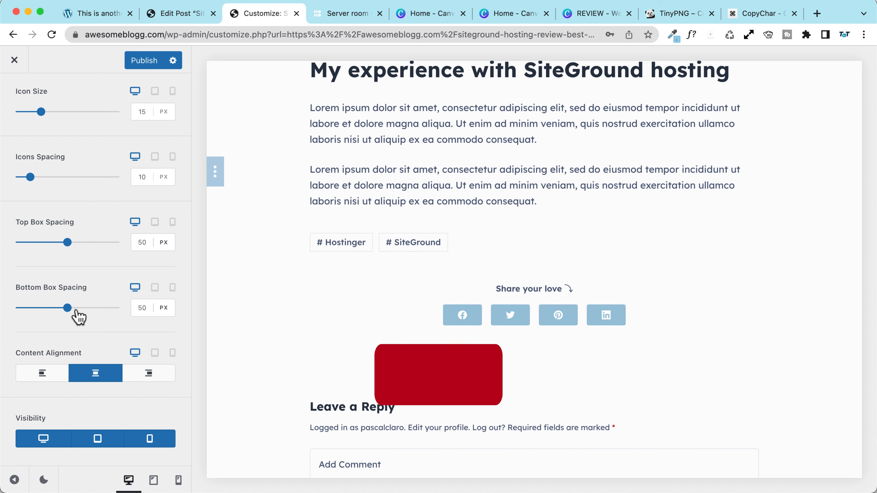
scroll(71, 271, up, 3)
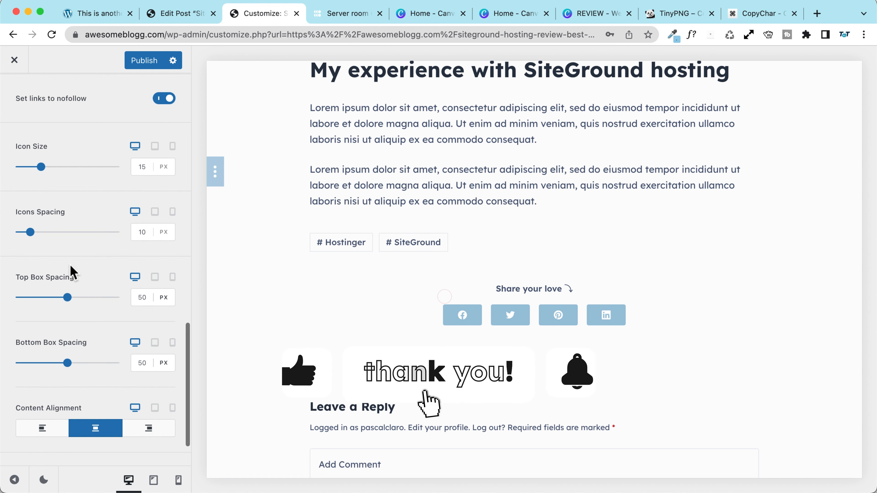
scroll(71, 275, up, 2)
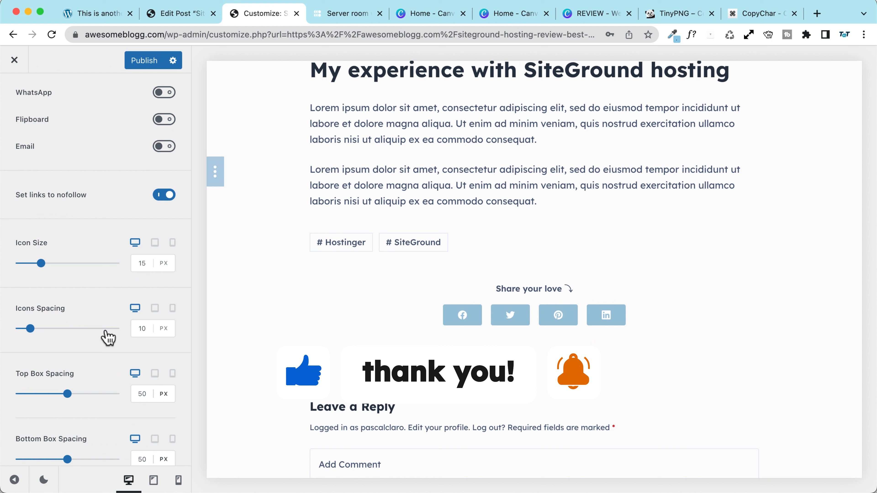
Step: Adjust the icons spacing value and add Telegram and WhatsApp share buttons
click(142, 328)
key(BackSpace)
text(2)
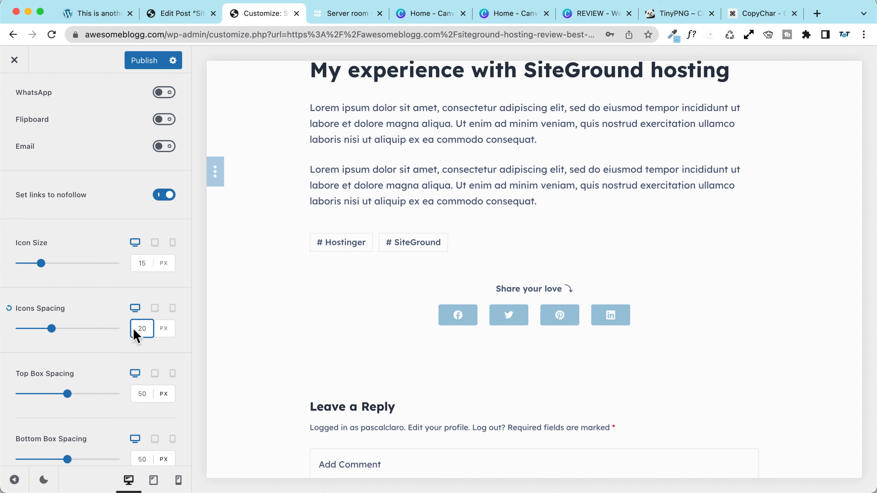
text(3)
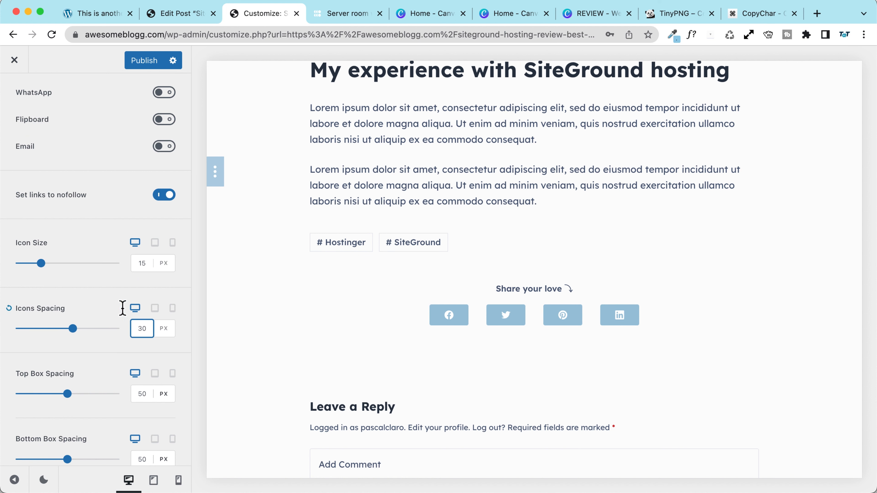
scroll(88, 235, up, 8)
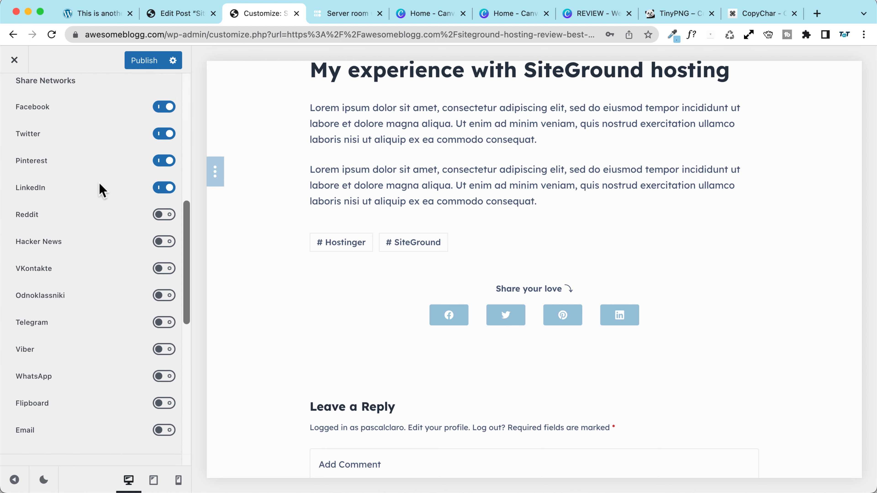
scroll(100, 193, up, 2)
scroll(152, 337, down, 2)
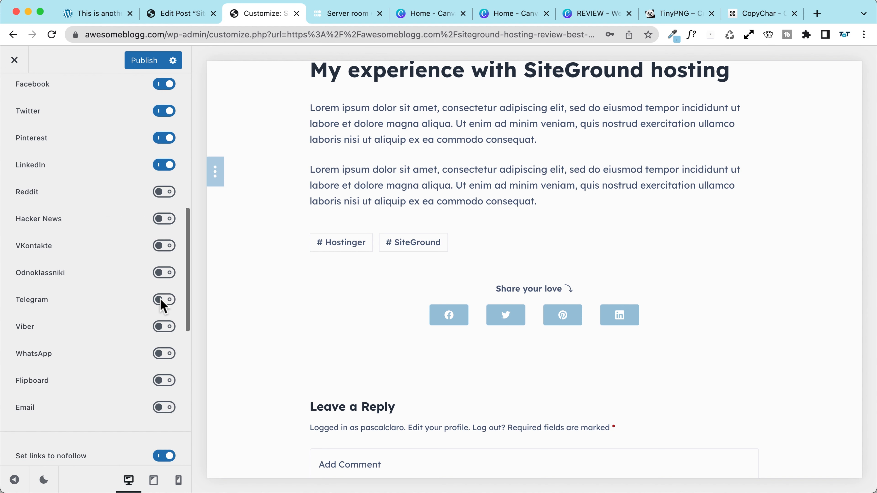
click(151, 299)
click(164, 353)
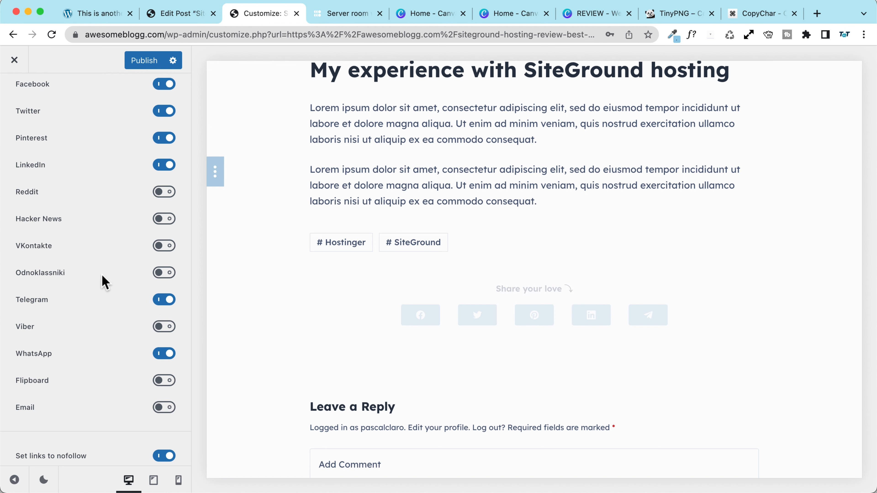
scroll(104, 282, up, 2)
scroll(104, 282, up, 5)
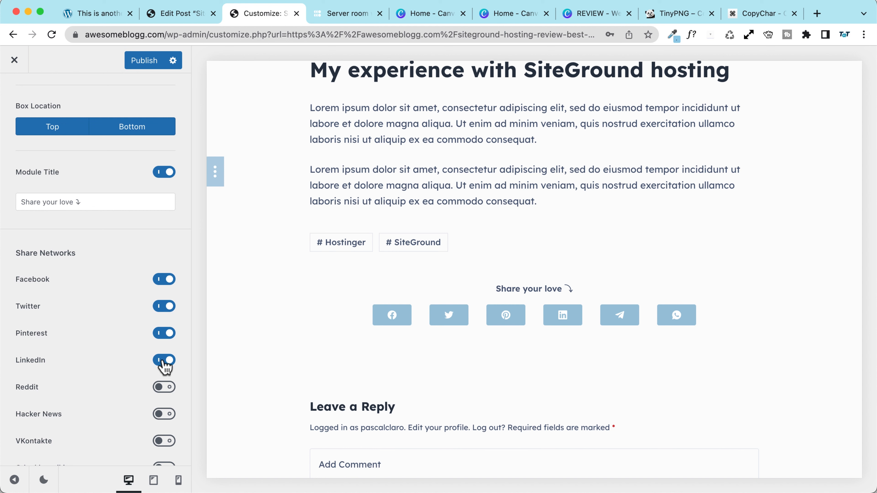
scroll(88, 172, up, 7)
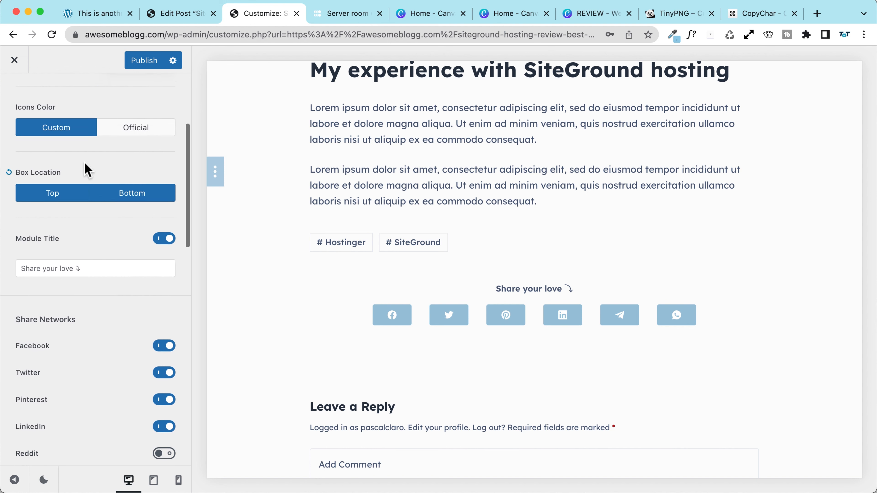
Step: Keep Custom colours for the share icons and publish the share box
click(133, 156)
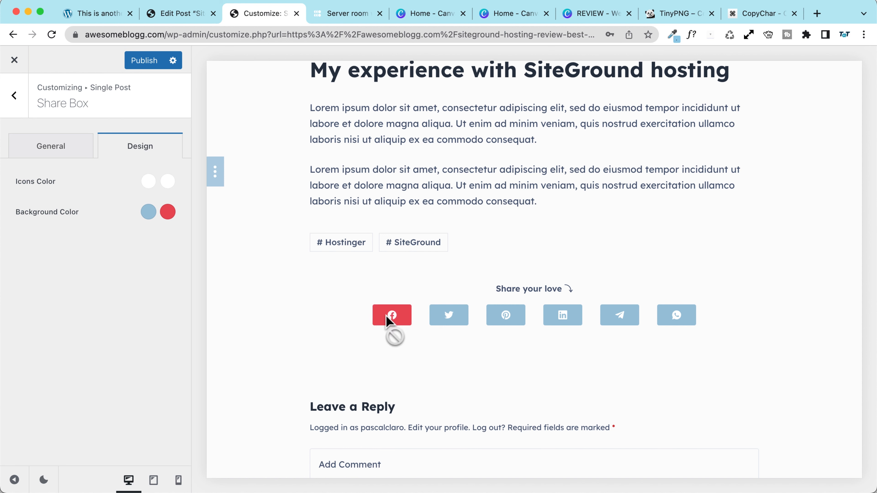
click(58, 146)
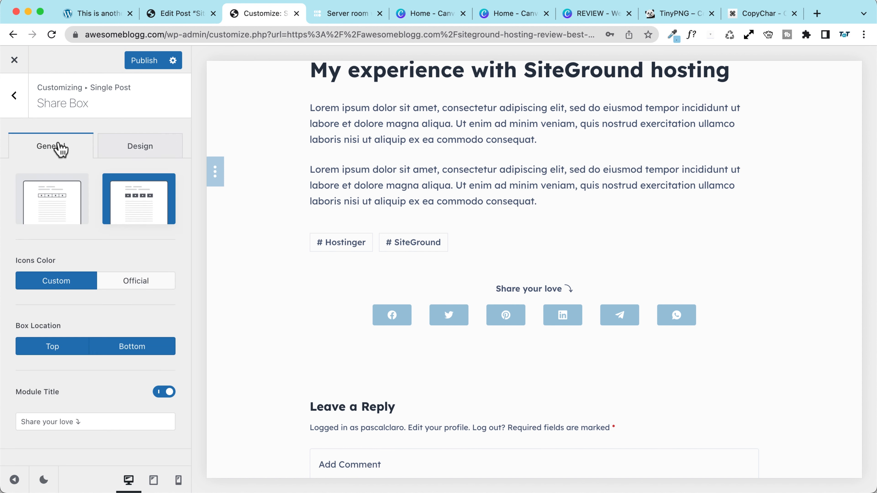
click(136, 278)
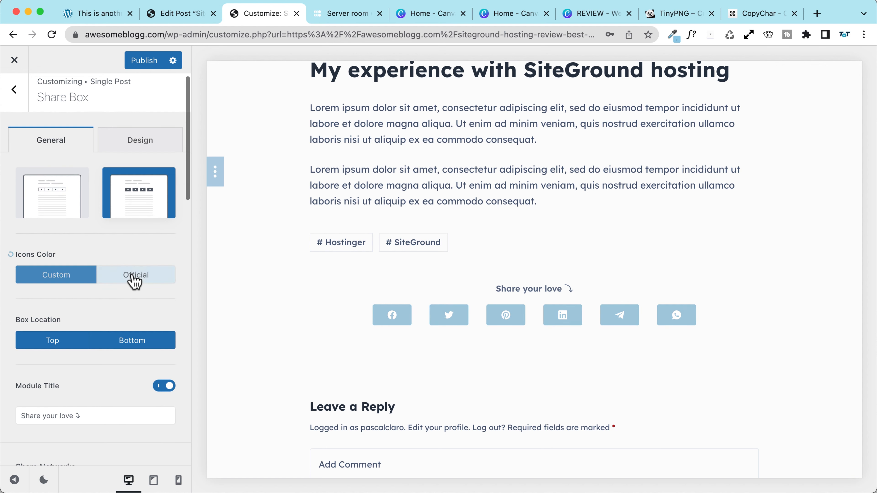
click(63, 278)
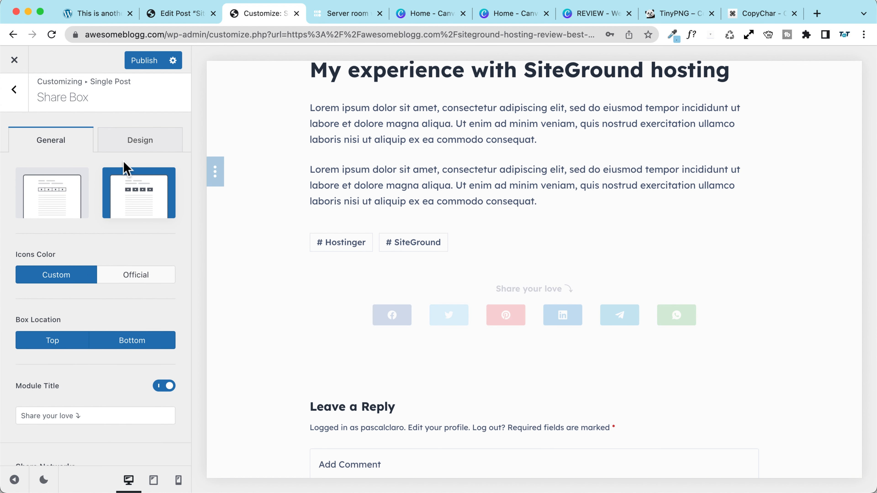
click(143, 62)
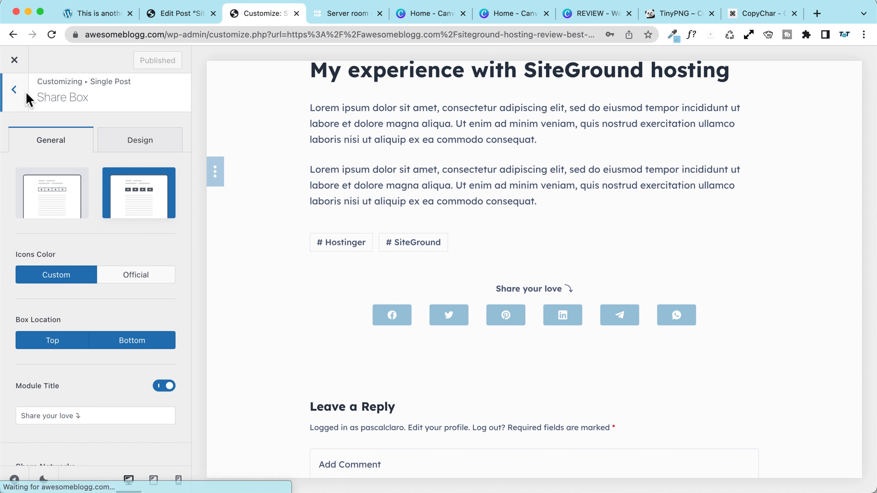
Step: Enable the Author Box for single posts, then go to the Edit Post tab
click(14, 89)
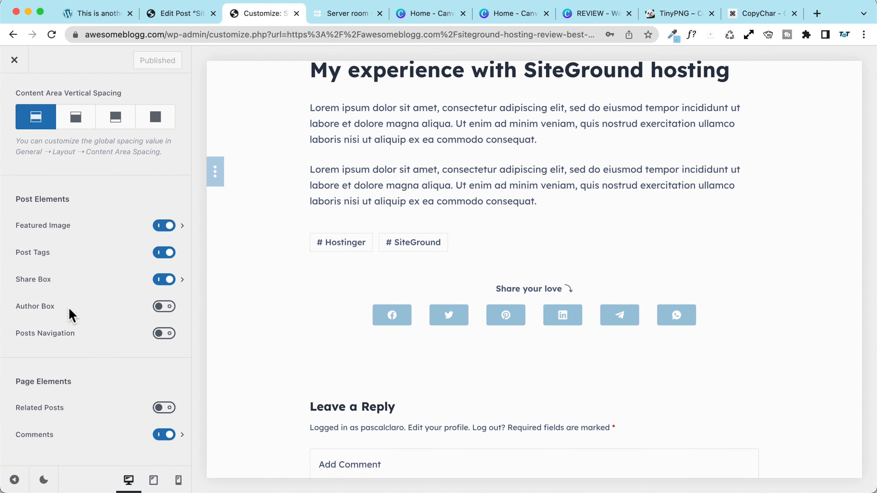
click(165, 309)
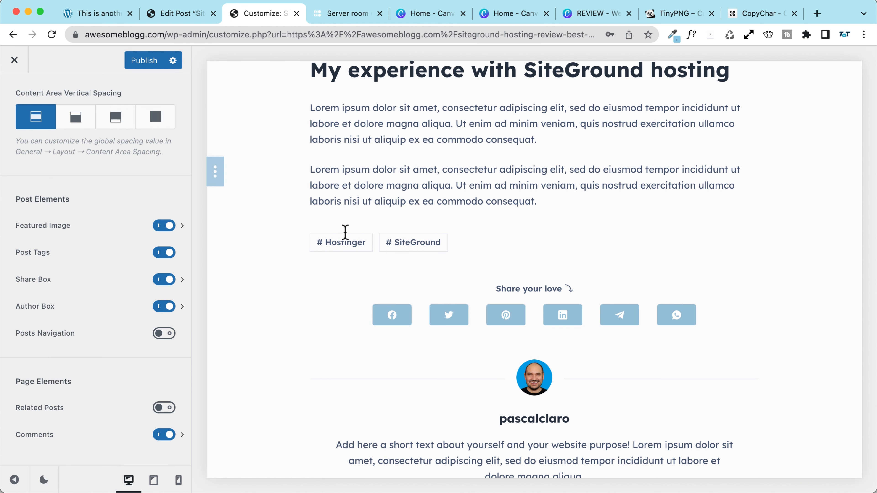
scroll(449, 328, down, 7)
scroll(461, 347, up, 2)
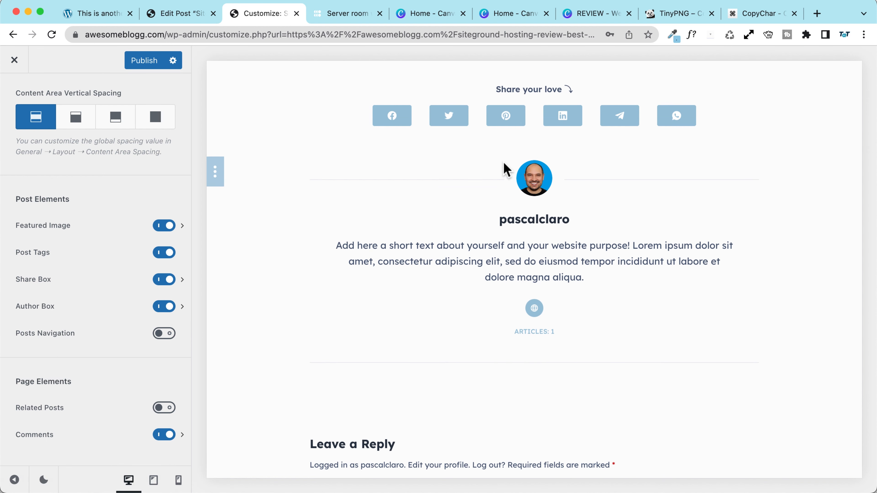
click(203, 16)
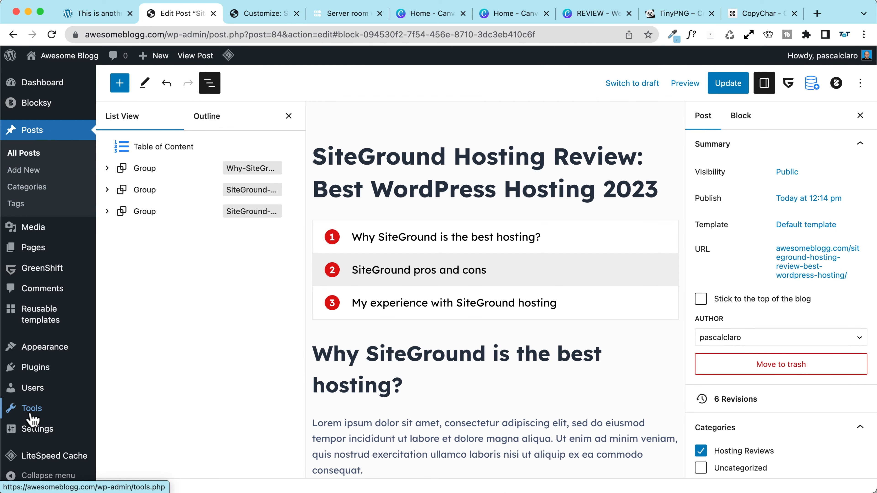
Step: In the author's user profile, set 'Display name publicly as' to the full name
click(35, 388)
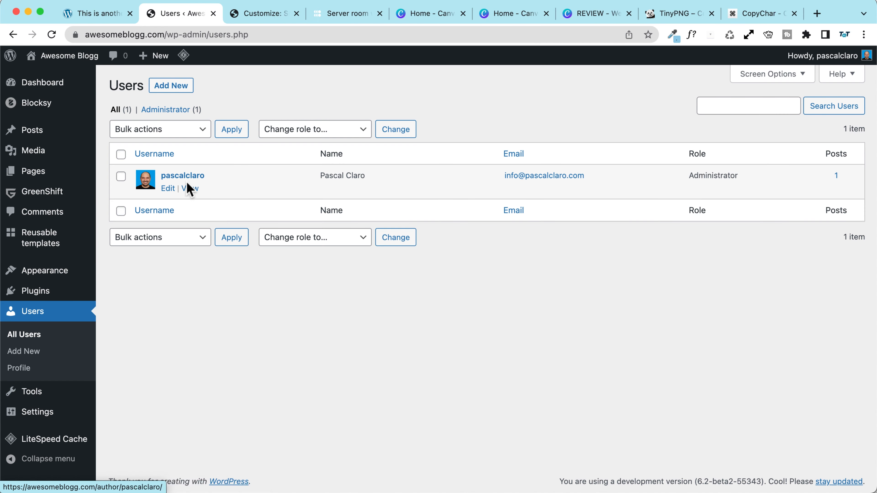
click(183, 177)
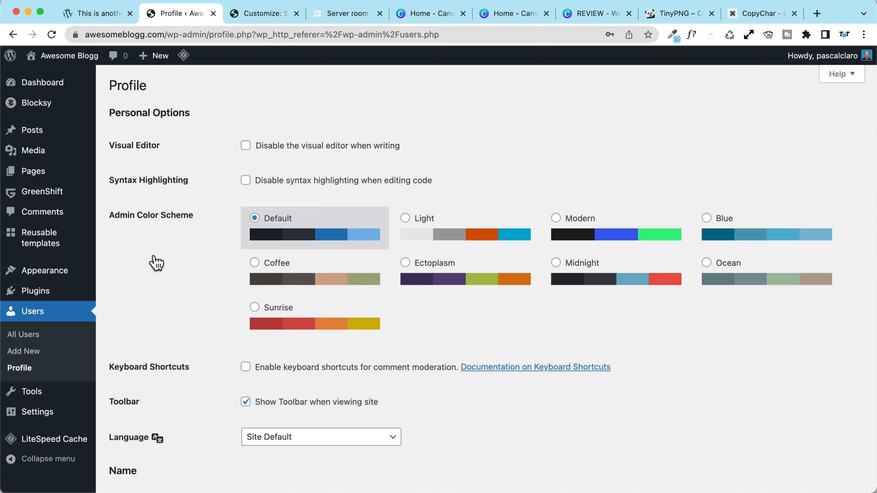
scroll(157, 263, down, 10)
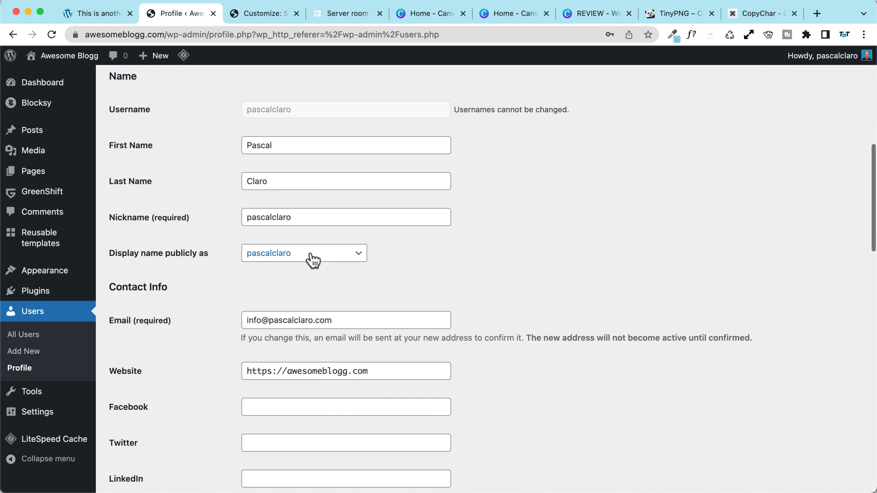
click(311, 259)
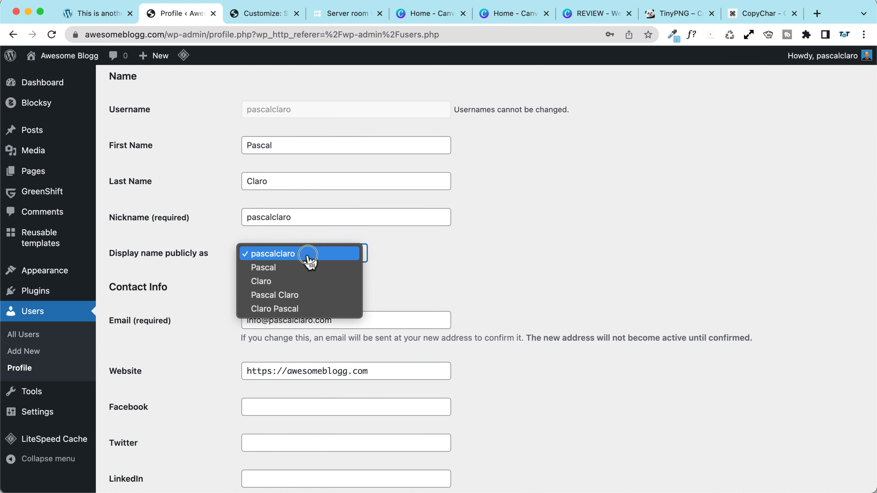
click(306, 296)
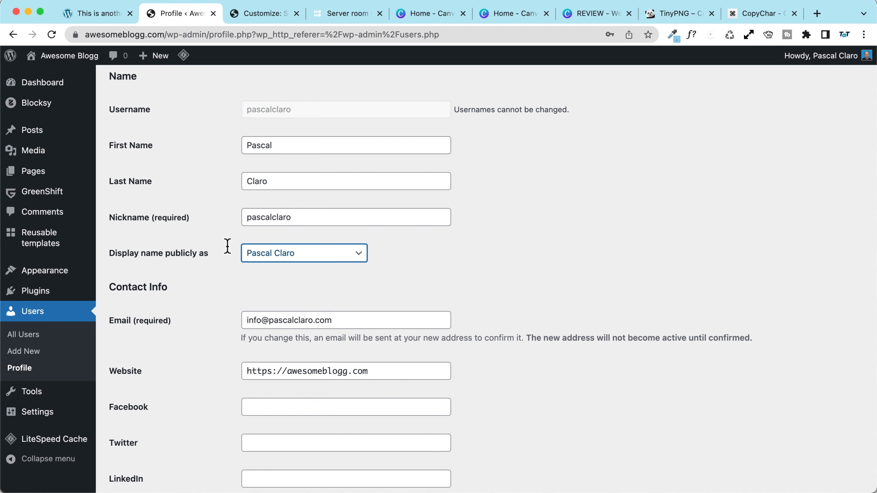
Step: Enter # as the Instagram, WordPress, YouTube and TikTok profile links
scroll(206, 261, down, 5)
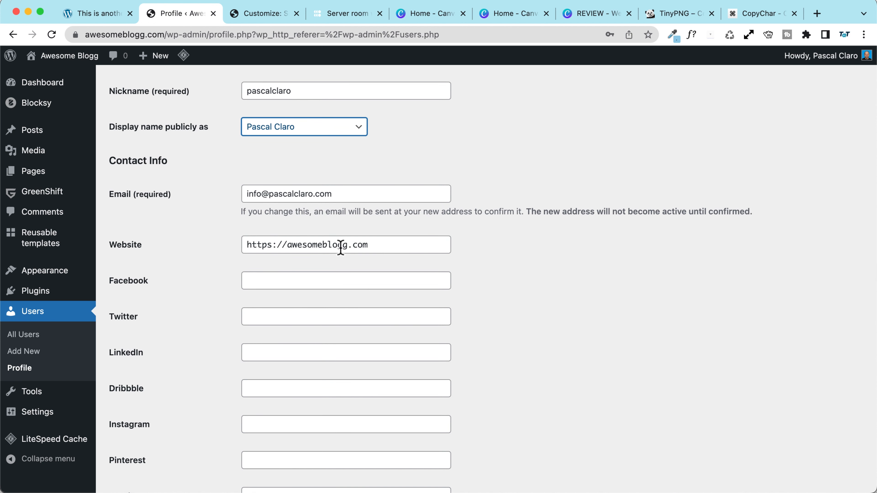
drag(397, 246, 172, 245)
scroll(164, 248, down, 4)
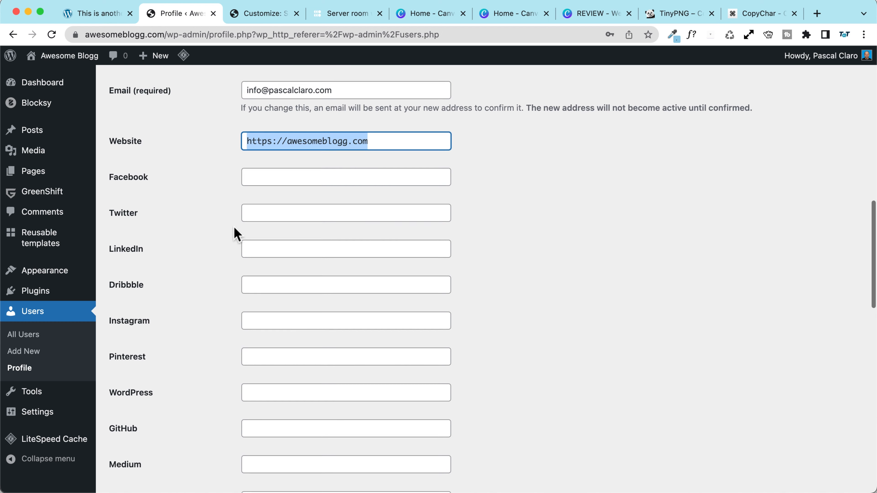
scroll(233, 233, down, 3)
click(274, 246)
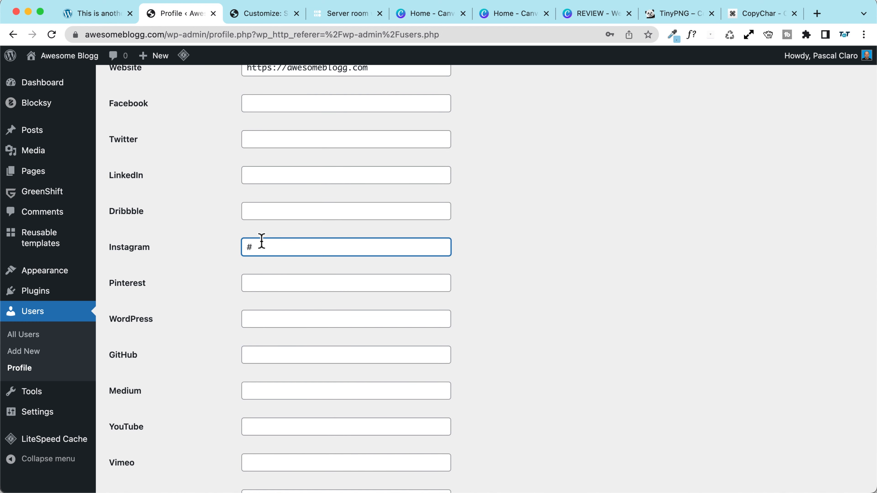
scroll(262, 240, down, 2)
click(264, 266)
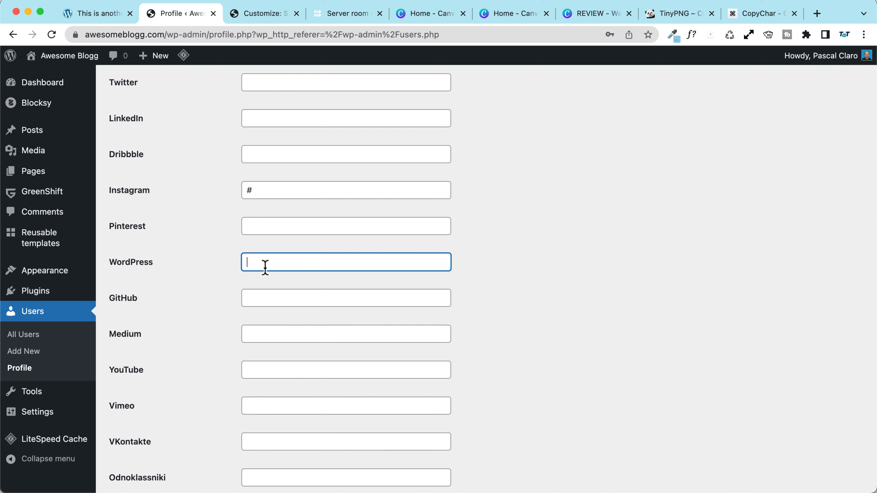
text(#)
scroll(265, 268, down, 3)
click(276, 272)
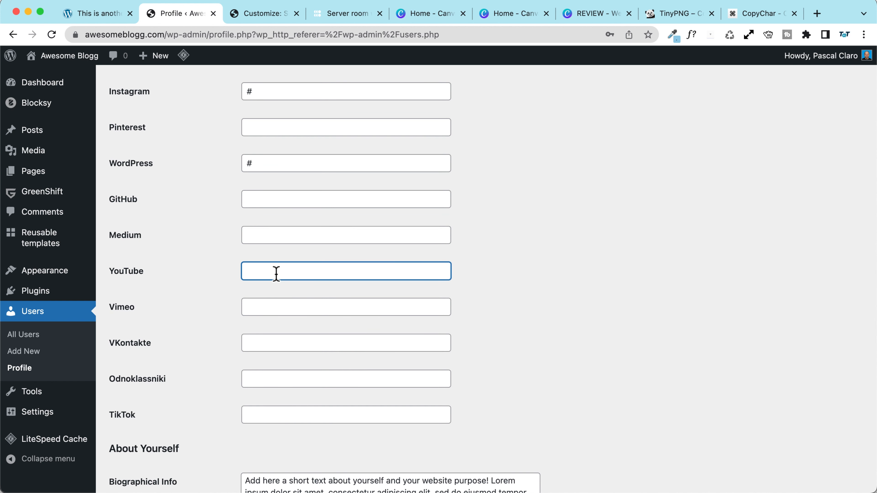
text(#)
scroll(276, 273, down, 2)
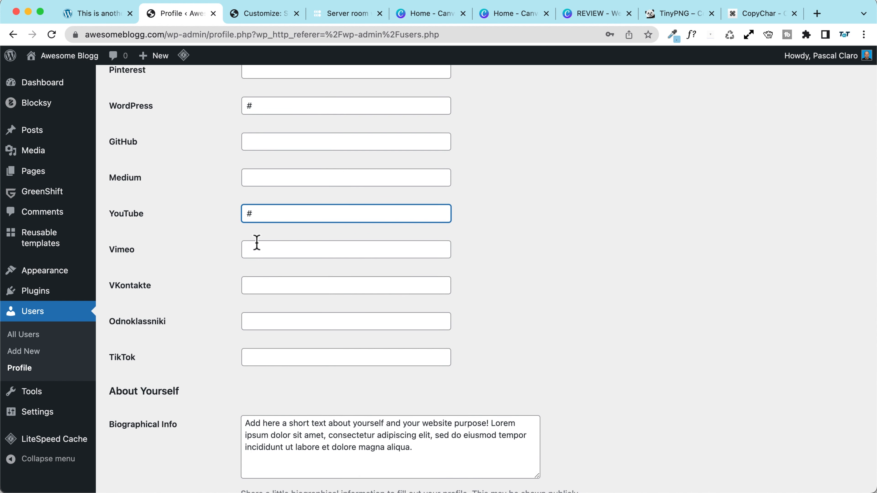
click(256, 358)
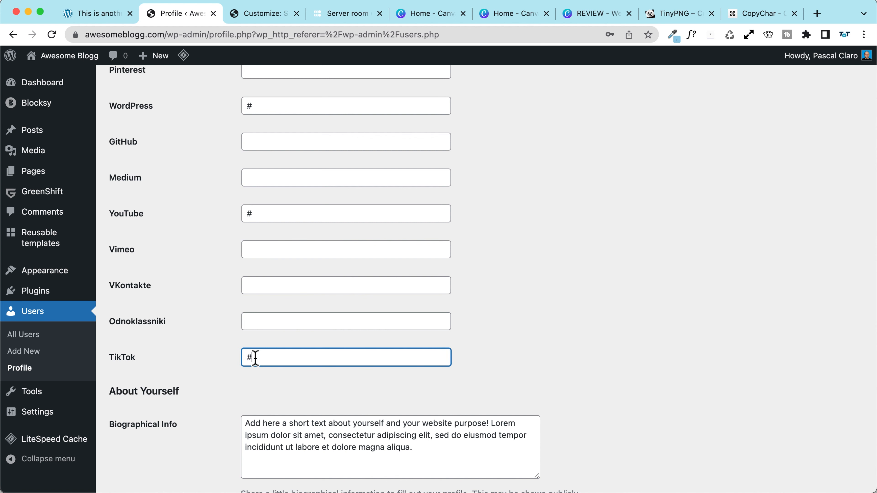
scroll(269, 341, down, 6)
drag(415, 248, 197, 207)
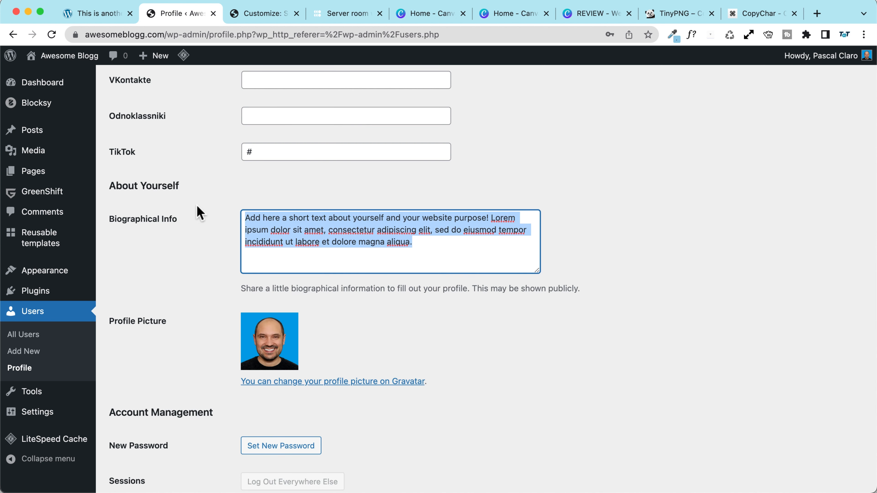
scroll(199, 238, down, 8)
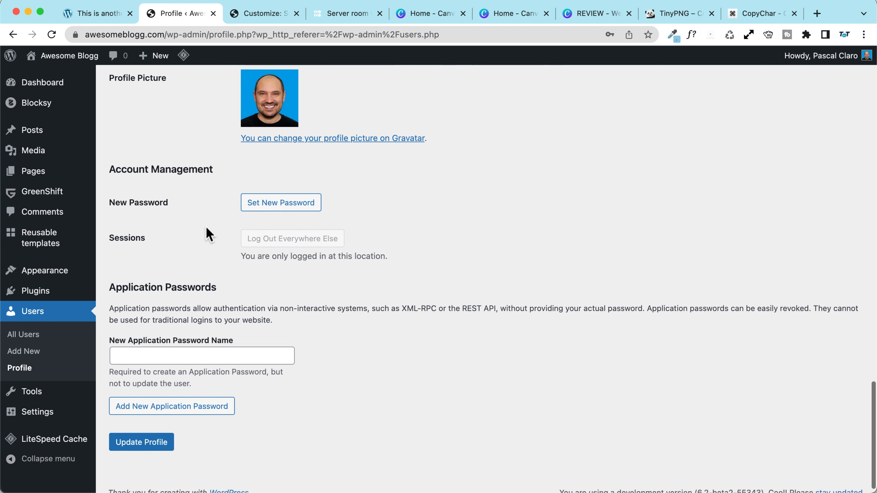
scroll(179, 328, up, 4)
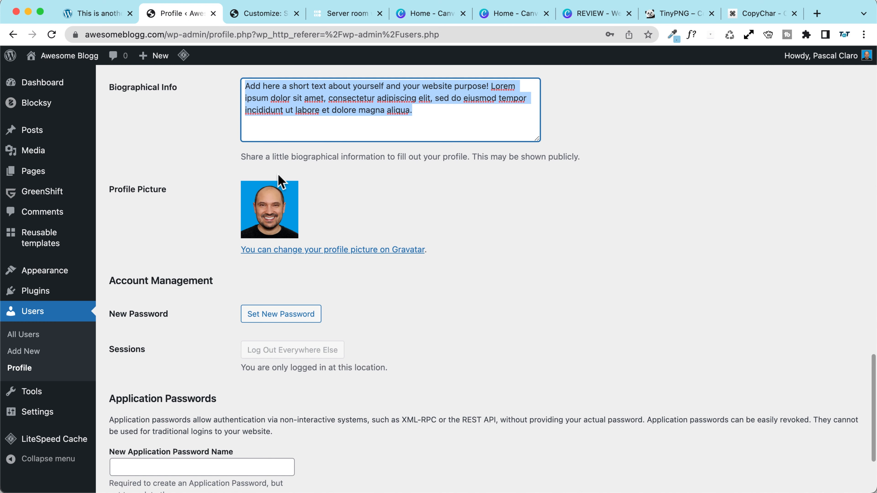
scroll(196, 268, down, 4)
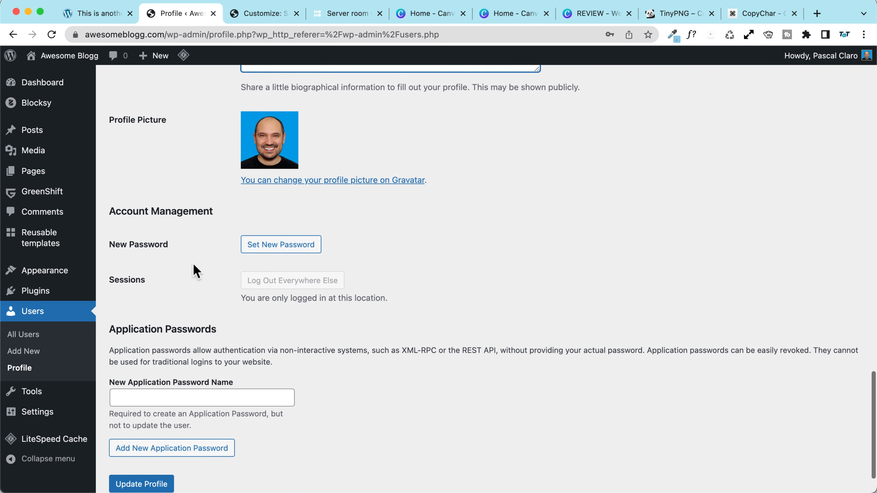
Step: Update the profile, then reload the Customizer preview to show the changes
click(145, 430)
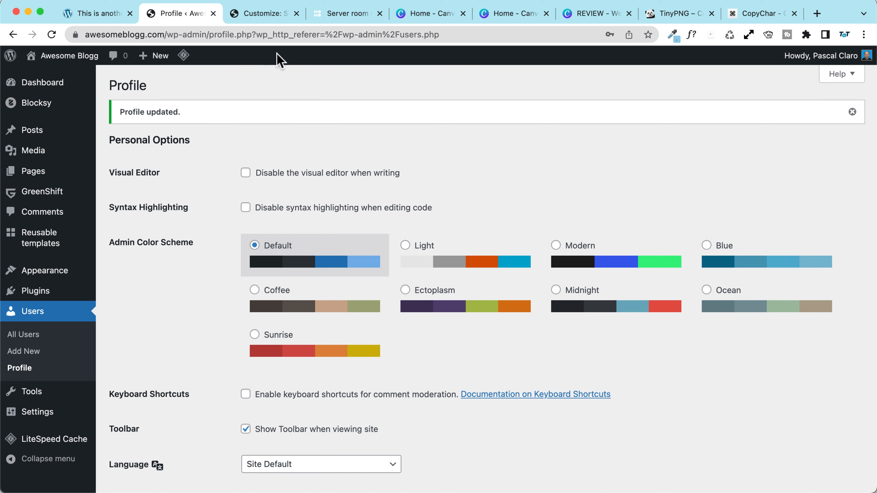
click(261, 14)
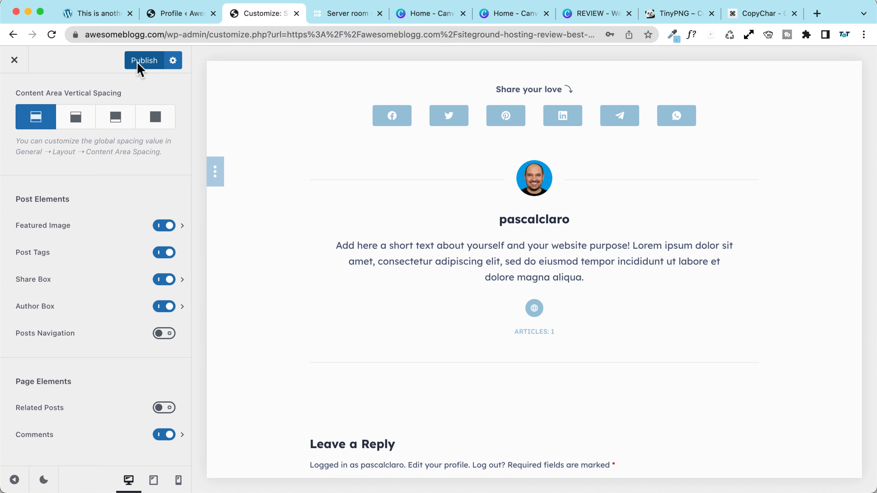
click(52, 34)
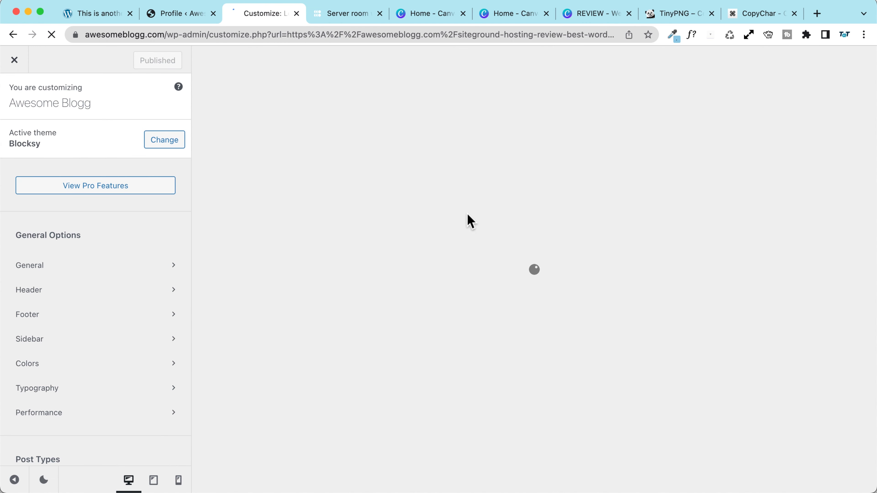
scroll(494, 275, down, 20)
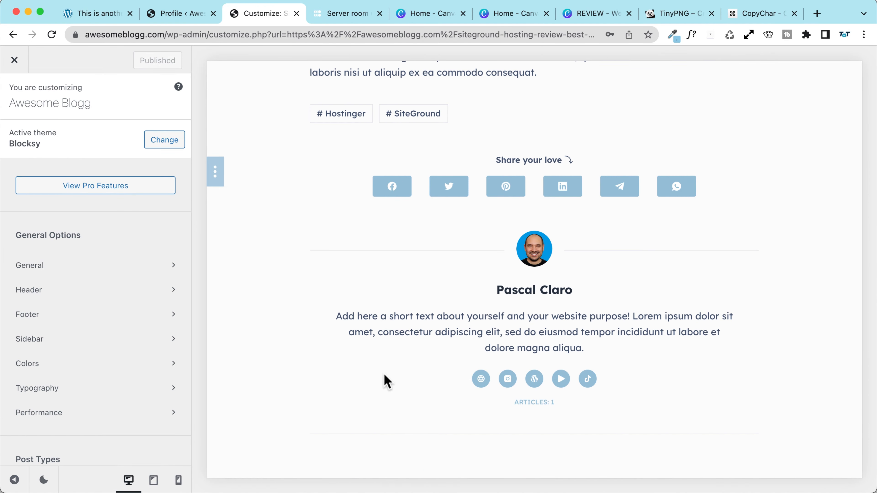
Step: Check the author name in the preview, then open Single Post > Author Box settings
scroll(379, 366, down, 2)
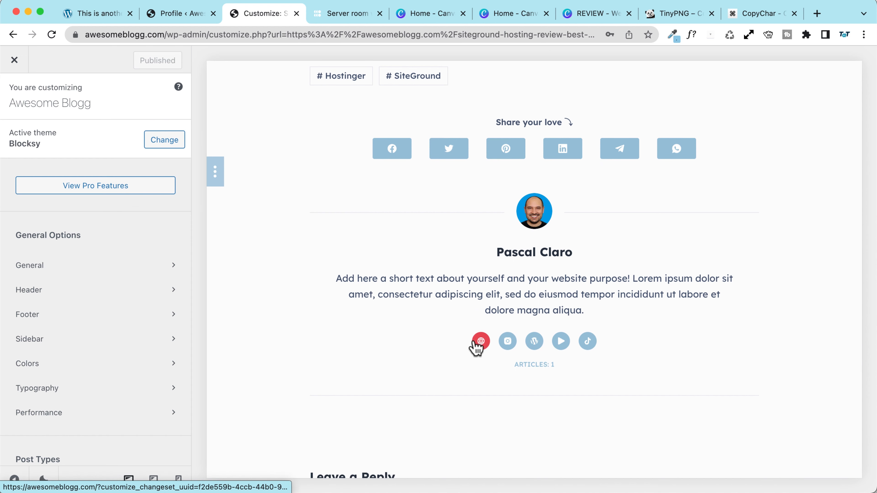
drag(496, 252, 615, 252)
click(618, 253)
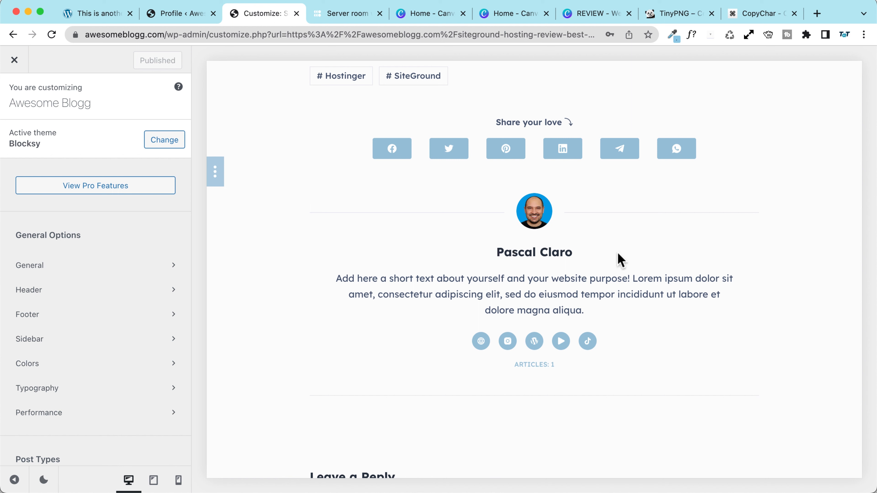
scroll(102, 288, down, 10)
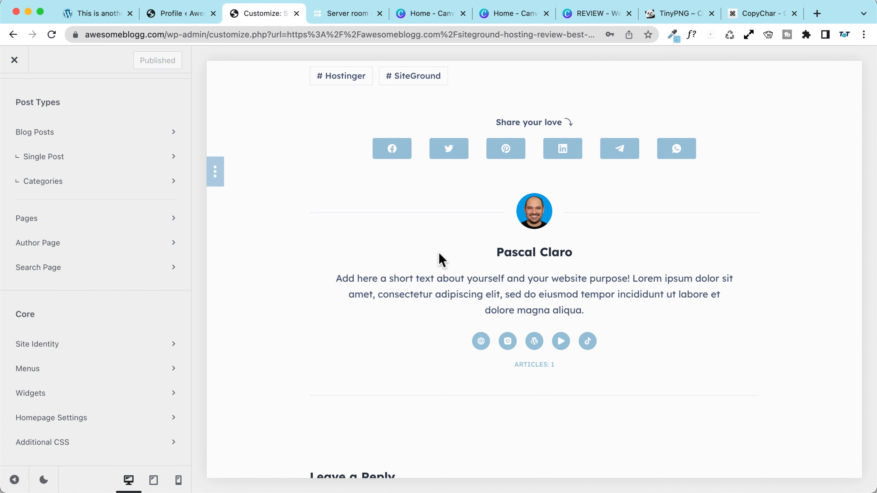
scroll(63, 181, up, 8)
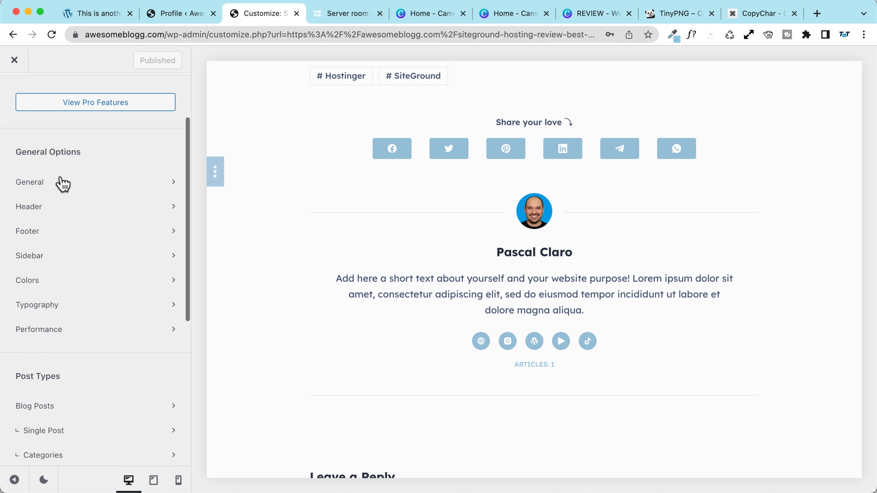
scroll(63, 182, down, 6)
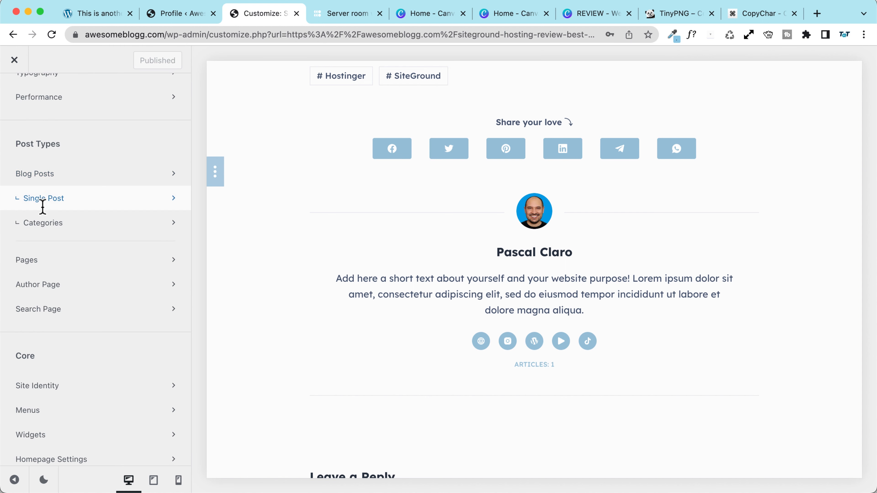
click(50, 207)
scroll(72, 227, down, 8)
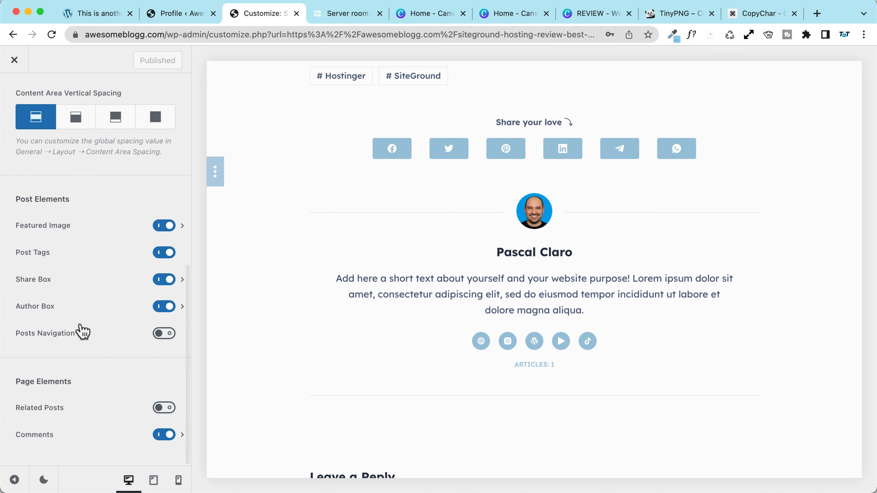
click(71, 309)
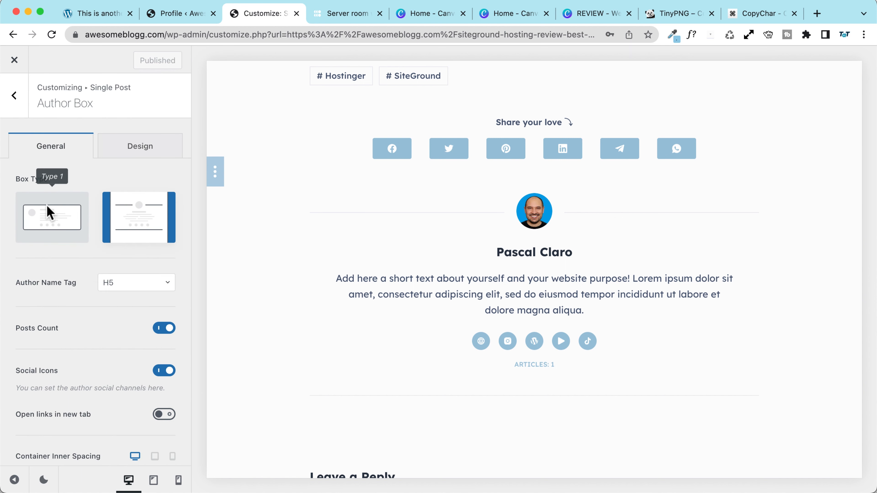
Step: Use Type 1 author box, hide Posts Count, keep Social Icons on, enable mobile visibility, and publish
click(48, 215)
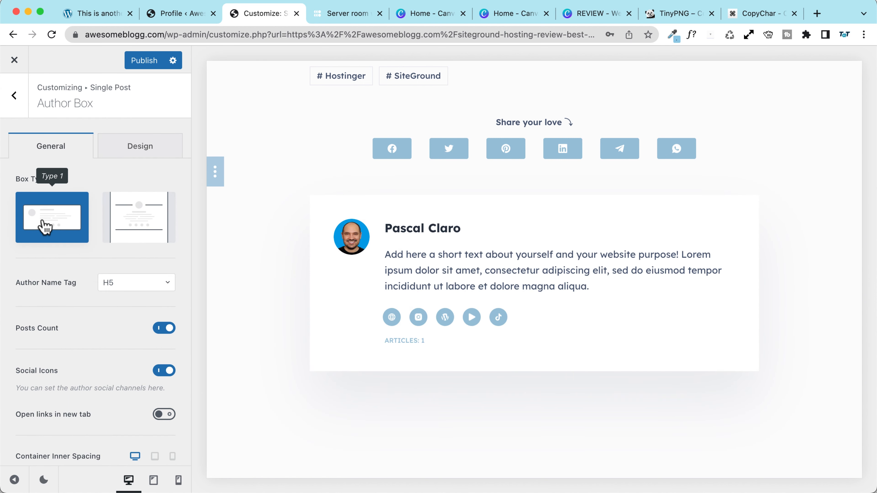
scroll(83, 262, down, 3)
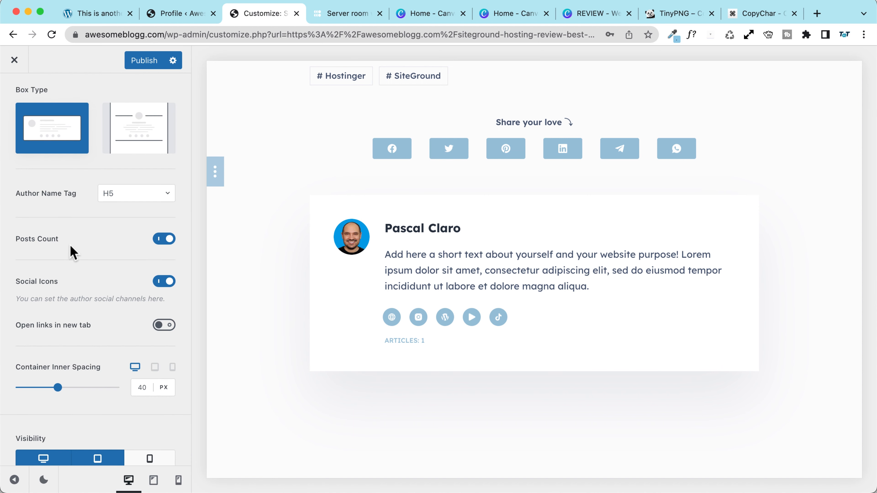
click(163, 241)
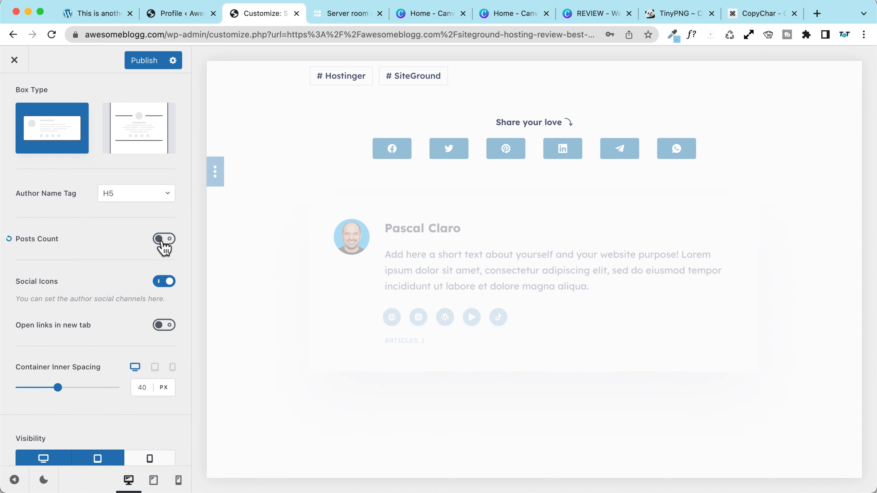
scroll(76, 246, down, 1)
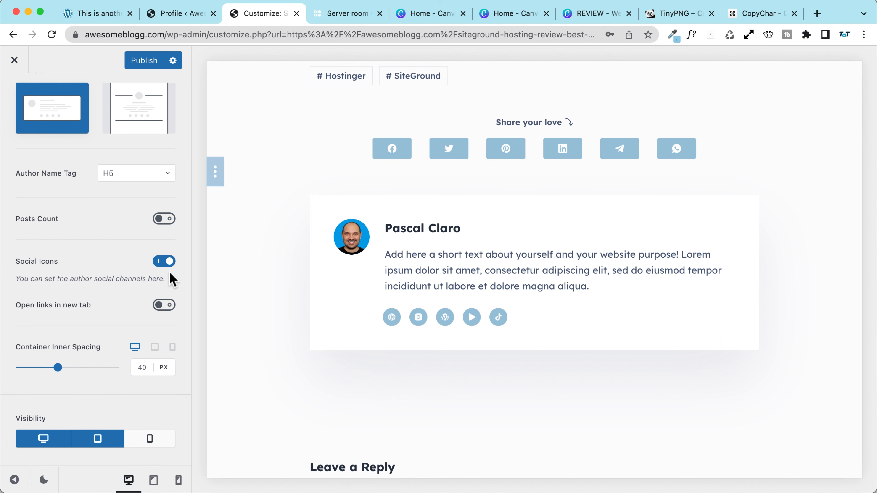
click(169, 263)
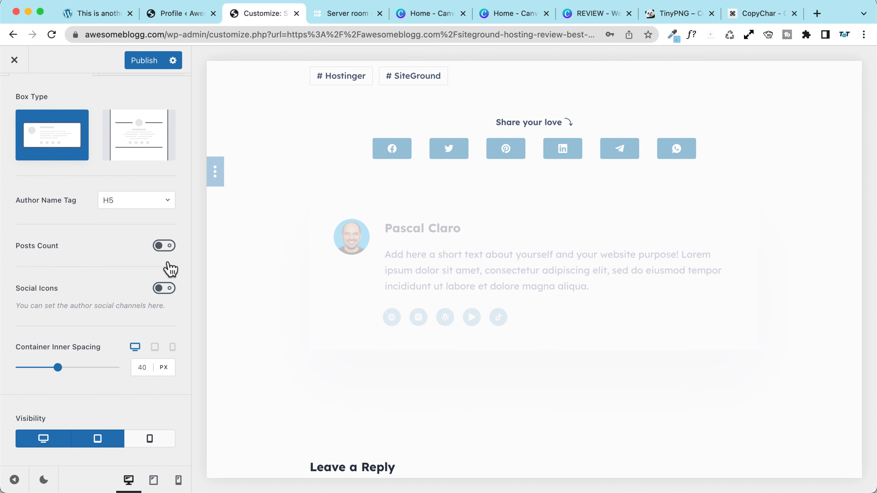
click(164, 290)
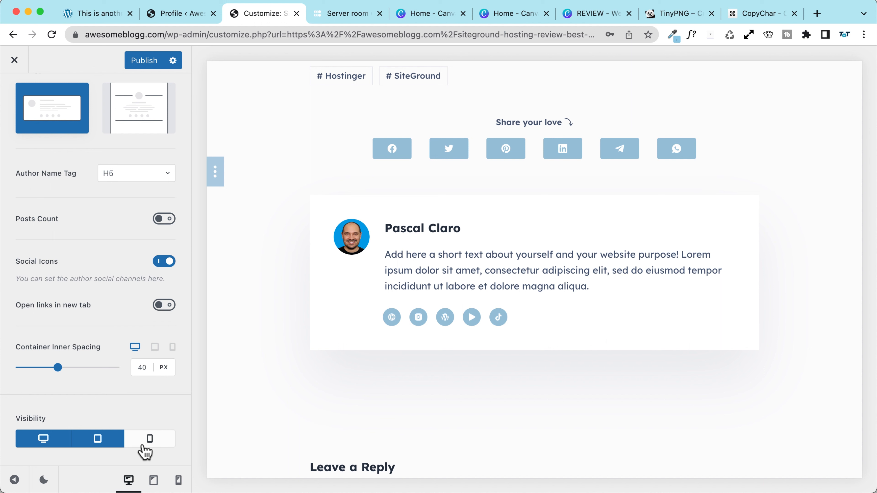
click(151, 440)
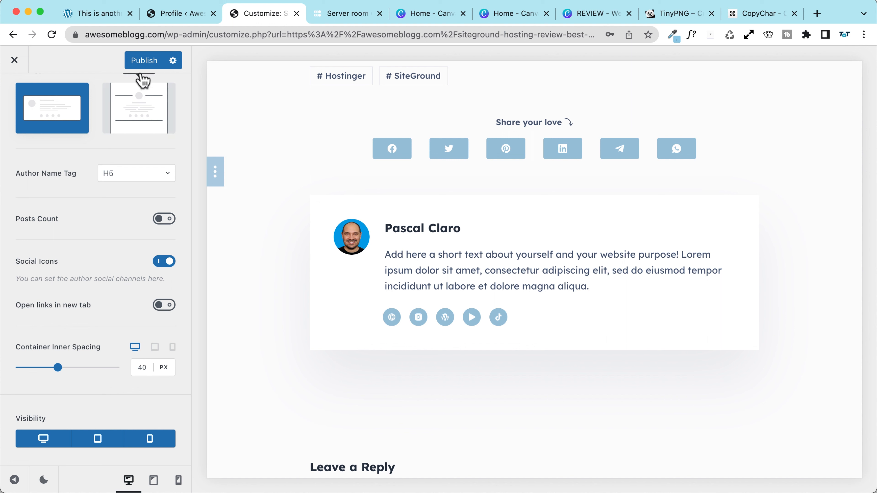
click(142, 61)
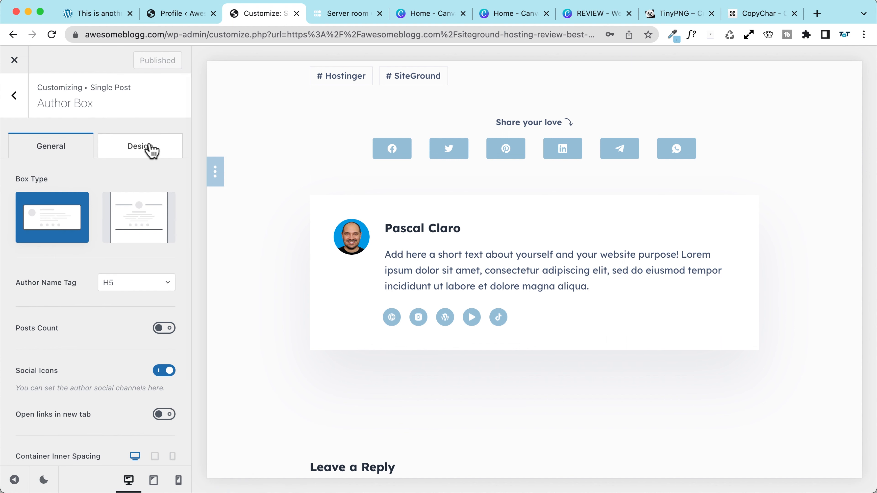
Step: In the author box Design settings, set the shadow vertical offset to 0 and blur to 2
click(138, 146)
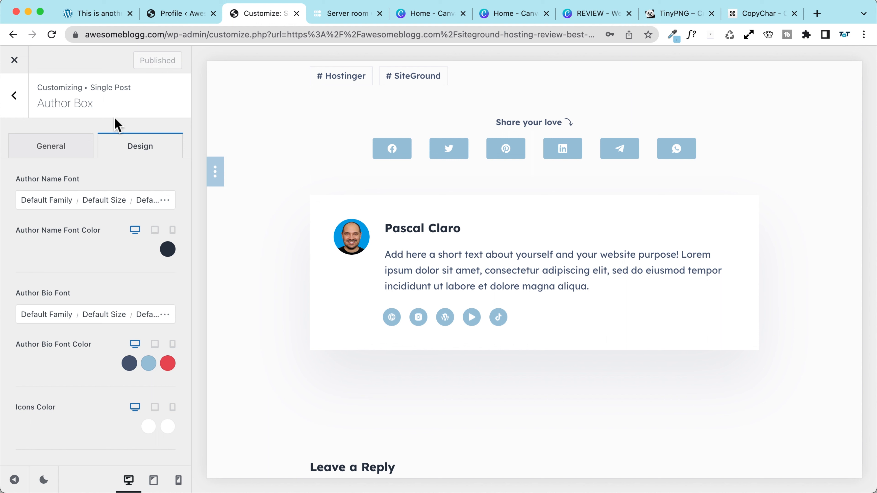
scroll(78, 229, down, 10)
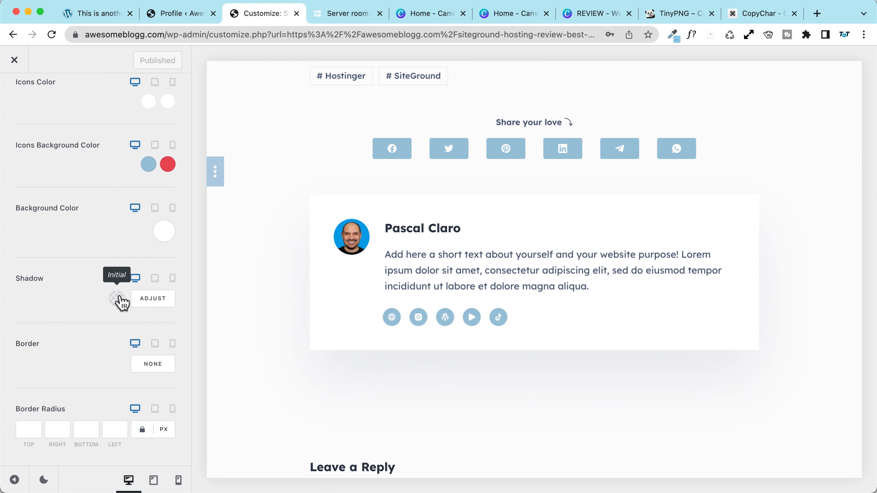
click(117, 299)
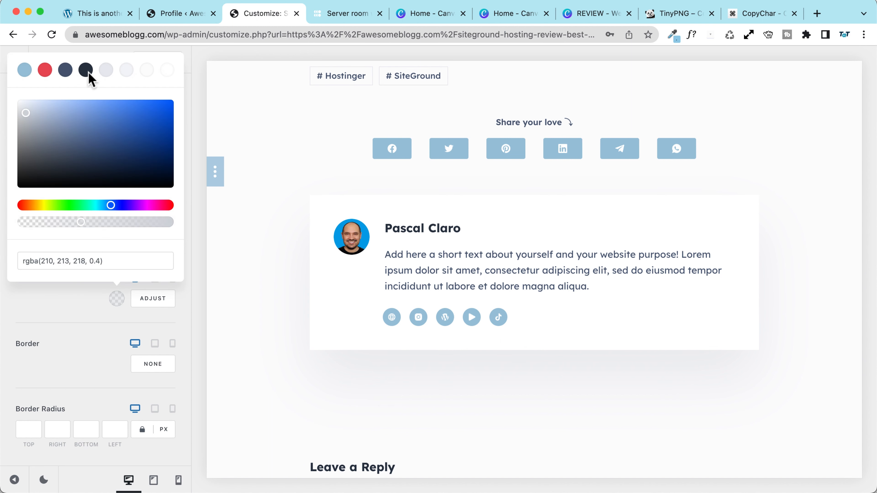
click(145, 331)
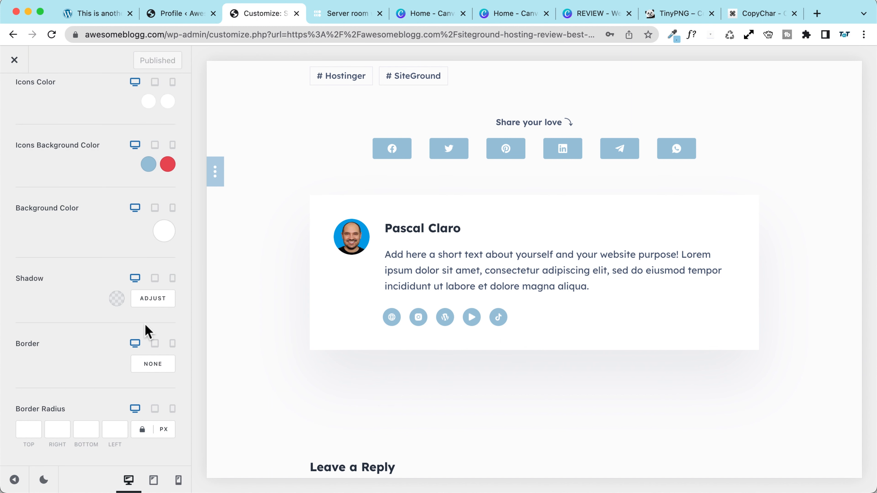
click(153, 299)
click(145, 290)
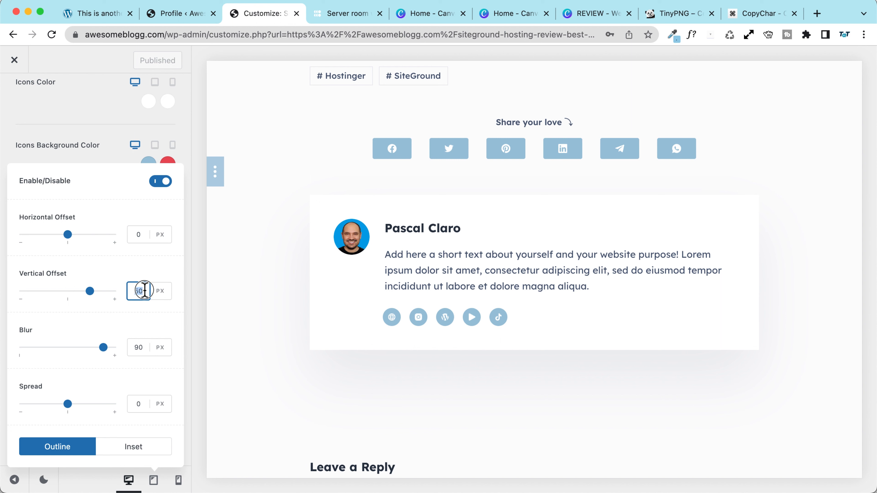
text(0)
double_click(138, 347)
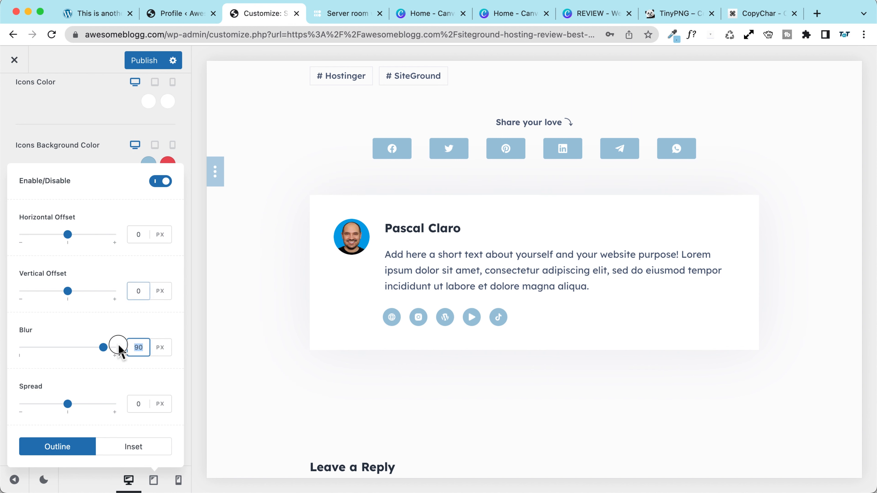
key(BackSpace)
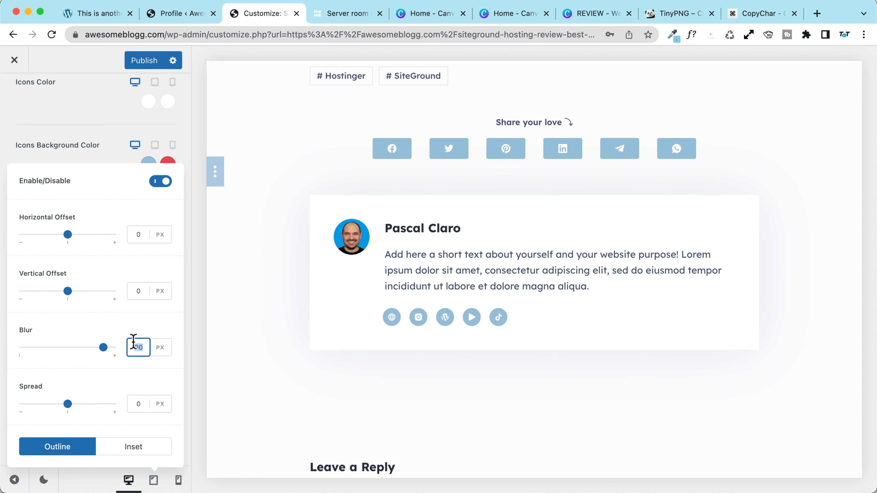
text(2)
click(99, 151)
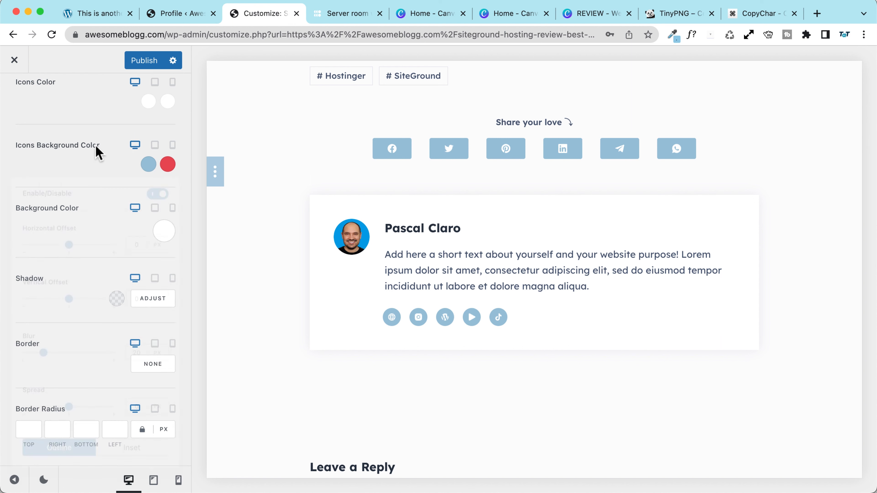
Step: Give the author box 10 px border radius and a solid 1 px #98c1d9 light-blue border, then publish
click(34, 432)
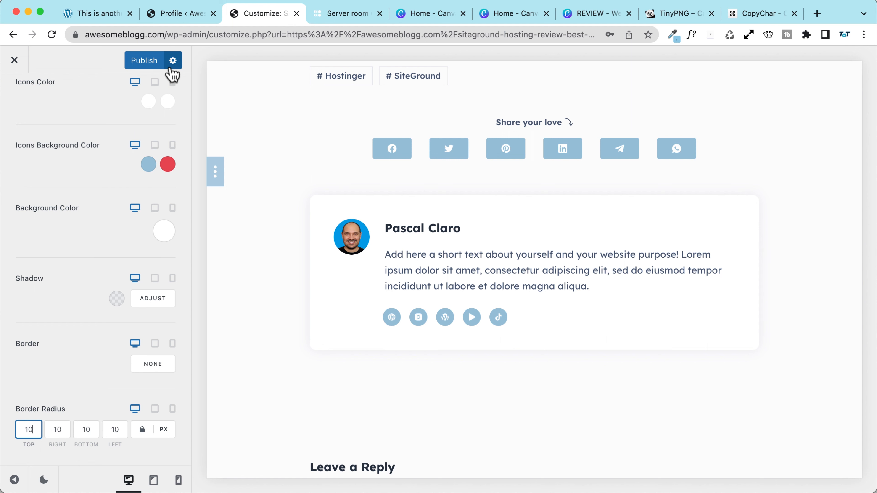
click(155, 370)
click(151, 367)
click(117, 364)
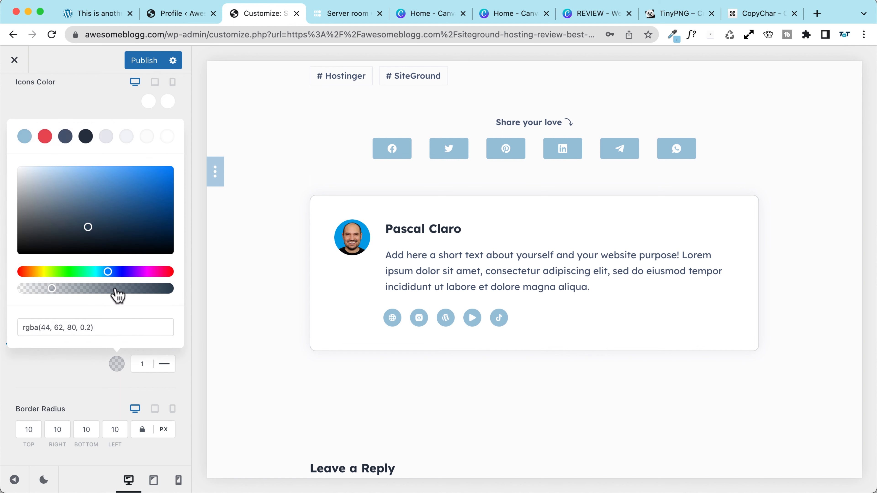
click(106, 137)
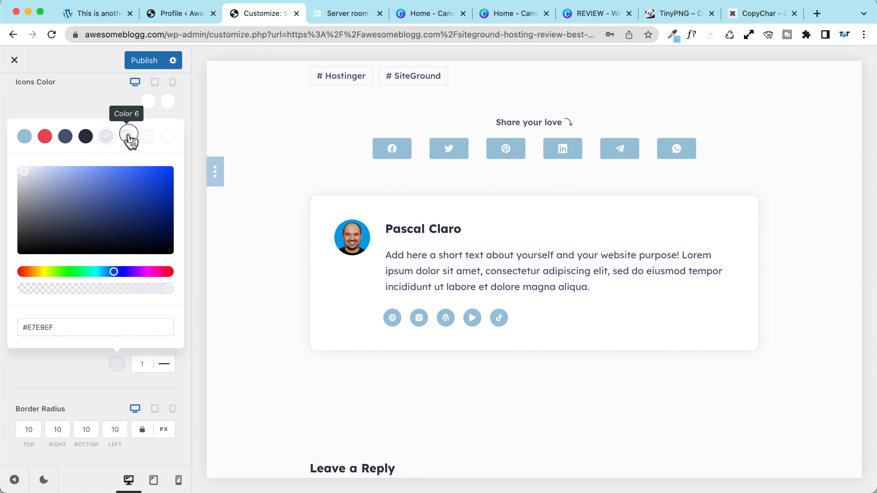
click(45, 136)
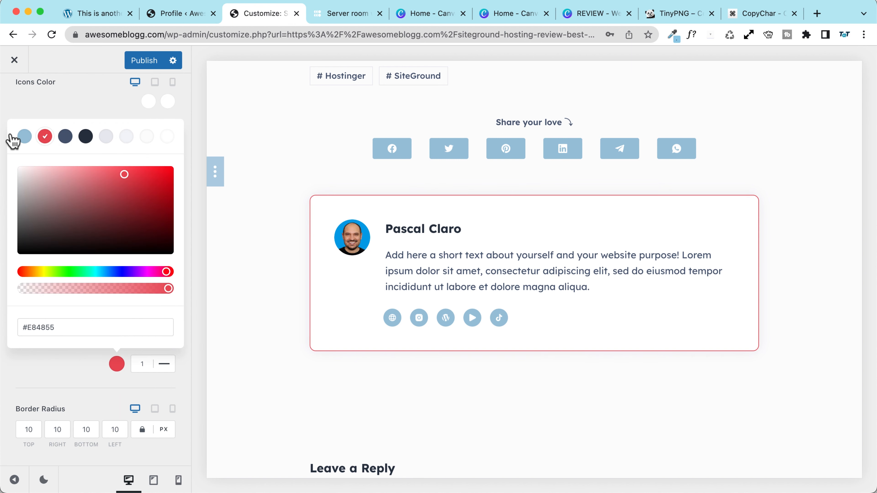
click(21, 137)
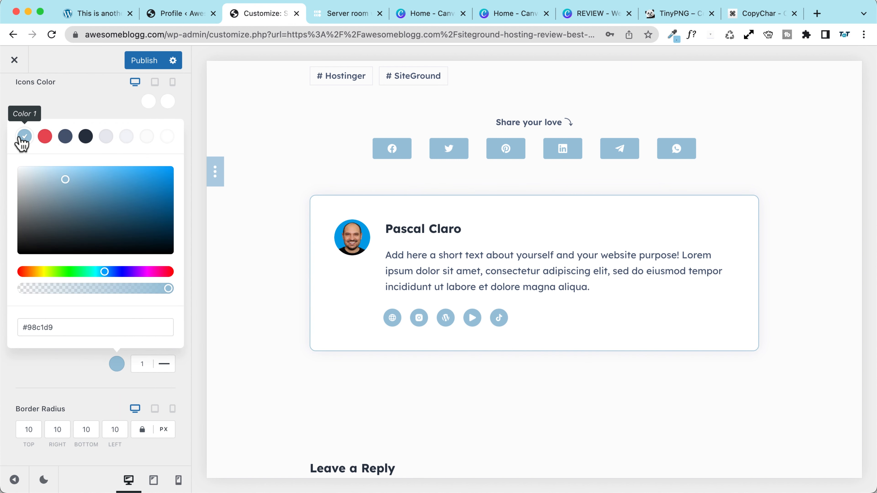
click(139, 61)
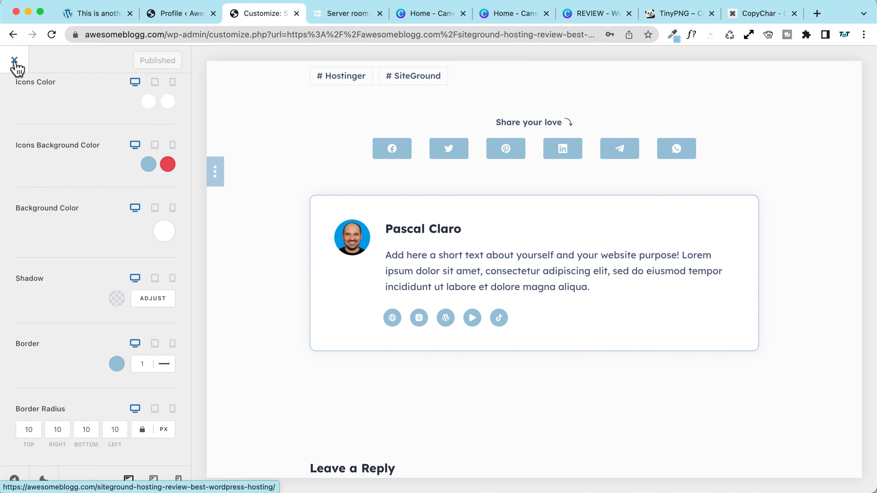
Step: Back in Single Post elements, preview Posts Navigation turned on, then leave it switched off
scroll(50, 124, up, 10)
click(31, 114)
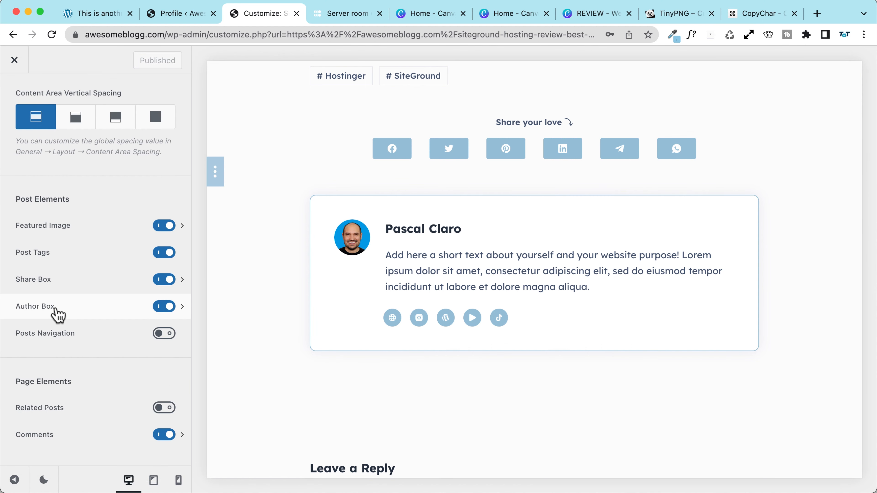
click(165, 333)
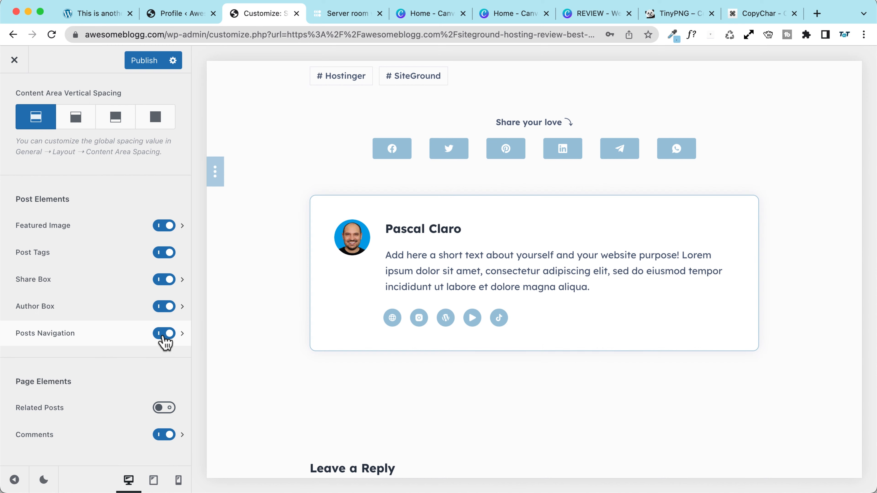
scroll(287, 339, down, 7)
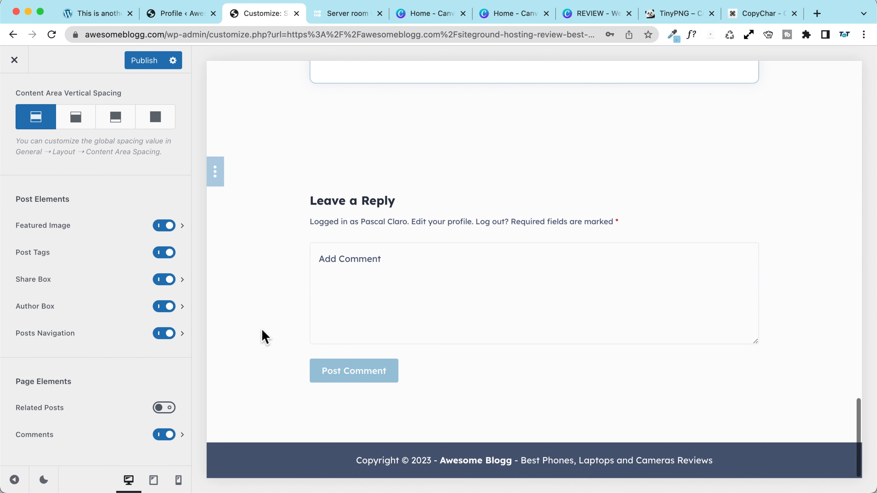
scroll(265, 337, up, 5)
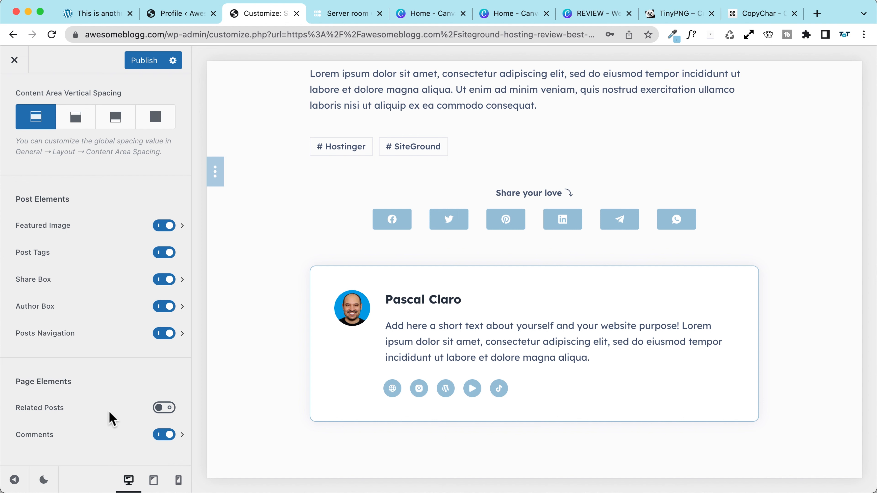
click(165, 333)
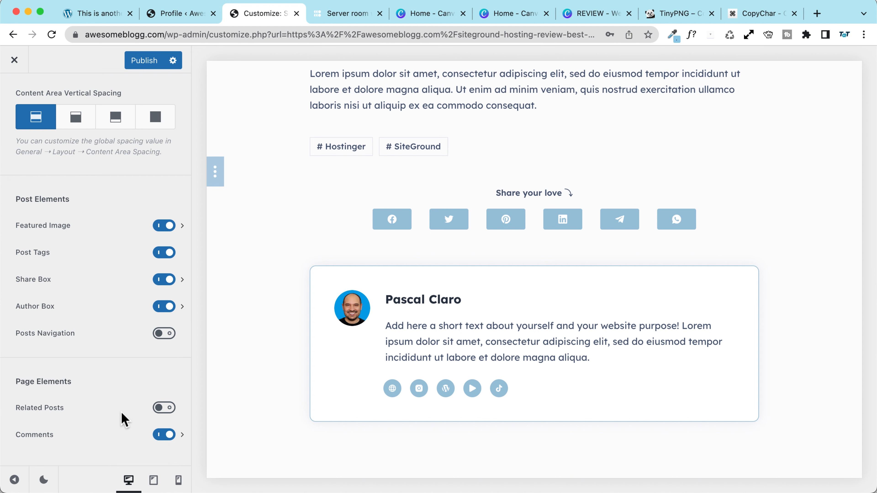
scroll(267, 354, down, 5)
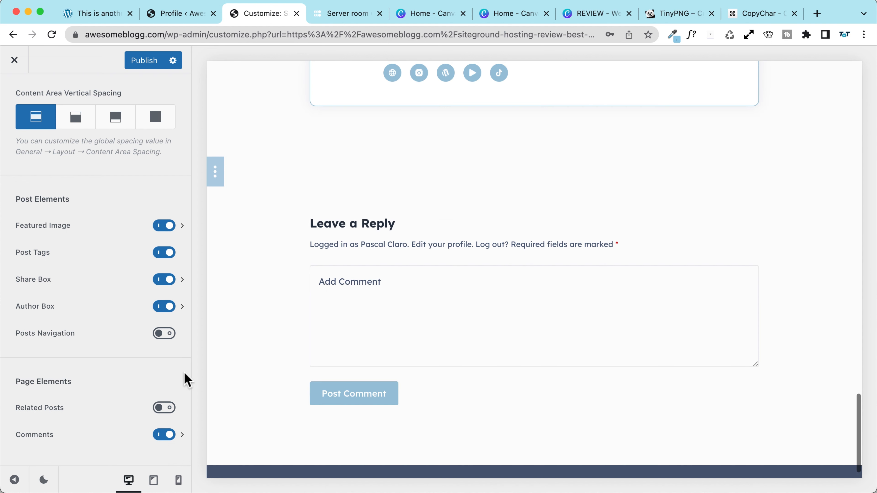
Step: In Comments settings, turn off the Website input field and keep input labels Inside
click(73, 447)
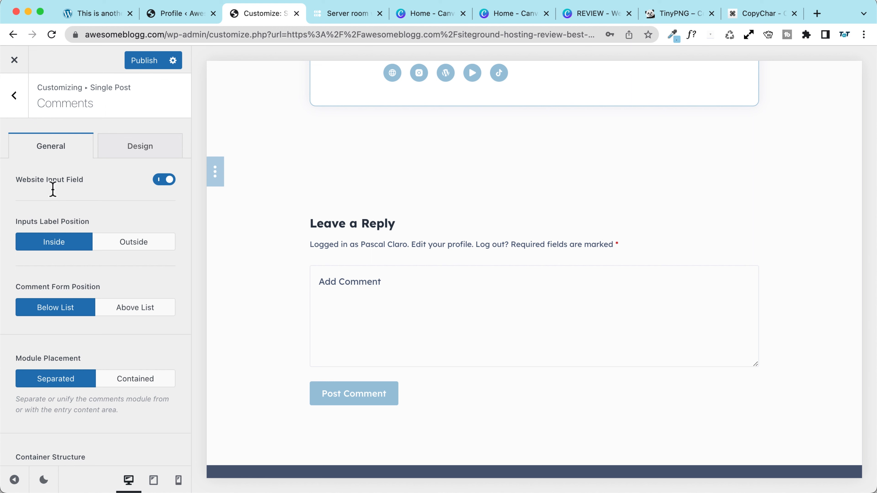
scroll(73, 196, down, 3)
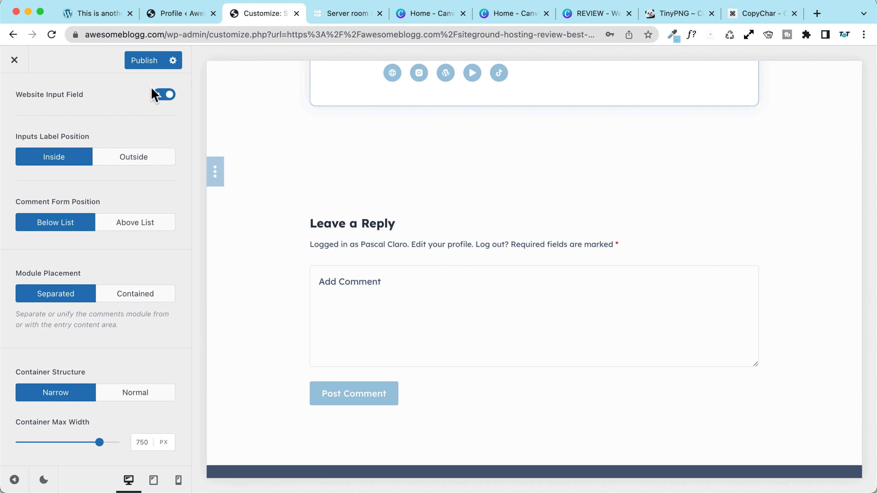
scroll(159, 100, up, 2)
click(166, 140)
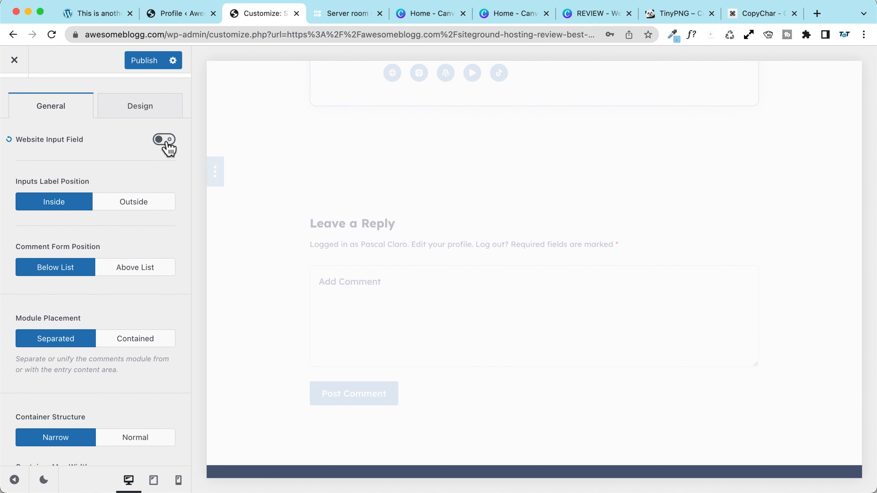
scroll(70, 238, down, 1)
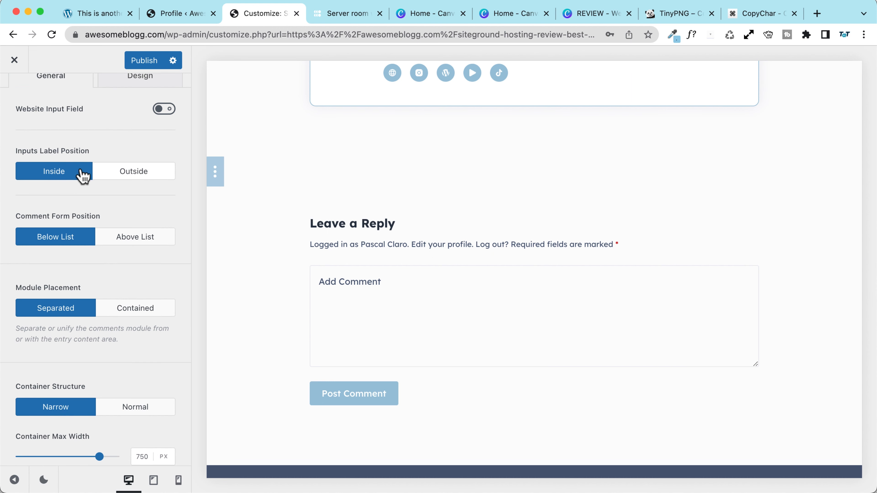
click(123, 176)
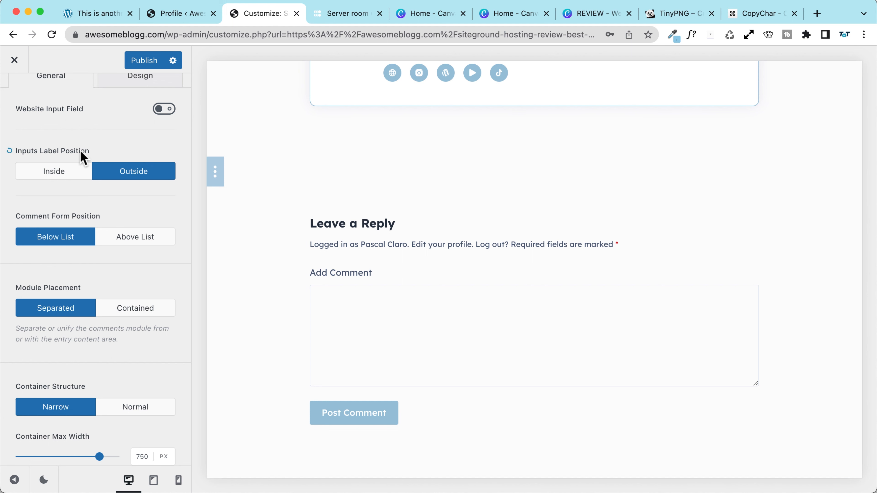
click(40, 173)
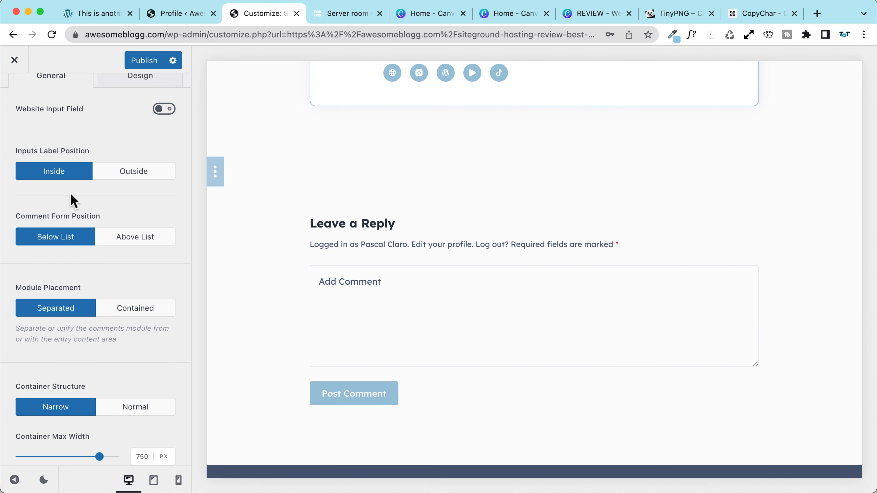
scroll(57, 199, down, 1)
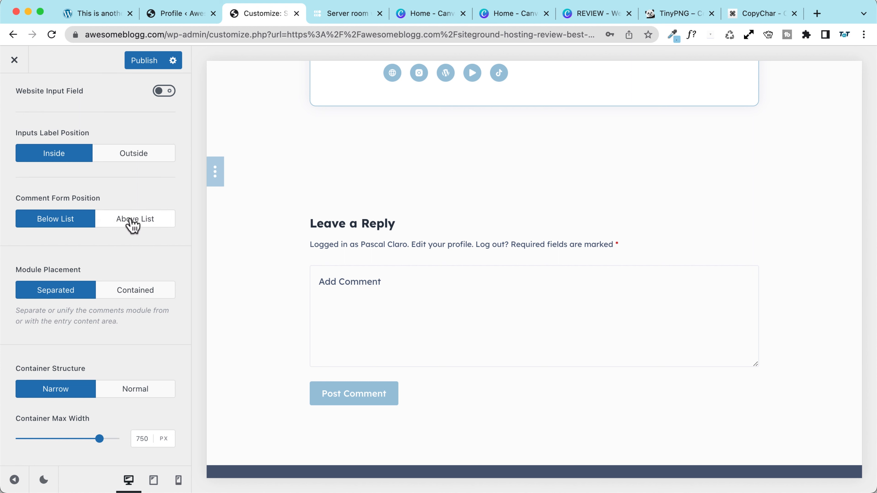
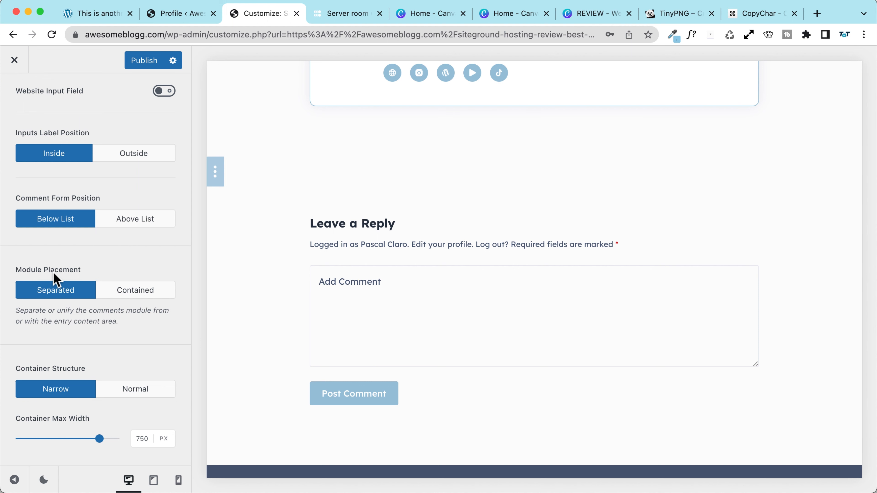
Step: Make the comments module Contained, publish, and place the comment form Above List
click(124, 293)
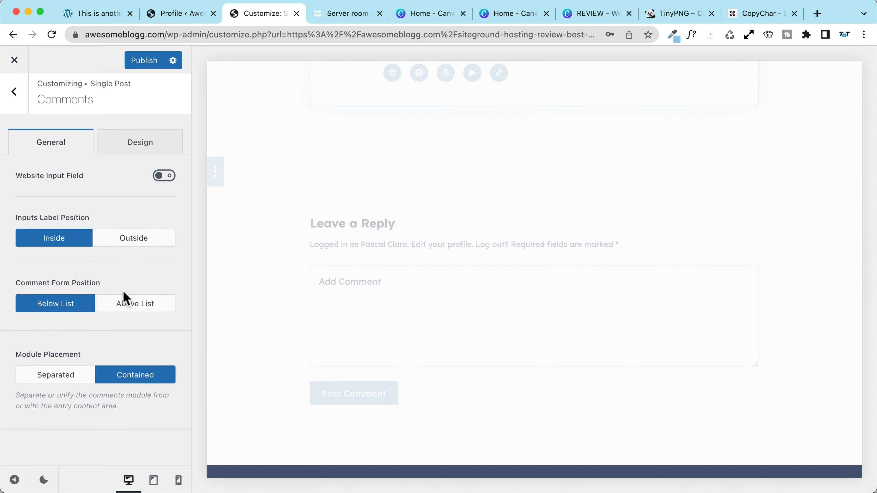
click(56, 380)
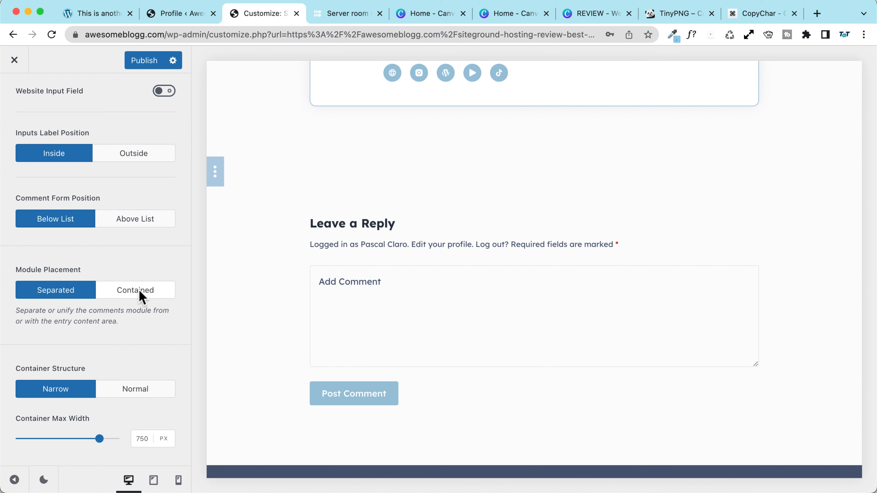
click(139, 294)
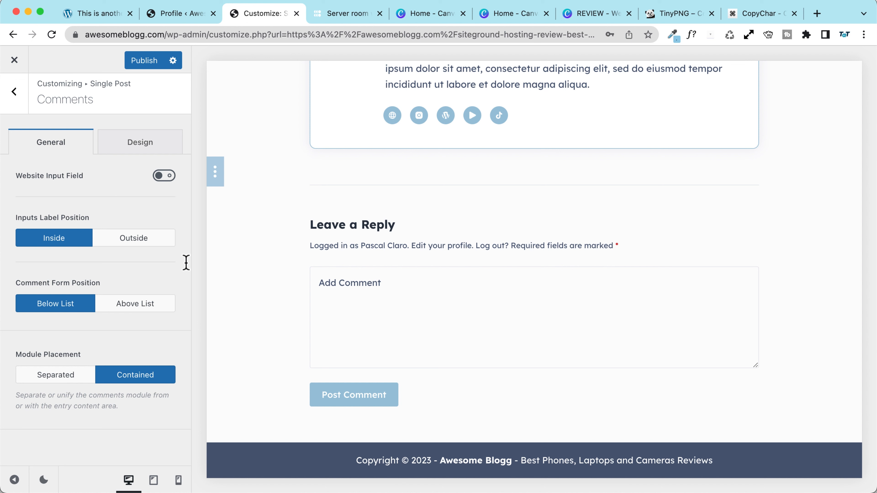
click(149, 64)
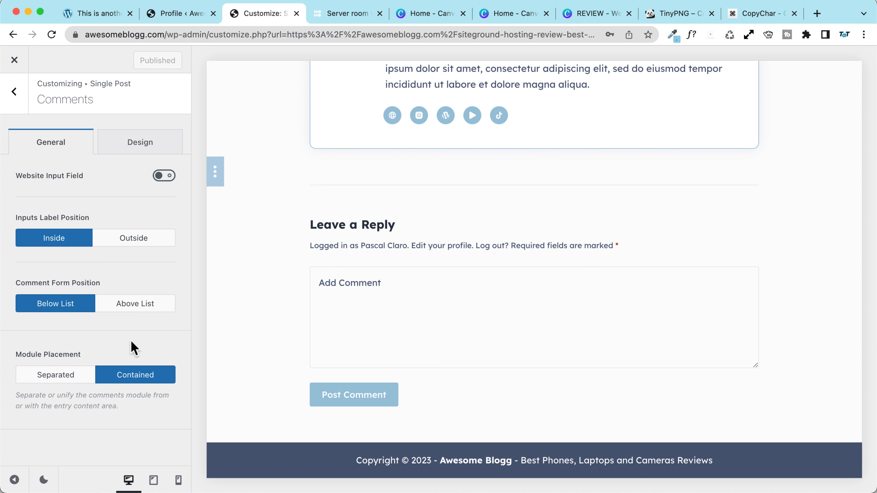
click(135, 304)
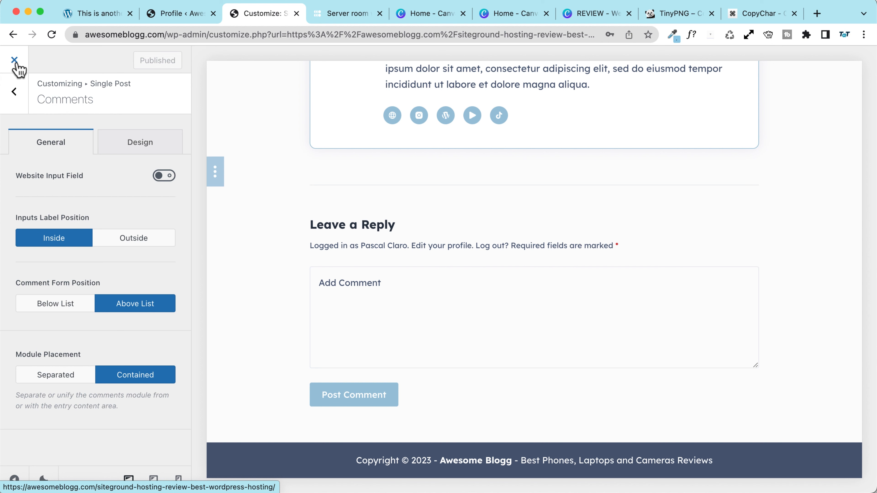
Step: Close the Customizer and reload the live post uncached with a '?aaa' query string
click(14, 60)
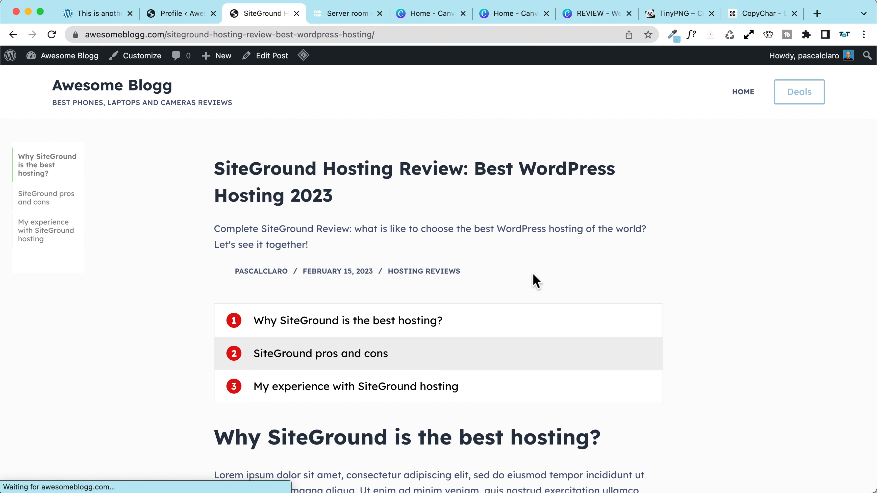
scroll(185, 264, down, 2)
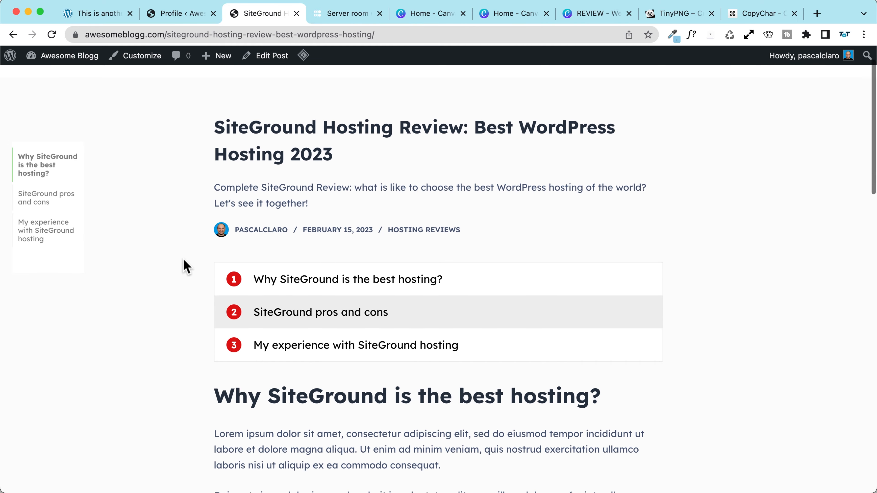
scroll(185, 264, up, 2)
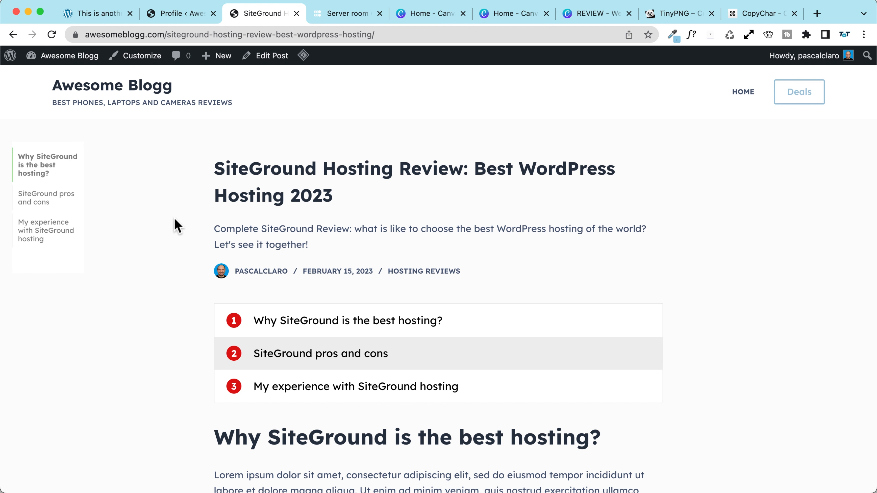
key(super+r)
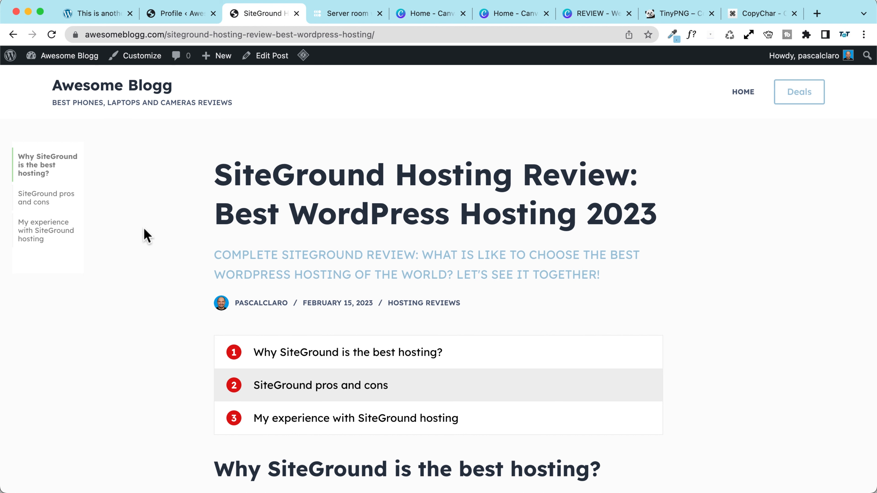
scroll(143, 228, down, 1)
scroll(144, 228, up, 1)
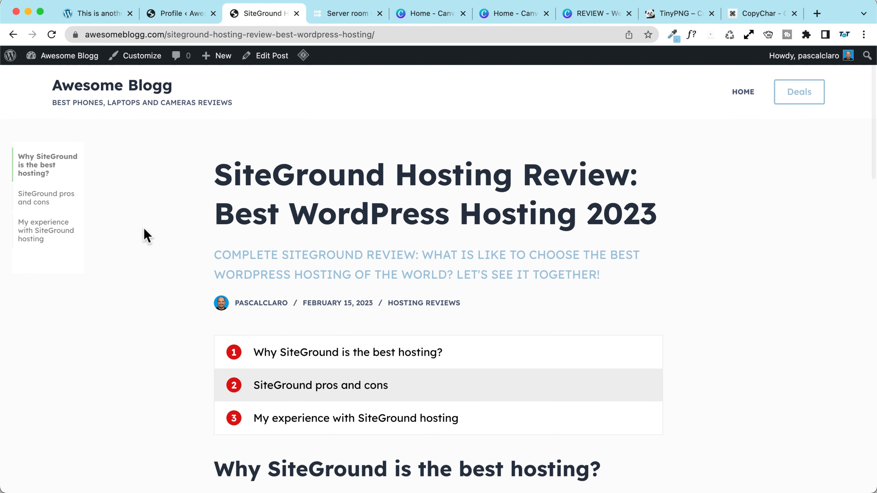
click(436, 35)
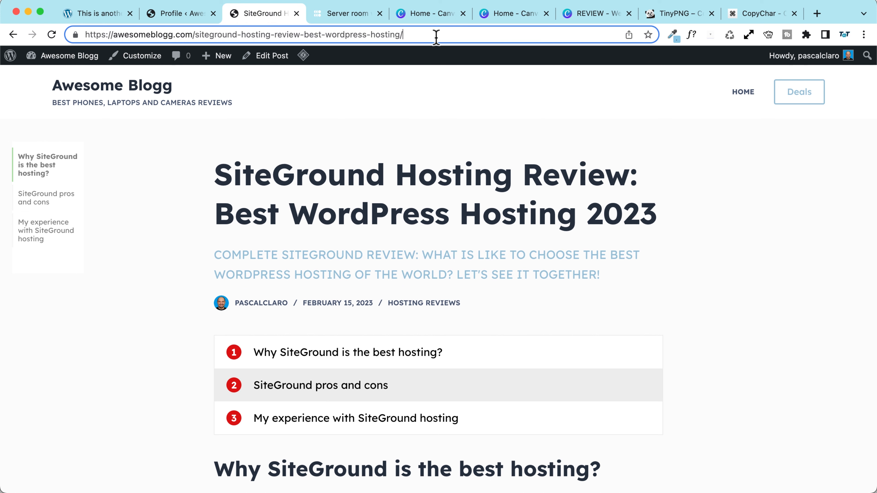
text(?aaa)
key(Return)
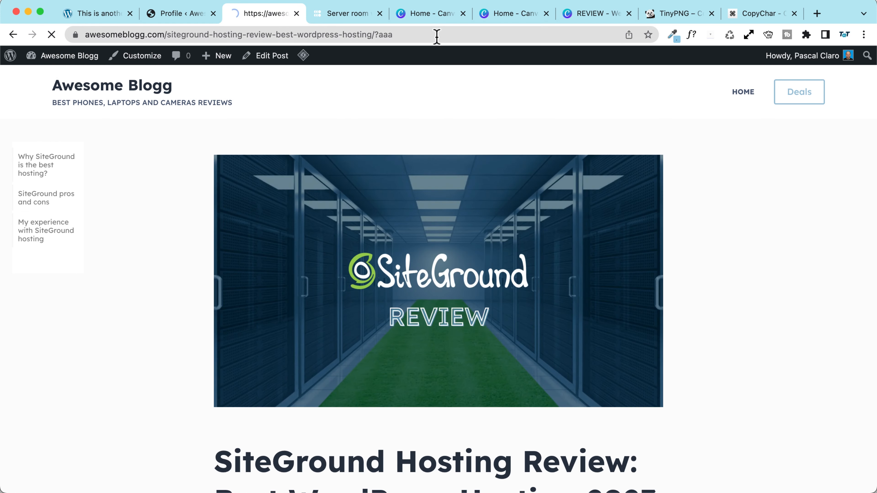
Step: Scroll to the share buttons and preview, then close, the post's Facebook share window
scroll(132, 230, down, 5)
scroll(133, 230, up, 5)
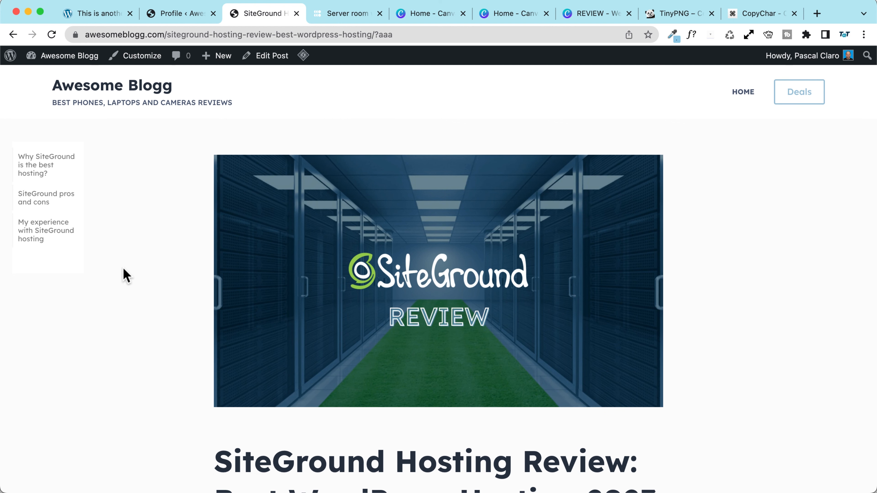
scroll(124, 269, down, 5)
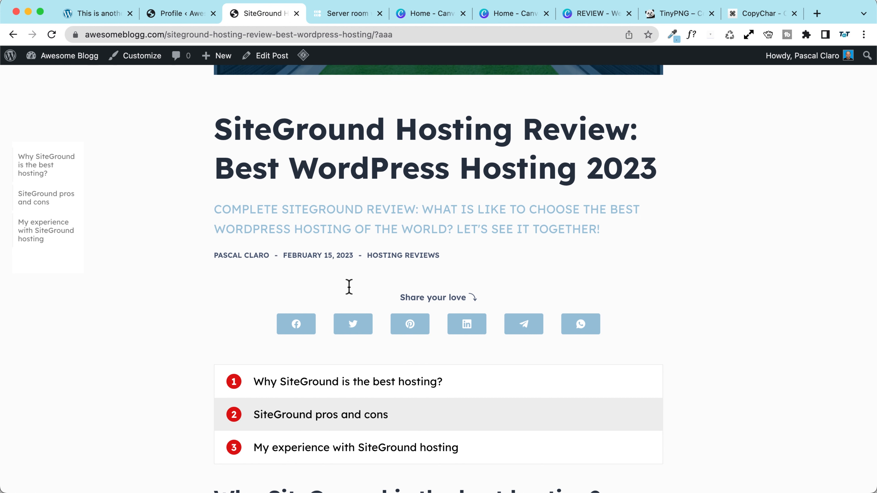
scroll(172, 274, down, 3)
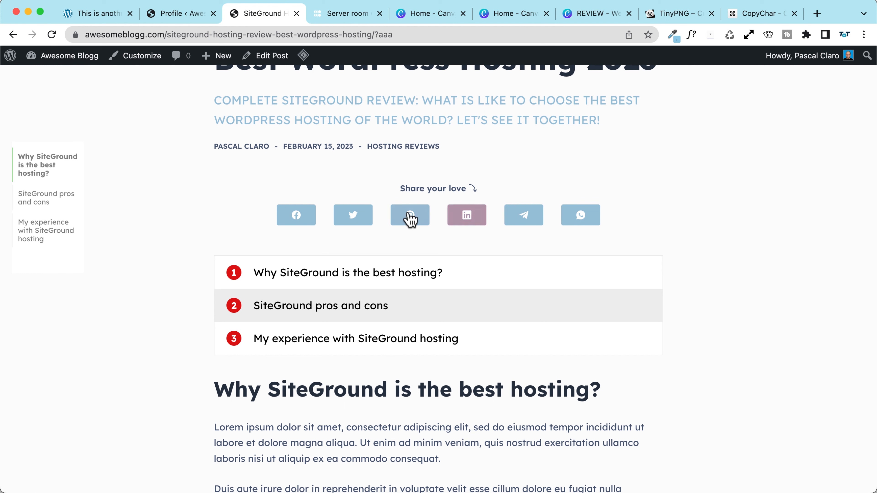
scroll(177, 268, down, 3)
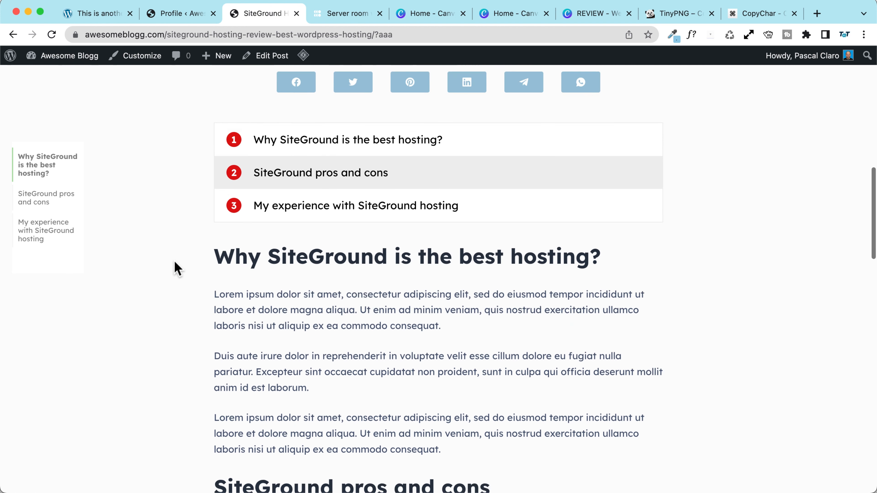
scroll(176, 267, up, 3)
click(296, 226)
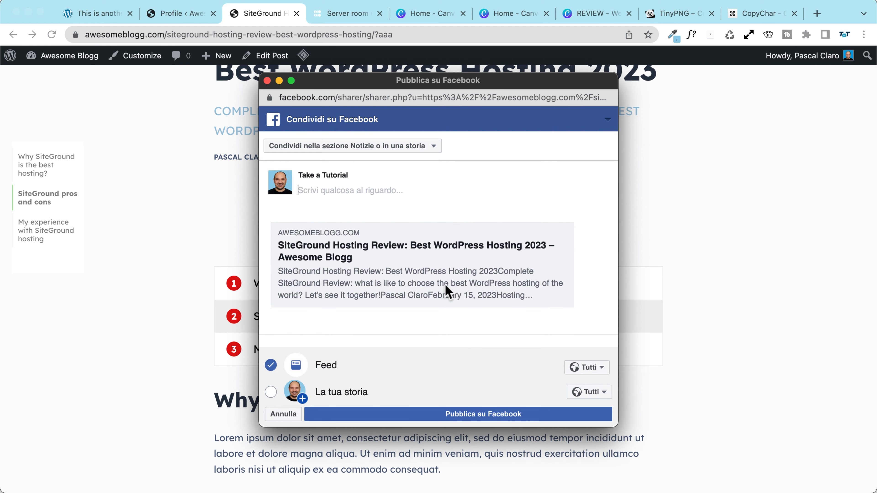
click(268, 82)
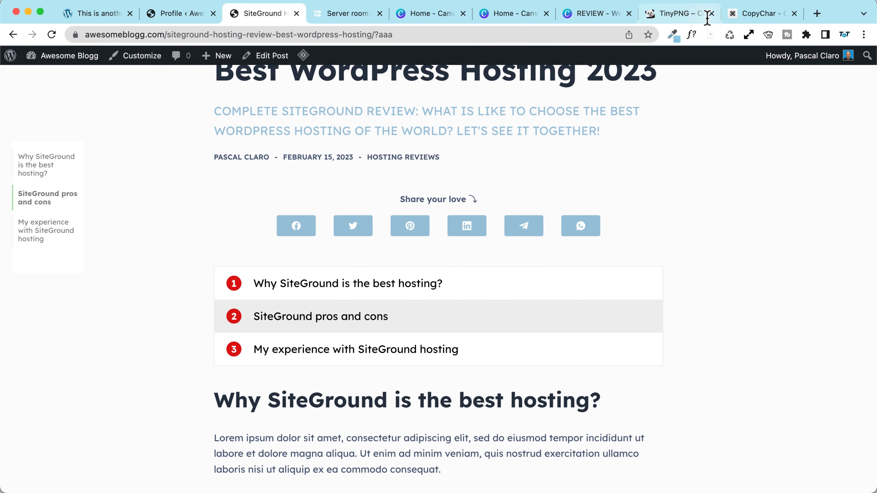
Step: In a new tab, search 'developer facebook debugger' and continue into the Sharing Debugger
click(817, 13)
text(devel)
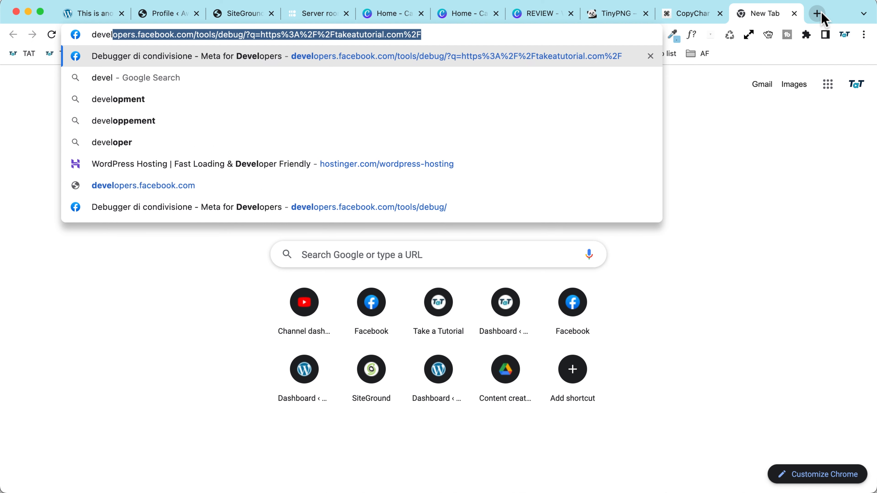
text(oper facebook debugger)
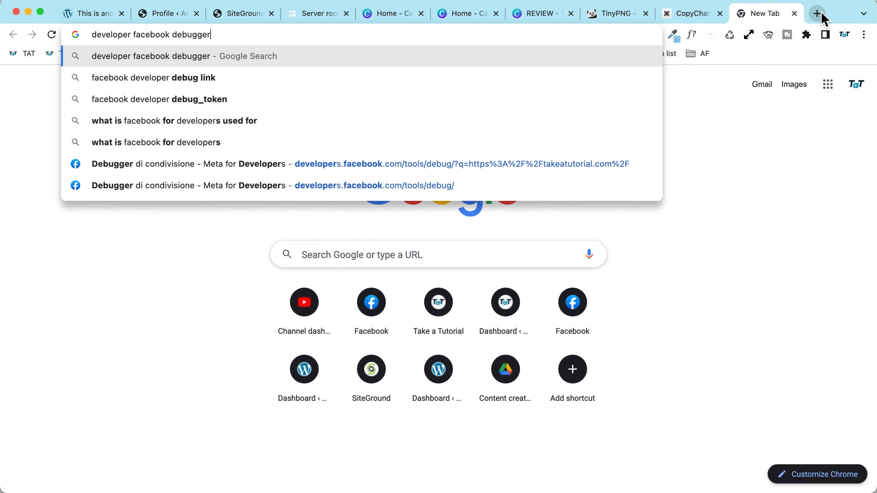
key(Return)
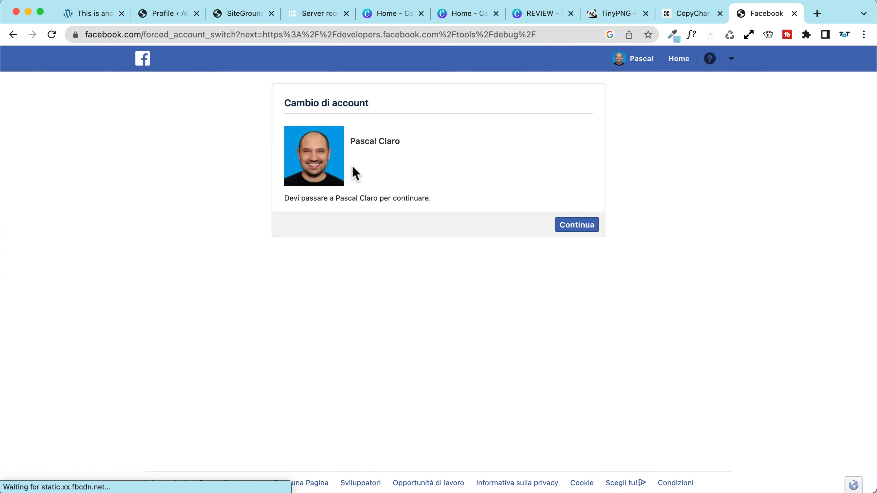
click(577, 225)
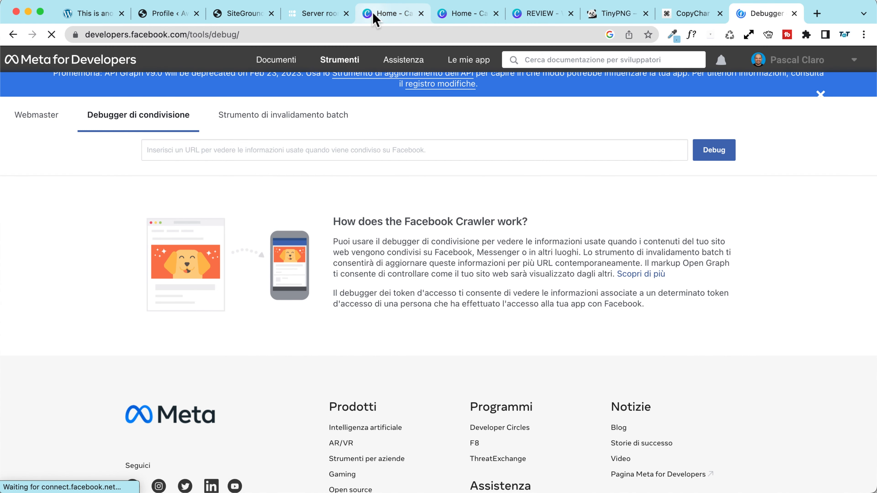
Step: Back on the review post, select its URL without the '?aaa' query string
click(238, 19)
click(180, 16)
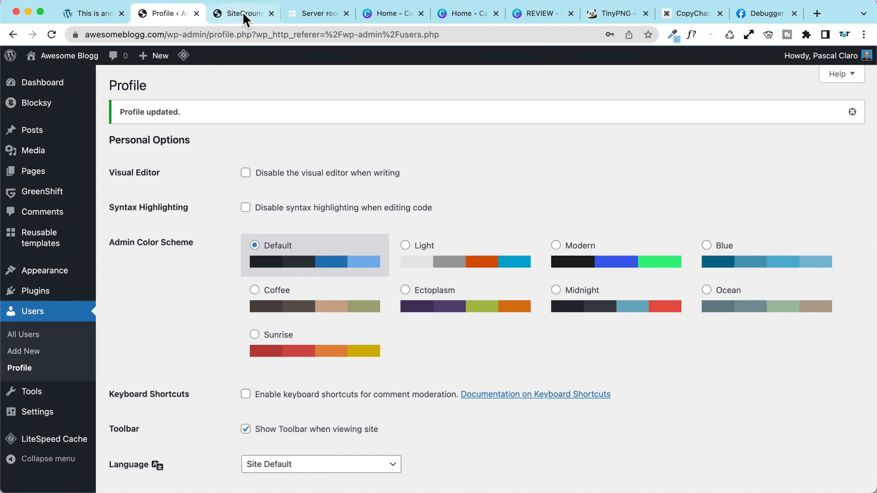
click(247, 16)
click(414, 34)
click(377, 34)
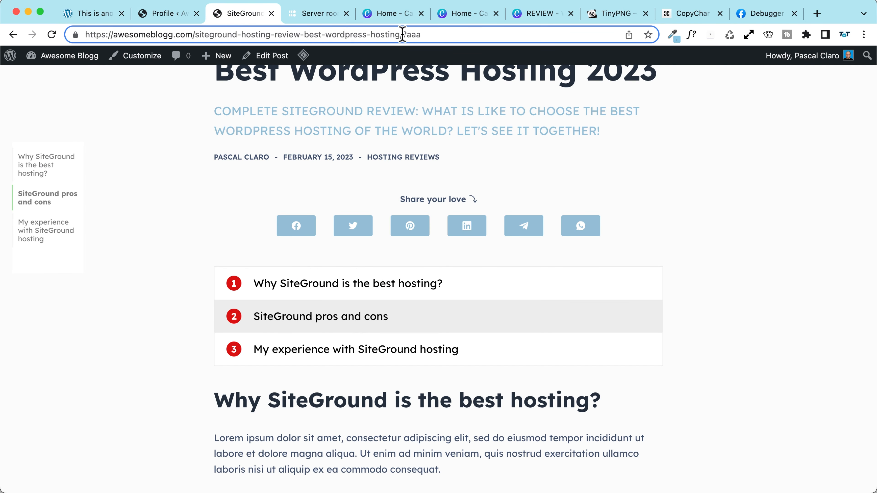
drag(402, 35, 85, 34)
key(super+c)
Step: Paste the post URL into the Sharing Debugger, run Debug, and return to the post
click(784, 14)
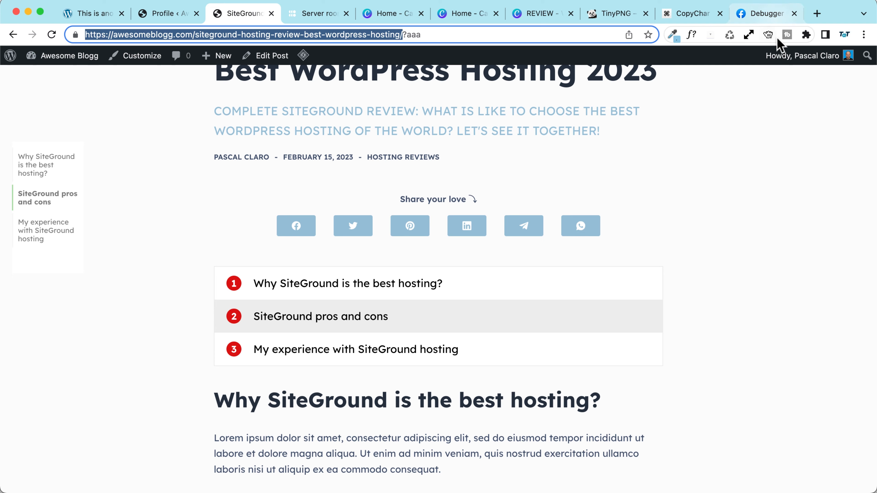
click(222, 150)
key(super+v)
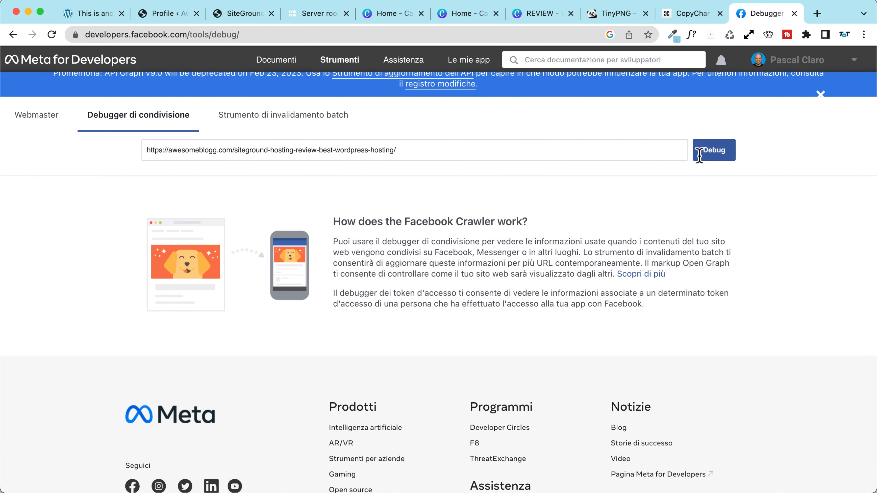
click(720, 154)
scroll(283, 263, down, 10)
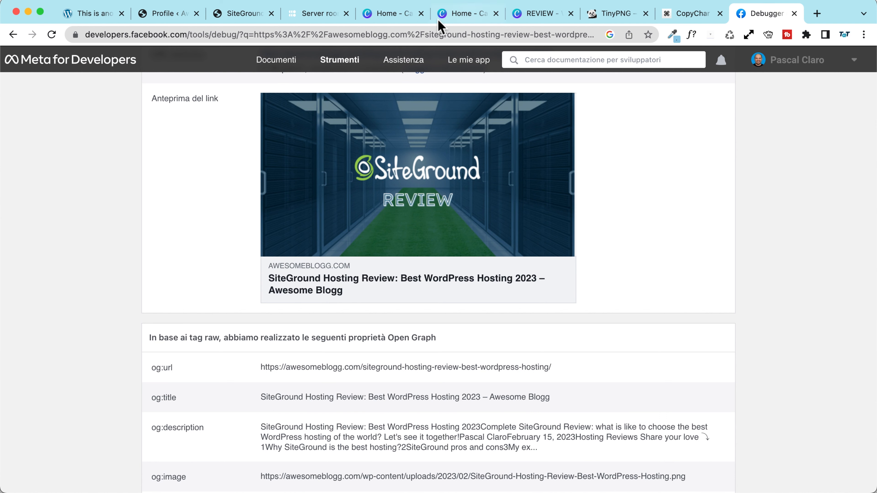
click(244, 14)
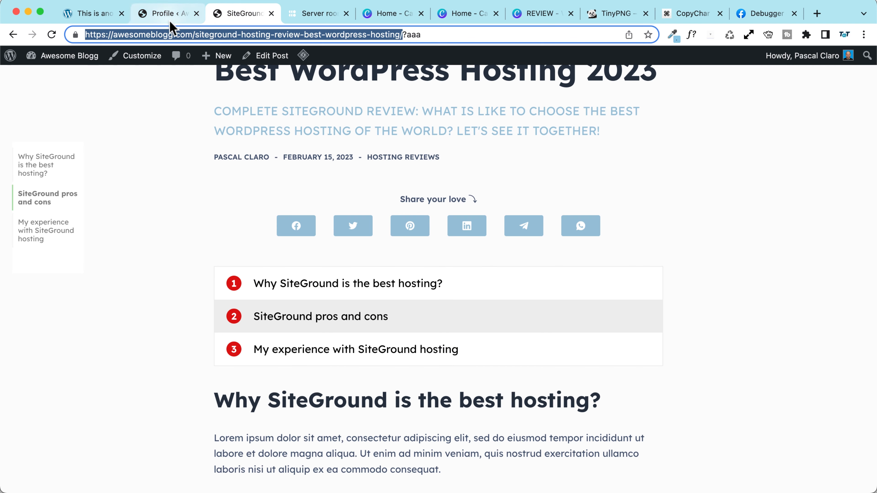
Step: Check the Facebook share preview once more, then scroll down to Leave a Reply
click(296, 226)
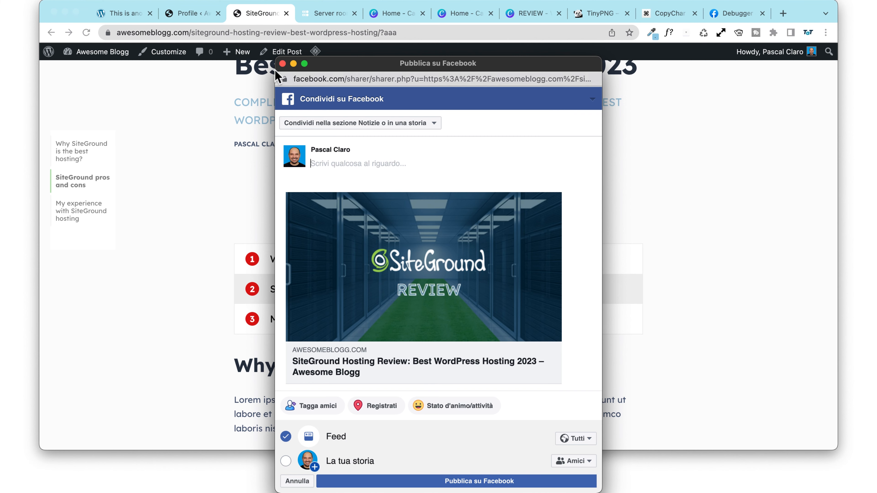
click(282, 64)
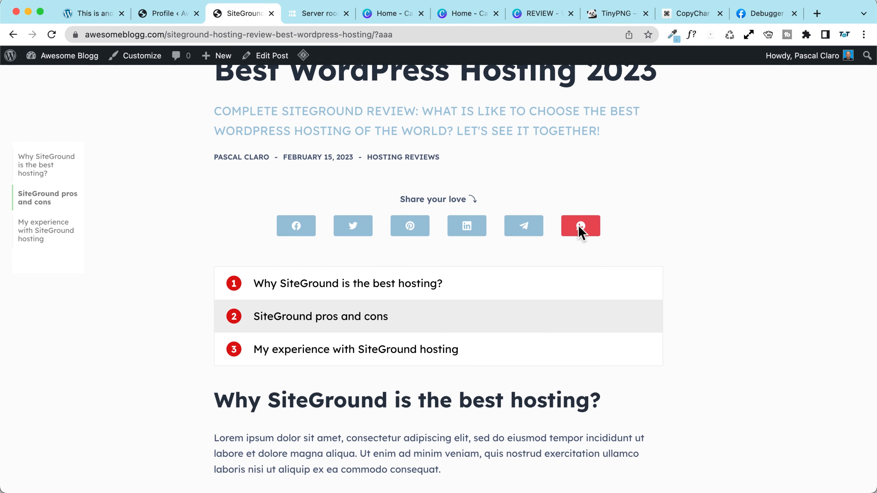
scroll(170, 224, down, 10)
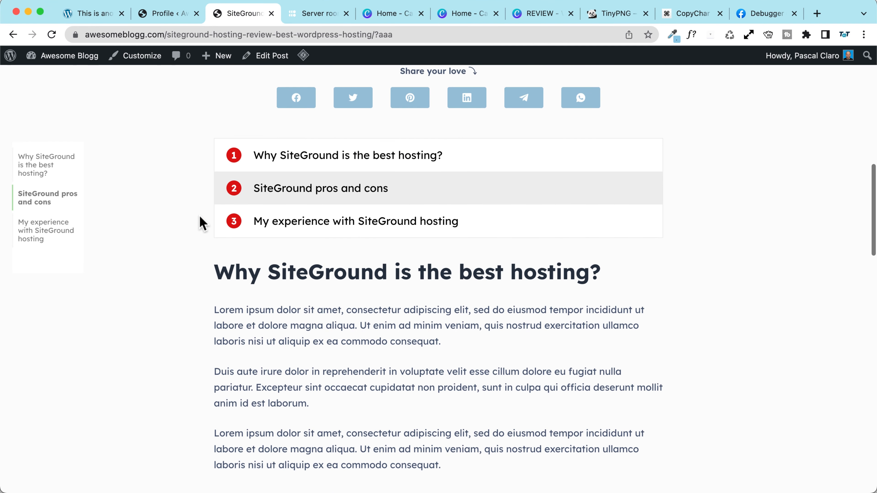
scroll(190, 221, down, 15)
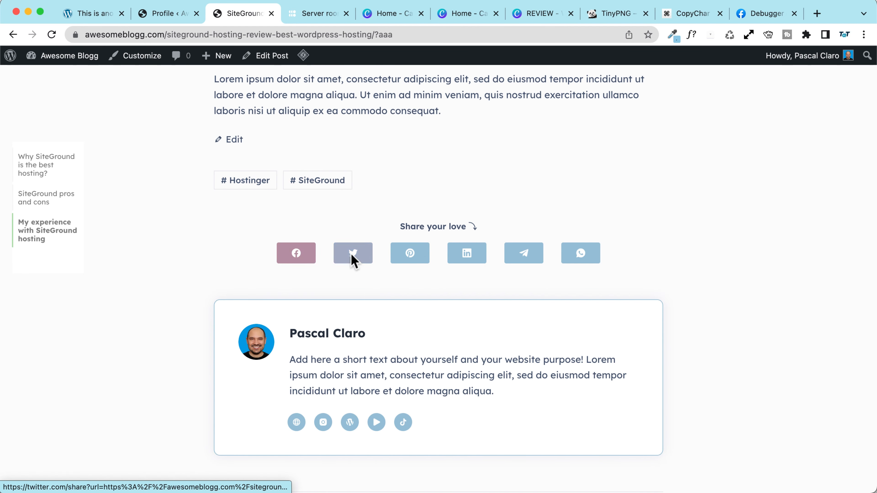
scroll(521, 309, down, 2)
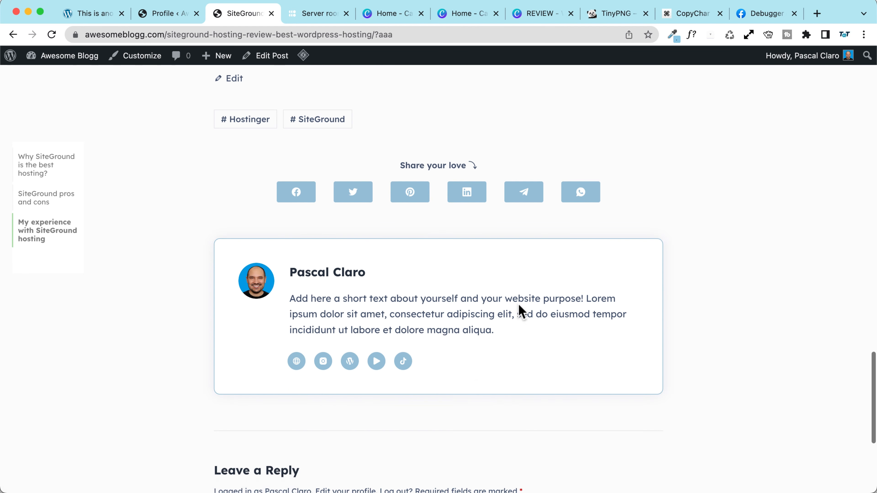
scroll(313, 309, down, 8)
Step: Post the comment 'Here it is! The first comment of this article! Great content by the way!'
click(280, 313)
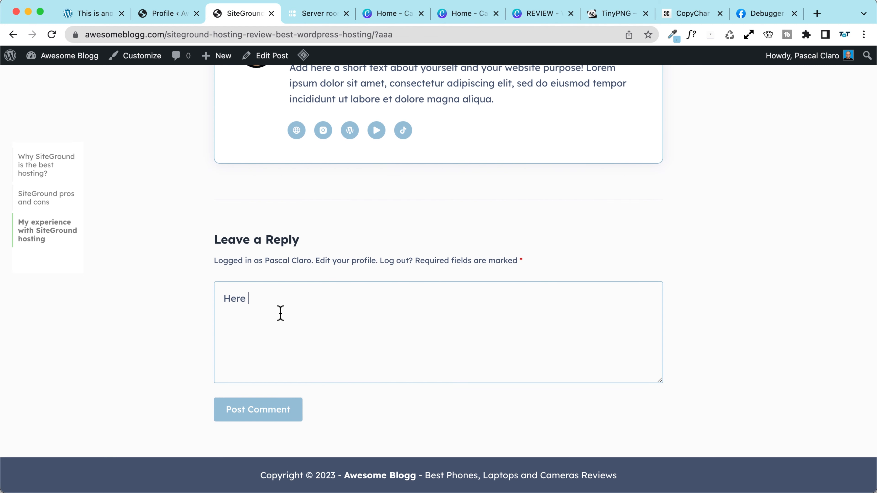
text(Here it is! The first comment of this article! Great content by the way!)
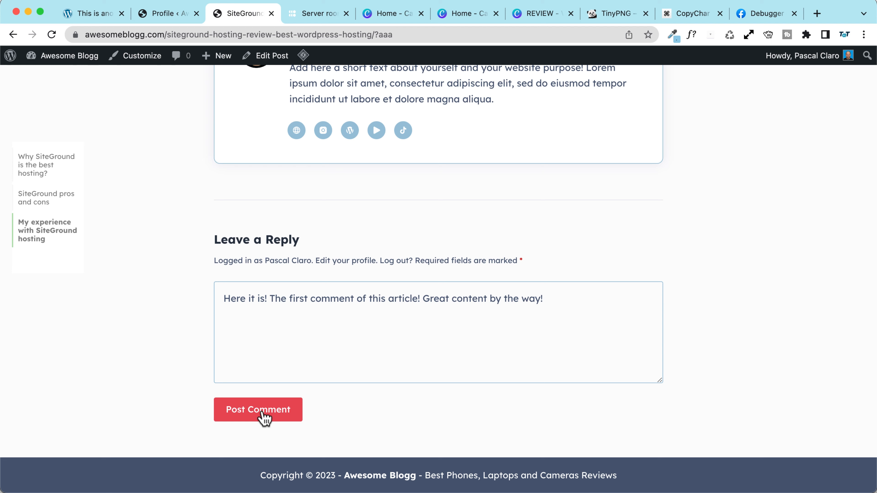
click(264, 418)
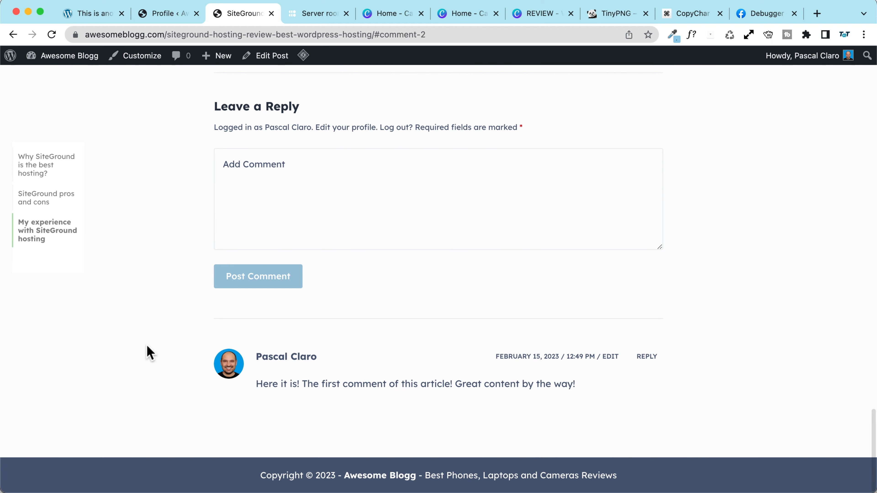
scroll(242, 340, down, 1)
scroll(357, 363, down, 1)
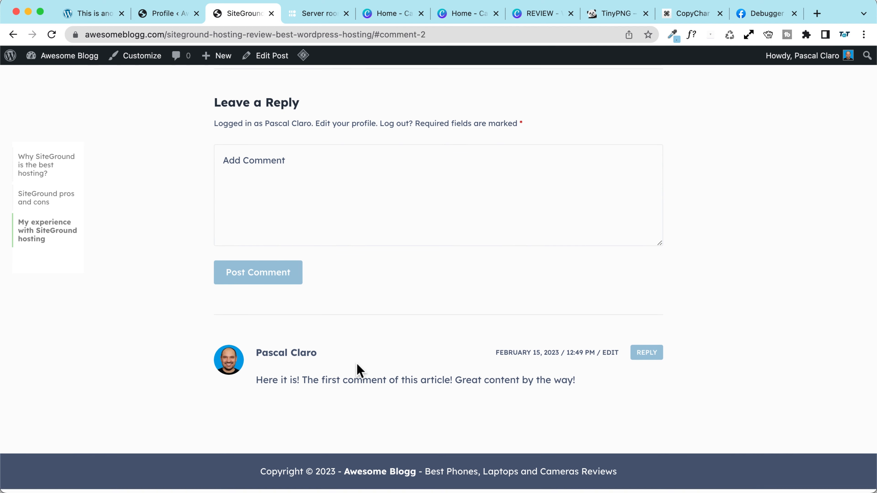
scroll(148, 323, up, 3)
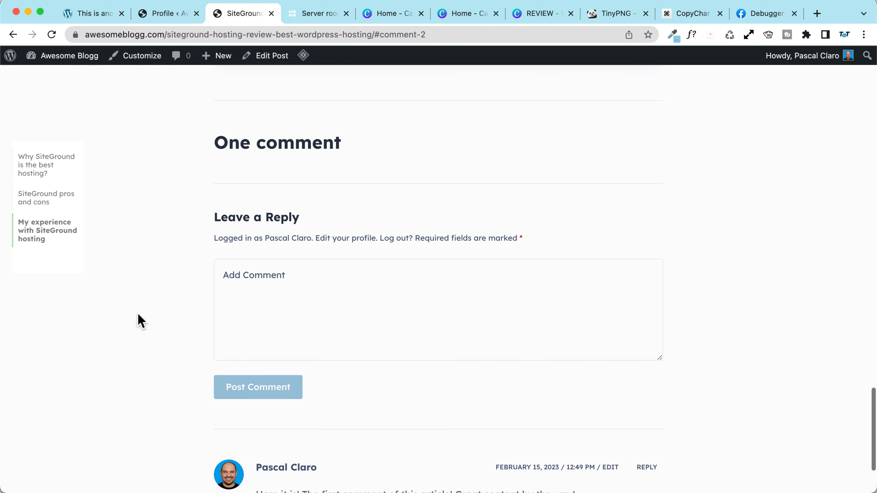
scroll(139, 321, up, 1)
click(143, 58)
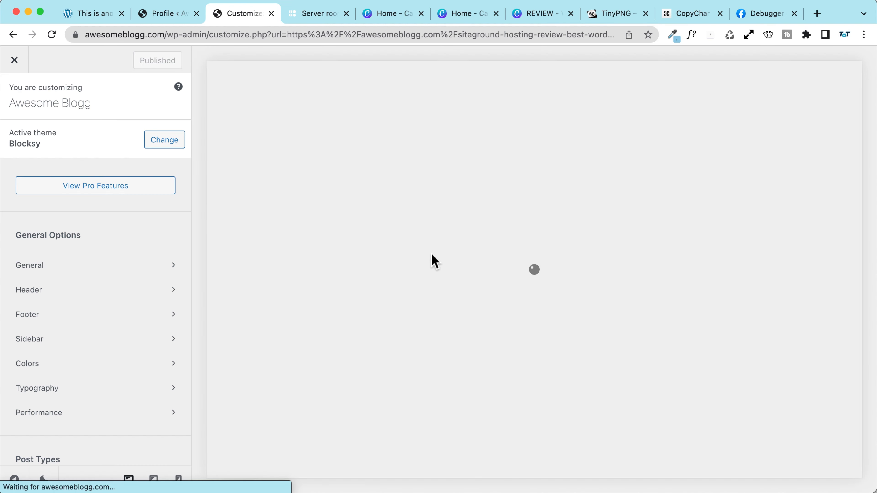
Step: Navigate the Customizer to Single Post > Comments settings
scroll(486, 257, down, 20)
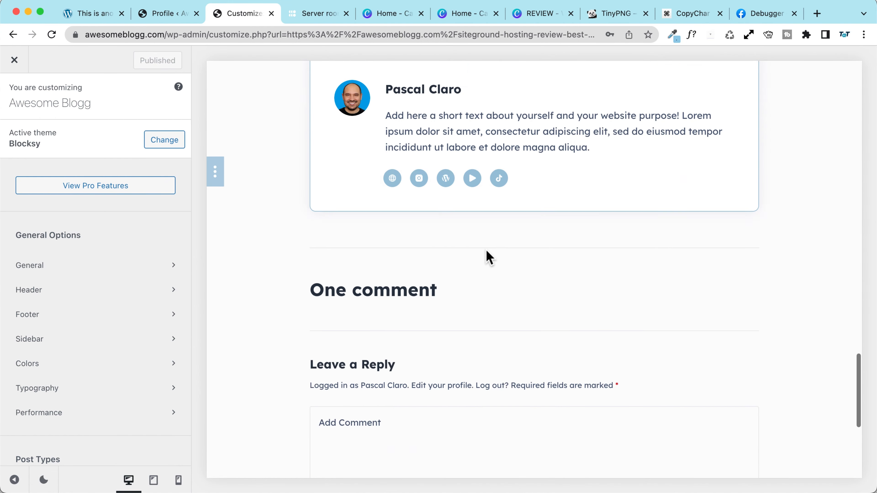
scroll(486, 257, up, 2)
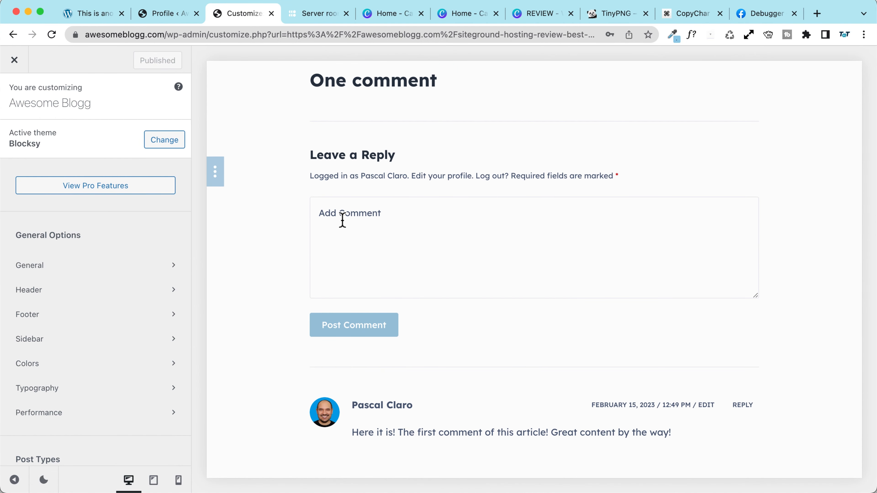
scroll(342, 220, down, 3)
scroll(320, 187, up, 2)
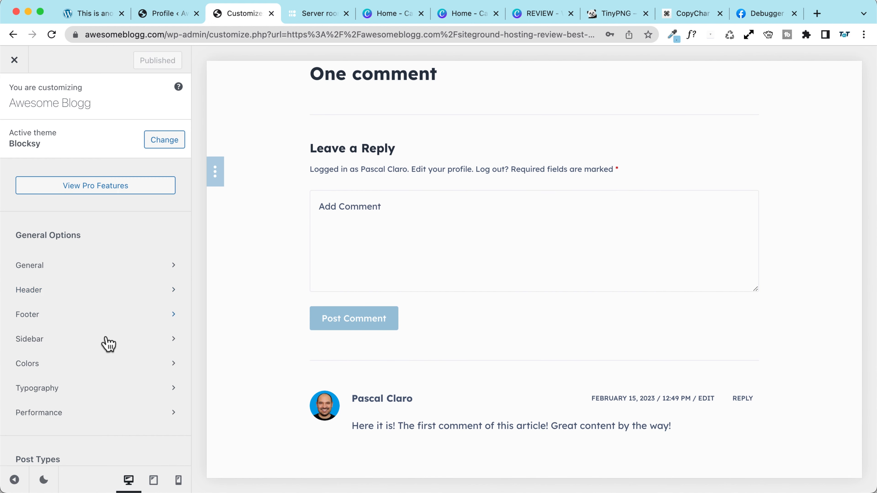
scroll(107, 307, down, 10)
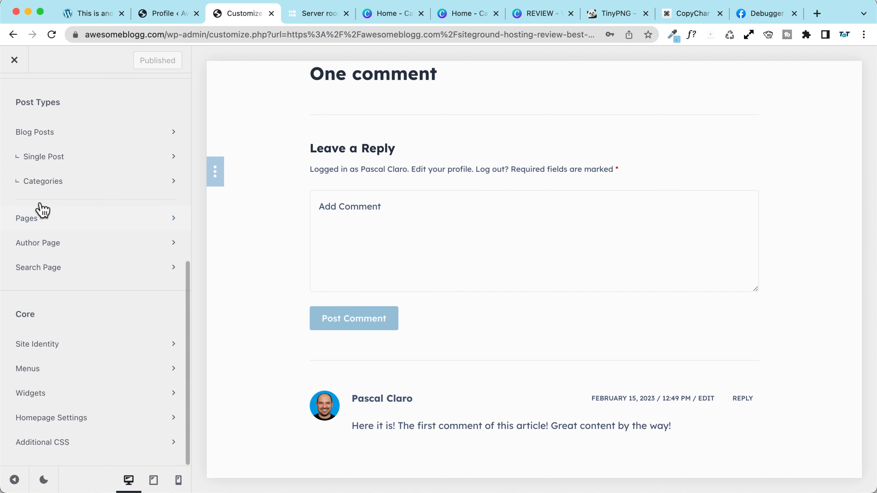
scroll(40, 214, up, 2)
click(39, 220)
scroll(69, 242, down, 3)
scroll(91, 261, down, 7)
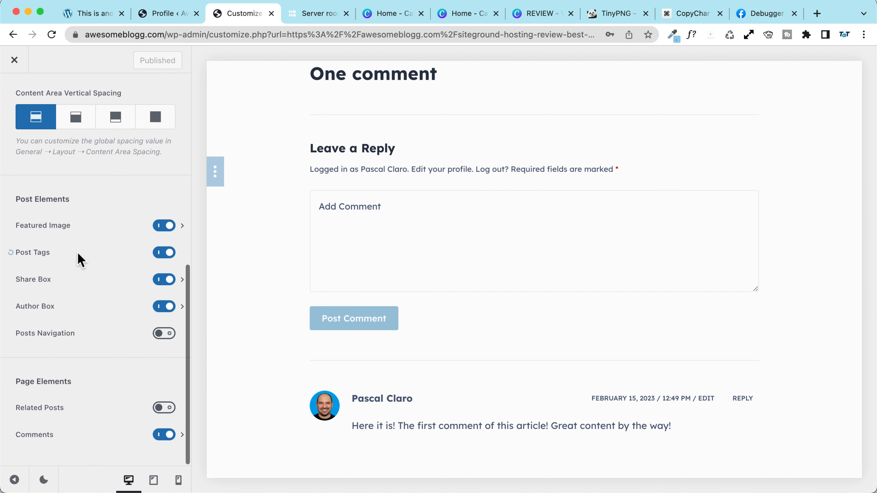
click(70, 432)
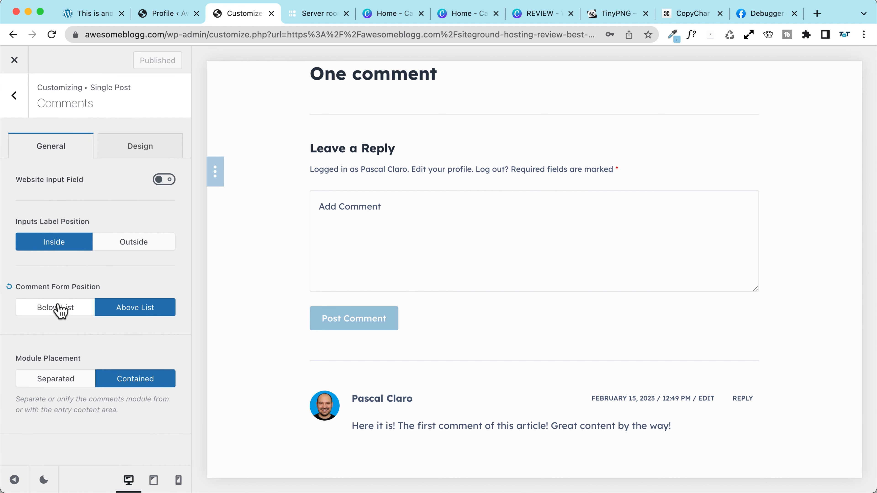
Step: Try Below List, restore the comment form Above List, publish, and close the Customizer
click(63, 308)
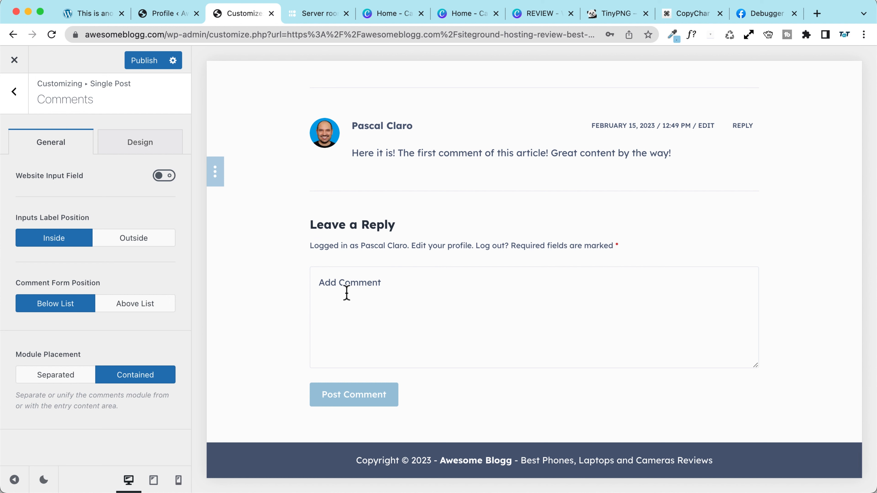
click(129, 313)
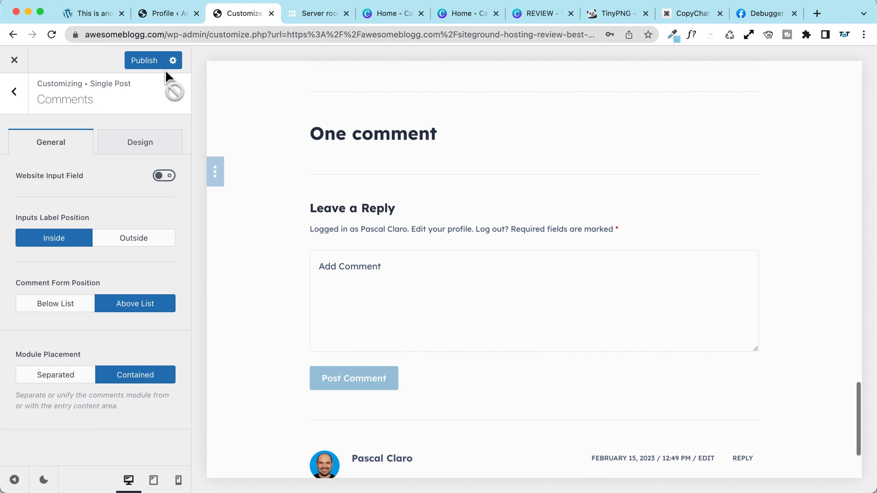
click(150, 62)
click(14, 61)
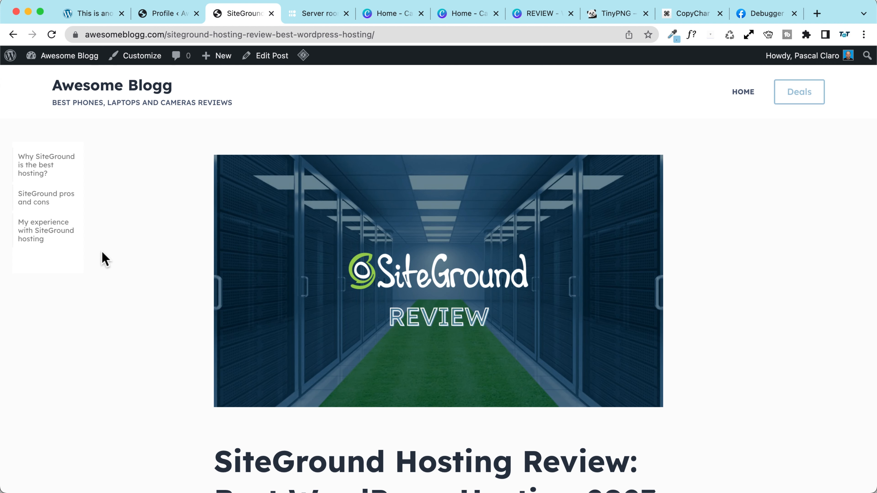
scroll(105, 258, down, 2)
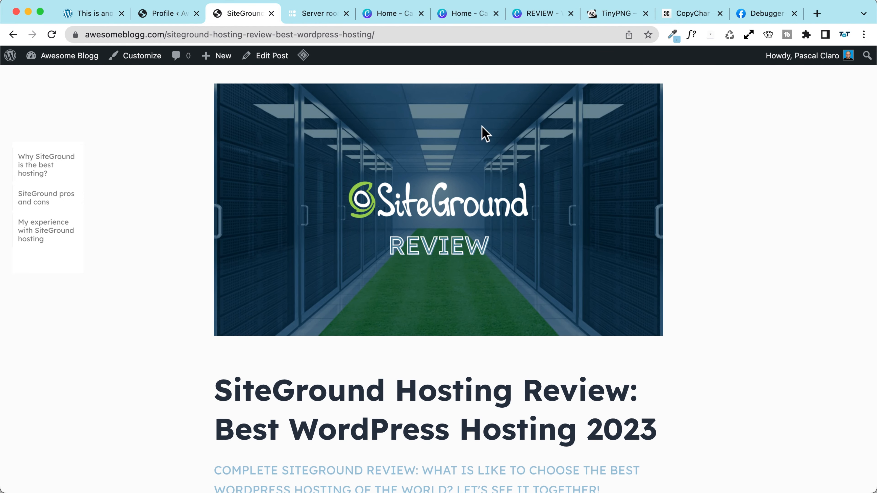
scroll(176, 261, down, 5)
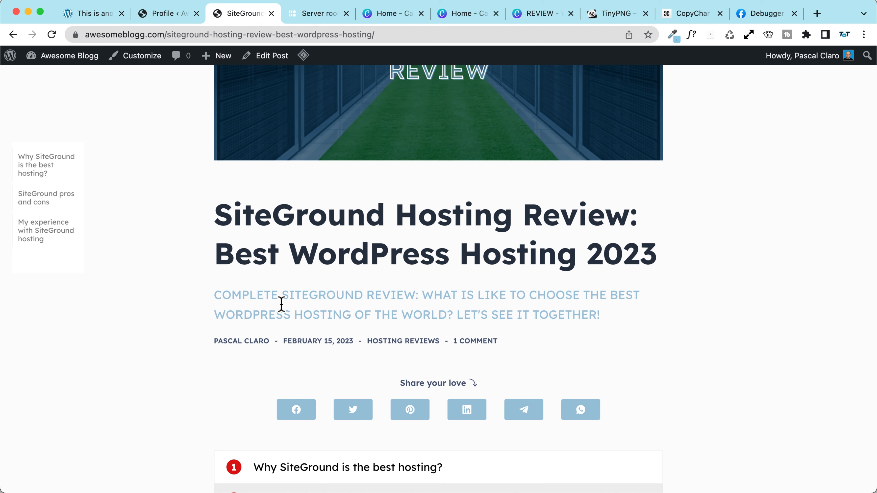
scroll(280, 303, down, 2)
triple_click(379, 273)
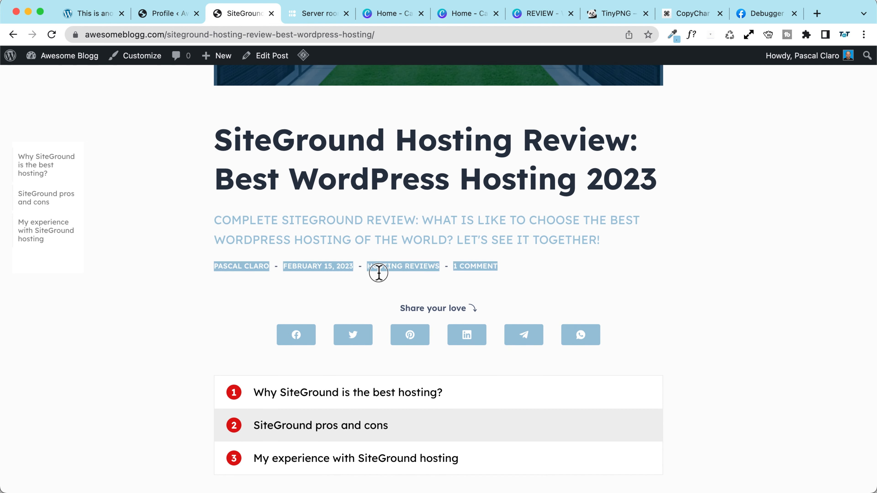
click(530, 275)
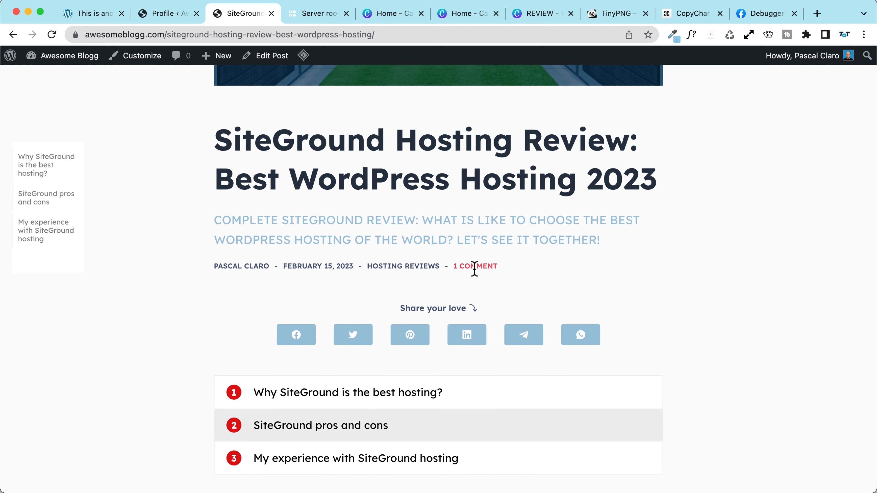
click(485, 273)
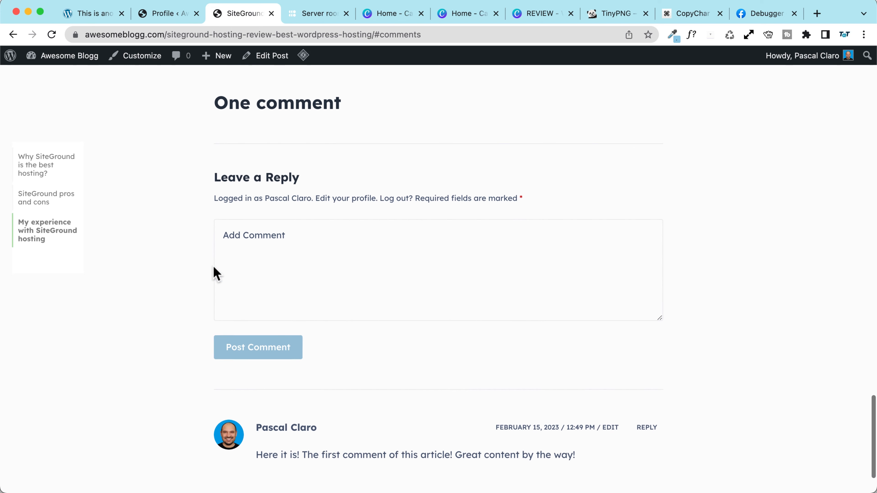
scroll(213, 265, down, 3)
scroll(213, 266, up, 15)
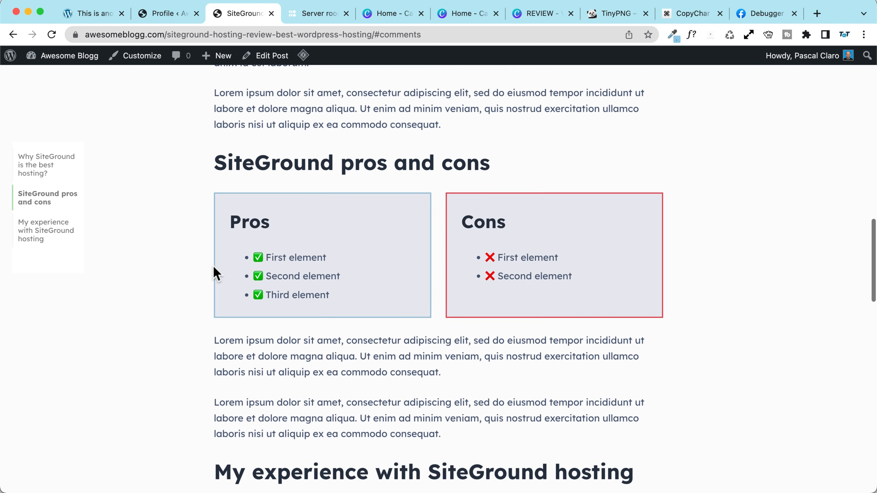
scroll(213, 266, up, 10)
scroll(213, 266, down, 5)
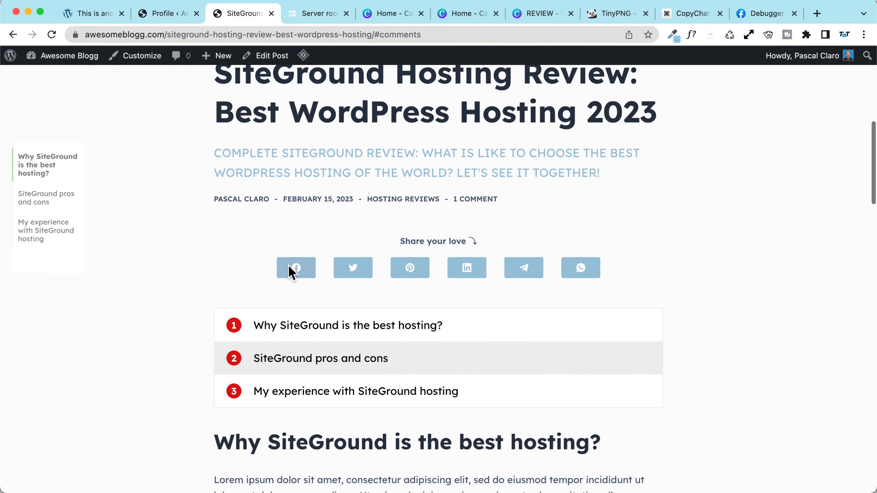
scroll(159, 278, down, 3)
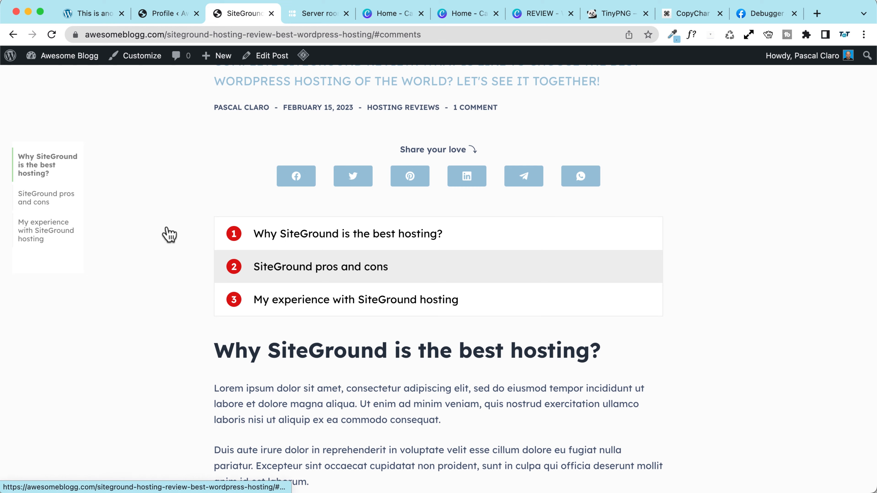
click(49, 199)
click(44, 231)
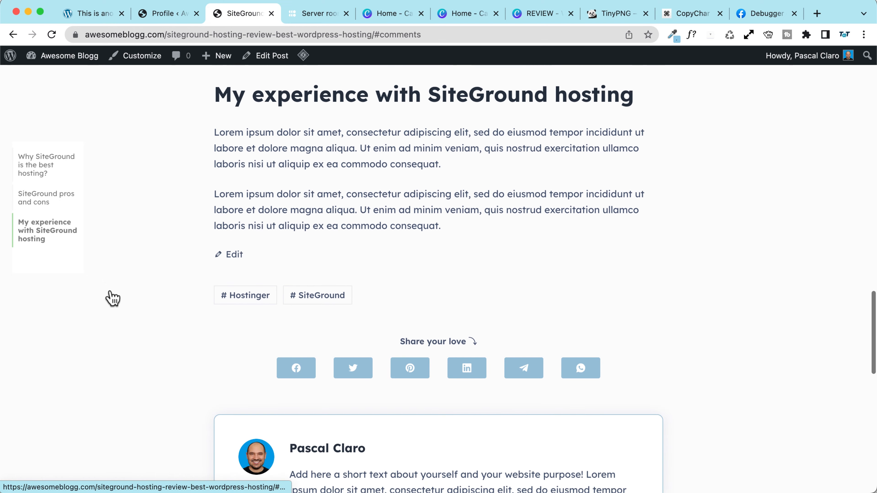
click(39, 198)
click(40, 172)
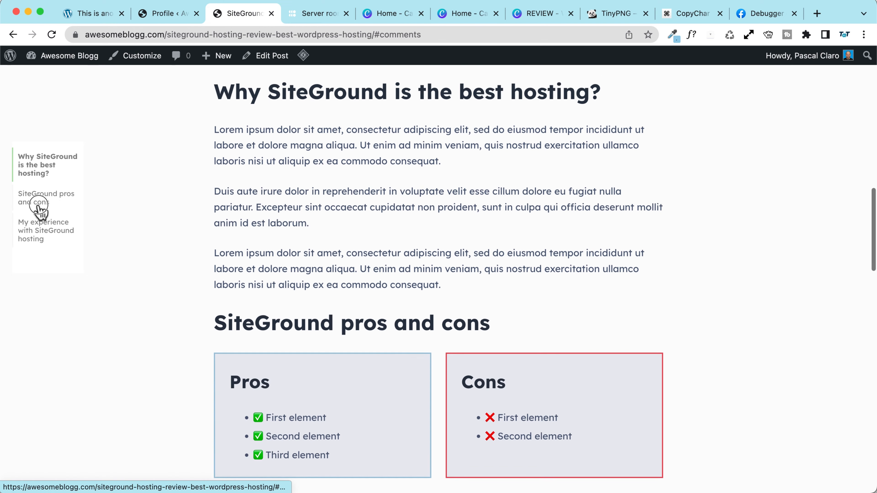
click(24, 199)
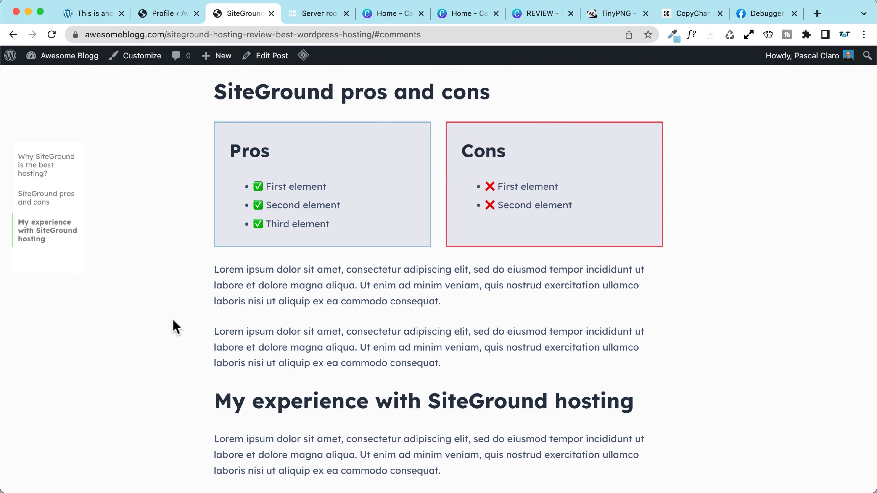
scroll(173, 318, down, 15)
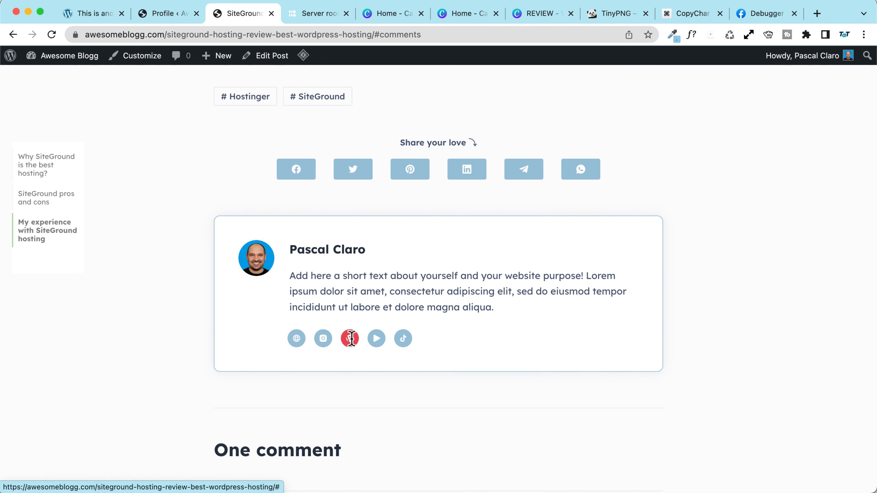
scroll(143, 313, down, 9)
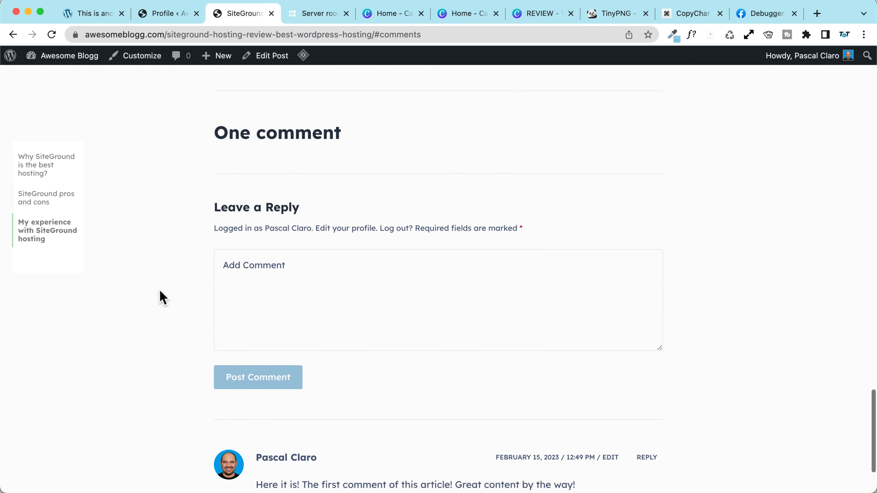
scroll(162, 297, up, 12)
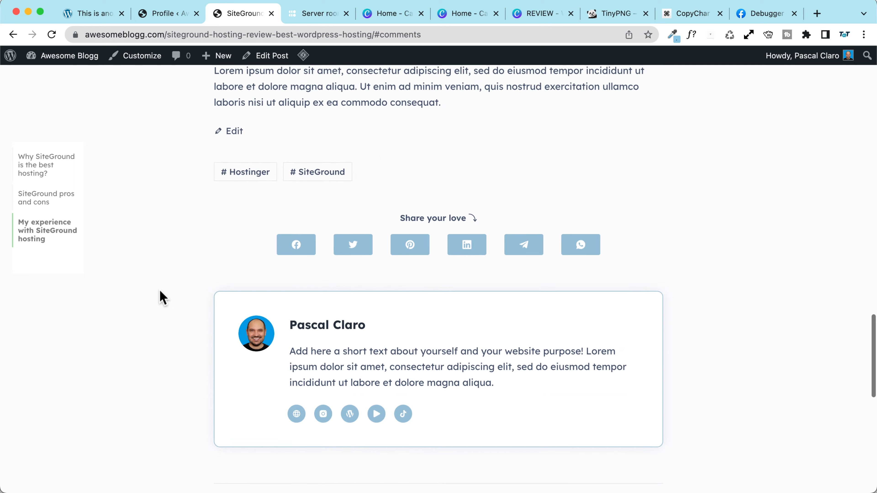
scroll(163, 297, up, 15)
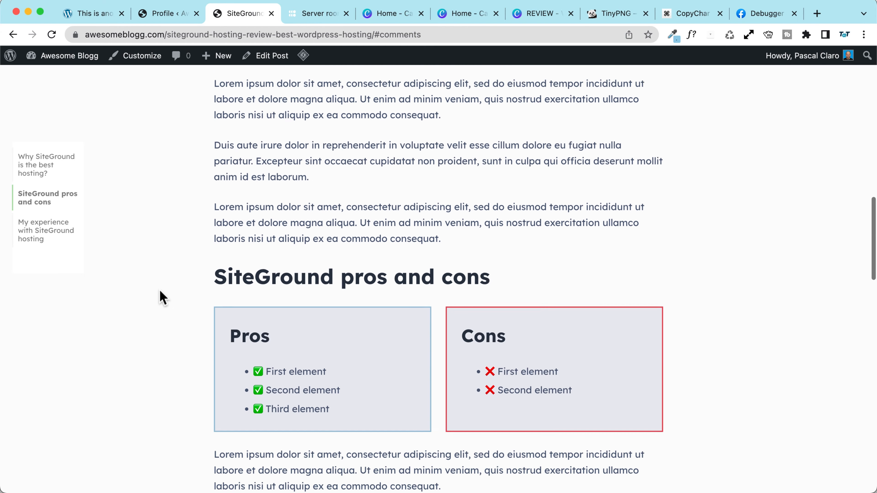
scroll(163, 297, up, 15)
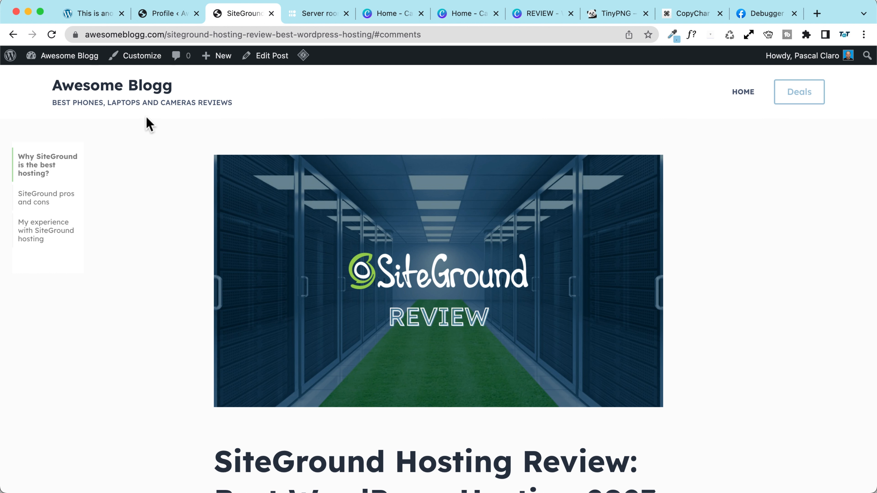
Step: Review the reference site's homepage Latest reviews cards, then open All Posts in admin
click(105, 14)
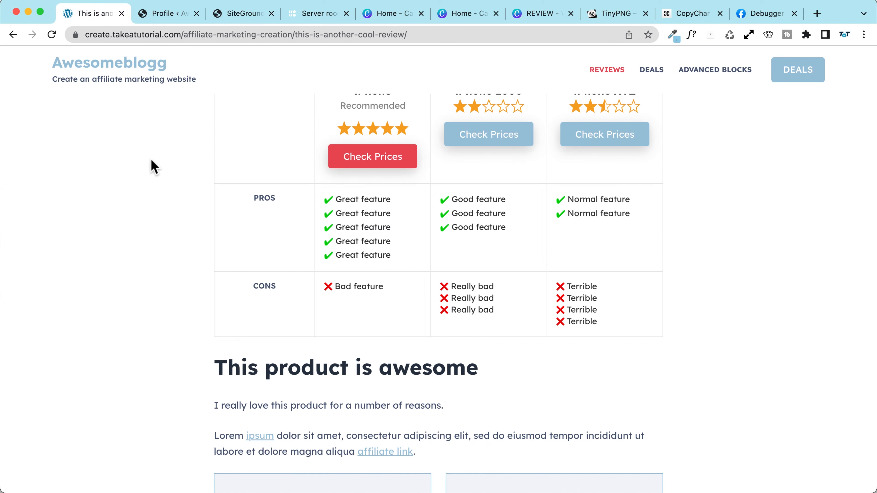
click(110, 66)
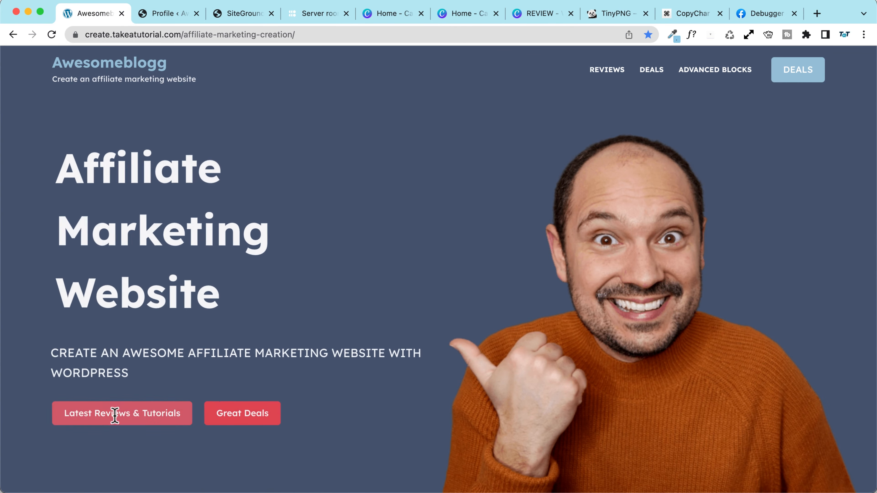
click(119, 423)
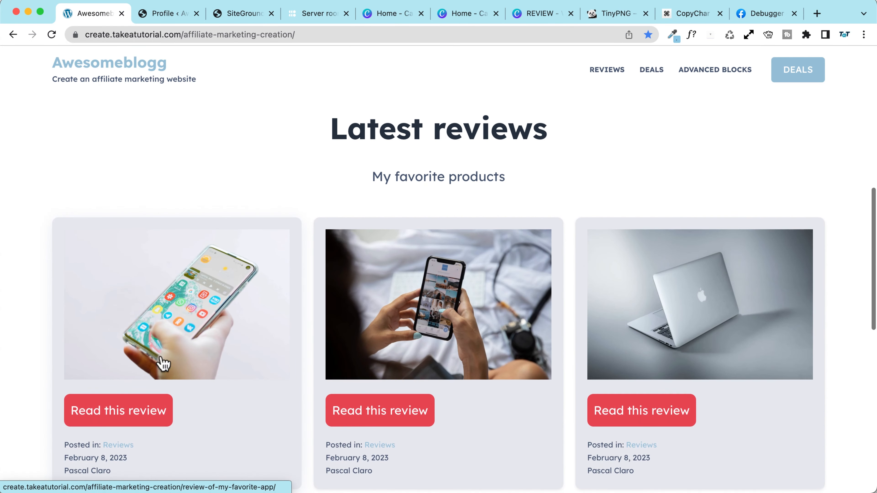
click(165, 17)
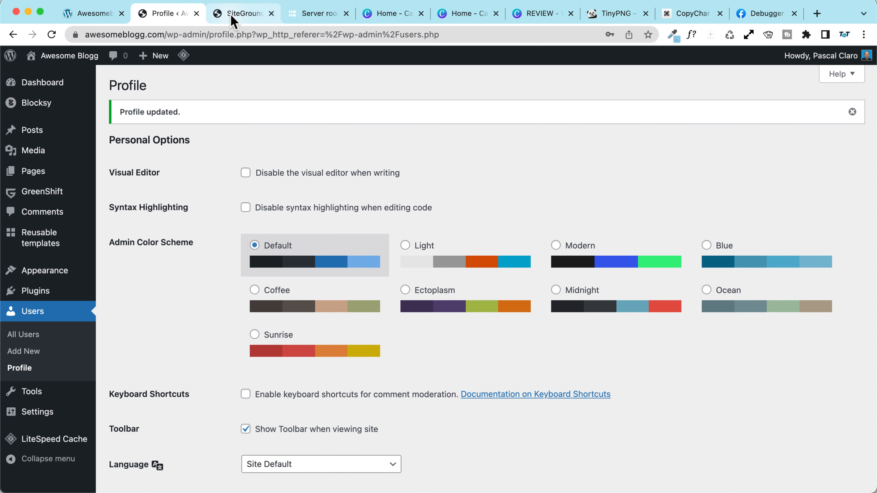
click(38, 134)
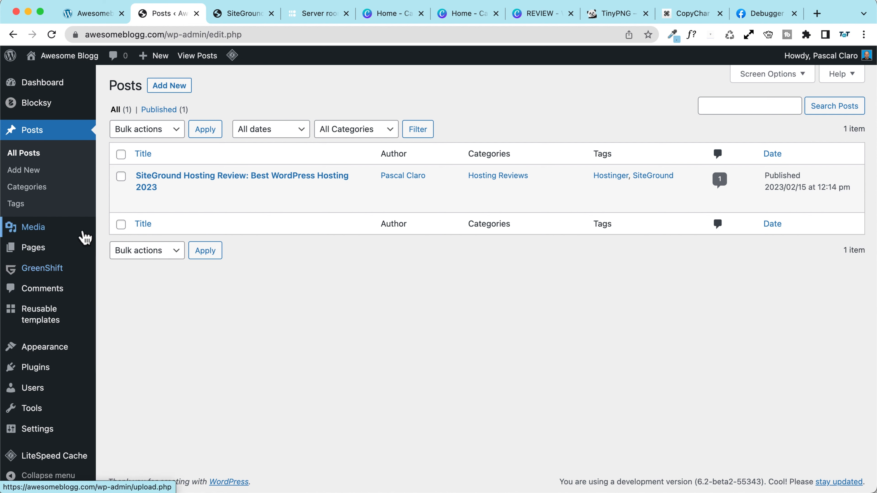
Step: From Plugins > Add New, install and activate Duplicate Page, then enable its auto-updates
click(49, 370)
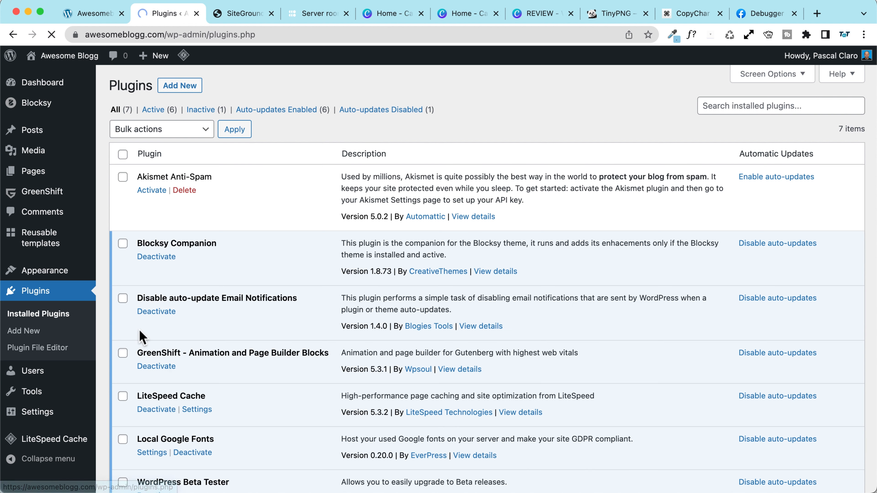
click(178, 86)
click(718, 121)
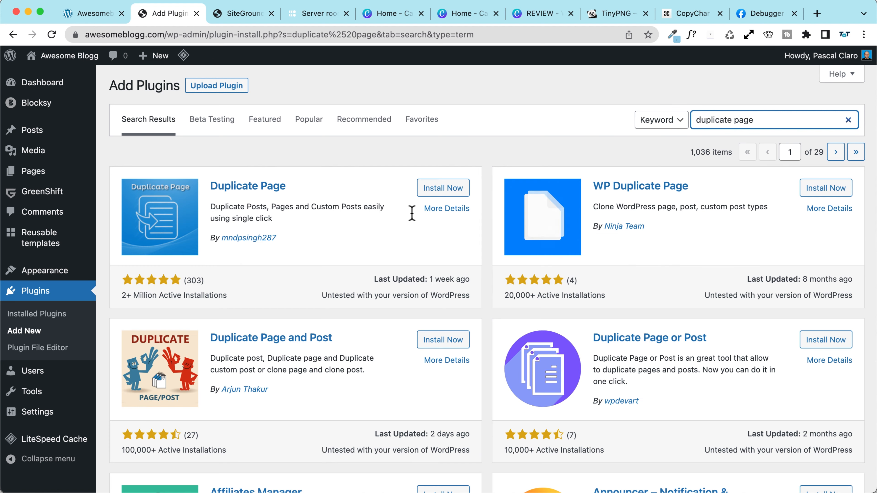
click(442, 188)
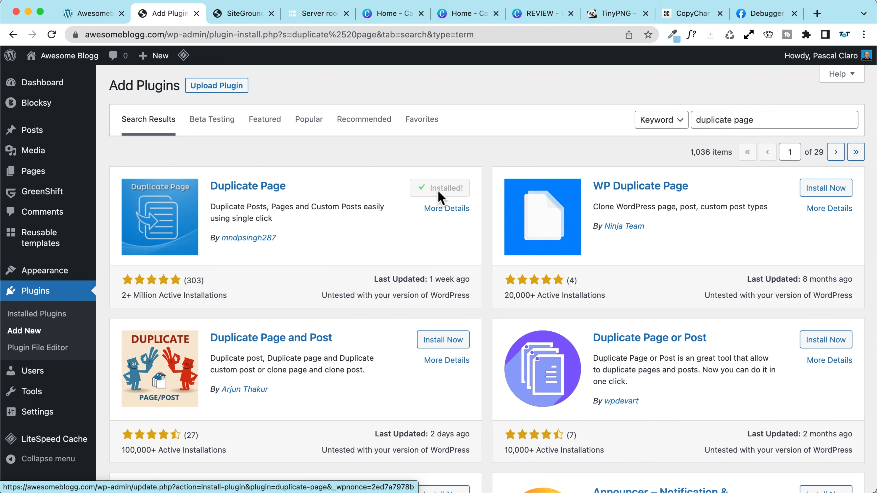
click(448, 188)
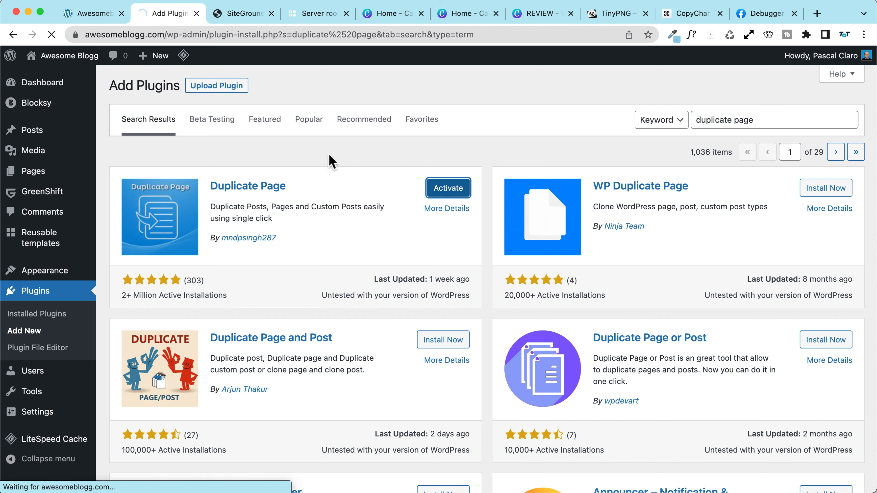
scroll(161, 311, down, 2)
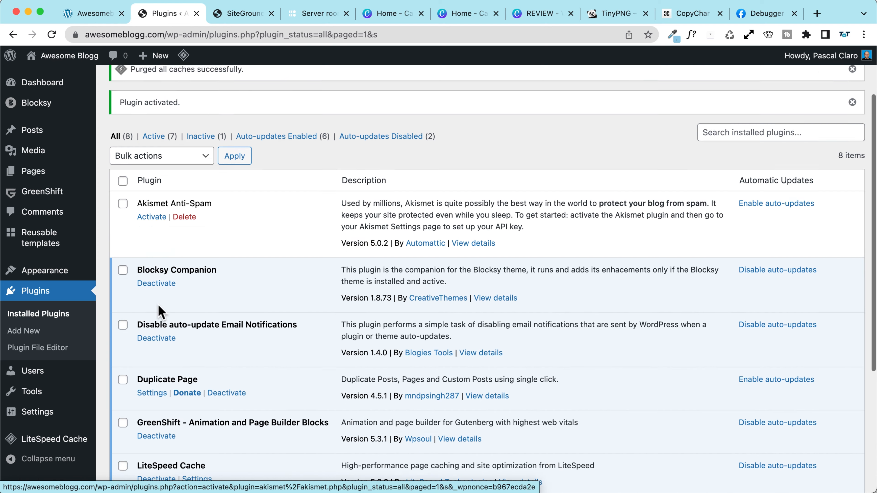
scroll(160, 311, down, 6)
scroll(689, 336, up, 4)
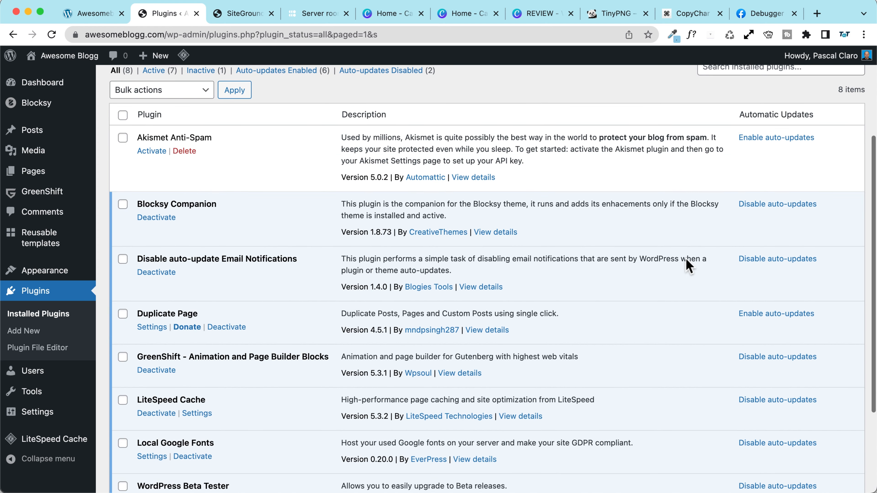
click(767, 314)
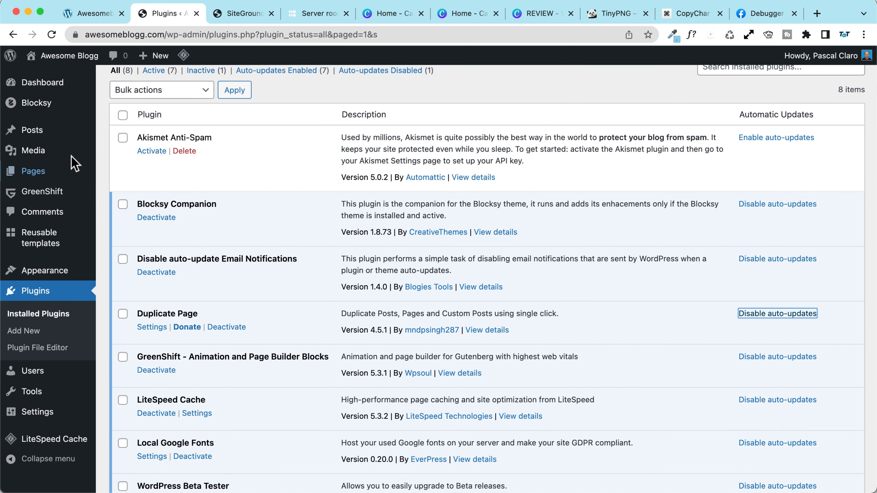
click(32, 130)
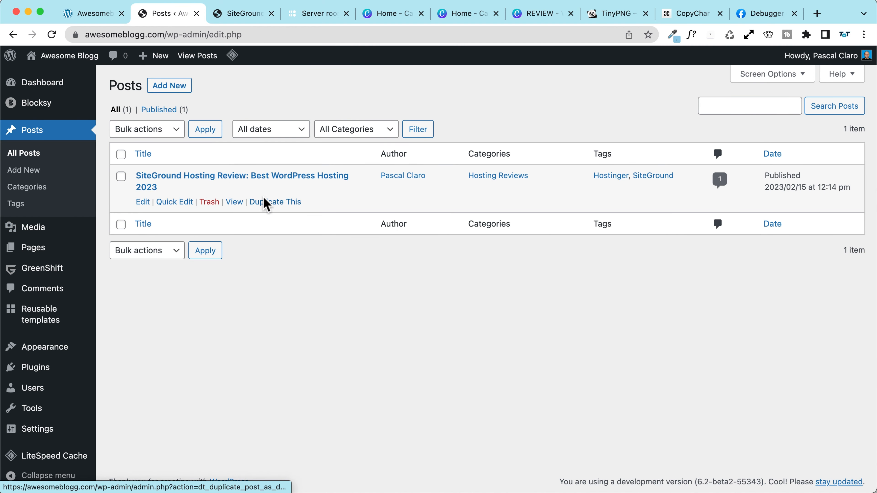
Step: Duplicate the SiteGround Hosting Review as a draft and open the copy in the editor
click(271, 204)
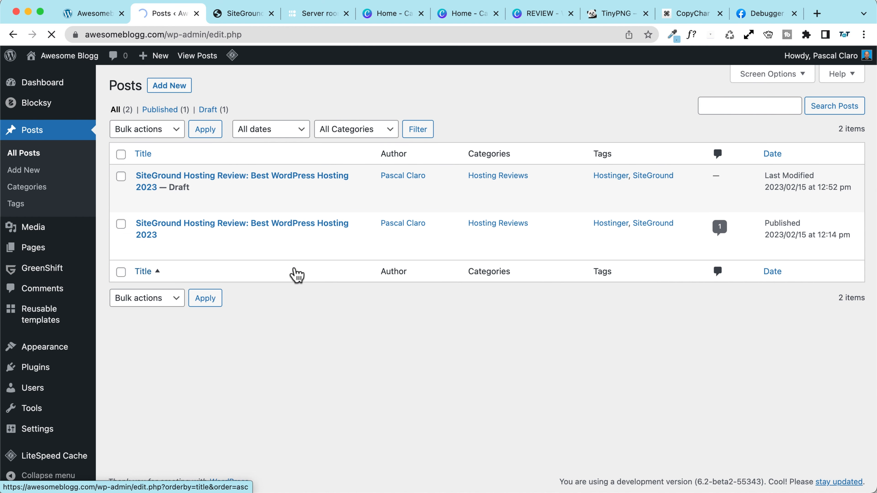
click(207, 180)
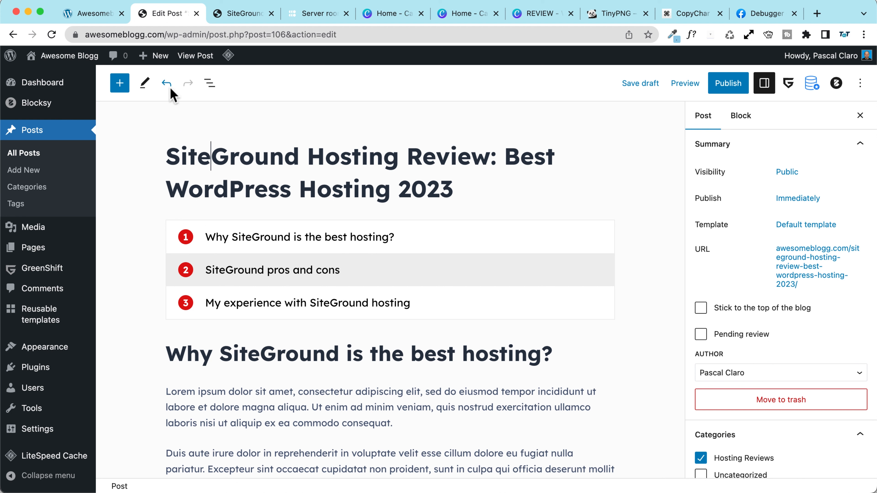
Step: Browse the section Group blocks in List View and check the first group's 'Why-SiteGround' anchor
click(207, 87)
click(141, 192)
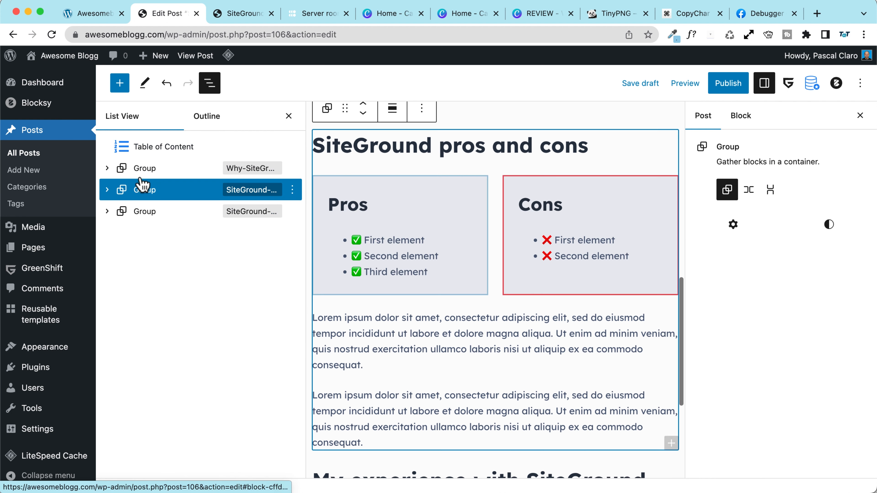
click(142, 171)
click(143, 205)
click(143, 173)
scroll(431, 194, up, 5)
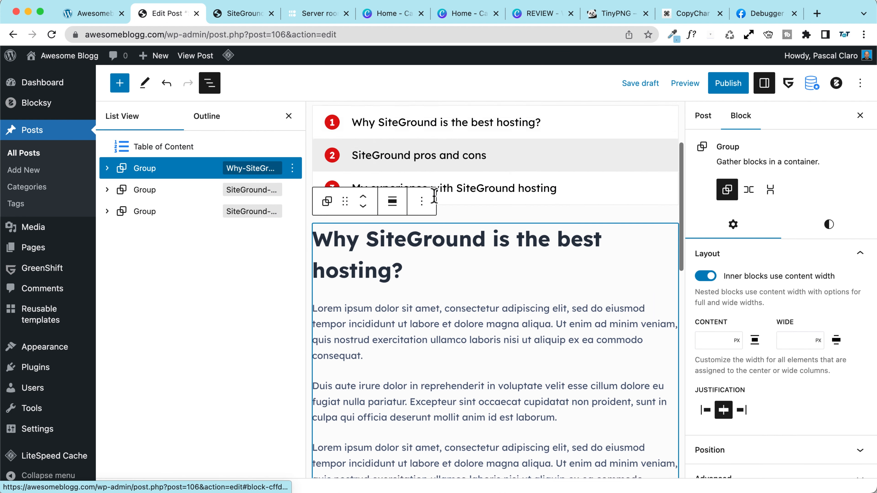
click(403, 173)
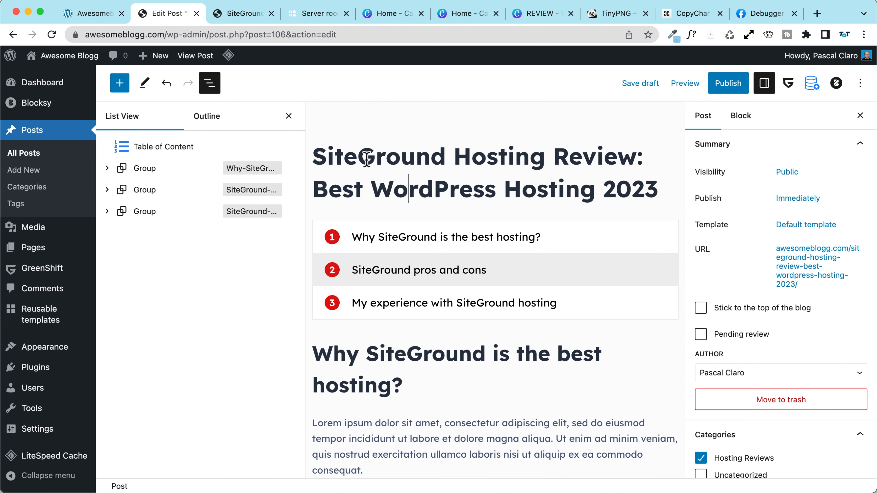
click(168, 173)
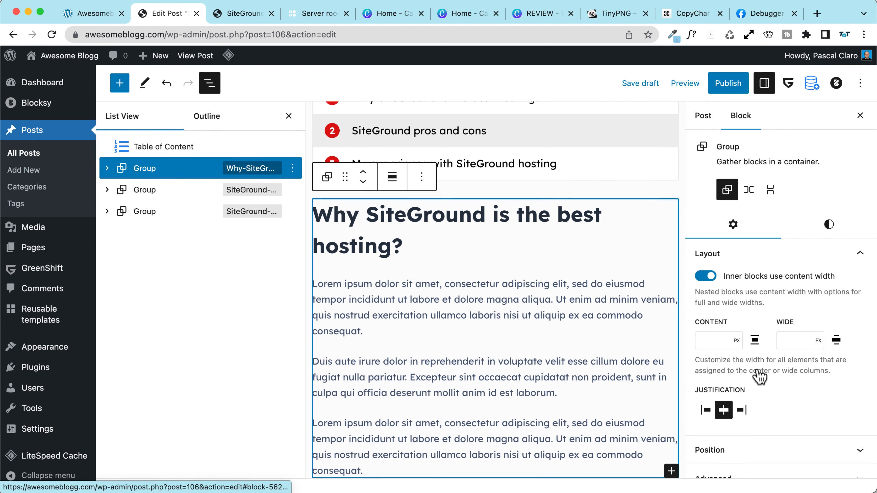
scroll(759, 376, down, 2)
click(756, 406)
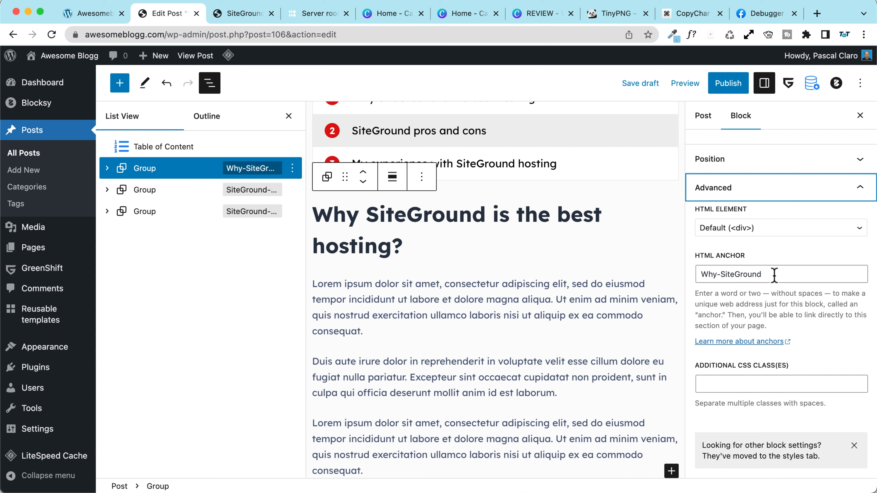
drag(774, 275, 653, 278)
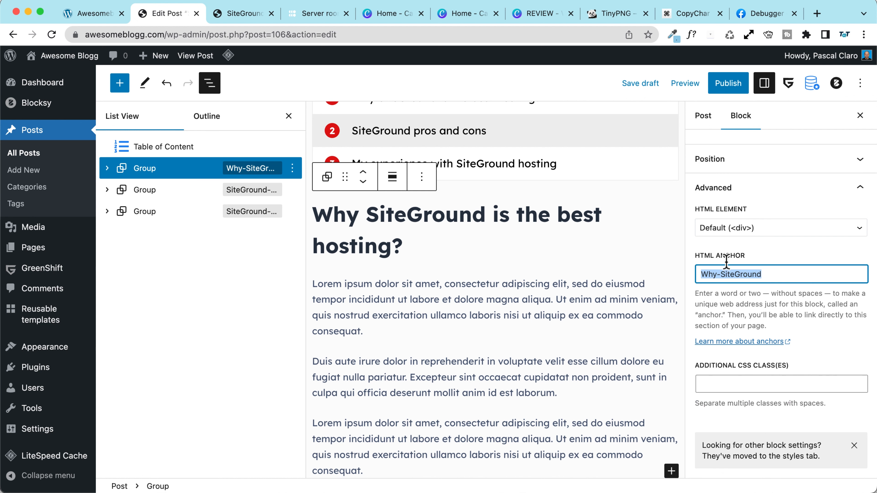
scroll(476, 280, up, 4)
Step: Replace 'SiteGround' with 'Hostinger' in the post title
click(379, 157)
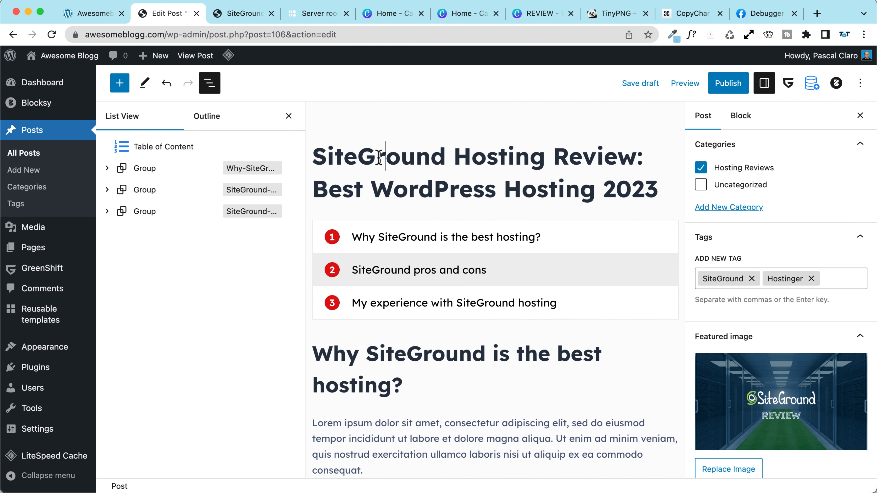
drag(445, 156, 317, 157)
text(Hostinger)
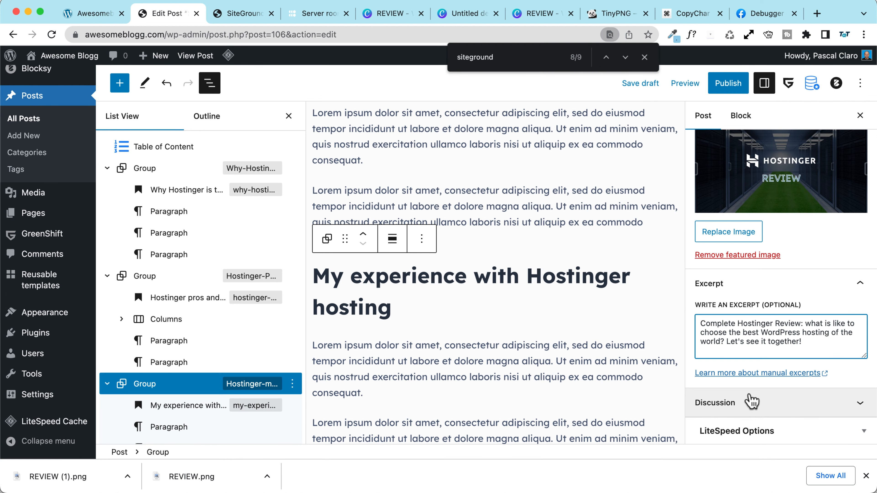
Step: Check the excerpt, Hosting Reviews category, tags and Hostinger featured image, then collapse the second List View group
scroll(756, 330, up, 10)
scroll(757, 271, down, 3)
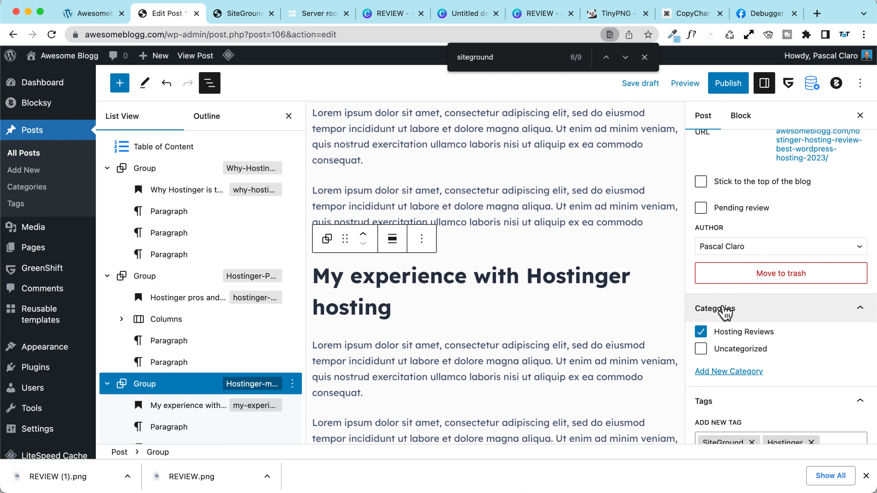
scroll(724, 313, down, 5)
scroll(729, 243, up, 2)
scroll(739, 252, down, 2)
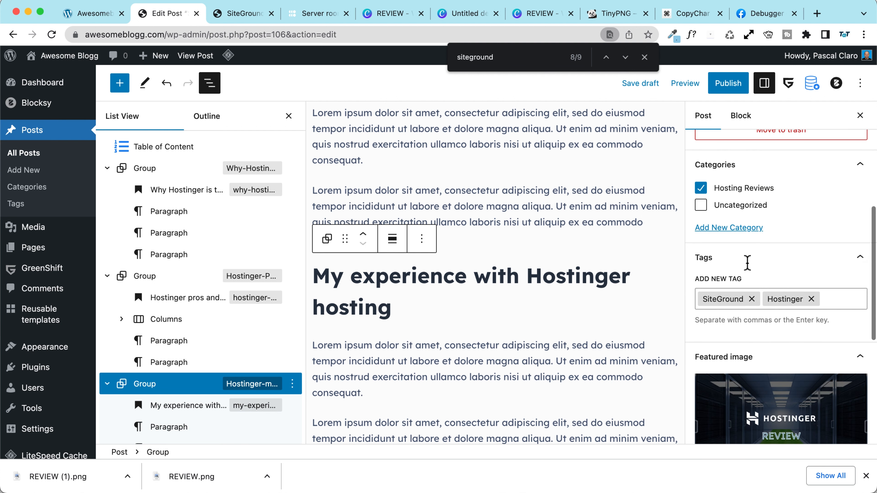
scroll(392, 254, down, 2)
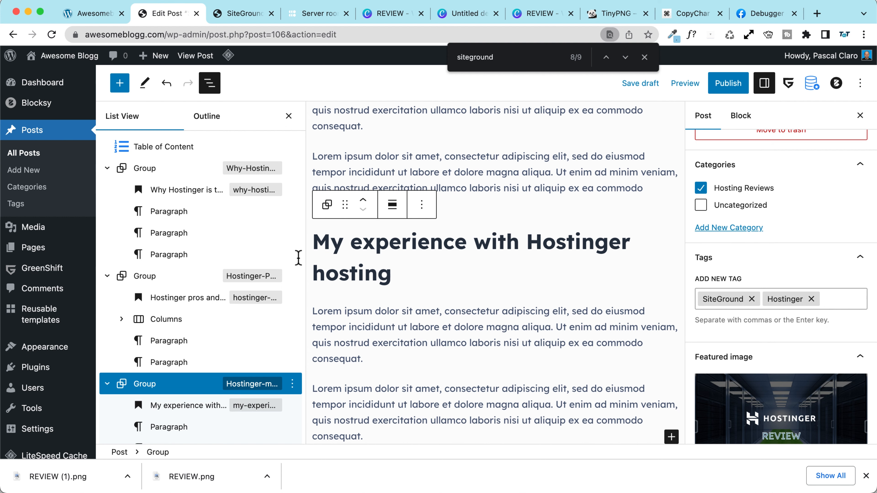
click(107, 276)
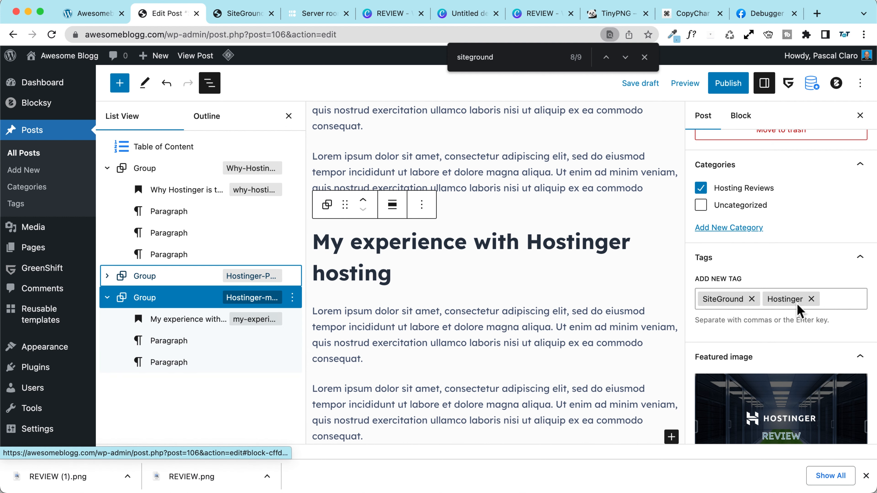
Step: Collapse the outline groups and publish the Hostinger review post
click(107, 168)
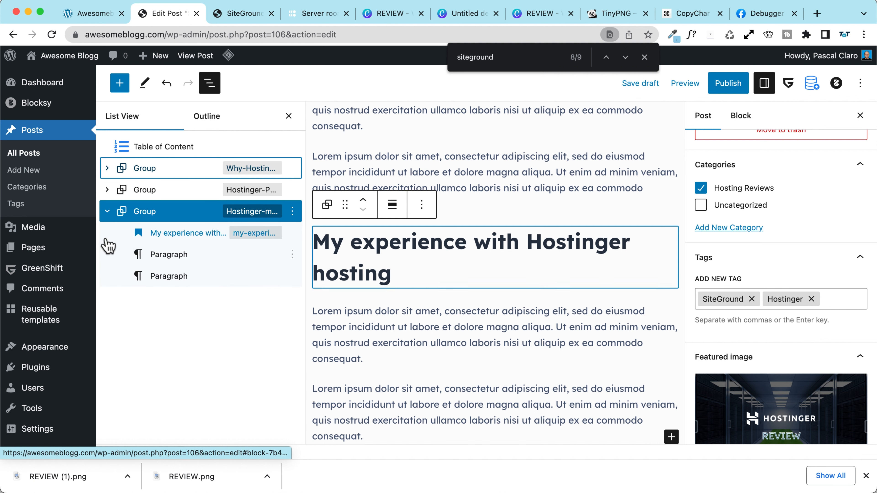
click(107, 211)
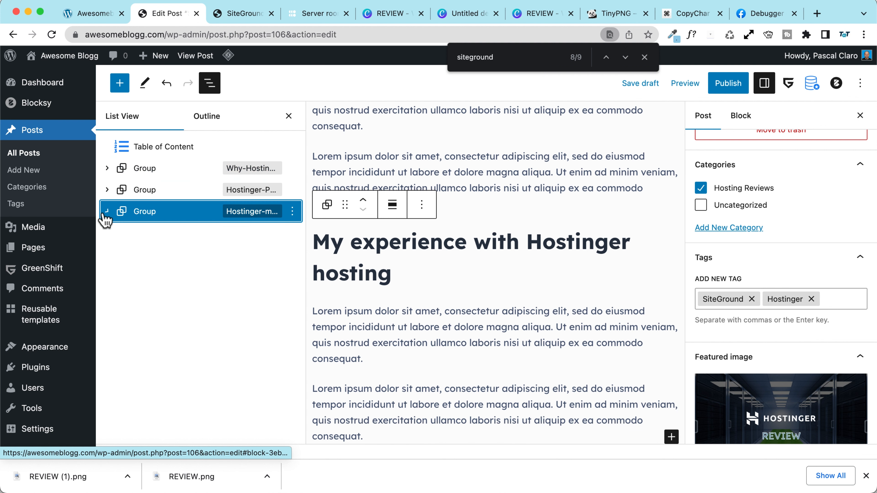
click(728, 85)
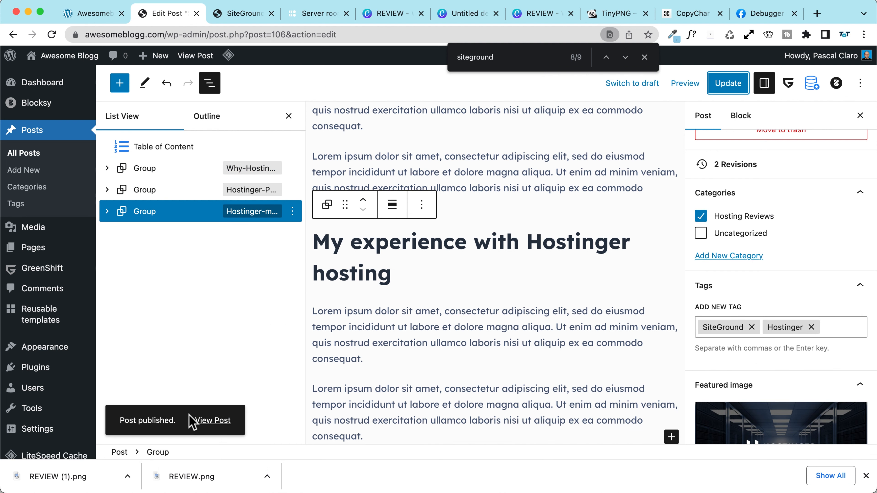
Step: View the published Hostinger post live, then go back to the admin Dashboard
click(208, 420)
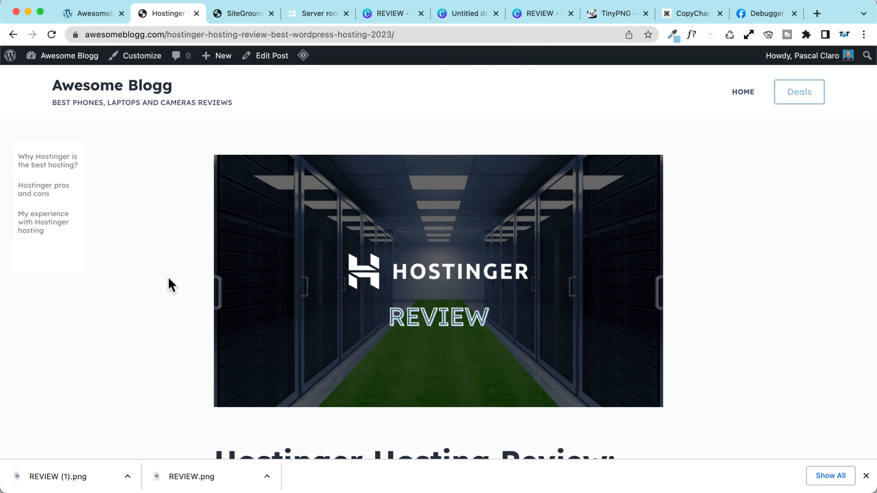
scroll(170, 284, down, 15)
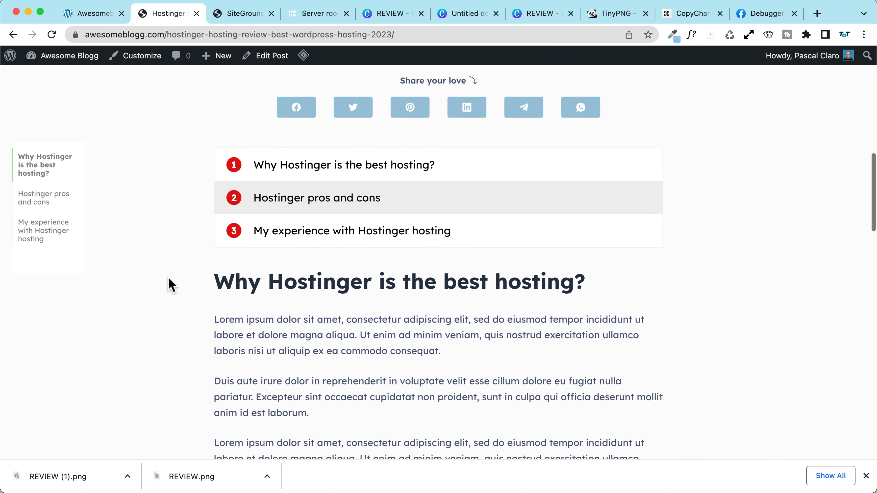
click(865, 476)
scroll(200, 280, up, 15)
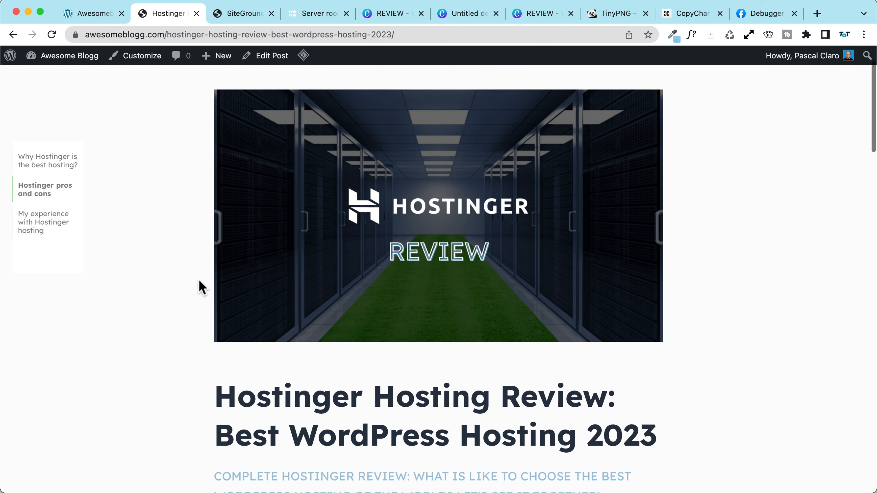
scroll(202, 287, up, 4)
click(231, 17)
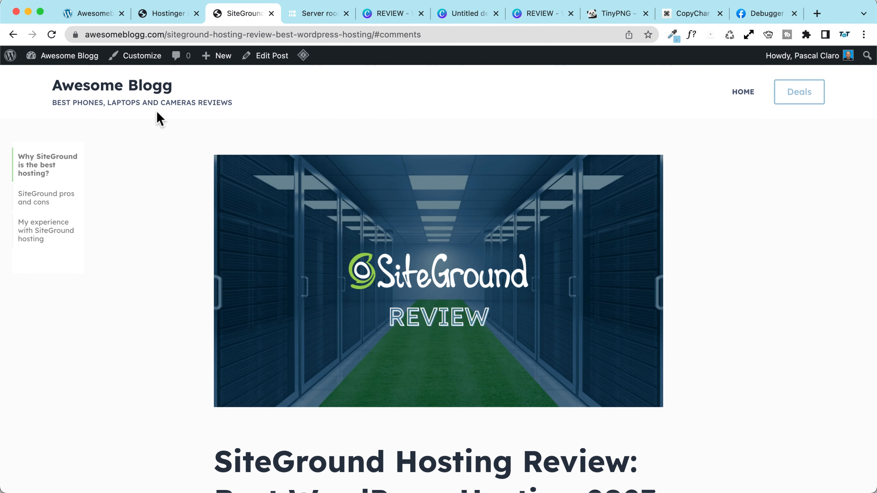
click(72, 57)
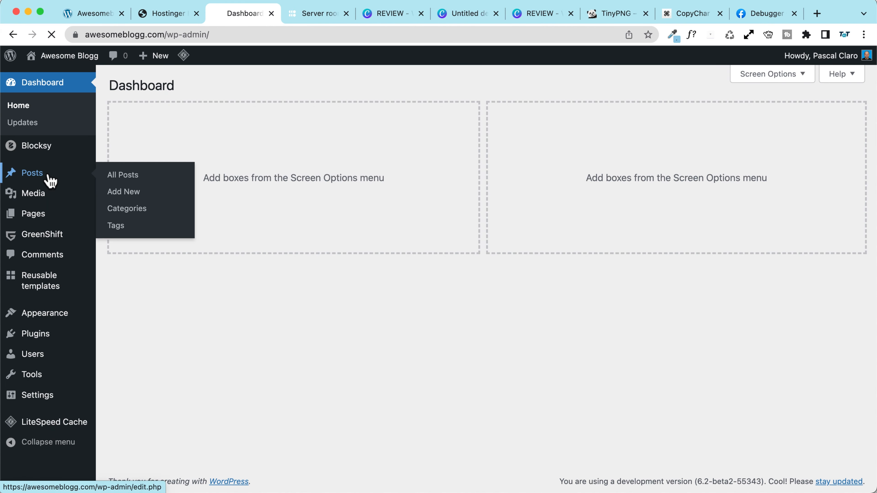
Step: Duplicate the Hostinger review from All Posts and open the draft copy
click(49, 175)
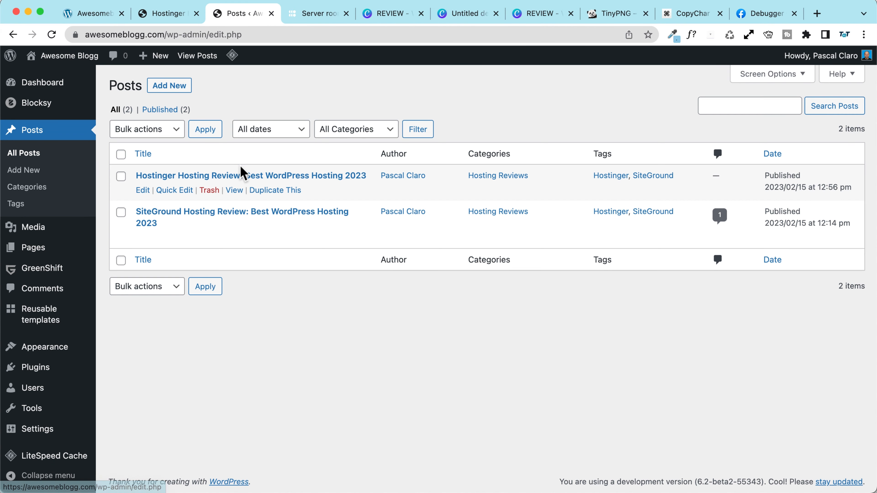
click(277, 192)
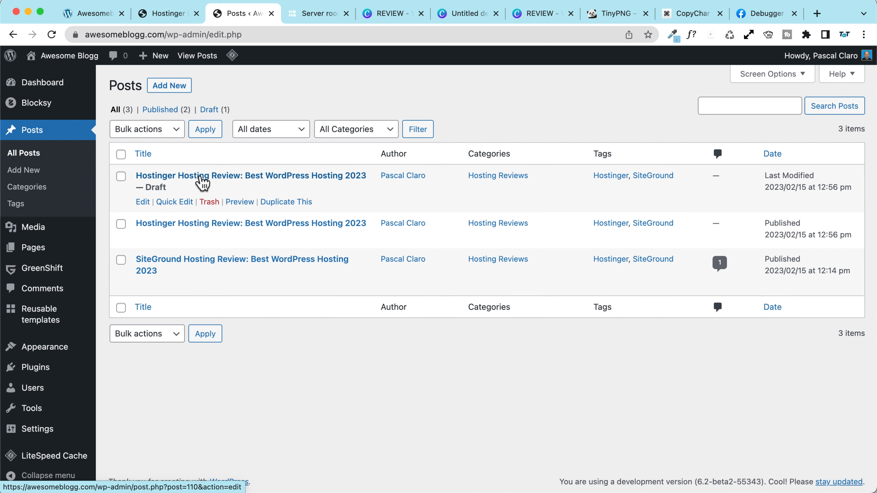
click(203, 182)
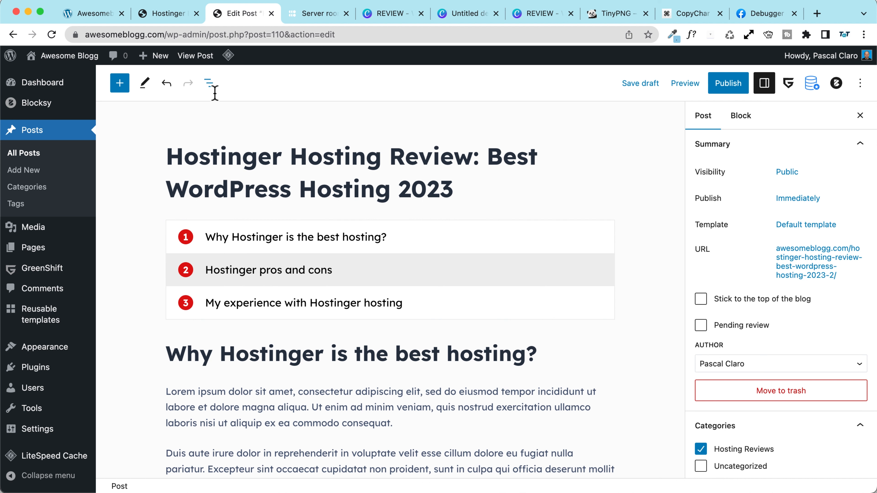
Step: Edit the first section group's 'Hostinger' anchor and the post excerpt
click(213, 85)
click(215, 169)
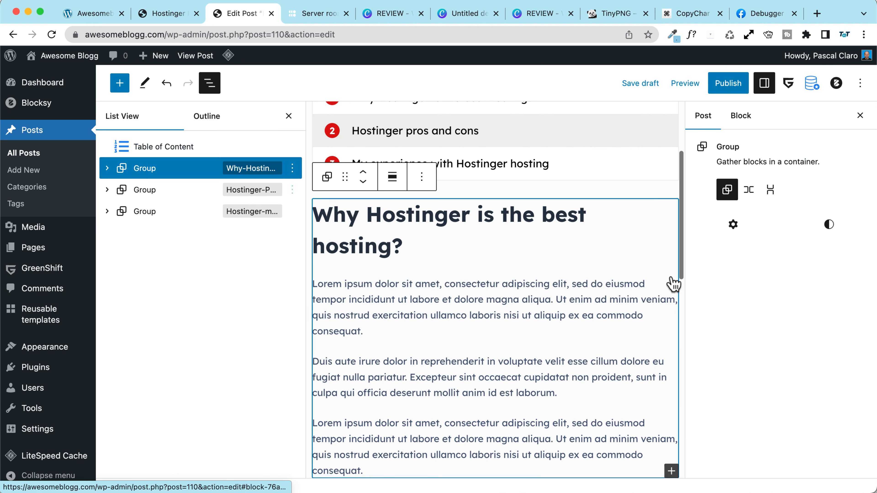
click(749, 409)
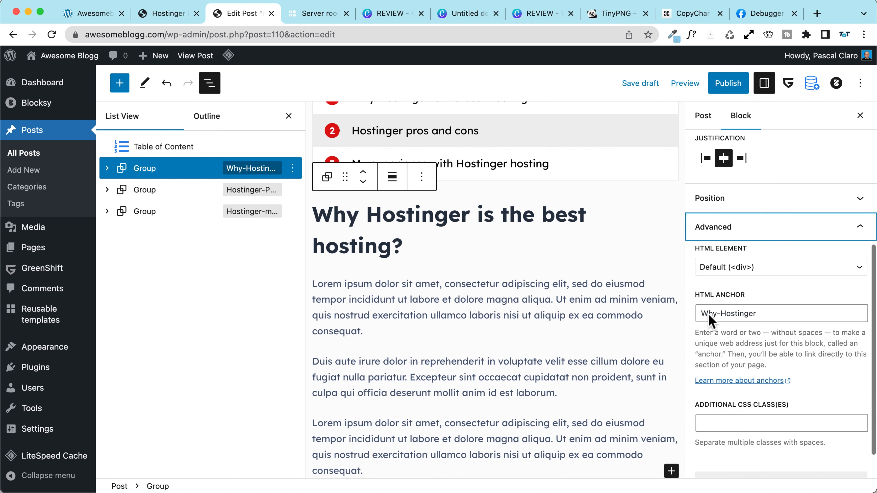
double_click(731, 313)
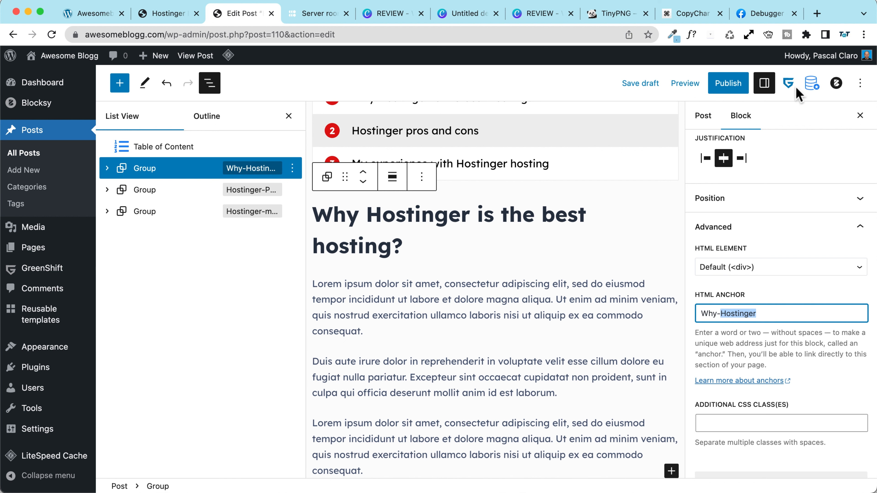
click(706, 119)
scroll(769, 289, down, 5)
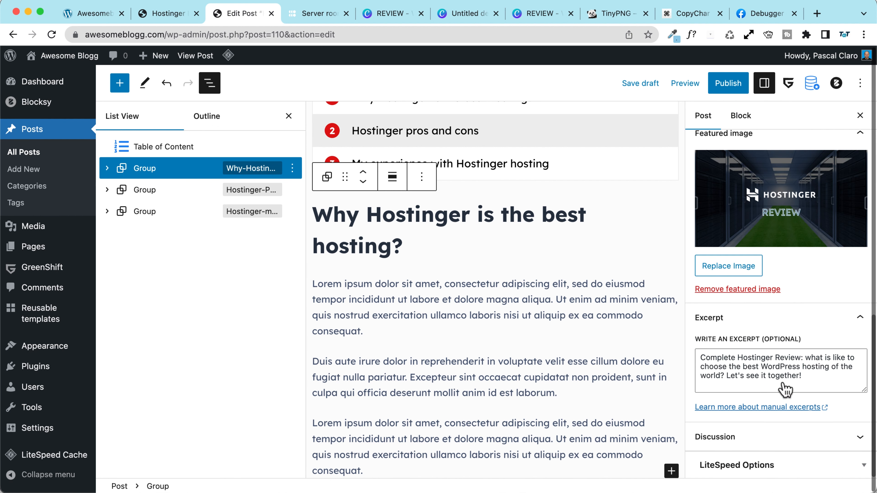
drag(757, 385, 639, 335)
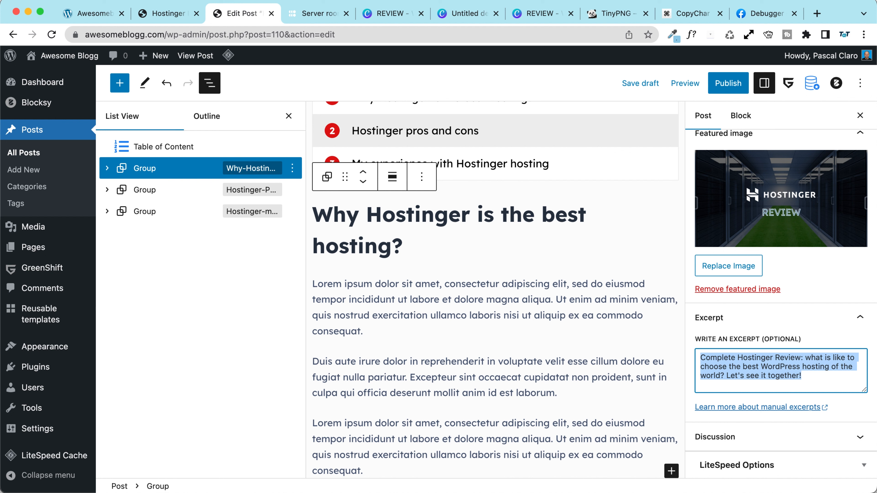
key(super+Tab)
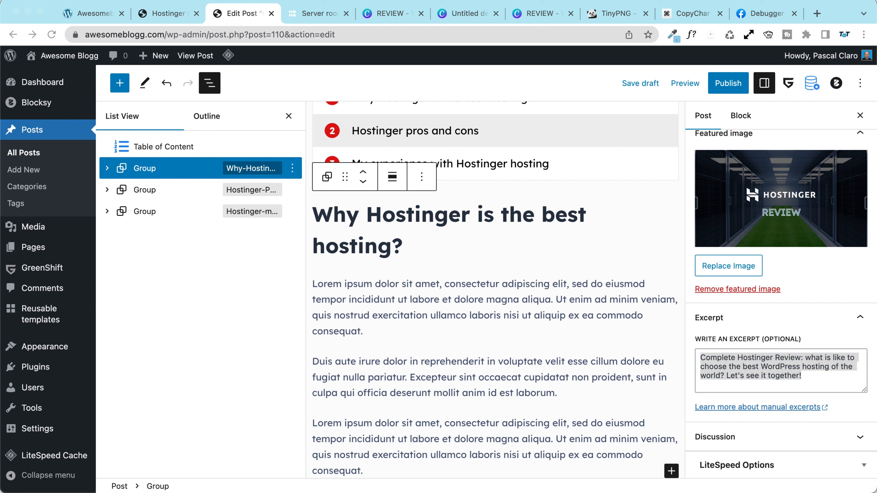
key(super+Tab)
Step: Remove '-2023' from the permalink slug and publish the copy
scroll(808, 273, up, 5)
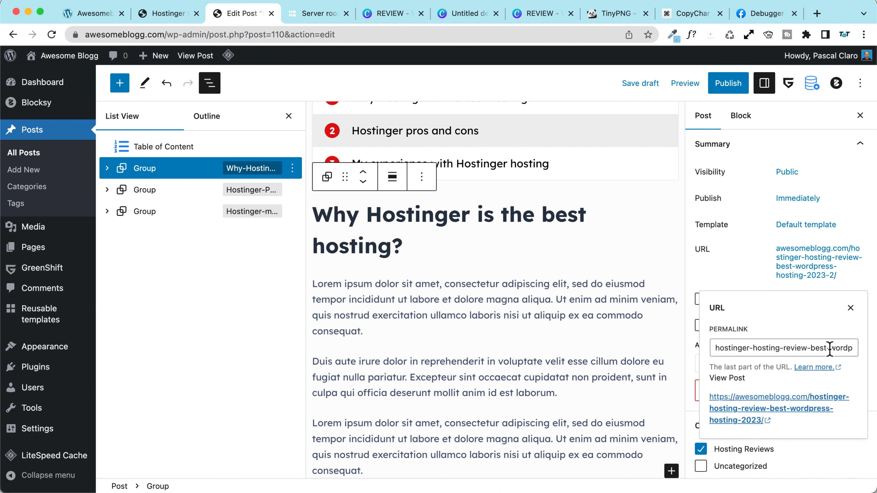
scroll(829, 349, right, 2)
drag(832, 348, 874, 348)
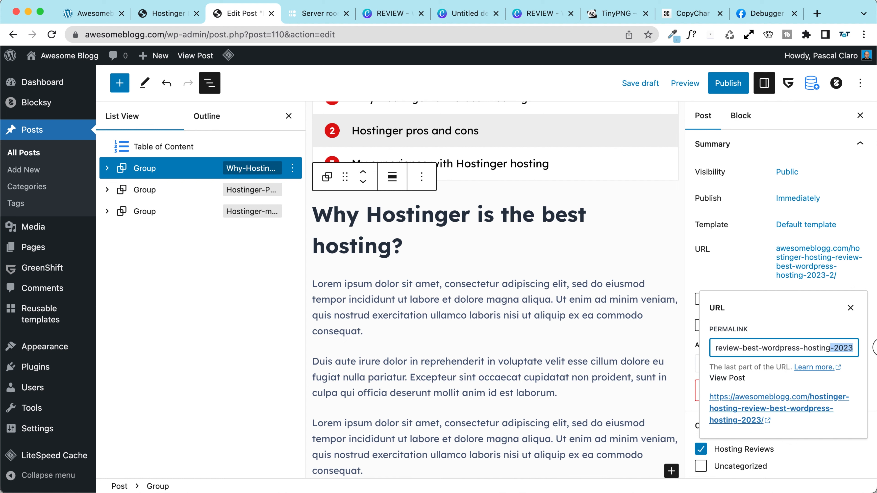
key(BackSpace)
click(727, 273)
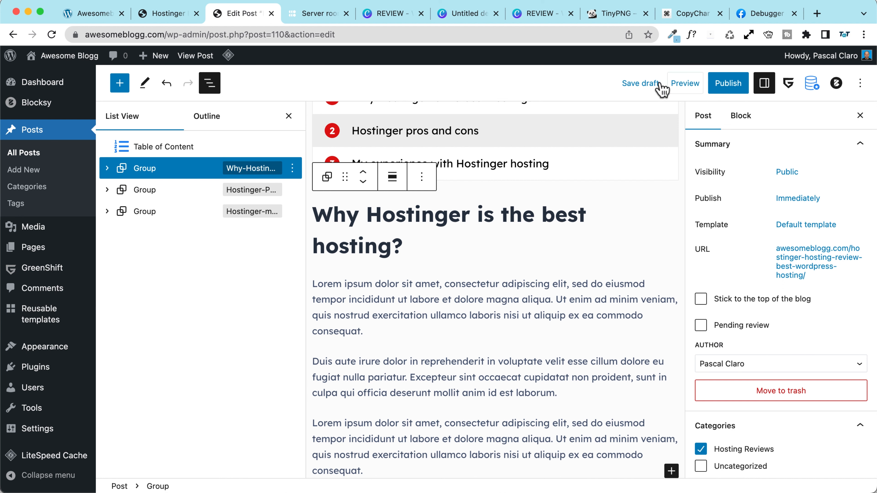
click(727, 84)
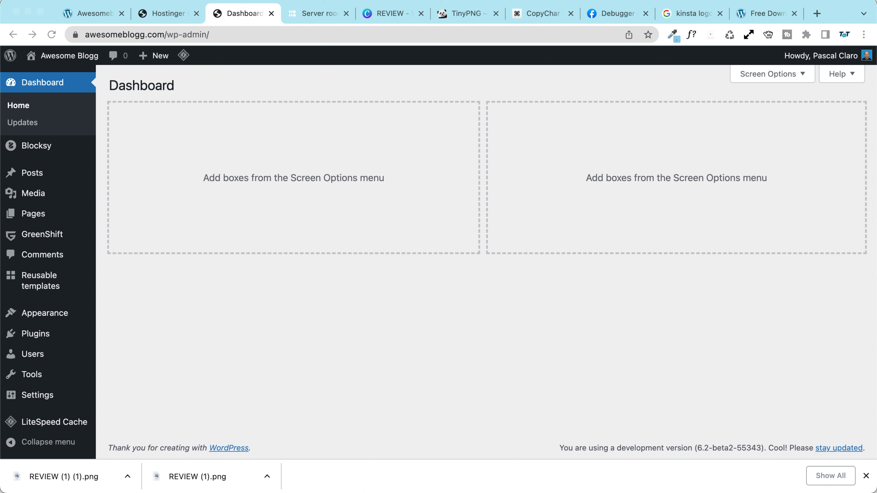
Step: Go from the Posts list to the site's live front page
click(865, 476)
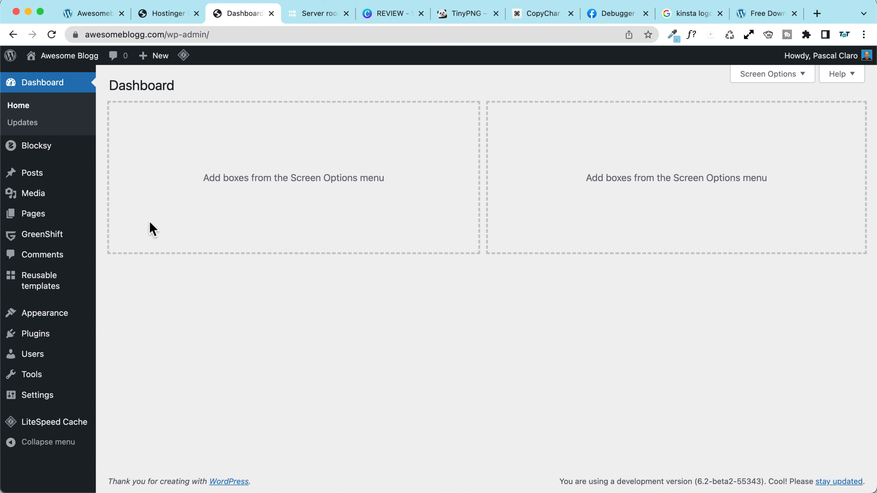
click(30, 182)
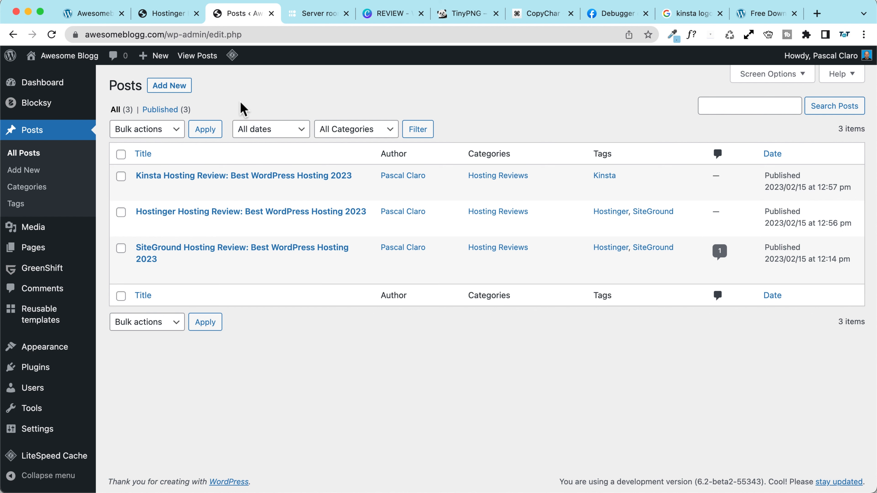
mouse_move(59, 57)
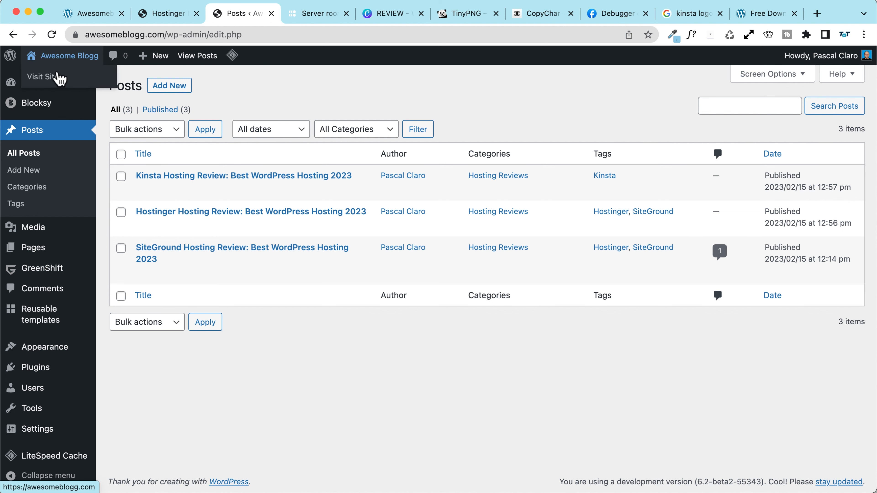
click(57, 76)
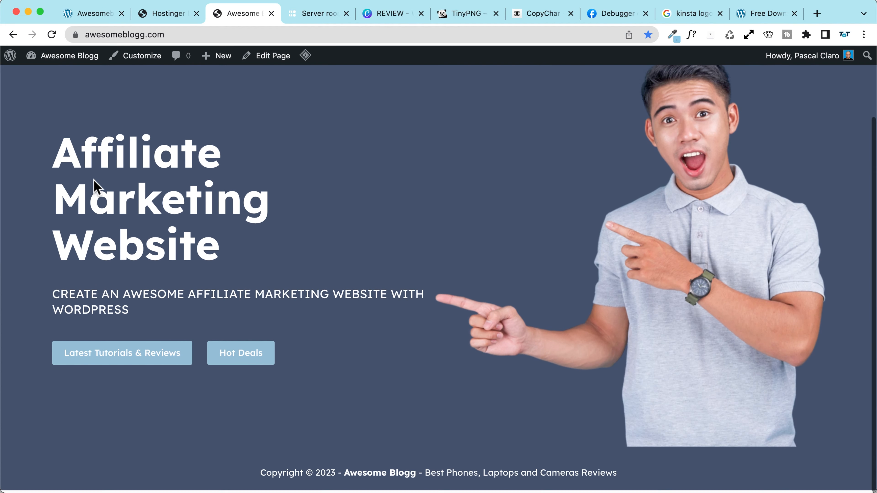
Step: Review the reference Latest reviews card layout in the other tab
click(94, 14)
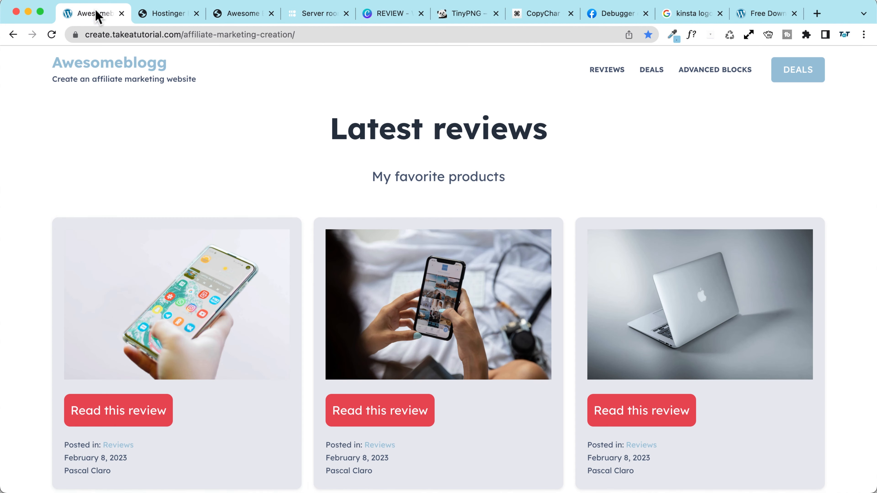
scroll(94, 231, down, 4)
scroll(92, 226, up, 7)
scroll(92, 226, down, 4)
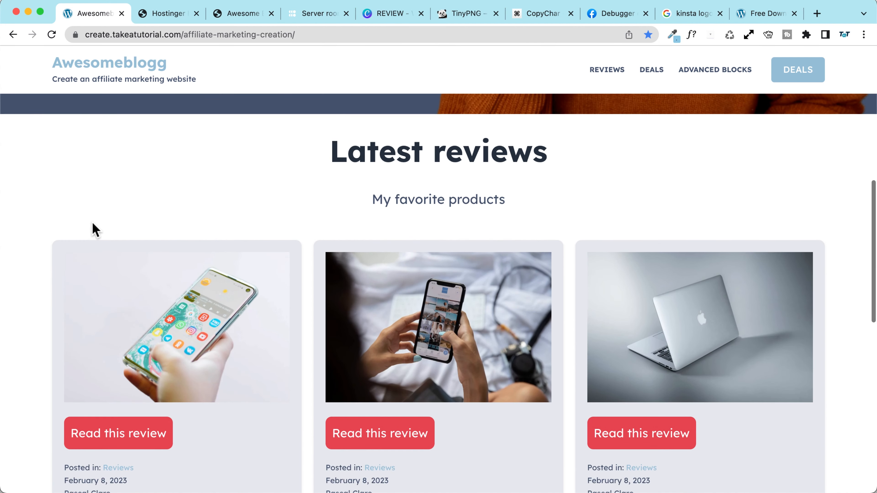
scroll(93, 230, down, 3)
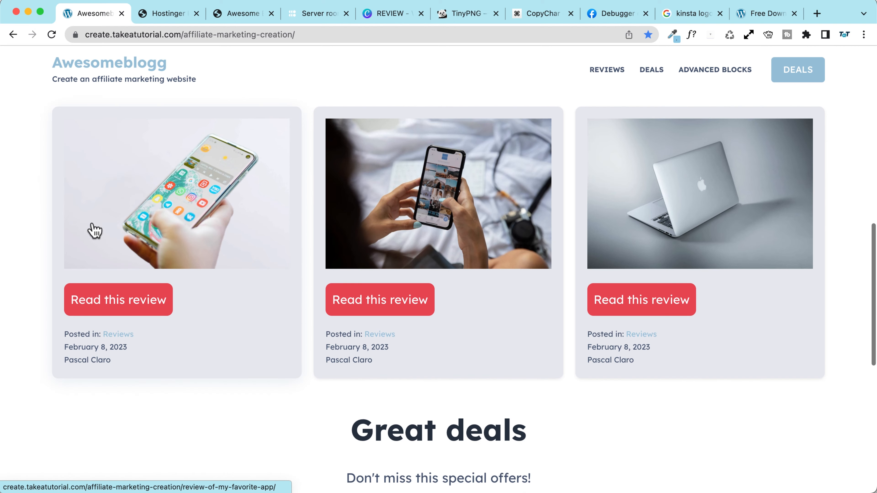
scroll(92, 229, up, 10)
Step: Return via the Dashboard to the home page and open it with Edit Page
click(164, 15)
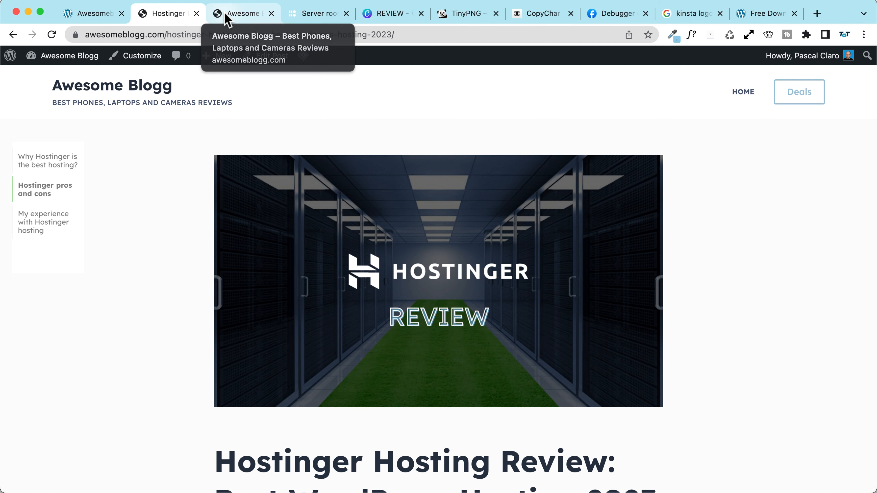
click(79, 55)
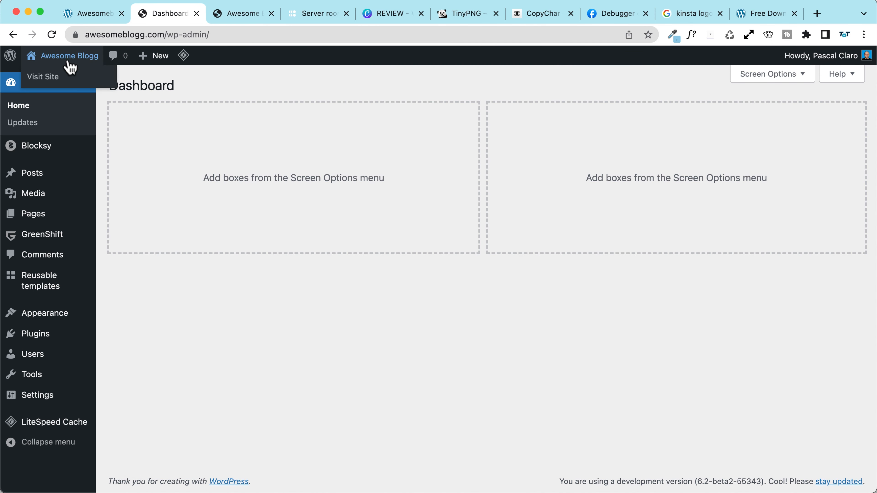
click(64, 79)
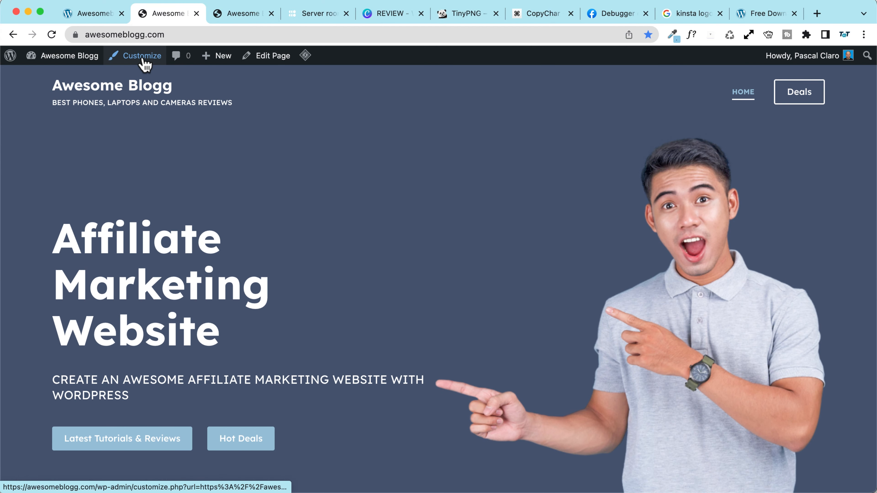
click(271, 56)
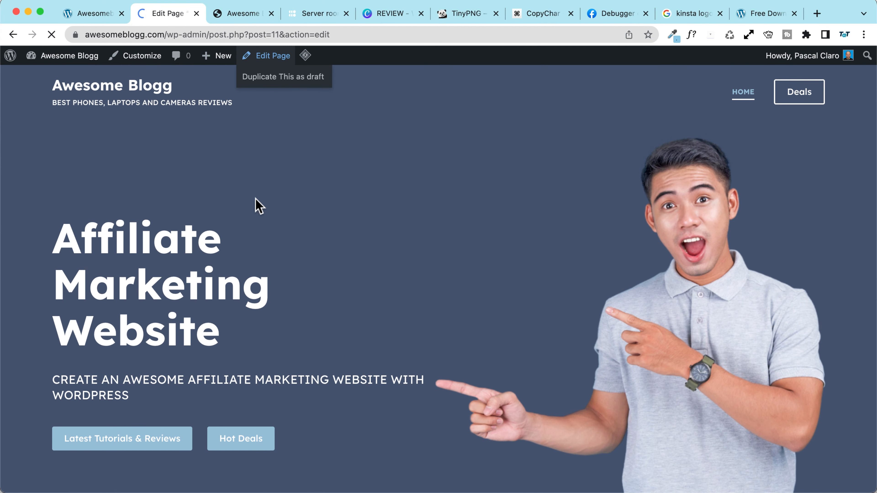
Step: Add a full-width, single-column GreenShift Row below the hero
scroll(245, 241, down, 3)
scroll(244, 240, down, 5)
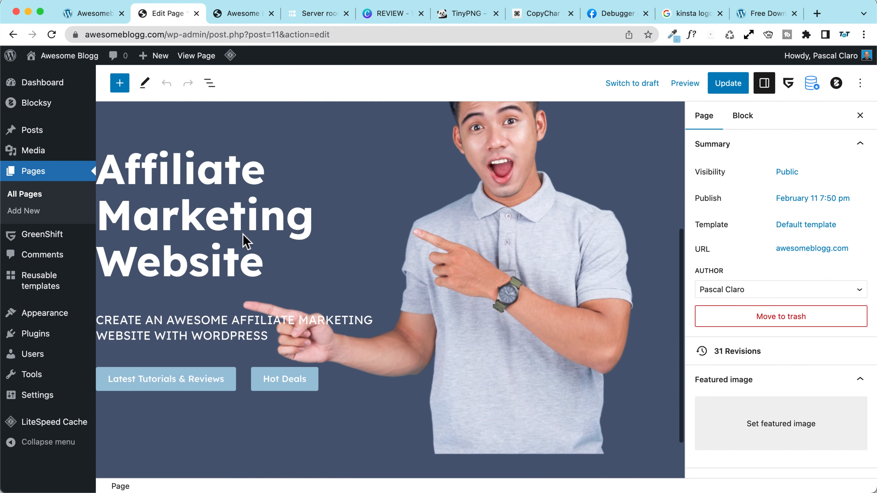
click(120, 84)
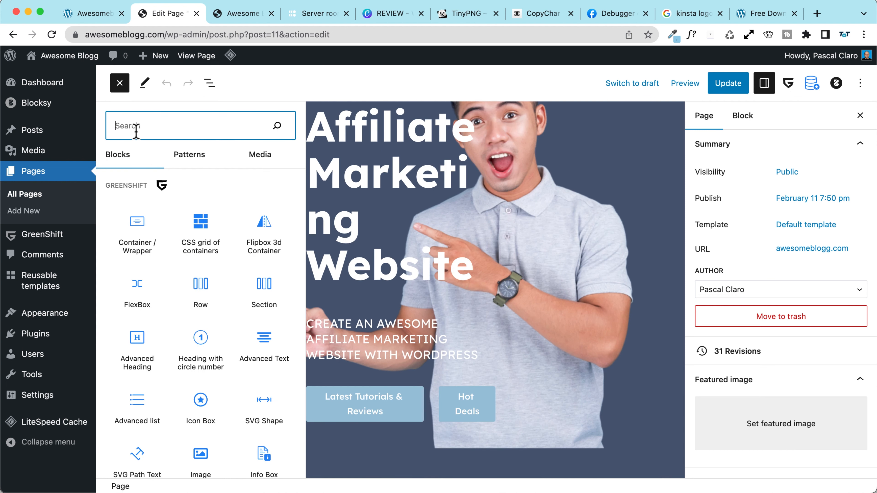
scroll(155, 199, down, 10)
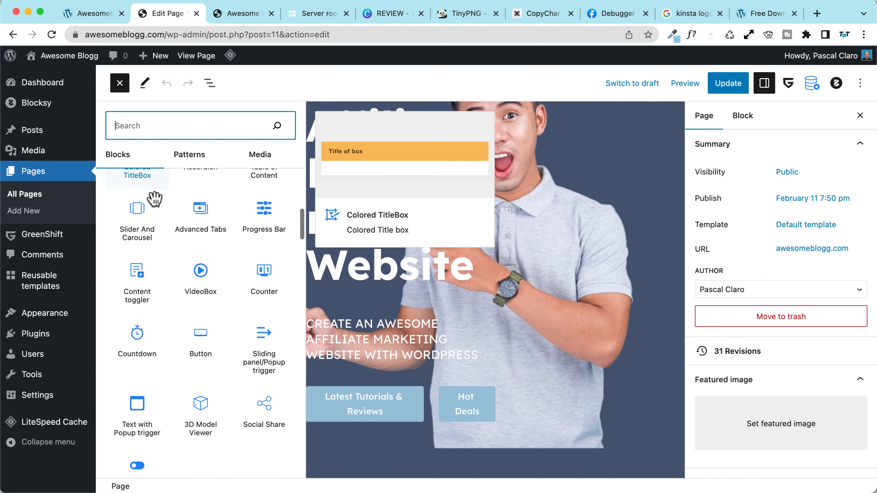
scroll(154, 199, down, 5)
scroll(156, 202, up, 15)
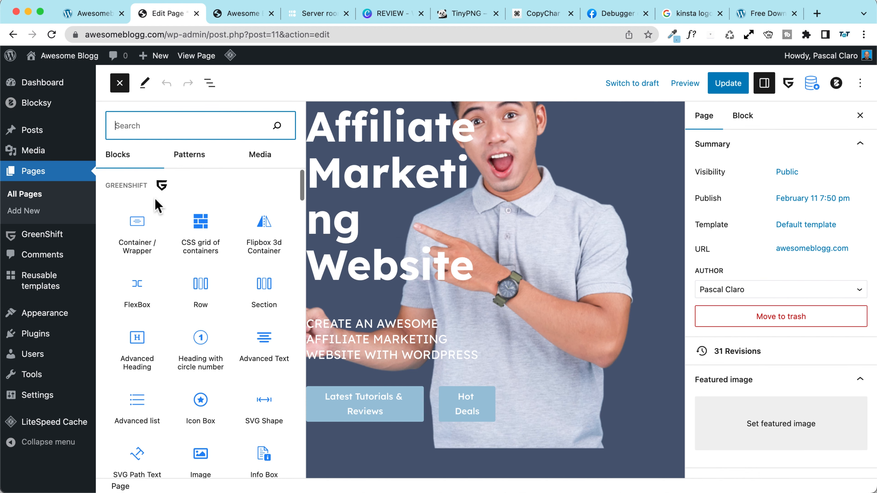
click(201, 288)
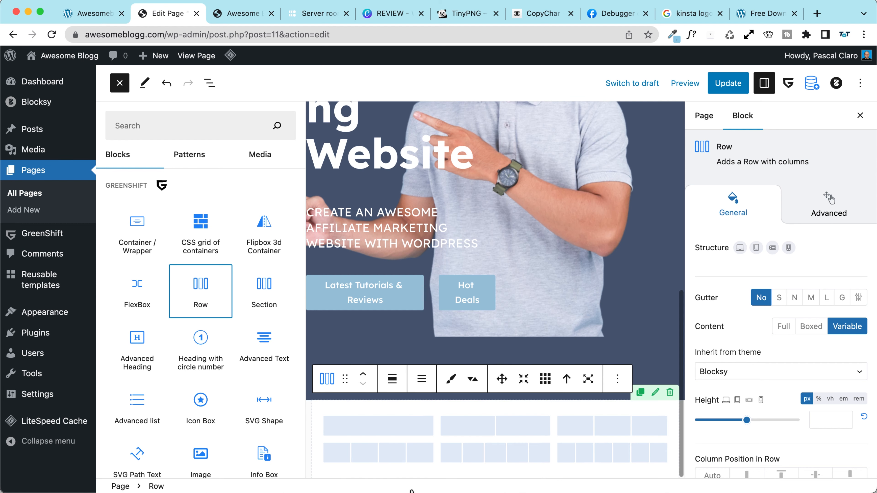
click(370, 428)
click(239, 426)
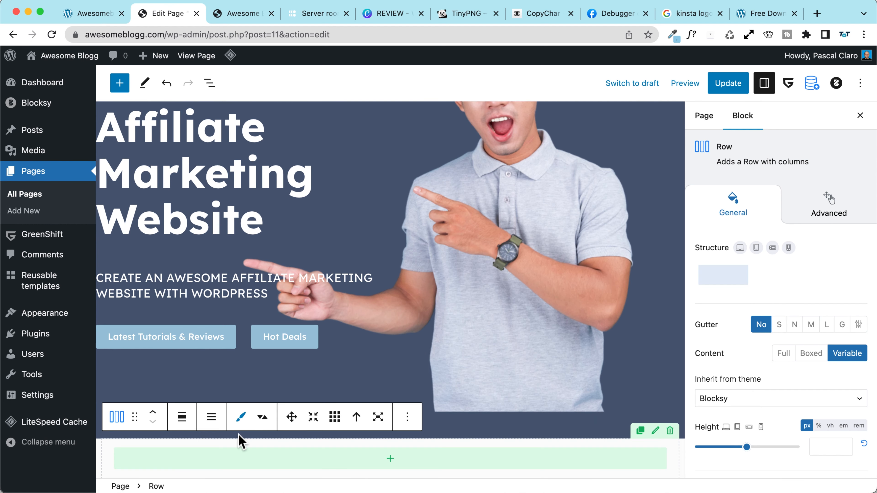
click(182, 418)
click(207, 383)
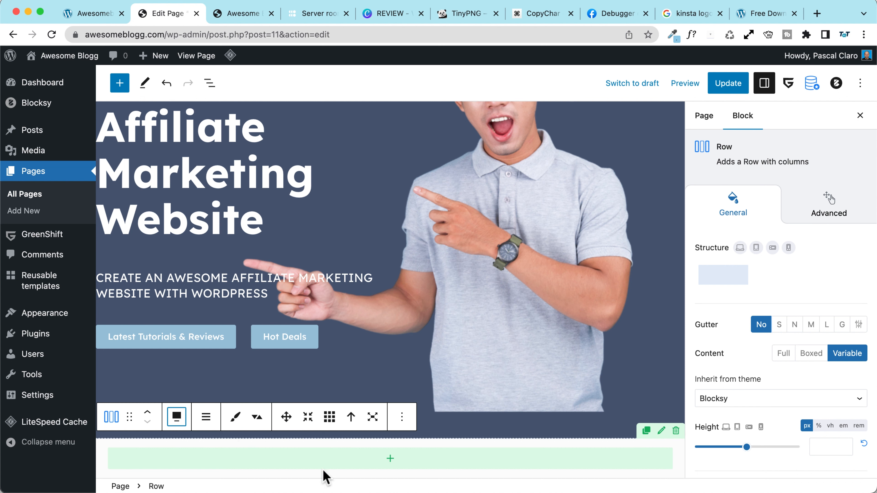
Step: Insert a centred Advanced Heading reading 'Latest Reviews' into the row
click(390, 459)
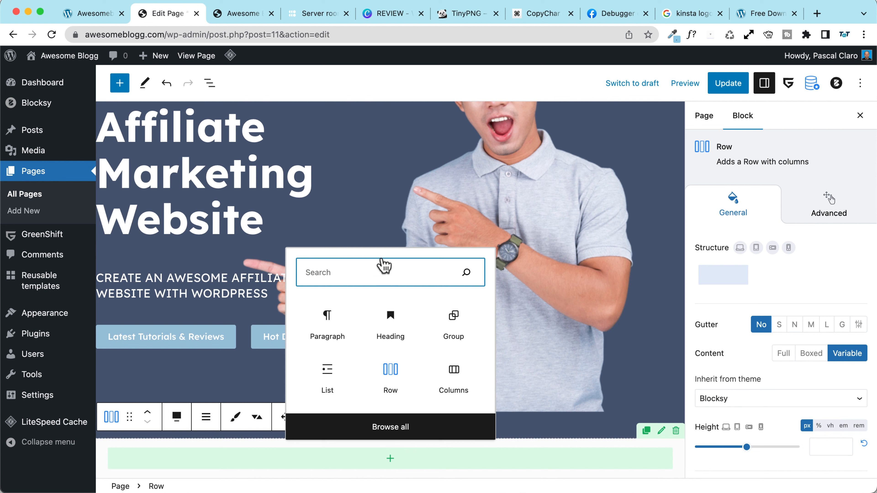
text(heading)
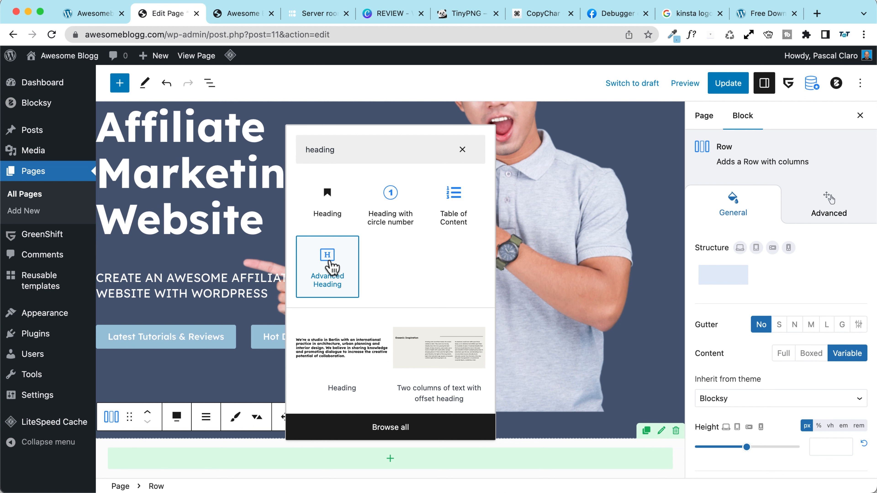
click(332, 267)
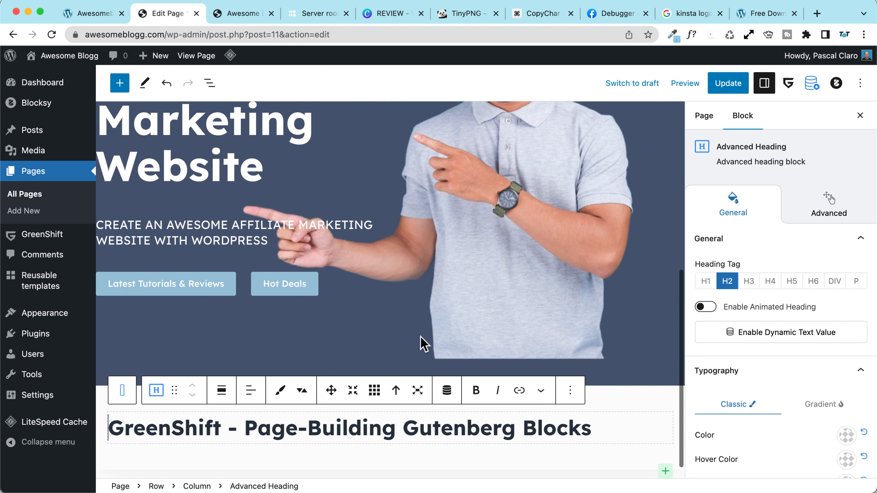
triple_click(363, 435)
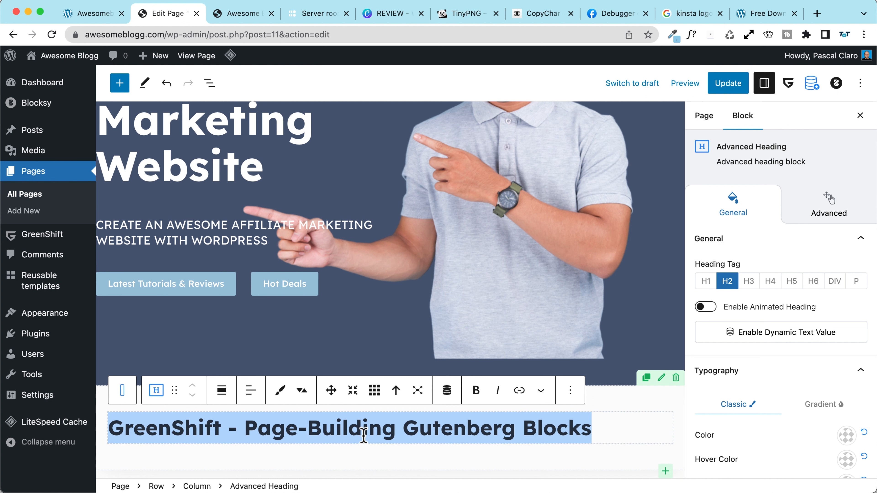
text(Latest Reviews)
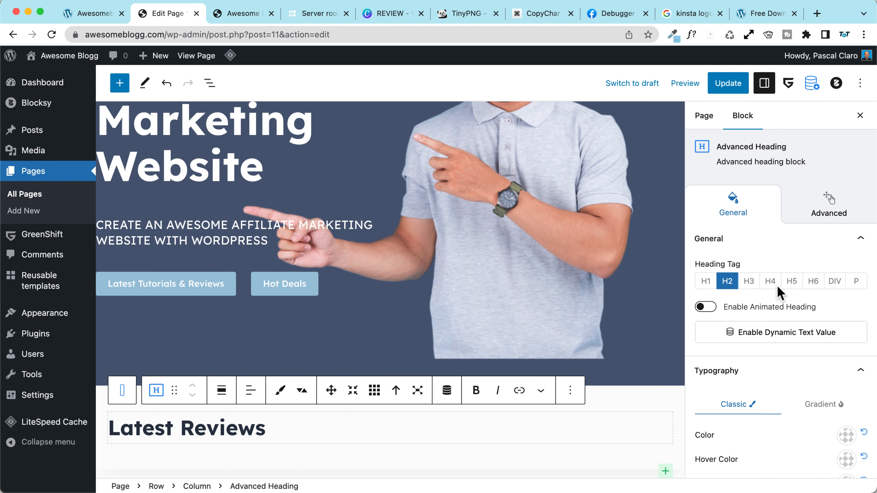
scroll(738, 304, down, 15)
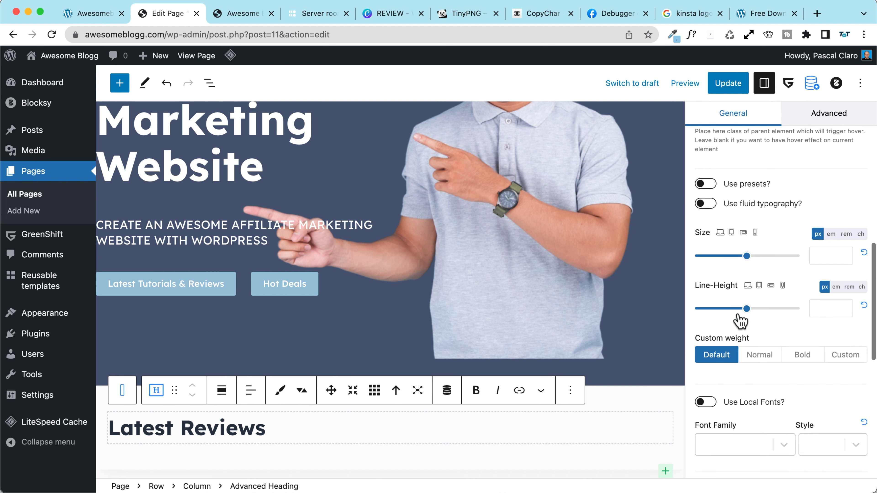
scroll(746, 330, down, 4)
click(788, 354)
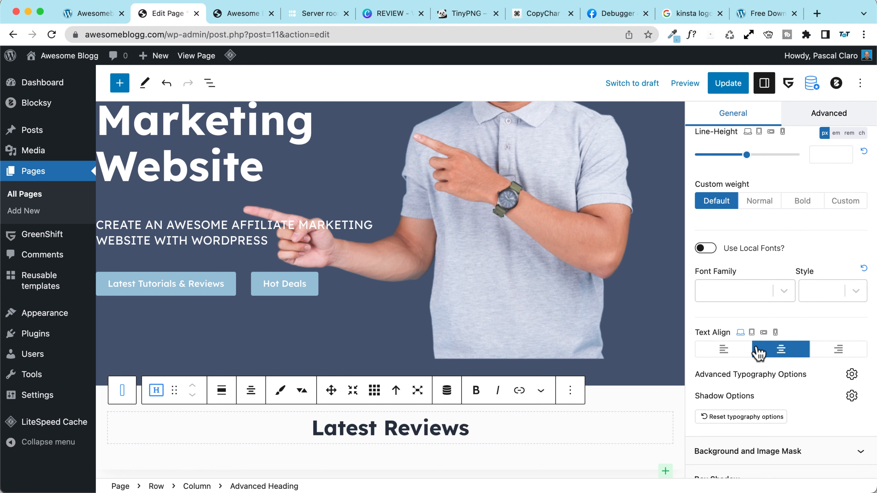
scroll(769, 349, down, 3)
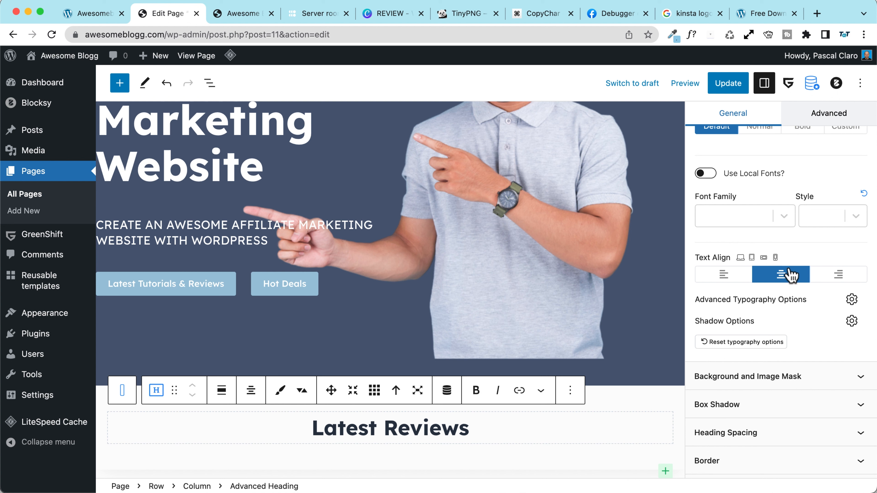
Step: Set the Latest Reviews heading's desktop font size to 50 px
scroll(779, 276, down, 2)
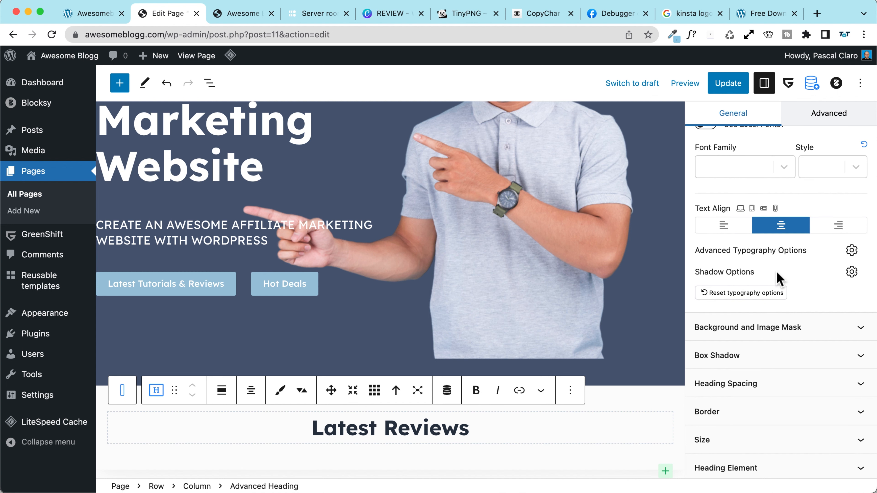
scroll(779, 277, up, 10)
scroll(778, 277, down, 10)
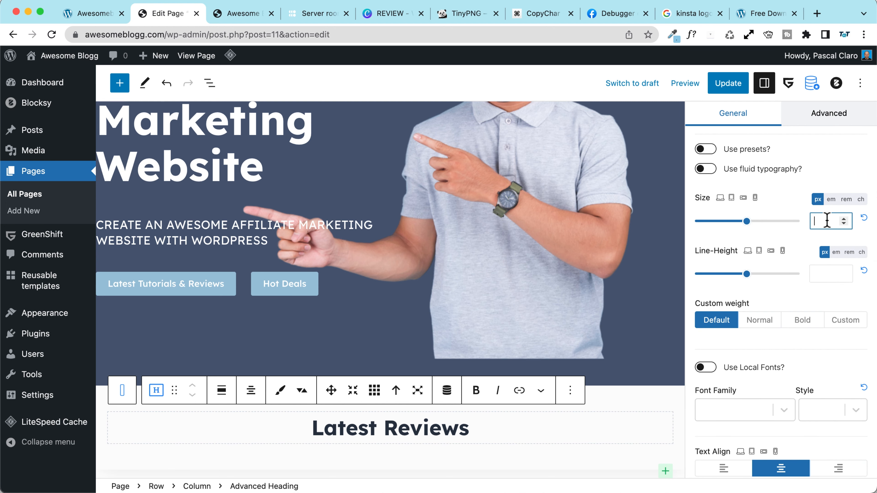
text(30)
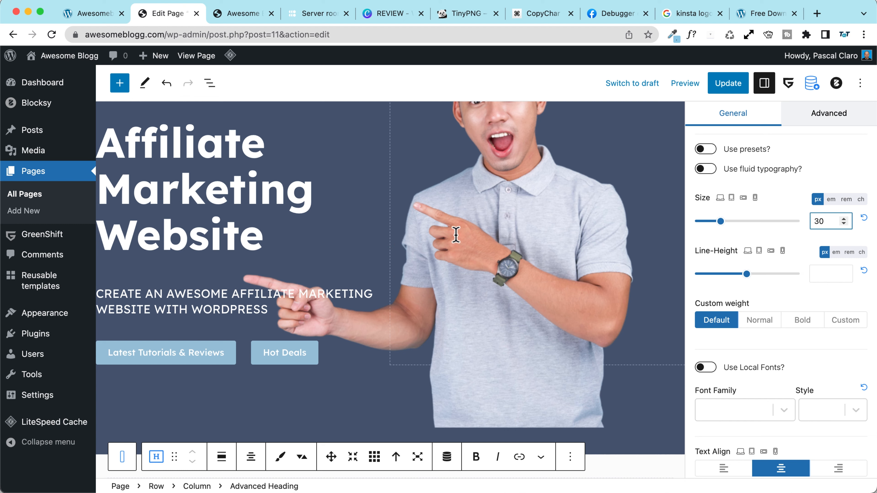
scroll(455, 238, down, 2)
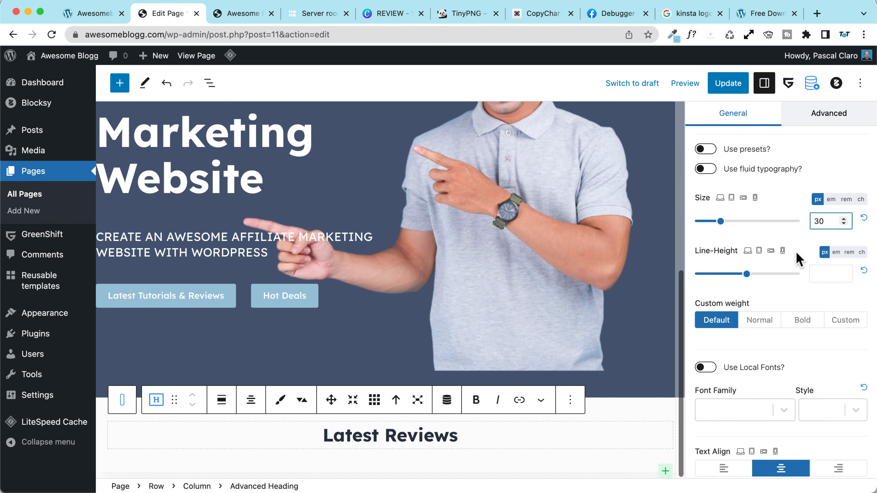
text(5)
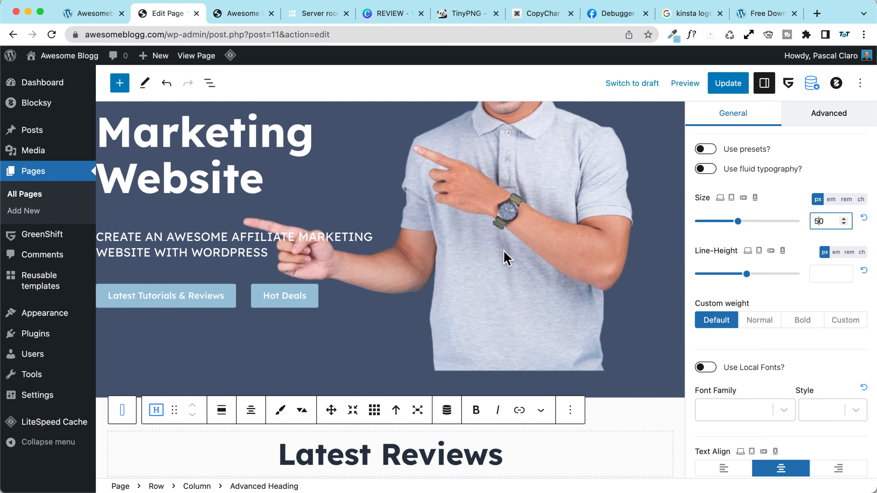
Step: Give the heading 45, 40 and 35 px sizes for progressively smaller devices
click(731, 198)
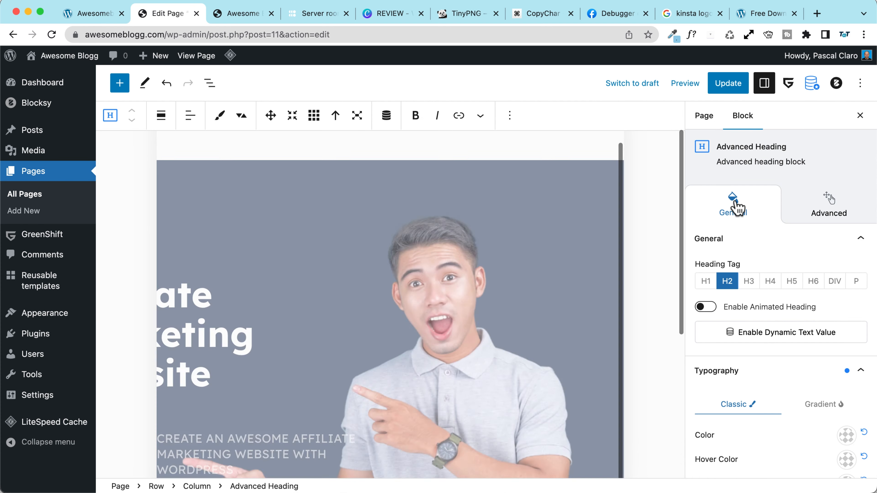
scroll(478, 251, down, 5)
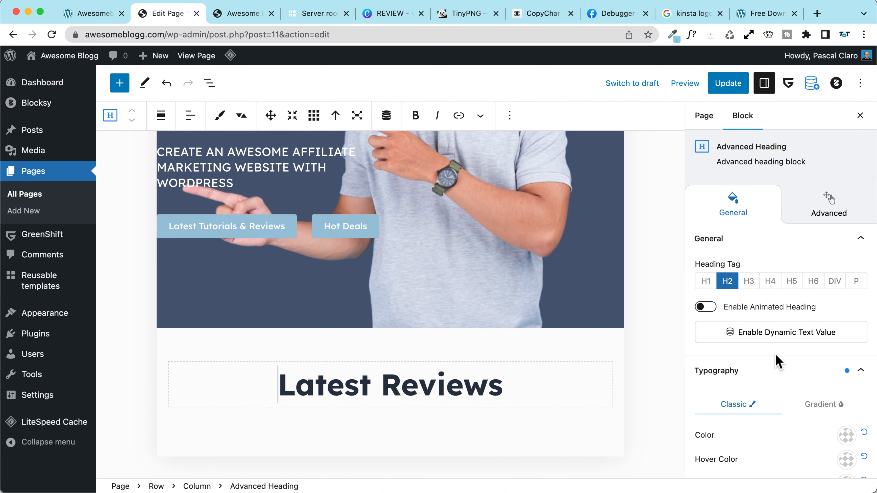
scroll(777, 363, down, 8)
double_click(828, 381)
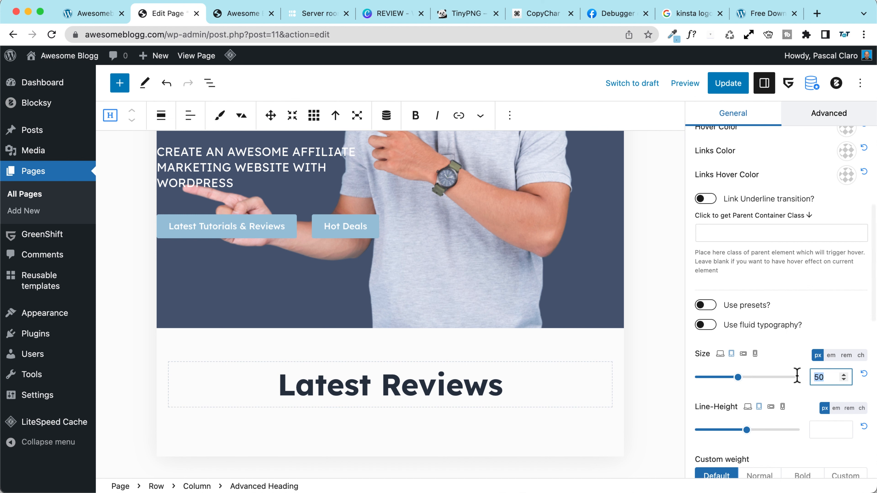
text(45)
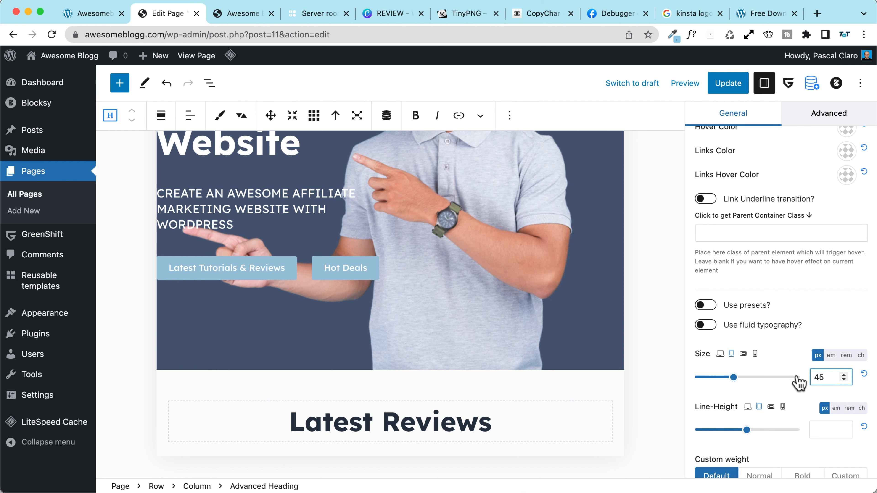
click(743, 355)
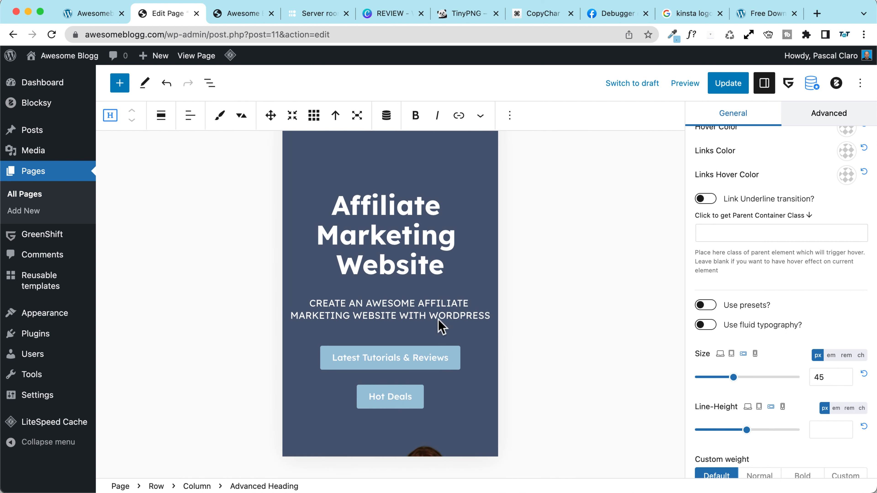
scroll(444, 334, down, 5)
scroll(443, 340, down, 2)
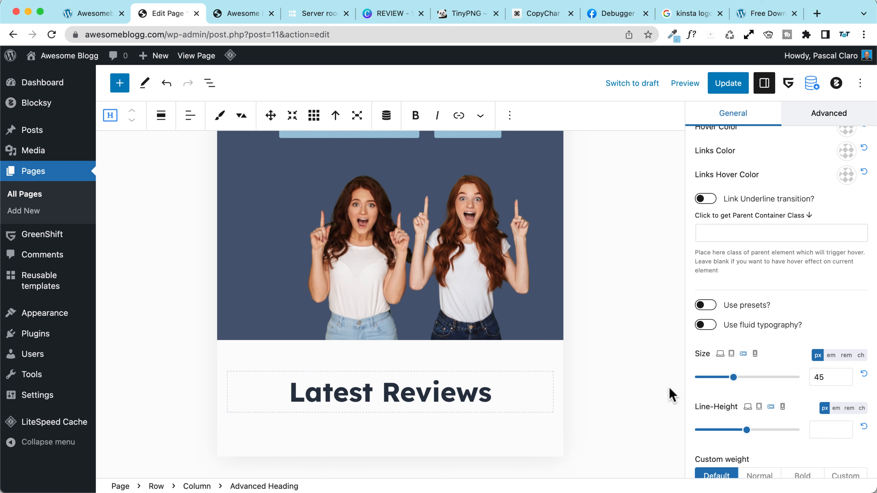
drag(829, 382, 800, 377)
text(40)
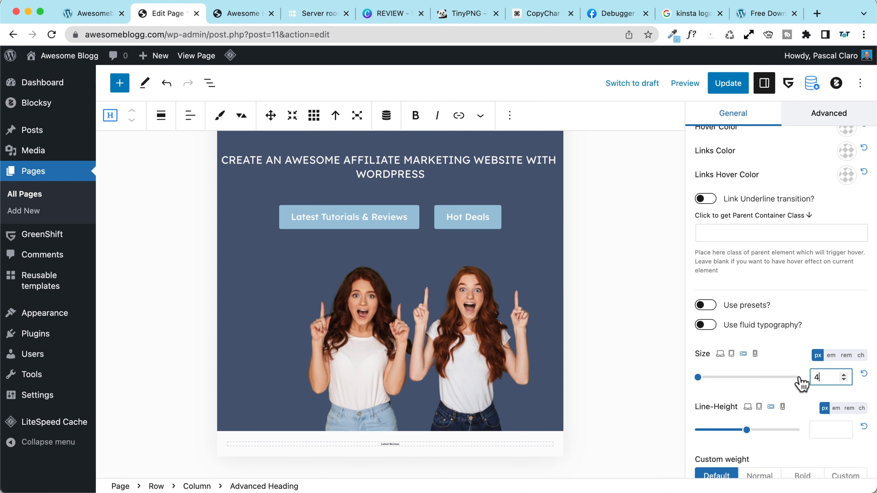
click(755, 353)
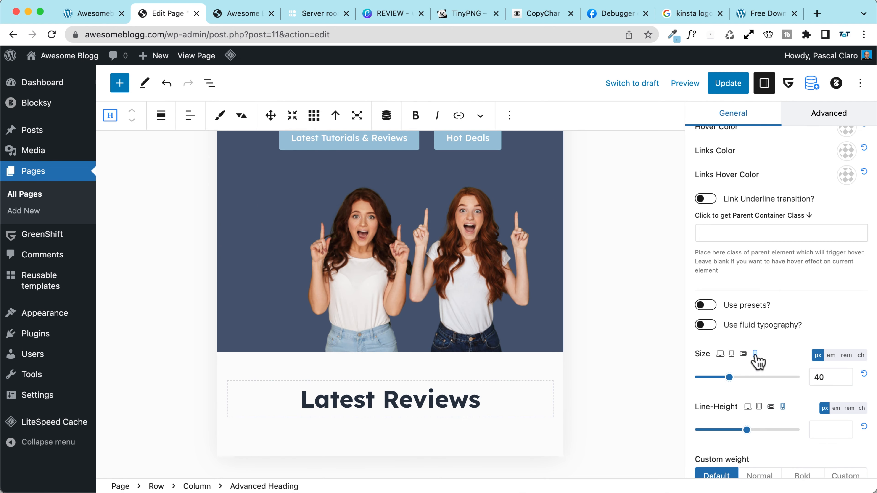
scroll(448, 321, down, 2)
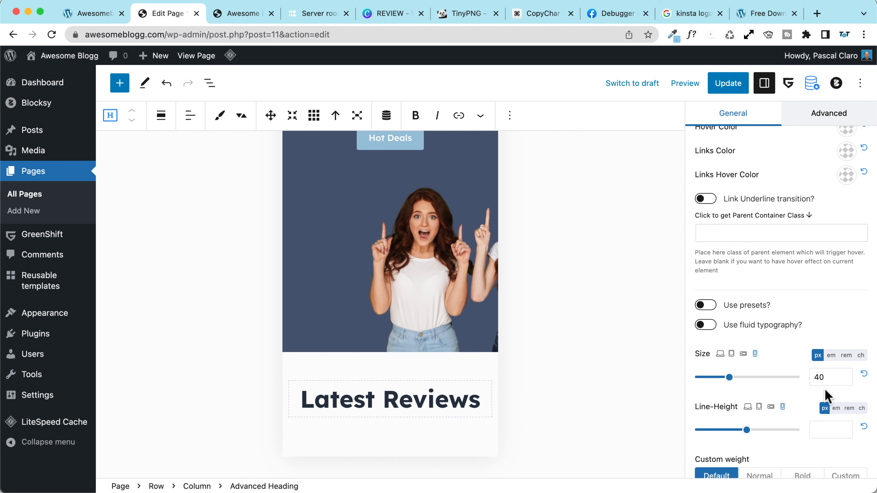
text(35)
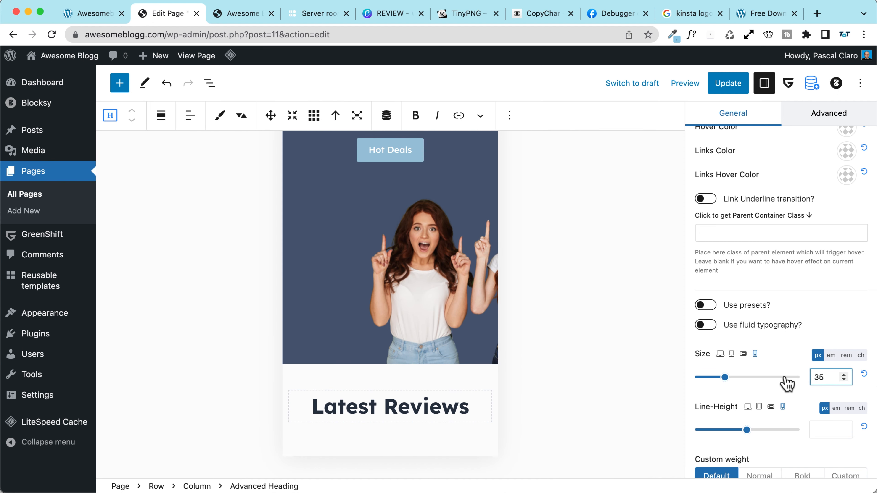
click(720, 353)
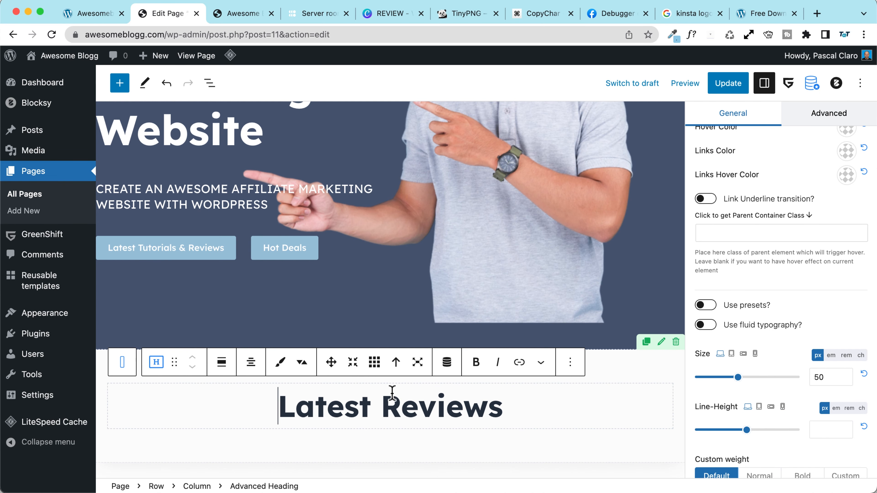
click(210, 83)
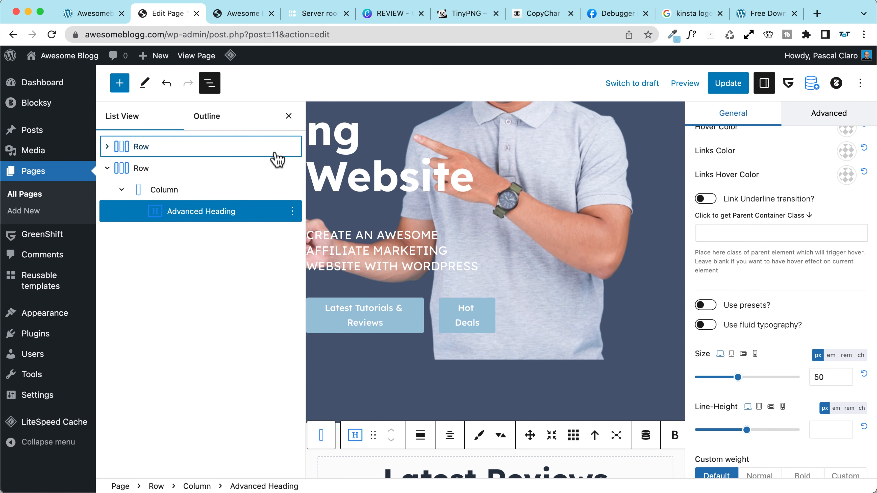
Step: Insert an empty block after the Latest Reviews heading and browse the block library
click(292, 211)
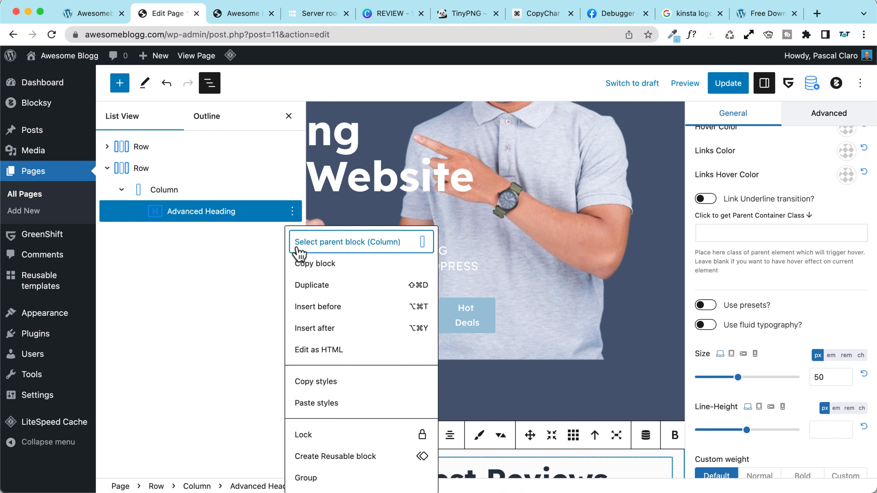
click(337, 329)
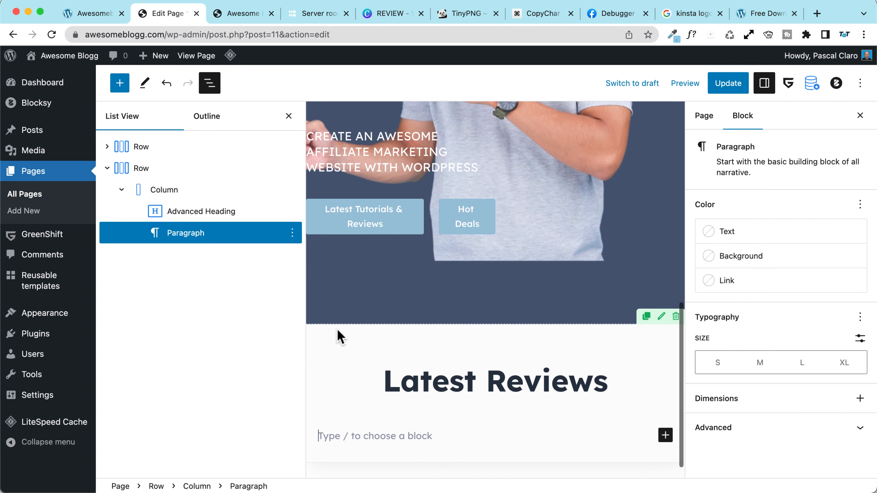
click(120, 83)
scroll(121, 247, down, 4)
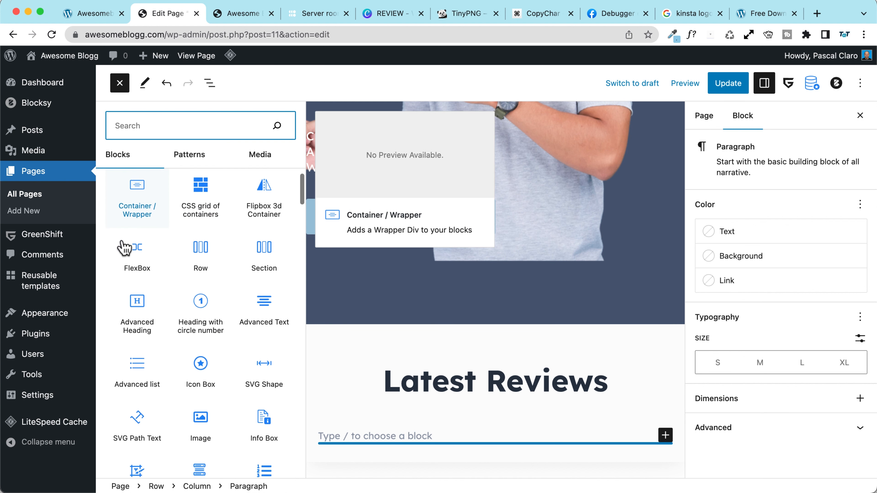
scroll(125, 247, down, 5)
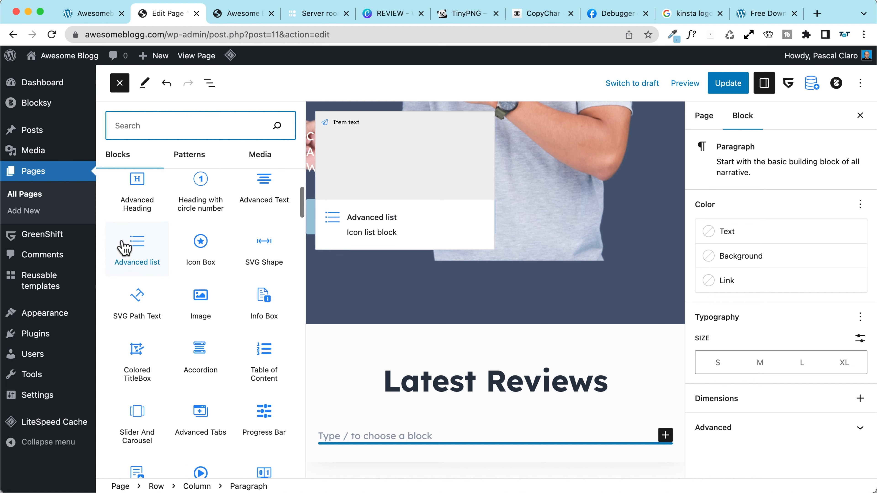
scroll(122, 242, down, 3)
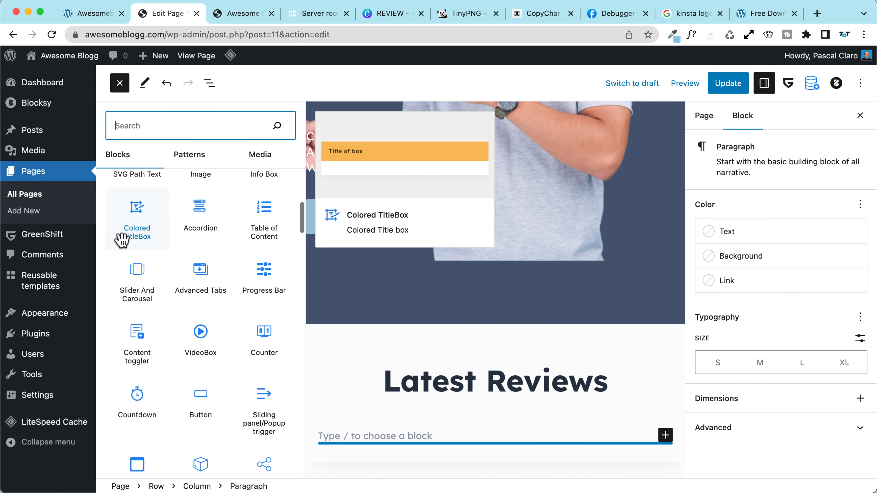
scroll(123, 248, down, 3)
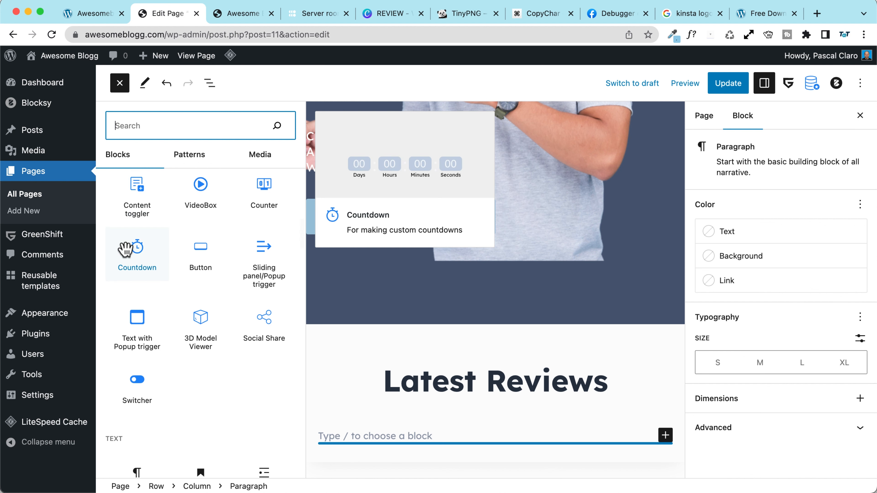
scroll(123, 243, down, 2)
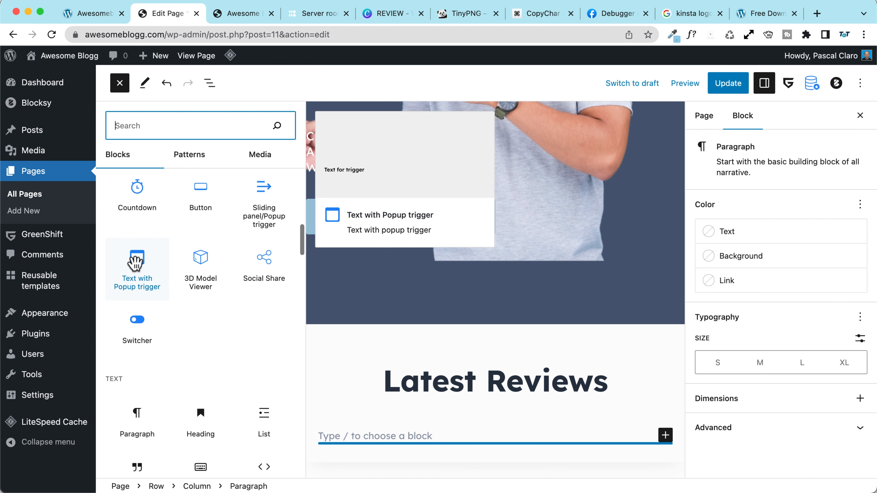
scroll(129, 259, down, 2)
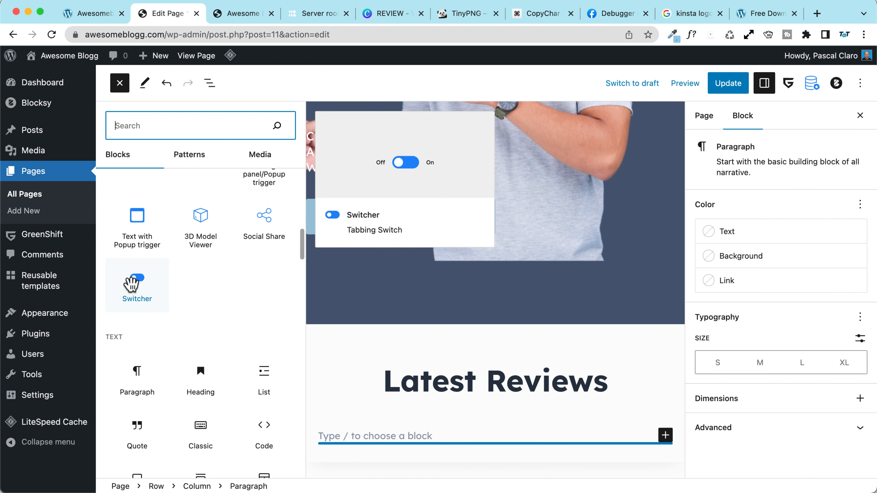
scroll(132, 276, down, 7)
scroll(131, 284, down, 6)
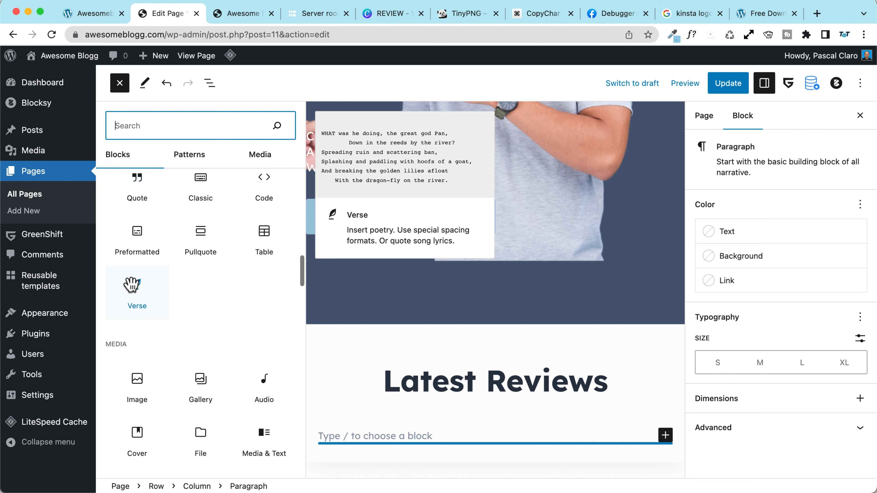
scroll(133, 282, down, 3)
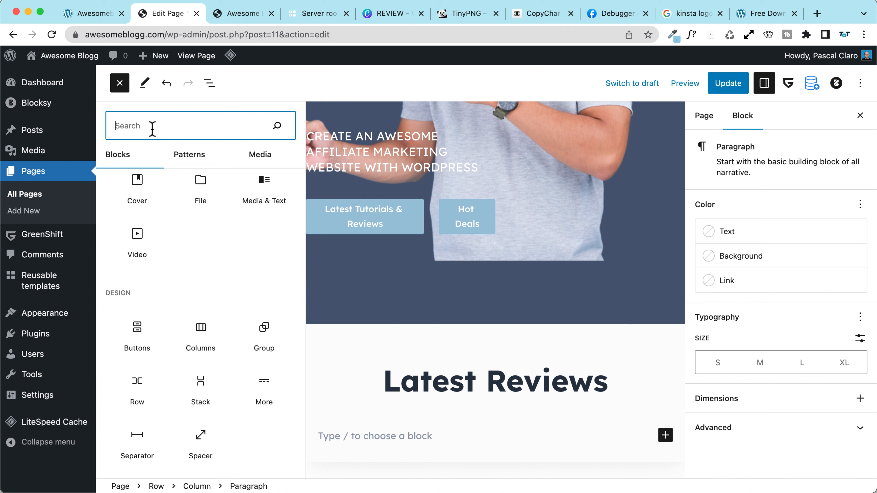
Step: Search 'query' and insert a Query Loop block under the heading
text(ry)
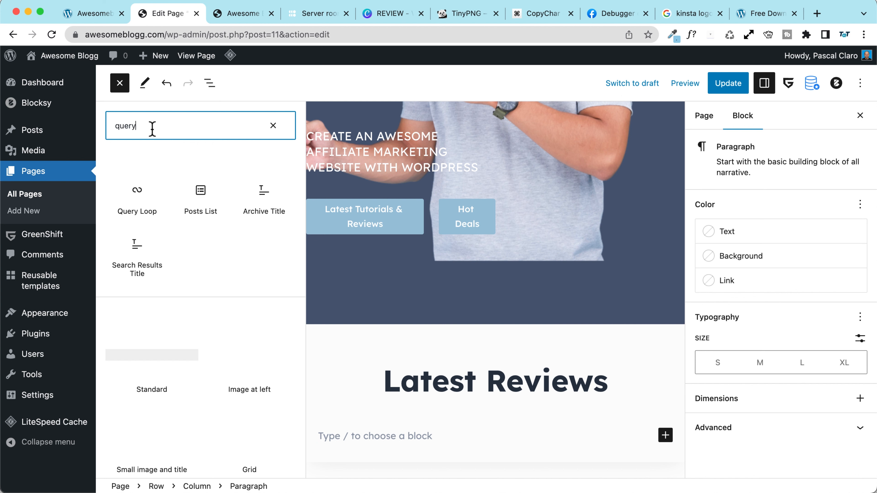
click(131, 198)
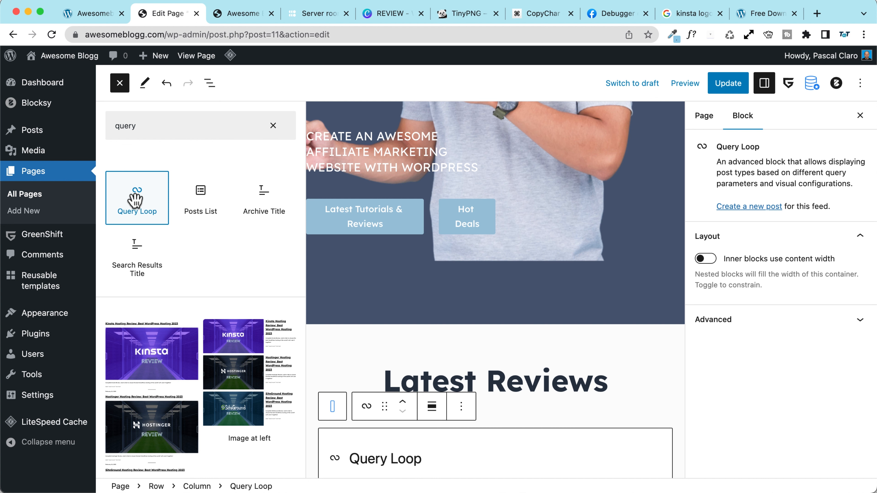
scroll(369, 383, down, 3)
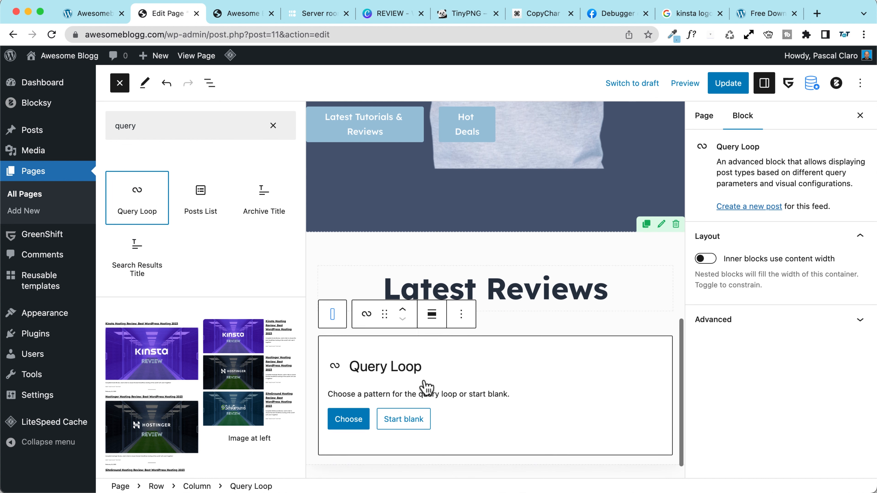
click(358, 427)
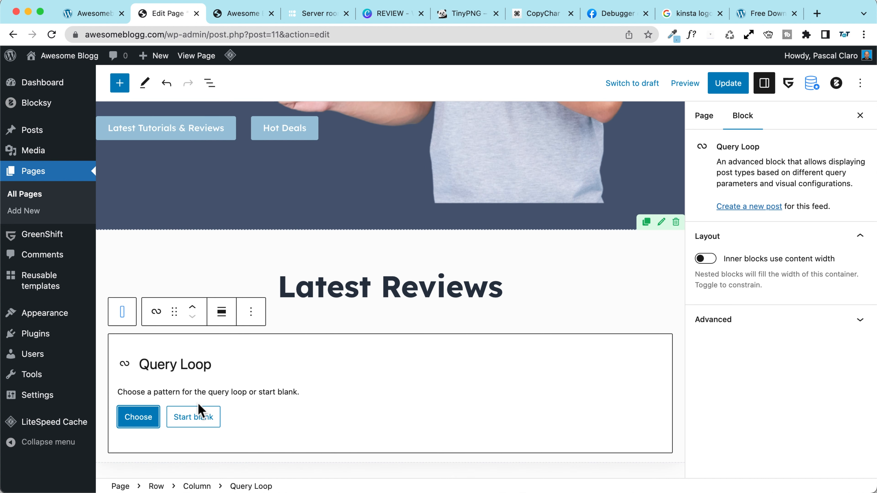
Step: Apply the 'Image at left' Query Loop pattern and update the page
click(145, 418)
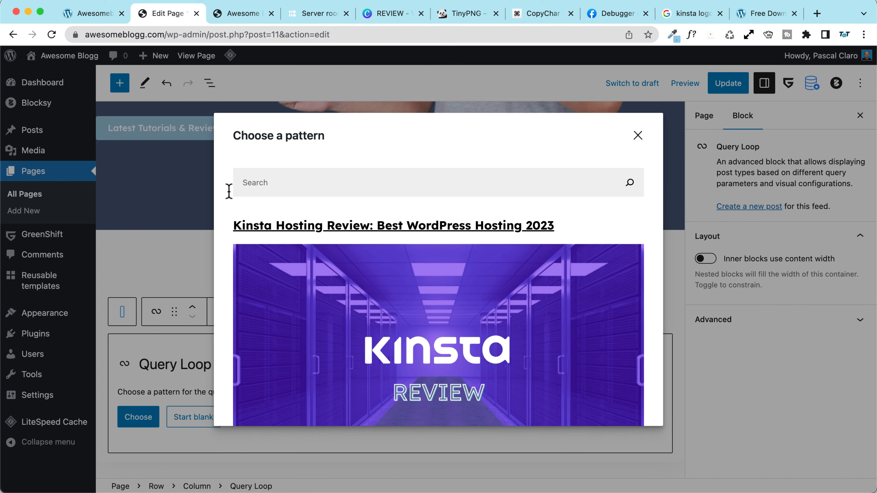
scroll(226, 200, down, 10)
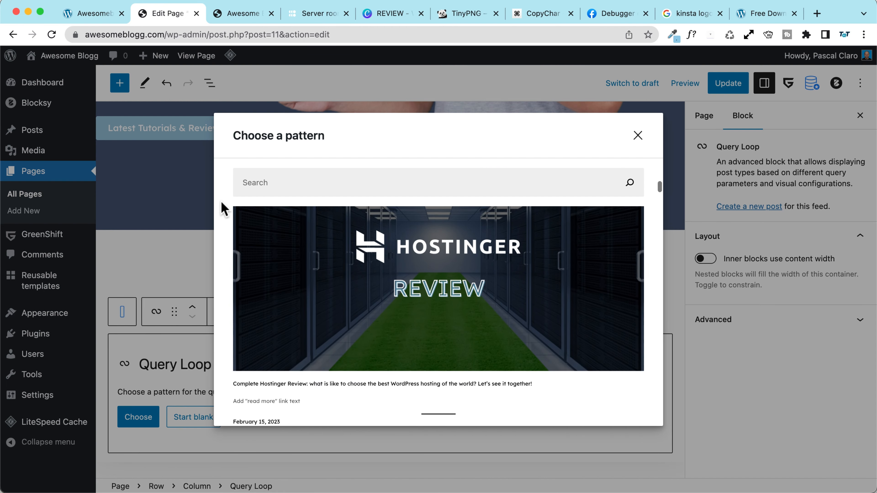
scroll(224, 208, down, 10)
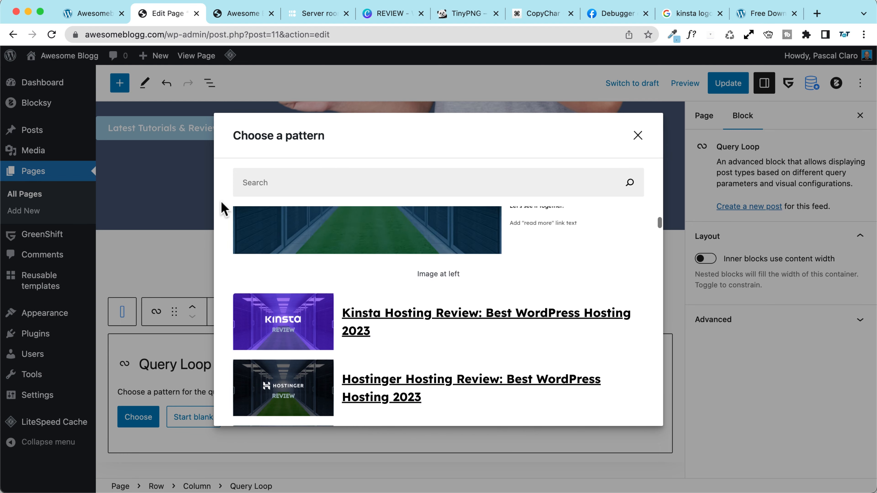
scroll(221, 202, down, 4)
scroll(221, 202, up, 2)
scroll(221, 202, down, 1)
scroll(448, 284, up, 1)
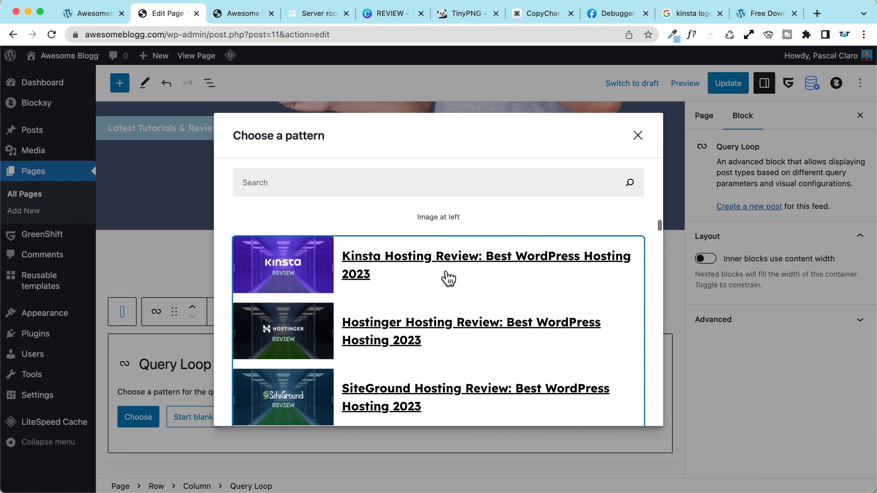
click(407, 246)
scroll(380, 242, down, 5)
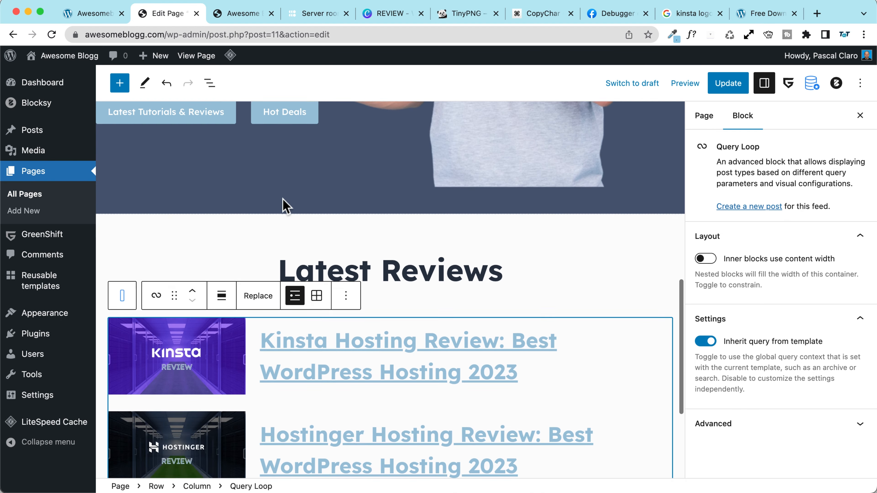
scroll(283, 204, down, 1)
scroll(284, 204, up, 3)
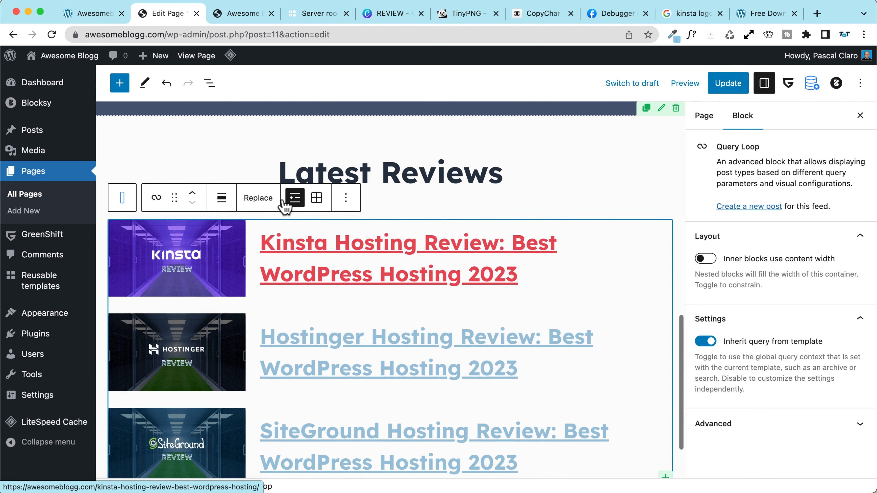
click(734, 91)
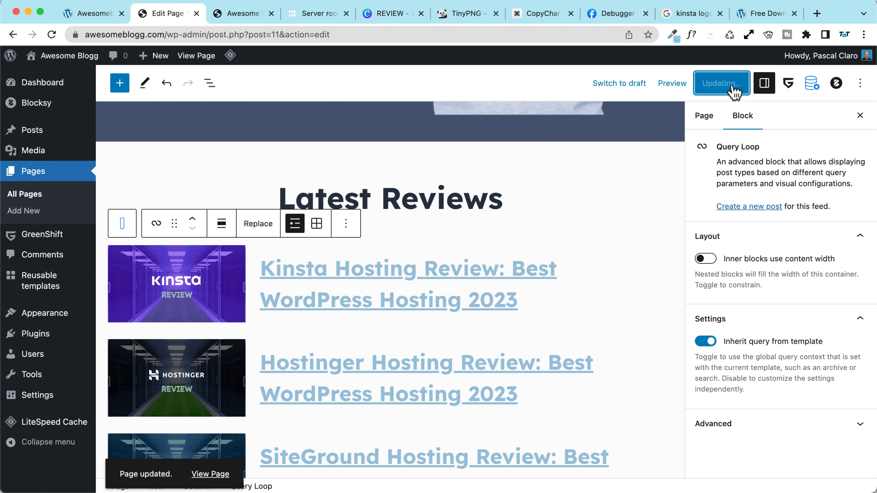
Step: View the live home page and check the empty Latest Reviews area
click(196, 56)
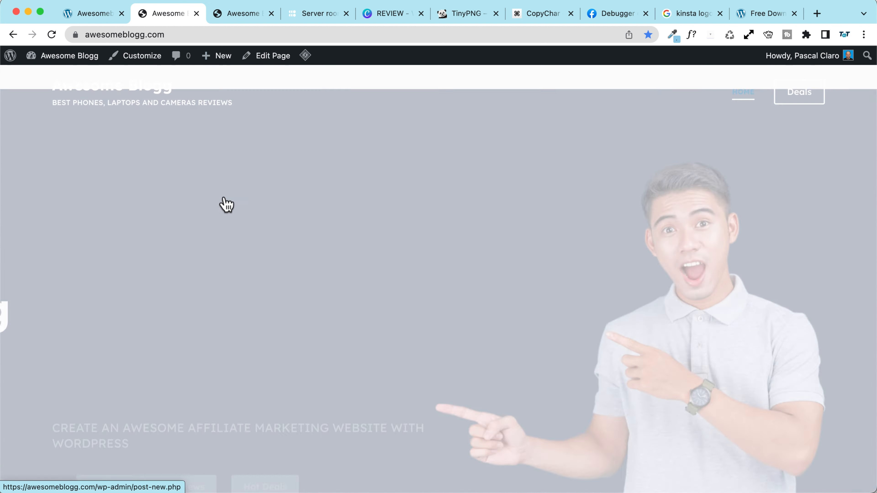
scroll(142, 191, down, 2)
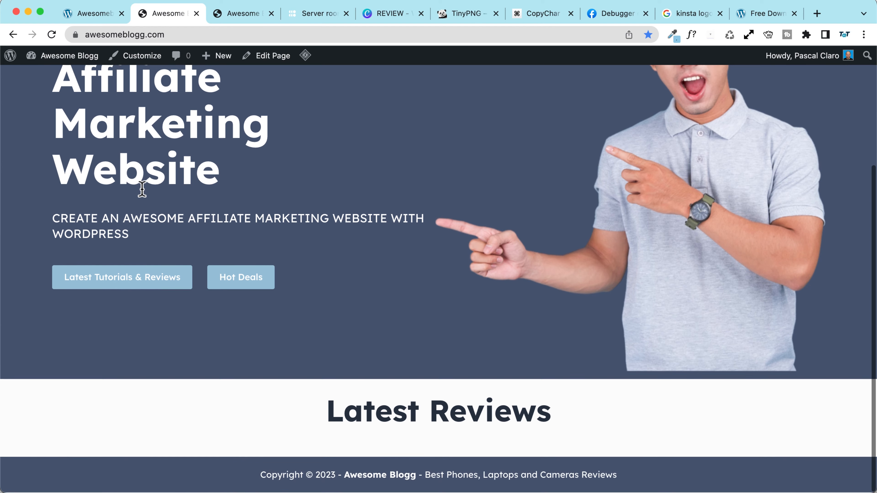
scroll(142, 192, up, 5)
scroll(143, 194, down, 5)
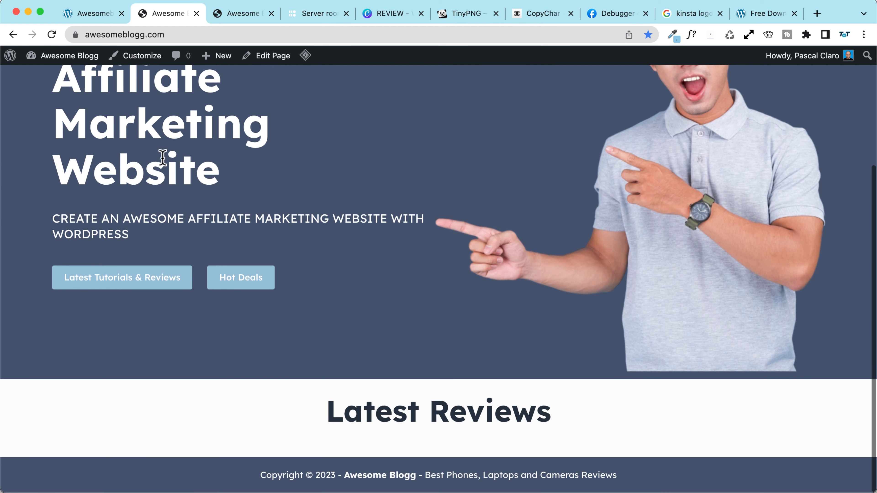
click(234, 14)
click(152, 18)
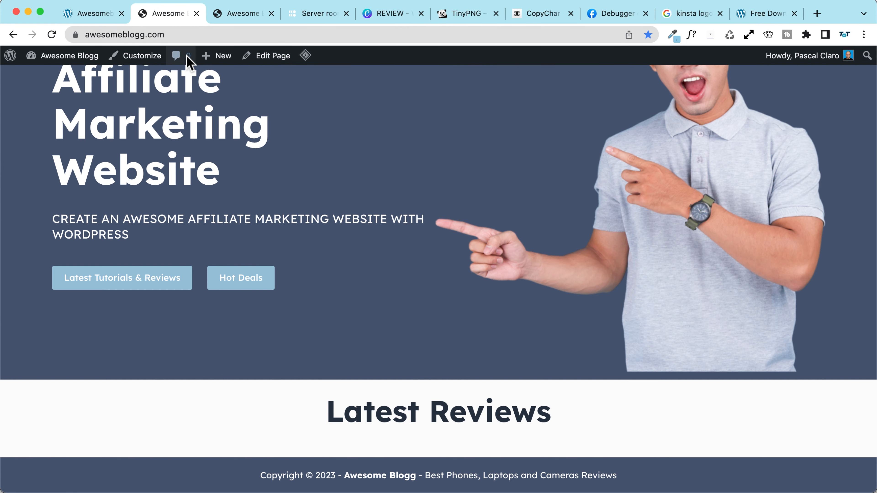
Step: Reopen the home page editor, select the Kinsta featured image, and show List View
click(268, 56)
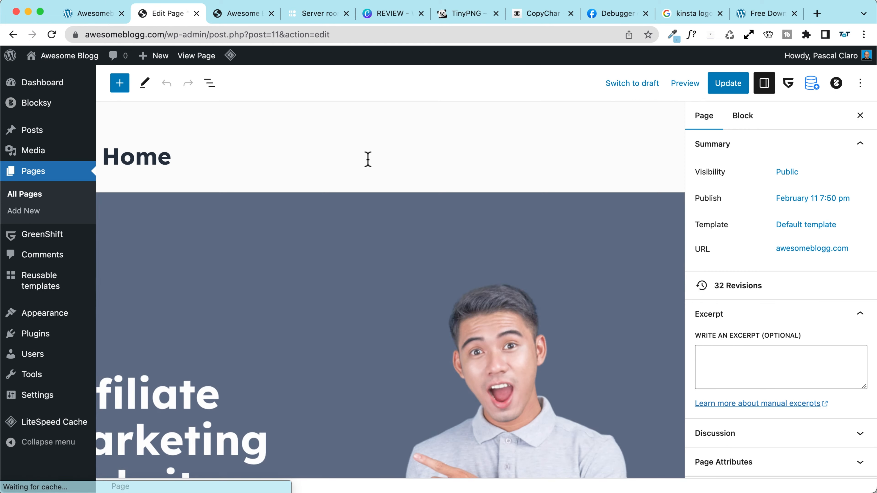
scroll(366, 159, down, 10)
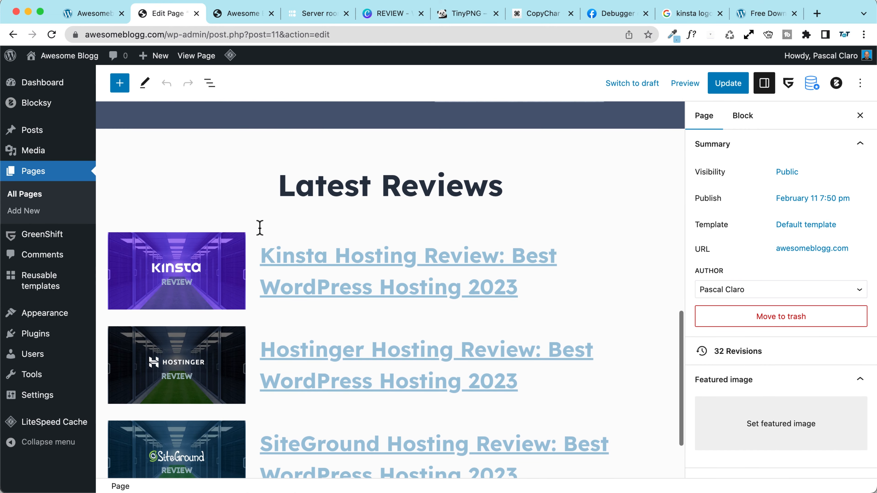
click(230, 254)
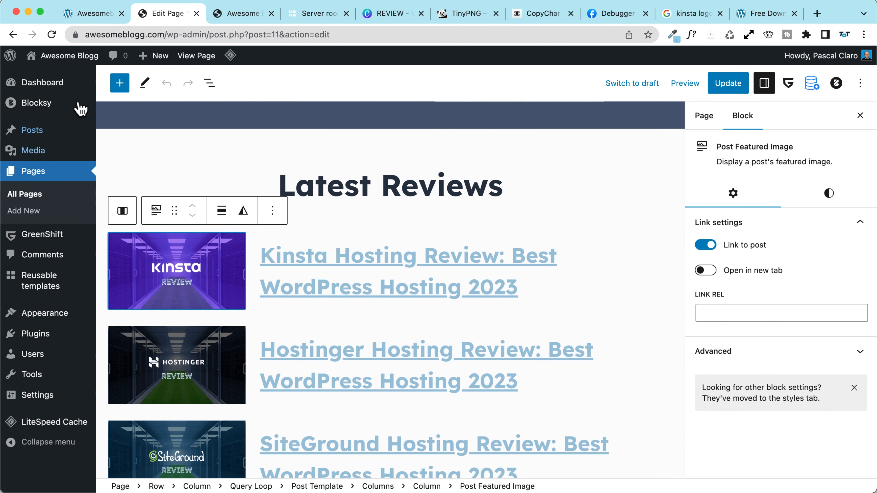
click(210, 84)
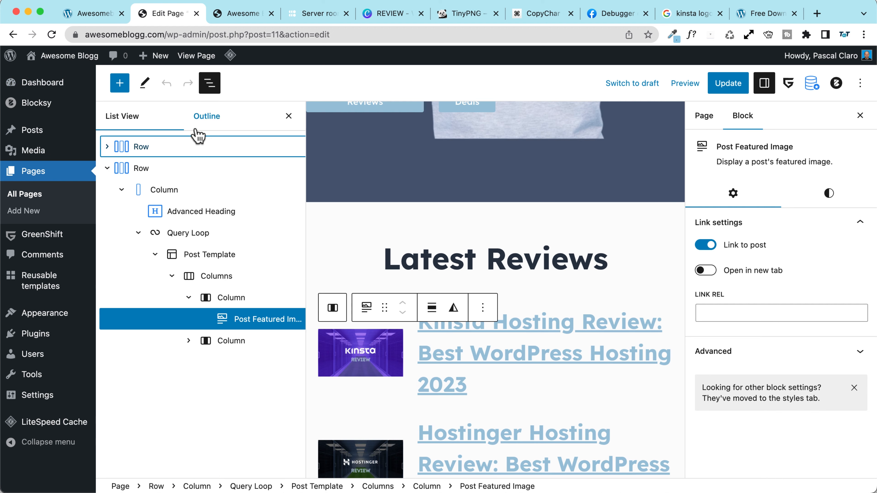
Step: Turn off the Query Loop's template query inheritance, update the page, and view the live site
click(190, 233)
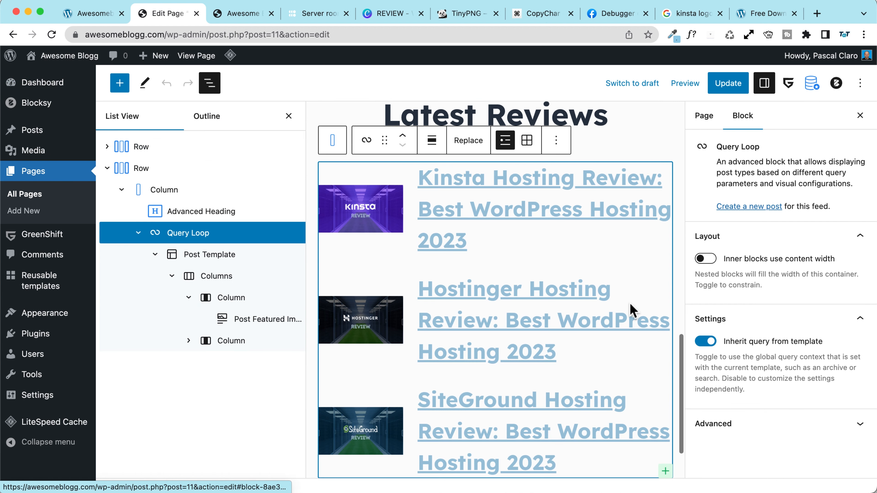
click(705, 342)
scroll(758, 302, down, 5)
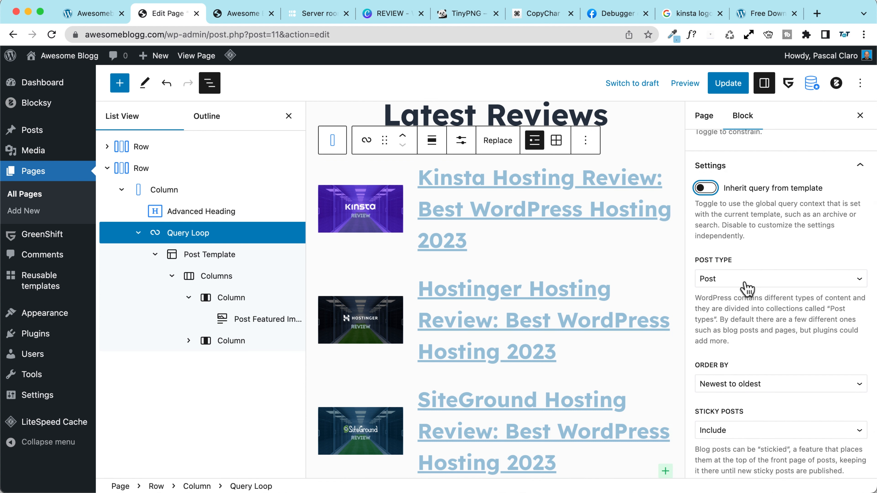
click(731, 86)
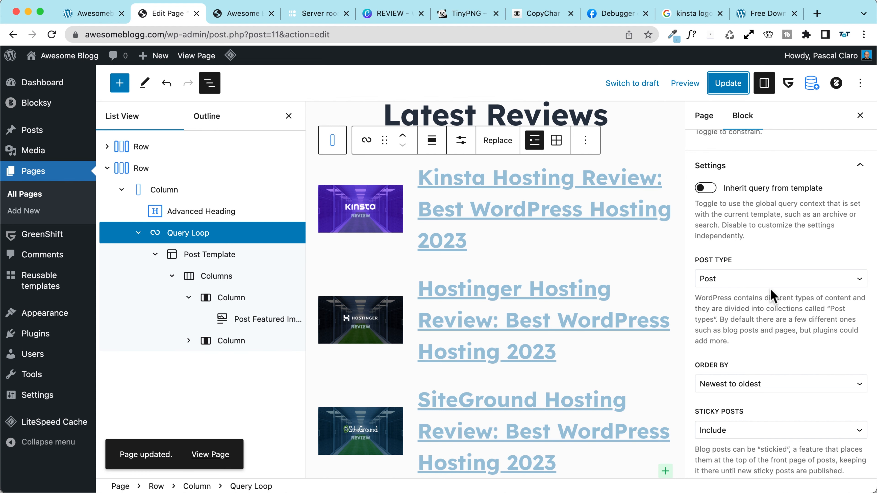
click(242, 13)
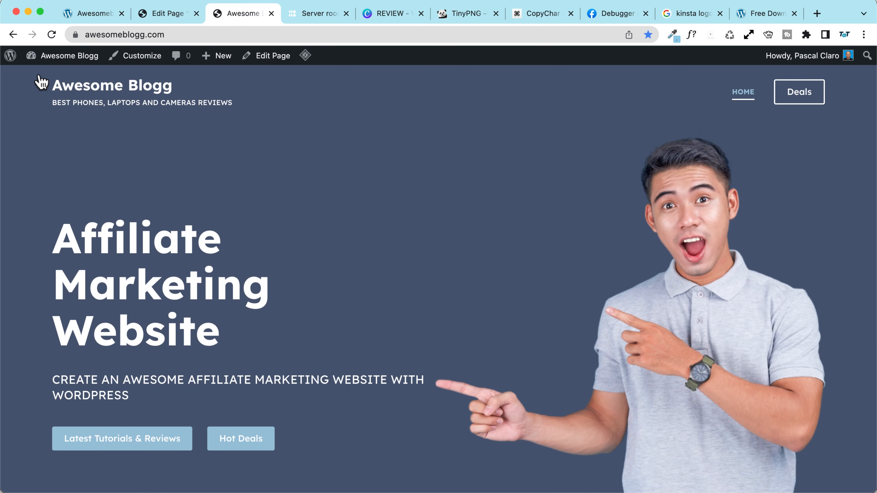
click(52, 34)
scroll(83, 259, down, 10)
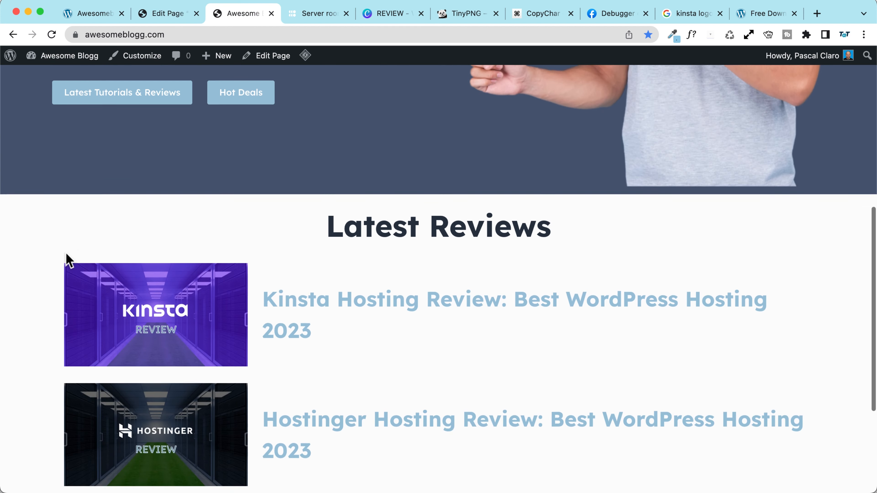
scroll(67, 261, down, 5)
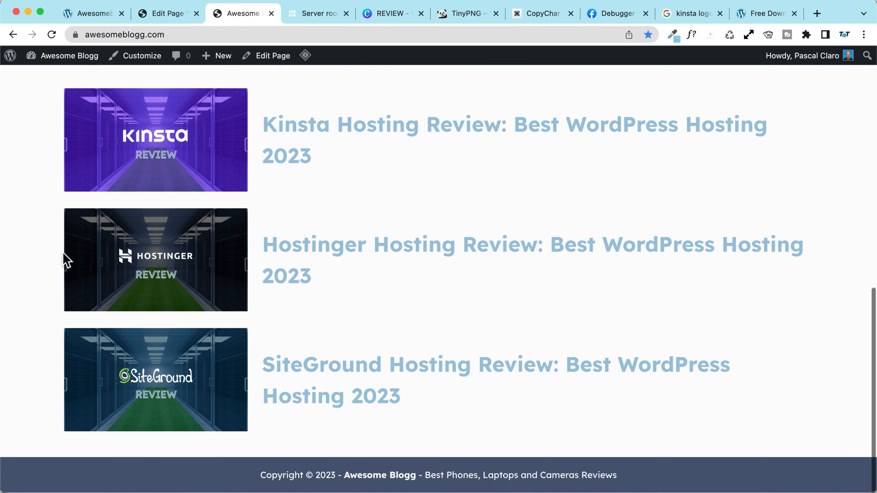
scroll(66, 261, up, 5)
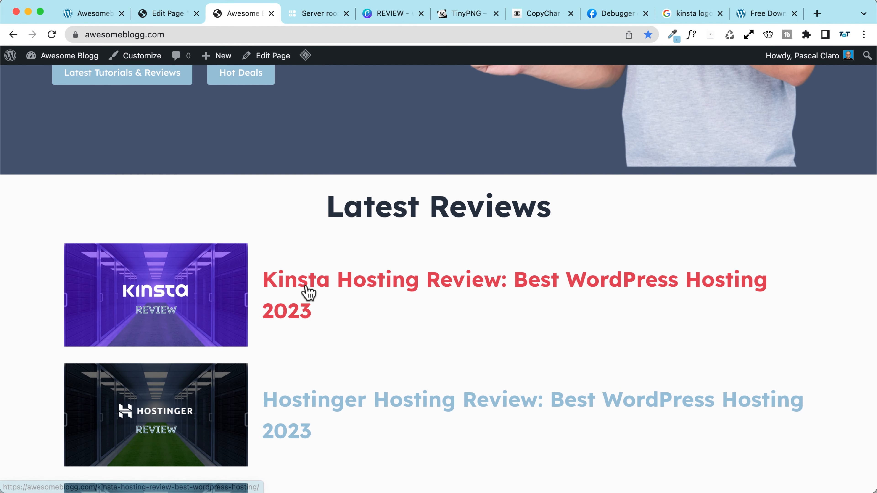
click(309, 293)
scroll(133, 264, down, 5)
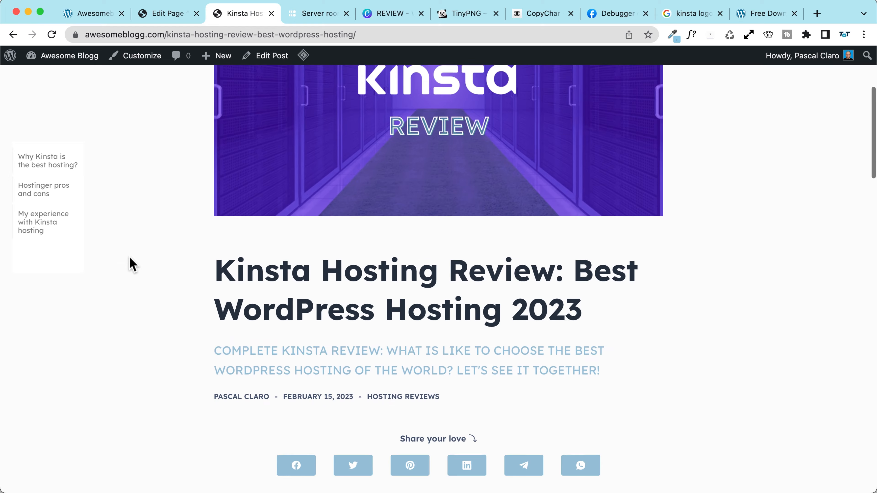
scroll(131, 262, down, 15)
scroll(129, 262, up, 16)
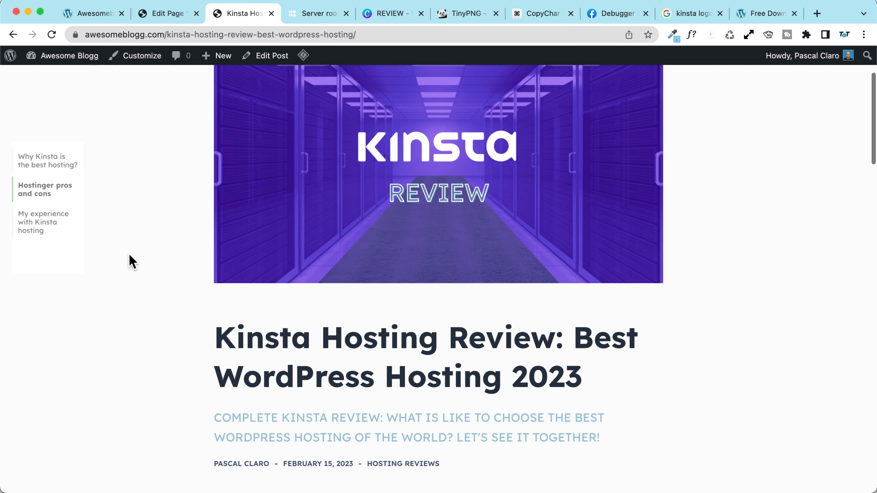
scroll(129, 255, up, 3)
click(13, 35)
scroll(190, 256, down, 3)
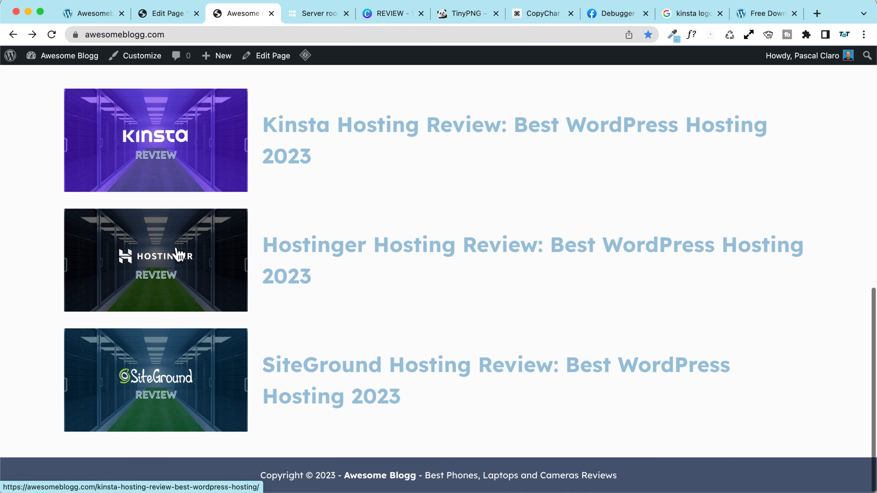
scroll(63, 238, up, 5)
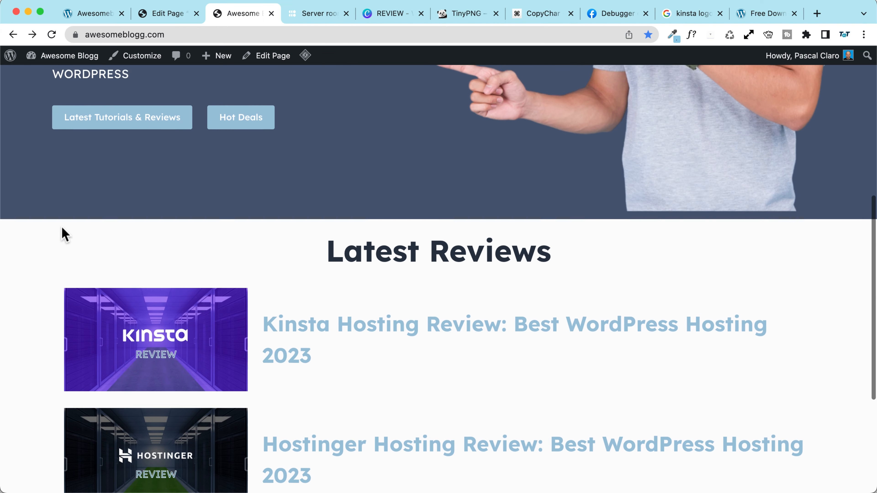
scroll(74, 204, up, 2)
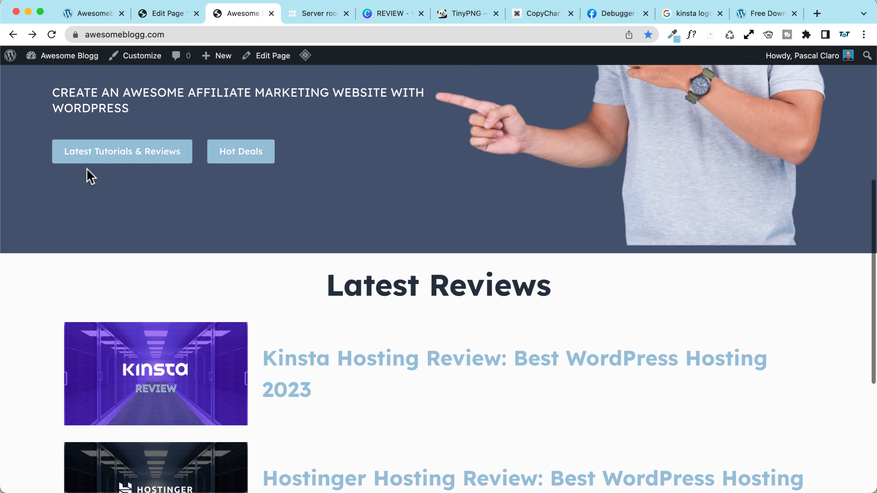
Step: Try the reviews Query Loop in grid and list layouts, leaving it as a list
click(166, 14)
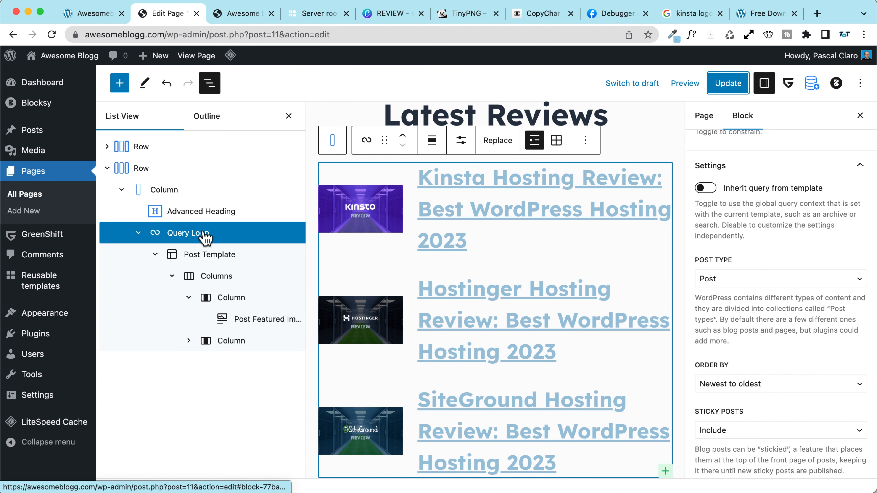
click(555, 140)
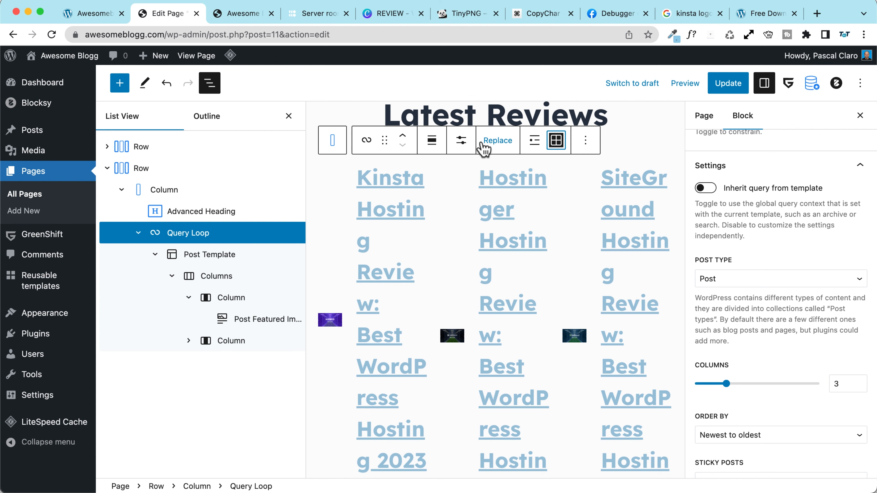
click(534, 141)
click(553, 144)
click(535, 145)
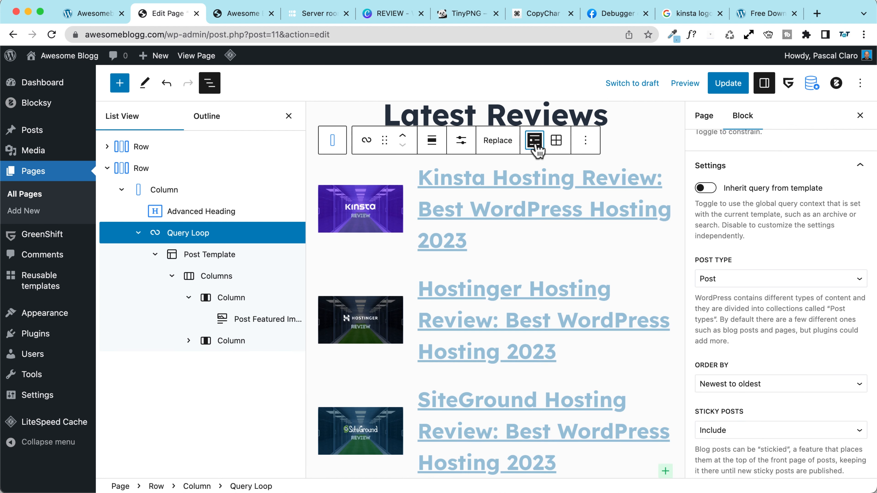
Step: Remove the existing Query Loop and insert a new one below the heading
click(585, 140)
click(224, 216)
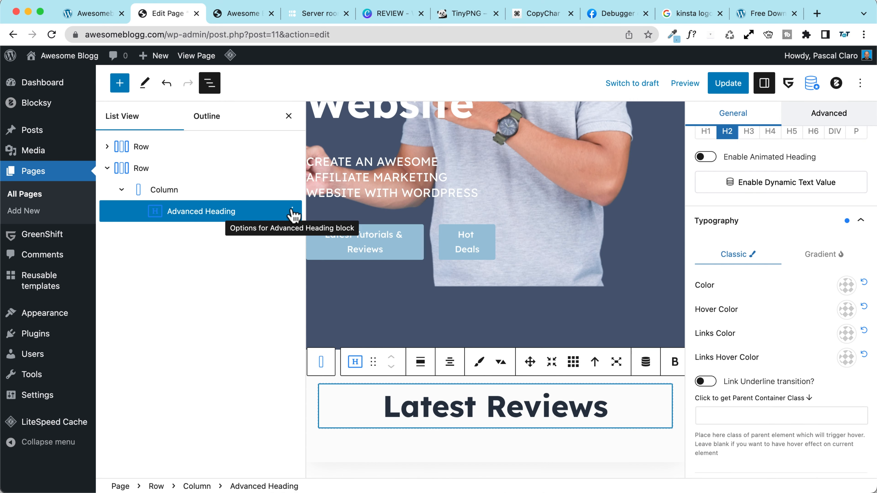
click(120, 84)
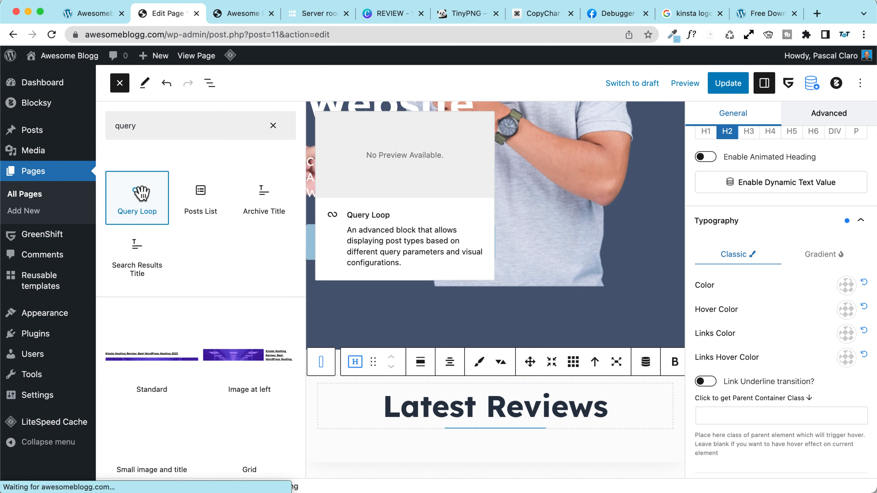
click(137, 196)
Step: Apply the Grid pattern so Kinsta, Hostinger and SiteGround reviews show in three columns
click(350, 416)
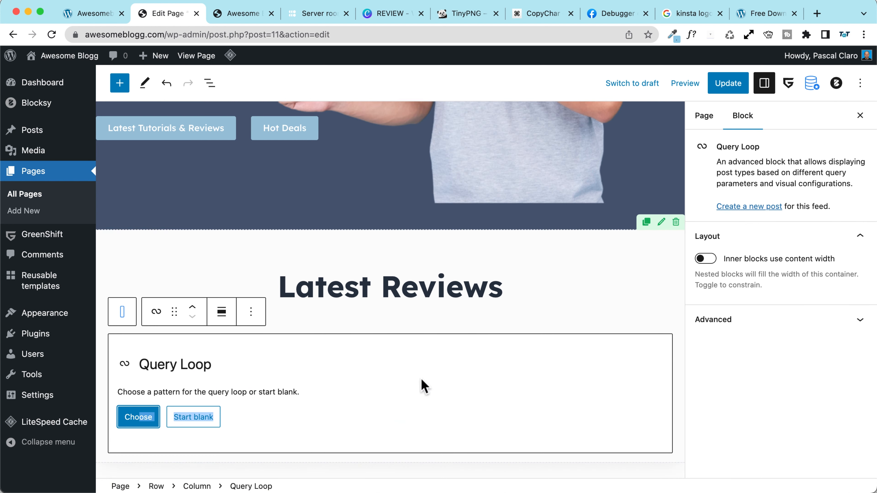
click(139, 416)
scroll(426, 345, down, 15)
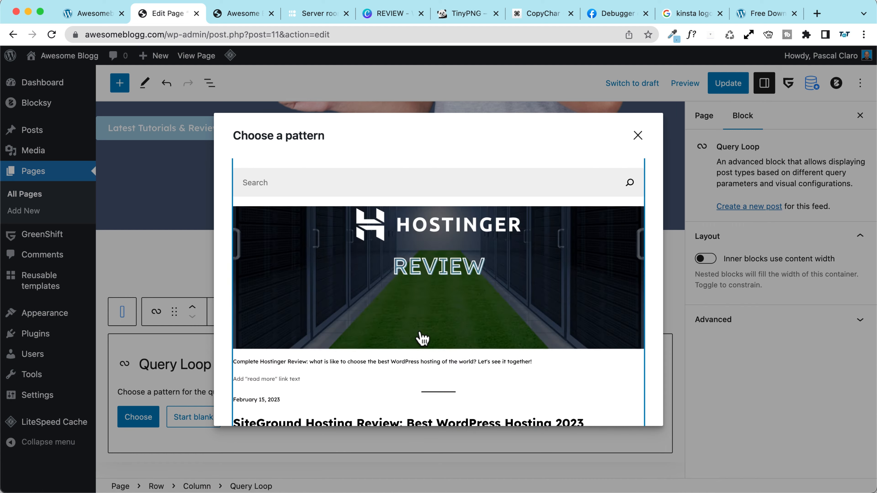
scroll(418, 337, down, 10)
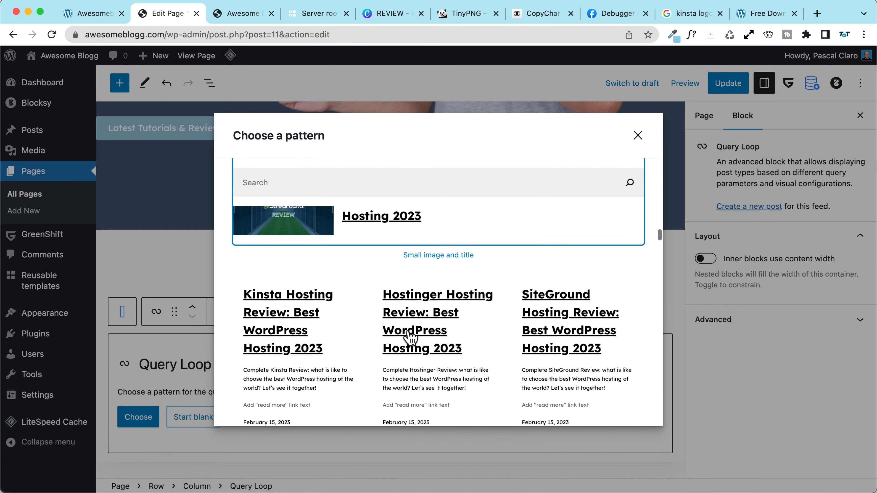
scroll(409, 333, down, 5)
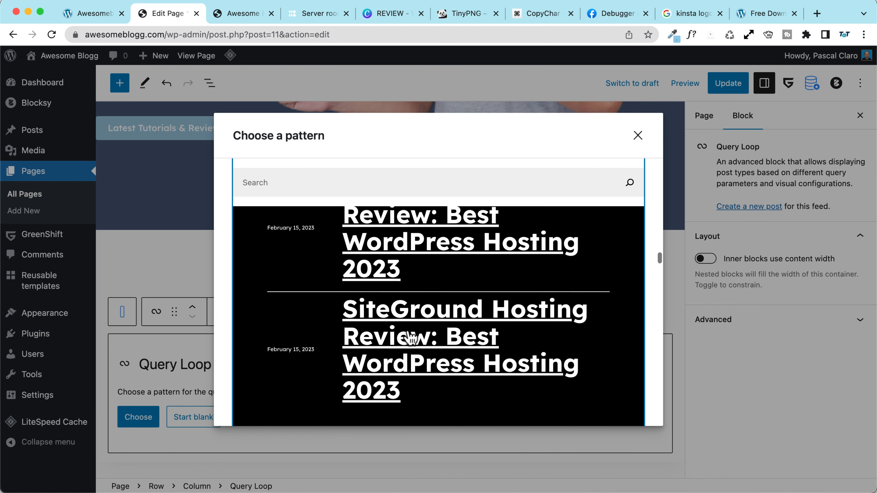
scroll(410, 337, down, 10)
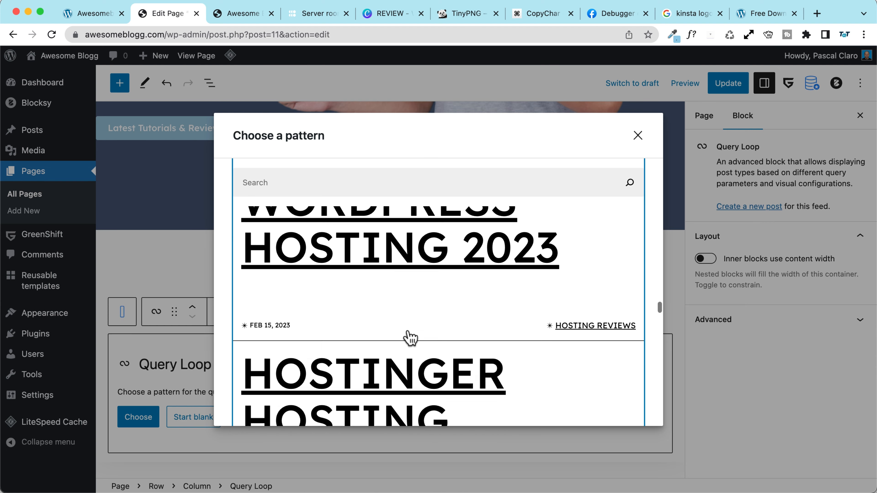
scroll(410, 337, down, 10)
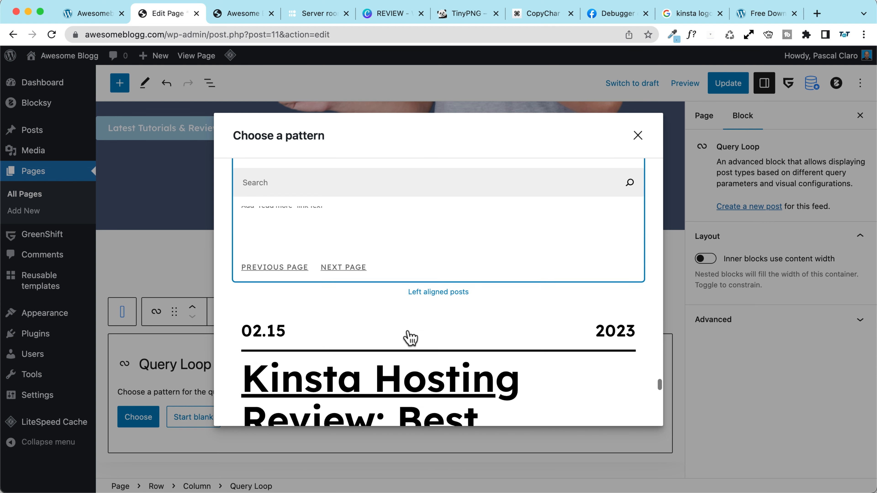
scroll(409, 337, down, 3)
scroll(410, 338, down, 10)
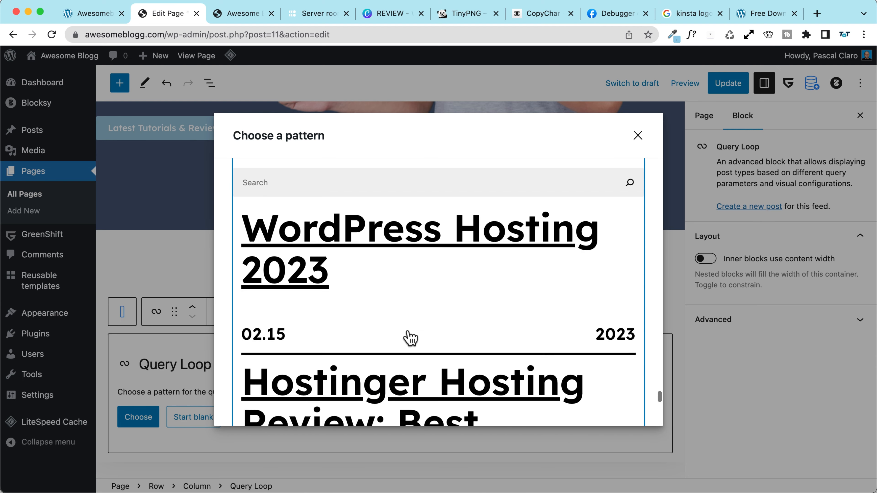
scroll(410, 336, down, 10)
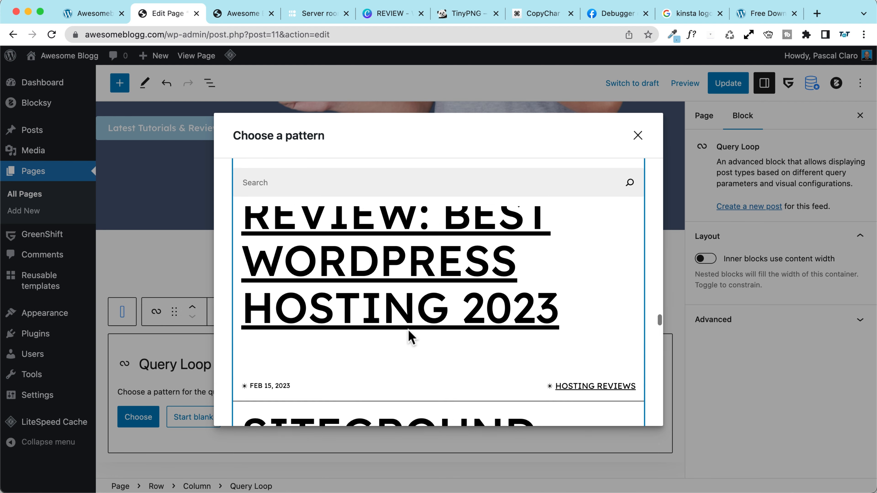
scroll(410, 337, up, 10)
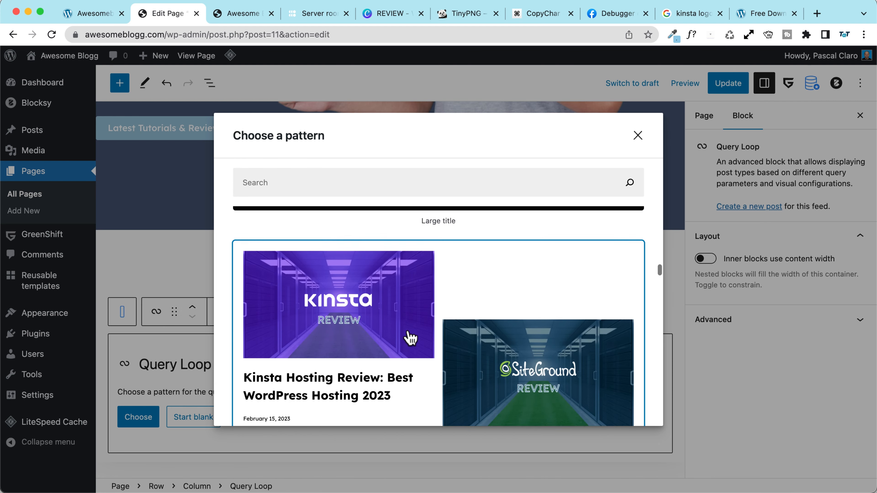
scroll(410, 338, up, 3)
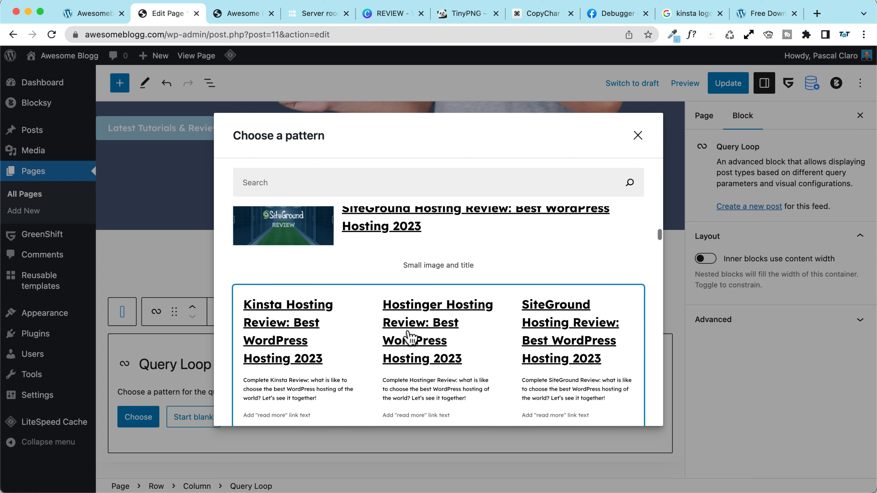
scroll(357, 384, down, 2)
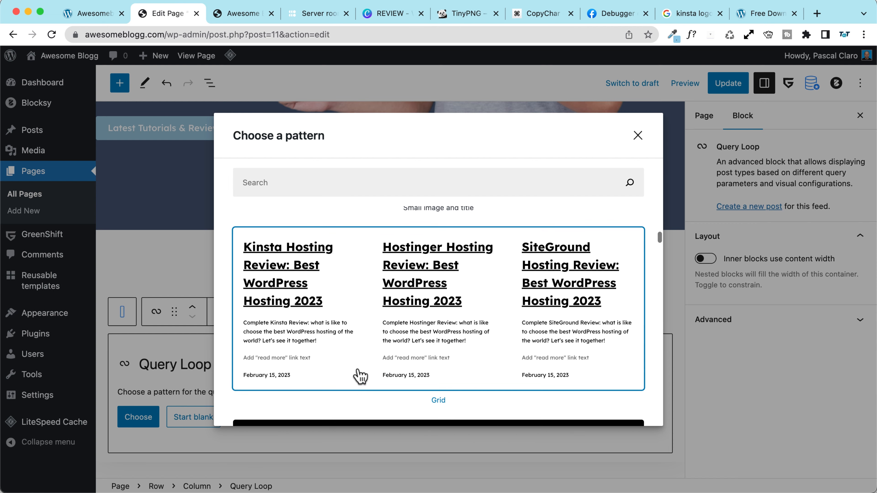
click(358, 376)
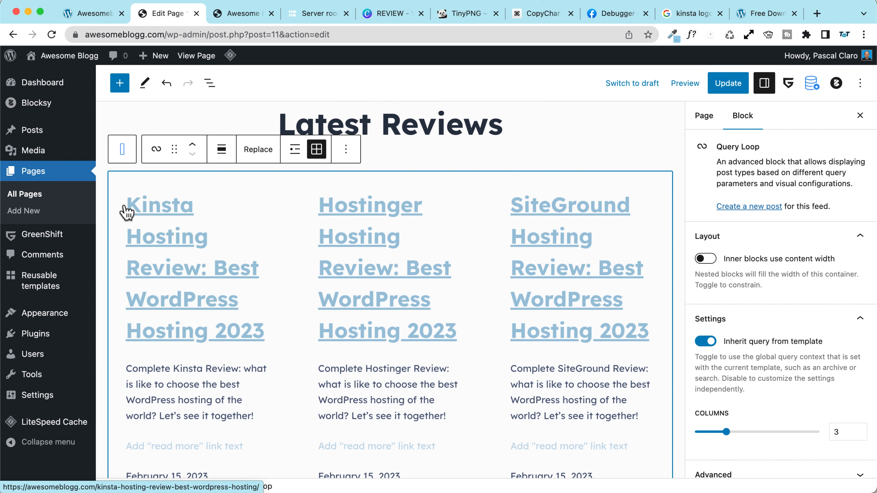
Step: In List View, expand Query Loop, Post Template and Group to select the Post Title block
click(209, 83)
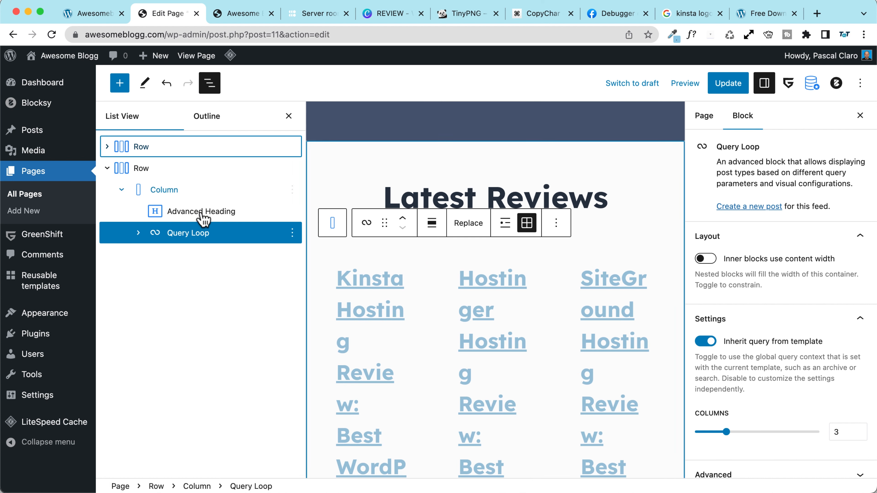
click(137, 234)
click(156, 256)
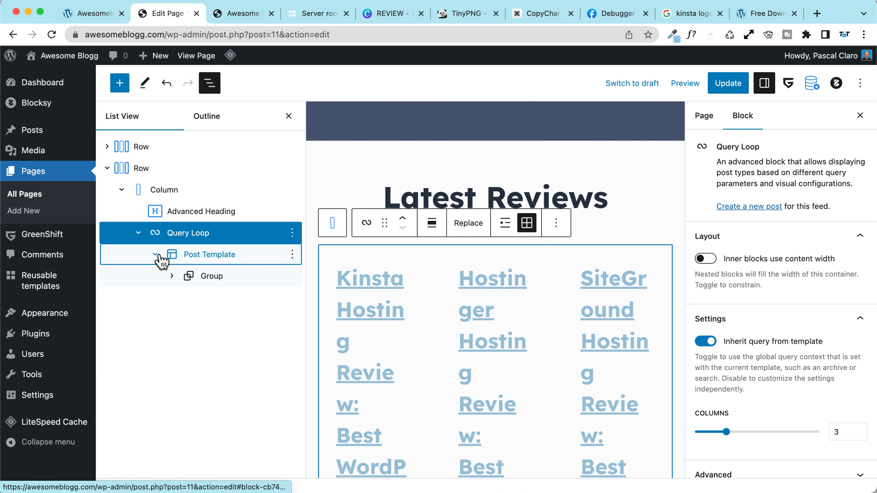
click(172, 277)
click(214, 308)
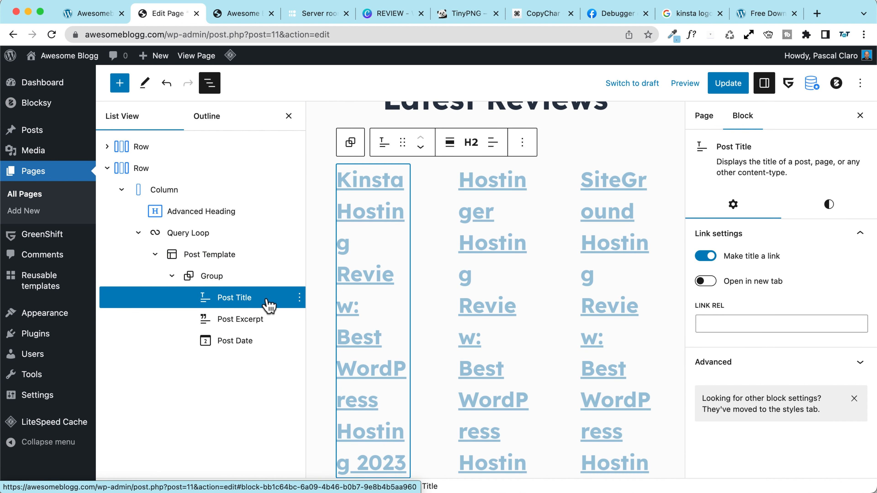
Step: Insert a Post Featured Image block before the post title
click(298, 297)
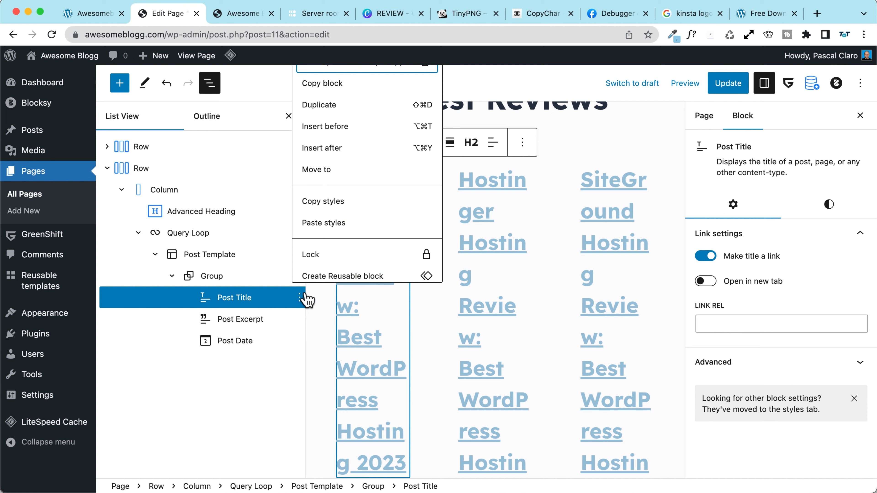
click(337, 126)
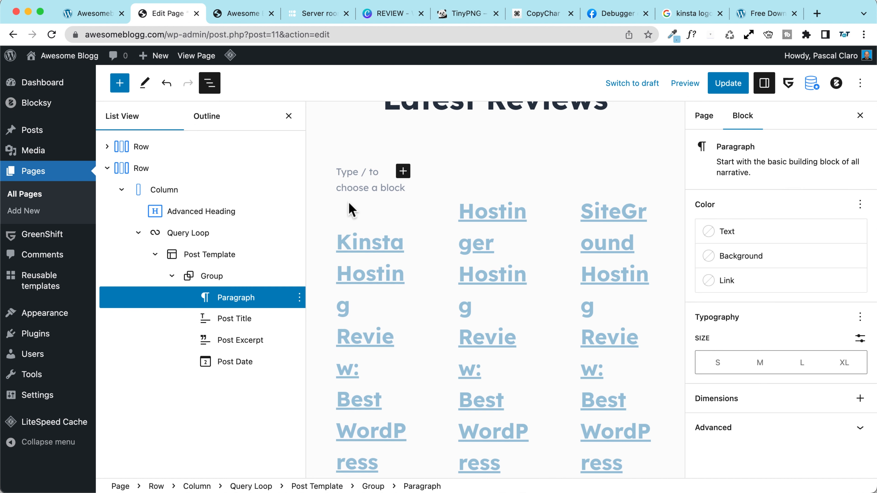
click(403, 171)
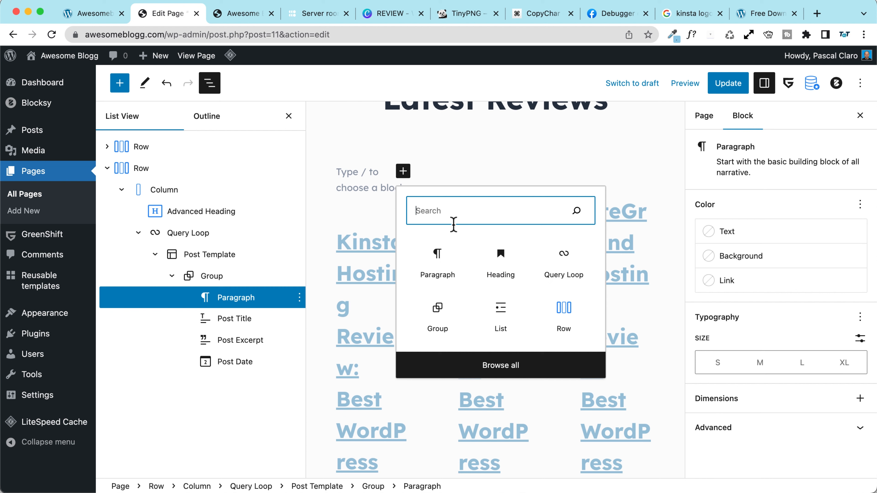
text(feat)
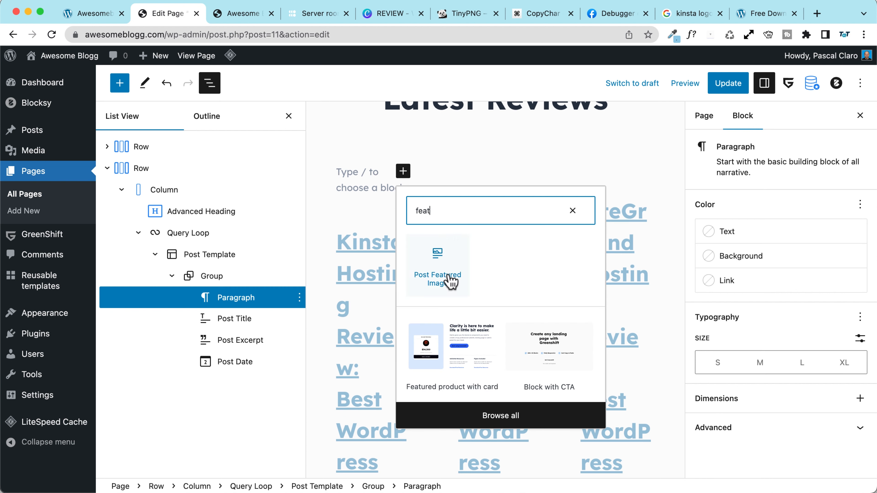
click(451, 281)
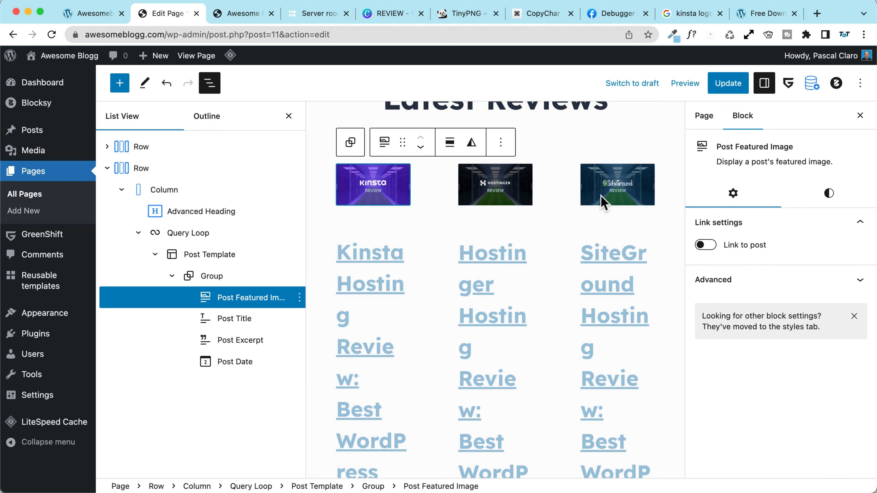
Step: Set the review titles to font size M
click(244, 325)
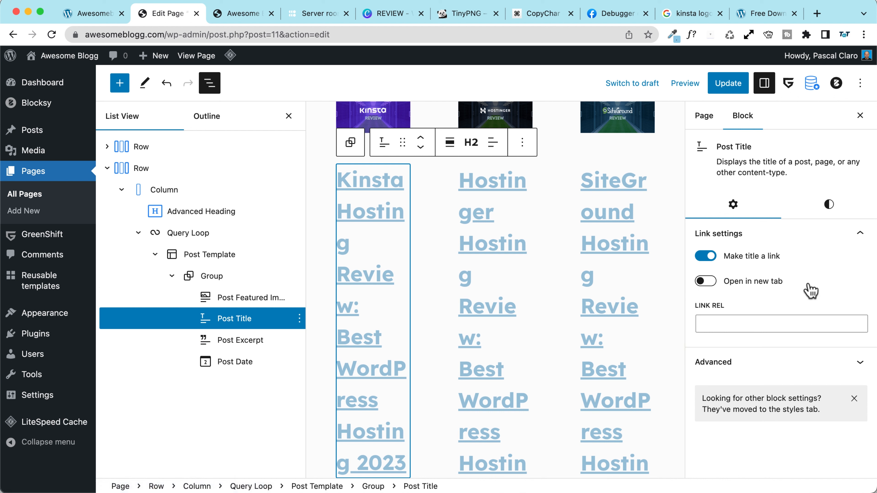
click(828, 205)
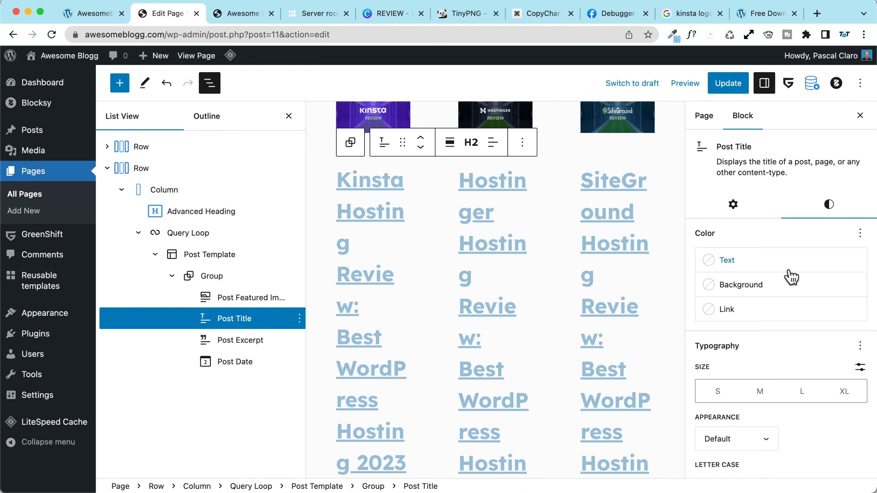
scroll(750, 327, down, 3)
click(757, 336)
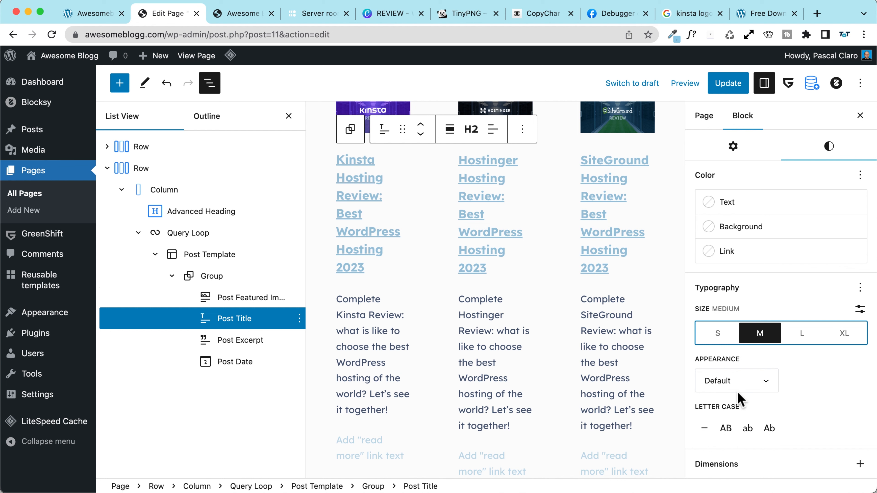
Step: Change the excerpt's read-more link text to 'Read Review'
click(375, 351)
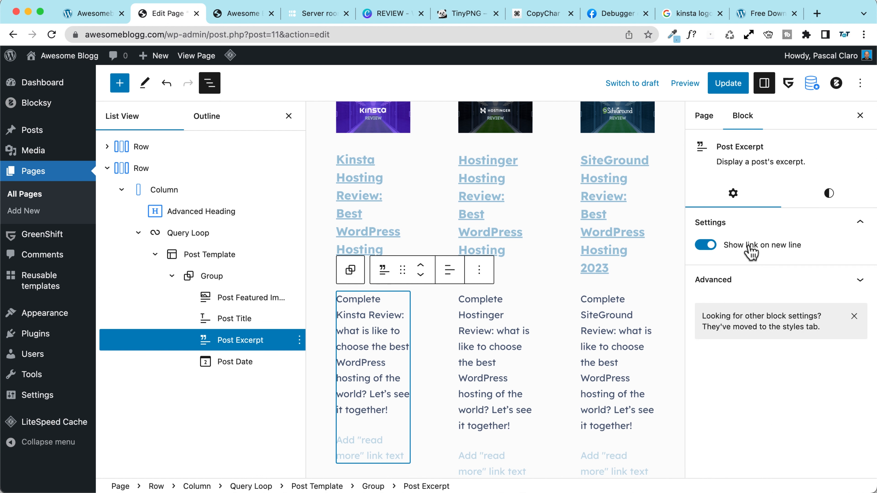
click(829, 198)
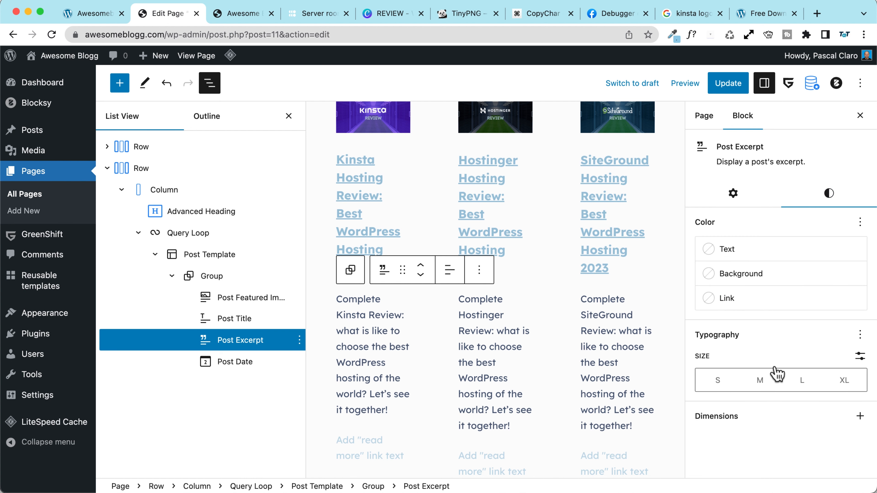
click(726, 193)
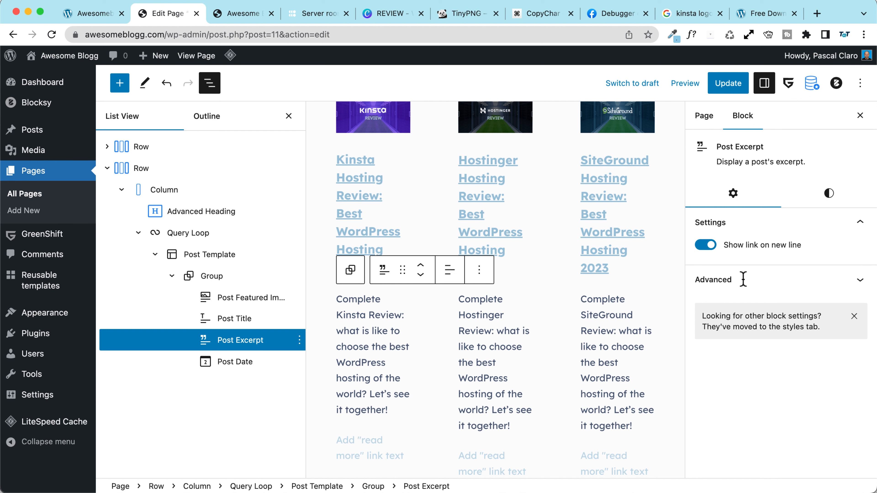
scroll(412, 382, down, 3)
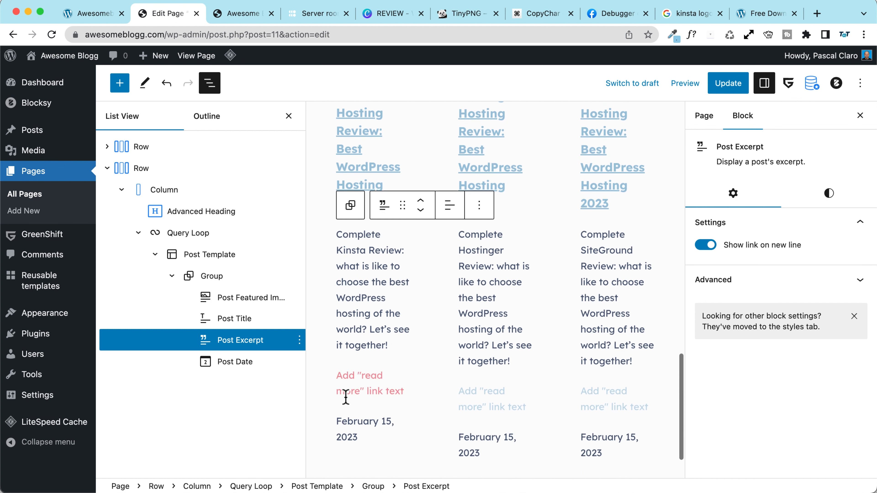
click(380, 387)
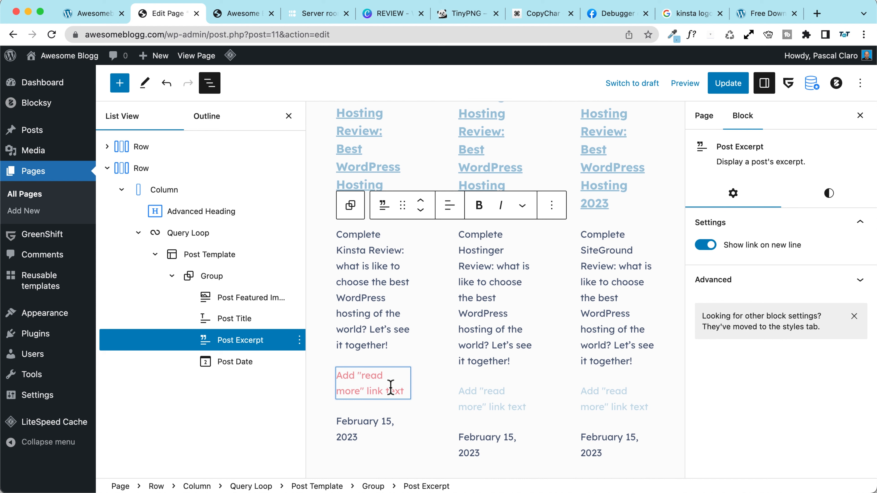
text(Read Review)
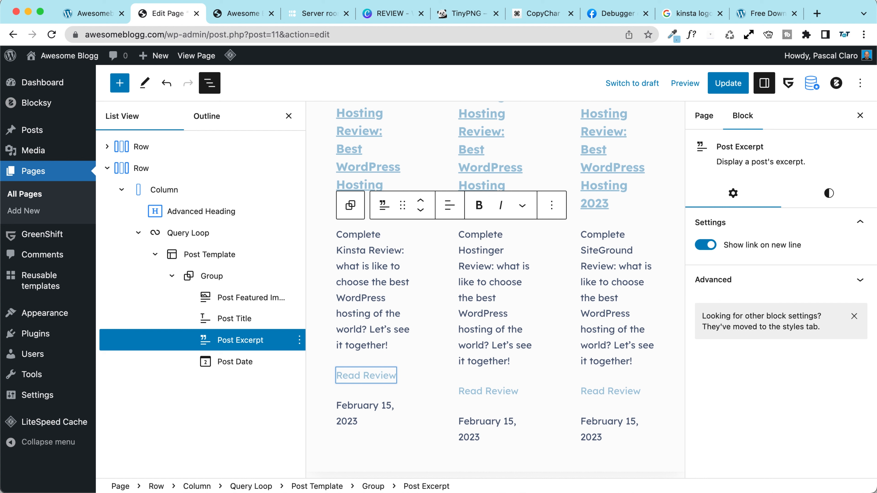
Step: Colour the excerpt links with the theme red (#E84855), leaving no background colour
click(835, 194)
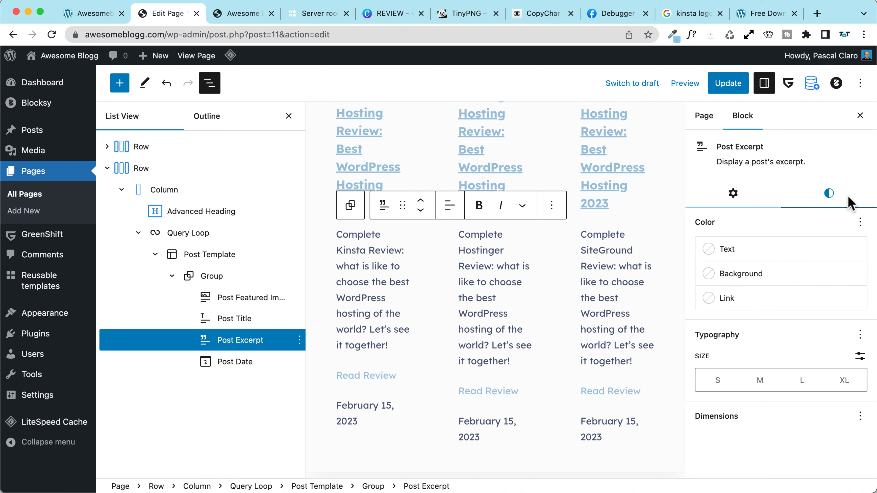
click(735, 304)
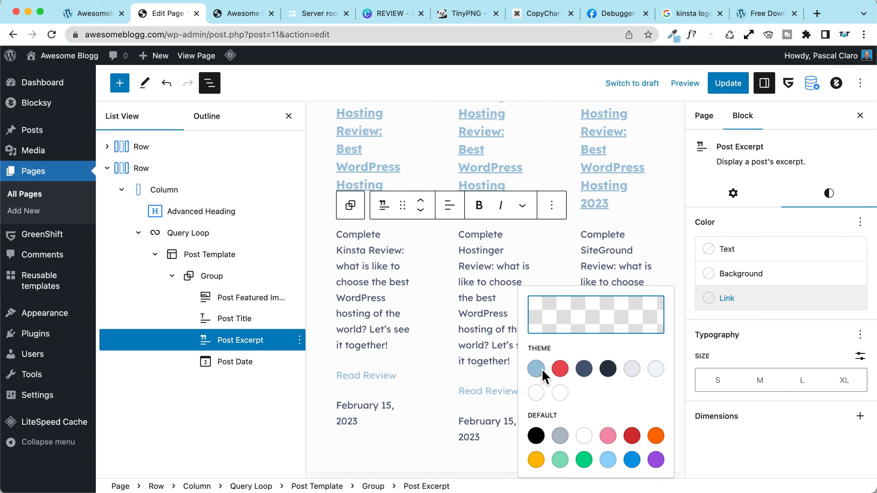
click(560, 369)
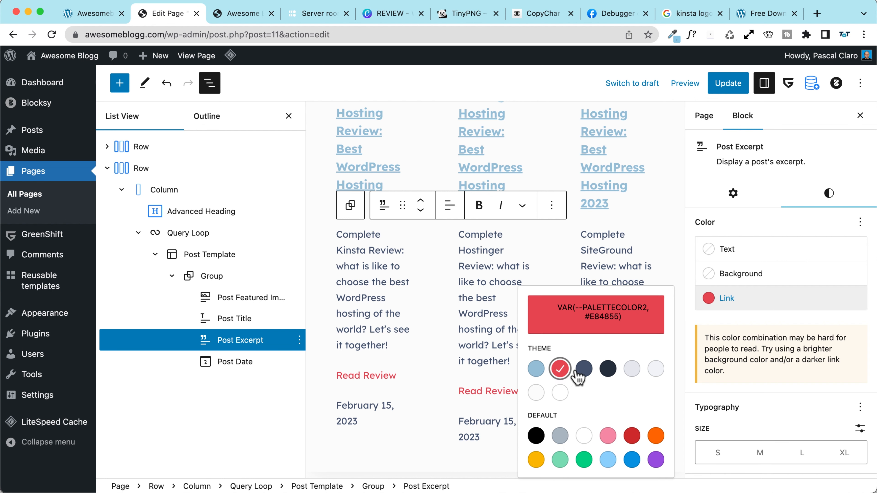
click(742, 273)
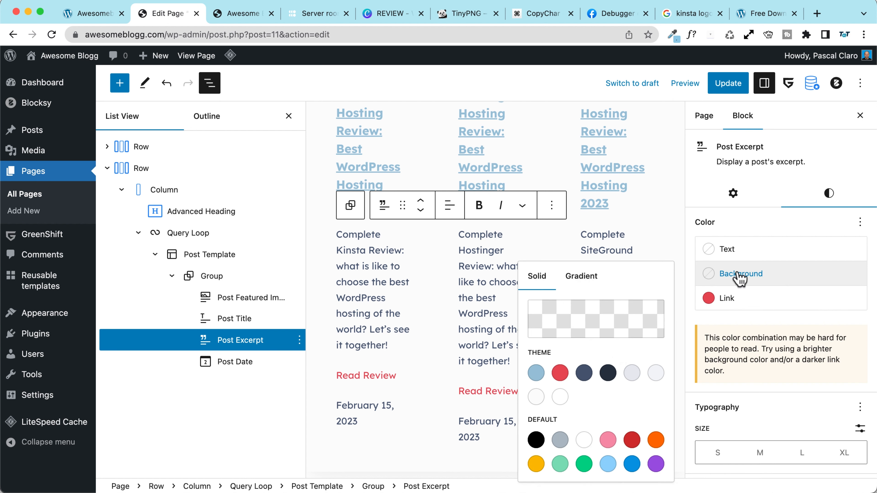
click(536, 374)
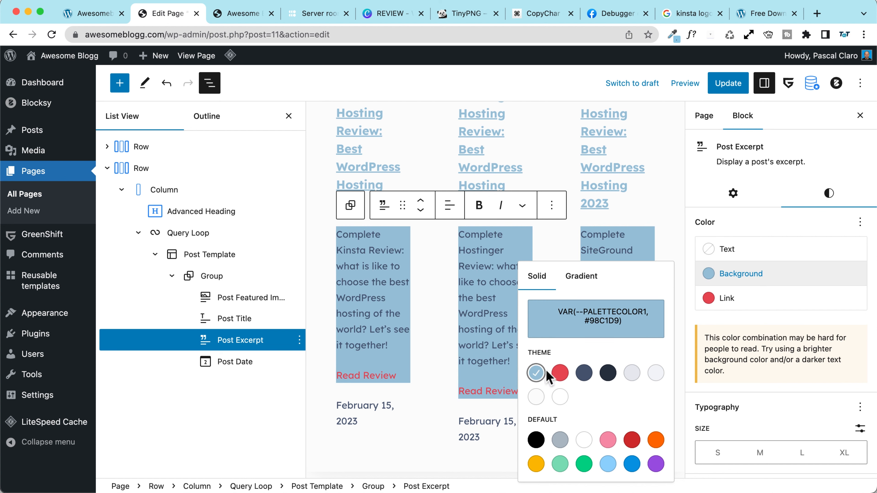
click(537, 374)
click(772, 324)
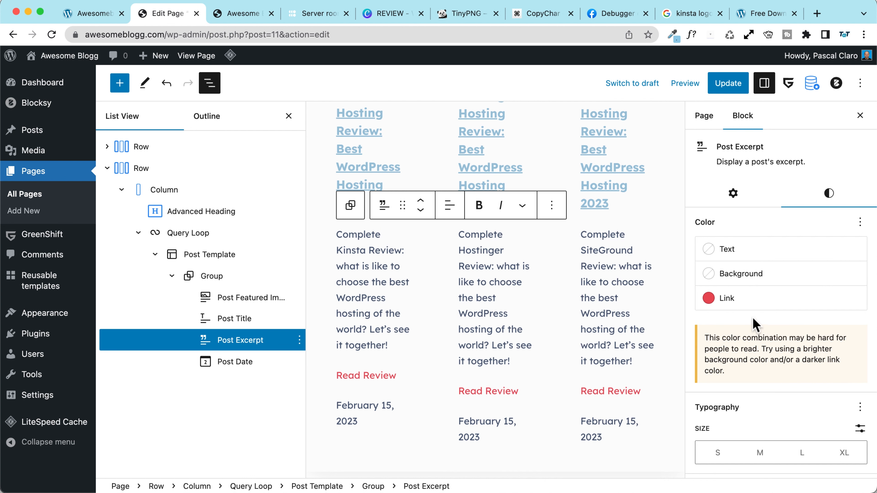
scroll(769, 345, down, 1)
scroll(372, 368, down, 1)
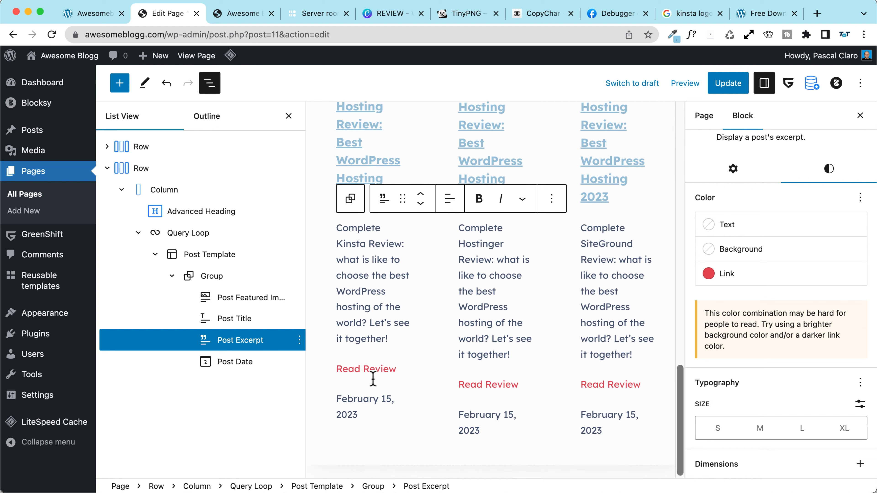
click(372, 374)
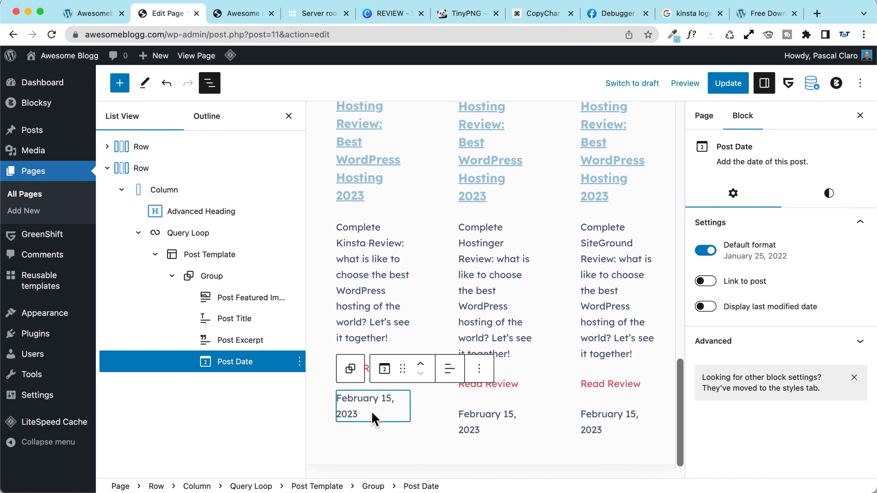
Step: Make the post dates small, keeping the default date format and no link
click(705, 282)
click(707, 283)
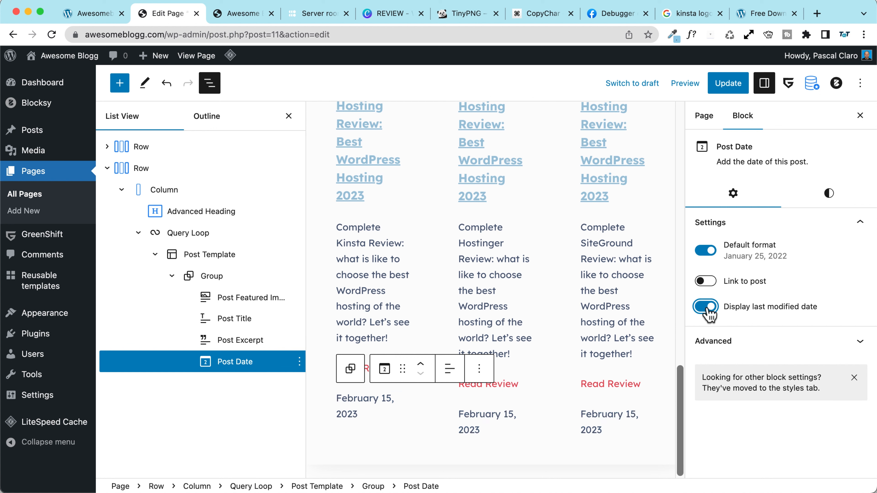
click(706, 255)
click(706, 256)
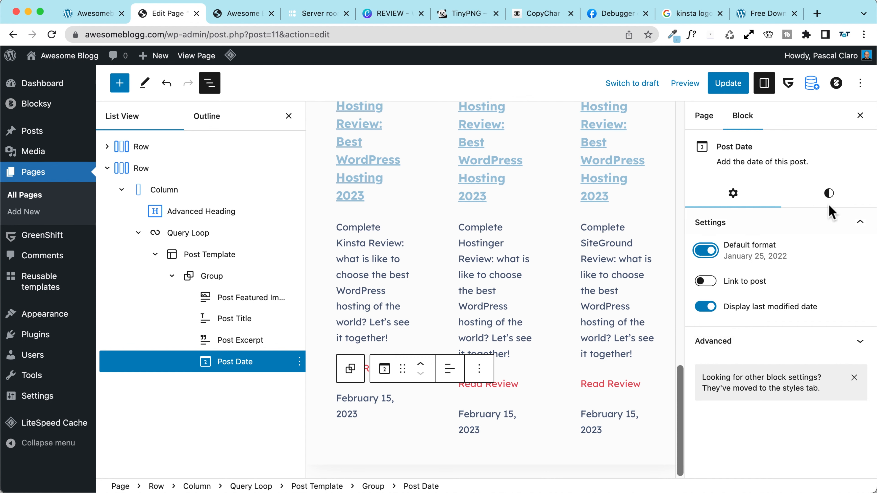
click(828, 194)
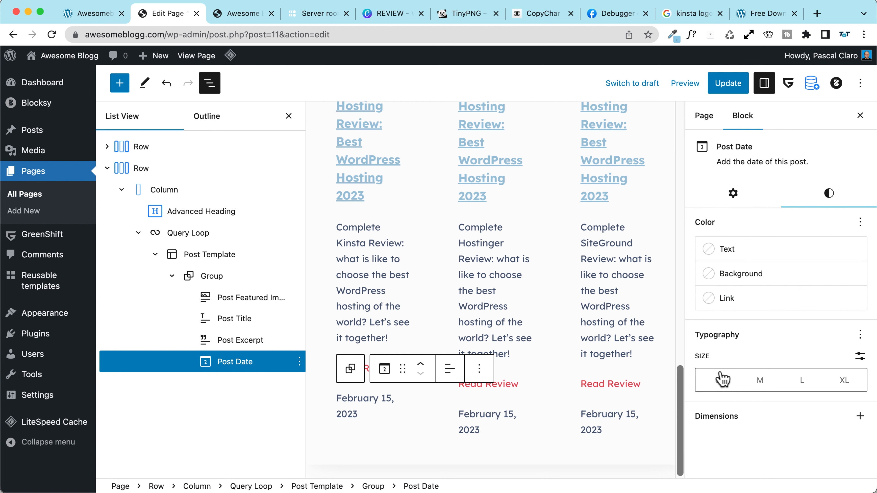
click(718, 380)
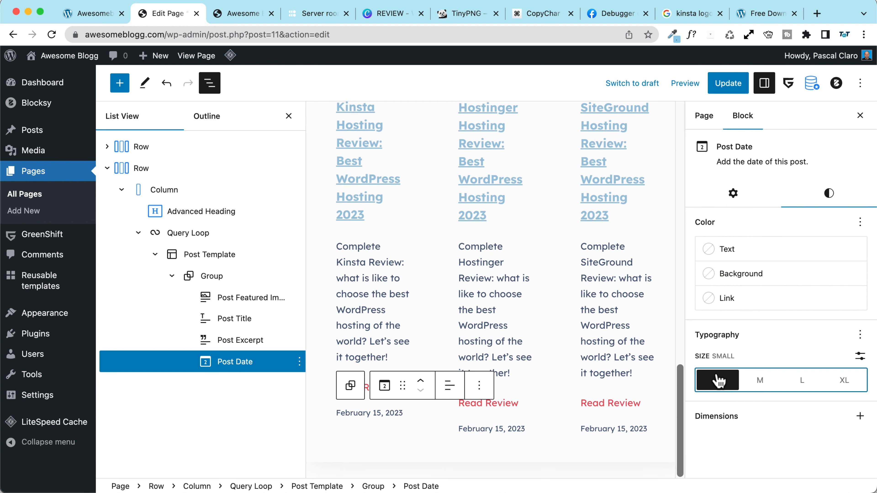
Step: Colour the dates light blue (#9BC1D9) and update the page
click(733, 251)
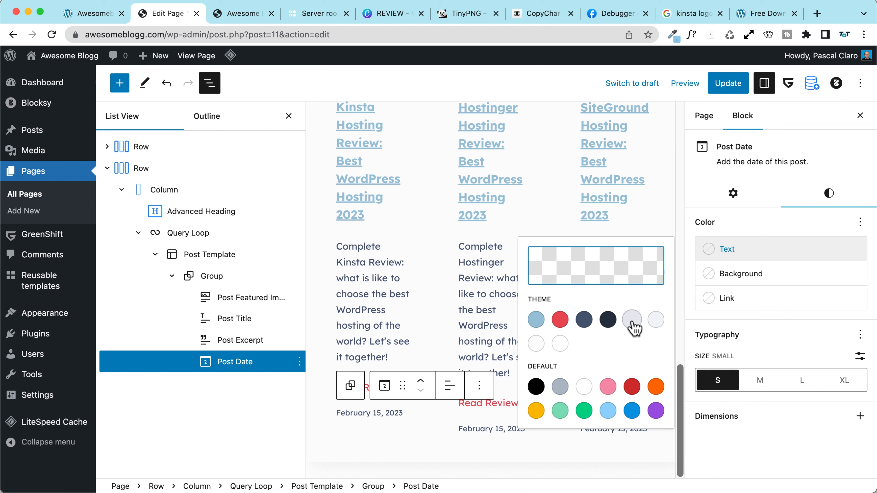
click(632, 320)
click(718, 249)
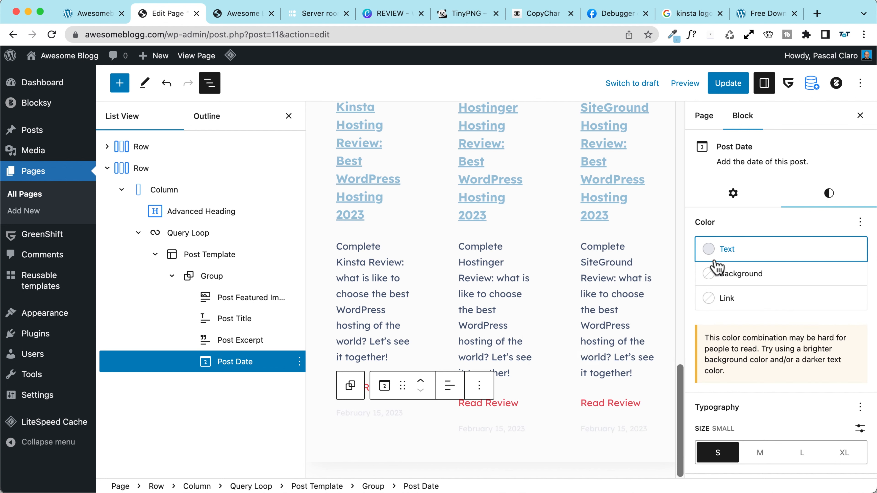
click(723, 250)
click(536, 320)
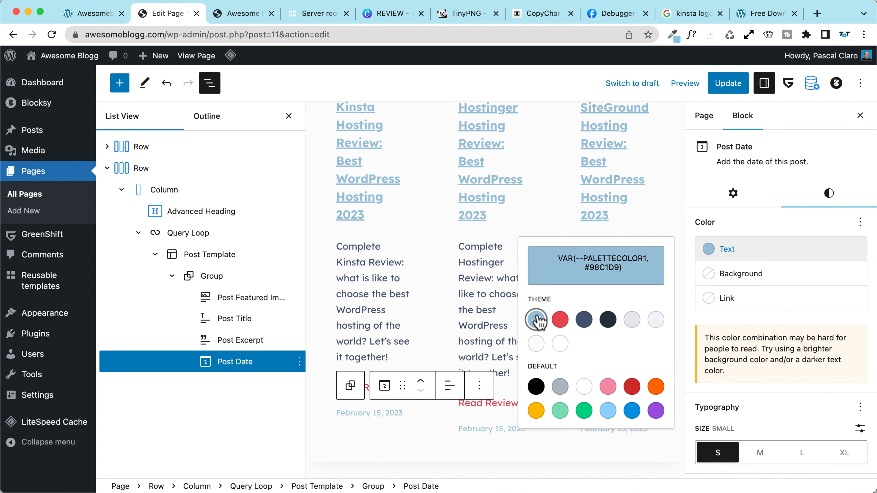
click(726, 87)
scroll(342, 235, up, 4)
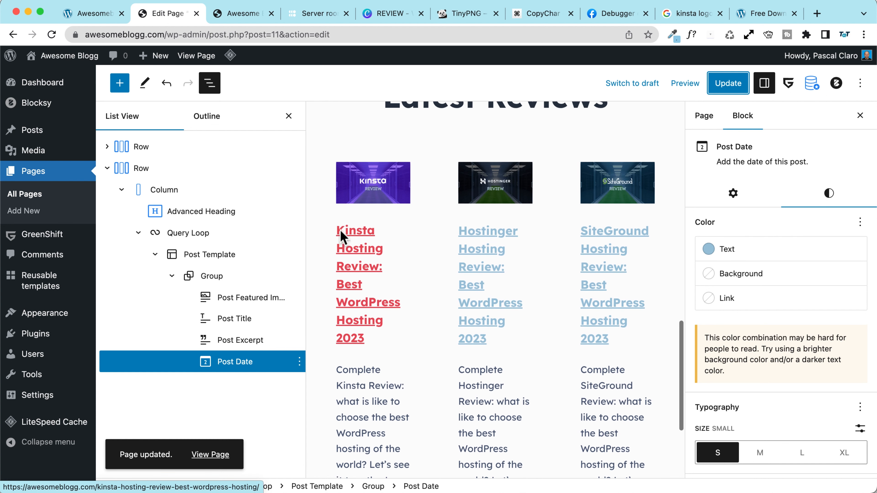
Step: Give the card Group a white background
click(211, 276)
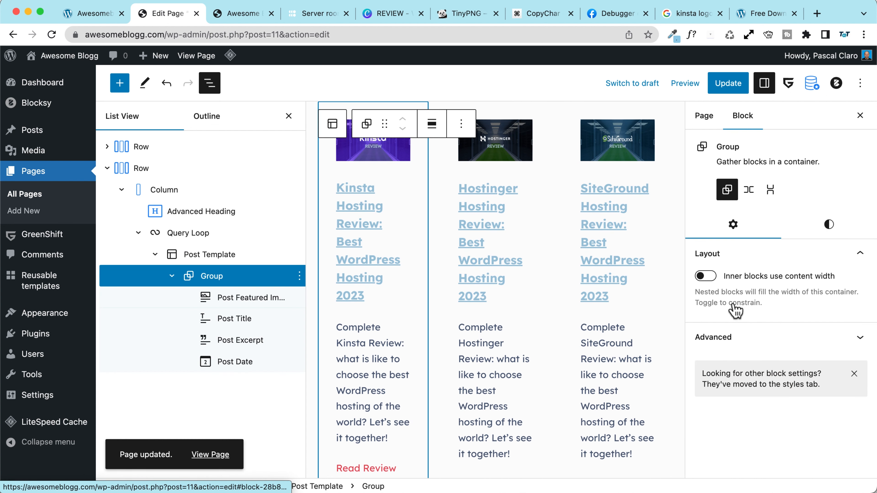
click(829, 225)
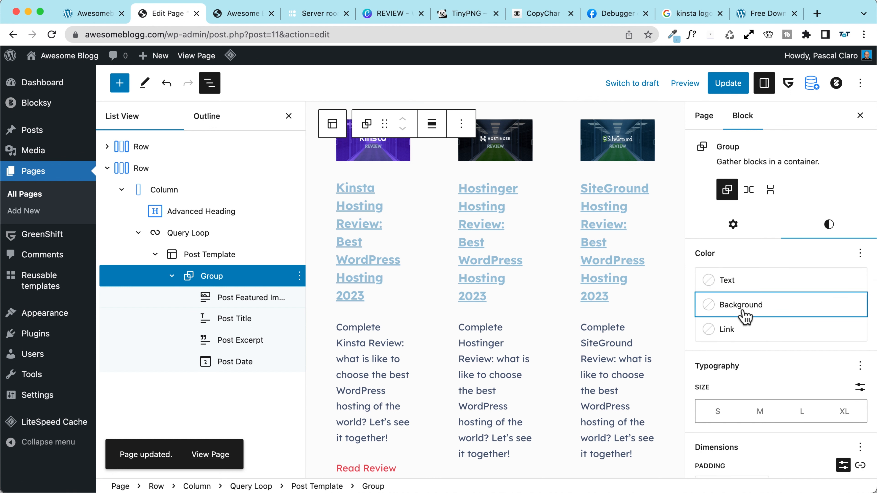
click(742, 307)
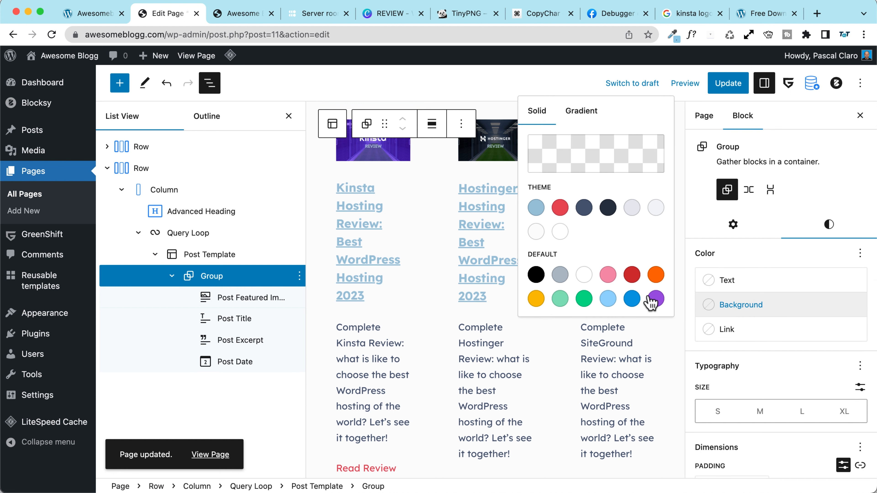
click(655, 209)
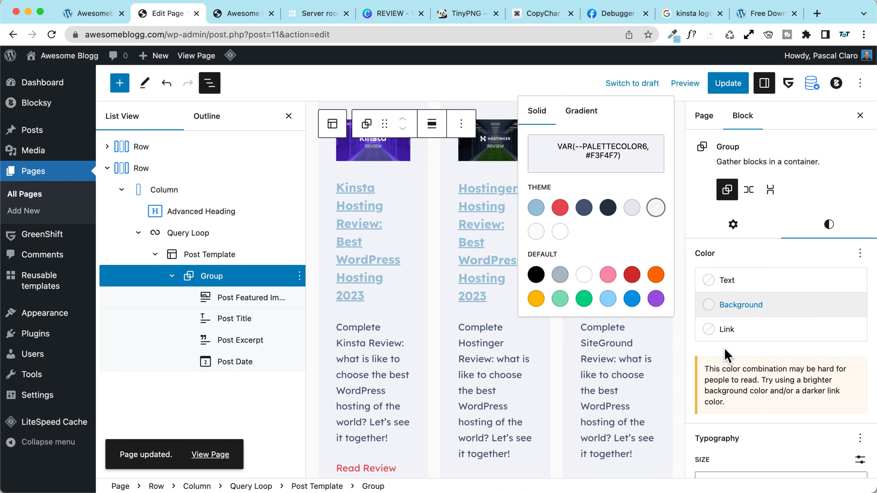
click(559, 232)
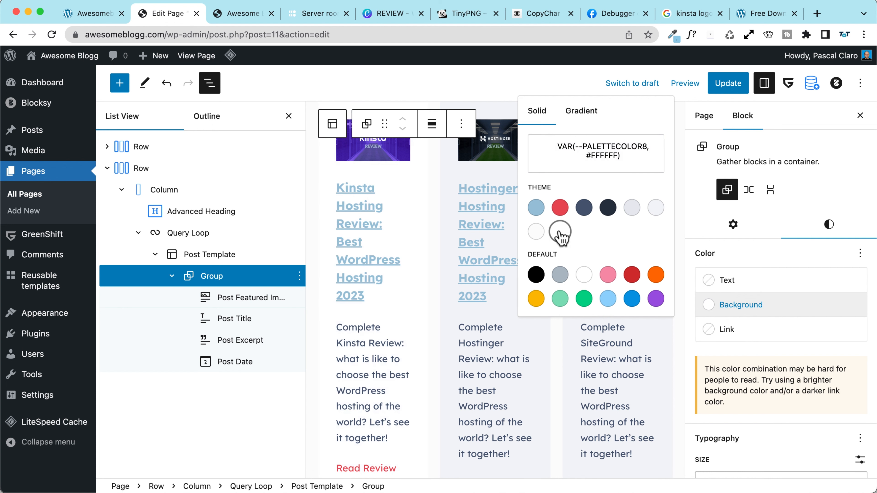
click(741, 350)
scroll(737, 353, down, 8)
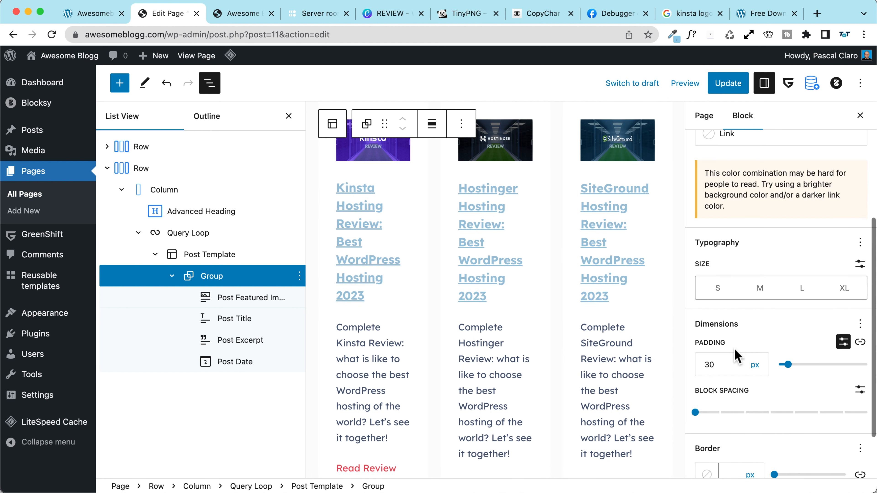
Step: Add a 1px light-blue (#98C1D9) border and 10px rounded corners to the cards
click(732, 410)
text(1)
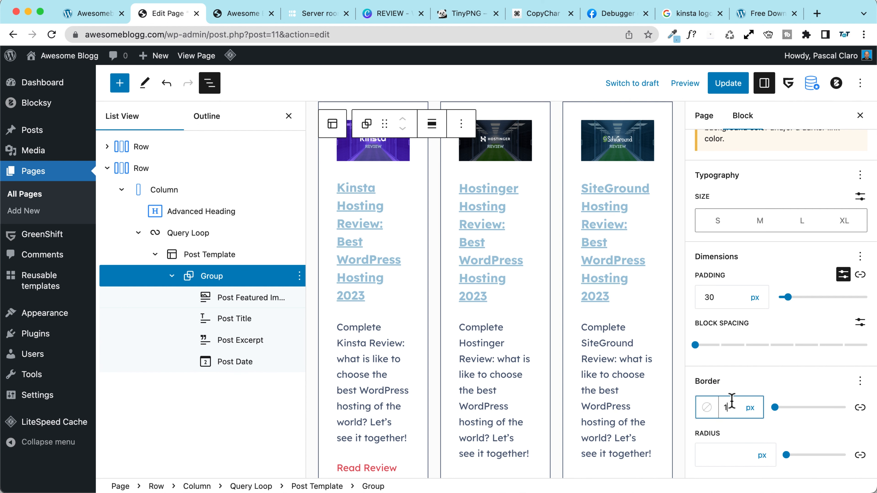
click(706, 407)
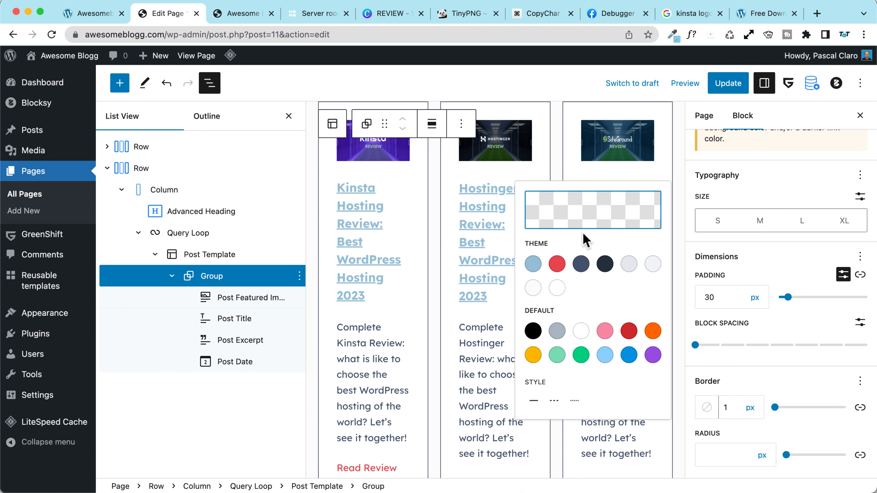
click(533, 264)
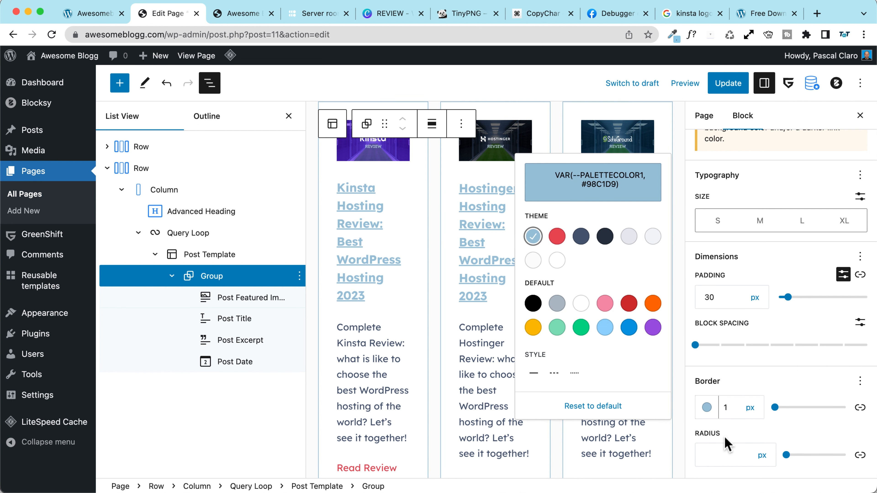
click(722, 454)
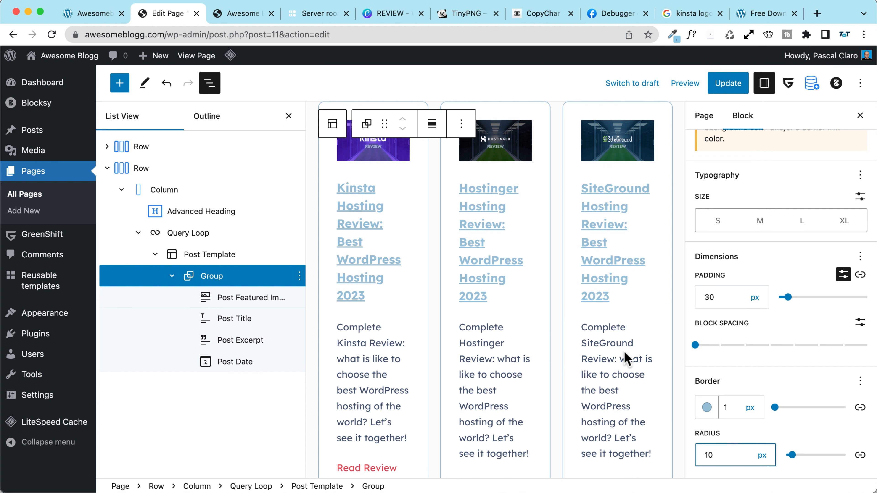
scroll(366, 317, up, 3)
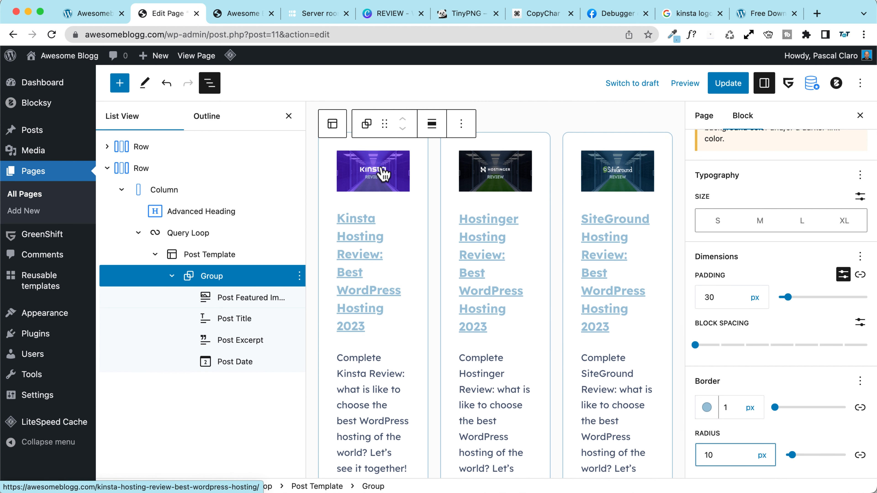
Step: Link the featured images to their posts, update the page and reload the live site
click(371, 171)
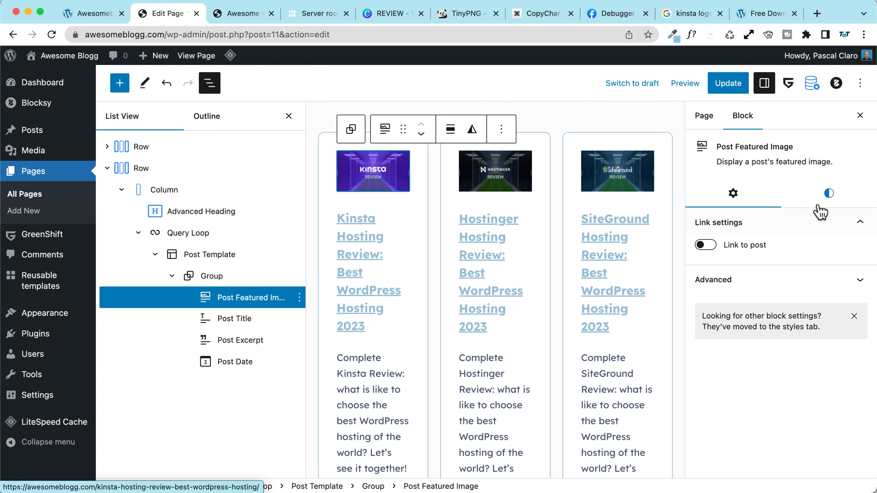
click(704, 246)
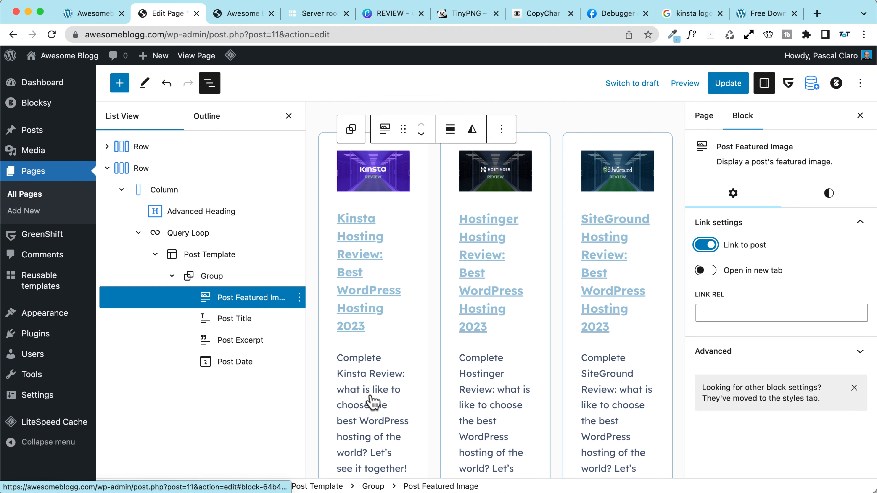
scroll(362, 390, down, 3)
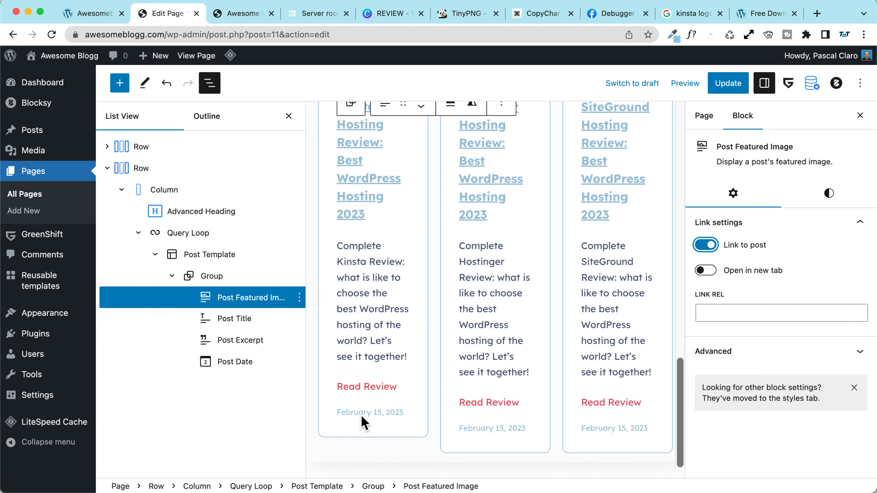
scroll(377, 300, up, 4)
scroll(379, 304, down, 3)
scroll(382, 306, up, 3)
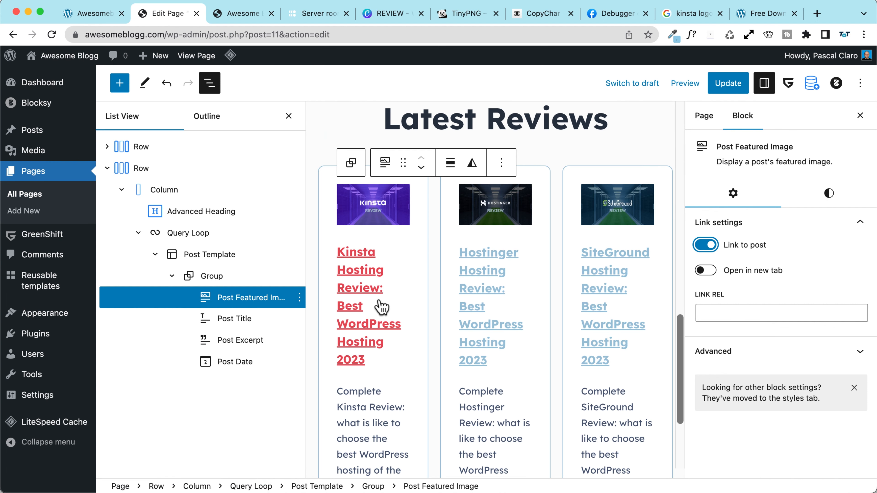
click(728, 83)
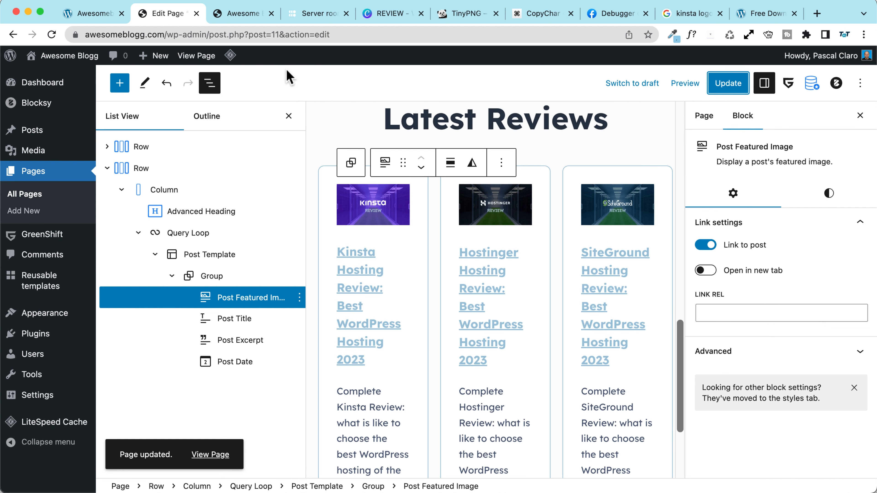
click(238, 13)
click(52, 34)
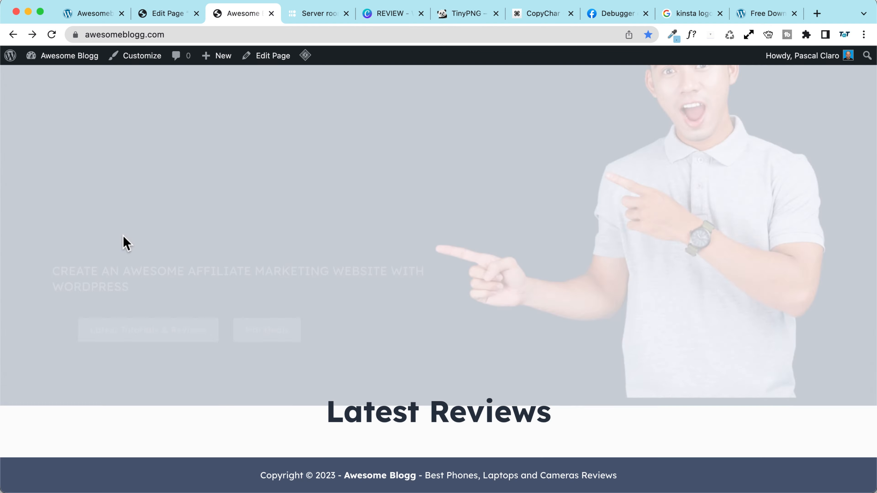
Step: Turn off 'Inherit query from template' on the Query Loop
click(179, 14)
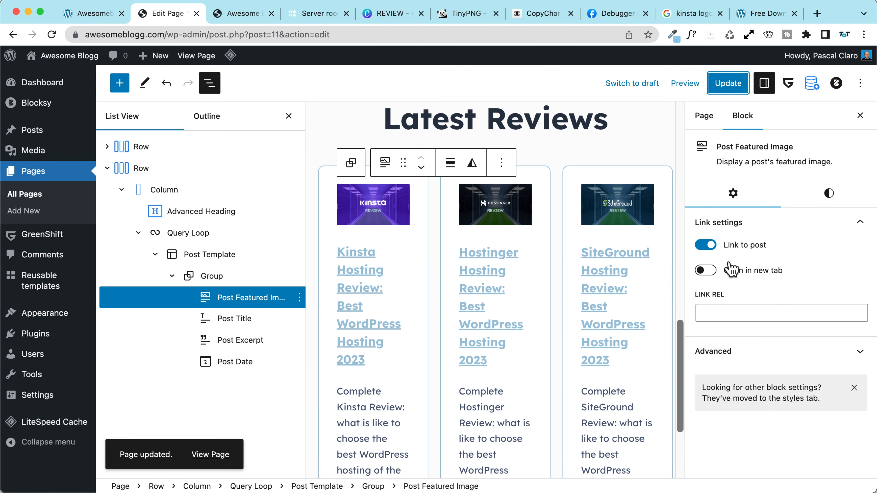
click(176, 232)
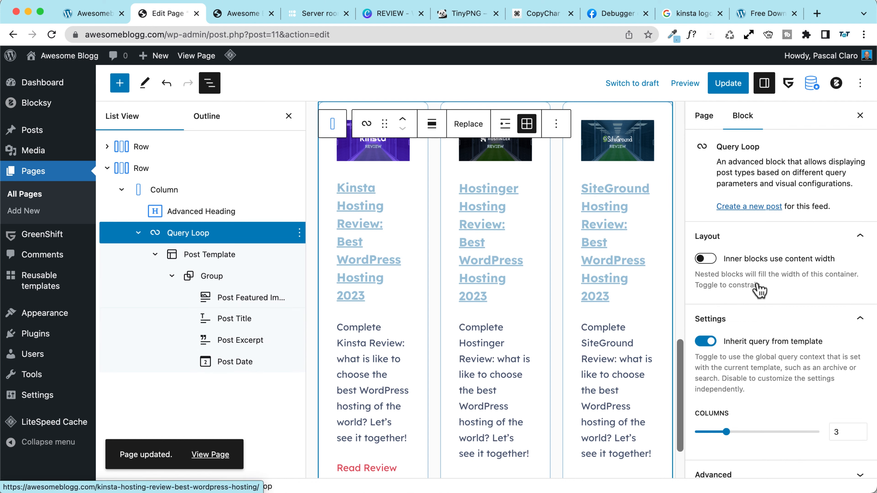
click(705, 341)
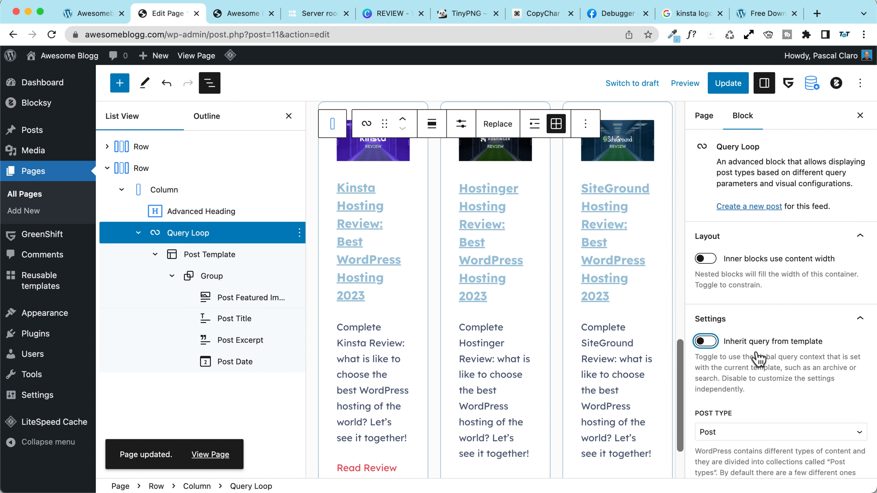
scroll(758, 359, down, 8)
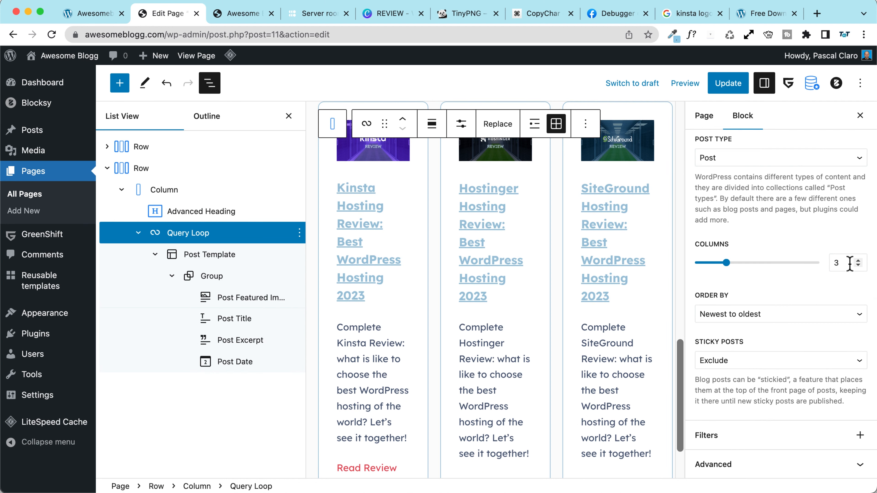
scroll(774, 304, up, 7)
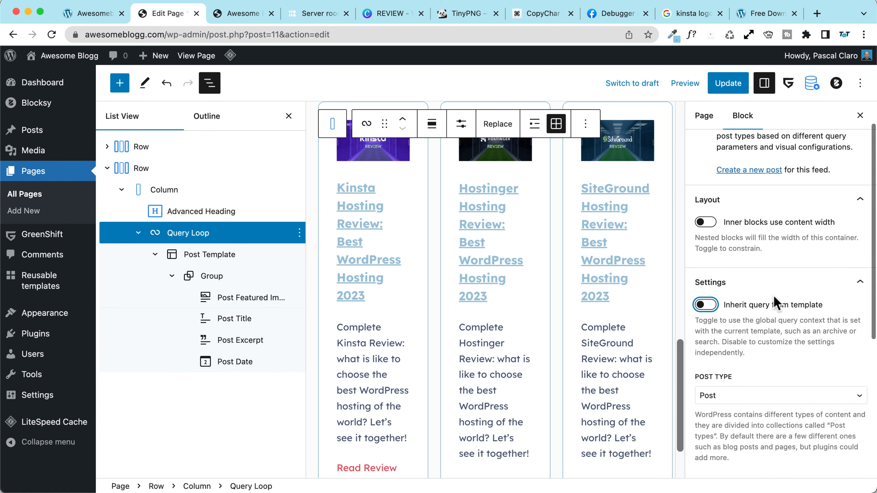
scroll(775, 303, down, 7)
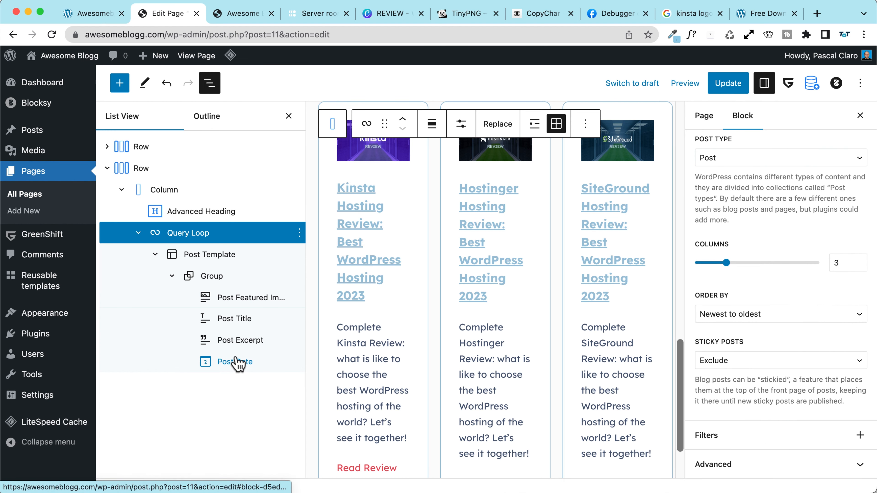
click(172, 263)
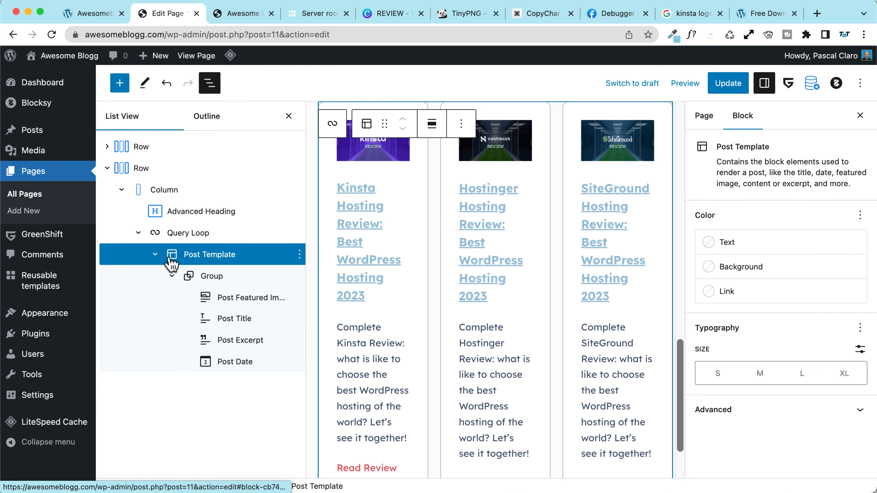
scroll(397, 309, down, 3)
scroll(397, 309, up, 3)
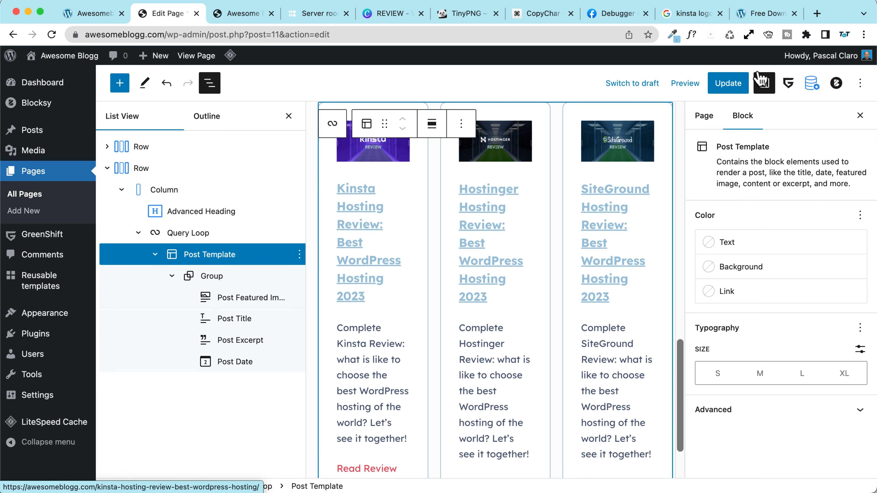
Step: Update the page and reload the live home page to view the three review cards
click(734, 83)
click(243, 13)
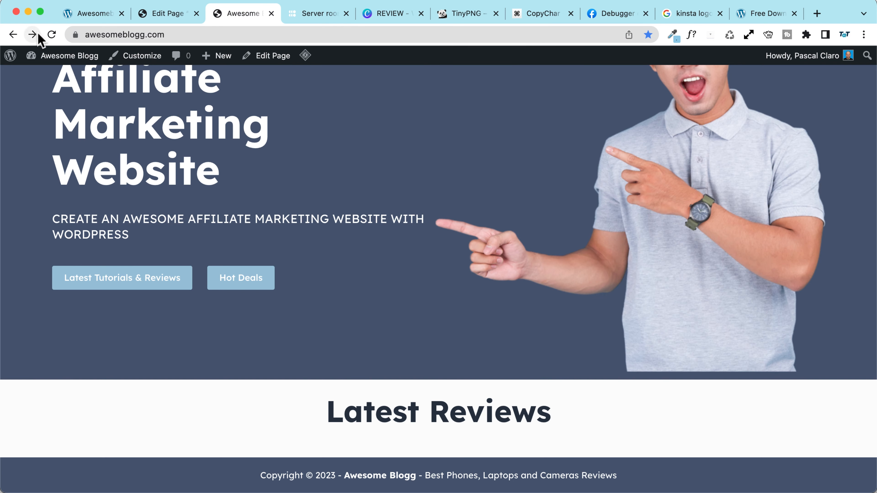
click(52, 34)
scroll(90, 221, down, 8)
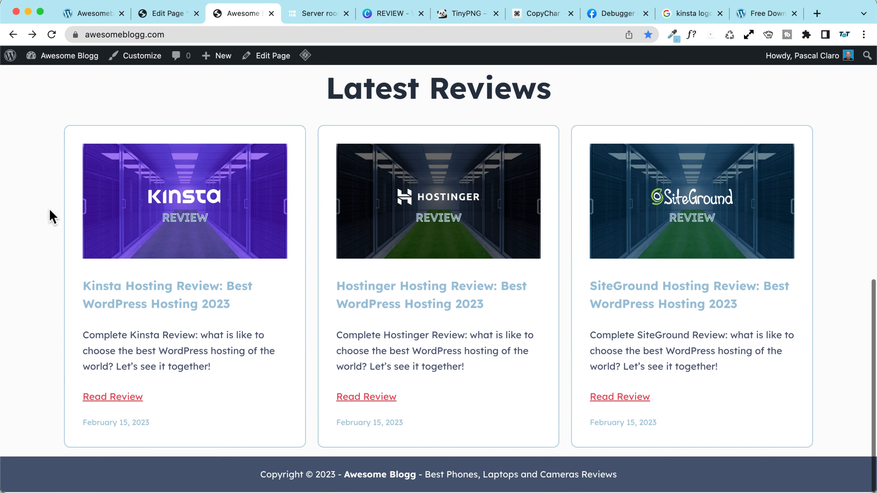
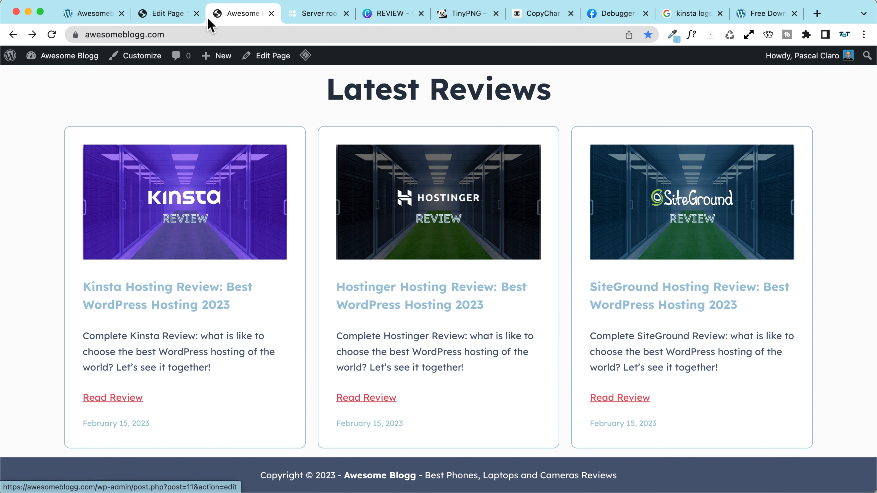
Step: Delete the Post Excerpt and Post Date blocks from the Latest Reviews cards
click(194, 14)
triple_click(355, 360)
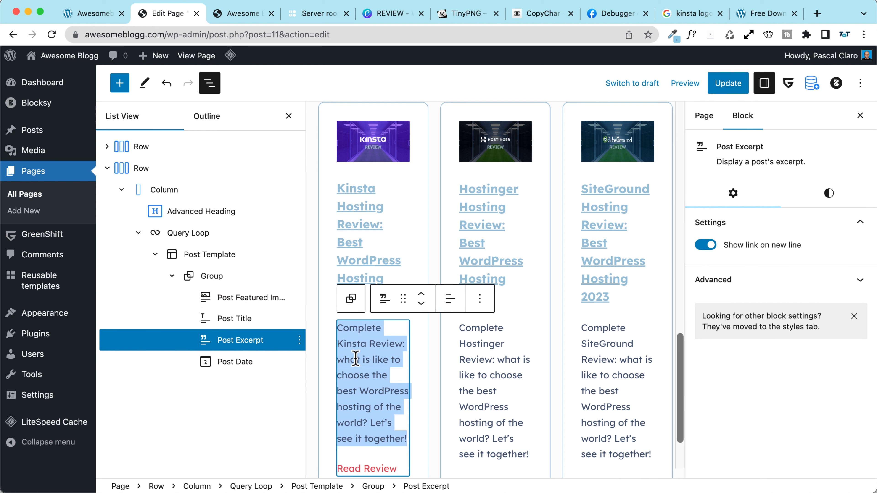
key(BackSpace)
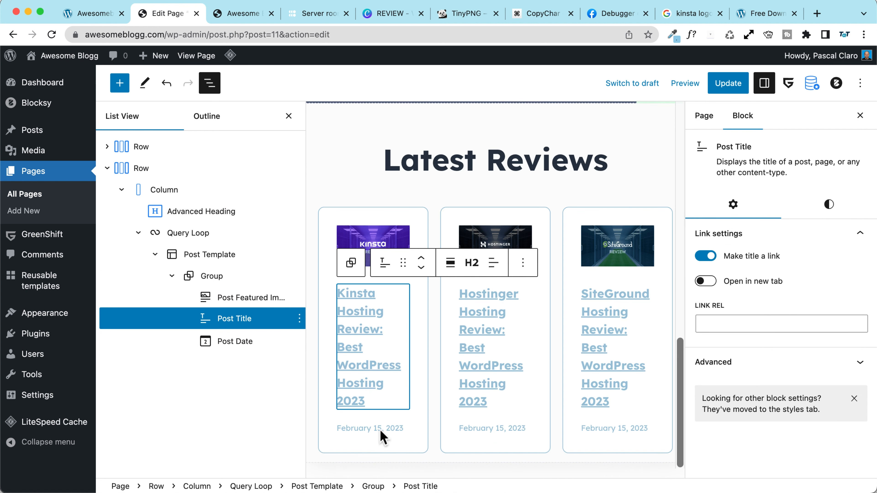
click(412, 435)
click(390, 428)
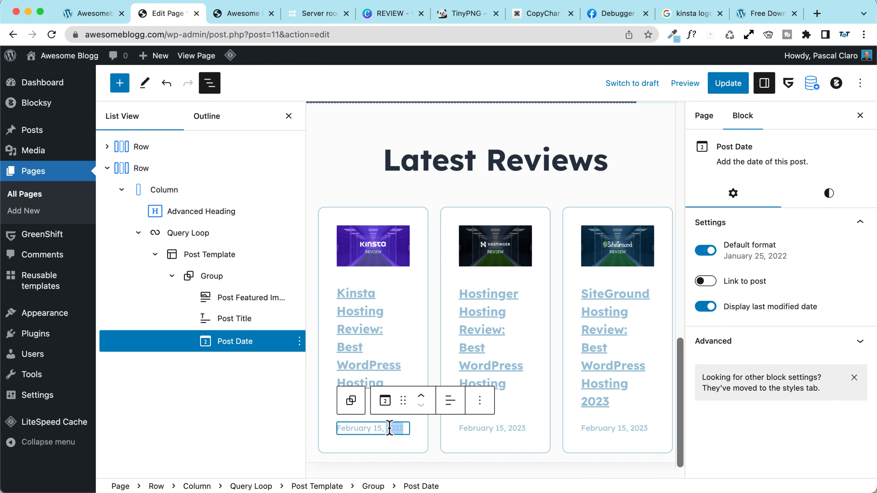
key(BackSpace)
Step: Update the home page, then reload the live homepage and review the three review cards
click(728, 83)
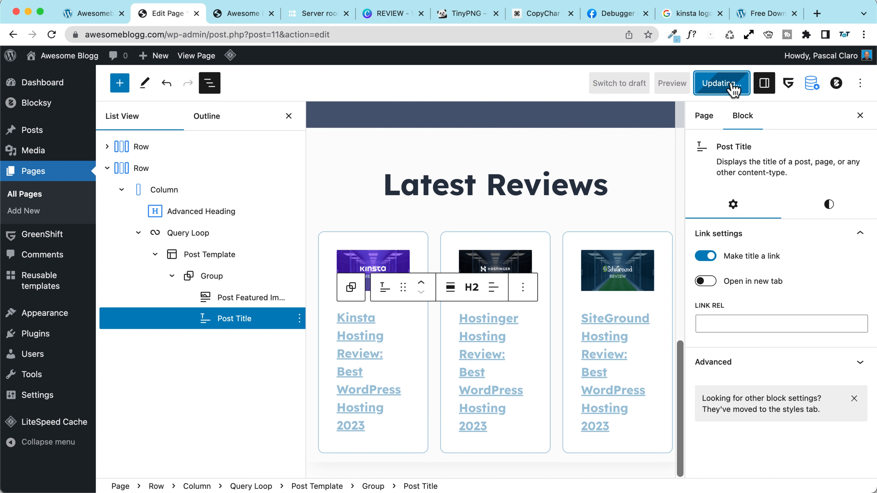
click(241, 13)
click(52, 35)
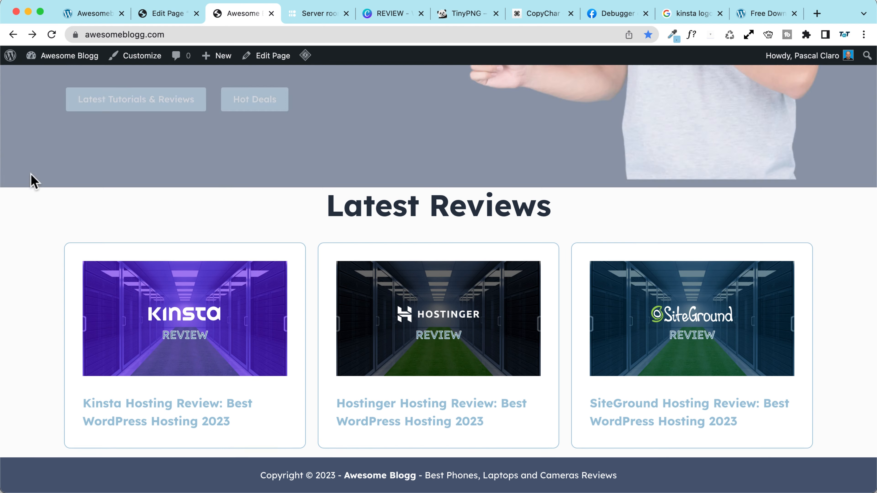
scroll(70, 298, up, 3)
scroll(69, 292, down, 2)
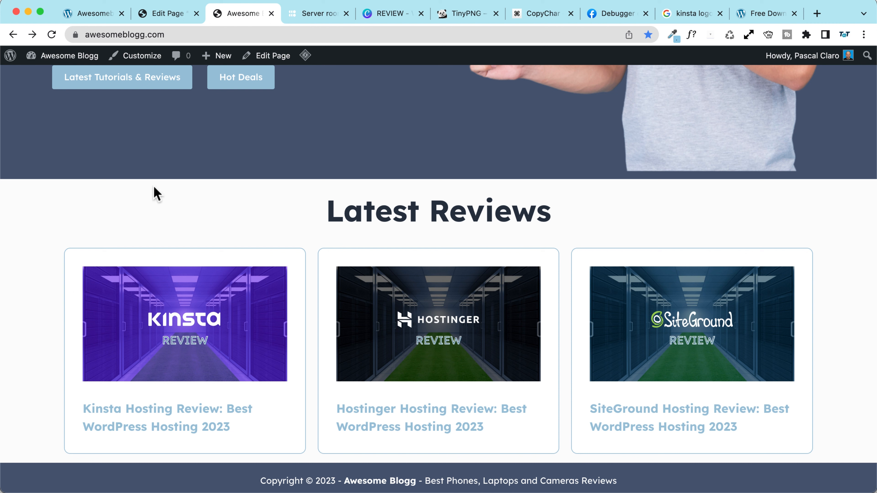
scroll(134, 179, up, 1)
scroll(134, 179, up, 3)
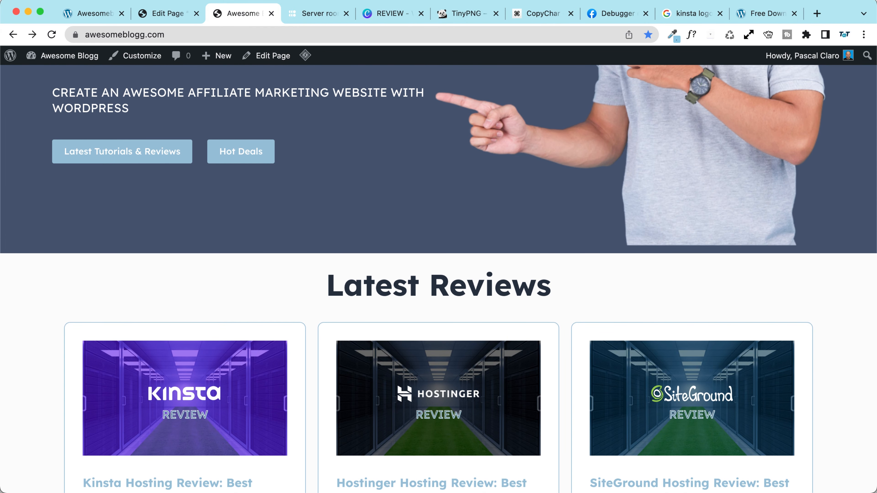
scroll(439, 279, up, 10)
click(403, 165)
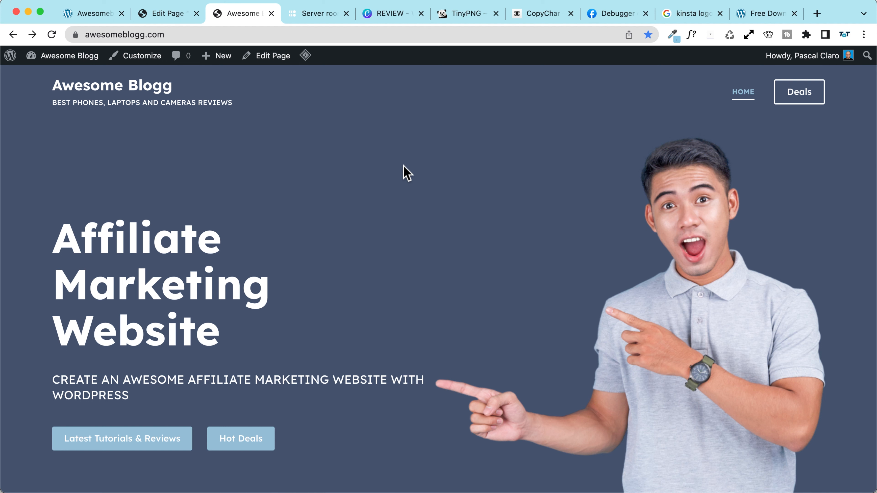
scroll(278, 189, down, 10)
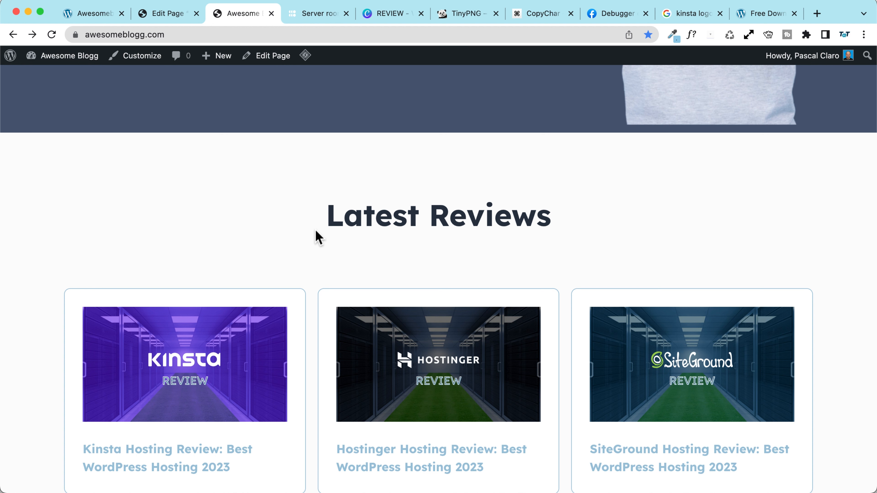
scroll(128, 221, down, 5)
scroll(69, 221, up, 2)
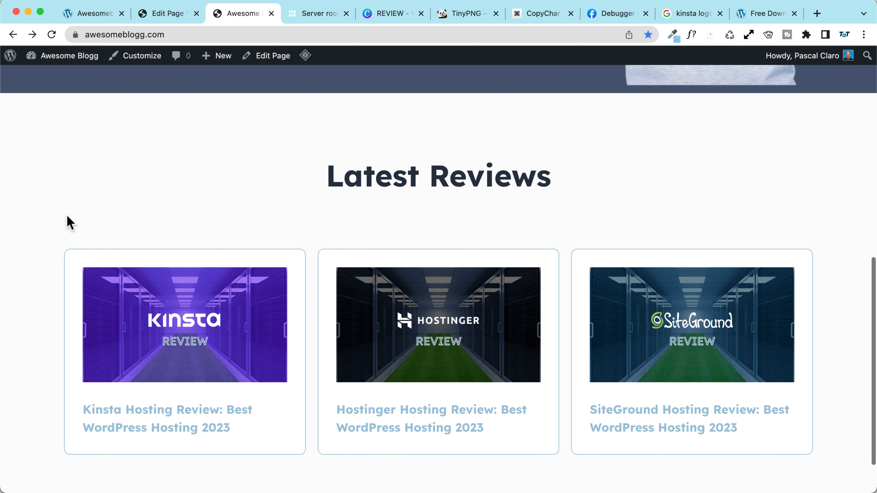
scroll(263, 176, down, 2)
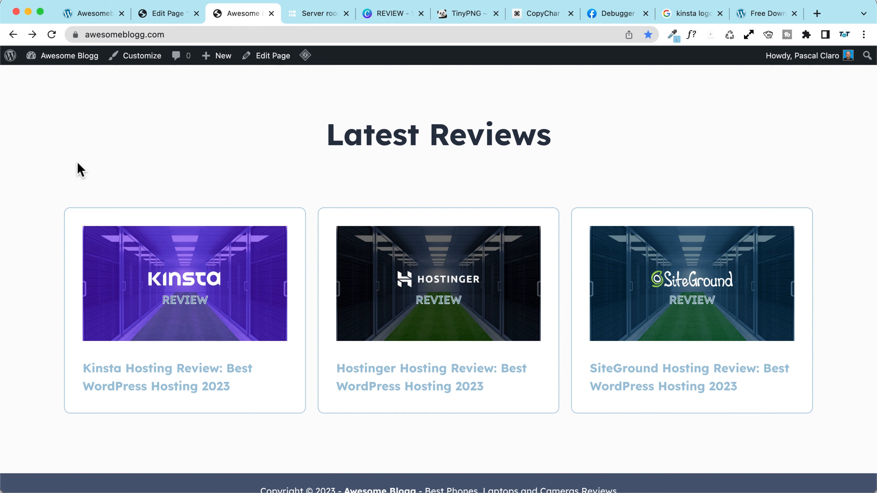
scroll(79, 171, up, 2)
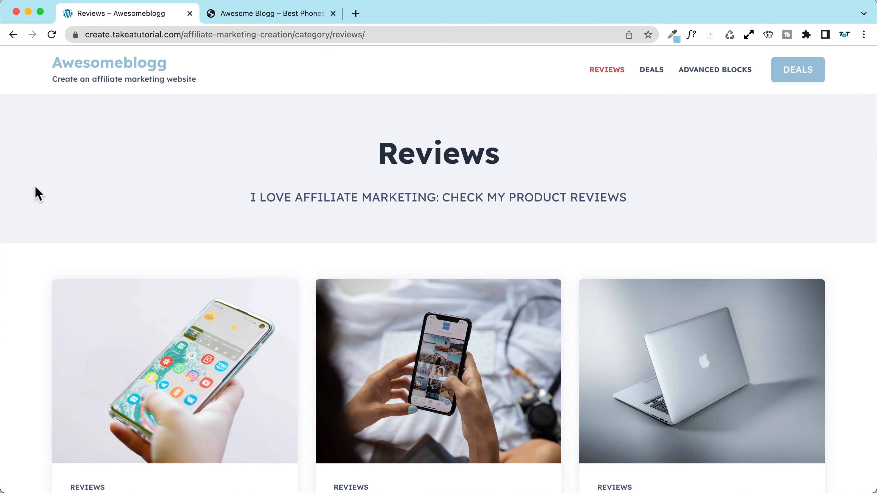
scroll(35, 186, down, 14)
scroll(33, 187, up, 10)
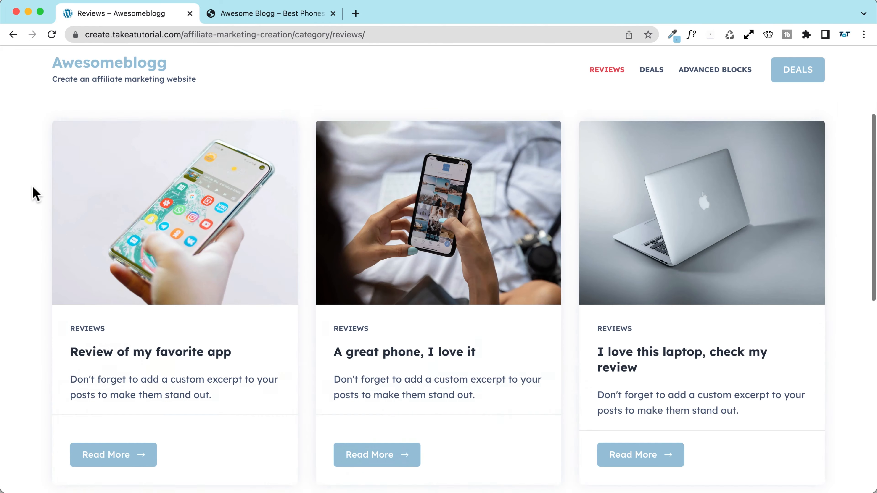
scroll(35, 194, up, 5)
Step: Go to the dashboard and check the Posts page option in Reading settings
click(283, 14)
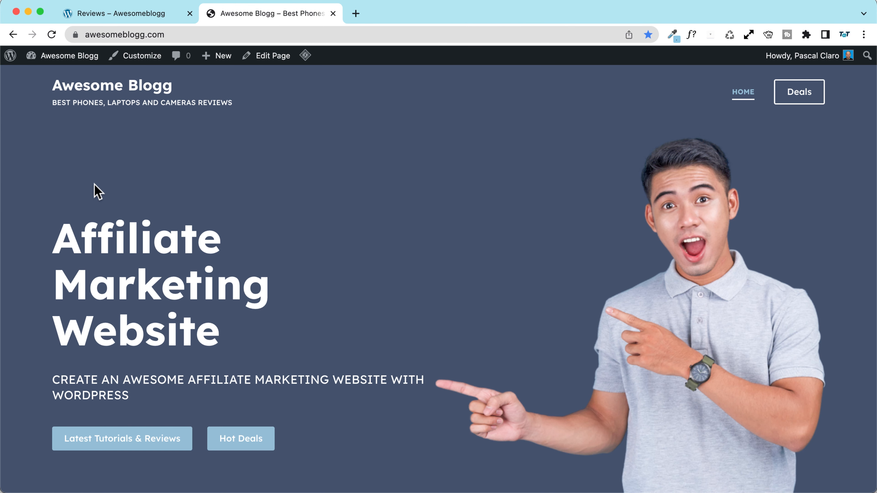
mouse_move(60, 59)
click(55, 74)
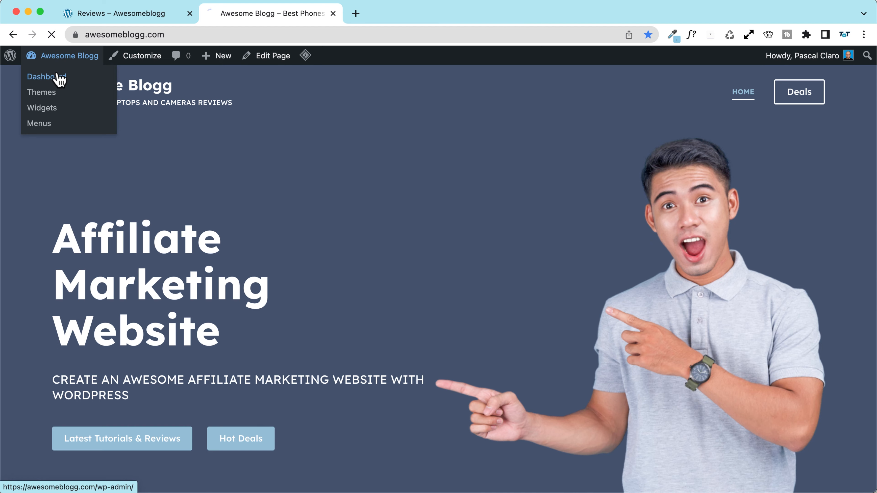
mouse_move(21, 401)
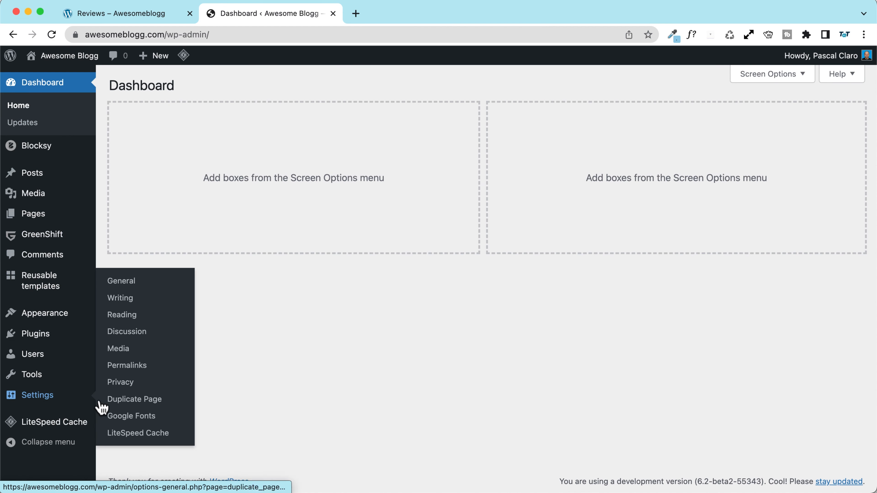
click(124, 315)
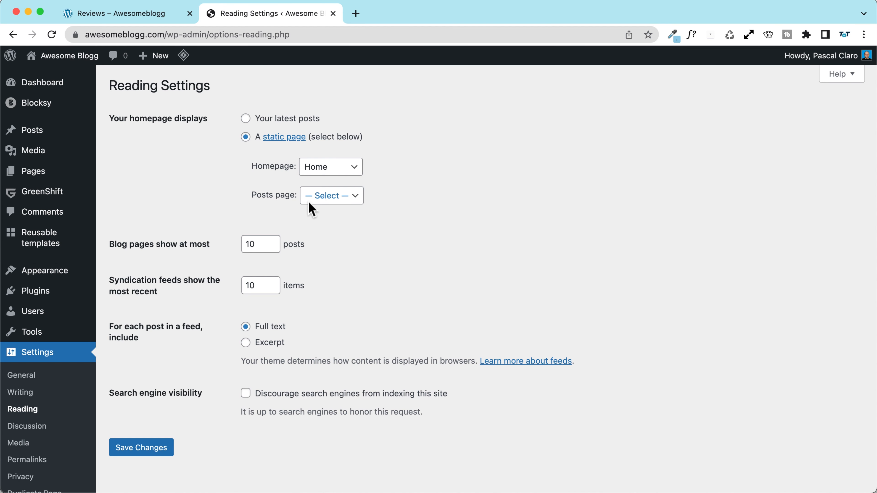
drag(252, 198, 302, 224)
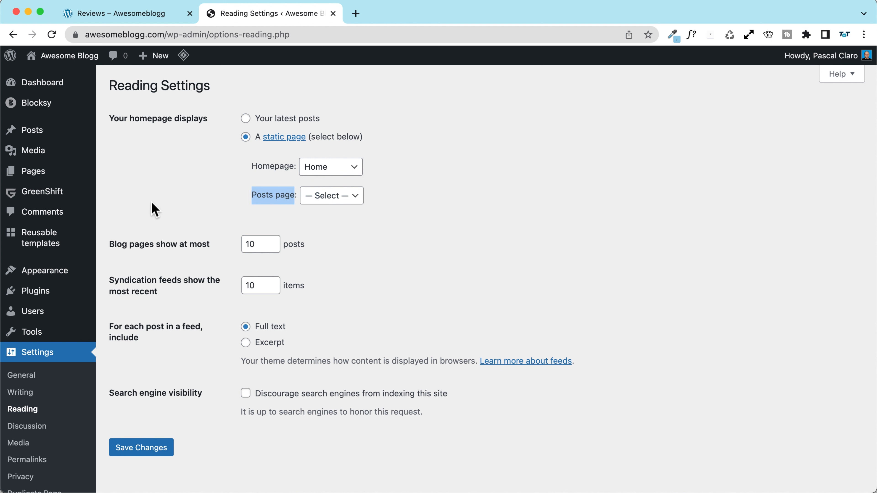
Step: Publish a new page 'Reviews' with excerpt 'All my latest reviews on the best products ever!'
mouse_move(48, 179)
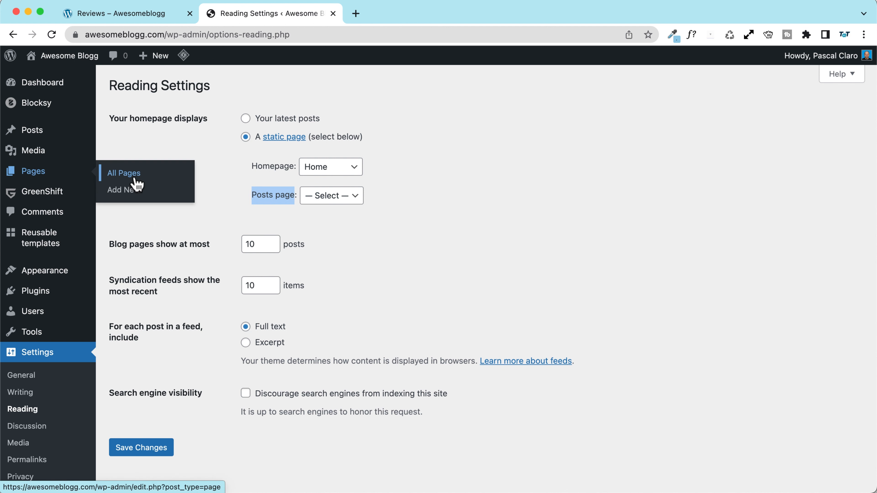
click(133, 196)
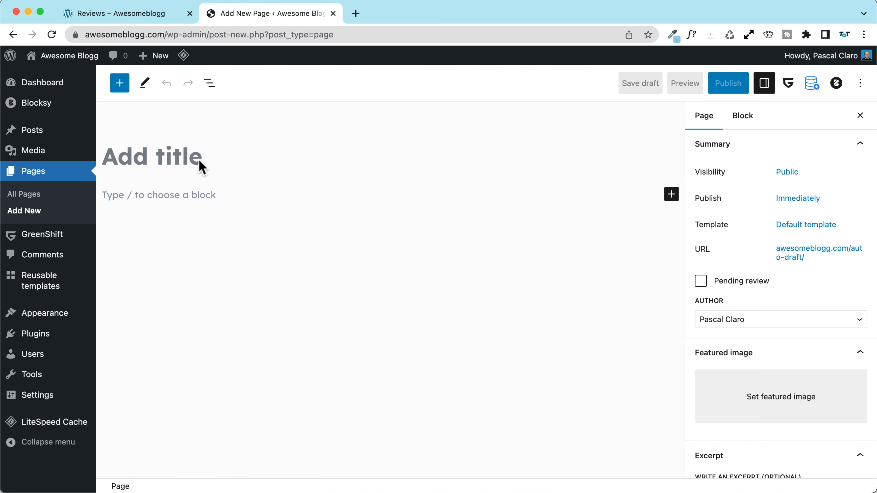
click(196, 159)
text(Rews)
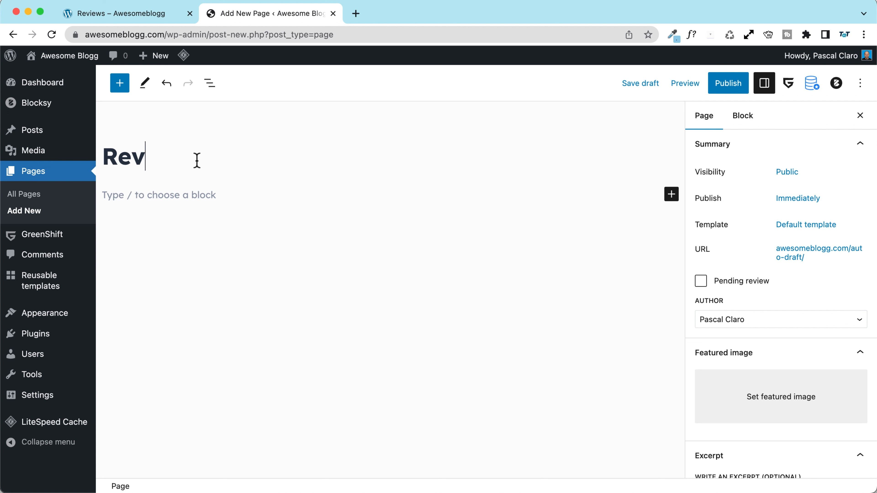
text(iews)
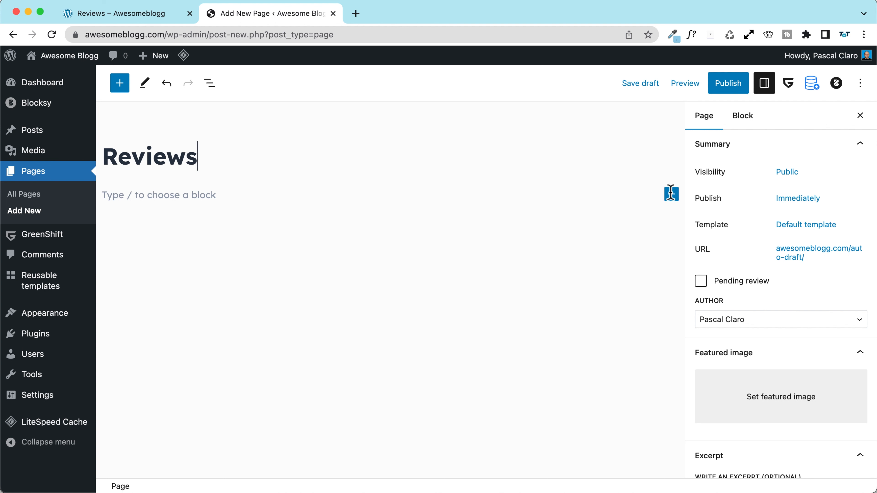
scroll(712, 333, down, 3)
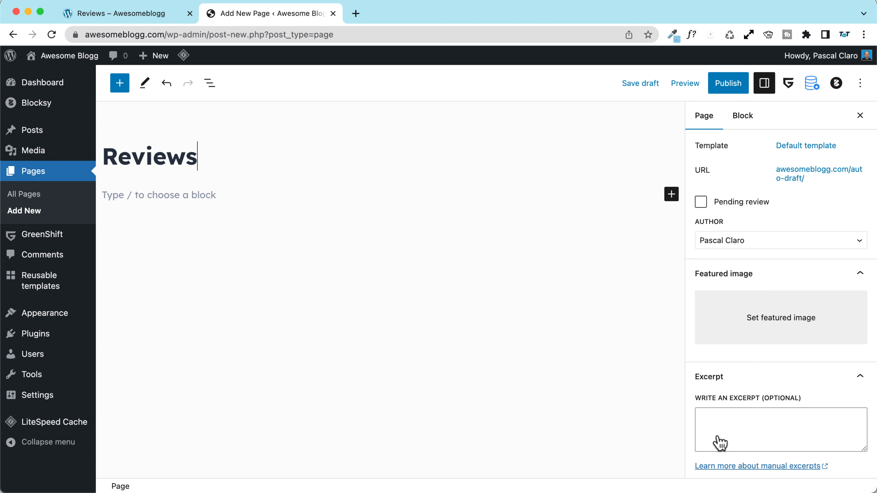
scroll(720, 443, down, 1)
click(728, 398)
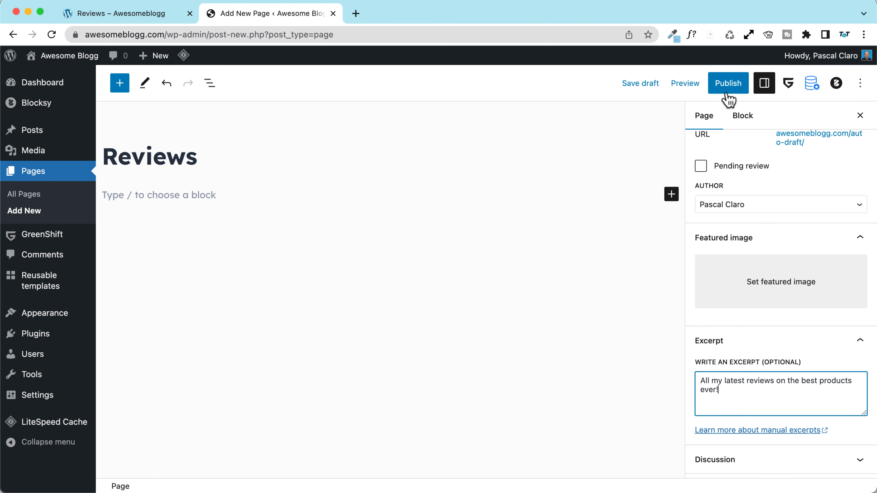
scroll(727, 256, up, 3)
click(727, 85)
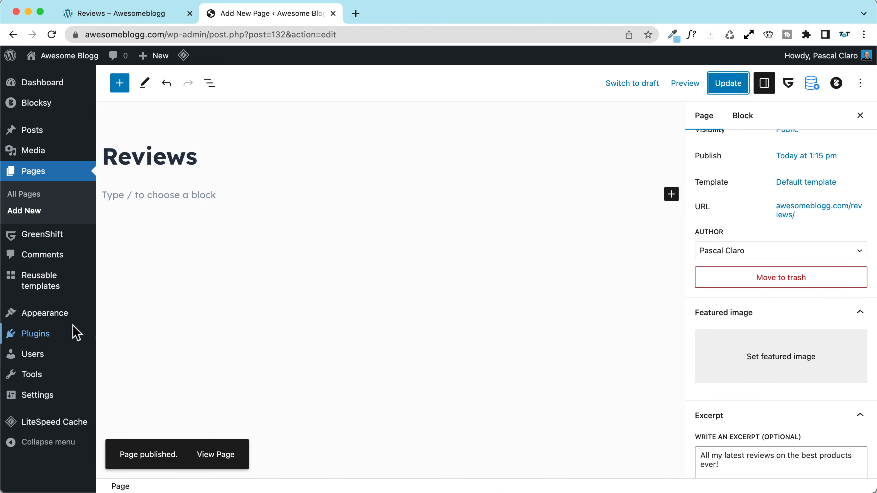
Step: Set Reviews as the posts page in Reading settings, save, and view the site
mouse_move(32, 397)
click(131, 319)
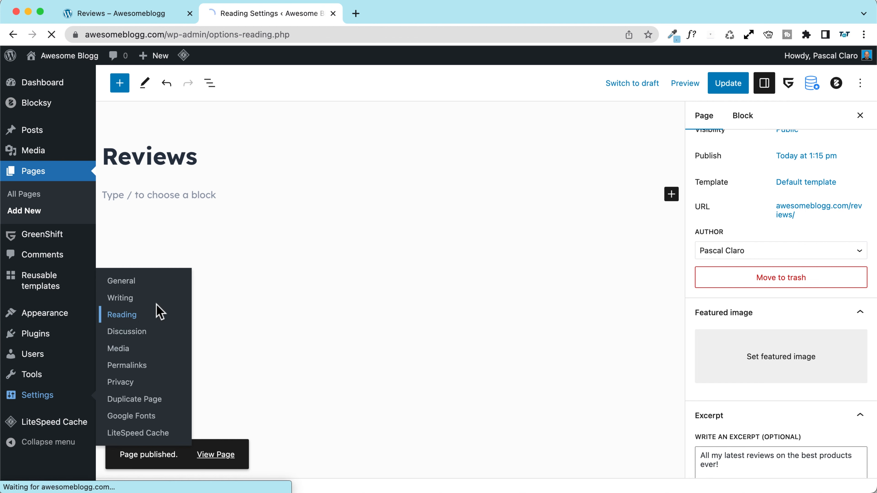
click(348, 197)
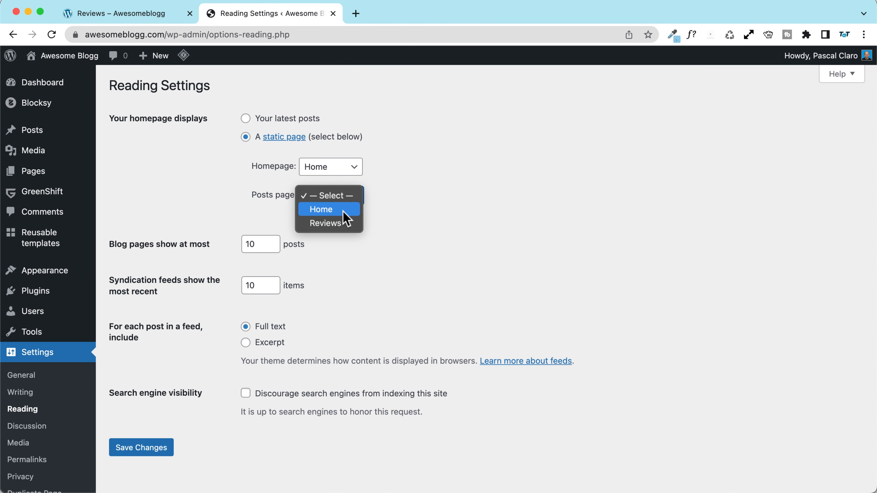
click(342, 228)
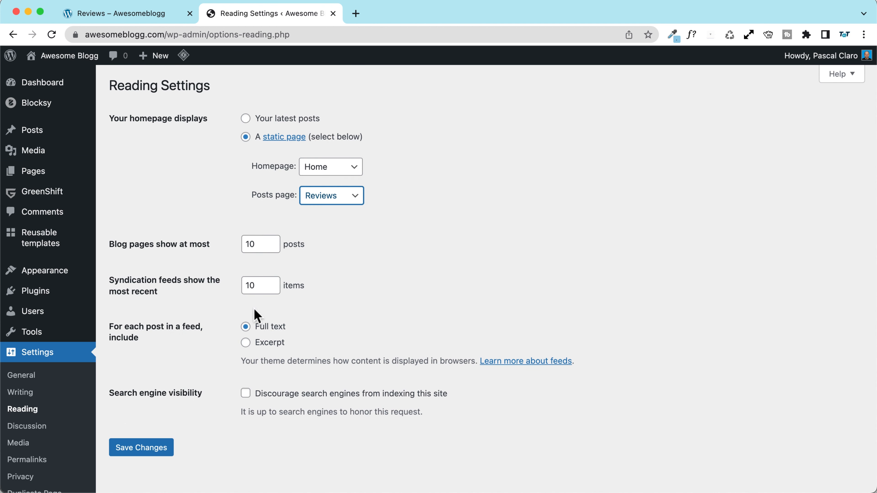
click(130, 453)
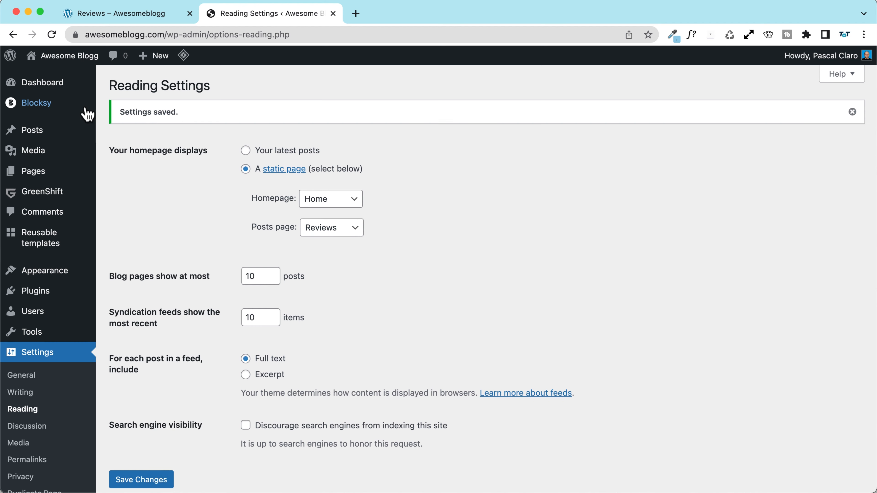
click(56, 57)
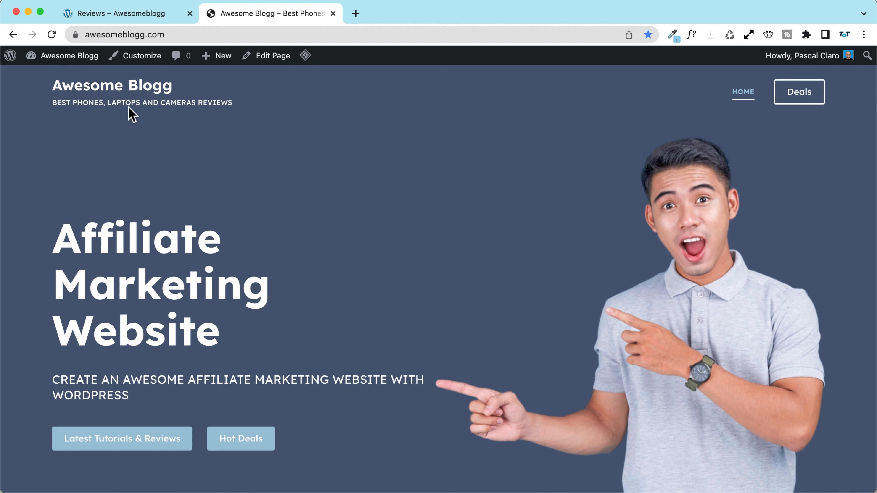
Step: Add the Reviews page to the Main manu menu and save the menu
mouse_move(59, 57)
click(49, 126)
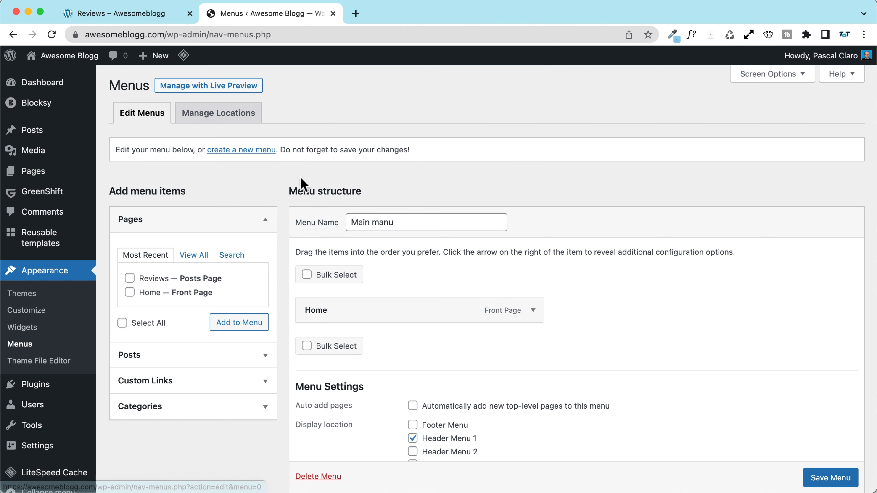
drag(394, 222, 318, 228)
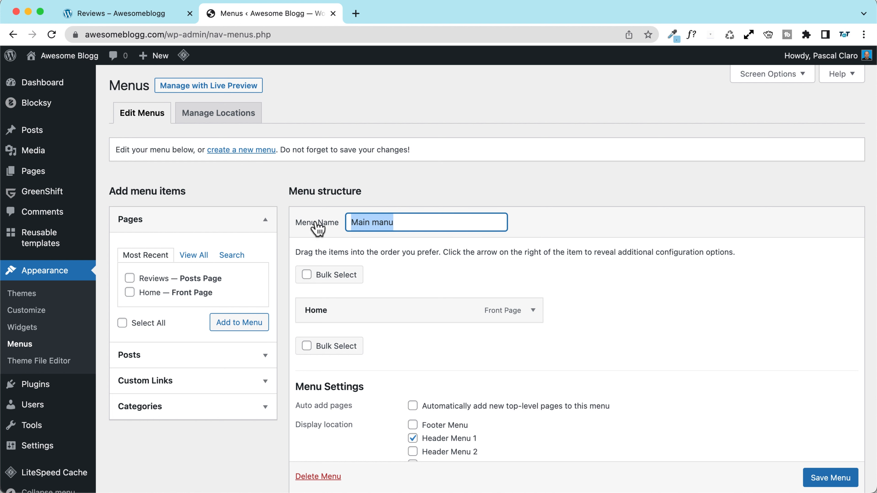
scroll(292, 215, down, 2)
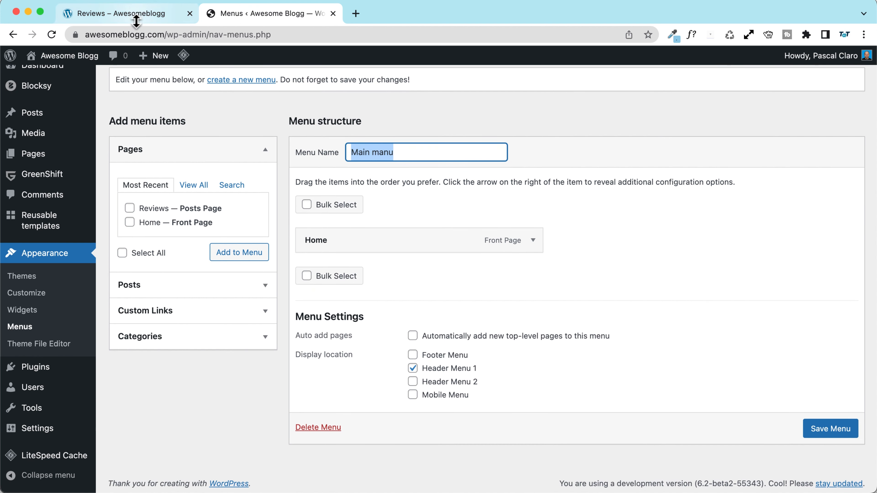
click(129, 207)
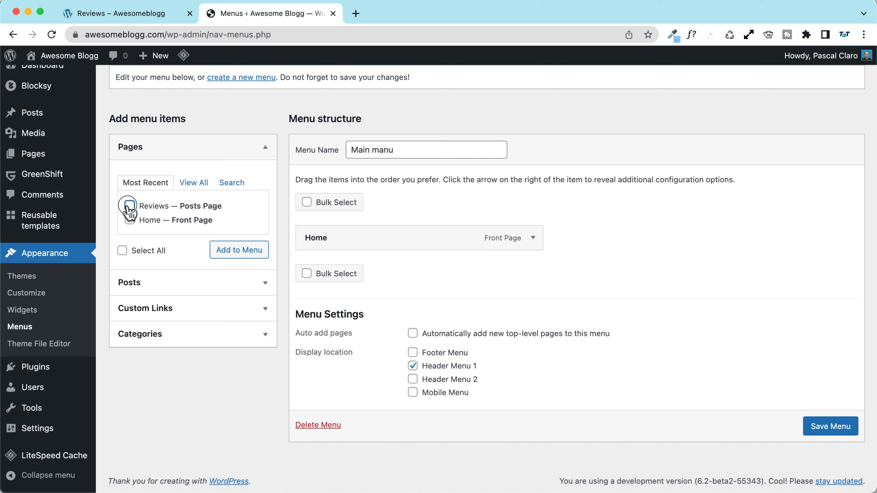
click(242, 250)
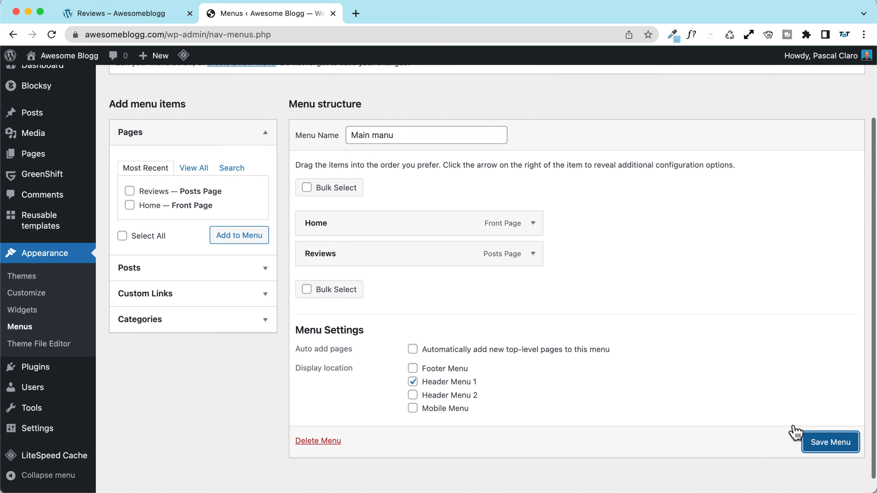
click(815, 451)
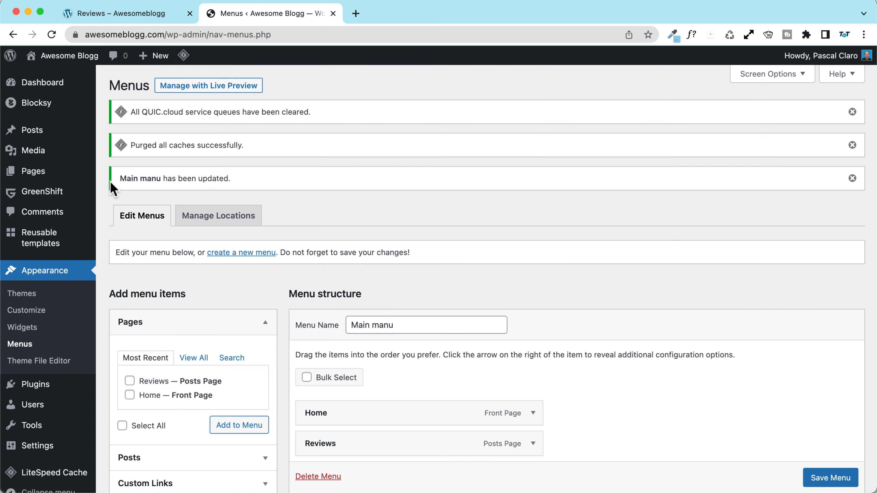
mouse_move(67, 57)
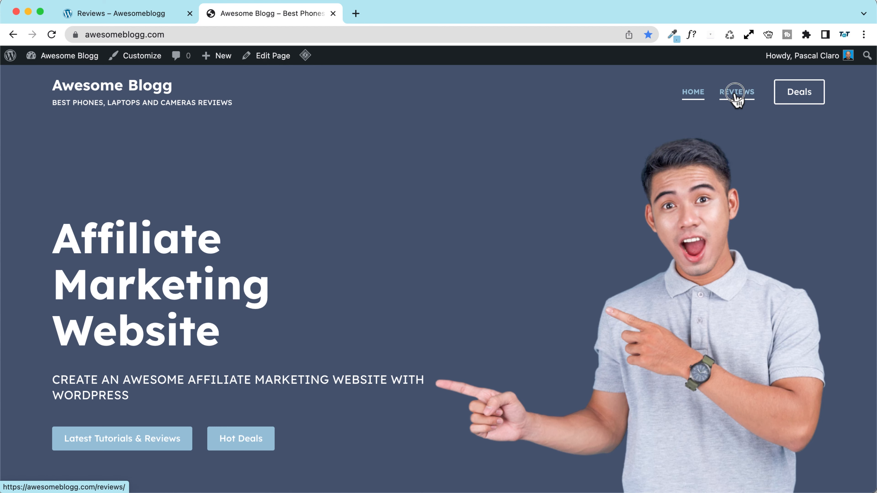
Step: On the Reviews page, enable the Blog Posts title and set it to the centred Type 2 banner
click(735, 95)
scroll(65, 180, down, 3)
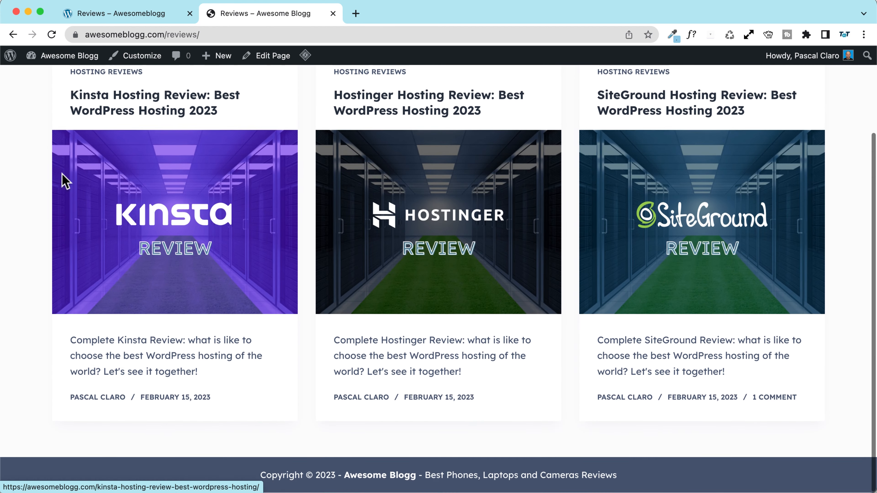
scroll(65, 180, up, 3)
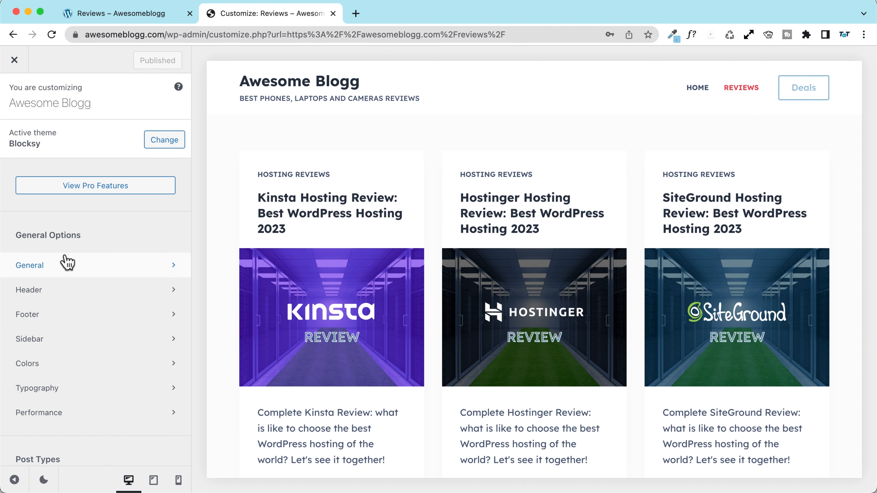
scroll(68, 263, down, 7)
click(80, 228)
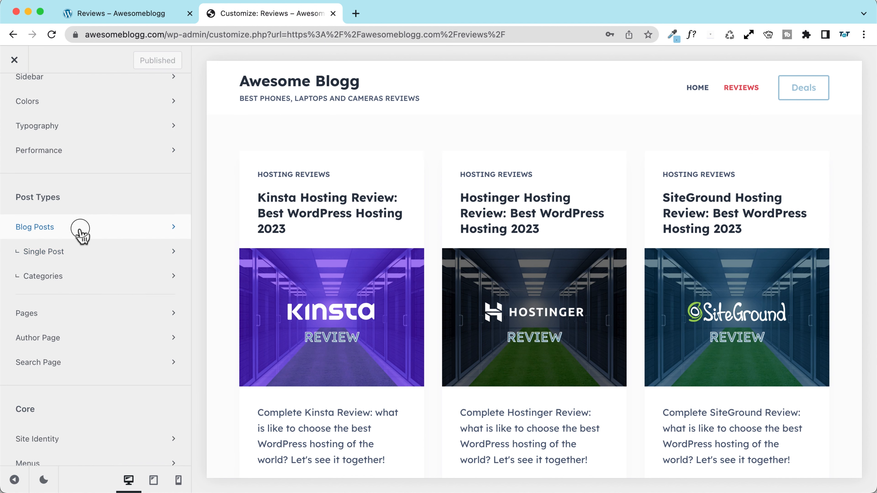
click(165, 140)
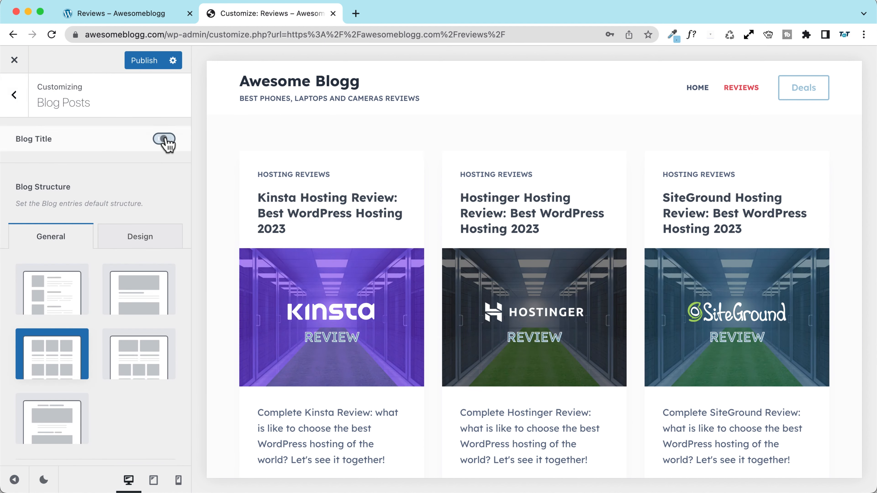
click(89, 140)
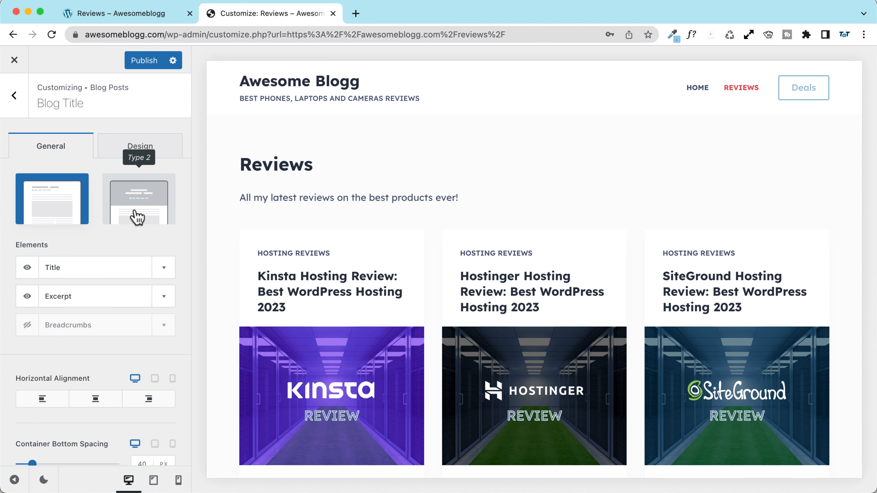
click(137, 217)
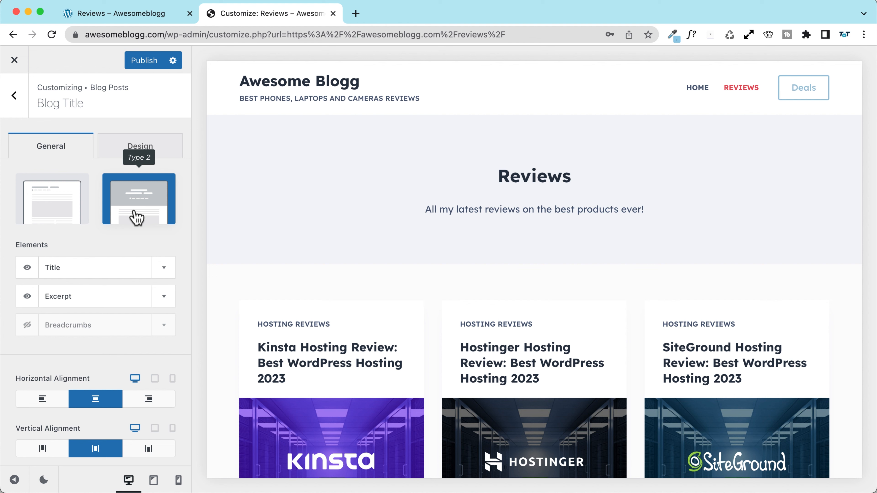
Step: Set the blog title font size to 50px desktop, 40px tablet and 35px mobile
click(137, 152)
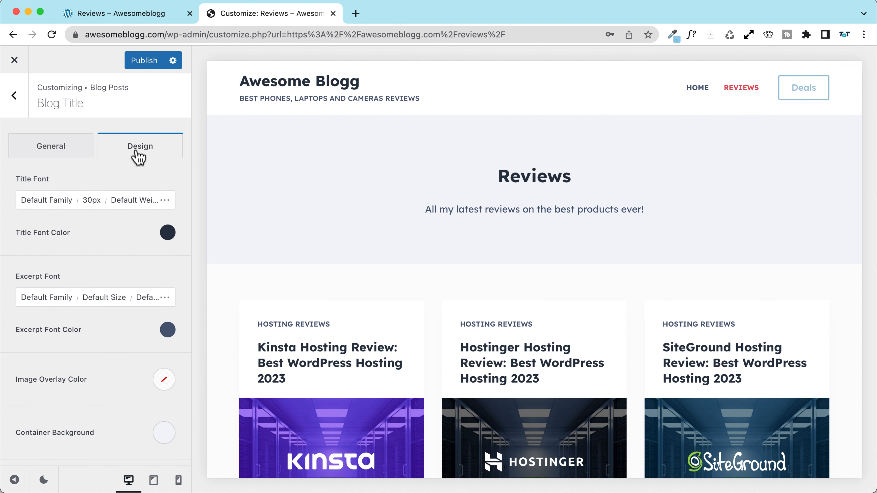
click(97, 203)
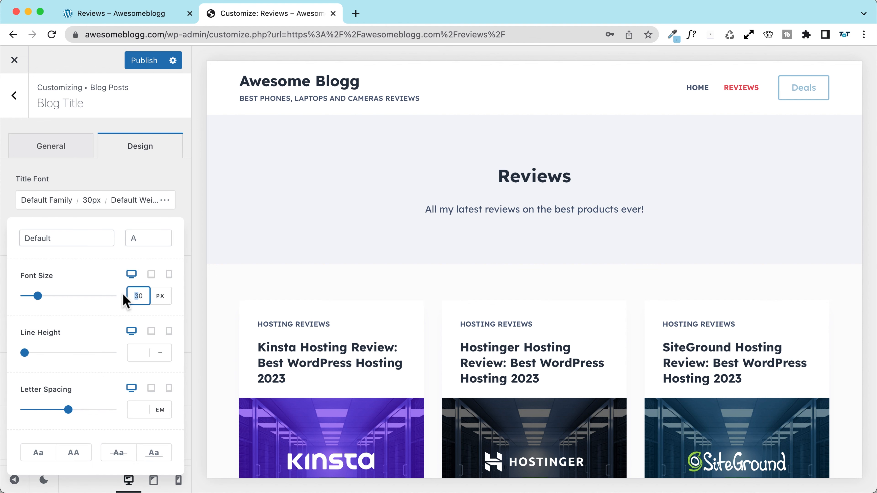
text(5)
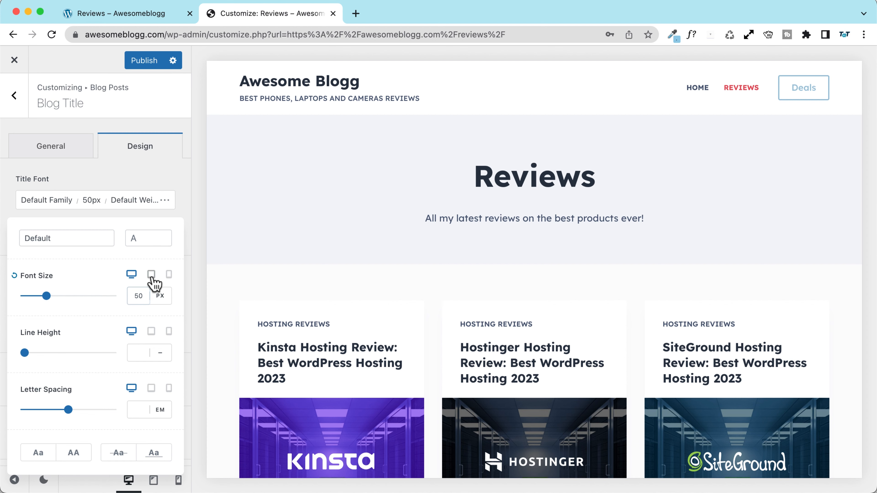
click(152, 276)
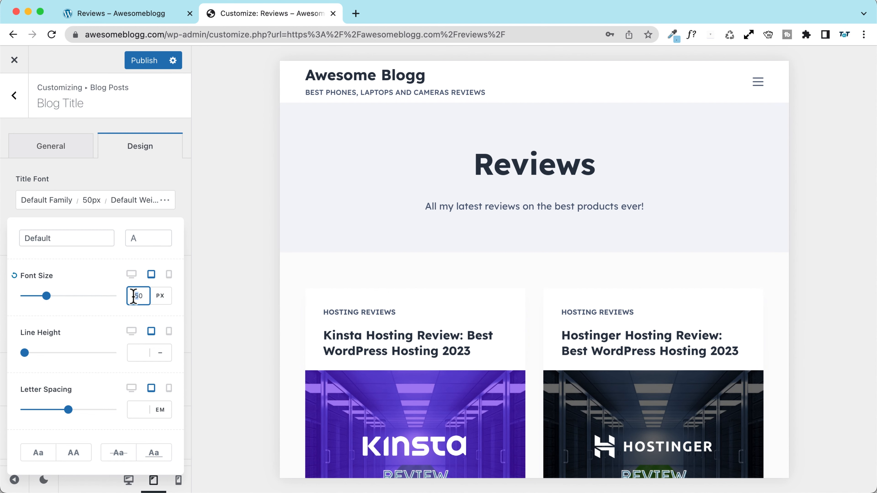
text(4)
click(168, 276)
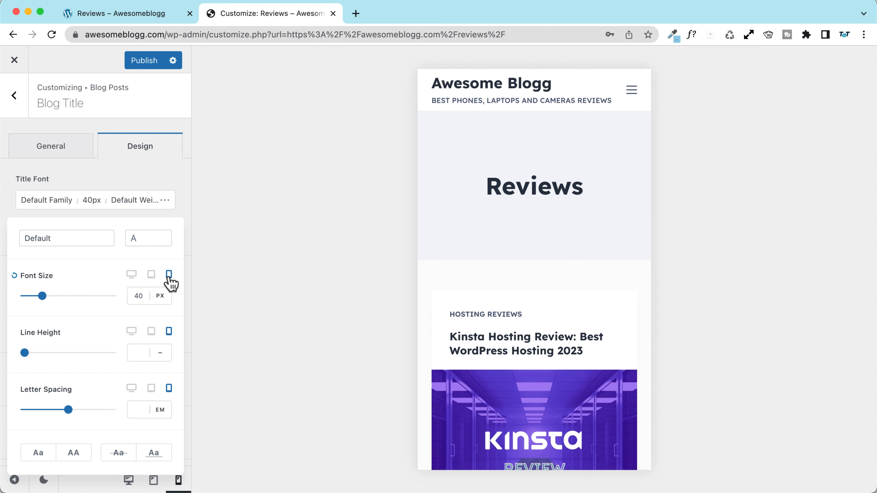
click(142, 302)
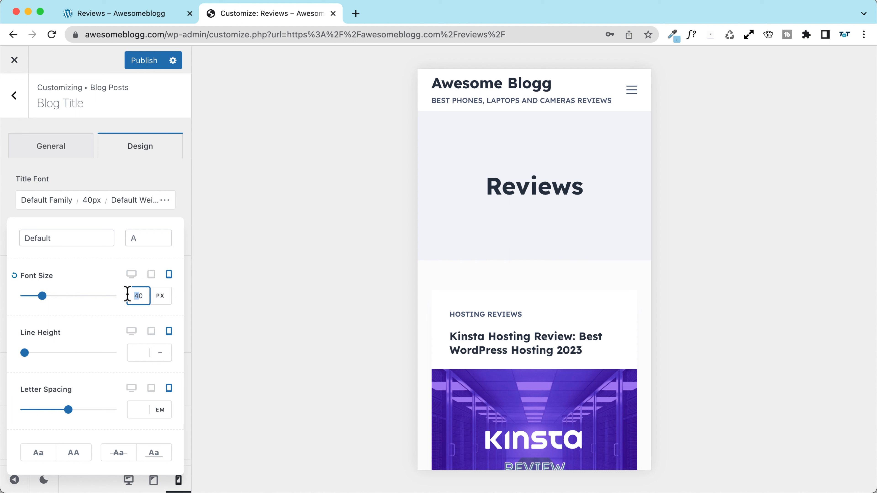
text(3)
key(Delete)
text(5)
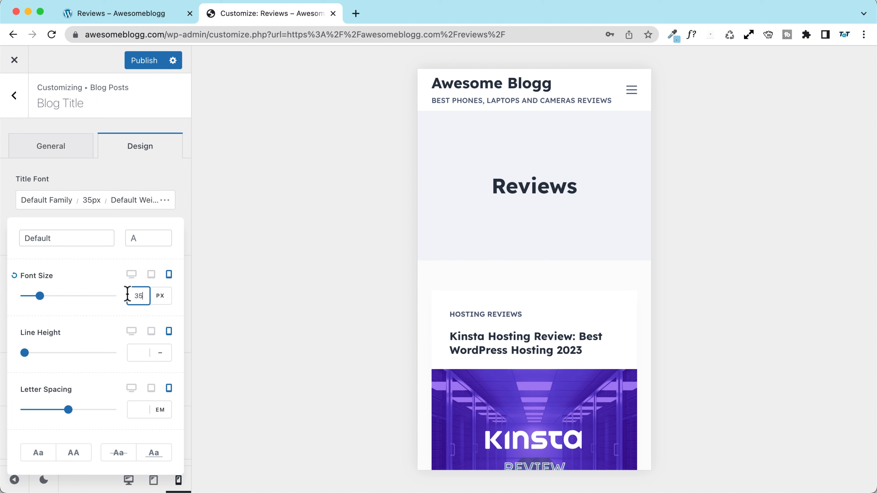
click(133, 276)
click(143, 184)
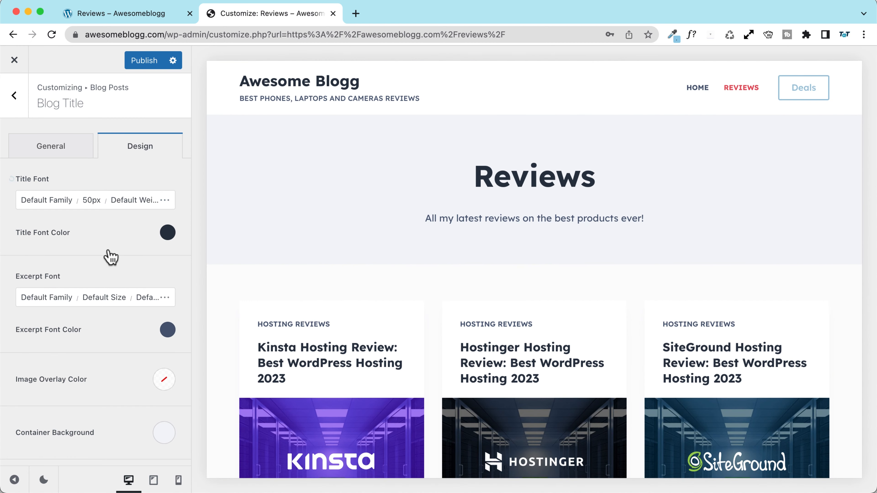
Step: Give the banner's Excerpt Font a 20px size and the AA uppercase style
scroll(110, 259, down, 2)
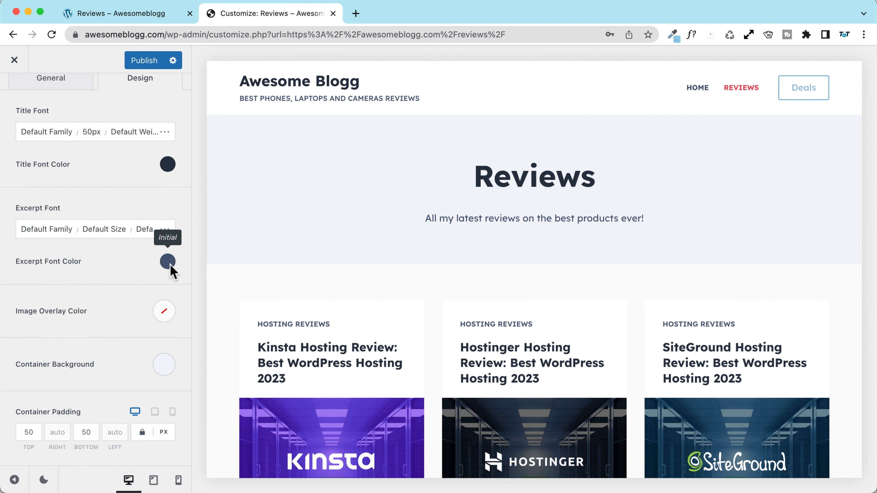
click(99, 230)
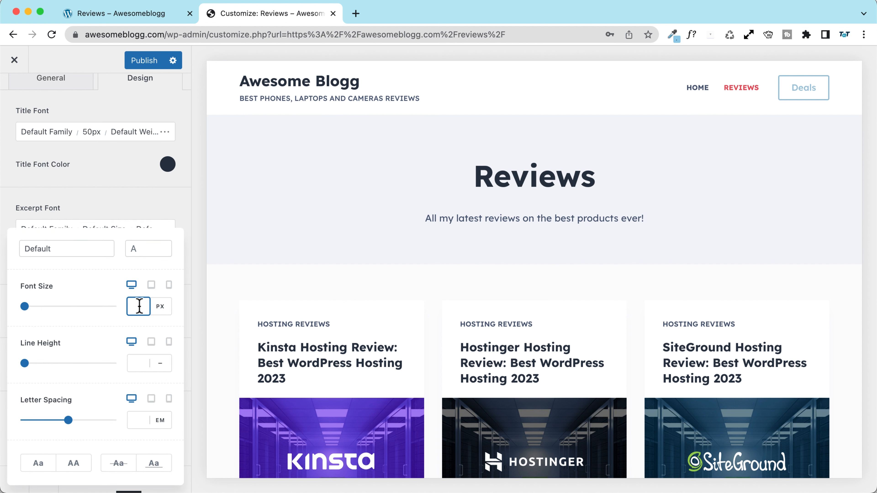
text(20)
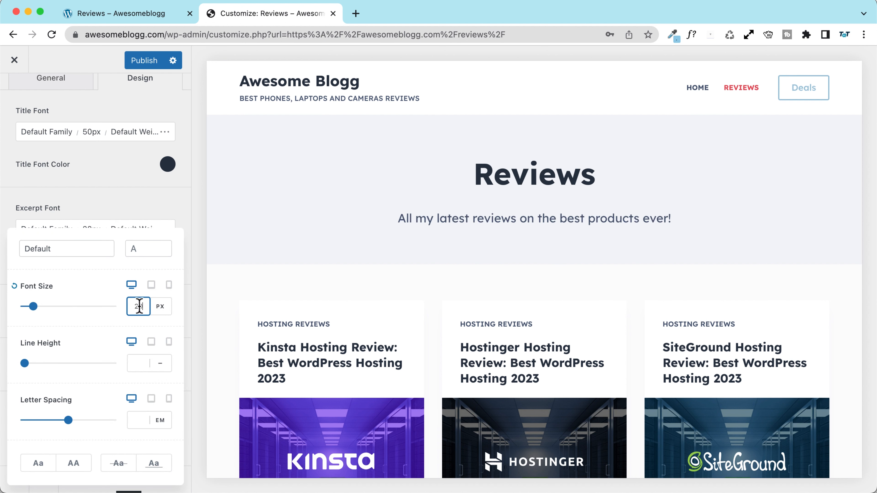
click(139, 363)
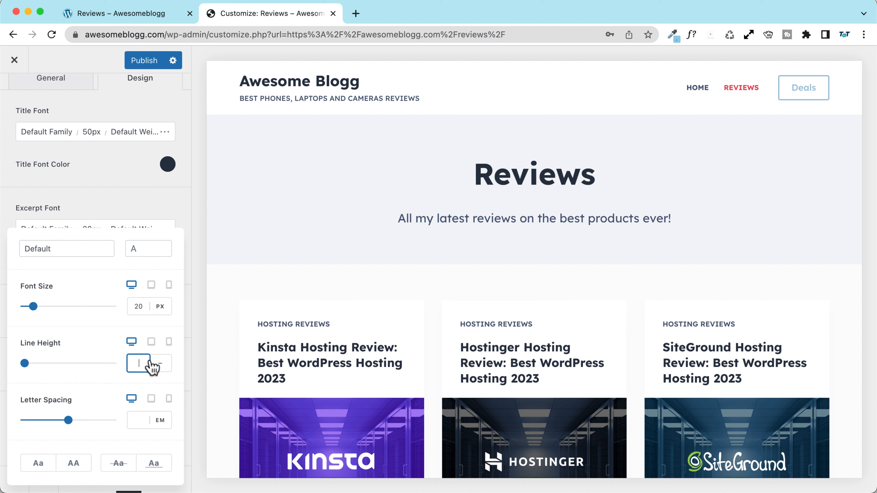
click(73, 463)
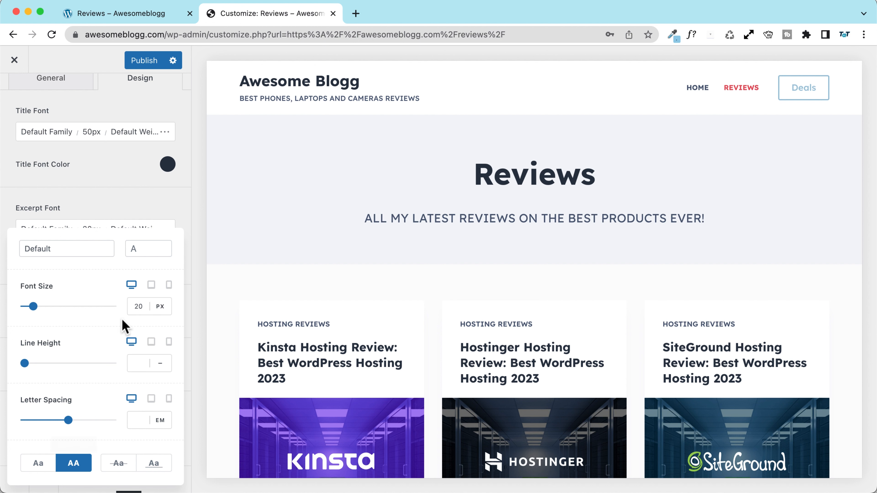
click(116, 198)
scroll(113, 198, down, 1)
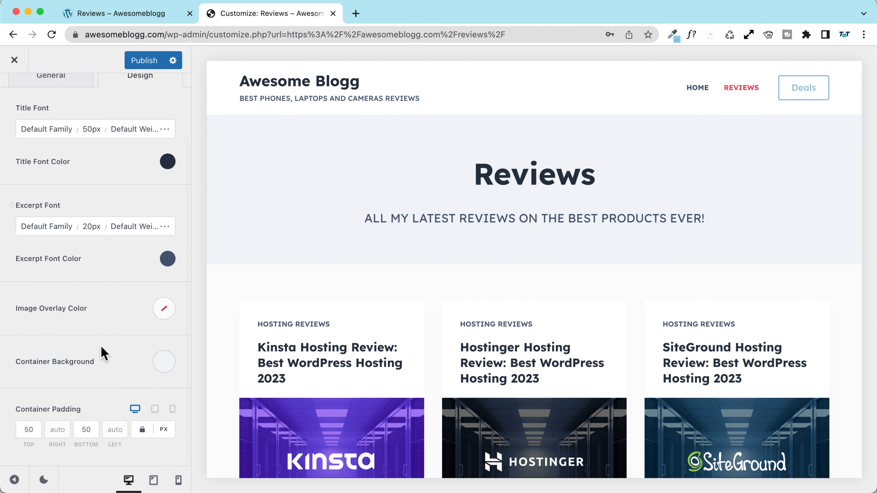
Step: Try the container background patterns and settle on fine diagonal lines
click(165, 362)
click(148, 101)
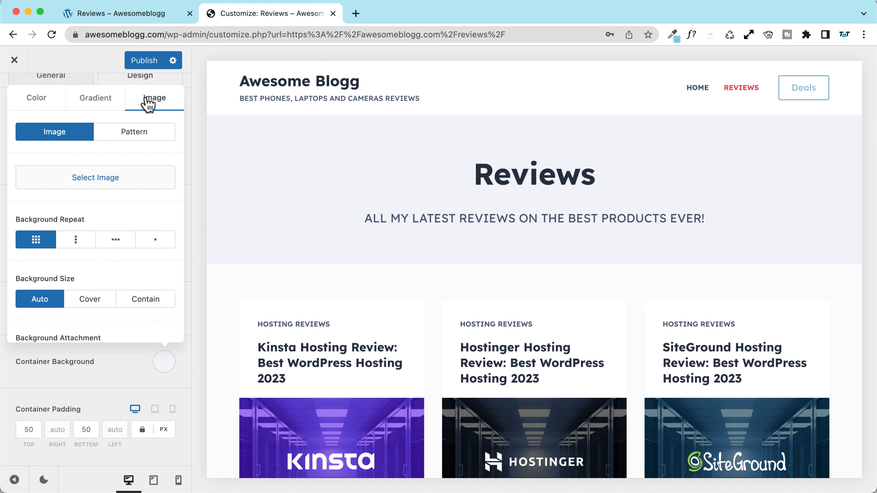
click(144, 135)
click(103, 199)
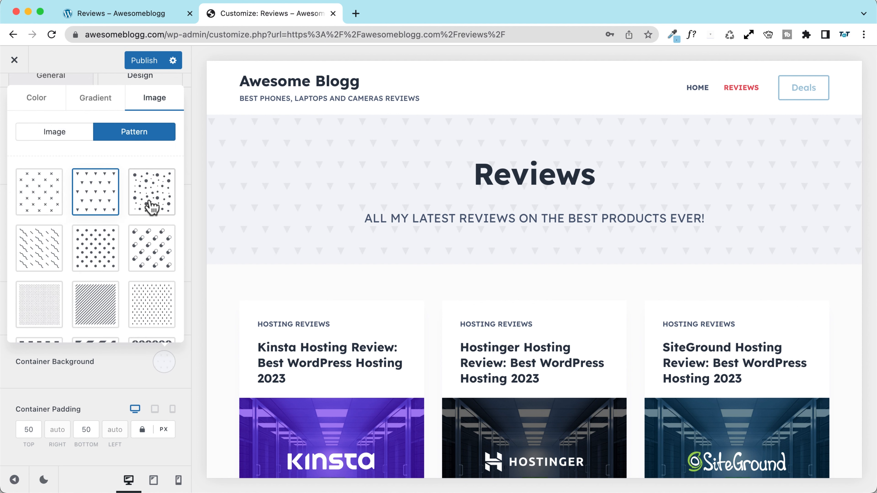
click(162, 206)
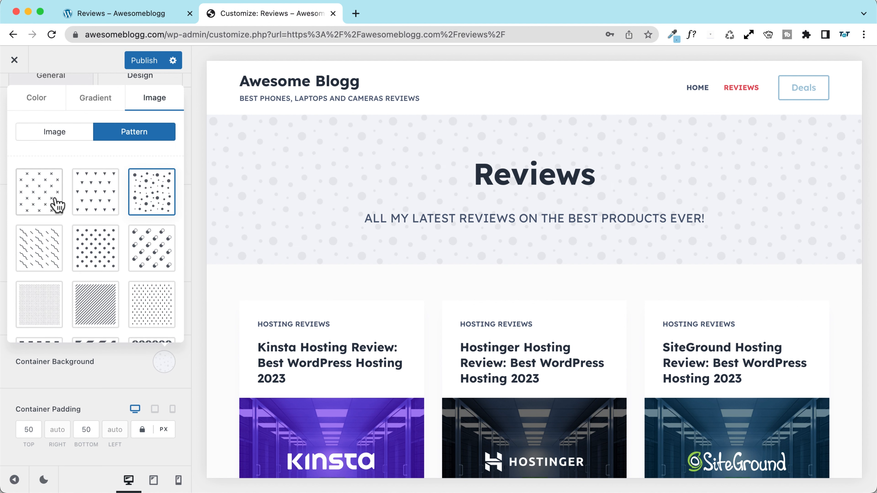
click(37, 204)
click(39, 255)
scroll(90, 276, down, 2)
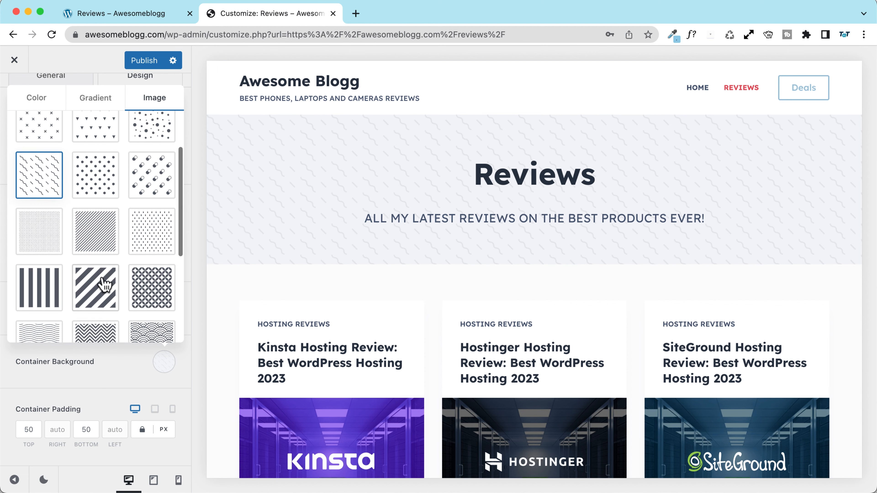
click(88, 234)
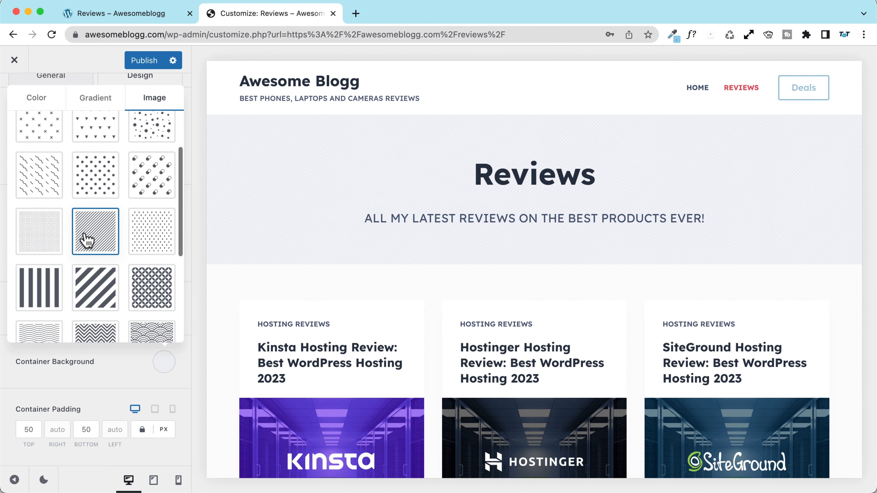
click(43, 239)
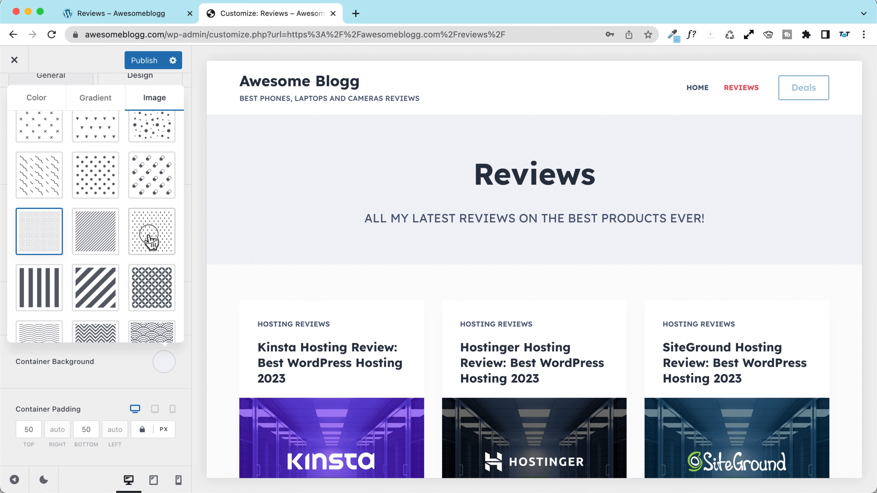
click(150, 239)
click(94, 292)
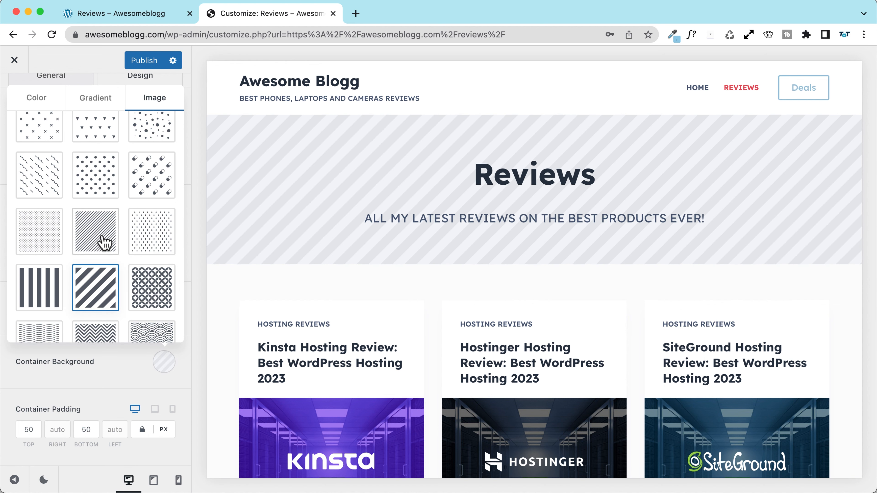
click(103, 243)
click(51, 334)
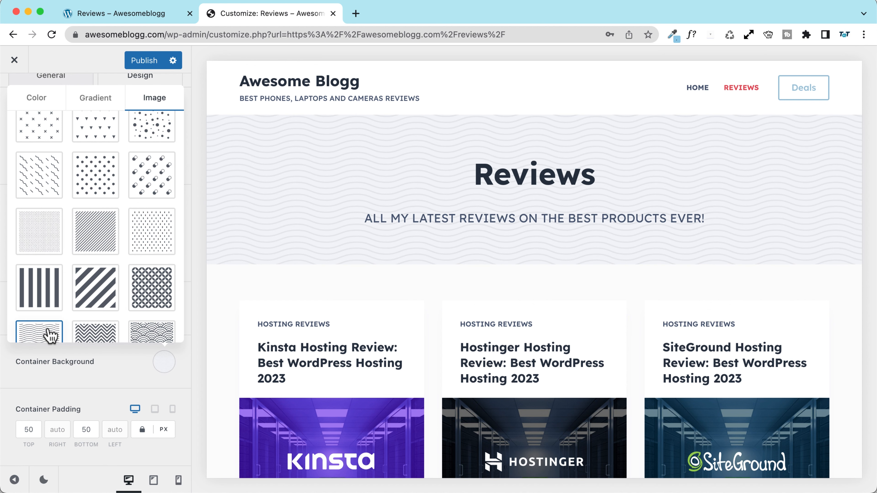
click(97, 246)
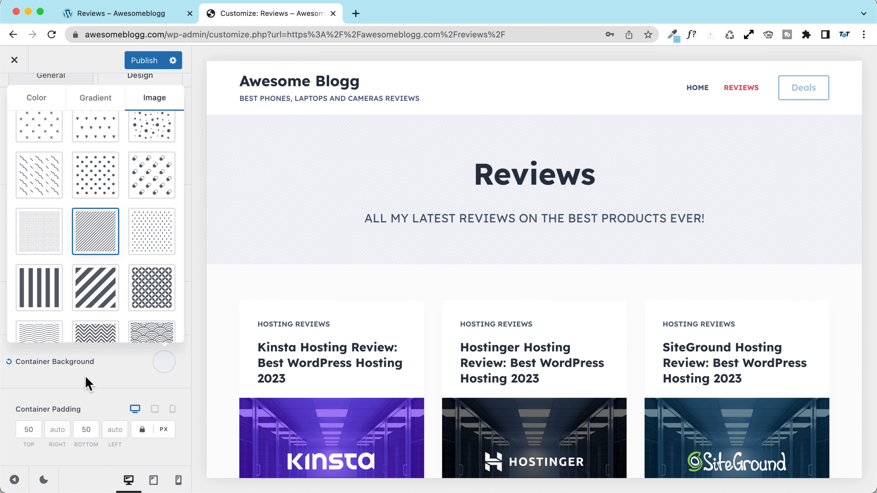
Step: Set the pattern background colour to light blue (Color 1) and publish the Customizer changes
click(92, 380)
click(167, 367)
scroll(118, 193, up, 3)
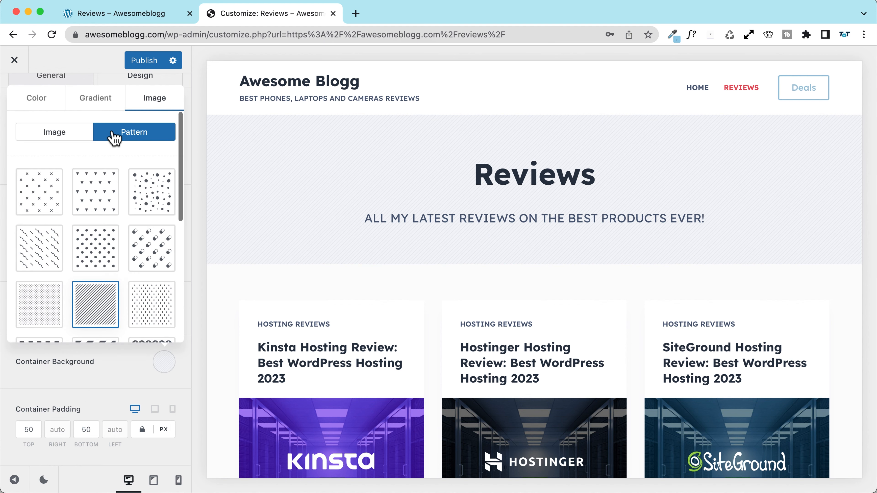
scroll(87, 242, down, 5)
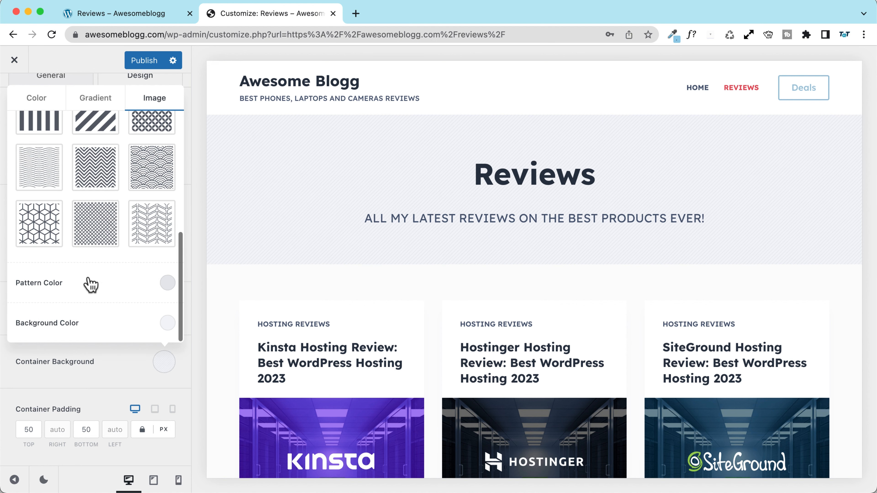
click(167, 283)
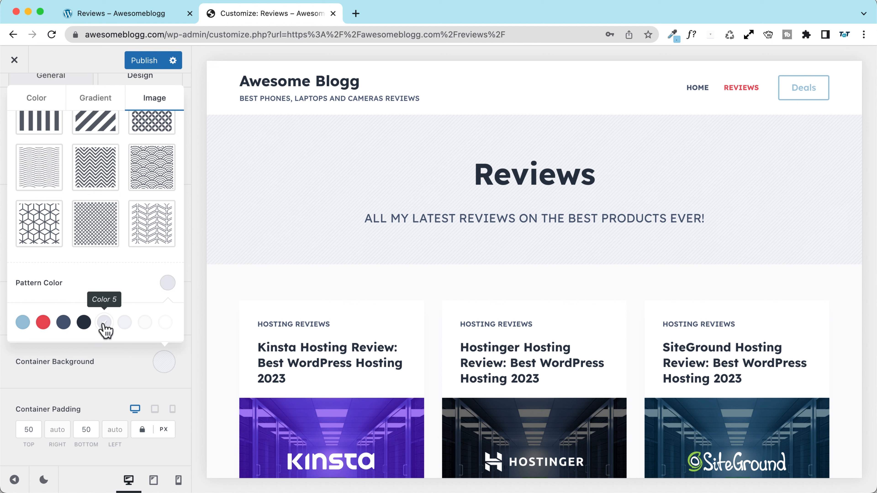
click(153, 286)
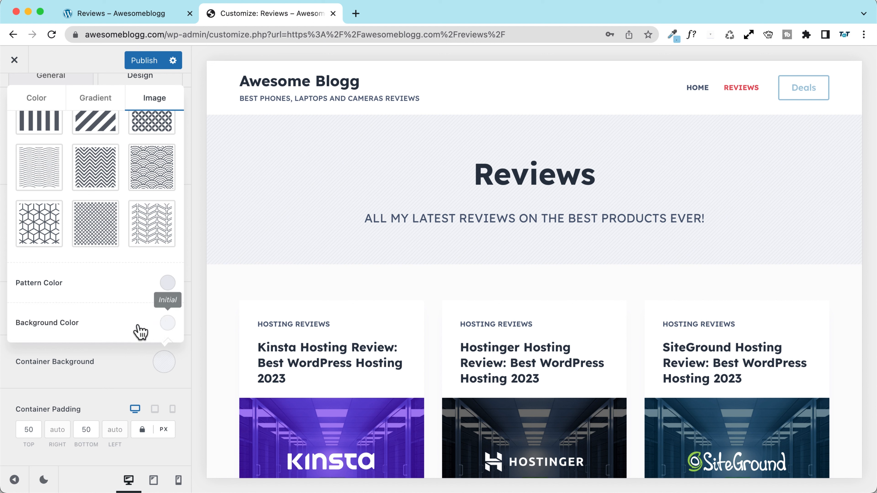
click(168, 322)
scroll(134, 323, down, 5)
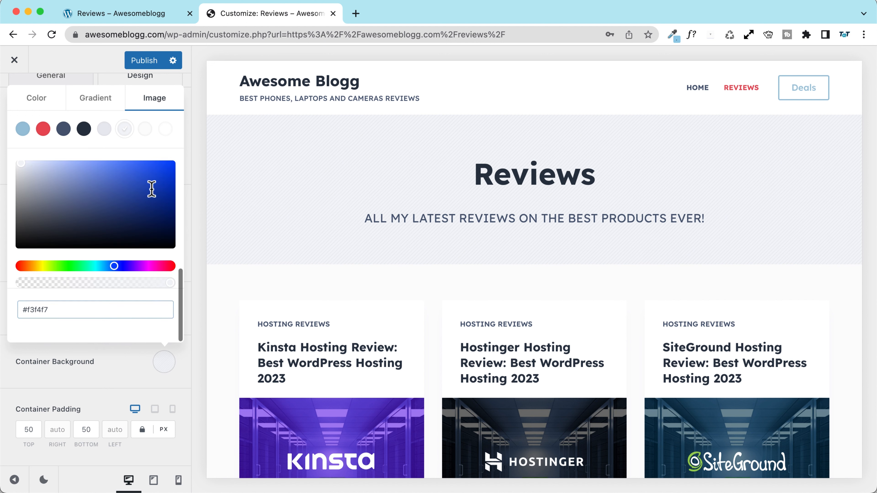
scroll(155, 179, up, 2)
click(163, 172)
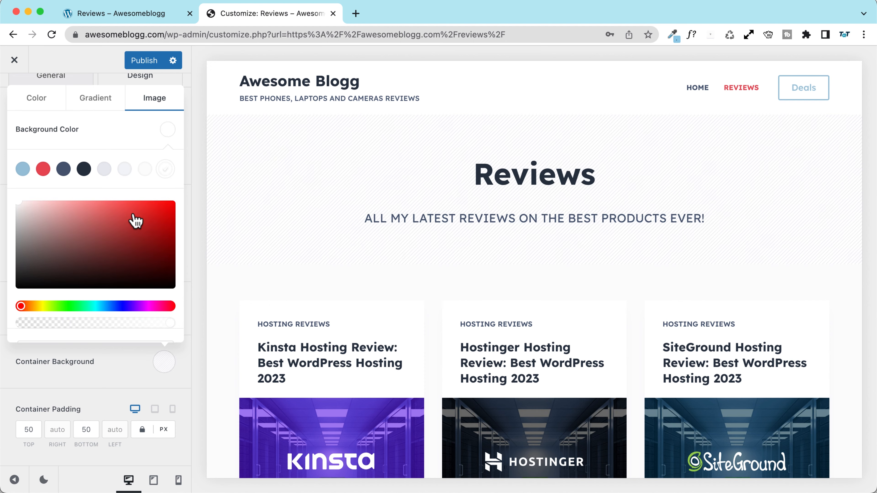
click(43, 169)
click(23, 169)
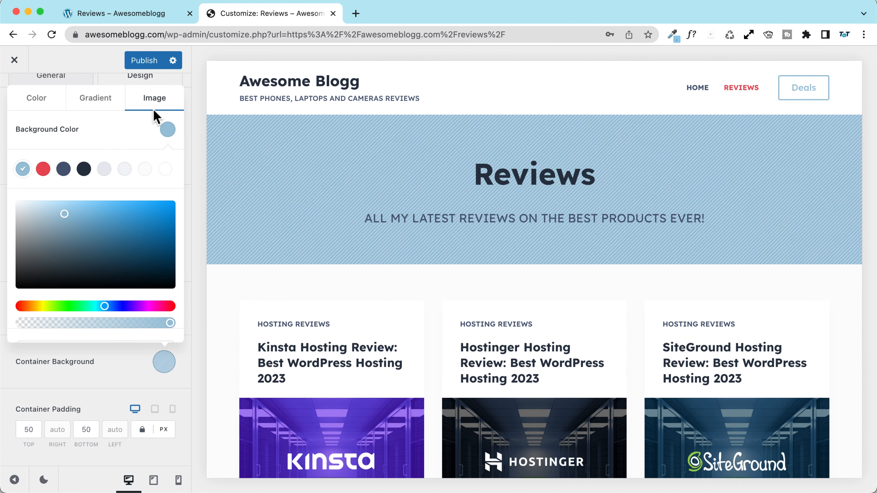
click(145, 67)
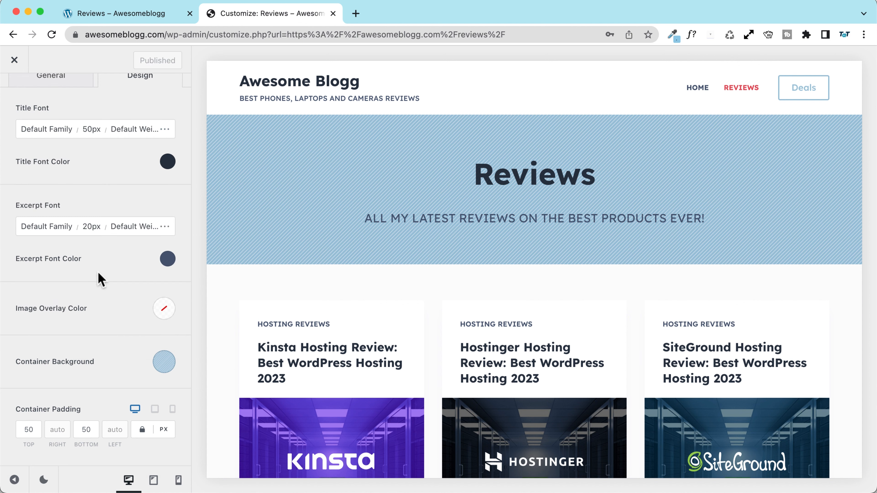
Step: Set the blog title's Container Background Image to None on the General tab
scroll(71, 352, up, 5)
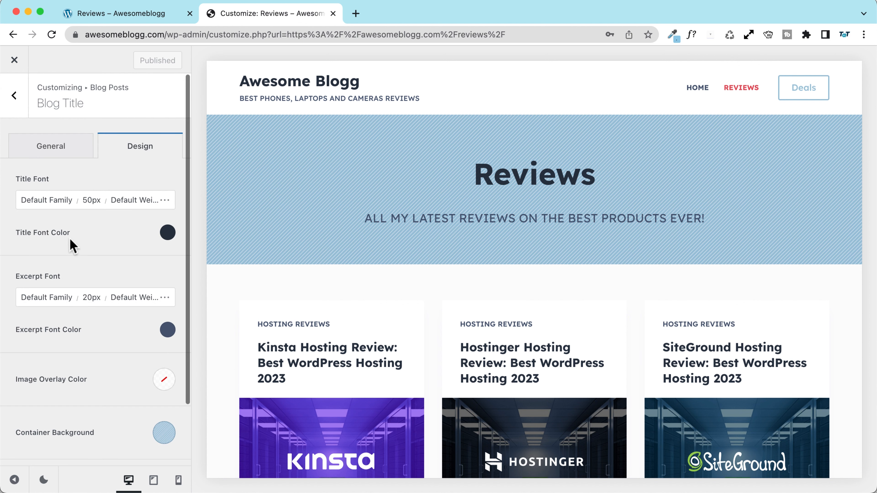
click(36, 150)
scroll(43, 287, down, 3)
scroll(43, 287, down, 3)
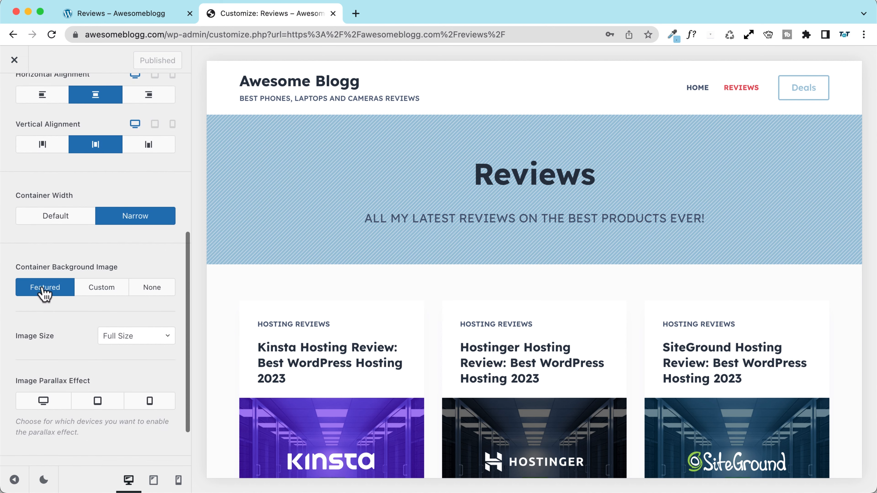
click(153, 291)
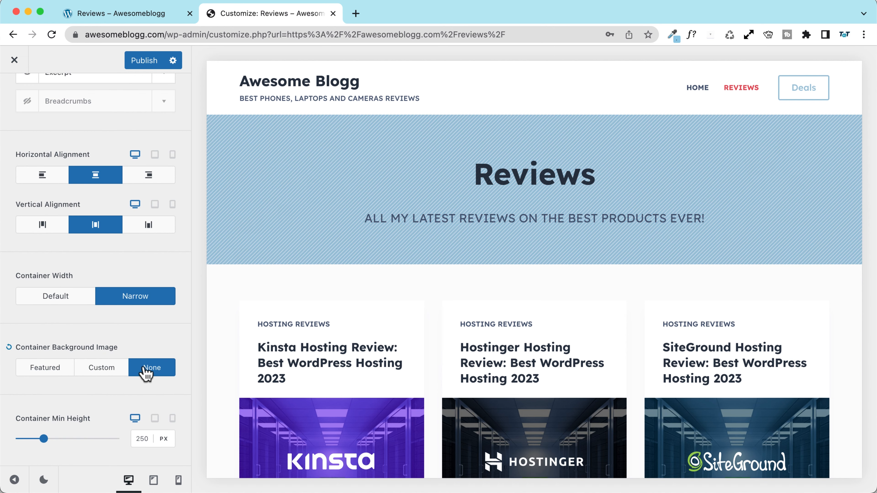
scroll(84, 337, up, 4)
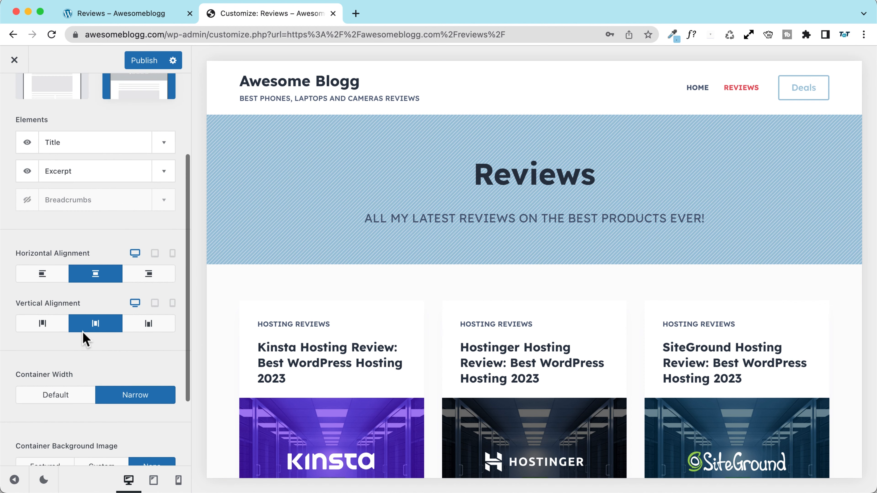
scroll(84, 340, up, 4)
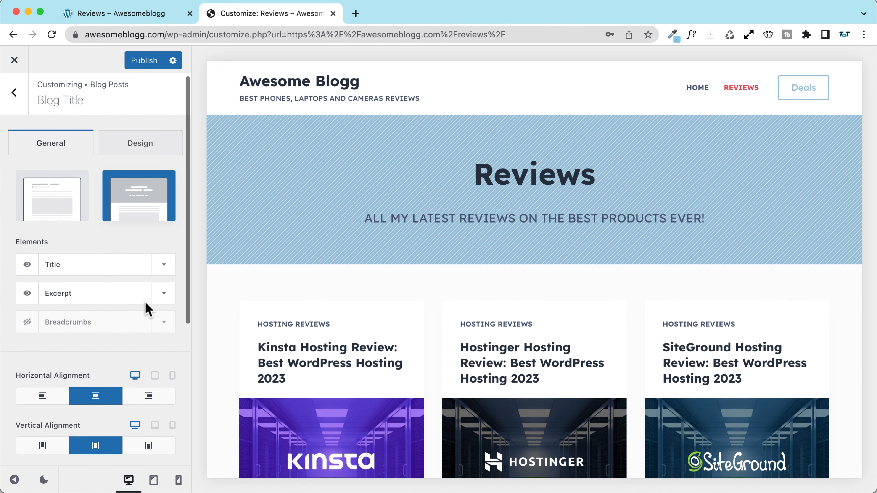
Step: Enable mobile visibility for the Excerpt and check tablet, mobile and desktop previews
click(164, 293)
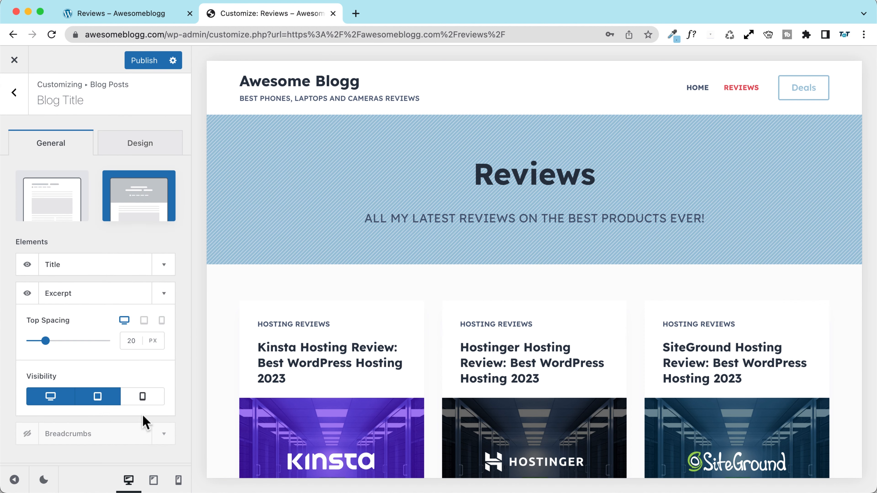
click(142, 395)
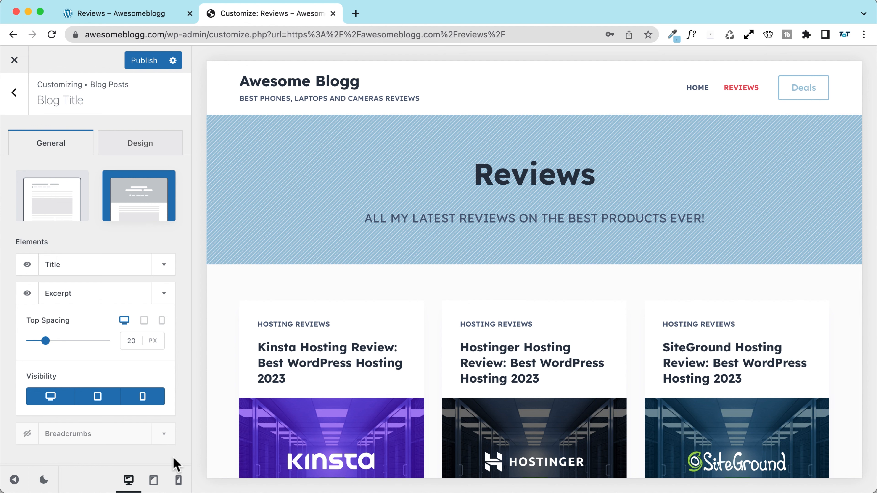
click(154, 480)
click(178, 480)
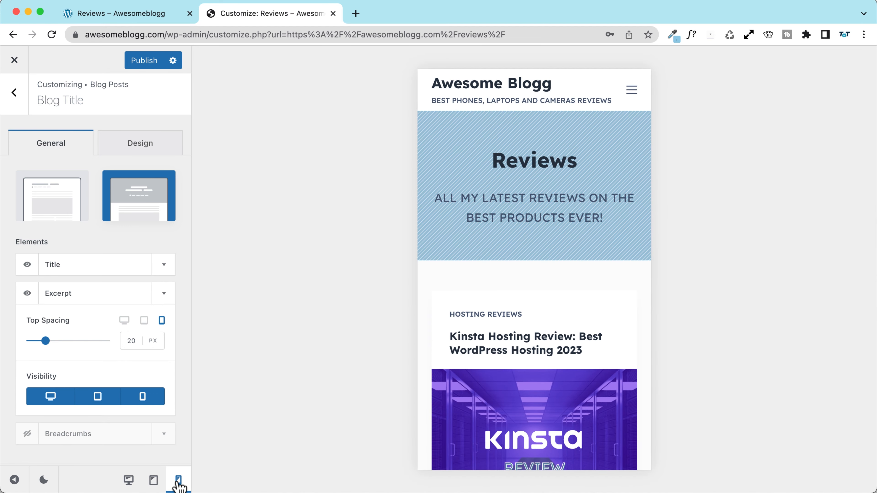
click(128, 479)
Step: Jump to the Blog Posts settings via a post card's EDIT tag
scroll(300, 345, down, 3)
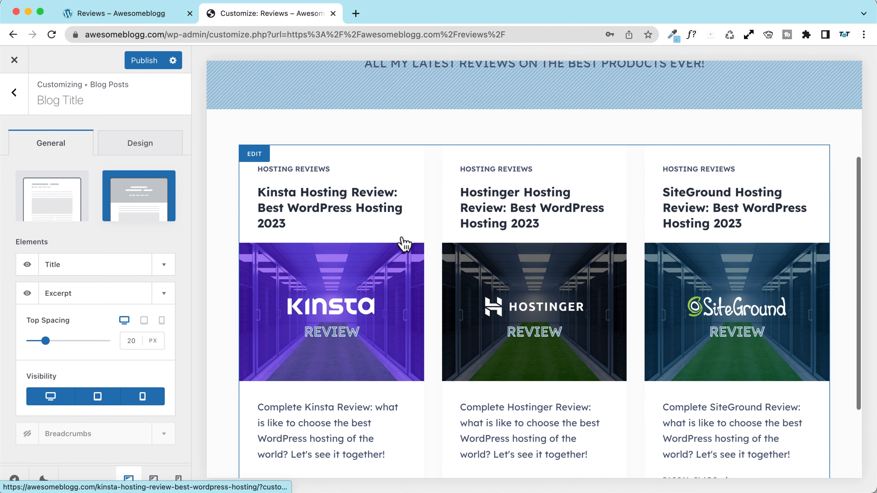
click(252, 157)
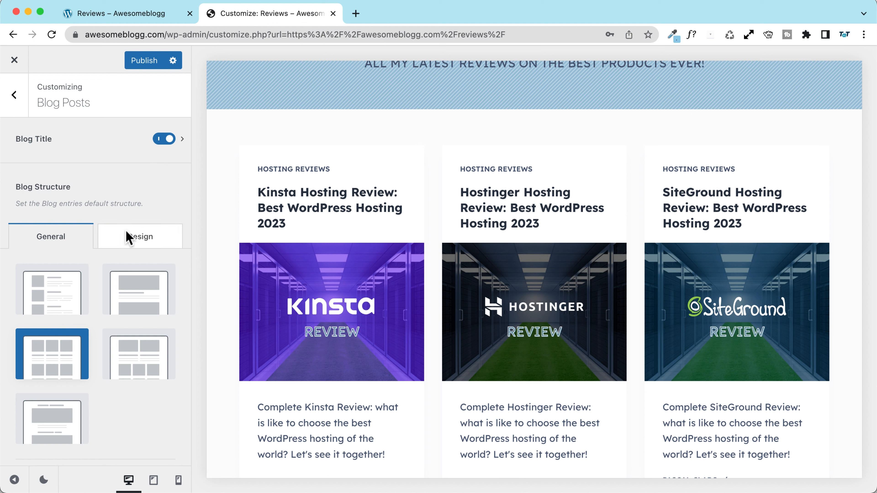
scroll(83, 299, down, 3)
scroll(138, 221, up, 2)
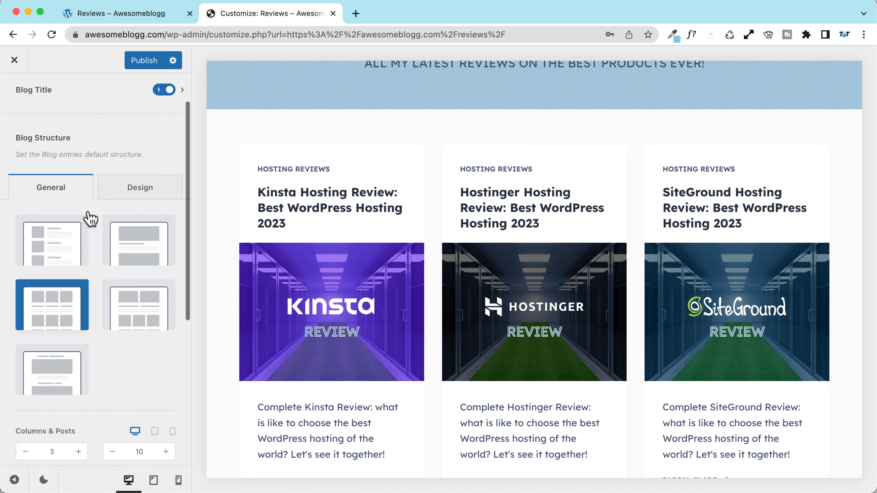
scroll(89, 218, down, 7)
scroll(91, 218, down, 3)
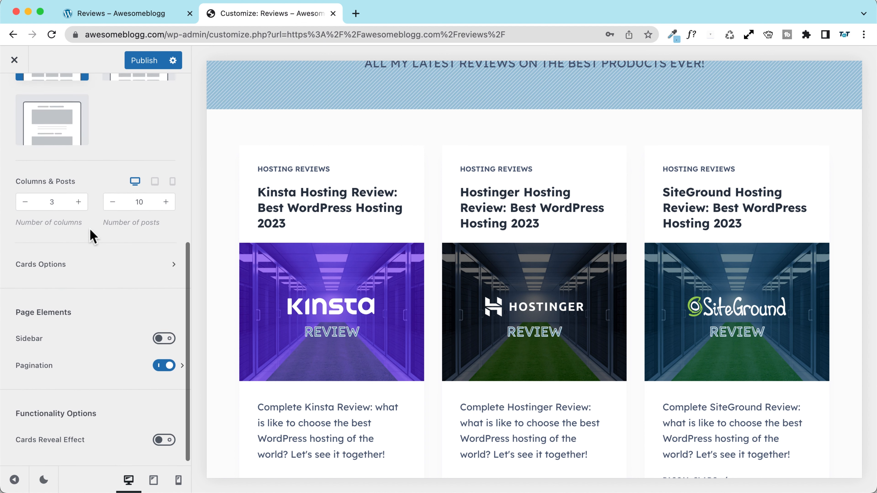
Step: Move Featured Image to the top of the card elements and set its ratio to Original
click(41, 259)
scroll(65, 233, down, 2)
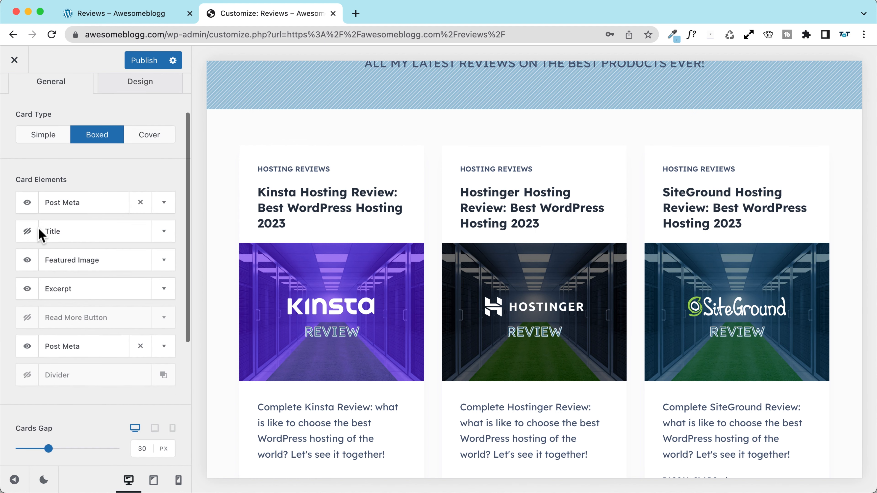
mouse_move(63, 239)
mouse_down()
mouse_move(65, 266)
mouse_move(65, 225)
mouse_move(65, 234)
mouse_up()
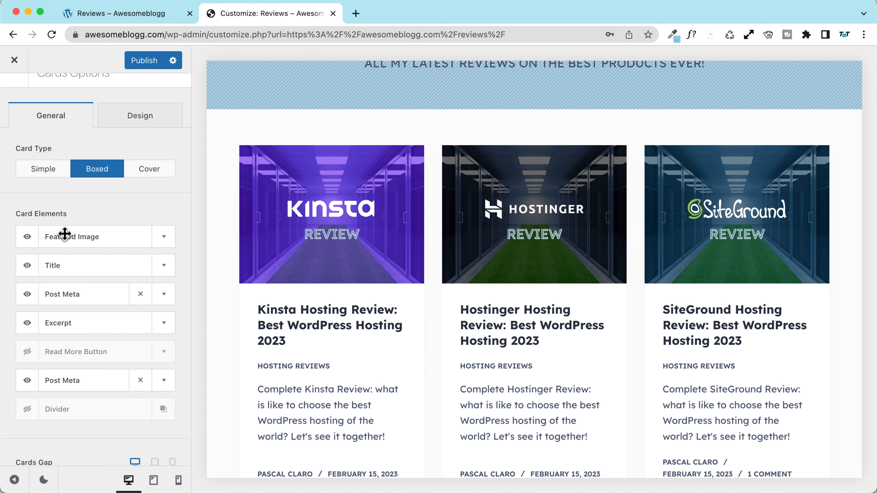
click(164, 238)
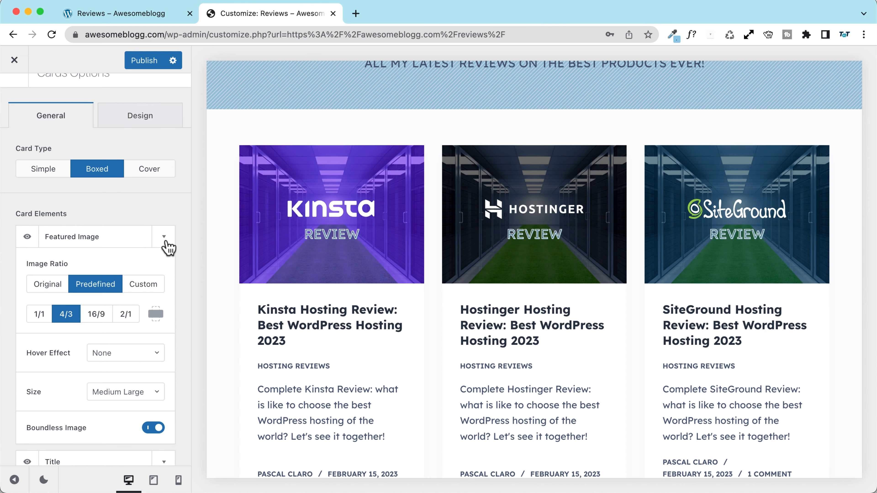
click(47, 284)
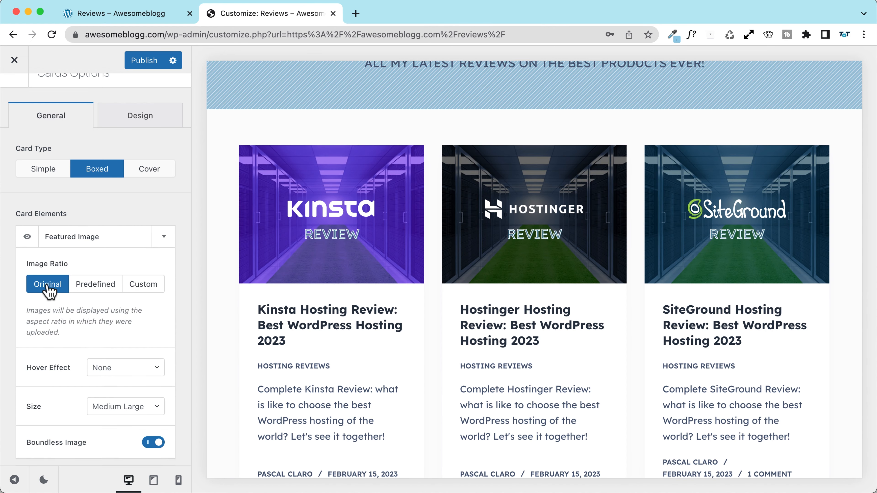
click(165, 238)
Step: Set the card image Hover Effect to Zoom In and hide the Excerpt
click(164, 237)
click(126, 368)
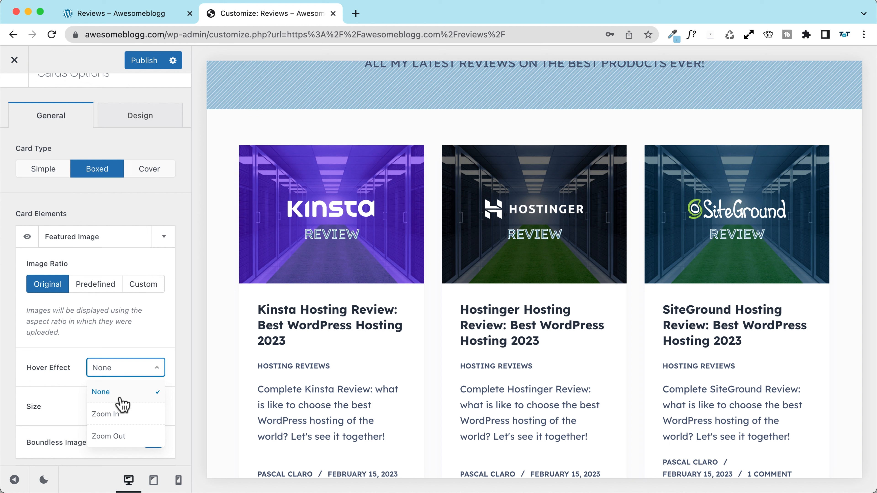
click(121, 419)
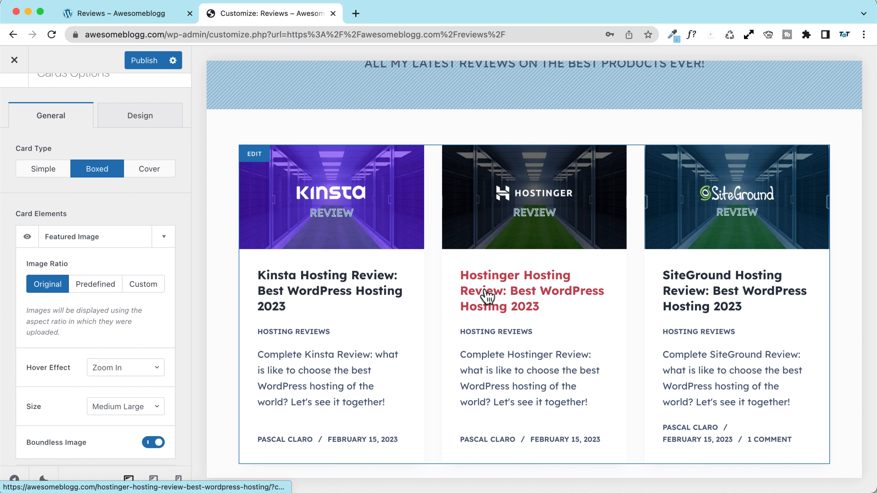
scroll(108, 204, down, 6)
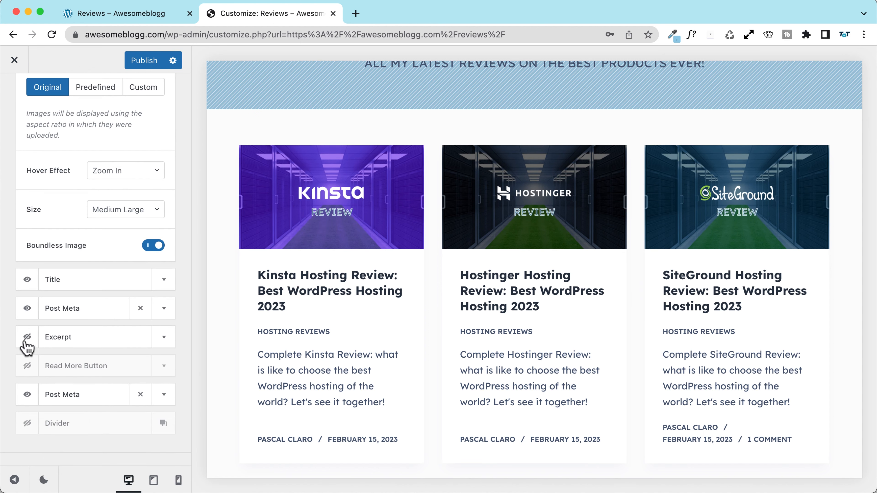
click(26, 336)
Step: Hide the author and date line on cards and show category labels as buttons
click(28, 395)
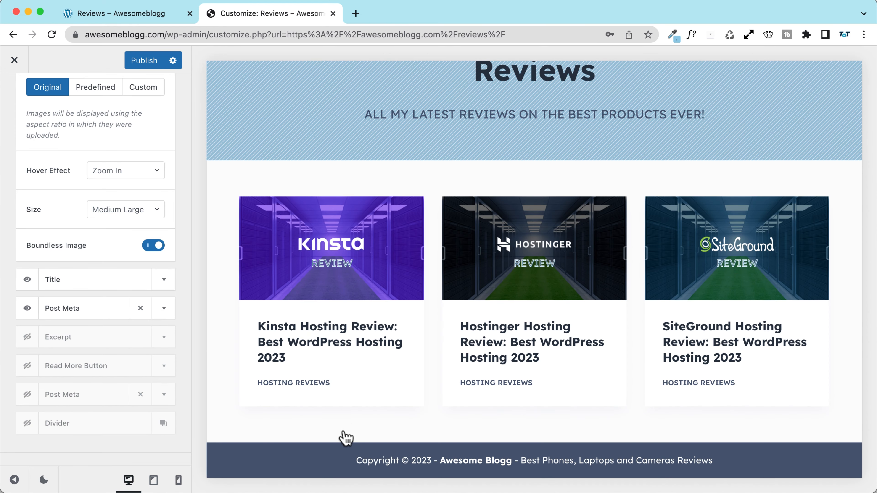
click(164, 308)
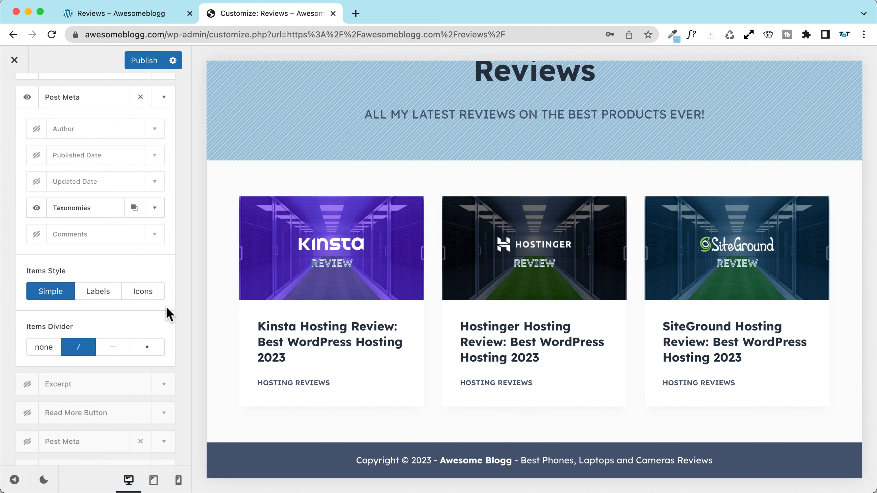
scroll(131, 319, up, 5)
click(155, 293)
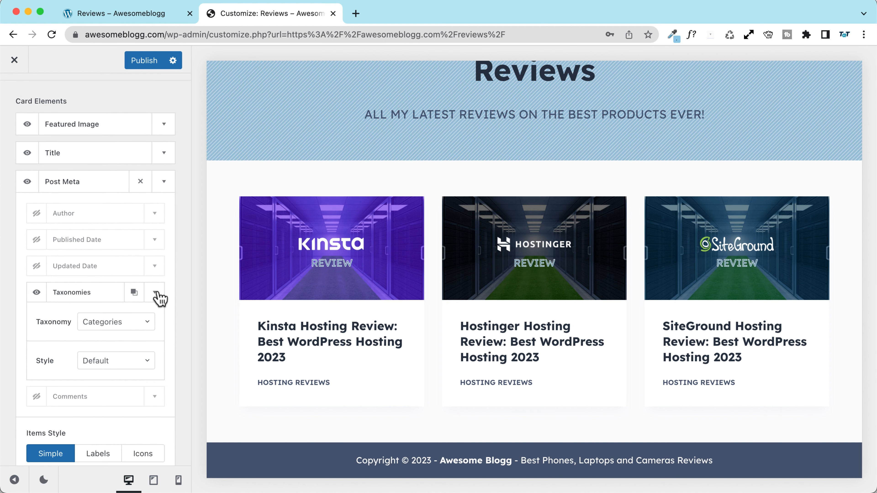
click(111, 362)
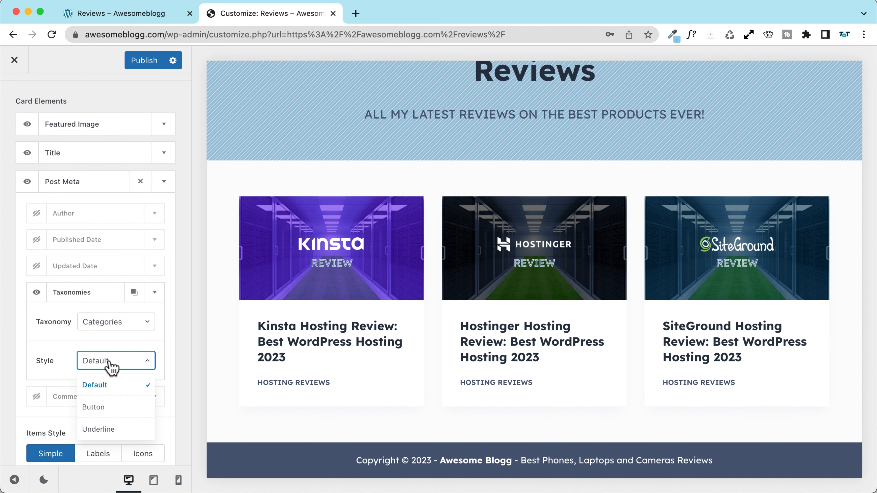
click(102, 407)
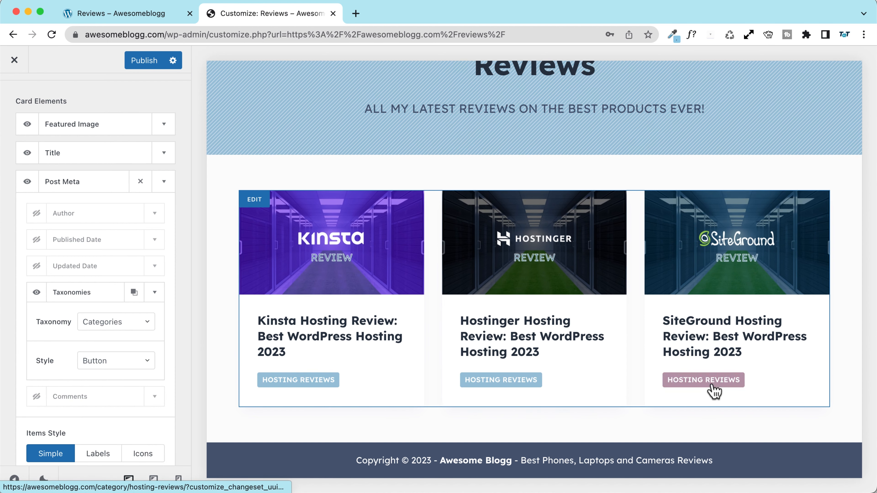
Step: On the Design tab, try light blue card titles, then keep the titles dark
scroll(148, 260, up, 2)
scroll(122, 160, up, 6)
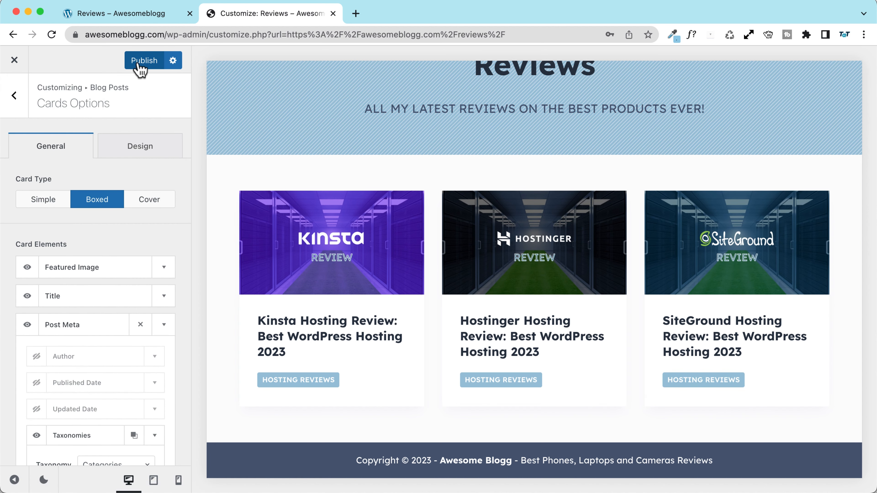
click(136, 152)
scroll(90, 269, down, 5)
scroll(68, 231, up, 5)
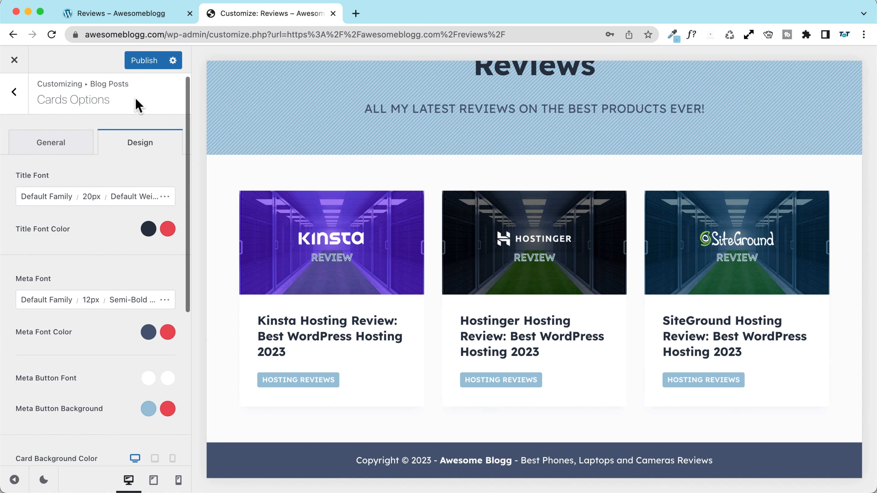
click(148, 228)
click(25, 262)
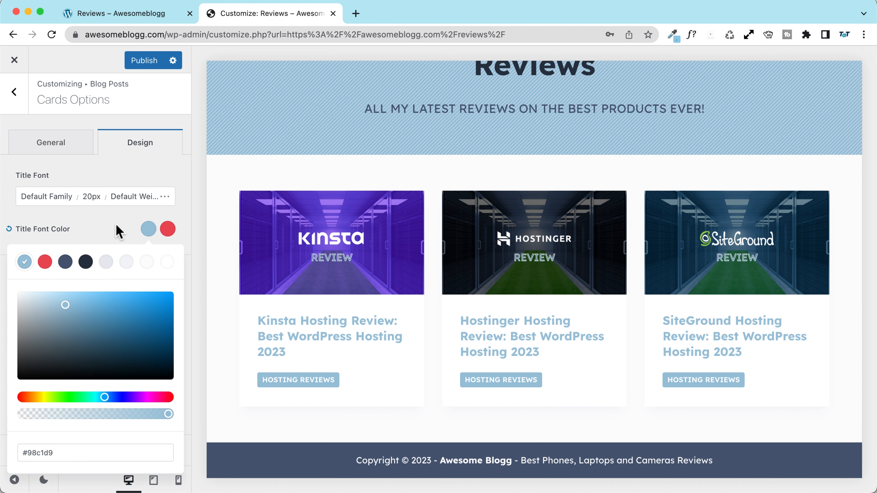
click(148, 229)
click(149, 229)
click(85, 263)
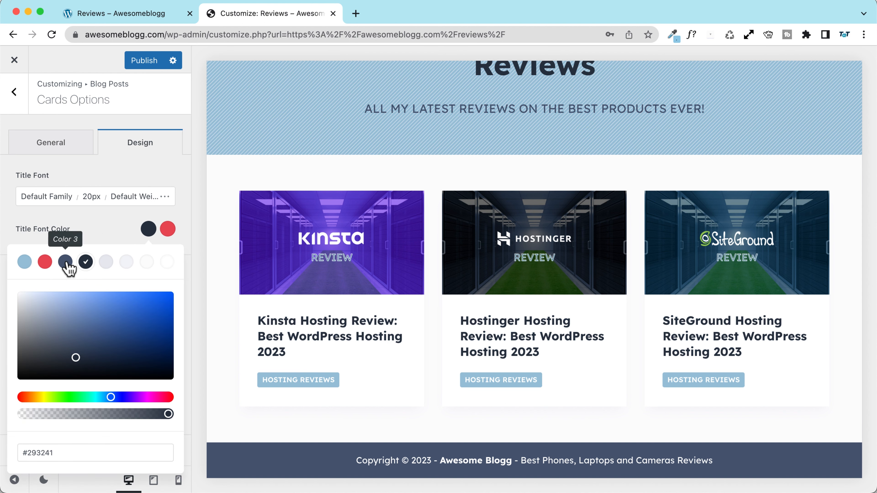
click(122, 214)
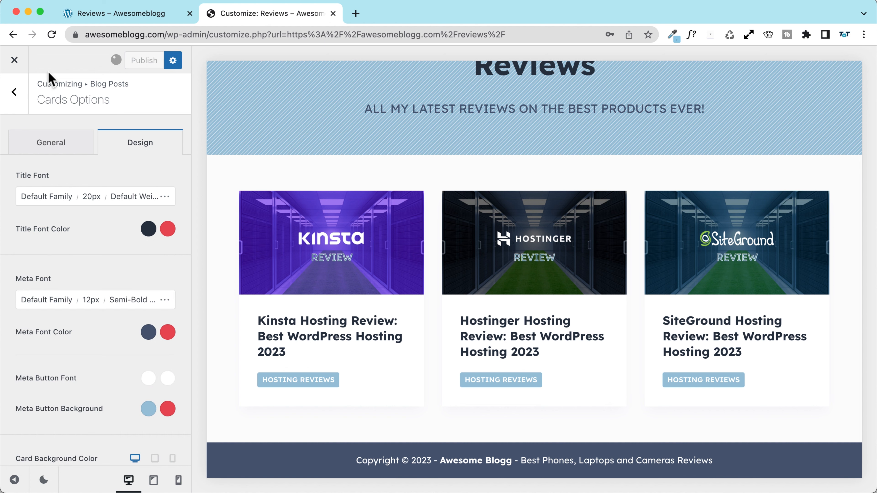
Step: Close the Customizer and review the live Reviews page
click(14, 61)
scroll(484, 268, down, 3)
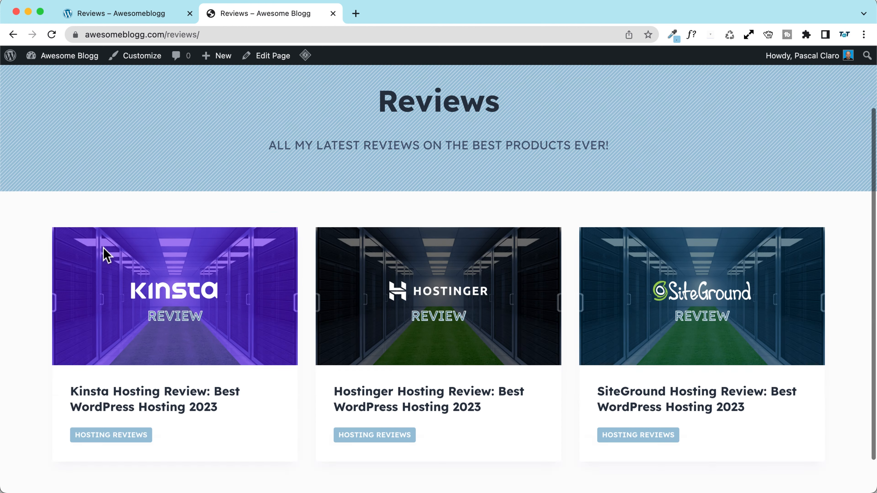
scroll(103, 243, up, 3)
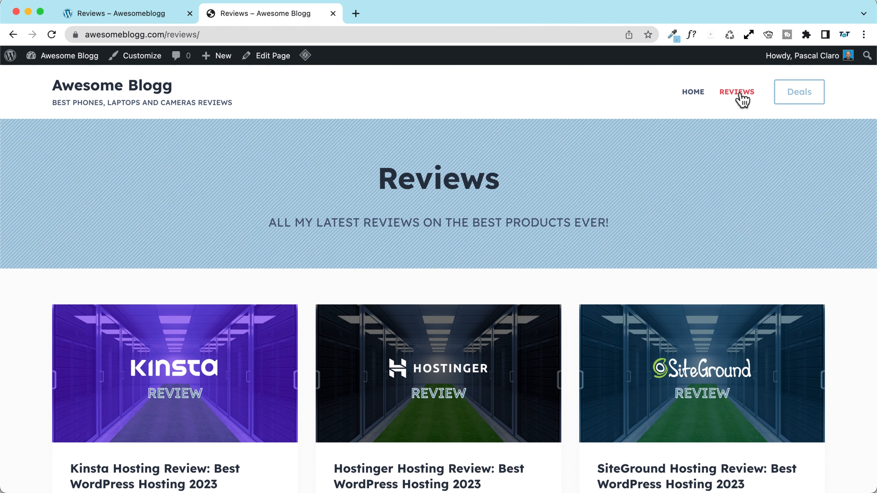
scroll(126, 186, down, 1)
scroll(124, 188, down, 3)
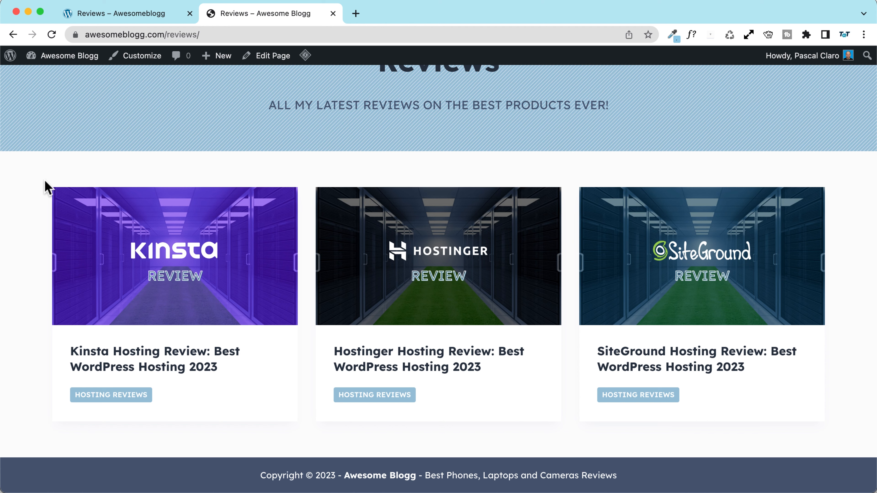
scroll(46, 186, up, 5)
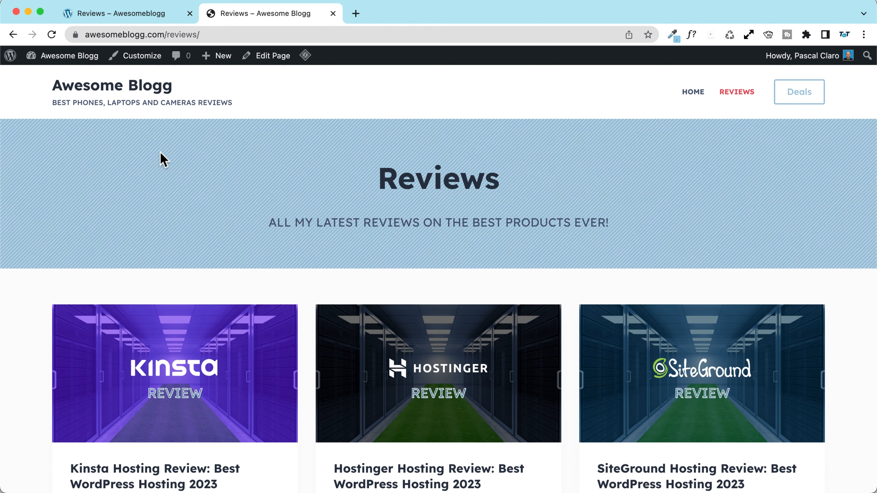
Step: From the homepage, open the Kinsta Hosting Review post and scroll through it
click(135, 92)
scroll(217, 194, down, 10)
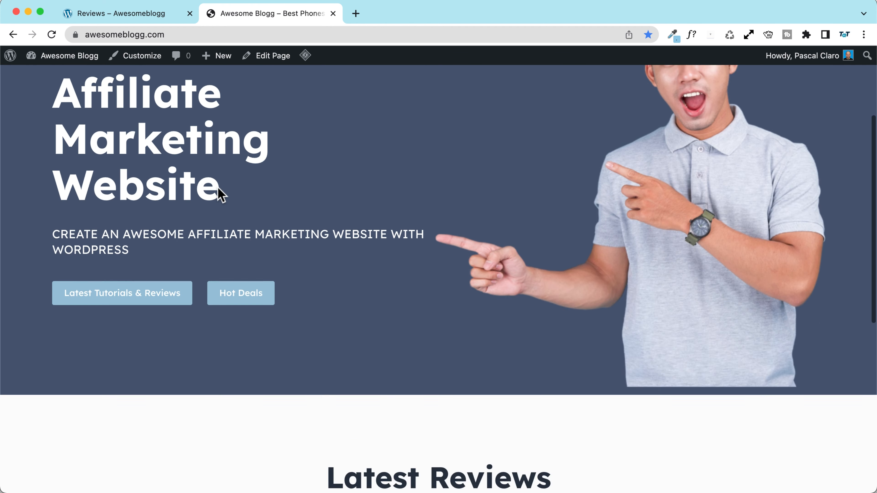
scroll(209, 195, down, 3)
click(176, 273)
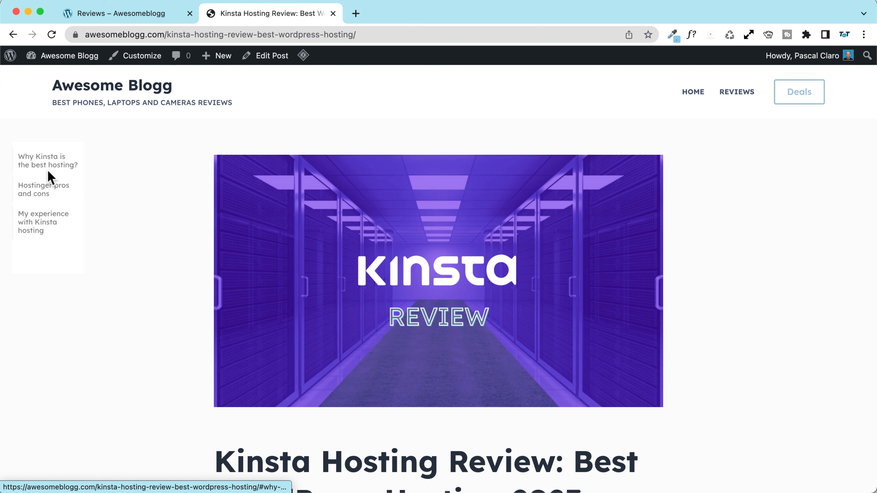
scroll(174, 203, down, 15)
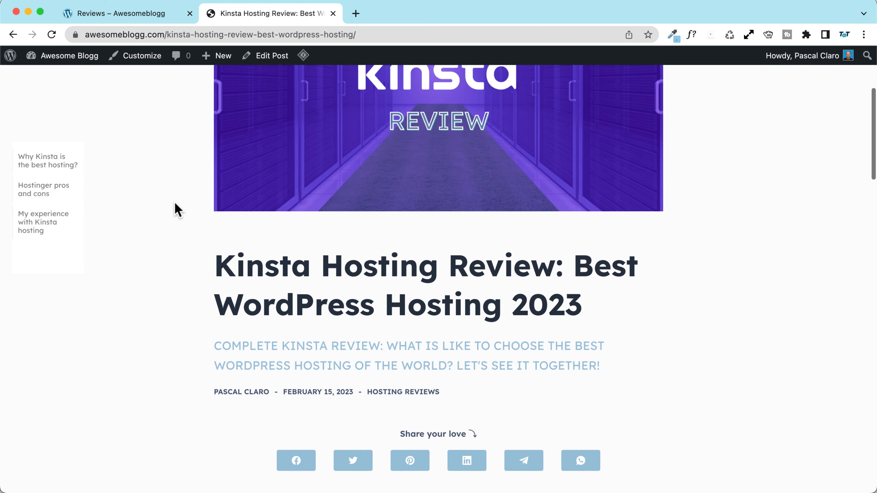
scroll(158, 209, down, 15)
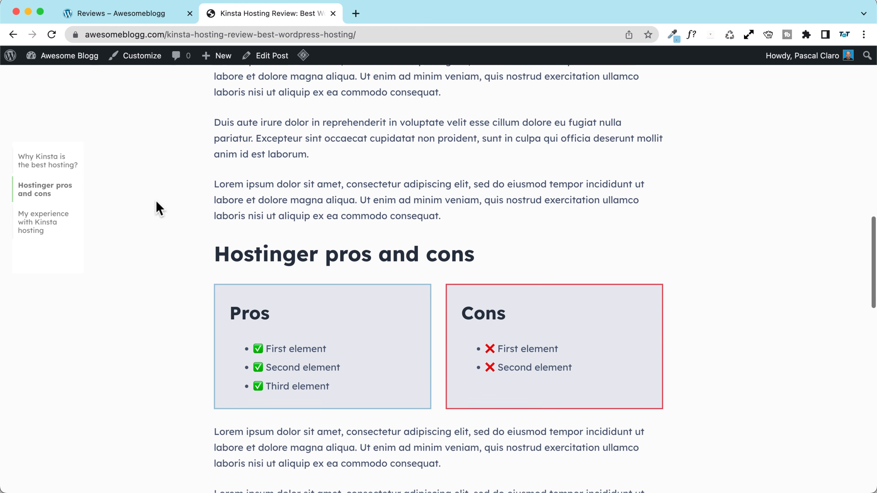
scroll(158, 208, down, 8)
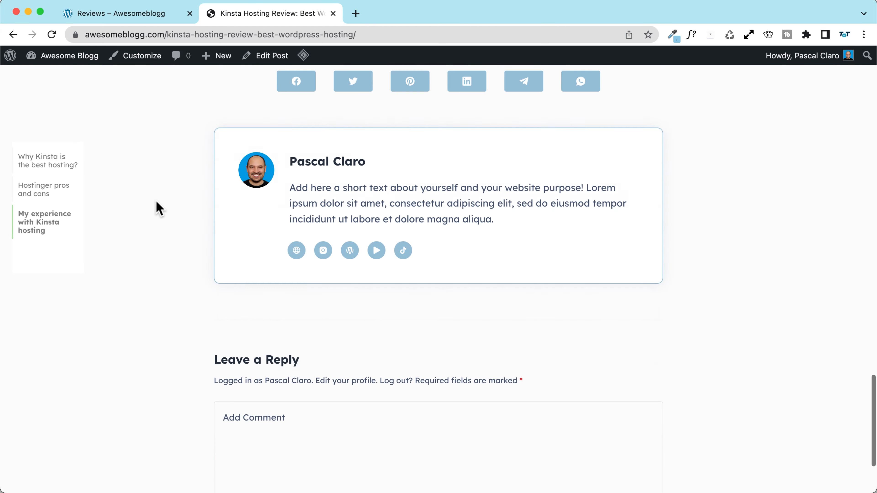
scroll(157, 208, up, 20)
scroll(159, 208, up, 15)
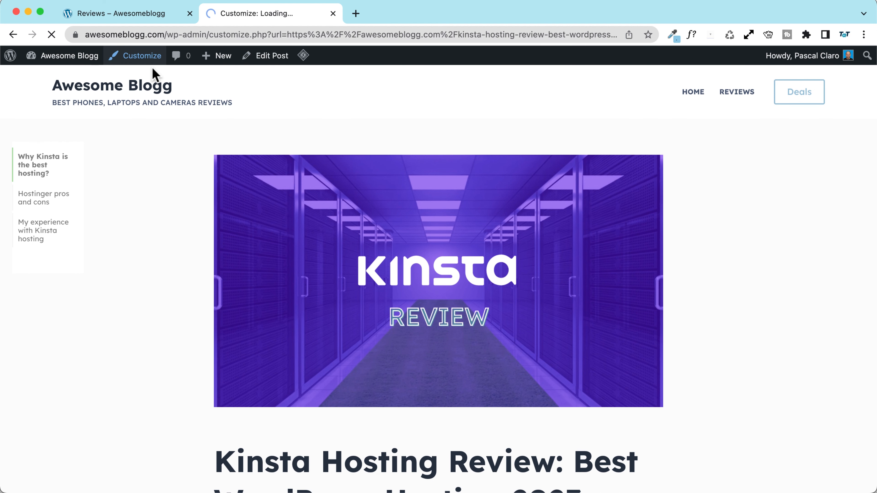
Step: Turn on previous/next posts navigation below single posts
scroll(86, 360, down, 9)
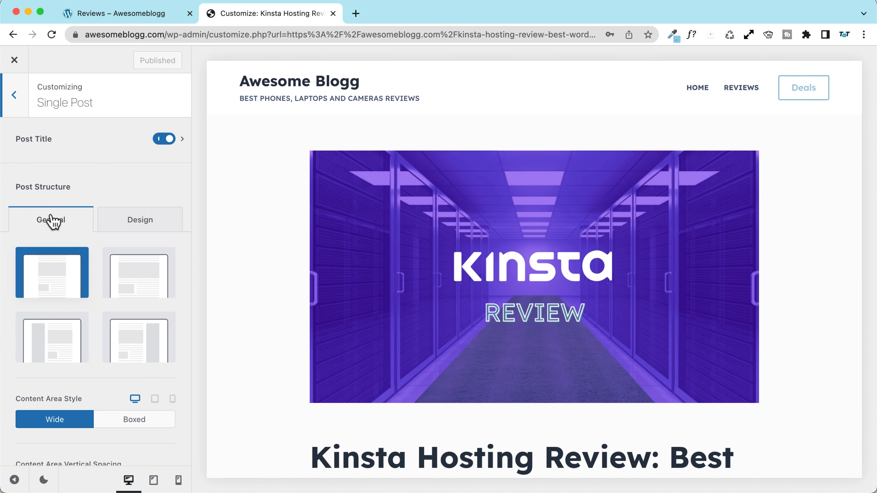
scroll(52, 221, down, 10)
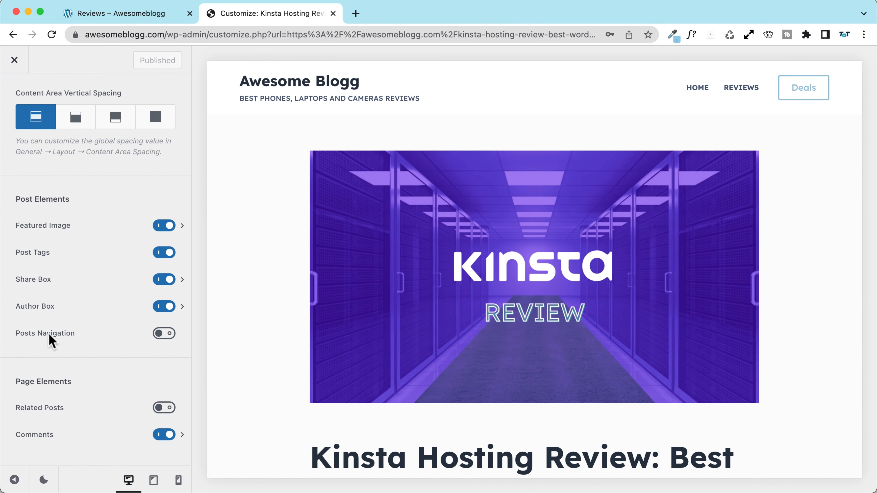
scroll(297, 318, down, 20)
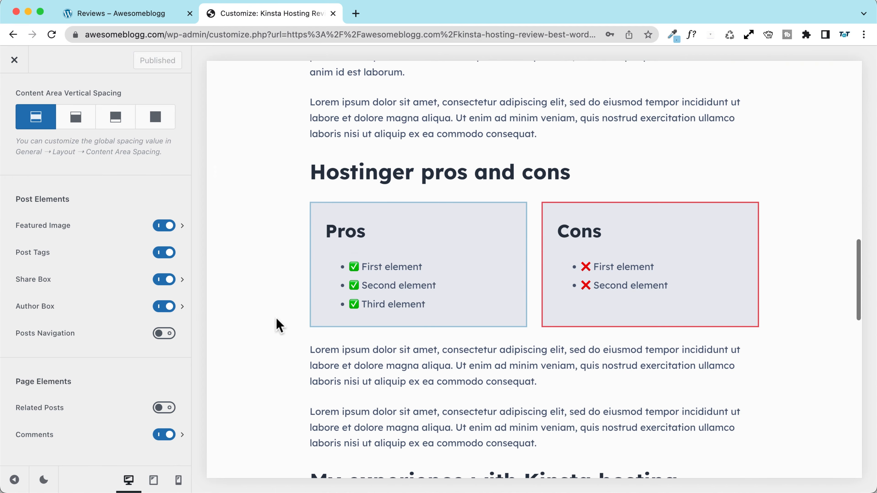
scroll(275, 321, down, 12)
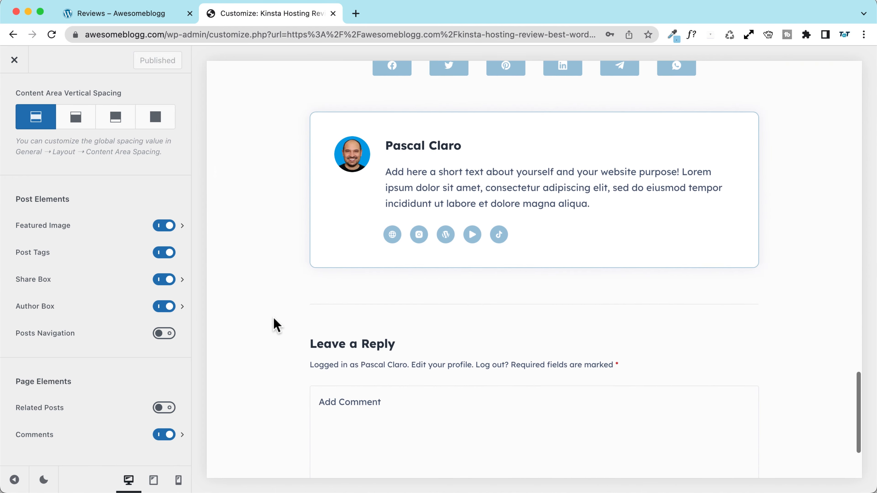
click(164, 335)
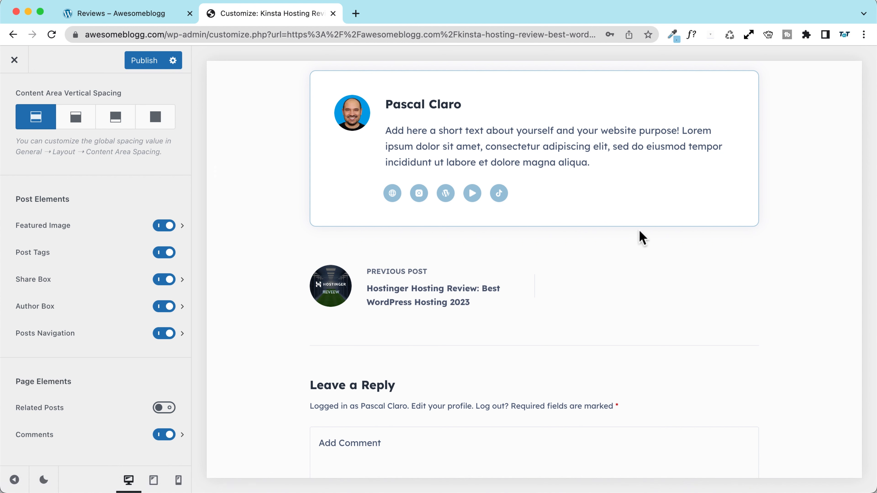
Step: Try Taxonomy as the navigation criteria, then keep it at Default
click(112, 340)
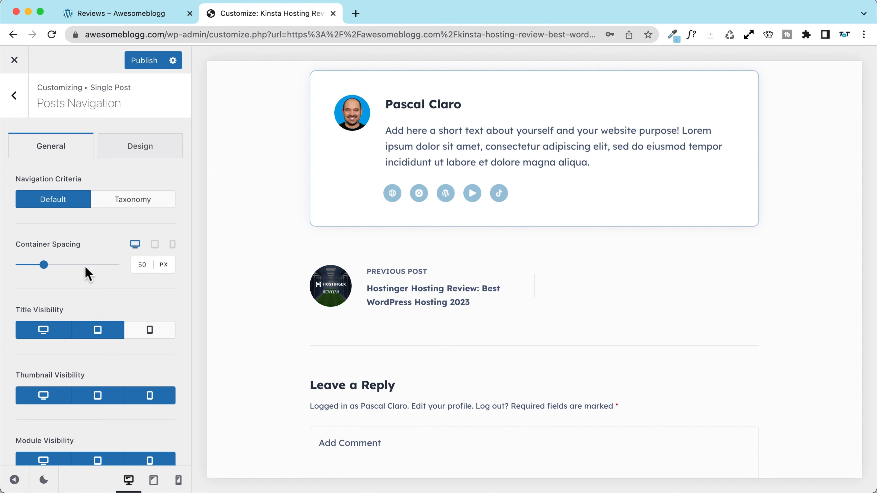
scroll(86, 272, down, 1)
scroll(90, 266, up, 1)
click(130, 207)
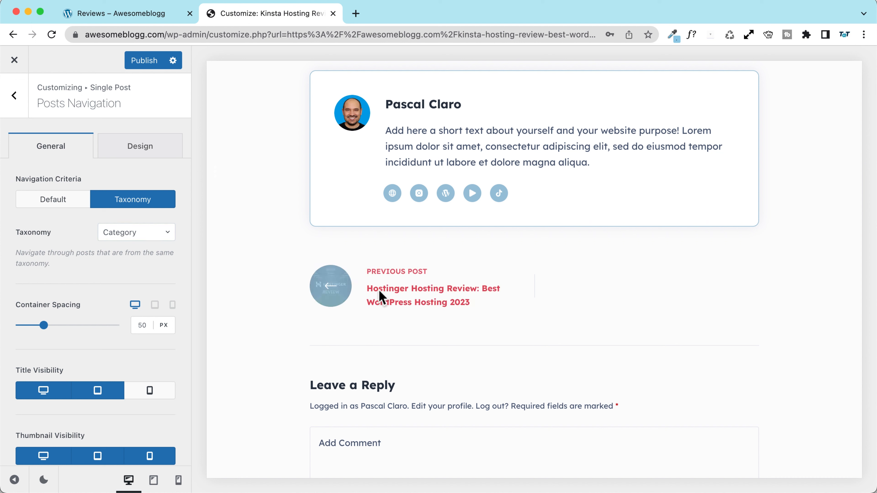
click(154, 238)
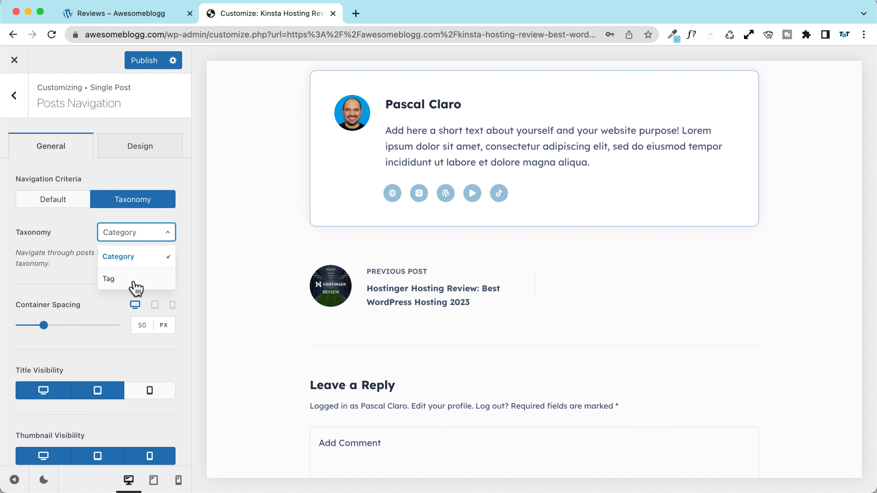
click(48, 155)
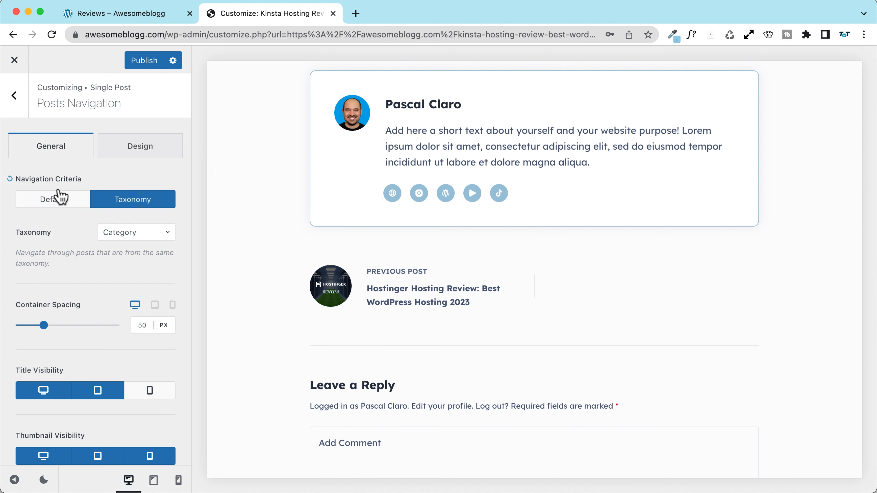
click(61, 199)
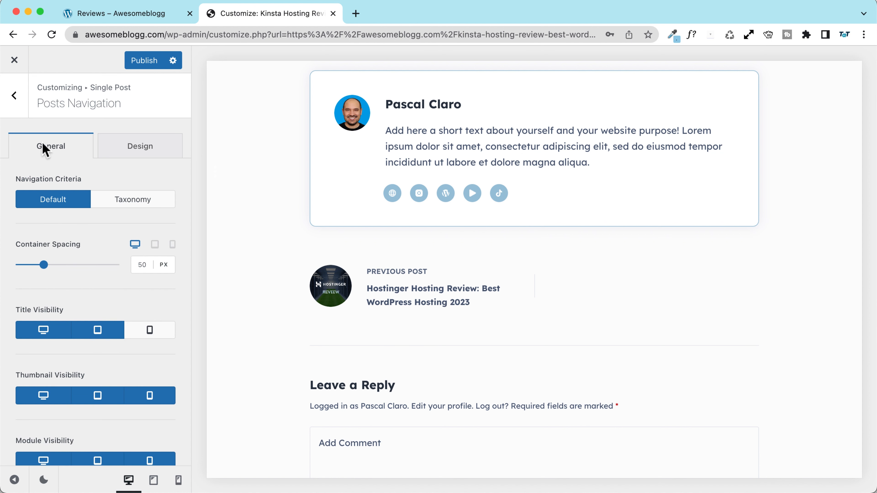
click(15, 104)
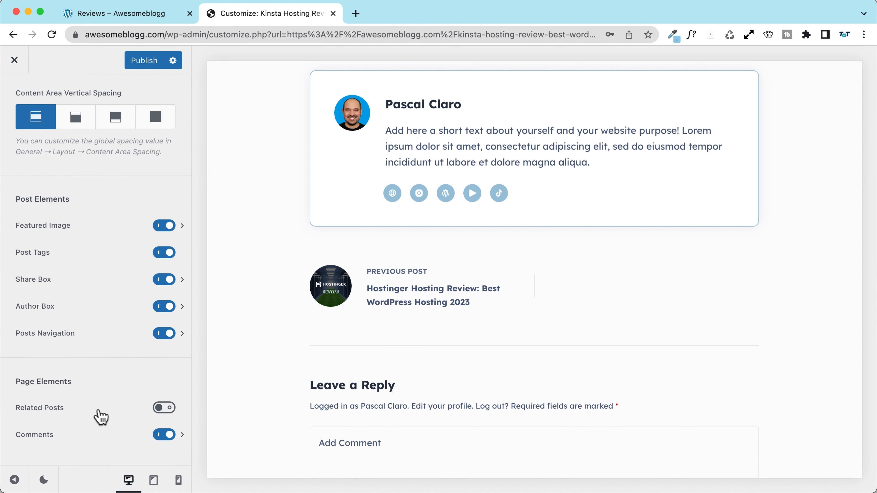
Step: Enable Related Posts below single posts and start replacing its heading with 'You'
click(165, 408)
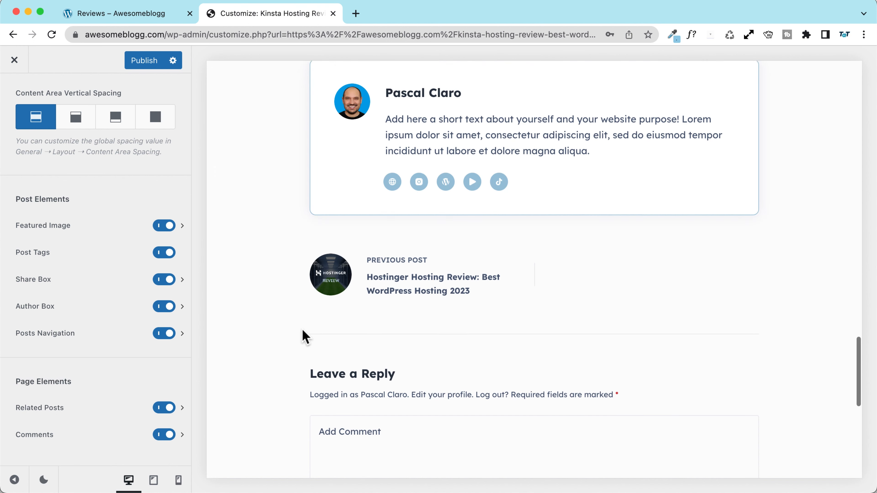
scroll(268, 333, down, 10)
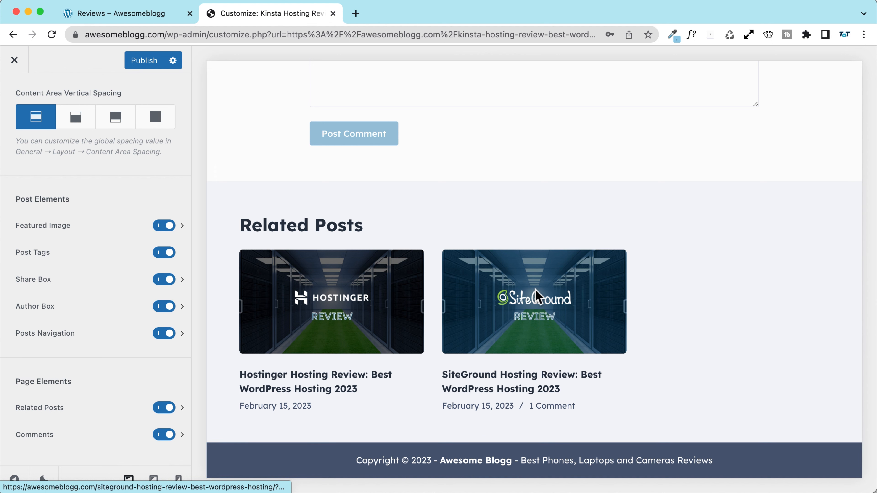
click(87, 409)
drag(156, 271, 35, 273)
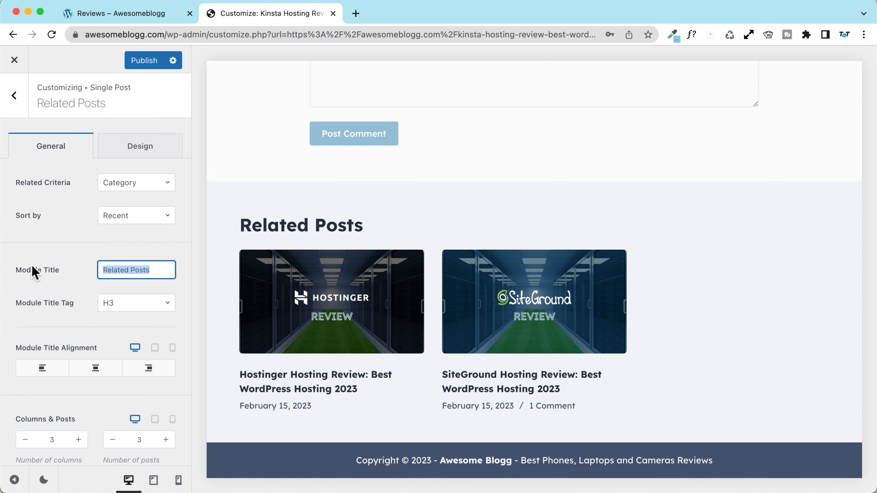
text(You may also like)
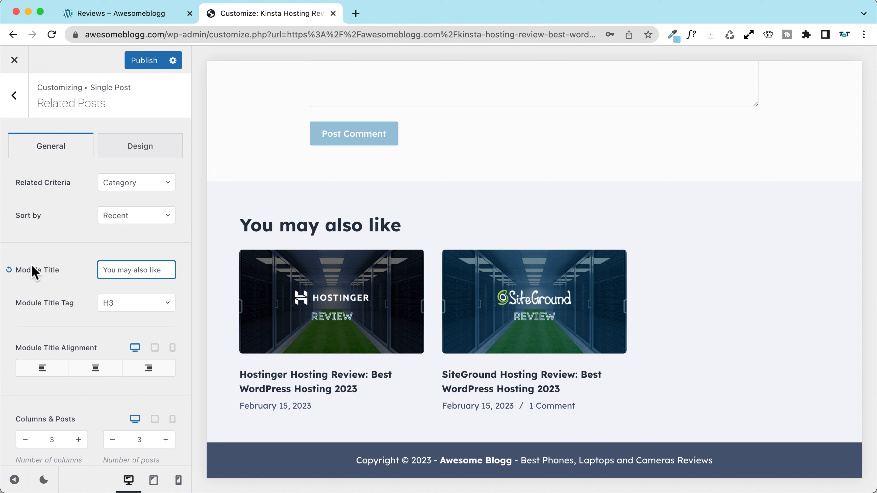
Step: Copy the ↯ arrow from the CopyChar bookmark in a new tab, then return to the Customizer
click(355, 14)
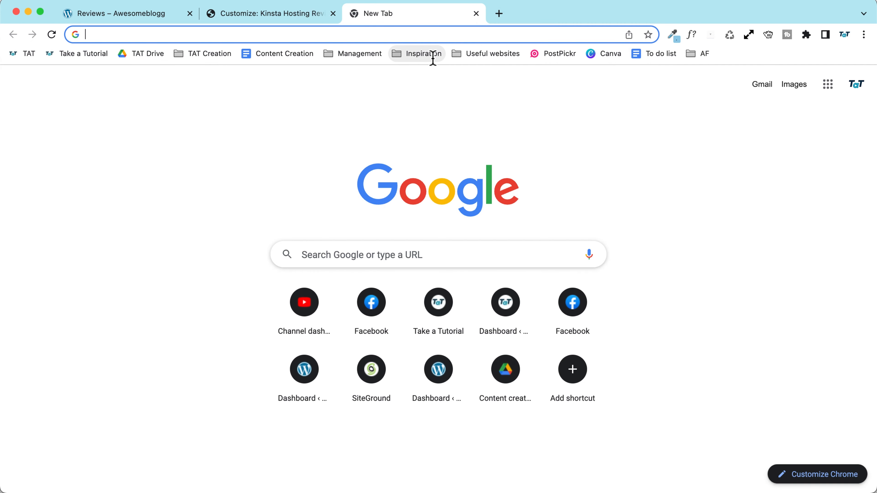
click(475, 55)
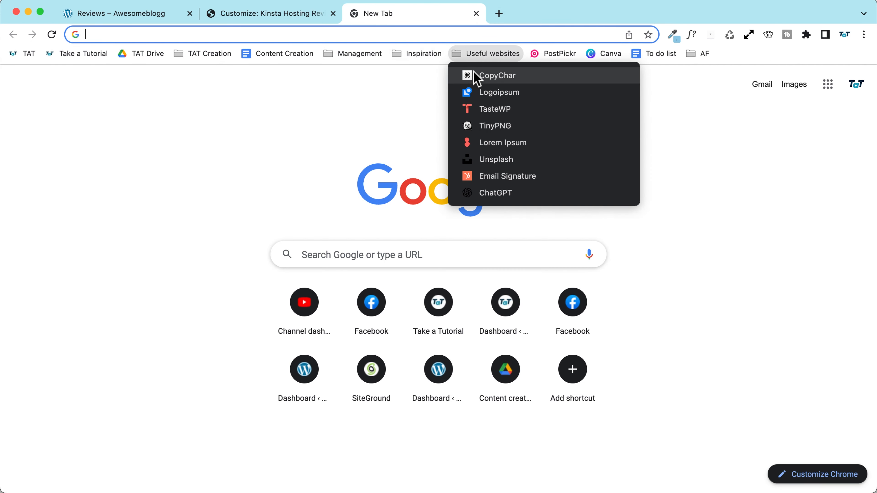
click(476, 74)
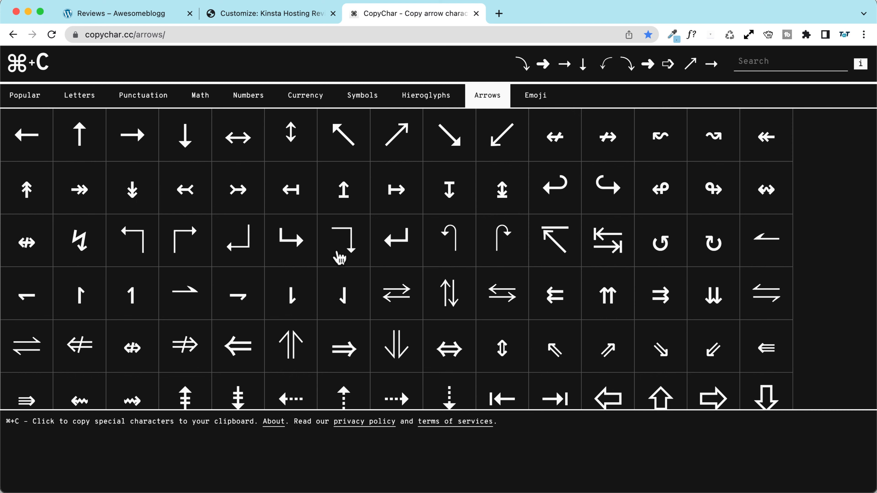
scroll(129, 274, down, 3)
click(88, 167)
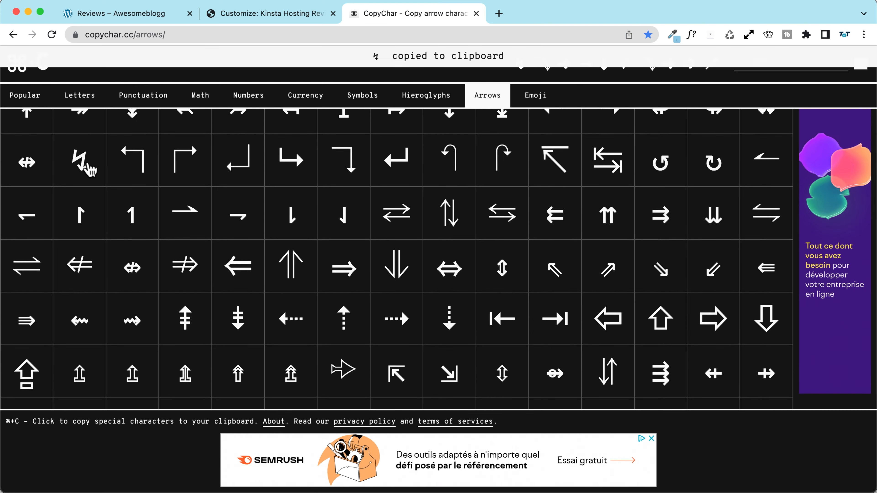
click(260, 15)
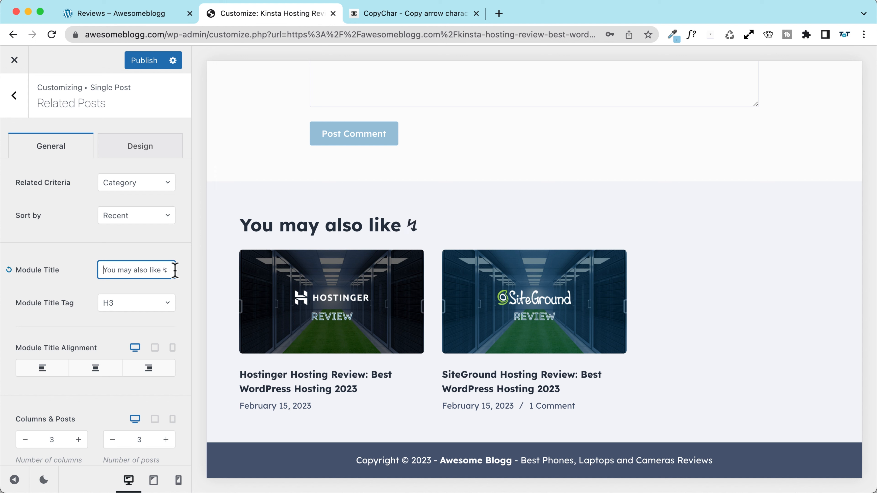
Step: Paste ↯ at the start of the related-posts heading and center it
key(super+v)
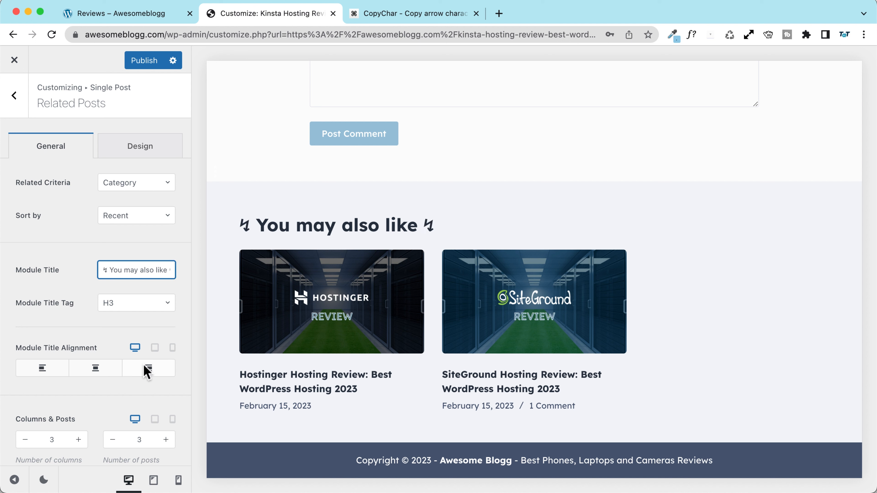
click(110, 373)
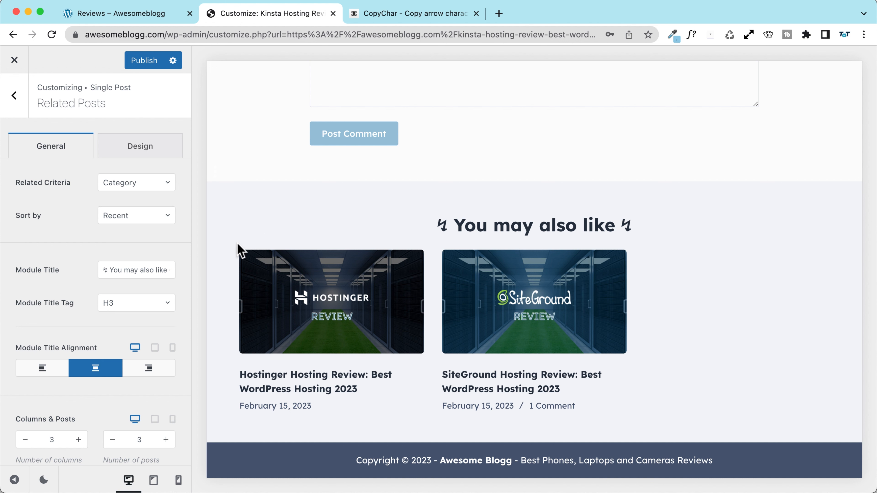
scroll(65, 339, down, 3)
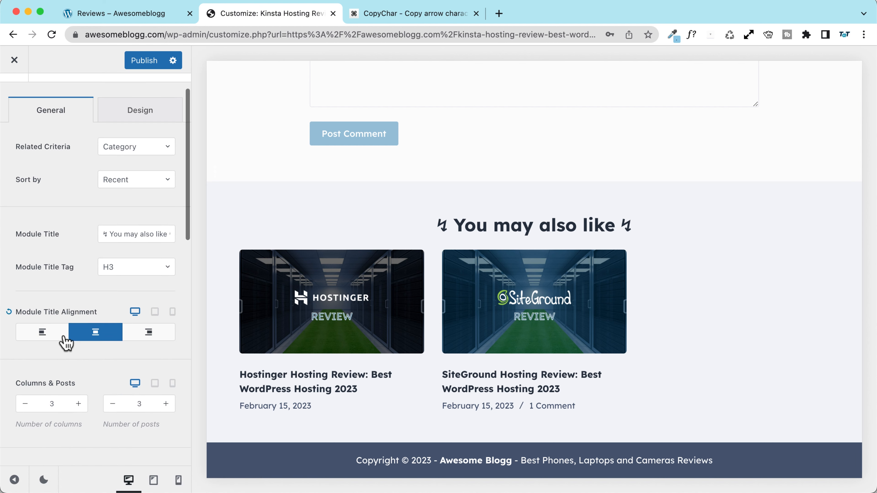
scroll(71, 350, down, 2)
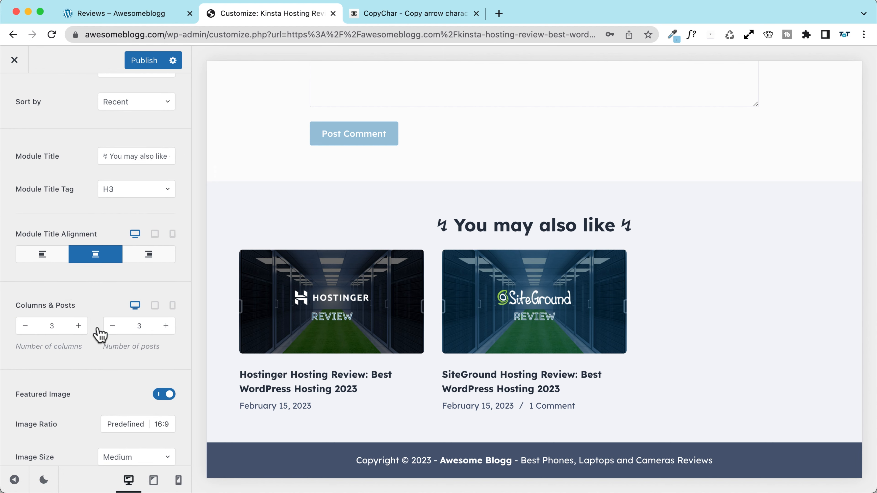
Step: Show 2 related posts in 2 columns, after briefly trying 4 columns
click(112, 327)
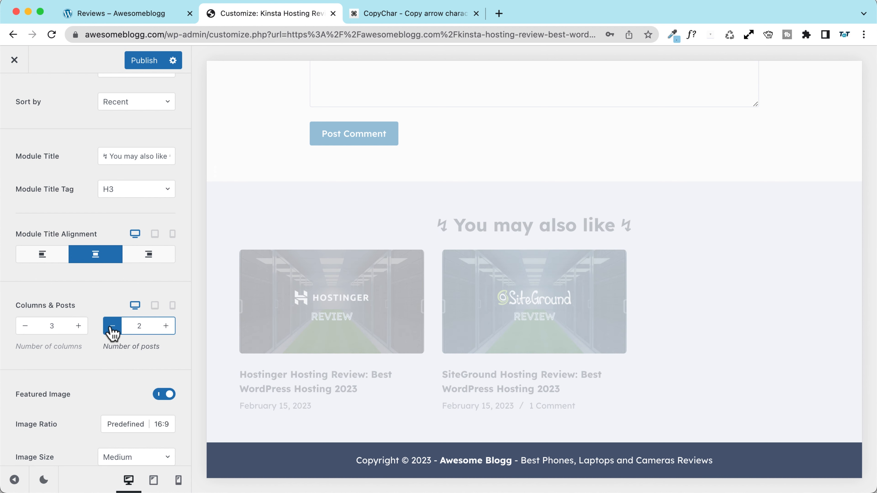
click(22, 326)
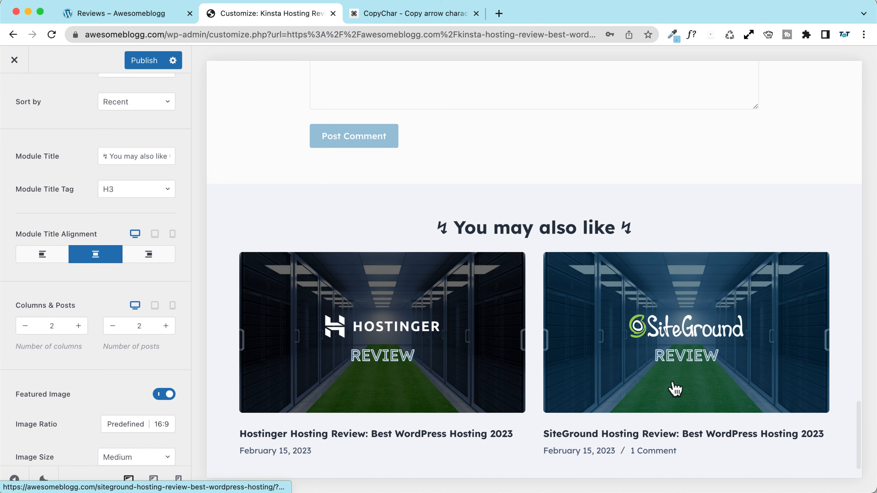
scroll(319, 264, down, 2)
click(79, 326)
click(79, 326)
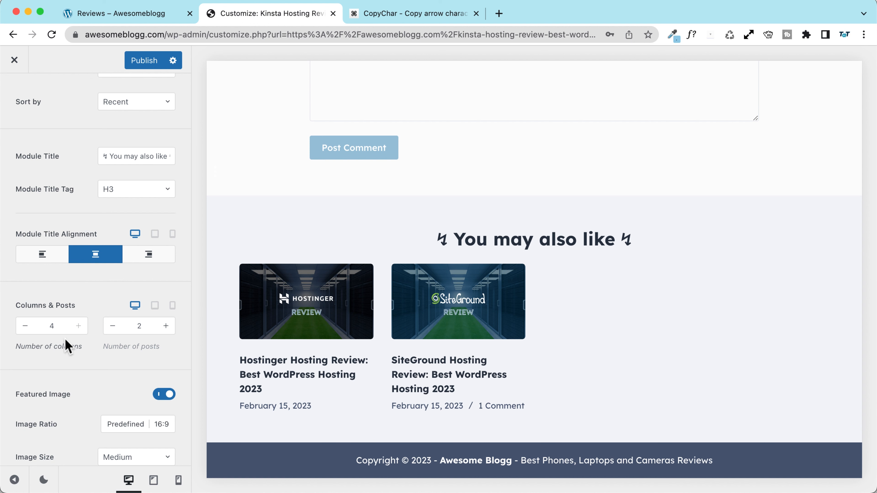
click(25, 326)
click(25, 326)
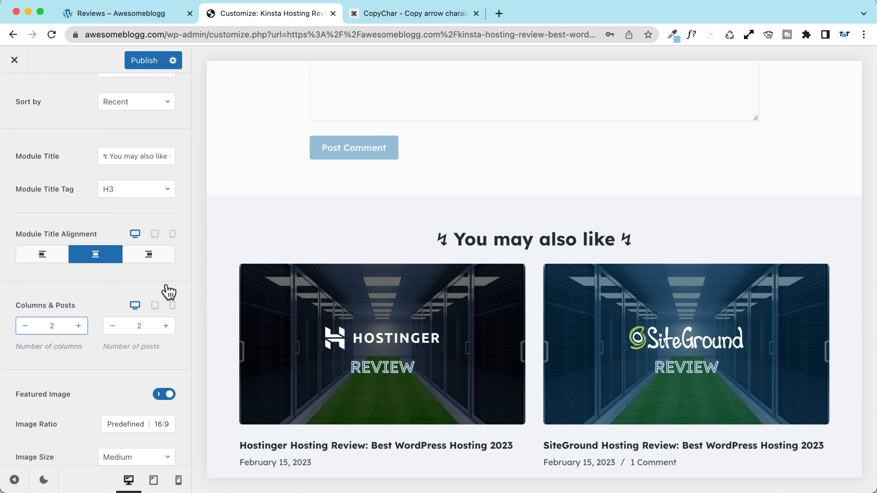
scroll(75, 386, down, 5)
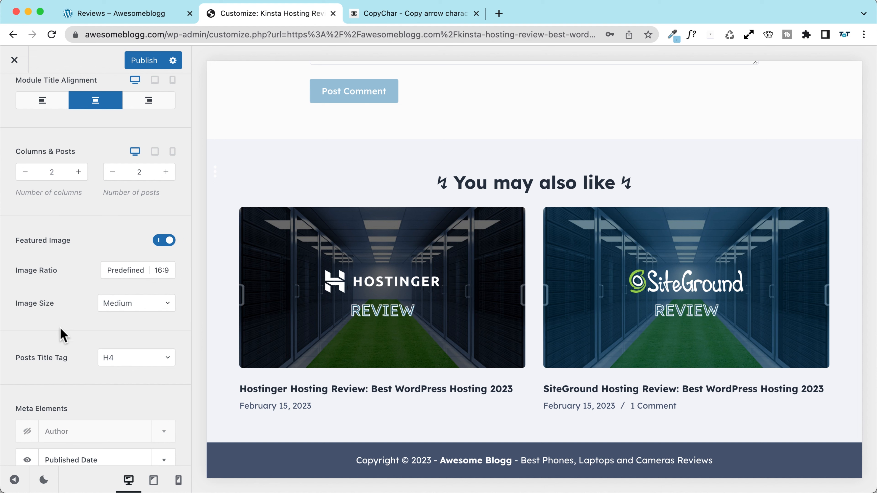
scroll(87, 356, down, 5)
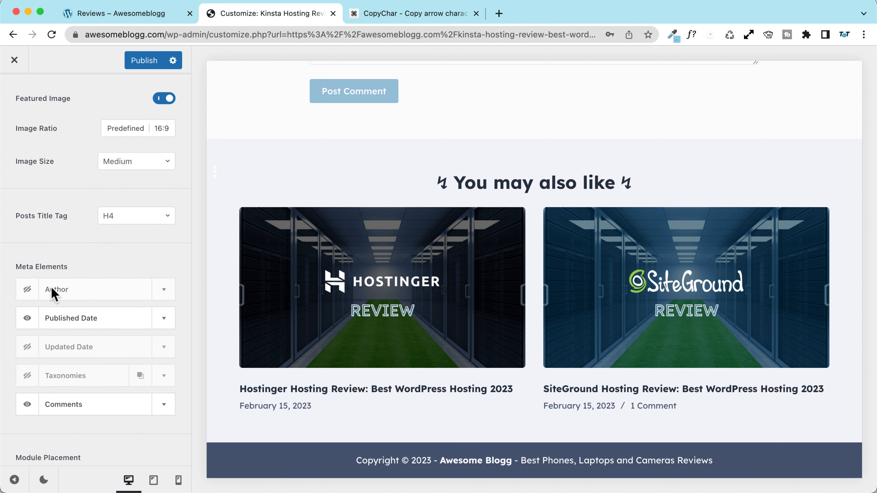
Step: Hide the published date on related posts and check the design settings
click(27, 318)
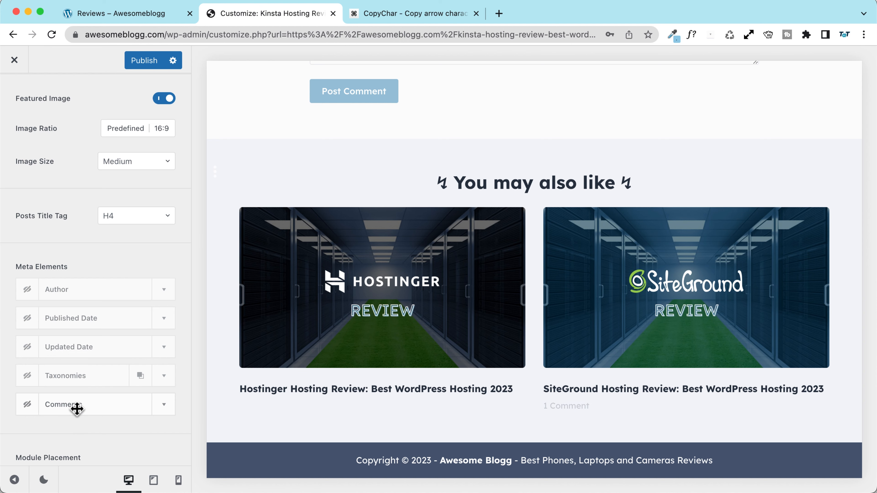
scroll(76, 406, up, 15)
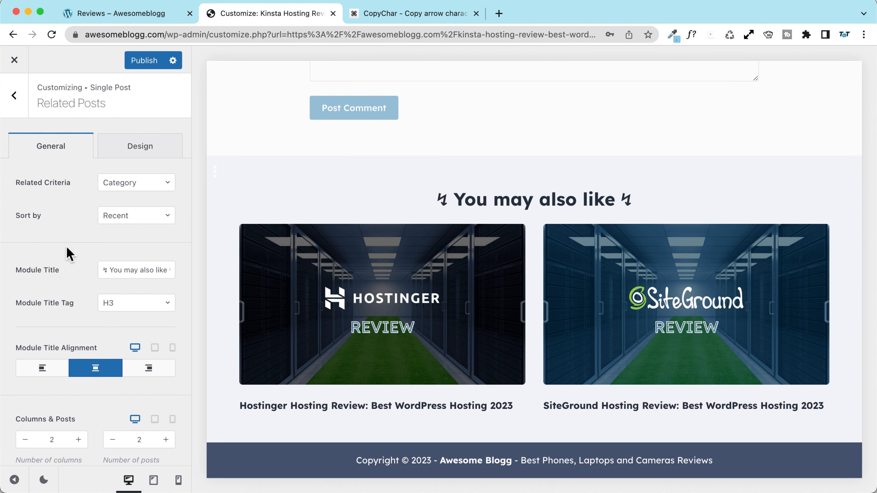
click(139, 147)
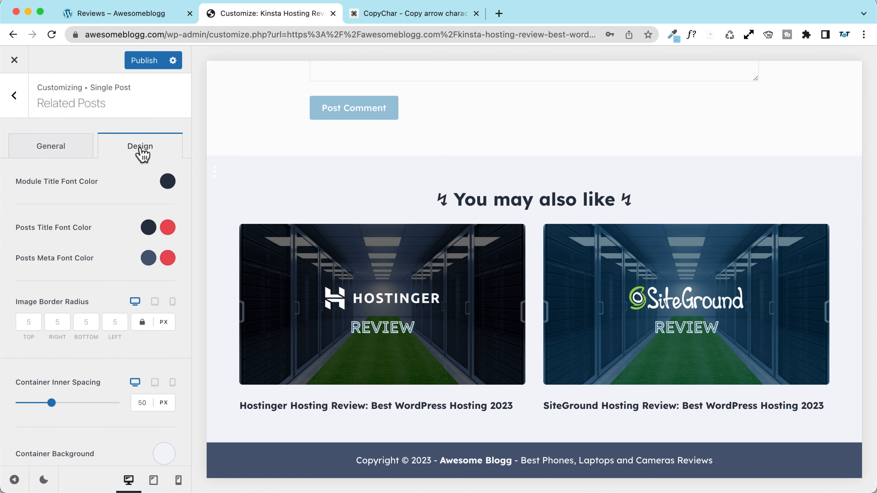
scroll(67, 250, down, 1)
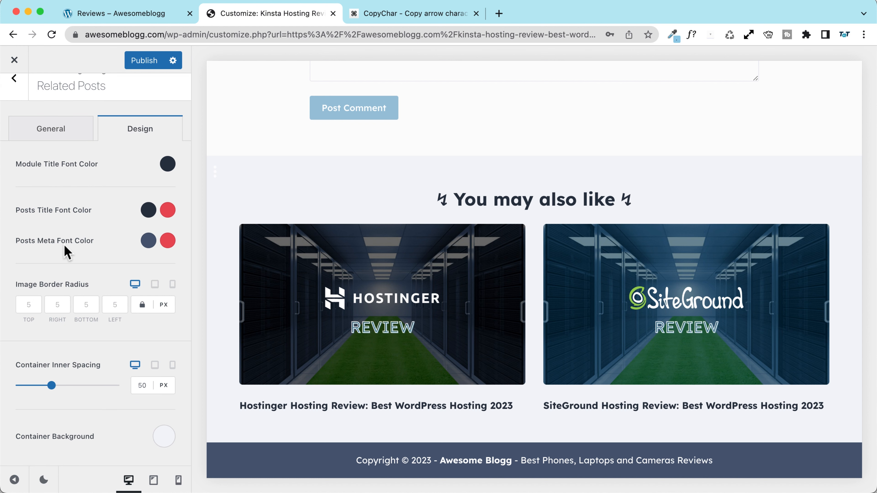
scroll(55, 187, up, 1)
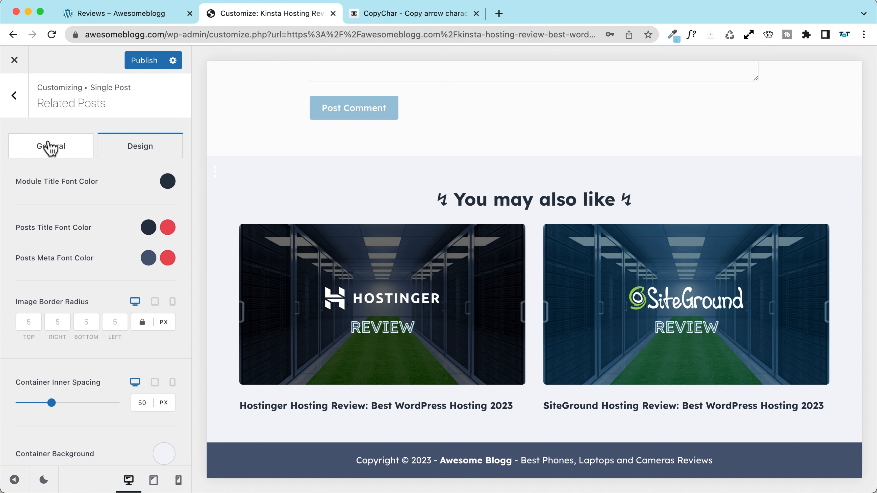
scroll(57, 199, down, 1)
scroll(56, 196, up, 1)
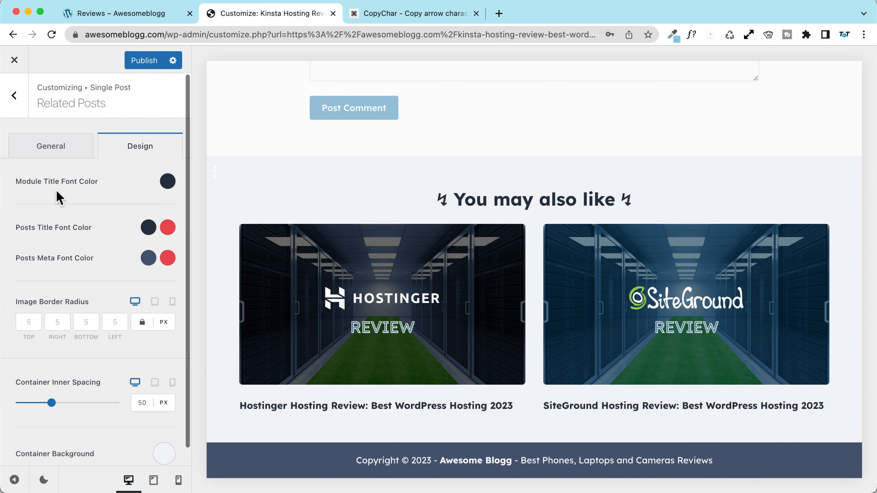
click(45, 150)
Step: Try H3 for related post titles, then keep them at H4
scroll(65, 247, down, 10)
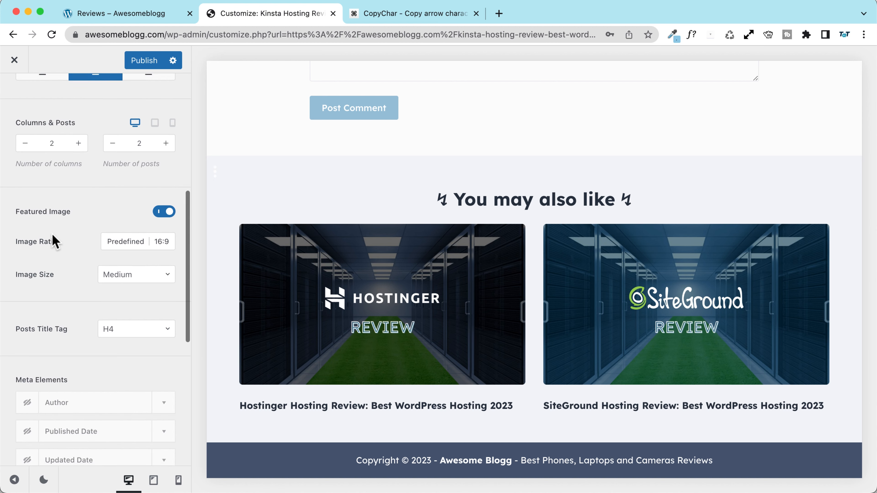
scroll(54, 242, down, 5)
click(129, 238)
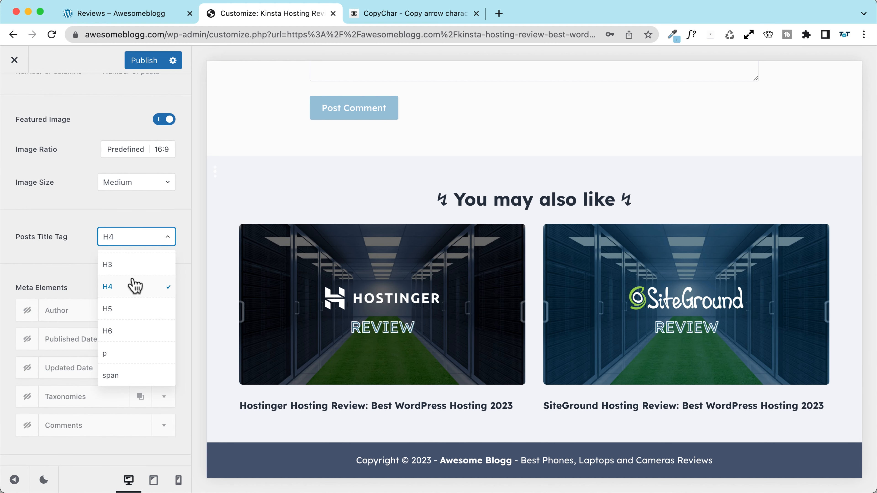
scroll(131, 333, up, 2)
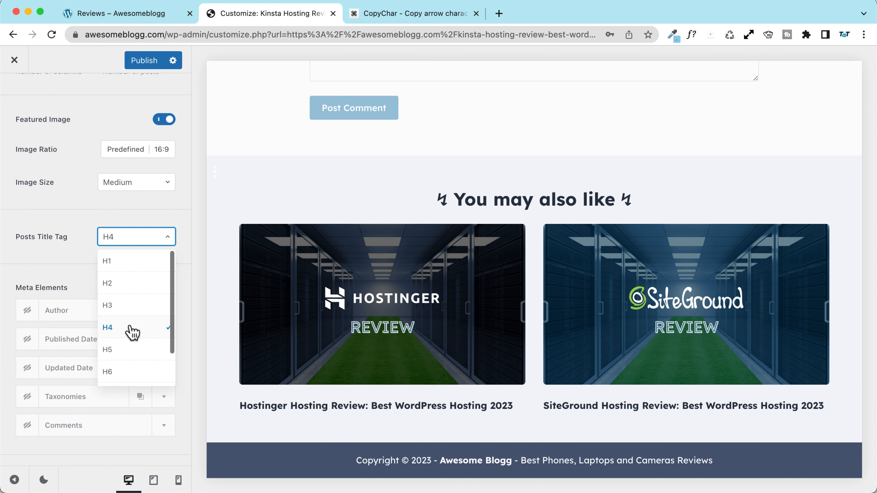
click(128, 305)
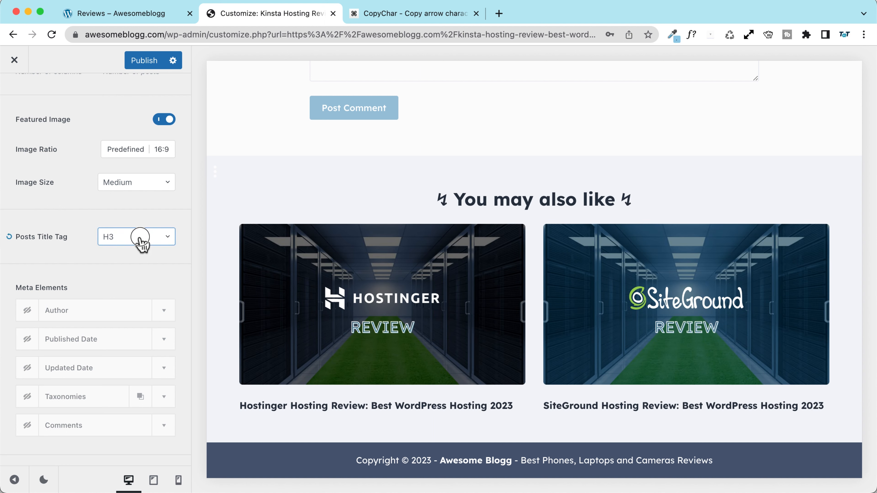
click(140, 238)
click(133, 289)
scroll(57, 205, down, 3)
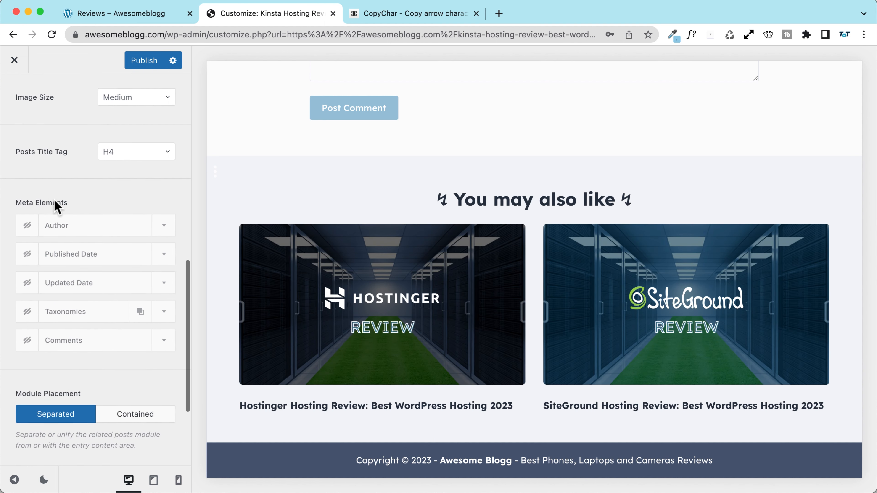
scroll(57, 205, down, 4)
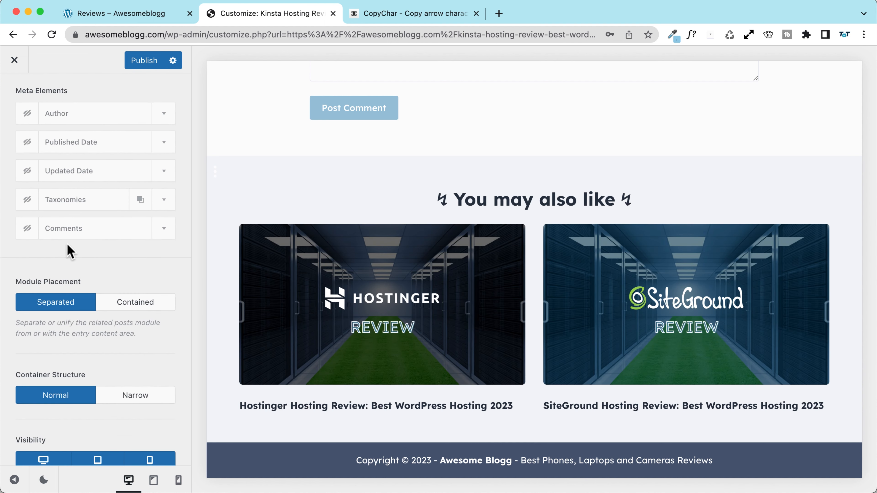
scroll(70, 251, down, 1)
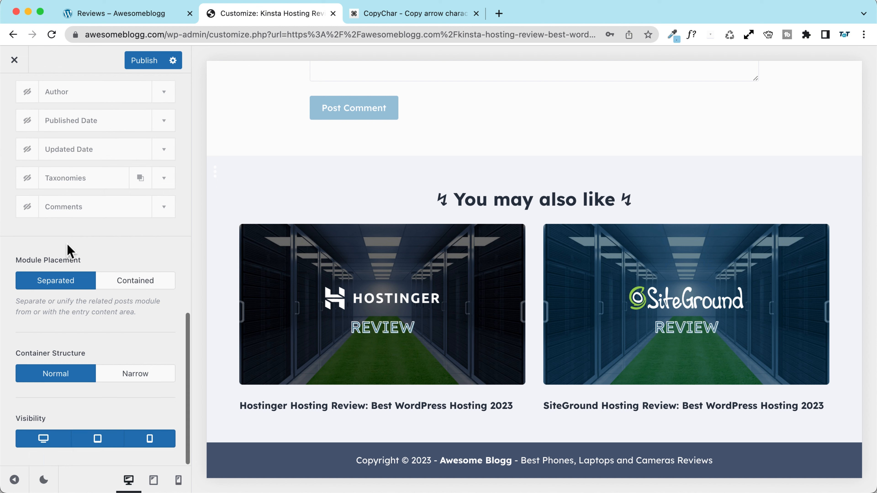
Step: Set related posts placement to Contained and location to After Comments
click(140, 281)
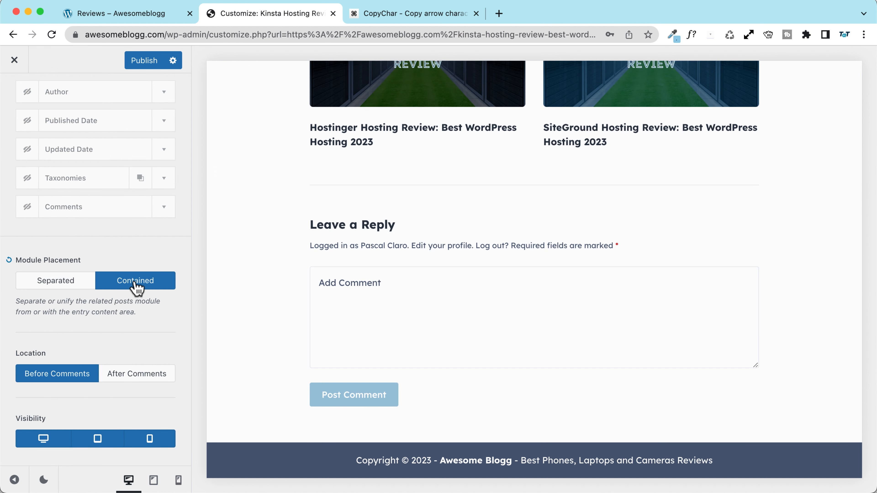
scroll(290, 279, up, 5)
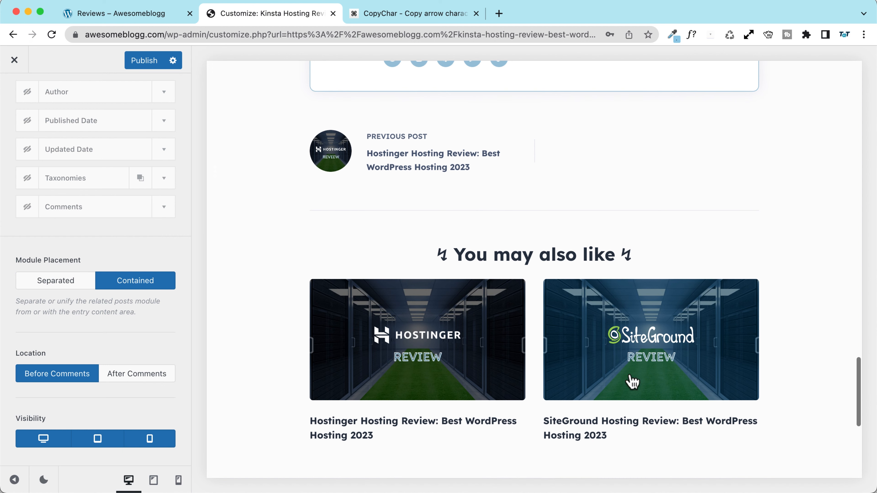
scroll(345, 273, down, 8)
scroll(307, 256, up, 5)
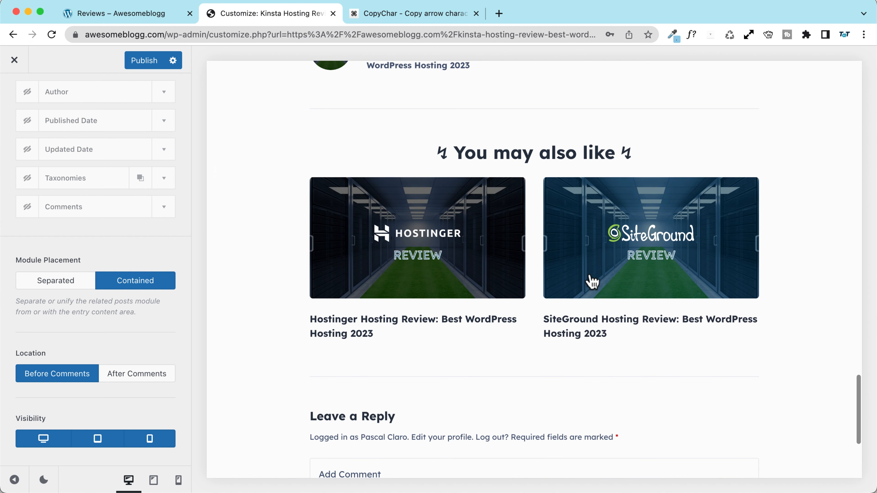
click(144, 380)
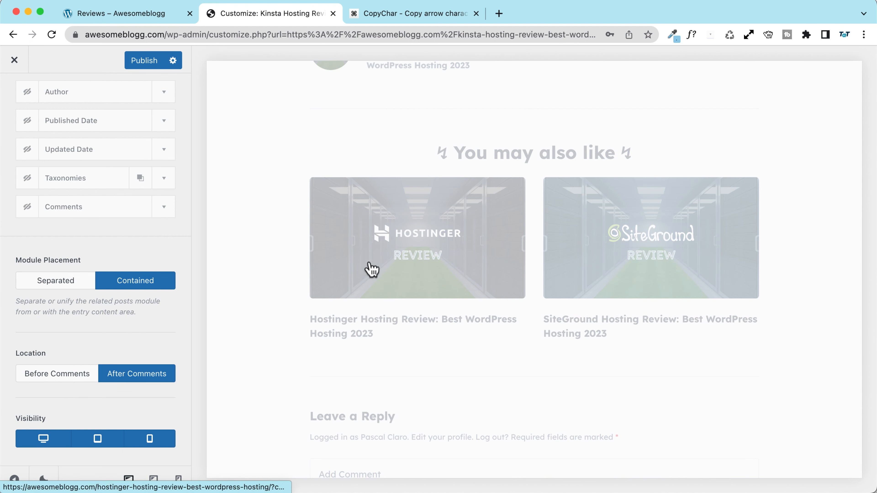
scroll(289, 264, down, 5)
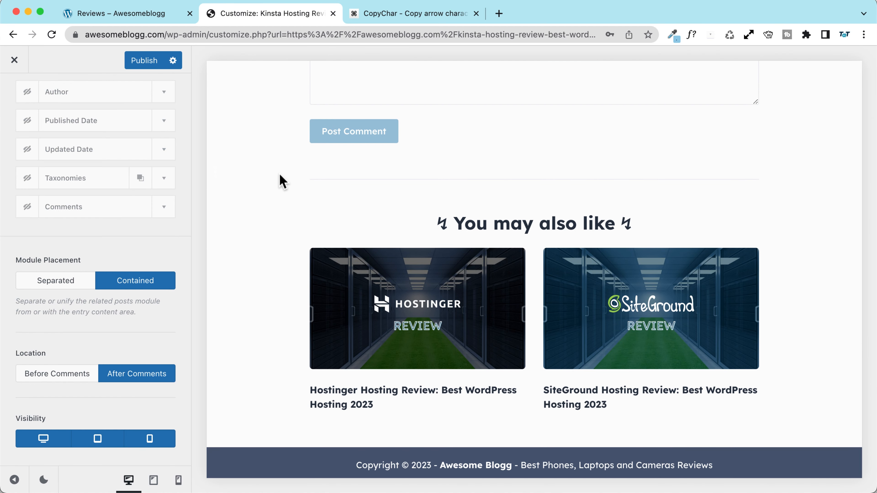
scroll(108, 348, up, 10)
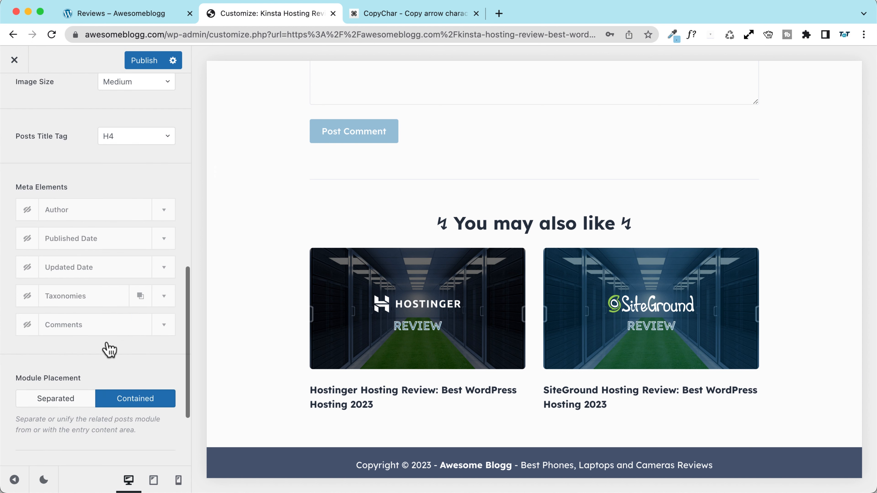
scroll(79, 337, up, 8)
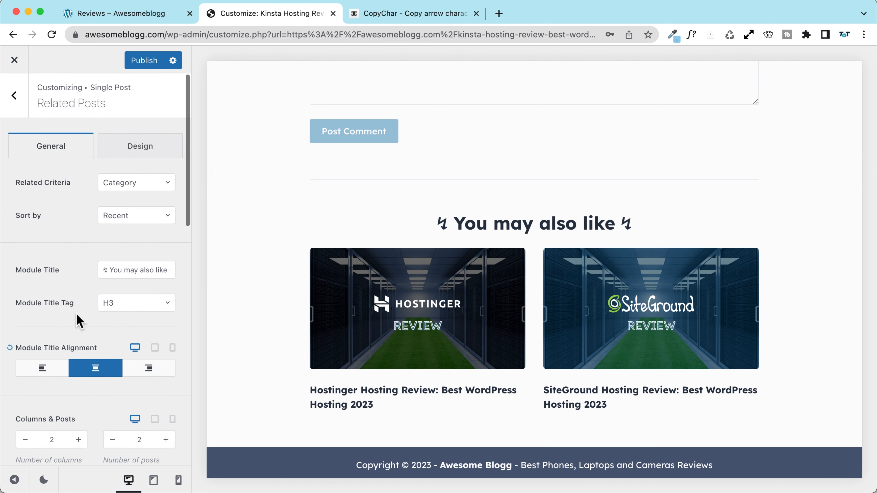
Step: Publish the related posts settings and exit the Customizer to the live post
click(140, 62)
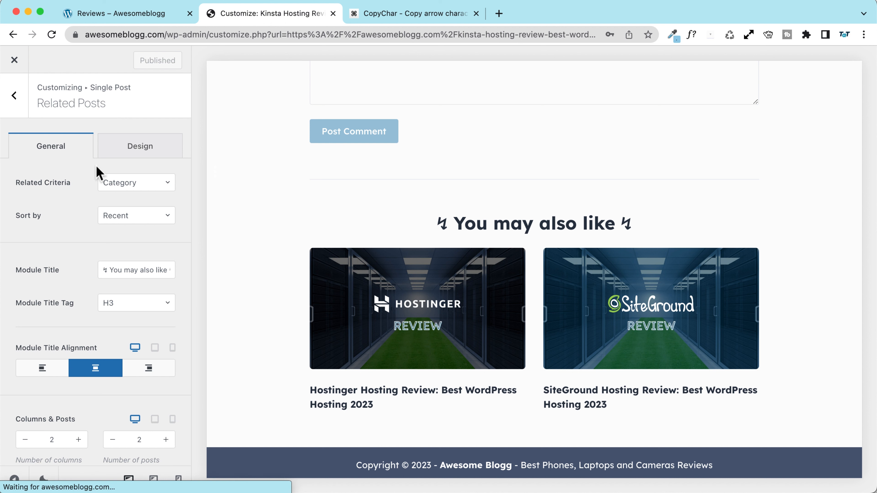
click(19, 102)
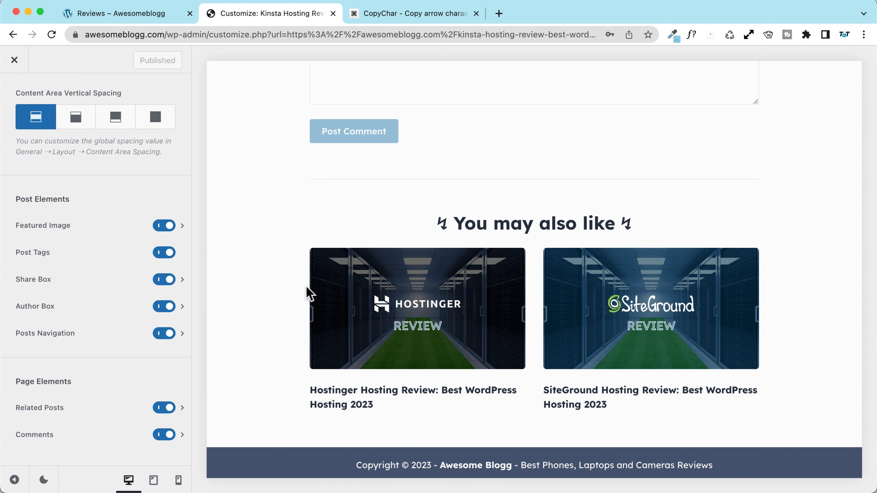
scroll(288, 285, up, 10)
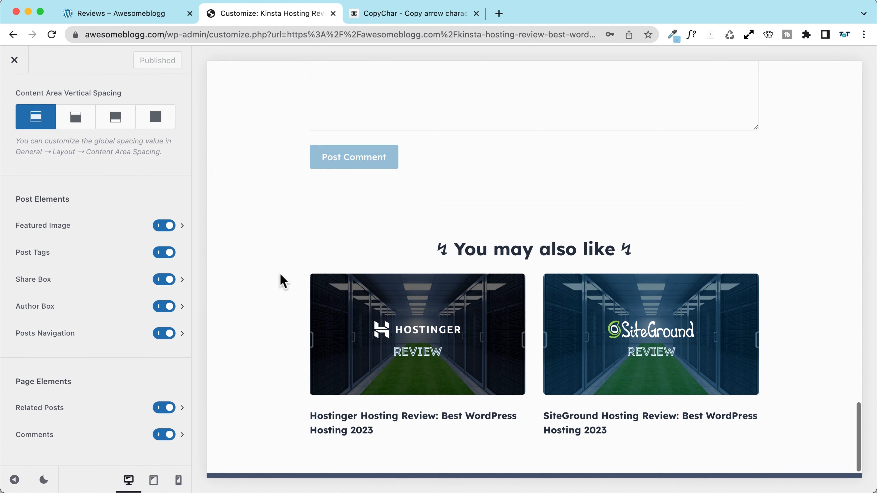
click(18, 55)
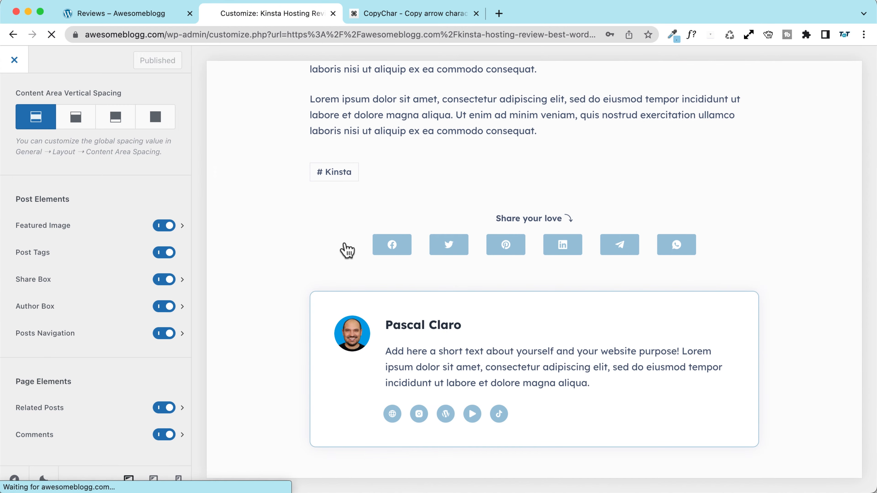
Step: Browse from Home to Reviews and open the Kinsta hosting review post
click(100, 92)
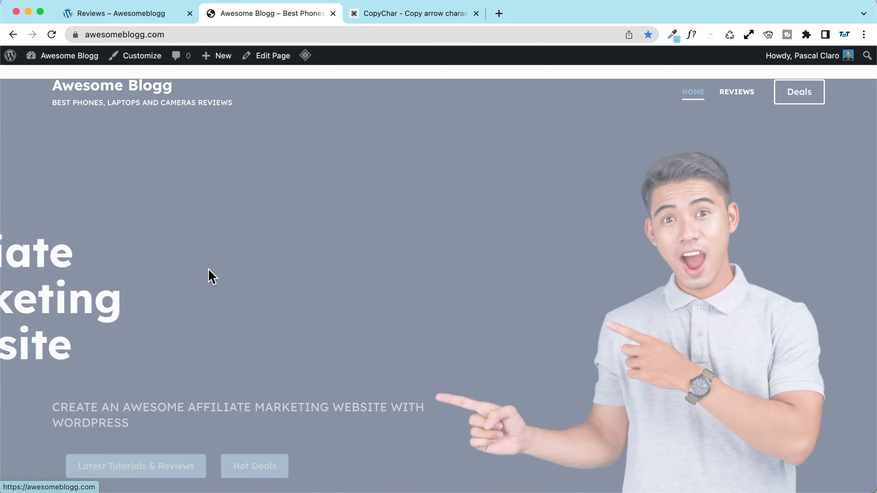
scroll(210, 274, down, 15)
scroll(200, 271, up, 3)
scroll(200, 271, up, 15)
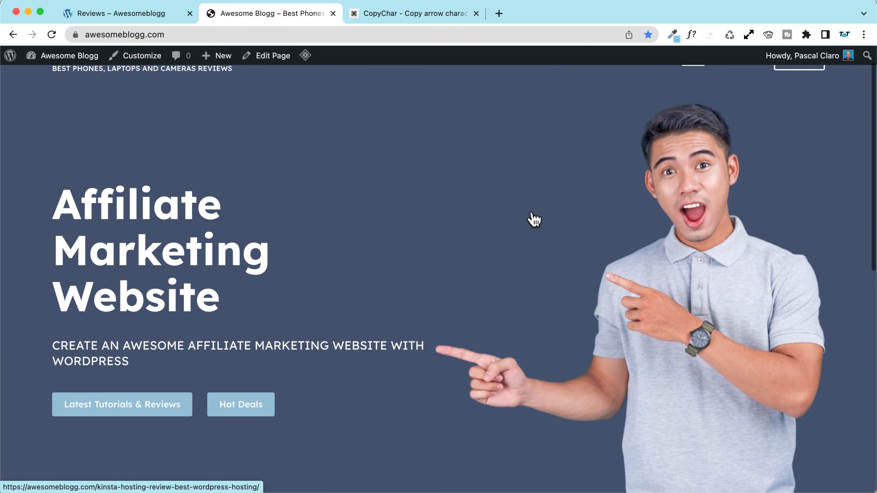
click(735, 92)
scroll(87, 231, down, 4)
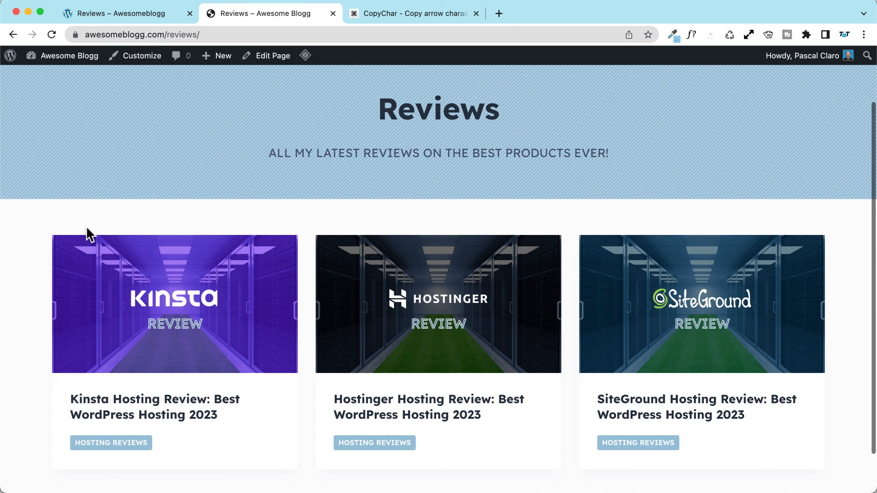
scroll(86, 231, up, 4)
scroll(42, 227, down, 3)
scroll(42, 227, down, 1)
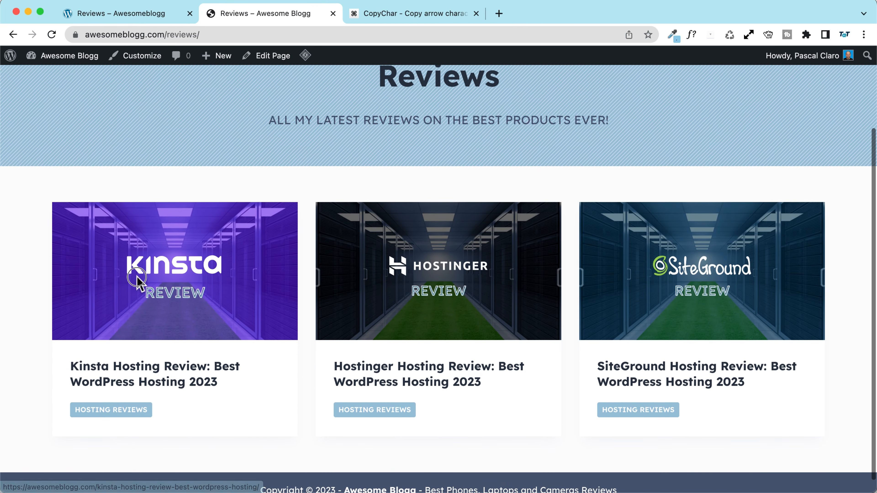
click(133, 276)
scroll(176, 283, down, 8)
scroll(177, 281, down, 20)
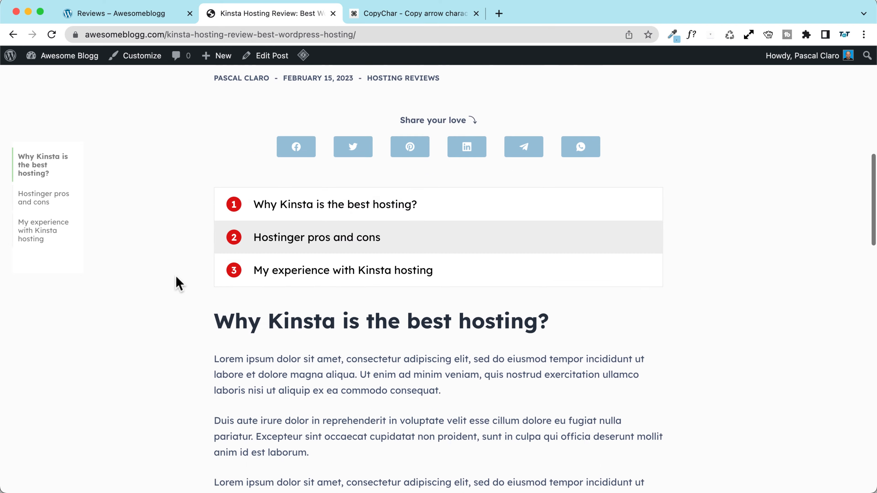
scroll(177, 283, down, 6)
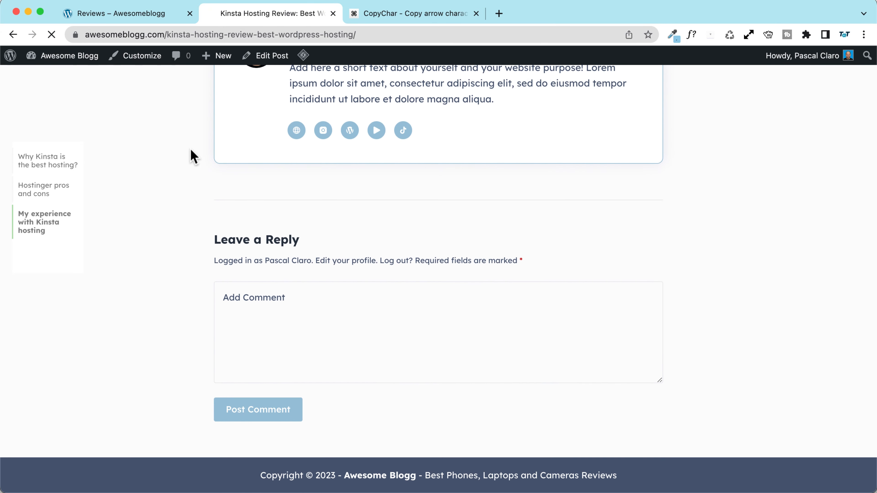
scroll(191, 148, up, 20)
scroll(190, 150, down, 20)
scroll(161, 176, up, 5)
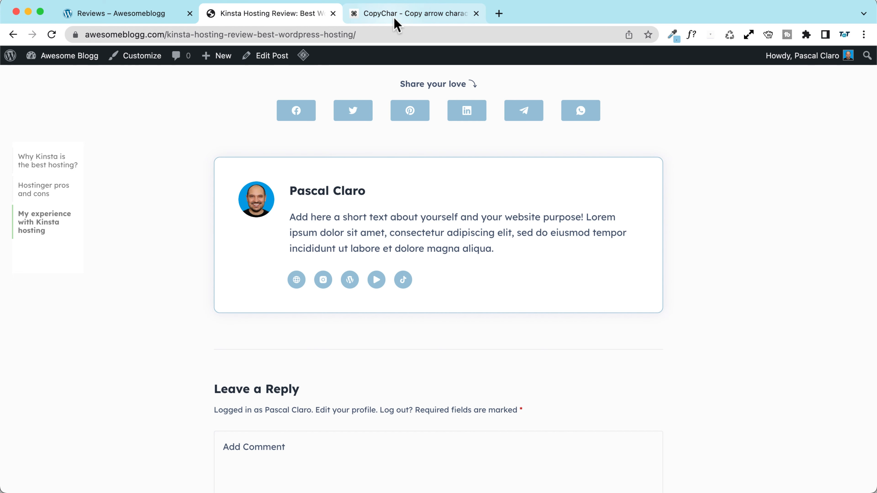
Step: Reload the post with '?aaa' appended to the address to bypass the cache
click(412, 33)
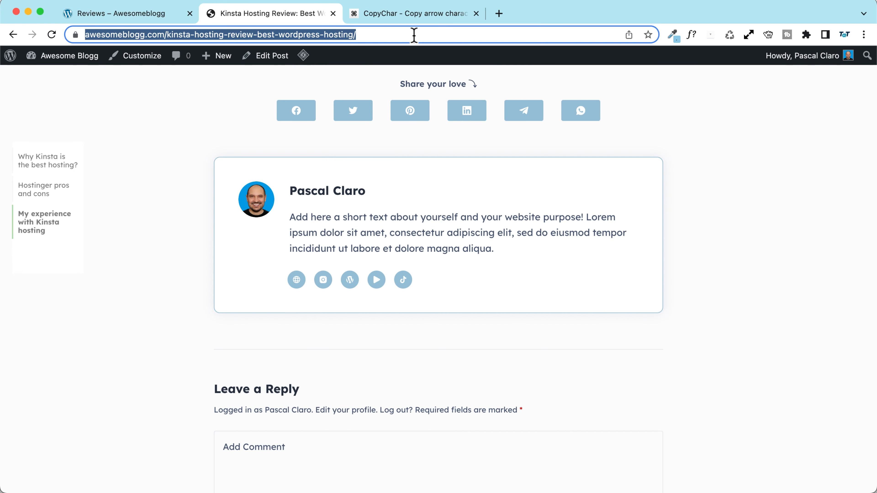
click(425, 34)
text(?aaa)
key(Return)
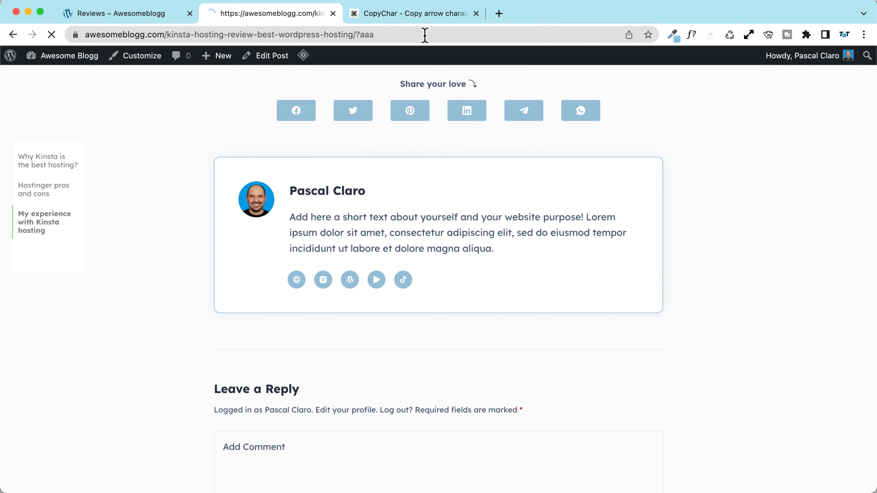
scroll(143, 198, down, 15)
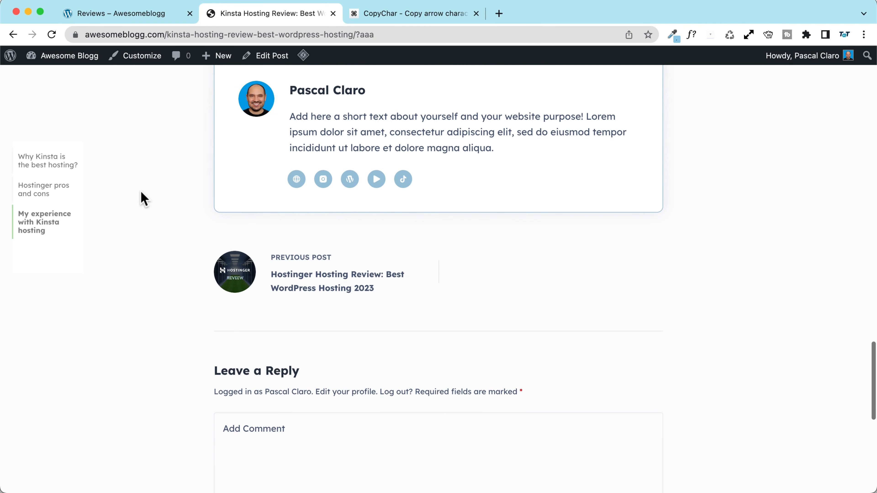
scroll(231, 275, down, 10)
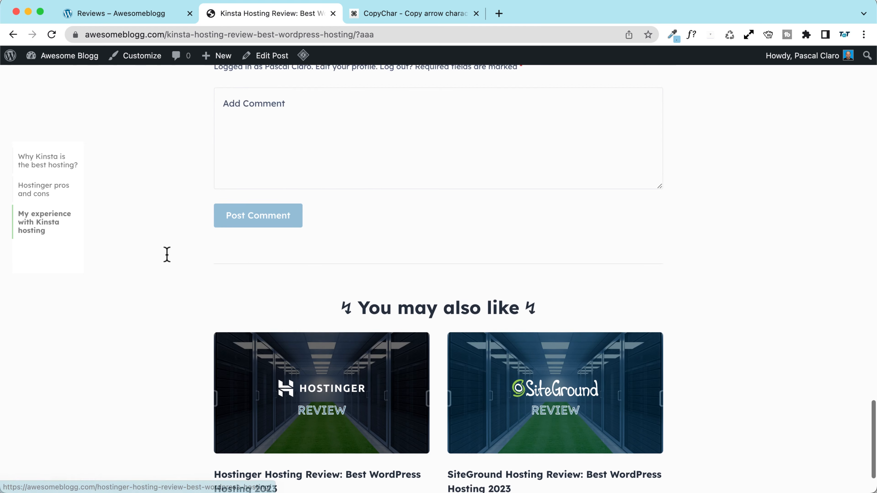
scroll(532, 299, down, 1)
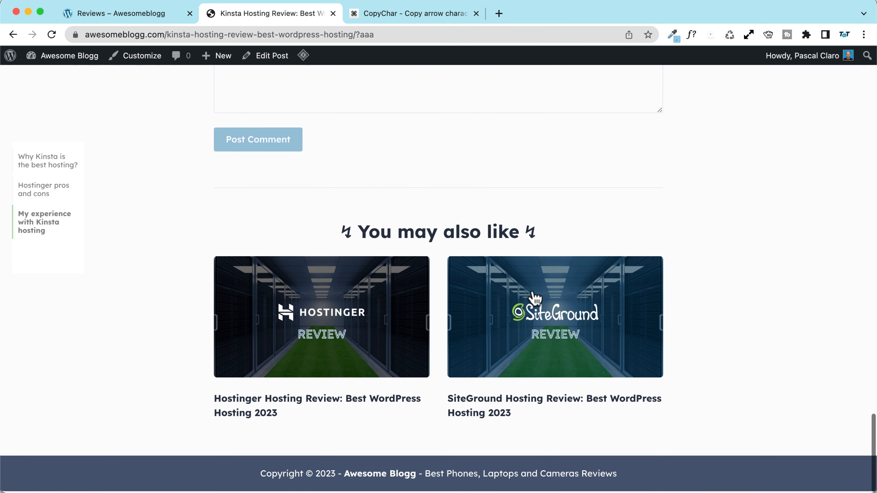
Step: Follow the related posts links to the SiteGround review and back to Kinsta
click(507, 323)
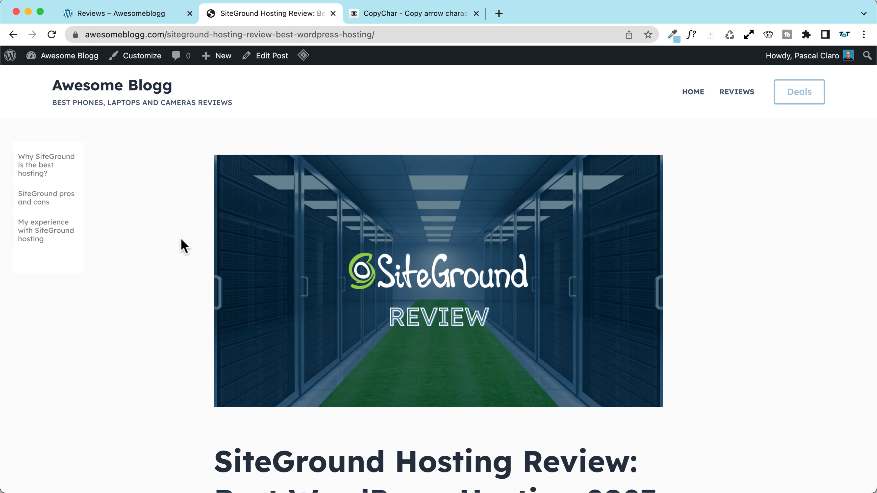
scroll(181, 239, down, 10)
scroll(180, 239, down, 15)
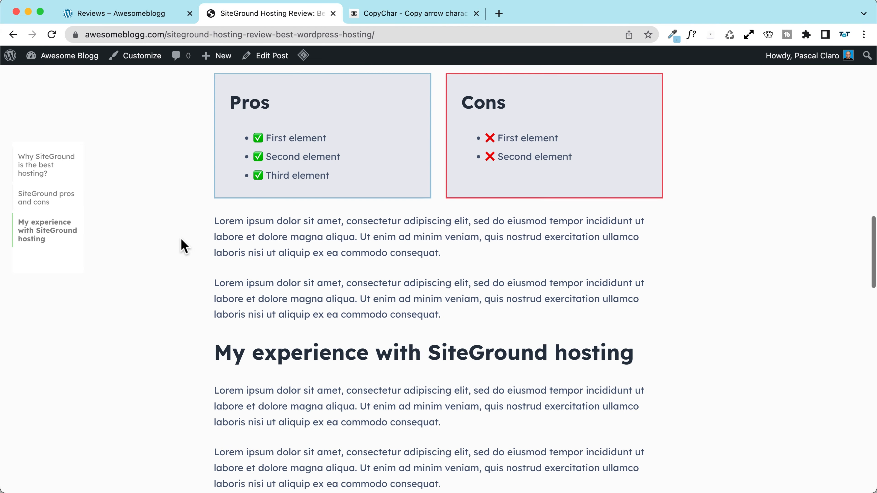
scroll(180, 238, down, 10)
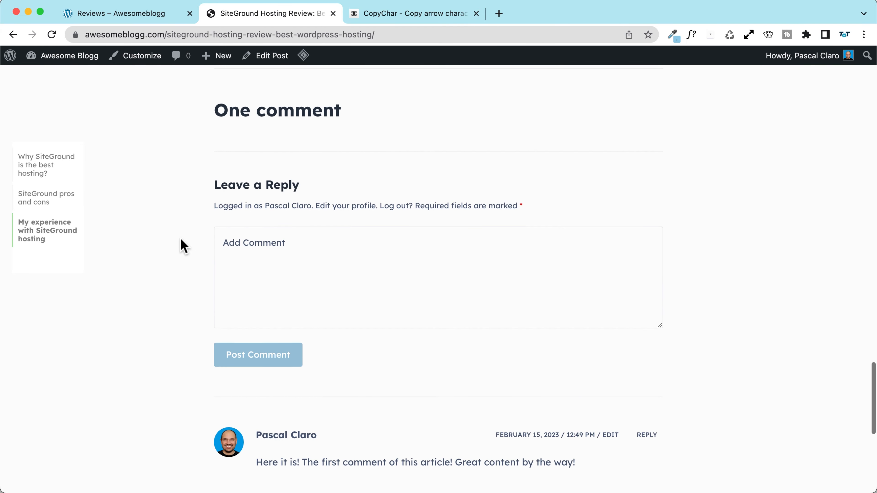
click(262, 339)
scroll(132, 207, down, 20)
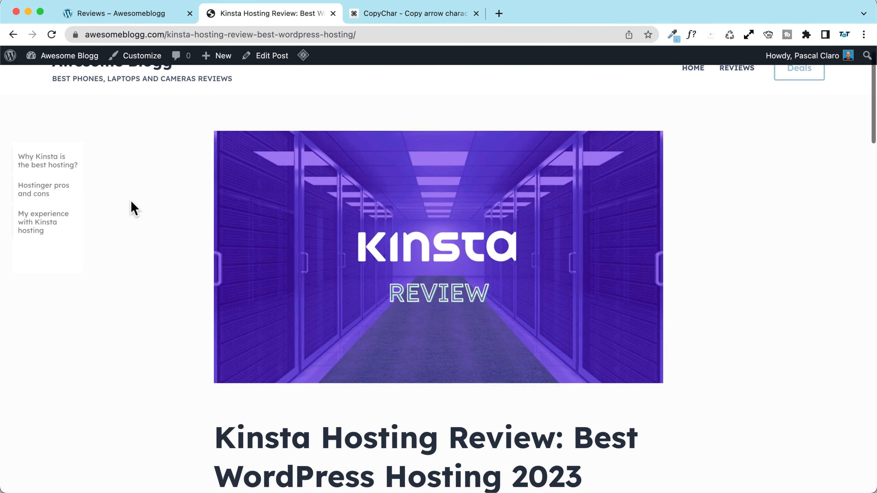
scroll(132, 207, down, 10)
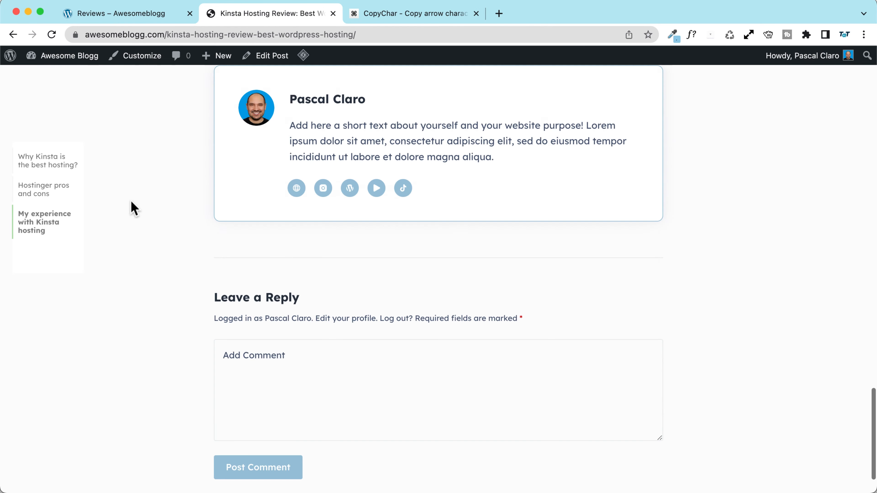
scroll(132, 207, up, 15)
scroll(135, 208, up, 20)
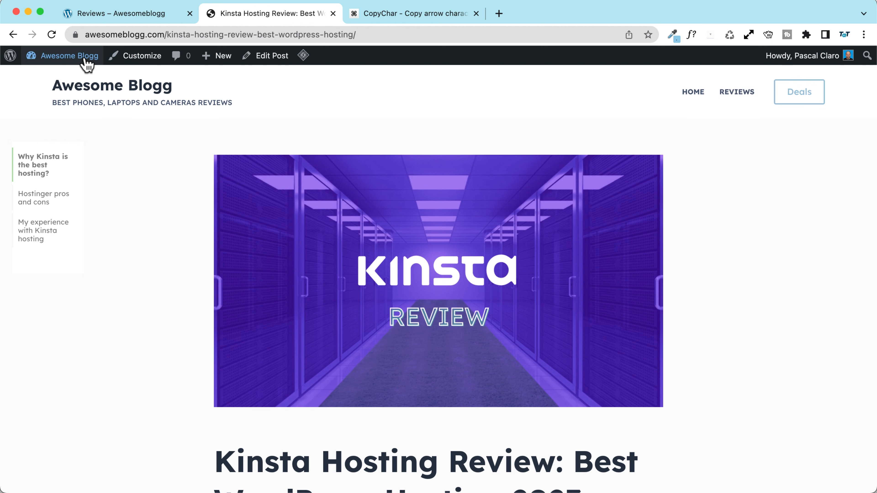
Step: Get to the Menus editor, dismissing the block widgets welcome tour along the way
mouse_move(89, 63)
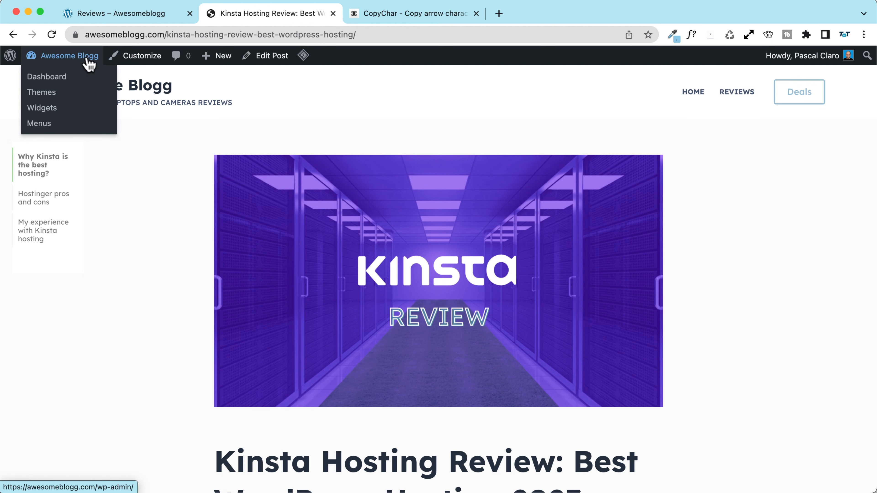
click(71, 111)
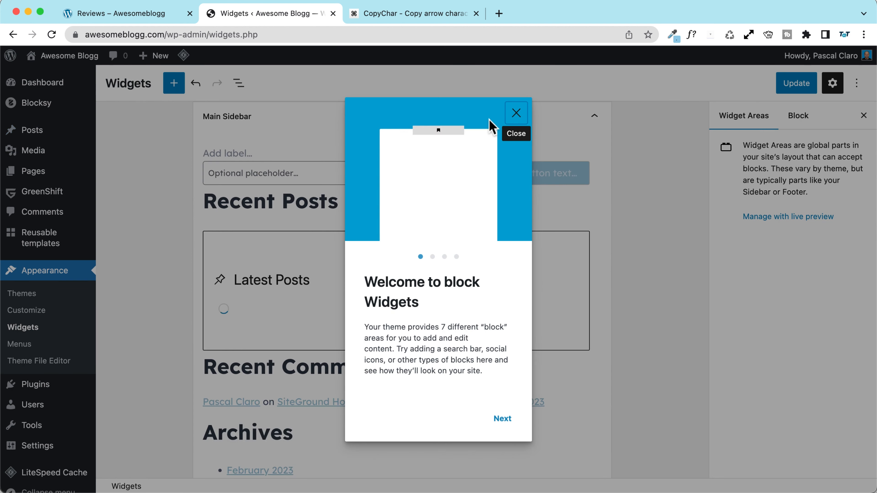
click(517, 114)
scroll(52, 276, down, 1)
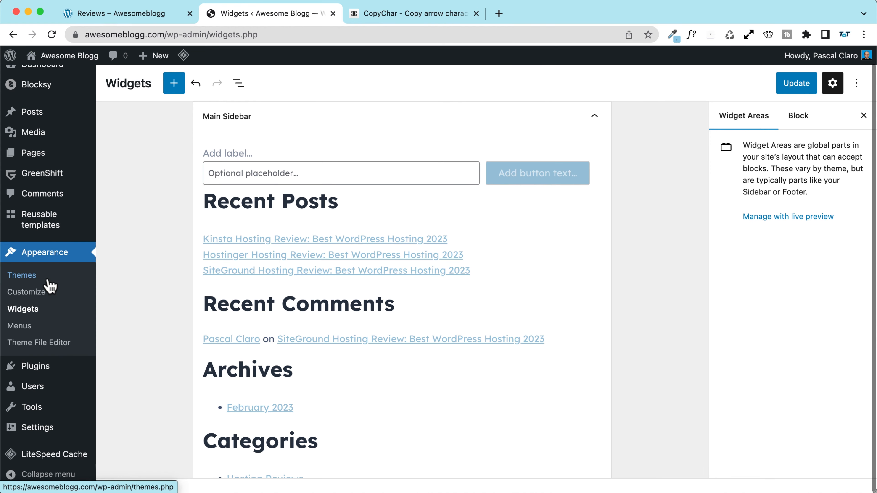
click(20, 327)
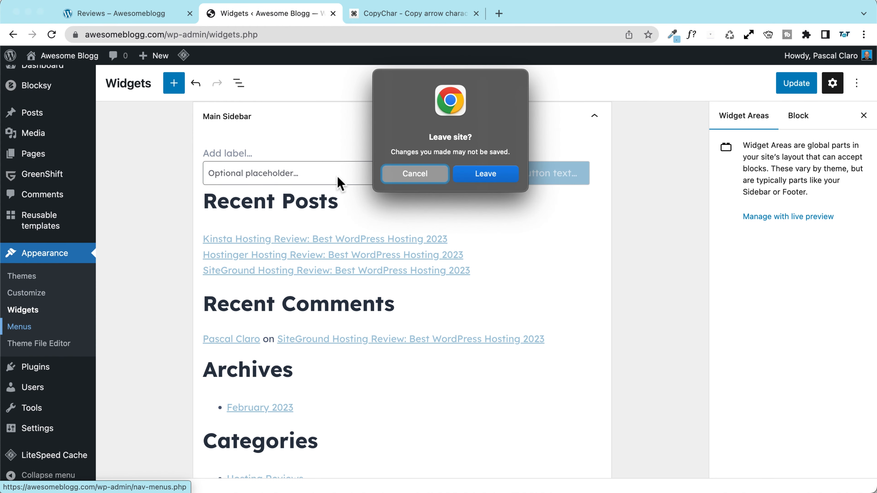
click(501, 168)
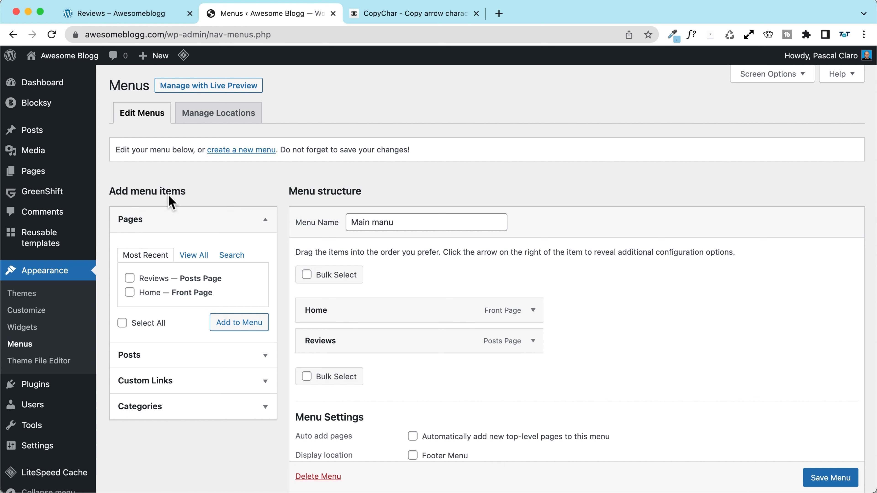
Step: Add the Hosting Reviews category to Main manu, nest it under Reviews, and save the menu
scroll(166, 242, down, 2)
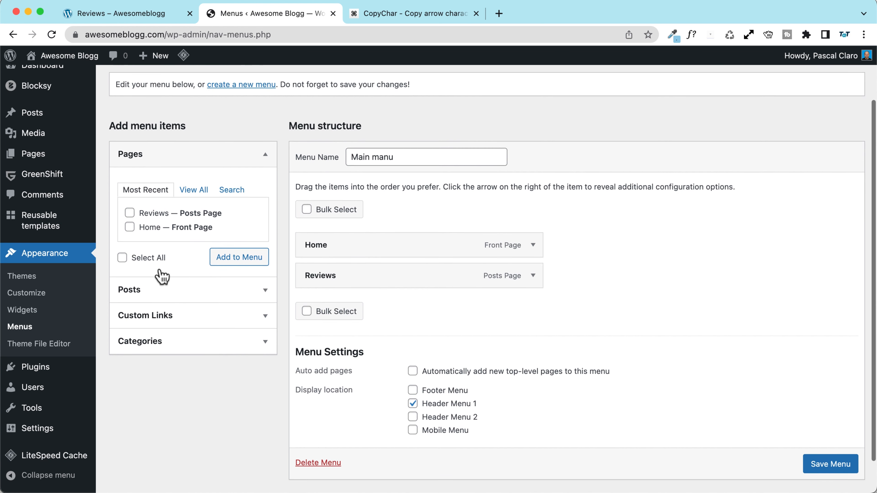
click(160, 345)
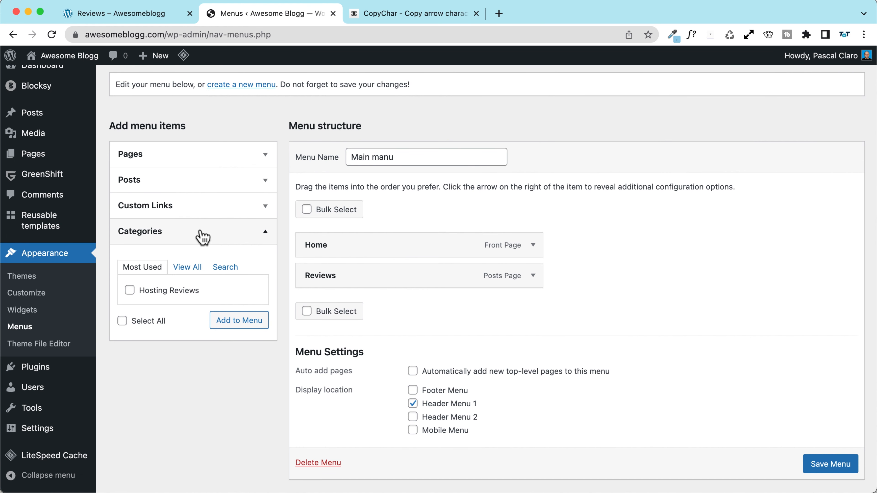
click(194, 273)
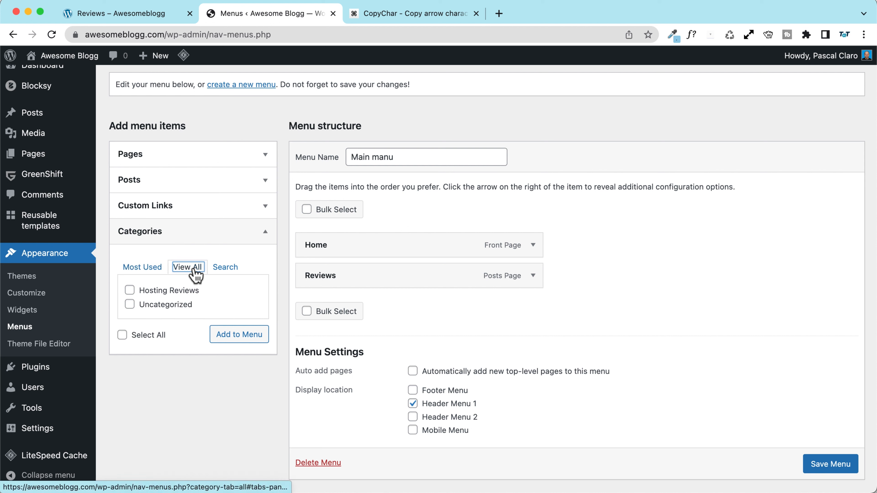
click(130, 291)
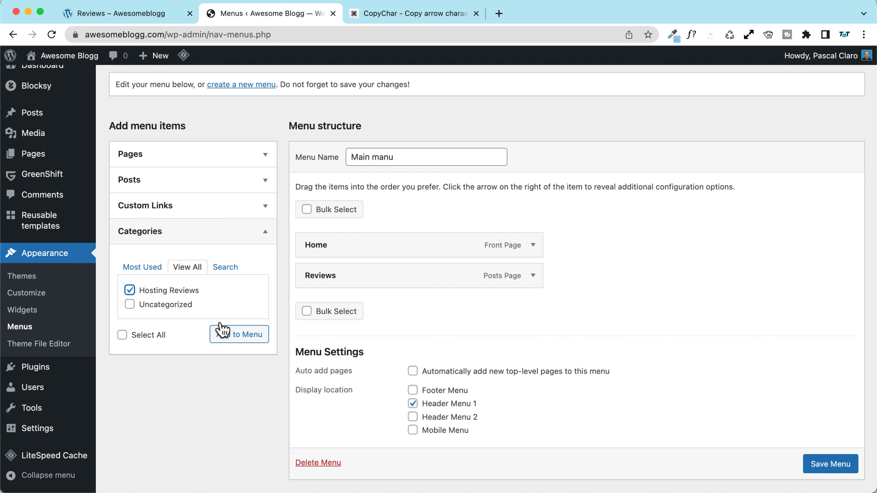
click(238, 339)
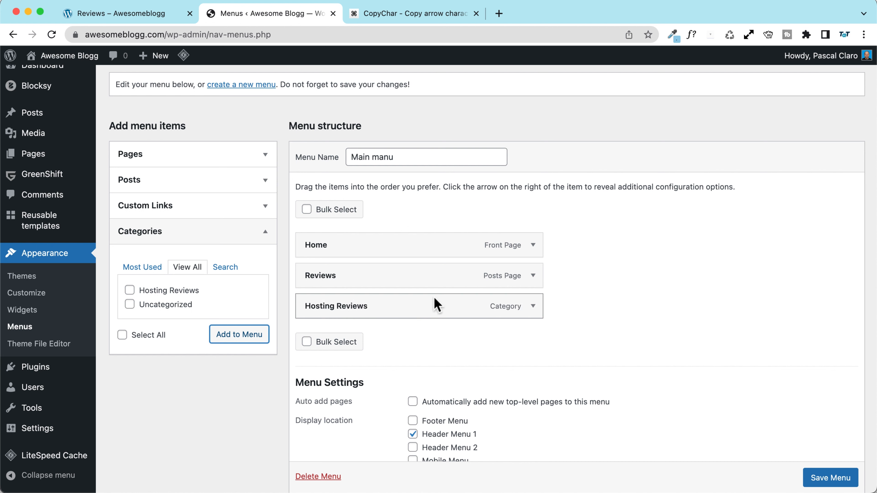
drag(323, 311, 342, 307)
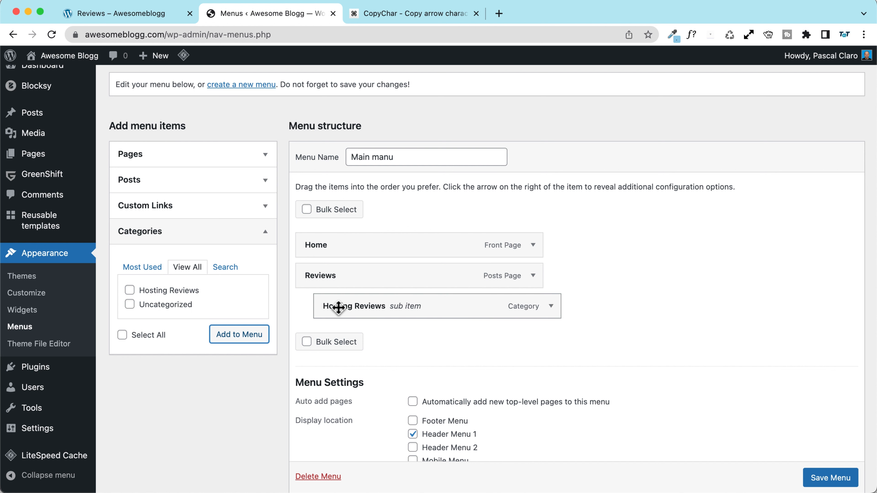
click(828, 480)
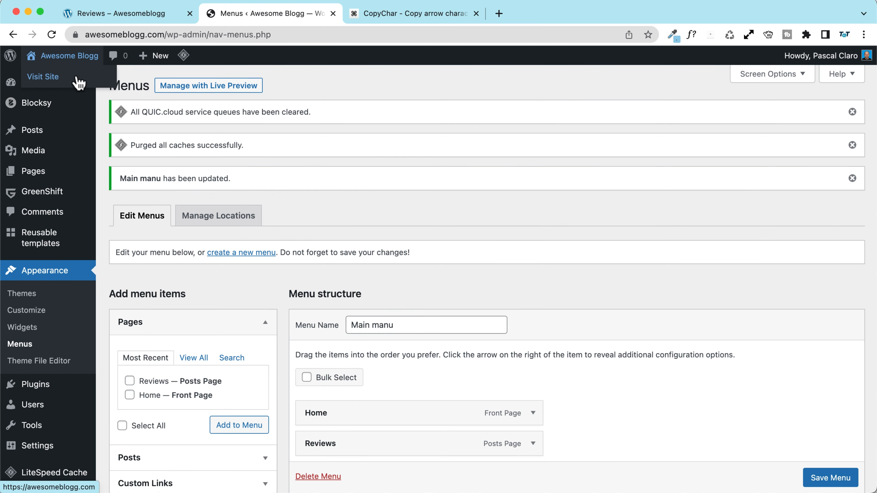
Step: Open the live Hosting Reviews category page through the site's Reviews menu
click(79, 83)
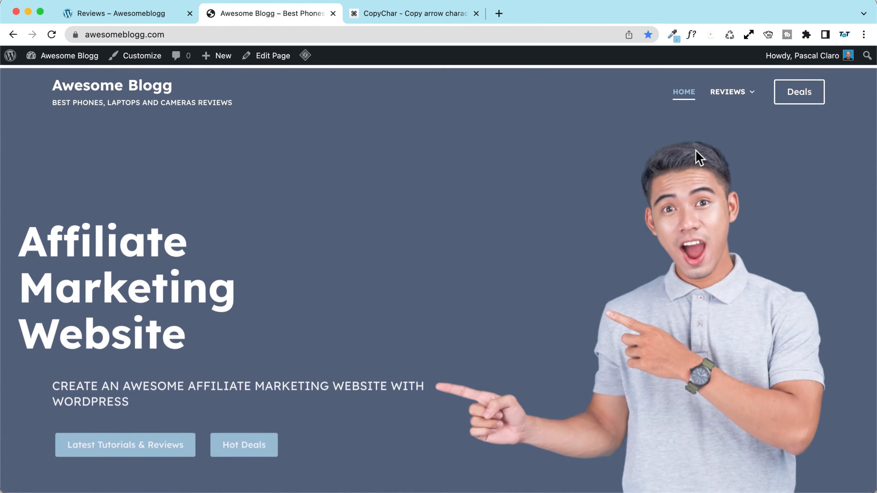
mouse_move(729, 96)
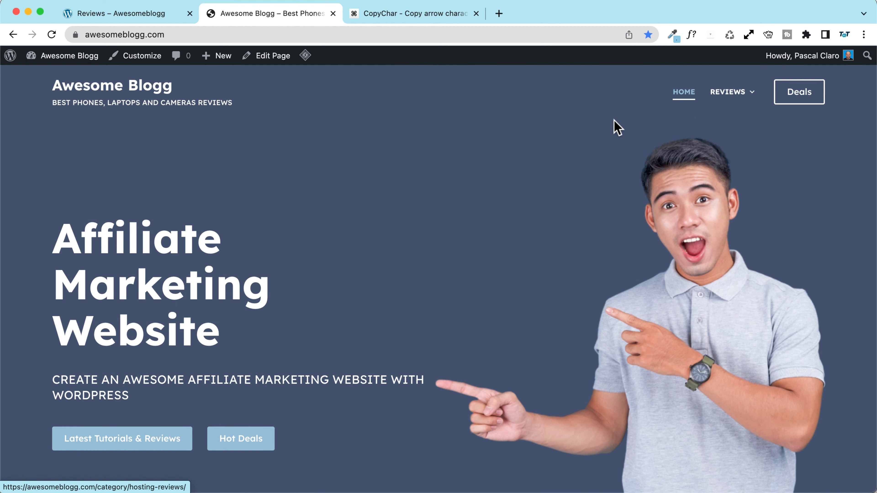
click(723, 93)
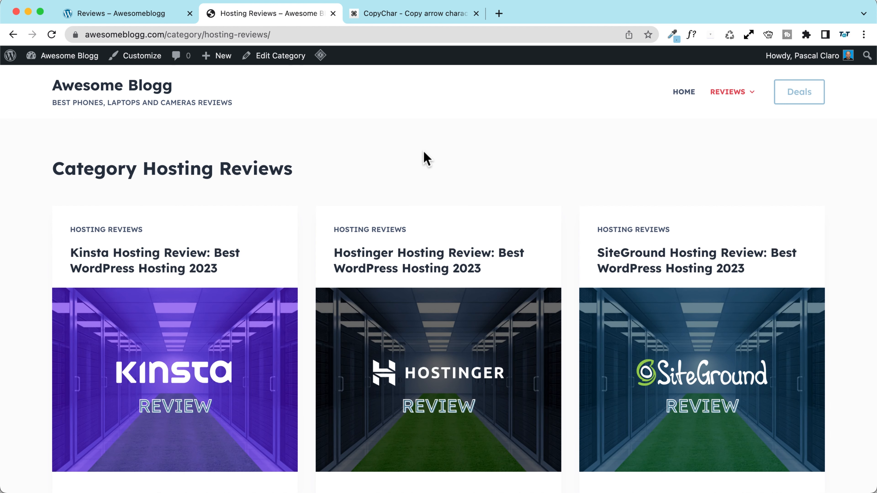
Step: Open and close the Customizer for that page, then return to the Dashboard
click(148, 62)
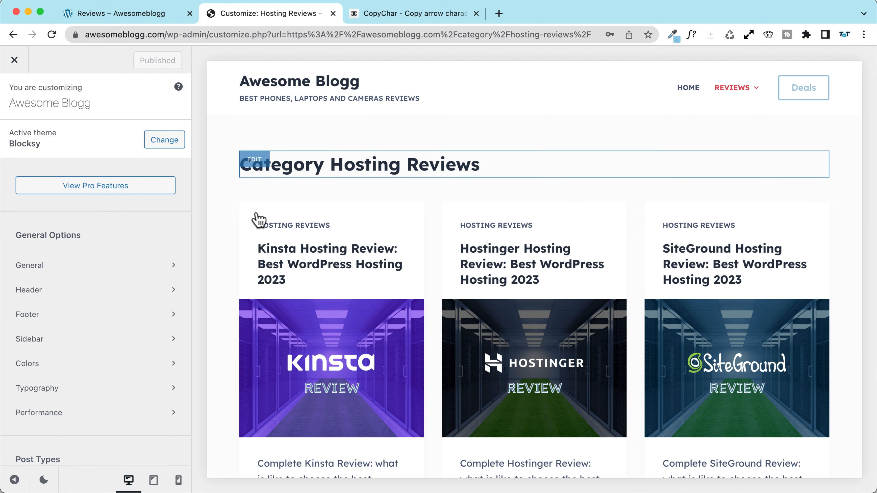
scroll(231, 211, down, 5)
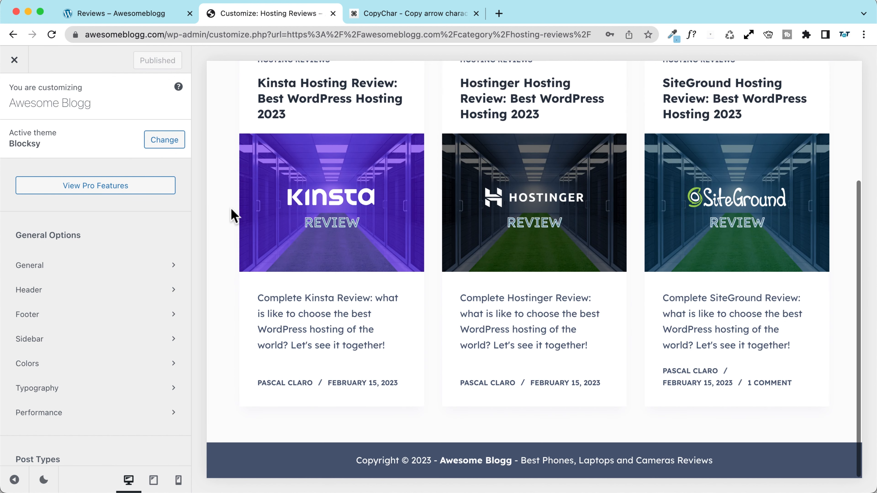
scroll(233, 215, up, 3)
scroll(230, 215, up, 2)
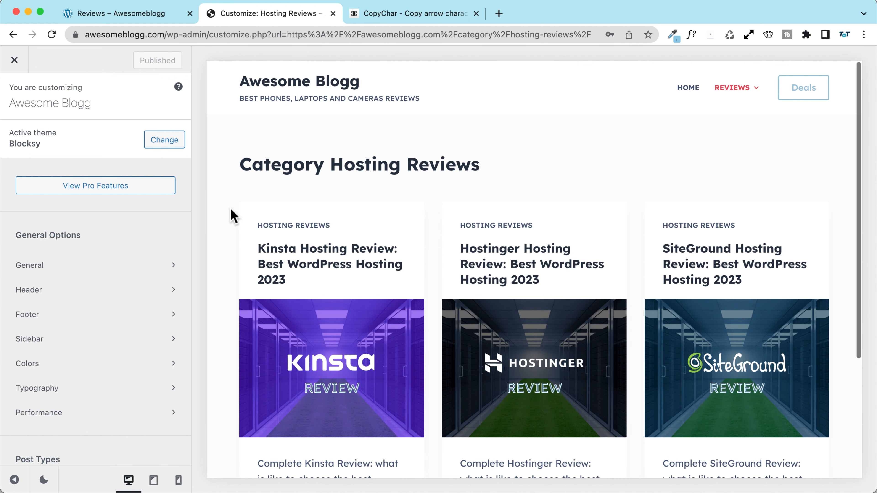
click(14, 61)
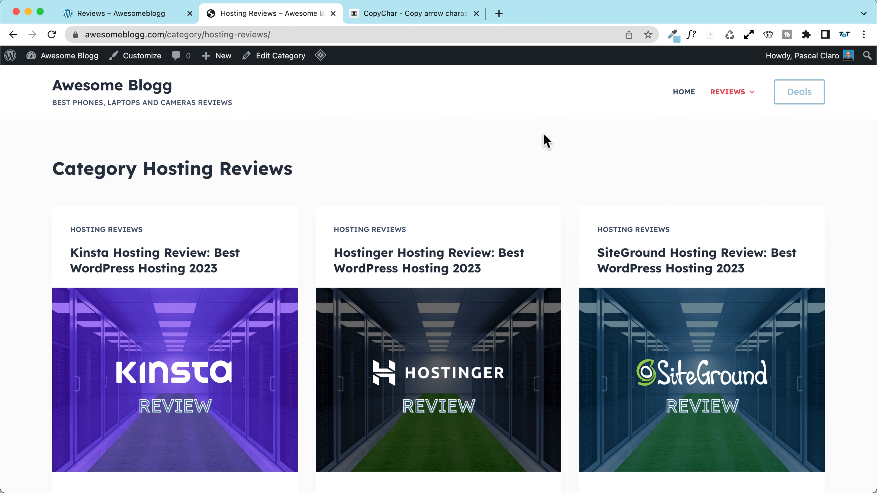
mouse_move(726, 99)
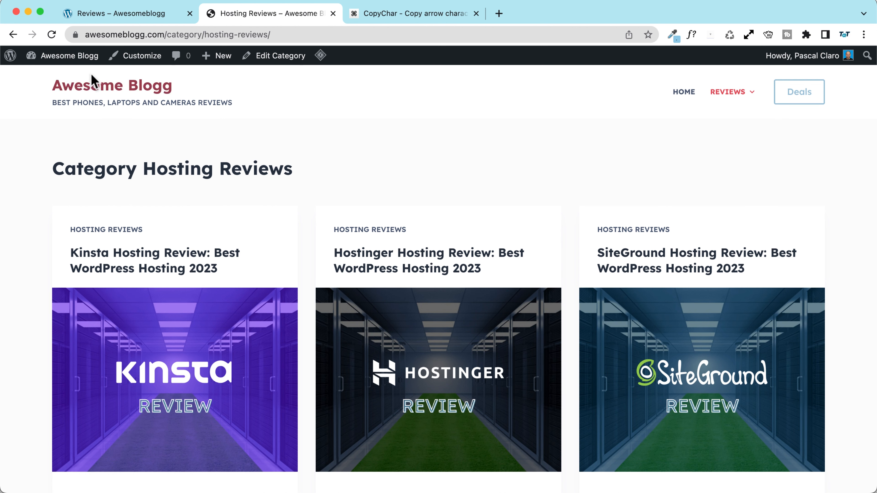
click(70, 57)
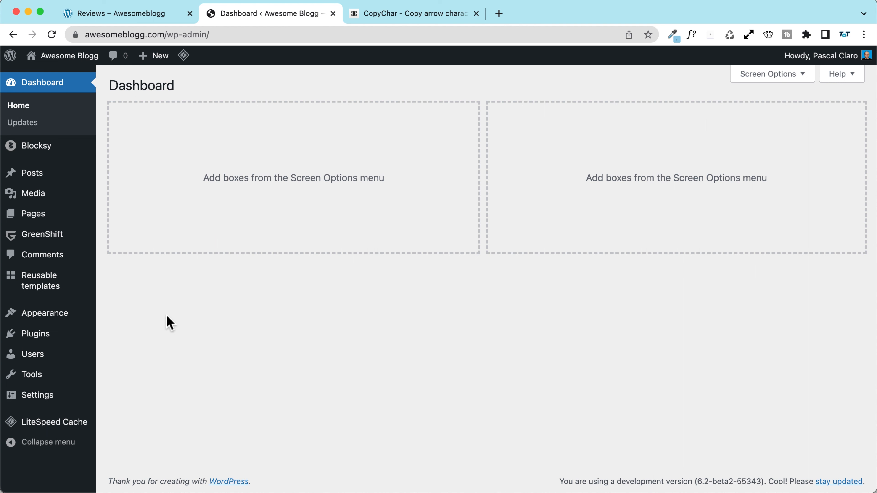
Step: Search plugins for 'cpt ui', then install and activate Custom Post Type UI 1.13.4
mouse_move(45, 338)
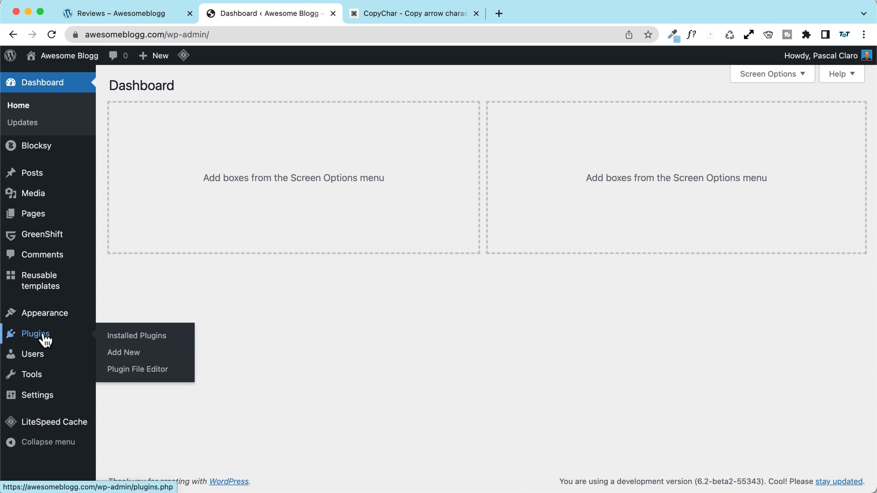
click(125, 352)
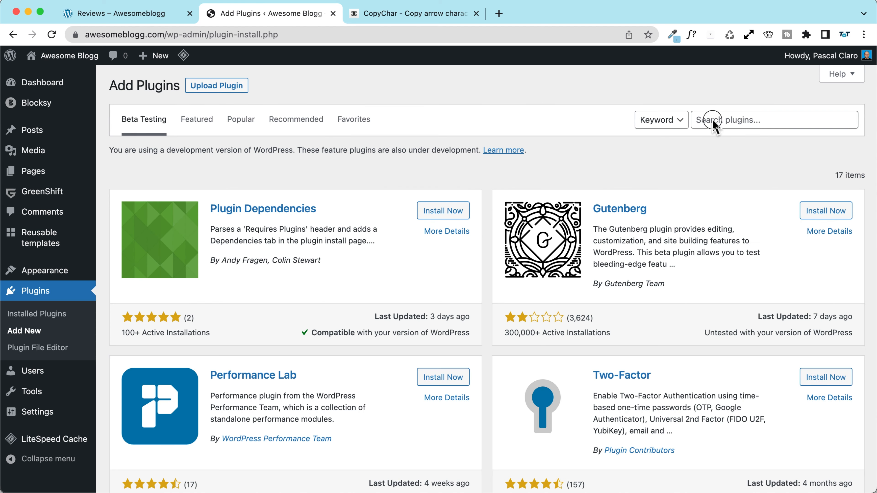
click(712, 121)
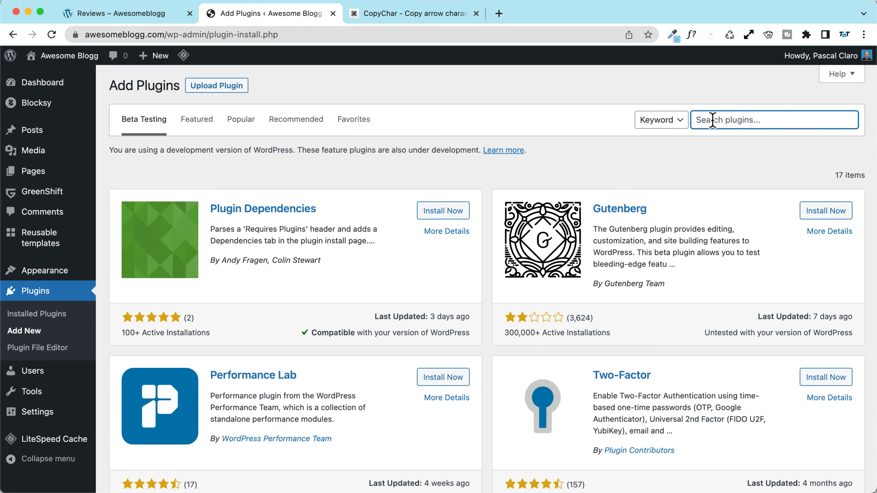
text(cpt ui)
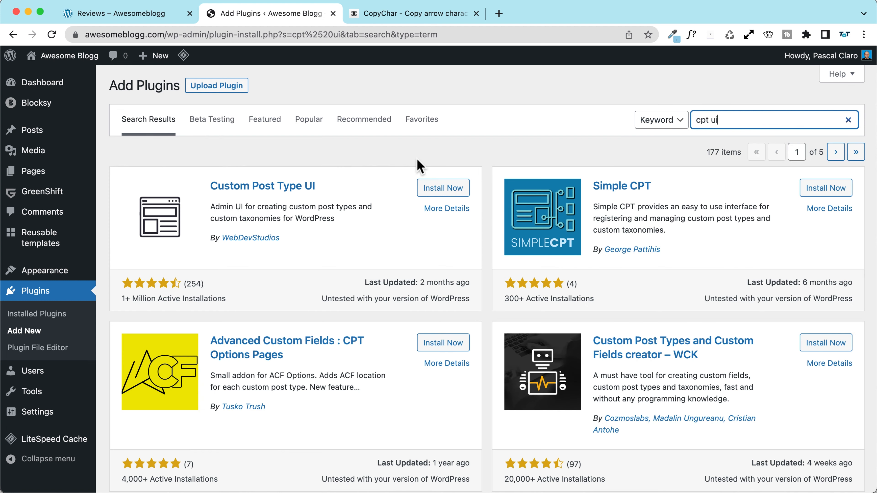
click(450, 189)
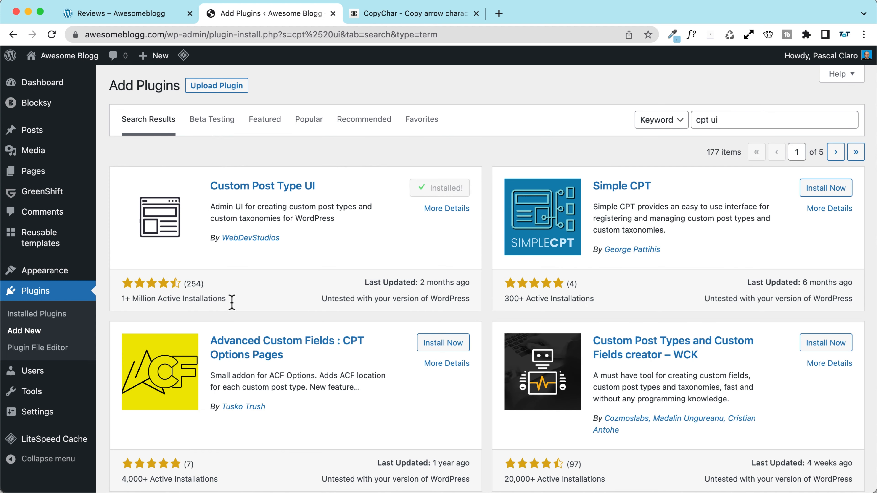
click(456, 193)
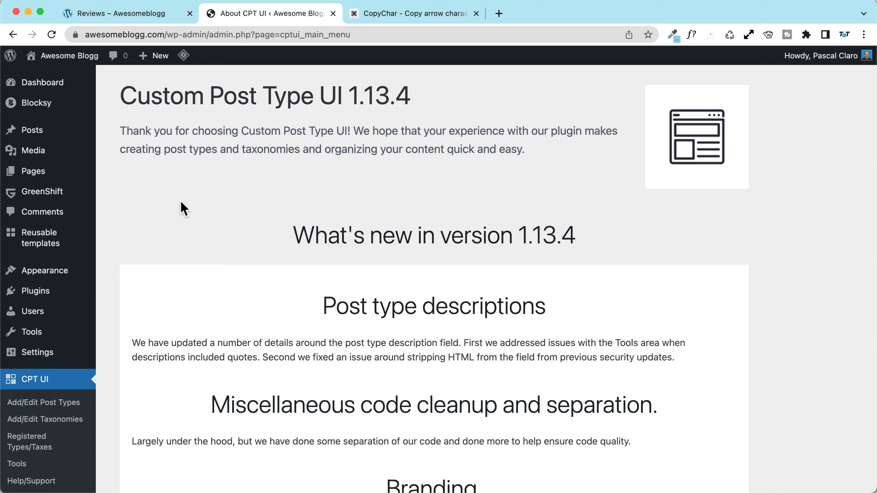
Step: Open CPT UI's Add/Edit Post Types form
scroll(186, 207, down, 4)
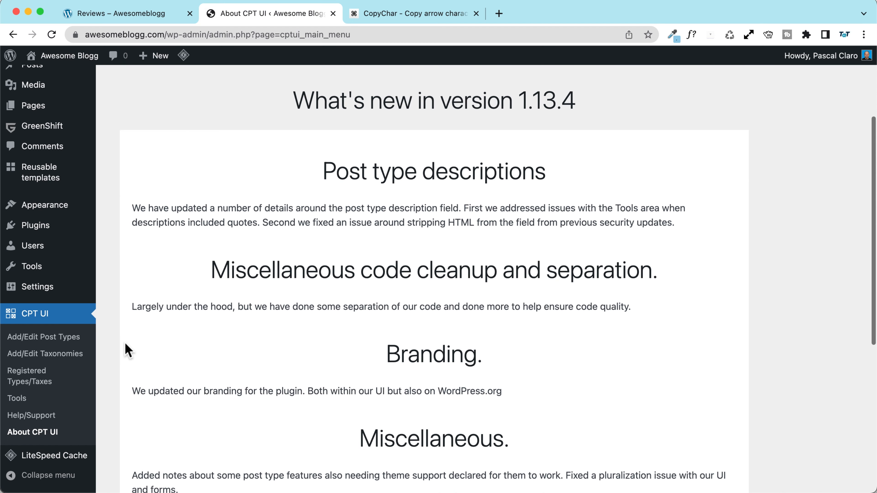
click(44, 337)
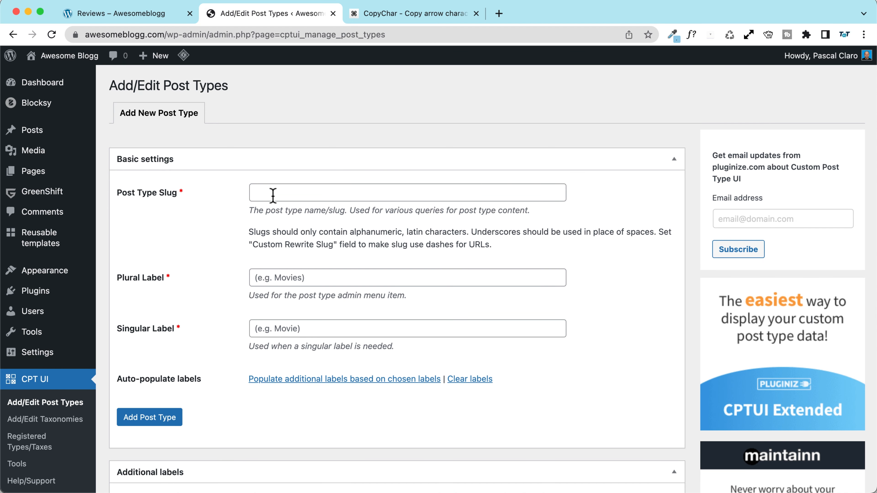
scroll(103, 323, down, 3)
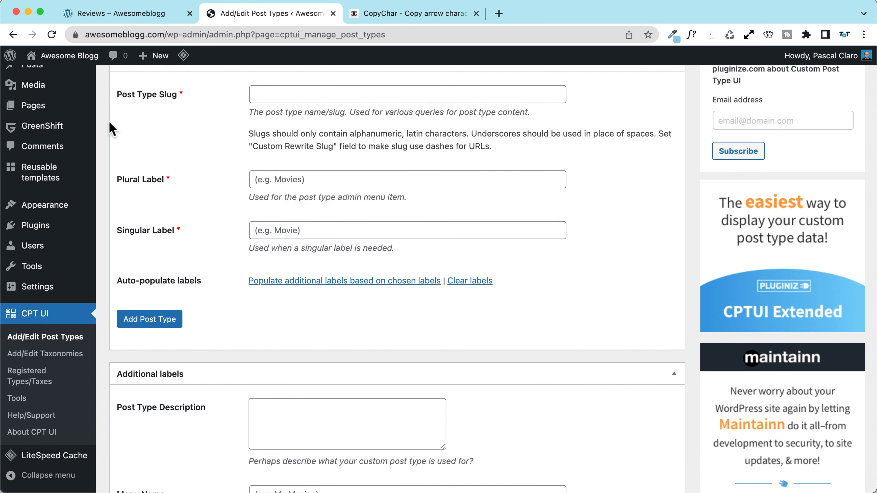
scroll(111, 129, up, 3)
Step: Enter slug deals, plural Deals and singular Deal, auto-populate the labels, and start the description
click(292, 194)
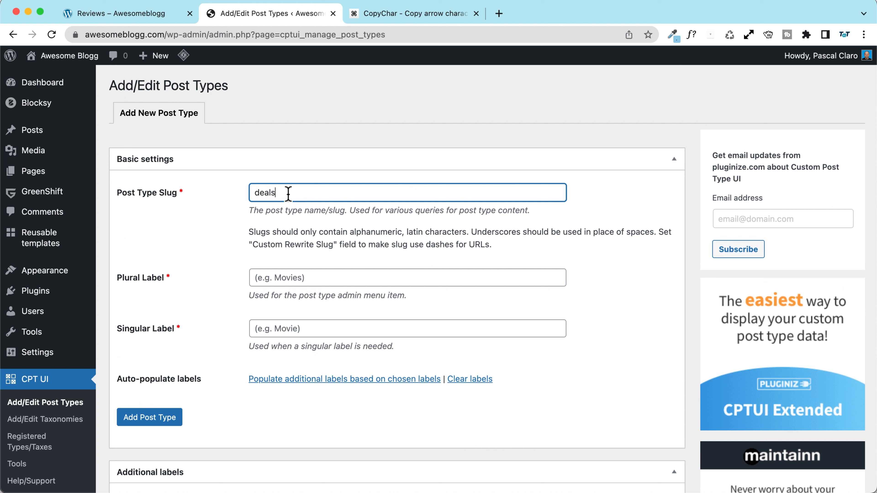
click(317, 278)
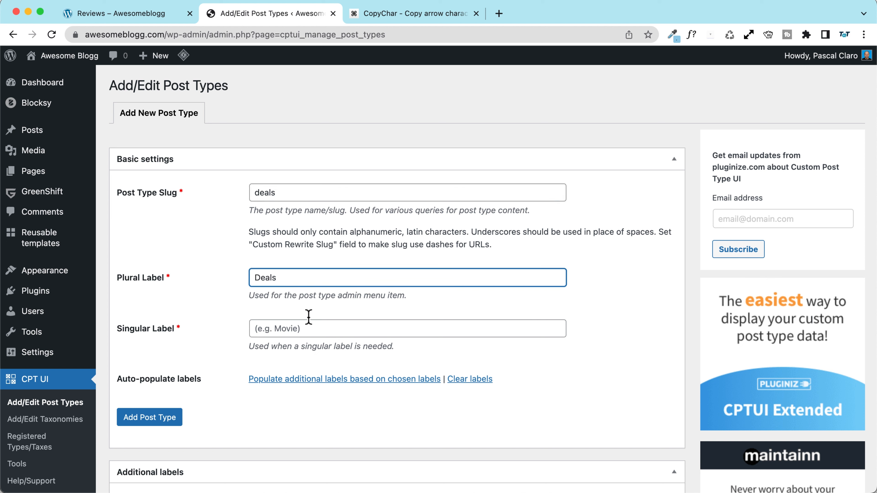
click(299, 324)
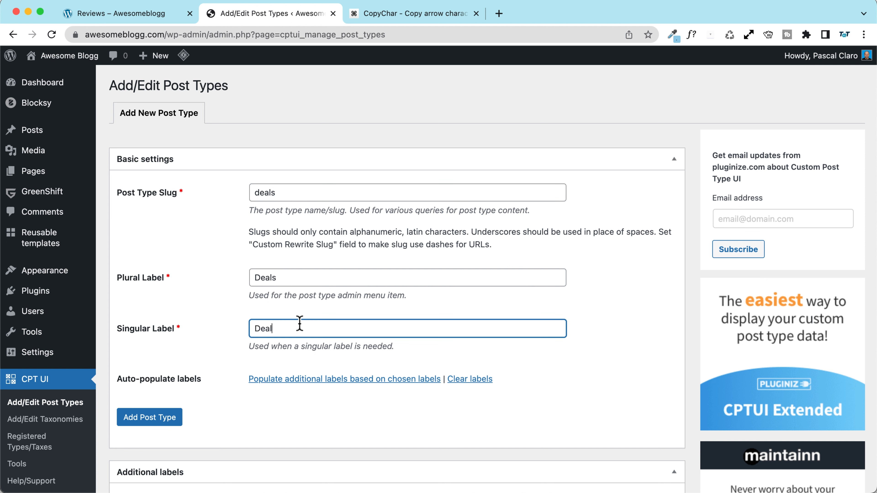
scroll(241, 244, down, 5)
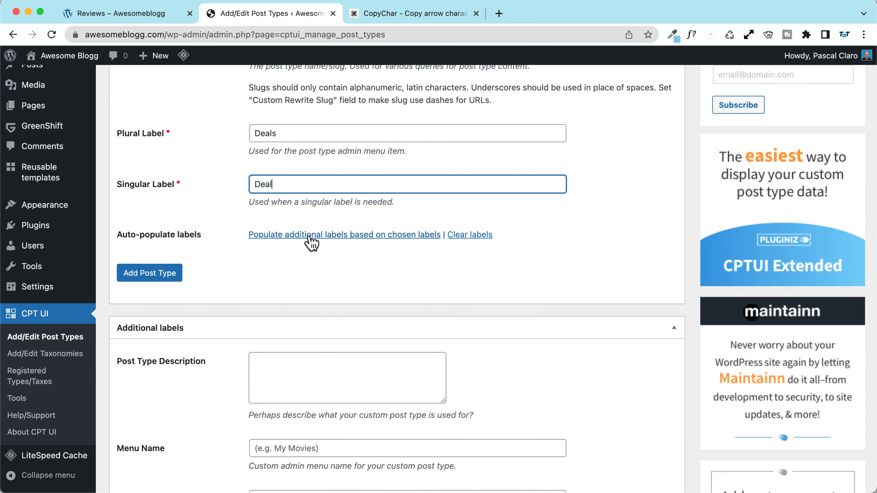
click(309, 236)
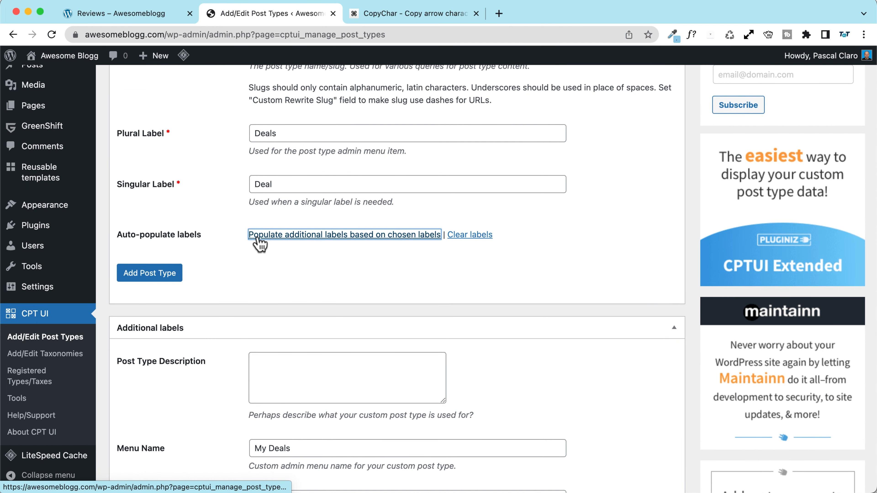
scroll(209, 239, down, 4)
click(299, 281)
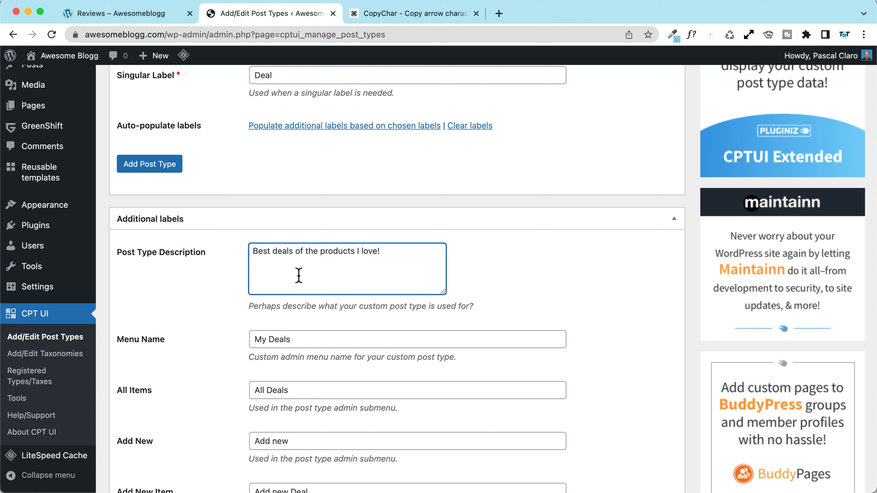
Step: Reword the description to 'Best deals to get all the products I love!'
scroll(197, 304, down, 3)
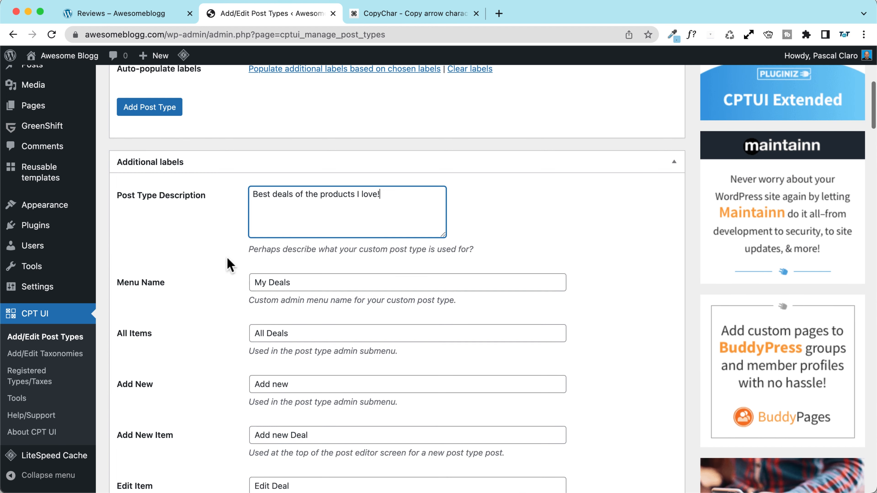
click(297, 191)
text(to get all th)
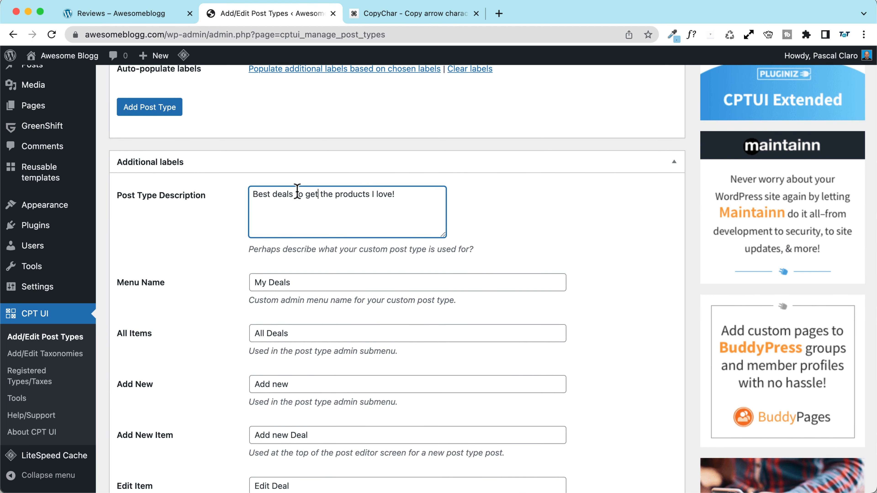
text(e)
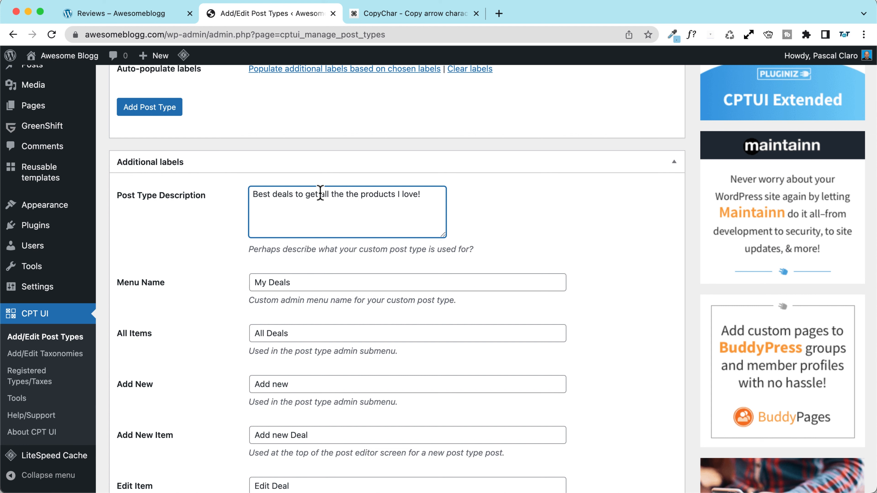
key(BackSpace)
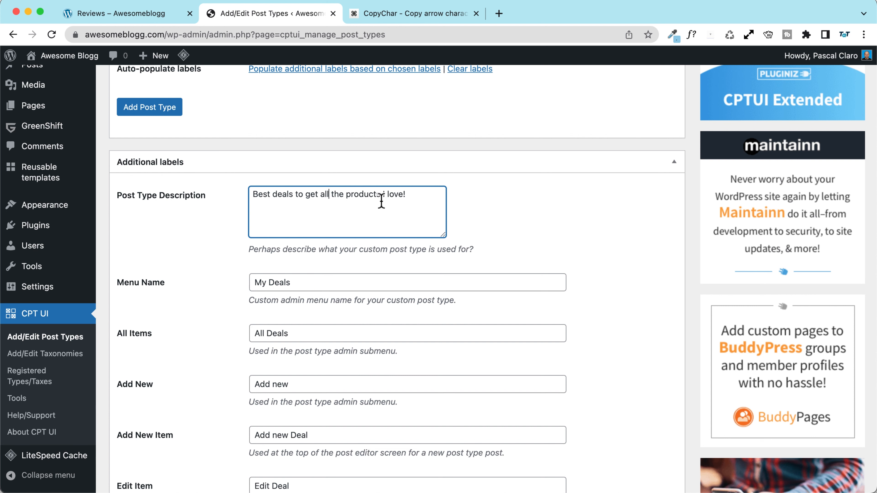
click(218, 219)
scroll(172, 235, down, 15)
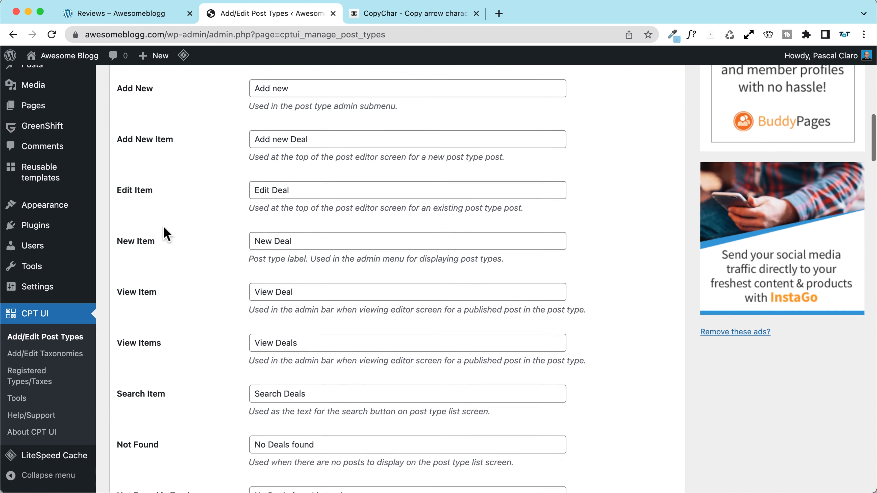
scroll(168, 232, down, 20)
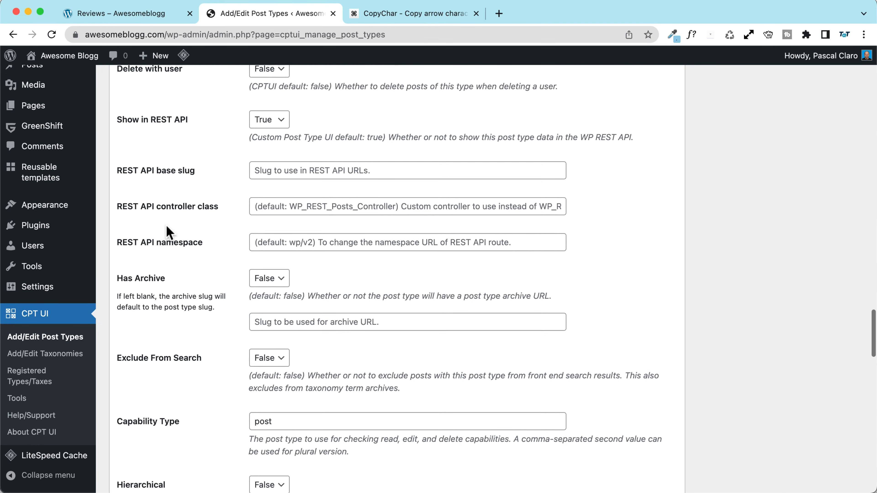
scroll(169, 232, up, 10)
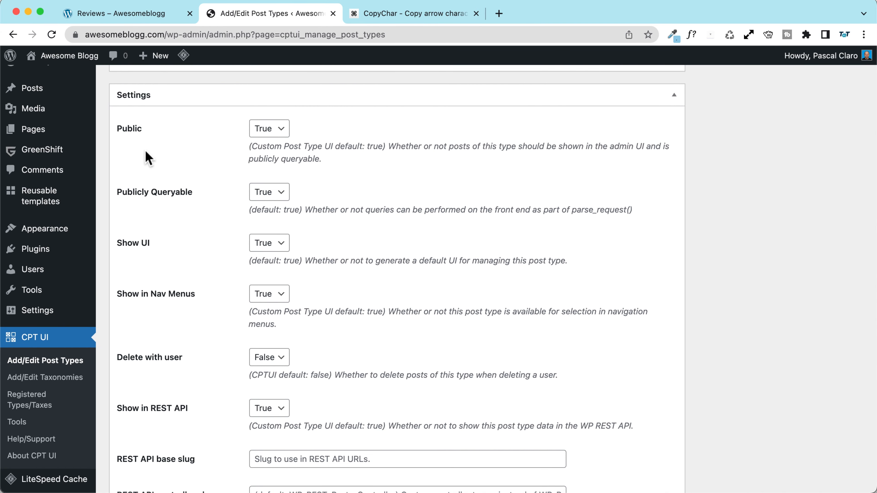
scroll(145, 152, down, 2)
scroll(147, 157, down, 4)
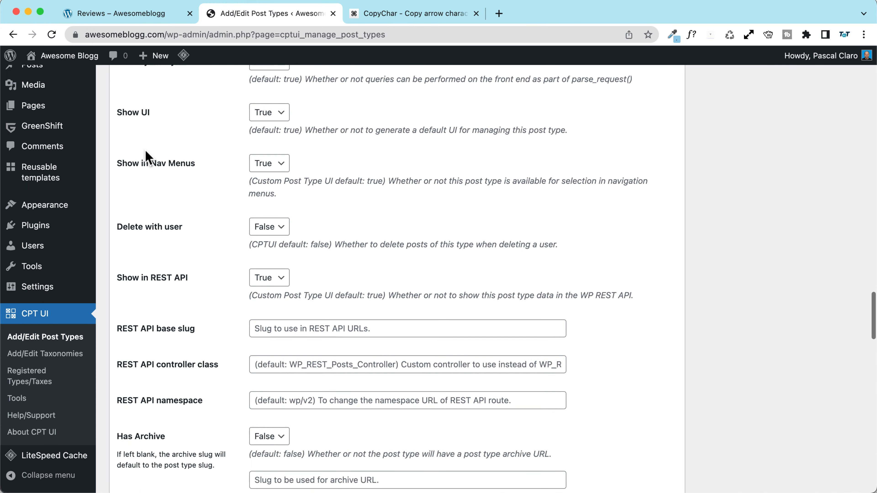
scroll(147, 157, down, 5)
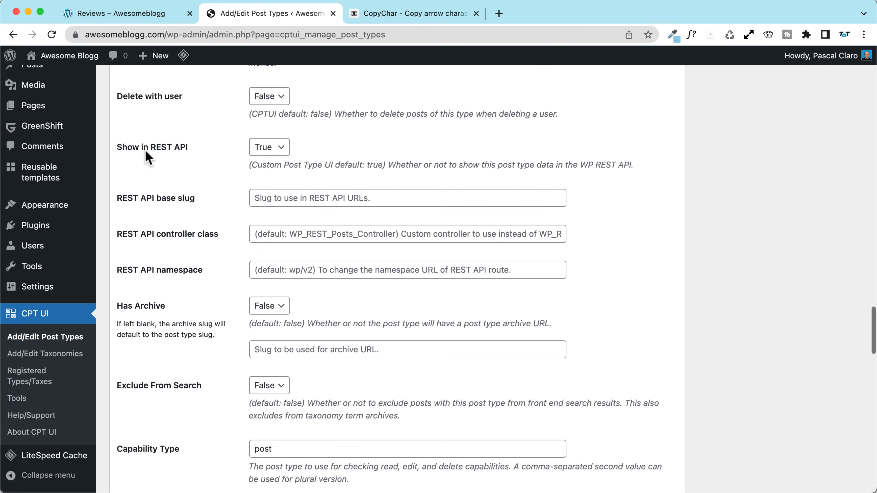
Step: Set the Has Archive dropdown to True for the deals post type
click(278, 188)
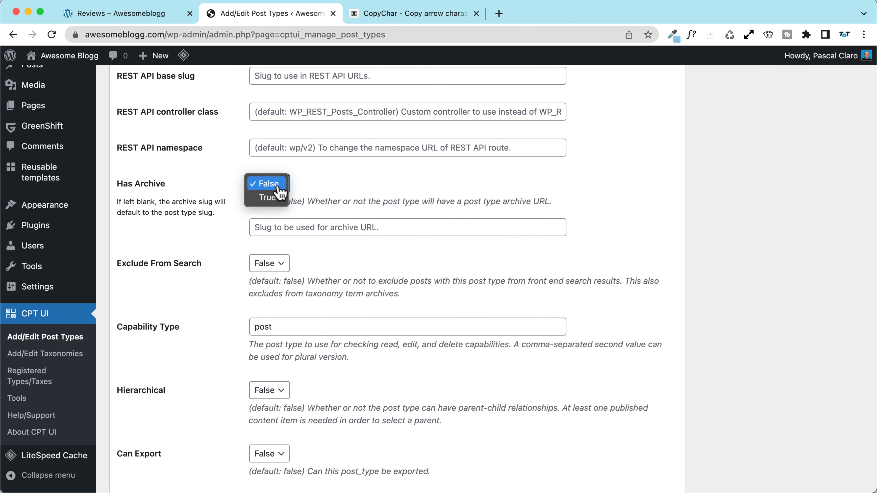
scroll(148, 182, down, 5)
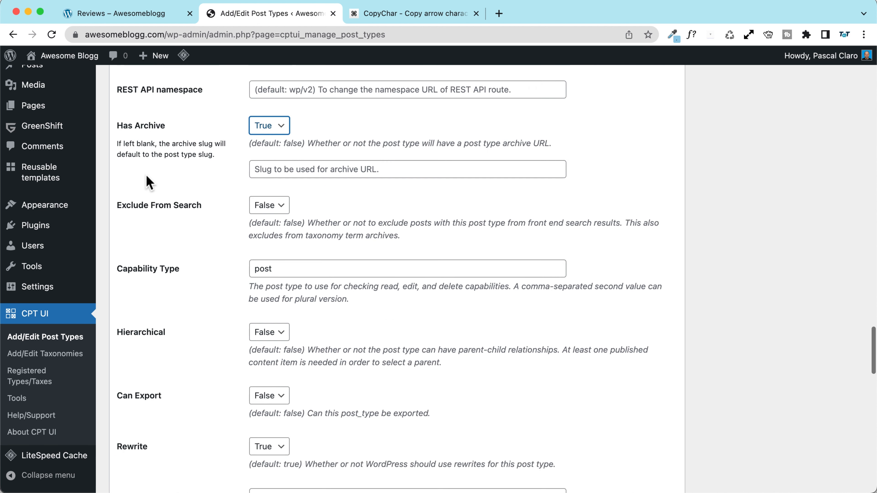
scroll(147, 183, down, 2)
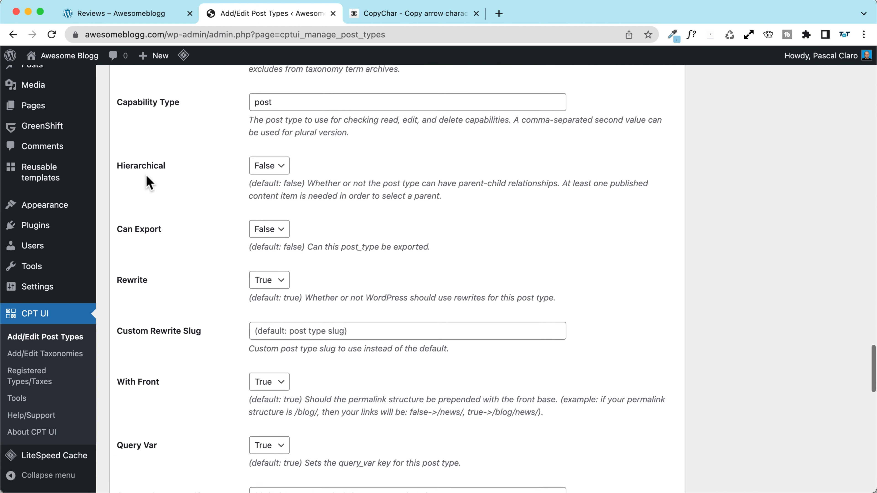
scroll(173, 184, down, 6)
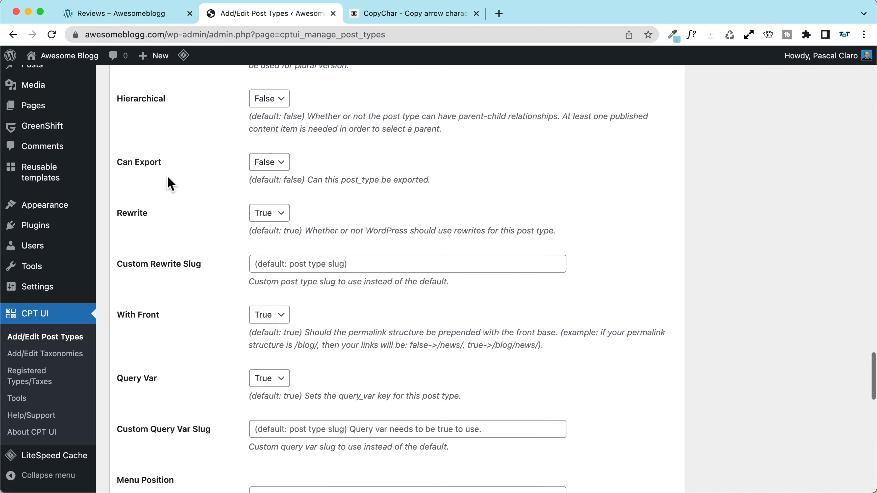
scroll(169, 183, down, 6)
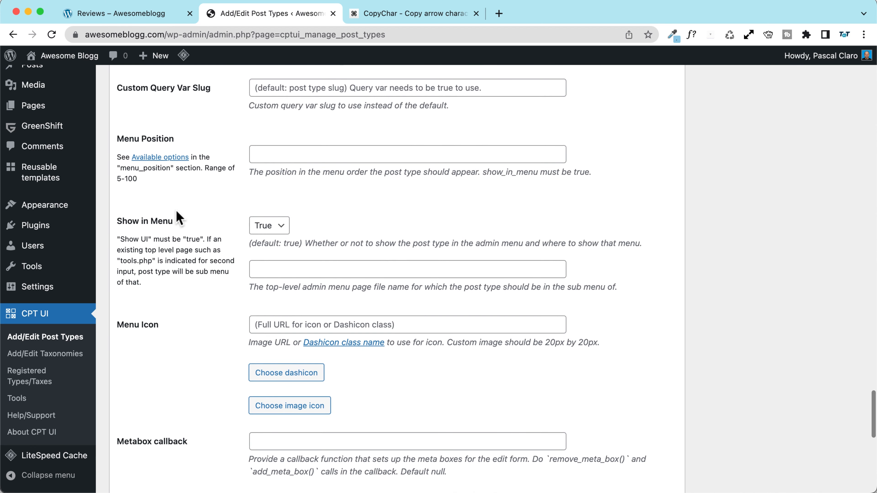
scroll(177, 218, down, 2)
scroll(162, 213, down, 2)
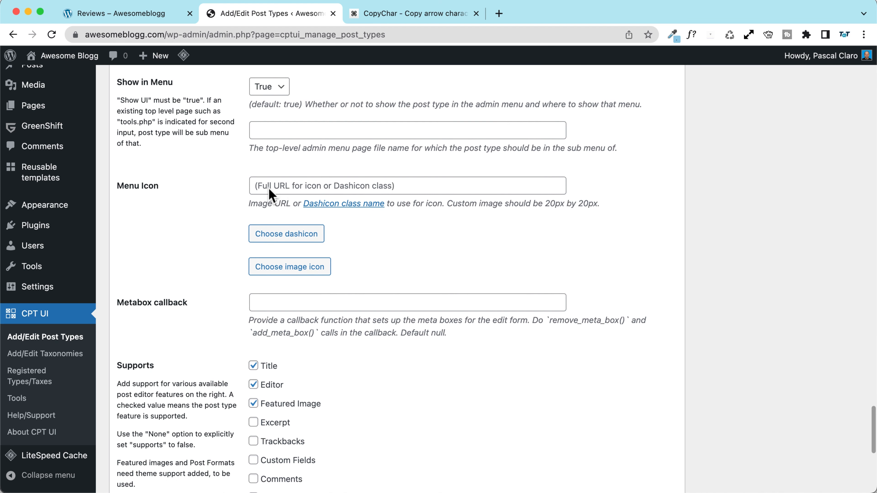
Step: Search the dashicon picker for 'mon' and choose the dollar icon, dashicons-money-alt
click(305, 236)
click(289, 238)
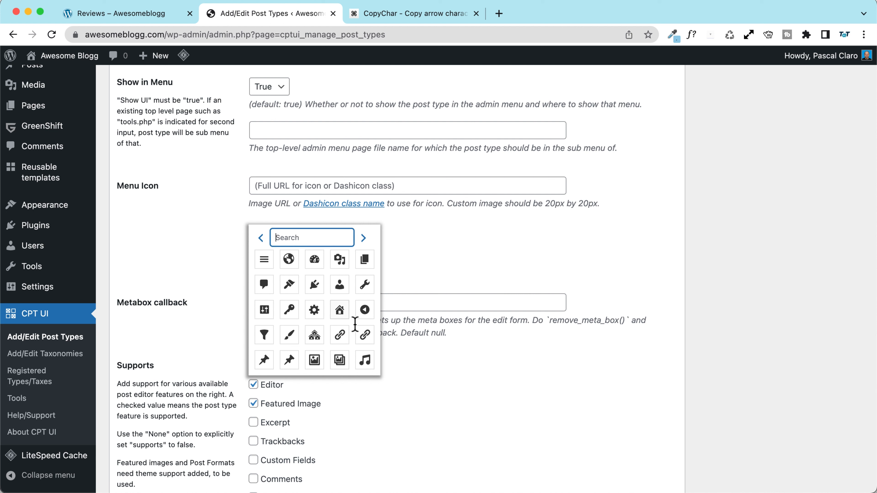
click(363, 238)
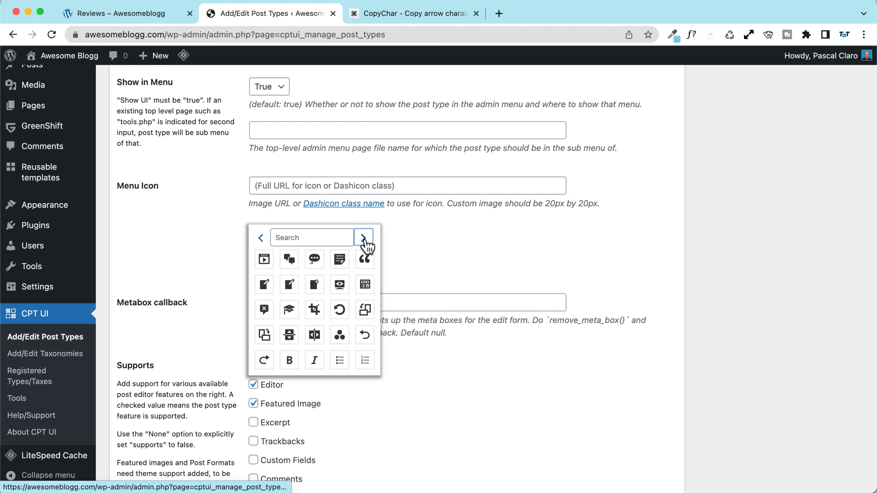
click(363, 238)
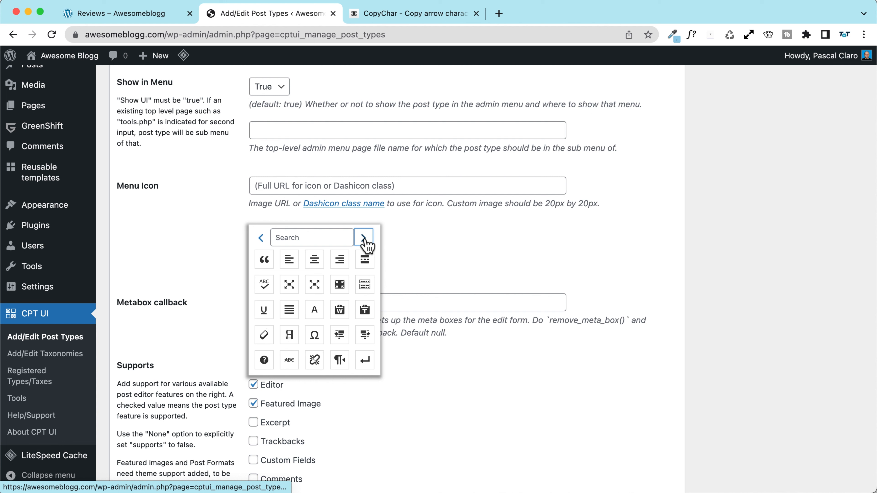
click(324, 237)
text(mon)
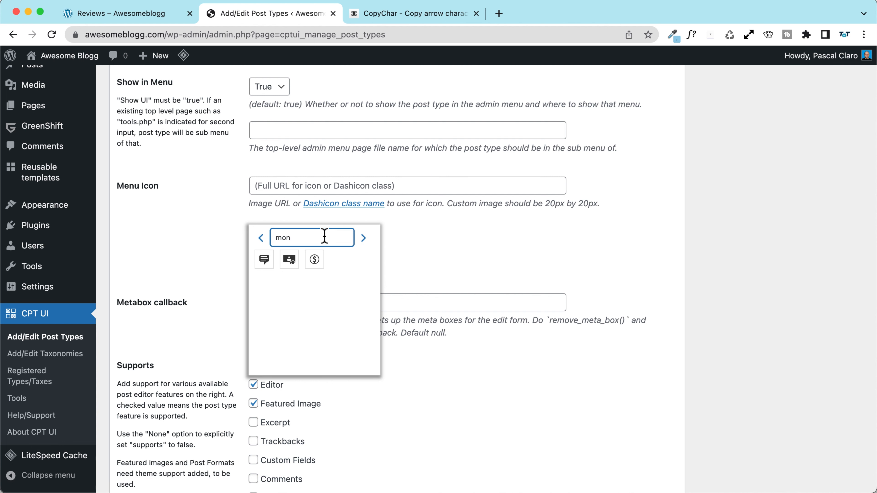
click(314, 259)
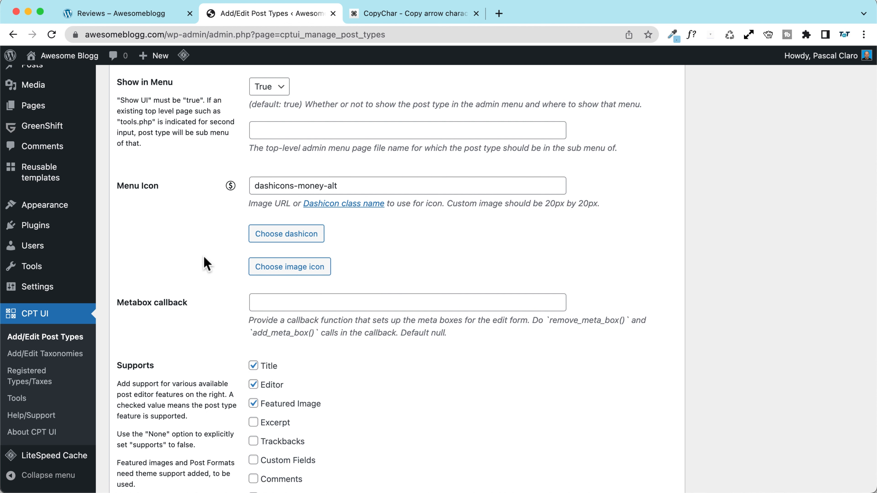
scroll(205, 261, down, 10)
scroll(205, 257, up, 5)
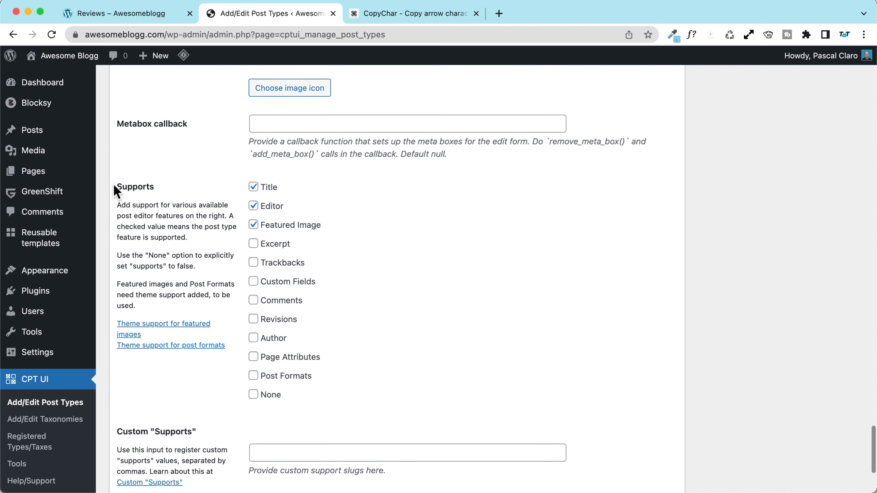
Step: Tick Excerpt and Comments under Supports for deals
click(253, 243)
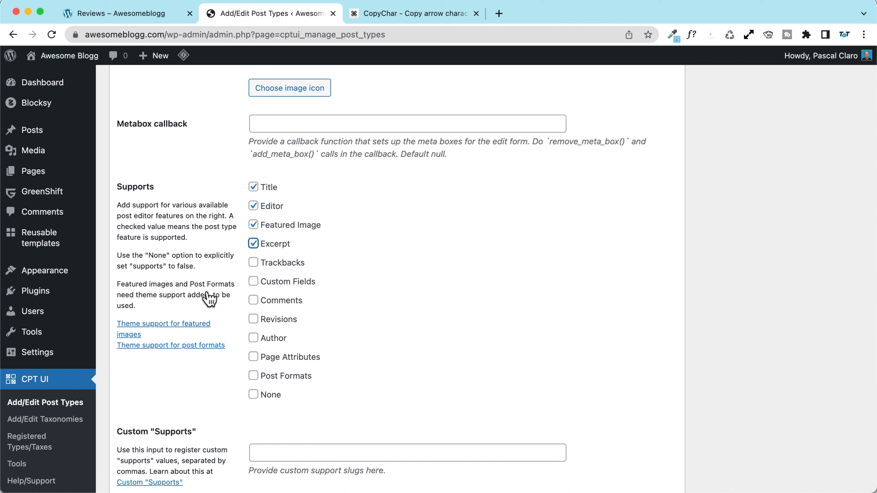
click(254, 302)
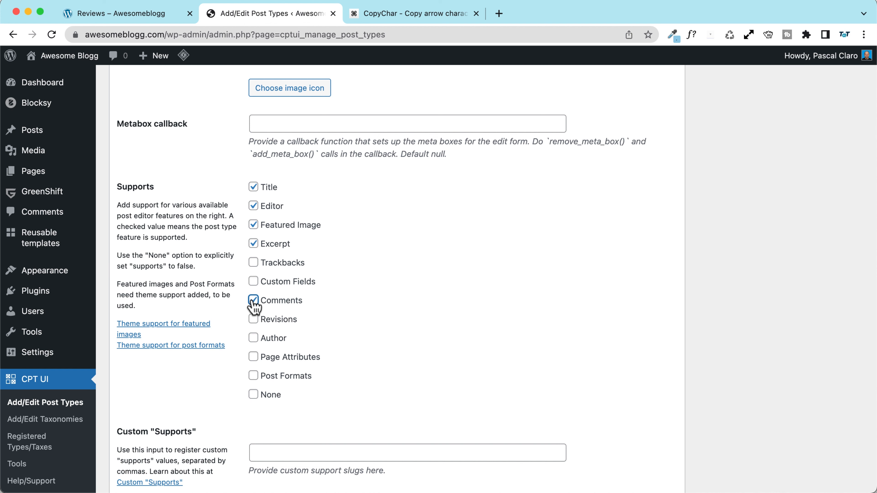
scroll(305, 311, down, 1)
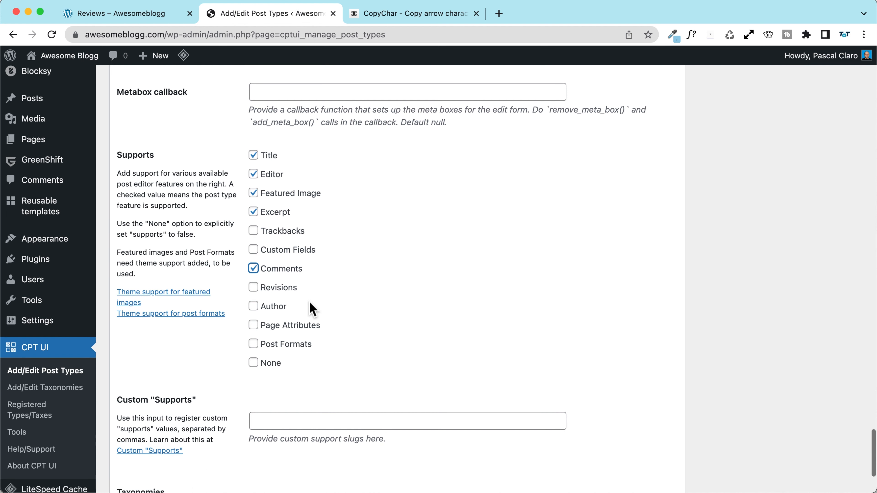
click(254, 308)
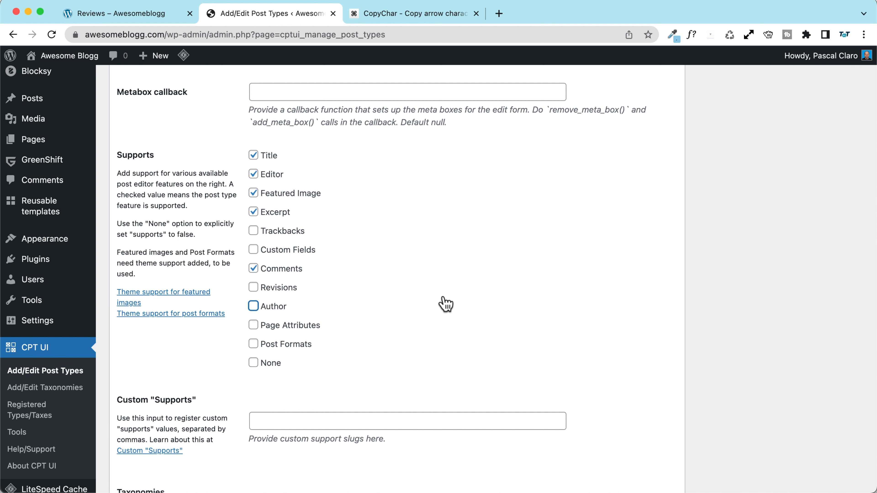
scroll(247, 299, down, 1)
scroll(247, 299, up, 2)
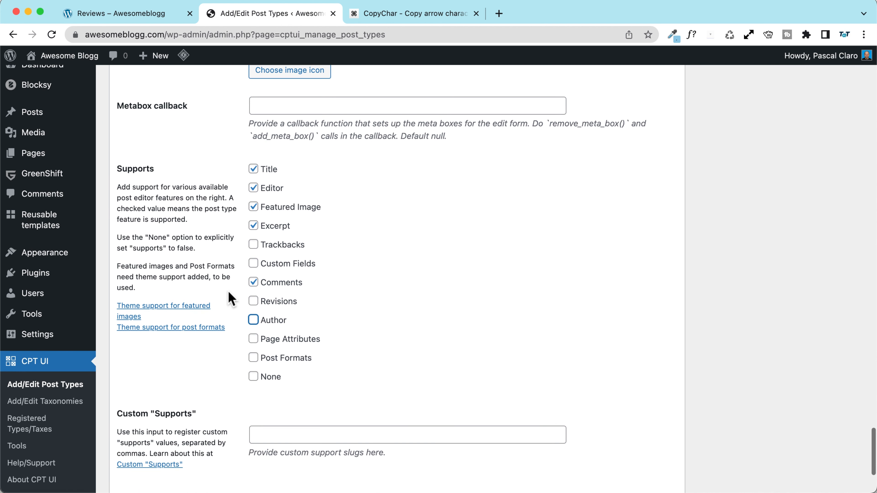
Step: Tick Categories (WP Core) and Tags (WP Core) under Taxonomies
click(387, 248)
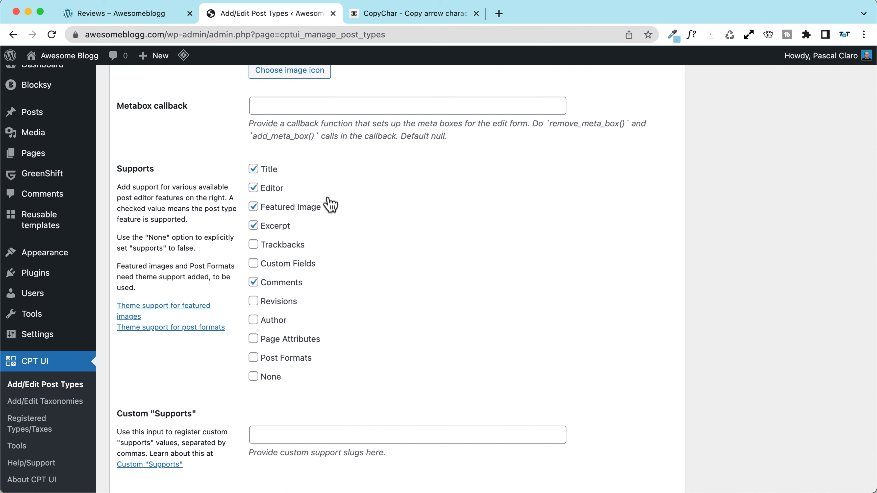
scroll(168, 248, down, 10)
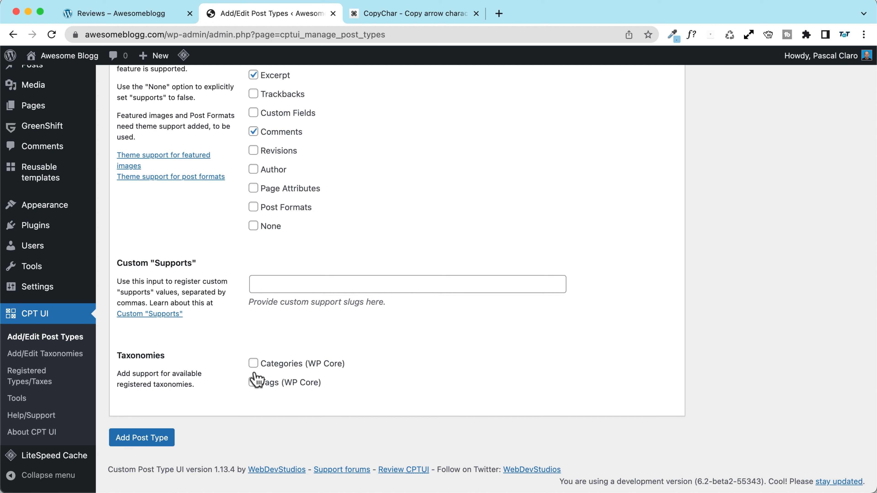
click(253, 363)
click(253, 382)
Step: Add the deals post type and check the new My Deals and Posts sidebar menus
click(136, 444)
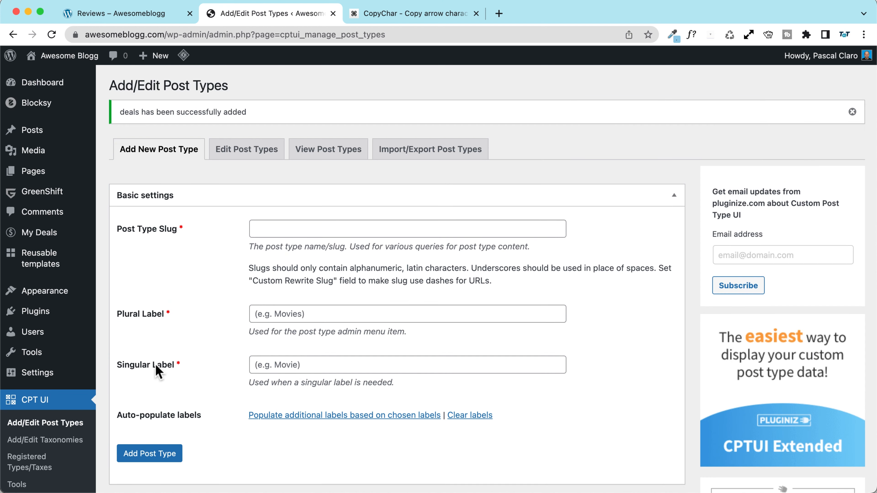
scroll(202, 226, down, 5)
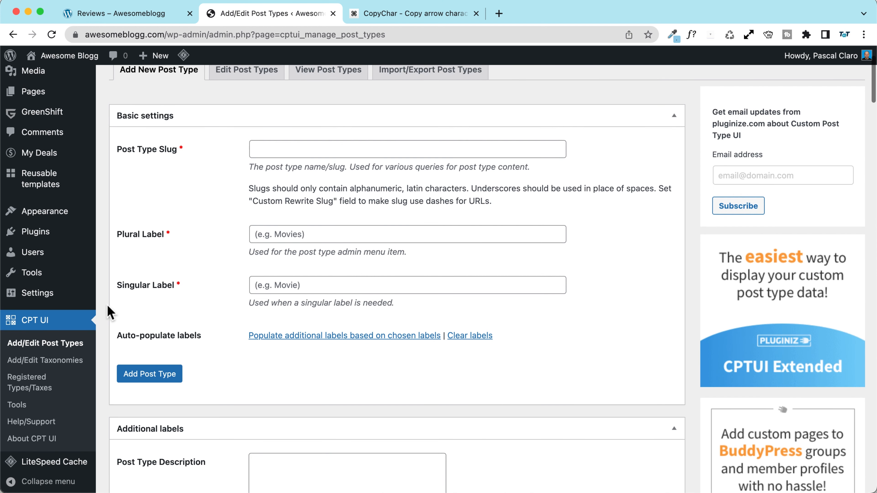
scroll(149, 273, up, 5)
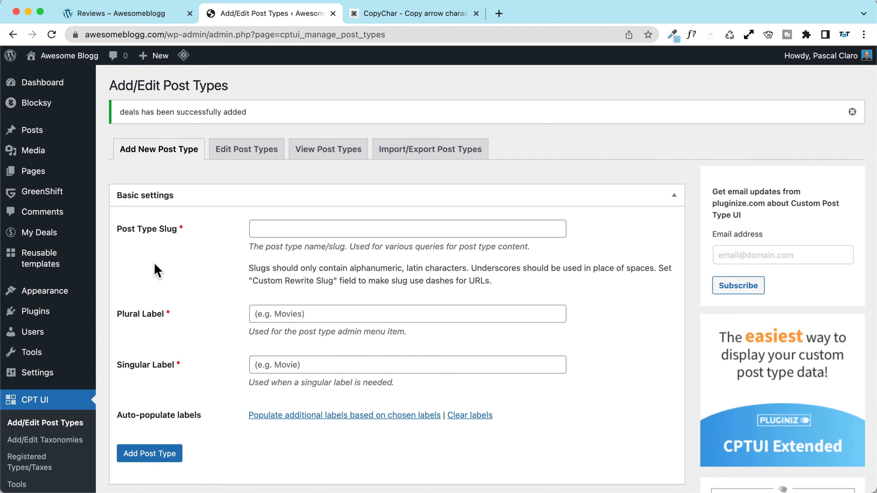
mouse_move(39, 241)
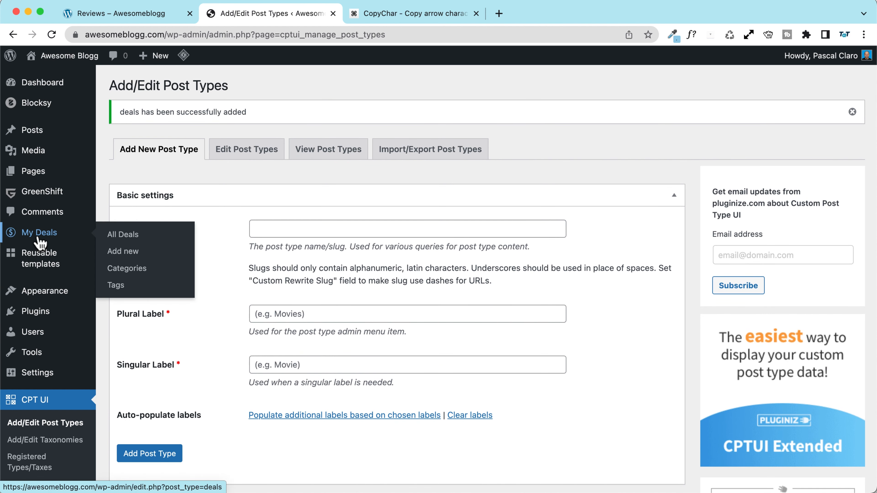
mouse_move(37, 141)
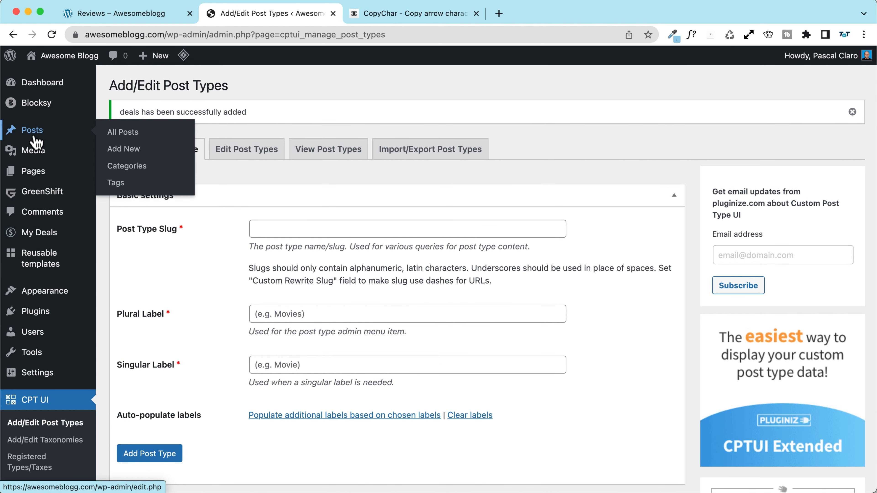
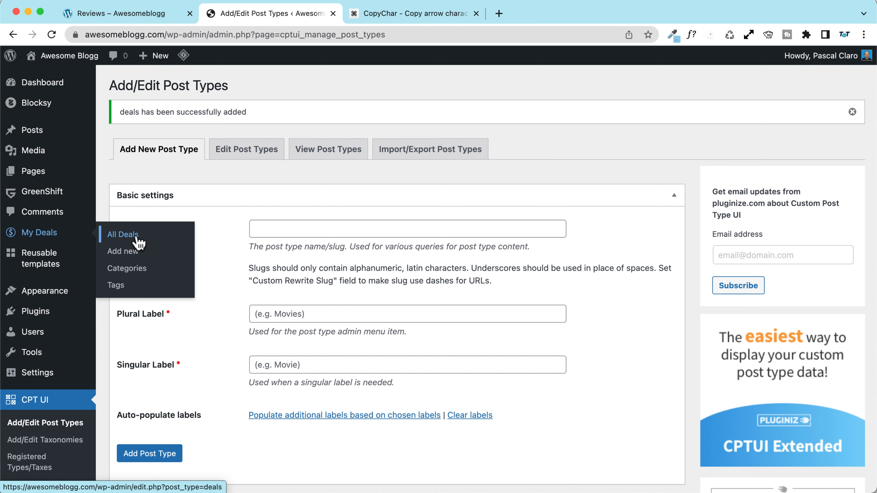
Step: Start a new deal titled 'SiteGround Huge Discount Offer'
click(130, 252)
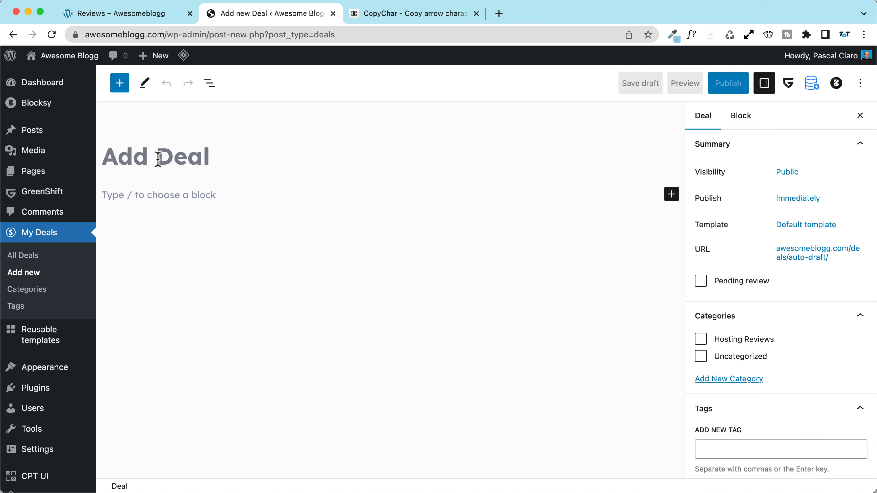
text(Si)
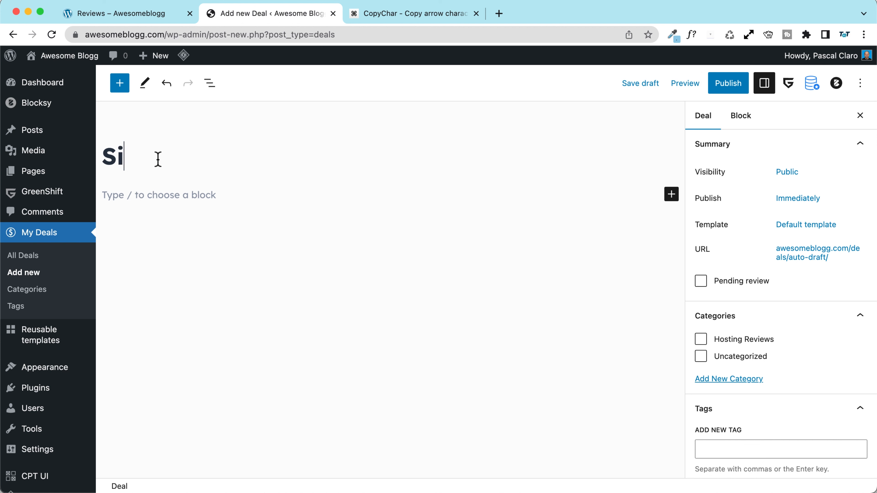
text(teGround G)
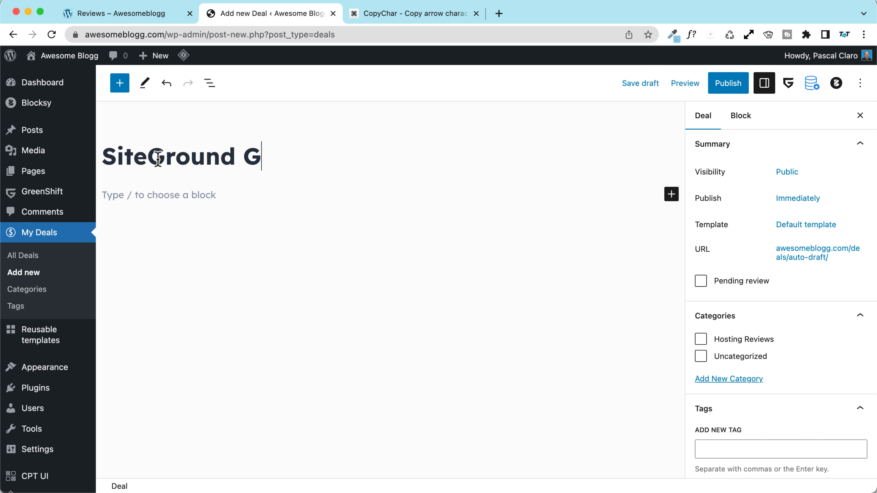
key(BackSpace)
text(Huge Di)
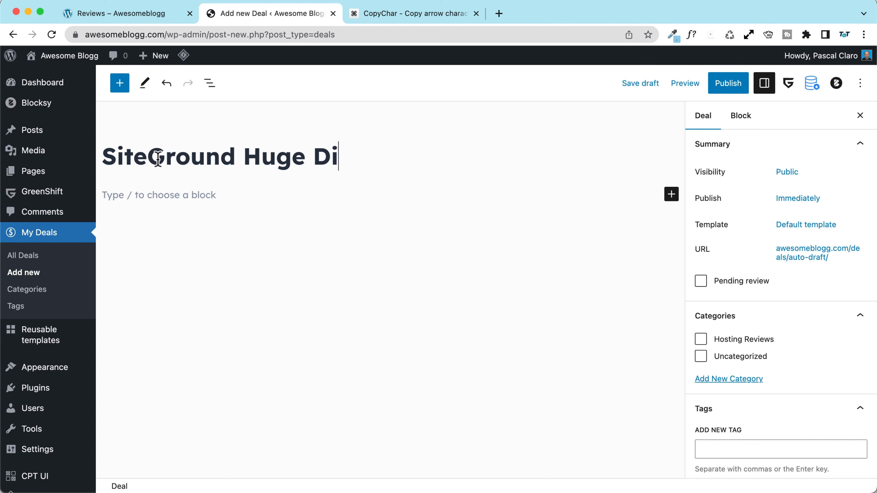
text(scount Offer)
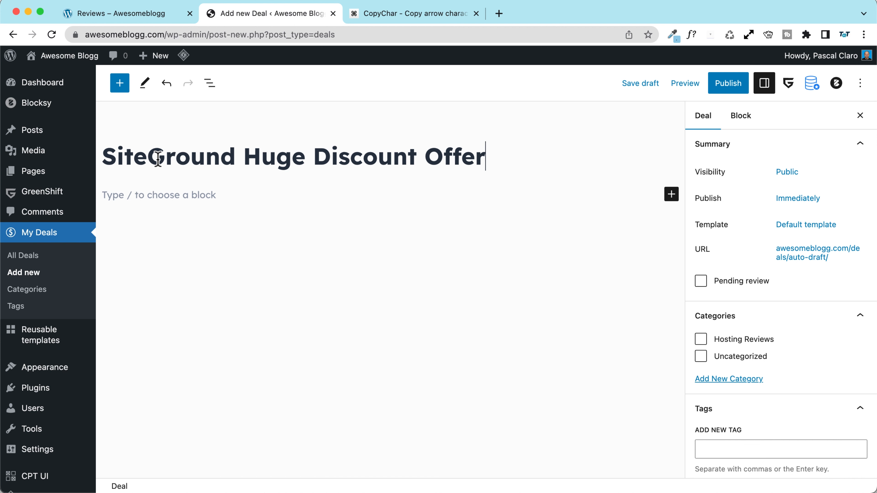
Step: Add the 80% discount subheading and lorem ipsum paragraph, leaving a new empty block below
click(134, 196)
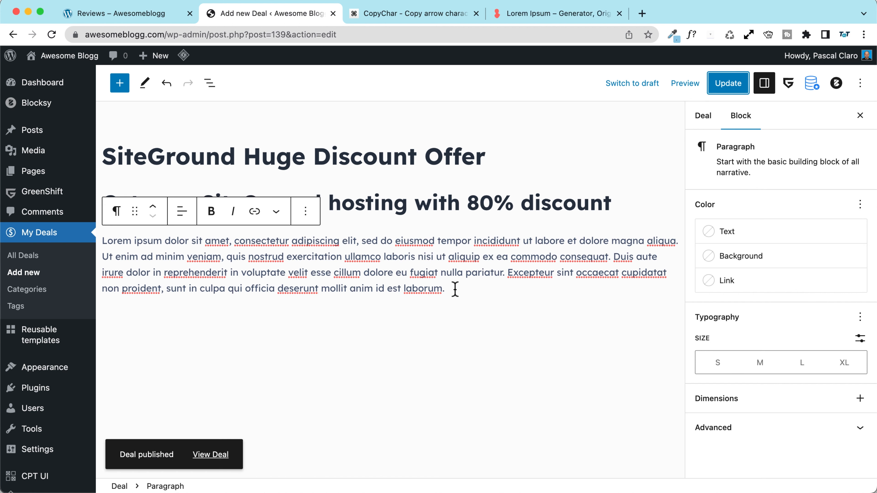
click(455, 289)
key(Return)
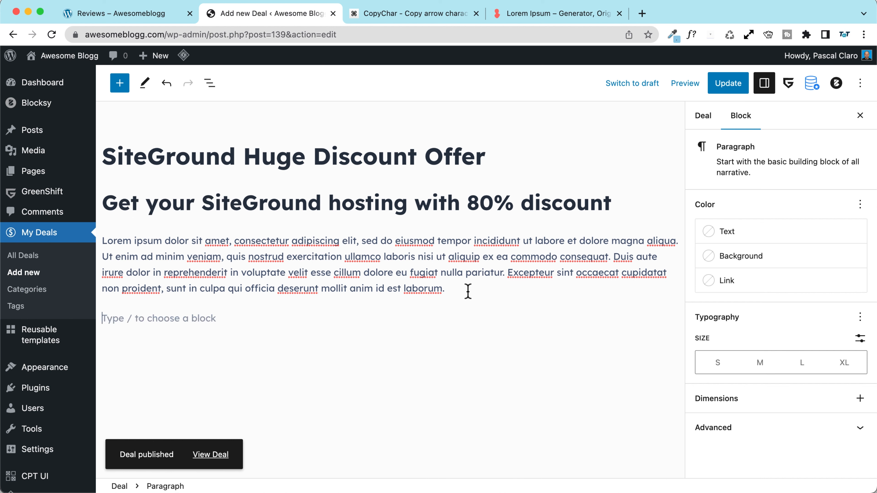
text(/)
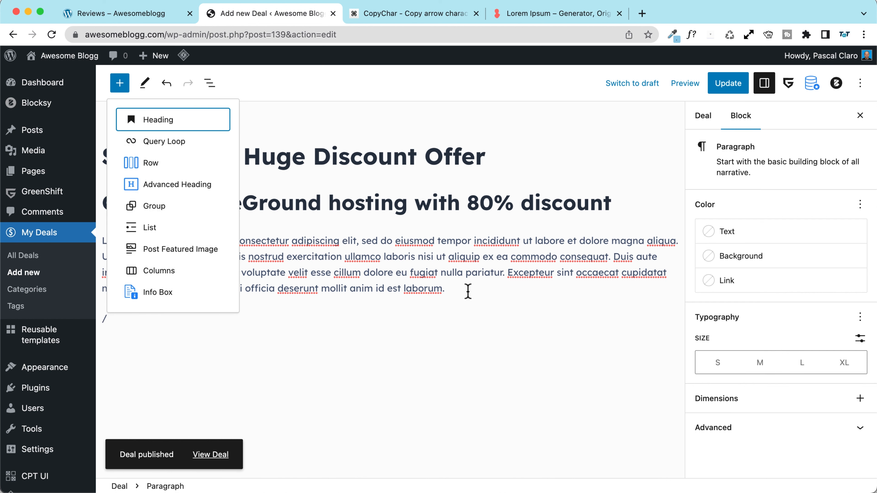
text(ta)
key(BackSpace)
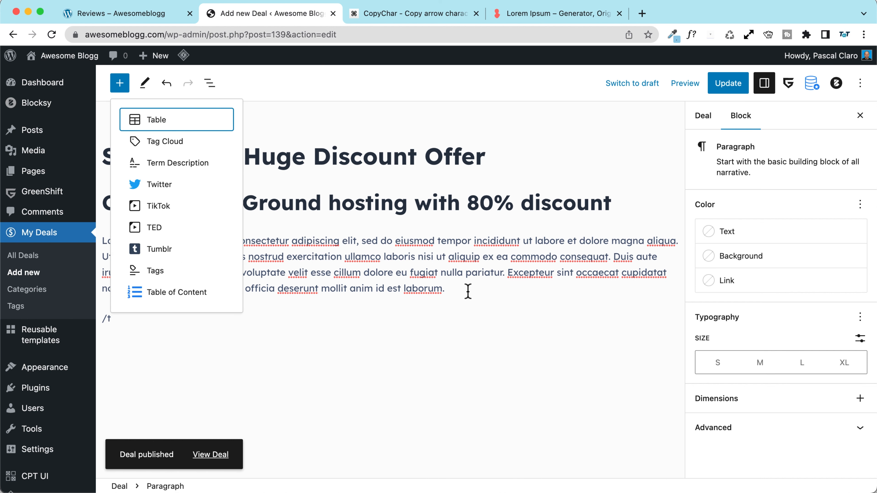
key(BackSpace)
key(BackSpace)
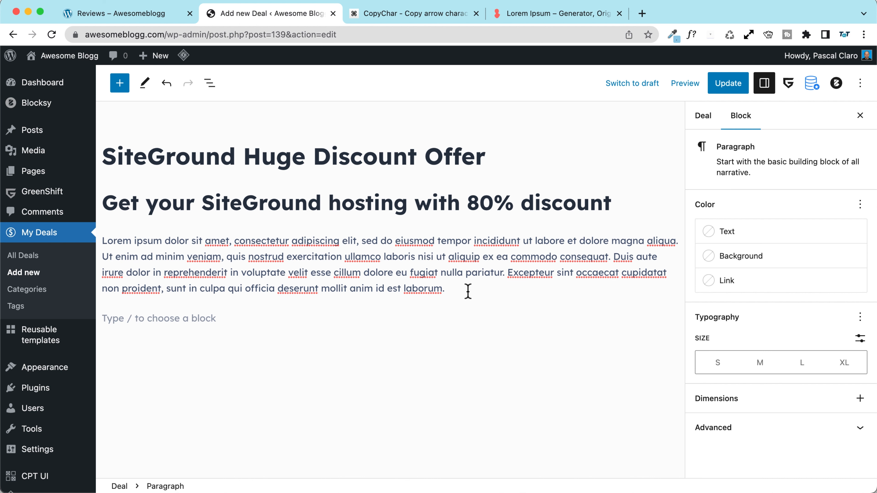
Step: Insert a three-column Table block with fixed-width cells and a header row
text(/table)
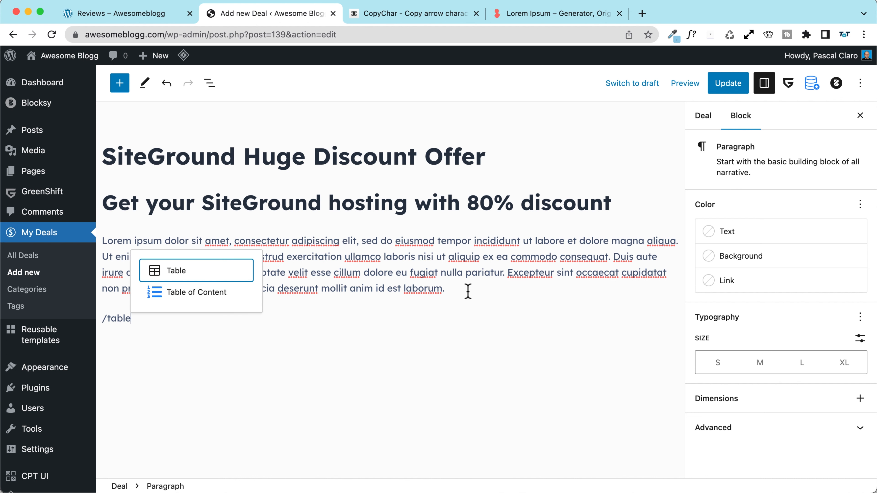
click(204, 264)
scroll(229, 190, down, 2)
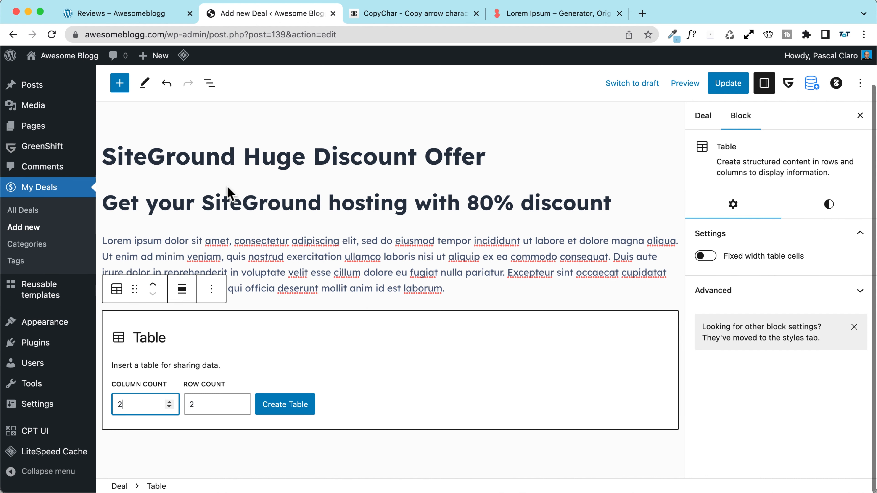
click(169, 402)
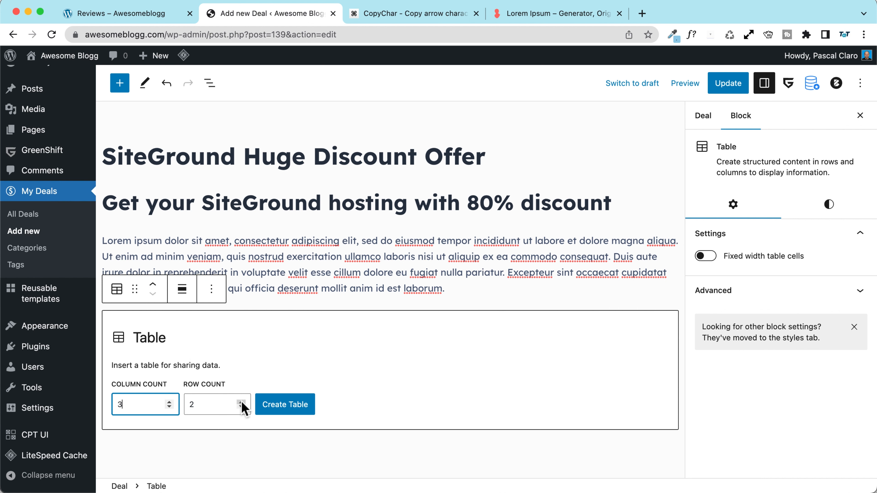
click(285, 405)
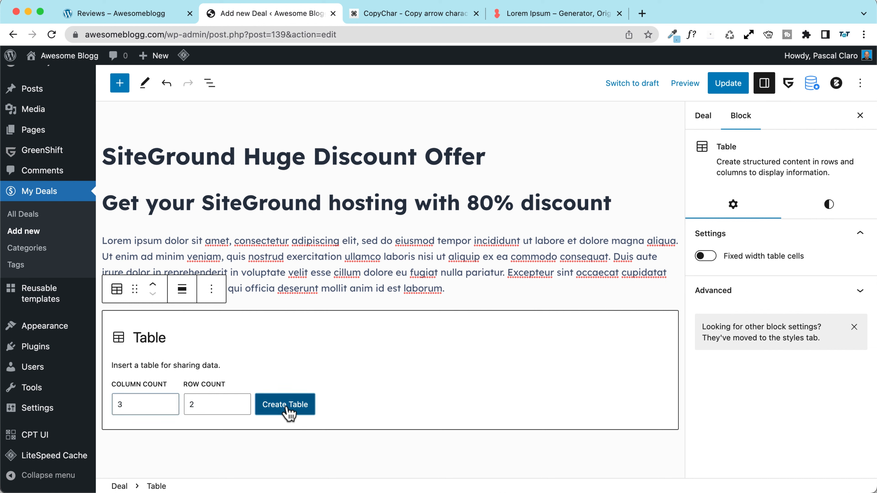
click(704, 257)
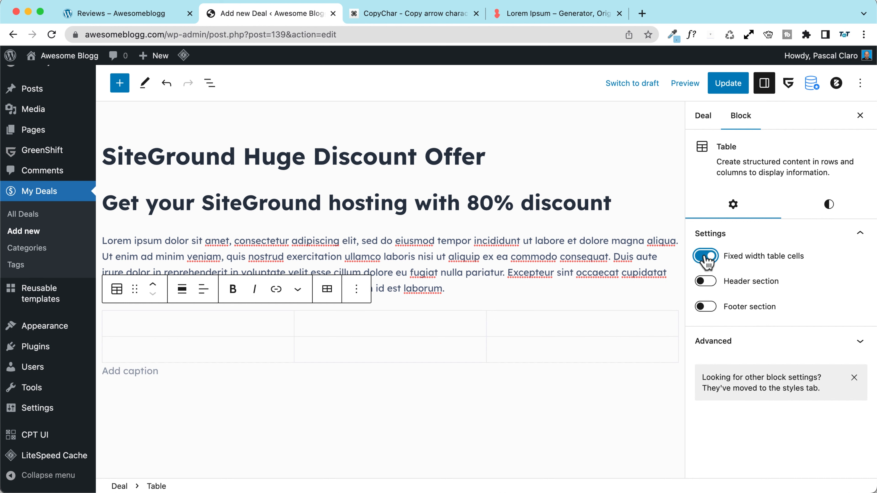
click(704, 281)
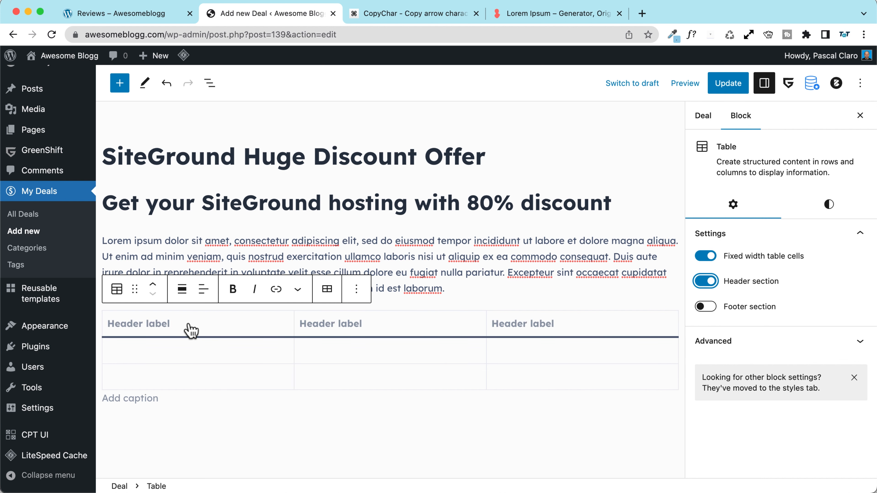
Step: Delete one column so the table has two columns
click(225, 321)
click(121, 290)
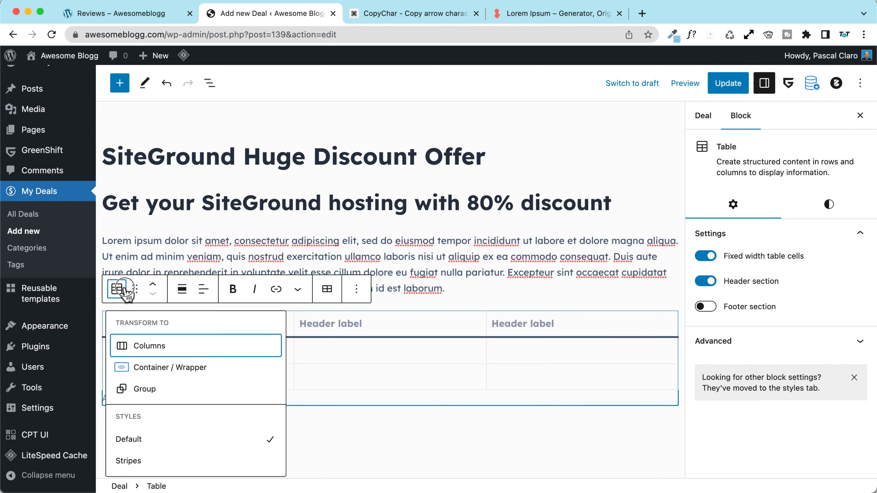
click(124, 290)
click(328, 290)
click(331, 295)
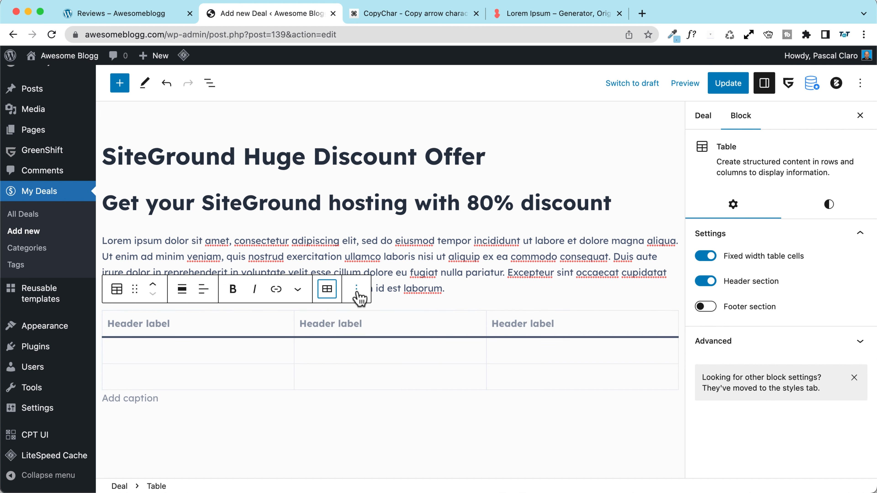
click(337, 298)
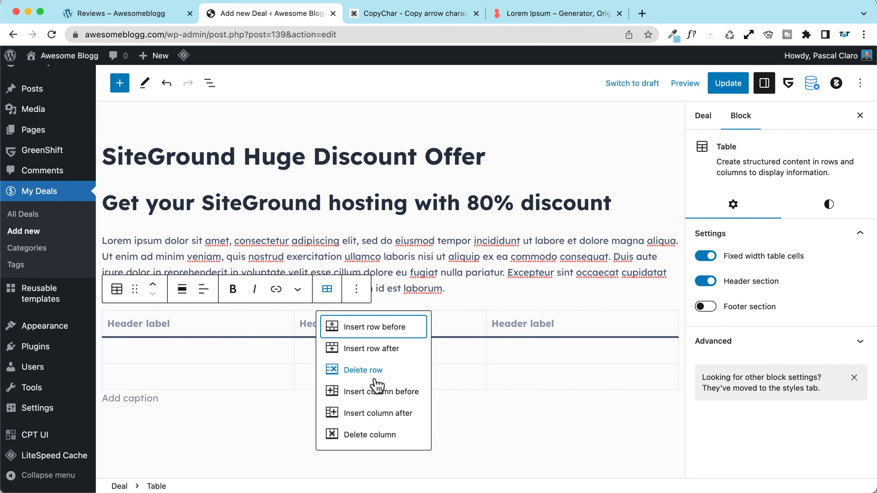
click(381, 434)
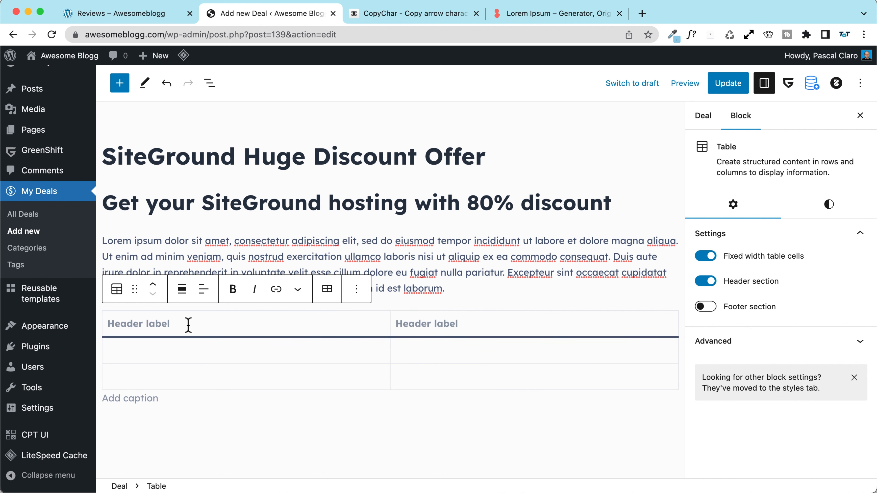
Step: Type trial header labels, then switch the table's header row off
text(Indfo)
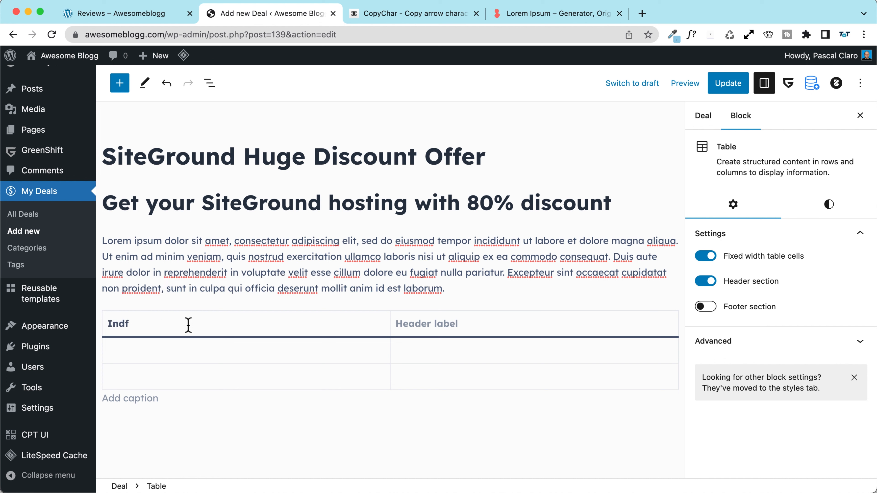
key(BackSpace)
text(Offer)
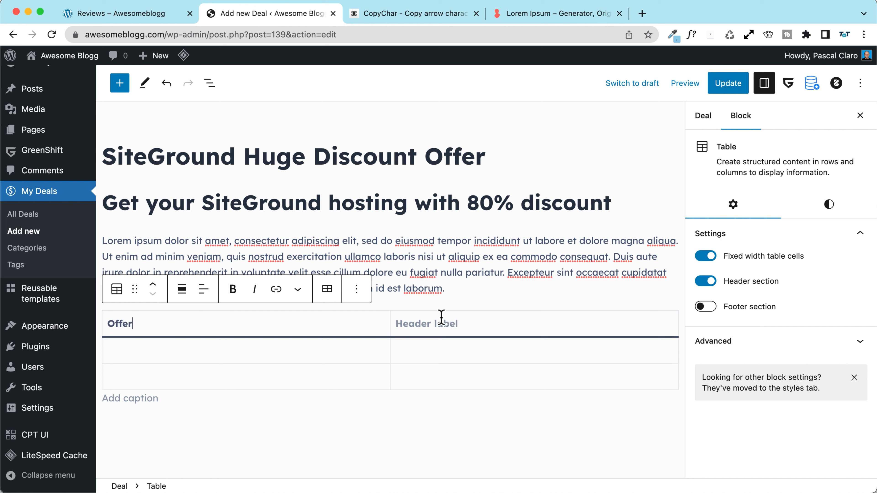
click(436, 325)
text(Info)
click(283, 346)
text(Cp)
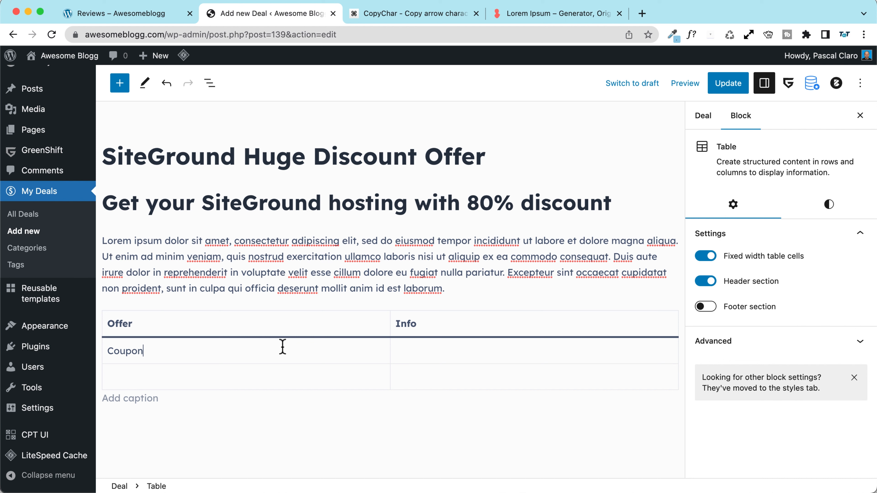
double_click(173, 325)
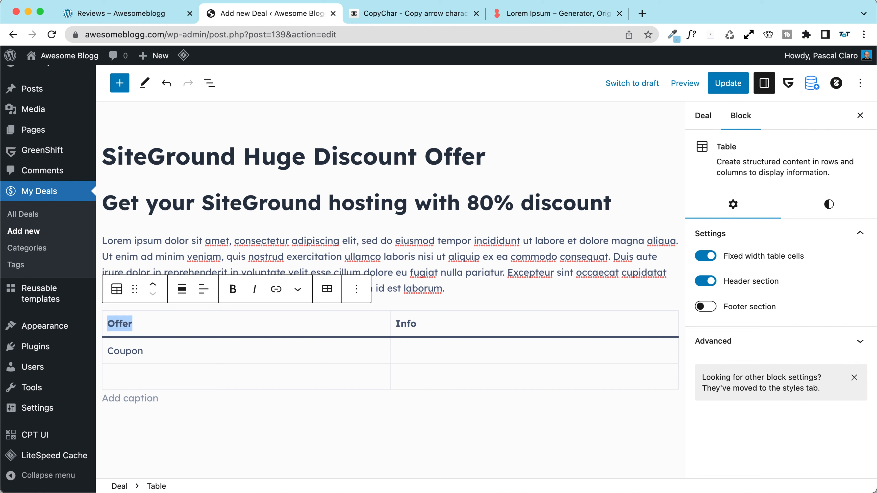
click(705, 281)
Step: Fill the rows with Coupon Code TAKEATUTORIAL and Expiry date October 28
click(205, 332)
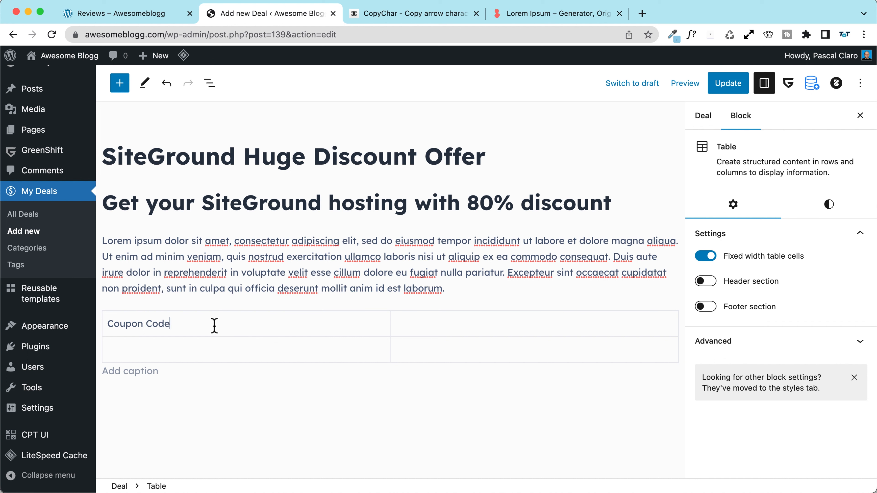
click(501, 332)
text(TAKEATUTORIAL)
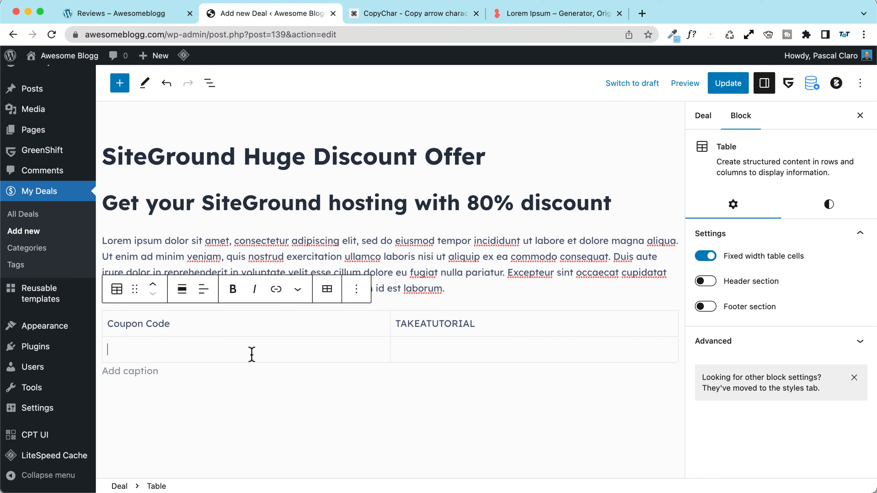
text(E)
text(0)
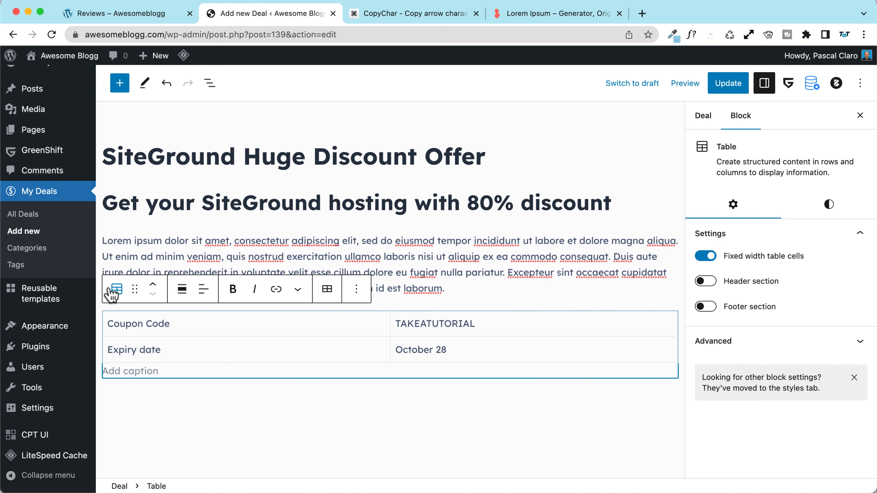
Step: Give the table a white background and medium text size
click(706, 308)
click(705, 307)
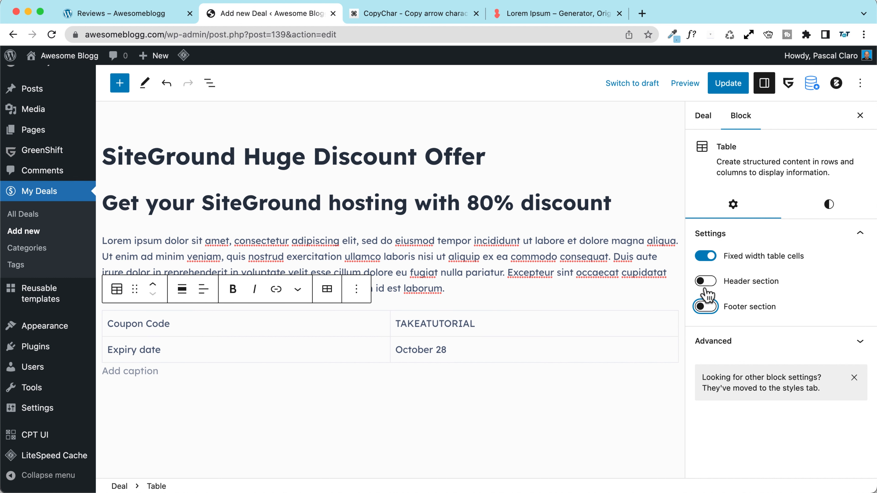
click(828, 212)
scroll(752, 335, down, 2)
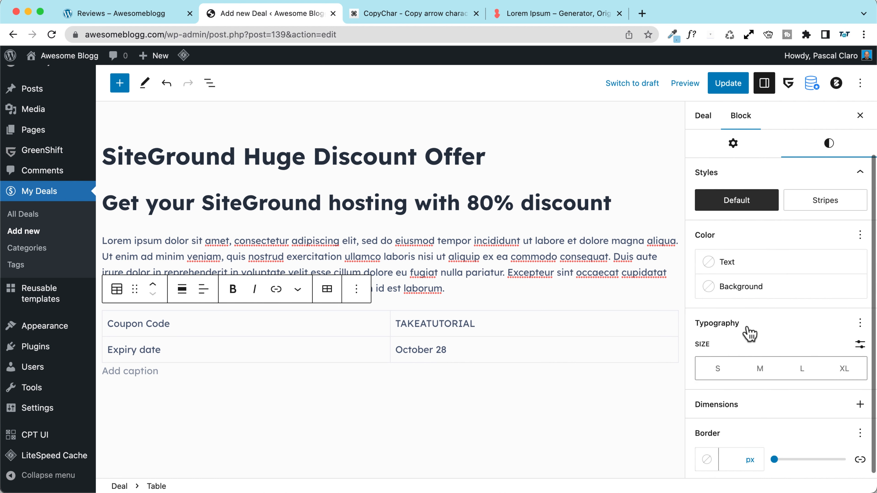
click(751, 289)
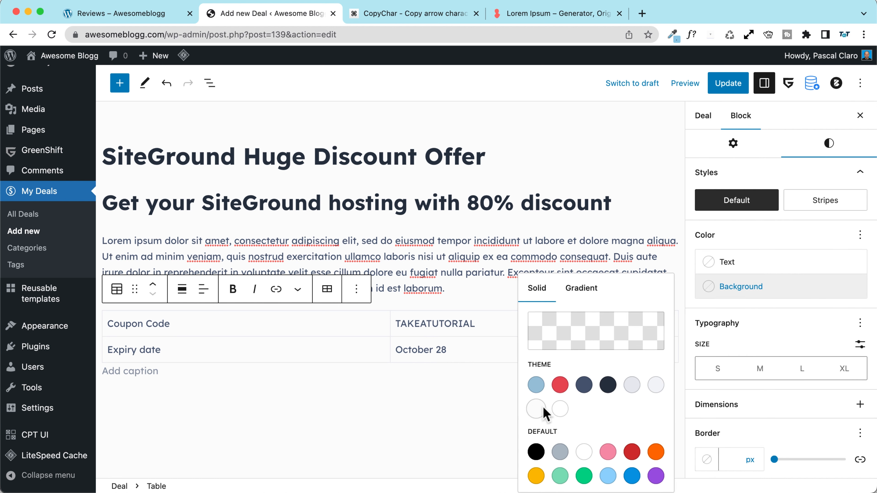
click(560, 409)
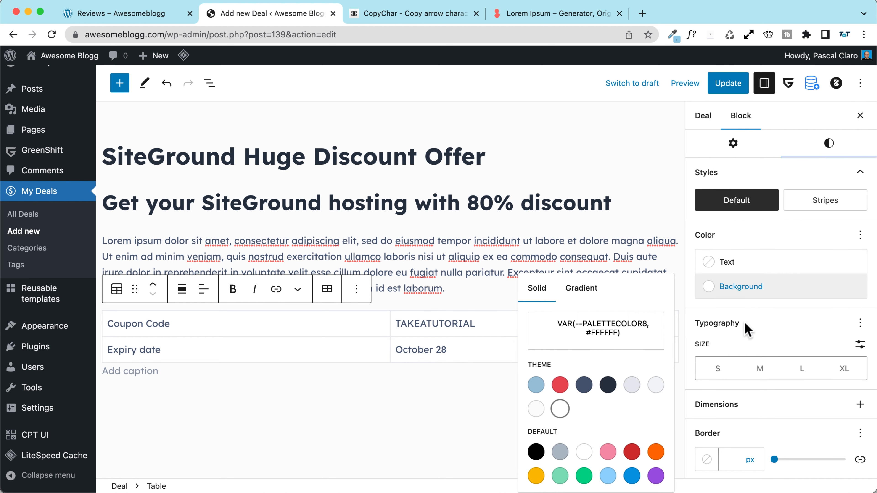
click(775, 237)
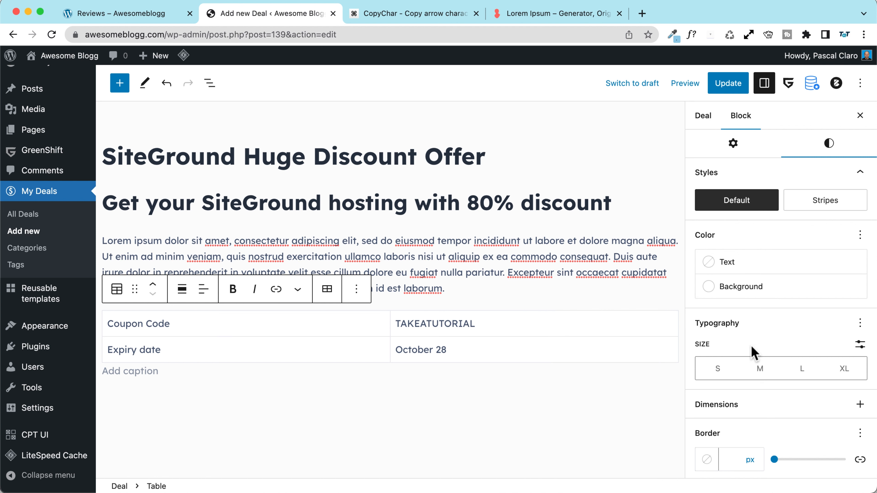
click(760, 367)
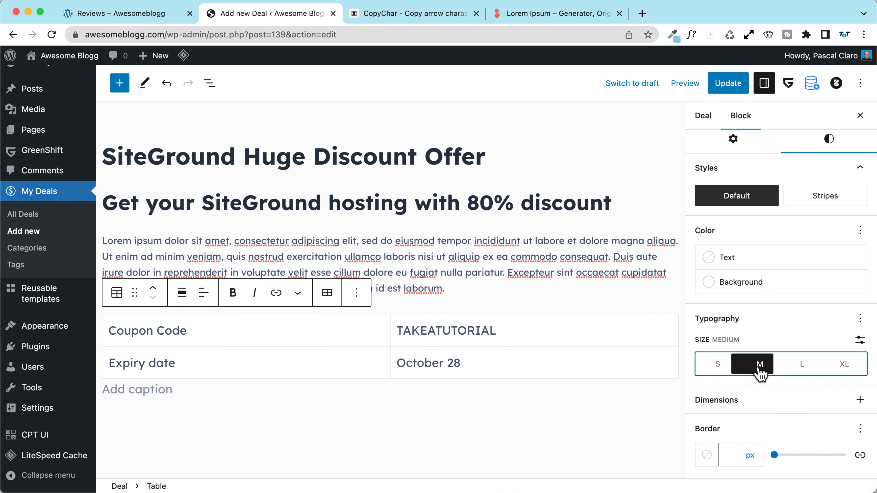
Step: Bold the Coupon Code and Expiry date labels
double_click(448, 330)
triple_click(154, 331)
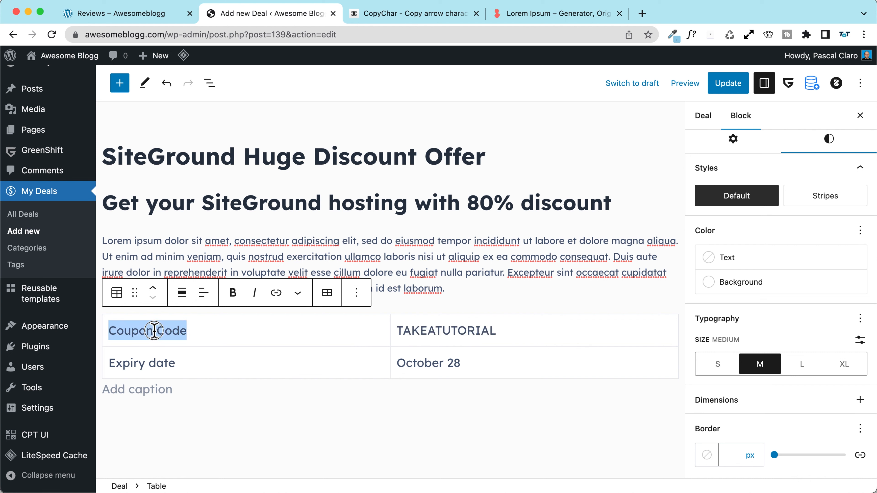
key(super+b)
triple_click(166, 363)
key(super+b)
Step: Set a 2 px light blue table border and update the deal
click(292, 386)
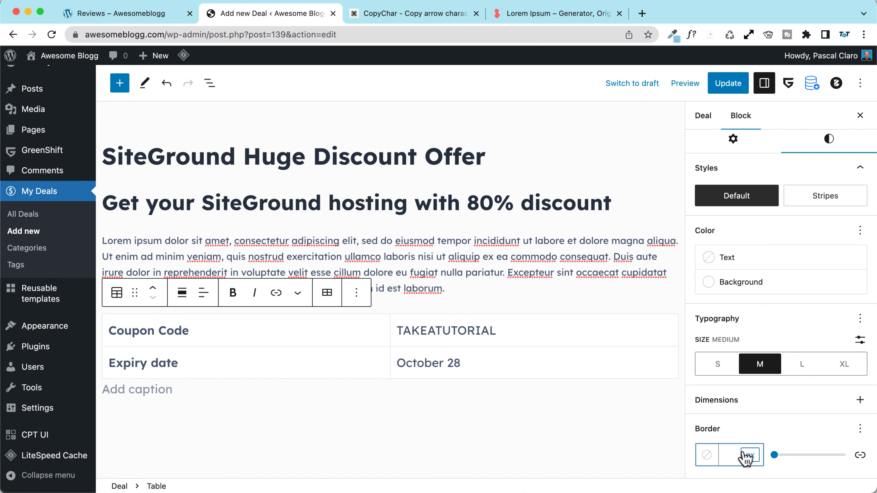
text(2)
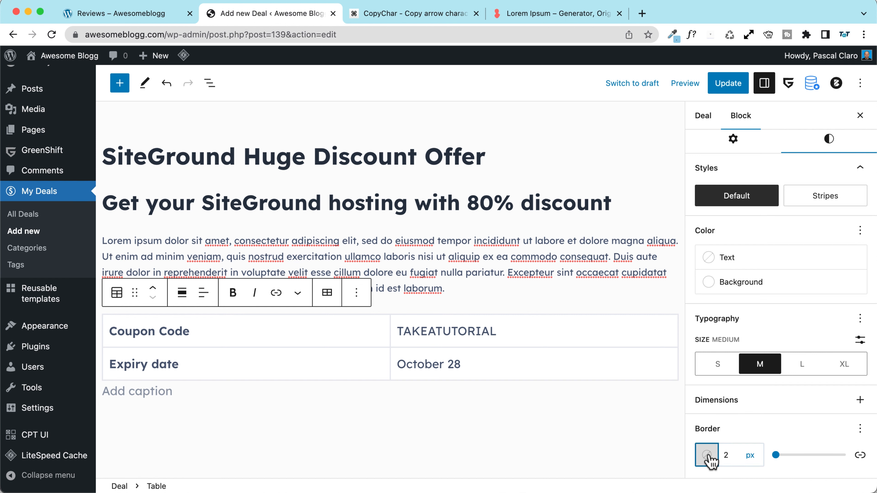
click(706, 455)
click(532, 311)
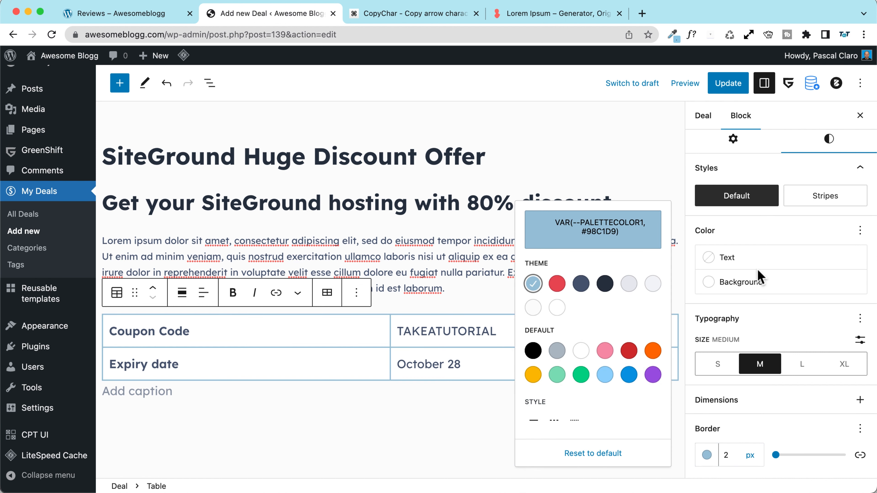
click(720, 90)
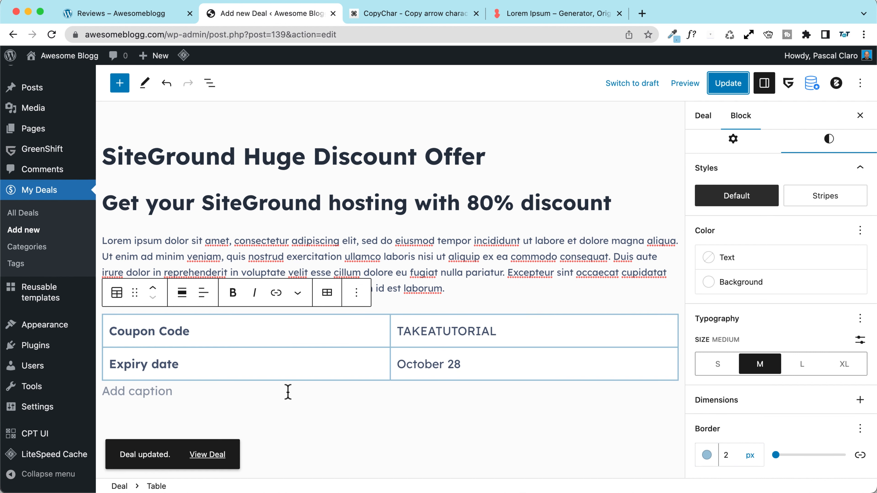
Step: View the published deal and open it in the Customizer
click(207, 455)
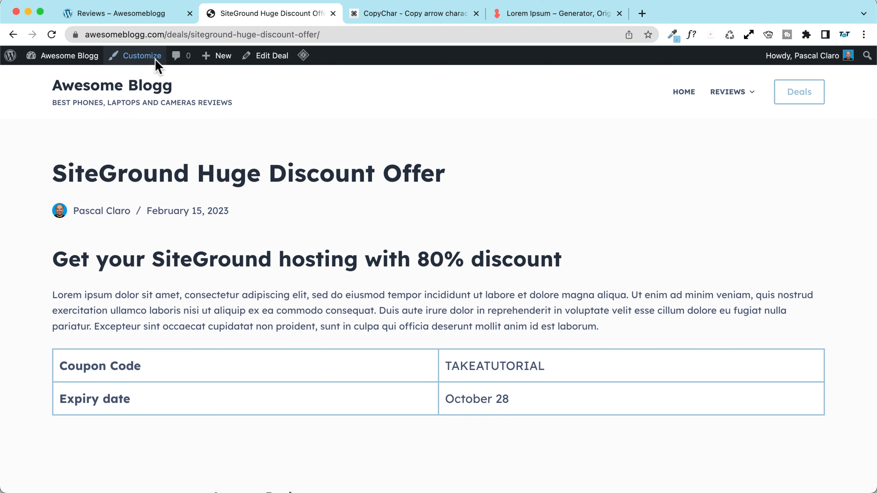
click(142, 57)
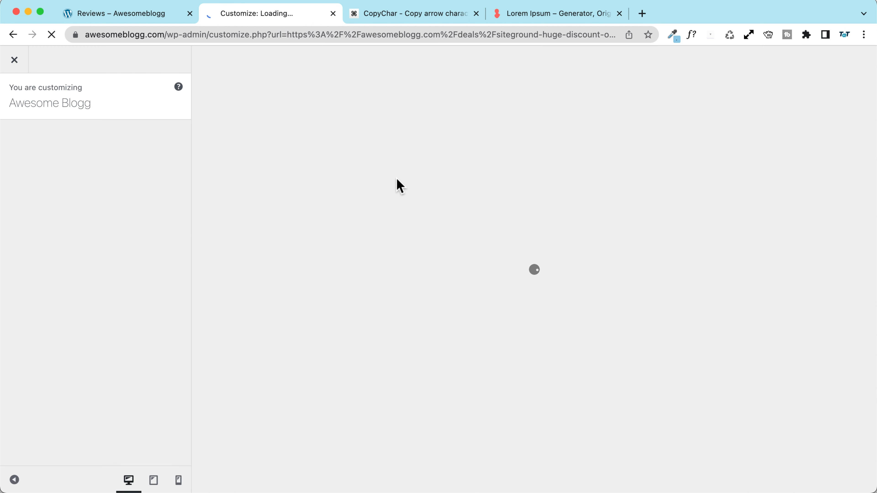
scroll(87, 256, down, 10)
scroll(87, 256, down, 8)
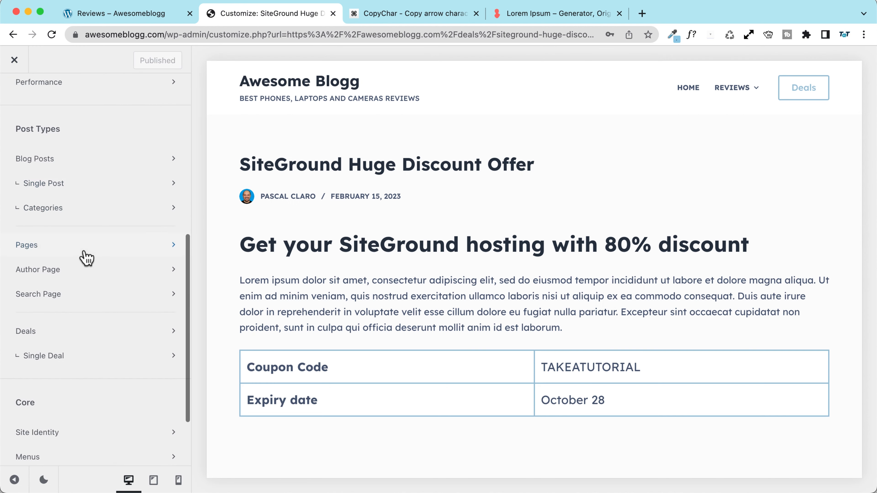
scroll(79, 303, up, 3)
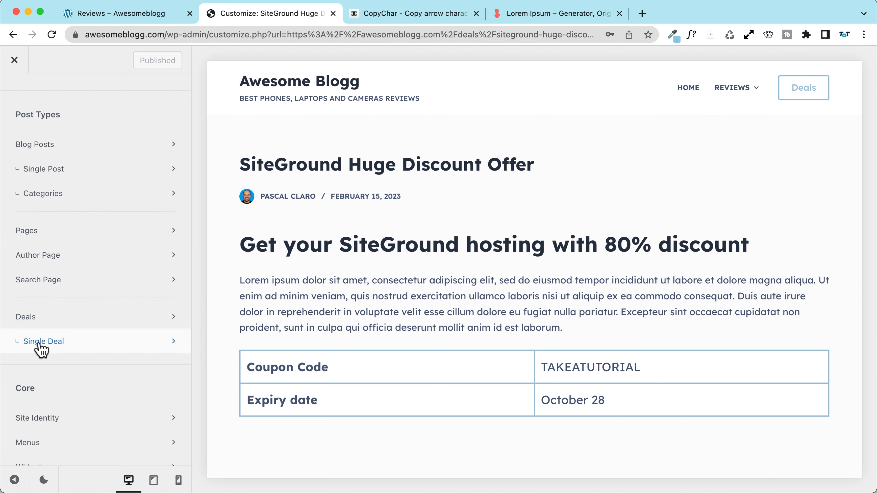
Step: Under Single Deal > Deal Title, hide Excerpt and Post Meta and use the centred banner layout
click(42, 349)
click(43, 142)
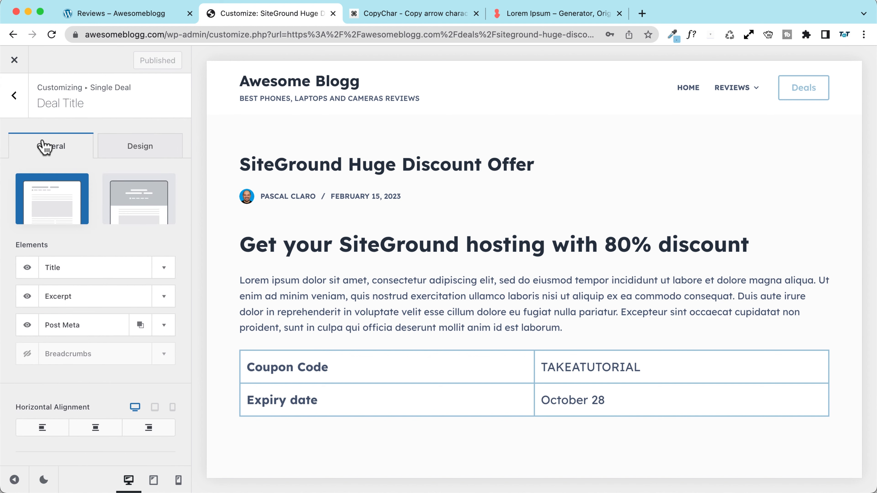
click(25, 298)
click(27, 326)
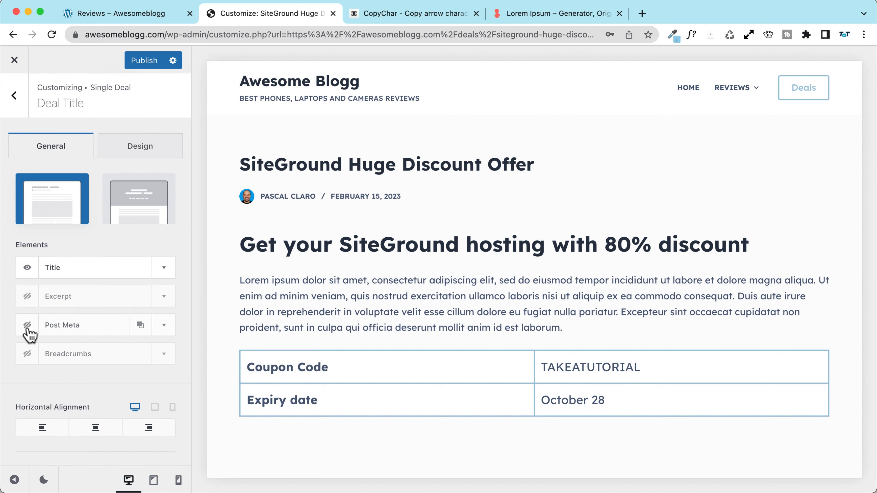
click(126, 206)
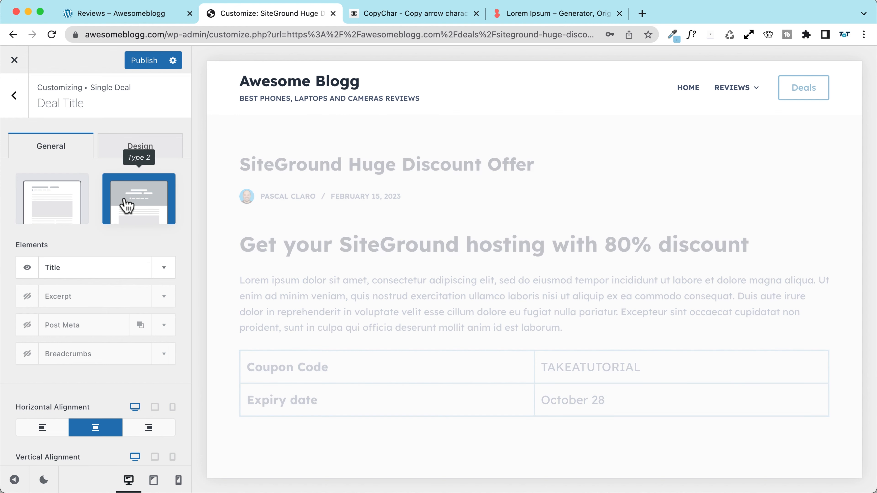
Step: Set the deal title font size to 70 desktop, 50 tablet and 35 mobile
click(139, 148)
click(92, 201)
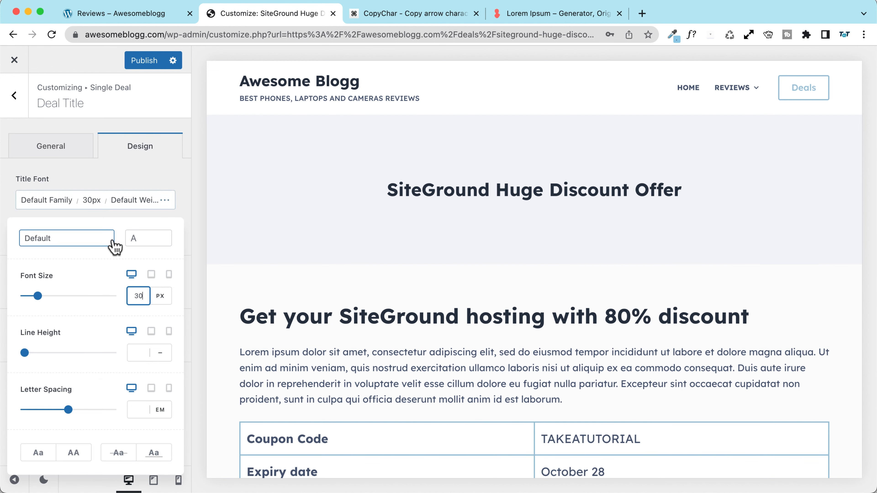
drag(139, 295, 118, 293)
text(7)
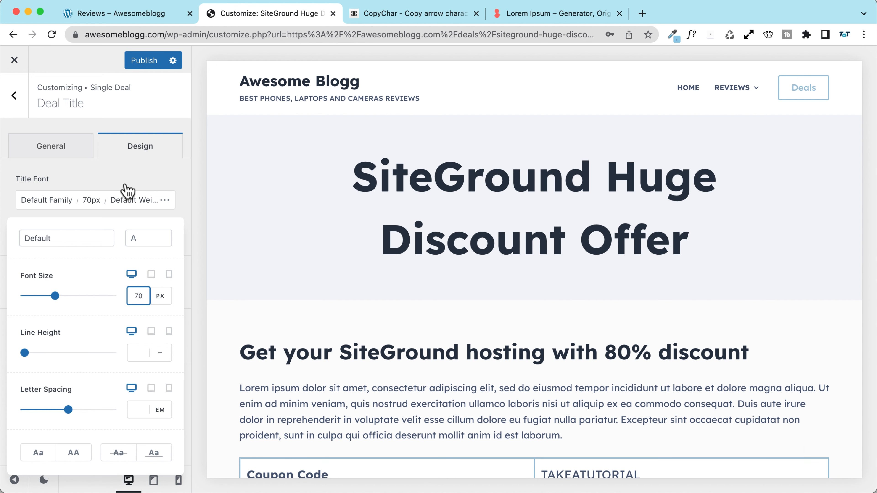
click(150, 275)
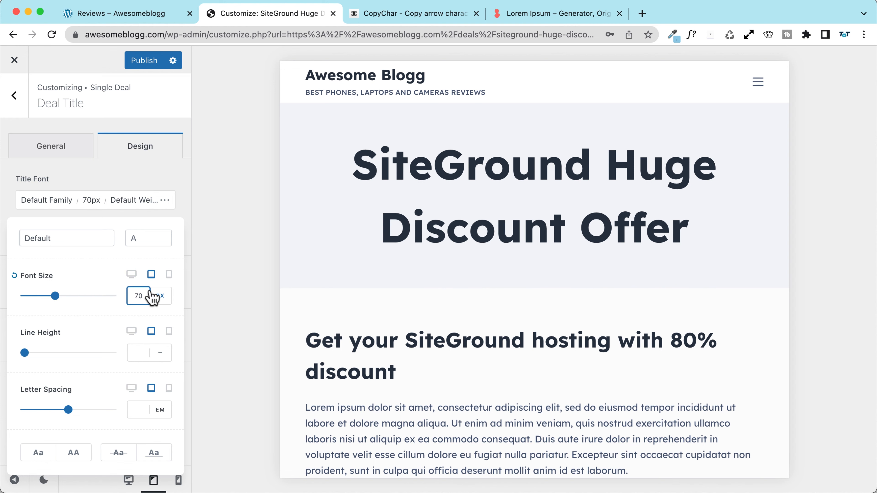
key(BackSpace)
text(5)
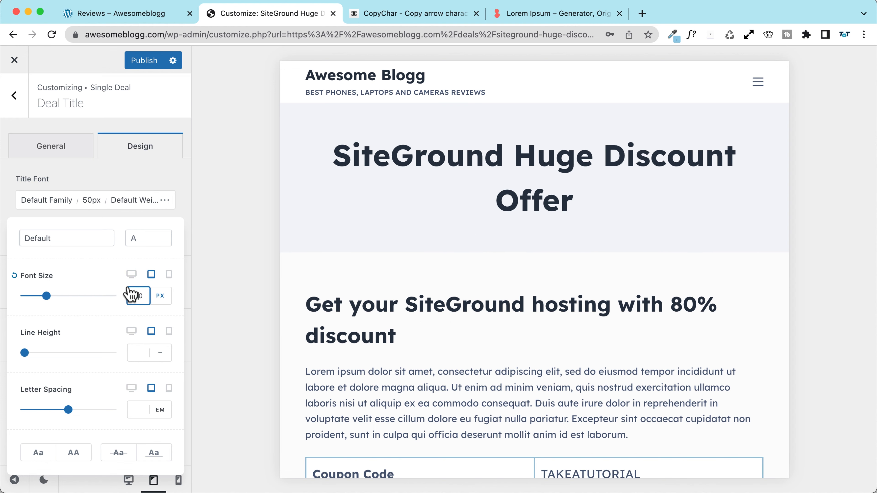
click(169, 274)
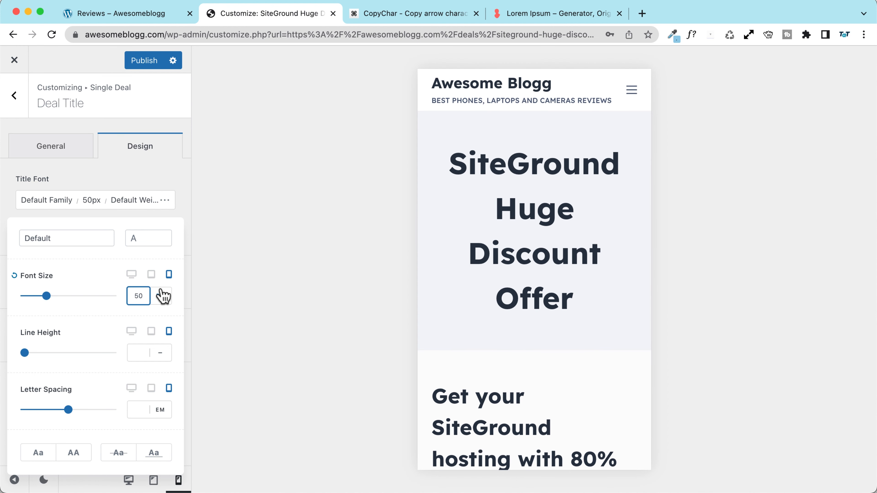
key(BackSpace)
key(Delete)
text(35)
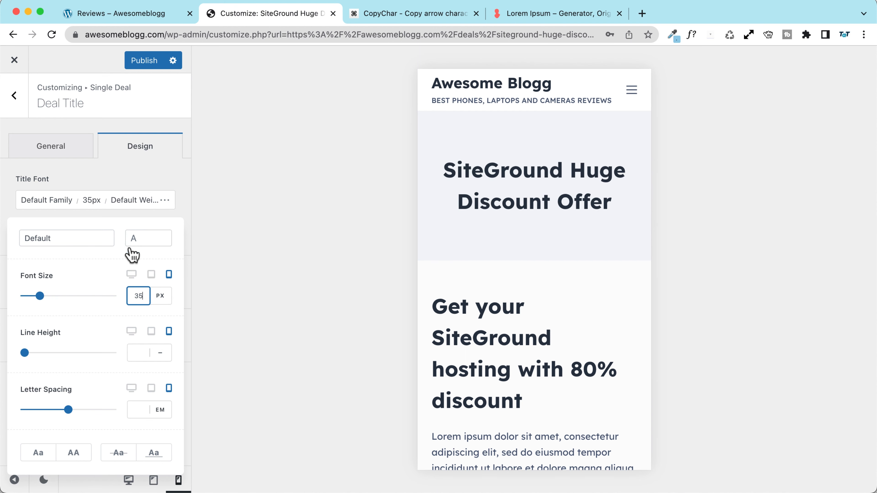
click(129, 276)
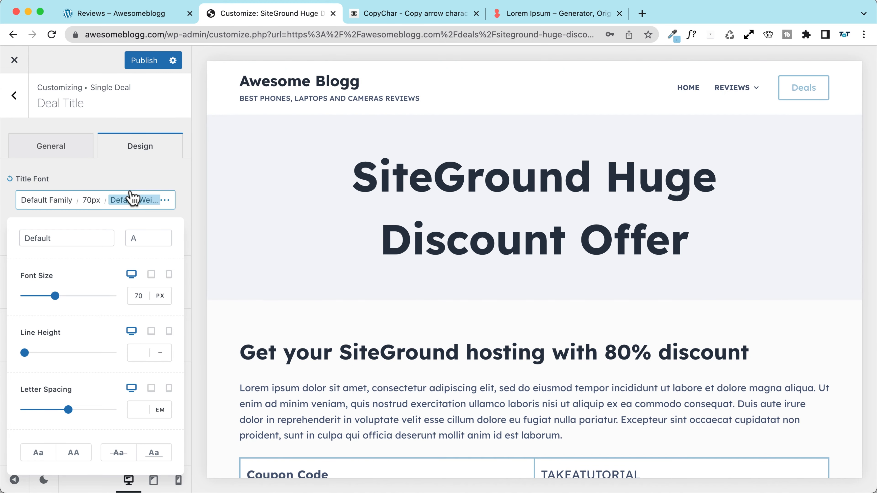
click(105, 183)
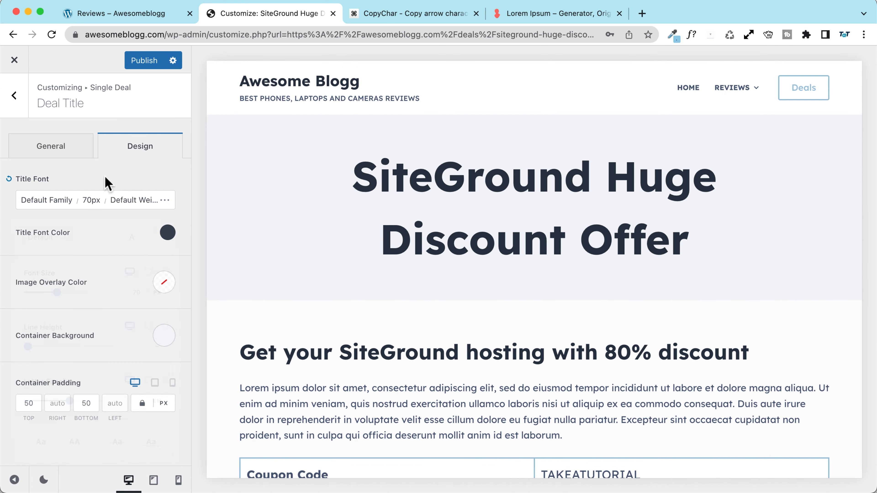
Step: Set the title banner's container background to light blue (#98c1d9)
click(165, 337)
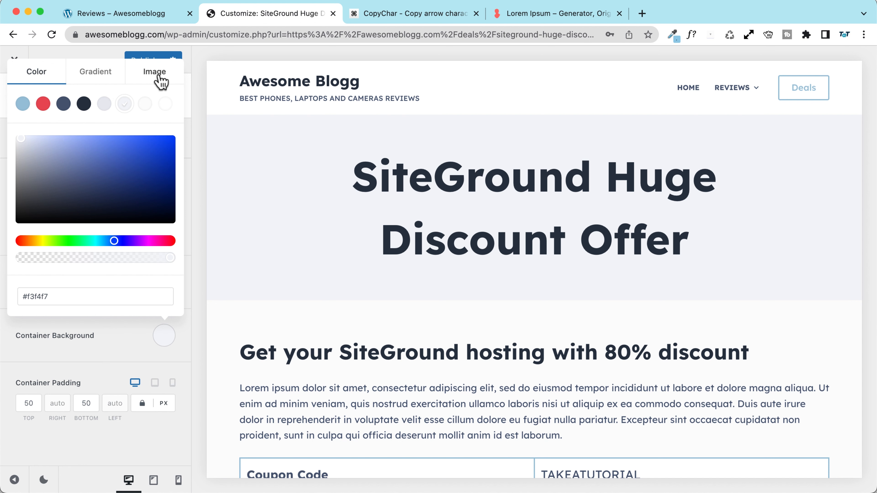
click(23, 103)
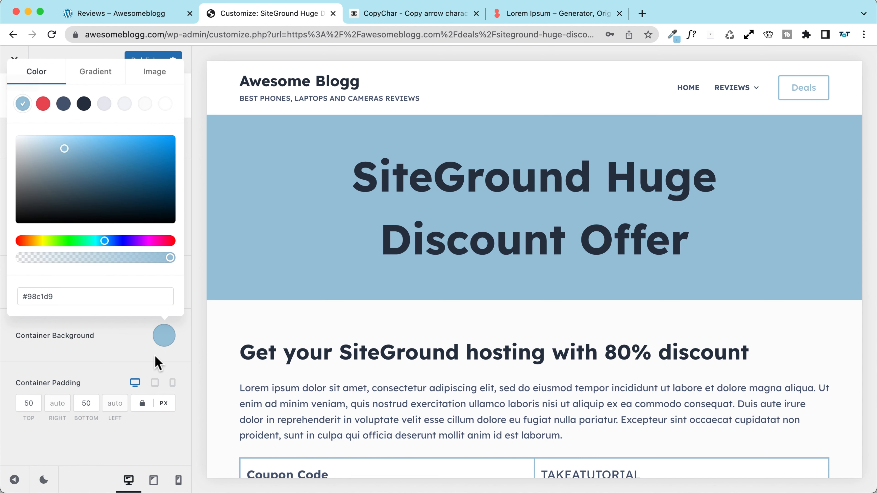
click(98, 355)
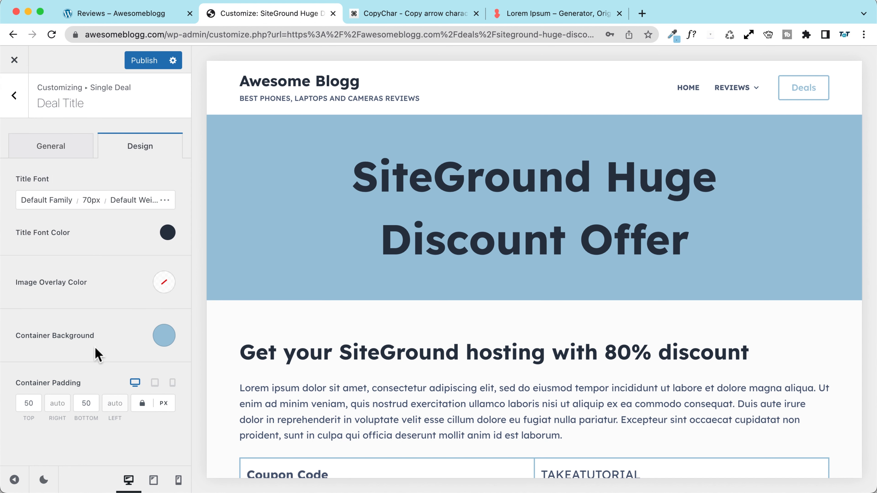
click(168, 233)
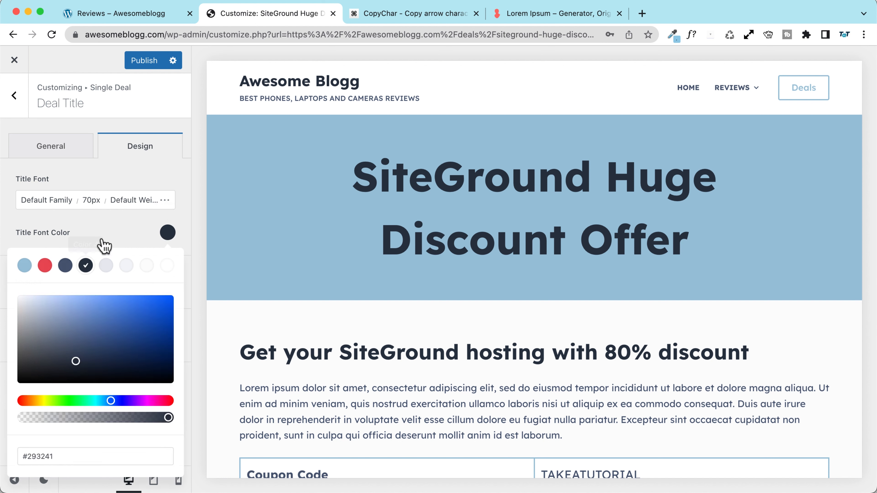
click(112, 244)
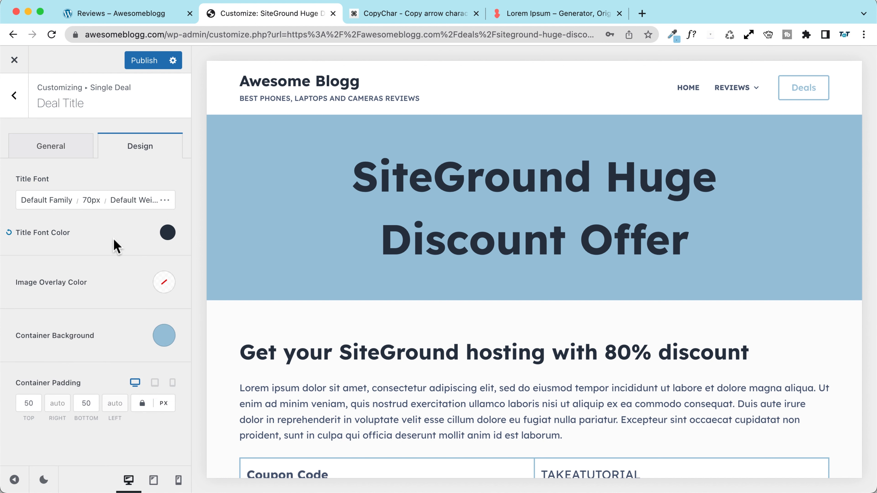
Step: Set the title banner's container background image to None
click(49, 148)
scroll(82, 322, down, 6)
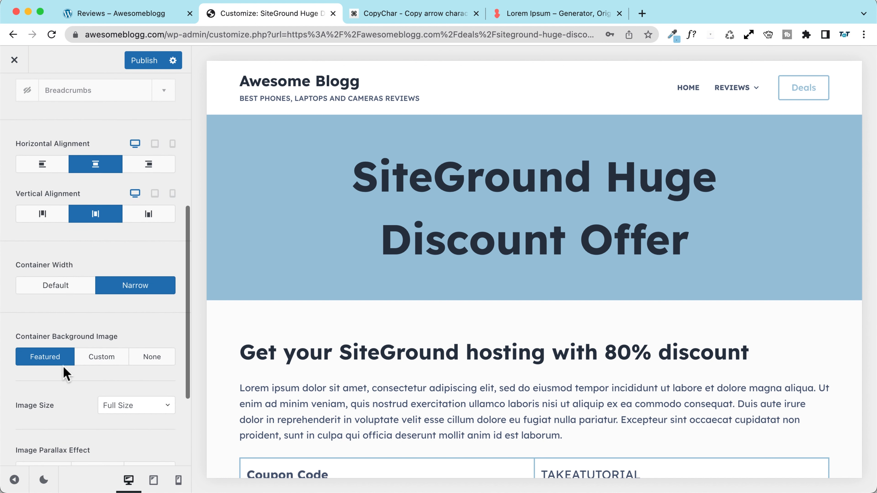
click(147, 360)
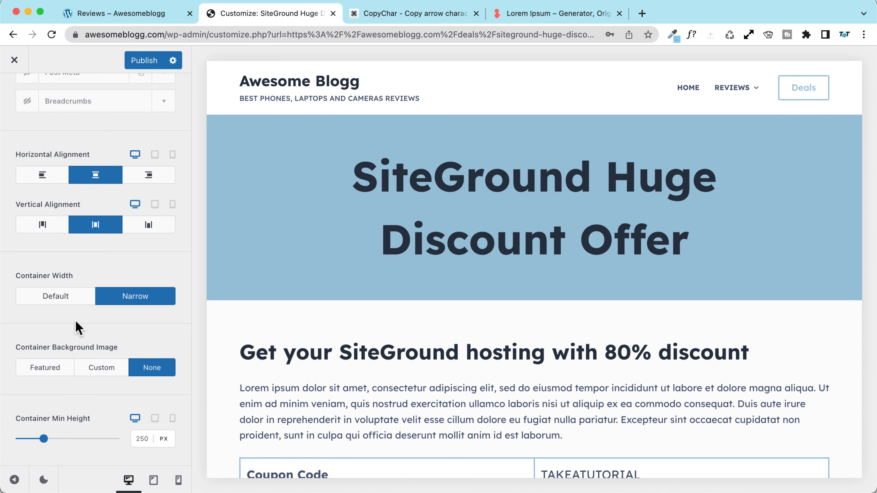
scroll(79, 327, up, 1)
scroll(348, 298, down, 3)
scroll(84, 276, up, 2)
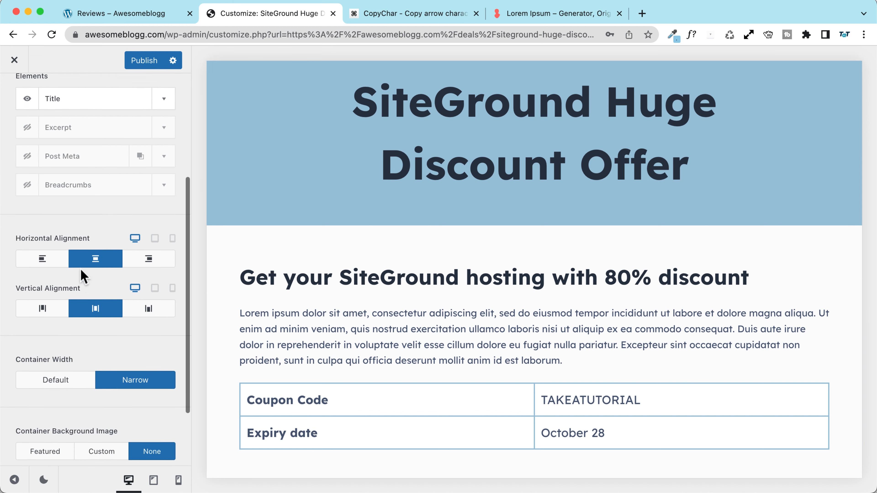
scroll(84, 276, up, 5)
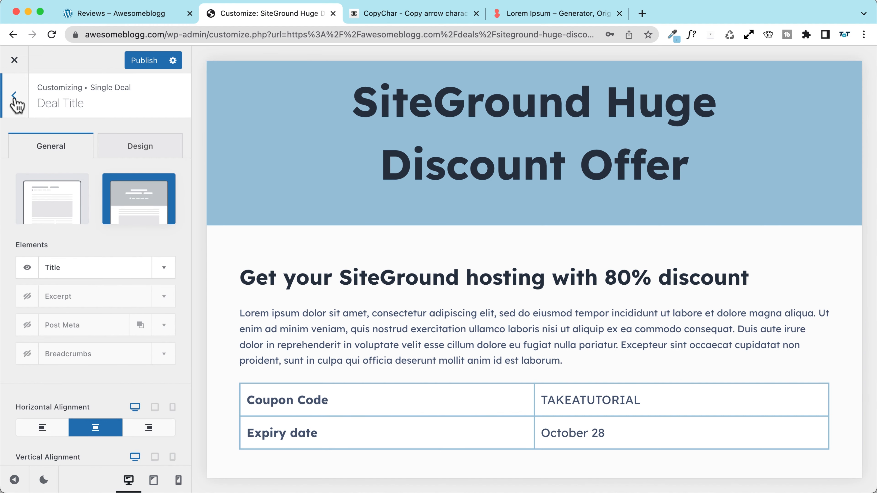
Step: Set the single deal layout to narrow width
click(14, 95)
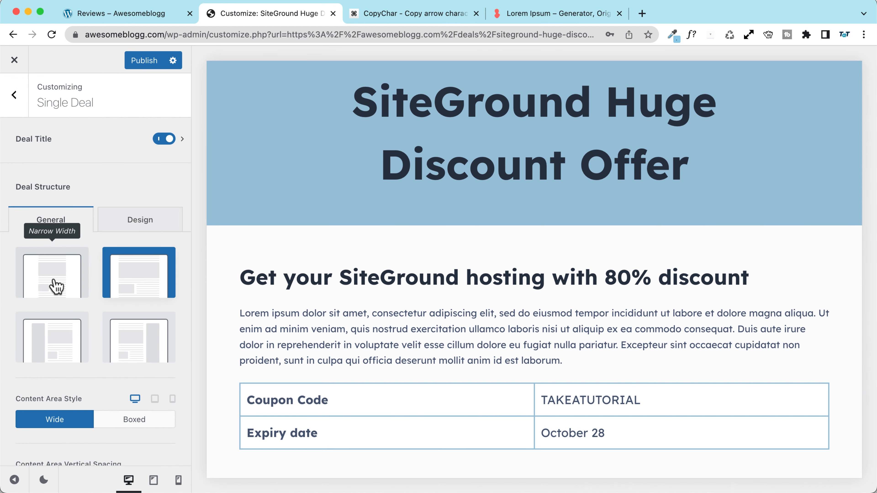
click(56, 286)
scroll(397, 311, down, 6)
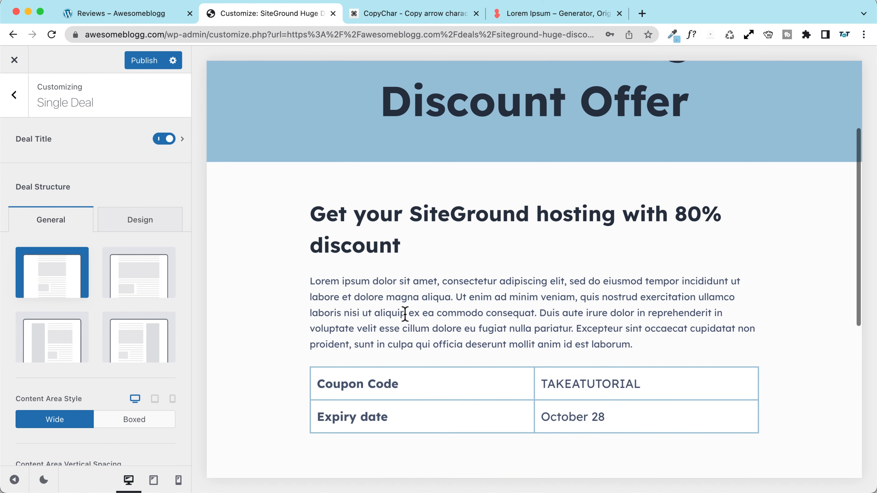
scroll(580, 228, up, 7)
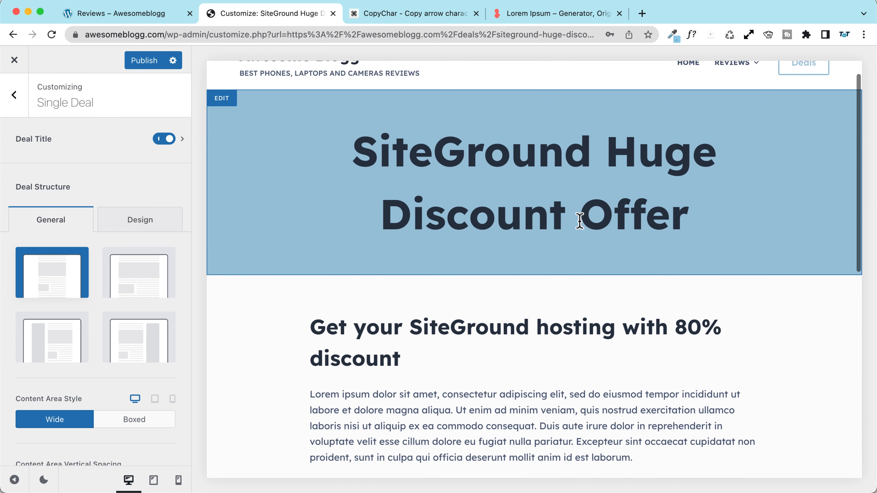
scroll(579, 215, down, 6)
scroll(367, 285, down, 3)
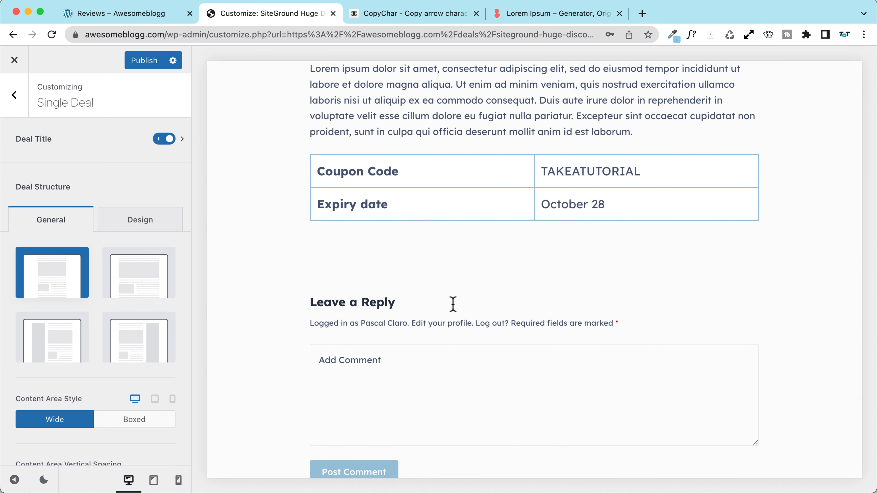
scroll(444, 337, down, 2)
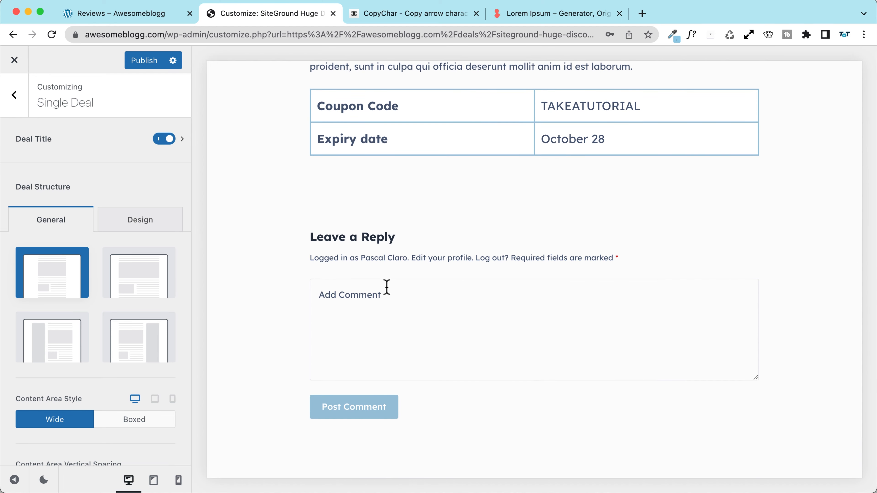
scroll(345, 310, up, 7)
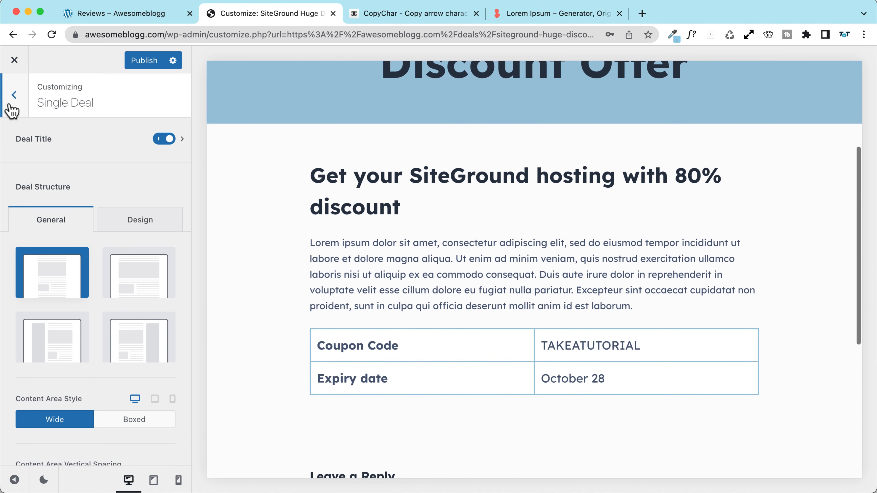
Step: Switch off the Comments page element for single deals
click(11, 107)
scroll(69, 308, down, 2)
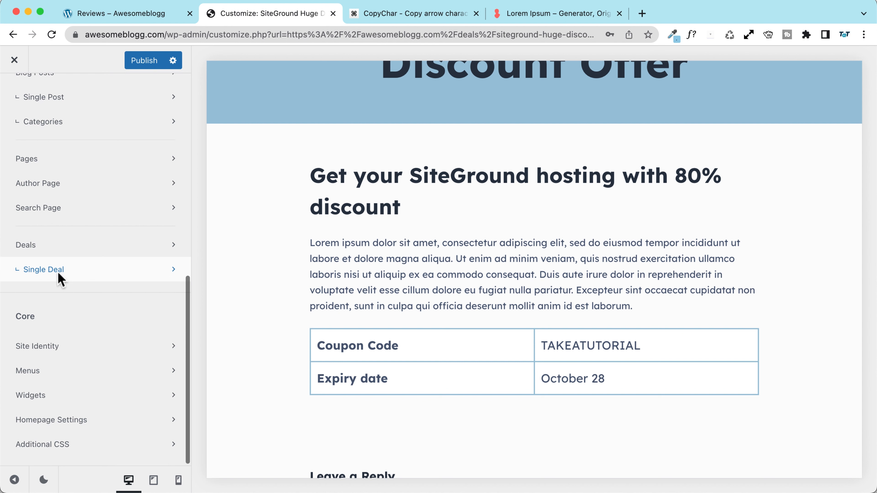
click(49, 271)
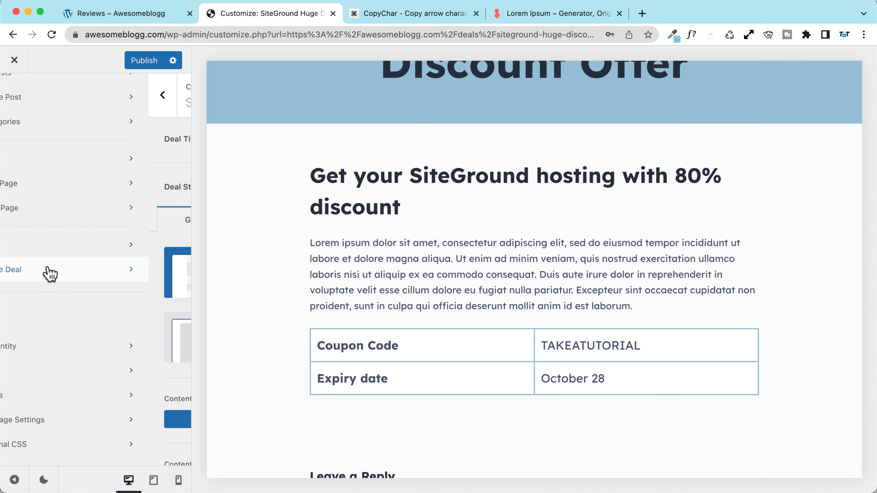
scroll(78, 274, down, 5)
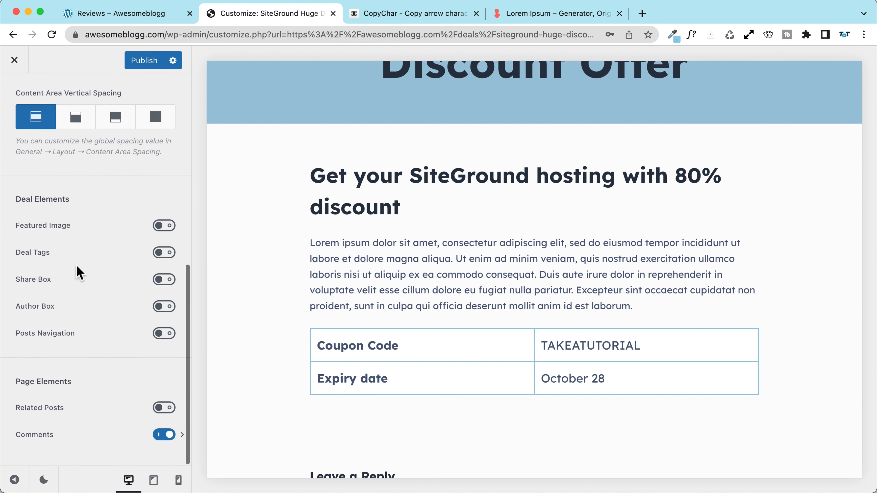
scroll(337, 366, down, 8)
click(164, 435)
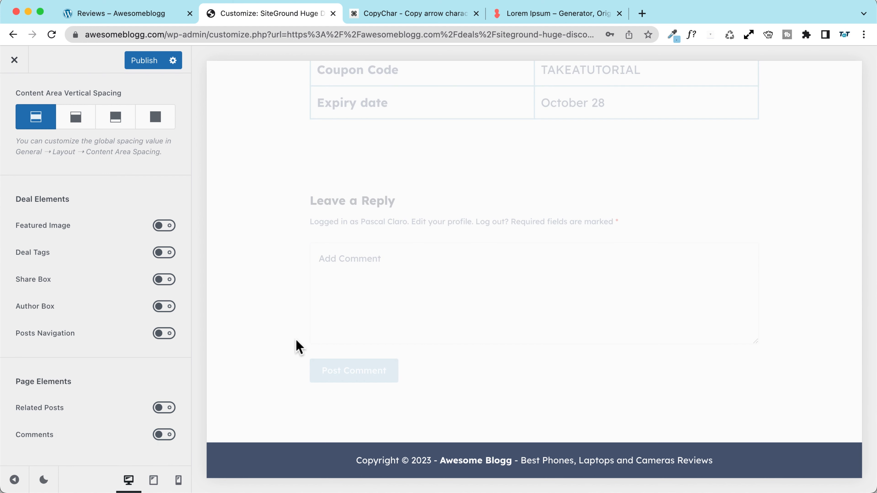
scroll(266, 311, up, 3)
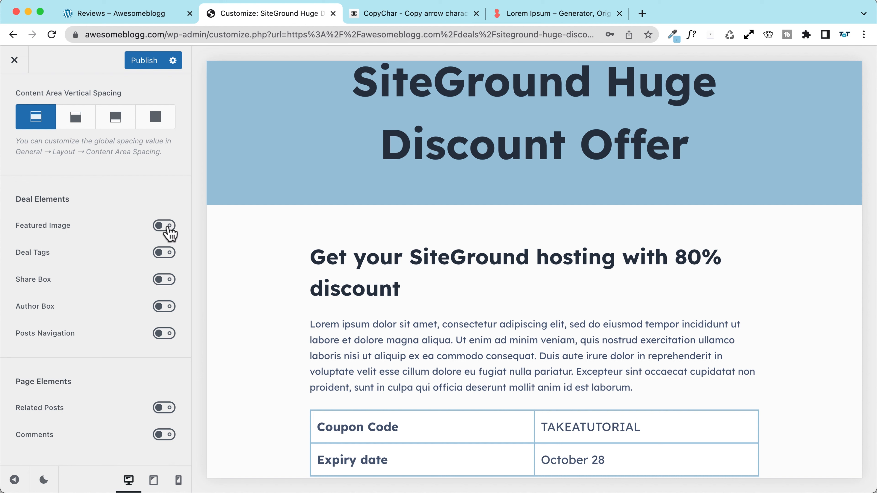
Step: Turn on the deal Share Box with layout Type 2 and a module title
click(162, 282)
scroll(256, 282, down, 5)
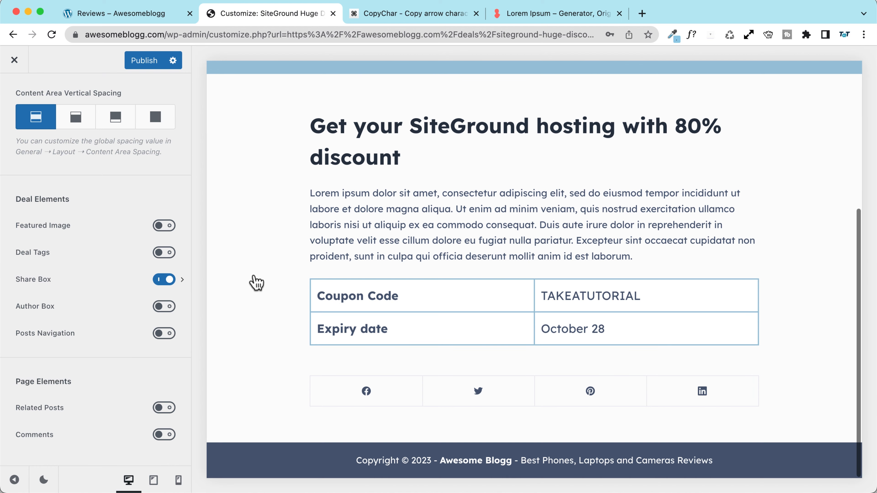
click(98, 281)
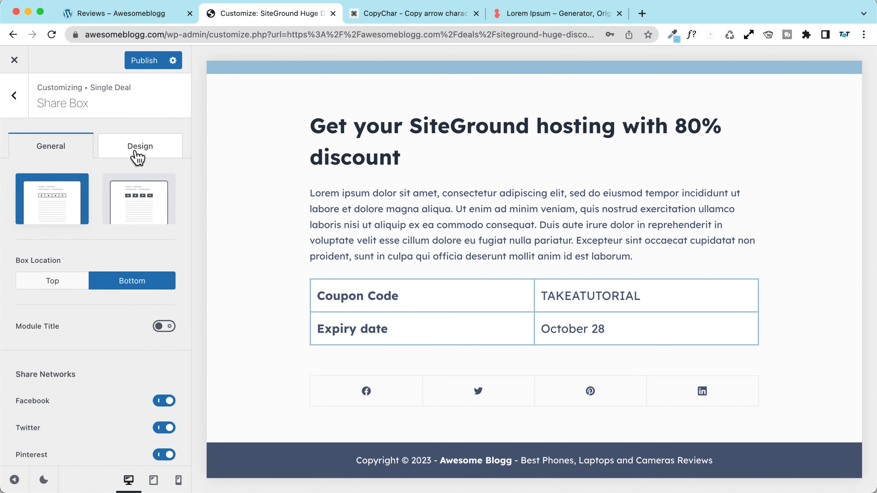
click(127, 216)
scroll(84, 287, down, 7)
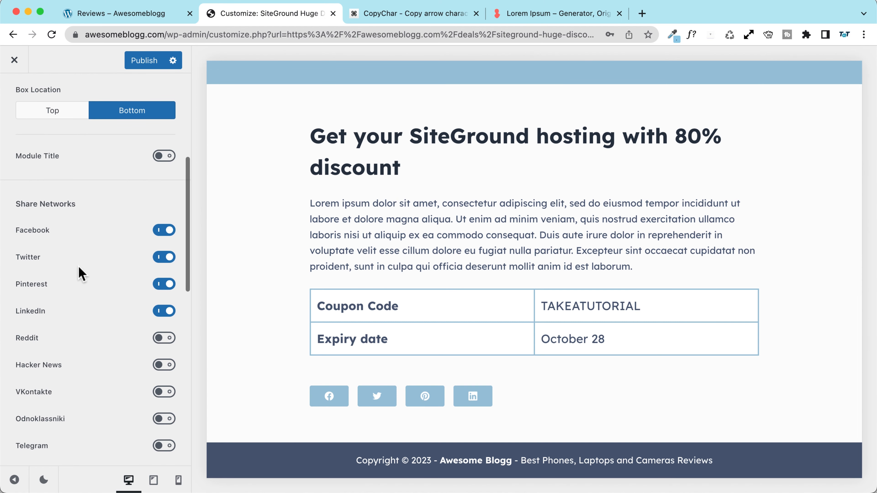
scroll(82, 270, up, 3)
click(157, 243)
Step: Add Email and WhatsApp share buttons and centre-align them
scroll(69, 298, down, 5)
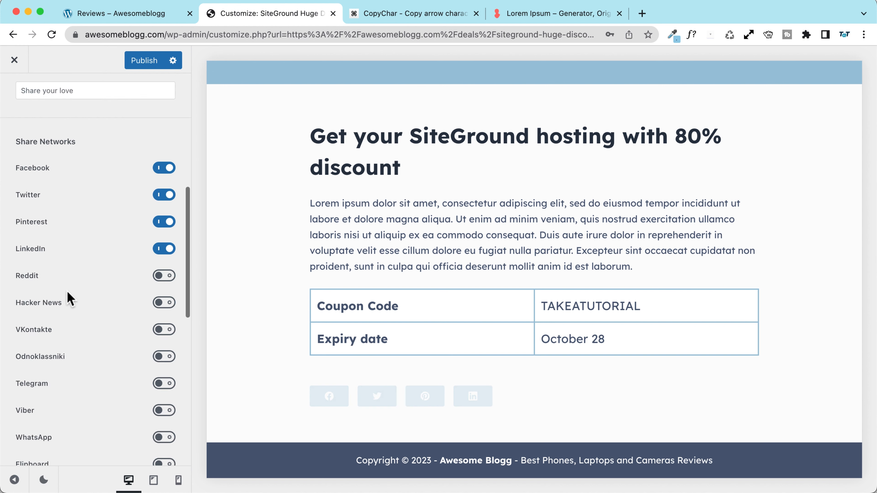
scroll(69, 298, down, 4)
click(164, 375)
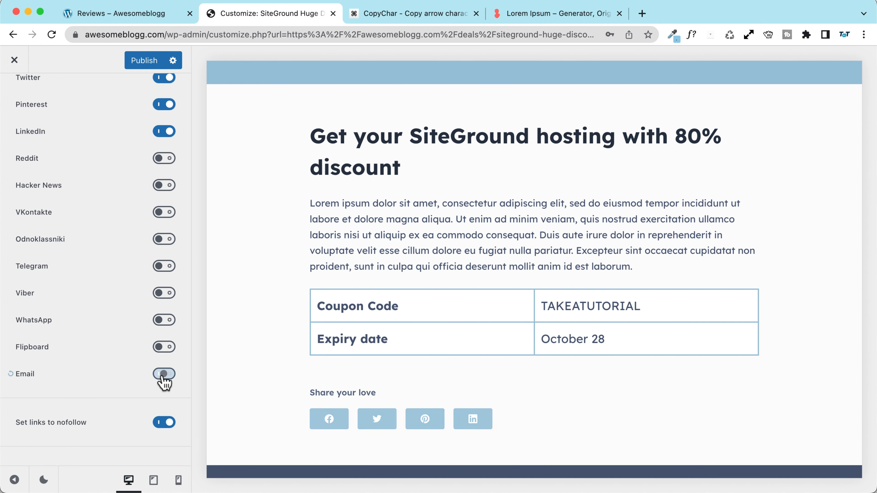
click(165, 325)
scroll(102, 207, down, 9)
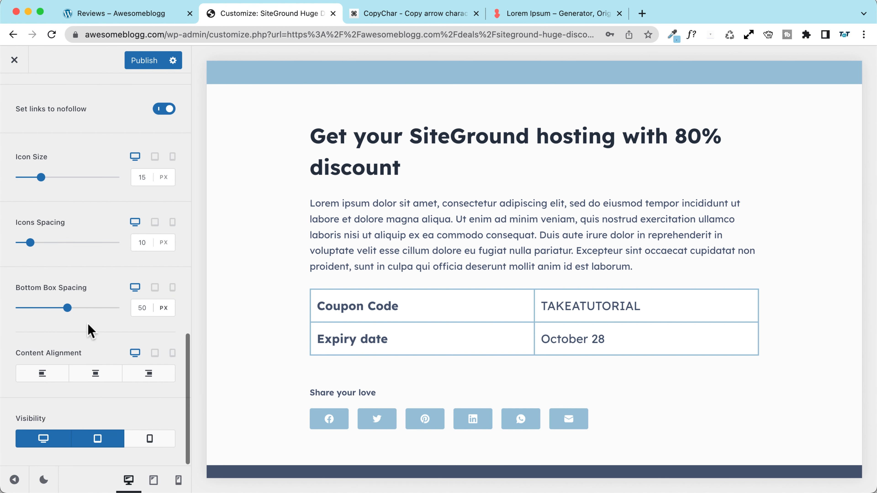
click(90, 375)
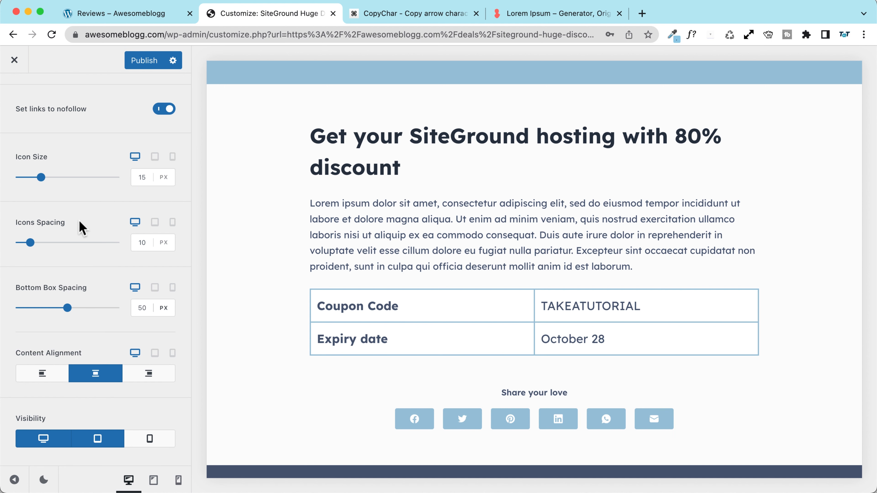
scroll(89, 225, up, 10)
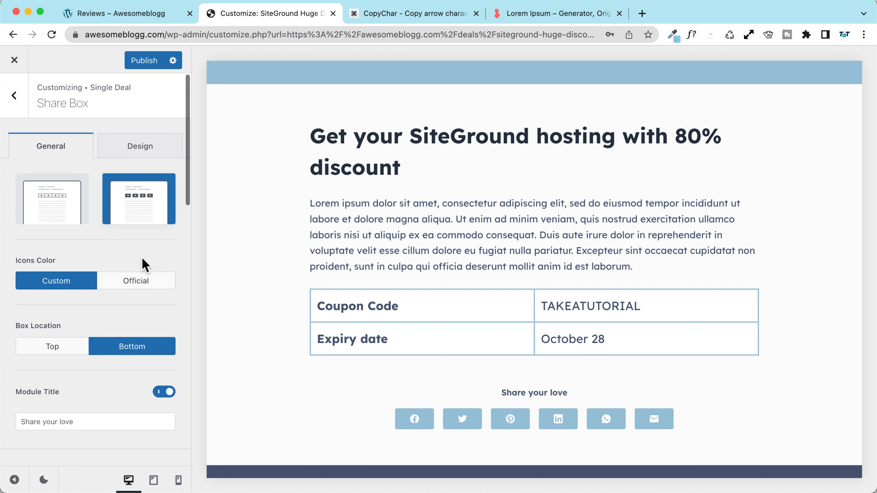
Step: Set share icons to 21 px with 23 px spacing and show them on mobile
click(149, 147)
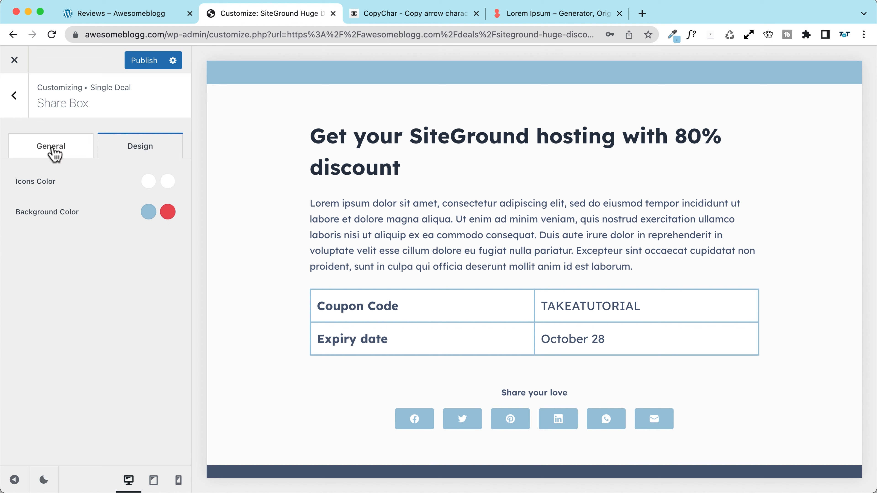
click(52, 147)
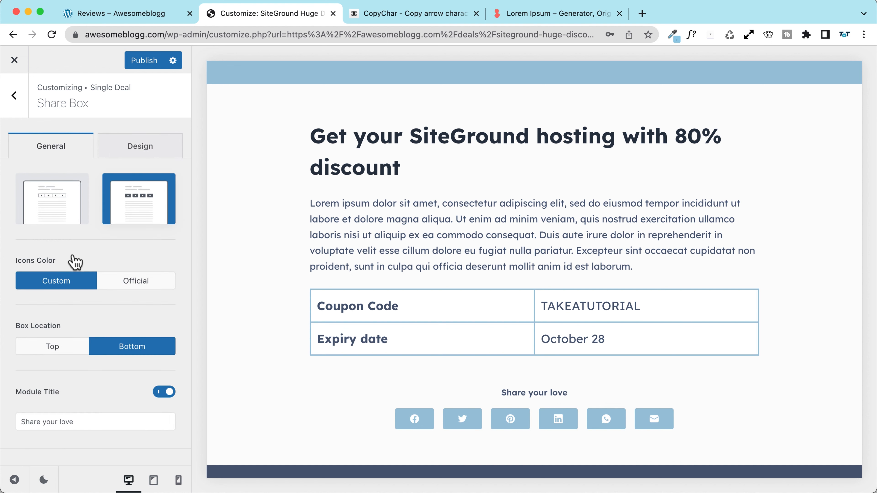
scroll(71, 256, down, 10)
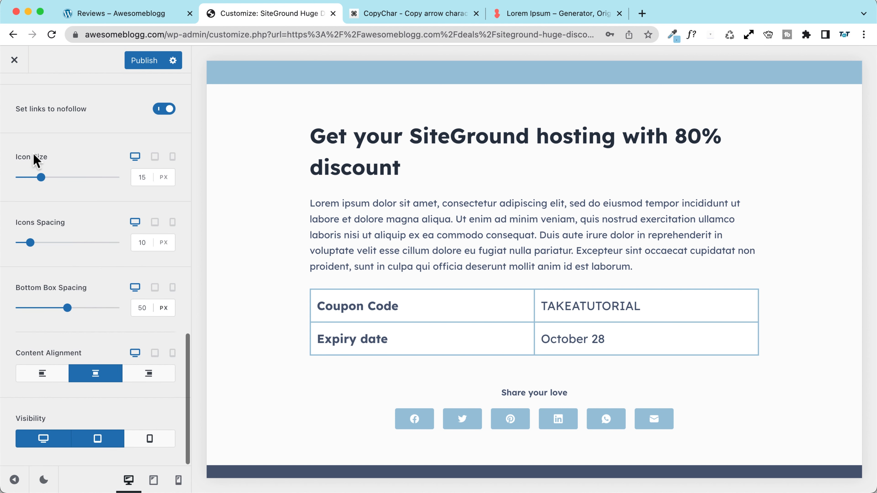
drag(41, 177, 52, 179)
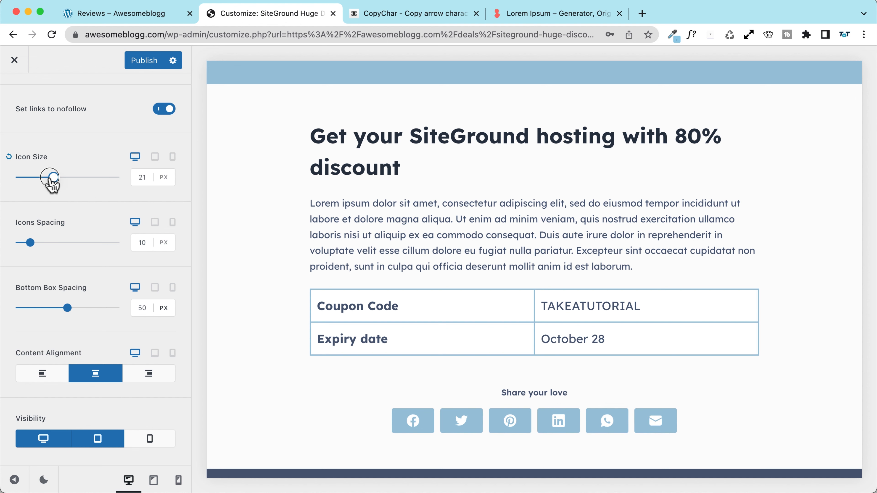
drag(30, 243, 57, 243)
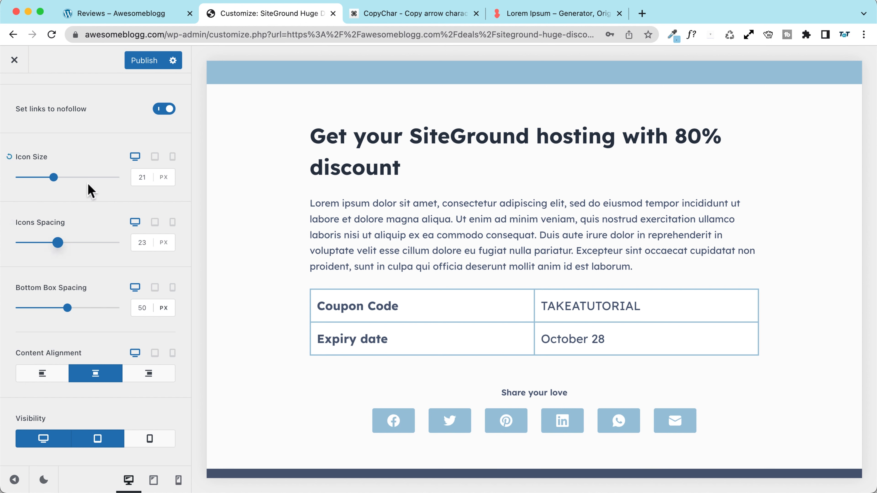
click(150, 442)
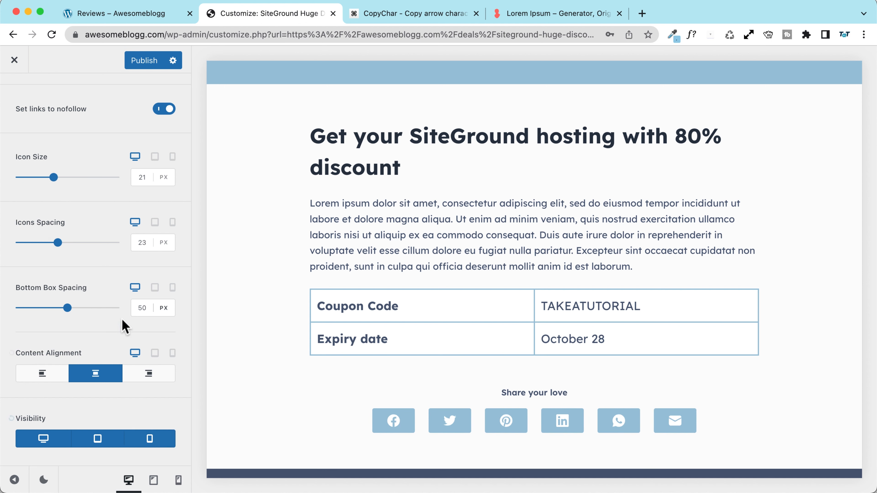
scroll(274, 245, up, 5)
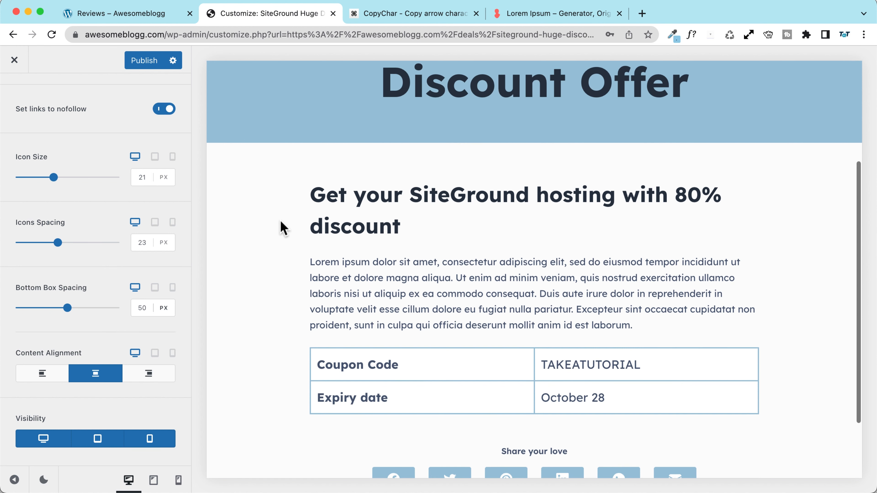
Step: Add Top to the share box locations so it also appears above the deal
scroll(73, 238, up, 15)
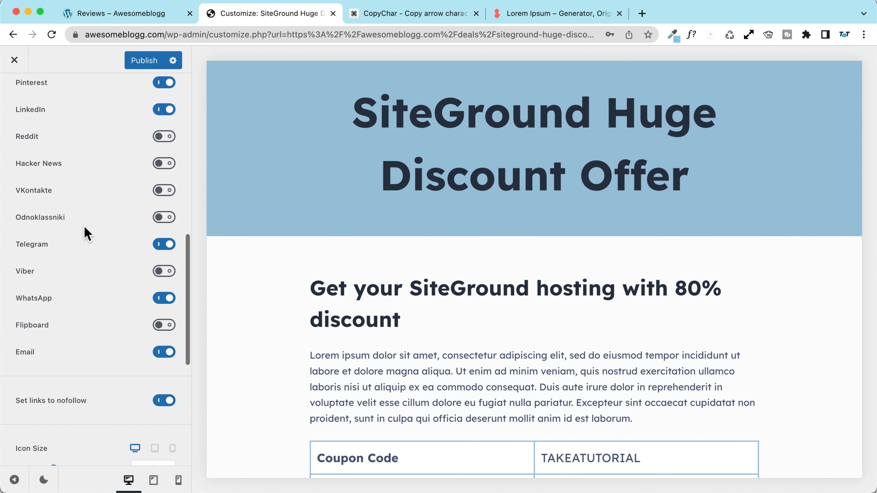
click(52, 246)
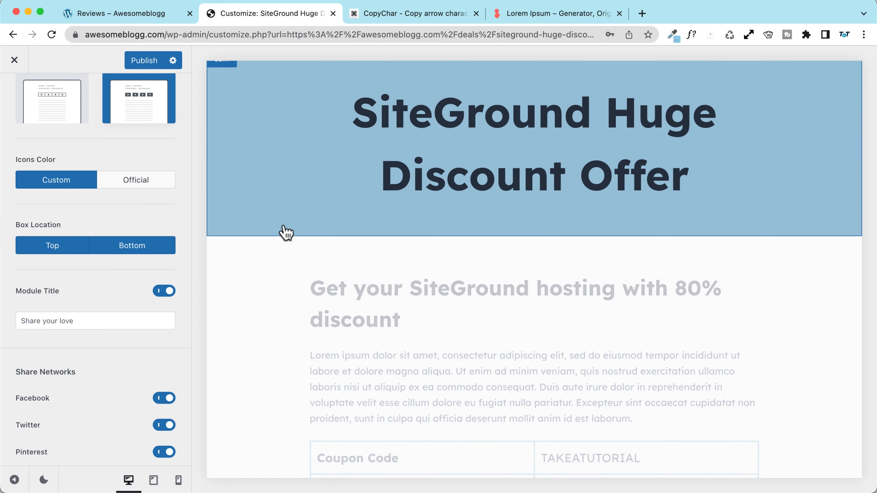
scroll(273, 231, down, 6)
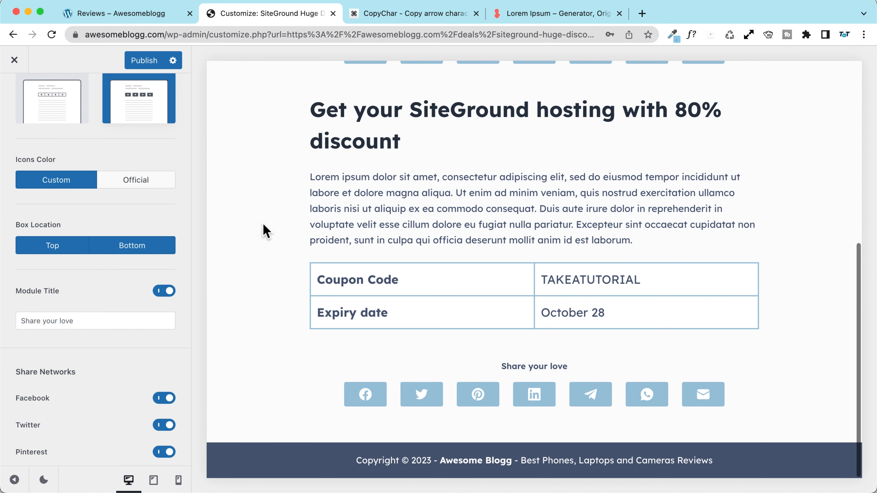
scroll(264, 230, up, 5)
scroll(264, 229, down, 4)
scroll(263, 229, down, 2)
Step: Retitle the share box 'SHARE THIS OFFER' and publish the Customizer changes
click(69, 320)
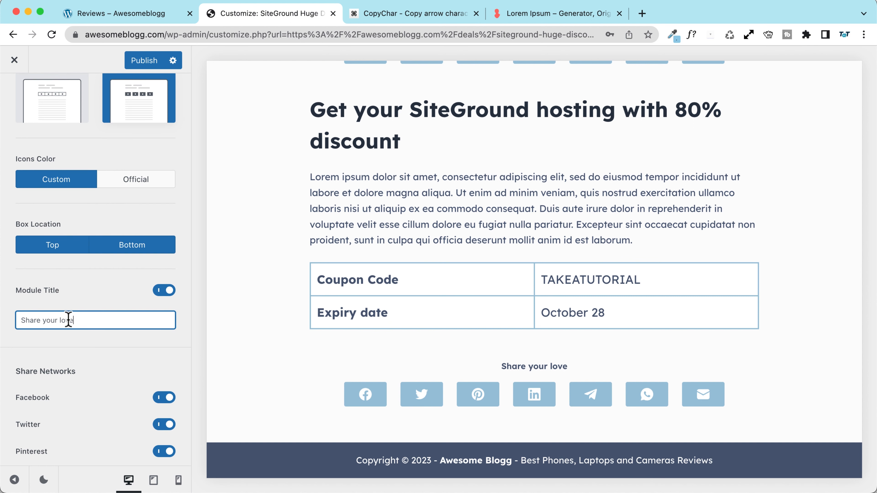
triple_click(67, 319)
text(SH)
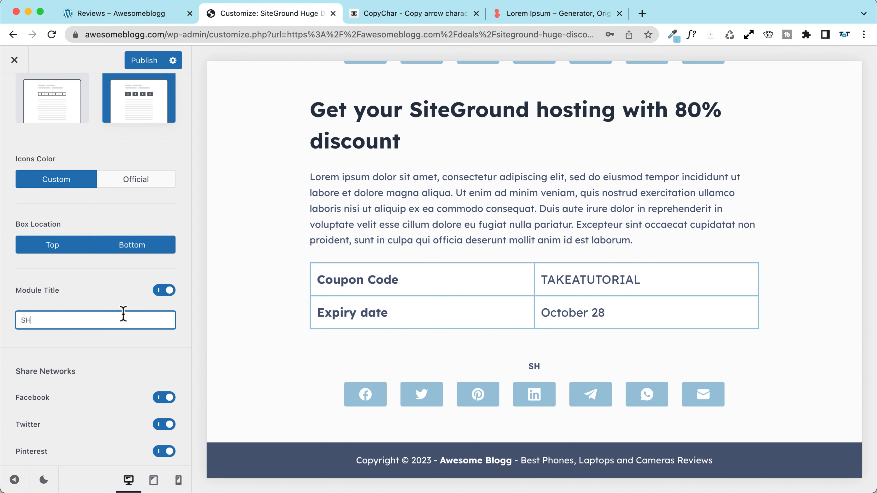
text(ARE THIS OFFER)
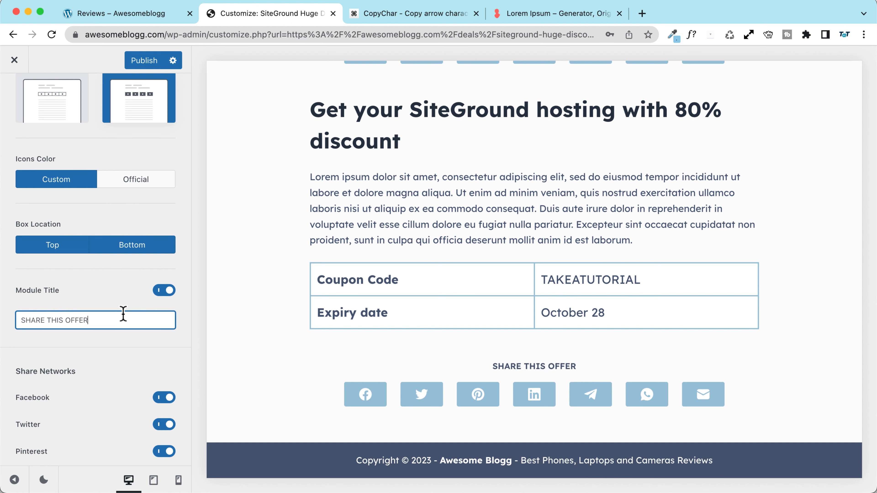
click(161, 61)
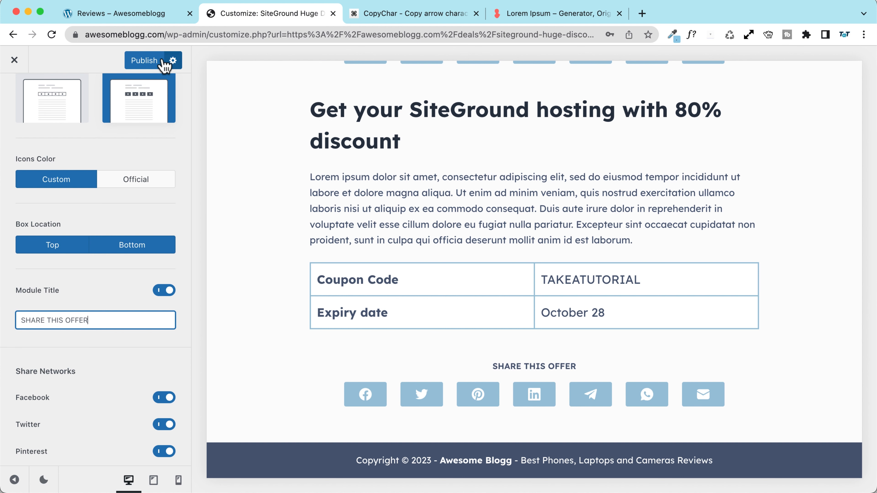
Step: Close the Customizer and reload the SiteGround deal page with a '?aSASD' cache-busting query
scroll(309, 185, up, 3)
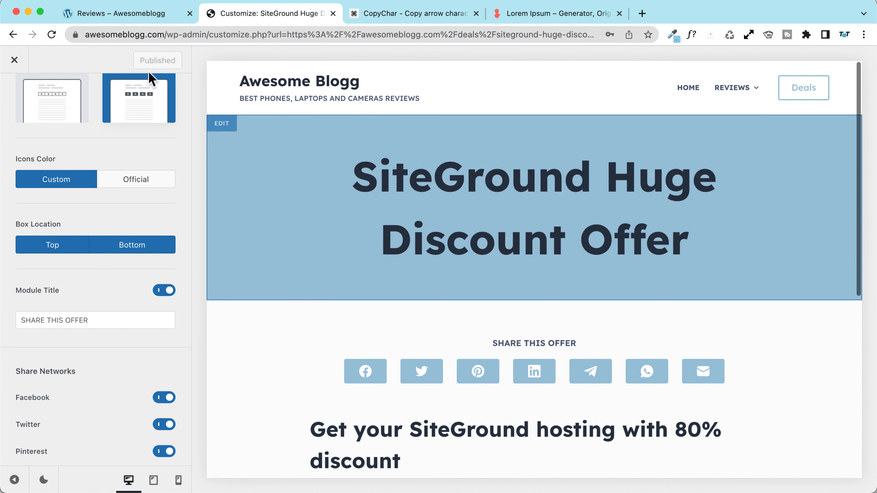
click(13, 61)
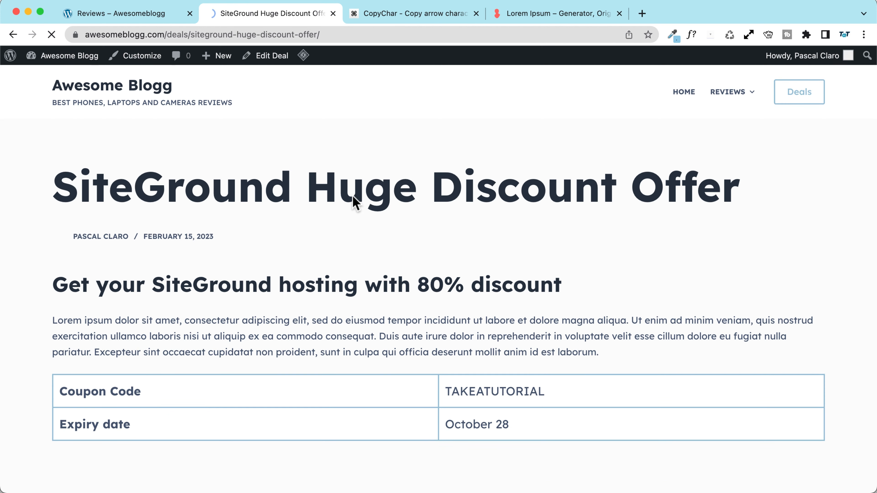
click(364, 34)
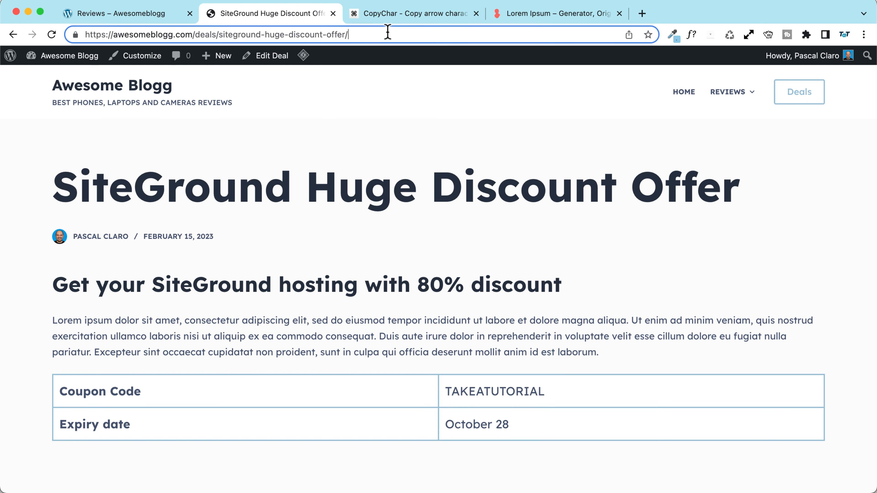
text(?aSASD)
key(Return)
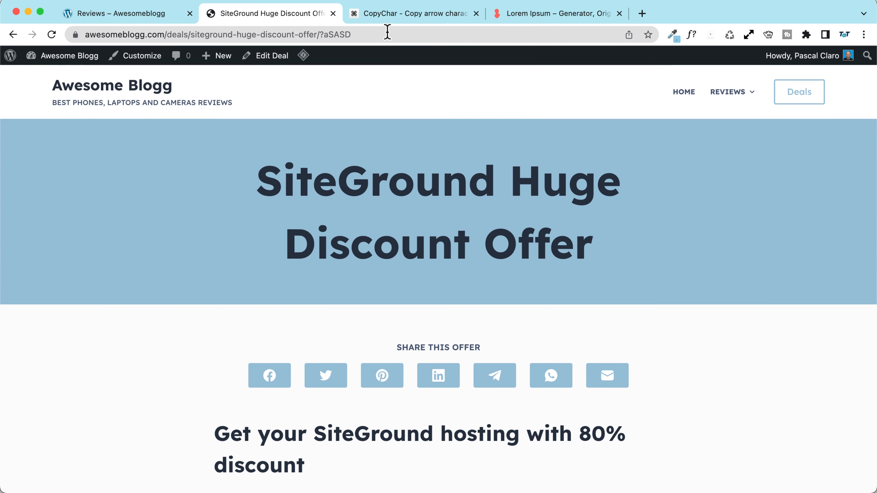
scroll(128, 227, down, 10)
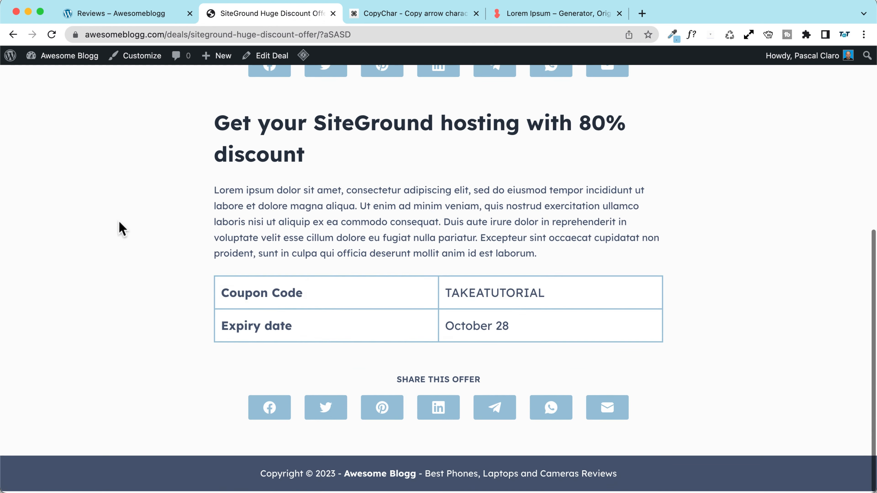
scroll(119, 223, up, 6)
scroll(155, 176, up, 3)
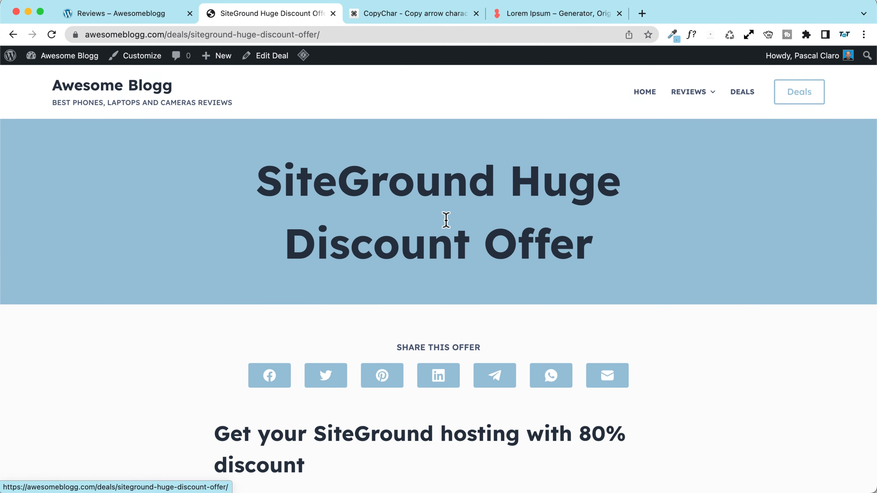
scroll(372, 206, down, 6)
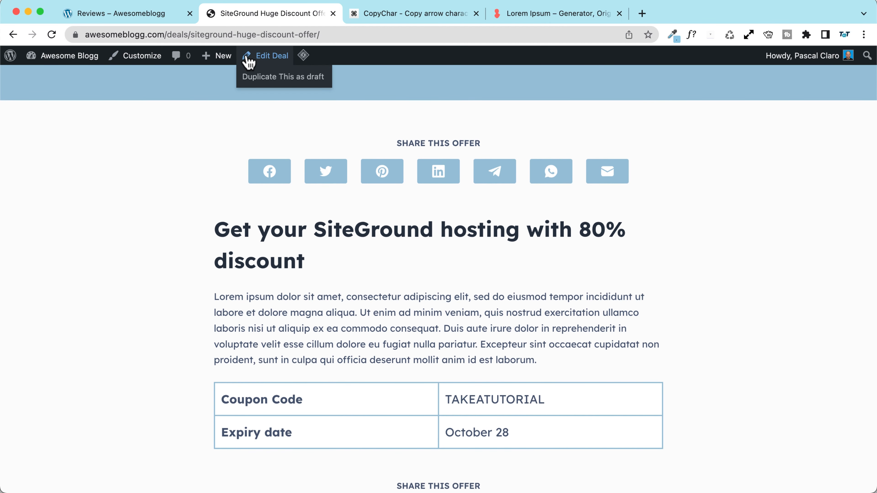
Step: Open the SiteGround deal in the editor and expand its Categories panel
click(253, 56)
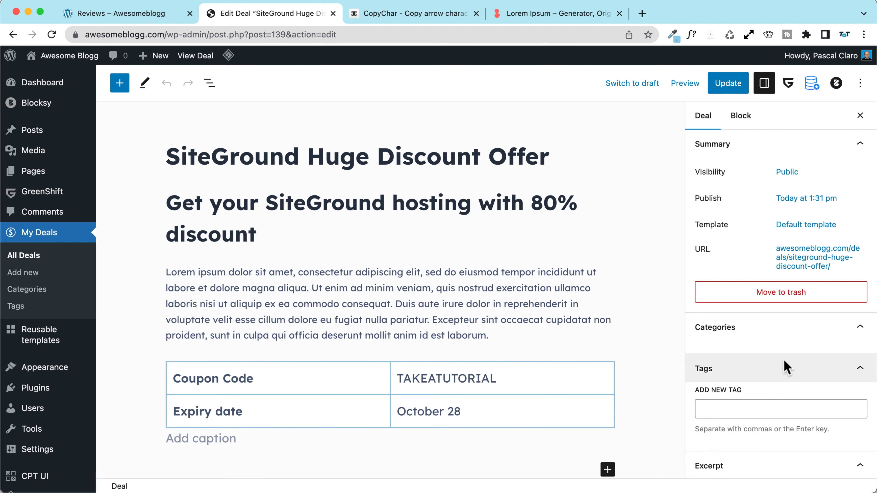
click(778, 327)
scroll(749, 246, down, 2)
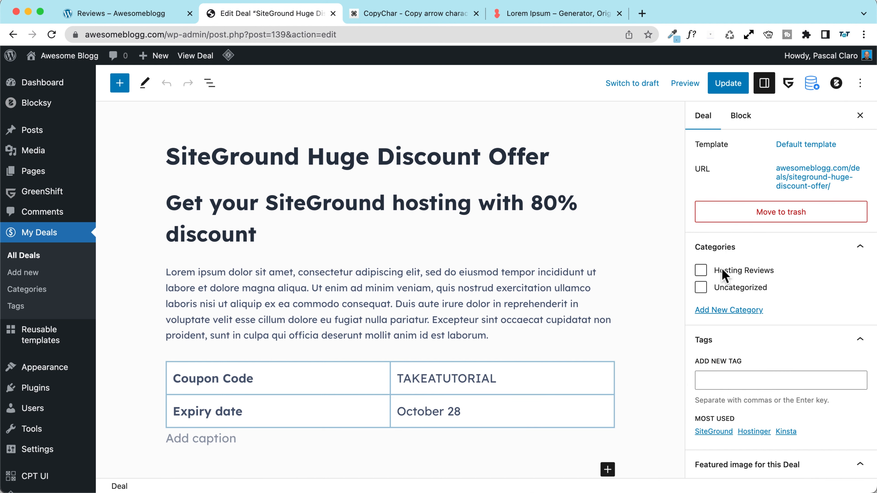
scroll(728, 292, down, 1)
scroll(729, 297, up, 3)
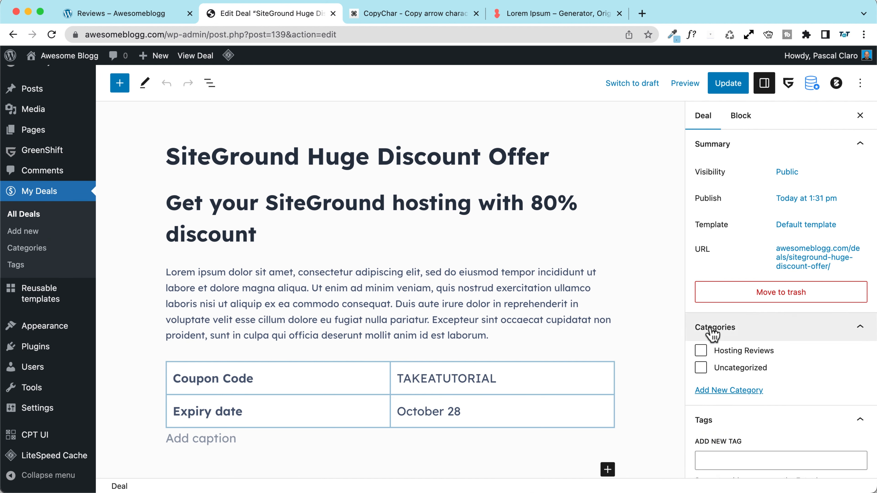
scroll(711, 330, down, 1)
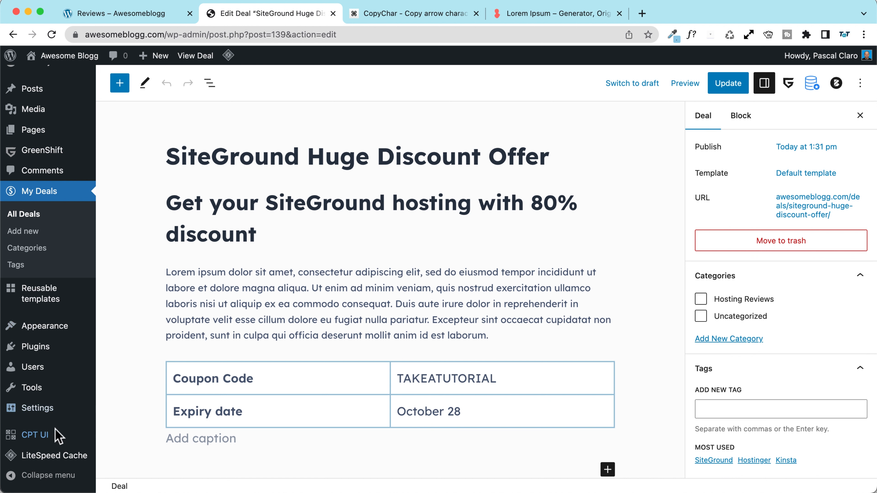
Step: Open CPT UI's Add/Edit Post Types page in a new browser tab
mouse_move(57, 435)
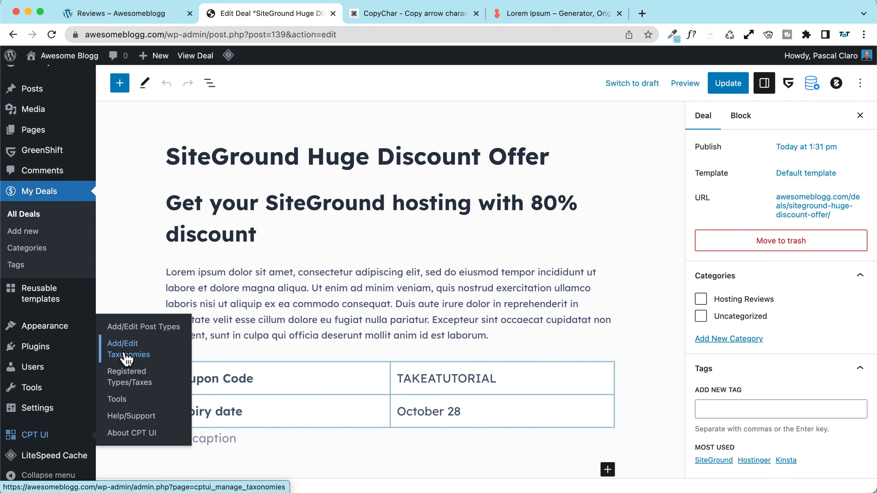
right_click(143, 331)
click(187, 335)
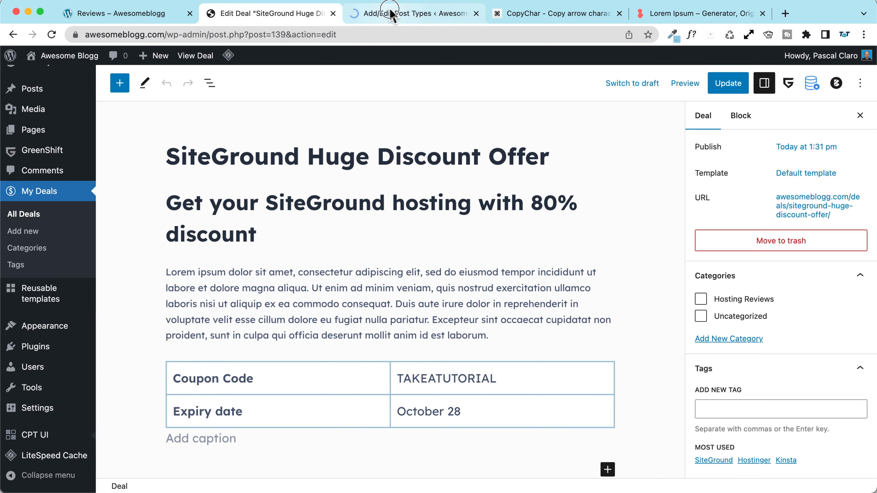
click(391, 14)
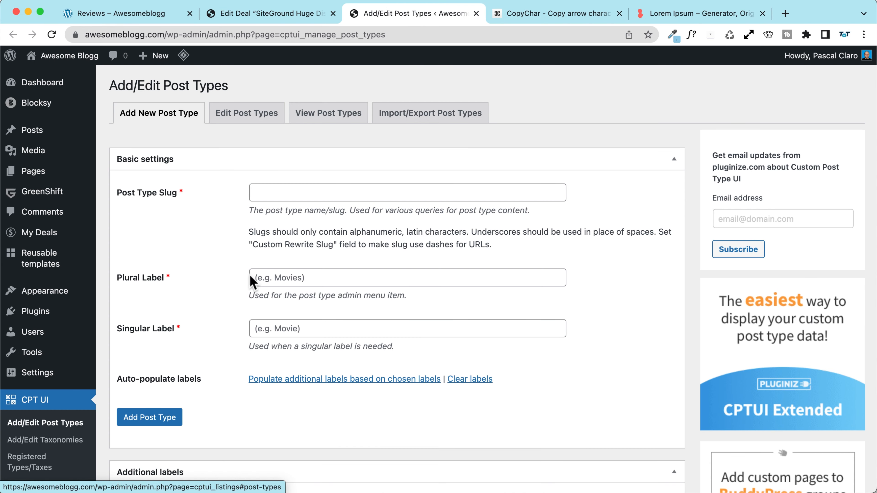
click(242, 123)
scroll(192, 212, down, 1)
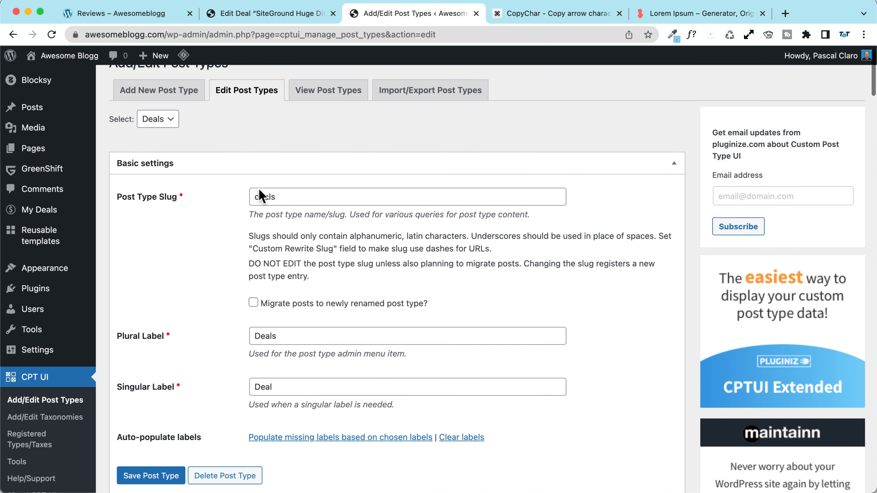
scroll(178, 264, down, 20)
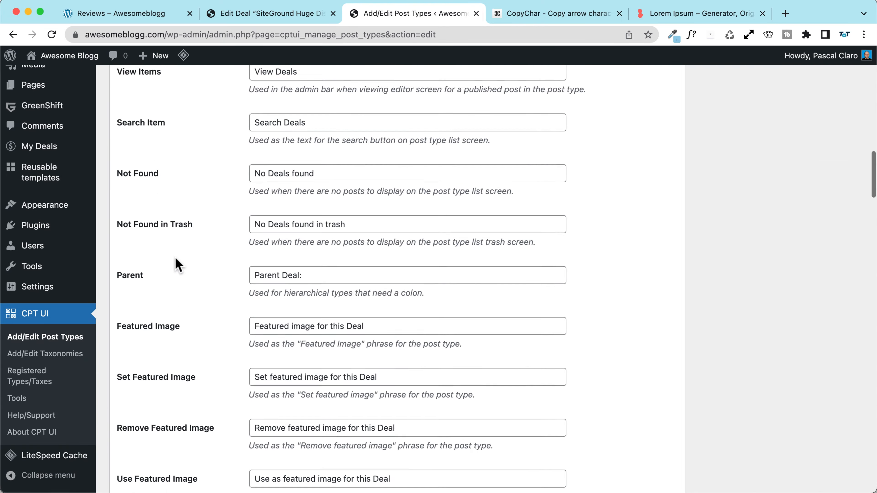
scroll(177, 265, down, 20)
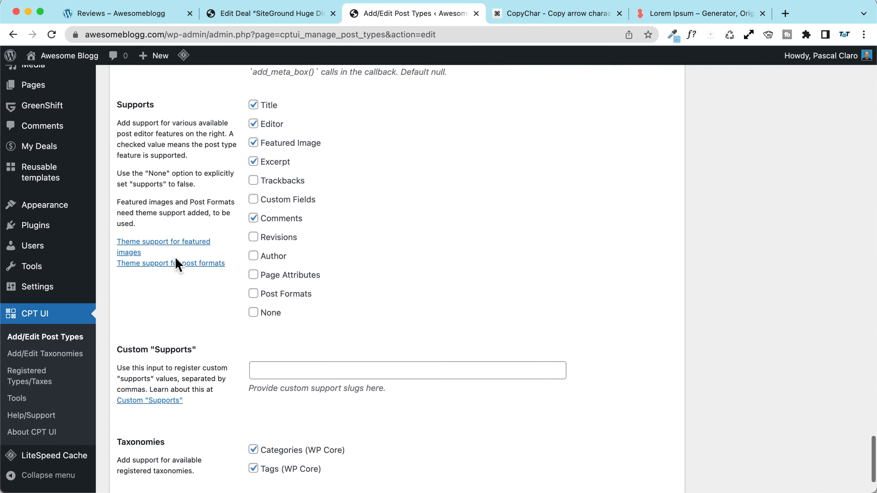
scroll(177, 264, down, 5)
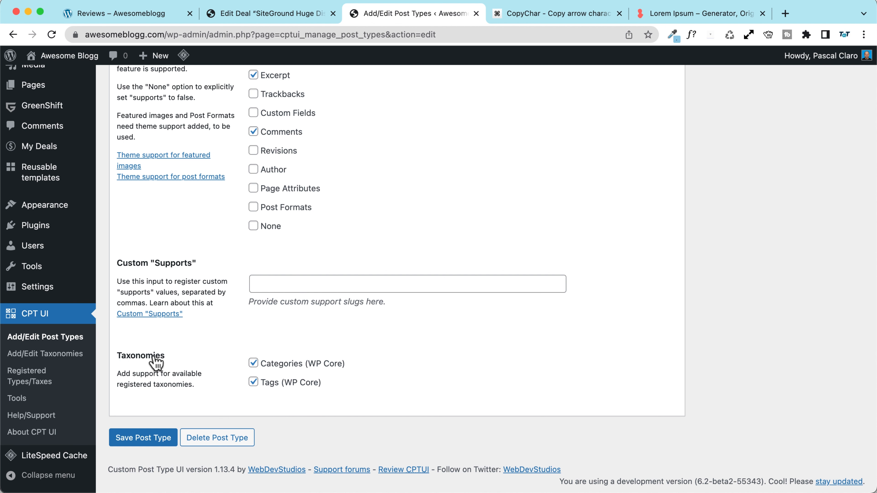
scroll(53, 270, up, 3)
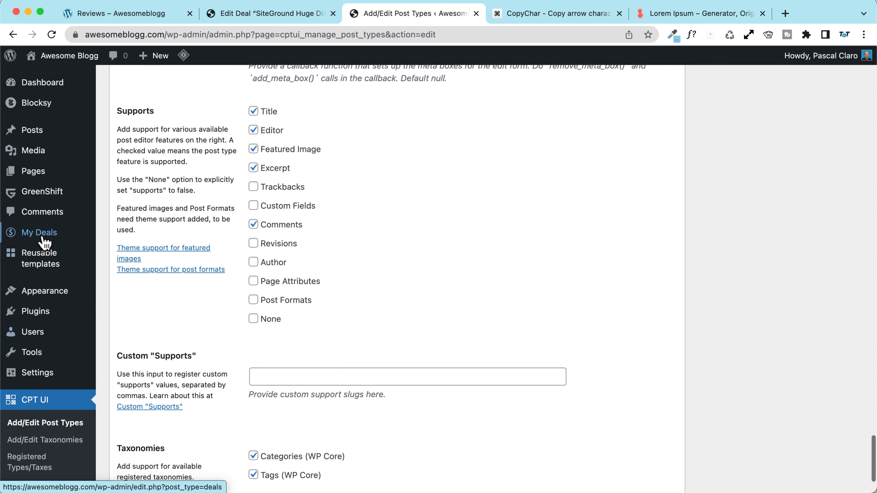
mouse_move(17, 233)
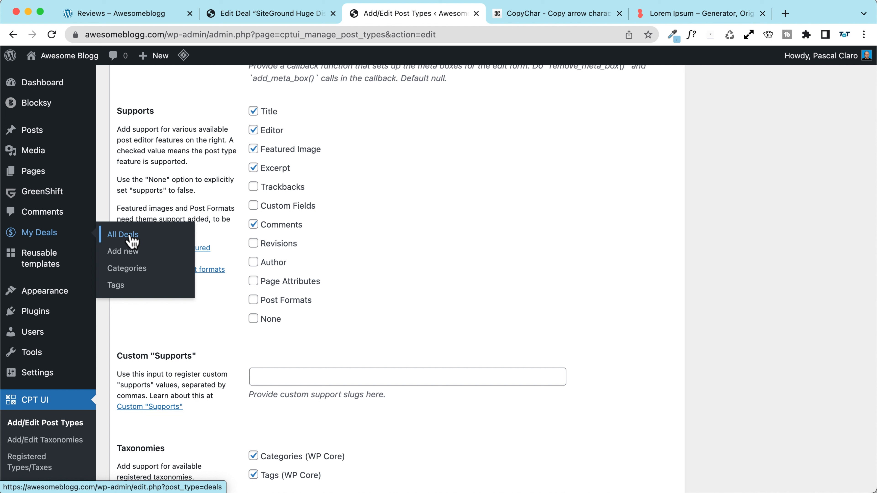
Step: Back in the SiteGround deal editor, create a new Hosting Deals category
click(304, 14)
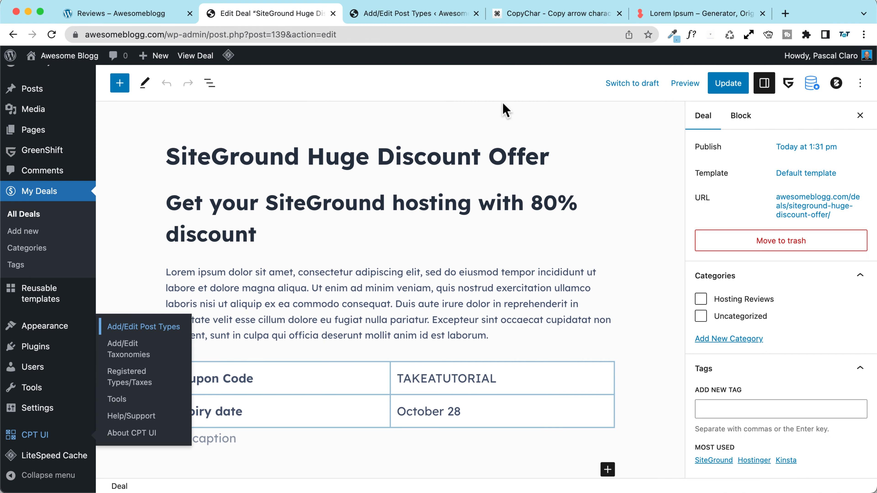
scroll(781, 319, down, 2)
scroll(747, 283, down, 2)
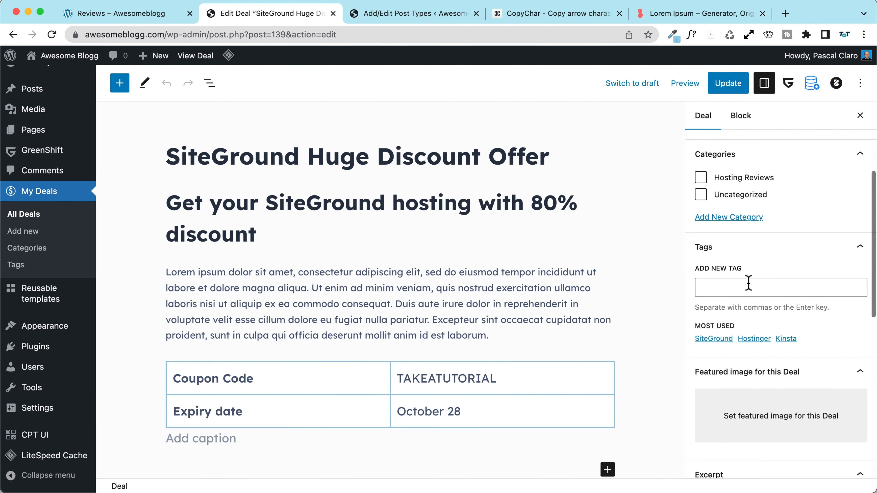
scroll(749, 290, up, 2)
scroll(749, 290, up, 1)
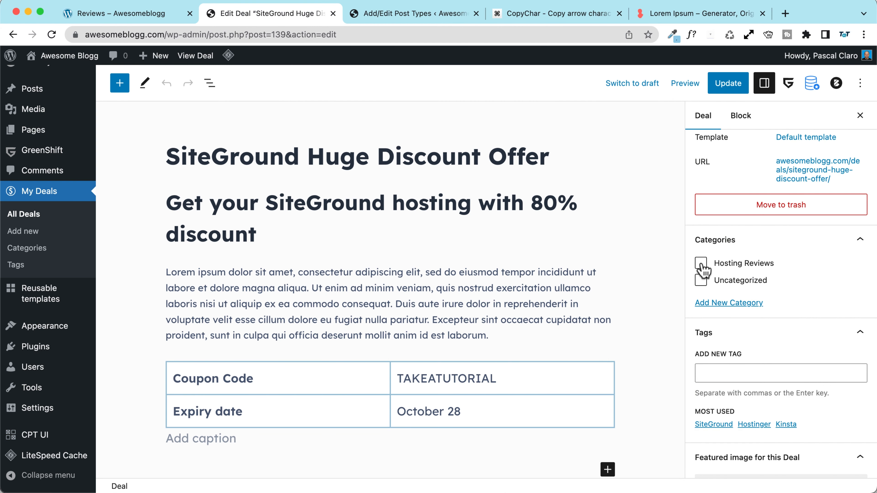
click(723, 304)
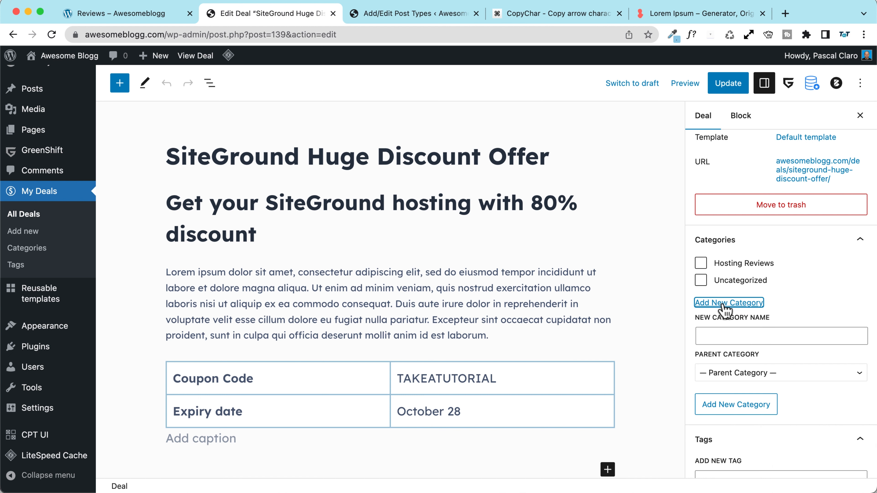
click(742, 337)
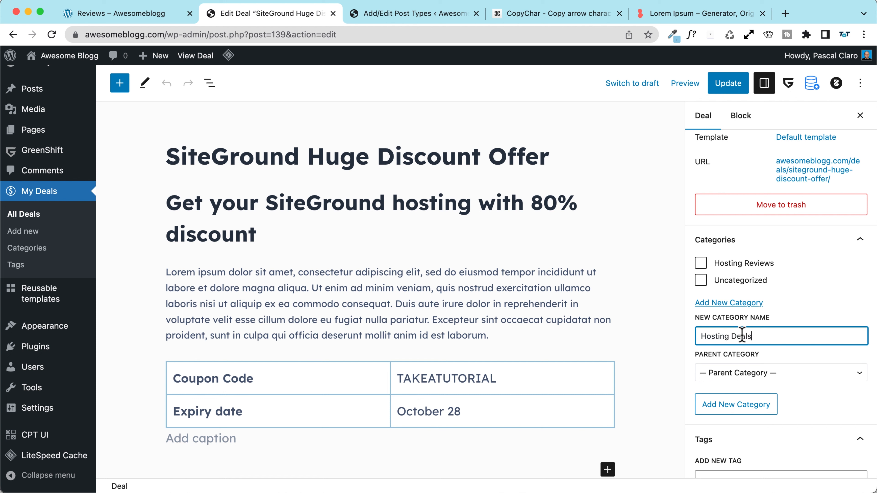
scroll(769, 338, down, 3)
click(725, 353)
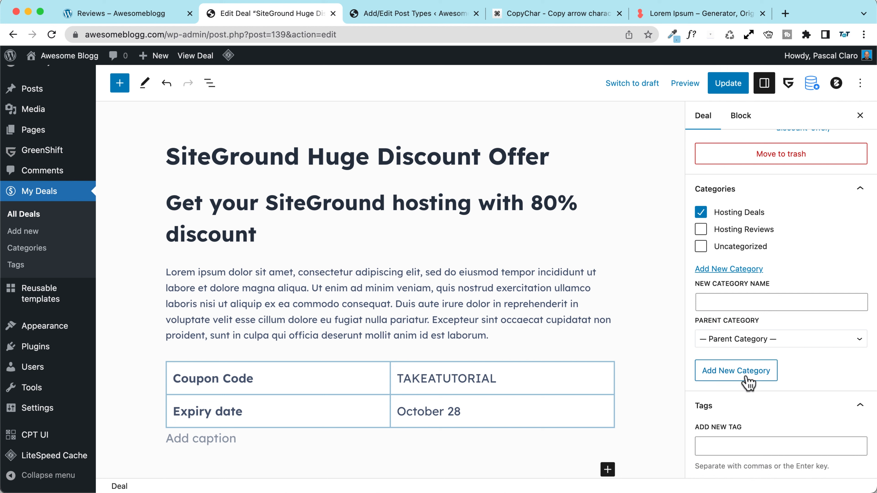
Step: Tag the deal with SiteGround
scroll(754, 381, down, 5)
scroll(757, 383, down, 2)
click(728, 315)
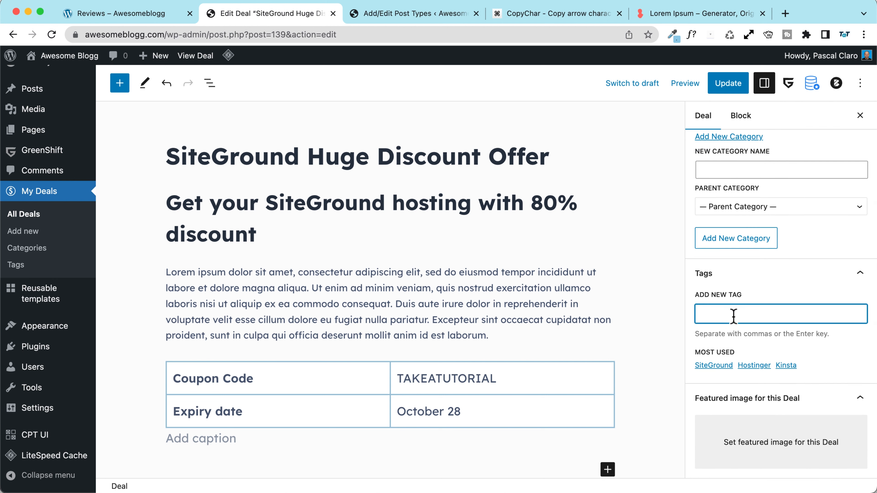
click(713, 366)
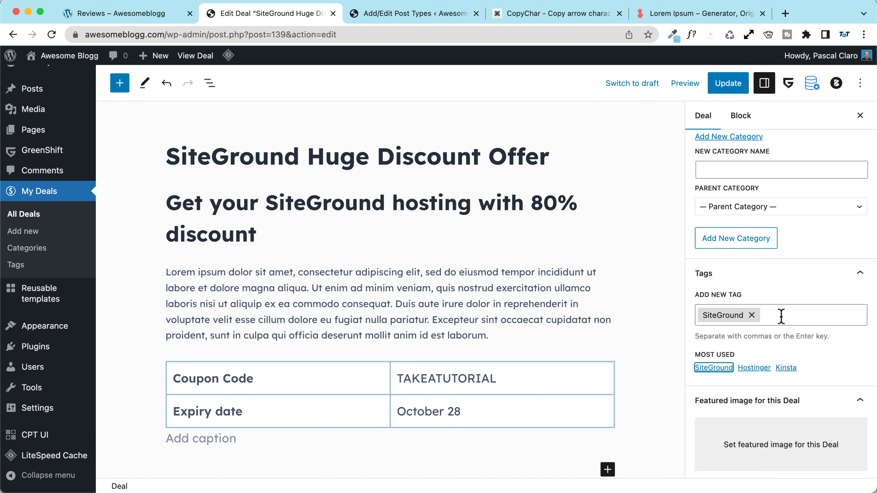
Step: Write the deal's excerpt as 'This is a huge discount!'
scroll(713, 303, down, 3)
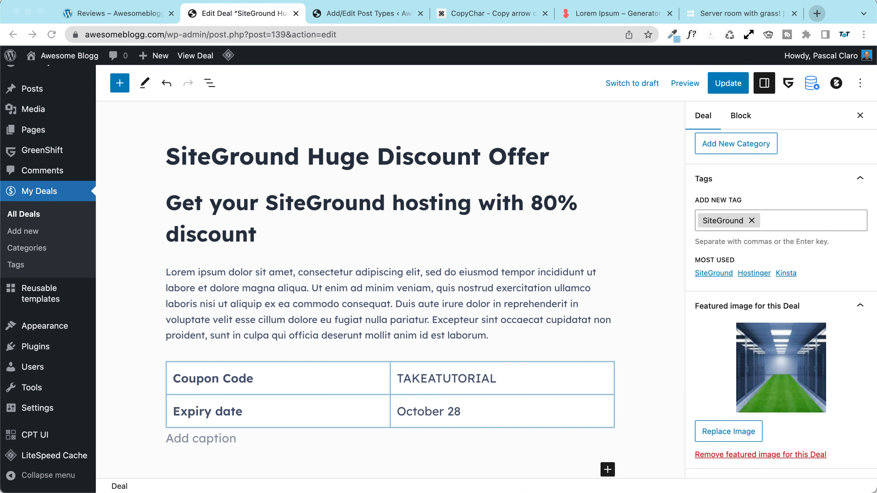
scroll(743, 364, down, 5)
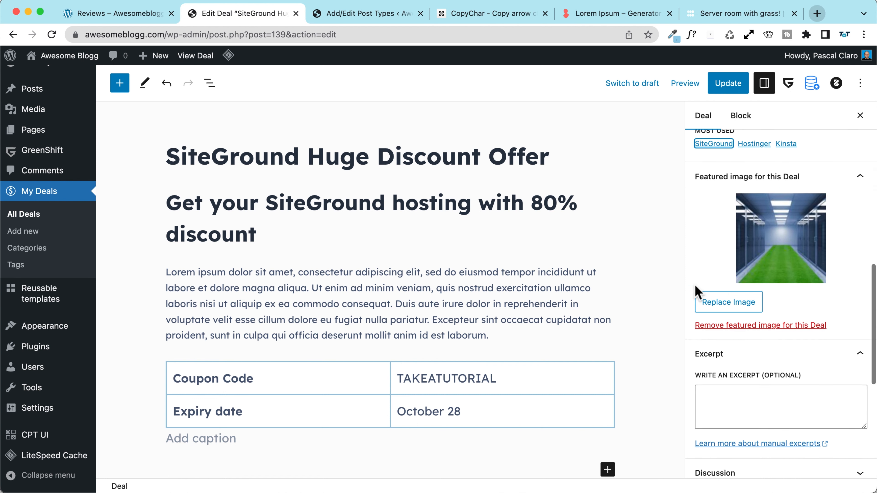
click(725, 332)
scroll(759, 334, down, 2)
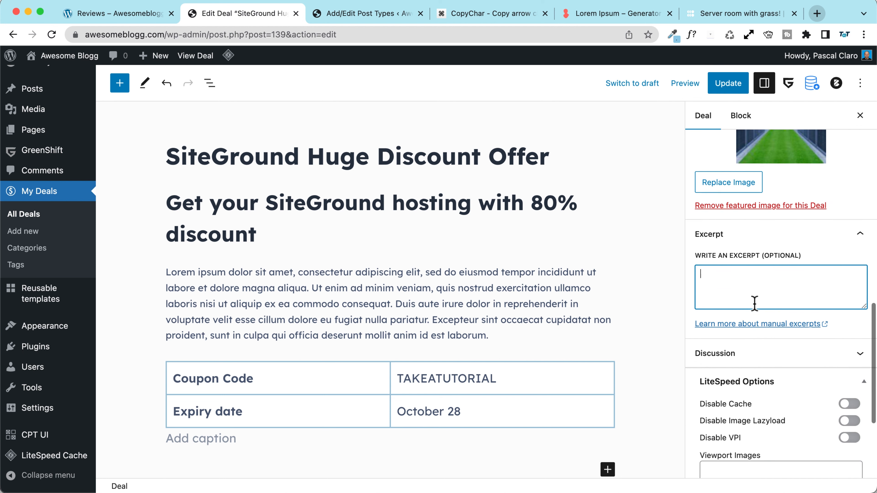
text(This is a huge discount!)
scroll(725, 332, down, 4)
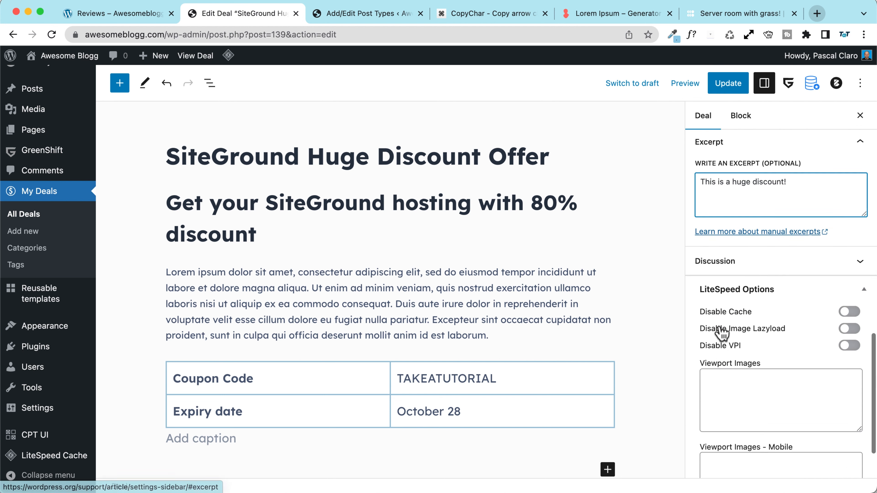
scroll(720, 333, down, 2)
scroll(742, 241, up, 8)
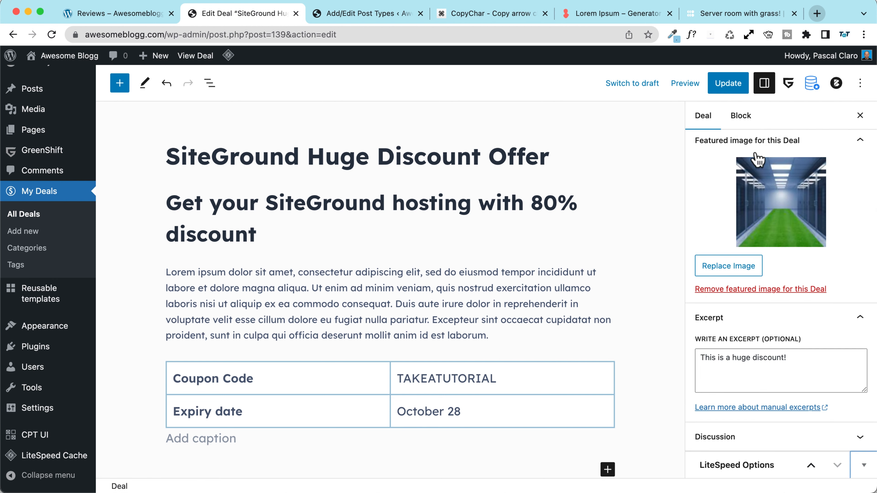
Step: Update the deal and view it on the live site
click(732, 85)
click(207, 459)
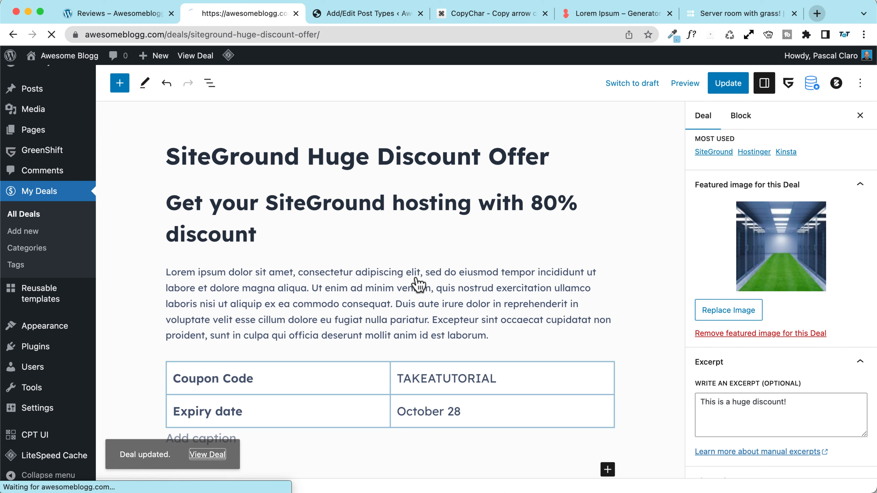
scroll(204, 271, down, 10)
scroll(176, 268, up, 10)
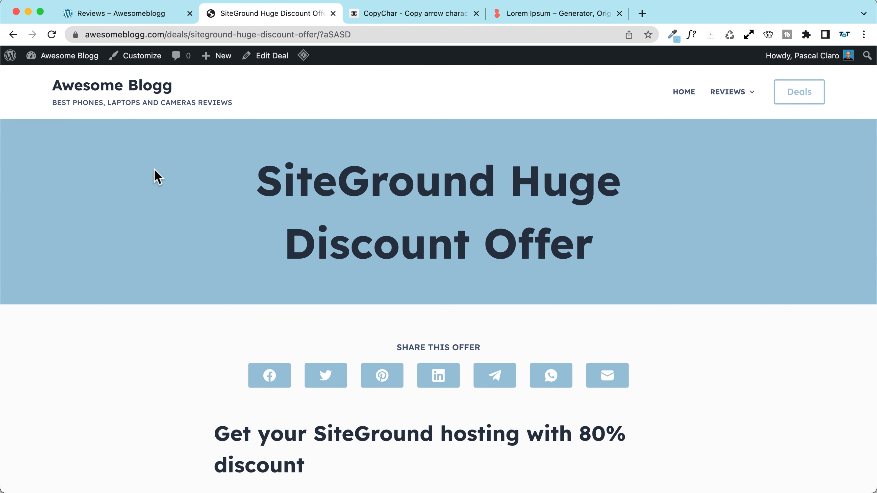
mouse_move(718, 97)
Step: In the menu editor, add the Deal archives page to the Main manu menu
mouse_move(69, 64)
click(56, 125)
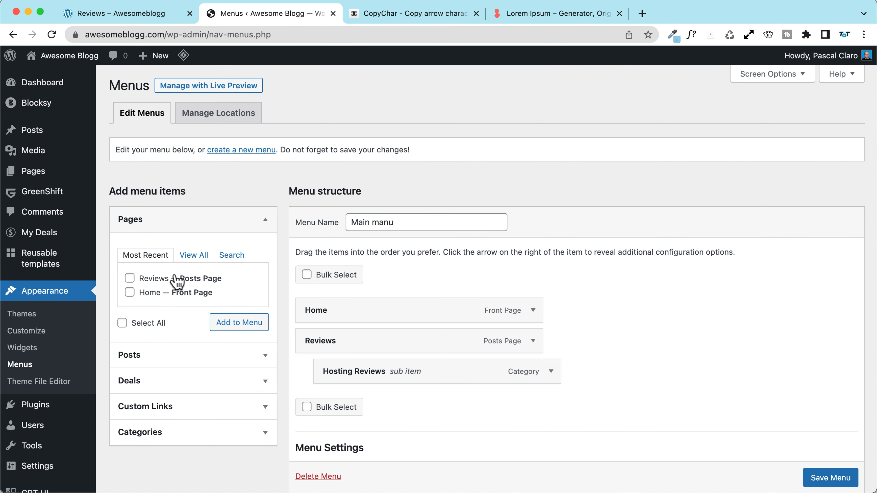
scroll(177, 282, down, 2)
click(162, 332)
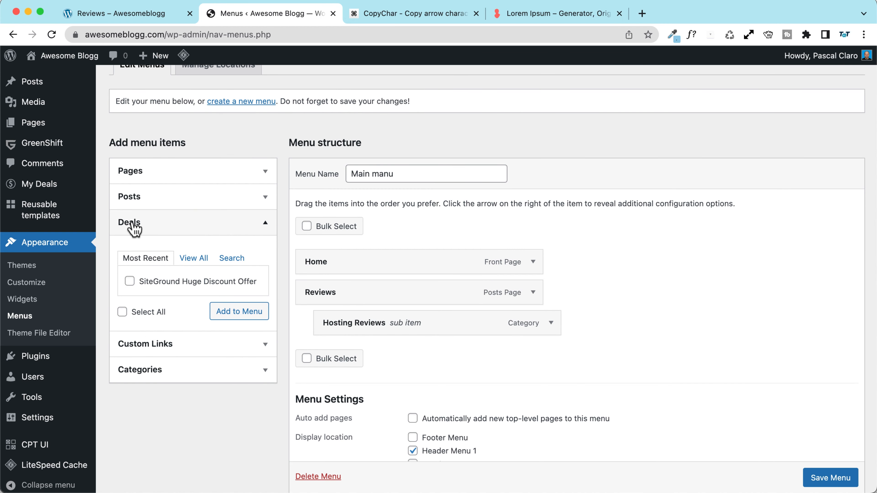
click(194, 259)
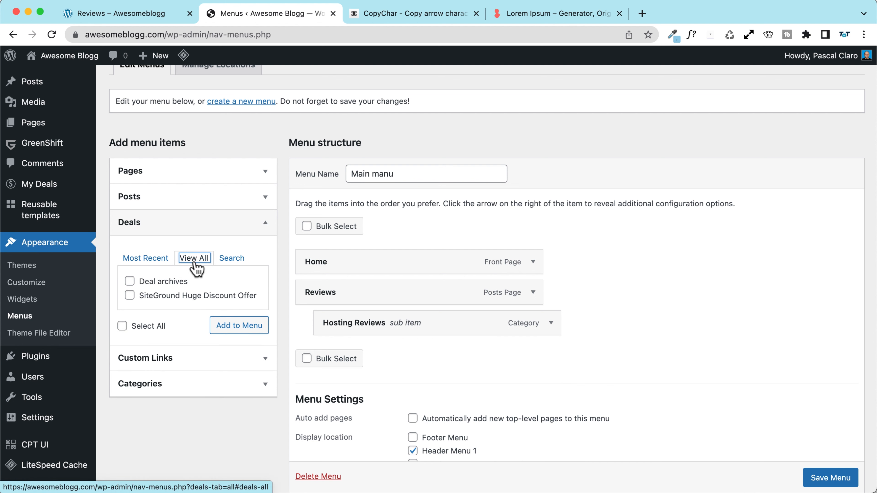
click(161, 282)
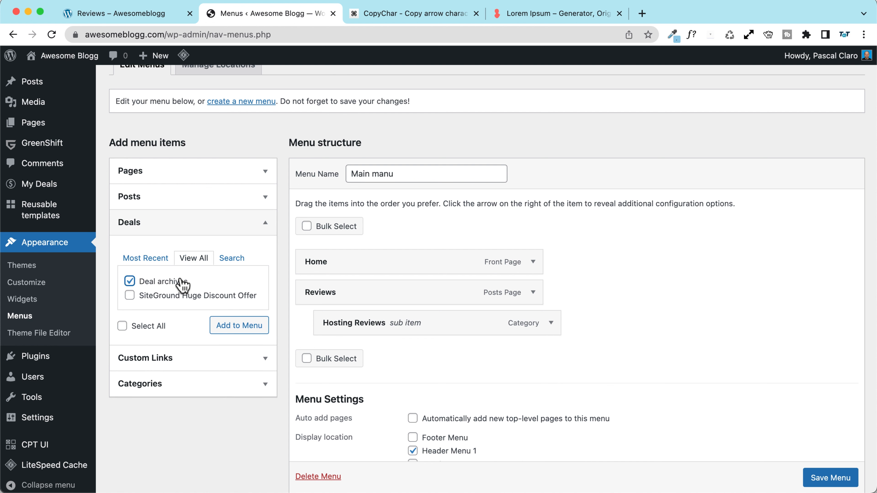
click(231, 333)
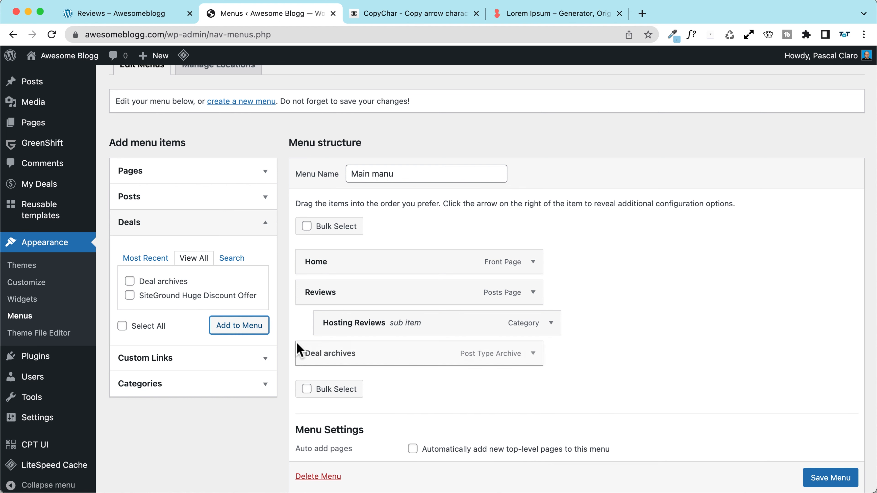
Step: Rename the new menu item's label to Deals and save the menu
click(532, 354)
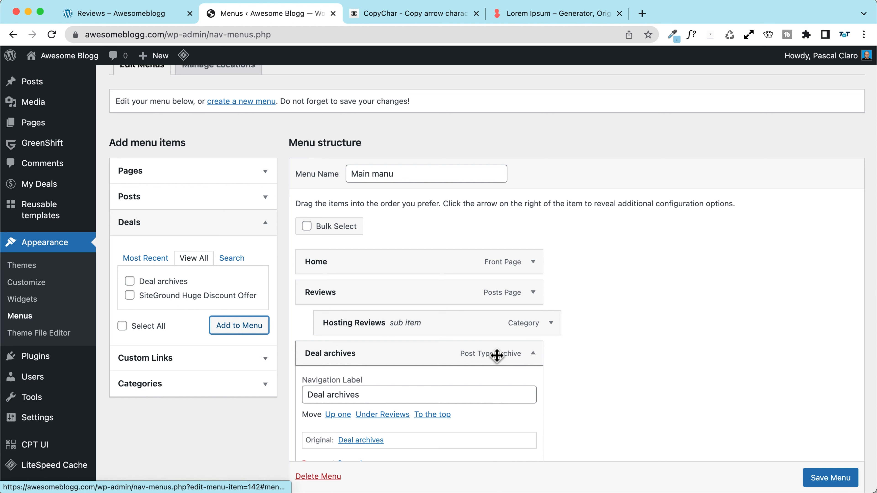
double_click(349, 390)
key(BackSpace)
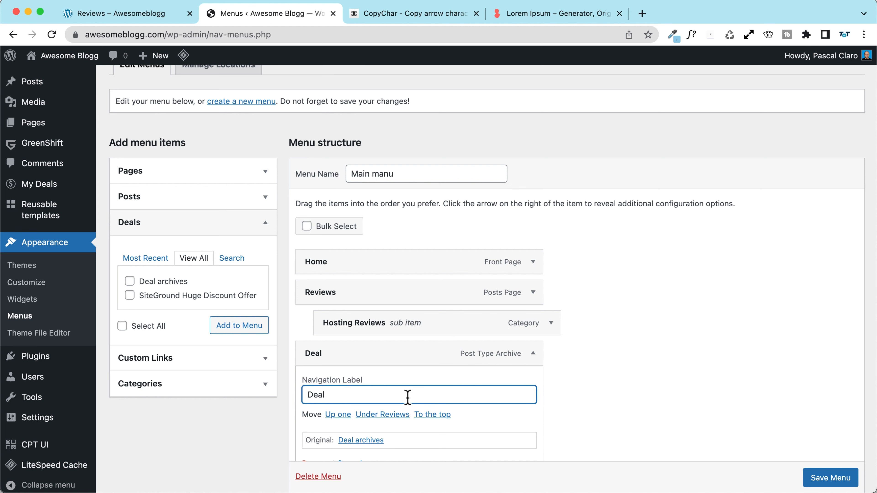
click(532, 353)
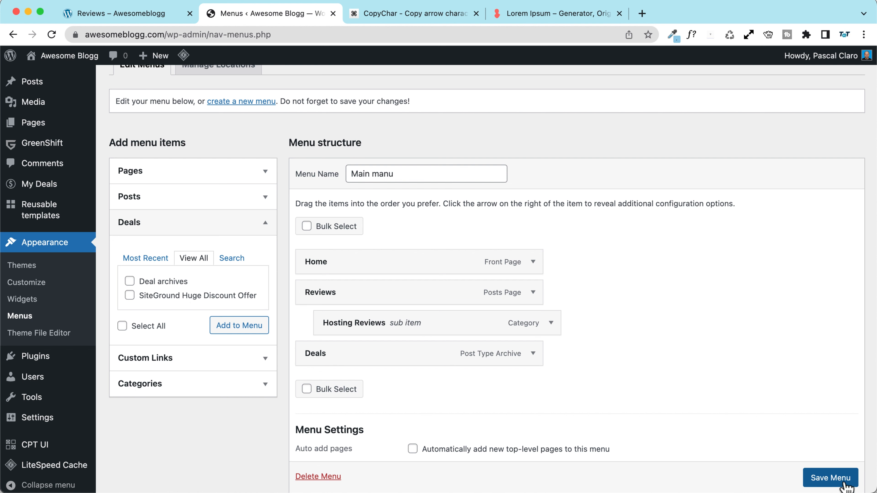
click(837, 480)
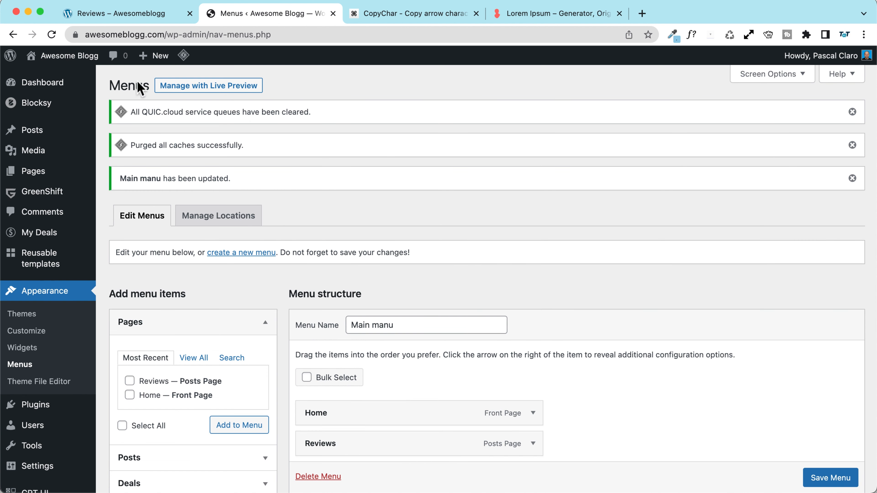
click(97, 83)
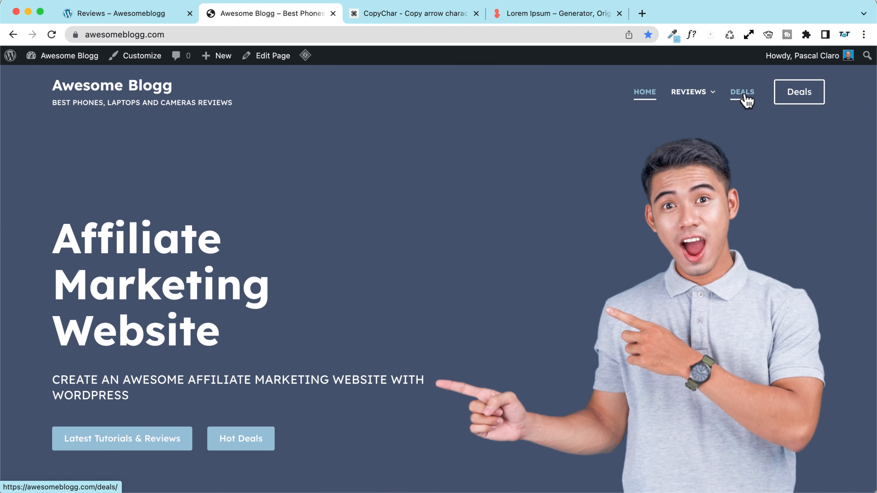
Step: Open the DEALS archive from the header, launch the Customizer and select the archive title area
click(742, 97)
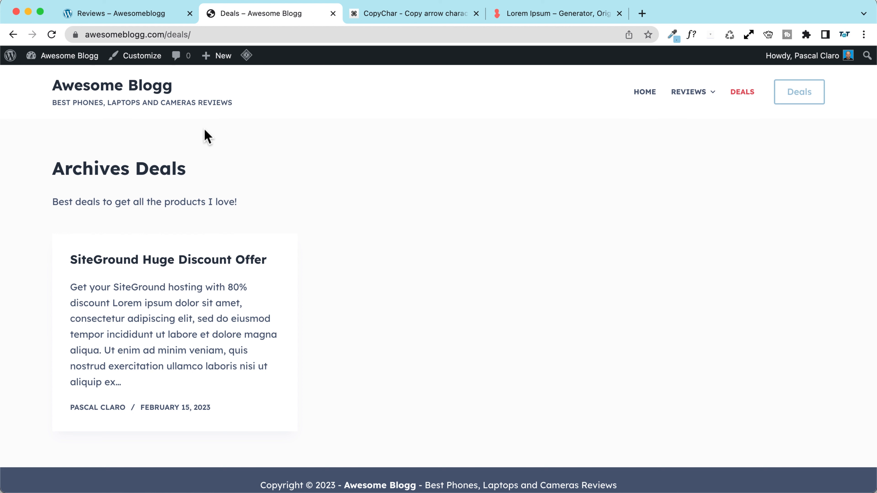
click(136, 57)
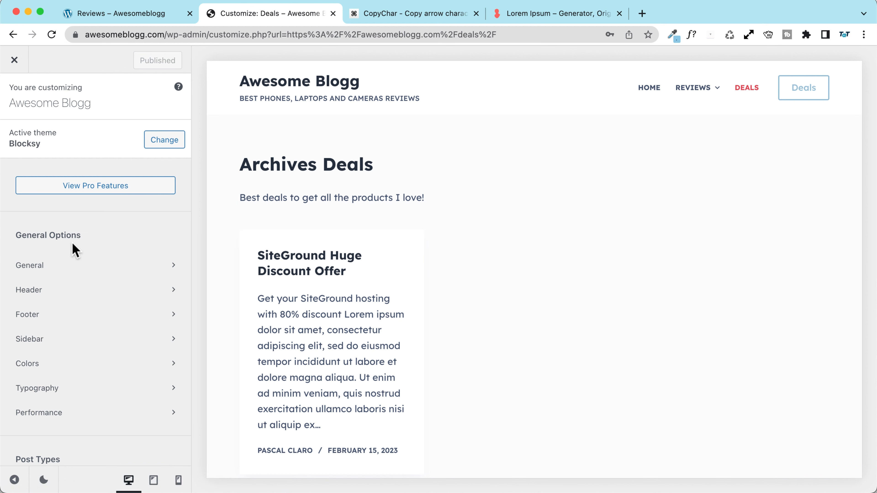
click(254, 166)
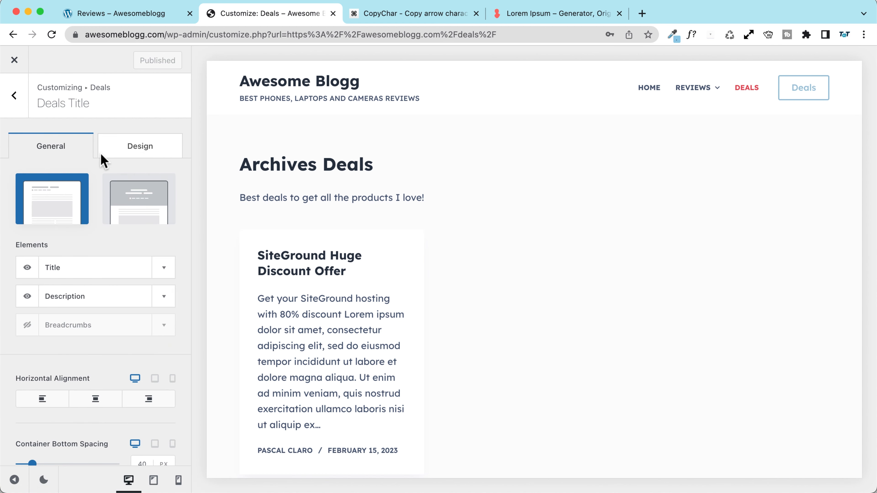
Step: Choose the centred banner layout for the Deals title and hide the Archives label
click(134, 198)
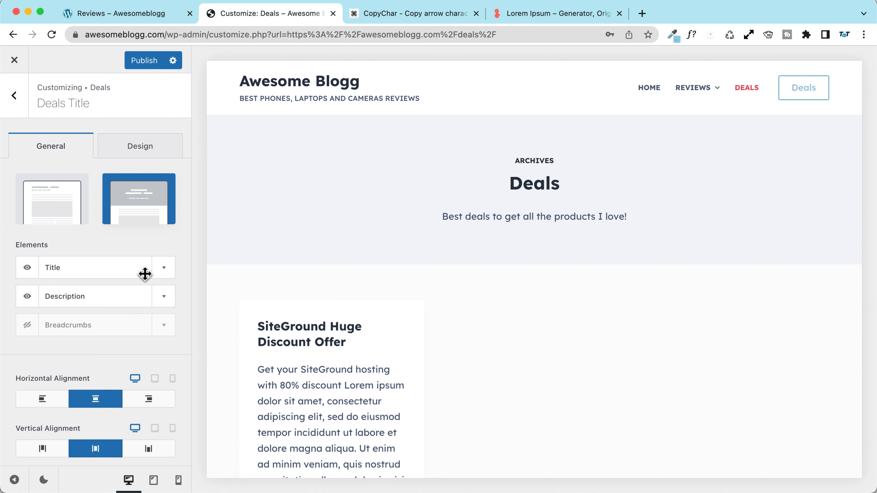
click(163, 269)
click(150, 337)
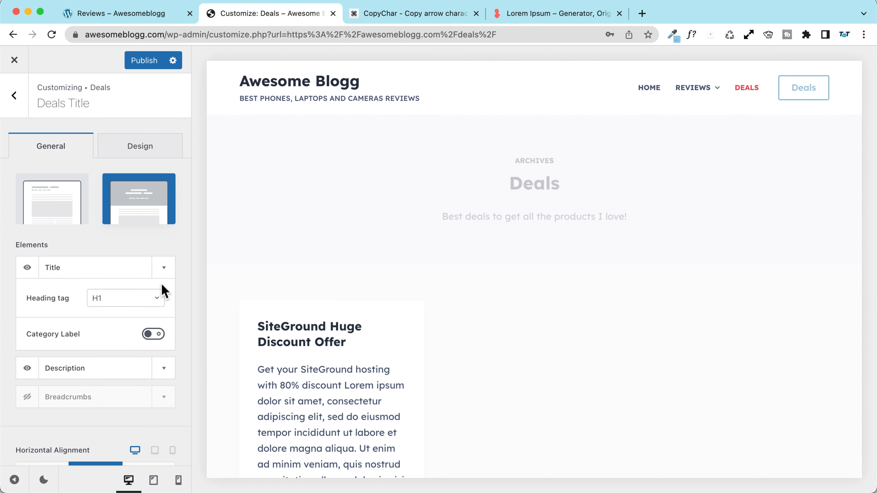
click(165, 273)
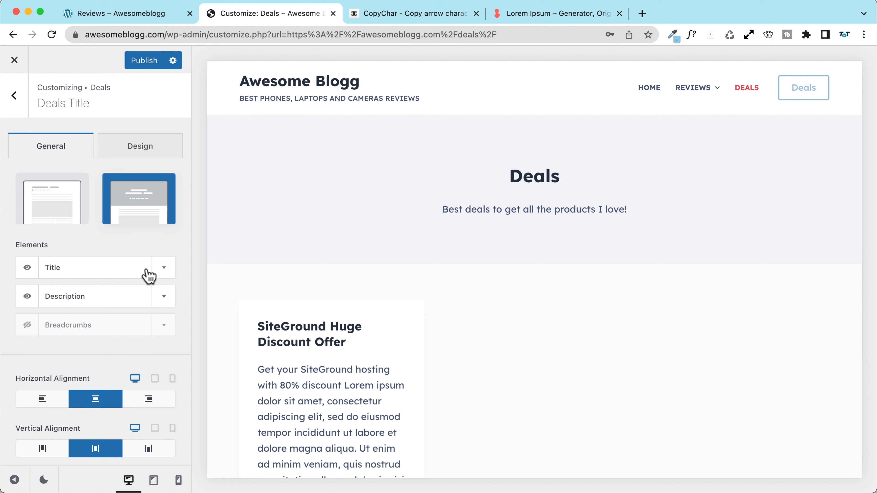
click(165, 298)
click(165, 297)
click(161, 296)
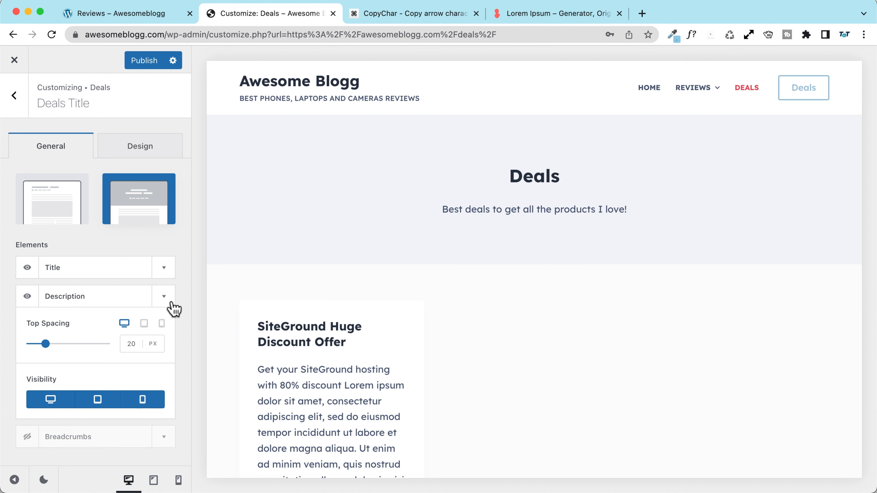
click(163, 297)
Step: Set the title font size to 50px and the description to 20px uppercase
click(138, 148)
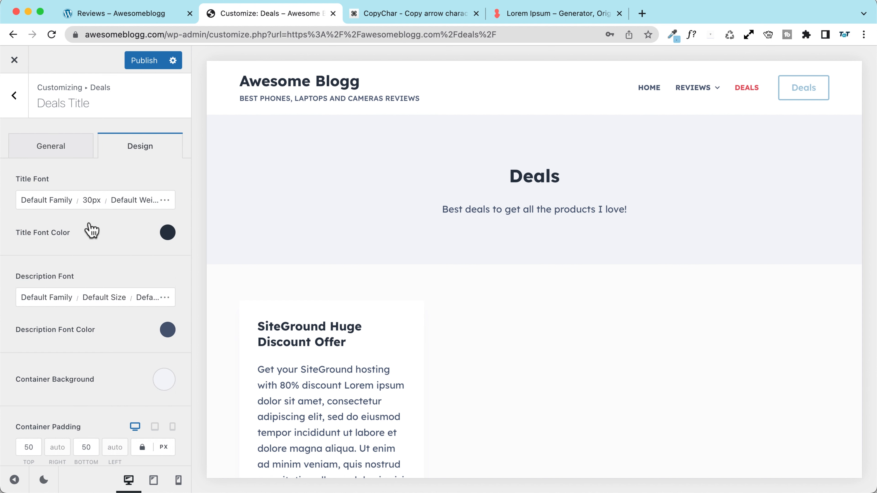
click(91, 200)
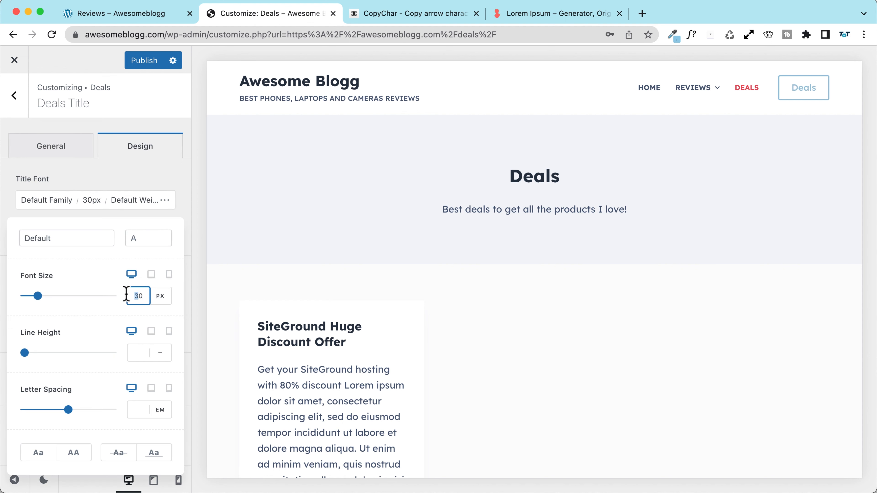
text(5)
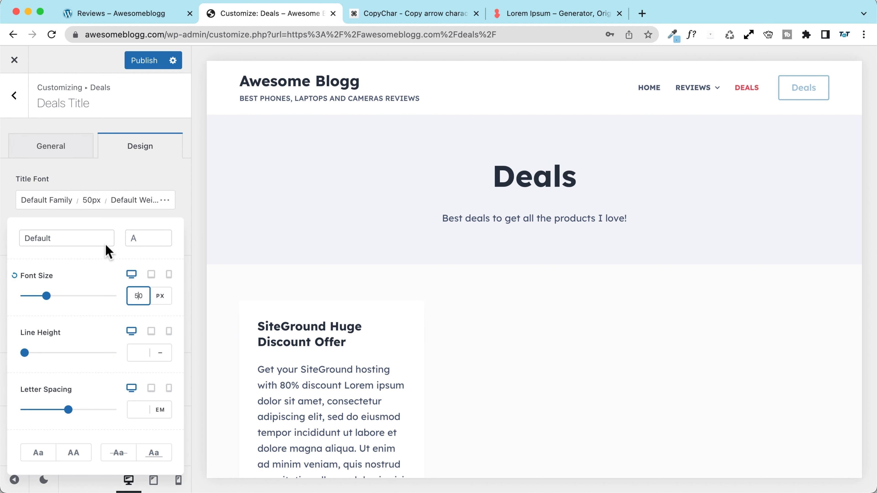
click(142, 174)
scroll(114, 176, down, 1)
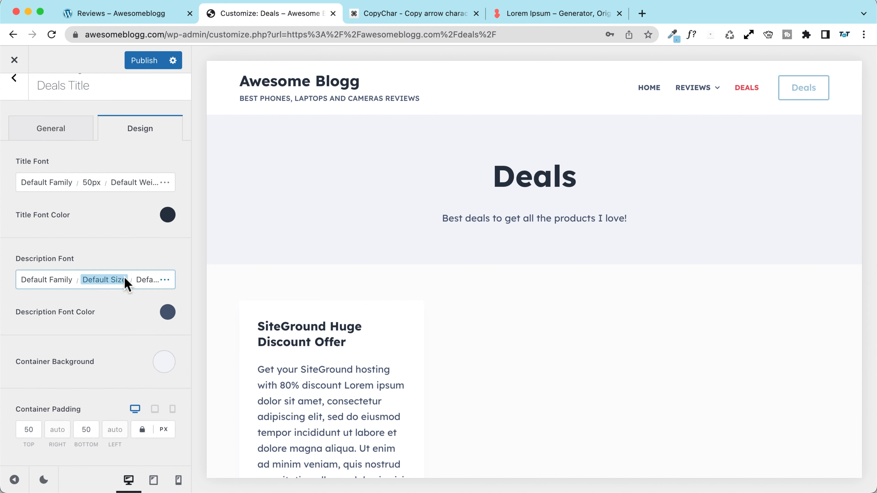
click(101, 280)
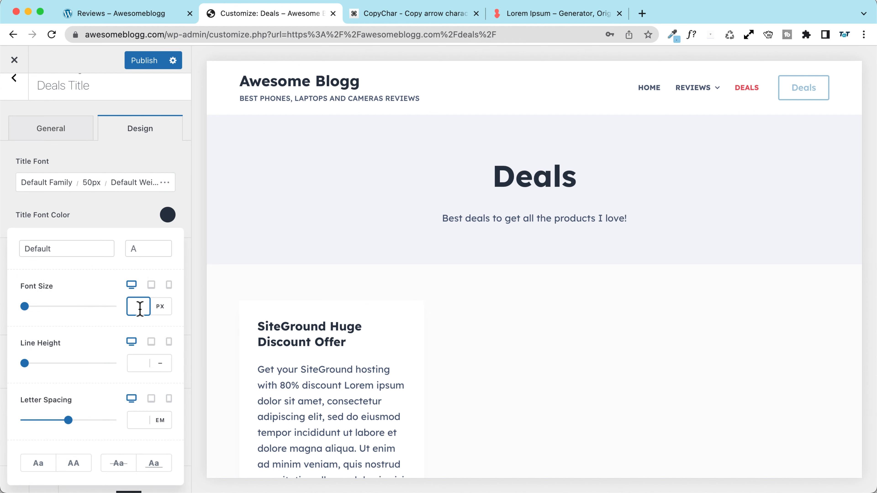
text(20)
click(73, 463)
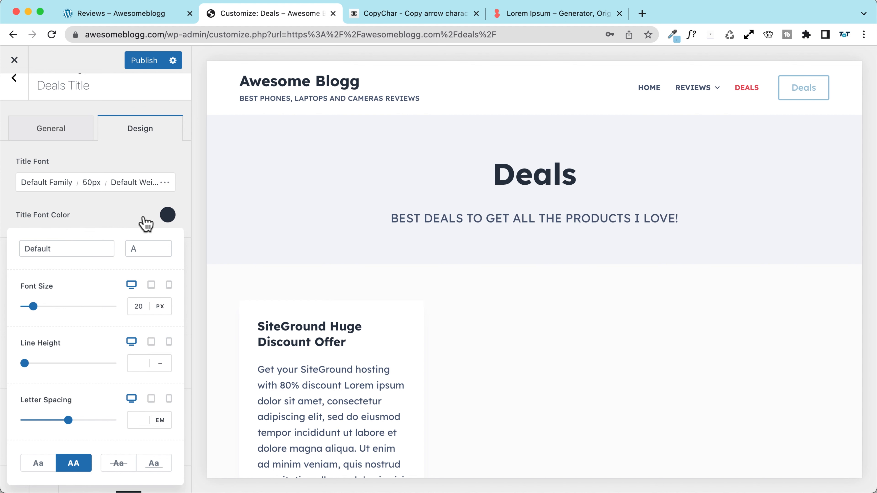
click(119, 216)
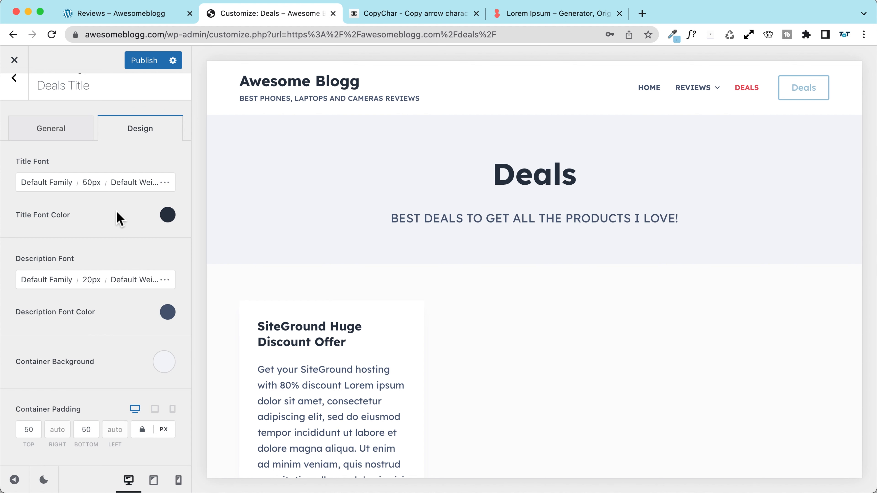
scroll(369, 356, down, 2)
Step: Hide the deal cards' top meta, featured image and excerpt, and centre the card content
click(254, 251)
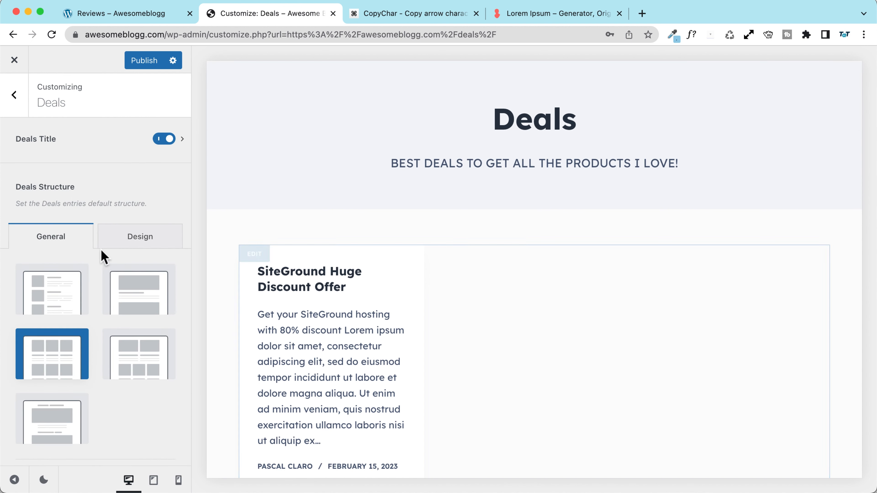
scroll(69, 248, down, 5)
click(71, 315)
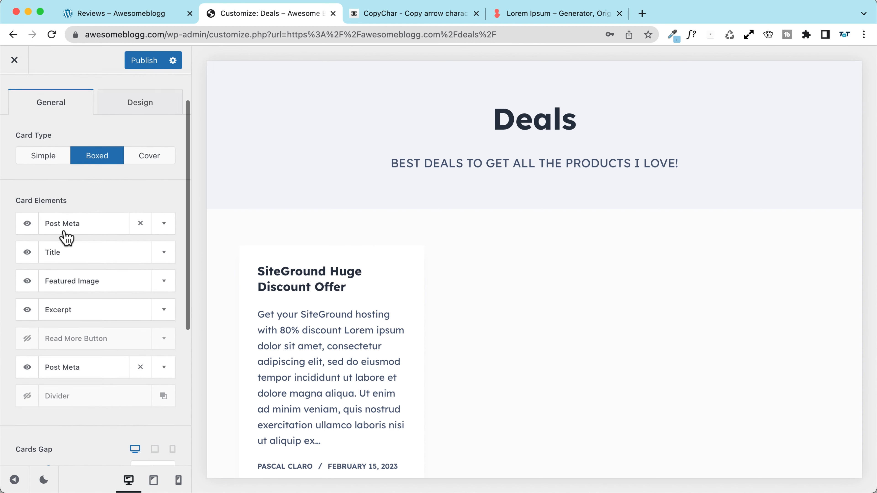
click(27, 197)
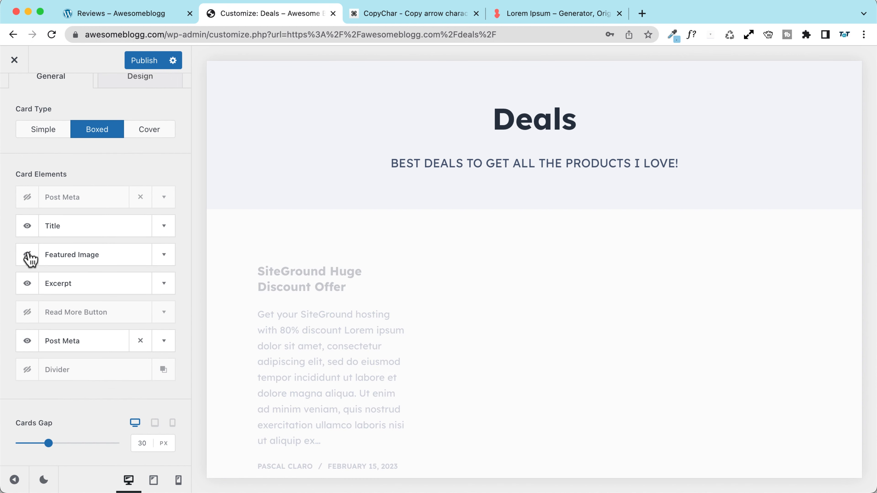
click(27, 284)
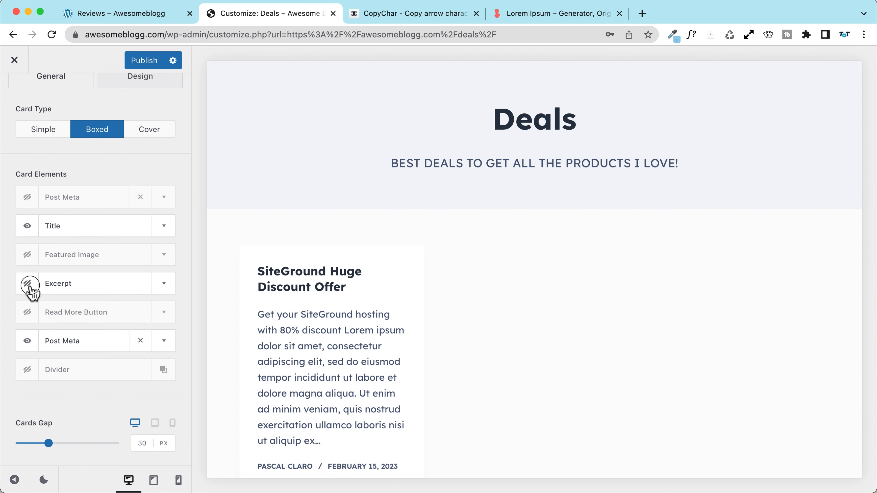
click(28, 341)
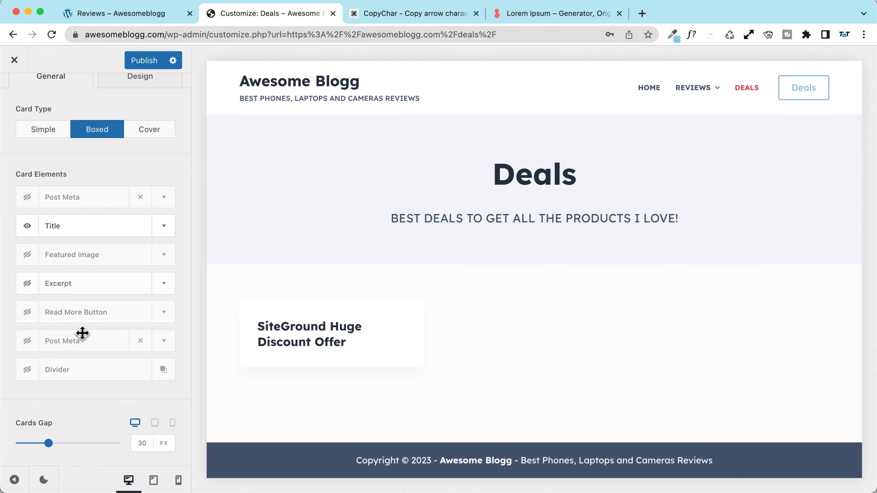
scroll(69, 376, down, 5)
click(83, 379)
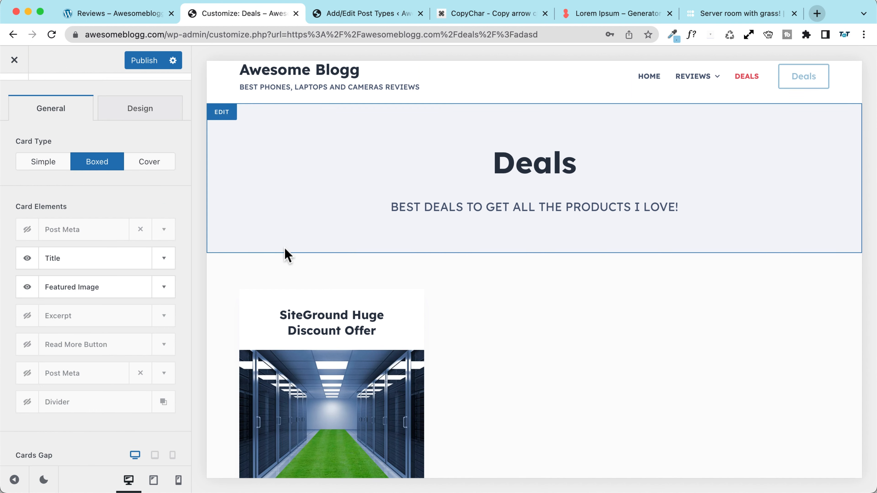
Step: Give the card featured images a Zoom In hover effect at Medium size
scroll(345, 269, down, 3)
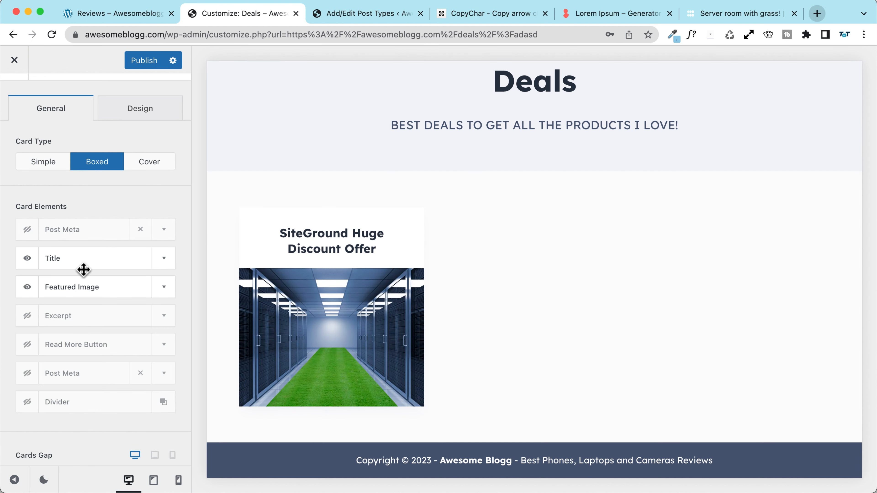
click(160, 287)
scroll(42, 304, down, 2)
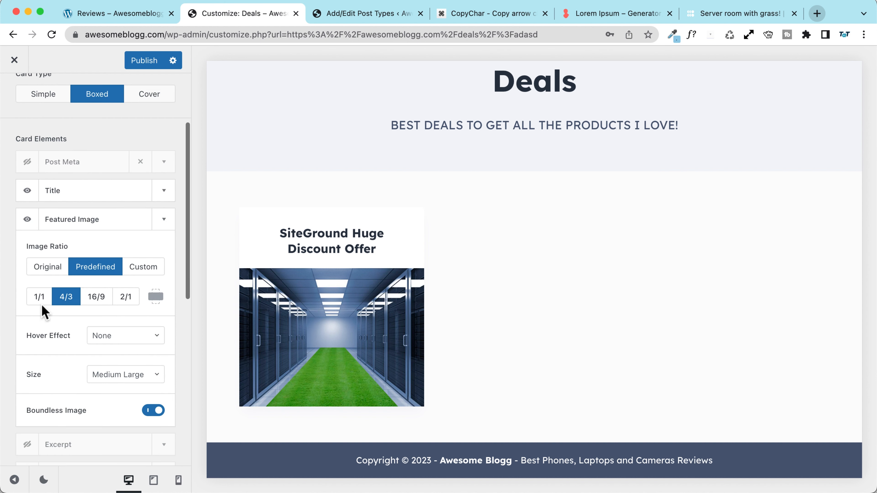
click(38, 298)
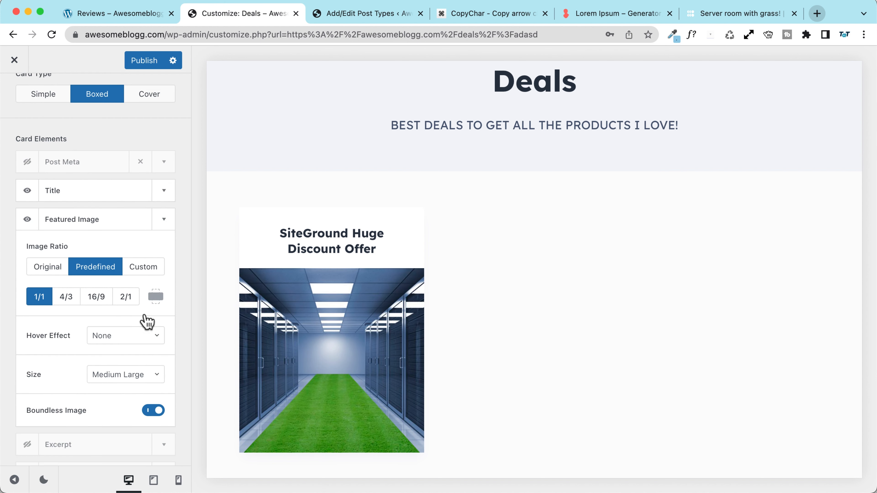
click(128, 336)
click(119, 386)
scroll(52, 349, down, 1)
click(125, 342)
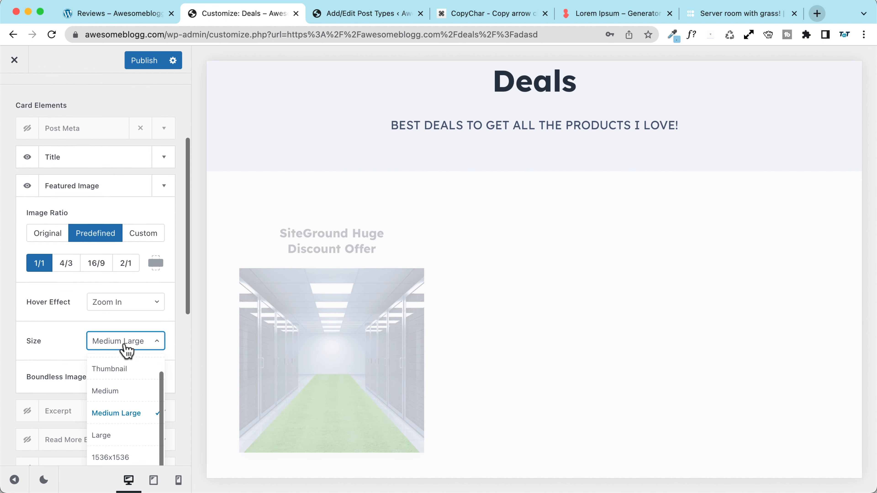
click(116, 389)
Step: Switch the card images to a 16/9 ratio and move the featured image above the title
scroll(52, 332, down, 3)
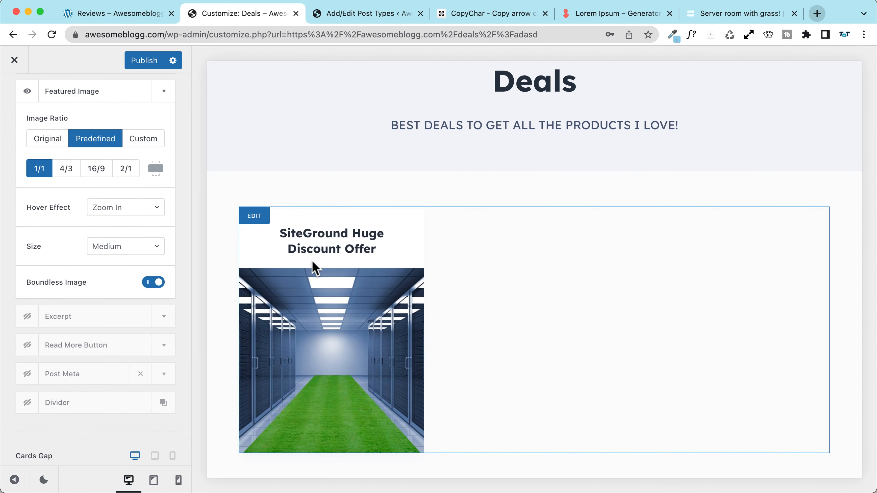
scroll(168, 256, down, 2)
scroll(73, 253, up, 4)
scroll(73, 253, up, 3)
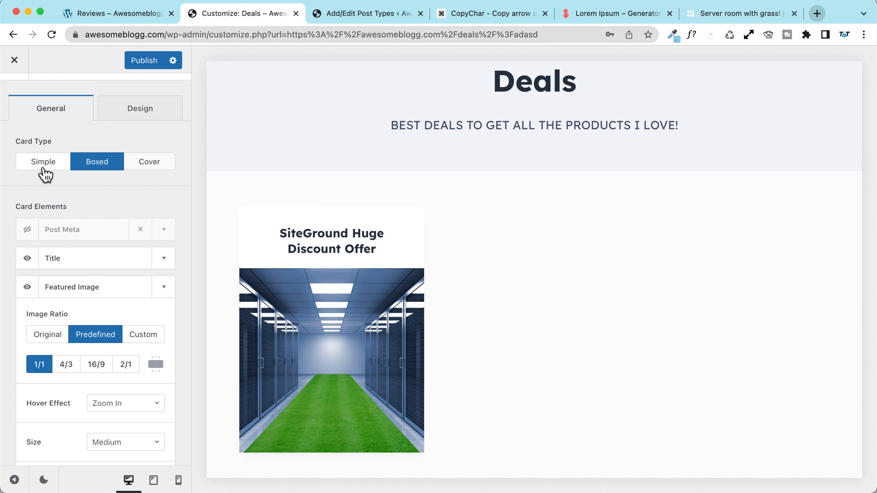
click(97, 365)
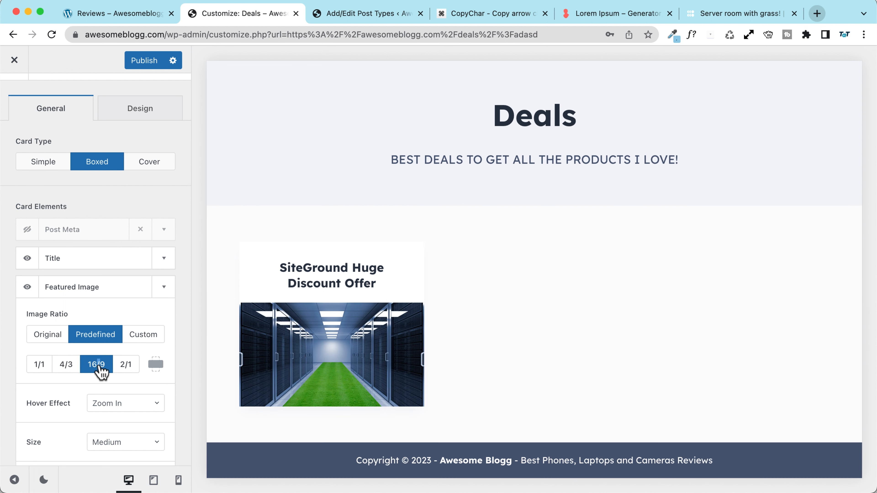
scroll(72, 235, up, 1)
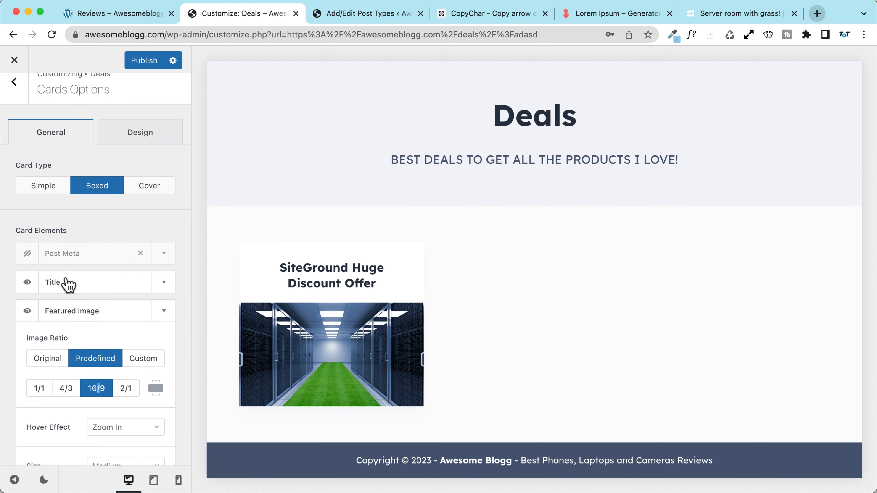
drag(63, 314, 69, 276)
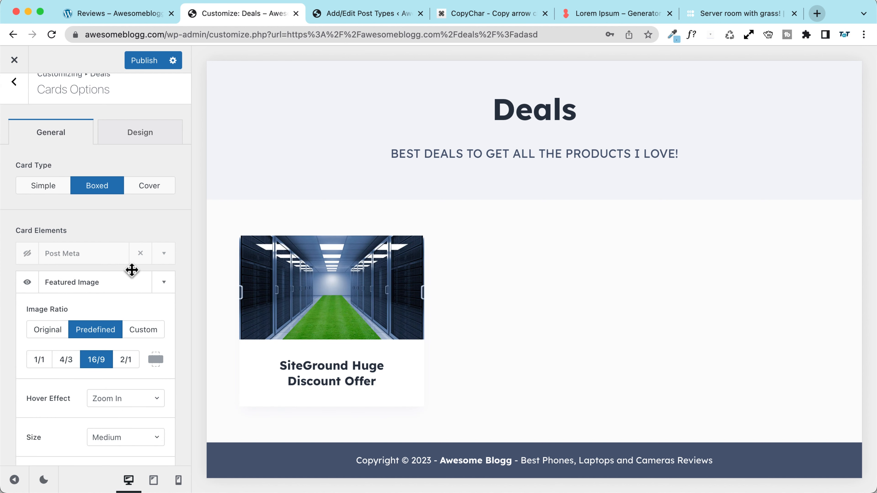
click(164, 282)
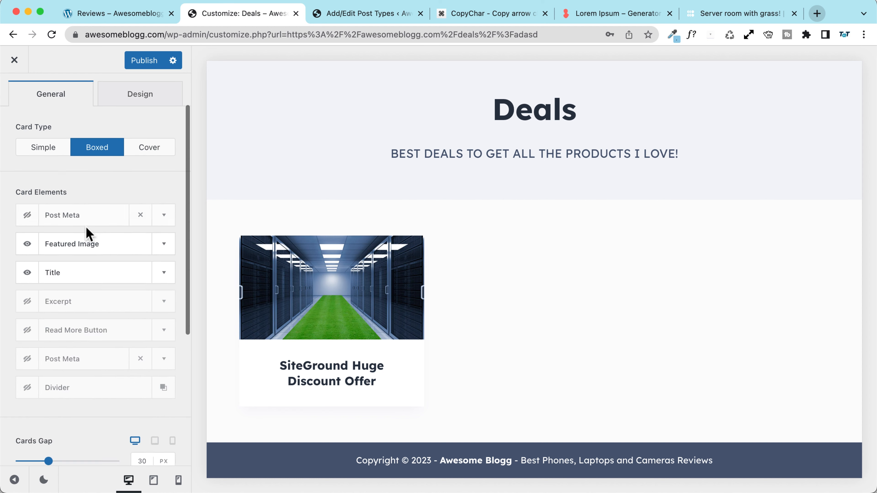
scroll(86, 242, down, 4)
scroll(93, 292, down, 3)
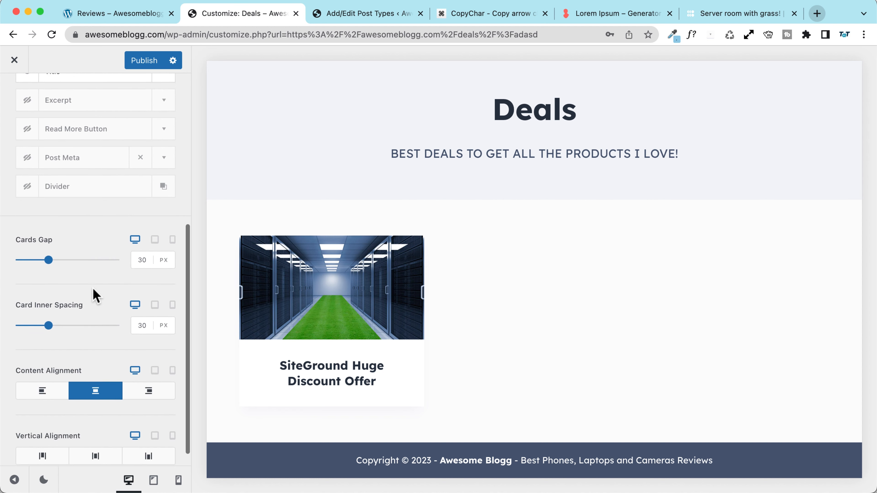
scroll(92, 294, up, 8)
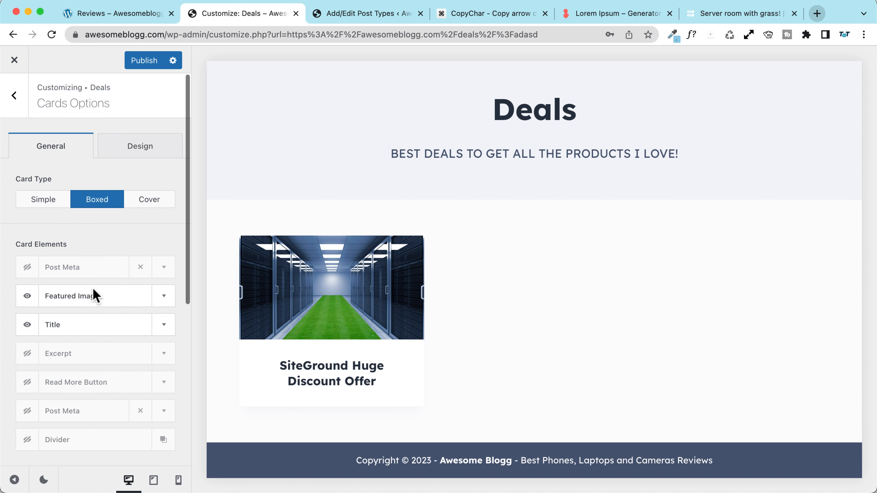
Step: Give the deal cards a red, 5px wide, dashed border
click(134, 152)
scroll(73, 247, down, 5)
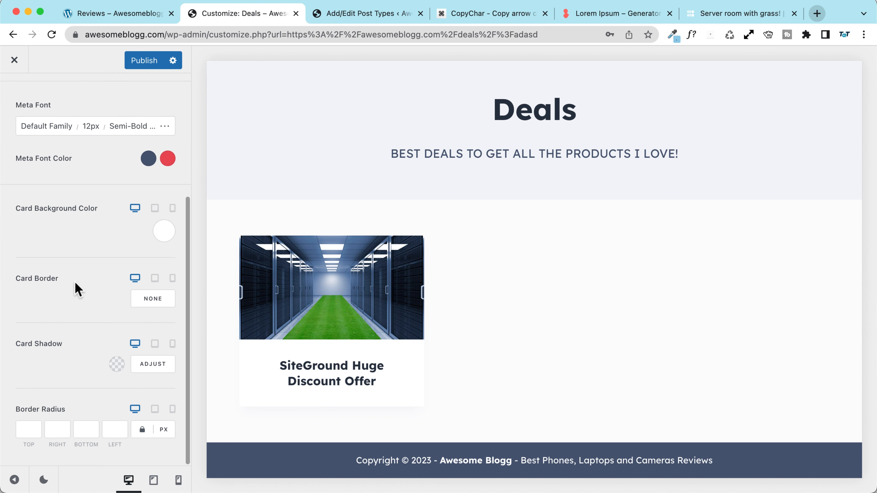
click(151, 299)
click(142, 299)
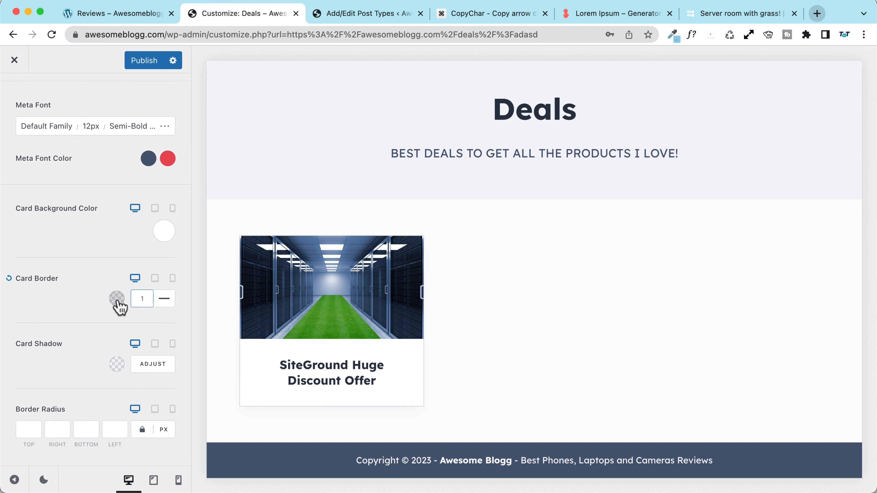
click(117, 299)
click(44, 72)
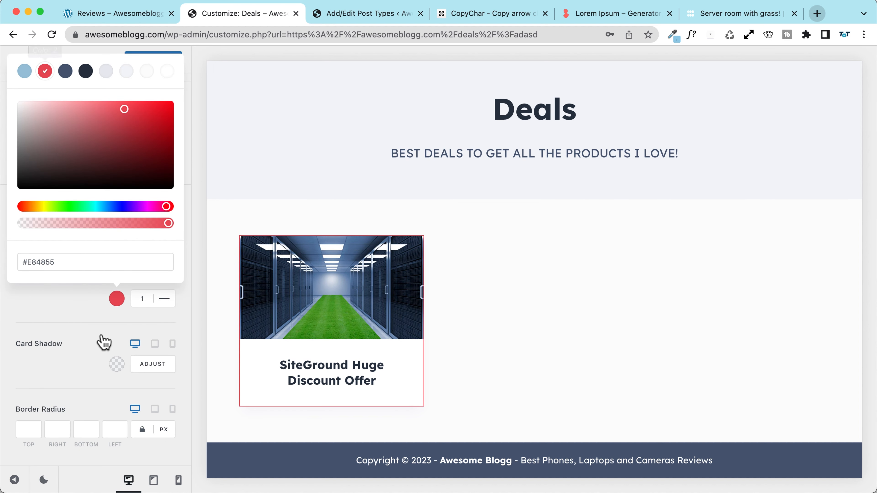
click(142, 299)
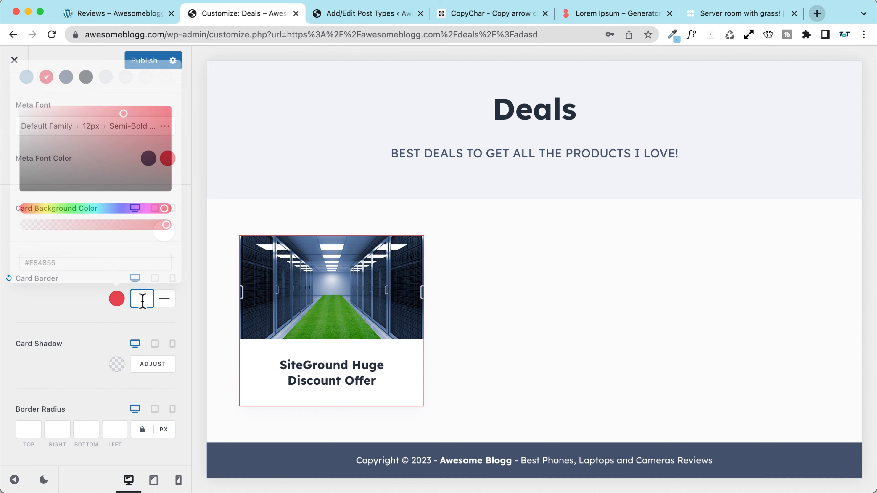
key(BackSpace)
text(5)
click(165, 299)
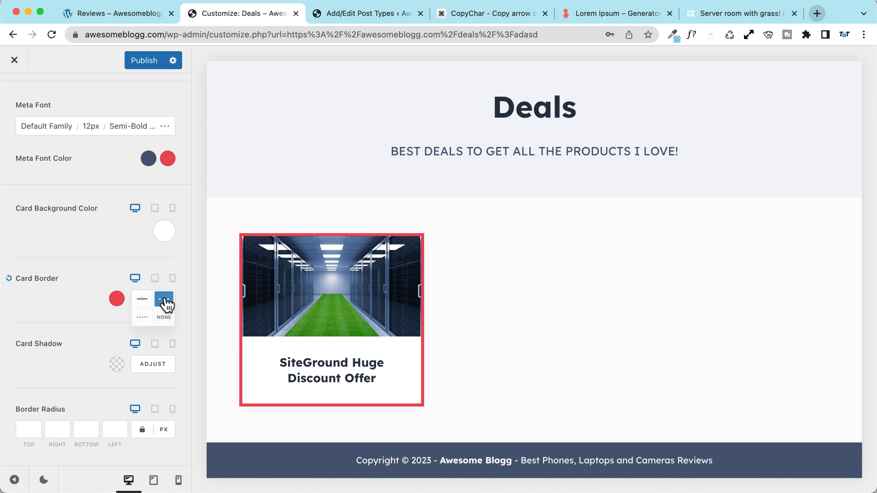
click(160, 326)
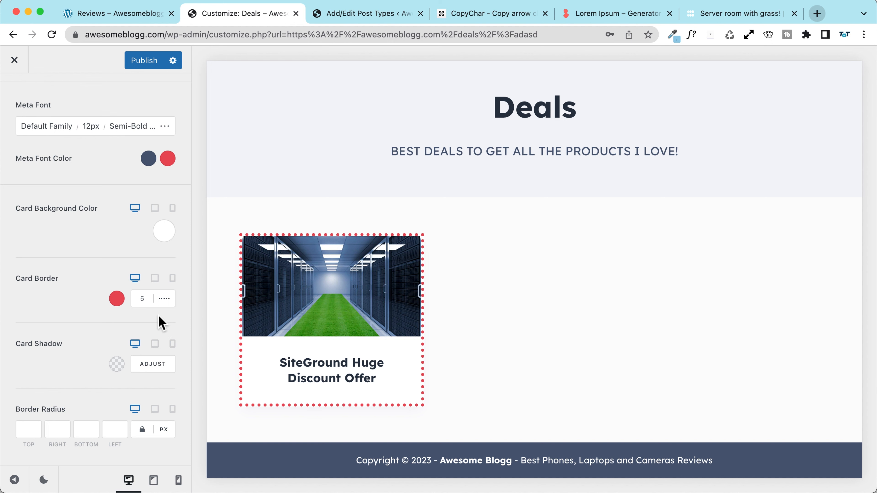
click(167, 302)
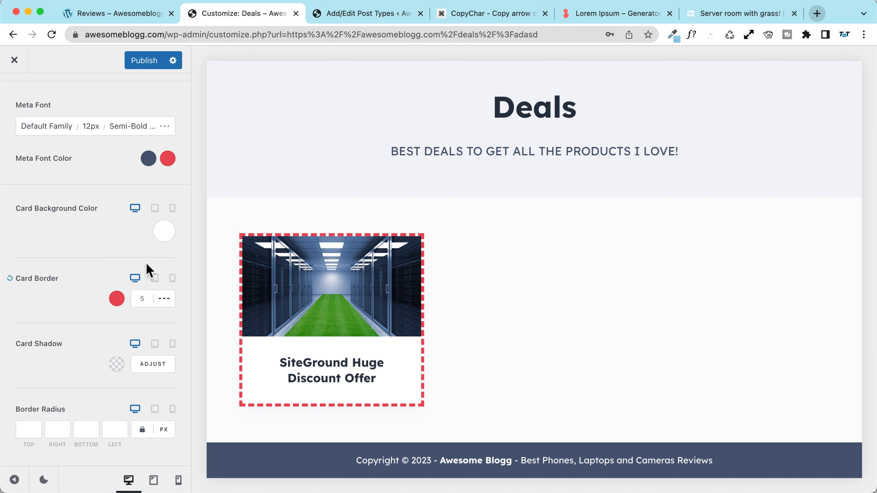
Step: Hide the cards' featured image and publish the Customizer changes
scroll(85, 232, up, 3)
scroll(82, 228, up, 5)
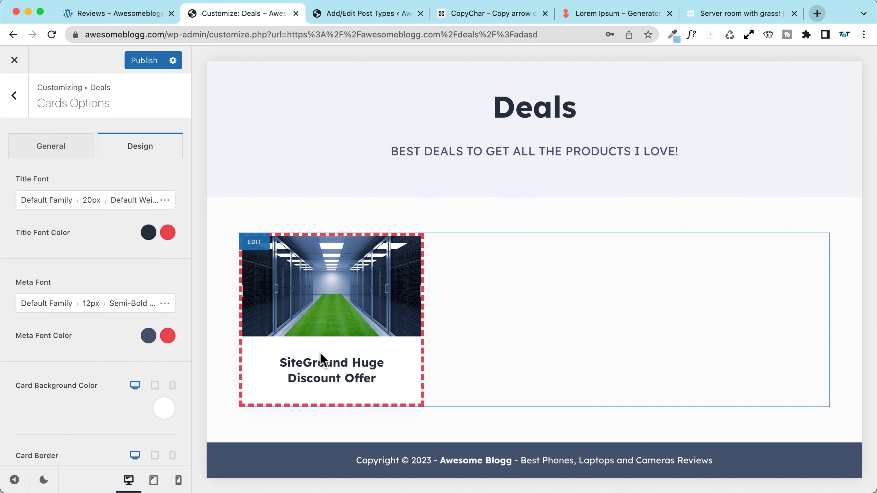
click(49, 147)
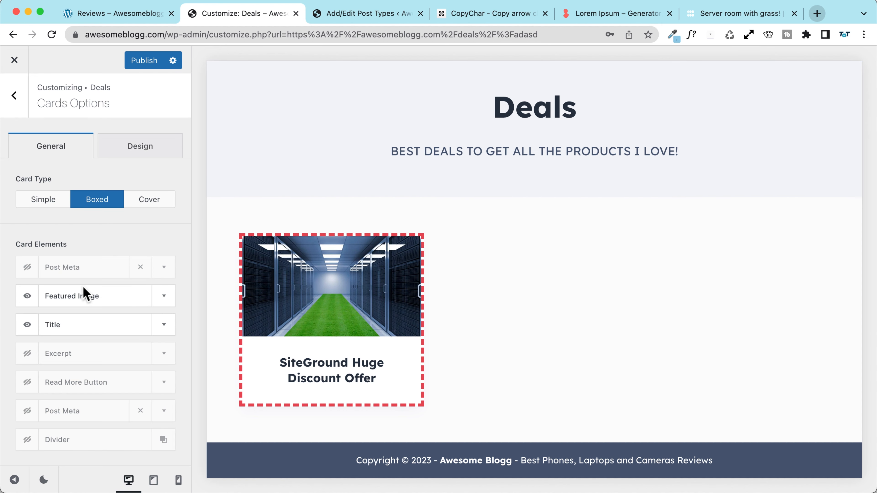
click(29, 296)
click(138, 62)
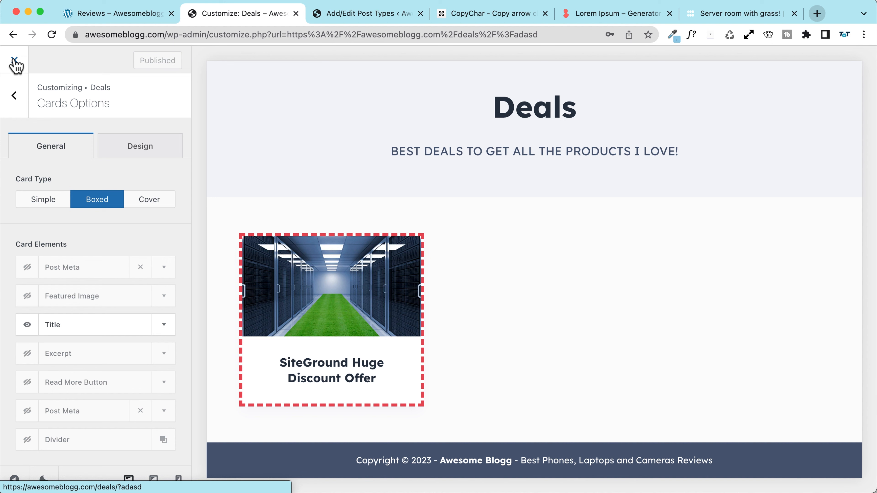
Step: Close the Customizer and reload the Deals archive with a 'weger' cache-busting string
click(14, 61)
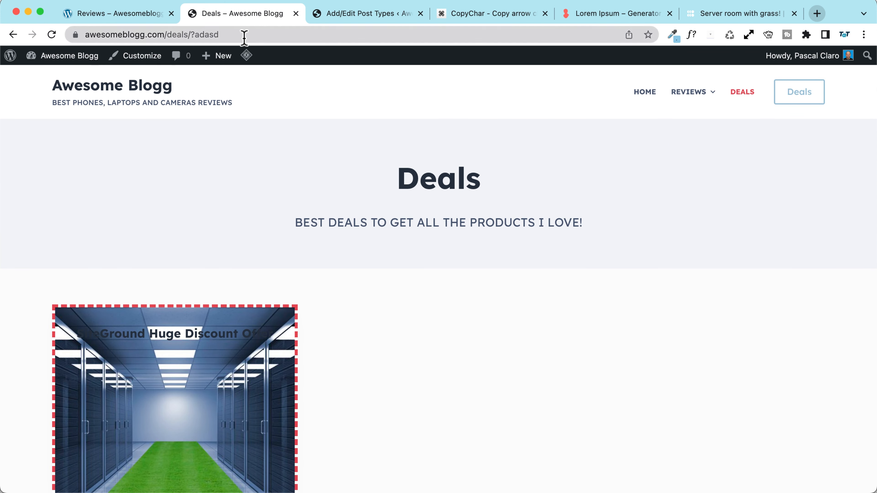
click(244, 35)
text(weger)
key(Return)
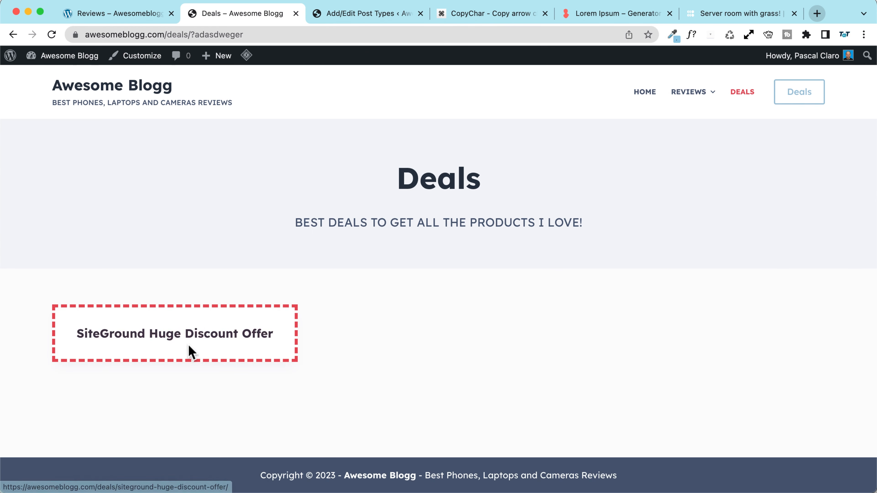
Step: View the SiteGround Huge Discount Offer deal, return to the archive and launch Customize
click(180, 343)
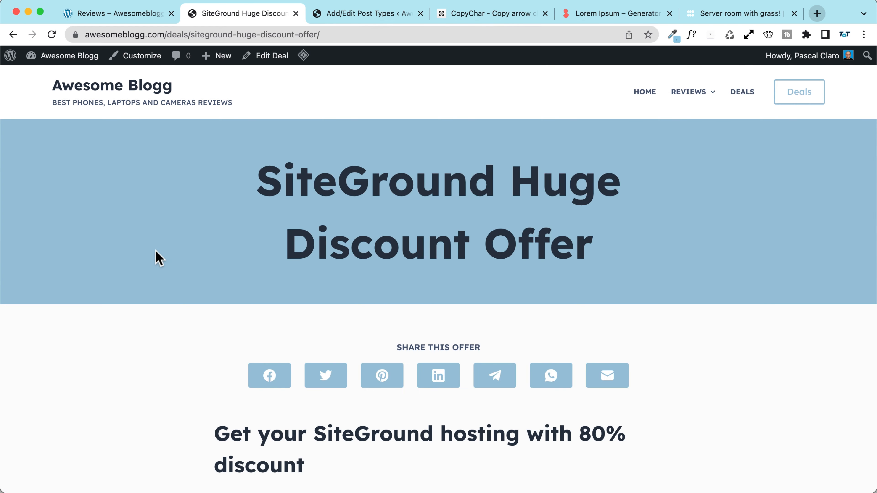
scroll(156, 255, down, 10)
scroll(158, 257, up, 4)
scroll(158, 257, up, 5)
click(13, 34)
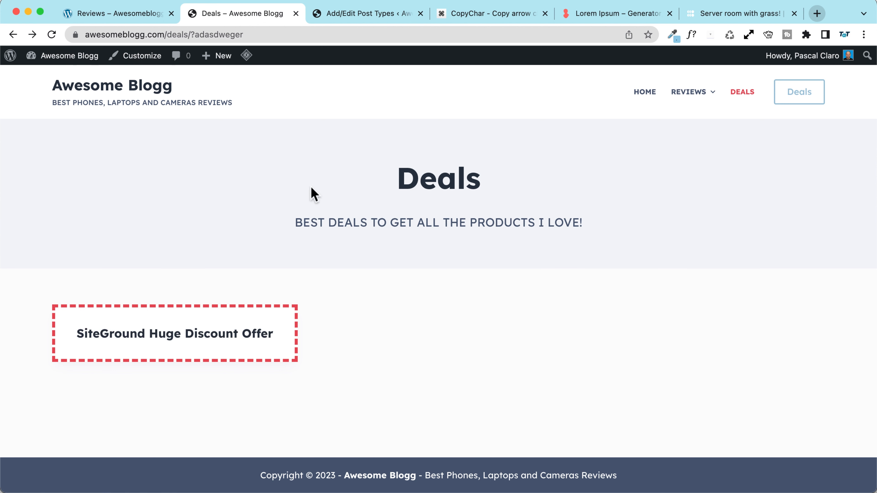
click(140, 57)
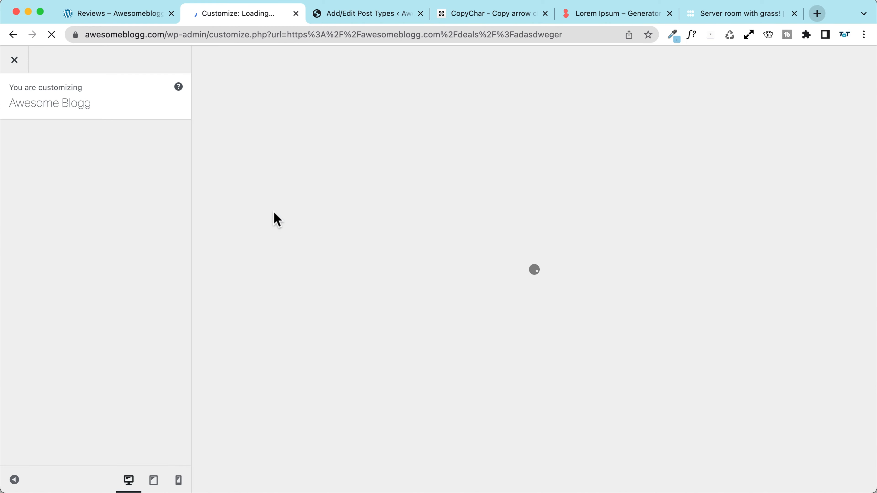
Step: Switch the Deals archive to the simple list layout and toggle the cards' featured image
scroll(66, 300, down, 3)
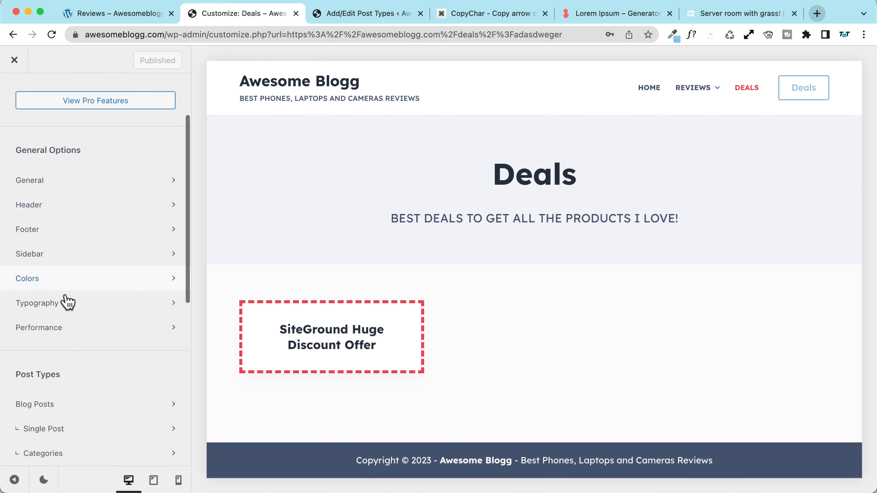
click(254, 309)
click(55, 298)
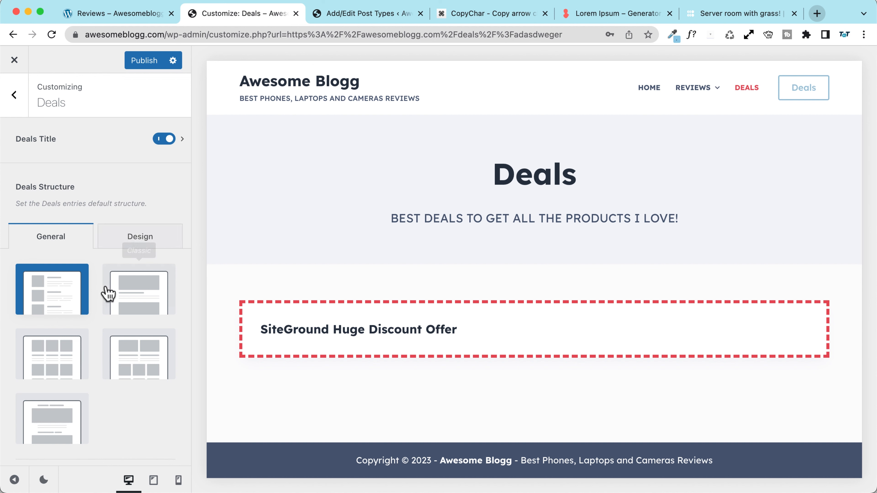
scroll(113, 242, down, 8)
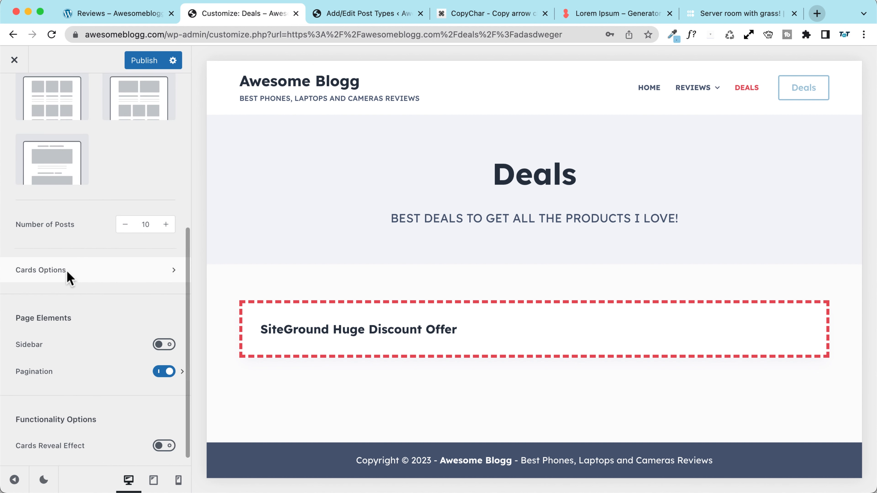
click(77, 273)
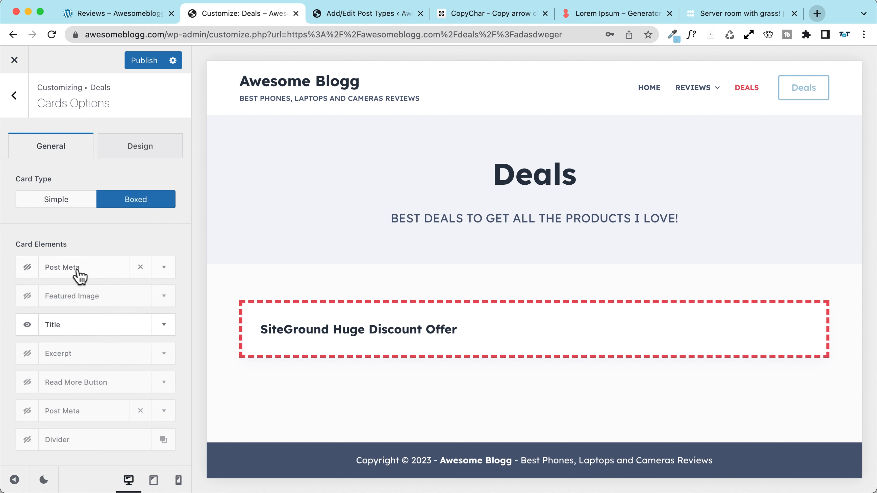
click(30, 300)
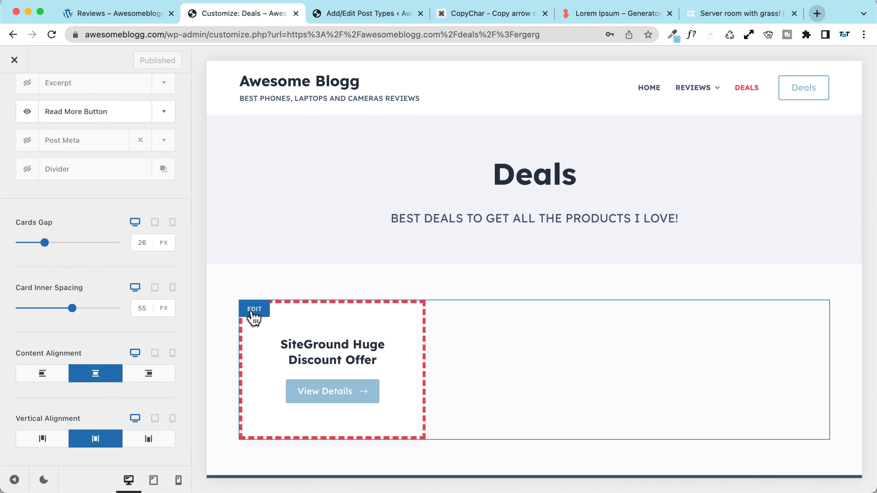
Step: Enable the cards' Read More button with View Details text and the arrow
scroll(78, 255, up, 2)
scroll(82, 255, down, 2)
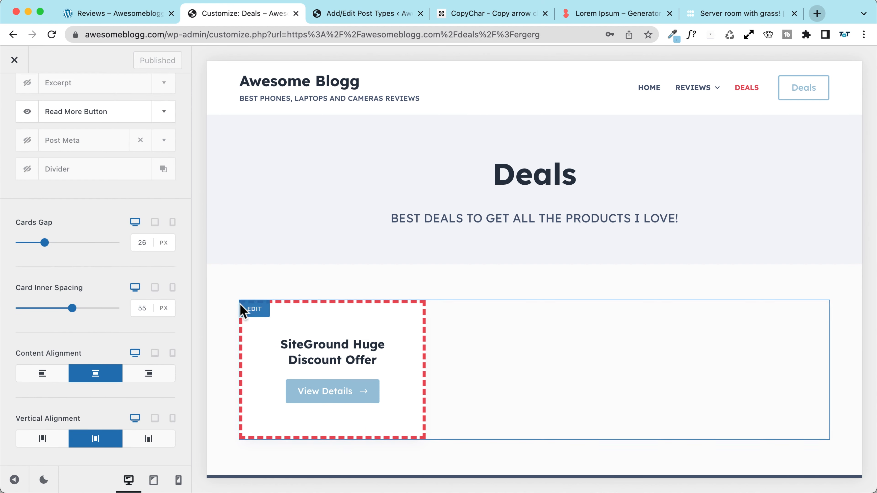
scroll(98, 222, up, 5)
click(164, 256)
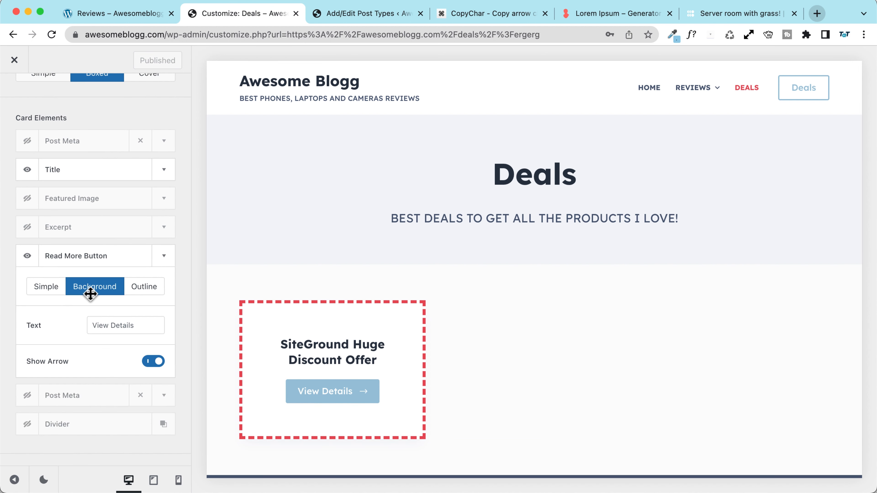
drag(144, 325, 44, 330)
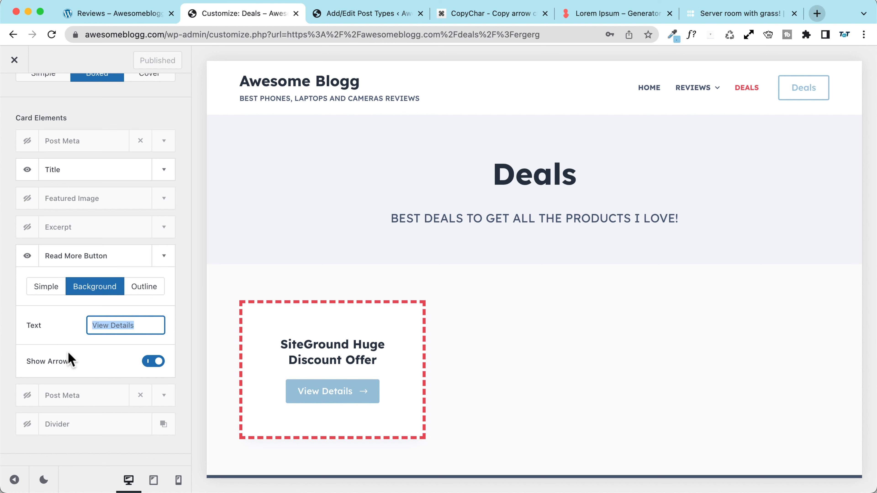
scroll(123, 158, up, 5)
Step: Make the deal buttons red with a light blue hover colour and publish
click(142, 145)
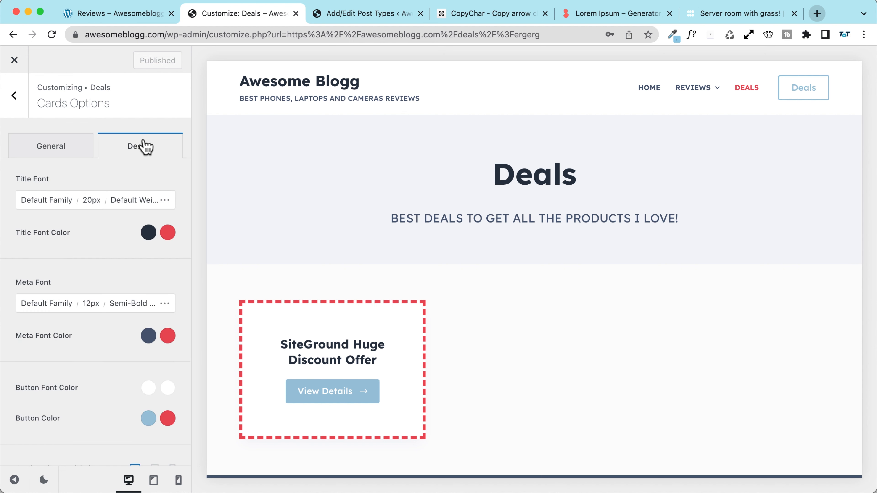
scroll(82, 246, down, 2)
scroll(82, 250, down, 2)
click(149, 202)
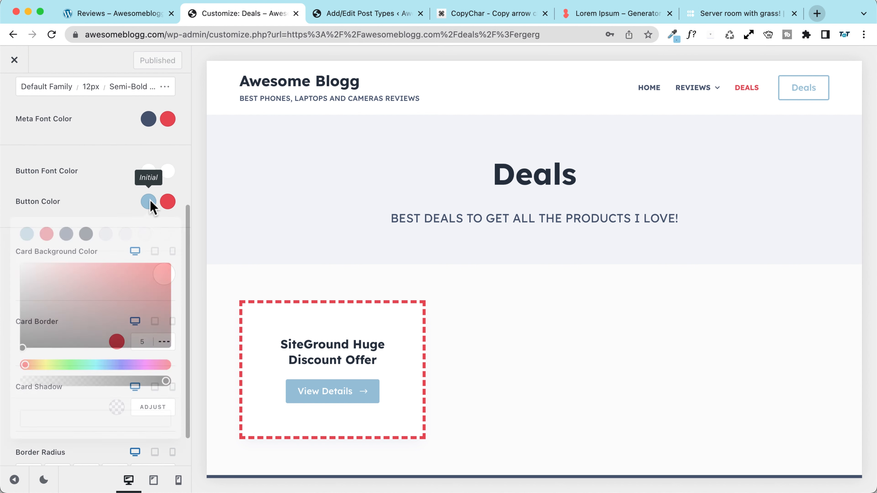
click(45, 235)
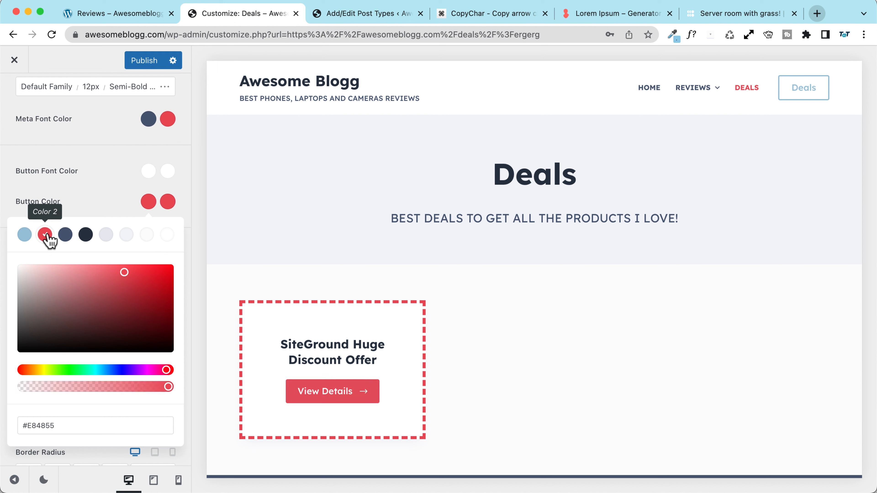
click(167, 202)
click(24, 235)
click(117, 192)
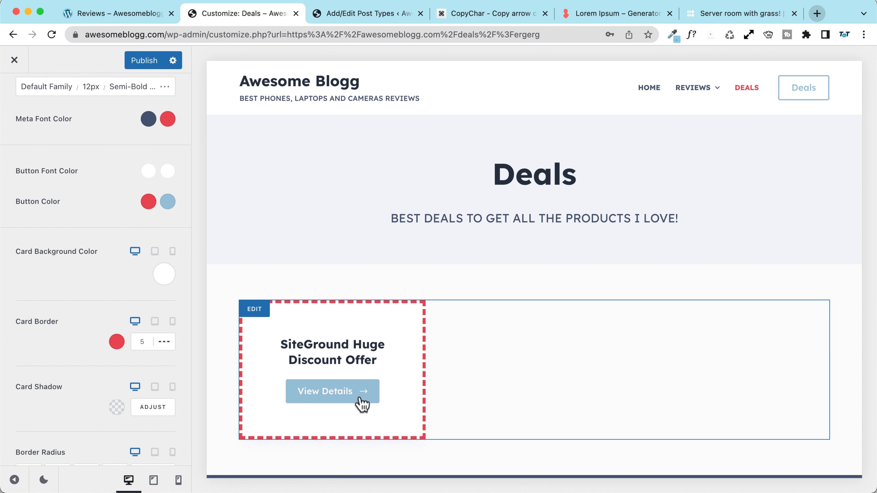
click(155, 61)
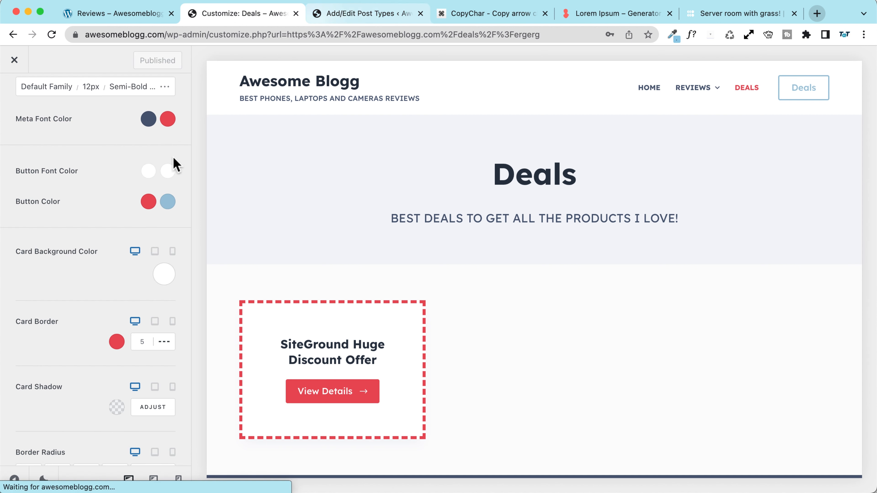
Step: Change the button hover colour to #475671, publish, and close the Customizer
click(166, 204)
click(86, 235)
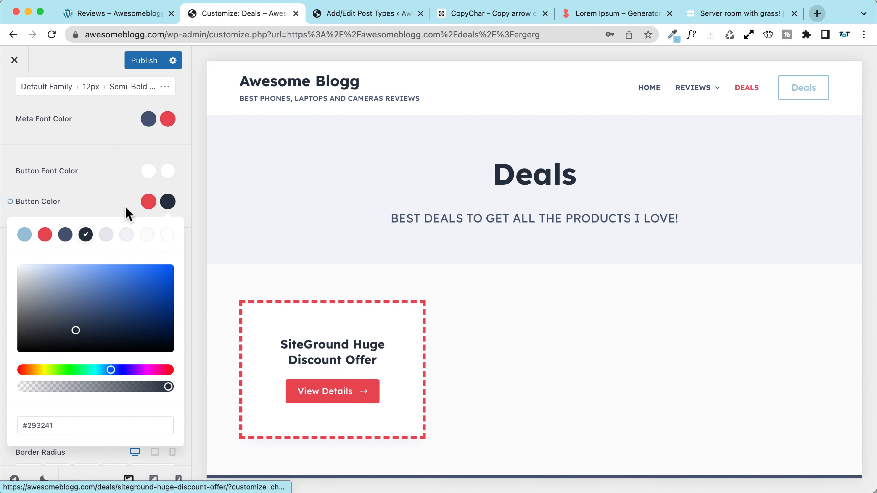
click(65, 234)
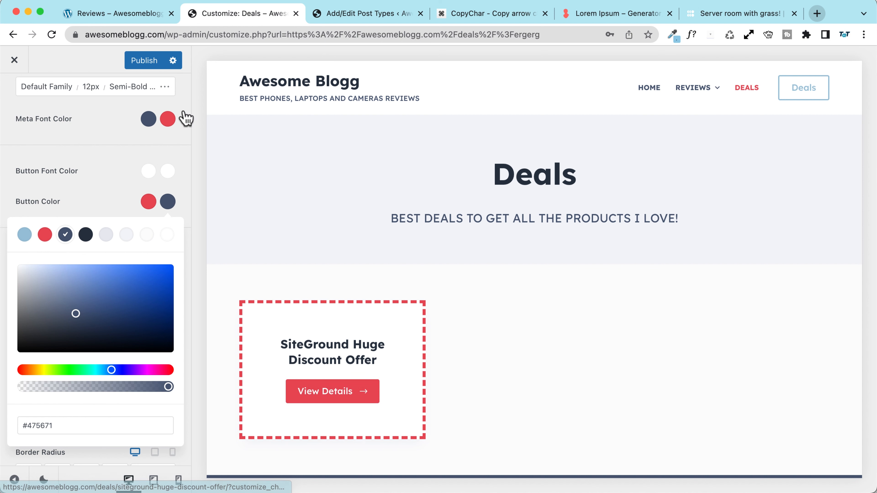
click(142, 61)
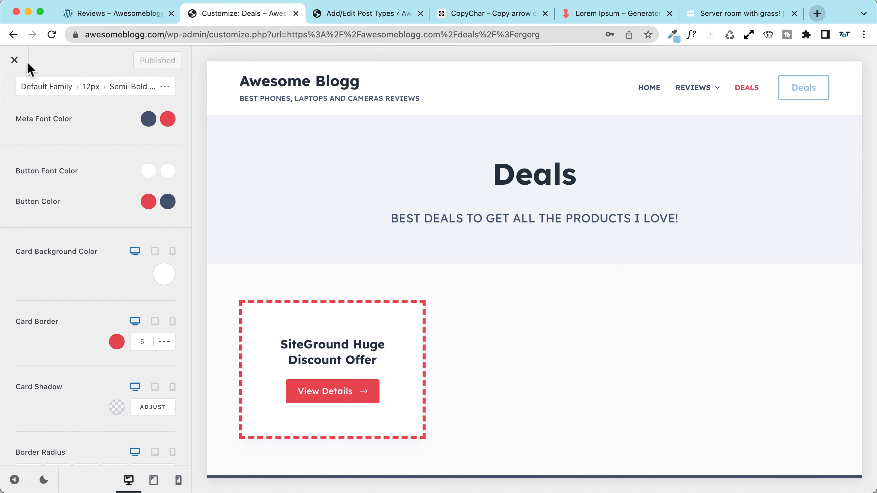
click(15, 61)
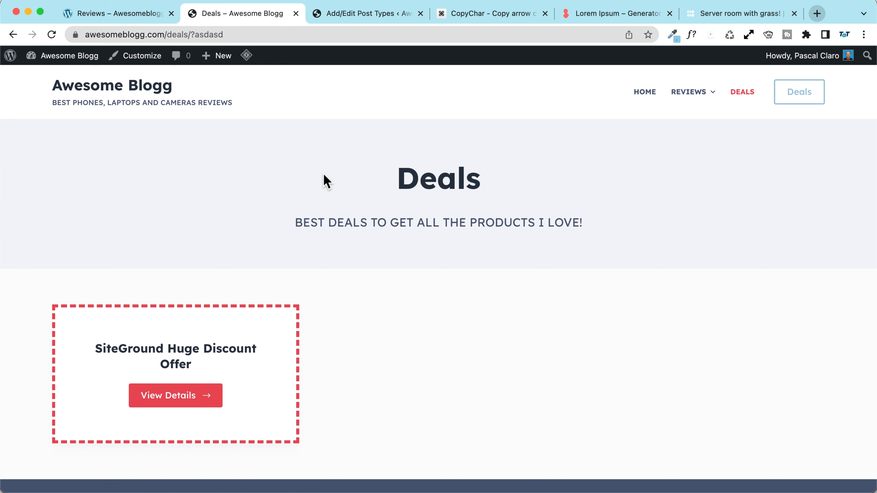
Step: Duplicate the SiteGround Huge Discount Offer deal, retitle it Hostinger, publish and view it
mouse_move(207, 58)
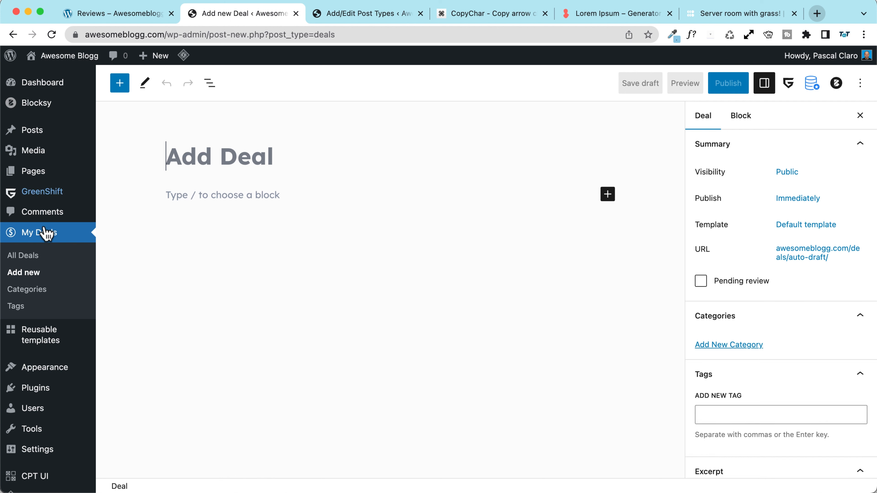
click(31, 256)
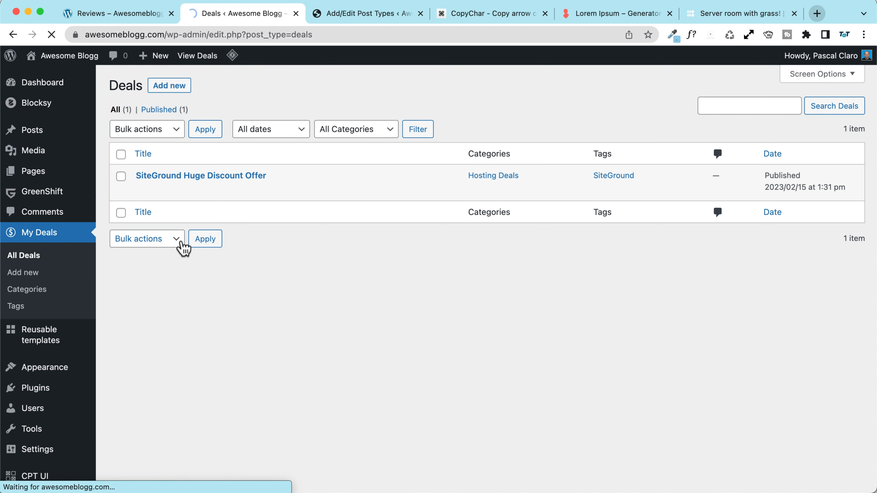
click(276, 191)
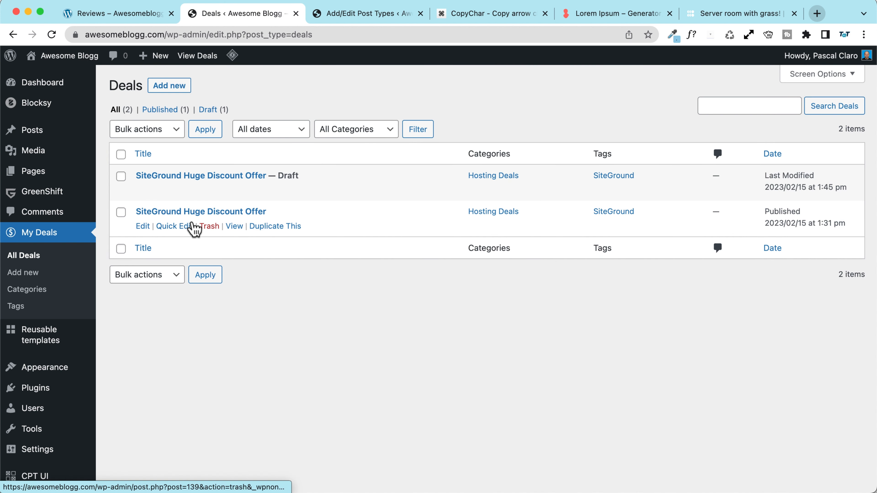
click(224, 176)
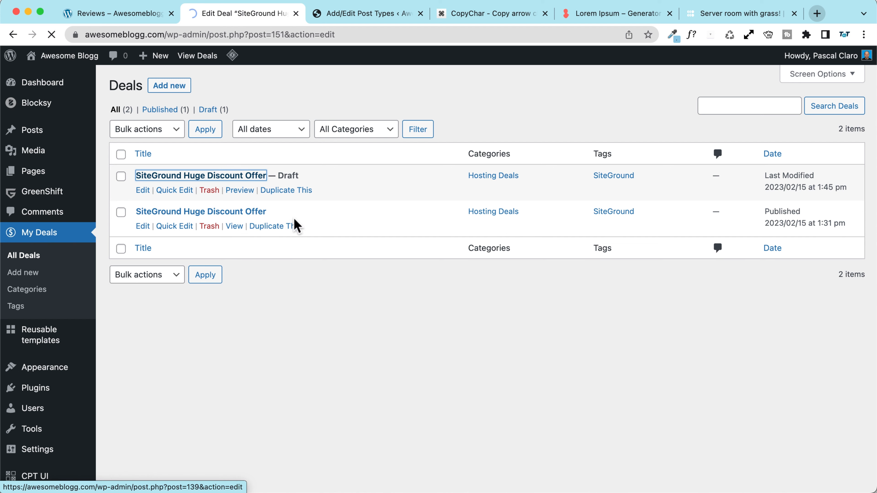
double_click(259, 158)
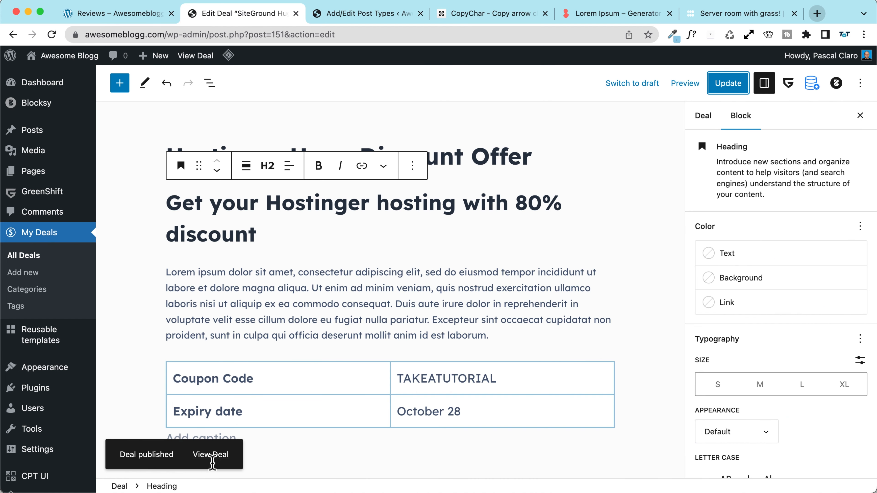
click(211, 456)
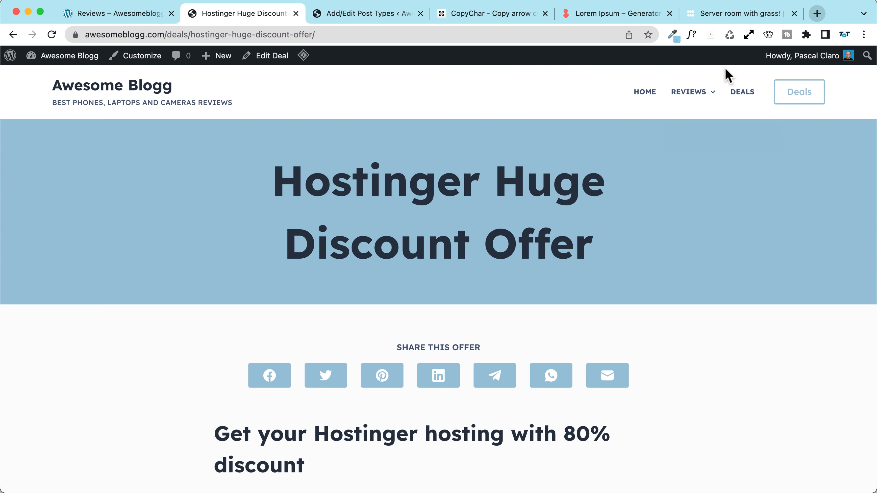
click(740, 92)
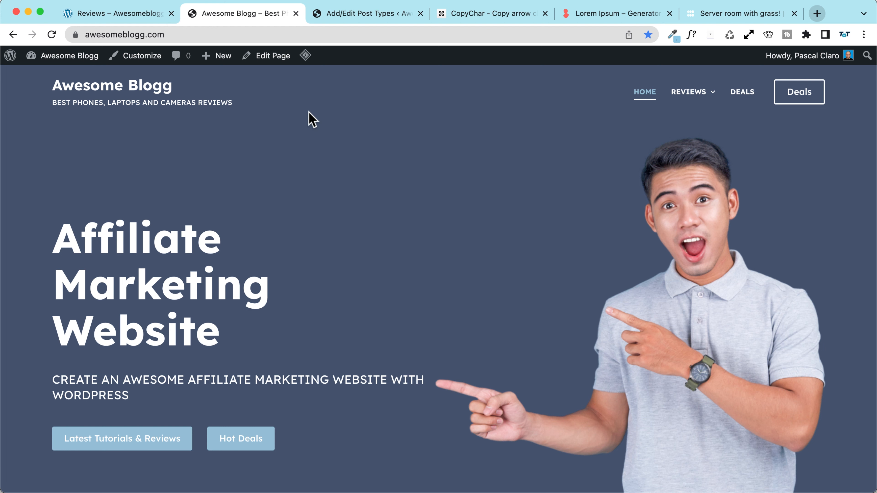
Step: Duplicate the Home page's Latest Reviews row and rename the copy's heading to Latest Deals
click(271, 56)
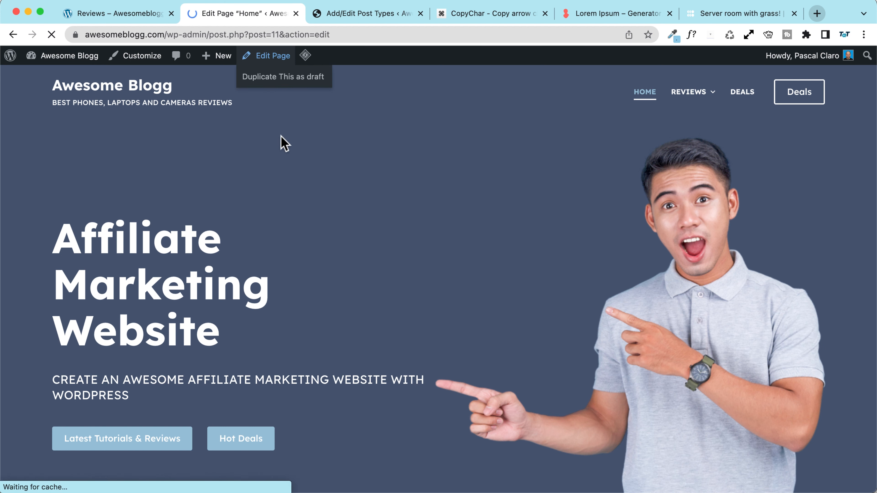
scroll(292, 258, down, 15)
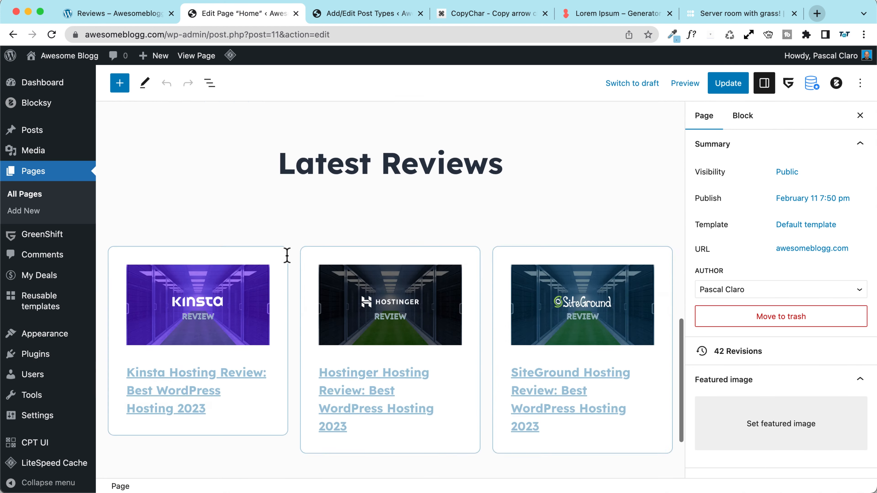
scroll(290, 262, up, 3)
click(209, 84)
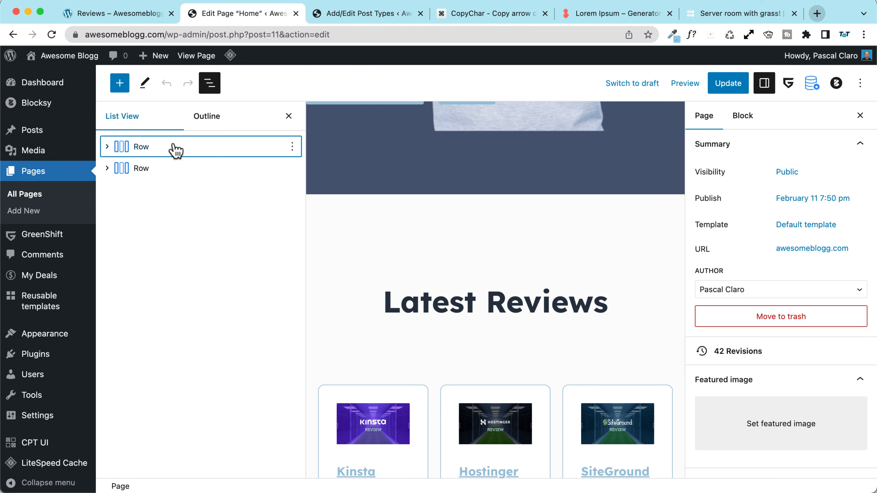
click(145, 173)
click(292, 168)
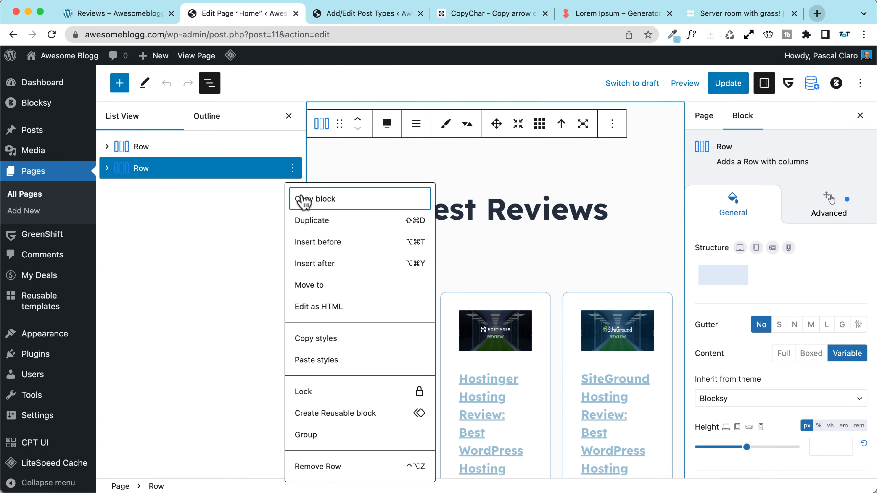
click(312, 221)
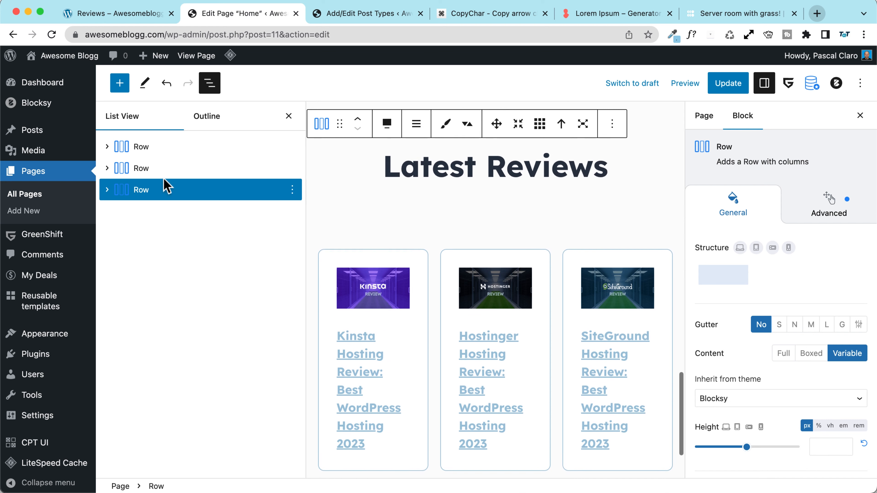
scroll(448, 246, up, 2)
double_click(549, 218)
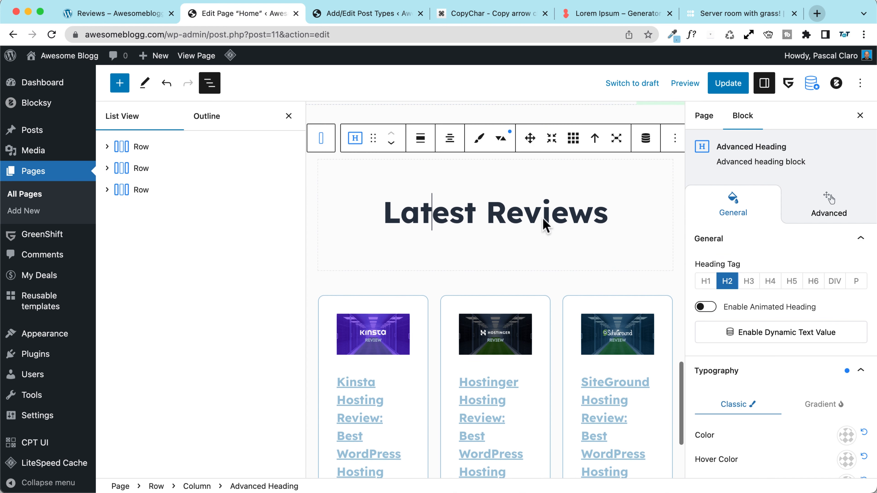
text(Deals)
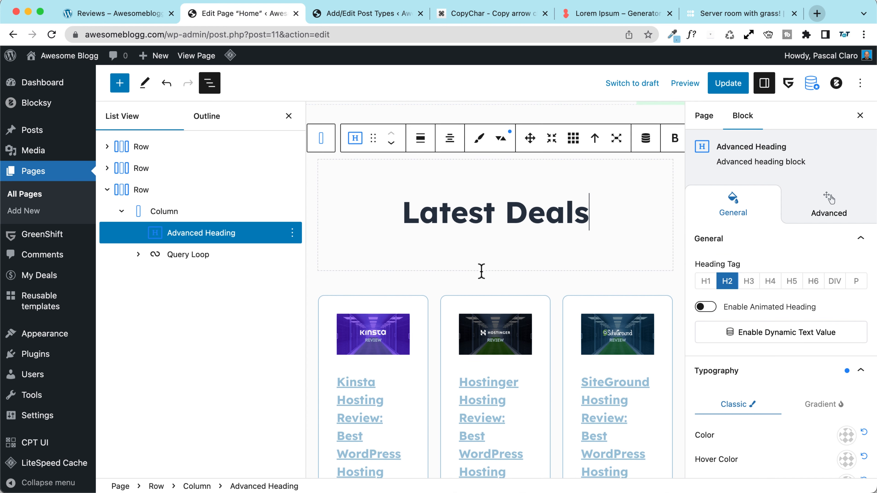
Step: Set the new section's Query Loop post type to Deal
scroll(484, 276, down, 3)
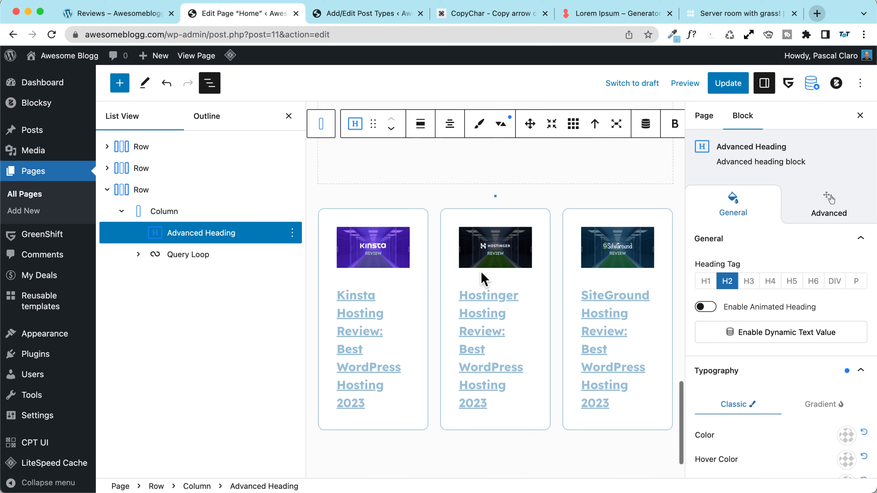
click(434, 269)
click(198, 257)
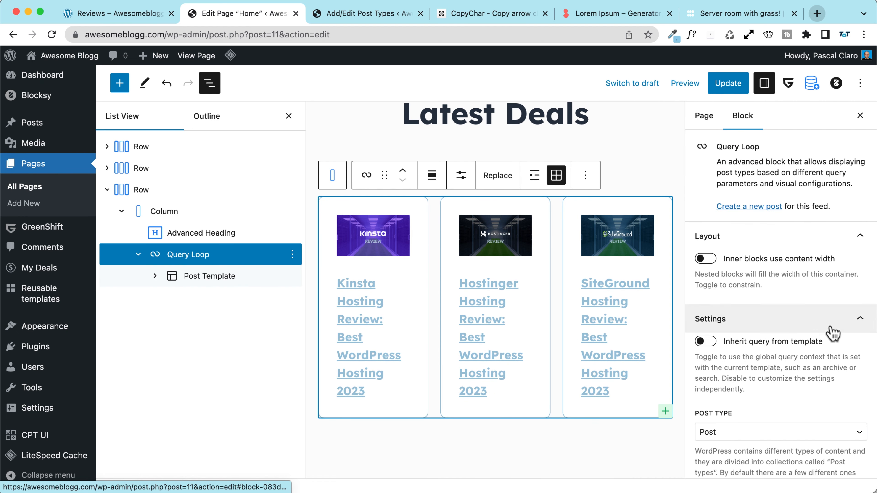
scroll(746, 331, down, 5)
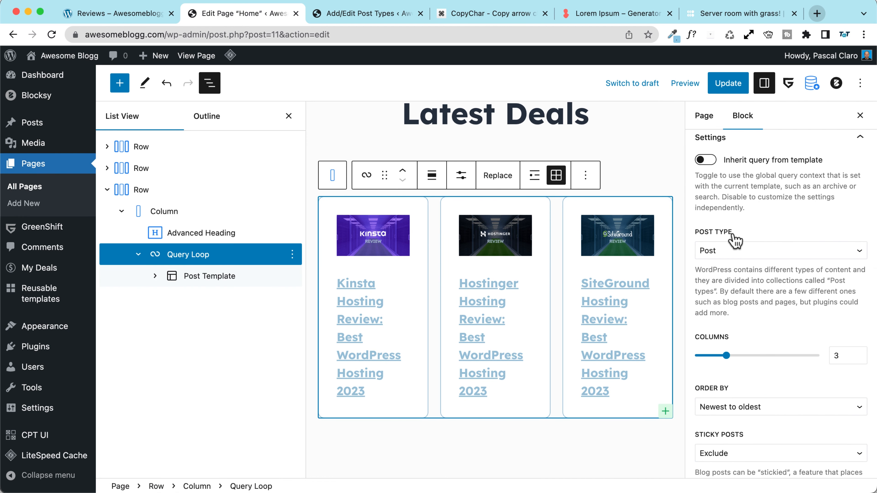
click(733, 251)
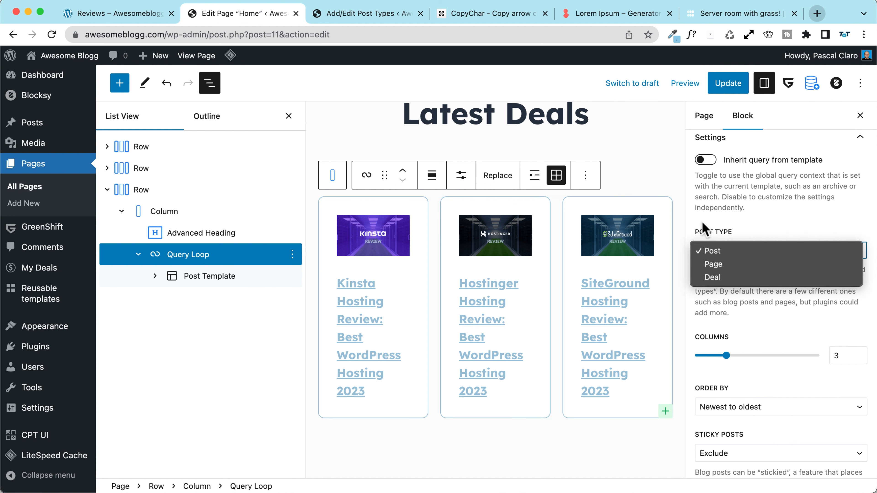
click(720, 277)
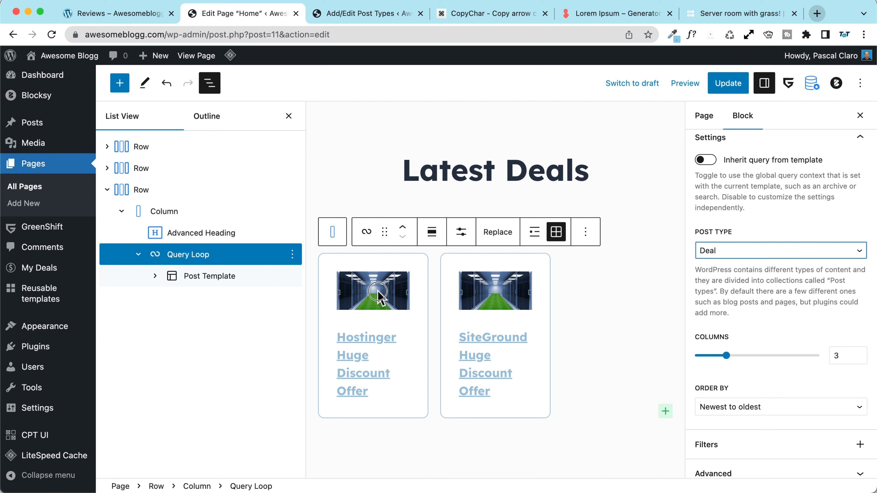
Step: Remove the featured image from the deal cards and make the title links dark navy
click(378, 296)
key(Delete)
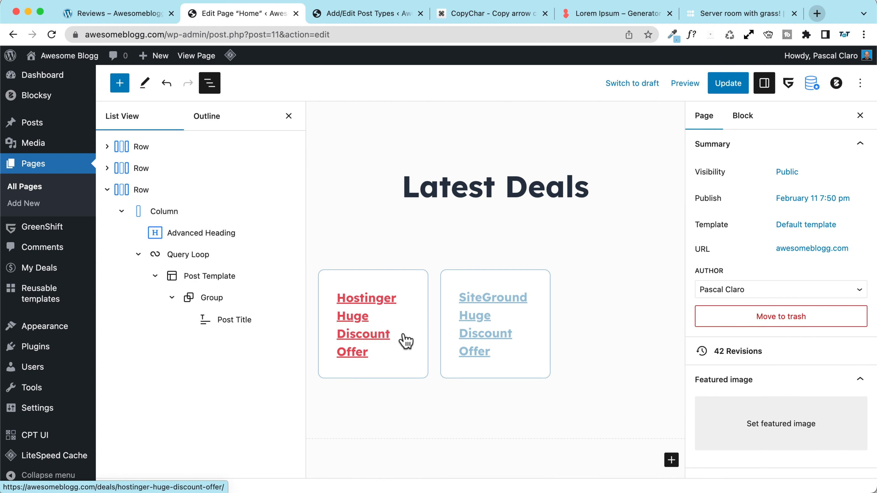
click(346, 281)
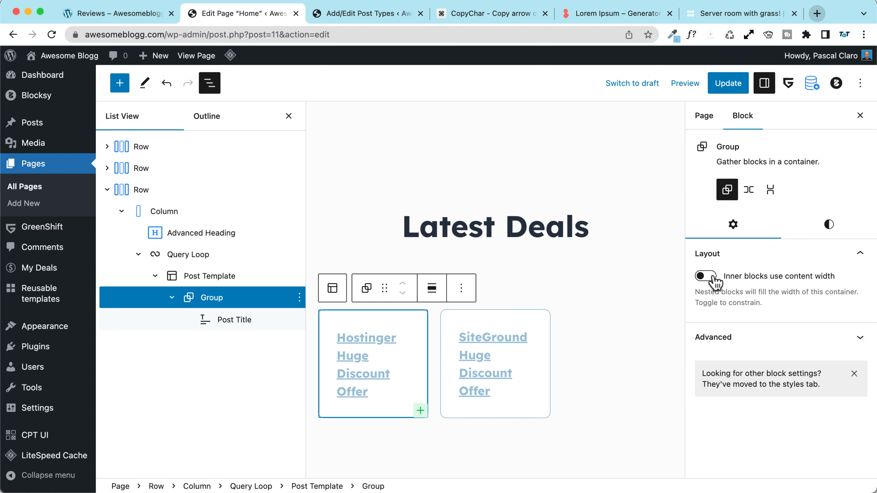
click(218, 325)
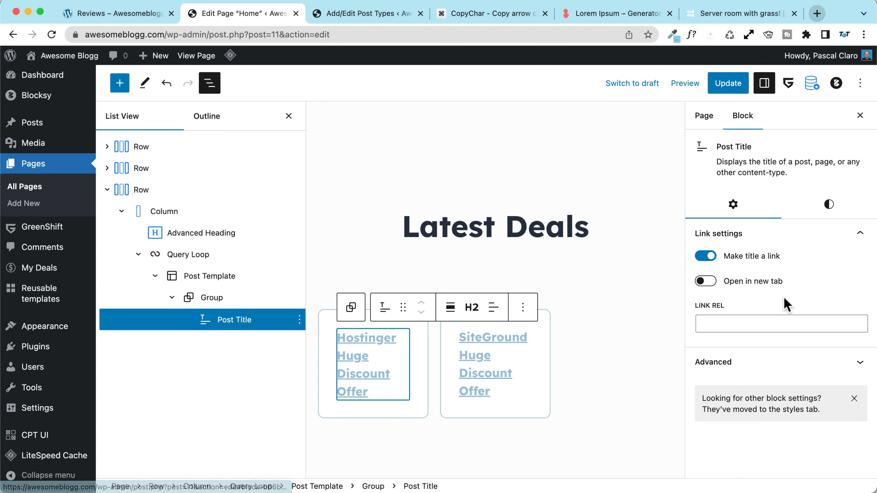
click(829, 205)
click(738, 310)
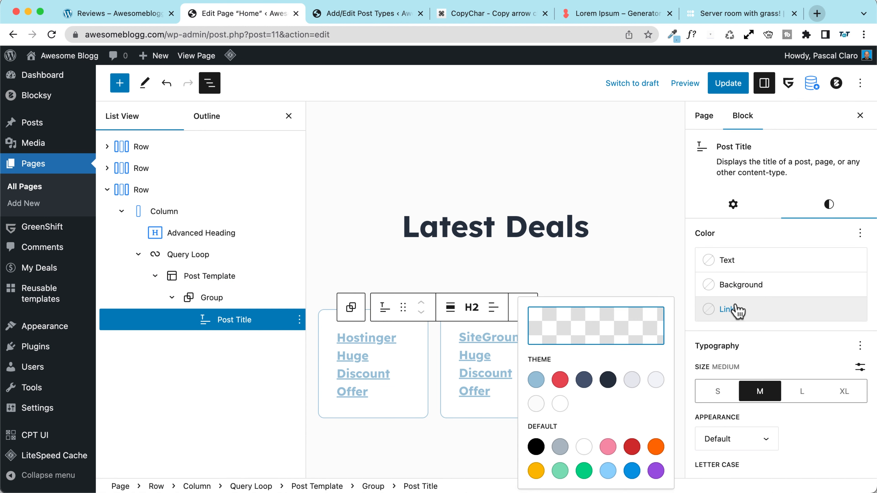
click(559, 380)
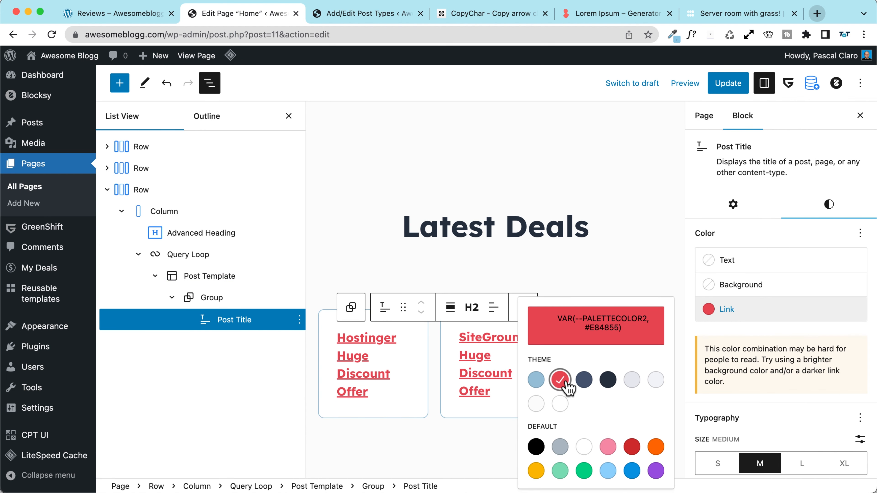
click(608, 381)
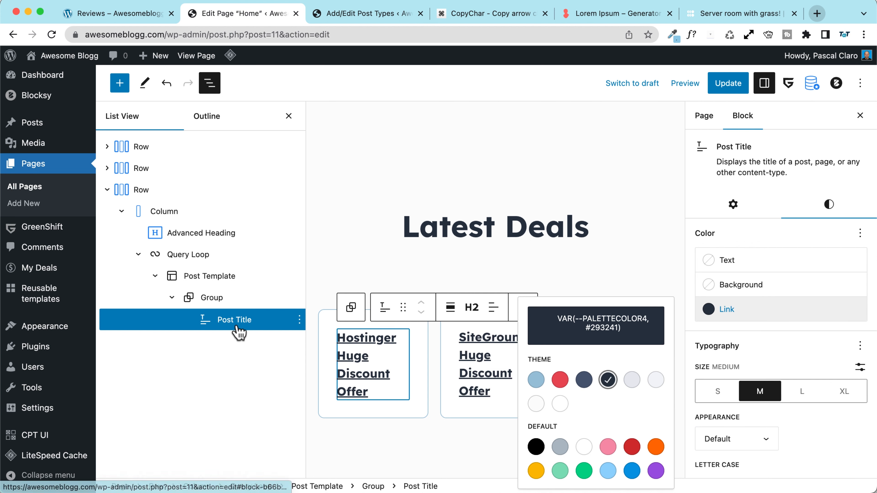
Step: Give each deal card group a red 5 px border
click(211, 304)
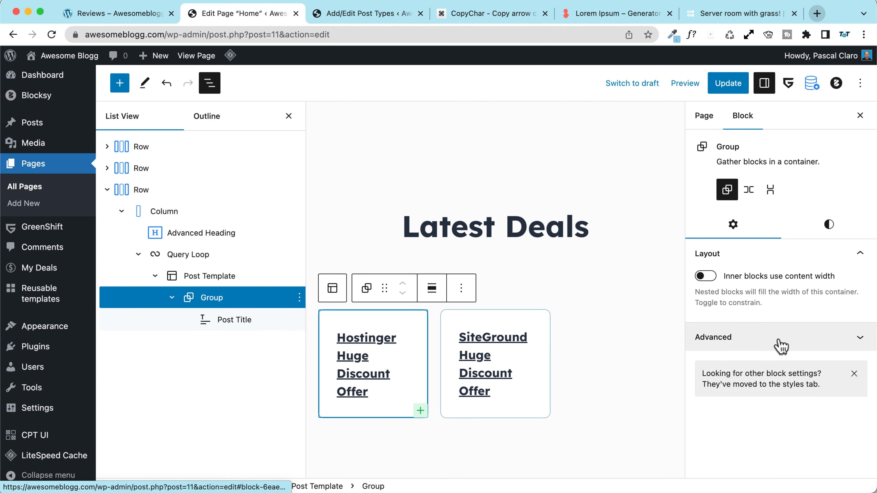
click(834, 228)
scroll(756, 334, down, 5)
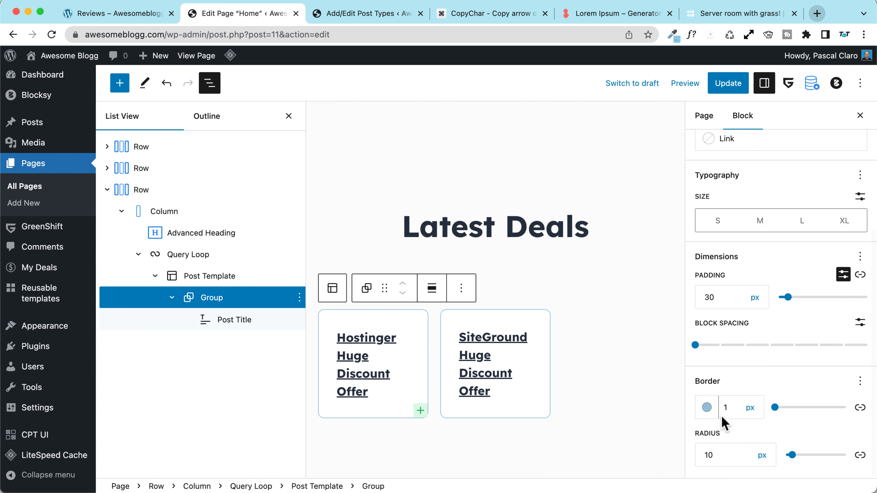
click(707, 407)
click(557, 237)
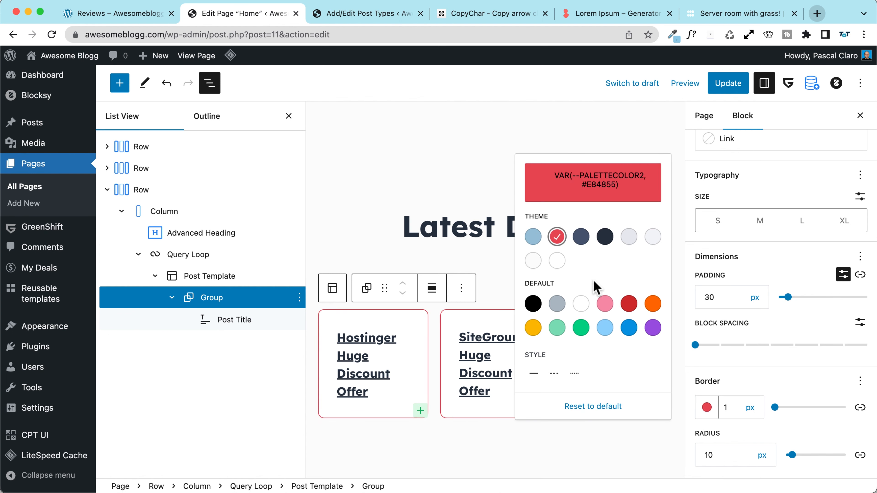
click(766, 369)
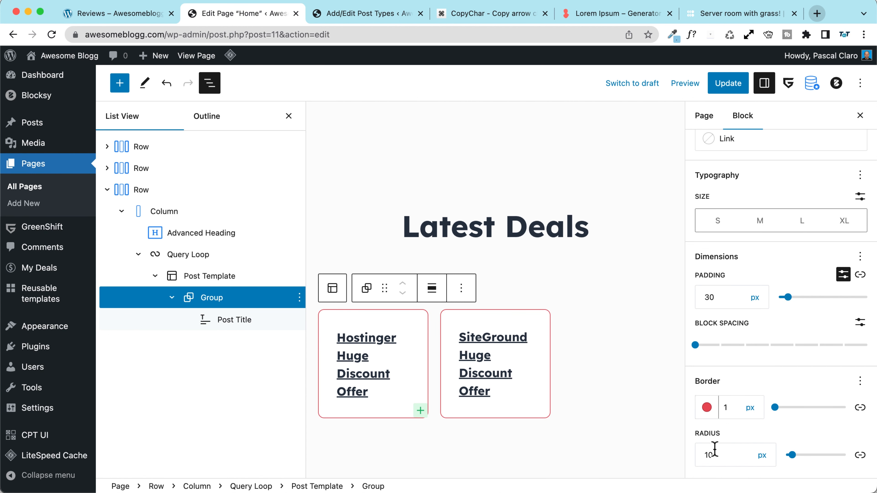
click(706, 408)
click(706, 408)
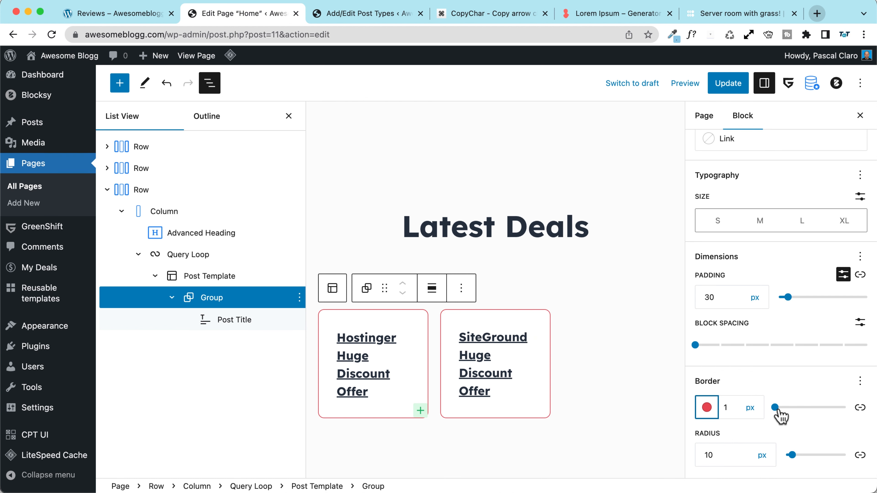
drag(776, 408, 778, 408)
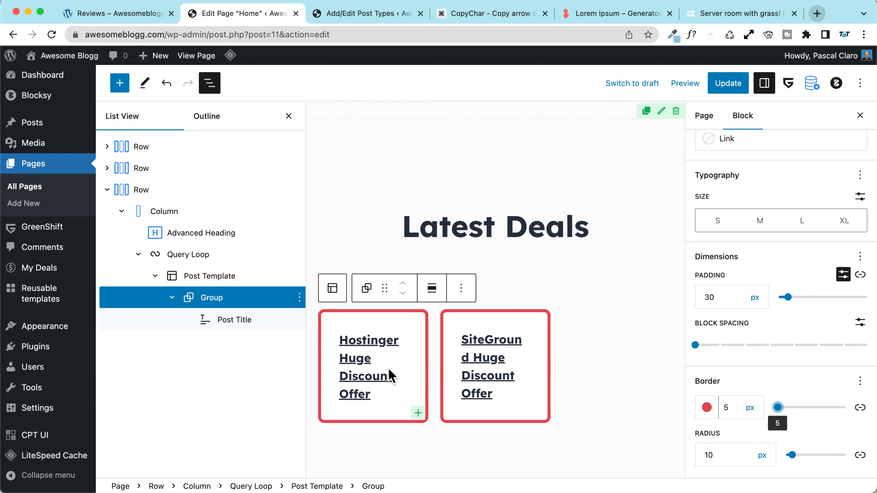
Step: Center the post titles in the deal cards
click(386, 400)
click(497, 310)
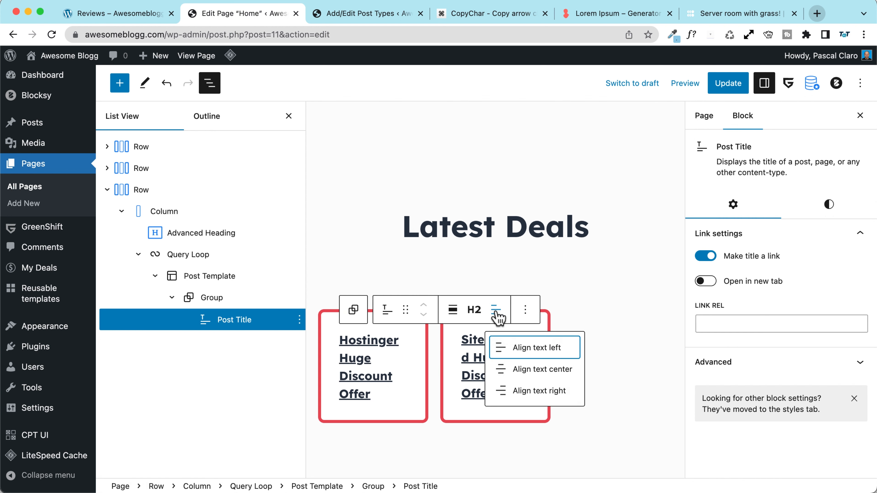
click(521, 368)
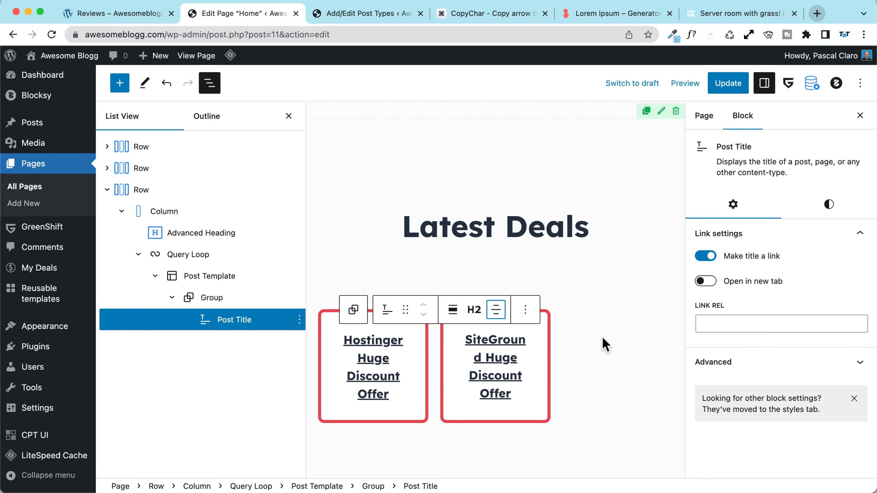
Step: Update the Home page with the new Latest Deals section
click(736, 88)
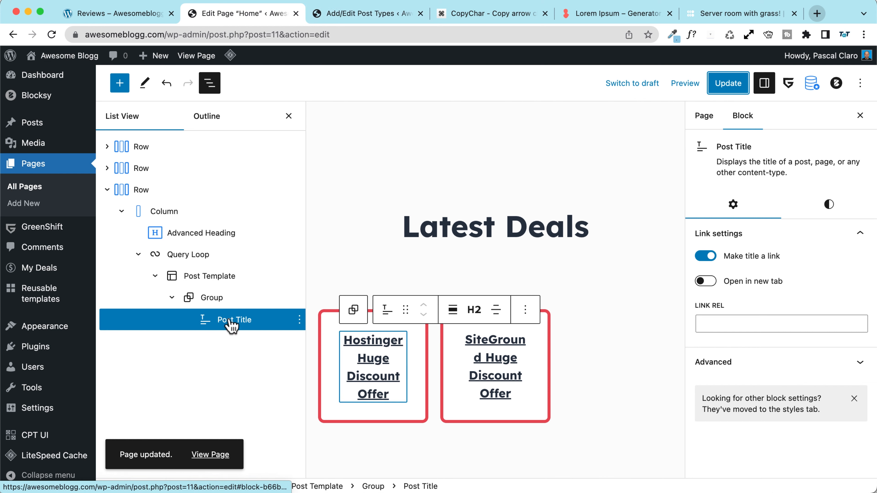
click(369, 15)
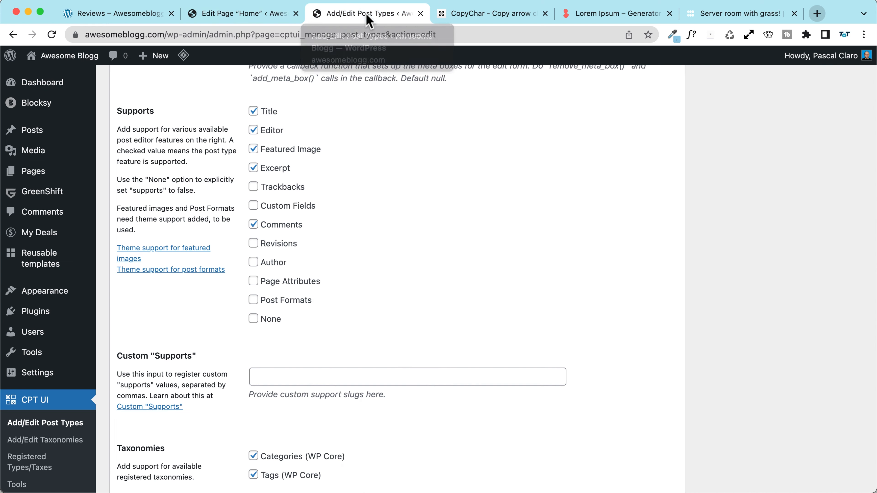
click(238, 14)
Step: Review the live homepage's Latest Deals cards and the SiteGround deal page
click(196, 56)
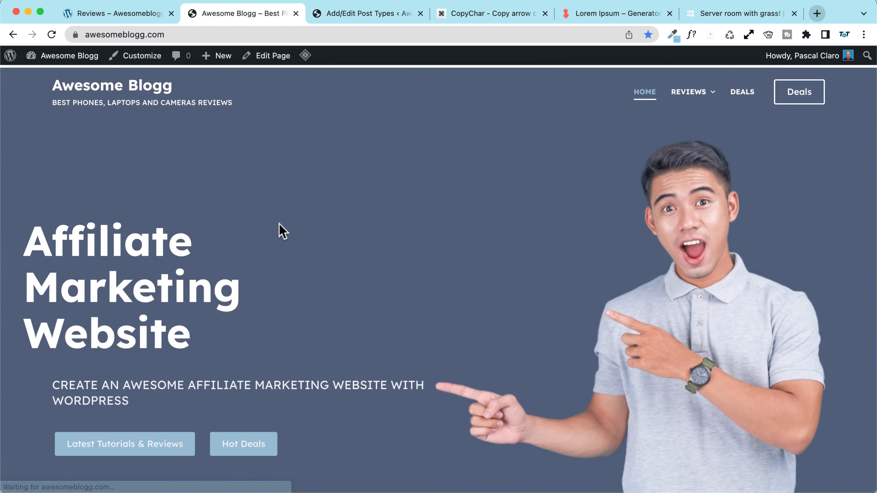
scroll(149, 215, down, 15)
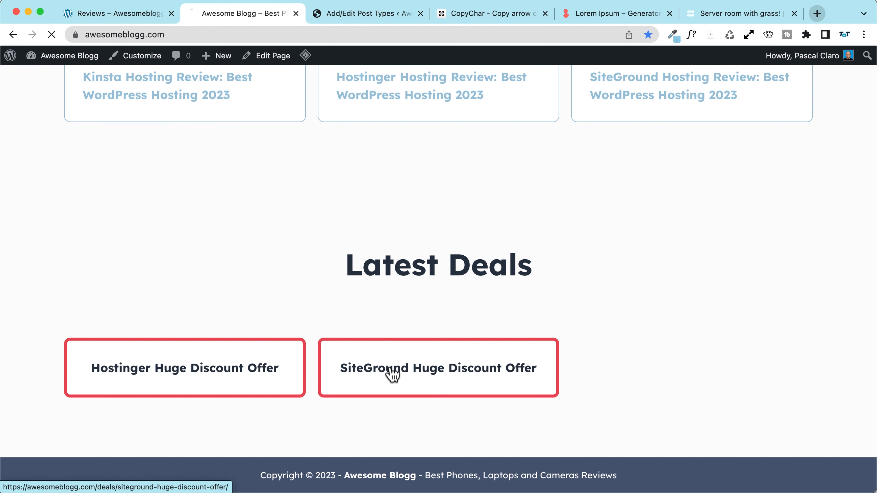
scroll(179, 277, down, 10)
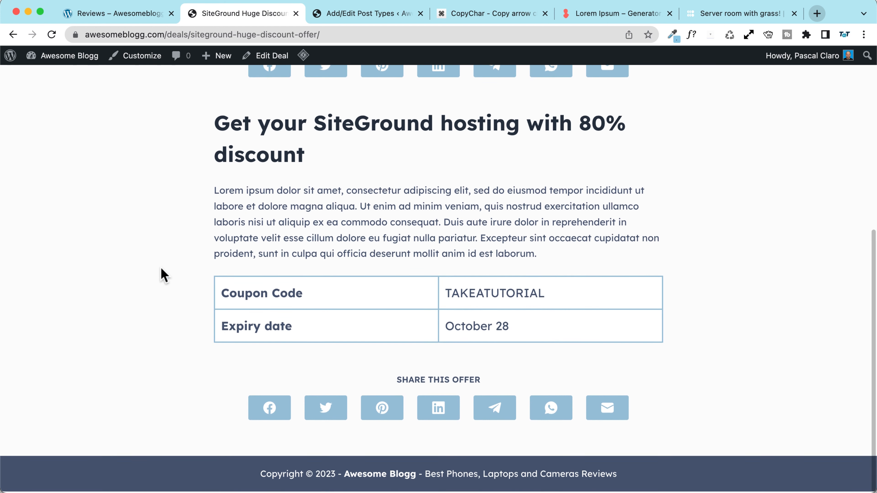
scroll(207, 225, up, 10)
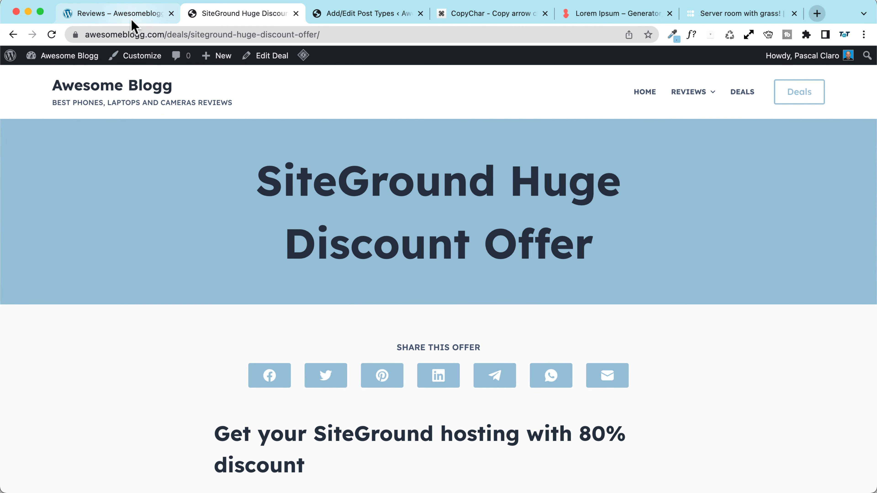
click(69, 87)
scroll(245, 231, down, 15)
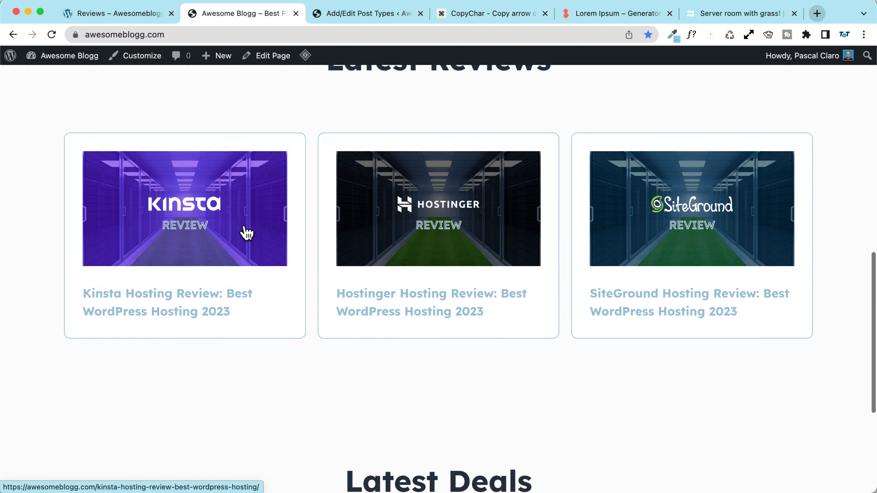
scroll(244, 223, up, 11)
scroll(244, 229, down, 15)
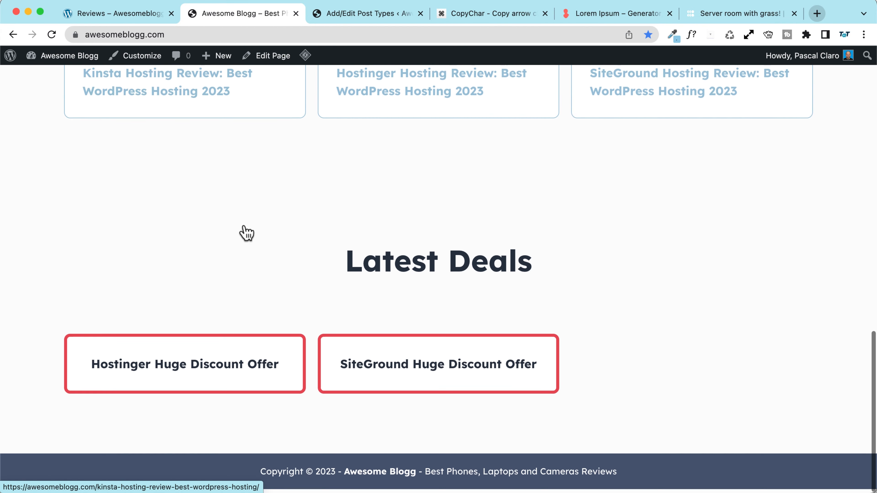
scroll(340, 228, up, 20)
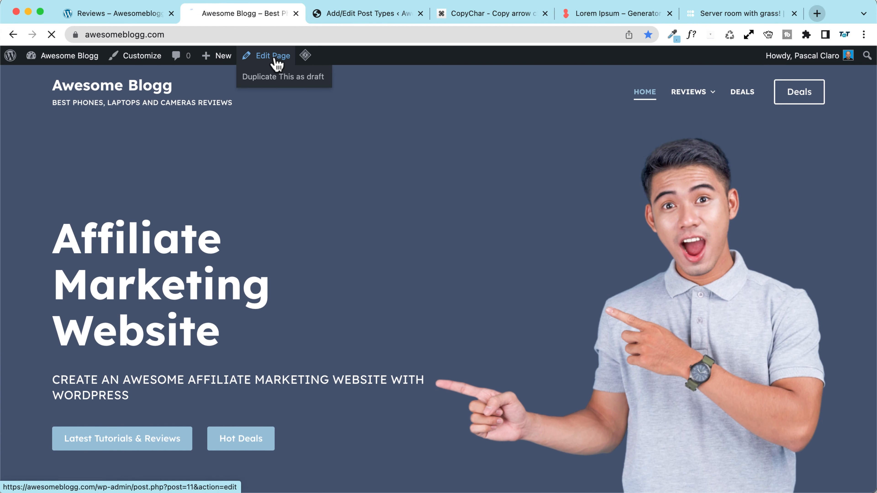
Step: Link the Hot Deals button to #deals
click(273, 57)
click(421, 13)
scroll(280, 169, down, 10)
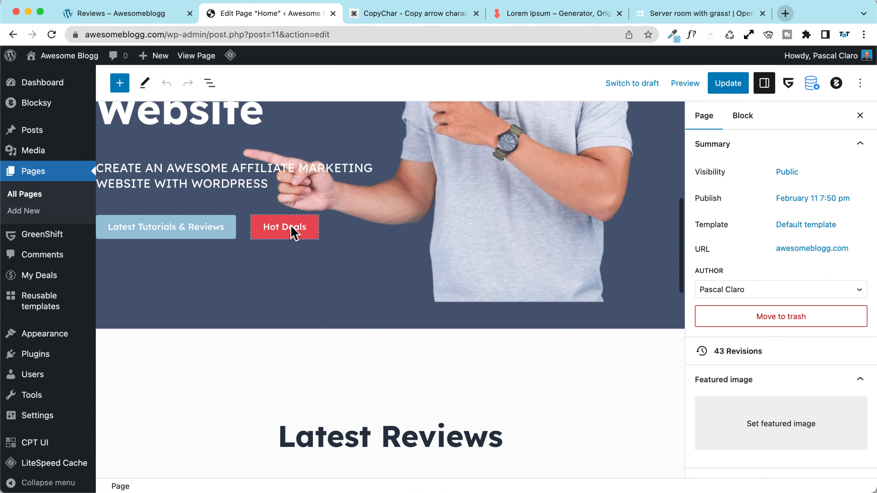
click(292, 228)
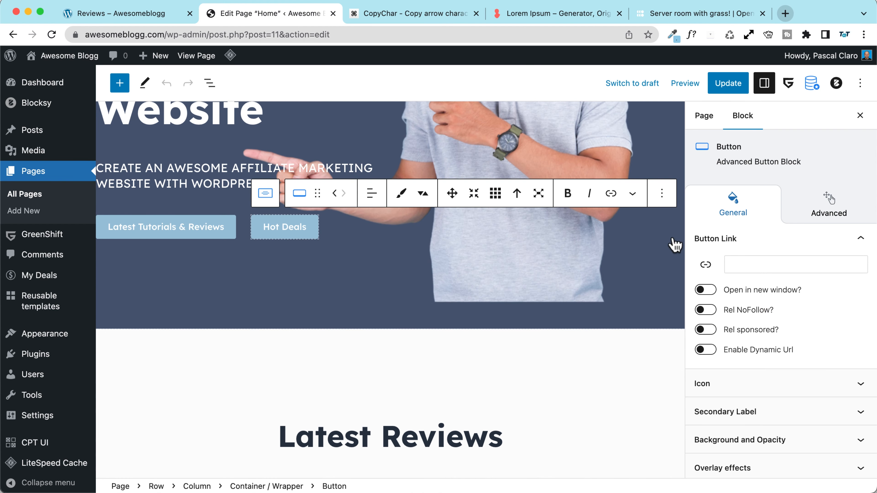
click(747, 264)
text(#deals)
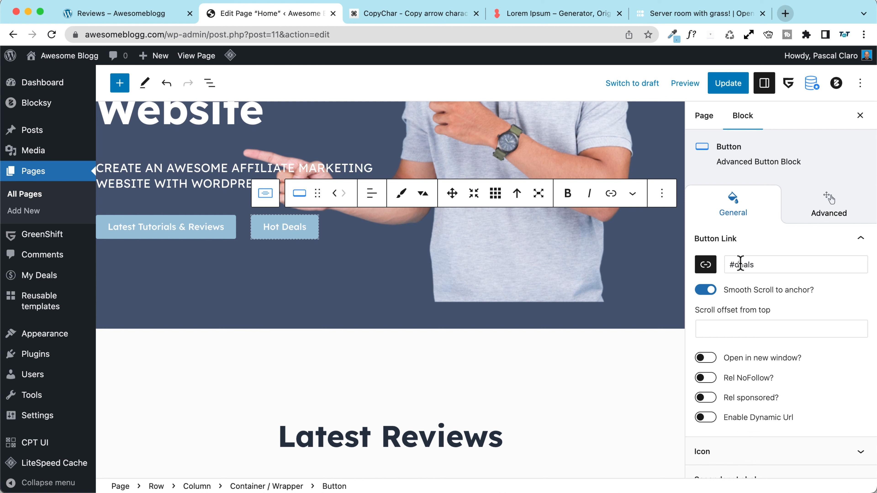
scroll(360, 274, down, 10)
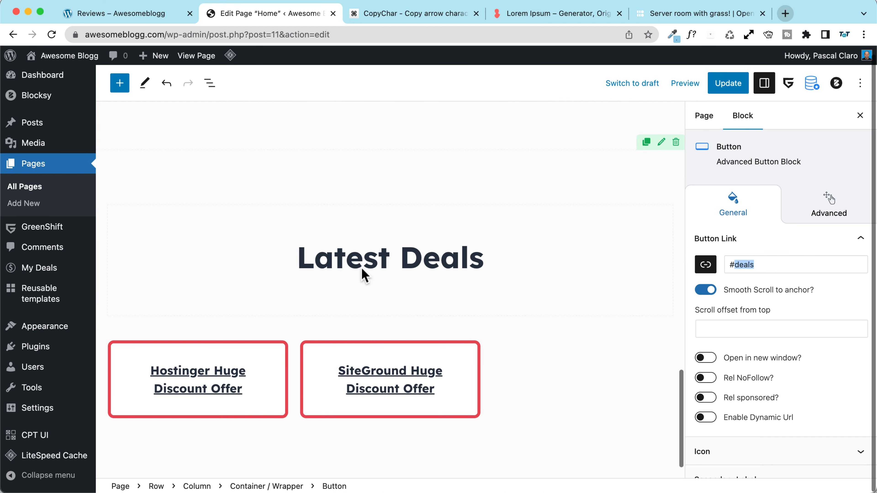
Step: Give the Latest Deals row the anchor 'deals', update, and test the Hot Deals jump
click(207, 83)
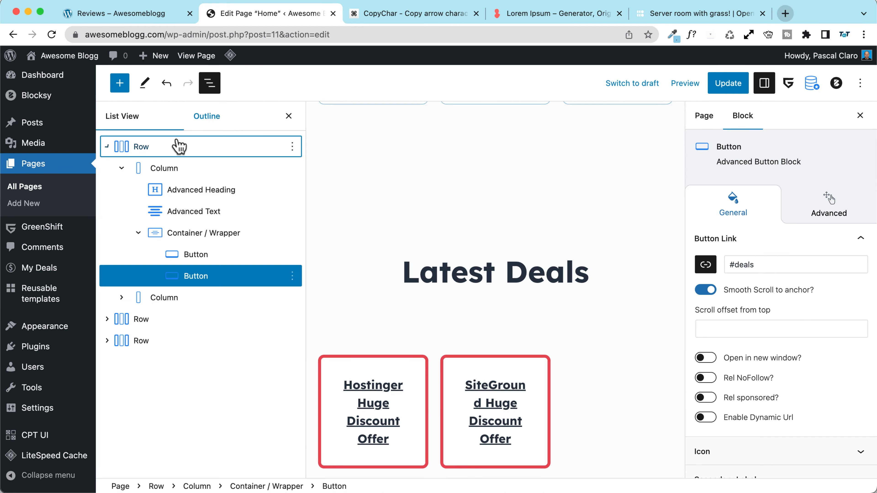
click(148, 342)
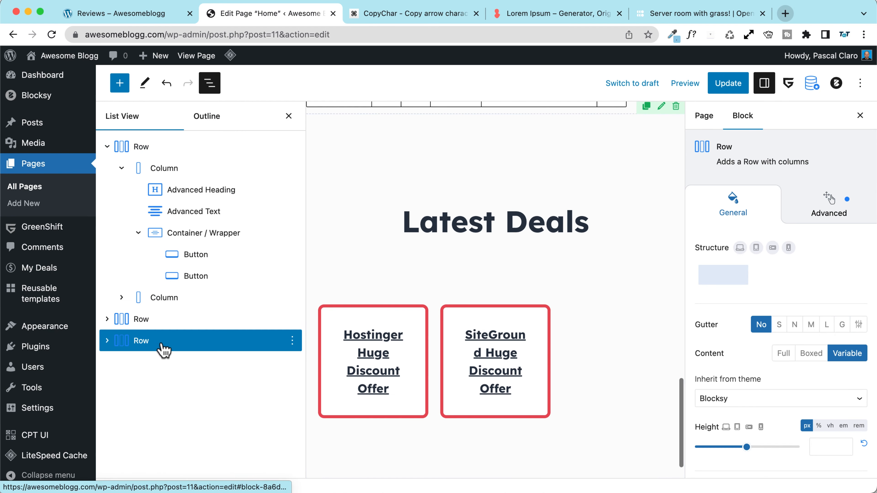
click(837, 207)
scroll(737, 319, down, 5)
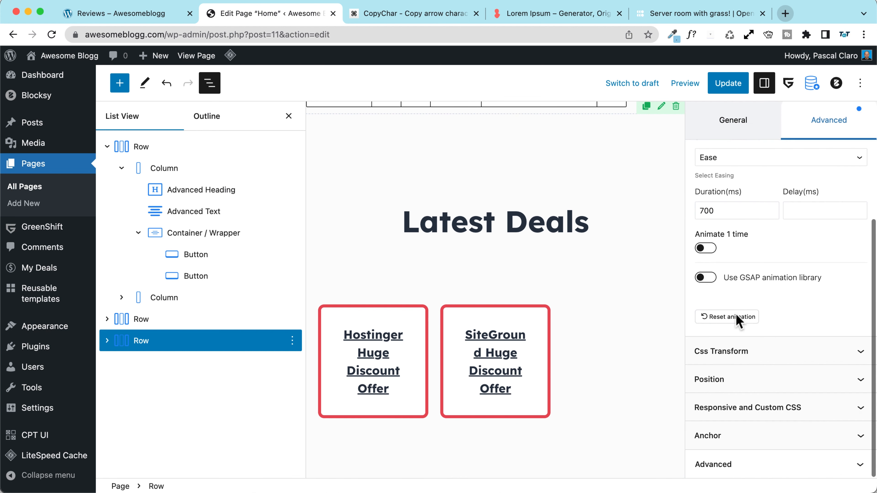
click(724, 436)
click(775, 427)
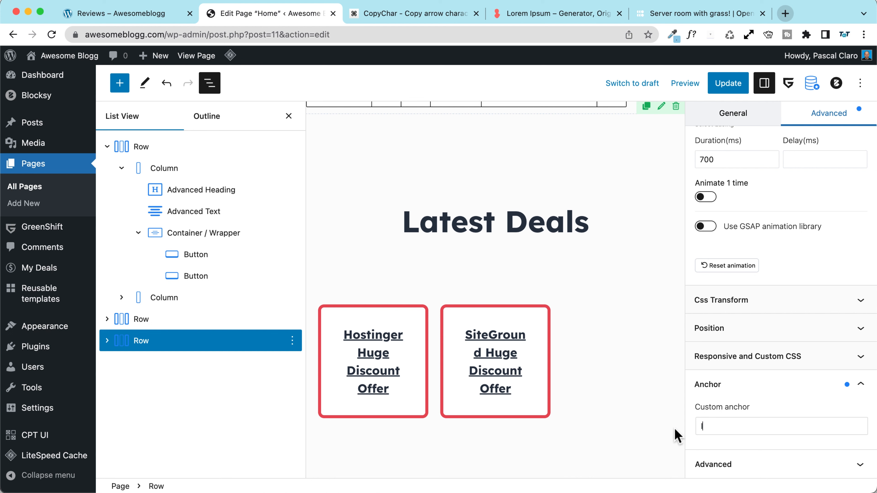
text(deals)
click(728, 83)
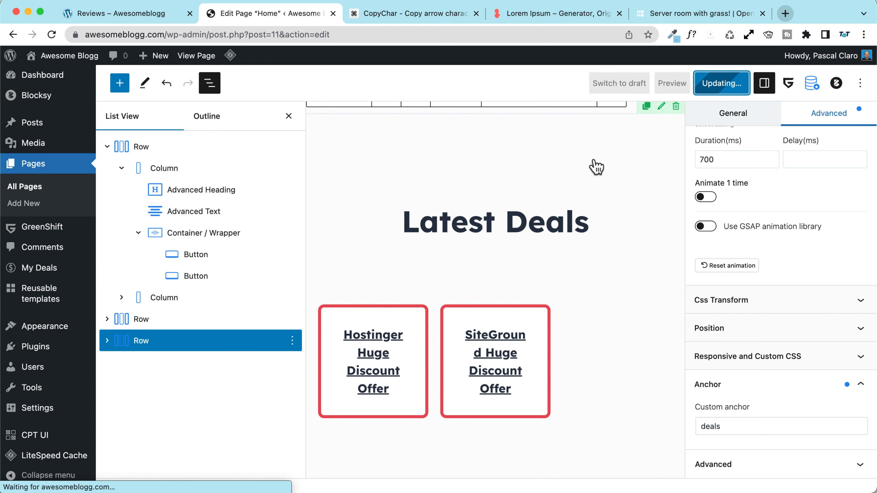
click(214, 454)
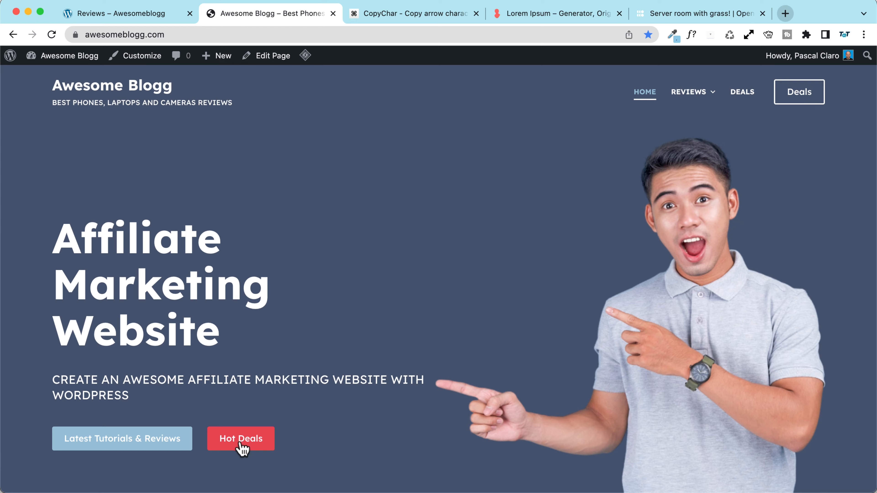
click(242, 440)
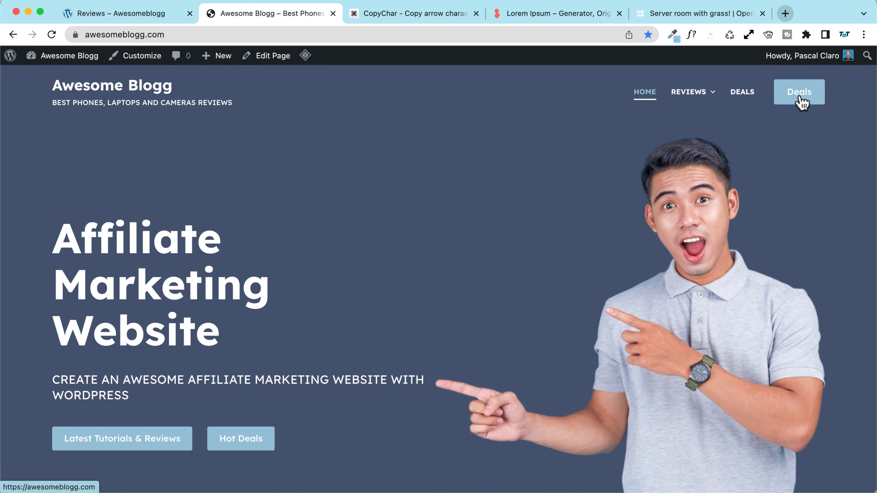
Step: Set the header button's link to the live site's /deals/ archive URL
click(140, 57)
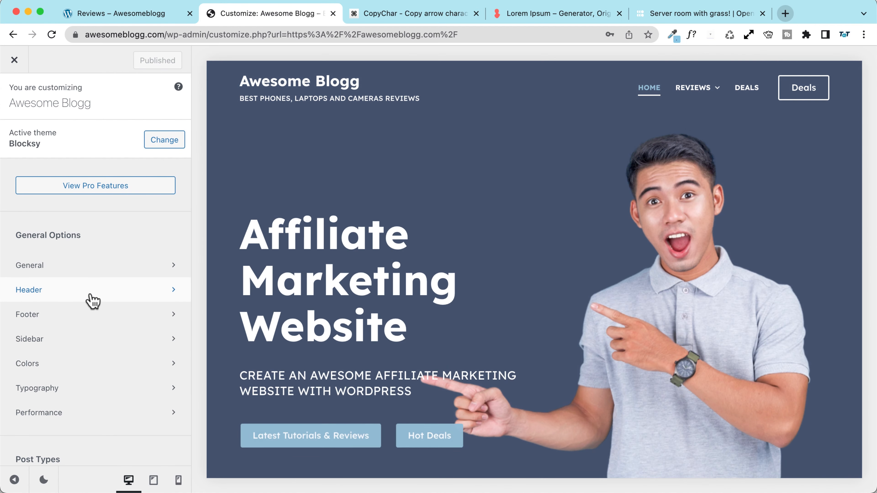
click(223, 70)
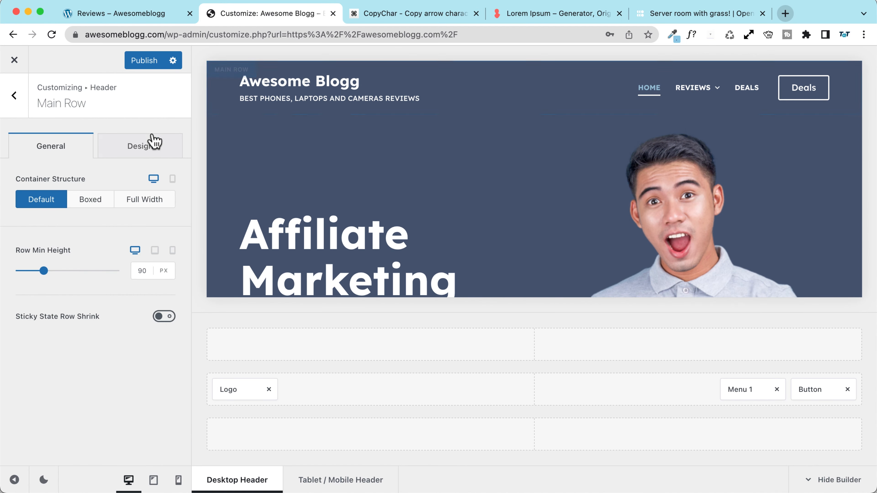
click(808, 391)
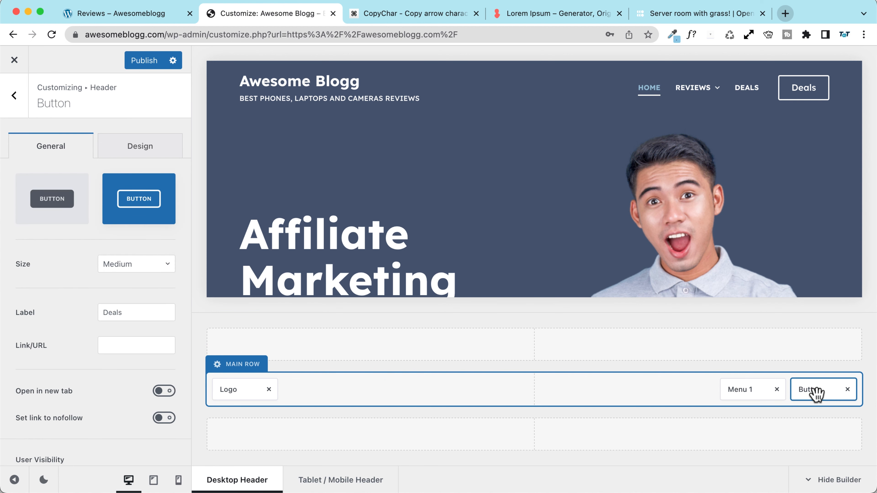
click(114, 345)
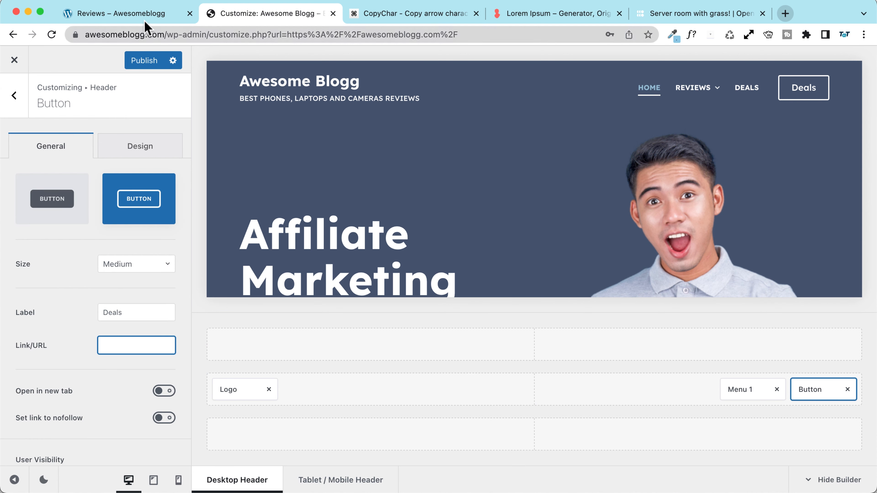
right_click(15, 59)
click(22, 66)
click(352, 16)
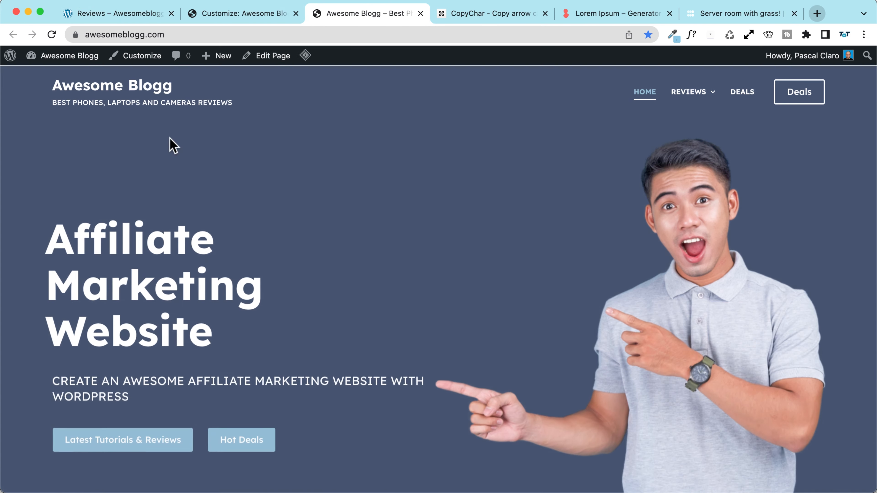
click(751, 98)
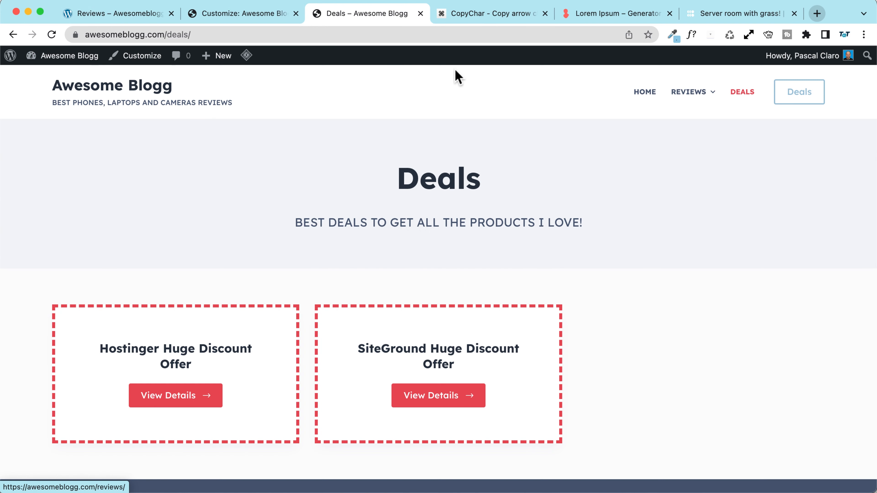
click(257, 34)
key(super+c)
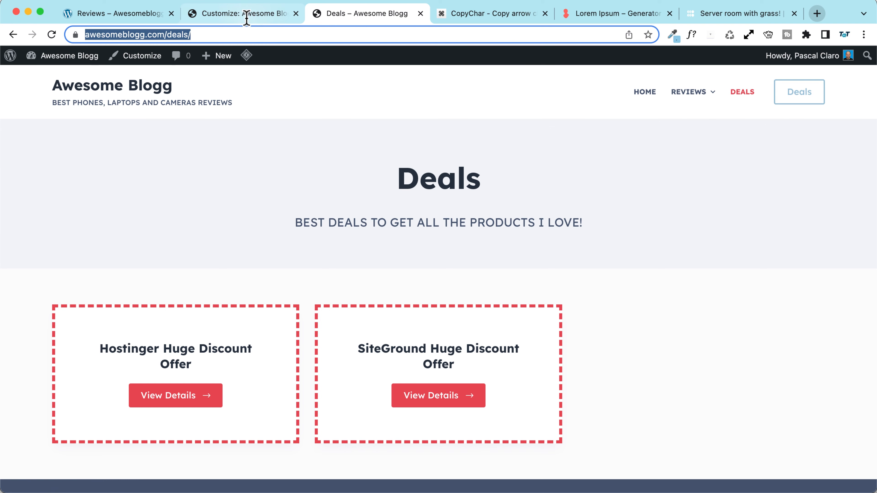
click(255, 14)
click(126, 347)
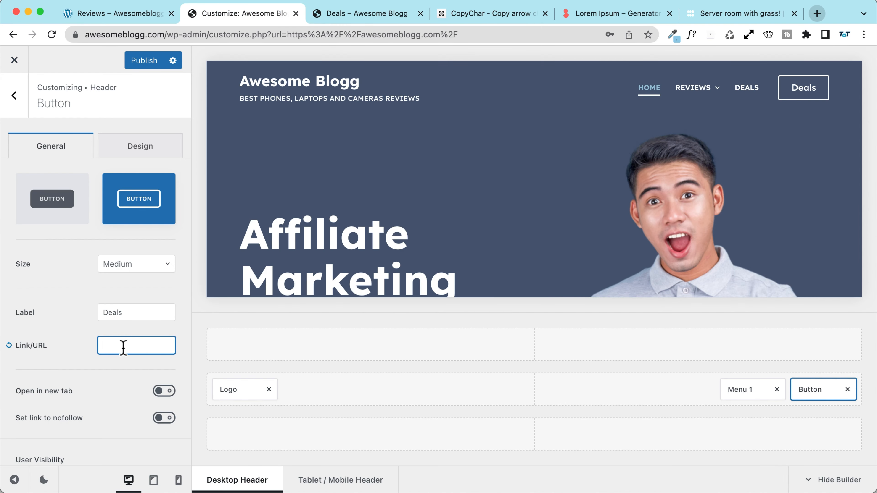
key(super+v)
Step: Label the header button DEALS with a solid filled style
scroll(93, 238, down, 1)
drag(137, 285, 58, 281)
text(D)
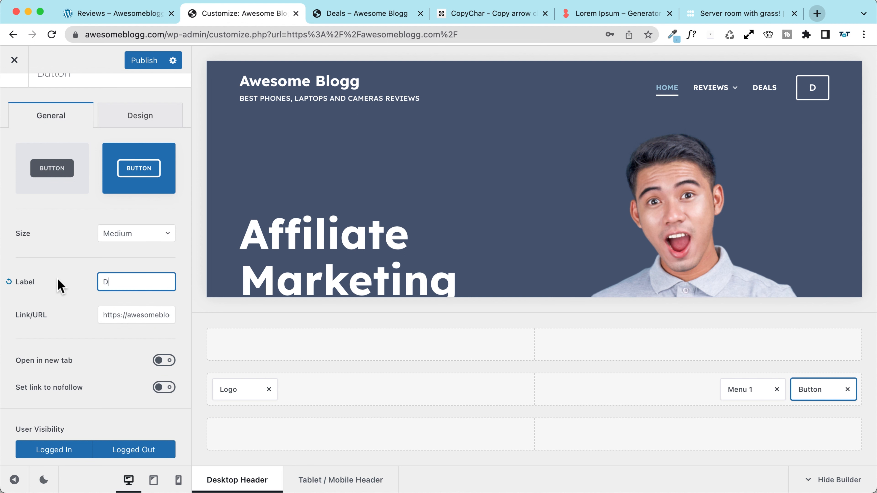
text(EALS)
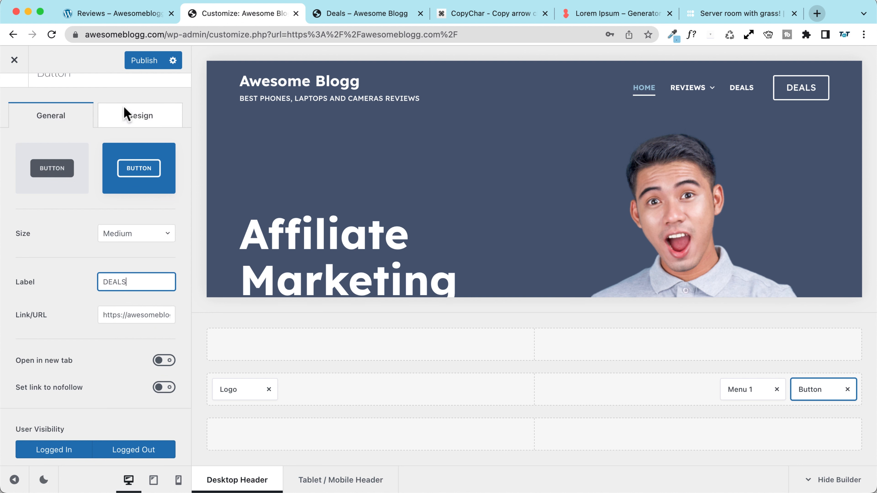
click(52, 173)
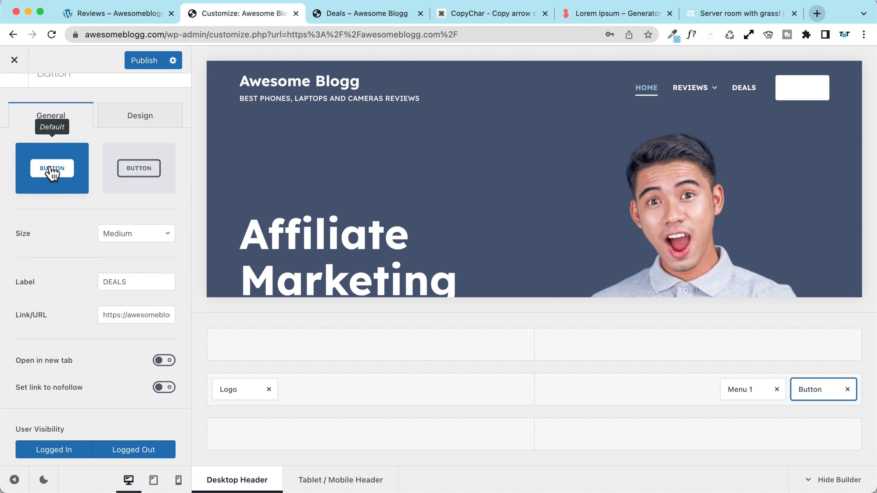
scroll(76, 226, up, 1)
Step: Make the DEALS button background red, publish, and close the Customizer
click(156, 149)
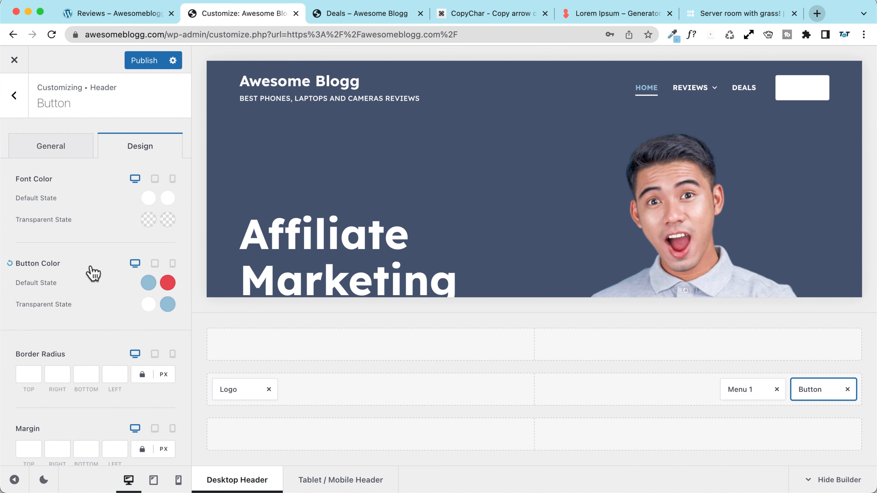
click(149, 305)
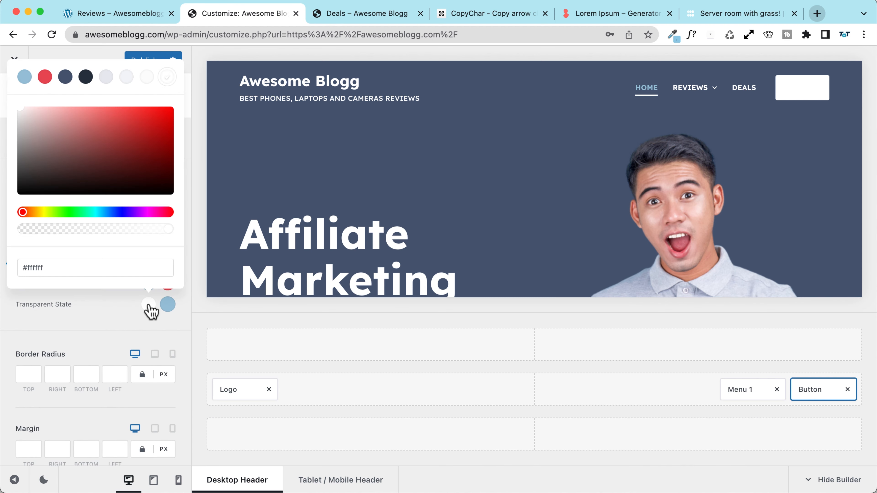
click(66, 77)
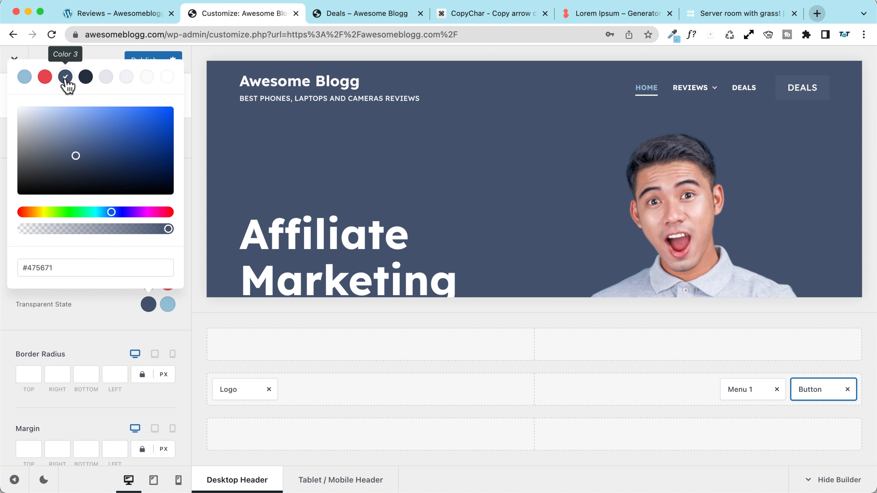
click(85, 77)
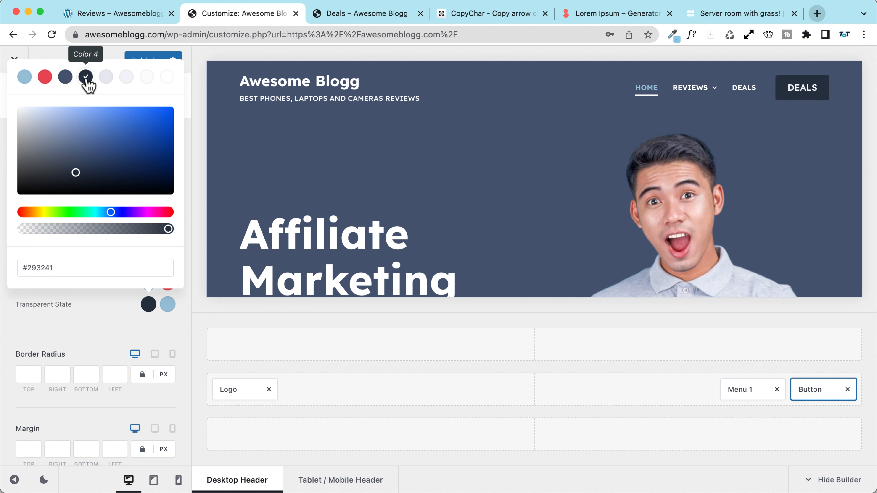
click(45, 76)
click(79, 319)
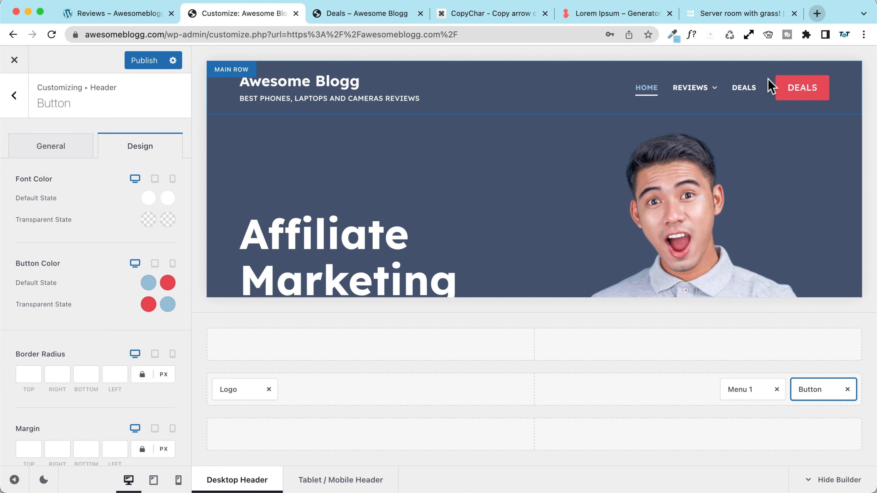
click(147, 61)
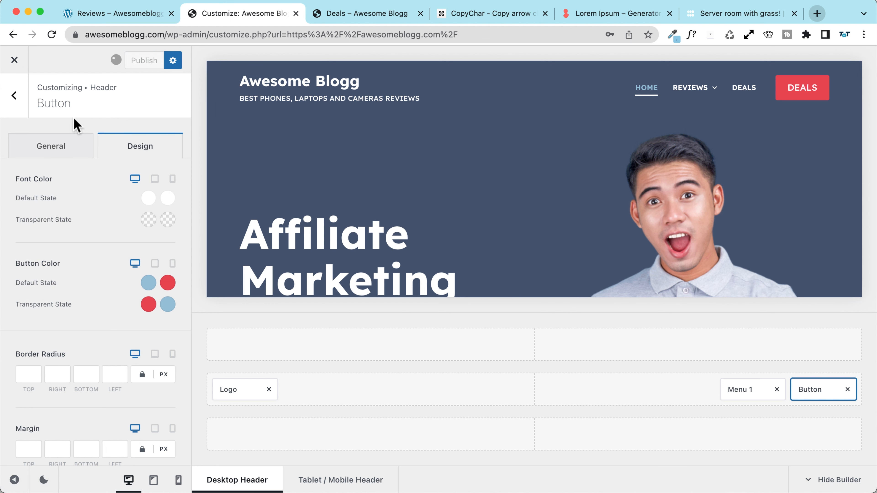
click(14, 95)
click(14, 60)
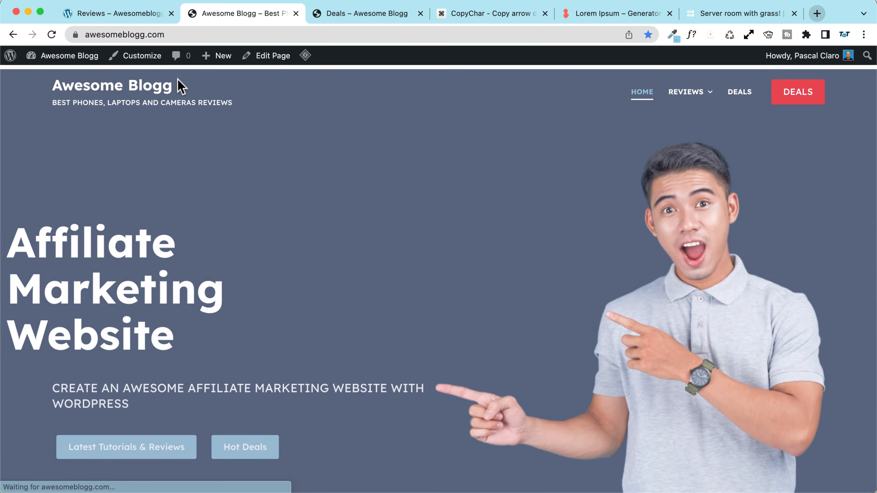
Step: Remove the Deals item from the main menu and save the menu
mouse_move(94, 58)
click(58, 129)
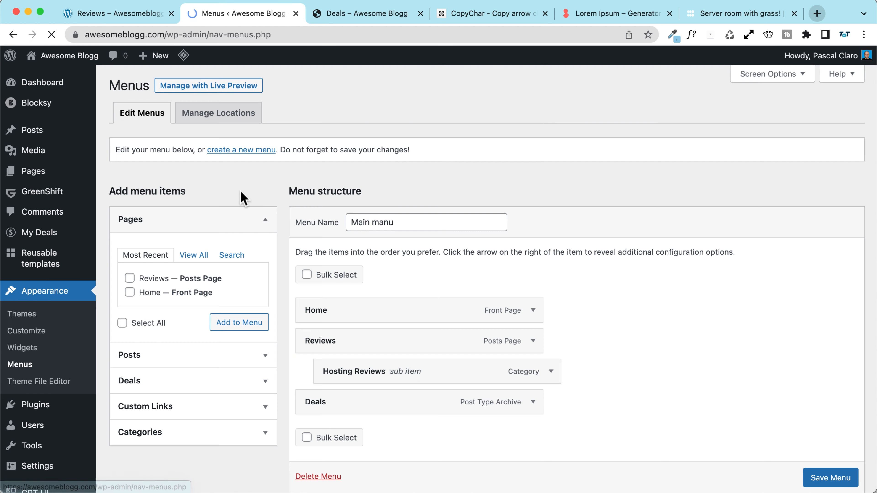
scroll(229, 199, down, 3)
click(533, 319)
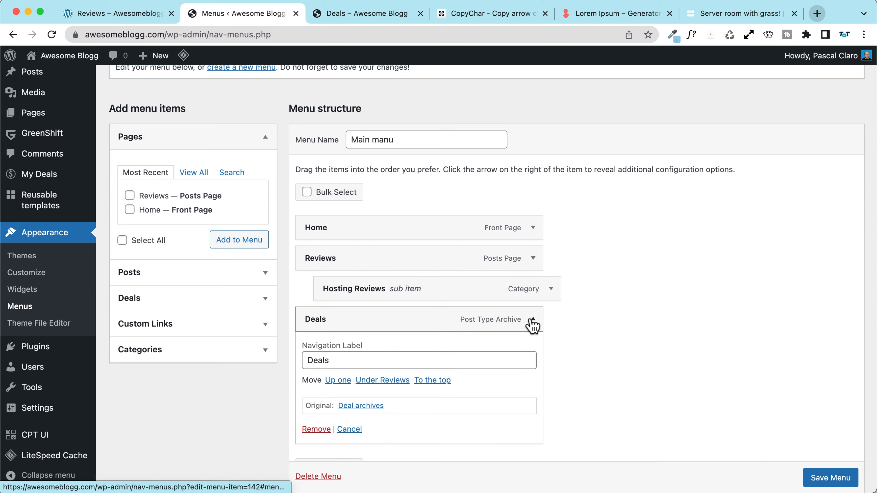
scroll(366, 363, down, 3)
click(315, 350)
click(820, 432)
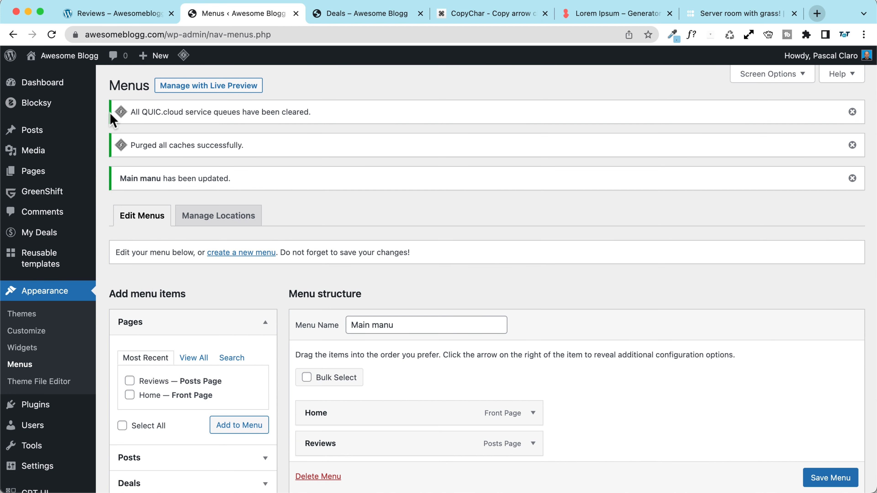
Step: On the live site, confirm the DEALS header button opens the Deals page
mouse_move(69, 63)
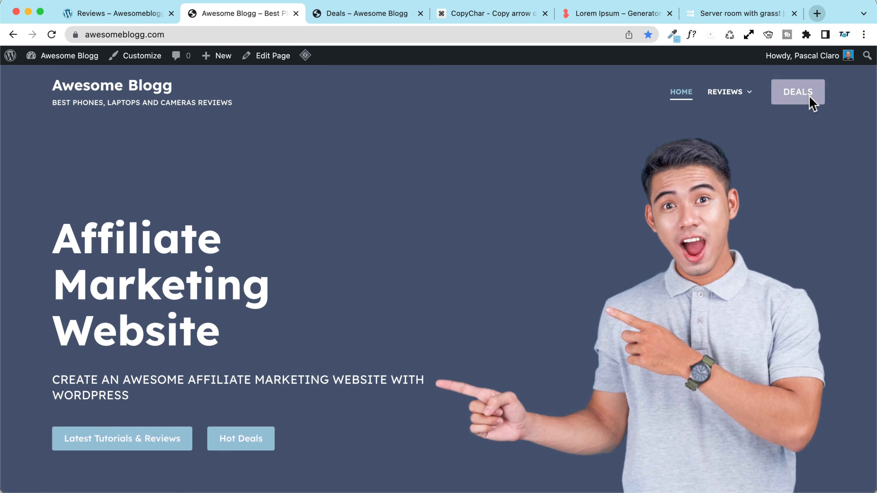
click(798, 93)
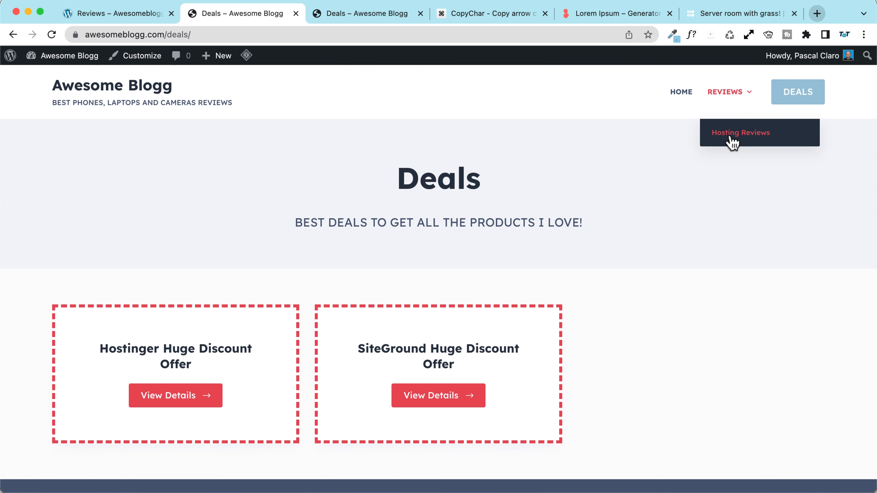
click(721, 97)
click(791, 92)
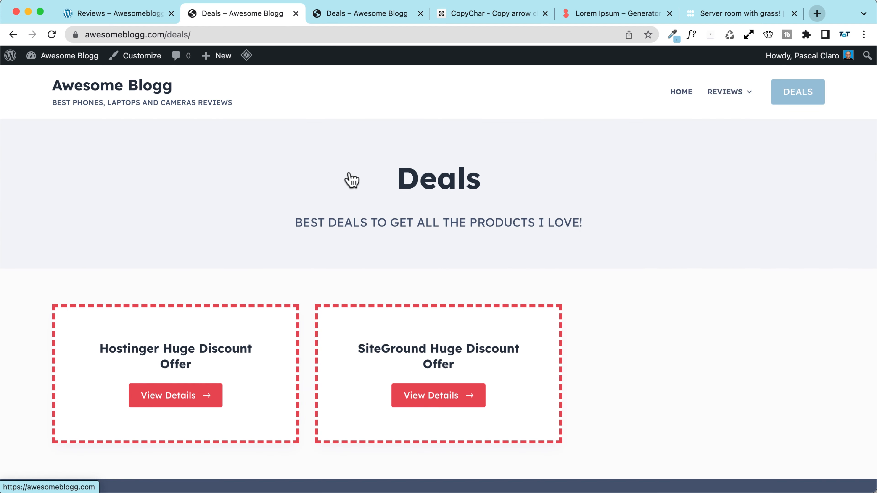
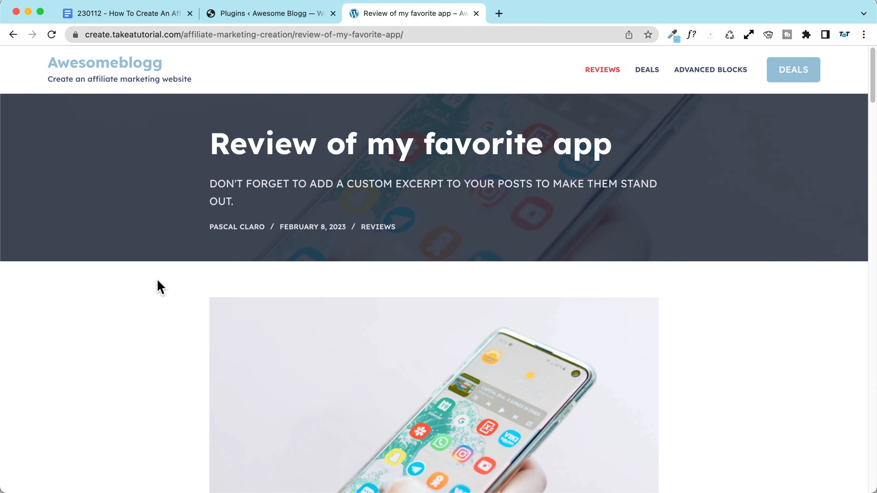
Step: Back in the admin, create a new post titled 'Review of my favorite App' and place the cursor in its first paragraph
scroll(160, 287, down, 5)
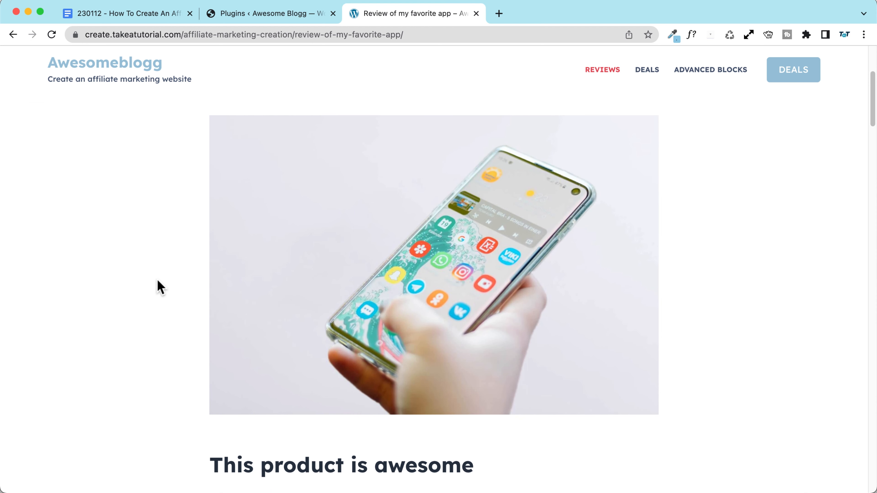
scroll(160, 288, down, 10)
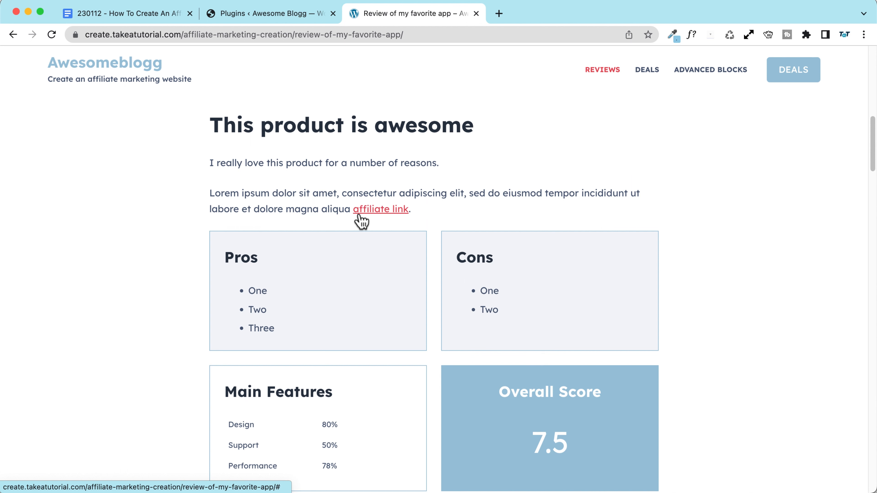
scroll(194, 219, down, 5)
scroll(194, 220, down, 3)
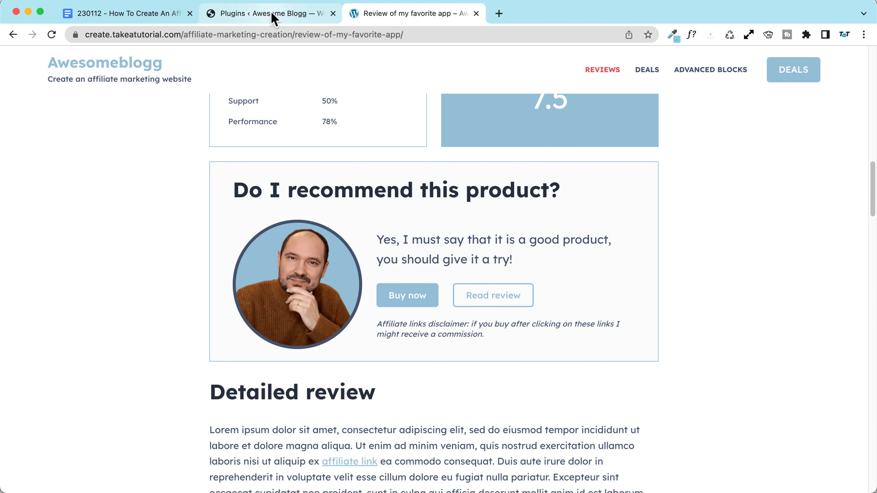
click(254, 20)
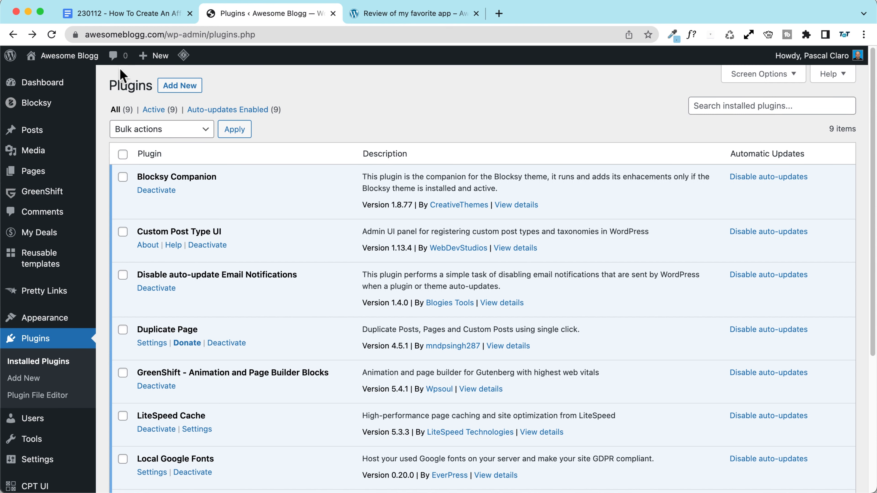
mouse_move(162, 60)
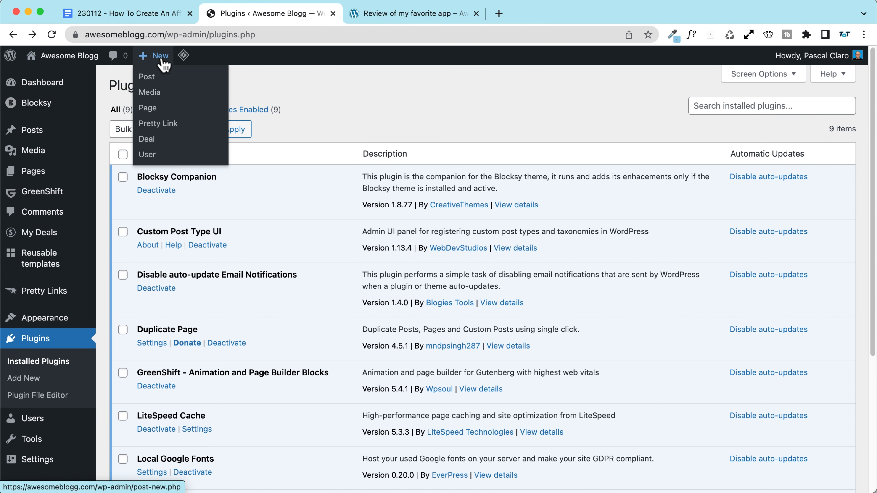
click(212, 80)
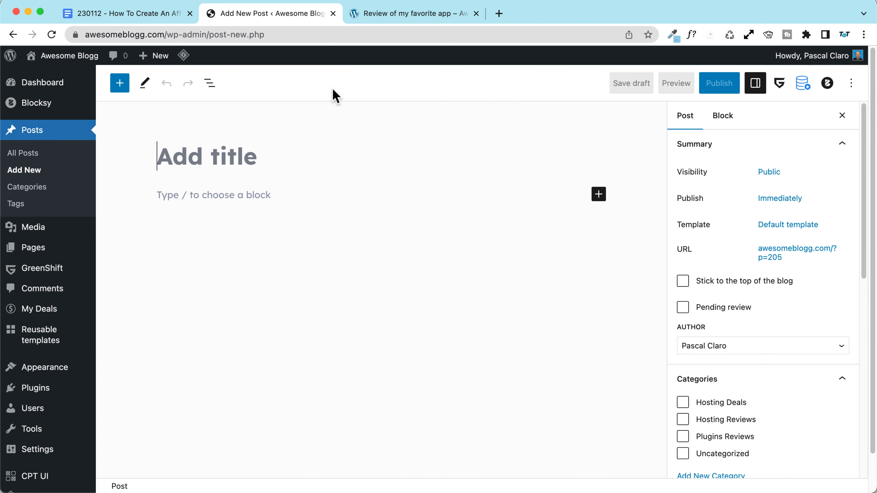
text(R)
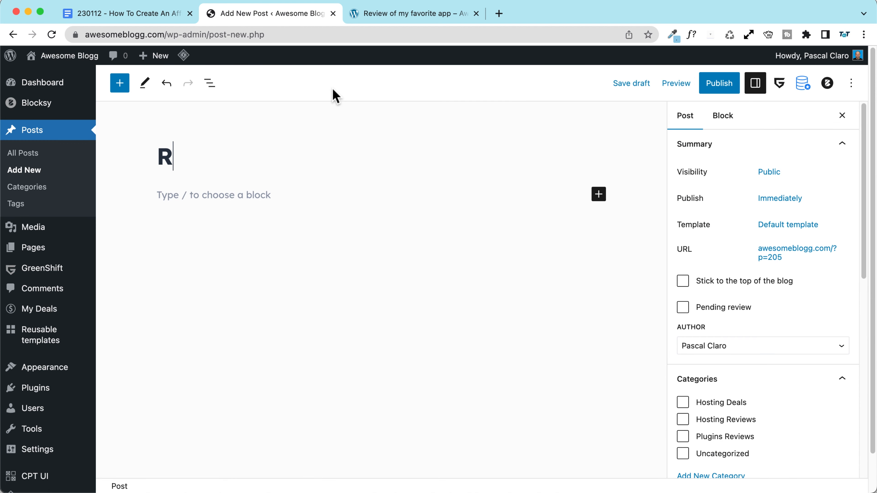
text(eview a of m)
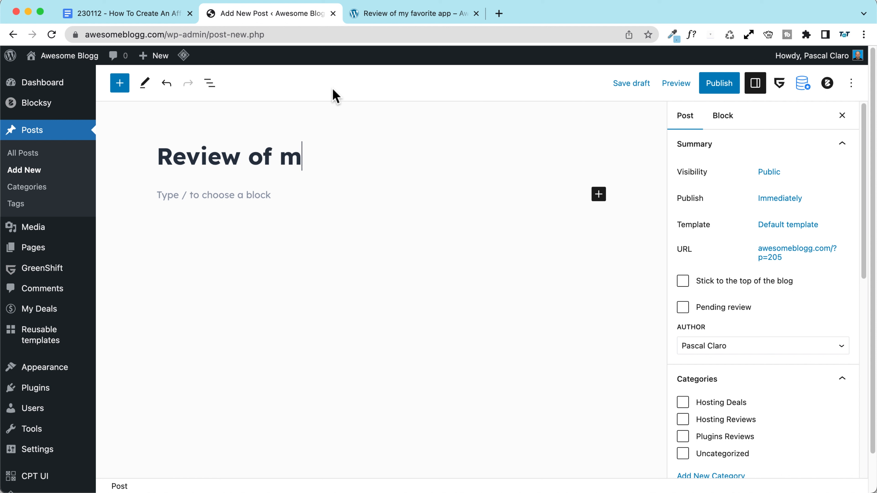
text(y favo)
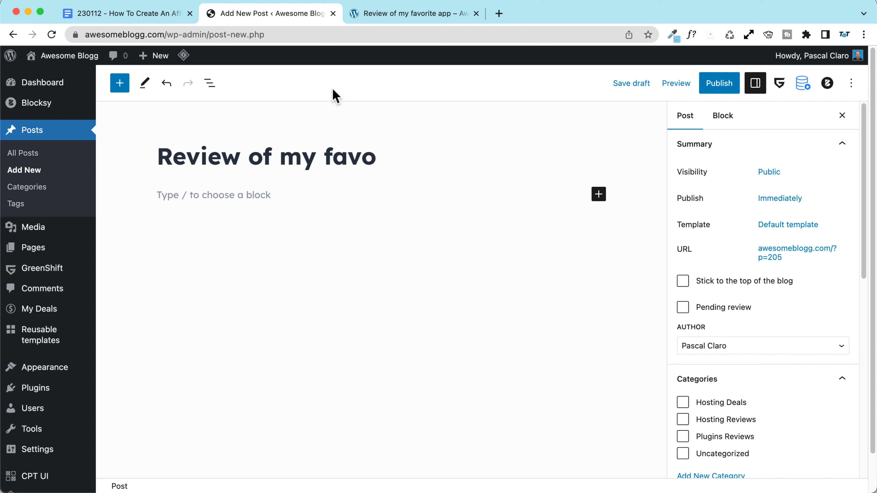
text(rite App)
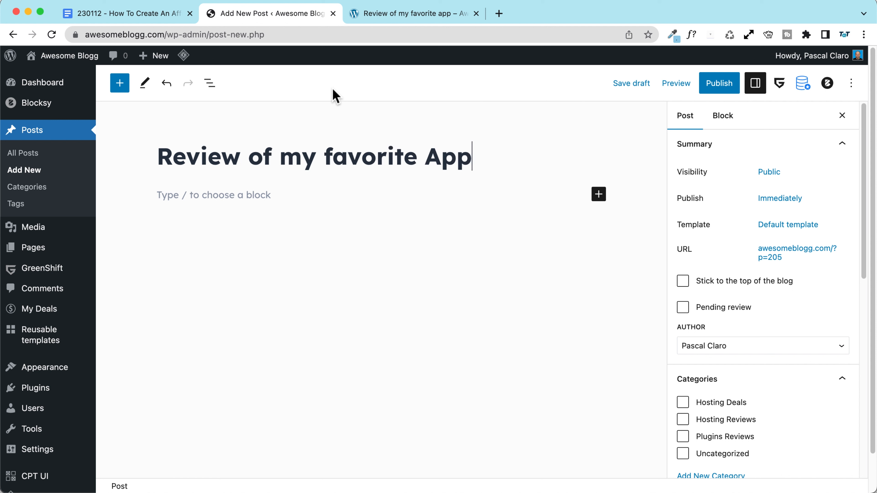
click(263, 202)
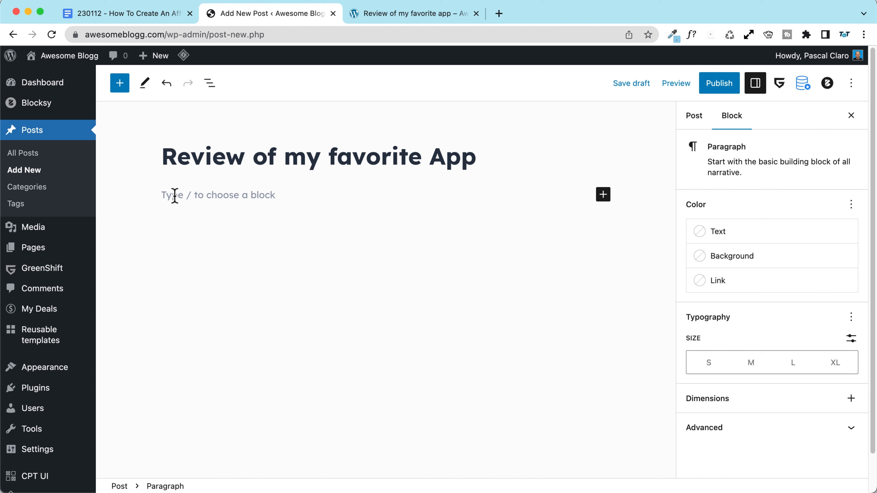
Step: Write 'This is my content, I really love this App, you should give it a try!', correcting 'yiu' to 'you'
text(This is my content, I really lo)
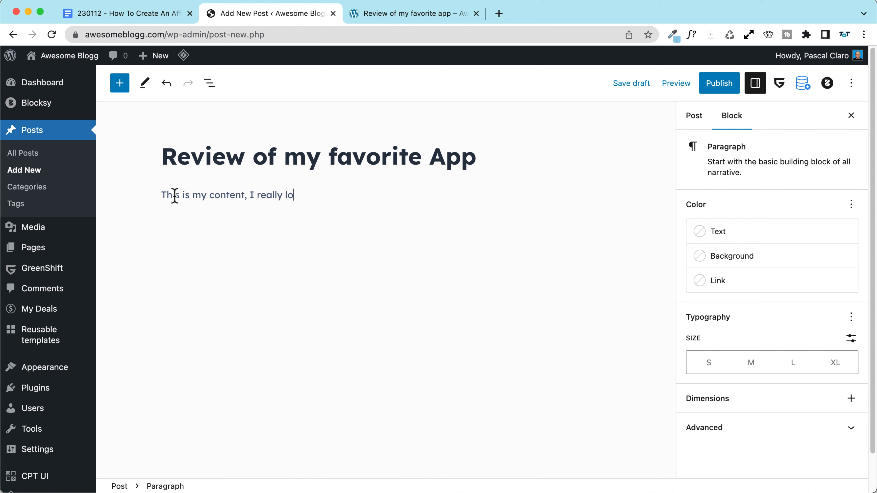
text(, yiu should give it a try!)
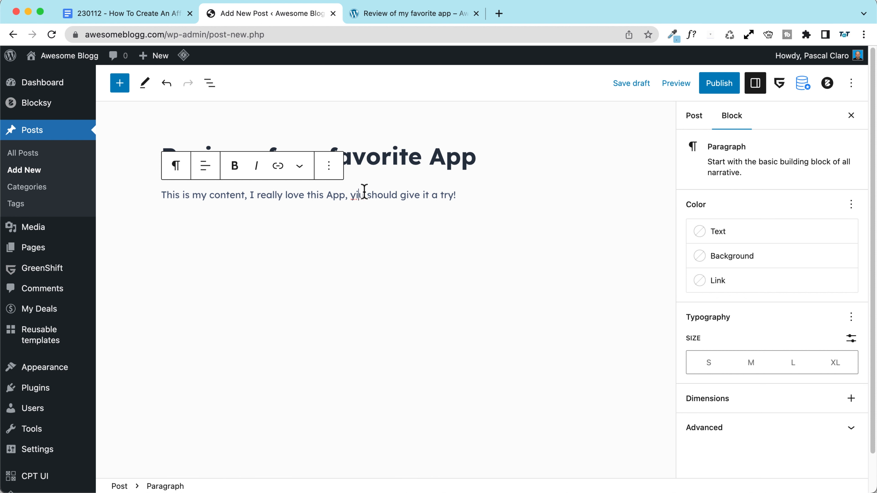
key(BackSpace)
text(o)
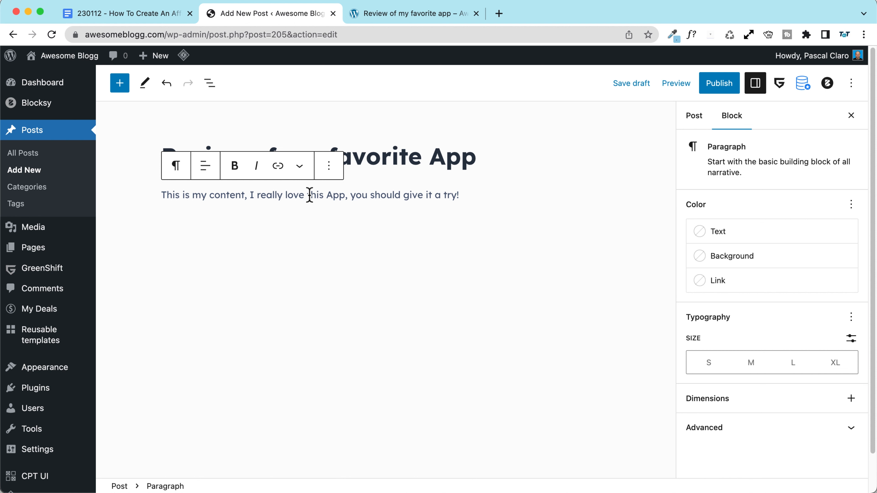
drag(313, 195, 342, 193)
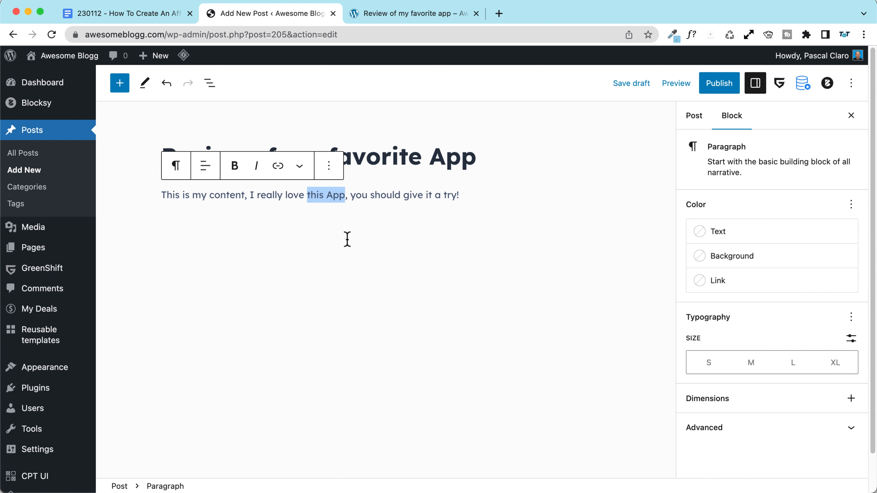
click(278, 167)
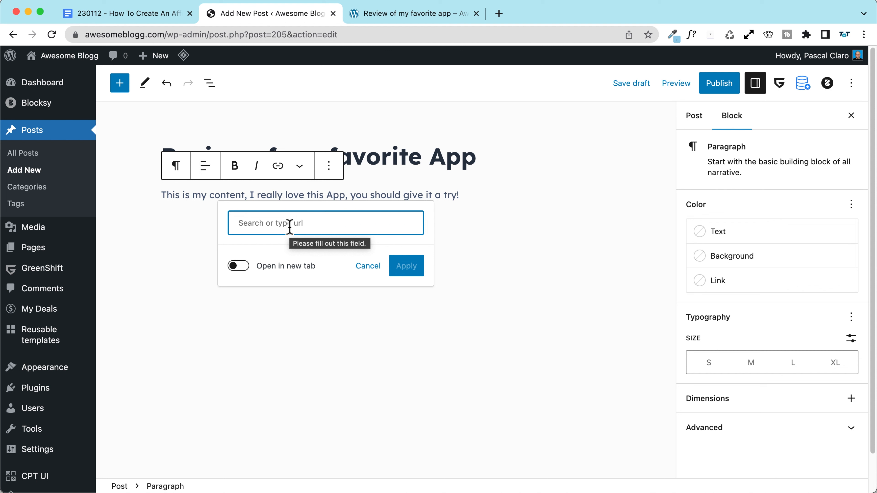
text(https://xyz.affiliate.link)
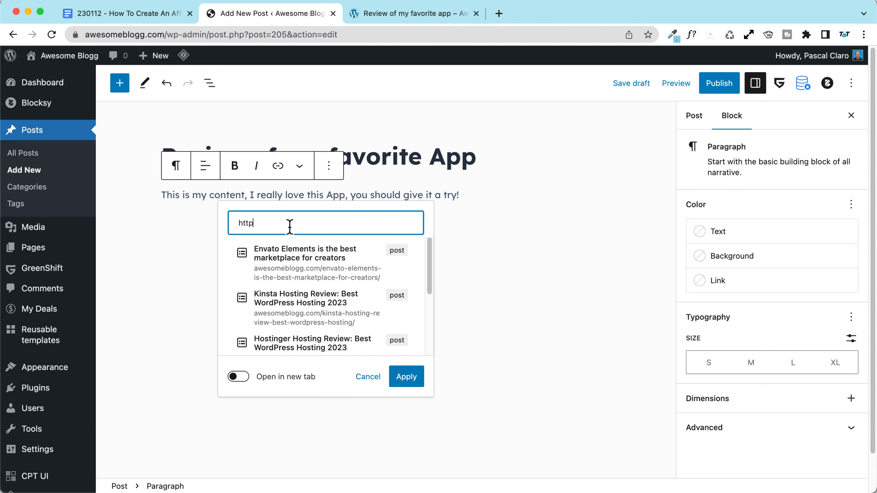
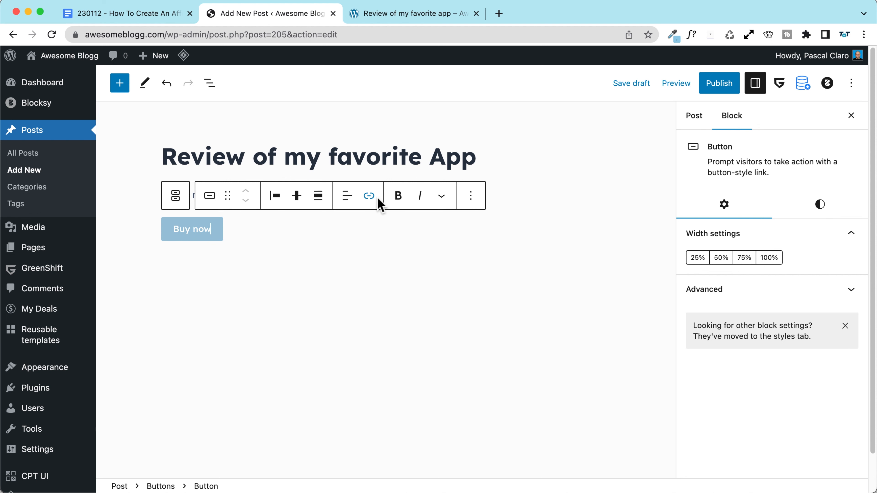
click(369, 198)
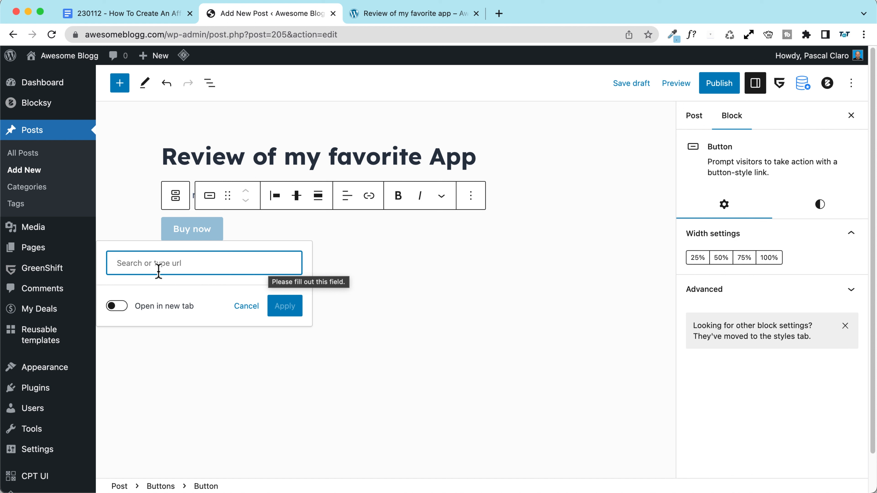
text(https://xyz.affiliate.lin)
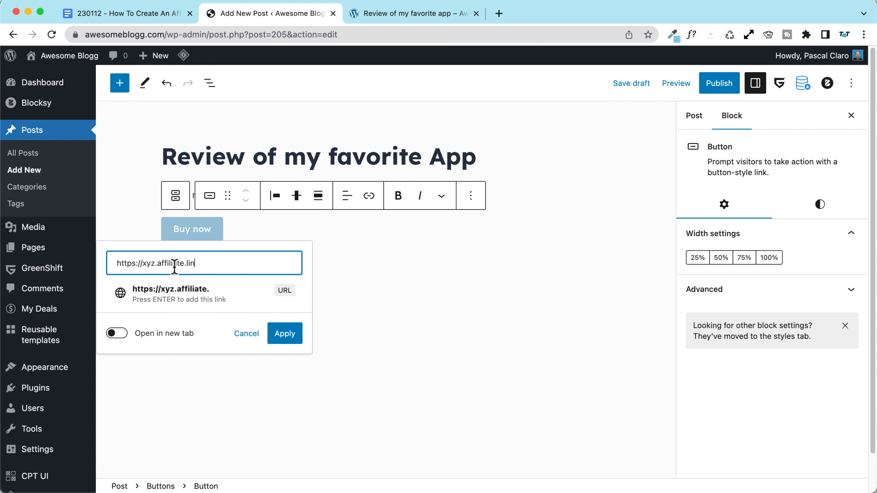
text(k/)
click(116, 332)
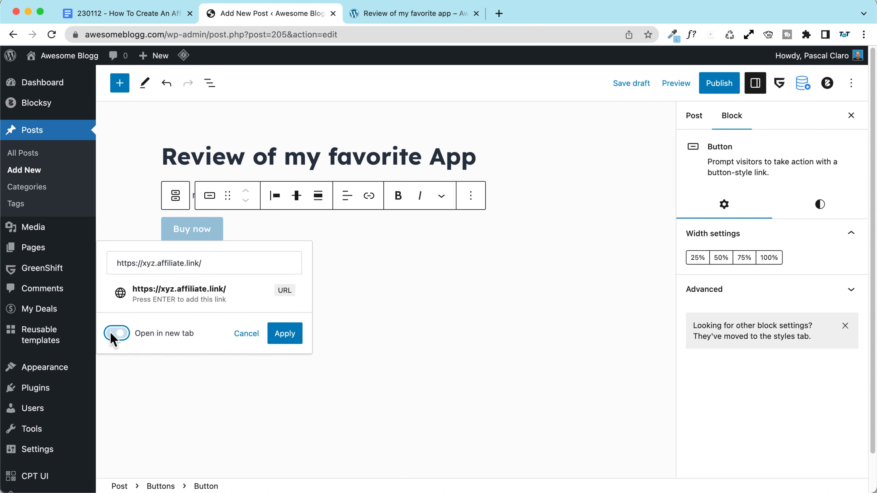
click(285, 339)
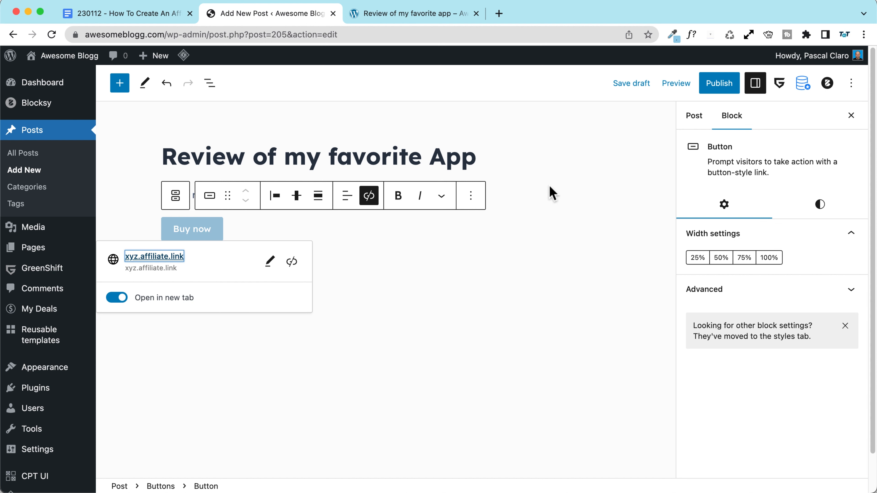
click(731, 90)
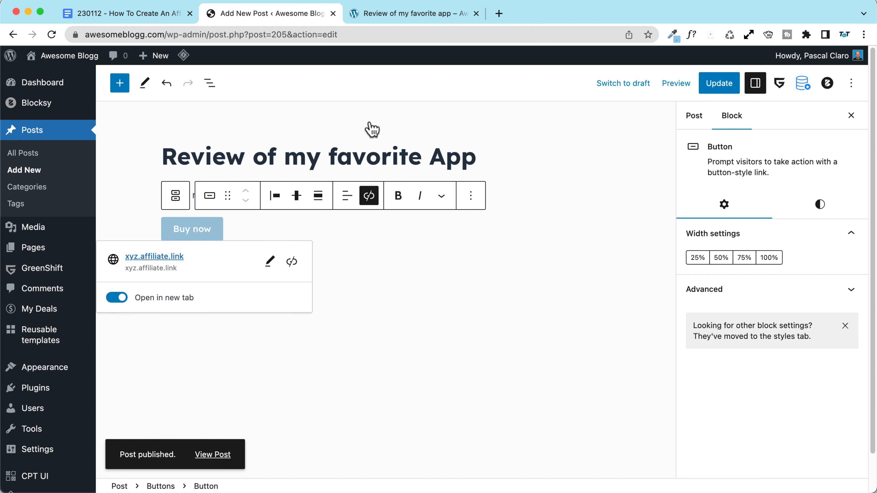
Step: View the live post, test the 'this App' link, and close the affiliate error tab
click(214, 455)
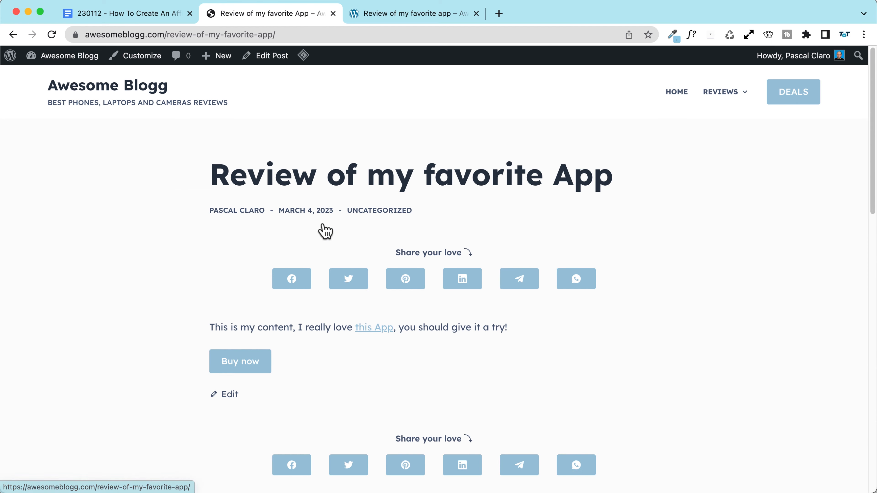
scroll(165, 230, down, 2)
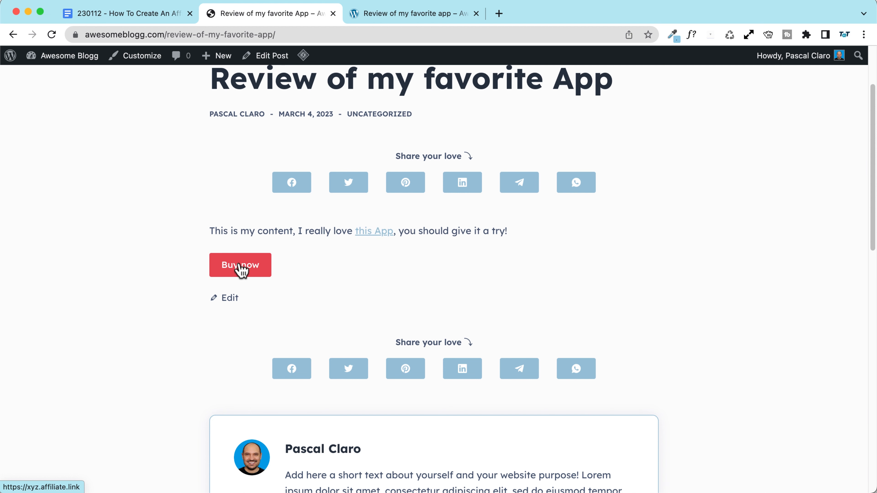
click(369, 239)
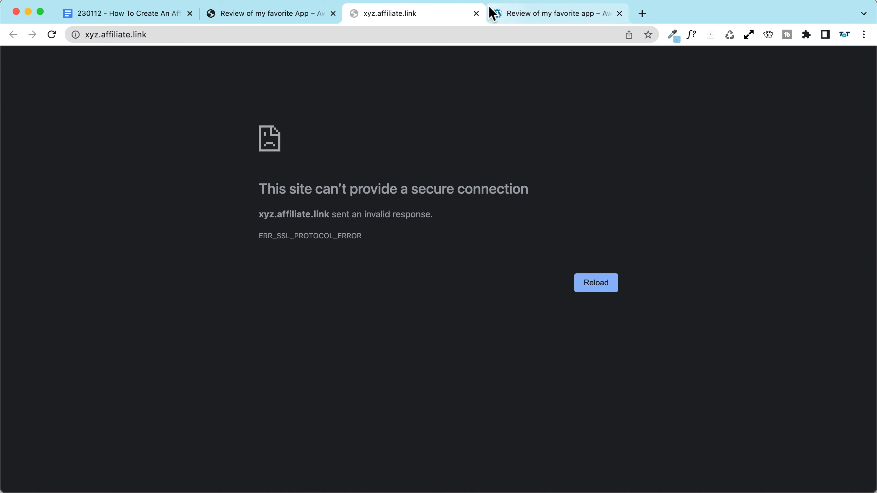
click(475, 14)
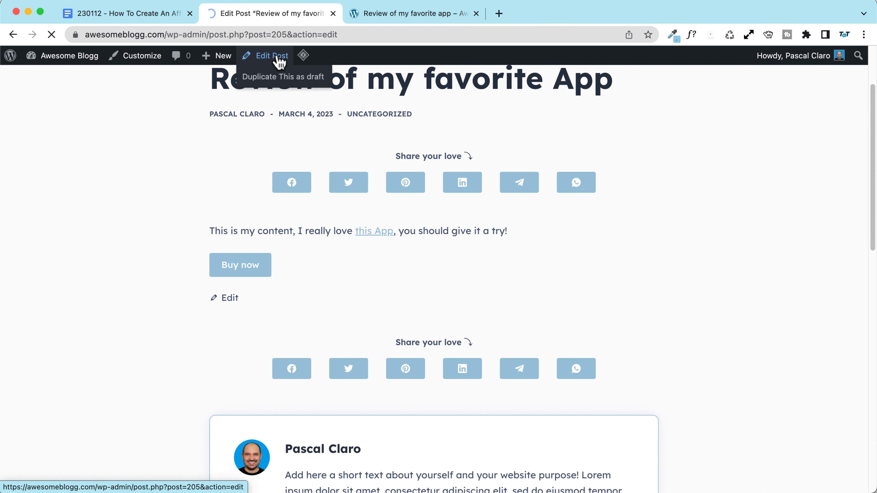
Step: Insert the digital clock image from the Media Library below the Buy now button
click(309, 264)
text(/image)
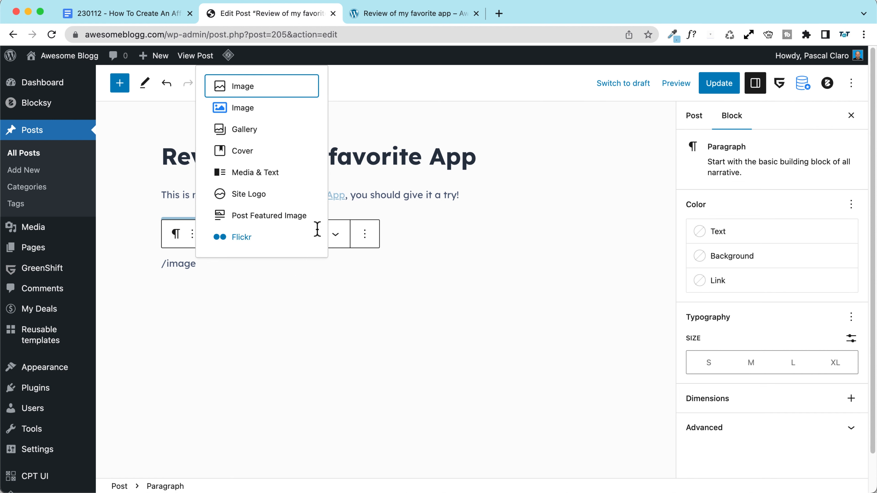
click(253, 88)
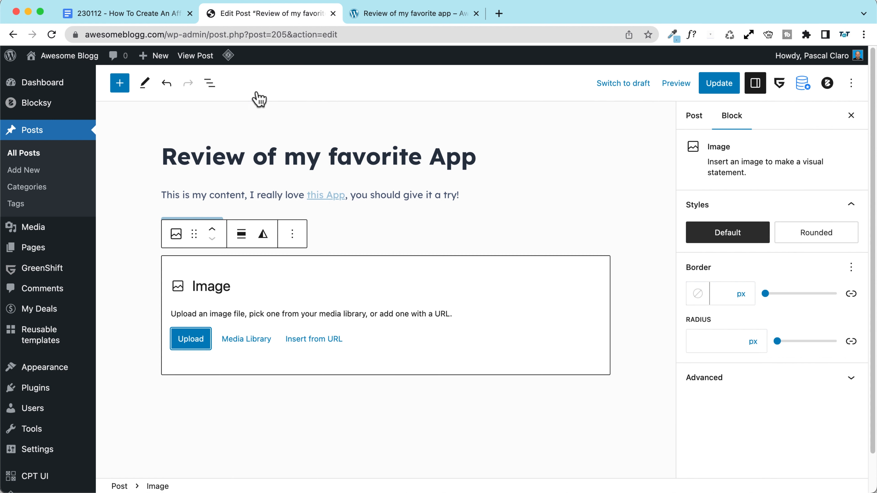
click(246, 343)
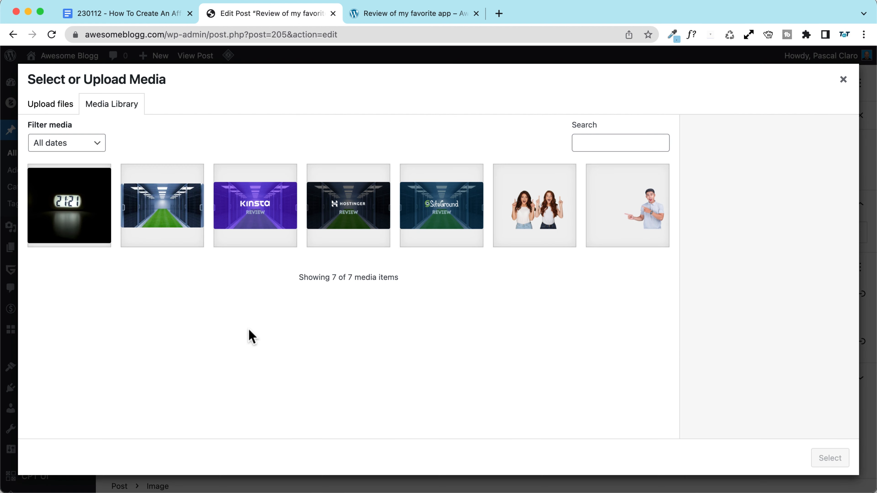
click(83, 217)
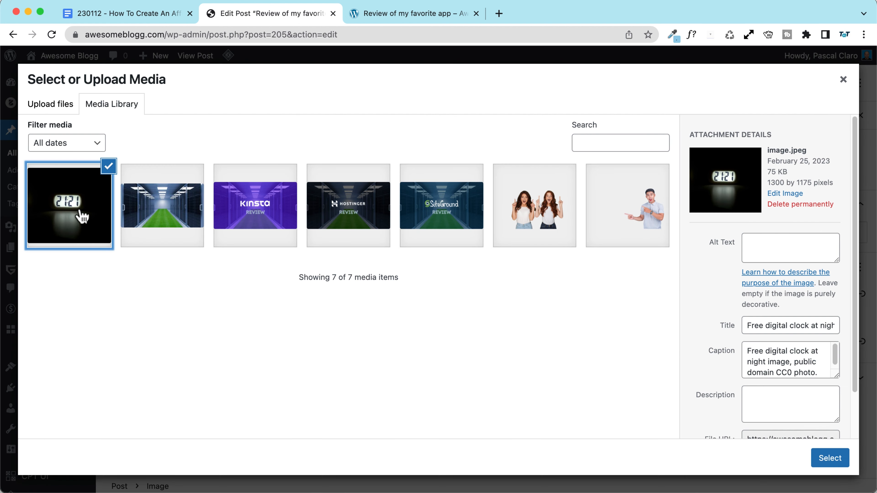
click(831, 457)
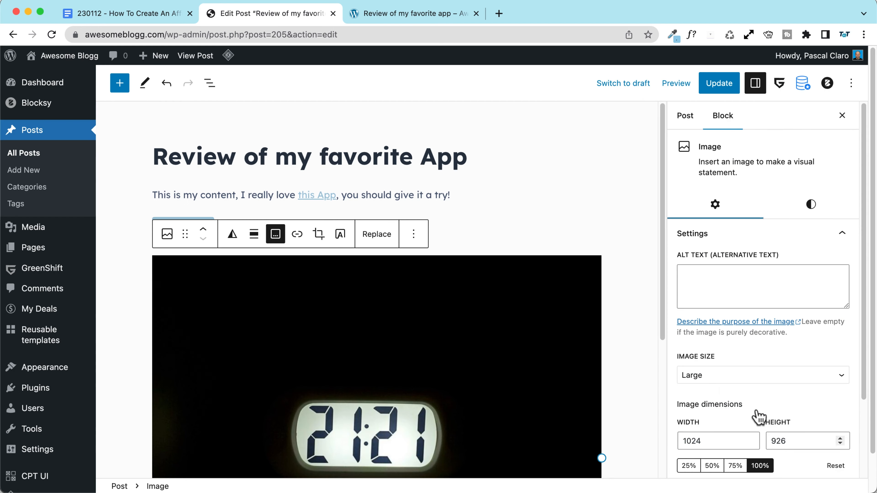
Step: Make the image's link open in a new tab, then update the post and view it live
click(297, 234)
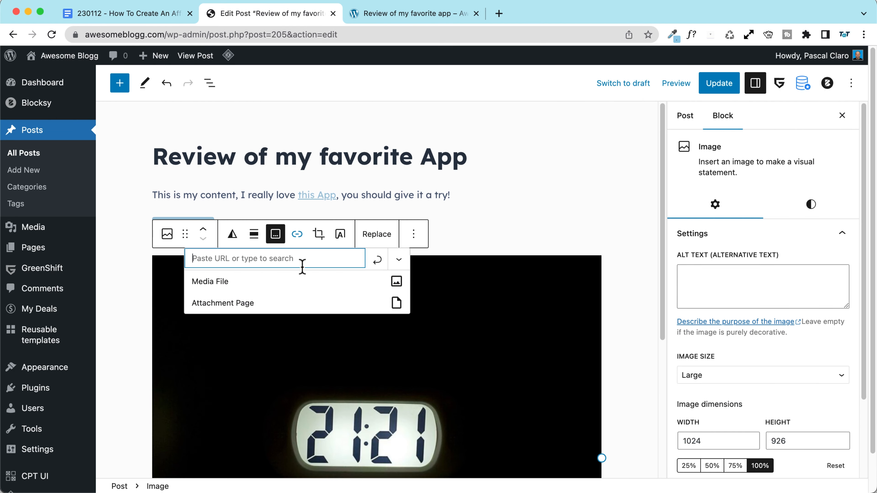
click(401, 263)
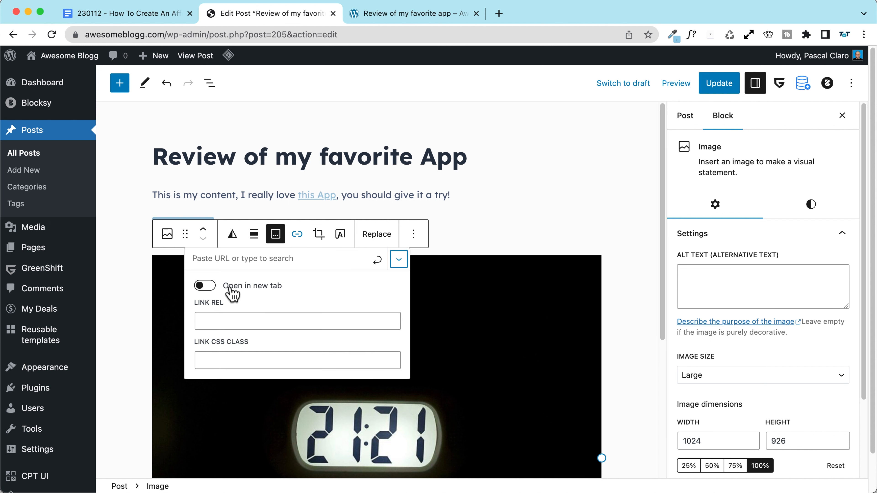
click(204, 287)
click(230, 259)
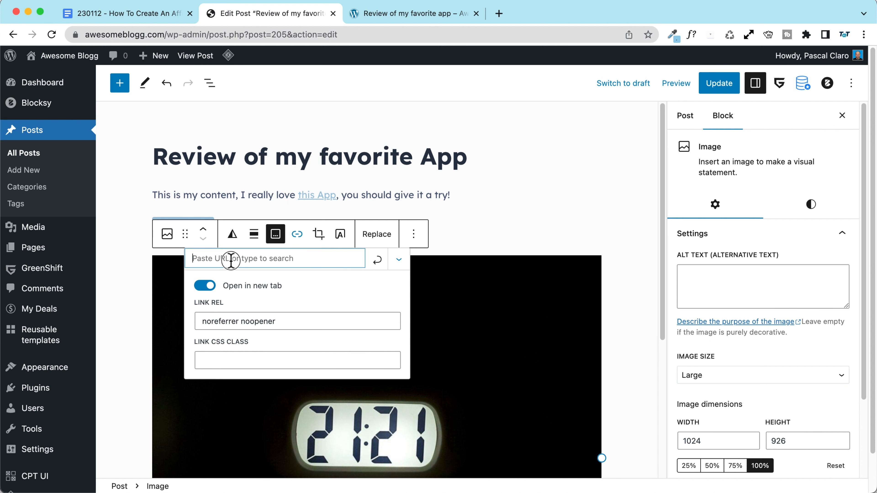
click(127, 179)
click(722, 83)
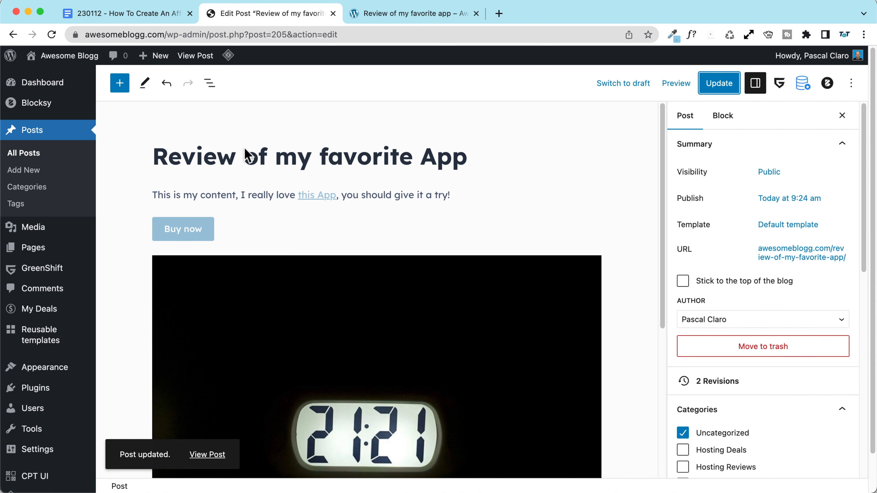
click(204, 61)
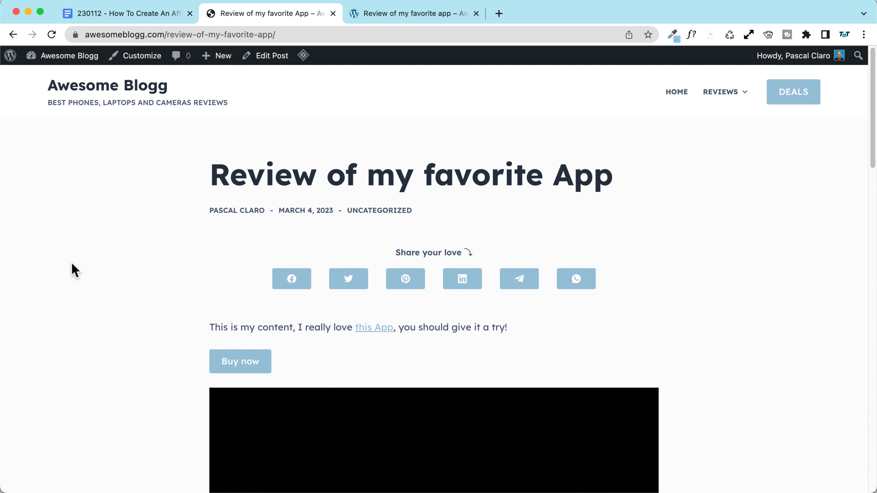
scroll(74, 271, down, 5)
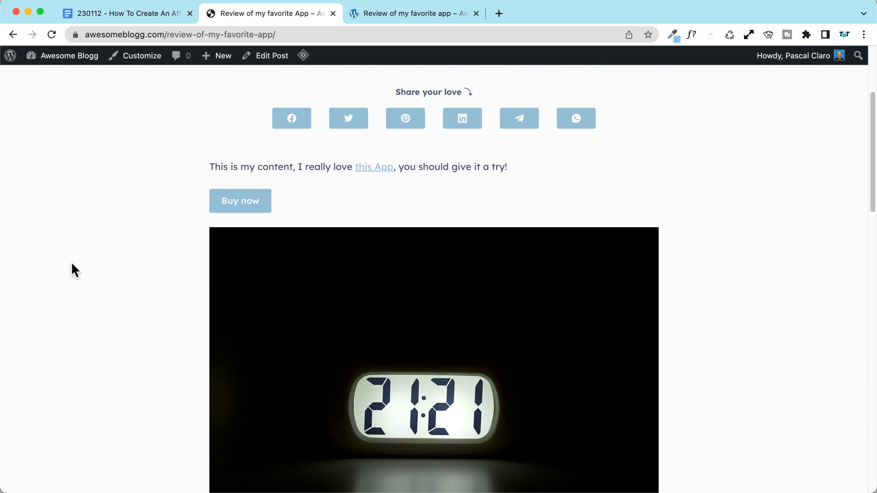
scroll(74, 271, down, 2)
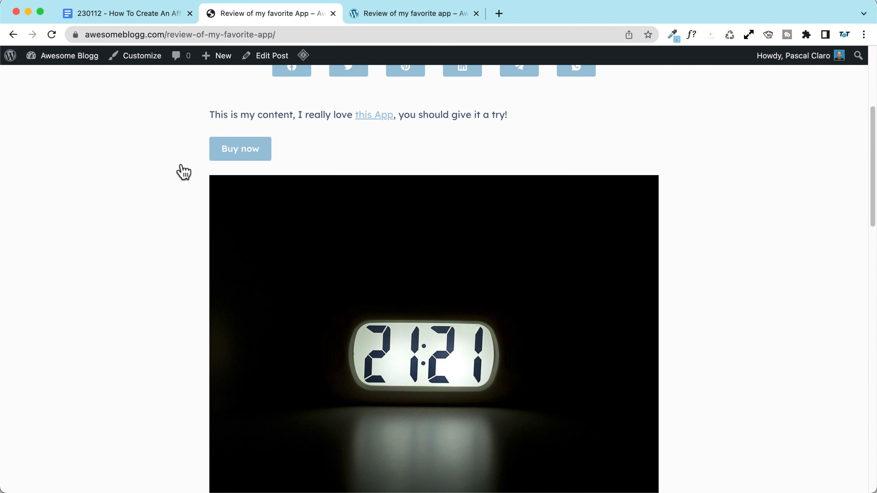
scroll(186, 132, down, 1)
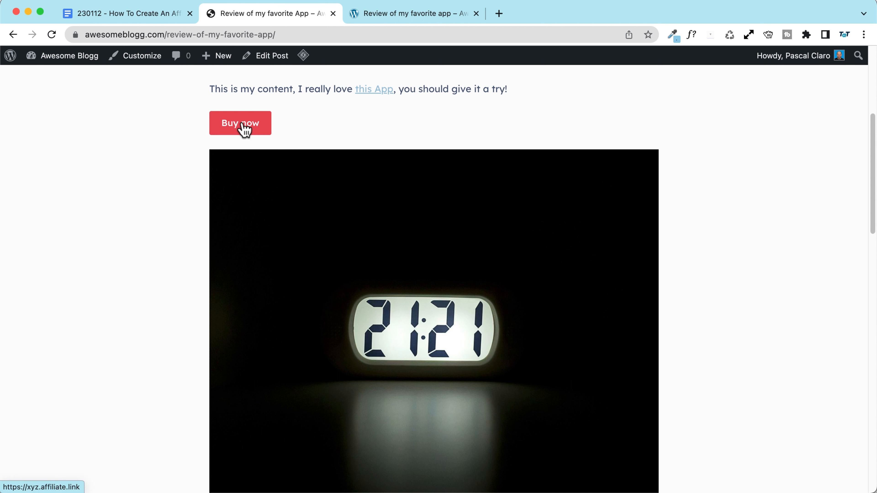
scroll(181, 130, up, 2)
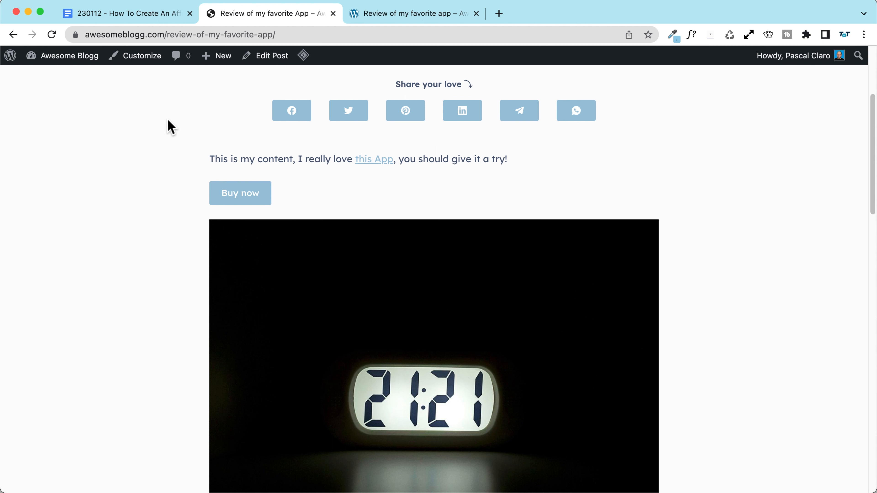
scroll(169, 125, up, 5)
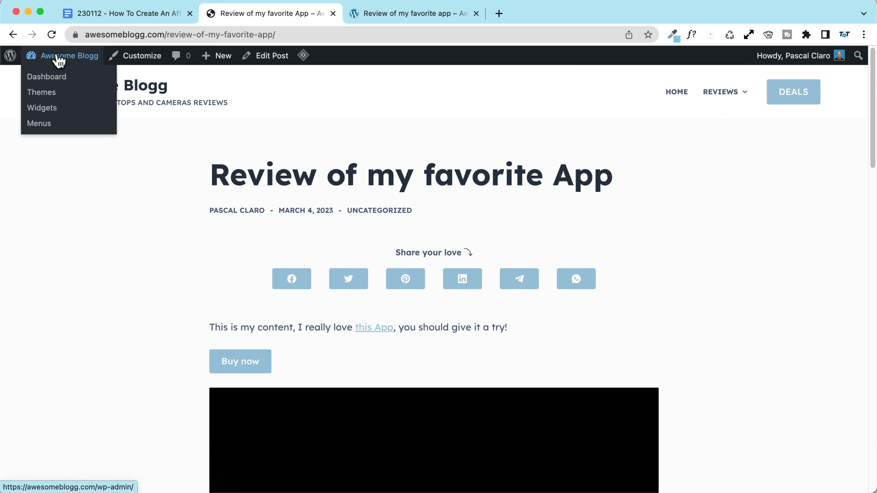
Step: Find Pretty Links under Plugins > Add New, then install and activate it
click(59, 56)
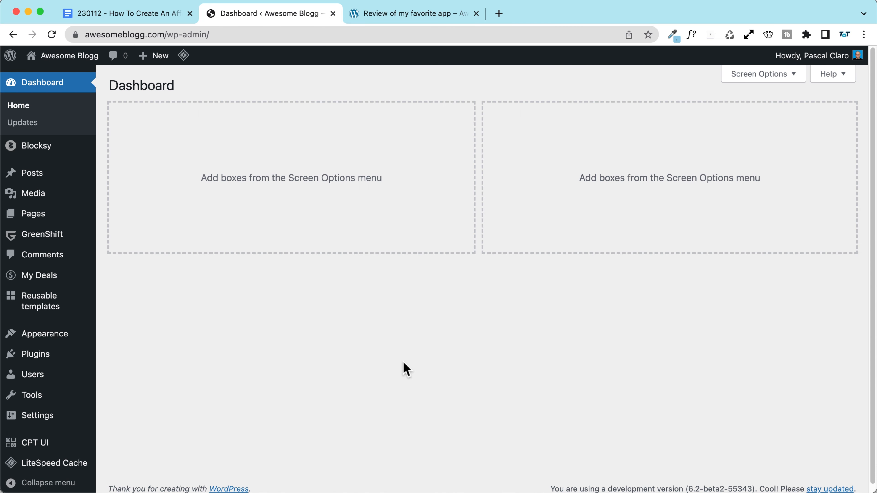
mouse_move(35, 356)
click(123, 378)
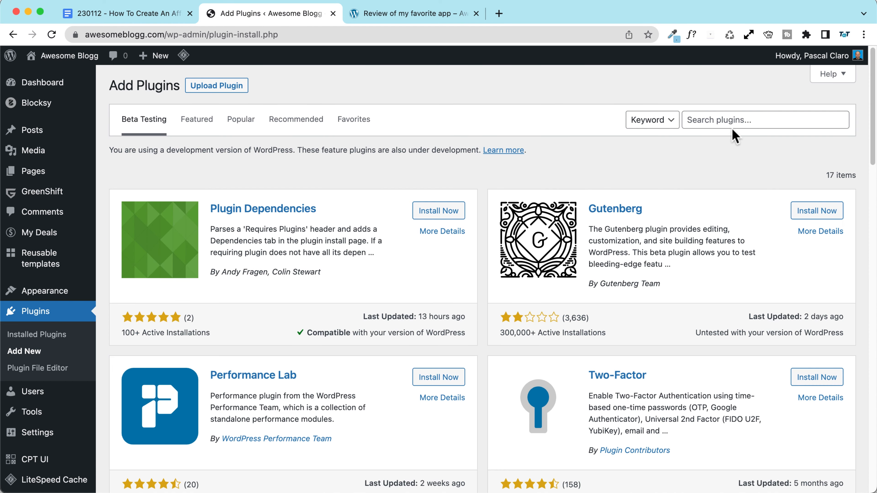
click(757, 121)
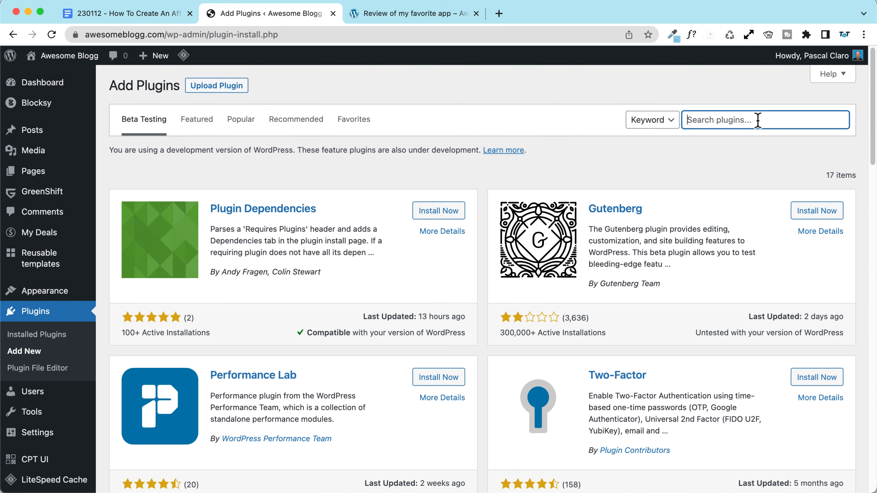
text(pretty links)
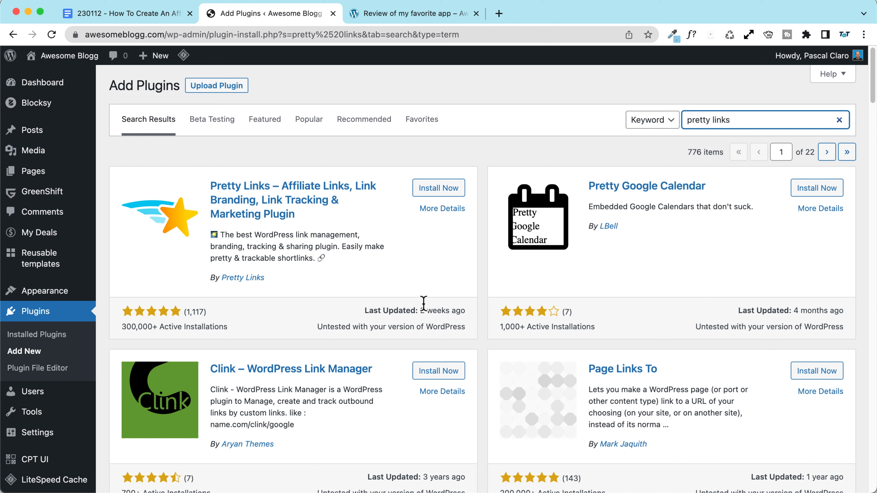
drag(421, 311, 465, 310)
click(465, 310)
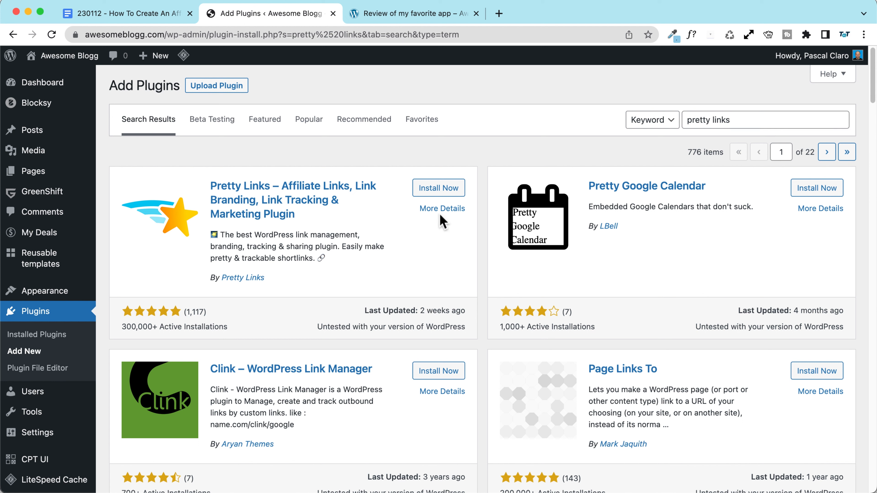
click(440, 195)
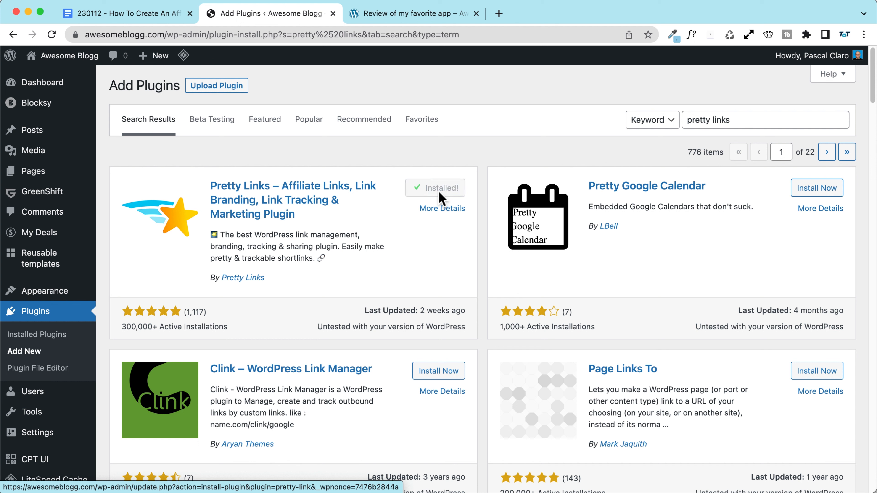
click(458, 197)
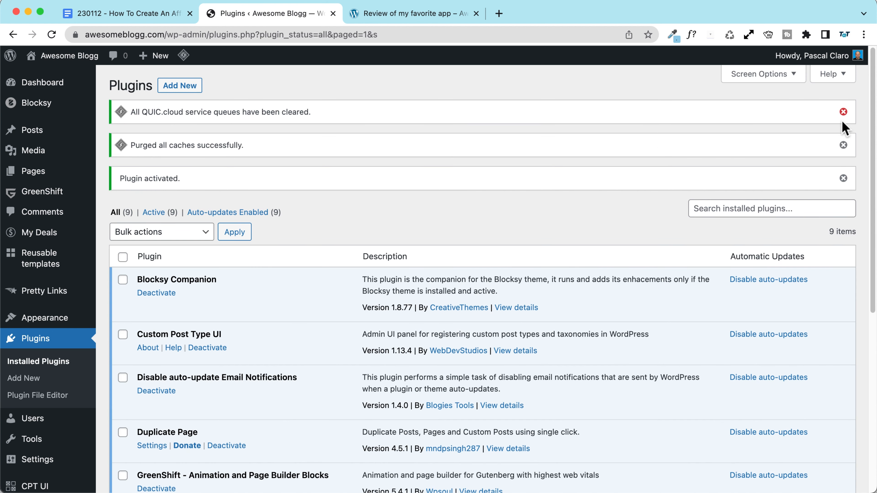
Step: Dismiss the QUIC.cloud queue, purged-caches and plugin-activated notices
click(843, 112)
click(843, 112)
click(843, 112)
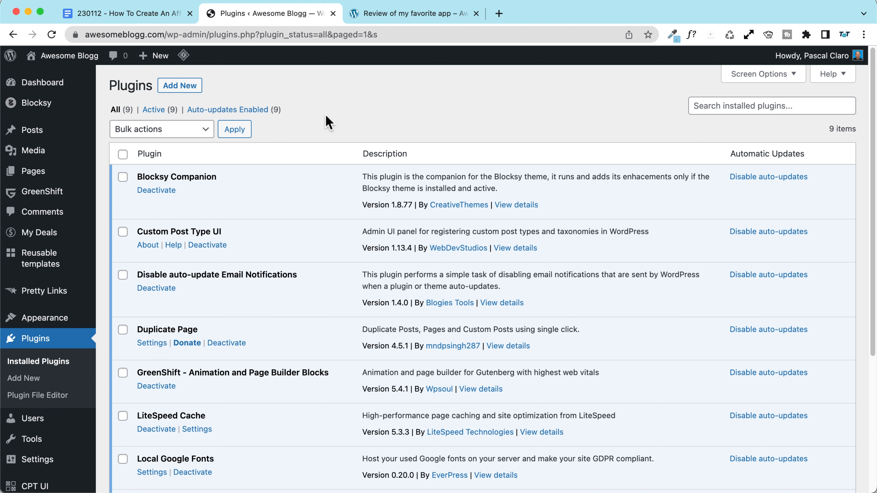
Step: Open the Pretty Links list and trash the Envato Elements – Pricing page – Review link
scroll(325, 122, down, 6)
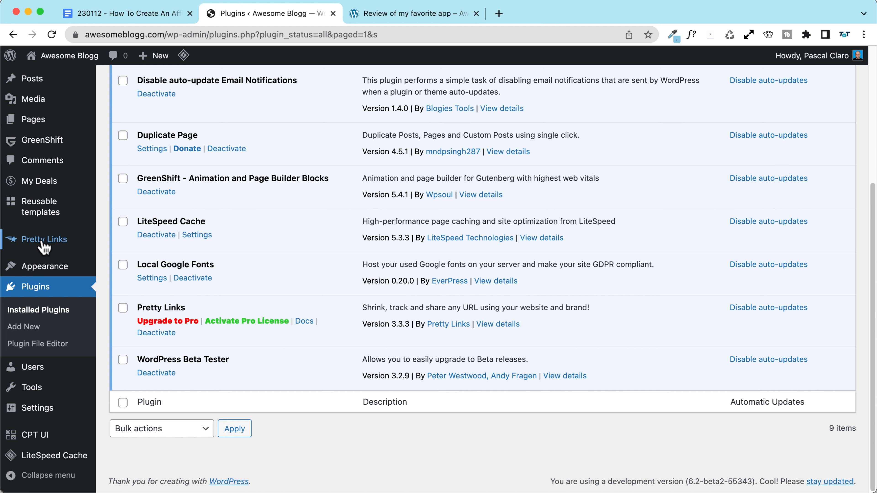
mouse_move(44, 247)
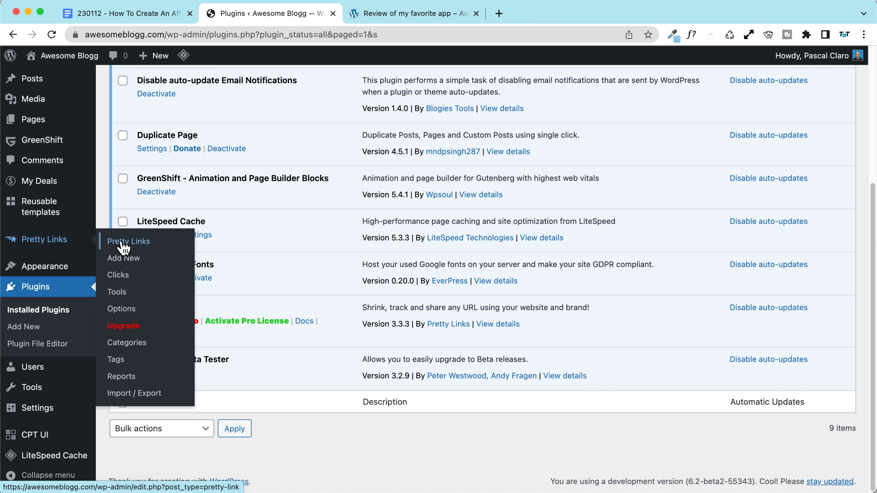
click(147, 244)
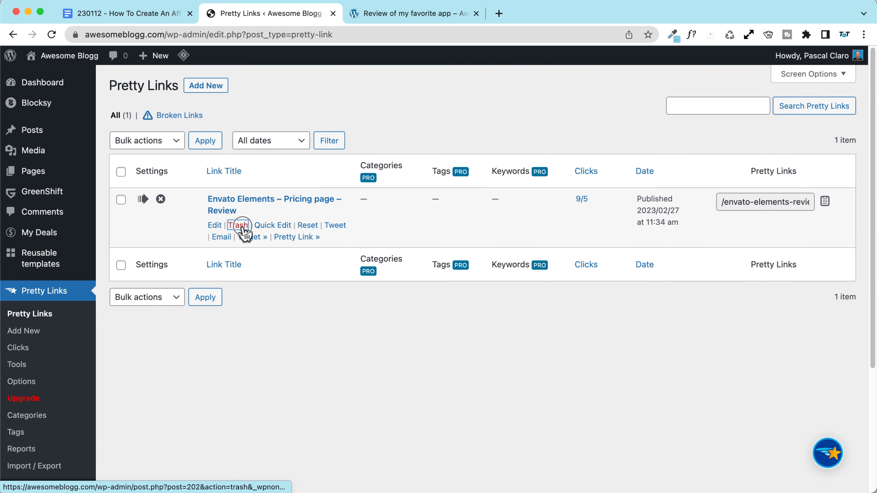
click(236, 223)
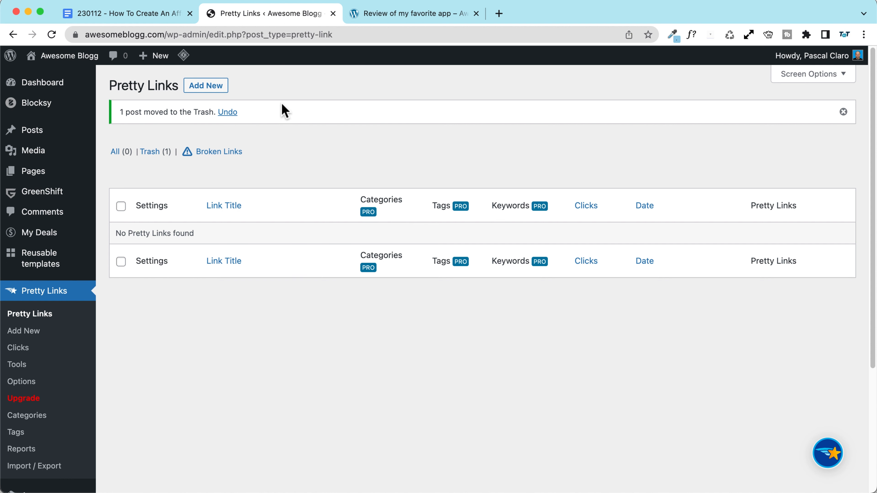
Step: Start a new pretty link and check the review post's title in the other tab
click(206, 90)
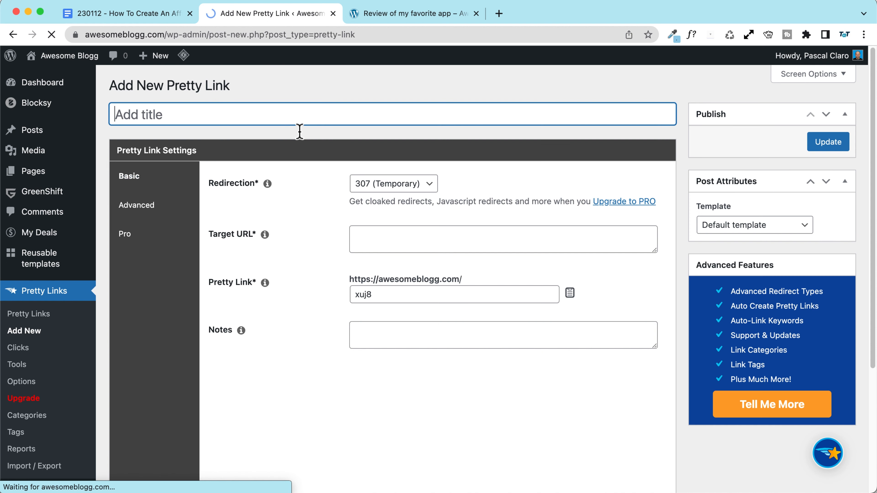
click(414, 14)
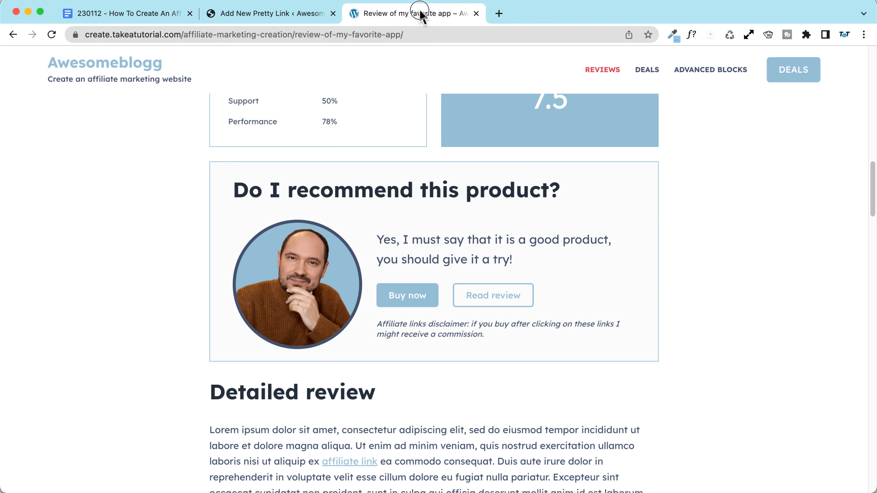
scroll(207, 155, up, 15)
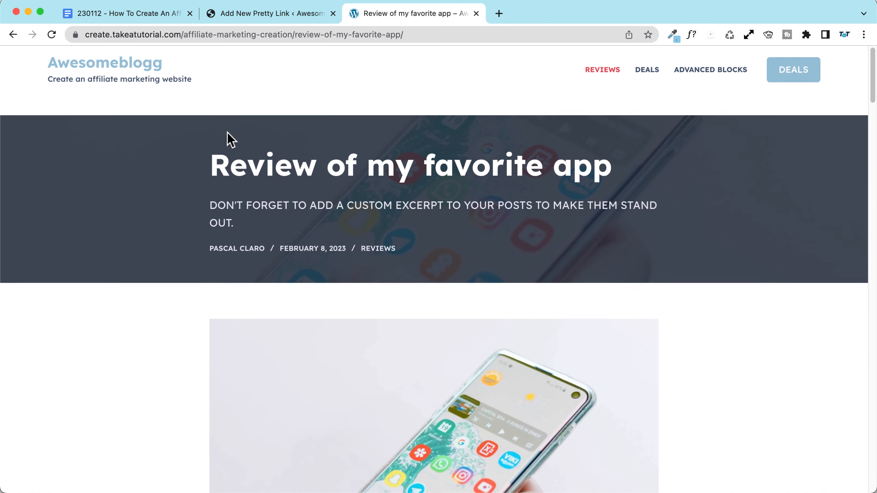
drag(212, 143, 649, 138)
click(754, 150)
drag(211, 143, 593, 145)
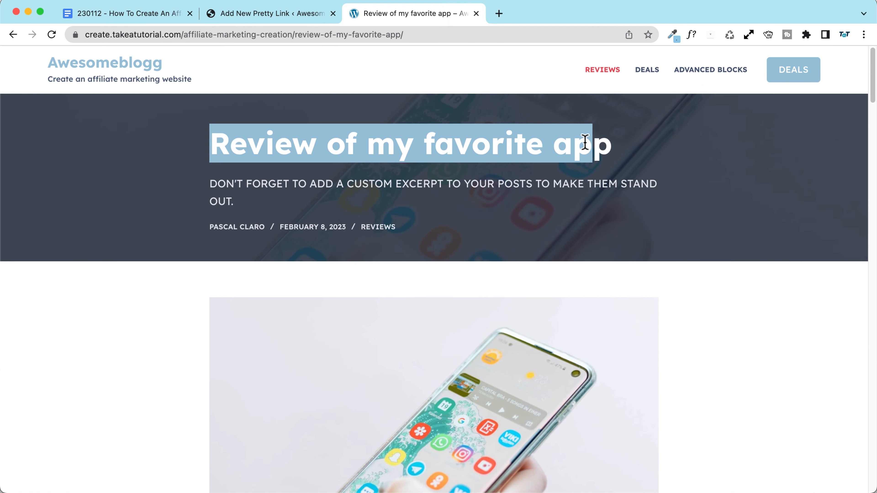
click(593, 145)
click(239, 14)
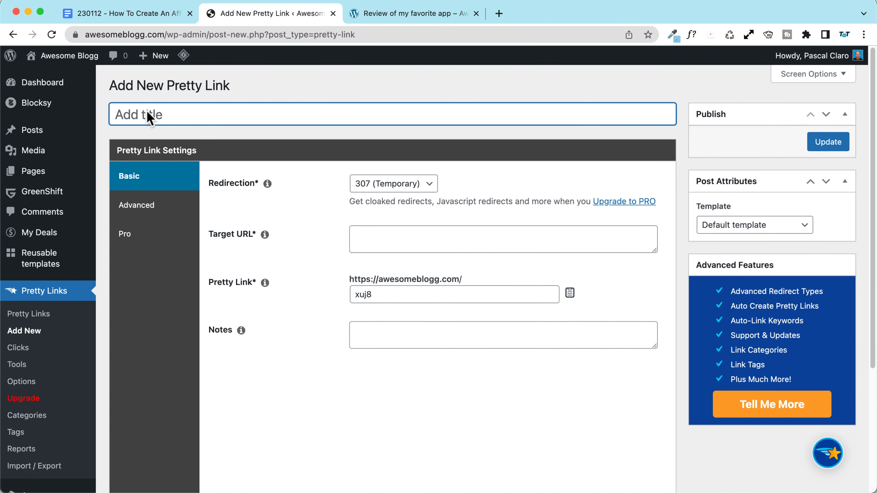
Step: Title the new pretty link 'My favorite App - Pricing page'
text(My fa)
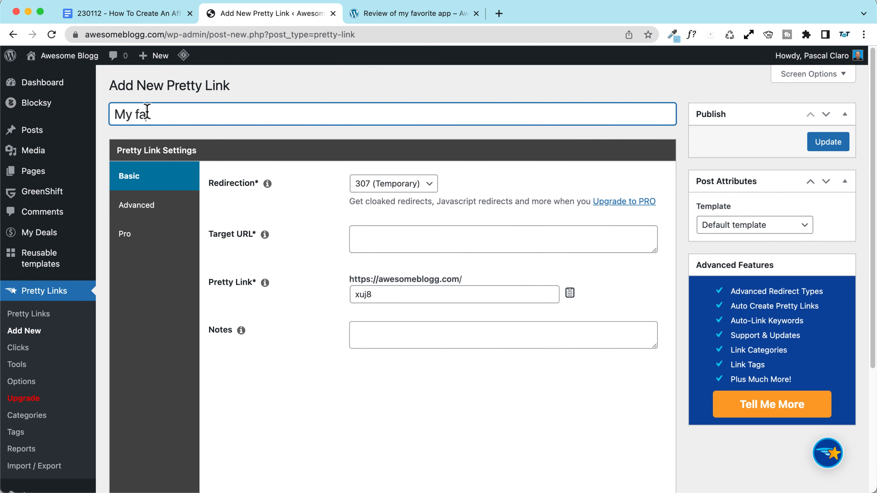
text(vorite App - Pri)
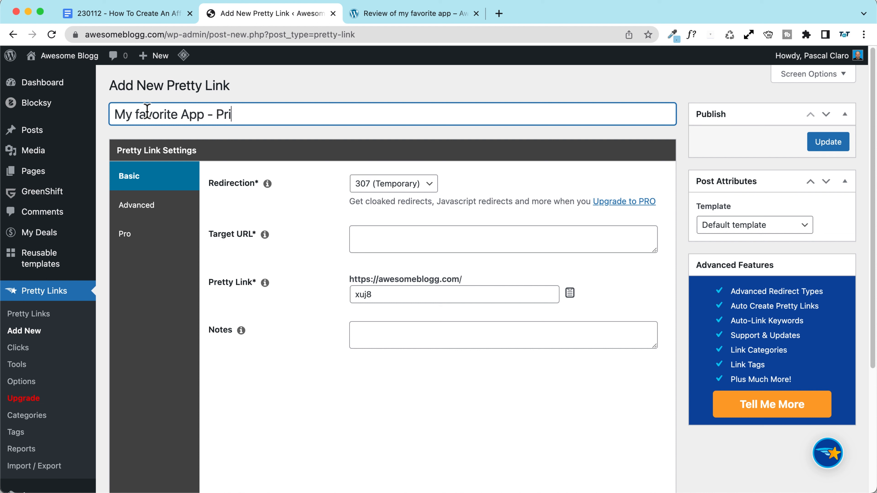
text(cing page)
drag(217, 119, 442, 106)
click(364, 127)
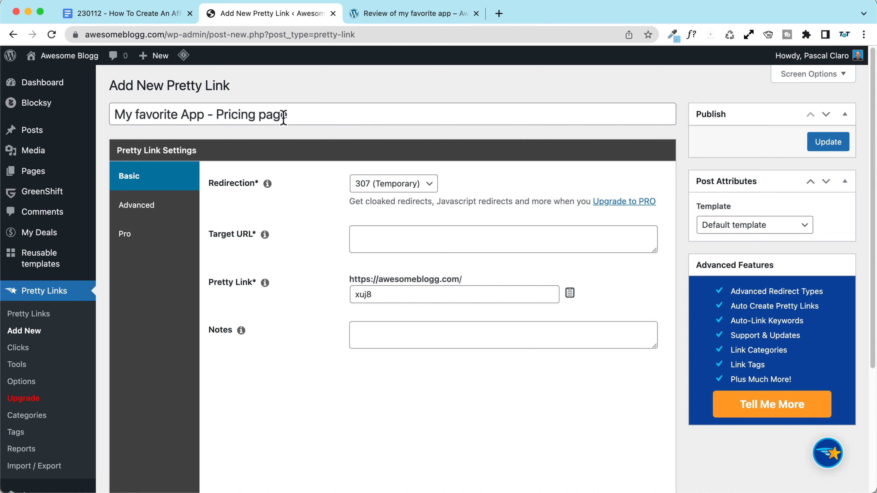
click(370, 228)
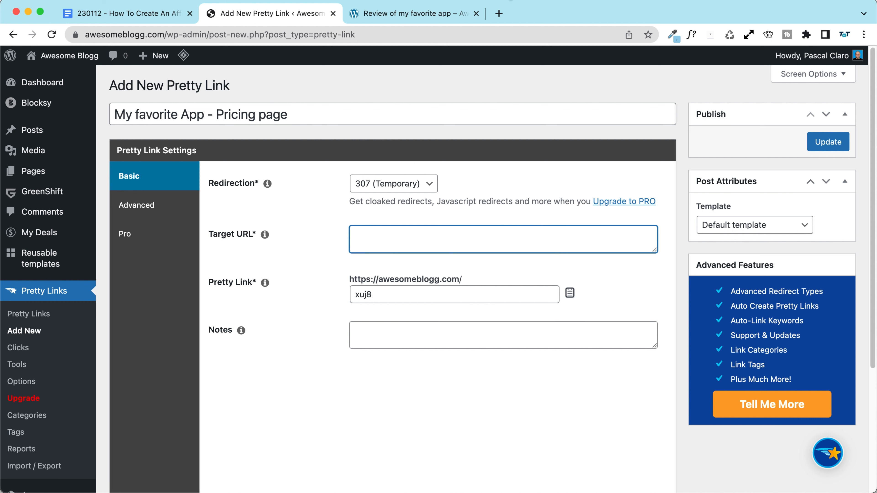
Step: Search for macpaw in a new tab and open the MacPaw home page
click(499, 14)
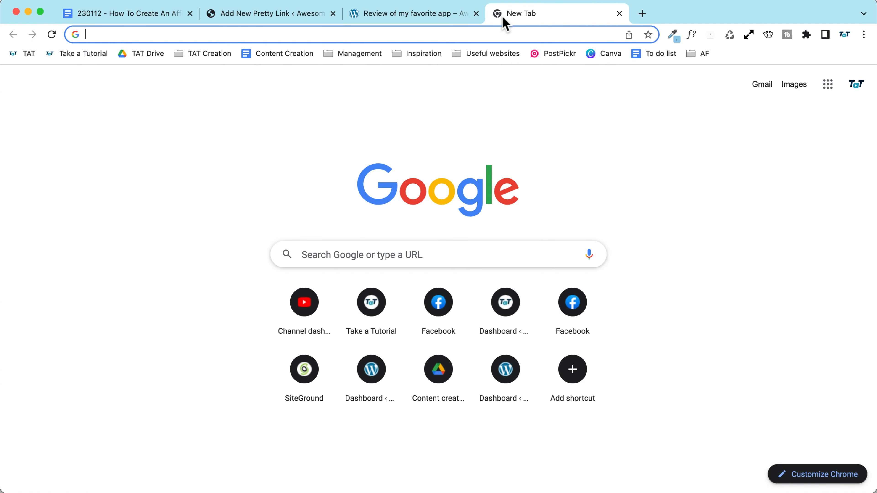
text(macpaw)
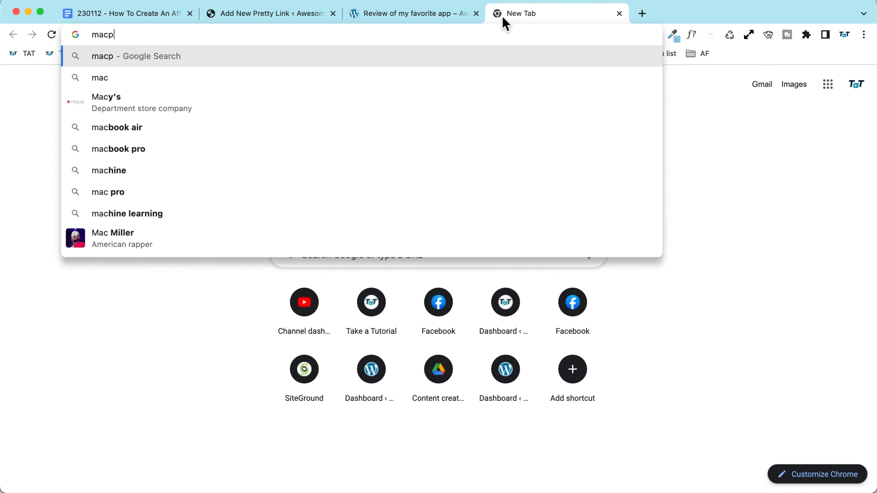
key(Return)
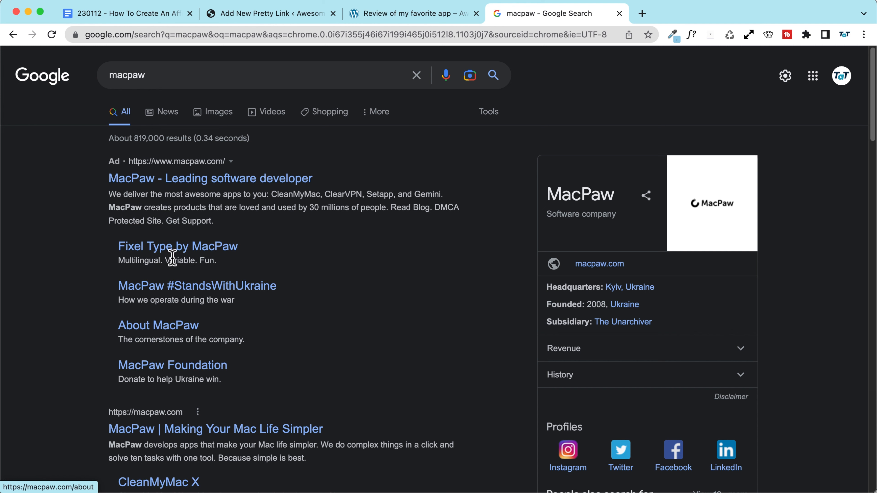
click(207, 429)
click(160, 38)
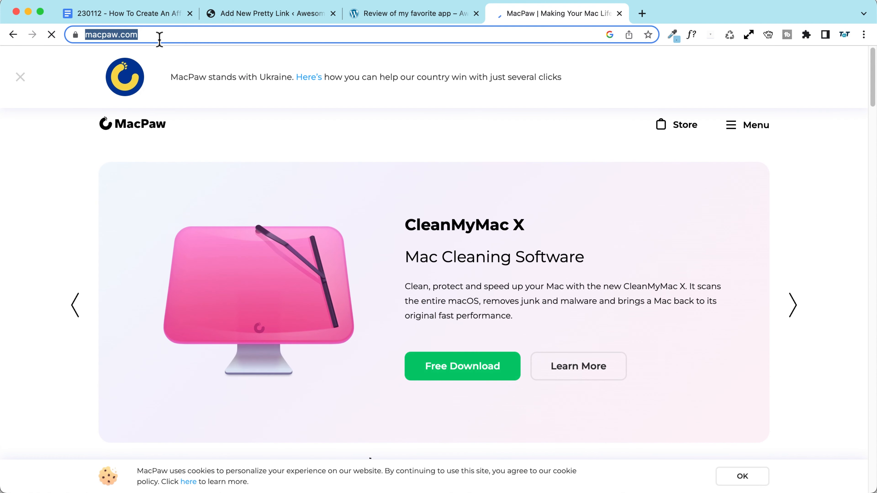
click(185, 35)
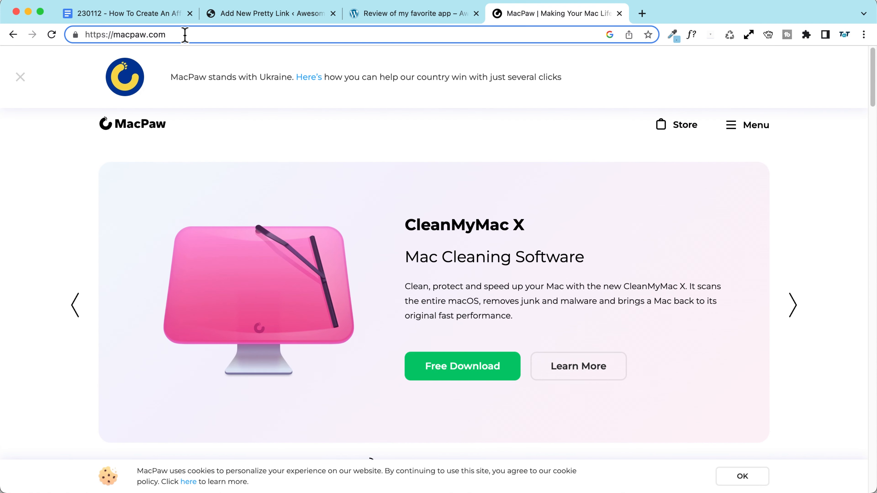
text(/)
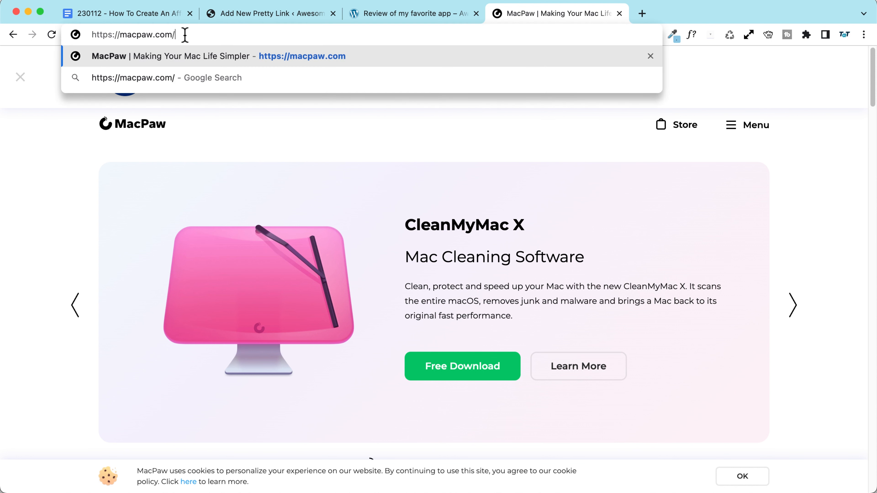
text(?aff)
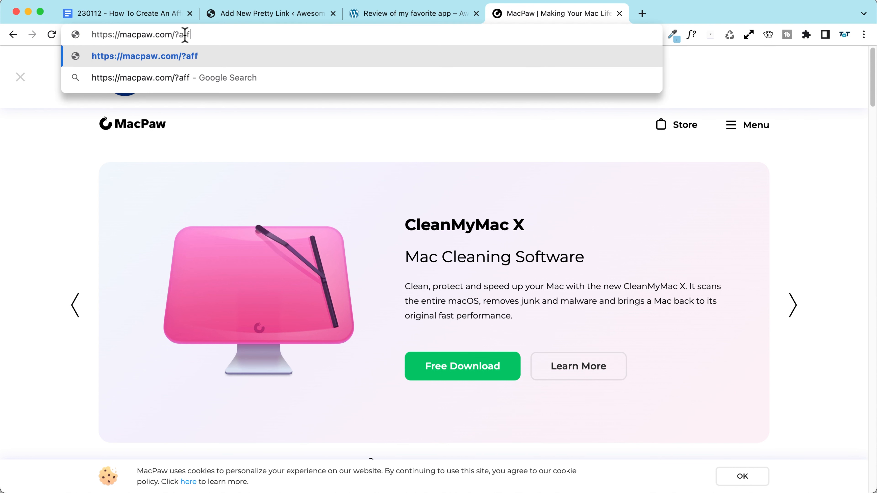
text(=imparaqui)
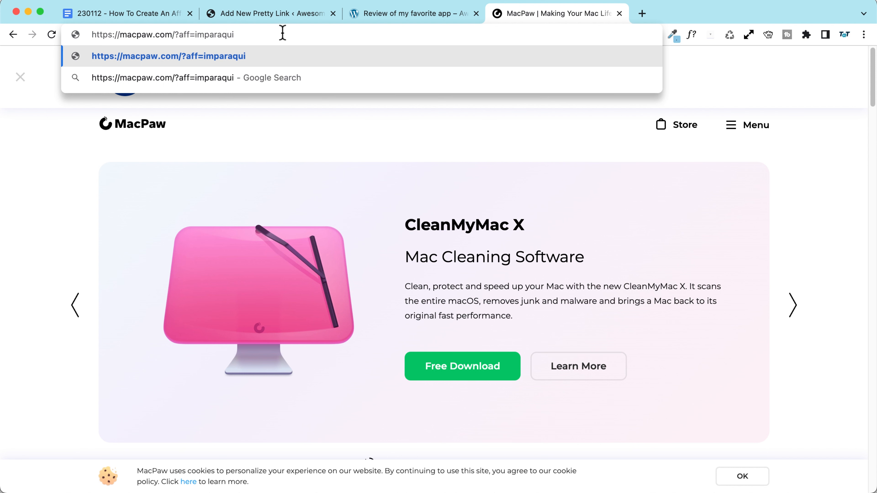
triple_click(306, 30)
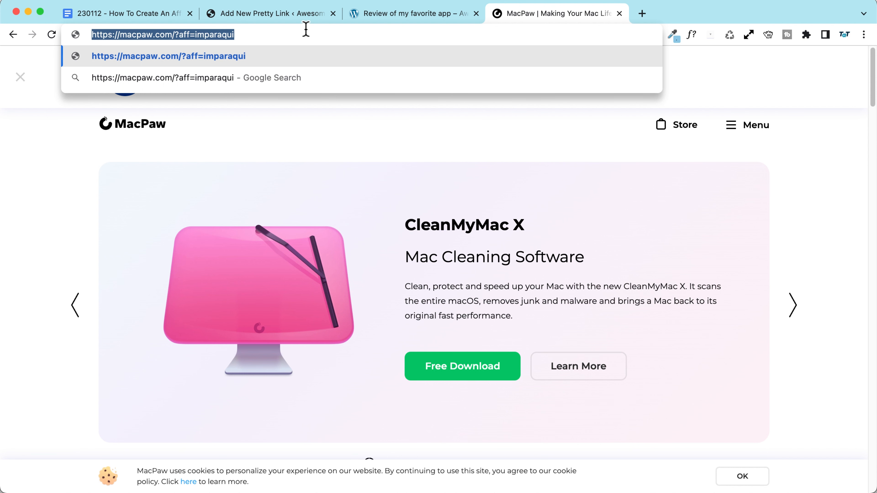
click(300, 29)
double_click(211, 35)
text(123)
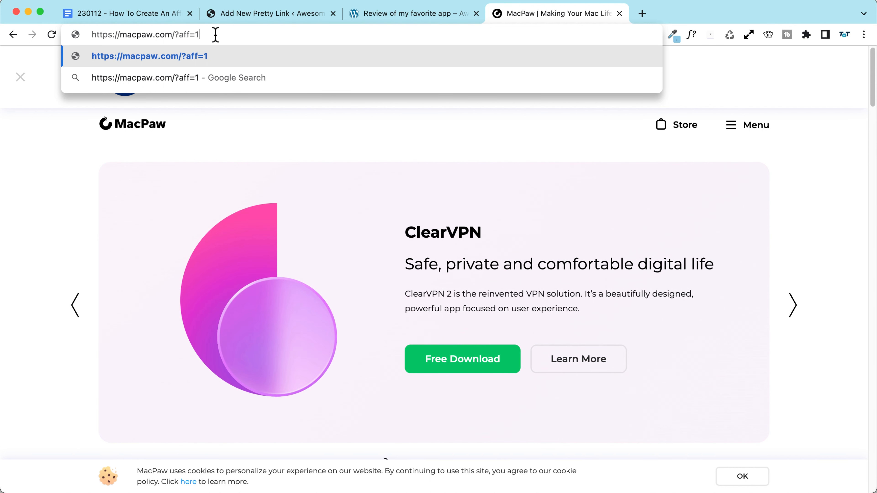
triple_click(242, 34)
key(super+c)
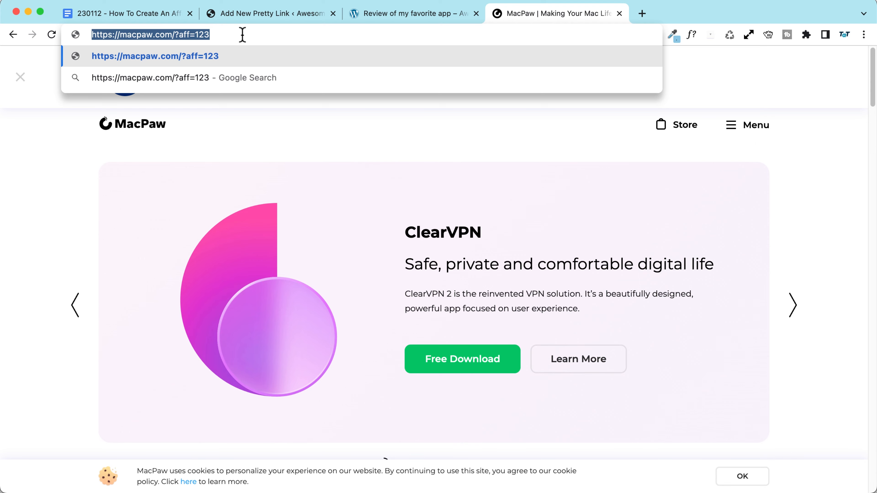
click(446, 13)
click(221, 14)
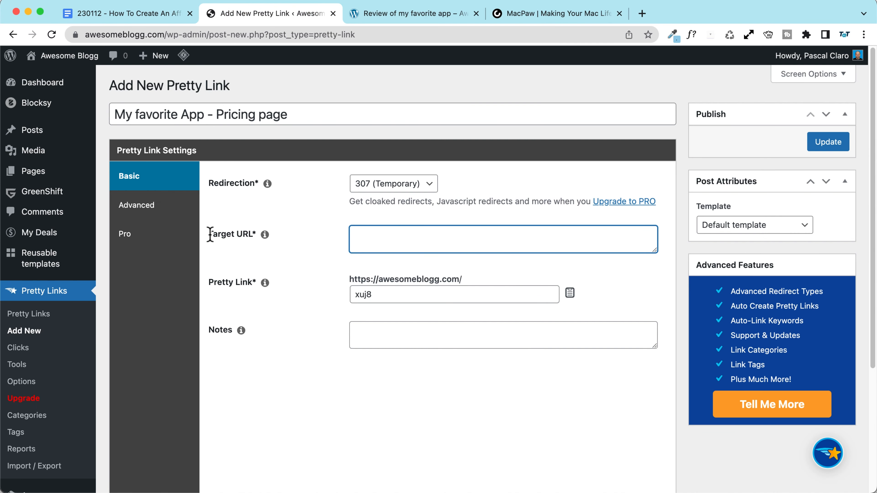
drag(210, 235, 270, 240)
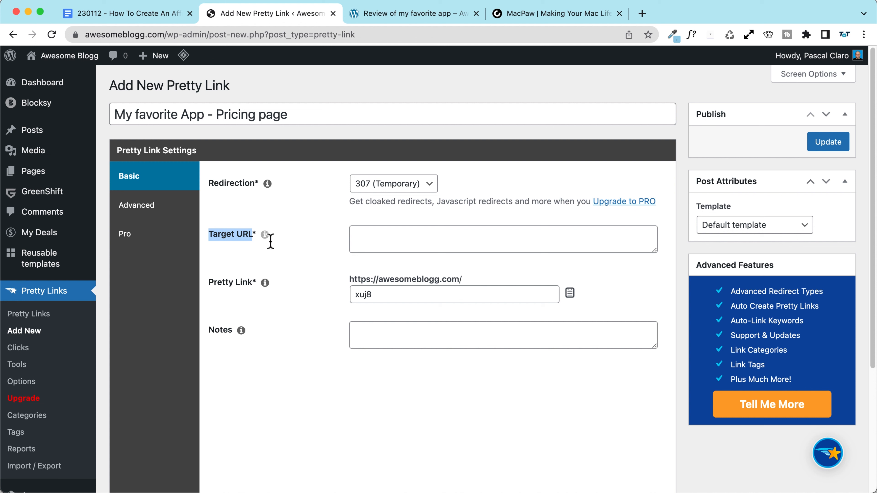
click(419, 244)
key(super+v)
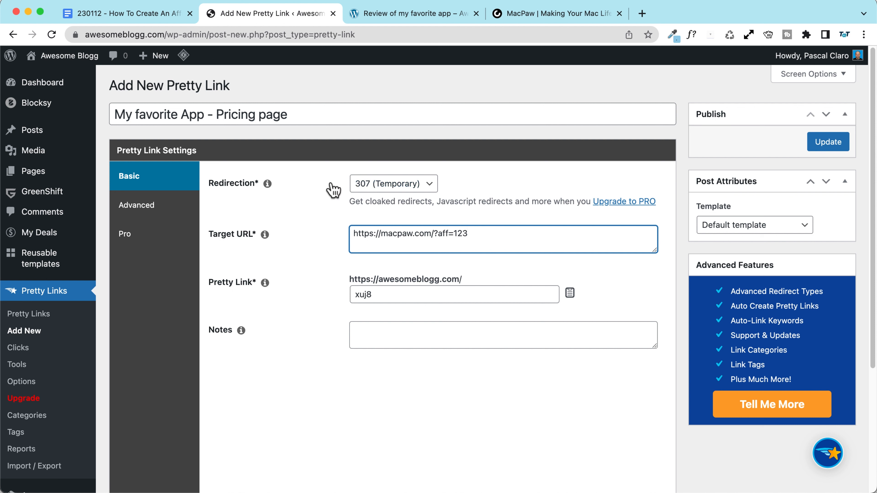
scroll(346, 256, down, 3)
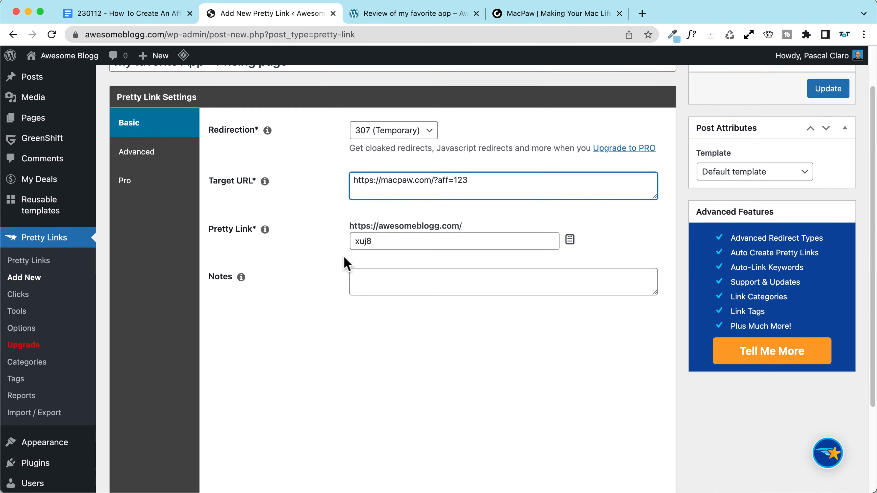
drag(378, 225, 342, 224)
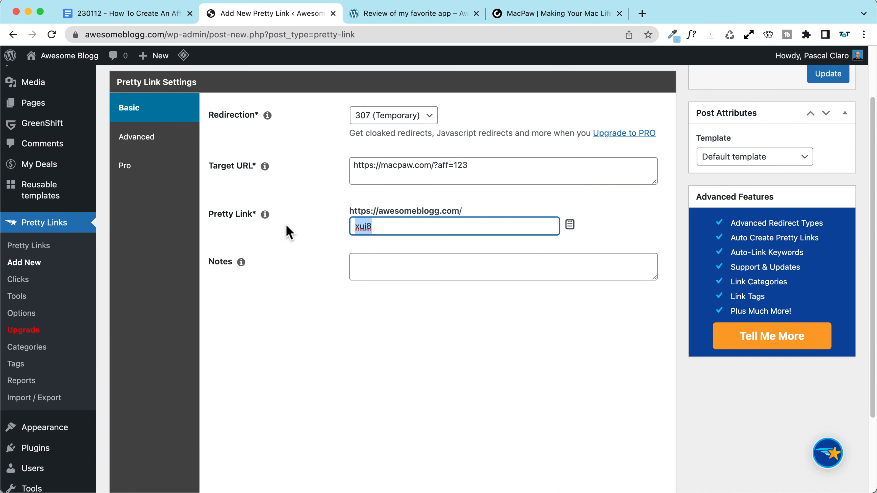
drag(350, 211, 466, 209)
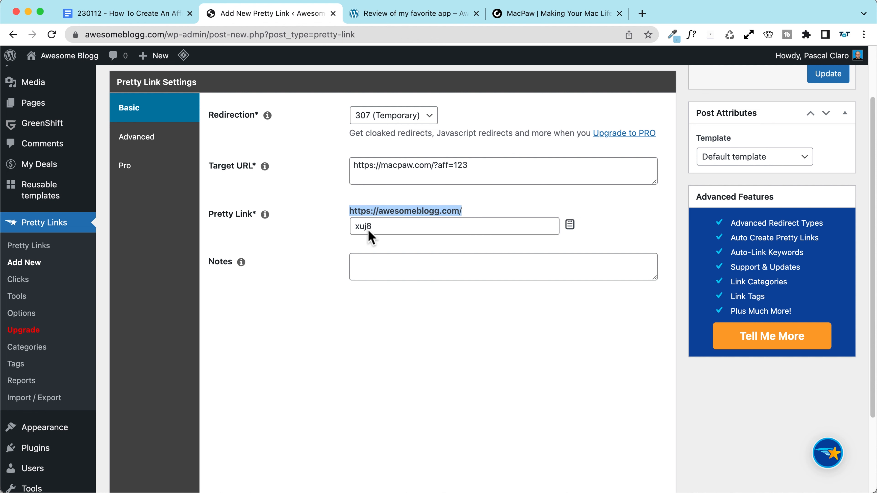
drag(367, 228, 326, 231)
scroll(327, 238, up, 3)
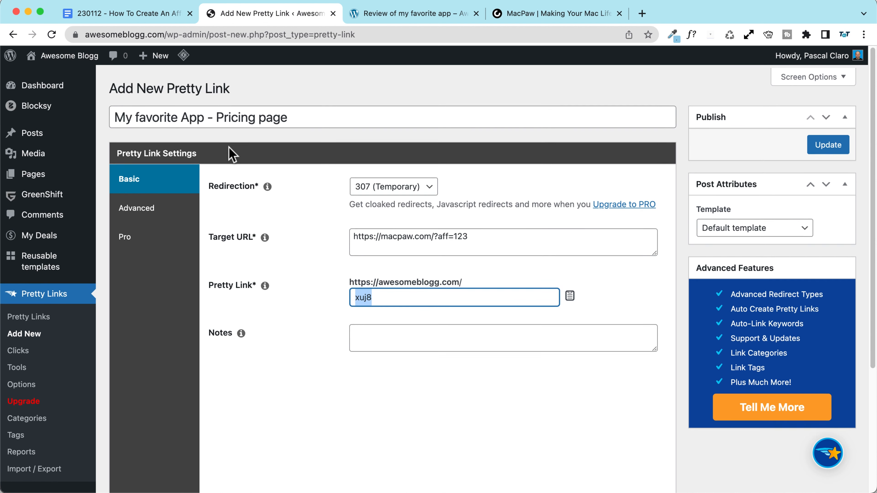
Step: Rename the link to 'Macpaw - Pricing page' and set its slug to macpaw-pricing
drag(205, 115, 40, 123)
click(221, 105)
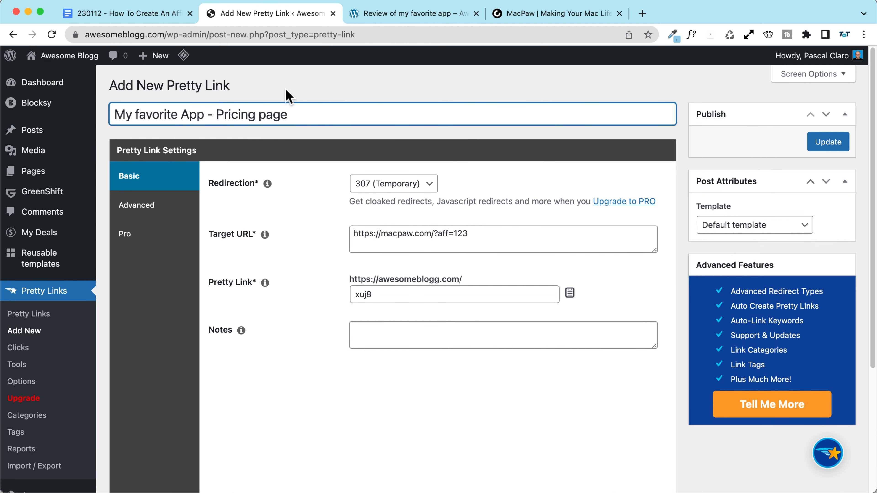
key(shift+super+Left)
text(Macp)
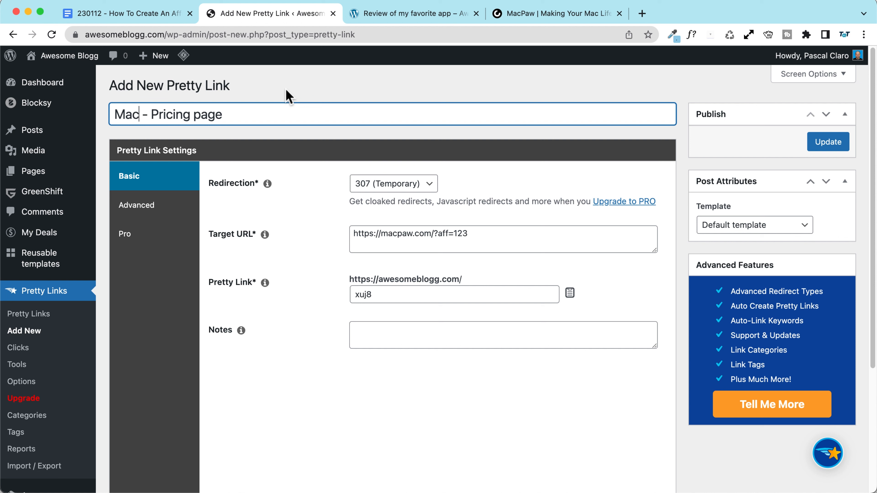
text(aw)
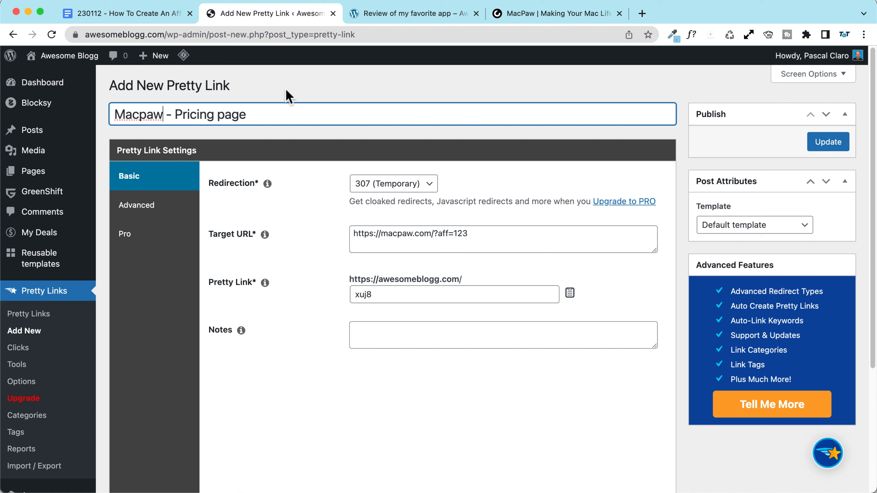
drag(382, 294, 291, 296)
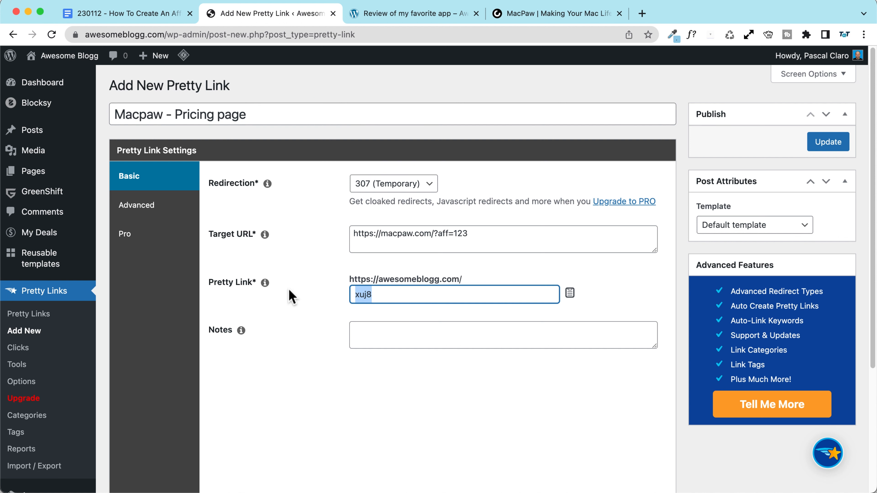
text(macpaw-pricing)
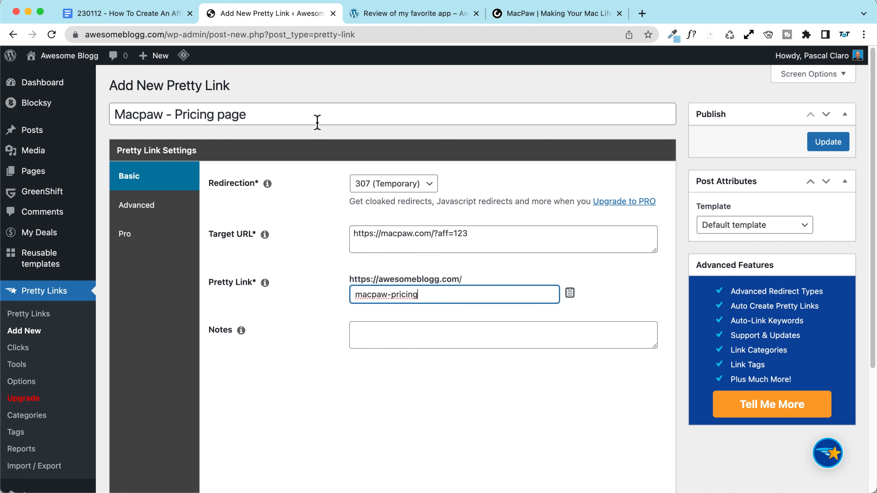
click(536, 13)
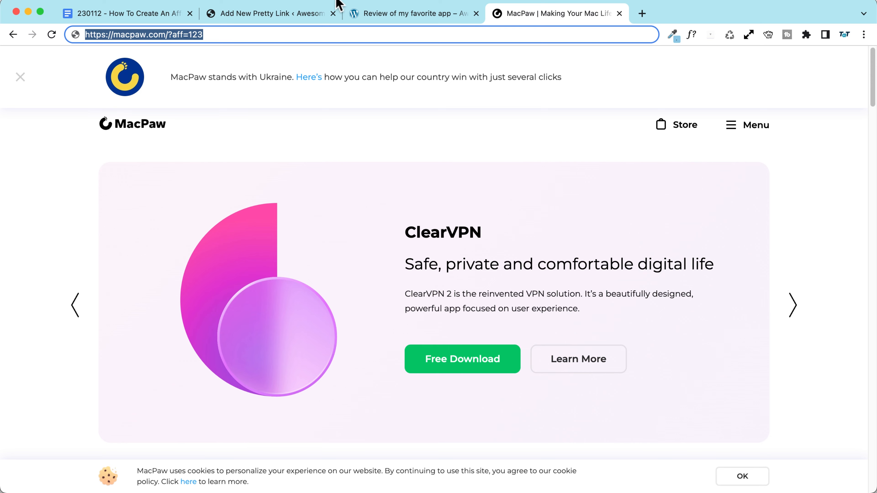
click(386, 15)
click(263, 14)
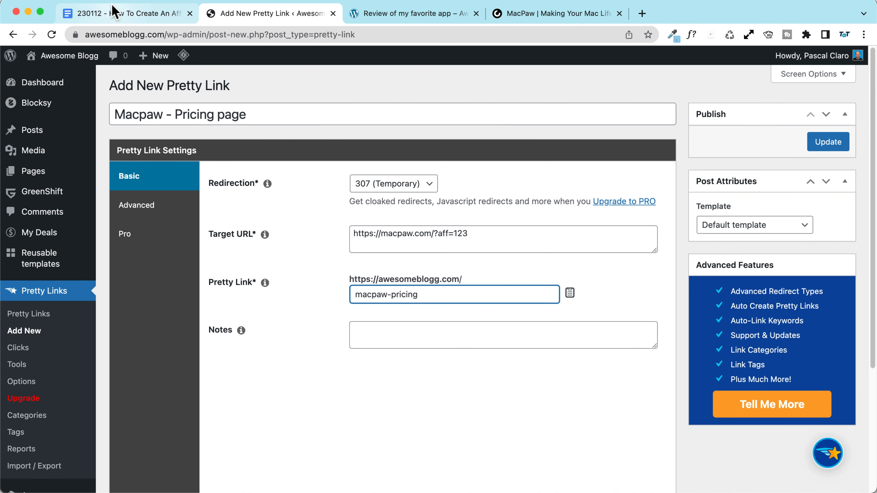
click(362, 344)
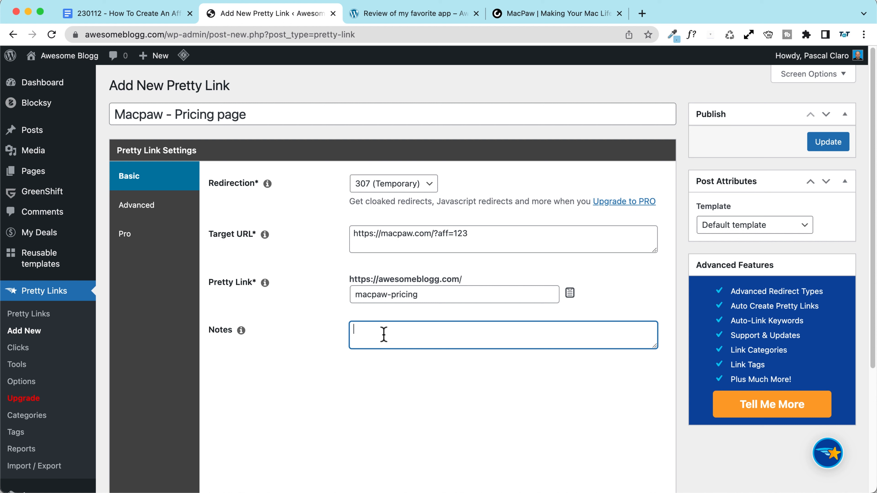
Step: Save the Macpaw - Pricing page link and open its pretty URL in a new tab
click(828, 143)
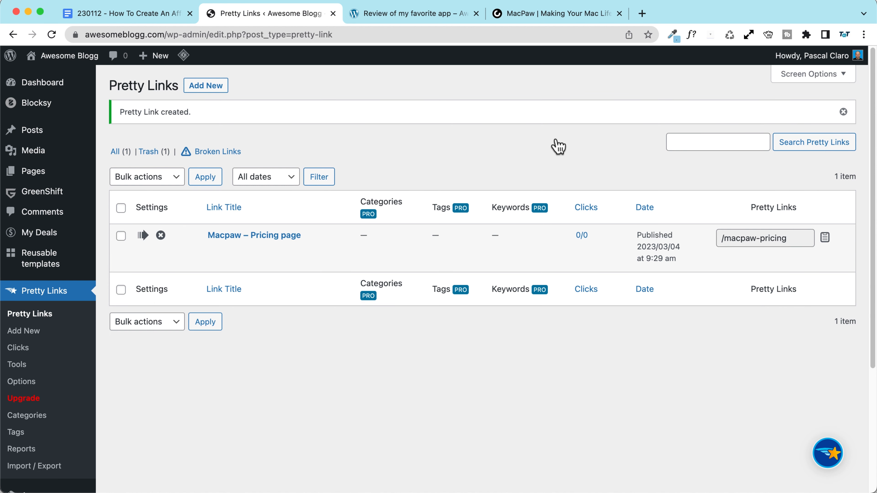
mouse_move(229, 243)
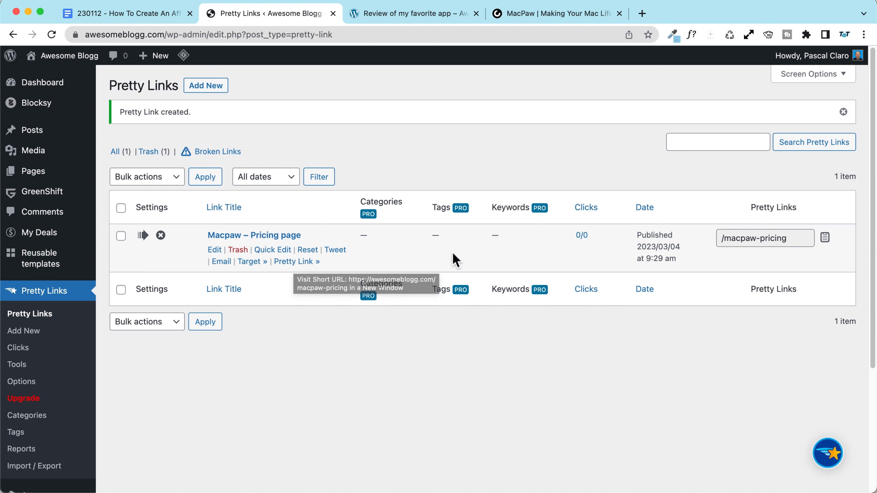
click(297, 263)
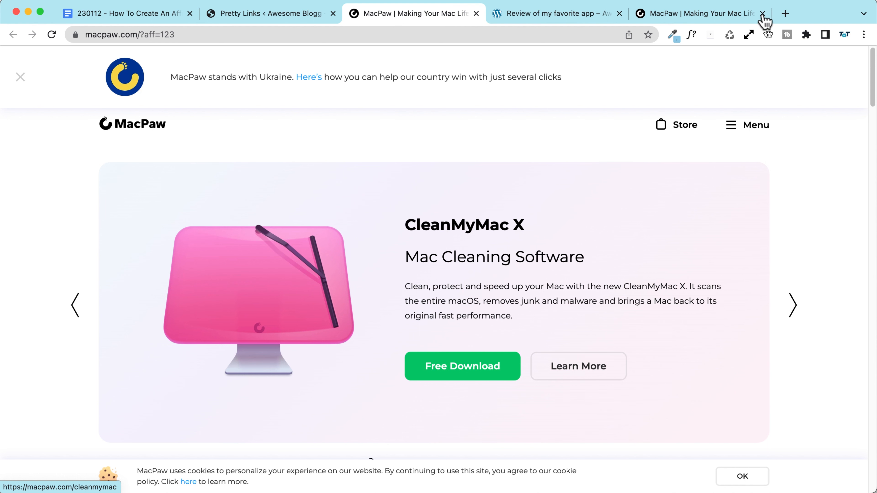
Step: Open the link's target and confirm the ?aff=123 parameter in the address
drag(141, 35, 266, 33)
click(261, 14)
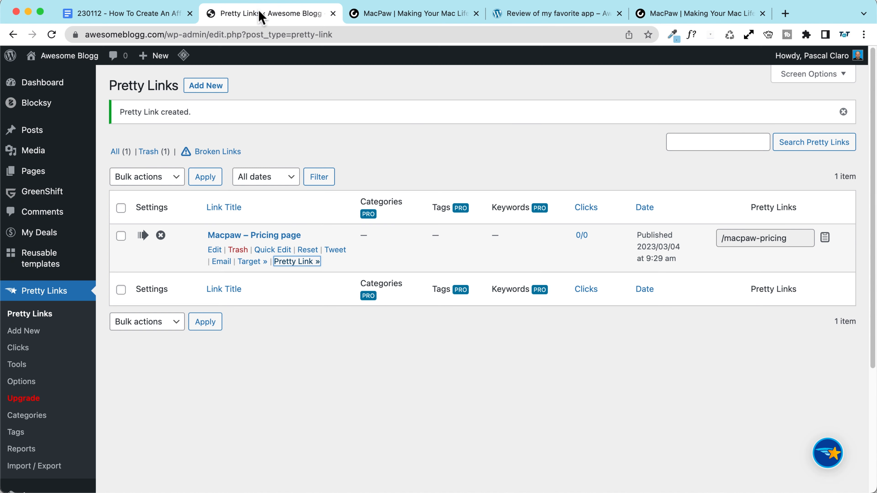
click(253, 262)
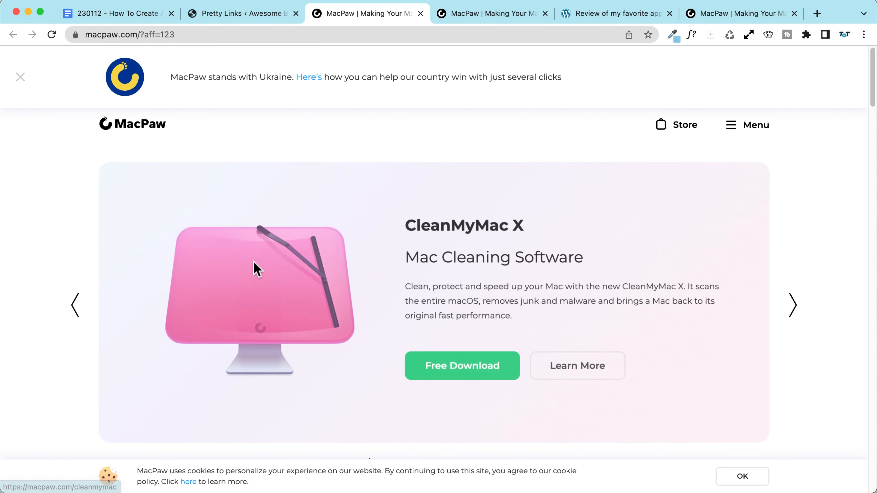
drag(140, 34, 254, 38)
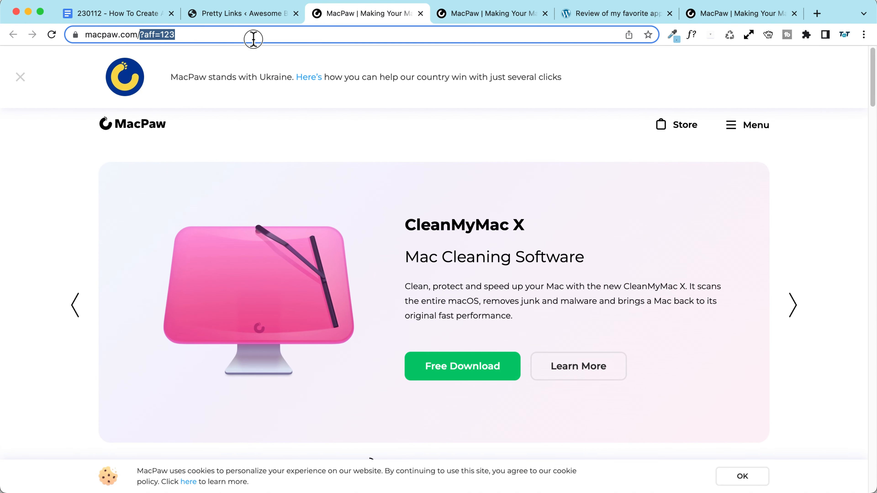
click(255, 14)
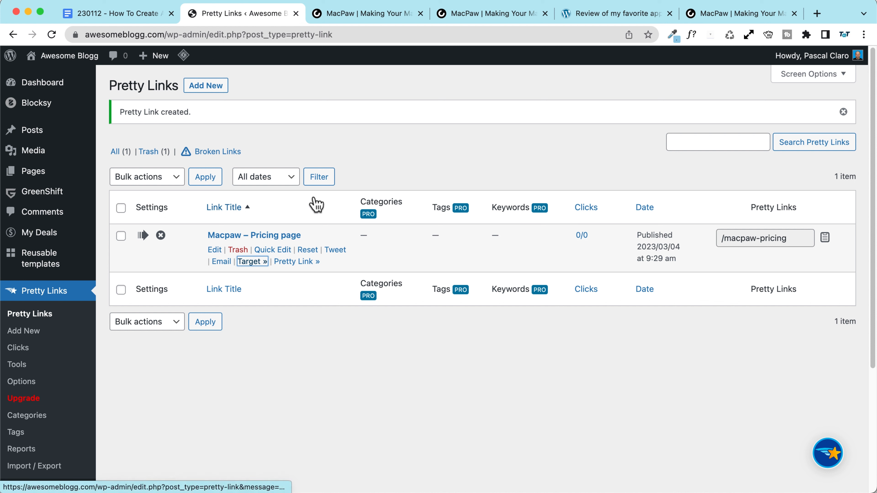
Step: Copy the macpaw-pricing pretty link and load it in the MacPaw tab to test the redirect
click(824, 243)
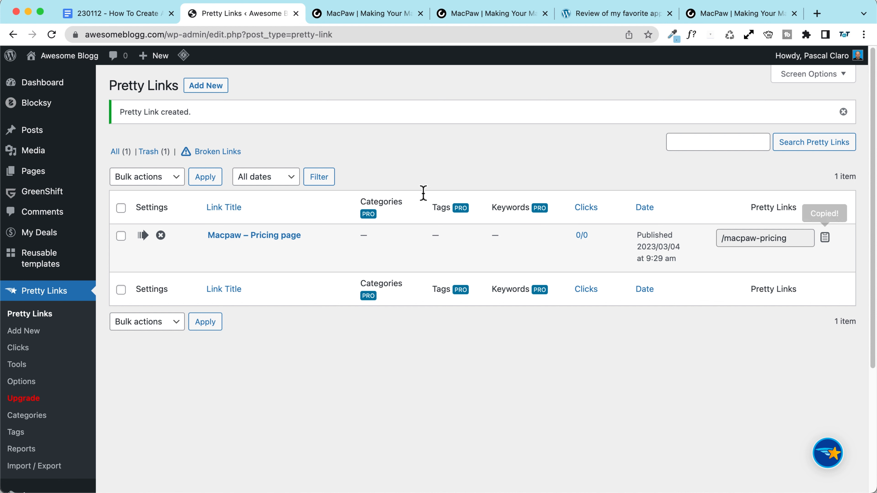
click(698, 138)
key(super+v)
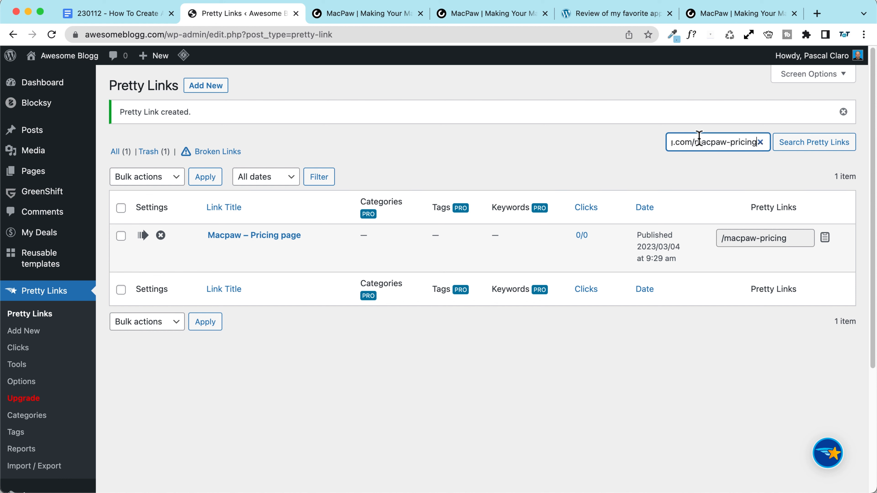
scroll(746, 149, up, 5)
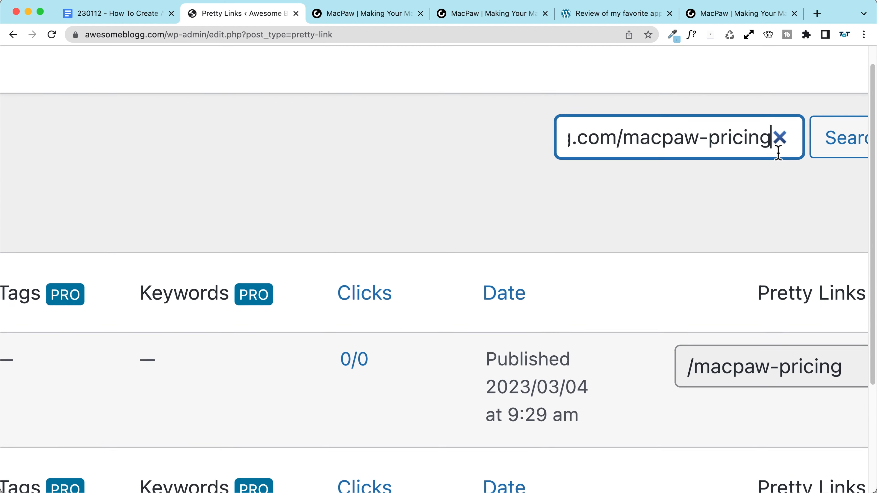
scroll(588, 139, left, 5)
scroll(596, 140, right, 5)
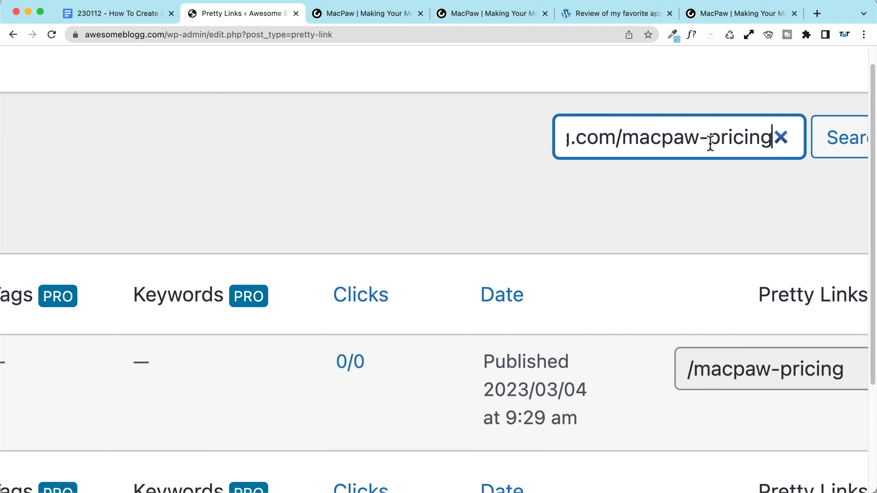
scroll(710, 143, down, 5)
key(ctrl+Tab)
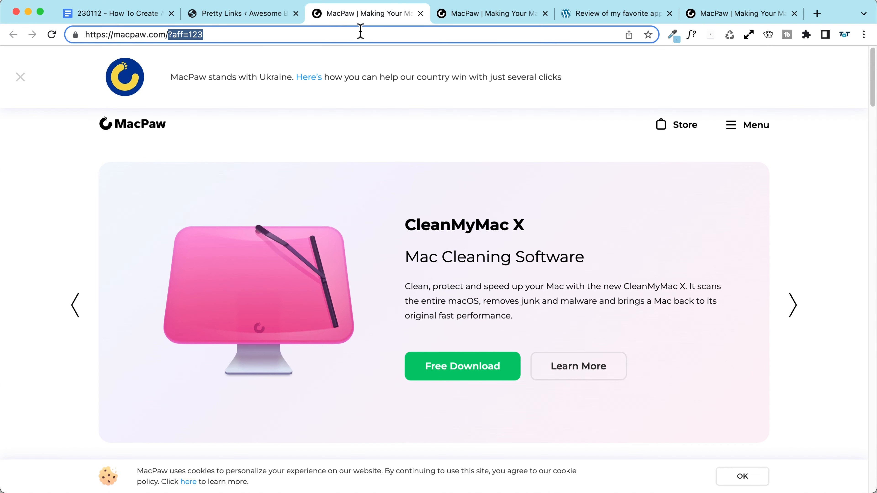
click(359, 33)
key(super+v)
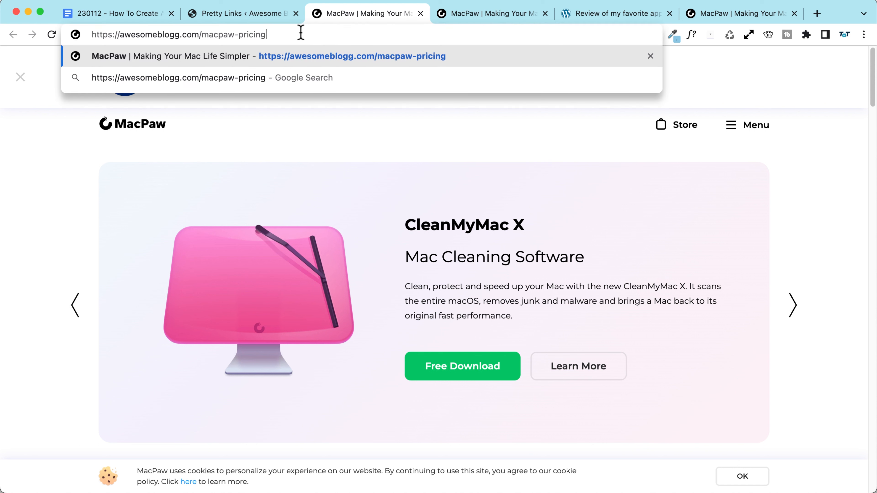
key(Return)
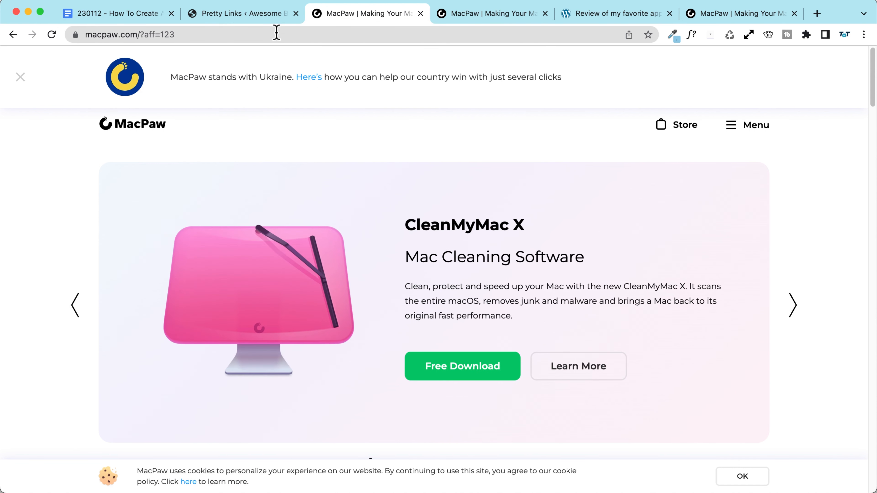
Step: Return to the Pretty Links list and close the two extra MacPaw tabs
click(252, 18)
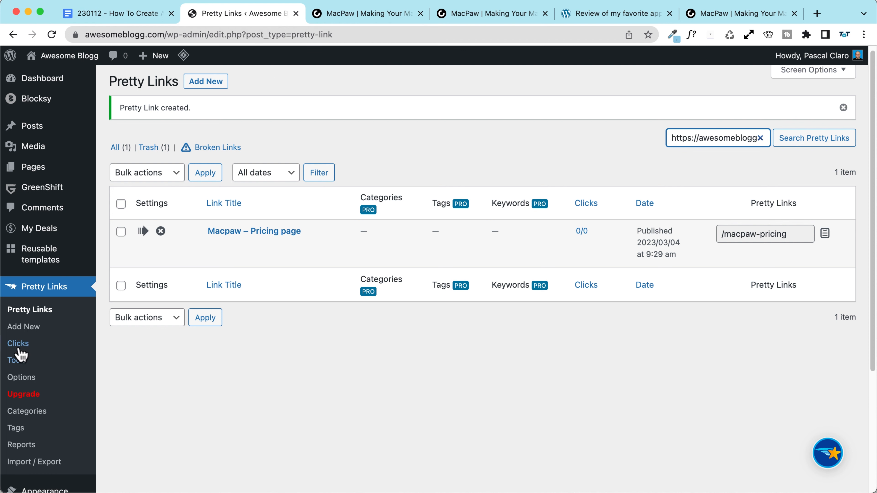
click(421, 13)
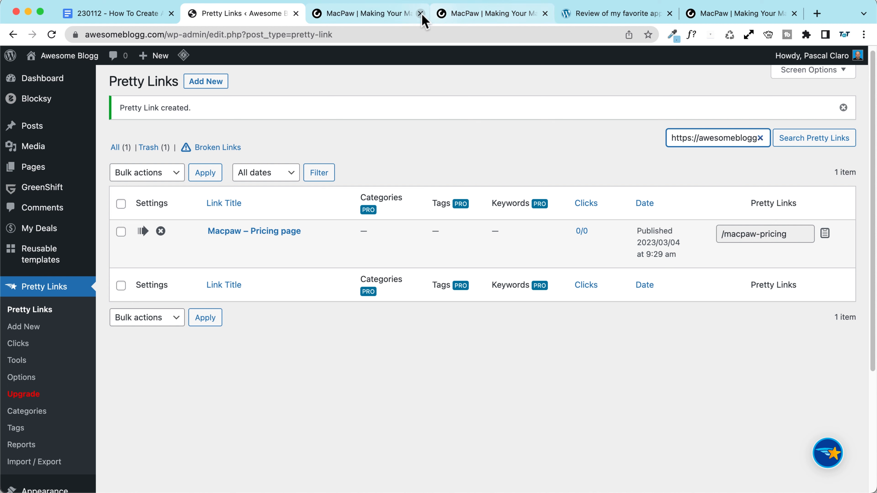
click(420, 14)
Step: Open the 'Review of my favorite App' post for editing in a new tab, typing ': Macpaw'
right_click(37, 126)
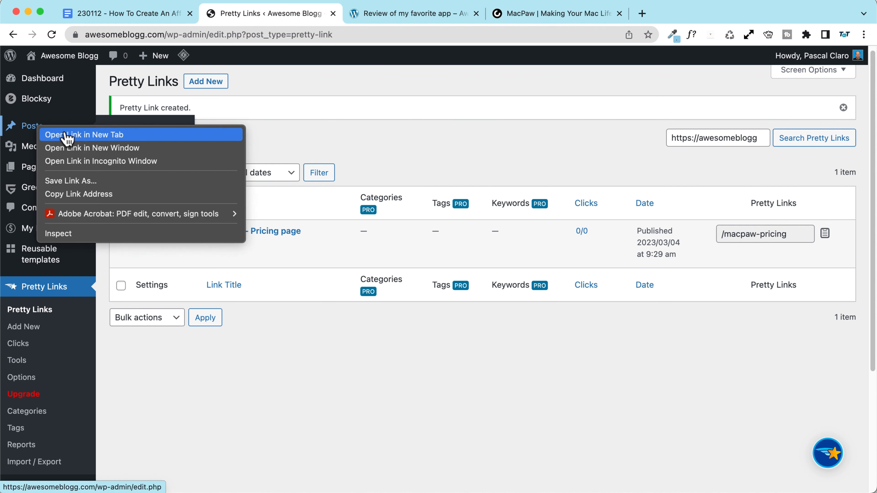
click(79, 135)
click(392, 14)
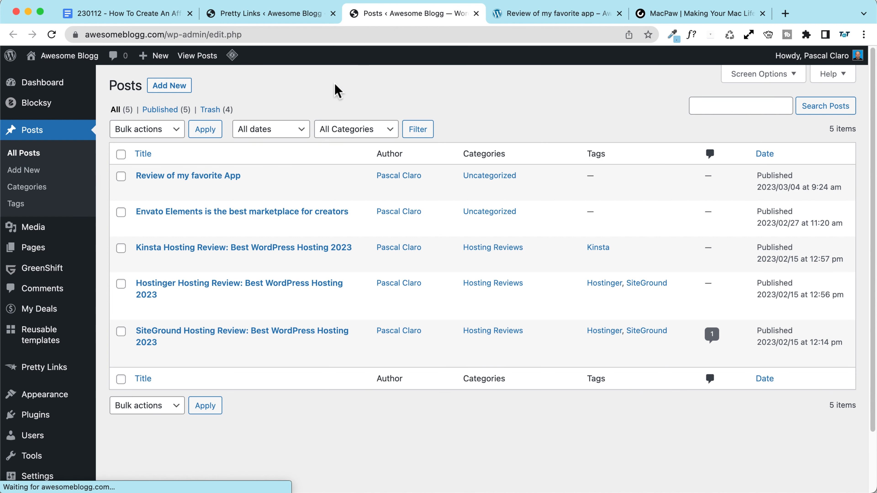
click(193, 176)
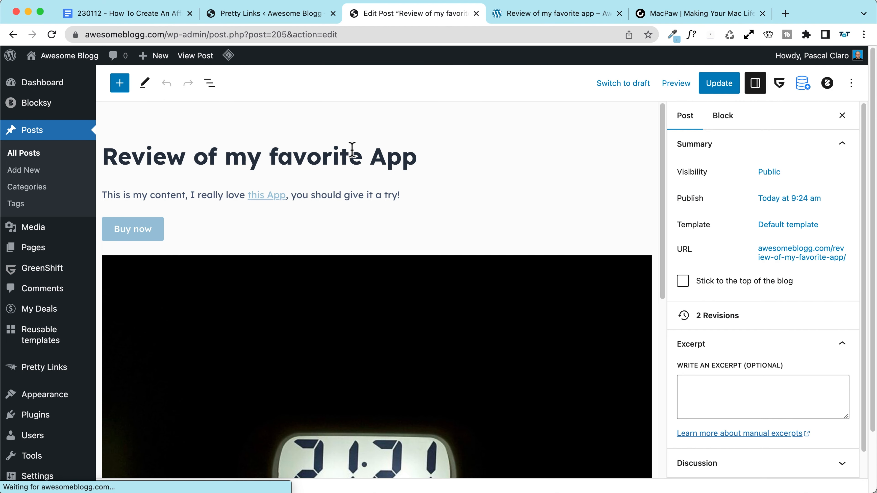
text(: M)
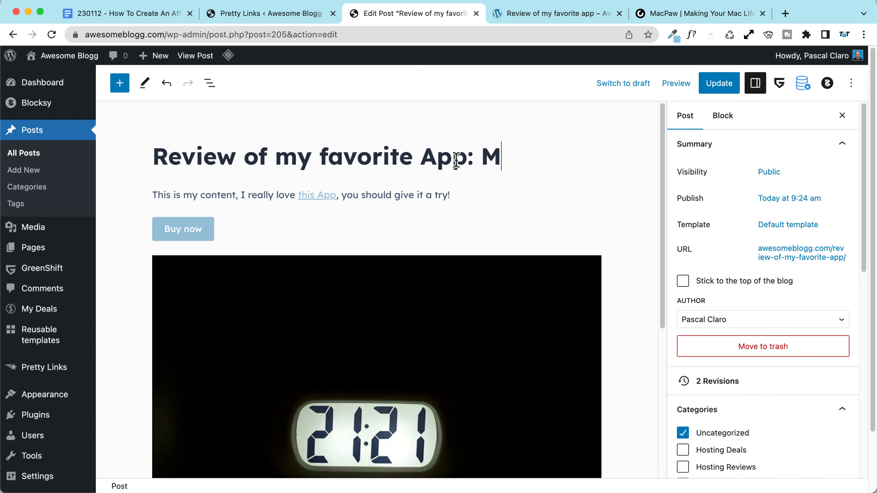
text(acpaw)
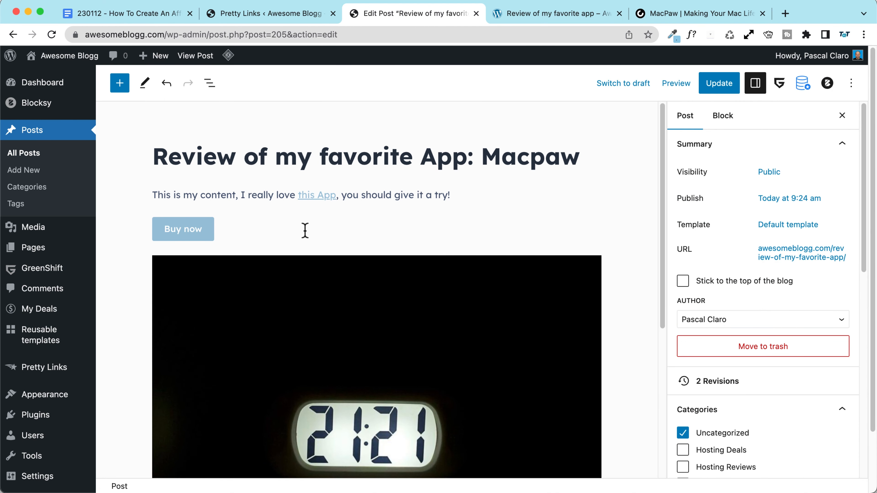
Step: Replace the 'this App' paragraph link with the awesomeblogg.com/macpaw-pricing pretty link
click(319, 196)
click(389, 221)
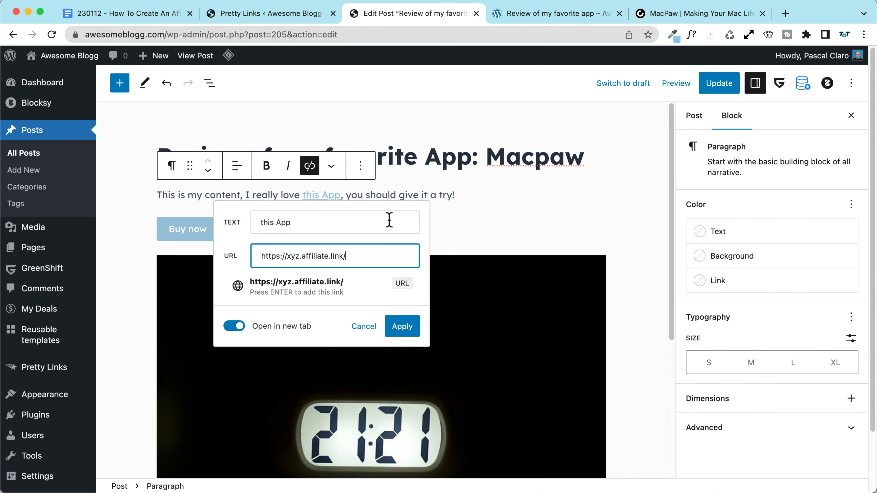
key(super+a)
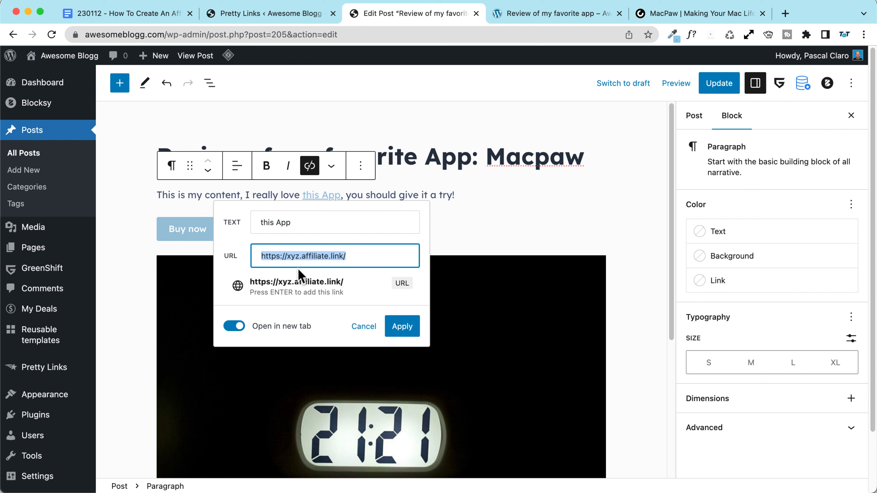
key(super+v)
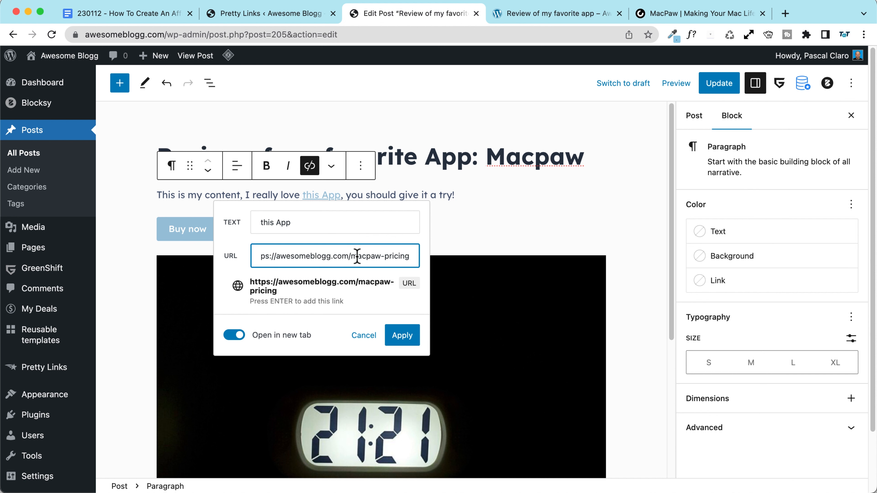
scroll(307, 257, left, 1)
scroll(311, 258, right, 1)
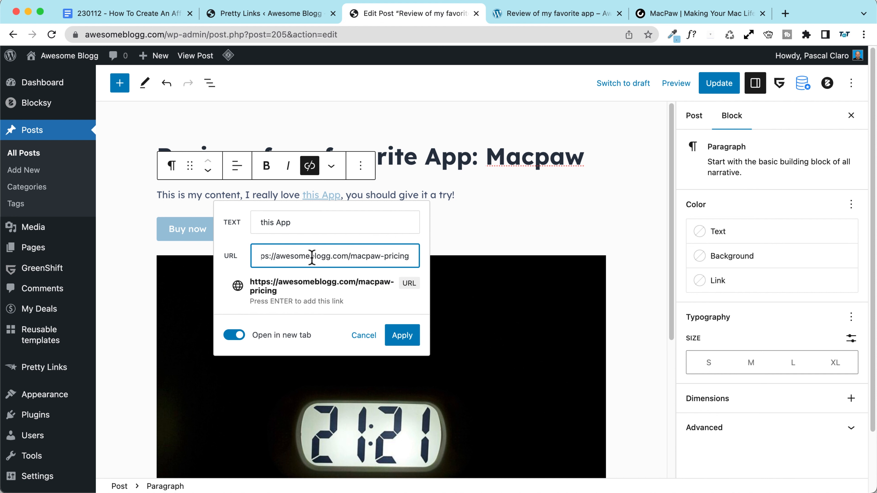
scroll(311, 258, left, 1)
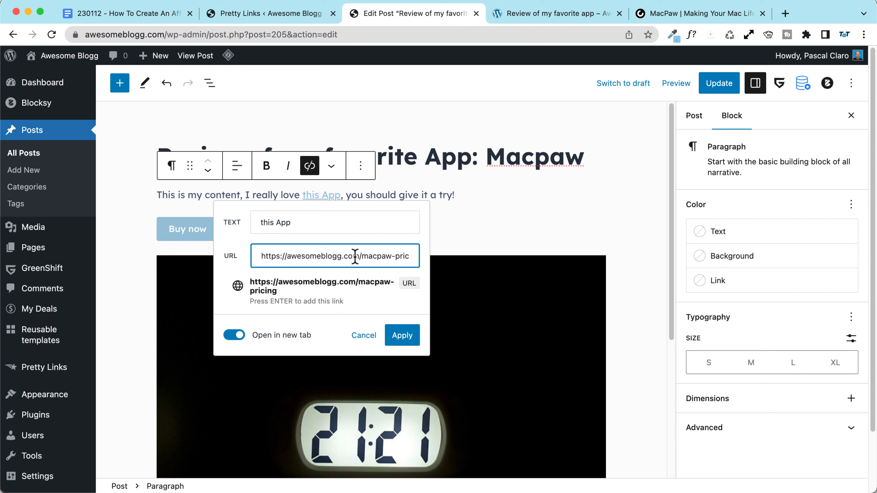
scroll(352, 256, right, 1)
drag(350, 256, 453, 255)
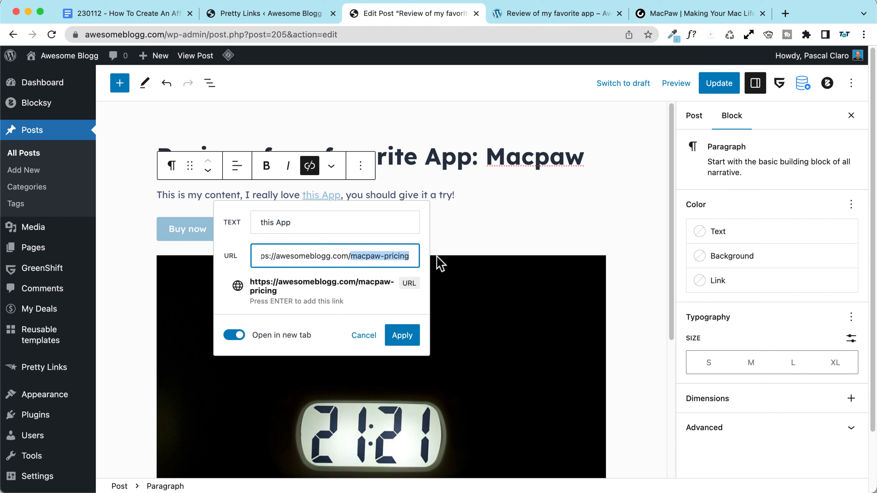
click(402, 336)
Step: Point the Buy now button's link to the macpaw-pricing pretty link
click(185, 229)
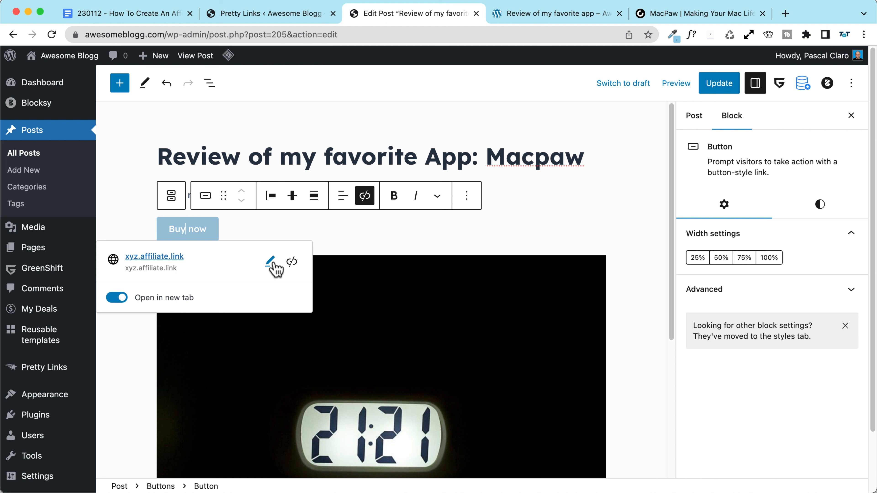
click(272, 264)
text(https://awesomeblogg.com/macpaw-pricing)
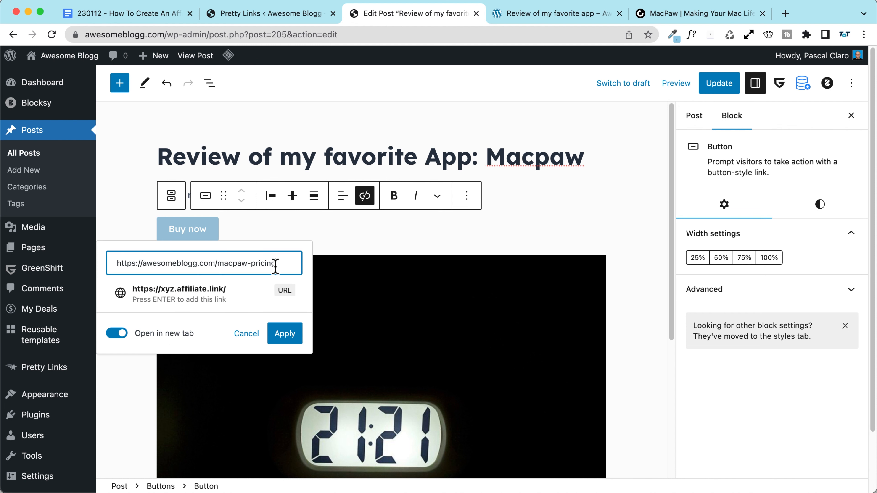
click(285, 334)
click(549, 200)
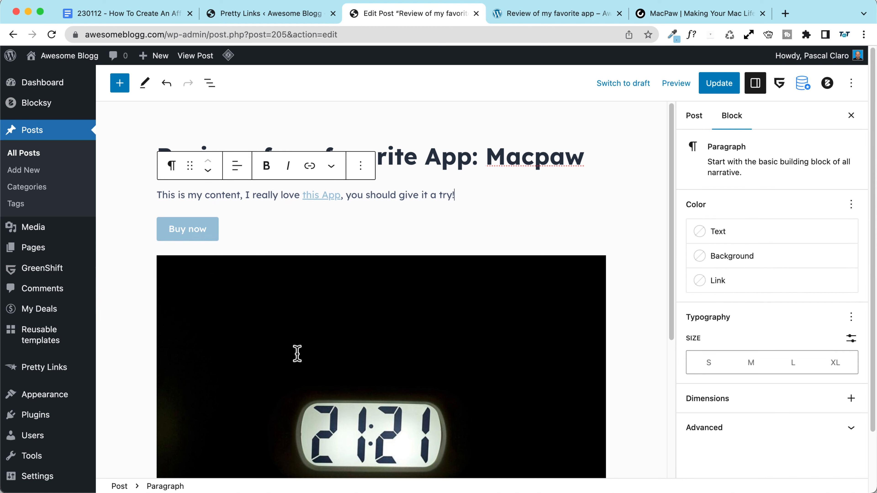
Step: Link the clock image to the pretty link, opening in a new tab, and update the post
click(298, 354)
click(276, 234)
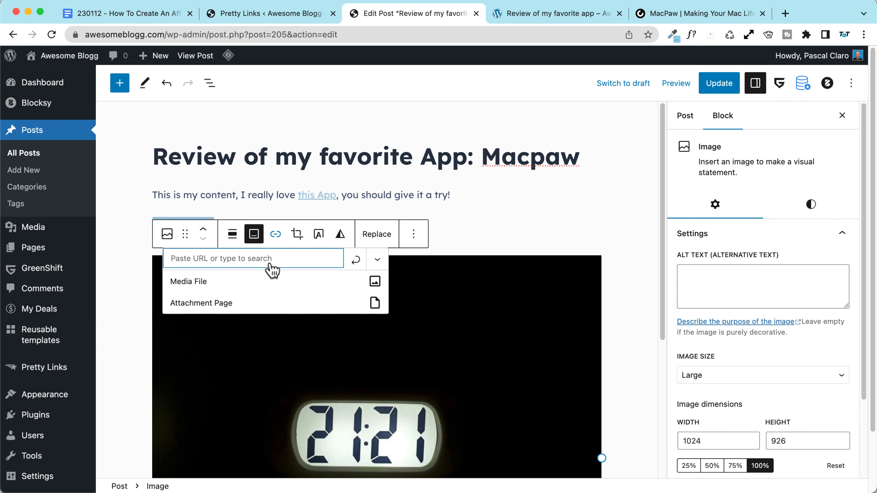
text(https://awesomeblogg.com/macpaw-pricing)
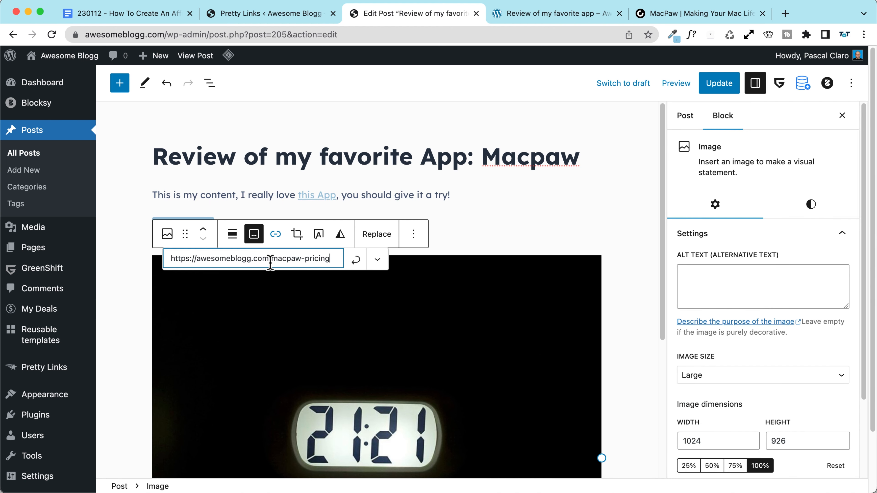
click(377, 259)
click(183, 286)
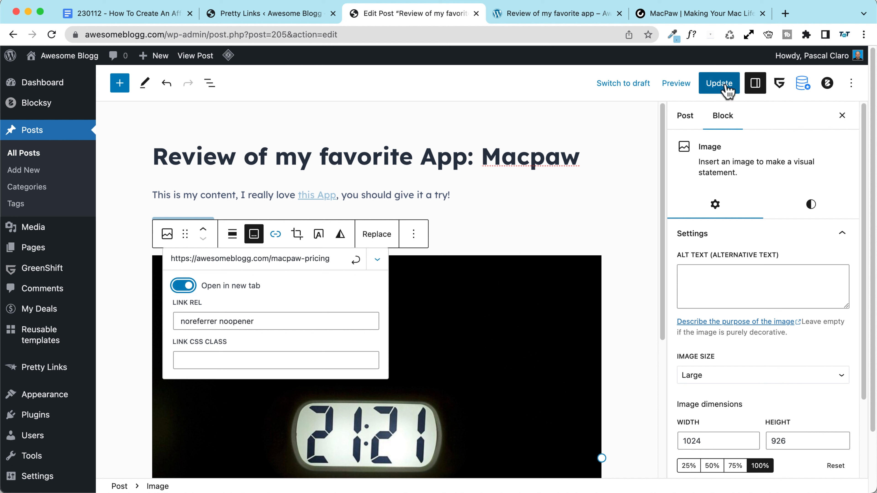
click(356, 260)
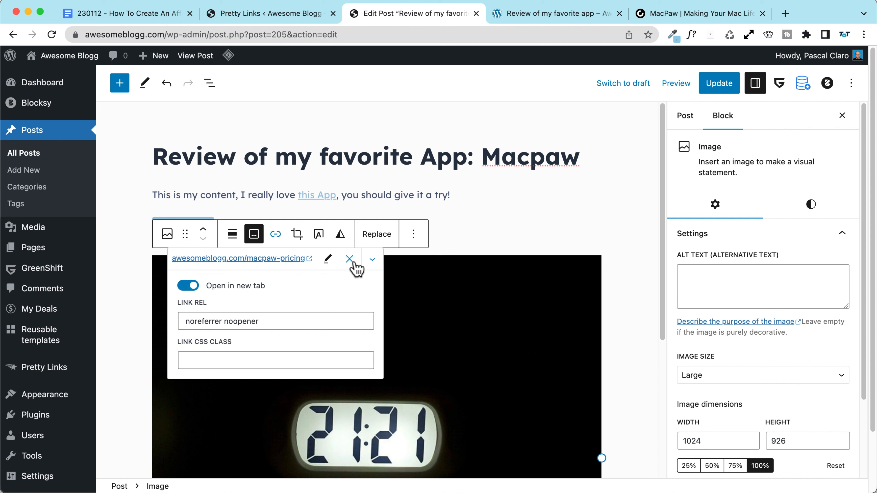
click(728, 88)
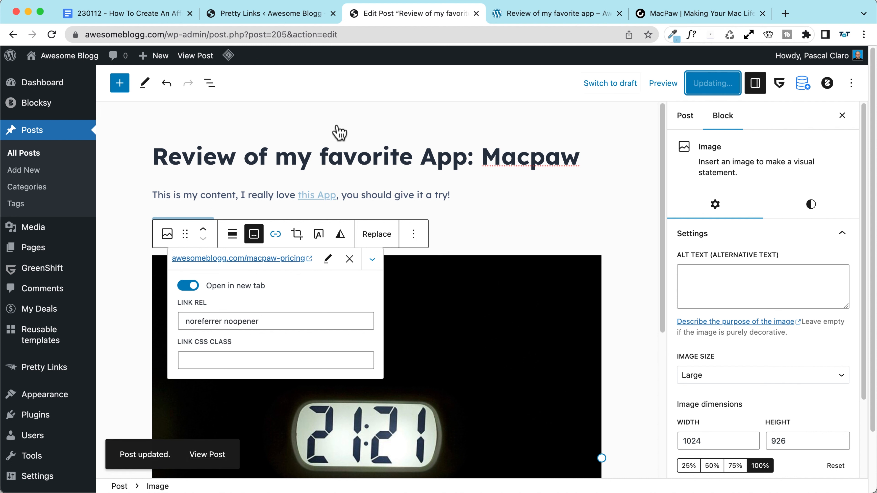
Step: View the post and confirm Buy now redirects to the MacPaw affiliate page
click(203, 59)
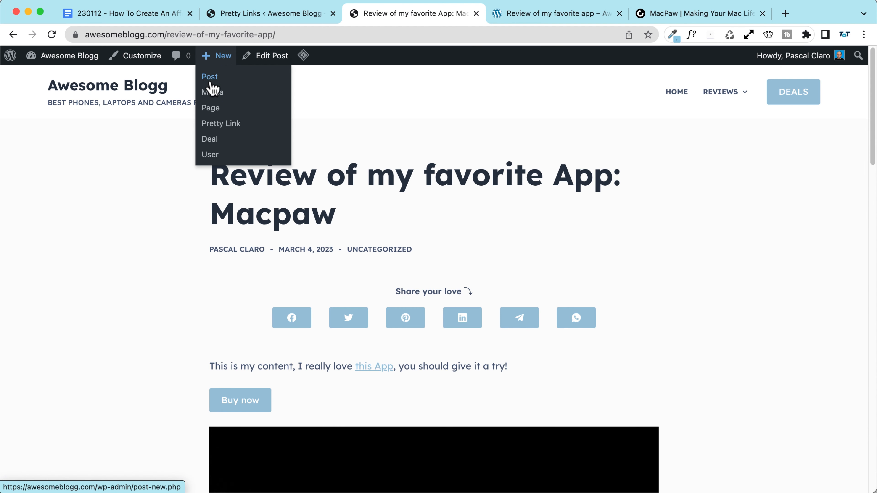
scroll(452, 242, down, 5)
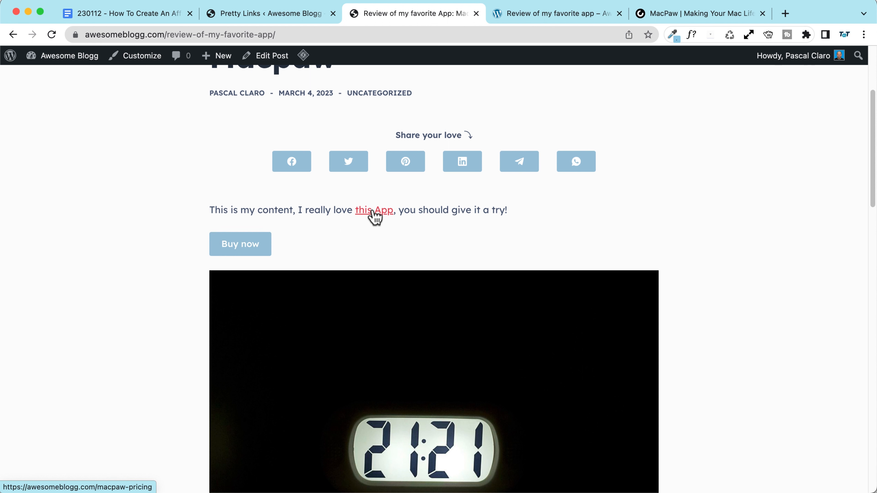
click(248, 247)
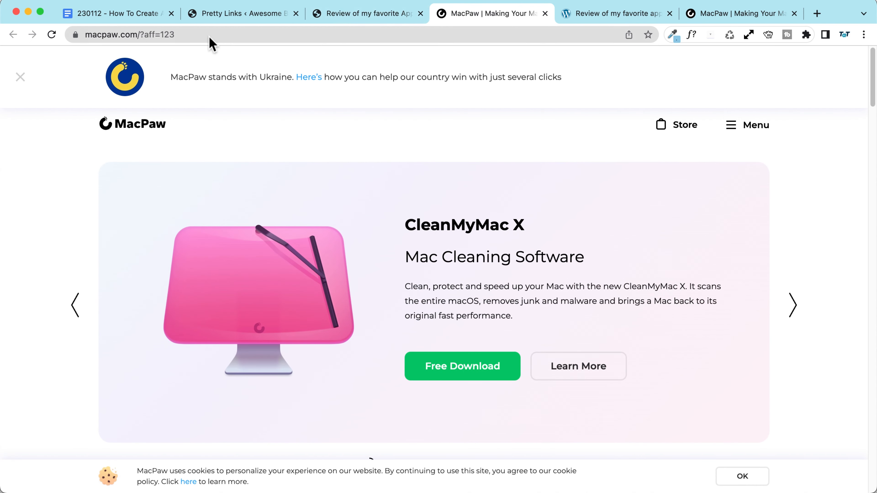
drag(207, 35, 16, 34)
Step: Close the MacPaw and duplicate post tabs and return to the Pretty Links list
click(362, 14)
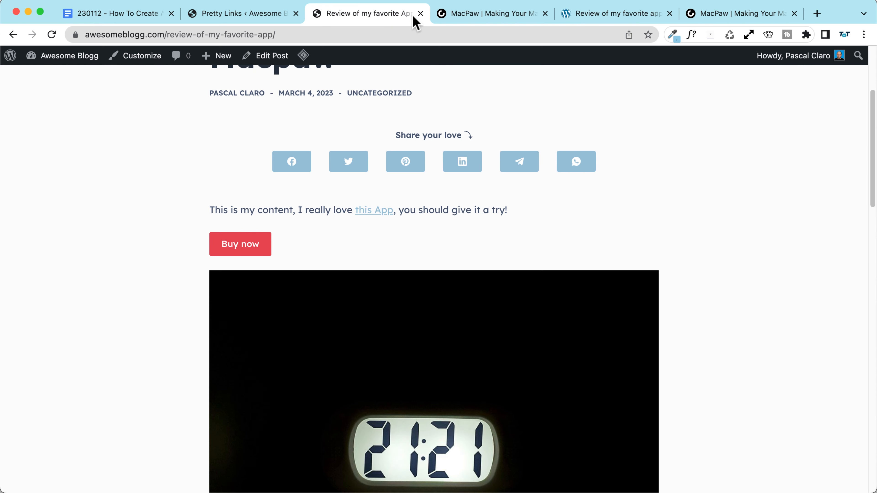
click(545, 14)
click(546, 14)
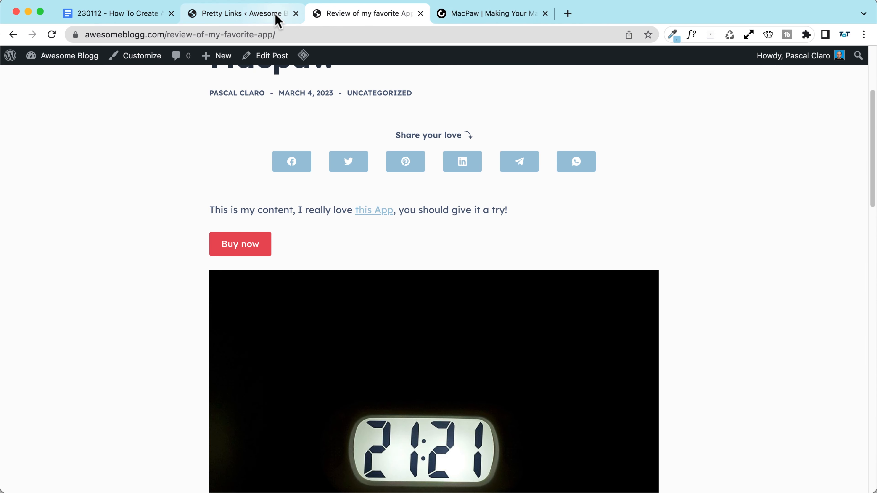
click(544, 14)
click(276, 19)
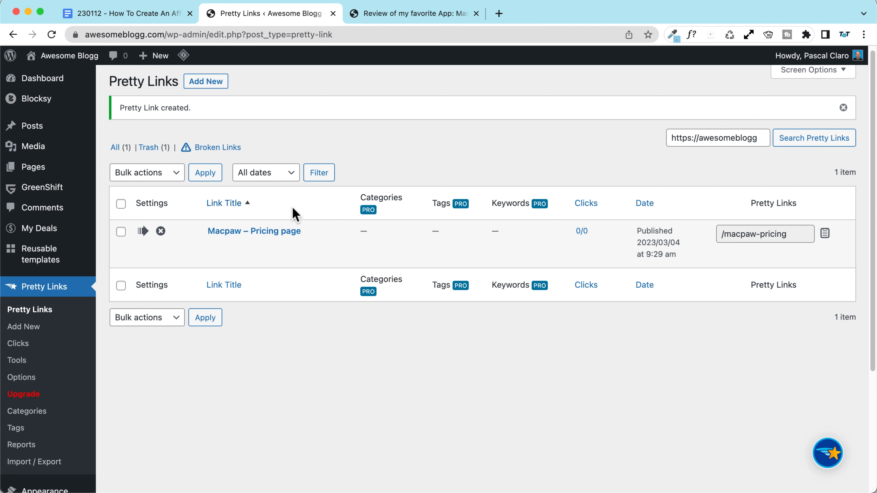
Step: Open the Macpaw – Pricing page pretty link and inspect its target URL's affiliate parameter
click(272, 236)
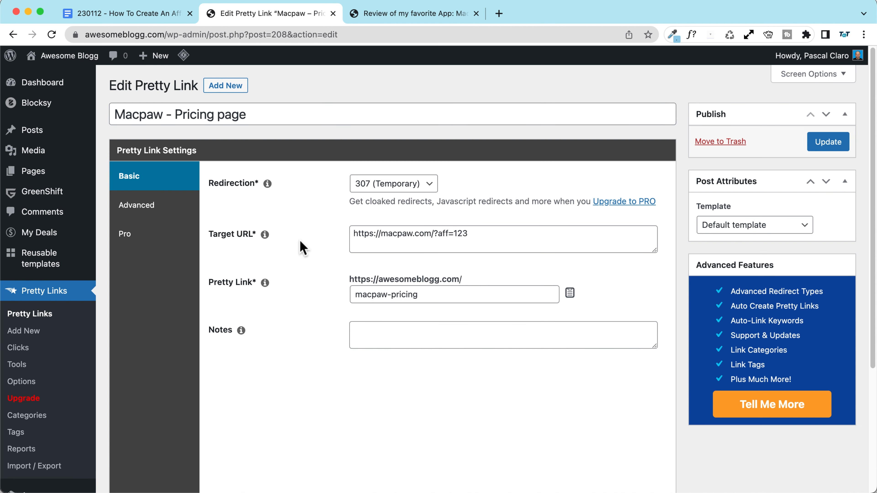
drag(495, 237, 339, 236)
click(474, 234)
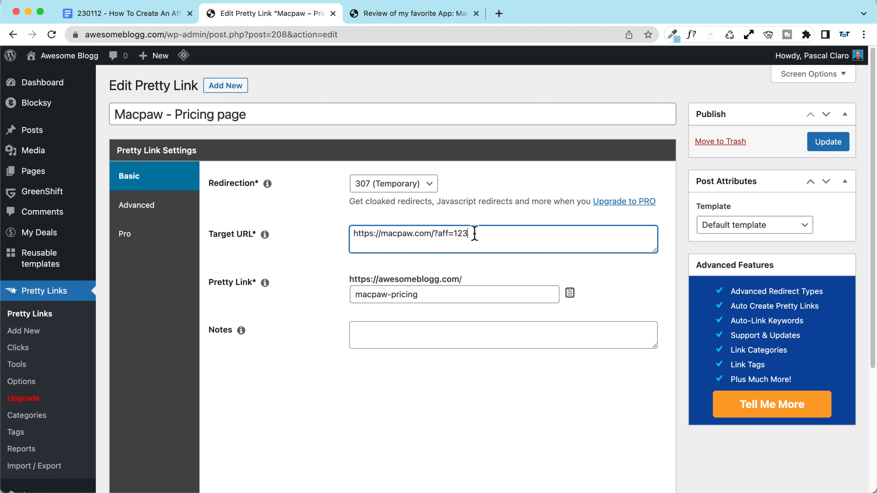
drag(453, 233, 486, 234)
click(434, 233)
click(504, 232)
Step: Search Google for macpaw and copy the MacPaw store page address
click(499, 14)
text(ma)
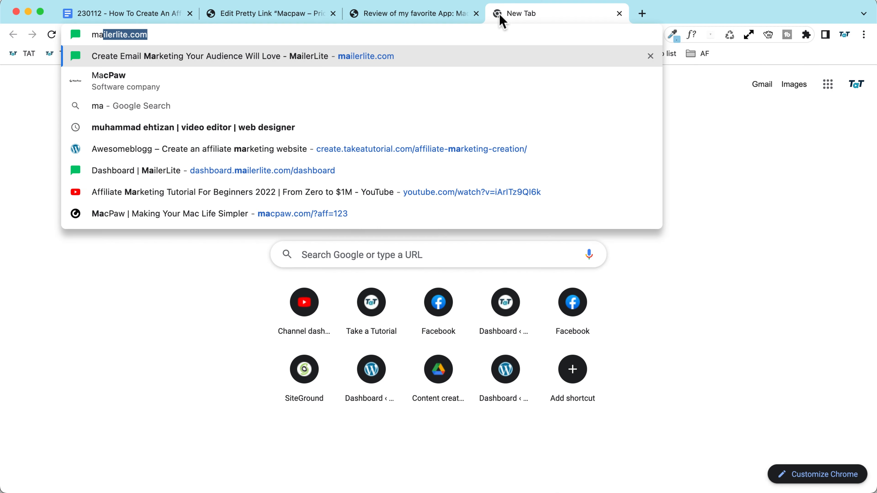
text(cpaw)
key(Return)
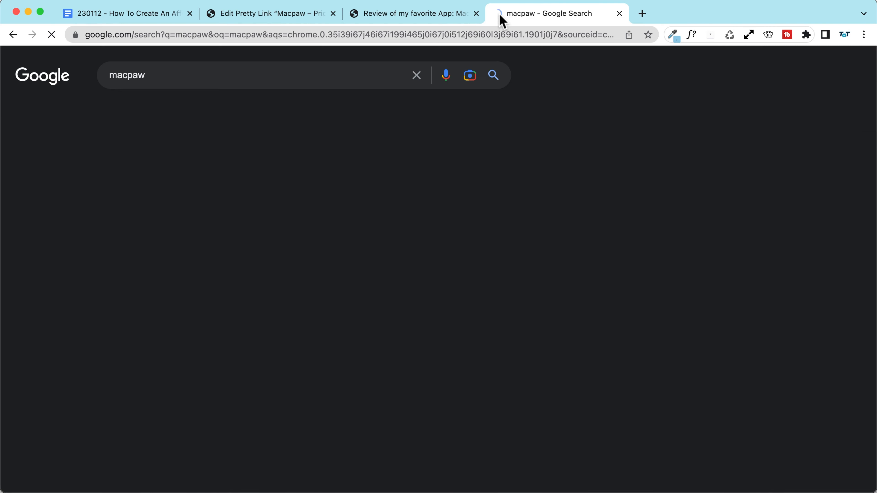
click(496, 207)
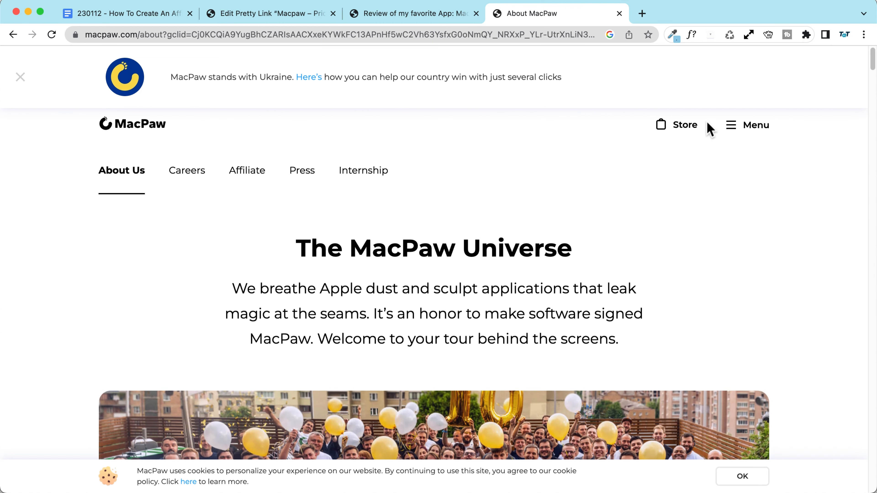
click(689, 133)
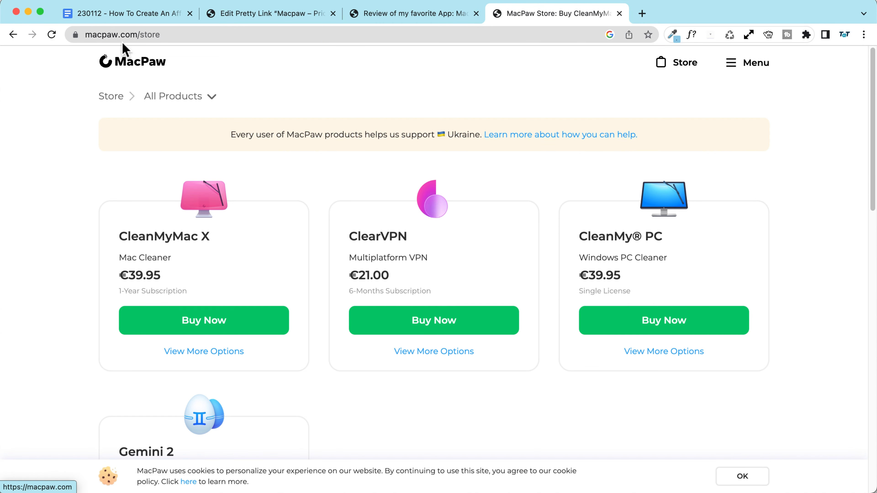
click(222, 33)
key(super+c)
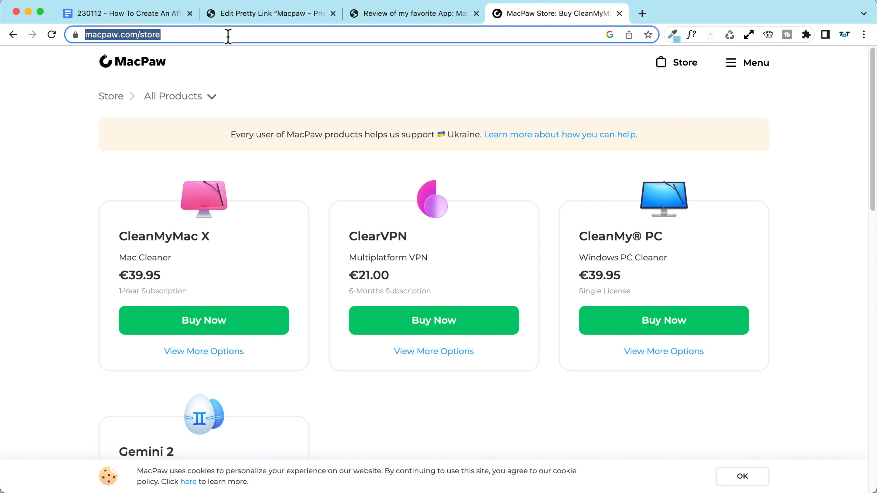
Step: Replace the target domain with macpaw.com/store/ keeping ?aff=123, and update the link
click(443, 14)
click(283, 15)
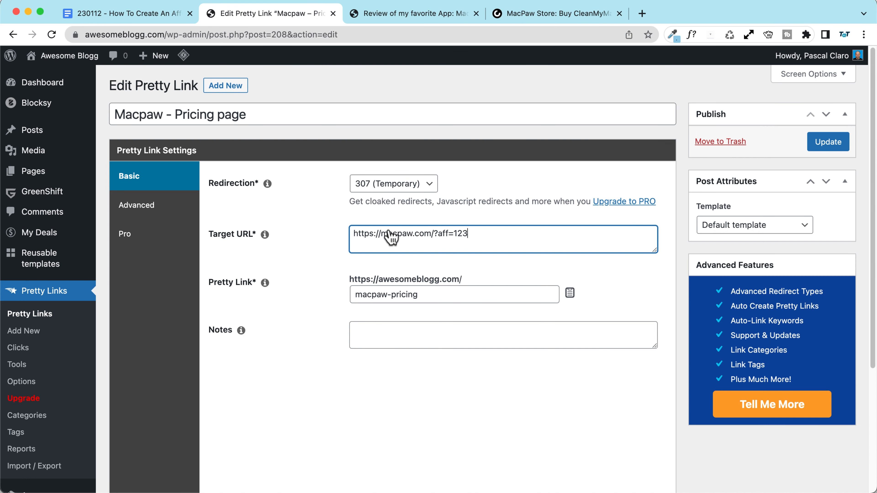
click(433, 232)
drag(433, 232, 270, 231)
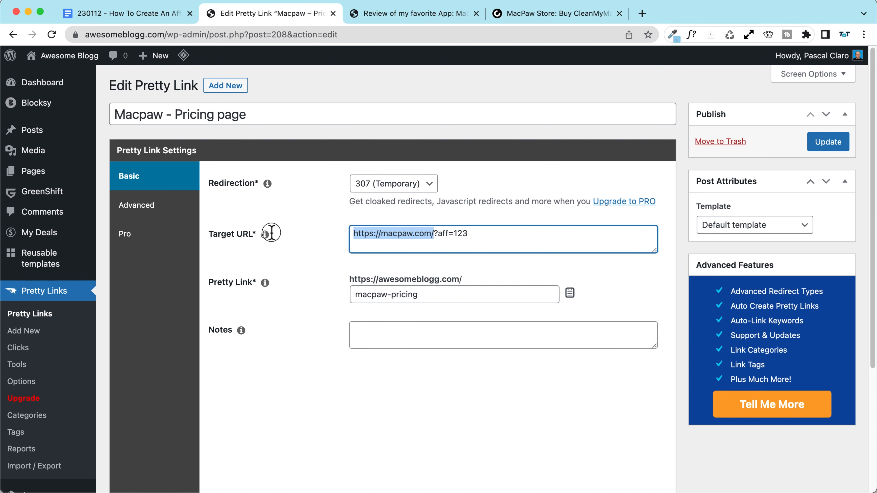
key(super+v)
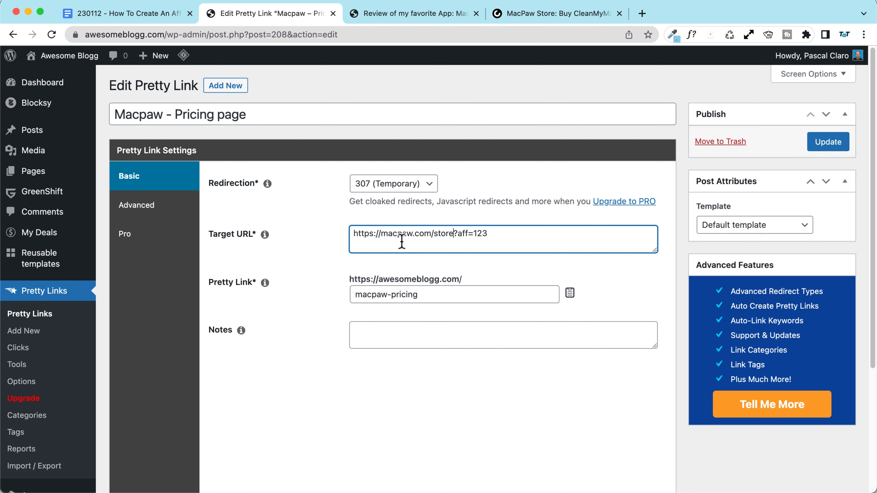
text(/)
click(839, 150)
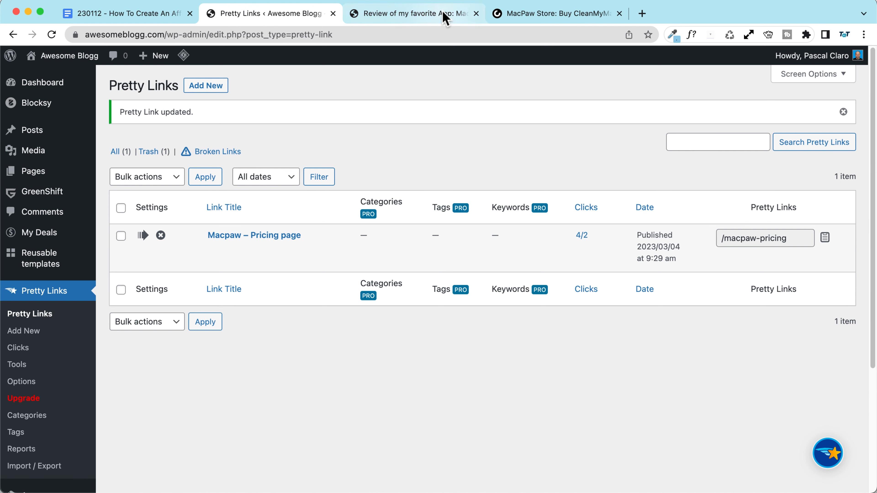
Step: Reload the review post and verify the this App and image links reach the MacPaw store
click(423, 14)
click(54, 34)
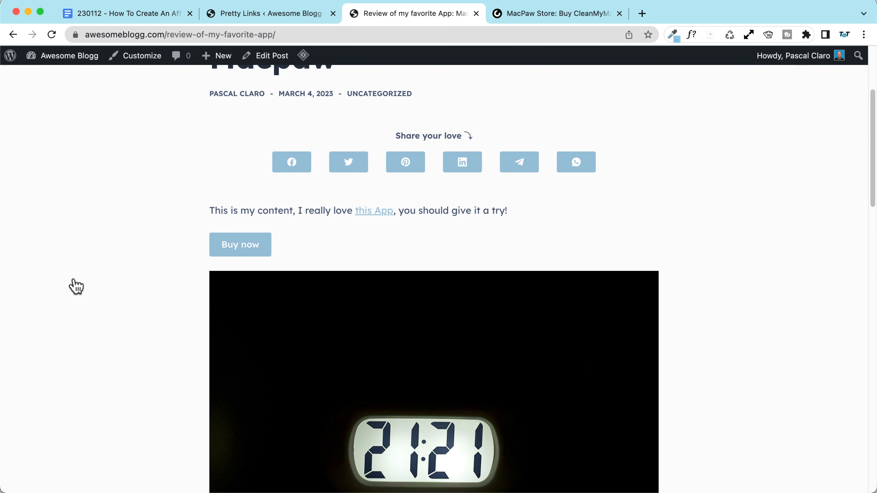
scroll(73, 286, down, 5)
scroll(72, 286, up, 5)
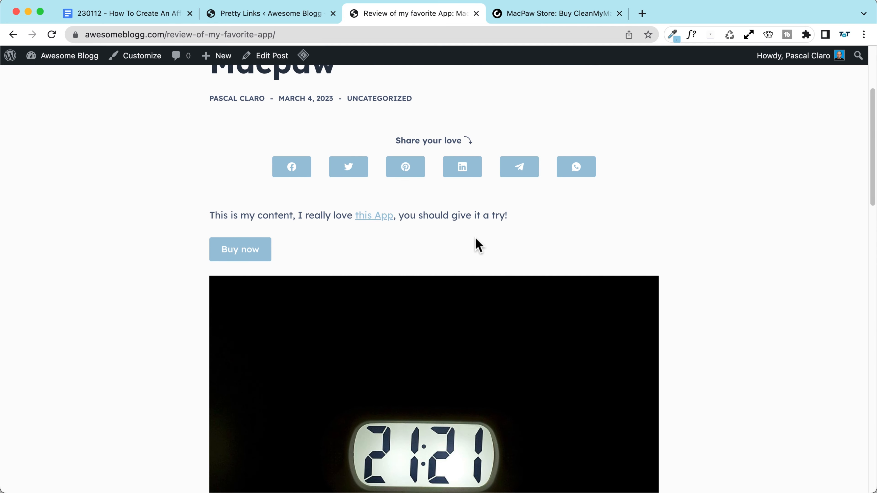
click(370, 222)
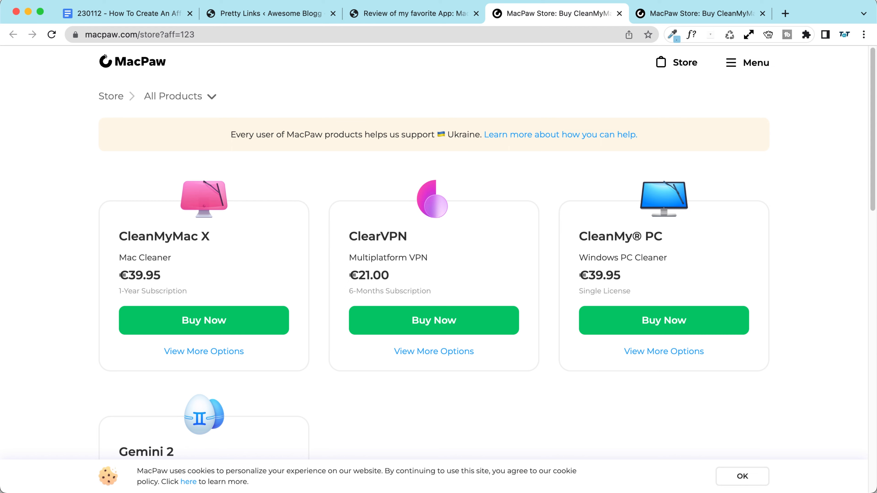
click(397, 18)
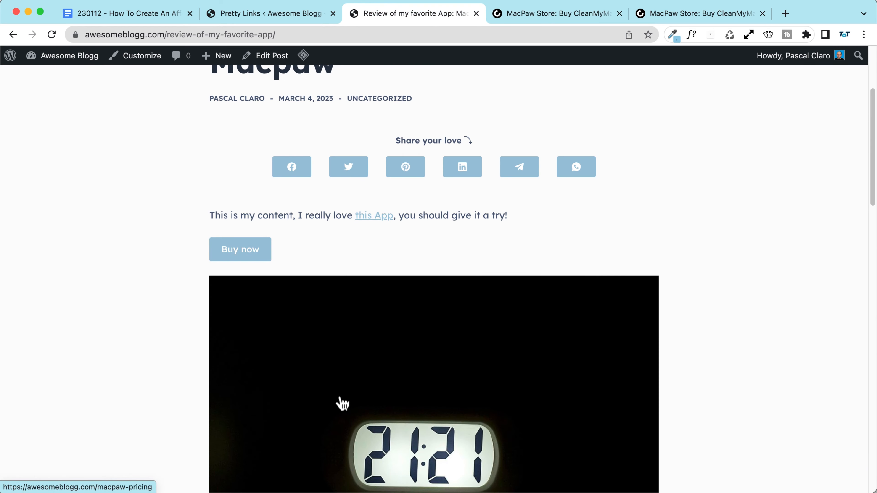
scroll(338, 401, down, 3)
click(338, 383)
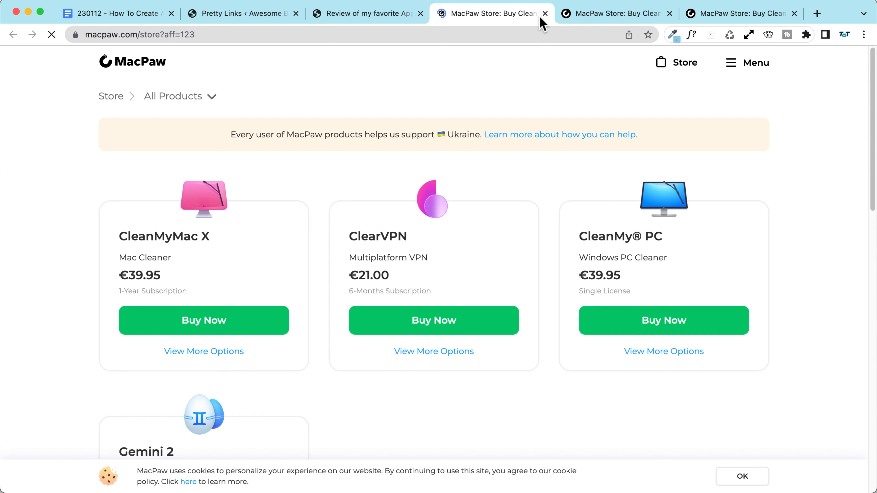
Step: Reopen the Macpaw – Pricing page link, recheck the post, and select its store Target URL
click(240, 14)
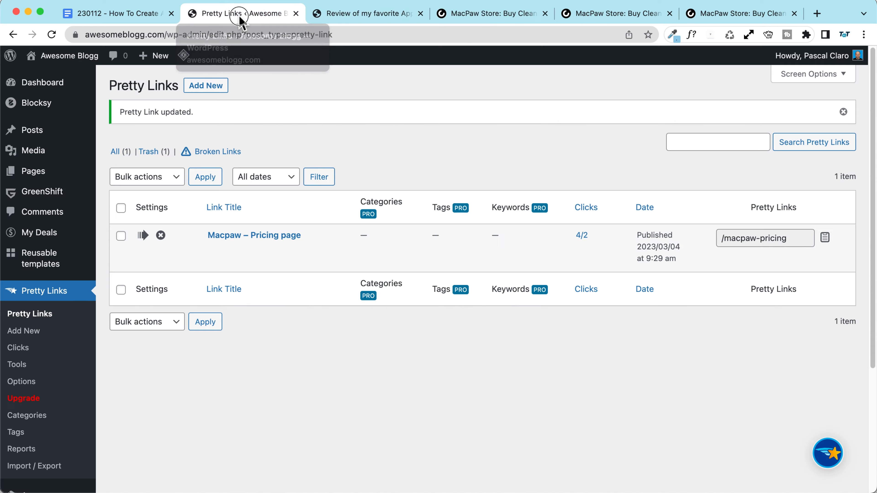
click(243, 235)
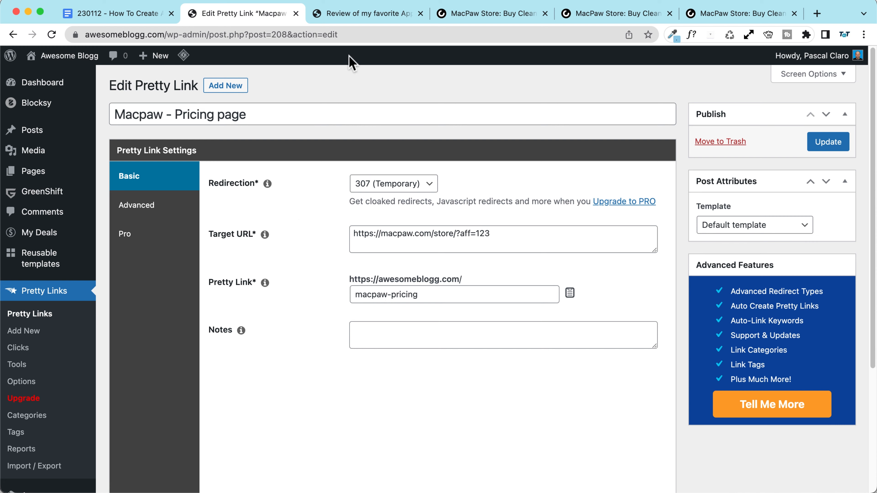
click(350, 14)
scroll(150, 164, up, 8)
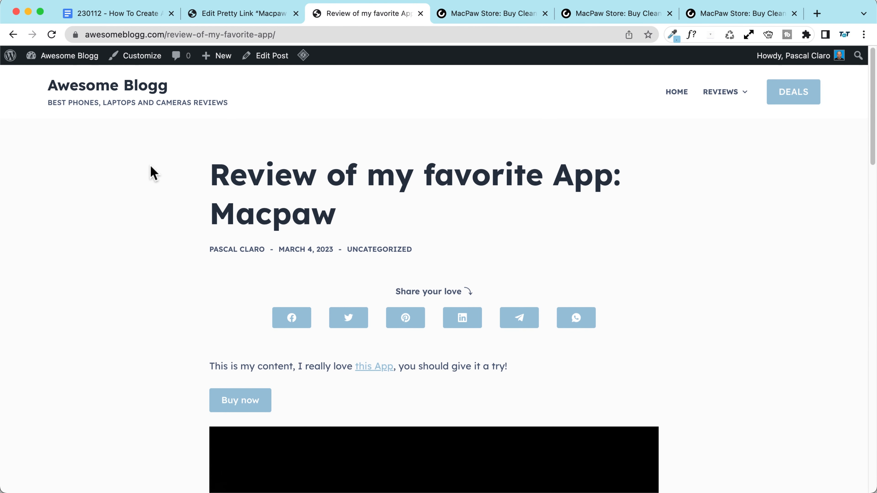
scroll(151, 167, down, 4)
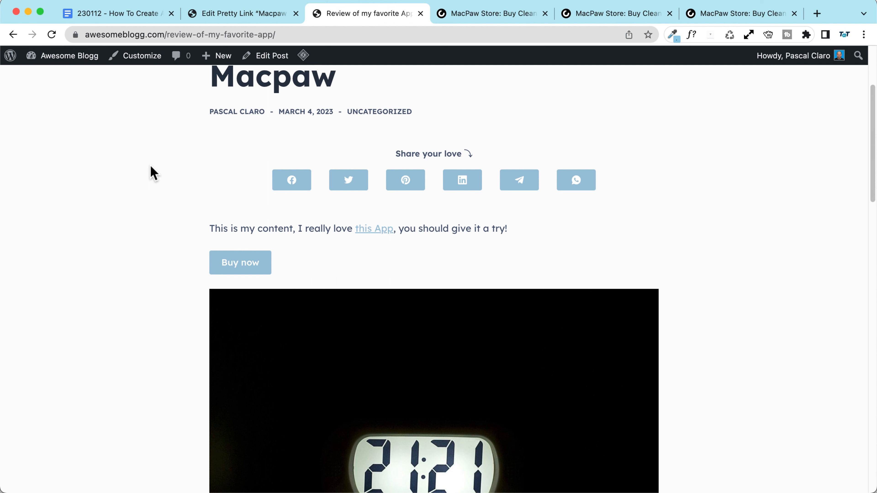
click(223, 14)
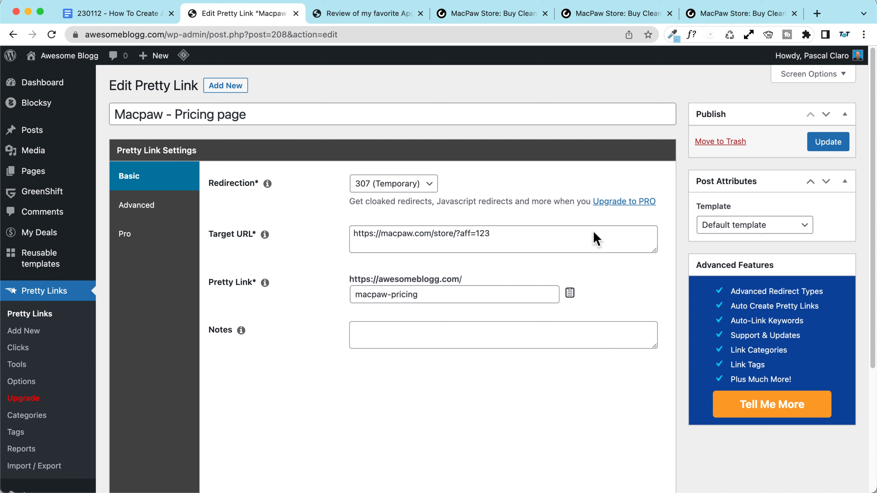
click(574, 237)
key(super+a)
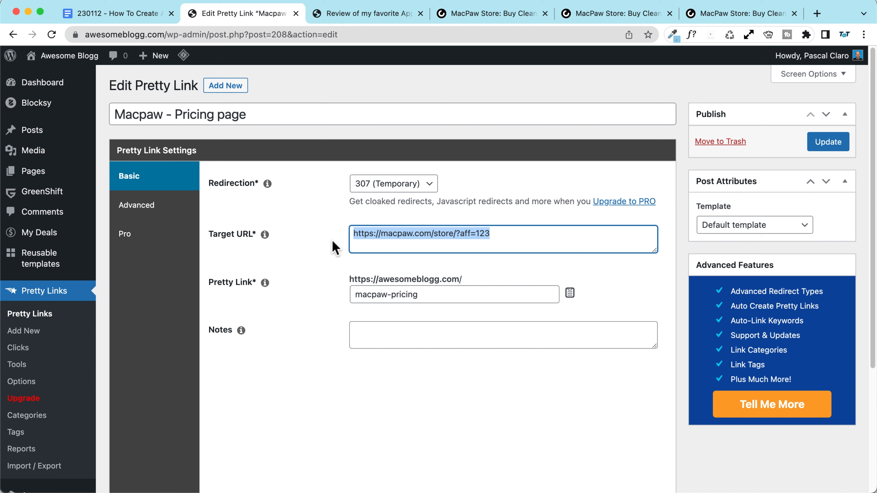
Step: Start a new pretty link titled 'Macpaw video content' with slug macpaw-video
click(226, 85)
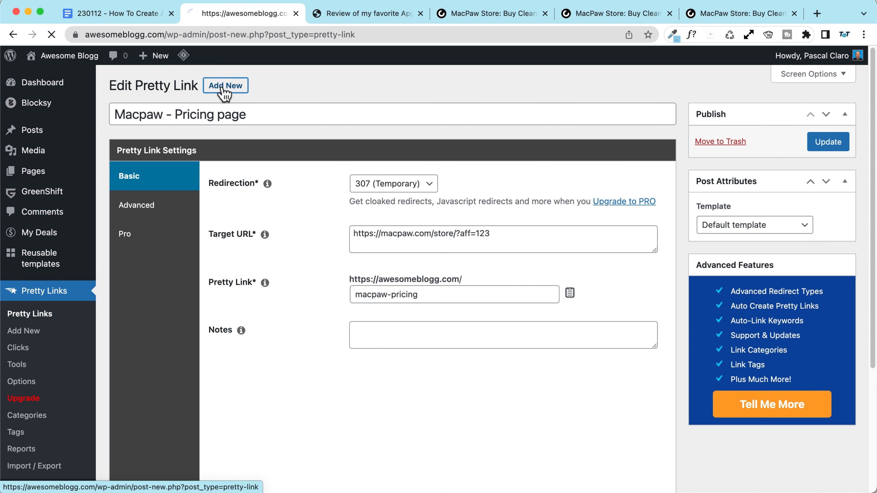
text(Mac)
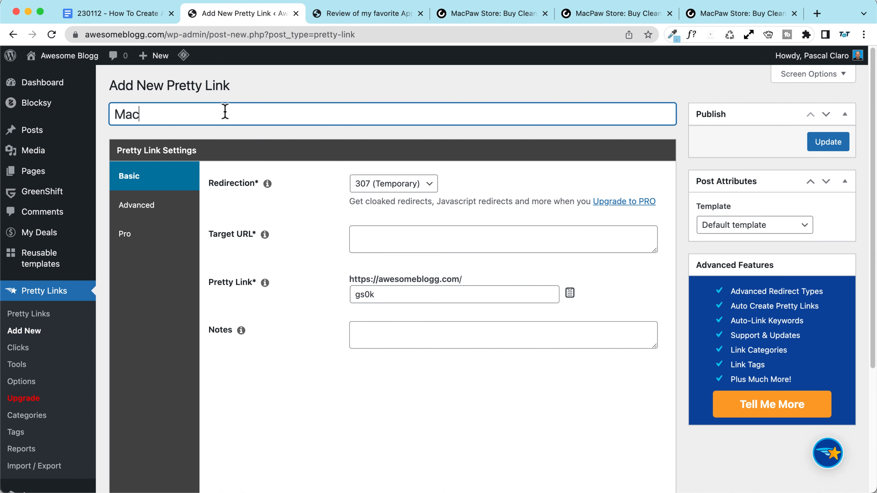
text(paw vide)
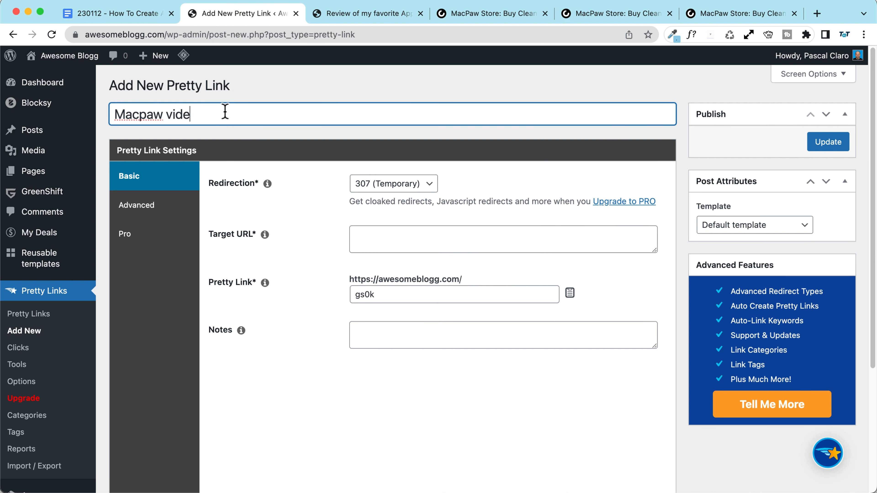
text(o content)
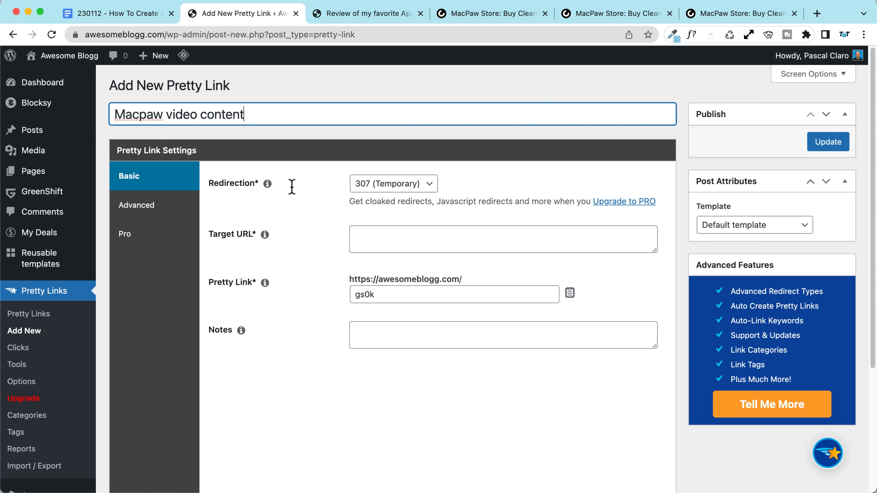
drag(388, 294, 292, 296)
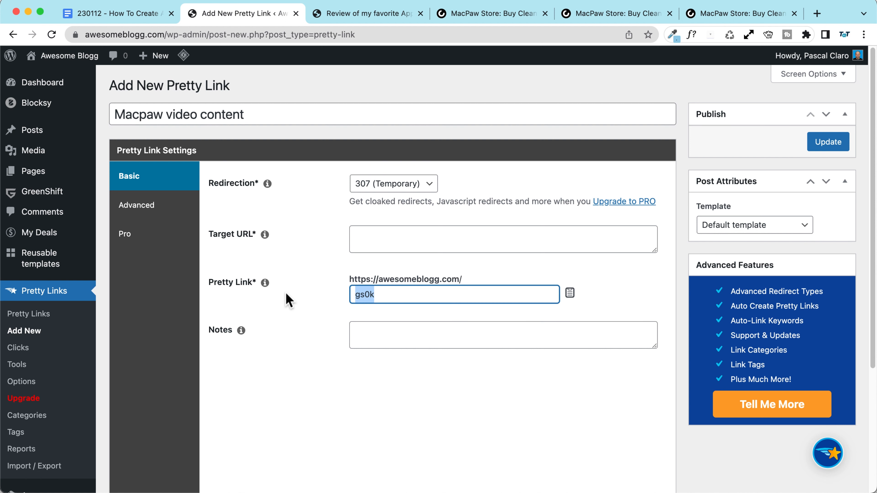
text(macpaw-video)
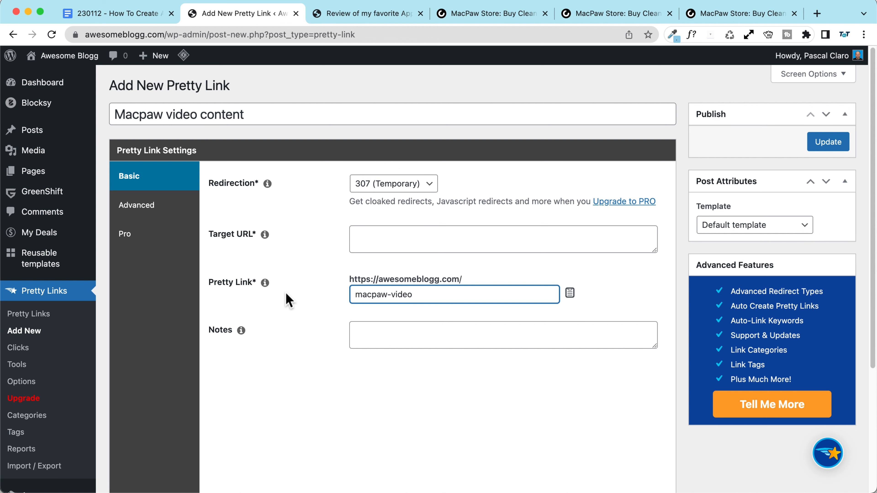
Step: Set the target to the MacPaw store URL with &source=video appended, and save
click(368, 245)
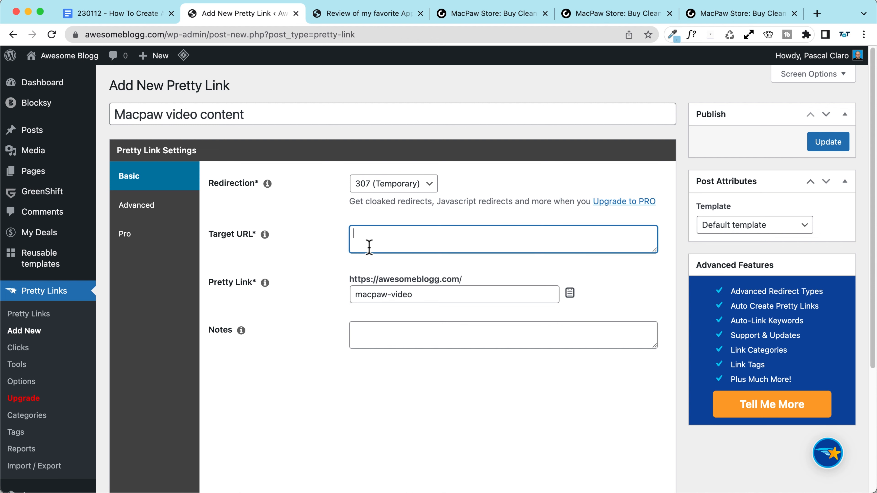
click(383, 20)
click(483, 14)
click(179, 34)
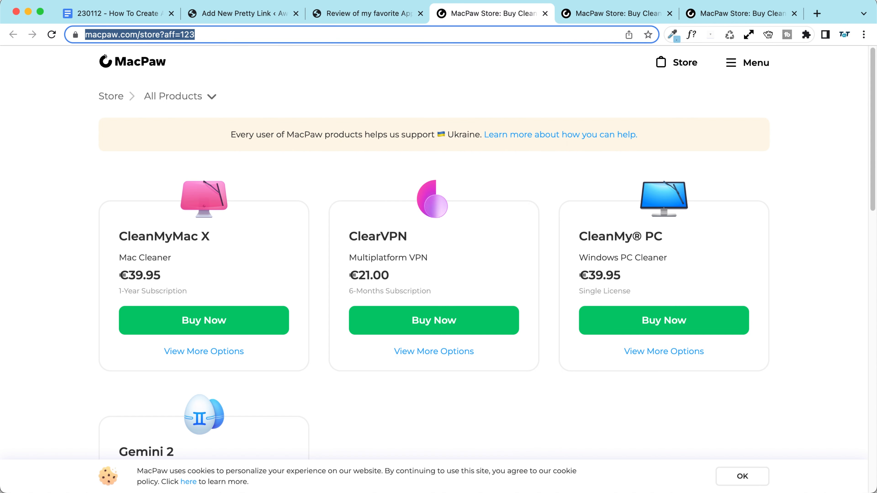
key(super+c)
click(255, 16)
key(super+v)
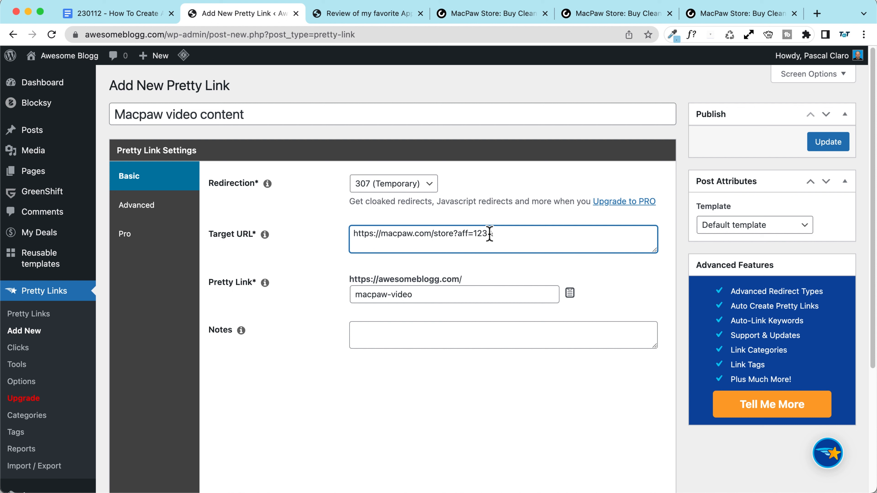
text(source=video)
click(830, 143)
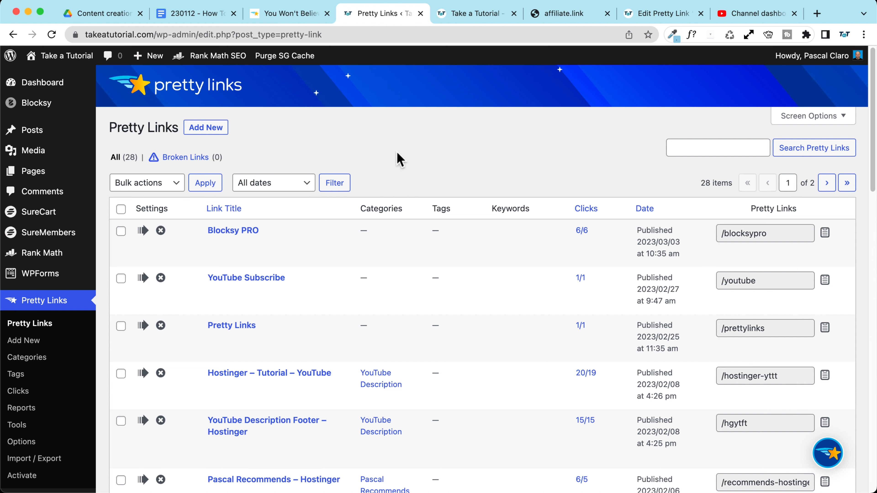
Step: Glance at the Pretty Links pricing page, then scroll through the 28-link Take a Tutorial list
click(298, 16)
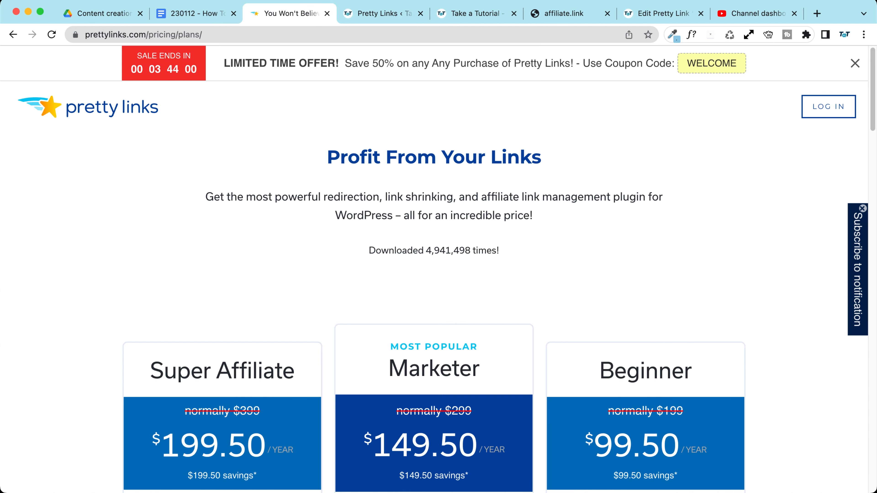
click(367, 15)
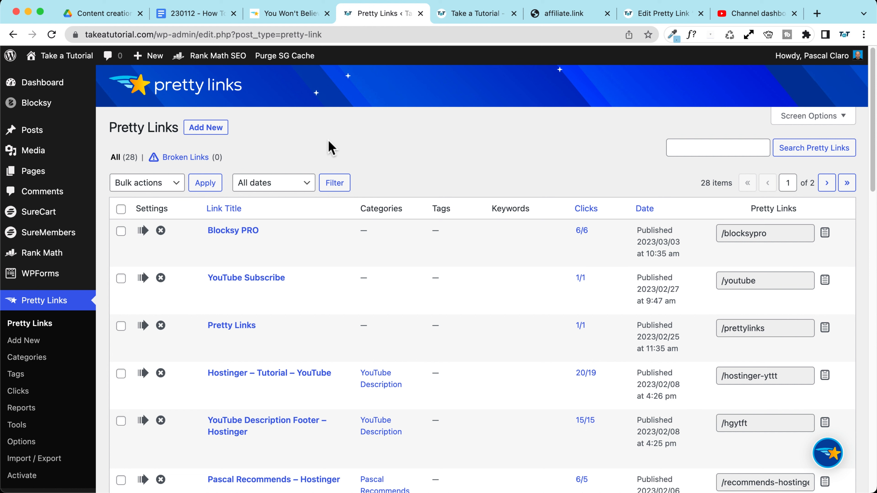
mouse_move(236, 259)
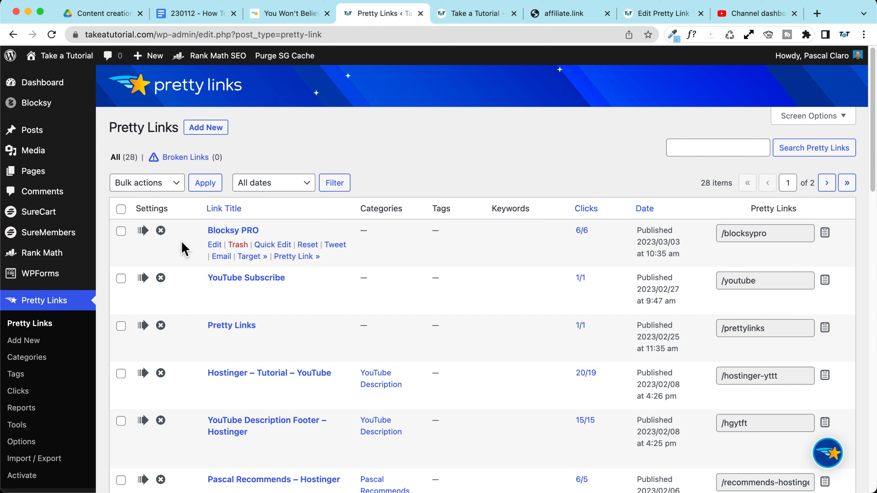
scroll(36, 335, down, 2)
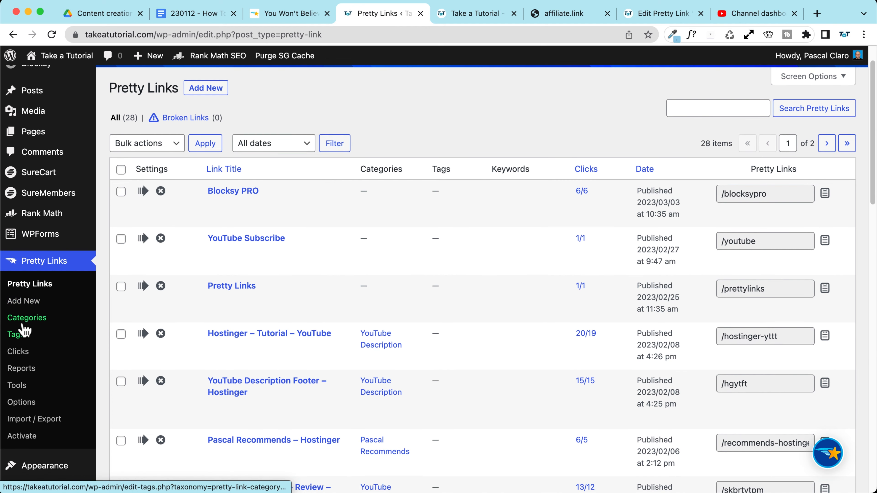
scroll(368, 273, down, 3)
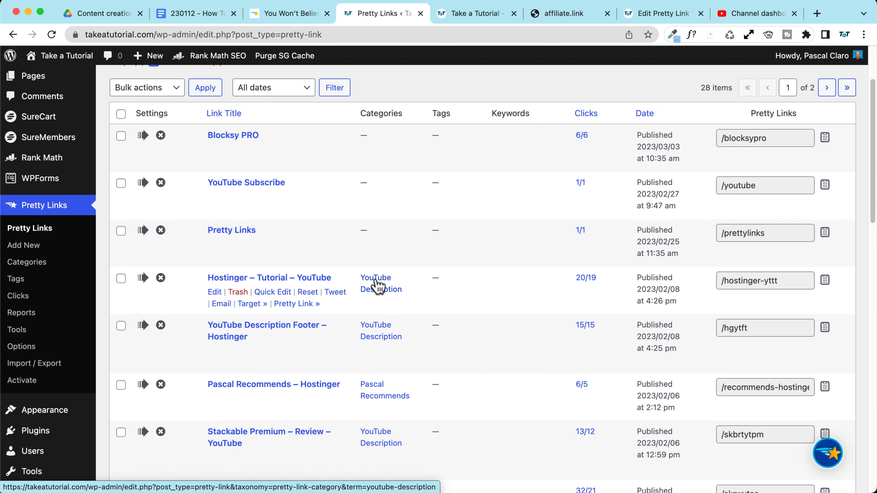
Step: Filter the list by YouTube Description, then author's recommendations, returning to all links each time
click(379, 286)
scroll(363, 207, down, 15)
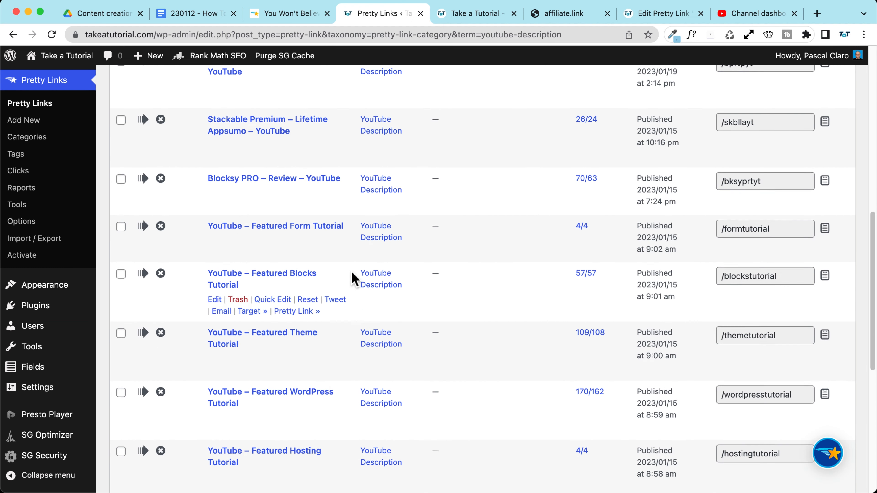
scroll(349, 345, down, 5)
scroll(311, 310, up, 4)
scroll(292, 233, up, 10)
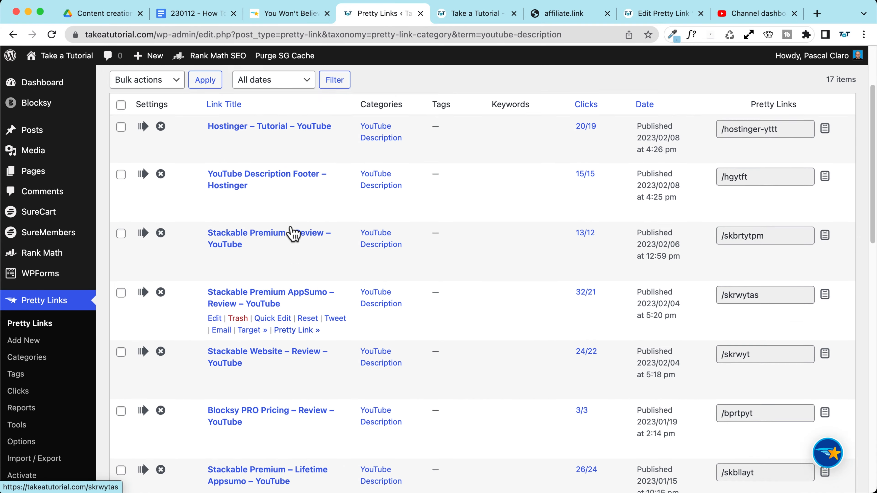
click(13, 34)
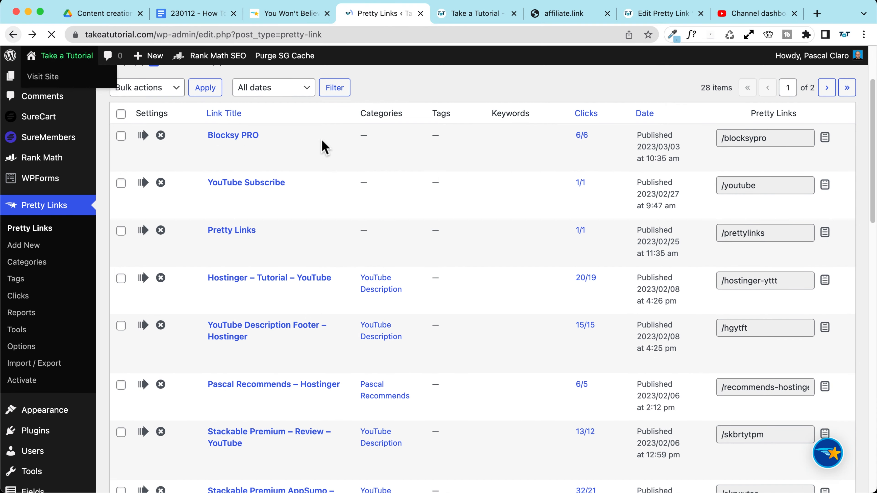
scroll(408, 204, down, 5)
scroll(407, 205, down, 5)
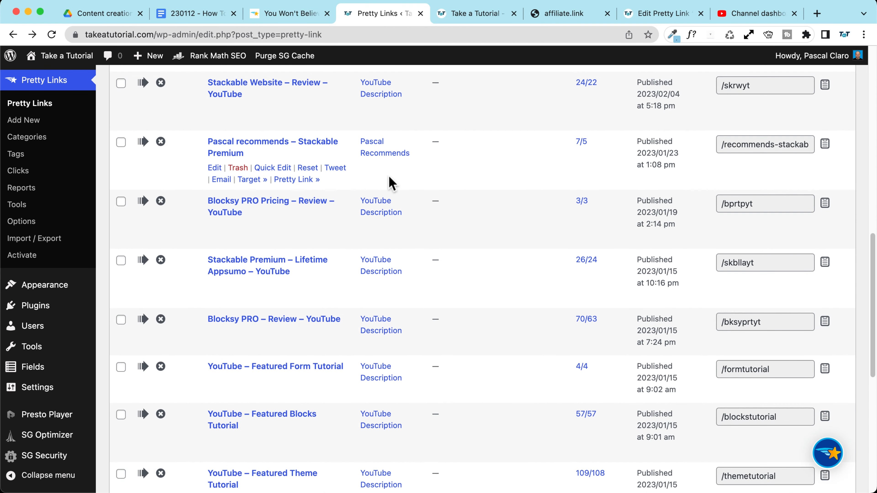
click(374, 154)
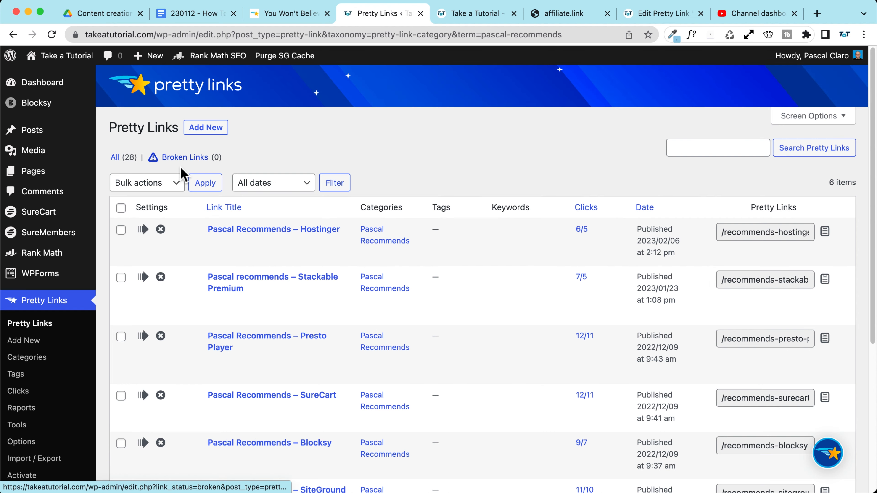
scroll(180, 172, down, 5)
scroll(455, 131, up, 3)
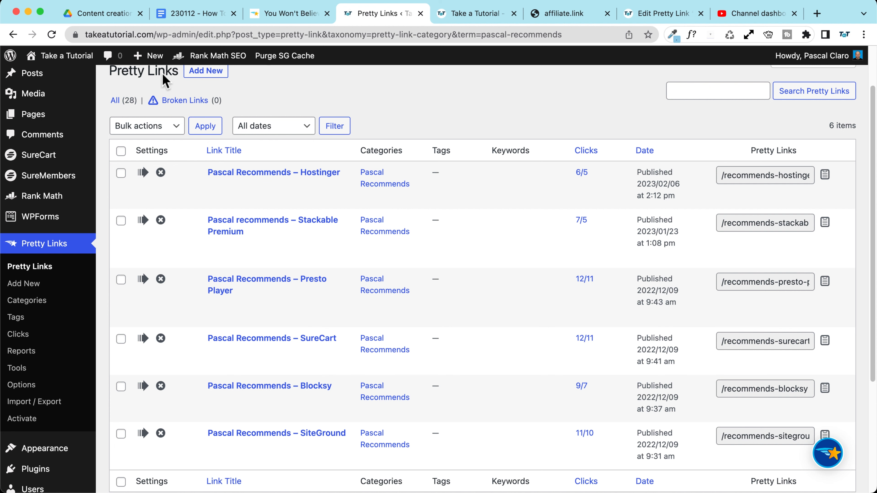
click(13, 34)
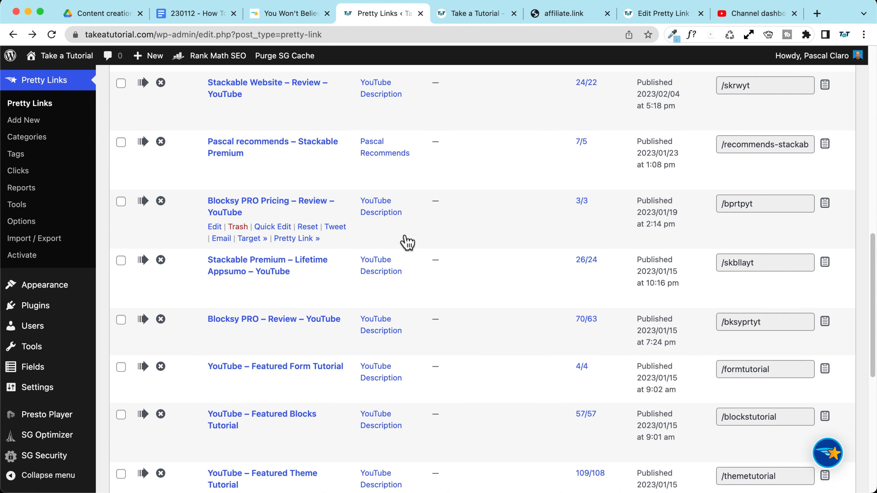
scroll(407, 243, up, 15)
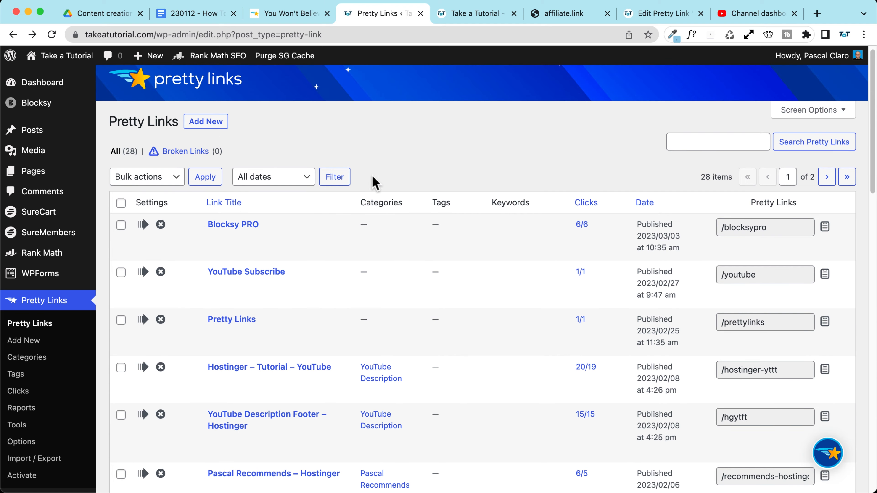
Step: Inspect the Categories, Tags and Keywords columns of the full links list
drag(360, 203, 534, 206)
click(397, 160)
click(463, 183)
click(531, 151)
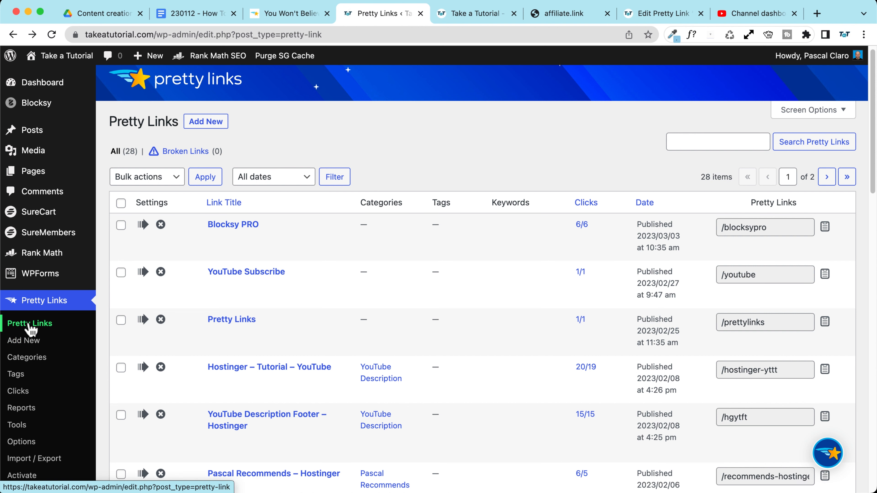
scroll(311, 158, down, 2)
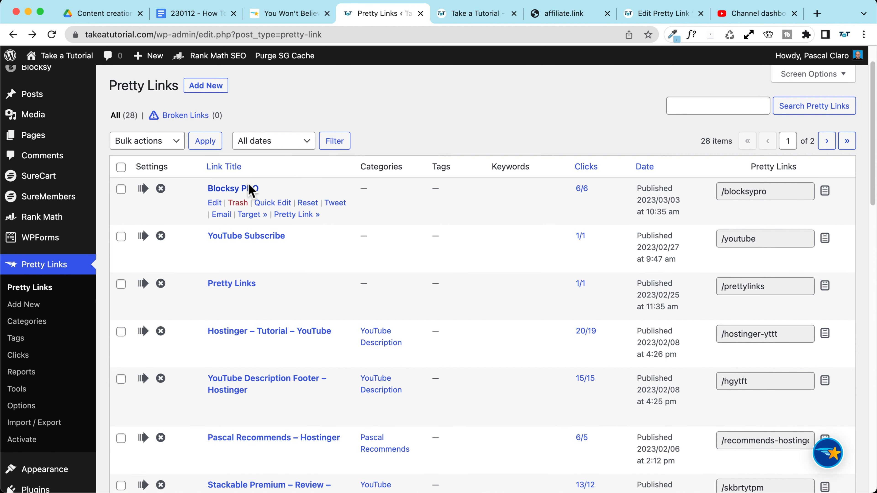
Step: Add 'Blocksy PRO' as the Blocksy PRO link's keyword under Pro settings and update it
click(235, 191)
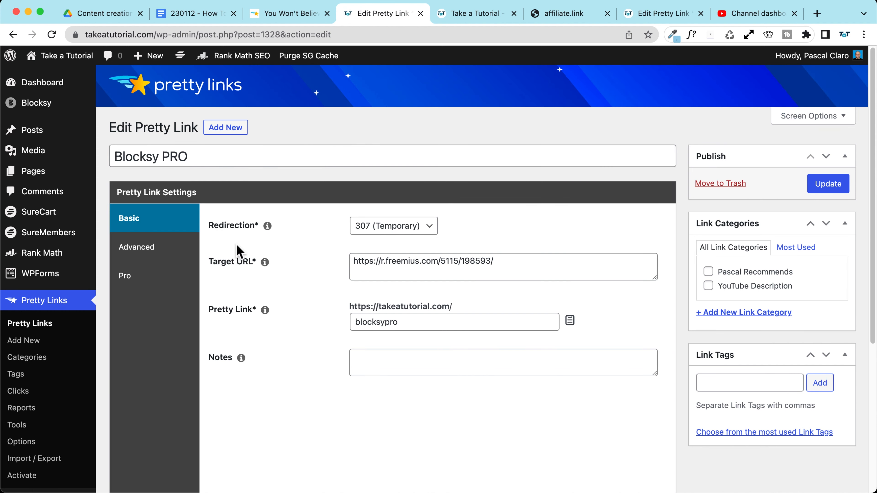
drag(491, 261, 336, 268)
click(209, 159)
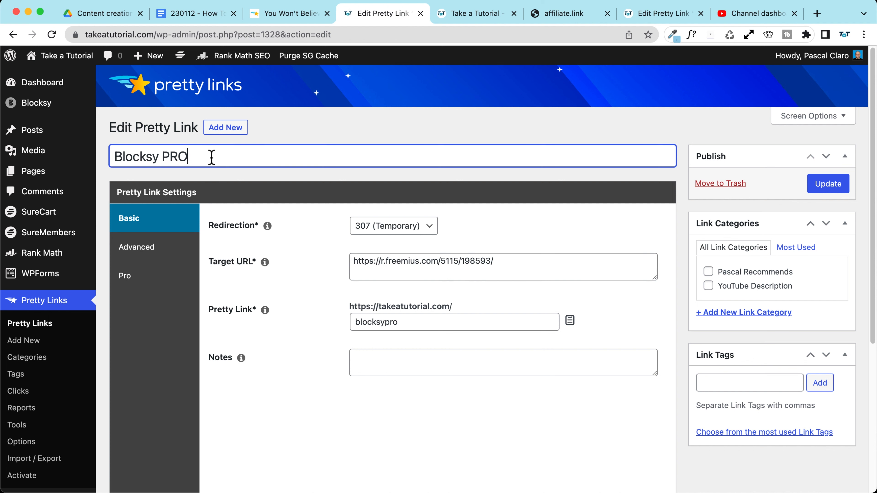
drag(212, 157, 107, 157)
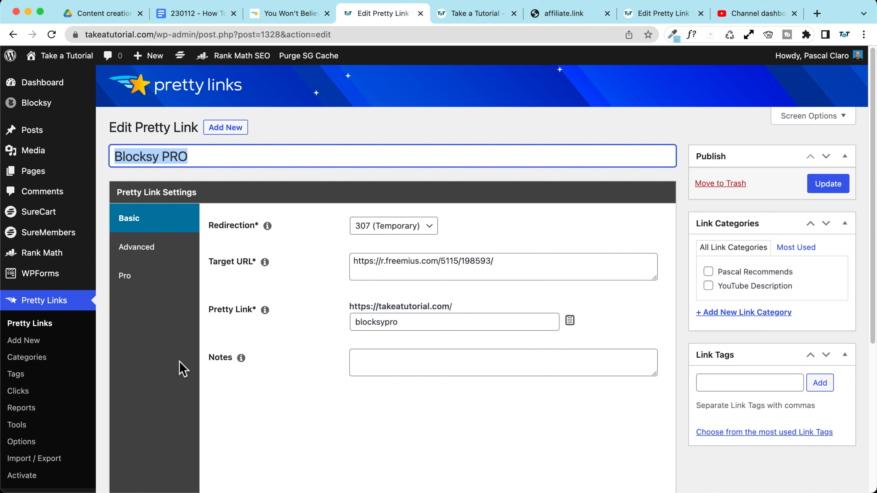
click(127, 275)
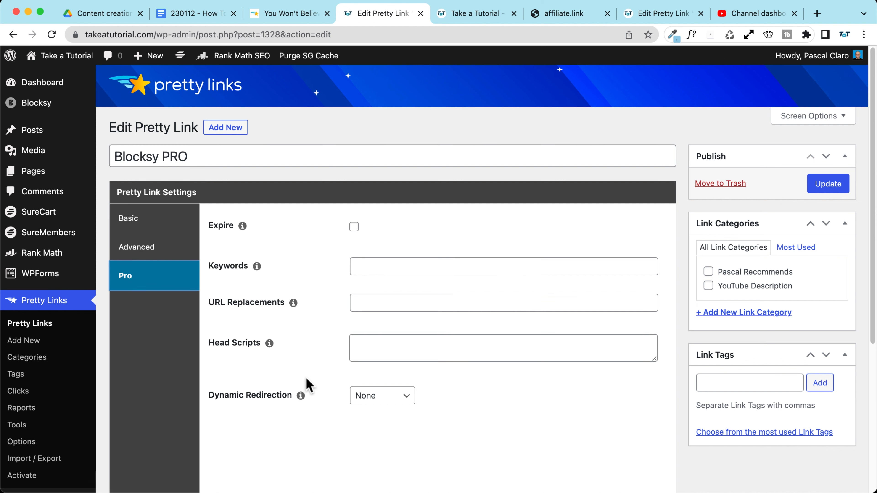
click(429, 260)
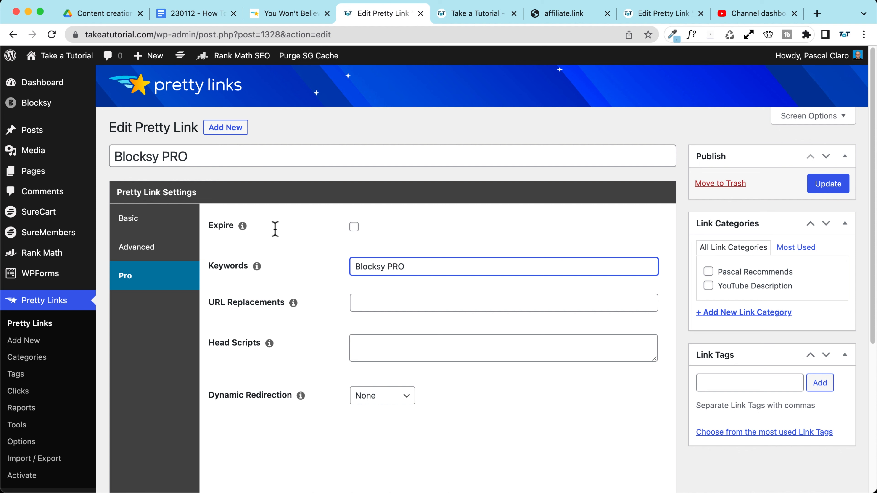
click(827, 184)
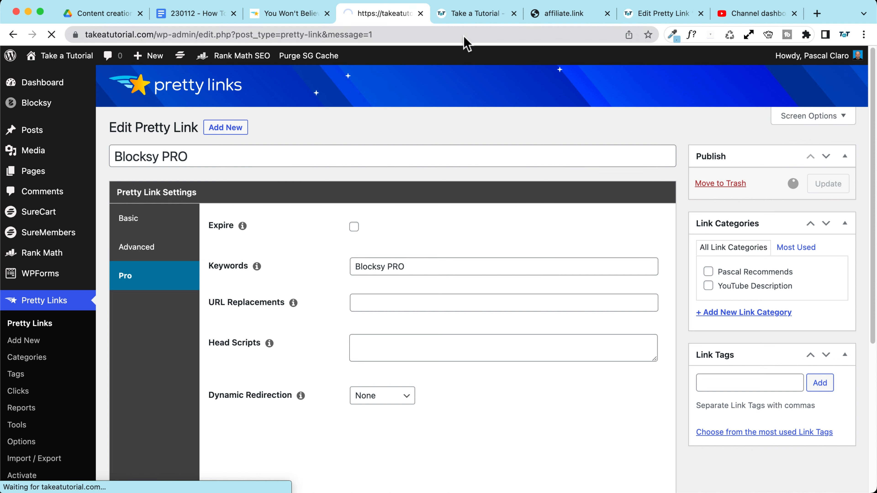
click(470, 14)
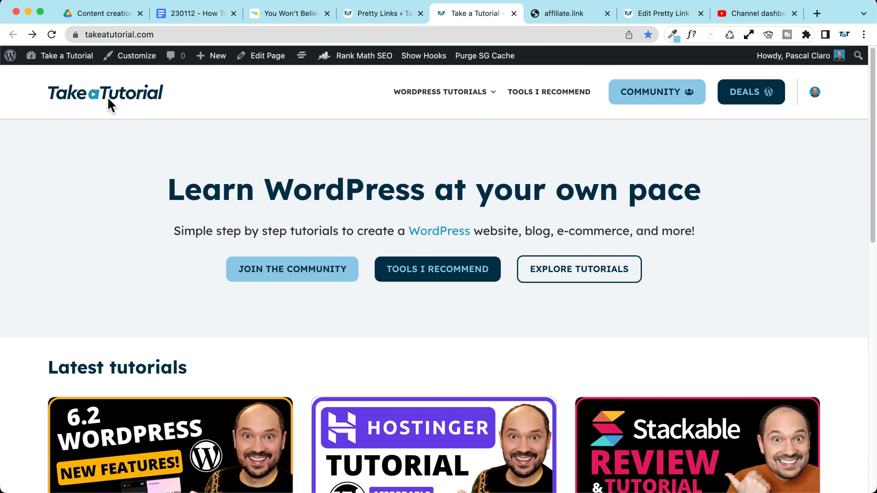
Step: Follow the auto-linked Blocksy PRO mention in the Tools I Recommend review post
click(573, 94)
scroll(104, 215, down, 2)
scroll(103, 214, down, 10)
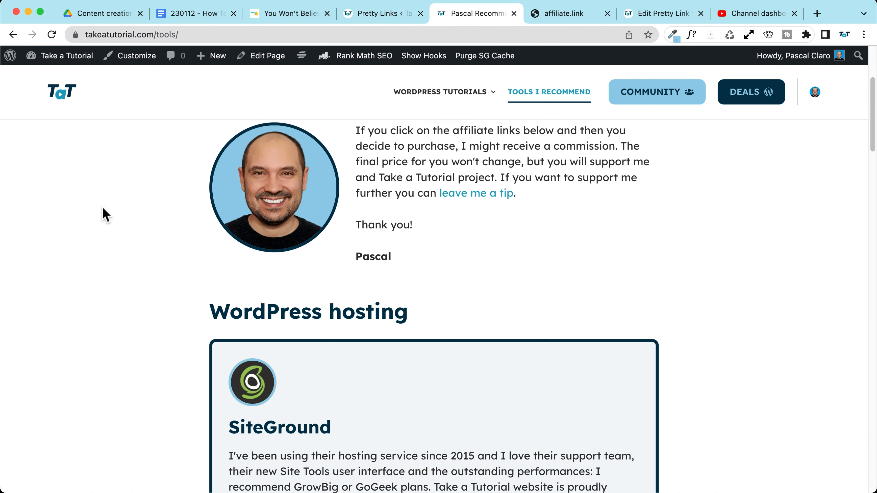
scroll(105, 214, down, 10)
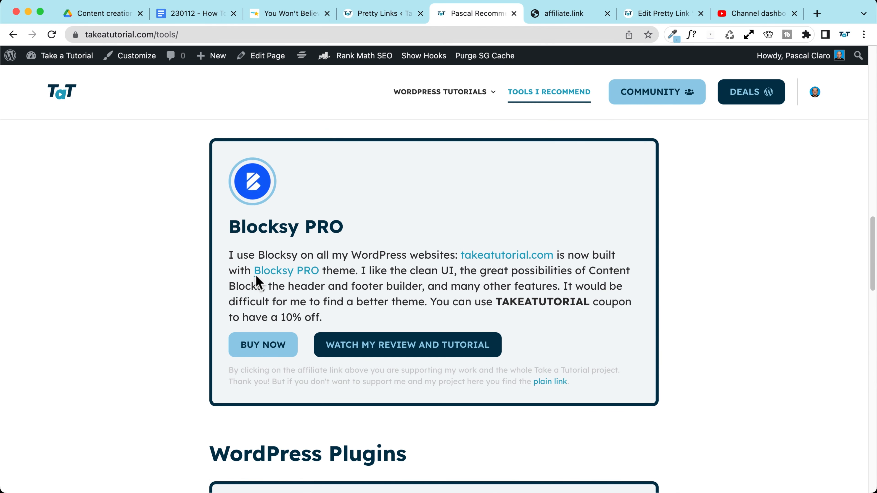
click(307, 276)
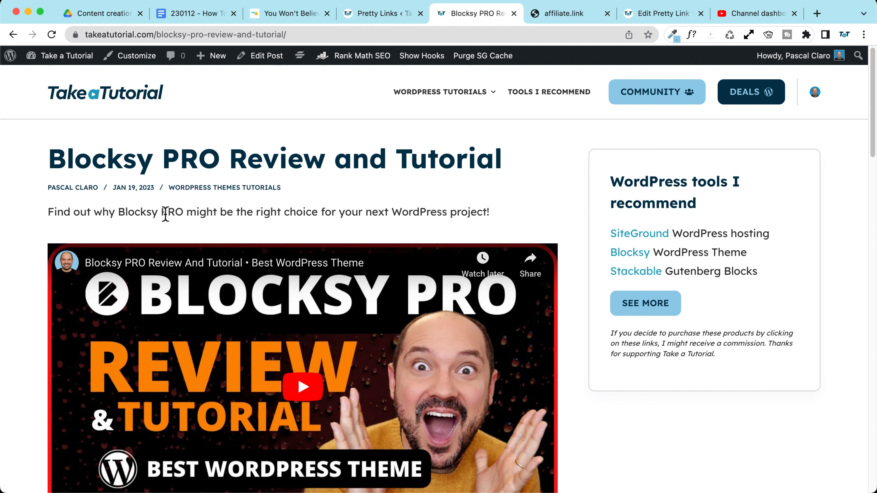
scroll(39, 211, down, 15)
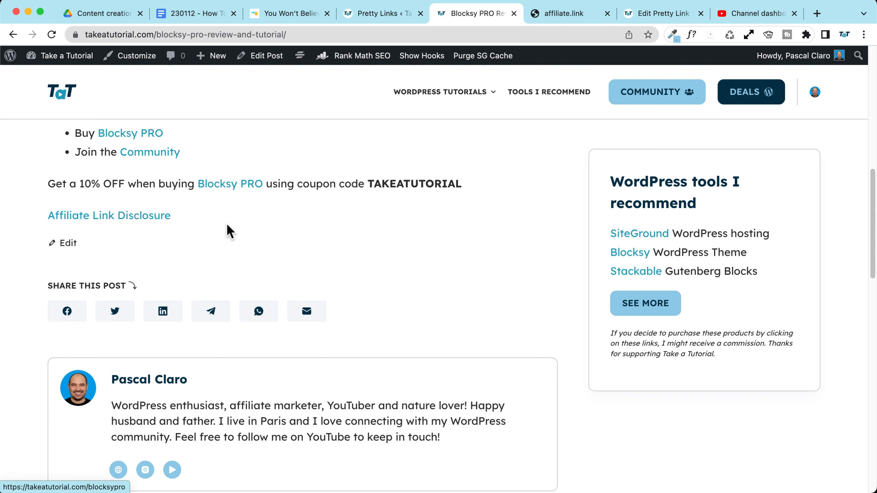
scroll(231, 196, down, 8)
scroll(231, 196, down, 4)
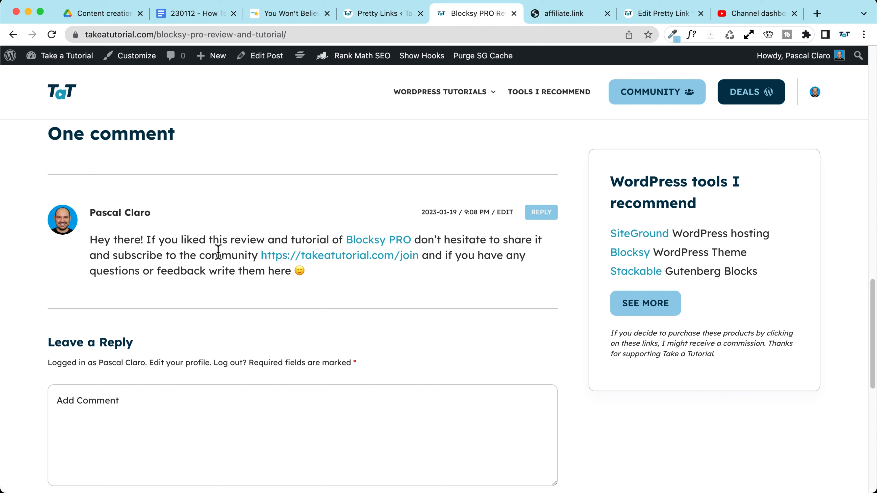
click(380, 242)
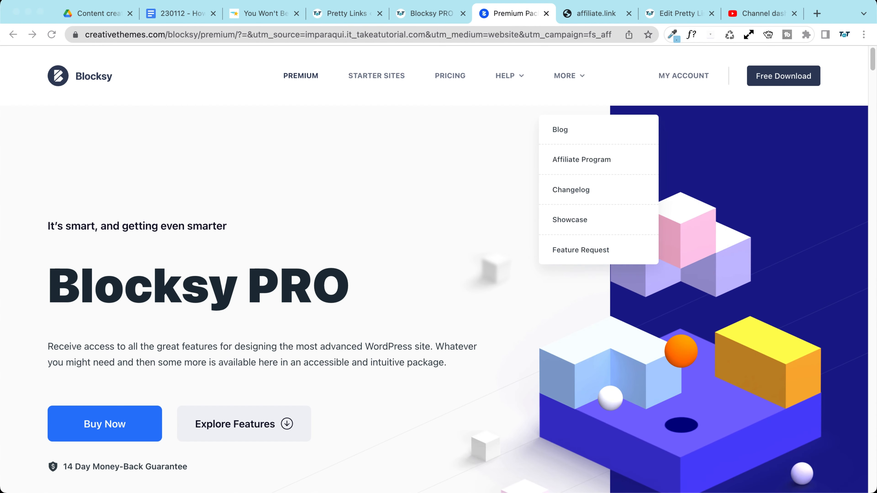
Step: Back in Pretty Links, open the Blocksy PRO link for editing
click(345, 13)
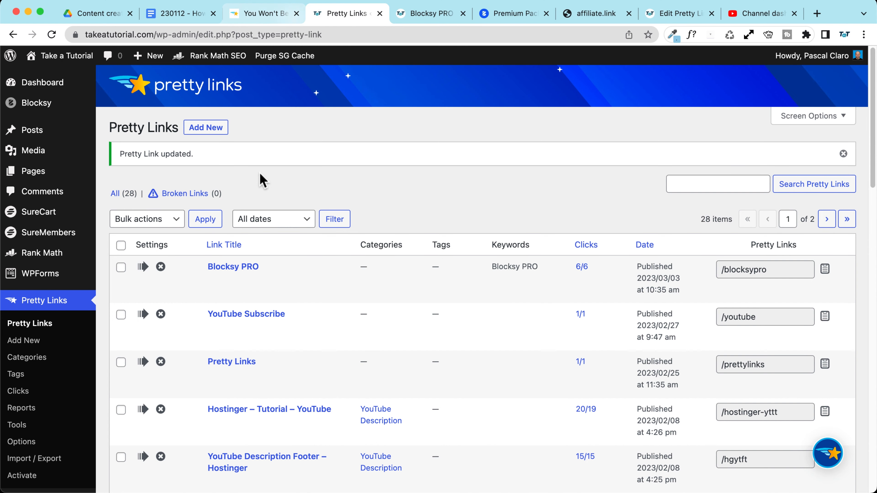
scroll(241, 193, down, 2)
click(231, 230)
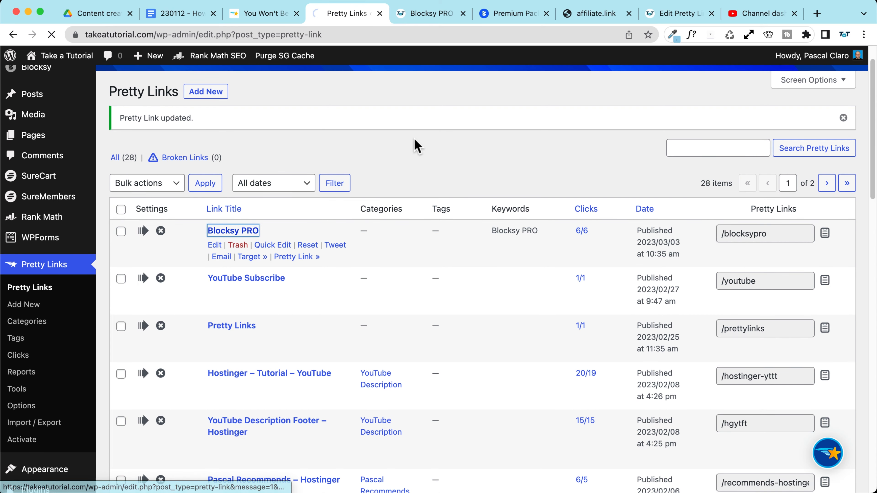
scroll(242, 180, down, 2)
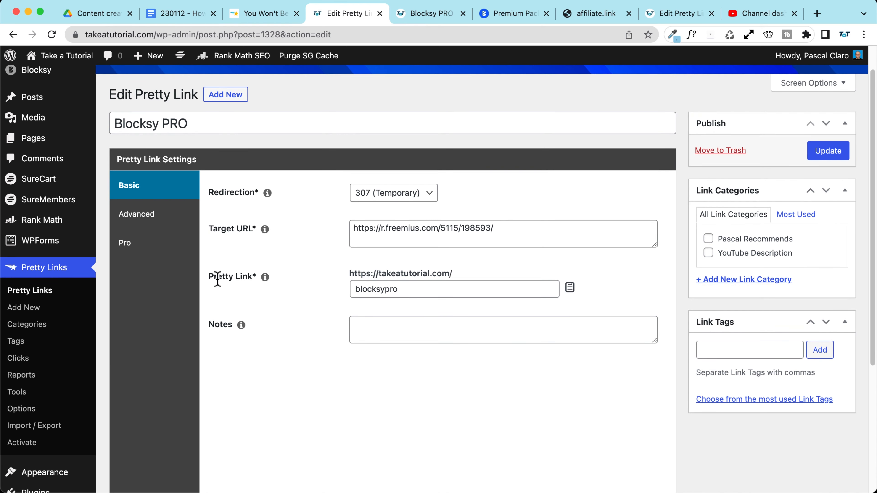
Step: Turn on time-based dynamic redirection in the Blocksy PRO link's Pro settings
click(137, 254)
scroll(310, 275, down, 8)
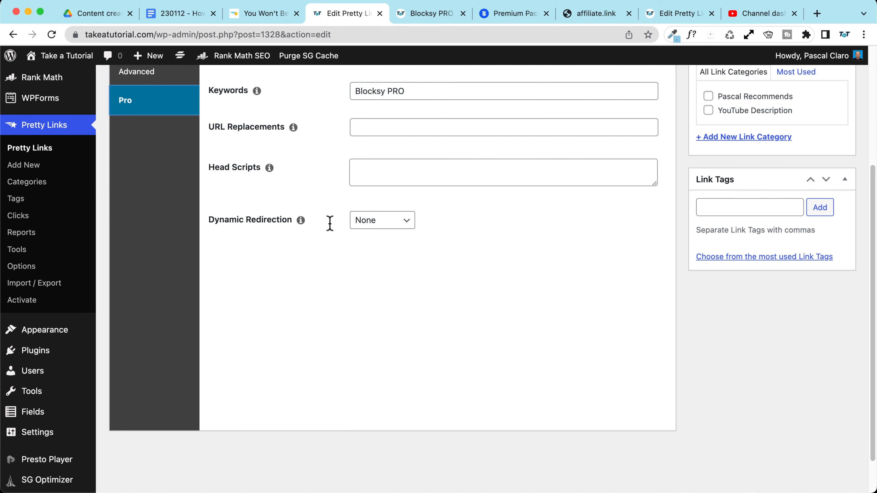
click(369, 221)
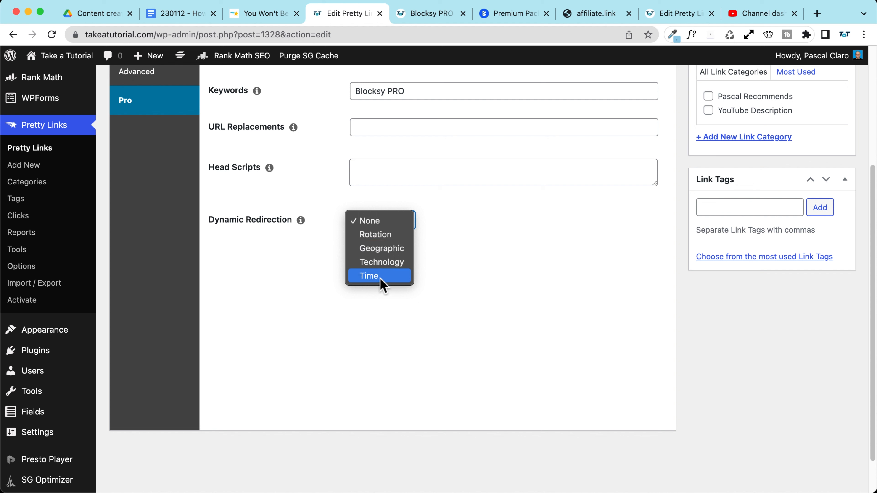
click(389, 278)
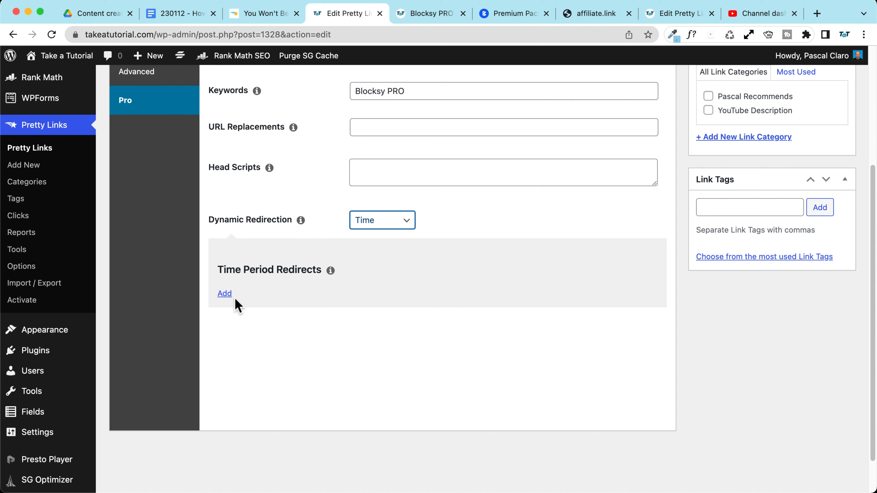
Step: Add a time period redirect starting on 1 November 2023
click(225, 294)
click(426, 318)
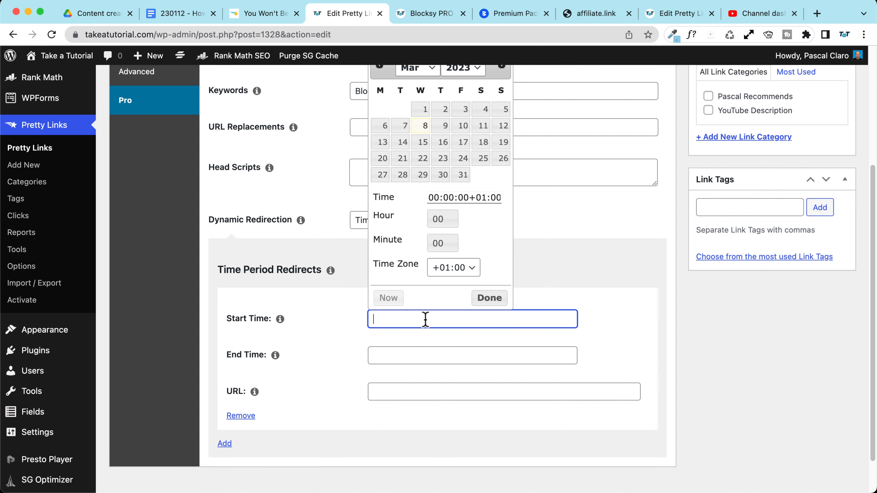
scroll(405, 100, up, 1)
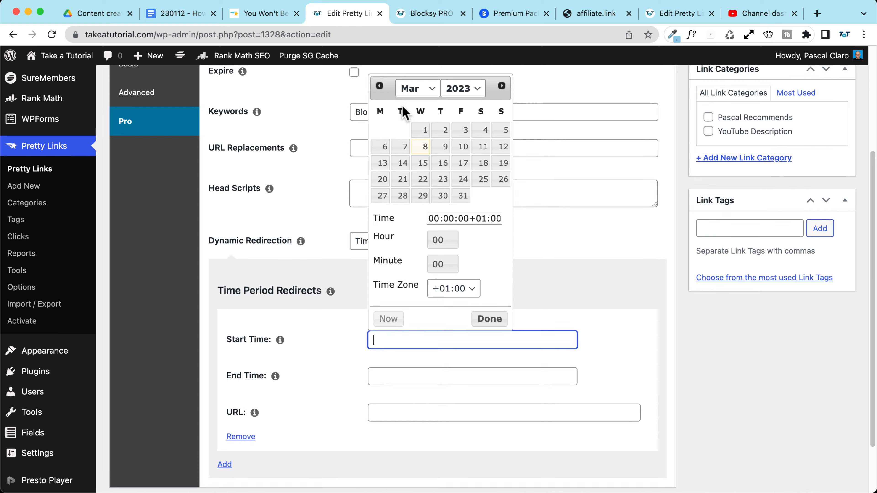
click(502, 86)
click(503, 87)
click(503, 86)
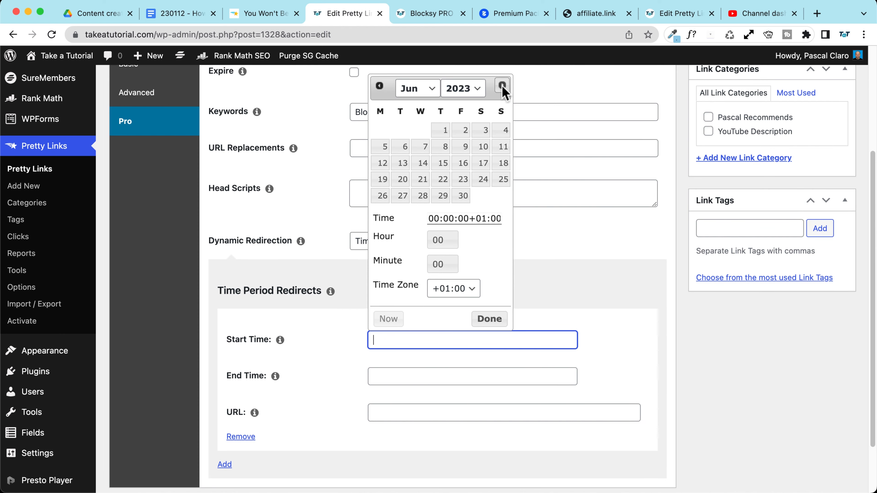
click(502, 86)
click(502, 86)
click(502, 87)
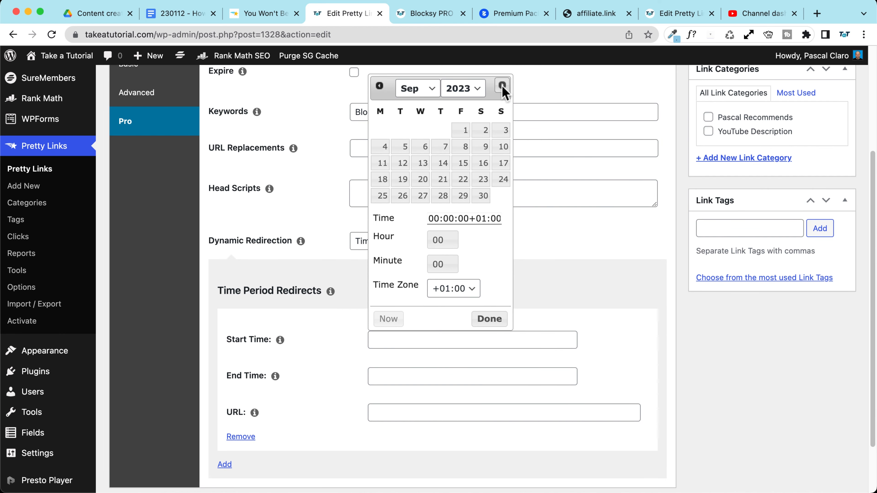
click(502, 86)
click(502, 86)
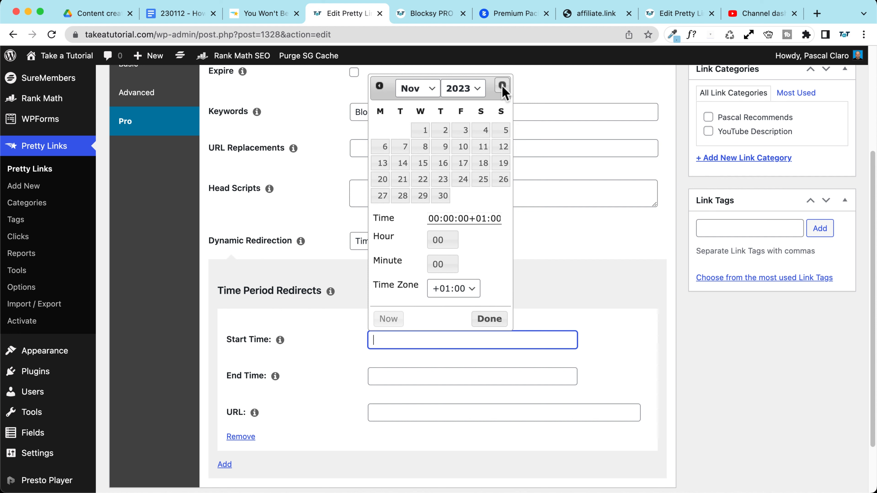
click(424, 133)
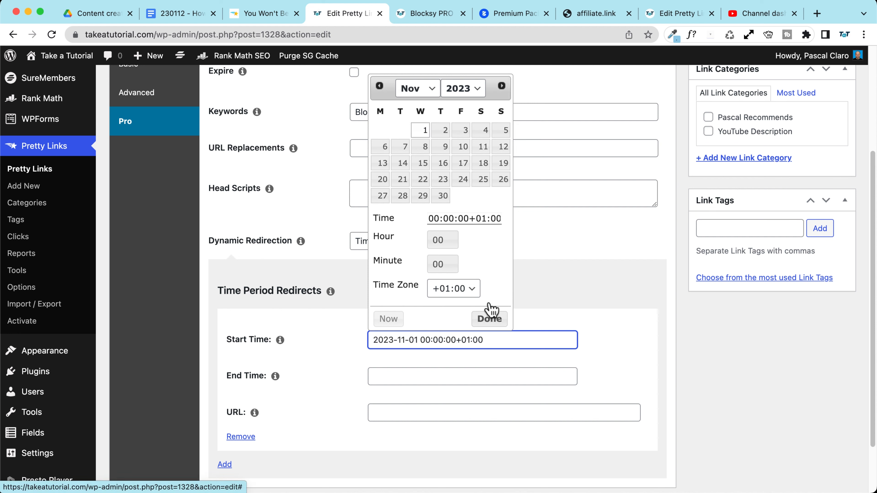
Step: Set the time period's end date to 30 November 2023
click(491, 378)
click(501, 122)
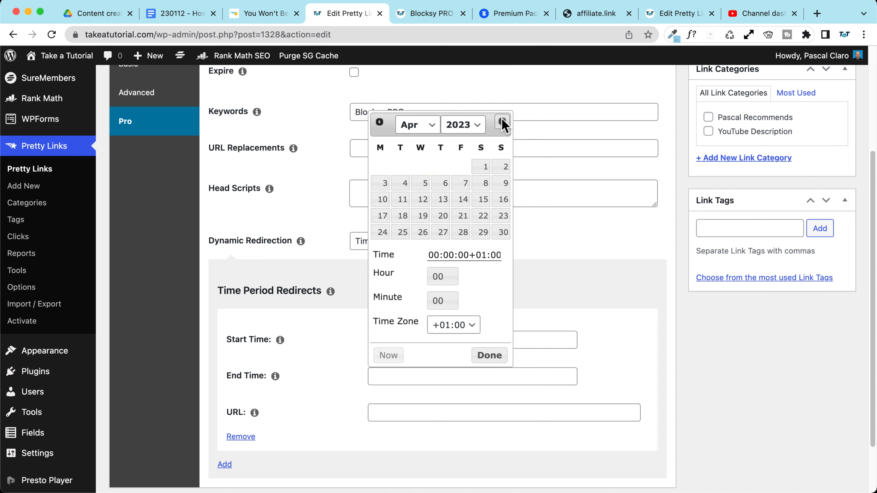
click(502, 122)
click(501, 122)
click(501, 122)
click(501, 122)
click(502, 122)
click(502, 123)
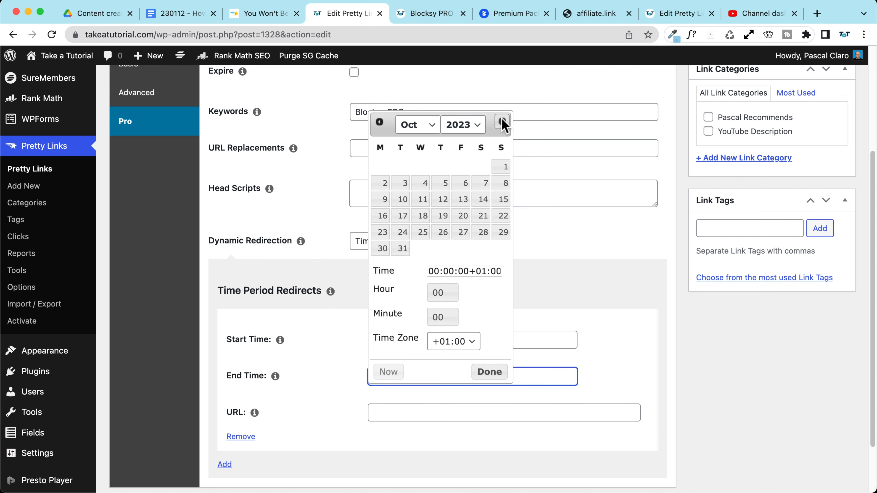
click(502, 123)
click(442, 232)
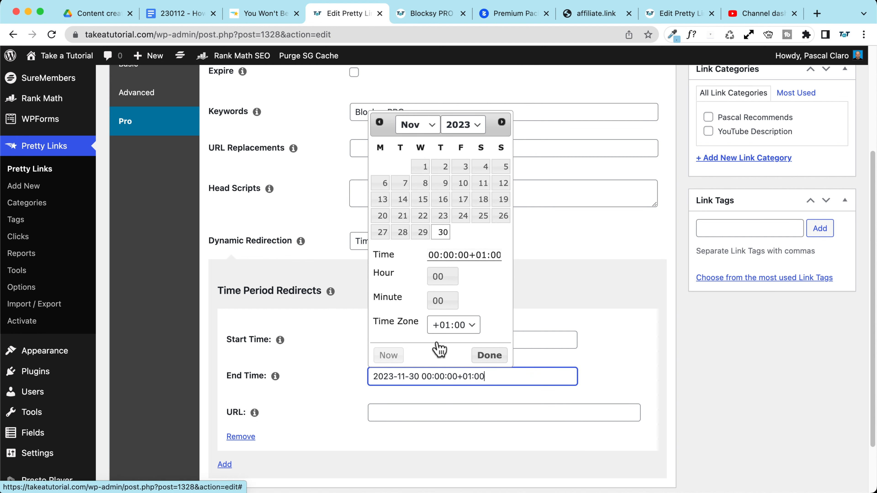
click(489, 355)
Step: Copy the Blocksy address from the browser and paste it as the time period redirect URL
scroll(390, 370, down, 1)
click(390, 378)
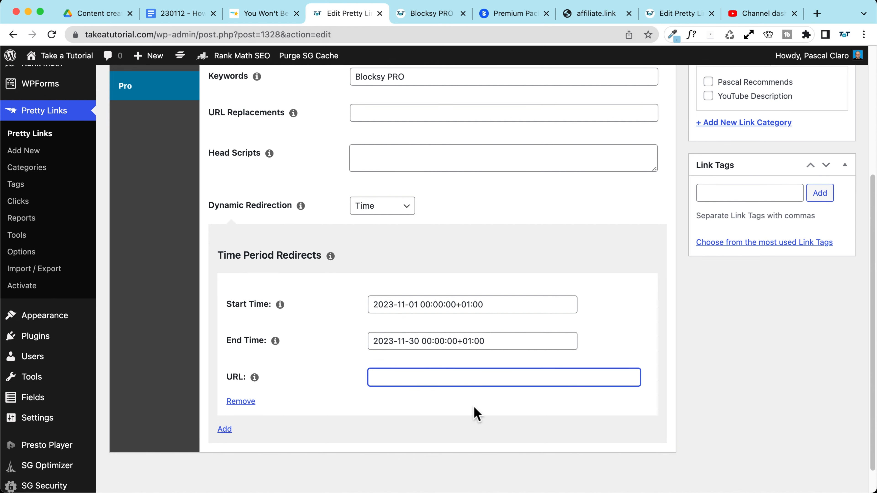
click(486, 14)
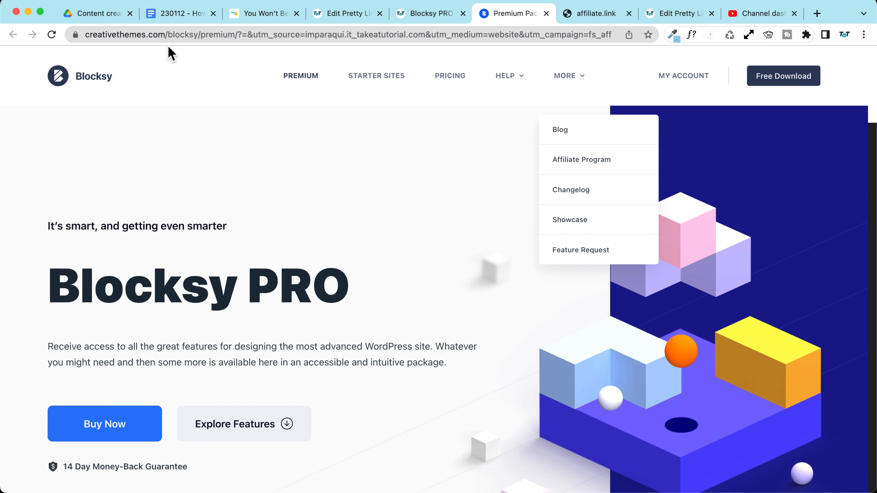
drag(169, 36, 71, 36)
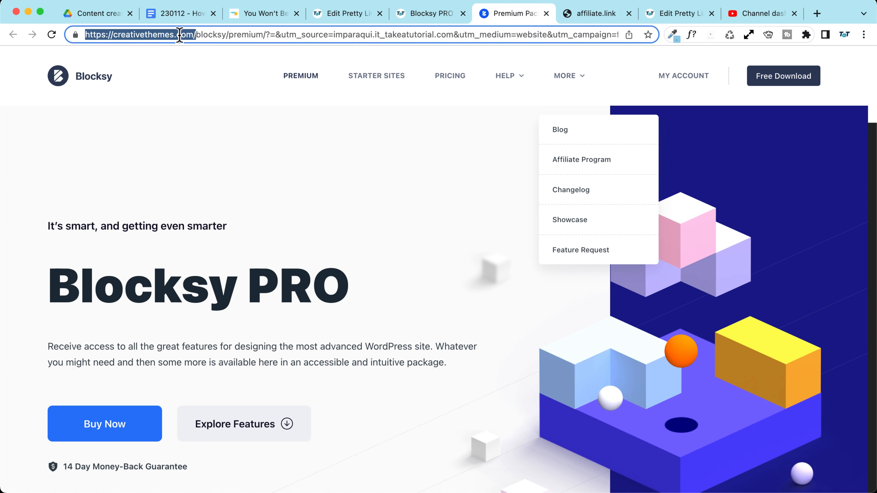
drag(228, 36, 228, 36)
key(super+c)
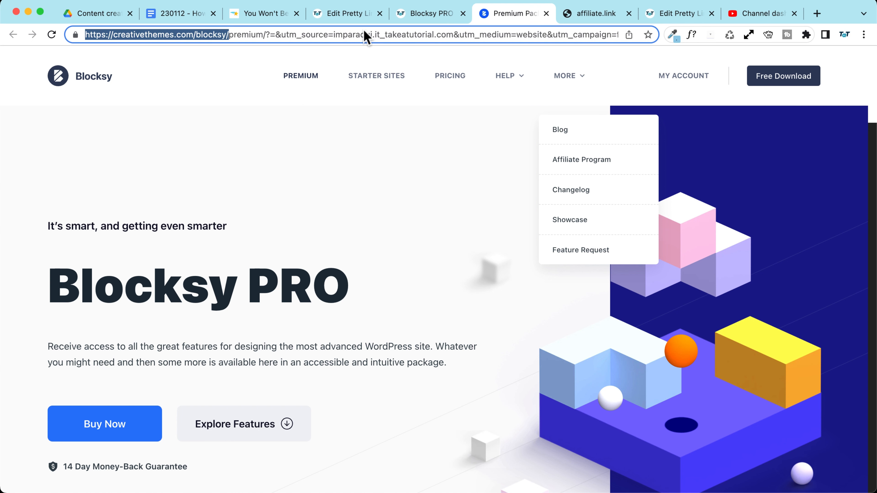
click(449, 13)
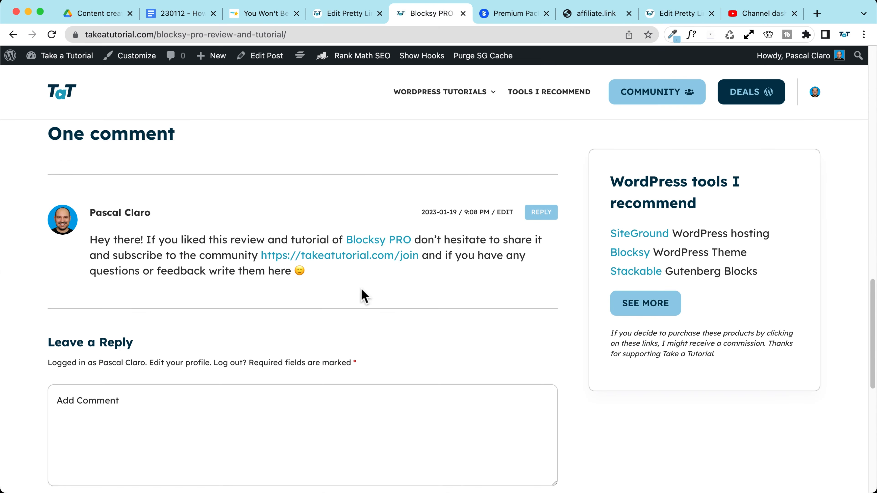
click(337, 14)
key(super+v)
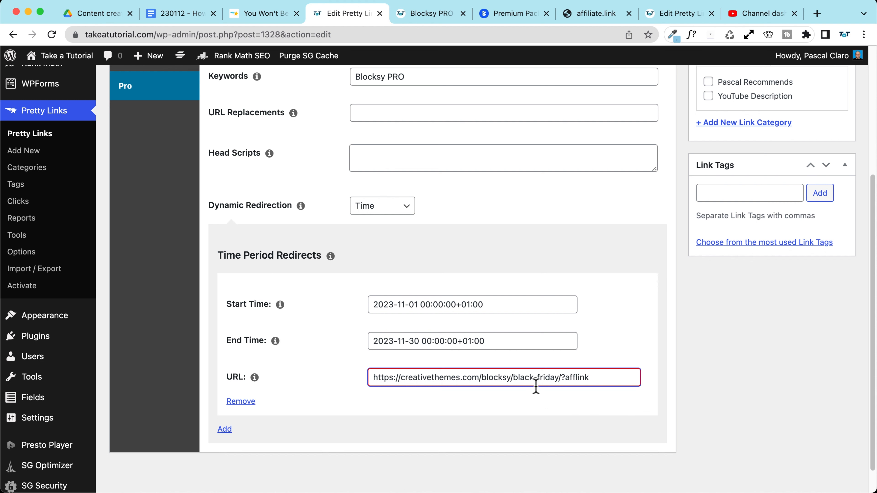
scroll(759, 96, up, 5)
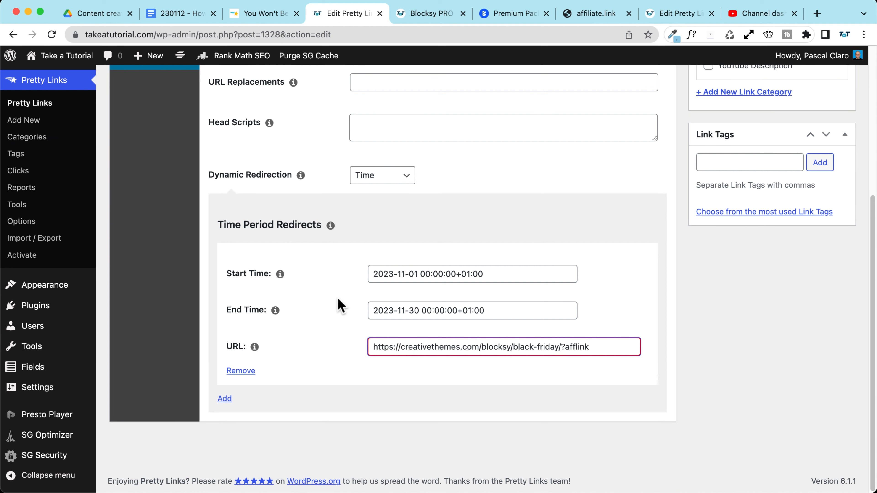
scroll(338, 304, up, 5)
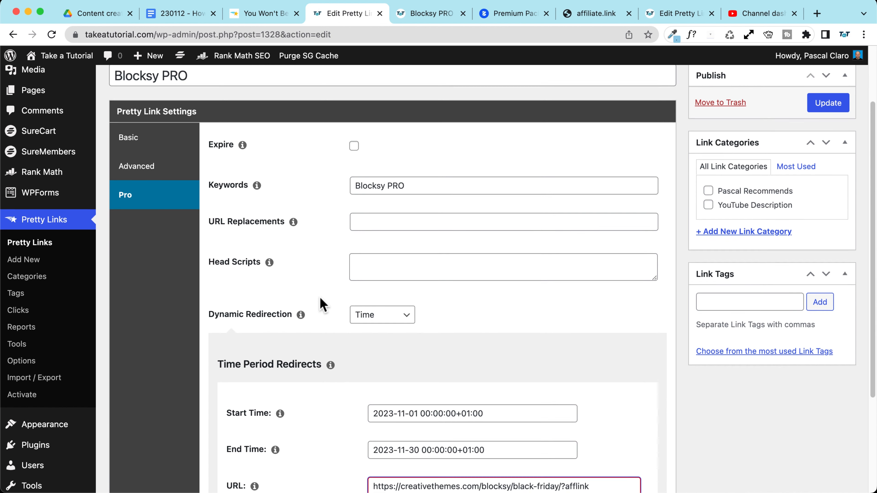
scroll(320, 297, down, 5)
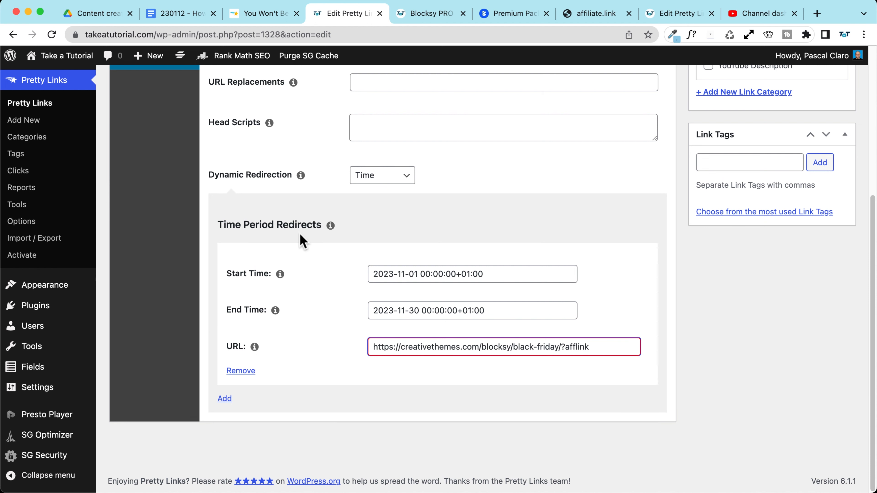
Step: Switch dynamic redirection to Technology and add a rule with Device and Browser left at Any
click(388, 179)
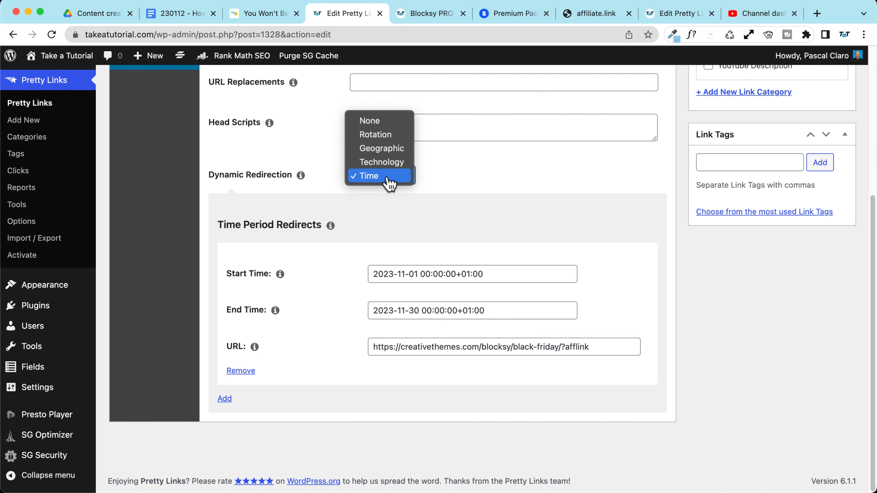
click(379, 162)
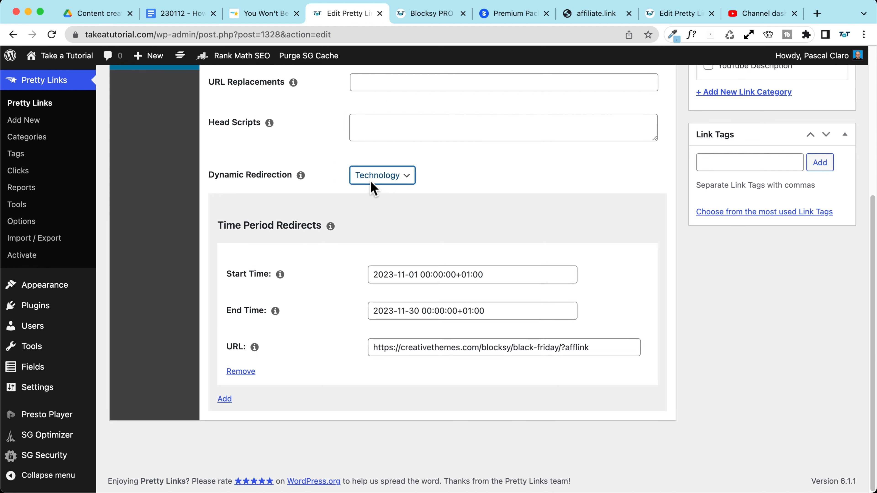
click(225, 249)
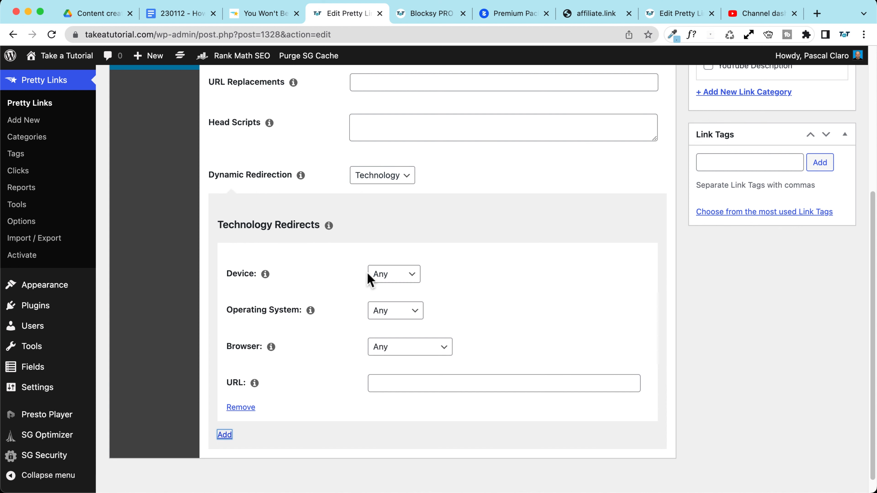
click(408, 280)
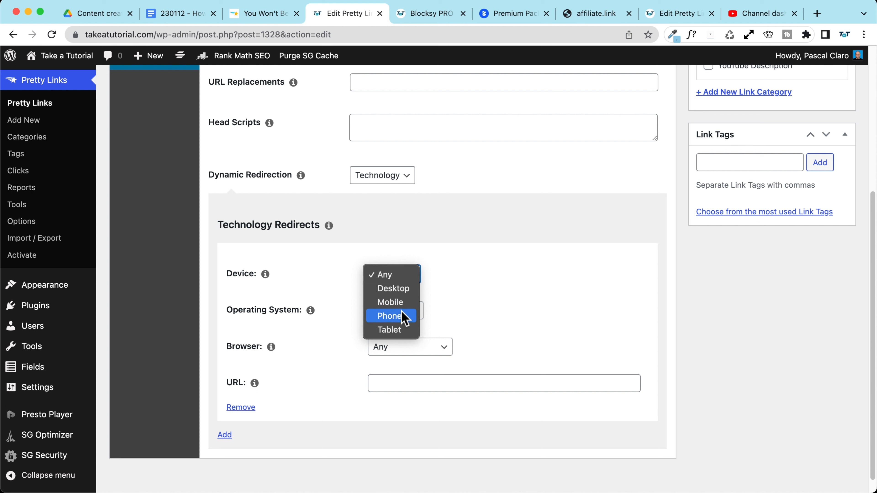
click(487, 306)
click(389, 355)
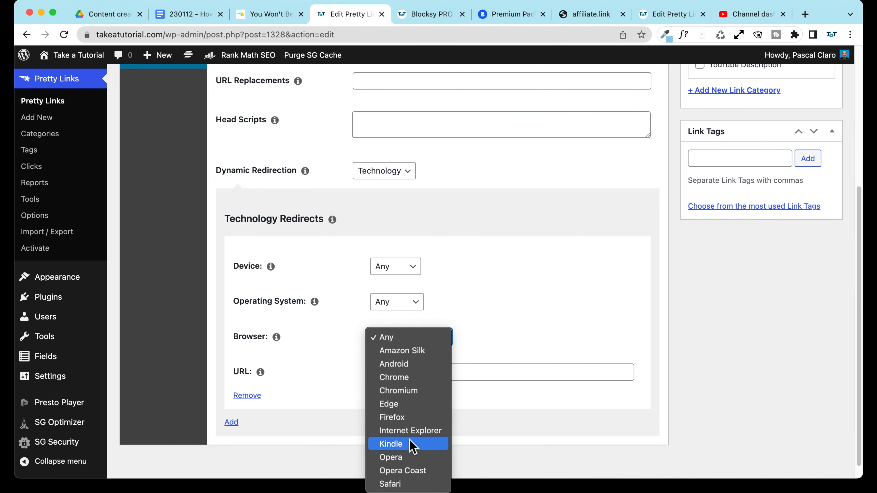
click(573, 298)
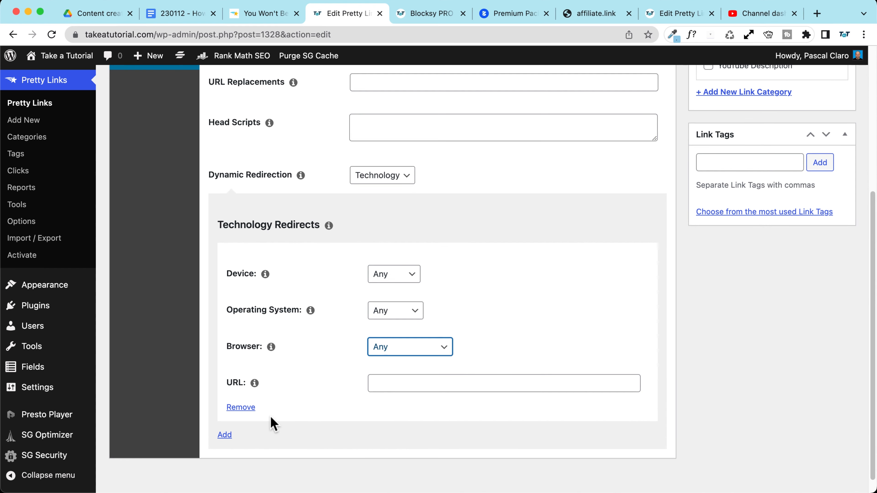
click(429, 382)
scroll(429, 382, down, 1)
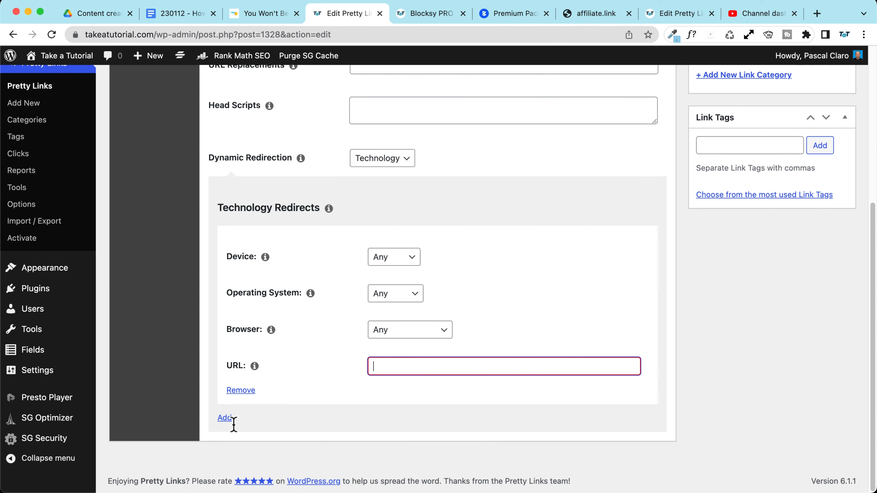
Step: Add a second technology redirect rule
click(224, 418)
scroll(276, 421, down, 5)
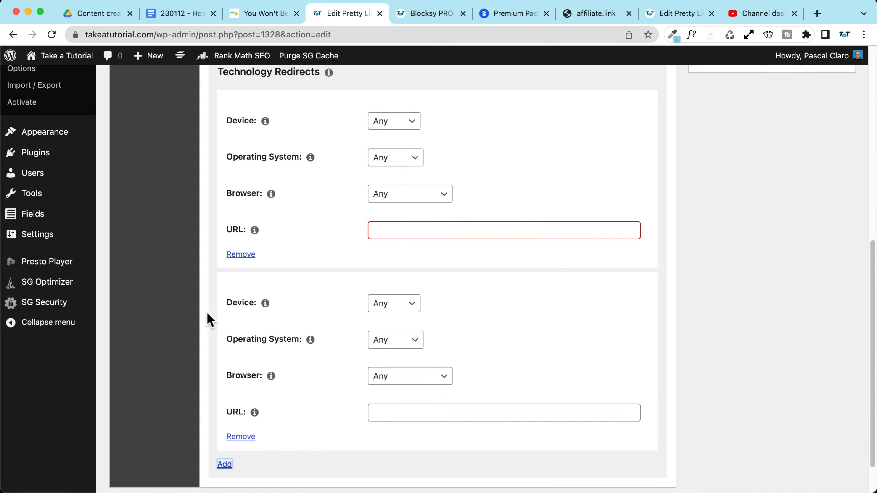
scroll(383, 313, down, 2)
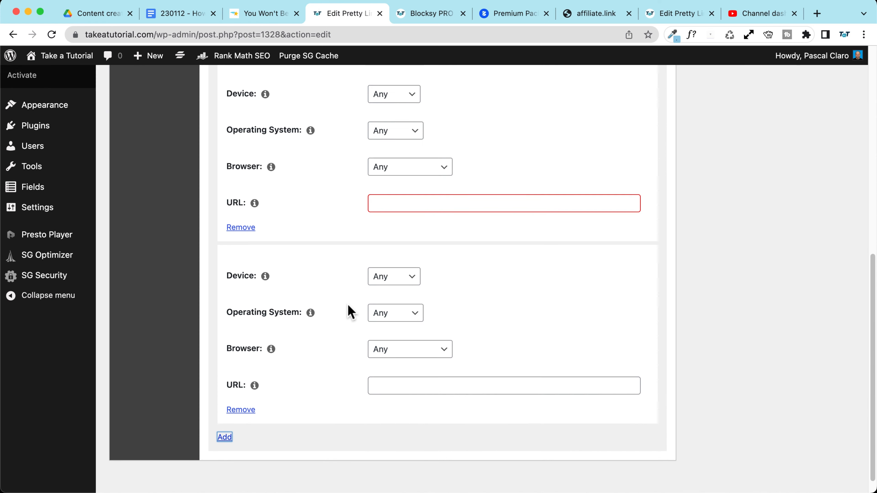
scroll(350, 312, up, 15)
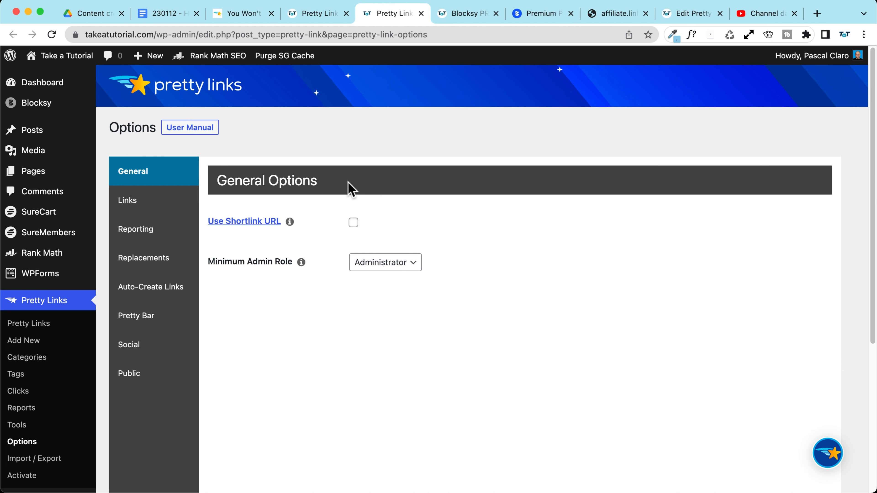
Step: Open the Reporting options and review the Auto-Trim Clicks and Extended Tracking settings
click(147, 235)
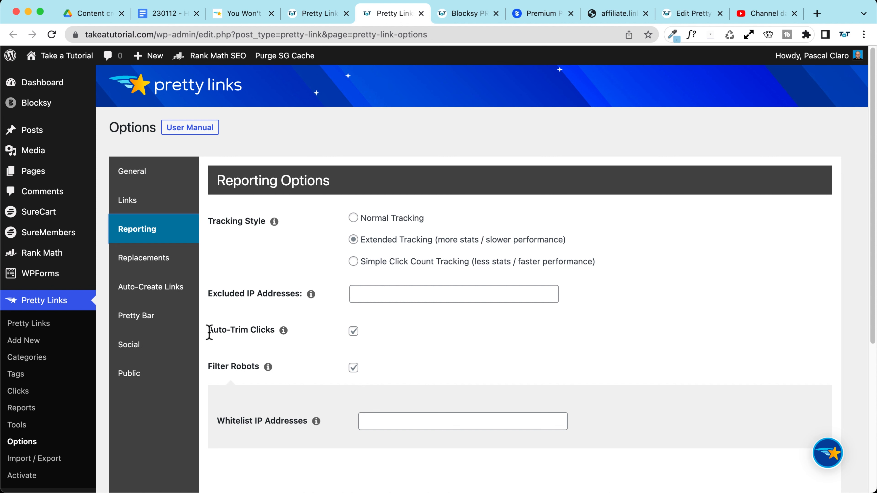
scroll(288, 360, down, 3)
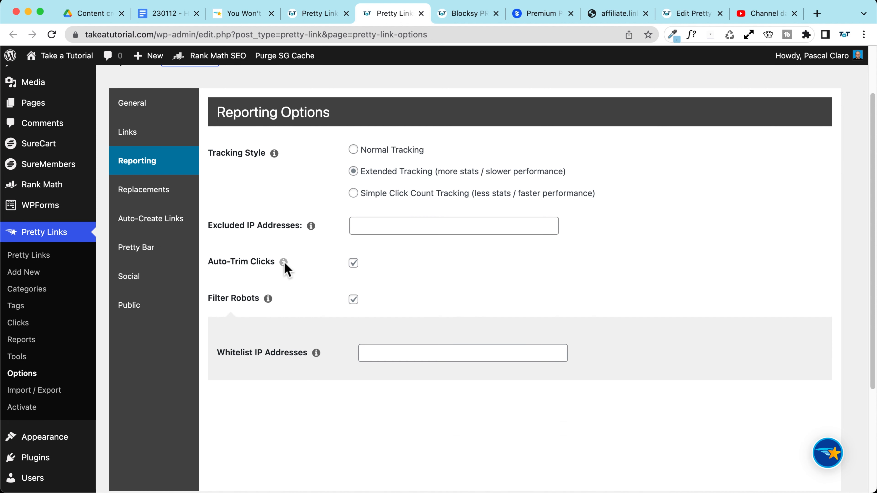
mouse_move(283, 262)
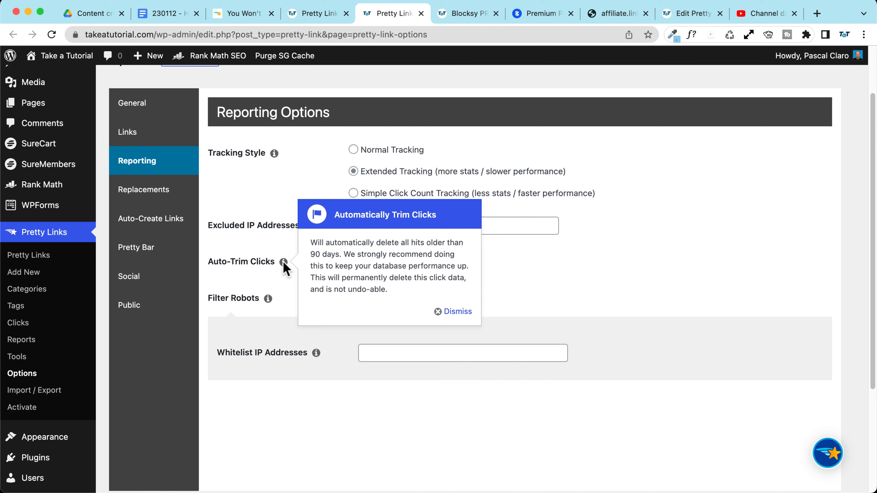
drag(362, 174, 432, 171)
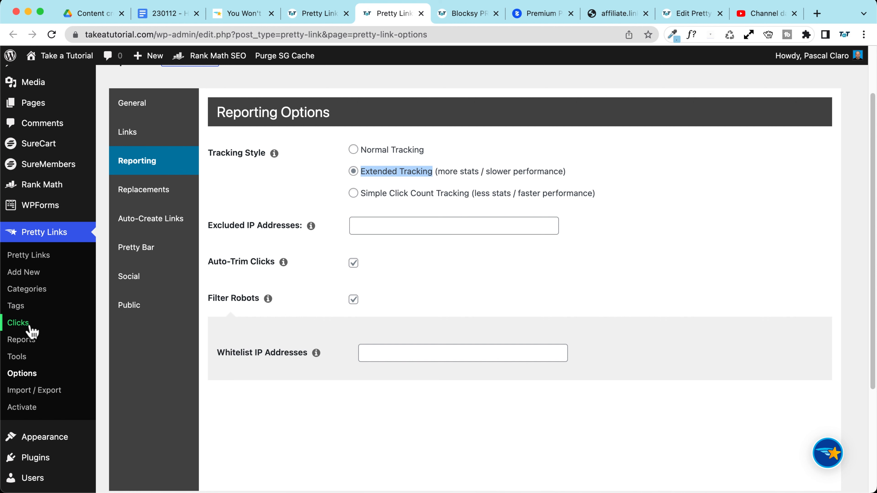
click(331, 14)
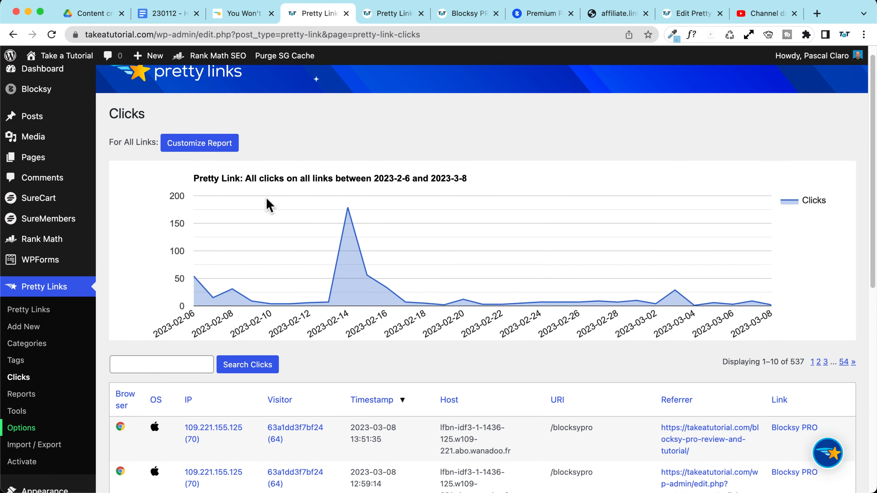
scroll(268, 203, down, 5)
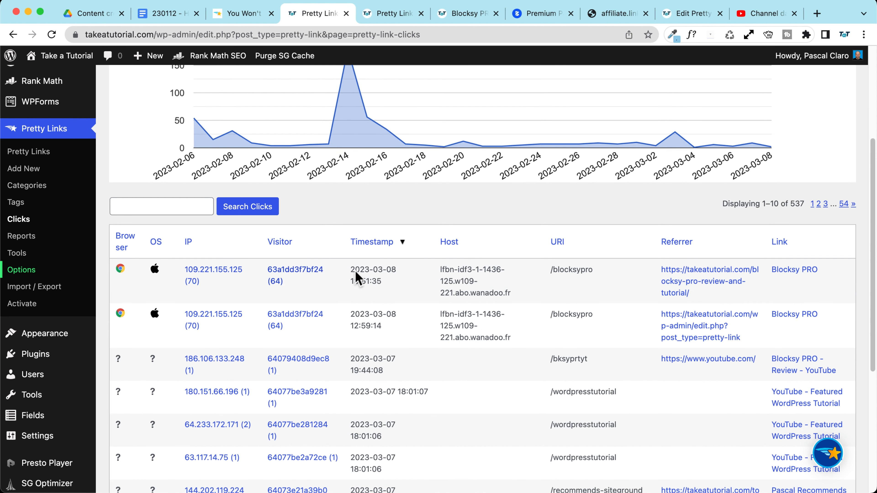
scroll(172, 348, down, 5)
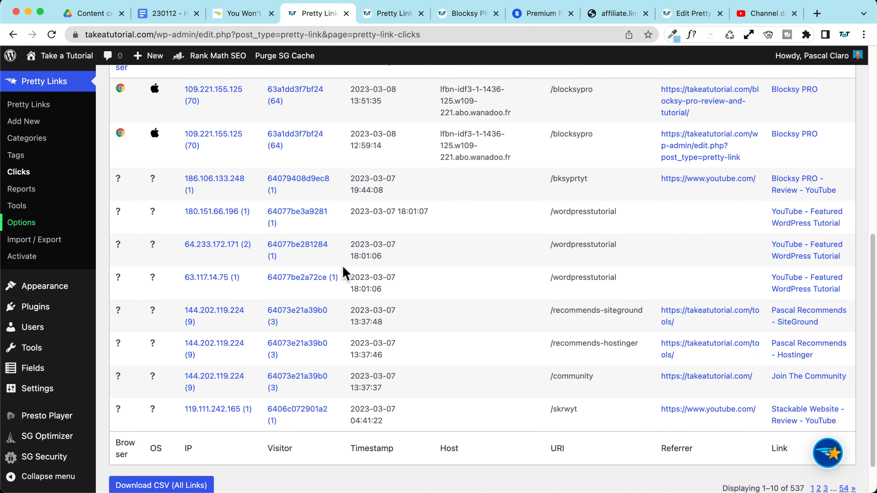
scroll(180, 236, up, 2)
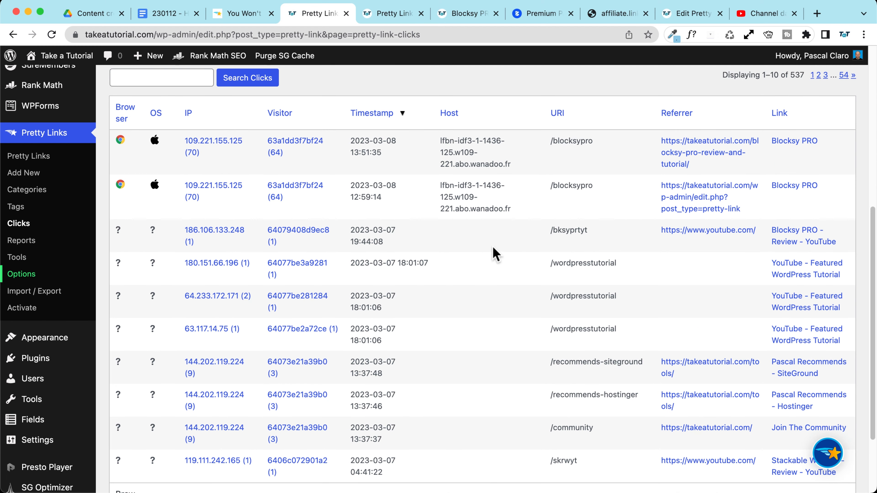
scroll(496, 255, down, 3)
scroll(752, 276, up, 4)
scroll(737, 307, down, 2)
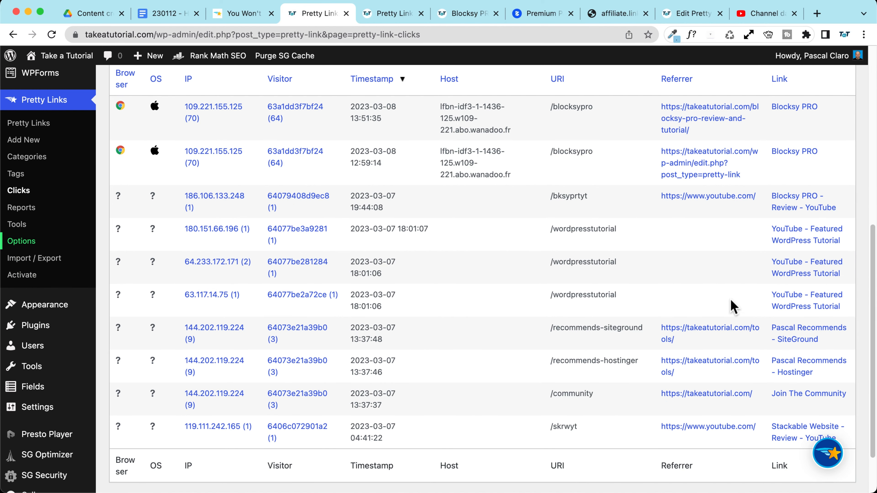
scroll(749, 287, up, 4)
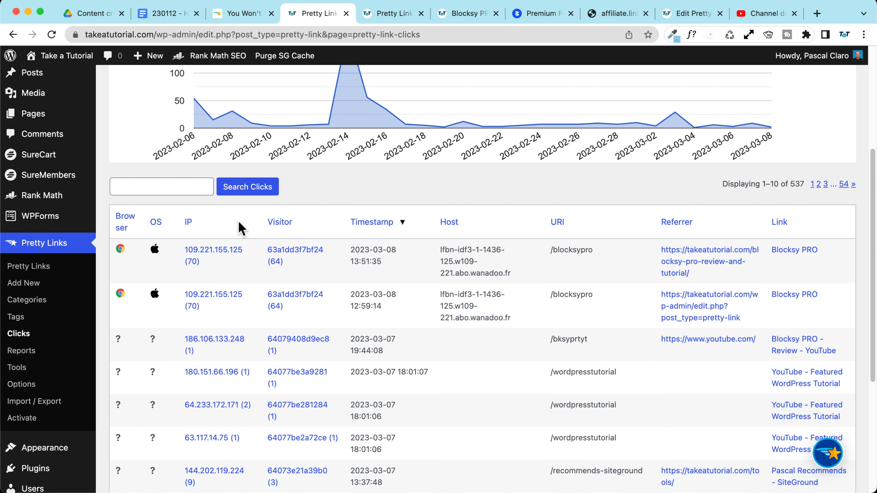
Step: Scroll back to the top of the Pretty Links Clicks report for 2023-2-6 to 2023-3-8
scroll(148, 145, up, 6)
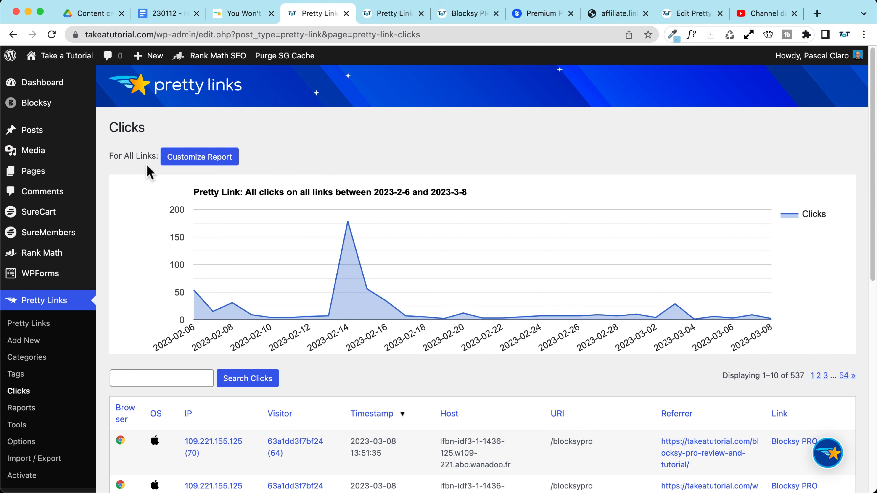
click(243, 13)
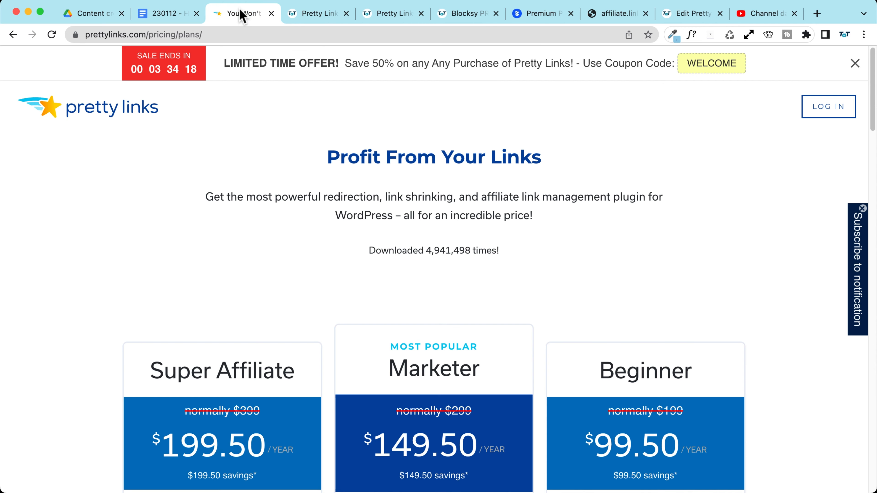
scroll(88, 251, down, 5)
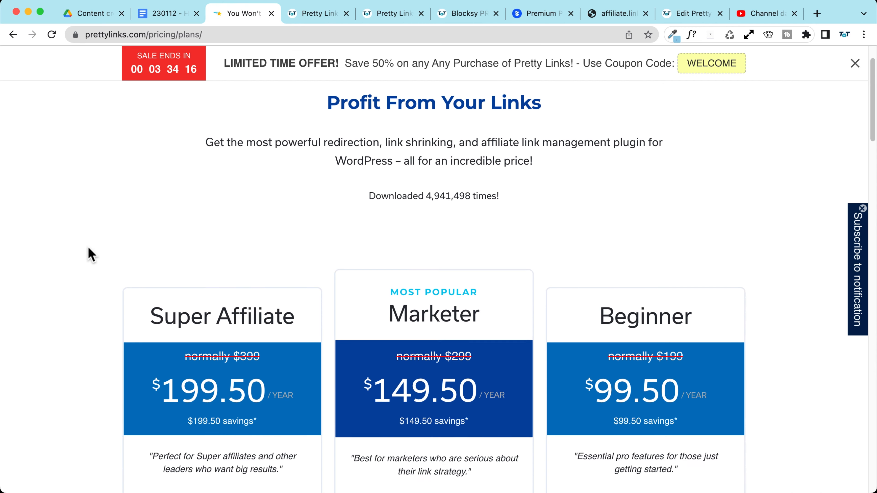
scroll(91, 255, down, 1)
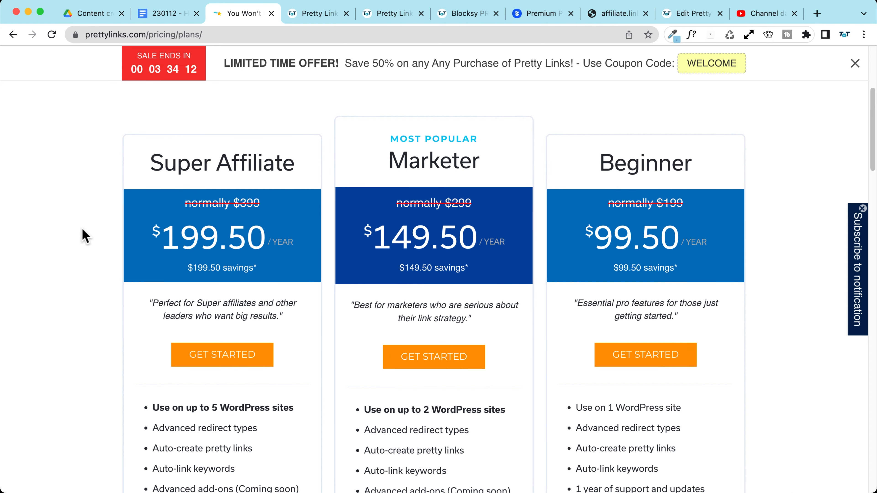
scroll(80, 229, down, 1)
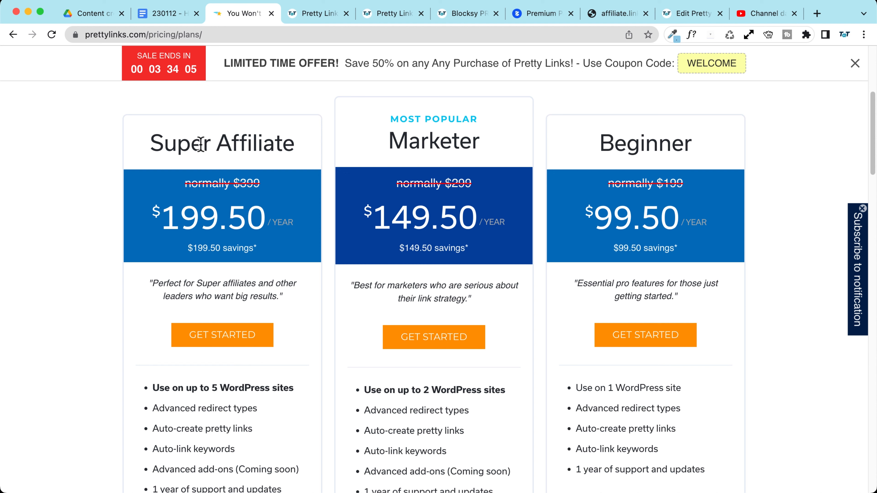
scroll(61, 161, down, 3)
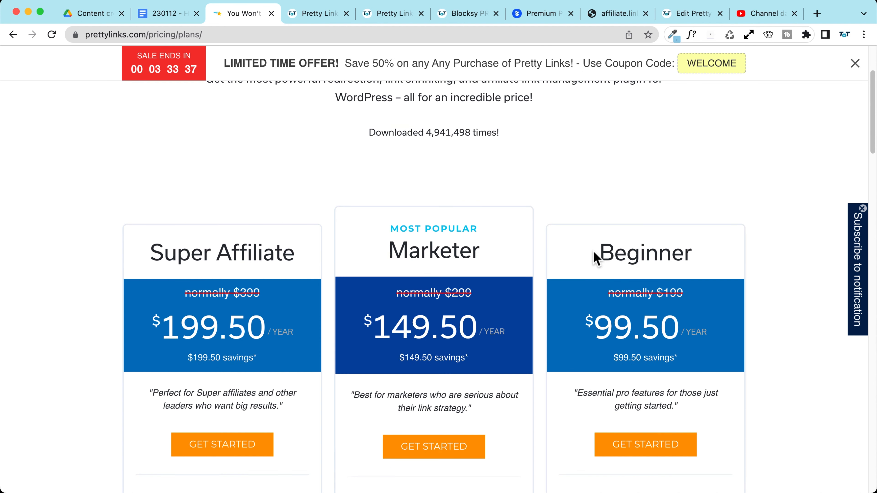
scroll(695, 254, down, 5)
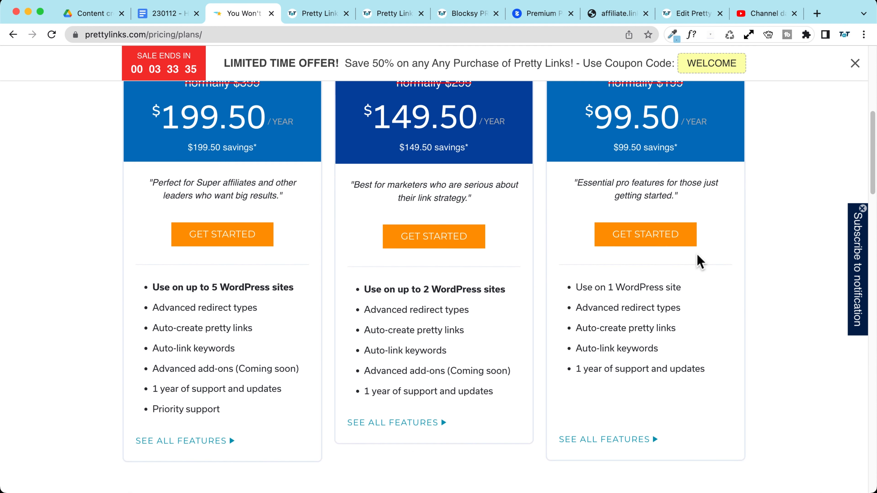
drag(578, 300, 688, 301)
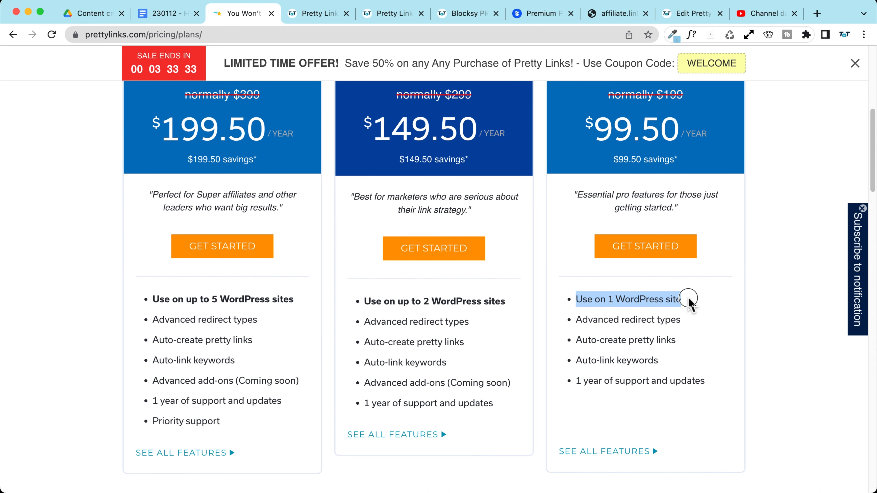
drag(576, 320, 683, 318)
drag(576, 340, 691, 339)
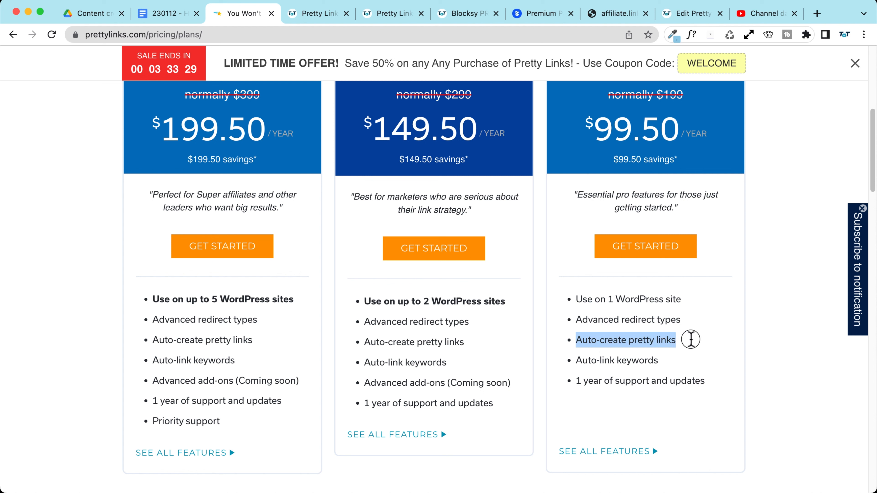
drag(576, 359, 683, 360)
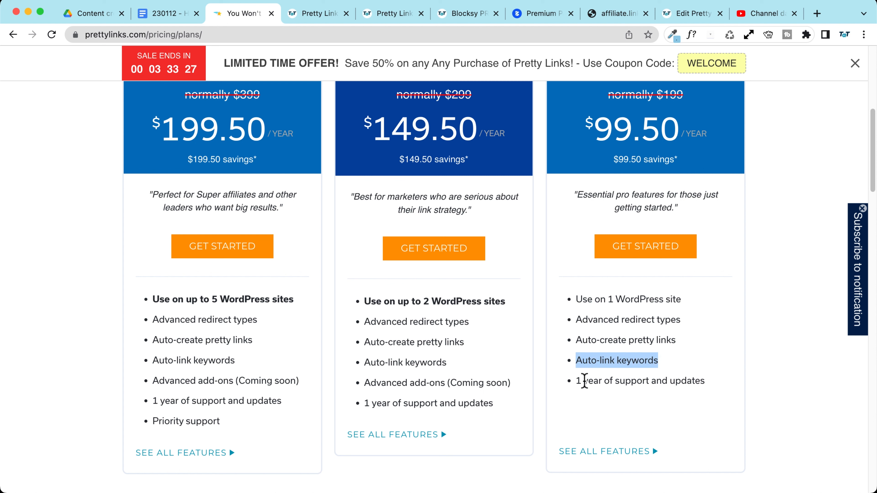
click(672, 264)
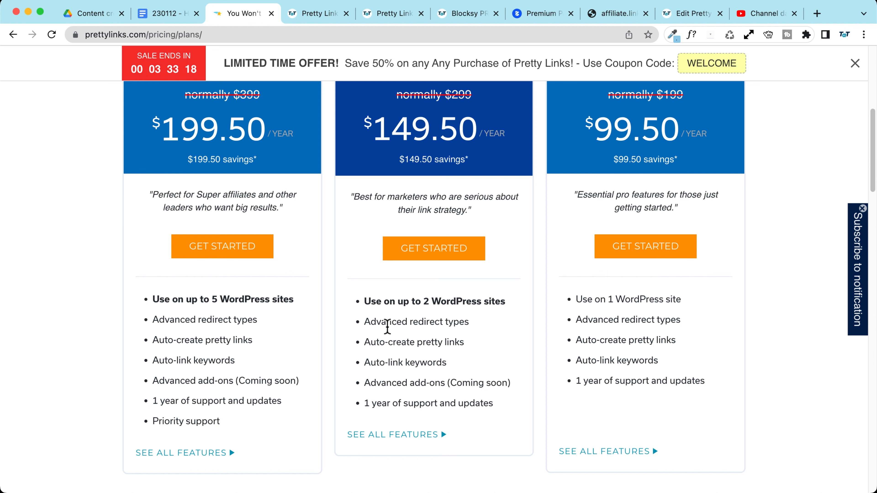
scroll(367, 308, up, 2)
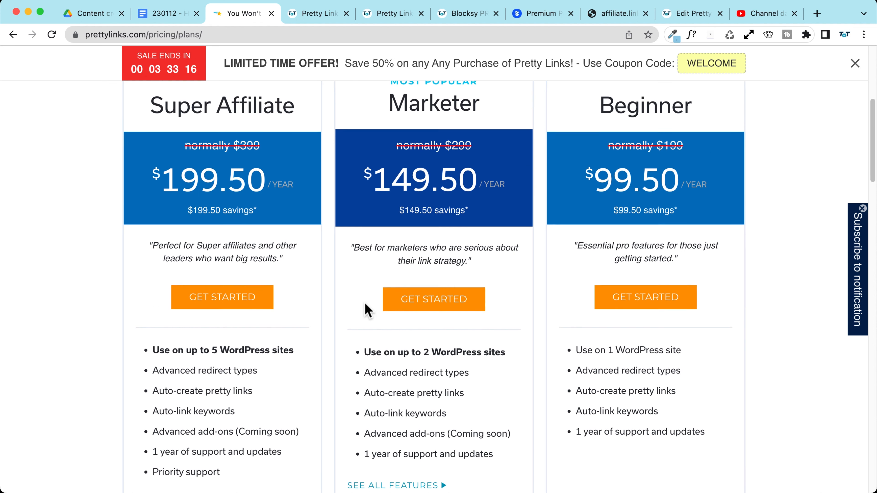
scroll(367, 309, up, 5)
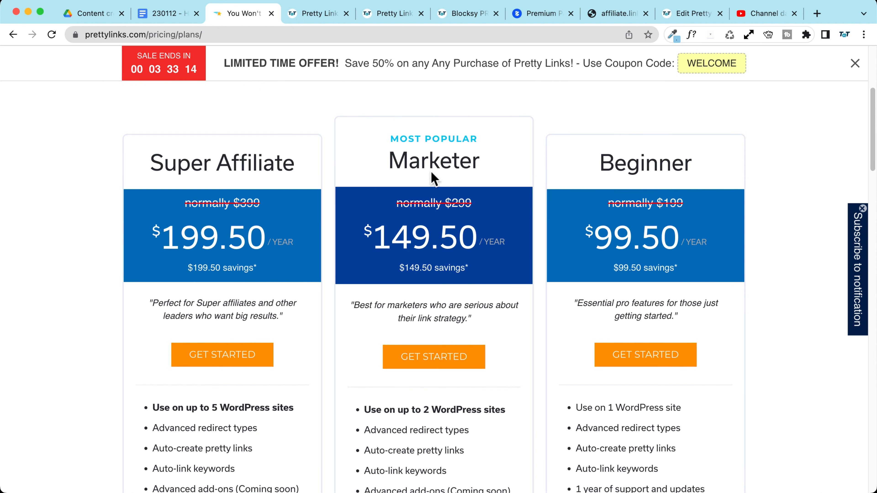
scroll(174, 165, down, 3)
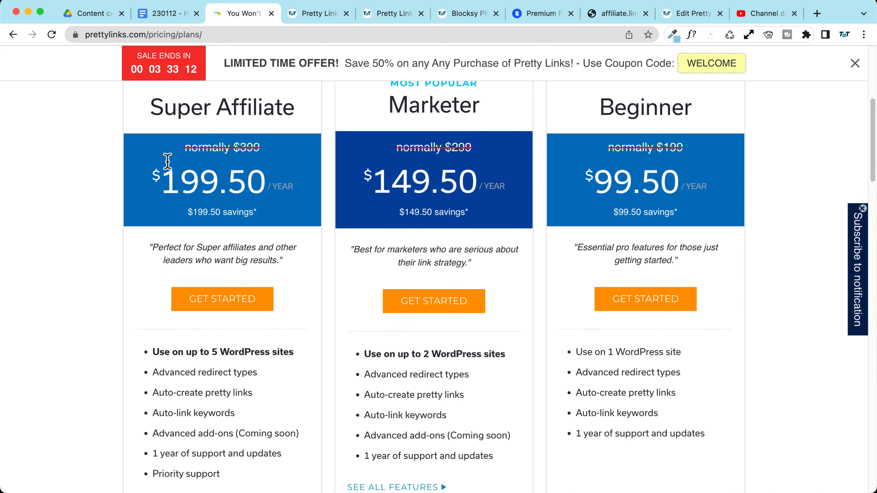
scroll(165, 167, up, 6)
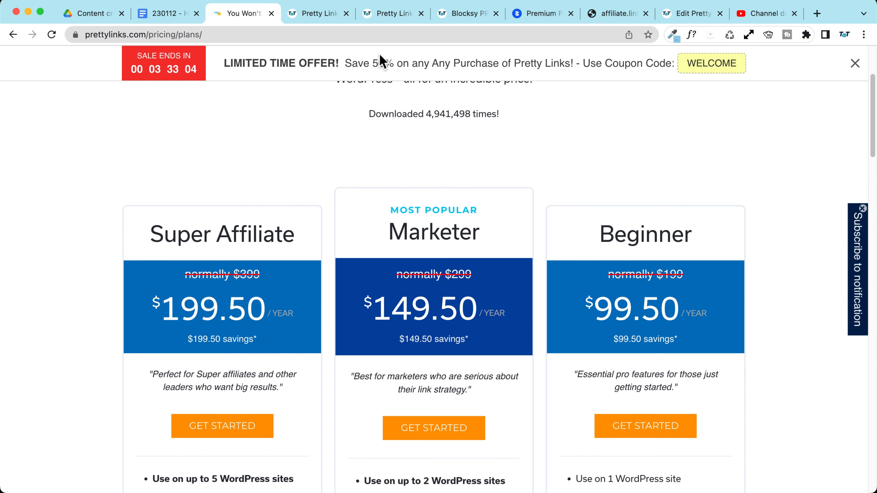
scroll(143, 154, down, 5)
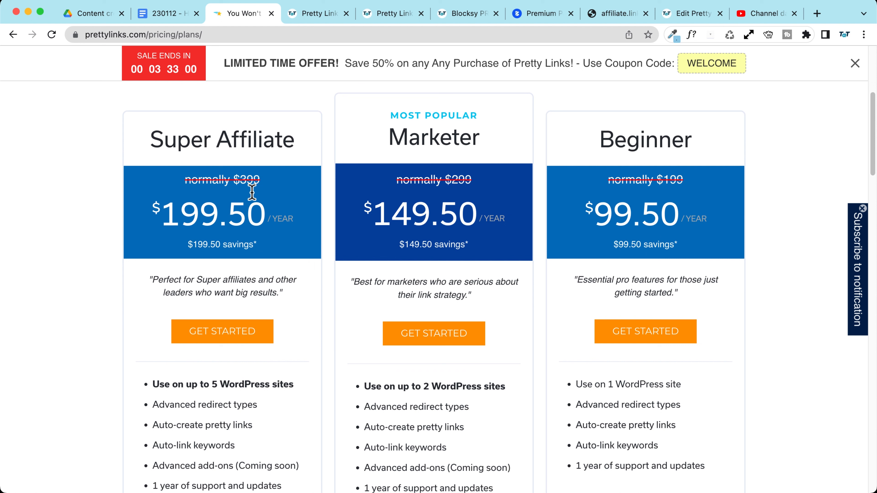
drag(241, 180, 264, 179)
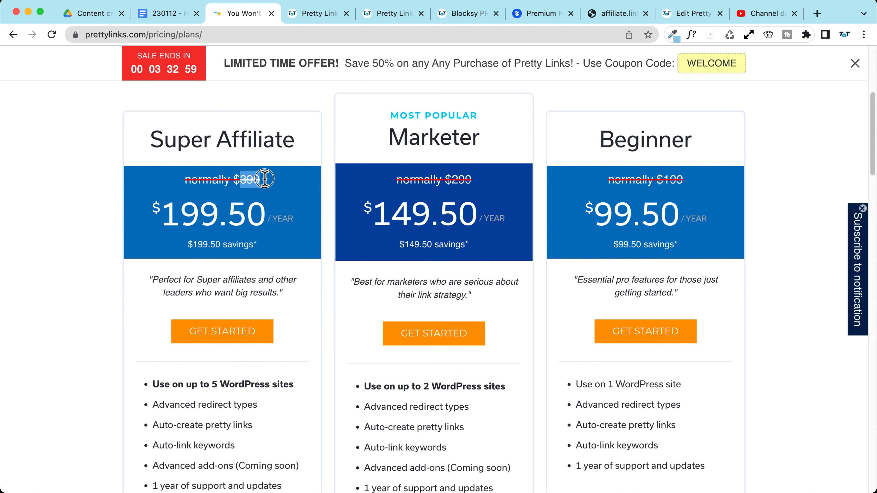
click(83, 198)
scroll(81, 200, down, 5)
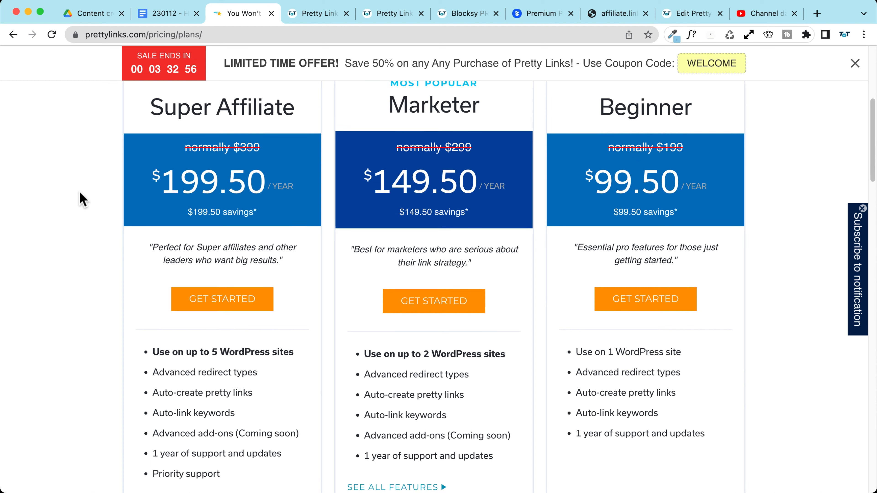
scroll(314, 233, down, 2)
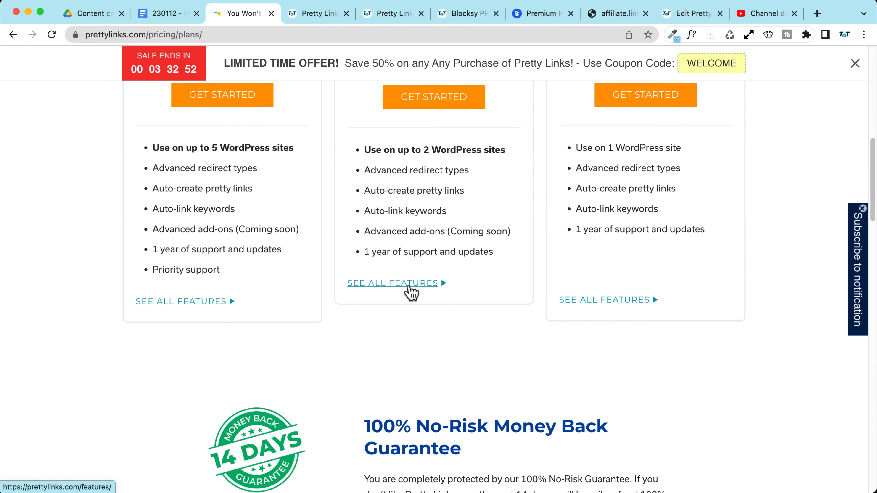
Step: Open the Marketer plan's full feature list and browse the Beginner, Marketer and Super Affiliate comparison table
click(367, 287)
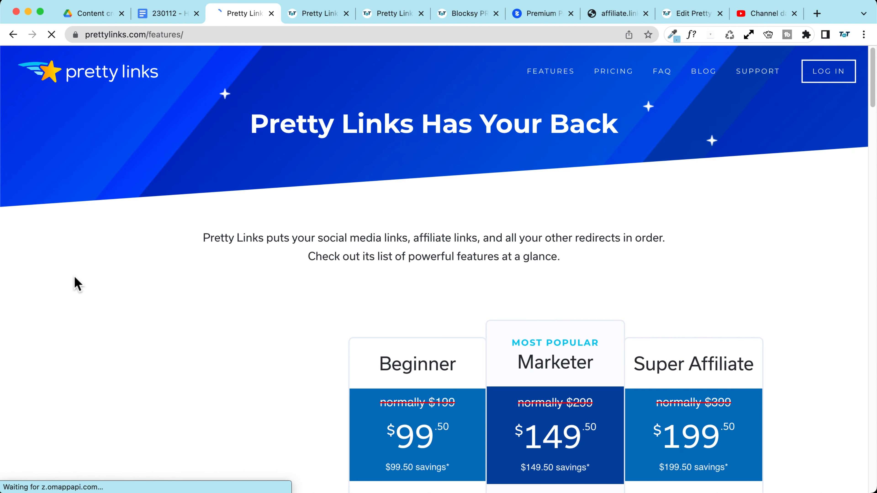
scroll(77, 276, down, 20)
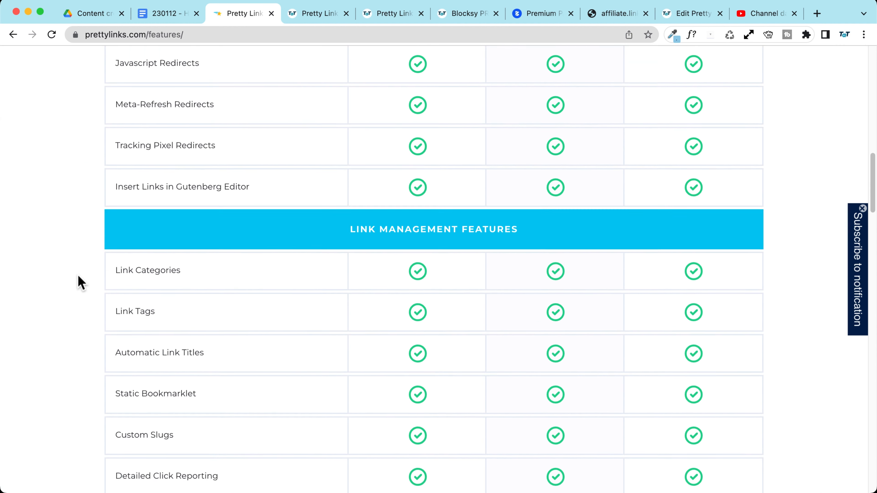
scroll(78, 276, down, 20)
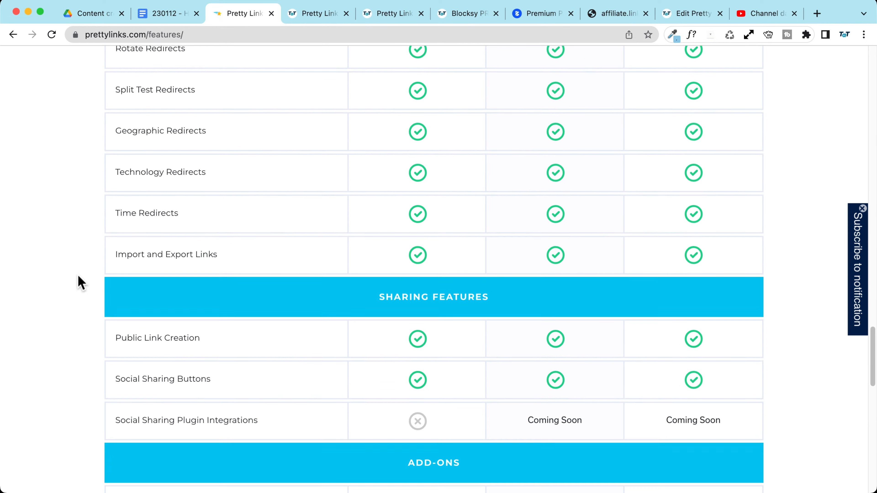
scroll(78, 276, down, 6)
scroll(78, 276, up, 20)
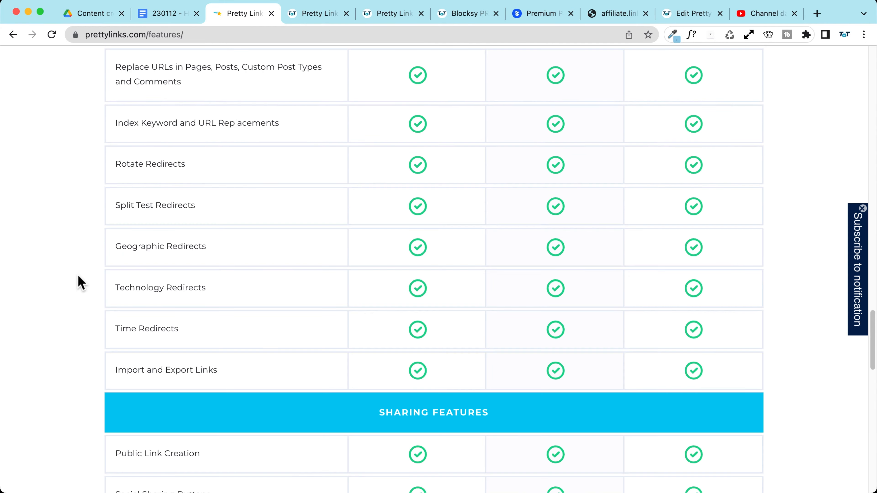
scroll(78, 276, up, 20)
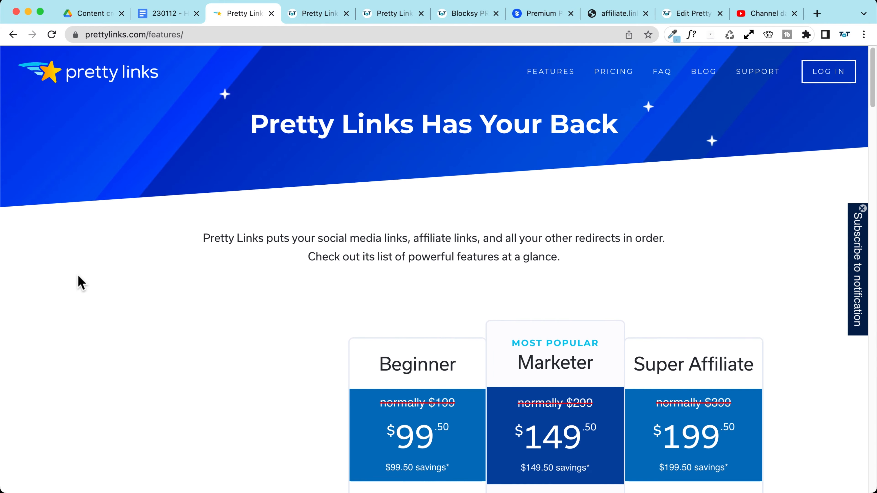
scroll(78, 276, down, 3)
scroll(78, 274, down, 15)
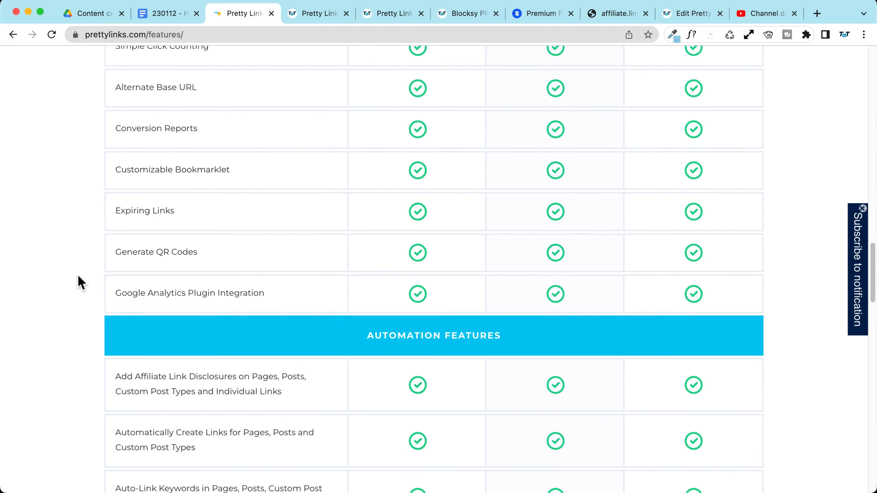
scroll(78, 276, down, 15)
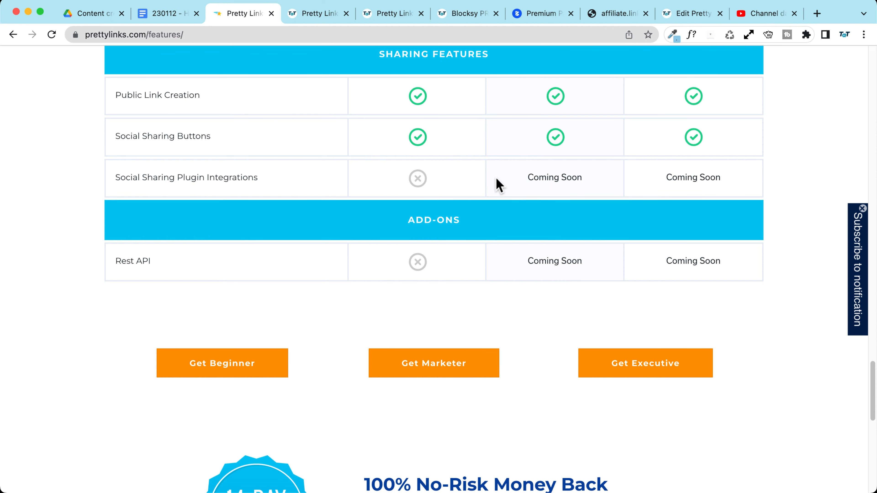
scroll(496, 178, up, 10)
scroll(496, 179, up, 10)
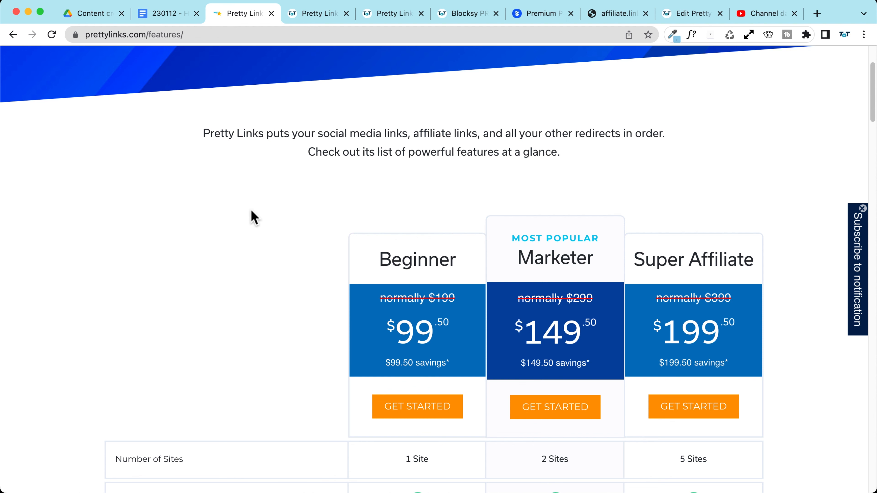
scroll(251, 216, down, 3)
Step: Start the Beginner plan signup and look through its checkout page
click(435, 340)
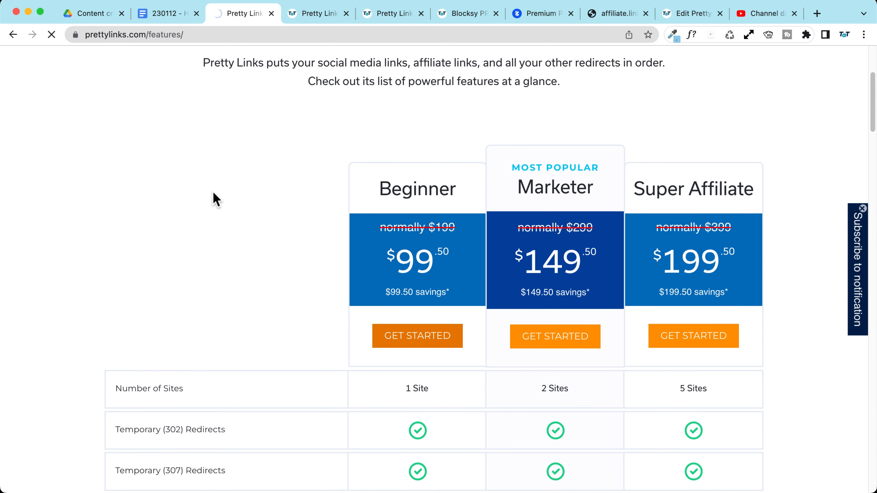
scroll(142, 187, down, 1)
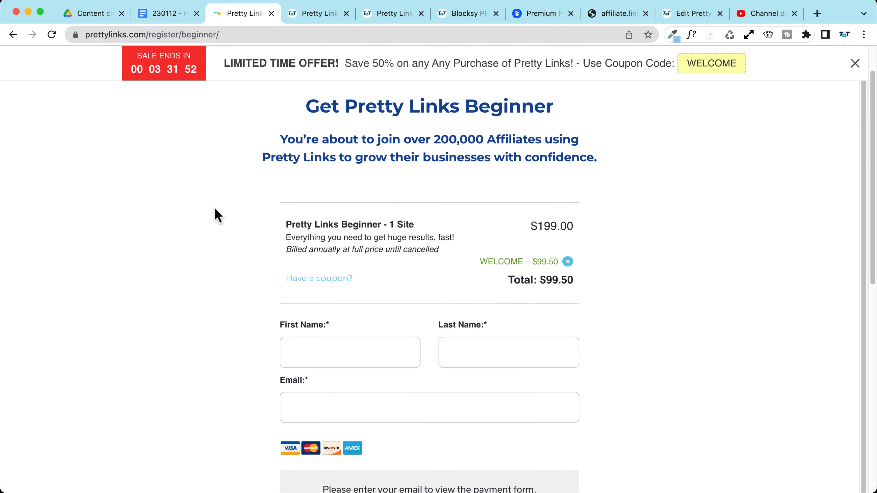
scroll(217, 215, down, 10)
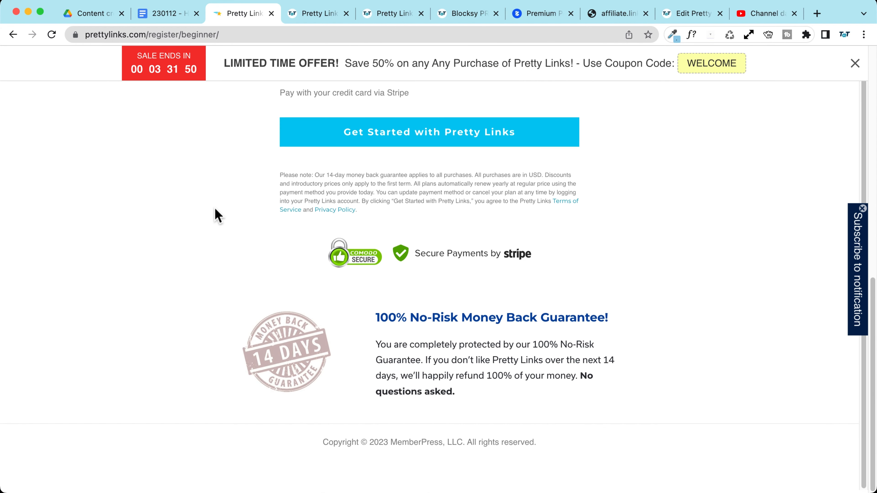
scroll(217, 215, up, 10)
scroll(217, 215, down, 2)
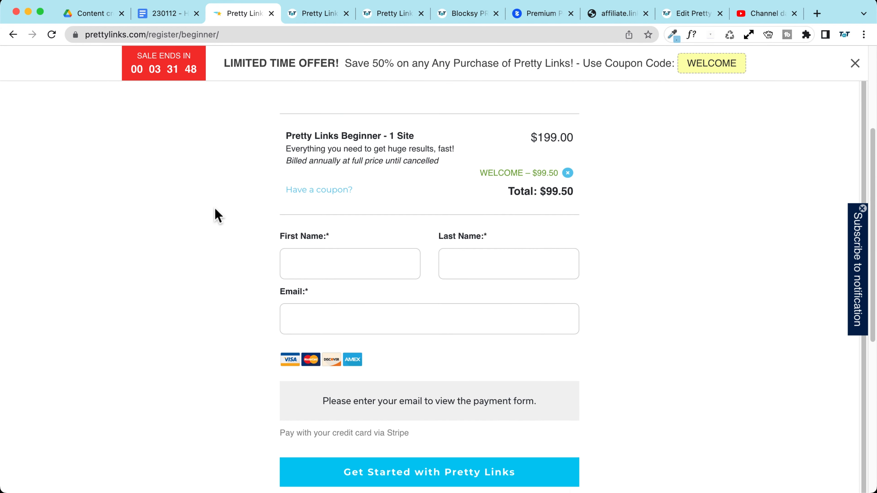
scroll(217, 216, down, 1)
scroll(176, 235, down, 1)
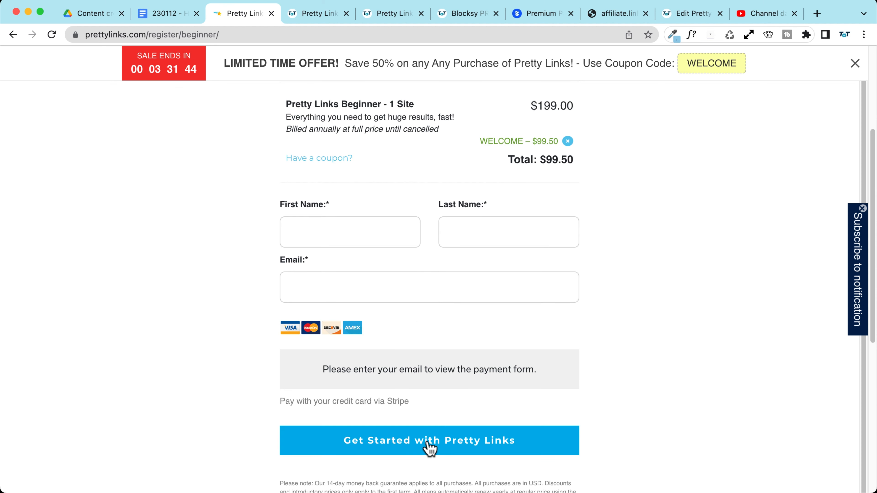
Step: Log in to the Pretty Links account to reach the Account dashboard
scroll(855, 98, up, 6)
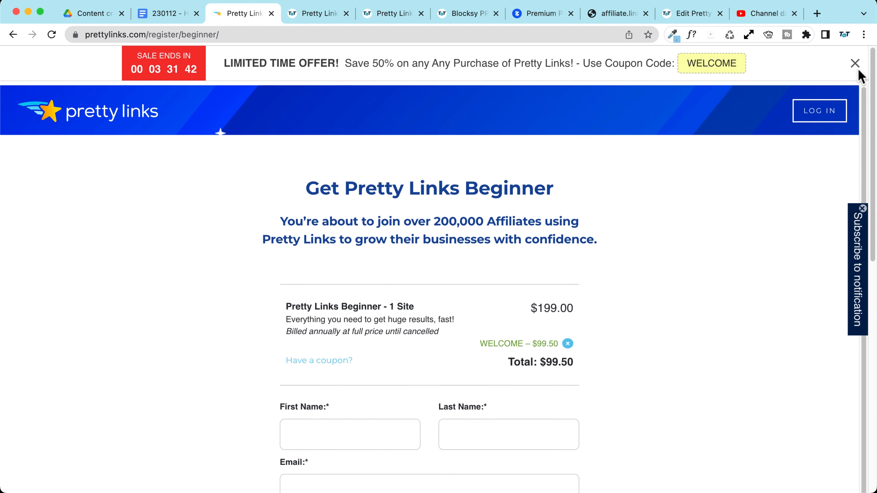
click(823, 108)
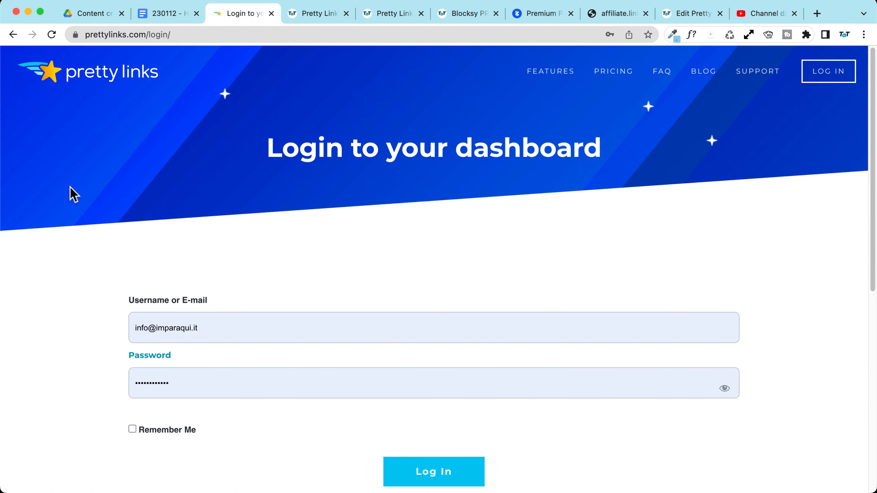
click(411, 471)
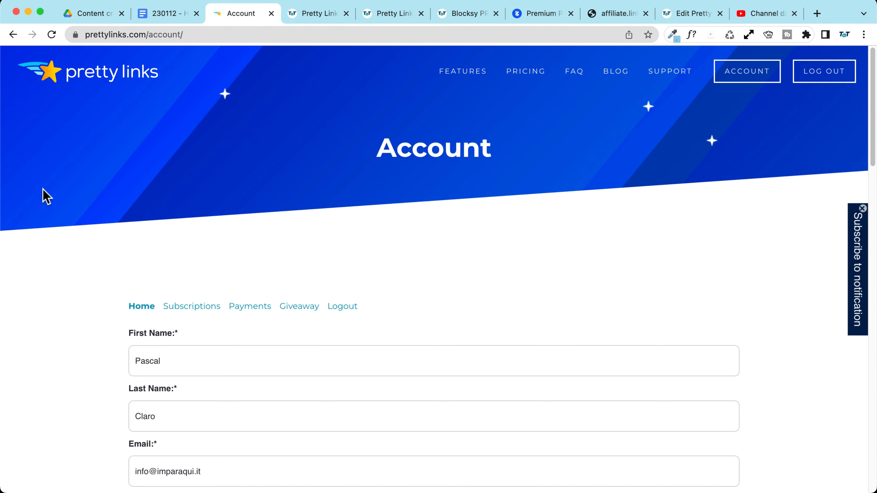
Step: Download the Current Stable 3.3.3 plugin zip, select the license key, and move to the next tab
scroll(226, 176, down, 15)
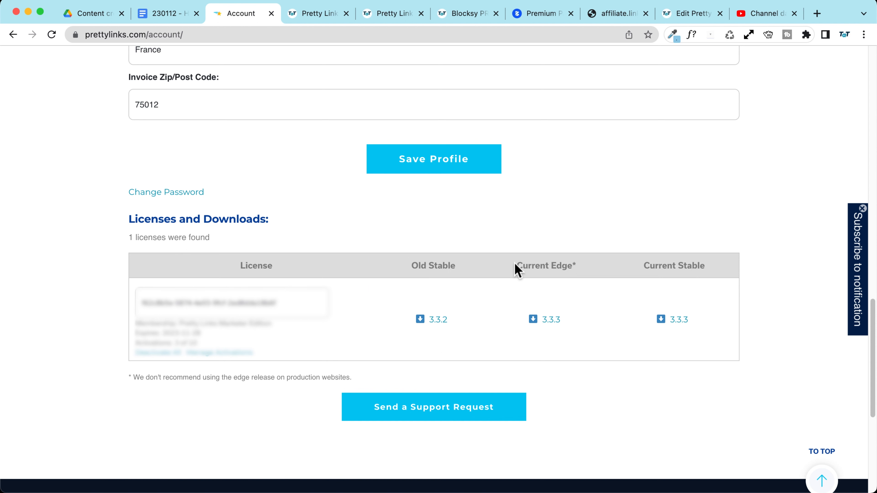
drag(647, 264, 679, 328)
click(678, 326)
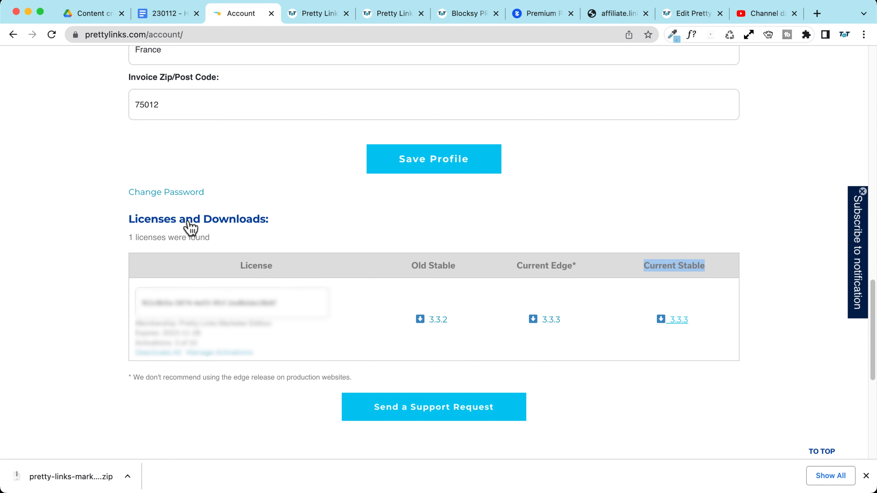
click(287, 304)
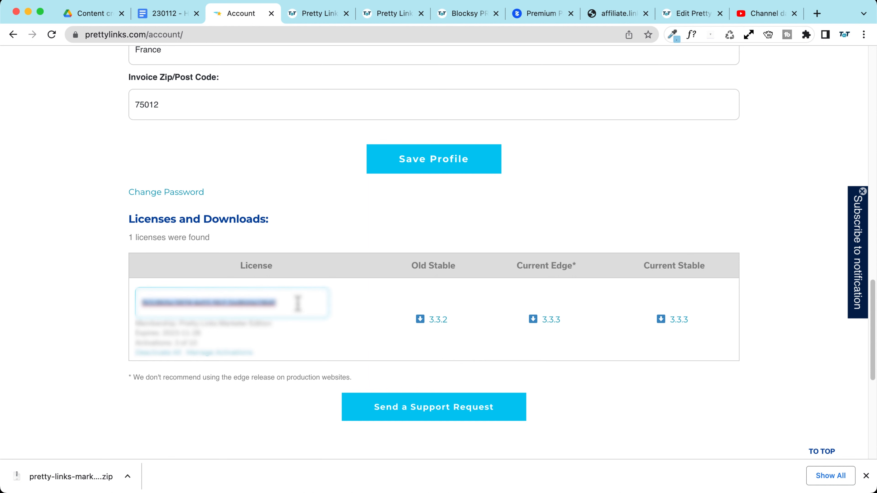
key(ctrl+Tab)
scroll(63, 362, down, 4)
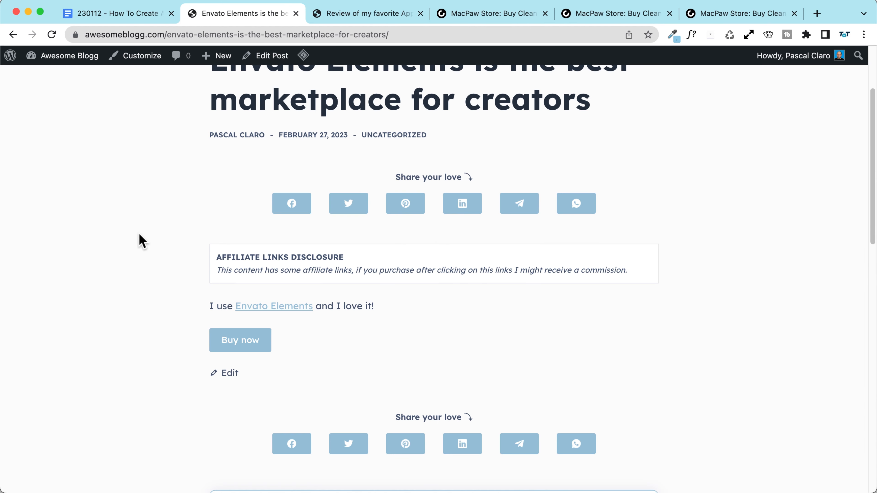
Step: Highlight the Affiliate Links Disclosure heading and the footer copyright line on the Envato Elements post
drag(217, 259, 346, 258)
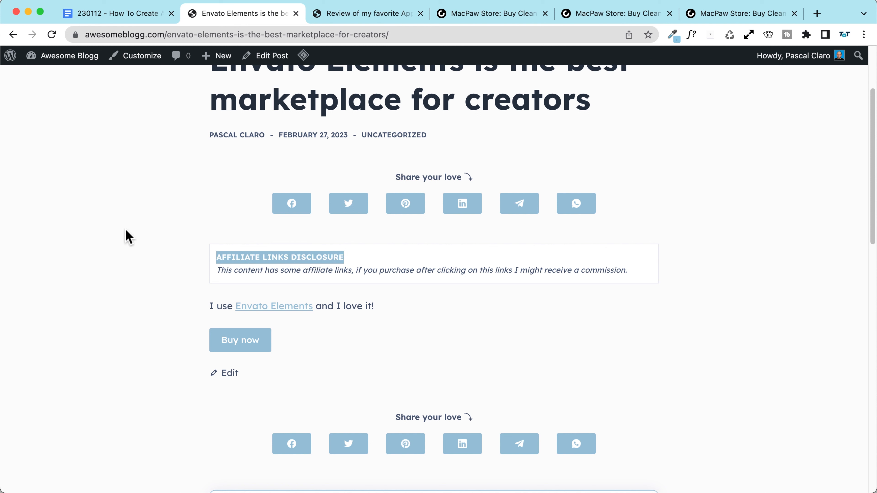
click(128, 237)
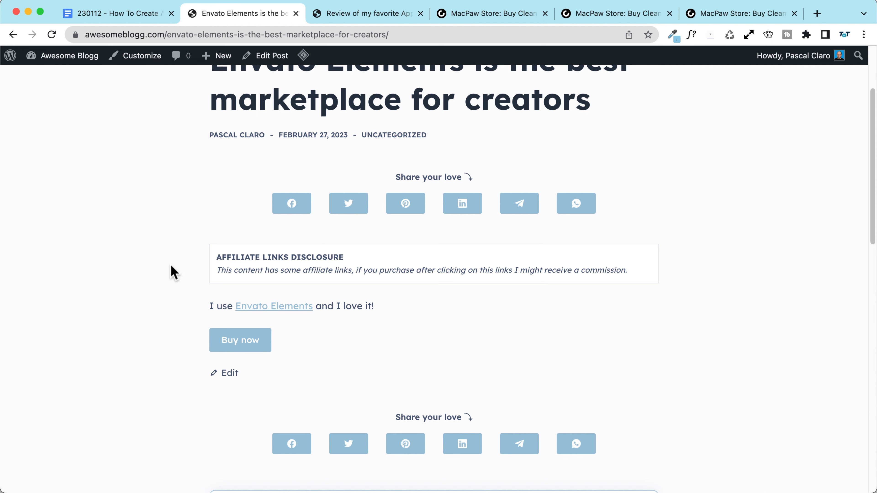
scroll(171, 273, down, 15)
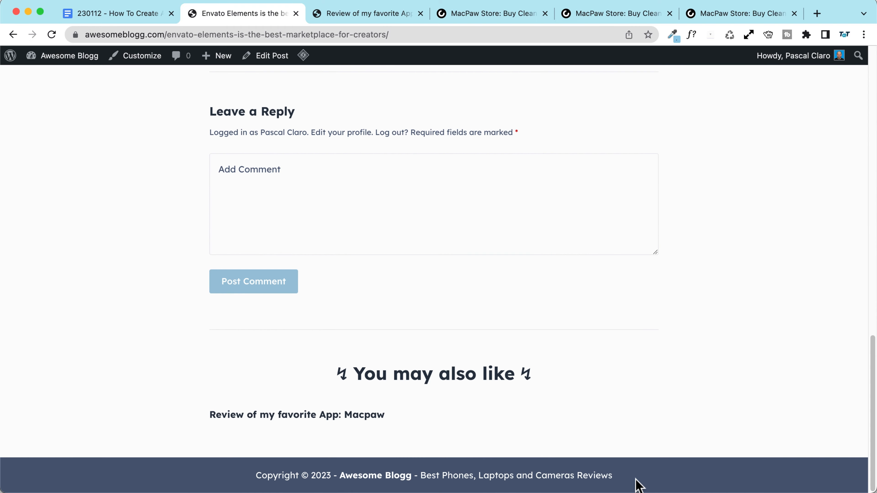
drag(635, 479, 220, 475)
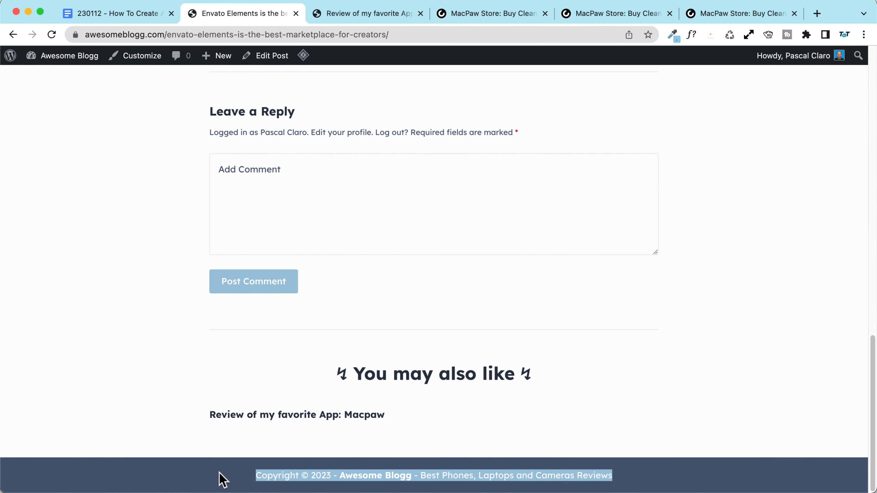
click(219, 473)
scroll(108, 288, up, 15)
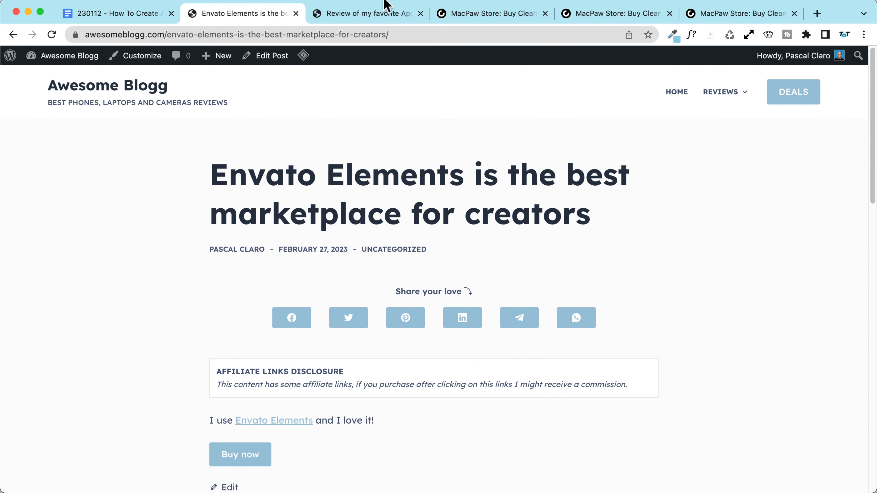
Step: Open the Envato post in the editor, inspect its Affiliate Links Disclosure block, and switch to the Macpaw review
mouse_move(239, 65)
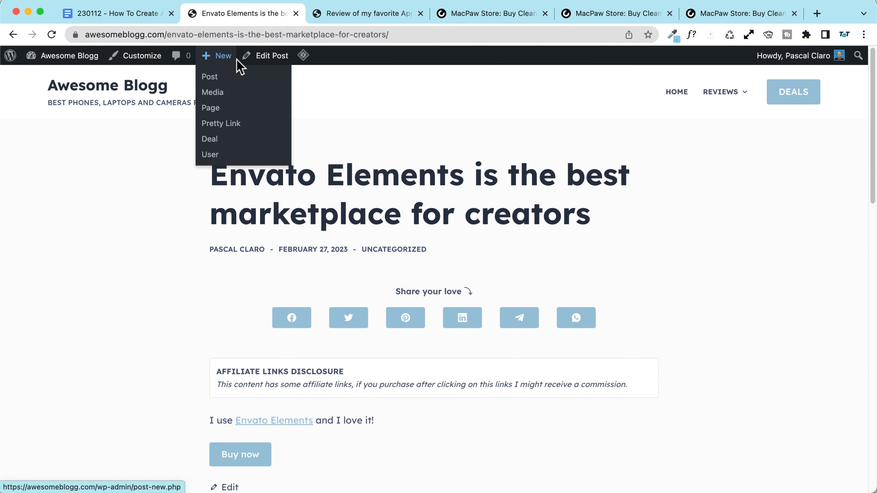
click(272, 56)
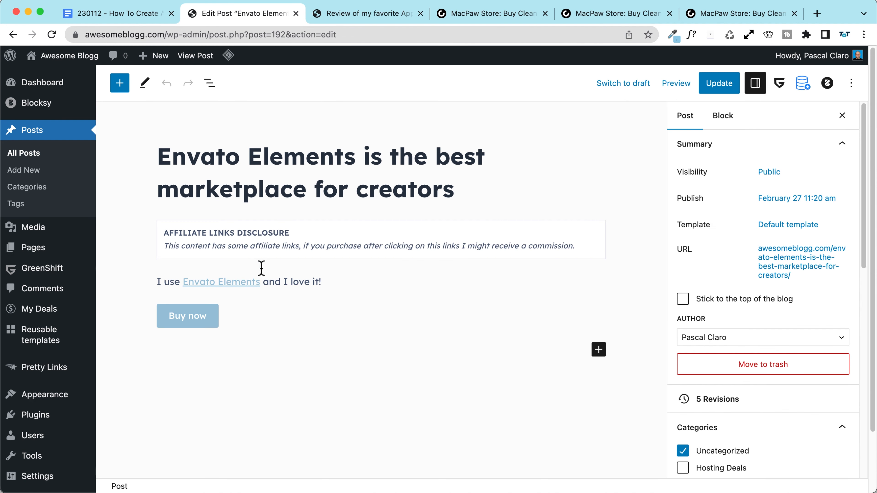
click(212, 231)
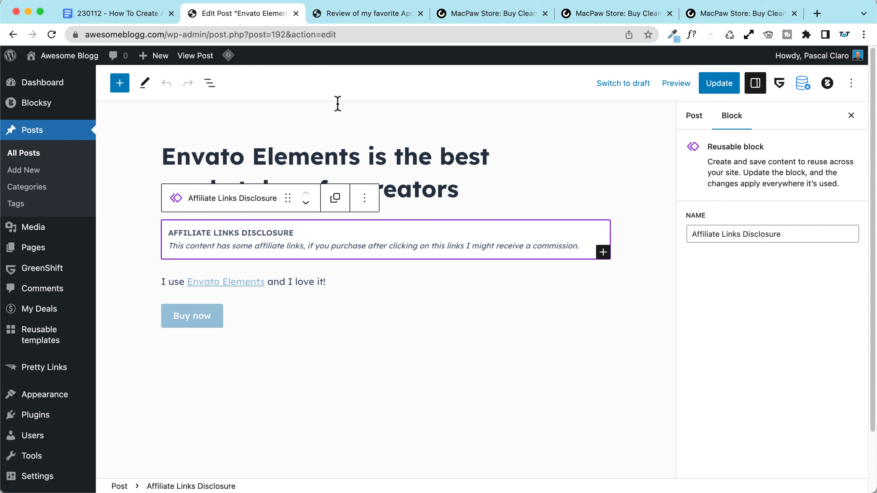
click(347, 15)
Step: Add an 'AFFILIATE LINKS DISCLOSURE' line below the Macpaw review post title
click(145, 88)
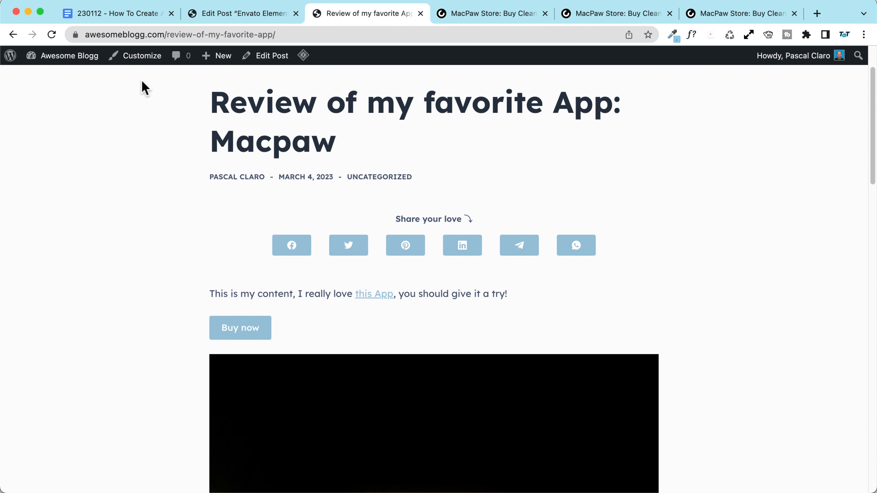
click(274, 61)
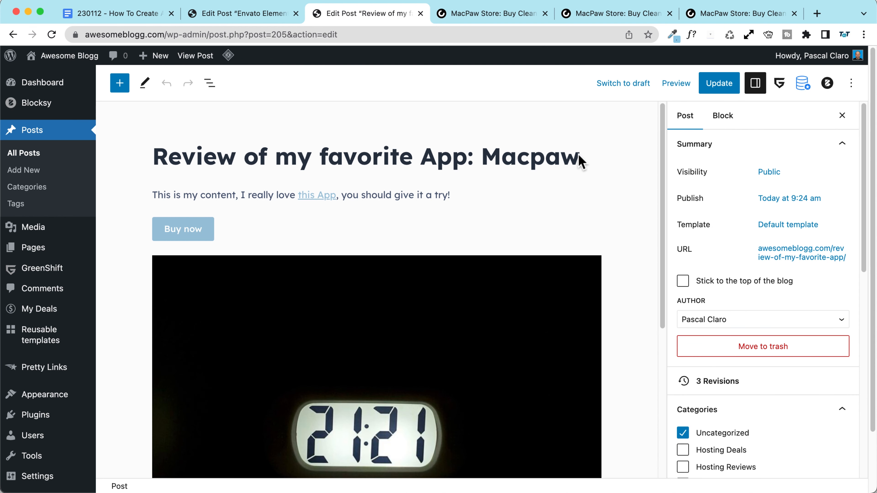
click(587, 155)
key(Return)
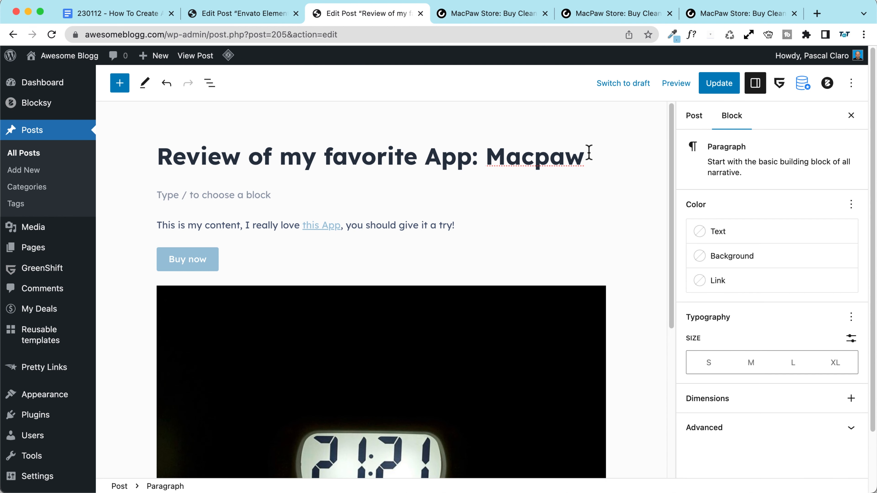
text(/)
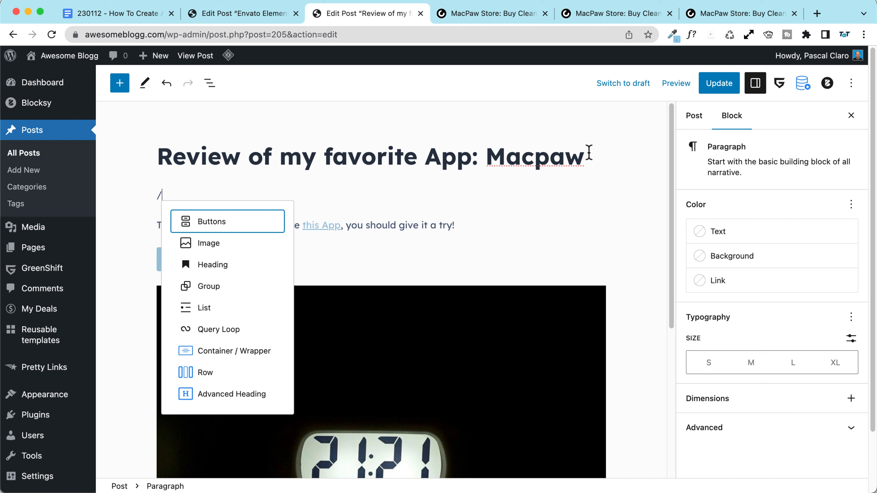
key(BackSpace)
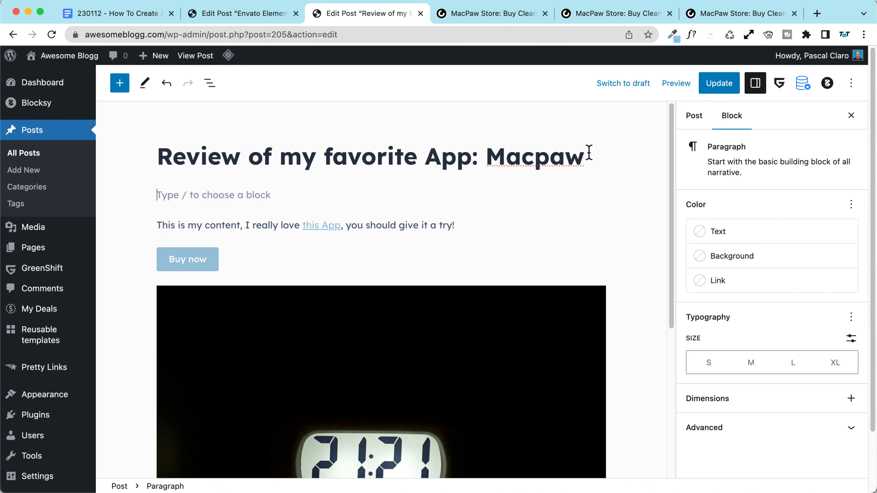
text(A)
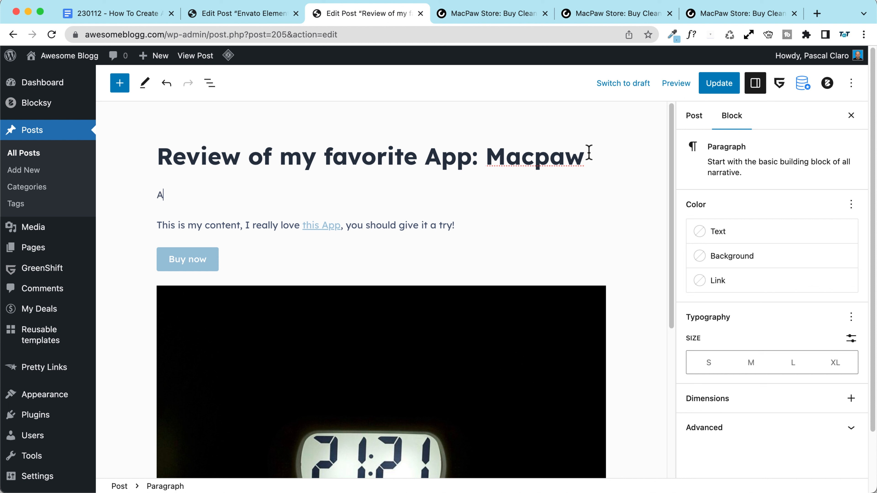
text(FFILIATE LINKS DISCLOSURE)
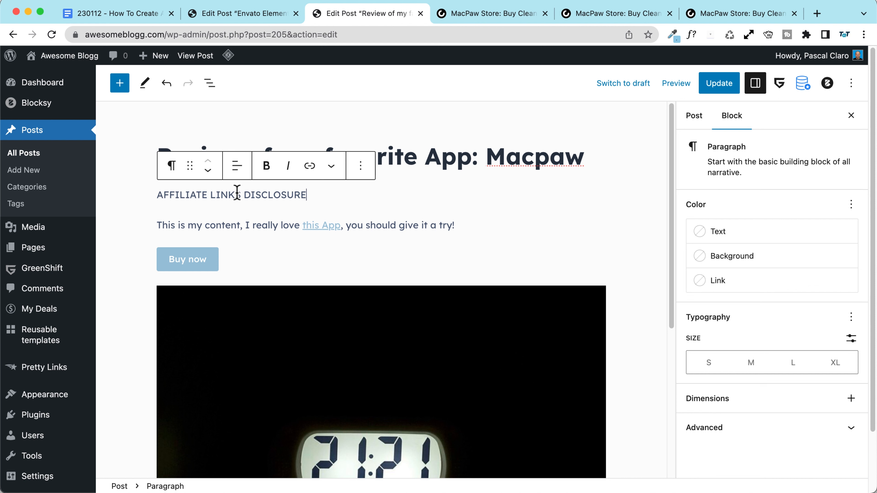
drag(321, 196, 146, 196)
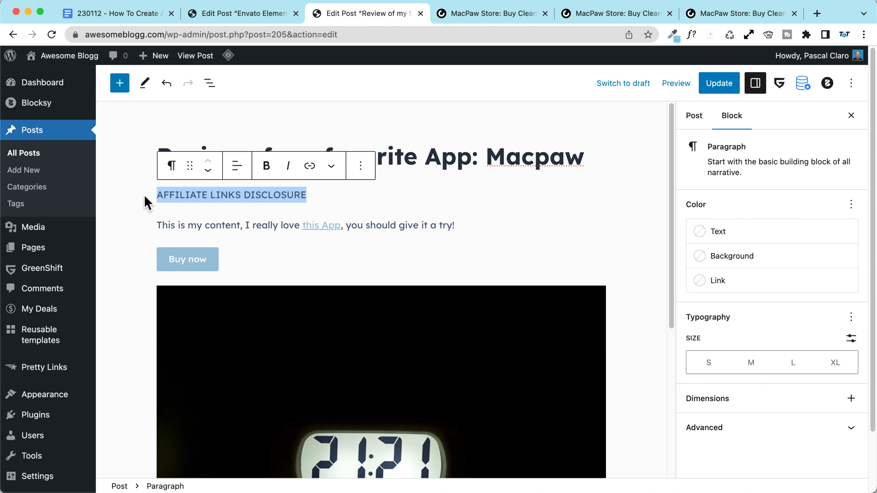
Step: Copy the italic disclosure sentence from the Envato post and paste it below the heading
click(262, 18)
triple_click(307, 249)
key(super+c)
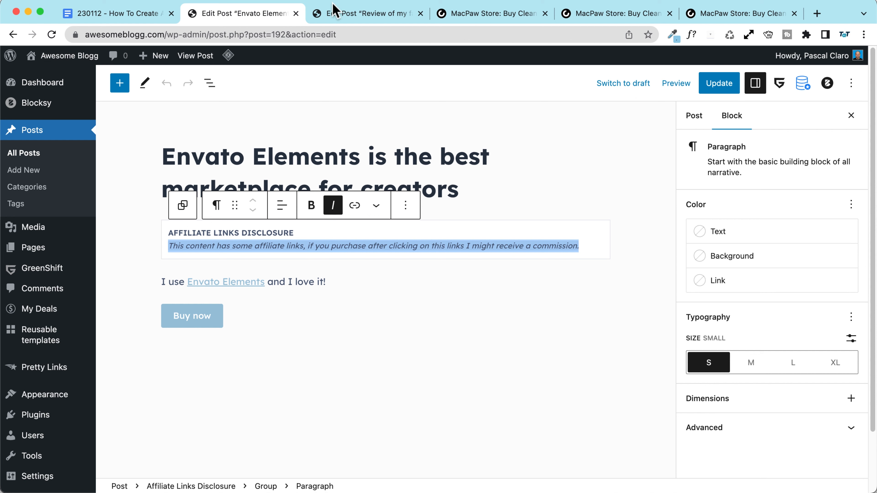
click(337, 13)
click(316, 191)
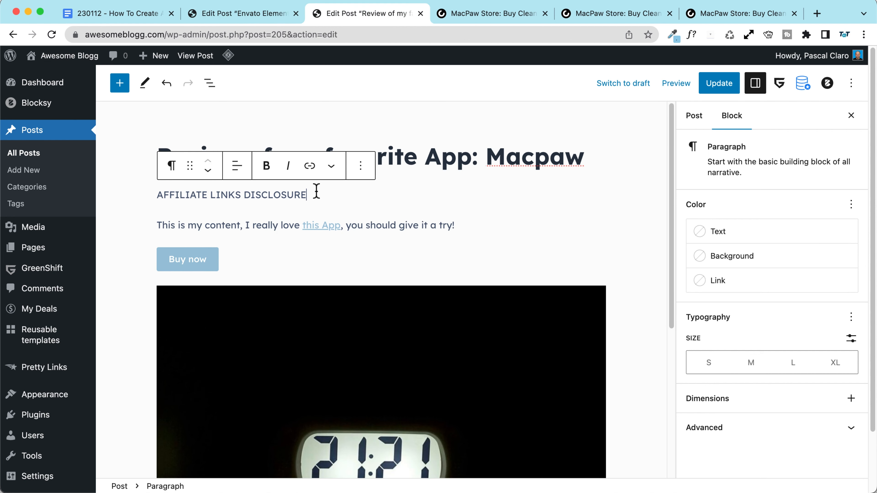
key(Return)
key(super+v)
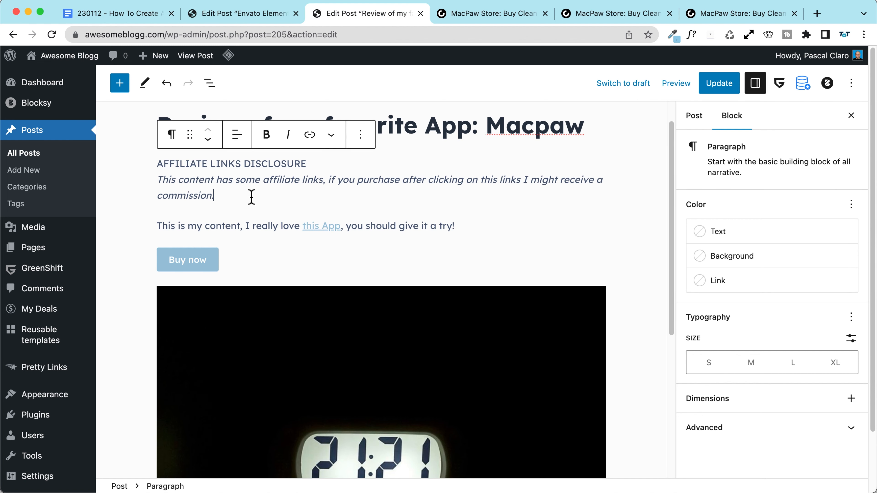
drag(251, 196, 107, 166)
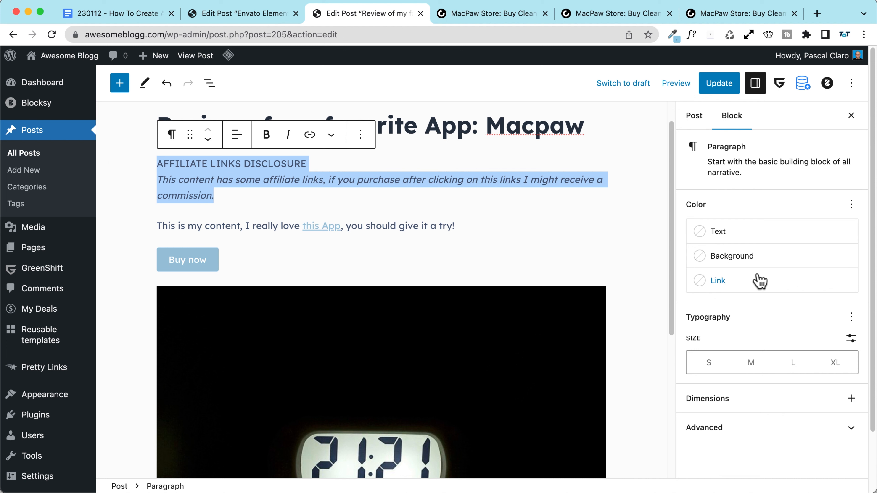
Step: Give the disclosure paragraph a pale grey background and small text size
click(747, 266)
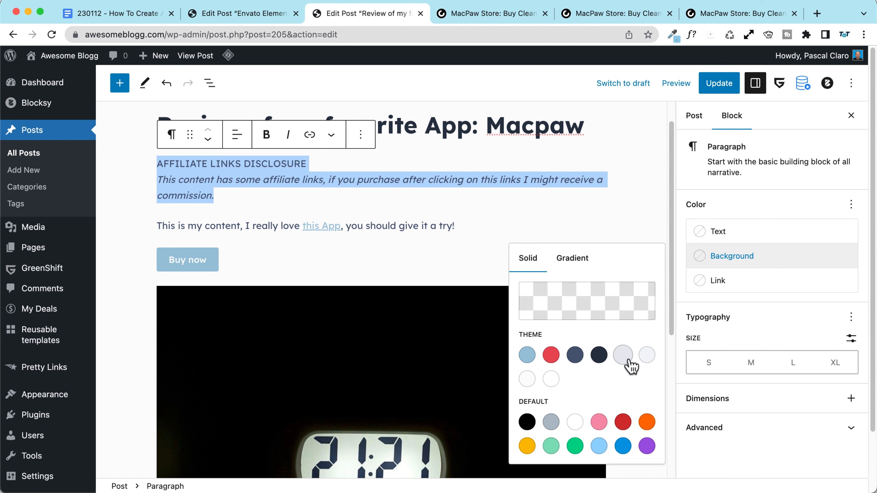
click(622, 354)
click(645, 356)
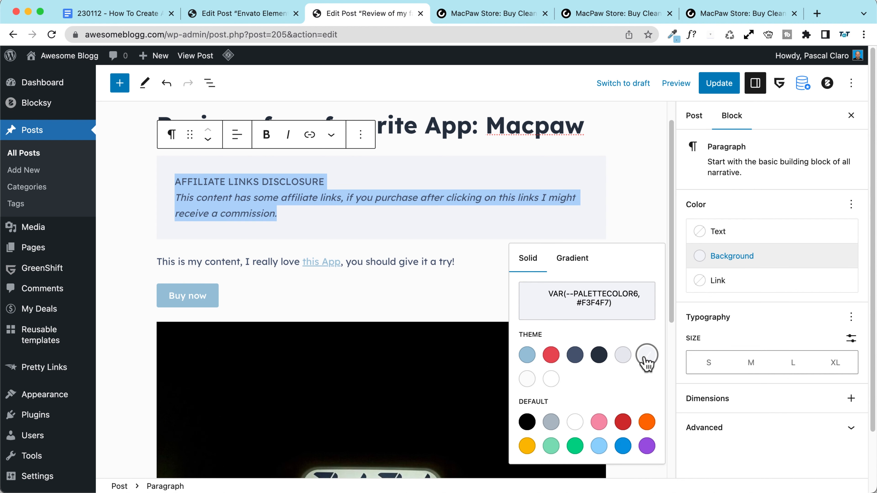
click(725, 365)
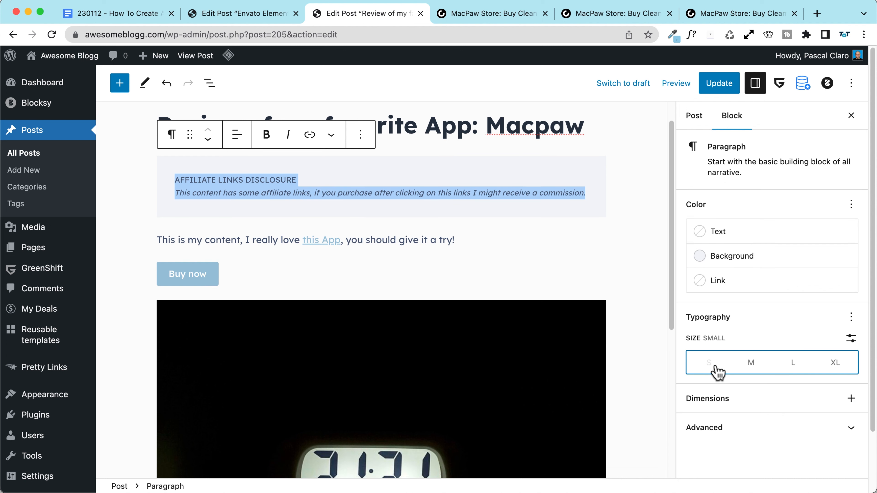
click(599, 196)
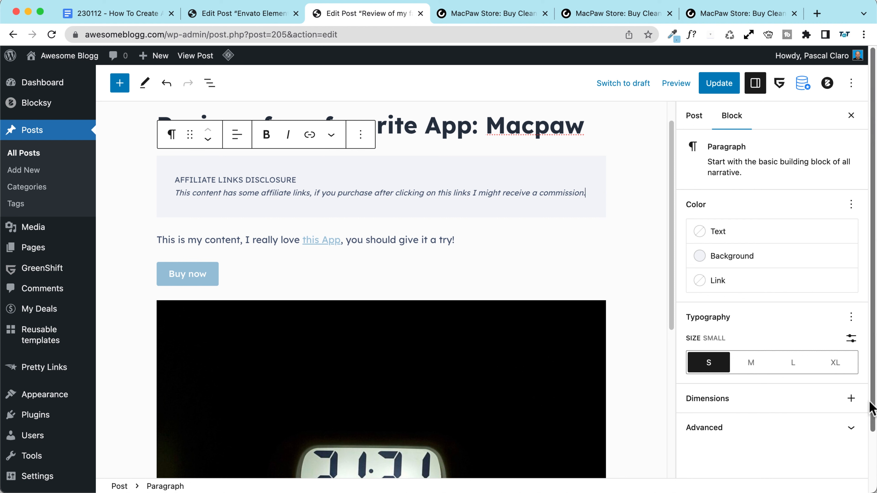
Step: Add a padding setting to the disclosure paragraph and set it to 2
click(850, 399)
click(740, 314)
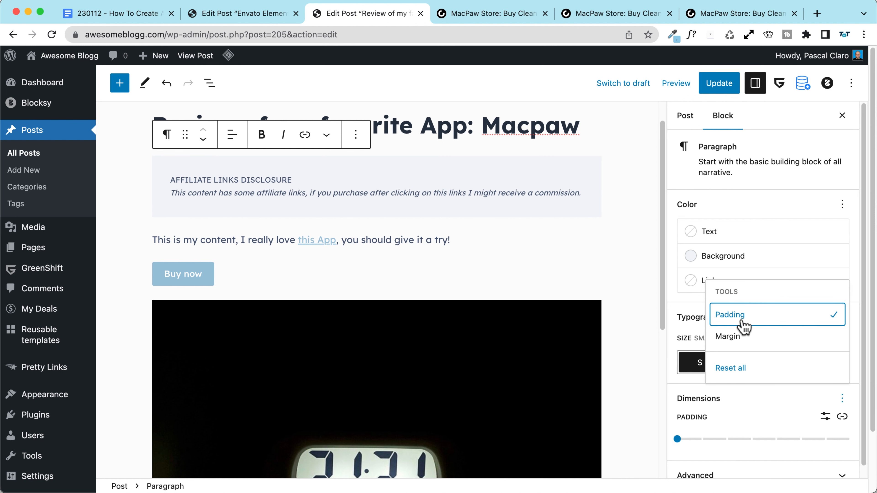
click(703, 440)
click(719, 438)
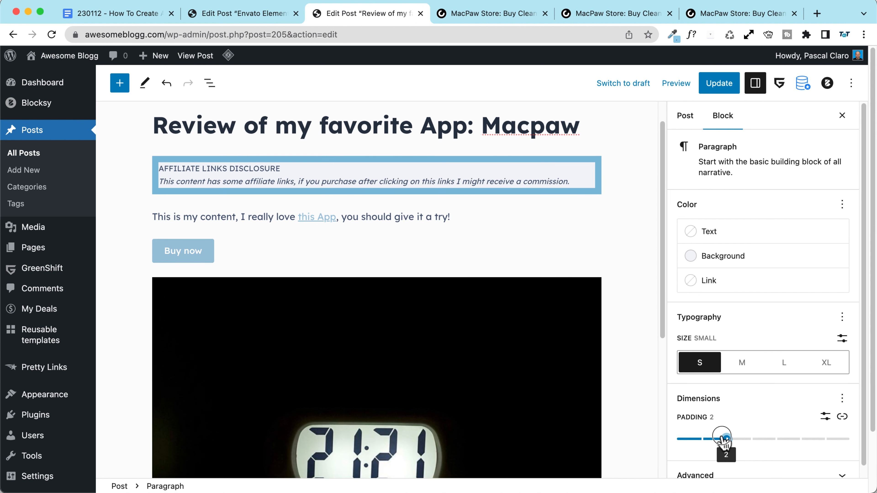
scroll(777, 397, down, 1)
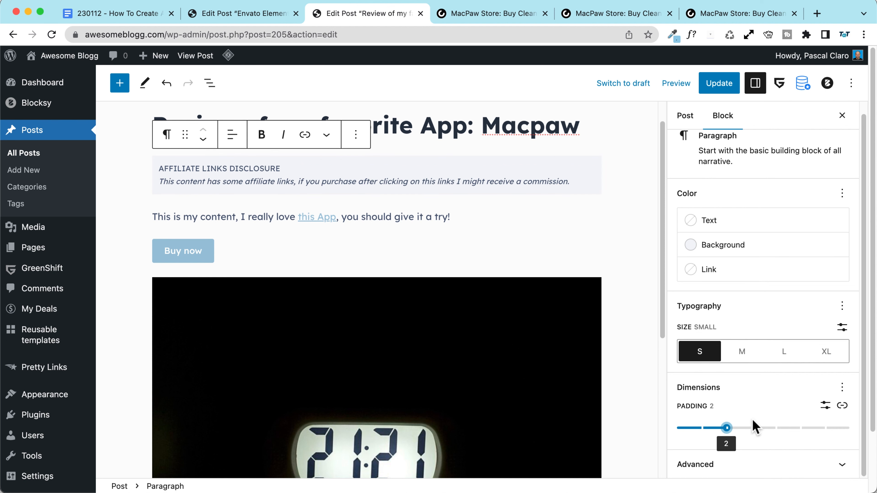
click(733, 469)
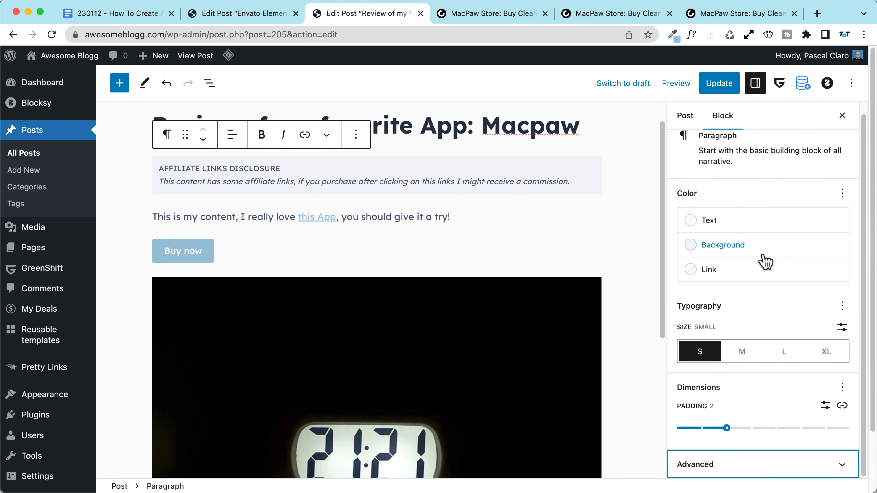
scroll(744, 308, down, 2)
scroll(744, 307, up, 1)
click(168, 135)
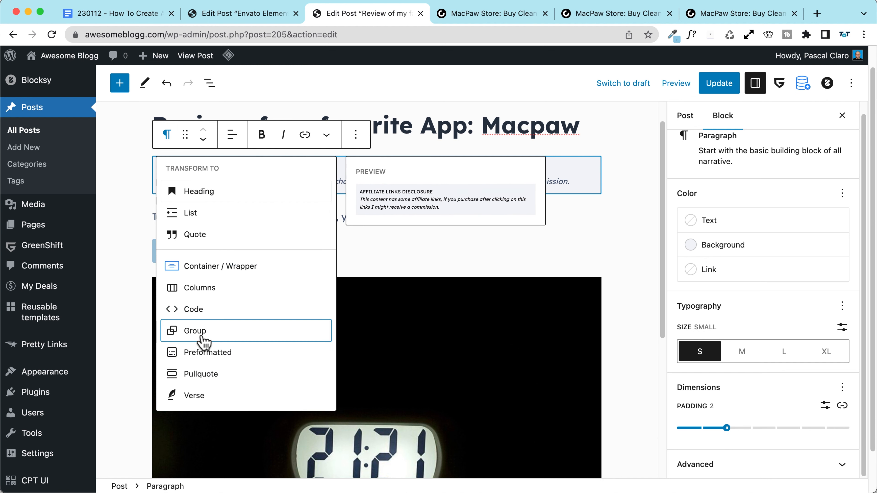
Step: Turn the disclosure into a Group with a 1px #E7E9EF border and update the post
click(193, 332)
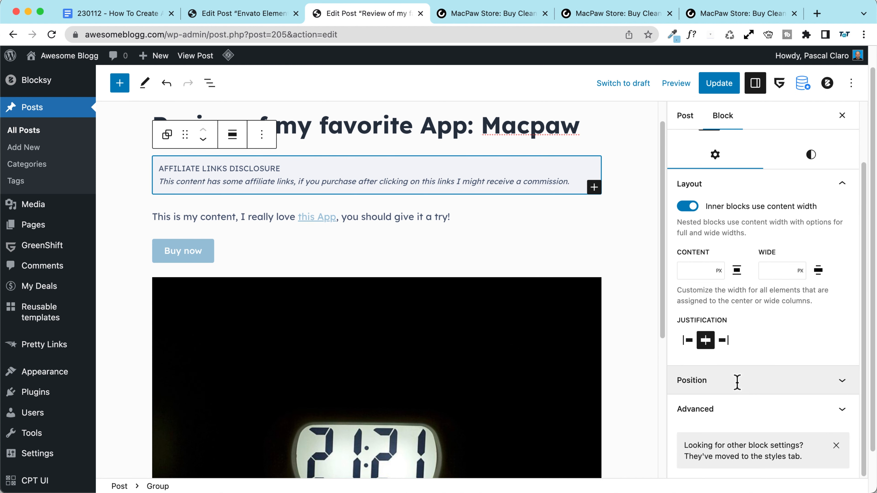
click(811, 224)
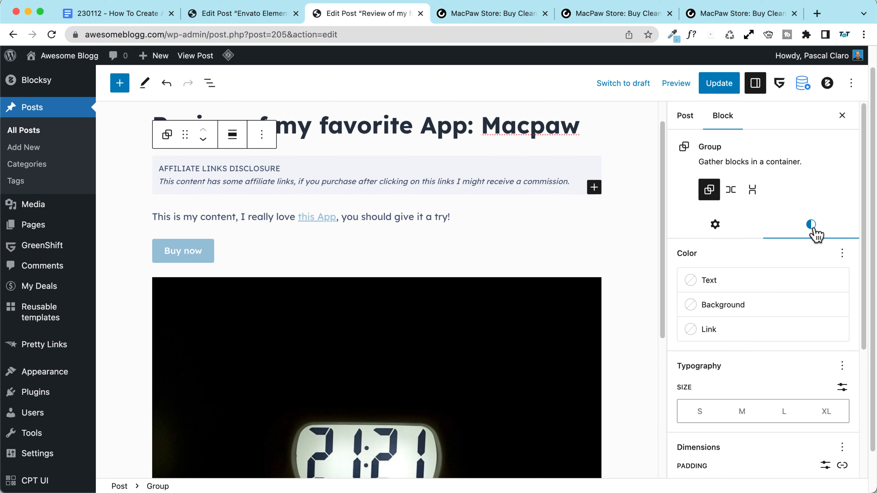
scroll(747, 293, down, 3)
scroll(676, 384, down, 5)
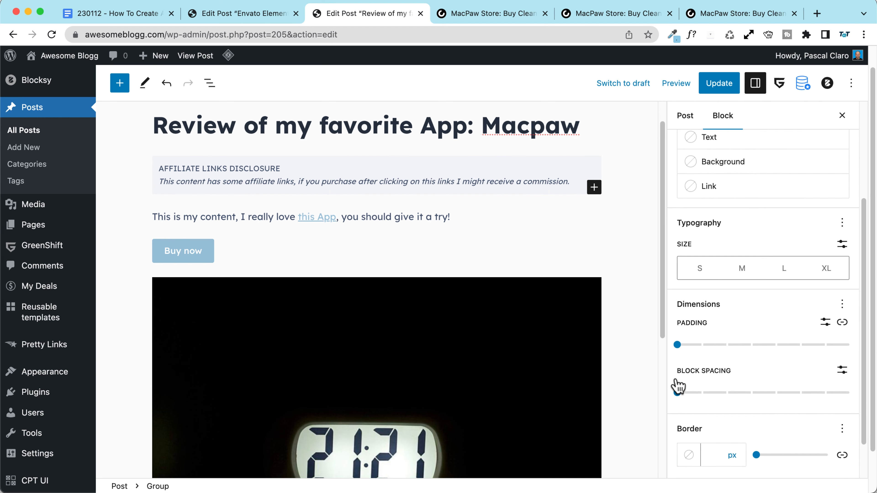
click(717, 420)
text(1)
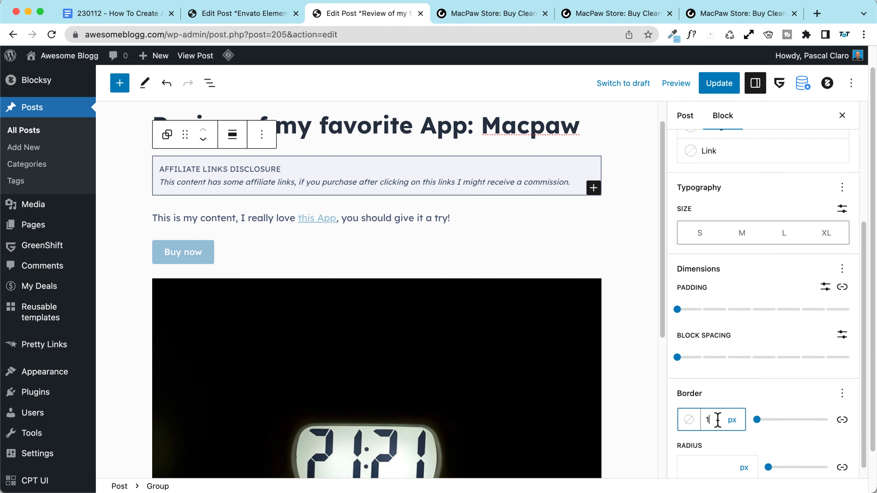
scroll(689, 417, down, 1)
click(689, 404)
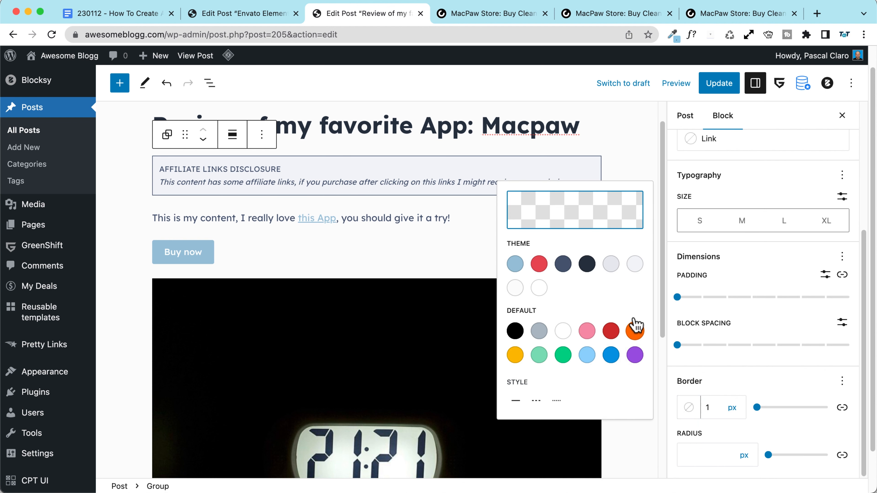
click(611, 237)
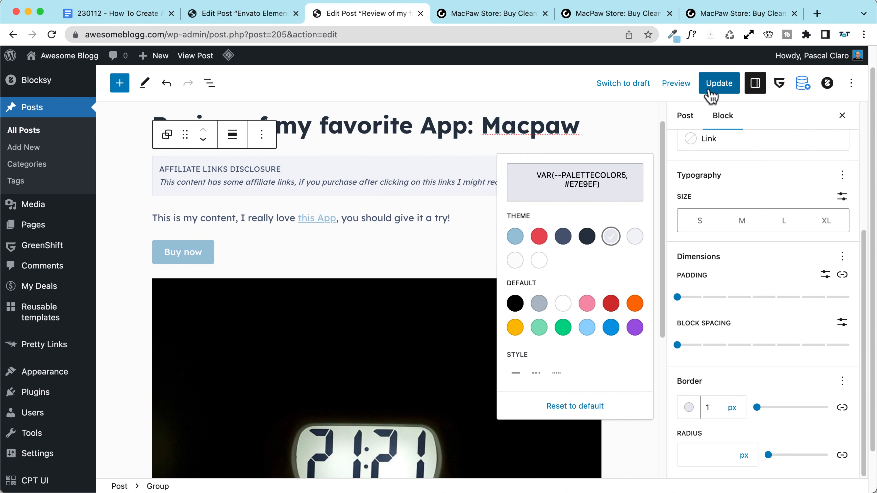
click(715, 86)
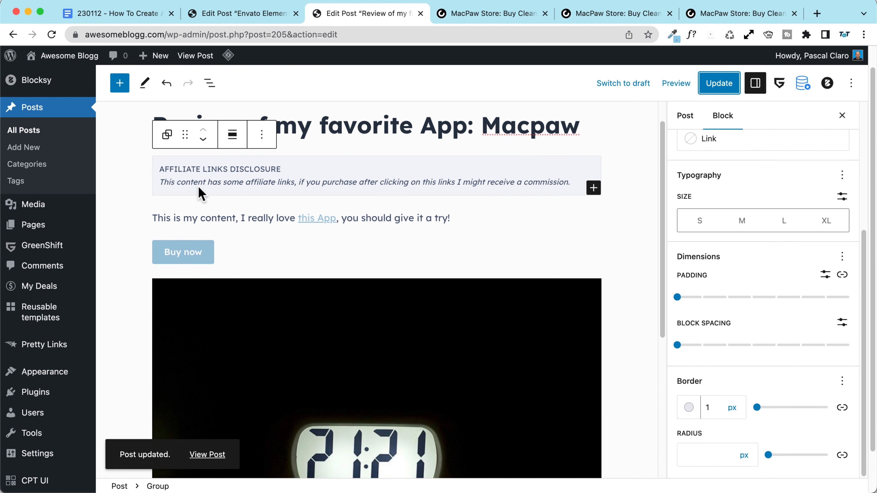
Step: Bold the AFFILIATE LINKS DISCLOSURE heading, update again, and view the published post
triple_click(204, 170)
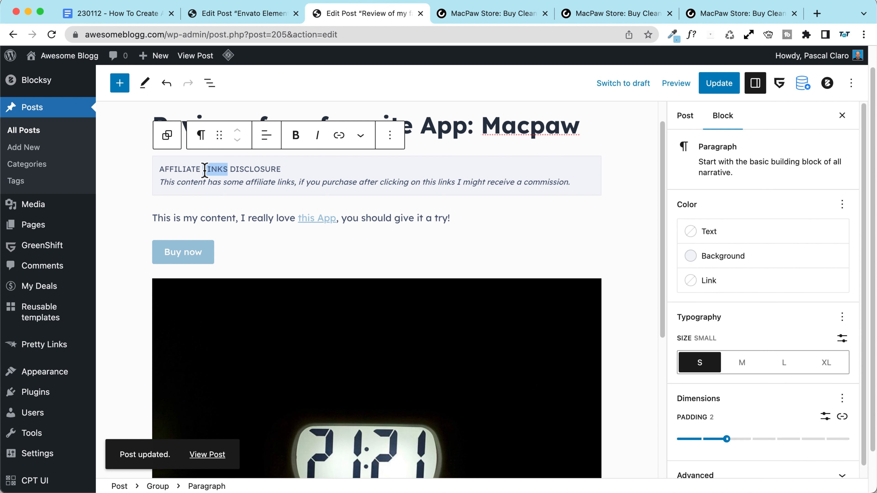
click(295, 134)
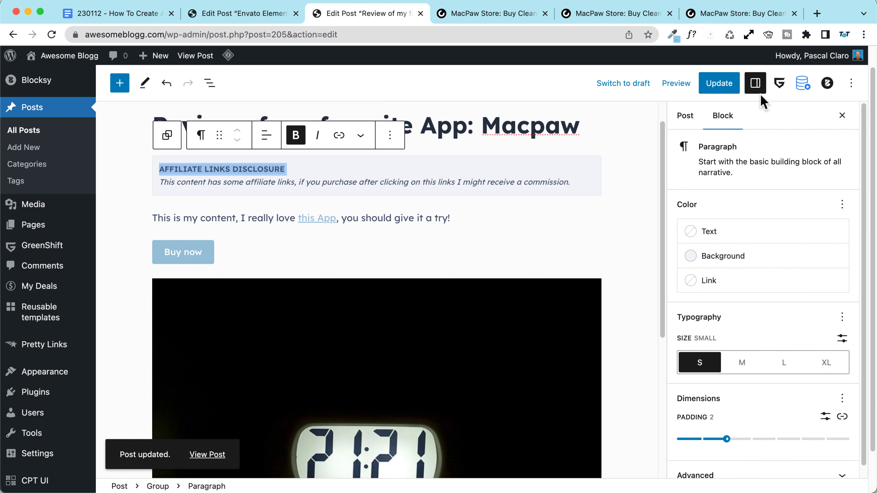
click(717, 84)
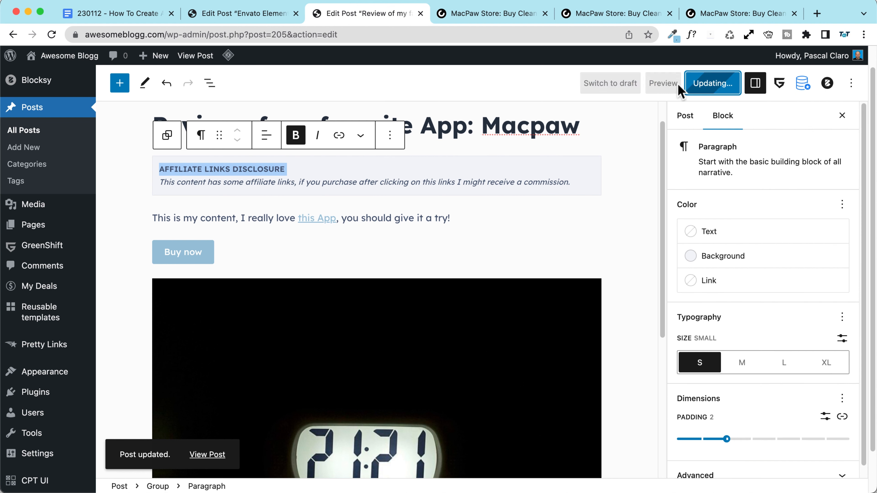
click(207, 454)
scroll(253, 196, down, 5)
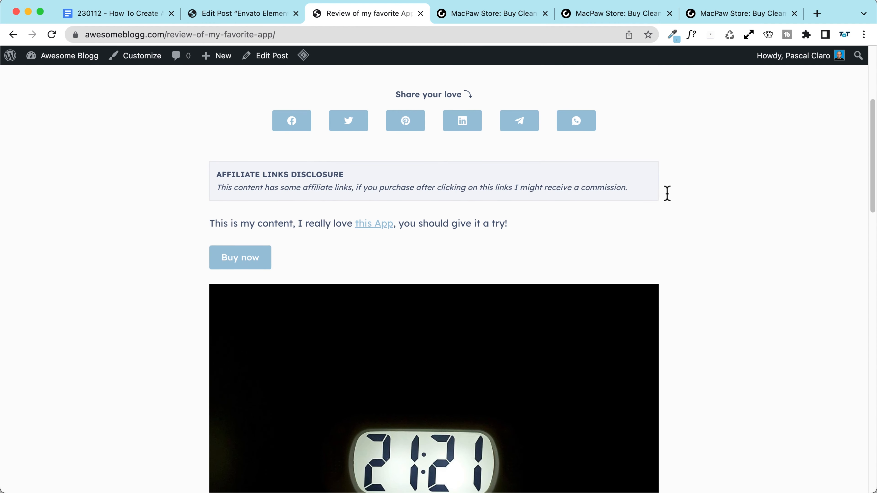
Step: Check the bordered disclosure box on the live Macpaw post, then reopen it in the editor
scroll(195, 157, up, 5)
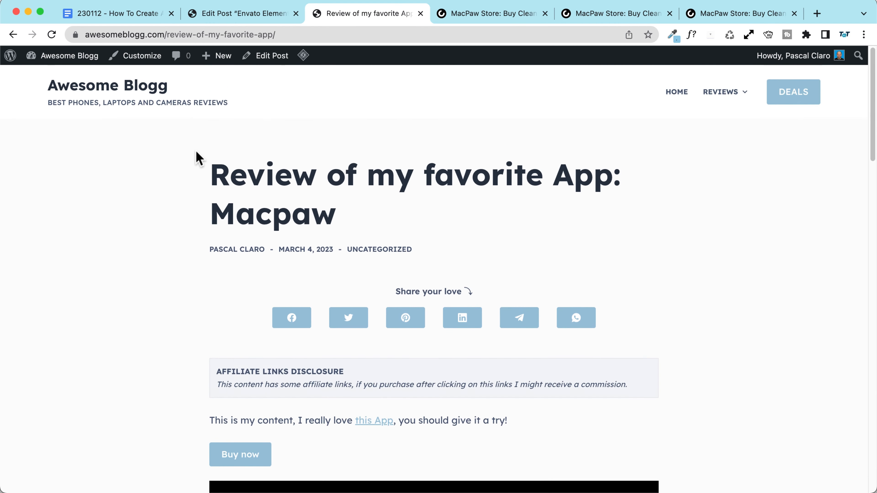
scroll(195, 156, down, 6)
scroll(196, 152, up, 1)
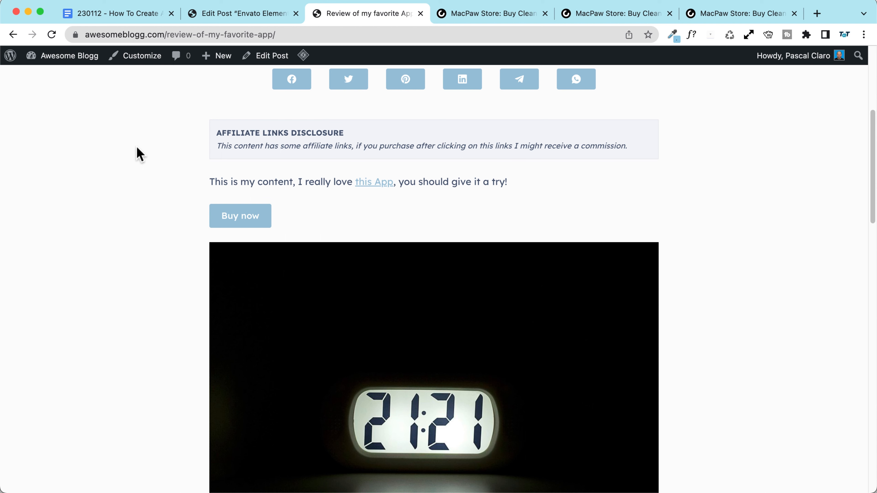
scroll(138, 153, up, 7)
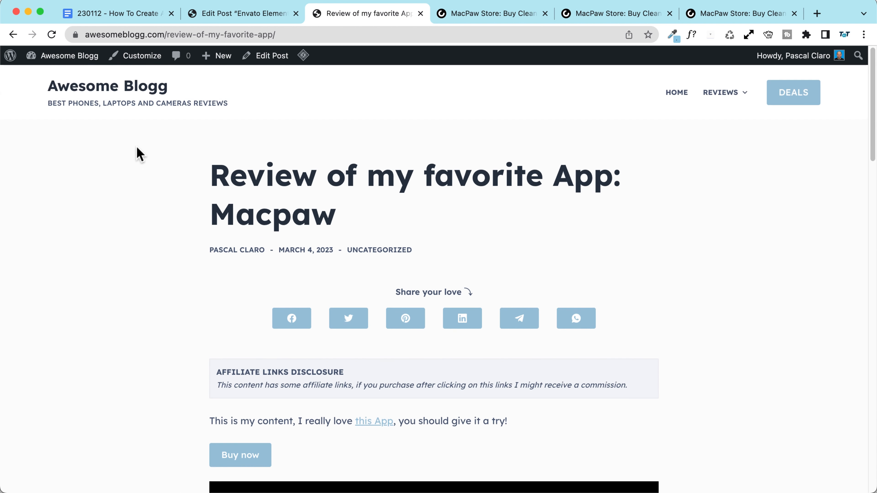
click(265, 58)
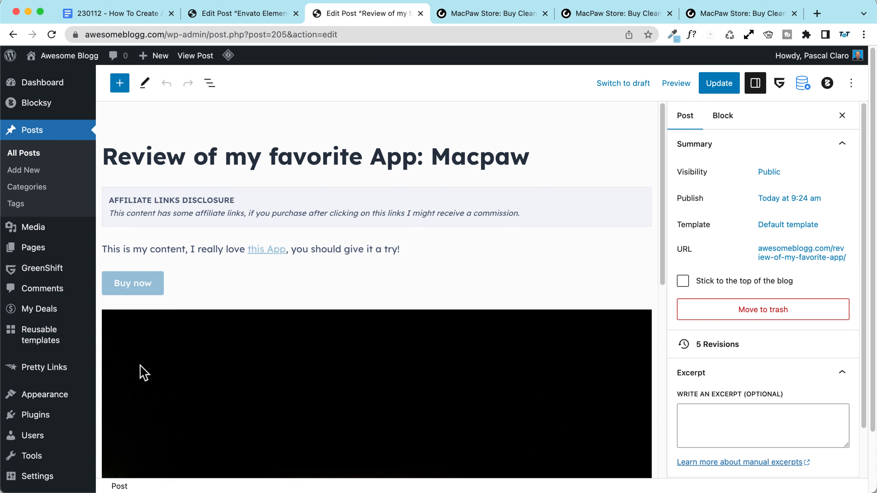
Step: Select the whole disclosure Group in List View and save it as reusable block 'Affiliate Disclosure'
click(505, 192)
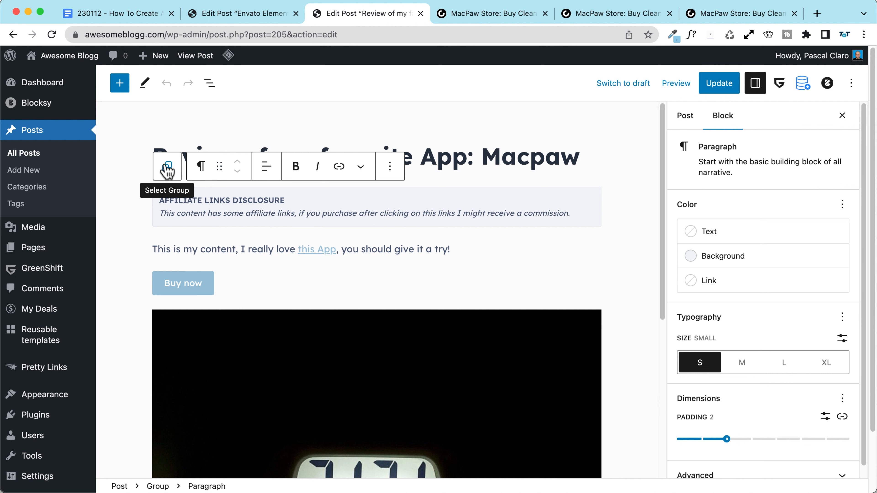
click(166, 83)
click(210, 83)
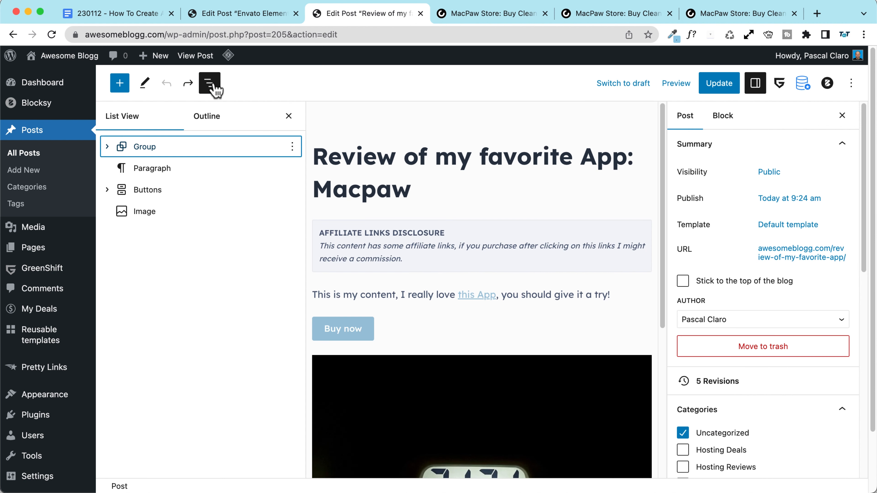
click(174, 152)
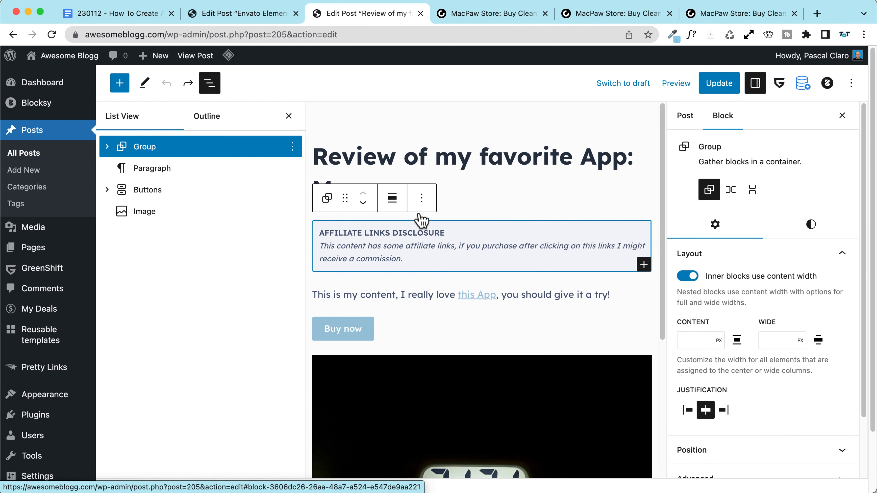
click(422, 198)
click(485, 429)
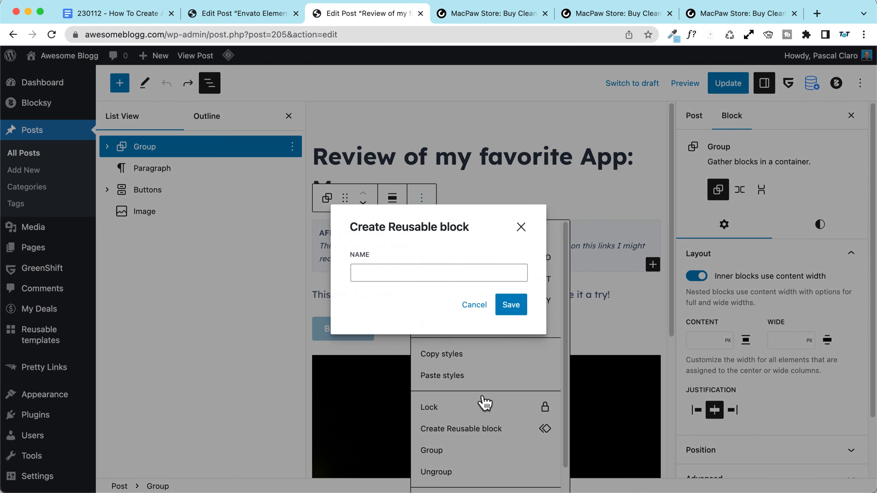
click(374, 276)
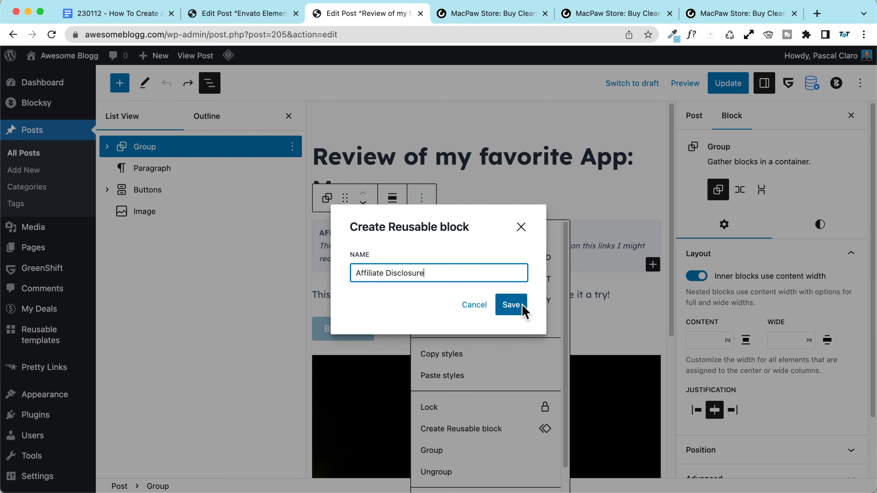
click(511, 305)
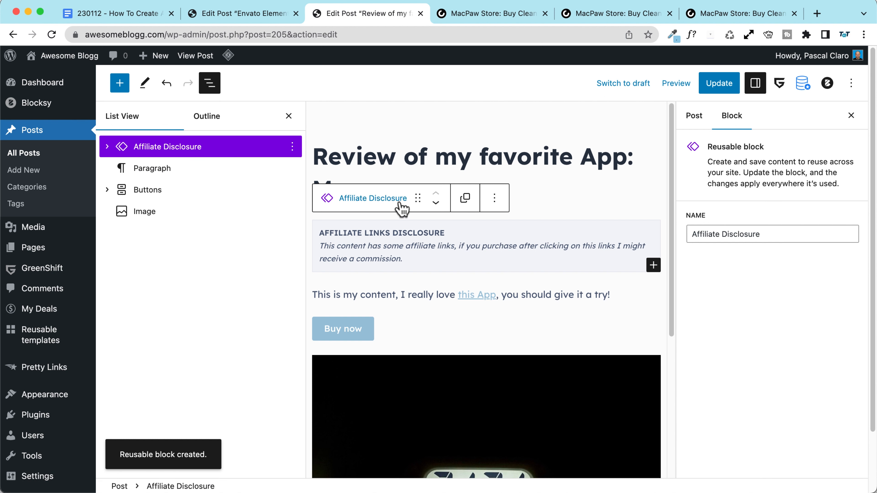
Step: Update the Macpaw review and start a new post titled 'A new review!'
click(729, 83)
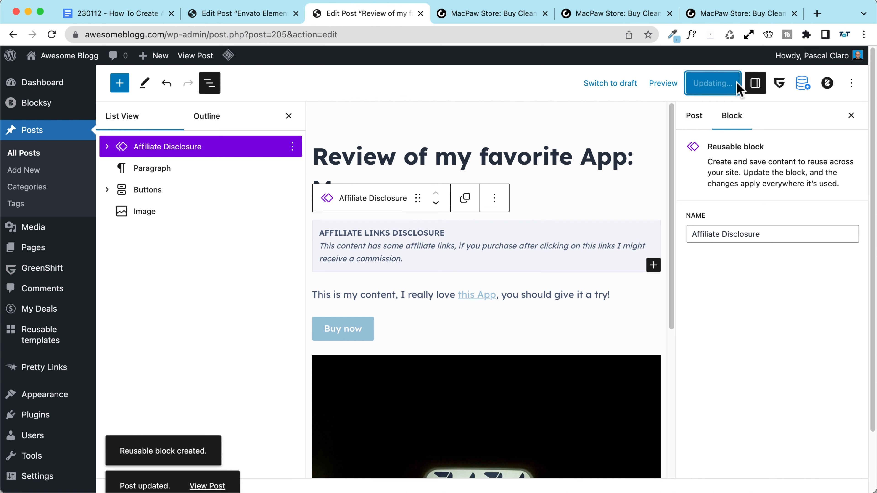
mouse_move(171, 62)
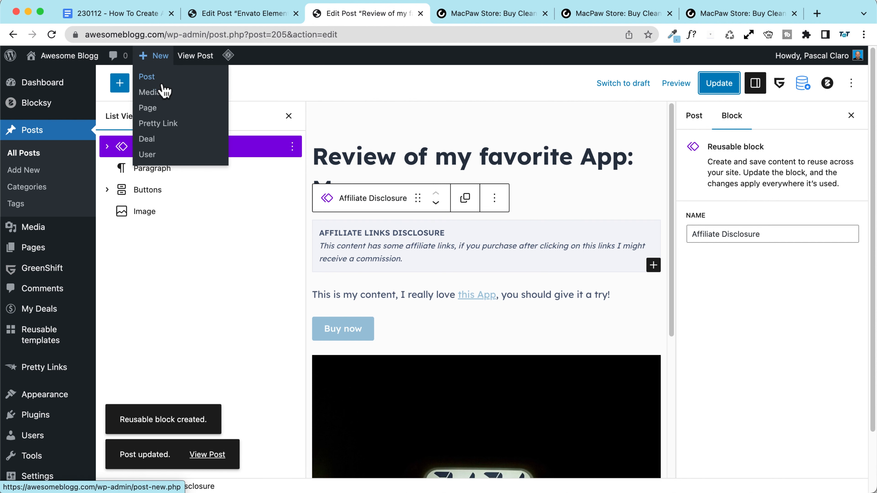
click(165, 86)
text(A new review!)
click(170, 201)
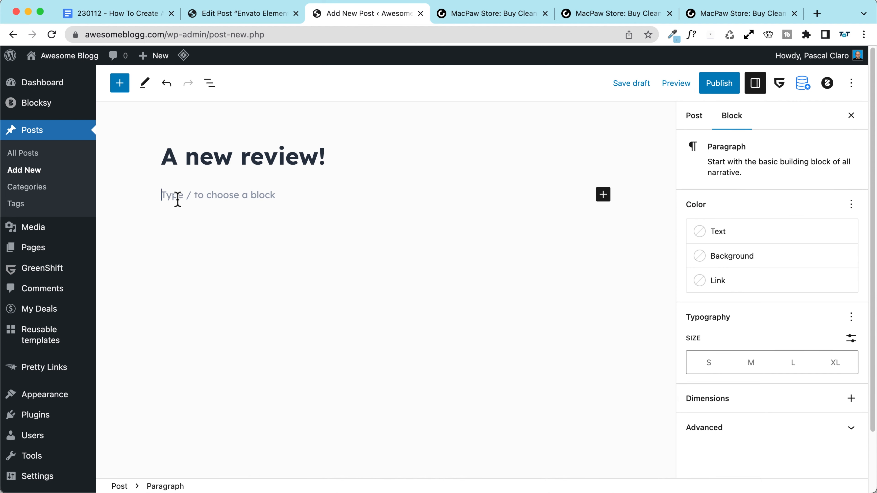
Step: Insert the Affiliate Disclosure block via /affiliate and add a paragraph reading 'Your content!'
text(/)
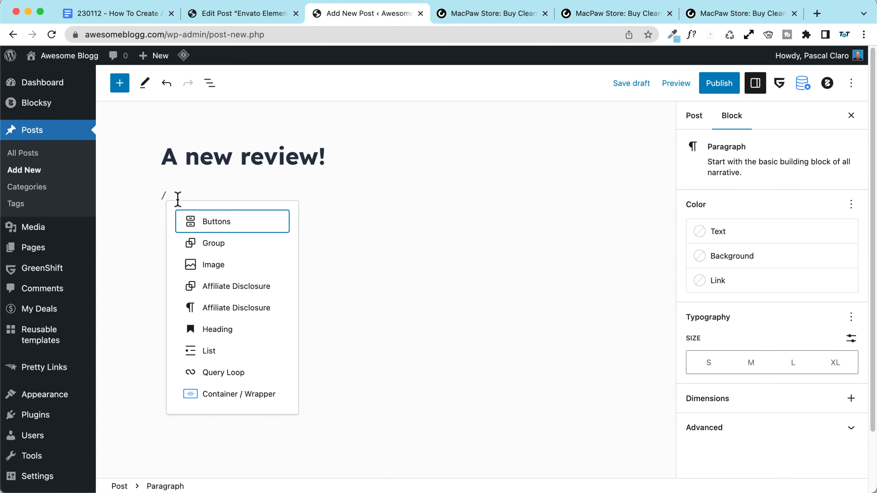
text(affiliate)
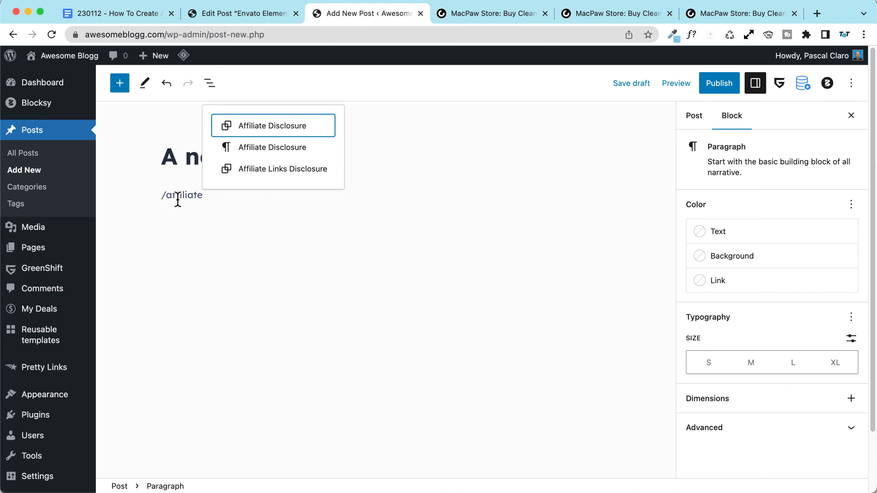
click(266, 130)
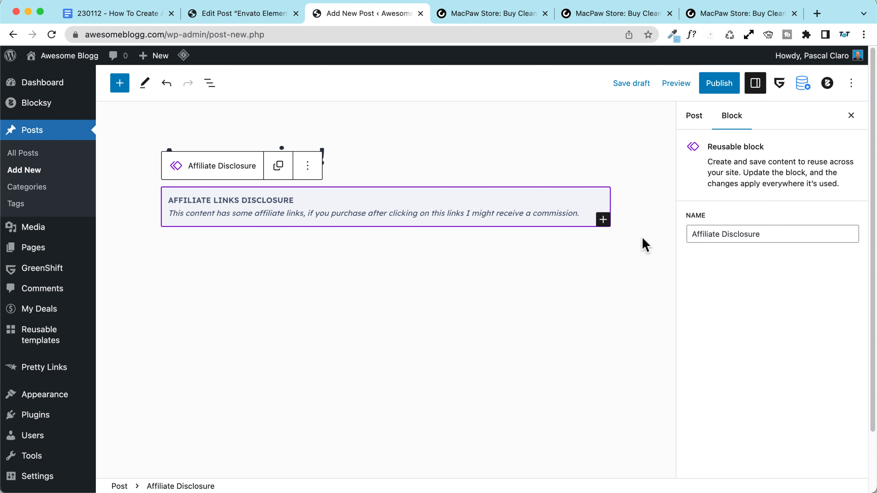
click(275, 246)
click(264, 248)
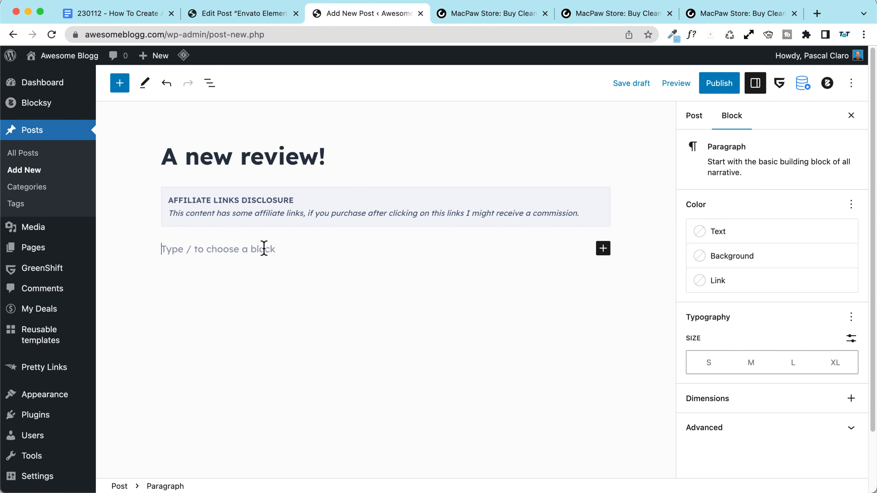
text(Your content")
key(BackSpace)
text(!)
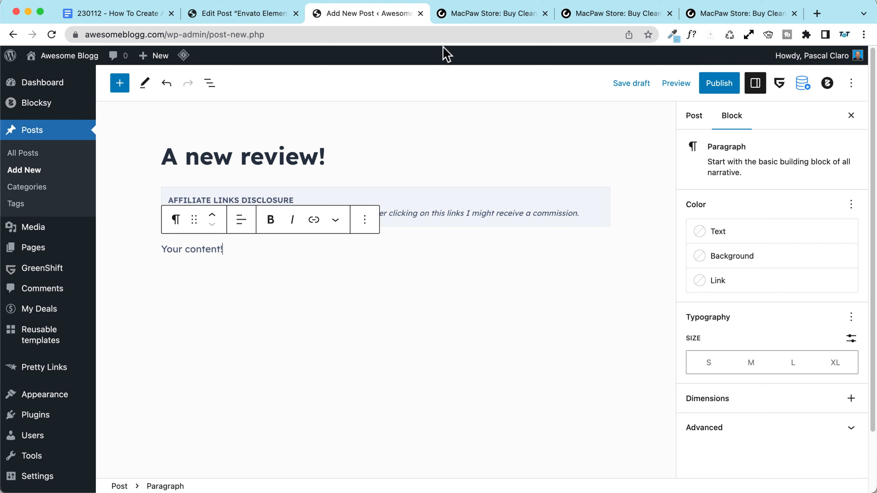
Step: Publish the post, check the disclosure heading, update it again and view it live
click(714, 89)
click(368, 155)
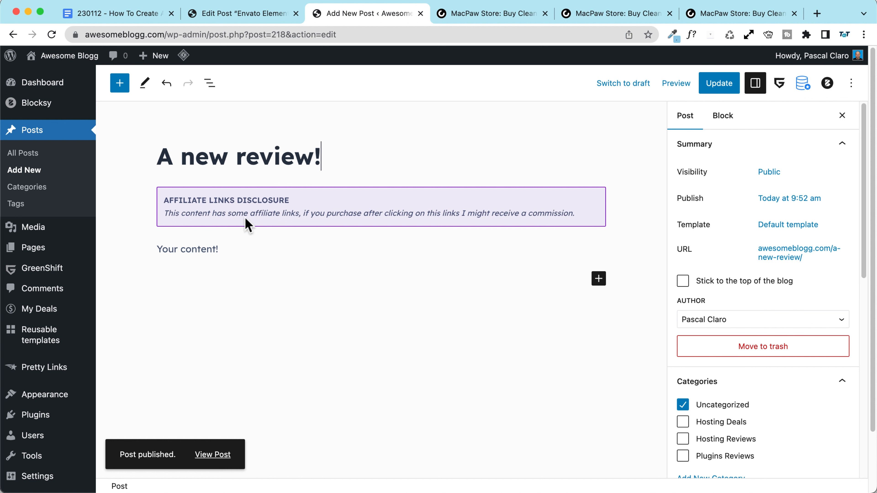
click(234, 217)
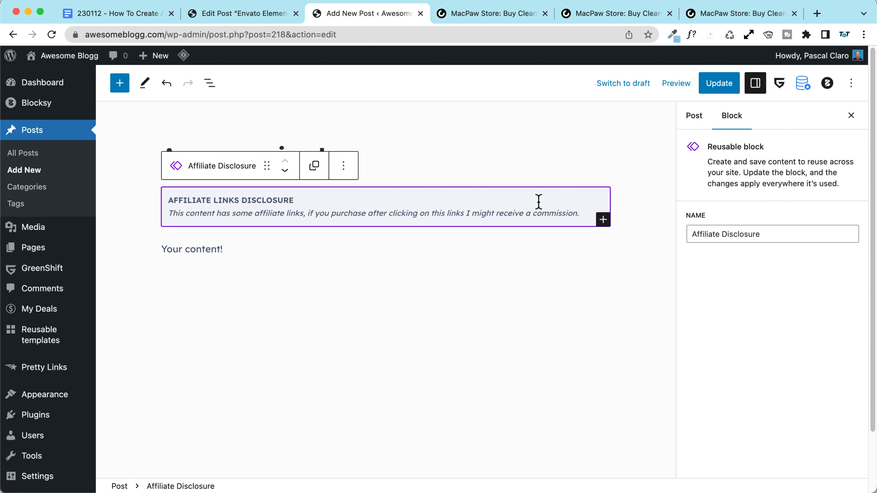
click(204, 199)
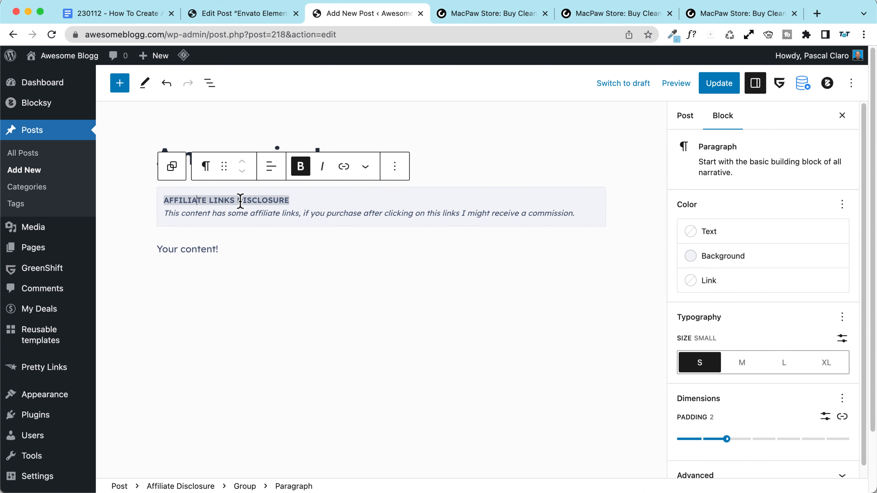
double_click(220, 199)
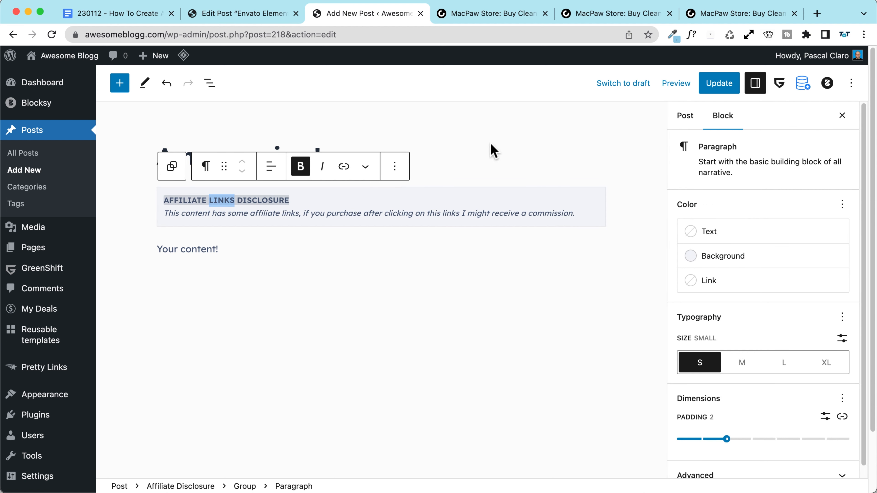
click(528, 118)
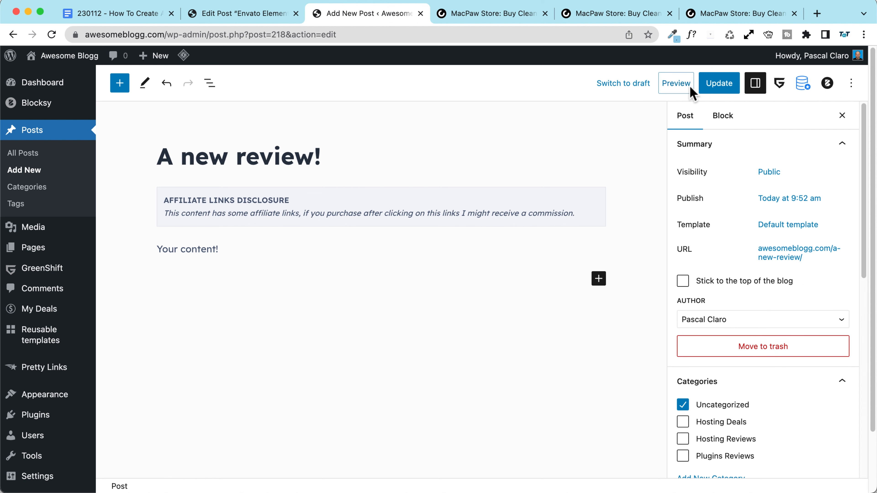
click(722, 87)
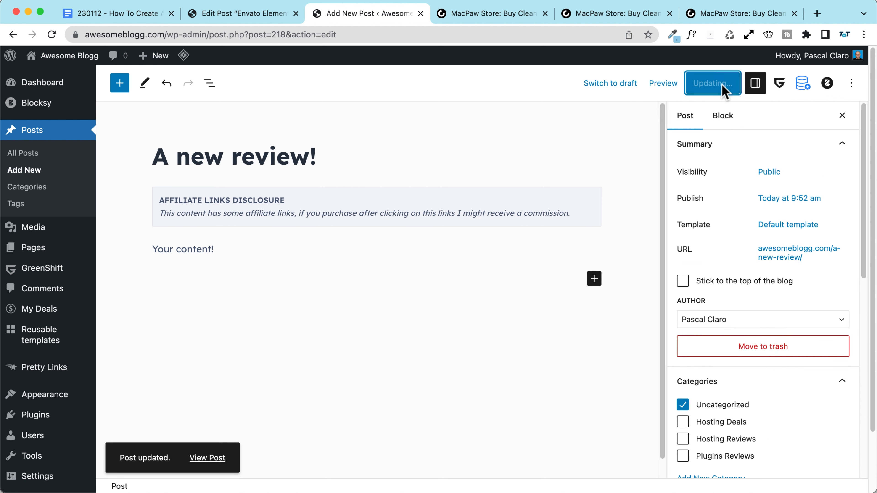
click(206, 456)
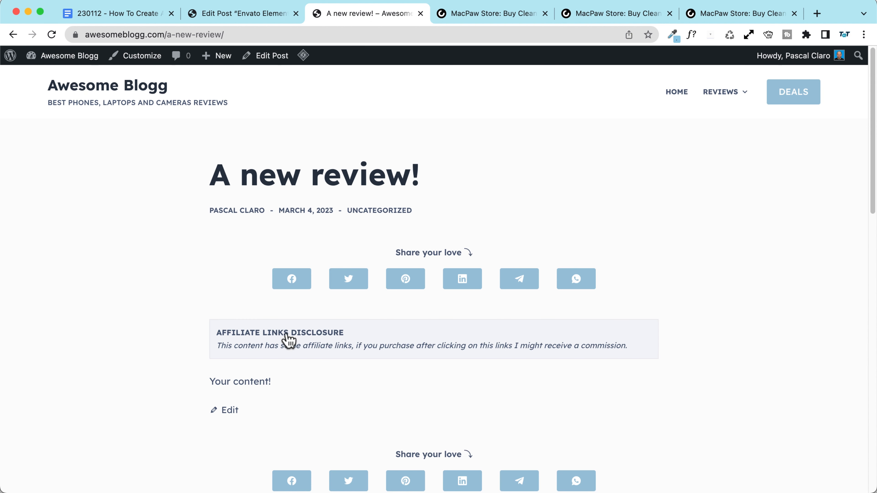
Step: Compare the live Envato Elements post with the live 'A new review!' page
click(238, 13)
click(193, 56)
scroll(156, 243, down, 7)
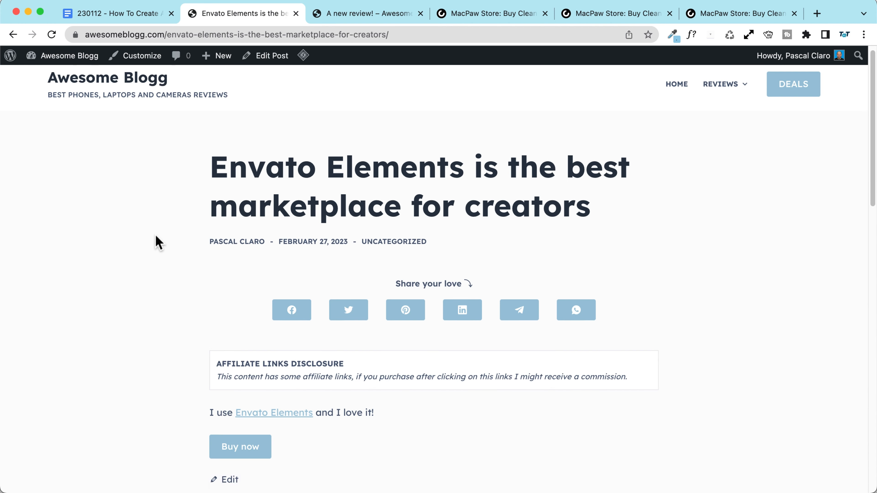
scroll(467, 334, up, 6)
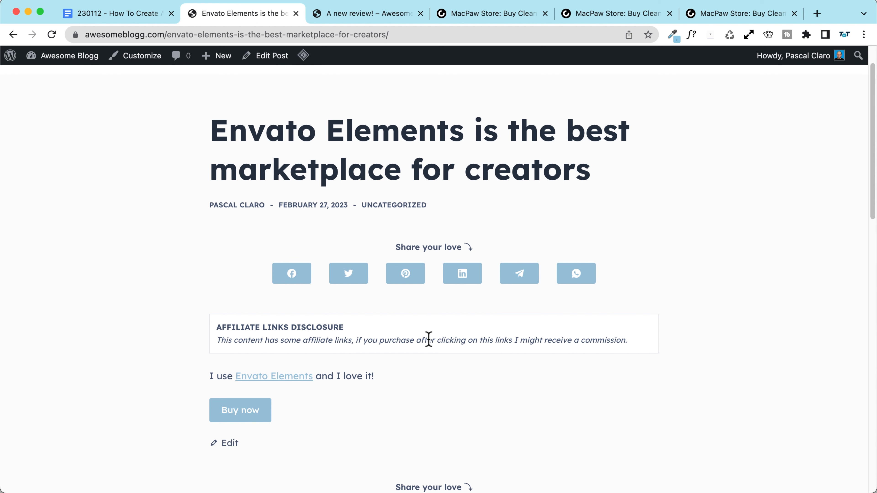
click(363, 16)
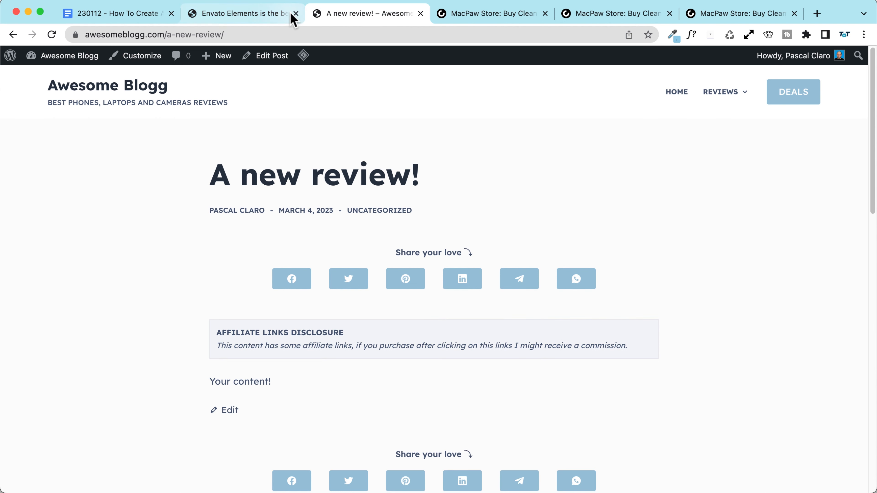
click(242, 16)
click(386, 14)
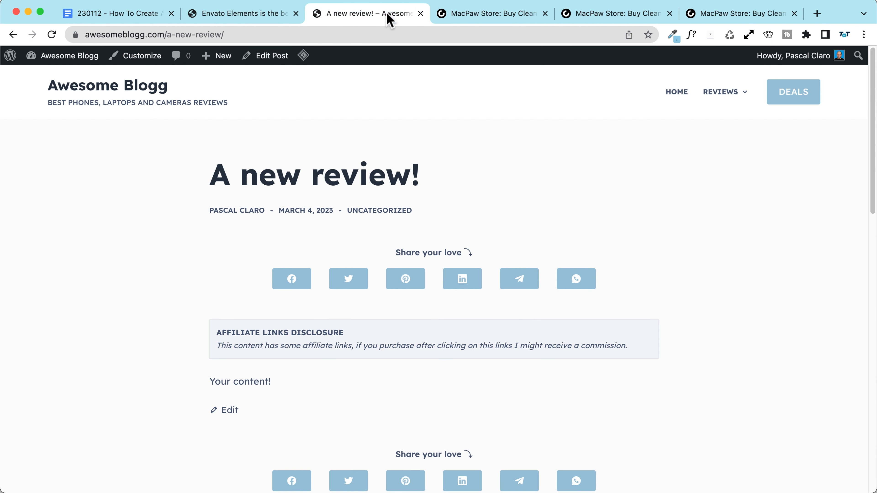
Step: Open the Awesome Blogg site Dashboard in a new tab and switch to it
mouse_move(2, 59)
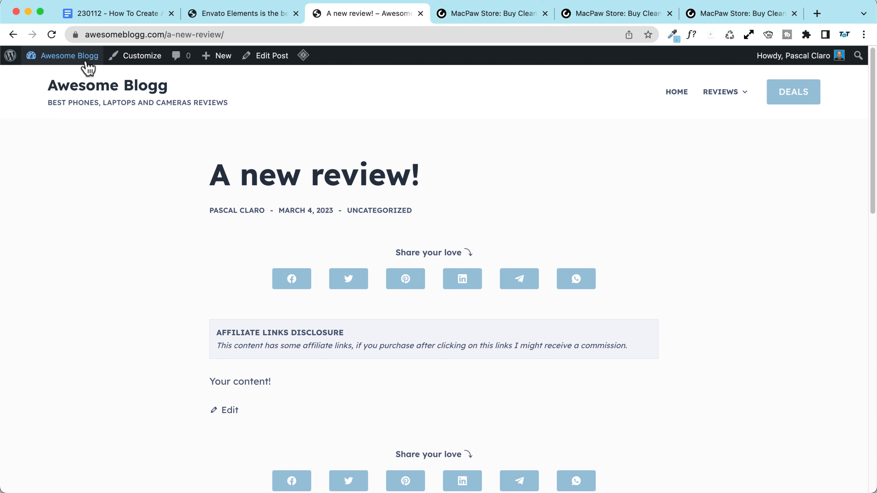
right_click(74, 57)
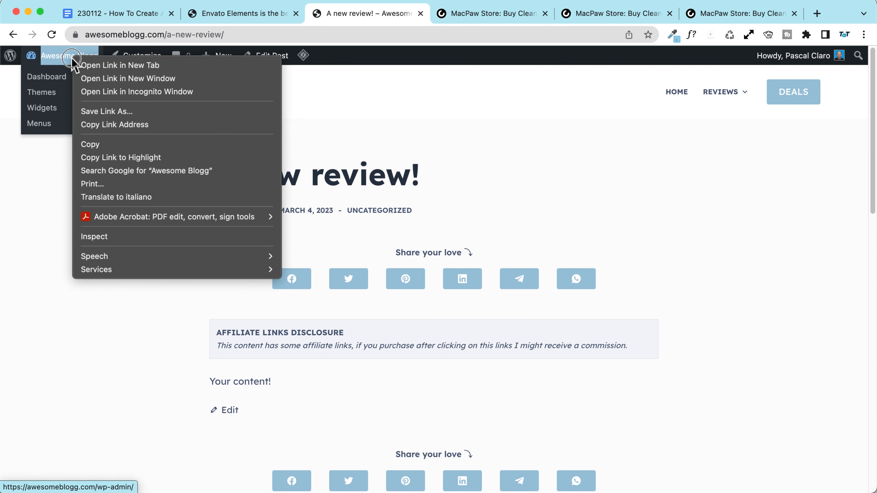
click(156, 65)
click(445, 14)
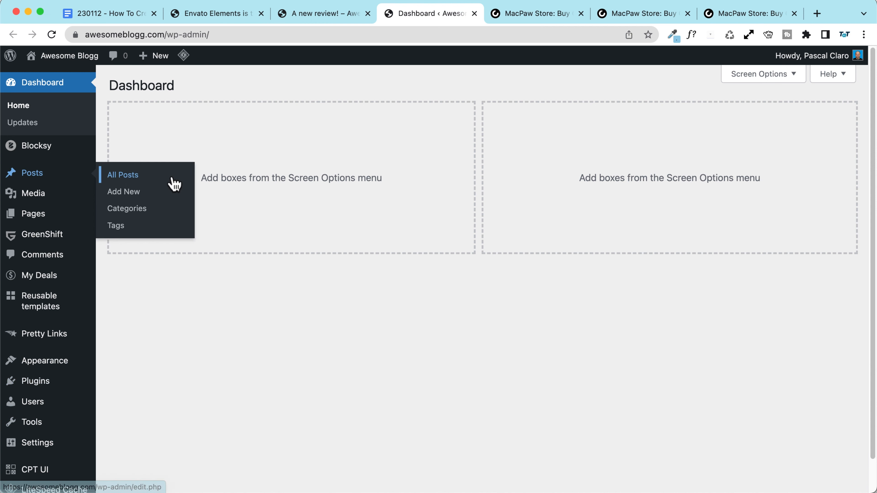
Step: Edit the Macpaw review post and remove its original disclosure block
click(172, 182)
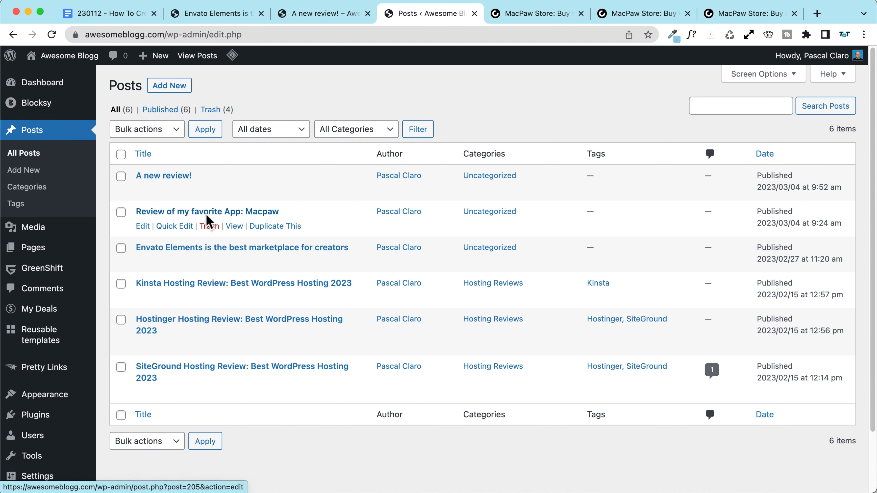
click(207, 212)
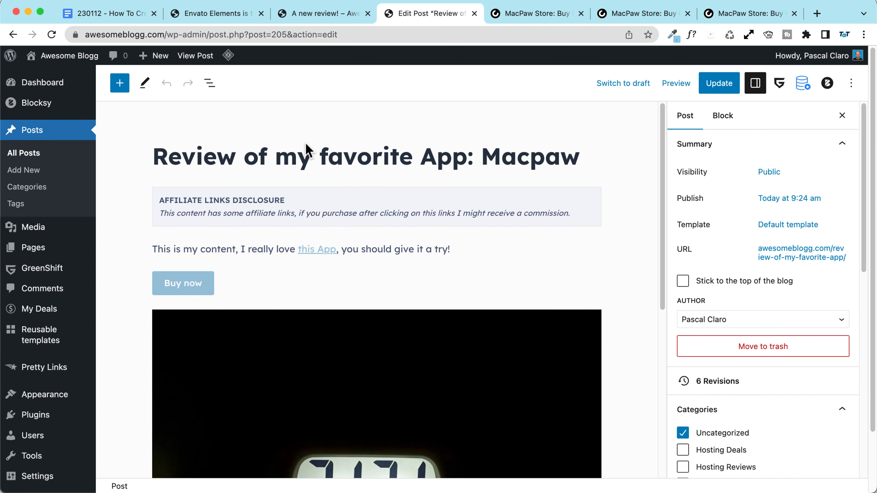
click(424, 211)
click(339, 166)
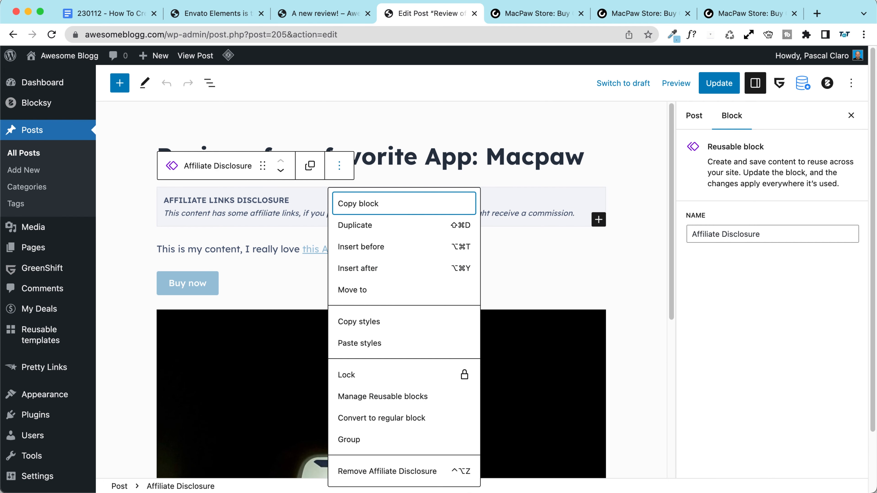
click(397, 471)
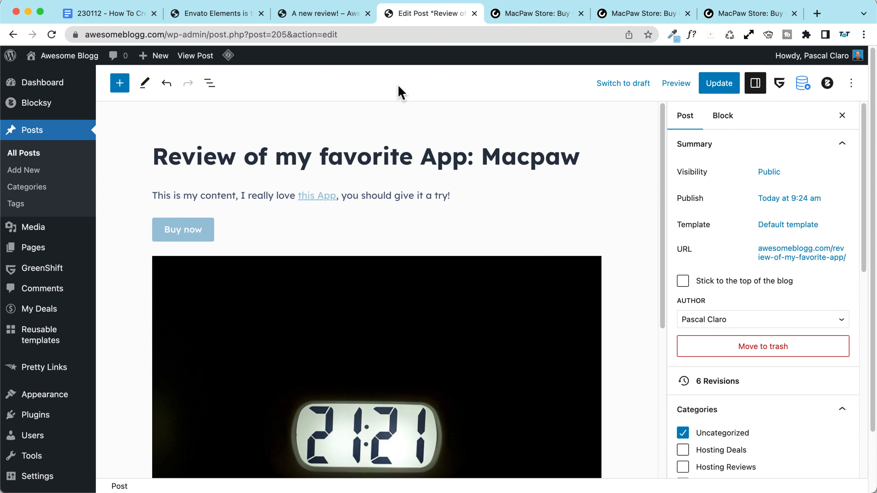
Step: Insert the Affiliate Disclosure reusable block below the title via /affilia, update and view live
click(582, 151)
key(Return)
text(/)
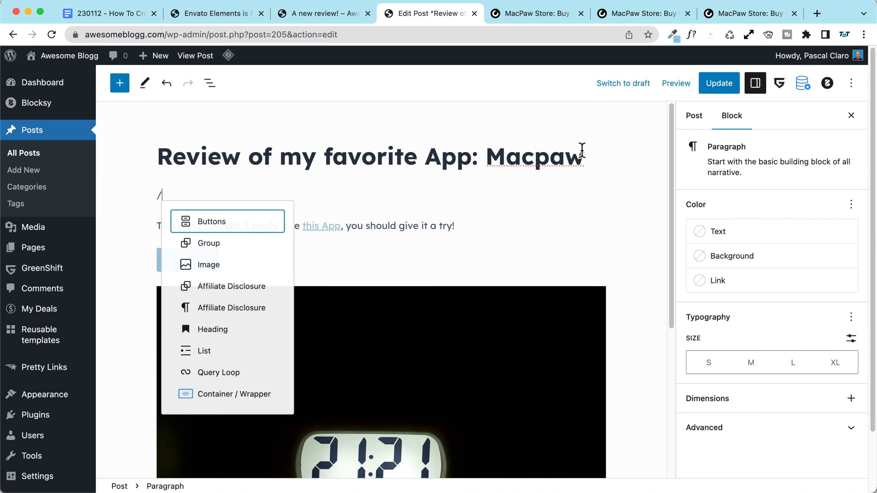
text(affilia)
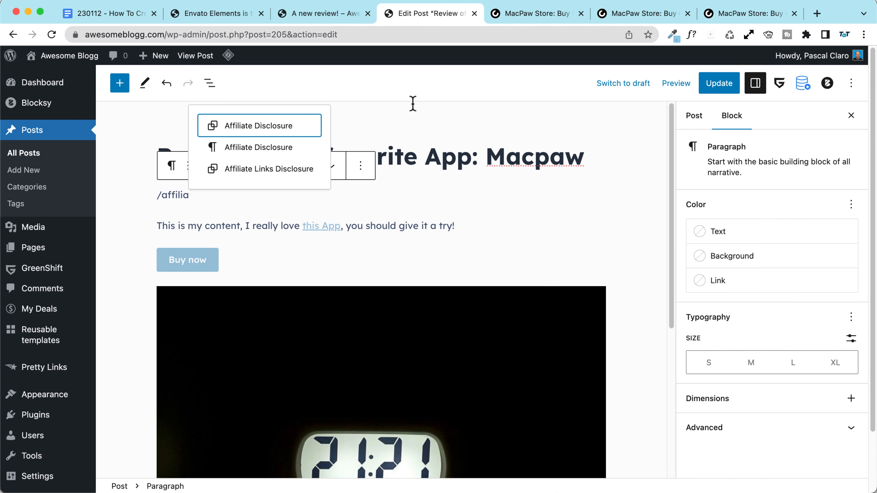
click(252, 133)
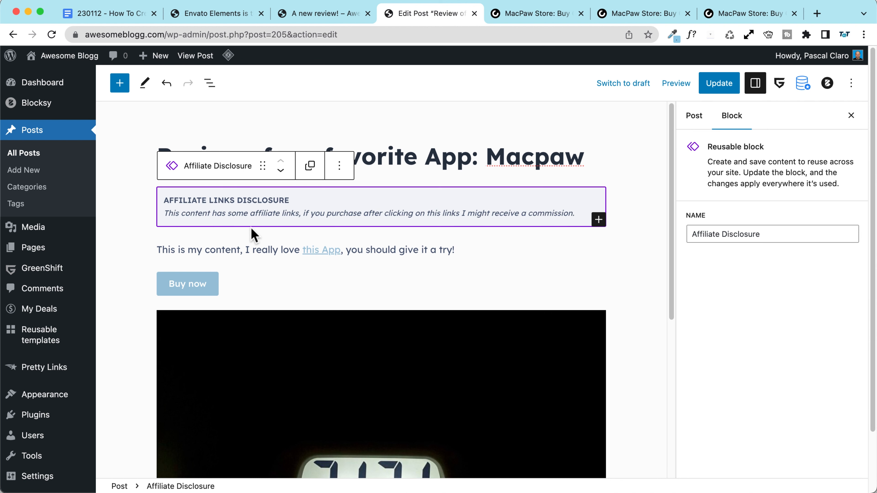
click(711, 84)
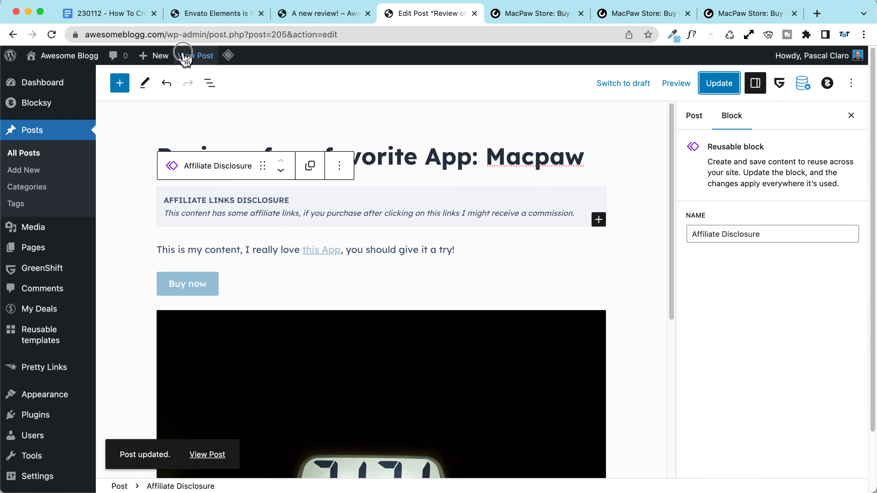
click(195, 55)
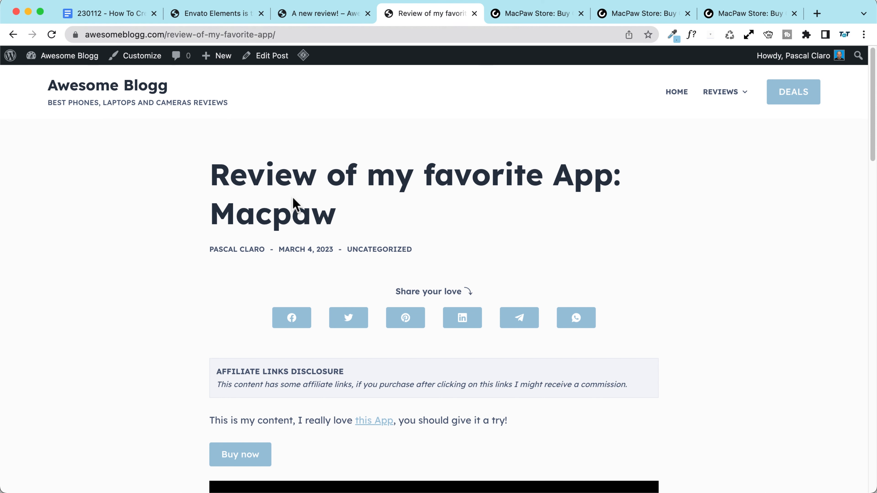
Step: Close the extra MacPaw Store pages and the stray blank tab
click(521, 14)
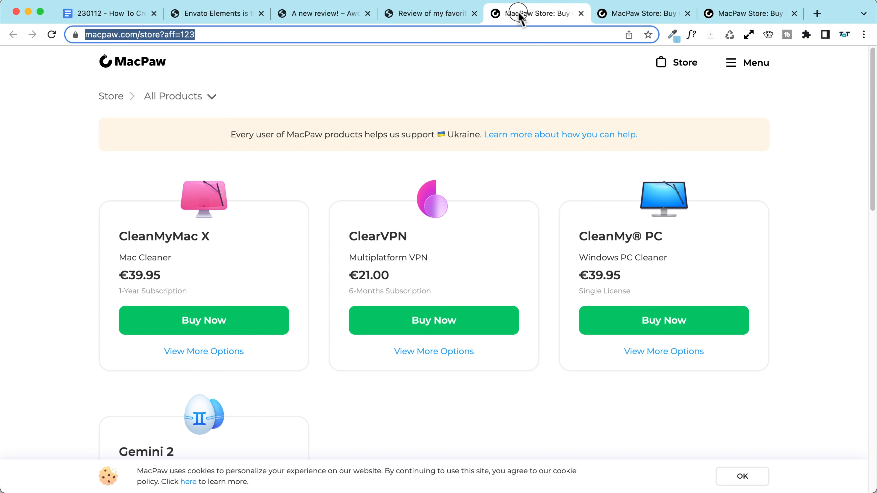
click(581, 13)
key(super+w)
key(super+w)
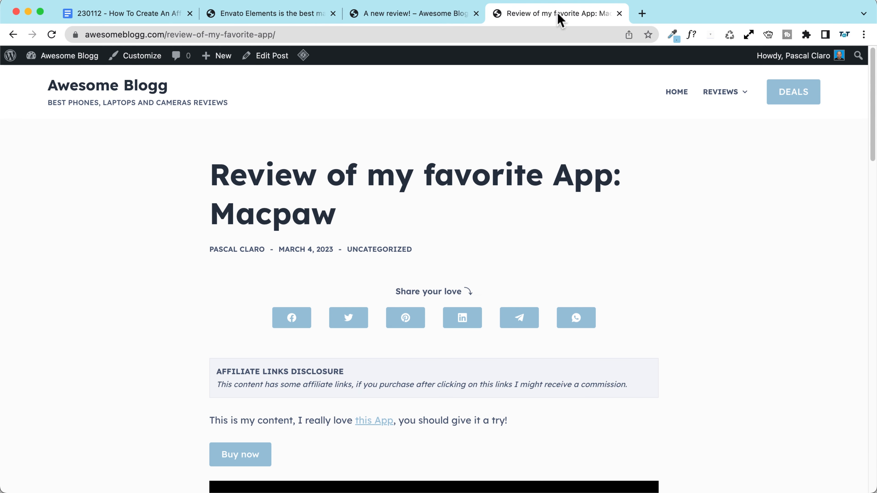
click(410, 14)
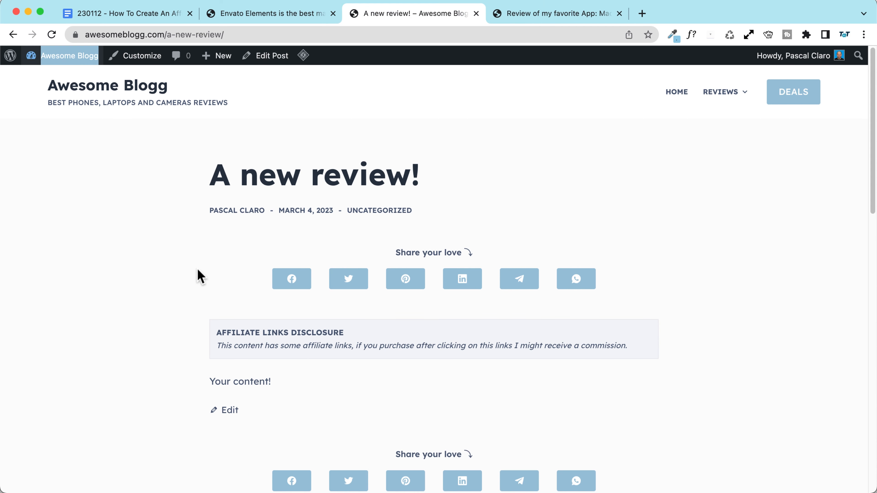
click(528, 17)
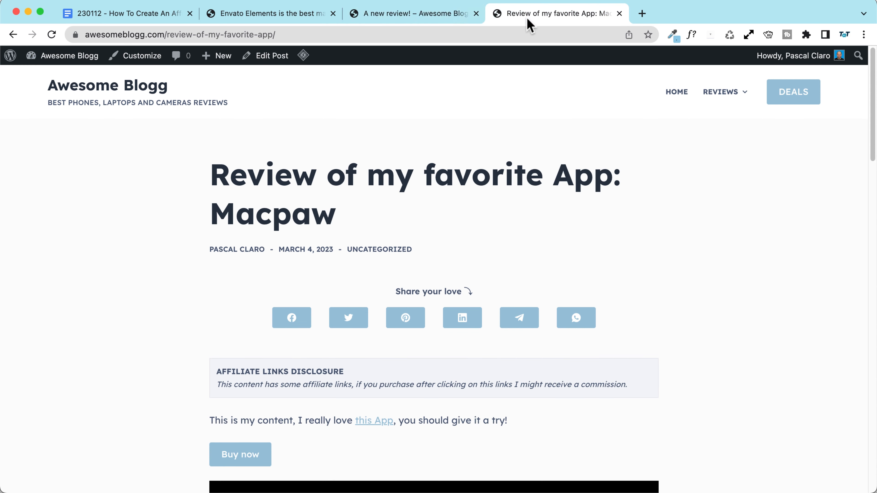
click(397, 17)
click(636, 16)
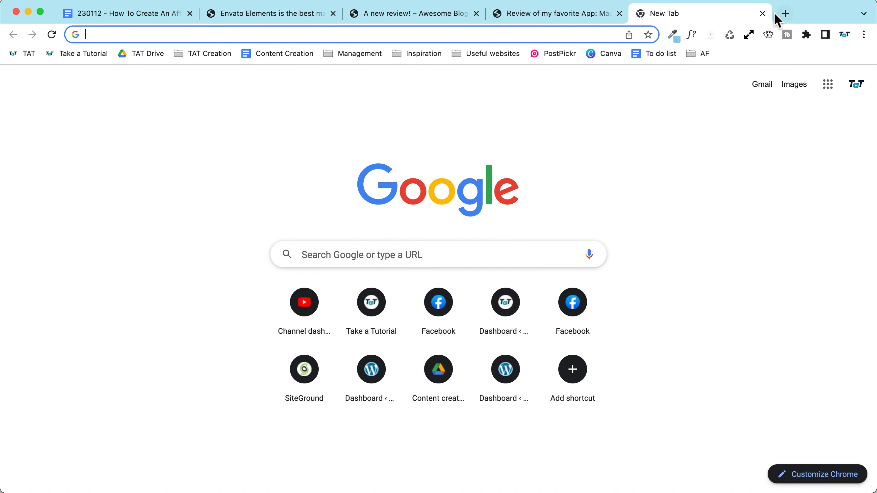
click(761, 14)
Step: Close the Envato Elements post and return to 'A new review!', checking the disclosure heading
click(505, 20)
click(407, 17)
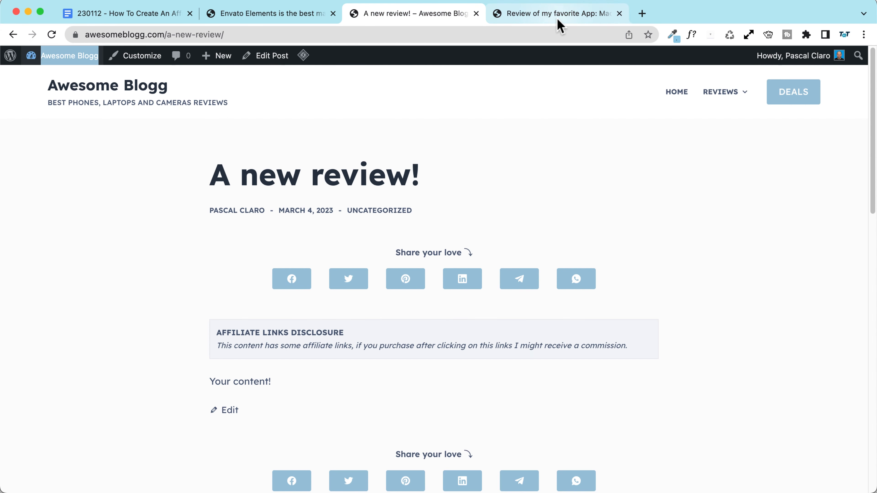
click(494, 21)
click(425, 17)
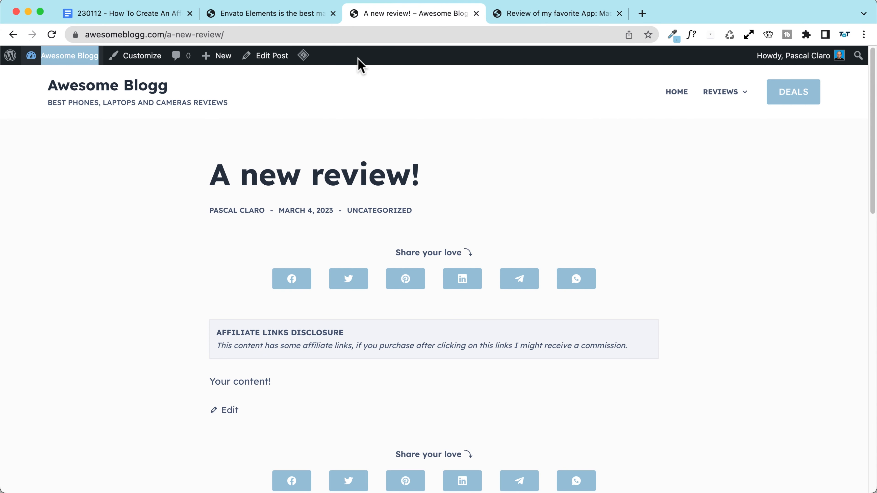
click(259, 15)
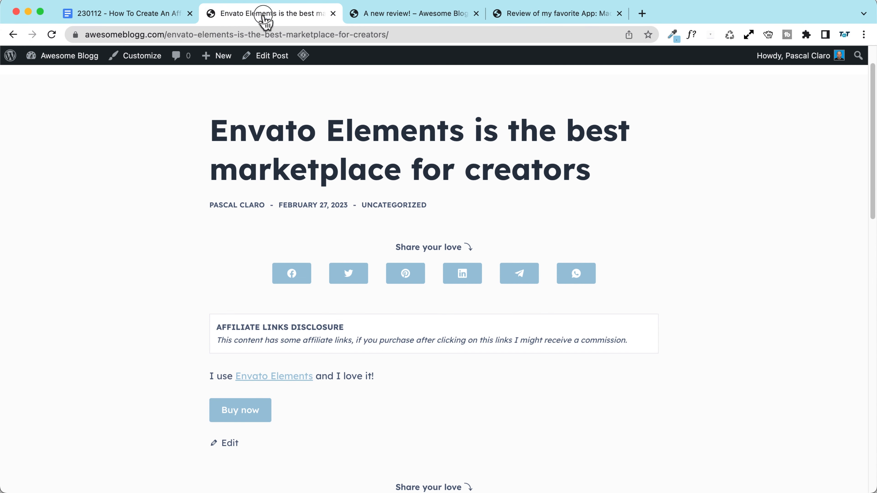
click(333, 14)
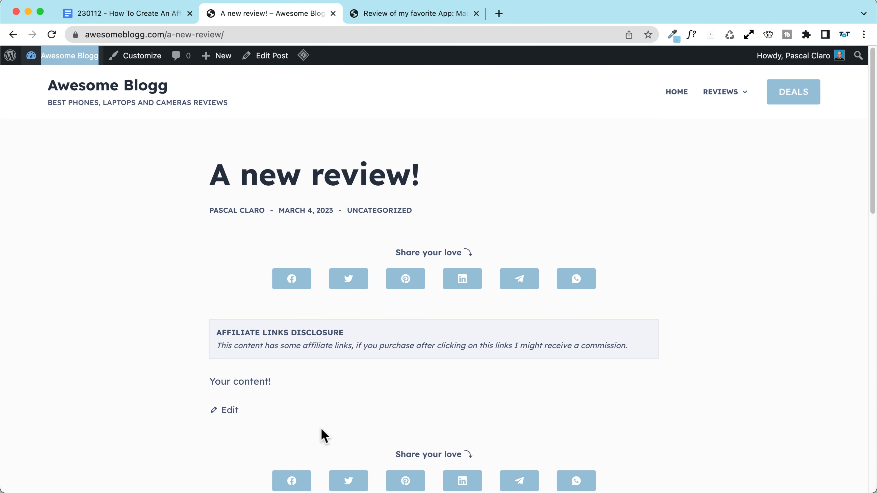
double_click(276, 332)
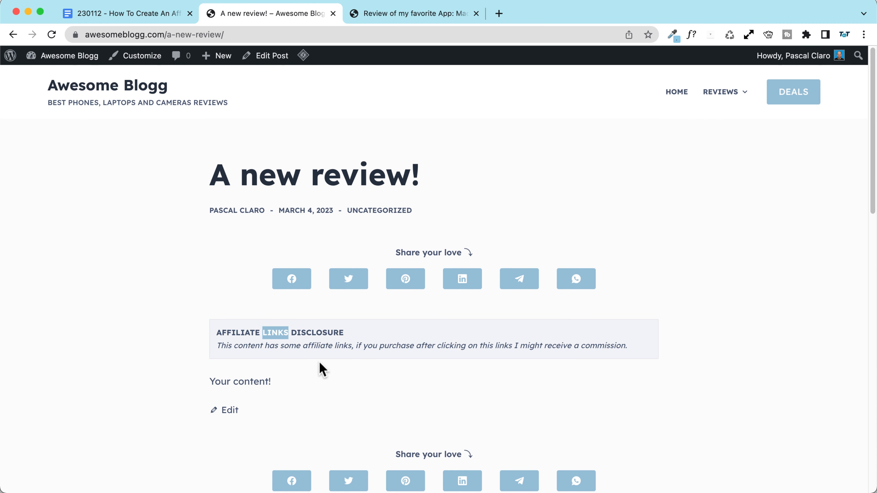
click(455, 322)
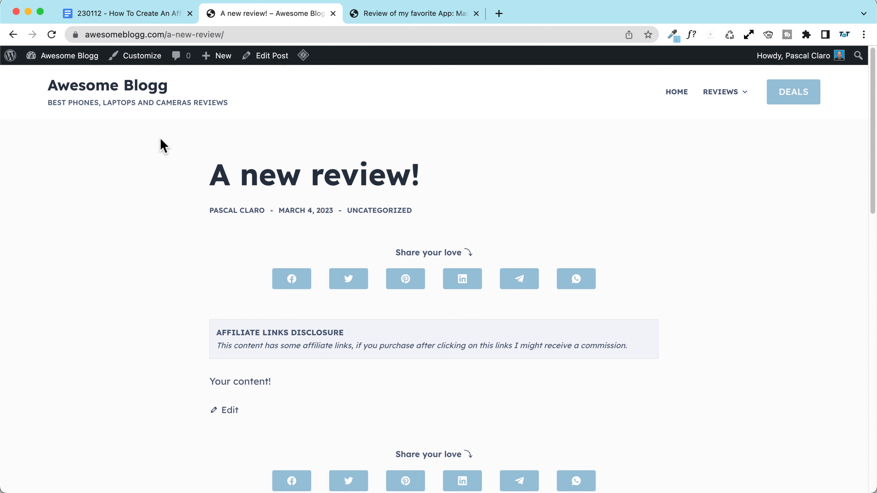
mouse_move(271, 56)
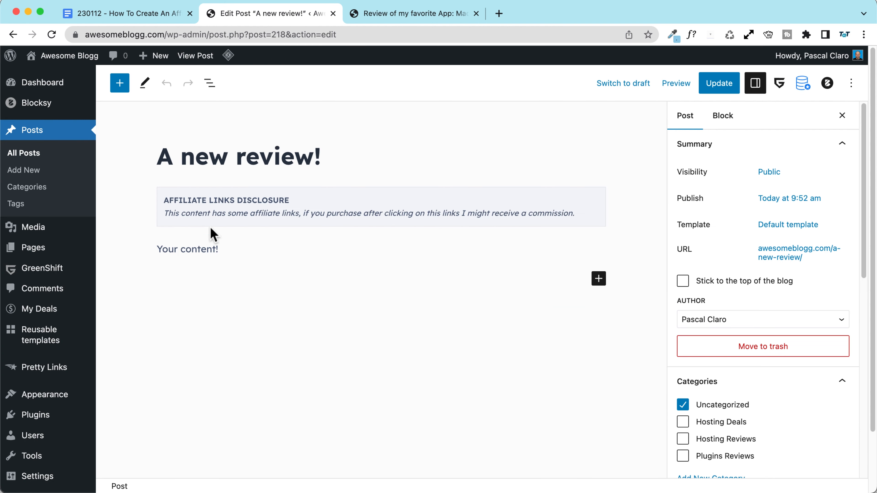
Step: Delete 'LINKS' from the reusable block heading so it reads AFFILIATE DISCLOSURE
click(231, 222)
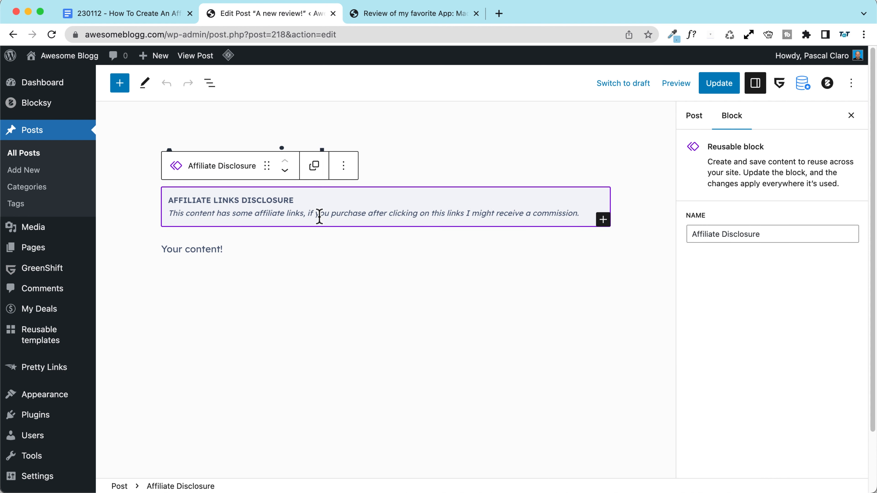
triple_click(237, 203)
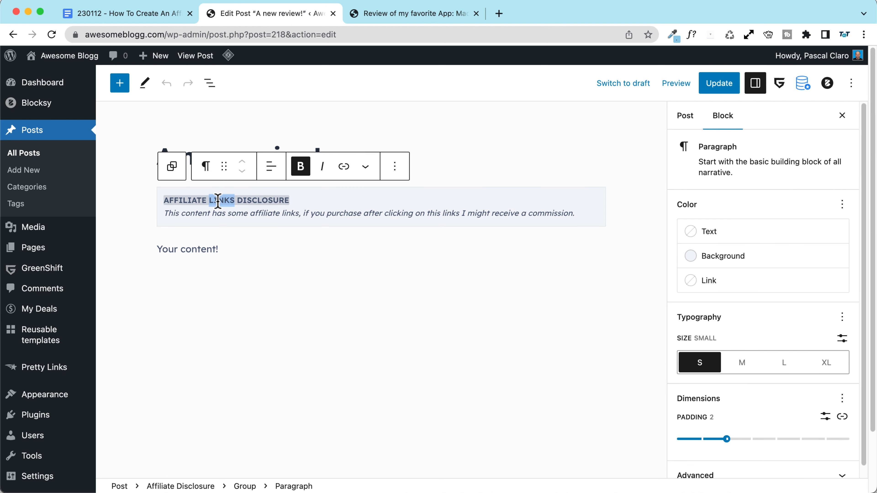
key(BackSpace)
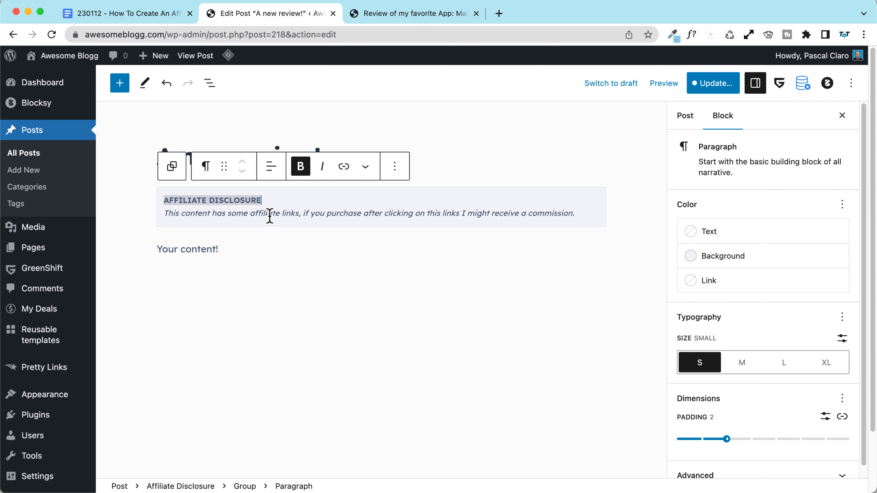
Step: Give the disclosure a dark blue background and white text, then save the post and reusable block
click(735, 257)
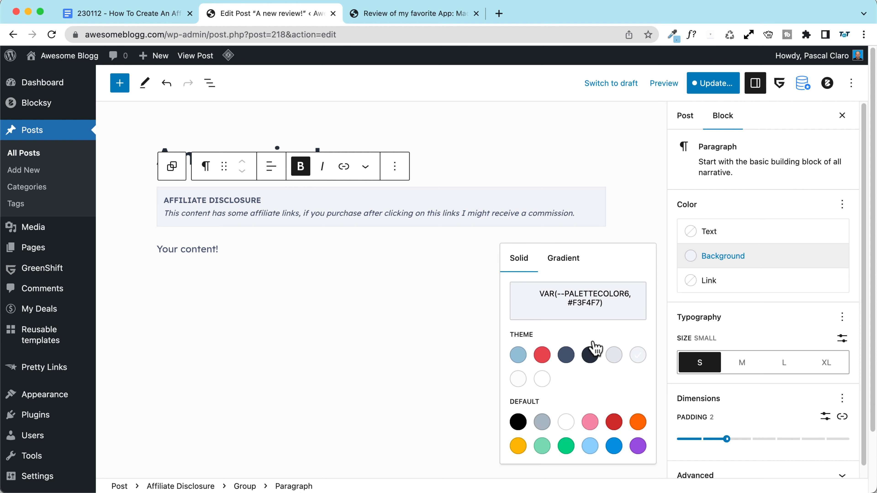
click(563, 357)
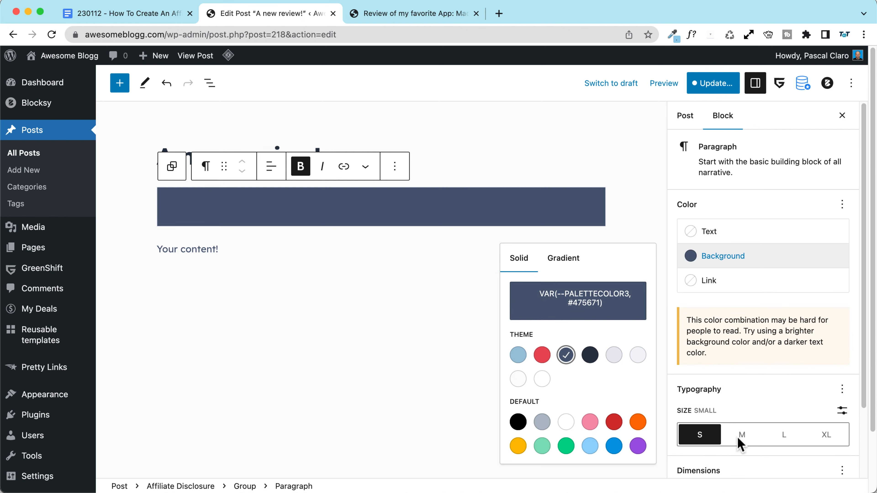
click(708, 229)
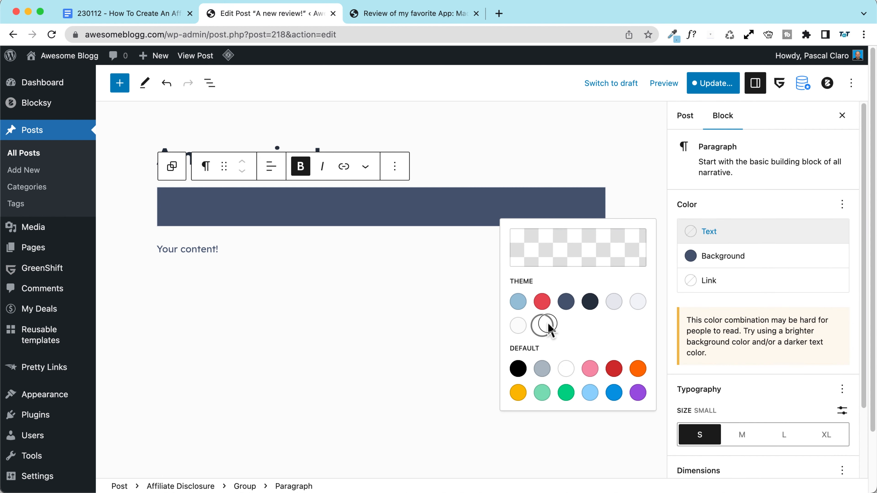
click(541, 326)
click(703, 88)
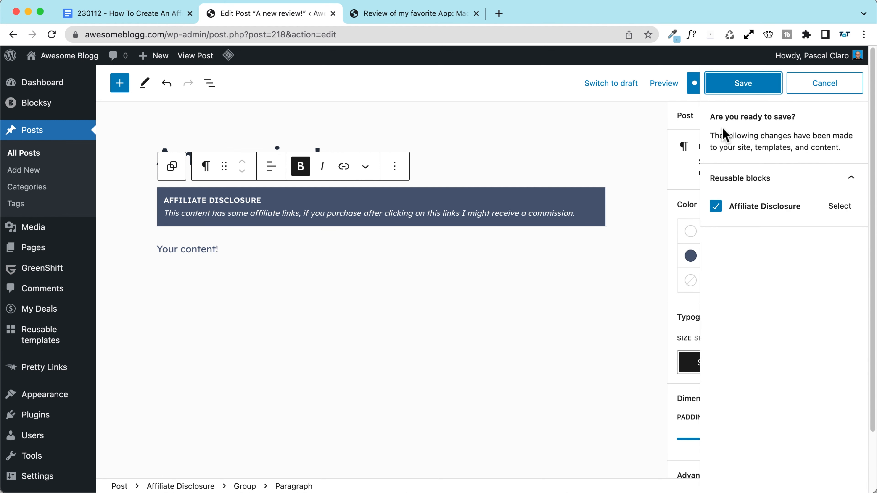
scroll(843, 210, up, 5)
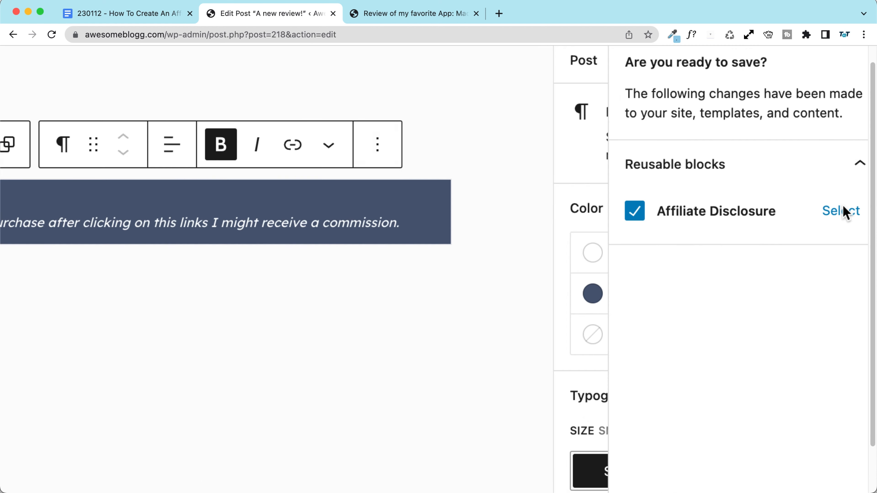
scroll(652, 287, down, 5)
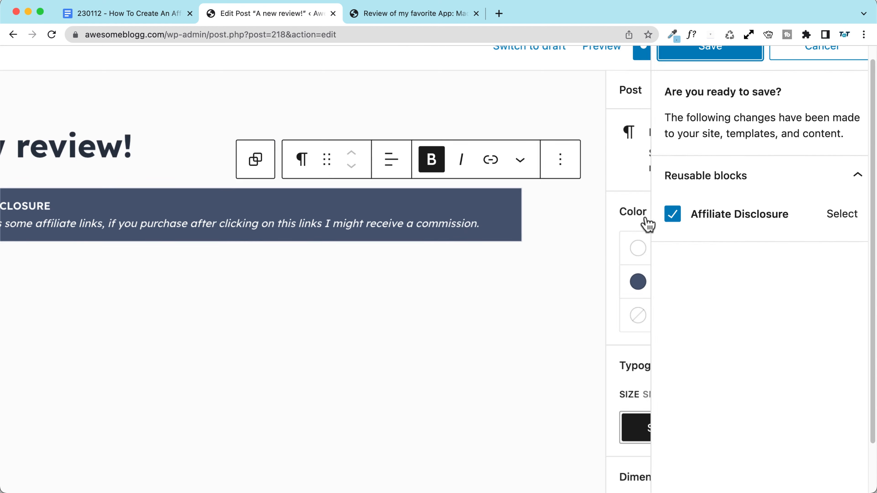
click(747, 87)
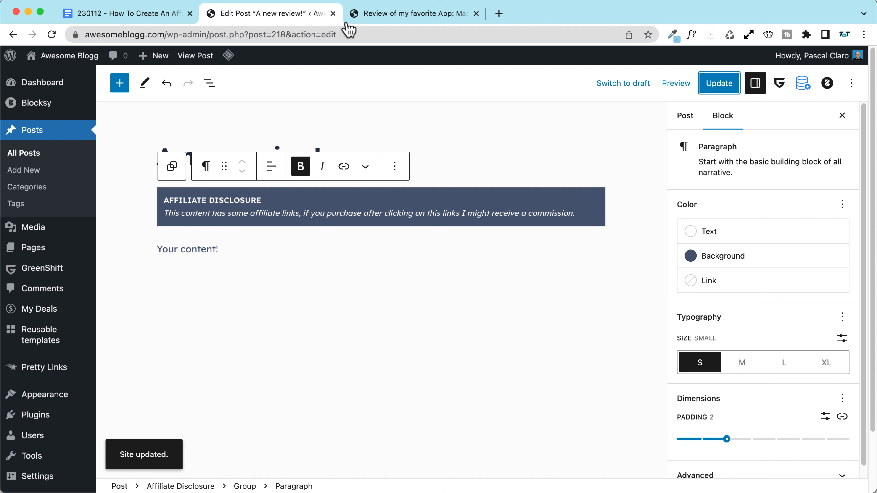
Step: Check both live reviews, reloading the Macpaw post and visiting the LiteSpeed Cache dashboard
click(195, 56)
scroll(224, 259, down, 3)
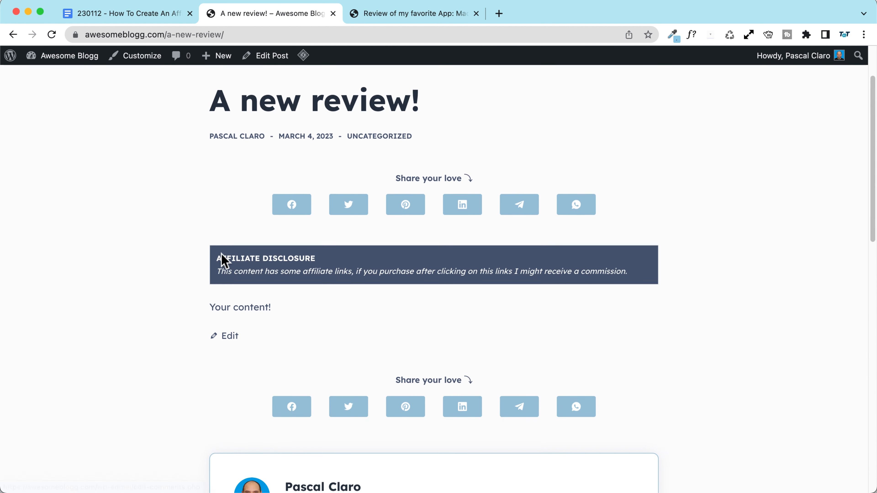
click(401, 13)
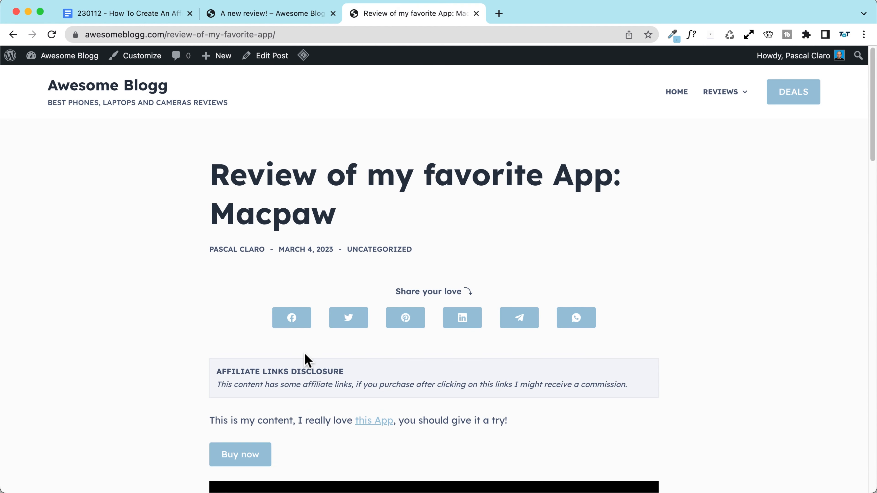
scroll(307, 358, down, 5)
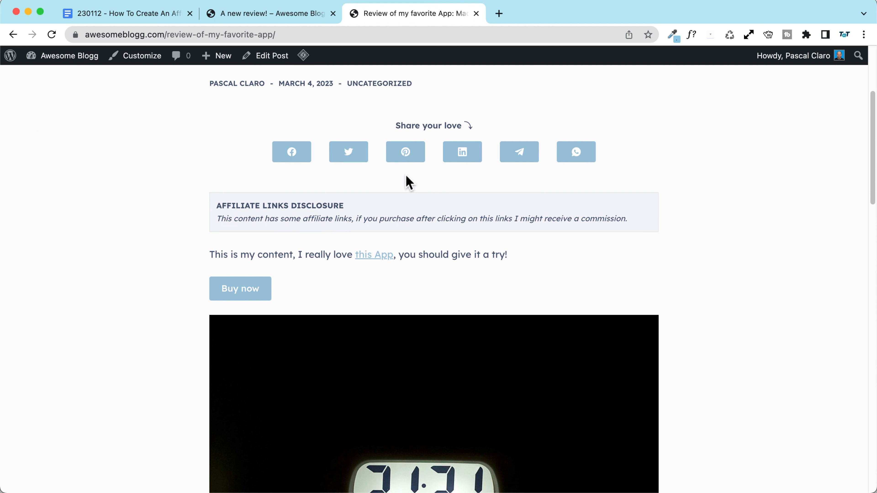
click(52, 34)
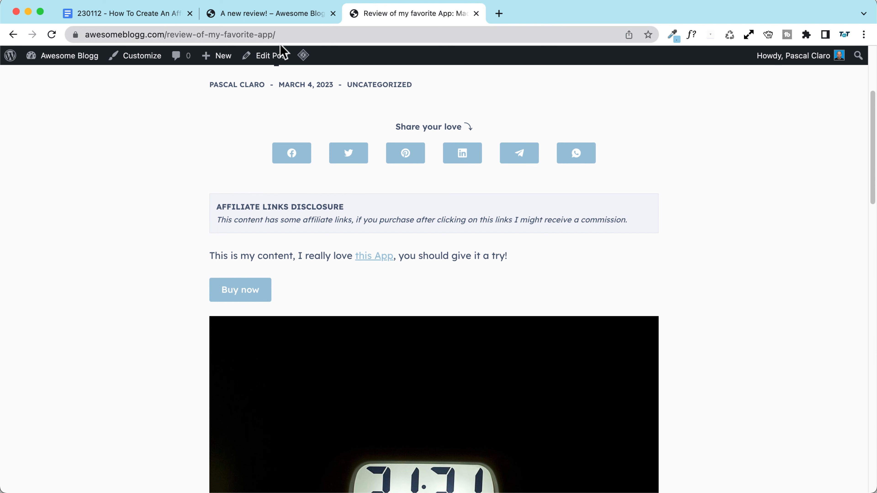
click(304, 57)
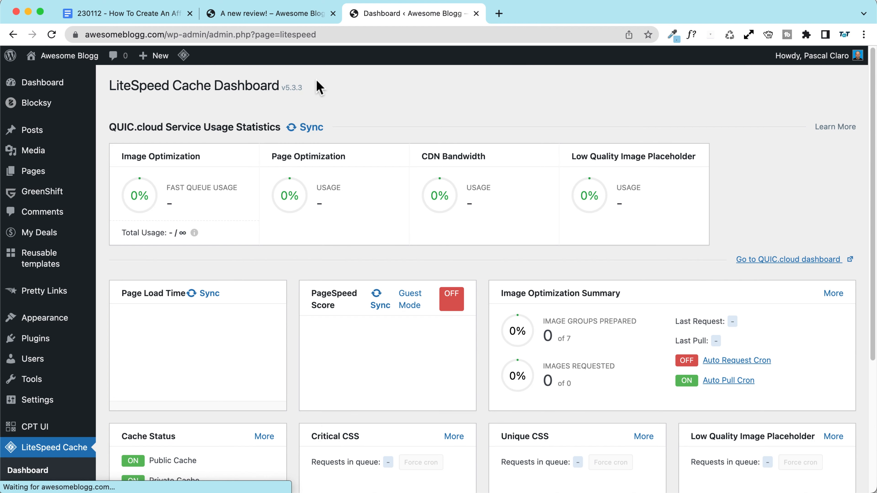
click(12, 34)
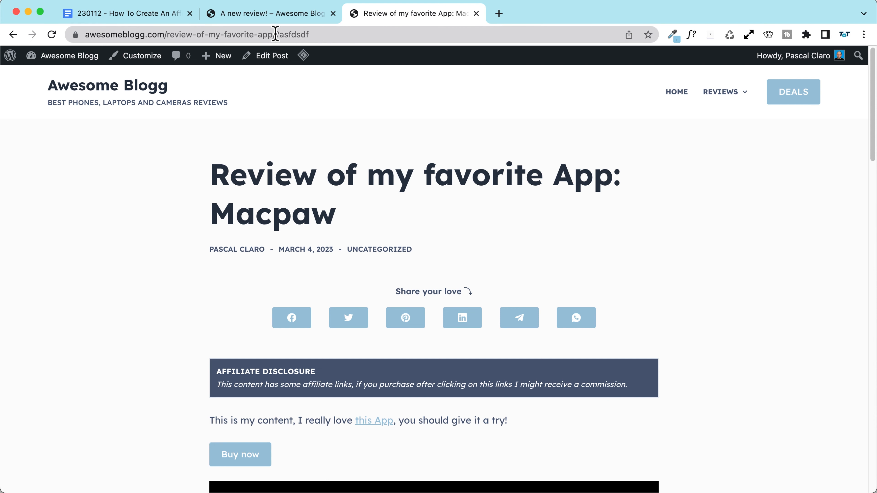
drag(275, 34, 362, 33)
scroll(105, 261, down, 5)
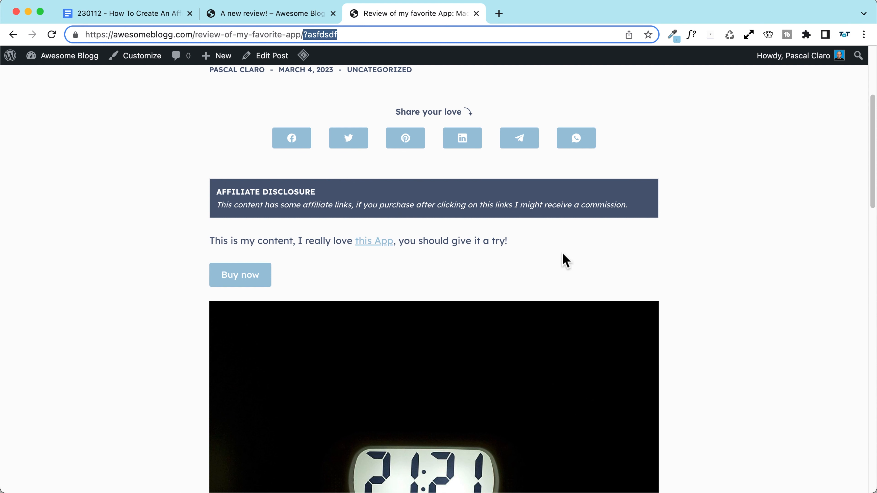
Step: Copy the affiliate disclosure box text from 'A new review!' and open the Customizer
click(262, 6)
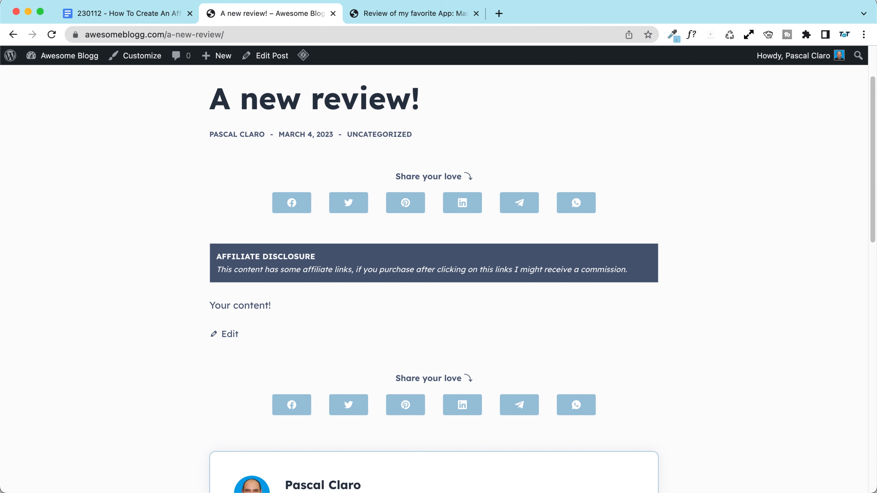
click(386, 15)
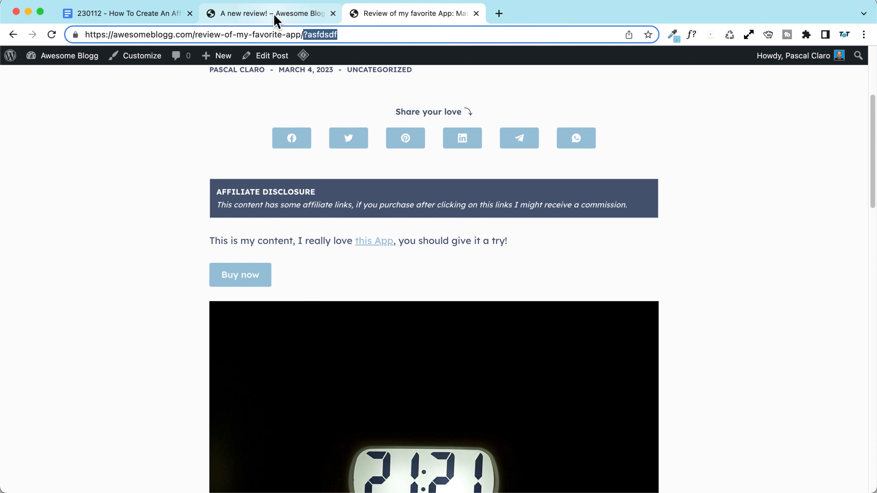
click(275, 17)
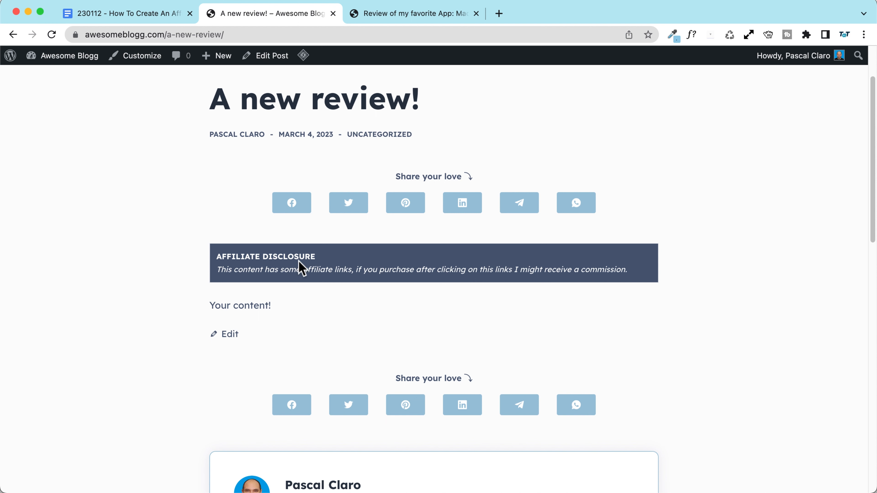
drag(216, 257, 718, 293)
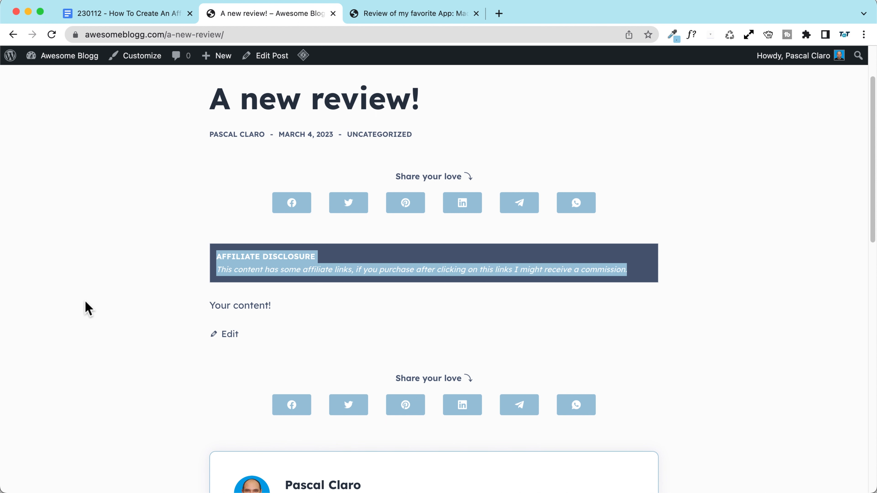
click(135, 56)
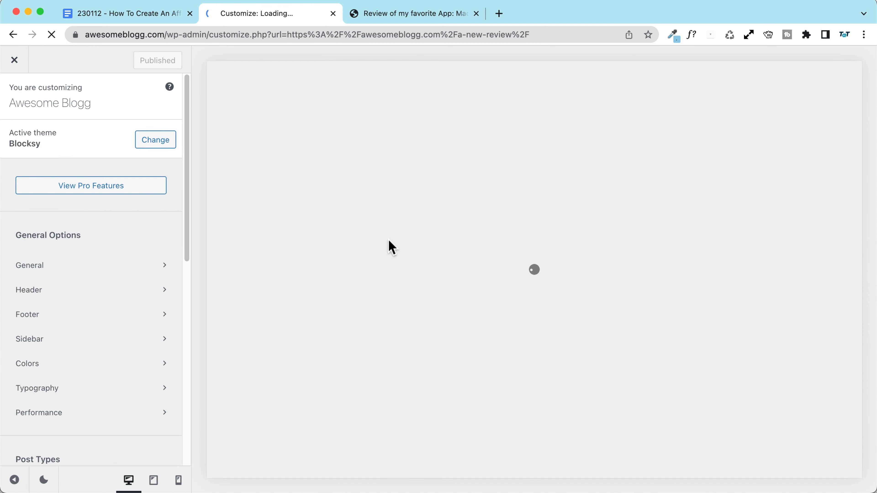
Step: Explore the footer copyright settings and split the bottom footer row into two columns
scroll(391, 246, down, 15)
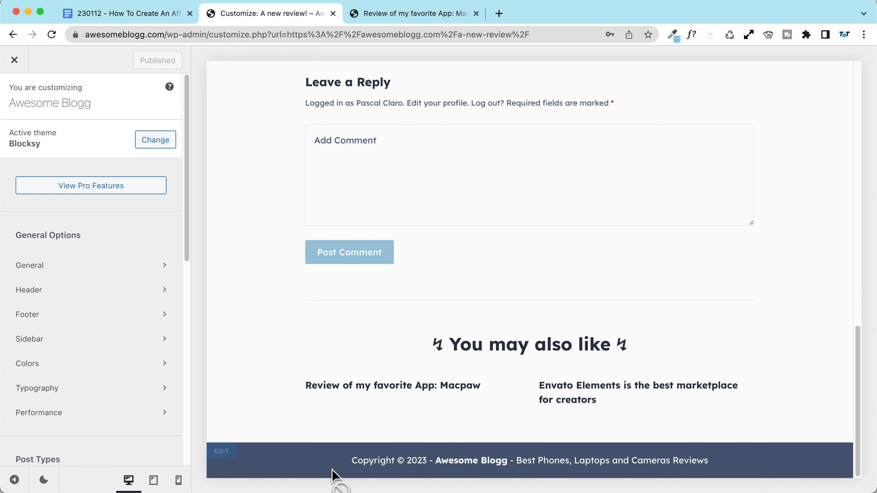
click(221, 452)
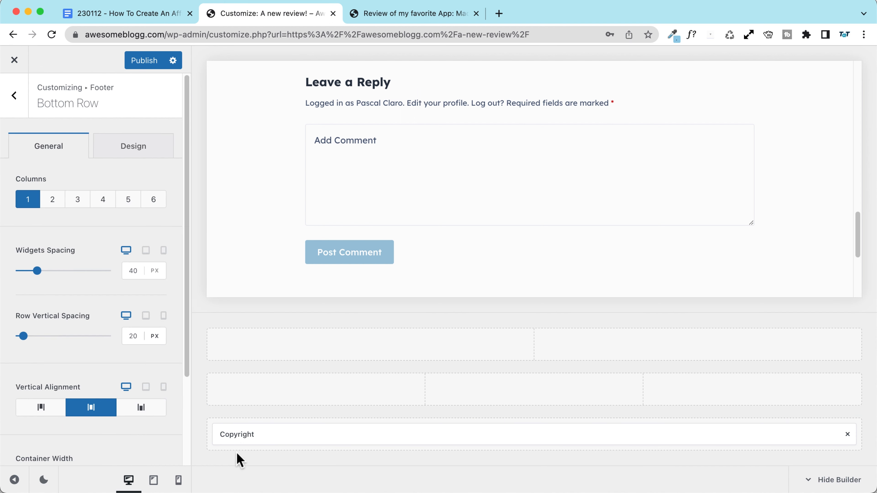
click(292, 432)
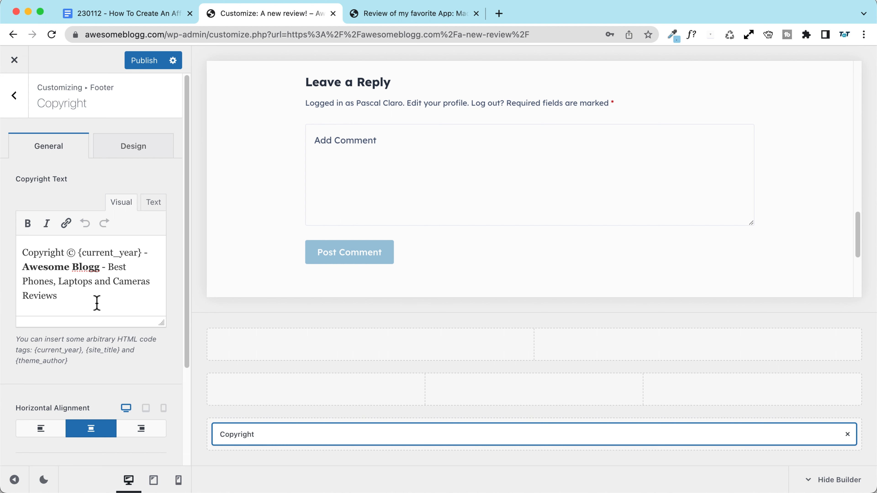
click(132, 144)
click(43, 152)
click(13, 97)
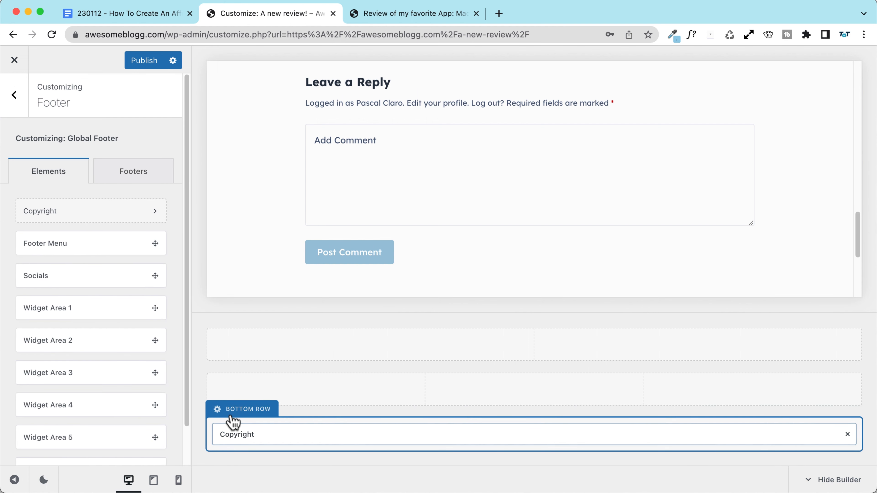
click(231, 418)
click(52, 202)
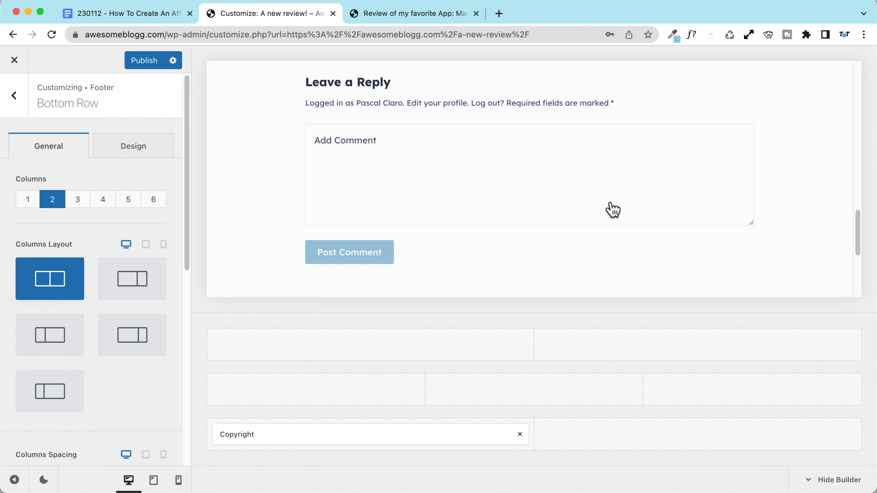
scroll(613, 210, down, 5)
Step: Left-align the copyright text and set its font size to 12px
click(528, 272)
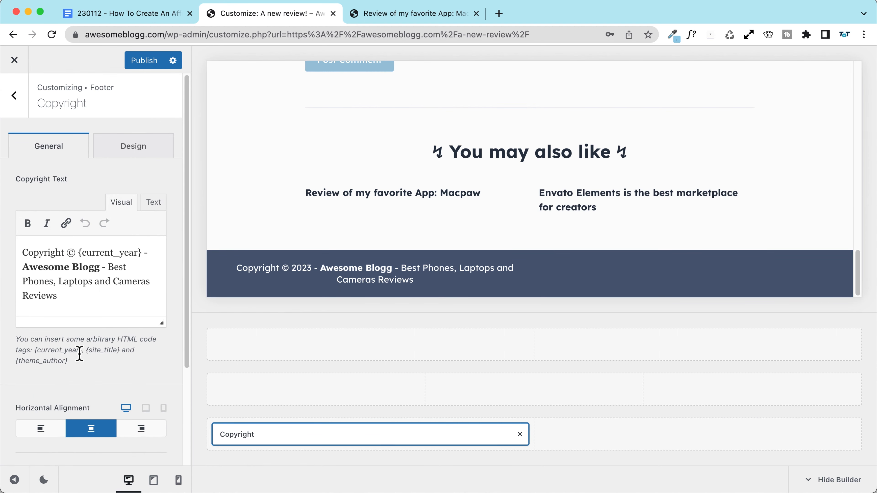
click(43, 430)
click(142, 154)
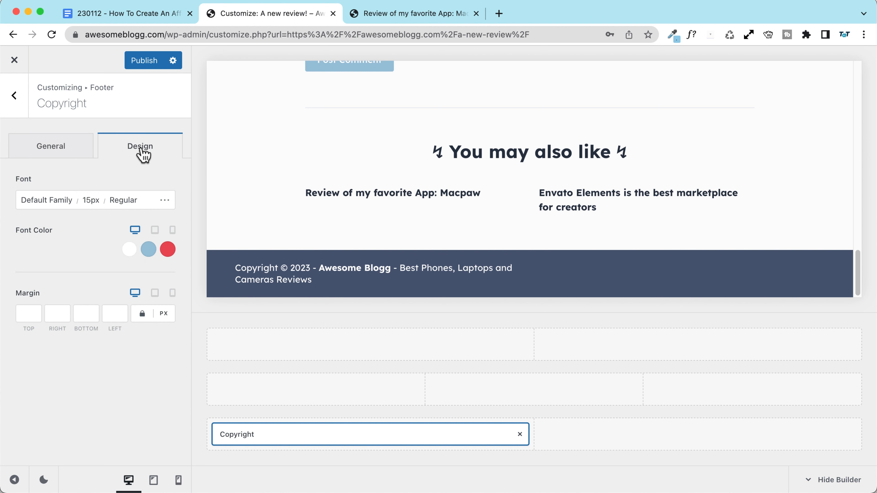
click(89, 202)
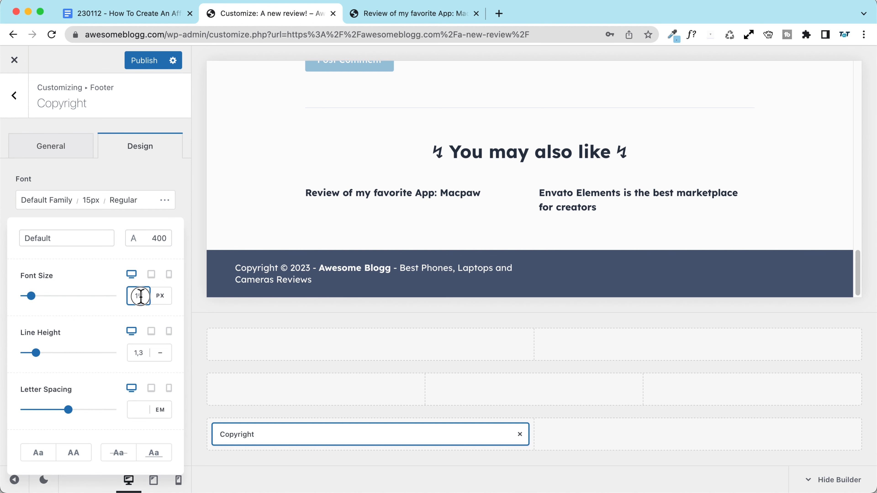
key(BackSpace)
text(2)
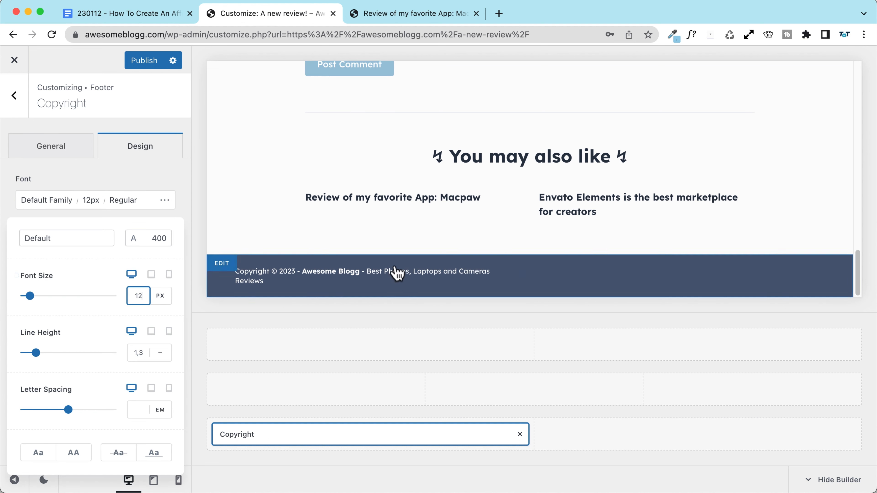
click(642, 438)
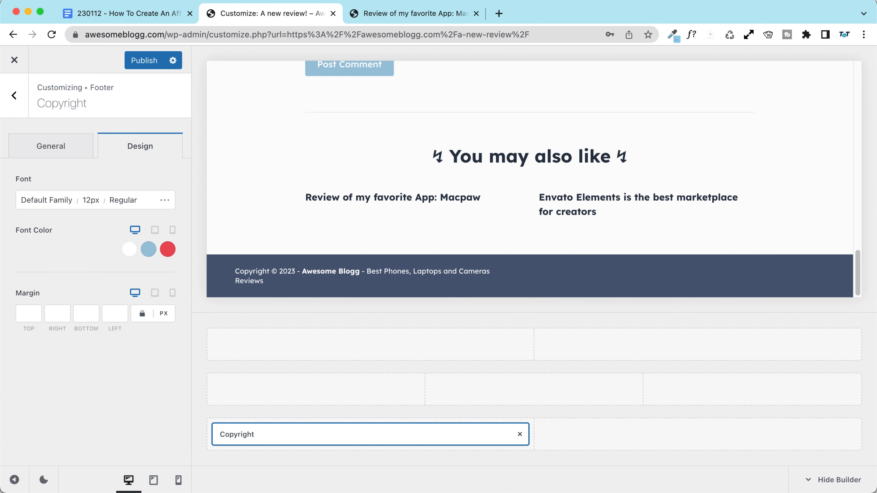
click(14, 95)
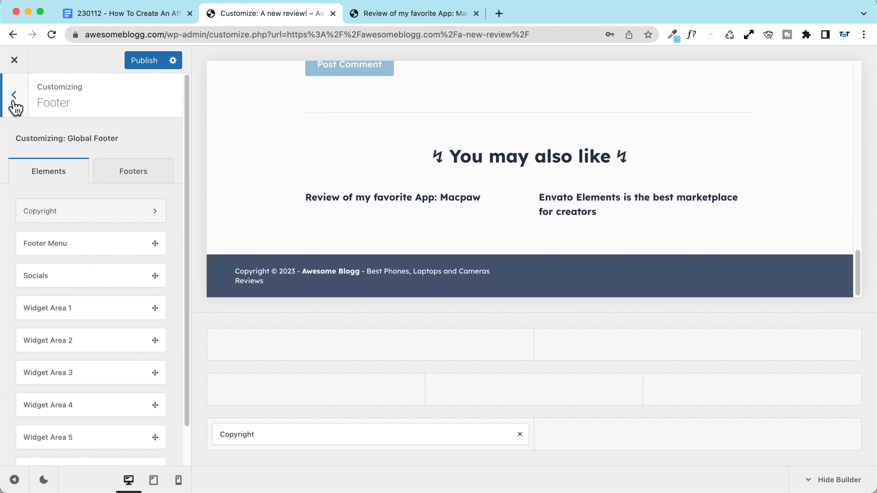
Step: Set the footer bottom row back to a single column
scroll(78, 332, down, 2)
scroll(57, 263, up, 2)
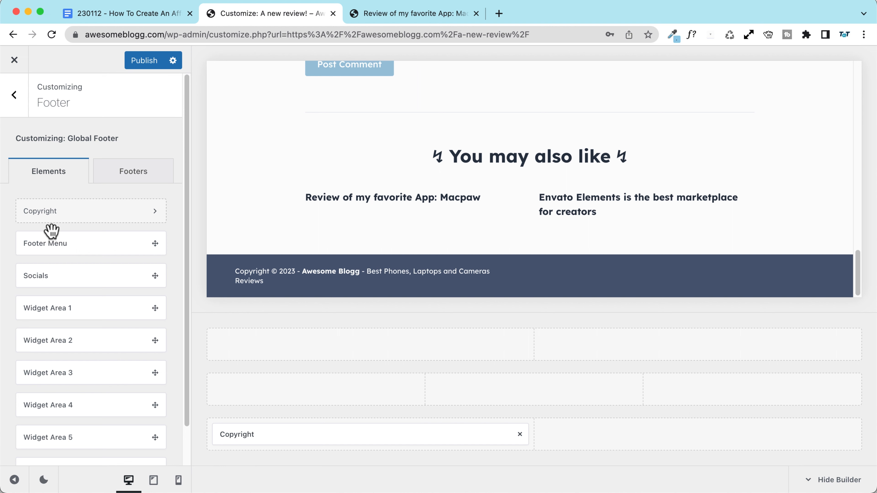
scroll(51, 229, down, 2)
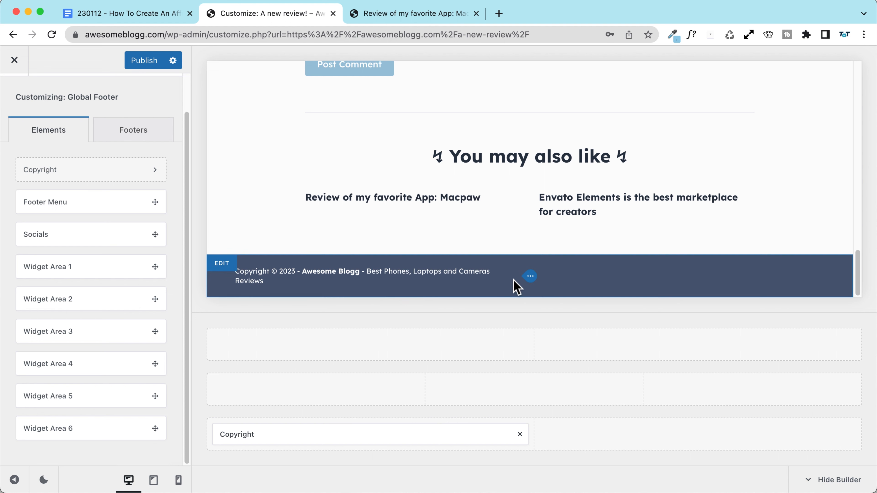
mouse_move(407, 439)
click(265, 410)
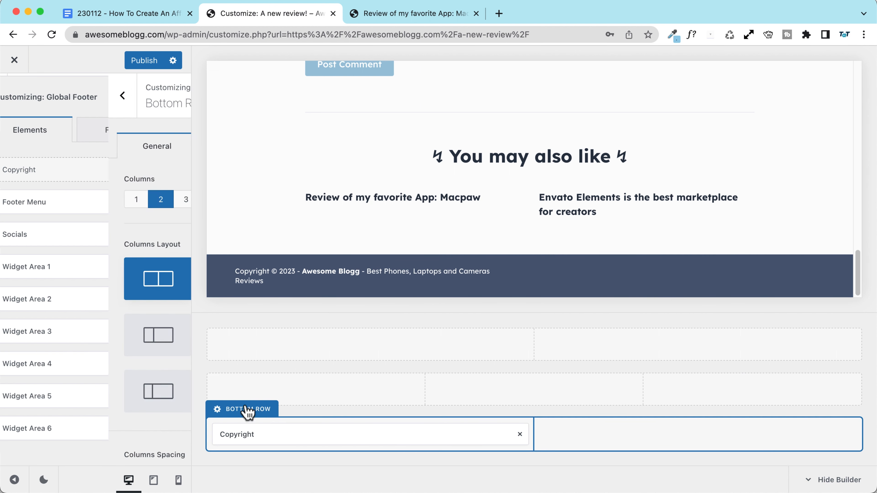
click(27, 198)
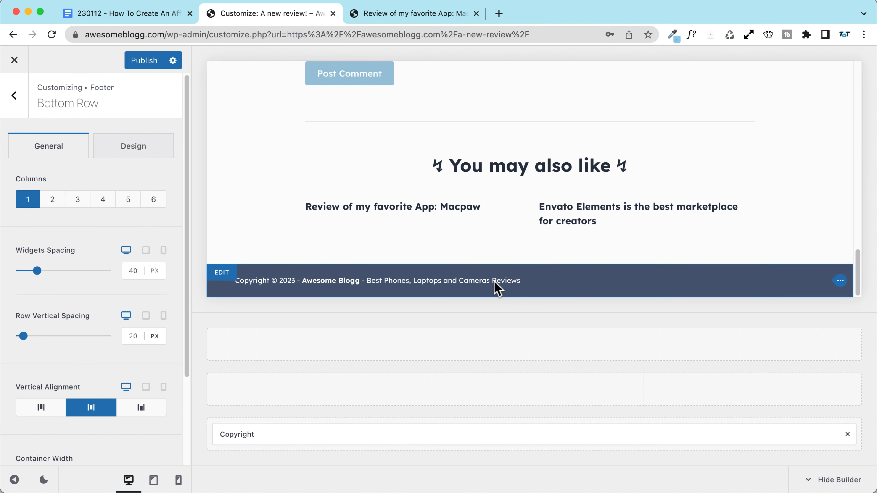
Step: Paste the affiliate disclosure after the footer copyright text, with a bold 'AFFILIATE DISCLOSURE' heading and a colon
click(276, 436)
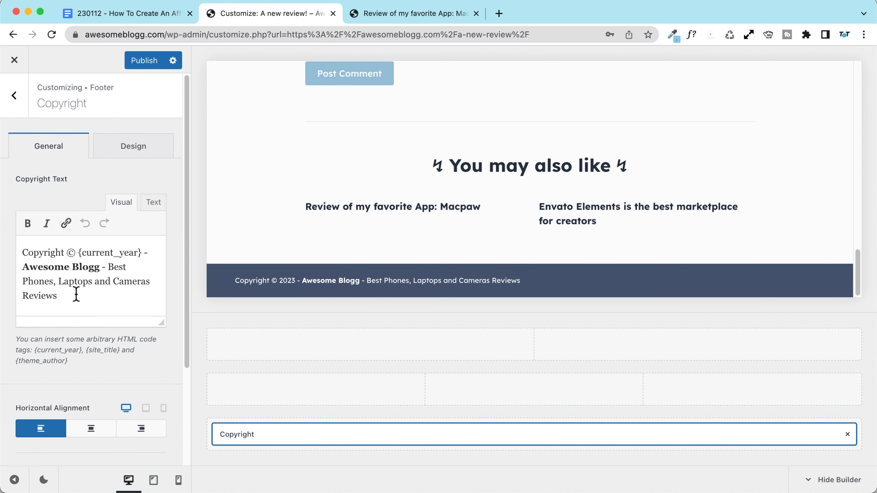
scroll(76, 297, down, 4)
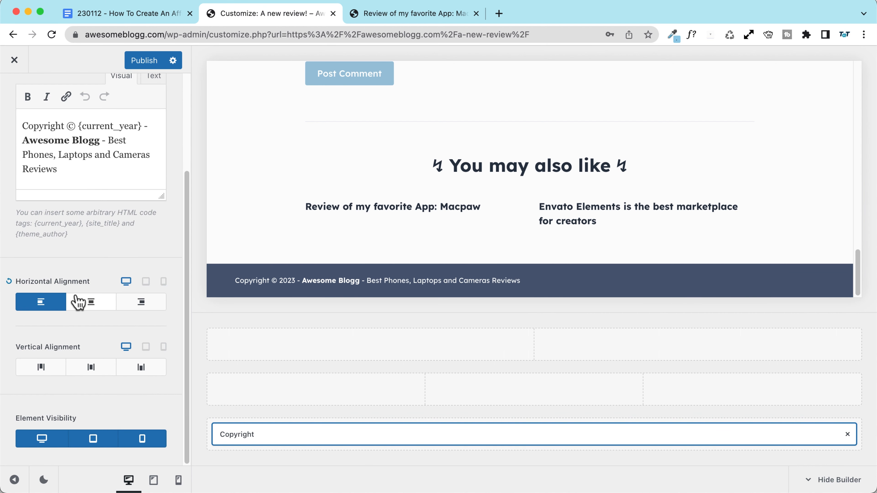
click(97, 173)
text(| AFFILIATE DISCLOSURE This content has some affiliate links, if you purchase after clicking on this links I might receive a commission.)
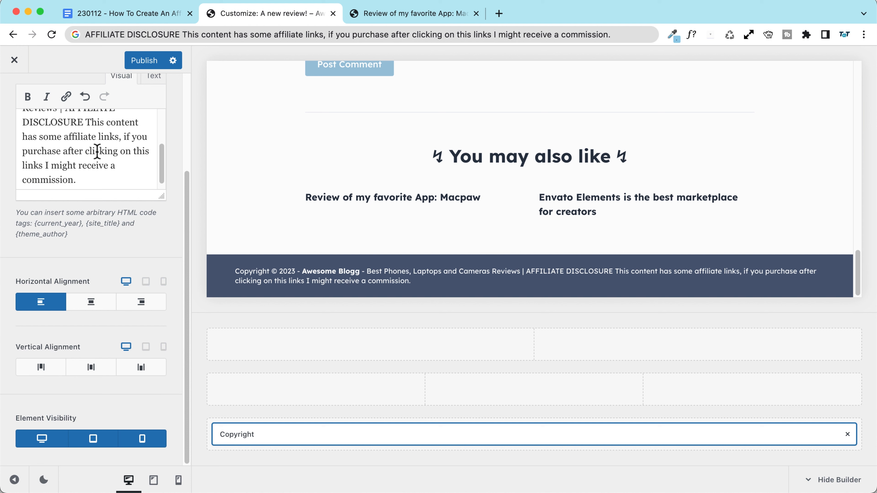
scroll(97, 151, up, 2)
drag(66, 146, 83, 156)
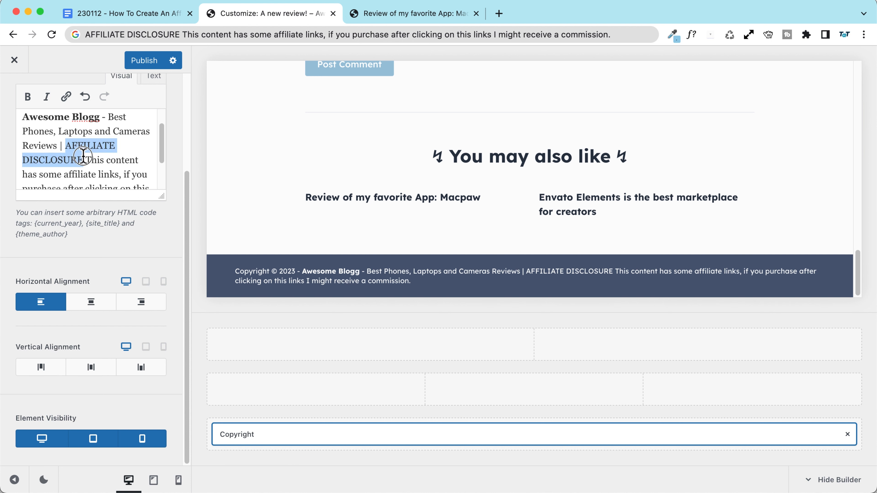
key(super+b)
key(Right)
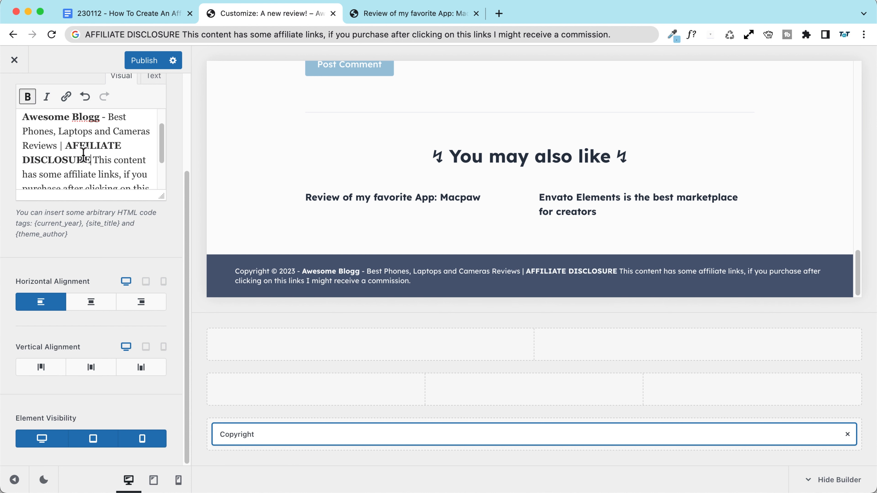
text(:)
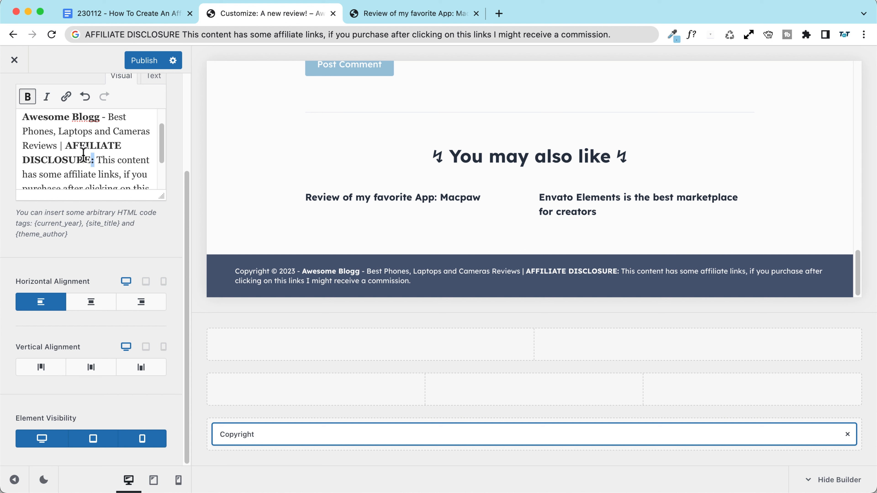
key(super+b)
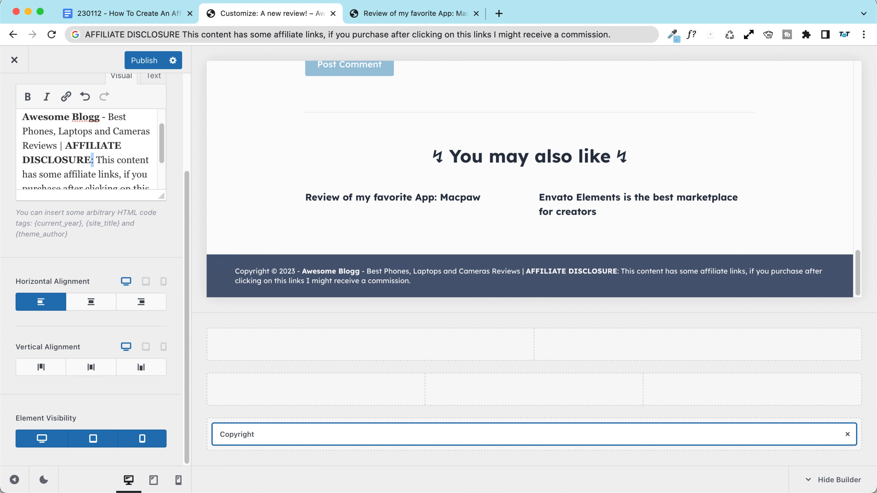
Step: Review the disclosure sentence and publish the footer changes to the live site
scroll(96, 136, down, 2)
drag(97, 132, 131, 208)
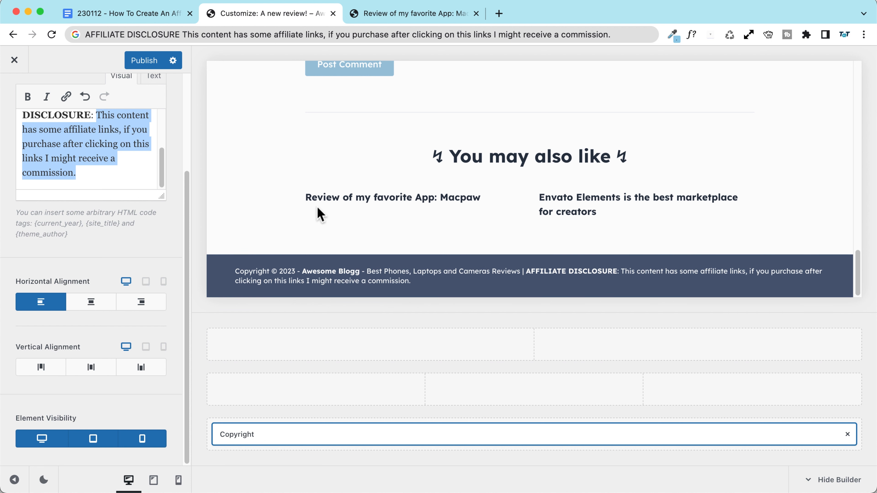
scroll(317, 213, up, 2)
scroll(317, 213, down, 2)
scroll(296, 190, up, 4)
scroll(295, 190, down, 4)
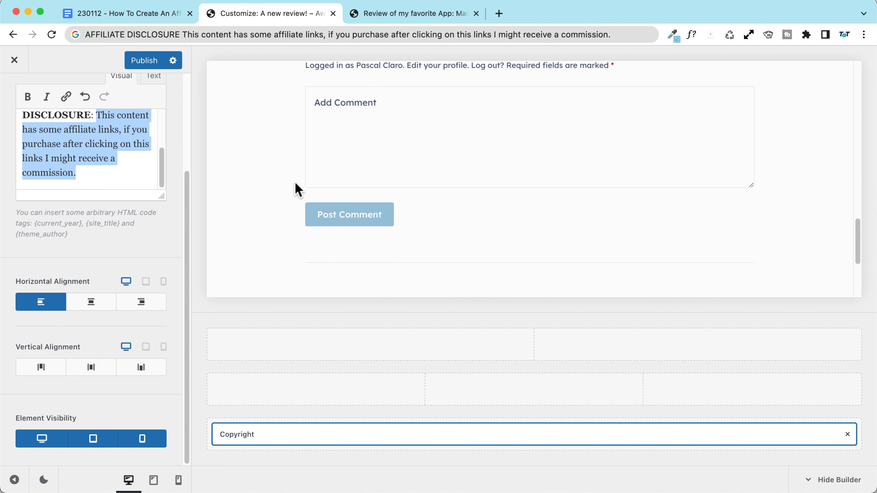
click(131, 60)
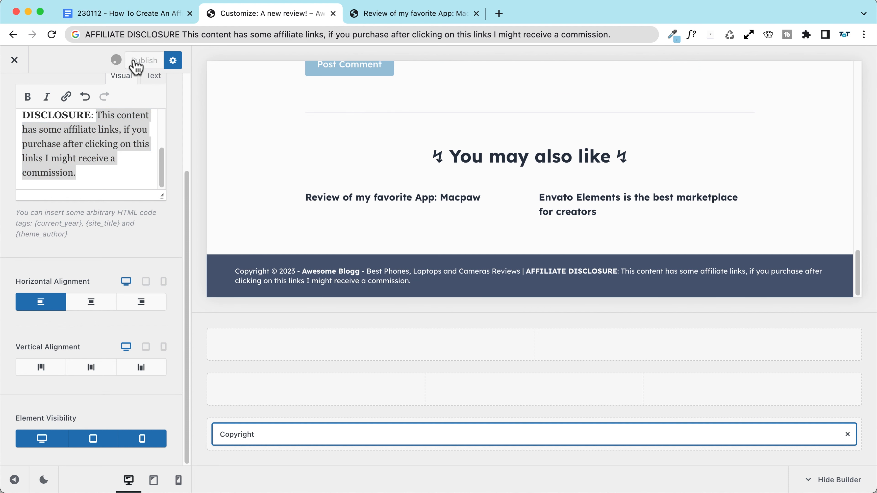
Step: Close the Customizer and reload the 'A new review!' post to see the new footer
click(15, 60)
scroll(283, 190, down, 3)
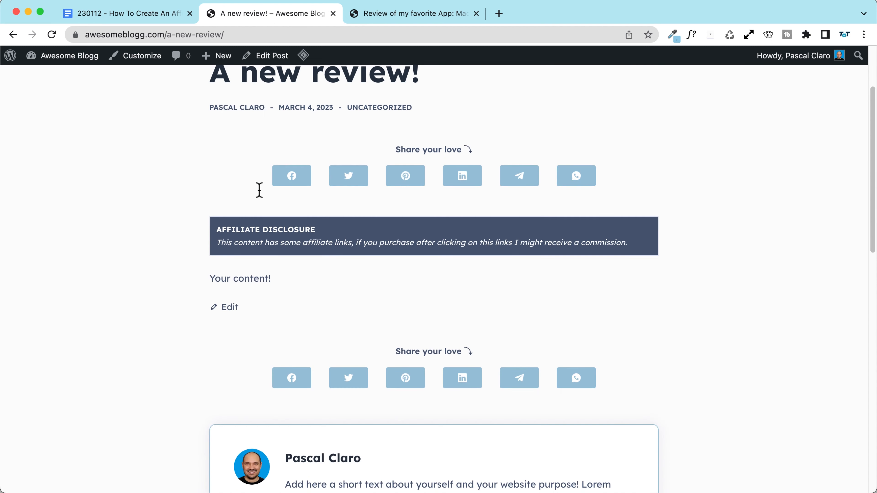
scroll(106, 164, down, 10)
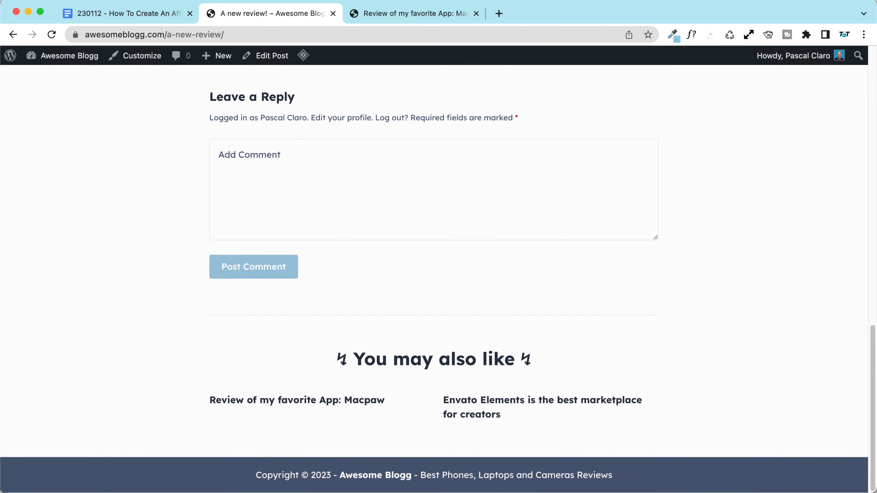
key(super+r)
scroll(303, 196, down, 2)
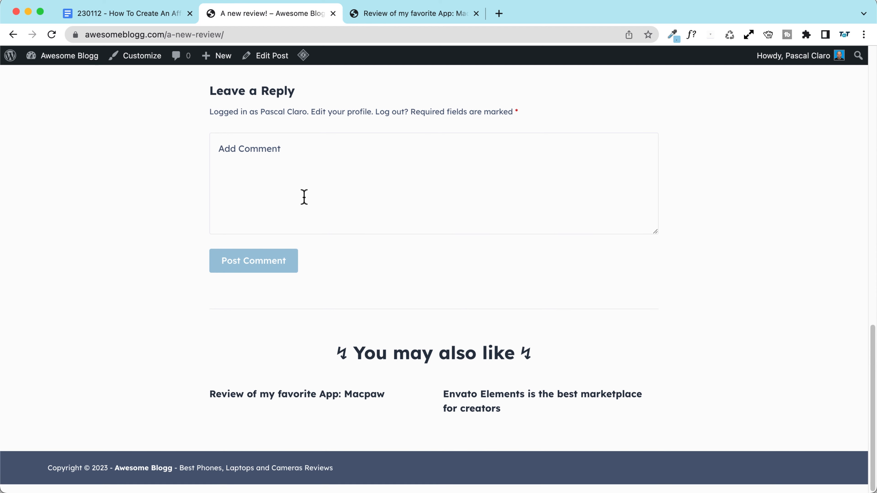
Step: Append ?asdasd to the post URL to bypass the cache and inspect the footer line
click(274, 36)
click(345, 35)
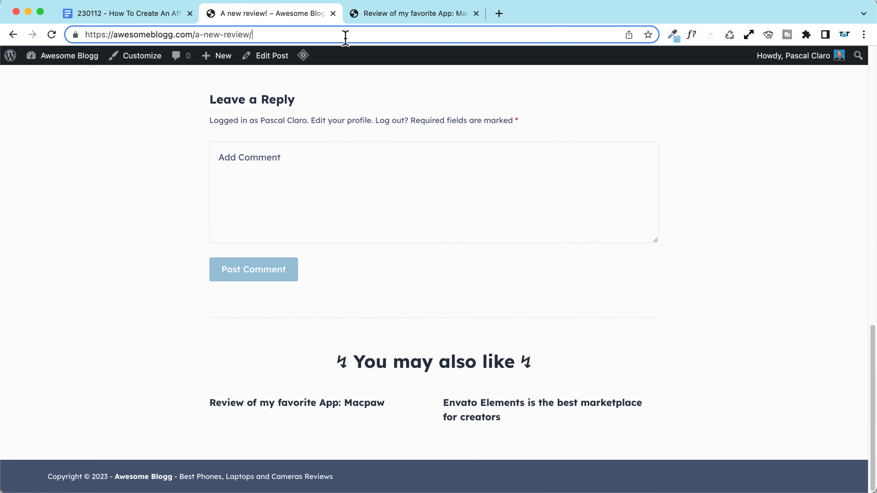
text(?asdasd)
key(Return)
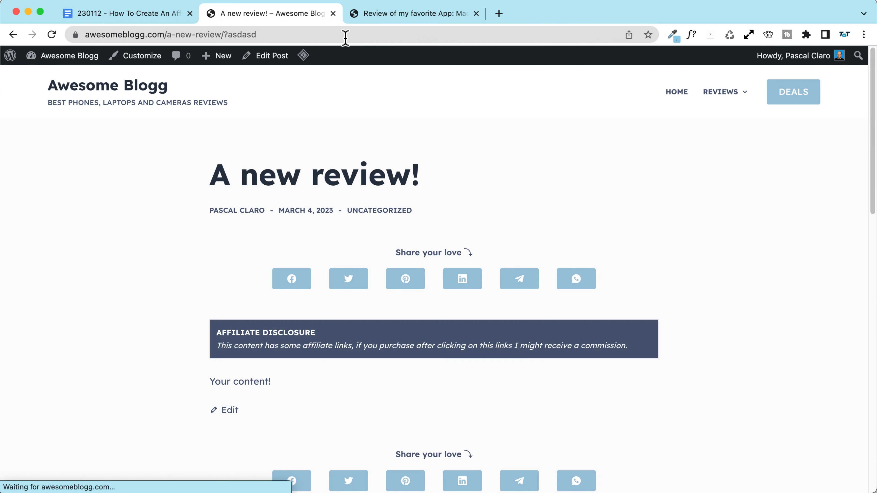
scroll(171, 217, down, 15)
scroll(170, 217, down, 6)
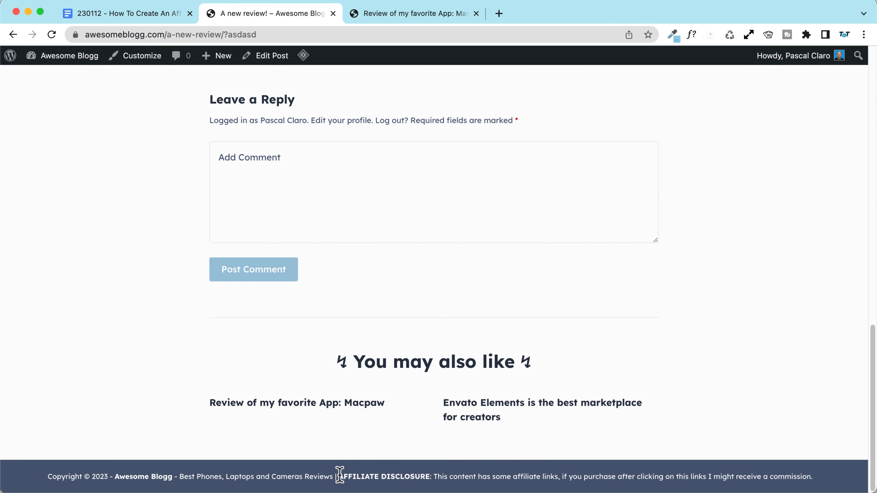
drag(837, 478, 47, 477)
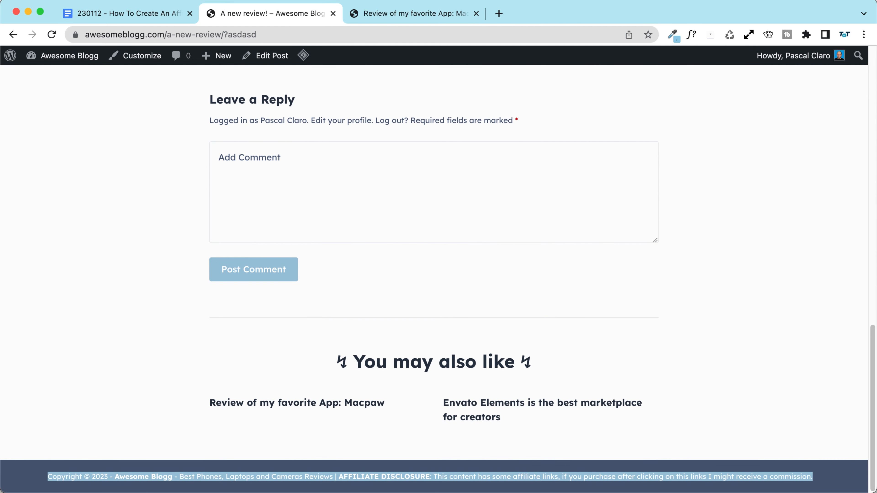
click(184, 267)
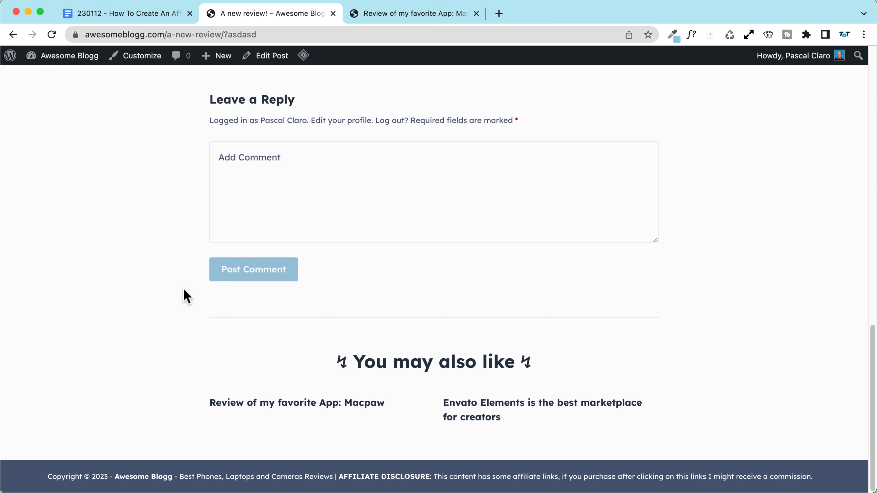
scroll(179, 293, up, 20)
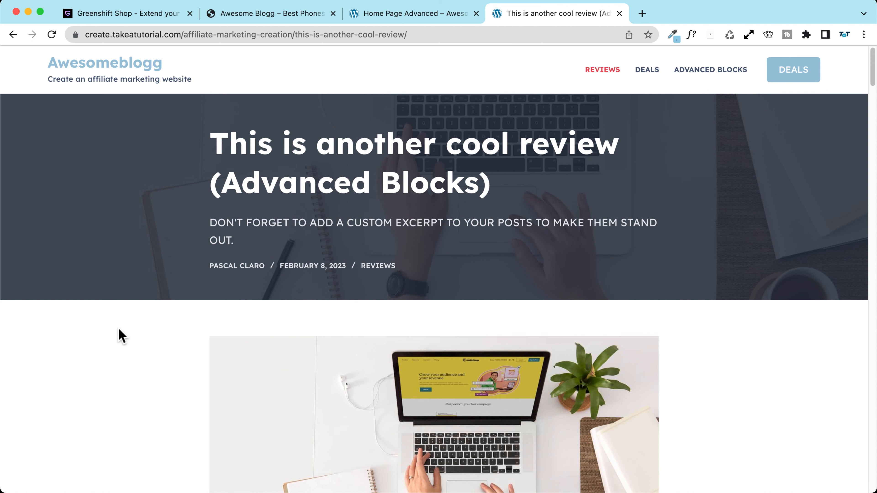
Step: Scroll 'This is another cool review' down to its iPhone Comparison Table, then switch to Home Page Advanced
scroll(121, 335, down, 6)
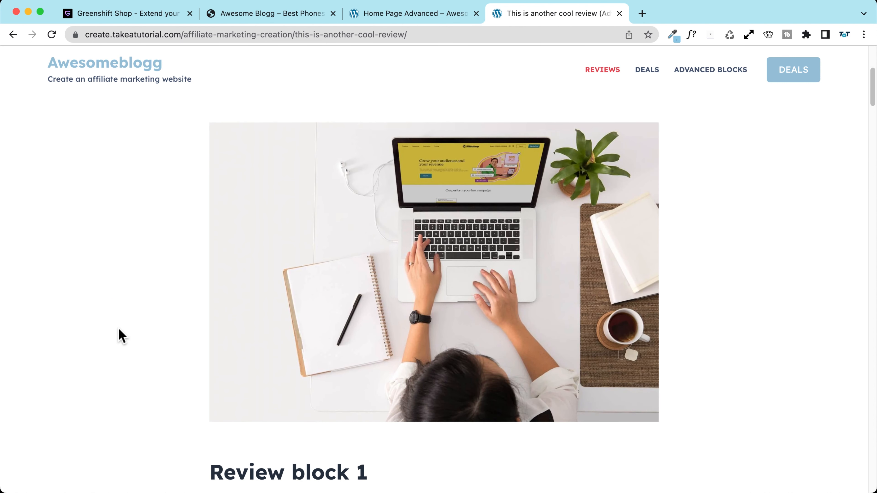
scroll(122, 336, down, 8)
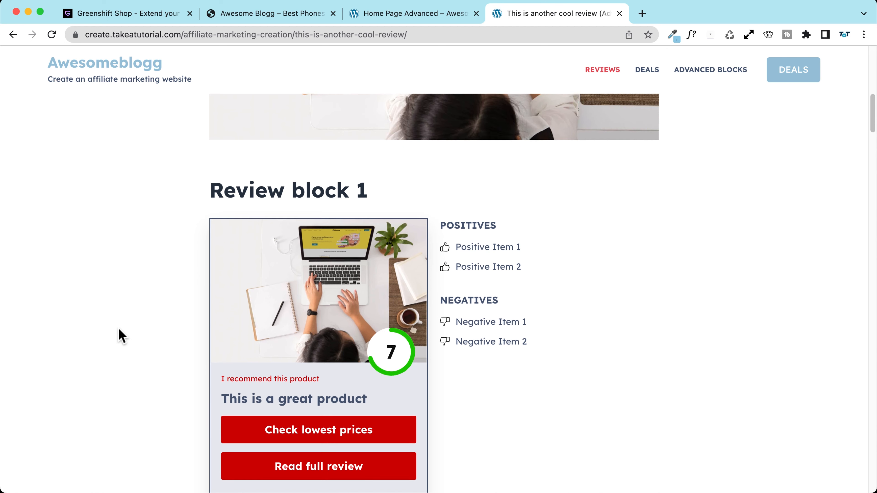
scroll(122, 336, down, 2)
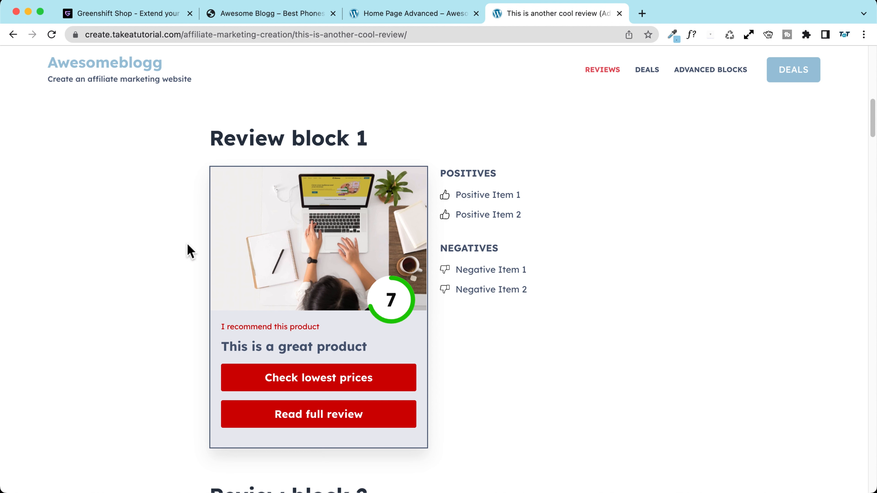
scroll(149, 250, down, 10)
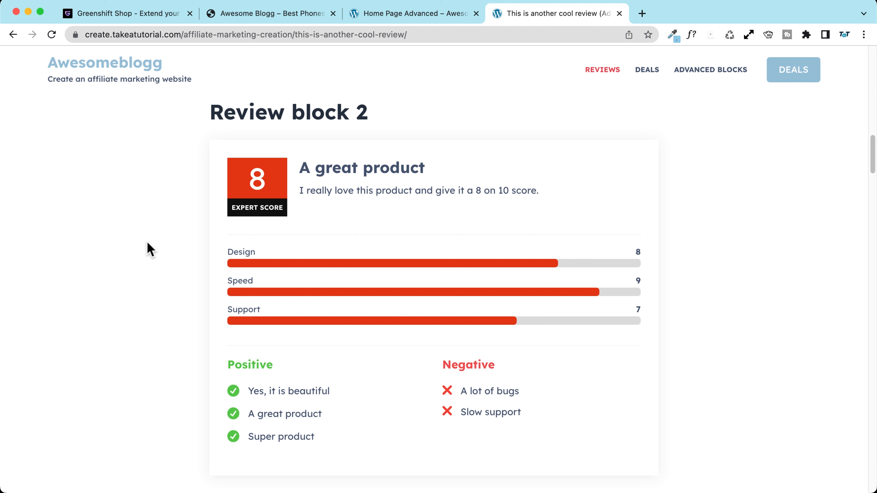
scroll(149, 249, down, 8)
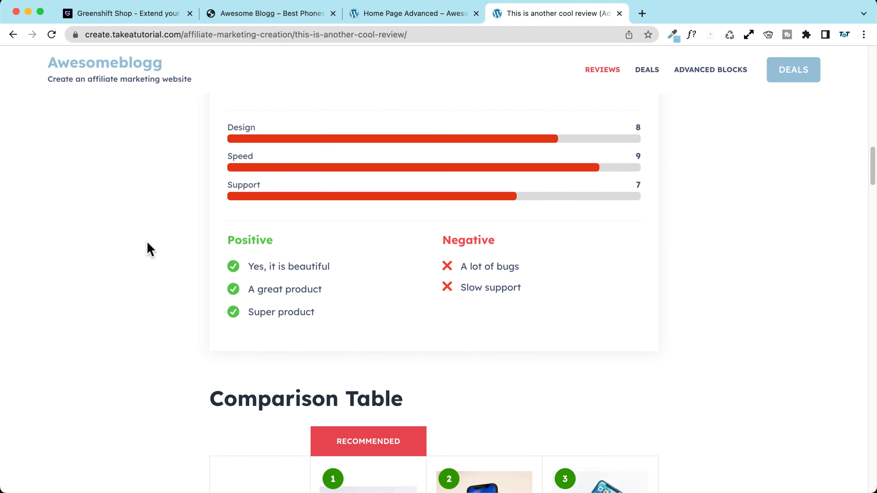
scroll(149, 249, down, 2)
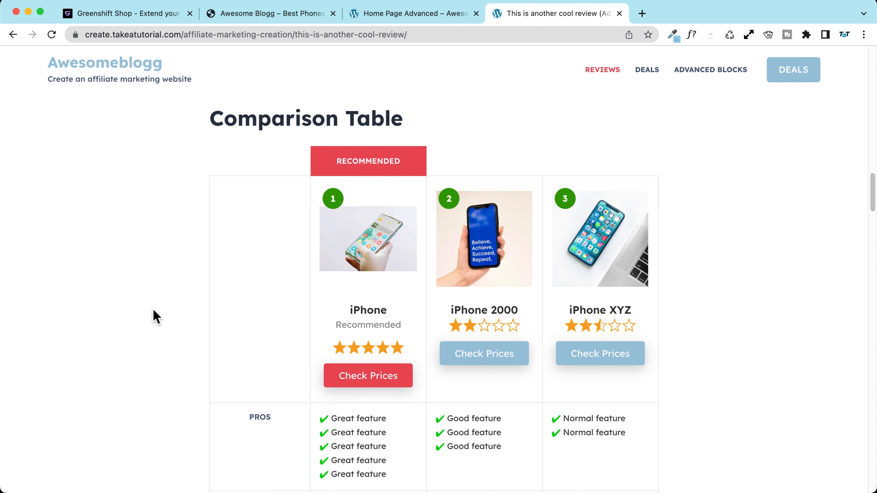
scroll(154, 316, down, 3)
scroll(153, 310, down, 4)
scroll(153, 311, up, 20)
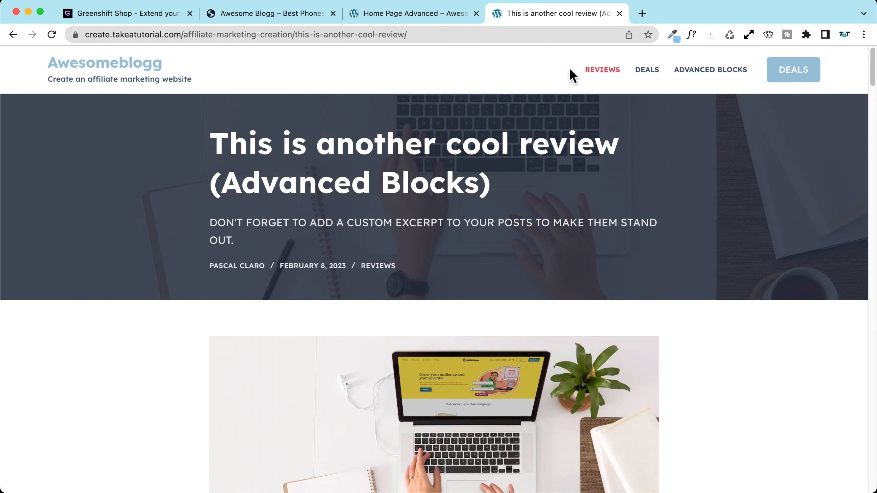
click(431, 14)
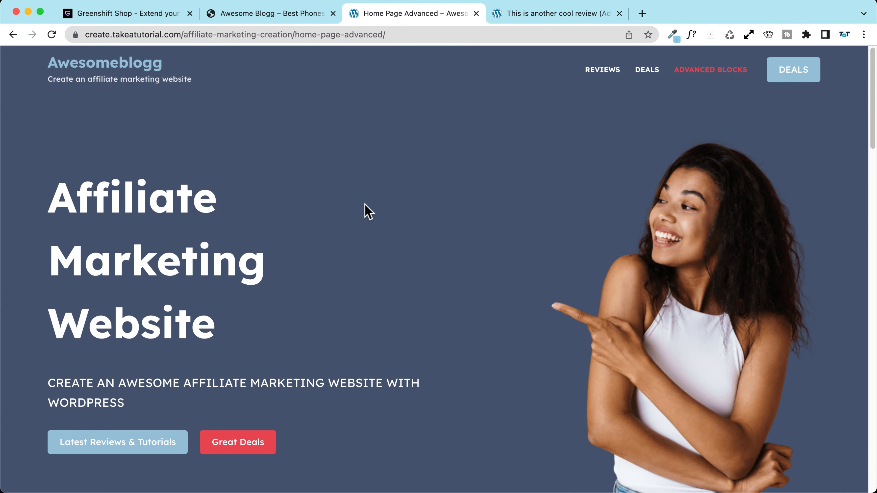
Step: Filter the Home Page Advanced latest posts to Deals, then to Reviews
scroll(366, 210, down, 15)
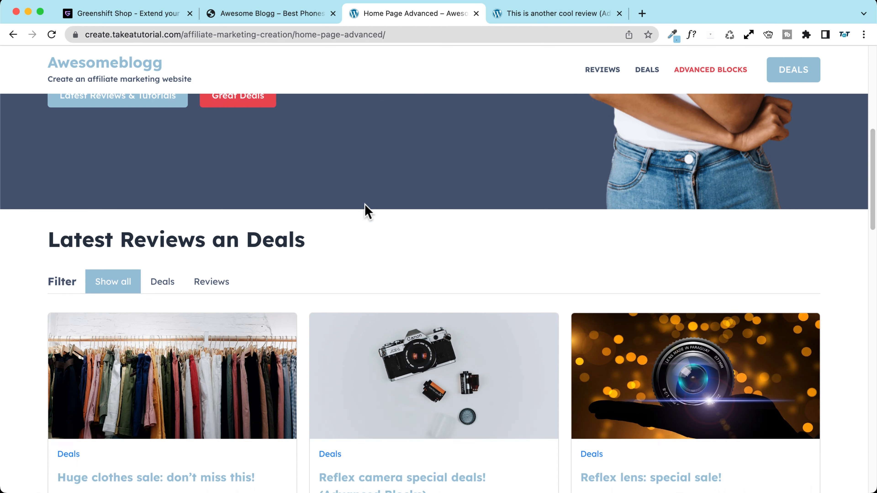
scroll(366, 211, up, 2)
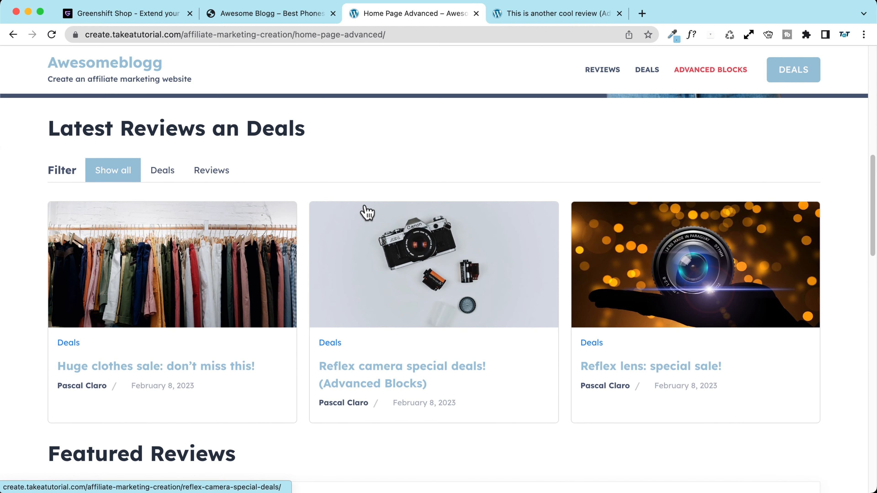
click(158, 174)
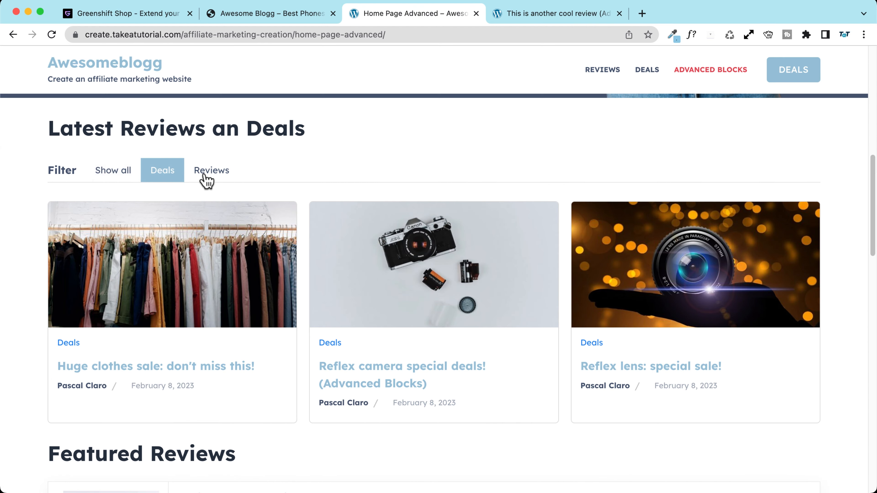
click(206, 181)
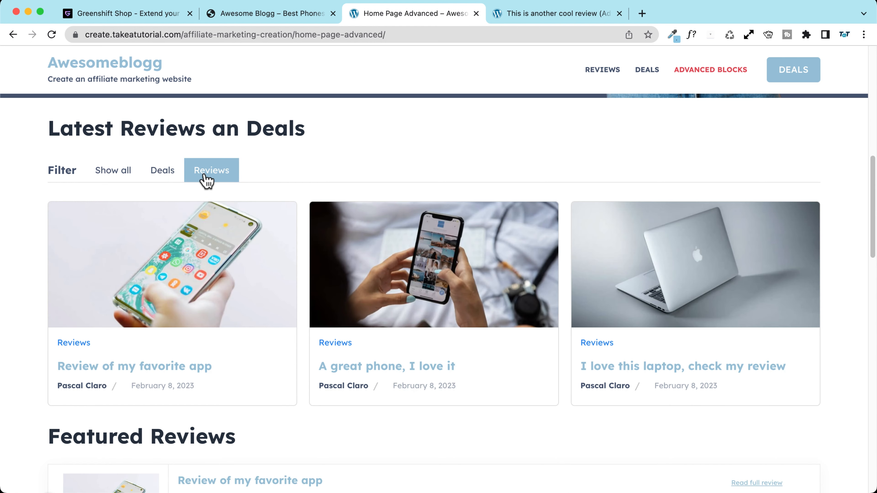
scroll(42, 221, down, 8)
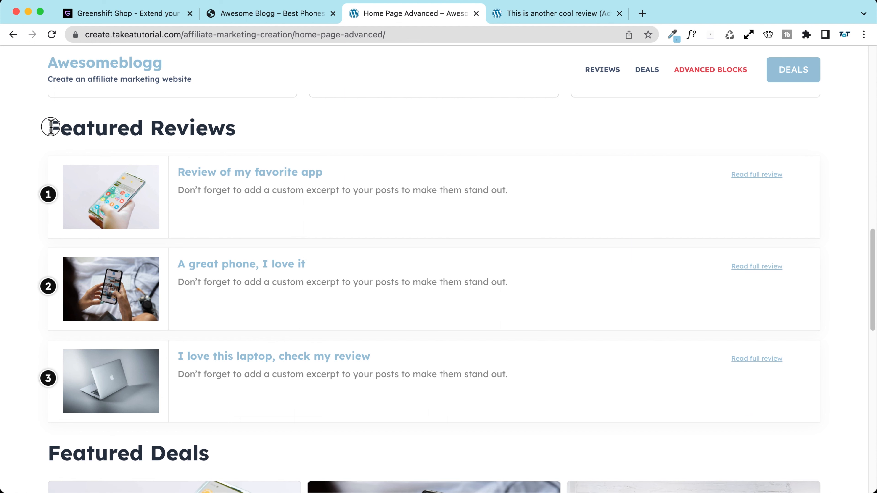
drag(51, 127, 251, 131)
click(250, 131)
Step: Advance the Featured Deals carousel three times, view the Best deals listing, then go to GreenShift Shop
scroll(104, 171, down, 8)
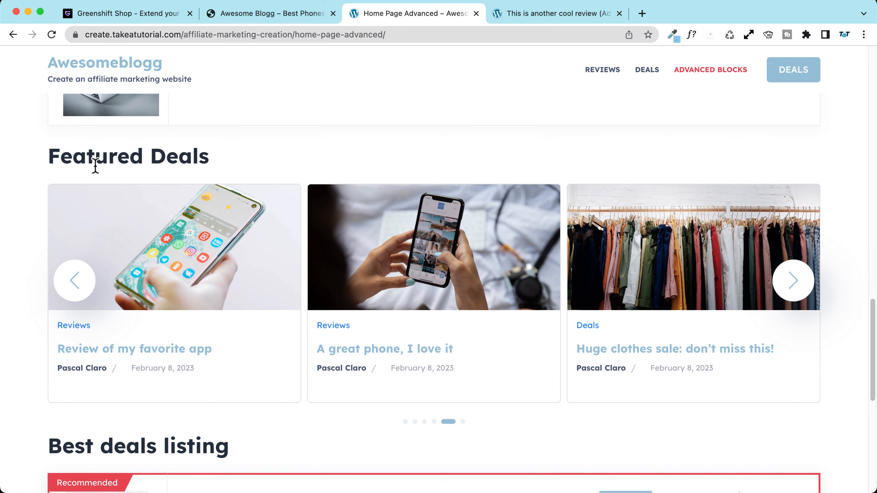
click(800, 244)
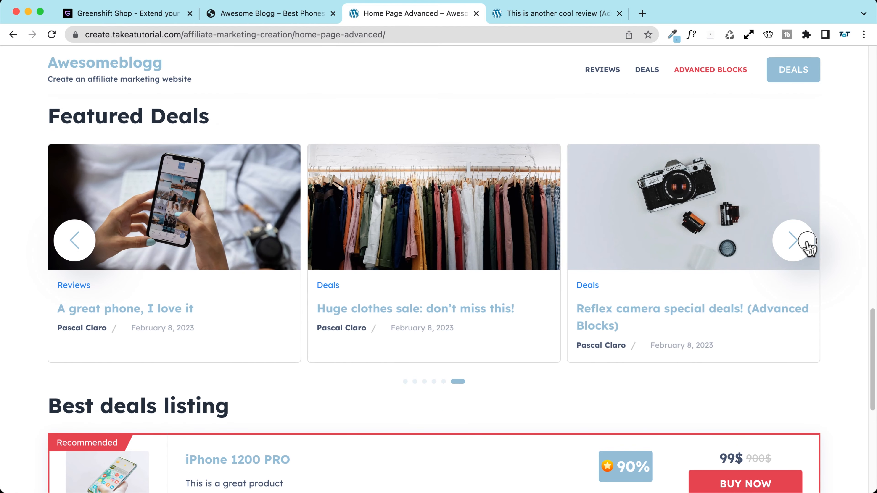
click(807, 246)
click(808, 247)
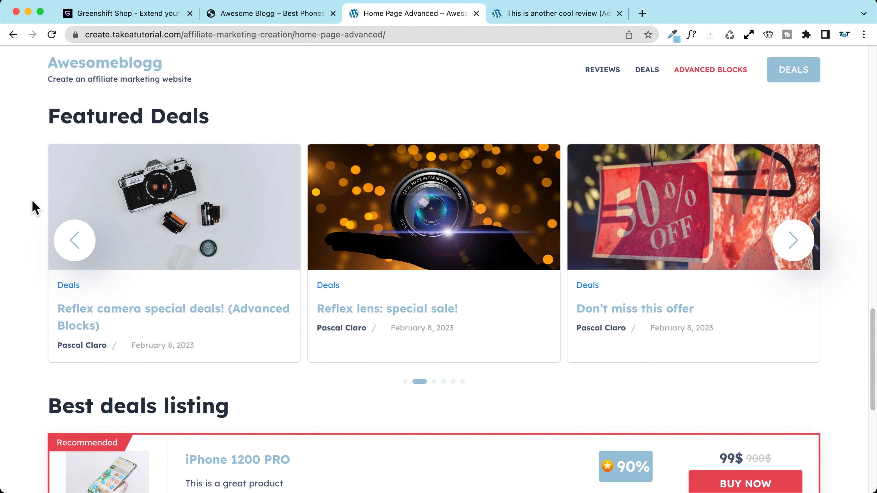
scroll(35, 207, down, 7)
scroll(35, 207, down, 1)
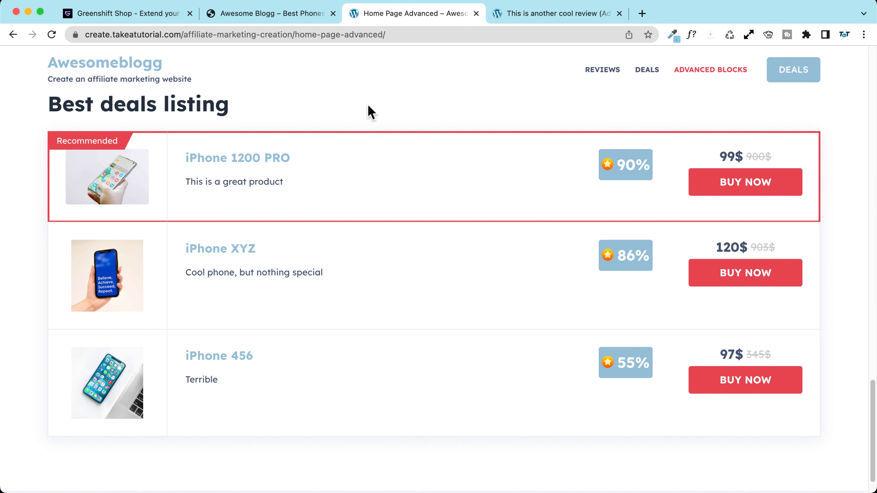
click(161, 19)
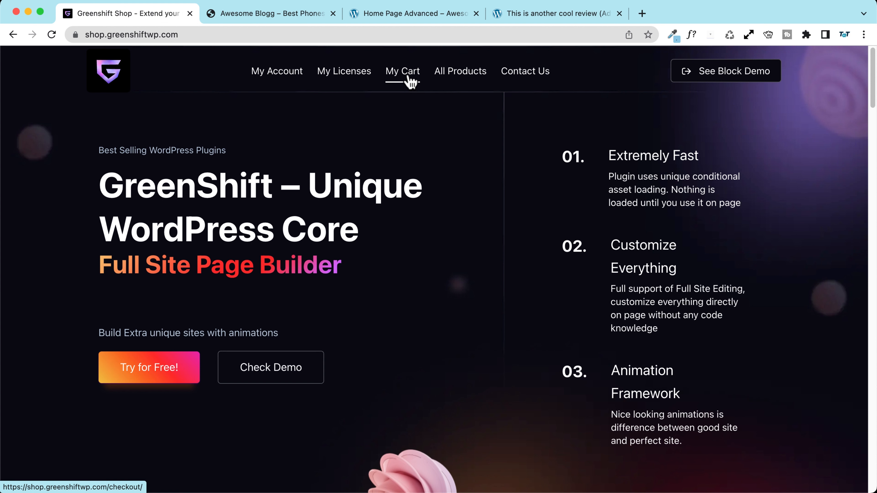
Step: Buy the SEO Pack 1 site / Lifetime plan at $99.99 and review the checkout form
click(443, 75)
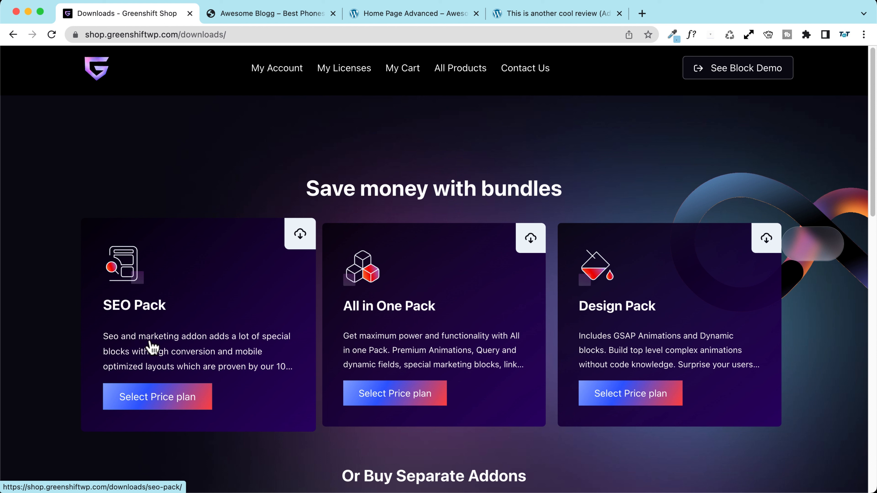
click(180, 346)
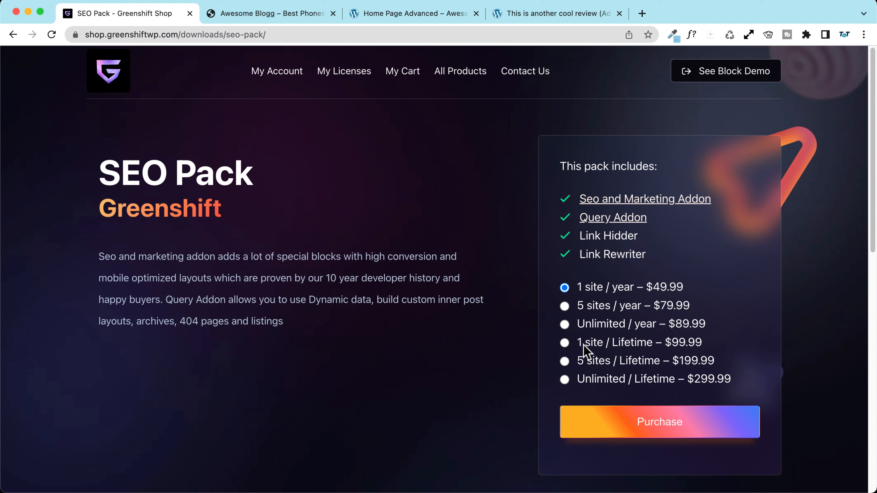
click(565, 346)
click(658, 429)
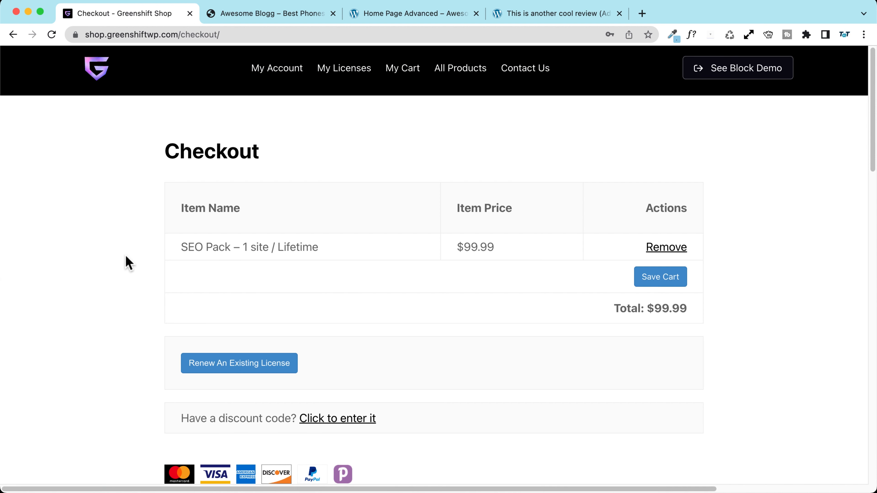
scroll(129, 263, down, 7)
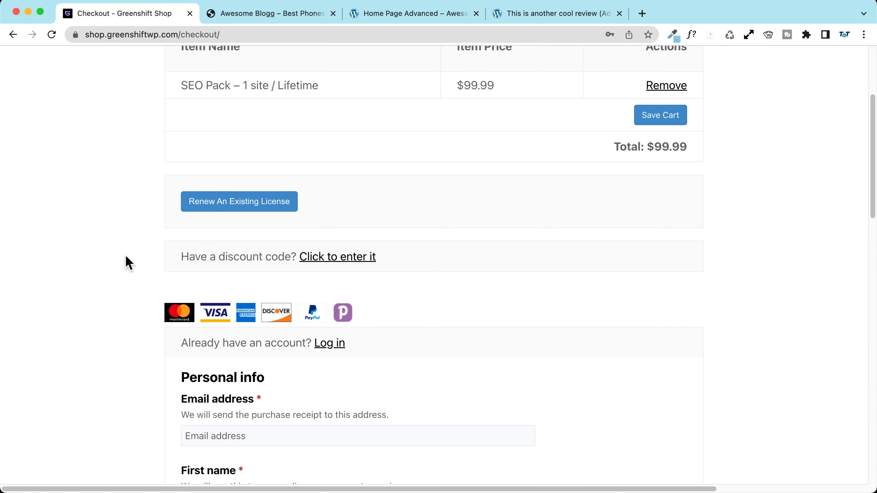
scroll(129, 263, down, 6)
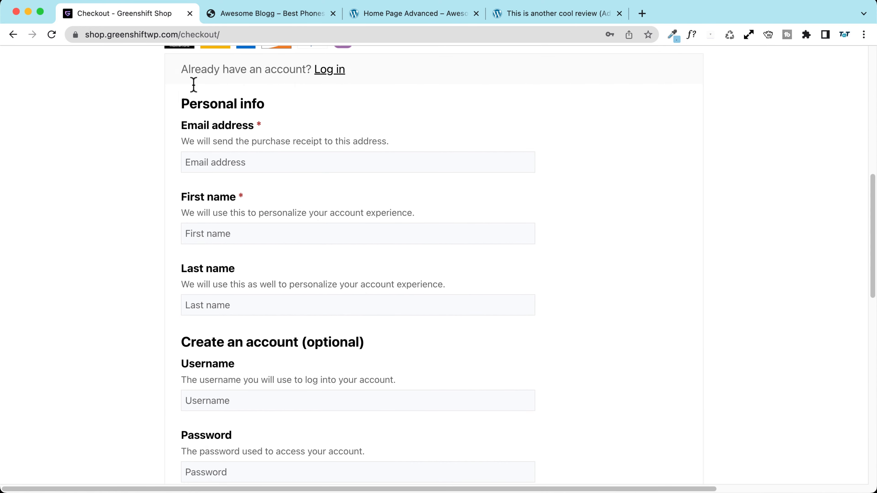
drag(266, 104, 127, 133)
scroll(111, 140, down, 5)
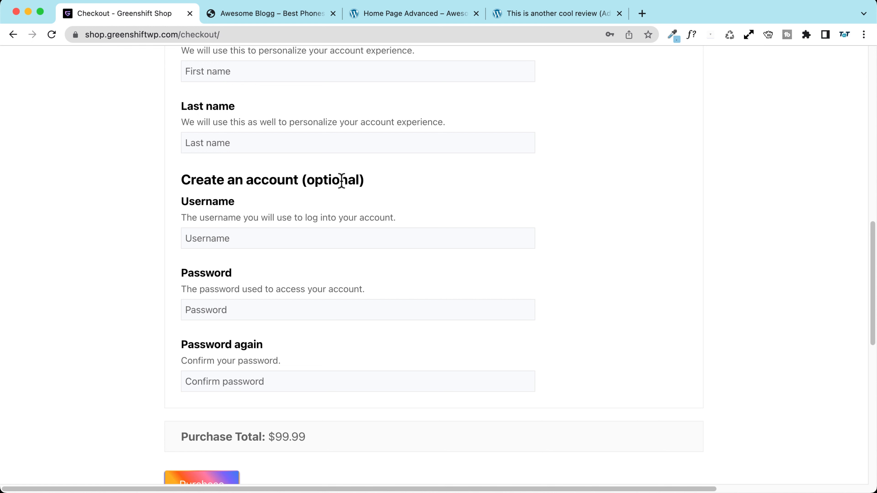
scroll(183, 178, down, 4)
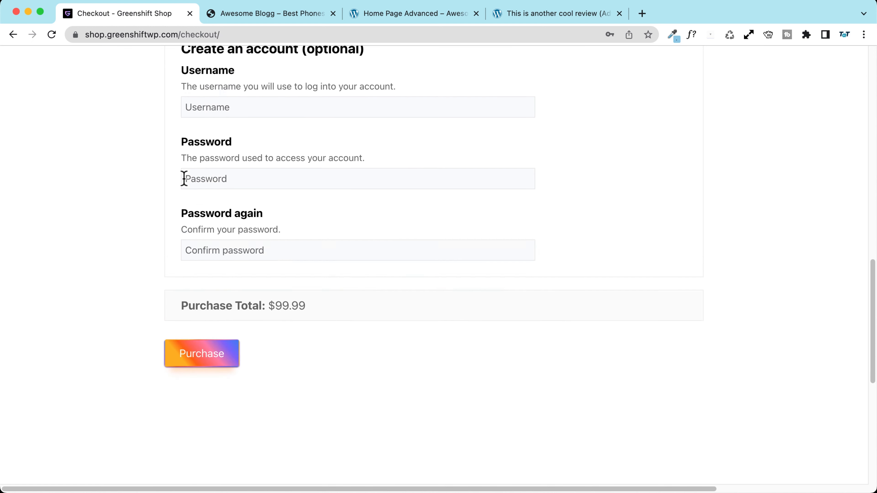
scroll(518, 182, up, 20)
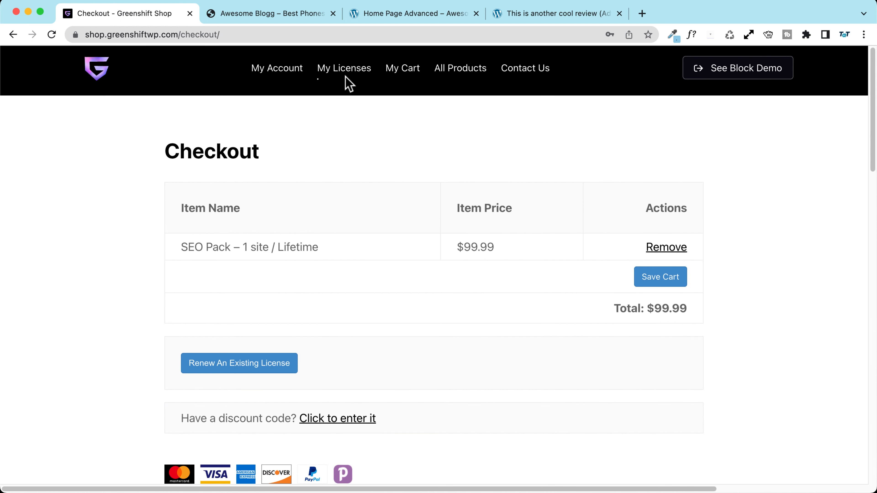
Step: Log in to the GreenShift Shop account with the saved credentials, leaving the checkout page
click(290, 73)
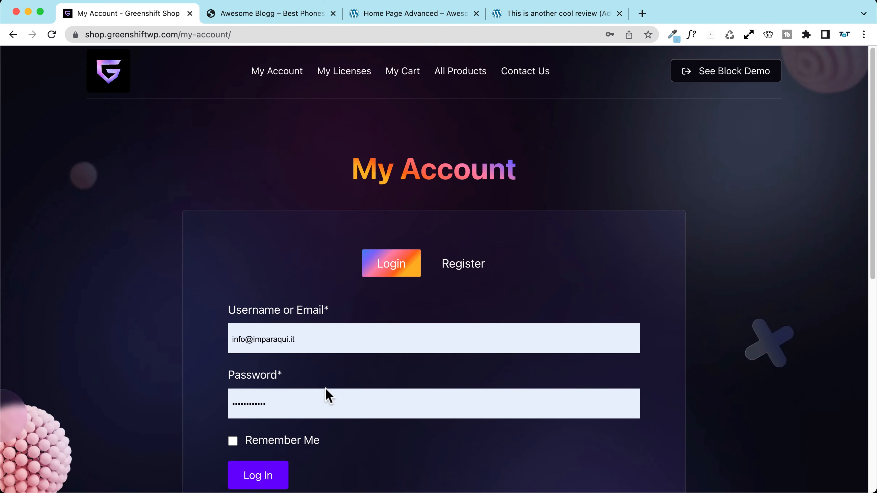
click(260, 479)
click(484, 174)
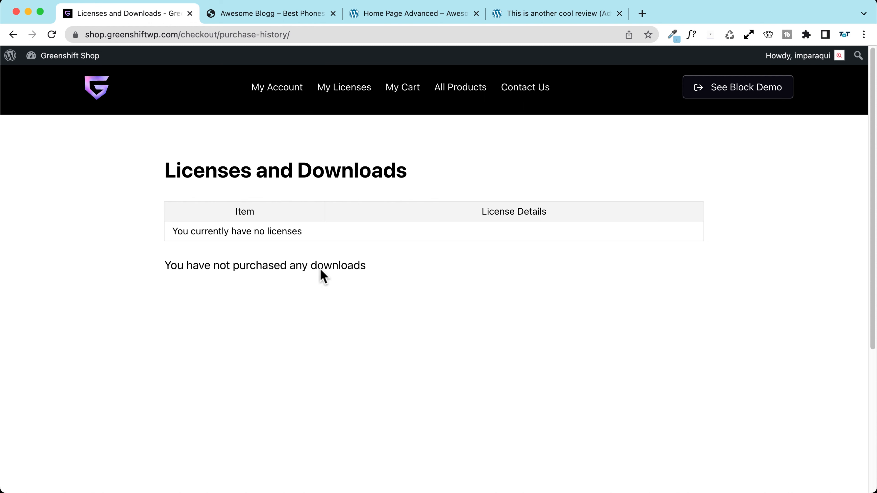
Step: Upload, install and activate greenshiftquery-premium.1.2.1.zip on the Awesome Blogg site
click(248, 15)
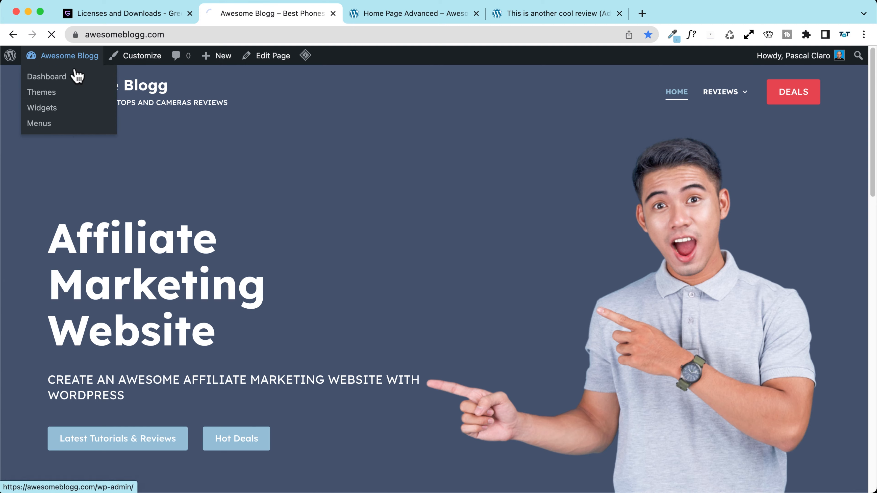
click(70, 73)
mouse_move(43, 390)
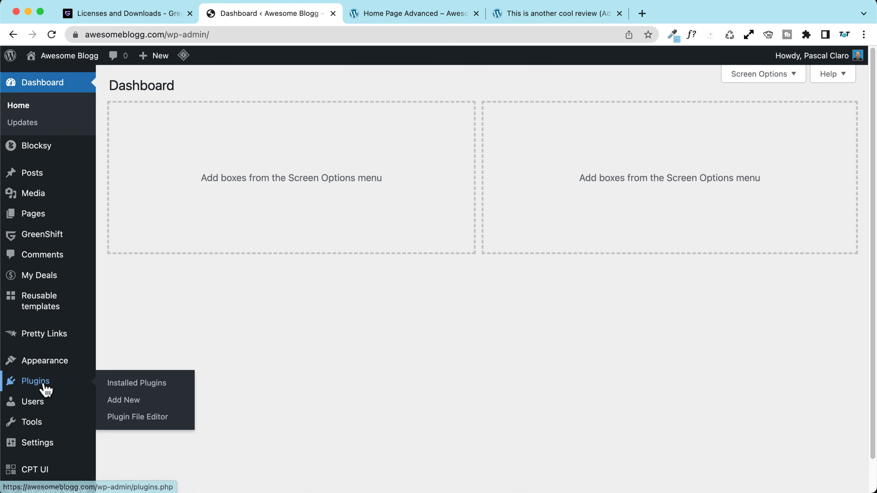
click(133, 402)
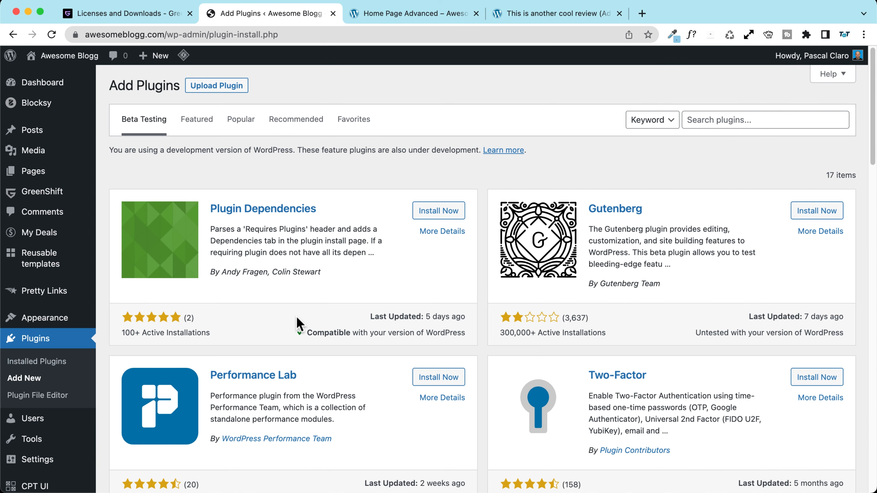
click(215, 88)
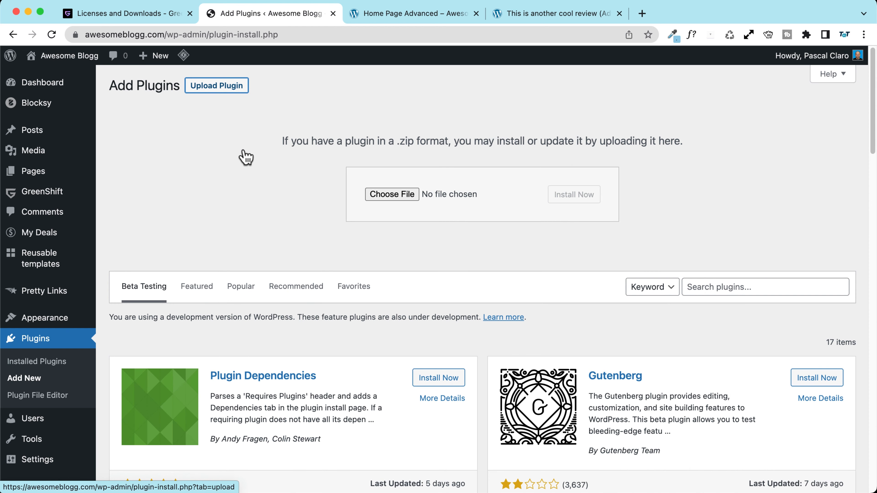
click(398, 196)
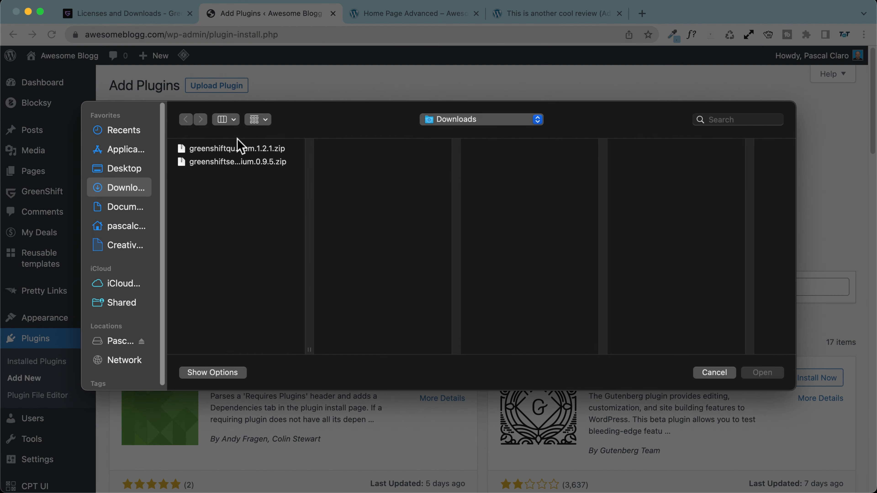
click(207, 149)
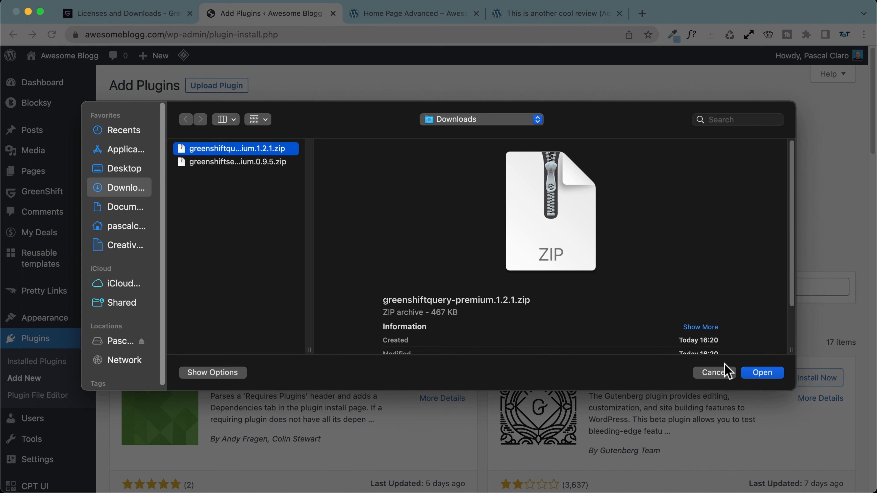
click(763, 375)
click(578, 195)
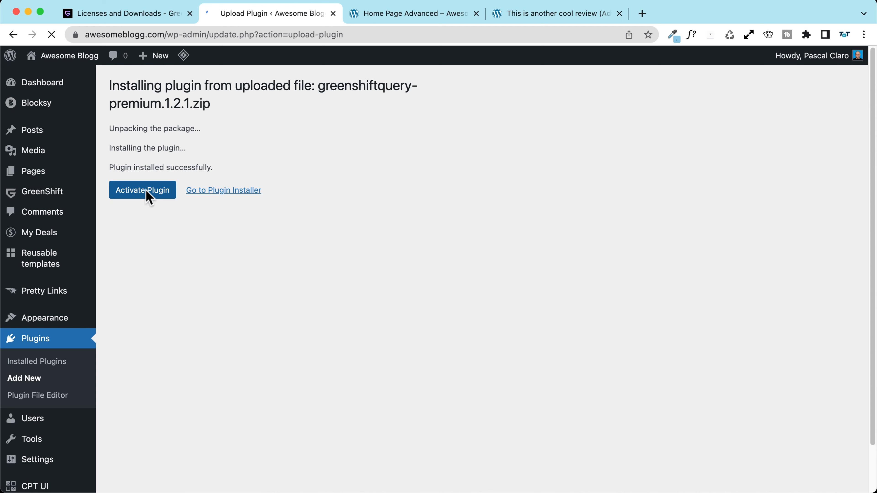
click(146, 193)
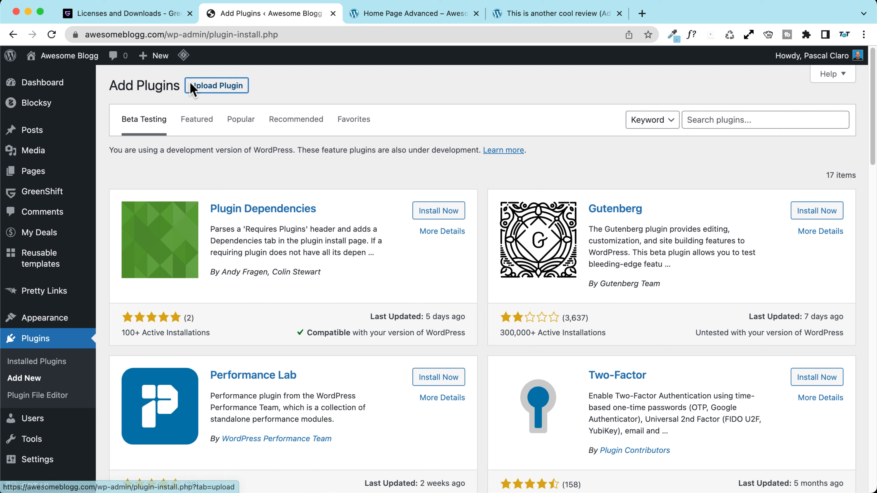
Step: Upload greenshiftseo-premium.0.9.5.zip and replace the installed SEO addon with it
click(192, 85)
click(386, 195)
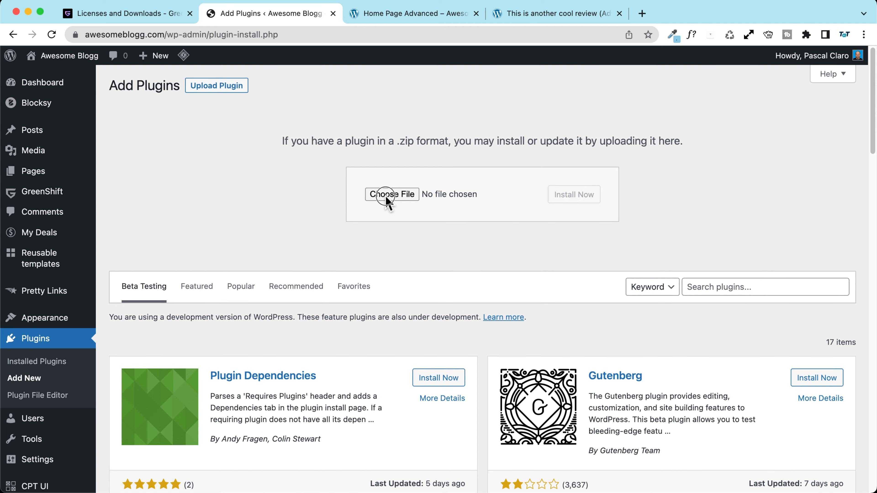
click(241, 162)
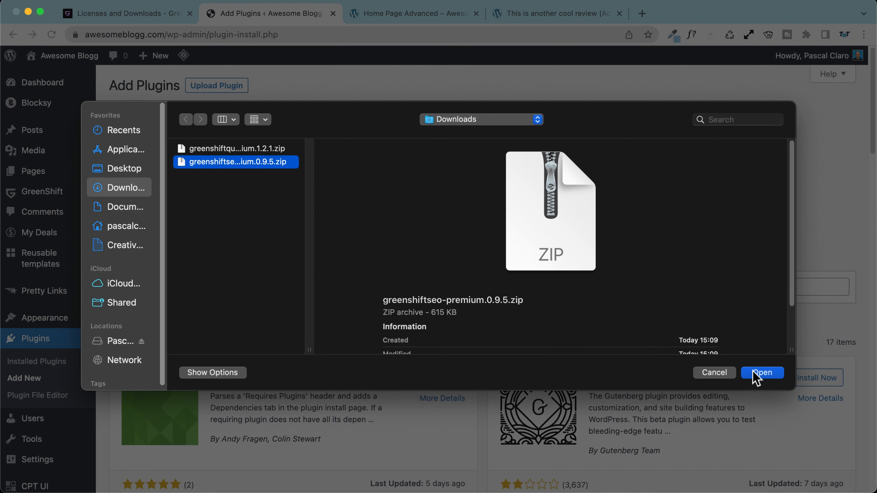
click(754, 372)
click(564, 196)
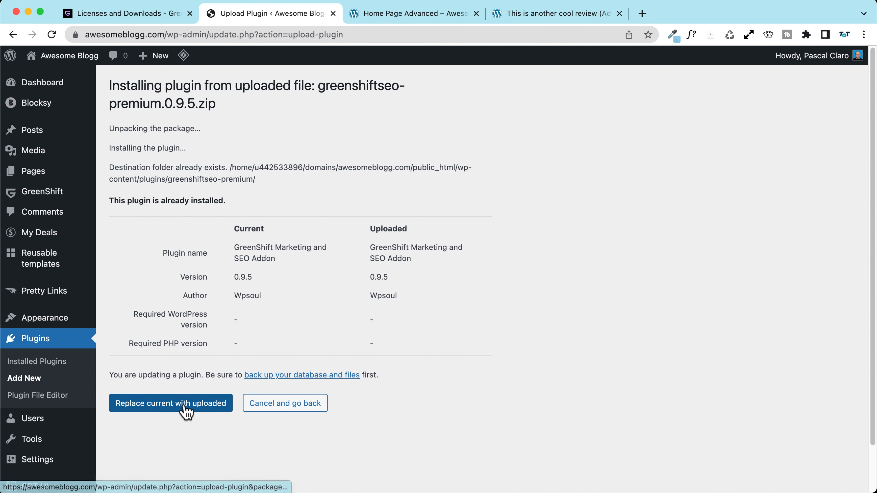
click(185, 410)
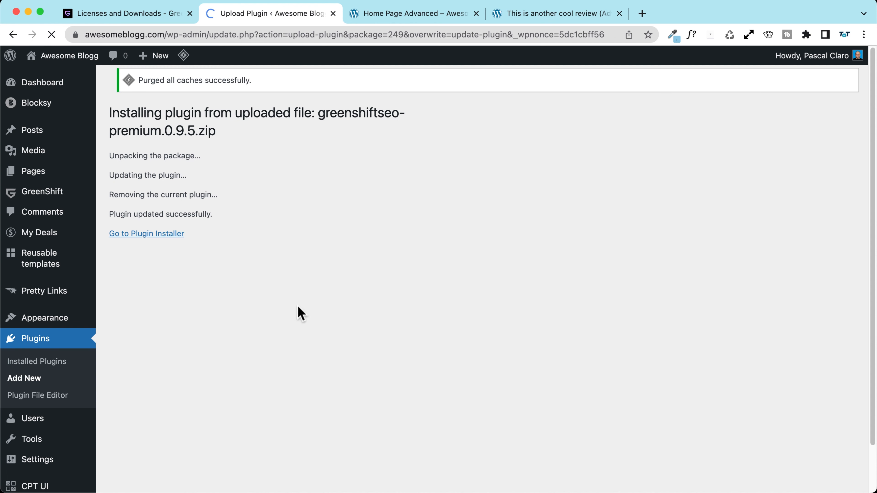
Step: Check the Installed Plugins list for the Marketing and SEO and the Query and Meta addons
click(49, 340)
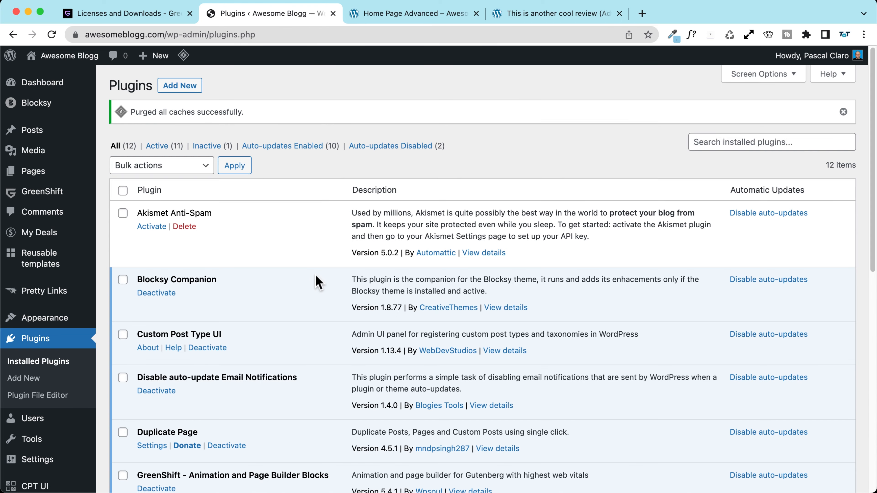
scroll(130, 238, down, 10)
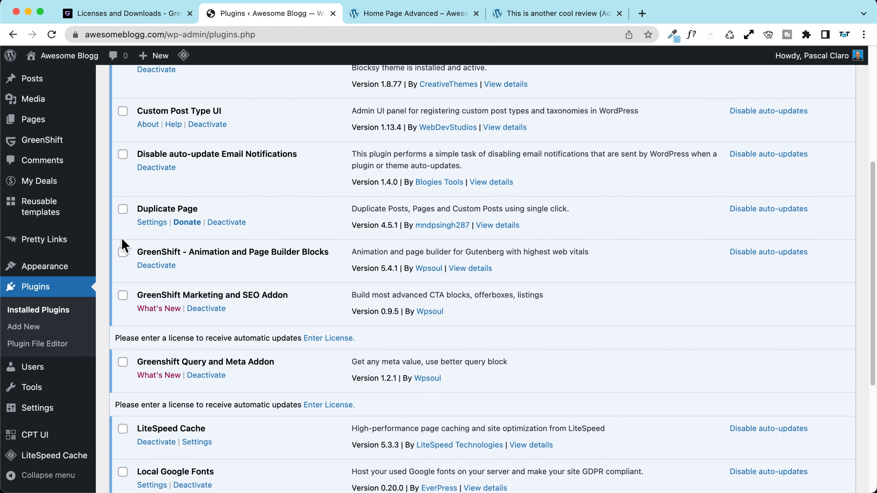
drag(139, 191, 327, 186)
scroll(216, 200, down, 2)
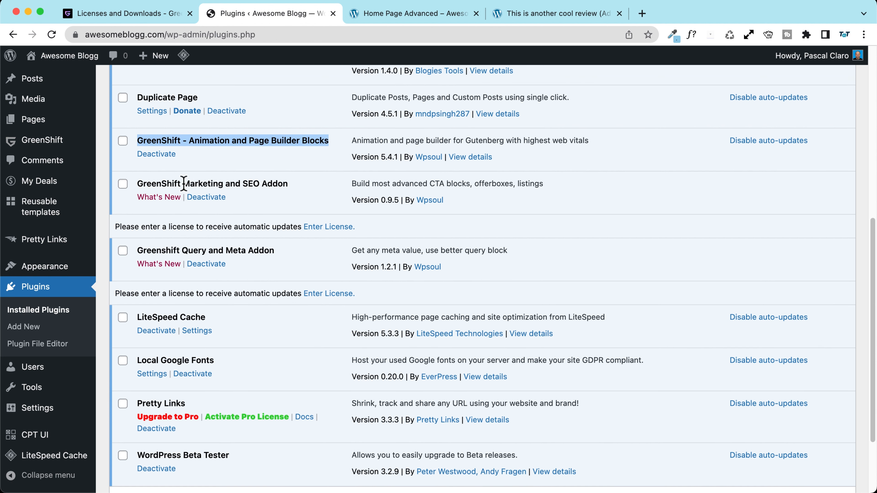
drag(183, 184, 260, 180)
drag(184, 250, 278, 250)
click(276, 247)
Step: Look up the SEO Pack product page in GreenShift Shop, then return to the plugin list
click(113, 9)
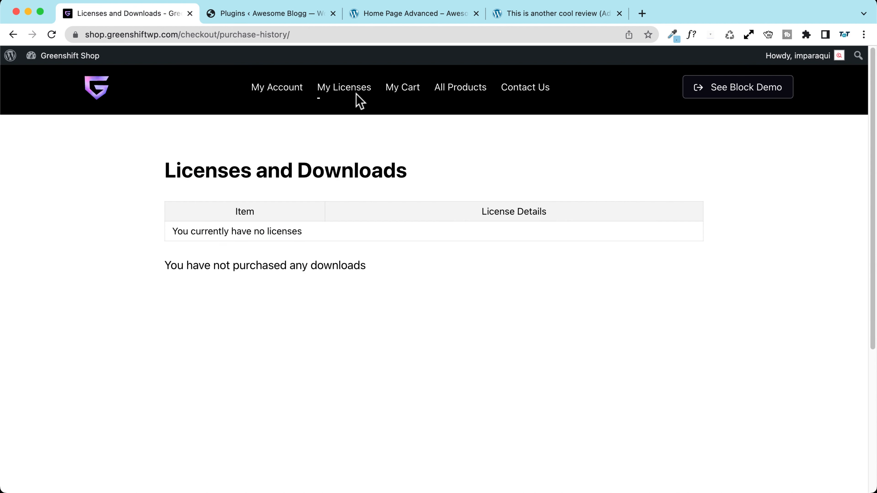
click(466, 95)
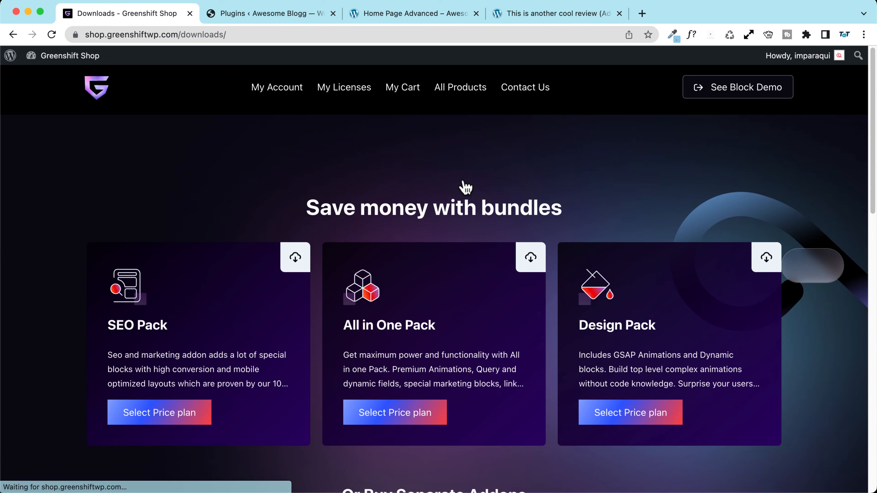
click(139, 333)
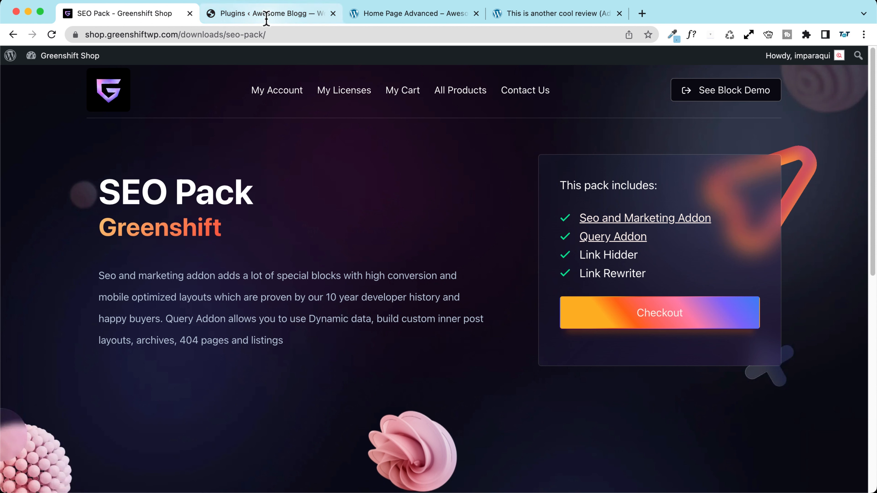
click(284, 15)
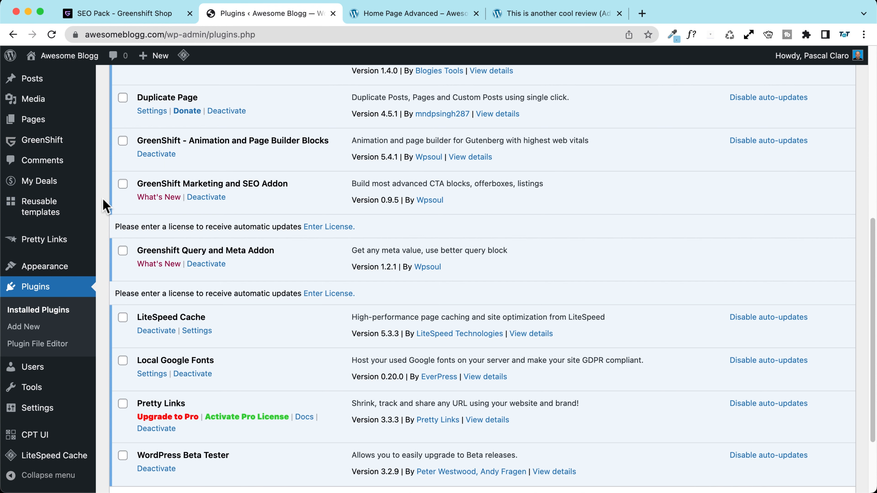
scroll(241, 242, down, 3)
scroll(340, 237, up, 3)
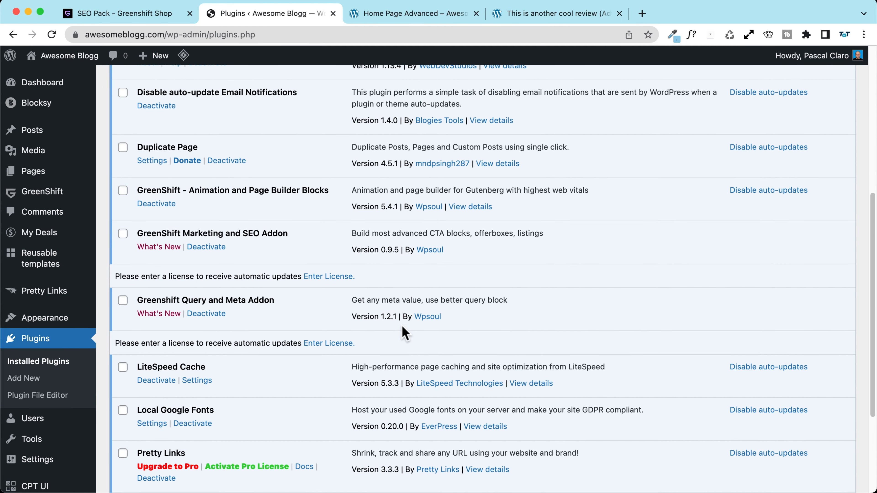
scroll(388, 248, up, 5)
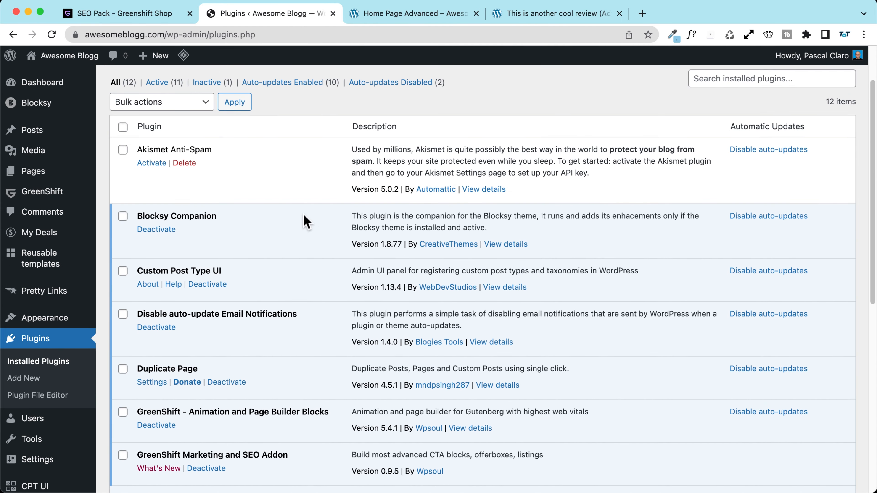
Step: Create a new page titled 'Best Hosting Comparison', correcting the misspelled title
mouse_move(153, 55)
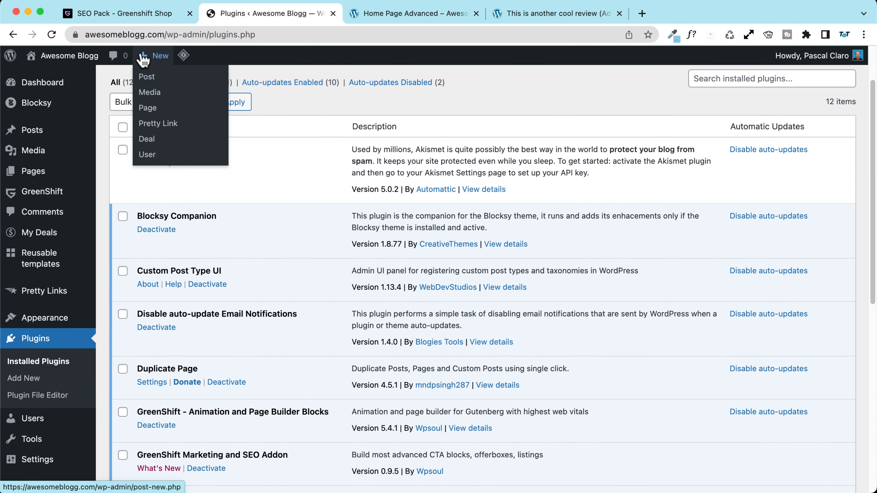
click(156, 111)
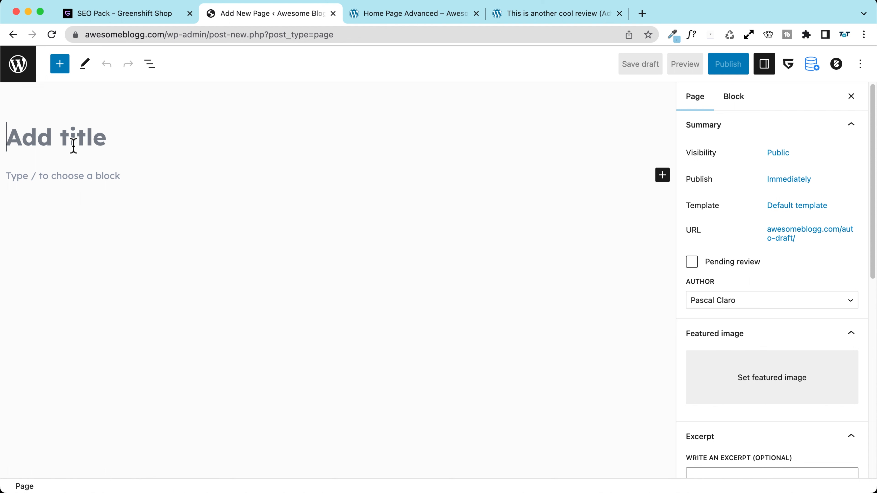
text(B)
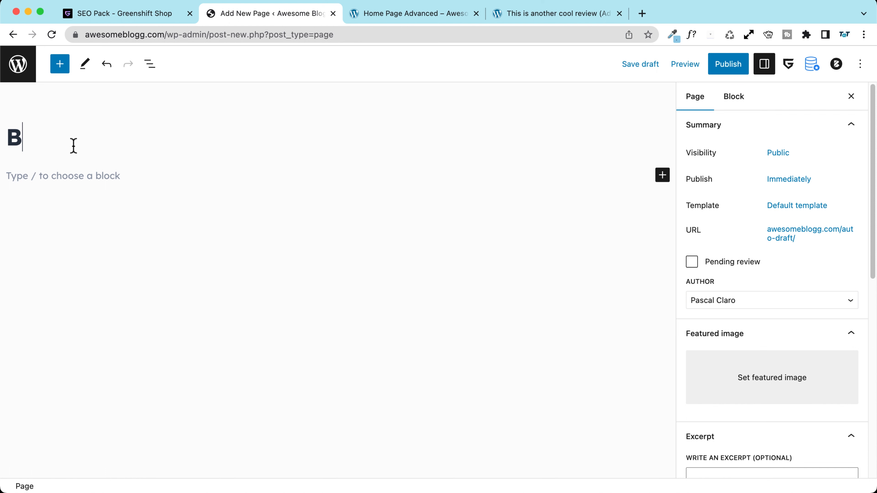
text(est Hosting Comarison)
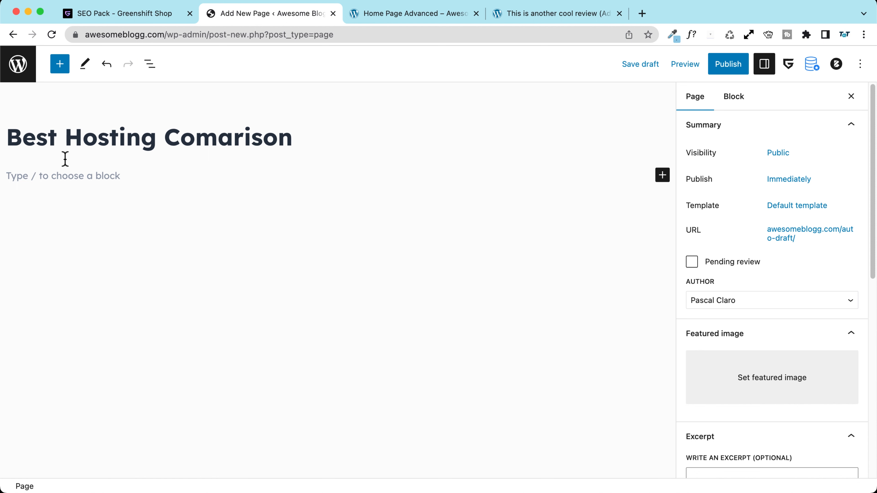
click(65, 176)
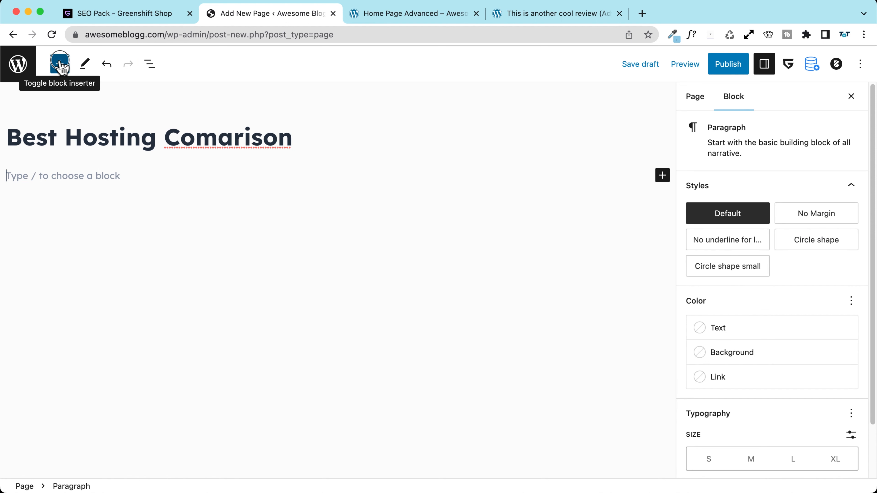
click(60, 65)
click(408, 138)
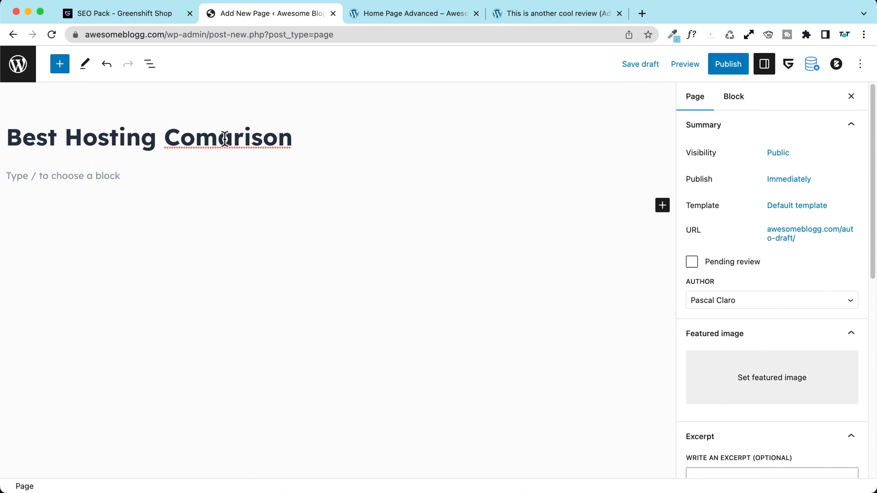
click(217, 137)
text(p)
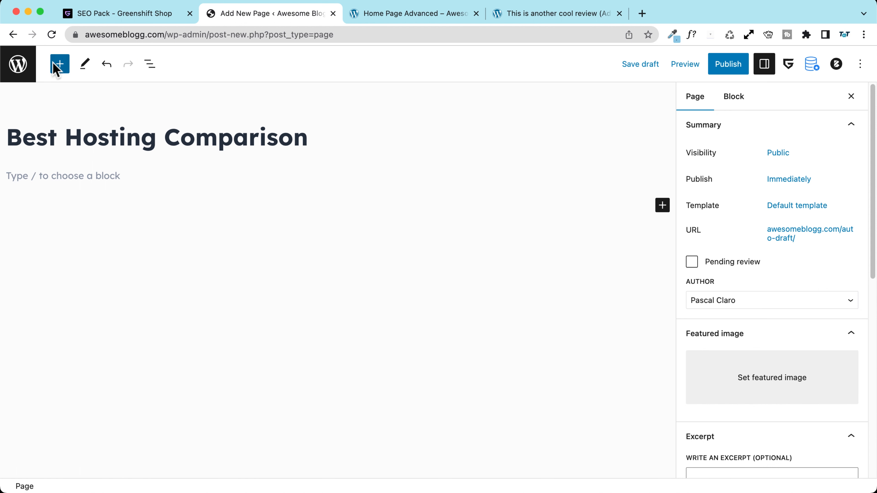
Step: Insert the Greenshift Marketing and SEO Comparison table block below the title
click(60, 64)
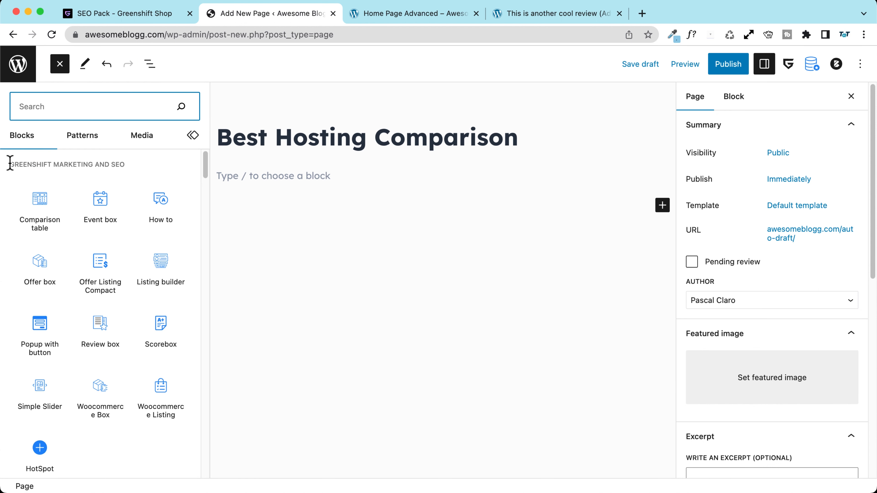
drag(8, 163, 131, 160)
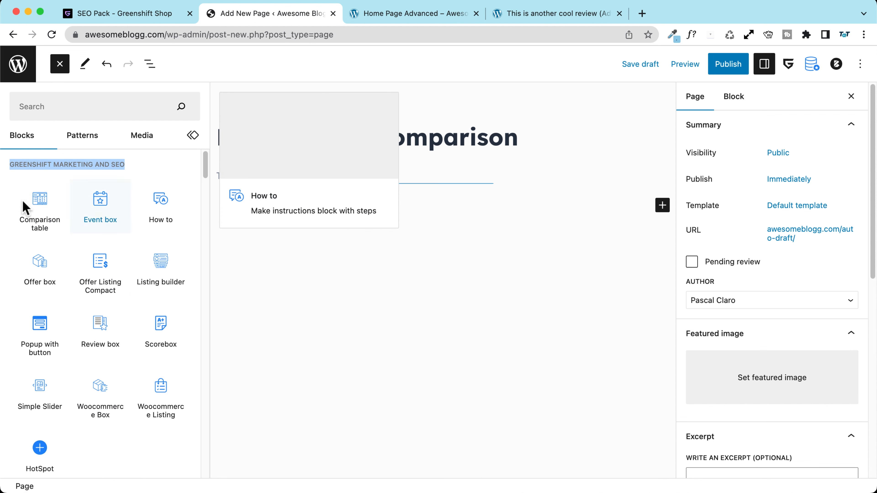
scroll(15, 180, down, 2)
scroll(15, 180, down, 10)
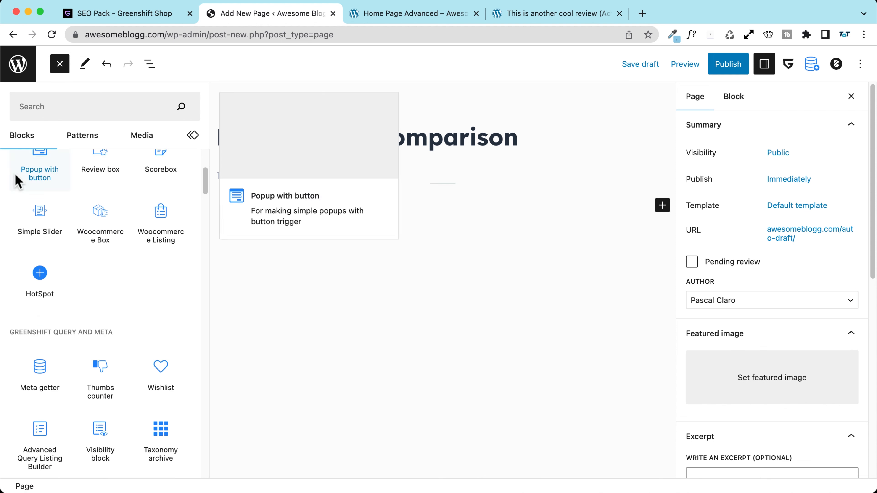
drag(11, 211, 114, 209)
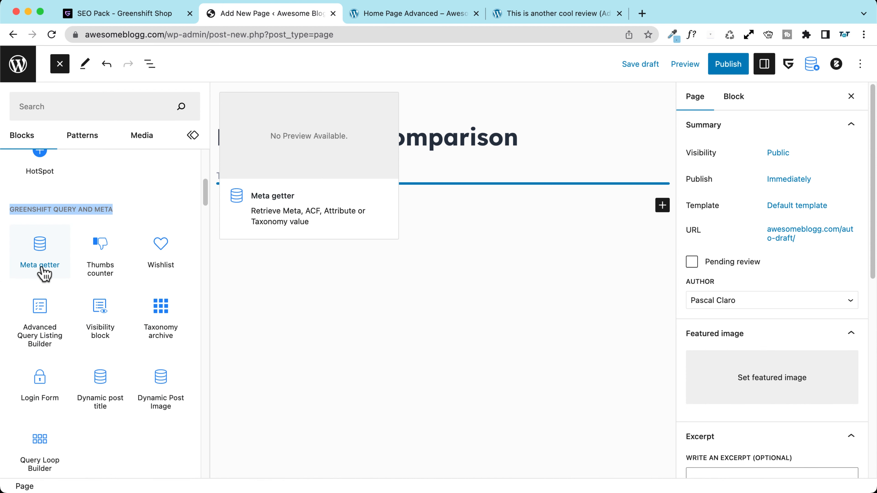
click(21, 208)
scroll(22, 208, up, 5)
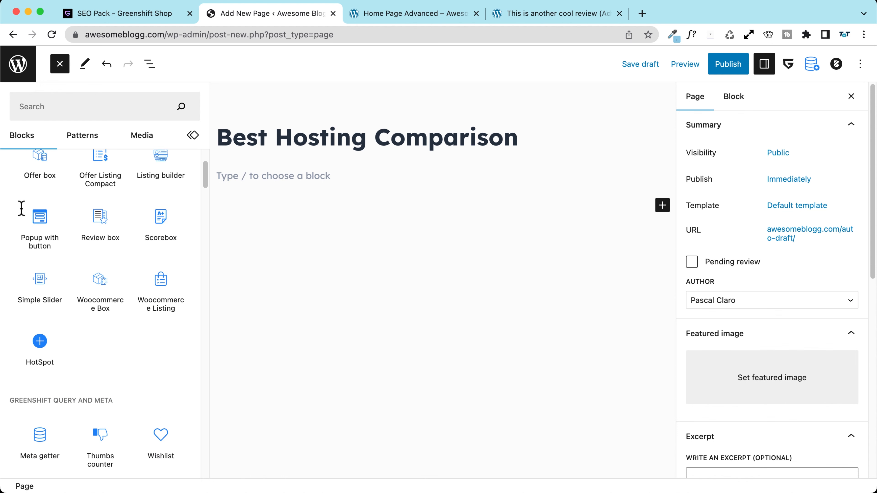
scroll(21, 209, up, 3)
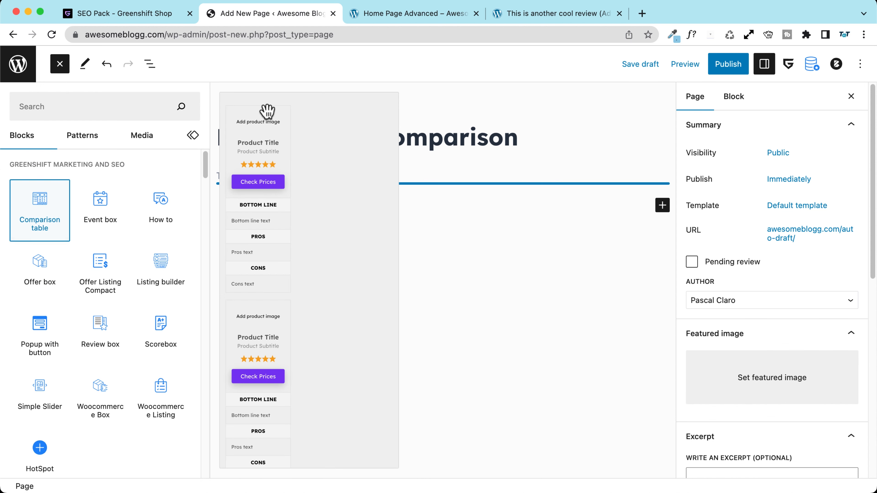
Step: Check the existing review post's comparison table and the Home Page Advanced page for reference
click(506, 16)
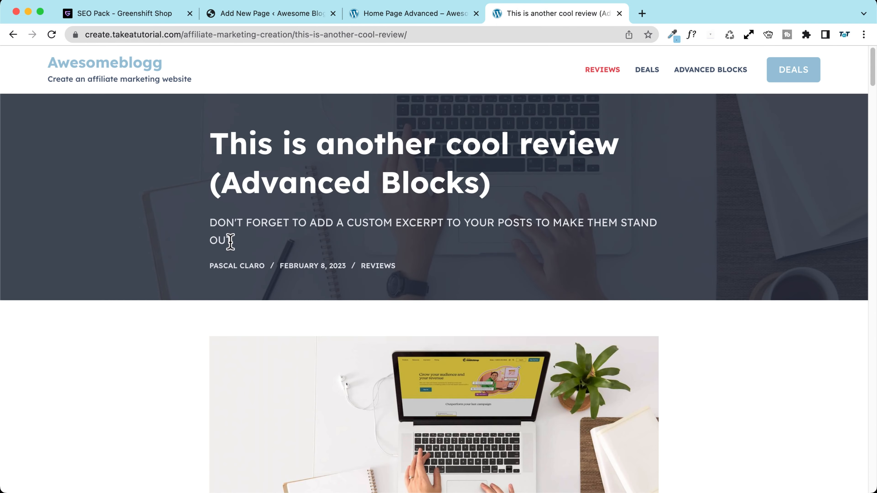
scroll(230, 242, down, 3)
click(394, 13)
scroll(226, 247, up, 8)
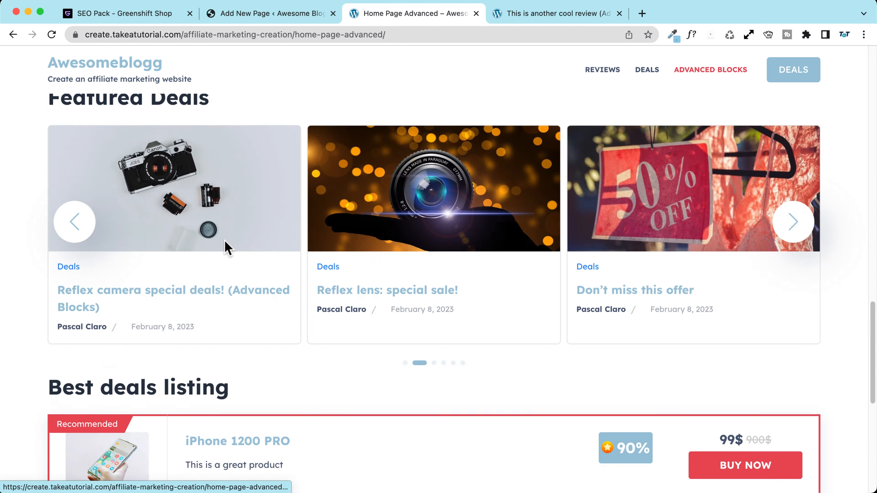
scroll(225, 245, up, 5)
scroll(225, 249, down, 10)
scroll(225, 248, up, 15)
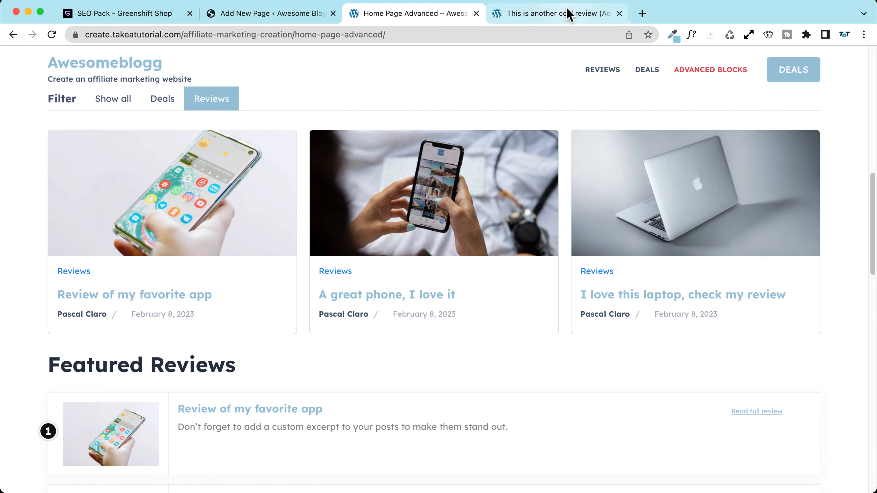
click(569, 14)
scroll(436, 151, down, 15)
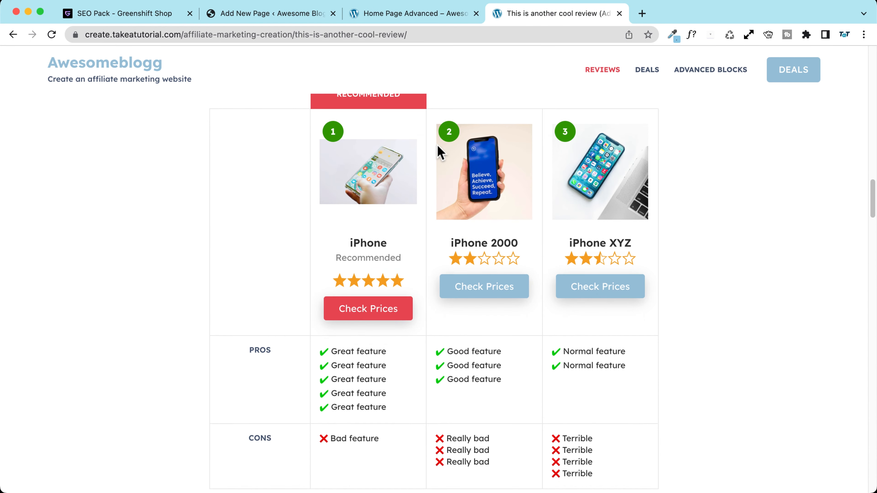
scroll(438, 152, up, 2)
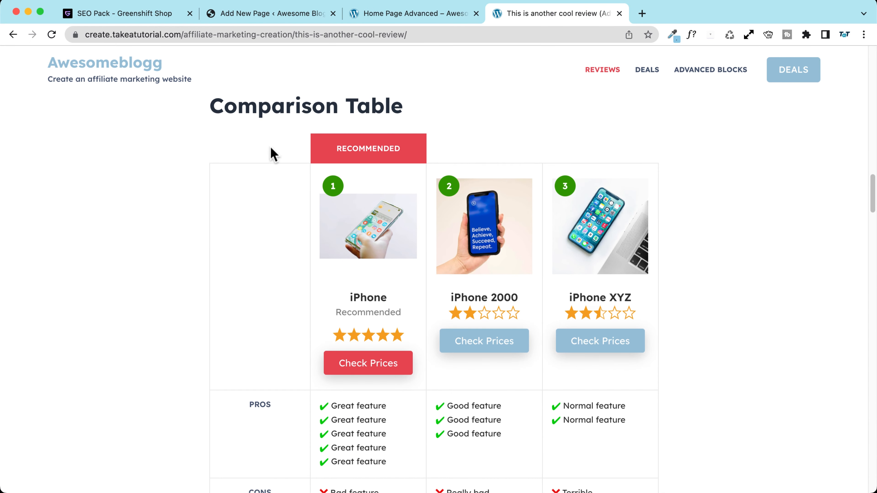
click(397, 14)
Step: Back on the new page, place the Kinsta review image in the comparison table's first column
click(271, 21)
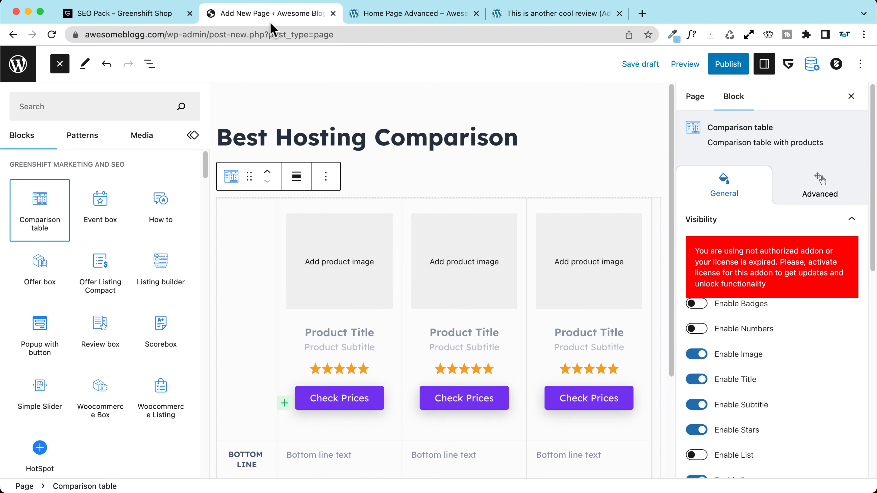
scroll(426, 309, down, 3)
mouse_move(32, 218)
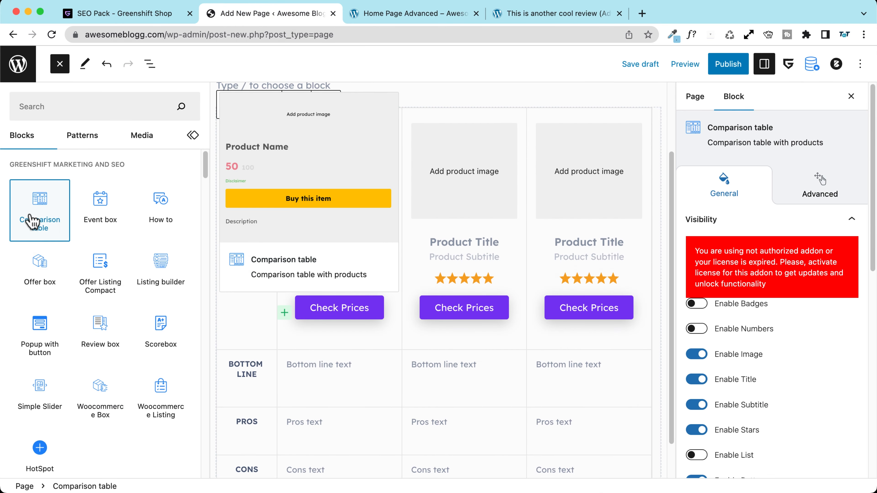
scroll(421, 224, up, 2)
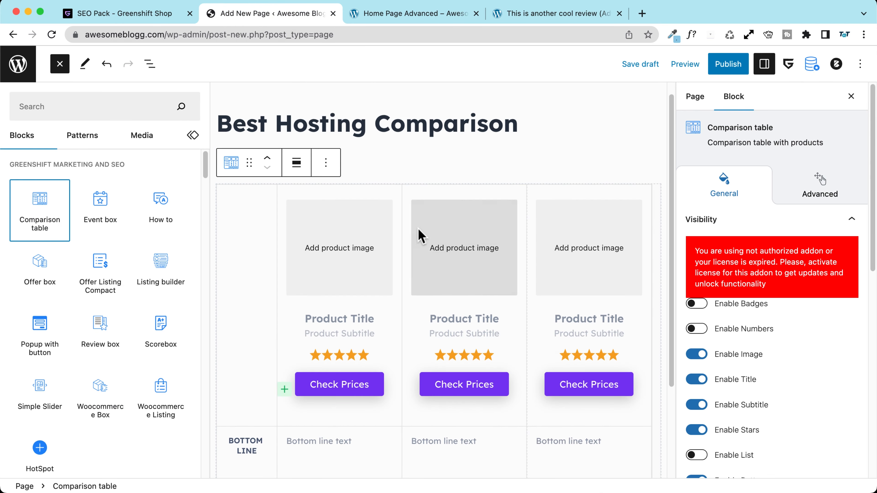
scroll(419, 236, down, 3)
scroll(414, 234, up, 3)
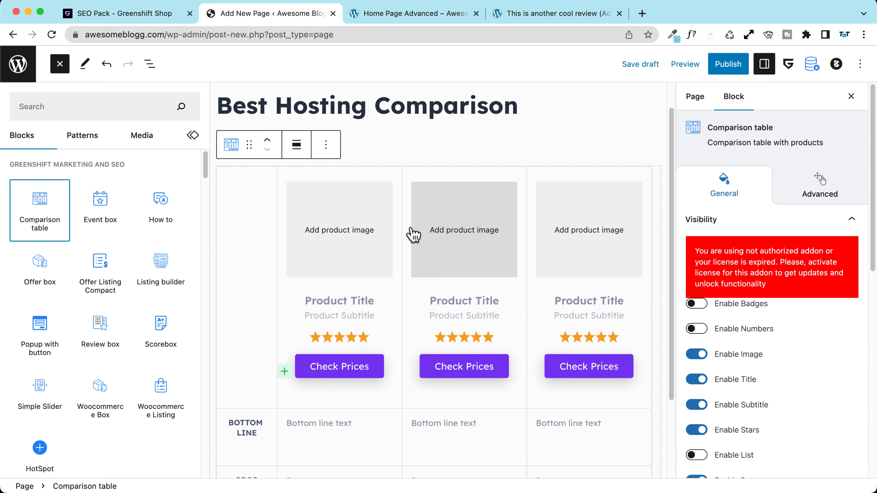
click(341, 239)
click(192, 239)
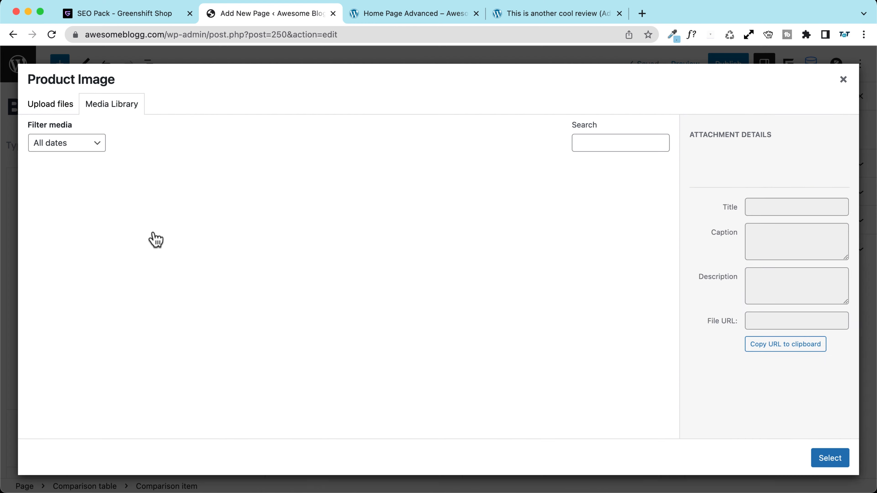
click(289, 234)
click(827, 462)
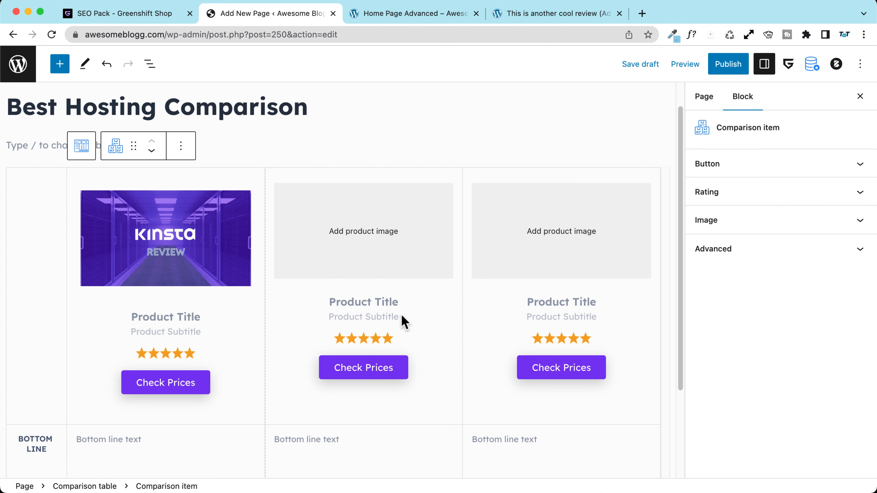
Step: Add the Hostinger and SiteGround review images to the second and third columns
click(343, 253)
click(346, 221)
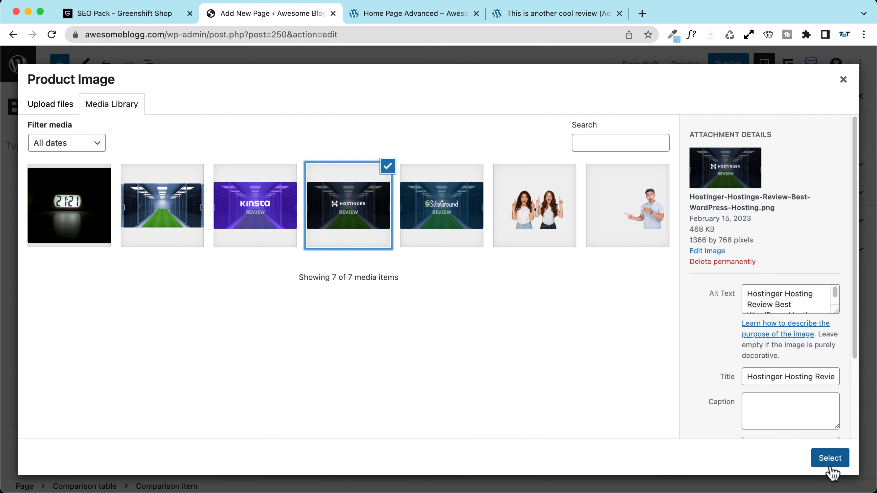
click(828, 459)
click(540, 244)
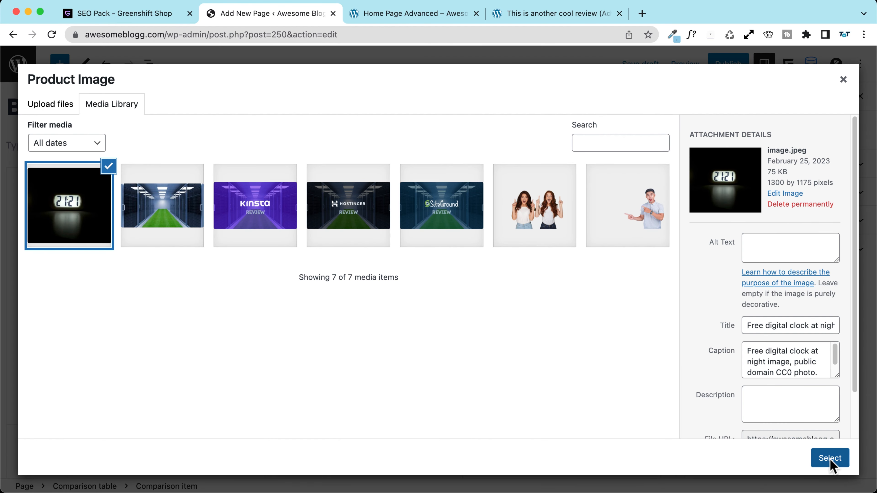
click(458, 230)
click(838, 461)
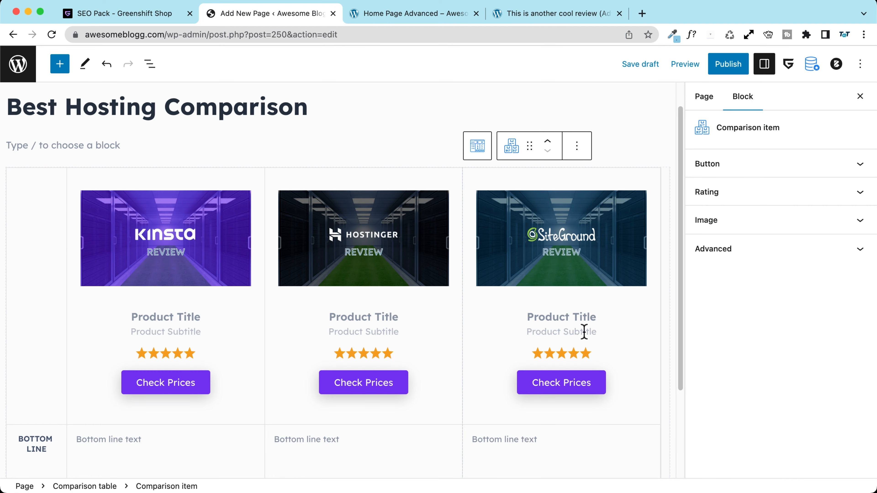
Step: Turn on Enable Badges for the whole comparison table block
click(484, 148)
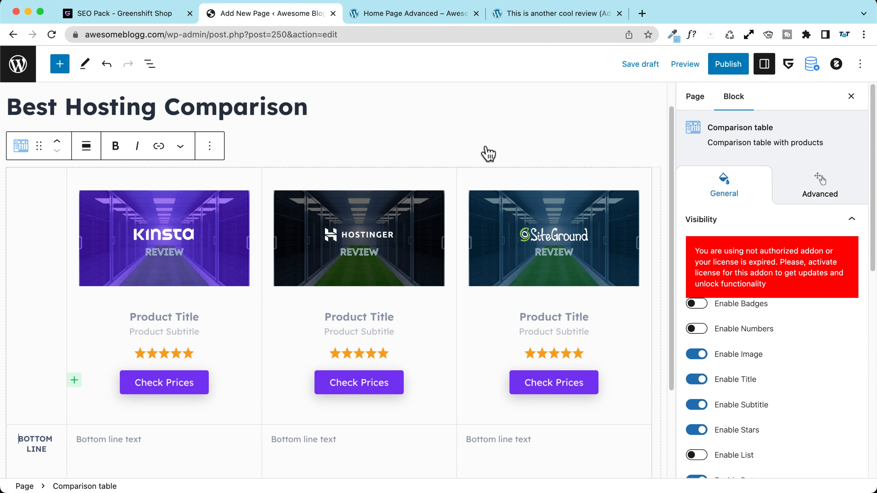
scroll(148, 274, down, 3)
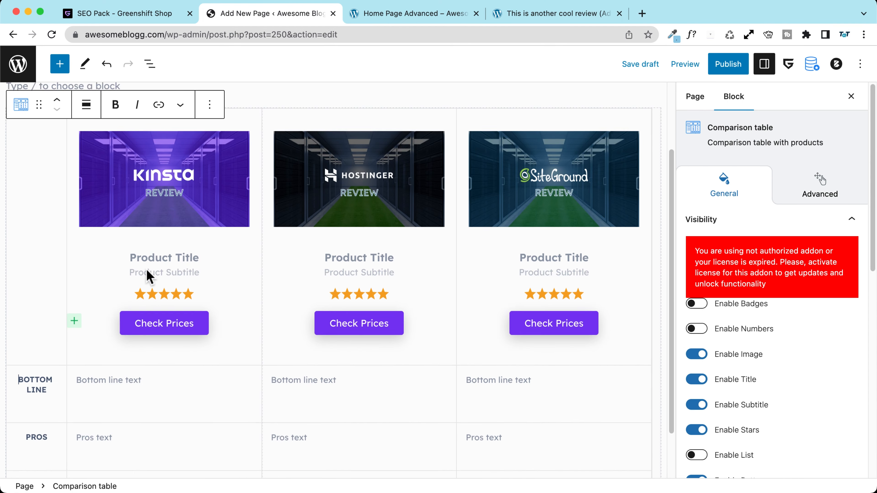
scroll(149, 274, up, 3)
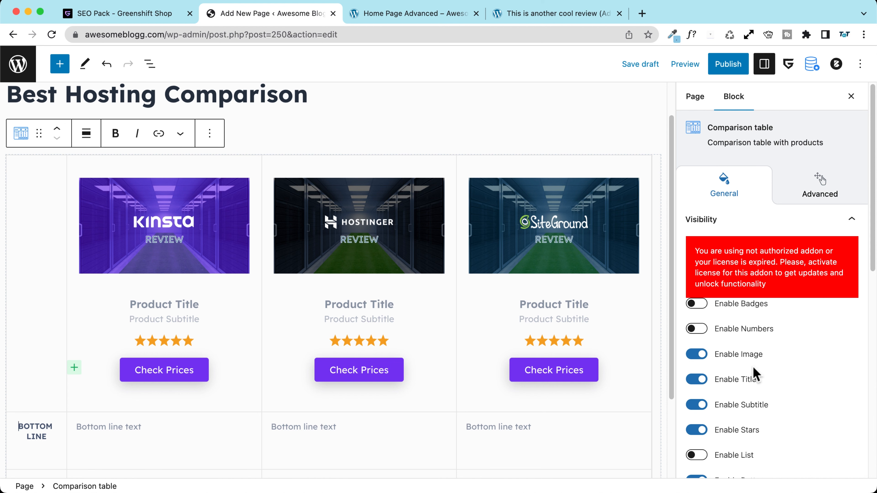
click(696, 304)
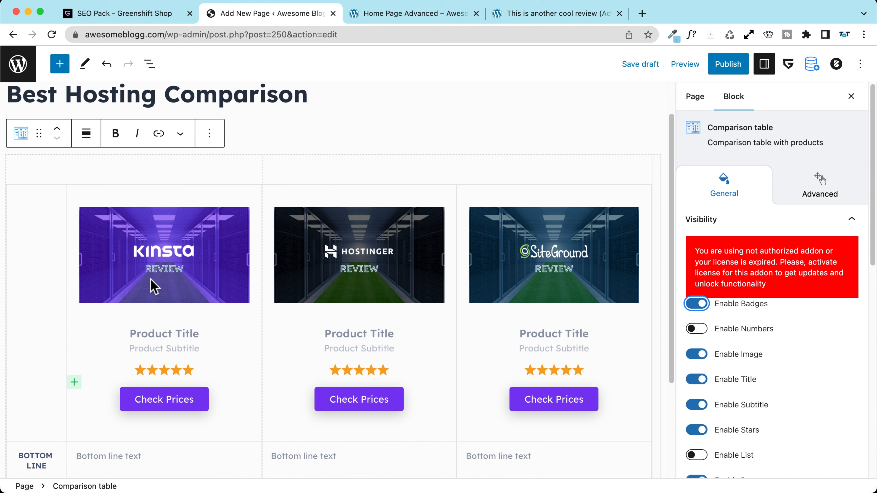
Step: Turn on the badge for the Kinsta comparison item and give it a red background
click(153, 205)
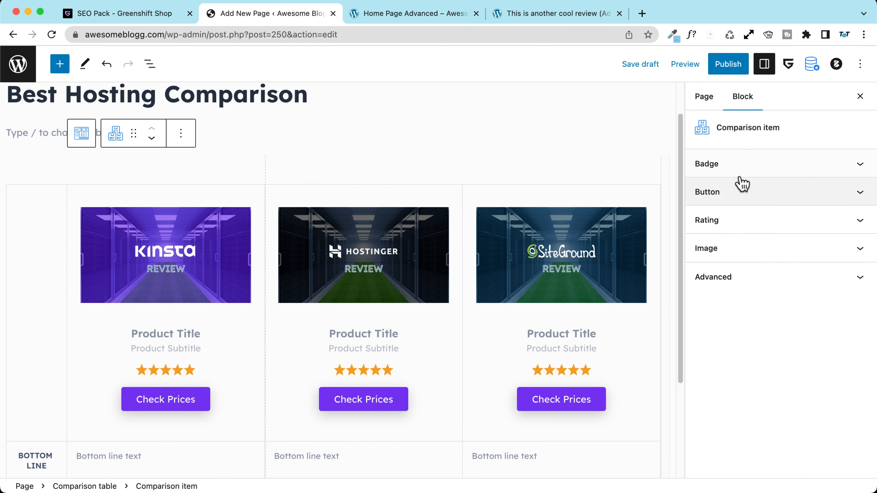
click(736, 169)
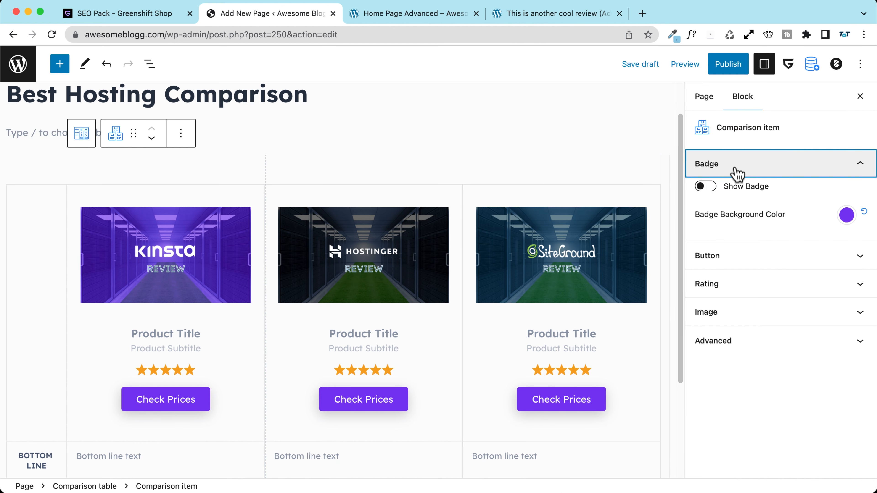
click(706, 187)
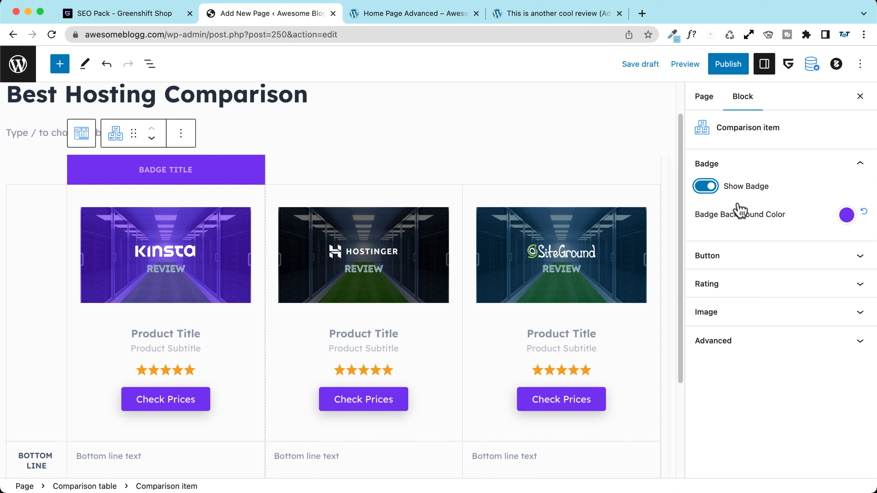
click(846, 215)
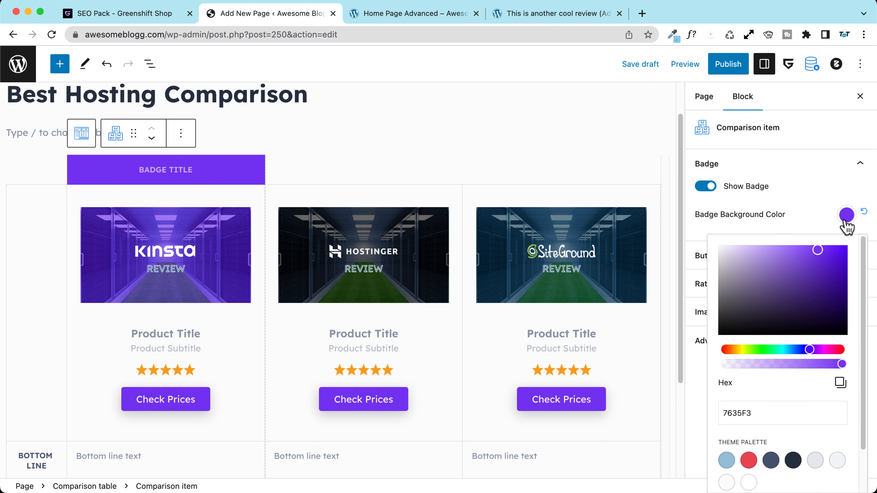
click(726, 460)
scroll(727, 459, down, 3)
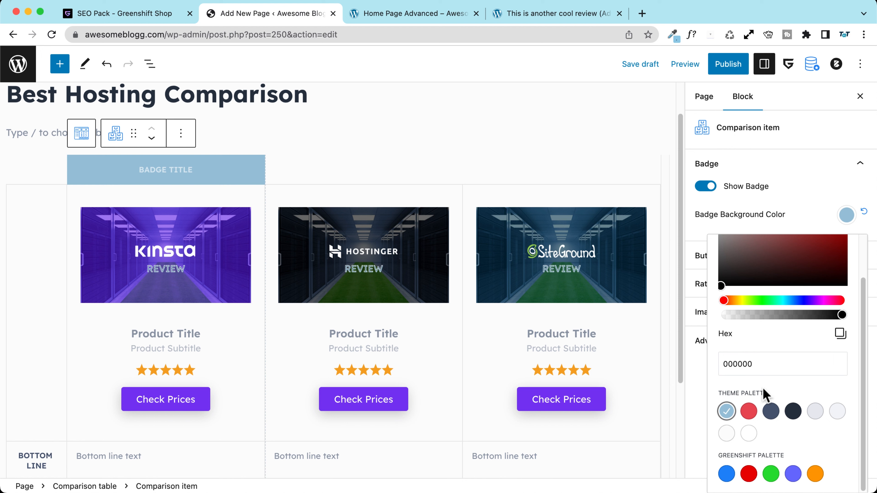
scroll(764, 393, up, 3)
scroll(749, 469, down, 2)
click(748, 427)
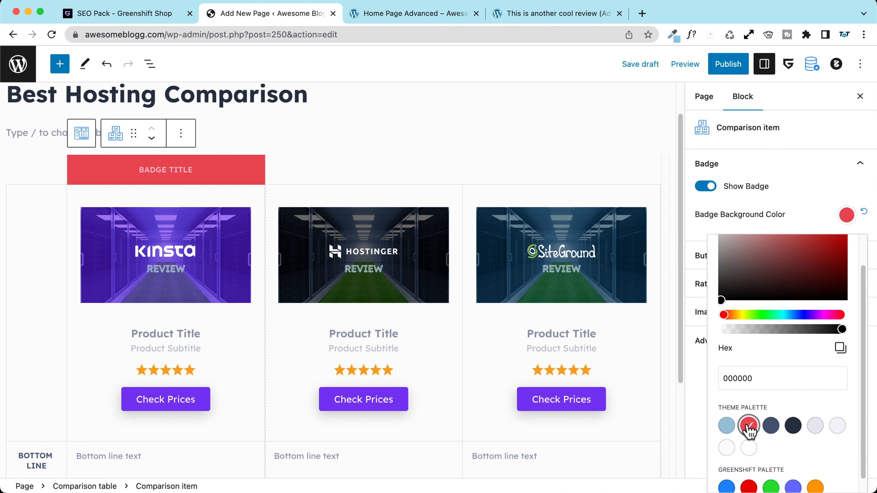
Step: Set the badge text to RECOMMENDED 😎, title the column Kinsta and edit its subtitle
click(165, 171)
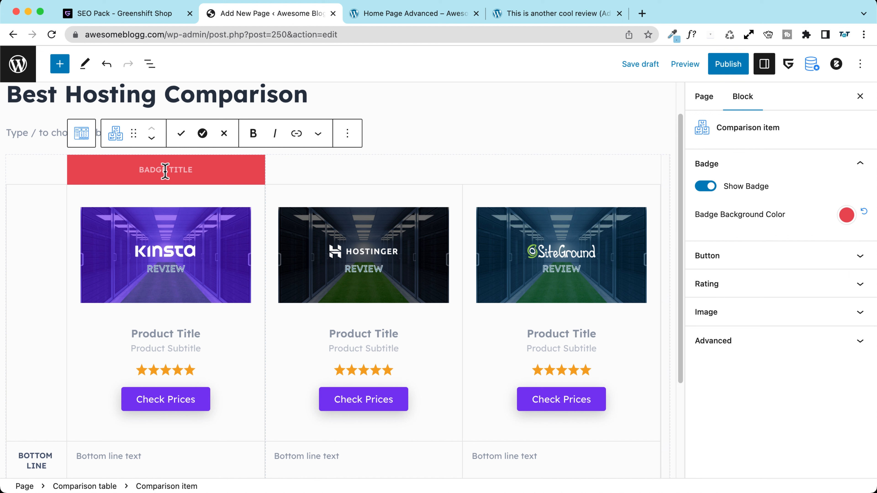
text(B)
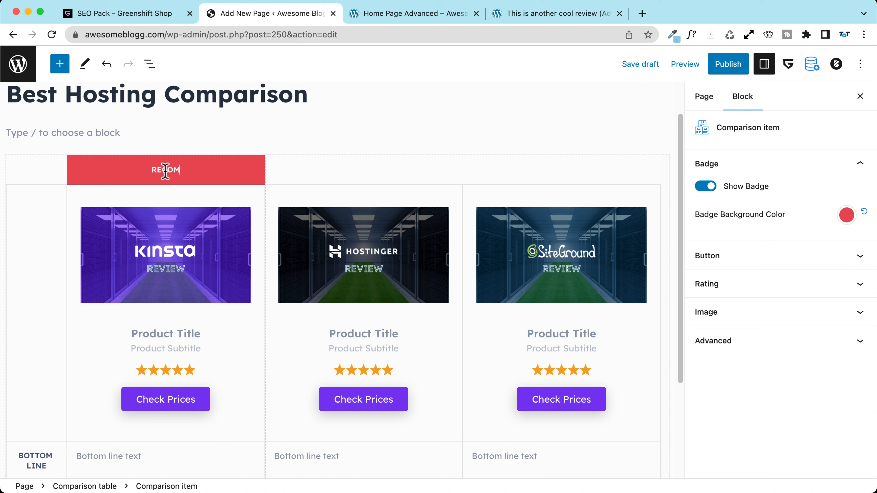
text(ECOMMENDED)
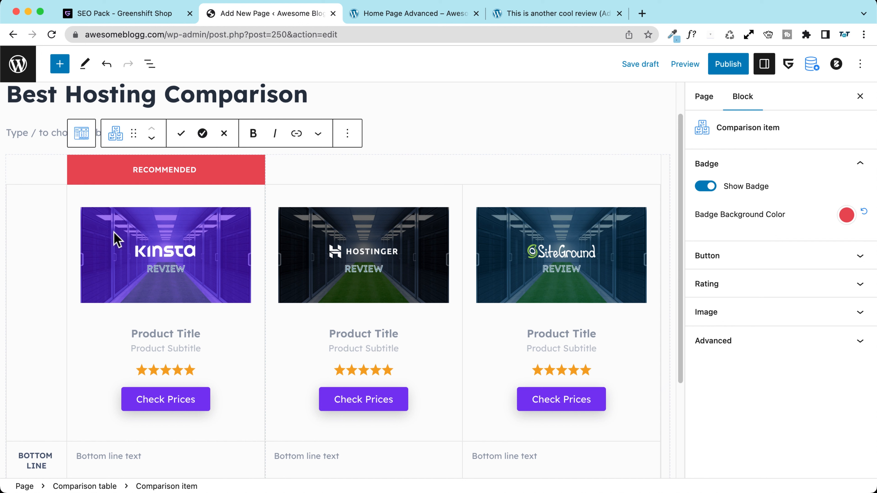
text(😎)
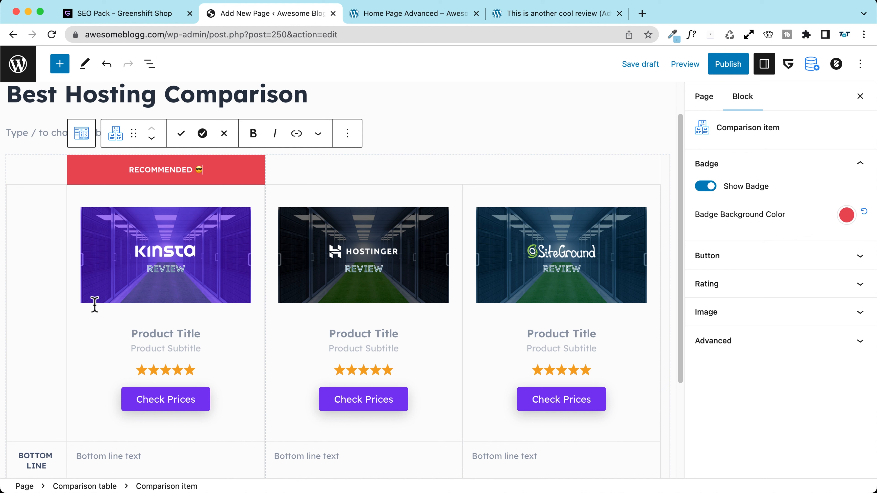
click(163, 335)
text(Kinsta)
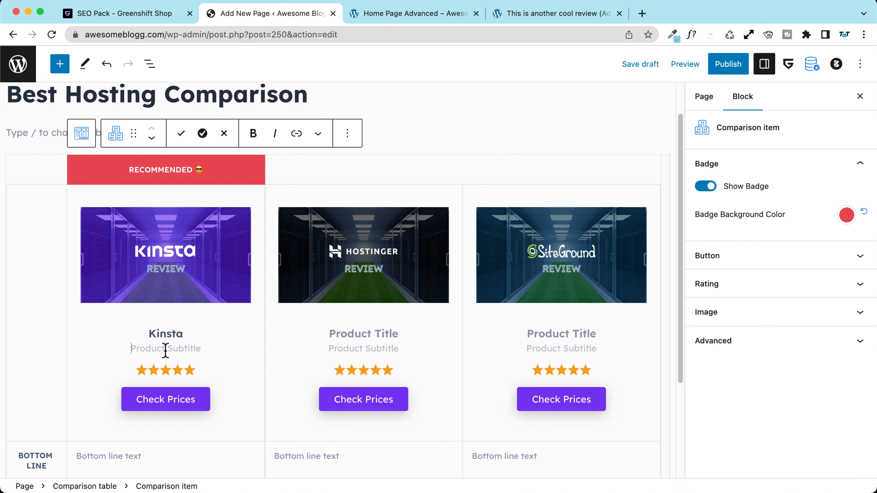
click(166, 348)
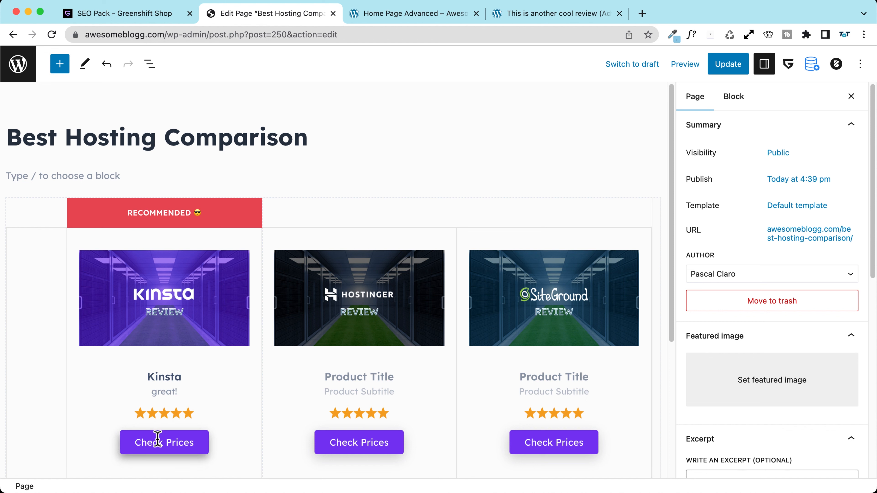
Step: Change the Kinsta button's title to 'Buy now!', keeping it opening in a new tab
click(225, 241)
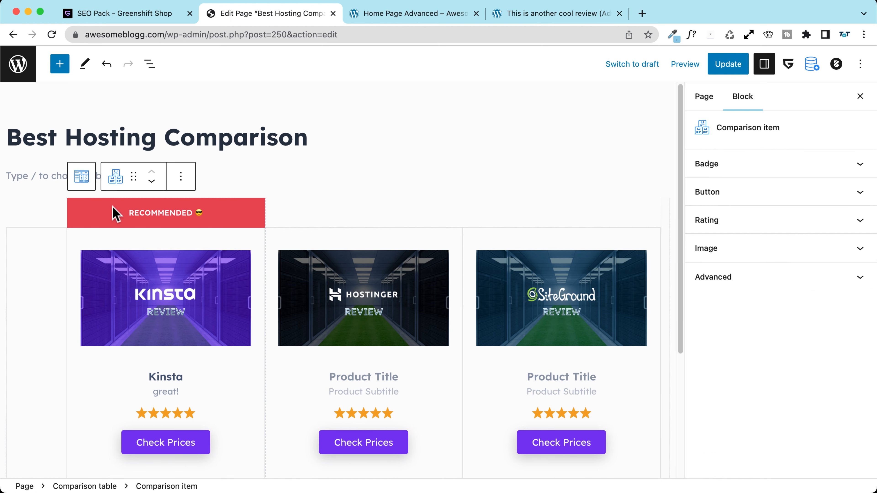
click(718, 195)
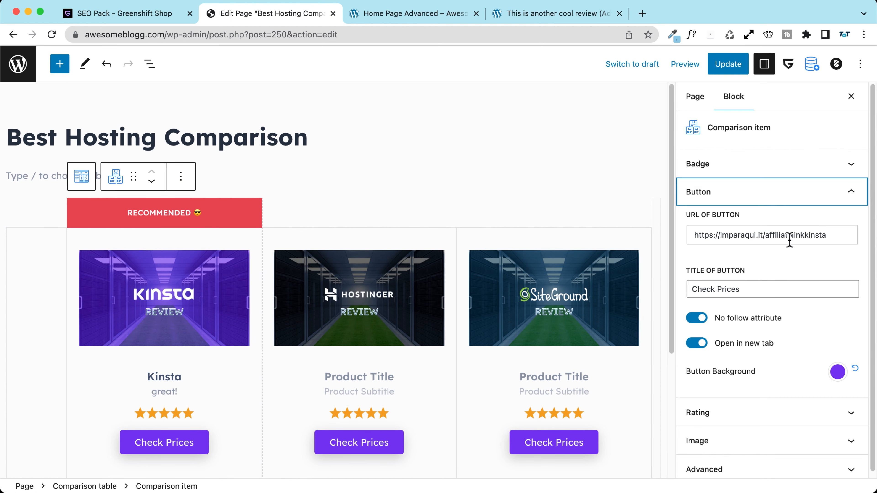
drag(837, 236, 673, 235)
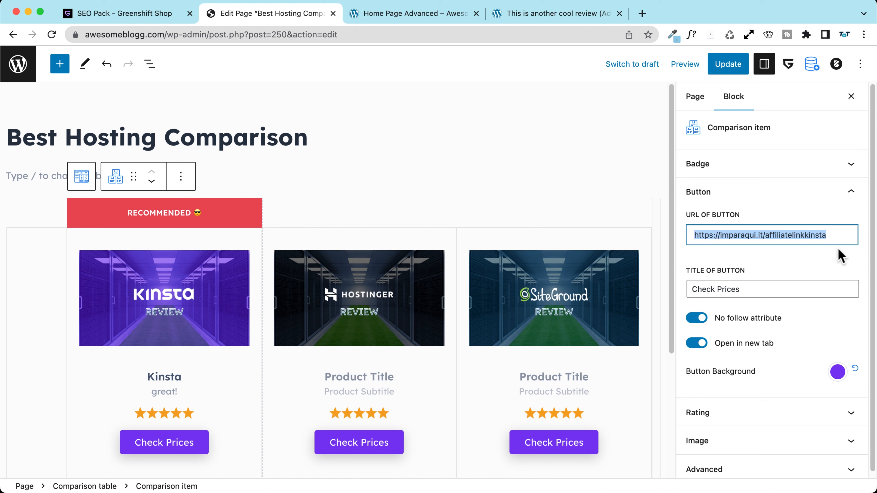
drag(751, 291, 685, 290)
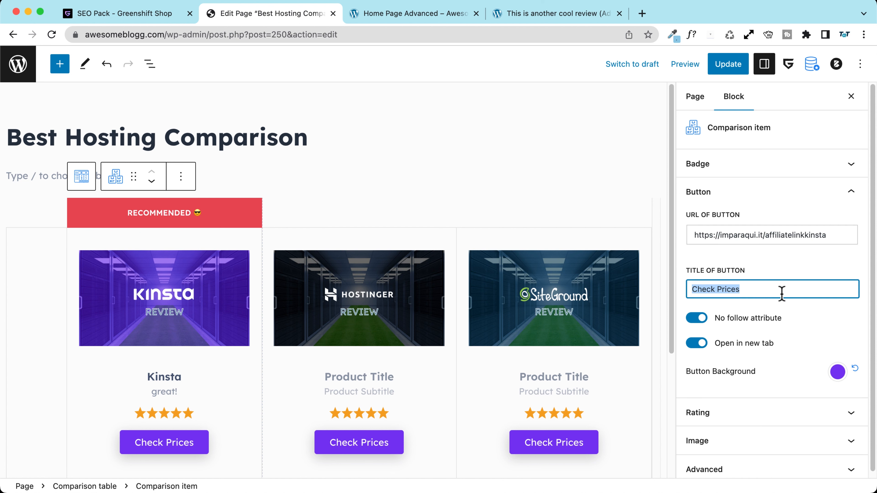
text(Buy )
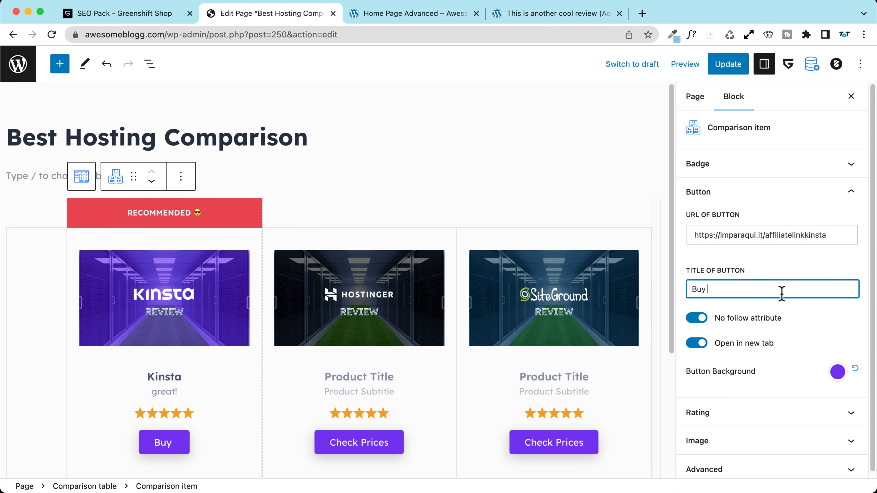
text(now!)
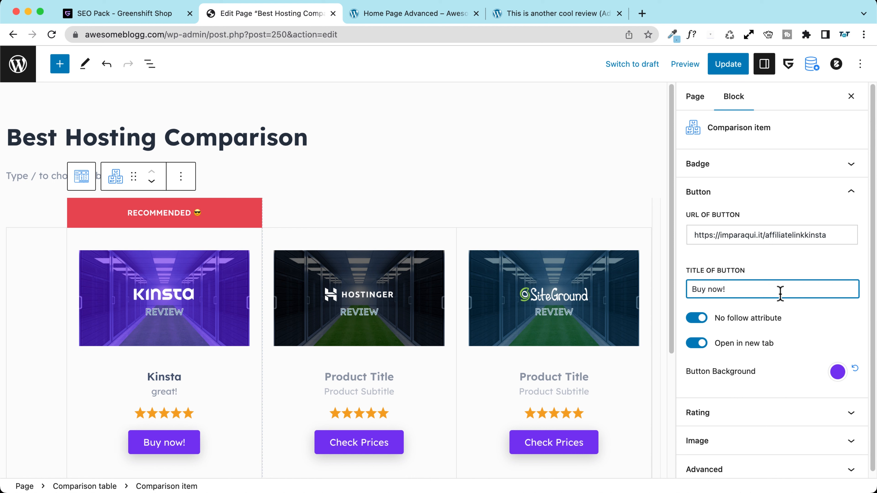
scroll(745, 263, down, 1)
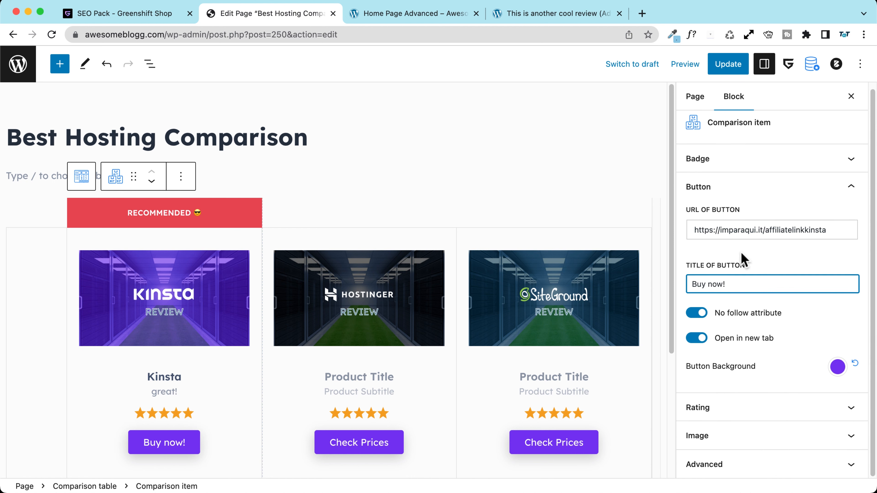
click(699, 336)
click(699, 337)
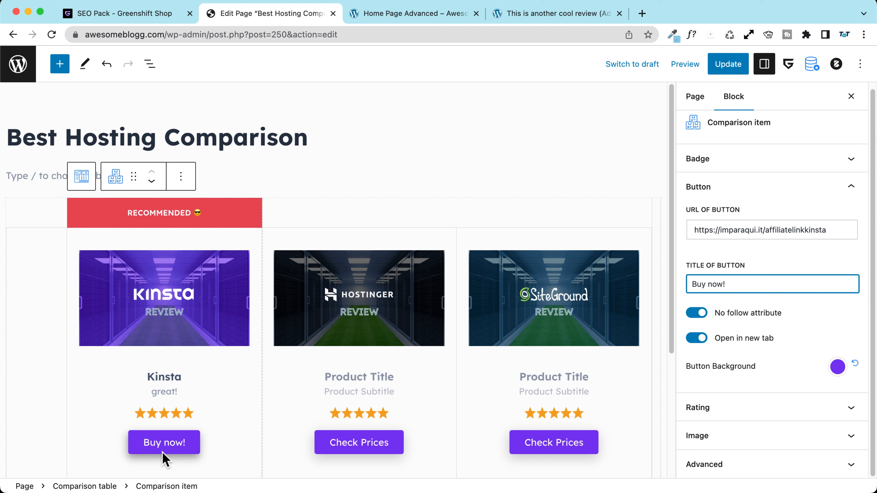
Step: Make the Kinsta button background red and set its rating to 4.5 stars
click(838, 369)
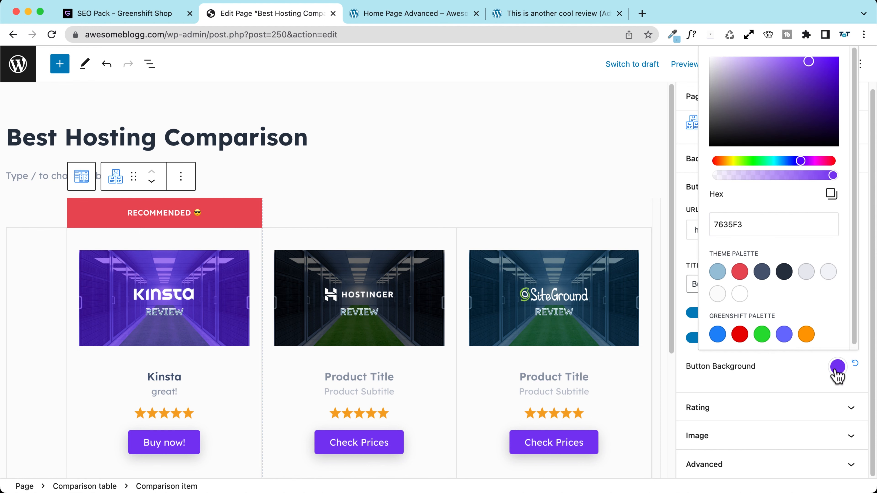
click(739, 272)
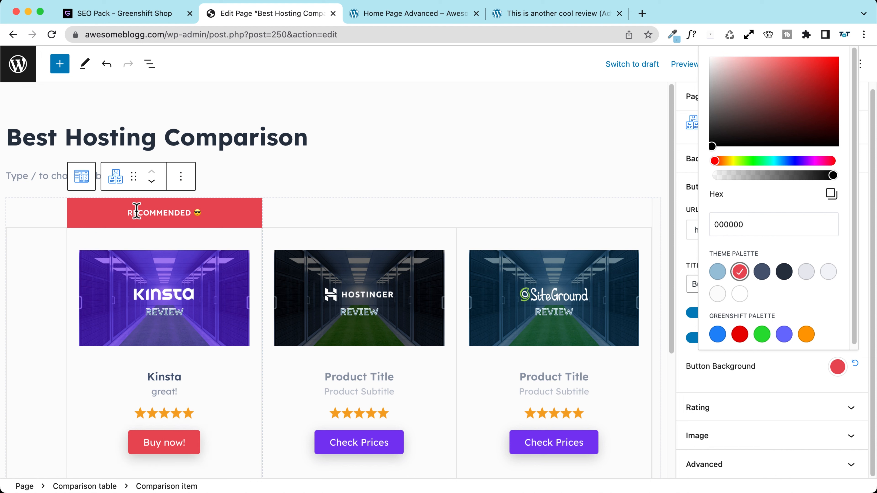
click(755, 392)
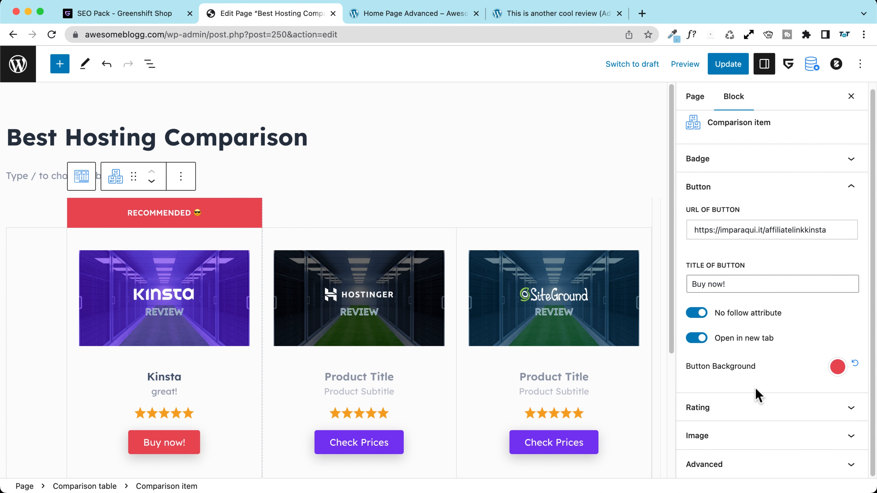
click(726, 411)
drag(810, 445, 798, 446)
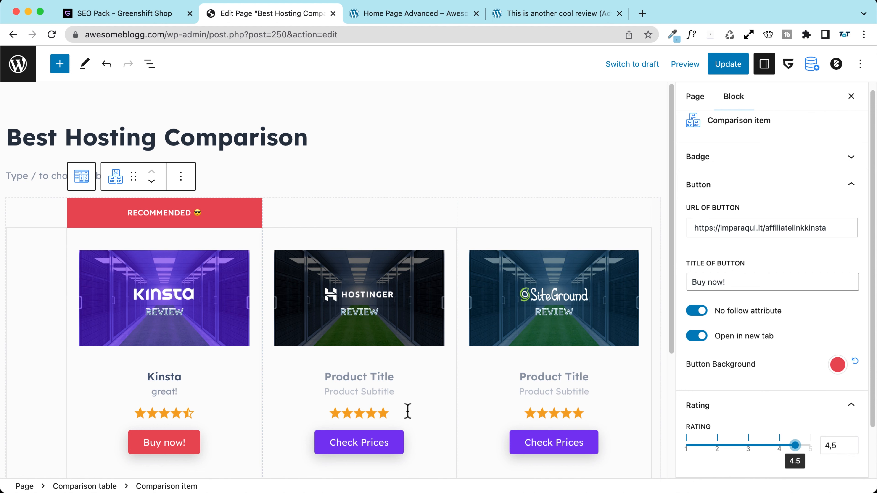
scroll(808, 341, down, 2)
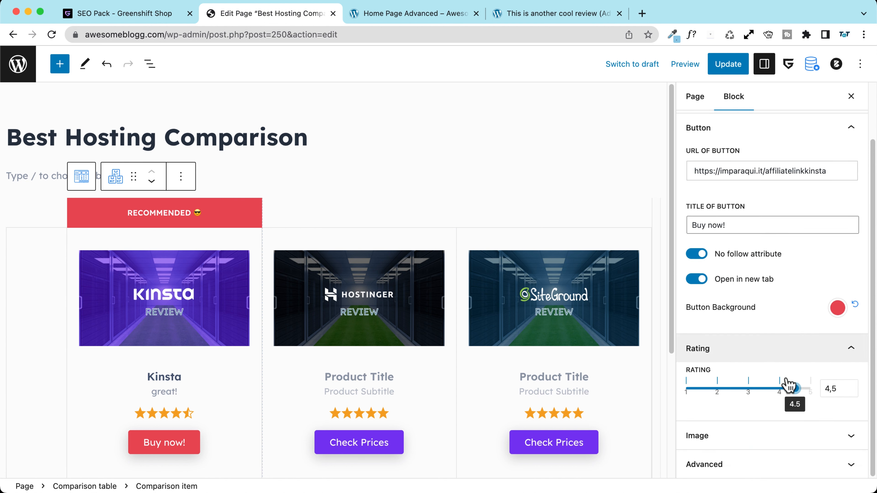
Step: Give Hostinger a dark slate button that opens in a new tab and a 3.5-star rating
click(347, 243)
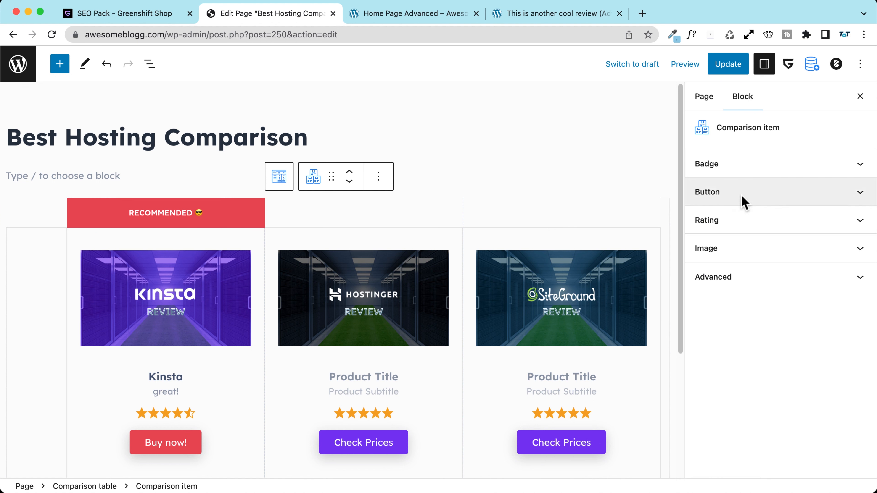
click(732, 205)
click(838, 373)
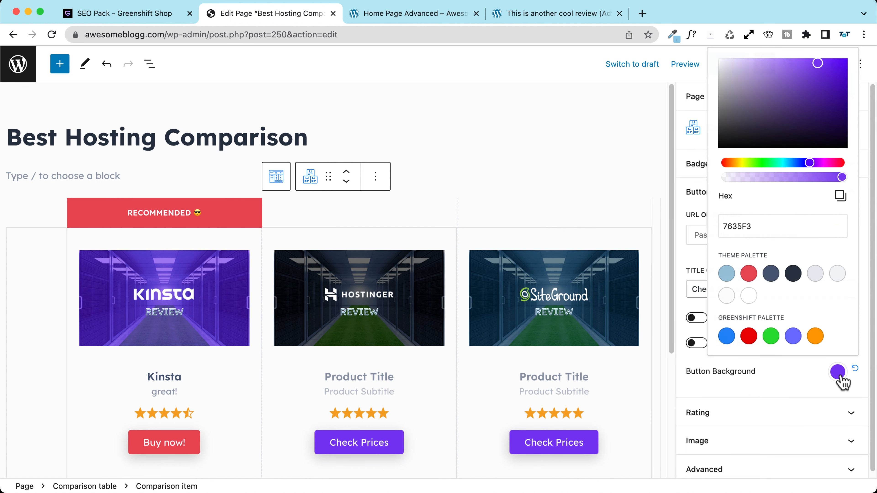
click(771, 274)
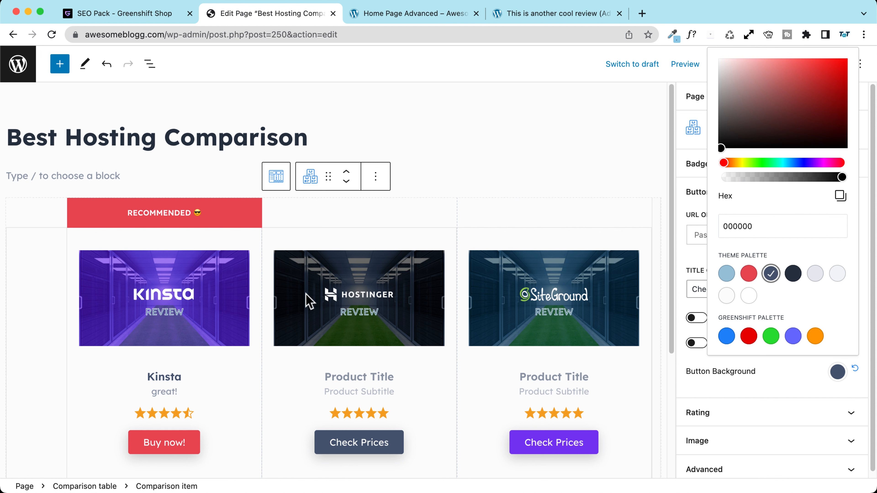
click(387, 420)
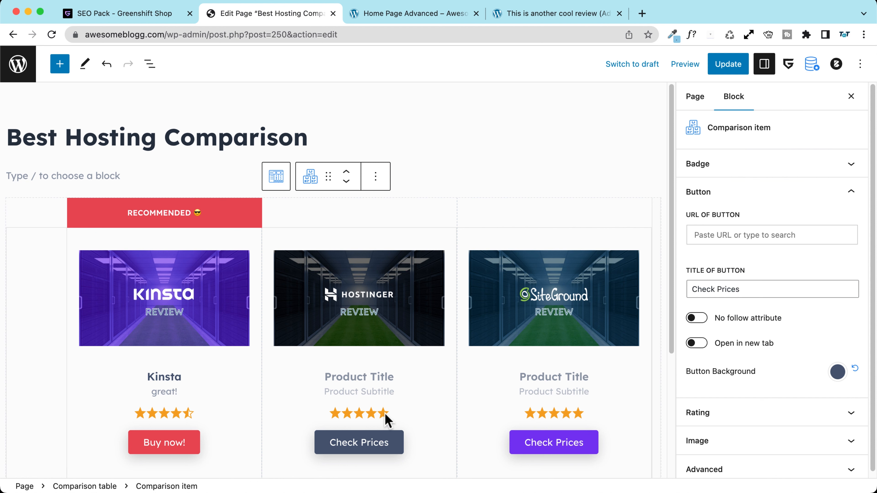
drag(773, 293, 676, 309)
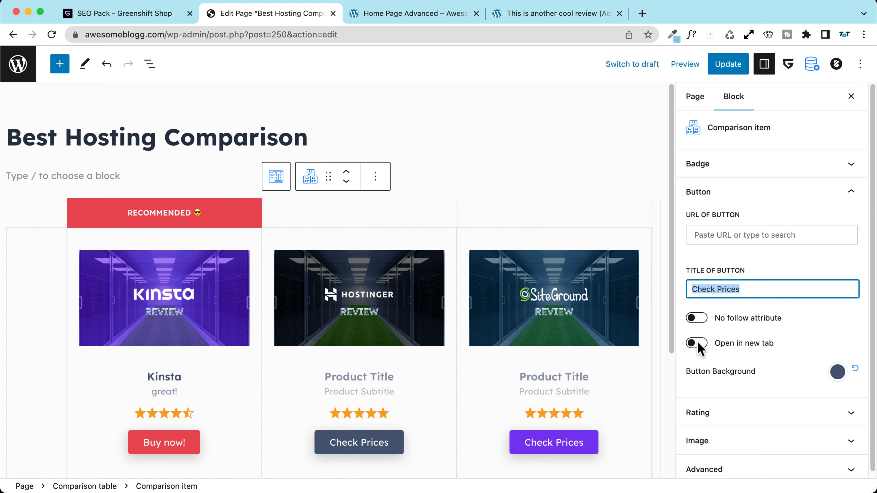
click(697, 320)
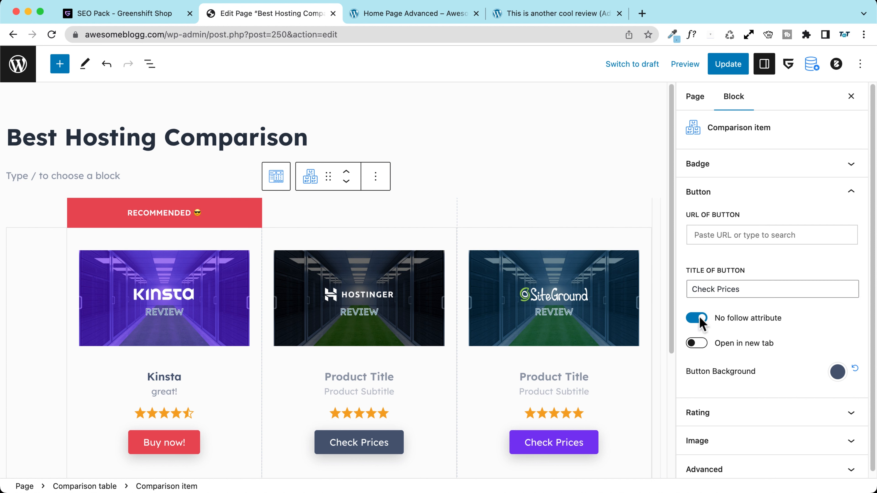
click(700, 318)
click(697, 343)
click(718, 237)
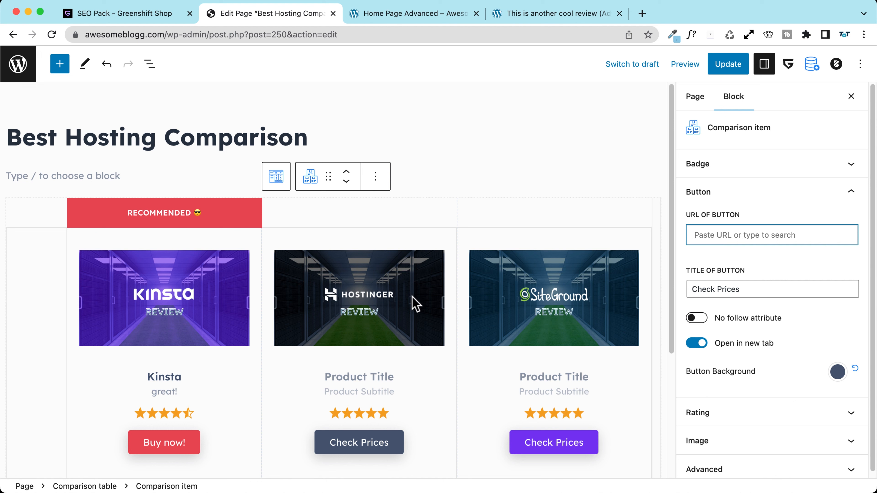
scroll(754, 386, down, 1)
click(739, 414)
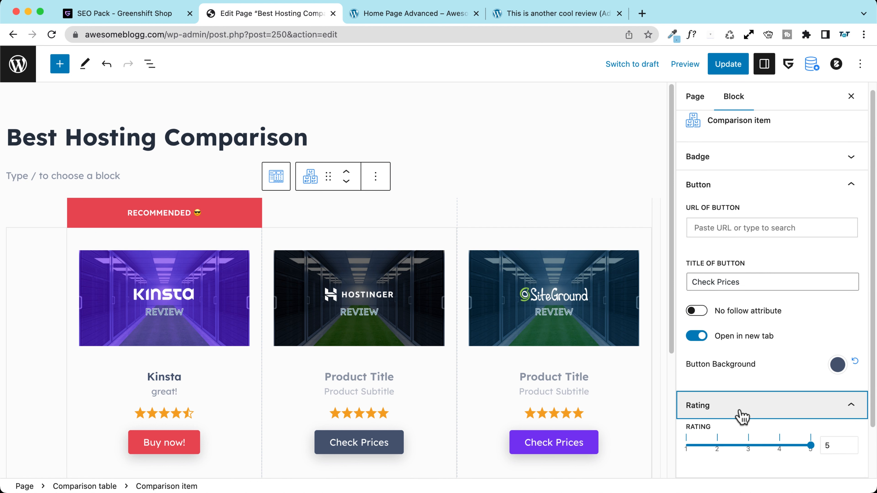
drag(811, 445, 763, 446)
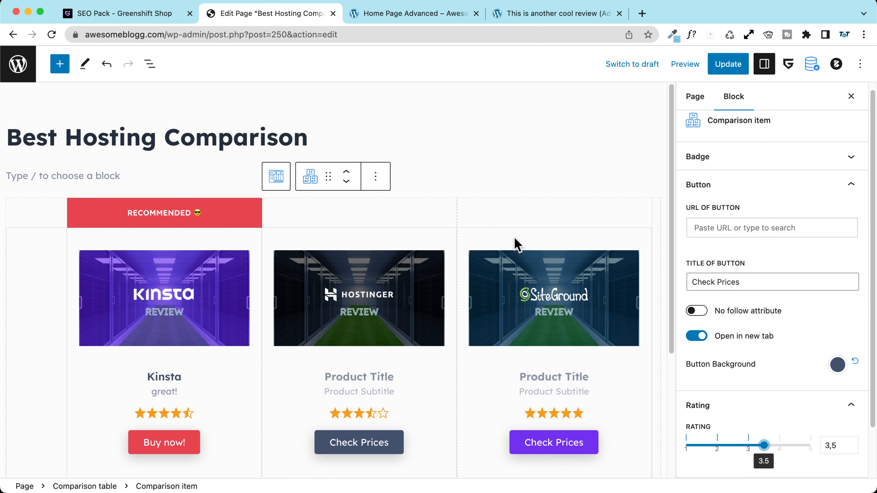
Step: Give SiteGround a dark button that opens in a new tab and a 4.5-star rating
click(518, 246)
click(746, 194)
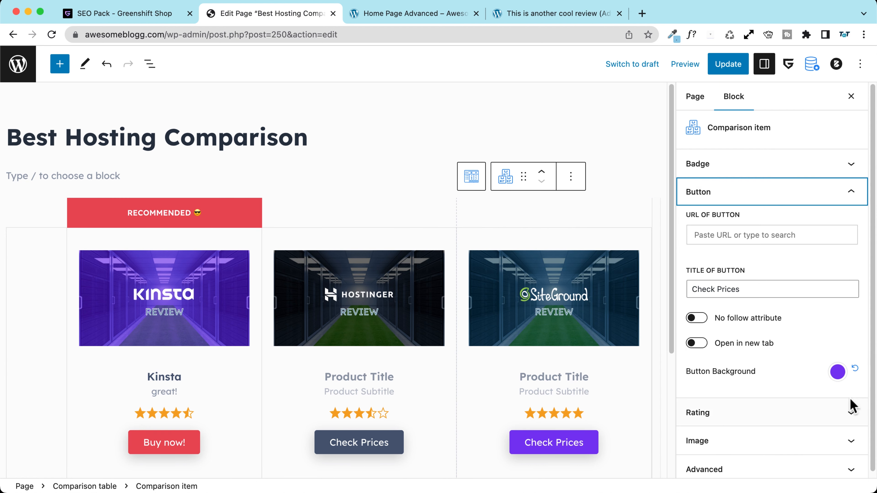
click(837, 372)
click(770, 273)
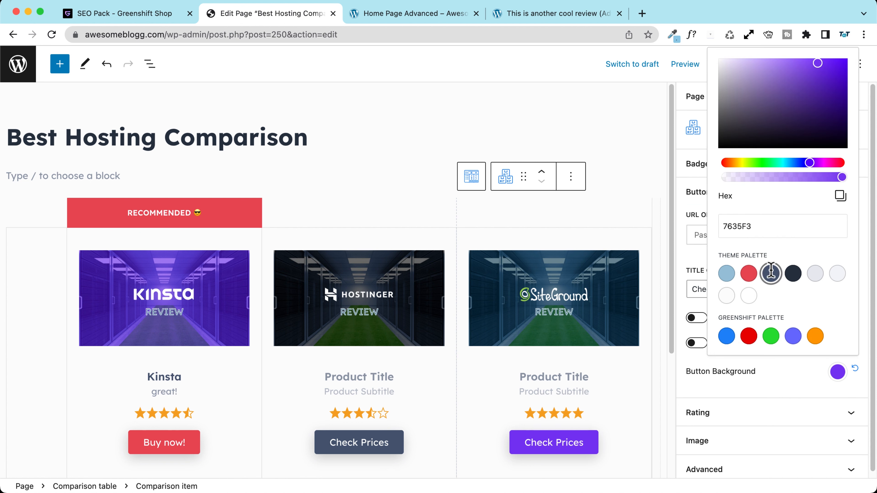
click(680, 305)
click(699, 343)
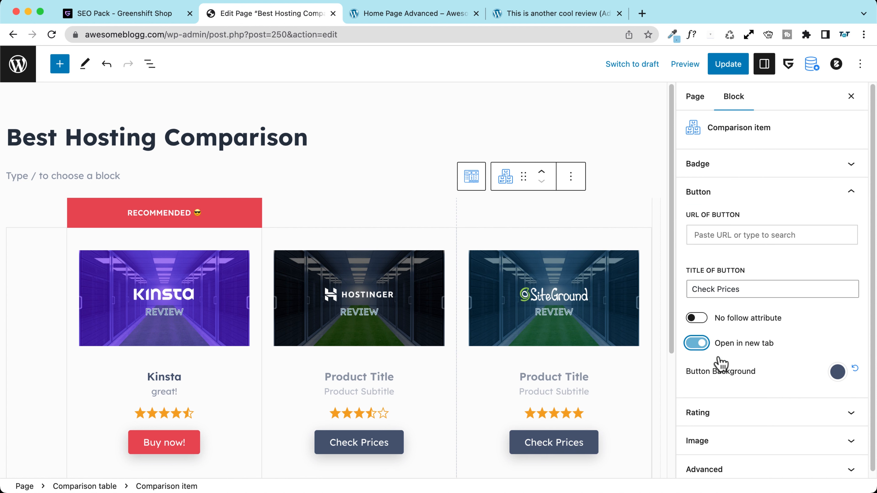
click(718, 415)
click(742, 445)
drag(741, 444, 794, 445)
scroll(411, 295, down, 5)
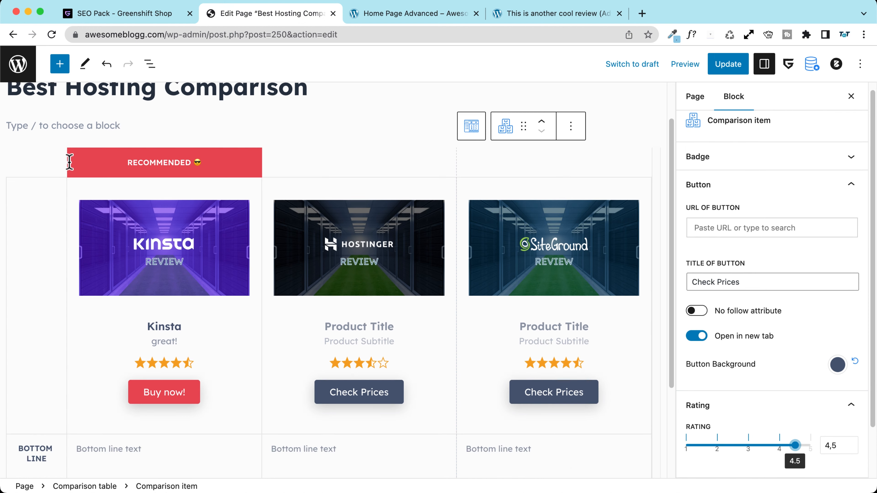
Step: Fill Kinsta's bottom line with 'Some cool text to describe your products!'
click(119, 328)
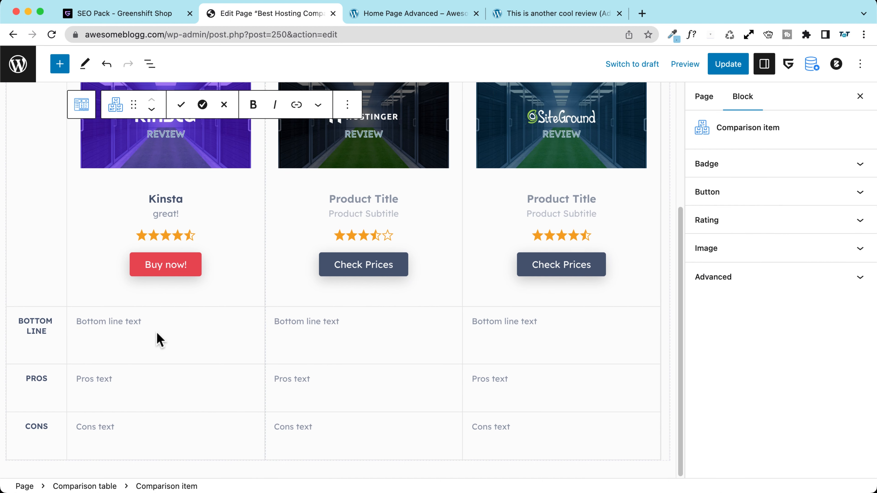
text(Some cool text to describe your products!)
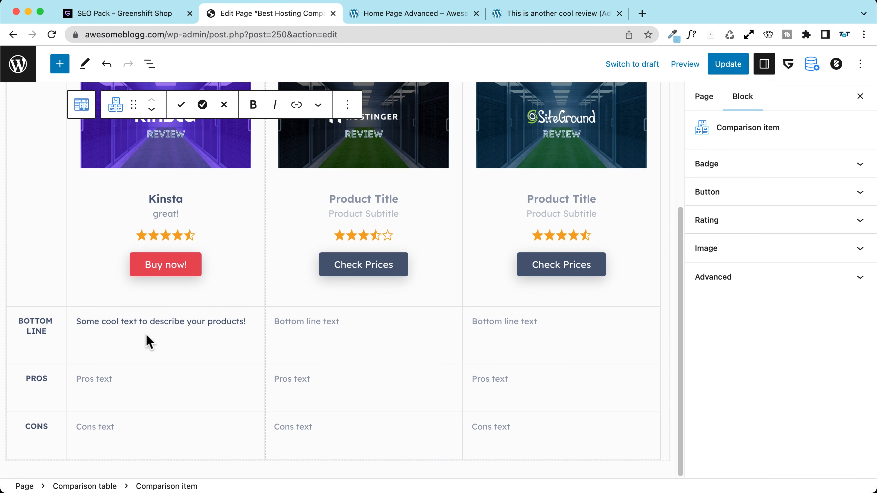
scroll(102, 131, up, 4)
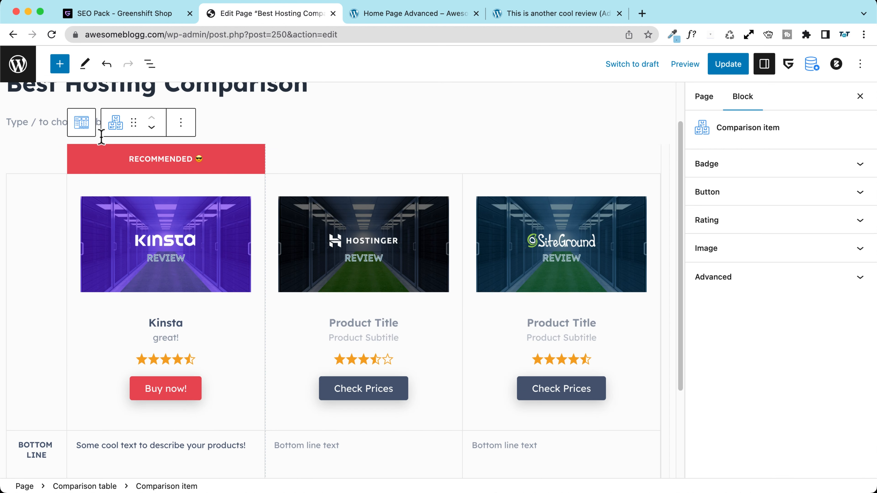
Step: Hide the product subtitles, leaving images, titles and star ratings visible
click(85, 128)
scroll(91, 217, down, 3)
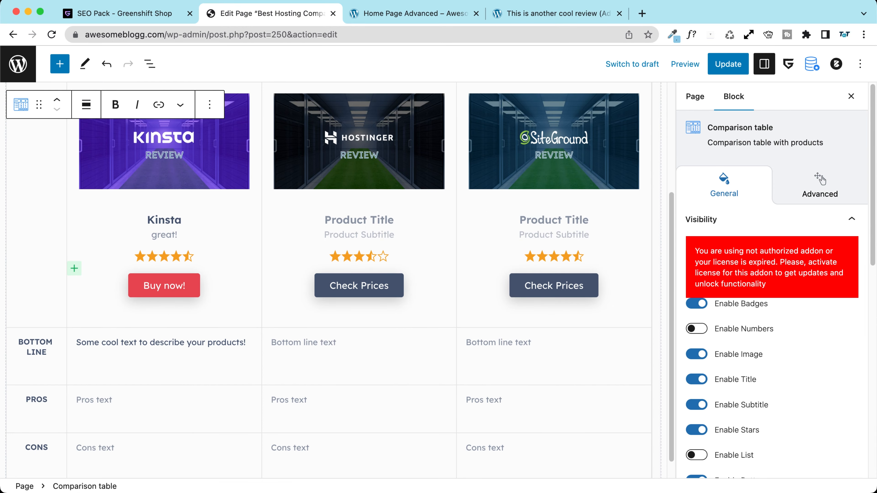
scroll(803, 338, down, 1)
click(702, 309)
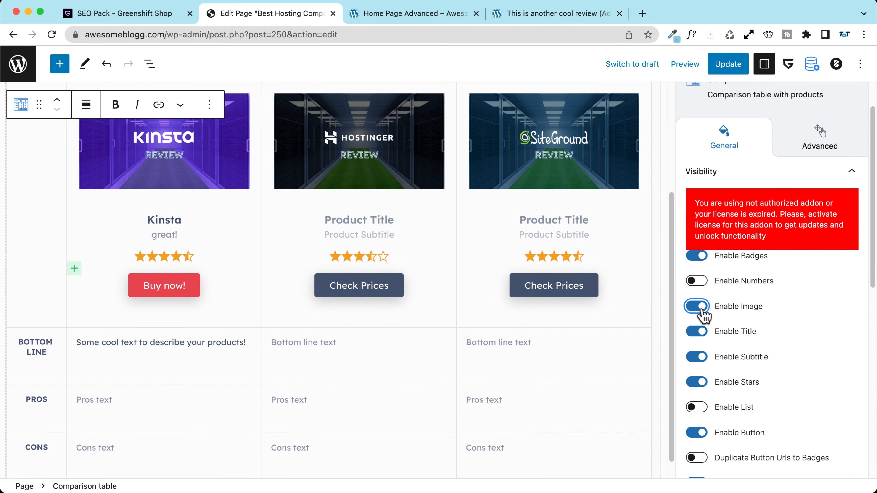
click(701, 308)
click(703, 331)
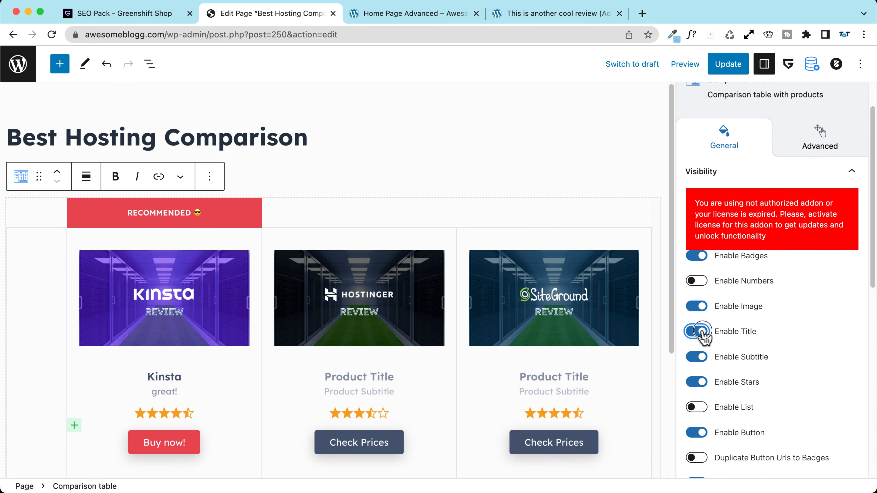
click(701, 331)
click(699, 332)
click(699, 358)
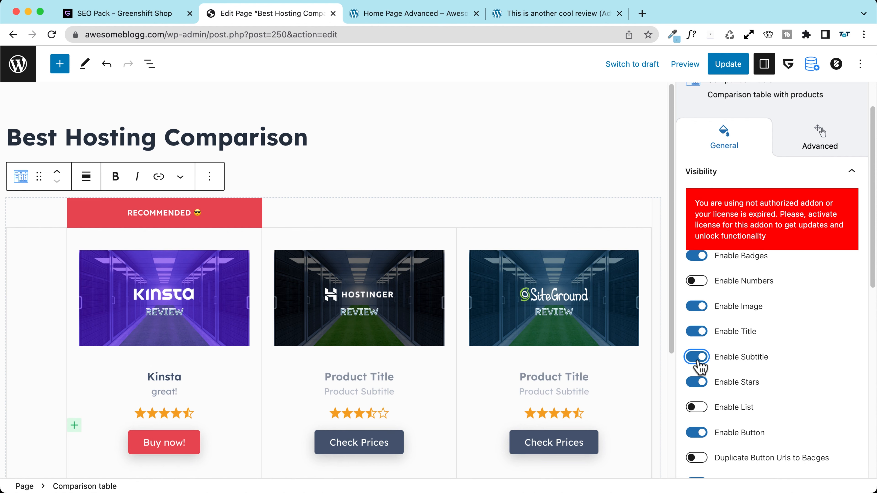
scroll(700, 349, down, 1)
click(698, 330)
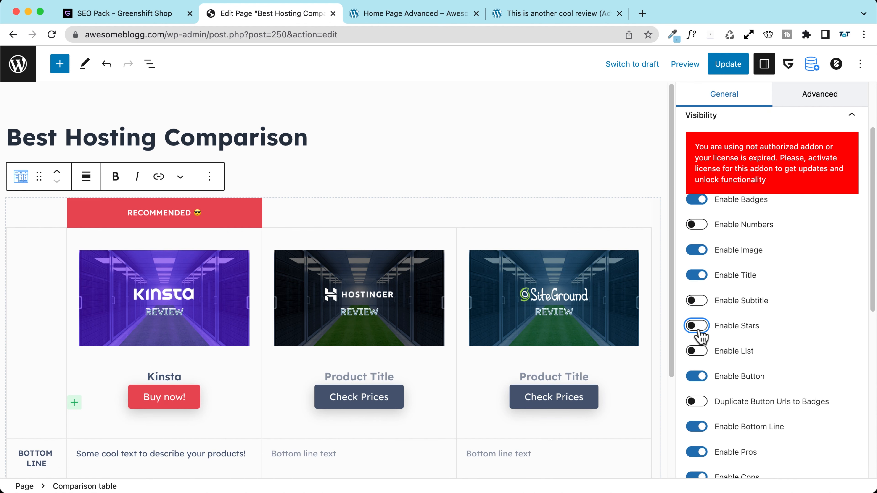
click(699, 332)
scroll(701, 336, down, 3)
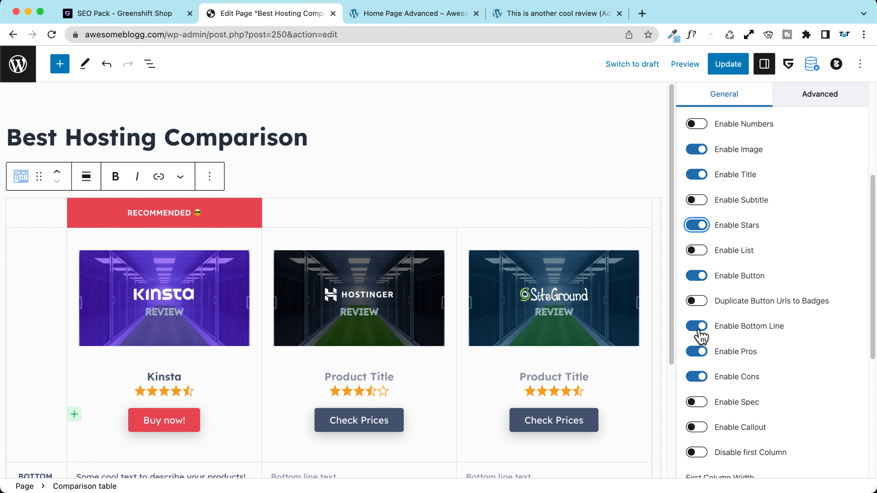
Step: Try a feature list with a 'Some contnet' row under Kinsta, then remove the lists
click(698, 255)
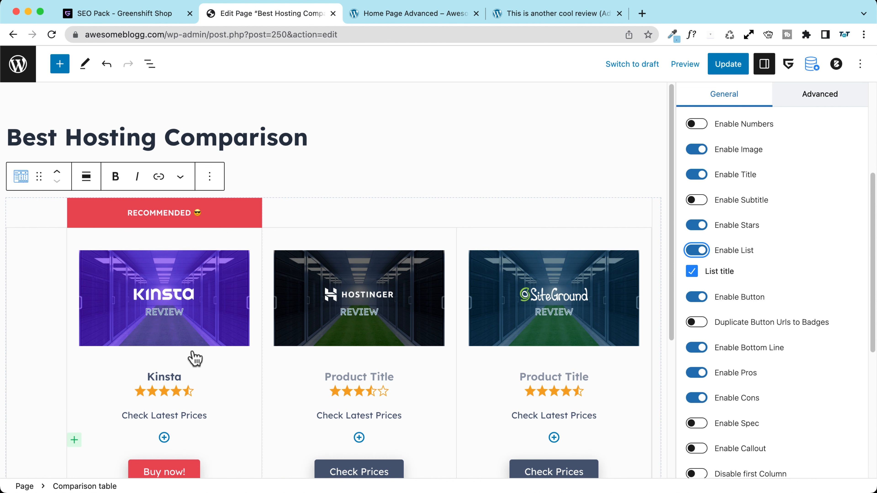
scroll(168, 382, down, 2)
click(164, 392)
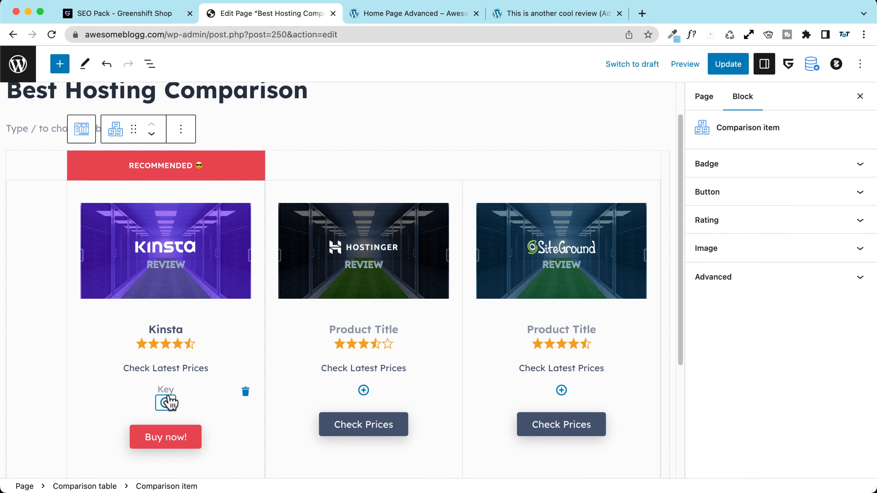
click(167, 392)
text(Some)
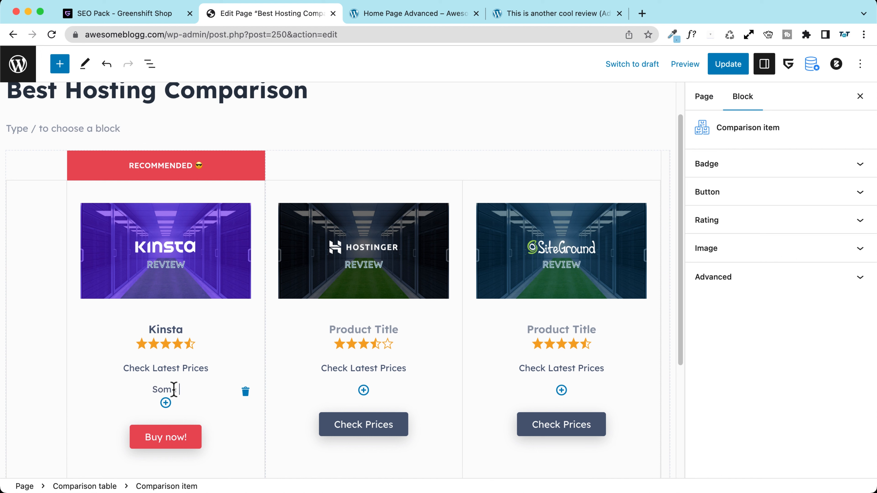
text( contnet)
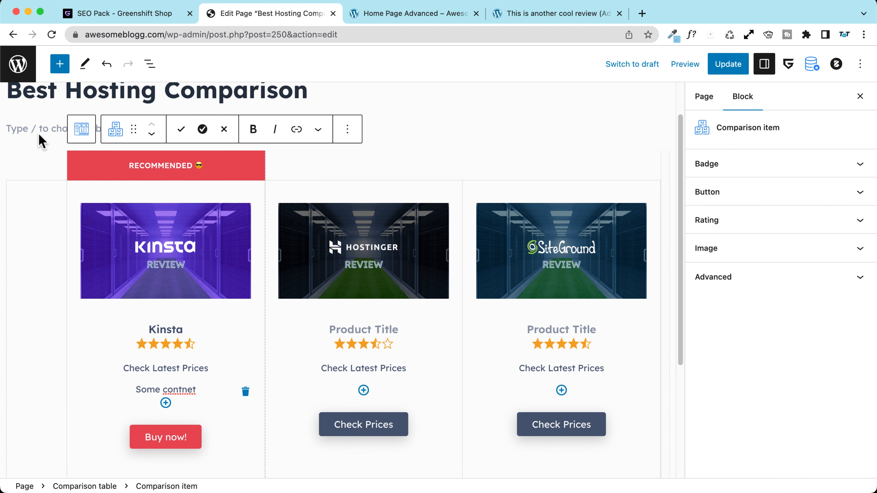
click(82, 133)
scroll(725, 358, down, 3)
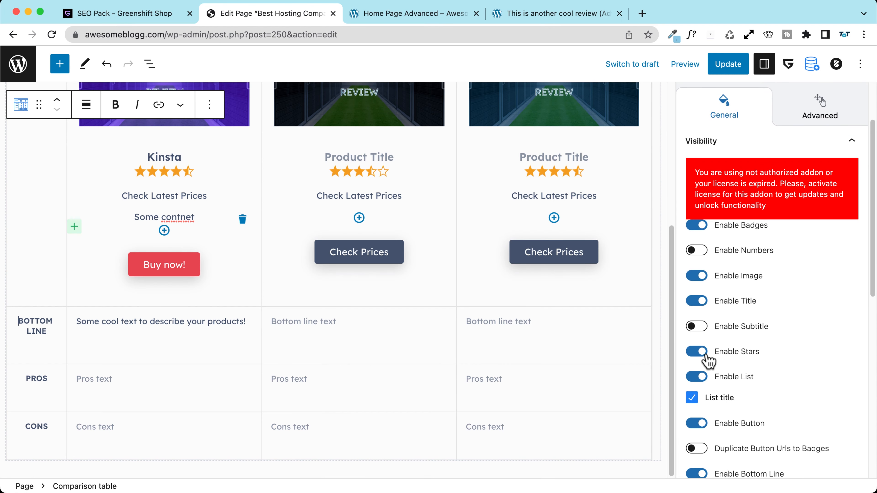
click(698, 379)
Step: Keep the buttons, make badges reuse the button links, and remove the Bottom Line row
scroll(725, 359, down, 2)
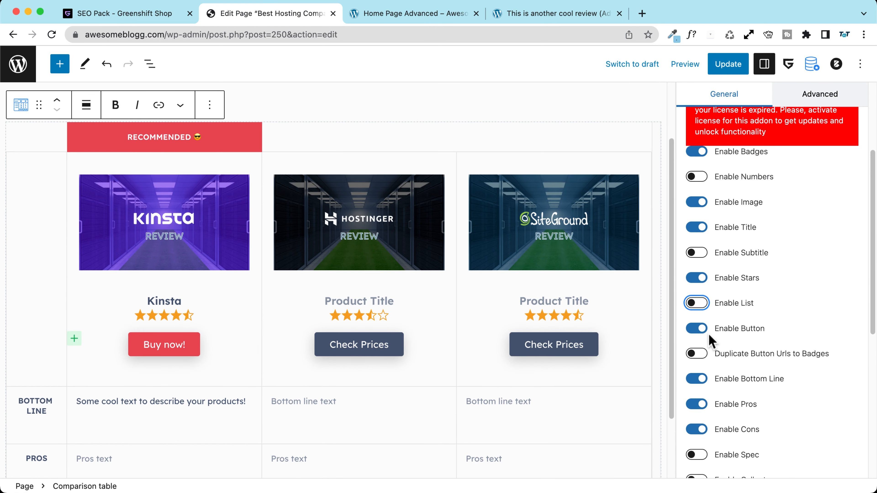
click(700, 330)
click(698, 329)
scroll(701, 335, down, 3)
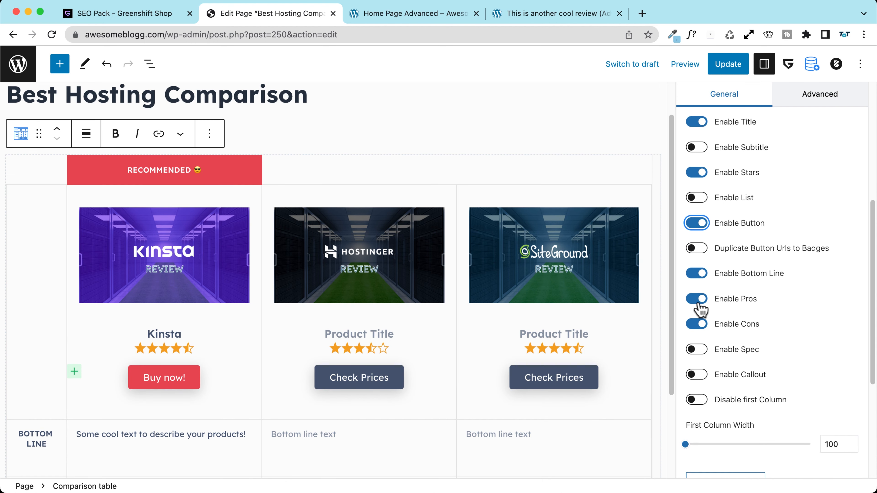
click(697, 248)
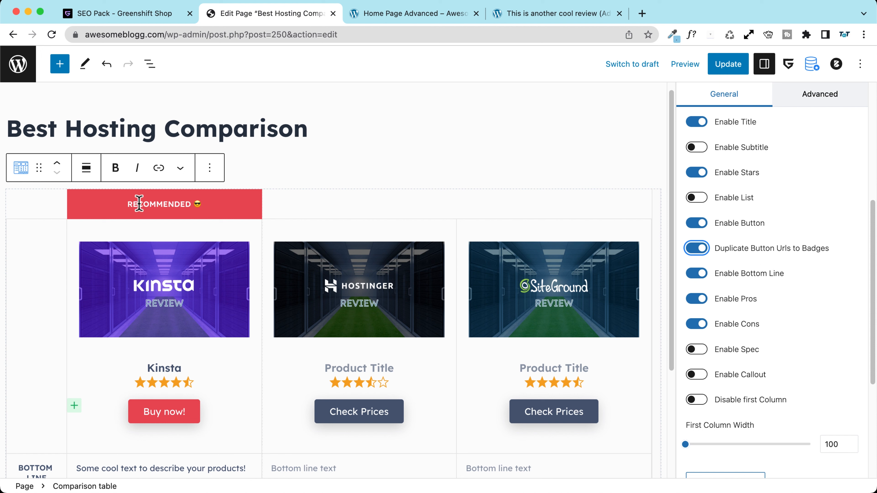
scroll(729, 268, down, 4)
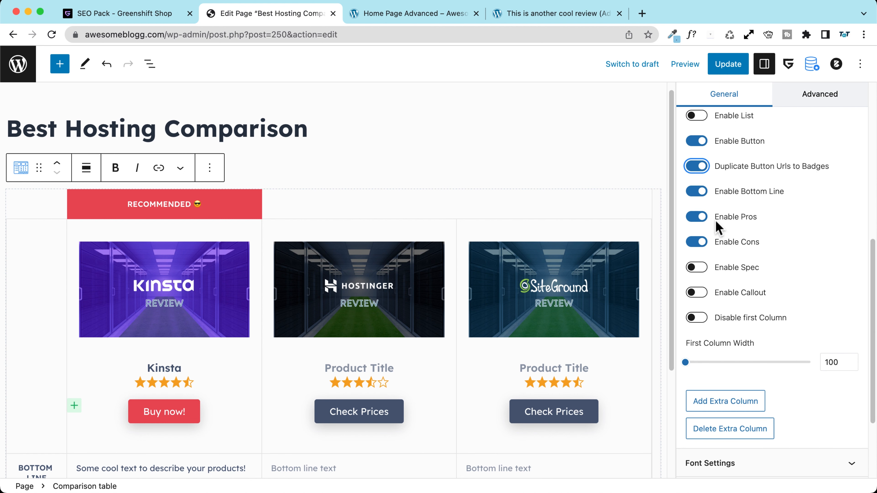
click(697, 192)
scroll(191, 290, down, 3)
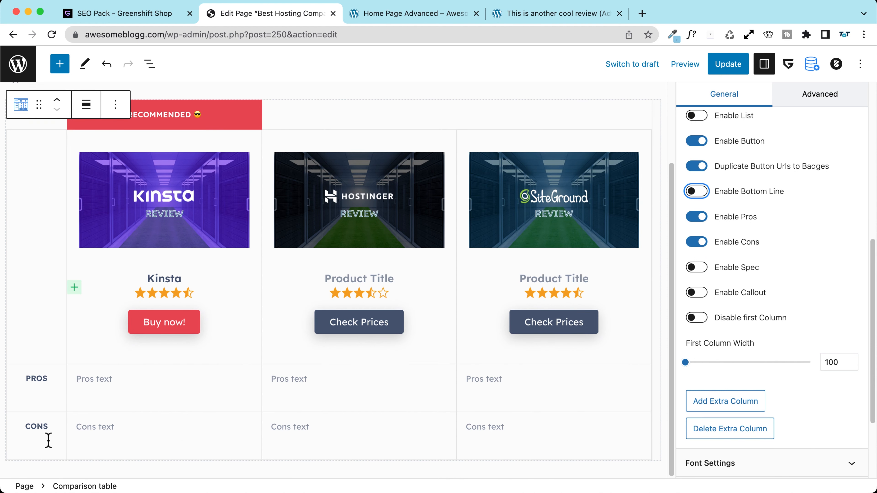
click(108, 381)
scroll(104, 382, down, 1)
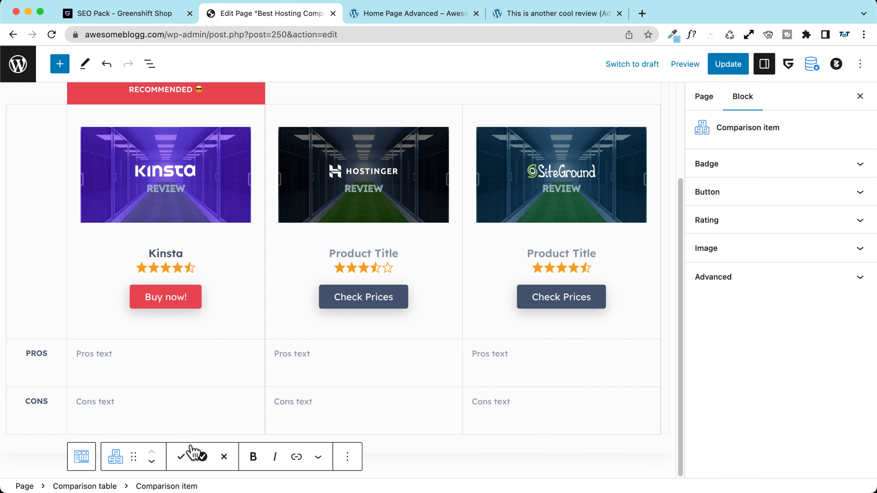
Step: Add a checked pro 'quick emoji!' and a crossed con 'of a product' under Kinsta
click(182, 458)
text(quick emoji!)
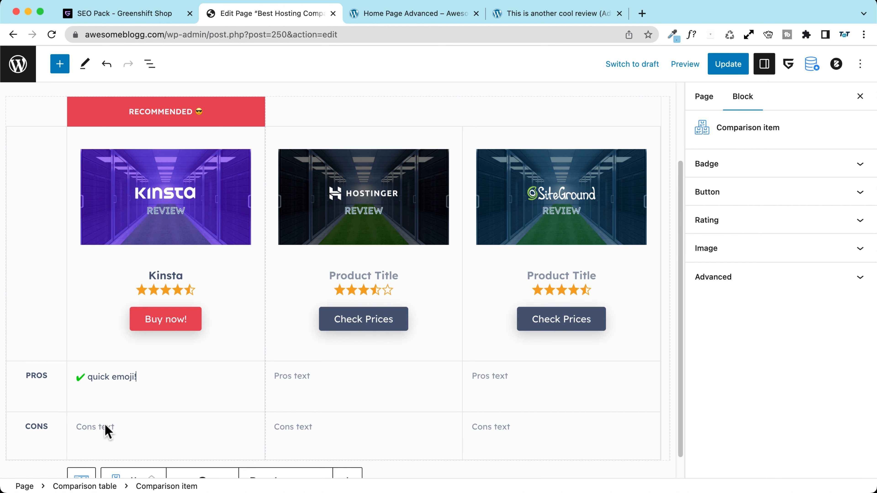
click(224, 457)
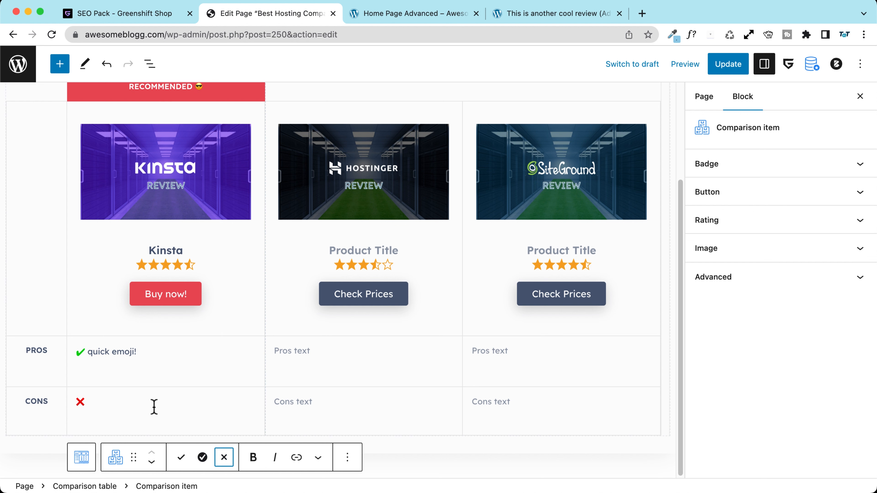
text(of a product)
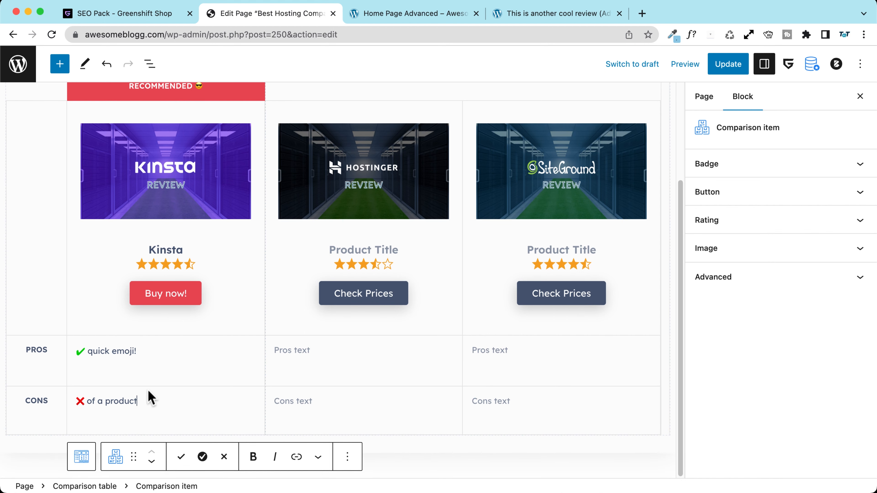
scroll(147, 400, up, 5)
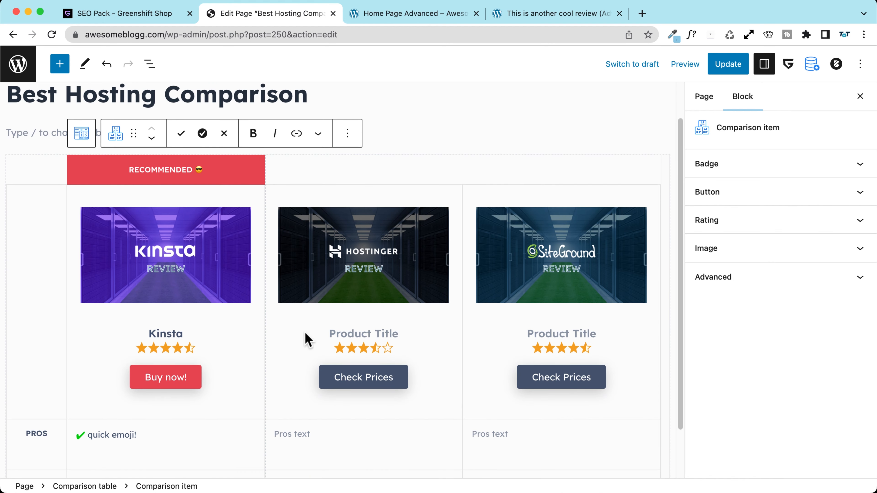
Step: Enable the Cons row for the comparison table and update the page
click(82, 134)
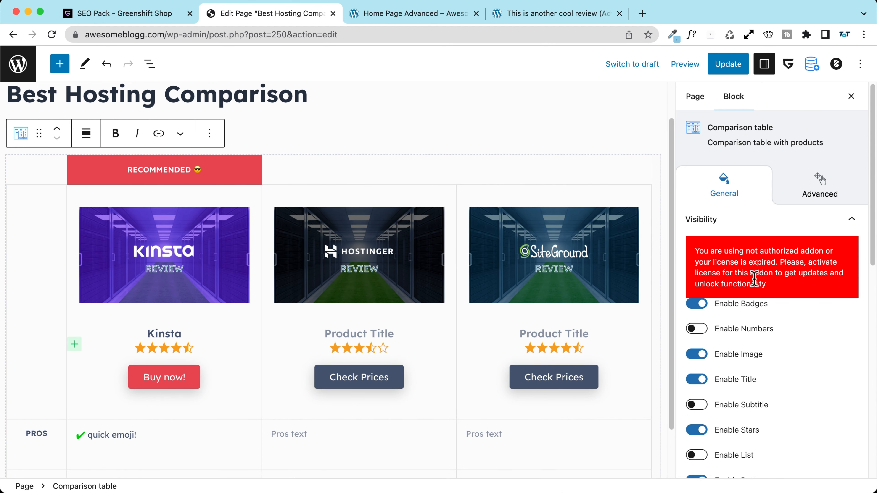
scroll(749, 302, down, 4)
scroll(749, 303, down, 4)
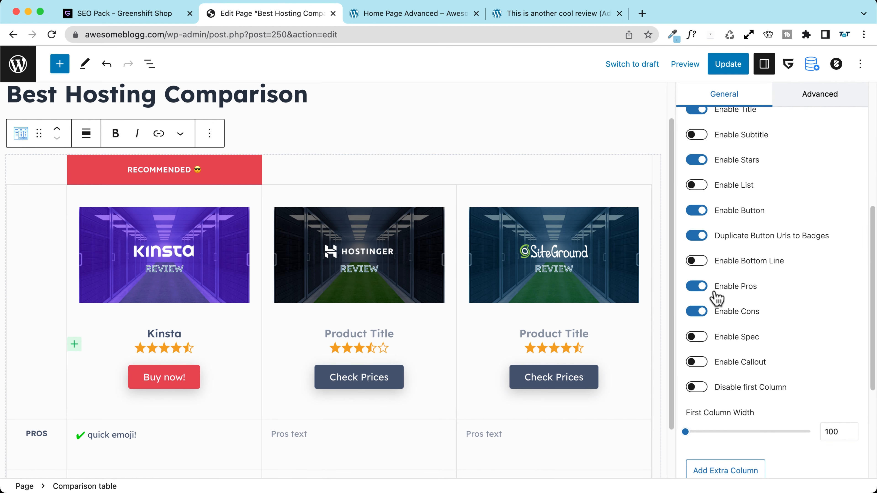
click(696, 312)
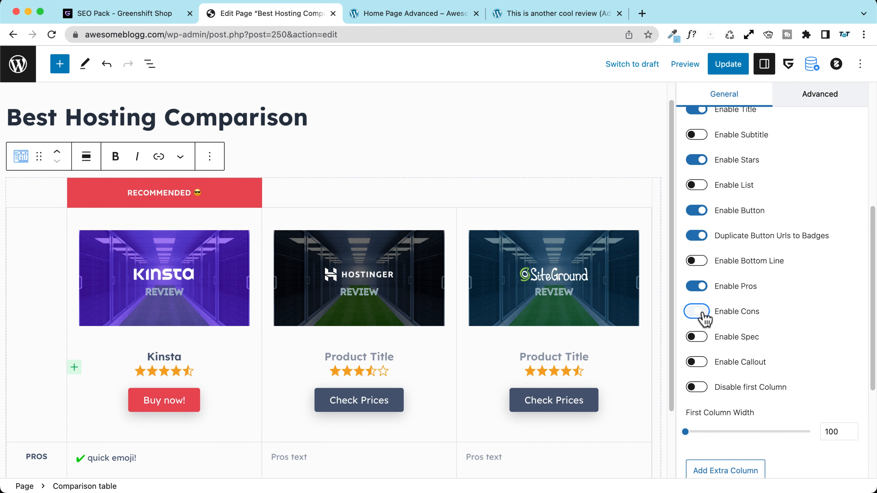
scroll(274, 283, down, 3)
scroll(243, 271, up, 2)
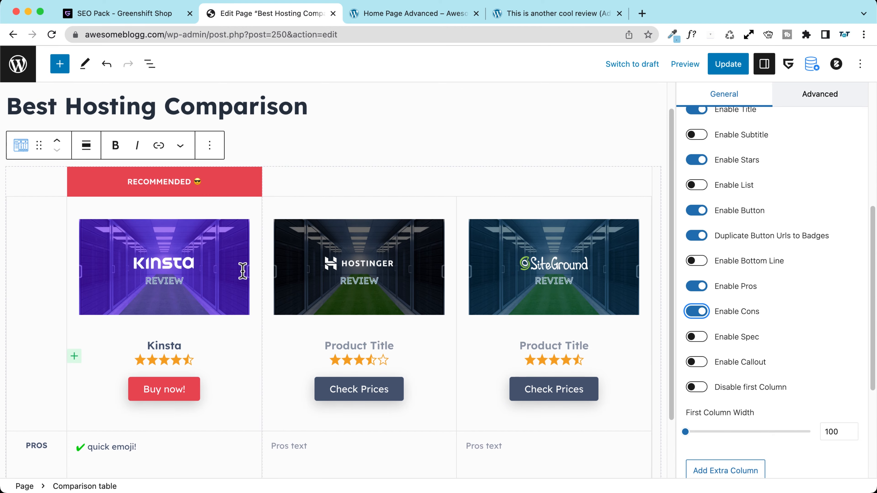
click(728, 64)
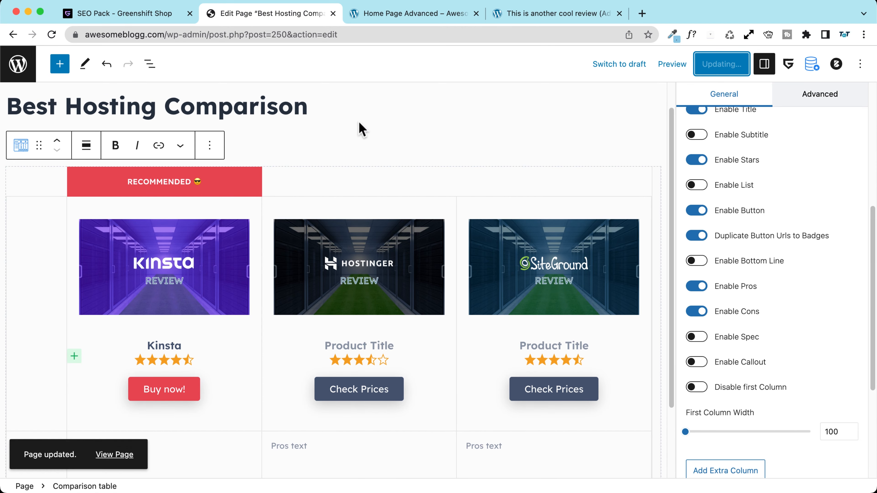
Step: View the updated Best Hosting Comparison page on the live site
click(114, 455)
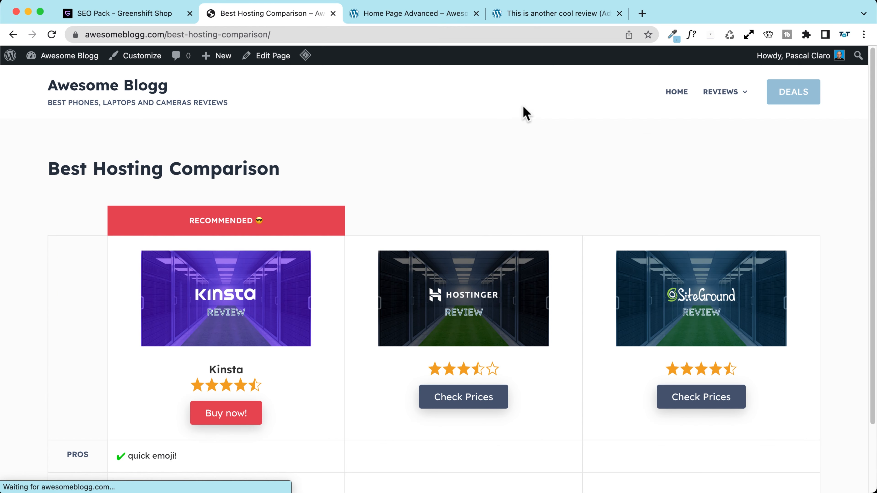
scroll(172, 197, down, 3)
scroll(172, 198, up, 3)
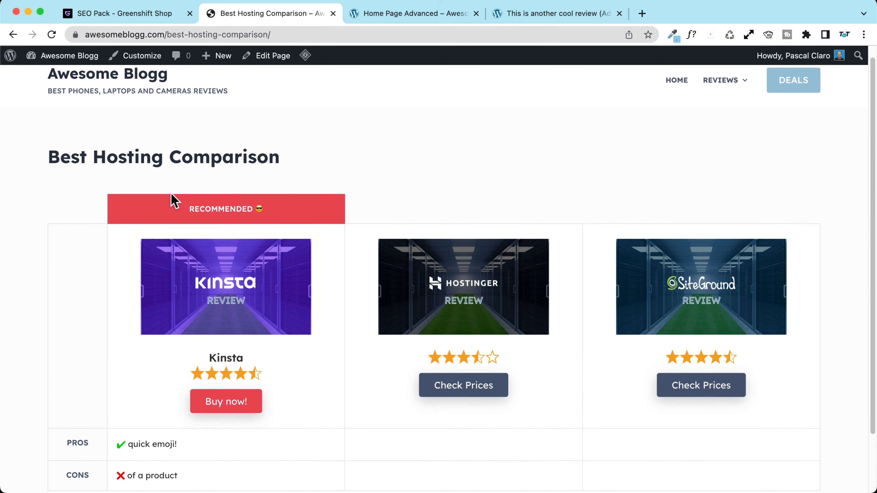
Step: In responsive device mode, narrow the page to 537px to check stacking, then widen to 1339px
right_click(413, 161)
click(467, 363)
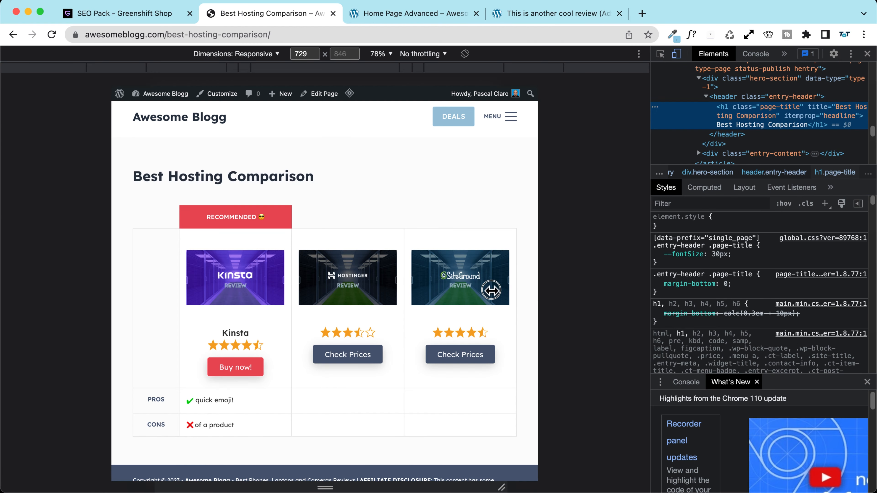
drag(544, 292, 458, 290)
scroll(366, 229, down, 10)
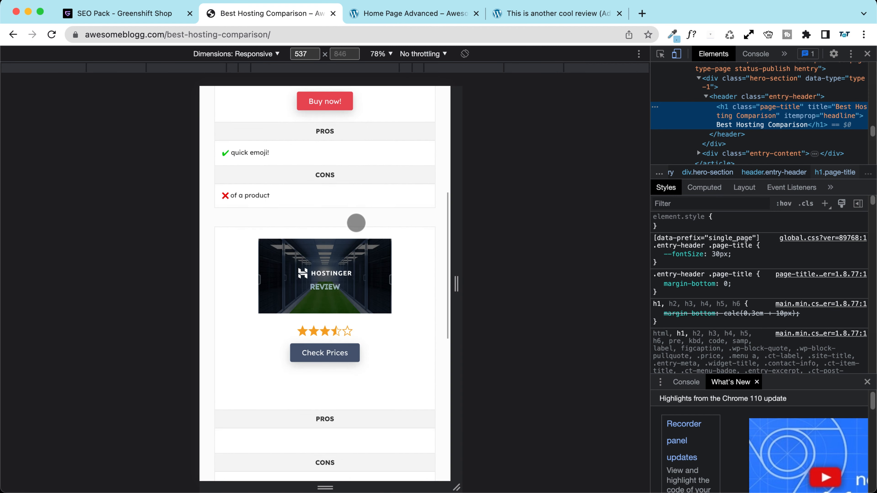
scroll(356, 223, down, 5)
scroll(356, 223, up, 15)
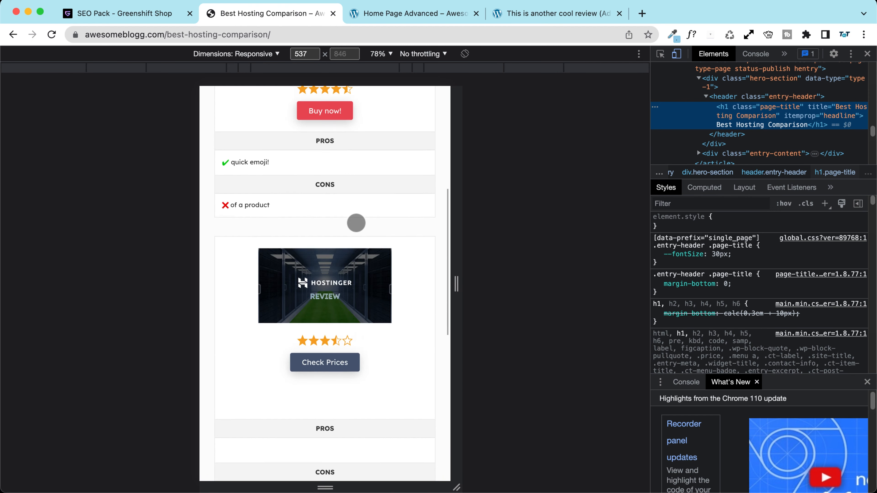
drag(456, 288, 658, 298)
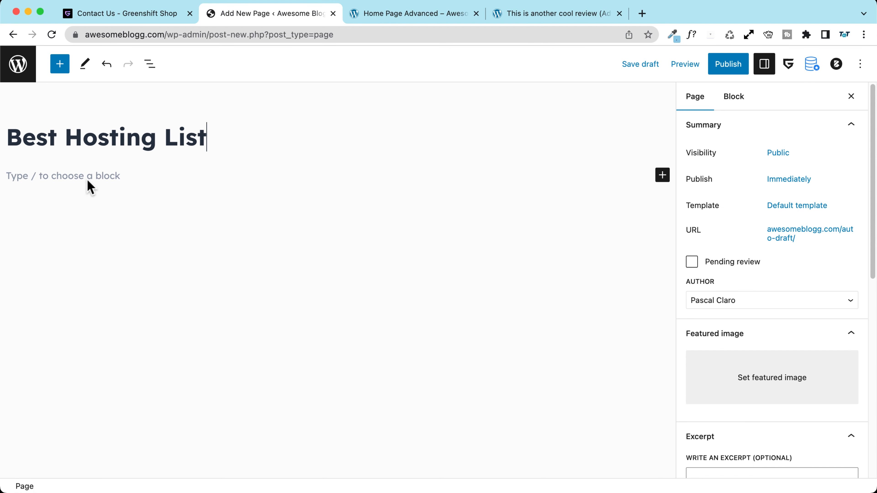
Step: Insert a Listing builder block below the page title
click(88, 181)
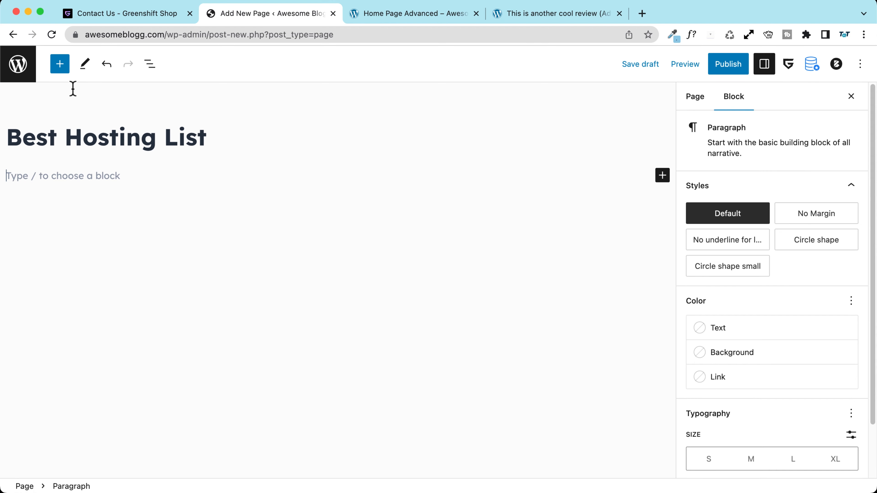
click(59, 64)
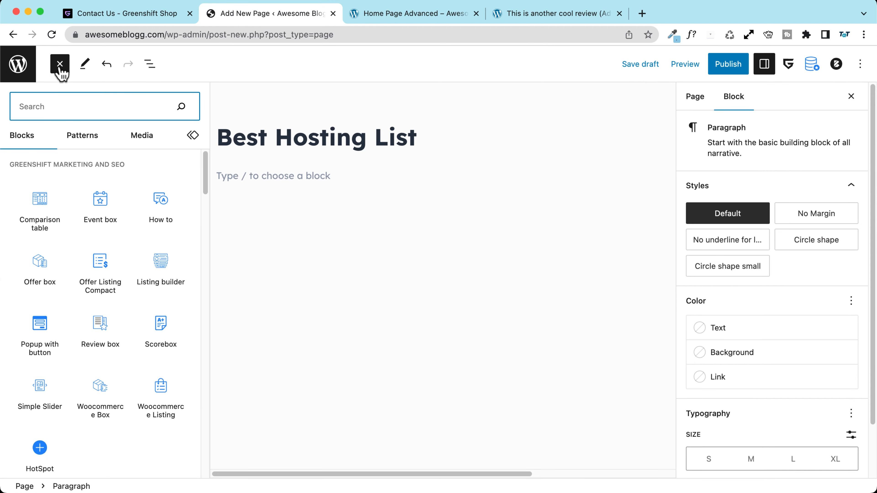
mouse_move(168, 283)
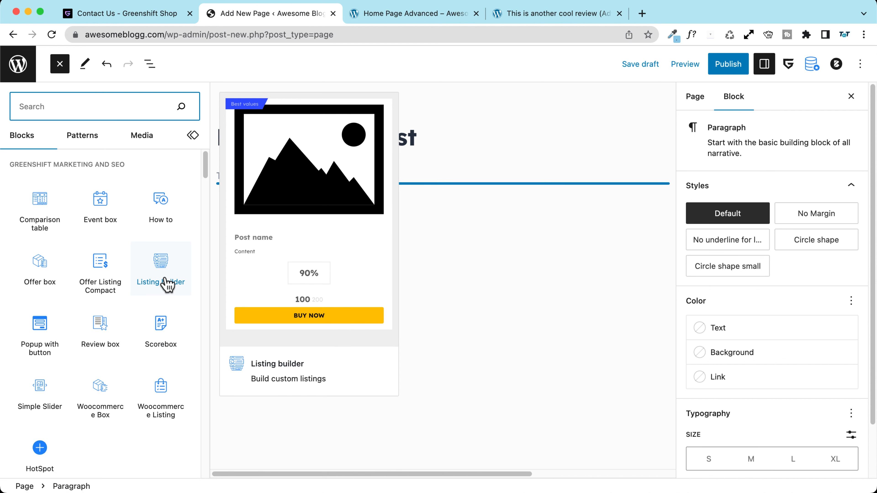
click(160, 289)
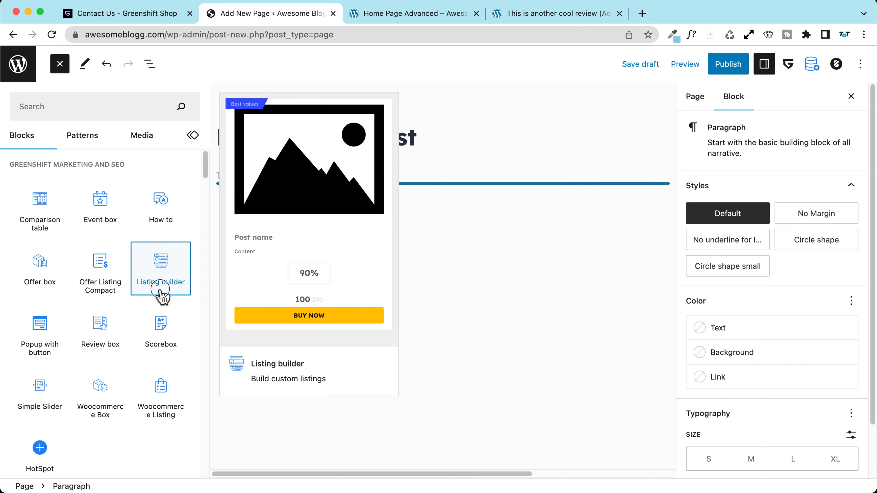
click(277, 339)
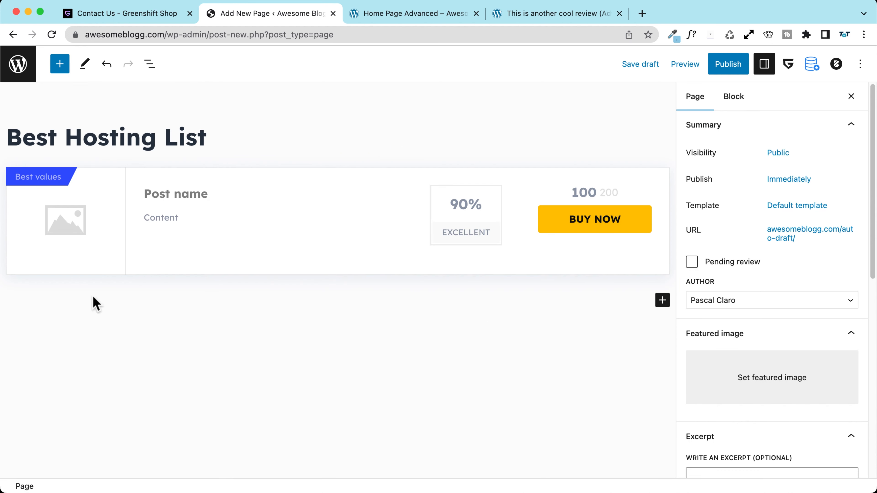
Step: Give the first listing row the SiteGround review image and add more listing rows
click(47, 230)
click(49, 233)
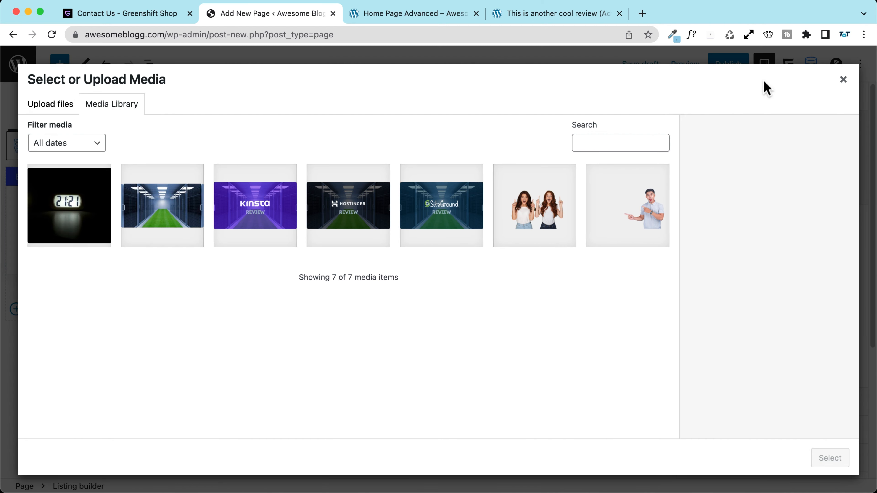
click(418, 219)
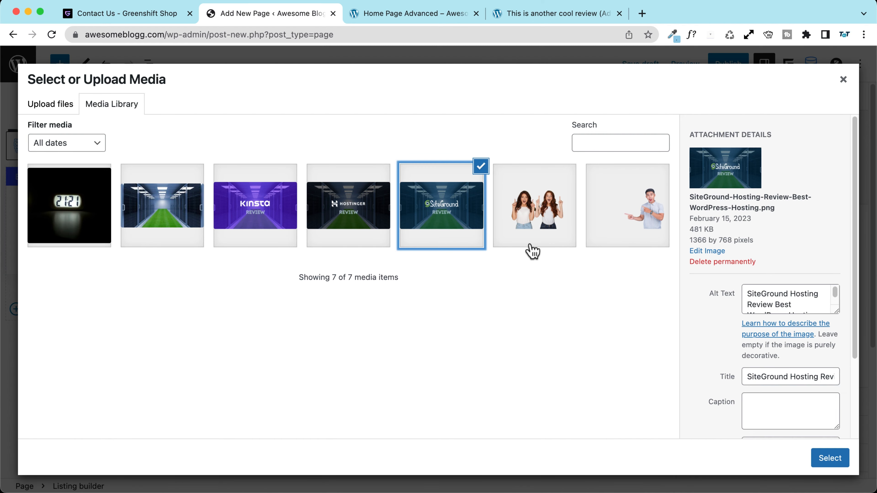
click(831, 460)
click(17, 298)
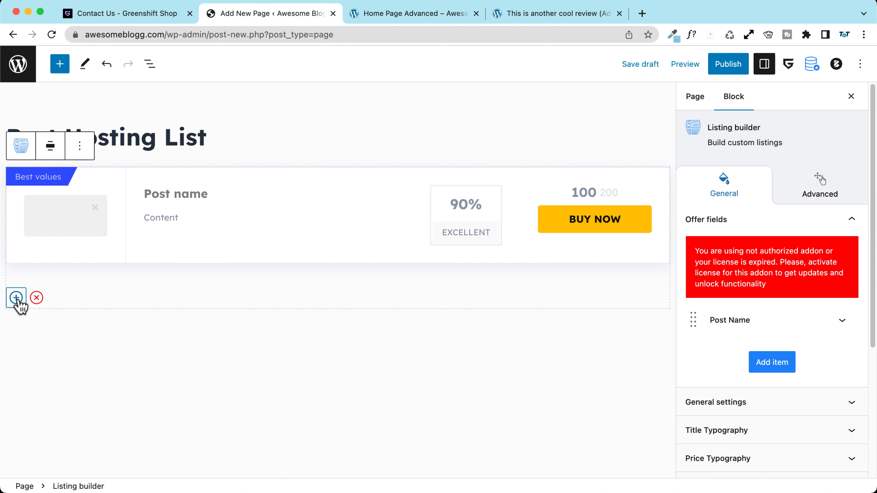
click(17, 297)
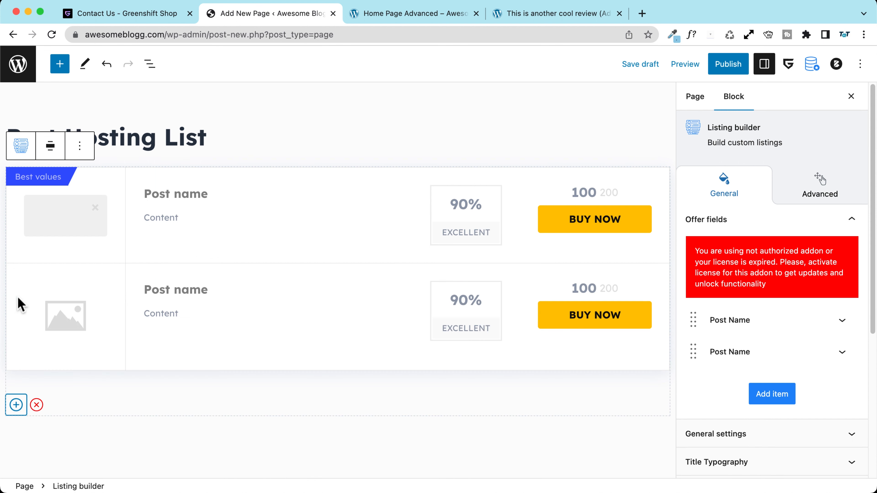
click(16, 403)
Step: Set the Hostinger and Kinsta images for rows two and three, and name the first row SiteGround
click(80, 325)
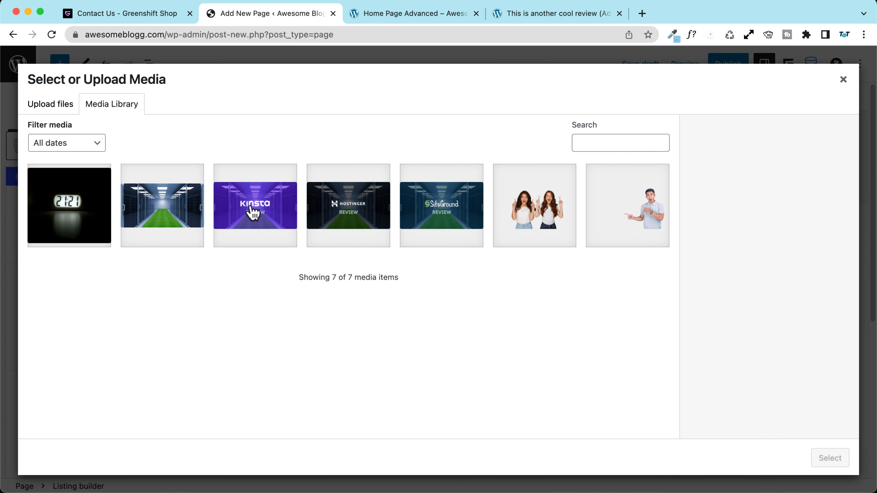
click(343, 215)
click(829, 458)
scroll(104, 320, down, 1)
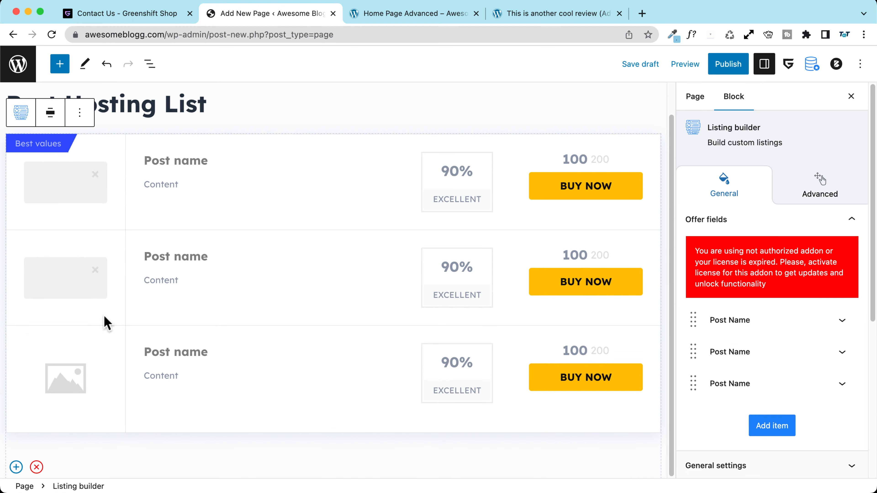
click(62, 388)
click(248, 193)
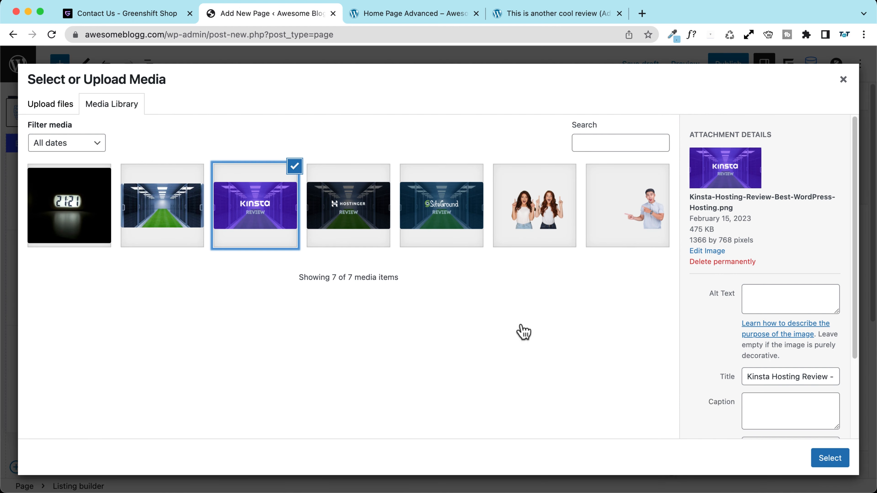
click(830, 458)
click(184, 172)
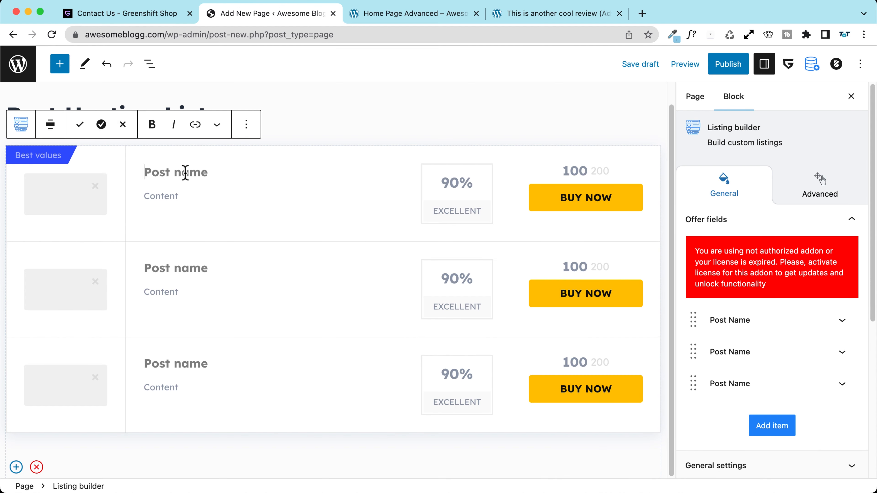
text(SiteGround)
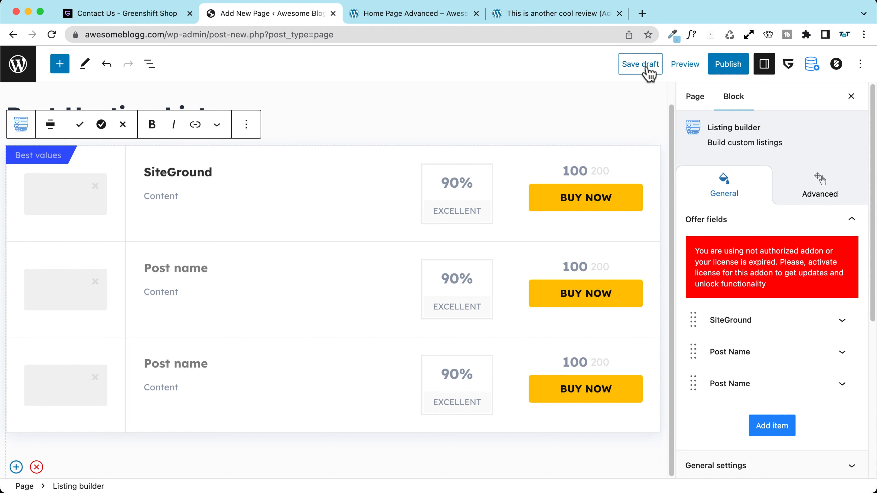
Step: Preview the page in a new tab, then return to the editor
click(690, 67)
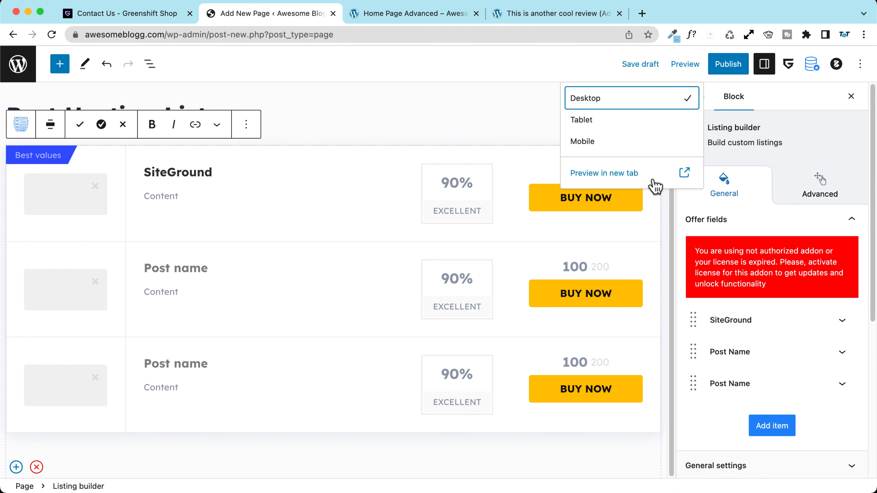
click(653, 181)
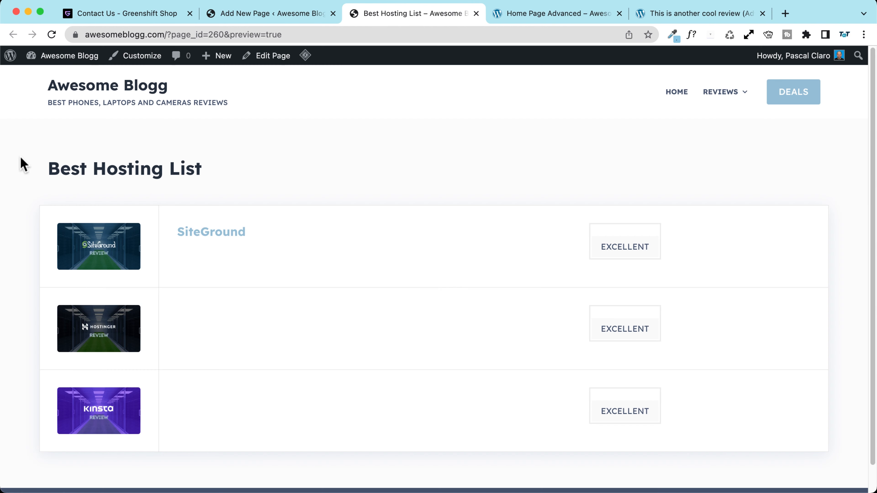
click(273, 14)
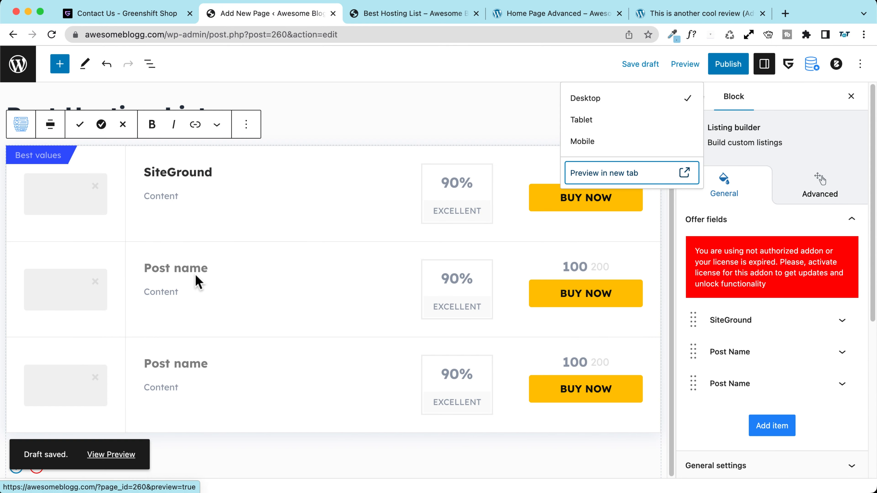
Step: Write SiteGround's description: "You can add here a custom description!"
click(165, 200)
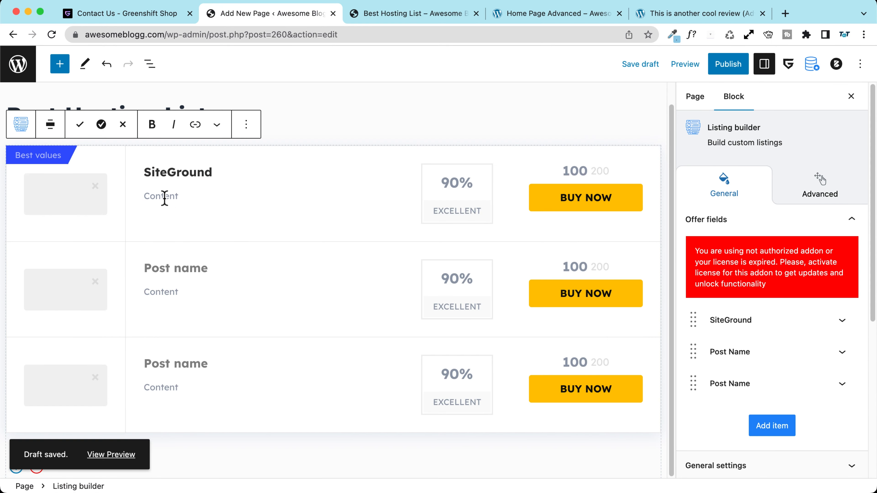
text(You can )
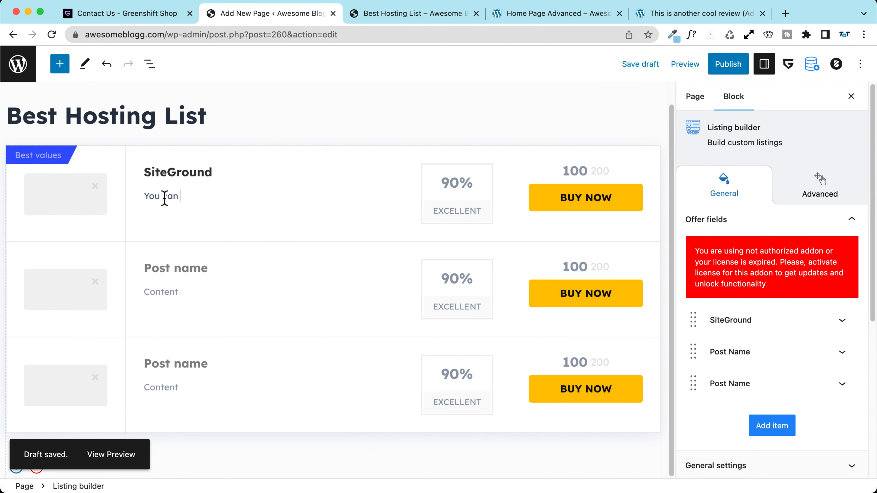
text(add here a cuso)
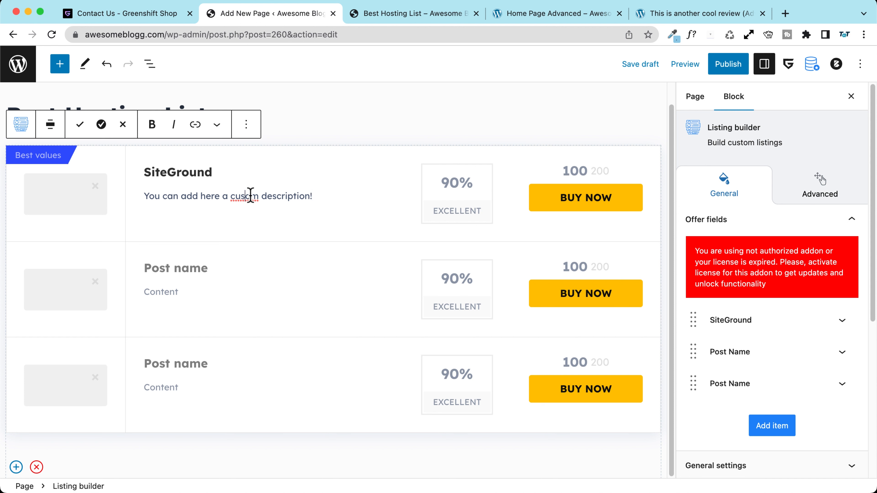
triple_click(307, 198)
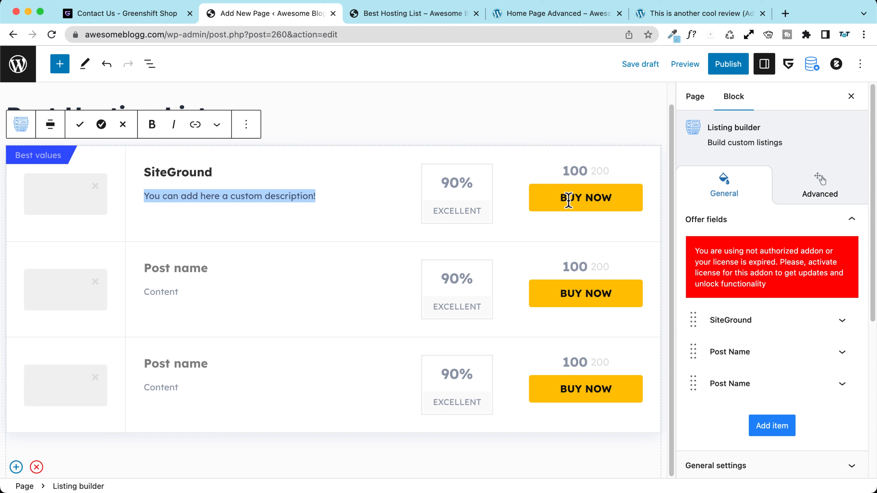
click(459, 184)
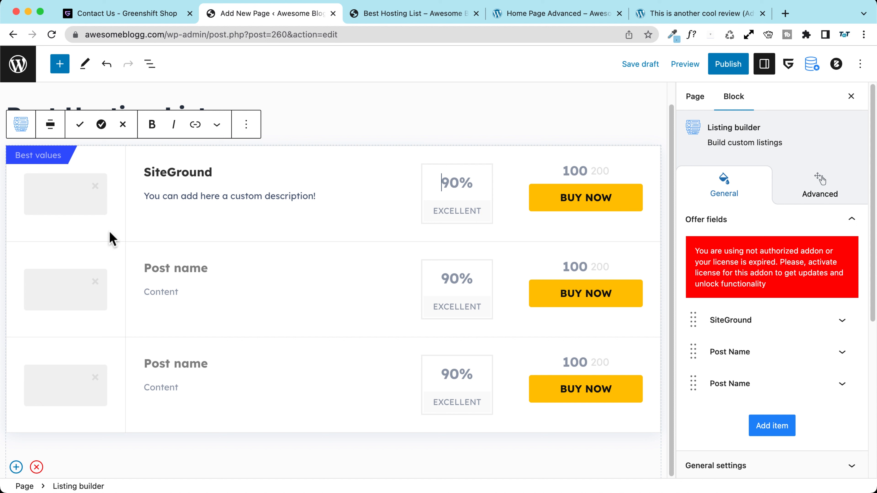
Step: Replace the 'Best values' badge text with "Racommended"
click(42, 154)
key(ctrl+a)
text(R)
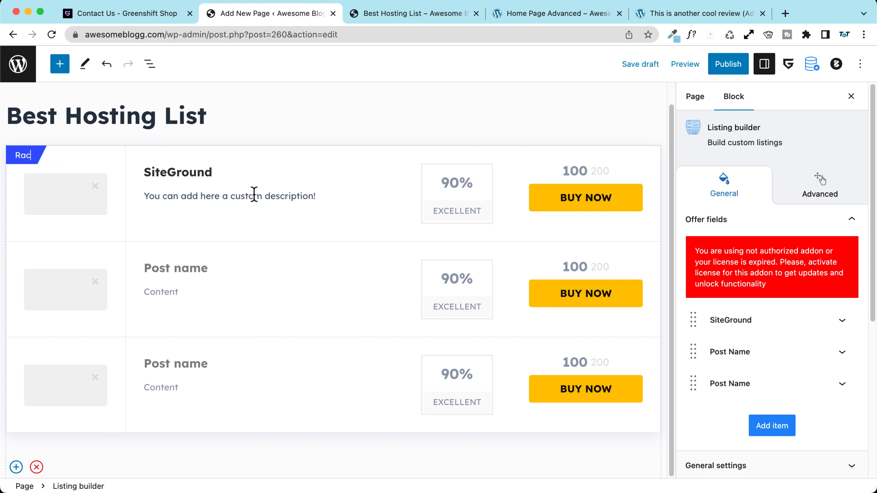
text(acommened)
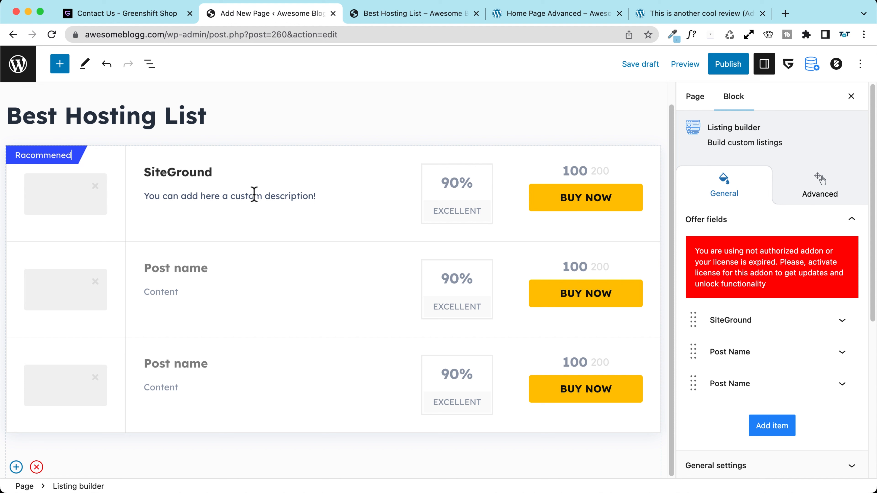
click(61, 155)
text(d)
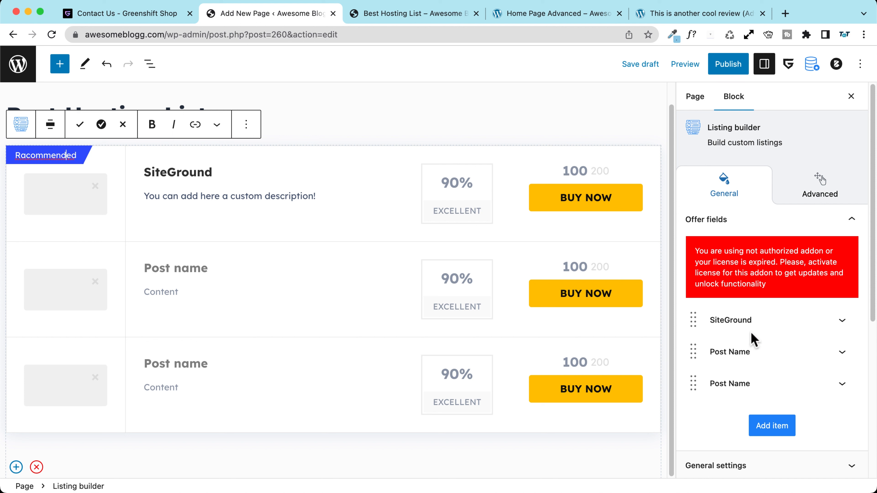
Step: Expand the SiteGround offer settings and turn on Highlight Item
click(841, 321)
scroll(760, 263, down, 5)
scroll(725, 197, up, 3)
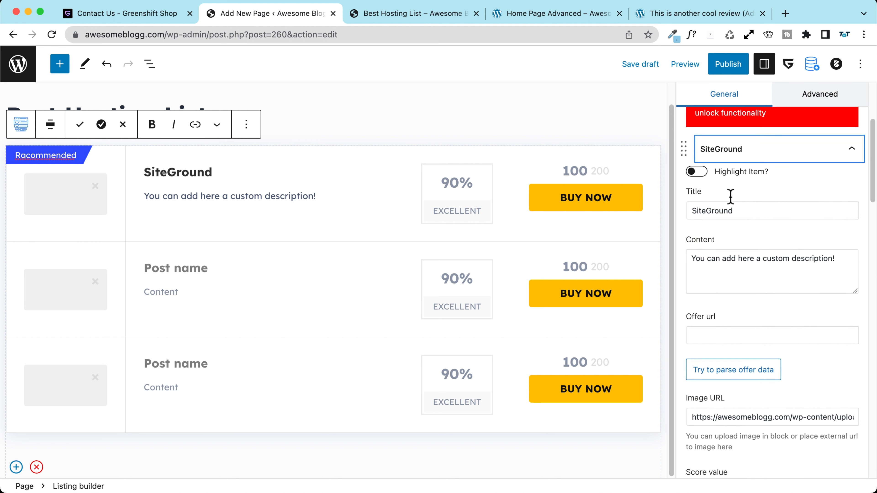
click(695, 176)
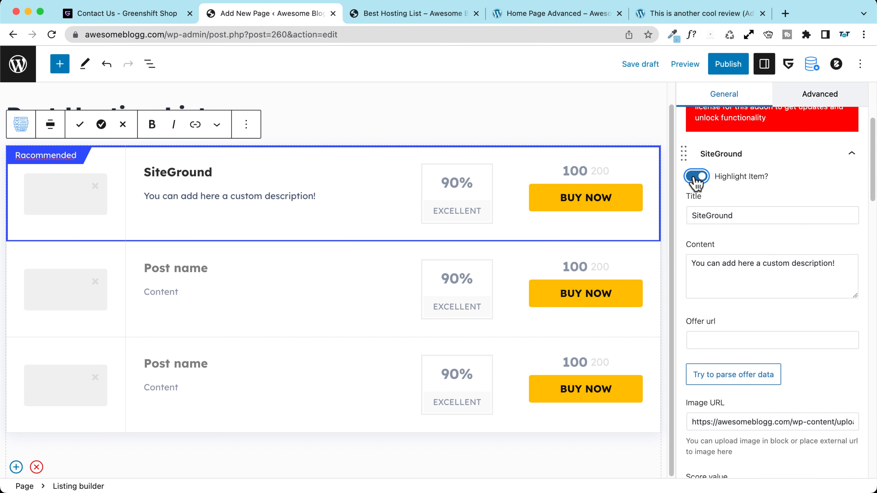
scroll(730, 254, down, 7)
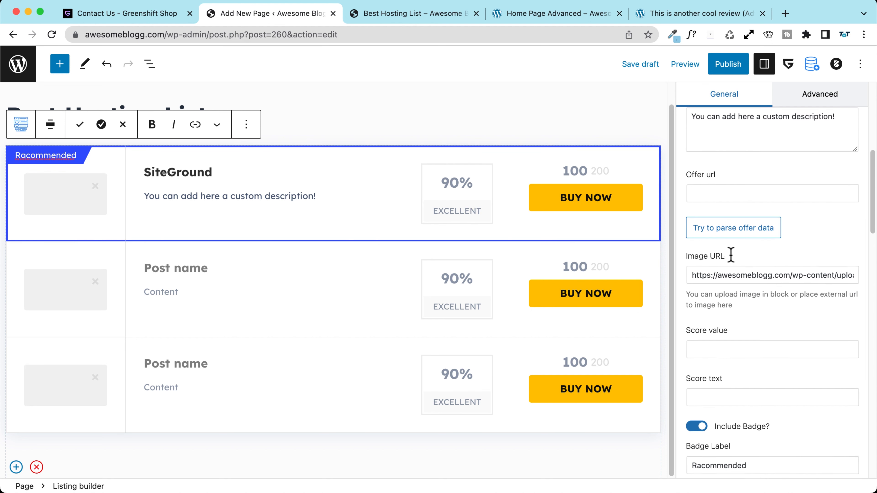
scroll(730, 254, down, 1)
Step: Give SiteGround a 100% AWESOME score and a 299 € sale price
click(703, 218)
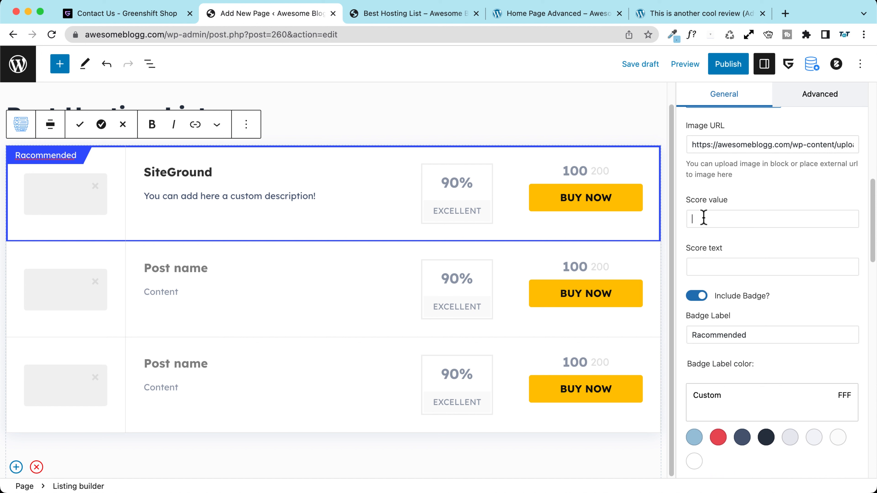
text(100%)
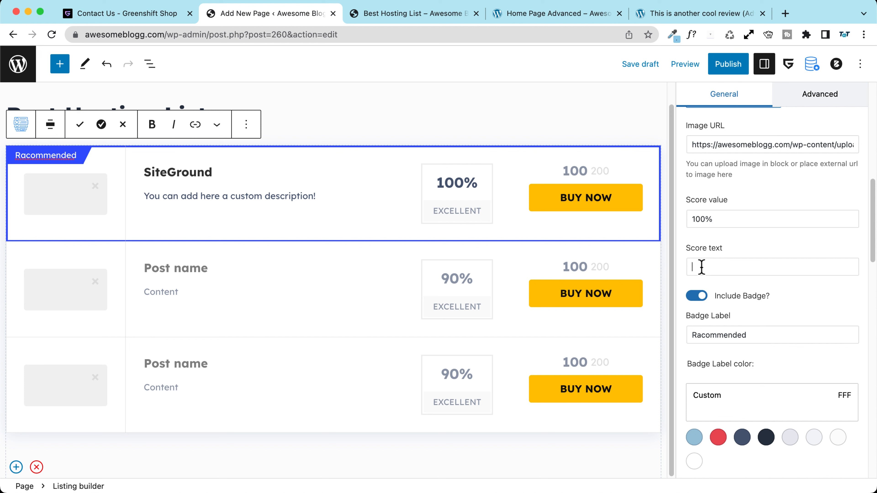
text(Awesome)
scroll(707, 279, down, 6)
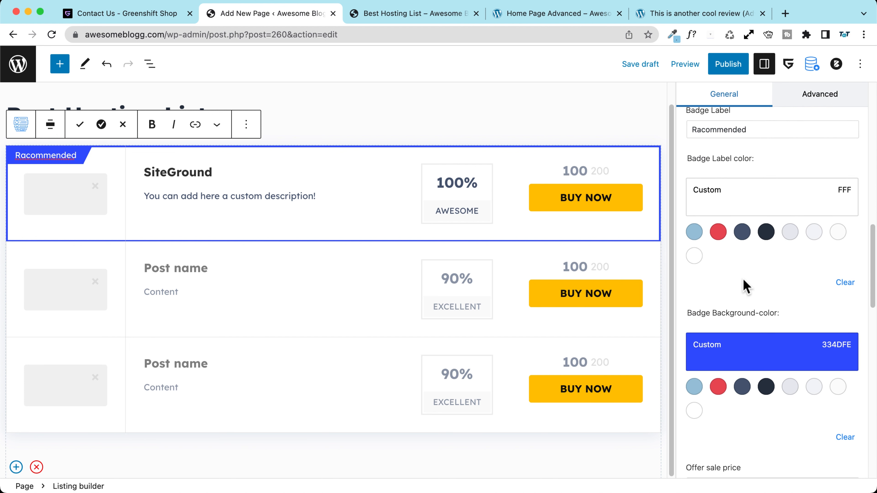
scroll(746, 286, down, 6)
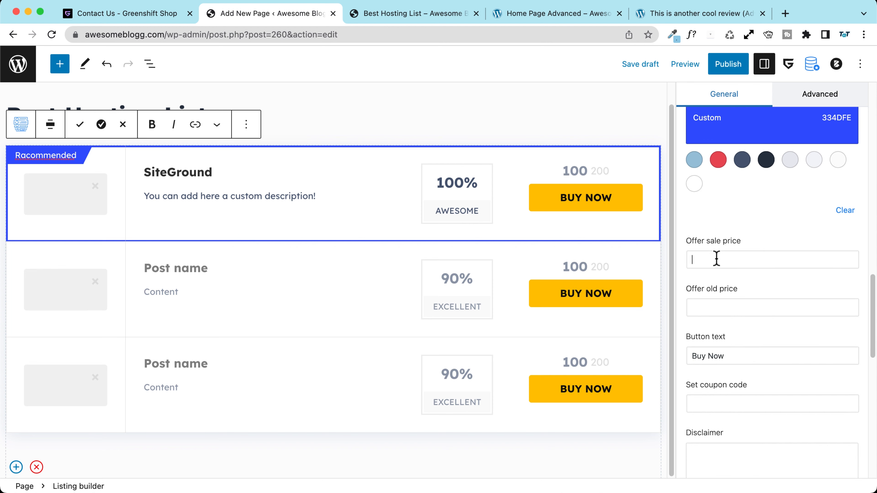
text(299 €)
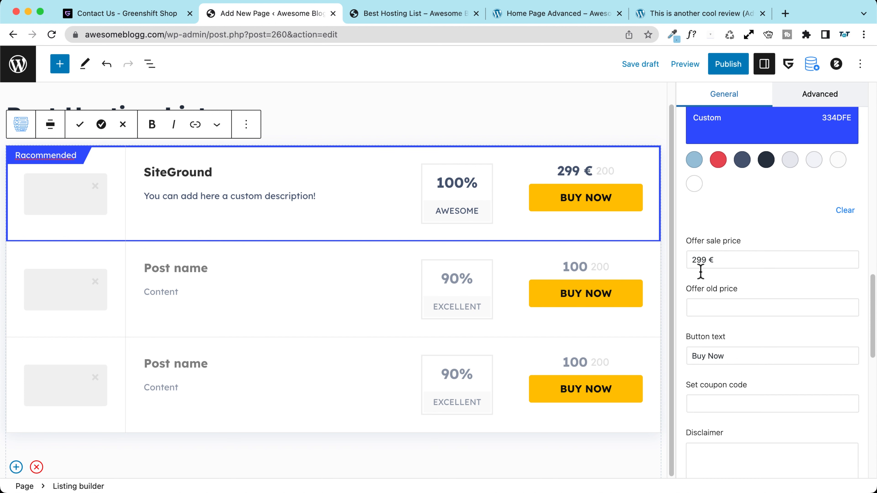
scroll(610, 313, up, 1)
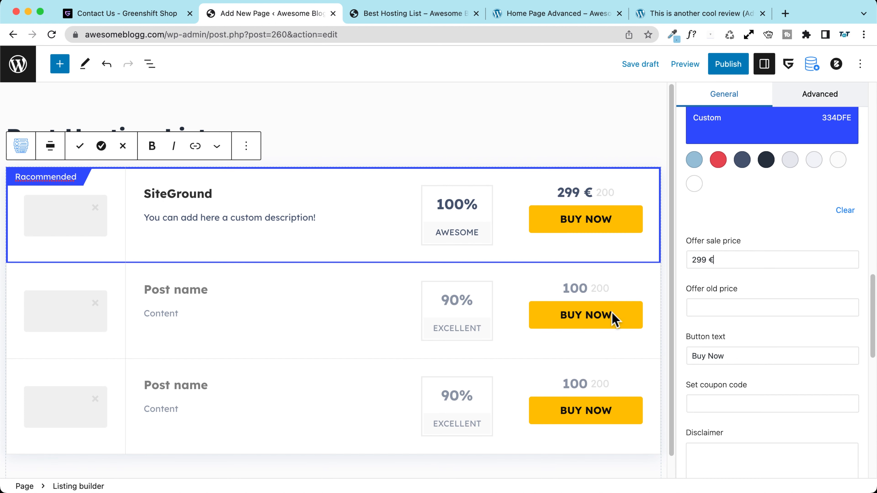
Step: Set SiteGround's old price to 1299 €
click(716, 308)
text(1299)
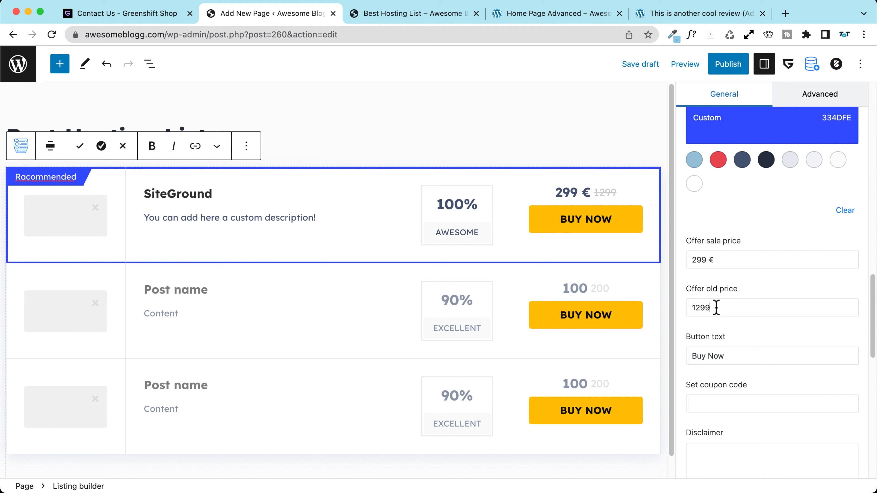
text( €)
scroll(776, 292, down, 3)
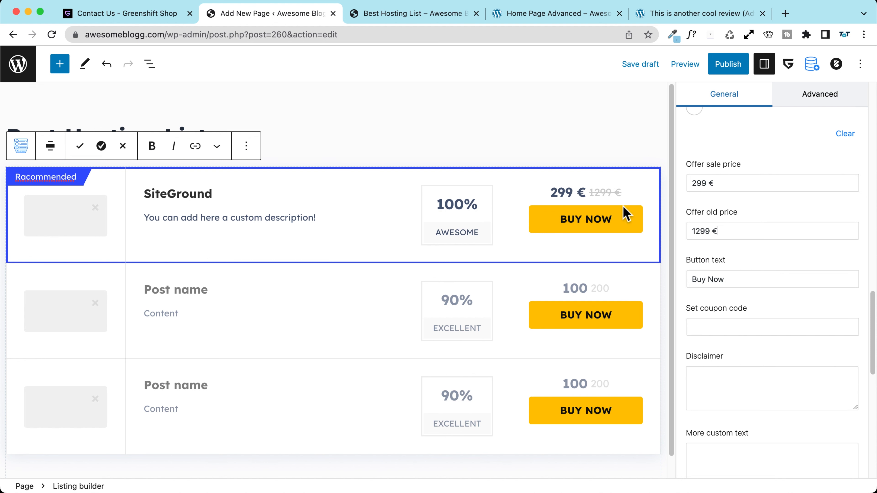
scroll(694, 235, down, 5)
scroll(728, 242, down, 6)
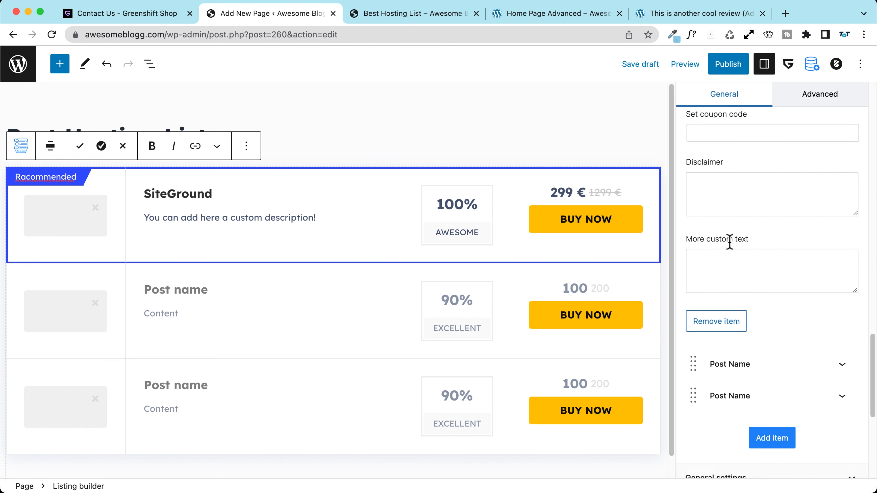
scroll(727, 233, up, 7)
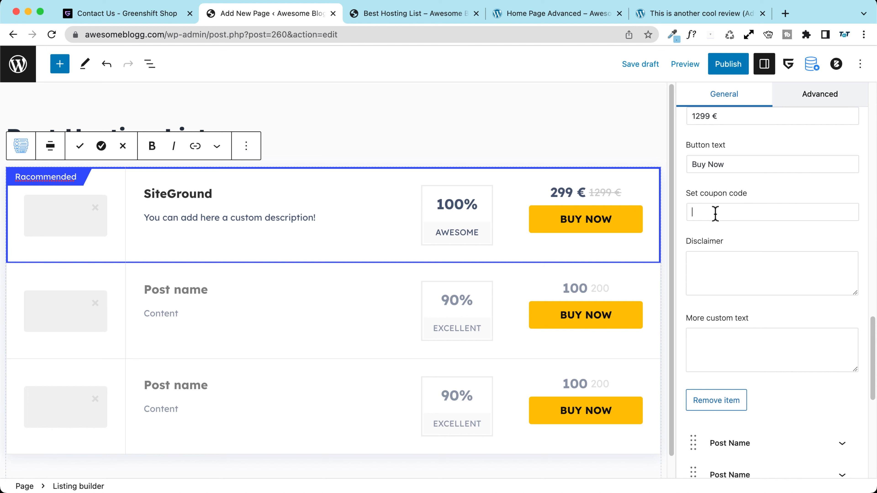
Step: Enter takeatutorial as SiteGround's coupon code
text(takeatutorial)
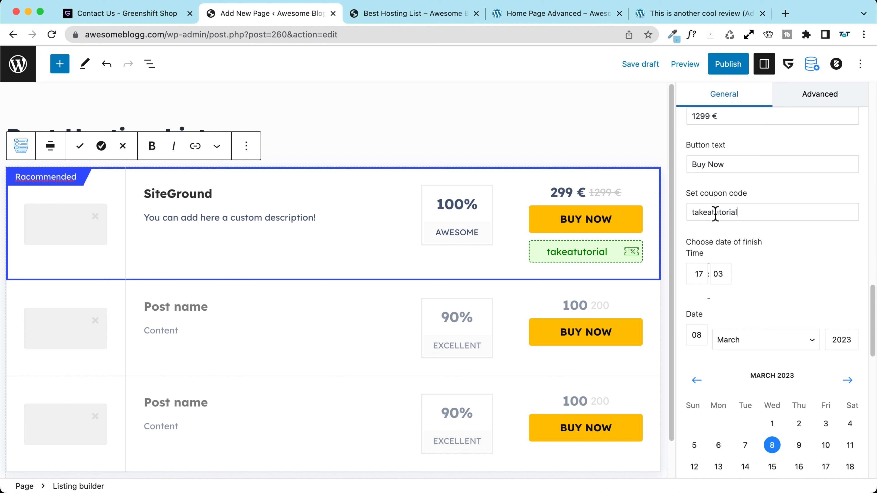
scroll(759, 254, down, 5)
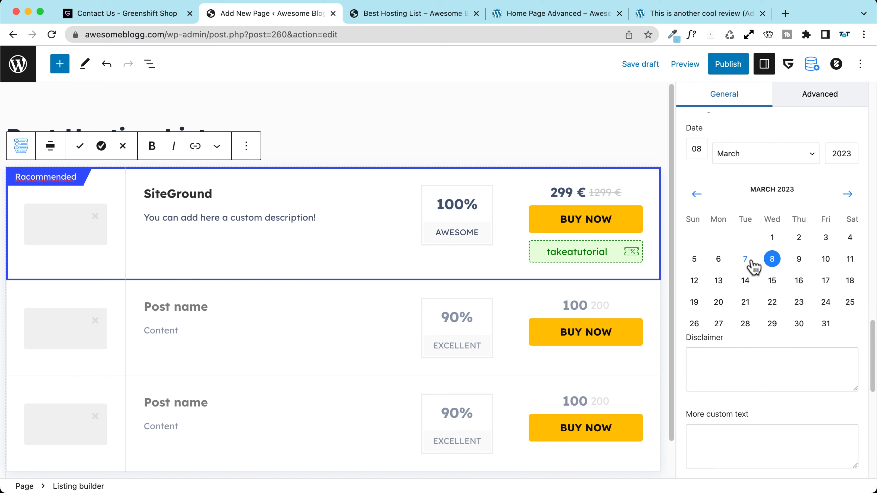
scroll(753, 264, up, 5)
scroll(746, 259, down, 5)
scroll(748, 297, down, 4)
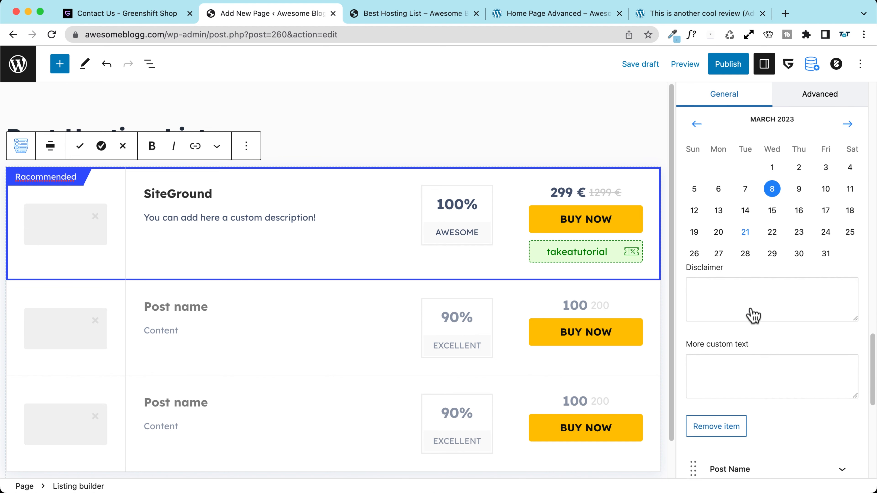
Step: Add a Disclaimer text line and the custom text "this will expire soon!" for SiteGround
click(722, 265)
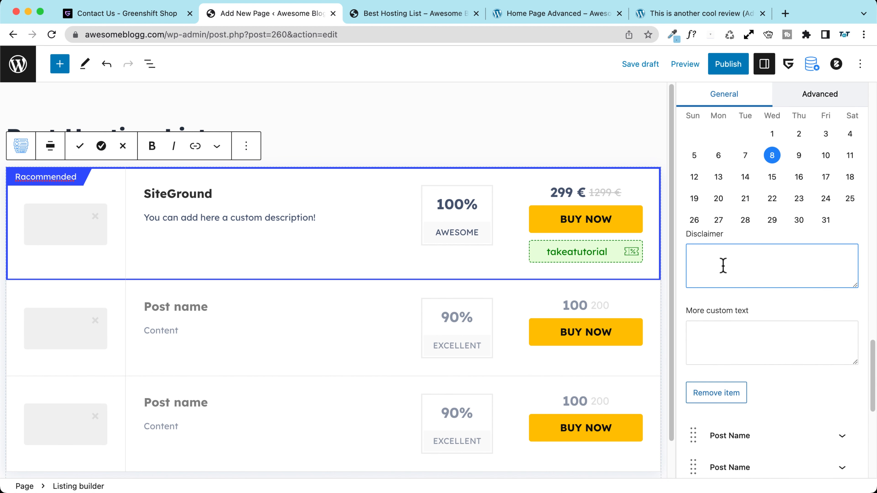
text(Disclaimer text)
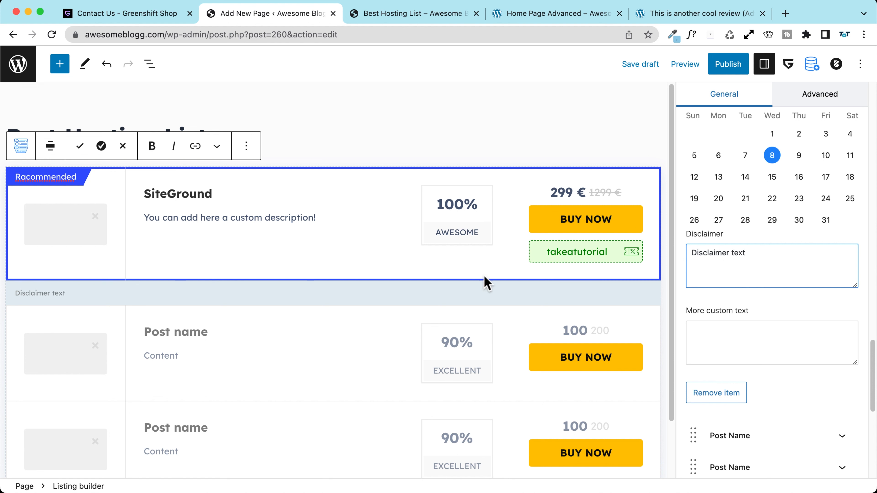
scroll(745, 259, down, 5)
click(734, 255)
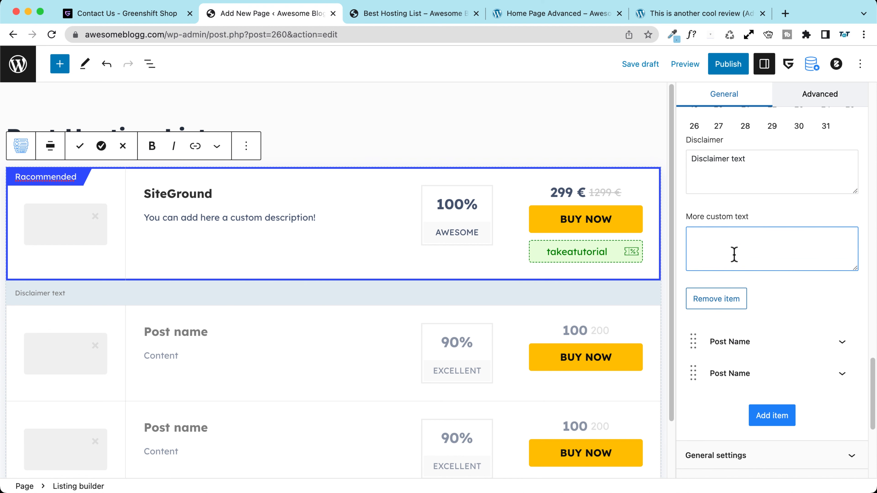
text(t)
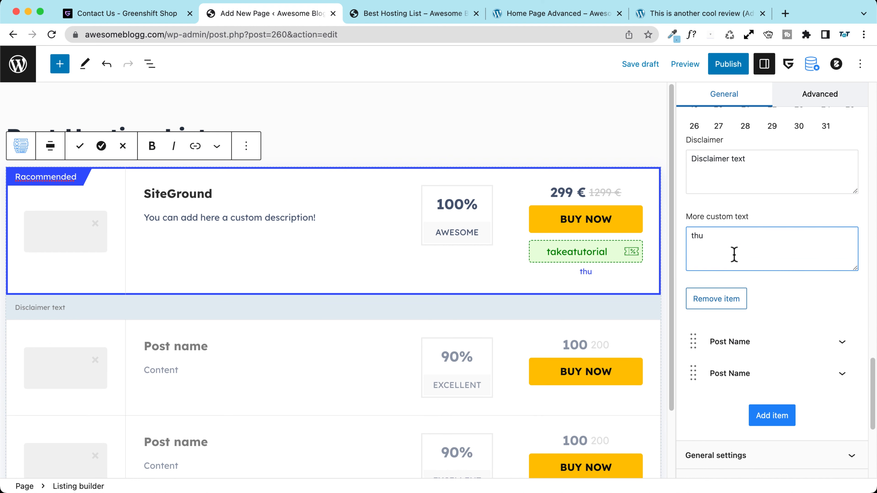
text(his will expire soon!)
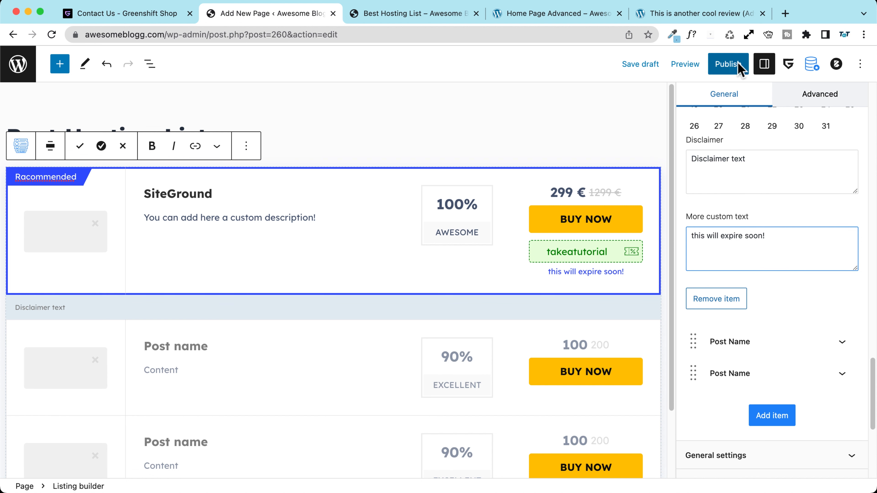
Step: Save the Best Hosting List draft, preview it in a new tab, then return to the editor
click(646, 64)
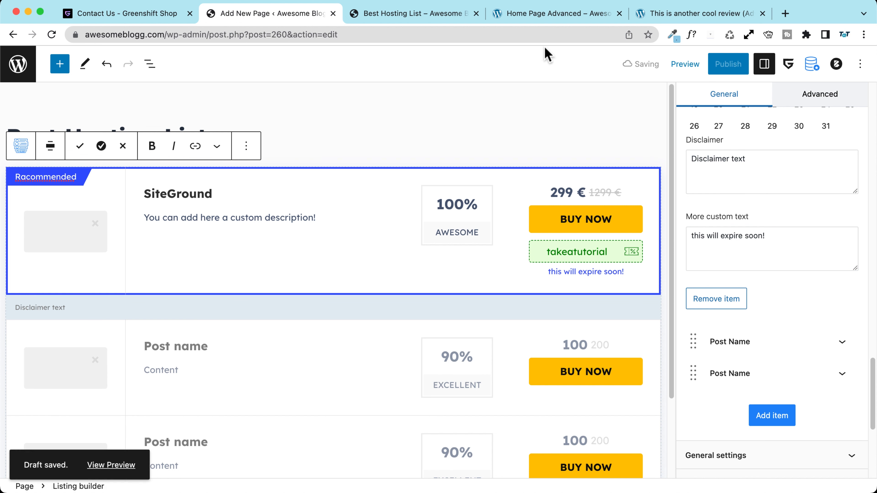
click(684, 64)
click(660, 172)
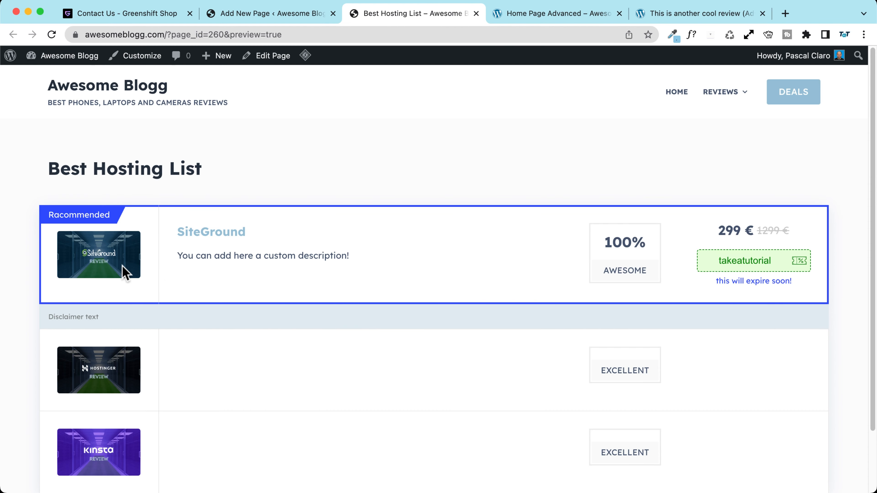
click(290, 19)
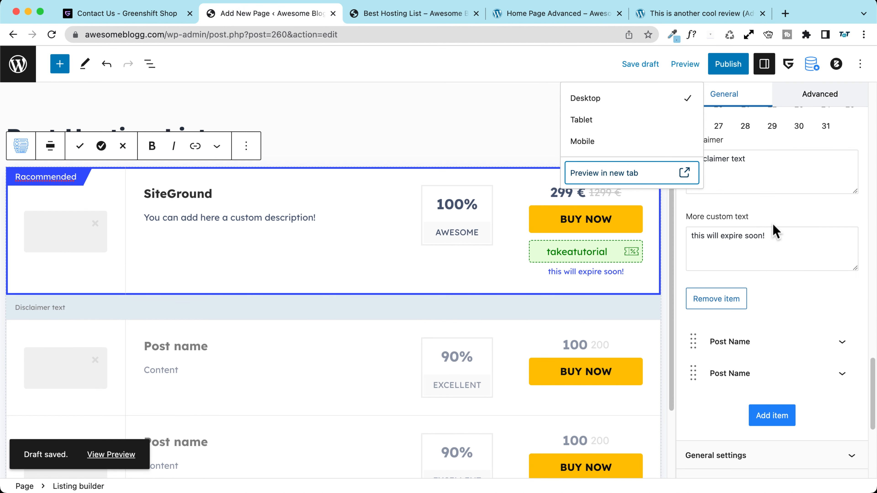
click(793, 216)
scroll(739, 237, down, 4)
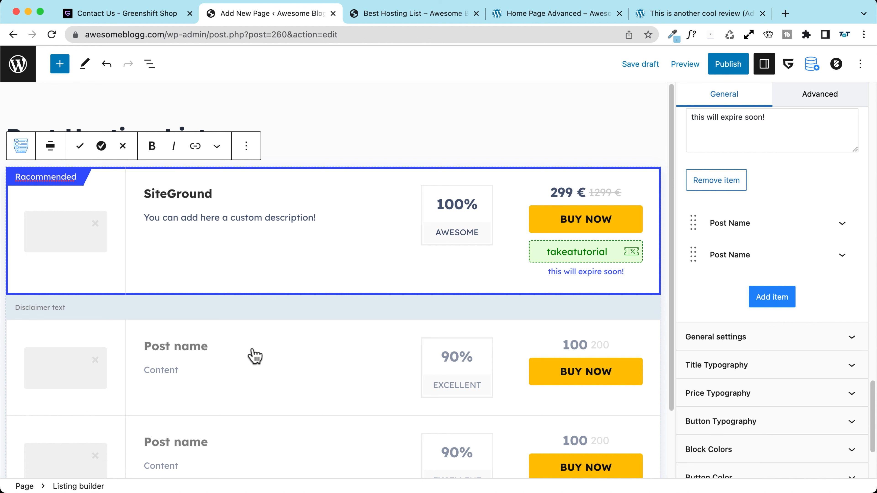
scroll(205, 335, down, 3)
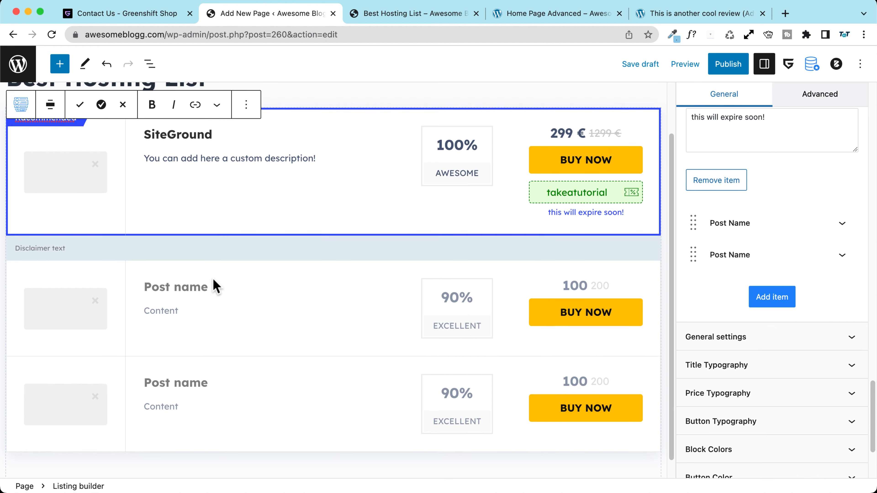
scroll(214, 285, up, 3)
scroll(784, 245, down, 4)
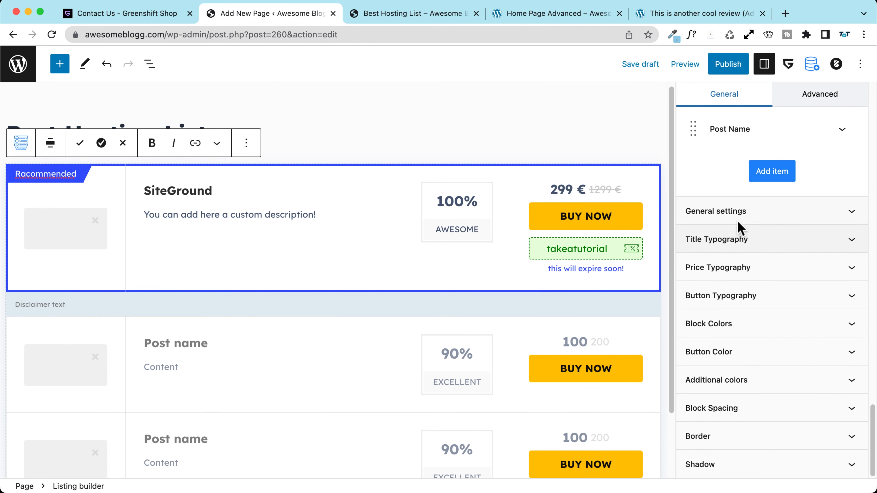
click(734, 220)
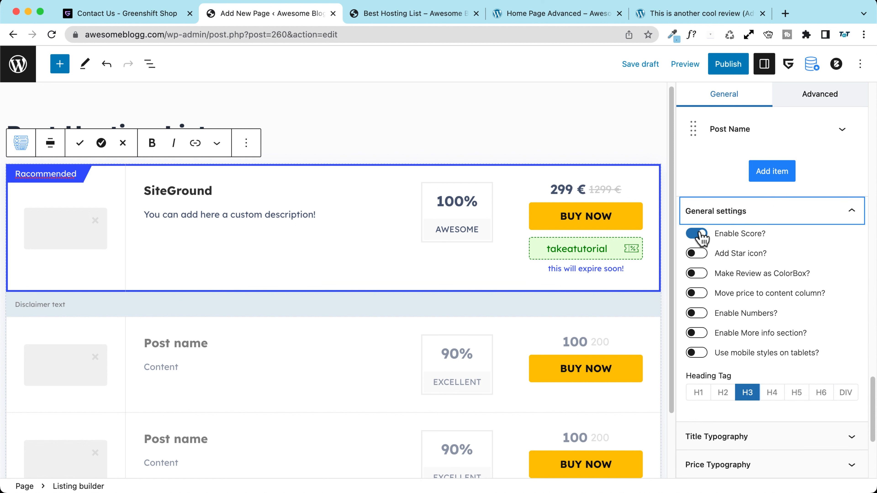
click(696, 234)
click(696, 234)
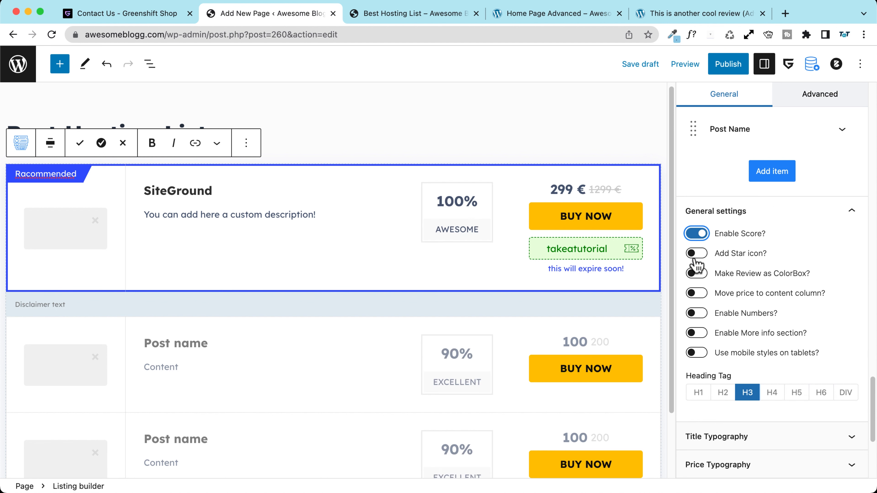
click(696, 253)
click(696, 273)
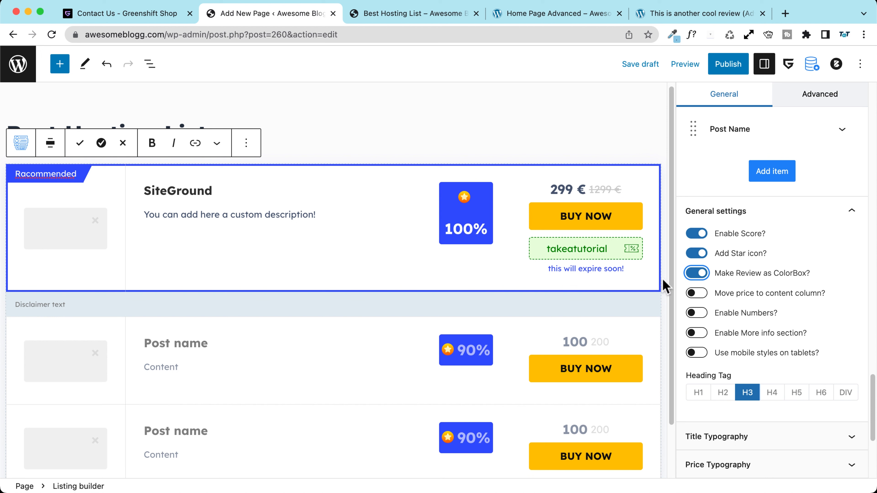
click(696, 274)
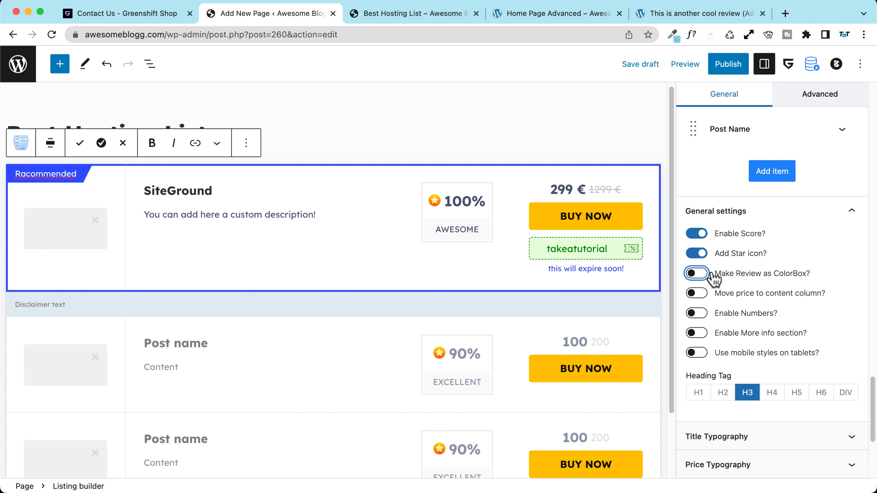
scroll(717, 278, down, 5)
scroll(708, 252, up, 5)
click(696, 242)
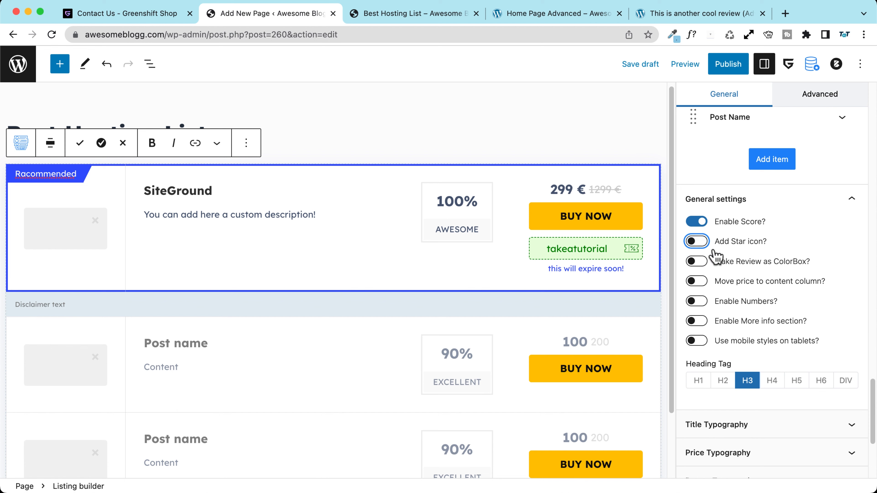
scroll(720, 252, down, 5)
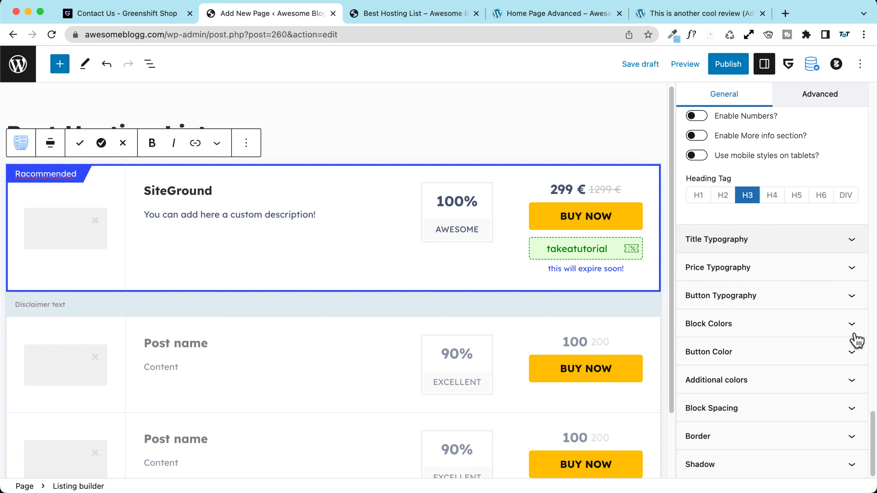
scroll(768, 311, up, 10)
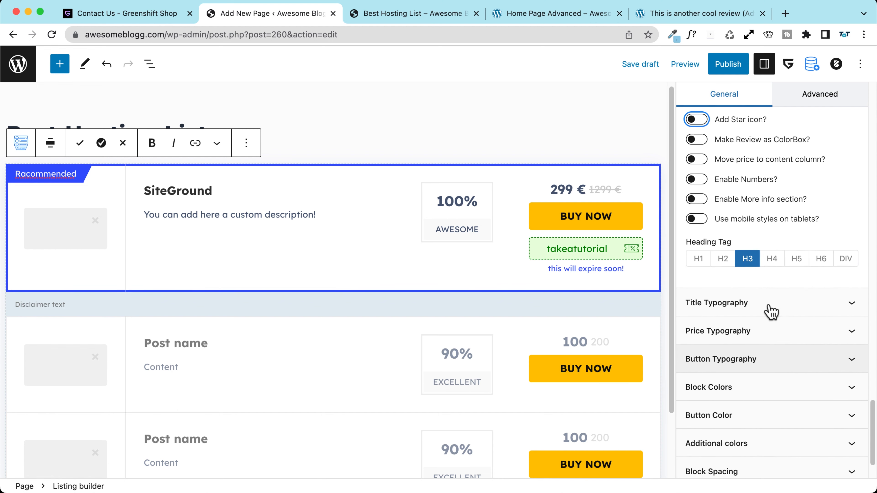
Step: Publish the Best Hosting List page, scroll the live version, then reopen it in the editor
scroll(735, 116, up, 1)
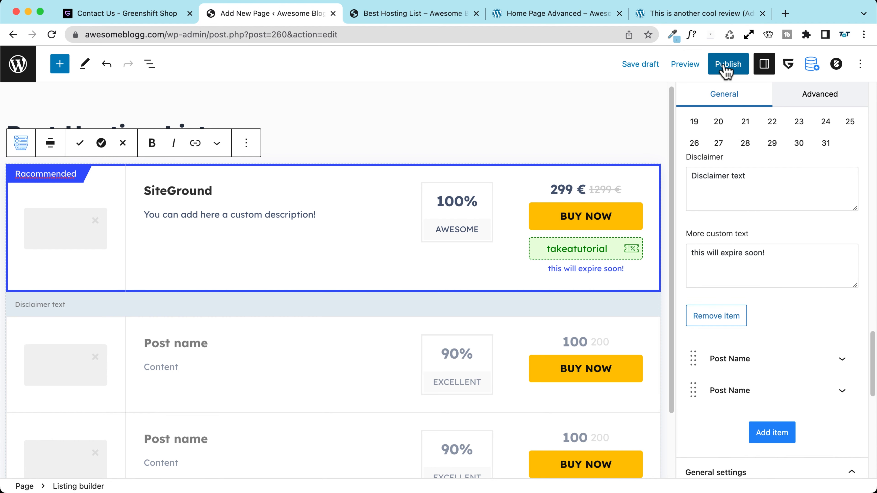
click(725, 65)
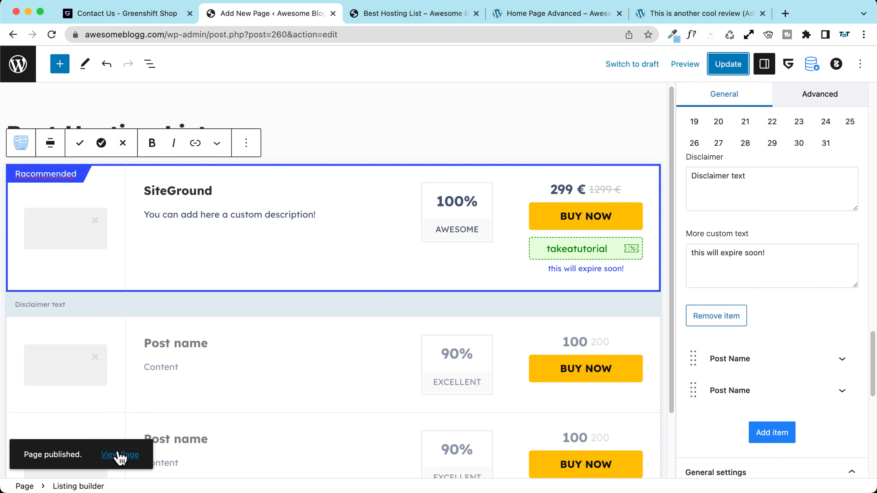
click(120, 454)
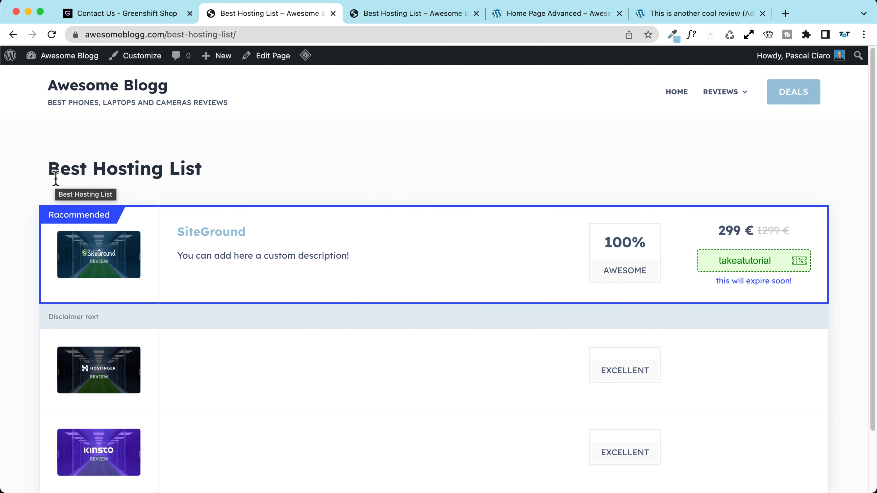
scroll(345, 365, down, 3)
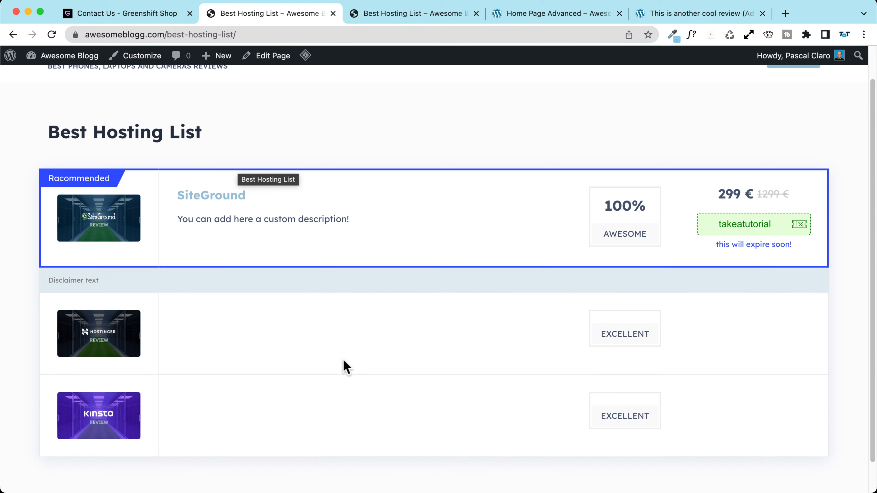
scroll(346, 366, up, 3)
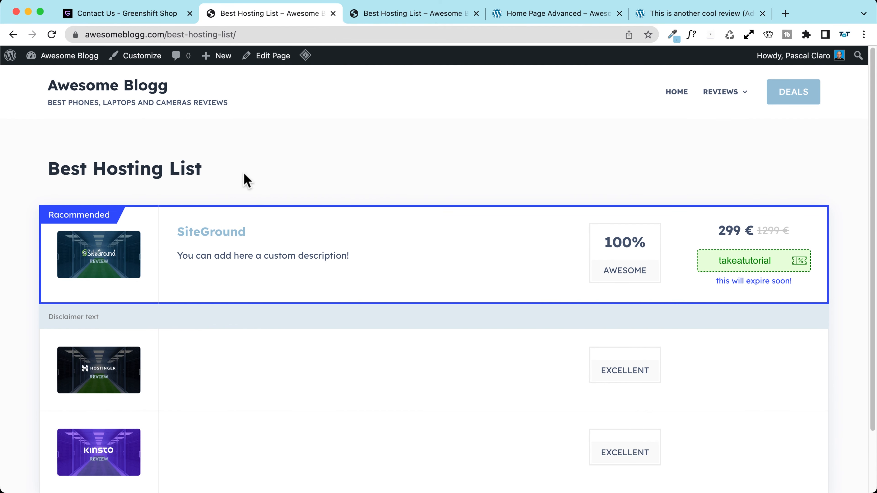
scroll(338, 303, down, 3)
scroll(340, 304, up, 2)
scroll(340, 303, up, 1)
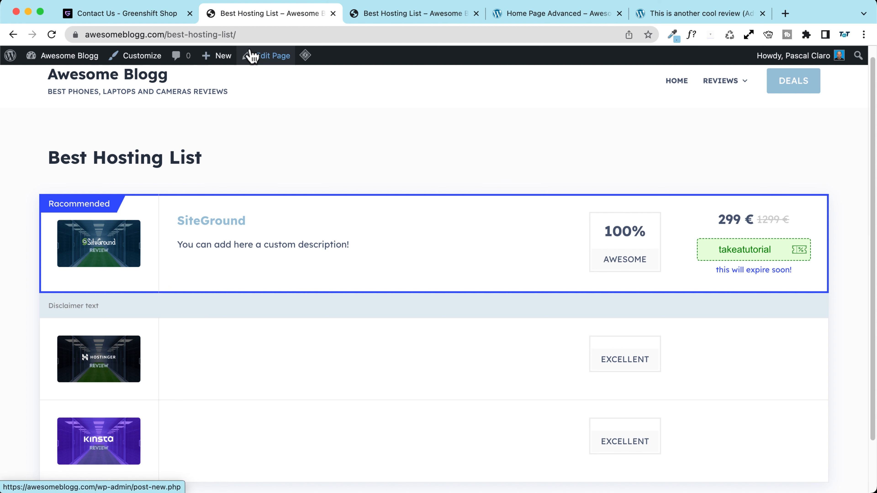
click(267, 63)
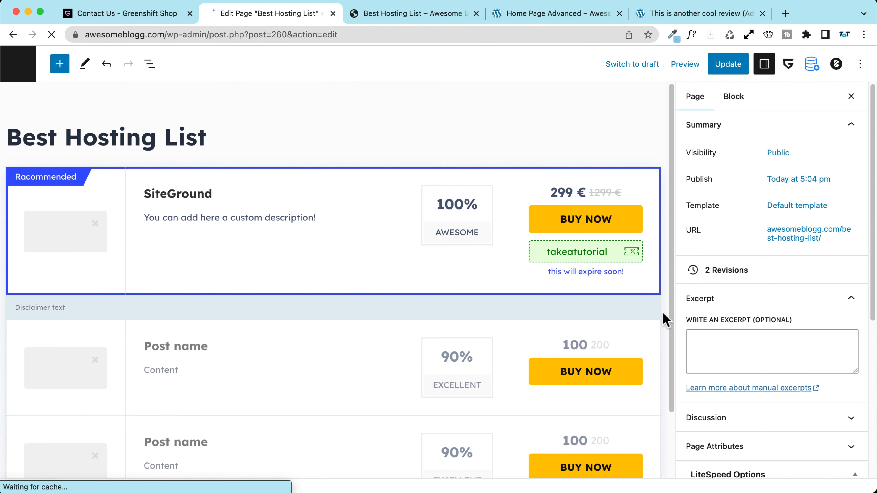
Step: Enter the SiteGround offer link, update the page and view it live
click(361, 208)
click(792, 328)
scroll(744, 304, down, 6)
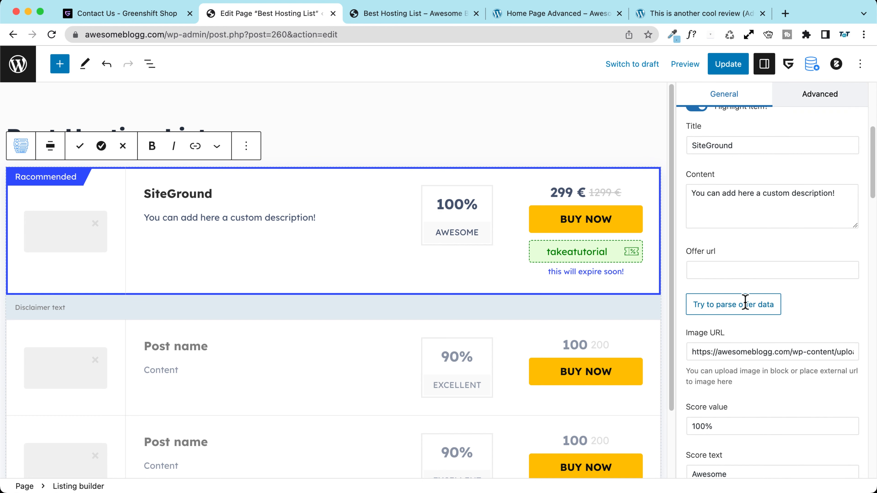
scroll(722, 201, up, 1)
scroll(722, 207, down, 3)
click(707, 231)
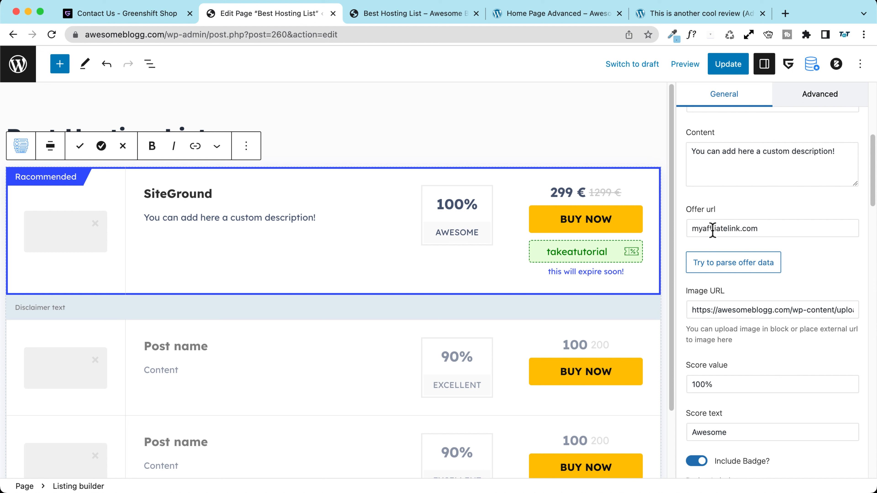
click(728, 65)
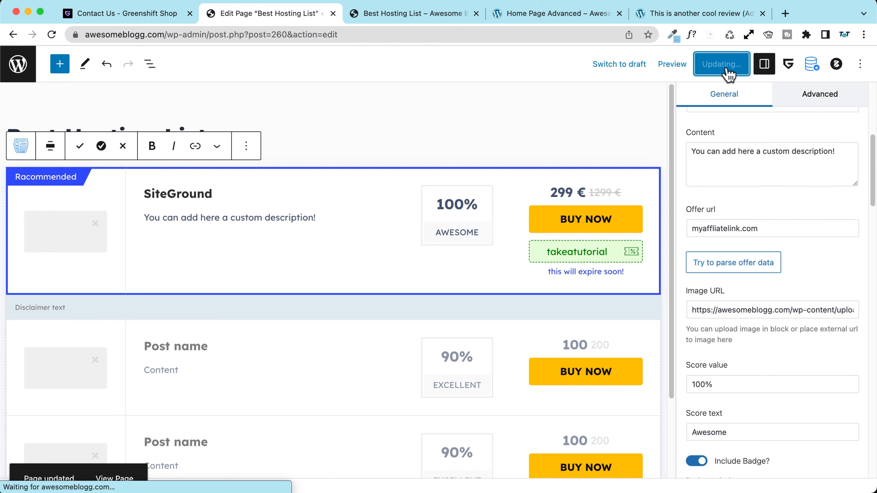
click(114, 454)
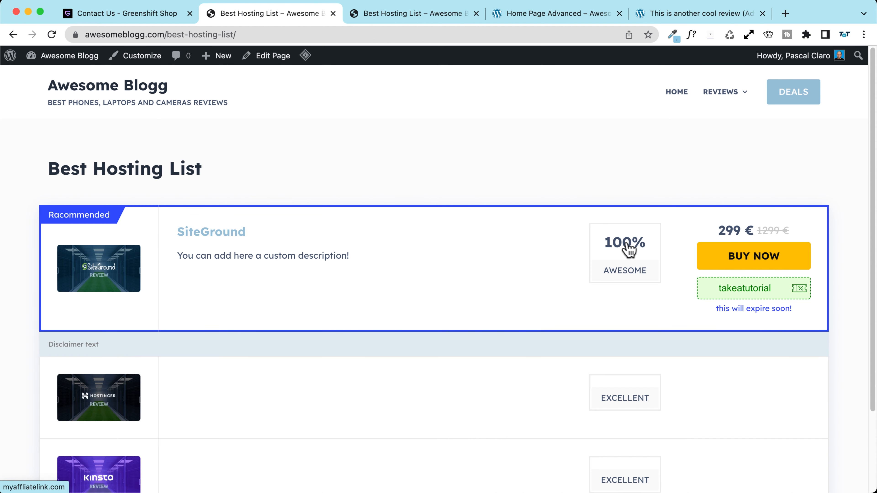
Step: Make SiteGround's myaffiliatelink.com offer link open in a new tab and update the page
click(270, 56)
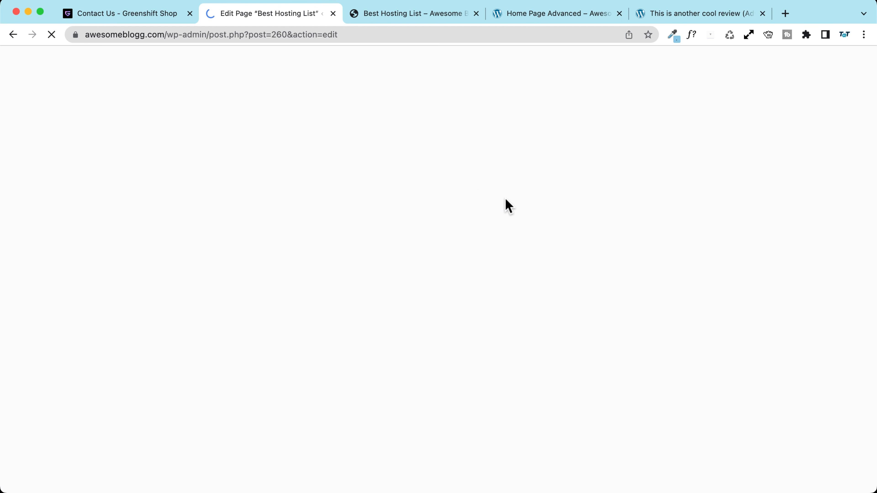
click(591, 220)
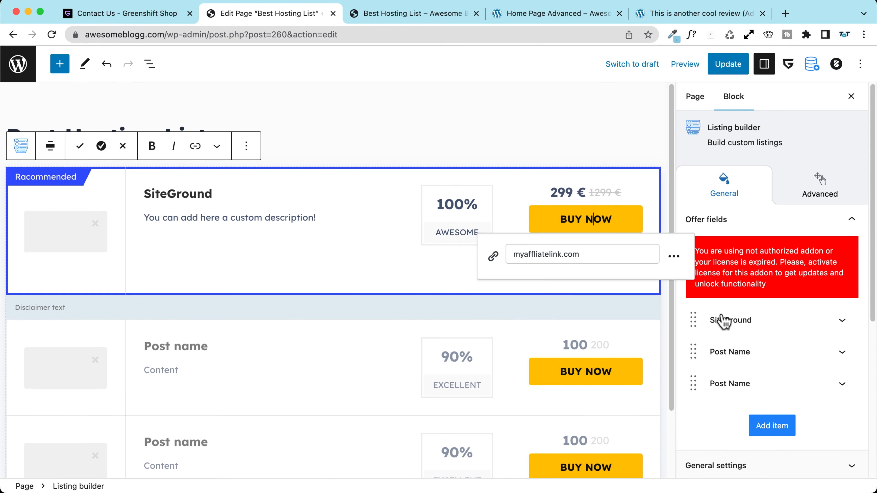
click(742, 320)
scroll(742, 324, down, 10)
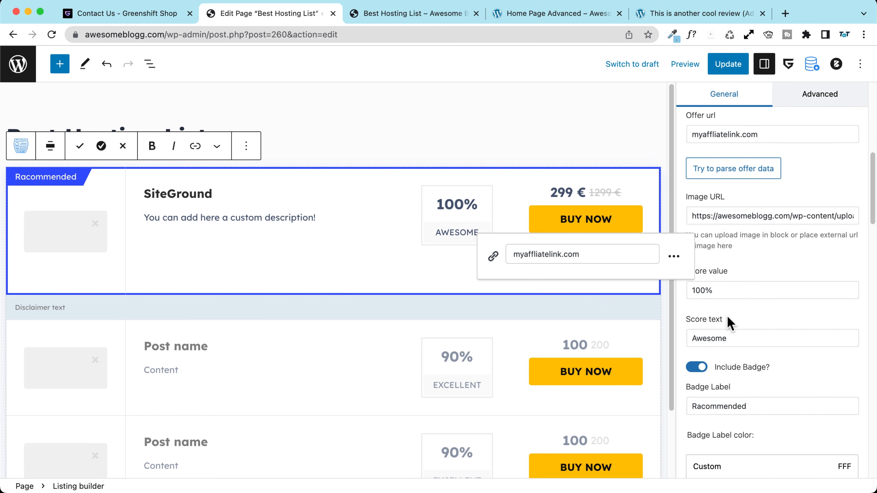
scroll(730, 324, down, 1)
scroll(728, 323, up, 2)
scroll(696, 218, up, 1)
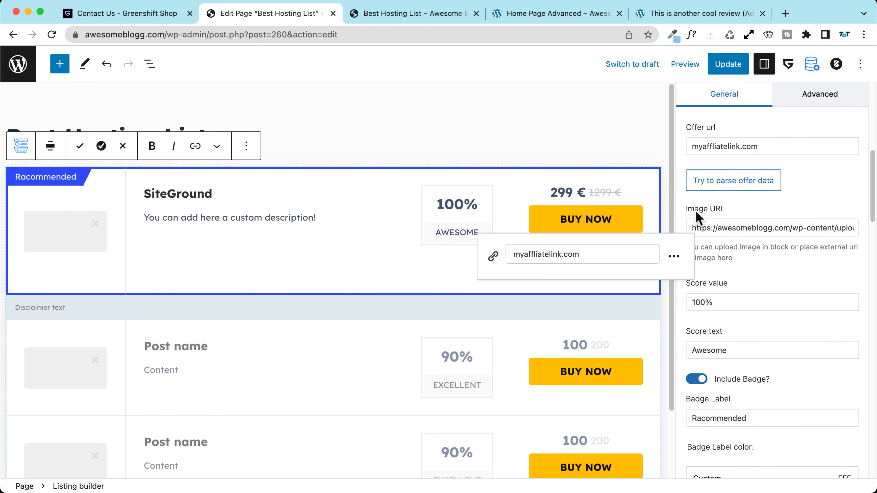
scroll(696, 212, down, 2)
scroll(695, 211, down, 1)
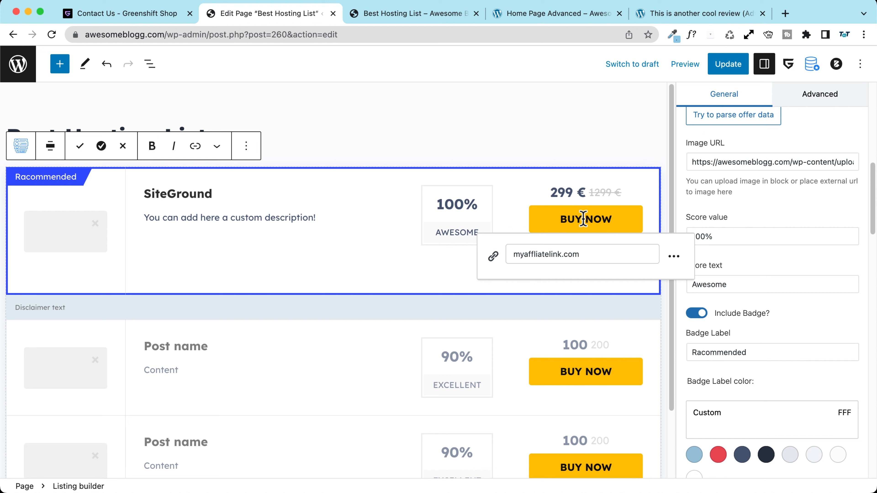
click(674, 256)
click(497, 289)
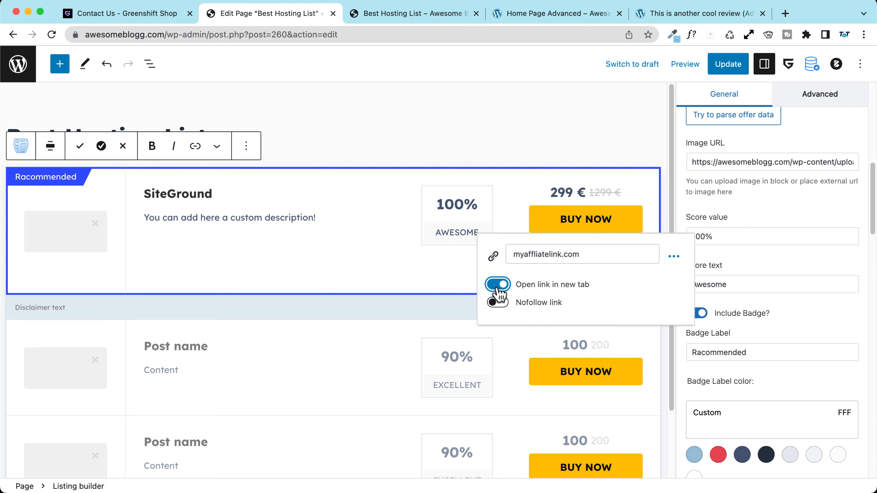
click(728, 64)
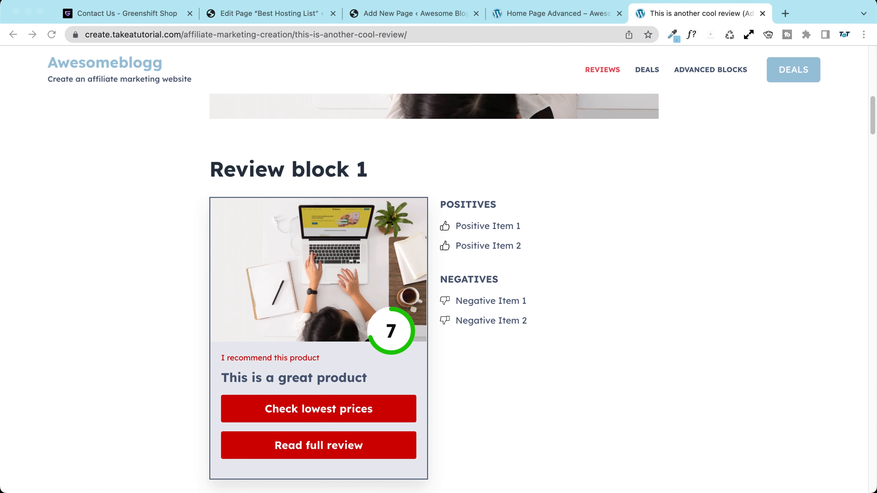
Step: Scroll through Review block 1 and 2, then switch to the blank Add New Page tab
scroll(133, 248, down, 2)
scroll(132, 248, down, 1)
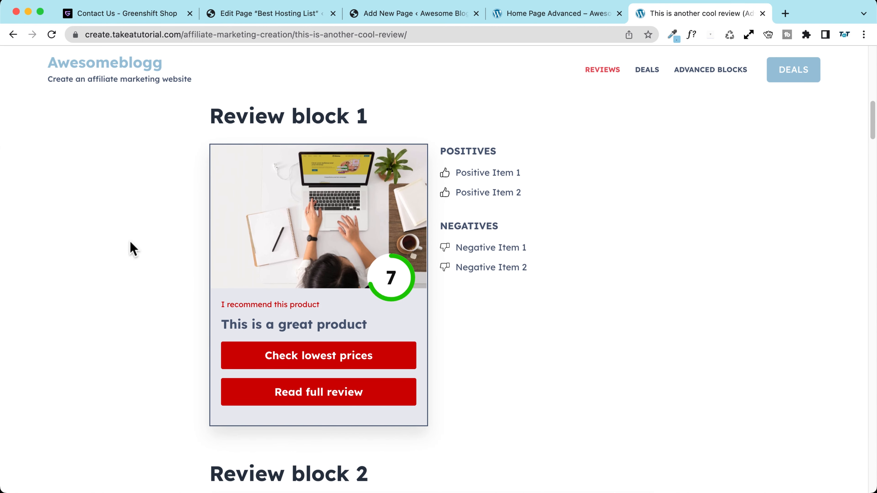
scroll(132, 248, down, 10)
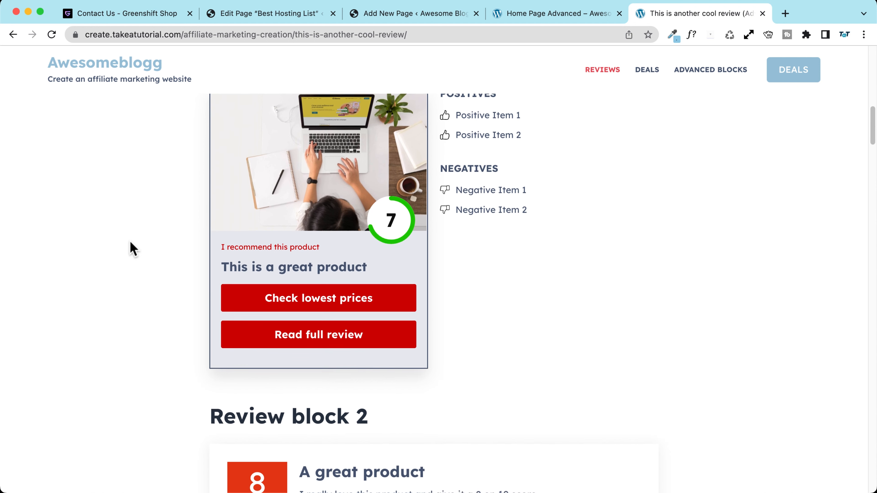
scroll(132, 248, down, 2)
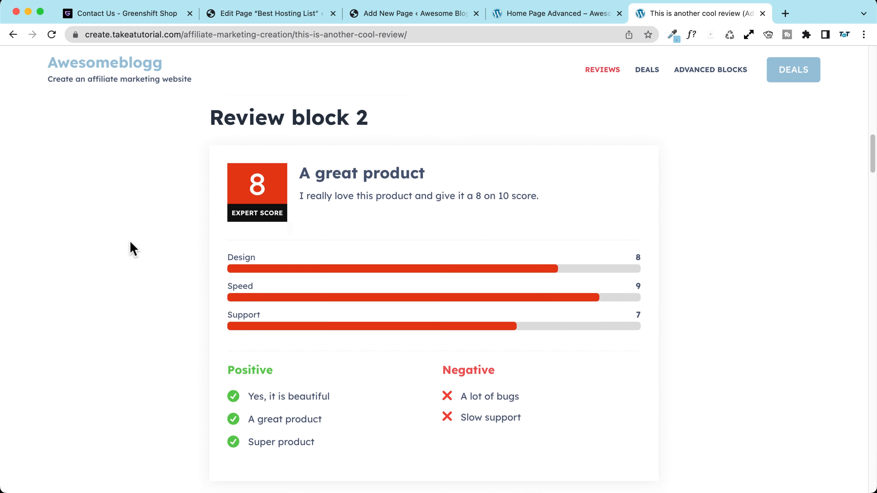
scroll(133, 248, up, 17)
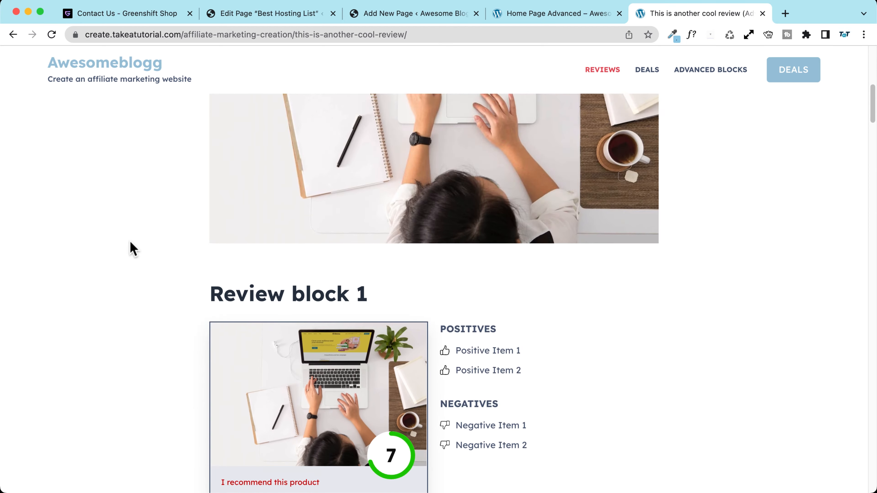
scroll(133, 248, down, 6)
click(546, 5)
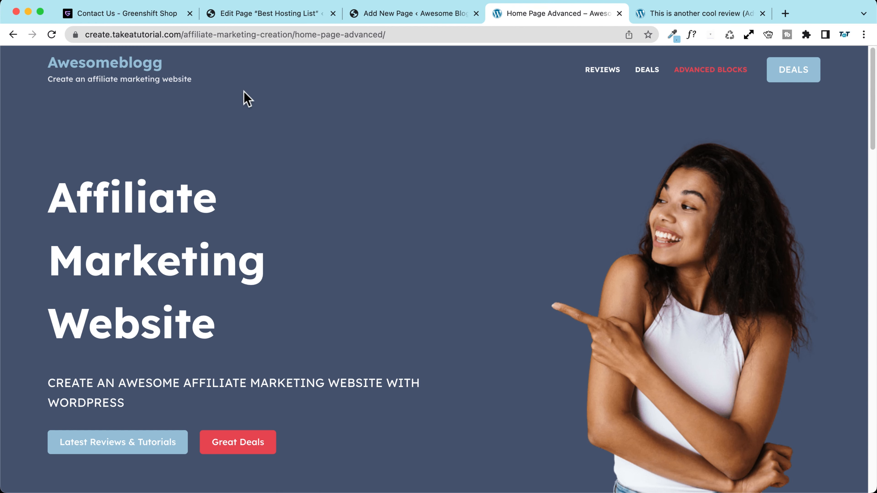
click(406, 13)
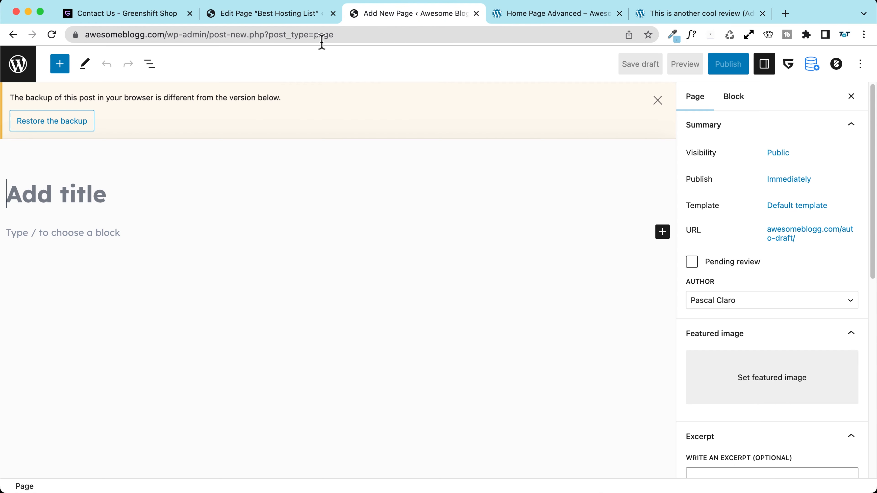
Step: Dismiss the backup notice and title the new page Review Blocks
click(657, 100)
click(110, 152)
text(Review Blocks)
click(55, 174)
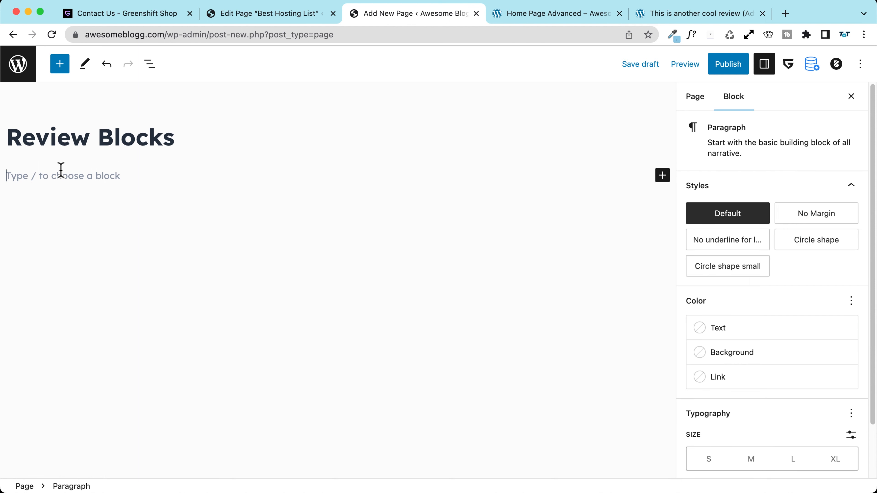
Step: Add a Review box block titled "A good review box title!", leaving its description unchanged
click(61, 67)
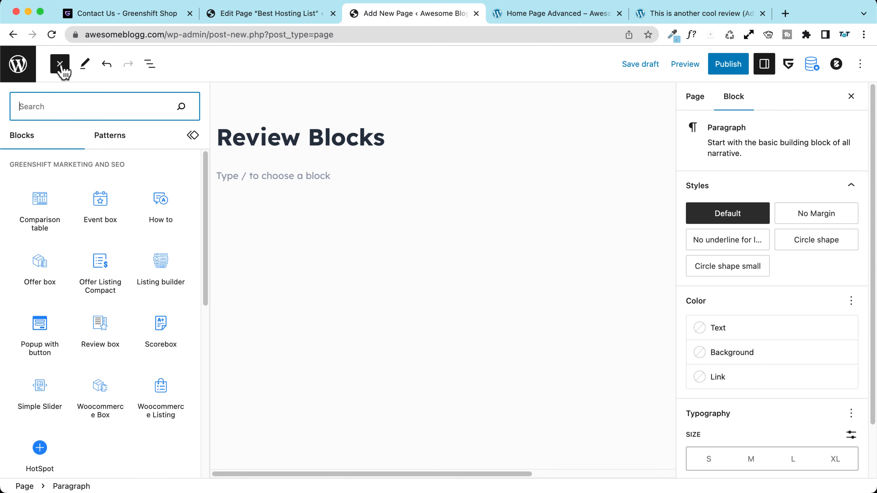
mouse_move(42, 193)
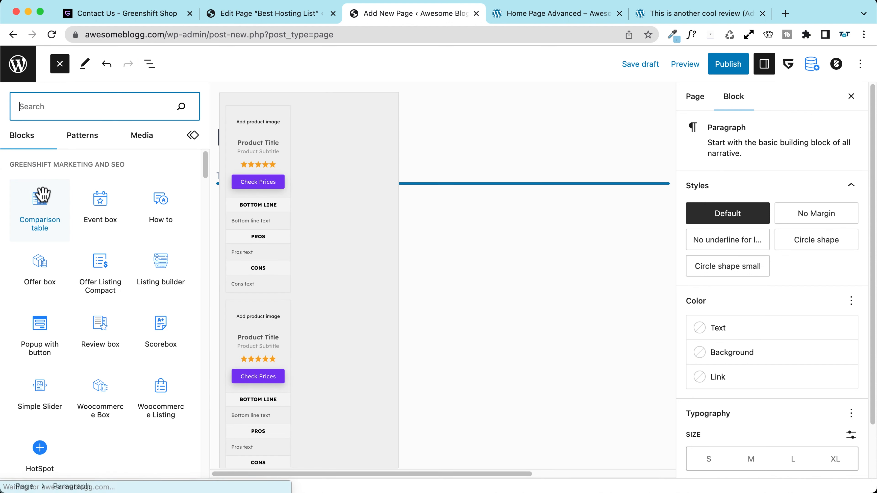
scroll(44, 199, down, 2)
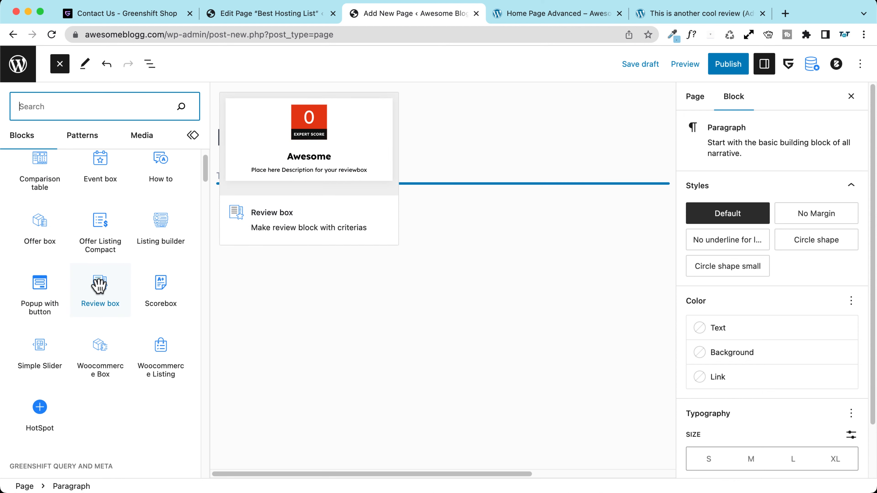
click(99, 285)
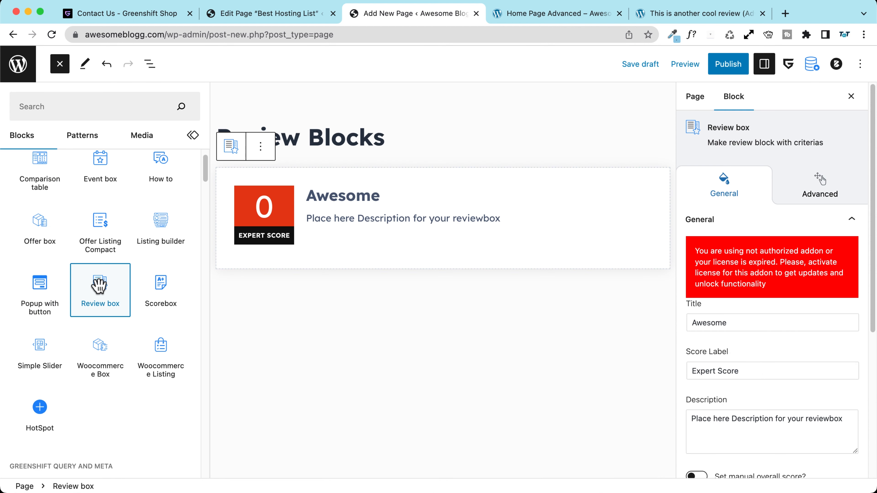
click(331, 197)
double_click(160, 204)
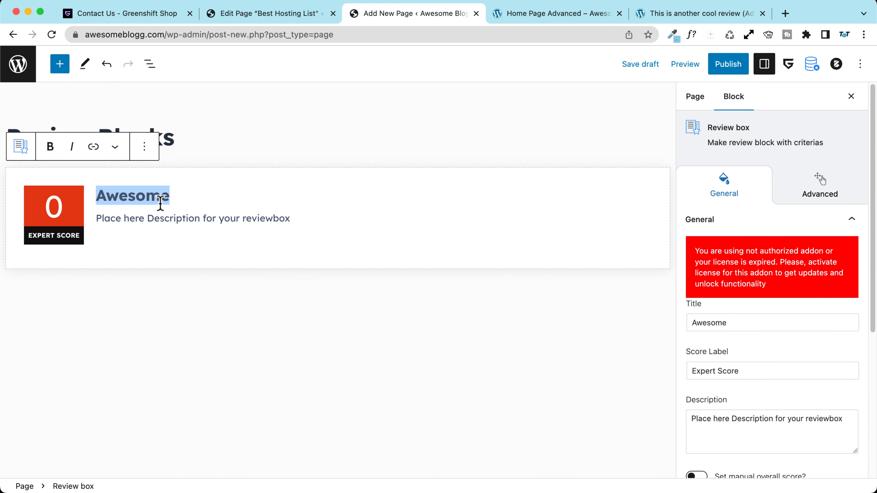
text(A good review)
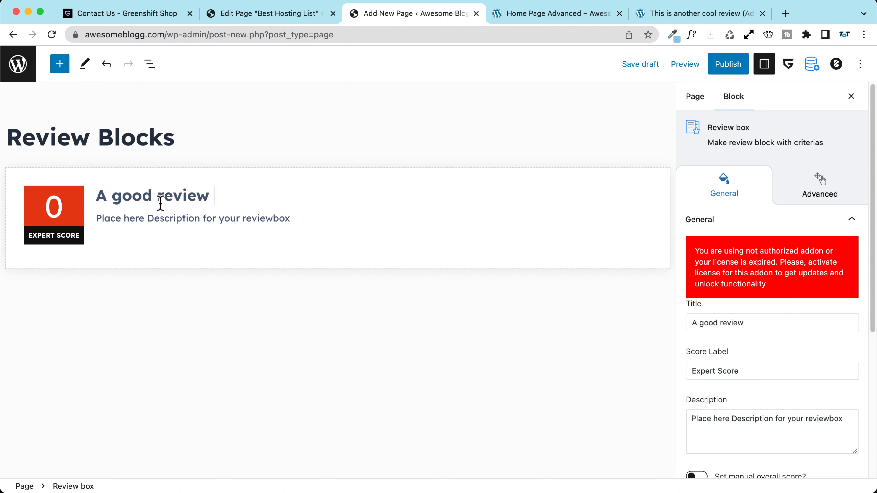
text( box title!)
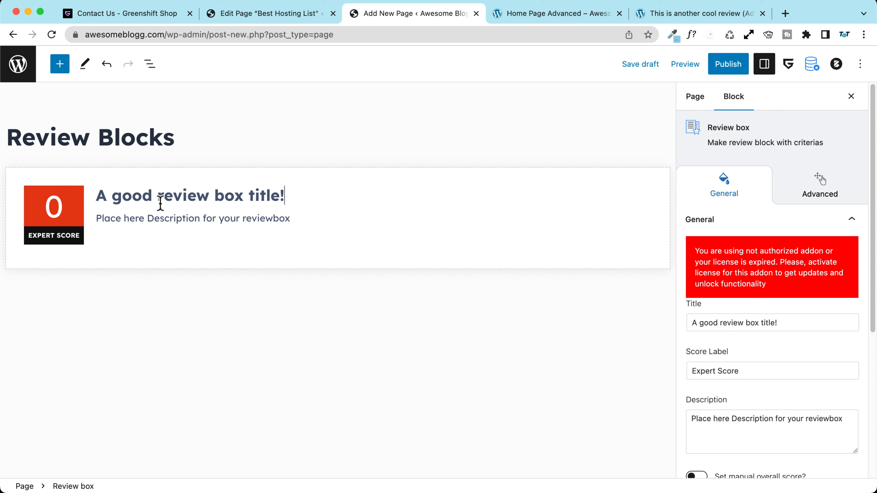
click(157, 218)
triple_click(170, 218)
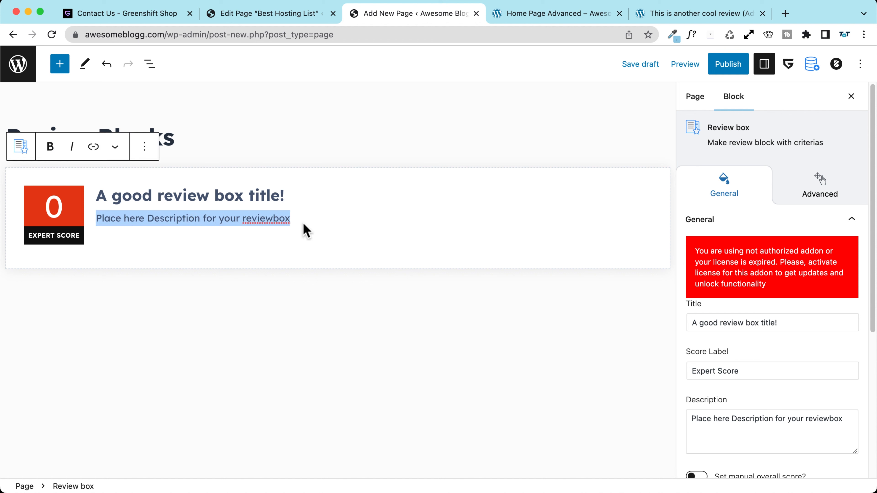
click(330, 223)
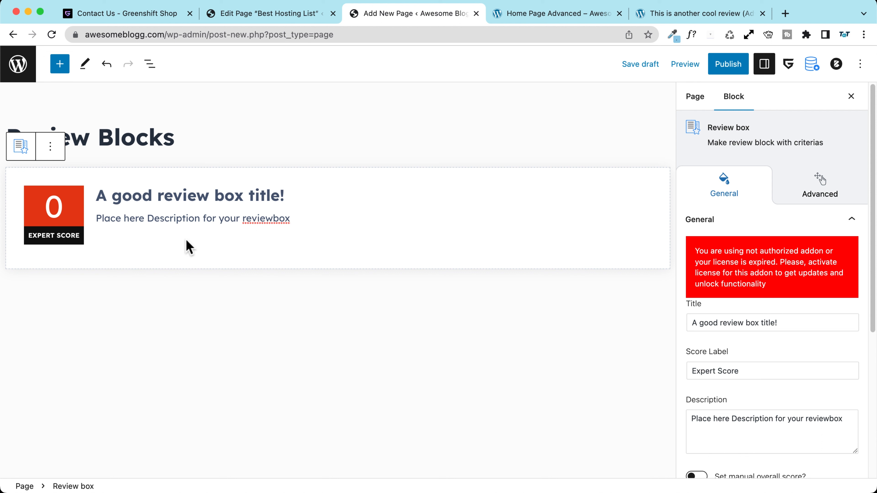
scroll(781, 352, down, 5)
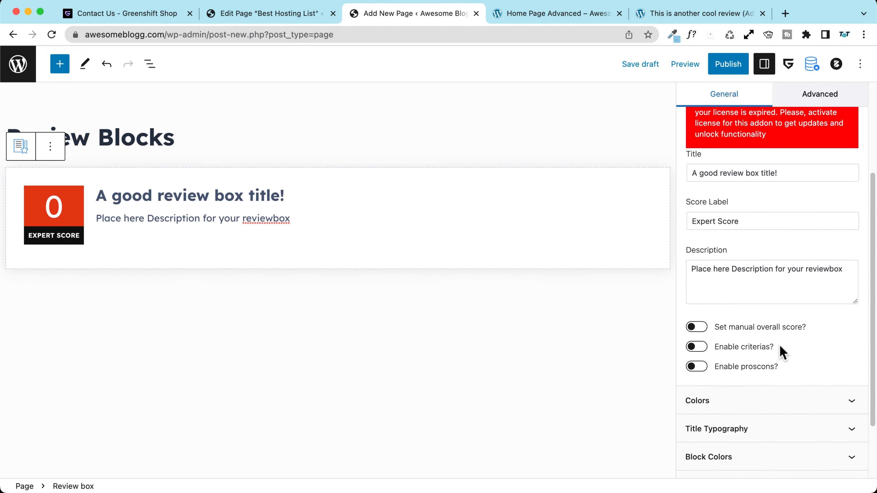
Step: Switch from a manual overall score to scoring criteria and add a criteria row
click(698, 328)
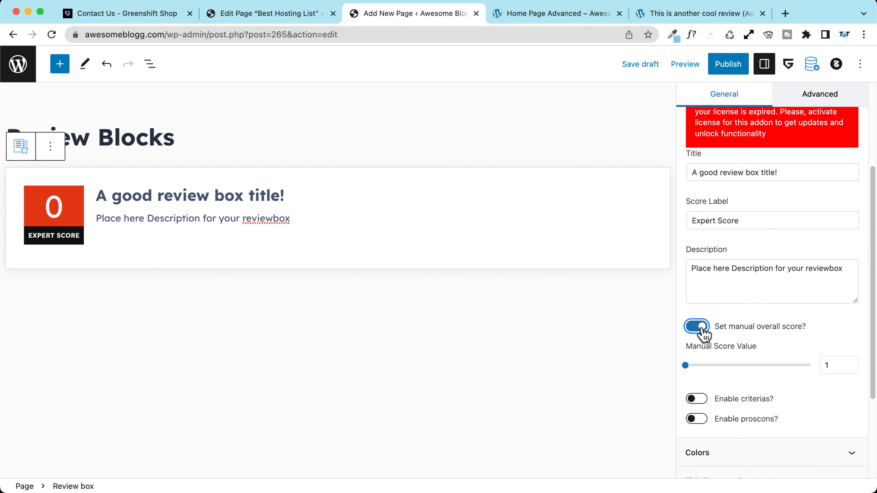
drag(685, 366, 718, 365)
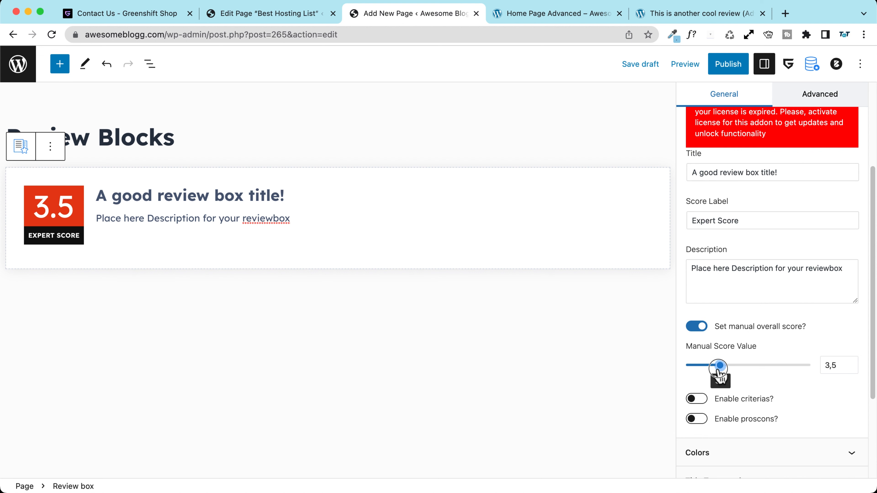
click(696, 327)
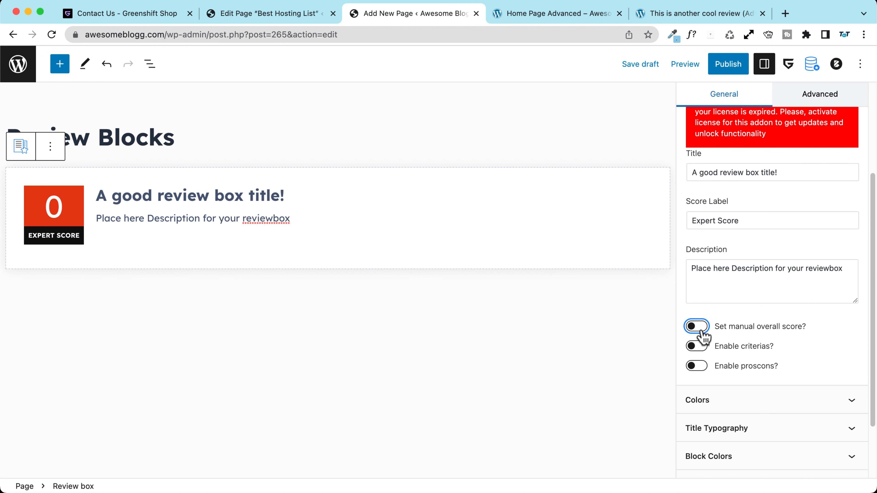
click(695, 347)
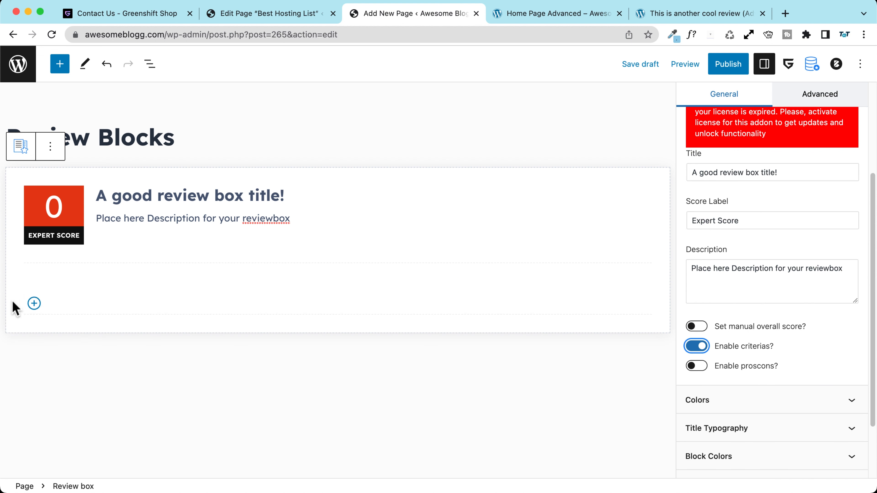
click(34, 304)
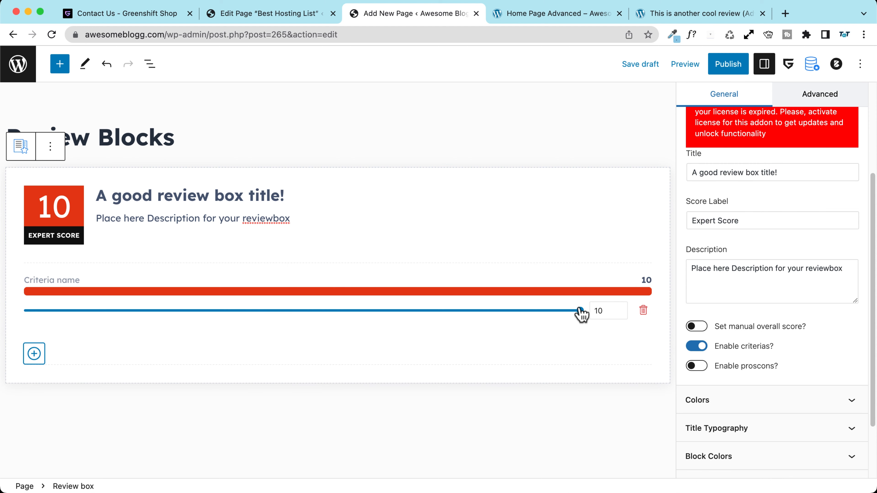
drag(581, 311, 487, 312)
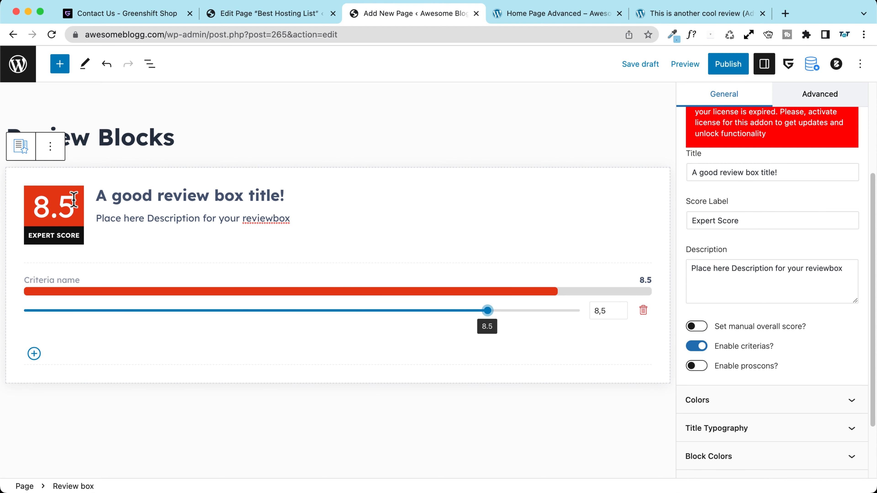
Step: Name the criteria Design and Security and add a third criterion for Speed
click(53, 278)
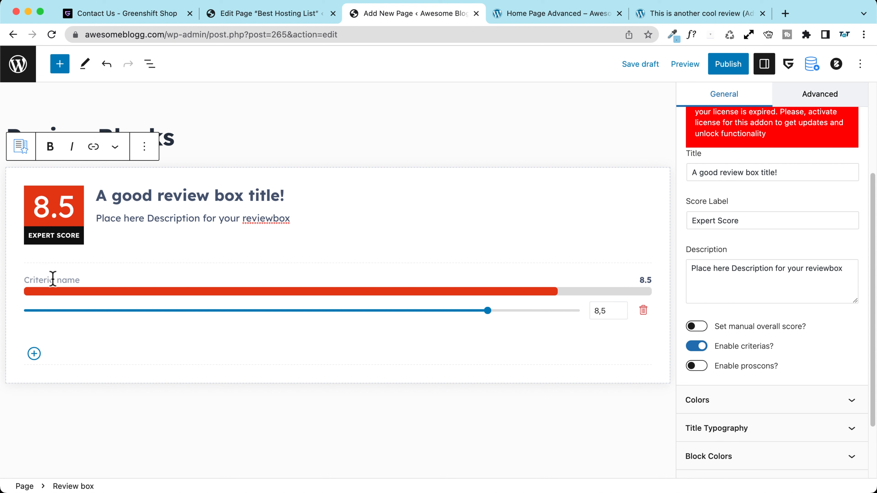
text(Design)
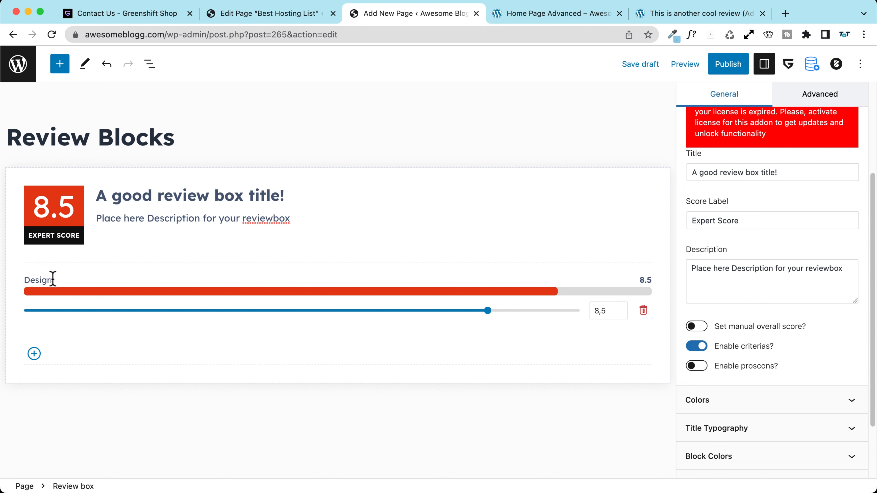
click(33, 353)
click(33, 330)
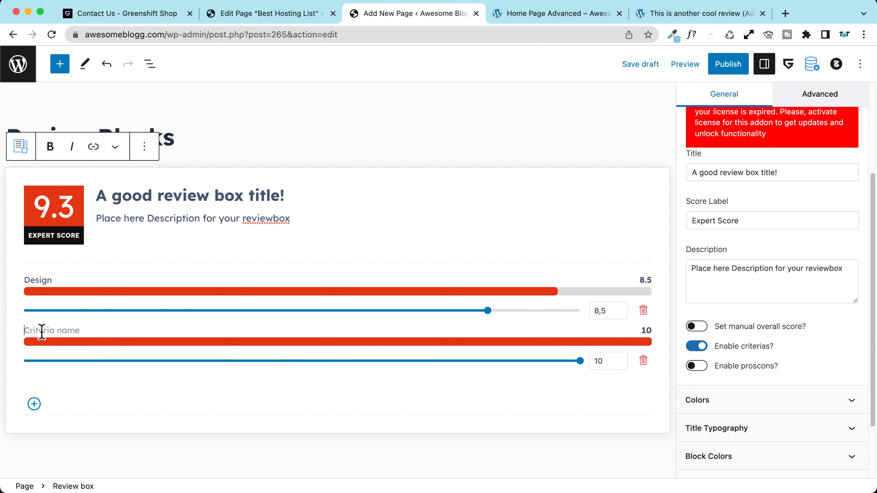
text(s)
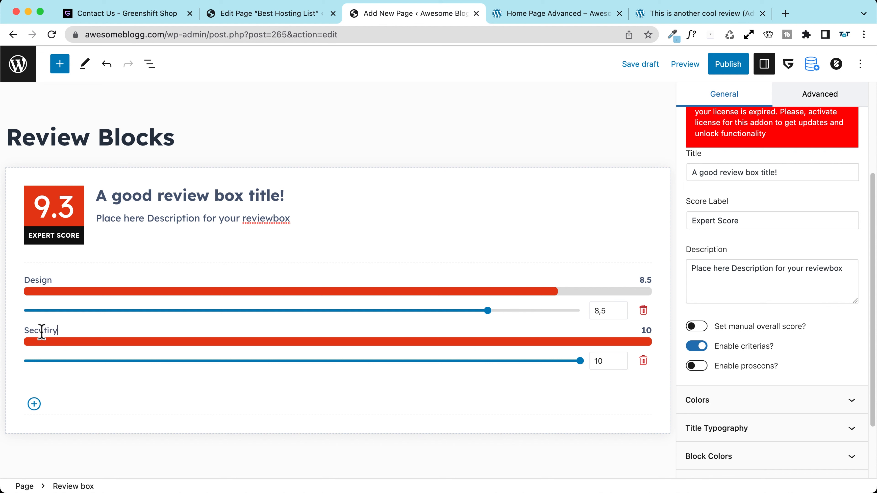
click(33, 405)
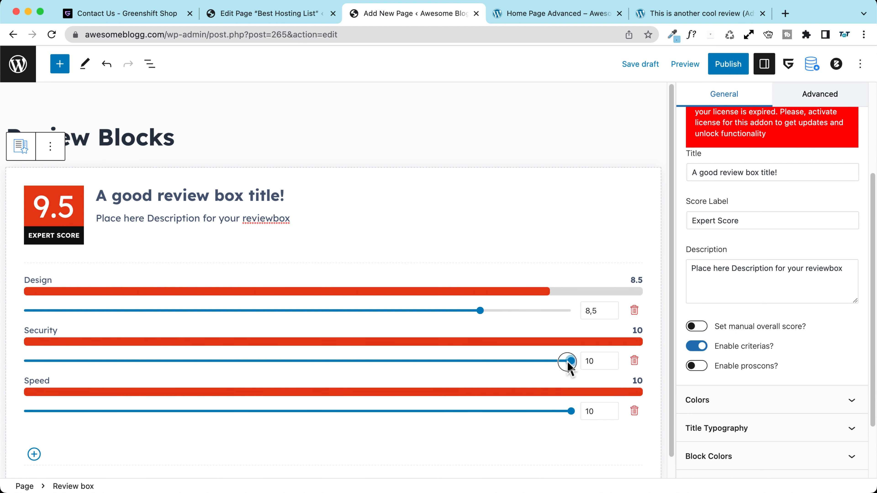
Step: Score Design 7, Security 8.5 and Speed 9, and delete the extra fourth criterion
drag(571, 361, 449, 361)
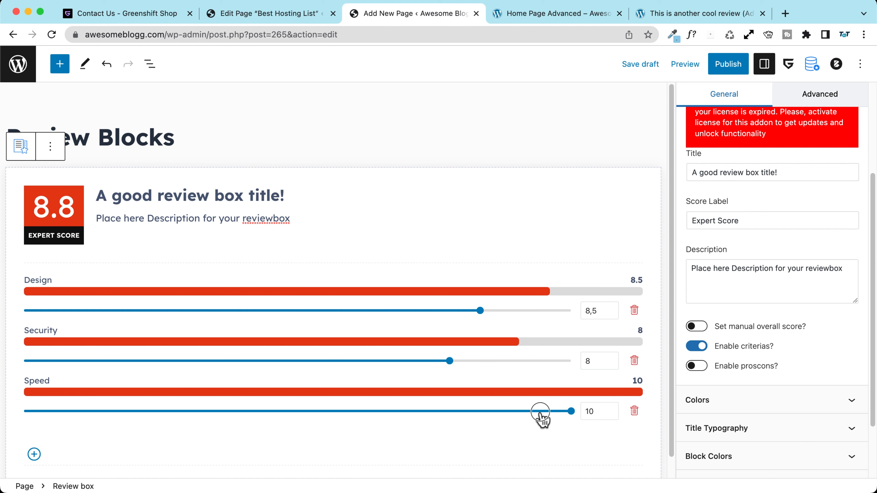
drag(568, 412, 526, 408)
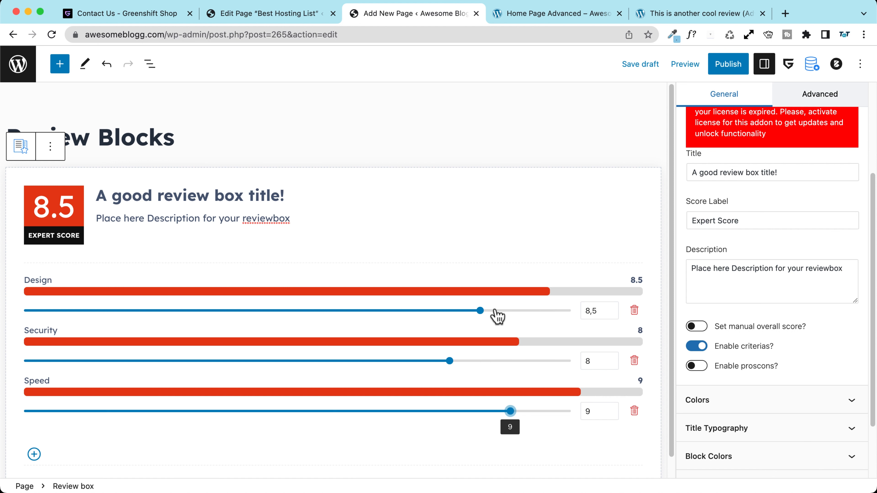
drag(480, 310, 389, 310)
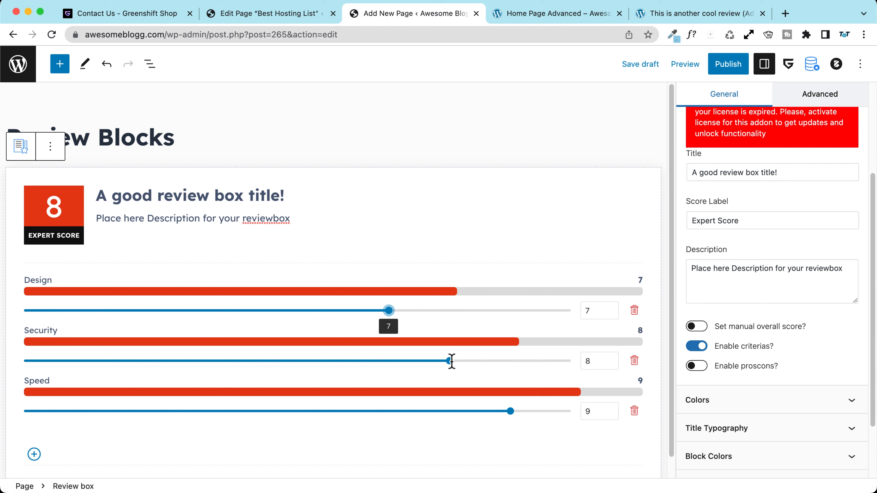
drag(449, 361, 480, 361)
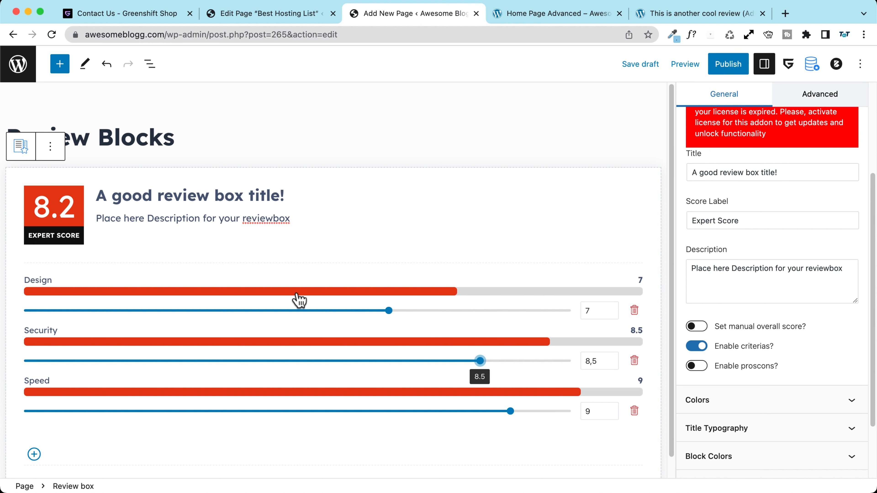
scroll(242, 256, down, 1)
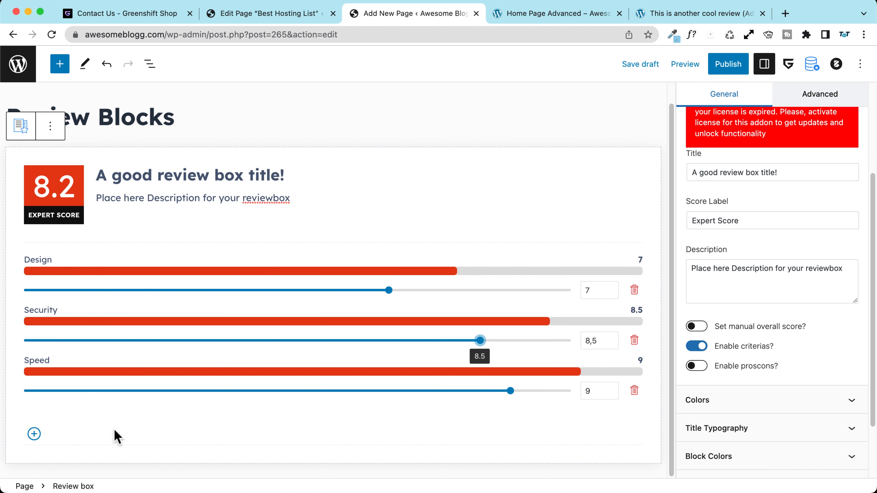
click(34, 435)
scroll(48, 425, down, 2)
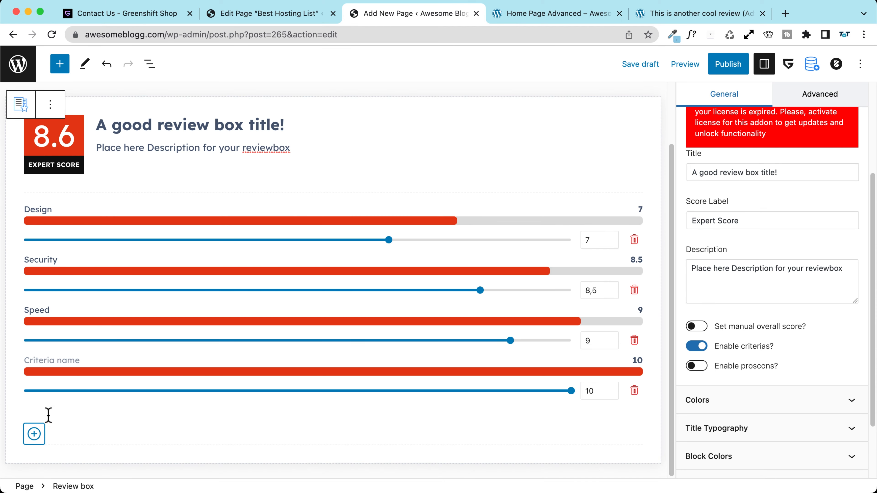
click(634, 391)
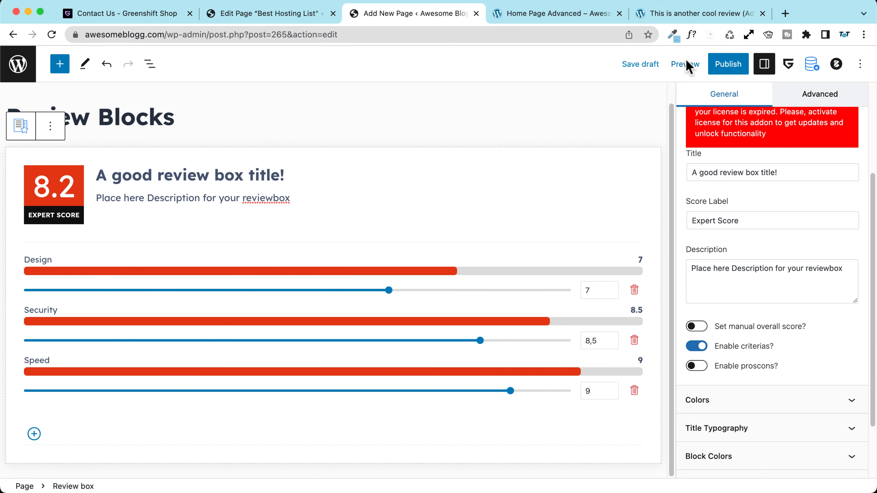
scroll(697, 289, down, 2)
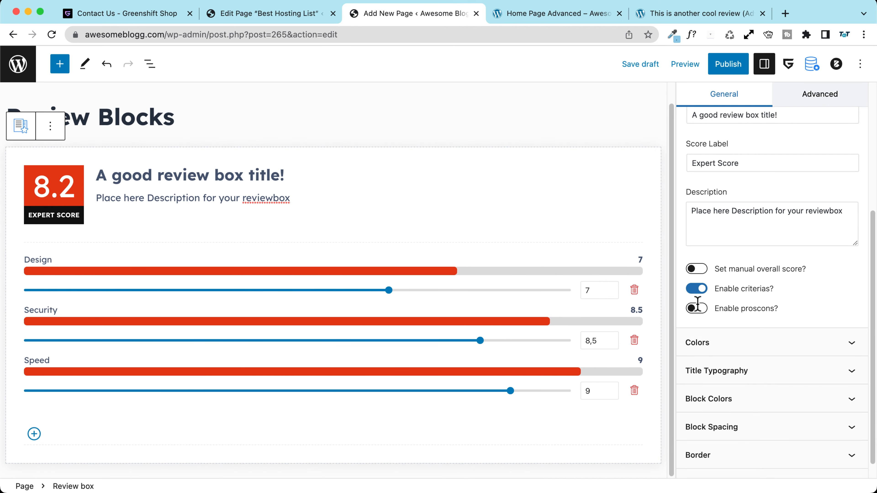
Step: Turn on the pros and cons lists and retitle them Positive features and Negative bugs
click(696, 308)
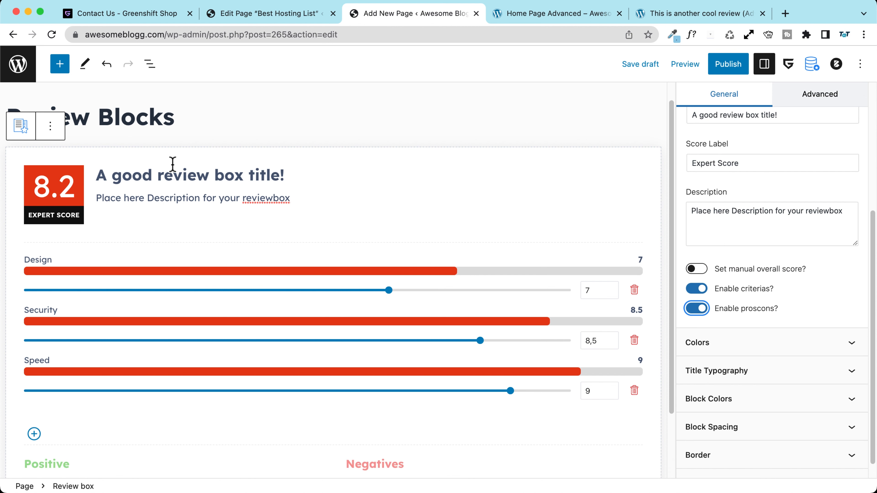
scroll(172, 165, down, 2)
click(83, 387)
text(Po)
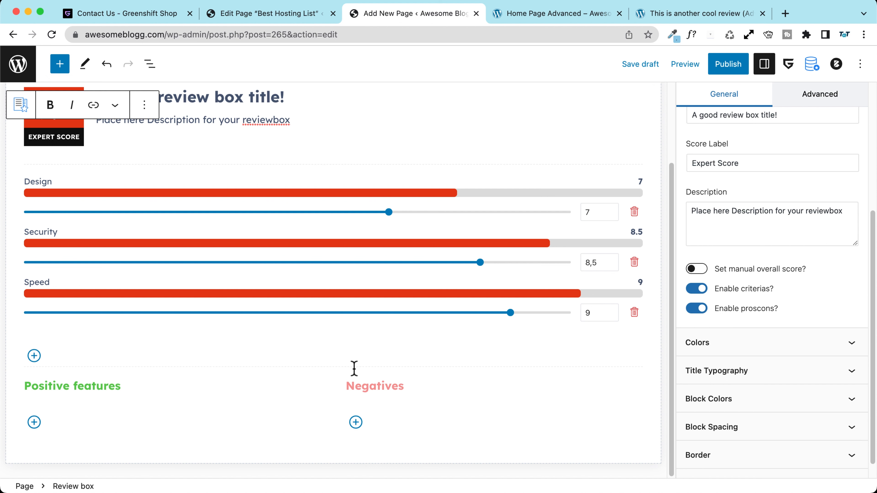
click(373, 387)
text(Negative bugs)
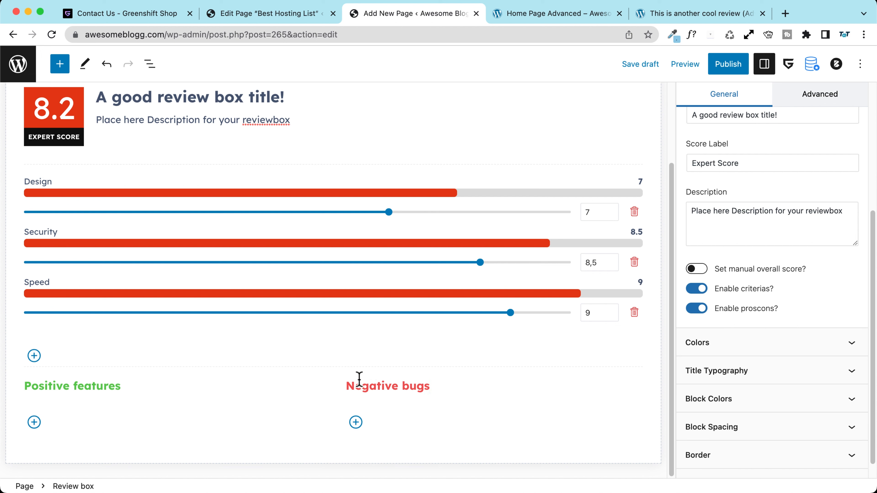
Step: Add the list items Cool feature, Great feature and Bad bug
click(34, 422)
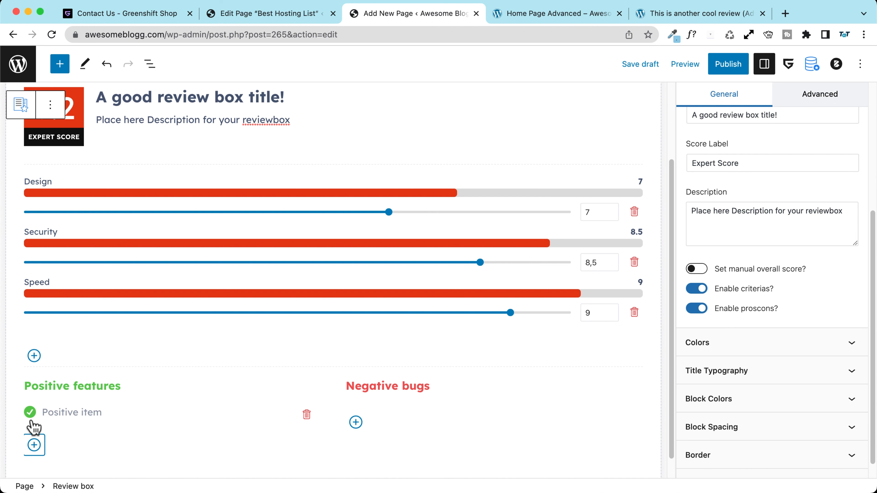
click(56, 410)
text(Cool feature)
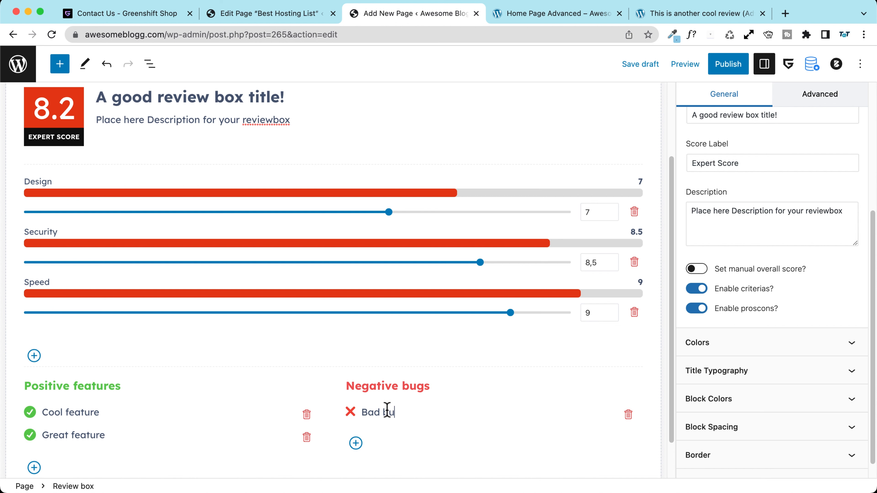
Step: Publish the Review Blocks page and scroll through the editor
click(726, 65)
scroll(742, 311, down, 1)
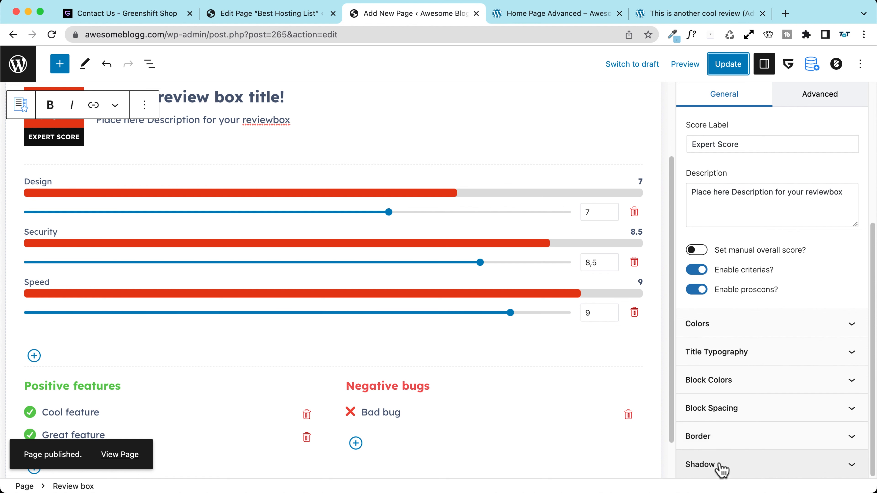
scroll(63, 284, down, 2)
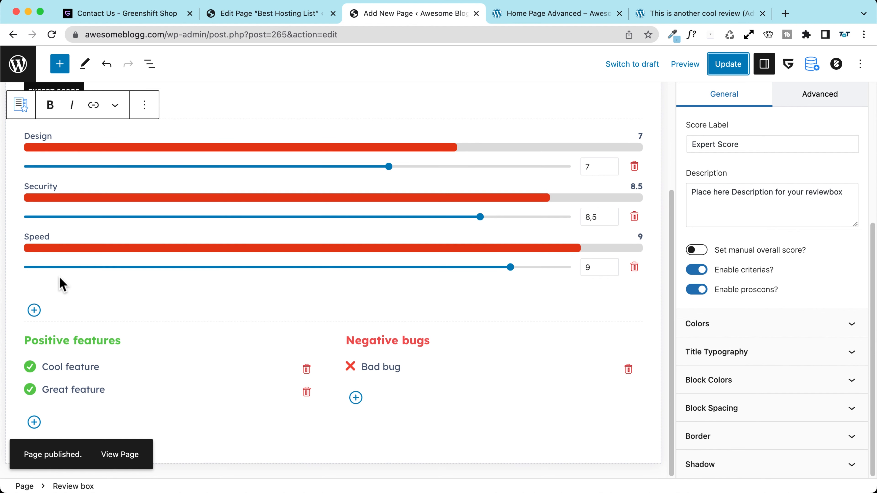
scroll(60, 283, up, 5)
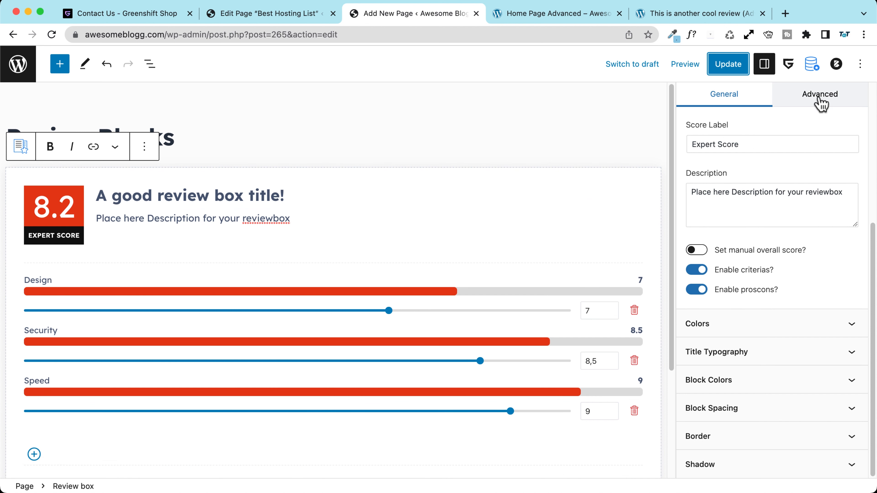
scroll(820, 96, up, 3)
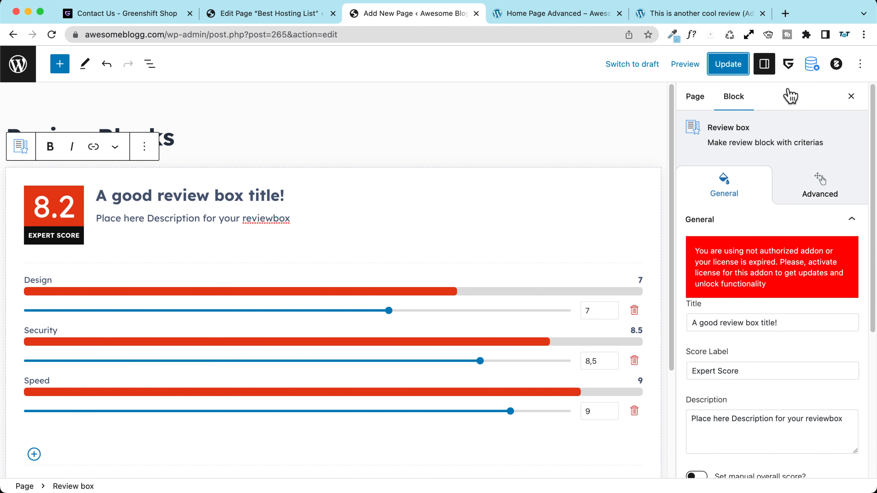
Step: Set the Blocksy page structure to Narrow Width and update the page
click(836, 63)
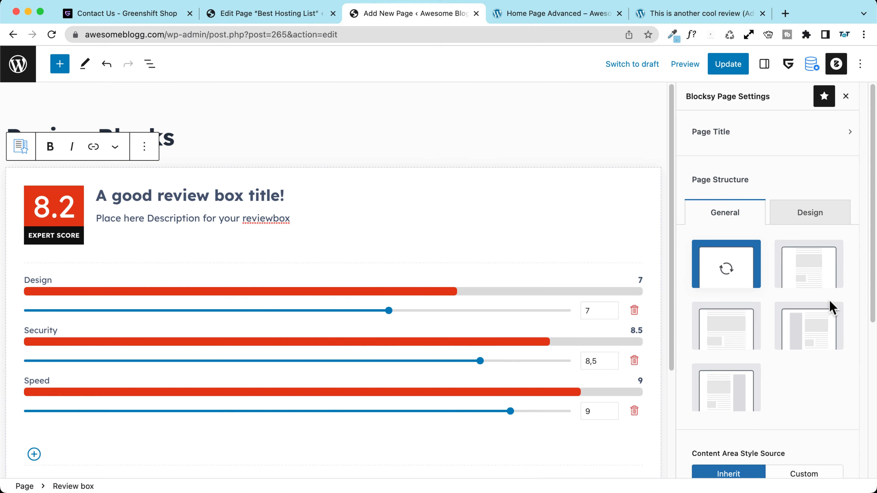
click(805, 269)
click(727, 64)
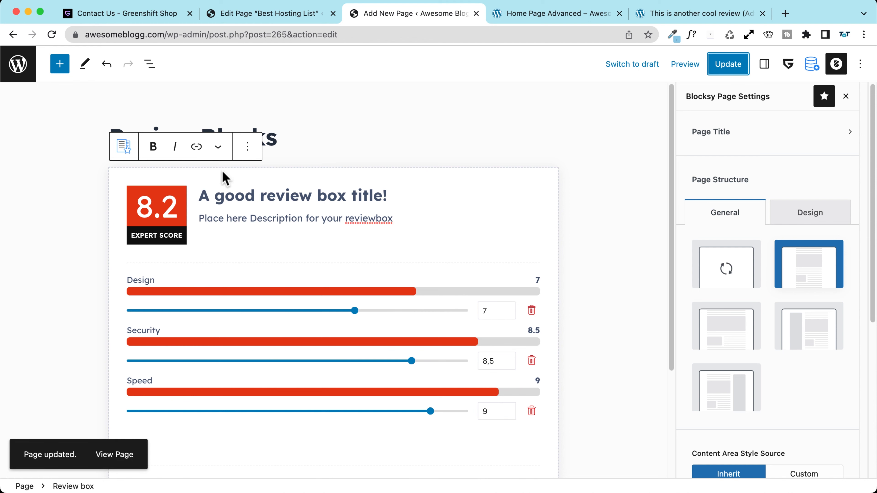
Step: View the live Review Blocks page and scroll through the 8.2 Expert Score box with pros and cons
click(114, 452)
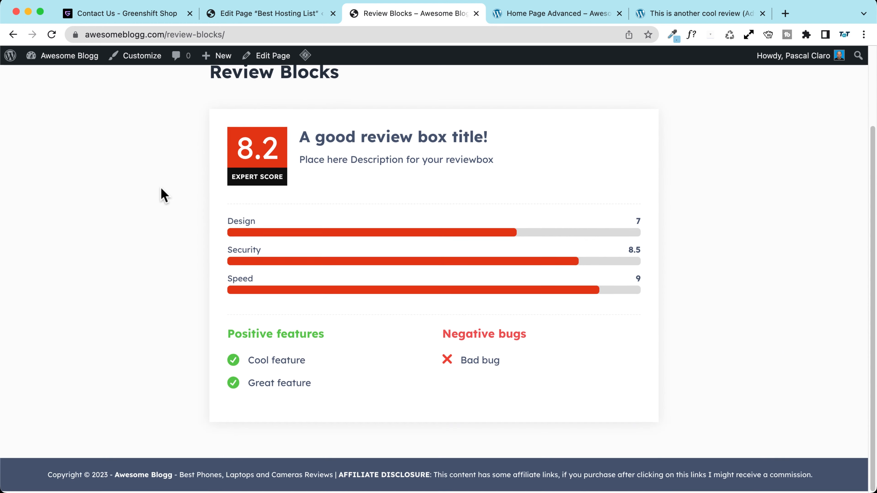
scroll(162, 195, down, 2)
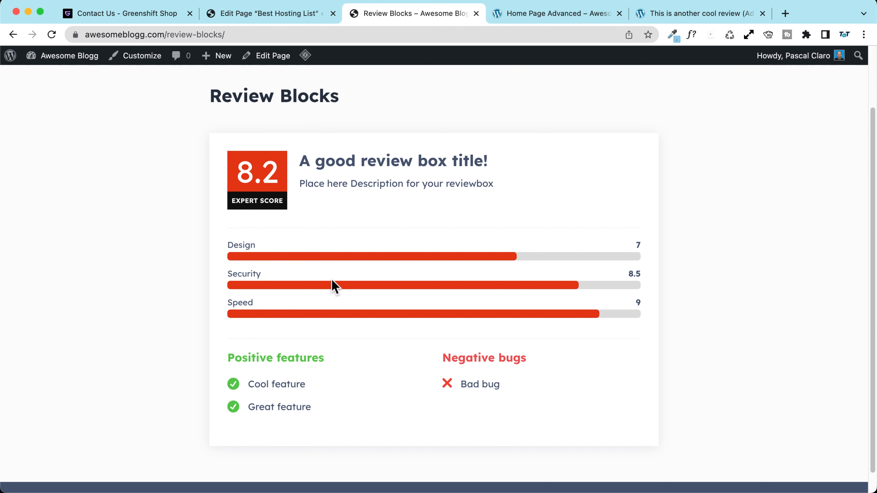
scroll(373, 307, up, 2)
scroll(372, 306, down, 2)
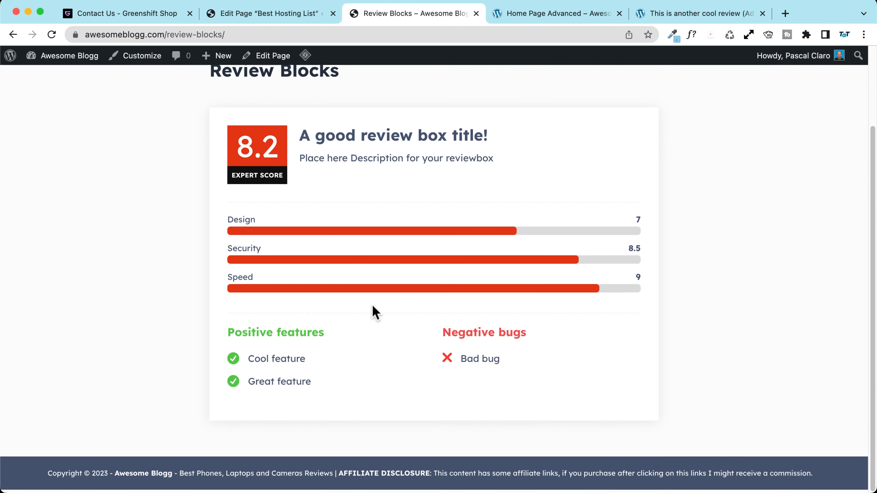
scroll(372, 307, up, 2)
scroll(372, 305, up, 1)
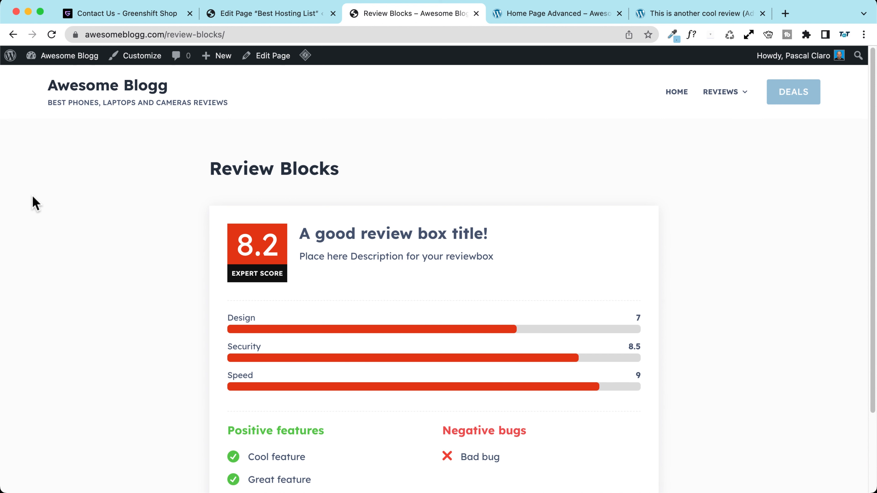
scroll(33, 196, down, 3)
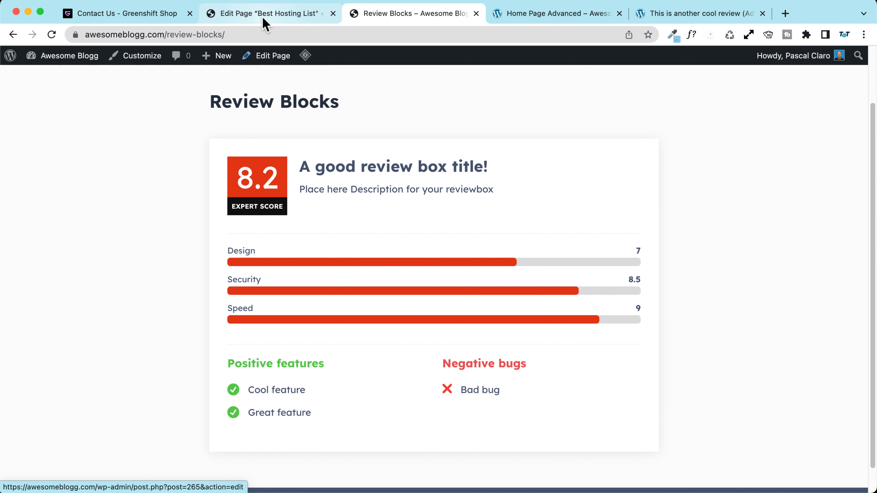
Step: Return to editing the page and insert a Scorebox block below the review box
mouse_move(226, 67)
click(268, 56)
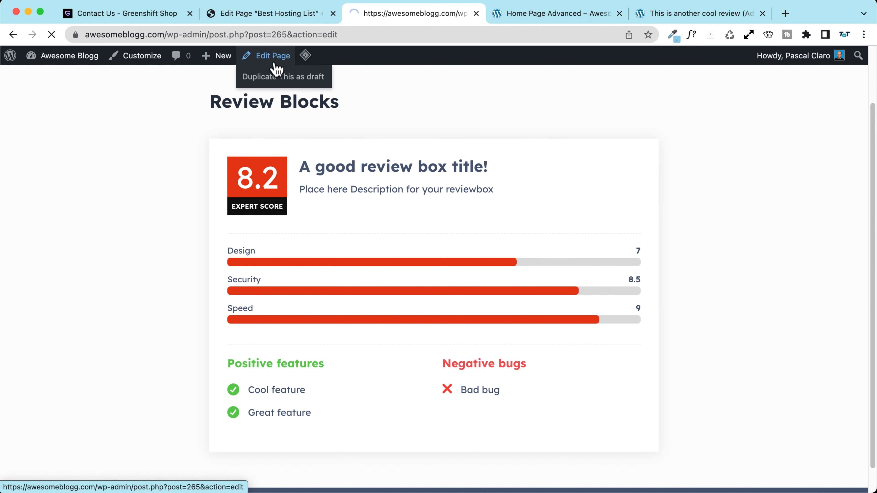
click(60, 64)
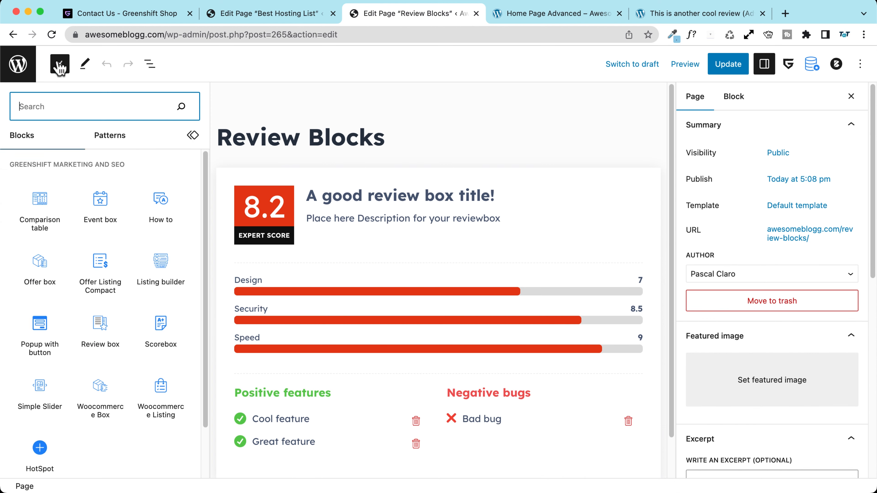
scroll(99, 250, down, 3)
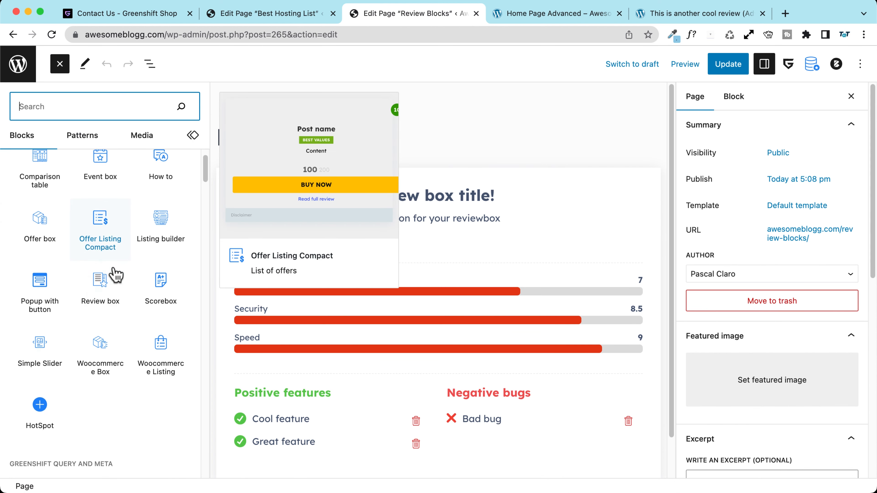
click(159, 283)
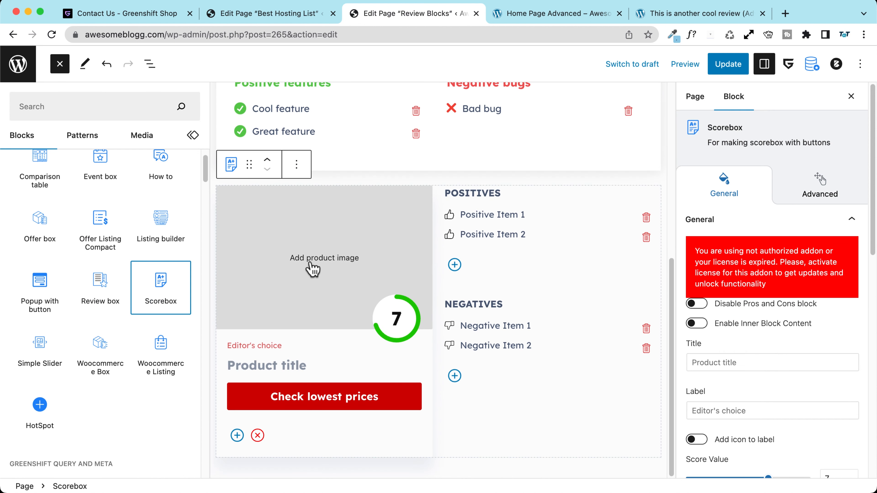
Step: Set the SiteGround review image as the Scorebox product image
scroll(314, 269, up, 3)
scroll(314, 268, down, 3)
scroll(333, 292, up, 1)
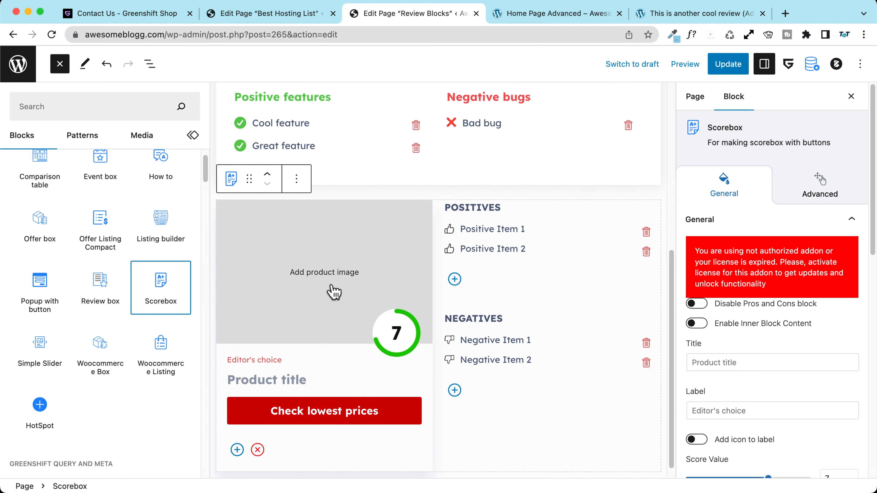
click(319, 278)
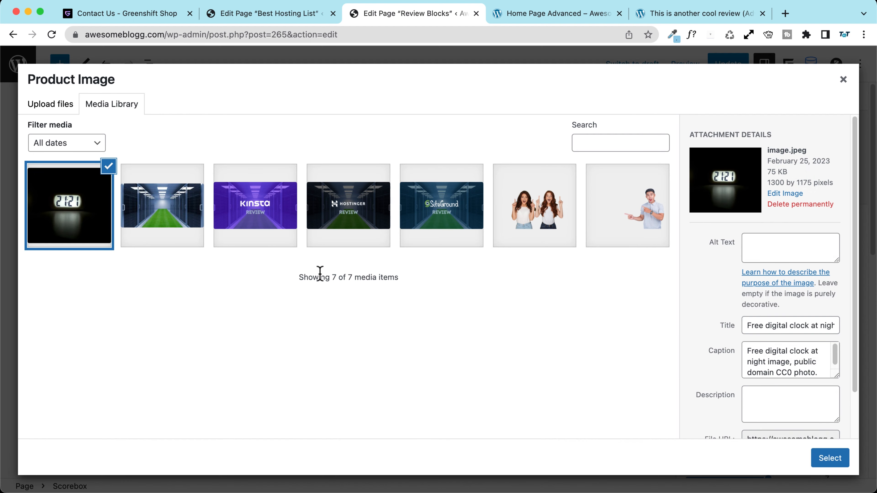
click(442, 222)
click(829, 458)
Step: Raise the Scorebox score to 10 and enter title SiteGround Hosting and label Recommended
scroll(212, 300, down, 1)
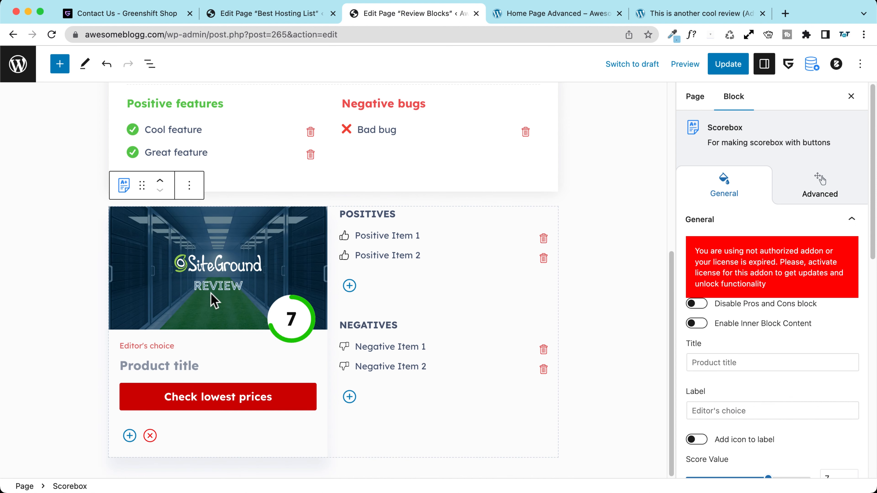
click(299, 322)
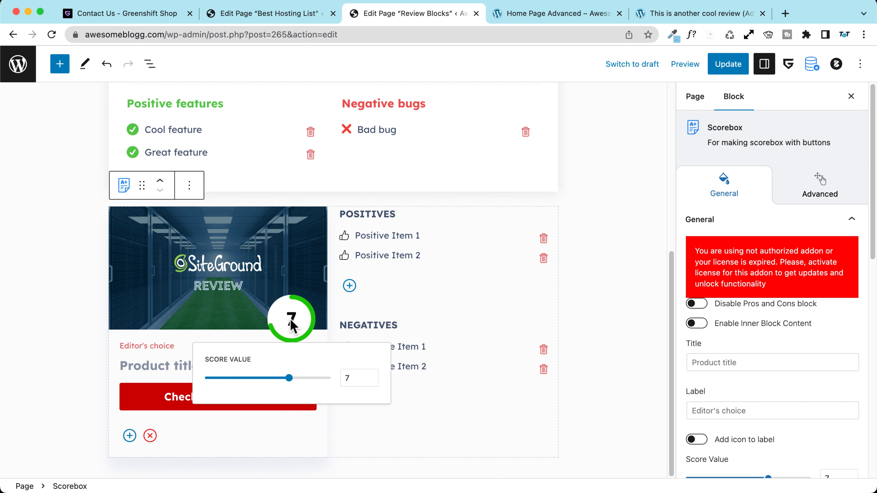
drag(293, 379, 333, 385)
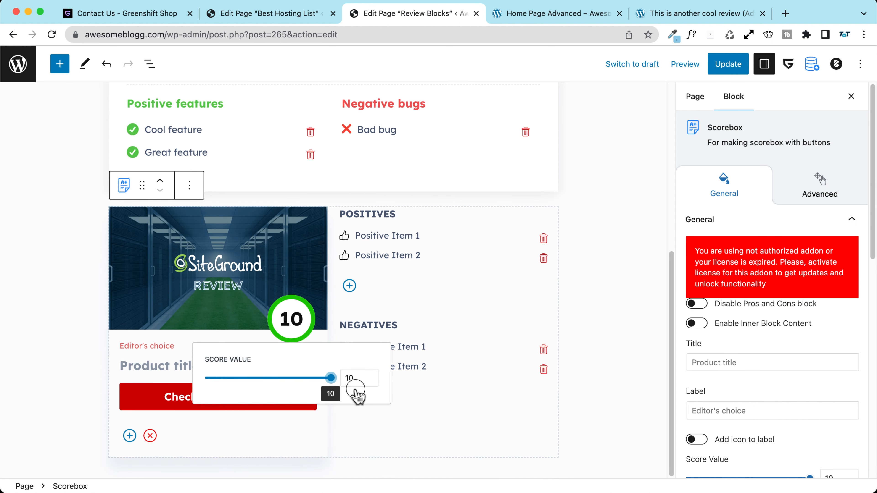
click(141, 363)
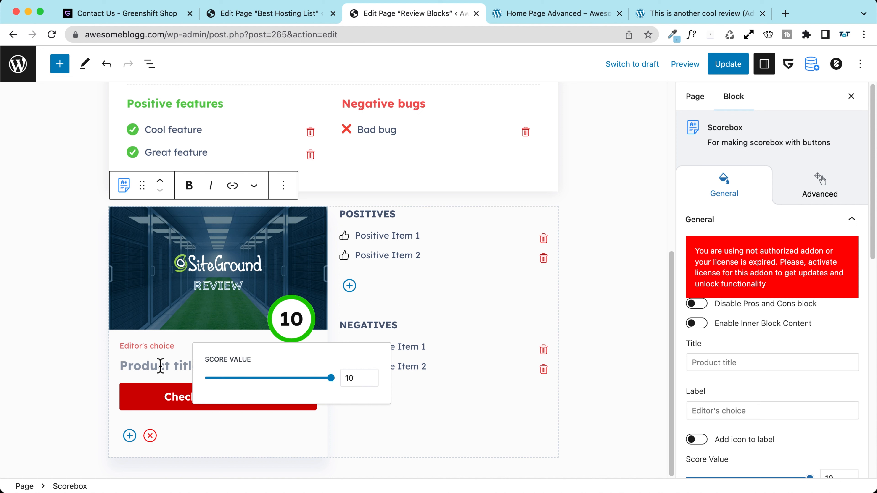
text(SiteGround Hosting)
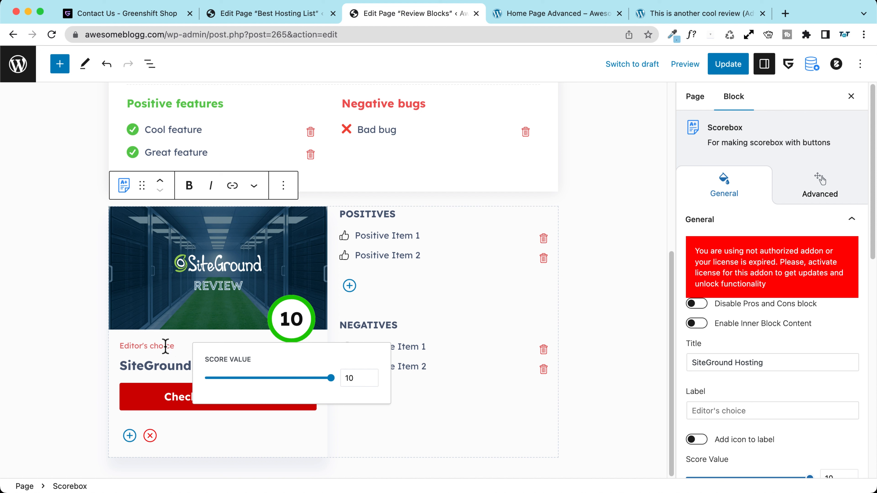
text(Reciommended)
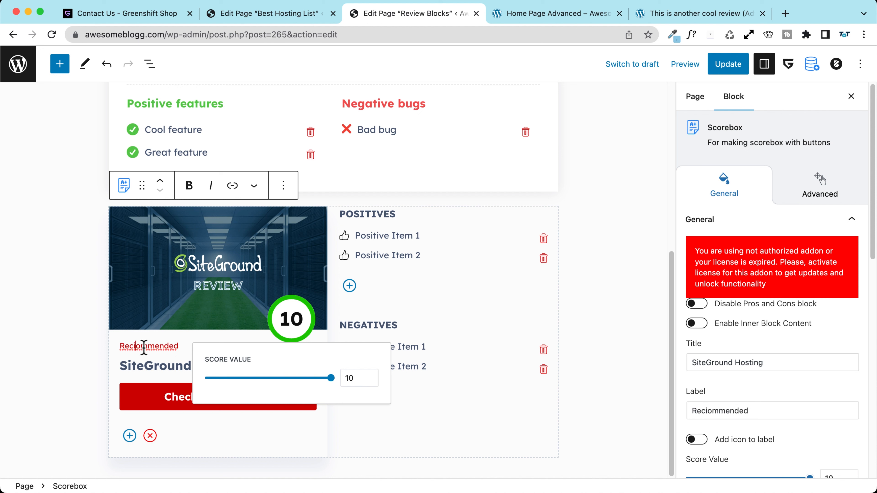
key(BackSpace)
Step: Link the Check lowest prices button to myaffiliatelink.com/ in a new tab and save
click(159, 400)
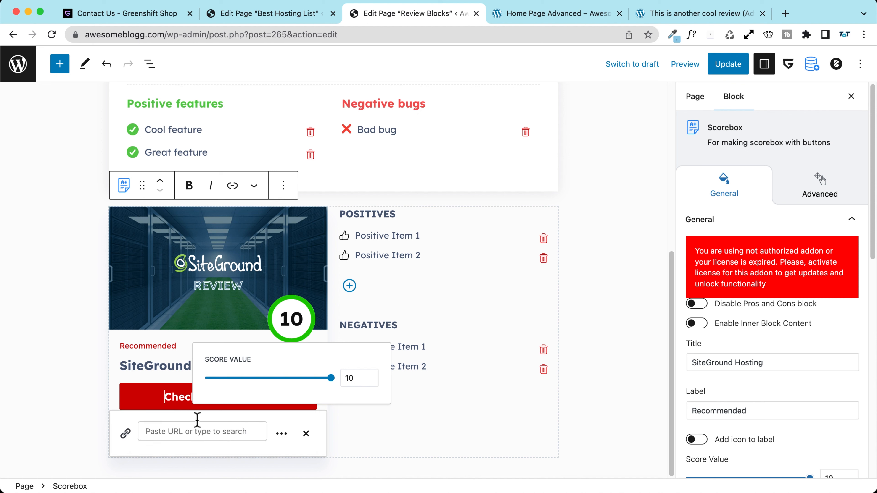
click(166, 436)
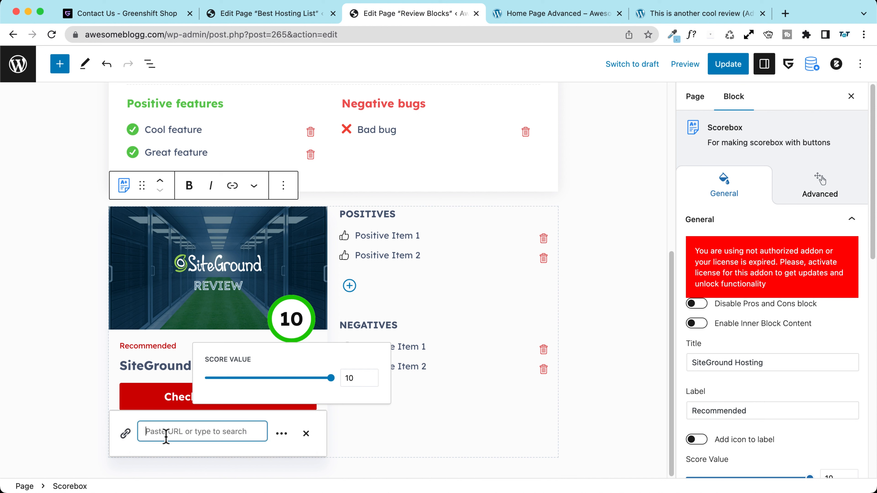
text(myaffiliatelink.com/)
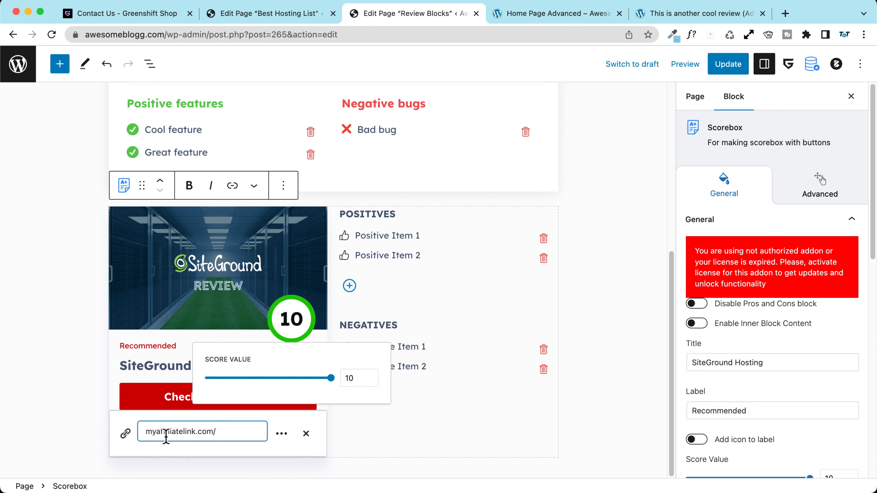
click(282, 433)
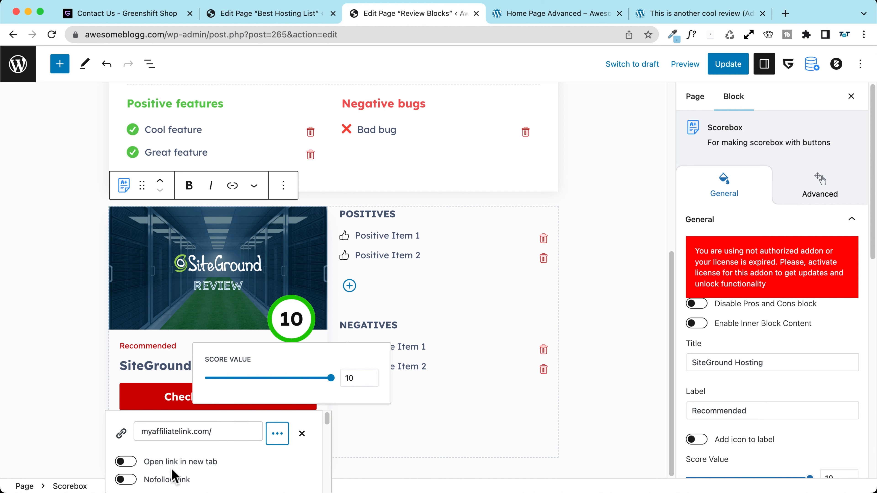
click(159, 462)
click(427, 429)
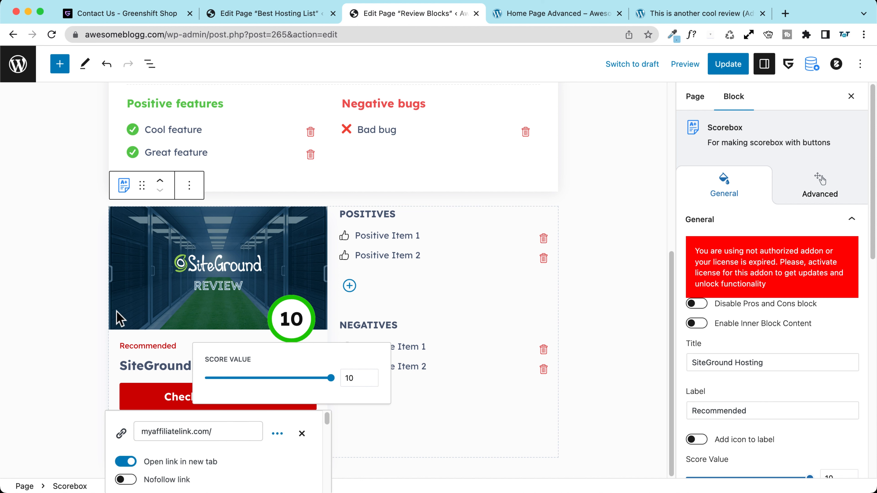
key(super+s)
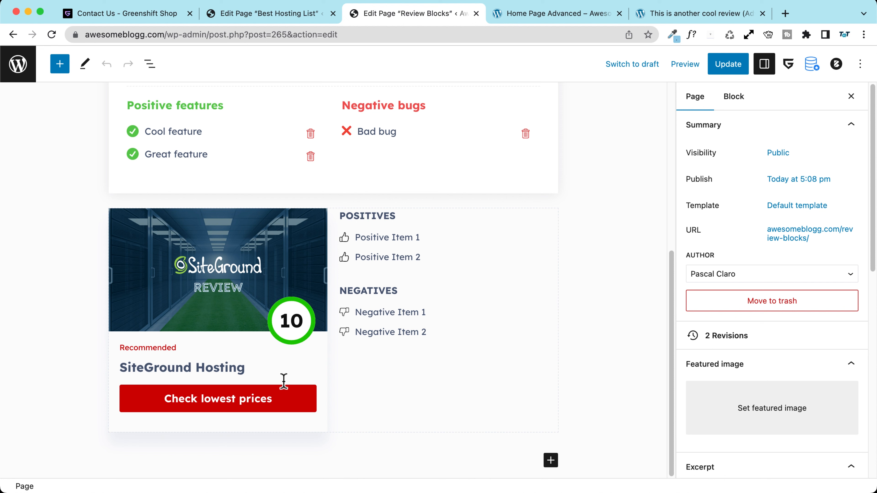
Step: Toggle the Scorebox's pros/cons and inner block options, leaving them unchanged
click(366, 214)
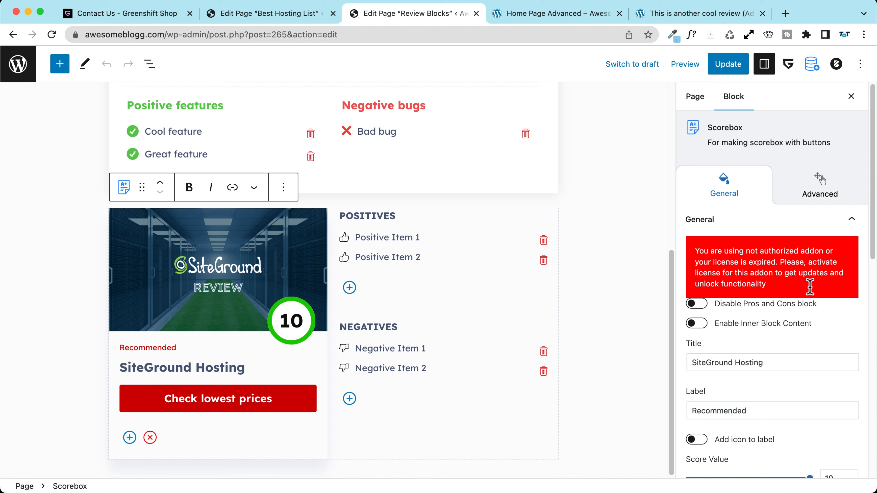
scroll(784, 332, down, 2)
click(697, 249)
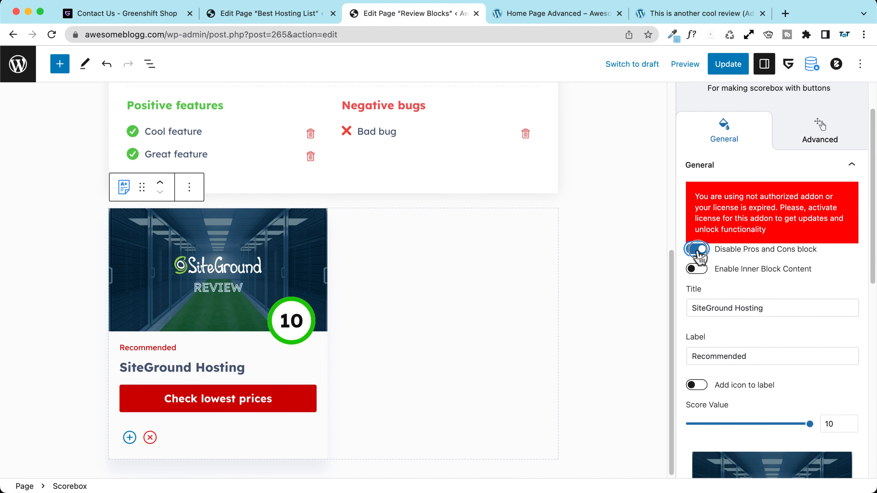
click(696, 249)
click(697, 269)
click(697, 269)
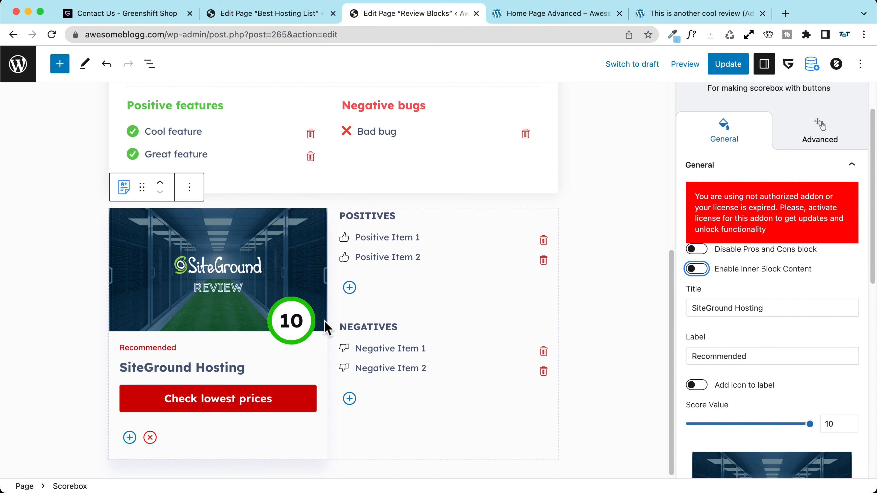
Step: Add a star icon to the Recommended label, leaving the product image not full width
scroll(820, 323, down, 3)
click(697, 266)
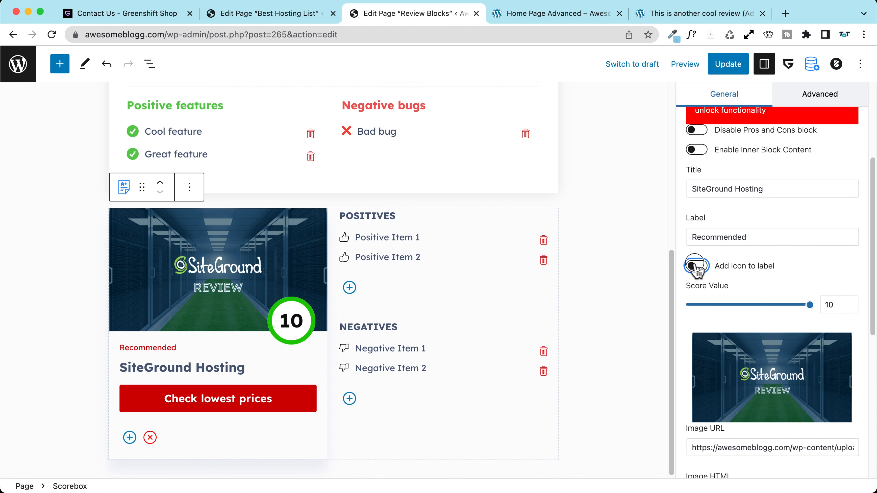
click(697, 266)
click(697, 266)
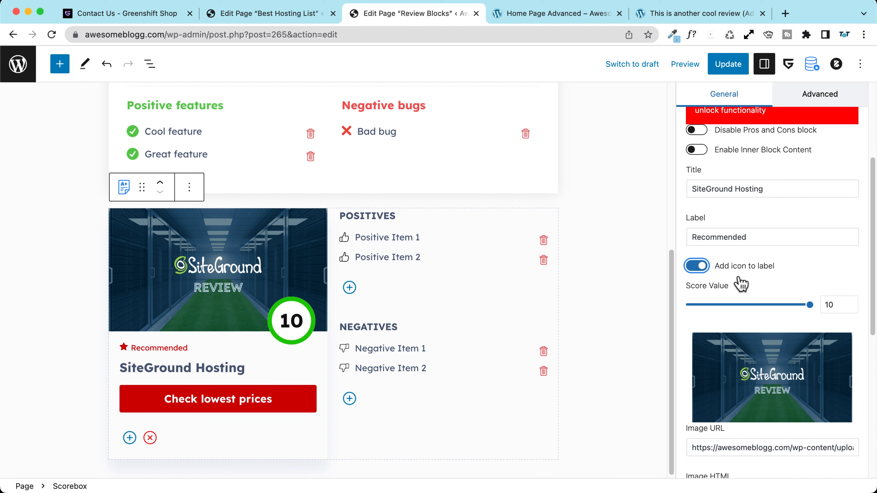
scroll(760, 282, down, 1)
scroll(794, 280, down, 8)
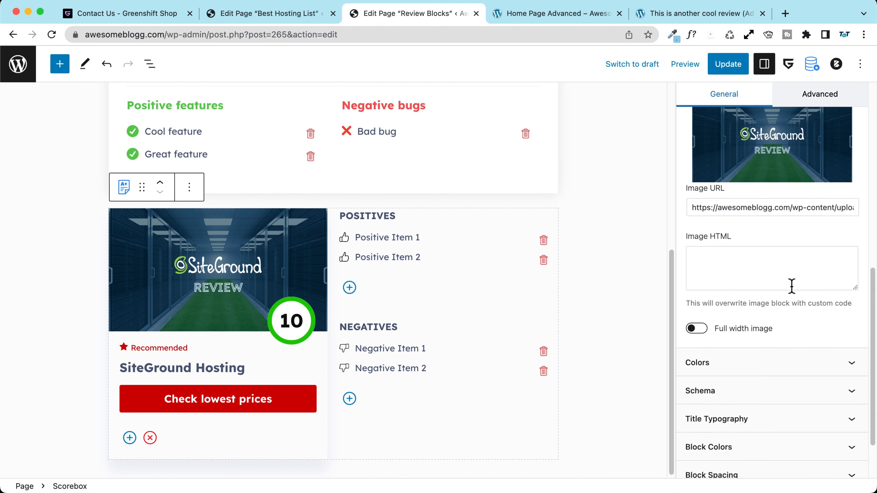
click(698, 262)
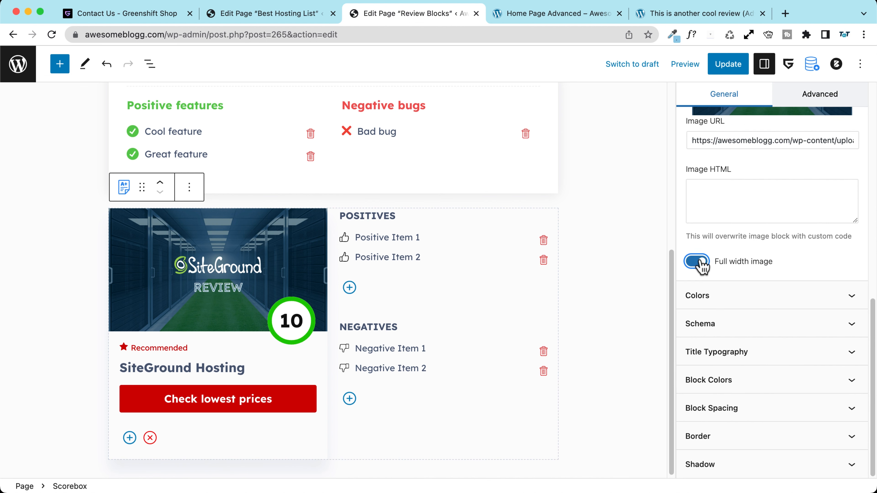
click(697, 262)
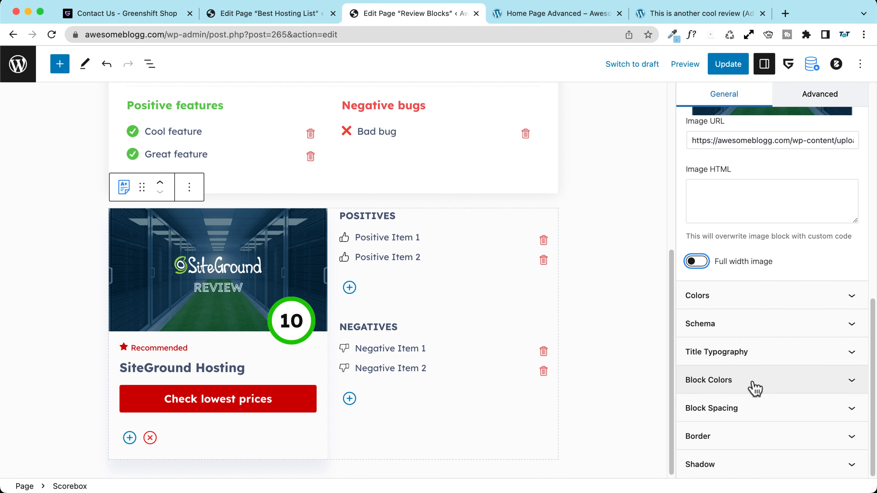
scroll(744, 324, up, 6)
scroll(743, 324, up, 4)
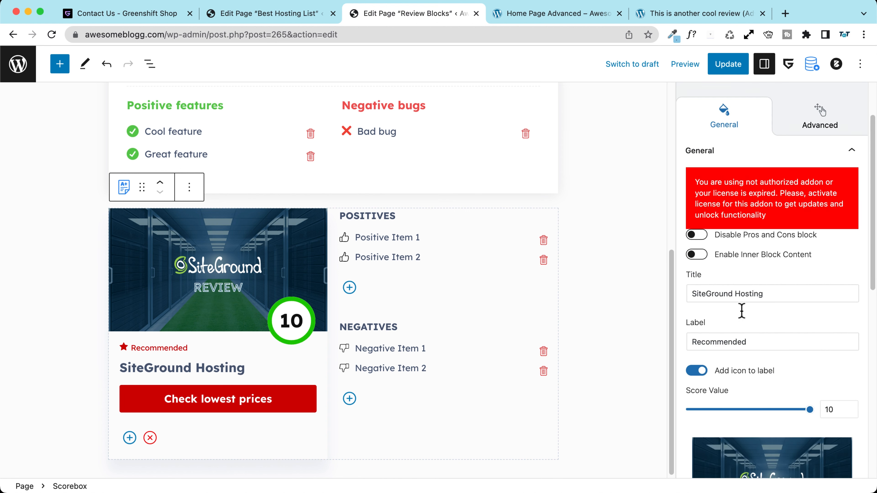
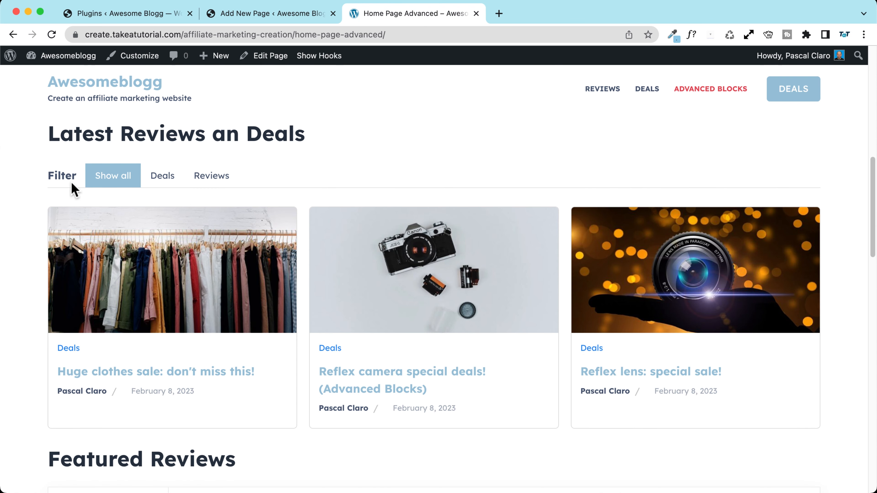
Step: Try the Deals and Reviews filters on the front-end grid, ending on Deals, then return to the Dynamic grid editor
click(166, 182)
click(211, 183)
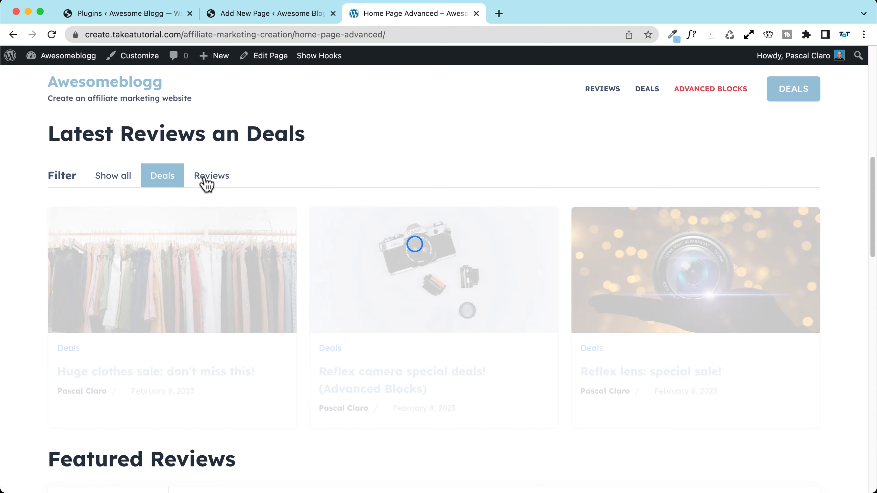
click(159, 183)
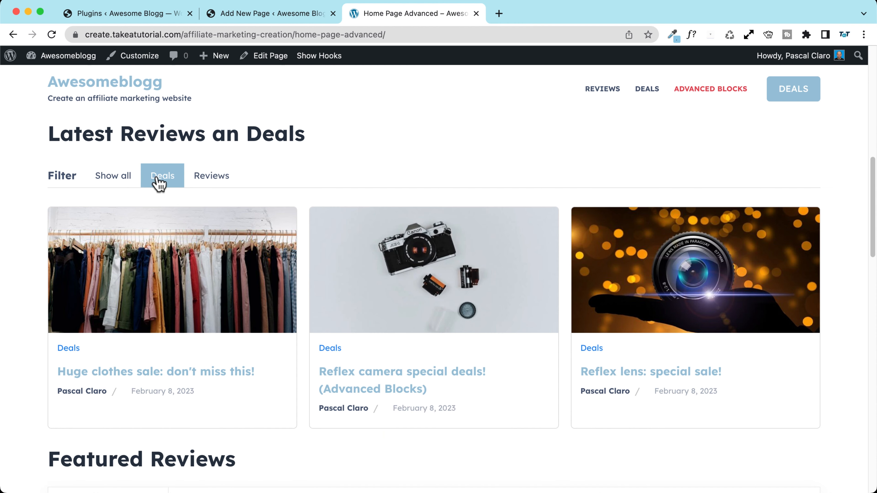
click(247, 15)
Step: Insert a GreenShift Query Loop Builder block in the empty paragraph below the Dynamic grid title
click(96, 180)
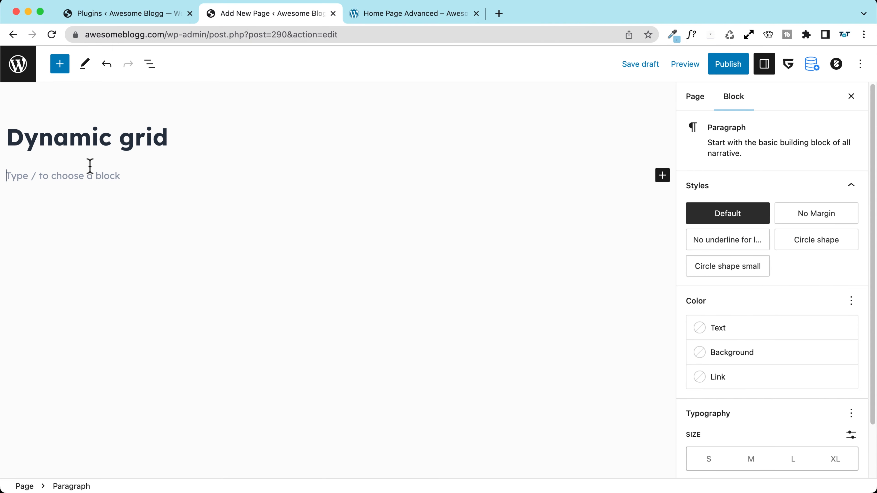
click(60, 64)
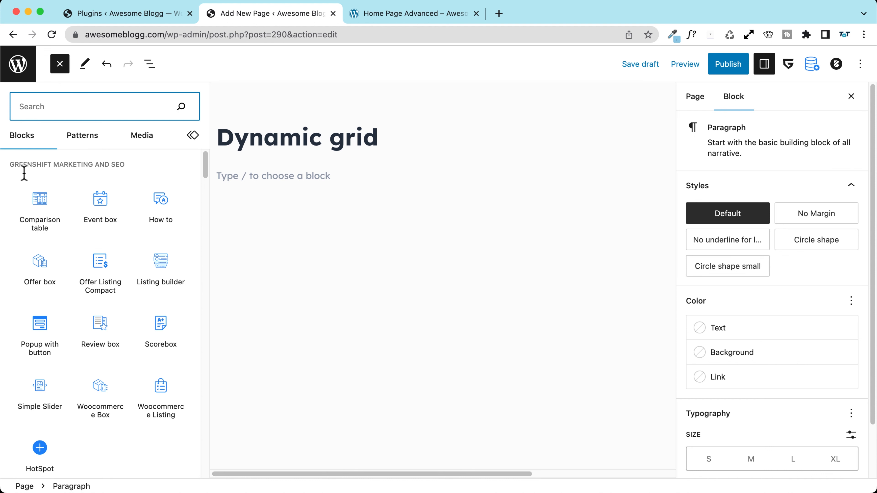
scroll(24, 172, down, 10)
scroll(16, 166, up, 1)
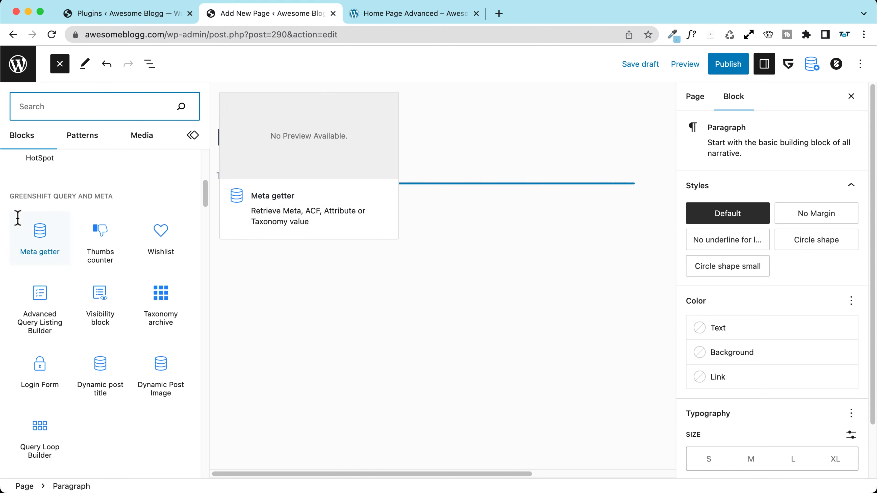
scroll(16, 218, down, 3)
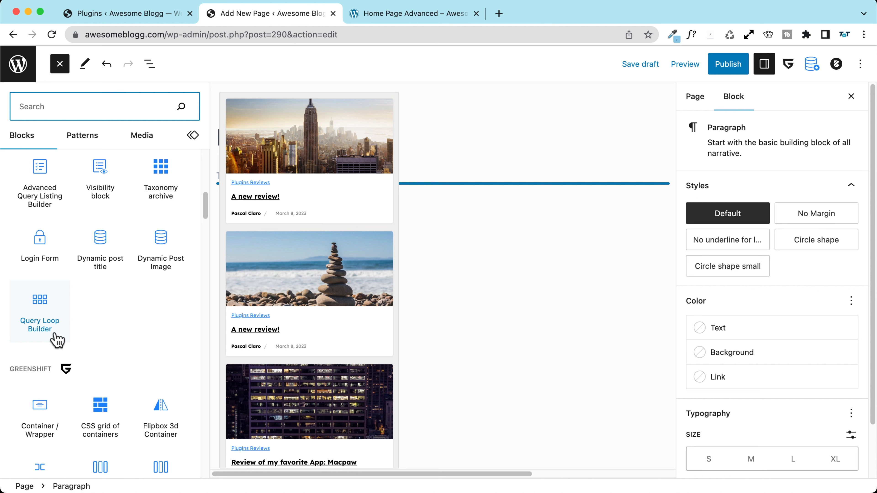
click(54, 335)
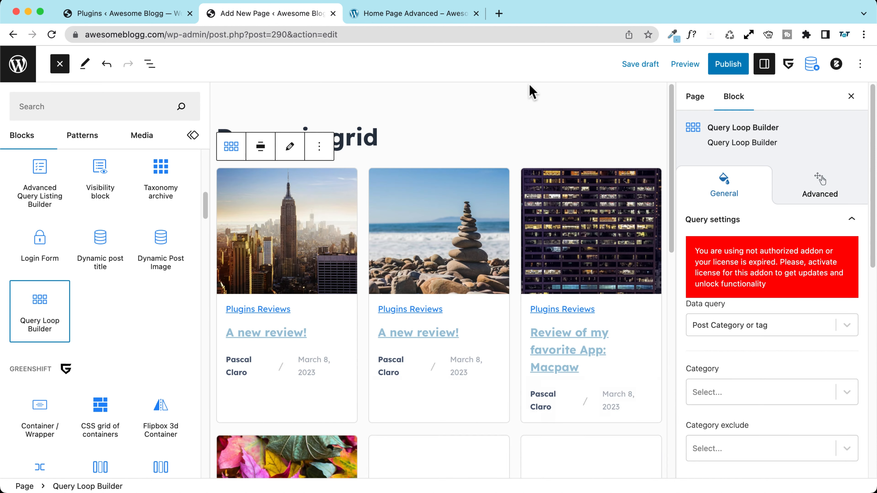
scroll(442, 145, down, 10)
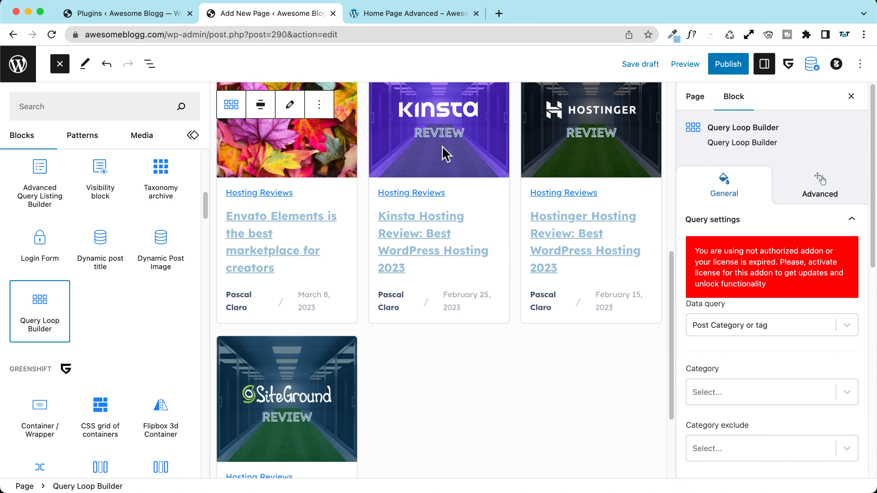
scroll(445, 153, up, 10)
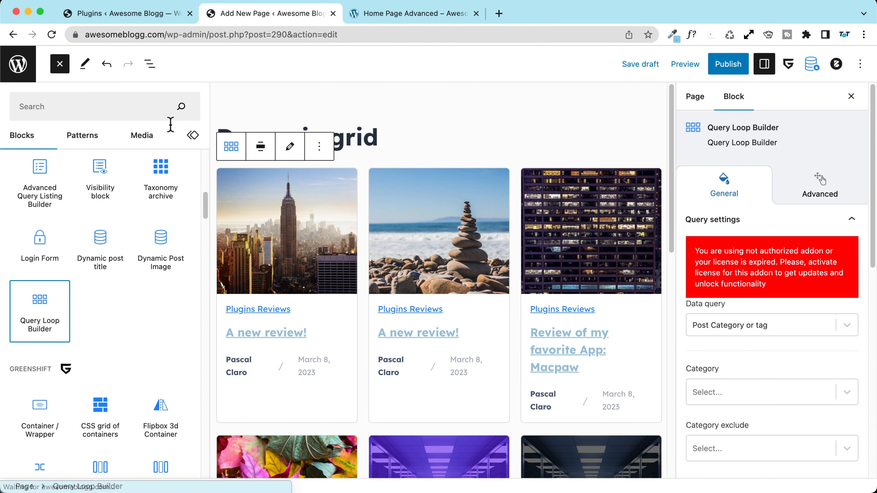
scroll(546, 290, down, 2)
scroll(546, 288, down, 8)
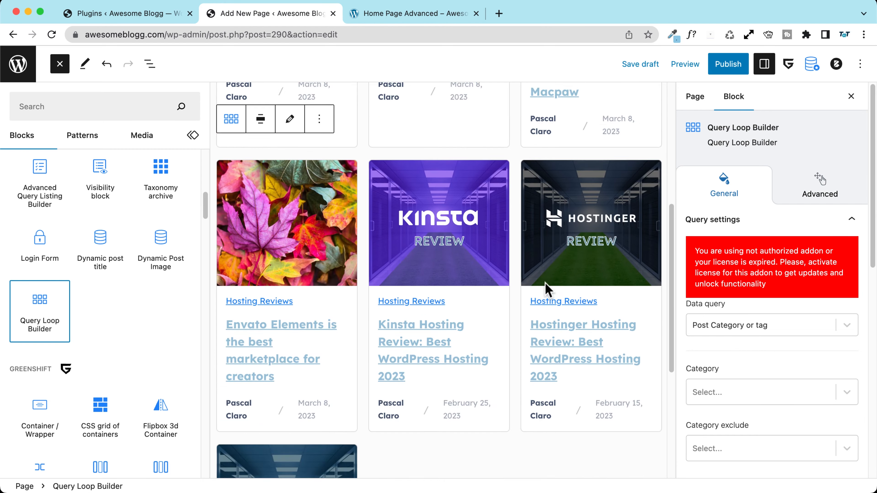
scroll(545, 287, up, 9)
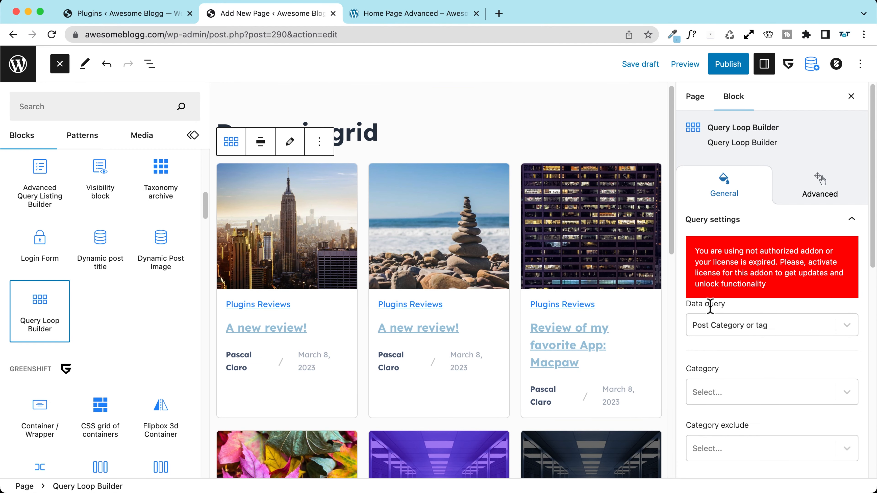
click(722, 329)
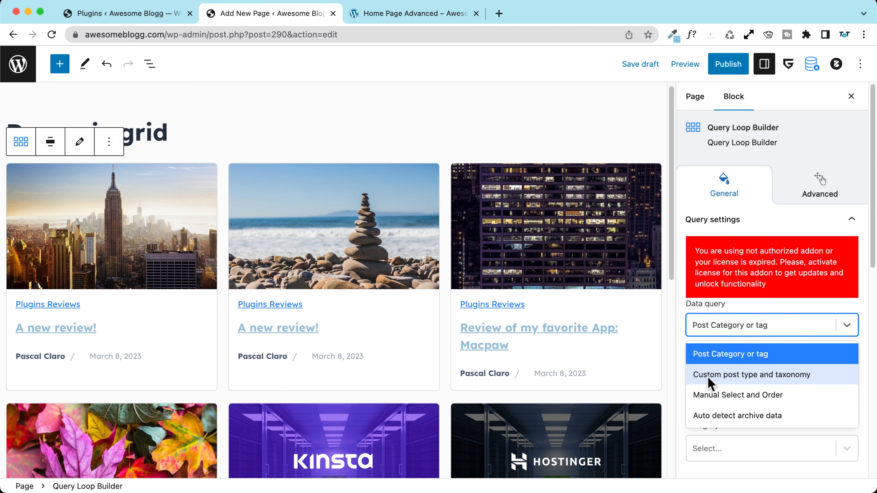
click(749, 380)
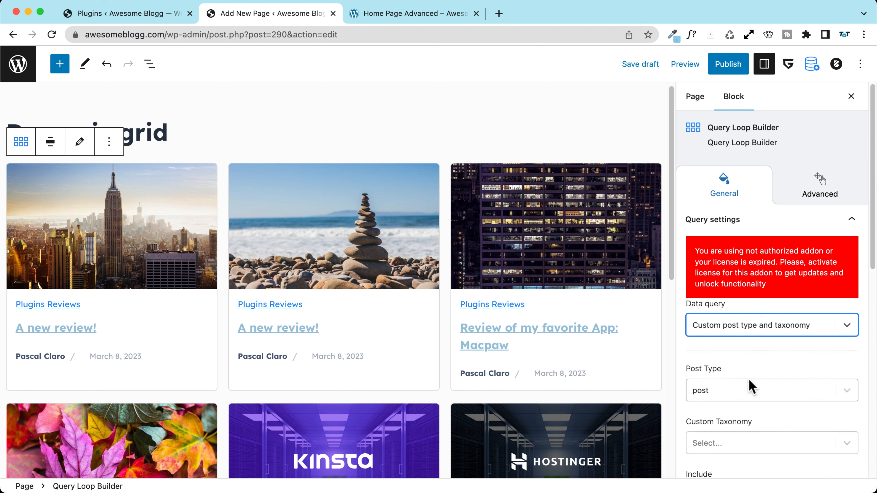
click(723, 394)
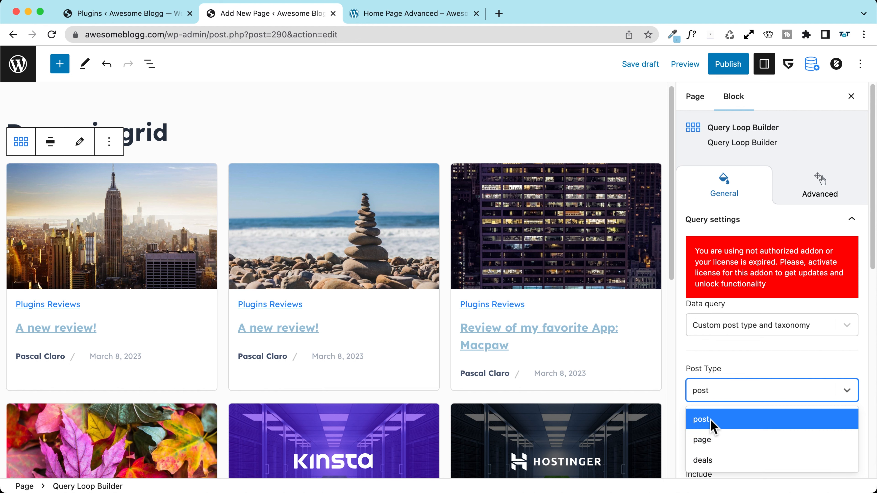
click(714, 462)
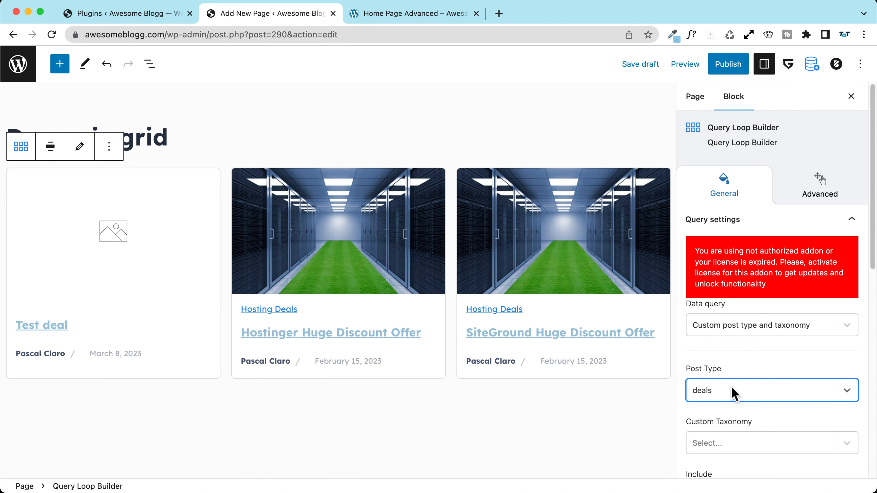
click(713, 397)
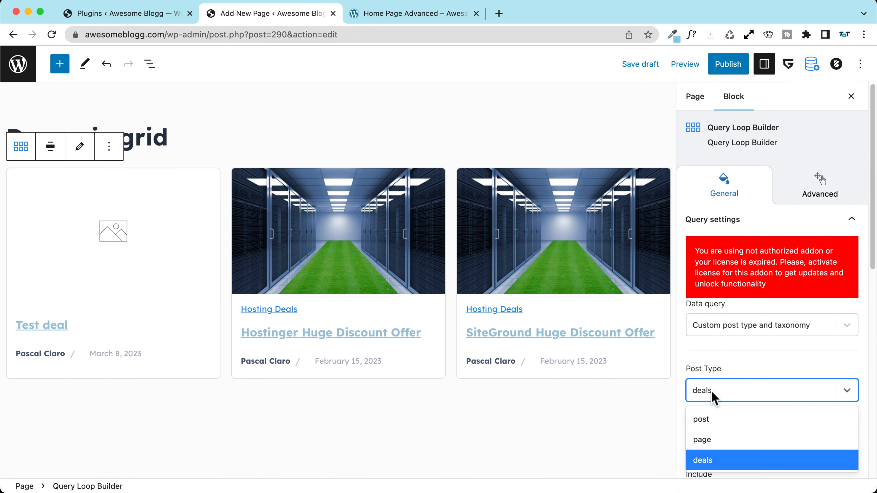
click(709, 419)
click(718, 327)
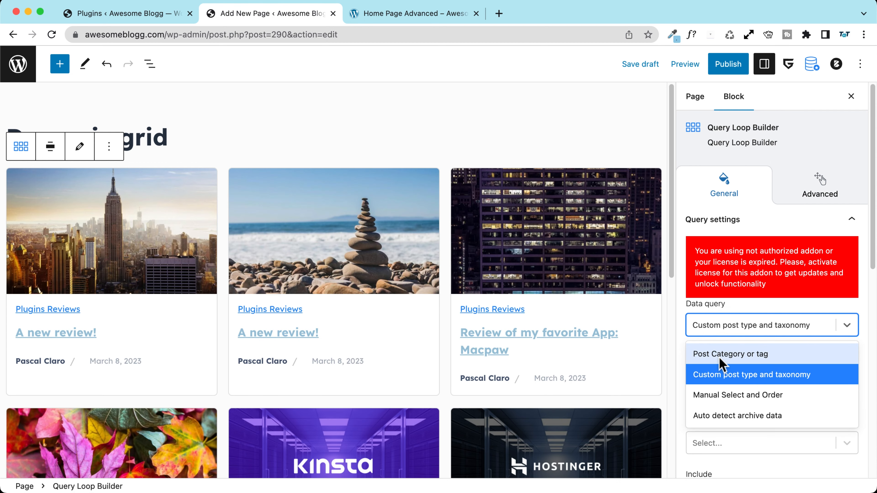
click(720, 355)
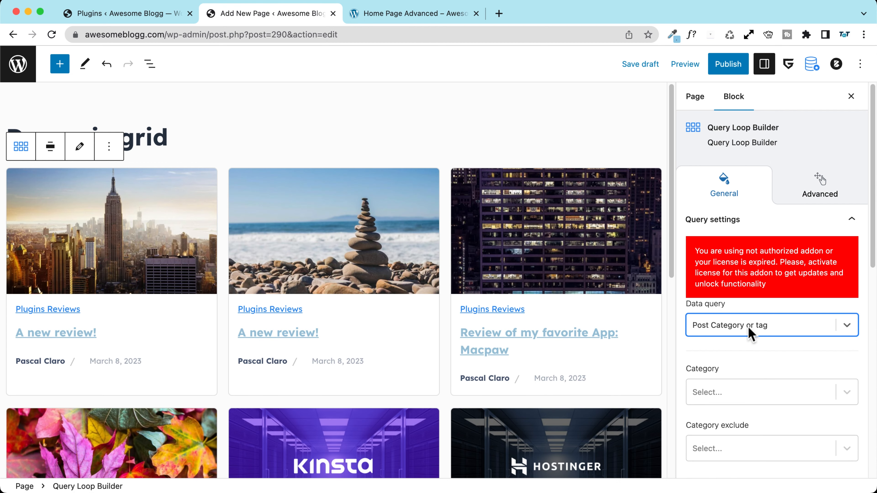
scroll(711, 359, down, 4)
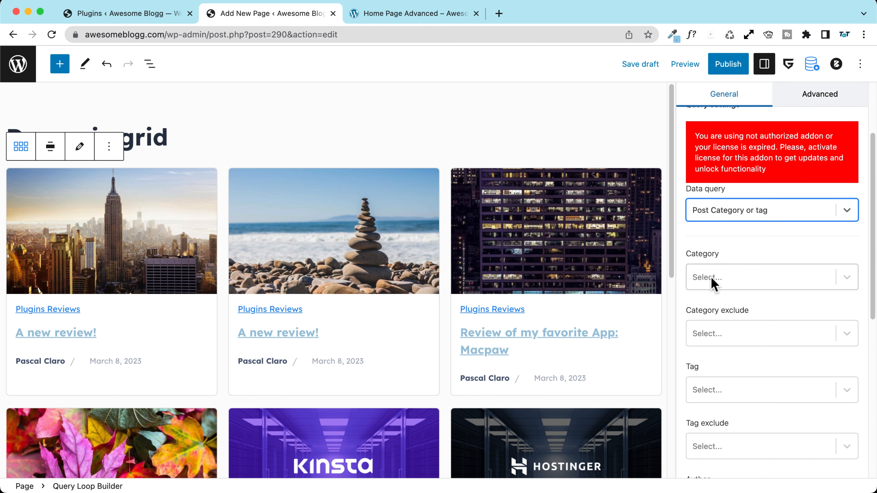
click(712, 279)
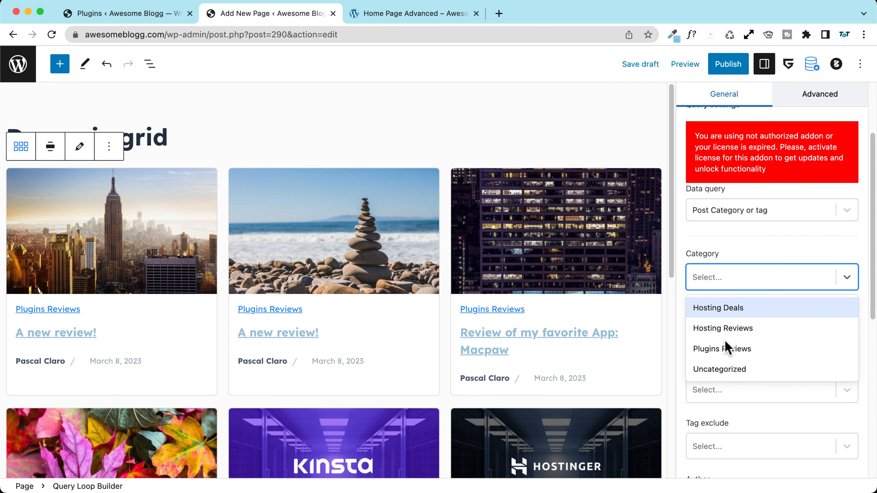
click(747, 336)
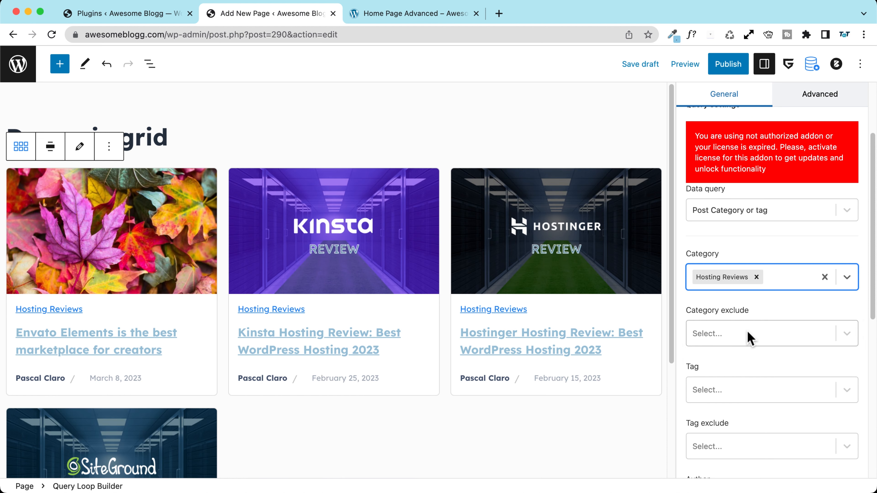
click(756, 277)
click(736, 284)
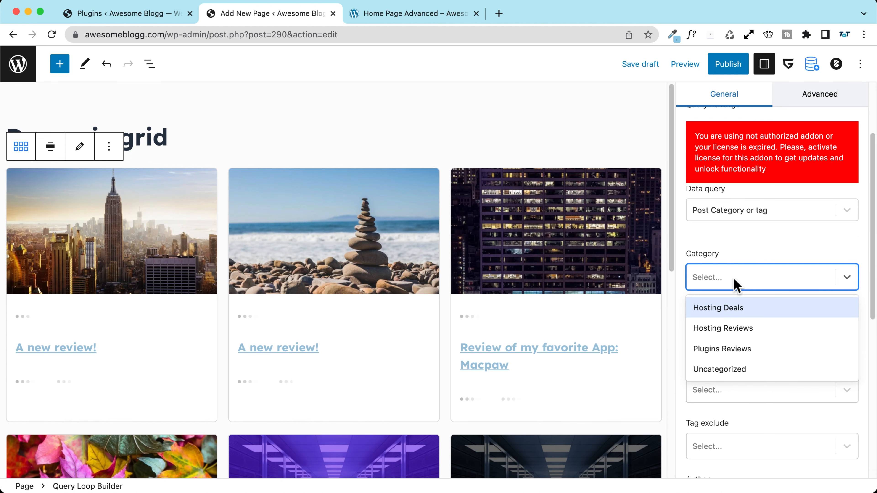
click(743, 349)
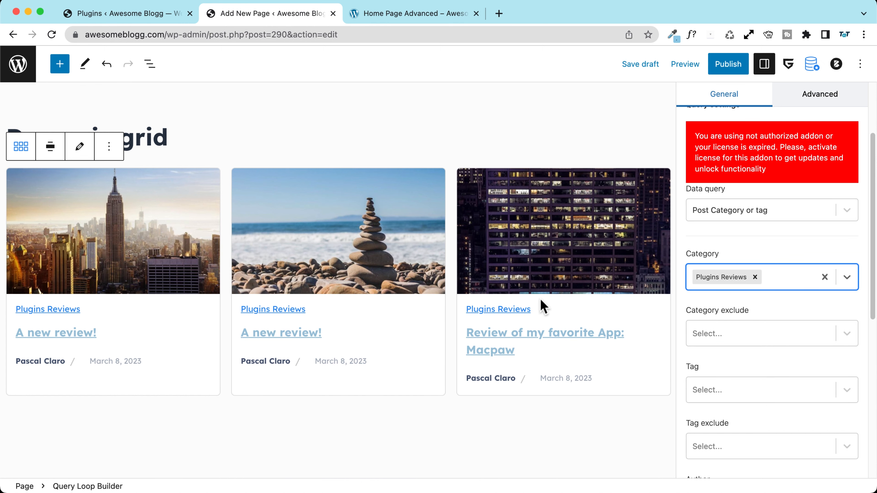
click(754, 277)
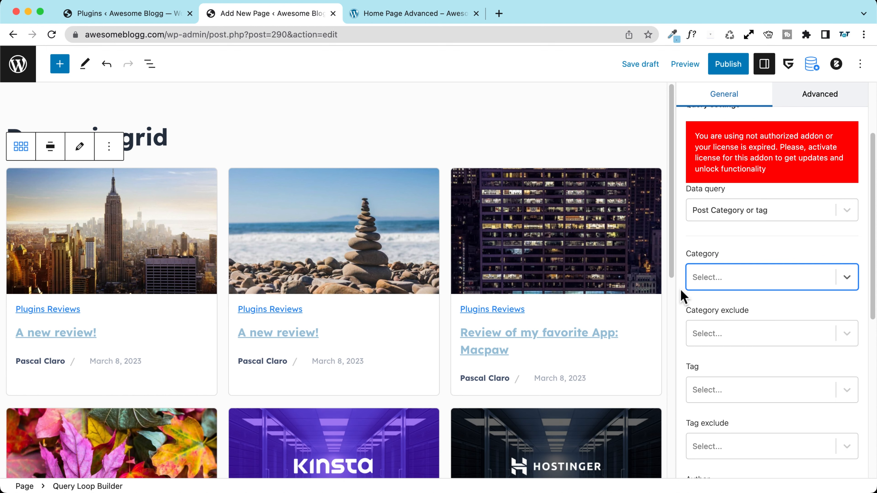
scroll(681, 298, down, 1)
scroll(682, 295, down, 4)
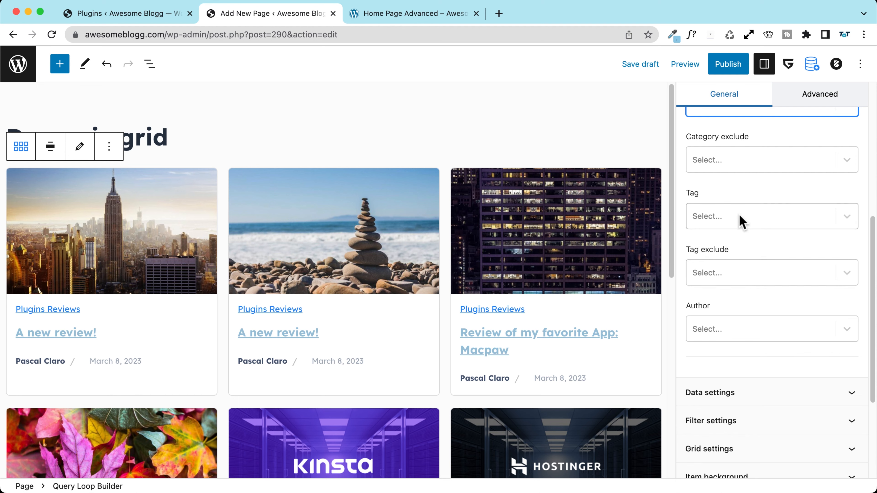
scroll(742, 220, up, 2)
scroll(725, 276, down, 4)
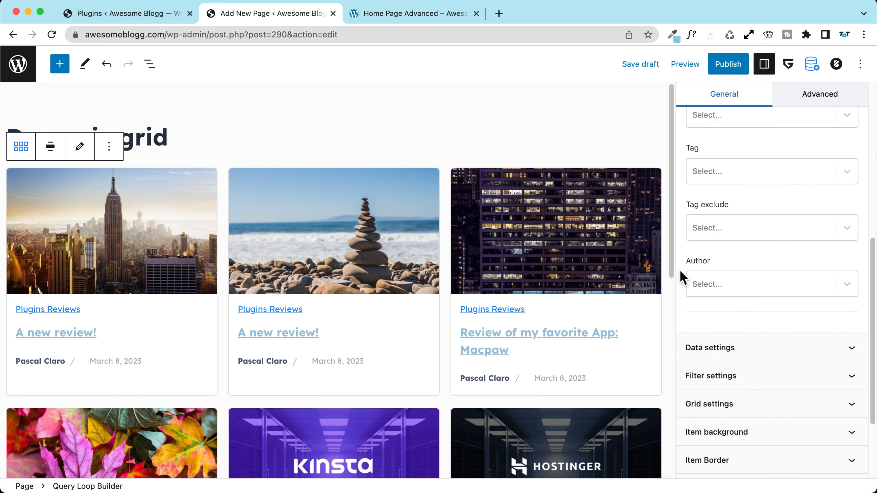
scroll(685, 275, down, 3)
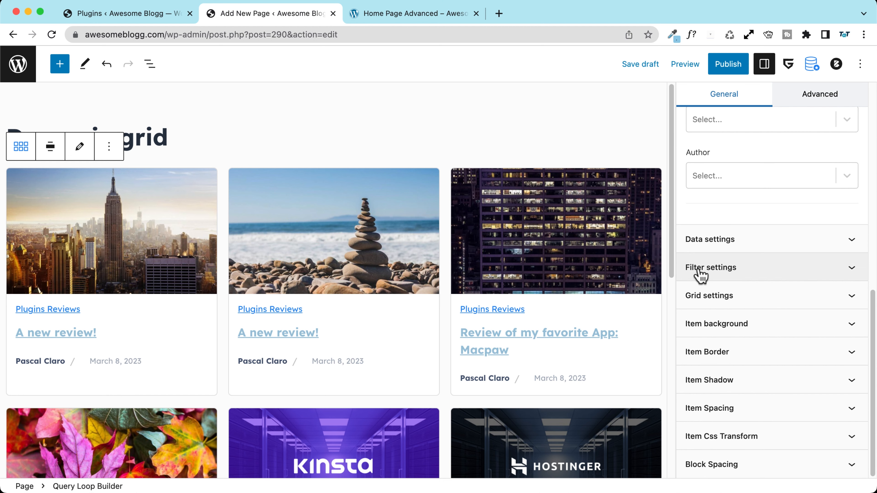
Step: Enable the grid's filter bar and add a Show all filter item
click(714, 274)
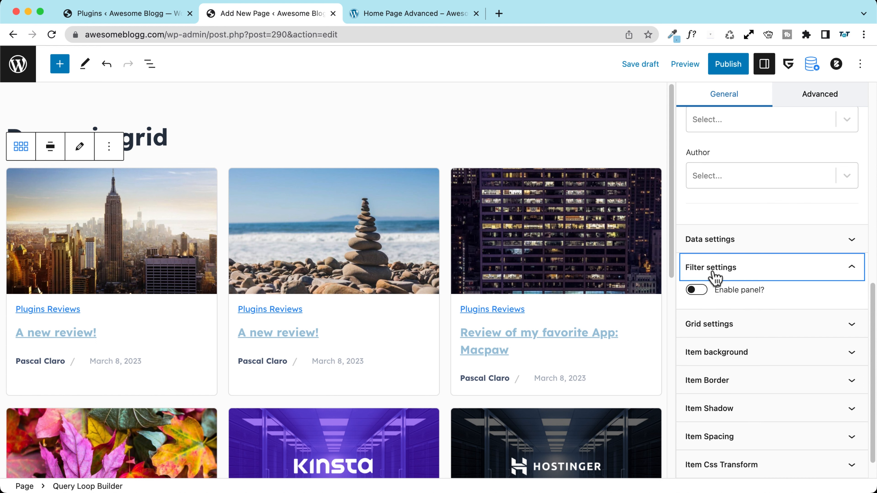
click(387, 13)
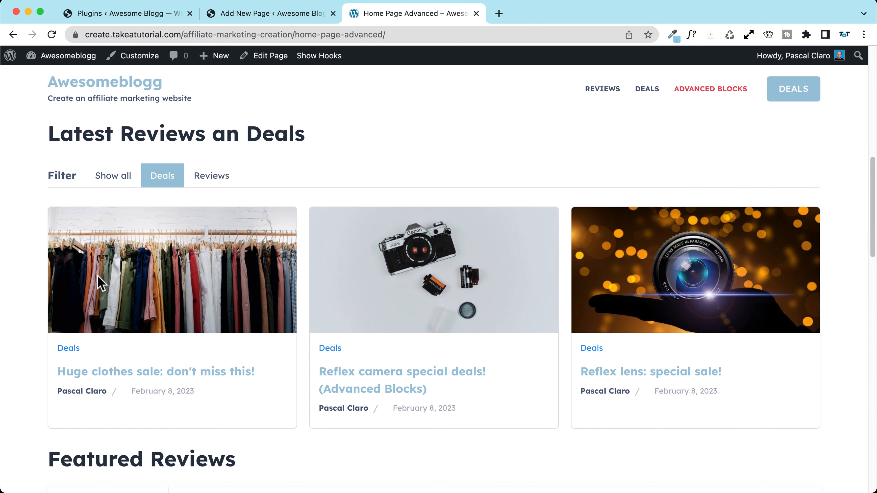
click(267, 14)
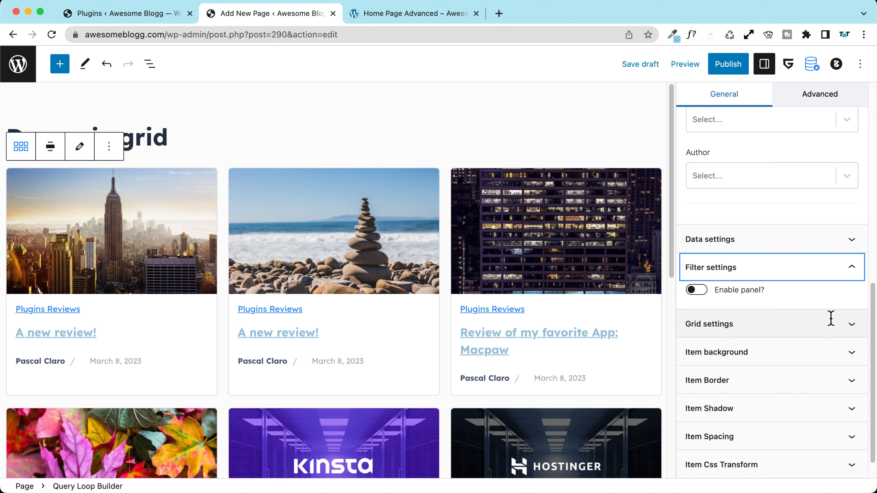
click(693, 290)
click(716, 329)
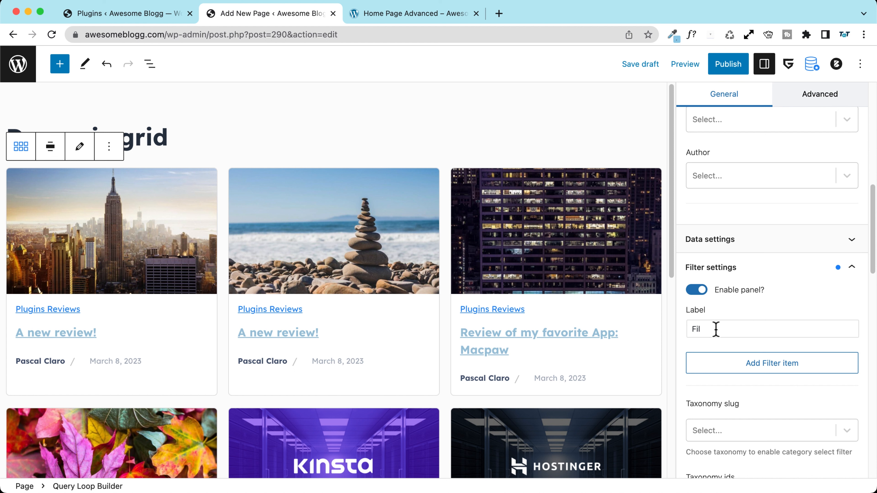
click(754, 371)
scroll(752, 368, down, 4)
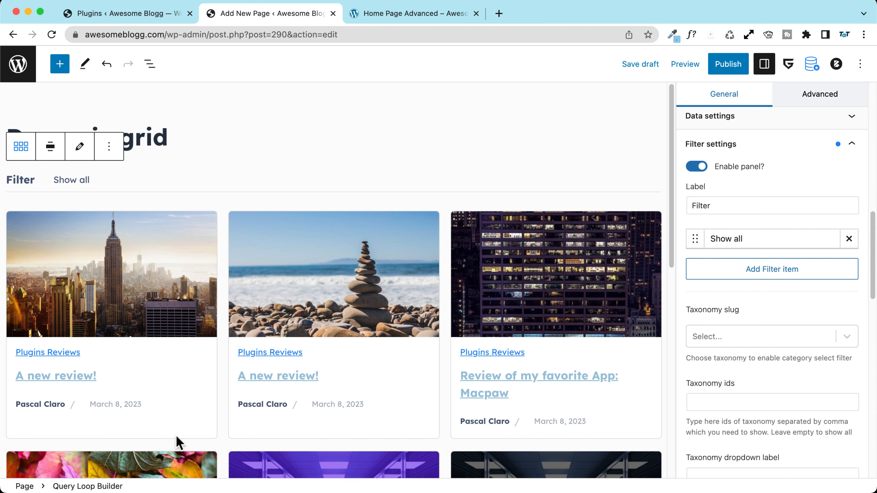
scroll(280, 280, down, 7)
scroll(280, 280, up, 7)
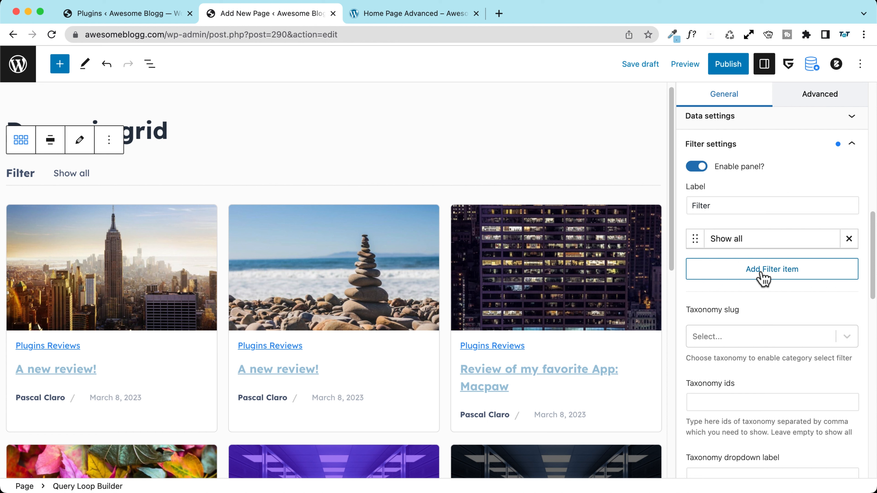
Step: Add a Hosting reviews filter item sorting by Categories taxonomy, including only Hosting Reviews
click(771, 274)
click(749, 274)
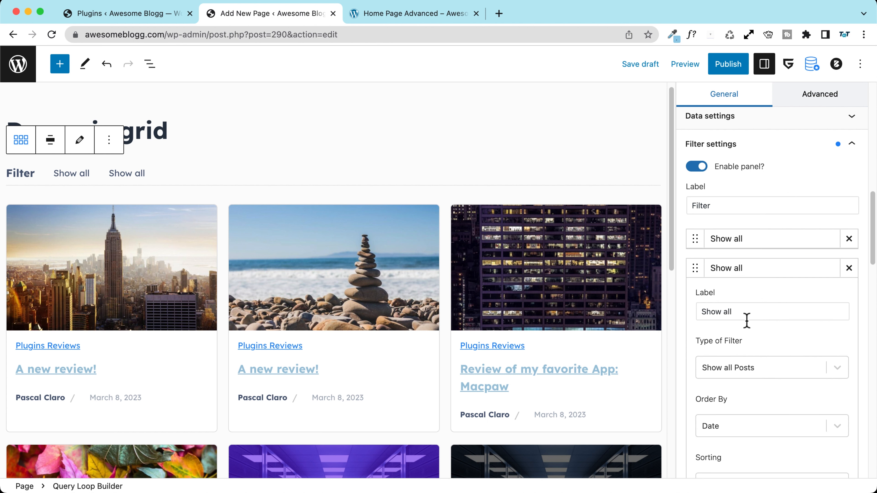
click(756, 370)
click(755, 368)
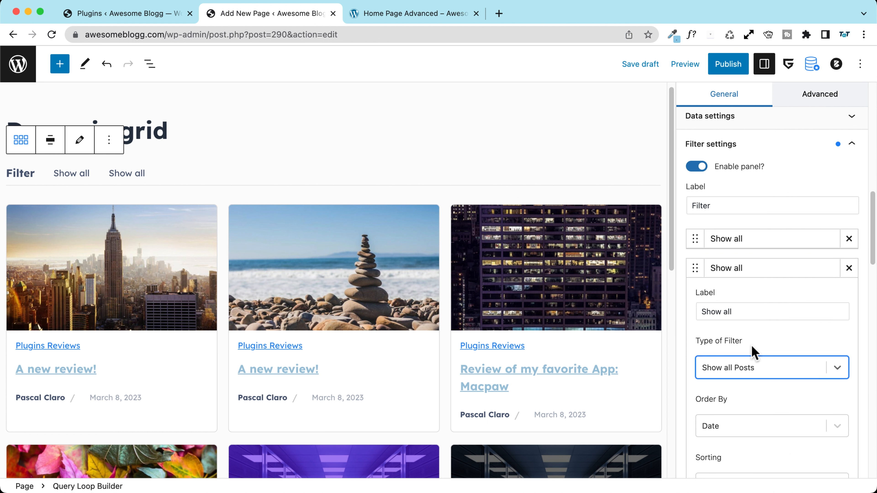
double_click(727, 311)
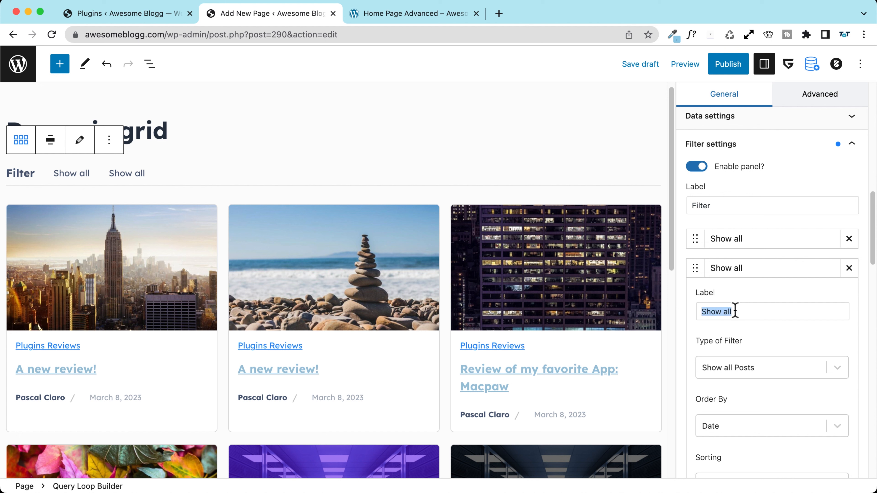
text(Hosting reviews)
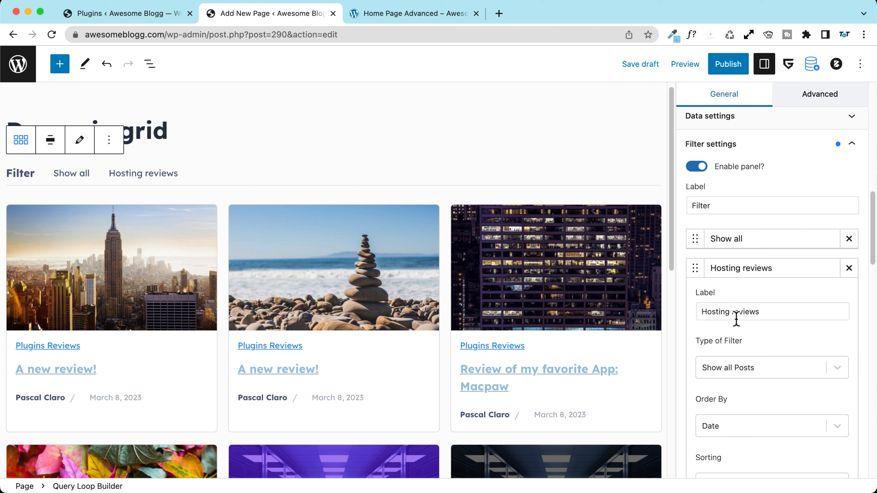
scroll(735, 317, down, 5)
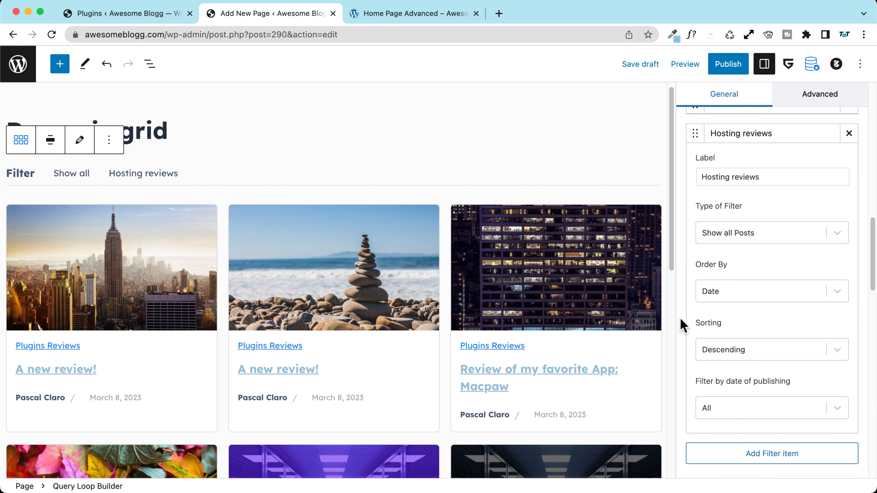
click(731, 246)
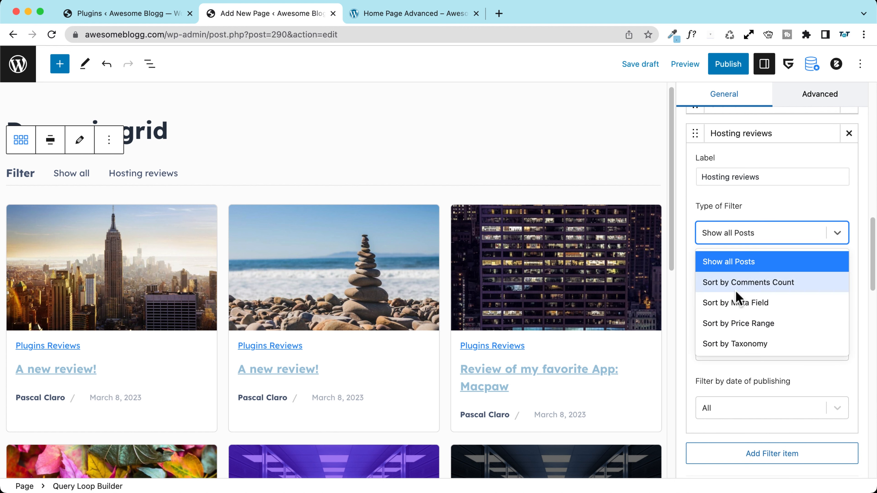
click(742, 356)
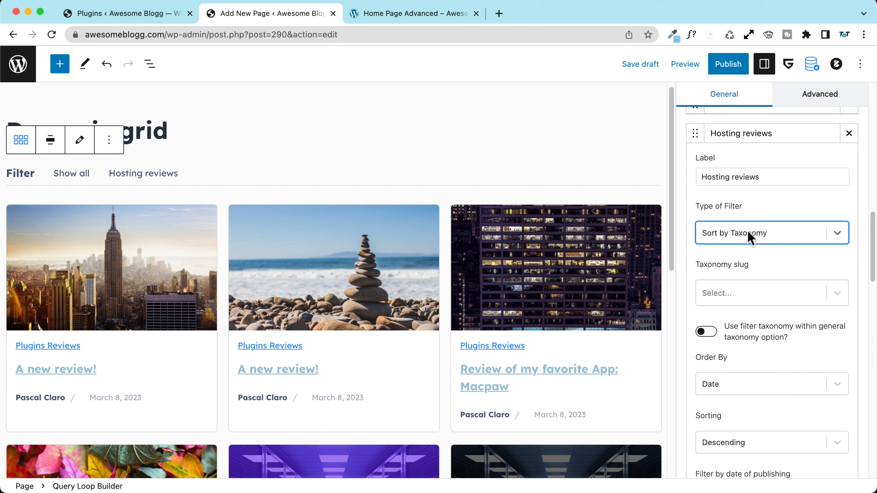
click(741, 299)
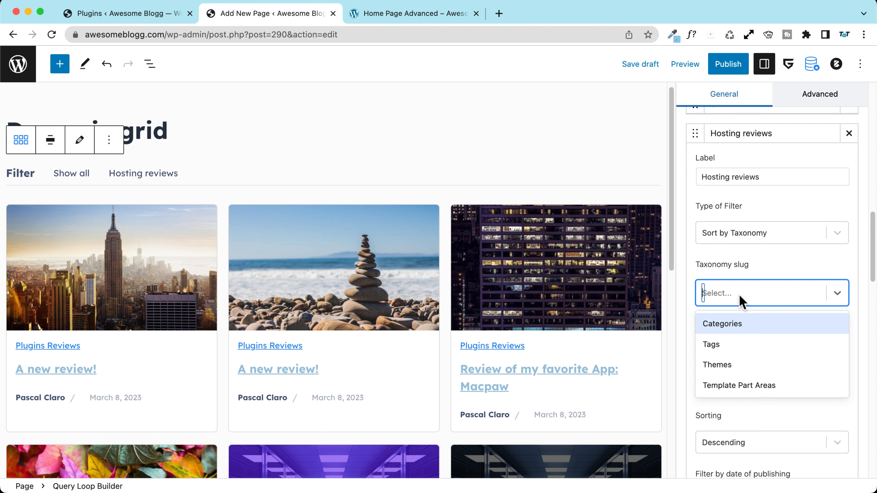
click(736, 332)
click(730, 356)
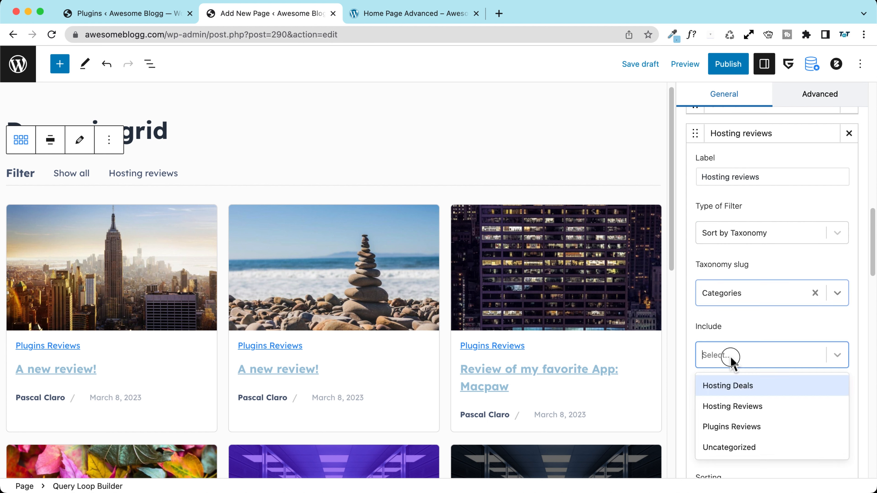
click(731, 408)
scroll(688, 381, down, 6)
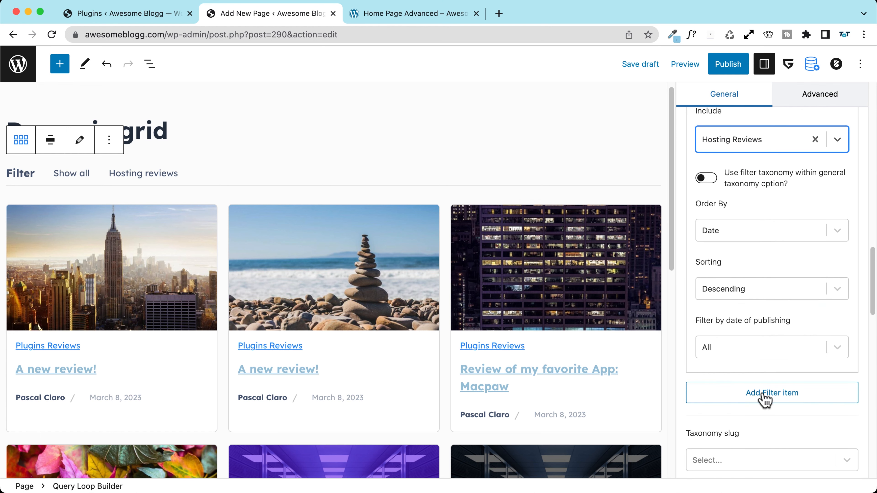
Step: Add a Plugin reviews filter item sorting by Categories taxonomy, including only Plugins Reviews
click(764, 400)
click(716, 398)
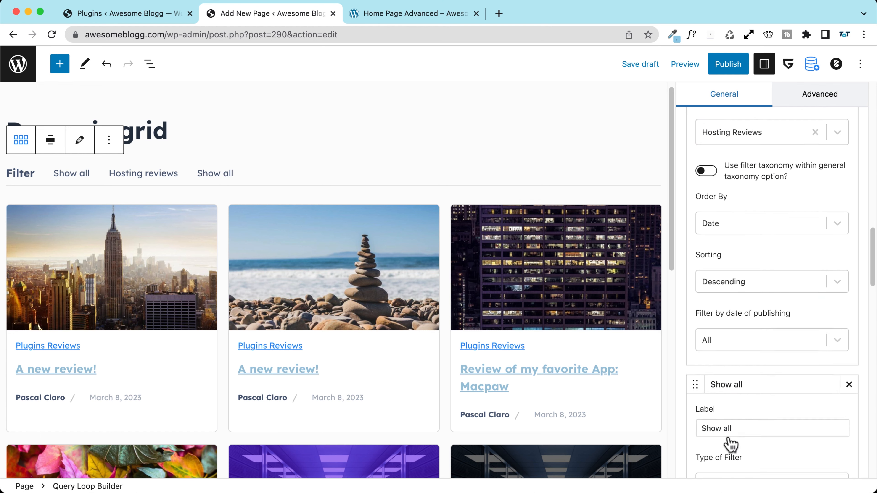
scroll(730, 444, down, 2)
triple_click(752, 380)
text(Plugin reviews)
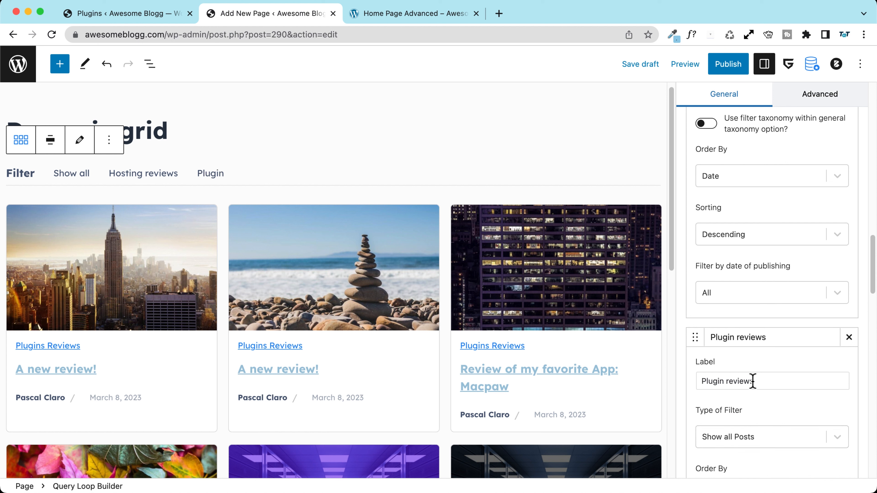
scroll(744, 368, down, 5)
click(734, 279)
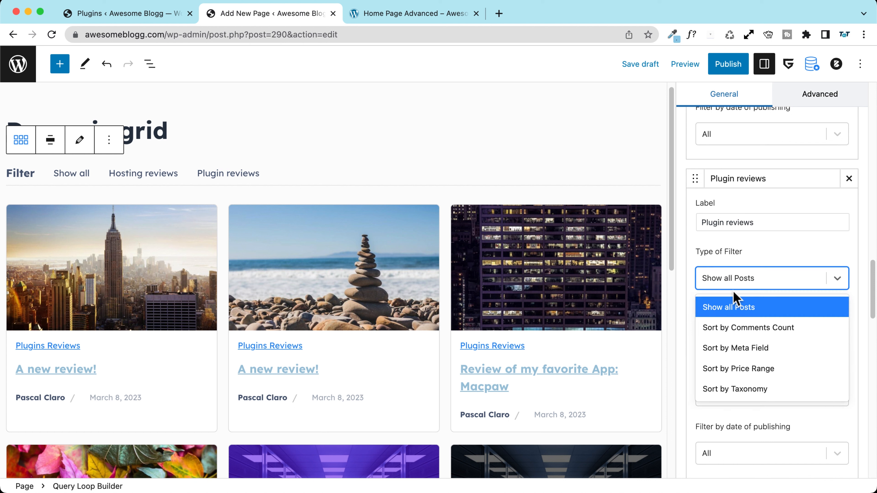
click(738, 390)
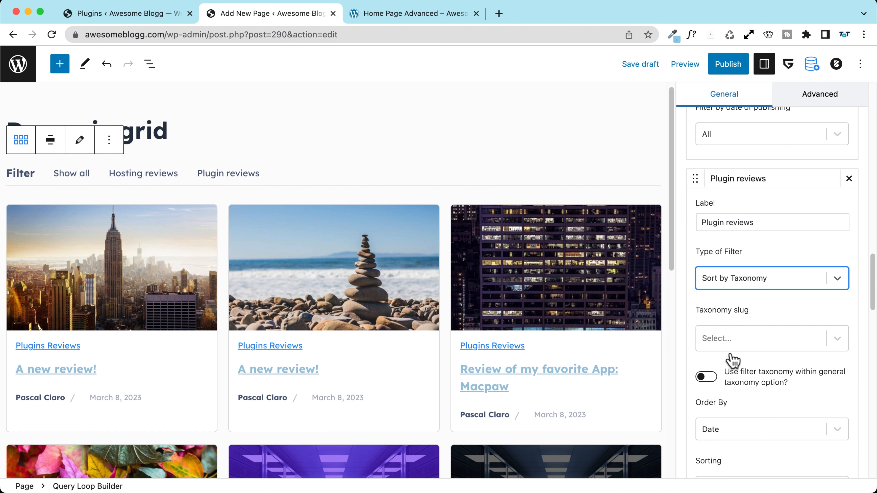
click(731, 341)
click(729, 369)
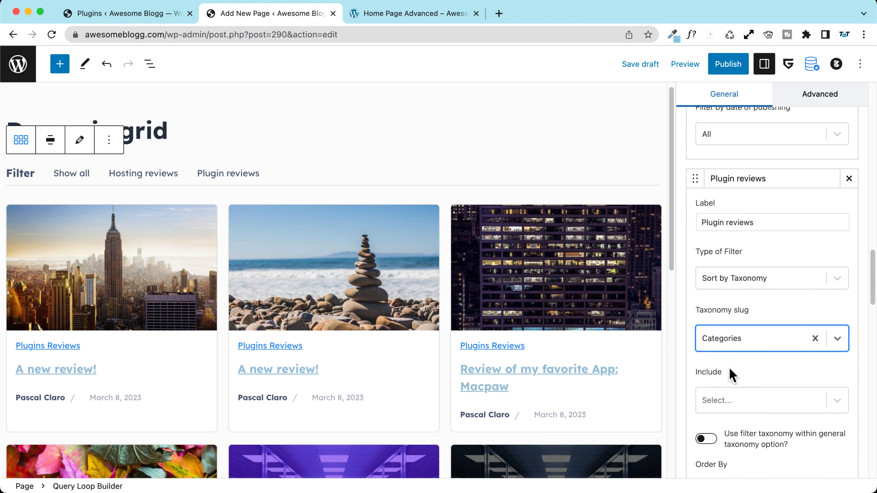
scroll(732, 375, down, 1)
scroll(731, 375, down, 3)
click(728, 305)
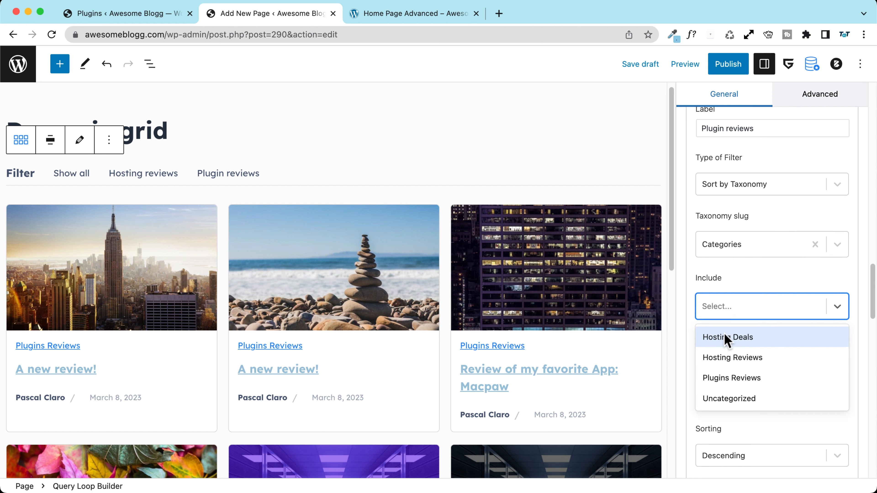
click(731, 380)
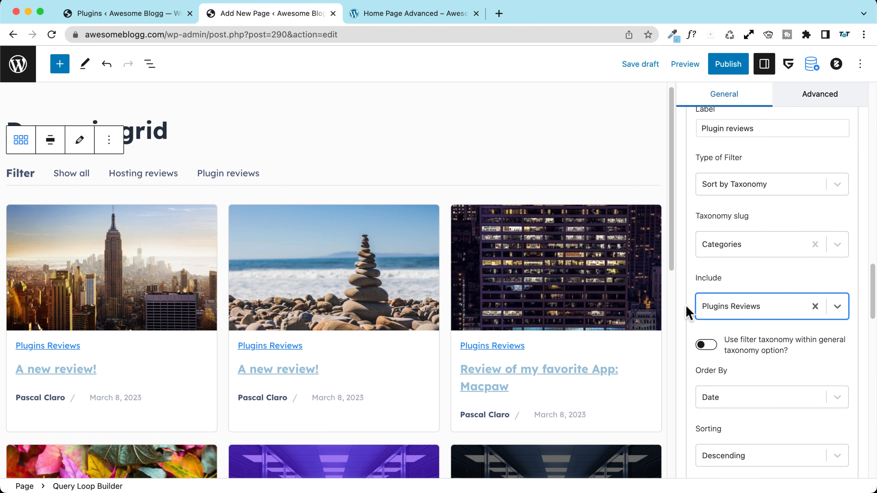
scroll(688, 309, down, 3)
scroll(692, 304, down, 8)
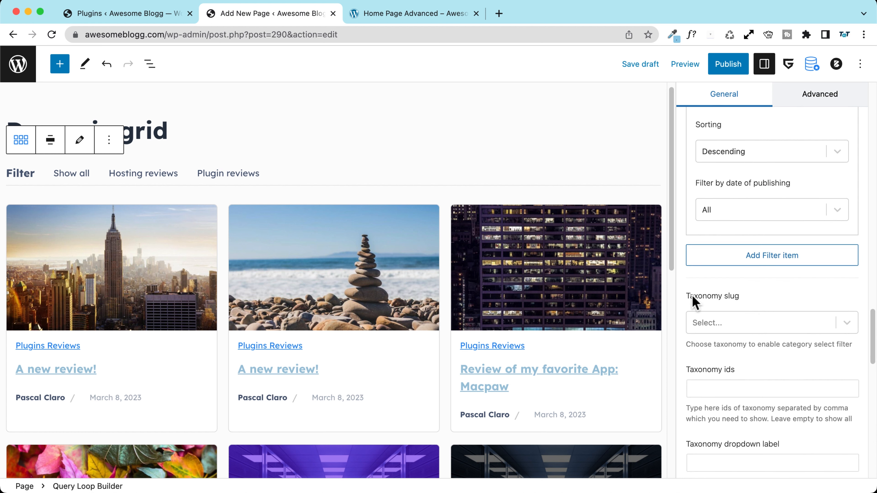
Step: Set active tab text to dark navy #293241 and background to light blue #98C1D9, then publish
scroll(687, 201, down, 4)
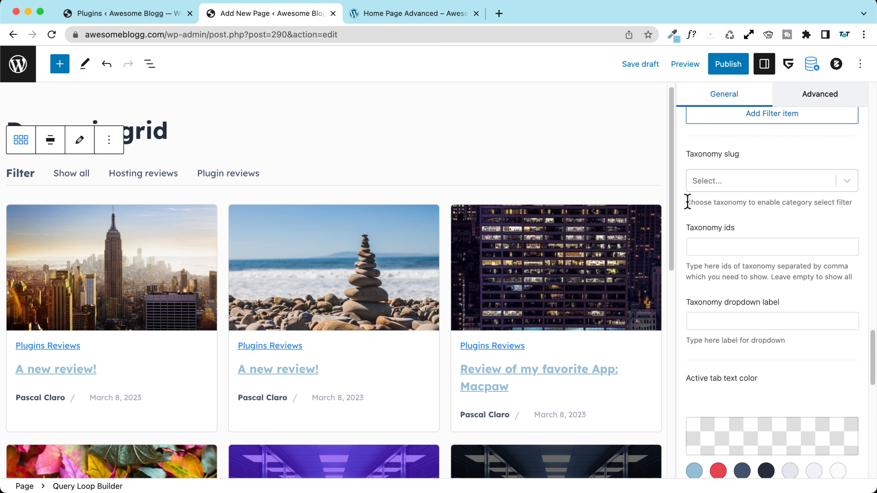
scroll(685, 220, down, 3)
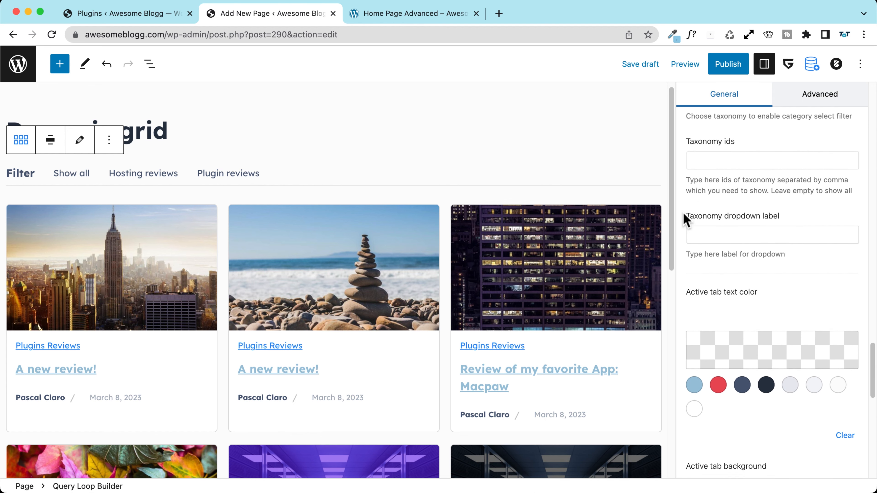
scroll(680, 220, down, 2)
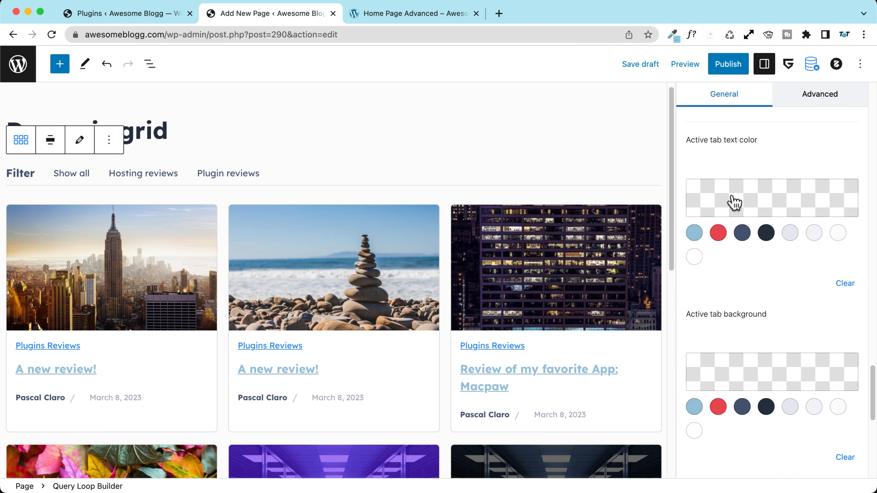
click(766, 233)
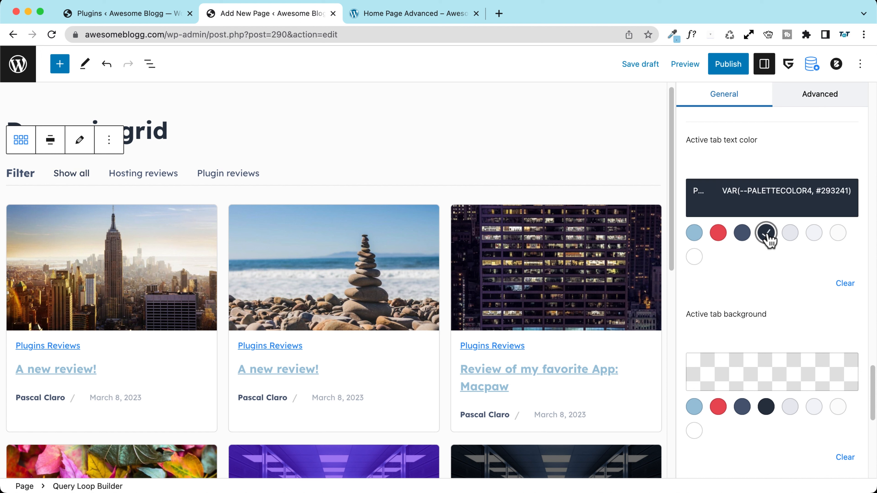
scroll(727, 305, down, 4)
click(693, 304)
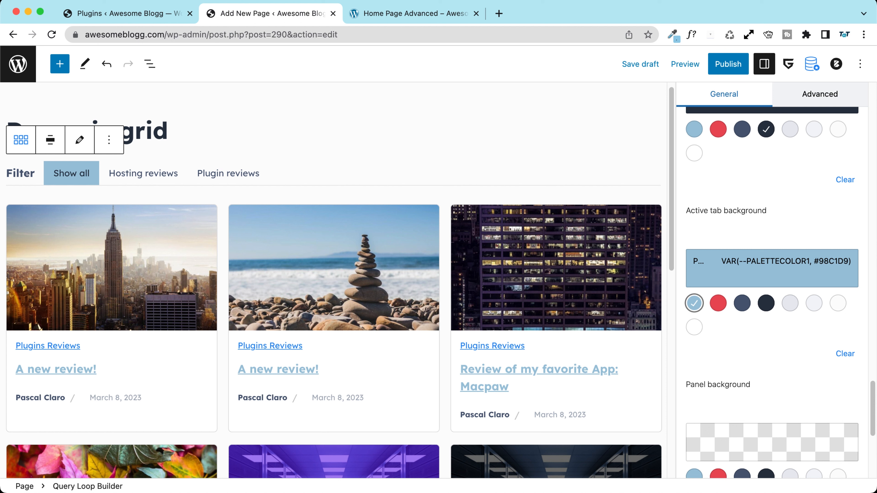
click(738, 69)
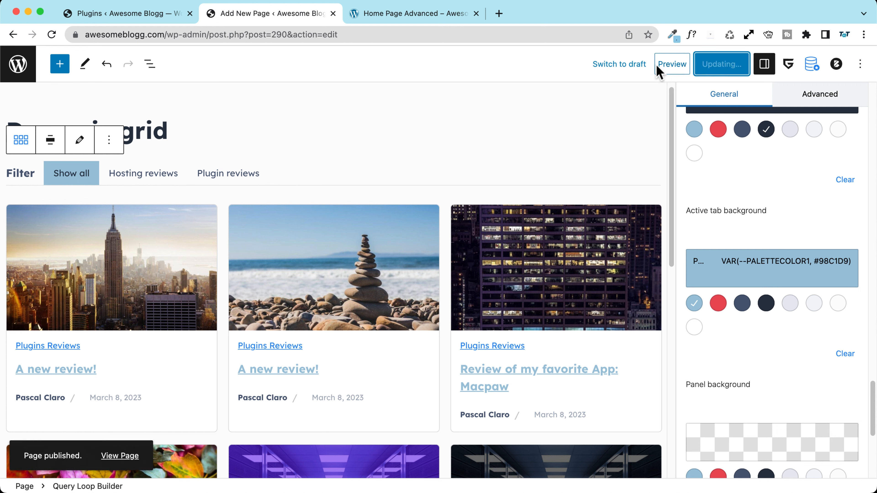
Step: Preview the Dynamic grid page in a new tab and switch between Hosting and Plugin reviews filters
click(680, 65)
click(632, 173)
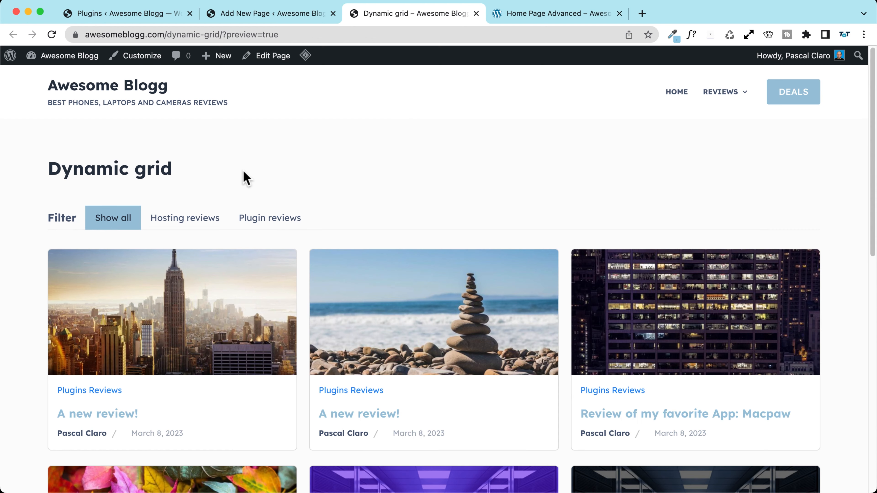
click(180, 223)
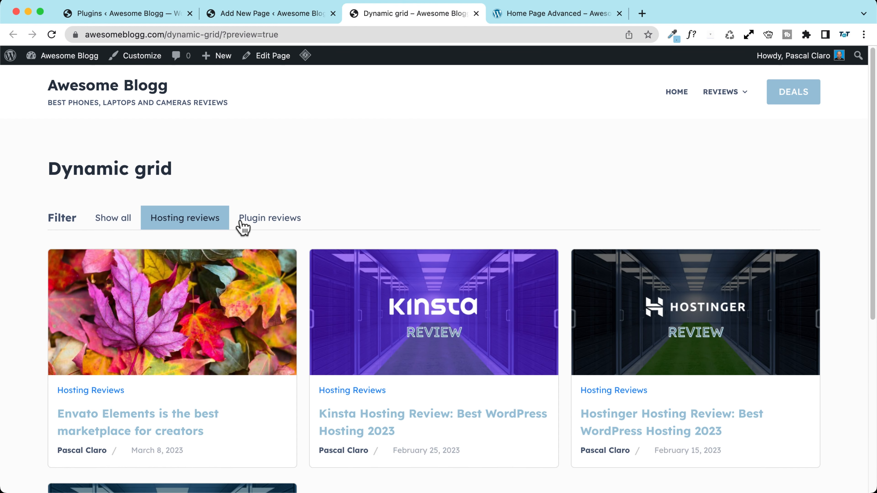
click(242, 224)
click(176, 229)
click(270, 229)
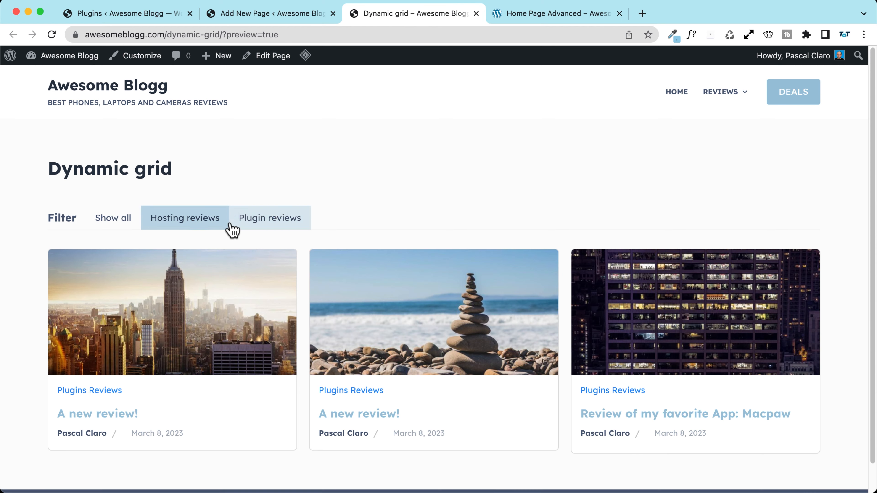
click(195, 231)
Step: Keep toggling the Hosting and Plugin reviews filters in the preview, ending on Show all
click(265, 223)
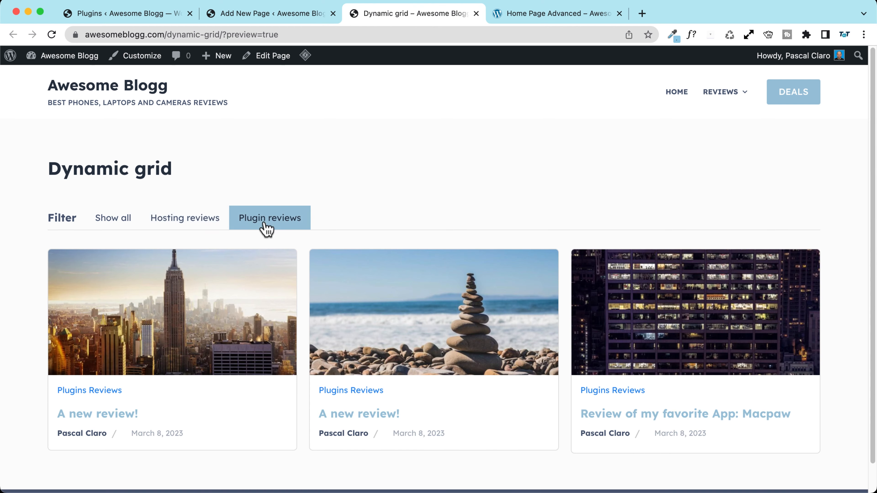
click(172, 228)
scroll(281, 230, down, 5)
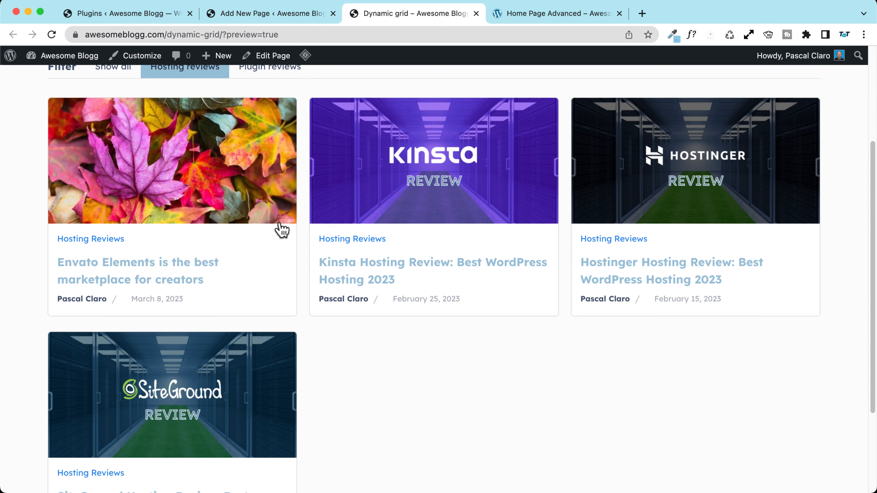
scroll(280, 229, up, 4)
click(281, 190)
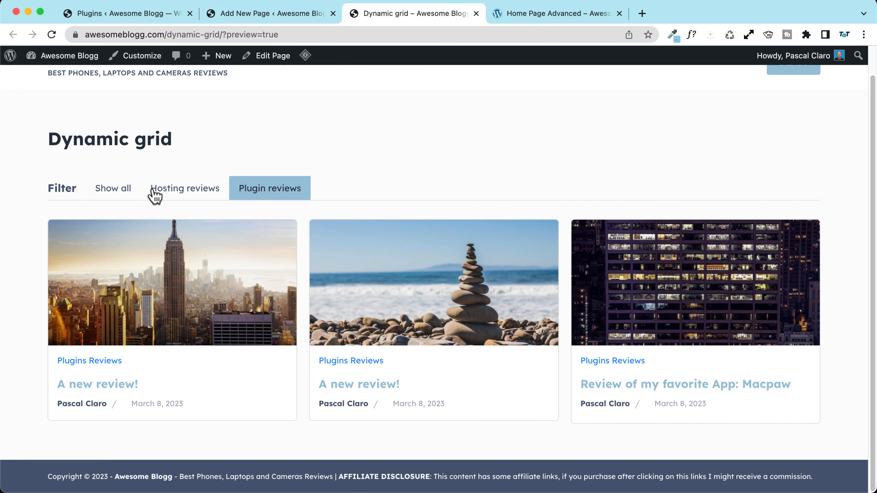
click(109, 189)
scroll(124, 200, down, 5)
scroll(135, 206, up, 7)
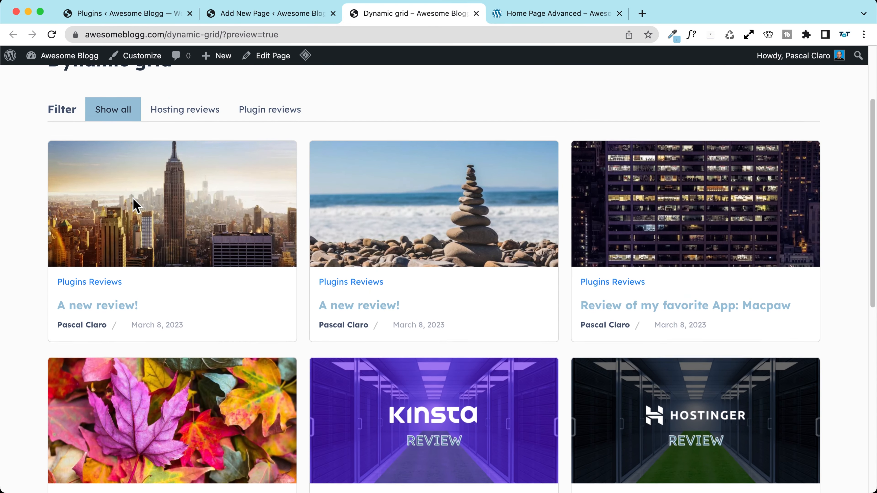
Step: Back in the editor, set the post list's fetch count to 4 in Data settings
key(ctrl+shift+Tab)
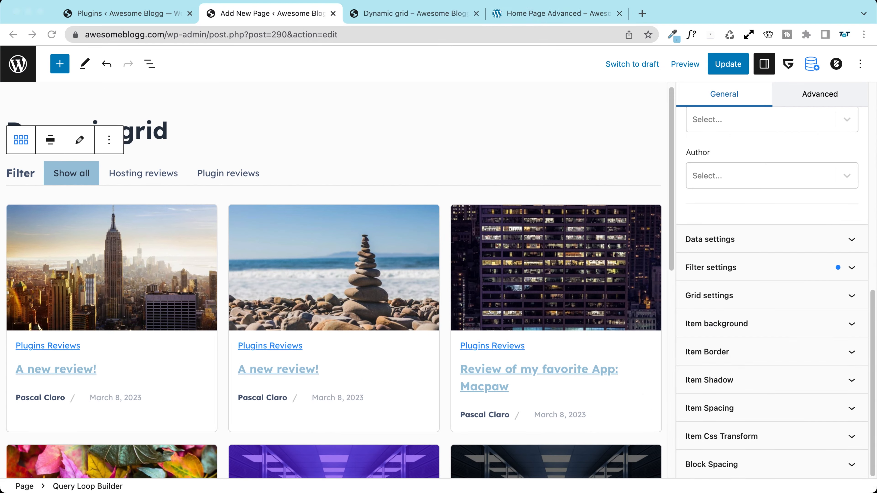
scroll(356, 141, down, 6)
scroll(371, 225, up, 7)
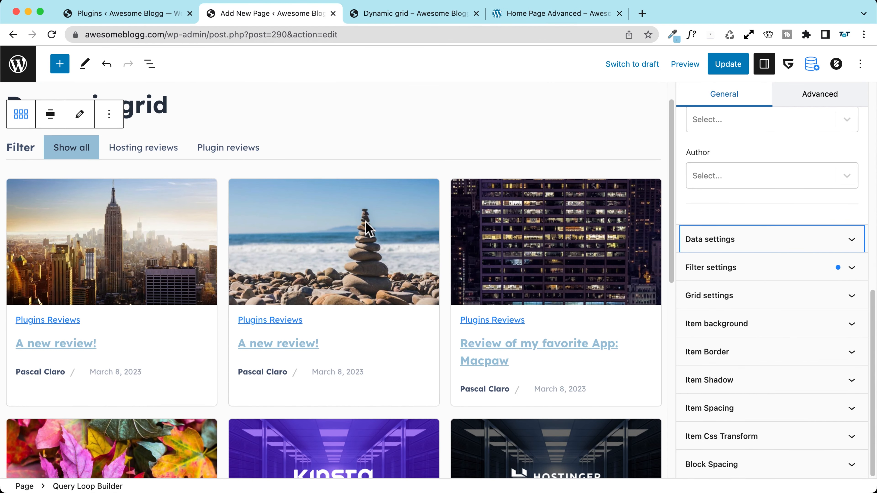
click(746, 242)
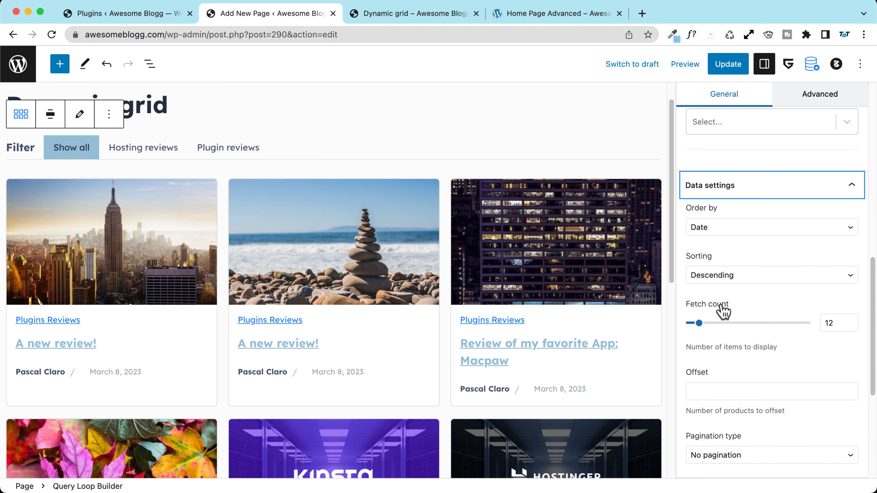
double_click(831, 325)
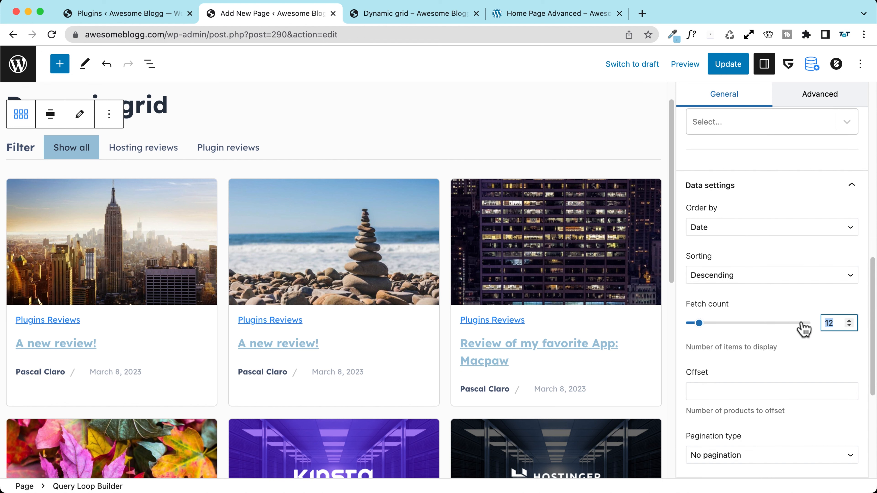
scroll(358, 280, down, 8)
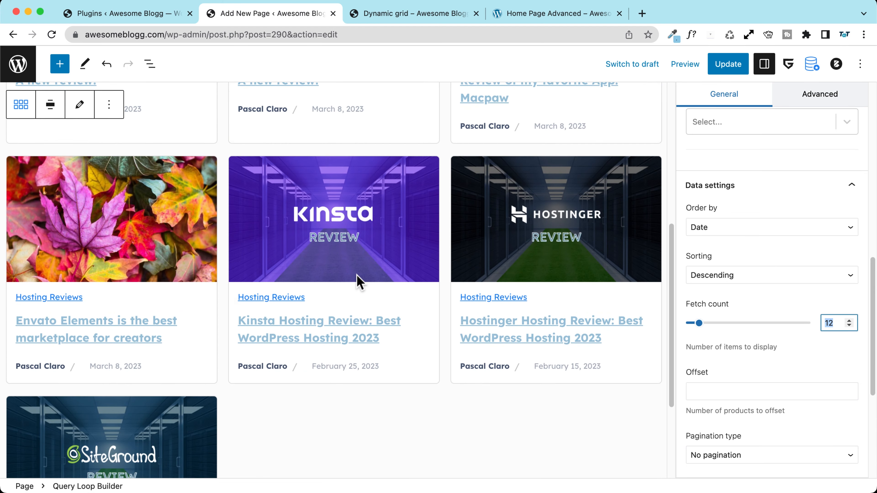
scroll(357, 280, up, 7)
scroll(412, 286, down, 3)
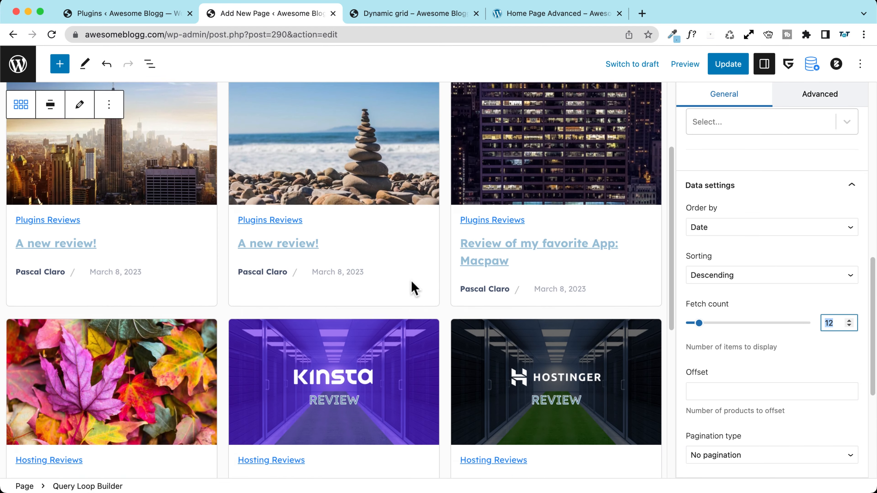
scroll(413, 287, down, 6)
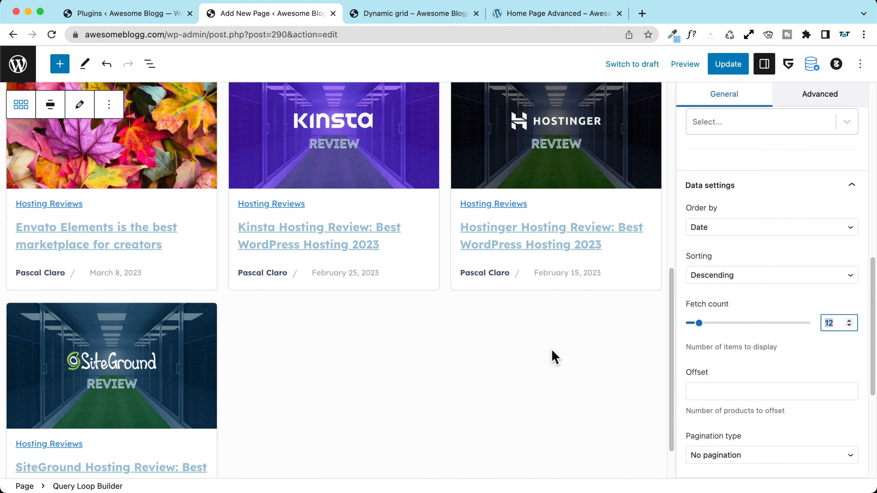
text(6)
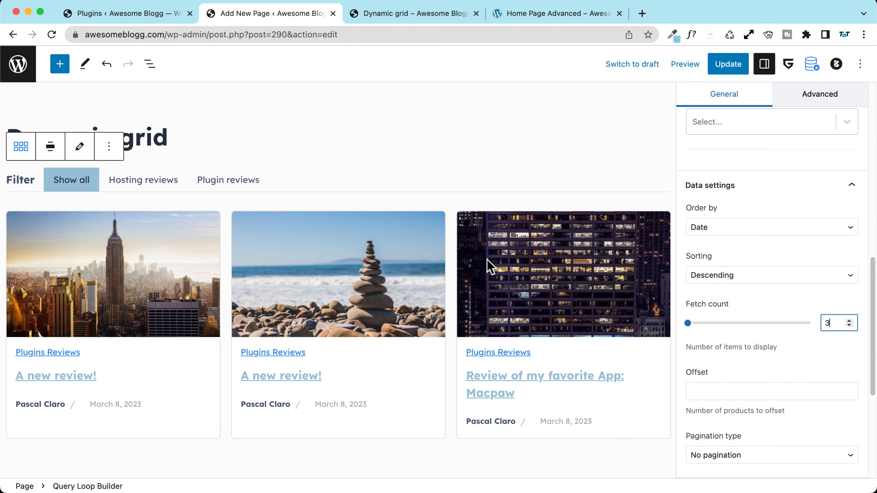
drag(839, 325, 812, 326)
text(4)
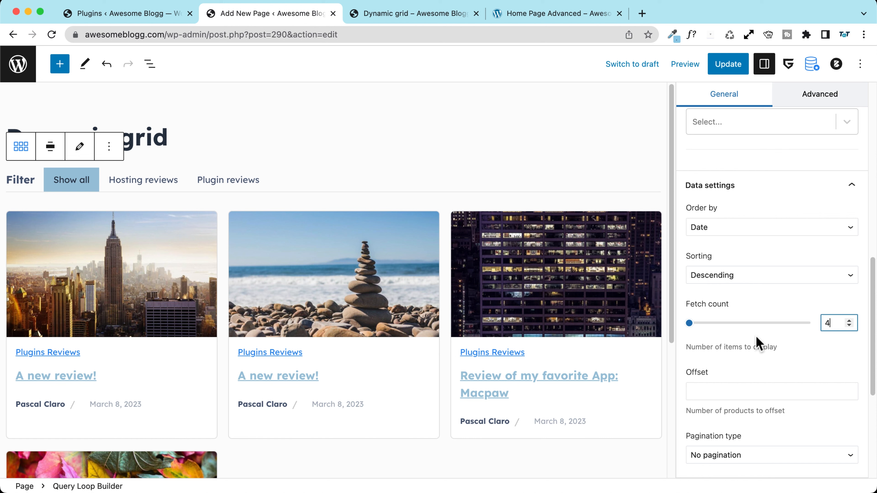
Step: Set Grid Columns to 4 and update the page
scroll(757, 342, down, 5)
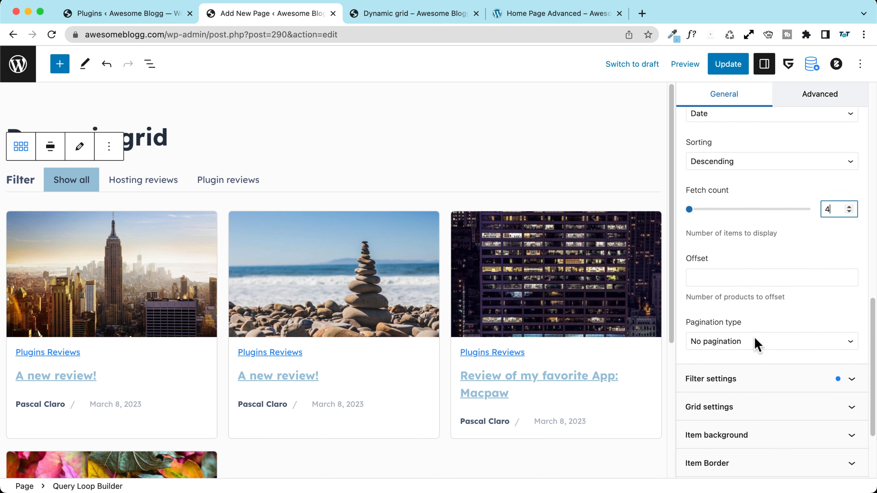
scroll(755, 338, down, 5)
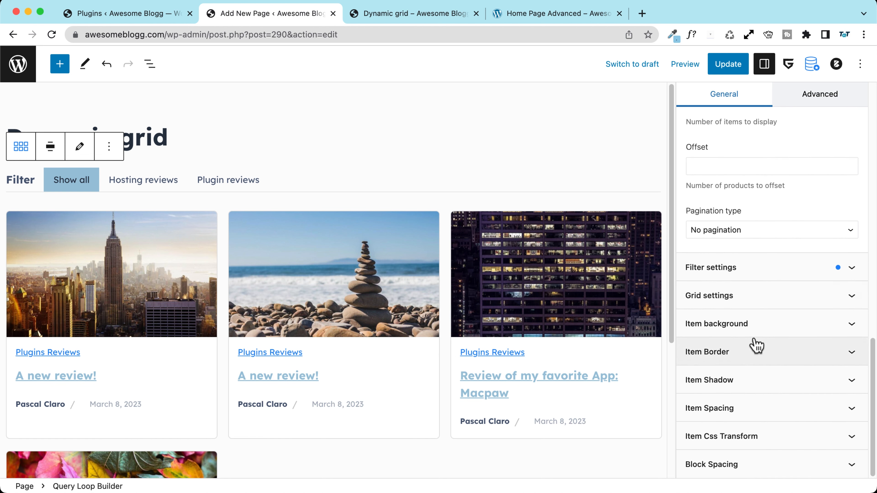
click(692, 307)
scroll(718, 311, down, 5)
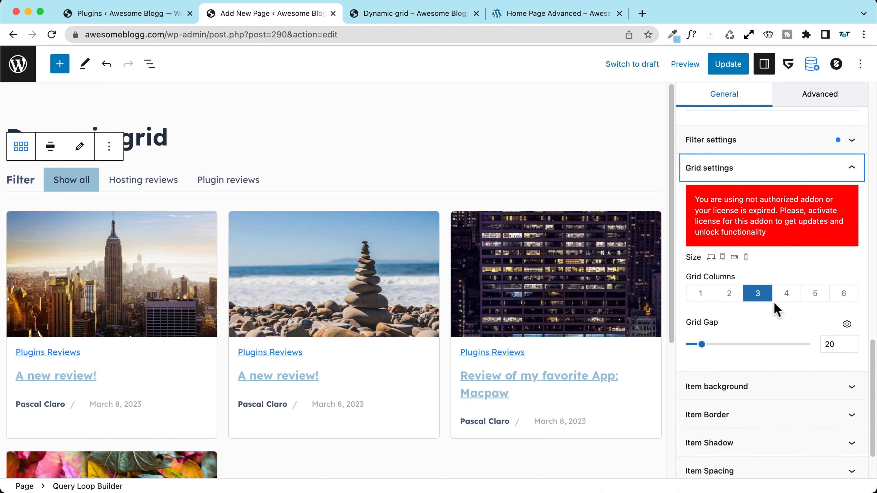
click(786, 295)
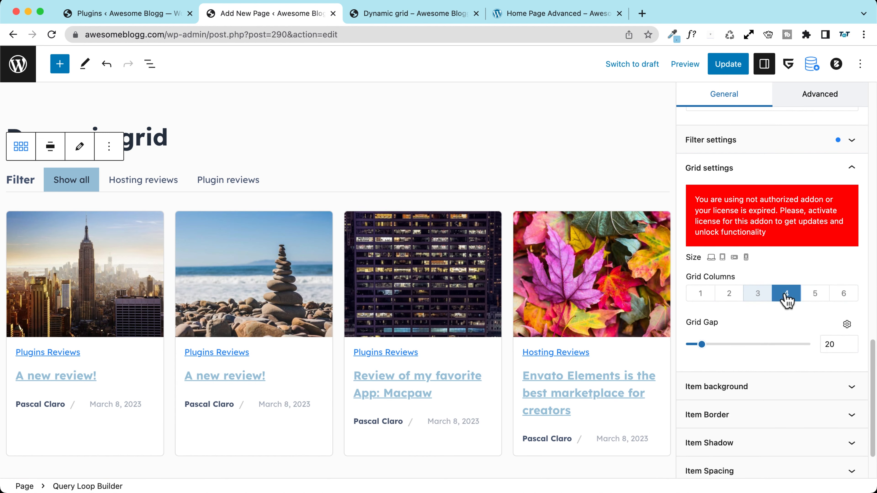
click(739, 65)
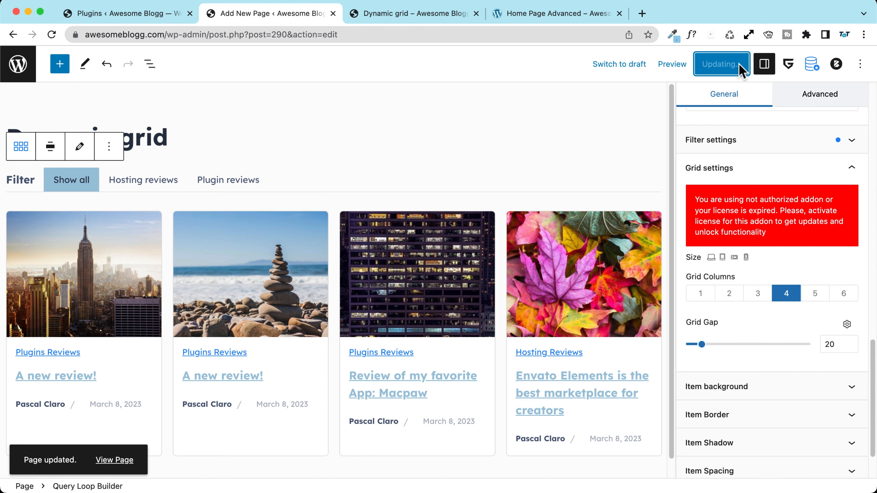
Step: Reload the Dynamic grid preview, toggle Hosting and Plugin reviews filters, then close the tab
click(385, 14)
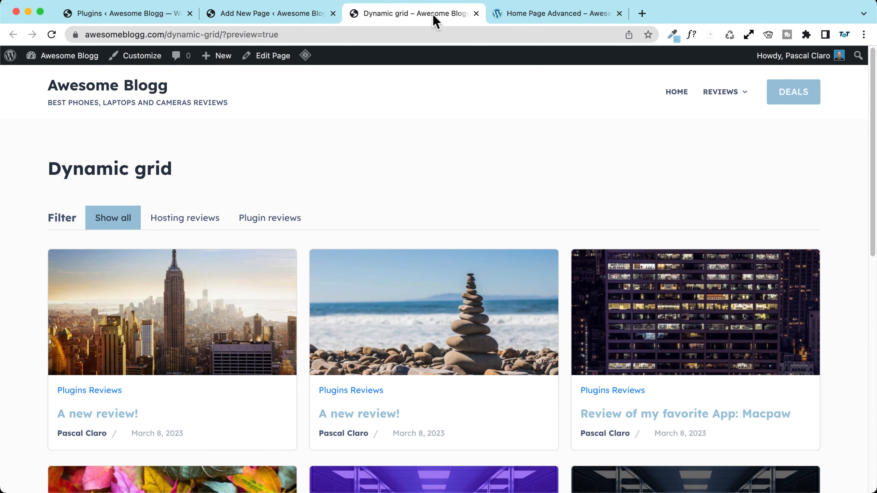
click(52, 34)
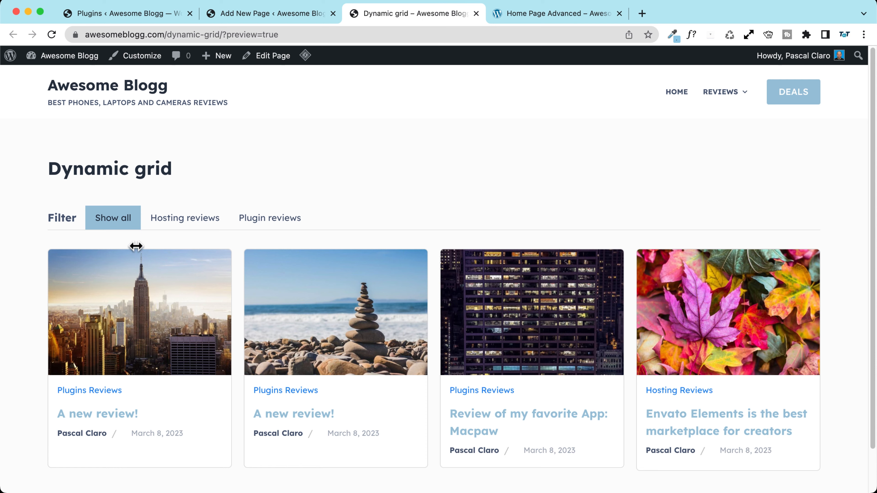
click(182, 221)
click(279, 223)
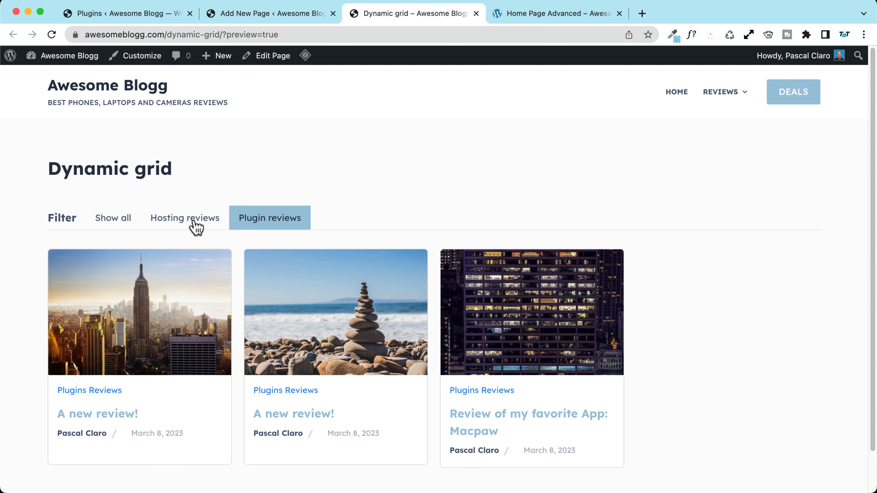
click(194, 224)
click(283, 222)
click(185, 227)
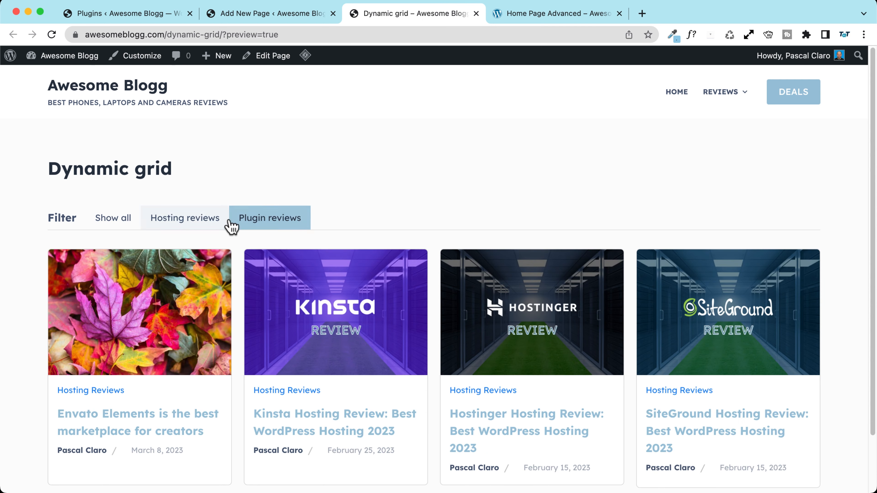
click(270, 221)
click(188, 227)
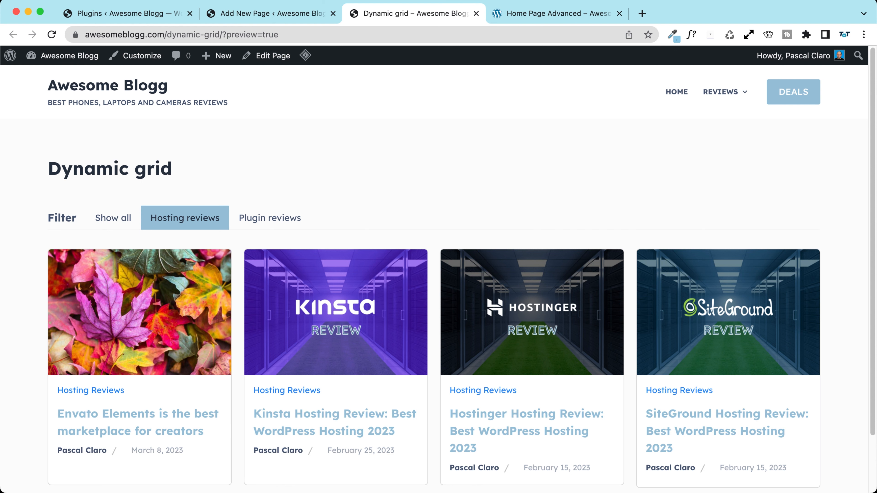
key(super+w)
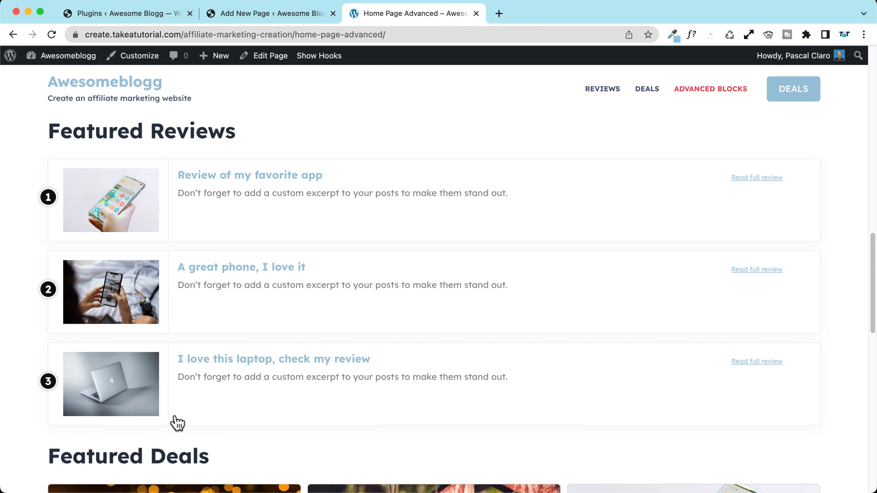
Step: In the List featured articles draft, insert an Advanced Query Listing Builder block
click(260, 15)
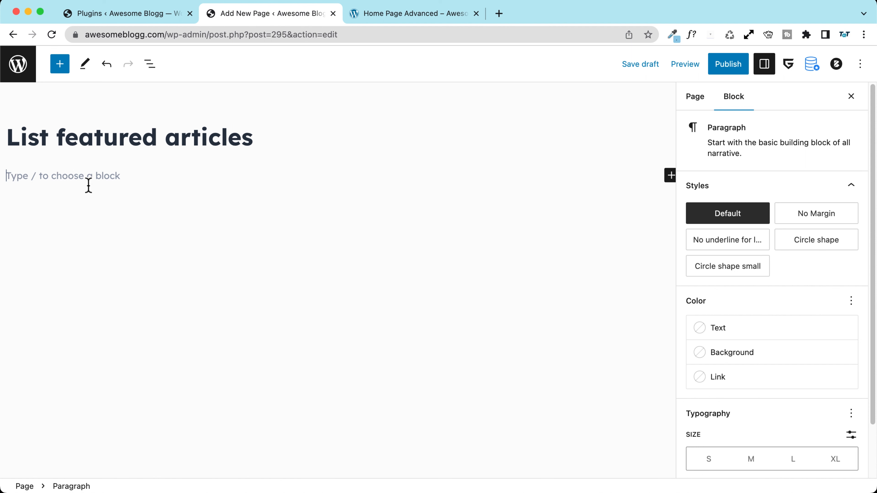
click(60, 64)
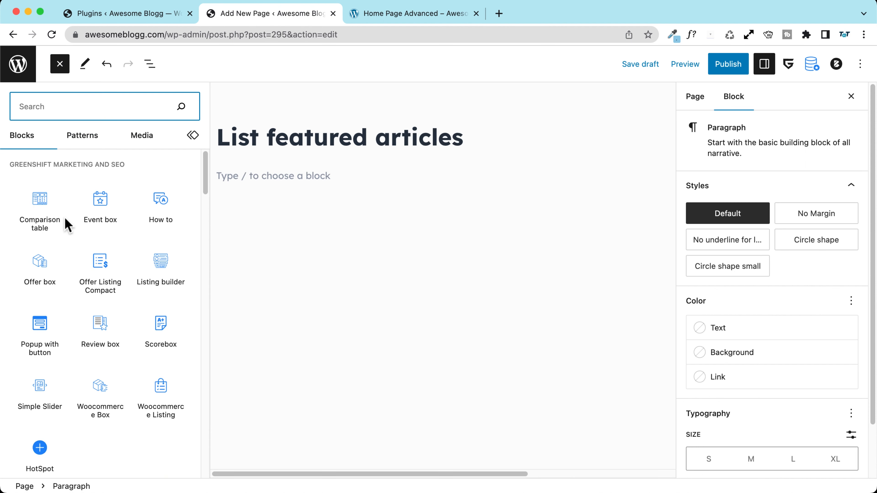
scroll(64, 252, down, 15)
mouse_move(63, 251)
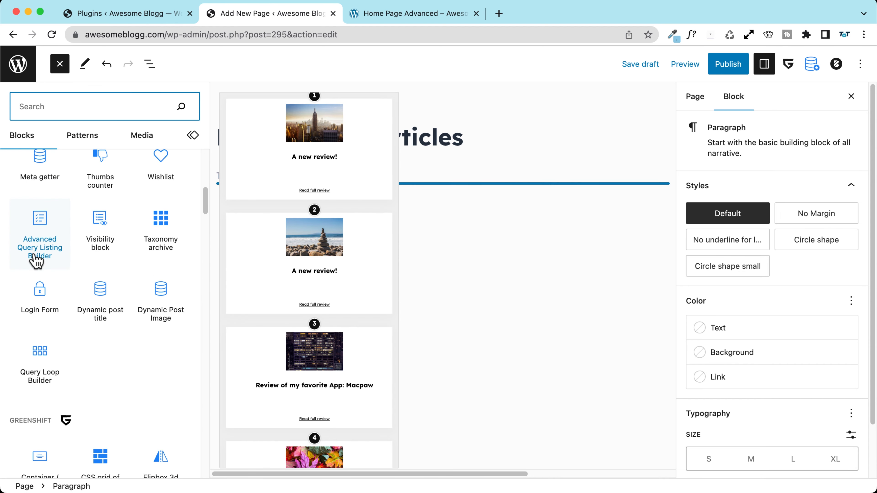
click(42, 265)
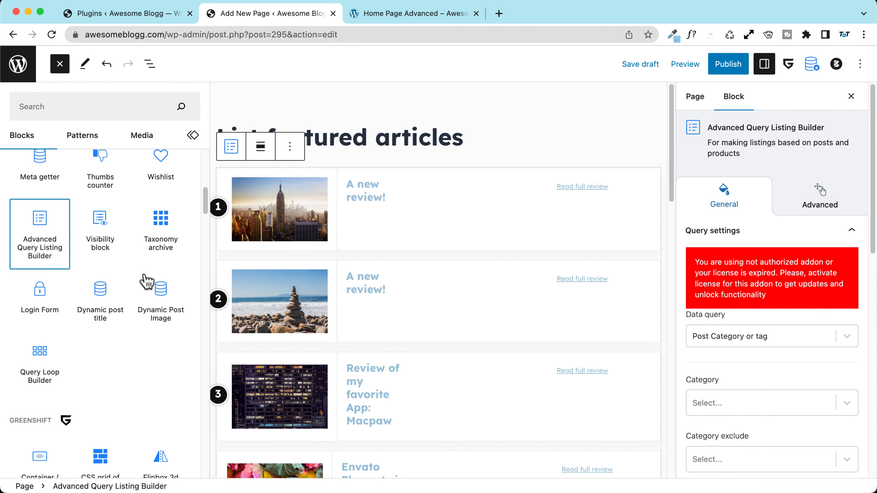
Step: Switch the listing's query to custom post type and taxonomy, listing deals posts
click(446, 219)
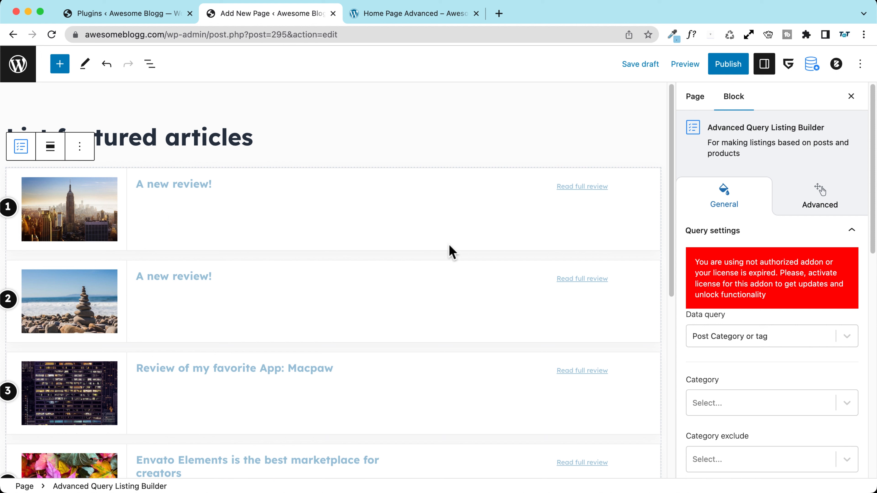
scroll(727, 190, down, 10)
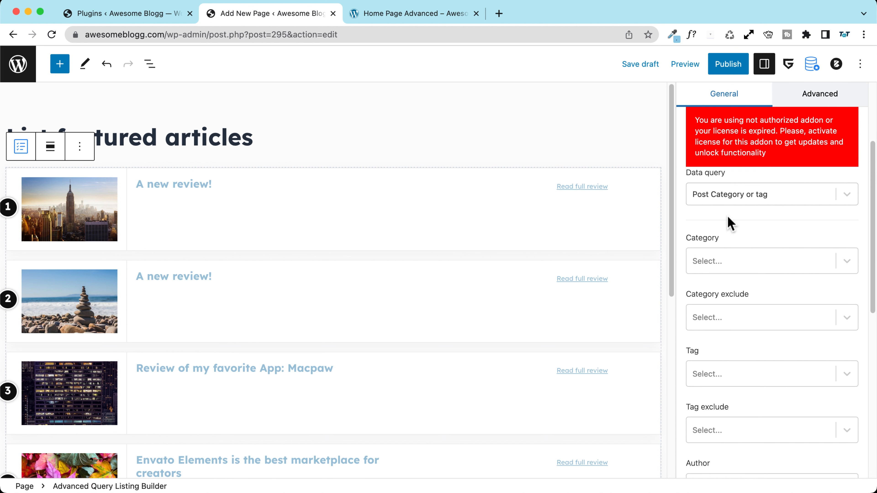
scroll(727, 224, up, 5)
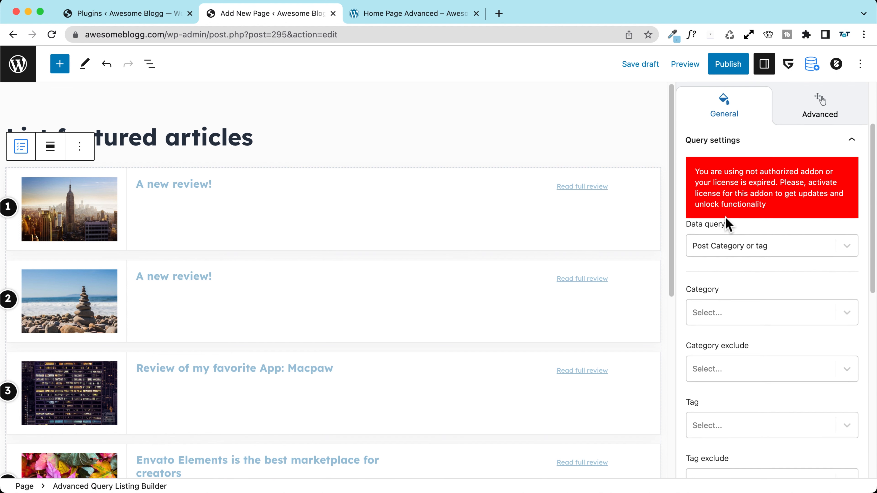
click(723, 243)
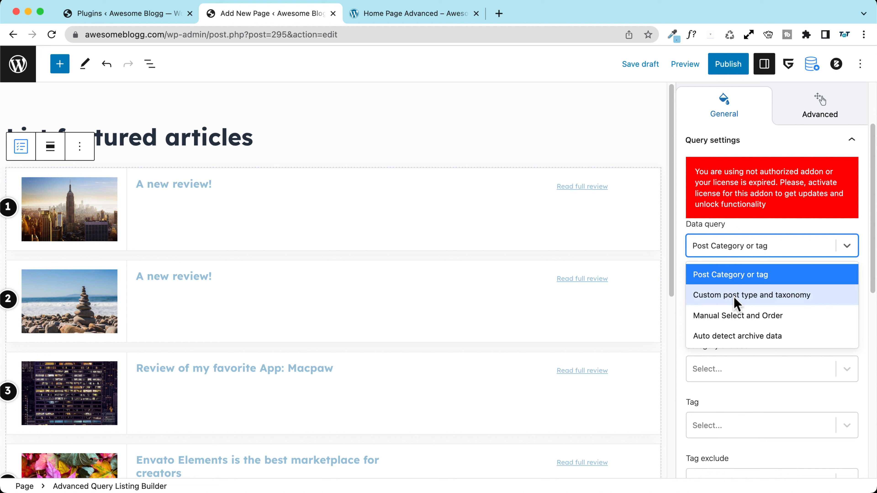
click(710, 296)
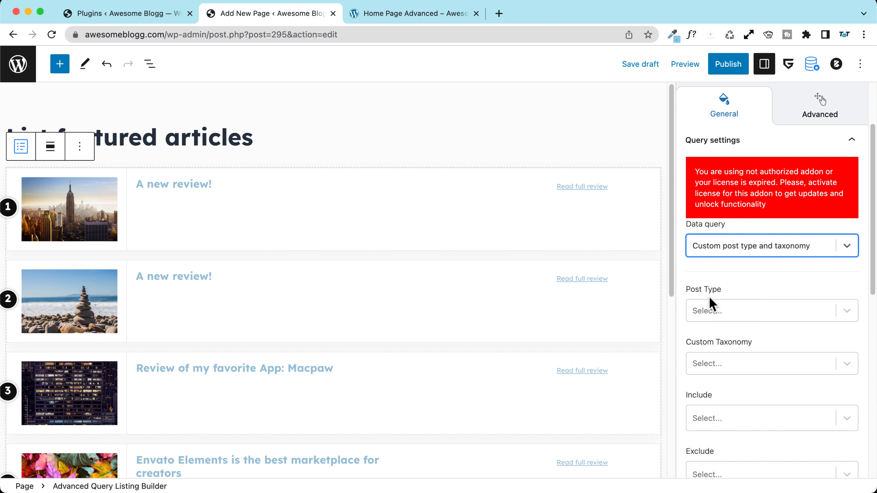
click(718, 315)
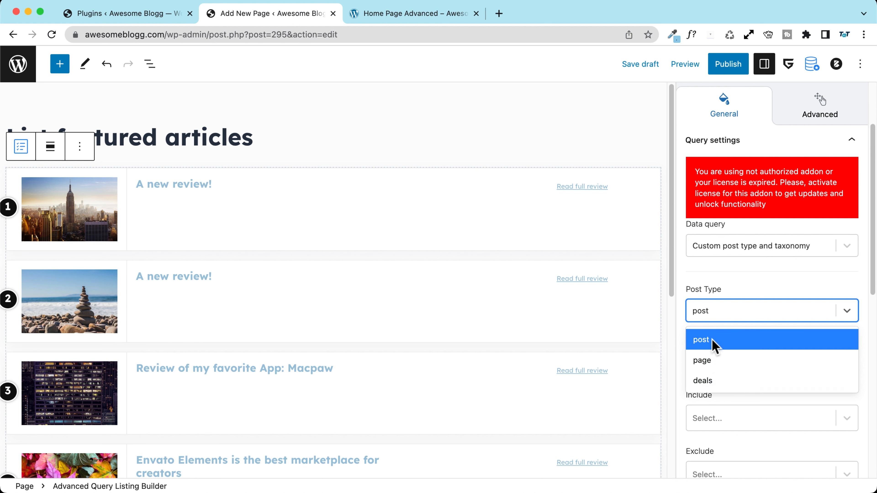
click(718, 380)
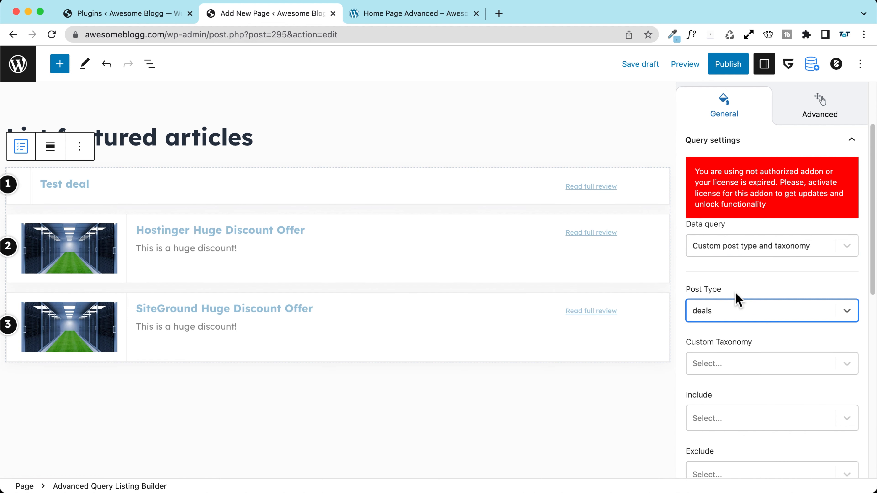
Step: Return the query to post category, limited to Hosting Reviews
click(729, 251)
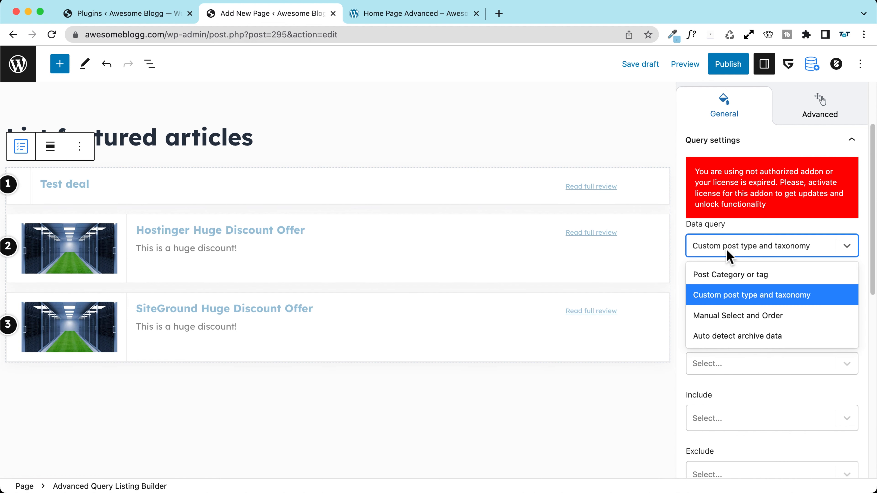
click(727, 277)
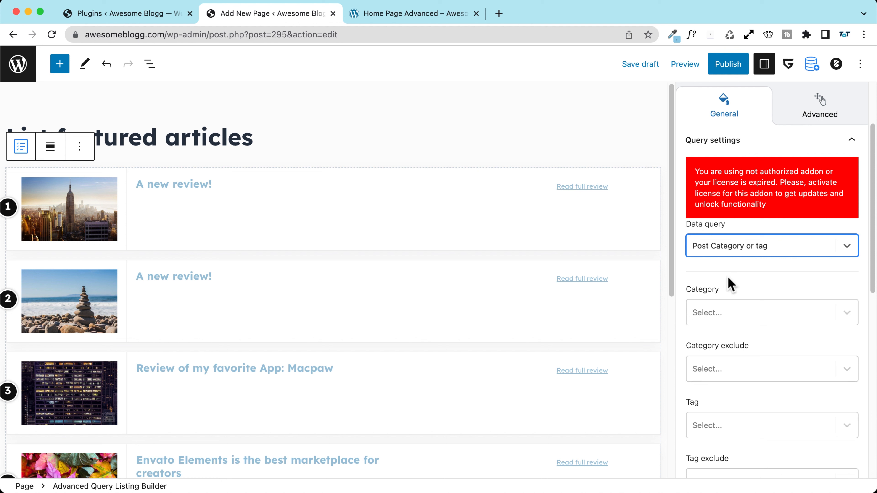
click(701, 315)
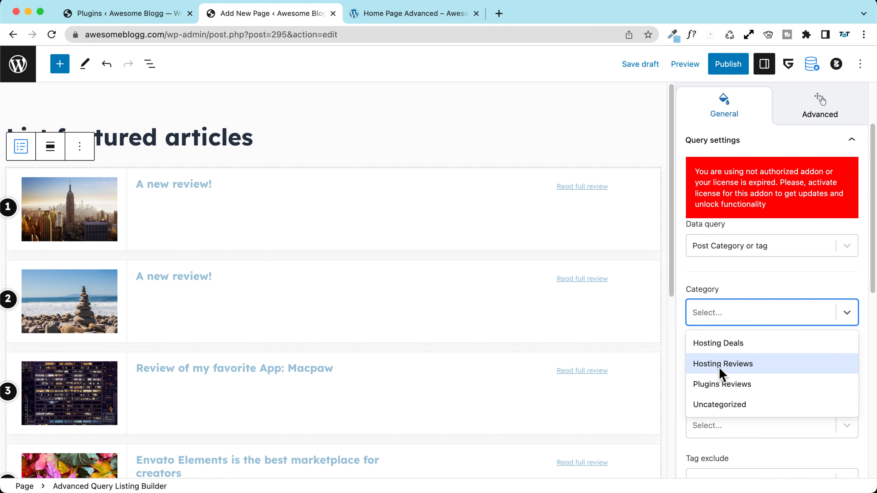
click(710, 366)
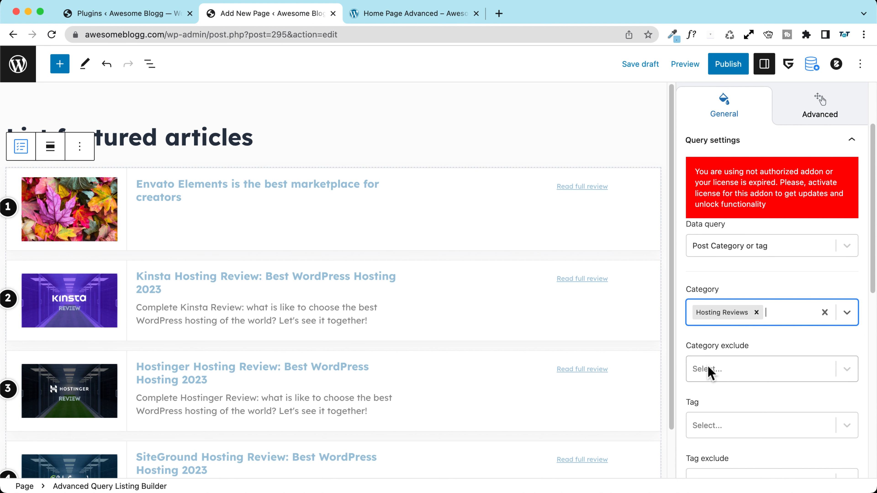
Step: Type 'hosting' into the page title, then delete it again
click(179, 147)
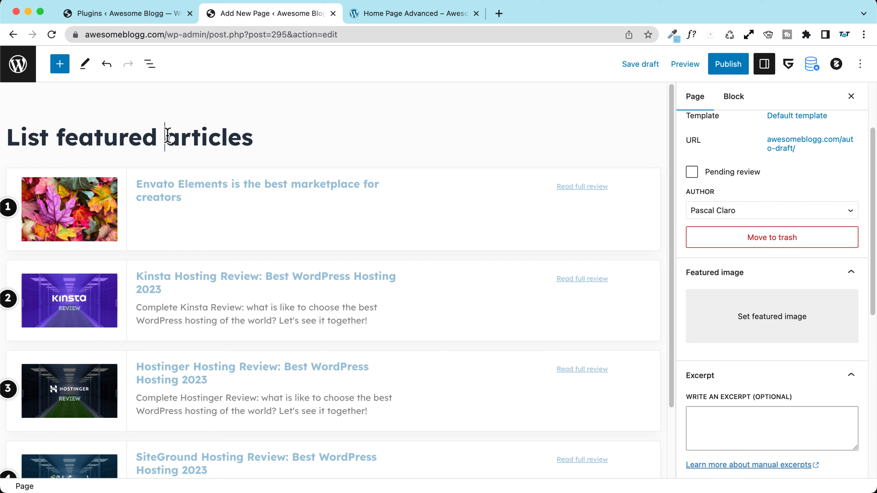
text(hosting)
double_click(189, 136)
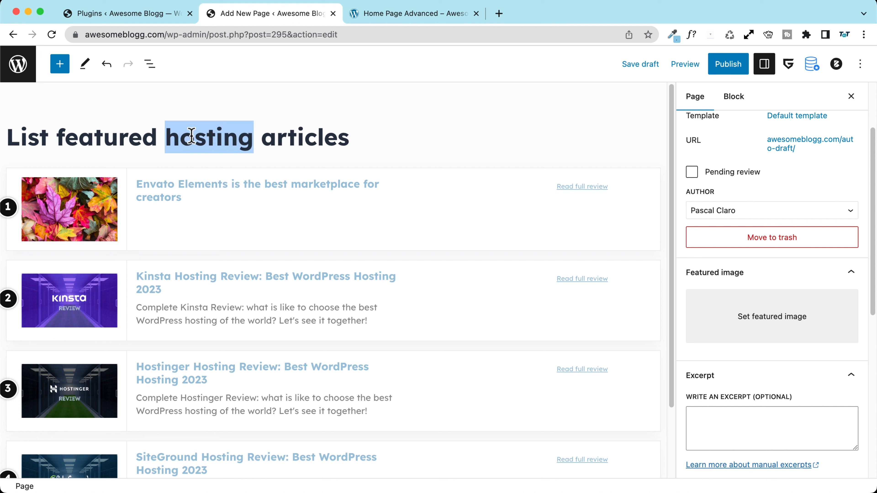
key(BackSpace)
Step: Clear the Hosting Reviews category filter so the listing shows all posts
click(368, 233)
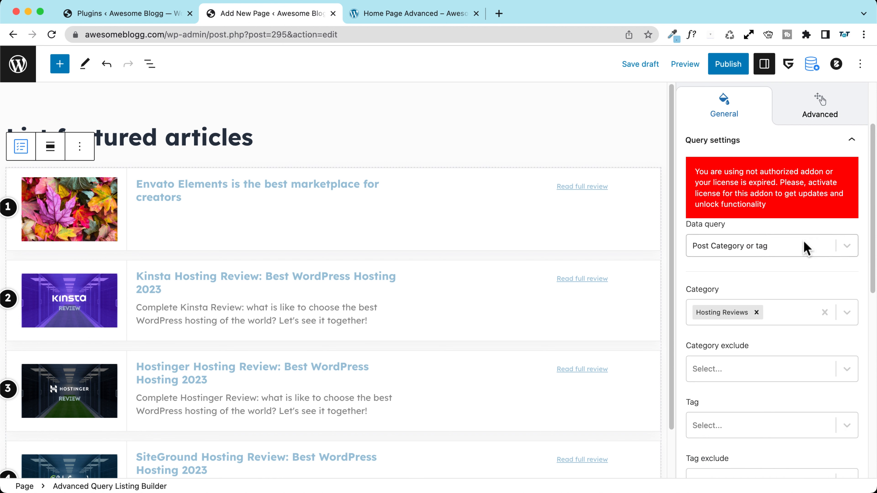
click(755, 313)
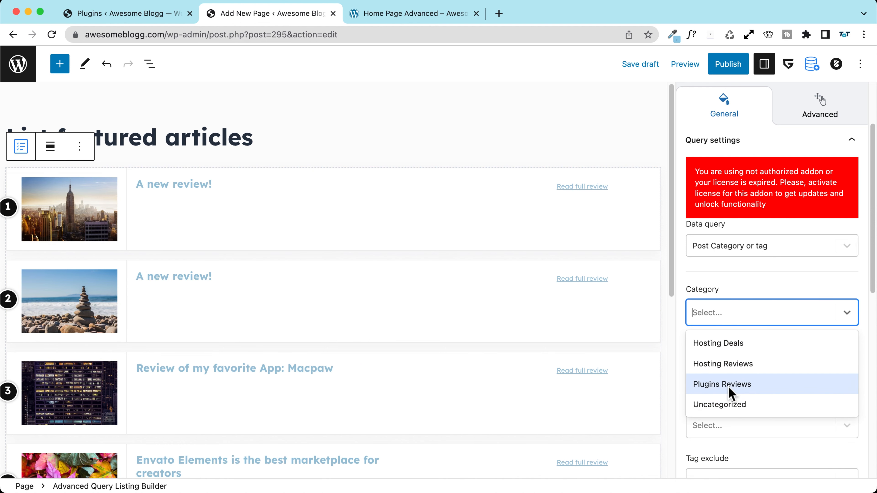
click(715, 281)
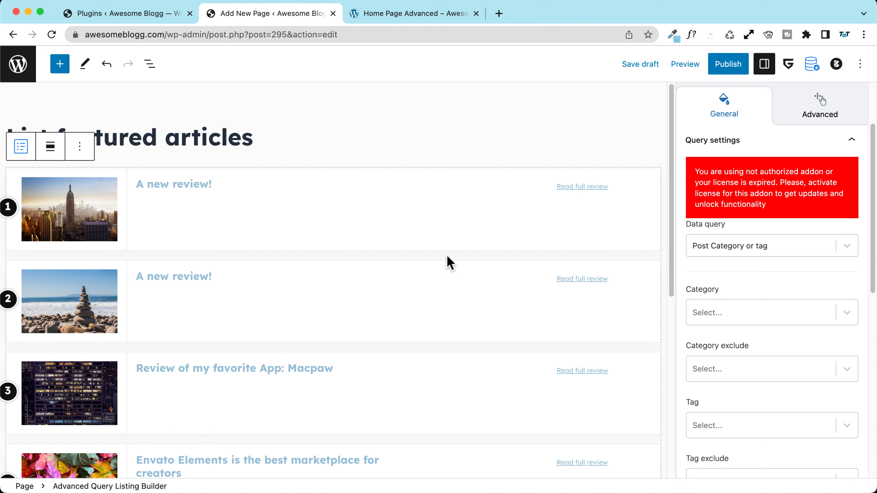
scroll(727, 325, down, 10)
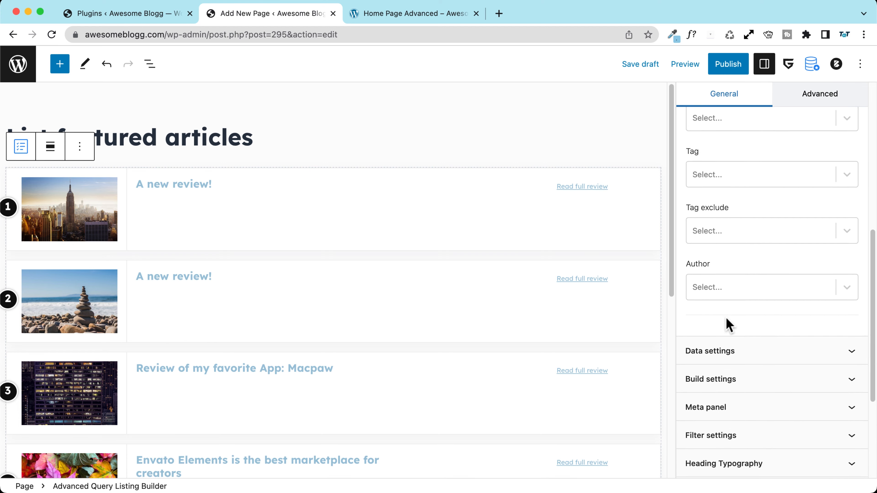
Step: Set the listing's fetch count to 3 in Data settings
click(721, 257)
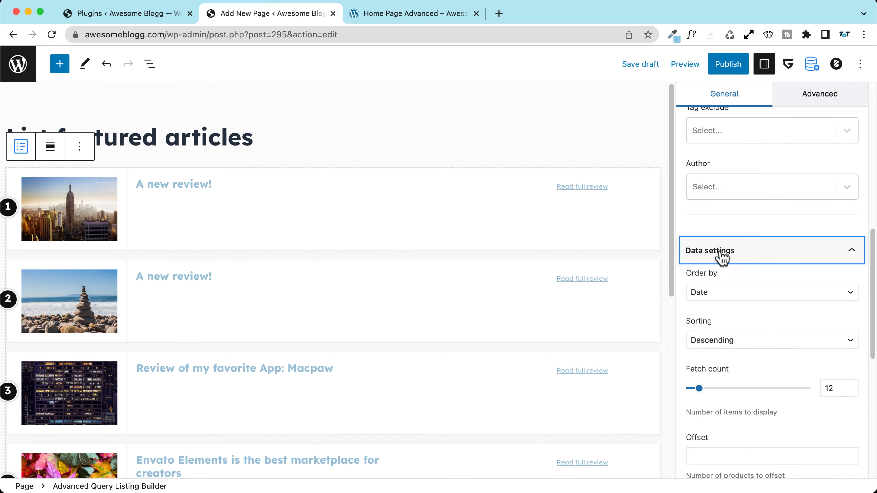
double_click(834, 322)
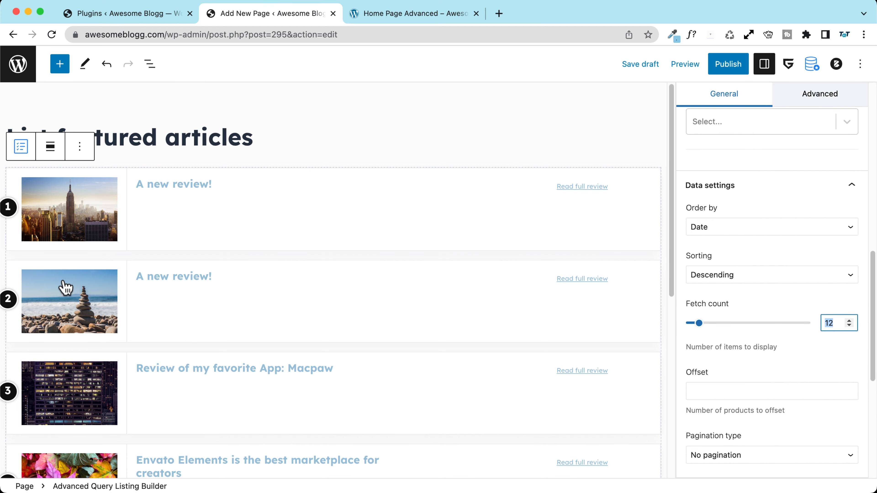
scroll(65, 284, down, 5)
scroll(64, 282, up, 5)
scroll(65, 284, up, 1)
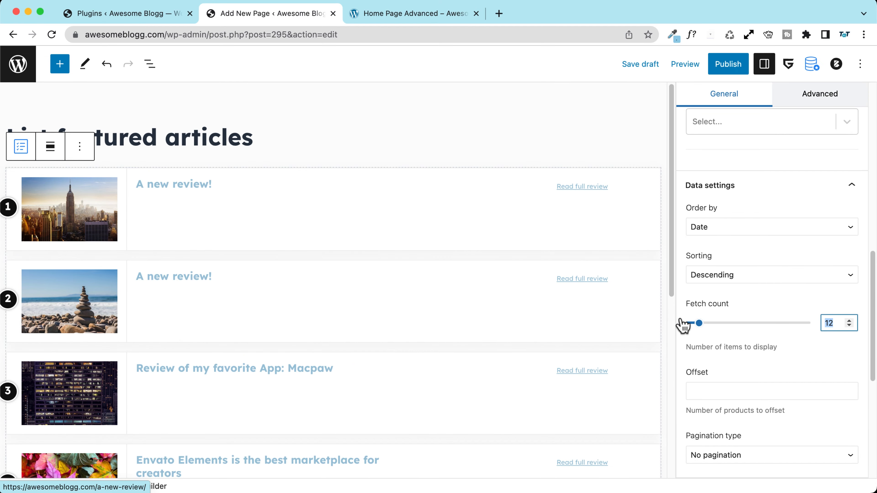
drag(692, 322, 687, 323)
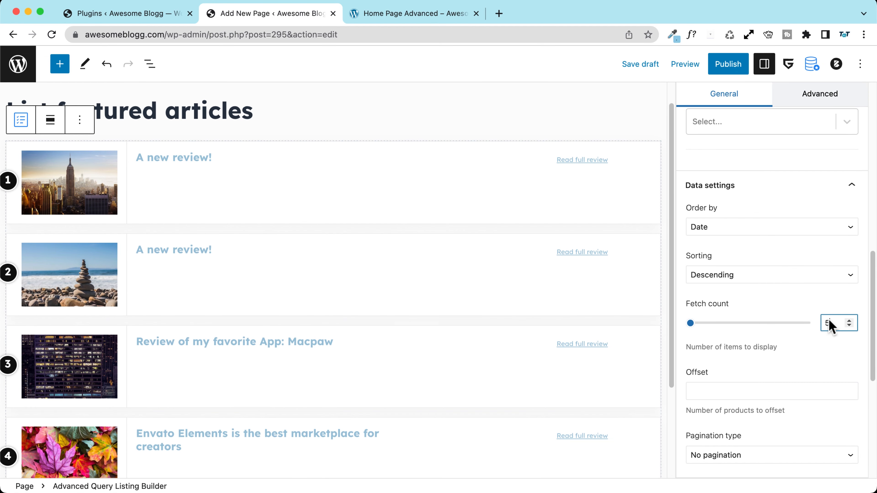
drag(833, 323, 816, 323)
text(3)
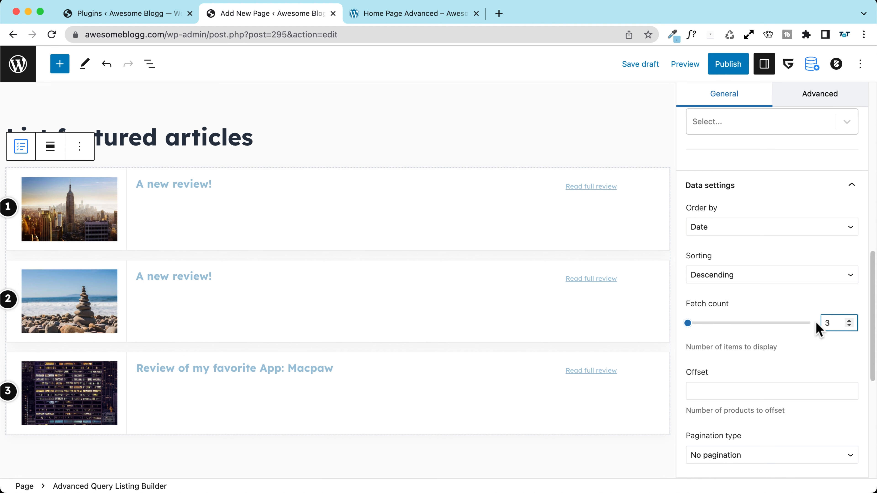
Step: Try offset values 1 and 2 on the listing, saving the draft
scroll(722, 313, down, 3)
click(707, 320)
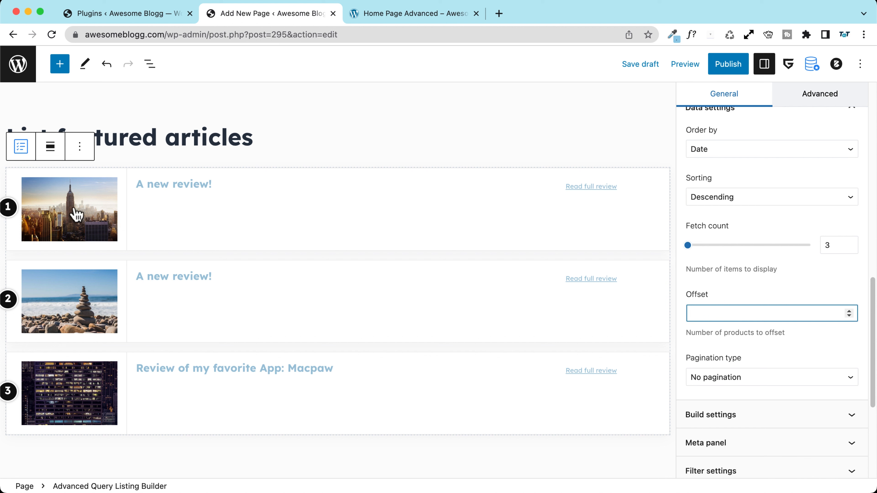
text(1)
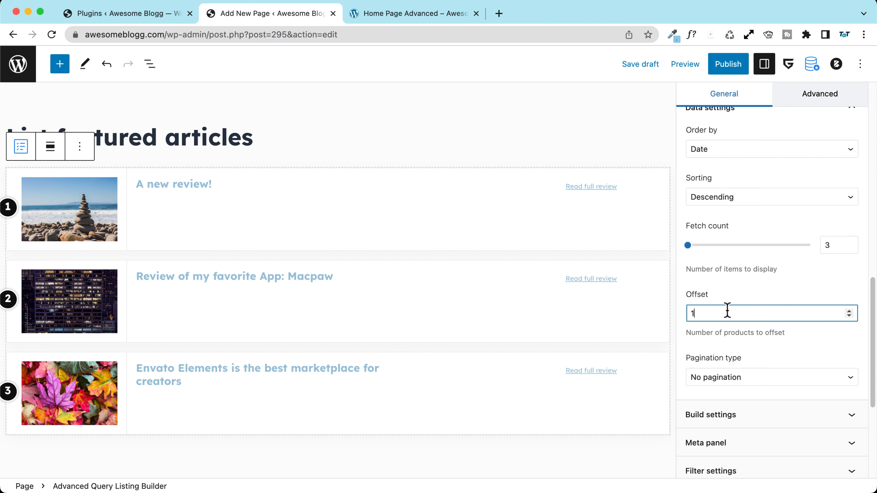
key(super+s)
text(2)
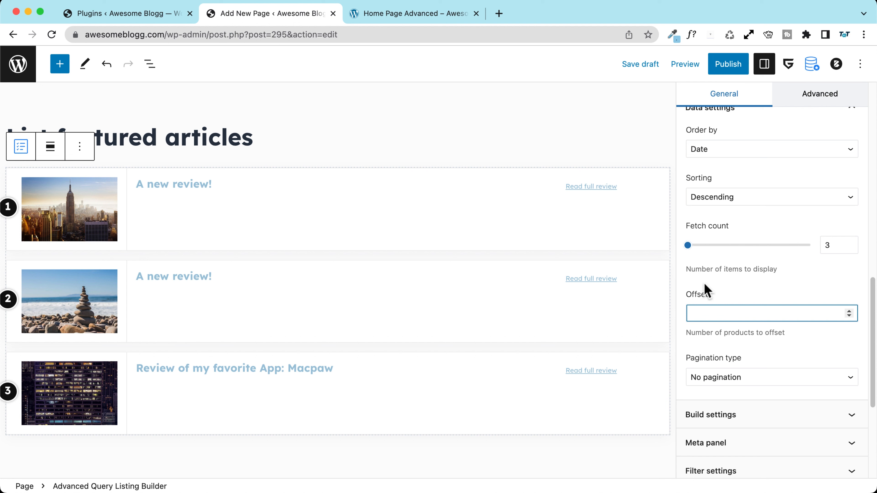
scroll(704, 305, down, 4)
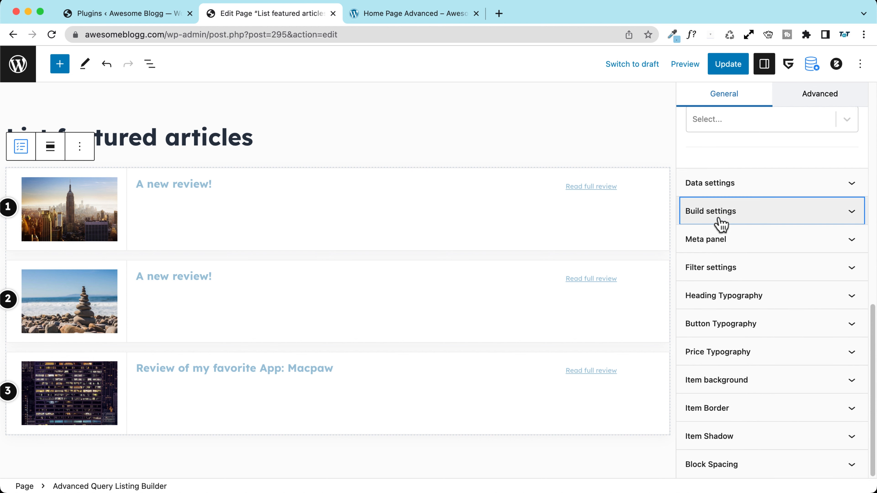
Step: In Build settings, toggle article images and number badges off and back on, leaving both unchanged
click(722, 221)
scroll(723, 221, up, 2)
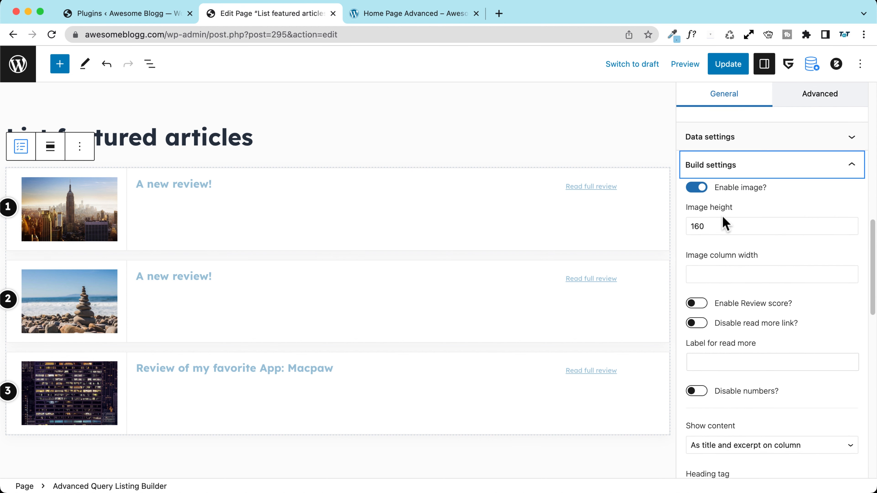
click(701, 190)
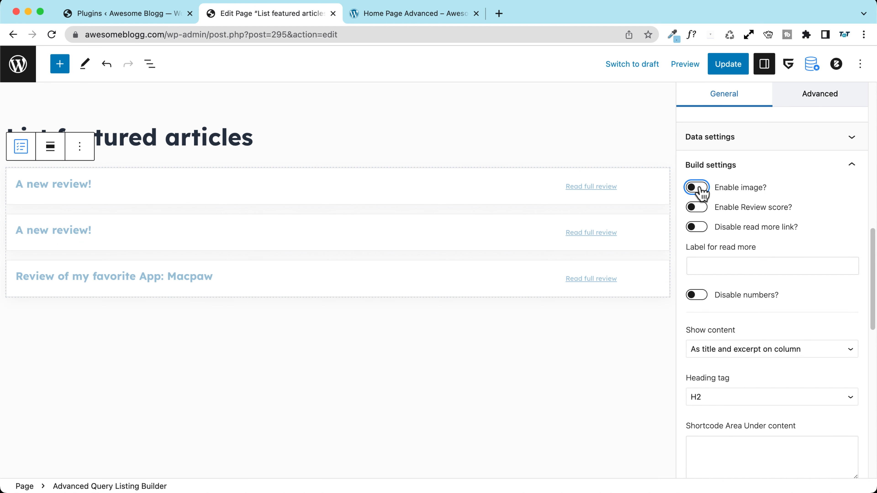
click(699, 189)
scroll(710, 262, down, 5)
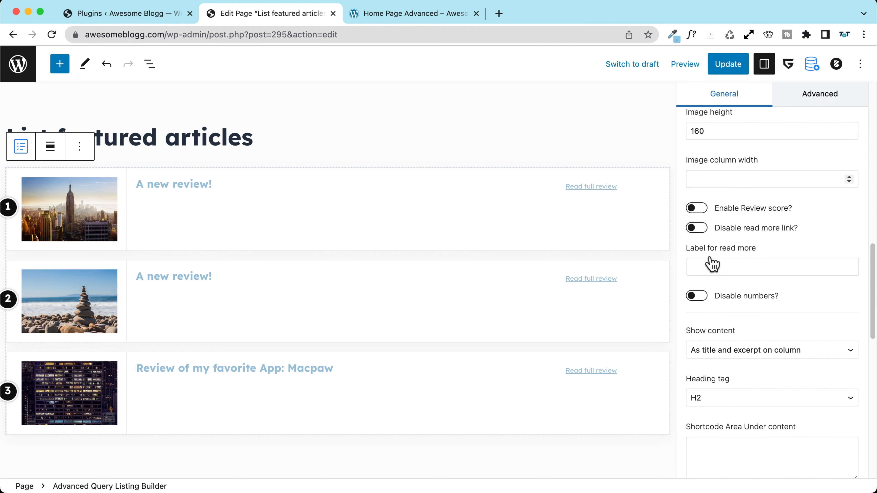
scroll(710, 258, down, 2)
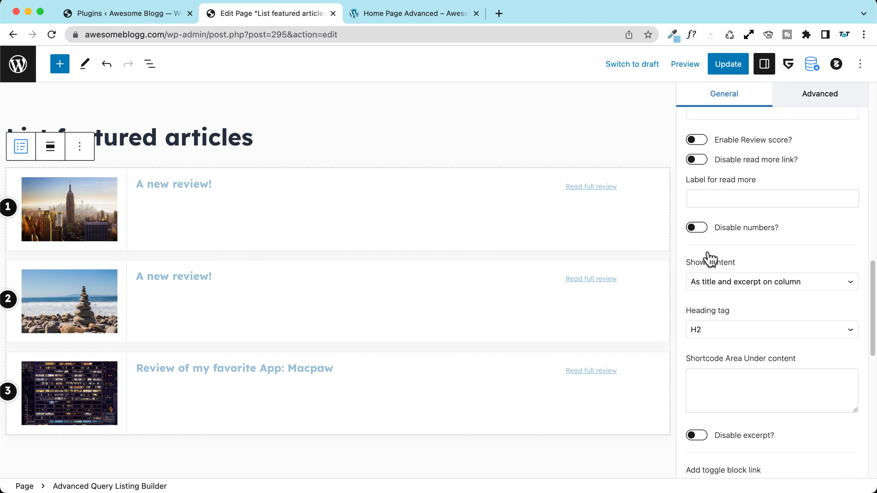
scroll(694, 162, down, 3)
click(695, 167)
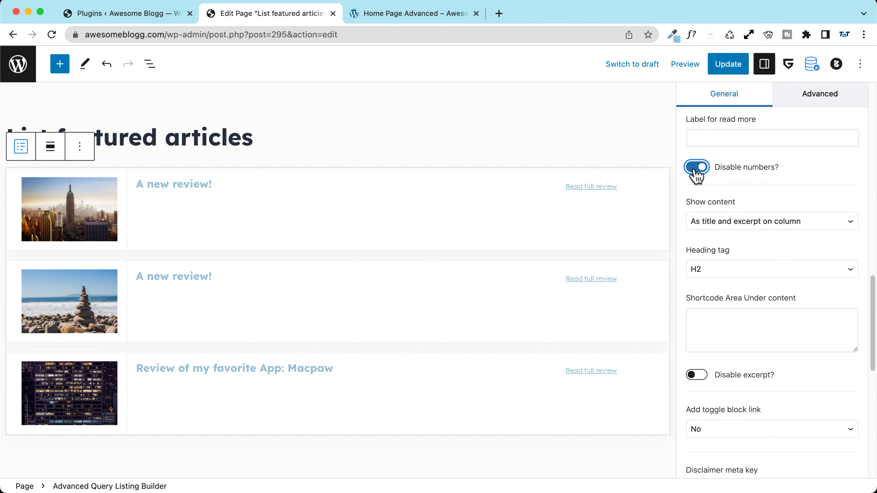
click(696, 169)
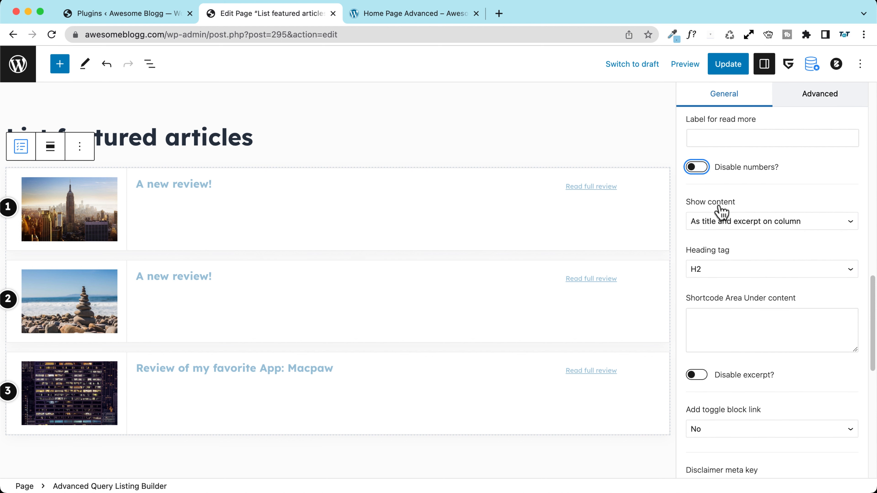
Step: Keep Show content as title and excerpt on the column layout
click(725, 223)
click(756, 206)
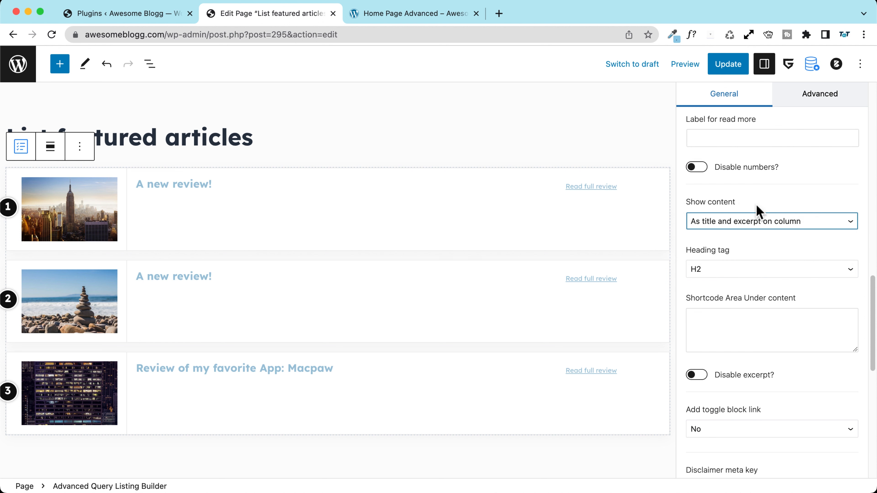
scroll(712, 273, down, 3)
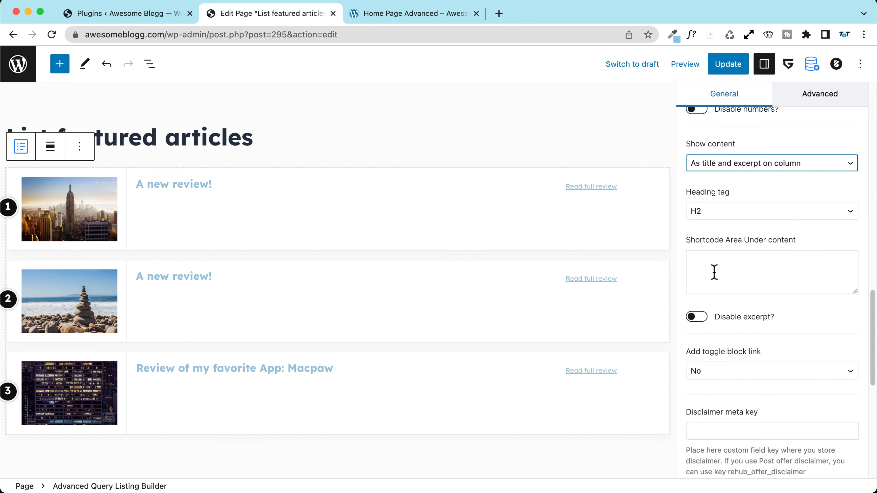
click(698, 267)
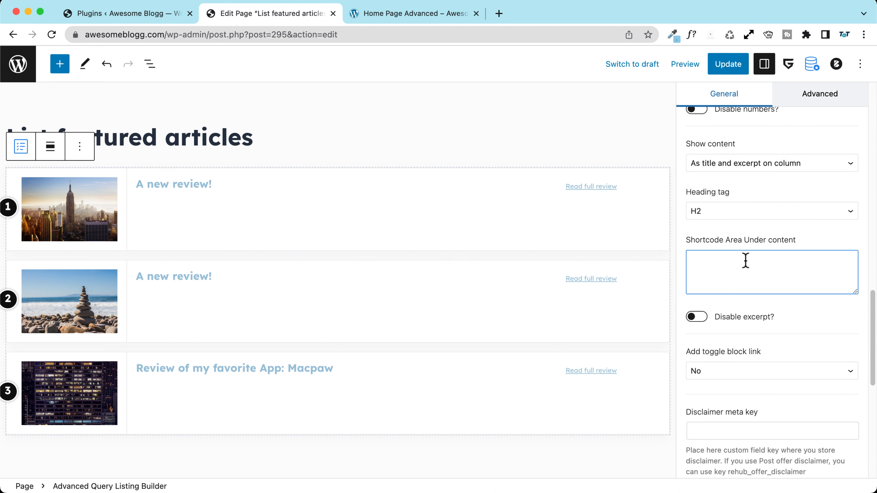
Step: Check the disclaimer meta key field and expand the list's Filter settings
scroll(738, 261, down, 2)
scroll(773, 210, down, 5)
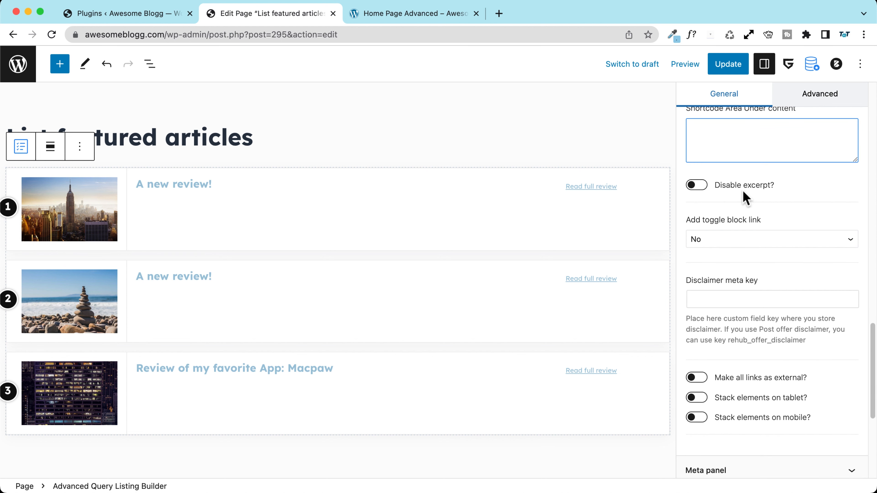
scroll(698, 190, down, 1)
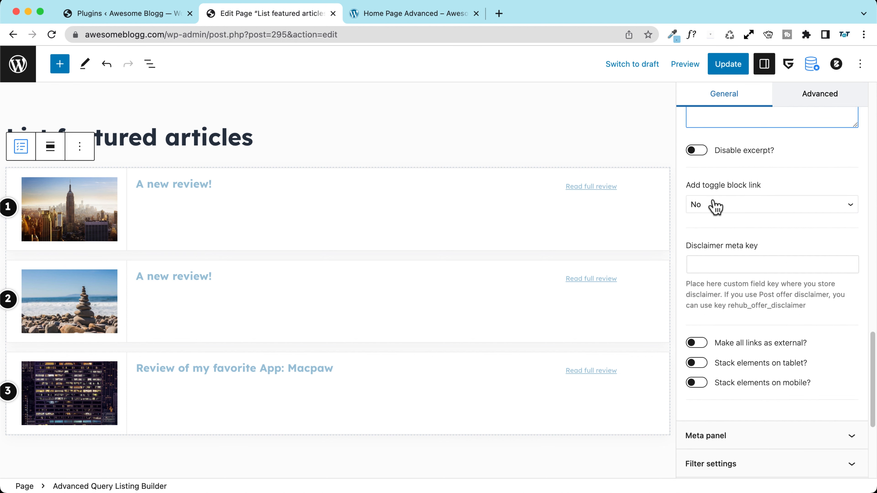
scroll(716, 209, down, 2)
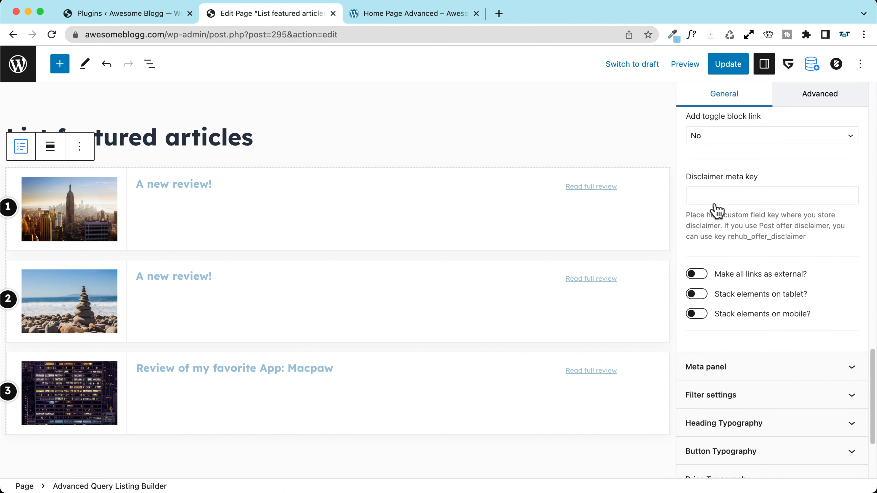
click(713, 196)
scroll(713, 197, down, 2)
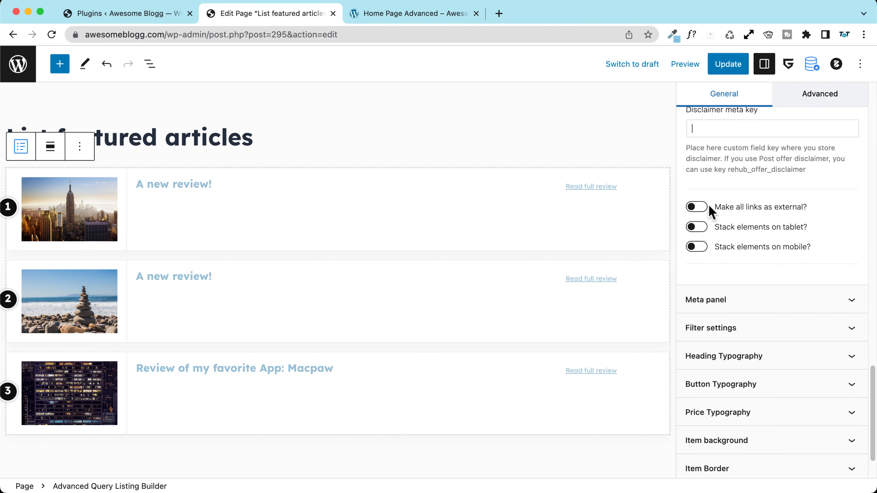
scroll(735, 212, down, 2)
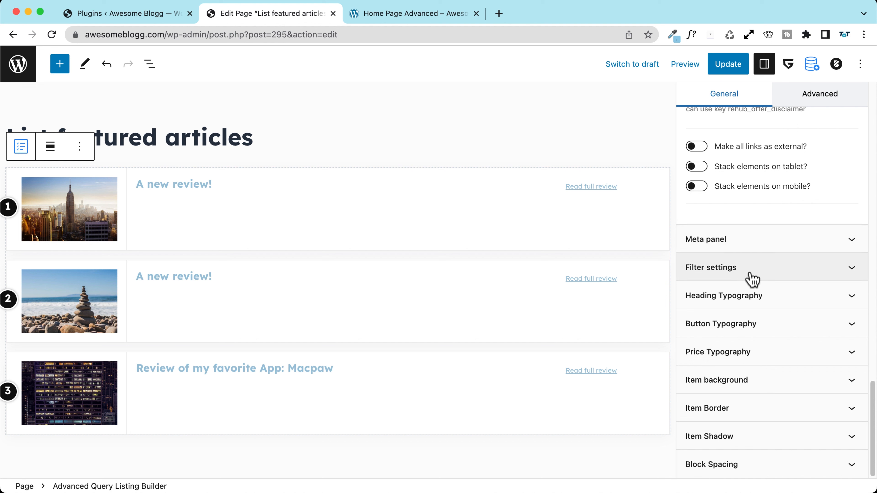
click(730, 273)
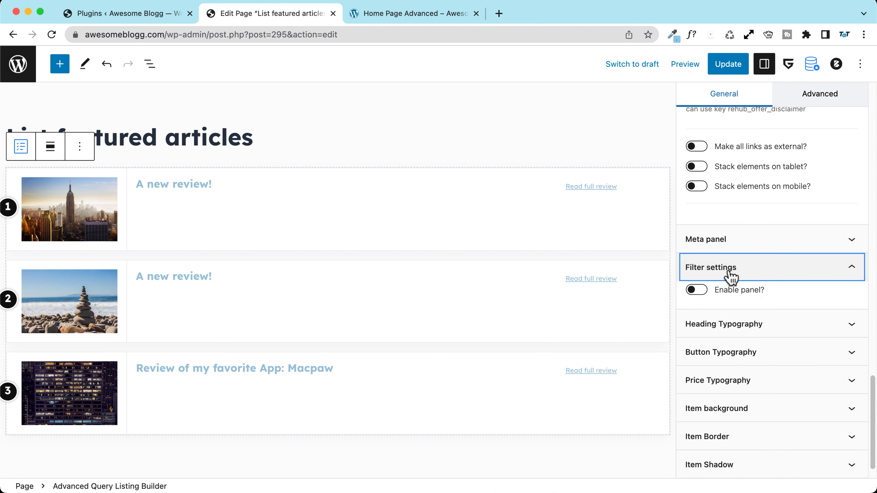